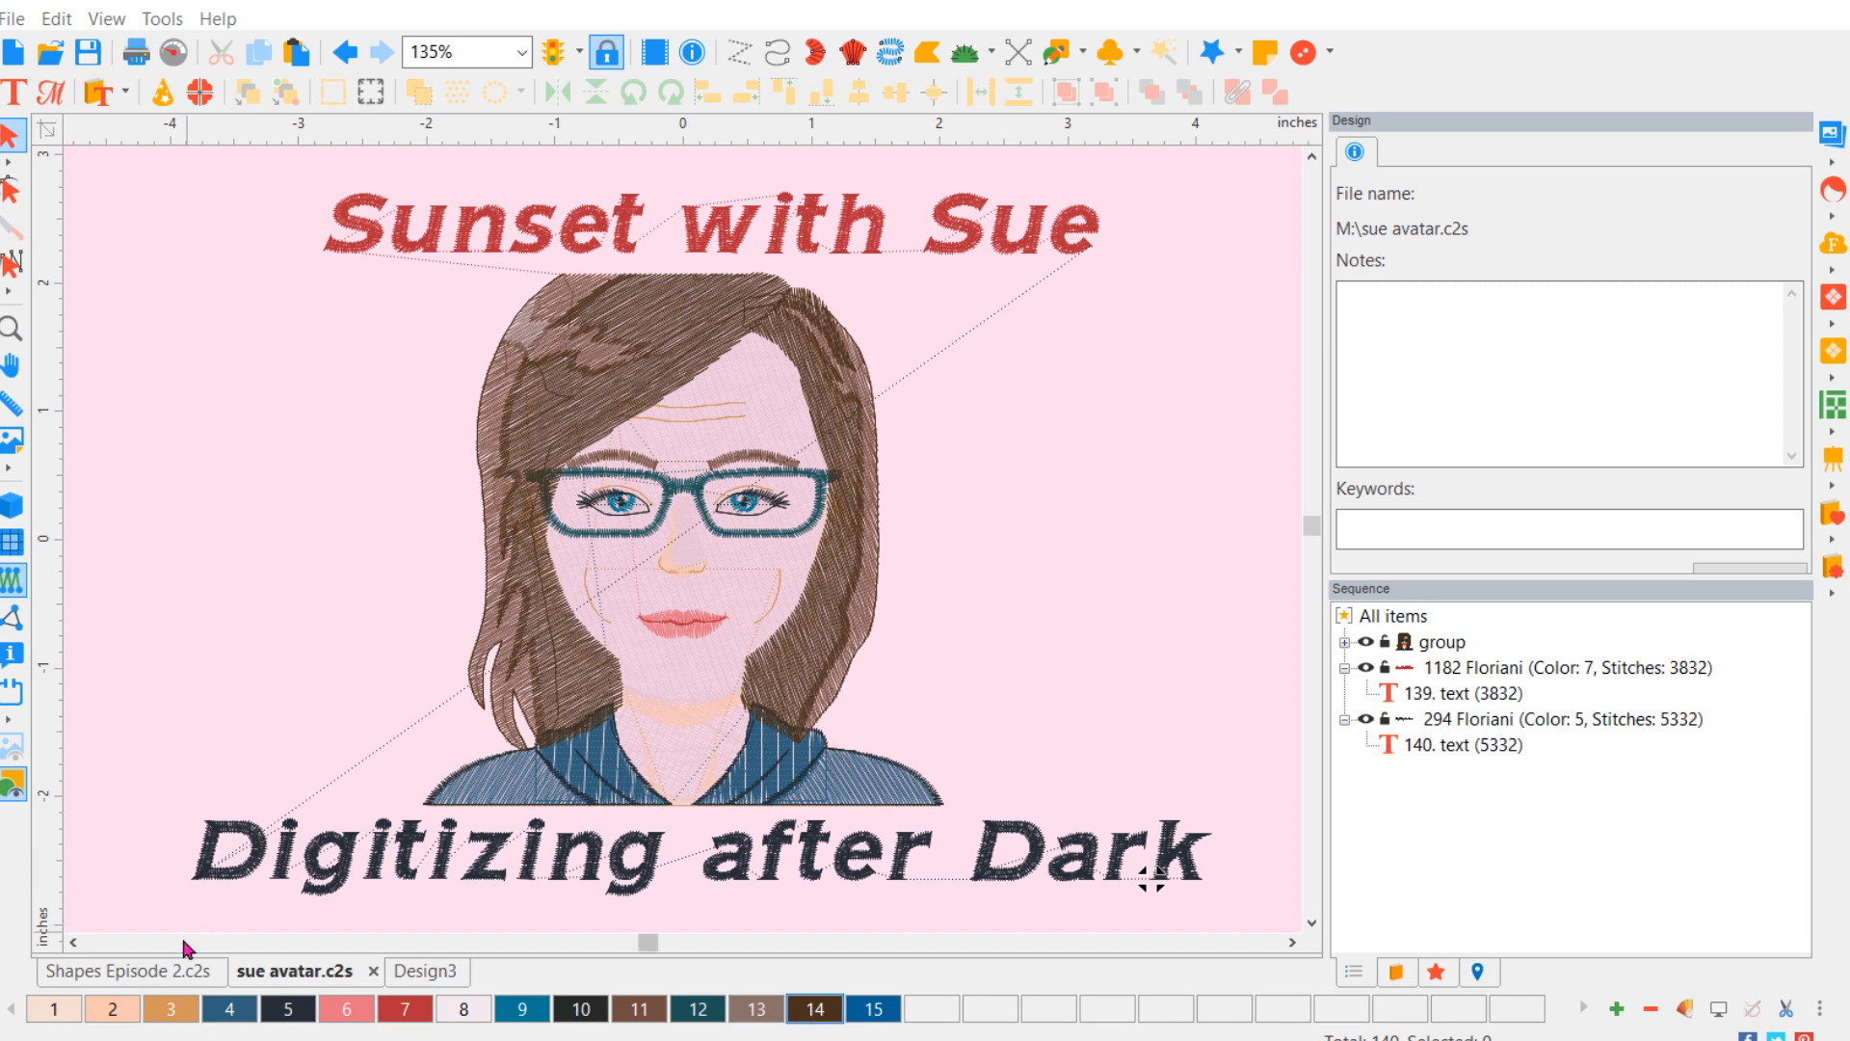
- Look over the Shapes Episode 2.c2s design and create a new blank design
left_click(130, 975)
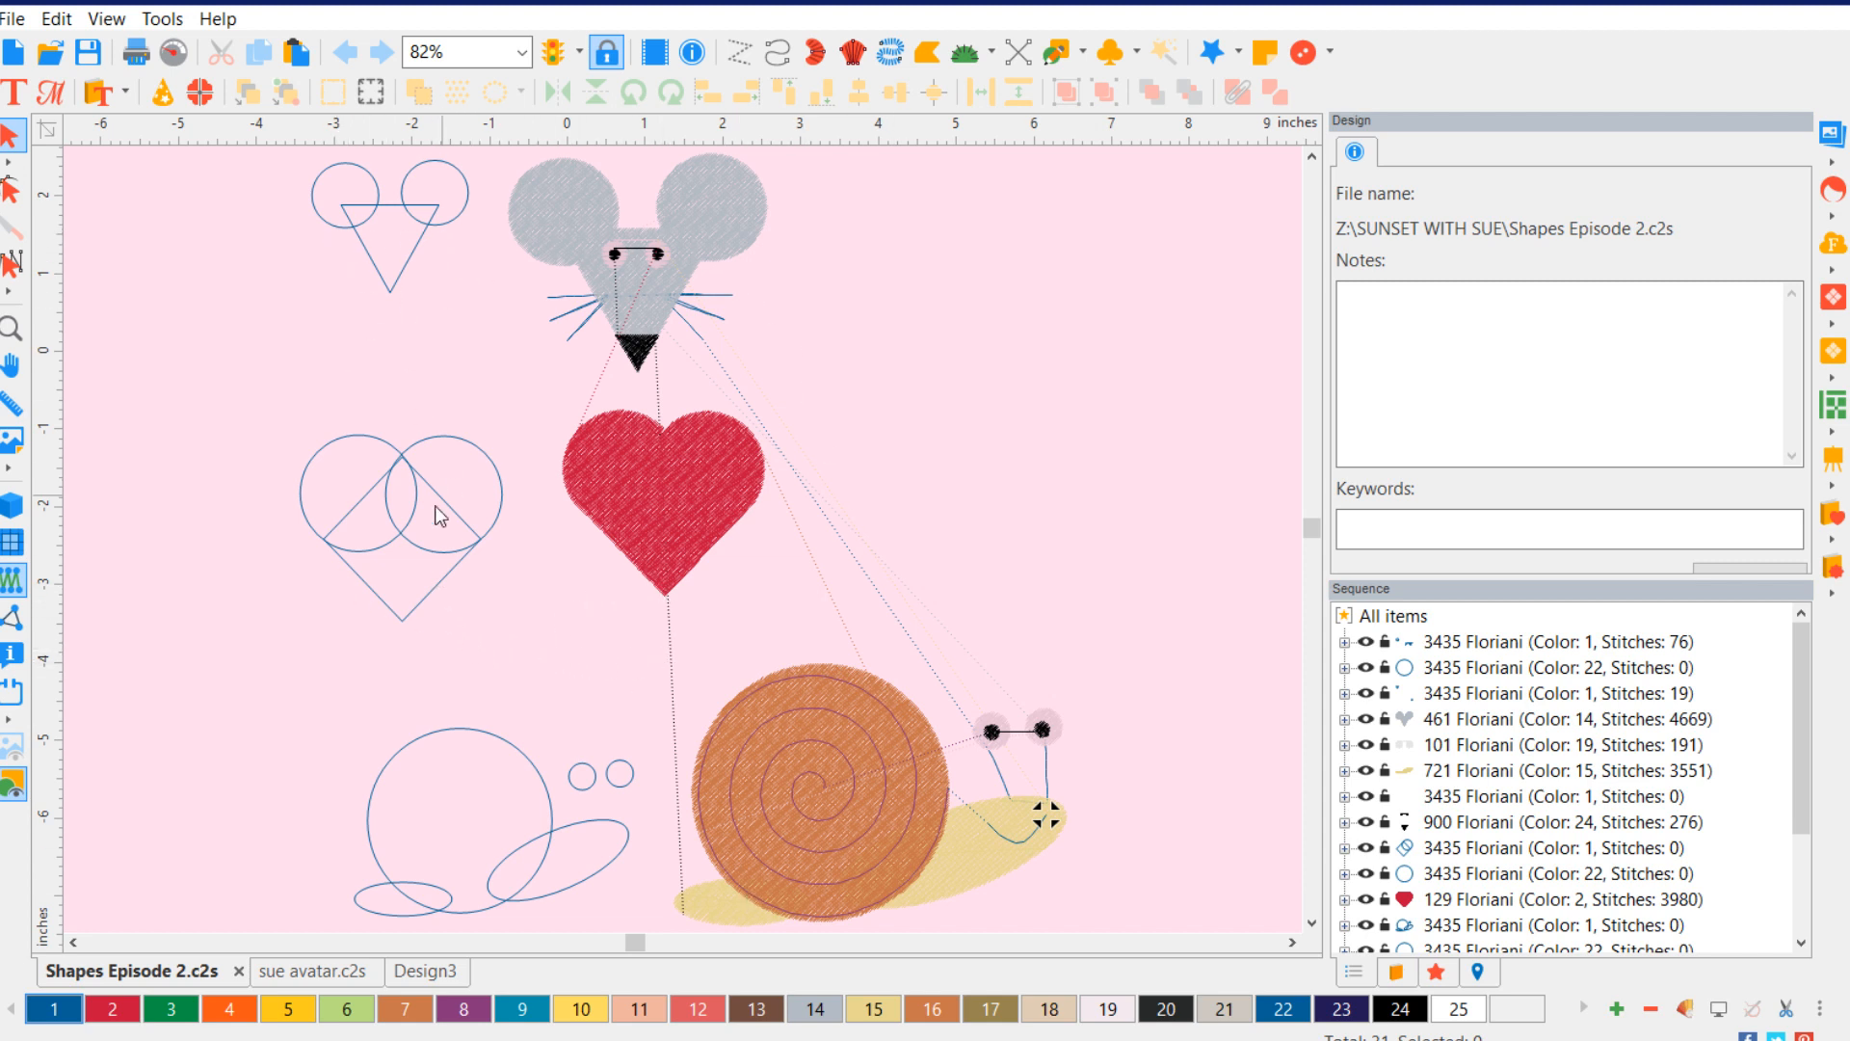
left_click(13, 18)
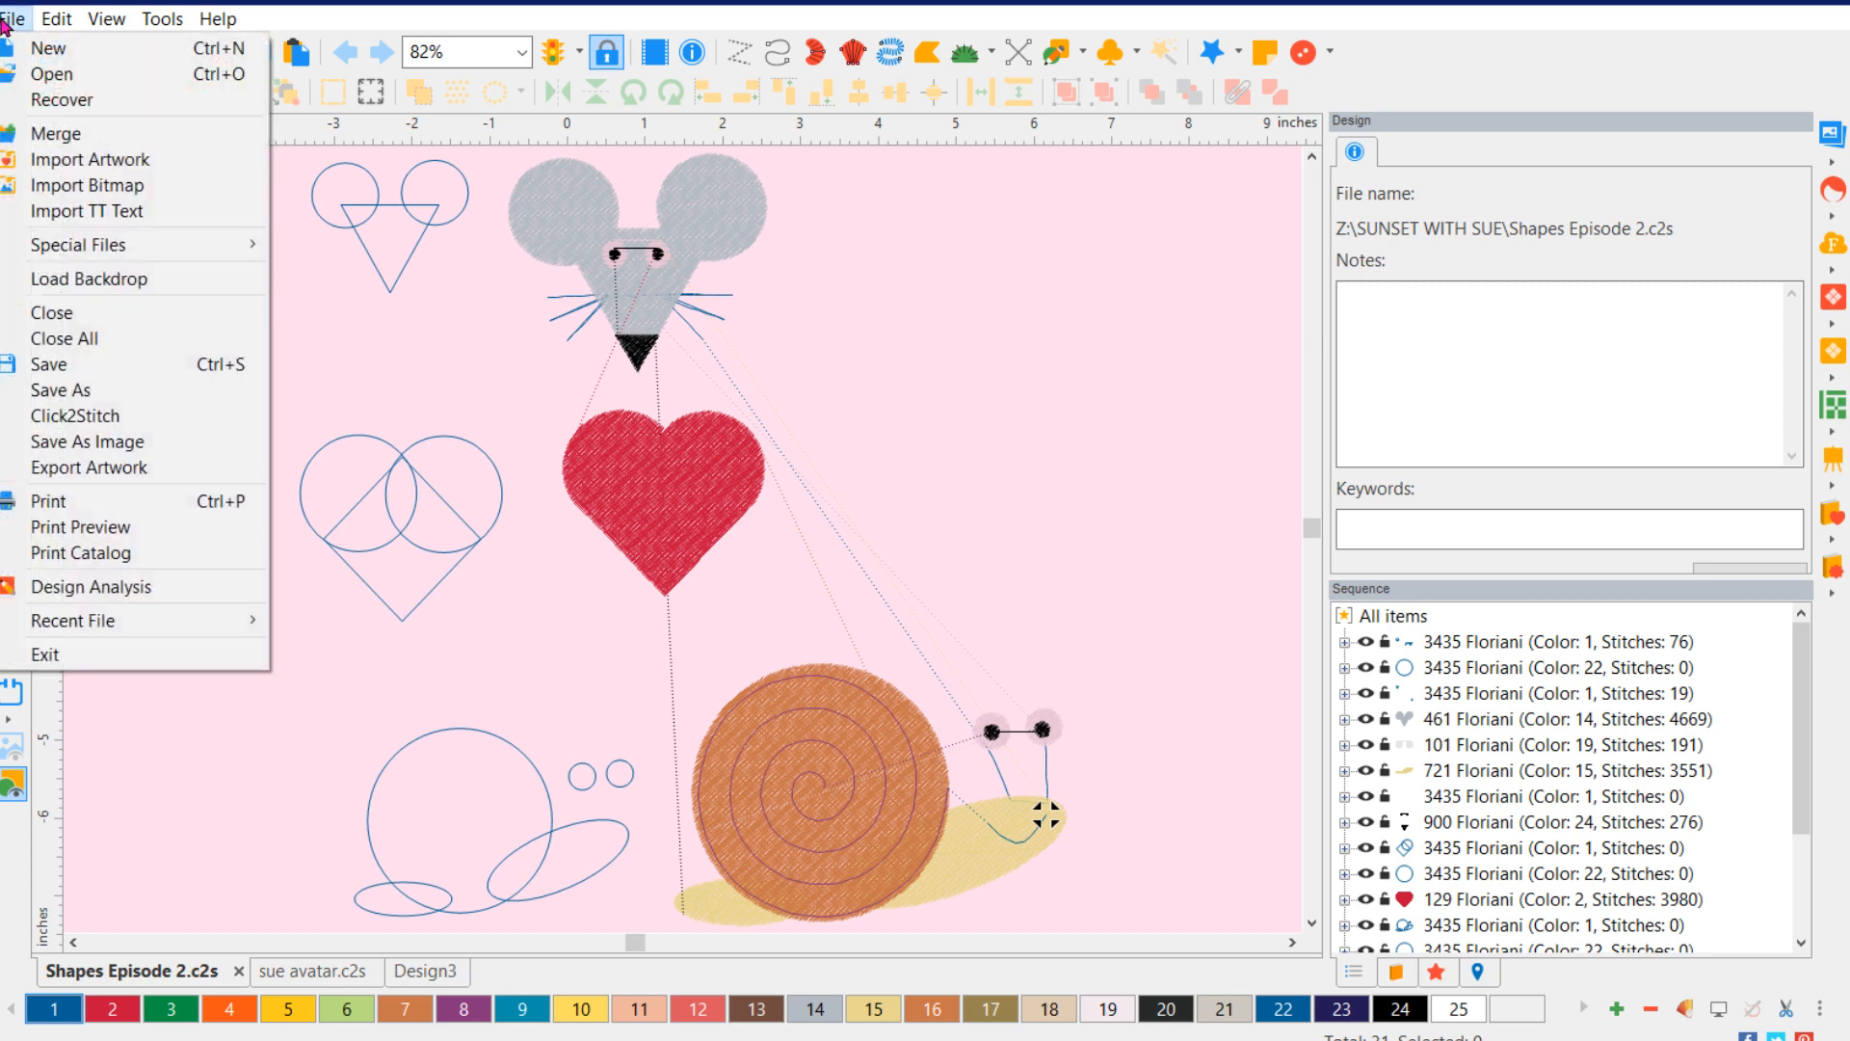
left_click(44, 48)
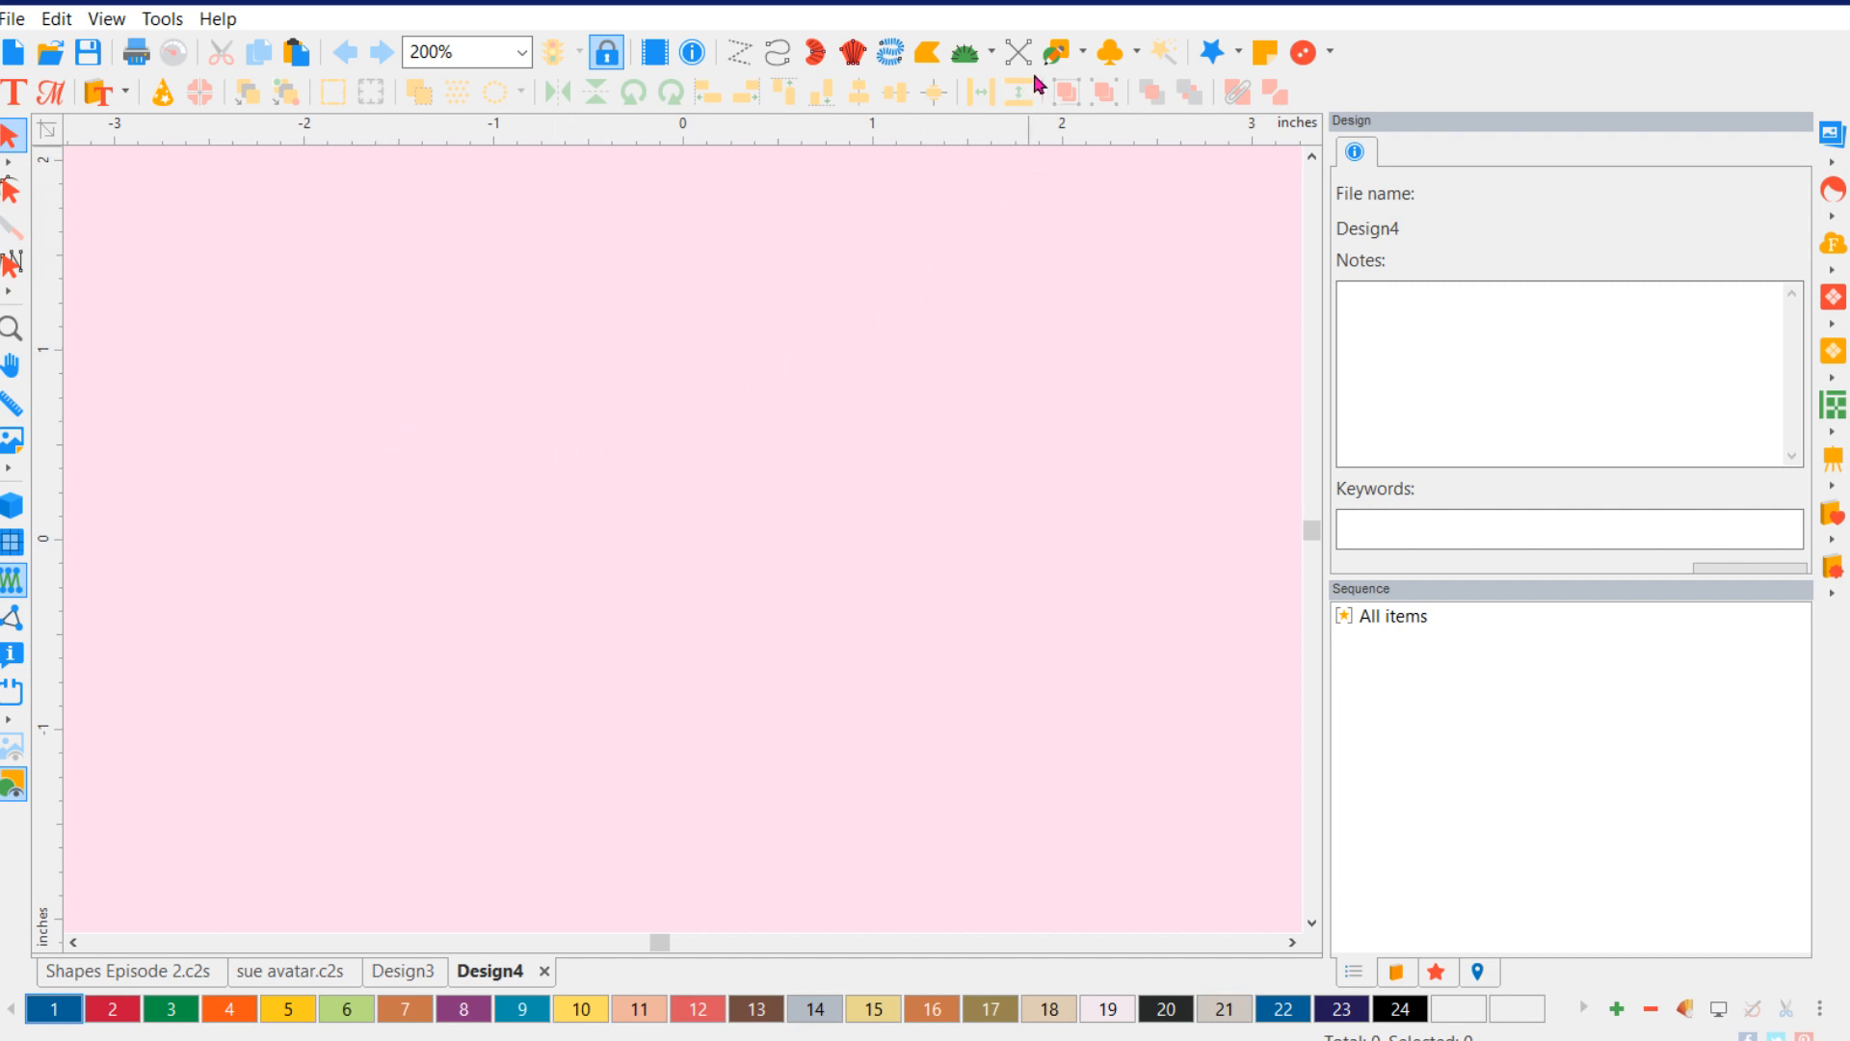
- Draw a diamond artwork outline about 1.1 inches wide and 1.2 inches high, just right of the design center
left_click(1085, 56)
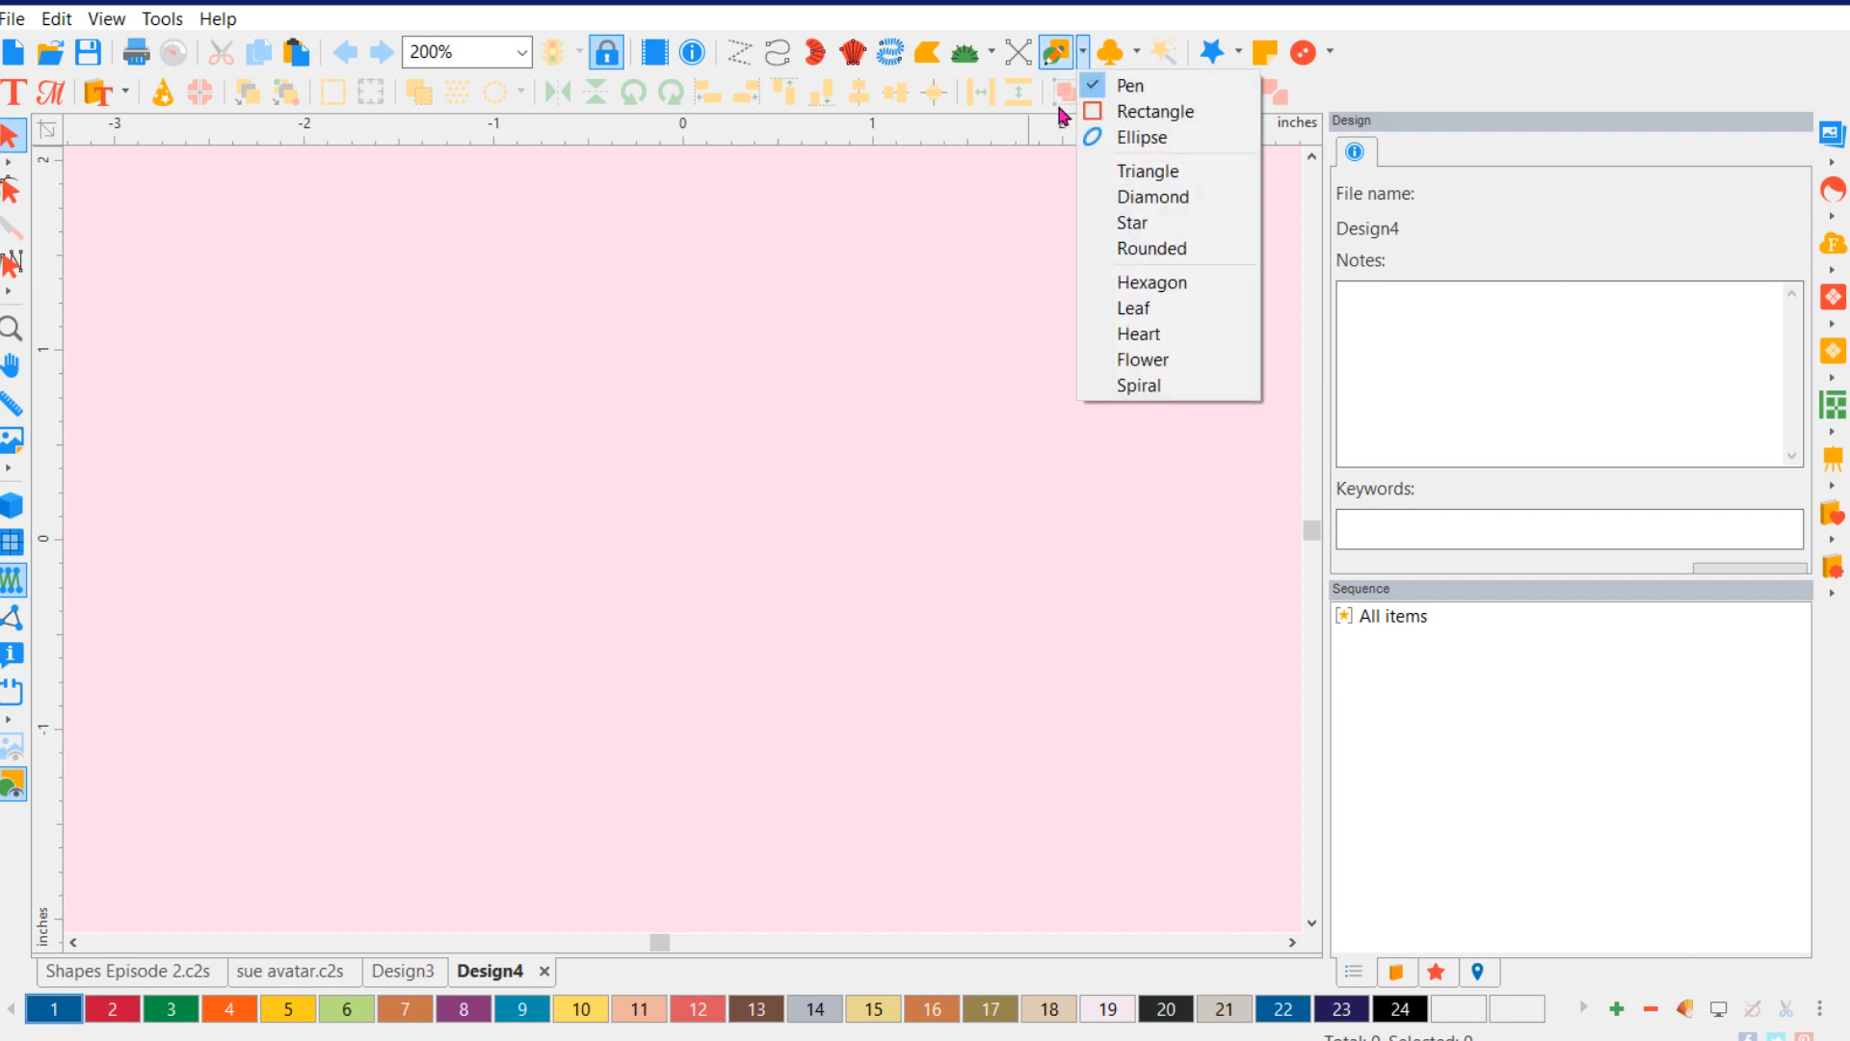
left_click(1170, 200)
left_click_drag(678, 338, 896, 574)
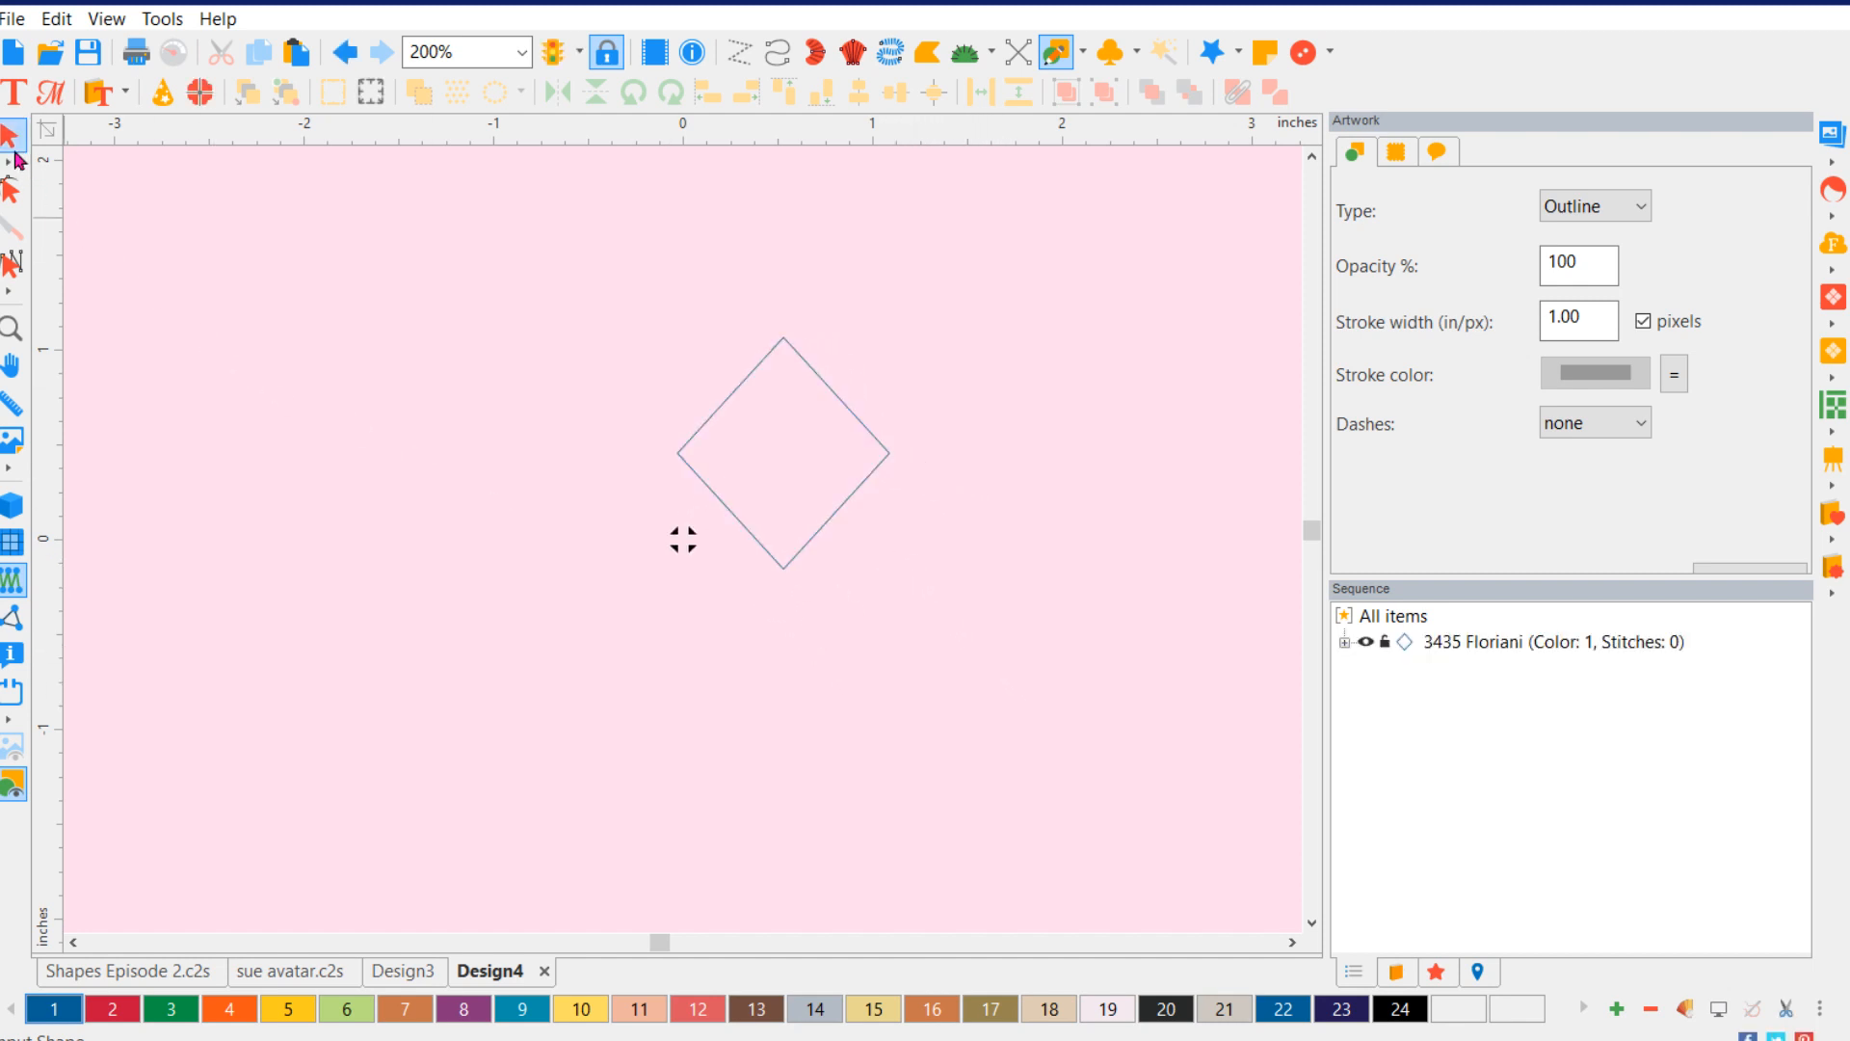
left_click(13, 144)
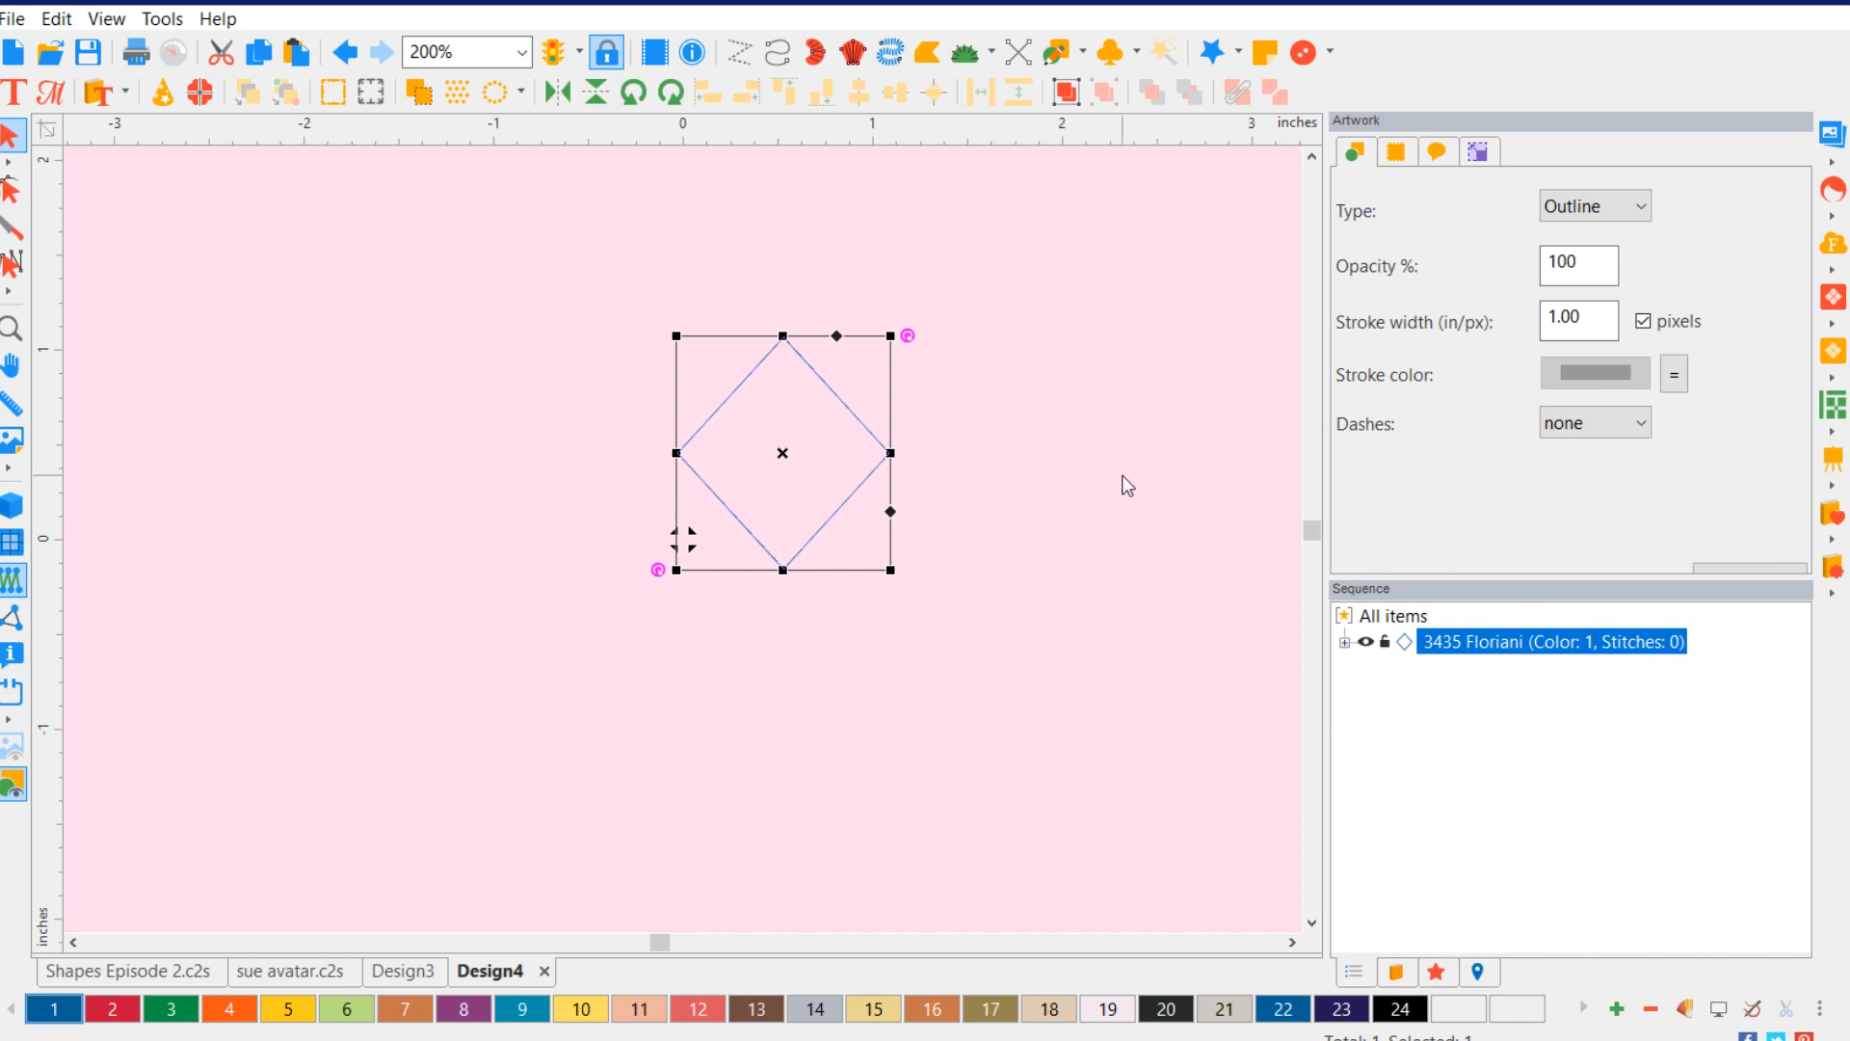
left_click(1079, 471)
left_click(854, 415)
- Draw a downward-pointing triangle outline about 1 inch wide and position it to the left of the diamond
left_click(1083, 54)
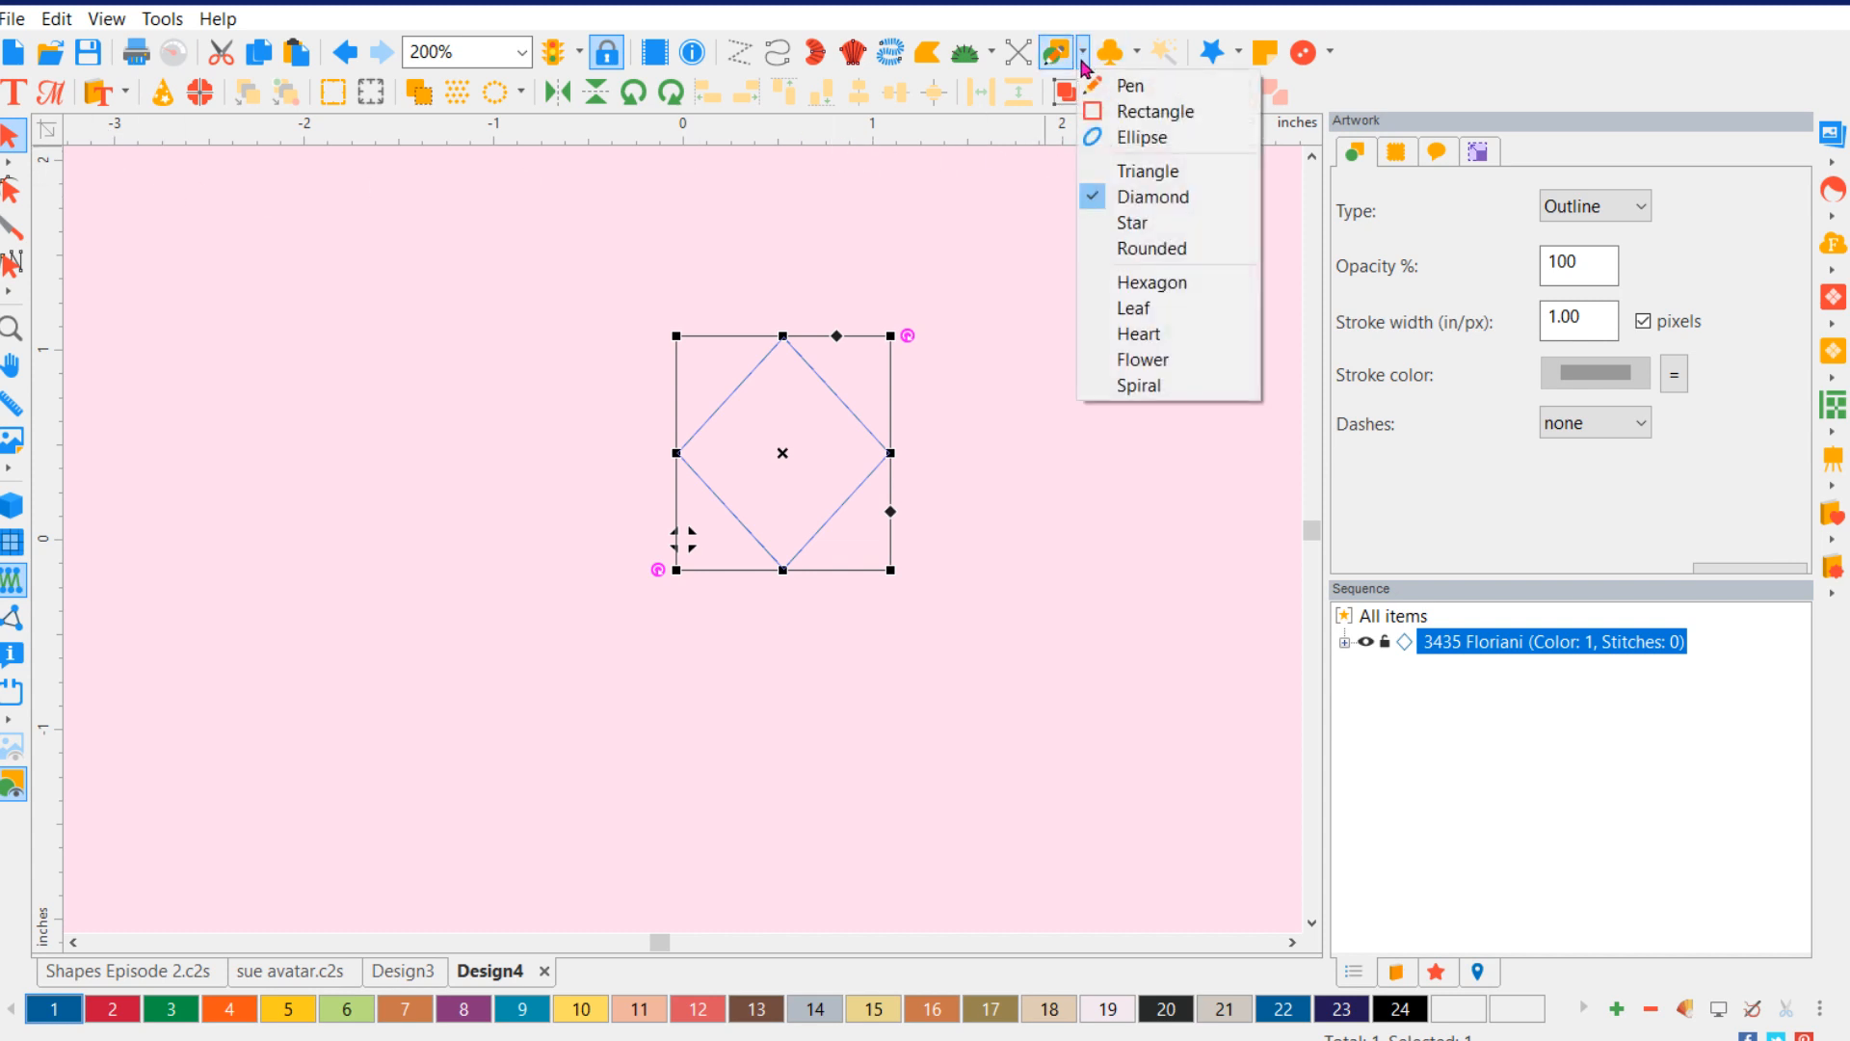
left_click(1148, 171)
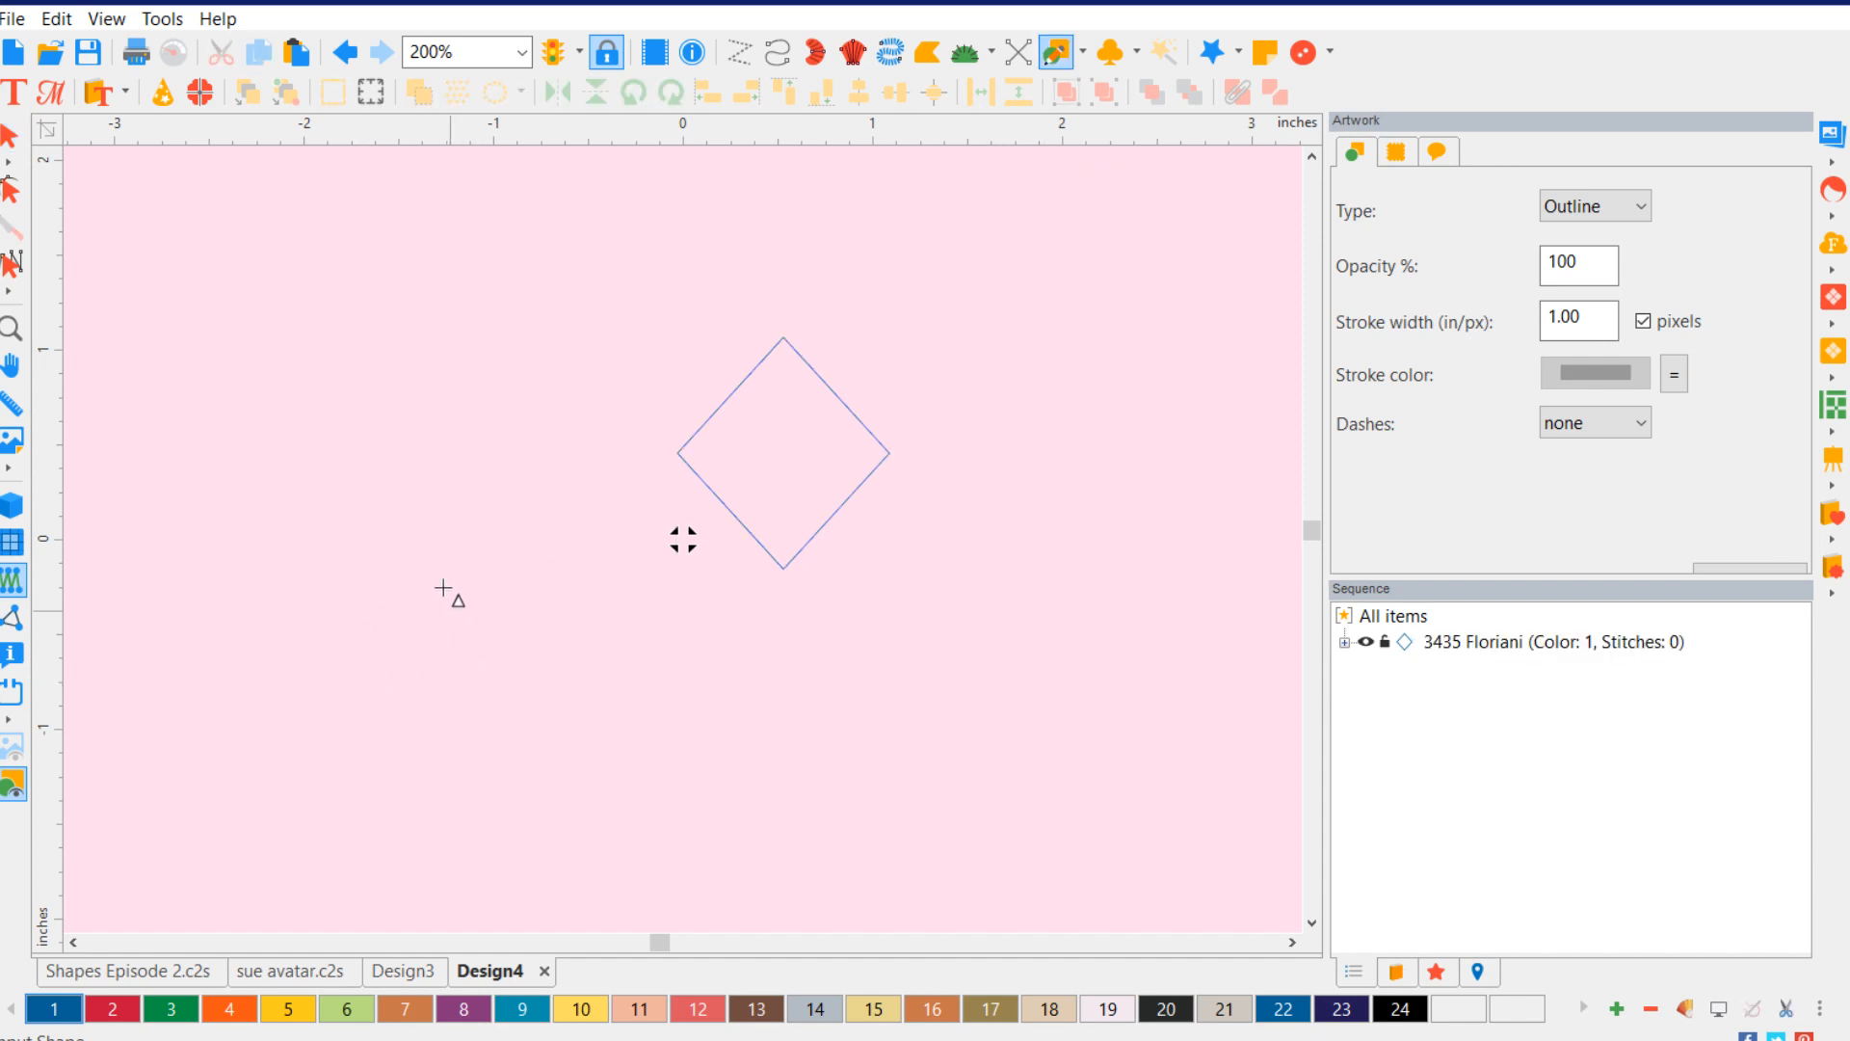
mouse_move(236, 343)
left_mouse_down()
mouse_move(421, 425)
mouse_move(401, 240)
mouse_move(478, 210)
mouse_move(411, 165)
left_mouse_up()
left_click(9, 135)
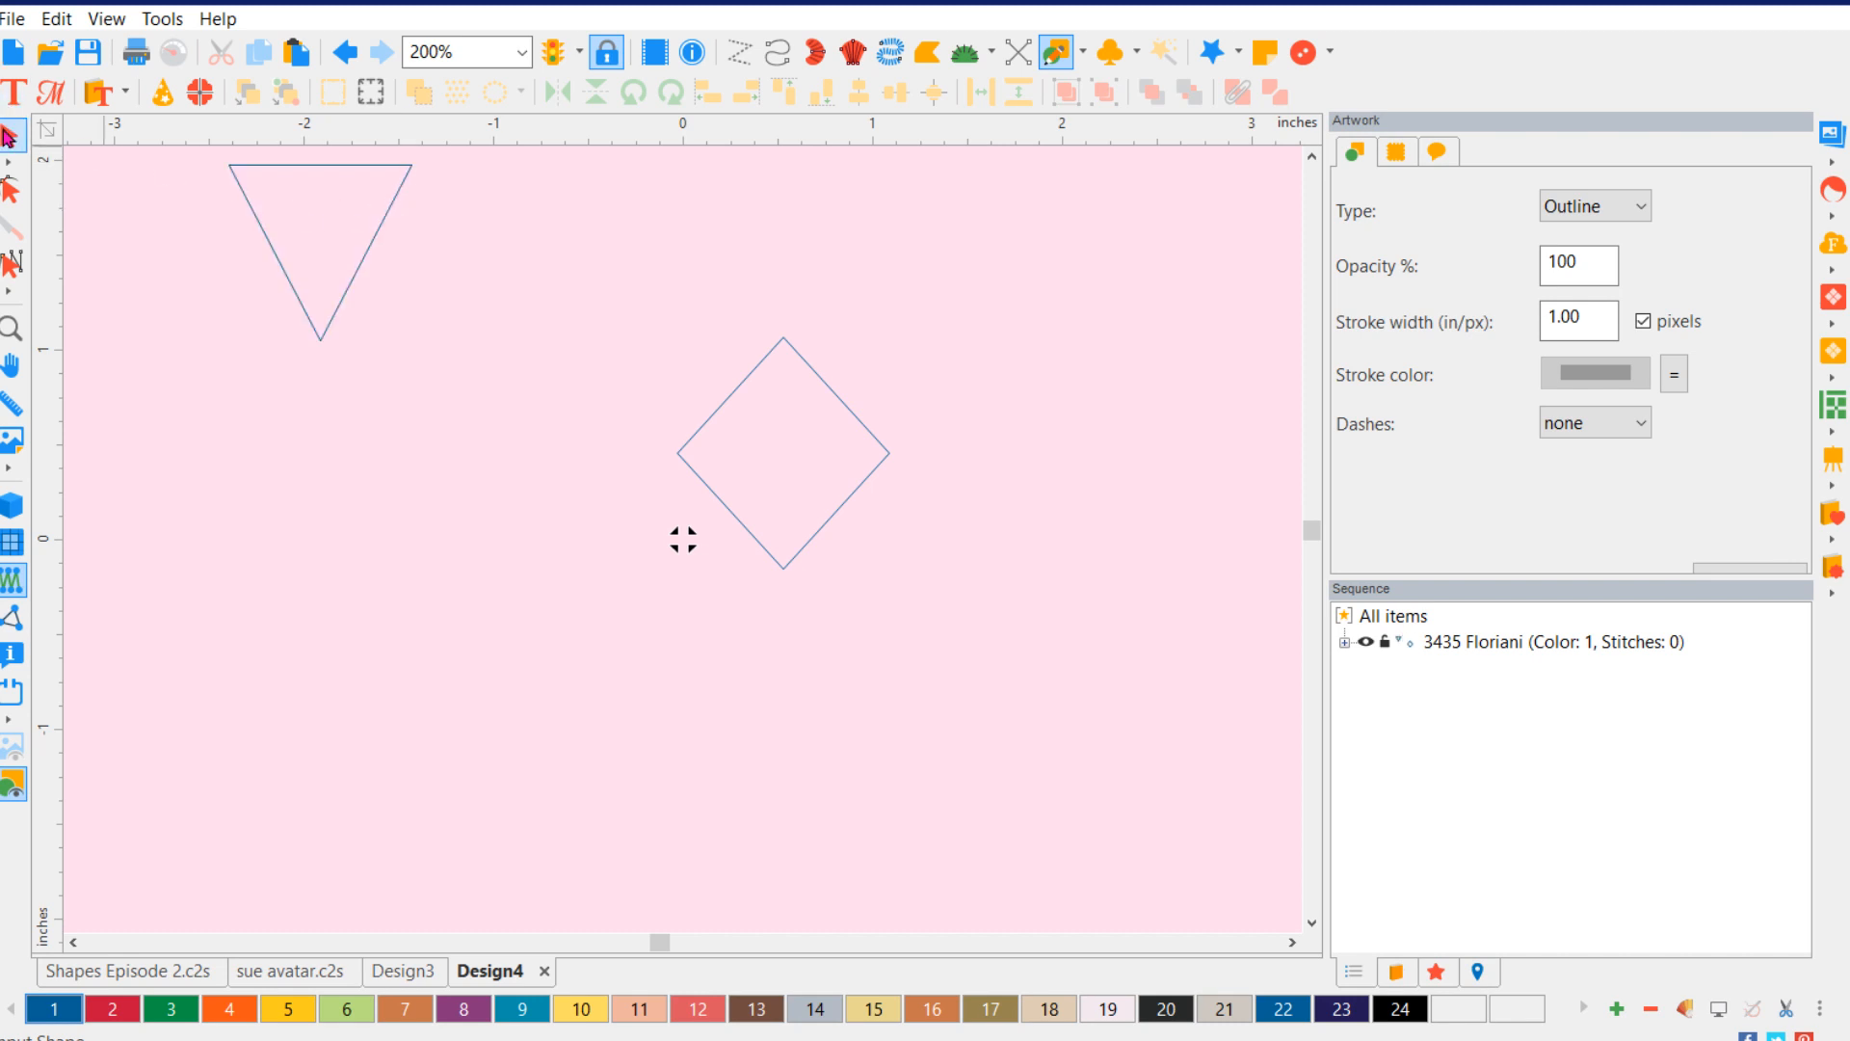
left_click(309, 174)
left_click_drag(318, 256, 386, 548)
left_click(322, 256)
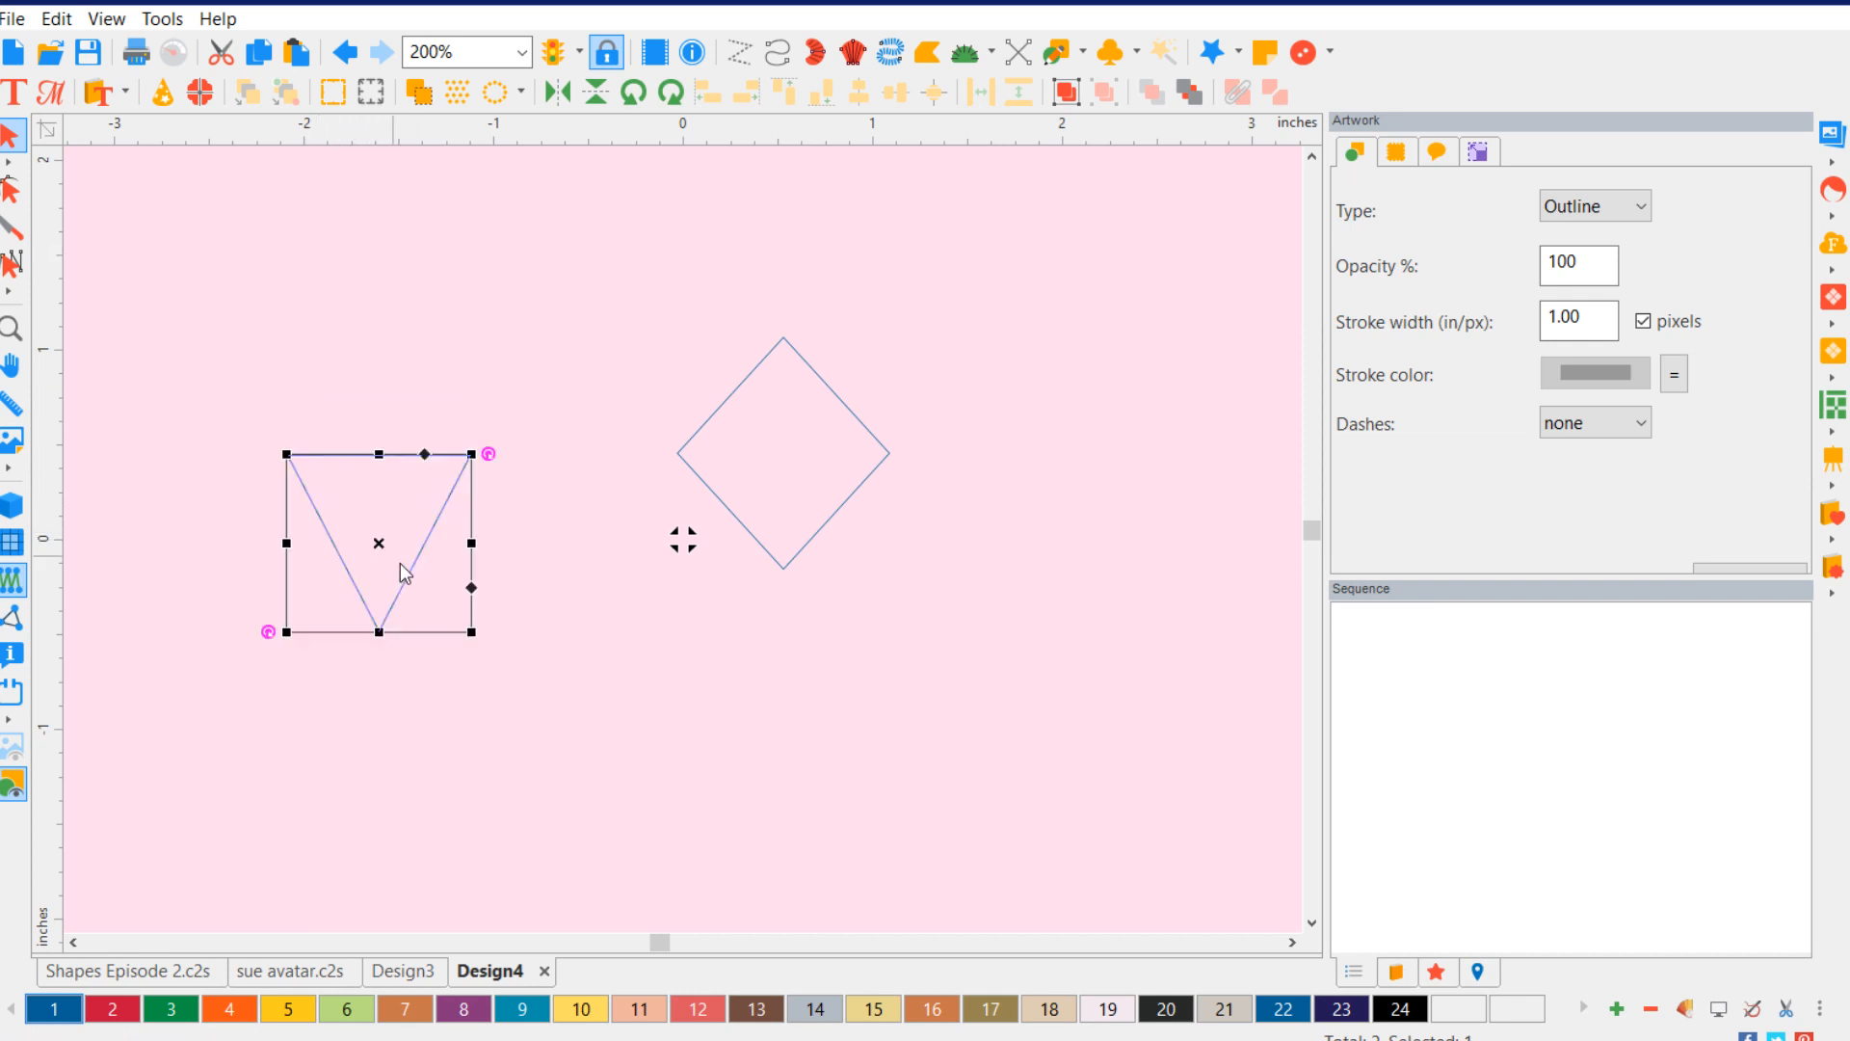
left_click(520, 708)
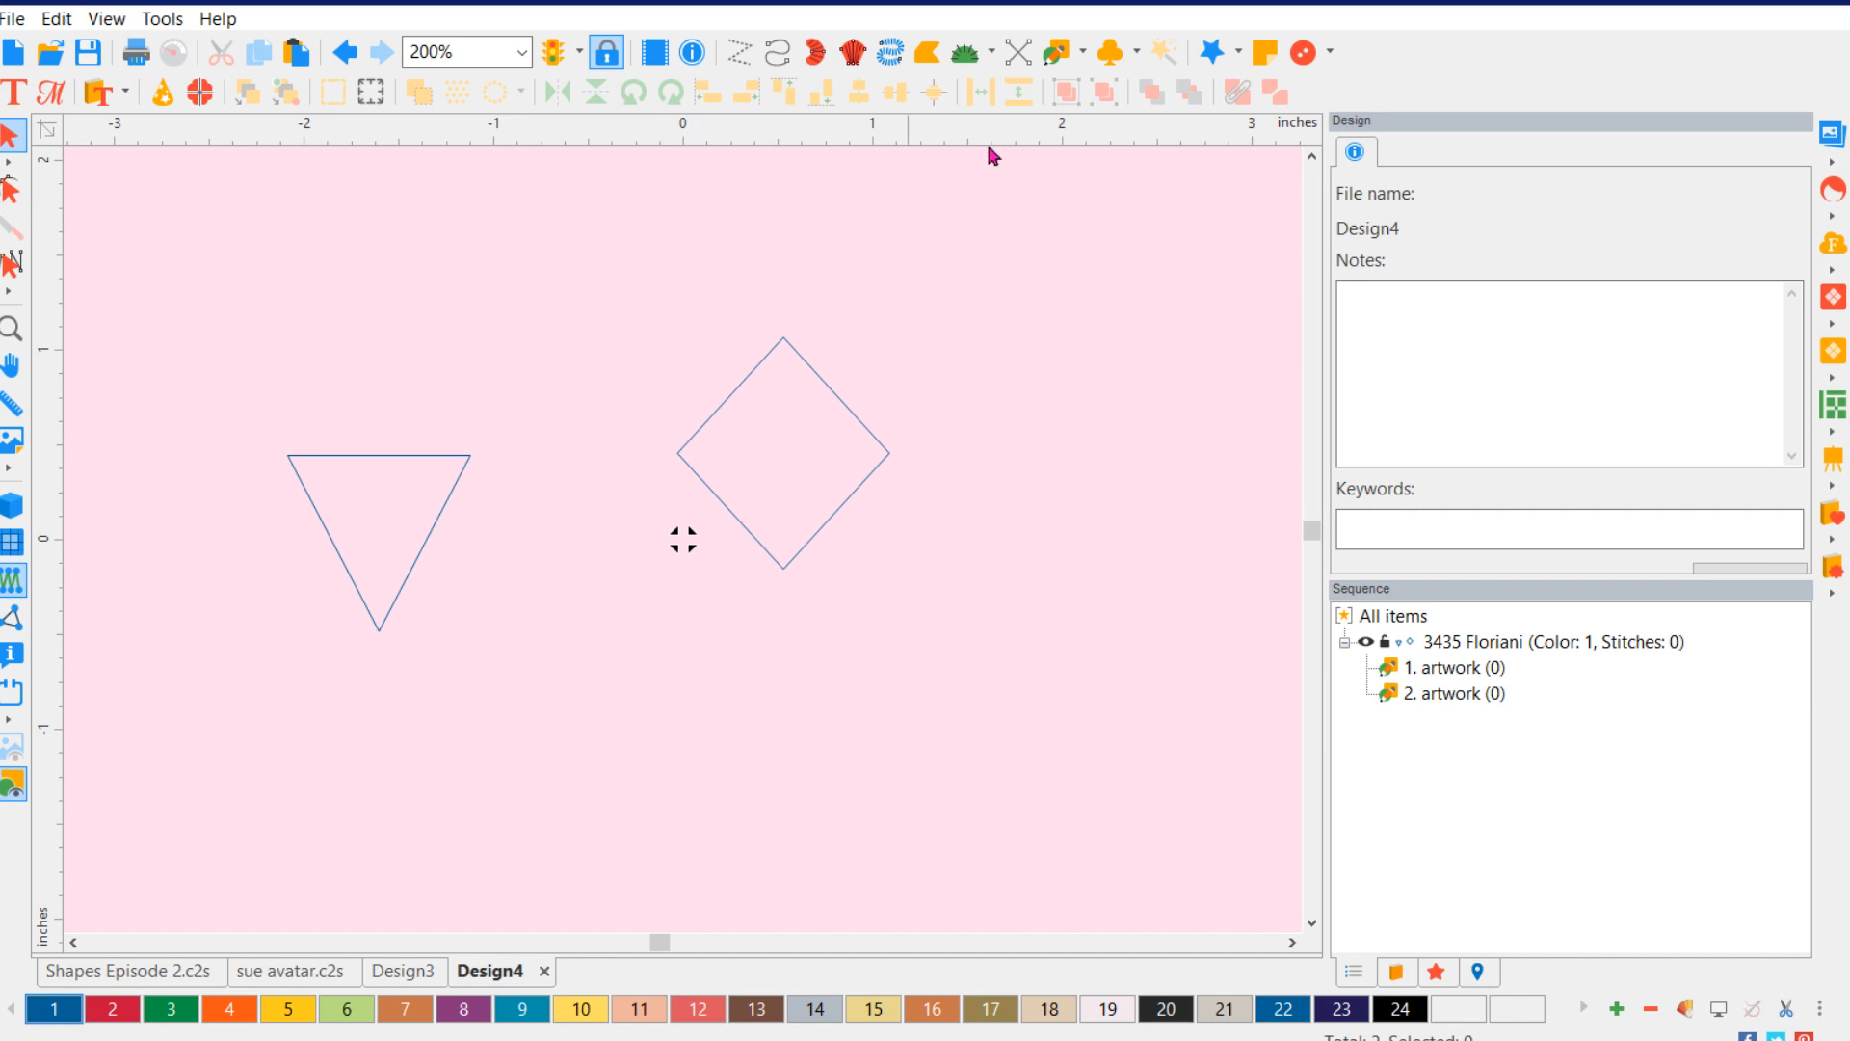
- Draw a circle about 0.7 inches in diameter and move it against the diamond's upper right edge
left_click(1084, 52)
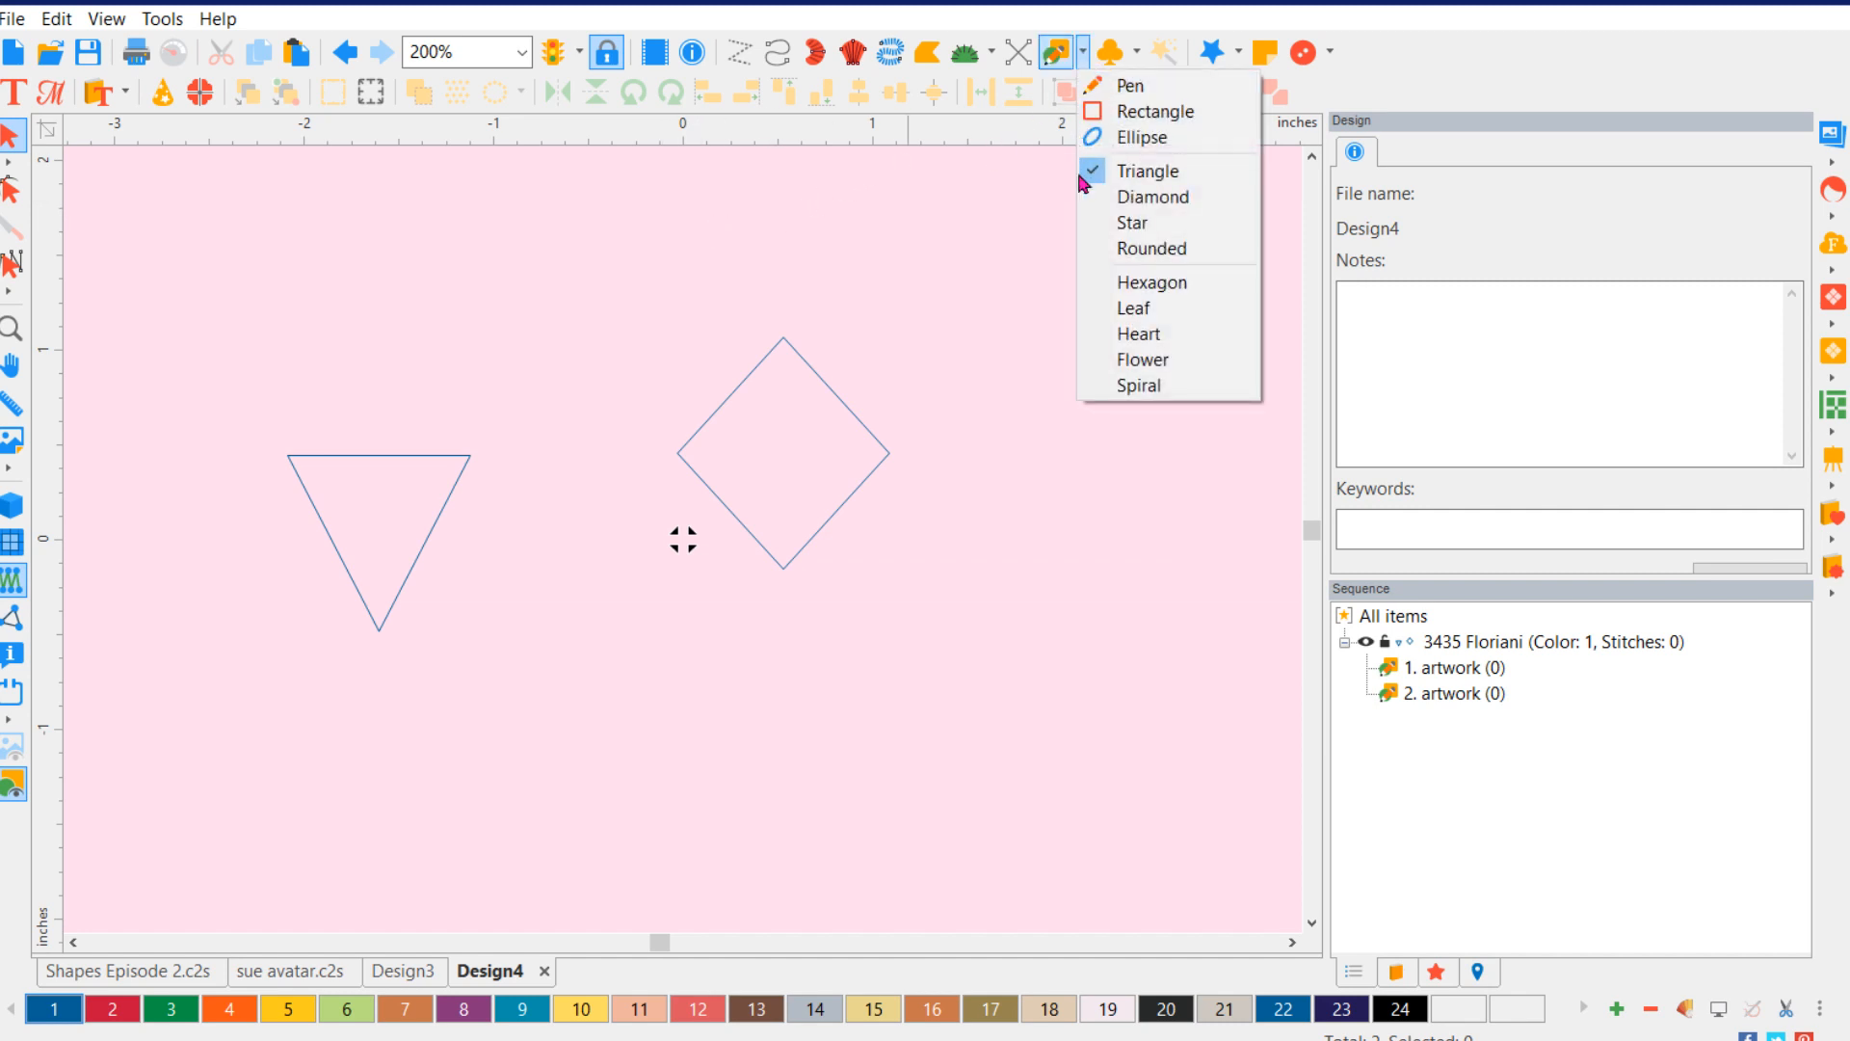
left_click(1138, 137)
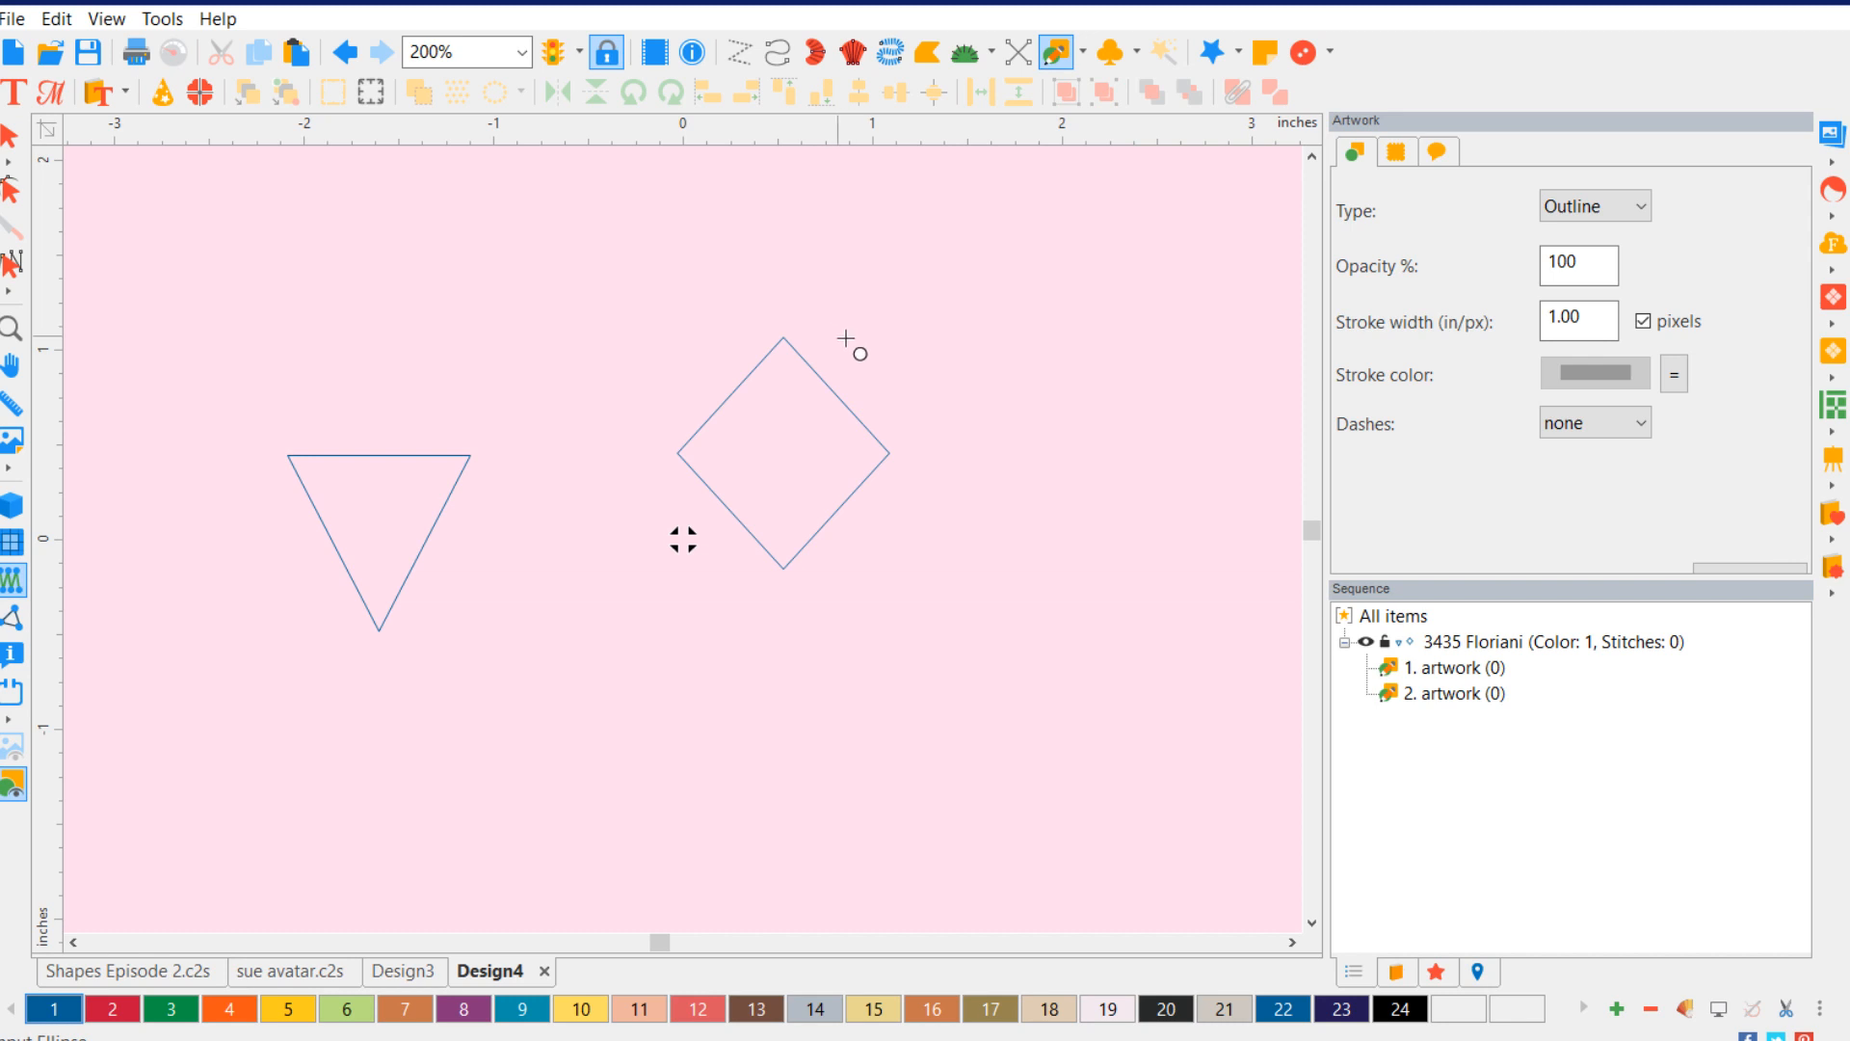
left_click_drag(844, 320, 979, 450)
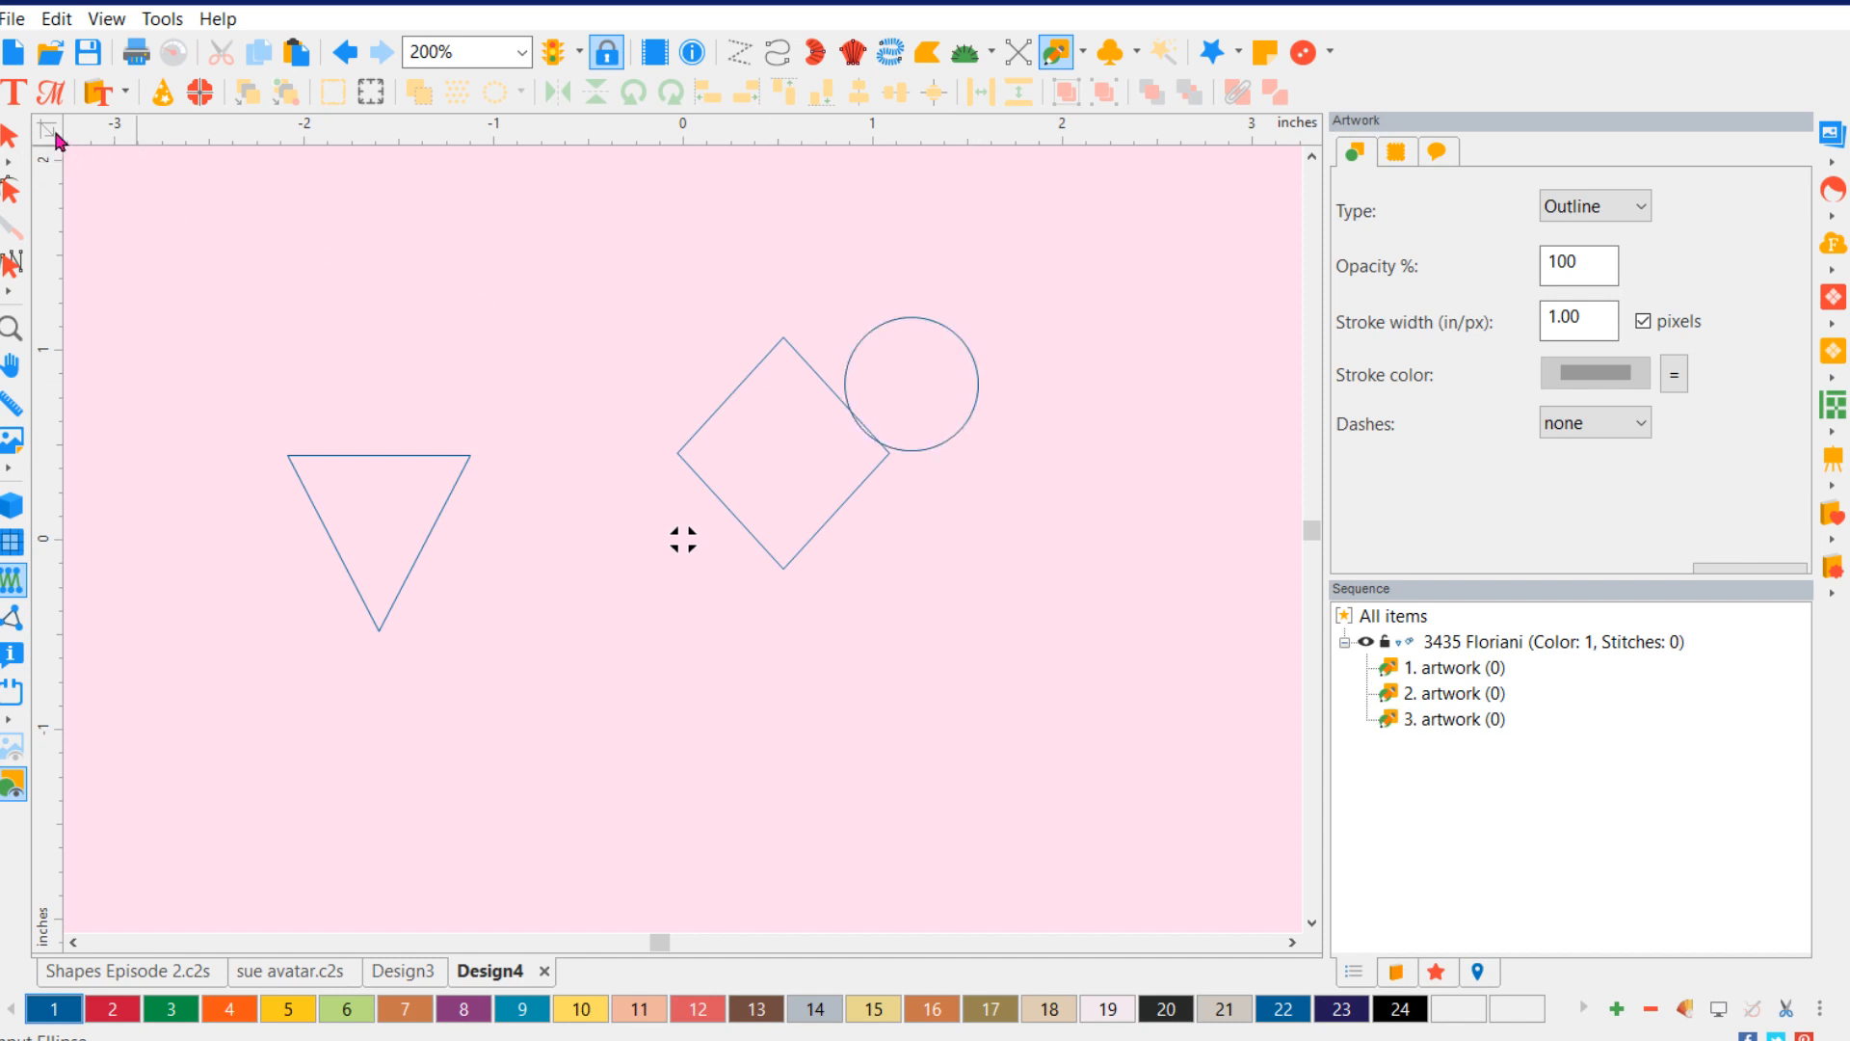
left_click(10, 143)
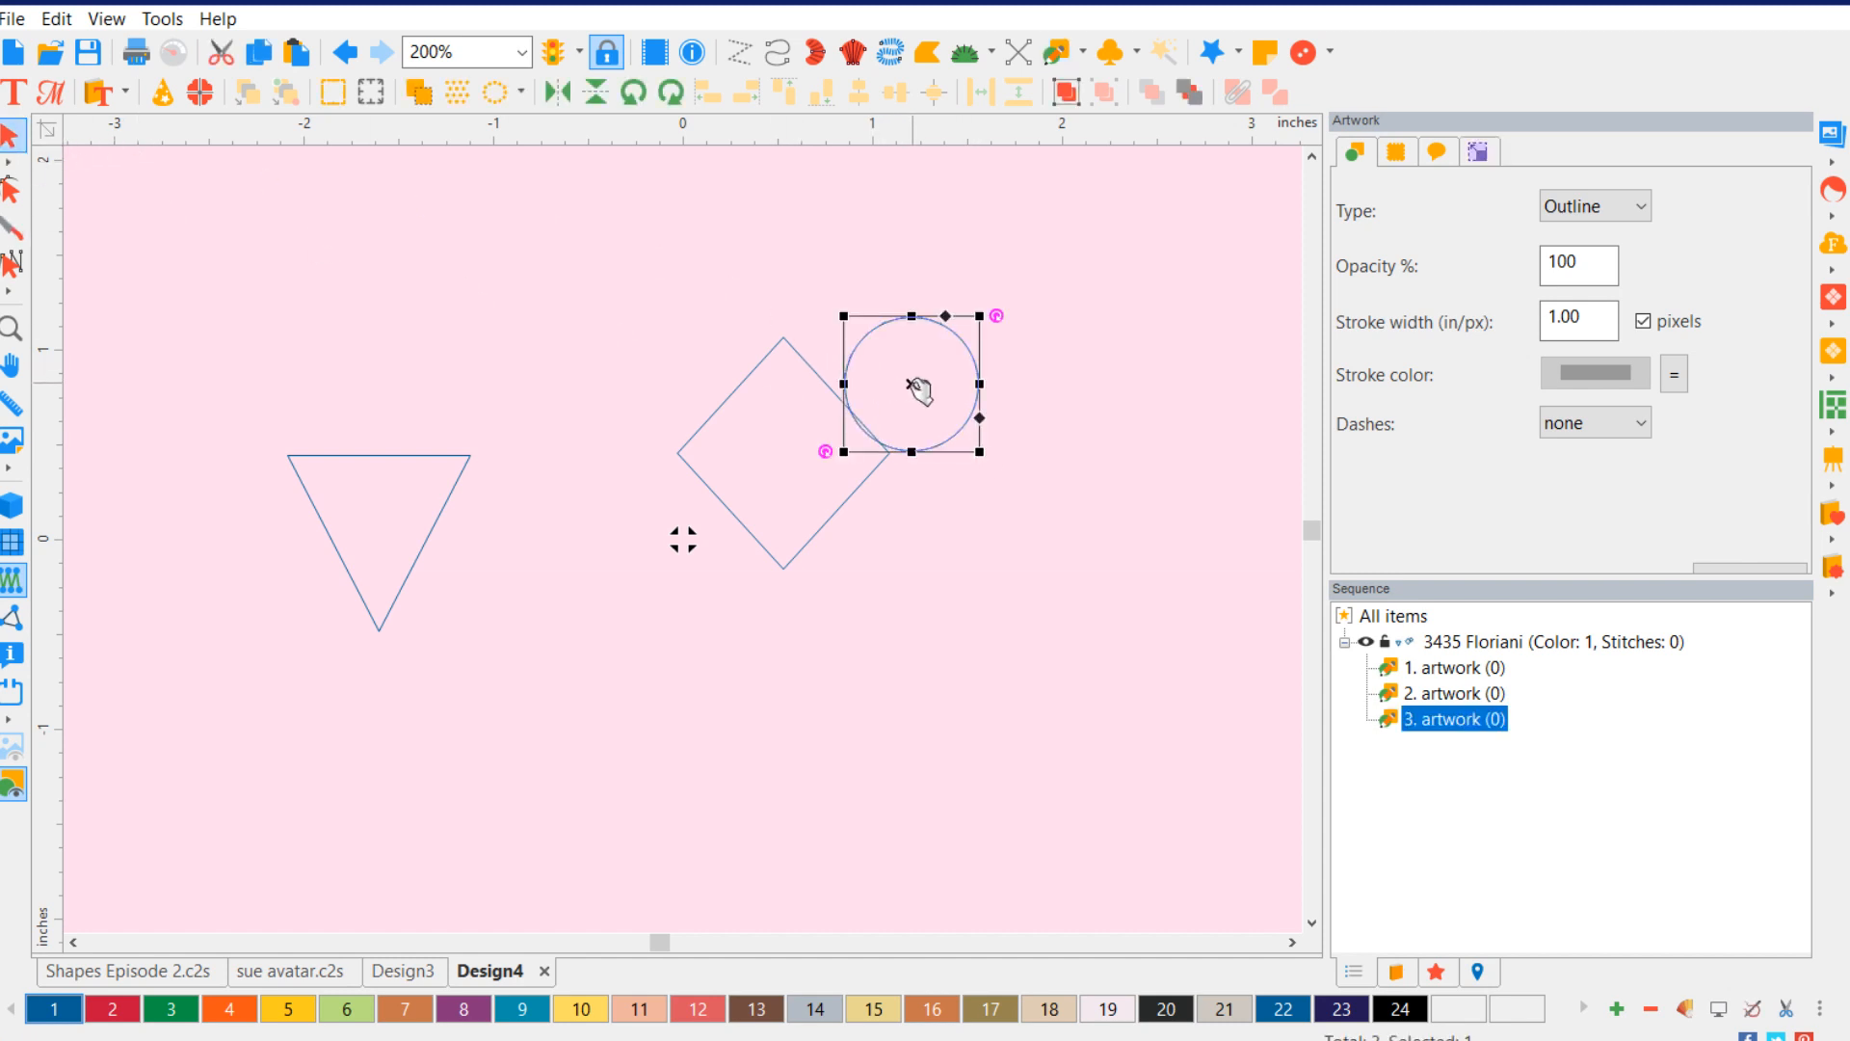
left_click_drag(917, 388, 887, 345)
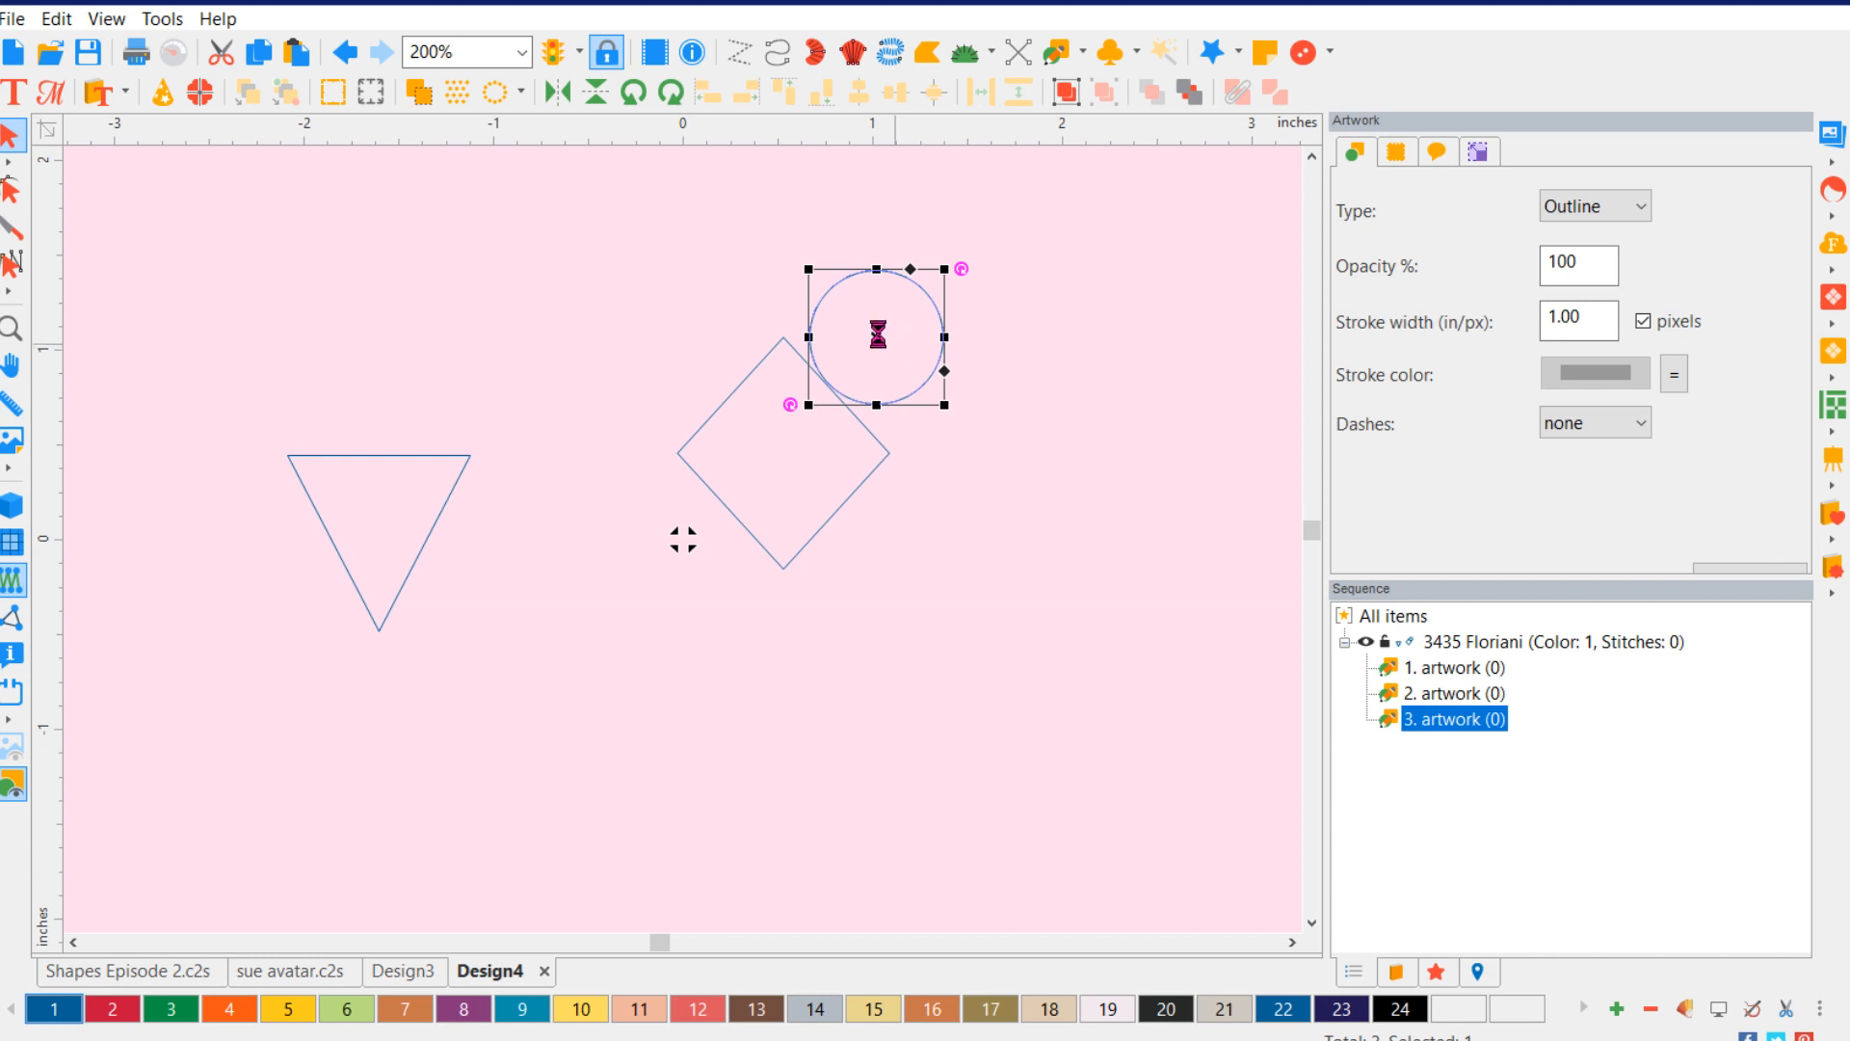
- Add a second circle of the same size beside the diamond's upper left edge
key("c")
left_click(686, 334)
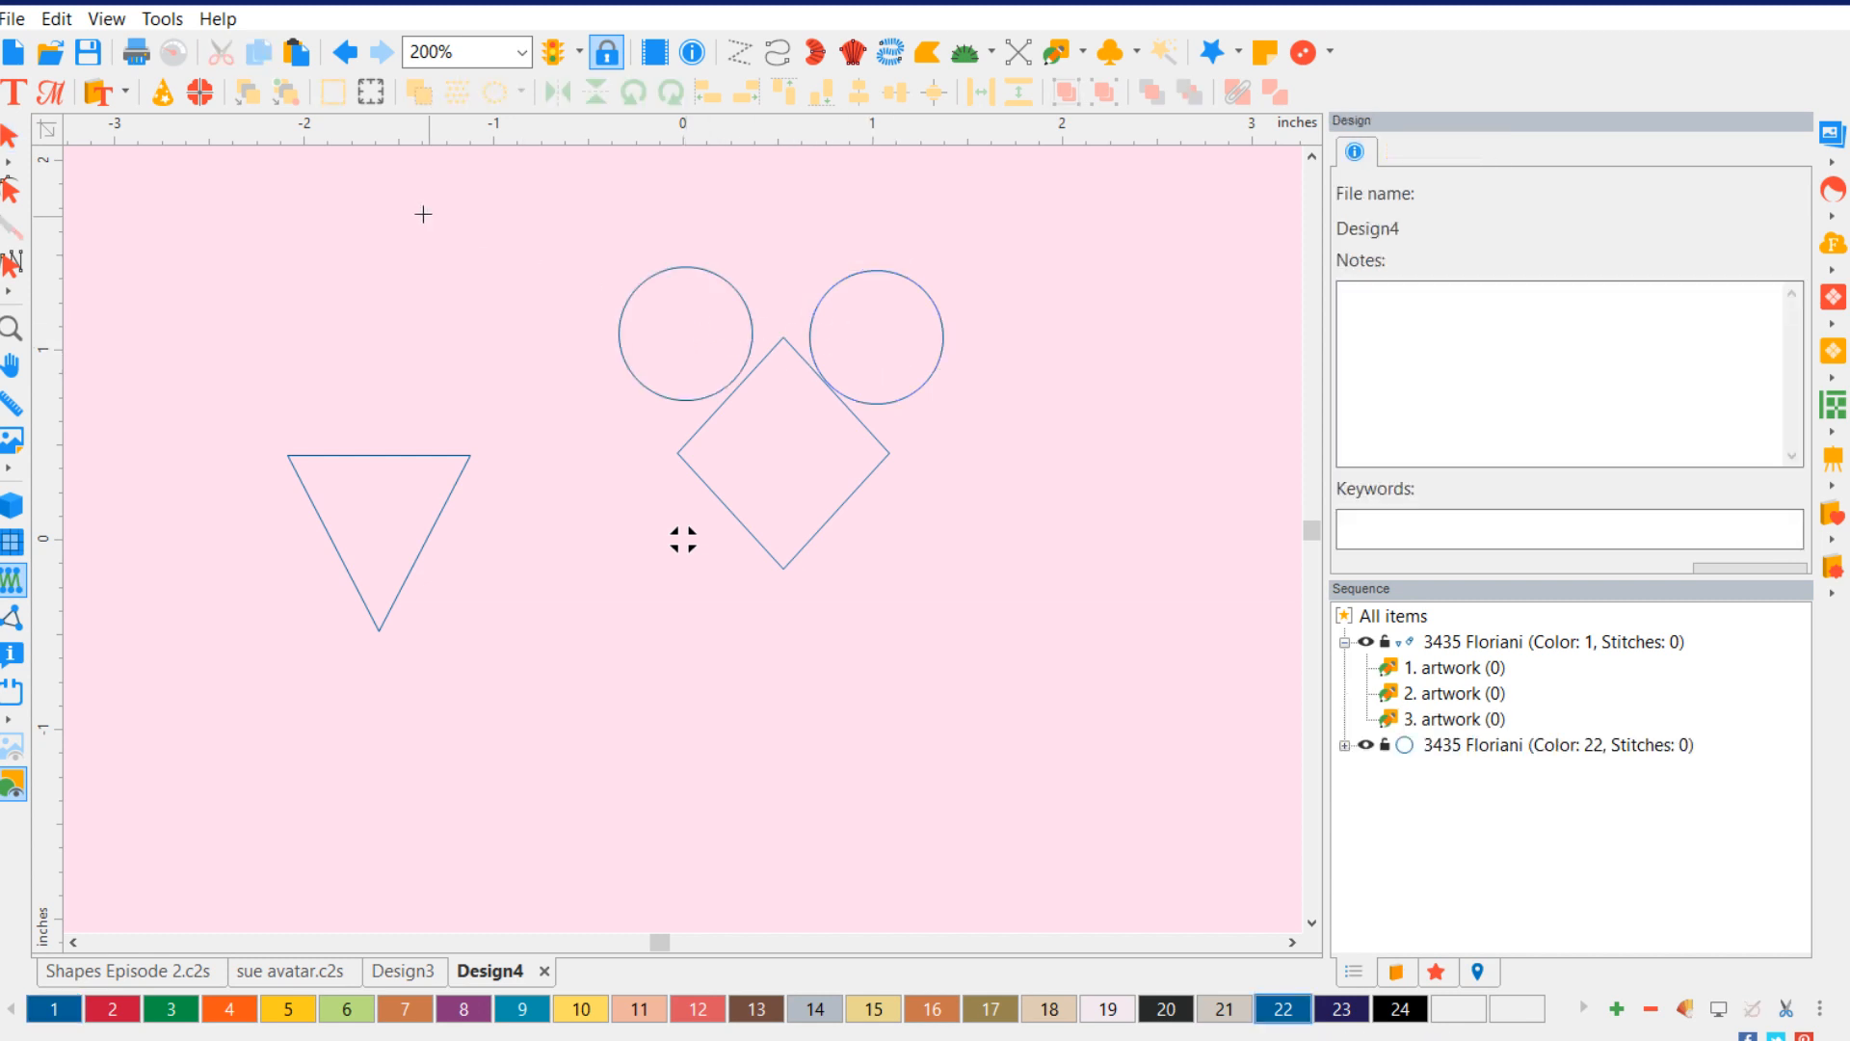
left_click(10, 135)
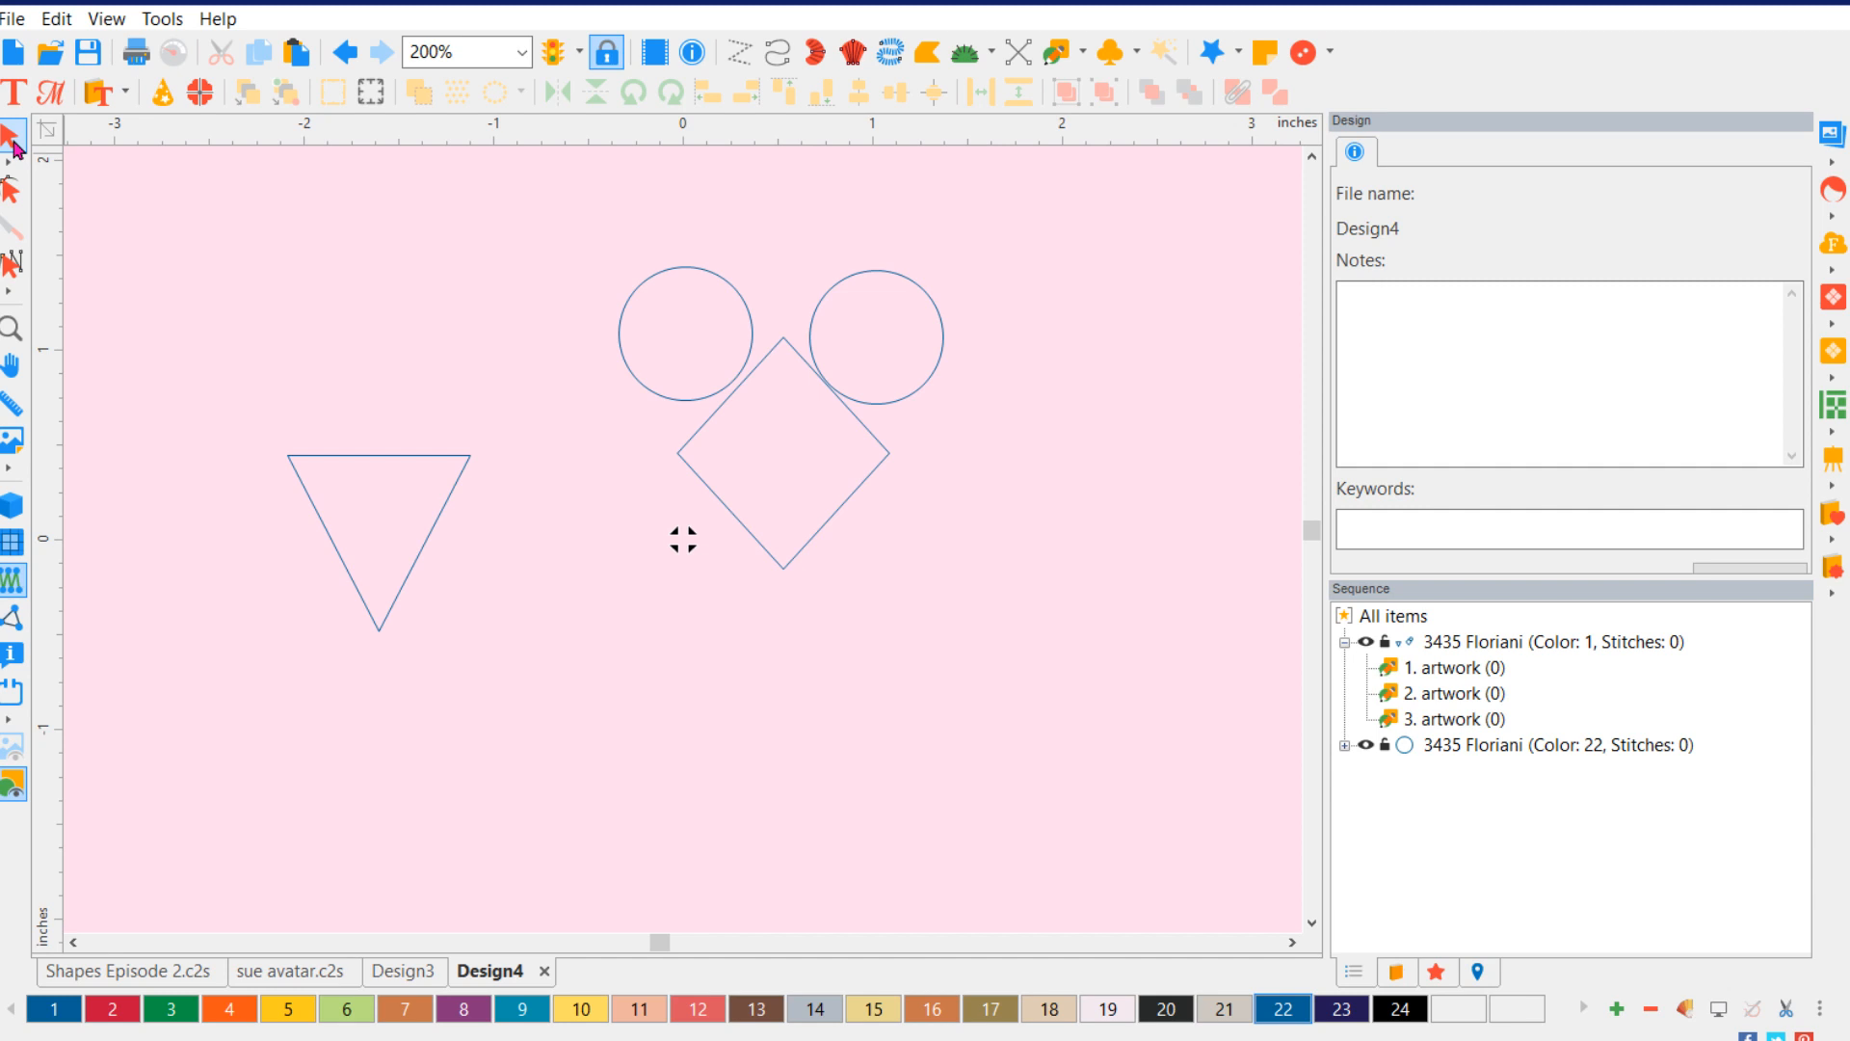
- Check the heart shapes in Shapes Episode 2.c2s, then move the two circles together so they meet at the diamond's top corner
left_click(129, 975)
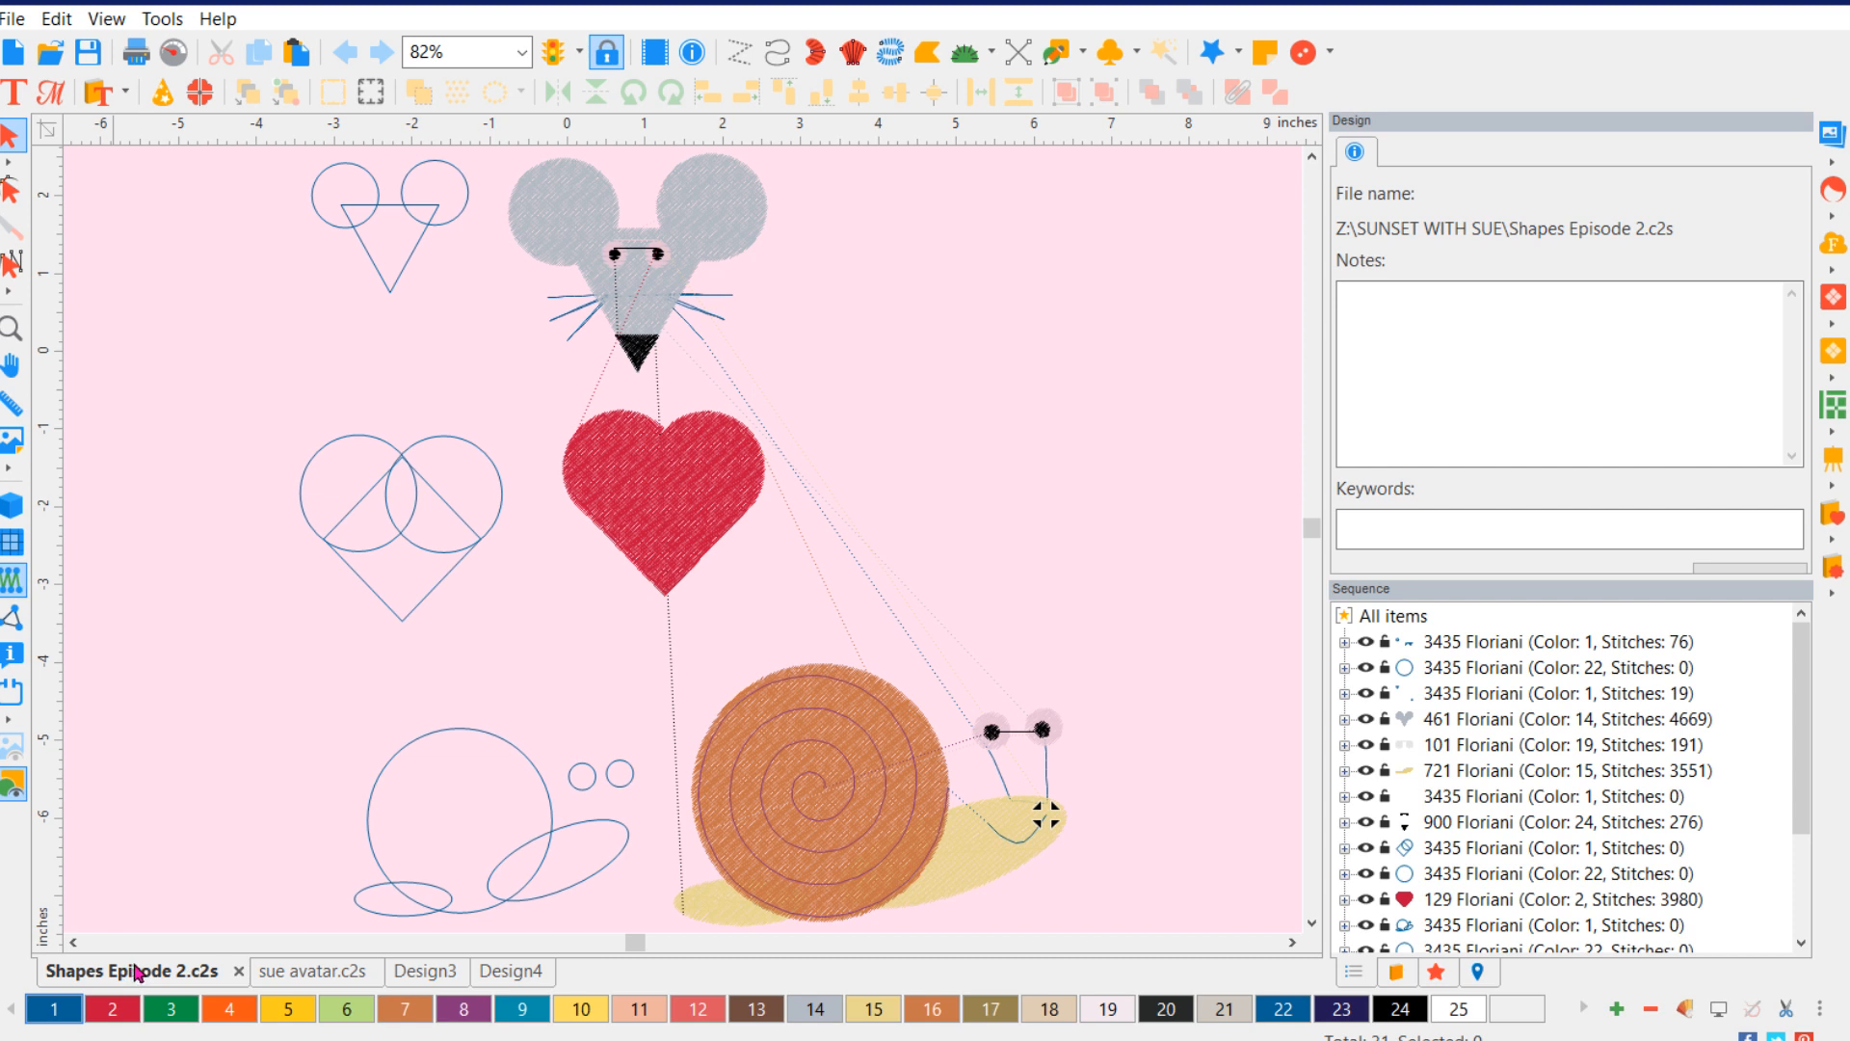
left_click(498, 972)
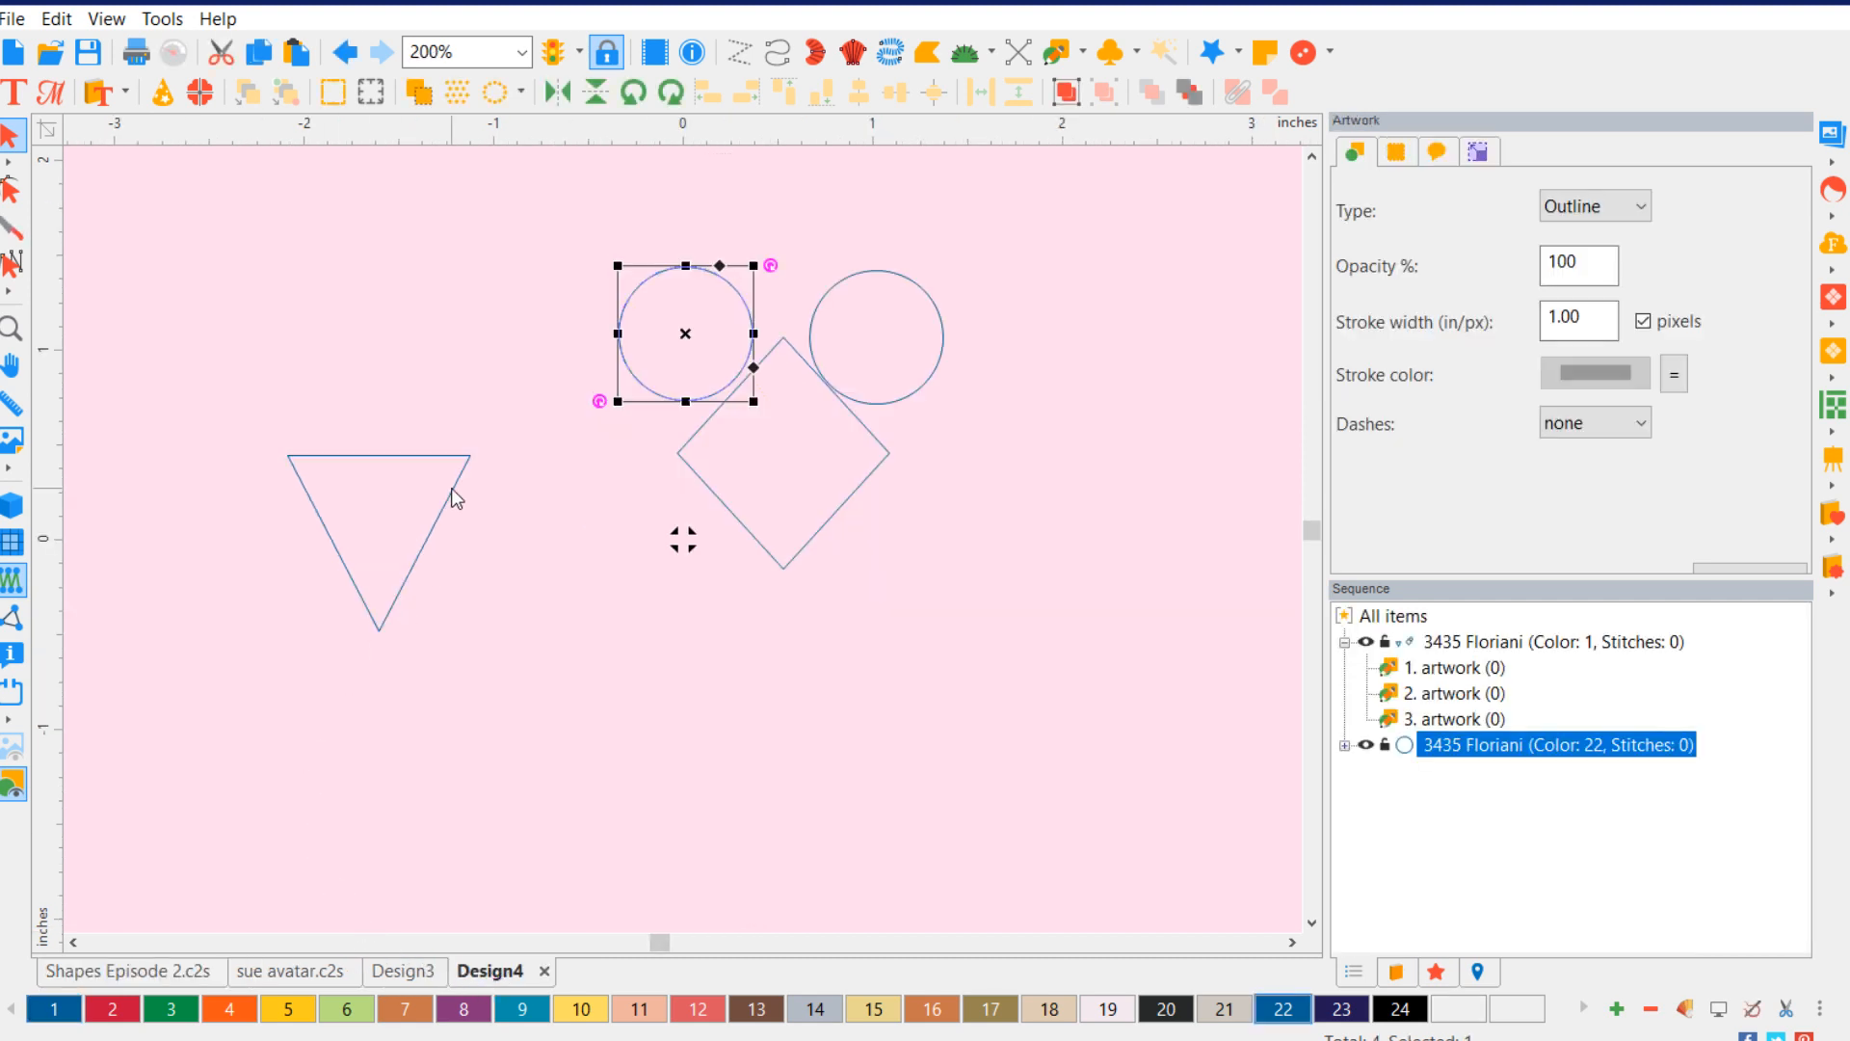
left_click_drag(690, 343, 723, 345)
left_click(943, 358)
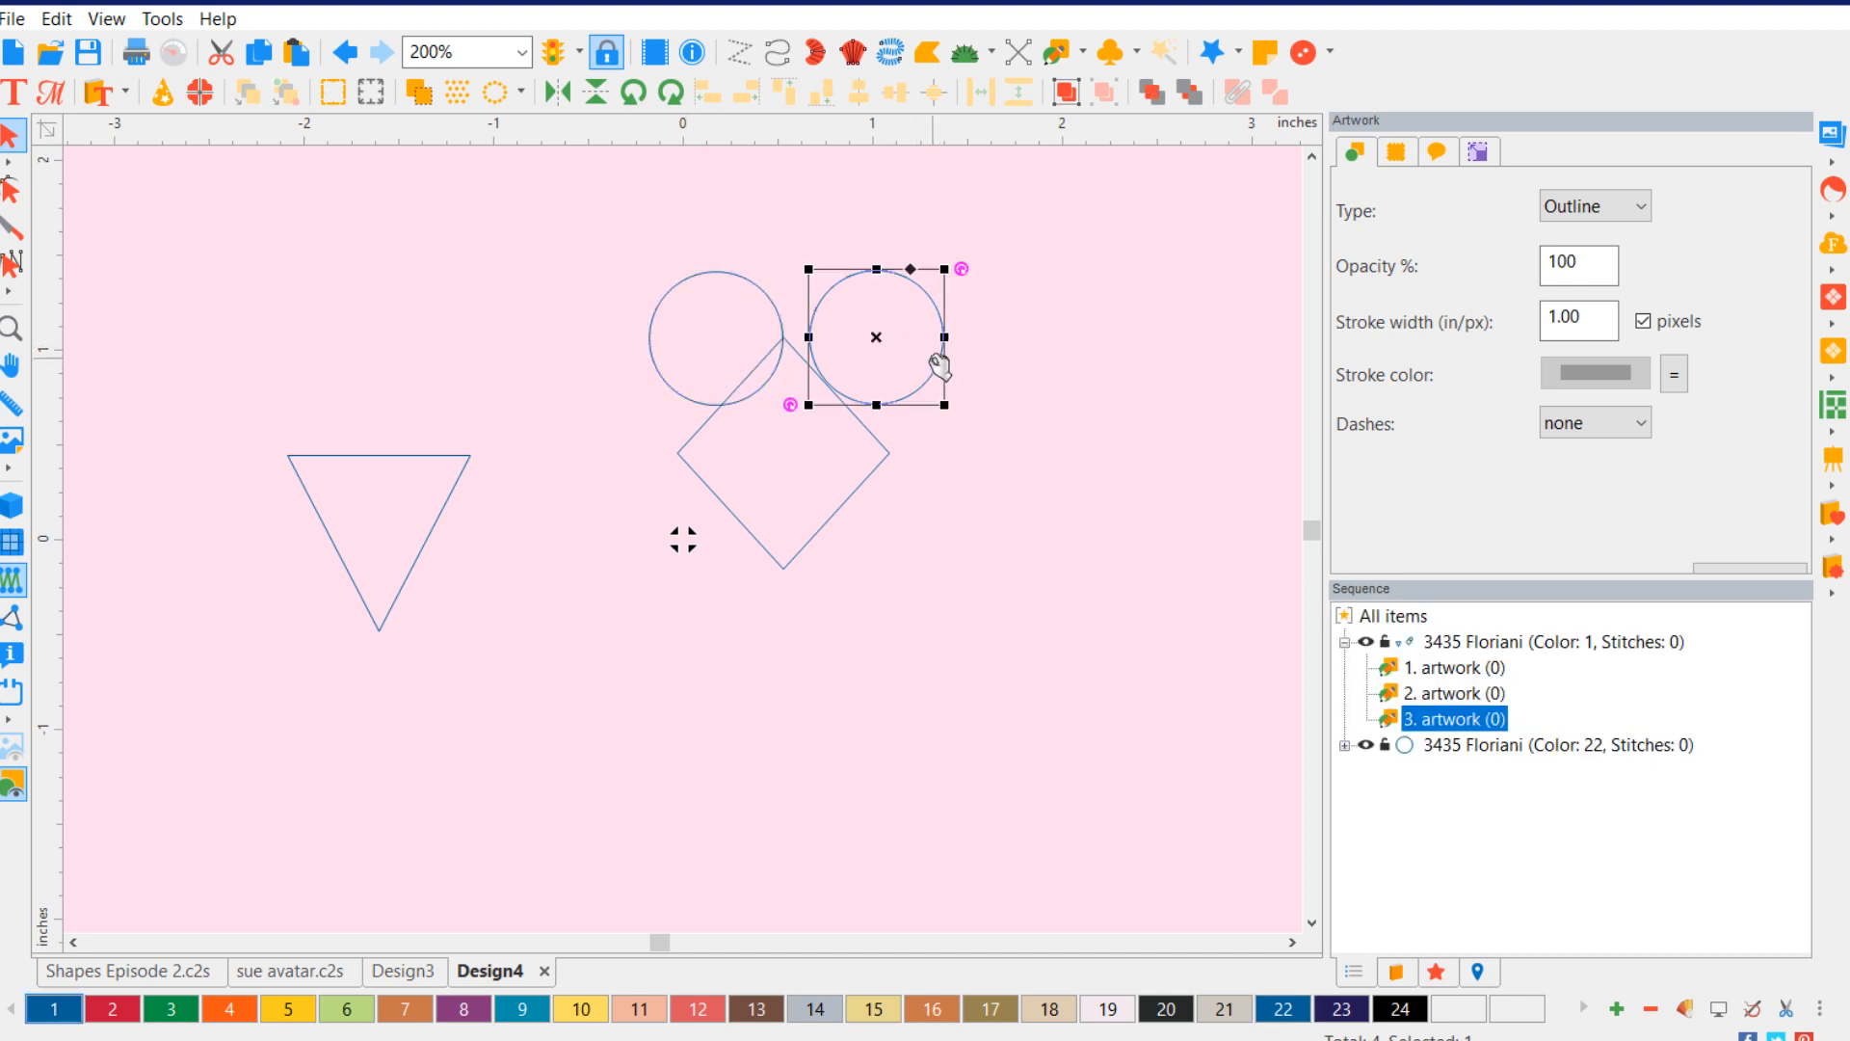
left_click_drag(882, 342, 858, 348)
left_click(1038, 540)
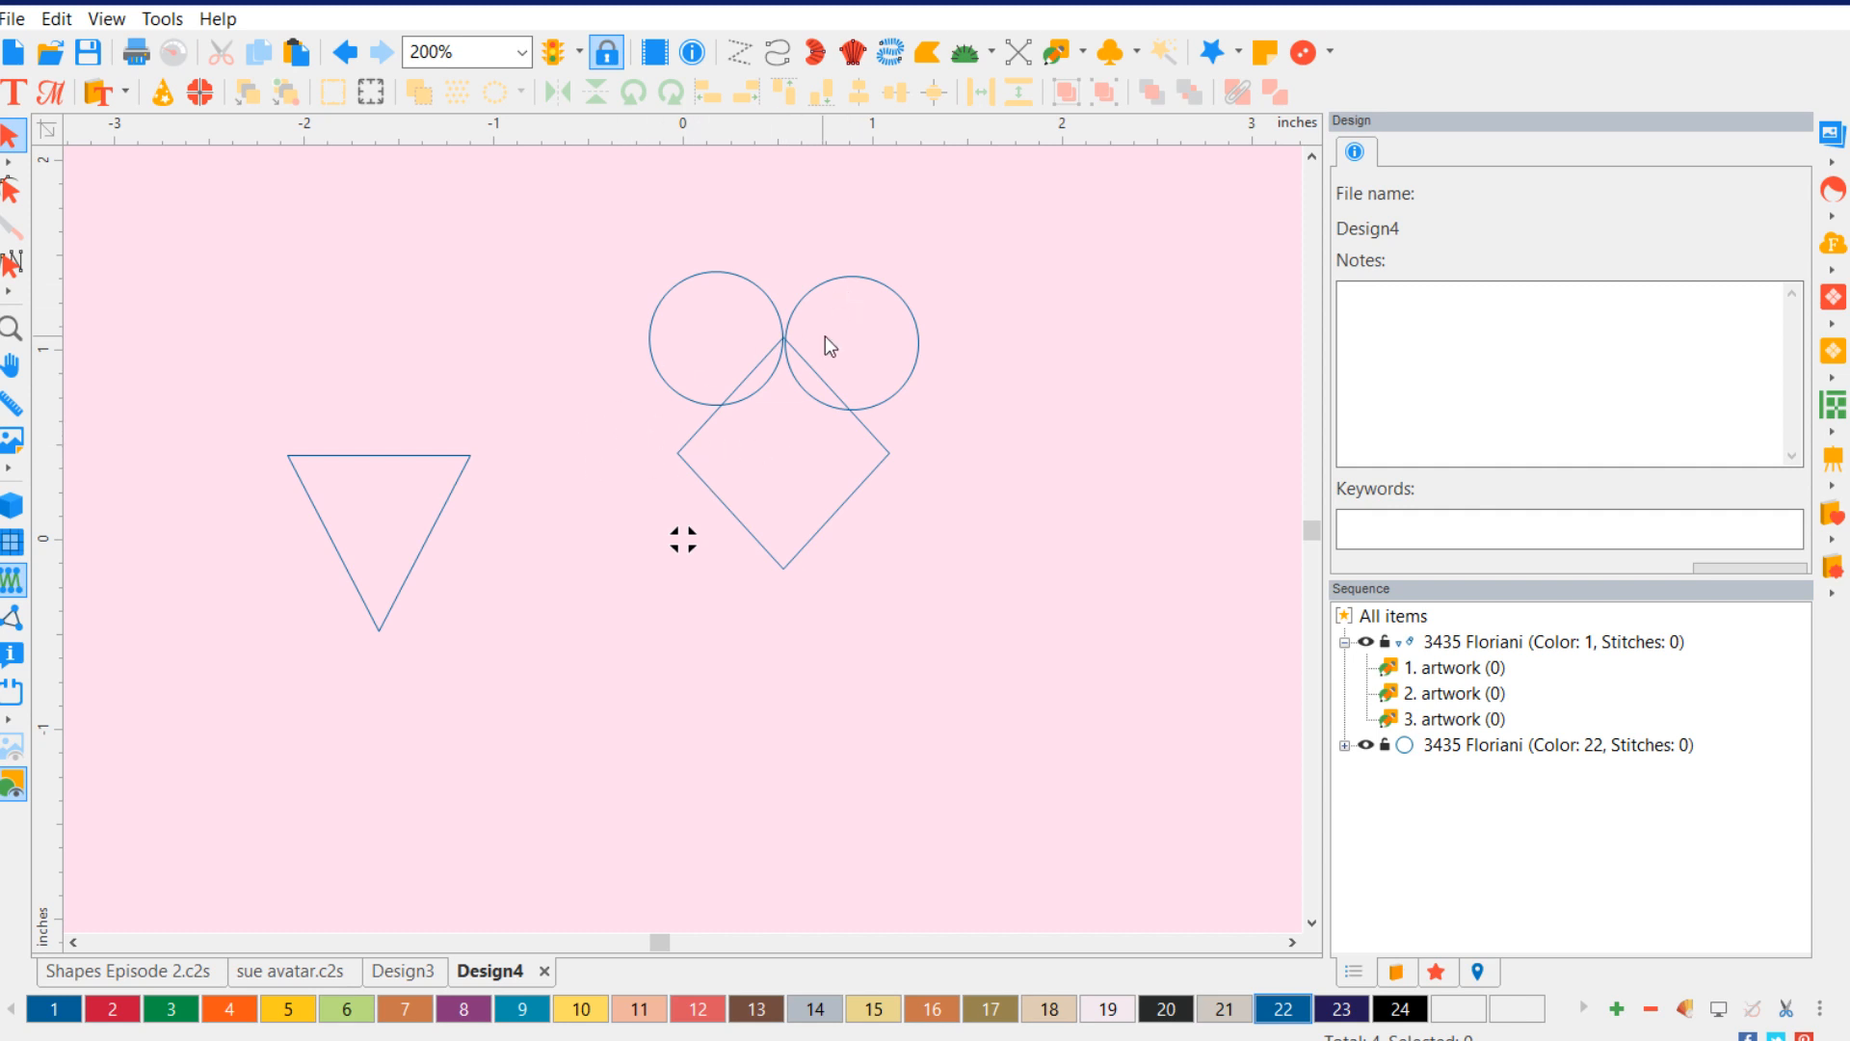
- Move the two circles onto the triangle's upper corners as mouse ears, one on each side
left_click(911, 304)
left_click_drag(858, 350, 484, 447)
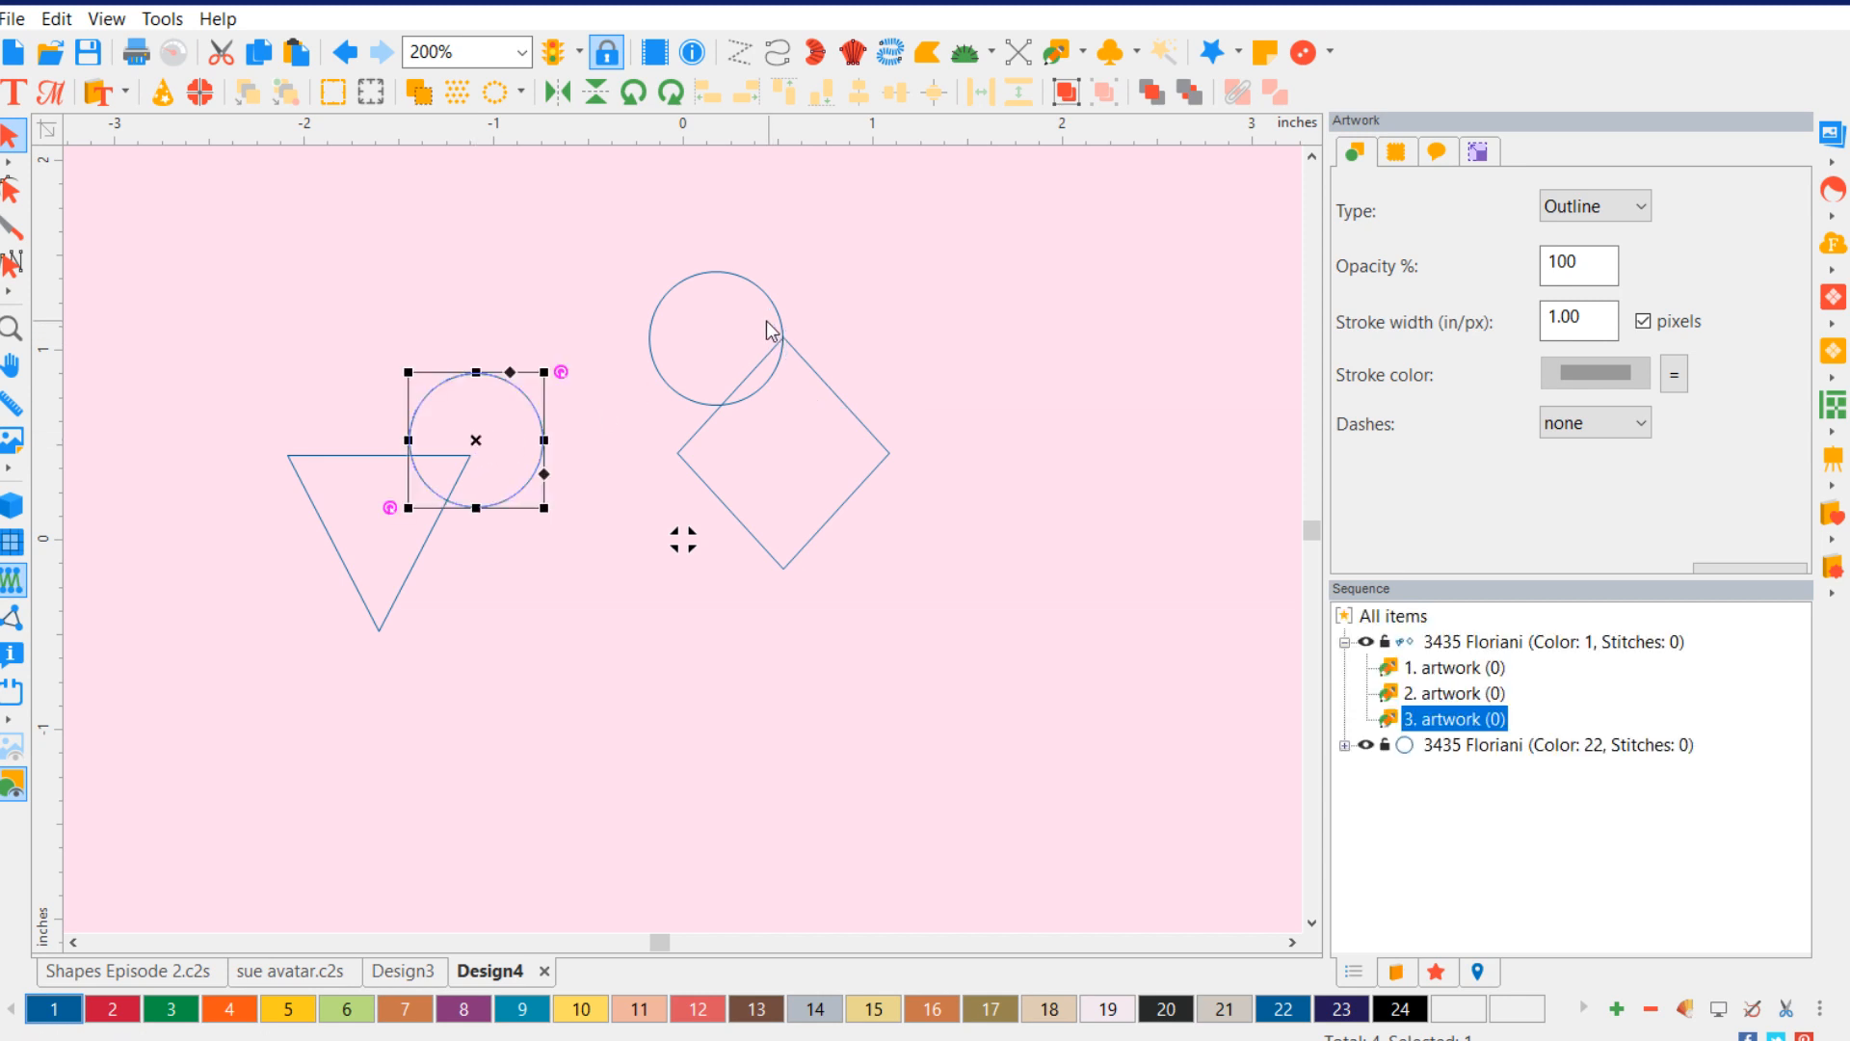
left_click(723, 343)
left_click_drag(723, 343, 280, 434)
left_click(623, 643)
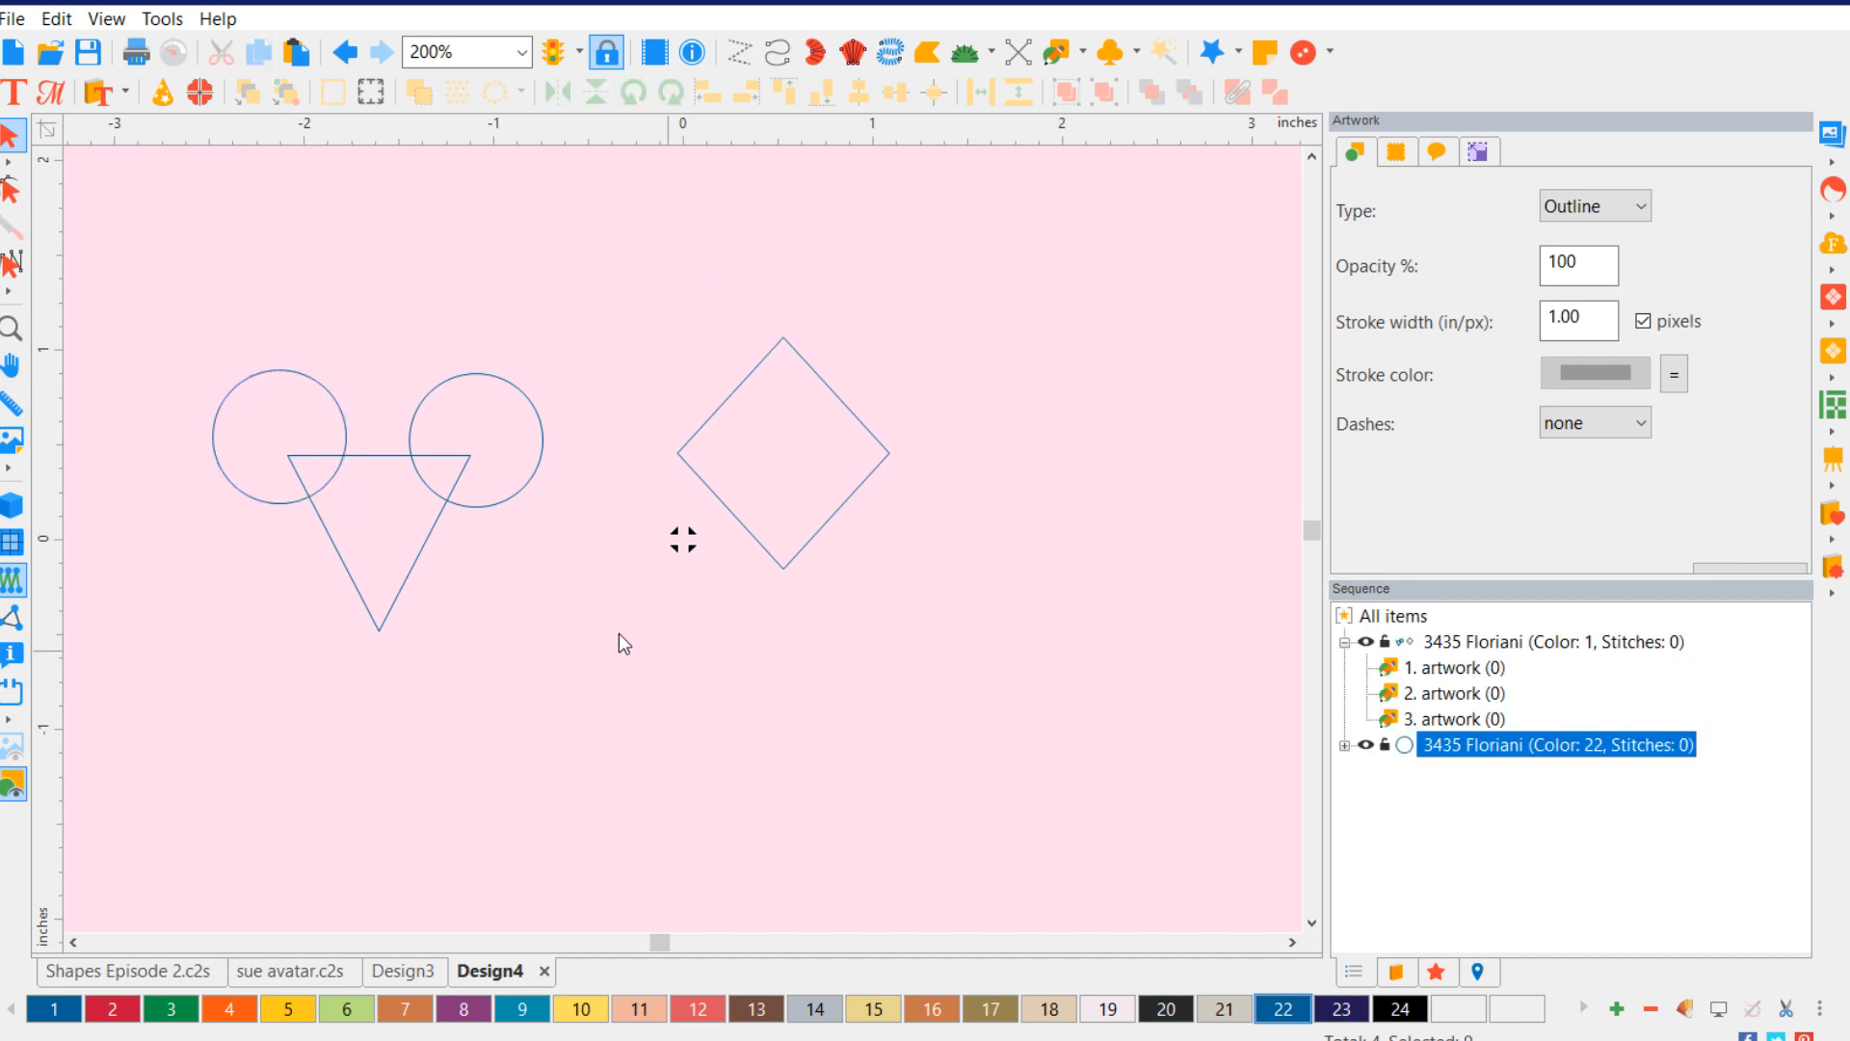
- Align the bottom edges of the two ear circles
left_click(317, 382)
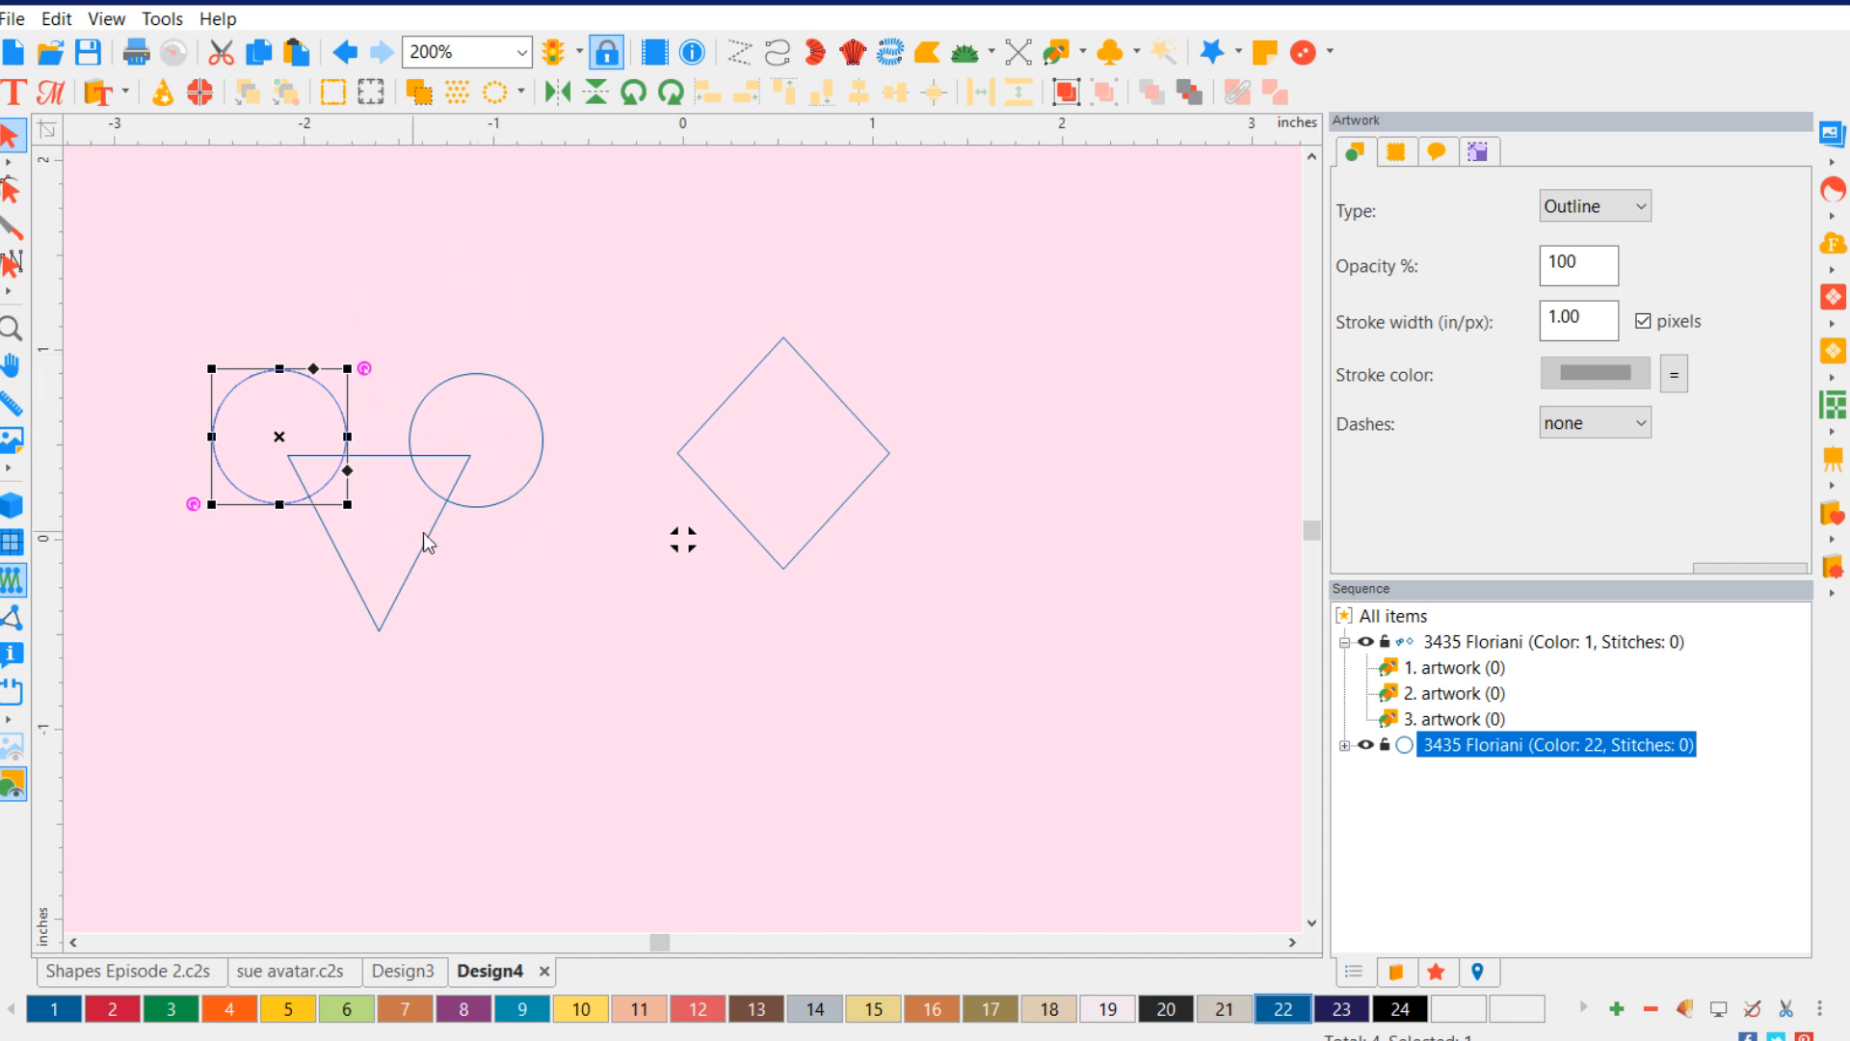
left_click(508, 388, "ctrl")
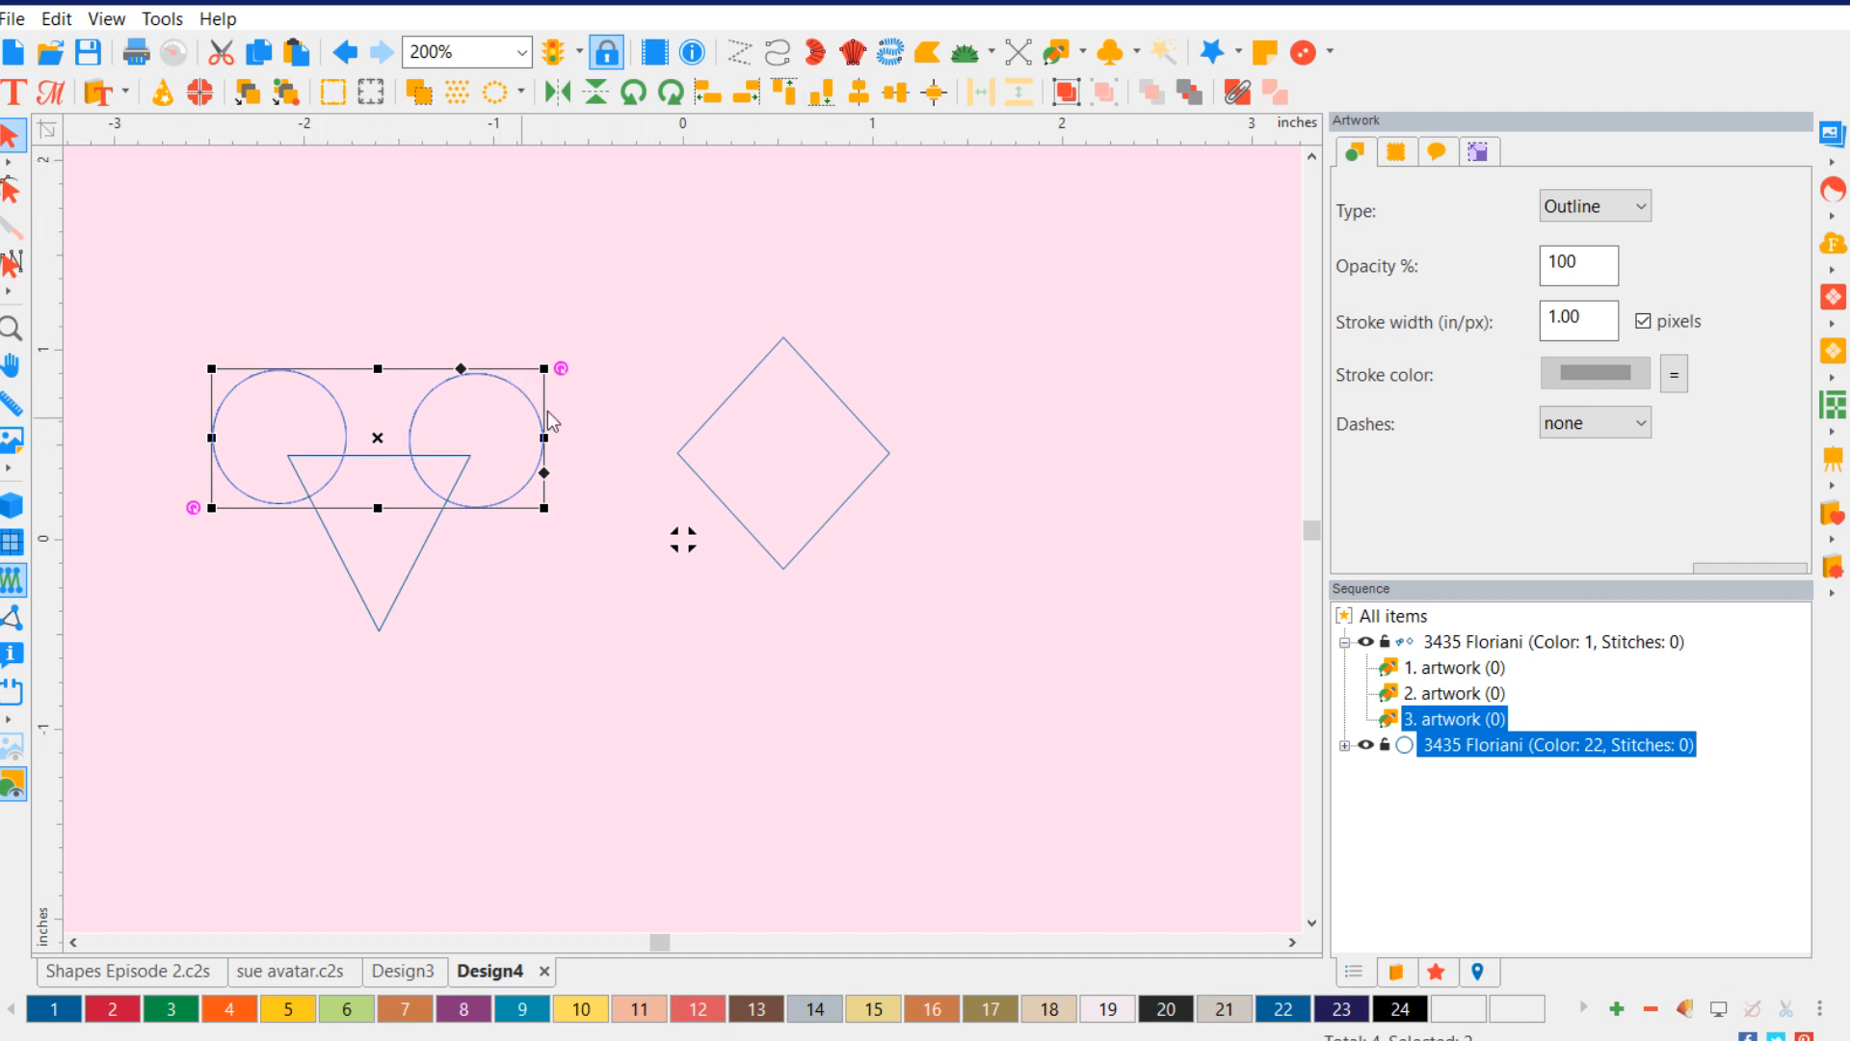
left_click(822, 93)
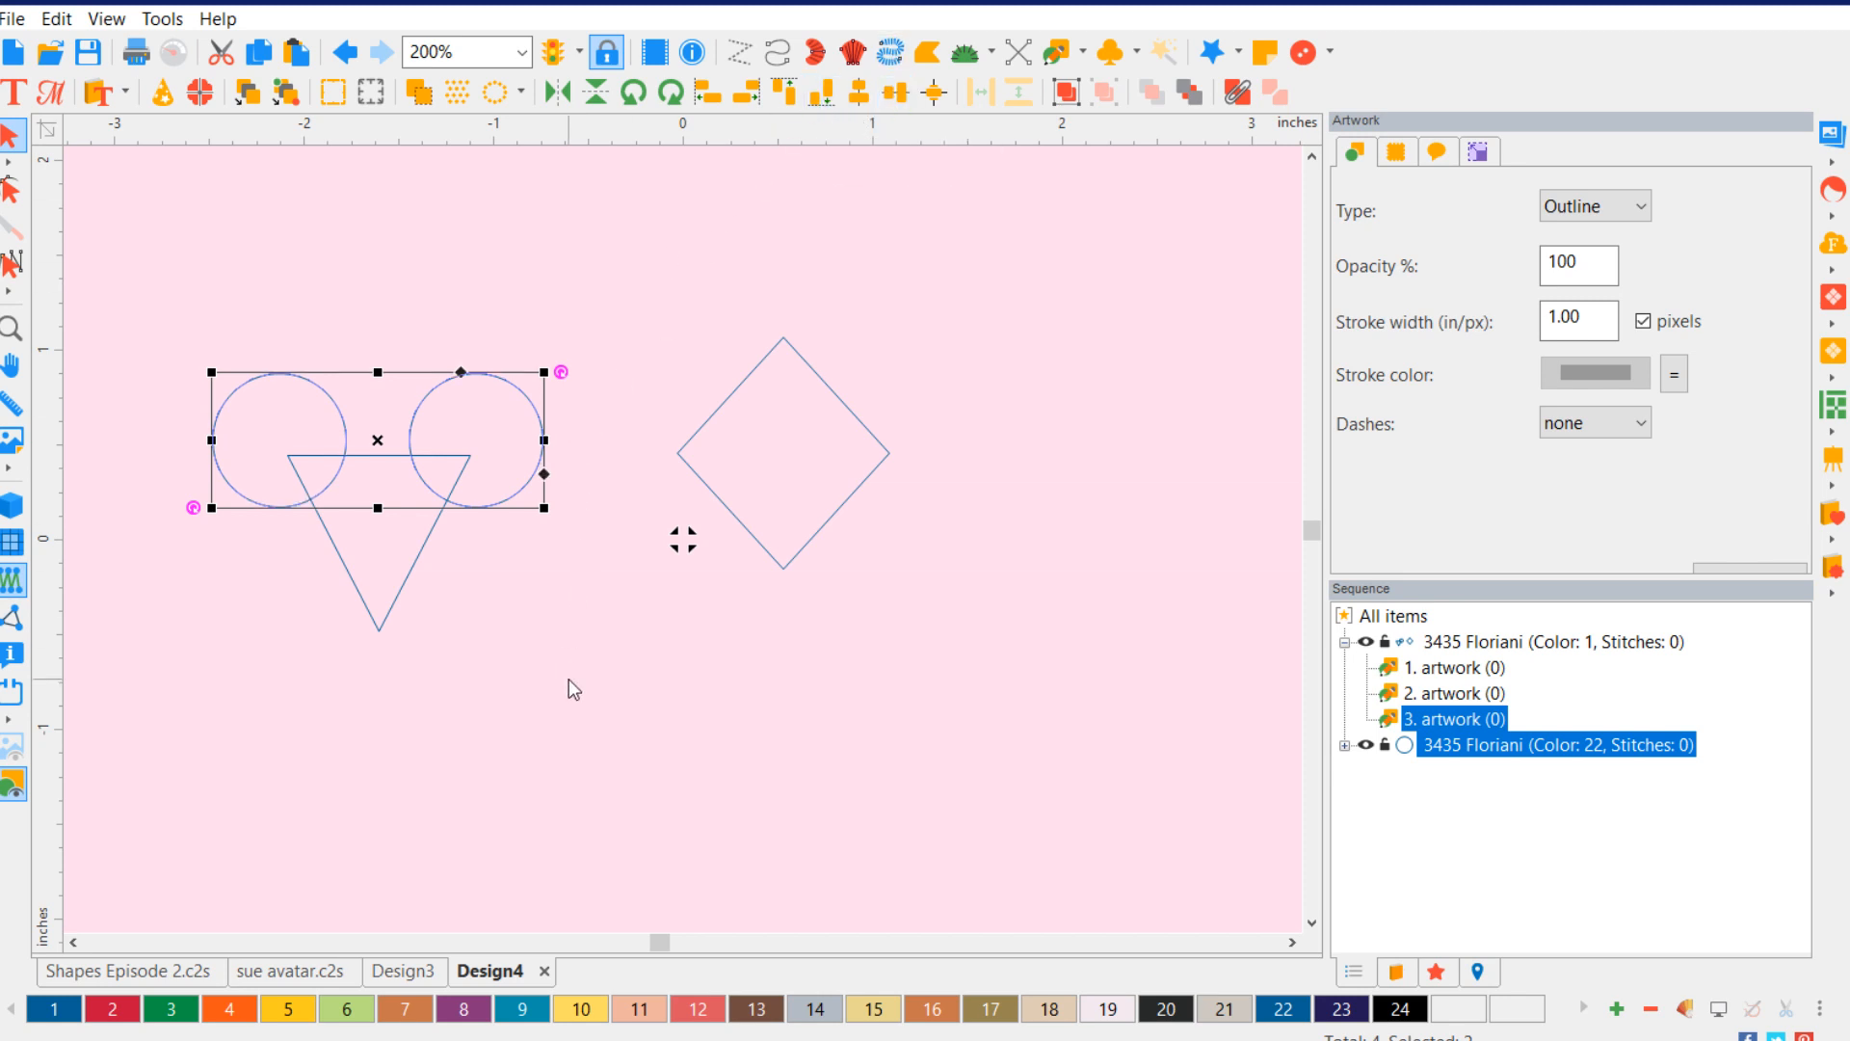
left_click(218, 358)
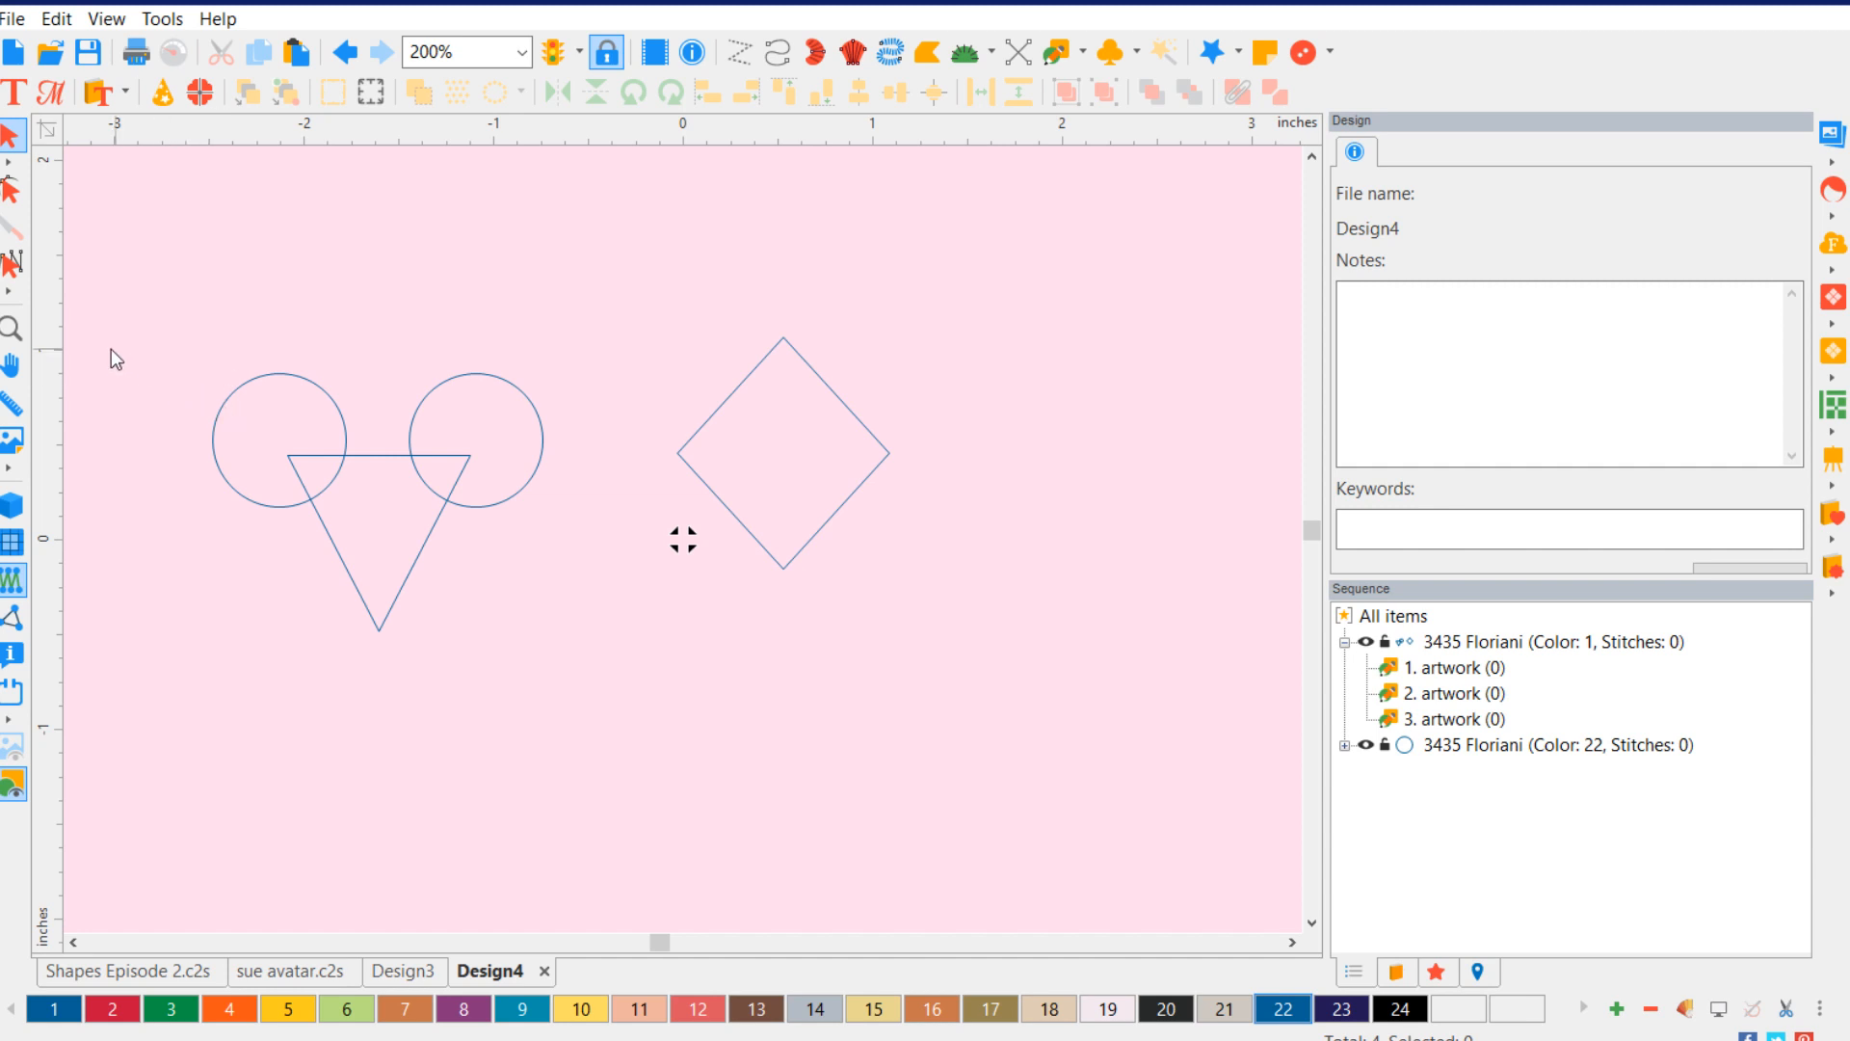
- Weld the left ear circle and the triangle into one shape
left_click(261, 376)
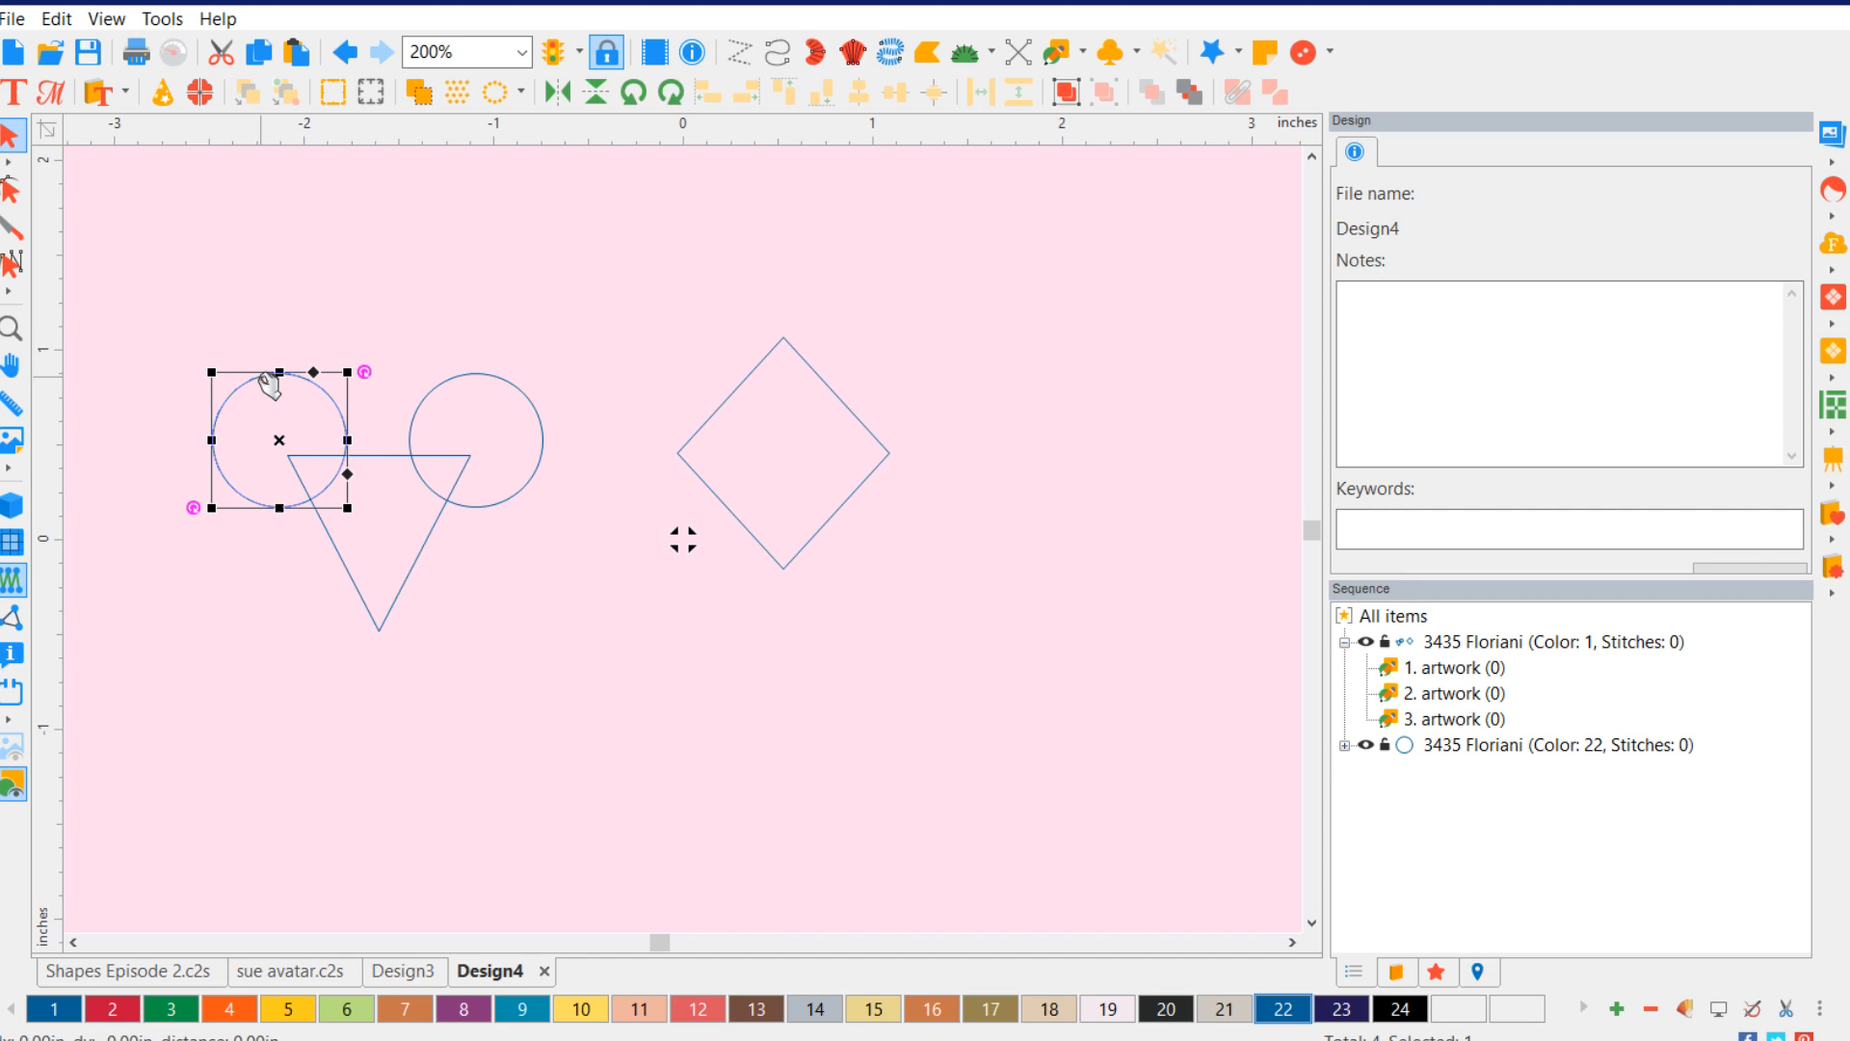
left_click(396, 605, "ctrl")
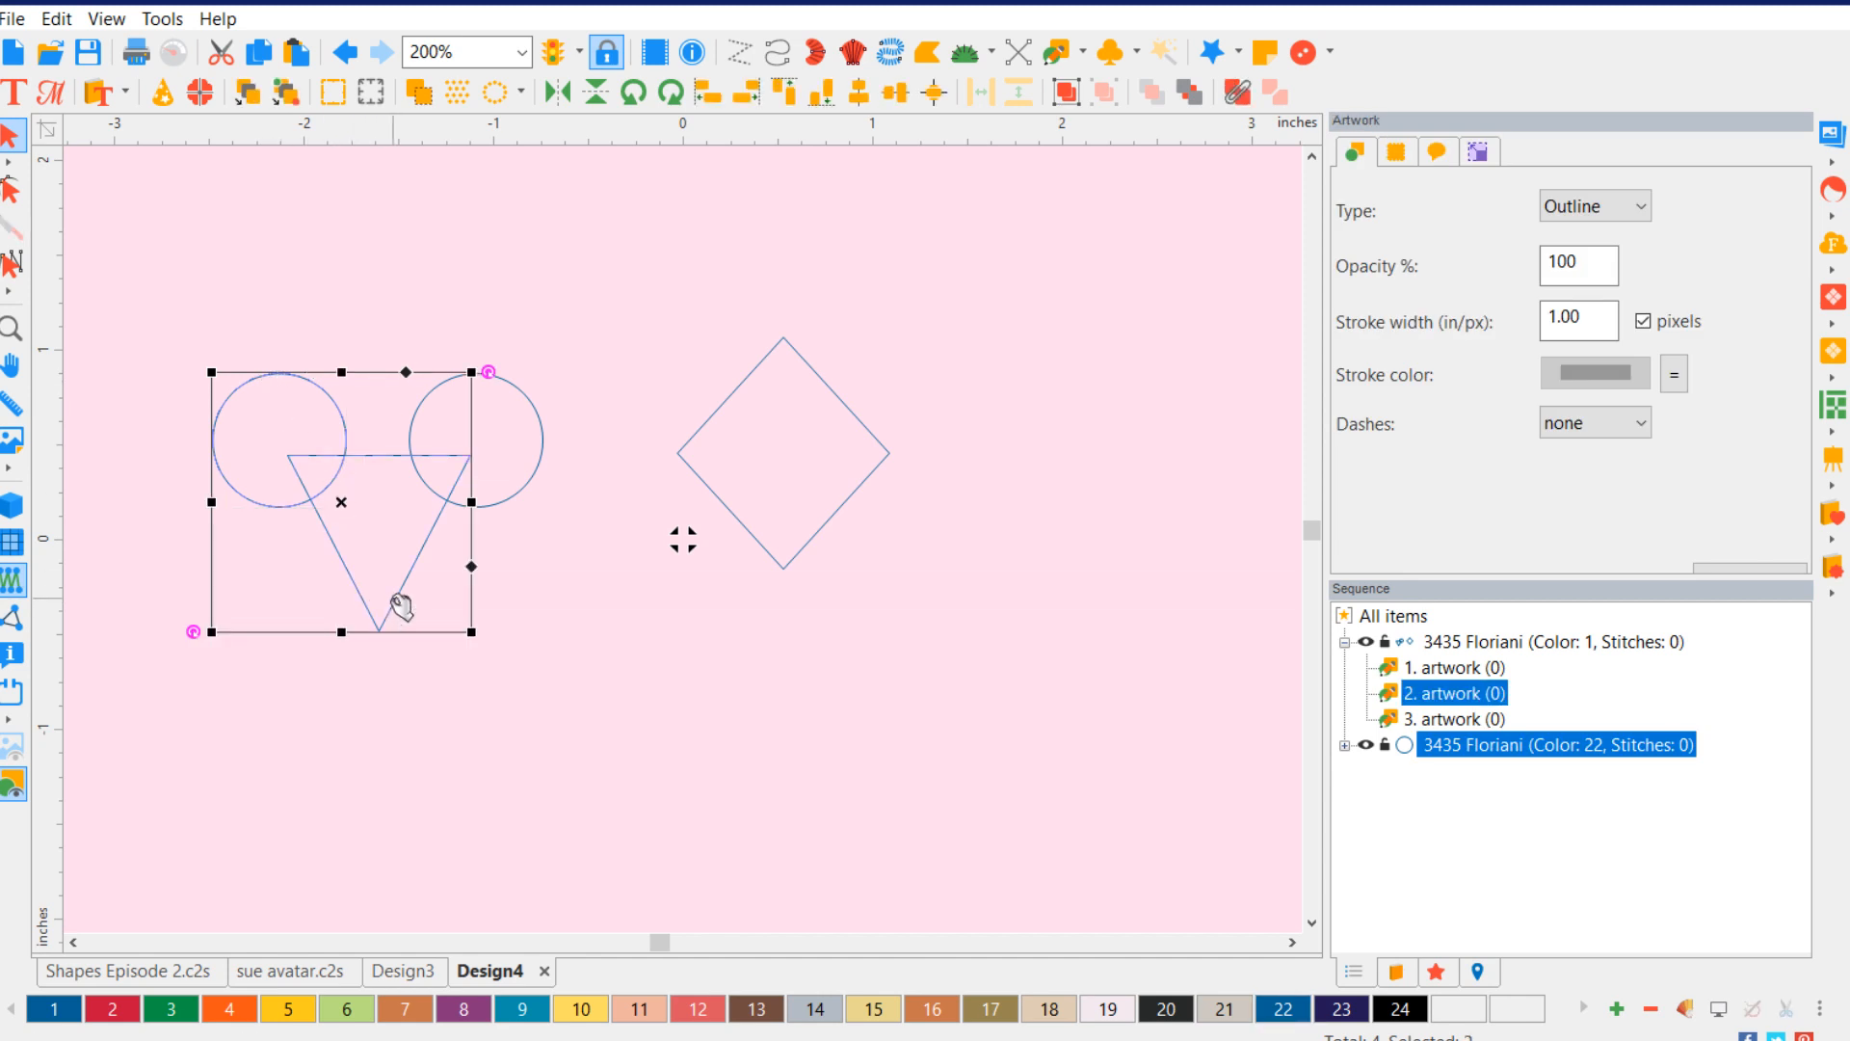
right_click(399, 605)
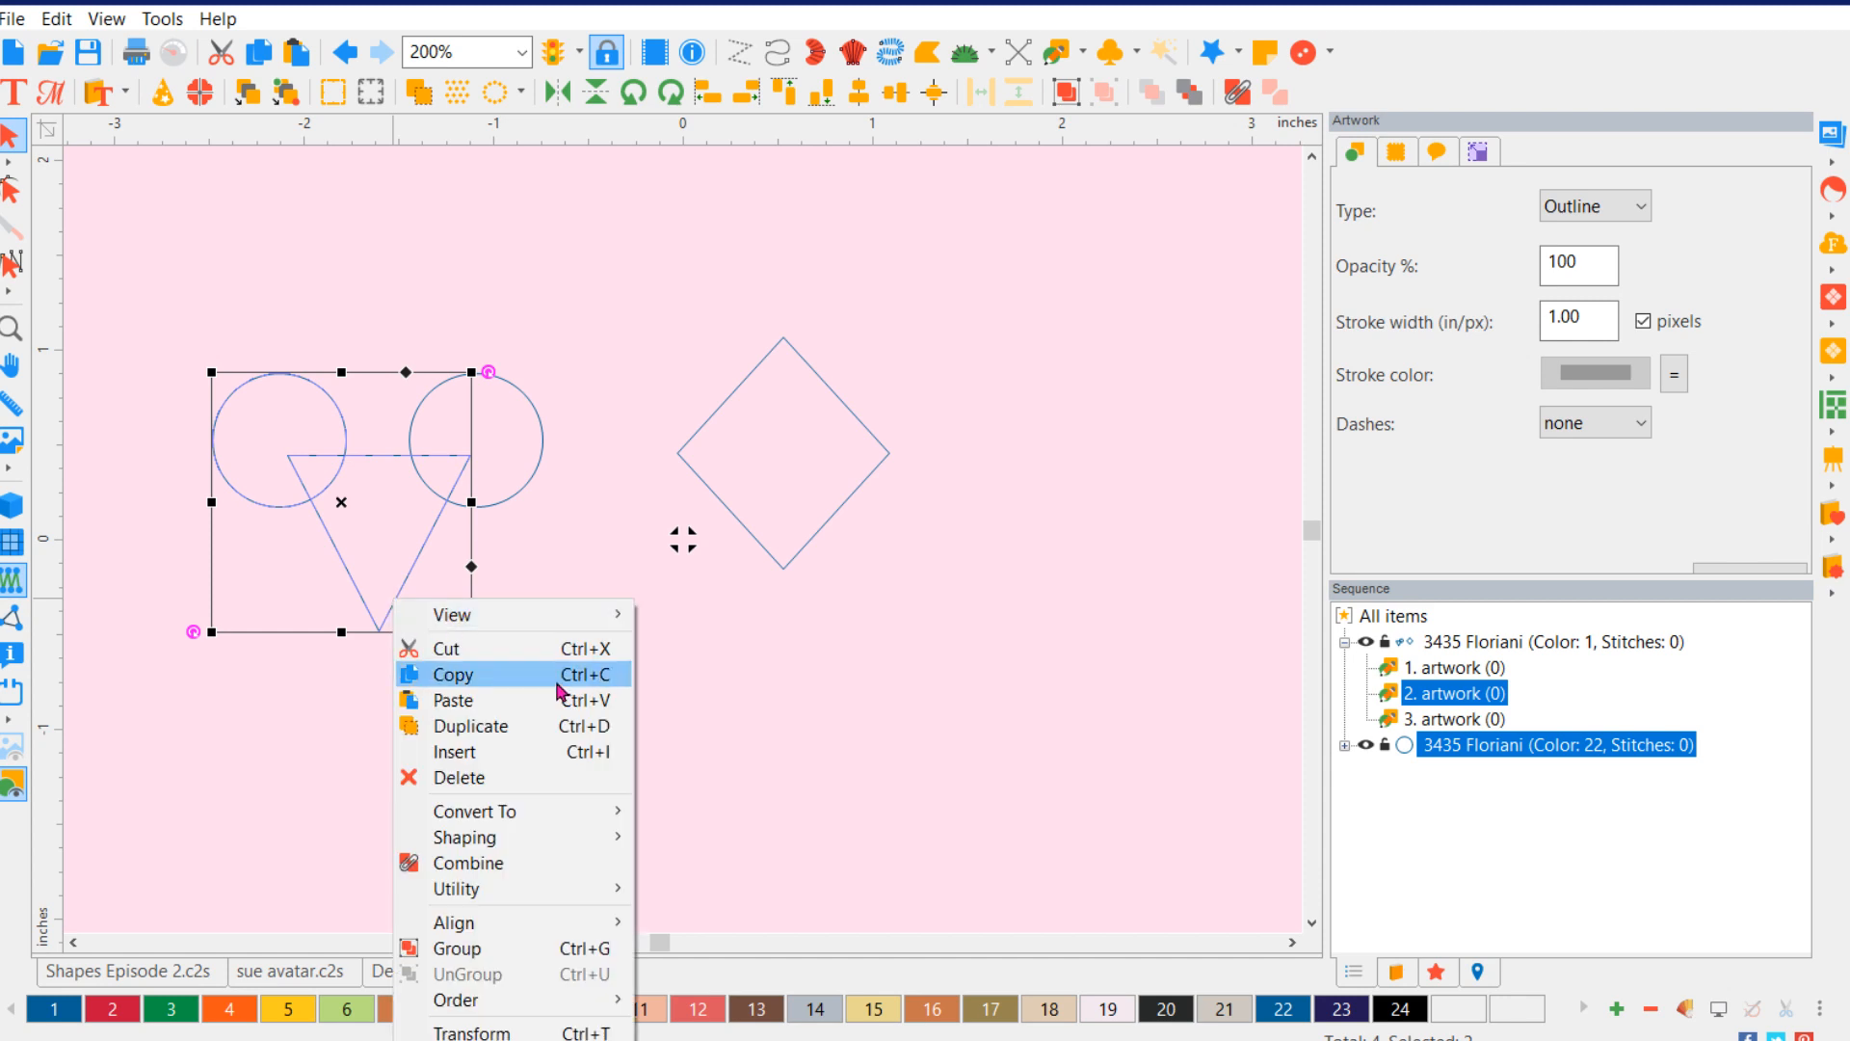
mouse_move(584, 815)
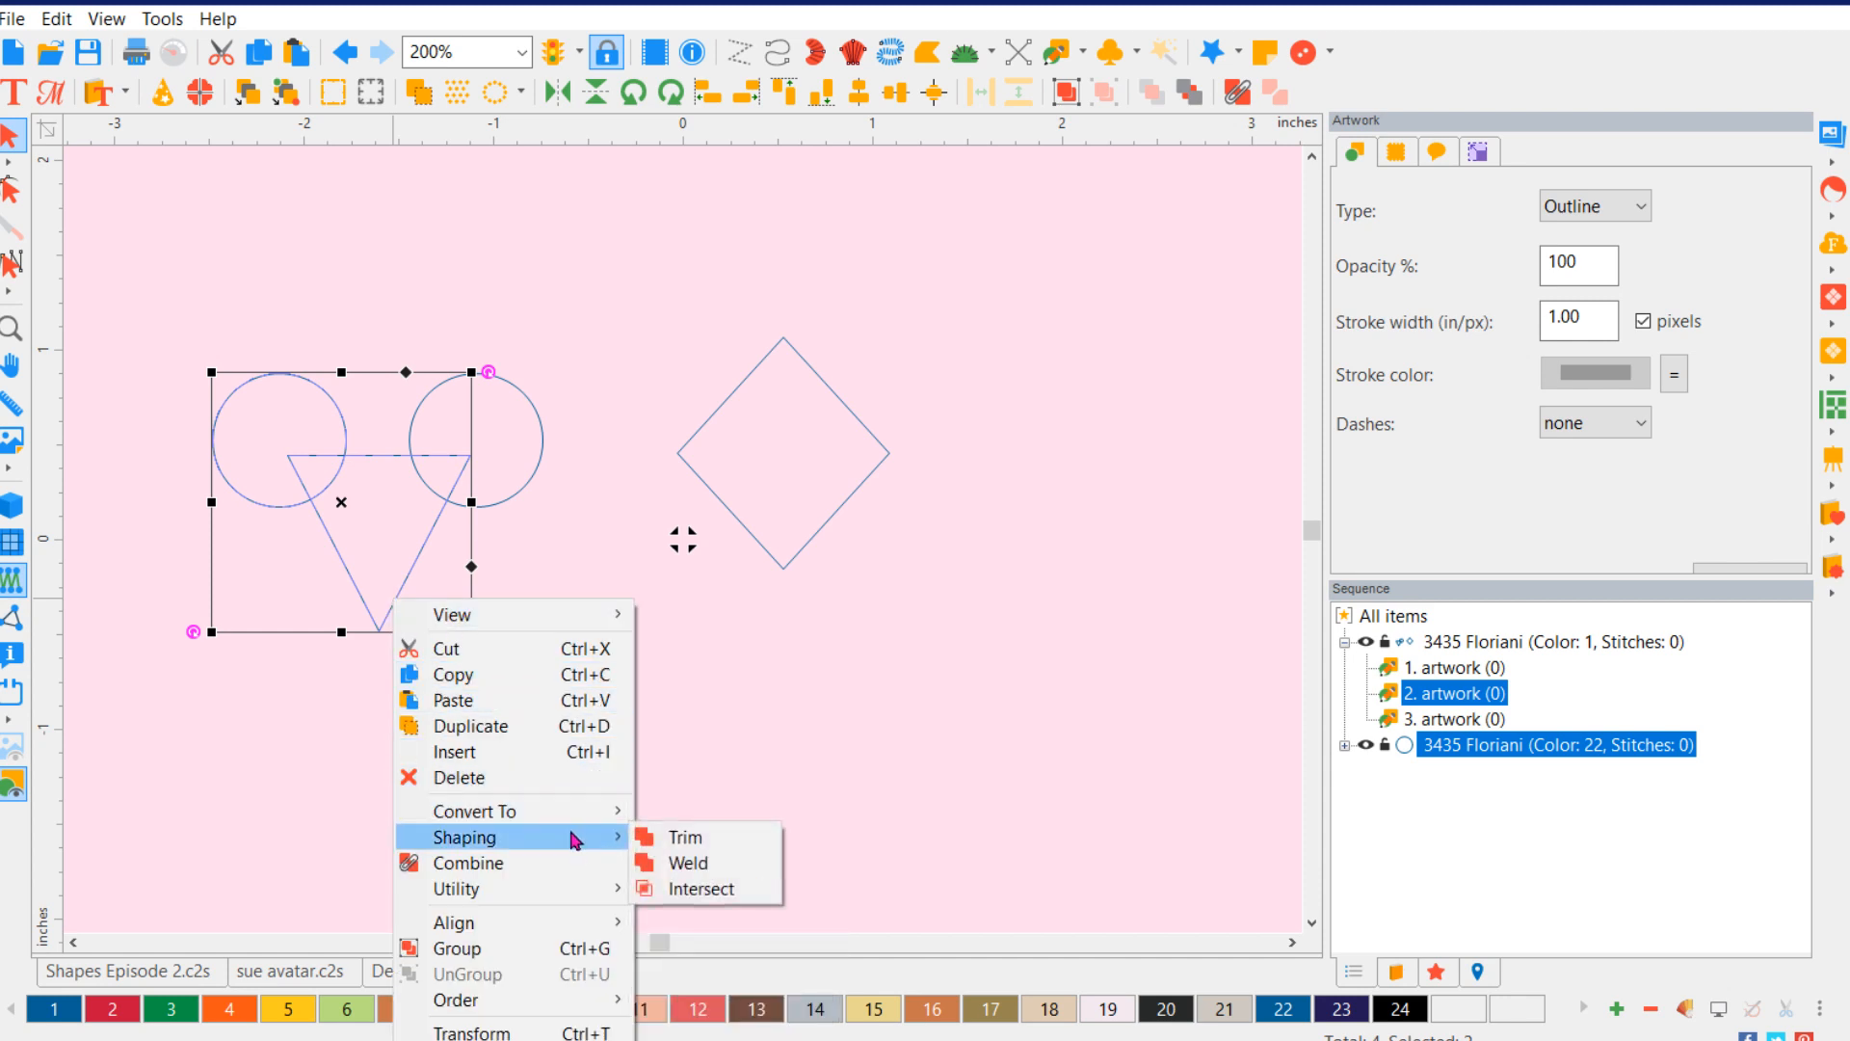
left_click(704, 869)
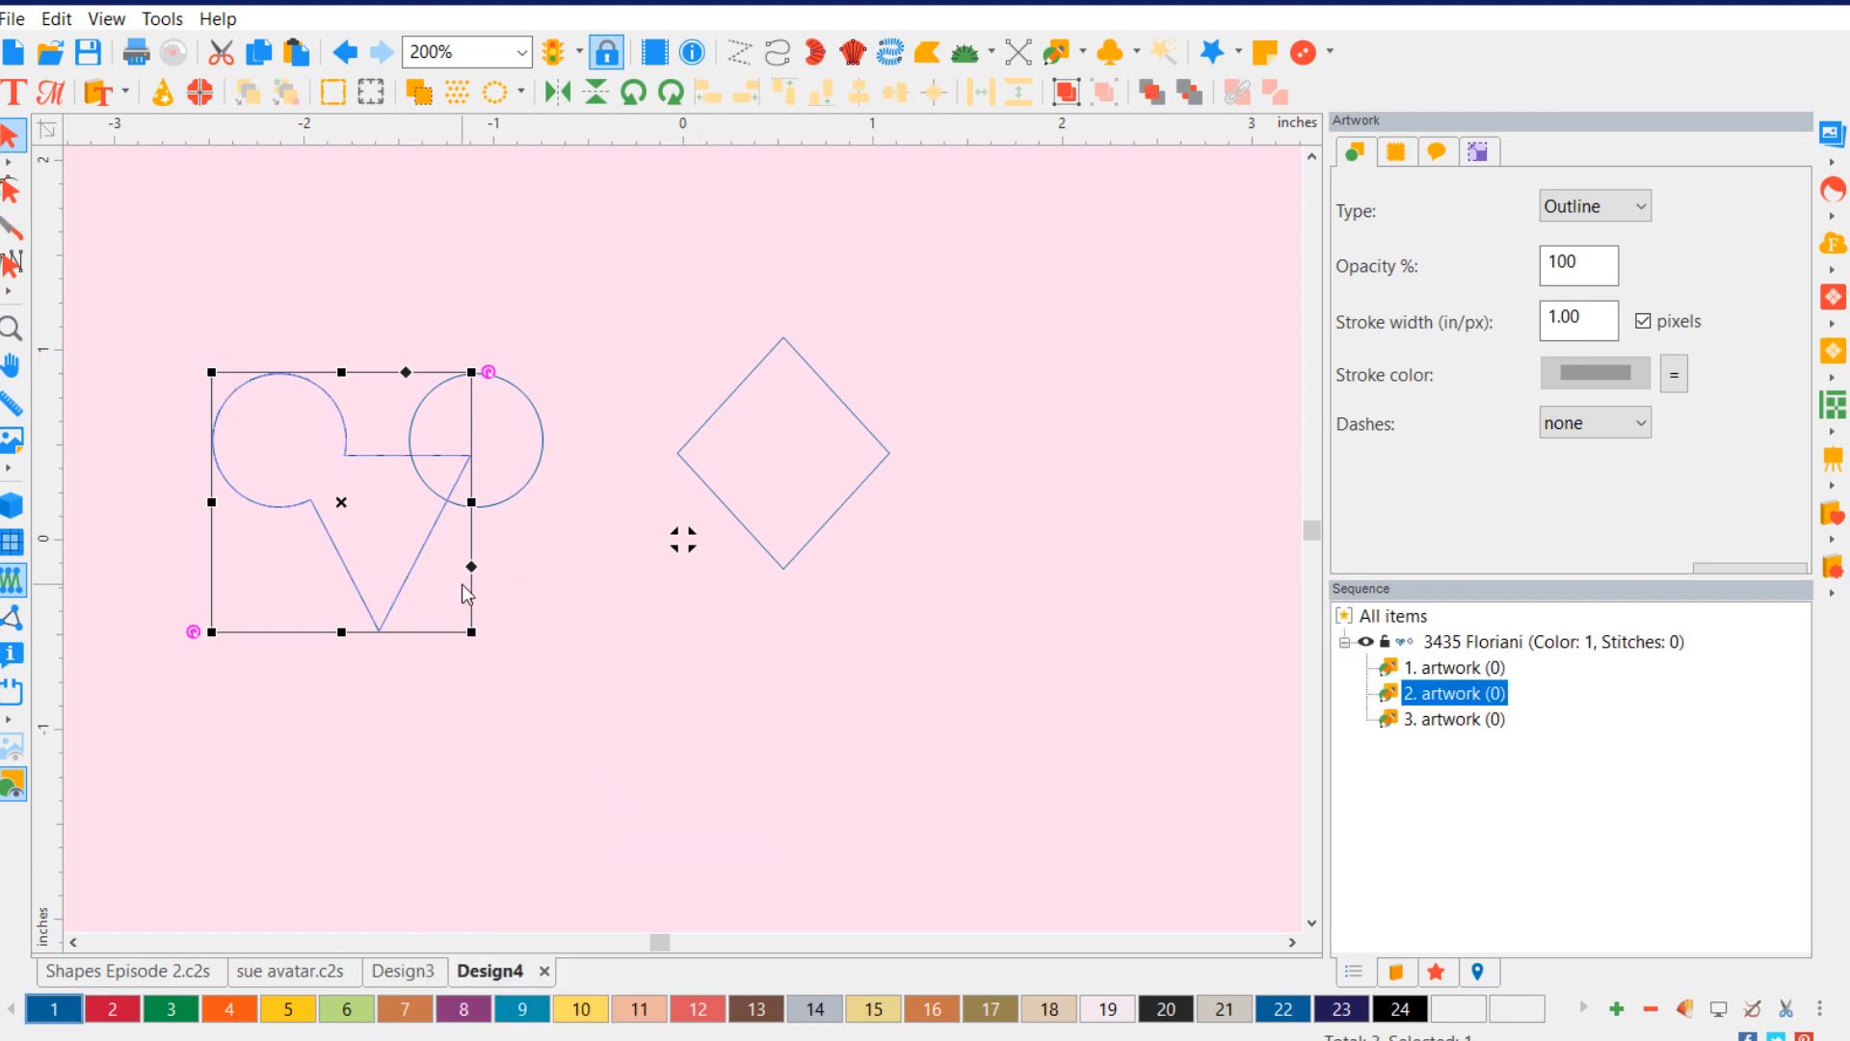
left_click(566, 640)
- Weld the right ear circle to the combined left ear and triangle shape, completing the mouse head outline
left_click(422, 546)
left_click(531, 489, "ctrl")
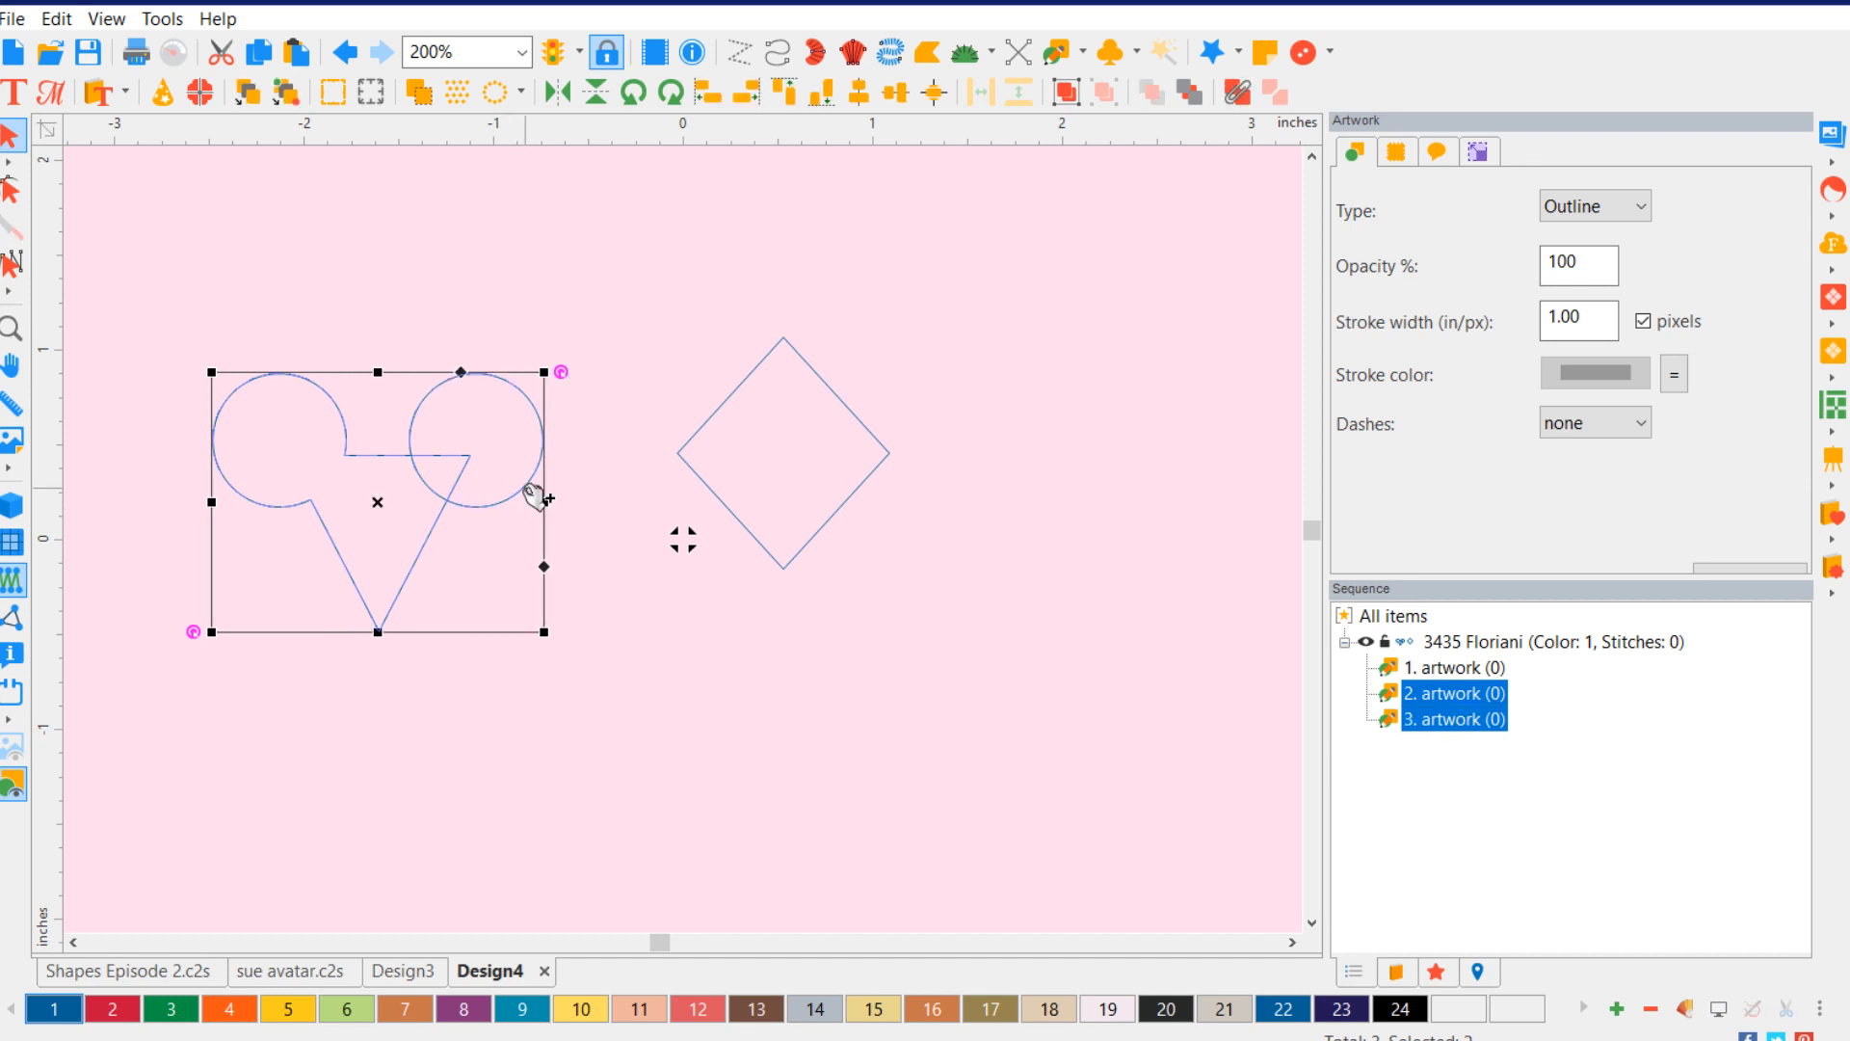
right_click(486, 513)
mouse_move(638, 760)
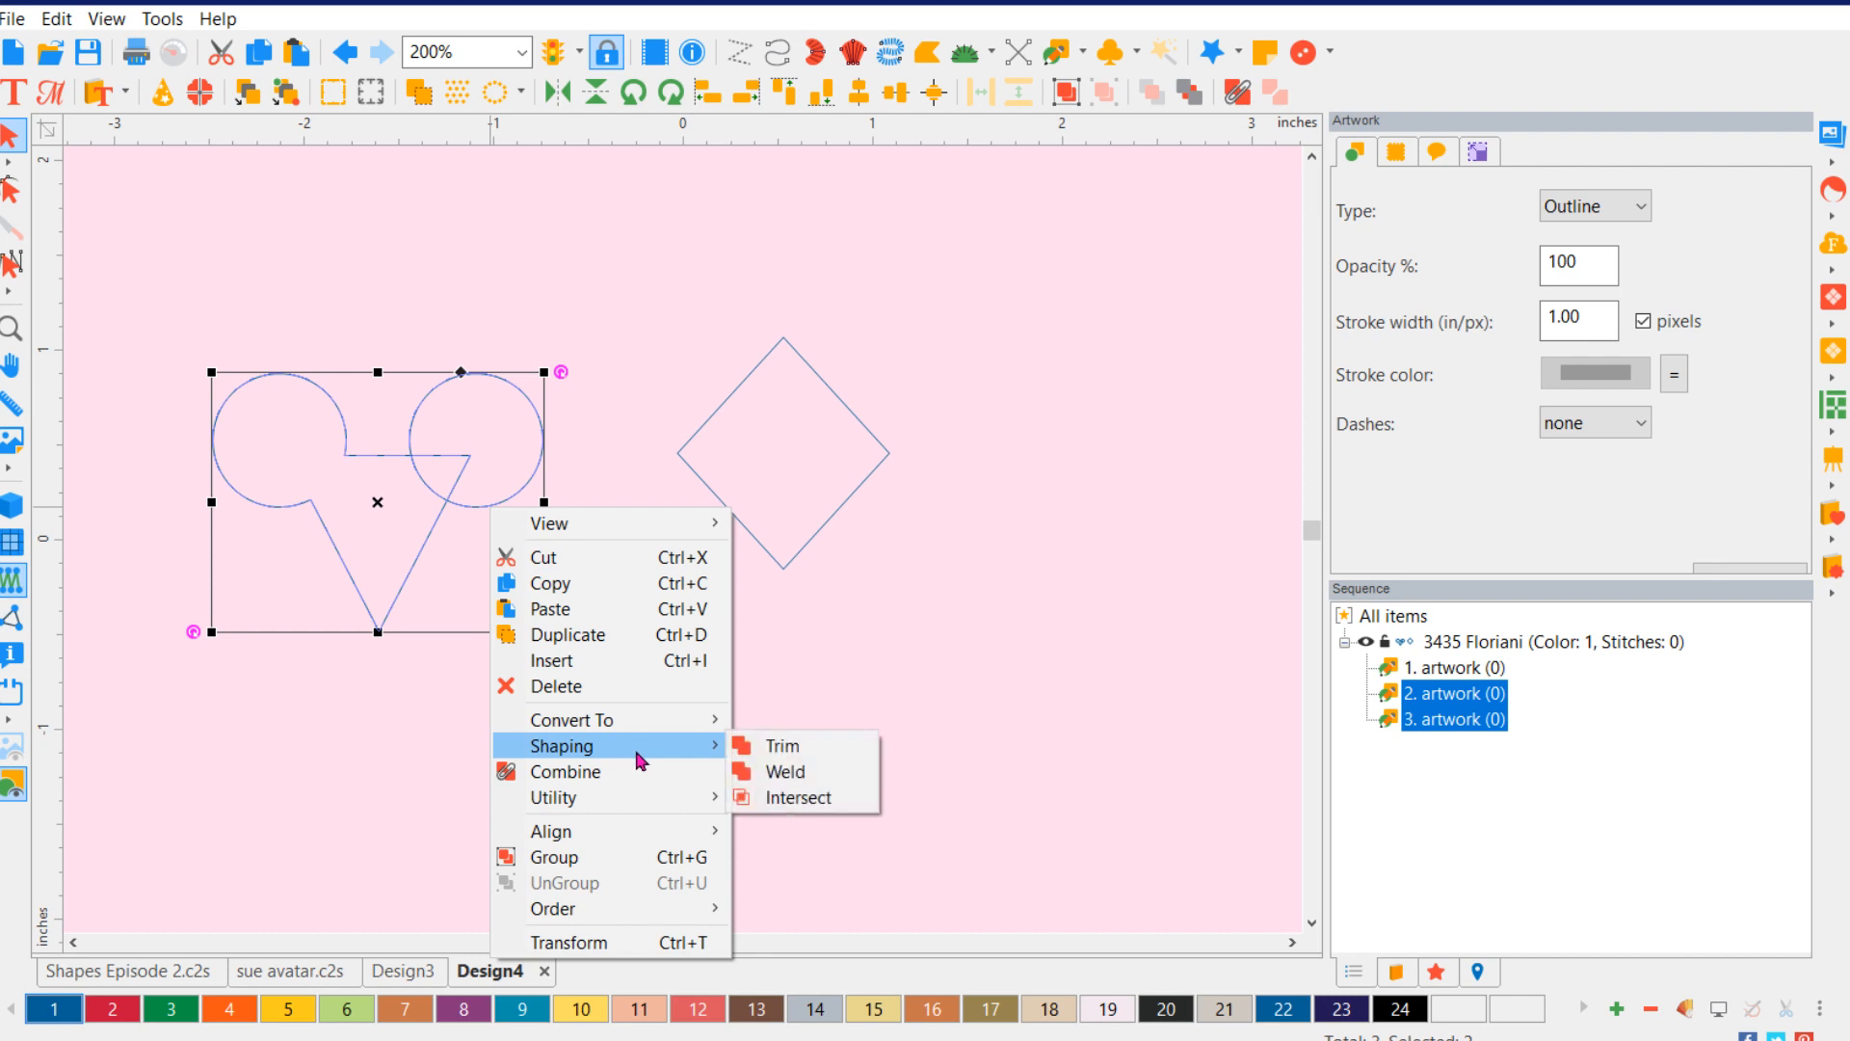
left_click(783, 771)
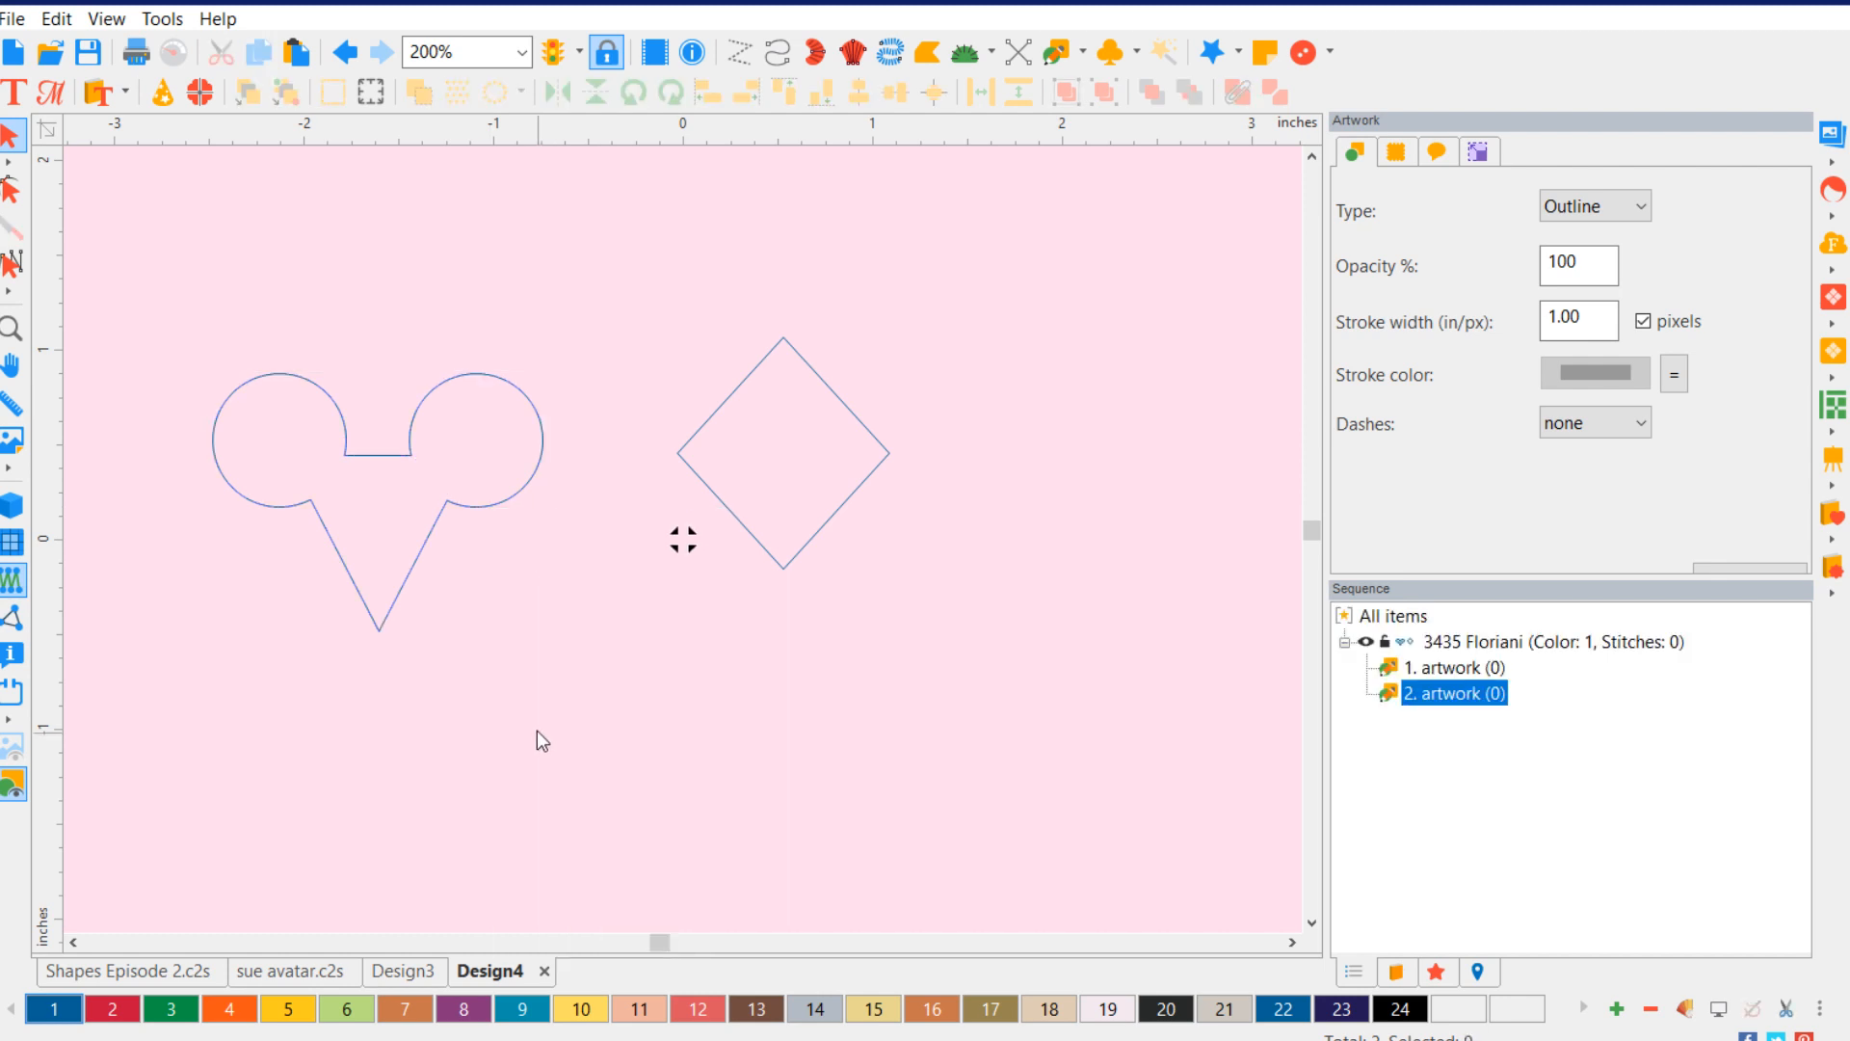
left_click(537, 731)
- Move the diamond away to the upper right and center the mouse head on the design's origin
left_click_drag(396, 462, 501, 463)
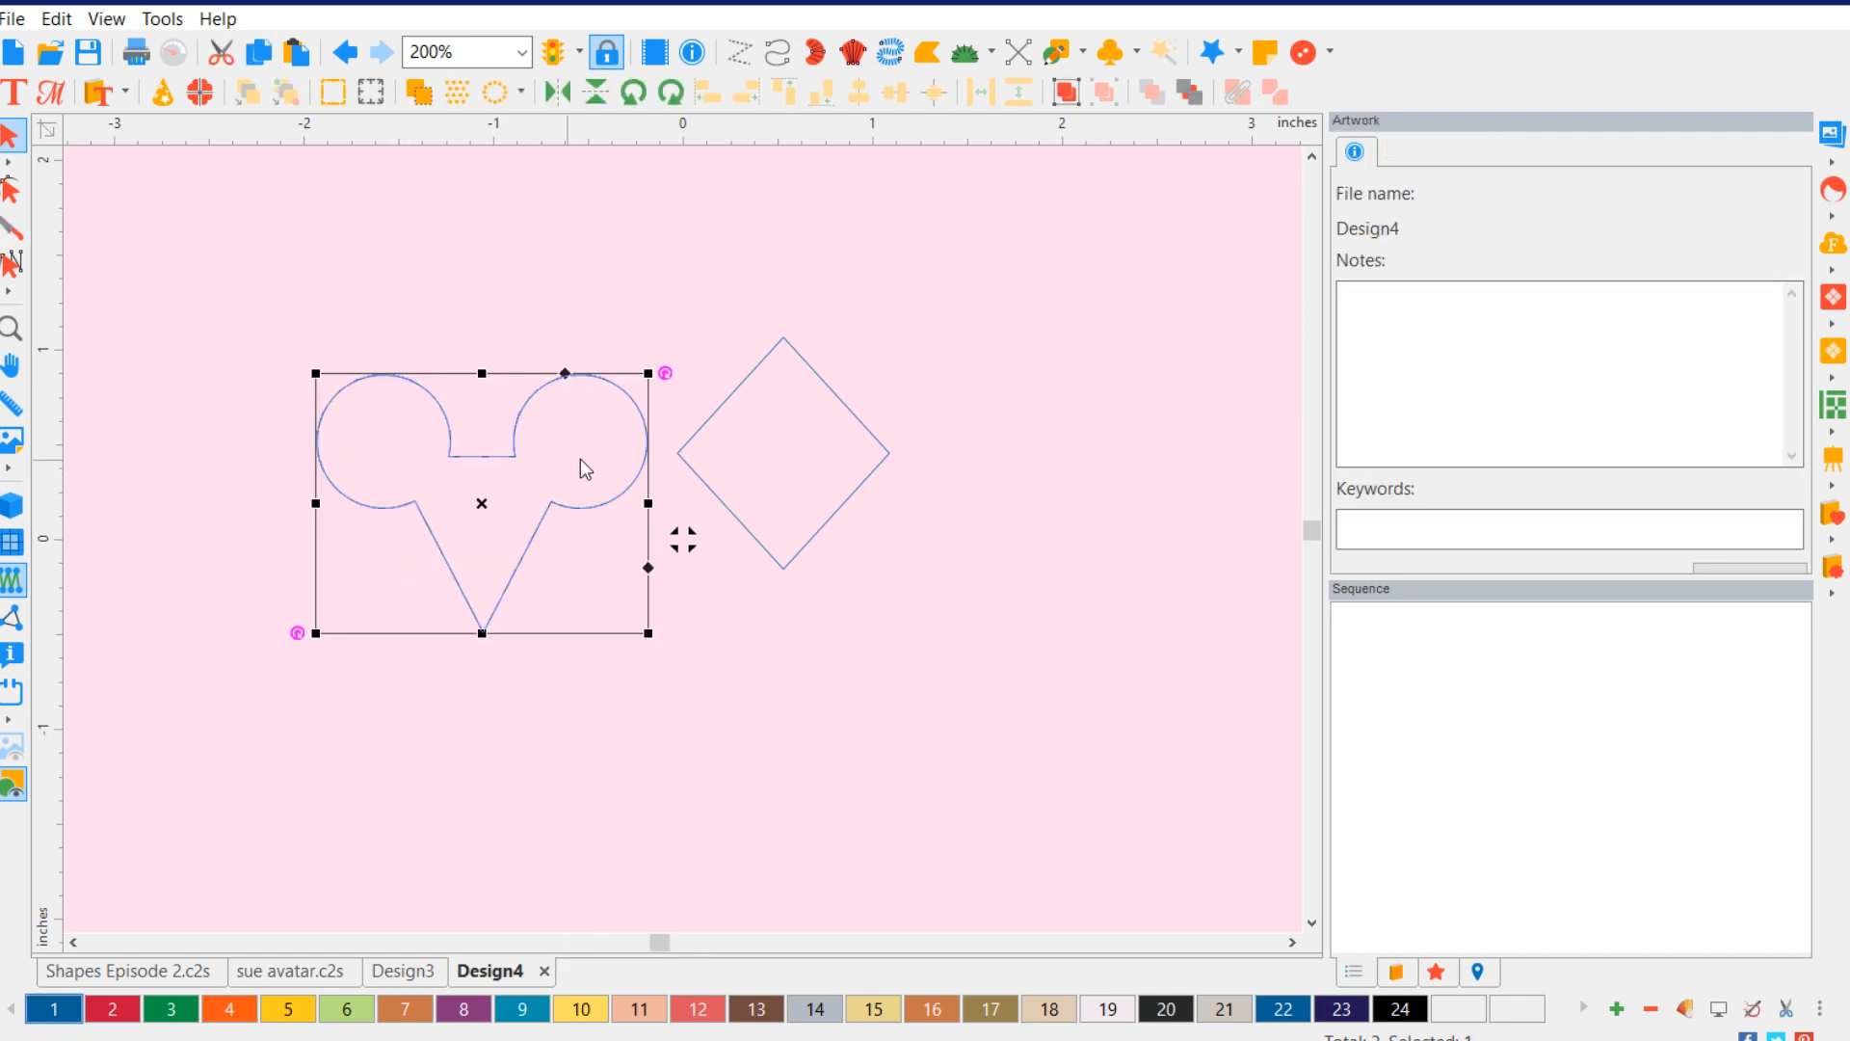
left_click(809, 390)
left_click_drag(848, 401, 1251, 231)
left_click_drag(489, 465, 690, 490)
scroll(718, 575, "up", 3)
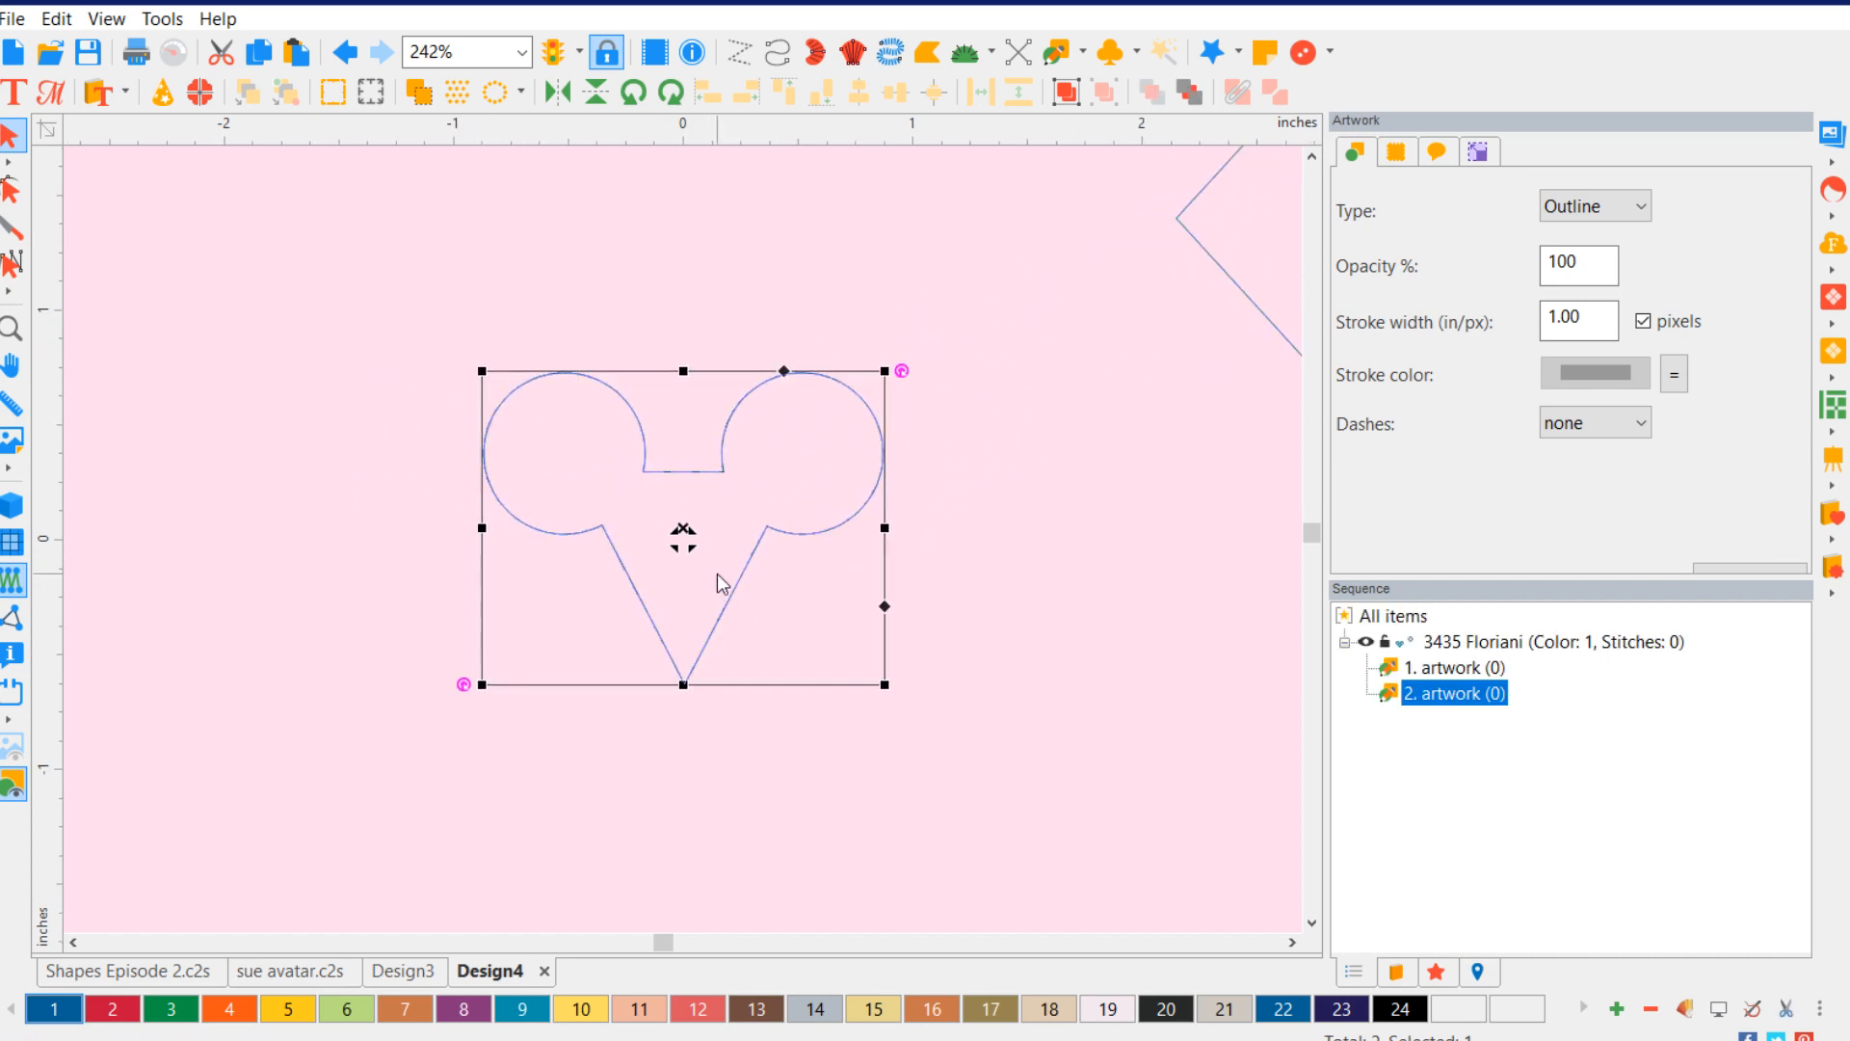
scroll(730, 580, "up", 1)
left_click(1171, 510)
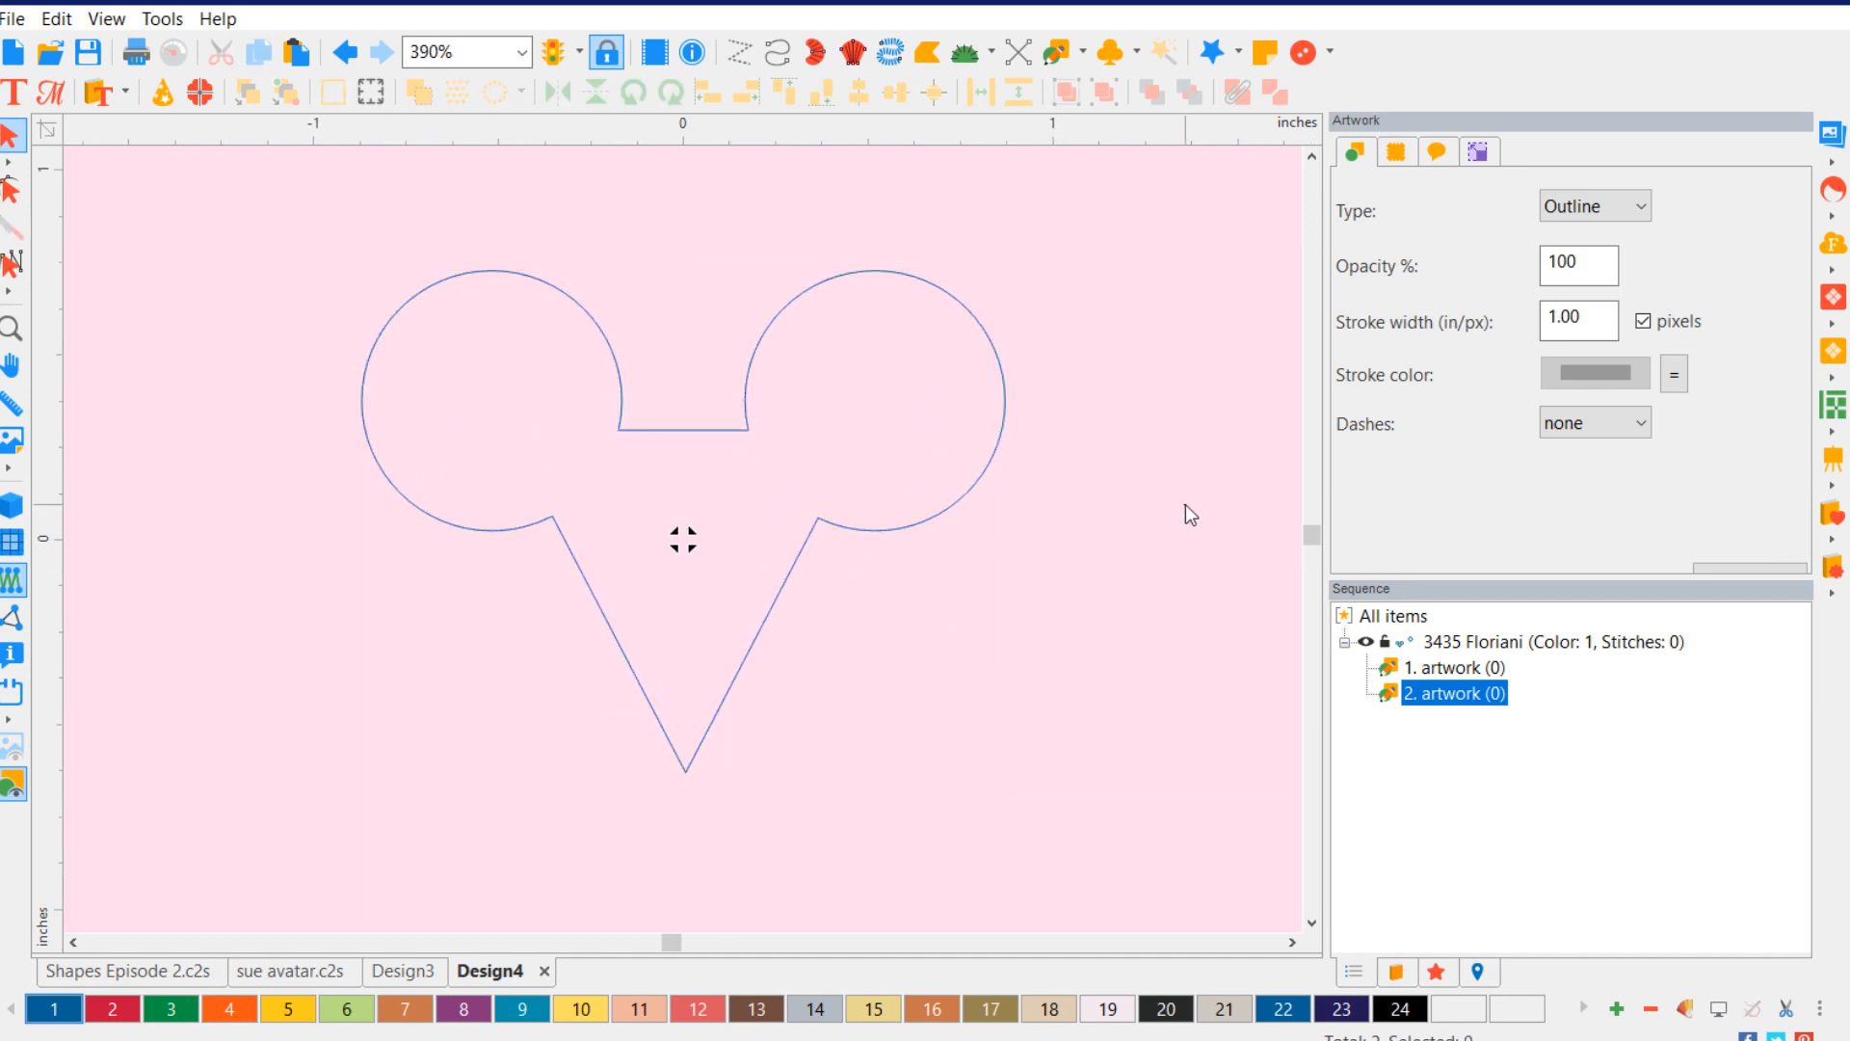
- Convert the mouse head outline to a Complex Fill
left_click(941, 512)
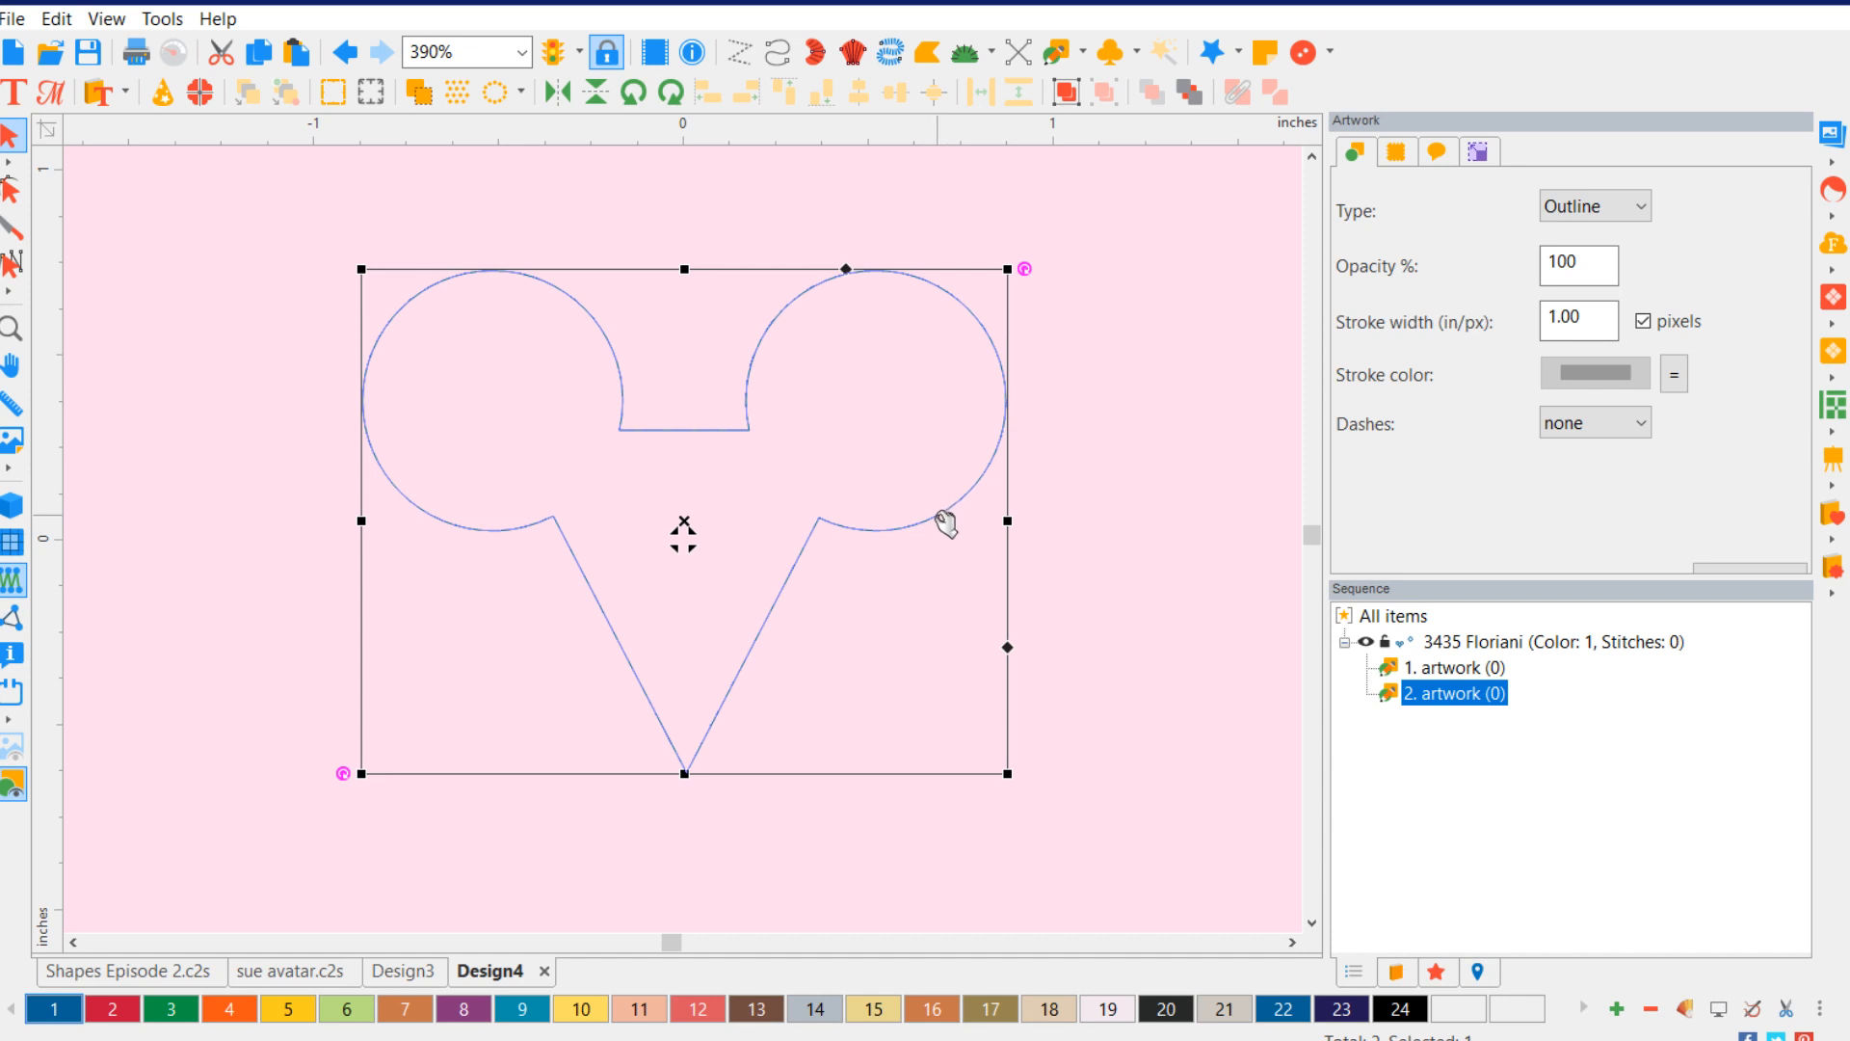
right_click(940, 521)
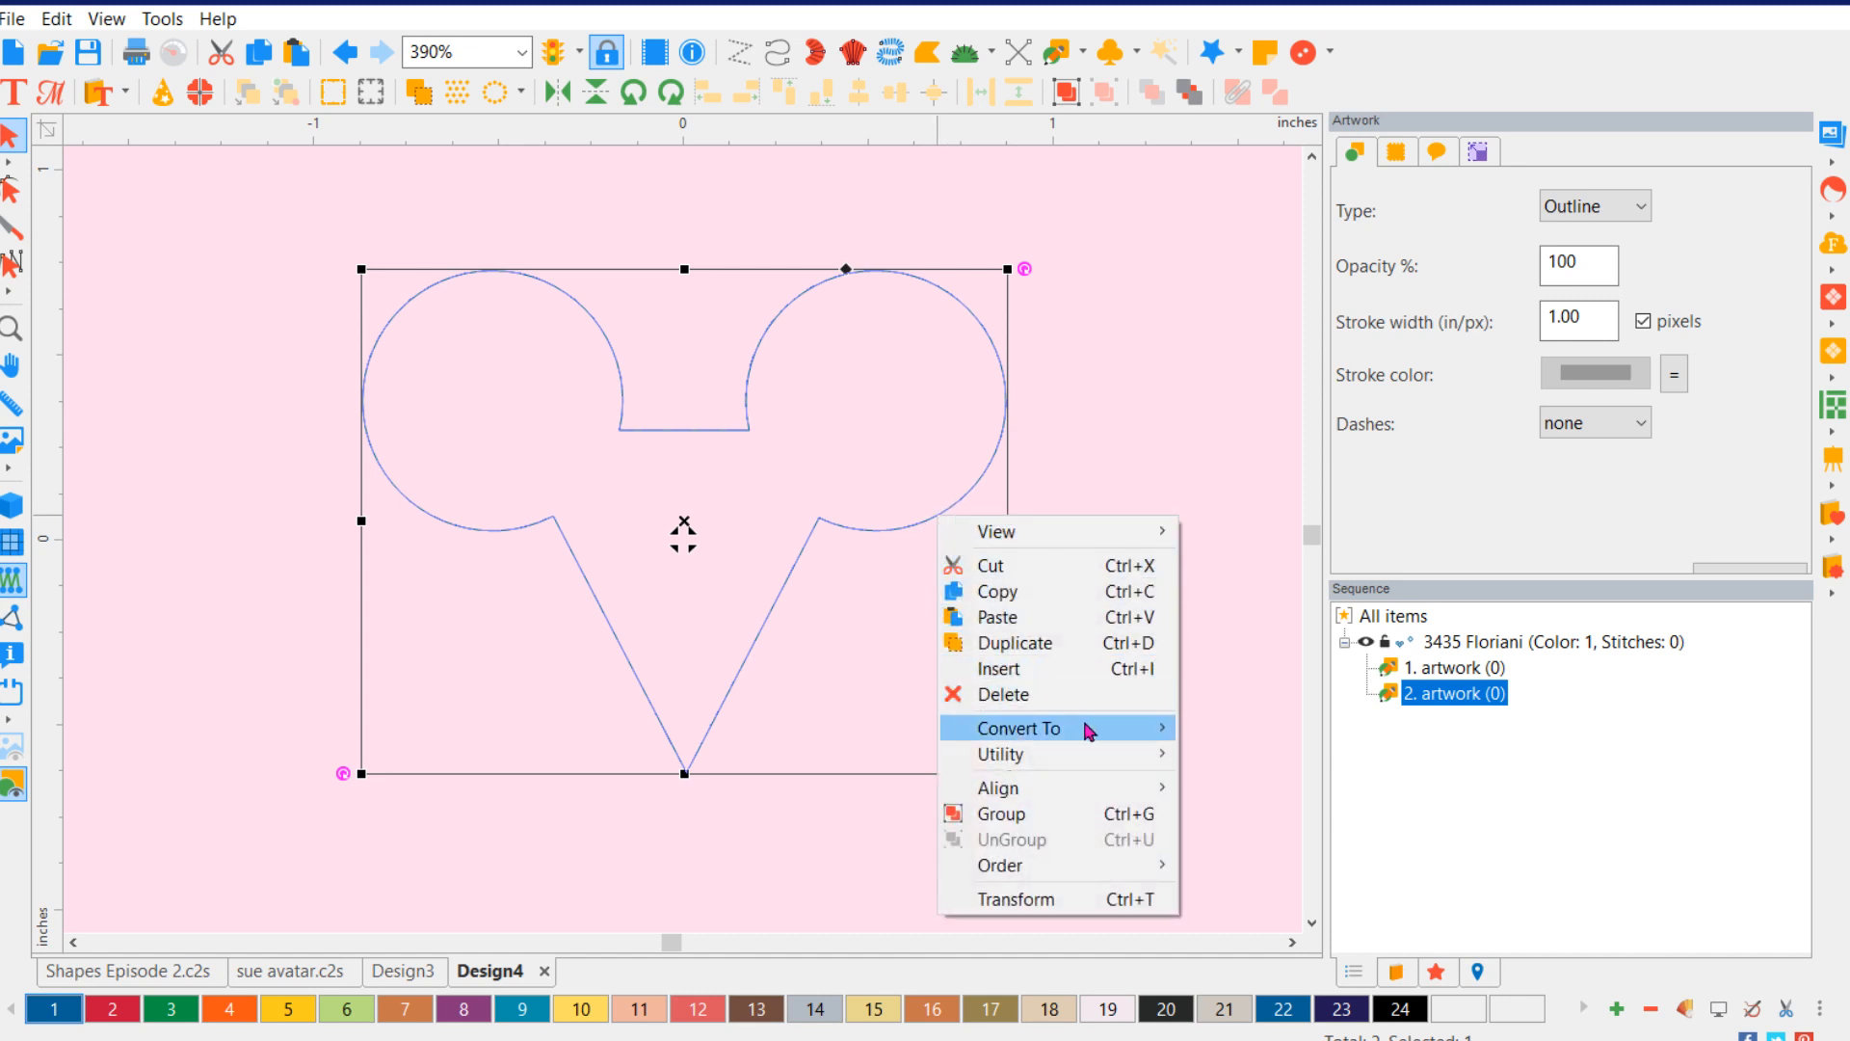
mouse_move(1089, 729)
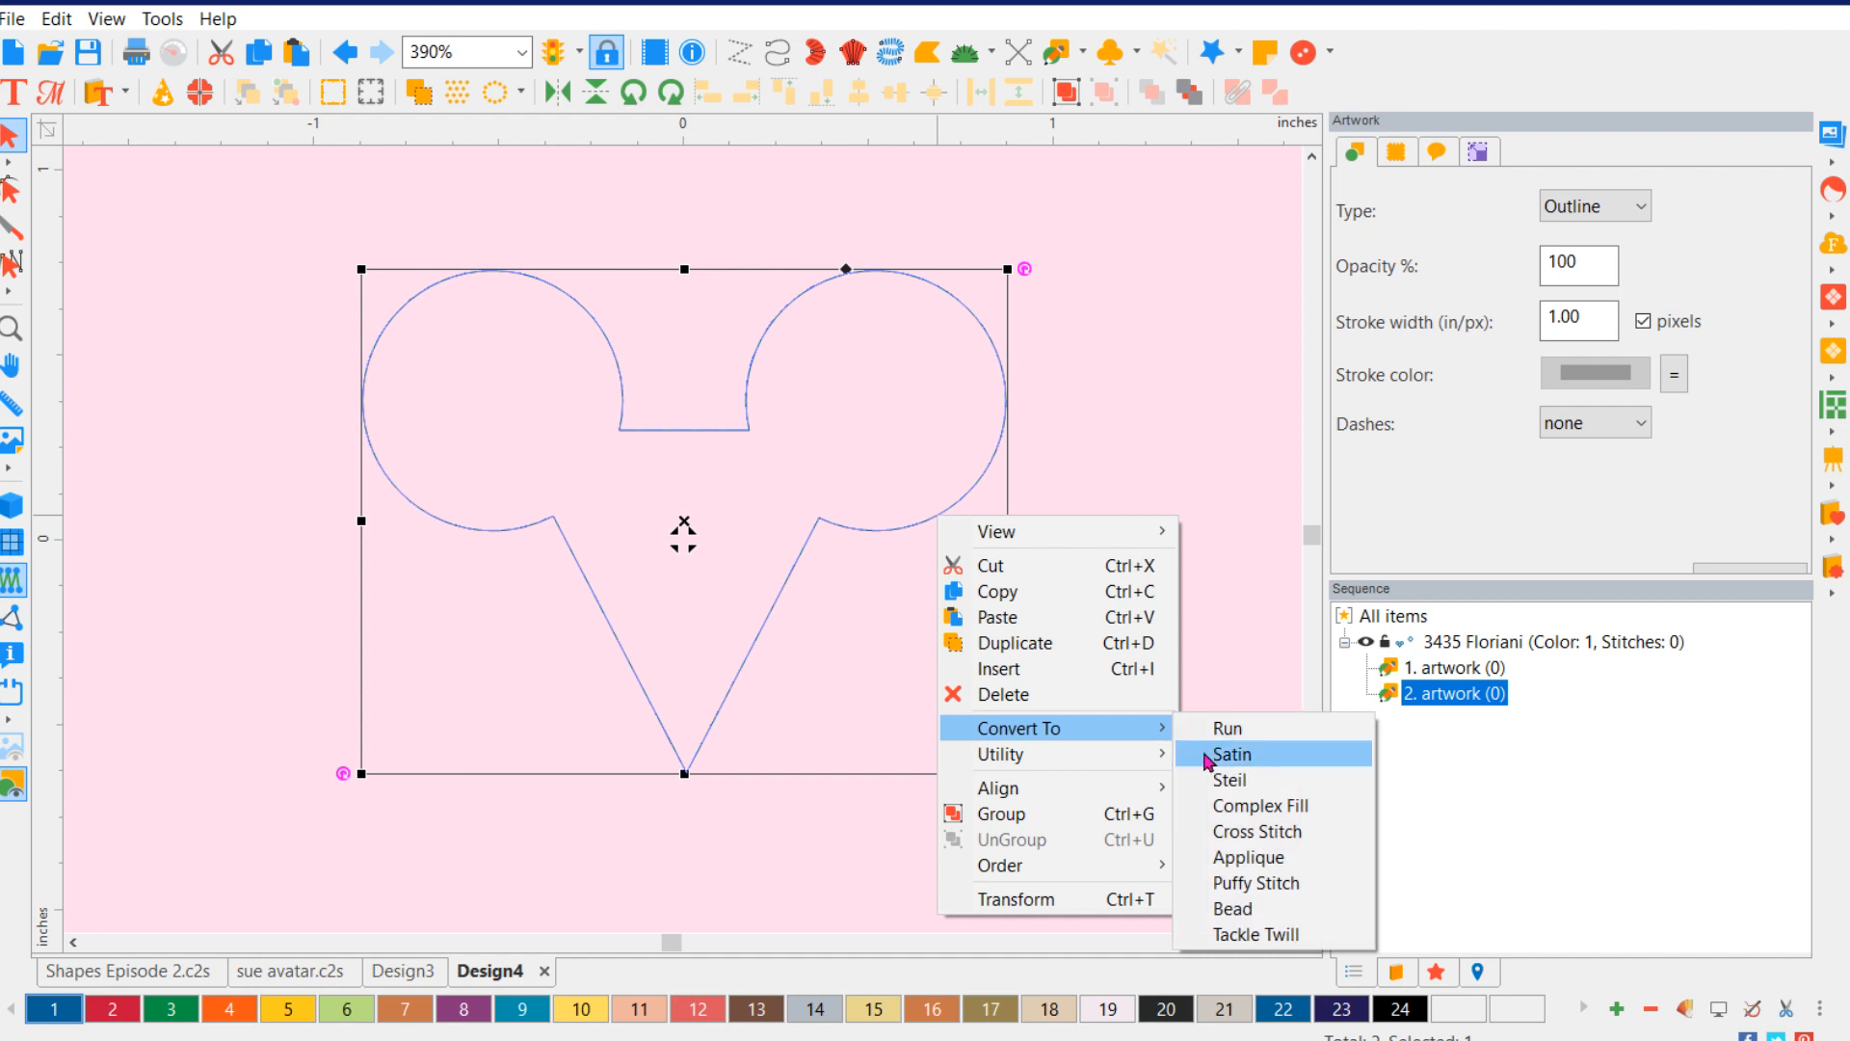
left_click(1262, 806)
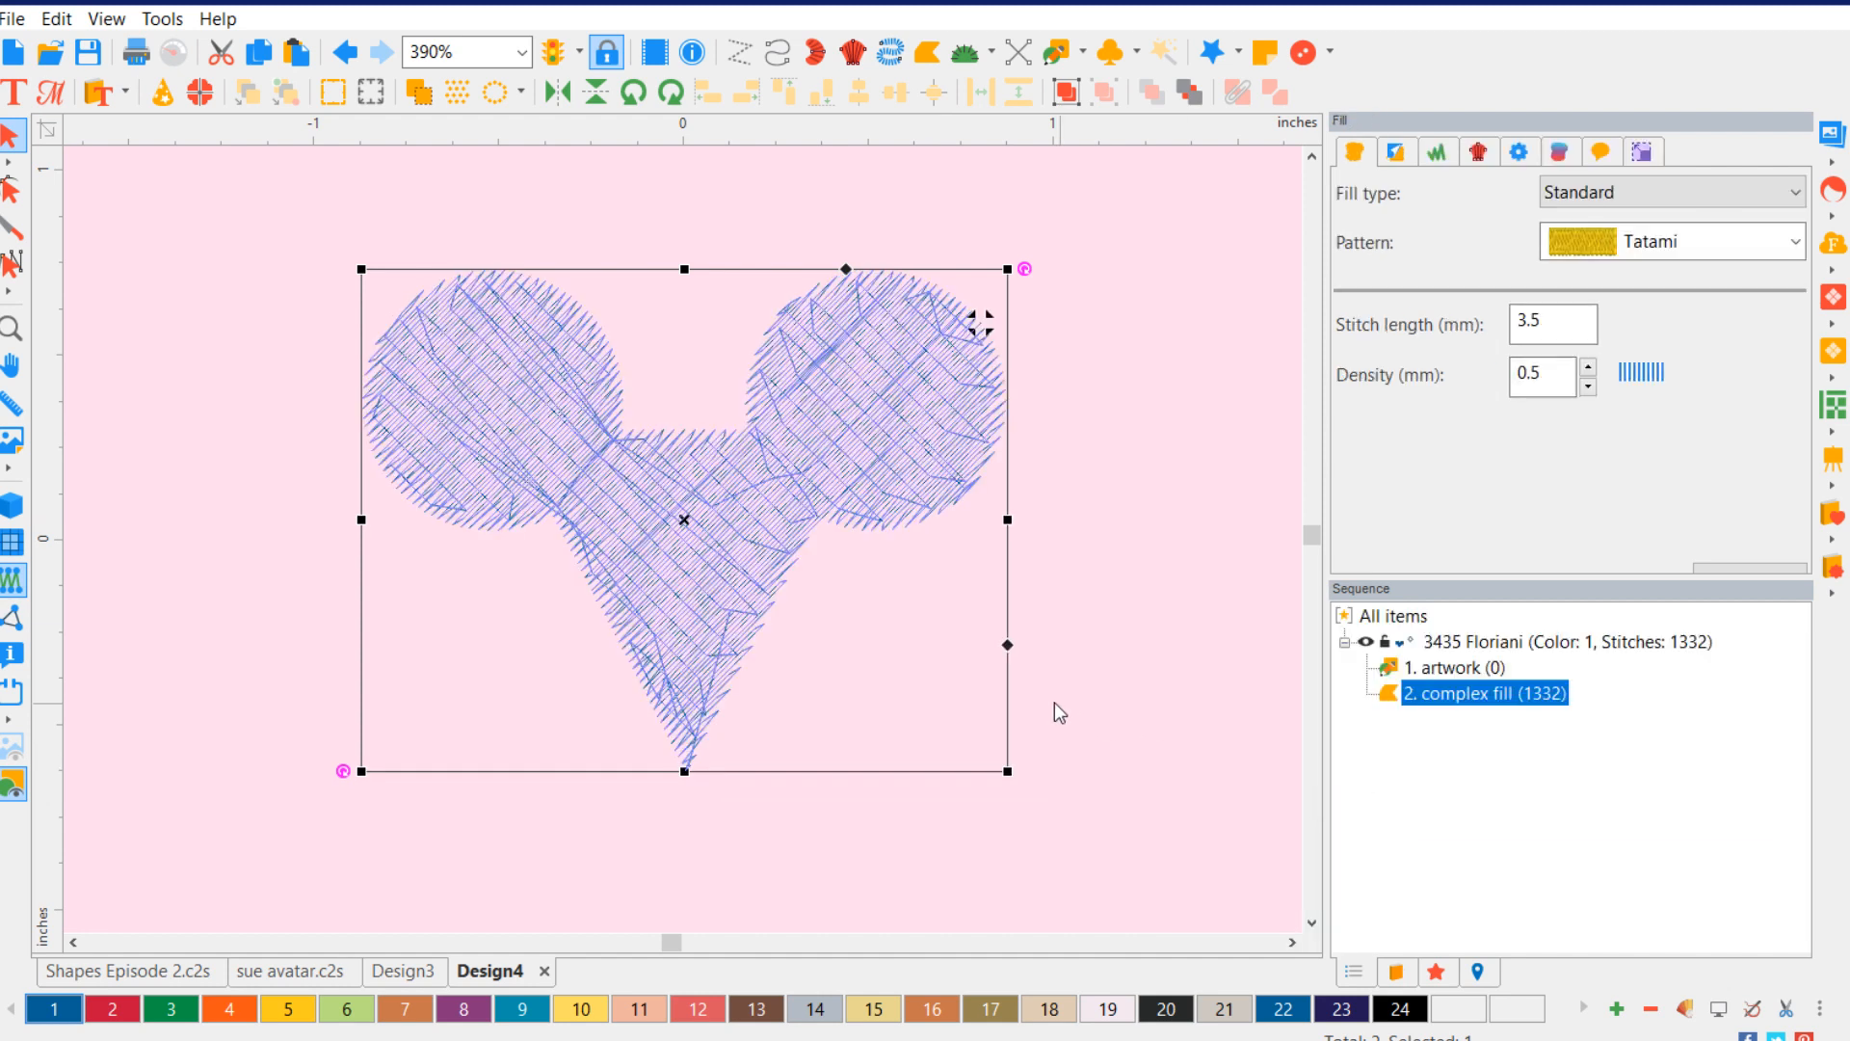
- Show the filled mouse head in the realistic 3D stitch view
left_click(15, 503)
left_click(1051, 581)
scroll(615, 476, "down", 2)
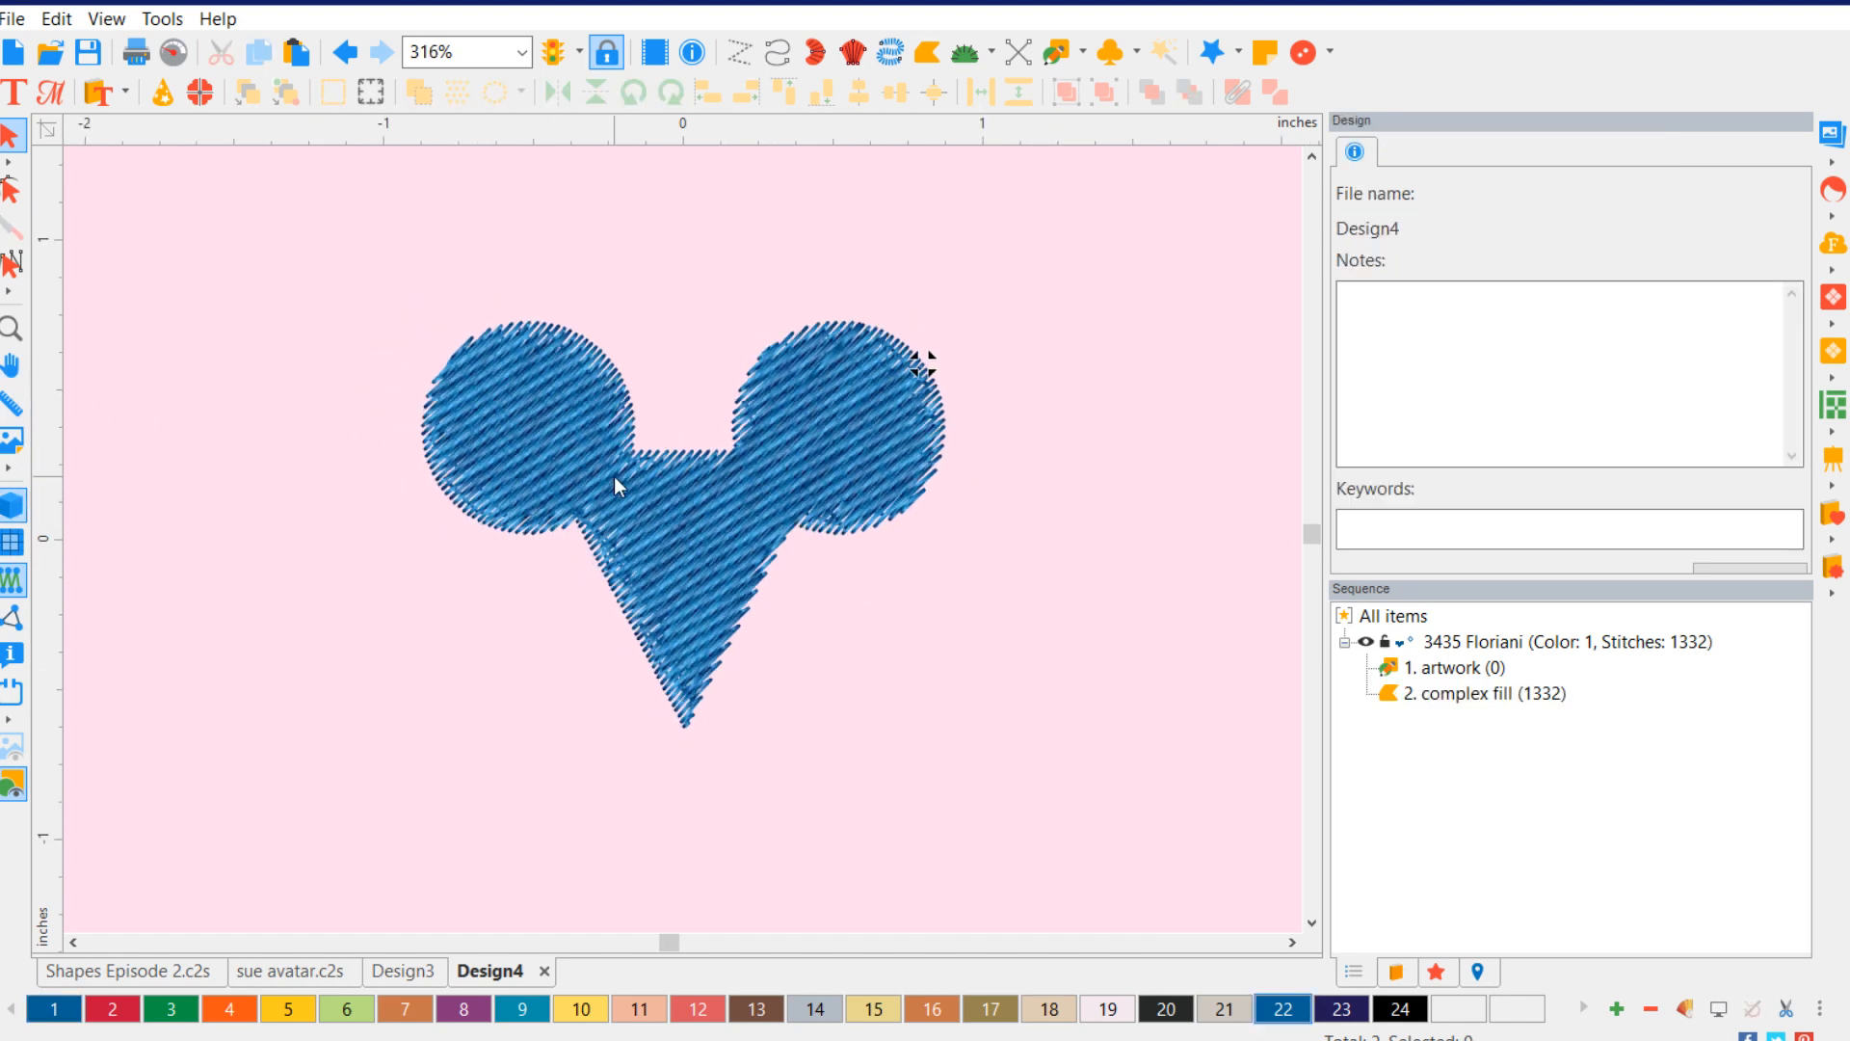
scroll(493, 420, "down", 1)
scroll(529, 476, "up", 2)
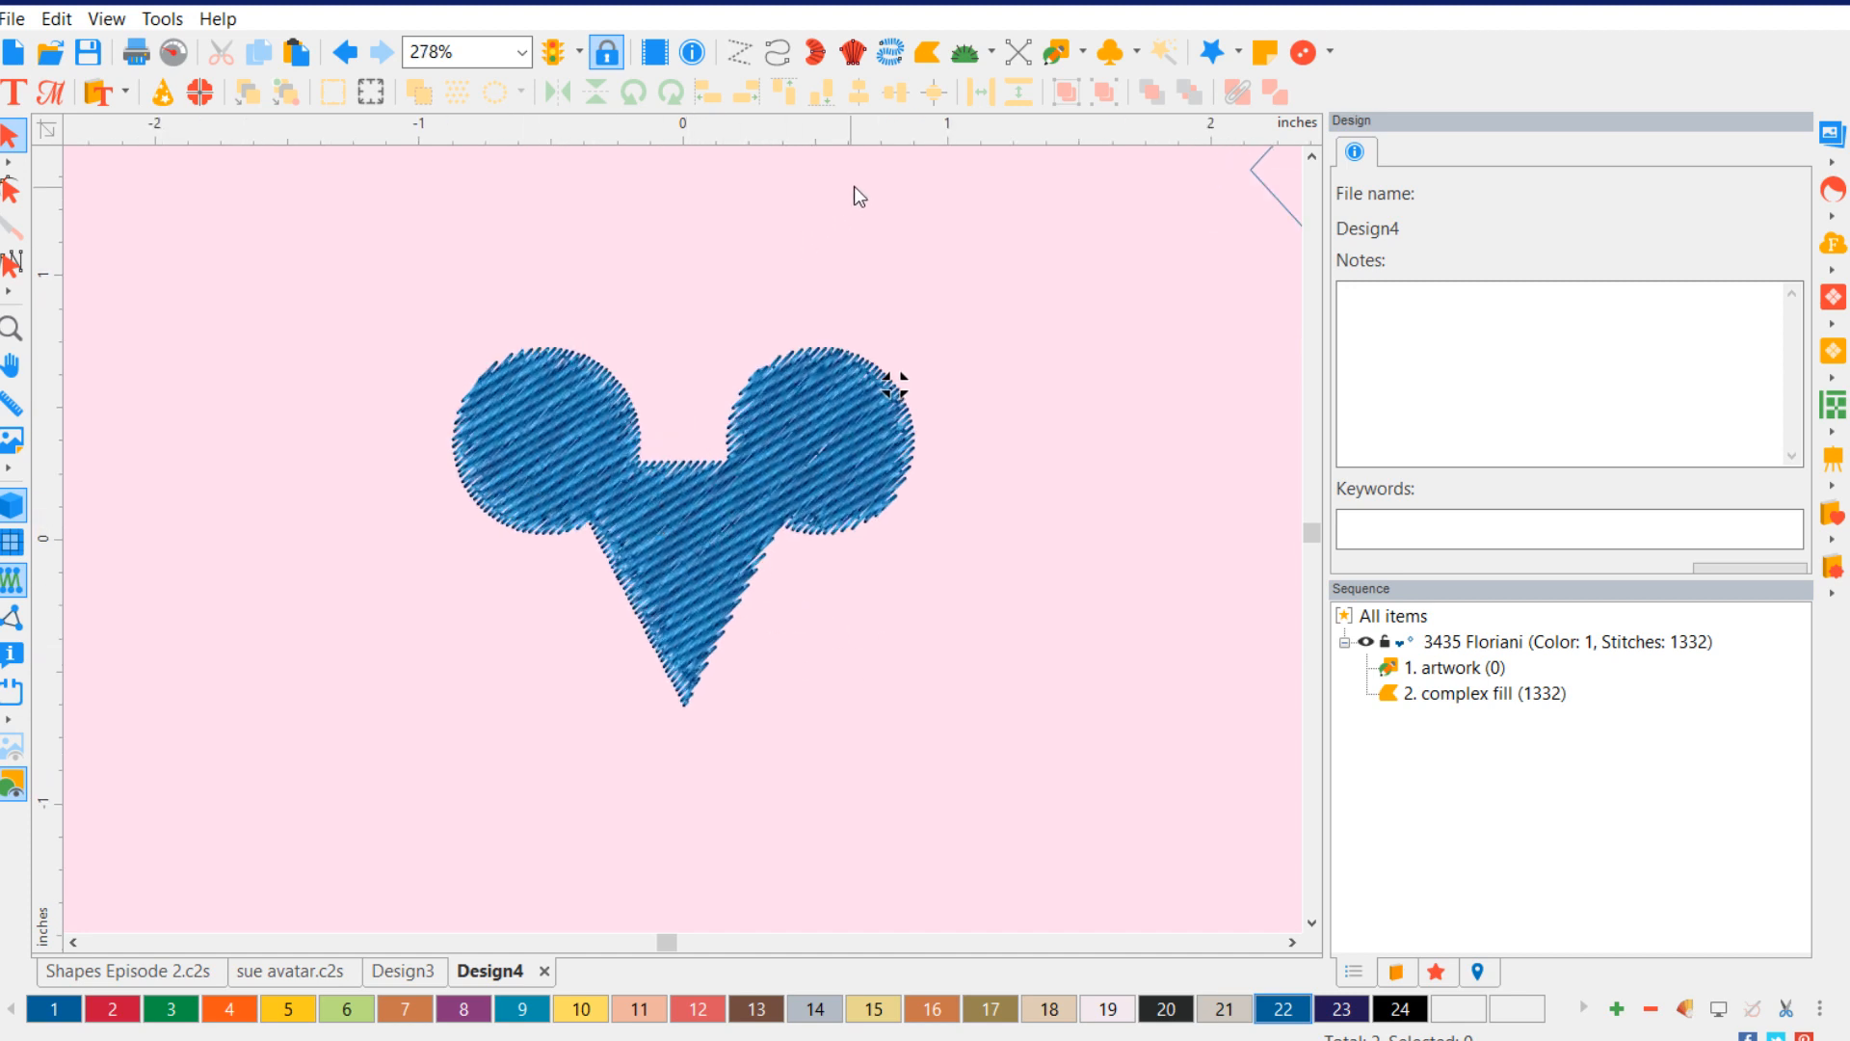
- Recolor the mouse head fill with gray thread color 14
left_click(805, 439)
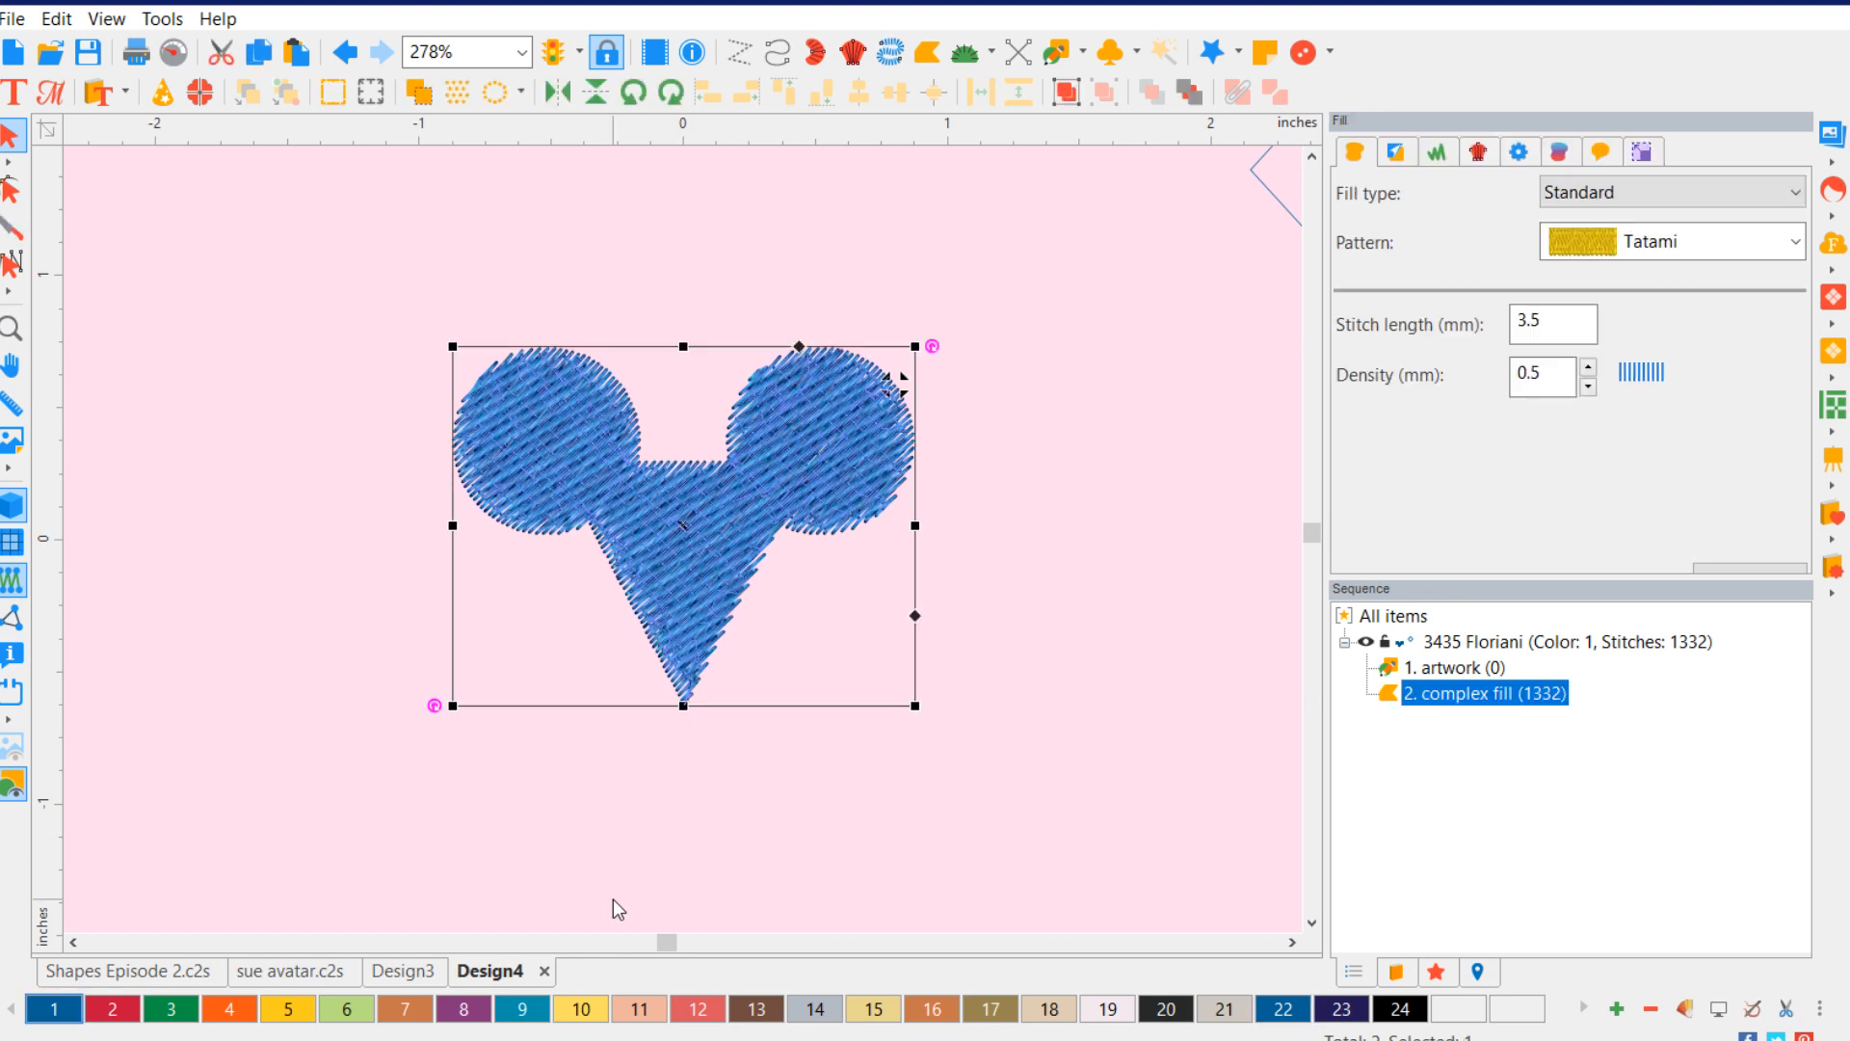
left_click(815, 1009)
left_click(943, 732)
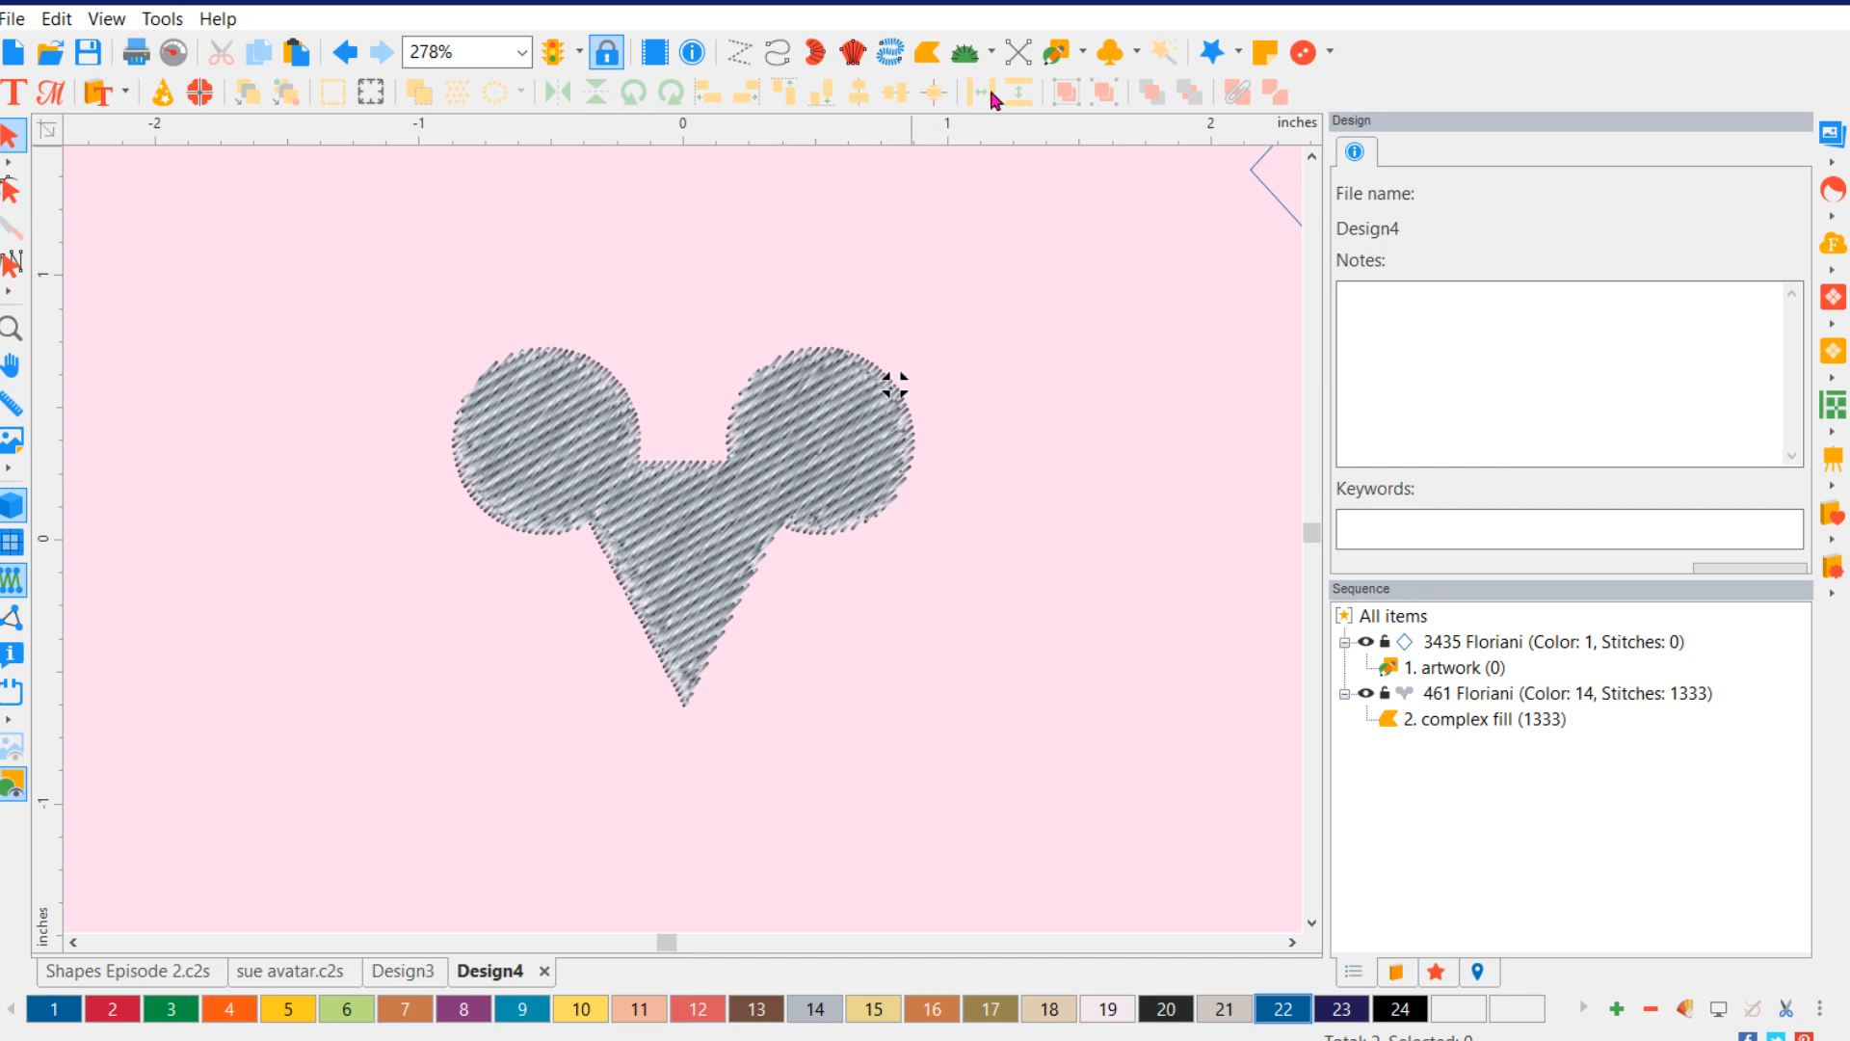
- Draw a small downward-pointing triangle and place it over the mouse head's bottom tip as a nose
left_click(1084, 51)
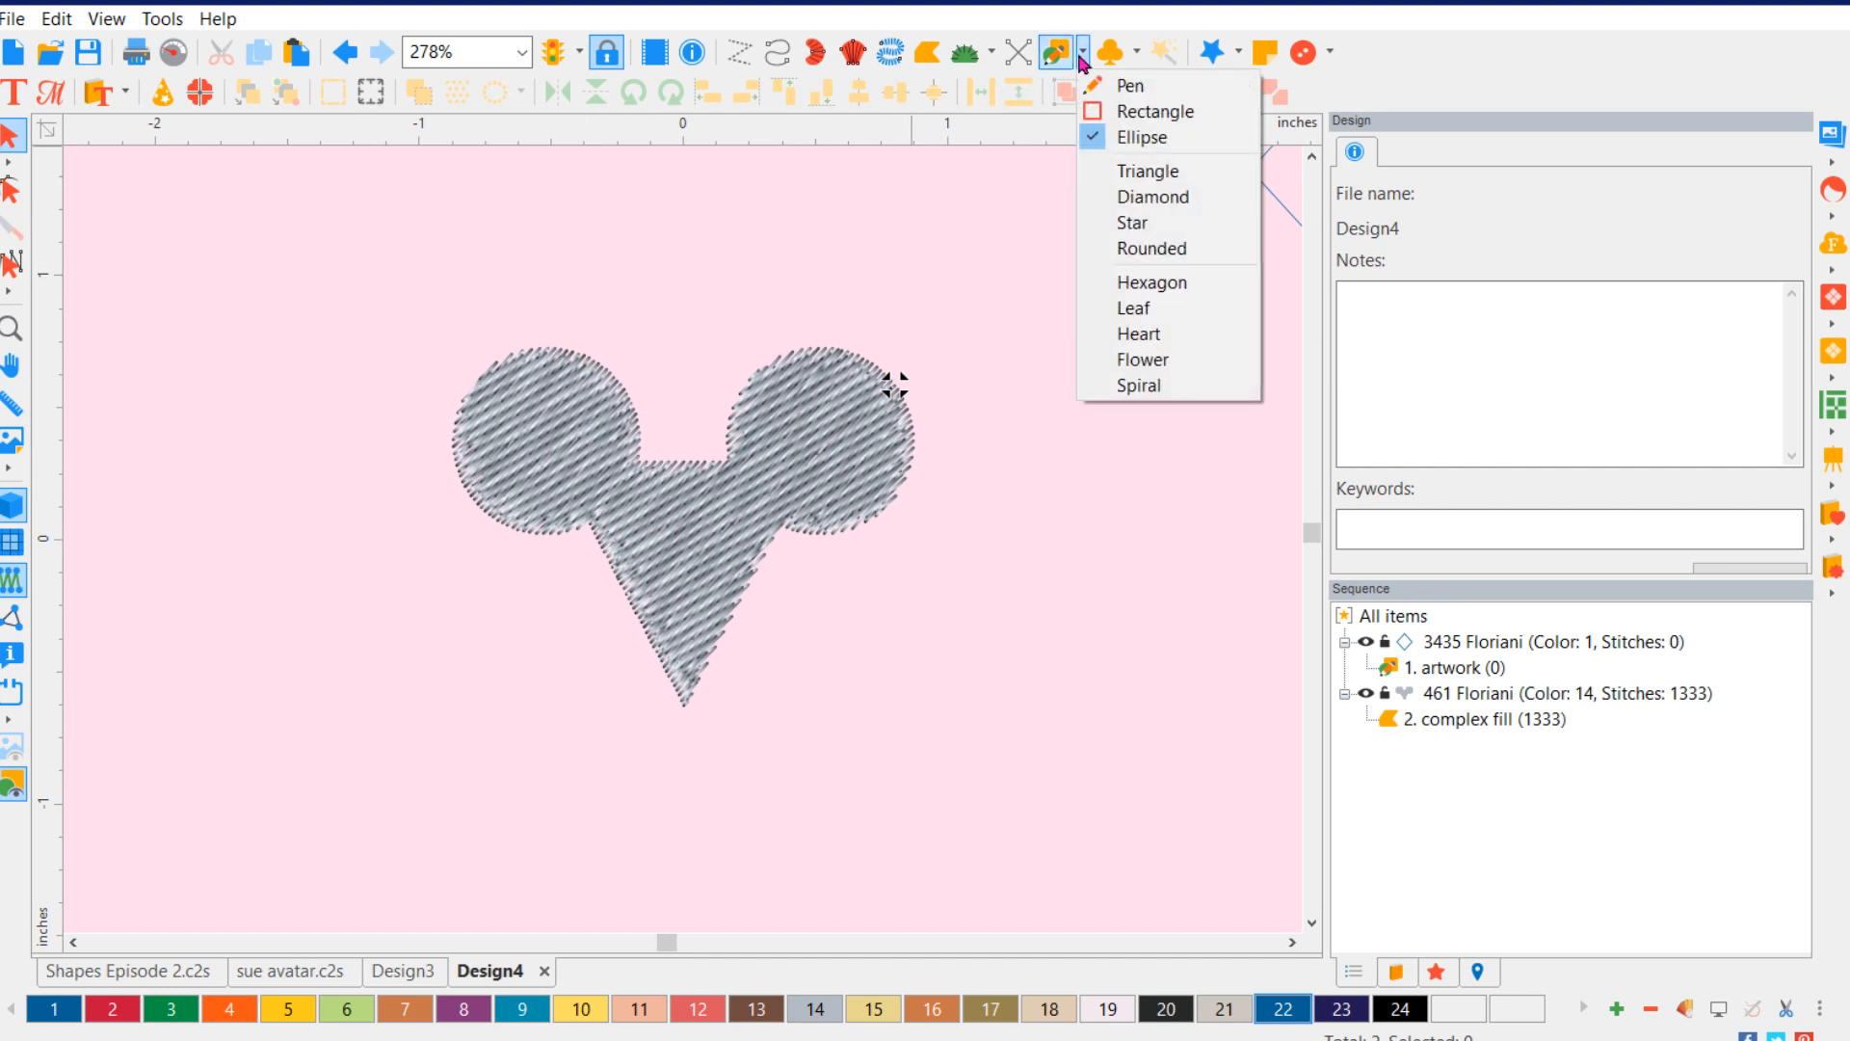
left_click(1137, 172)
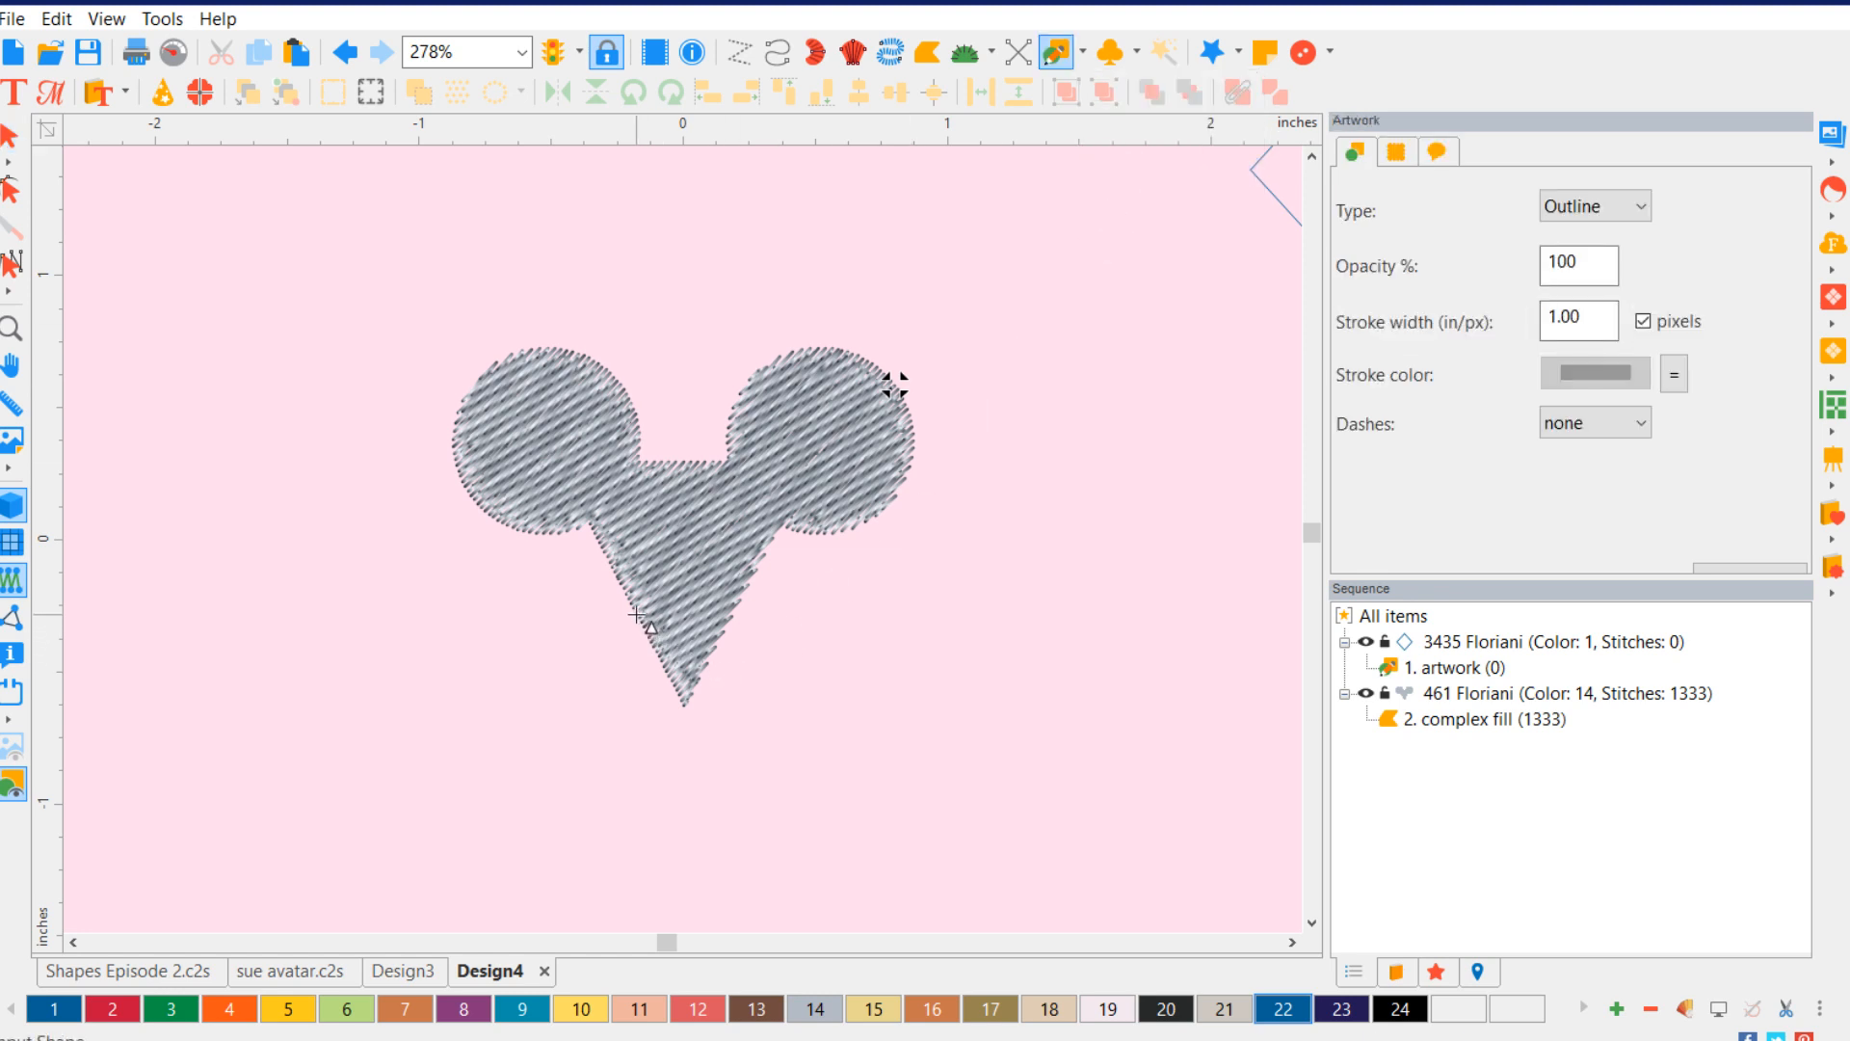
left_click_drag(636, 614, 721, 544)
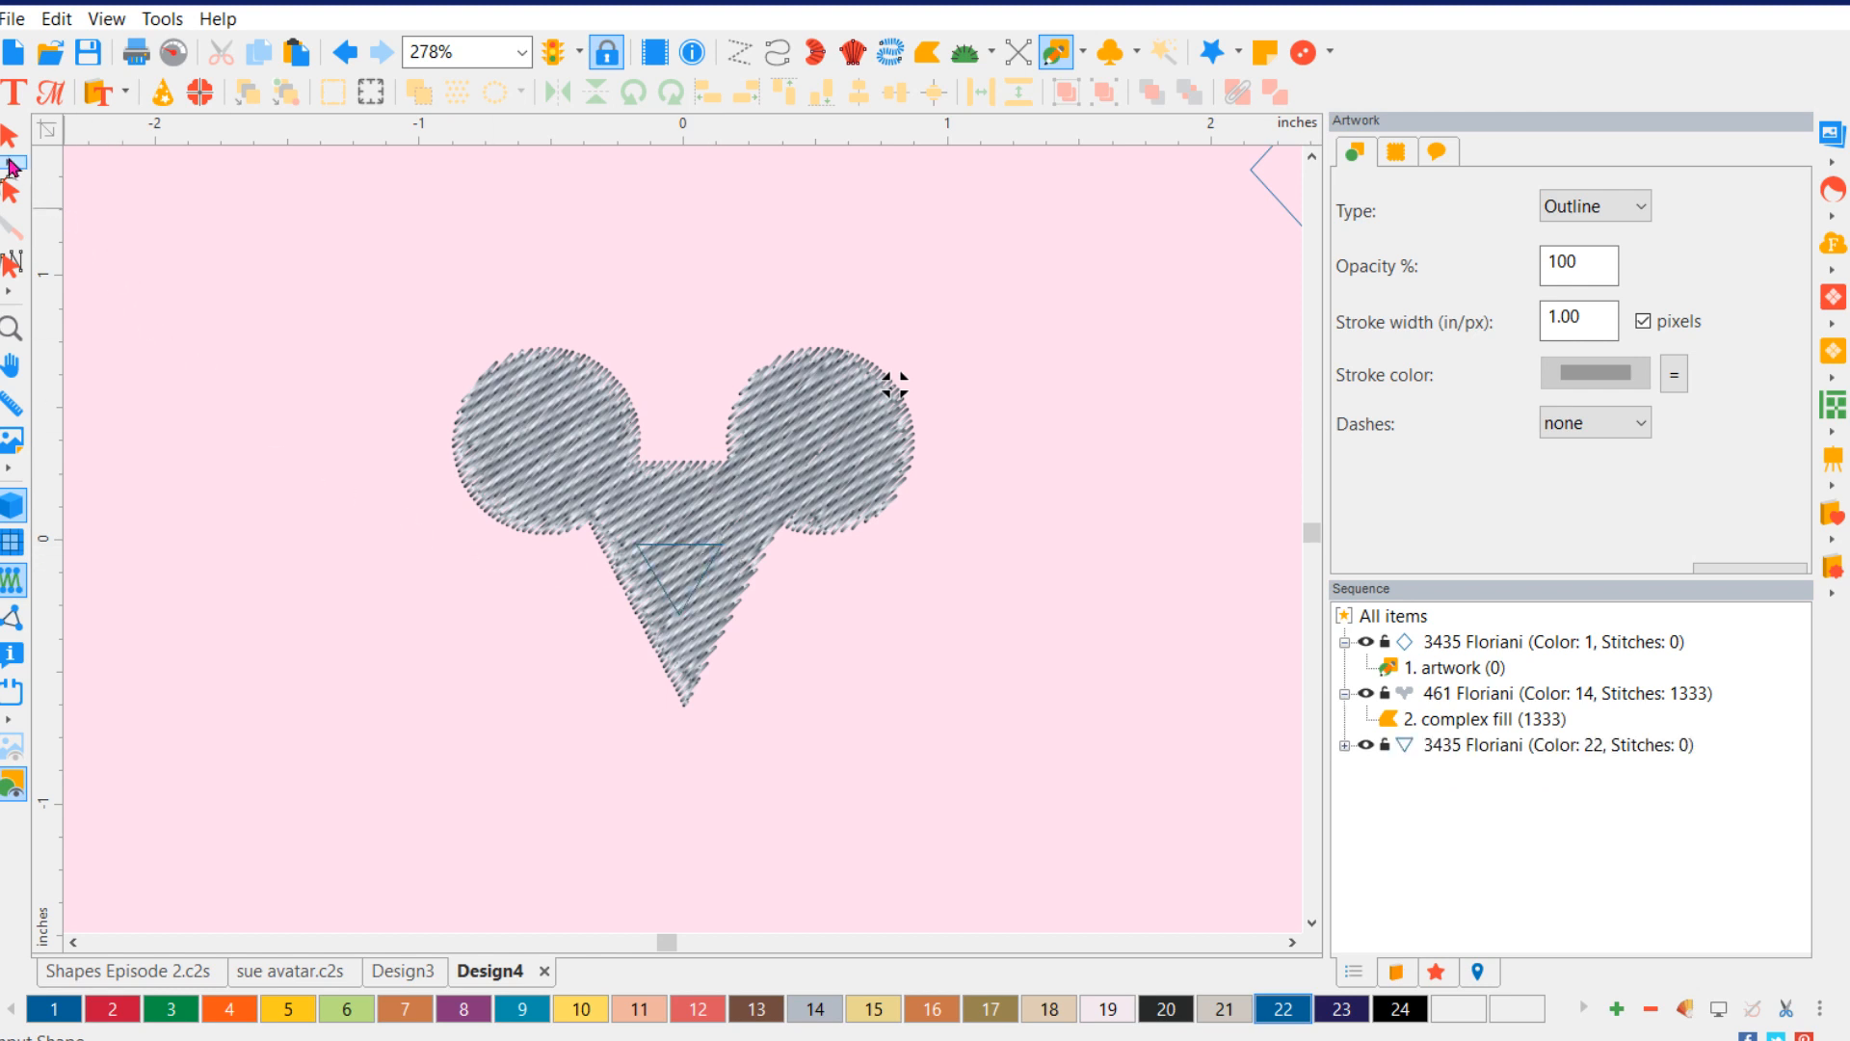
left_click(9, 136)
left_click(708, 567)
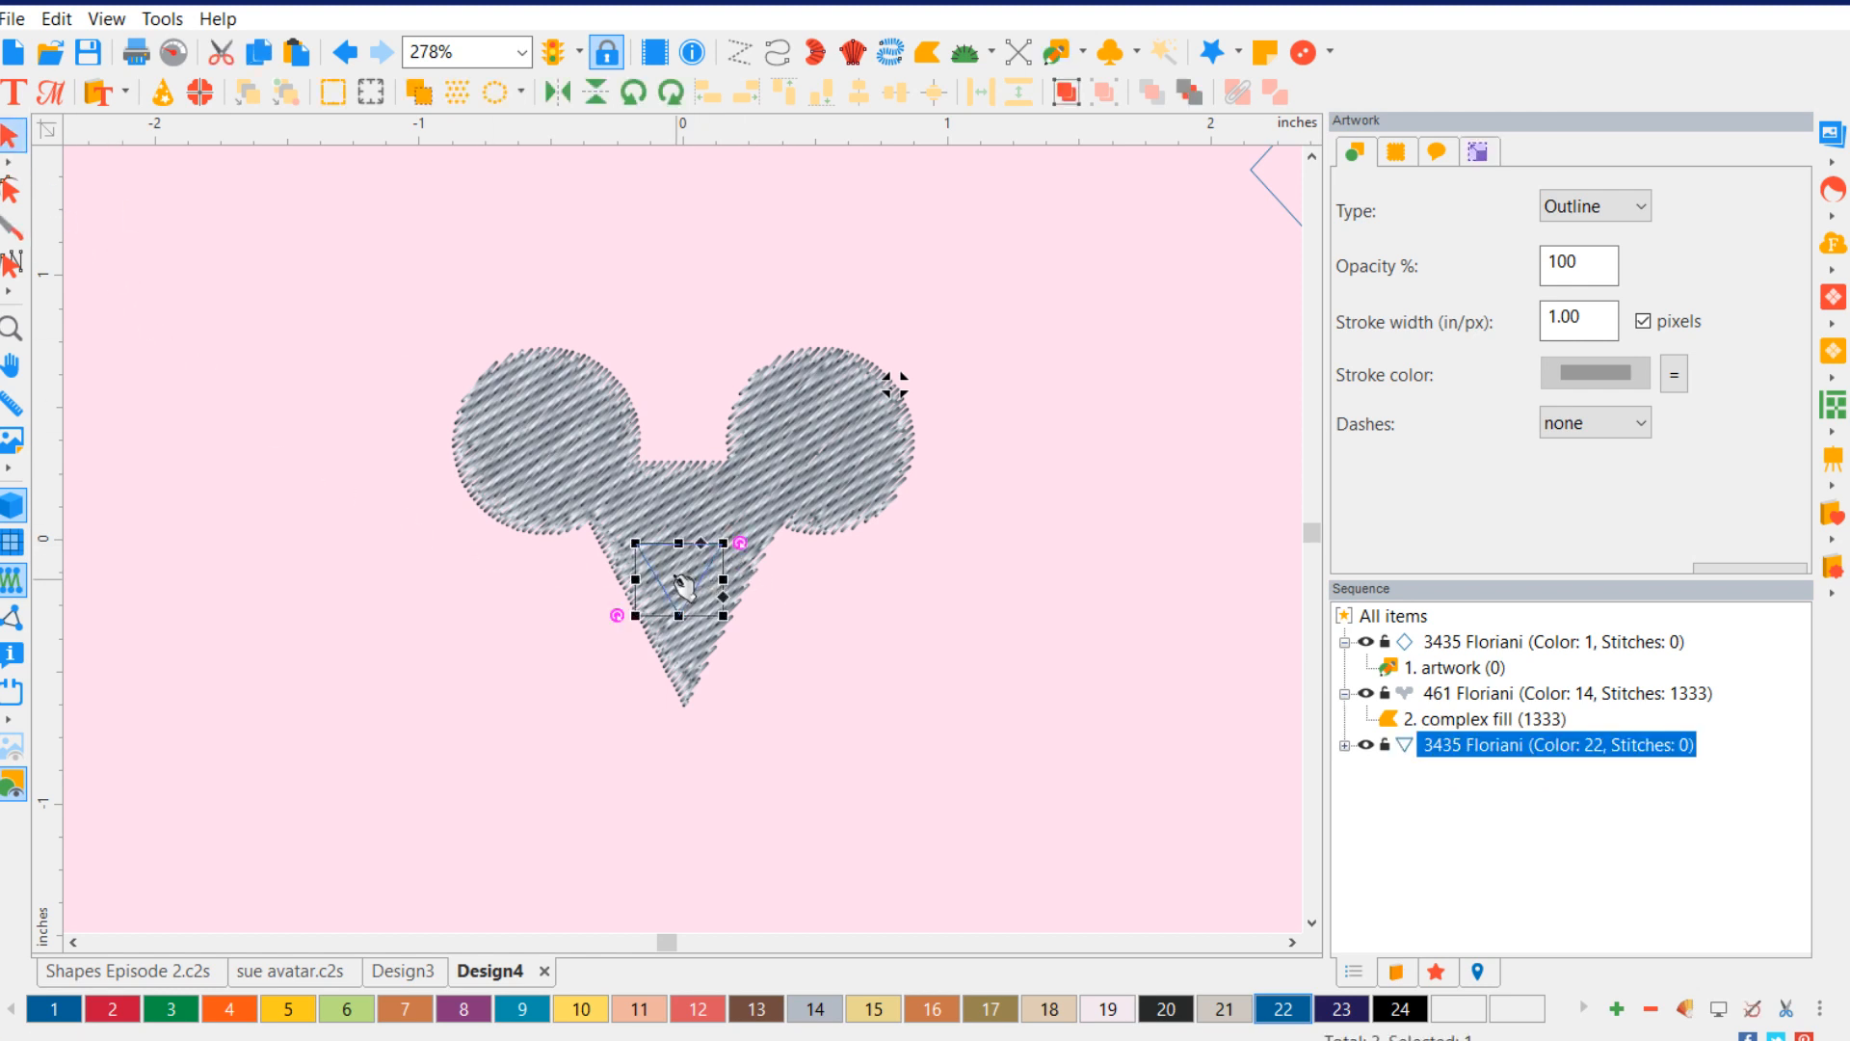
left_click_drag(684, 585, 690, 671)
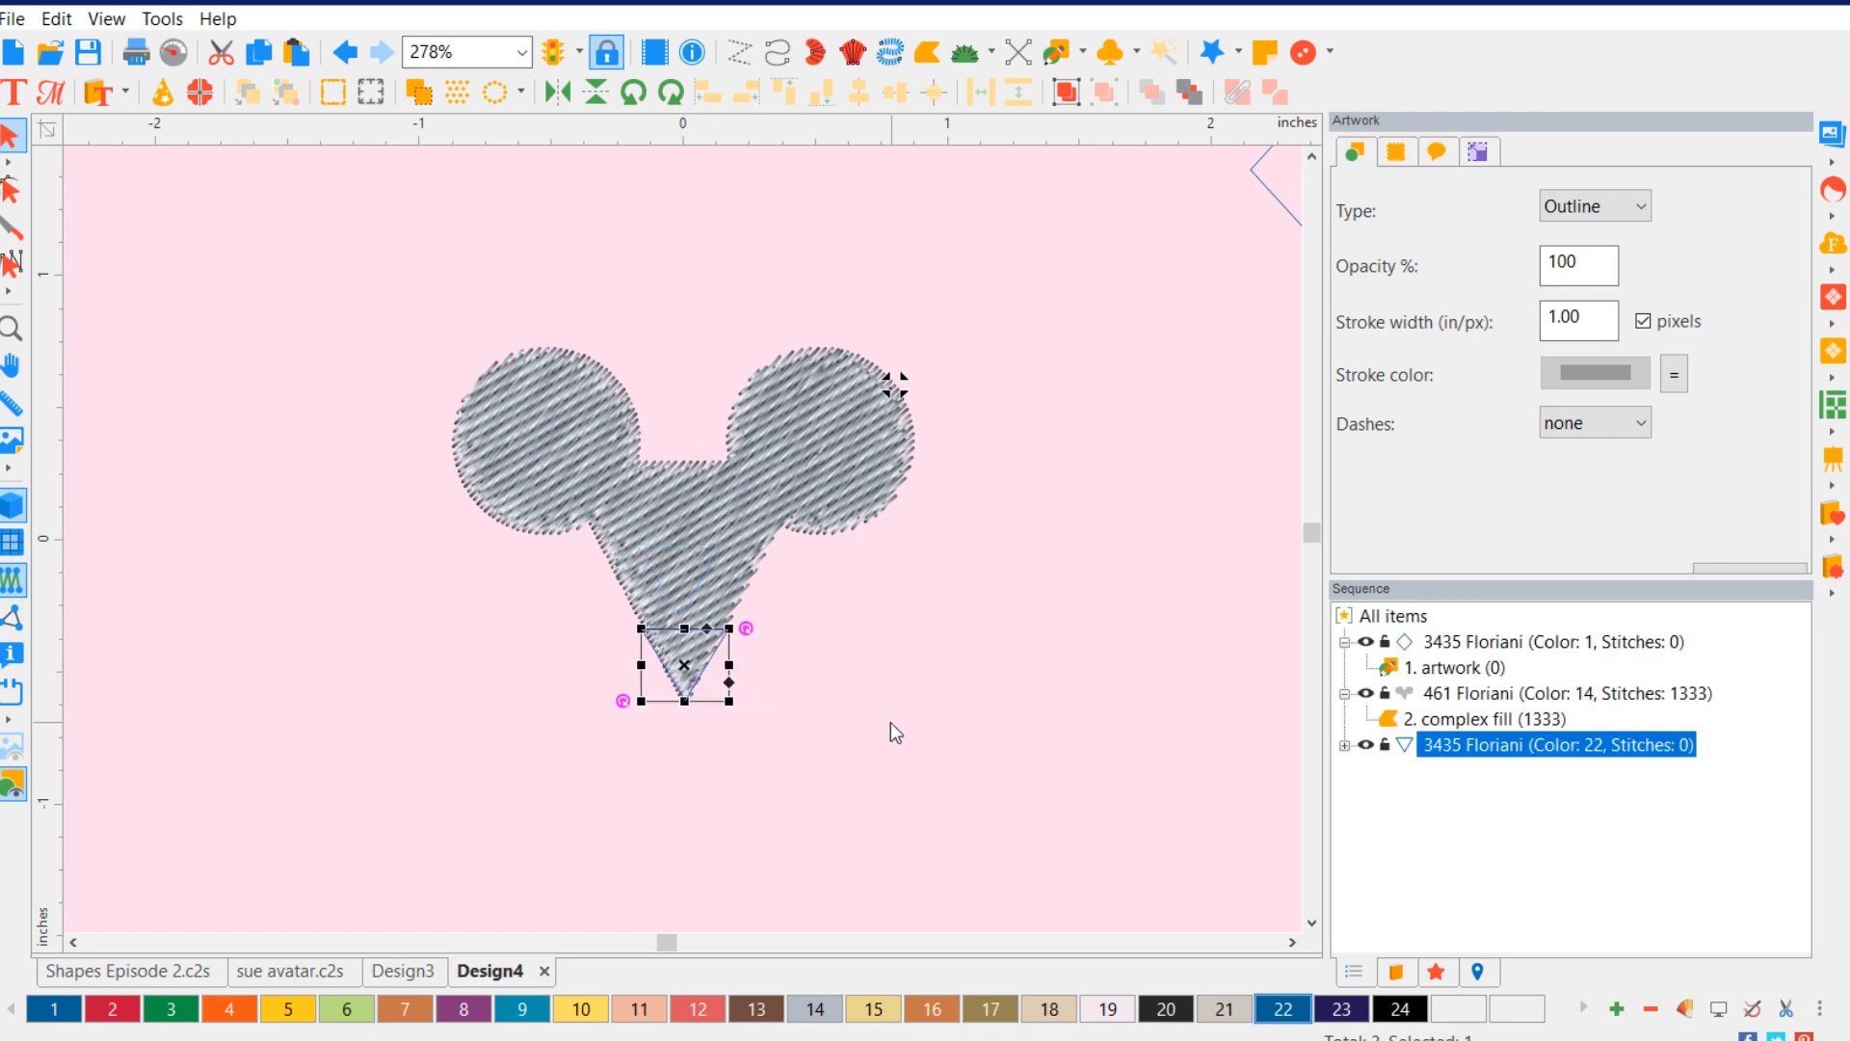
- Convert the small nose triangle to a Complex Fill
right_click(715, 694)
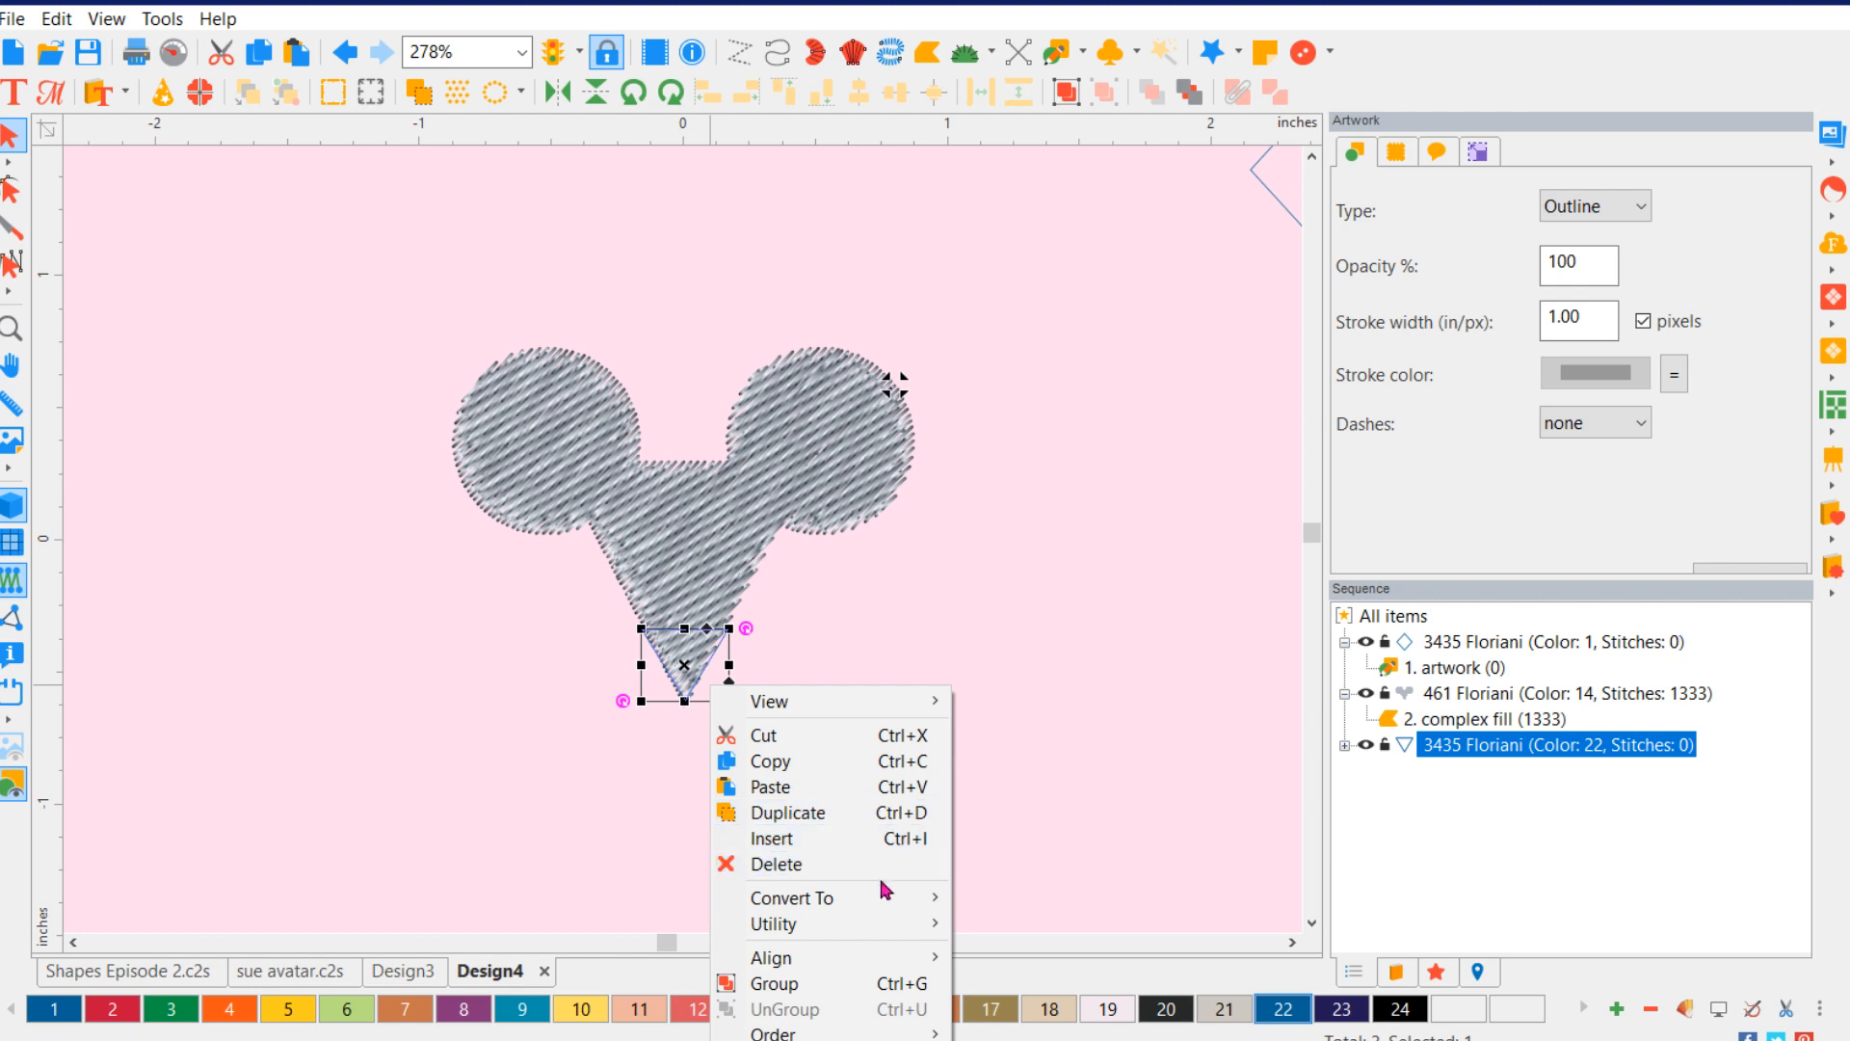
mouse_move(892, 897)
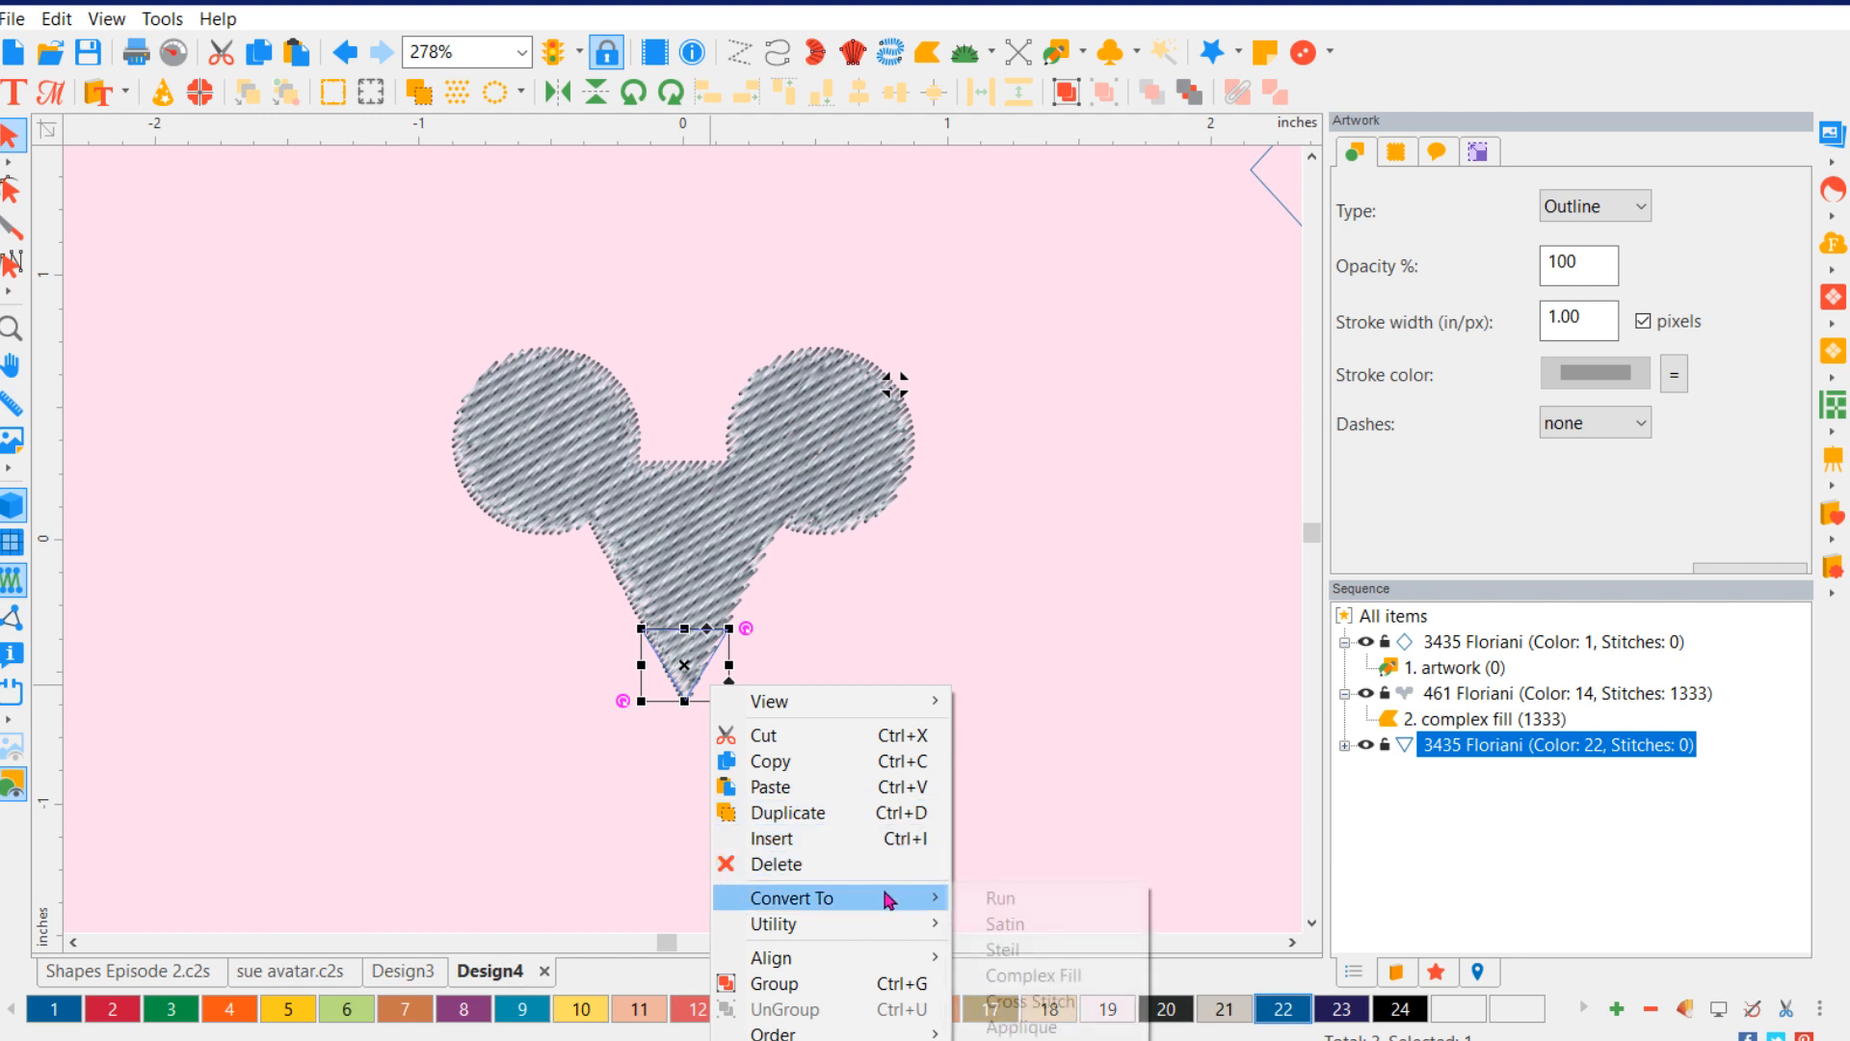
left_click(1036, 975)
left_click(889, 670)
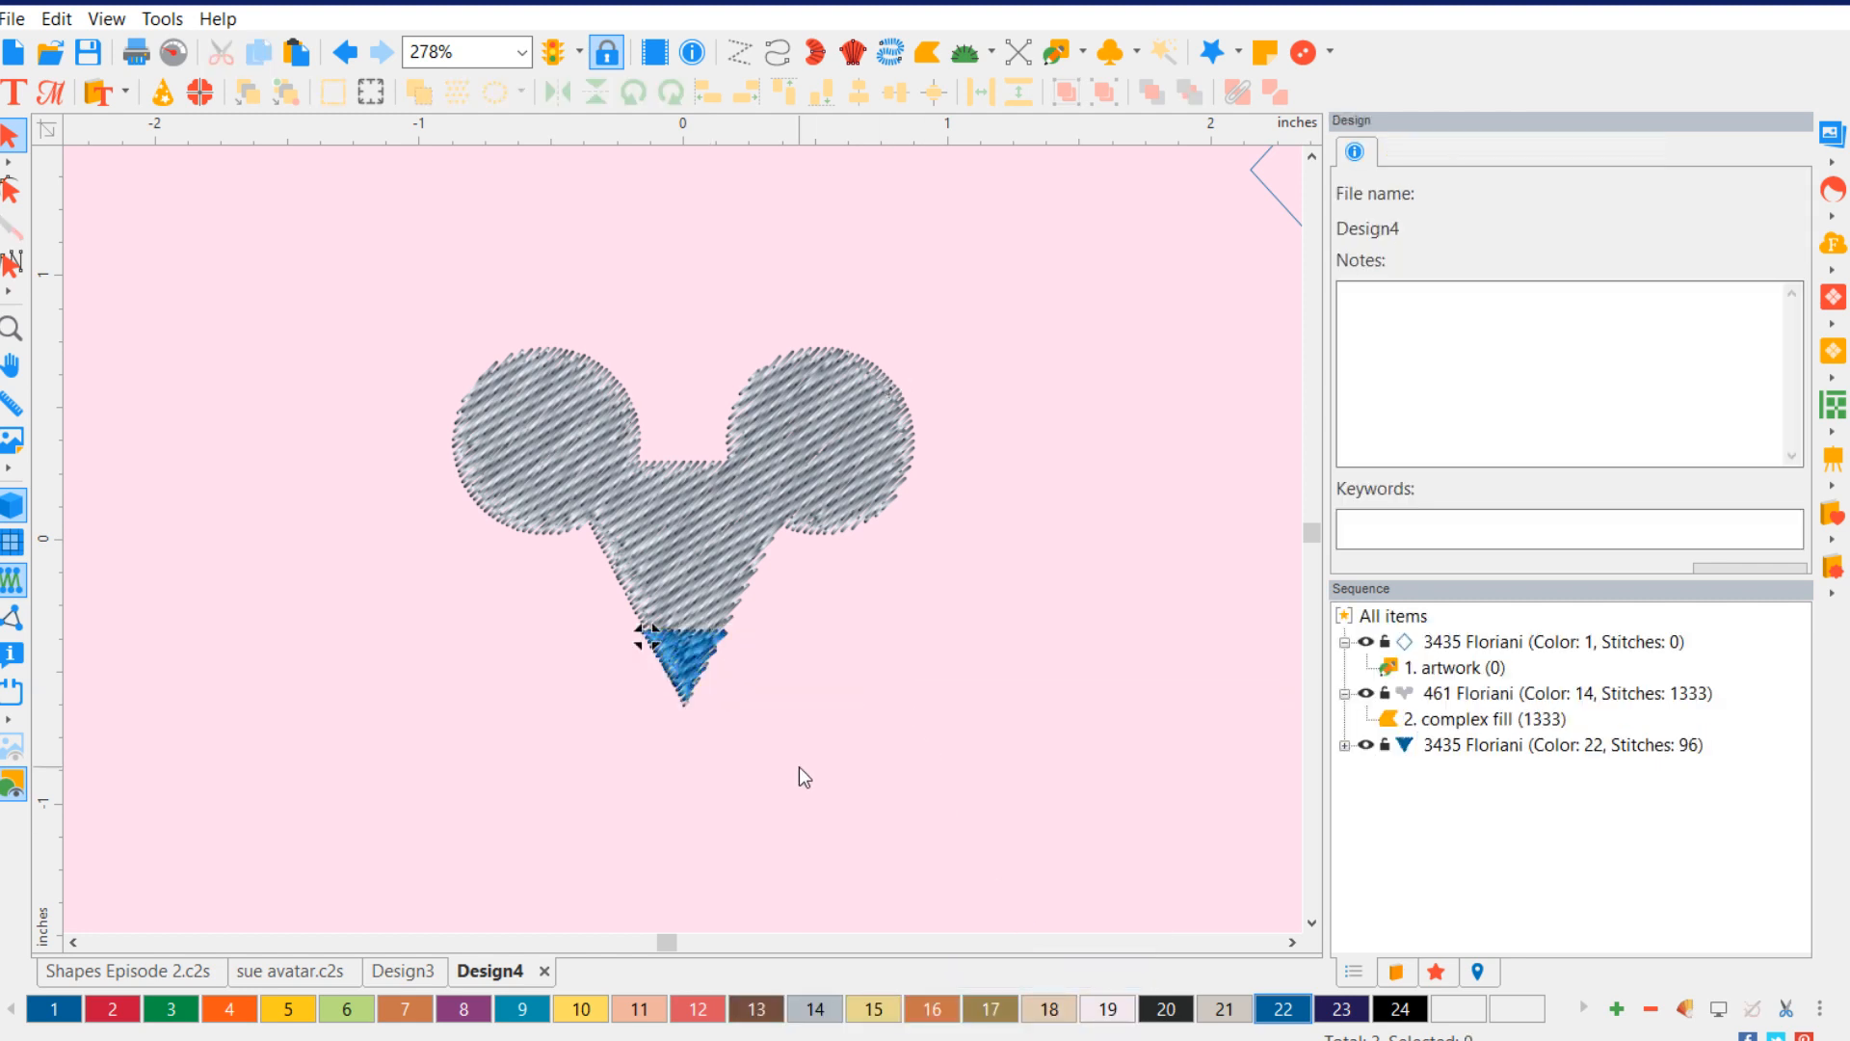
- Recolor the nose fill with black thread color 24
left_click(690, 676)
left_click(1039, 773)
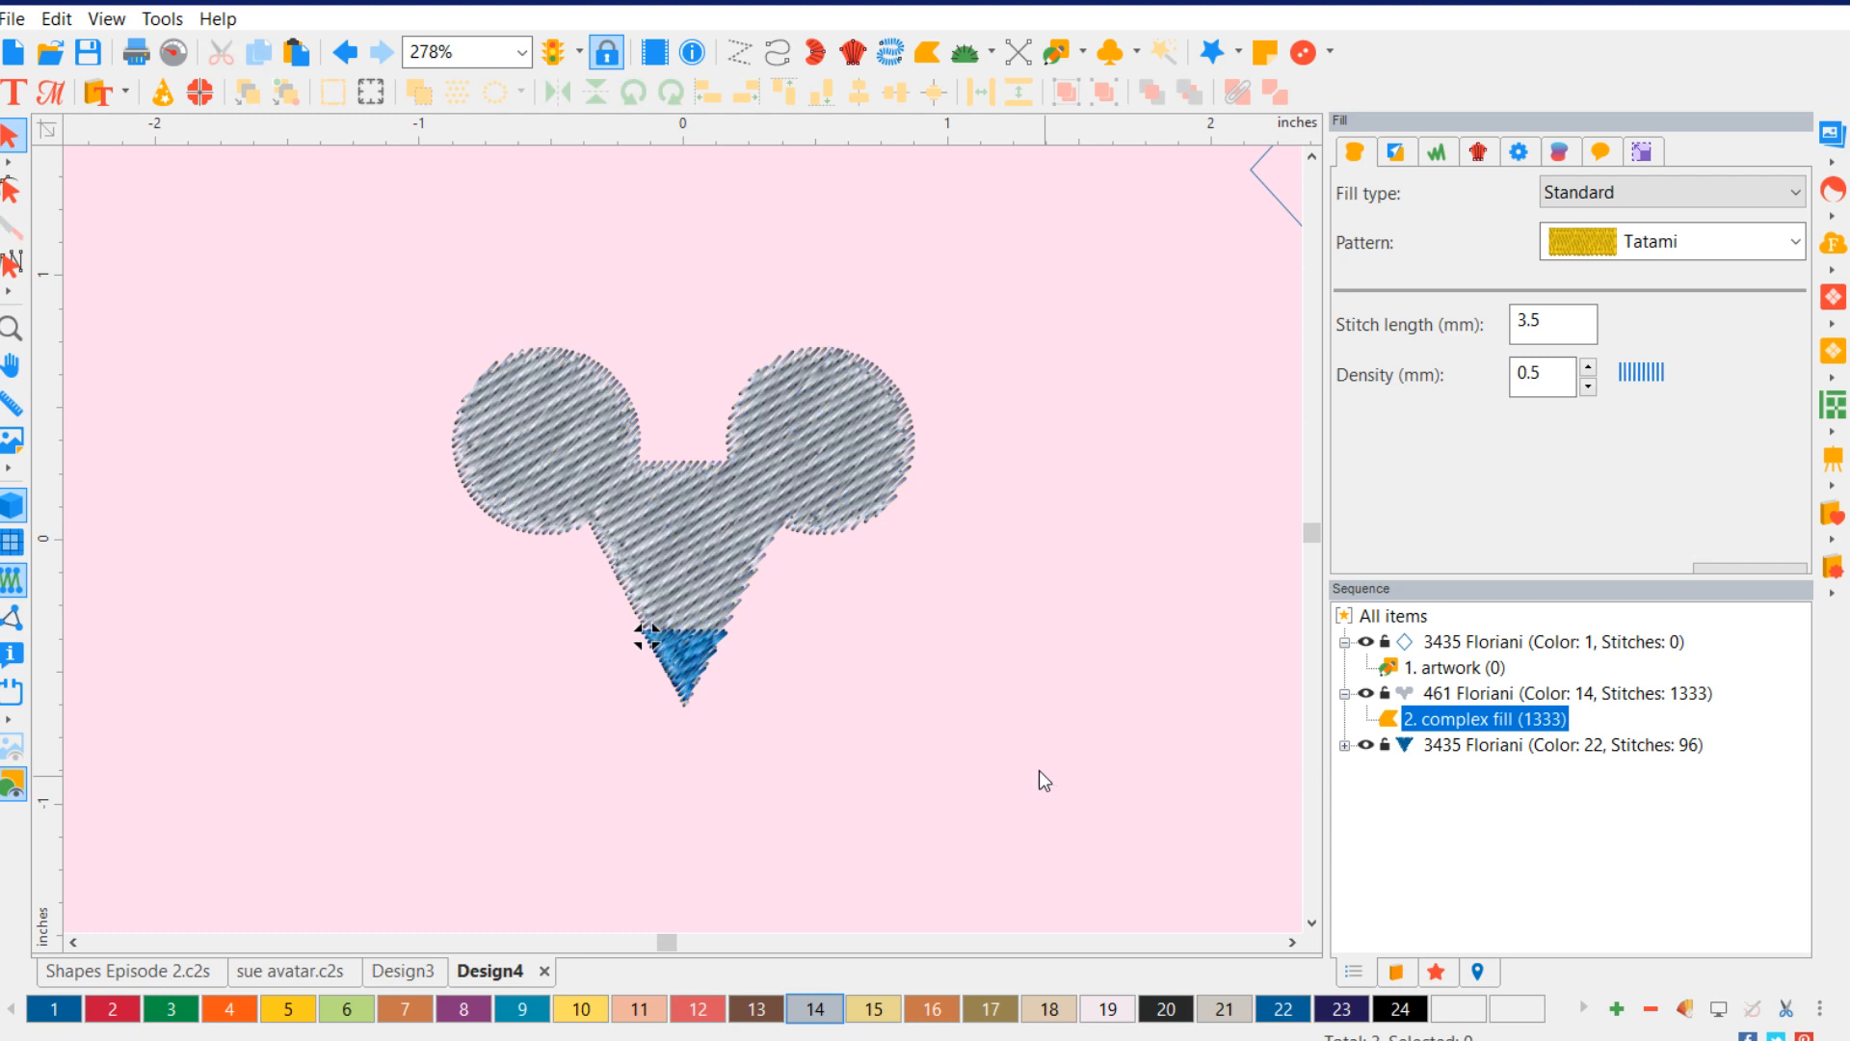
left_click(1568, 750)
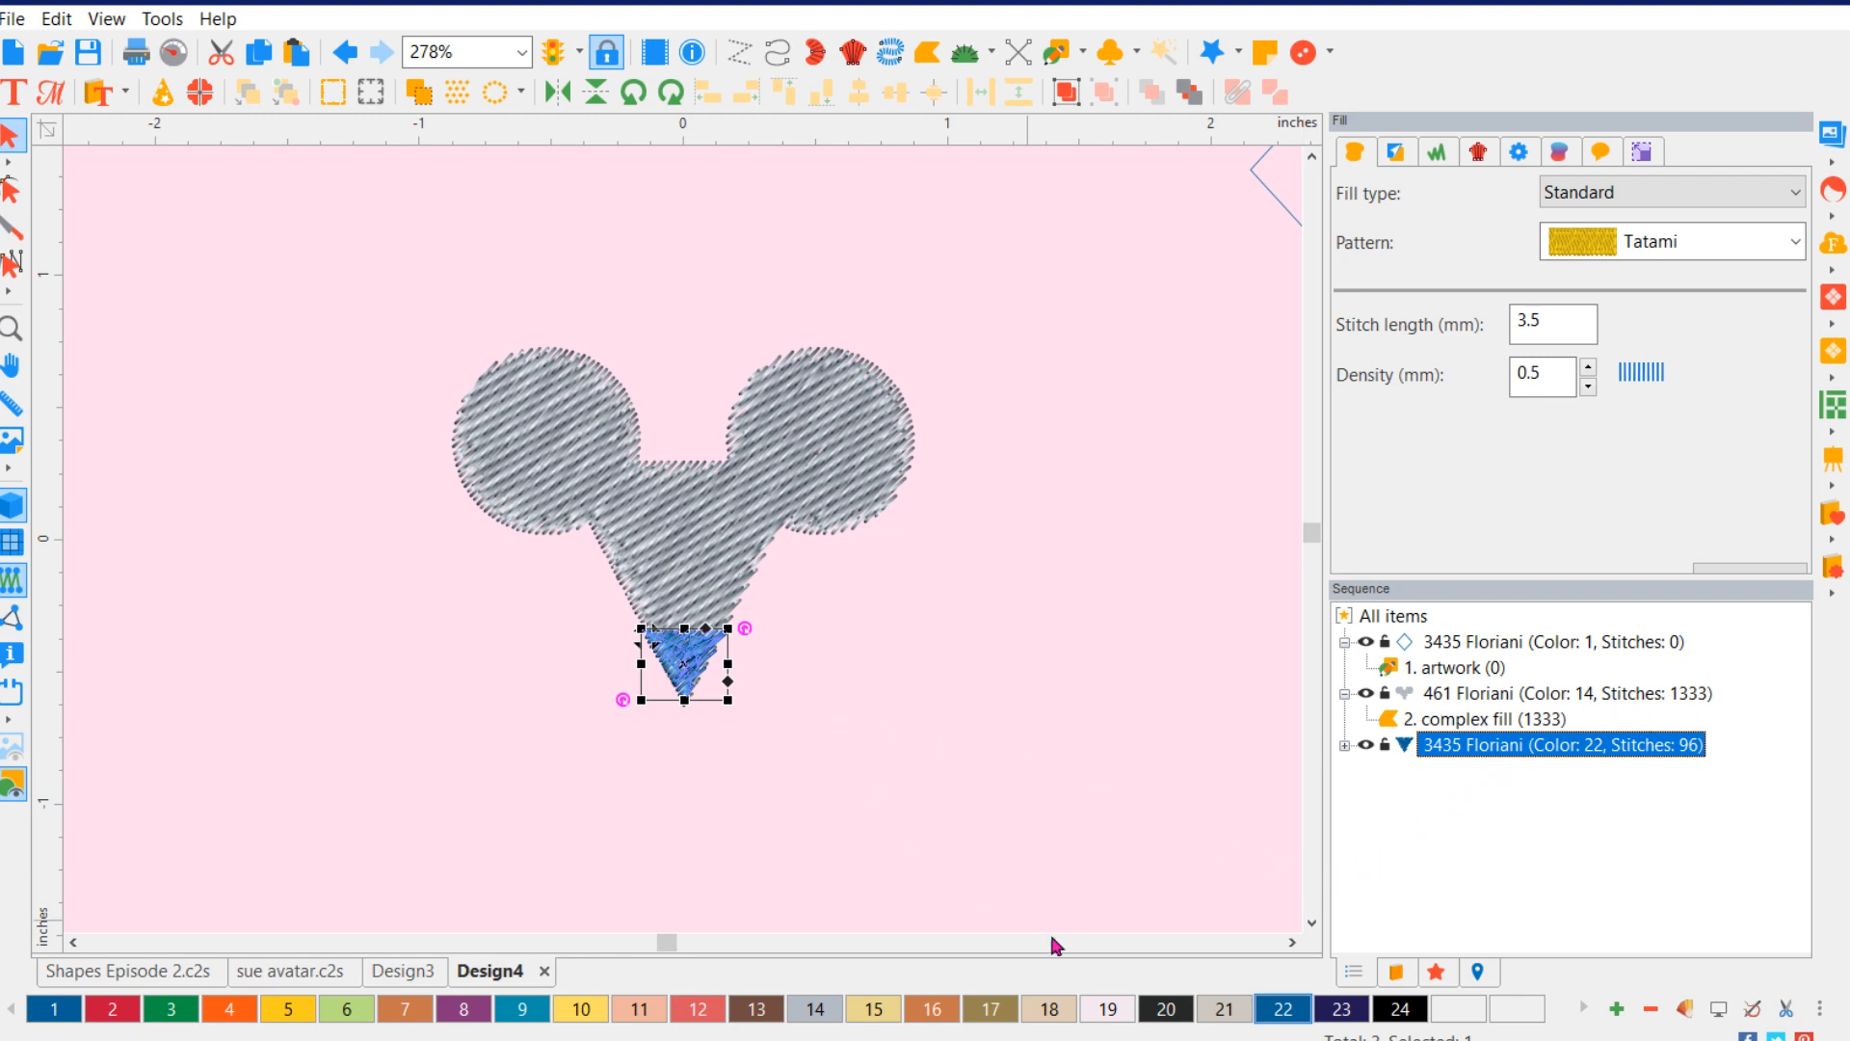
left_click(1393, 1021)
left_click(921, 788)
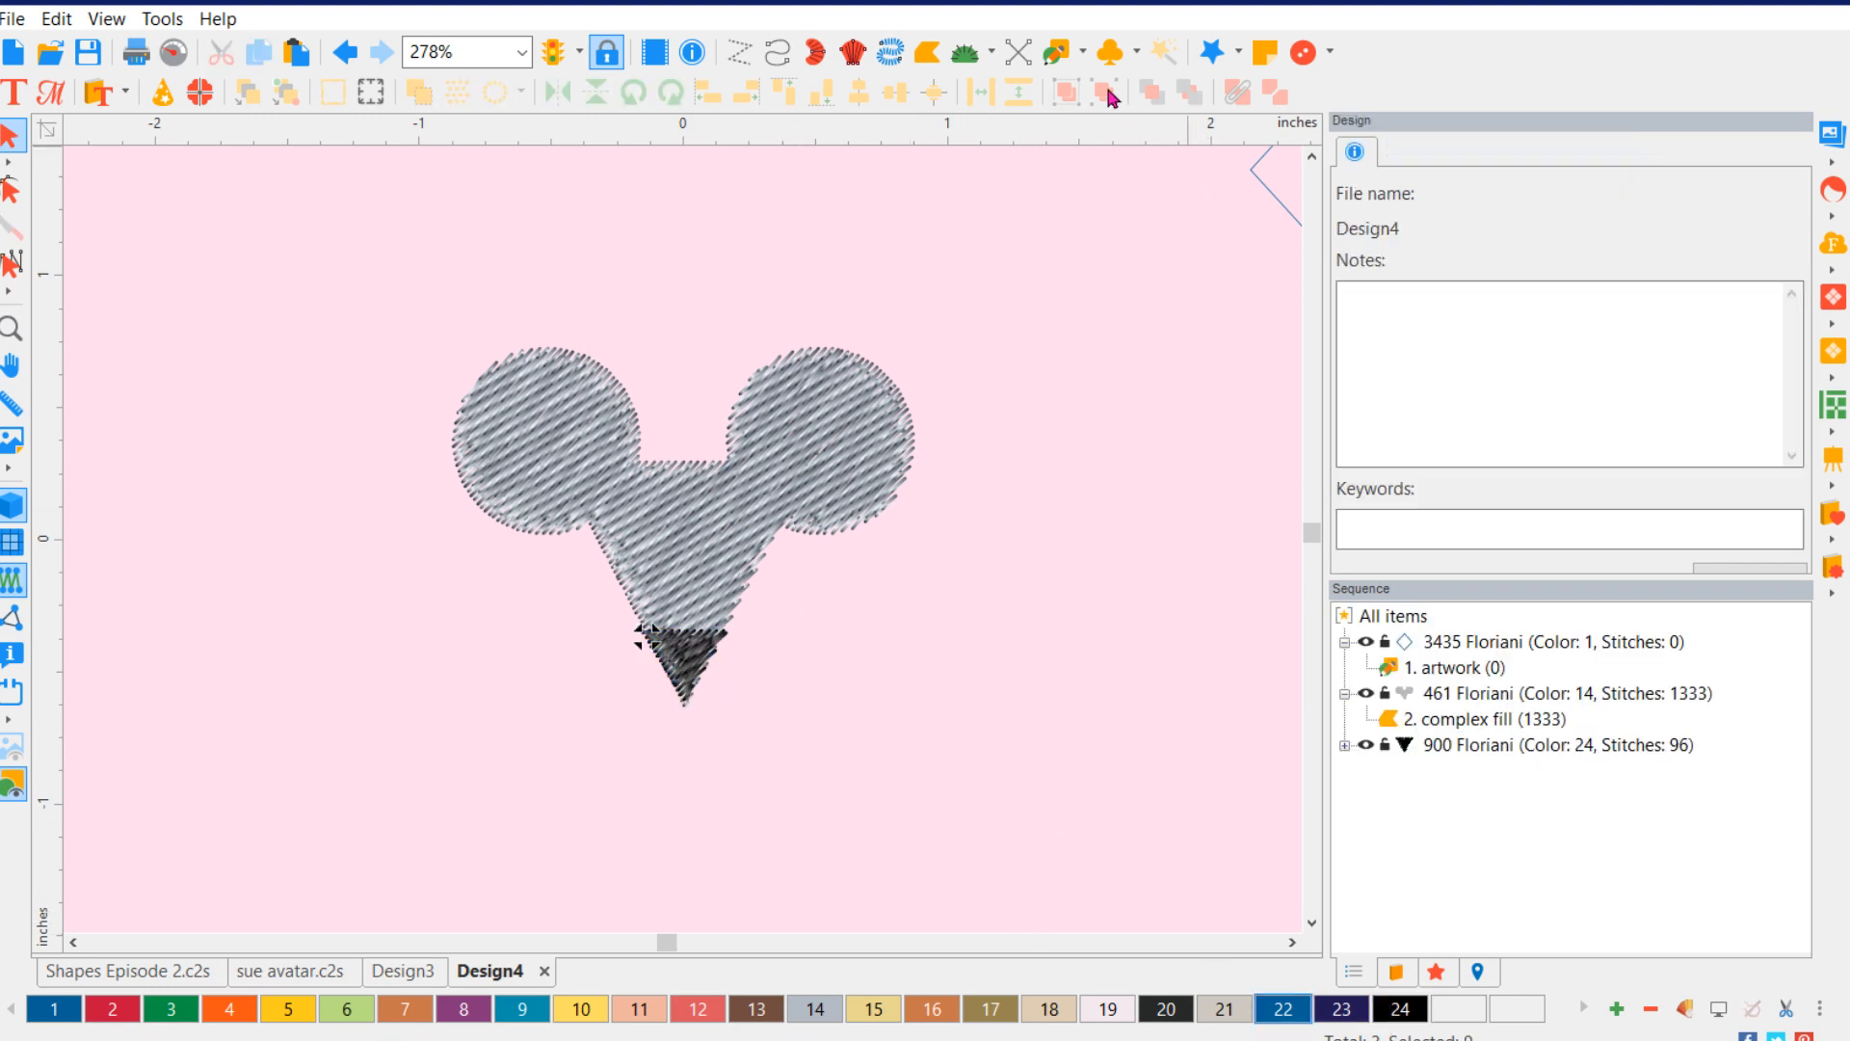
- Draw a small circle in the empty space to the right of the mouse head
left_click(1083, 57)
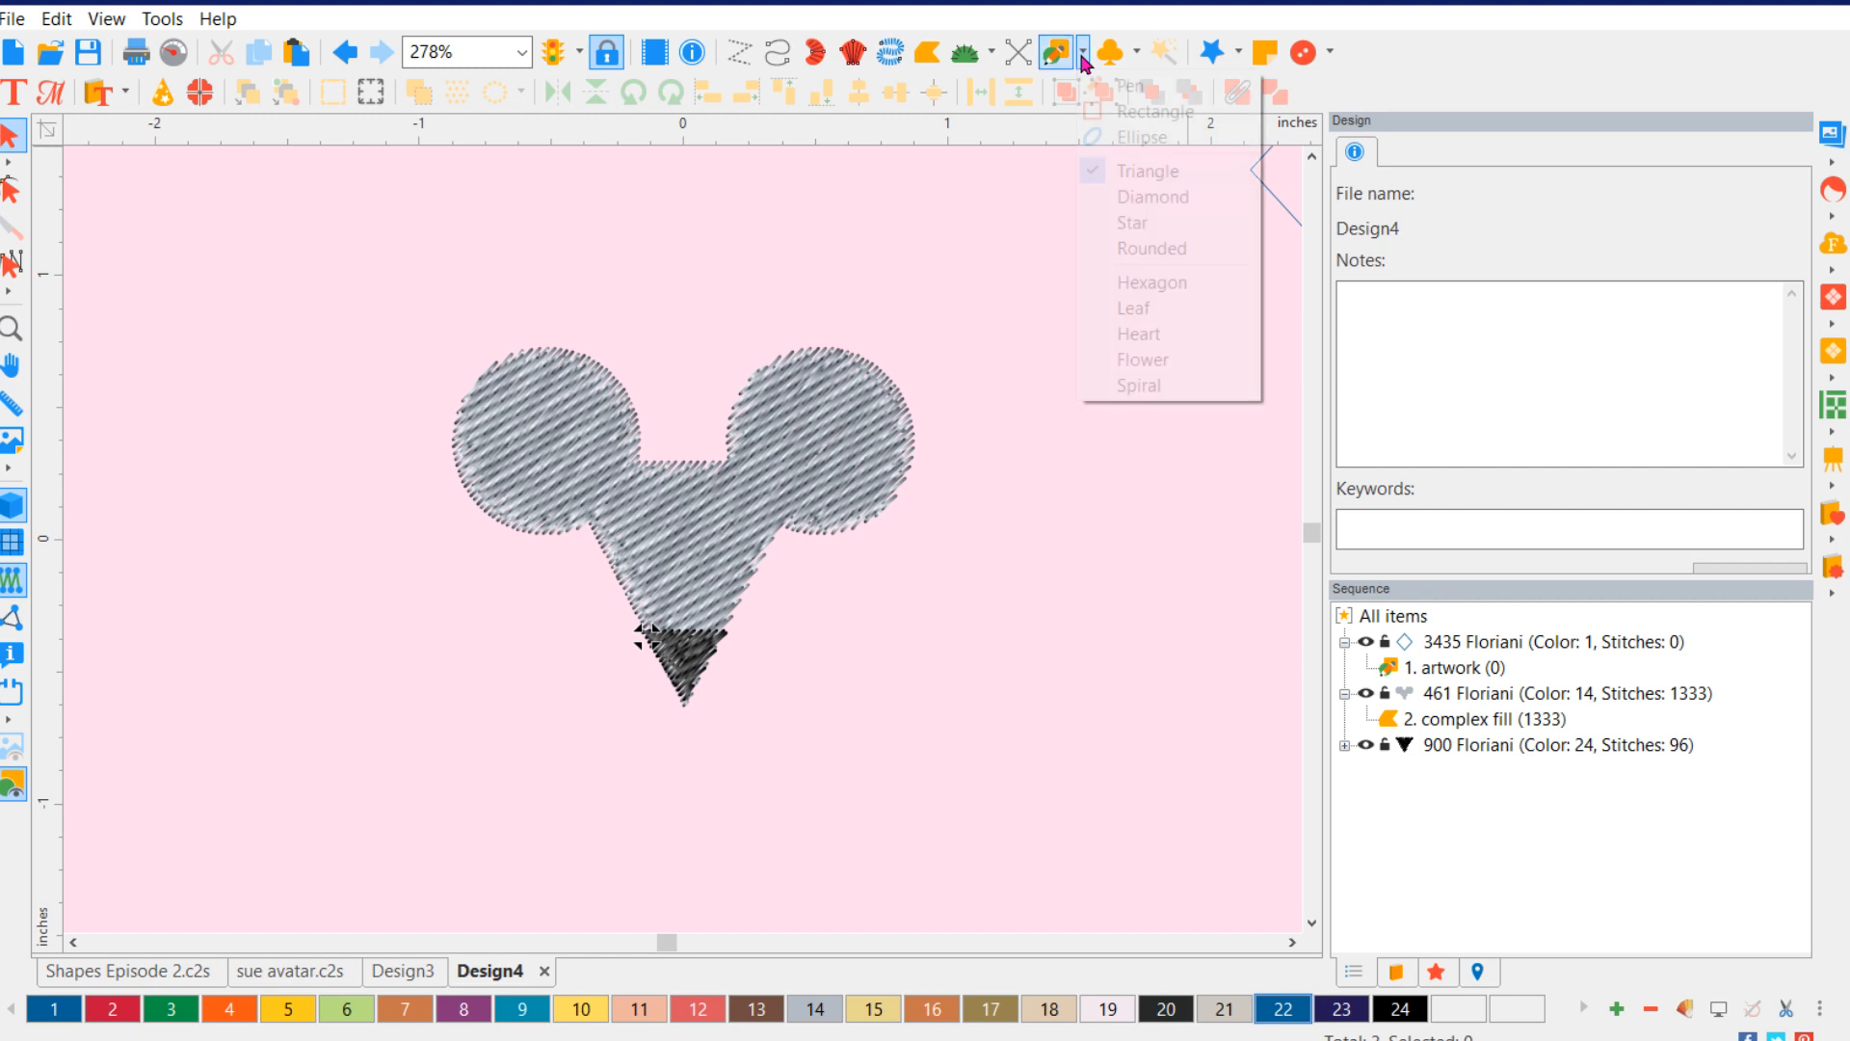
left_click(1139, 141)
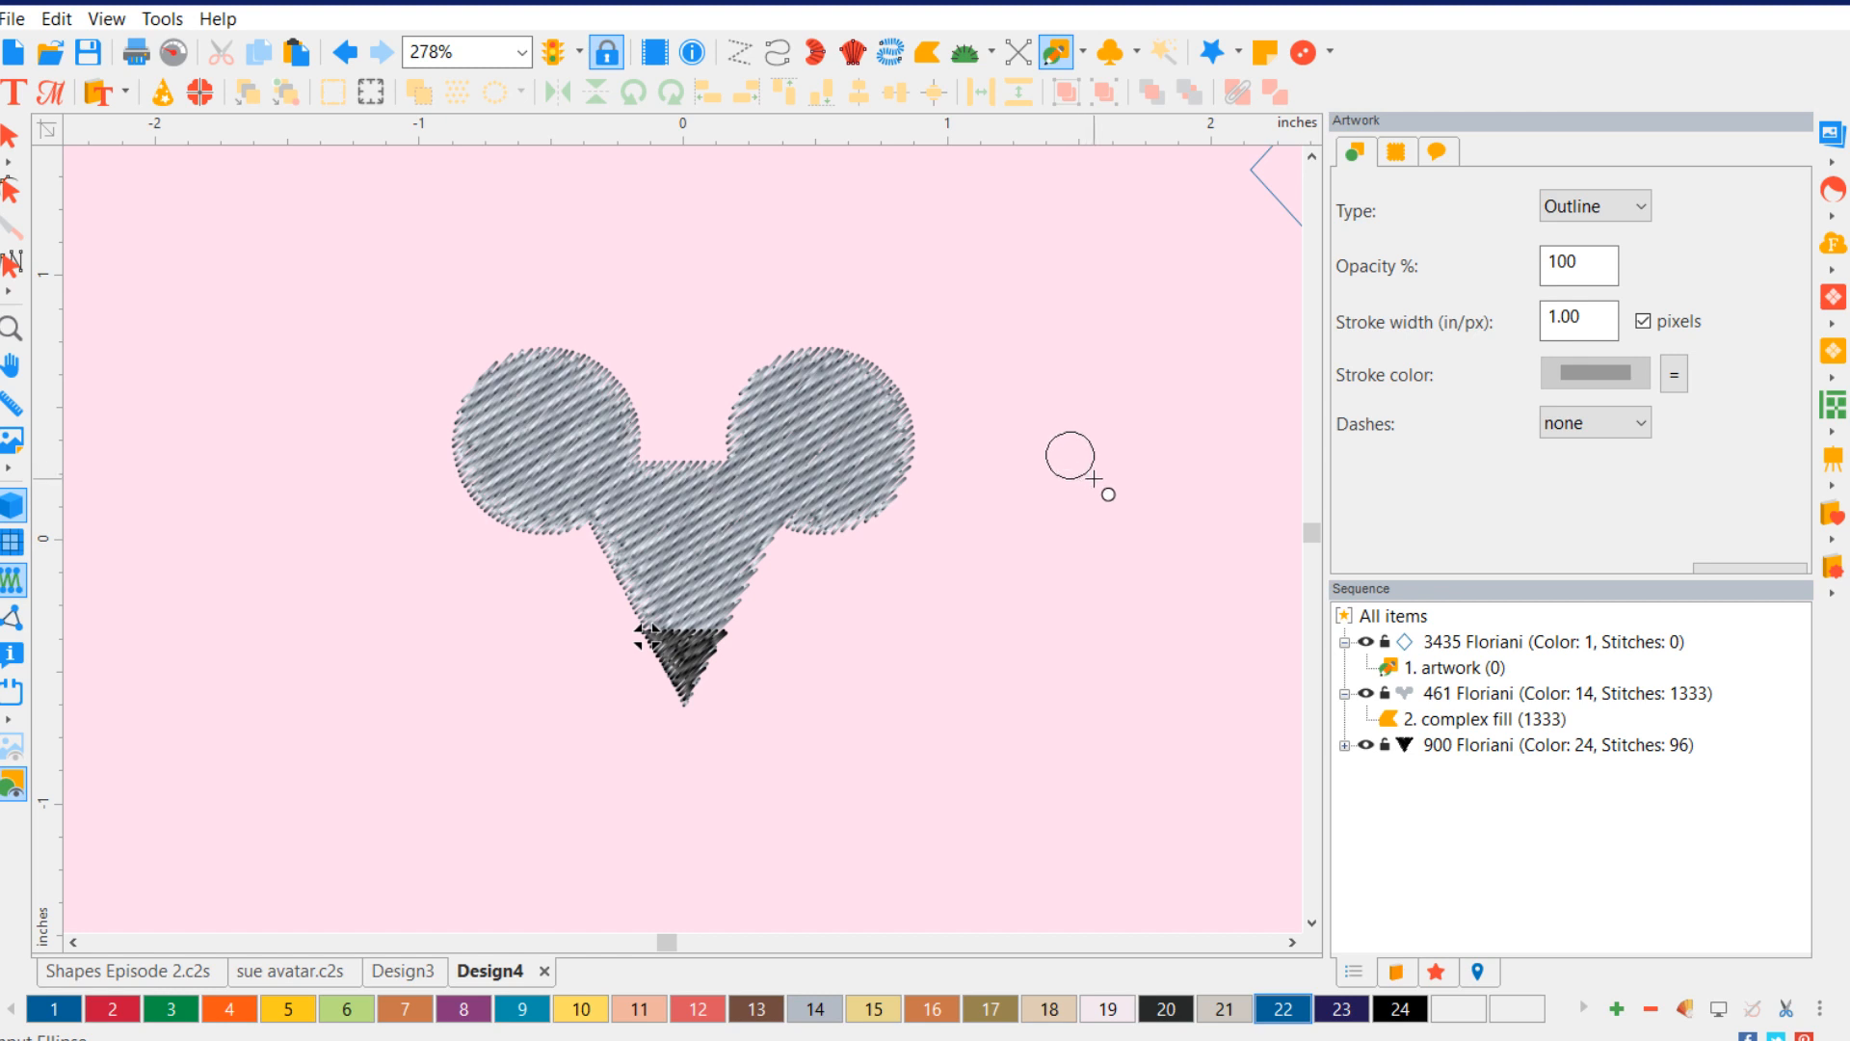
left_click_drag(1096, 479, 1098, 481)
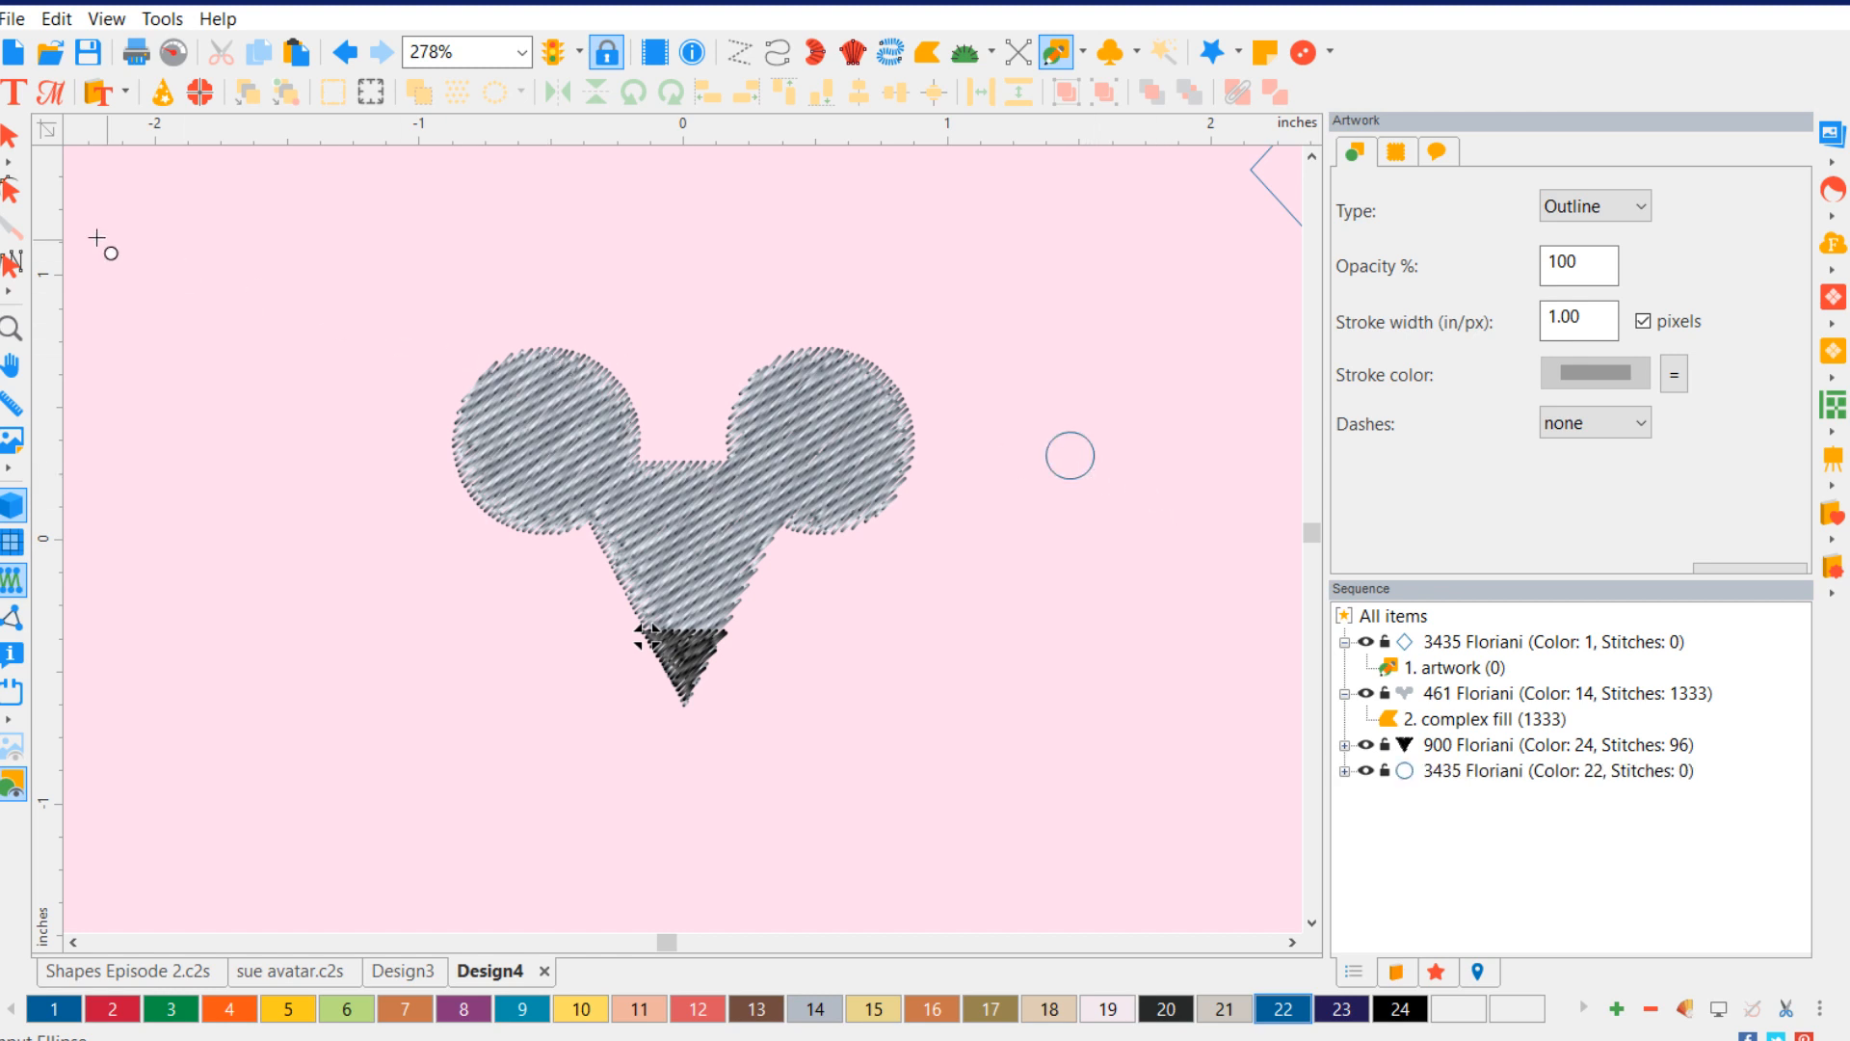
left_click(27, 136)
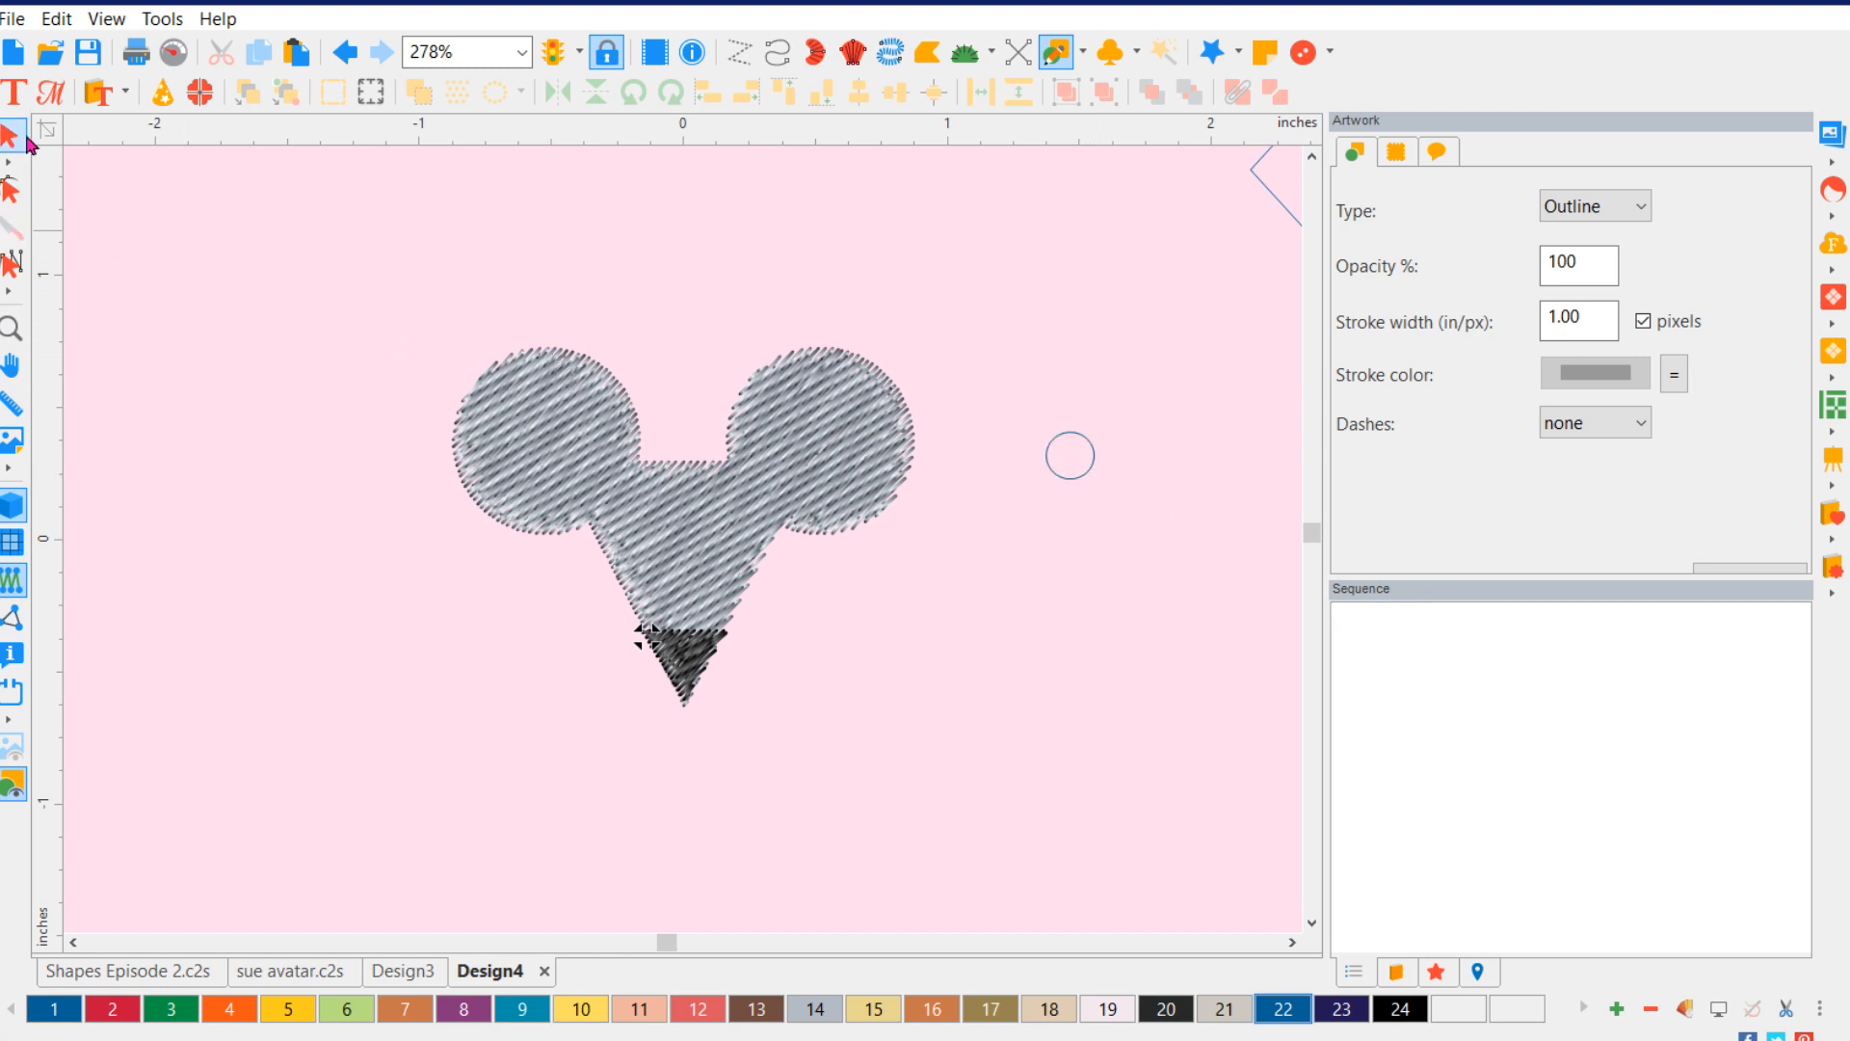
- Duplicate the small circle and place the two circles side by side on the mouse's face as eyes
left_click(1093, 467)
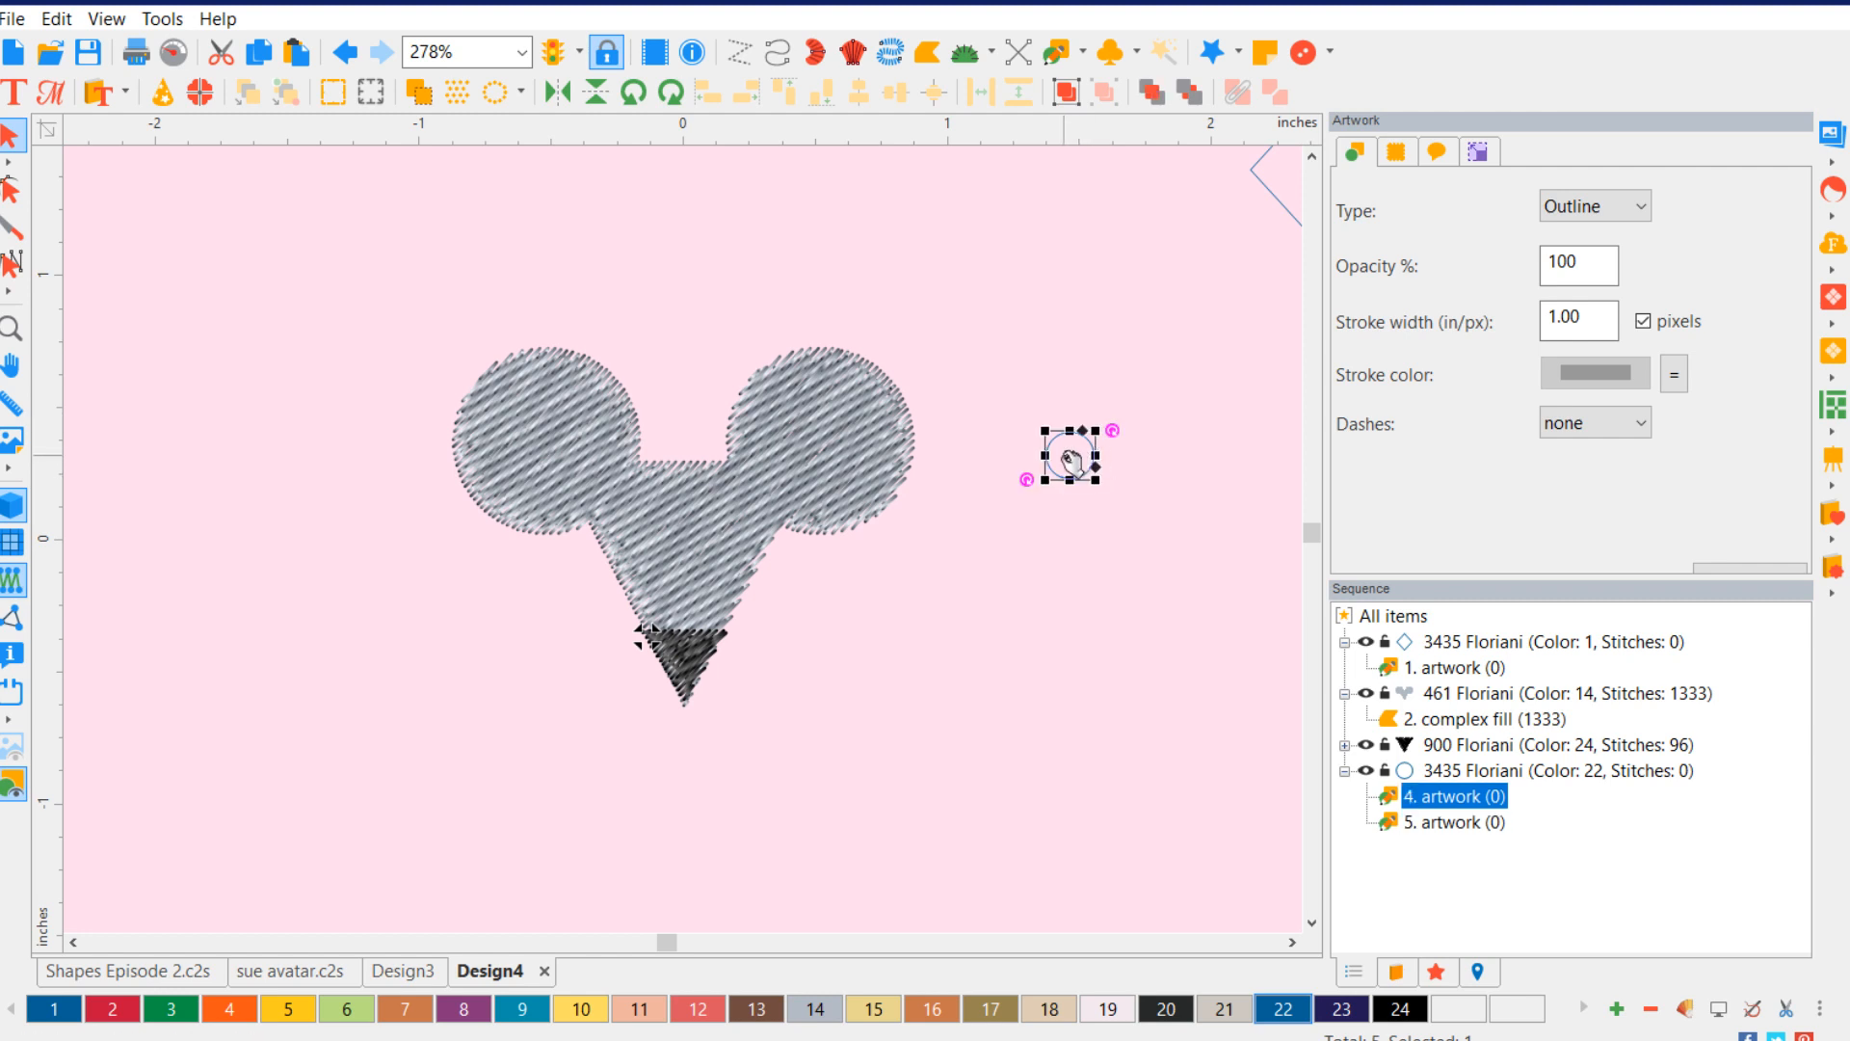
left_click_drag(1068, 461, 1025, 541)
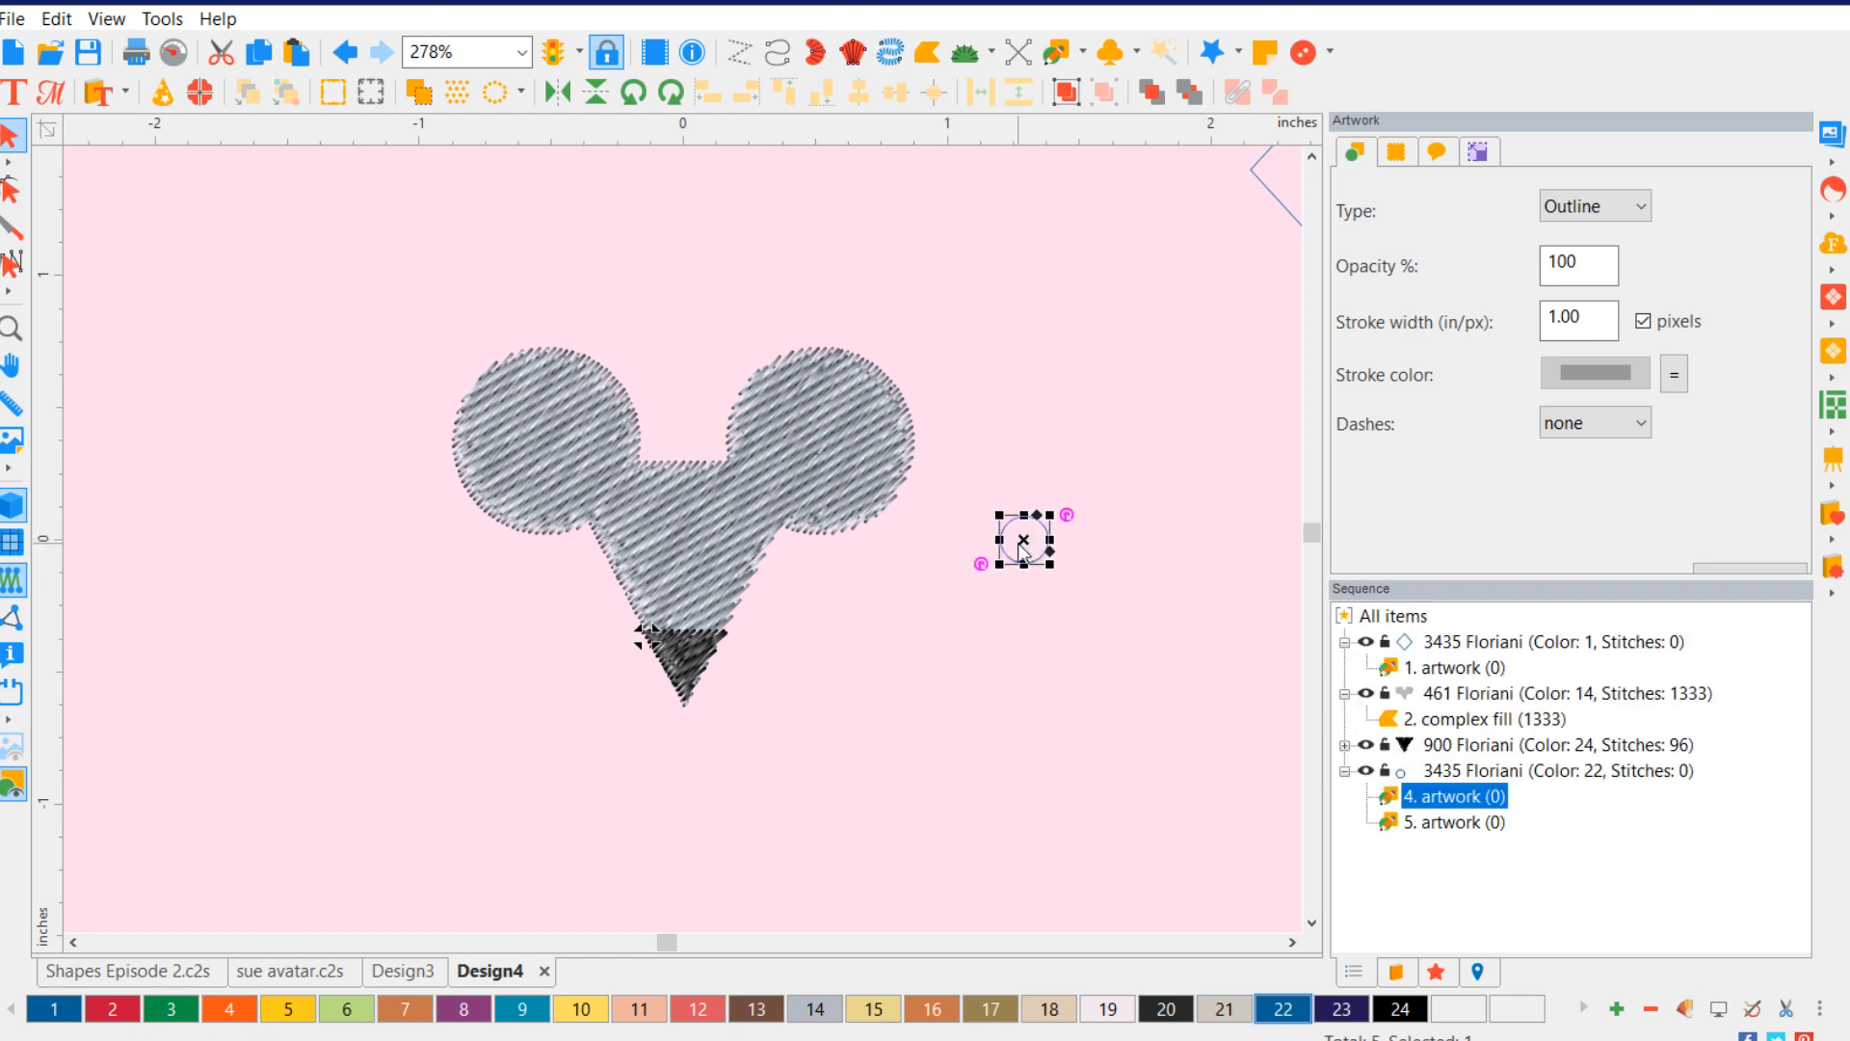
key("ctrl+d")
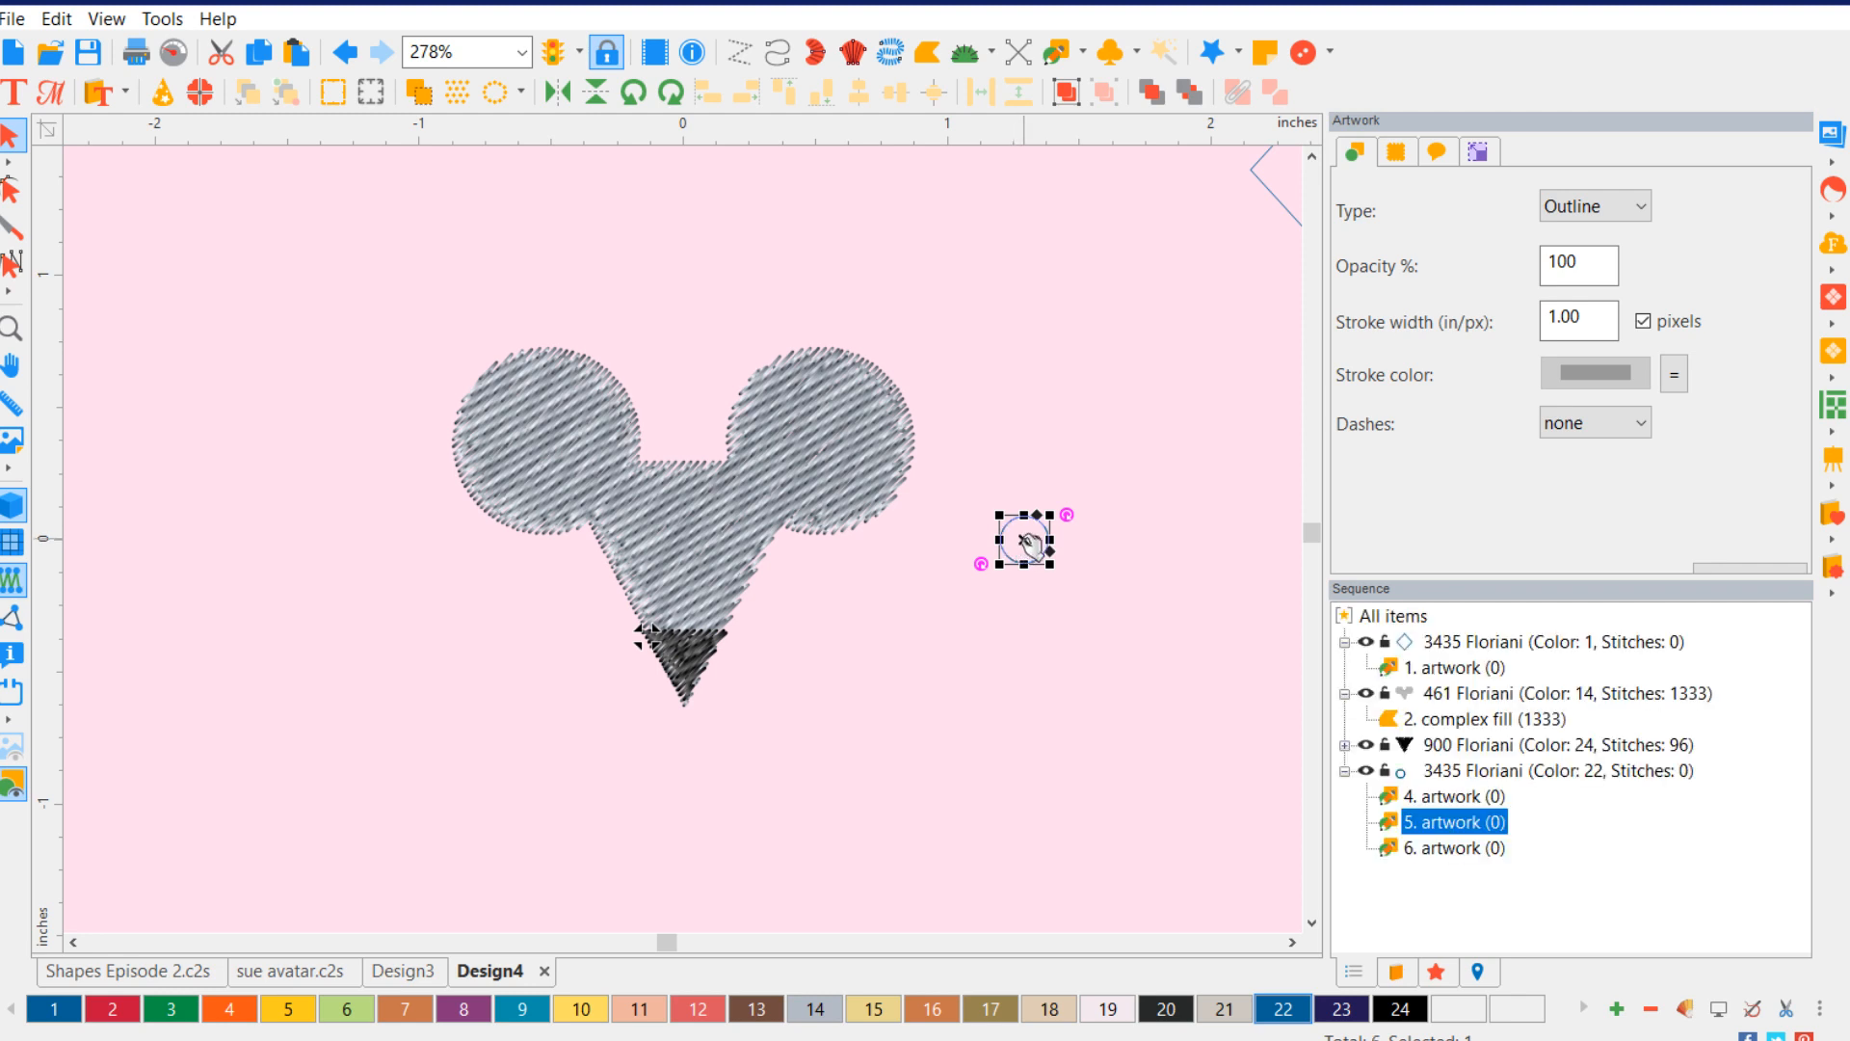
left_click_drag(1030, 544, 649, 526)
left_click(1027, 547)
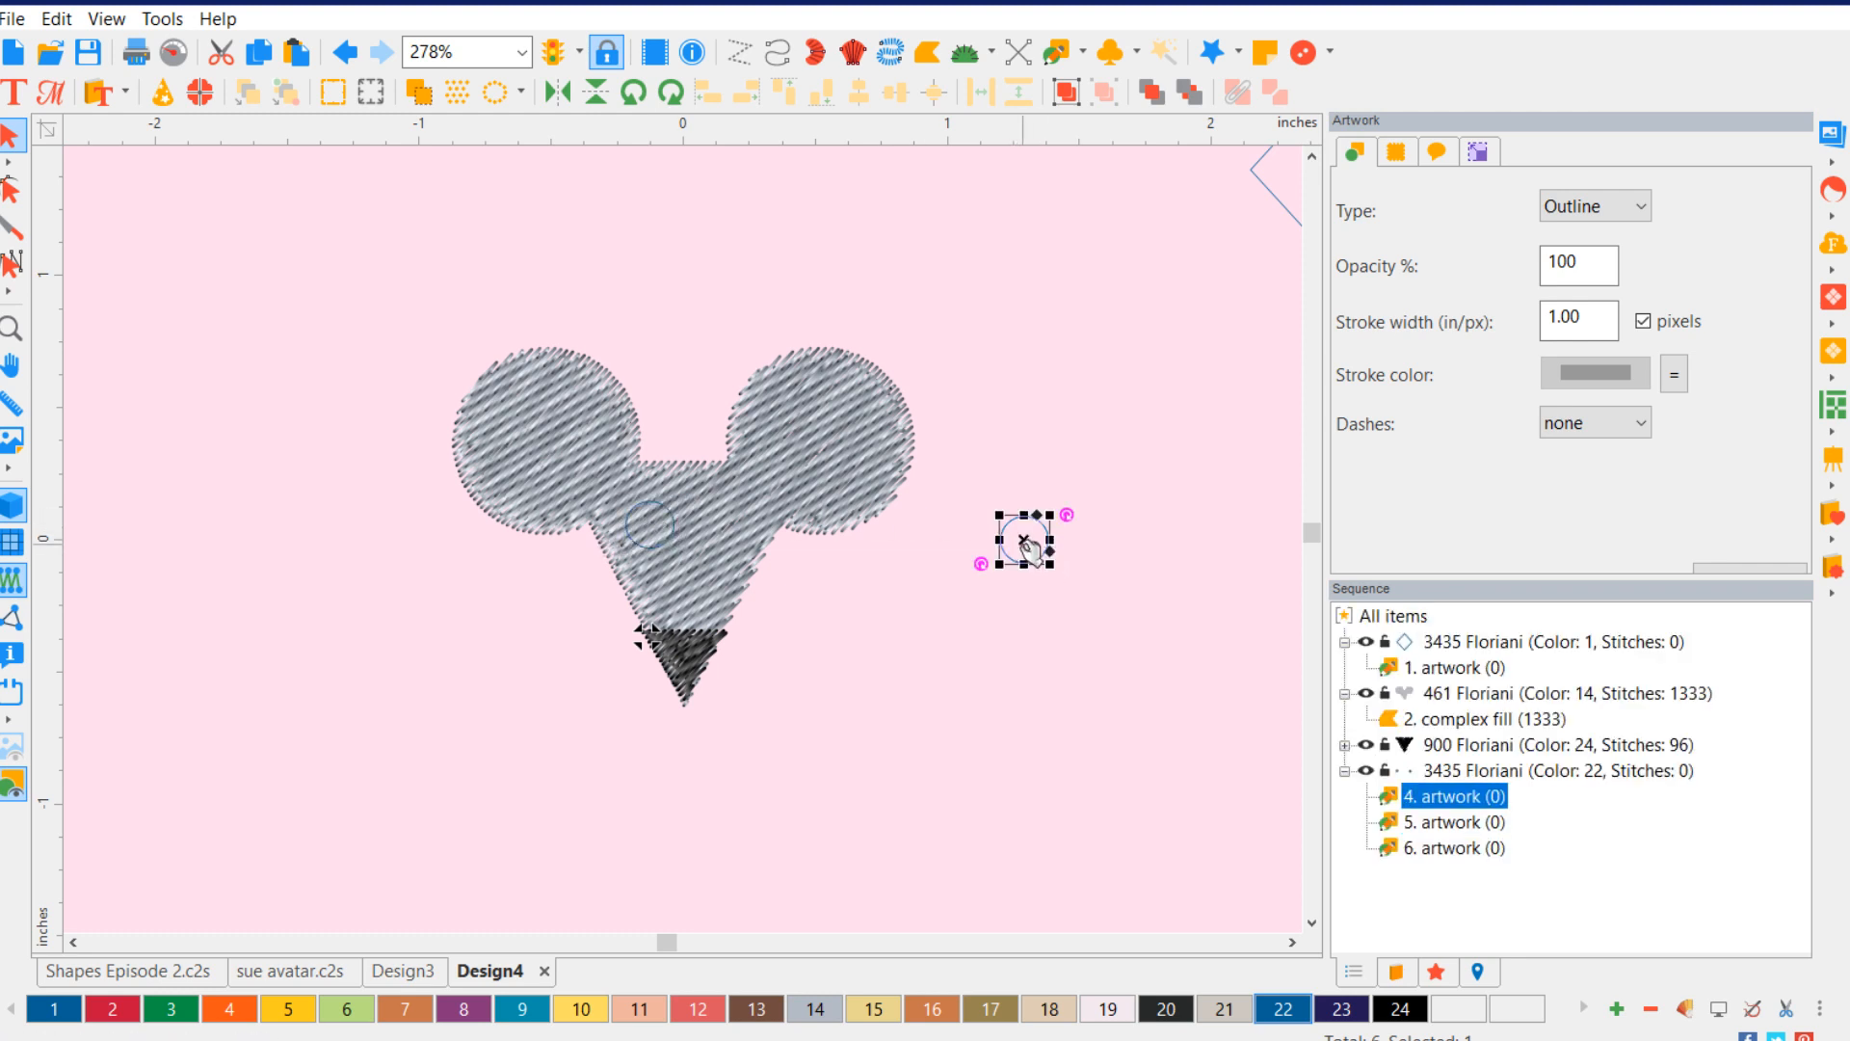
left_click_drag(1030, 545, 709, 526)
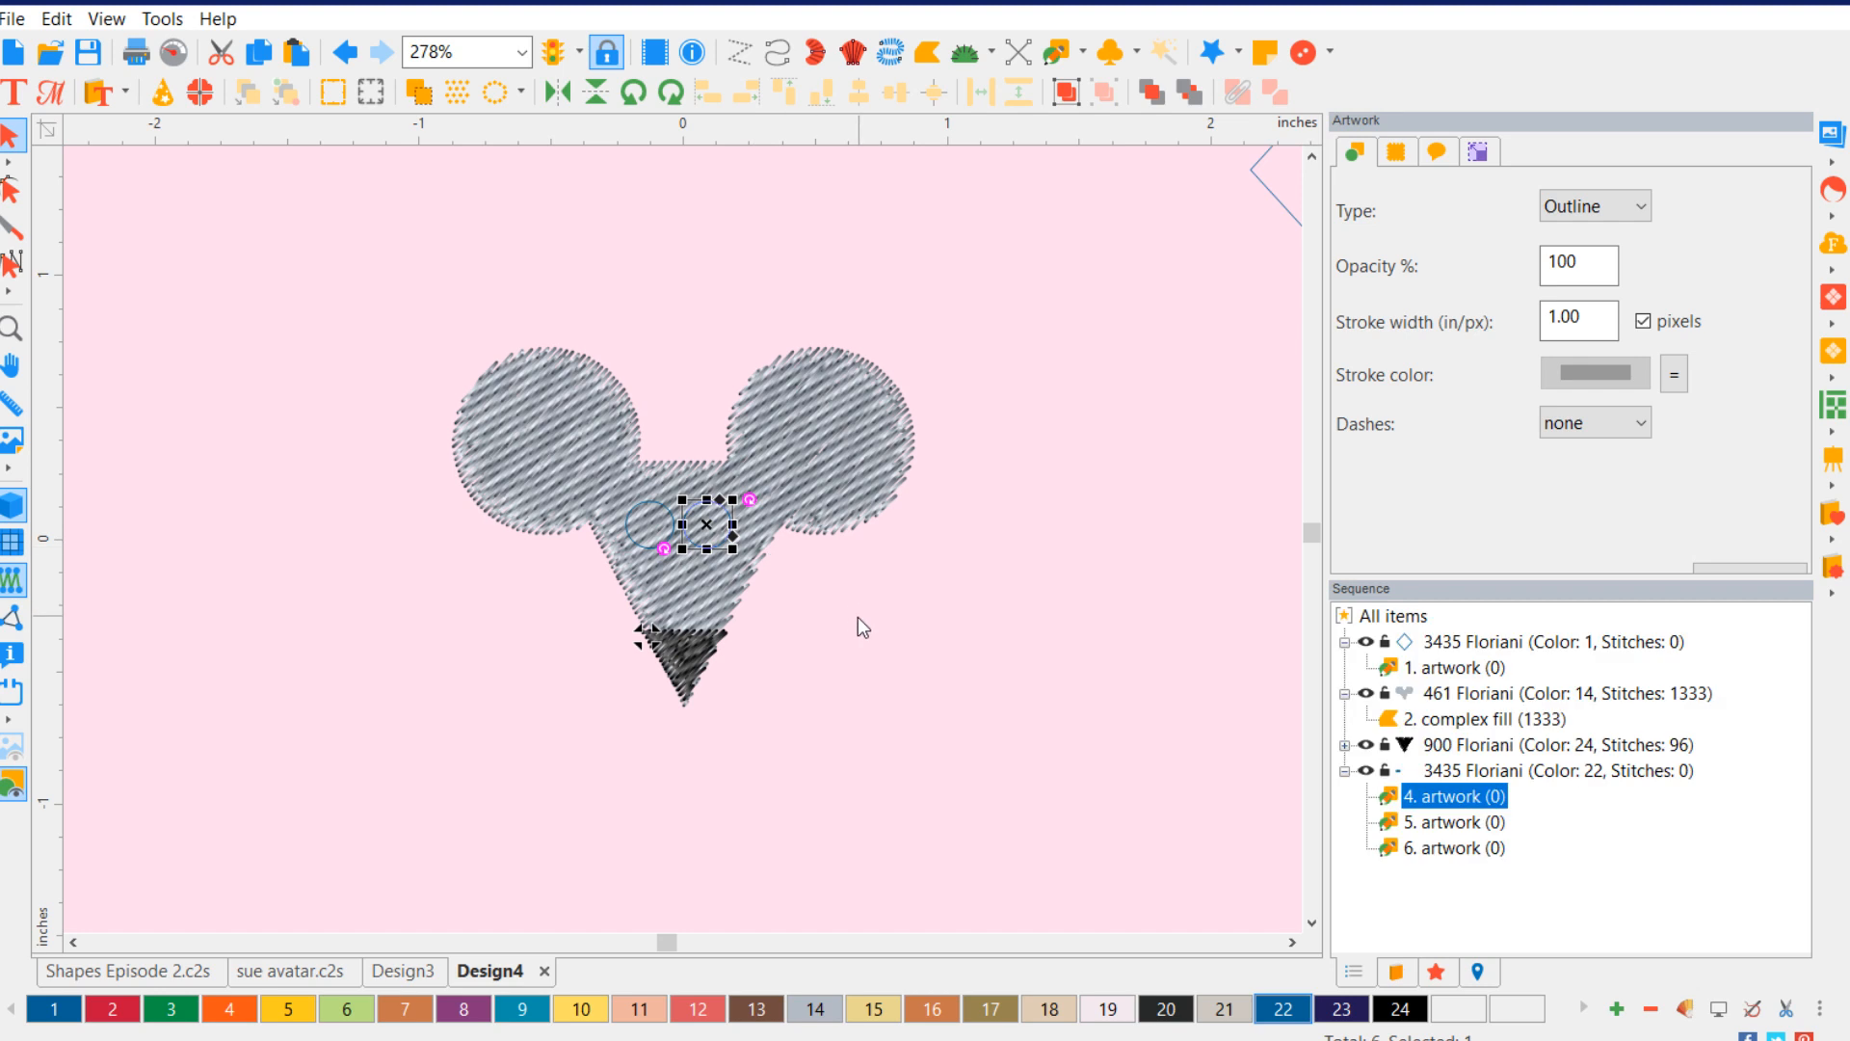
- Convert the right eye circle on the mouse's face to a Complex Fill
right_click(710, 530)
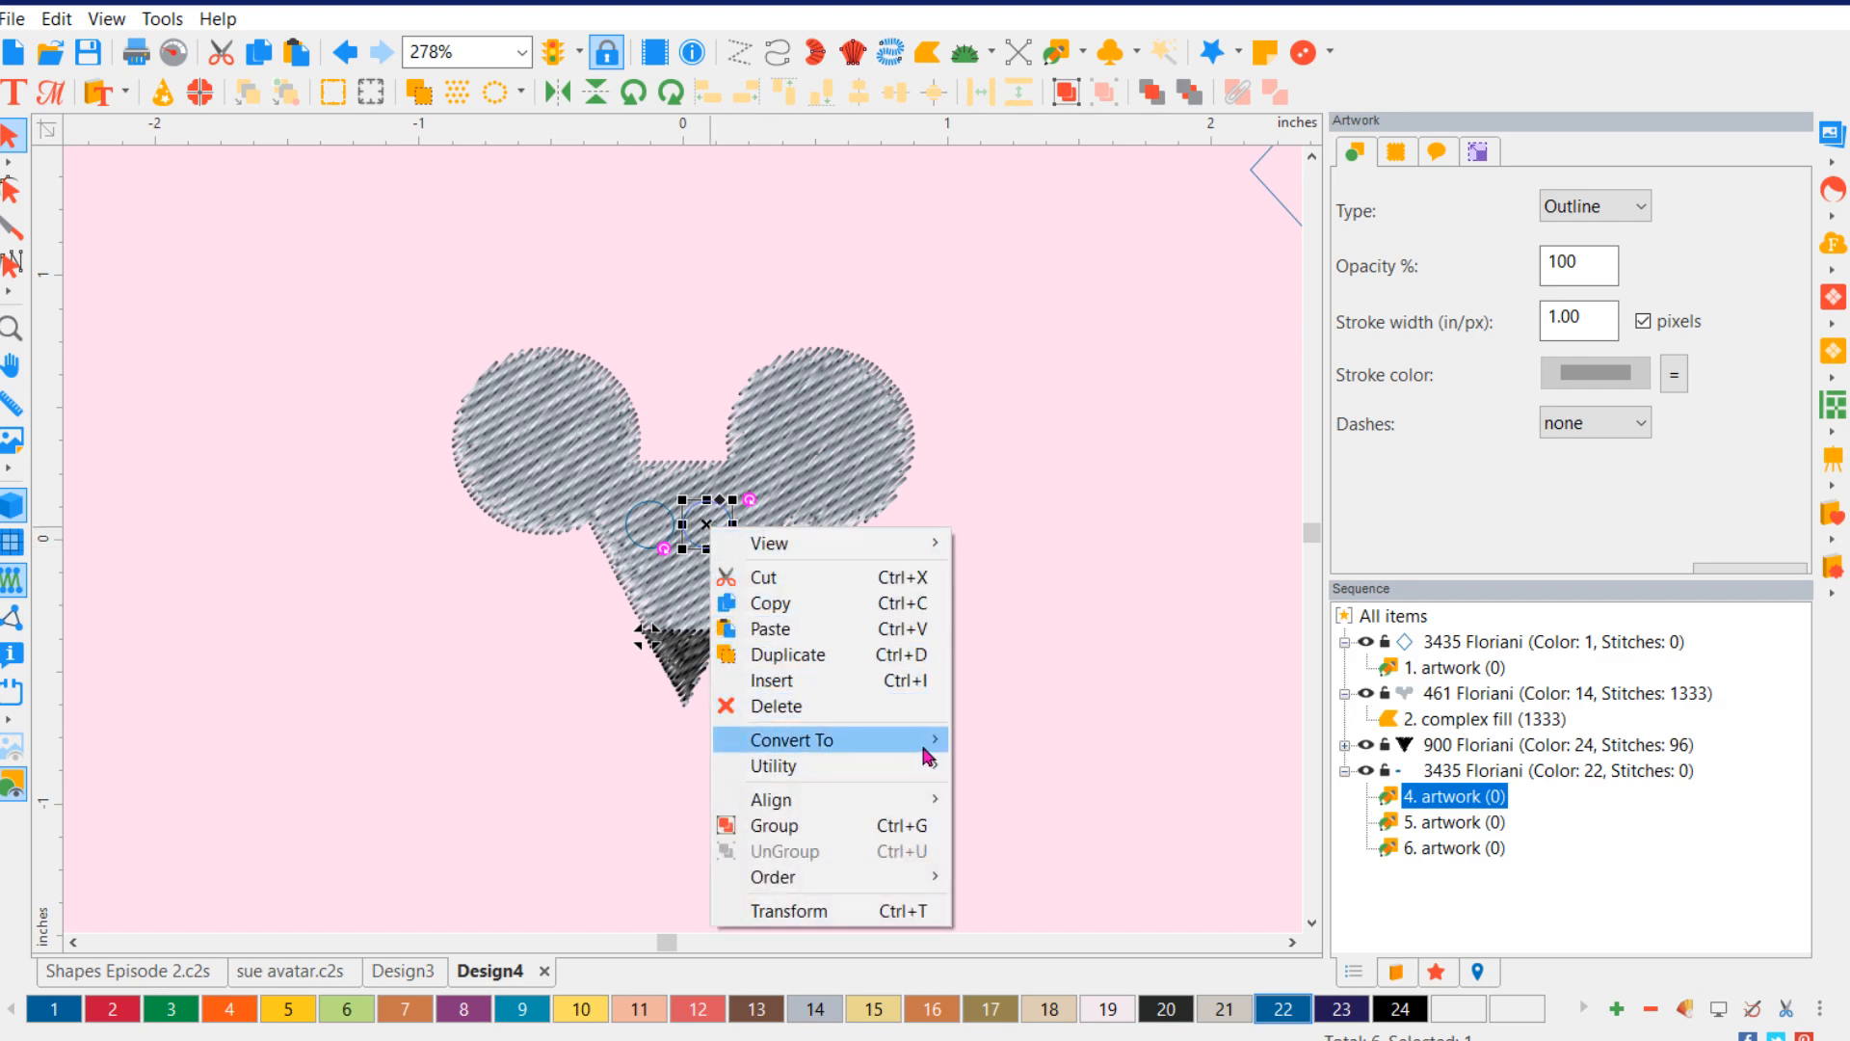
mouse_move(928, 754)
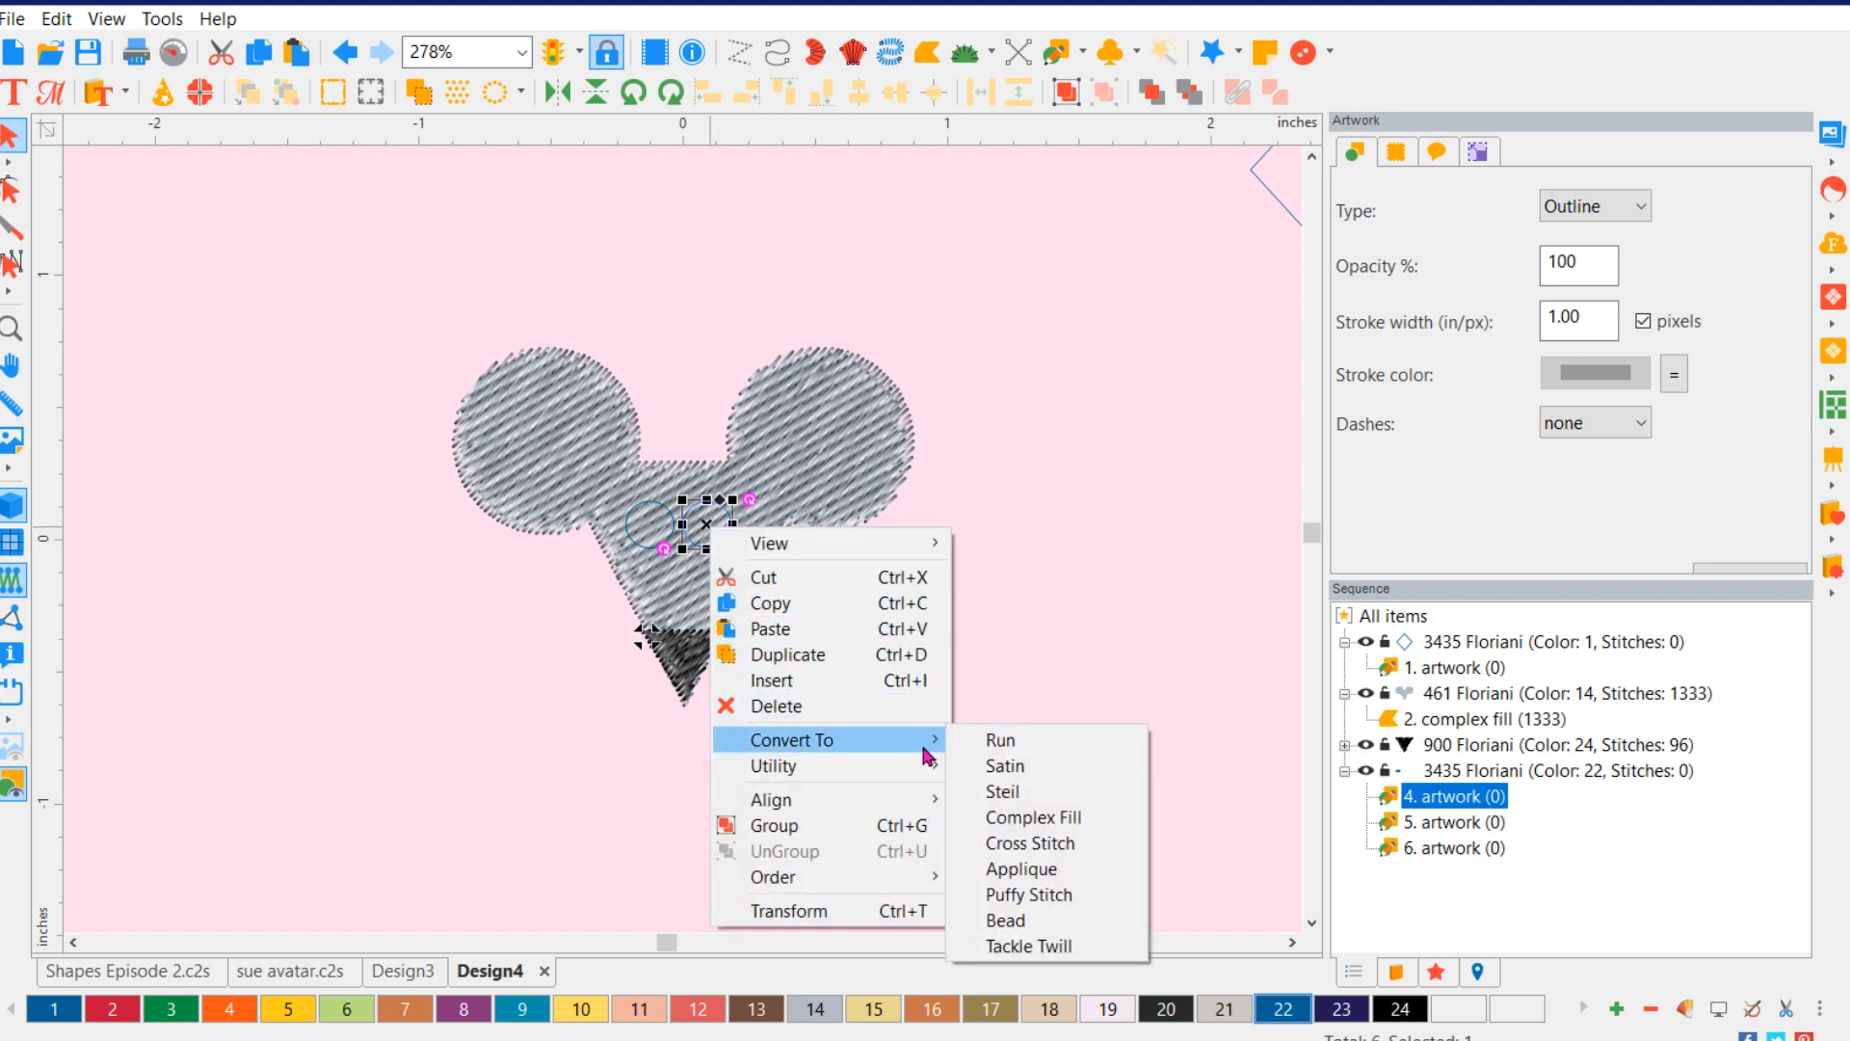
left_click(1060, 827)
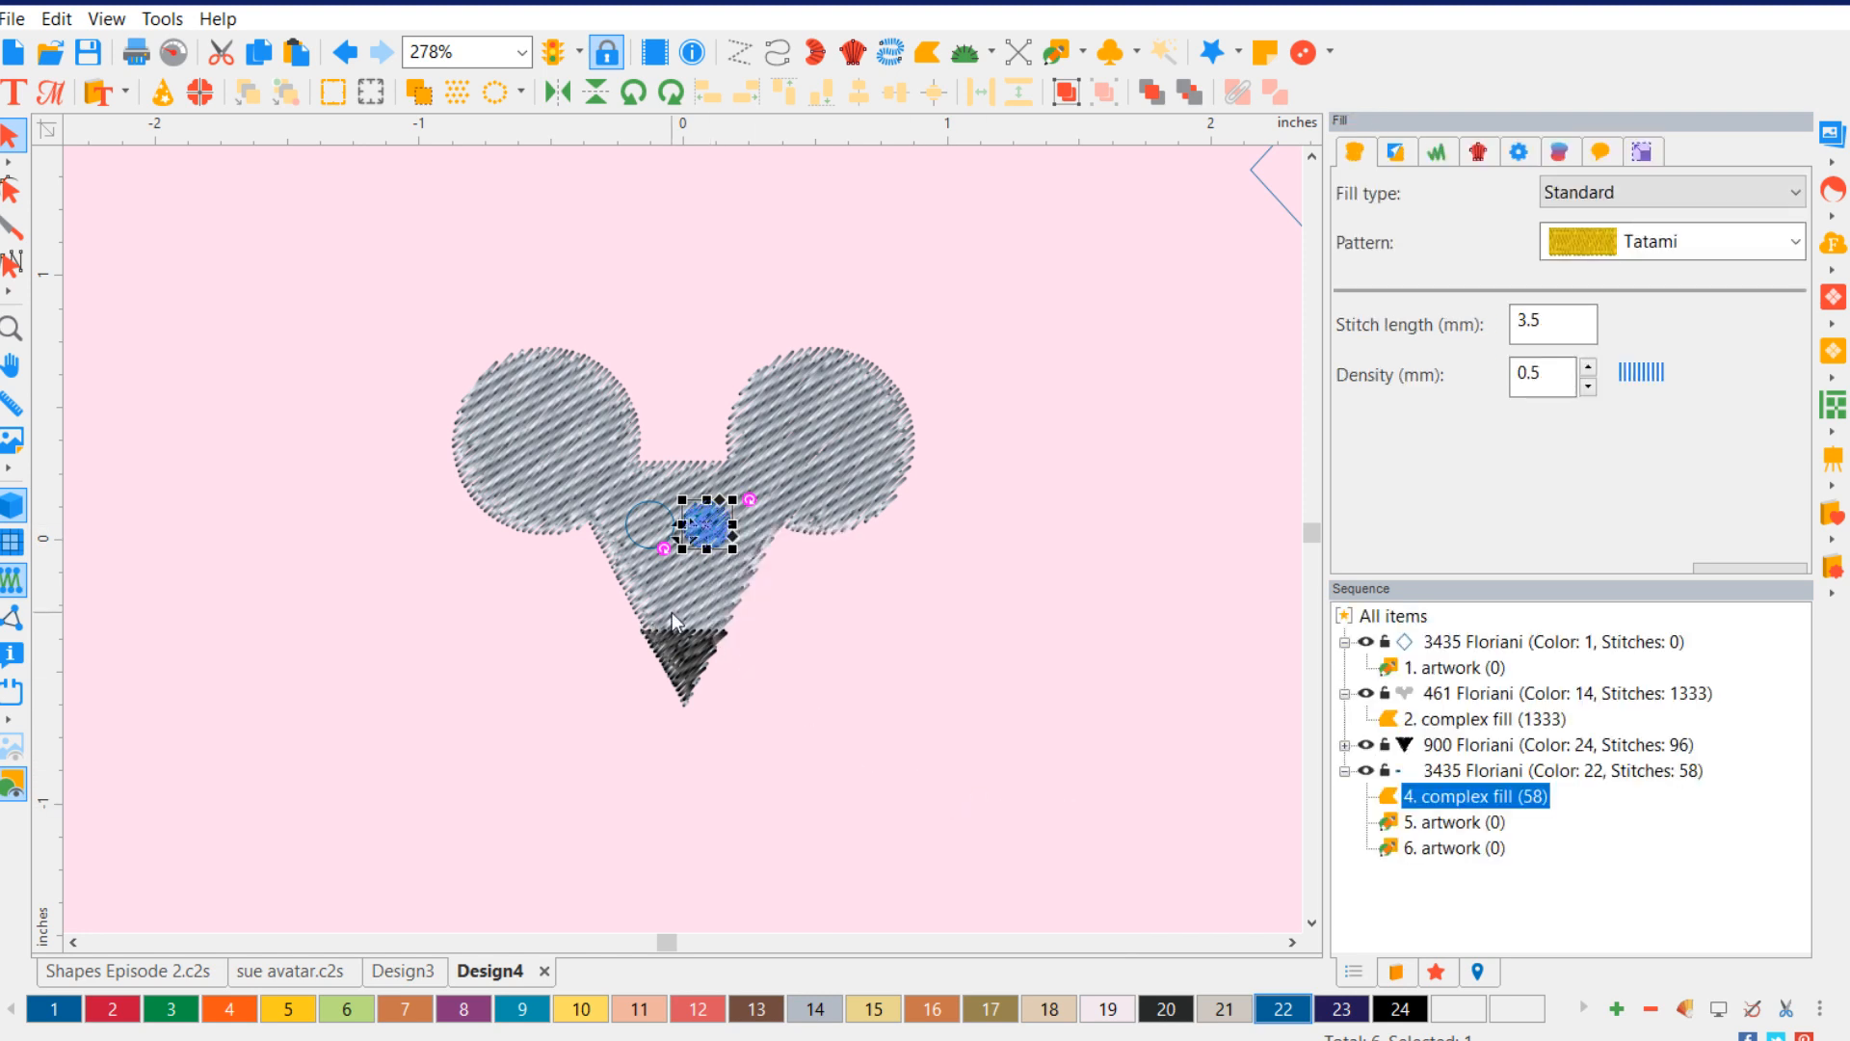
left_click(636, 544)
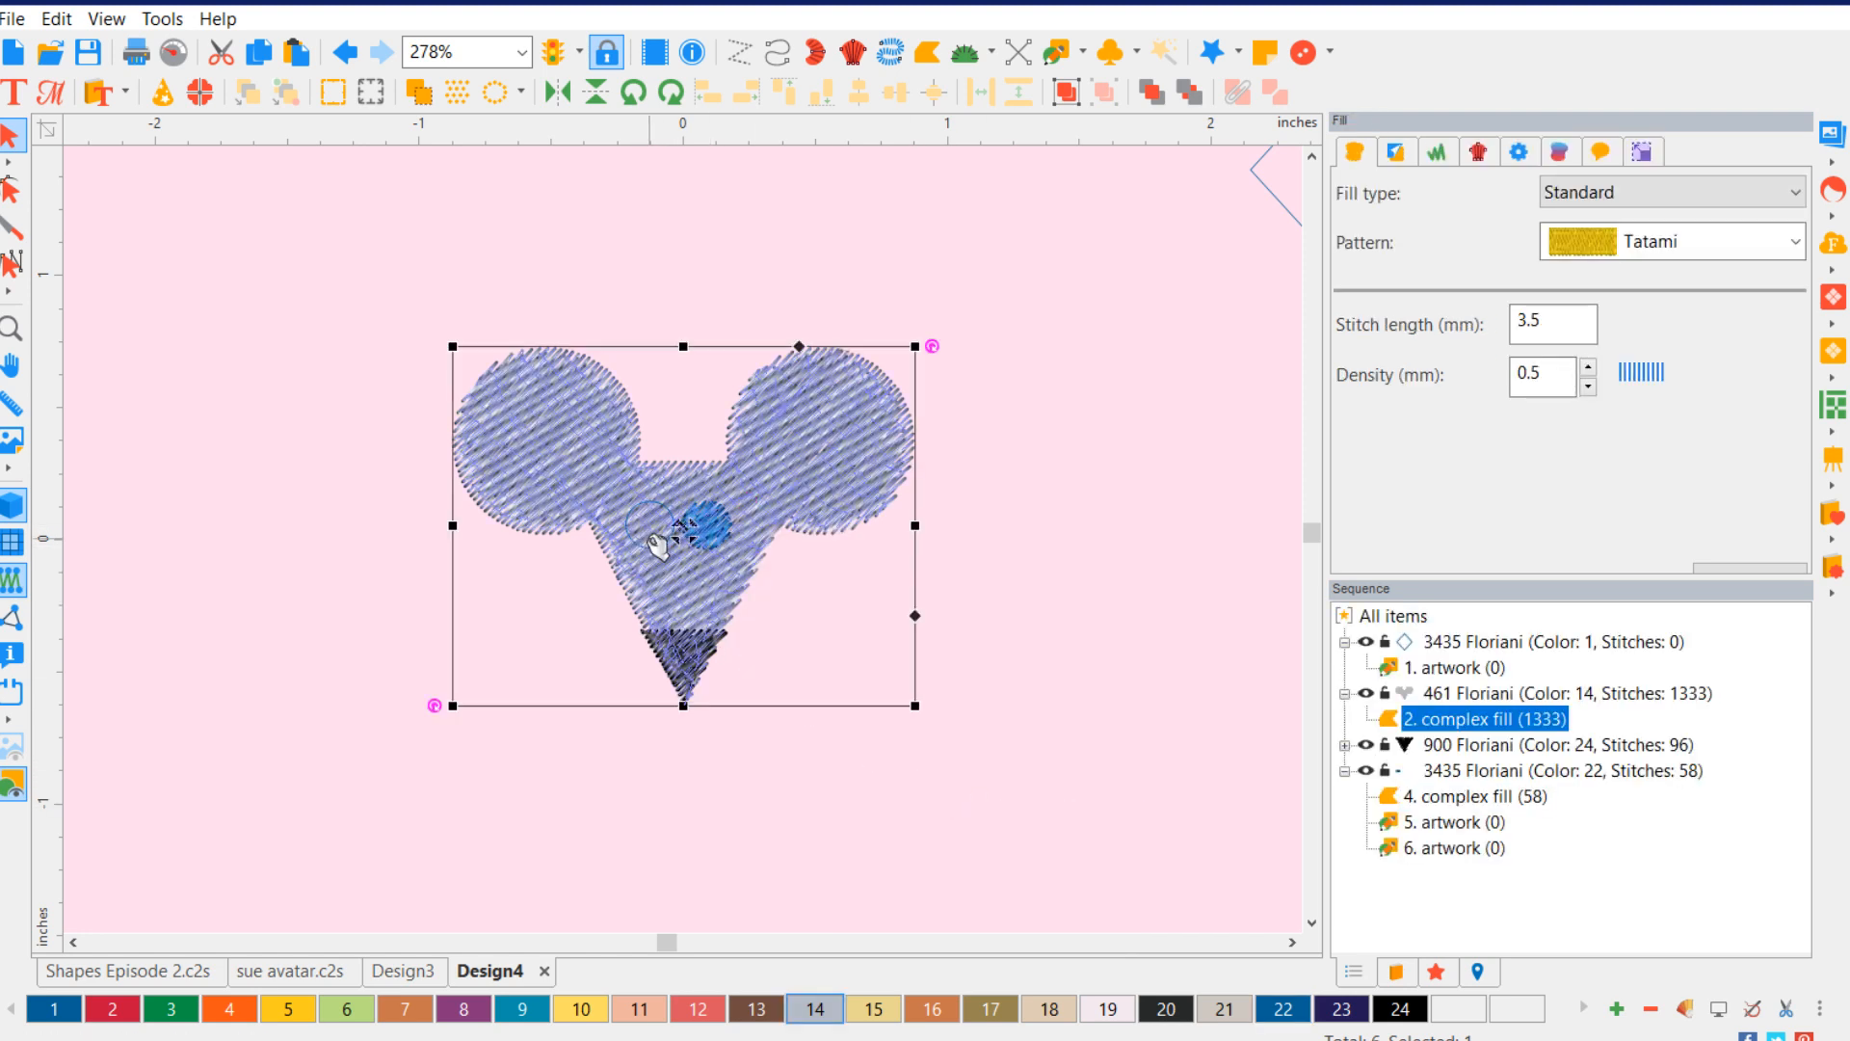
left_click(1032, 755)
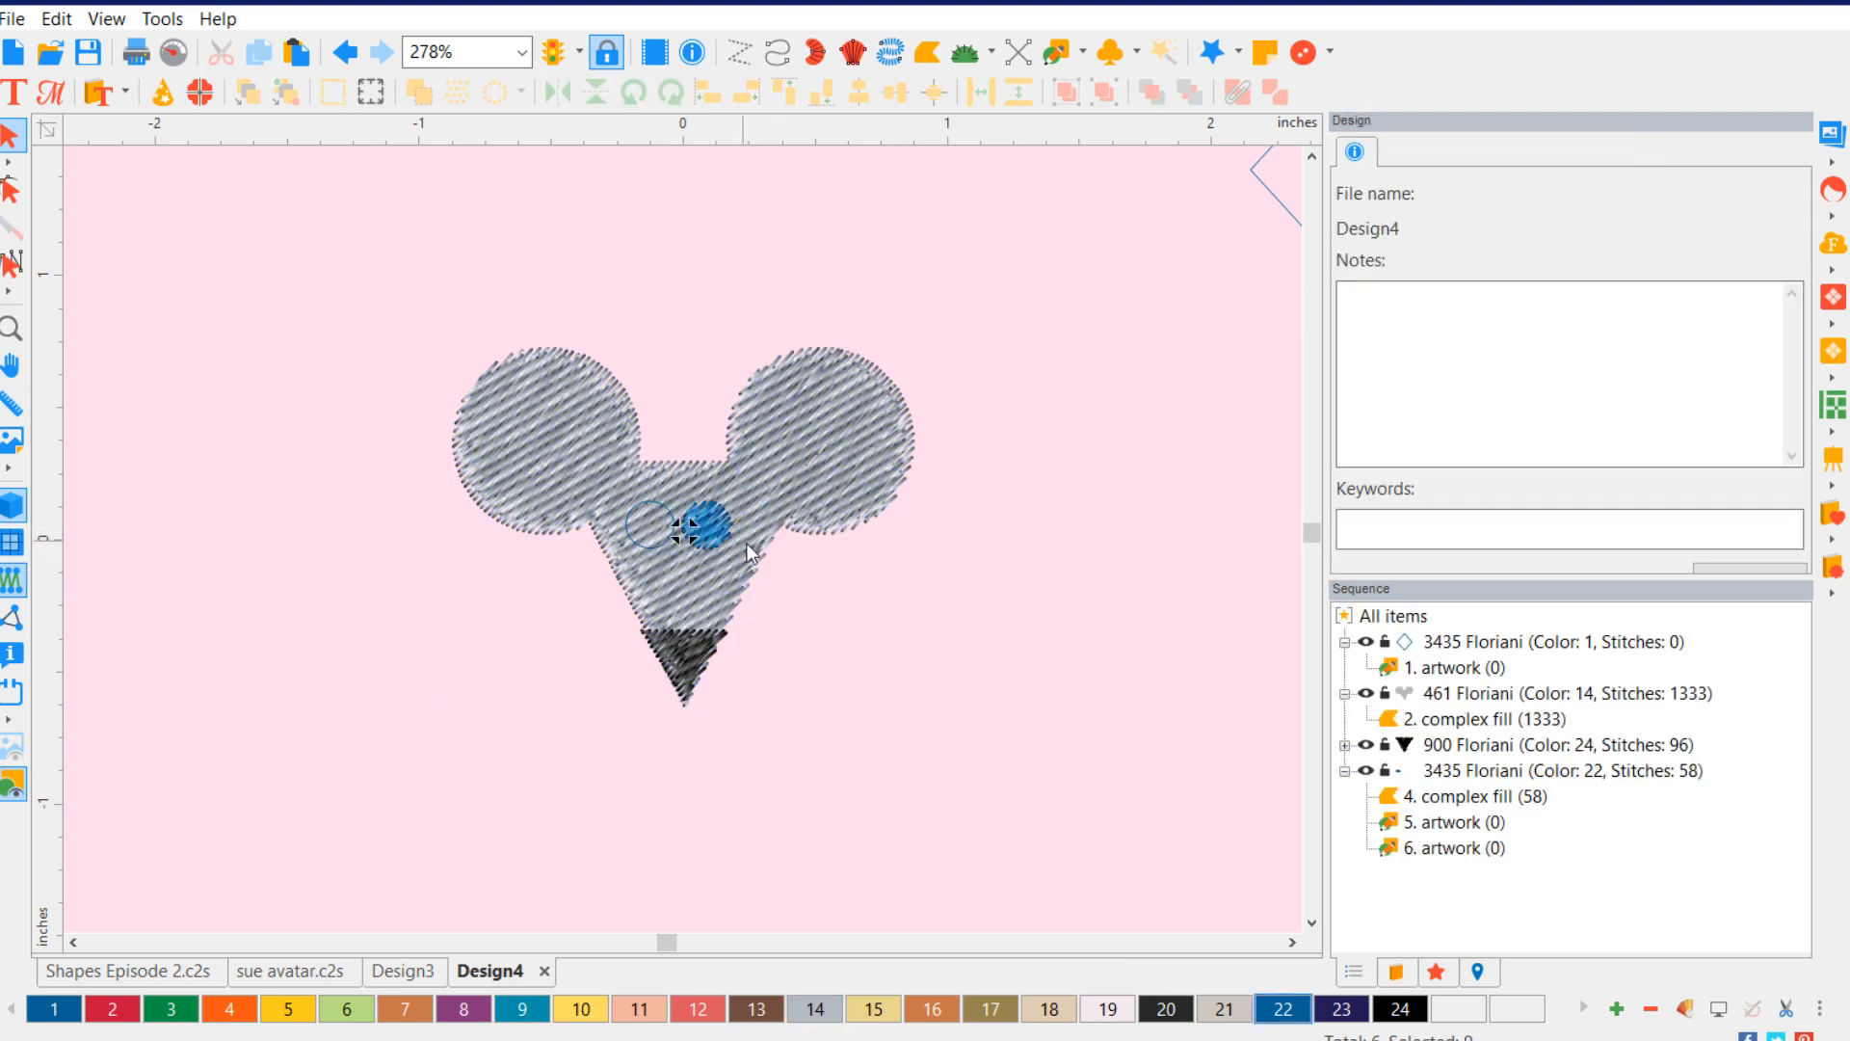
left_click(652, 513)
left_click(1044, 664)
scroll(626, 525, "up", 2)
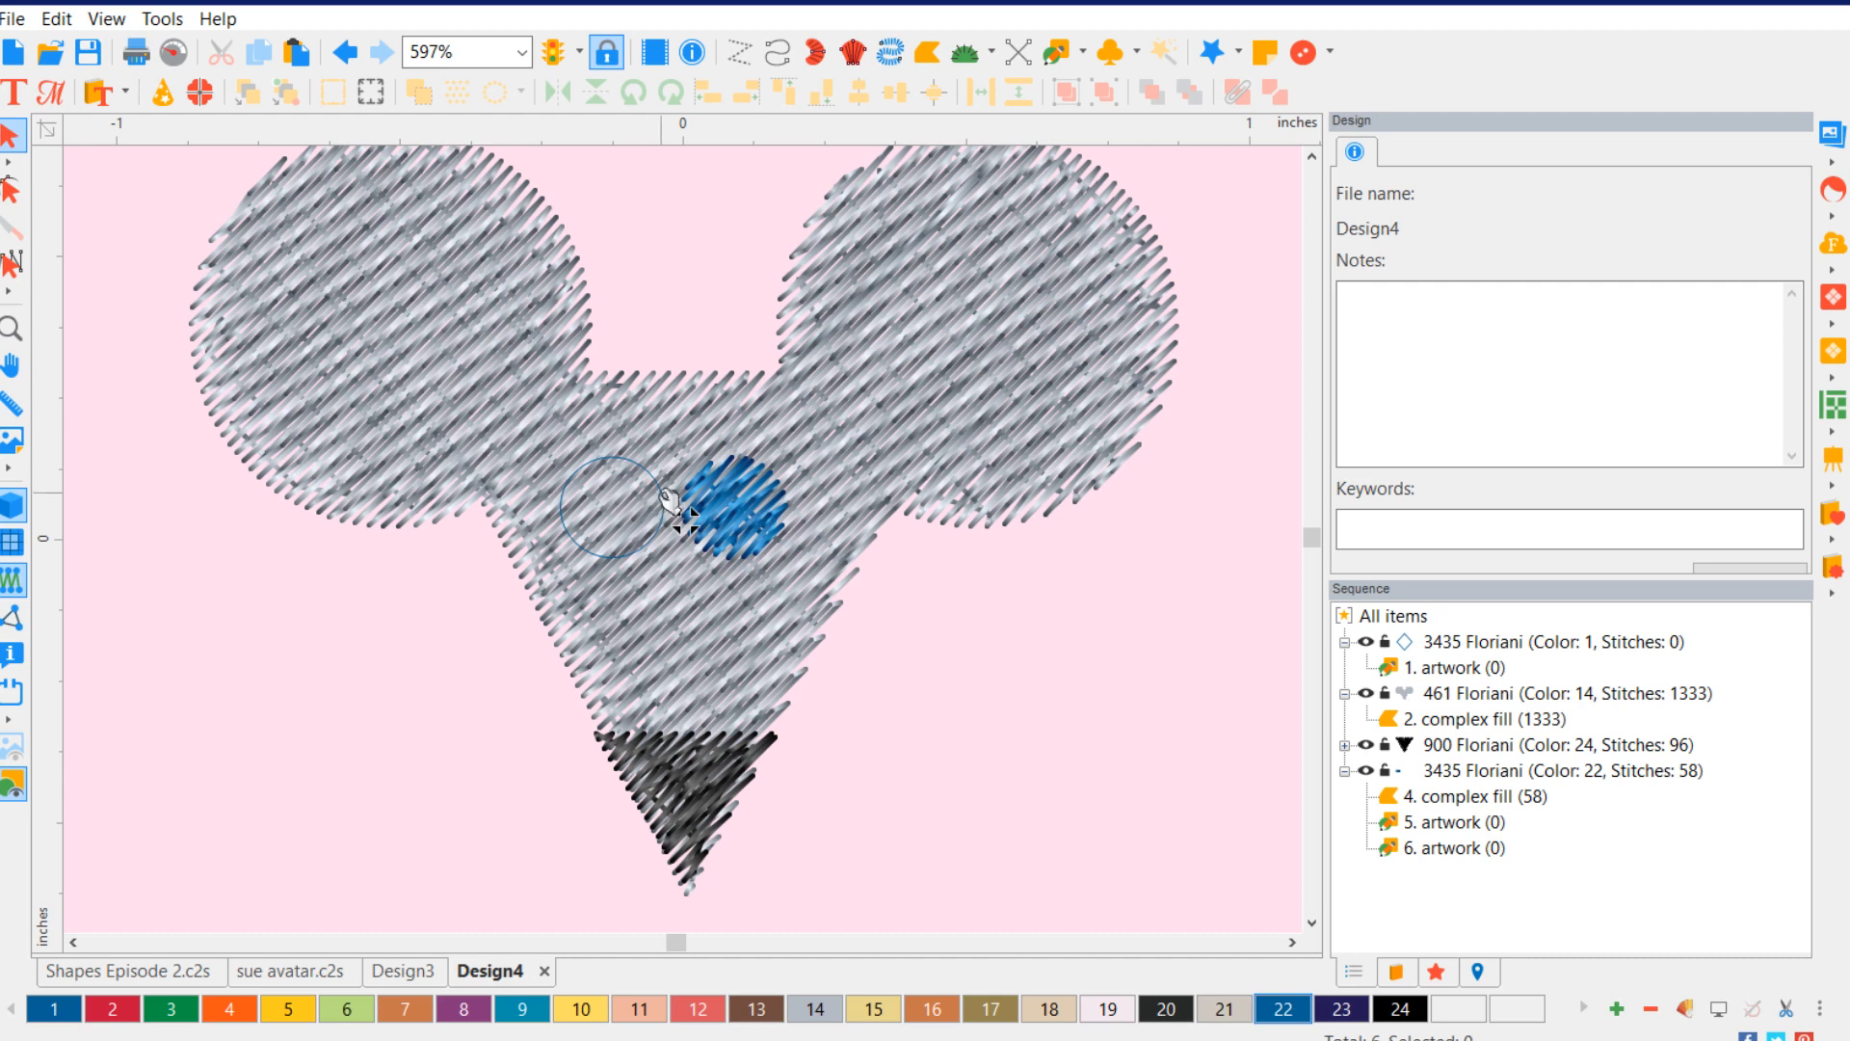
left_click(663, 490)
left_click(1220, 829)
left_click(789, 509)
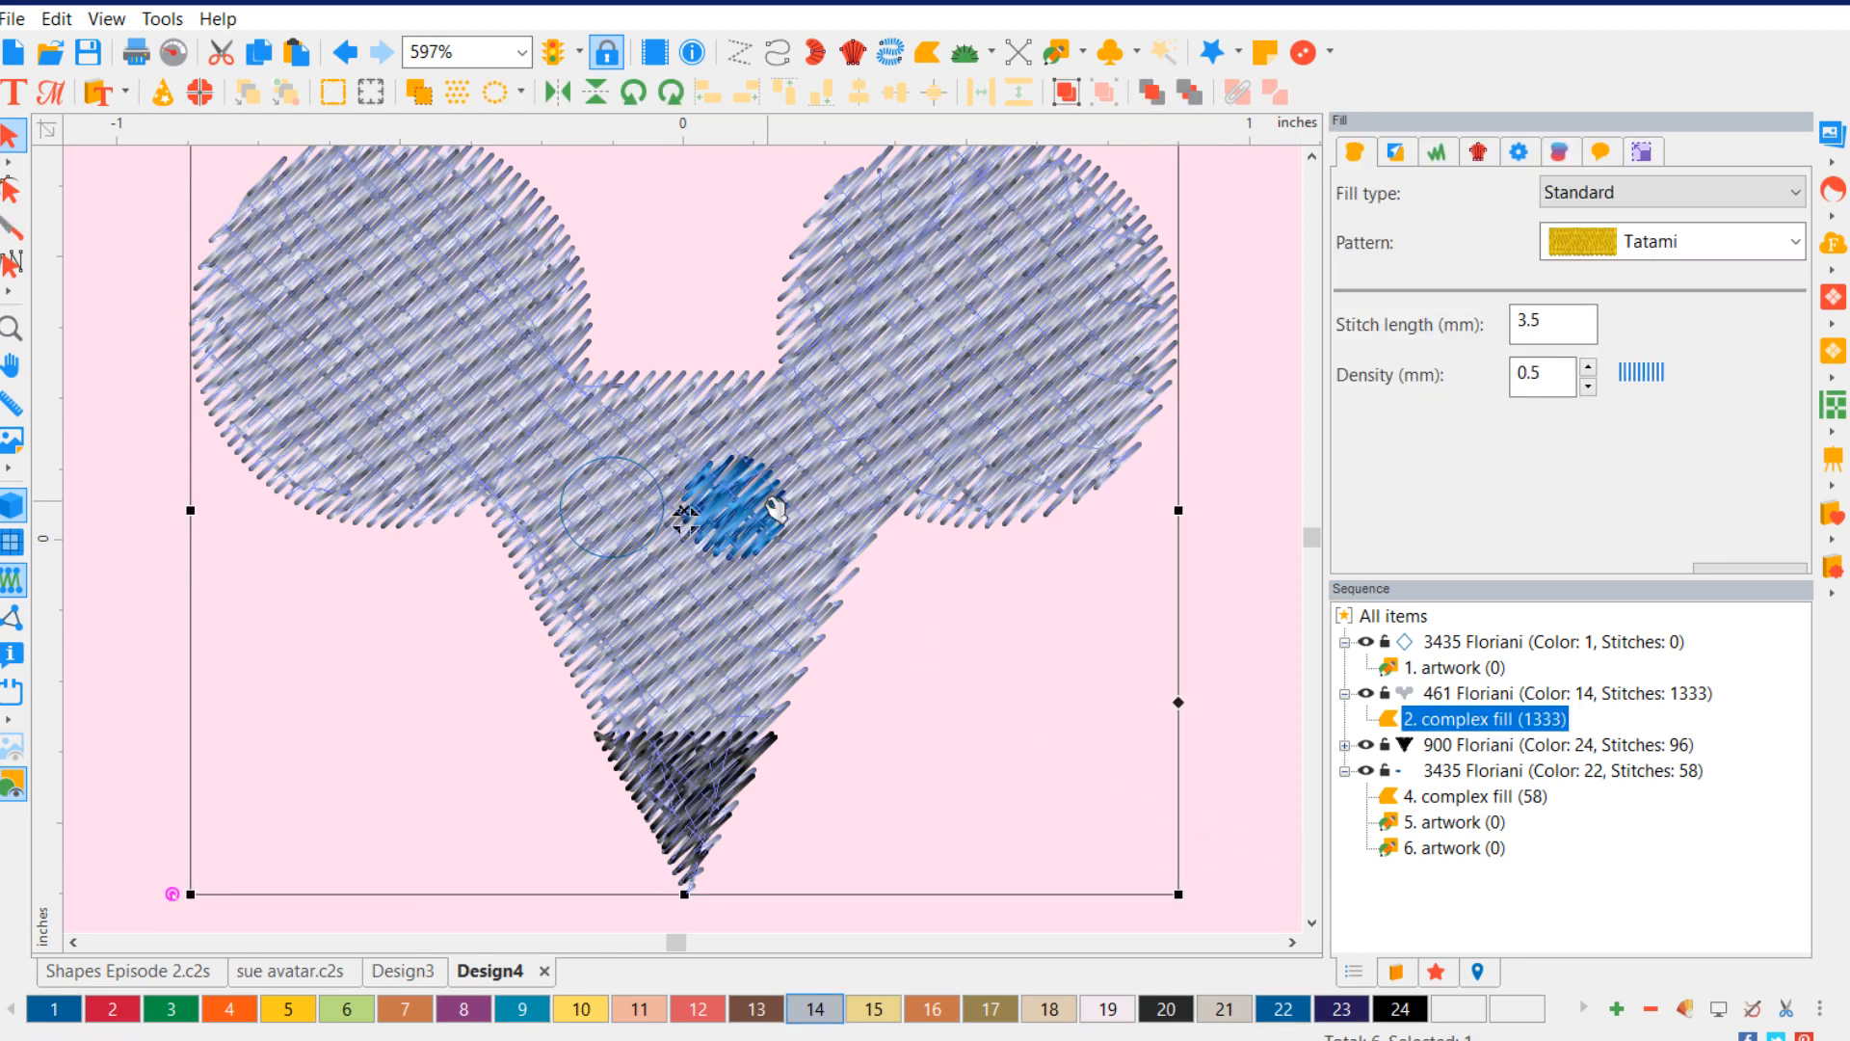
left_click(1247, 725)
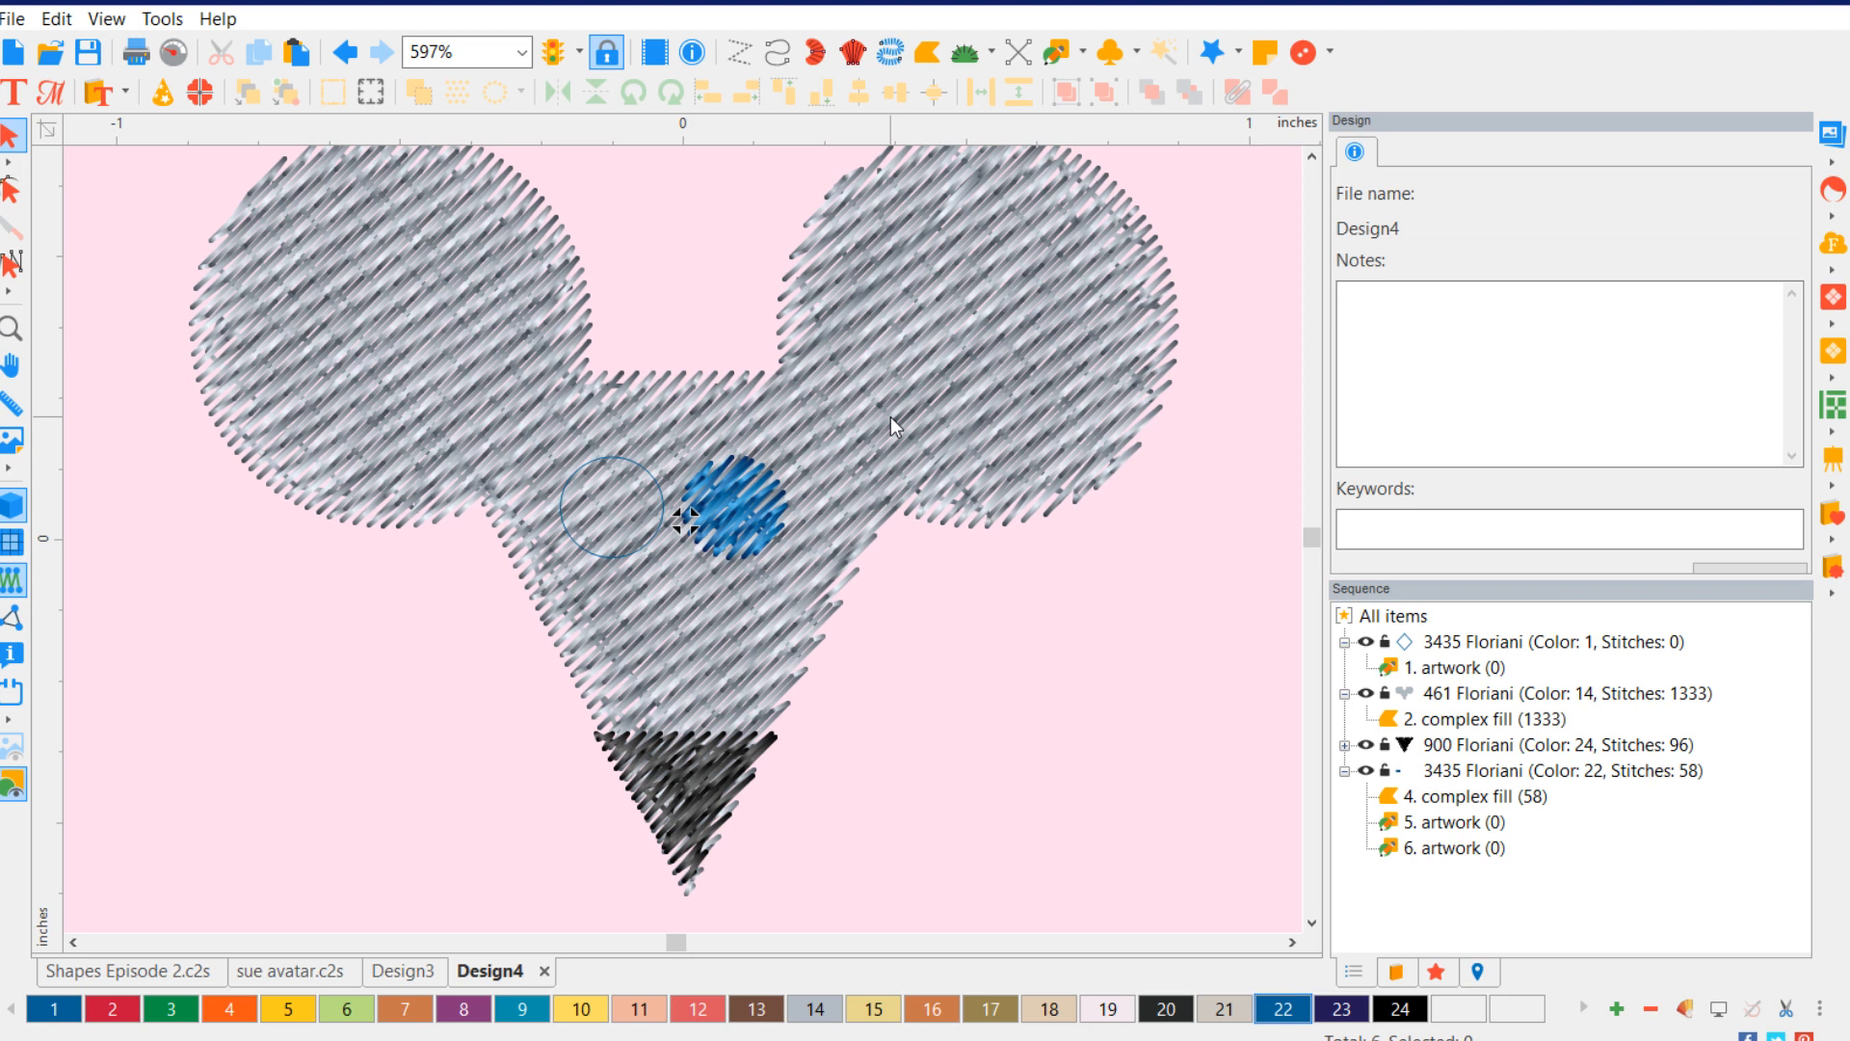
- Convert the filled right eye to Satin stitches
left_click(744, 503)
right_click(749, 505)
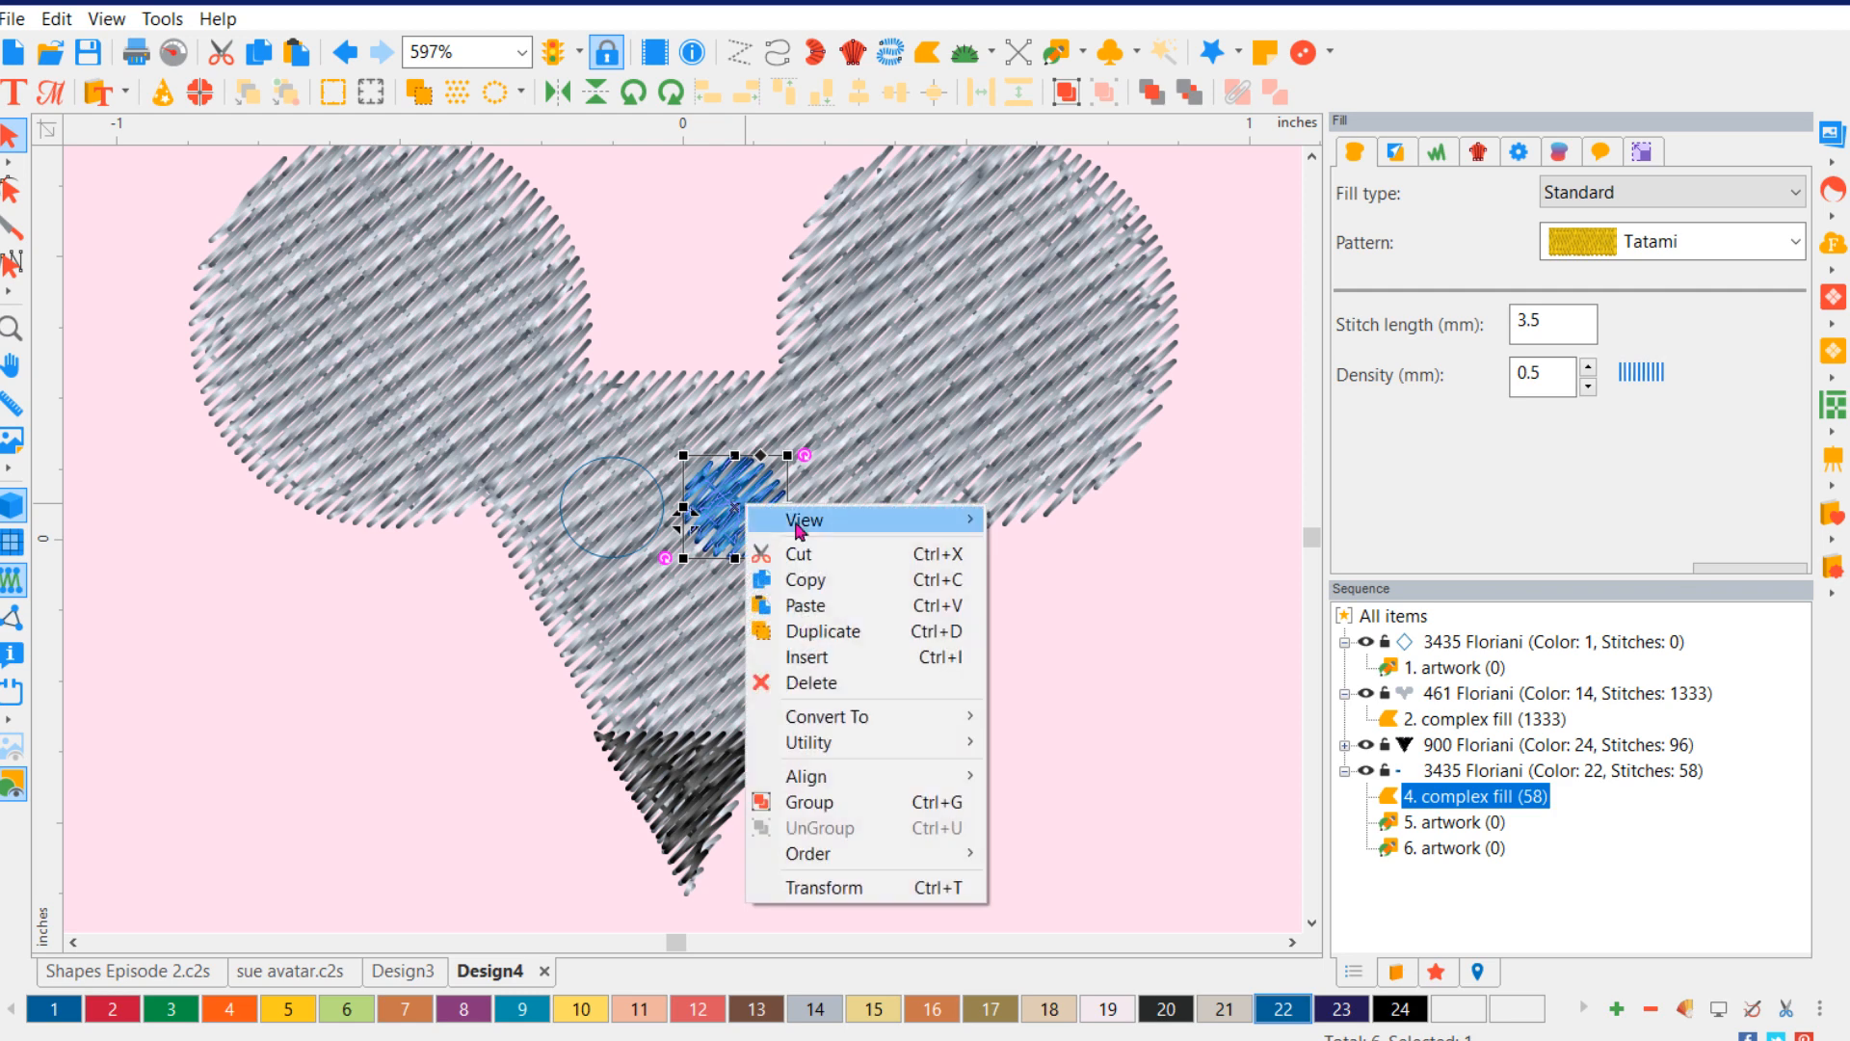
mouse_move(901, 731)
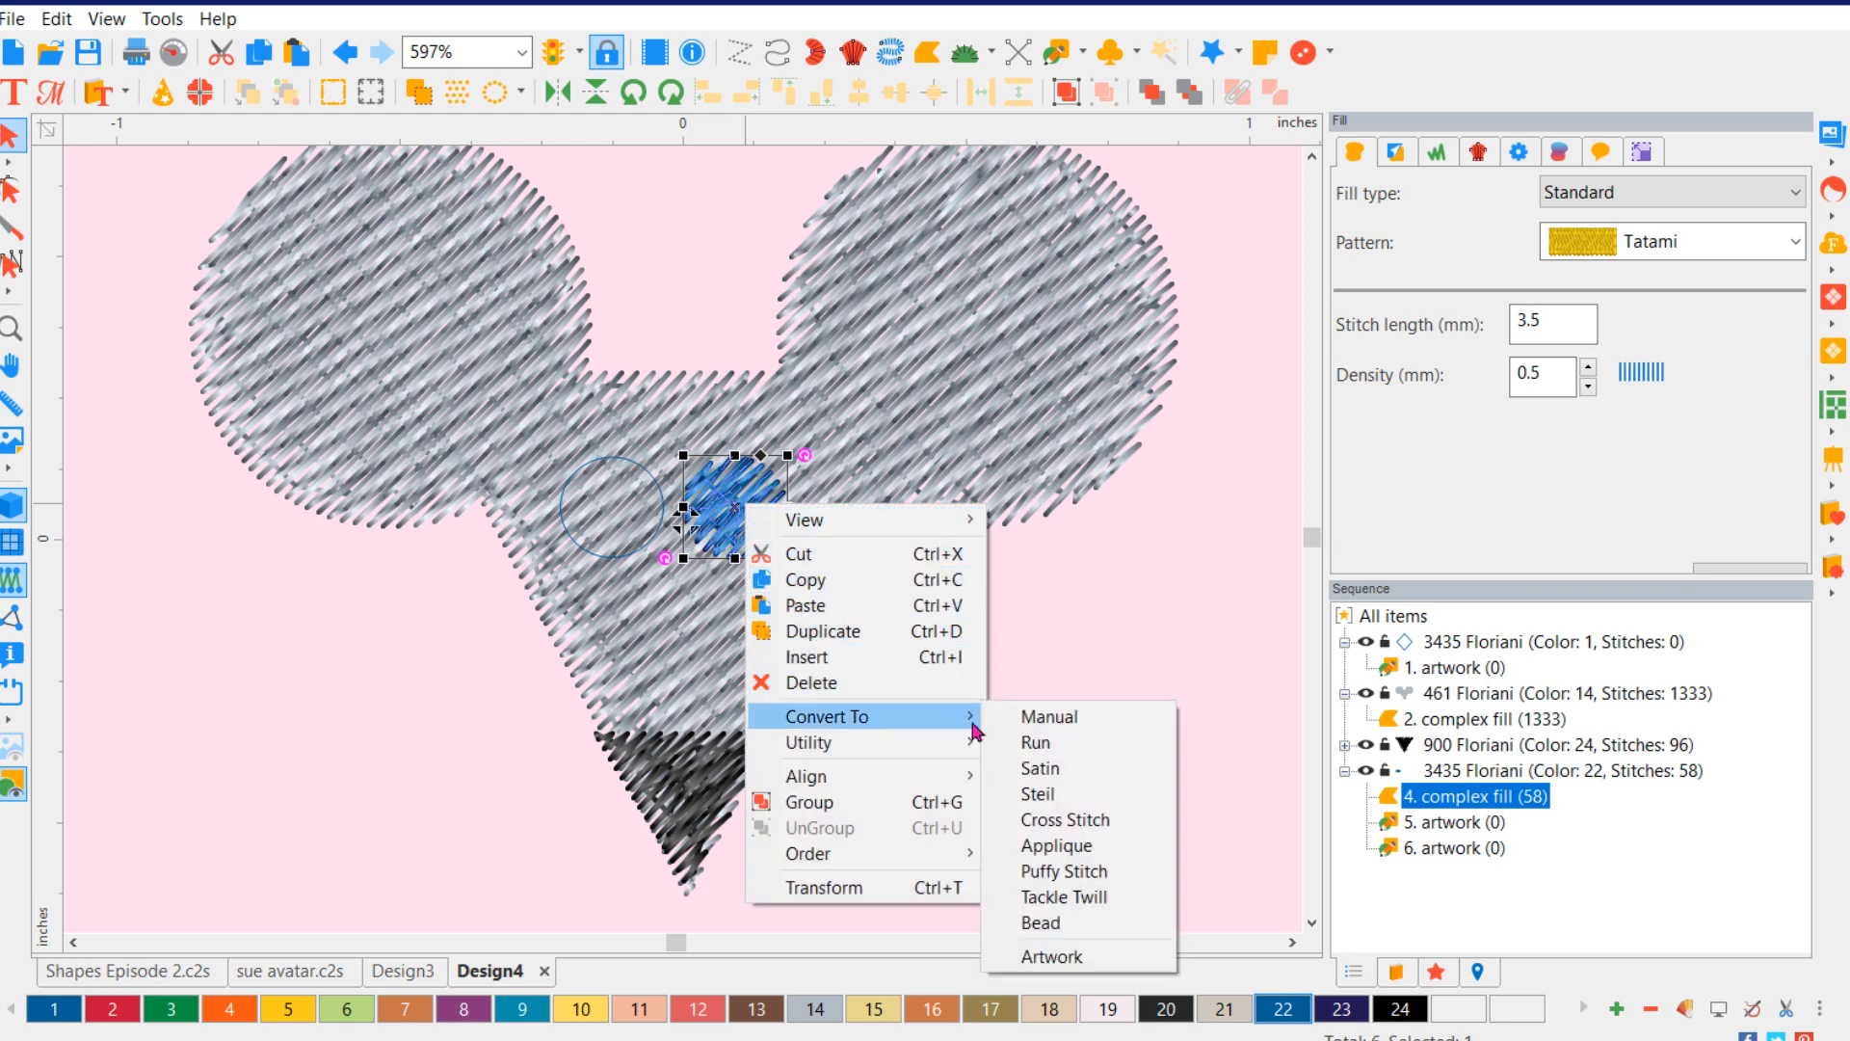
left_click(1058, 771)
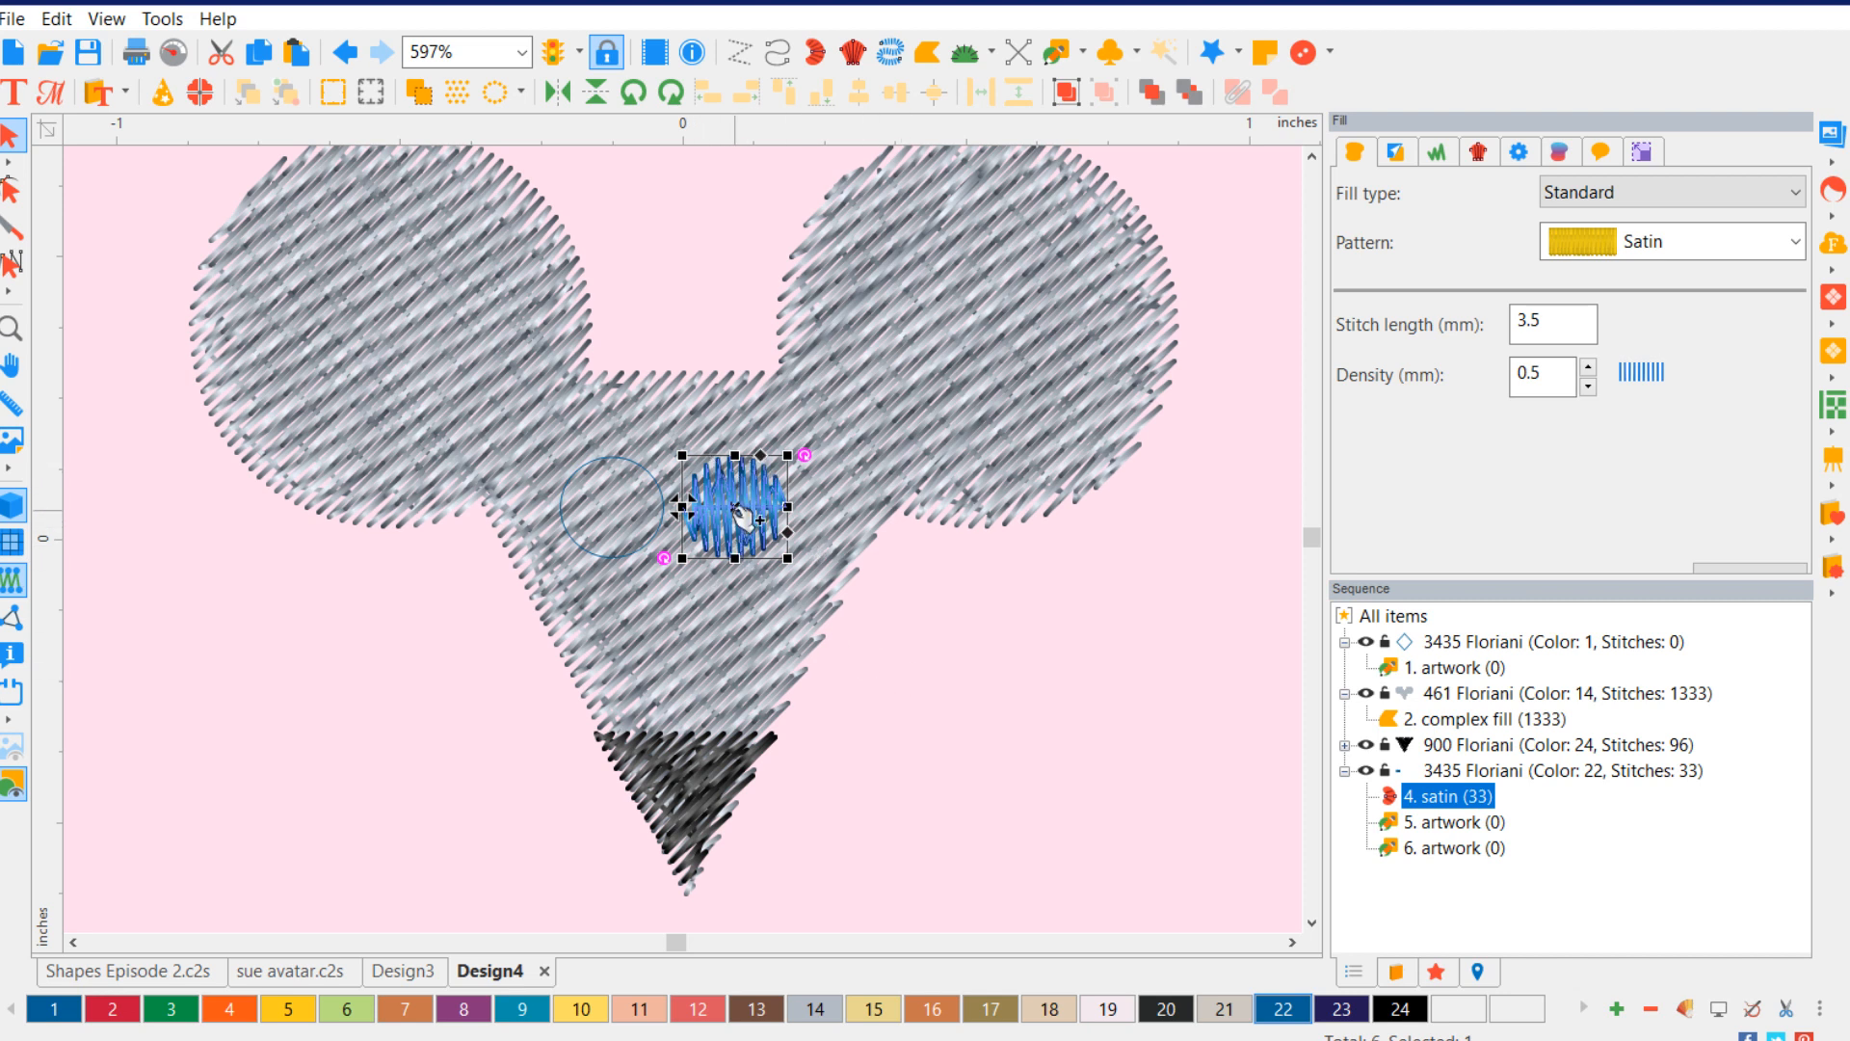
- Duplicate the satin eye and place the copy over the left eye circle outline
key("ctrl+d")
left_click_drag(737, 515, 615, 516)
left_click(1038, 761)
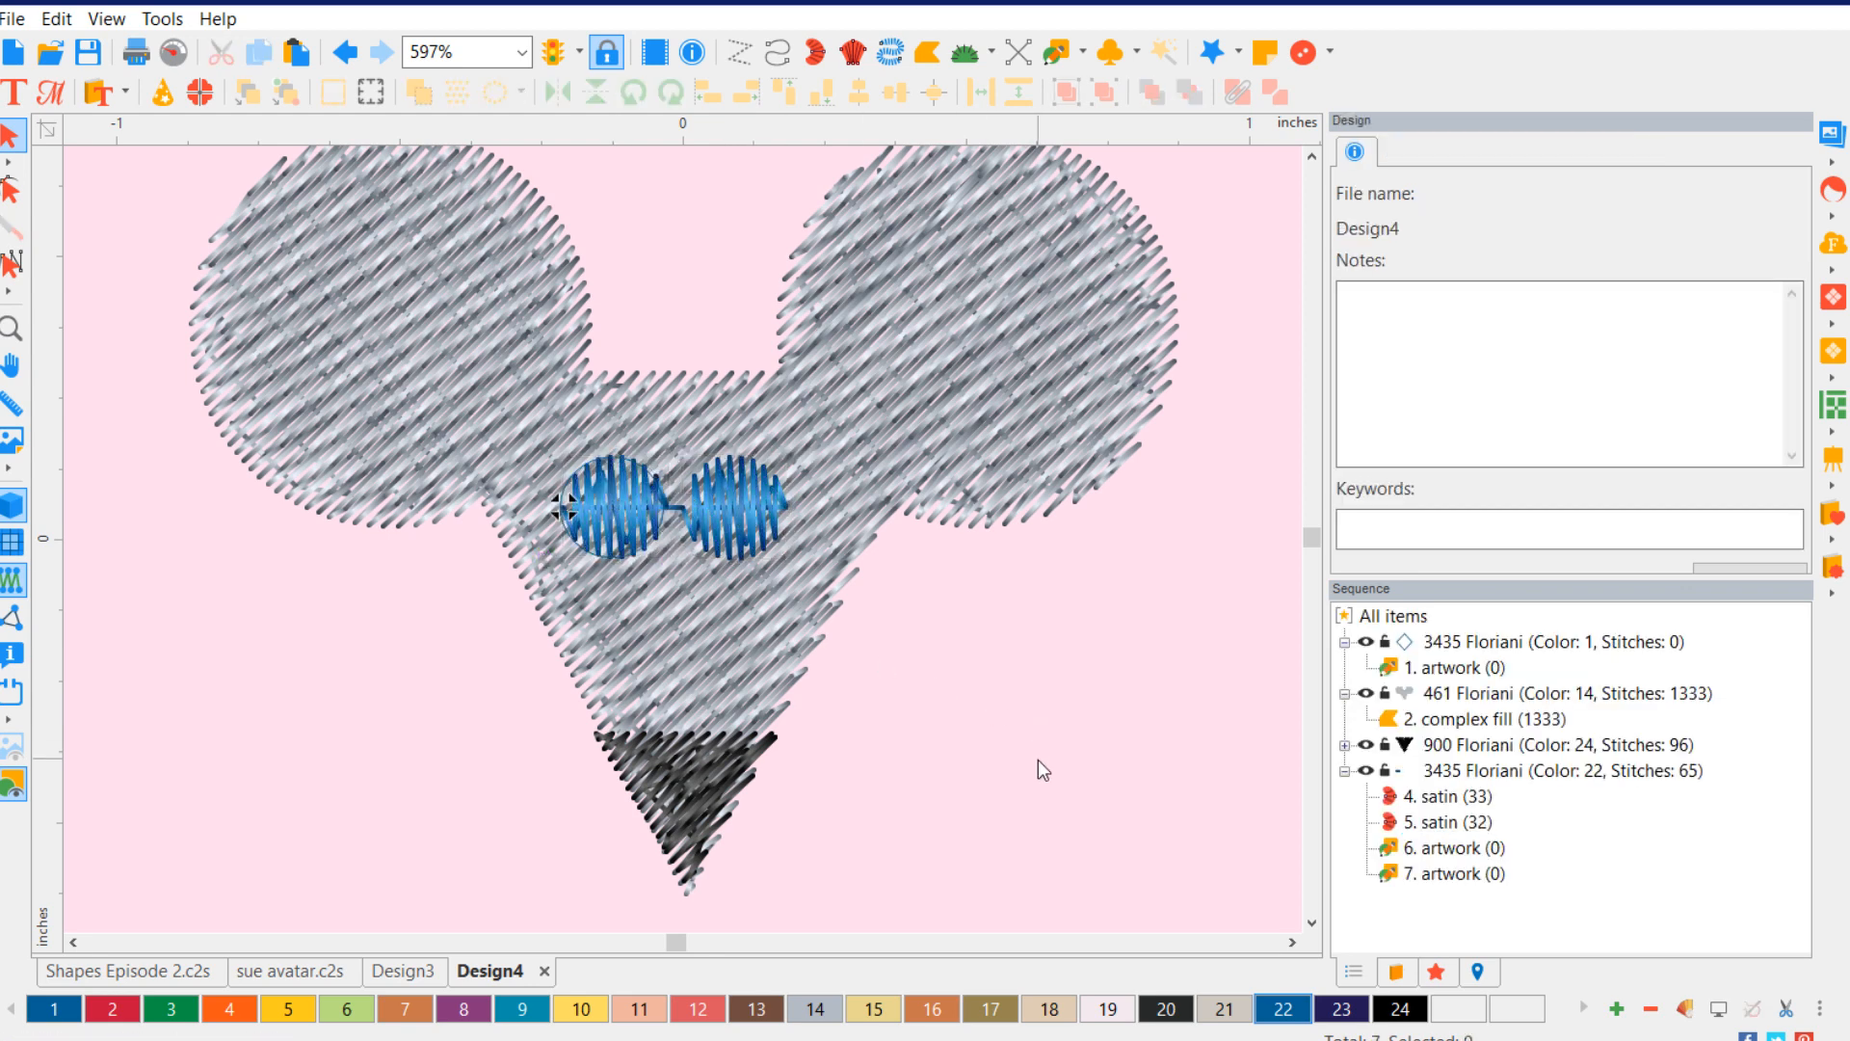
- Nudge the right satin eye slightly to the right, away from the left eye
scroll(581, 519, "down", 5)
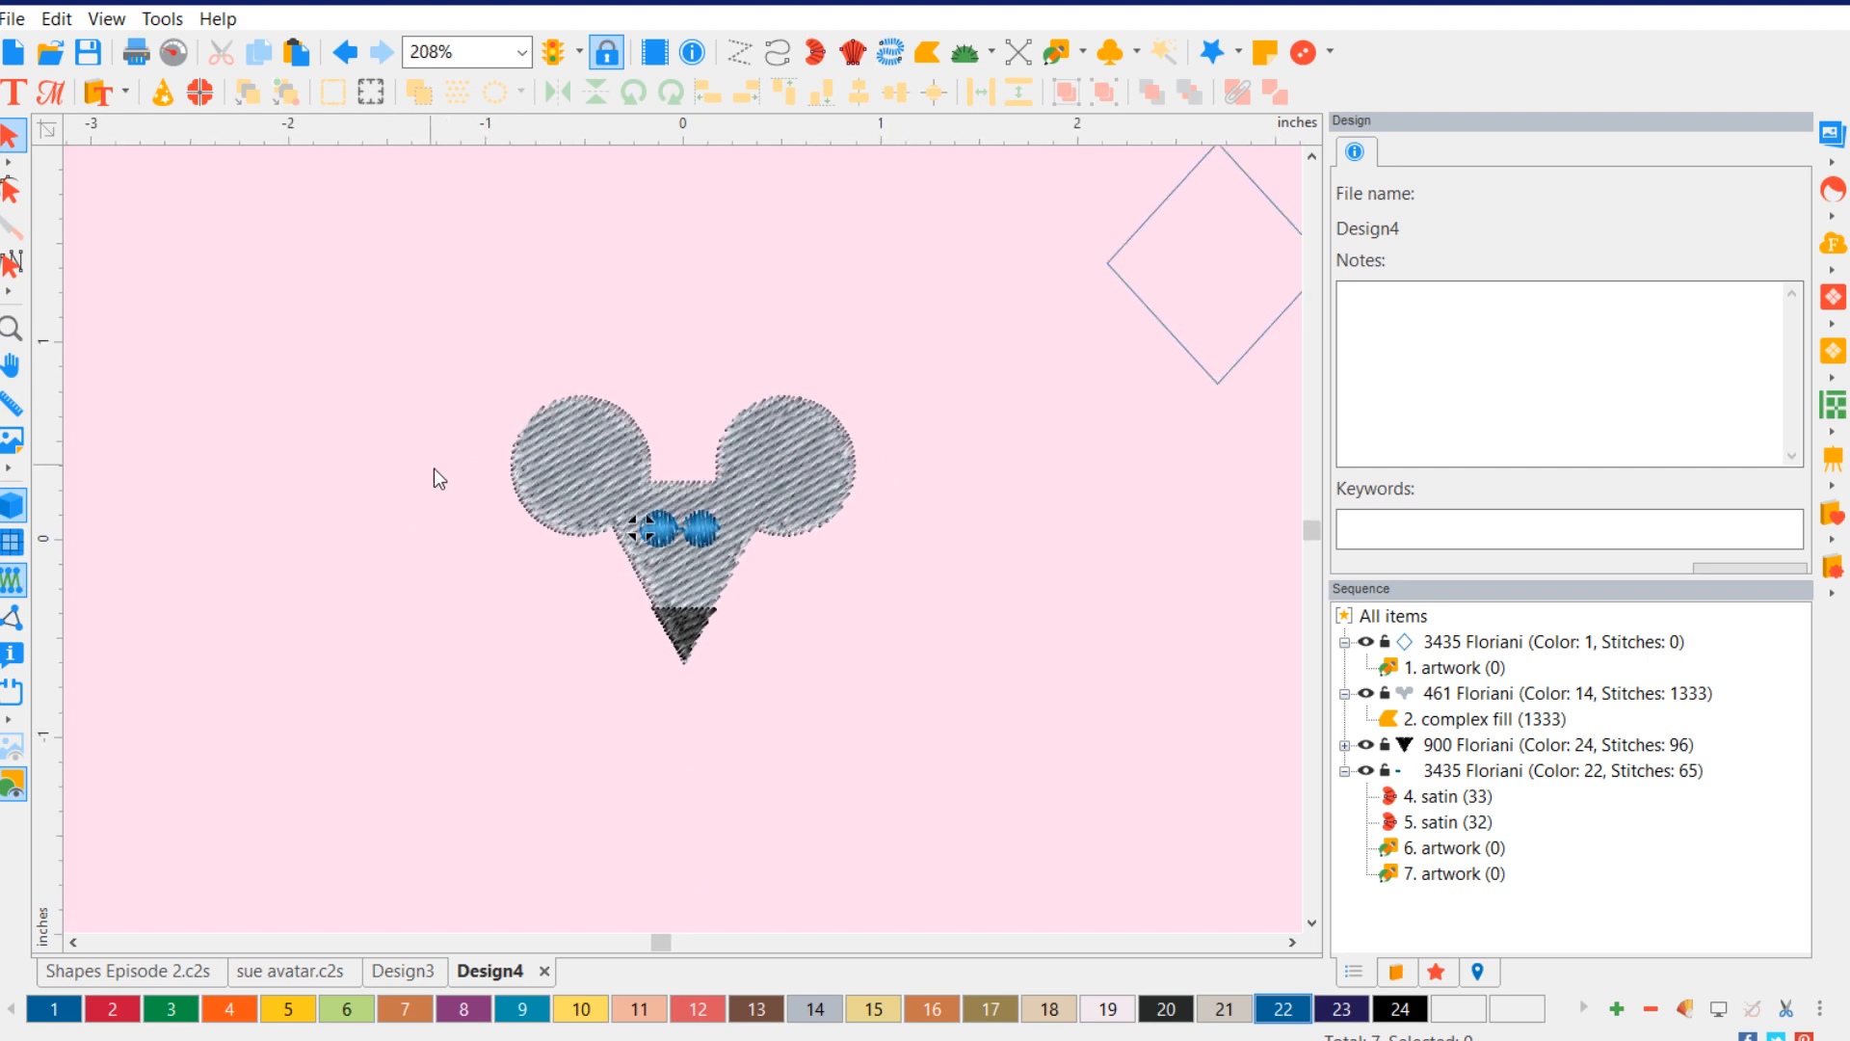
scroll(439, 480, "up", 2)
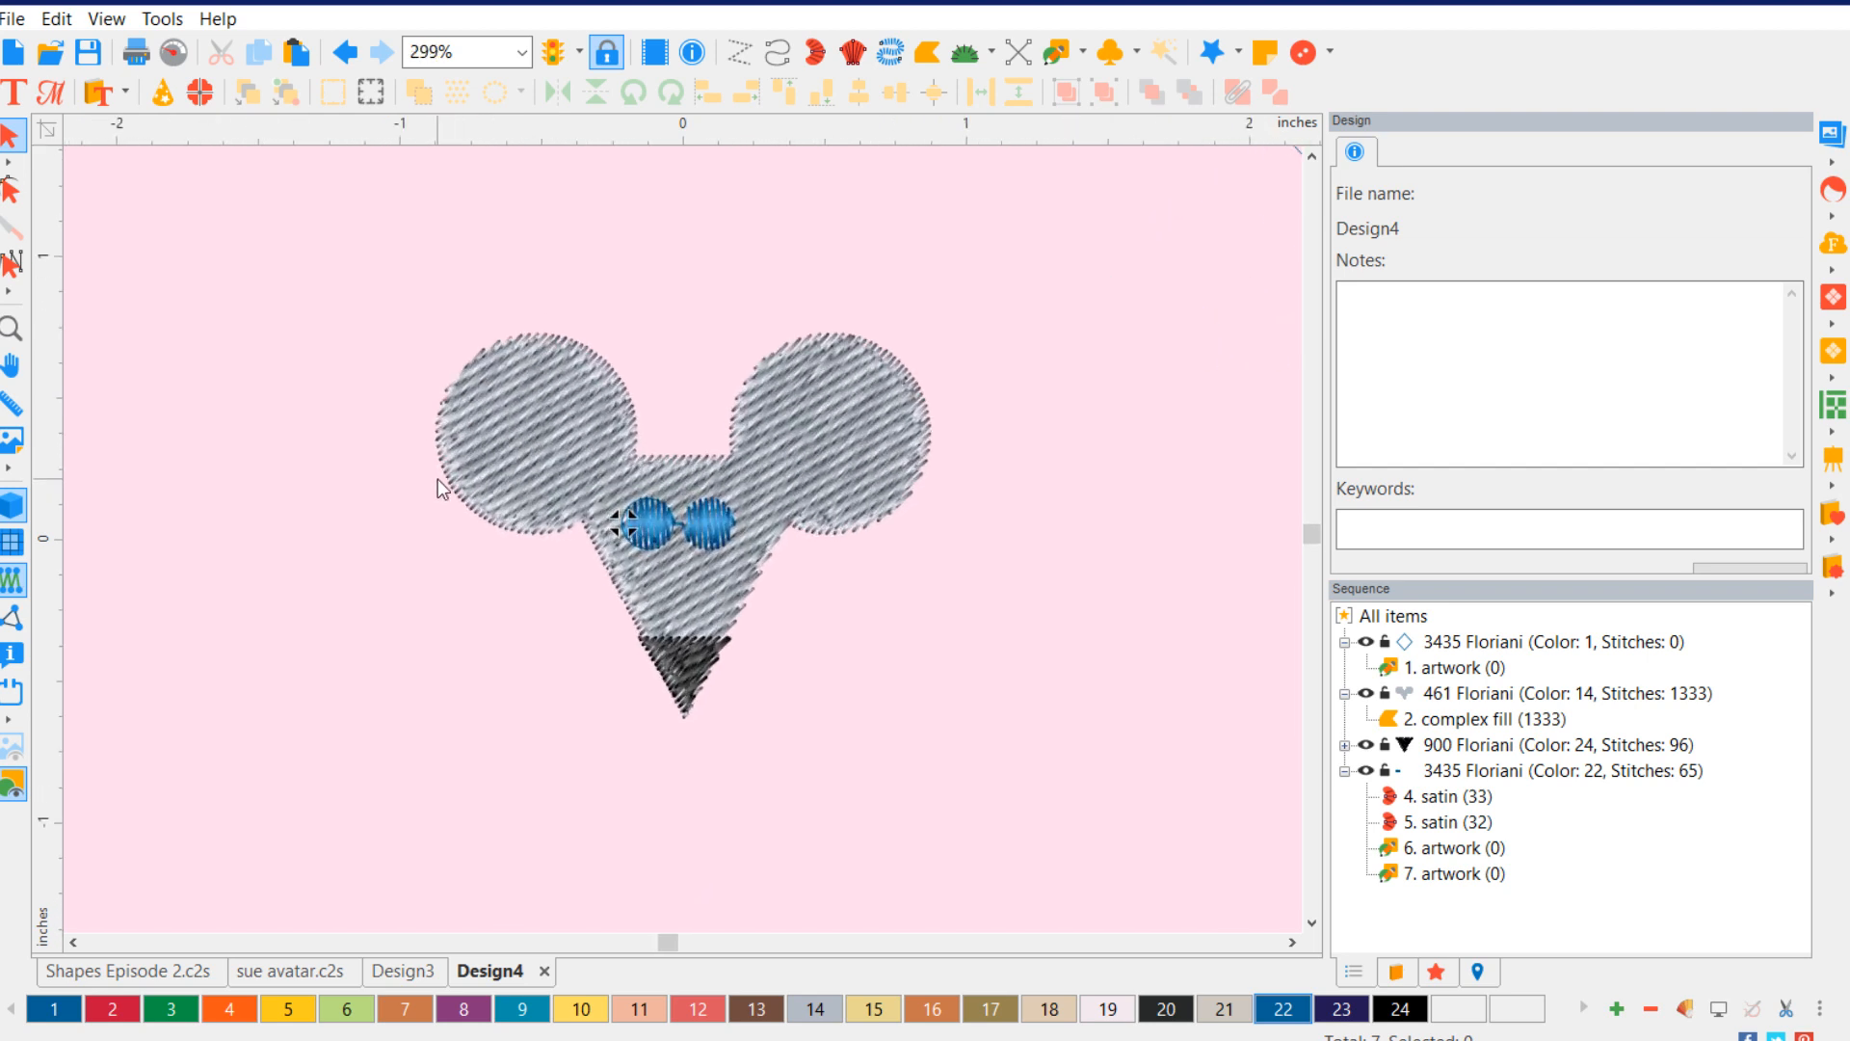
scroll(438, 479, "up", 1)
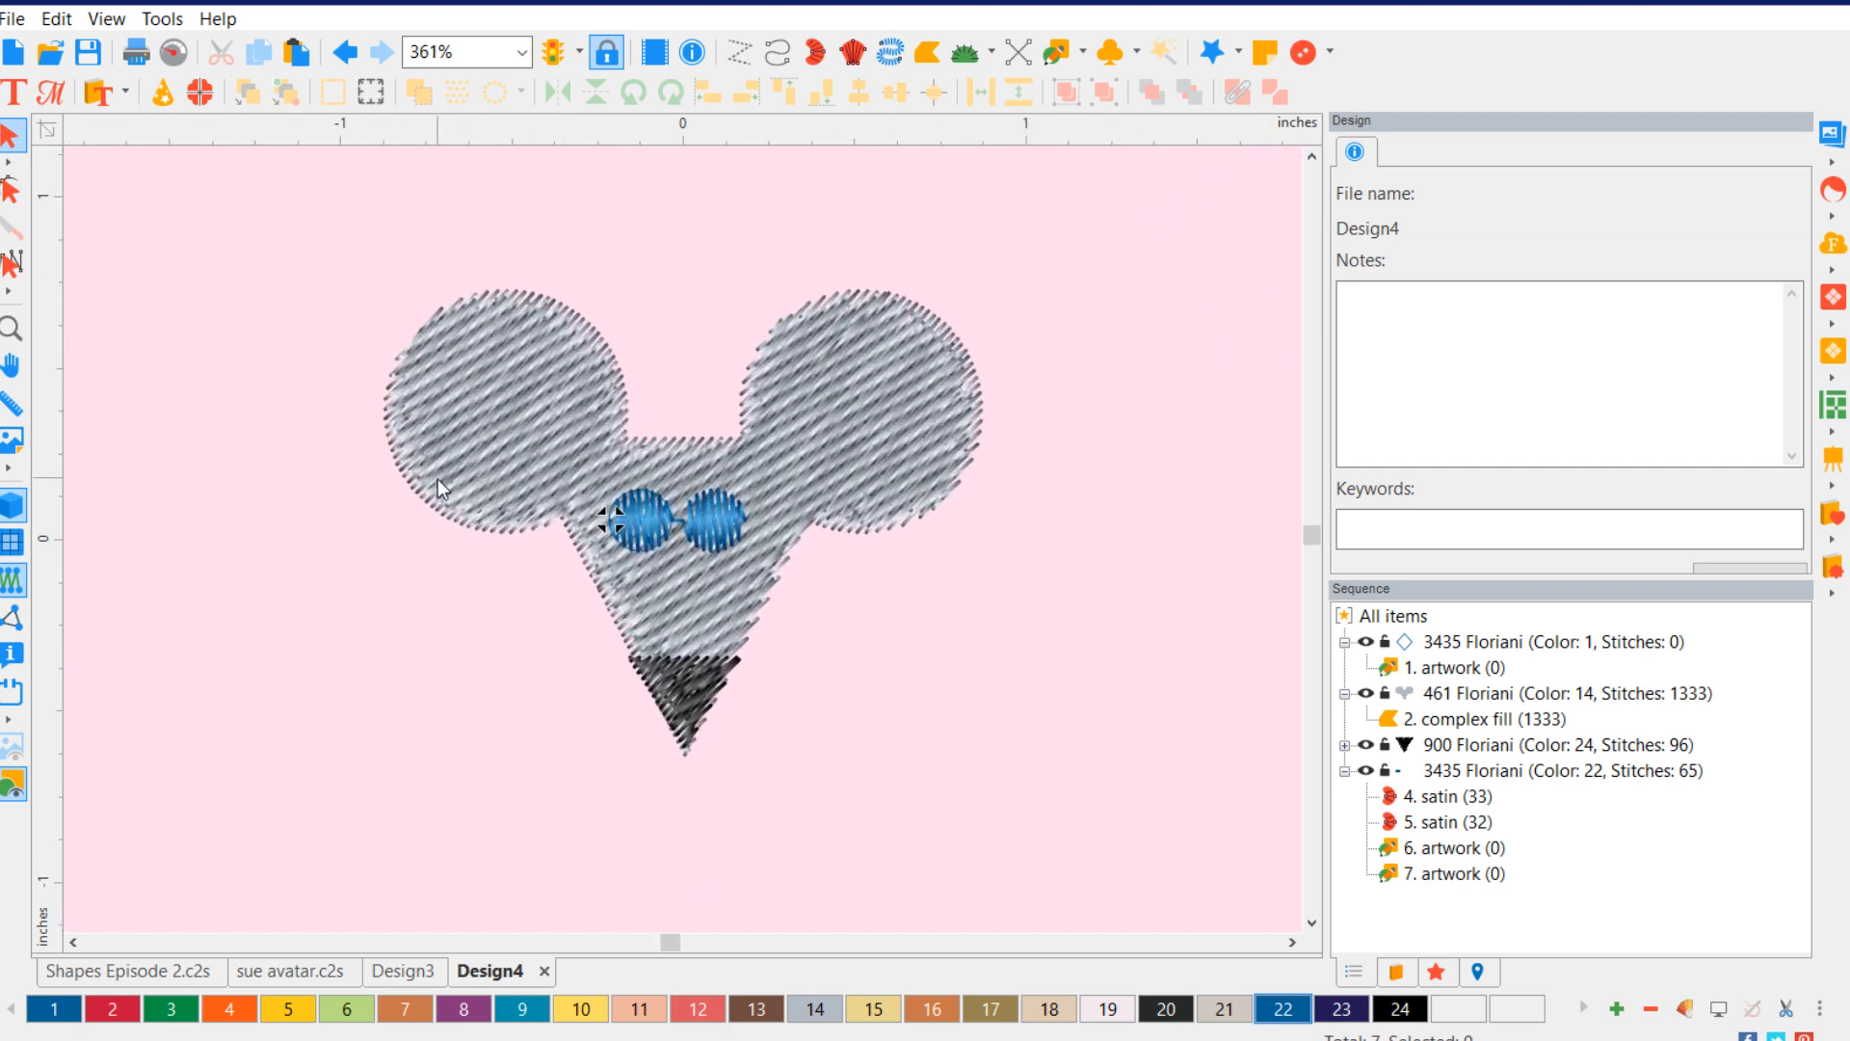
left_click(731, 529)
left_click(1130, 739)
left_click(1446, 798)
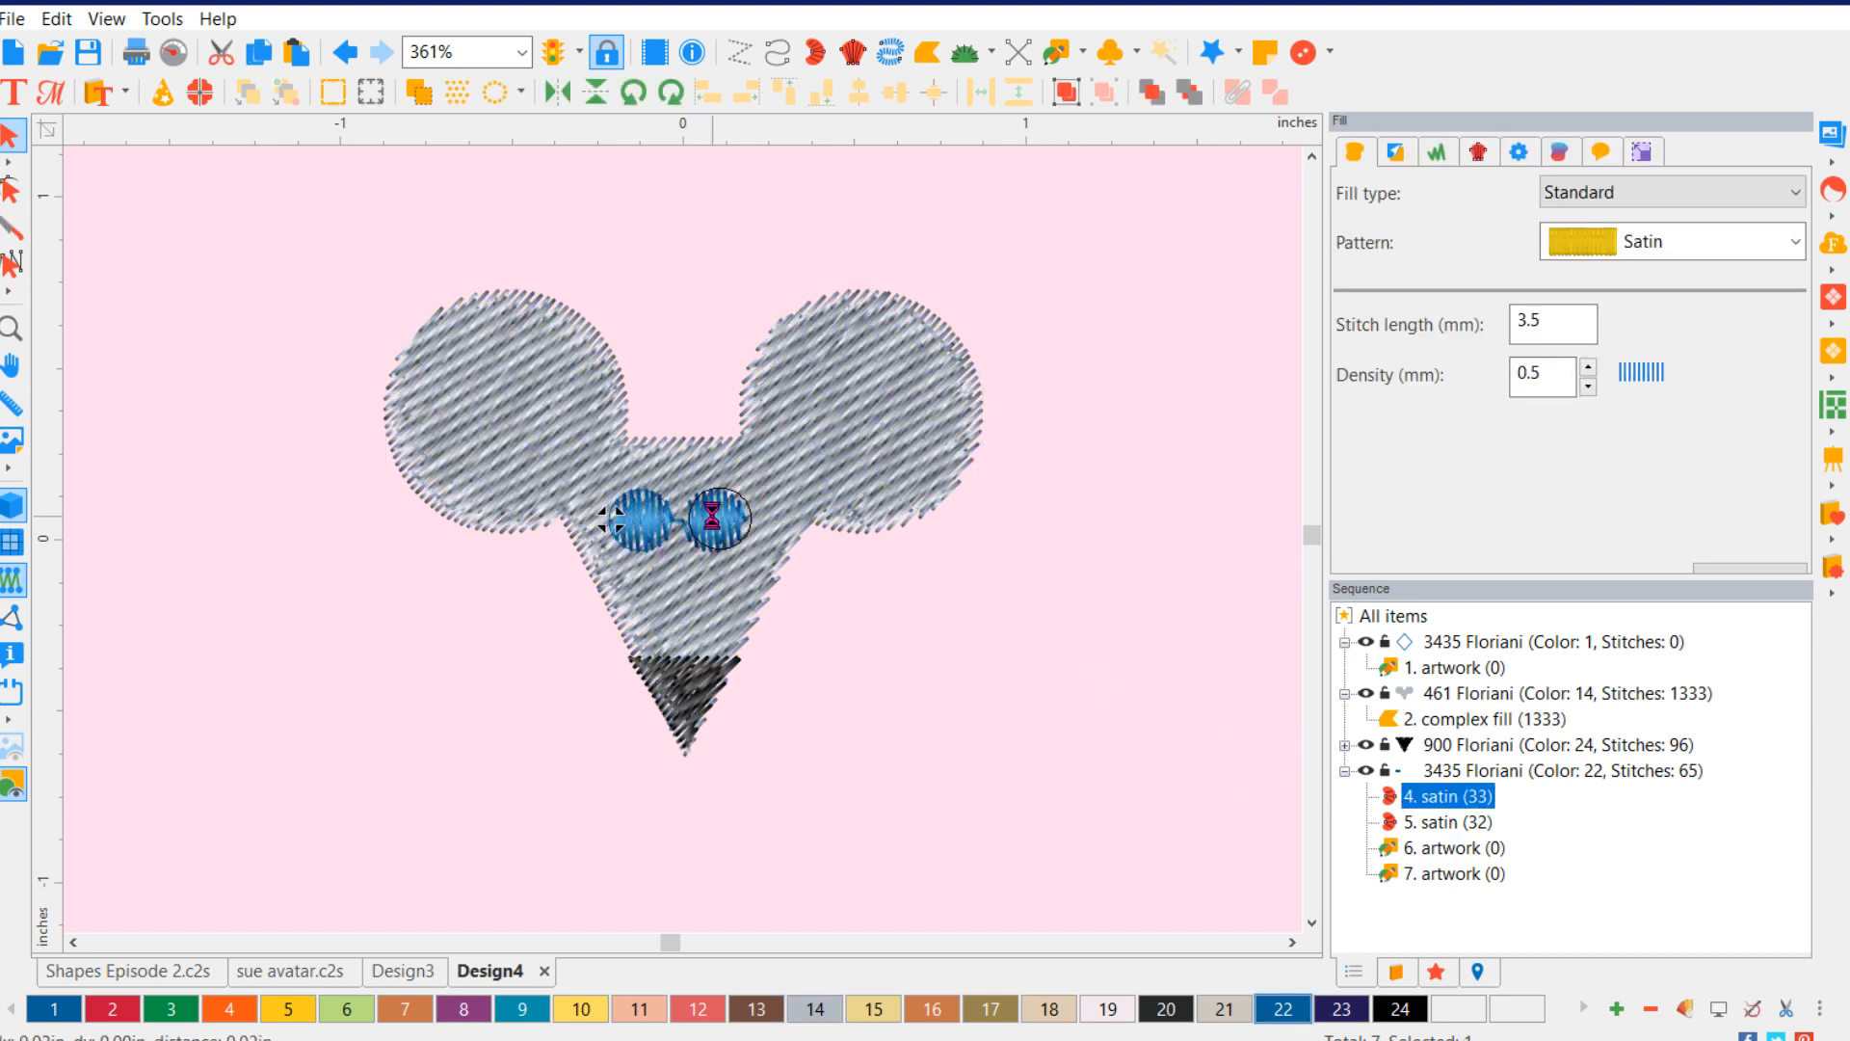
left_click(884, 649)
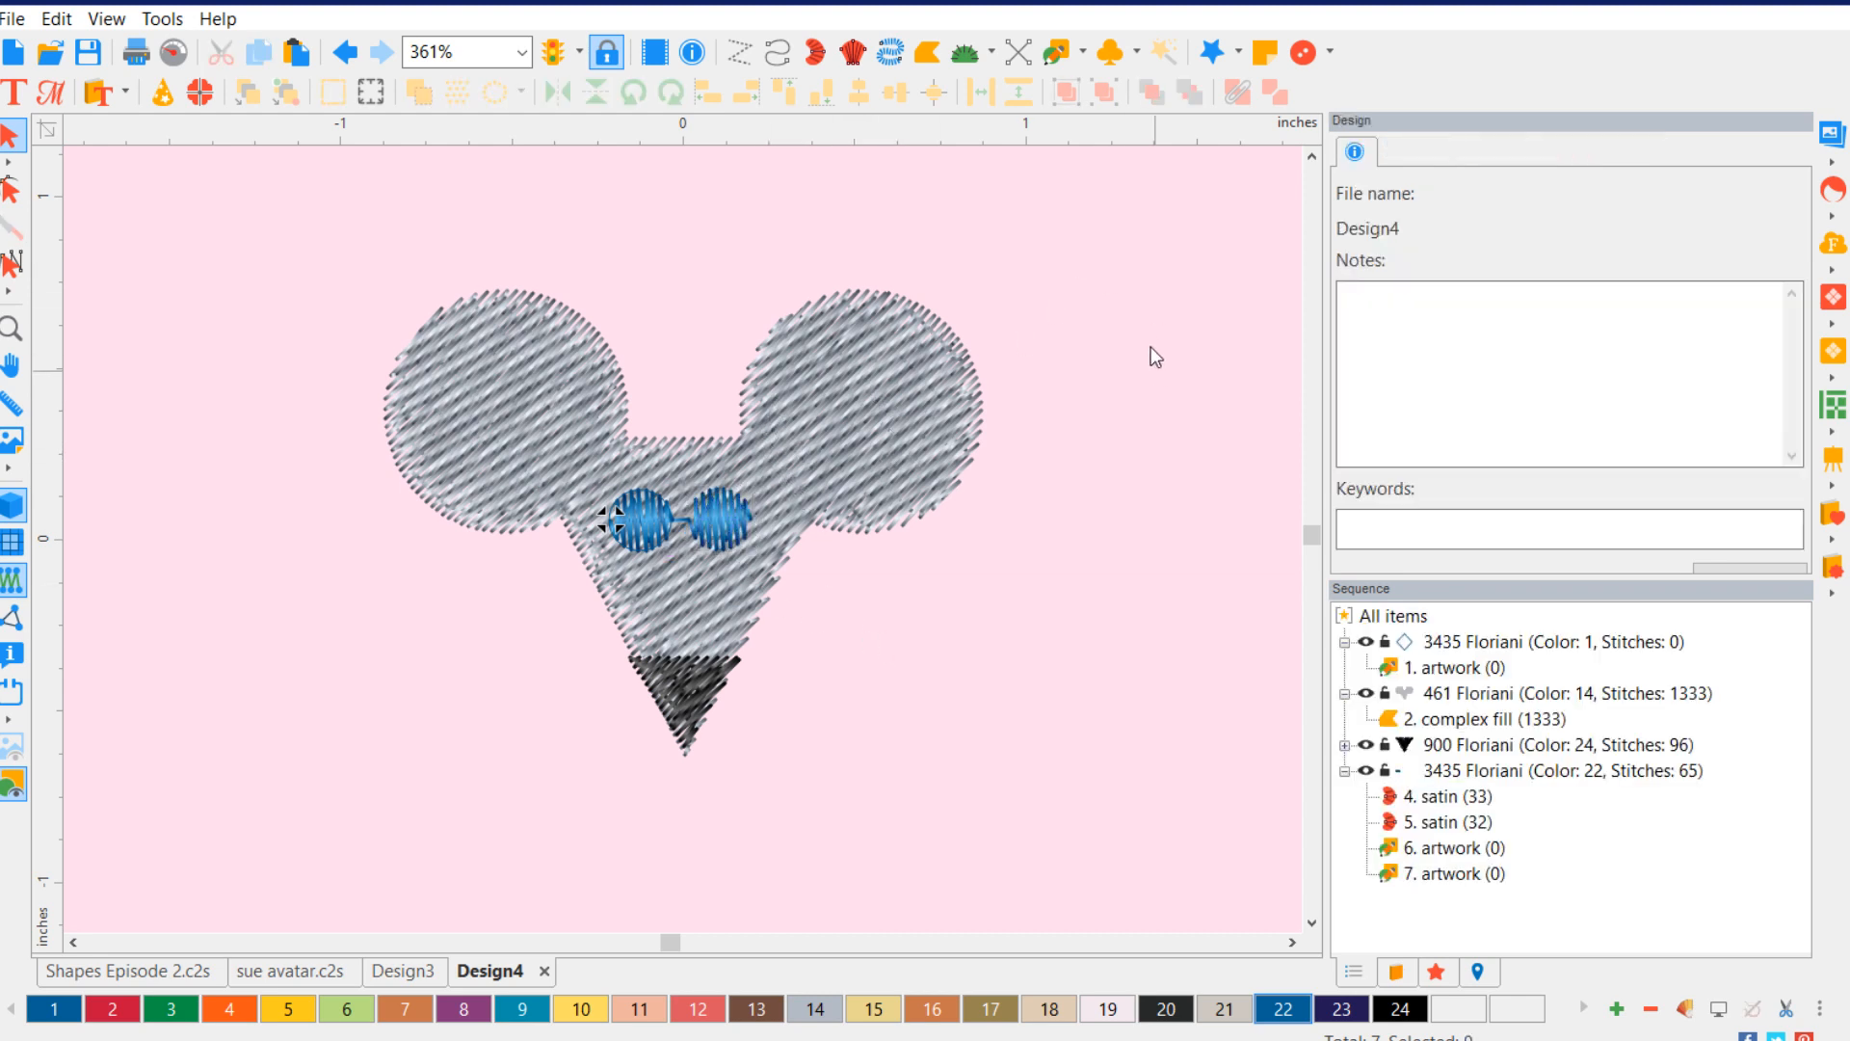
- Draw a circle with the Ellipse shape in the empty space to the right of the mouse head and select it
left_click(1083, 53)
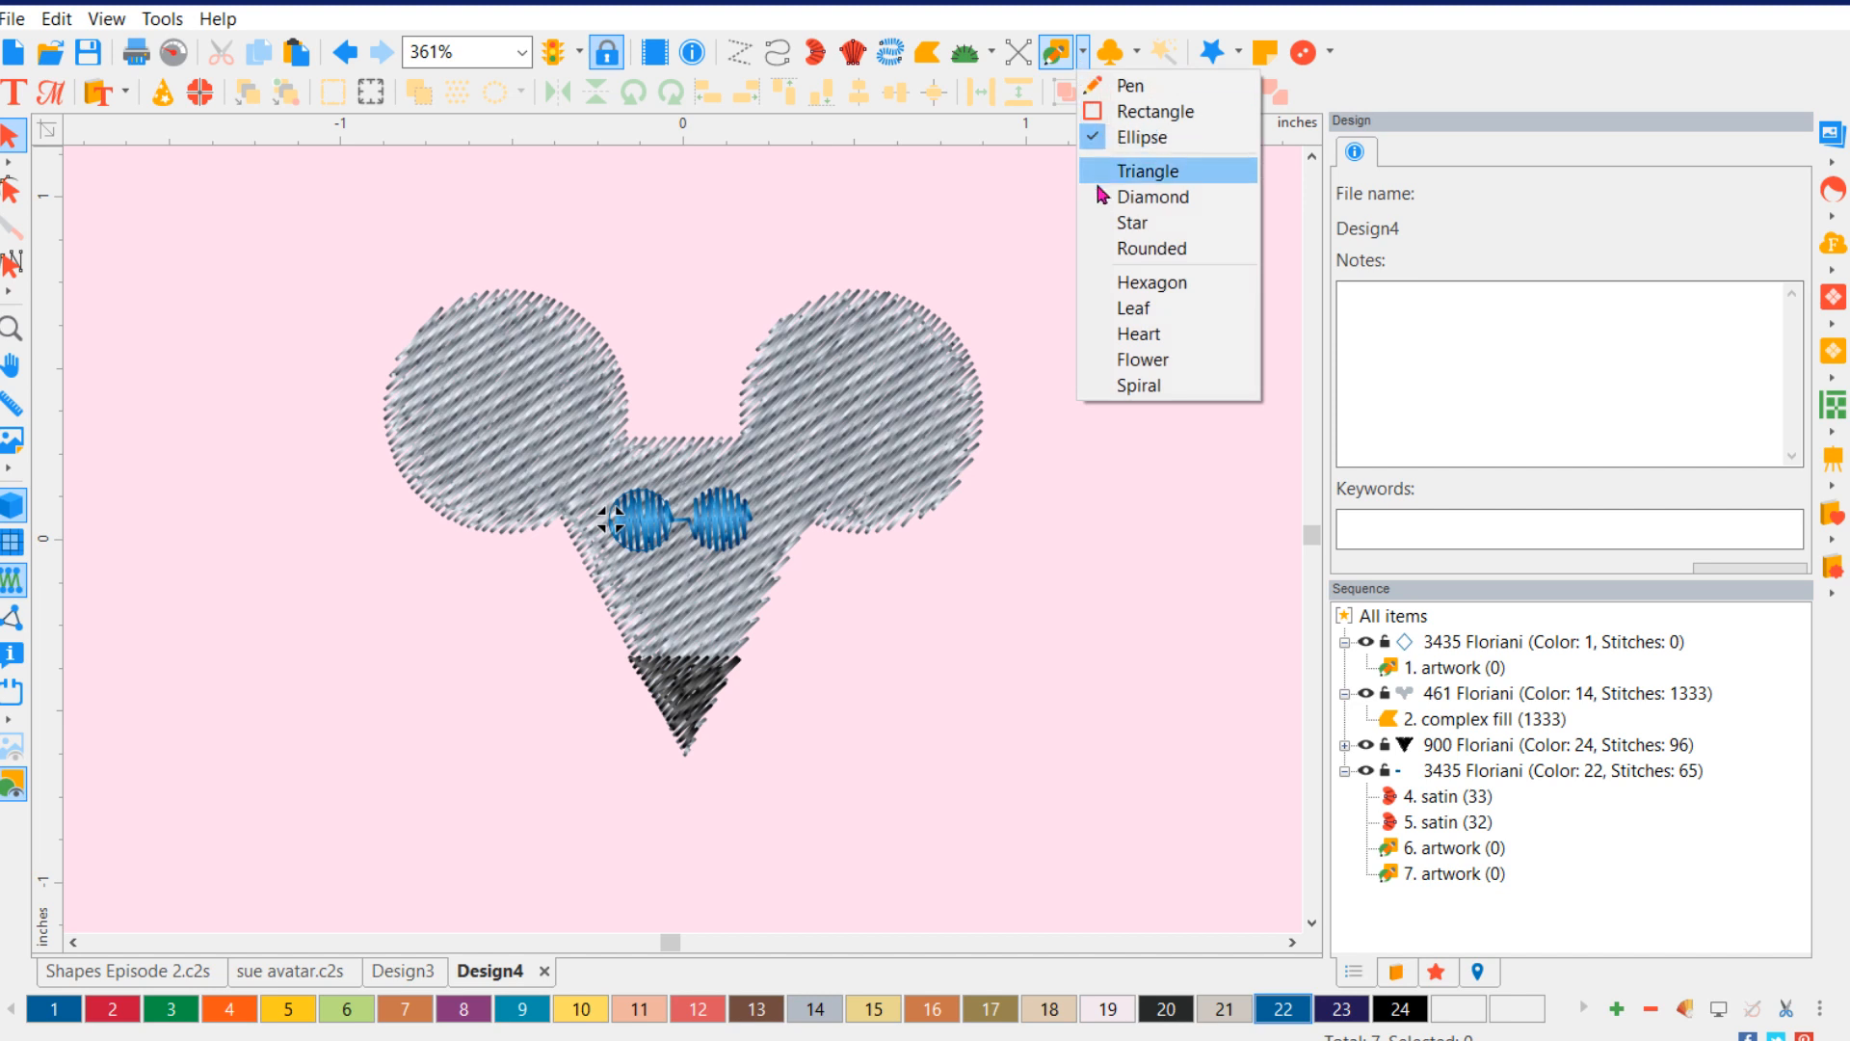
left_click(1143, 138)
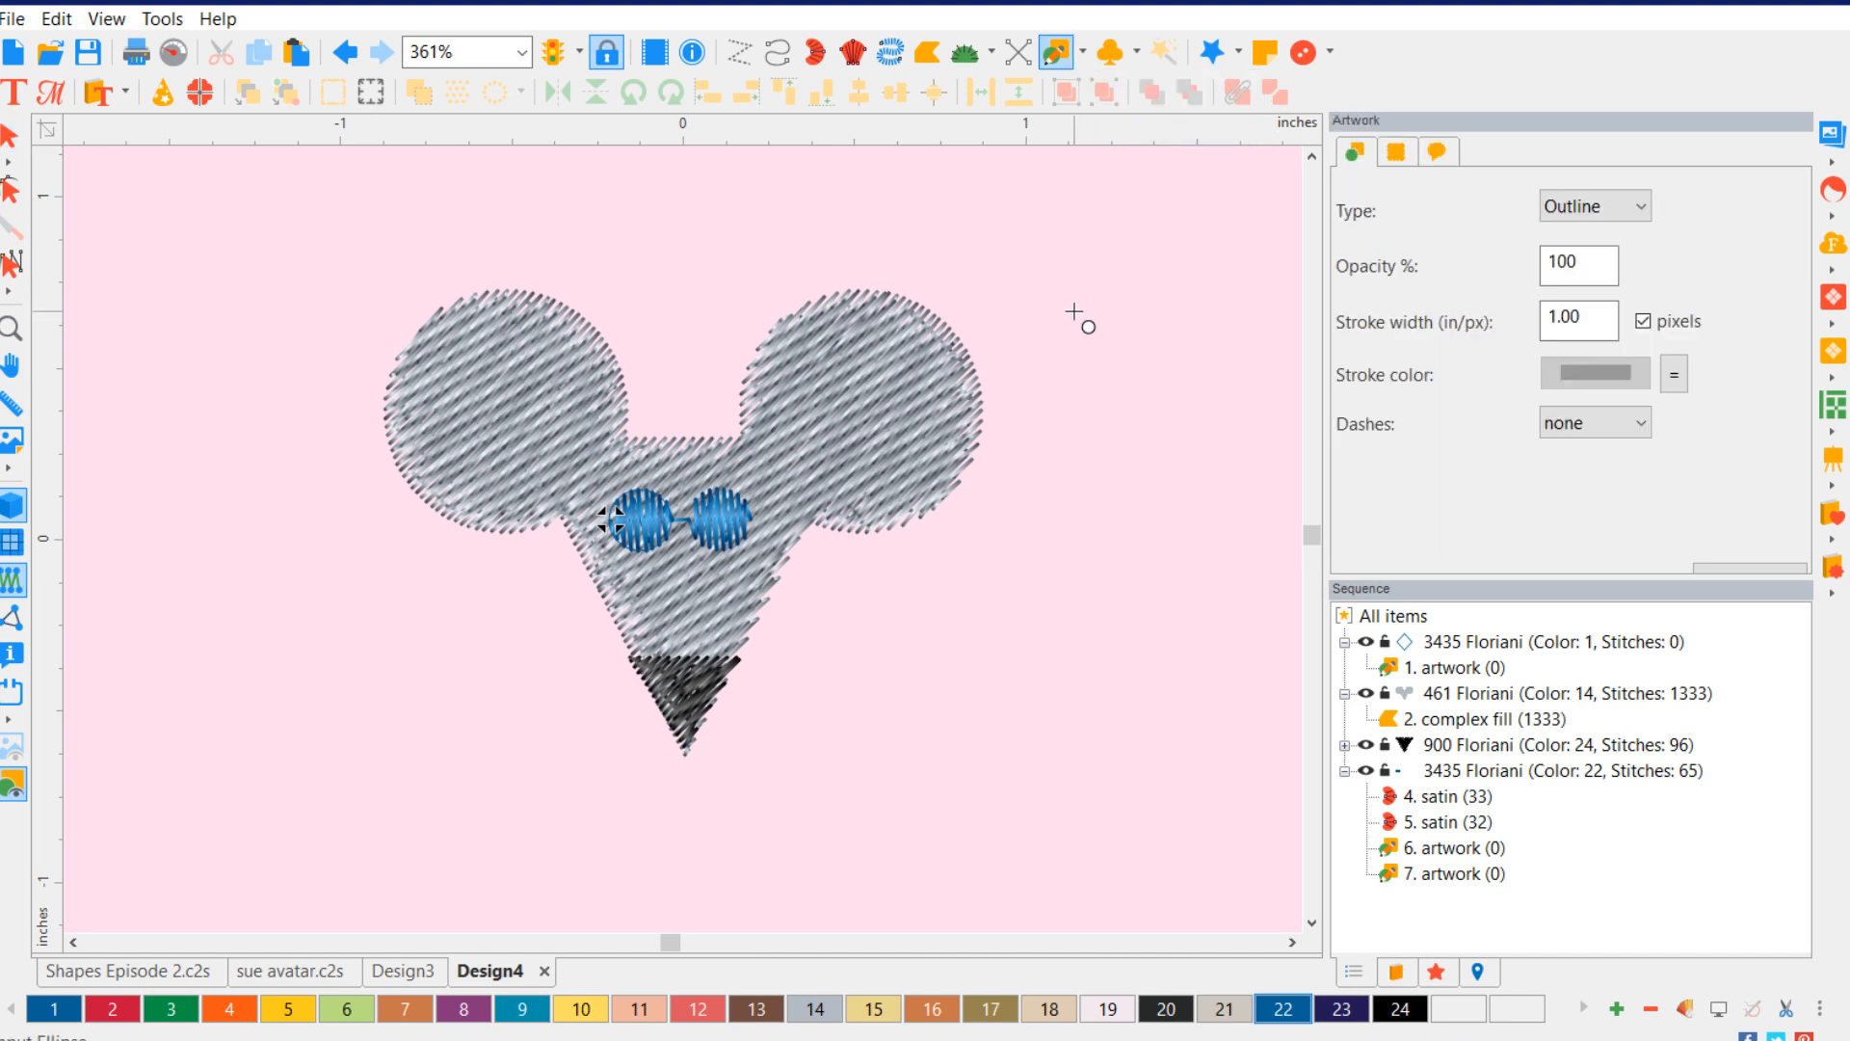
left_click_drag(1121, 356, 1196, 434)
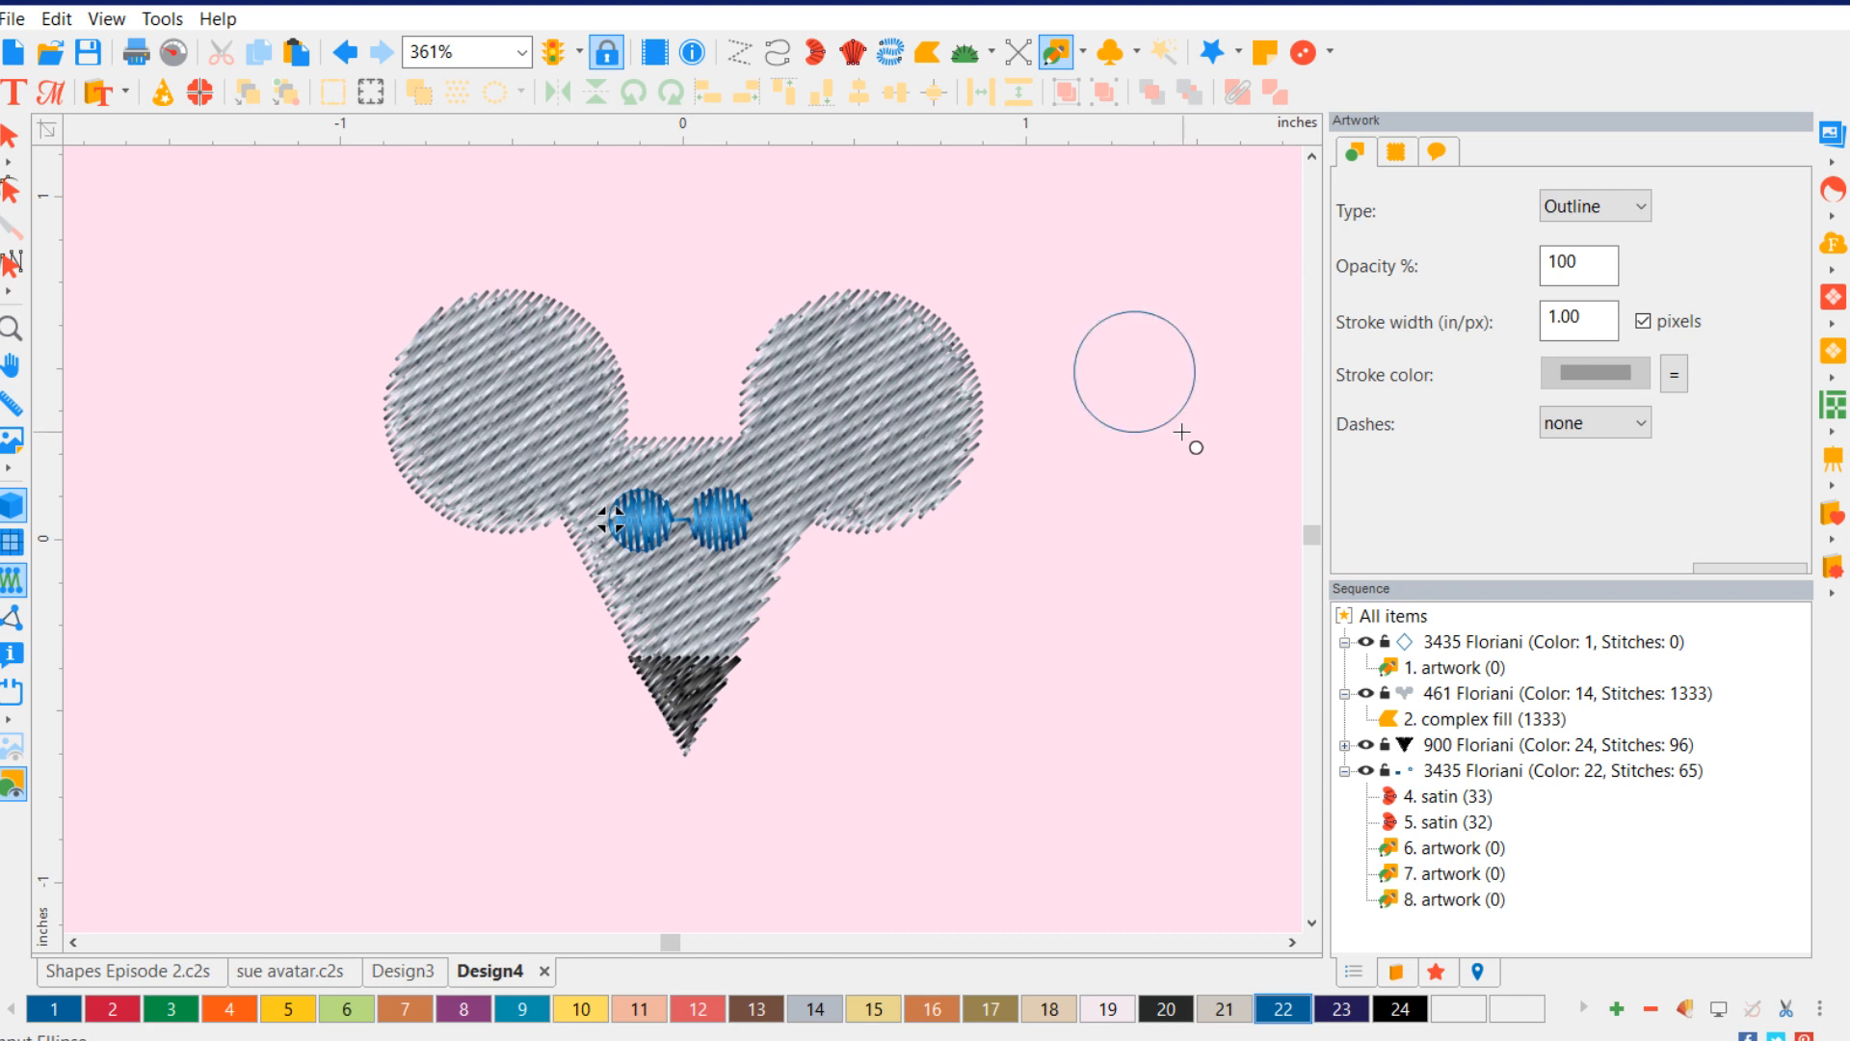
left_click(9, 136)
left_click(1093, 421)
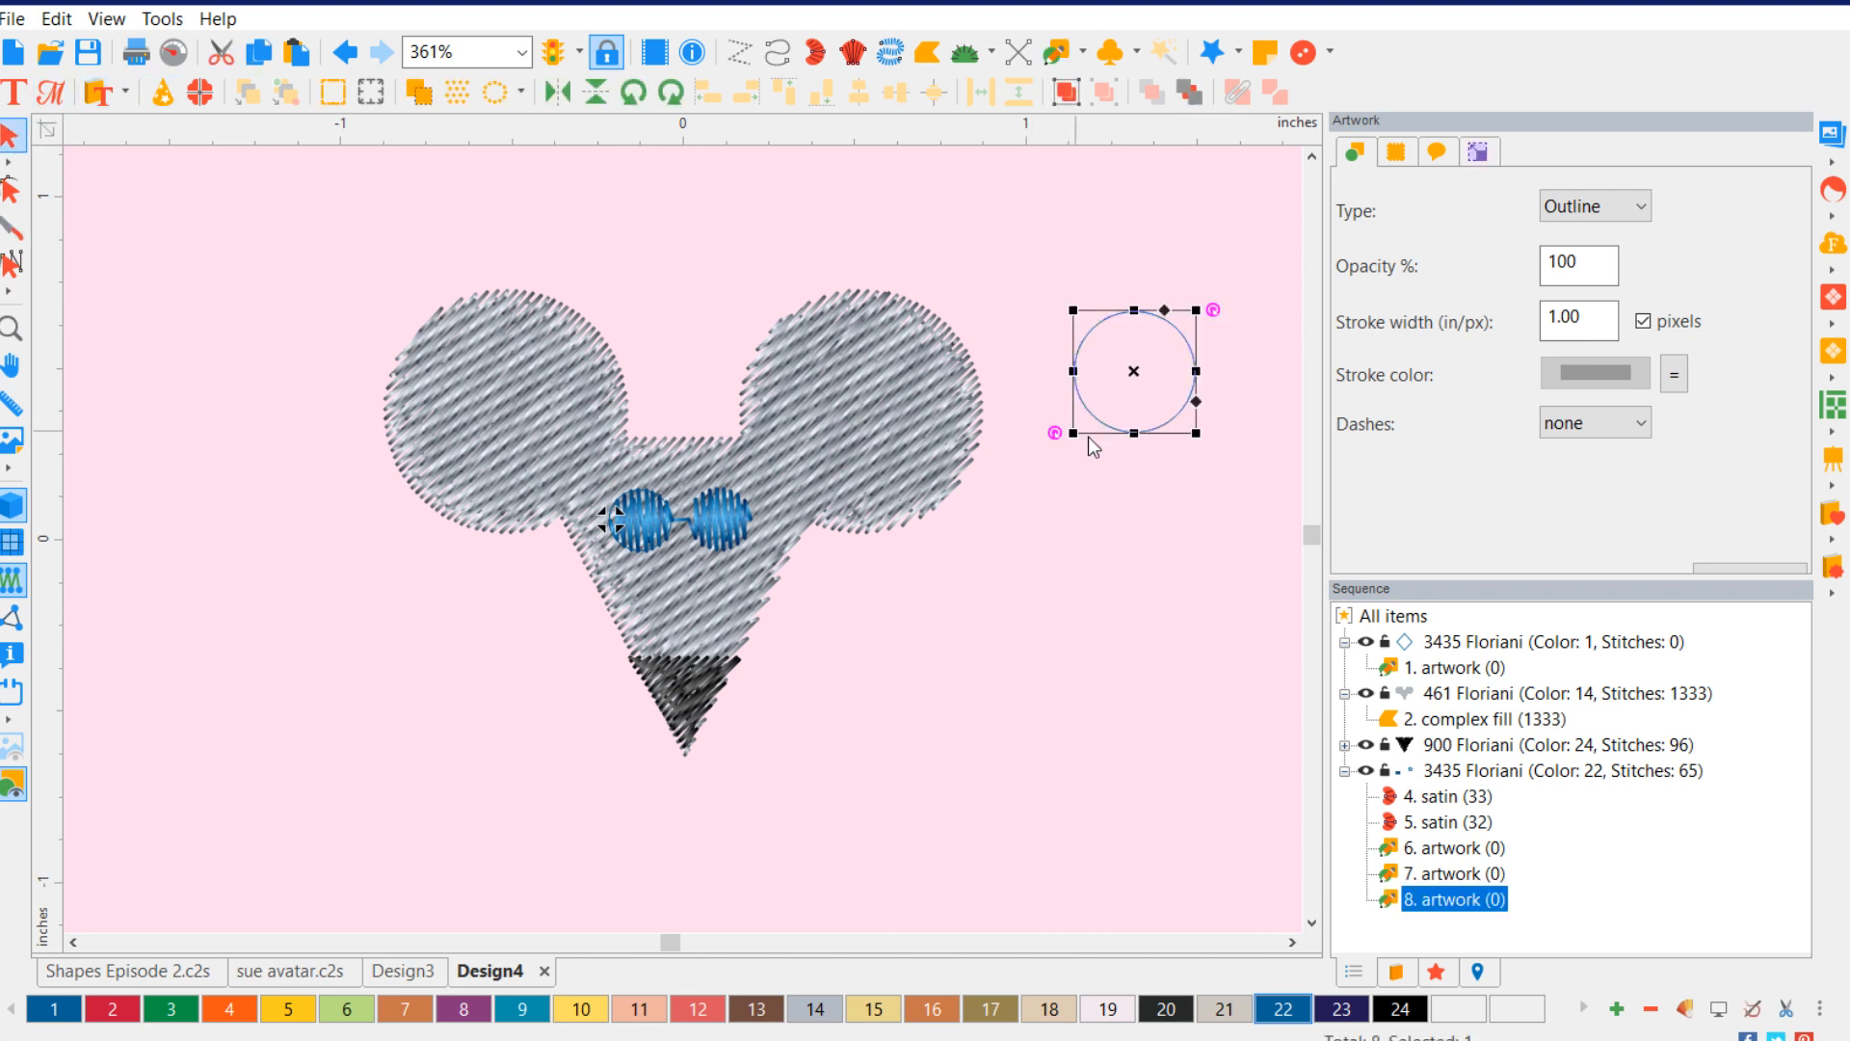
- Convert the new circle beside the head to a Complex Fill and recolor it with thread color 11
right_click(1128, 432)
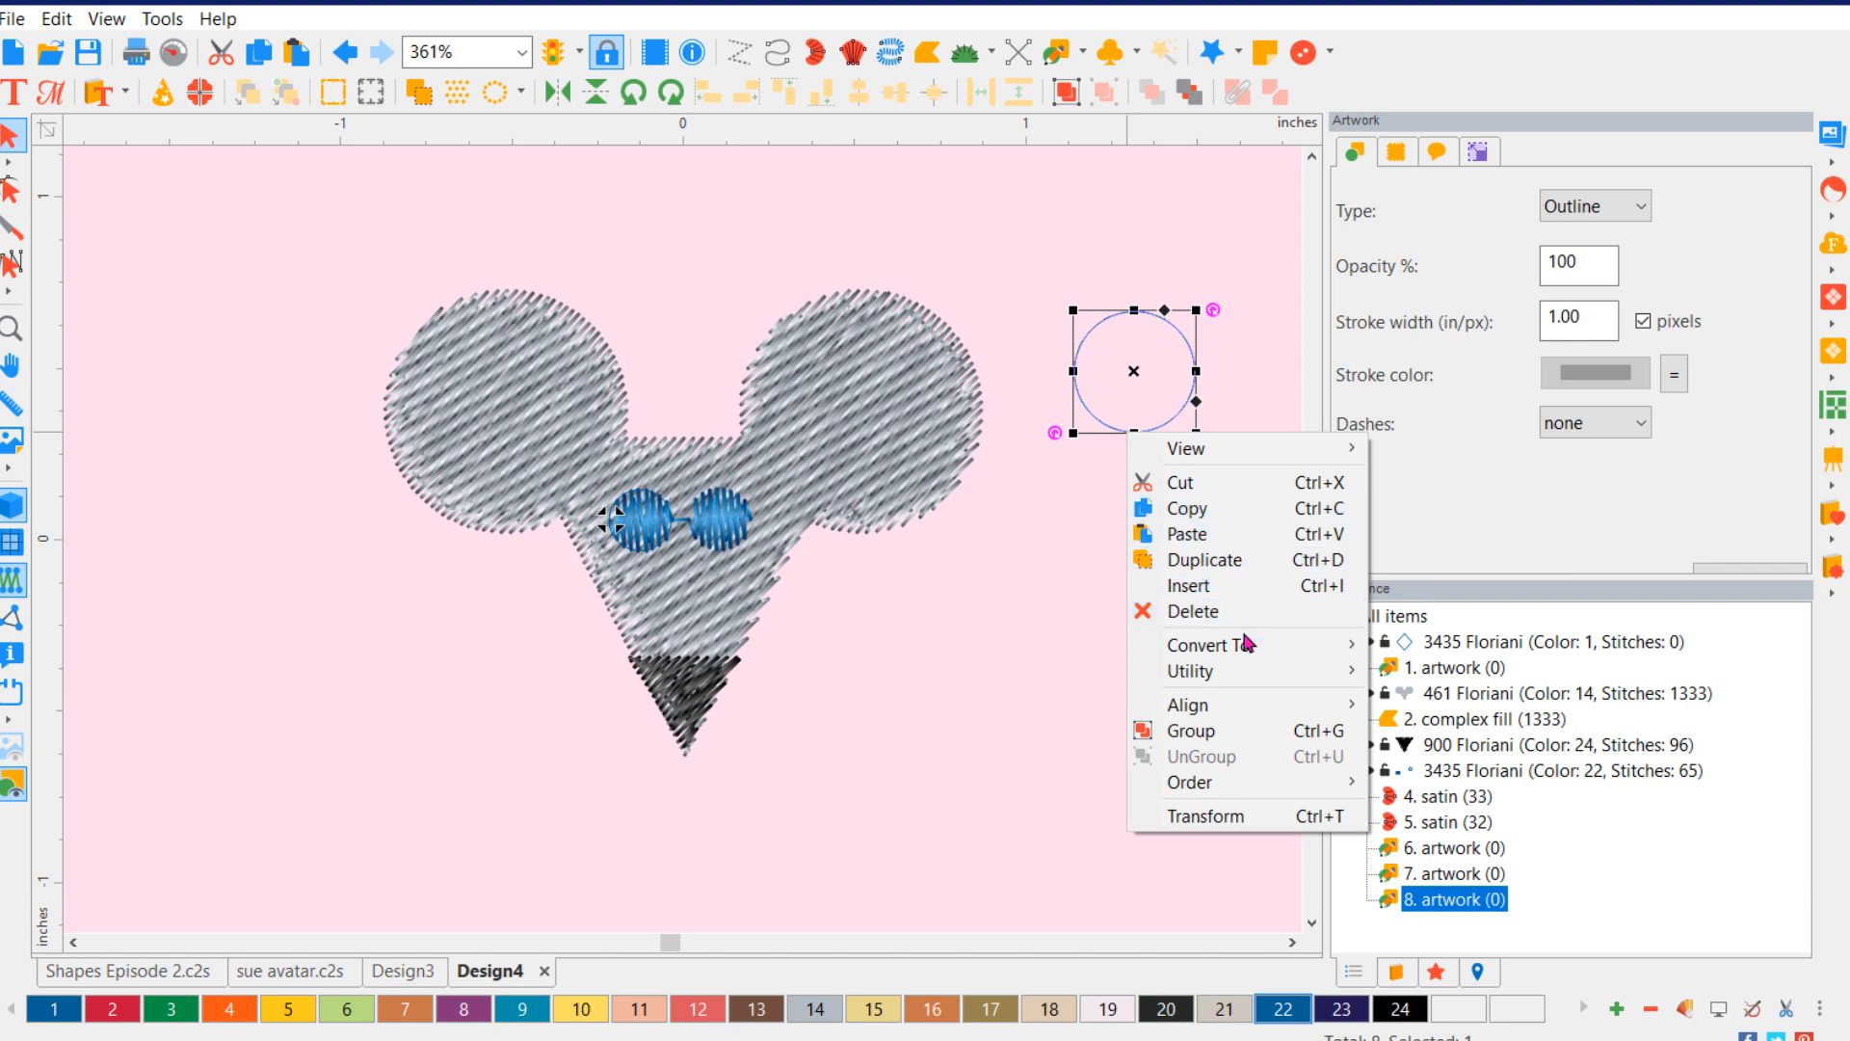
mouse_move(1247, 645)
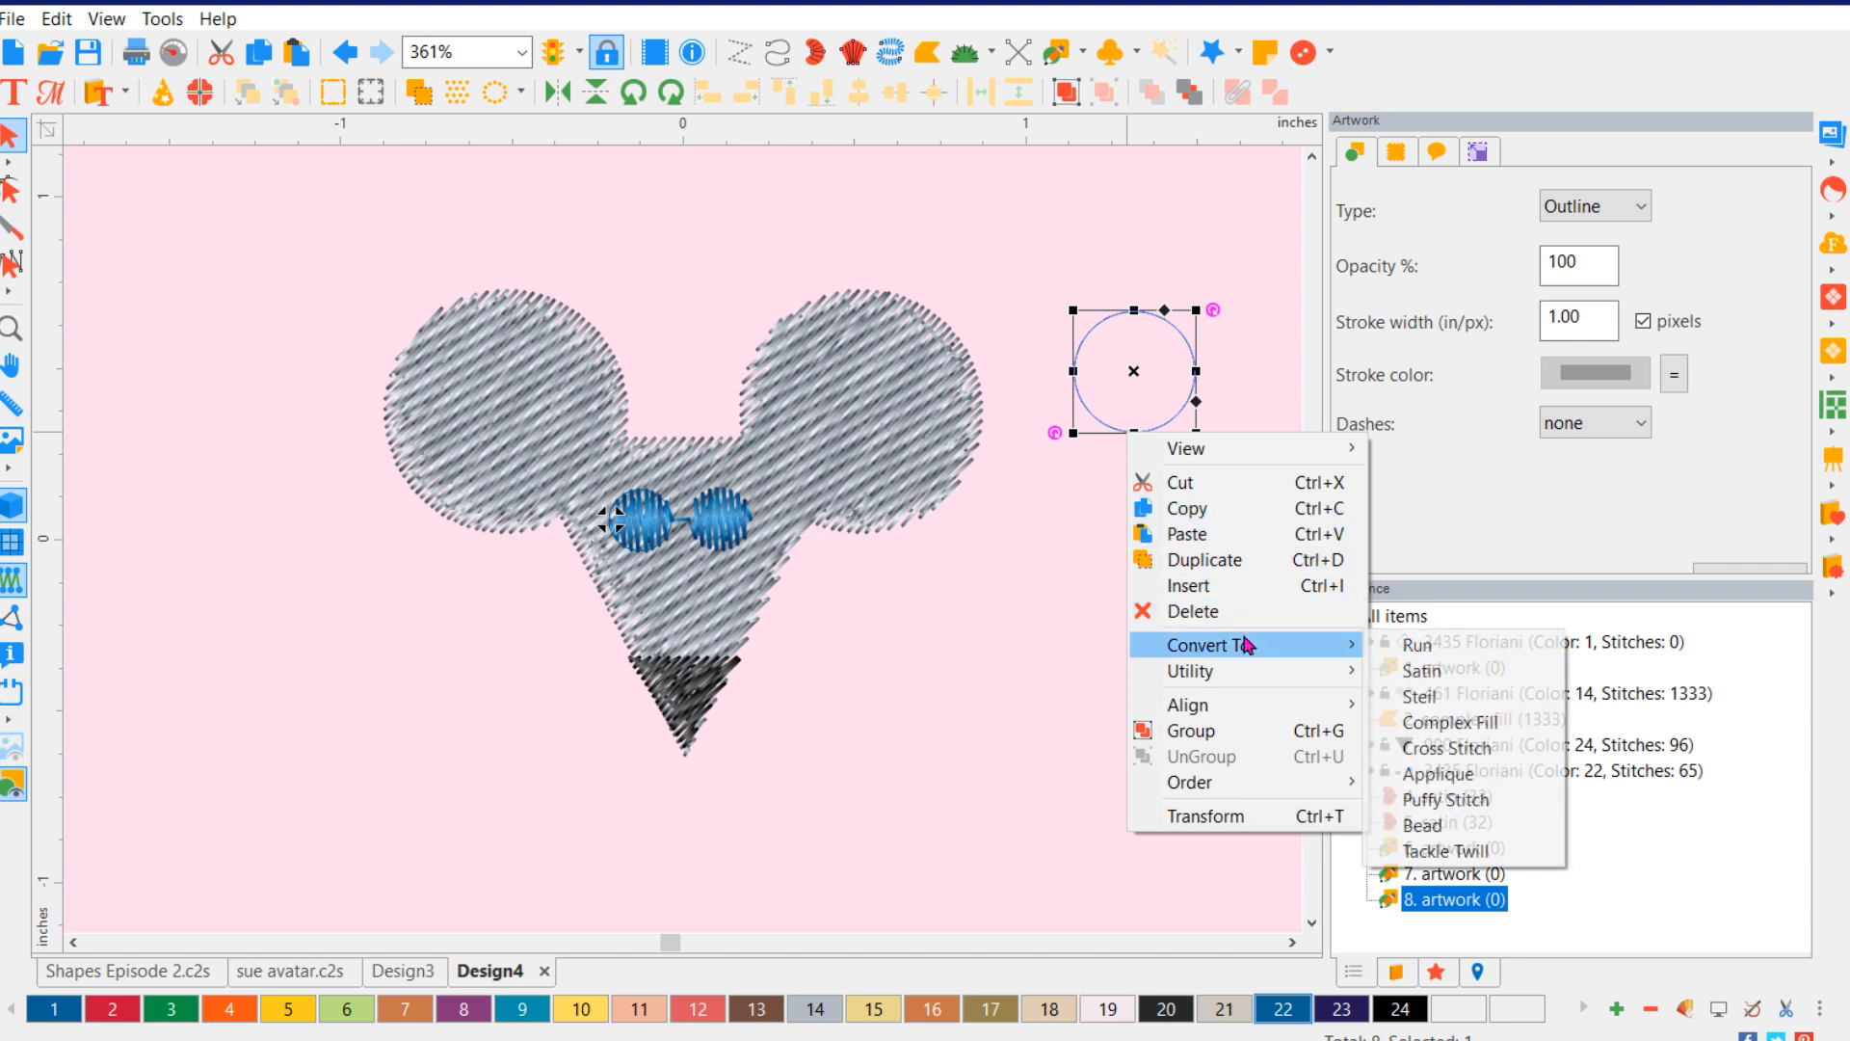
left_click(1455, 722)
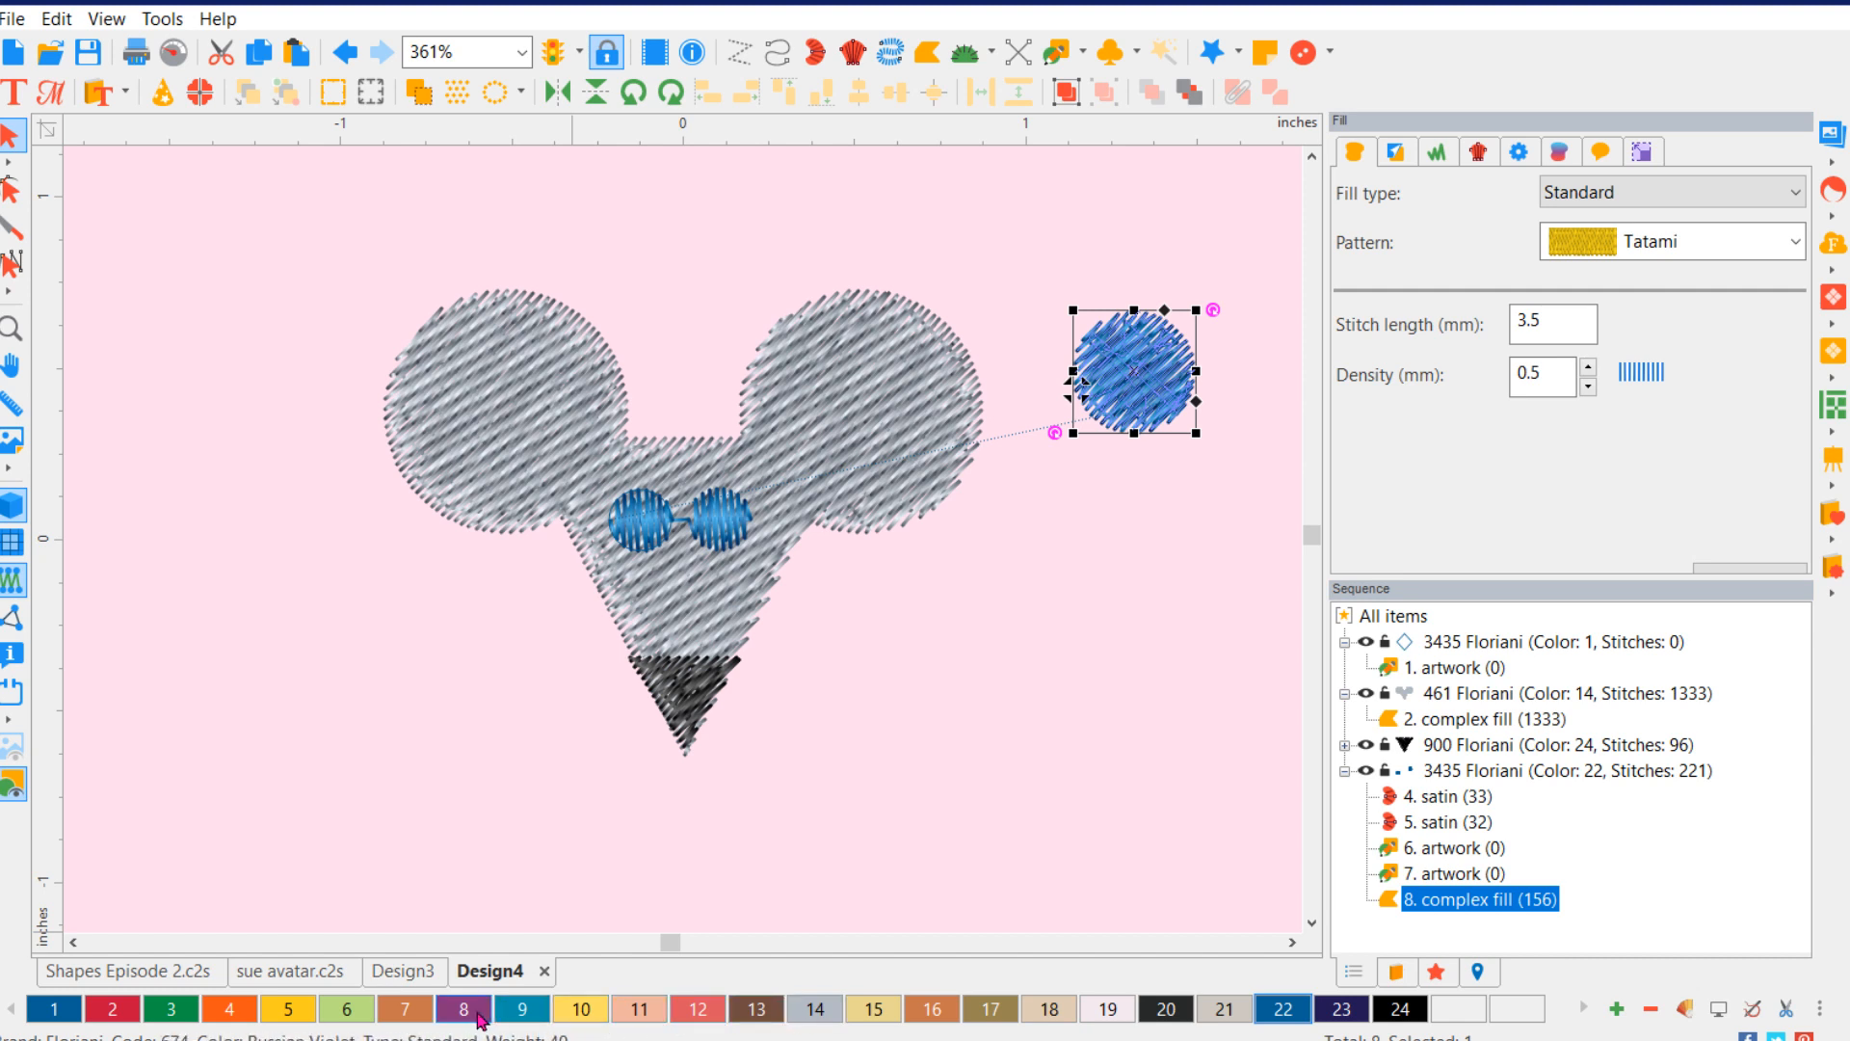
left_click(639, 1008)
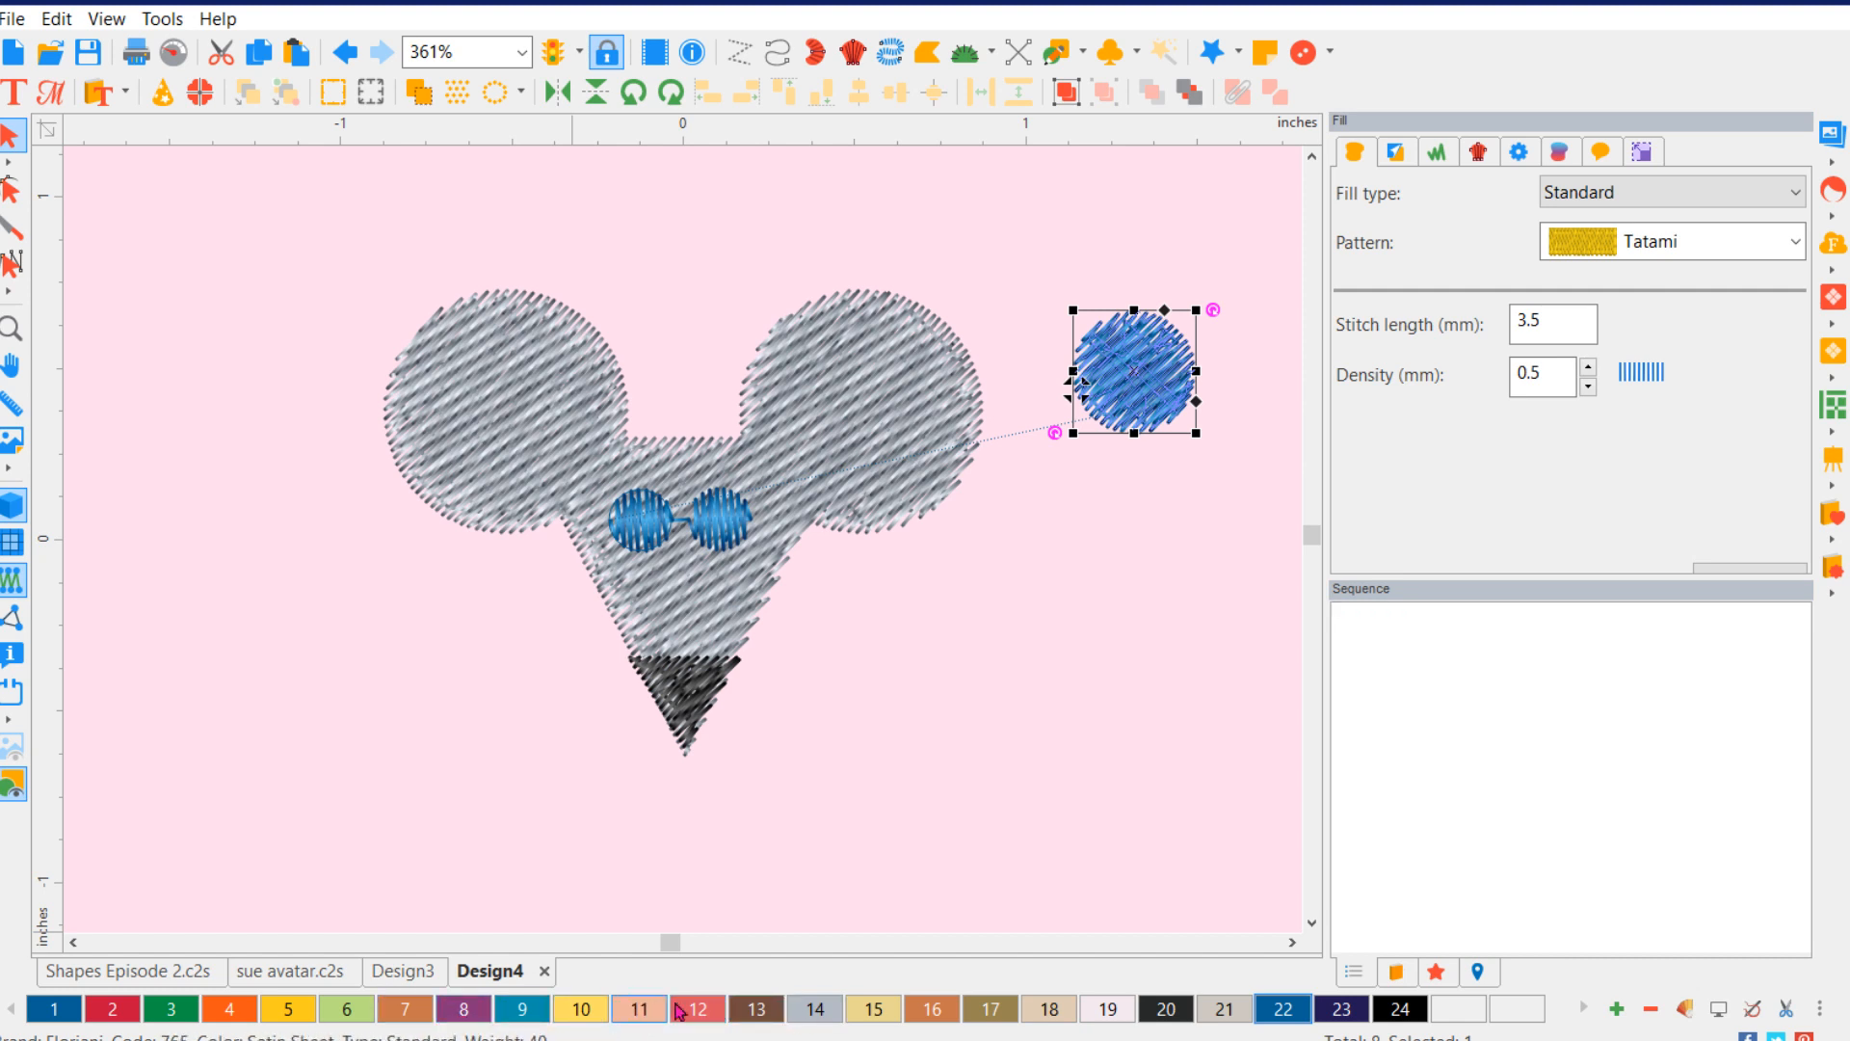
- Move the filled circle onto the inner part of the mouse's right ear and reselect it
left_click_drag(1130, 374, 820, 440)
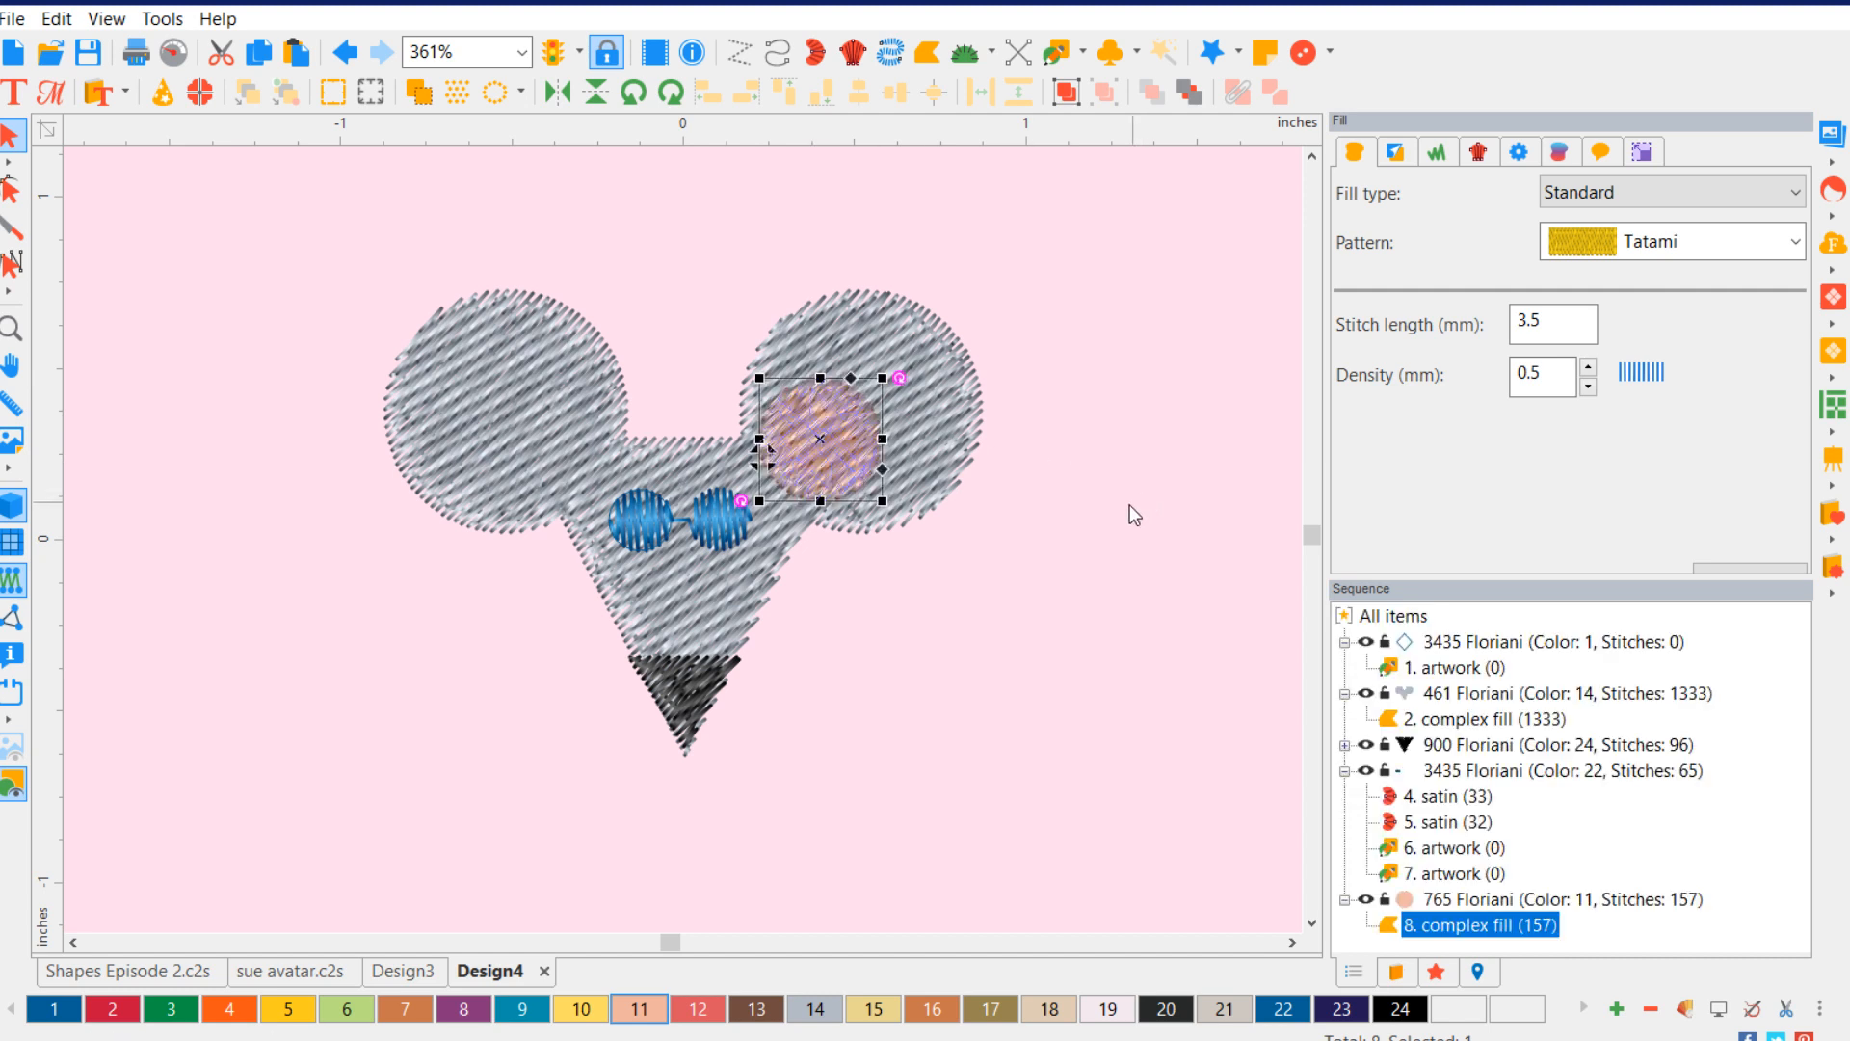
key("Escape")
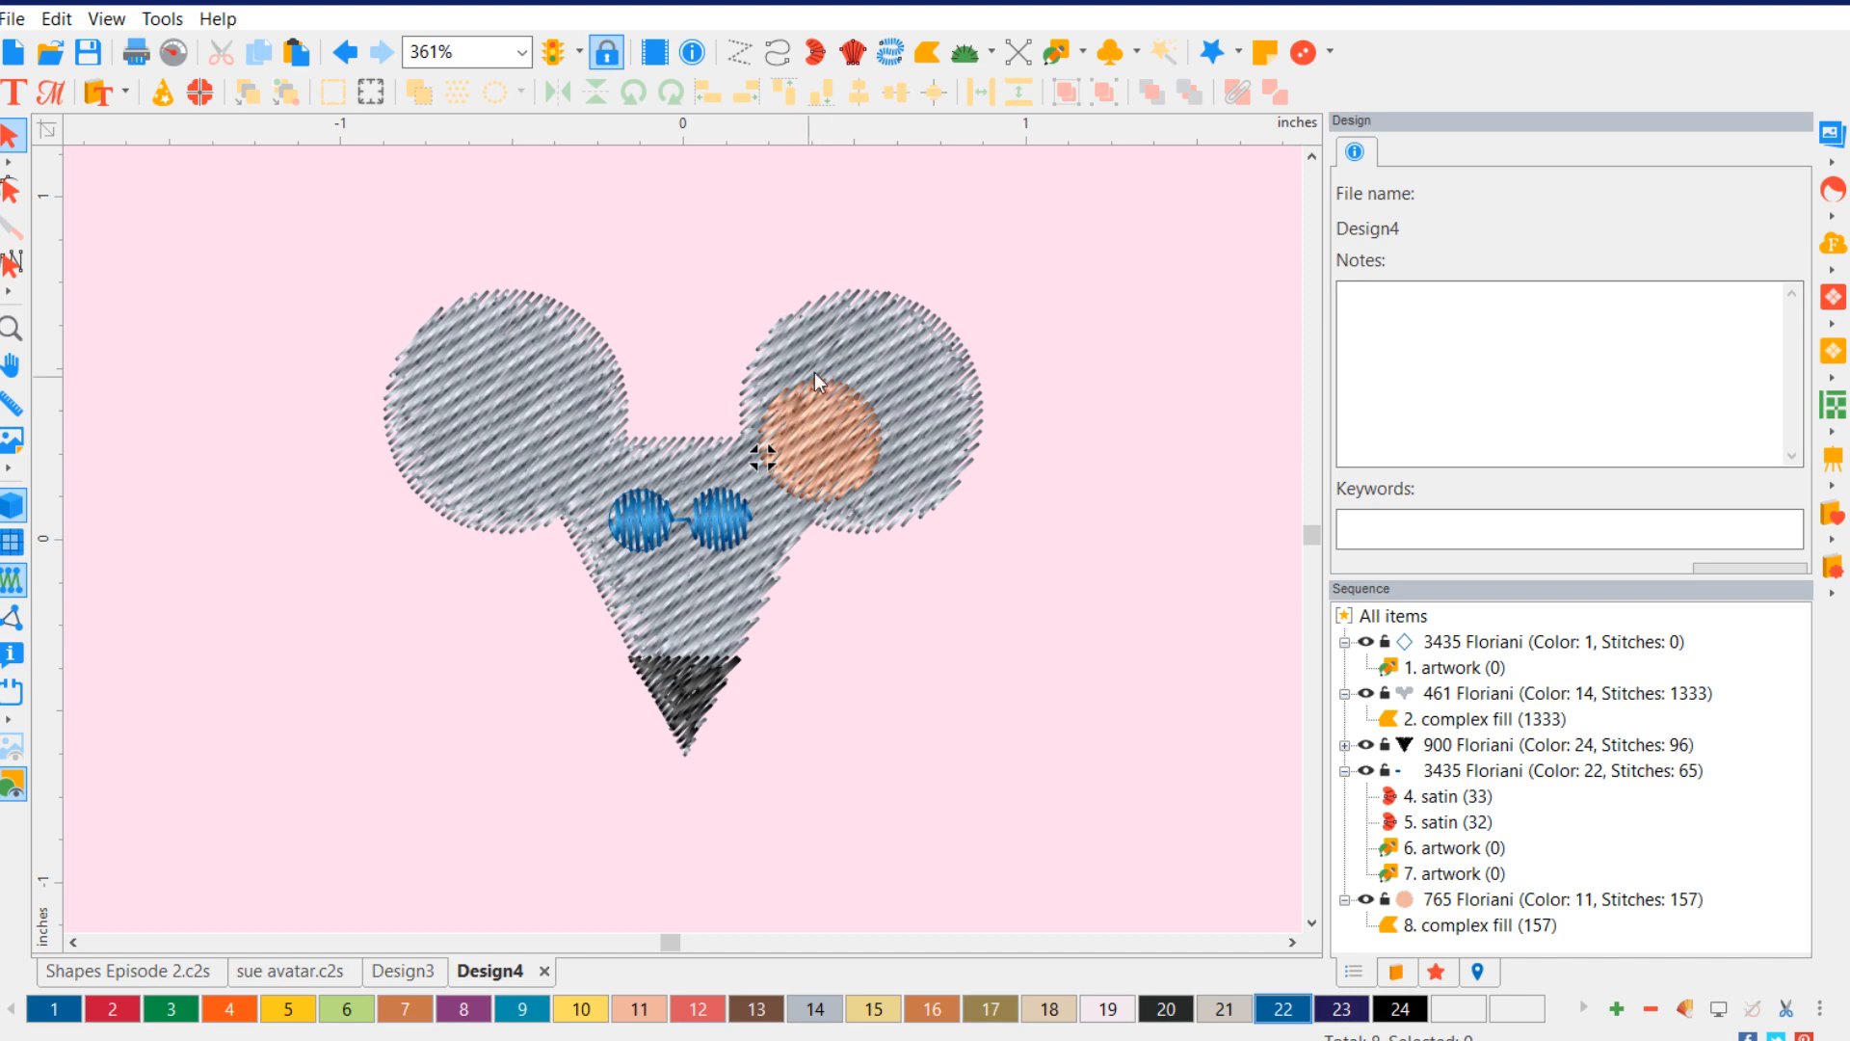
left_click(815, 439)
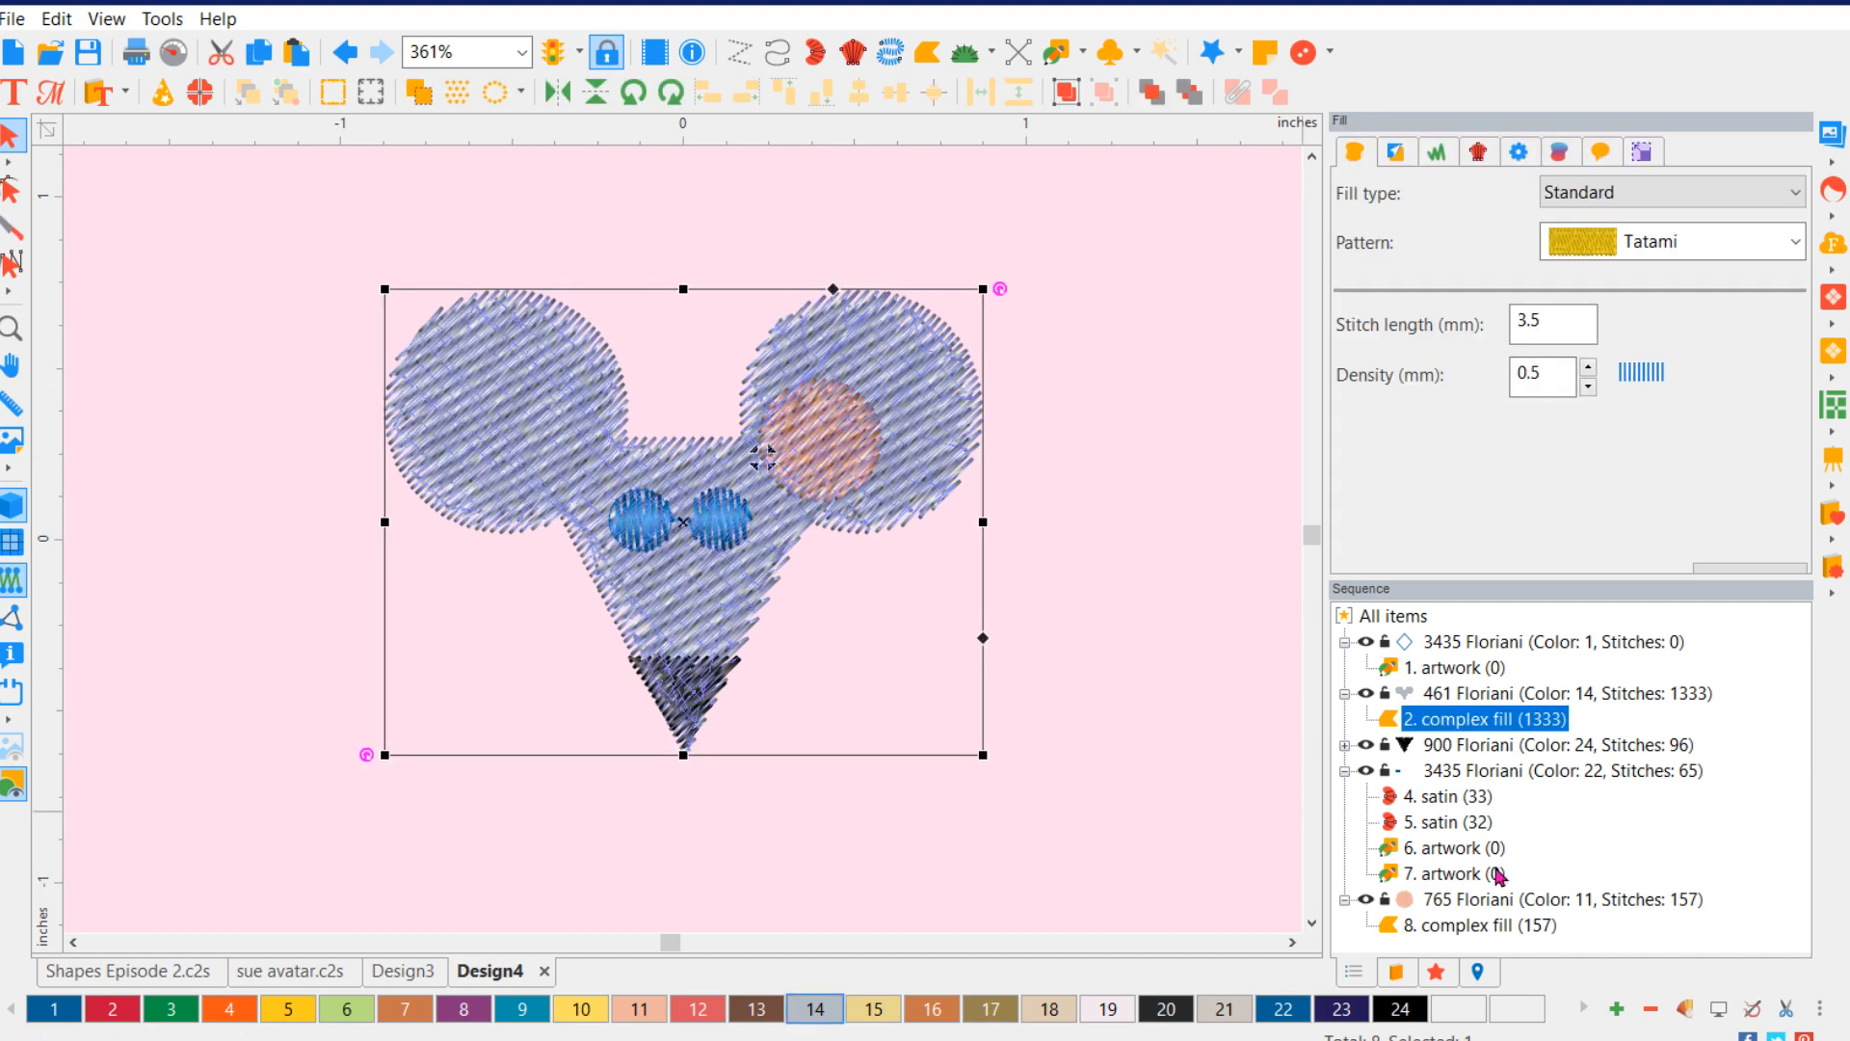
left_click(1504, 926)
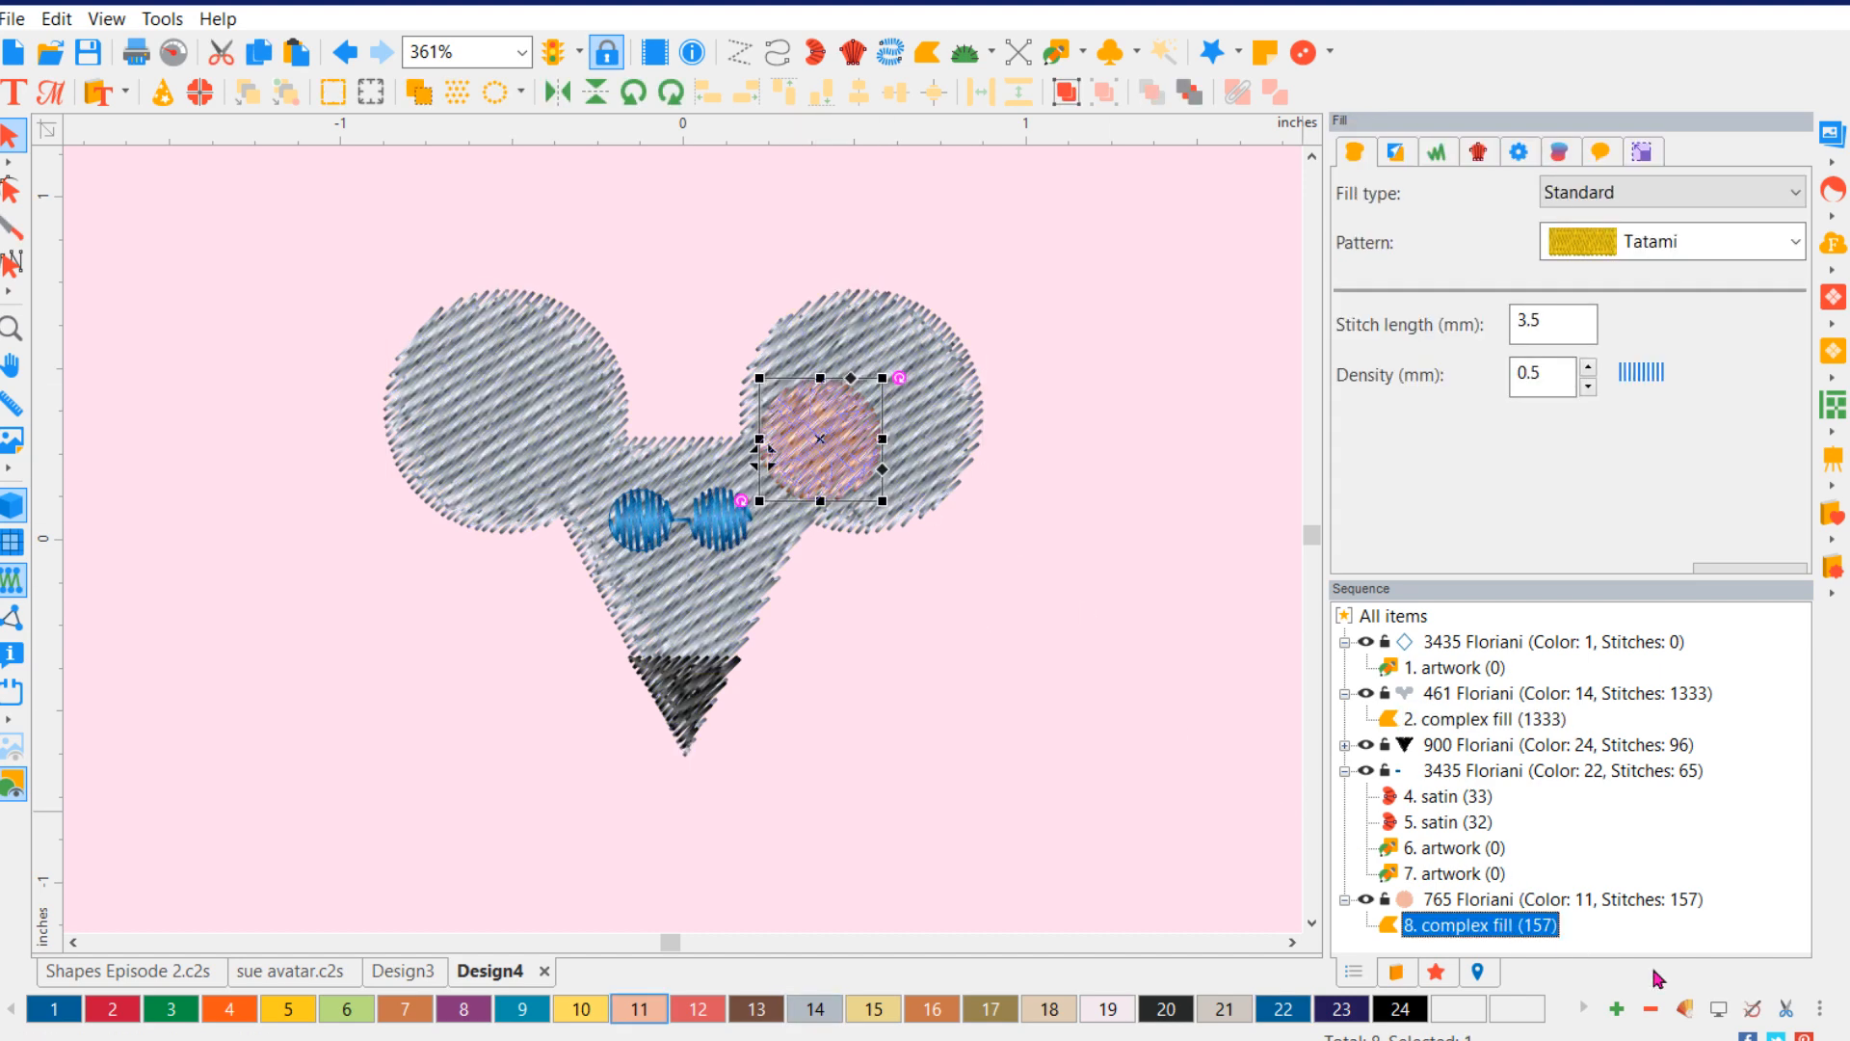
- Undo the inner-ear circle's move, recoloring, fill conversion and drawing
key("ctrl+z")
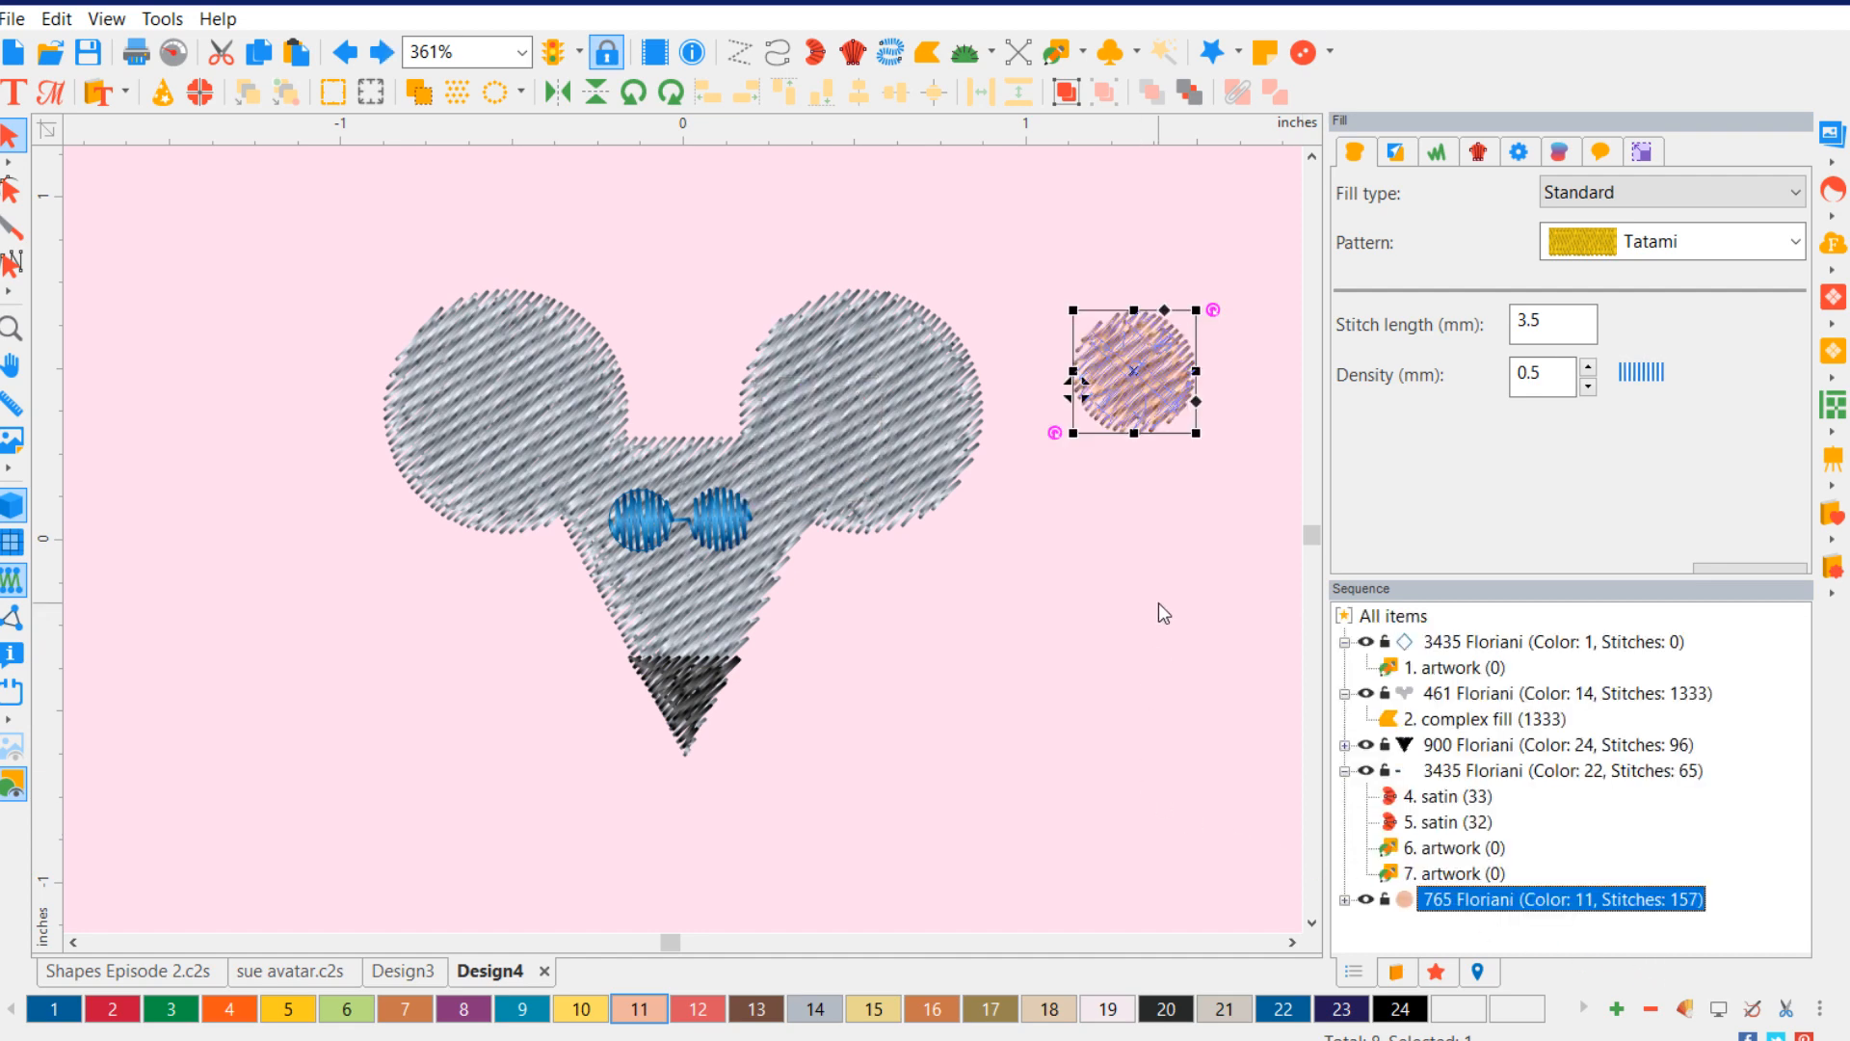
key("ctrl+z")
key("ctrl+z")
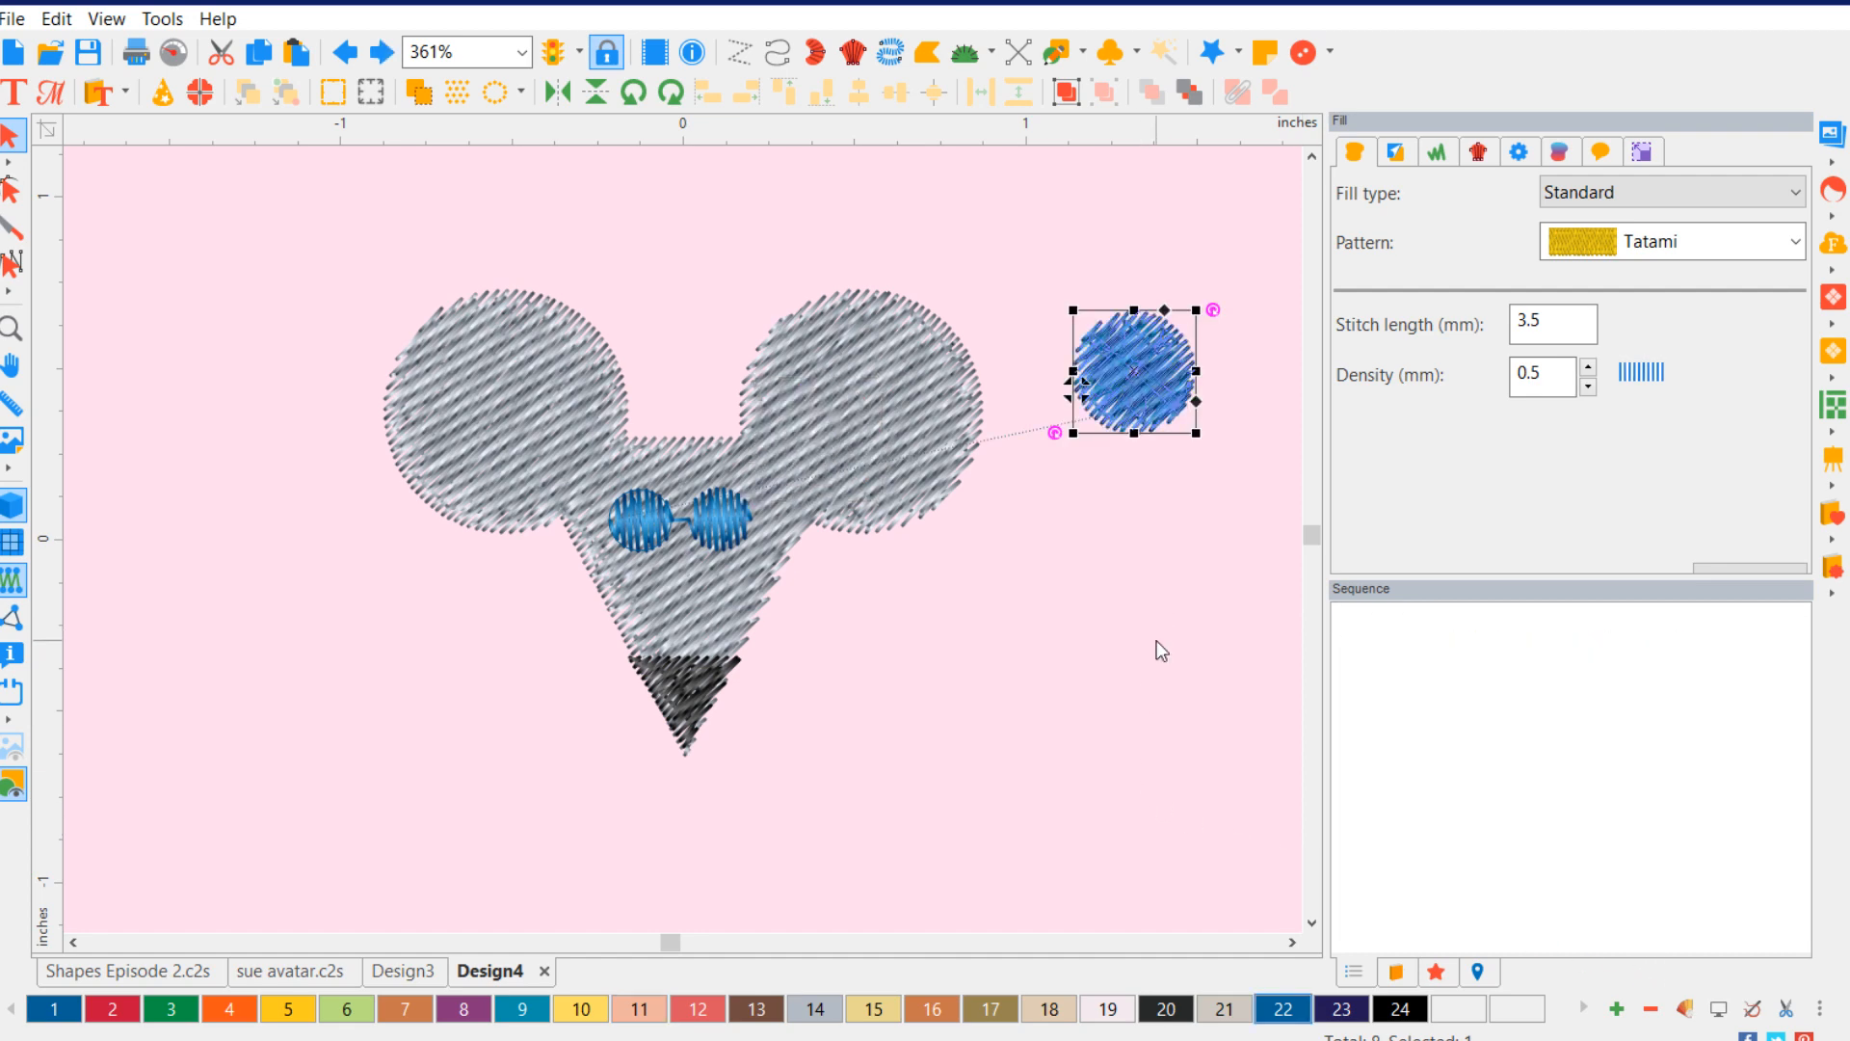
key("ctrl+z")
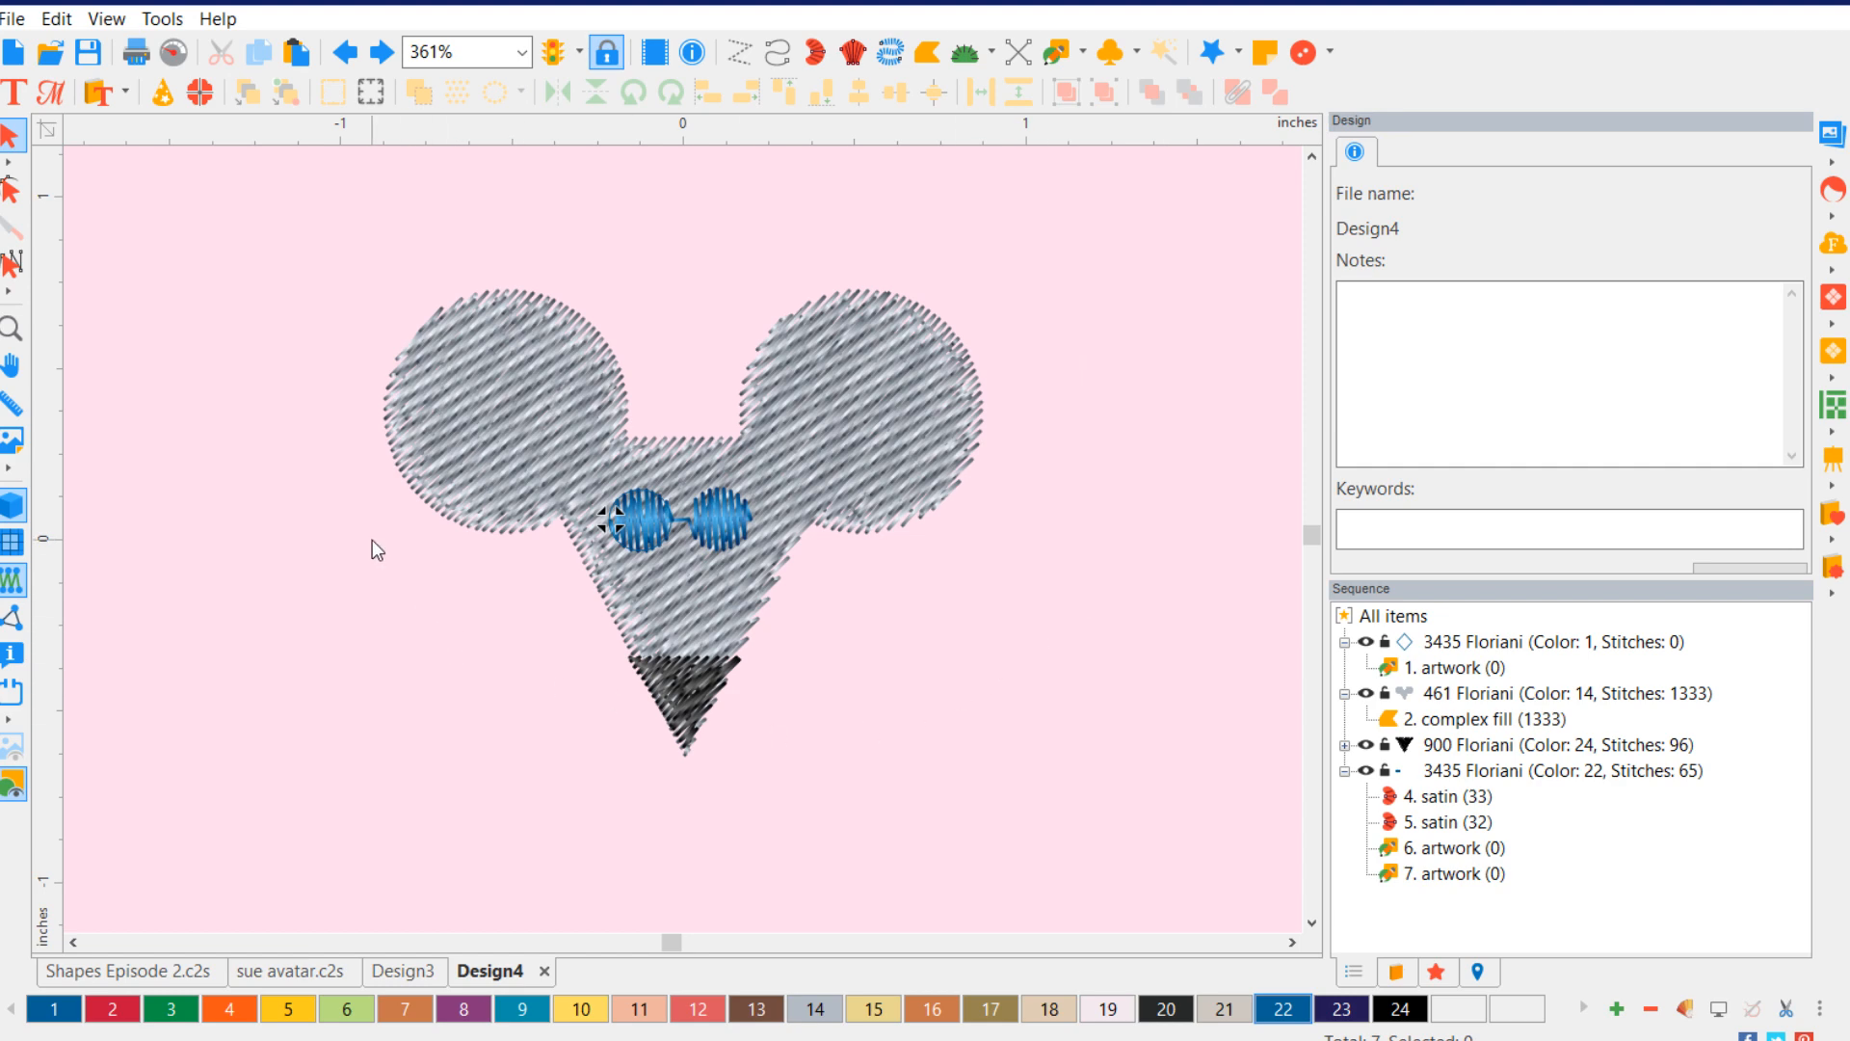
scroll(372, 539, "up", 1)
scroll(373, 557, "down", 2)
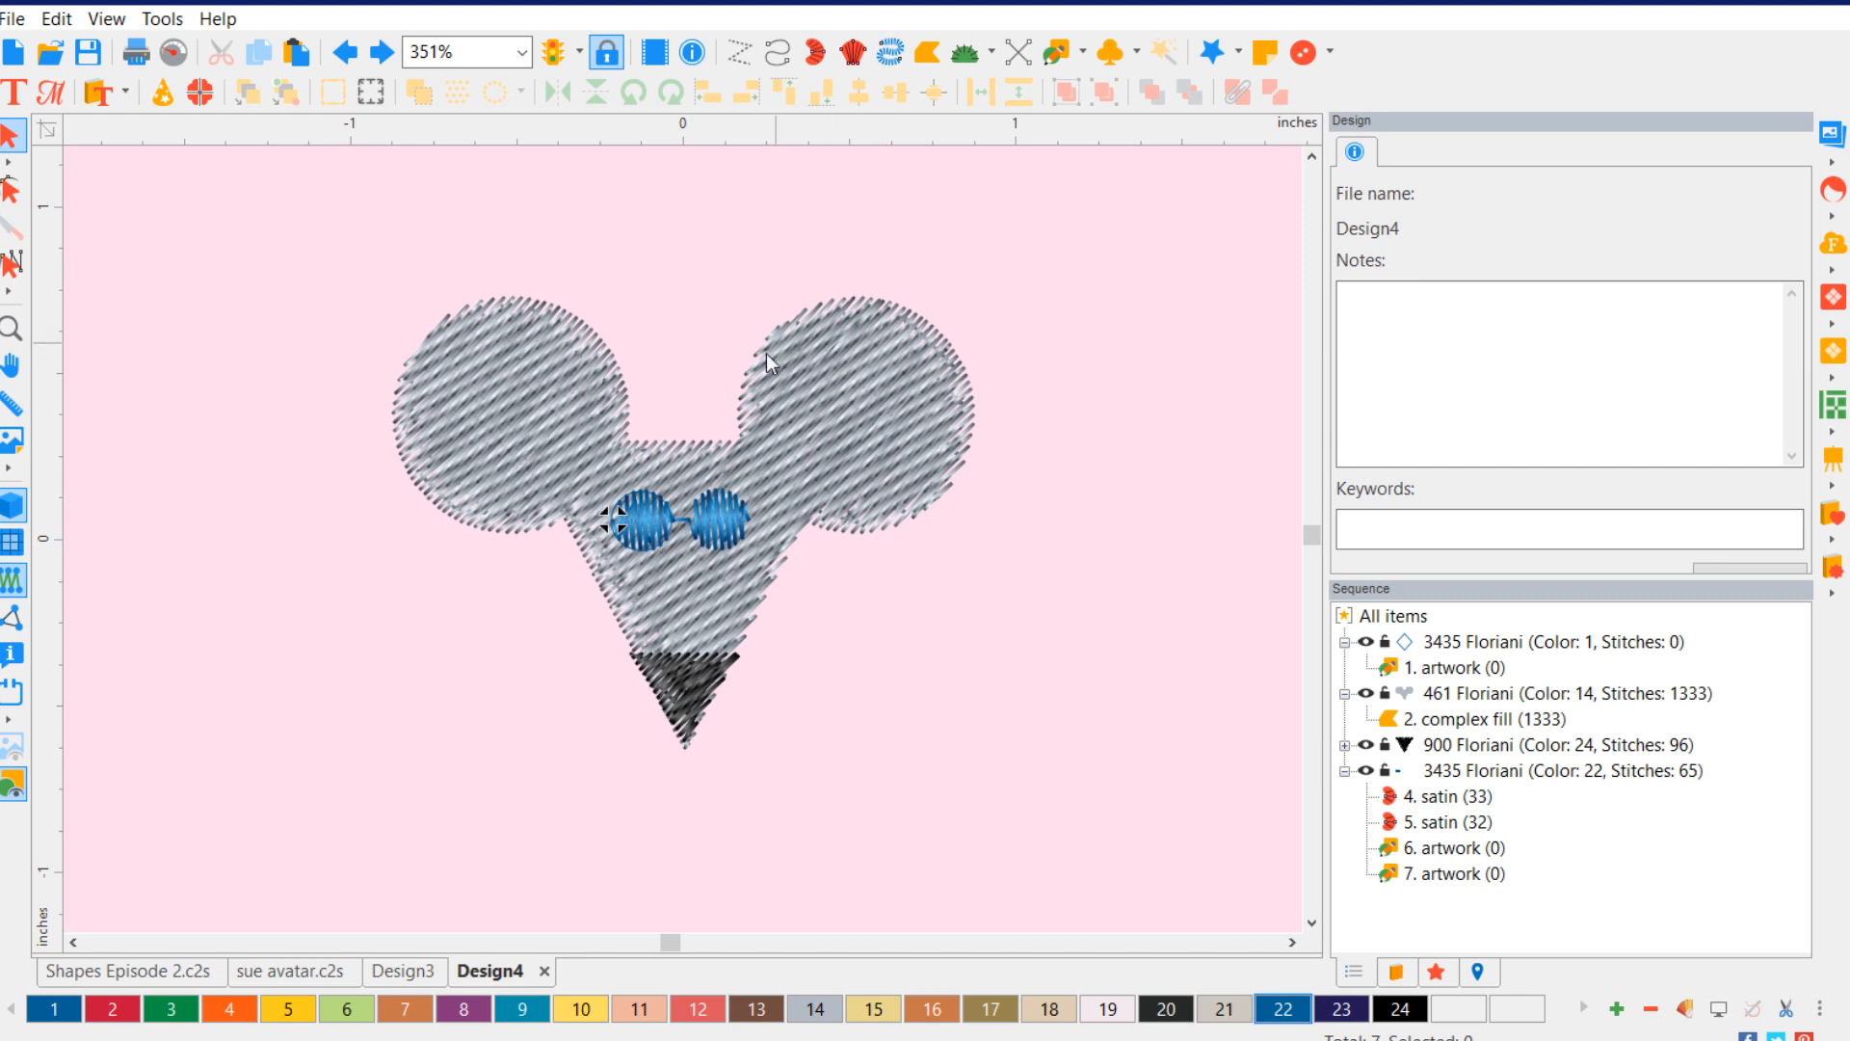
left_click(871, 403)
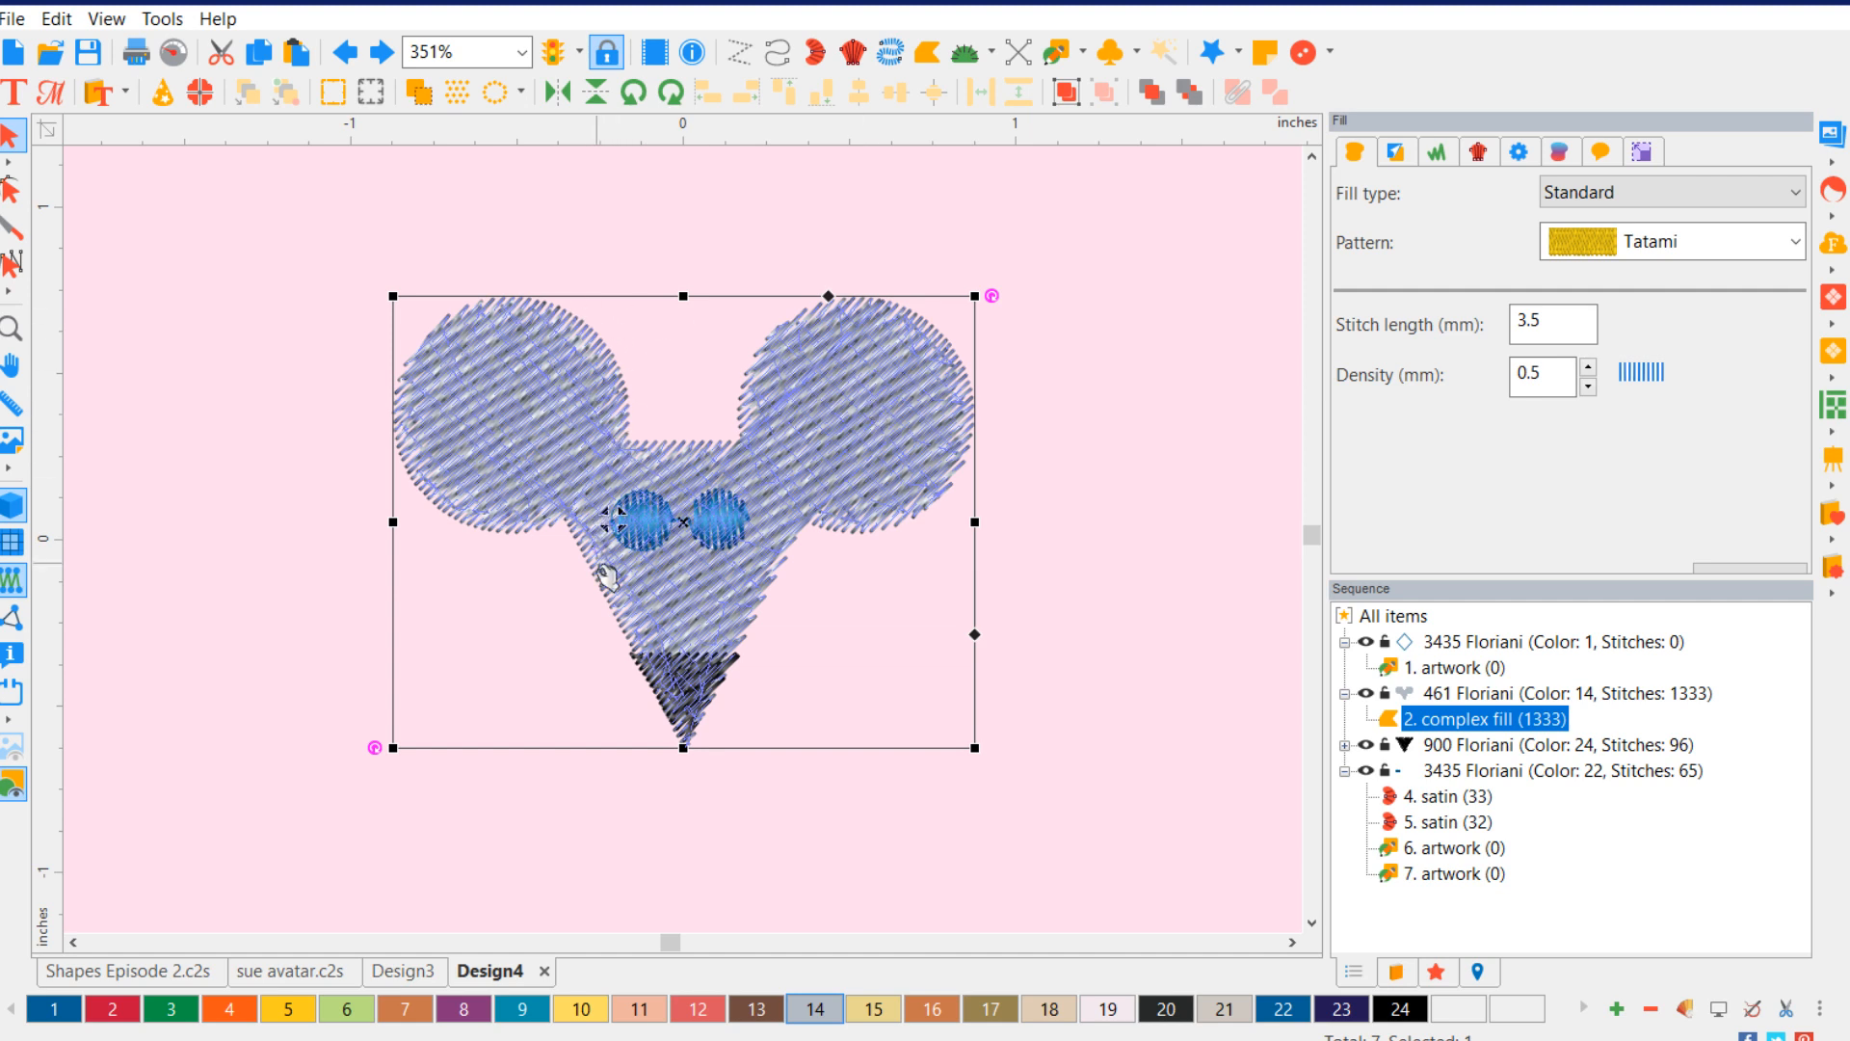
left_click(1035, 526)
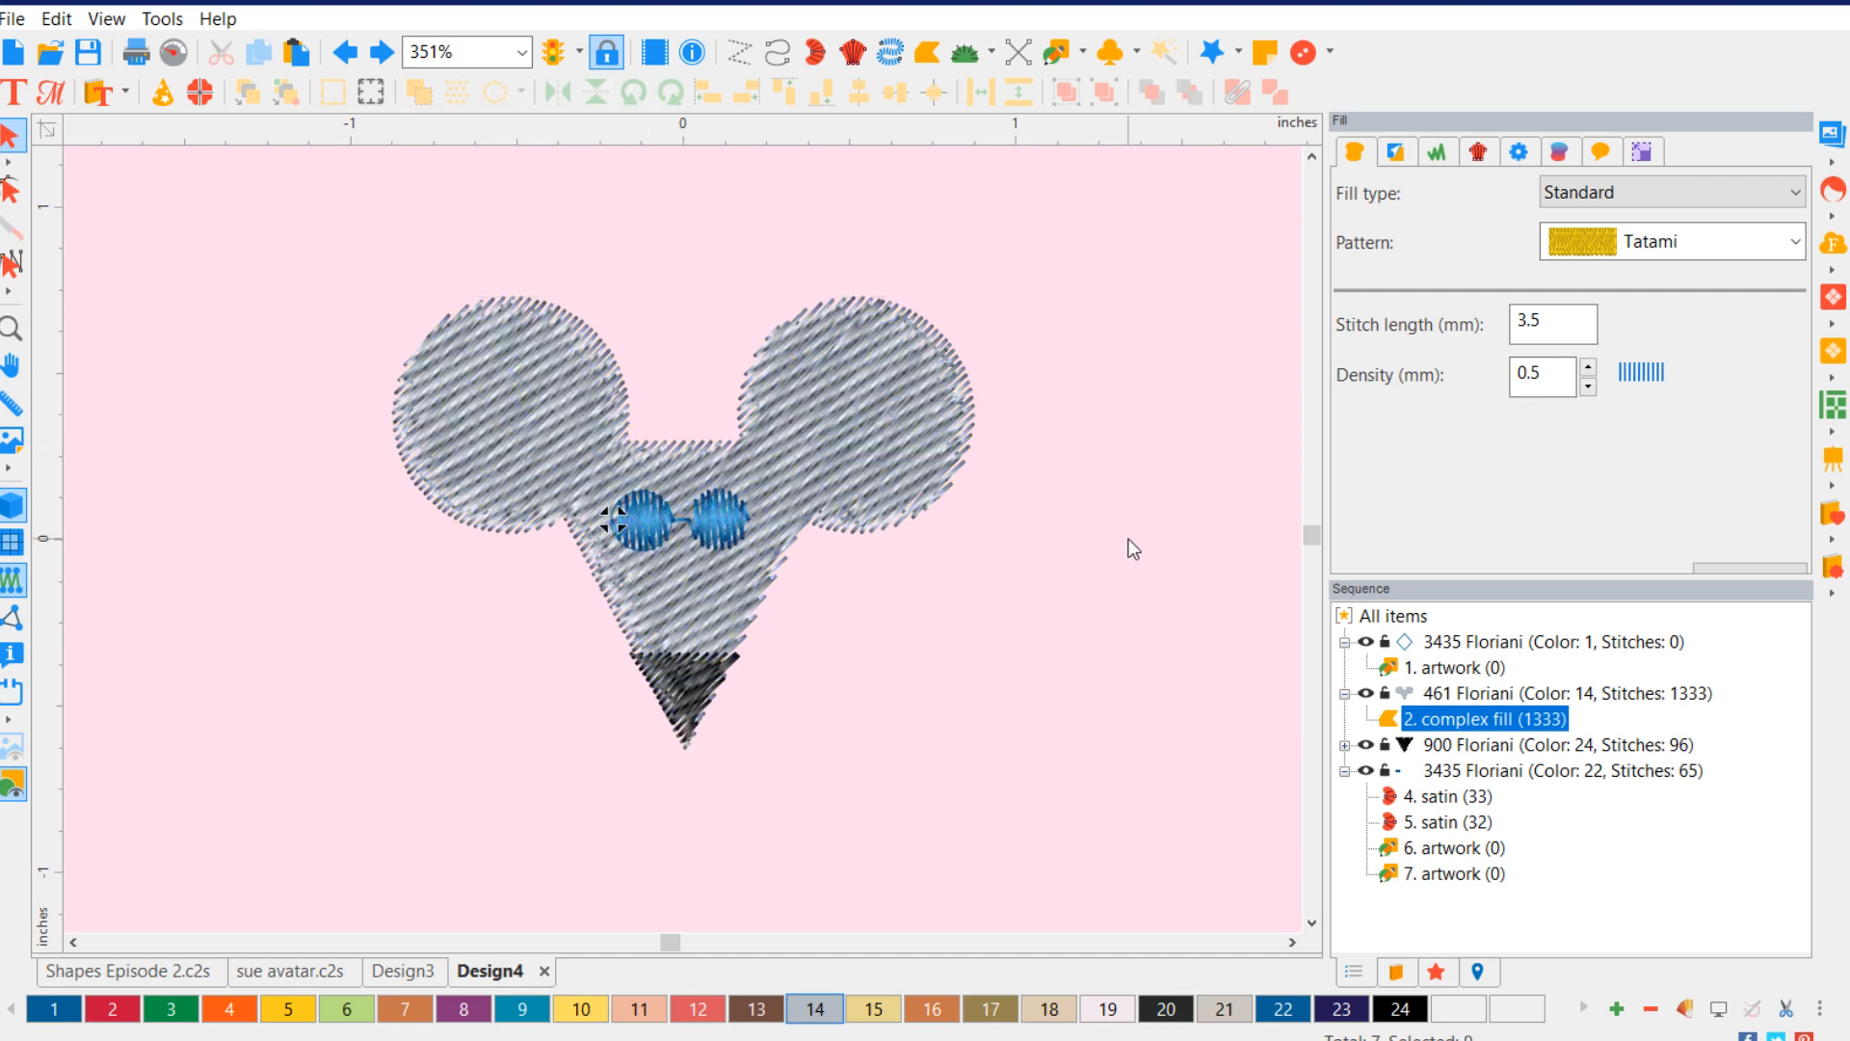
- Start a run stitch on the mouse's left cheek and trace three whiskers fanning out to the left, returning to the cheek each time
left_click(776, 52)
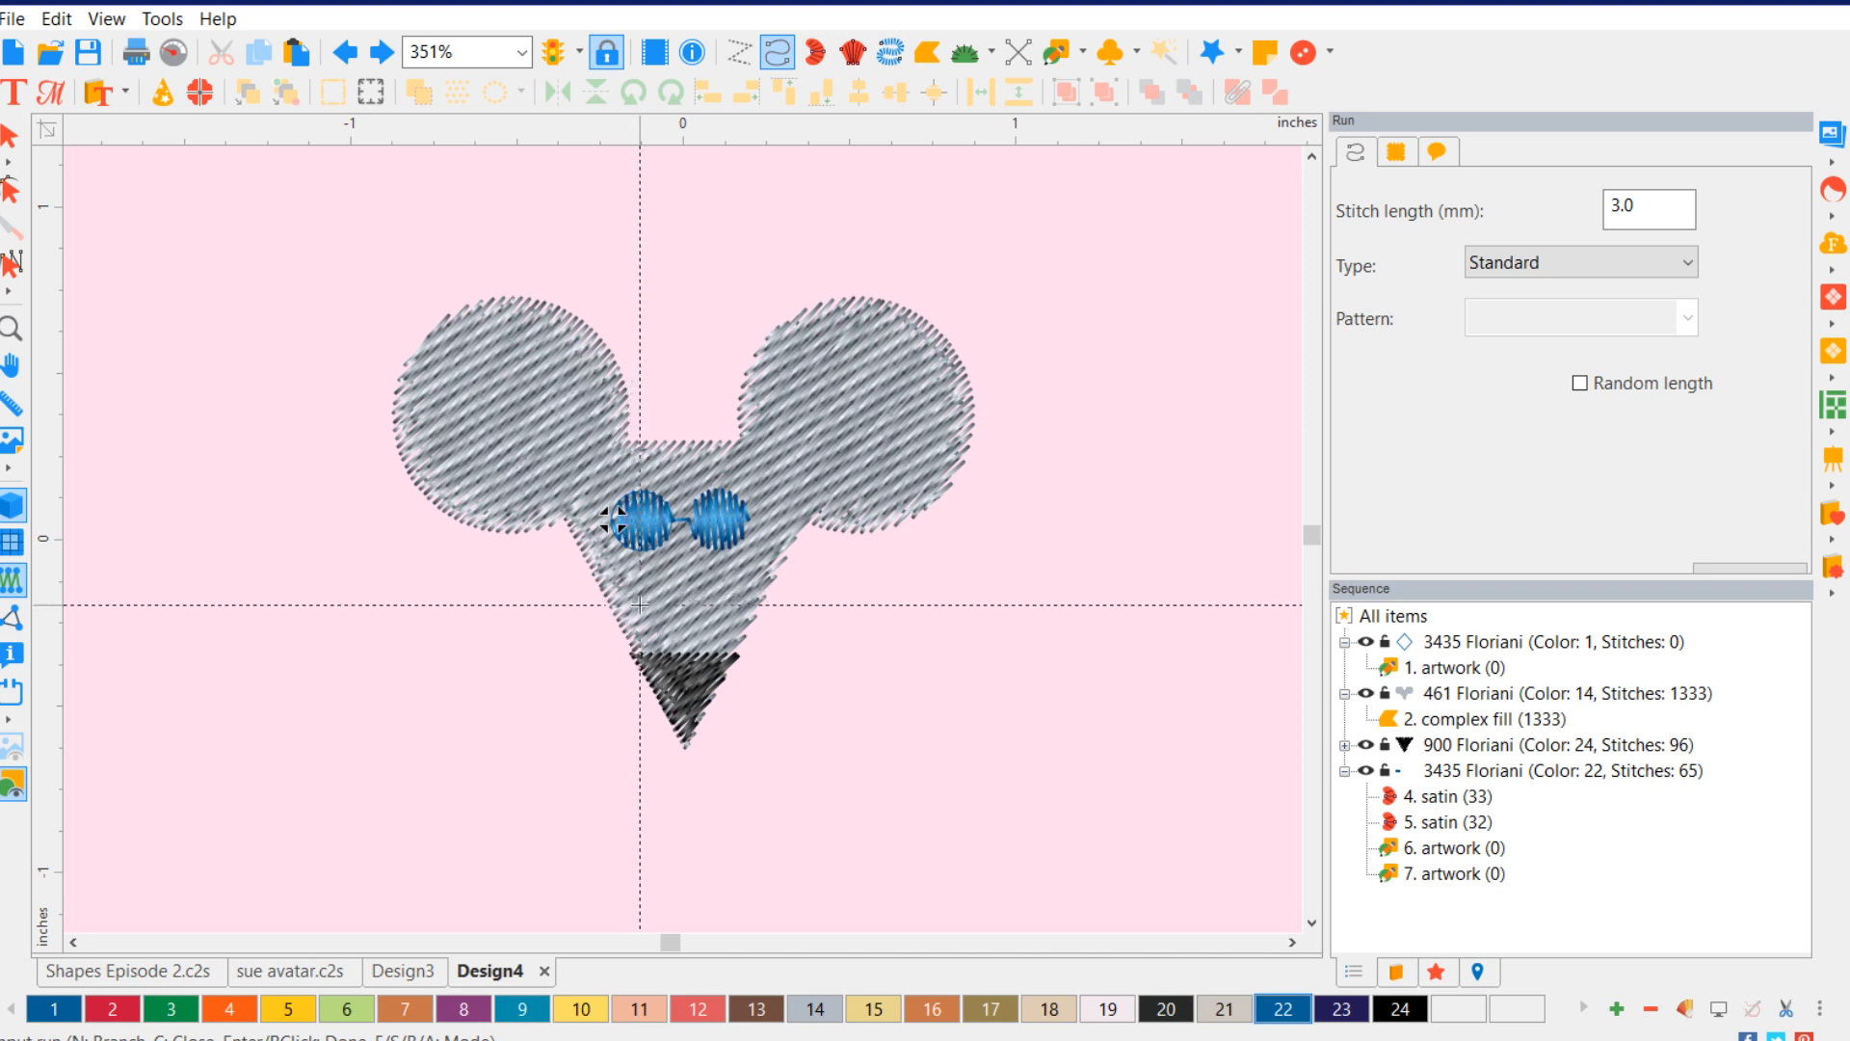
left_click(470, 571)
left_click(459, 642)
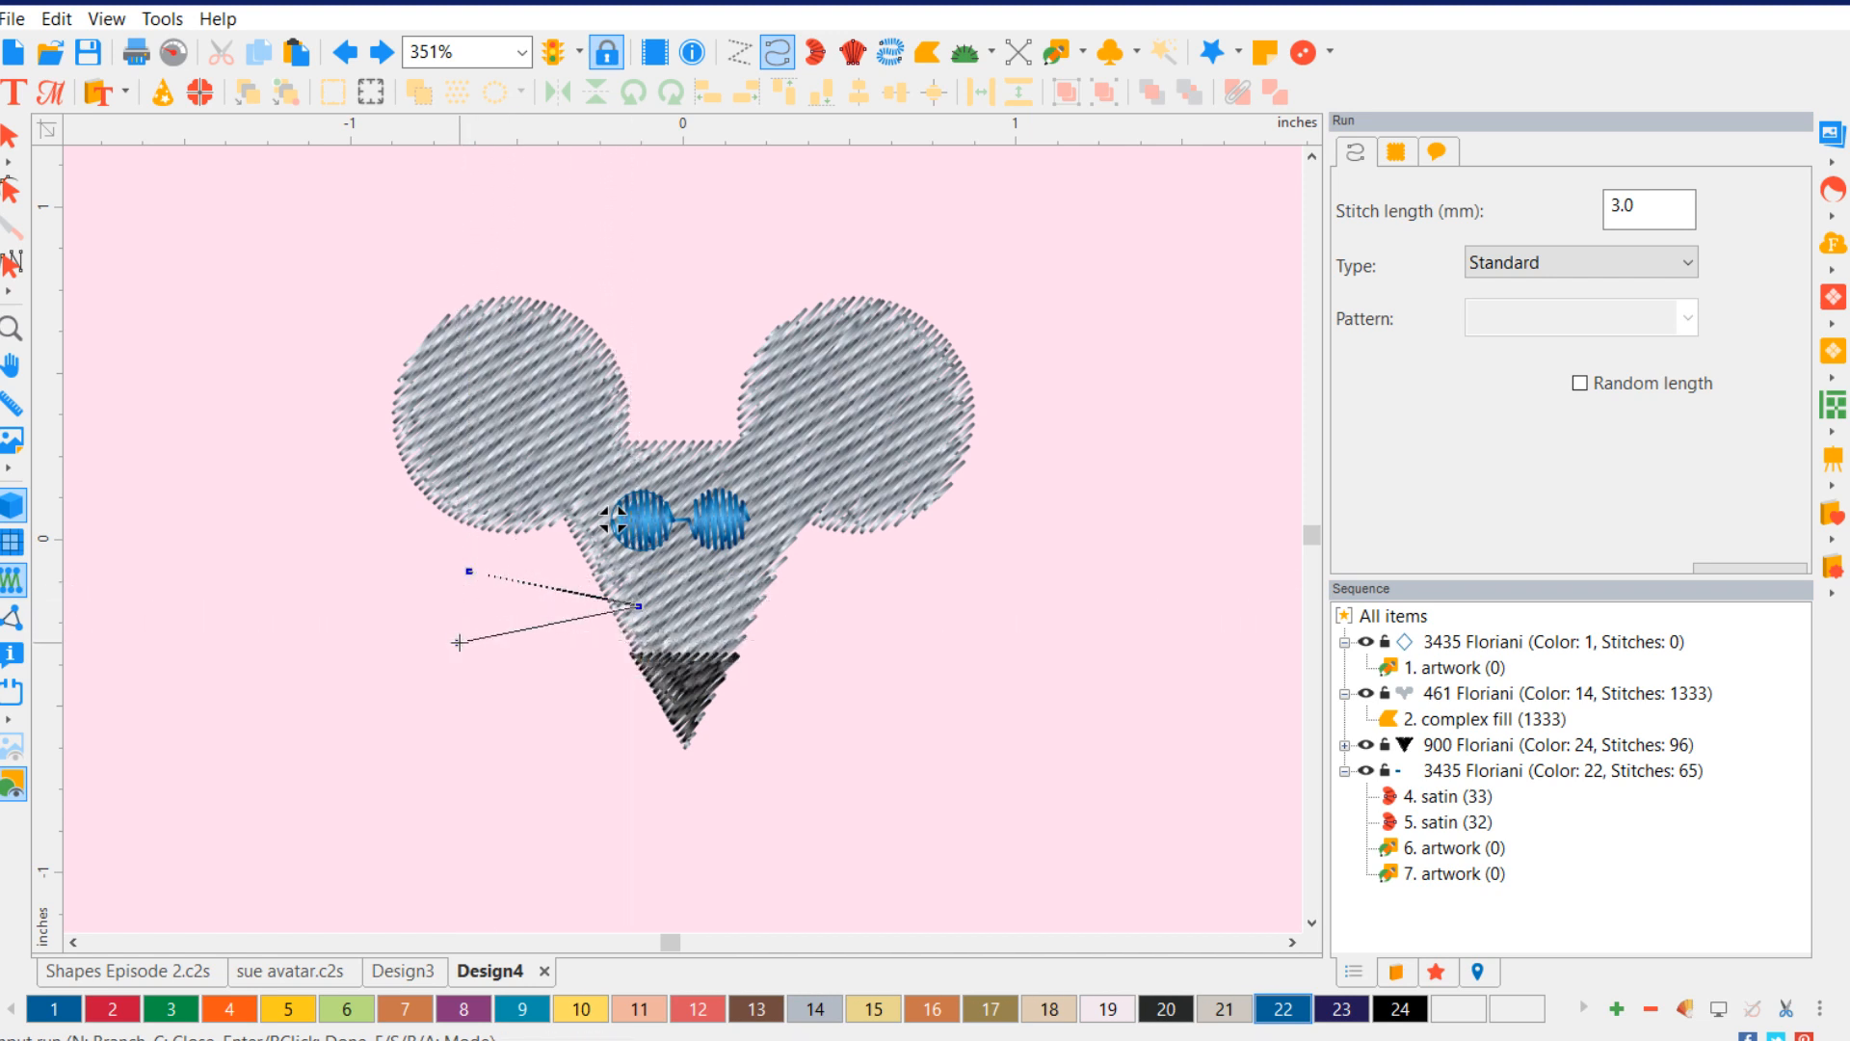
left_click(636, 605)
left_click(503, 719)
left_click(641, 607)
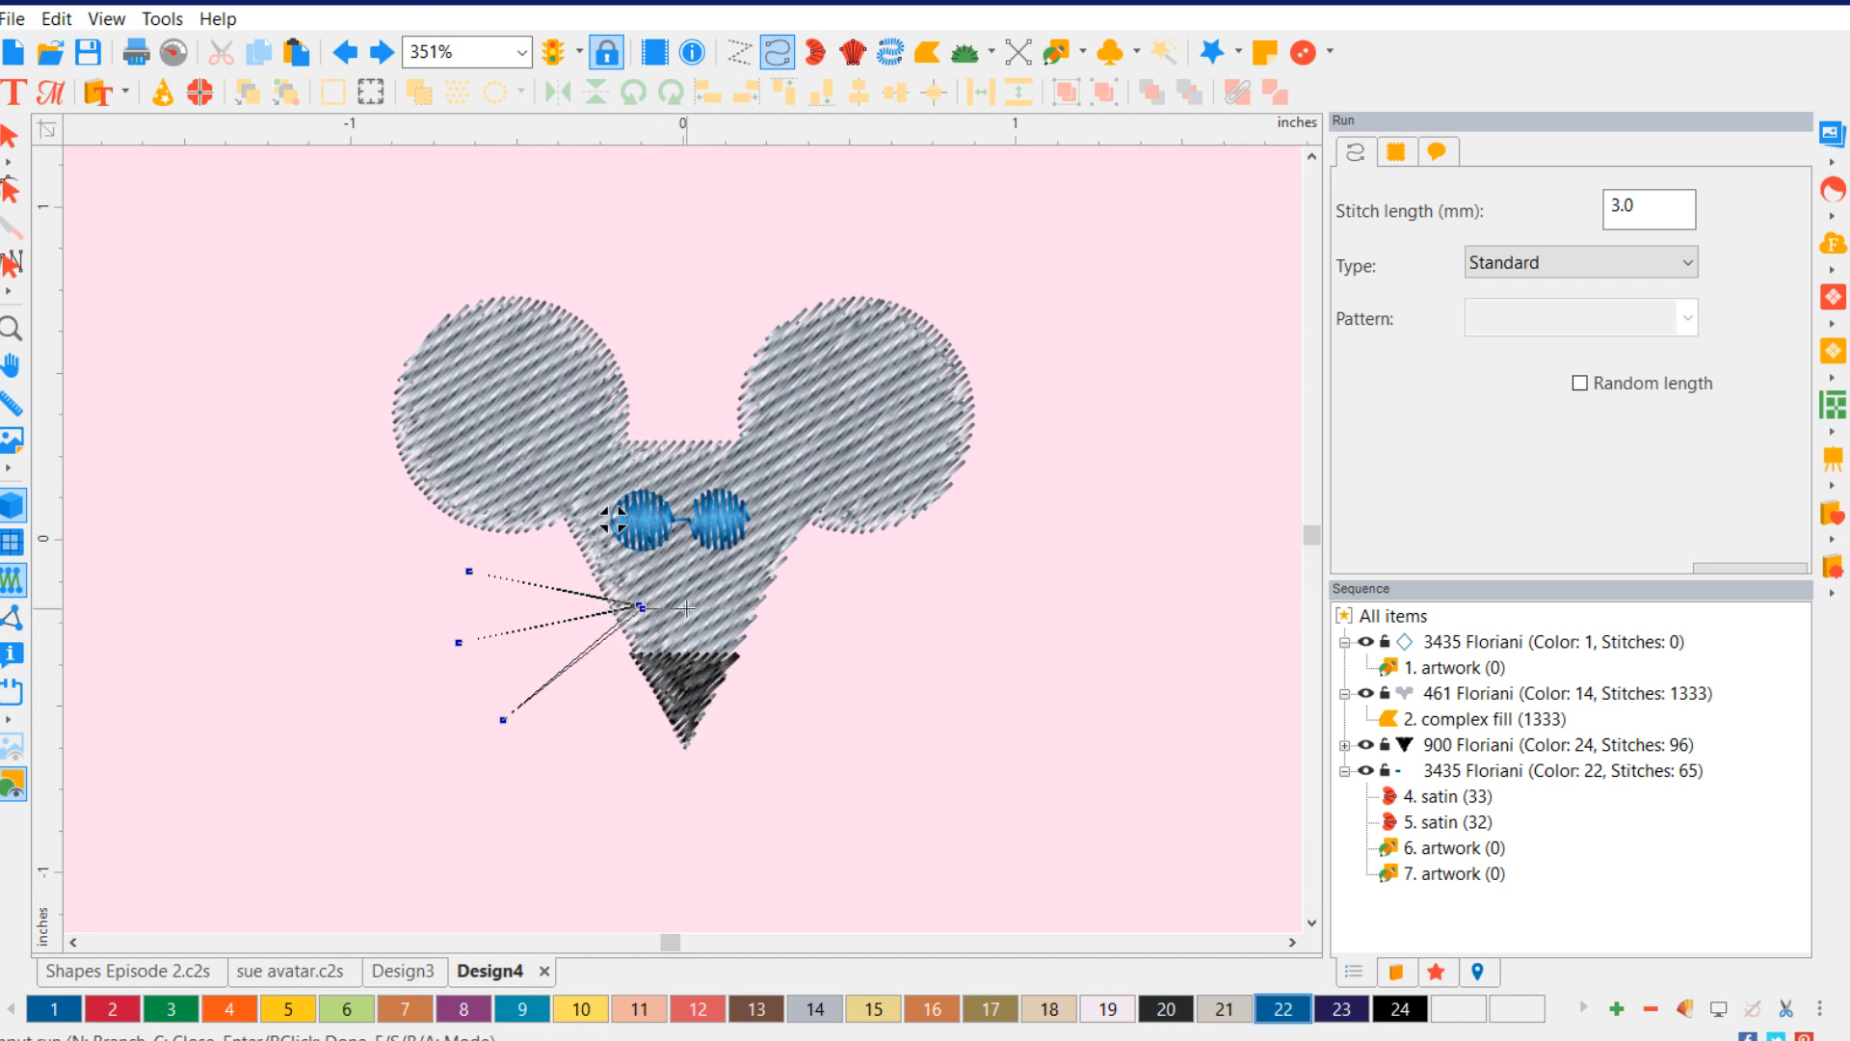
- Continue the run across the snout, trace three matching whiskers on the right side and finish the run
left_click(686, 608)
left_click(728, 602)
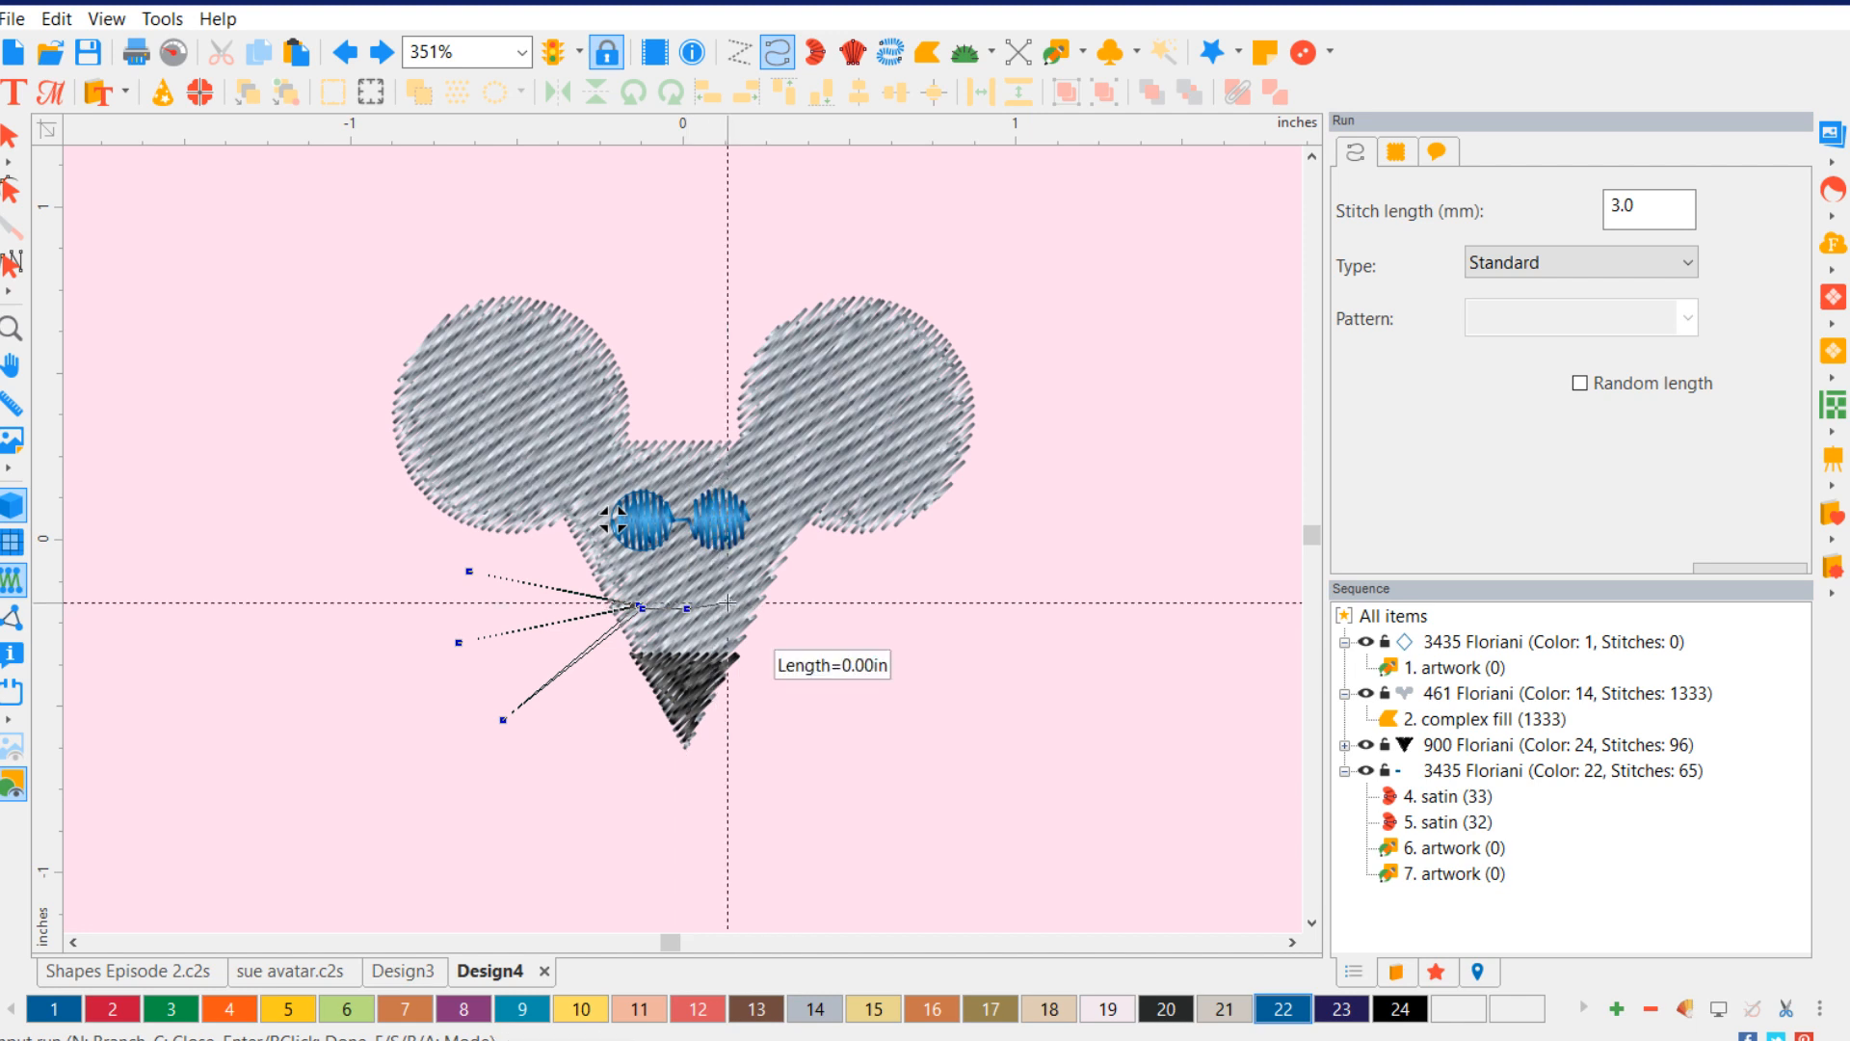
left_click(928, 564)
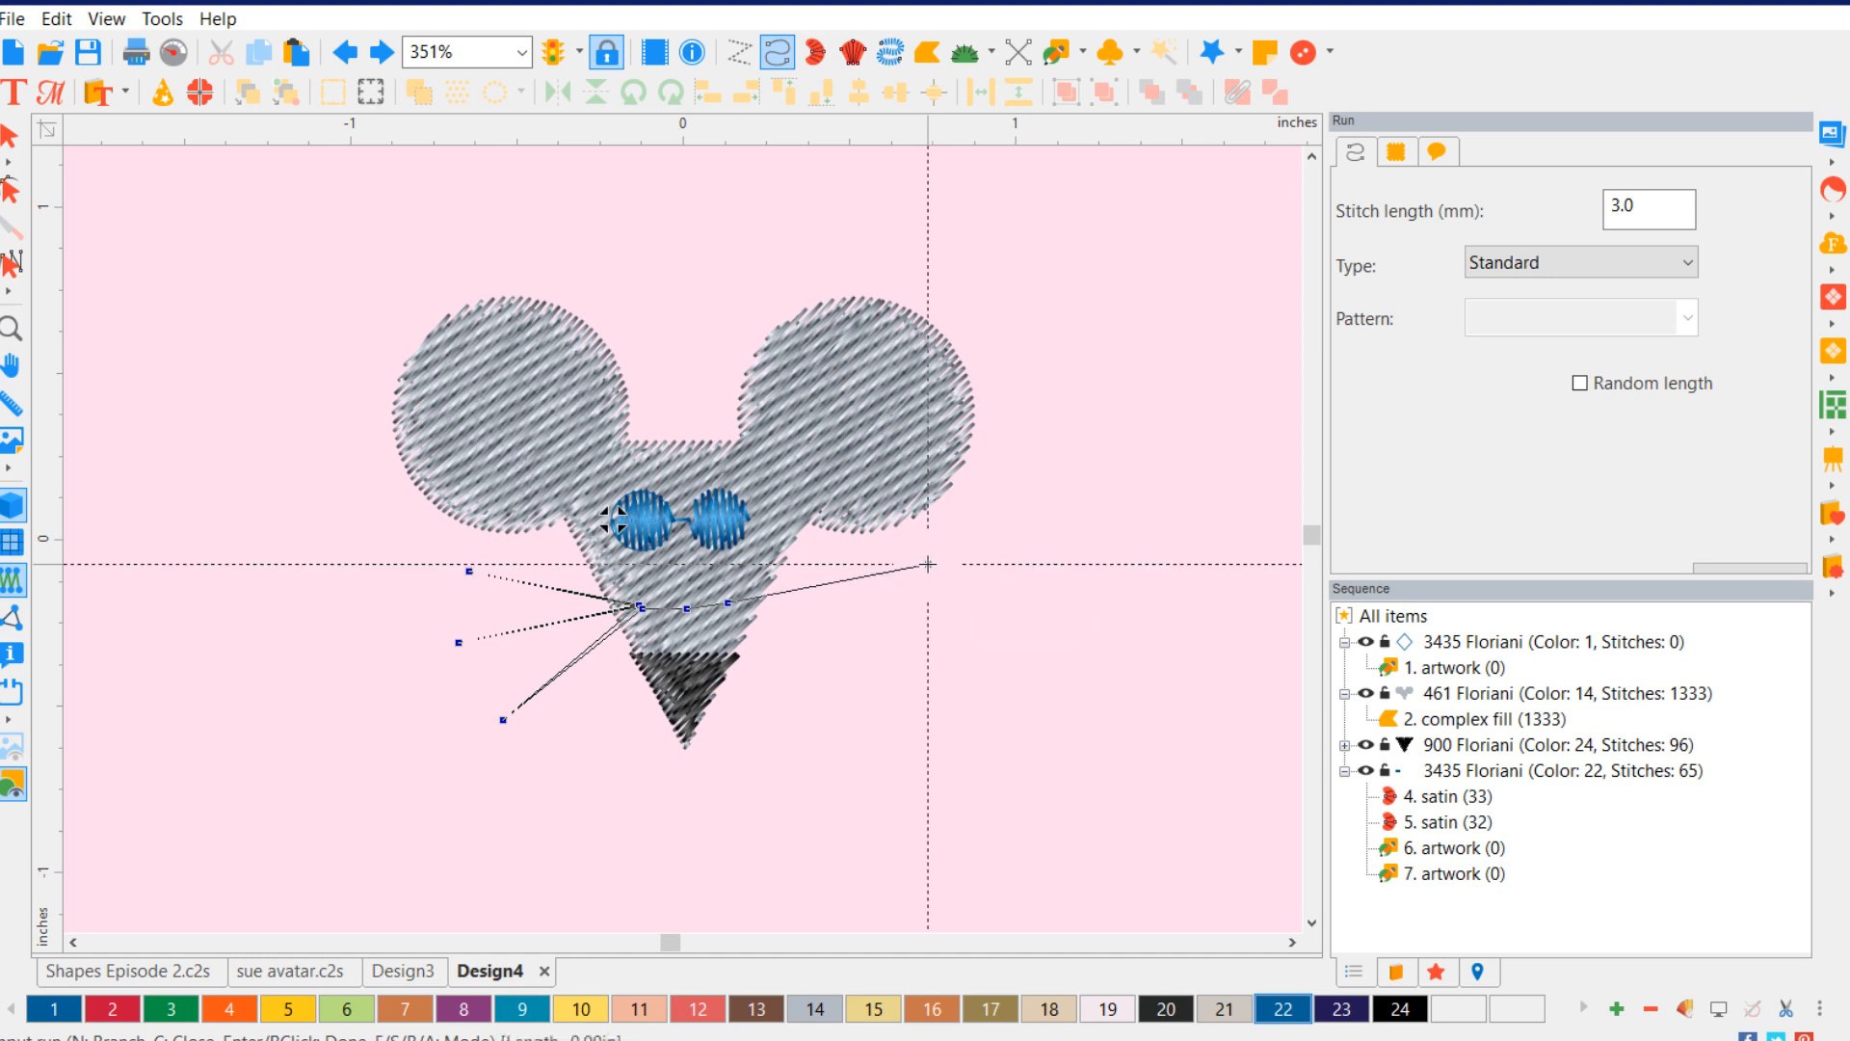
left_click(726, 602)
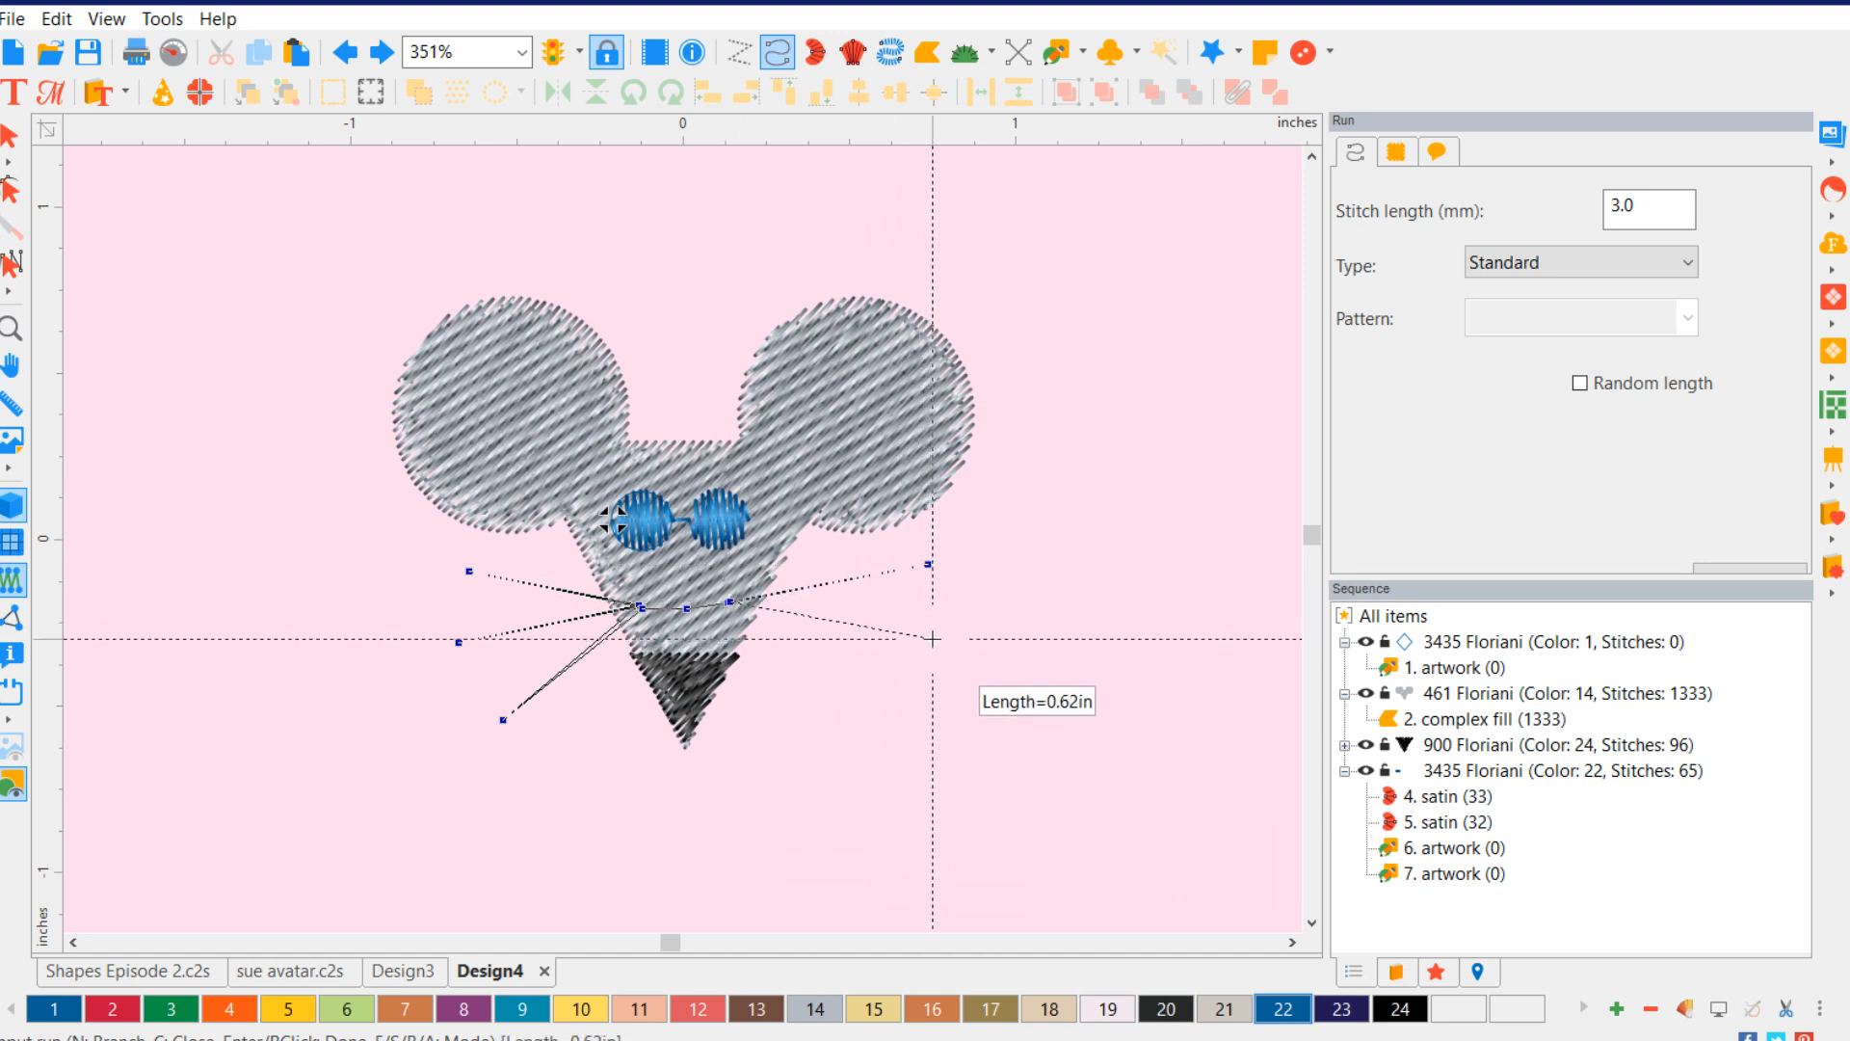
left_click(931, 647)
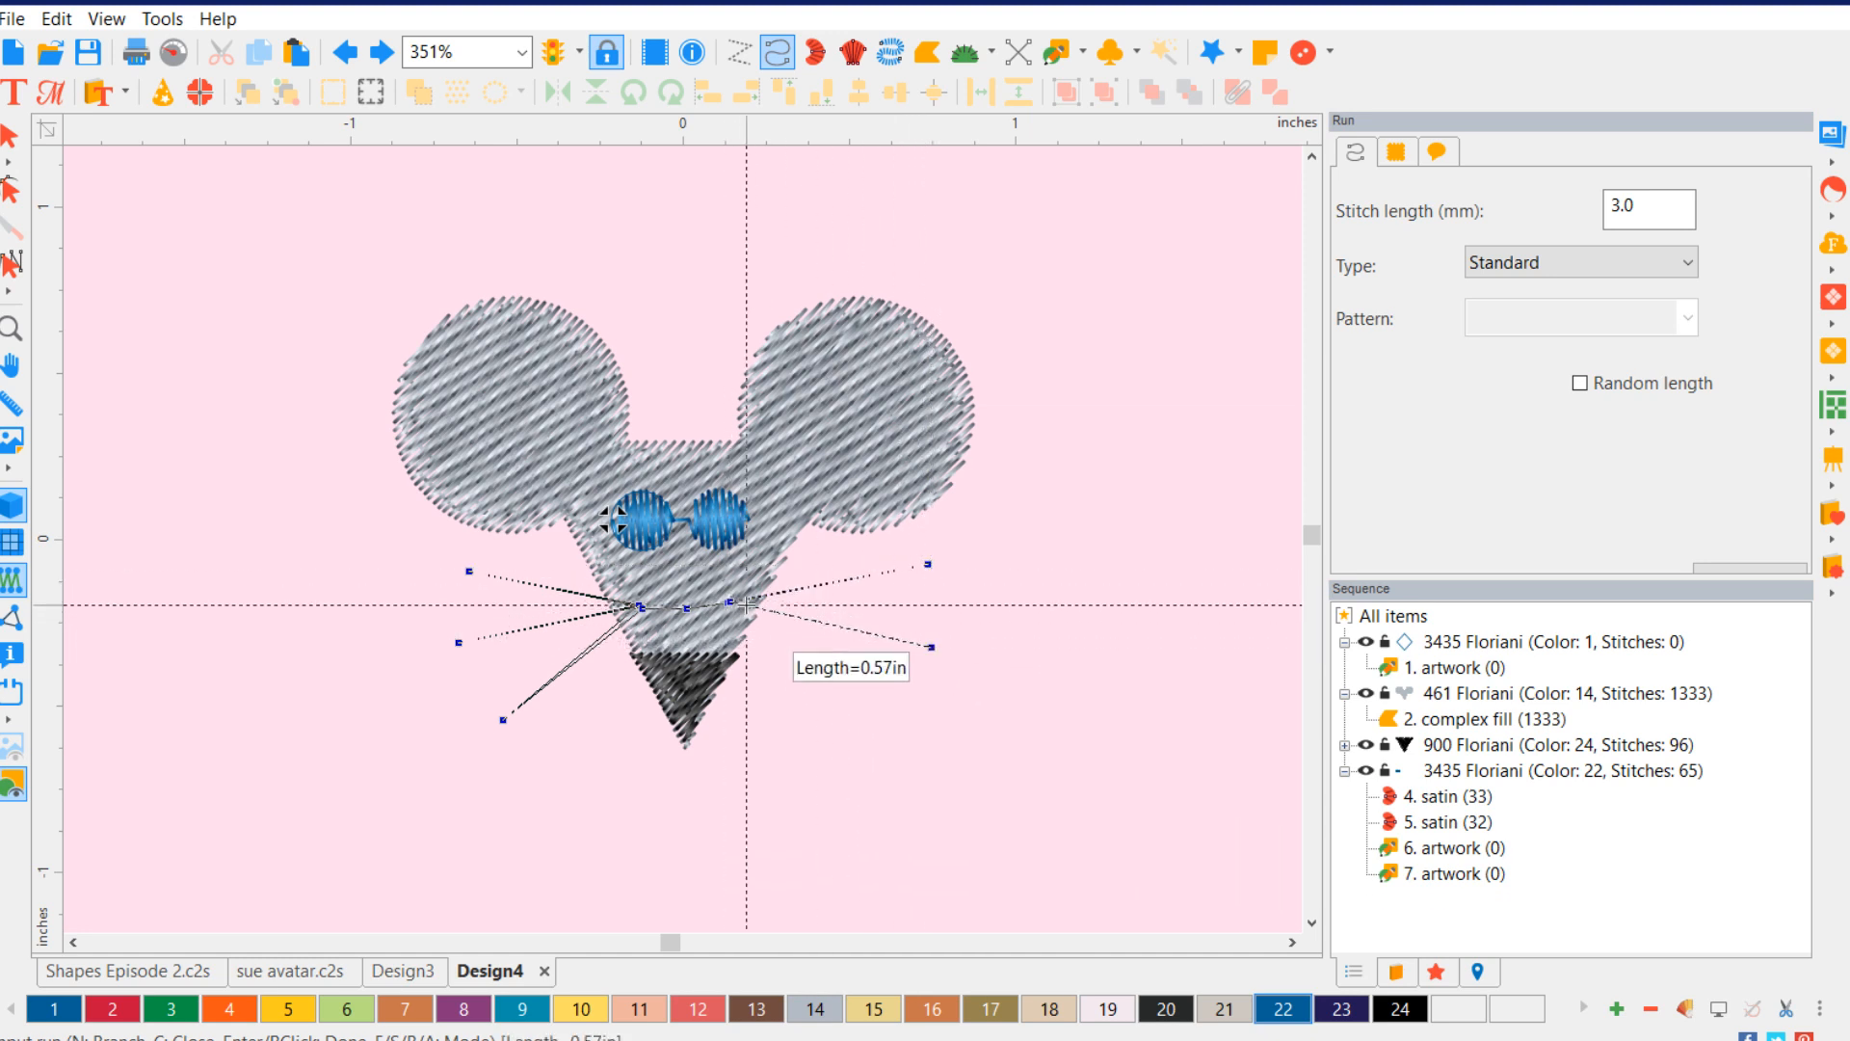
left_click(916, 711)
left_click(736, 597)
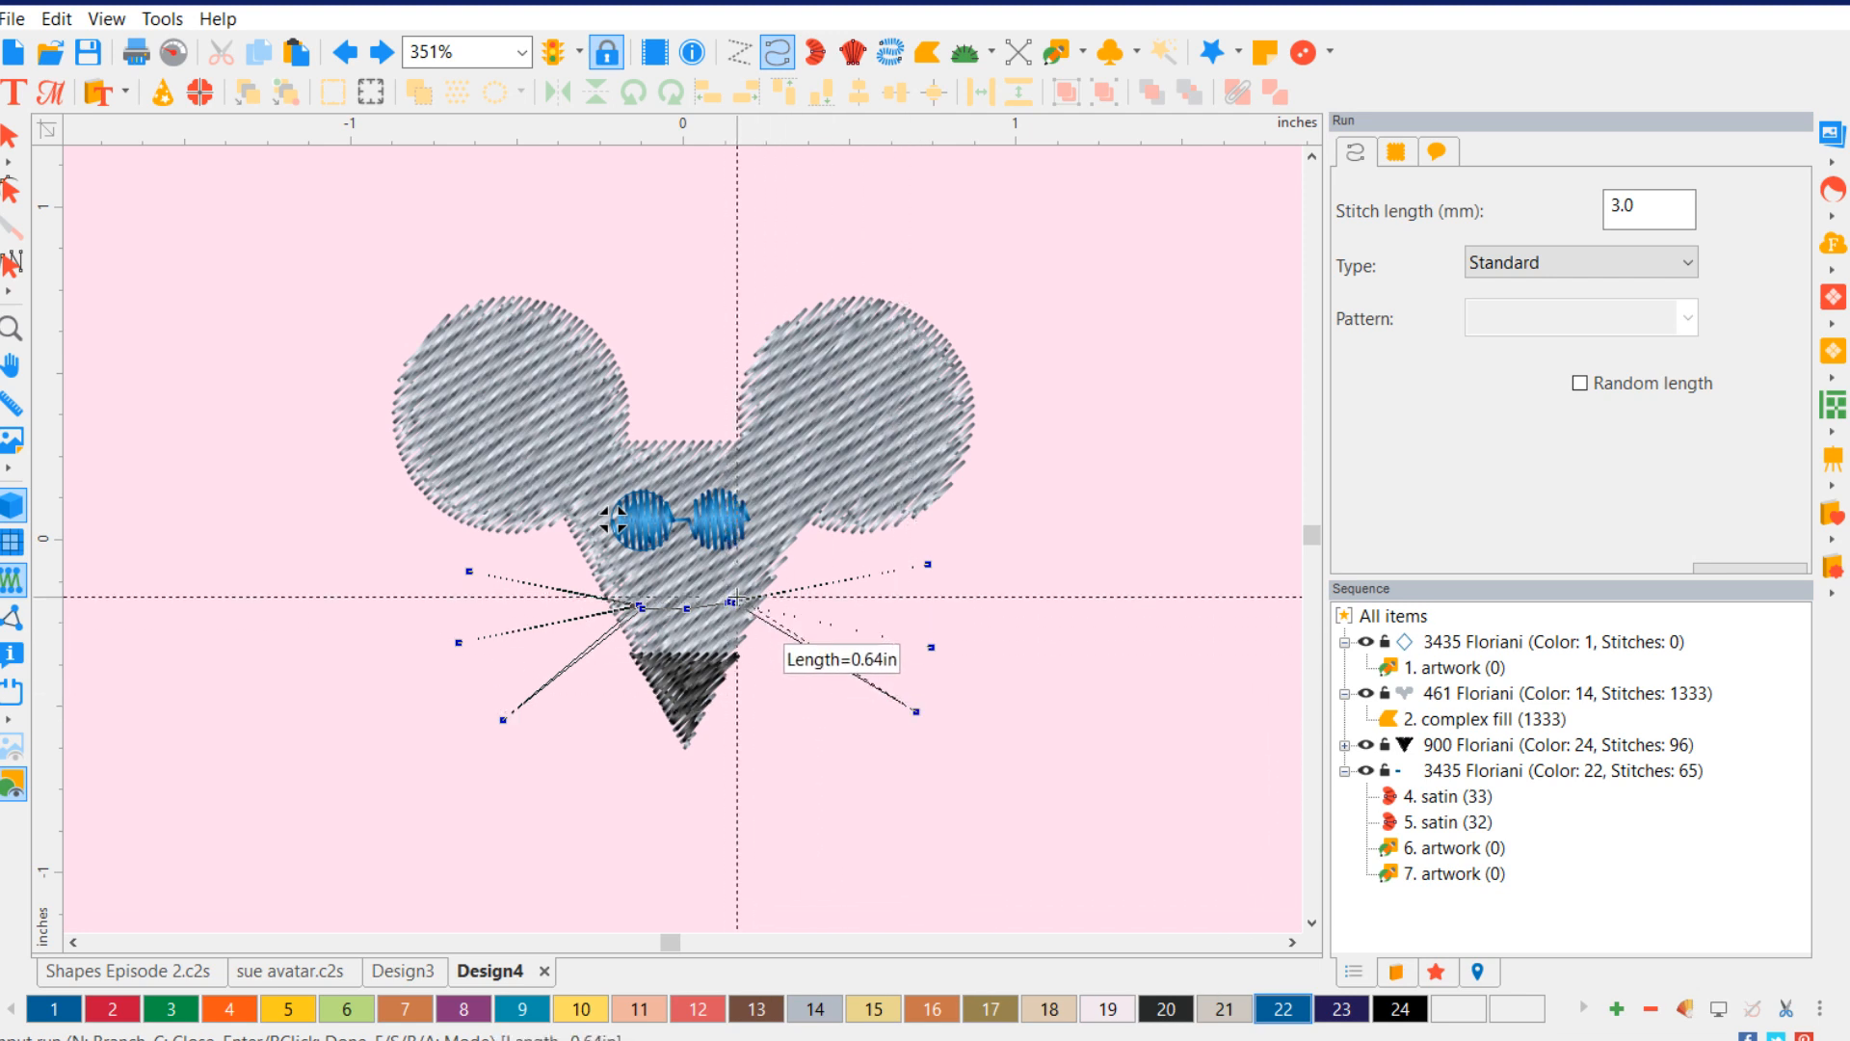
key("Return")
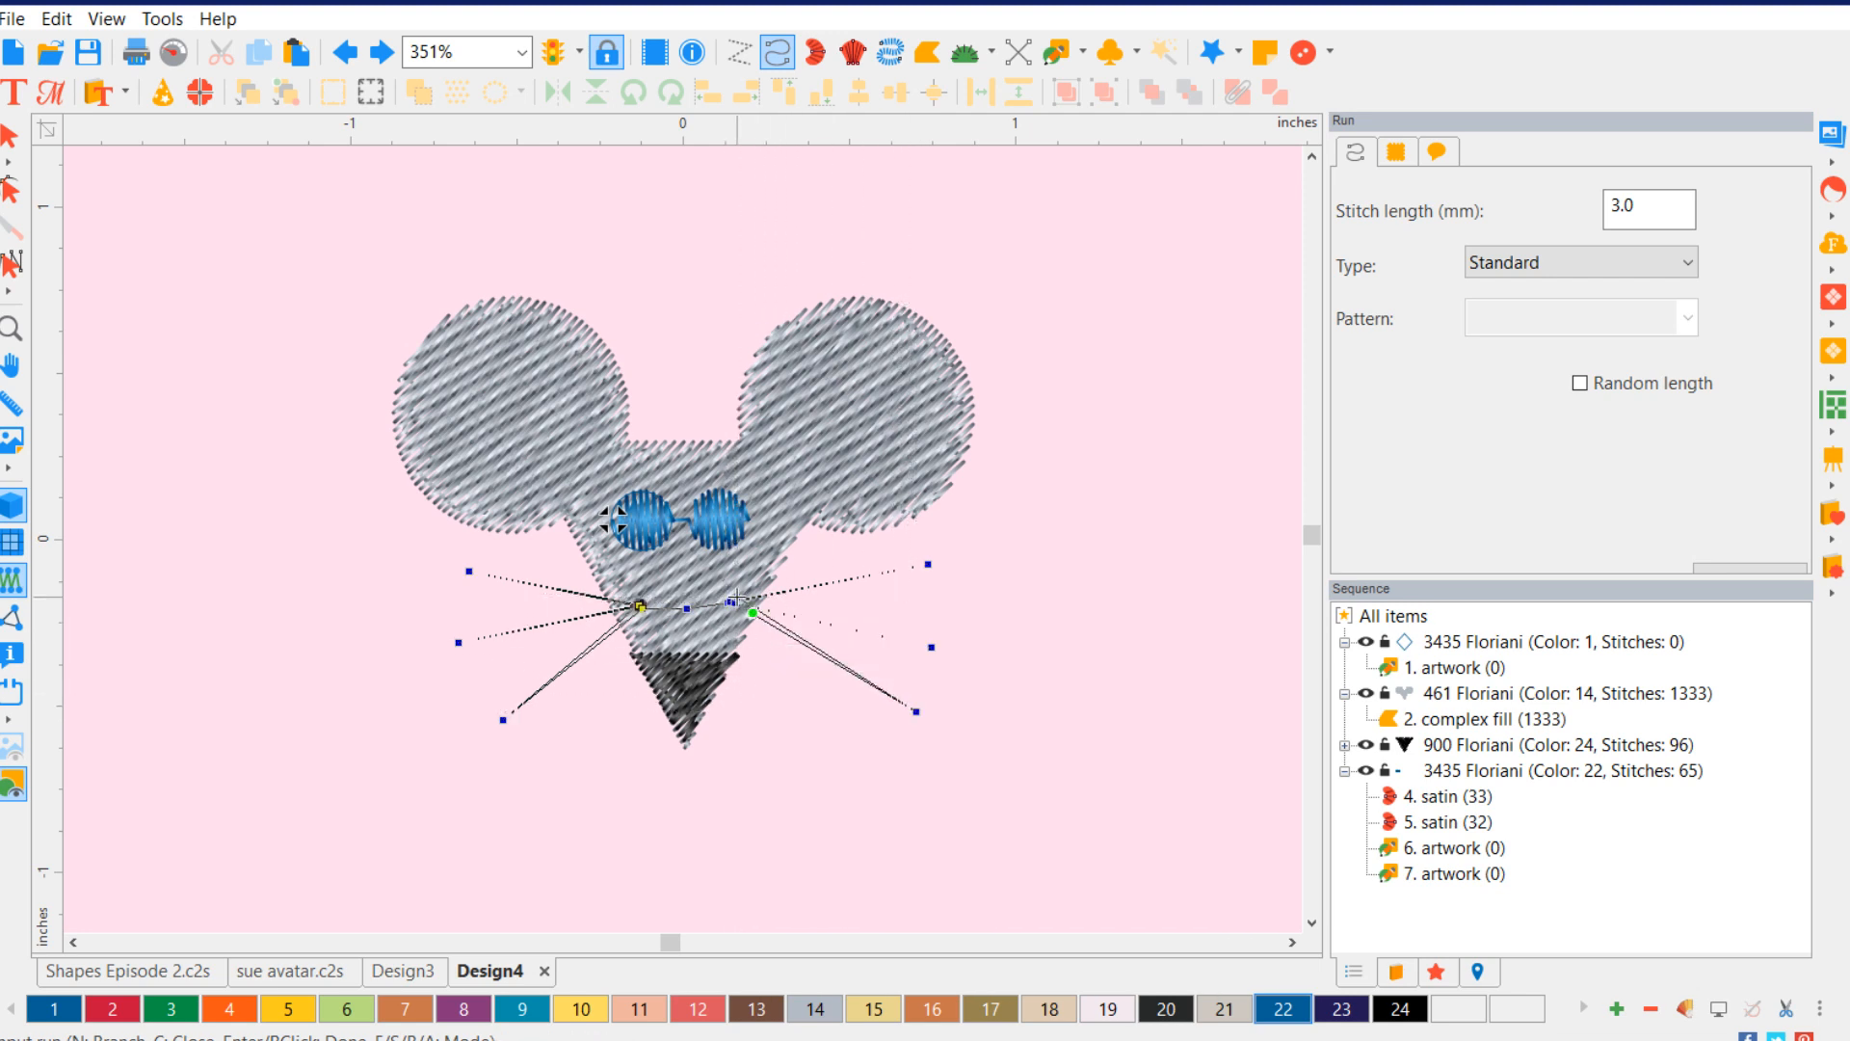
left_click(10, 136)
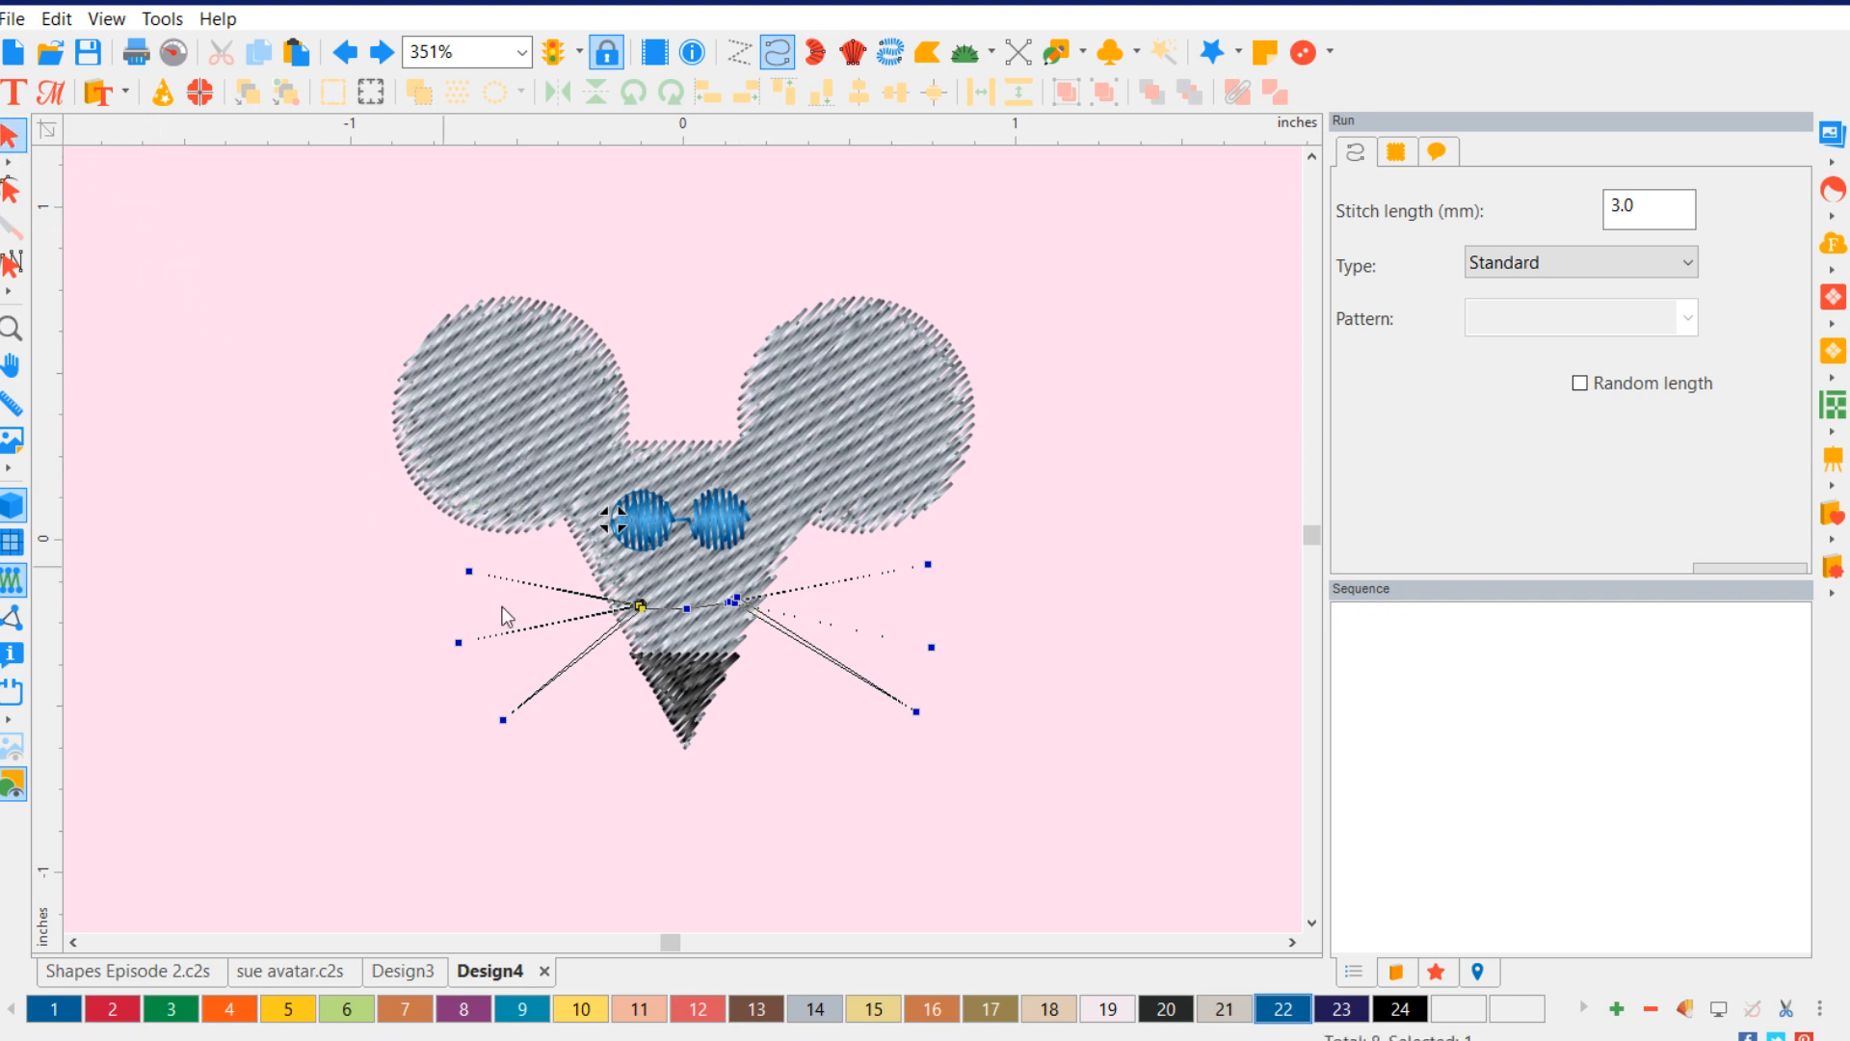
left_click(1051, 632)
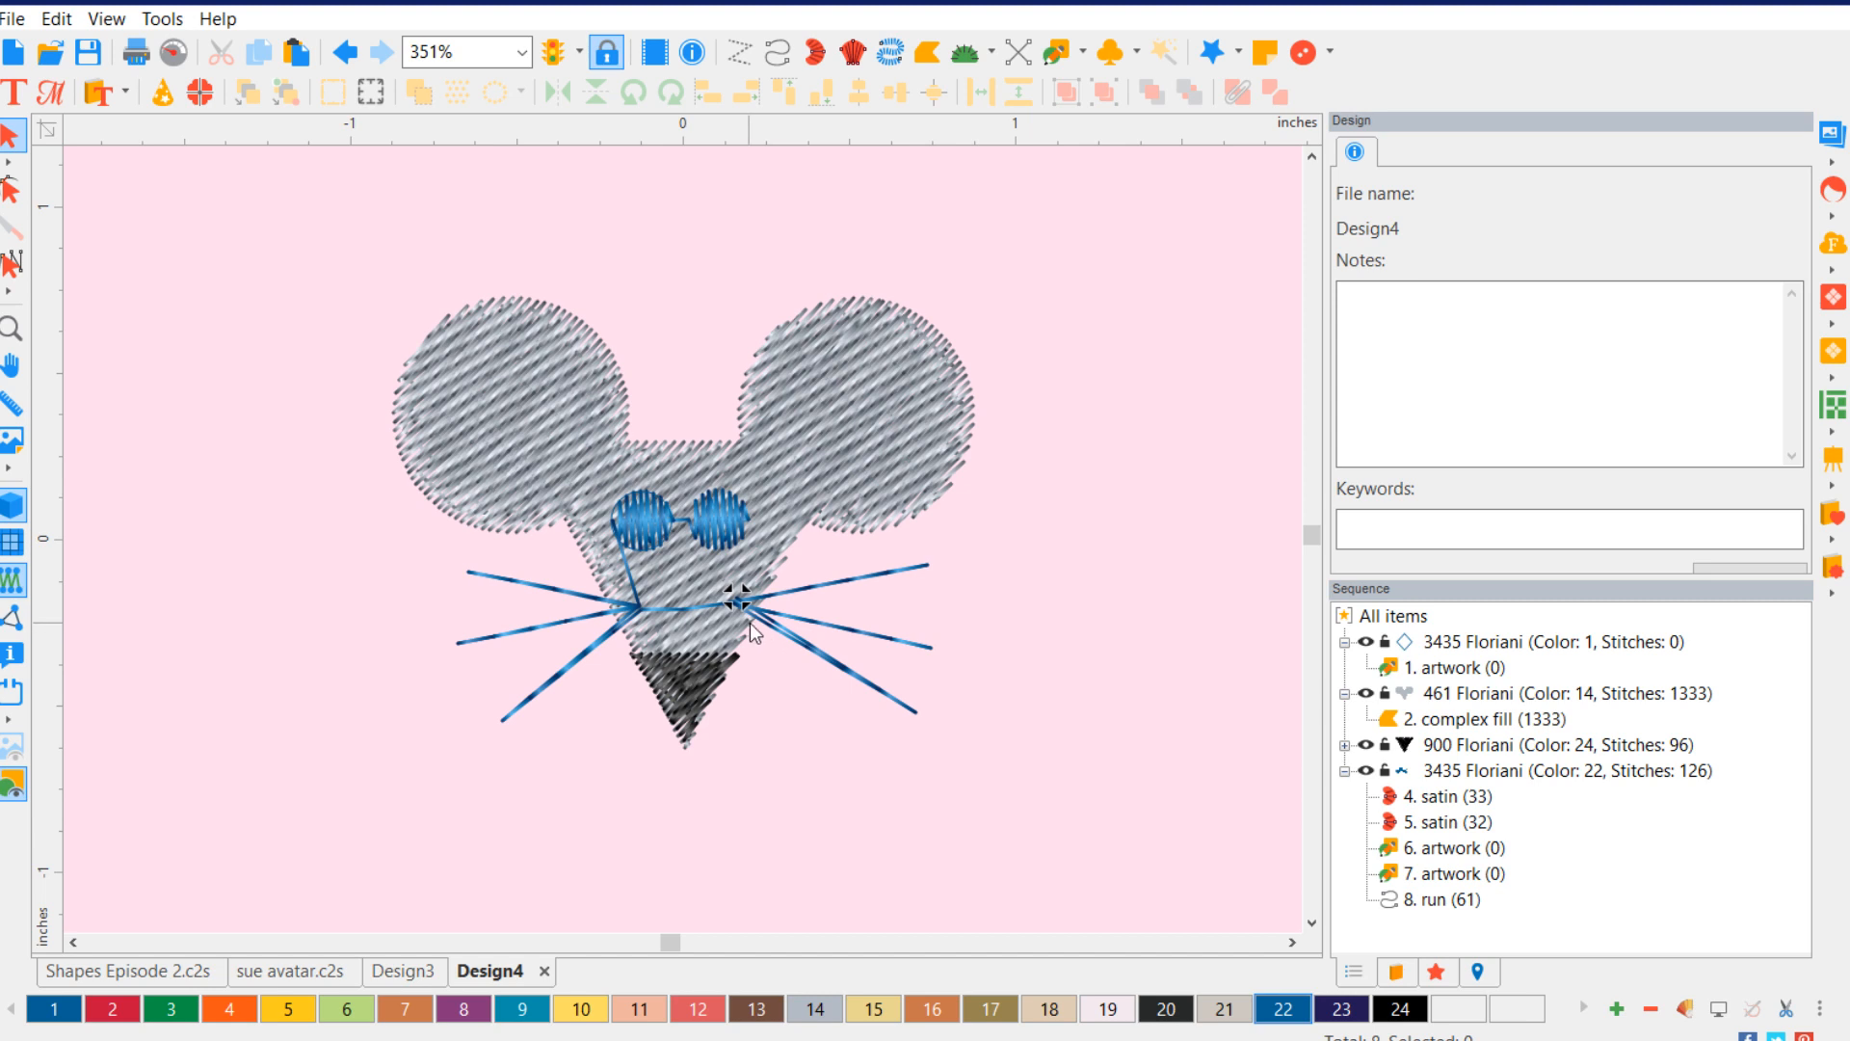
- Recolor the whisker run with black thread color 24
scroll(790, 663, "up", 1)
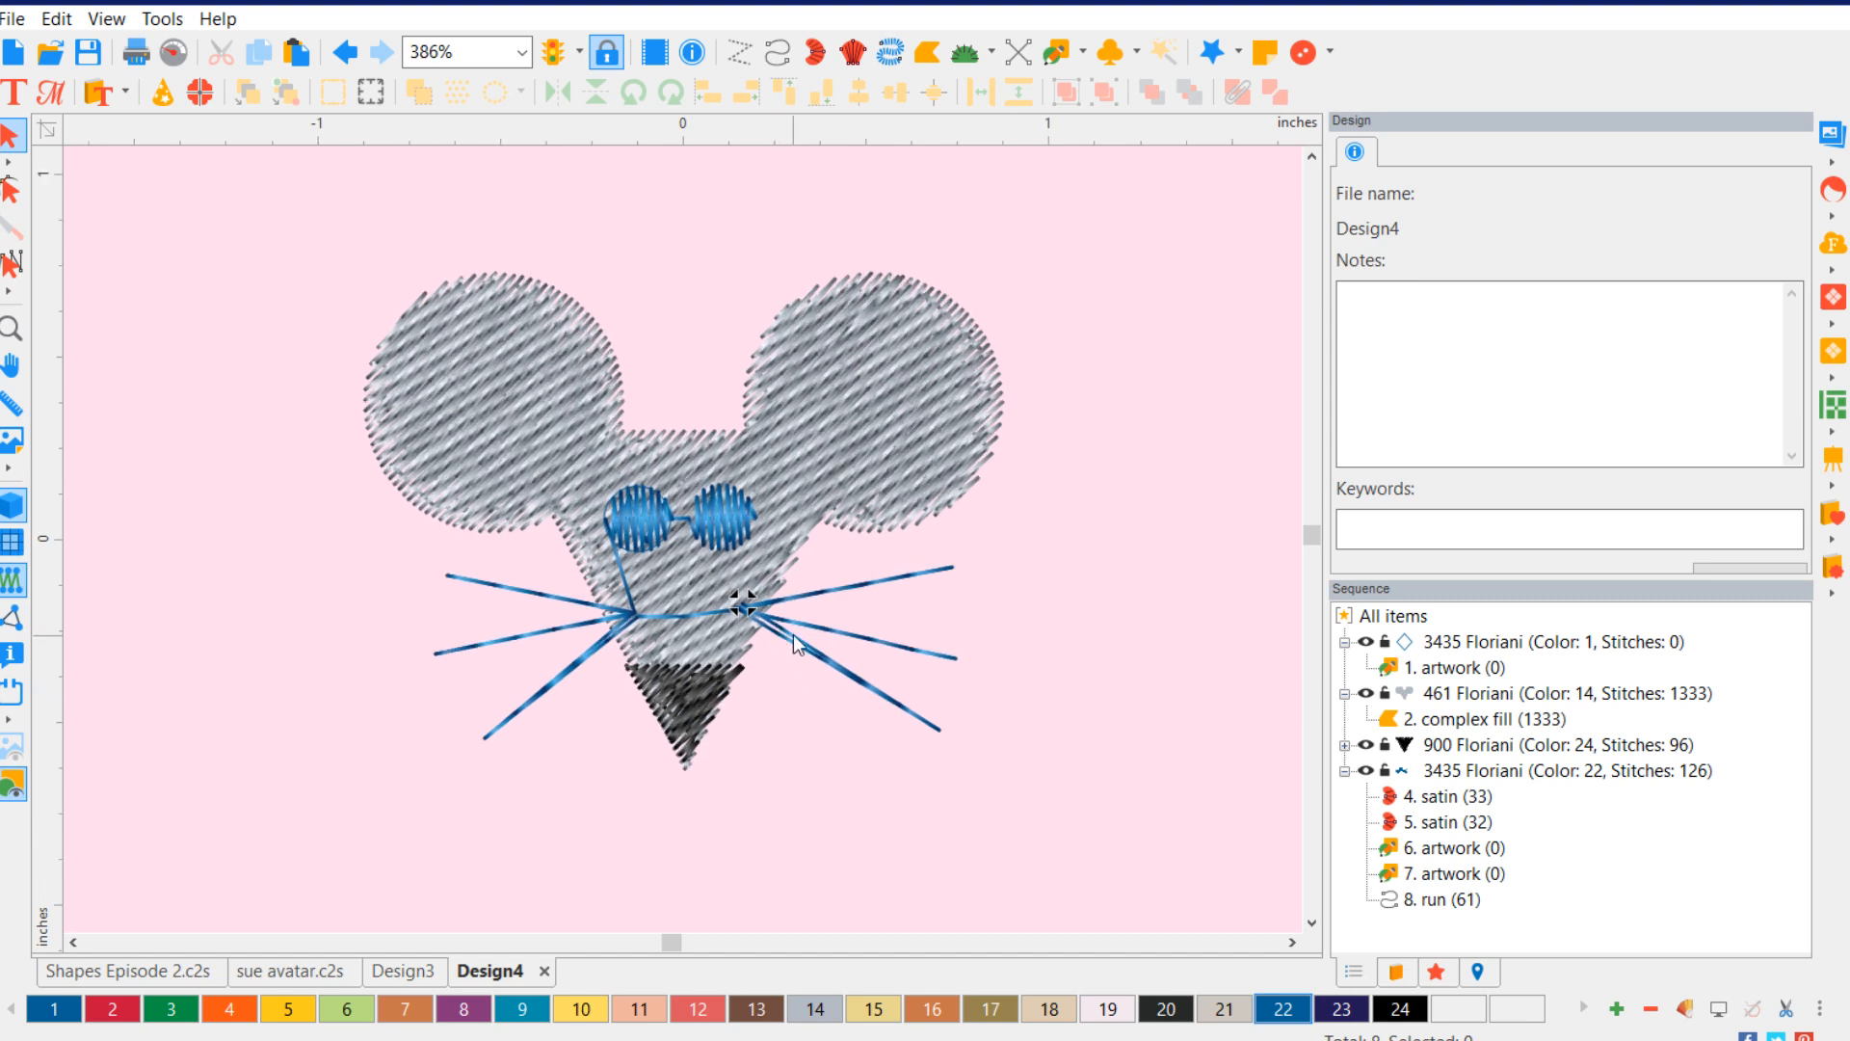
left_click(870, 686)
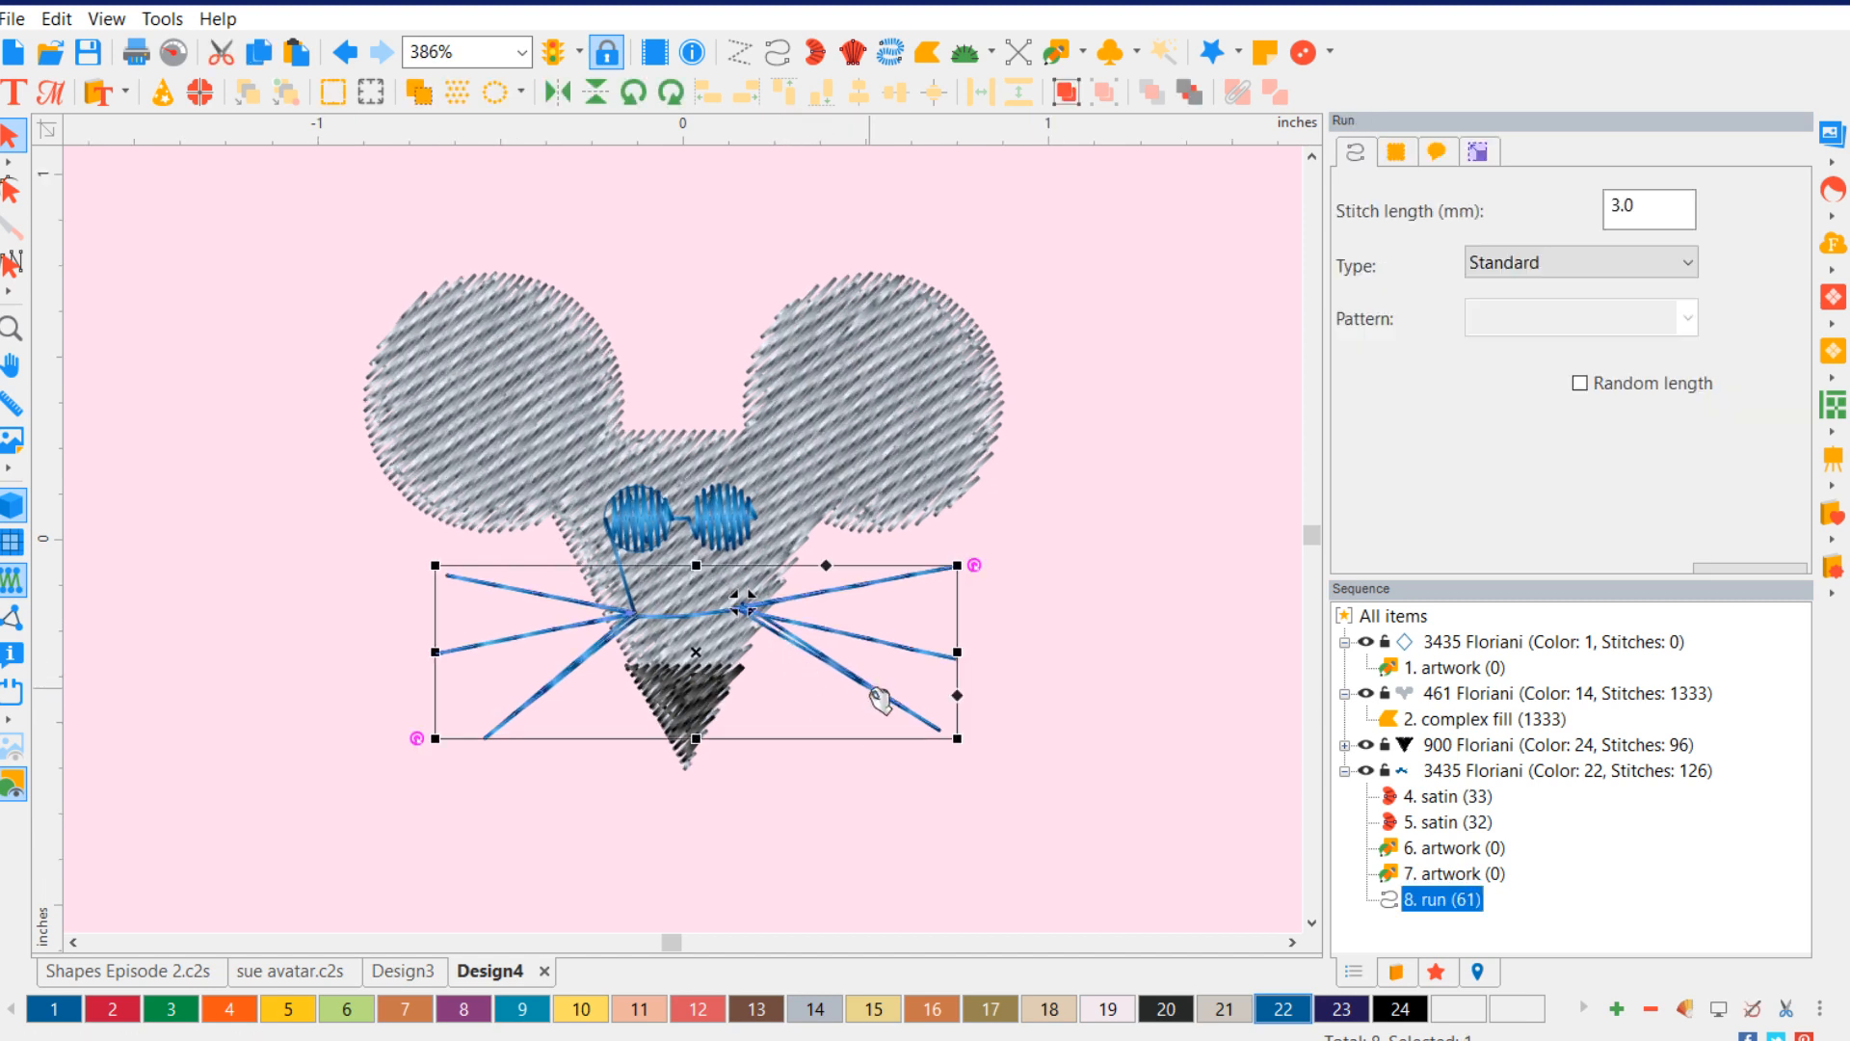
left_click(1401, 1008)
left_click(1116, 783)
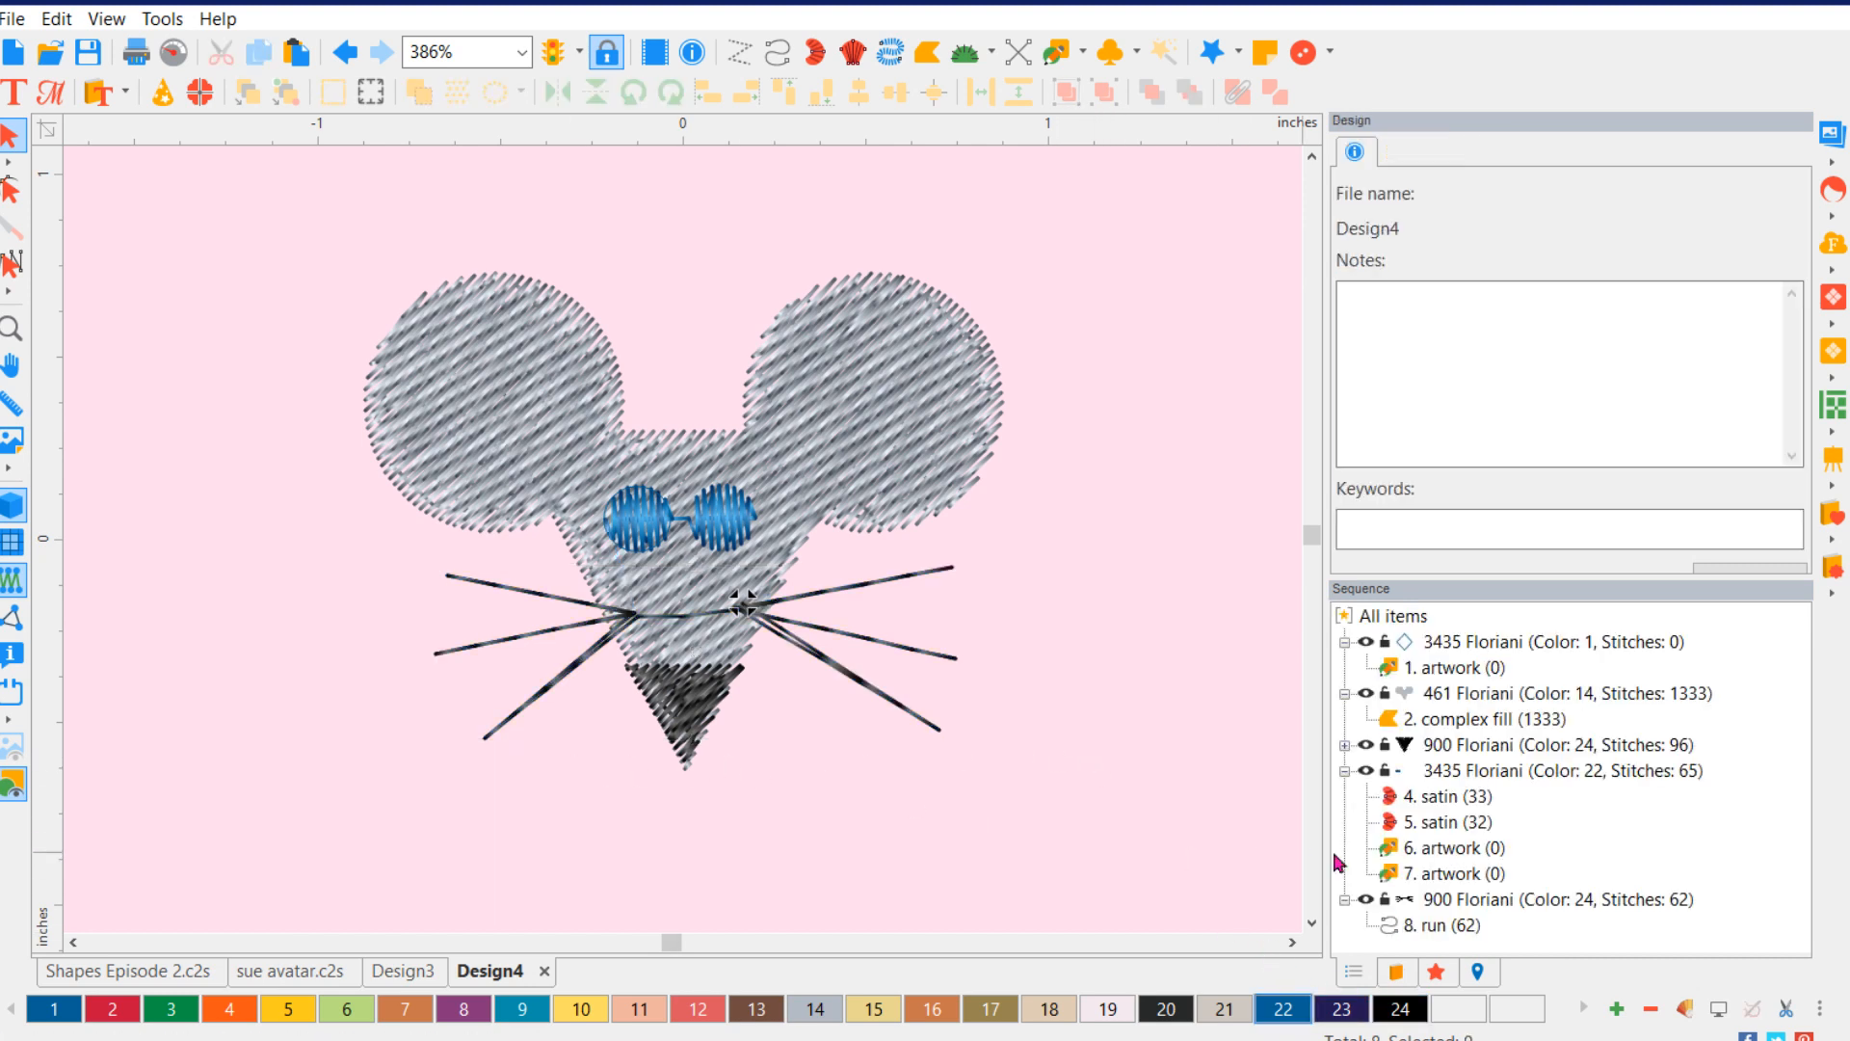
- Order the whisker run to the back so it stitches before the mouse's head
left_click(1433, 927)
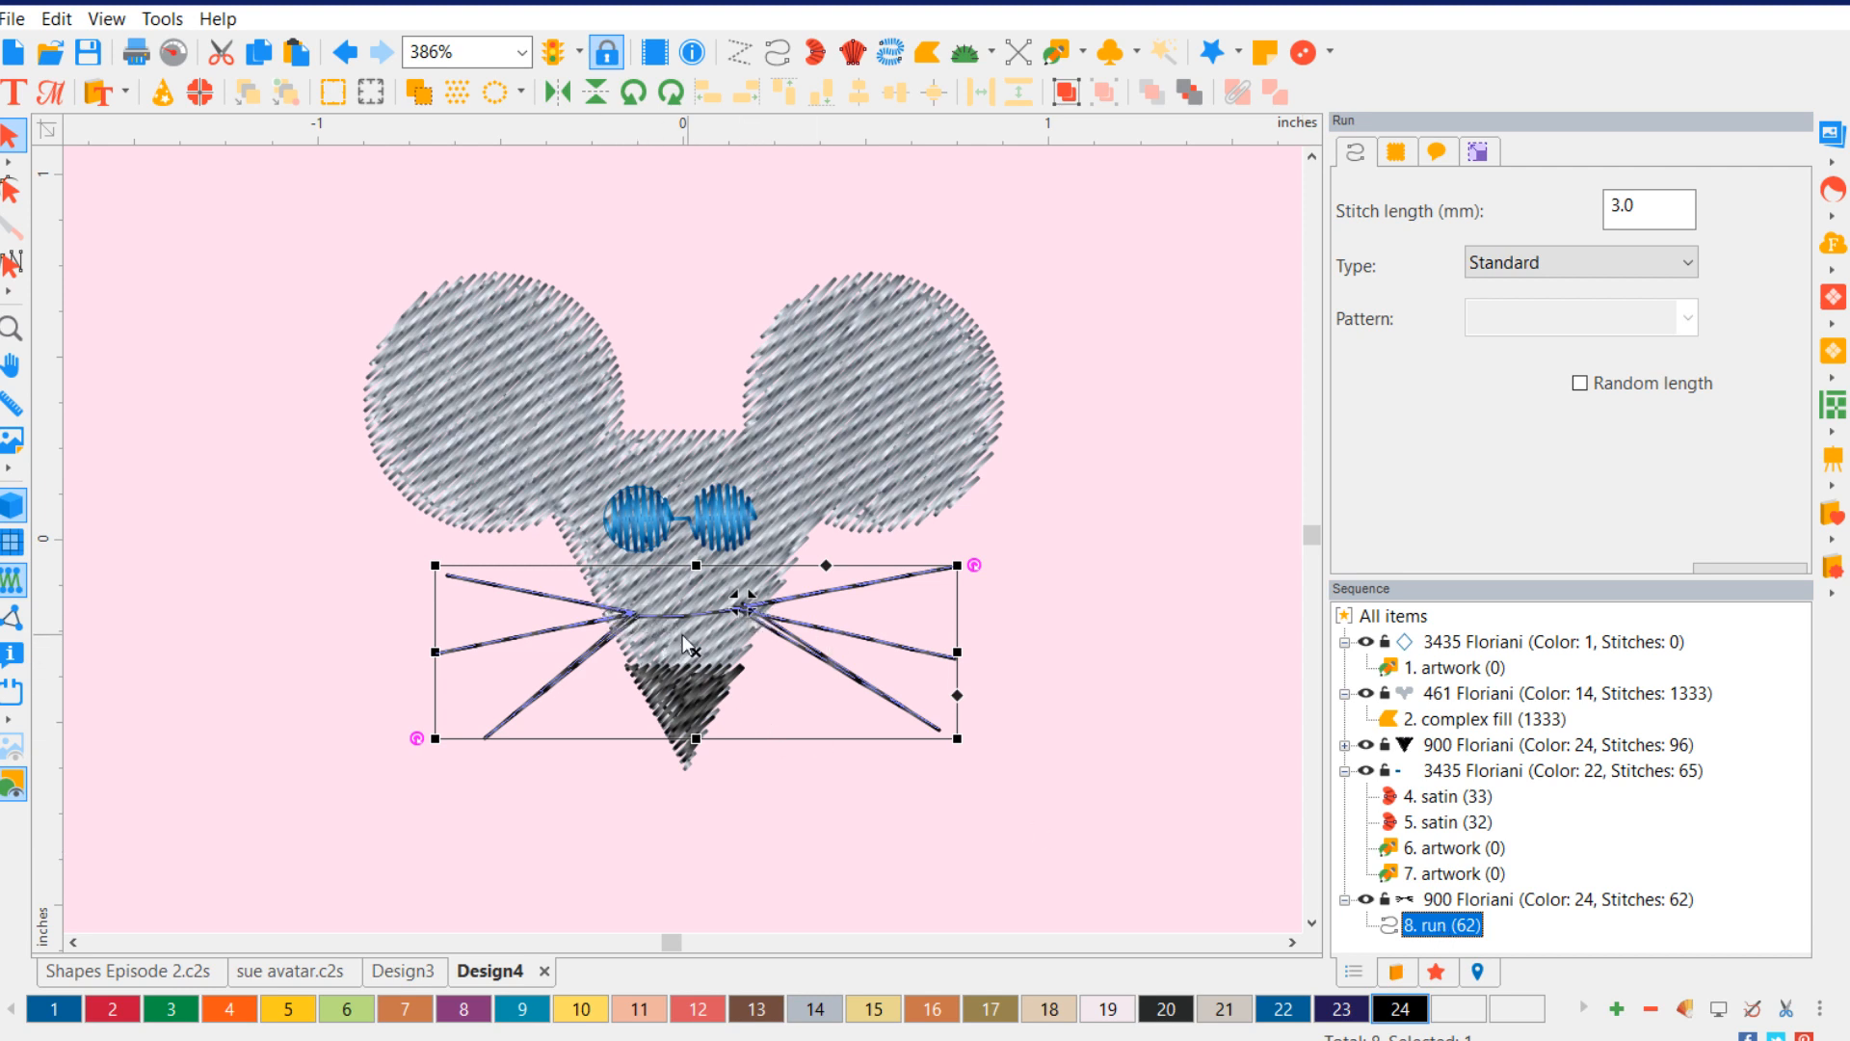
right_click(1445, 931)
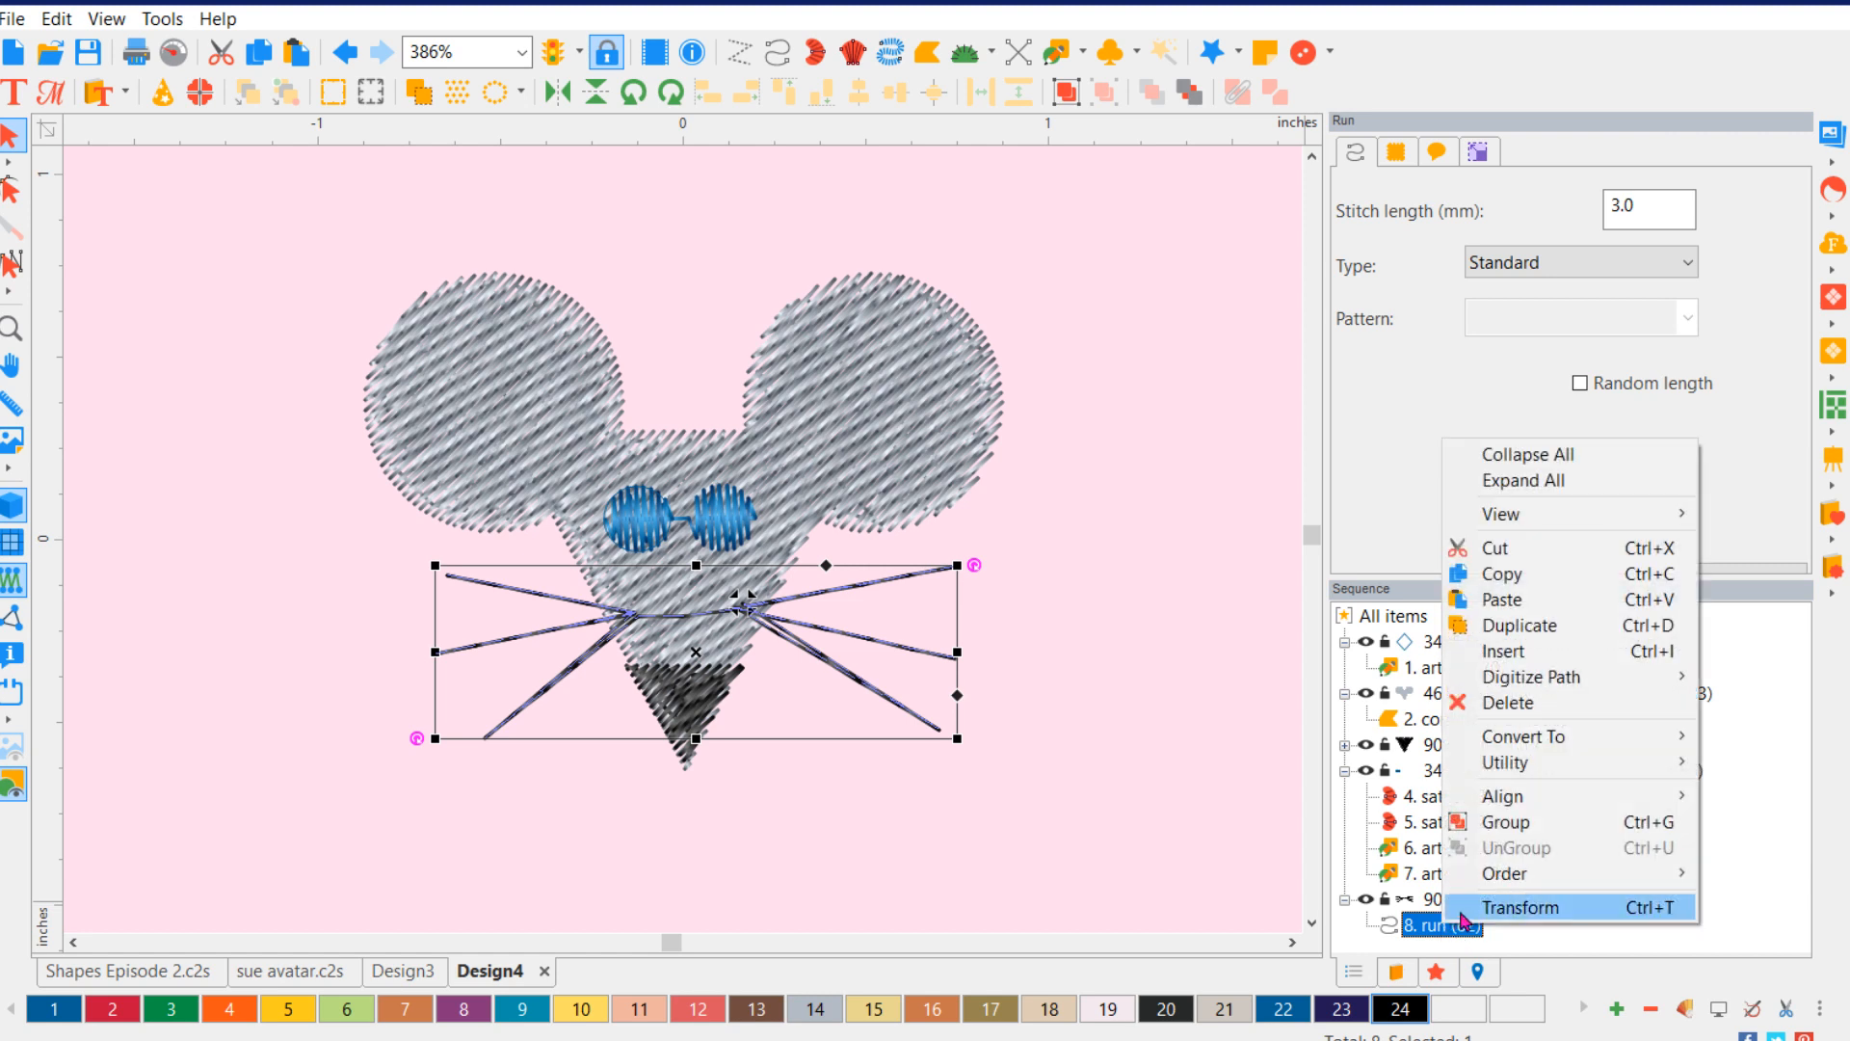
mouse_move(1595, 873)
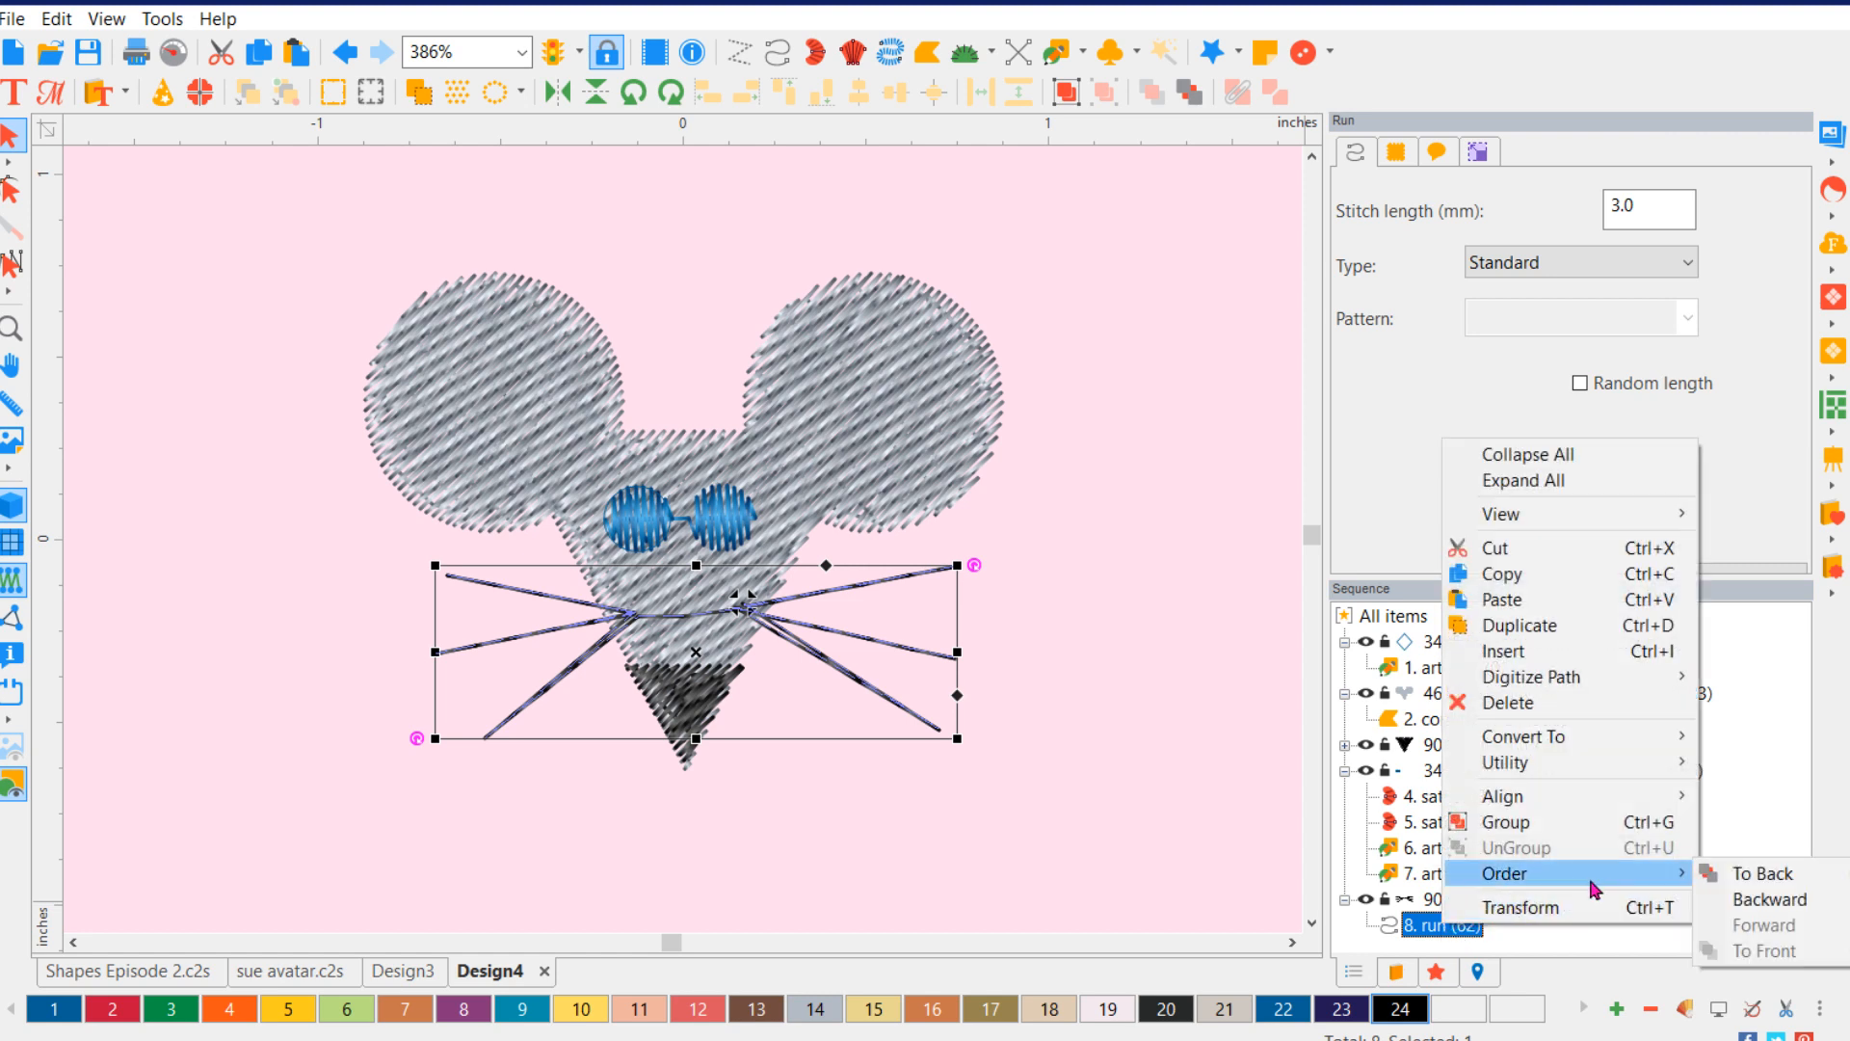
left_click(1732, 875)
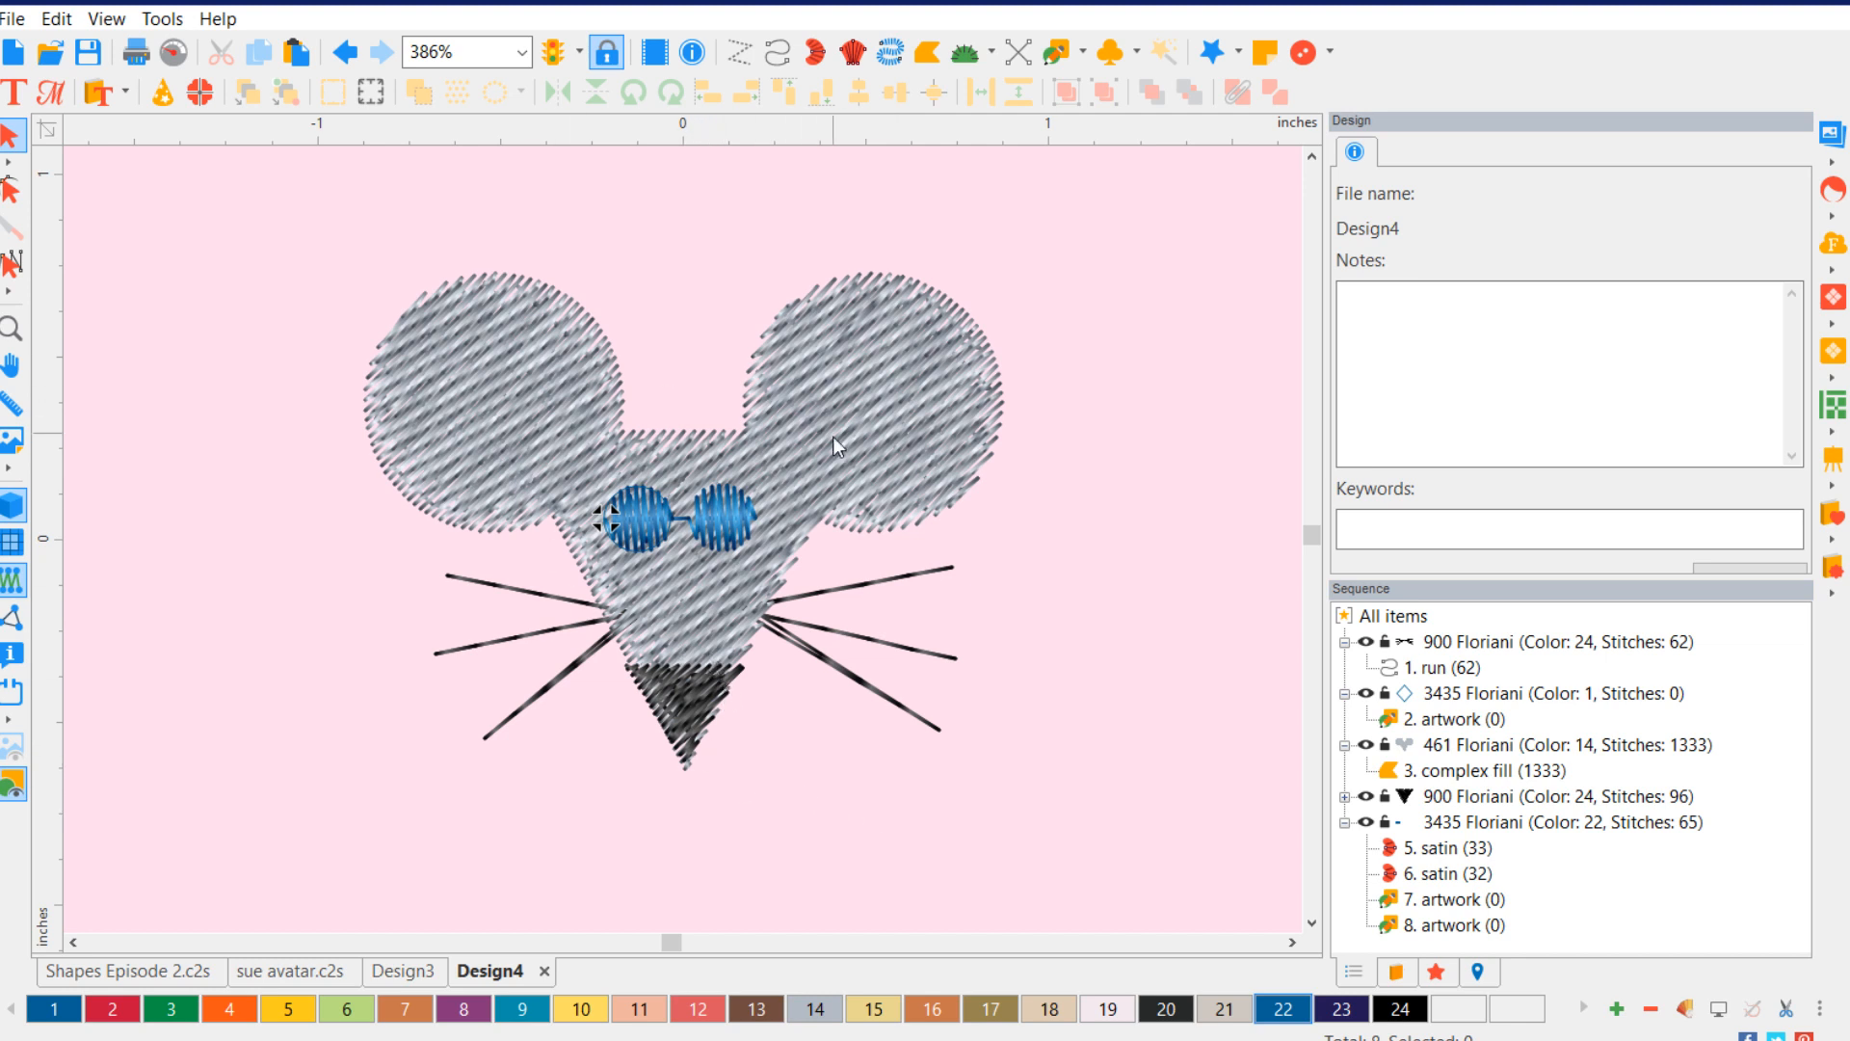
- Examine the mouse's stitches with the 3D rendering turned off, and turn it back on
scroll(743, 796, "down", 3)
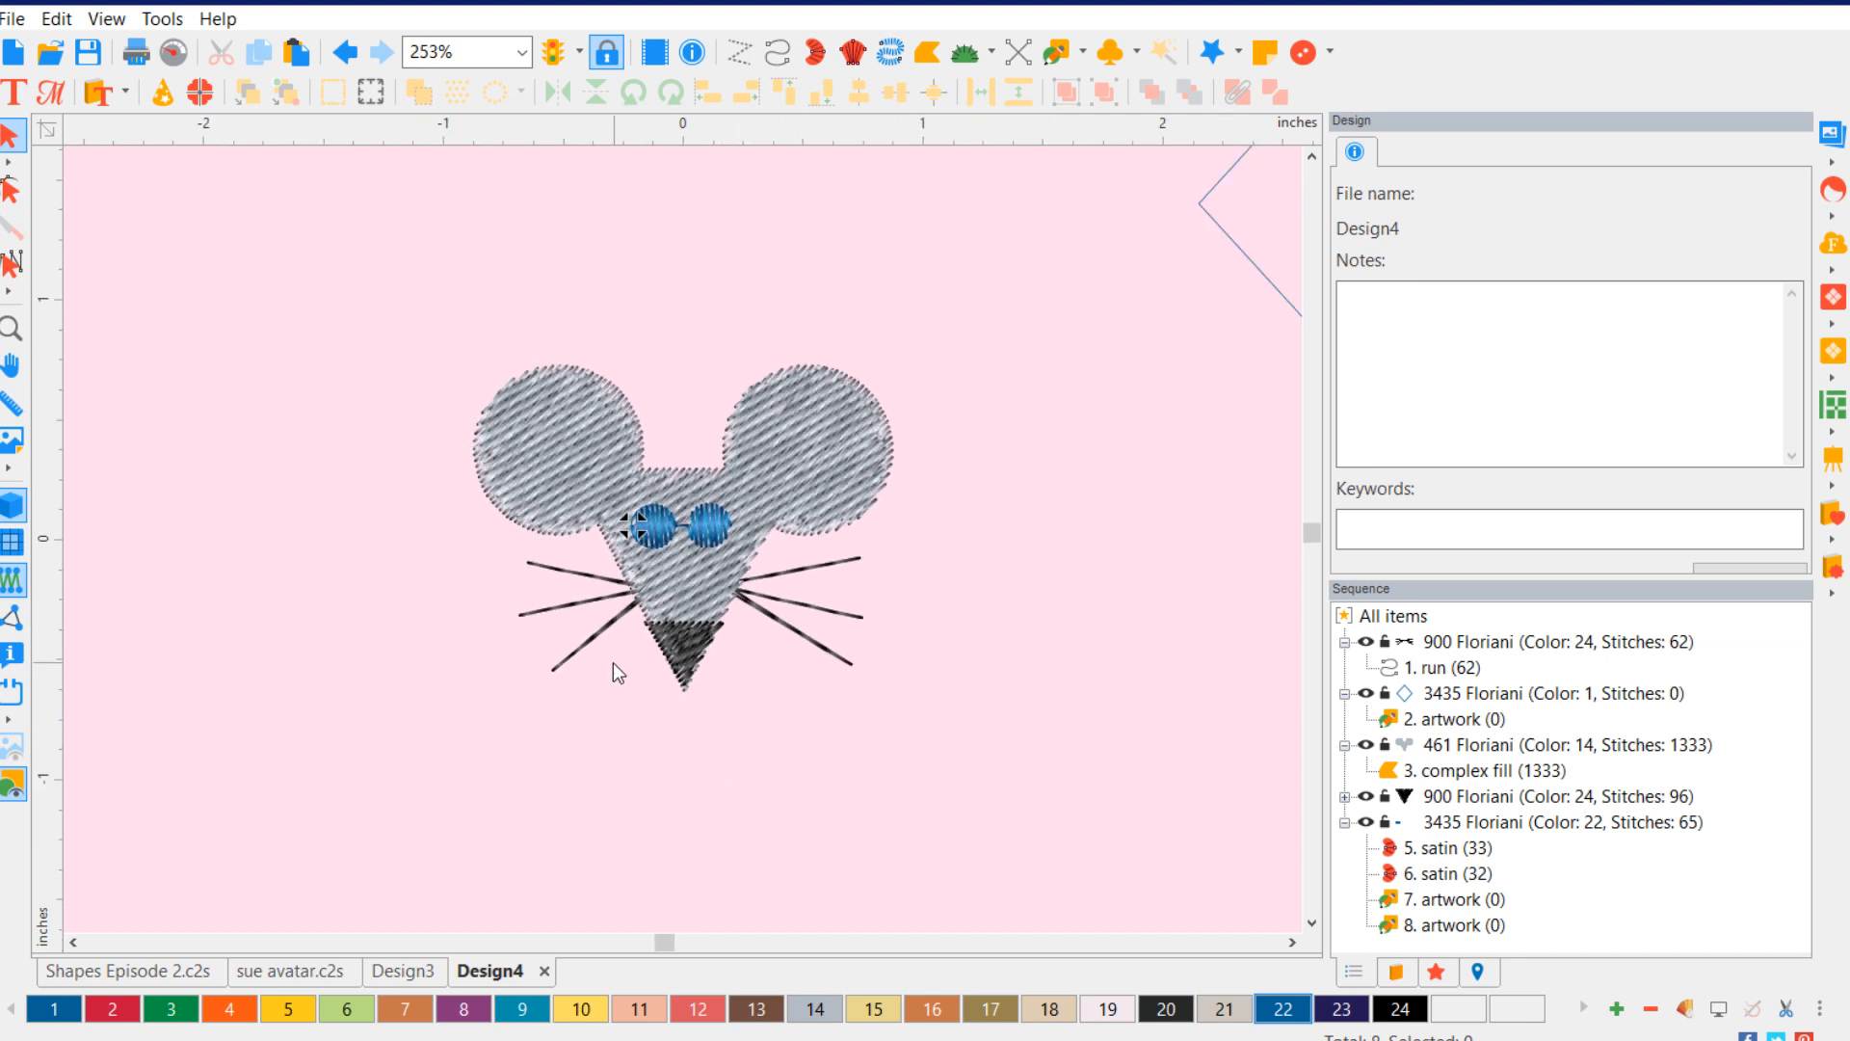
left_click(13, 506)
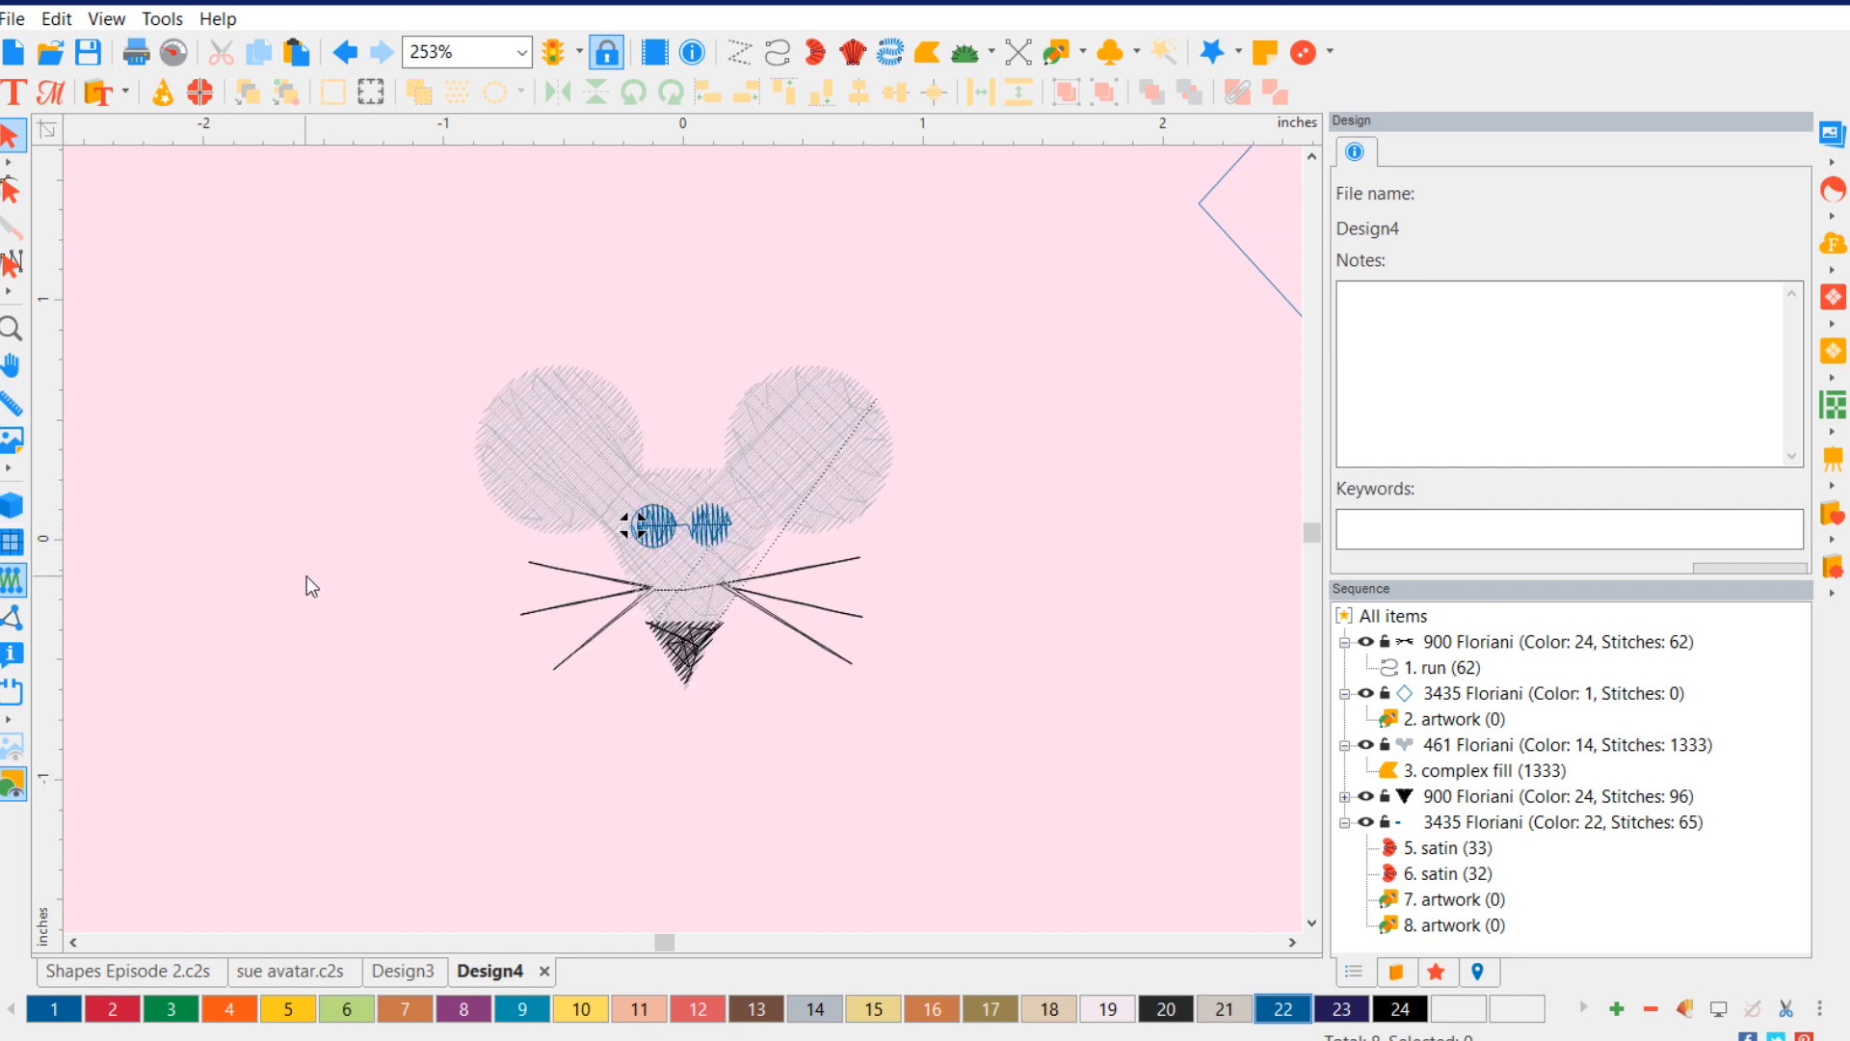
left_click(12, 505)
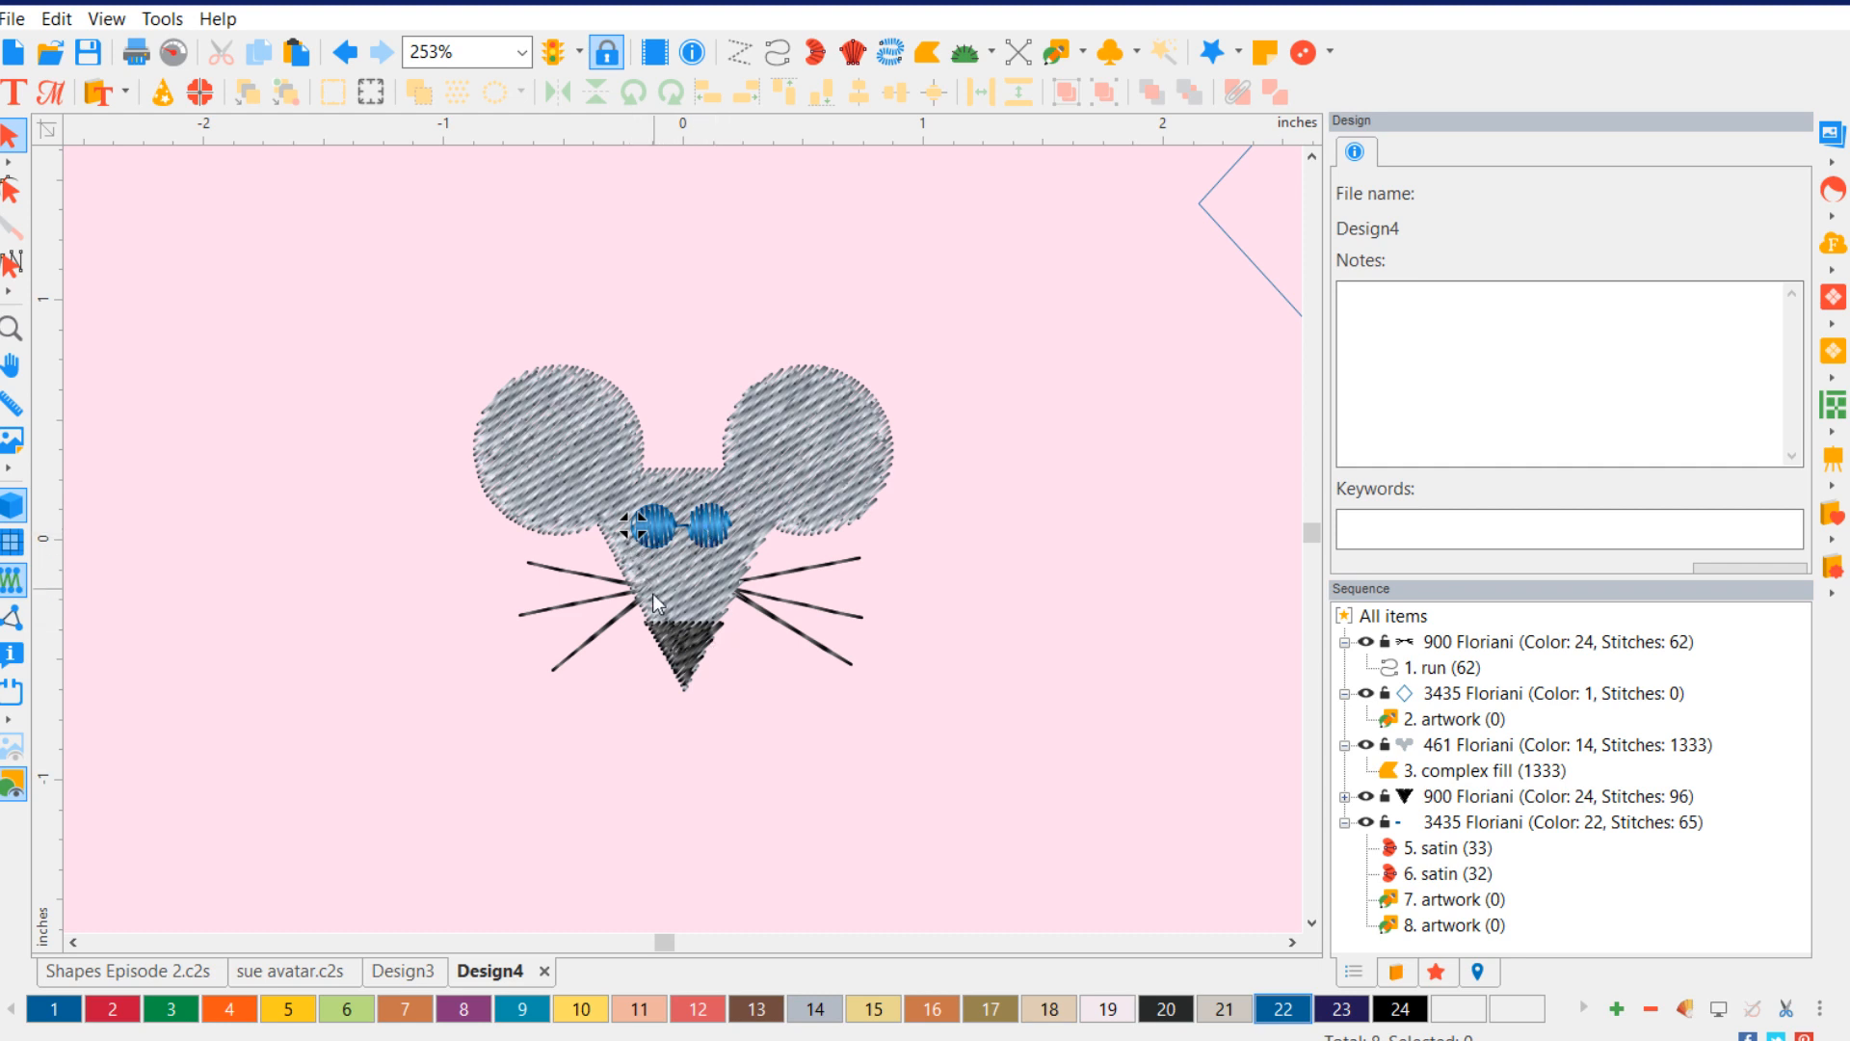
- Move the diamond outline down into the empty space beside the mouse's right whiskers
scroll(581, 684, "down", 3)
scroll(576, 685, "down", 1)
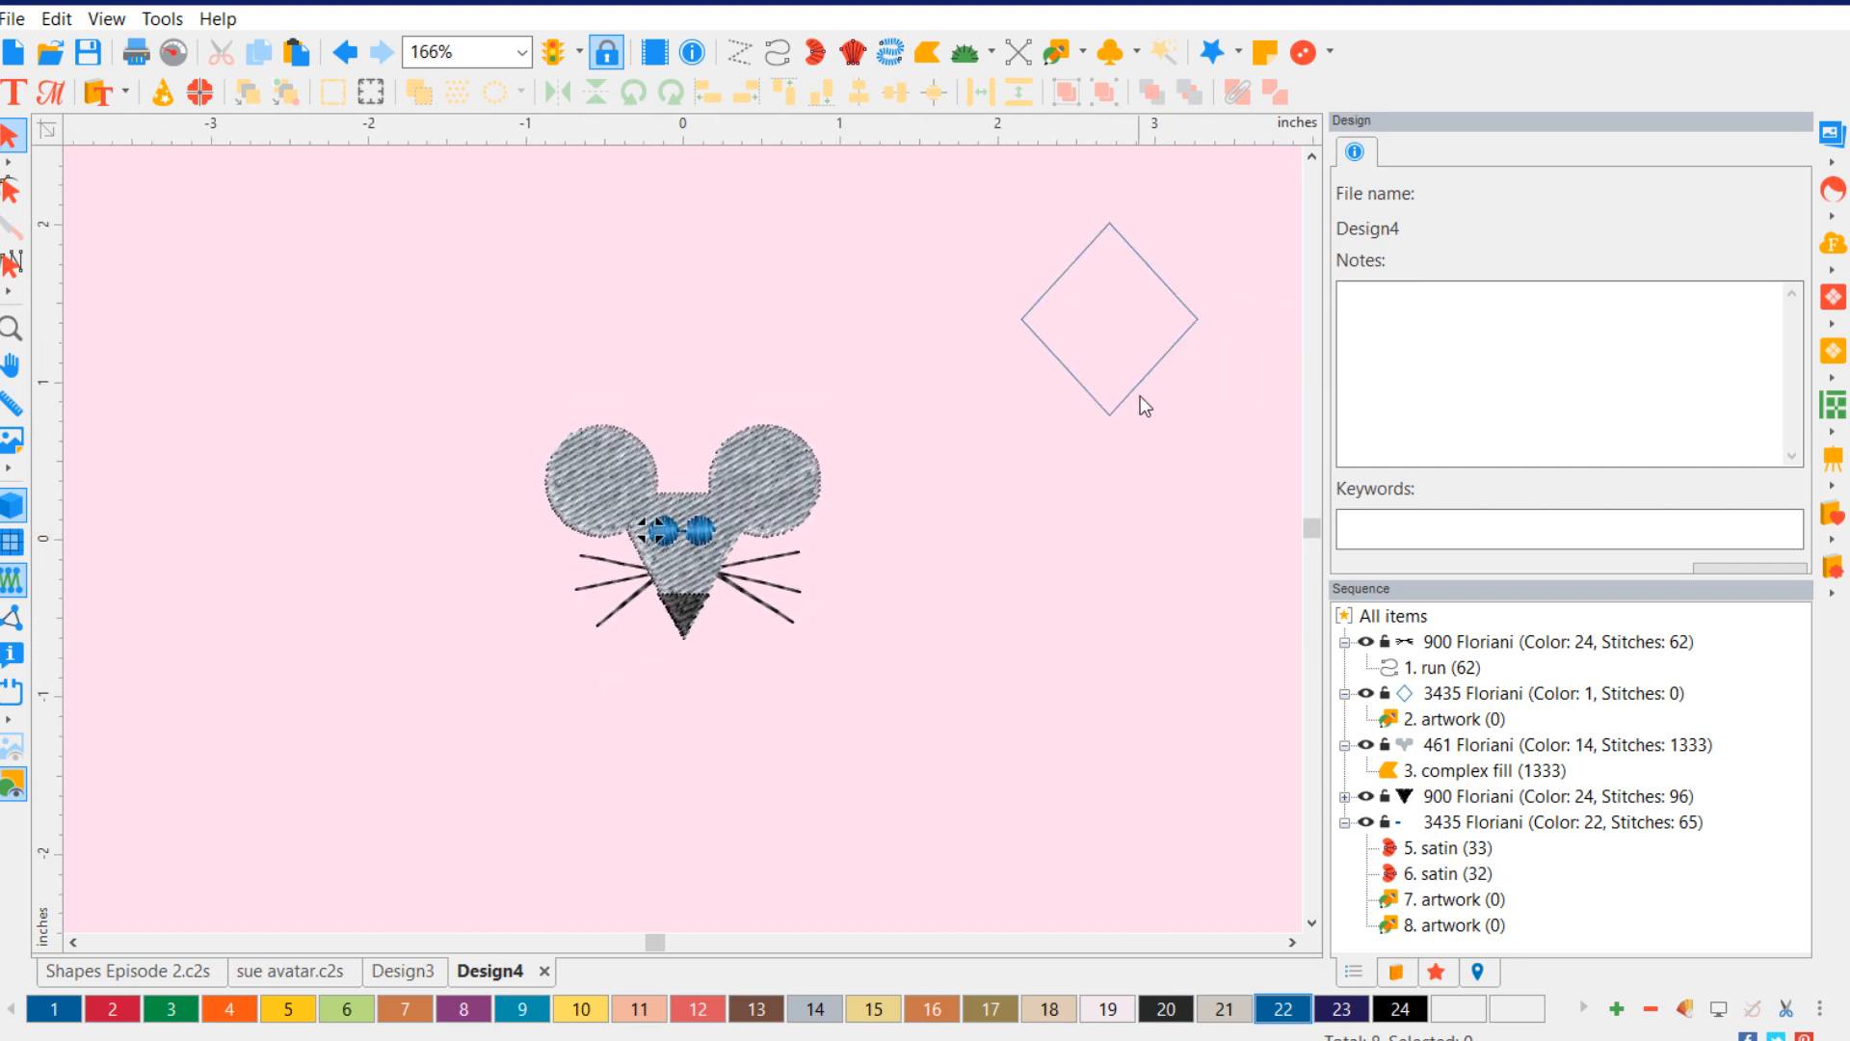
left_click(1168, 374)
left_click_drag(1170, 372, 1054, 619)
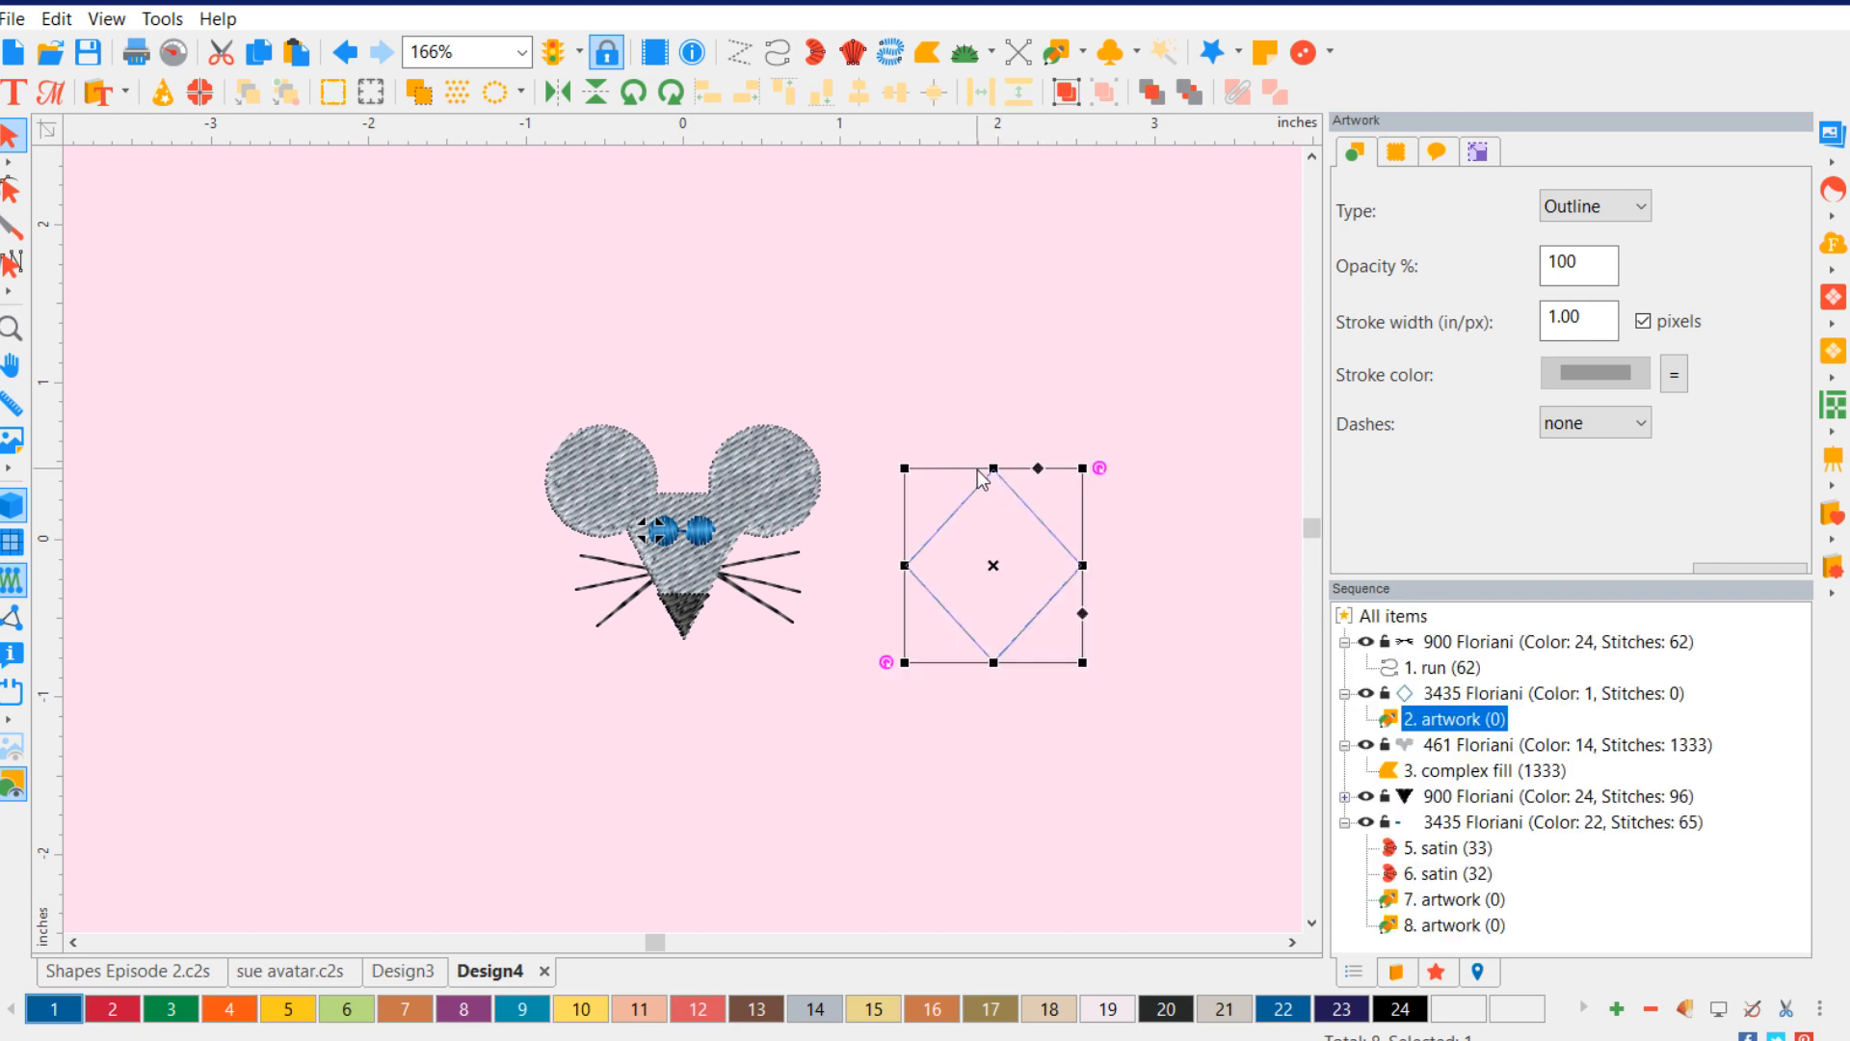
left_click(945, 366)
left_click(960, 516)
- Shift only the diamond outline slightly farther right, away from the mouse
left_click_drag(500, 367, 1147, 741)
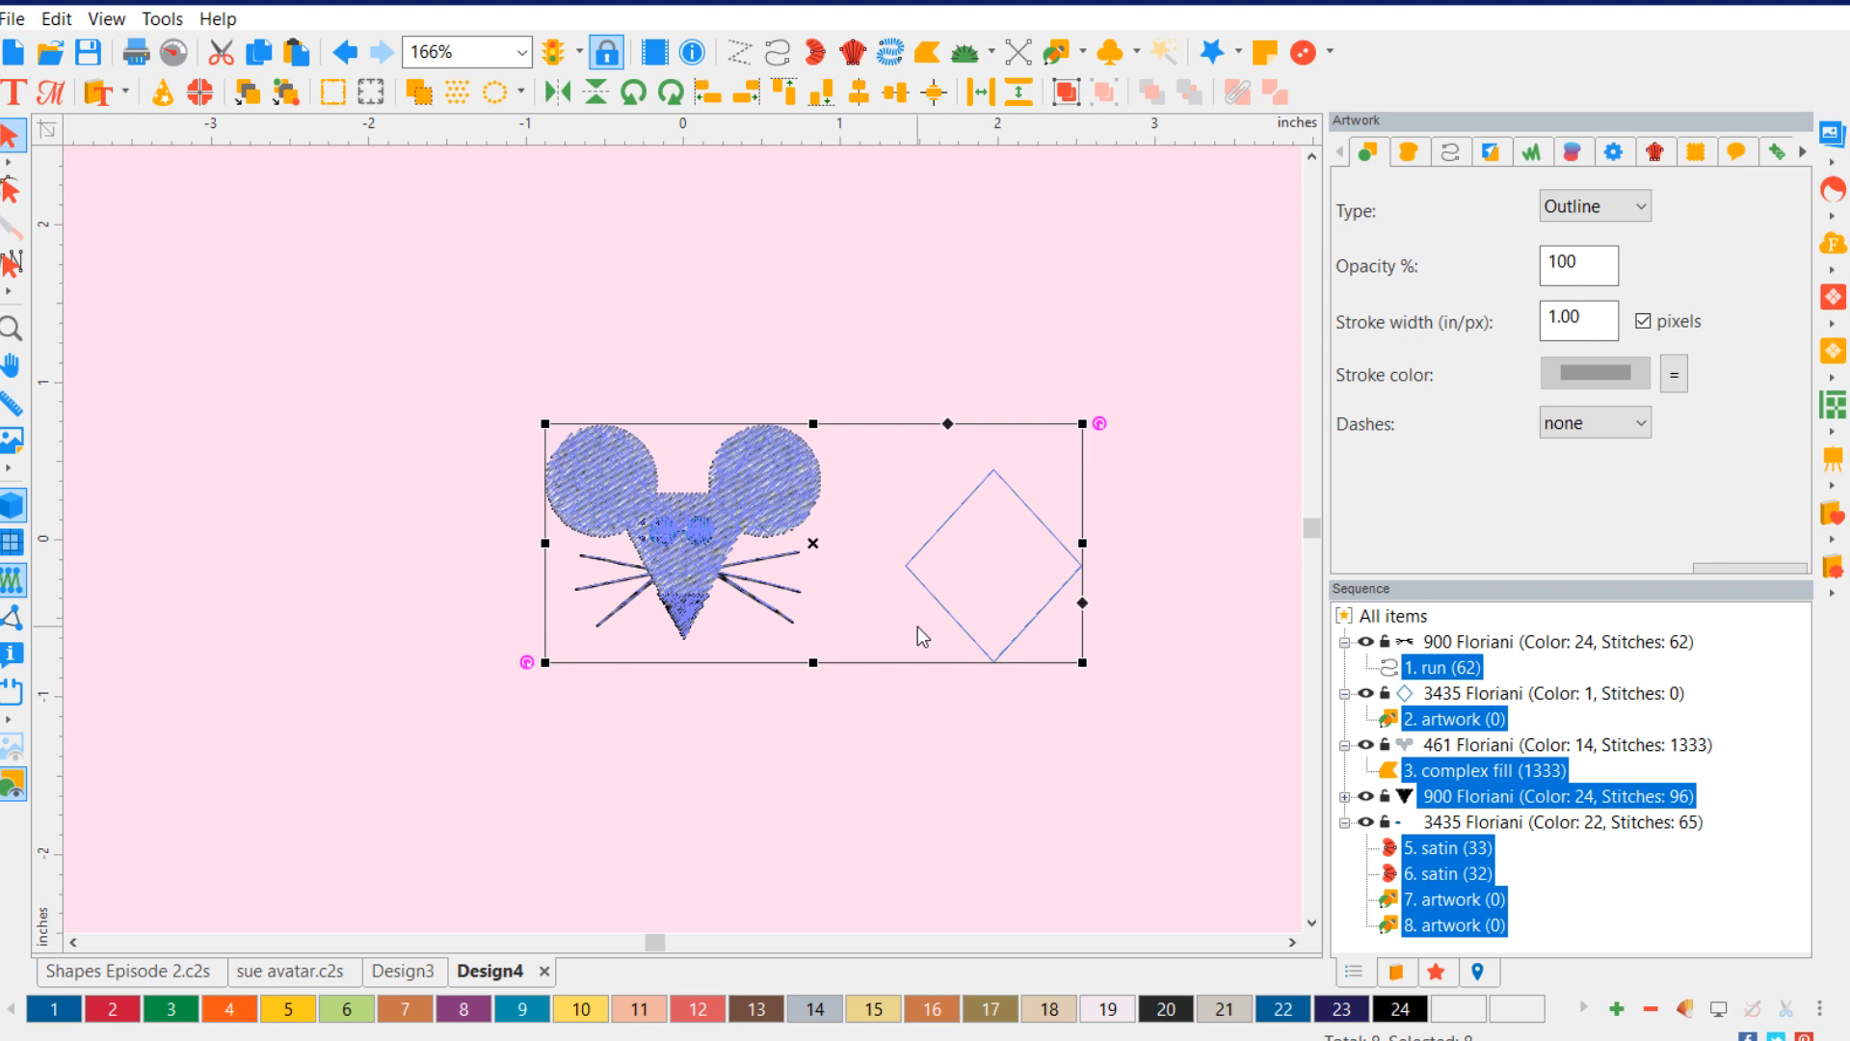
left_click(866, 877)
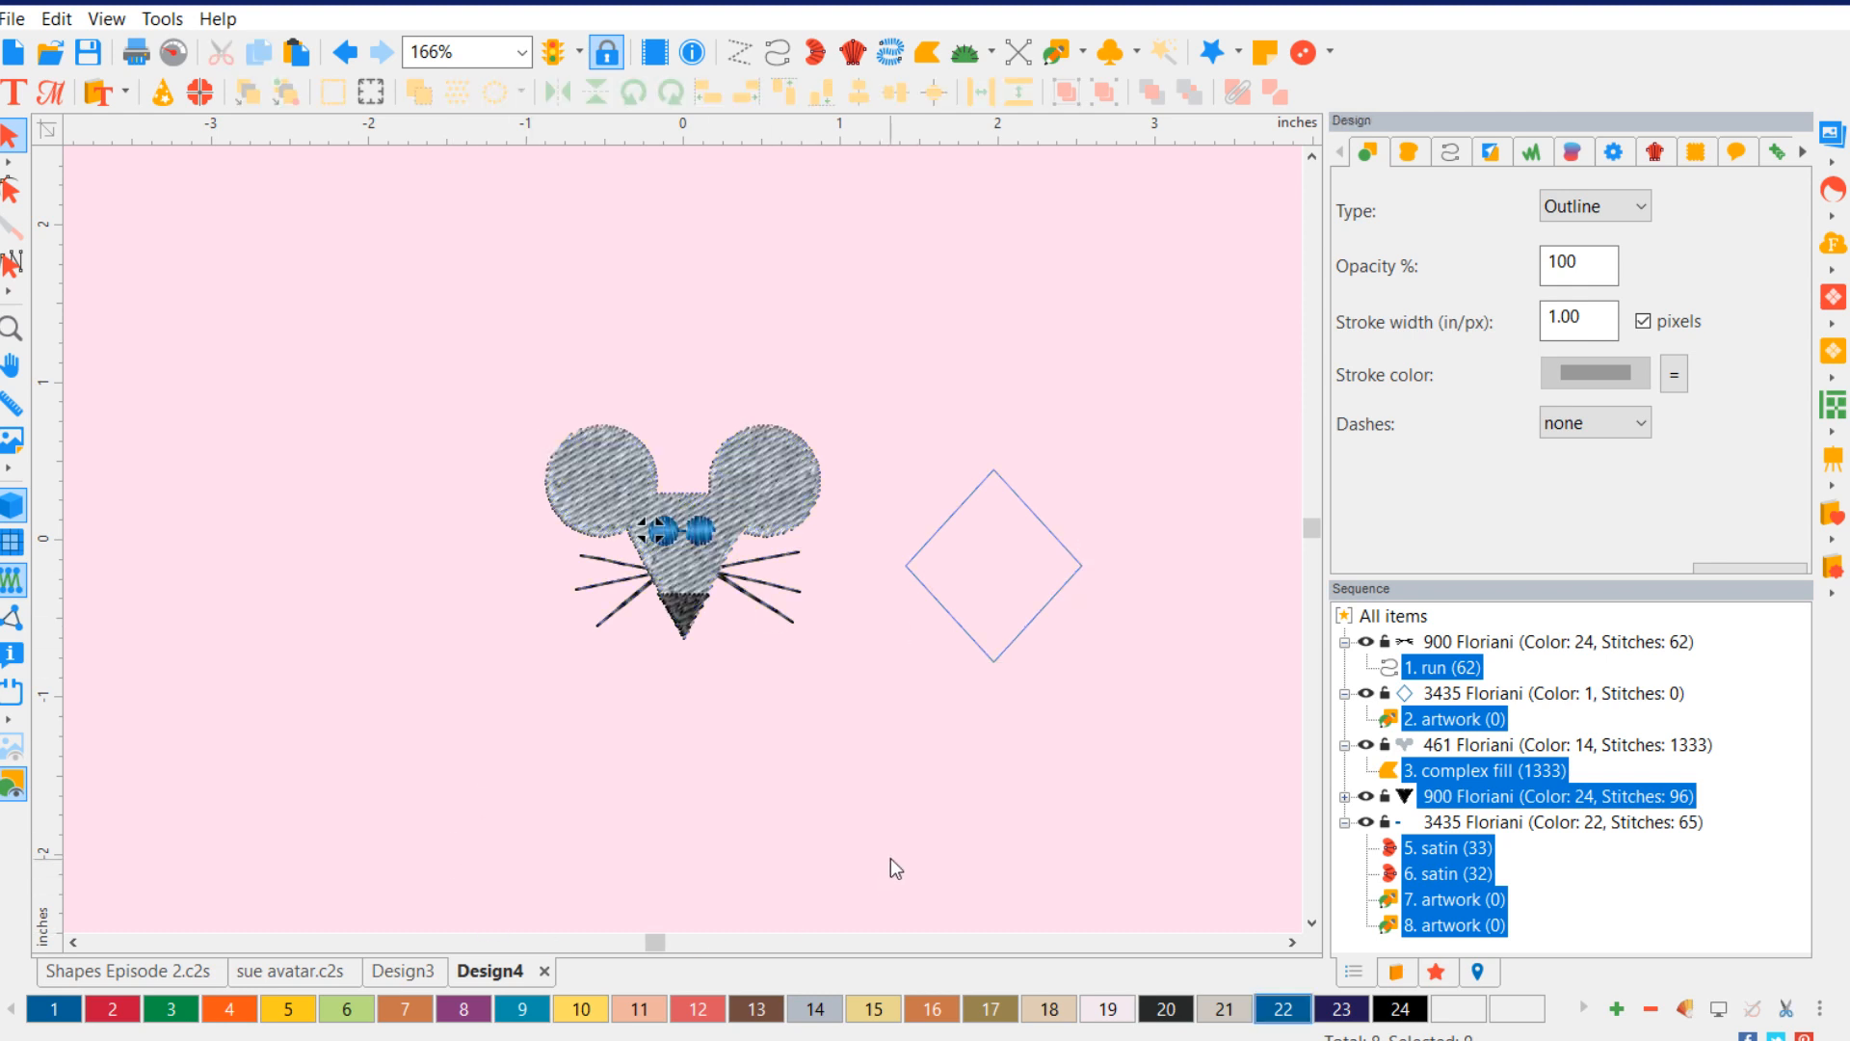
left_click(1018, 639)
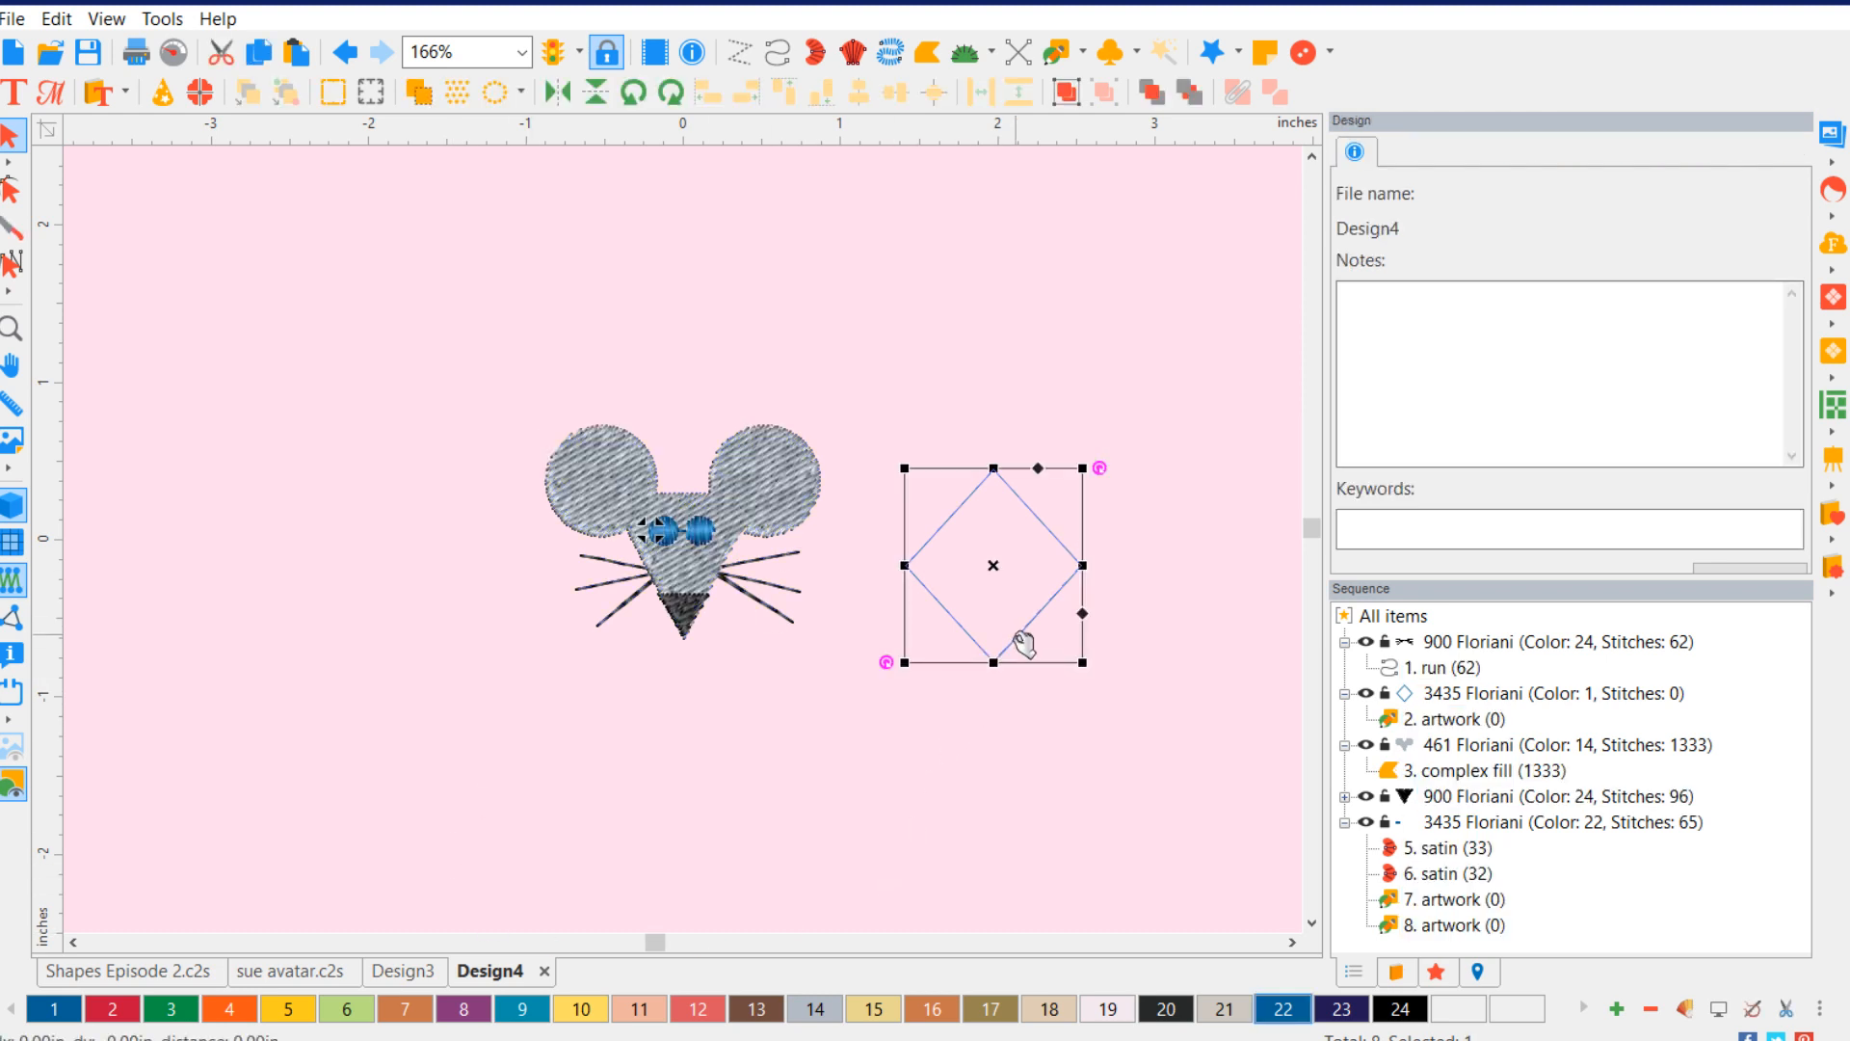
left_click(1147, 270)
left_click_drag(1045, 525, 1107, 524)
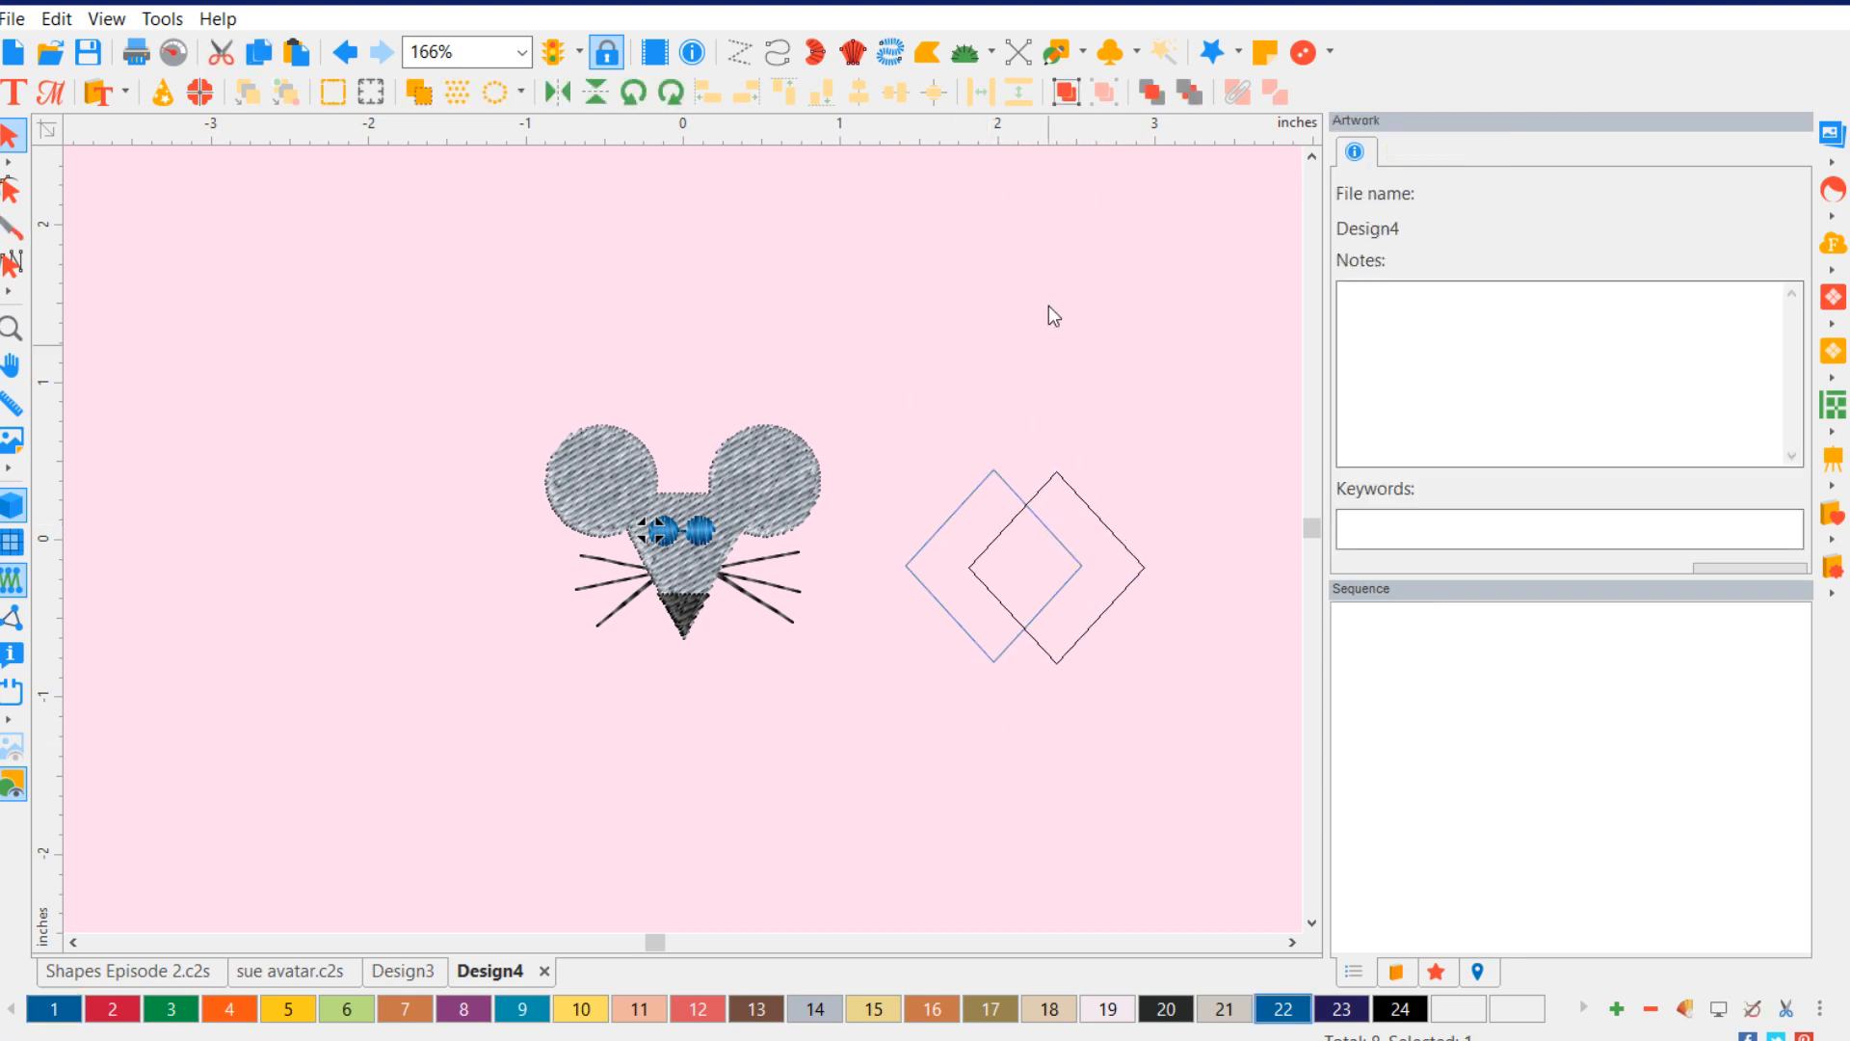
- Draw a circle about 0.9 in wide above the diamond with the Ellipse shape
left_click(1084, 52)
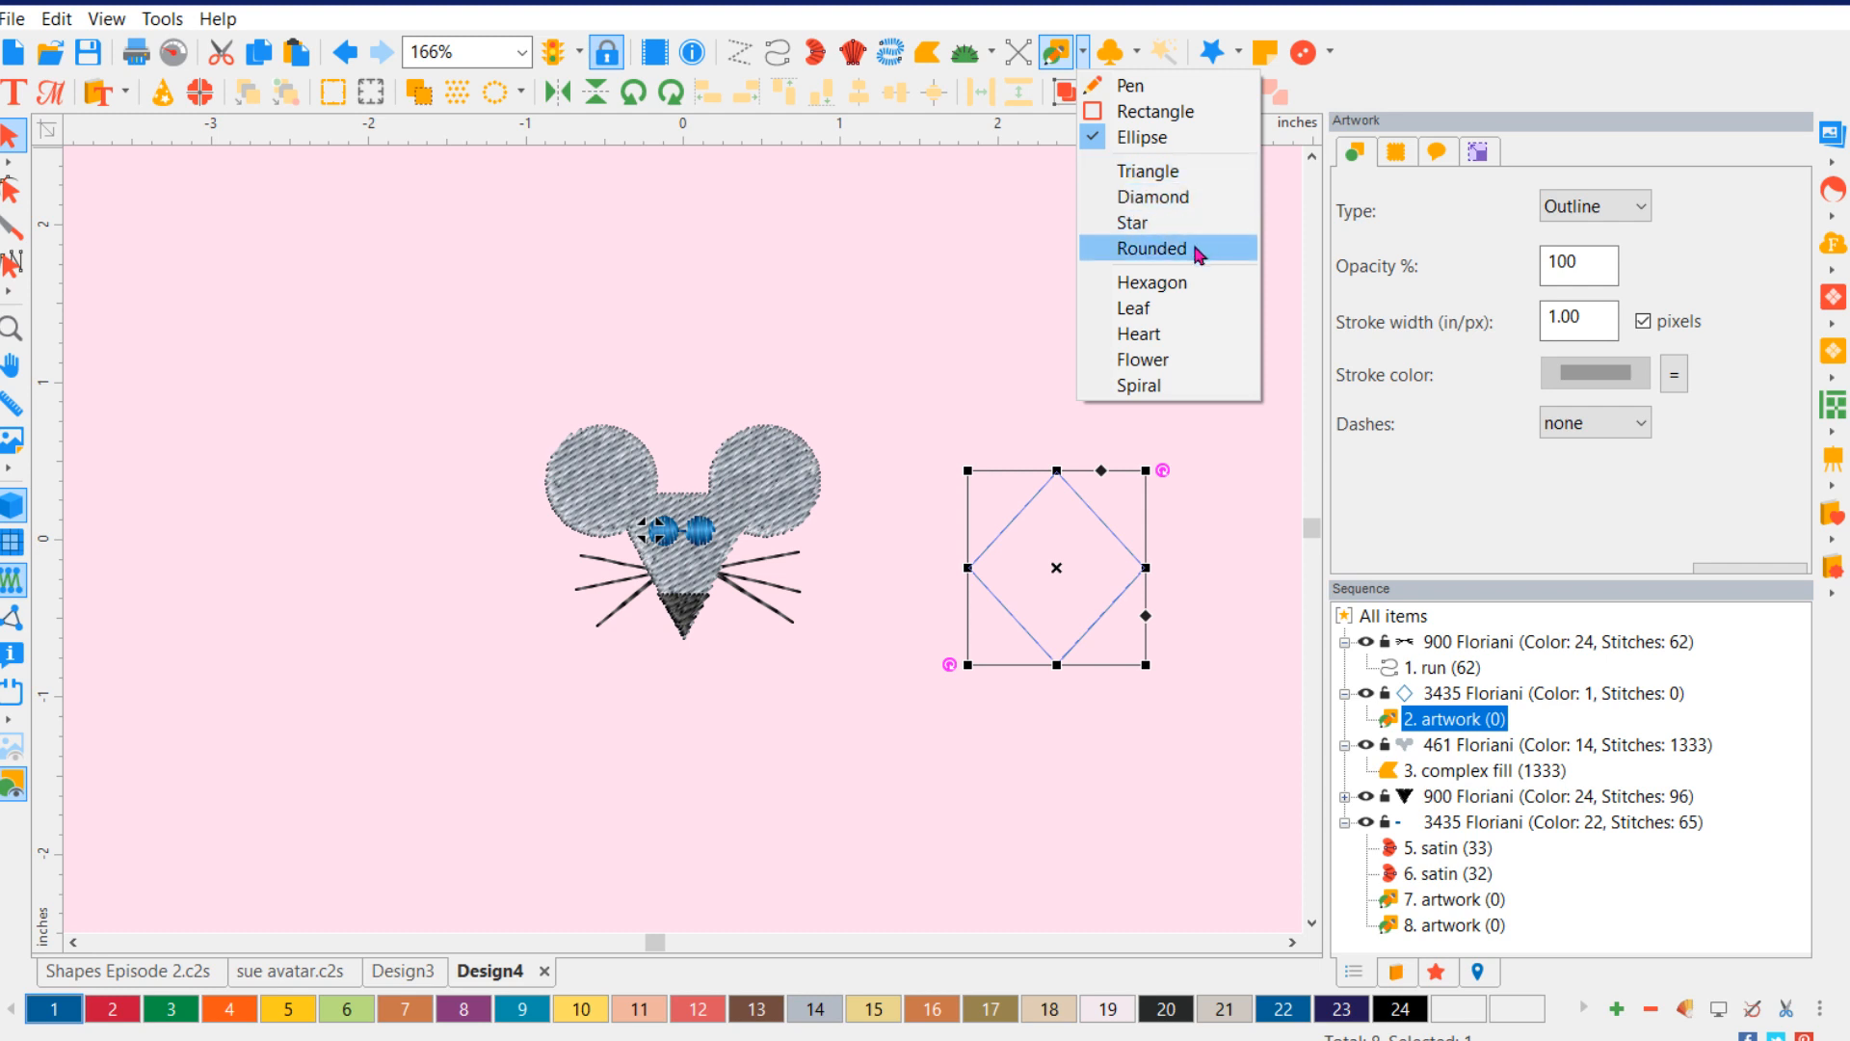
left_click(1128, 112)
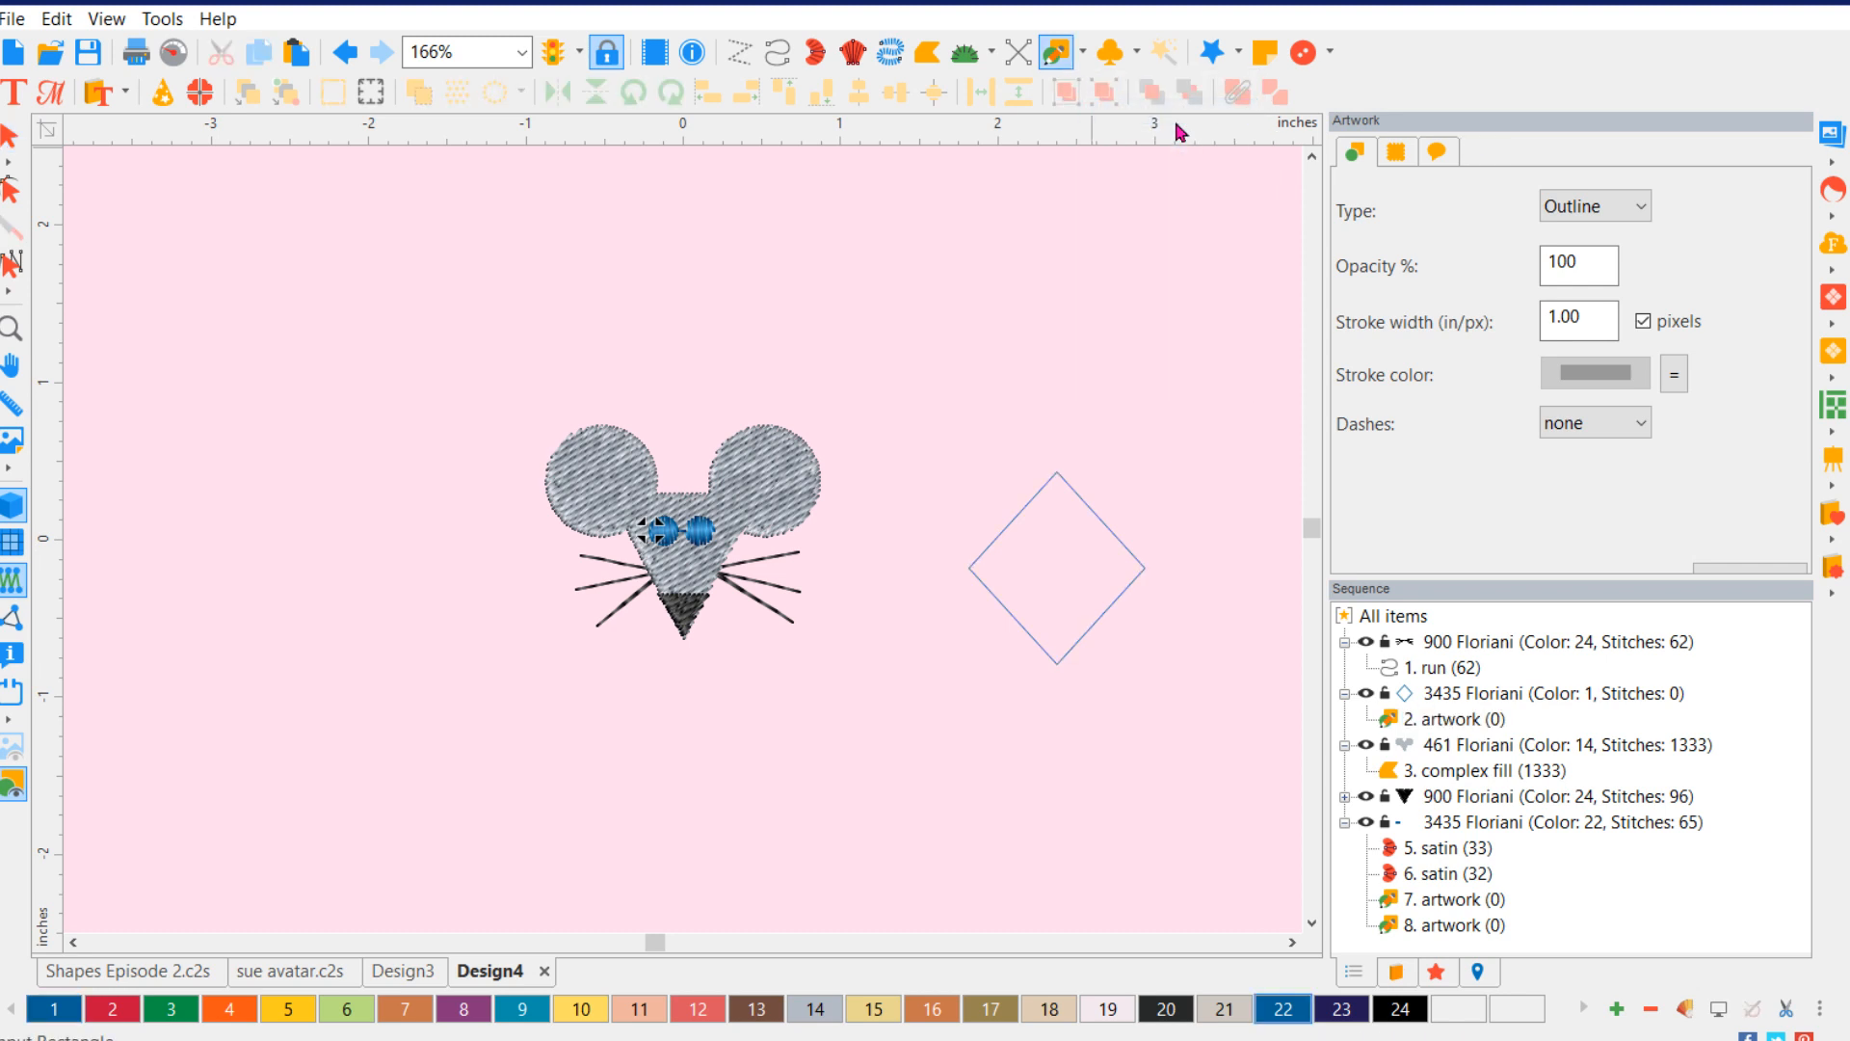
left_click(1084, 53)
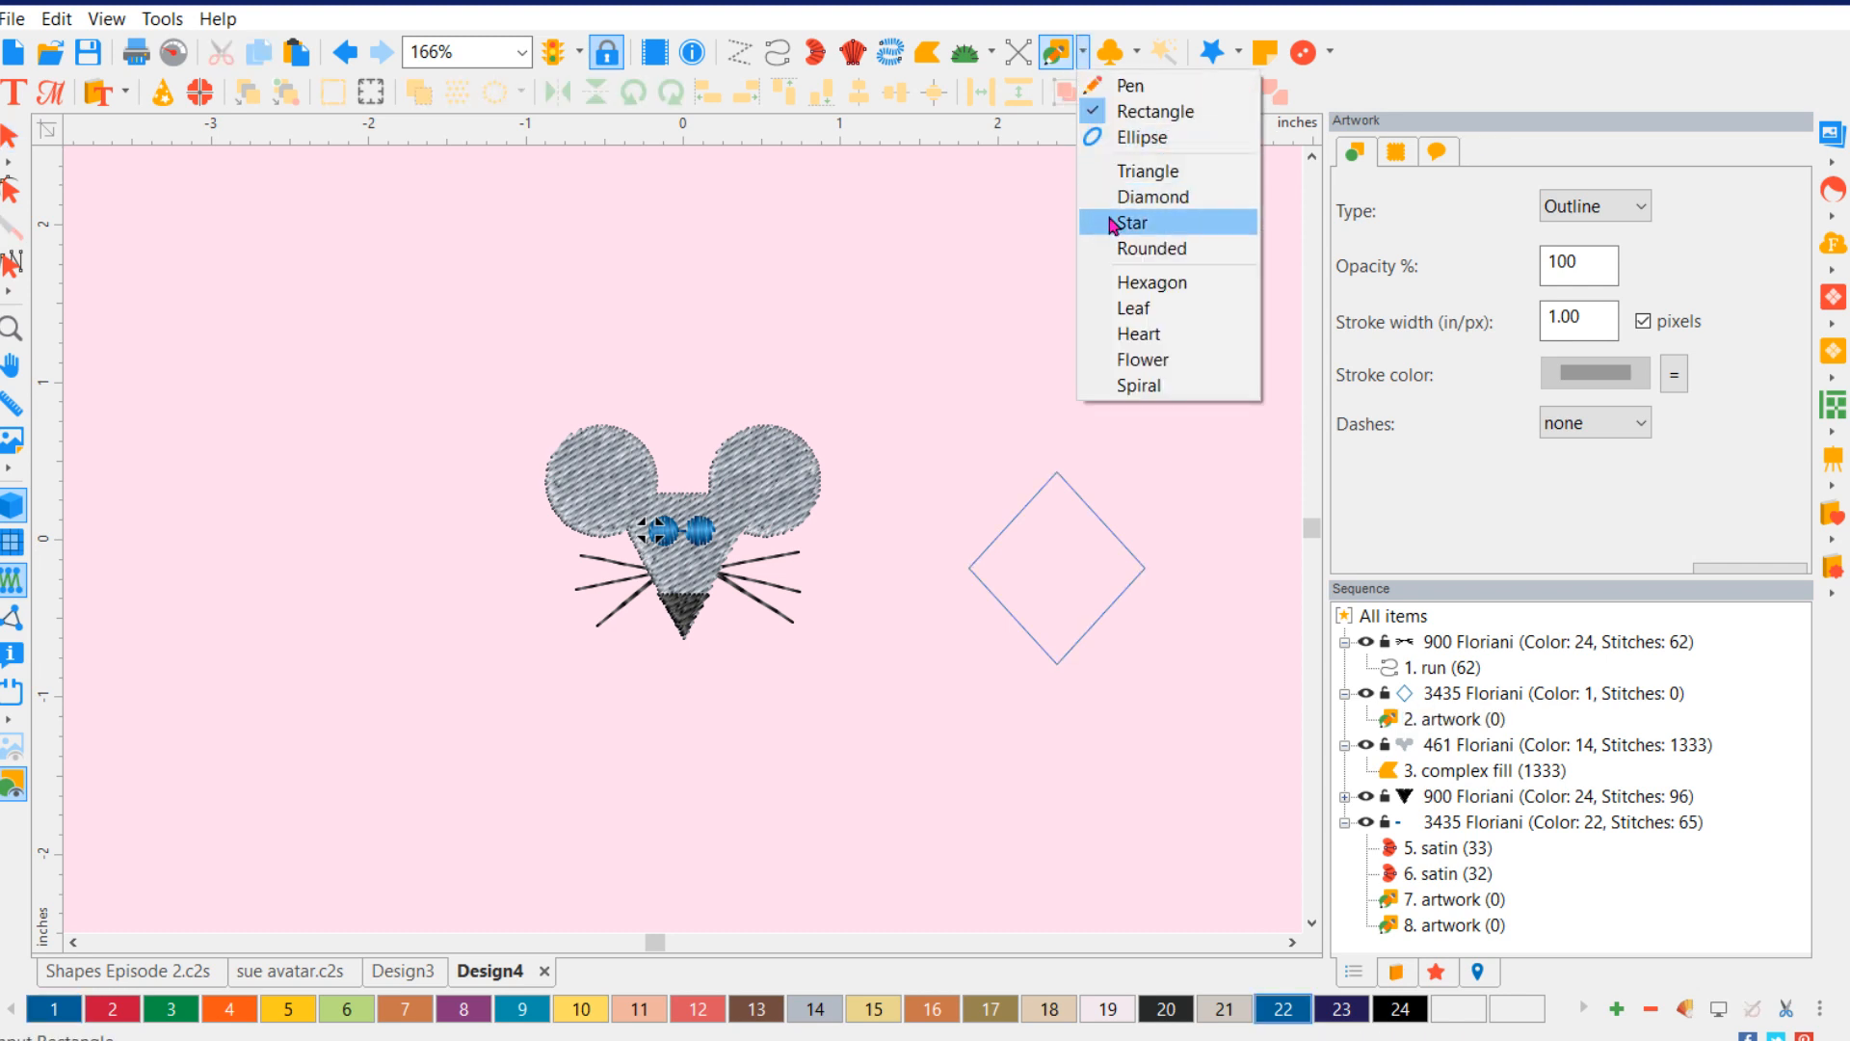
left_click(1145, 138)
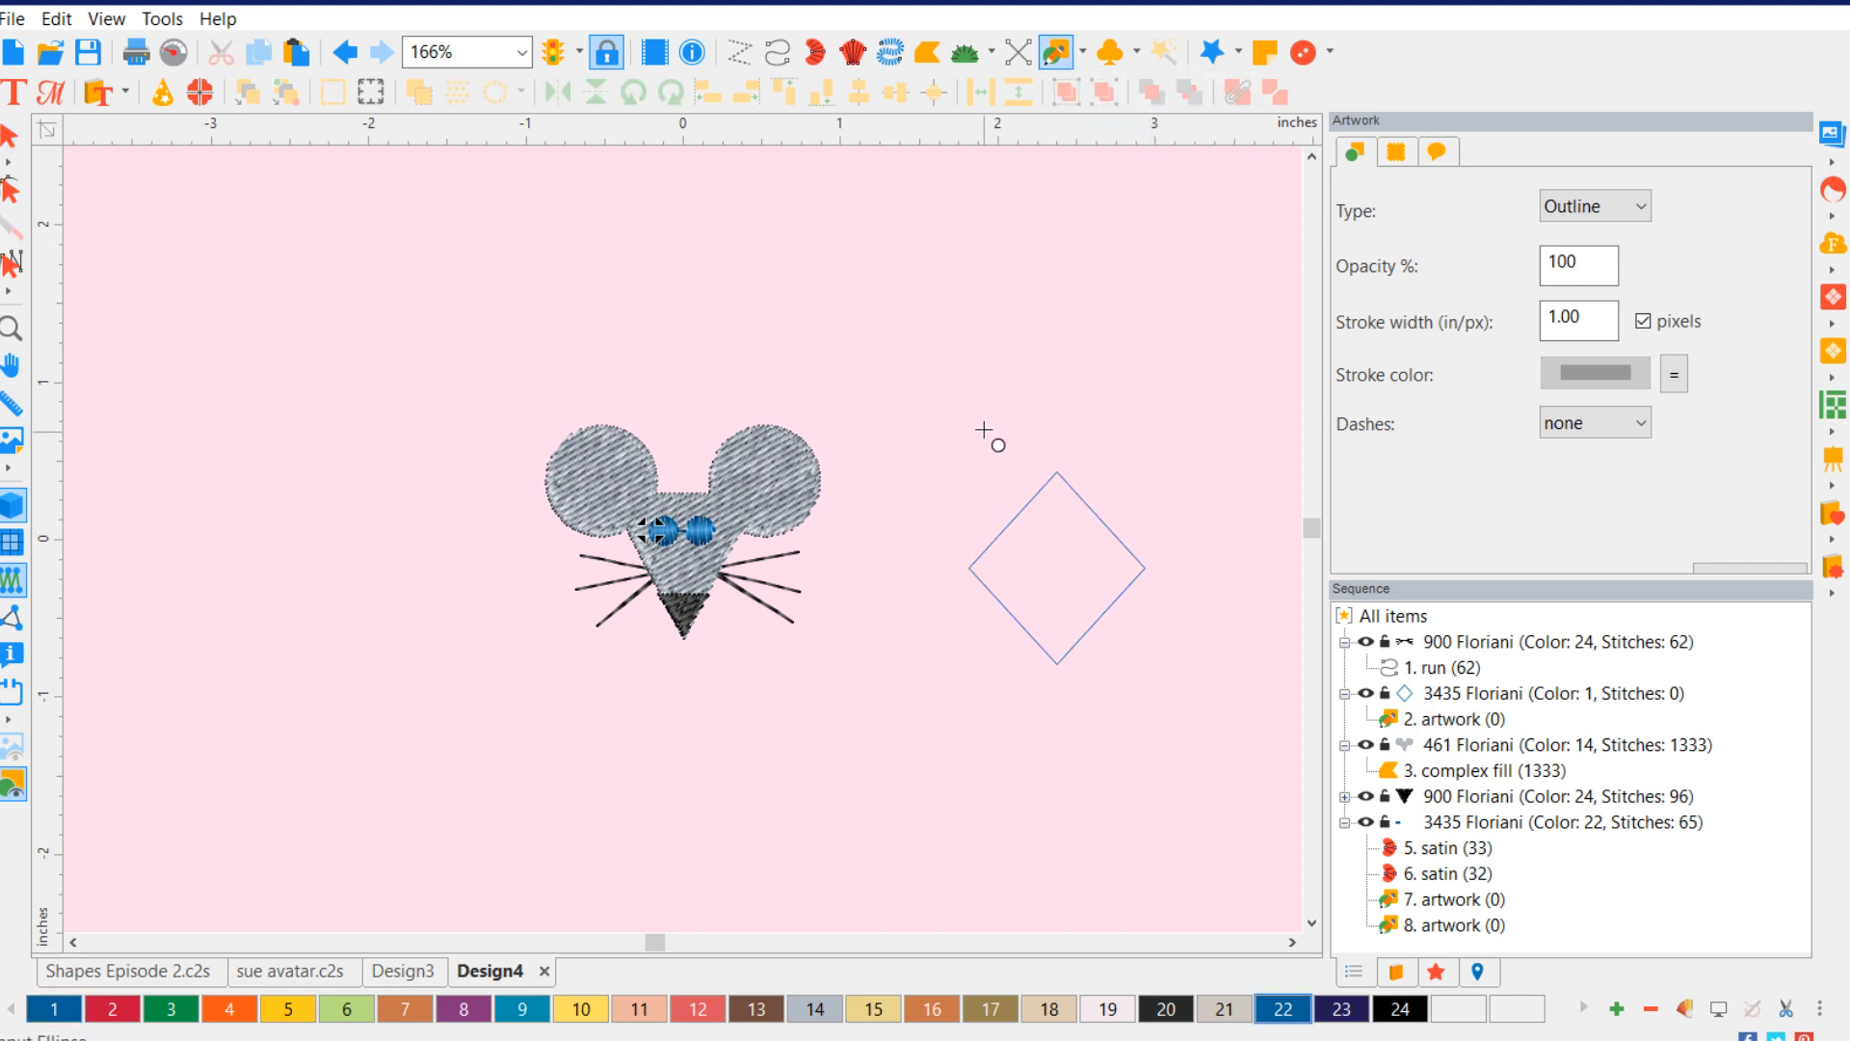
left_click_drag(969, 255, 1114, 393)
key("Escape")
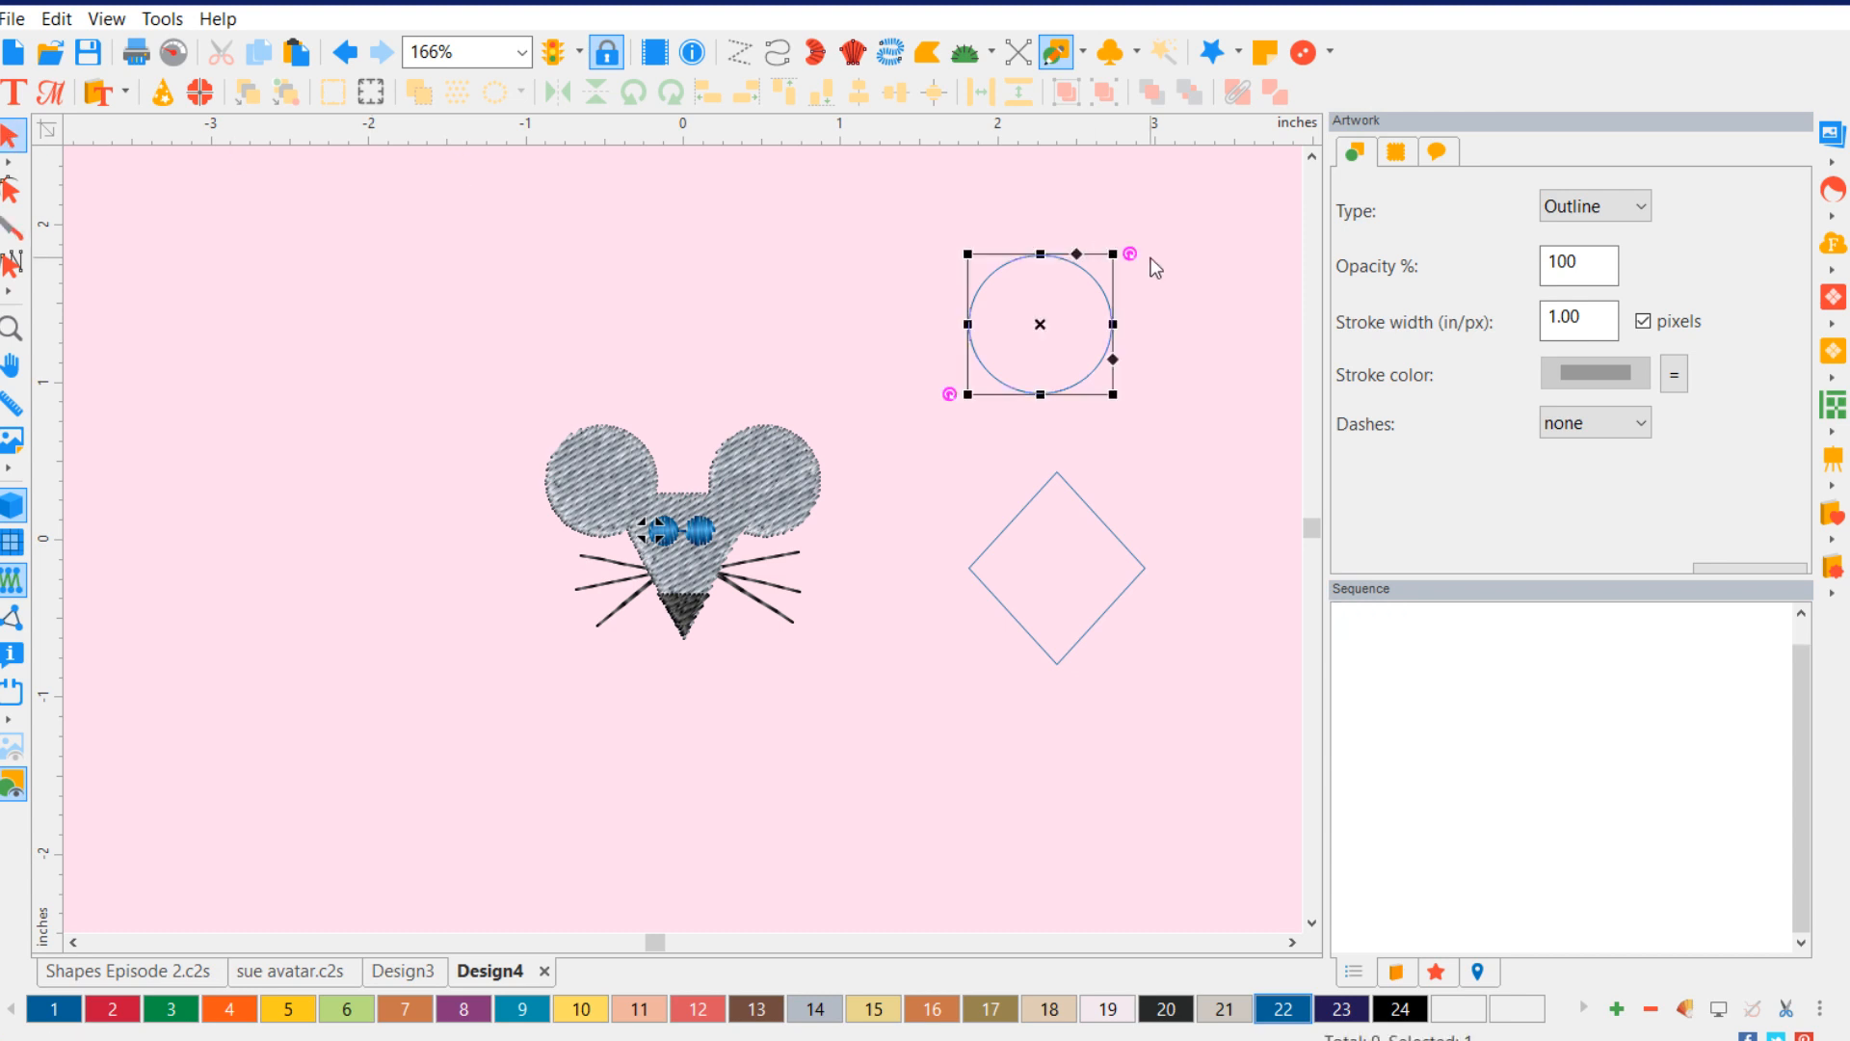
- Move the circle onto the diamond's upper left side, duplicate it and place the copy over the upper right side
left_click_drag(1040, 325, 992, 496)
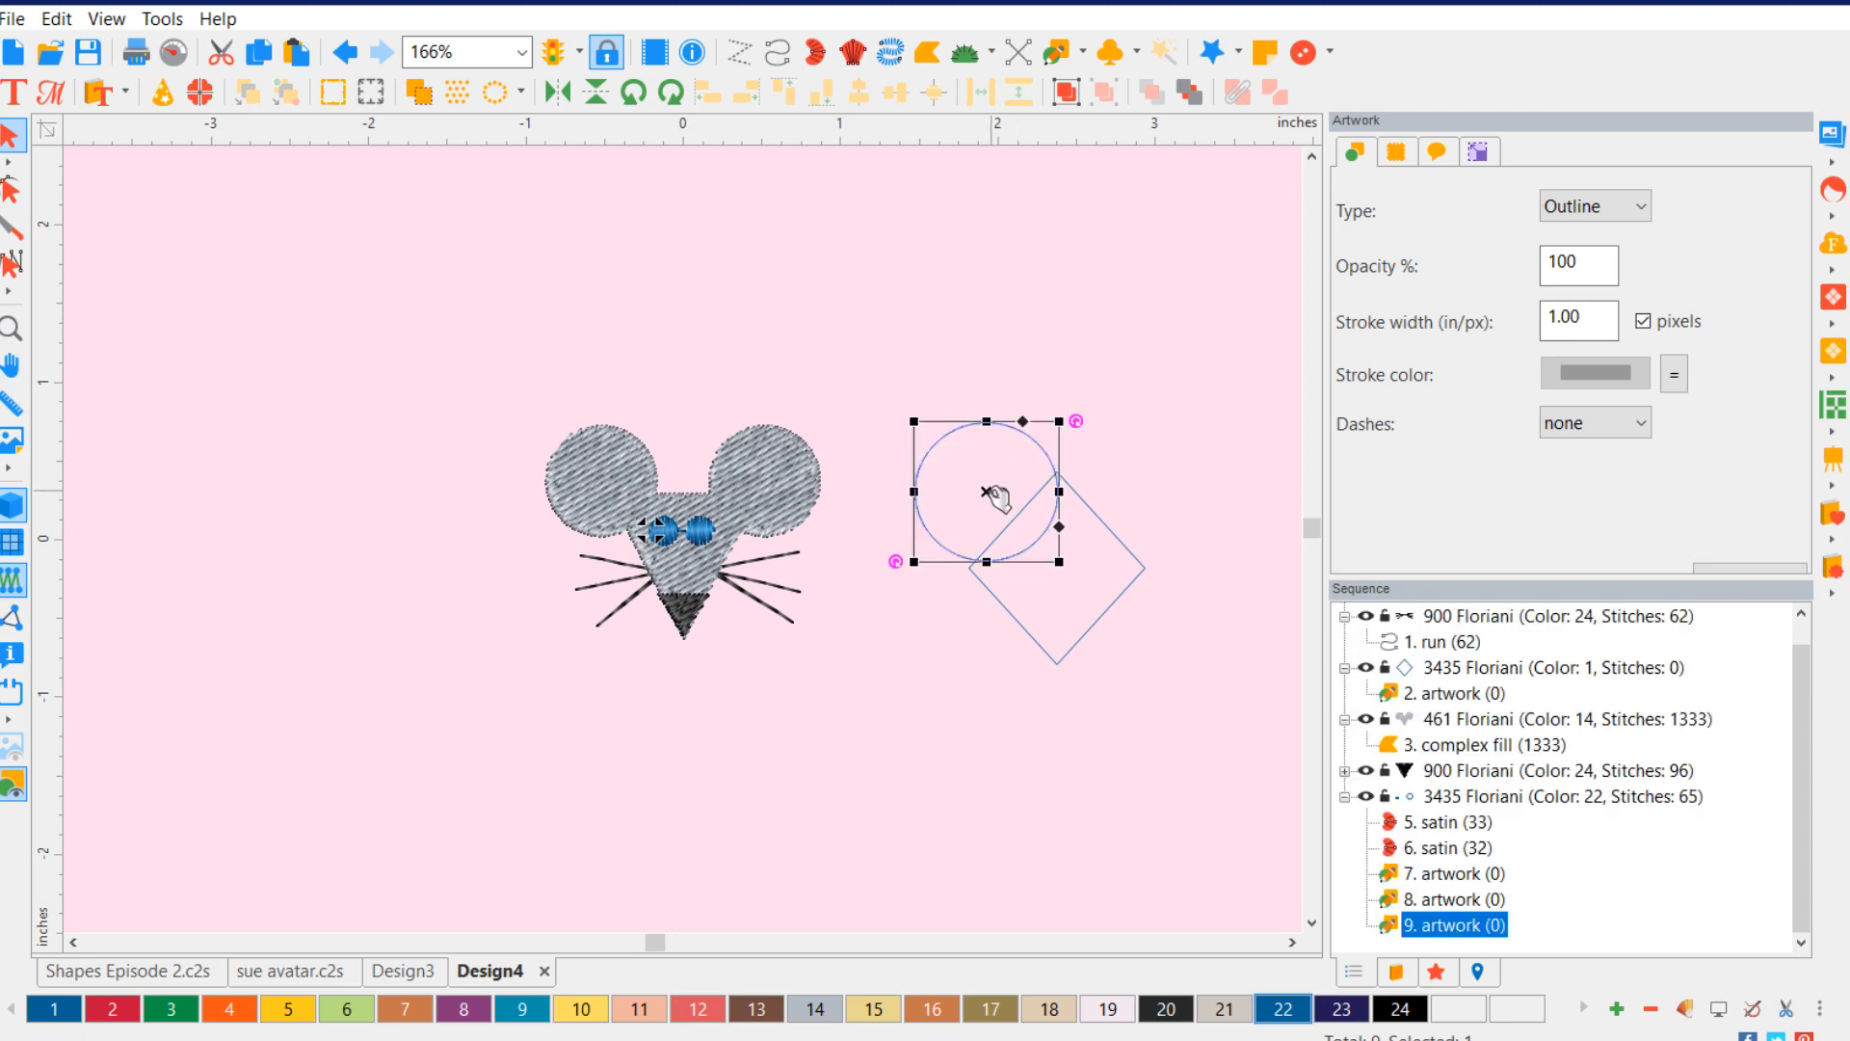
key("ctrl+d")
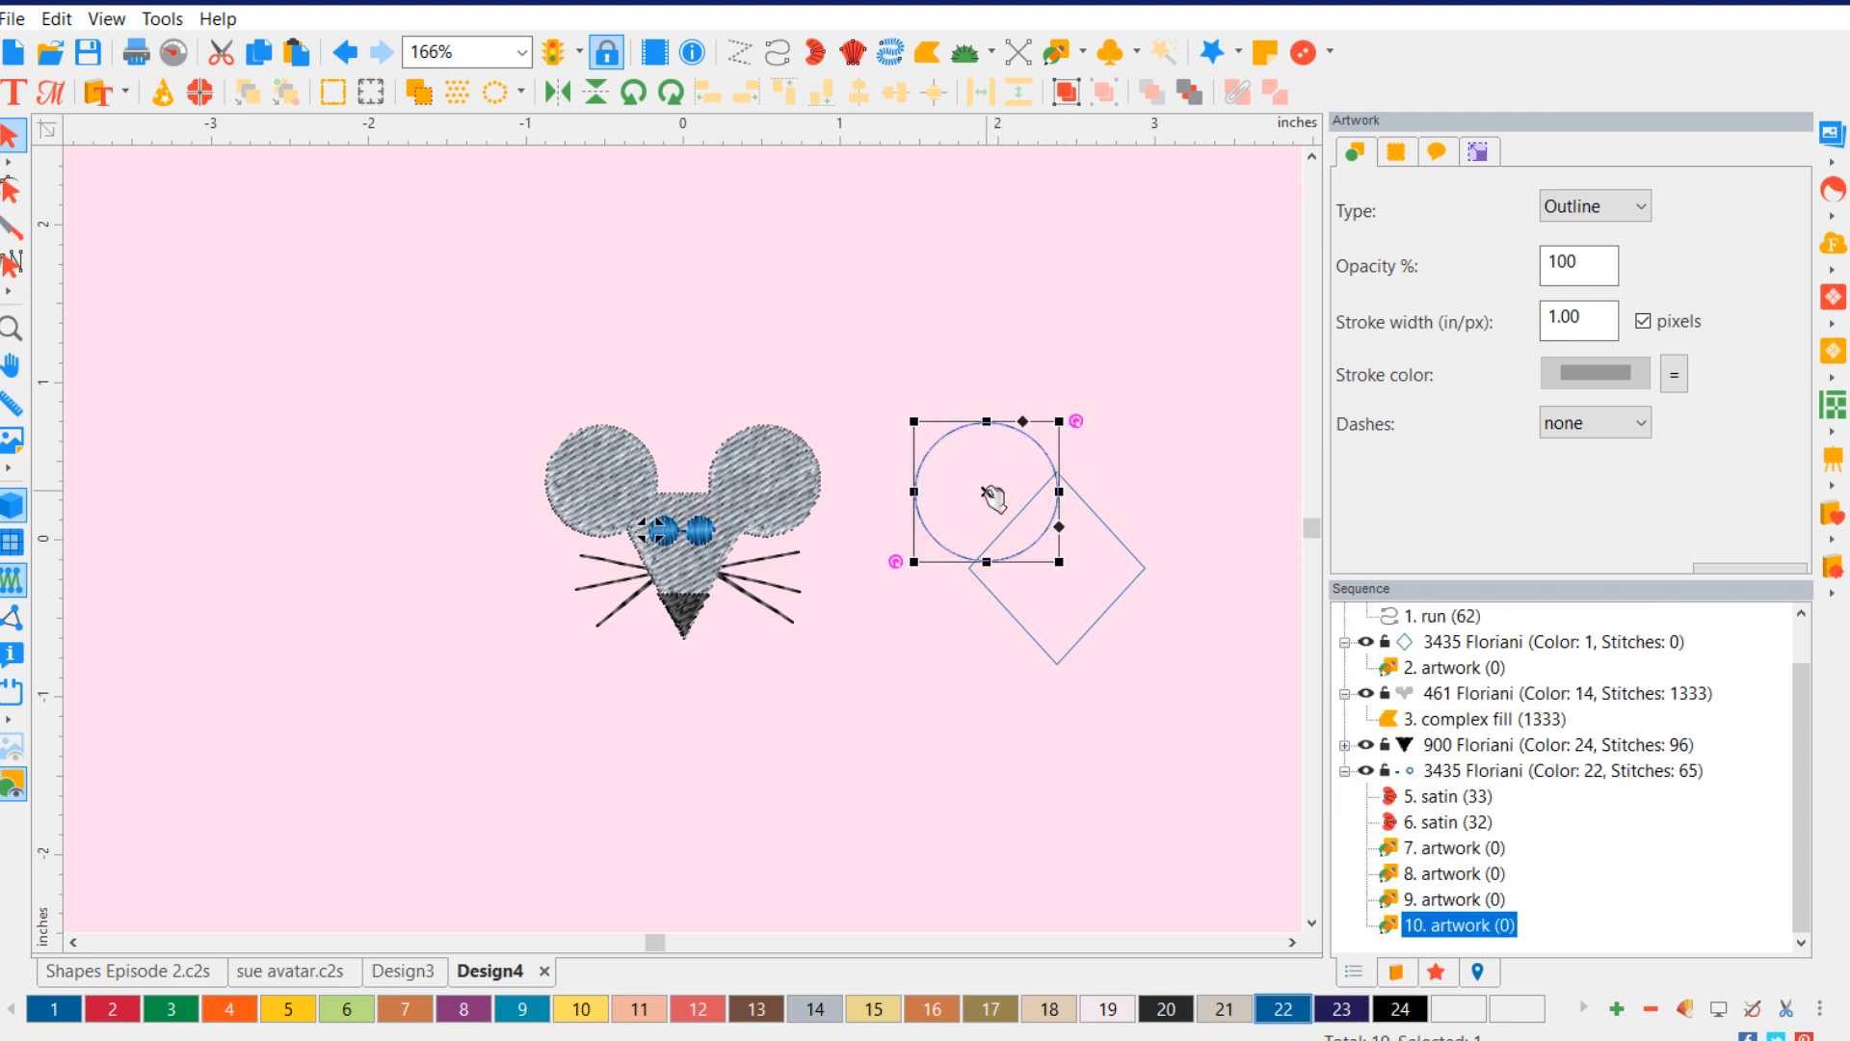
left_click_drag(992, 496, 1140, 493)
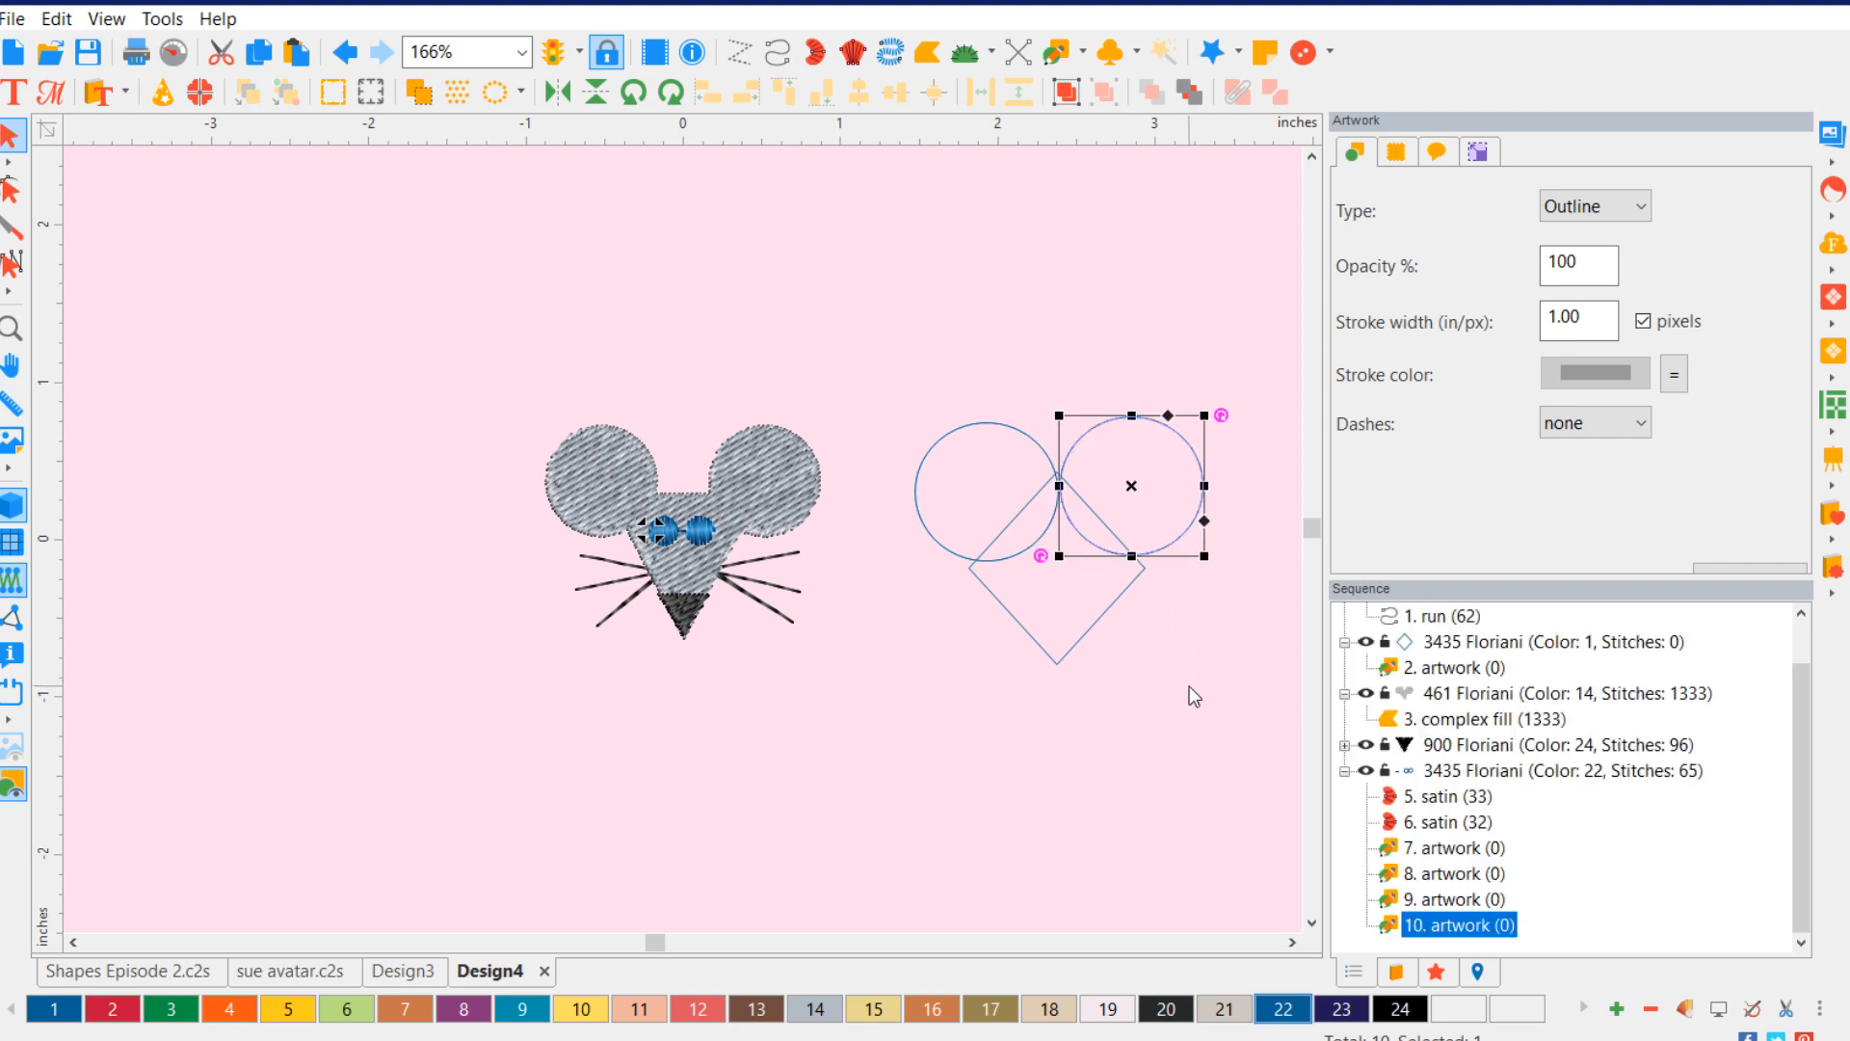
- Create one united outline 0.08 in outside the diamond and both circles
left_click(1189, 686)
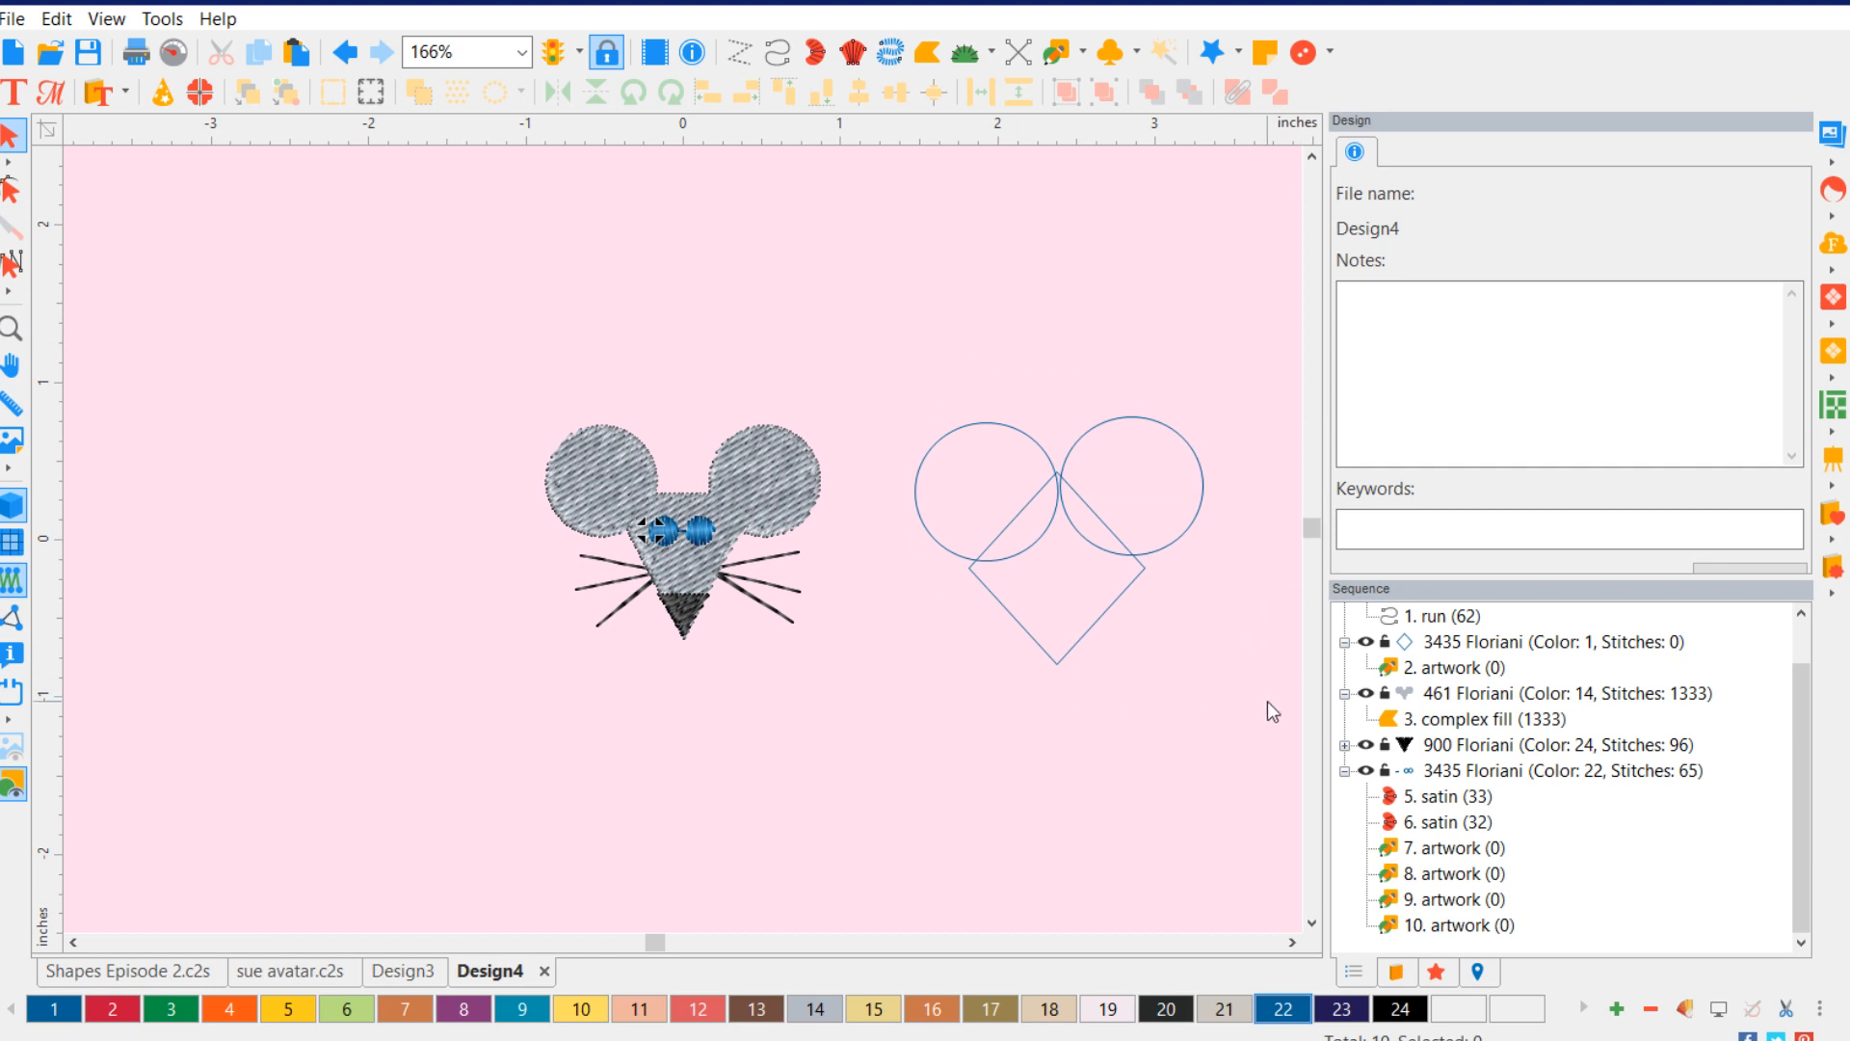
left_click_drag(1280, 705, 891, 312)
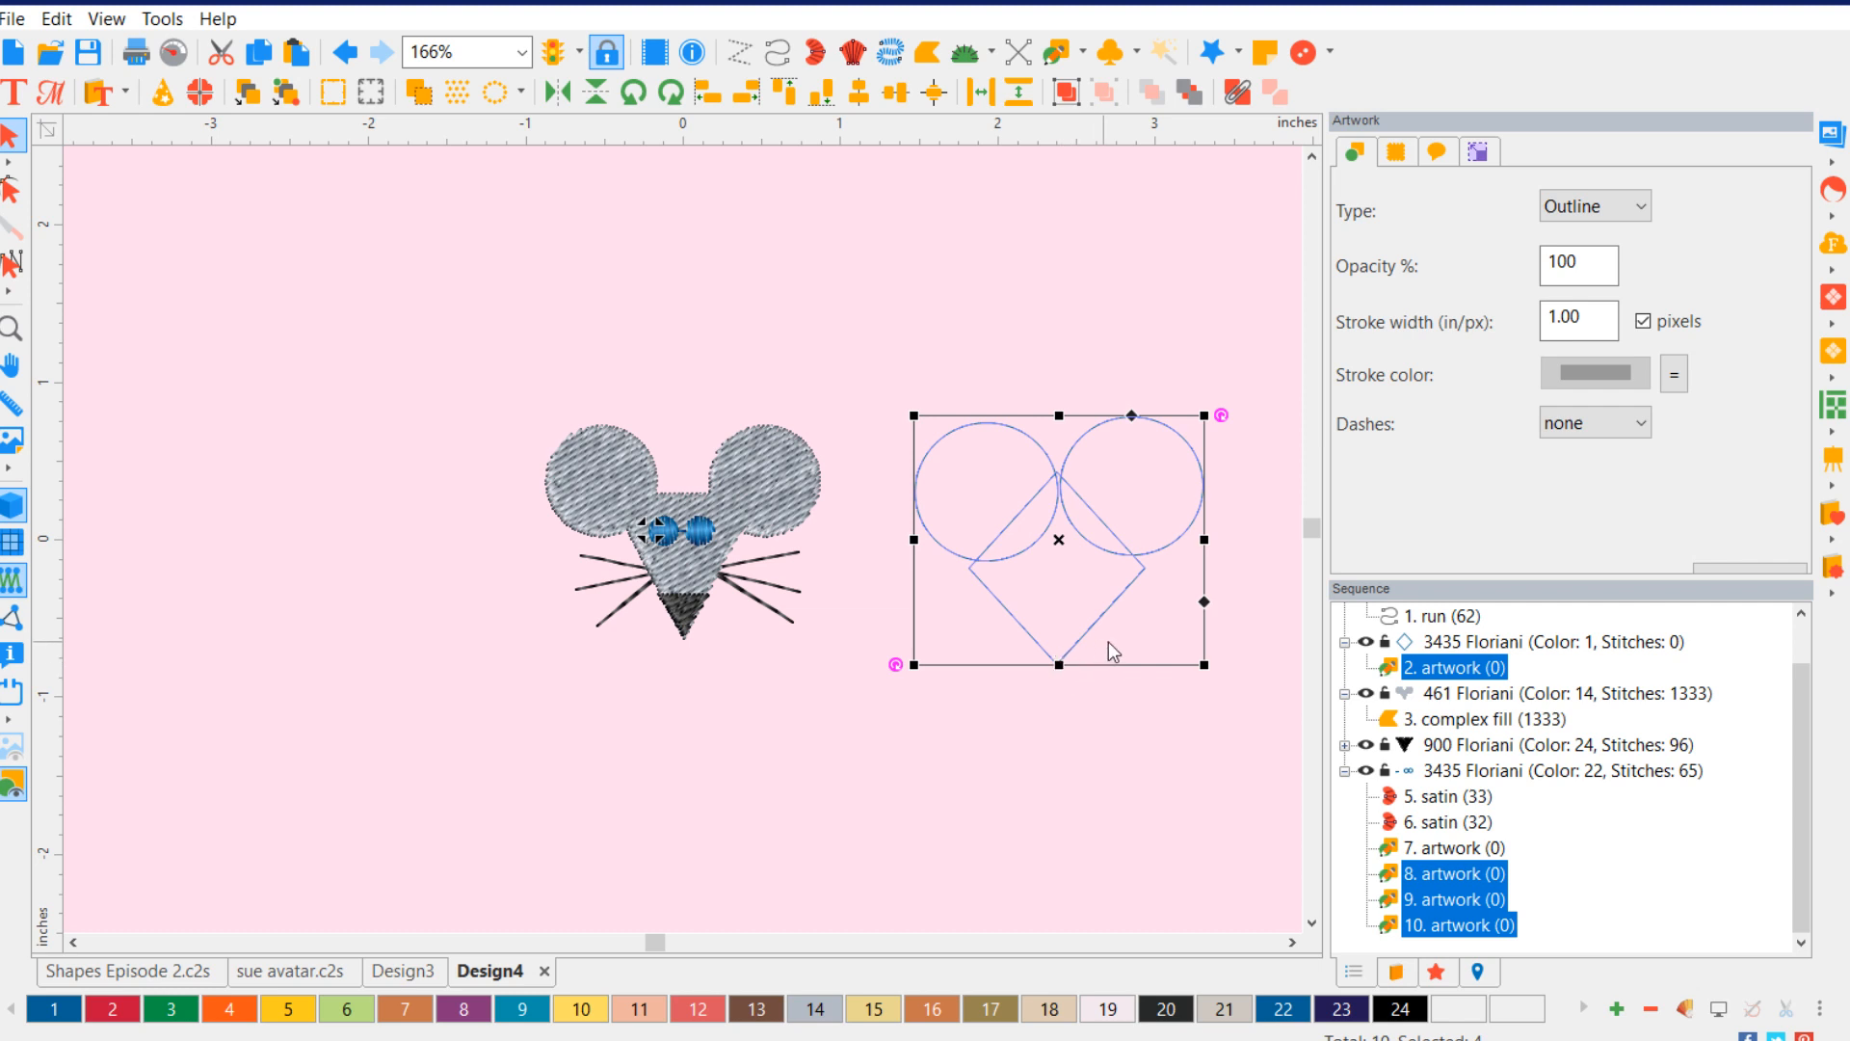
right_click(1145, 639)
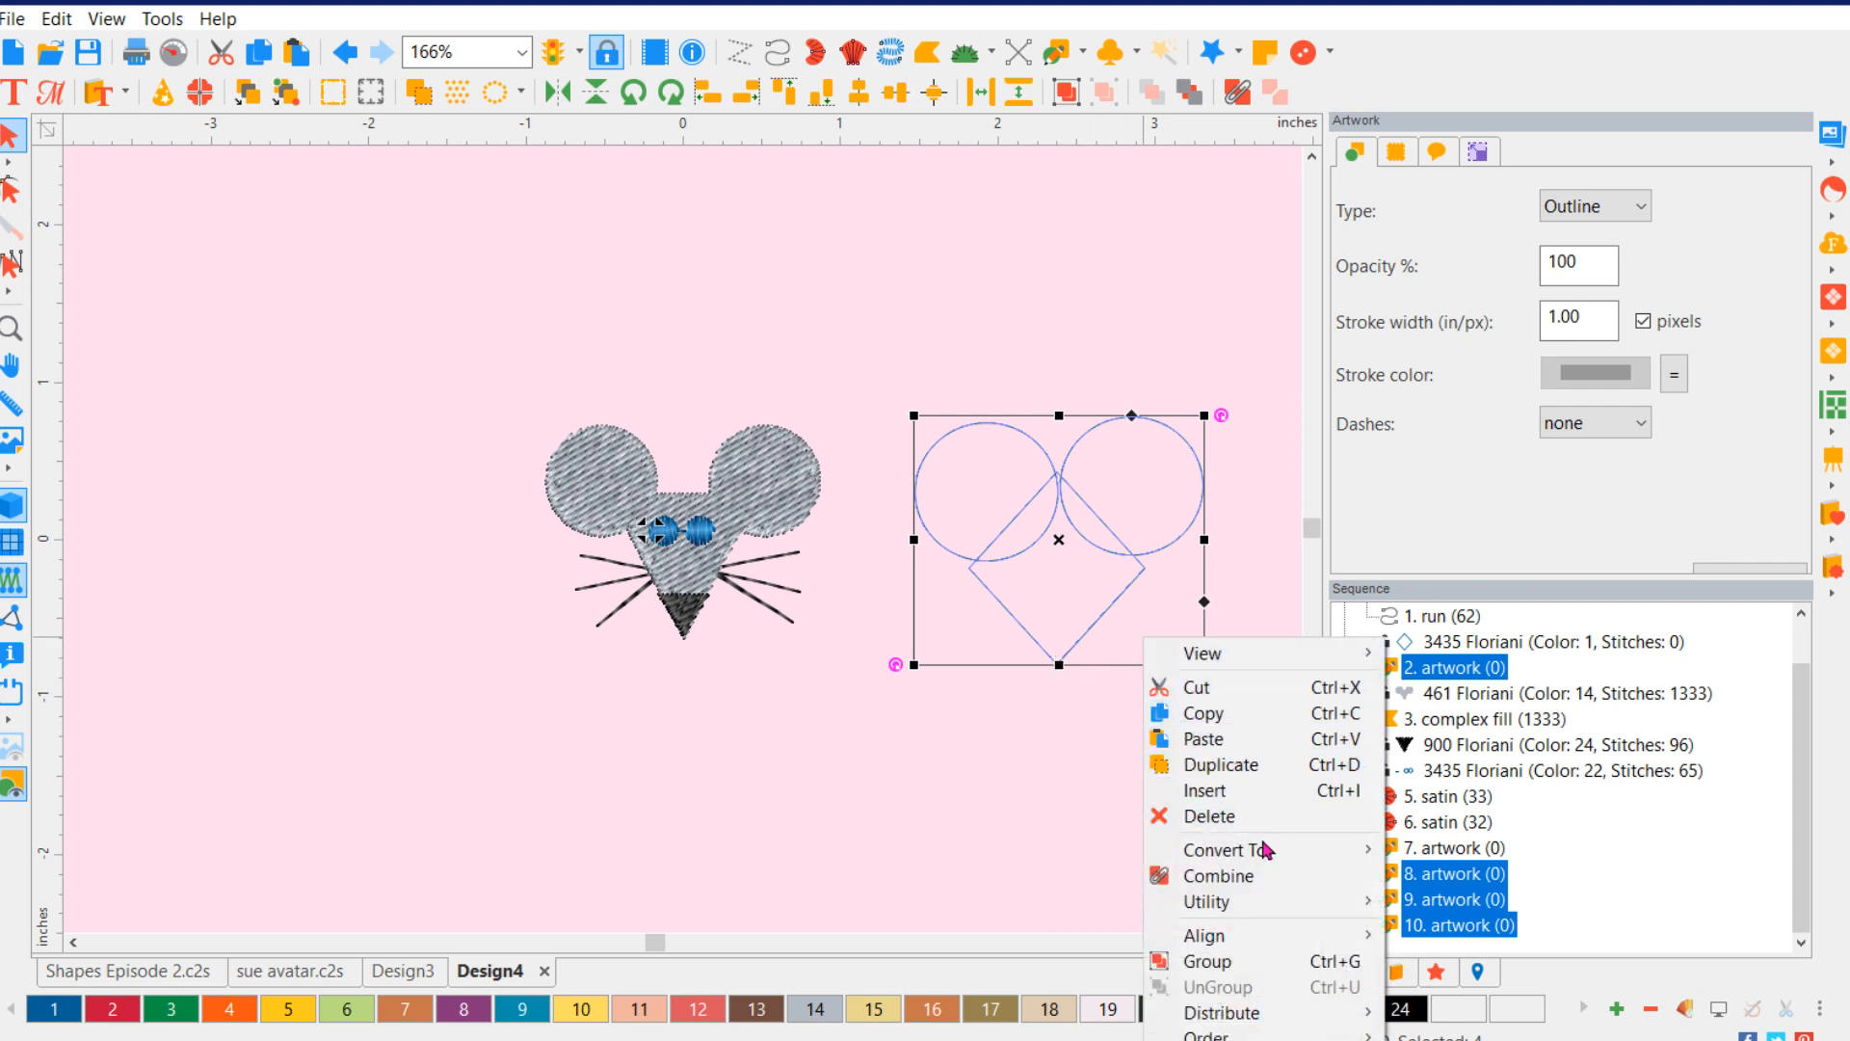
mouse_move(1265, 850)
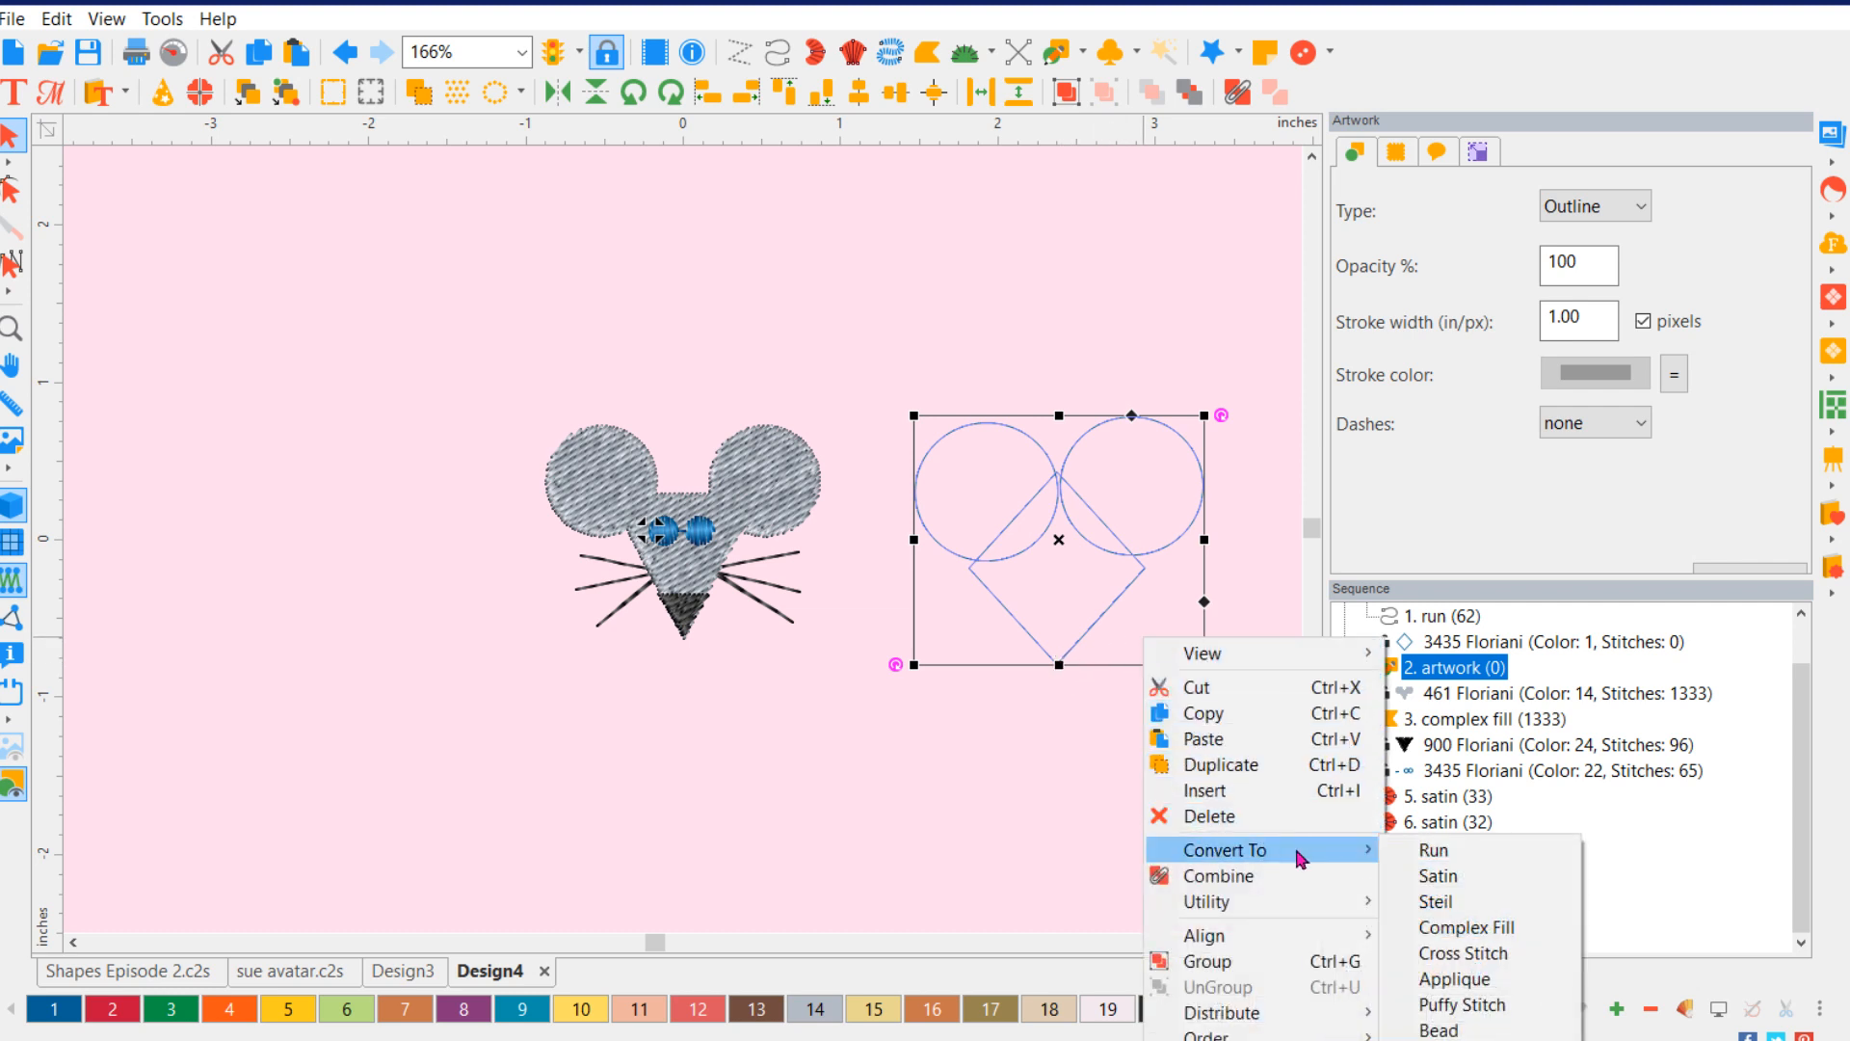
mouse_move(1301, 911)
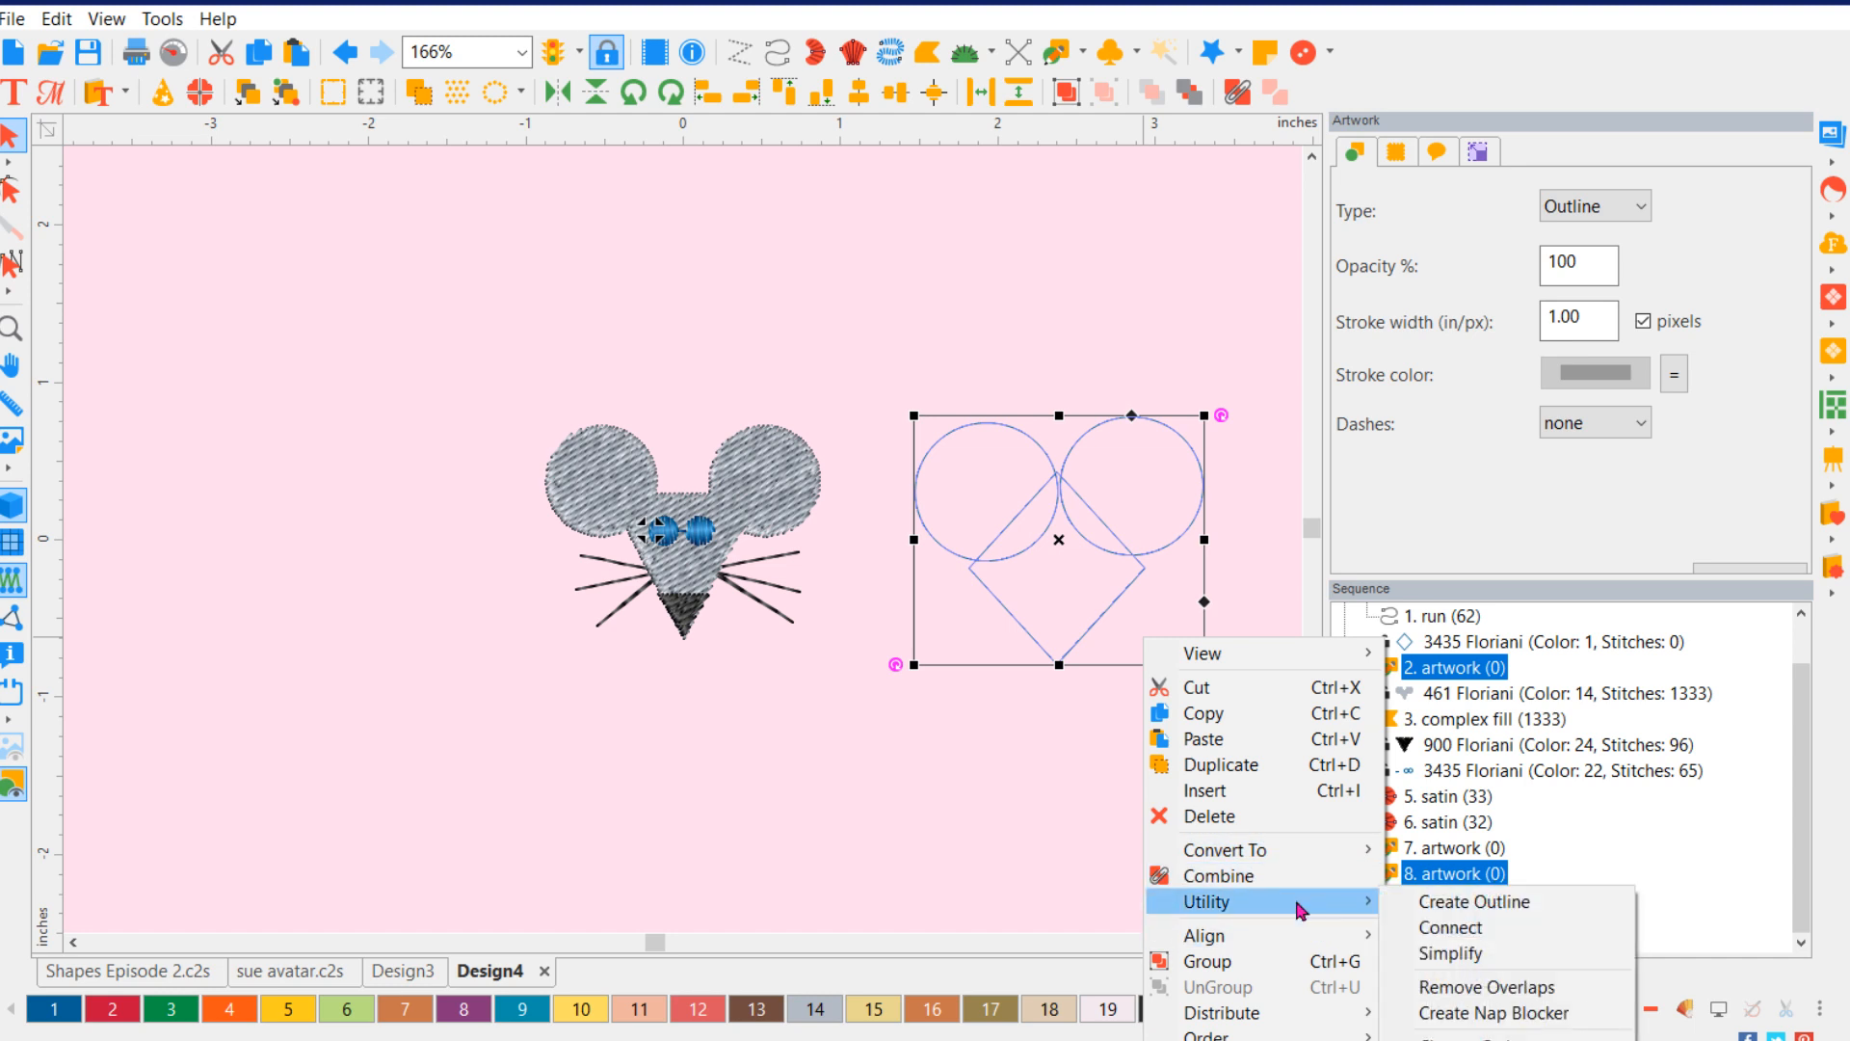
left_click(1452, 908)
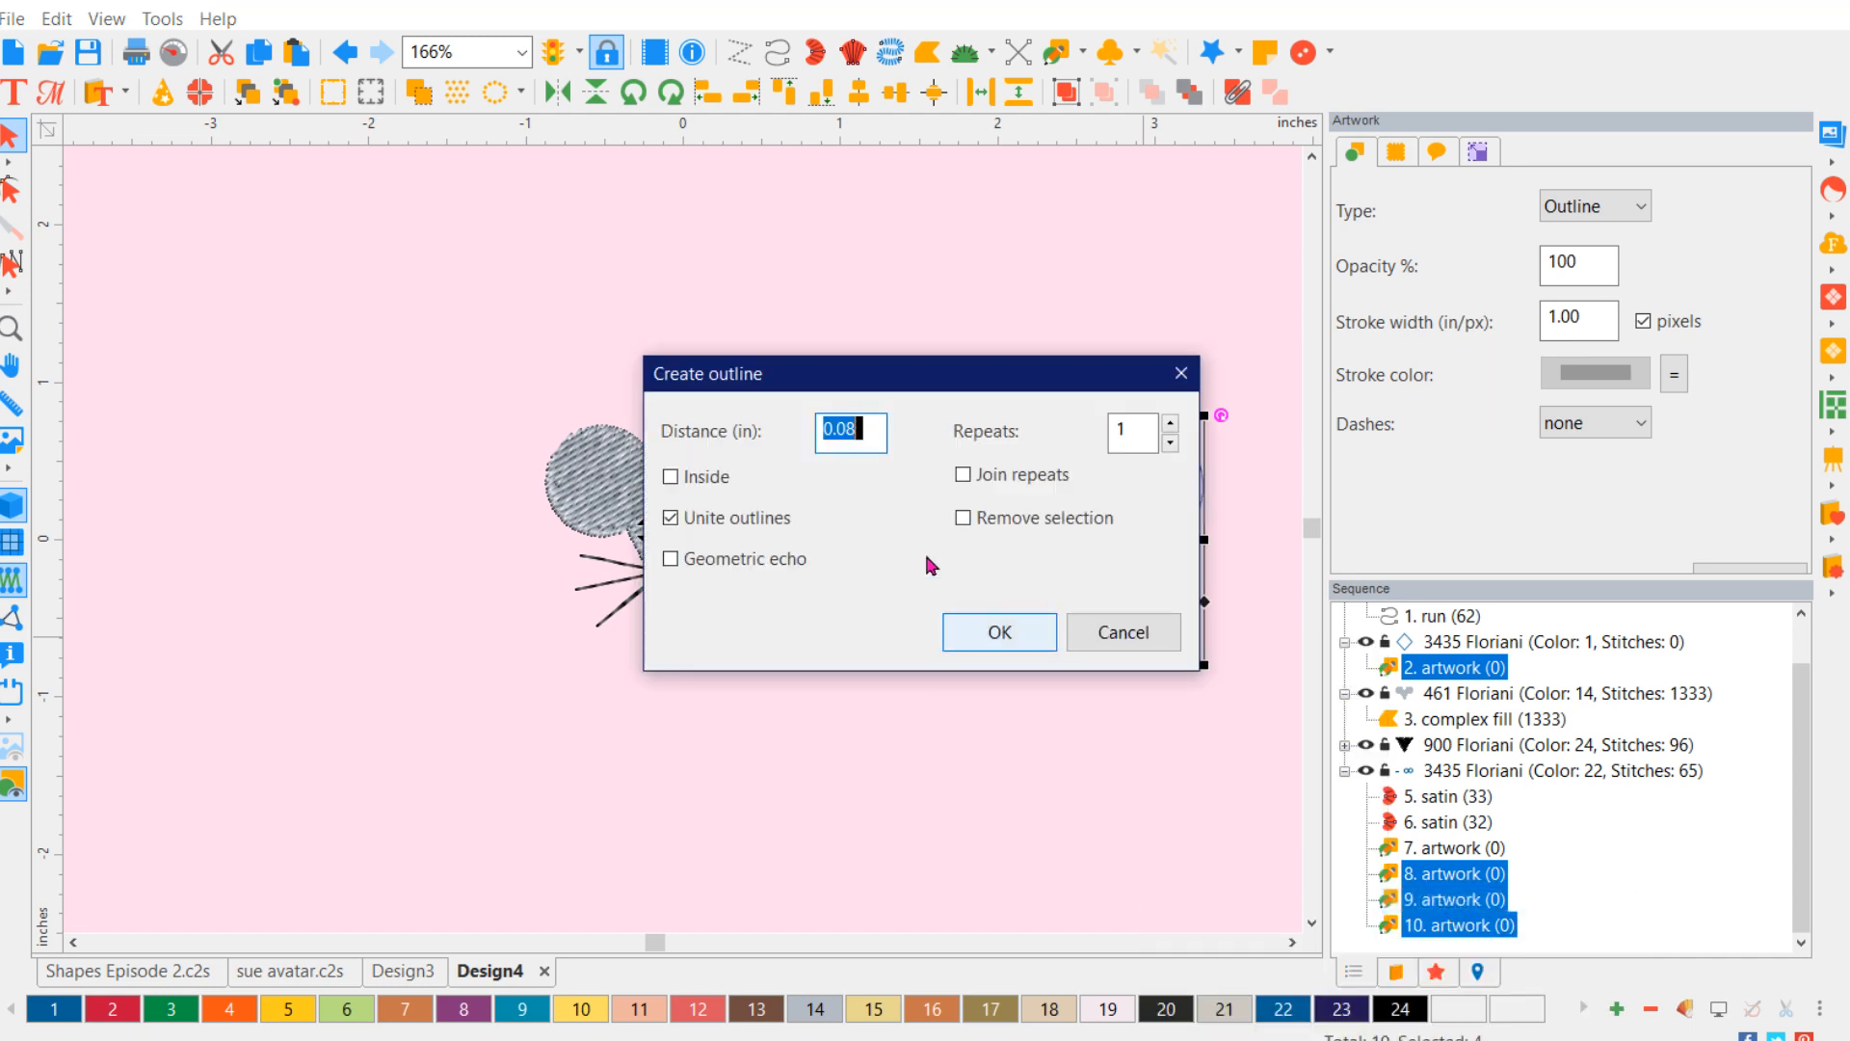
left_click(979, 633)
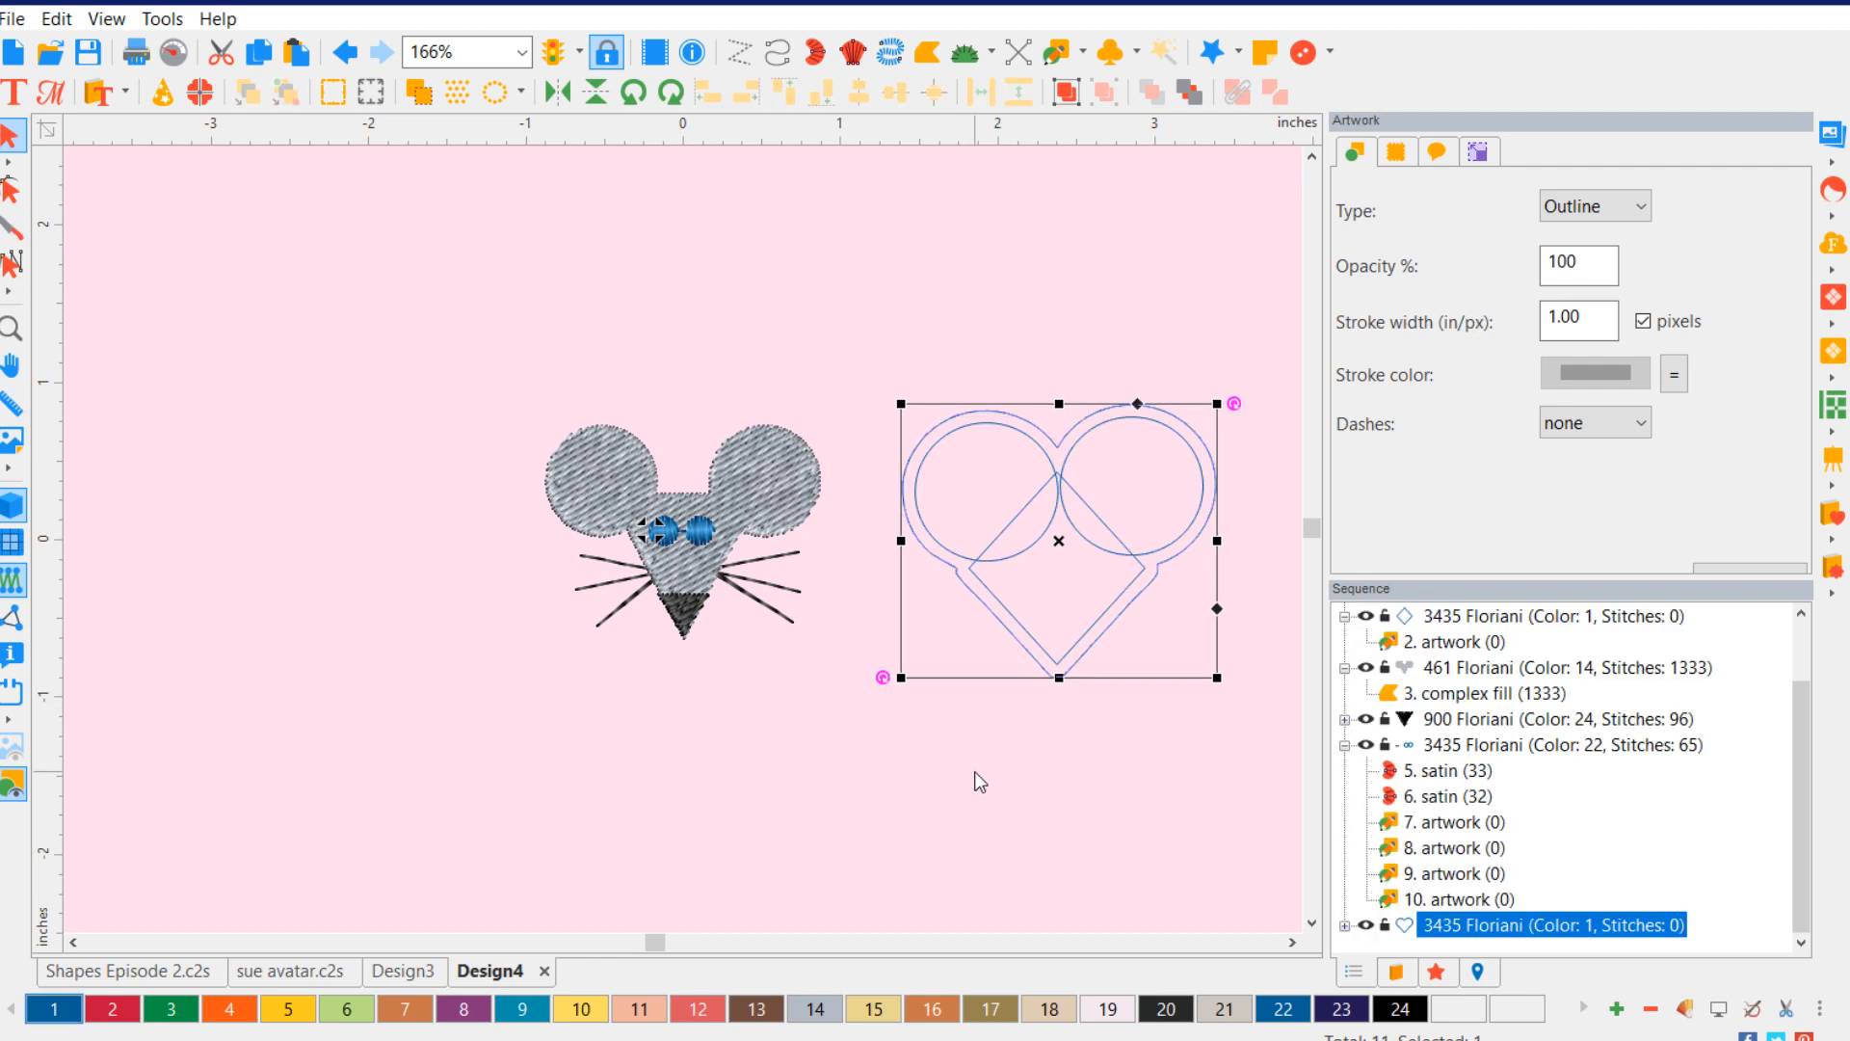
- Move the new heart-shaped outline into the empty space on the left side of the mouse
left_click(1201, 765)
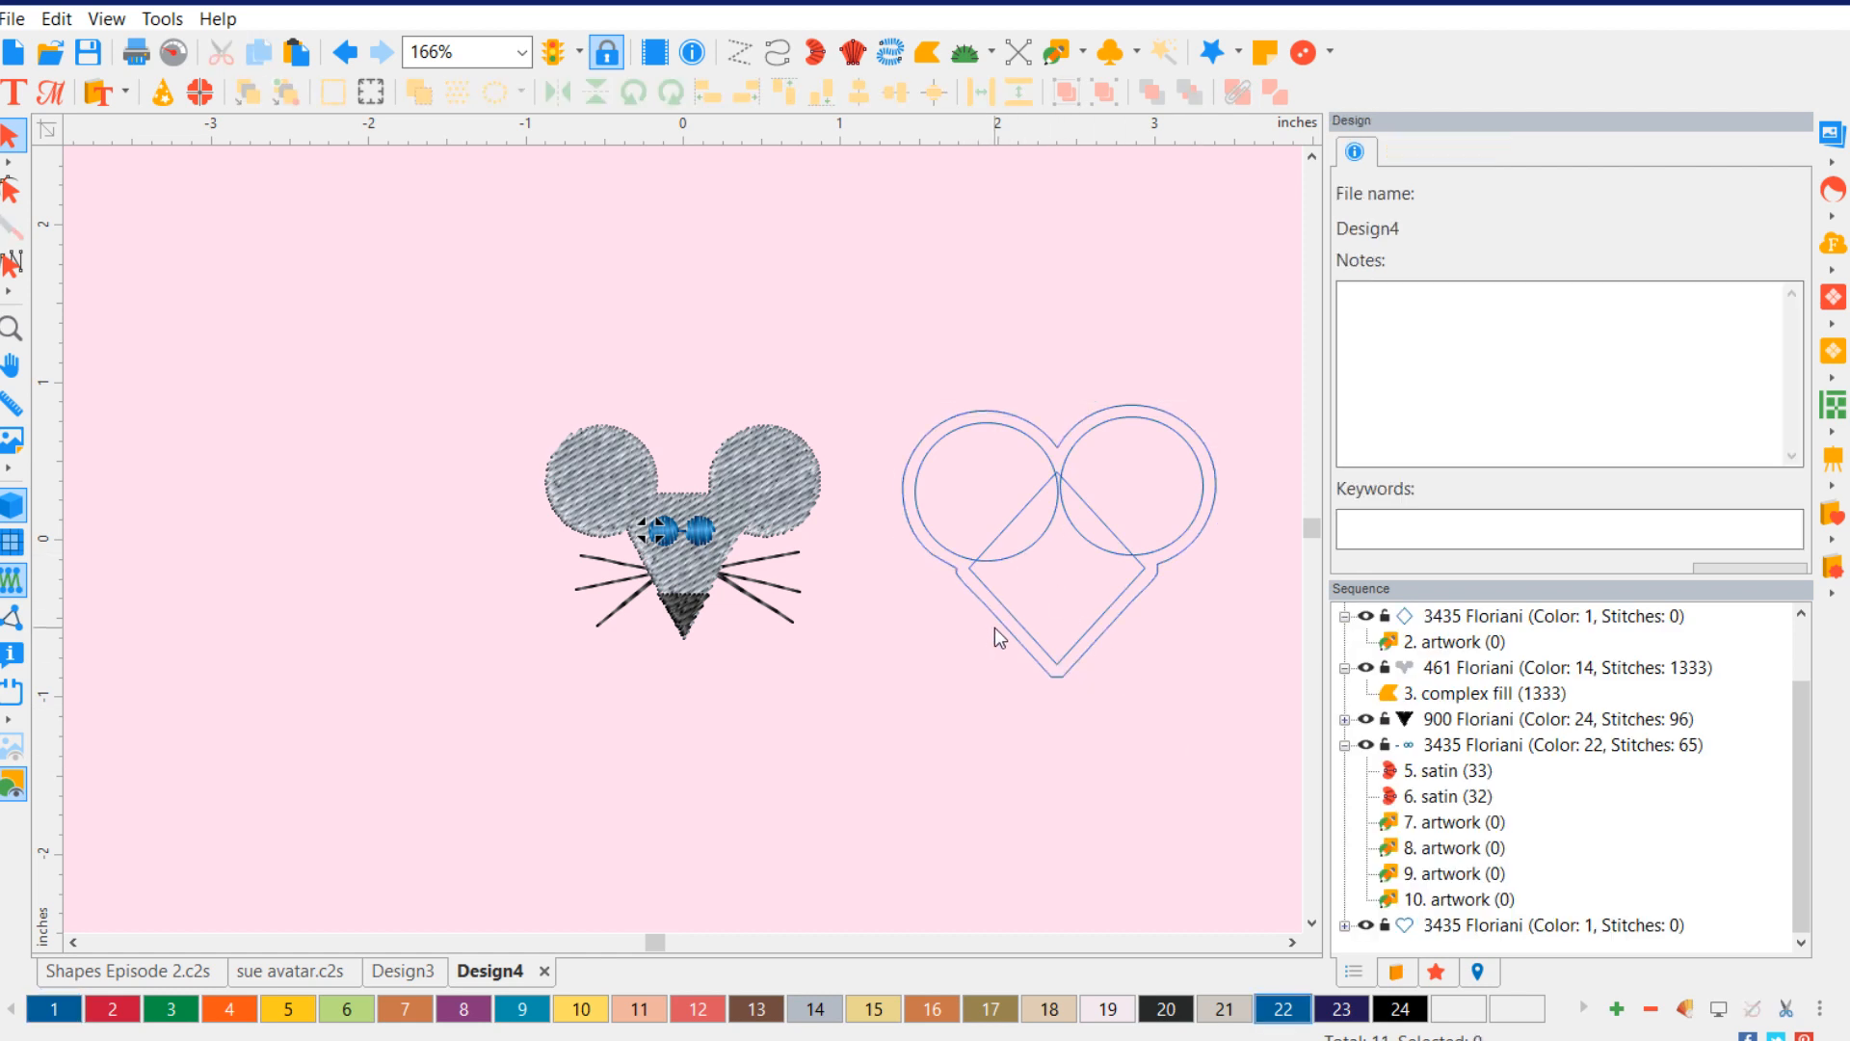
left_click_drag(999, 627, 283, 504)
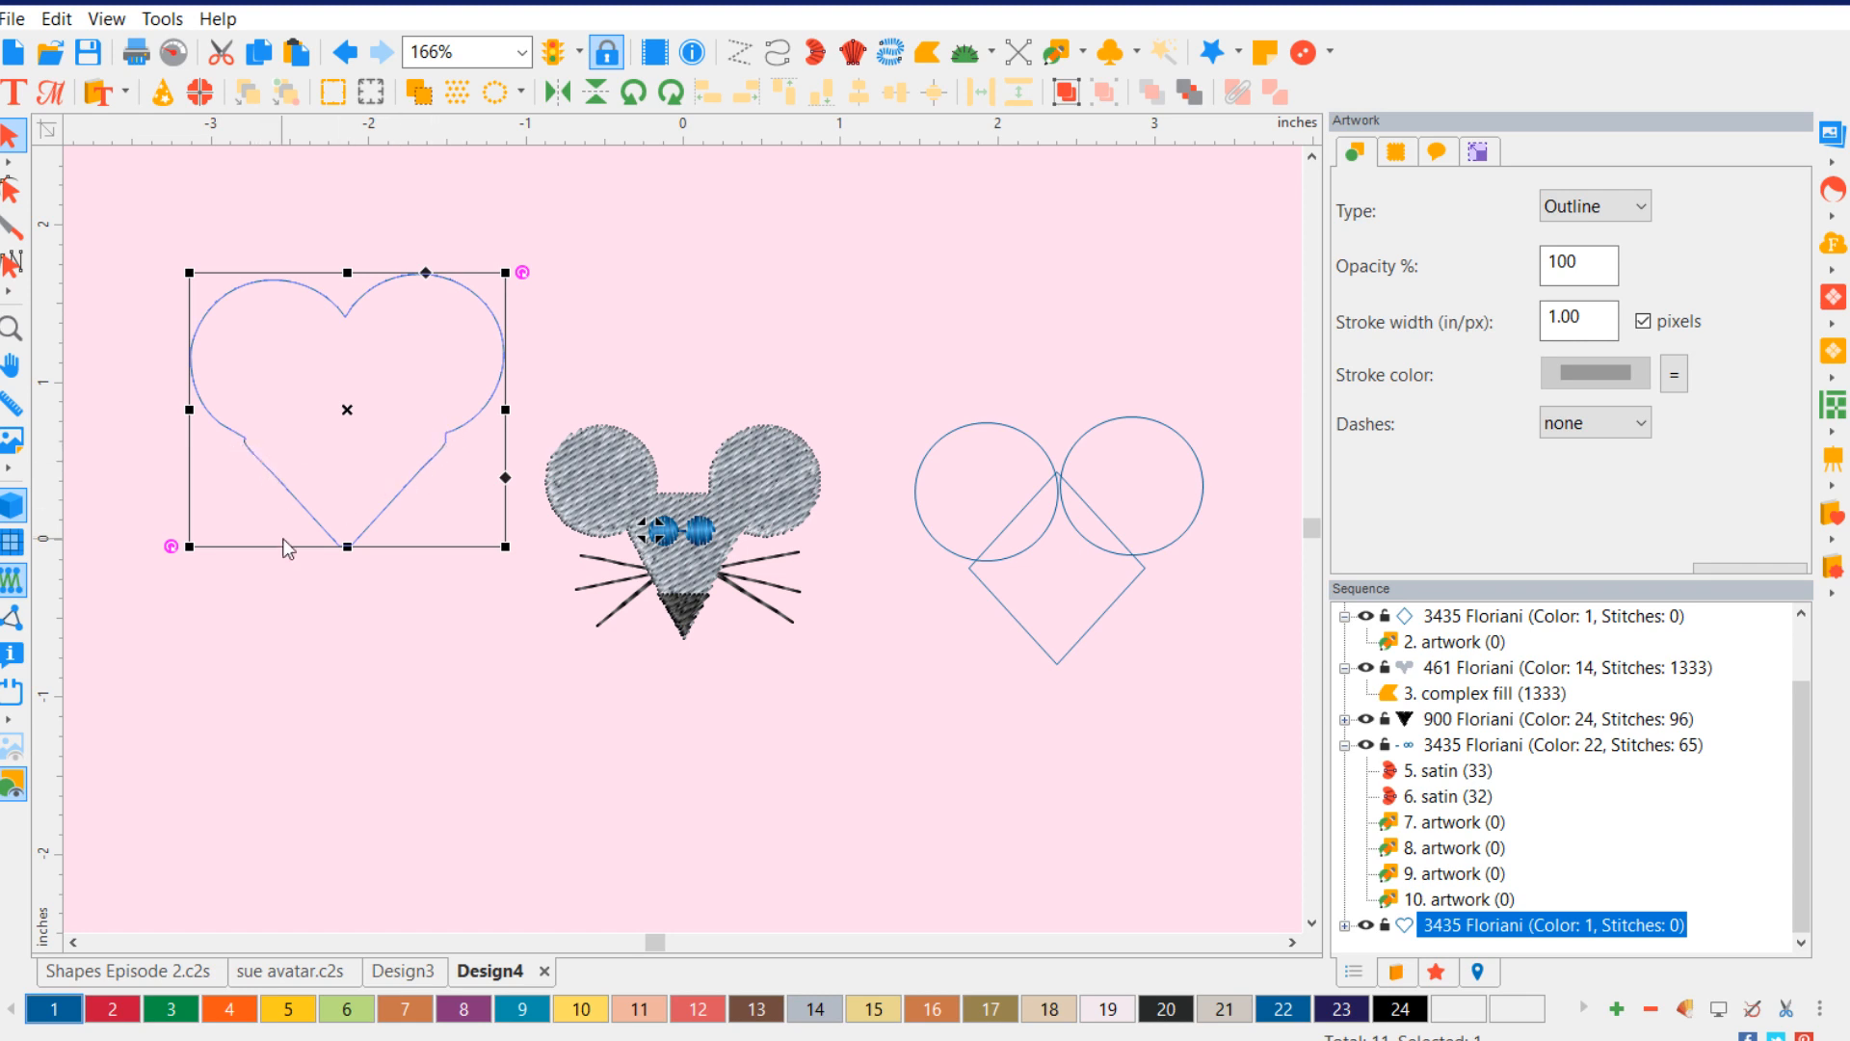
left_click_drag(351, 413, 339, 568)
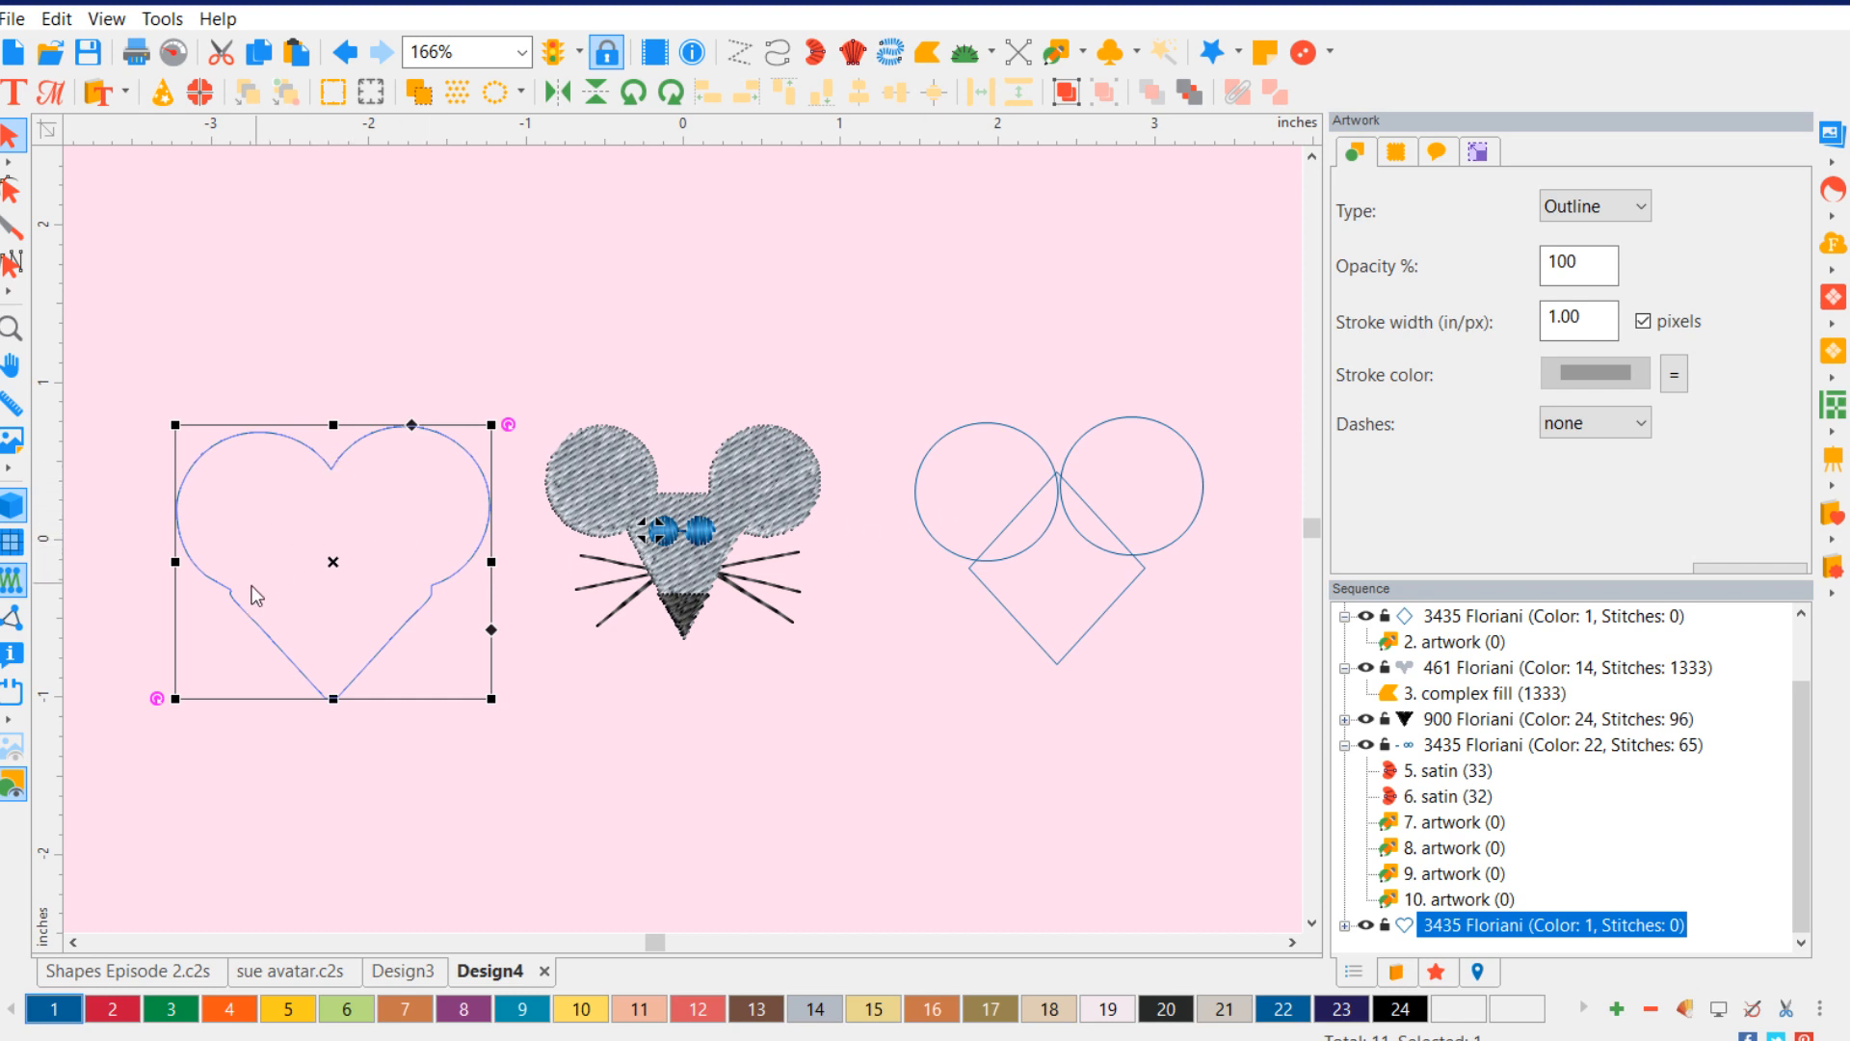
- Shift the two circles slightly down and outward so they sit farther apart on the diamond
left_click(967, 433)
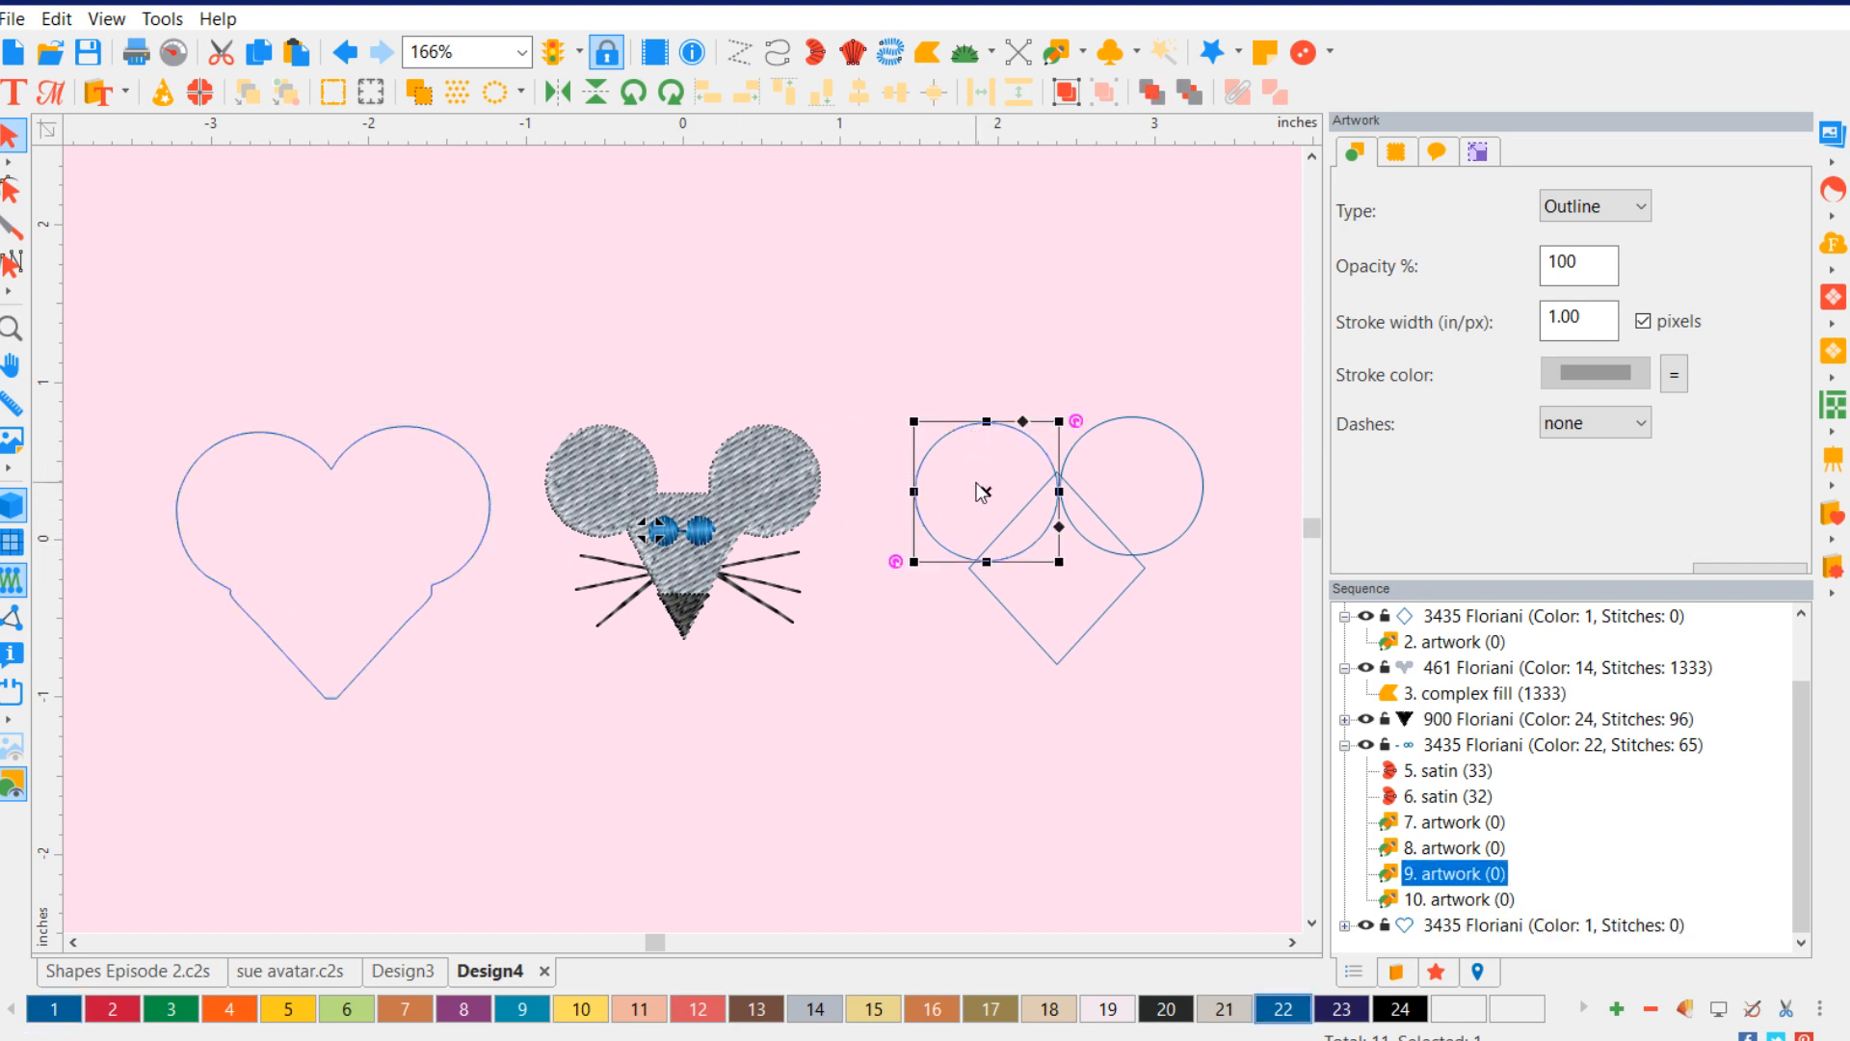
left_click_drag(992, 495, 983, 507)
left_click(1203, 480)
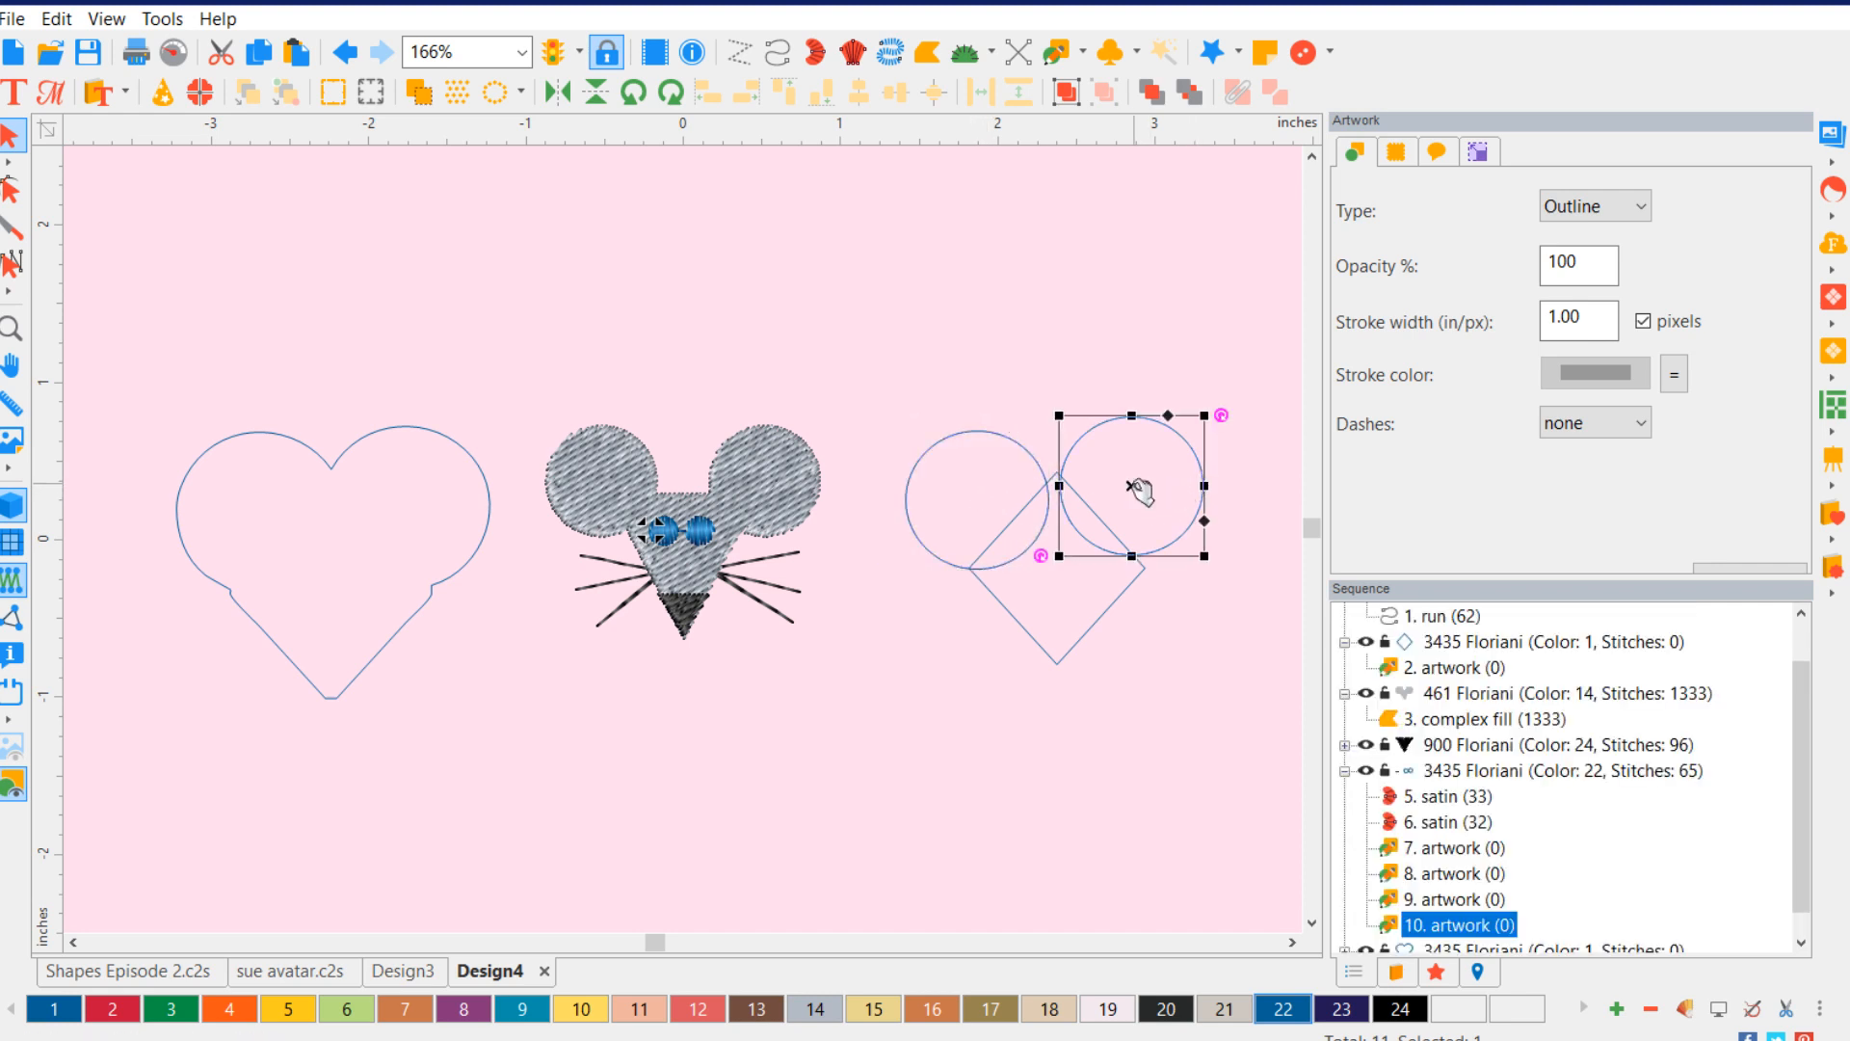
left_click_drag(1140, 491, 1155, 504)
left_click(1137, 766)
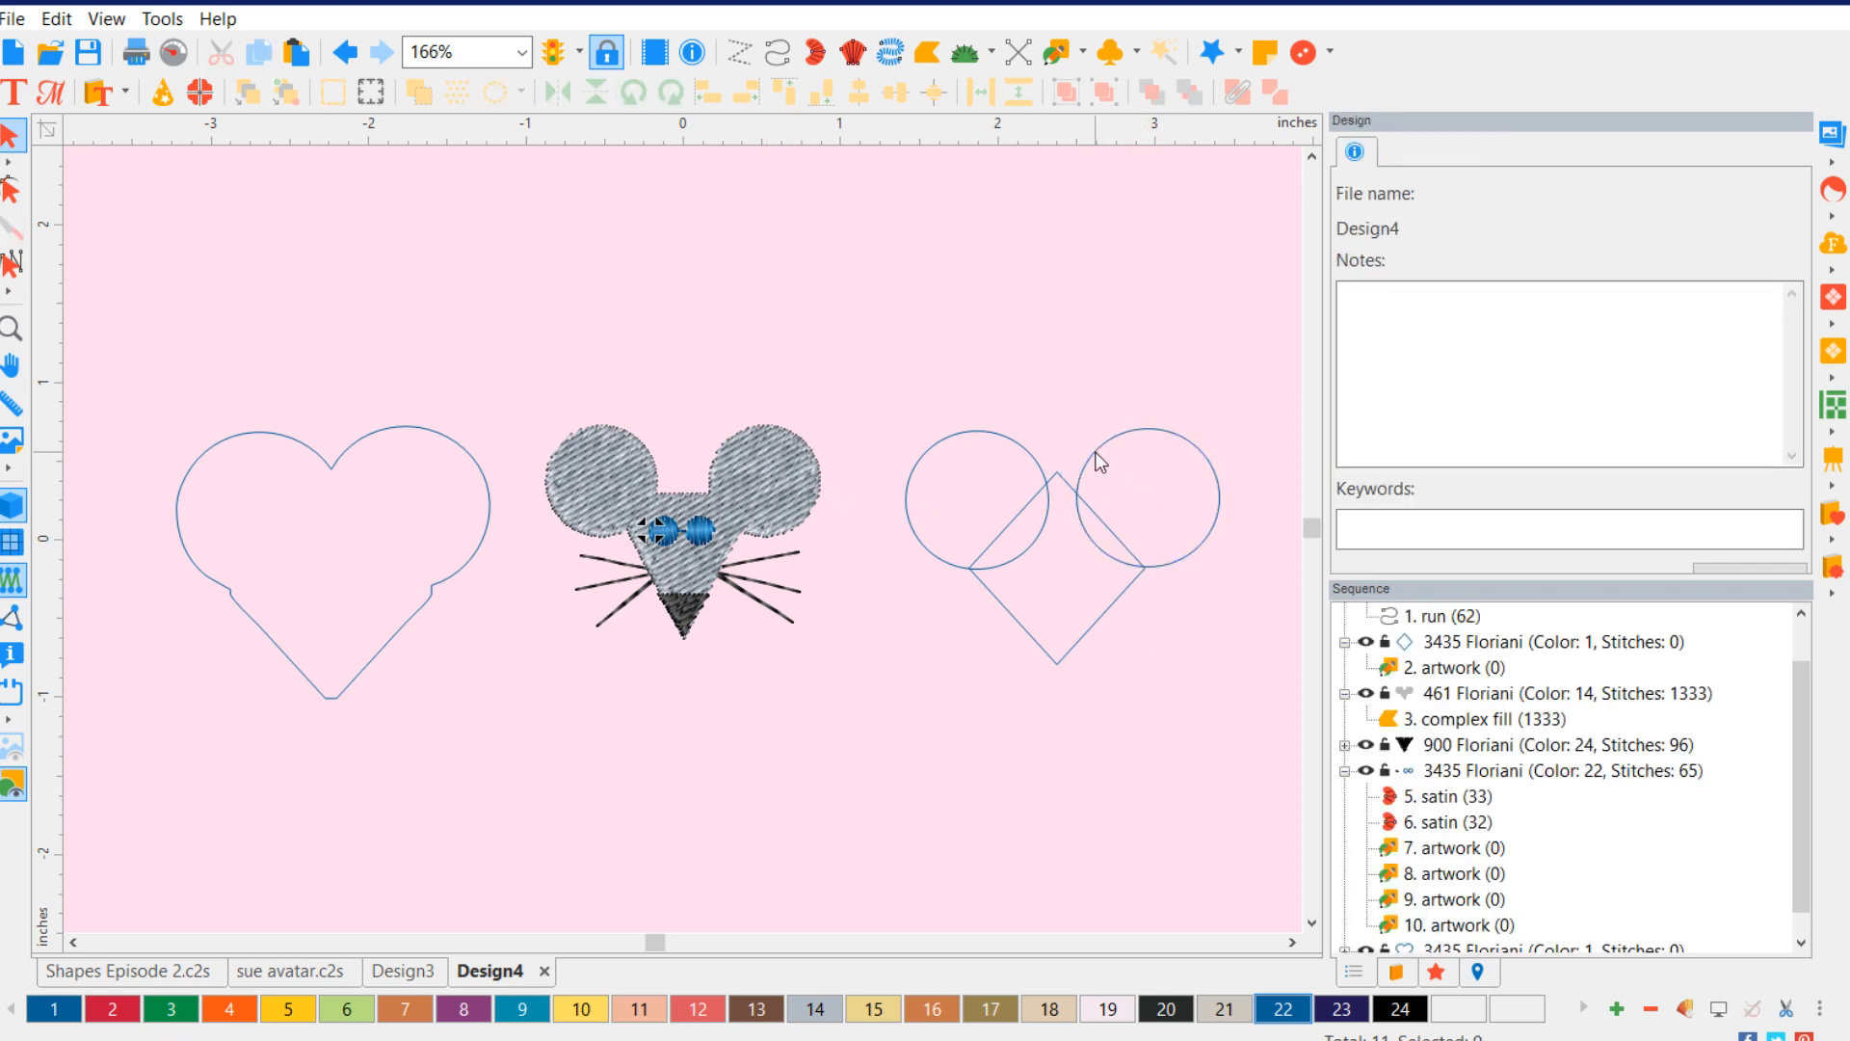
- Delete the heart-shaped outline, both circles and the diamond beside the mouse
left_click(462, 449)
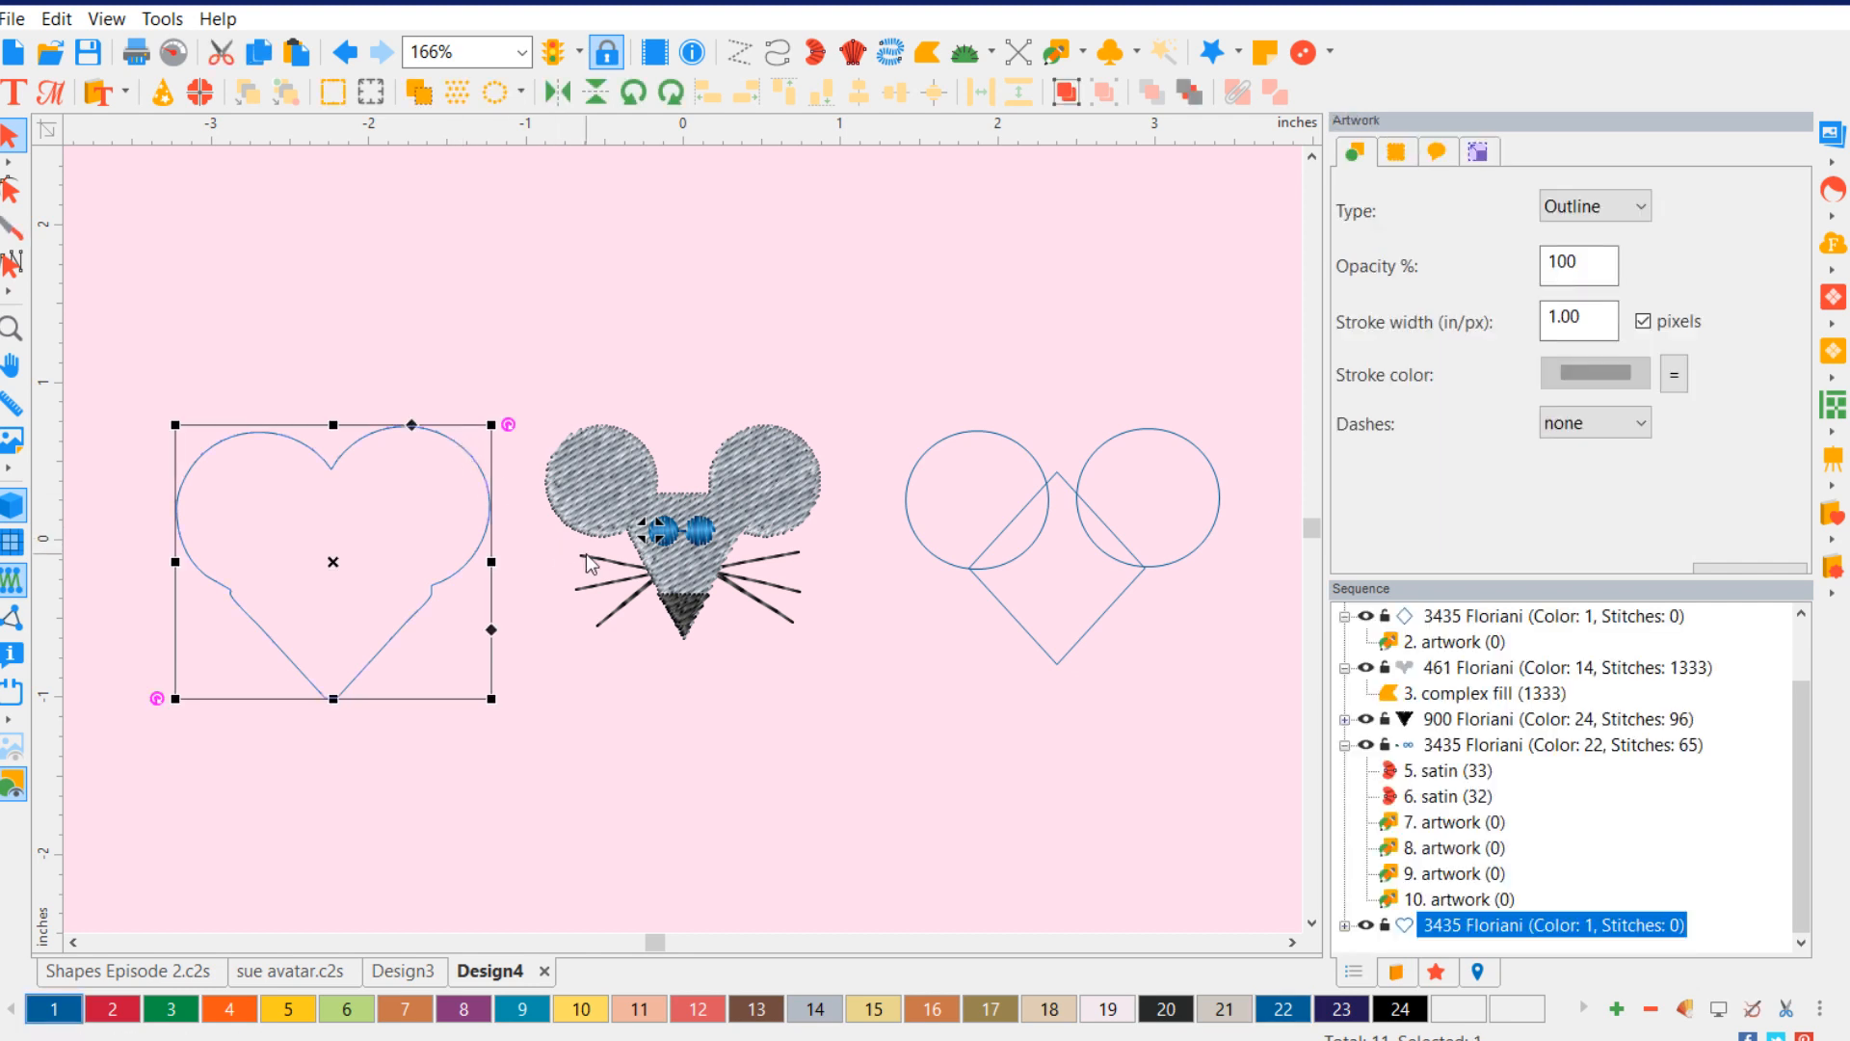
key("Delete")
left_click(1014, 449)
key("Delete")
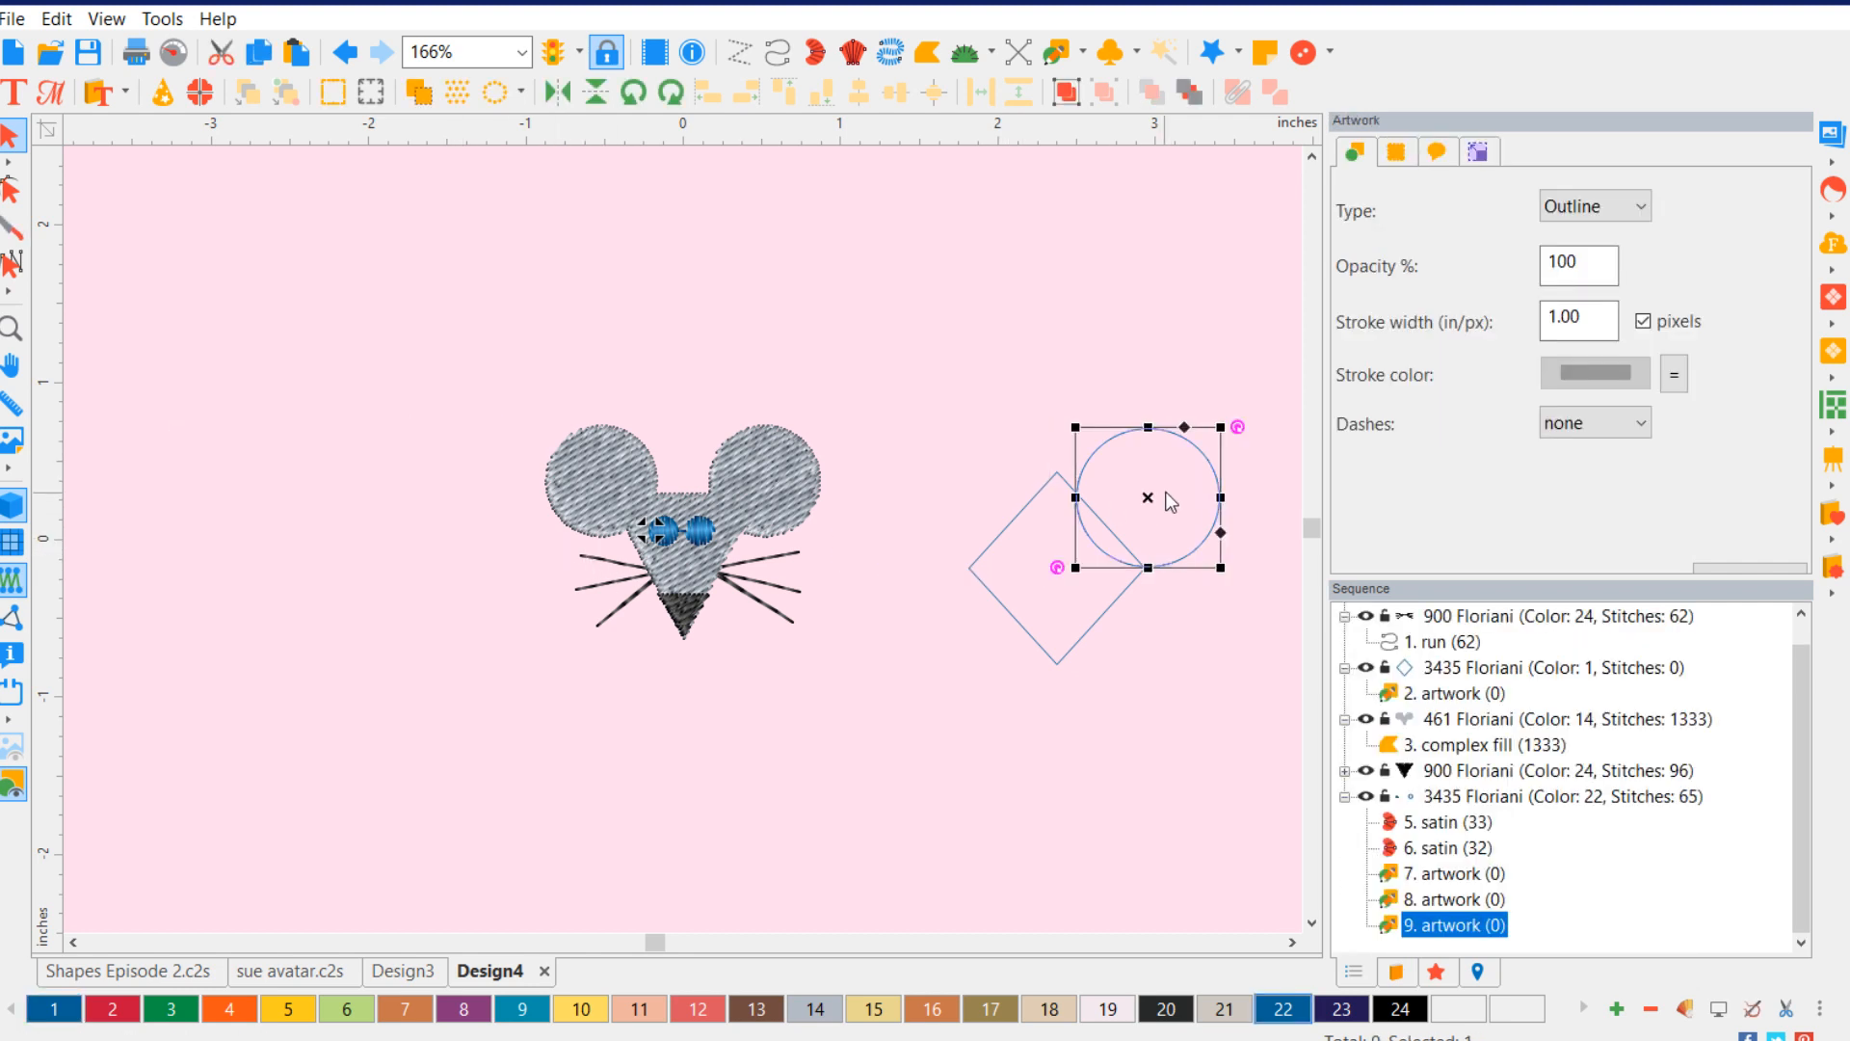
key("Delete")
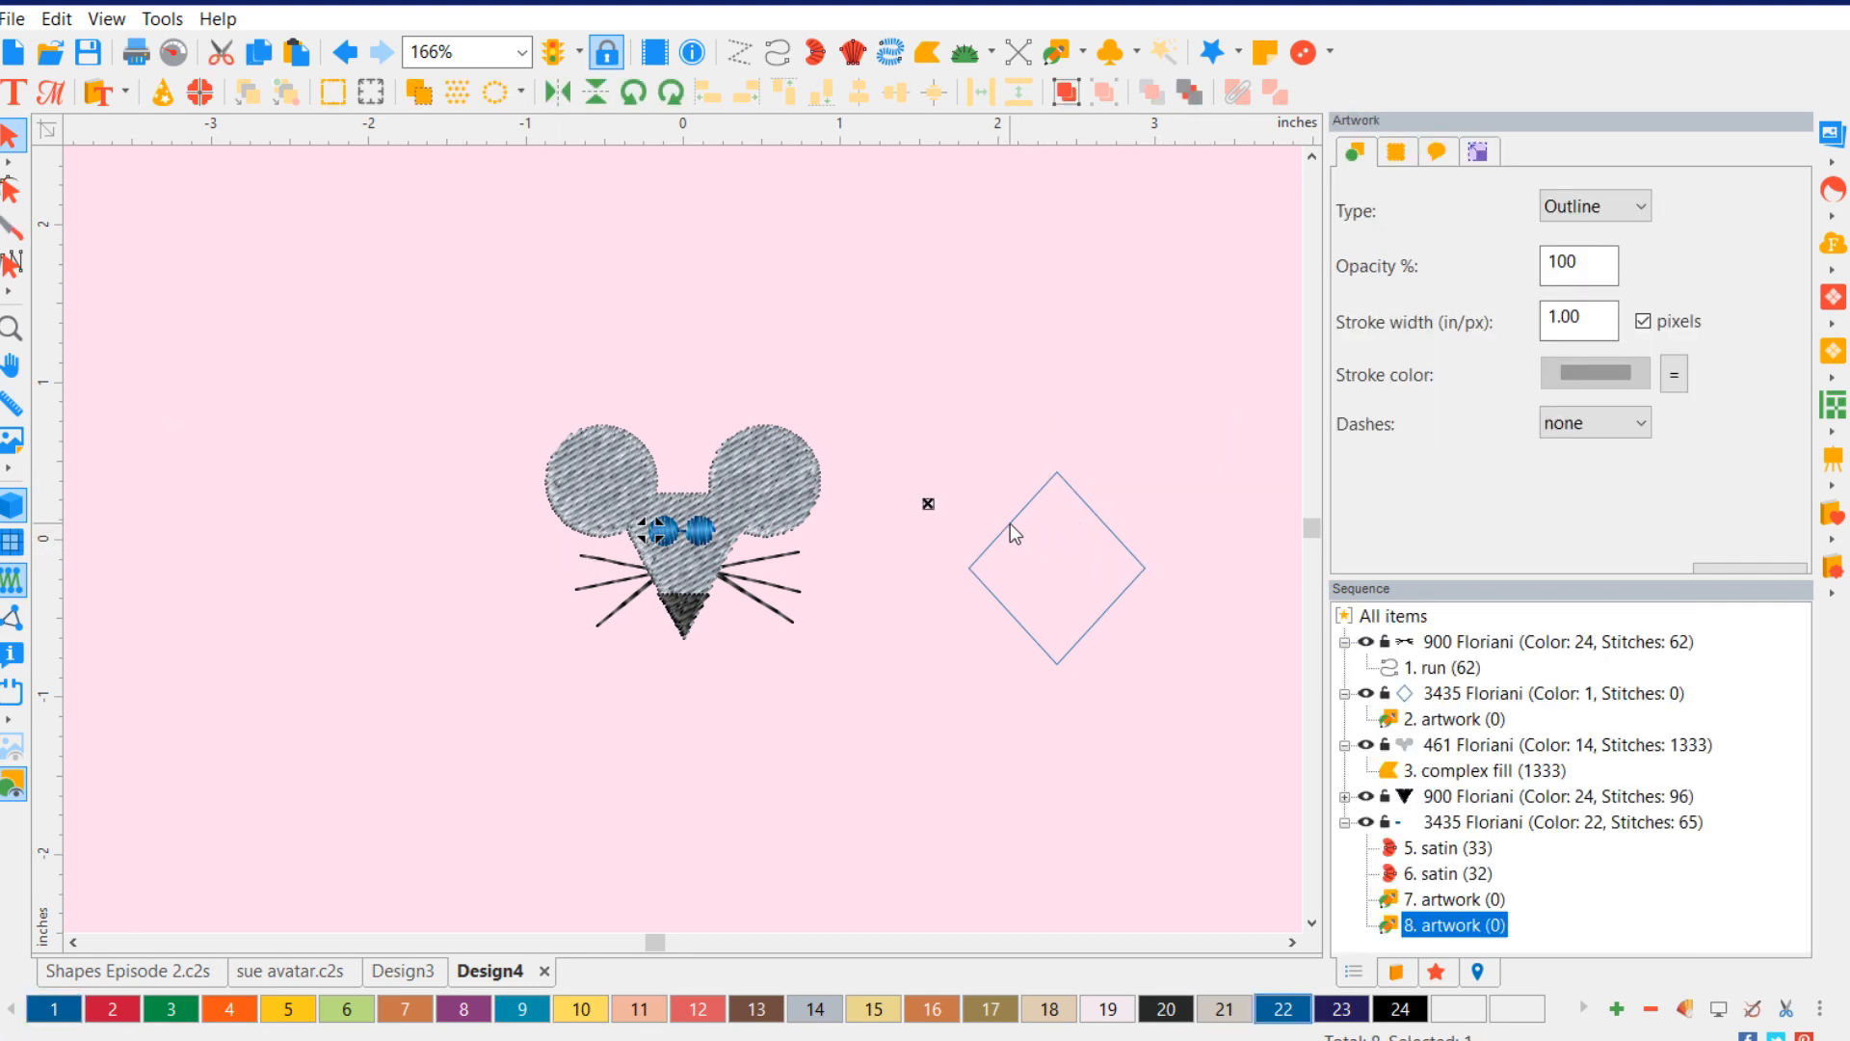
left_click(1010, 523)
key("Delete")
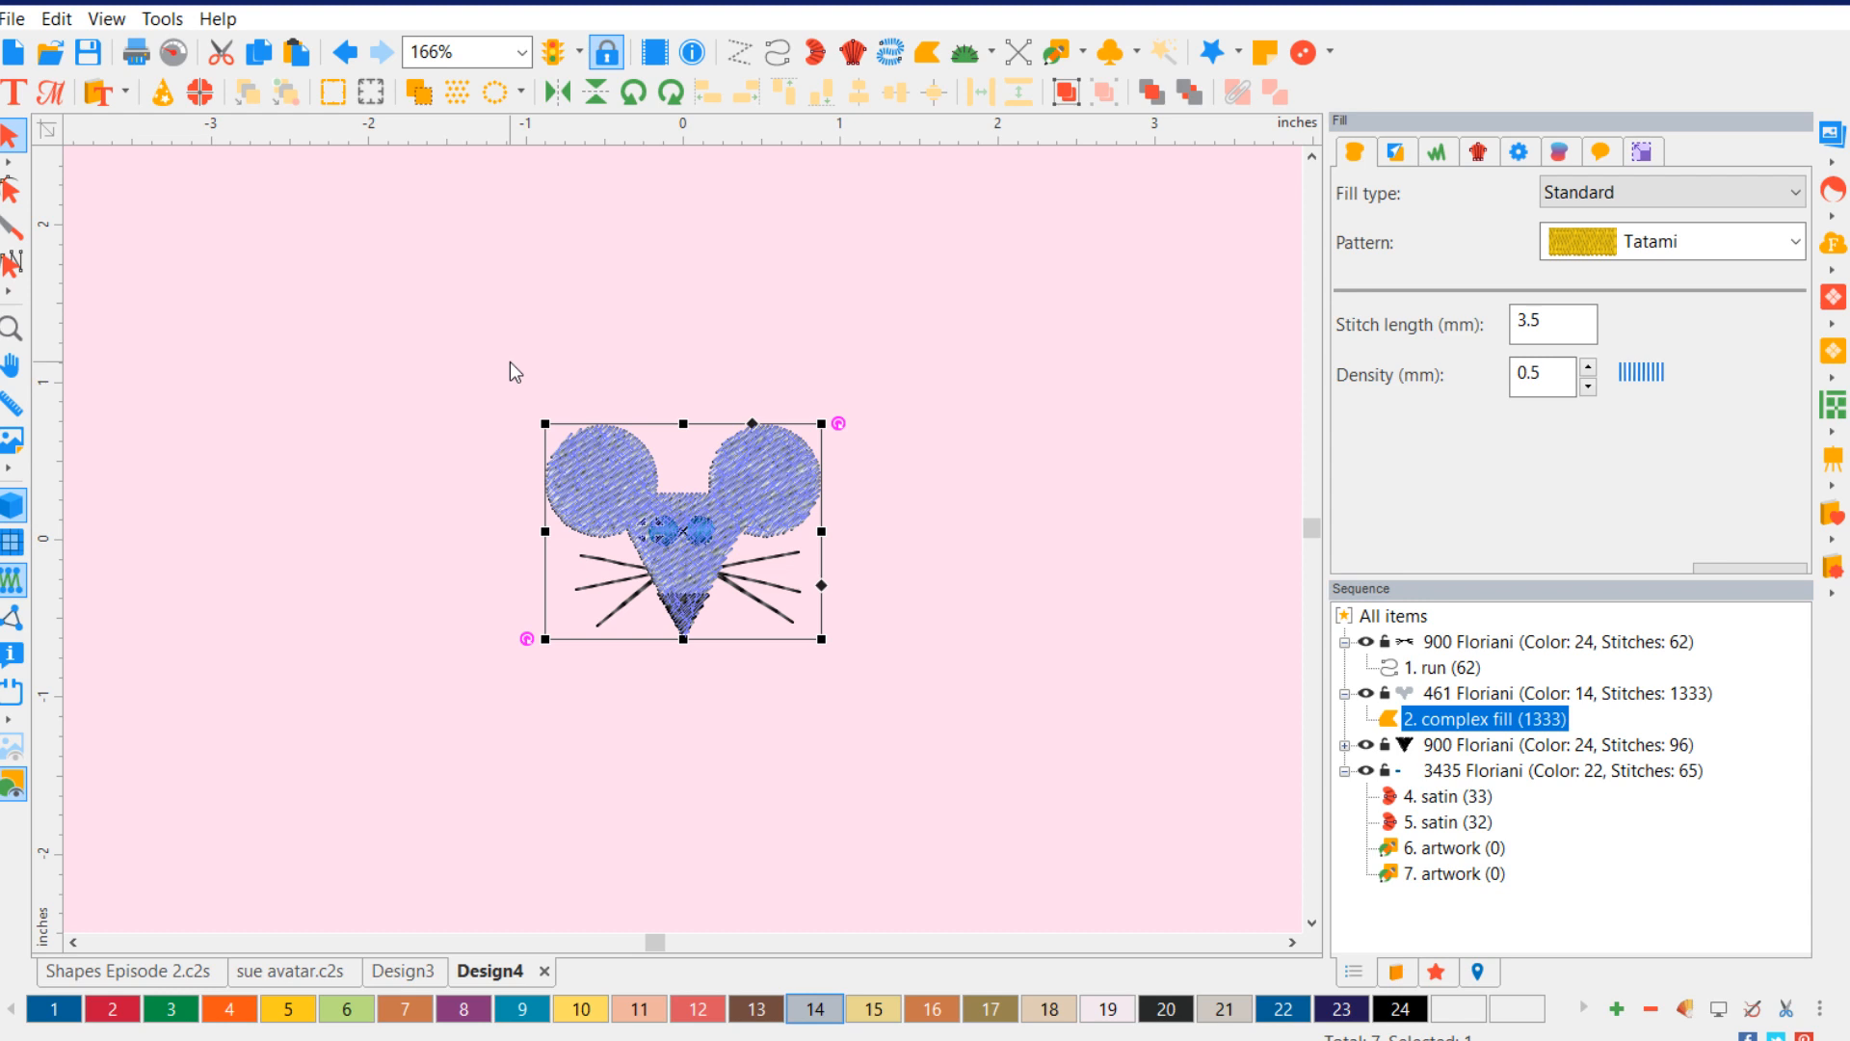
- Delete the mouse's head fill and its remaining eyes, whiskers and nose
key("Delete")
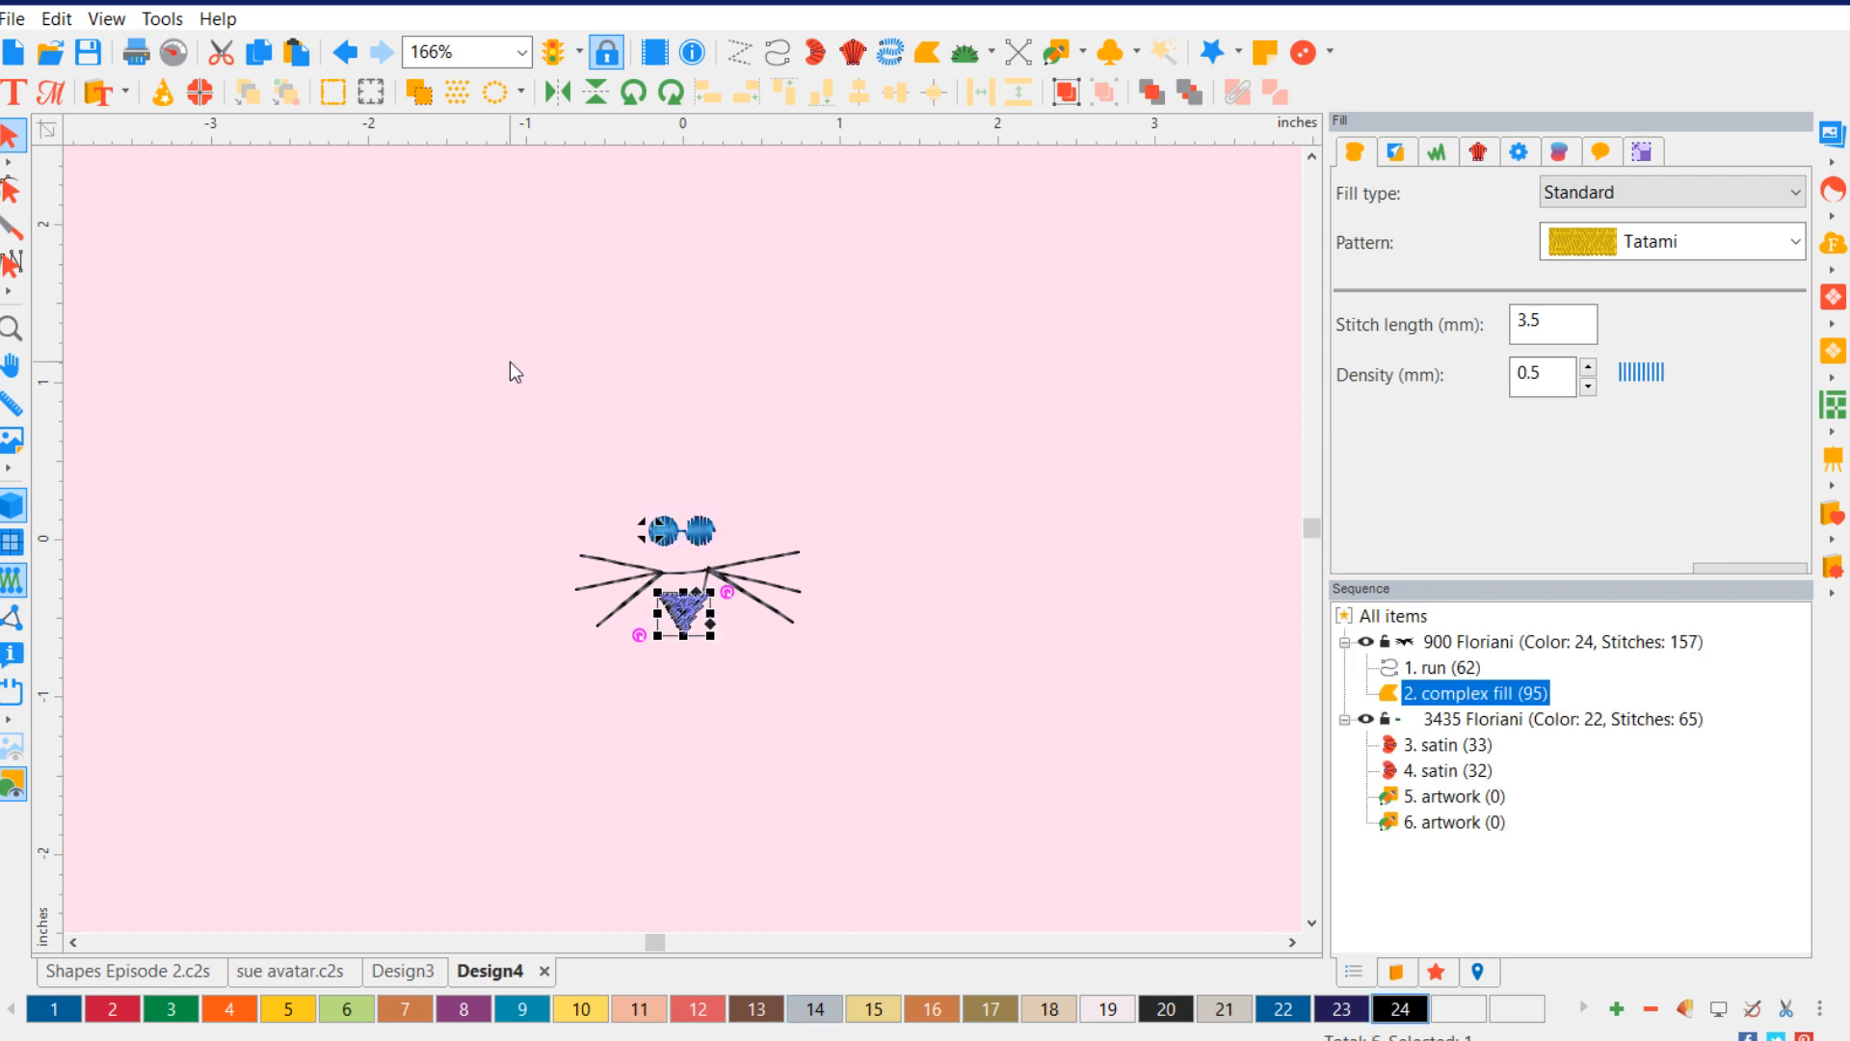
left_click_drag(455, 389, 916, 817)
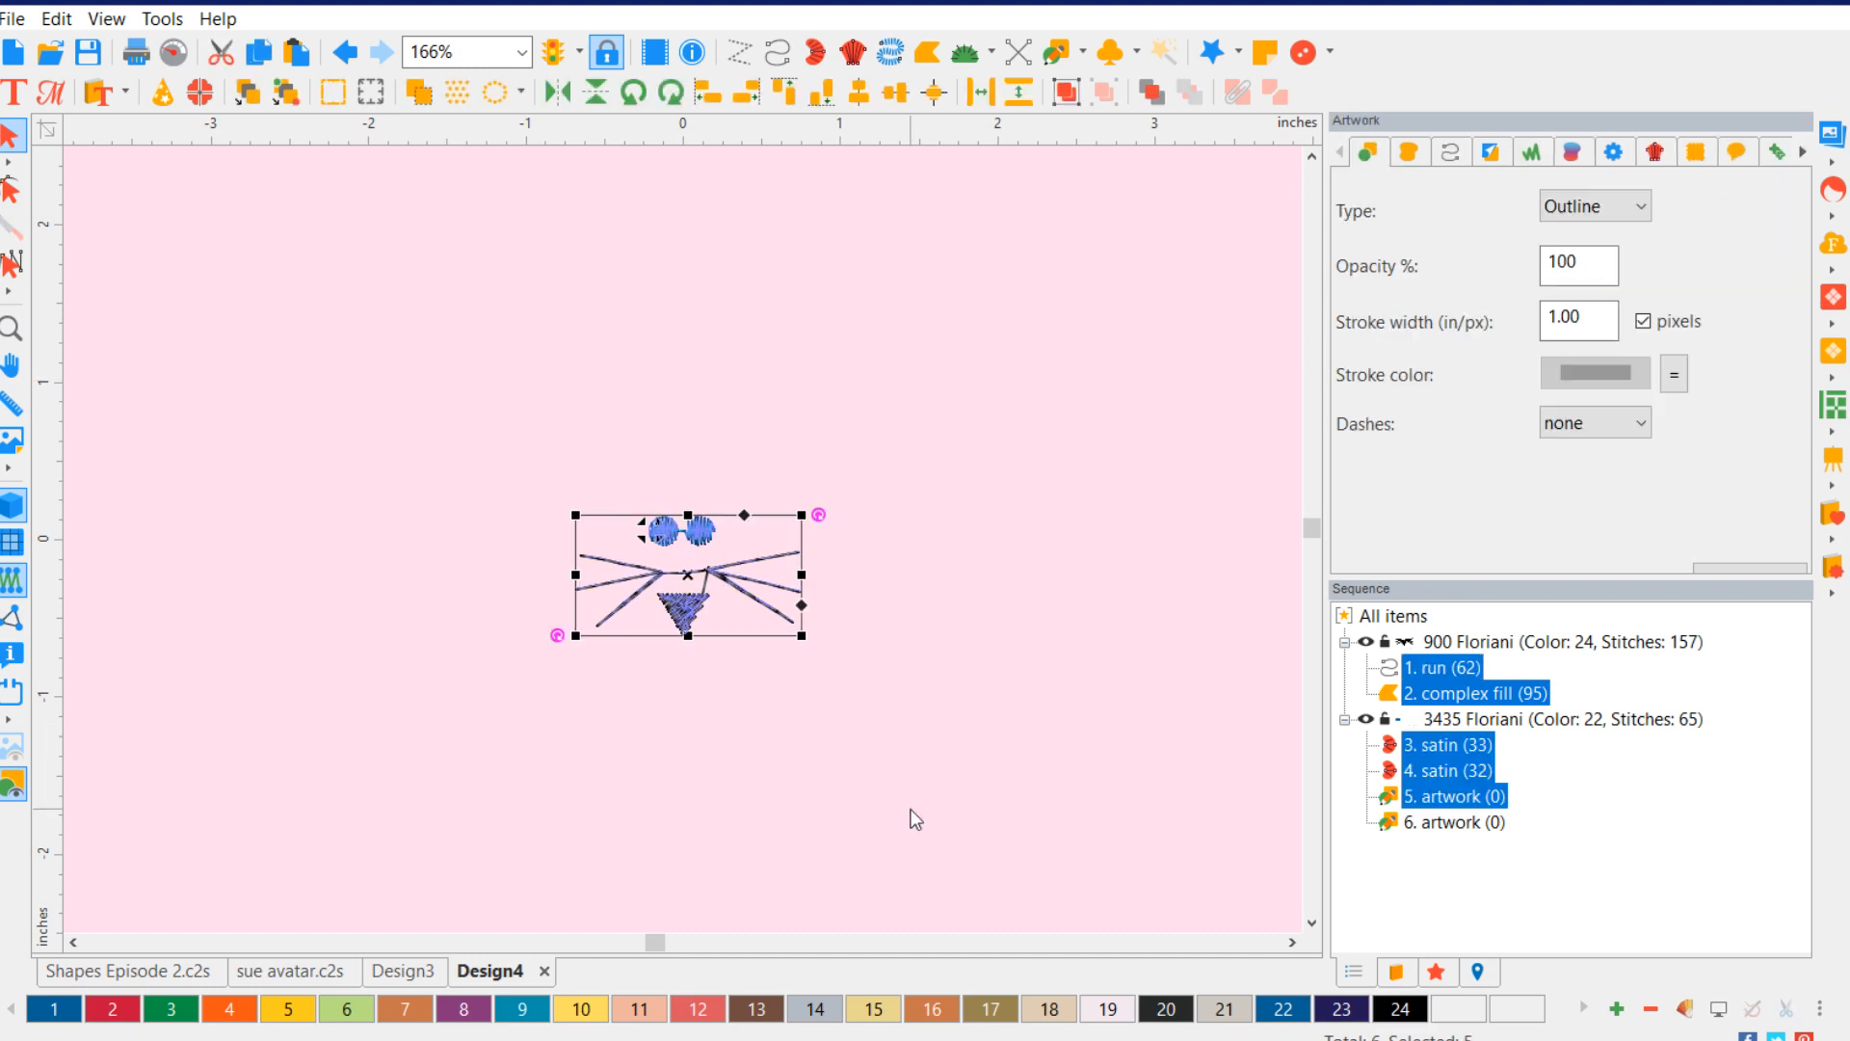
key("Delete")
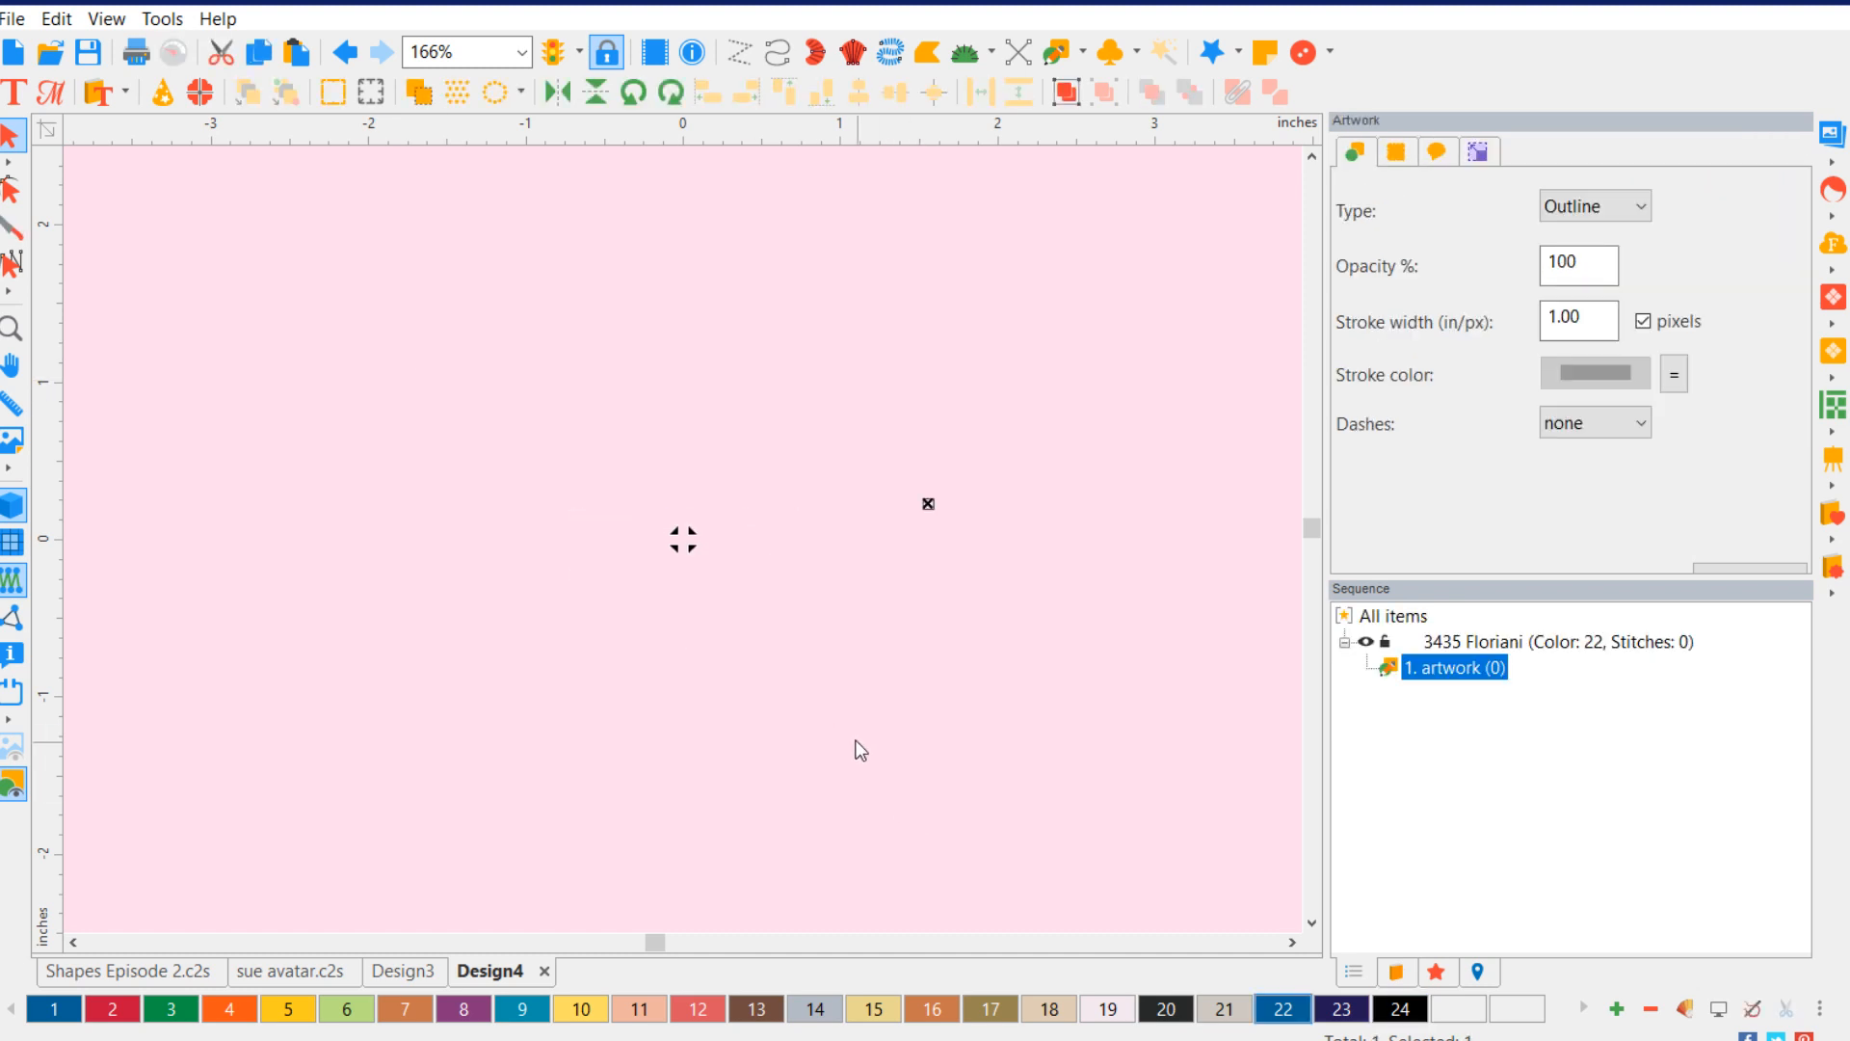
left_click(622, 609)
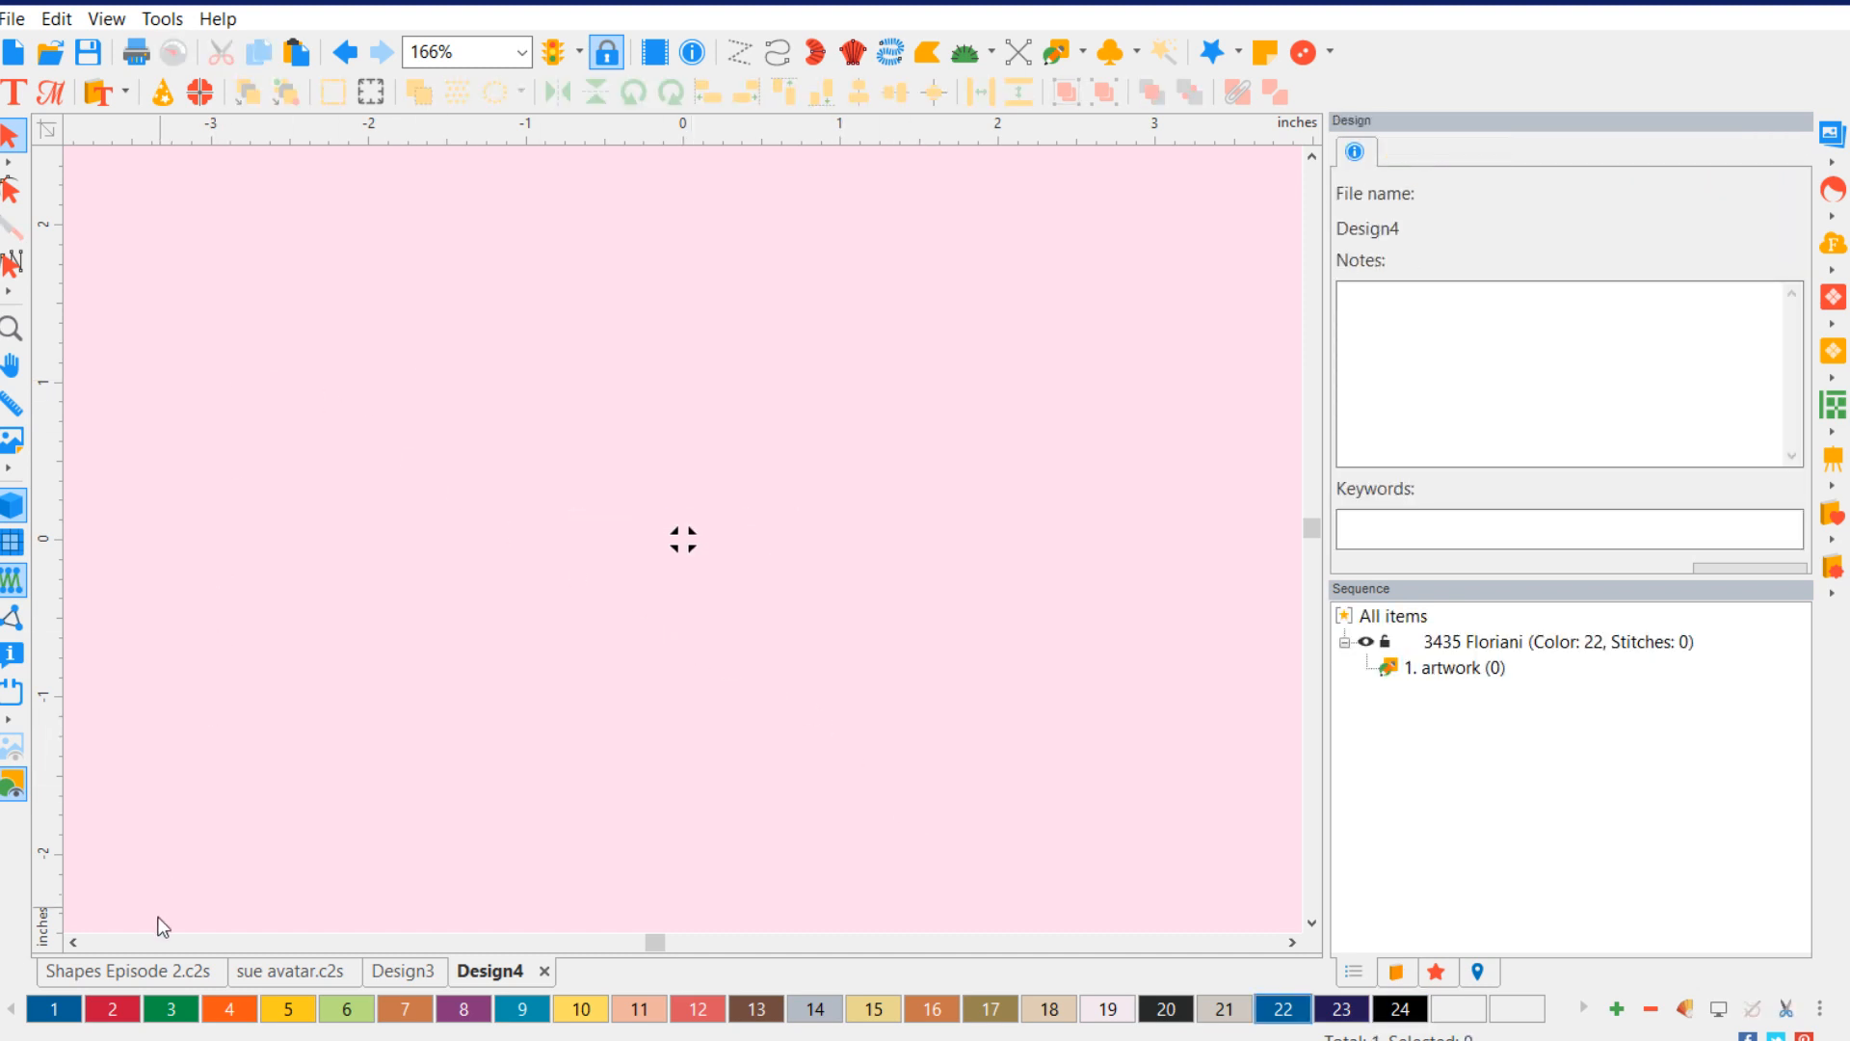
- View the example shapes in Shapes Episode 2.c2s and return to Design4
left_click(148, 975)
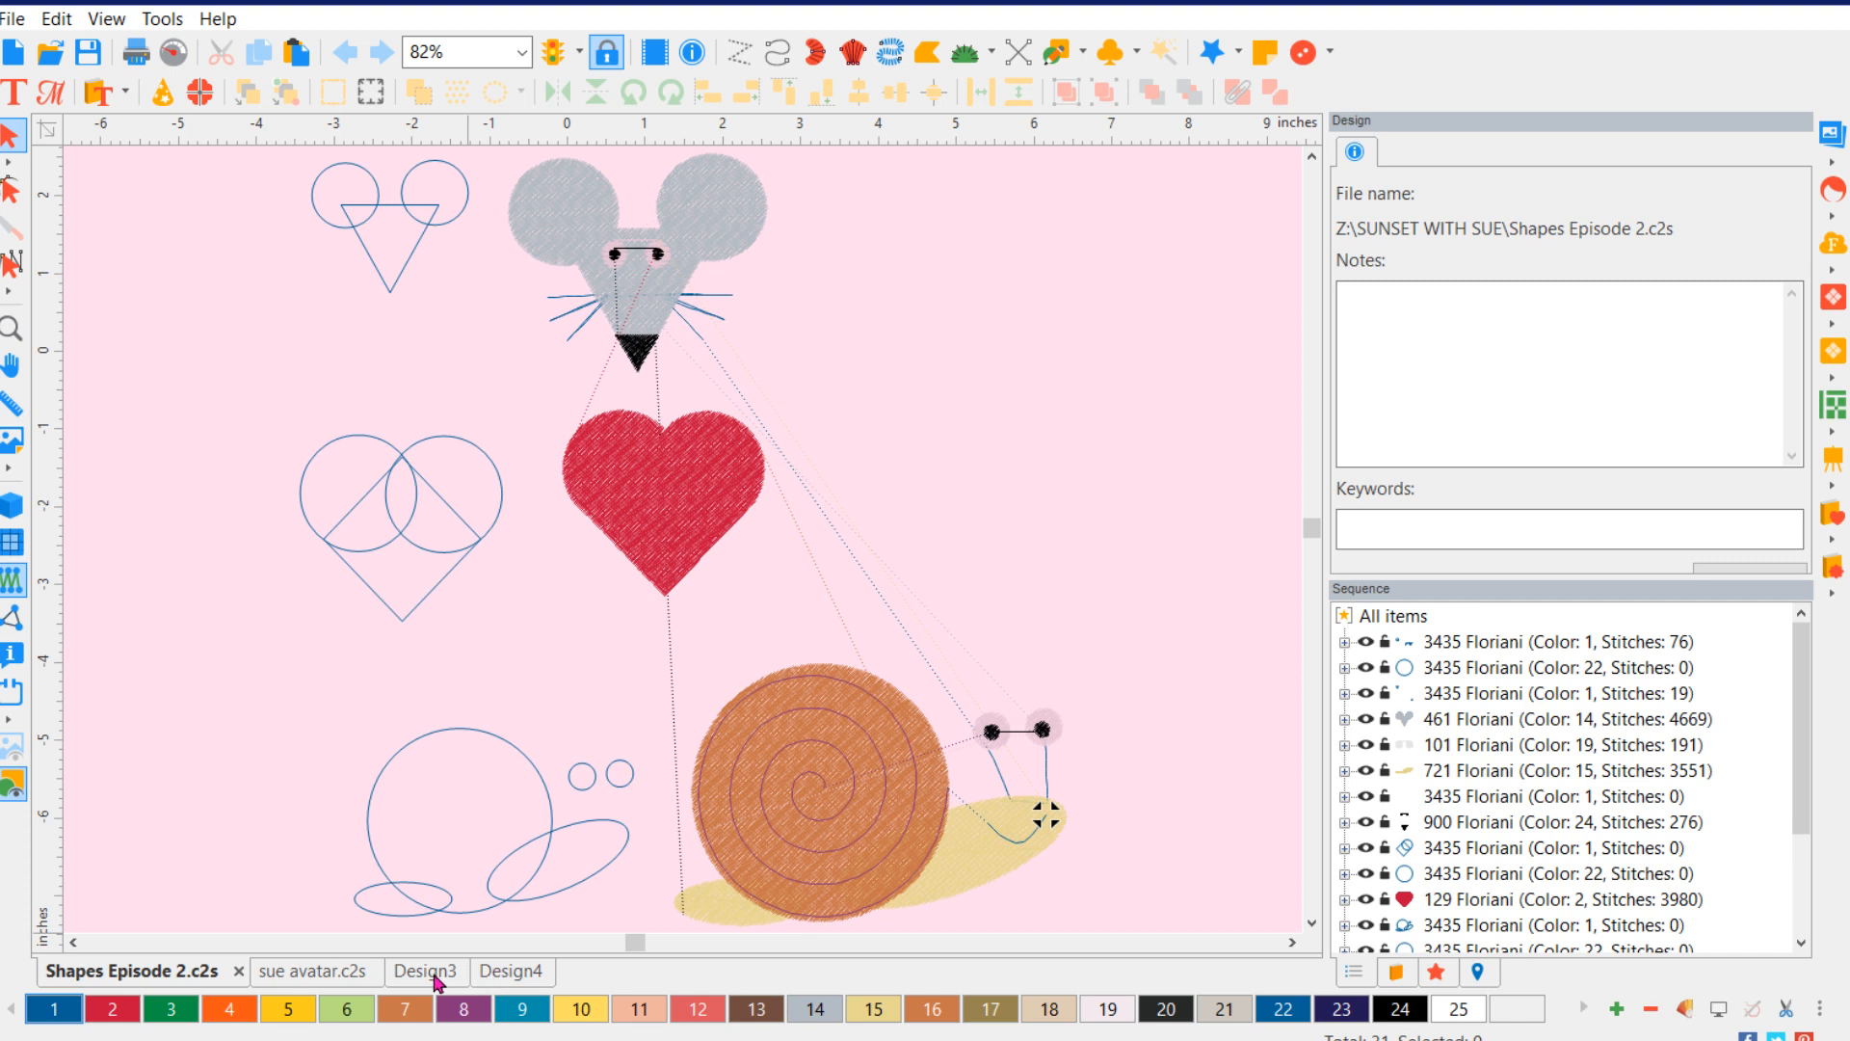
left_click(501, 973)
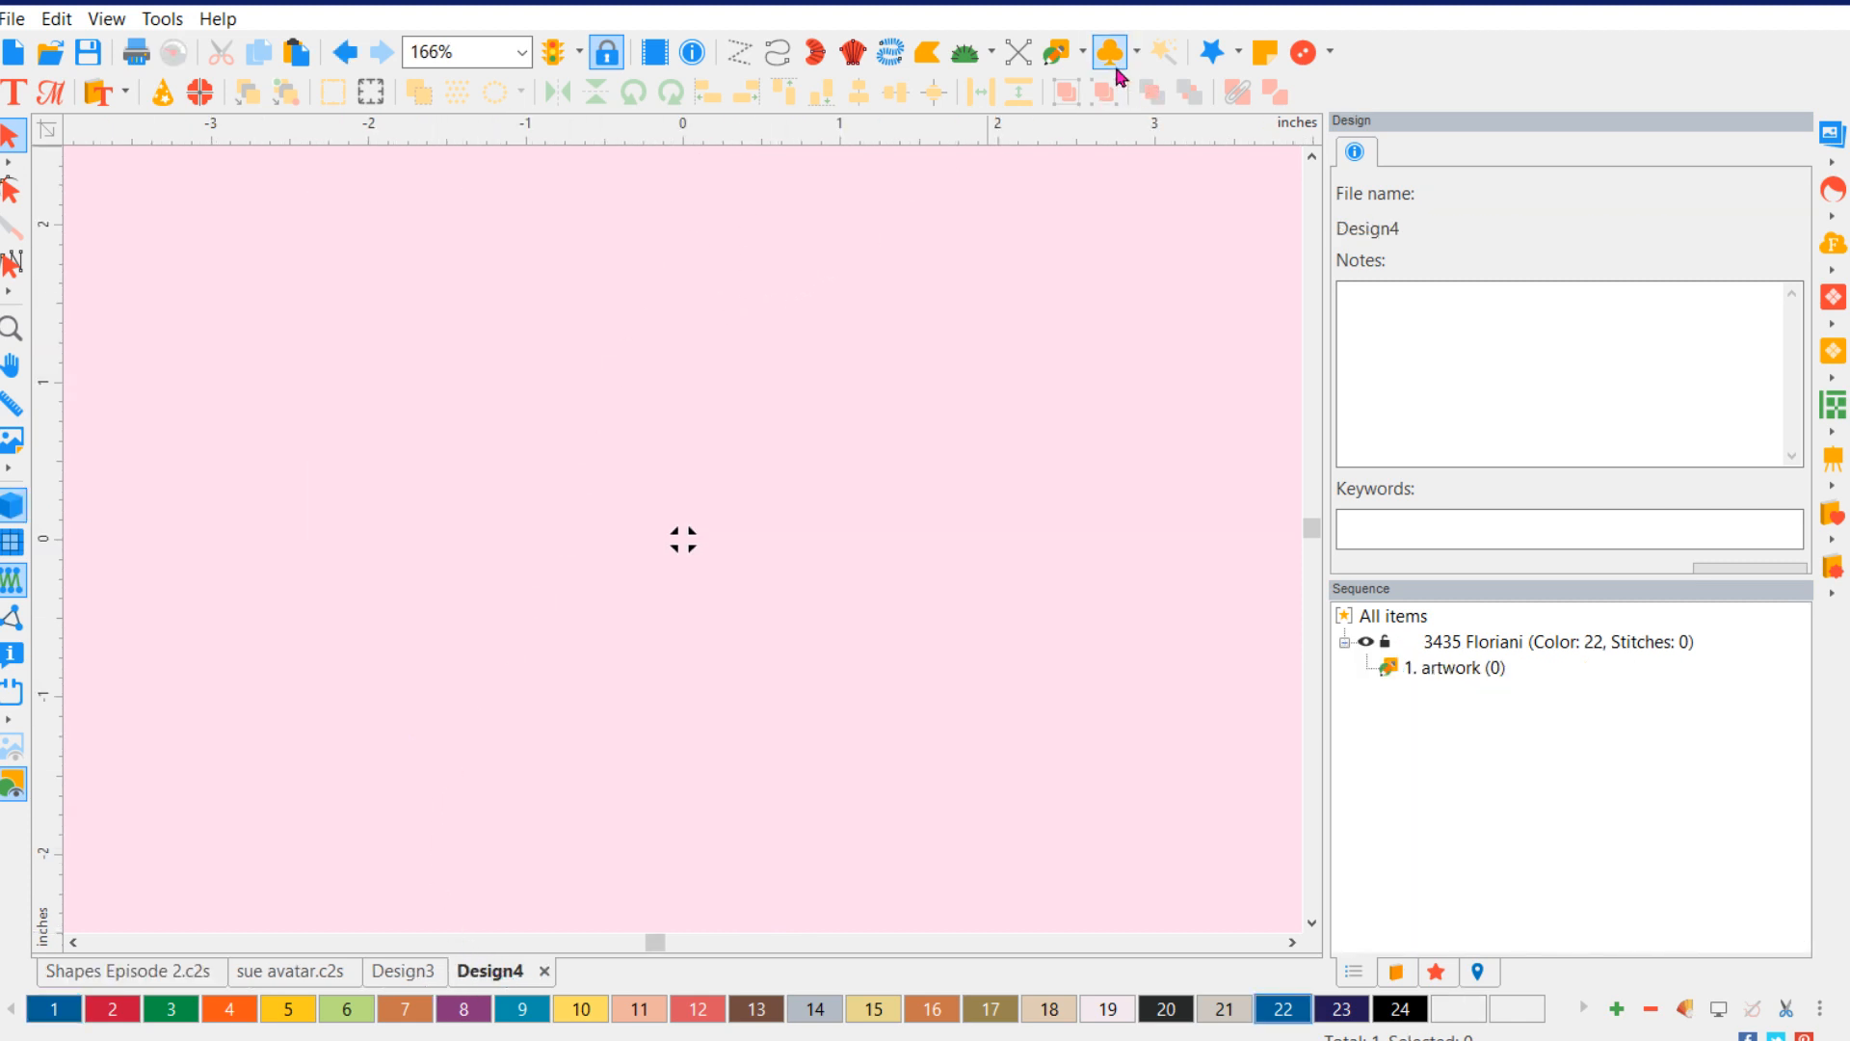
- Draw a diamond outline about 2 in wide and 2.2 in tall below the design centre with the Diamond shape
left_click(1083, 60)
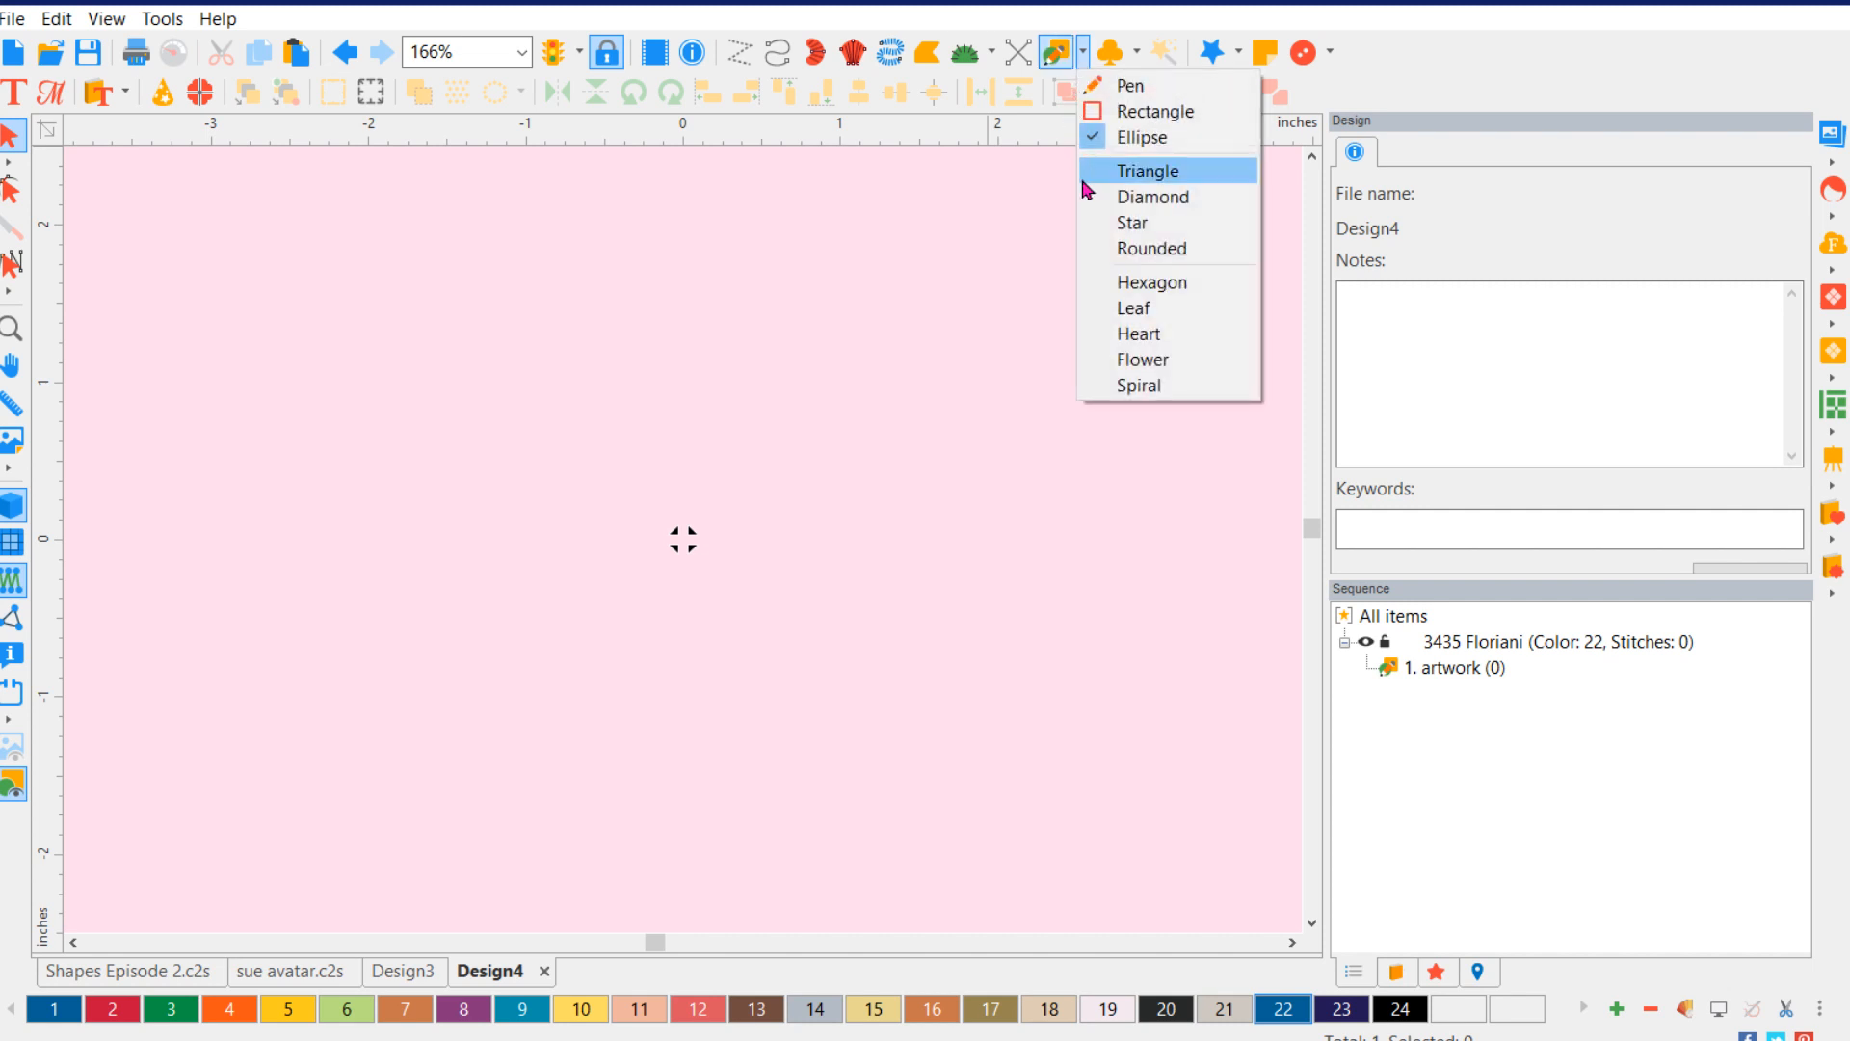
left_click(1153, 196)
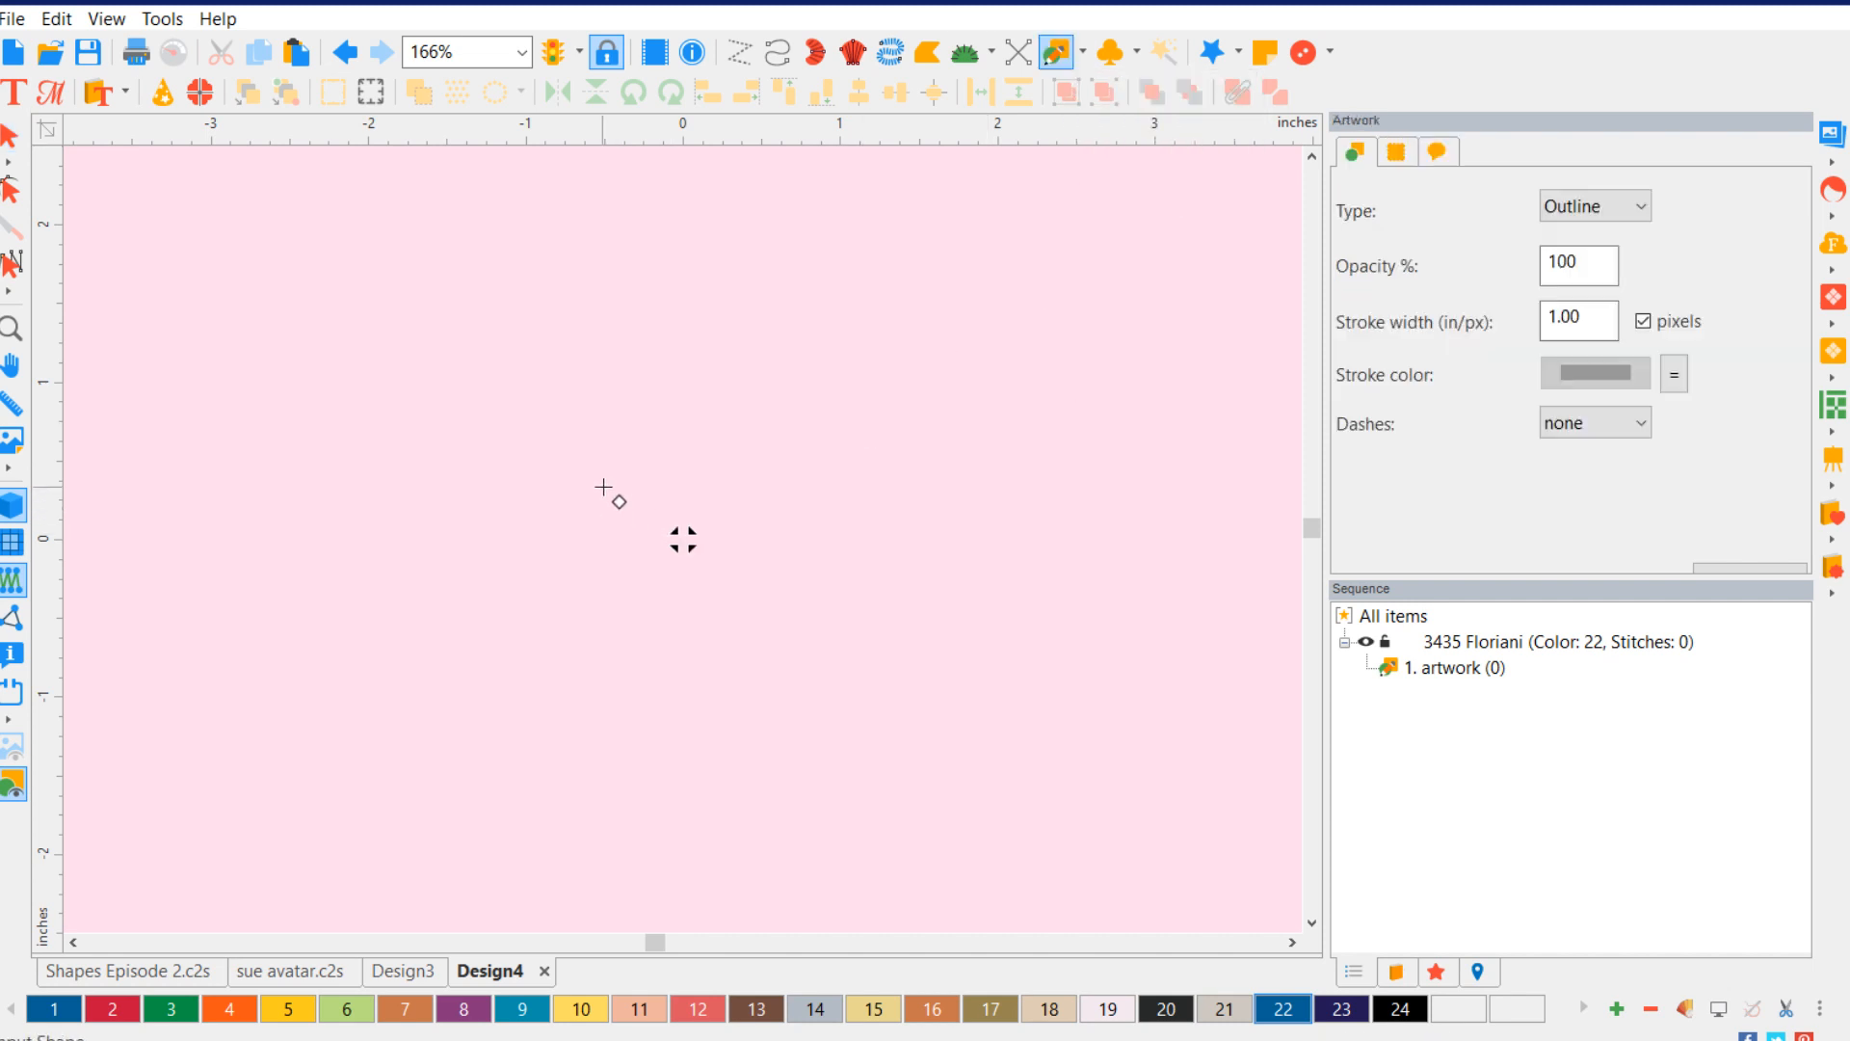
left_click_drag(606, 479, 917, 835)
left_click(10, 135)
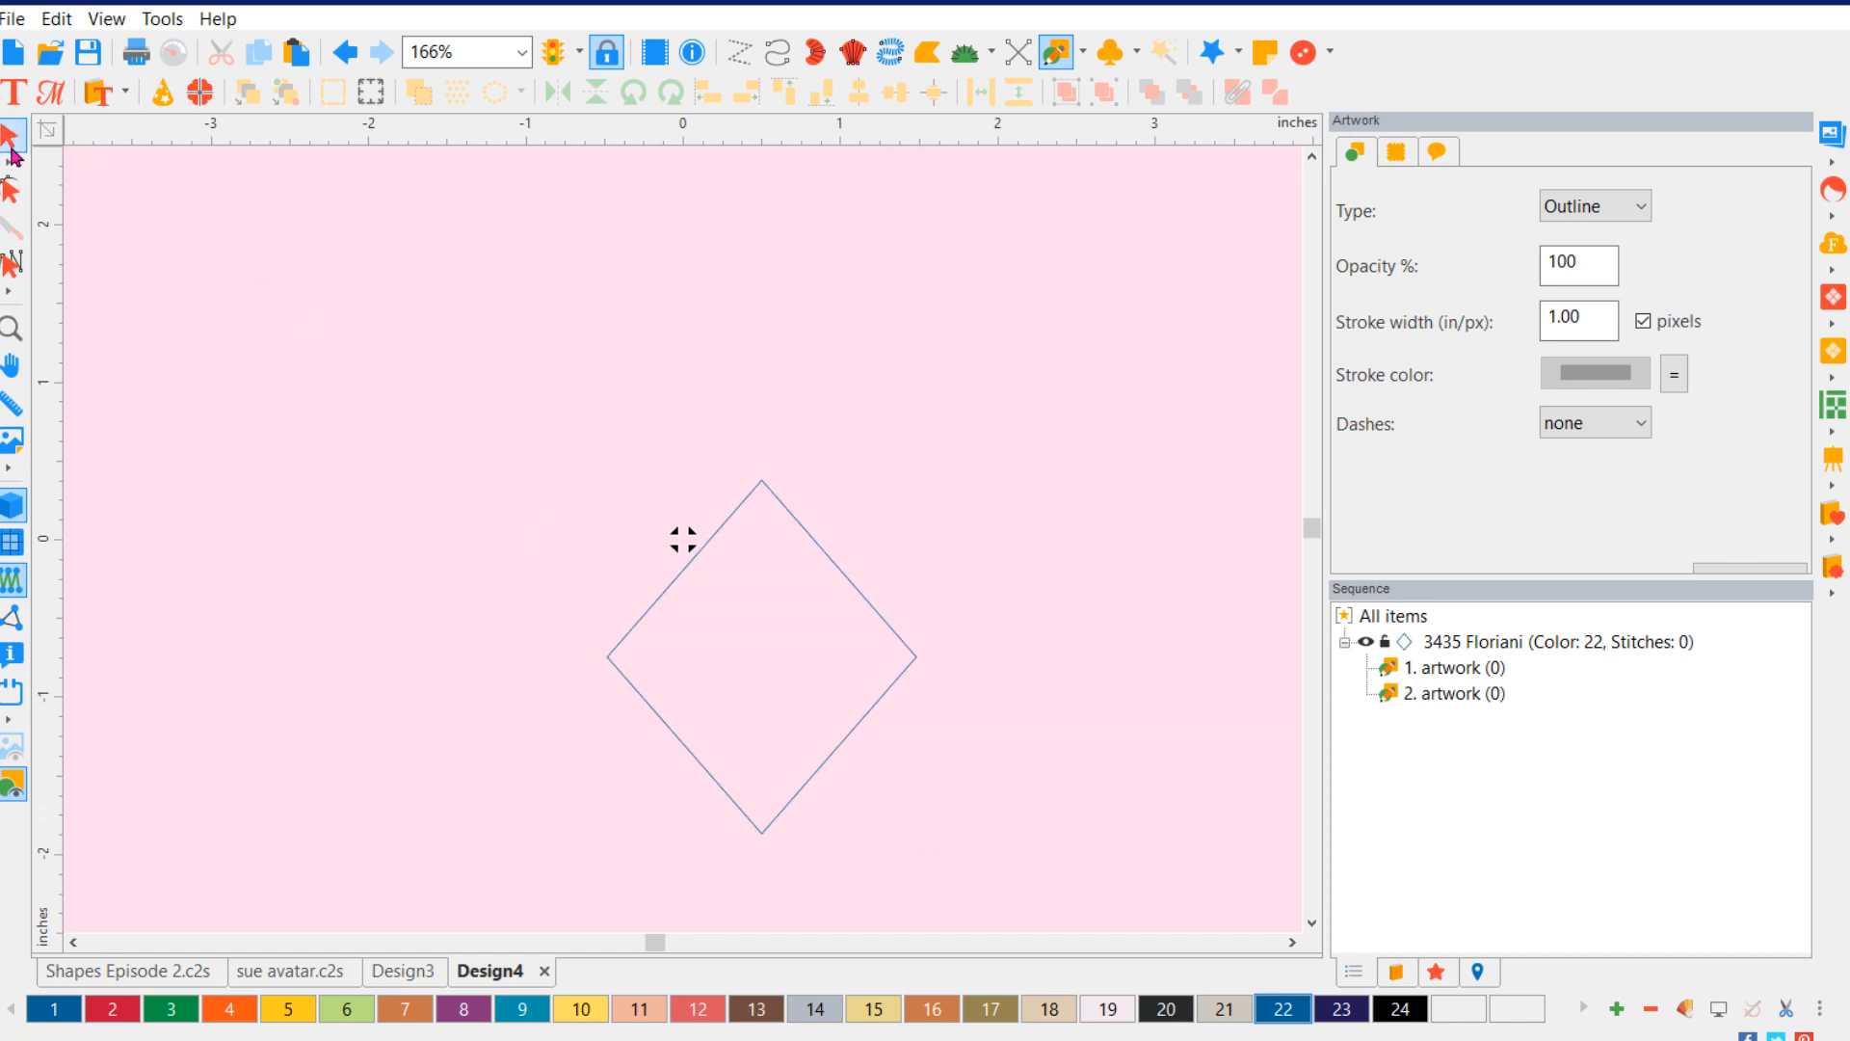
left_click(833, 403)
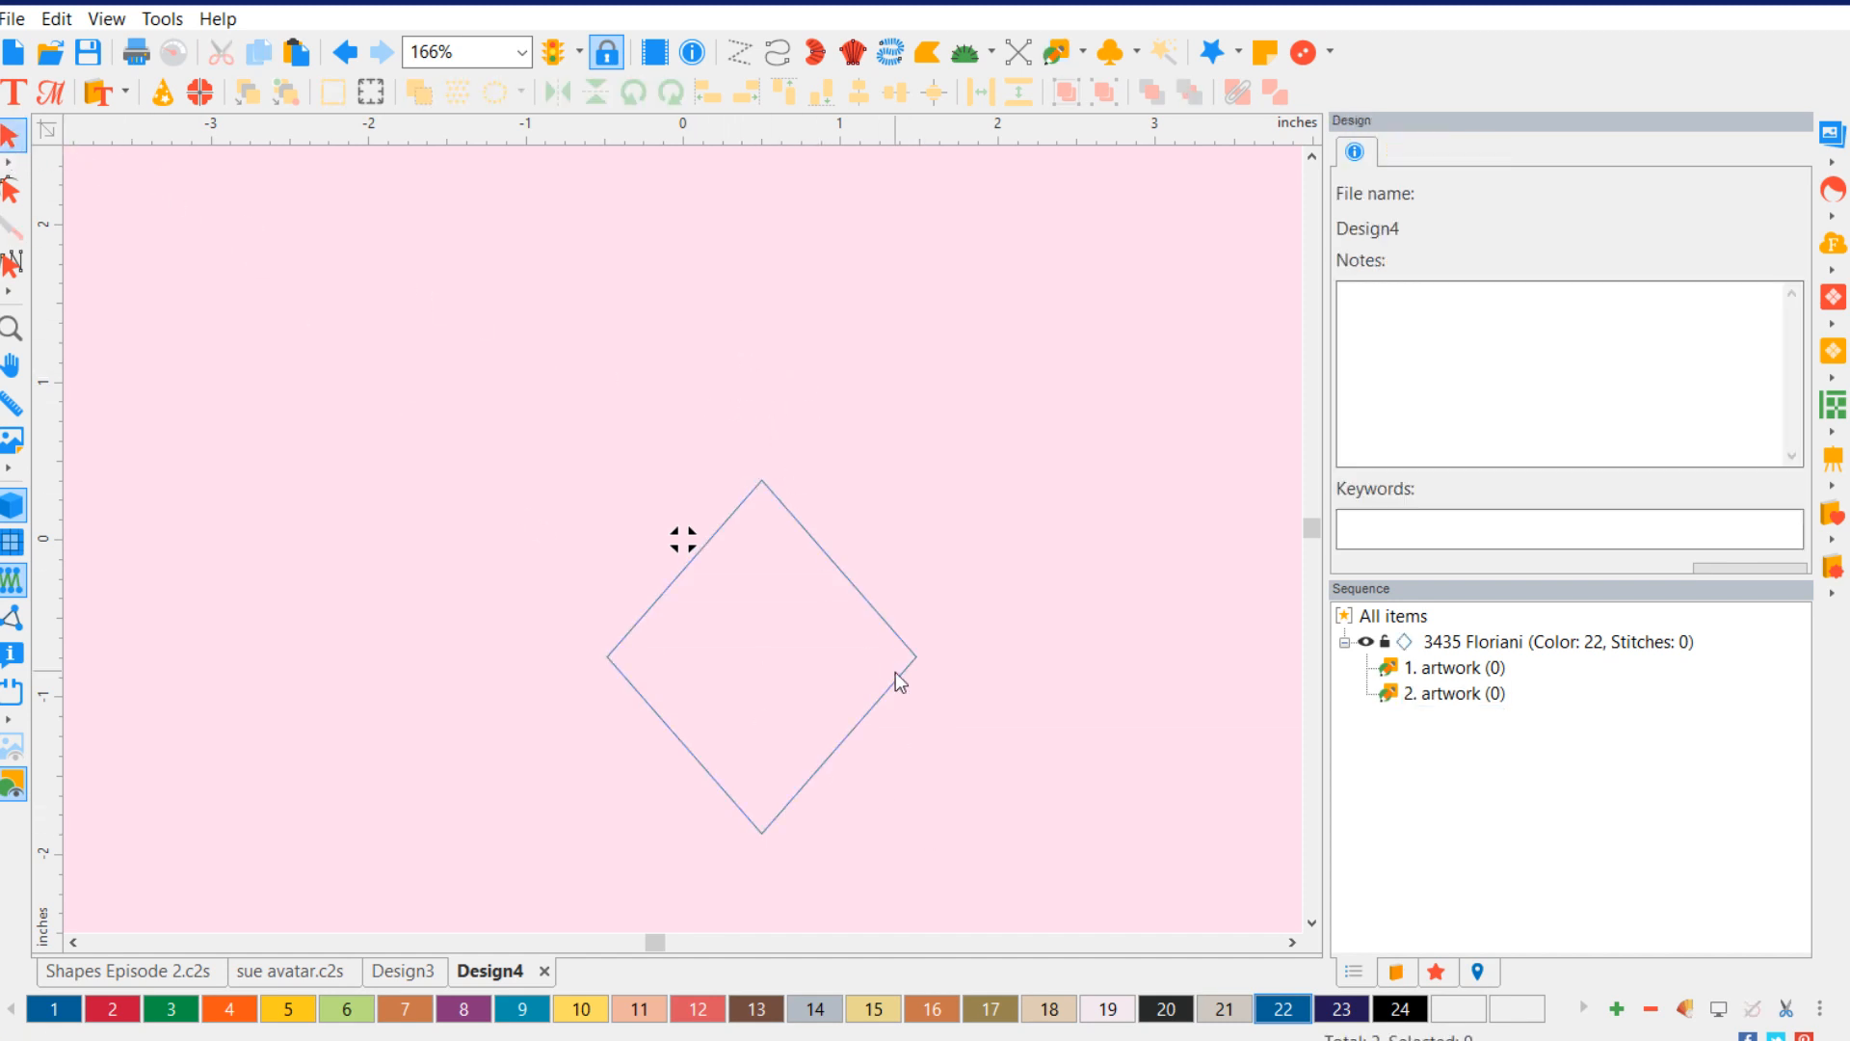
- Scale the diamond down to about 1.1 in wide and move it up beside the design centre
left_click(917, 661)
left_click_drag(917, 835, 793, 677)
left_click_drag(769, 569, 820, 493)
left_click(851, 351)
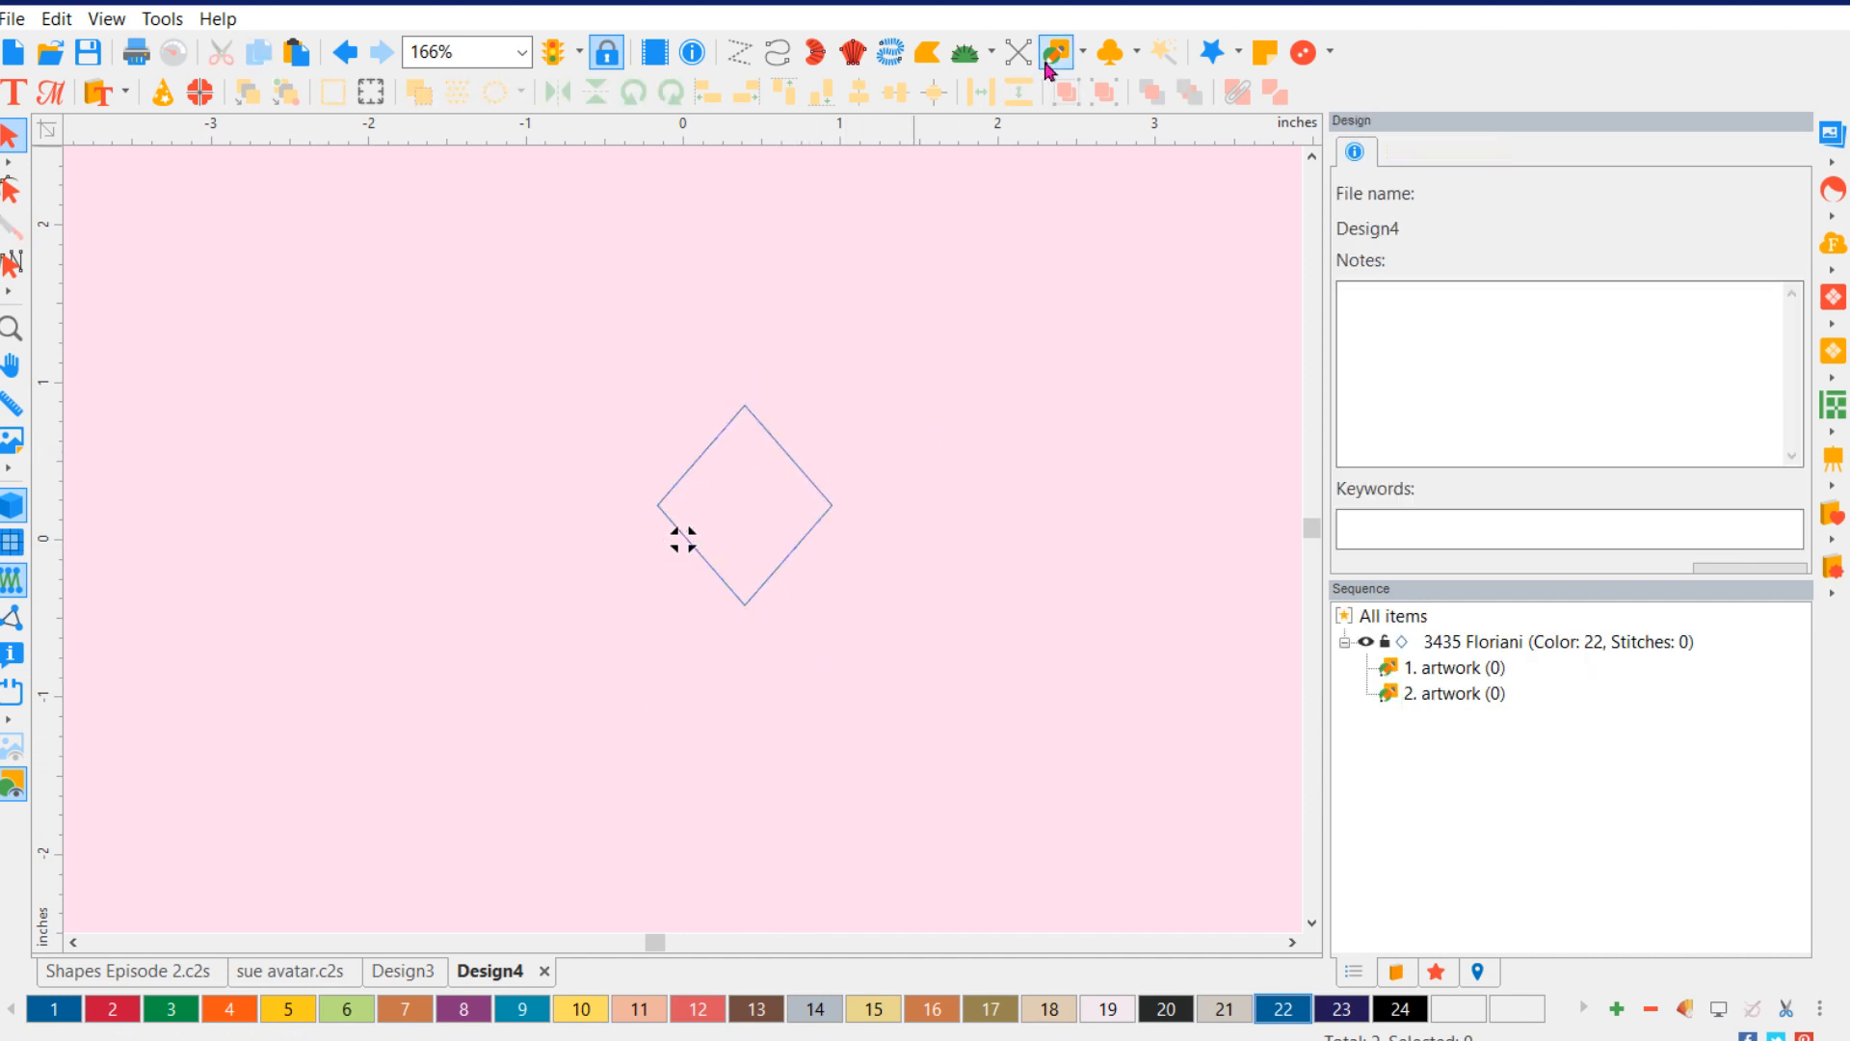
- Draw a circle about 0.8 in wide to the upper right of the diamond with the Ellipse shape
left_click(1083, 54)
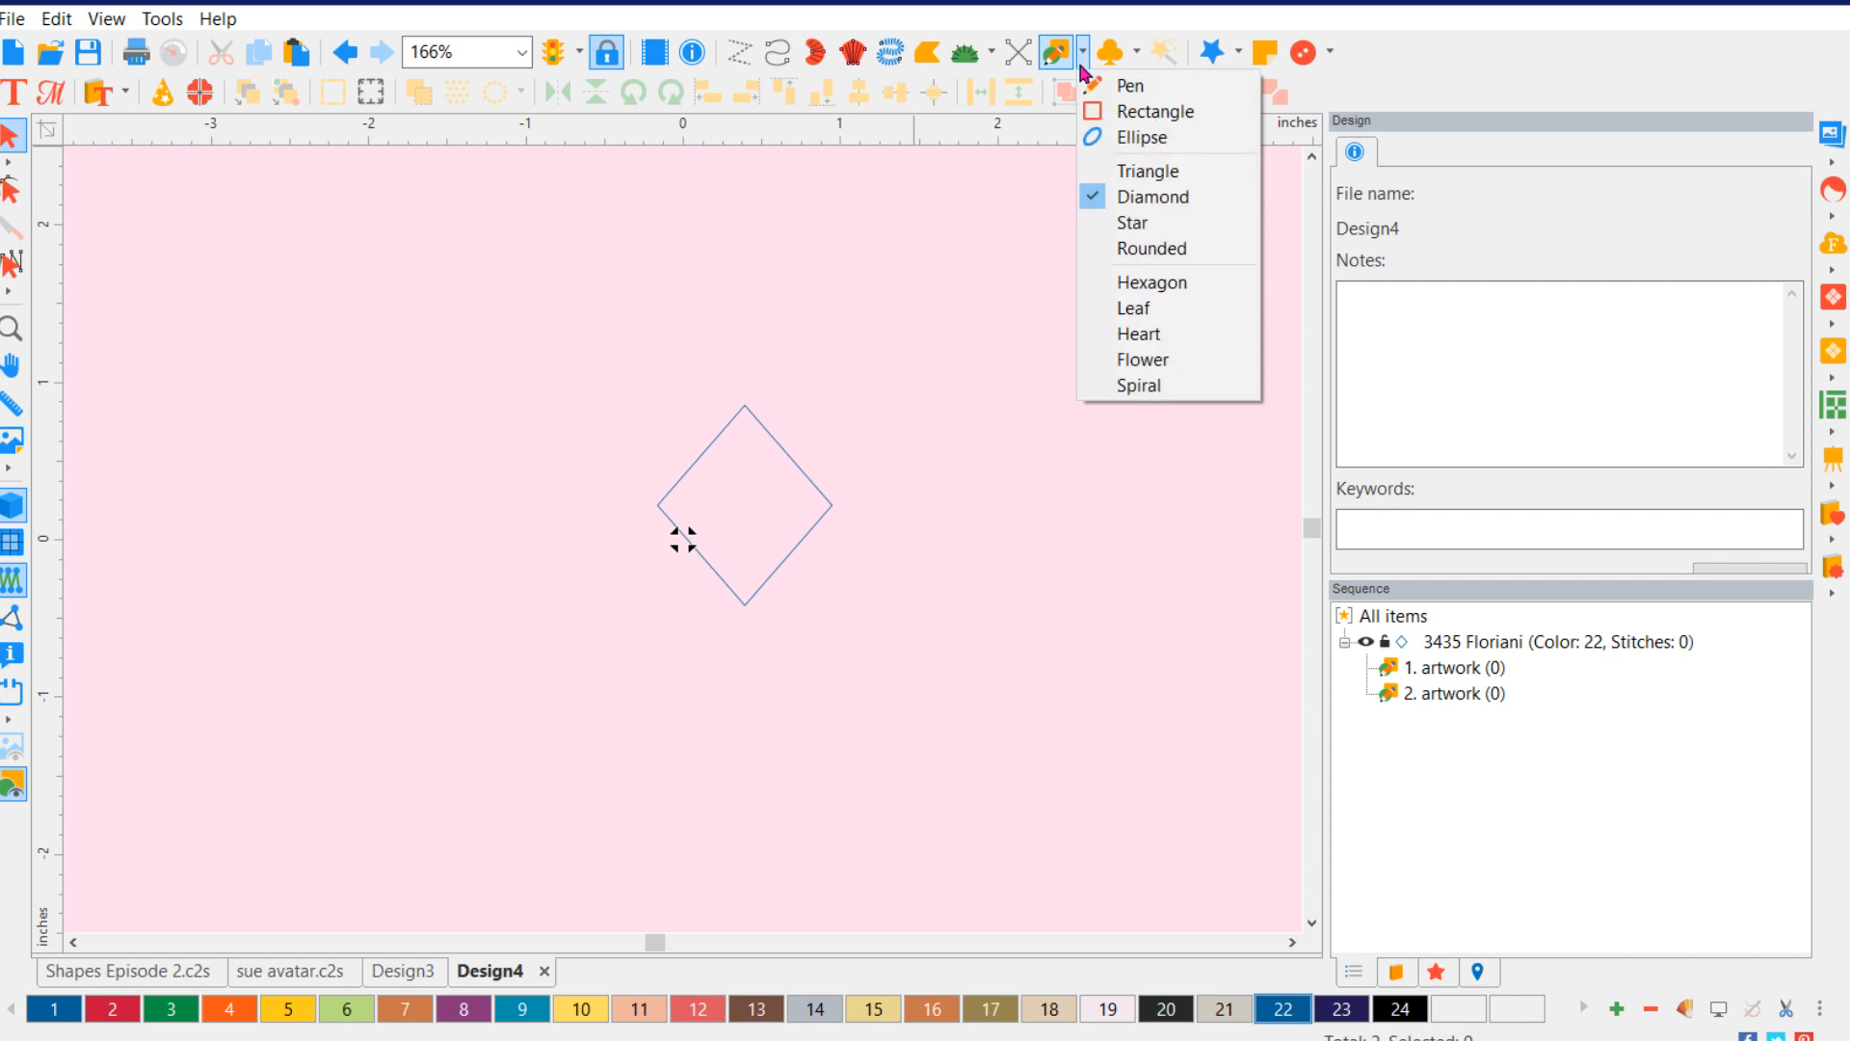
left_click(1109, 151)
left_click_drag(925, 315, 1055, 454)
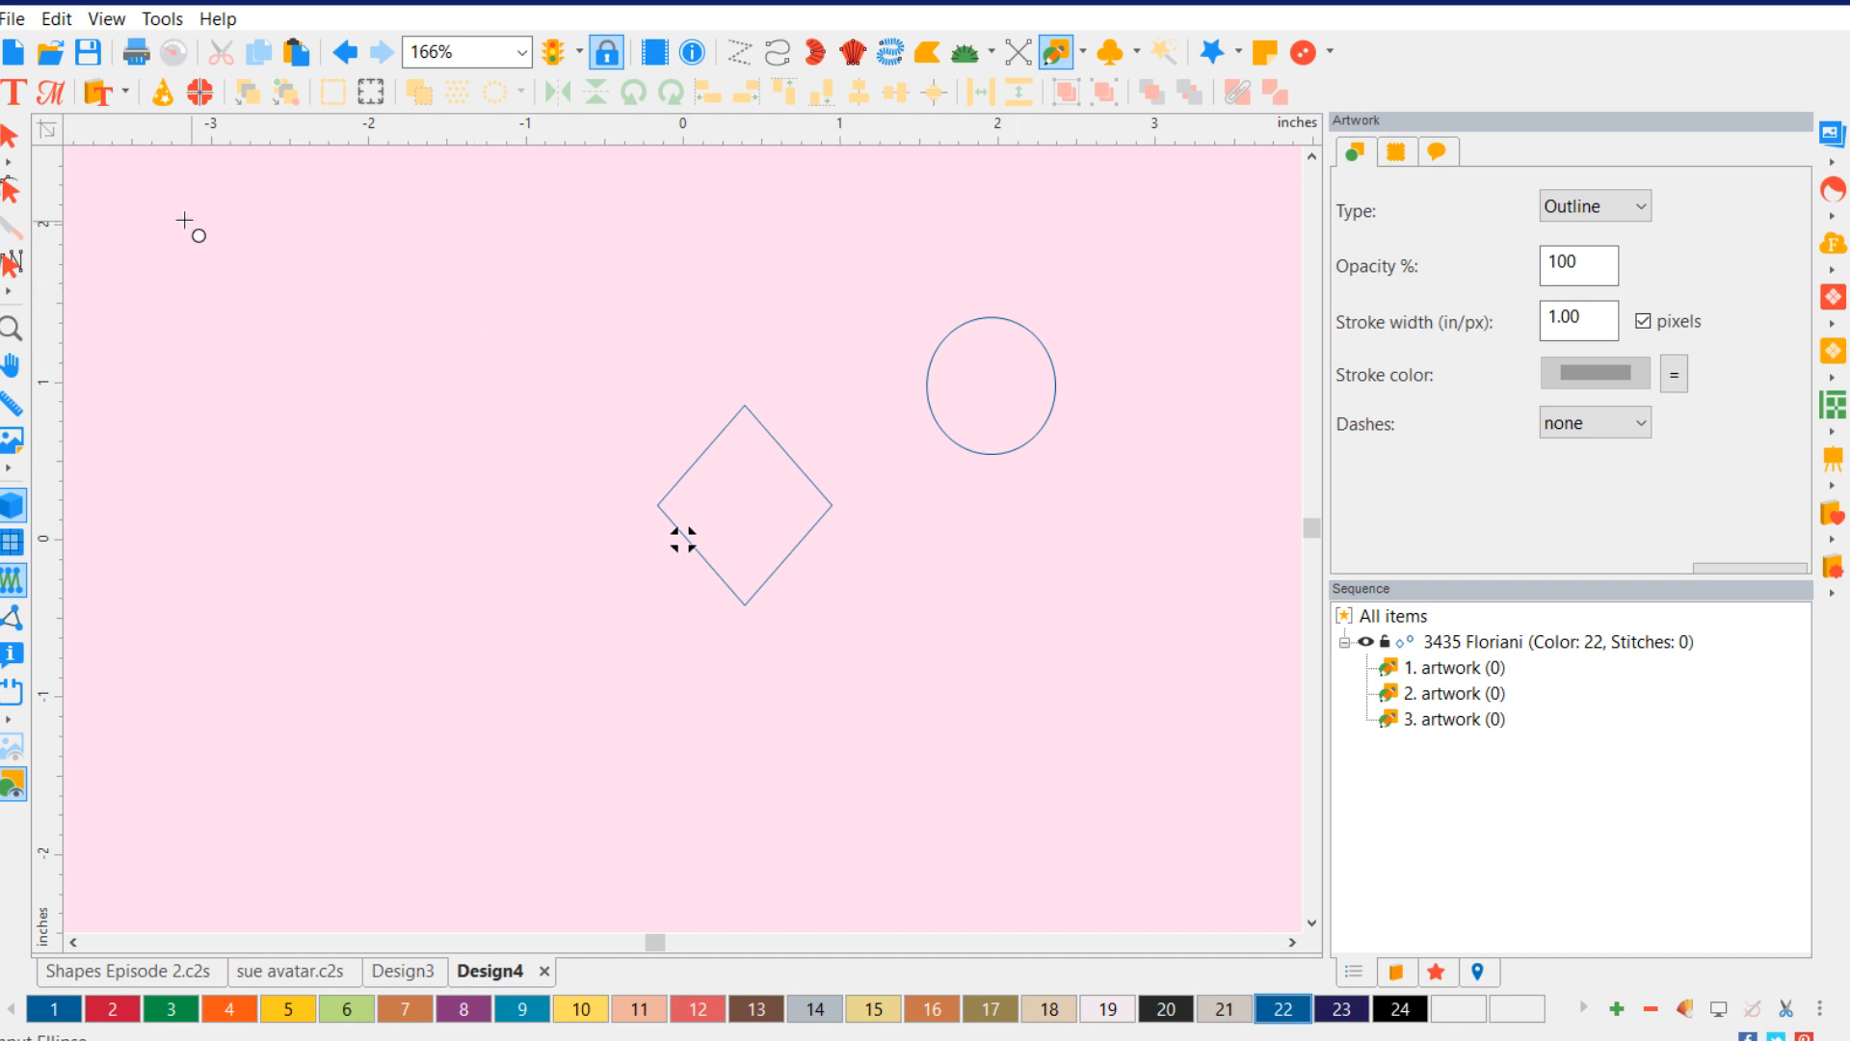
left_click(10, 136)
- Move the circle slightly farther up and away from the diamond and duplicate it in place
left_click(987, 388)
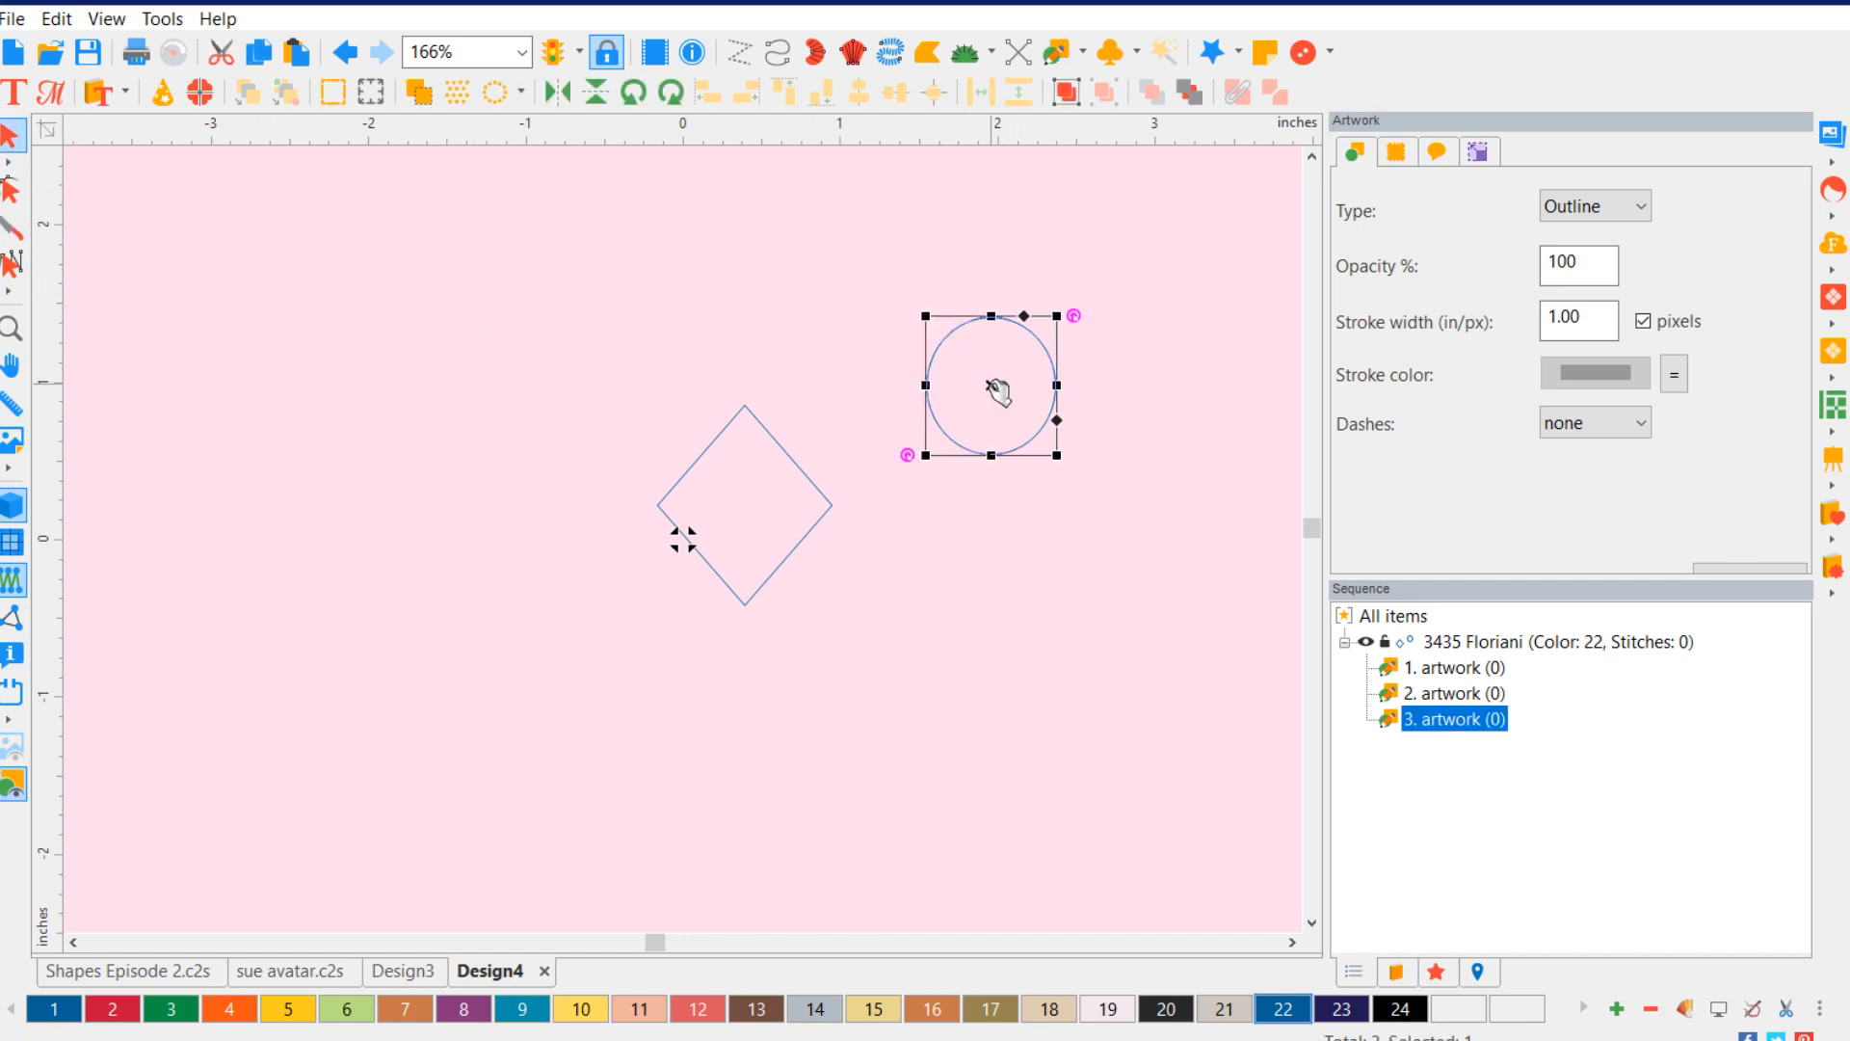
left_click_drag(997, 390, 1029, 352)
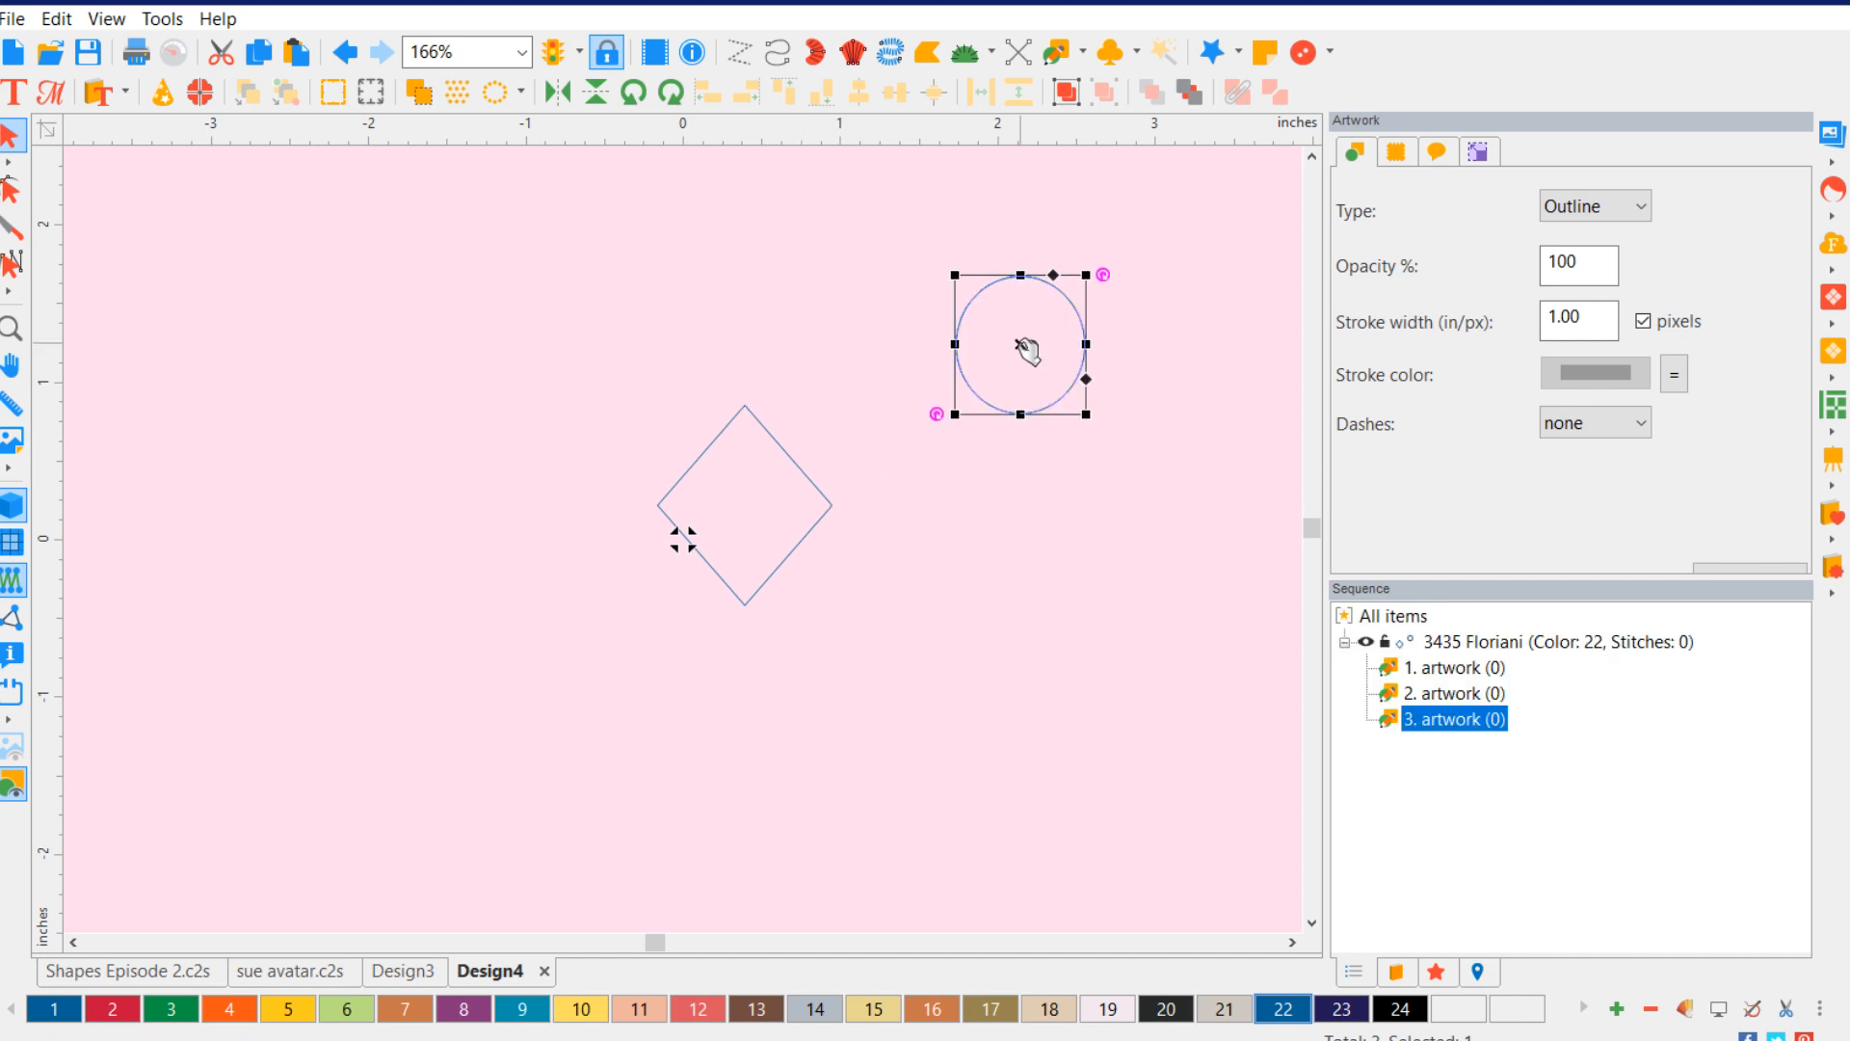
key("ctrl+d")
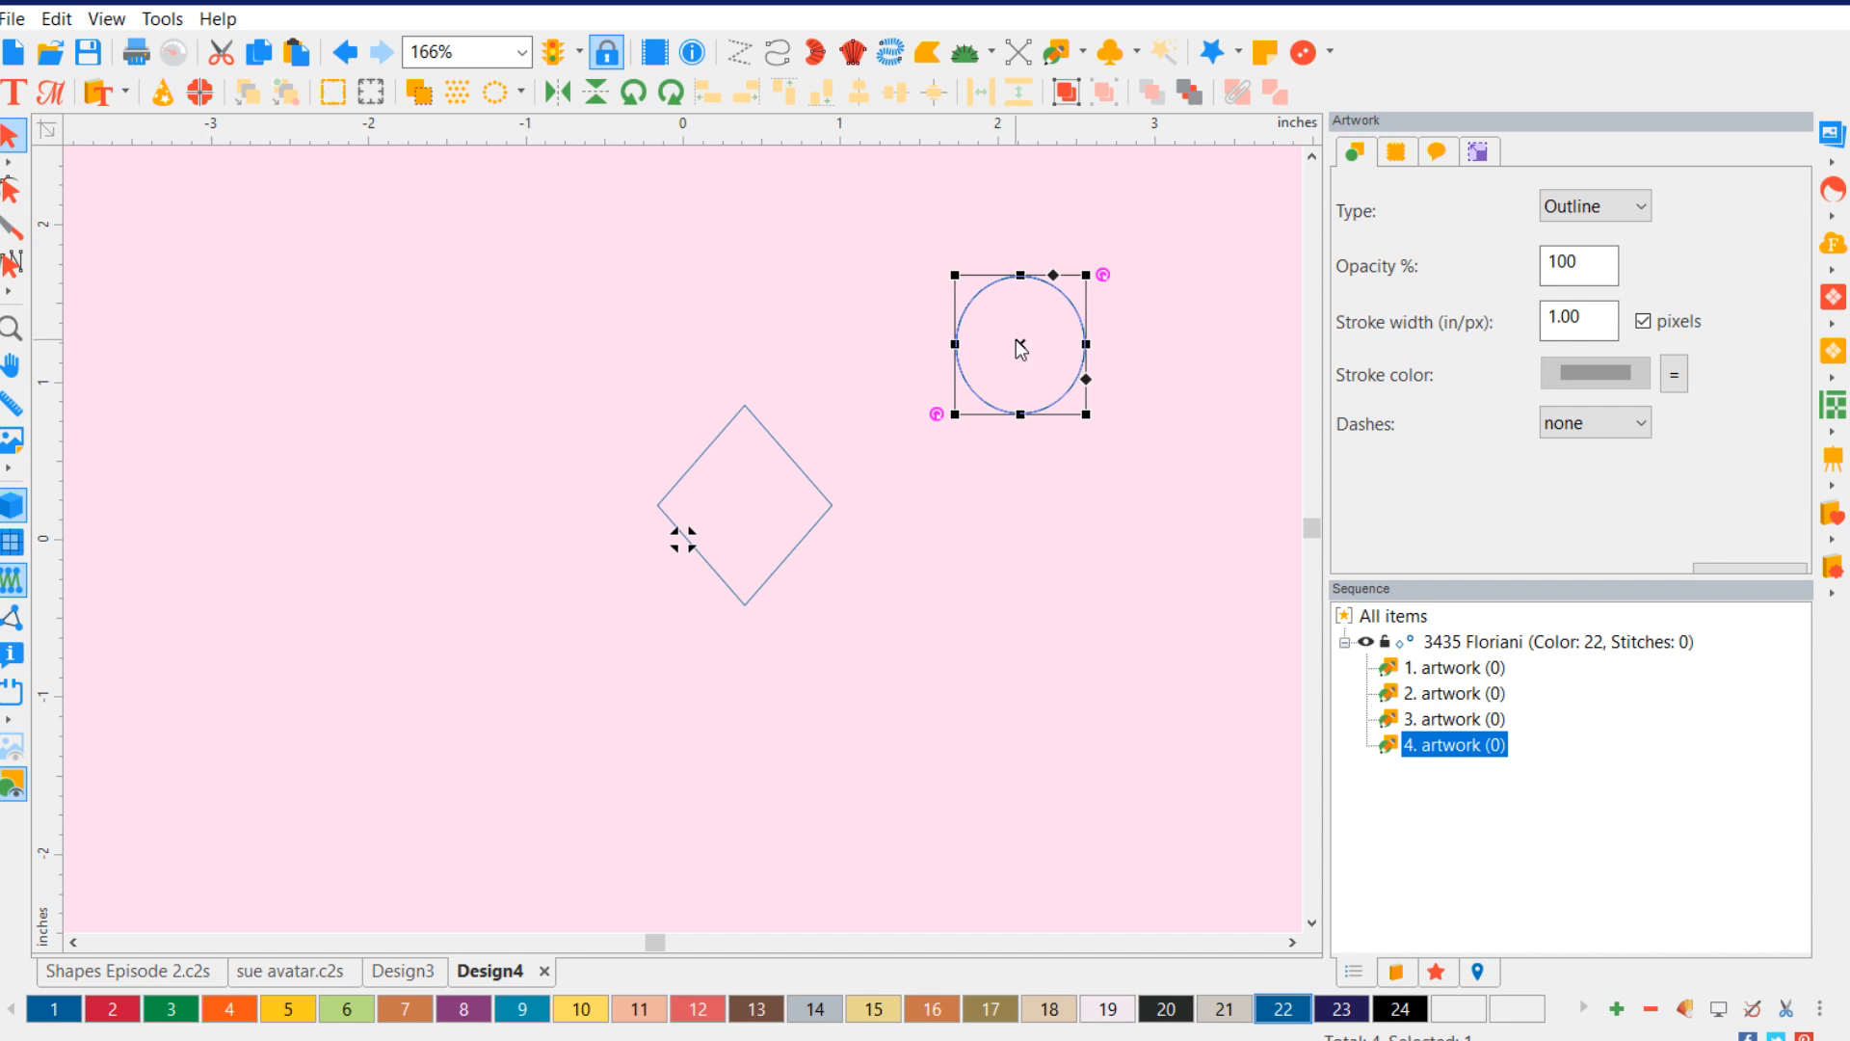
- Place one of the two stacked circles over the diamond's upper left side
left_click(1021, 347)
left_click(1060, 287)
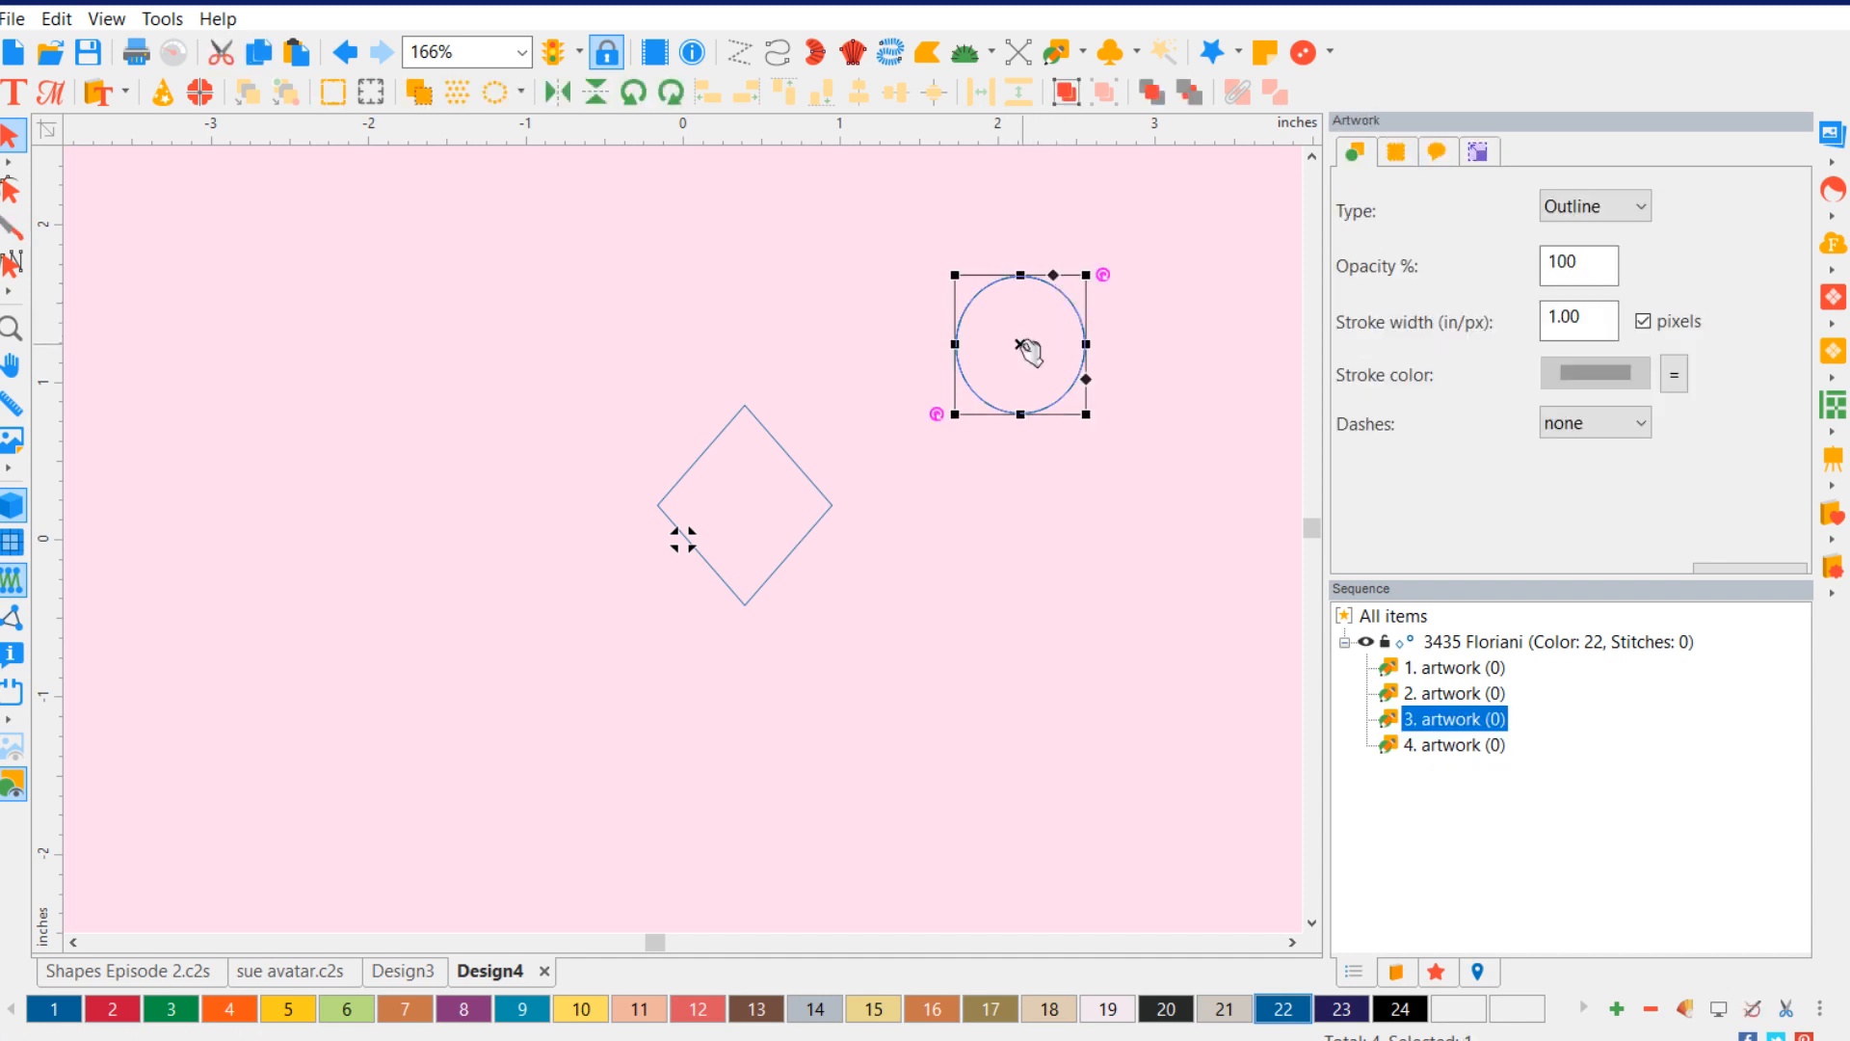
left_click_drag(1030, 352, 701, 461)
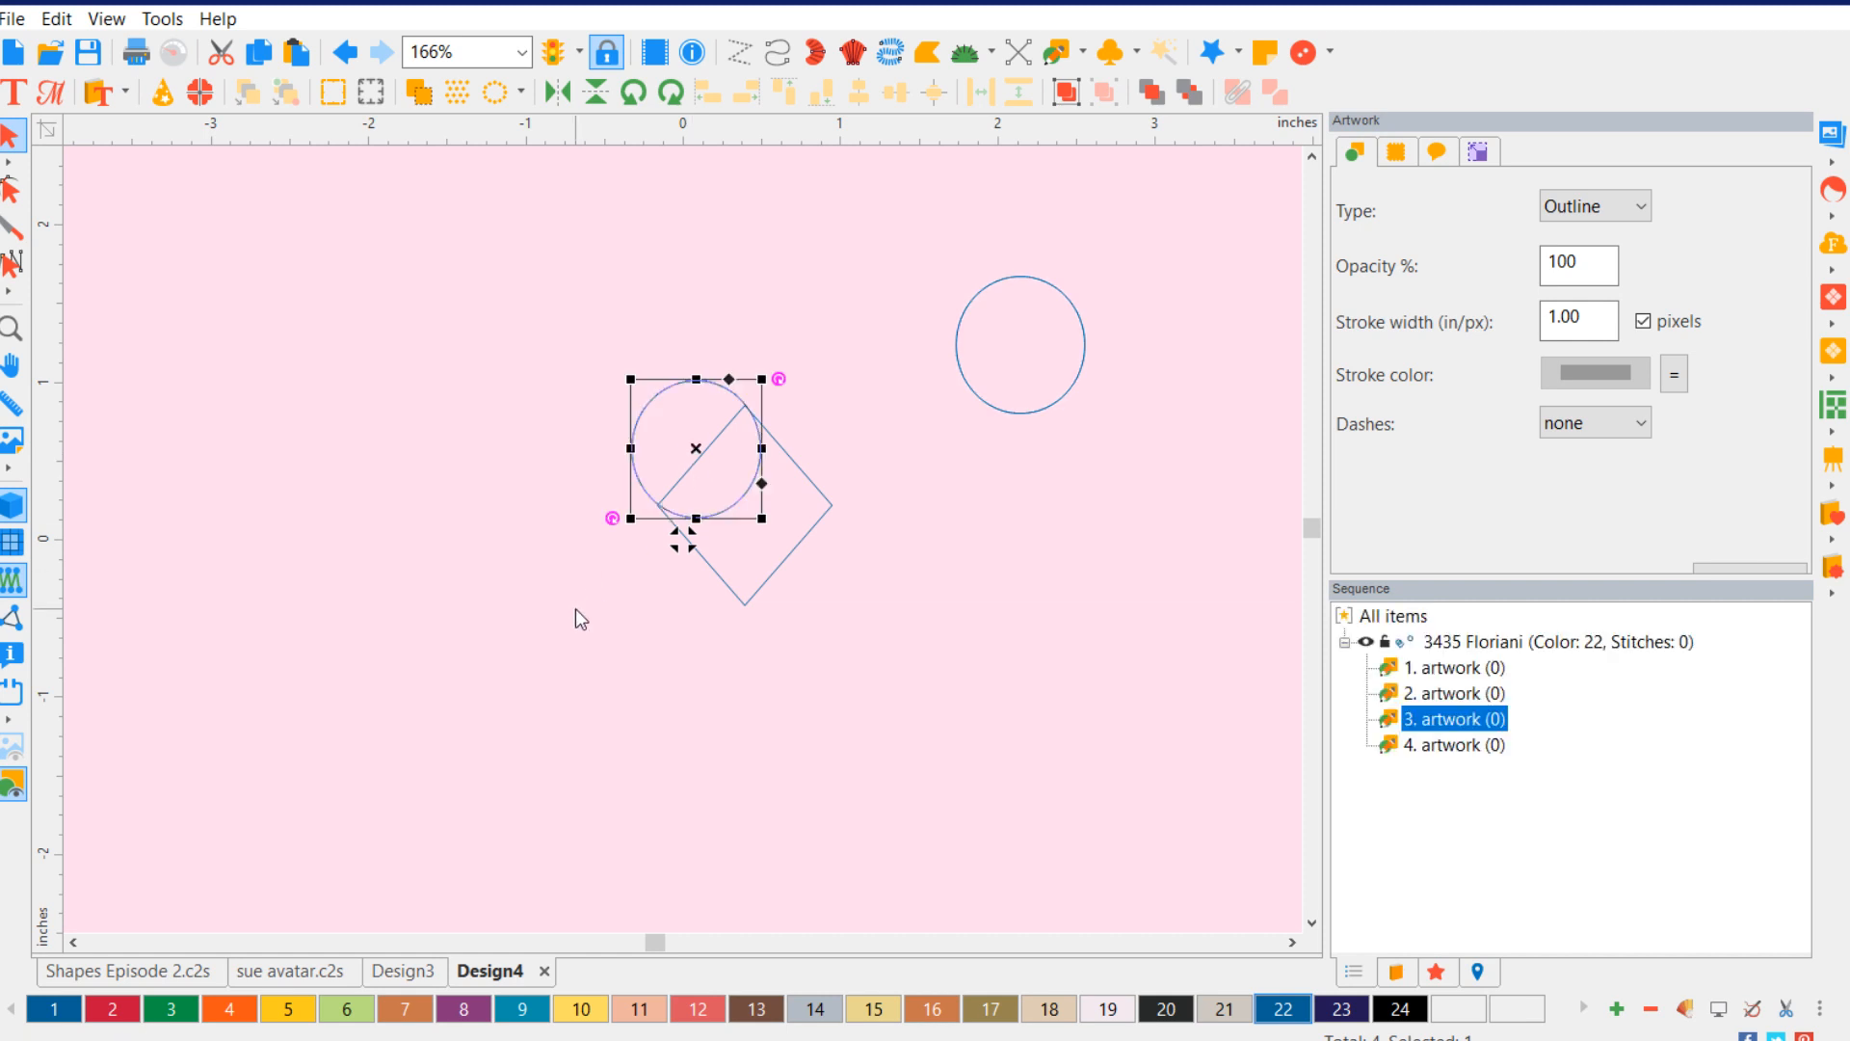
- Shift the circle over the diamond's upper left side slightly left and down so its outline meets the diamond's left corner
left_click(578, 608)
scroll(588, 554, "up", 9)
scroll(624, 520, "up", 6)
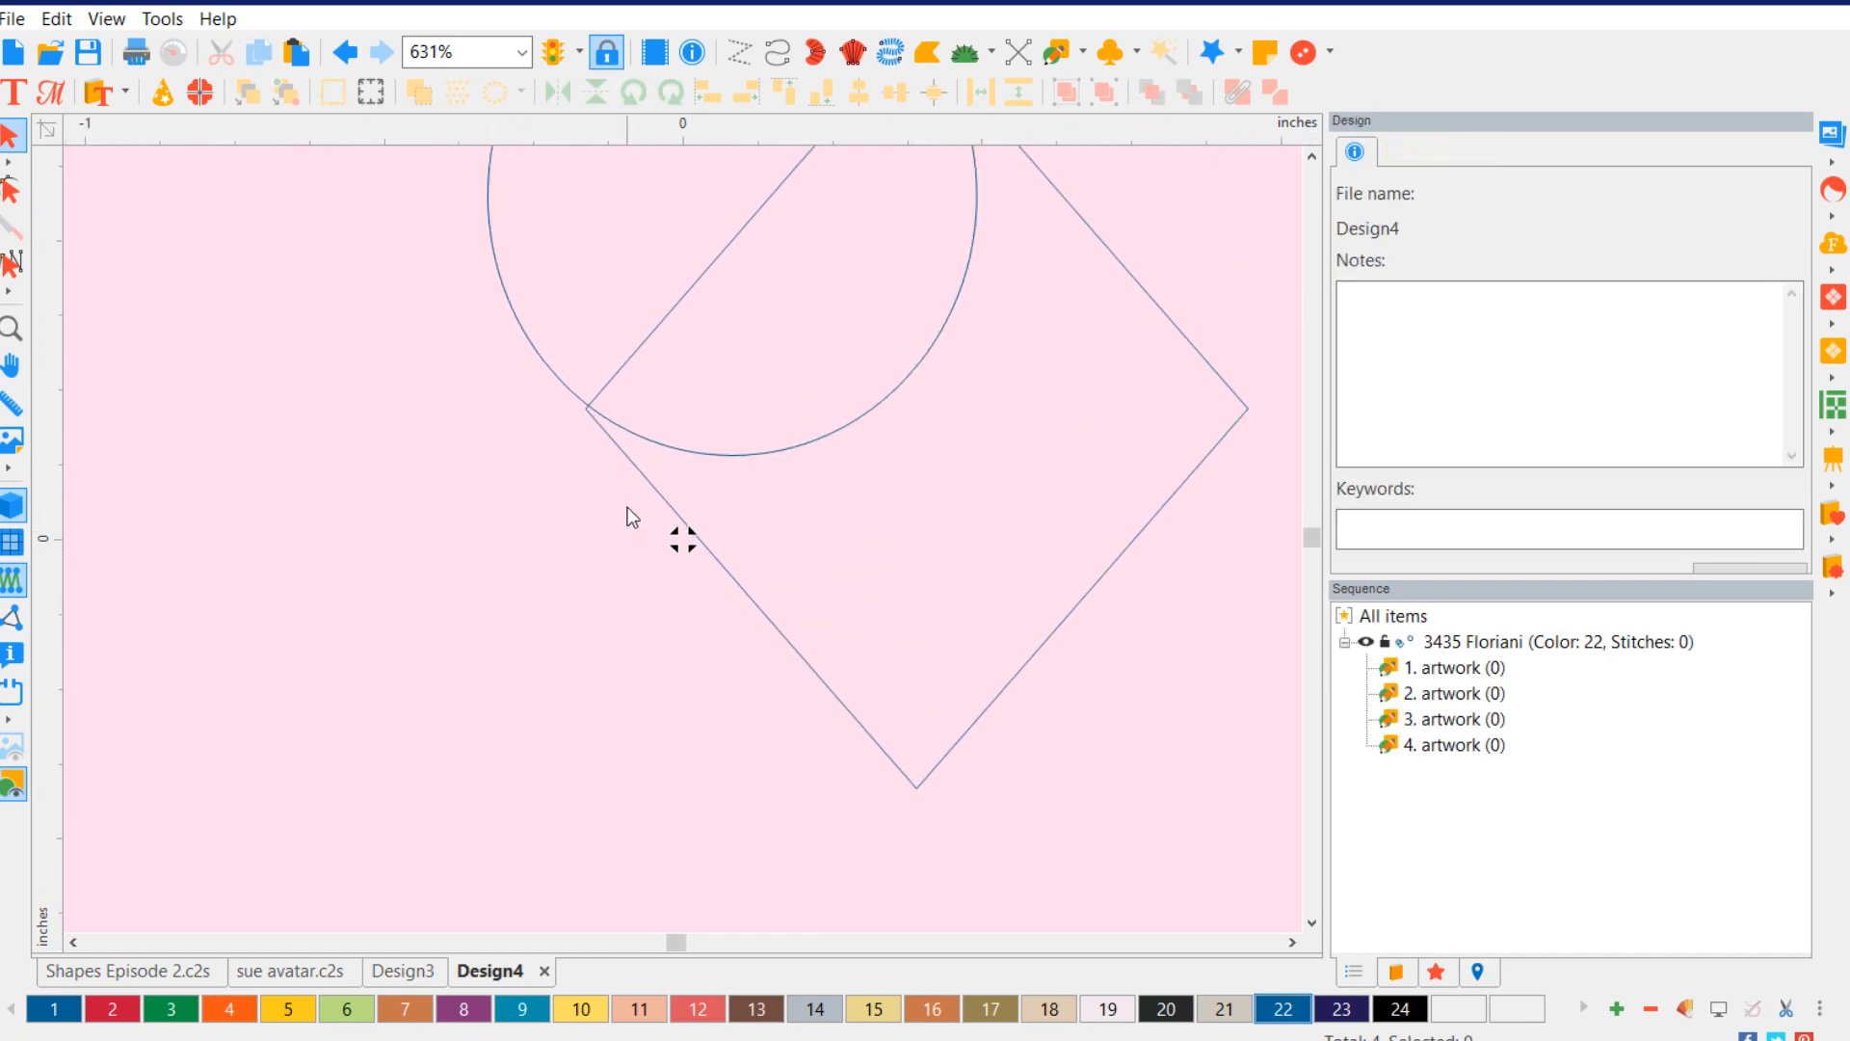
left_click(824, 445)
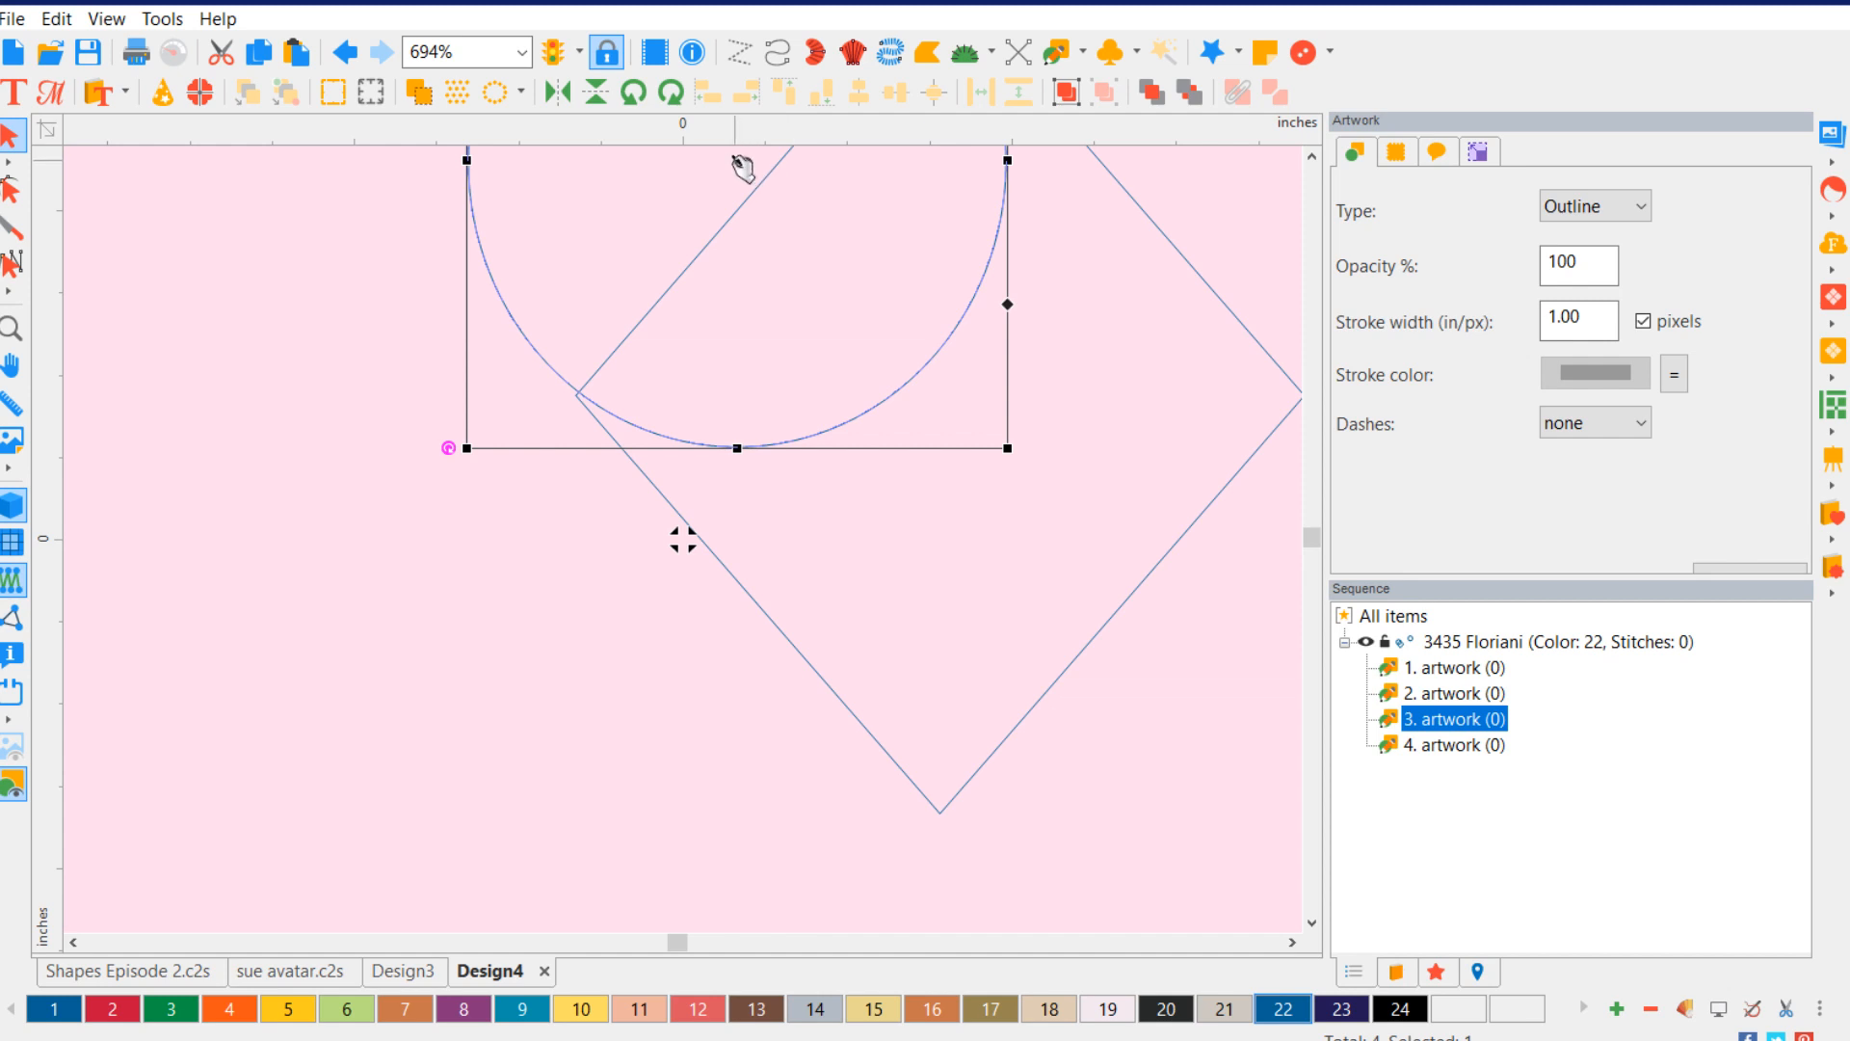
left_click_drag(742, 168, 727, 165)
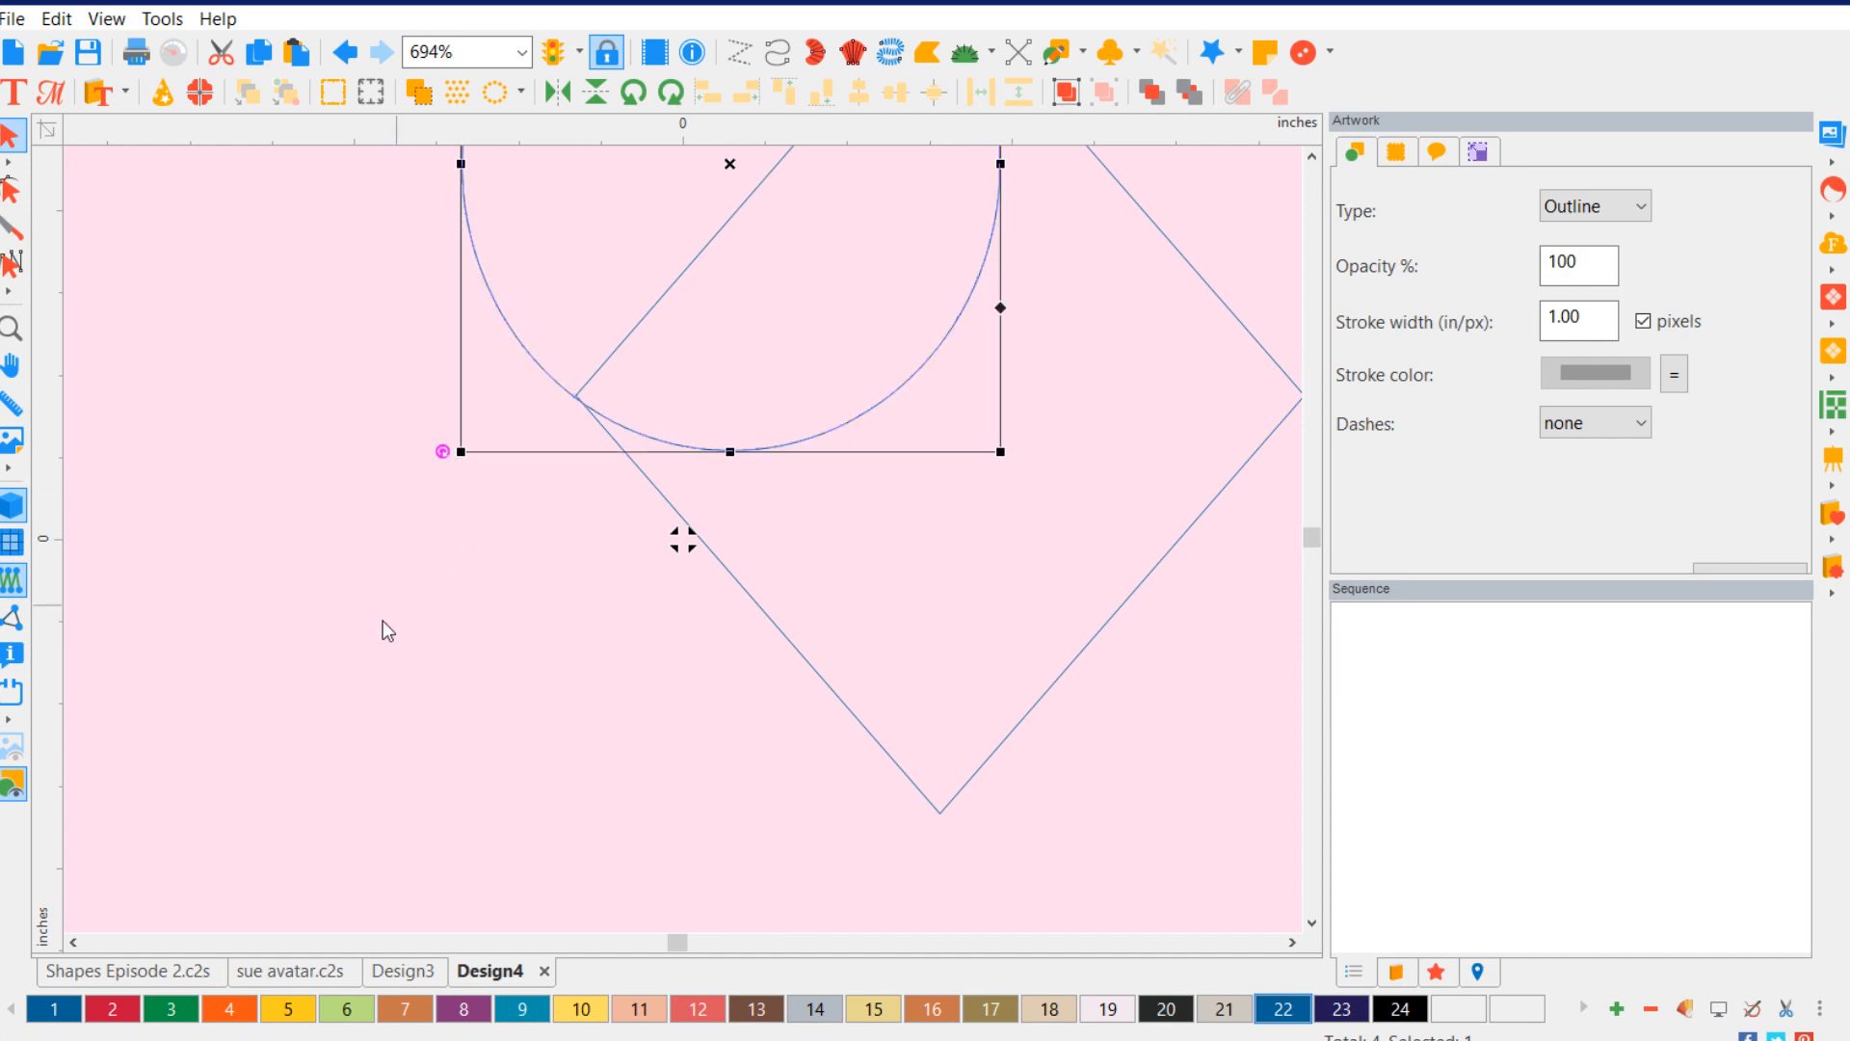
left_click(407, 665)
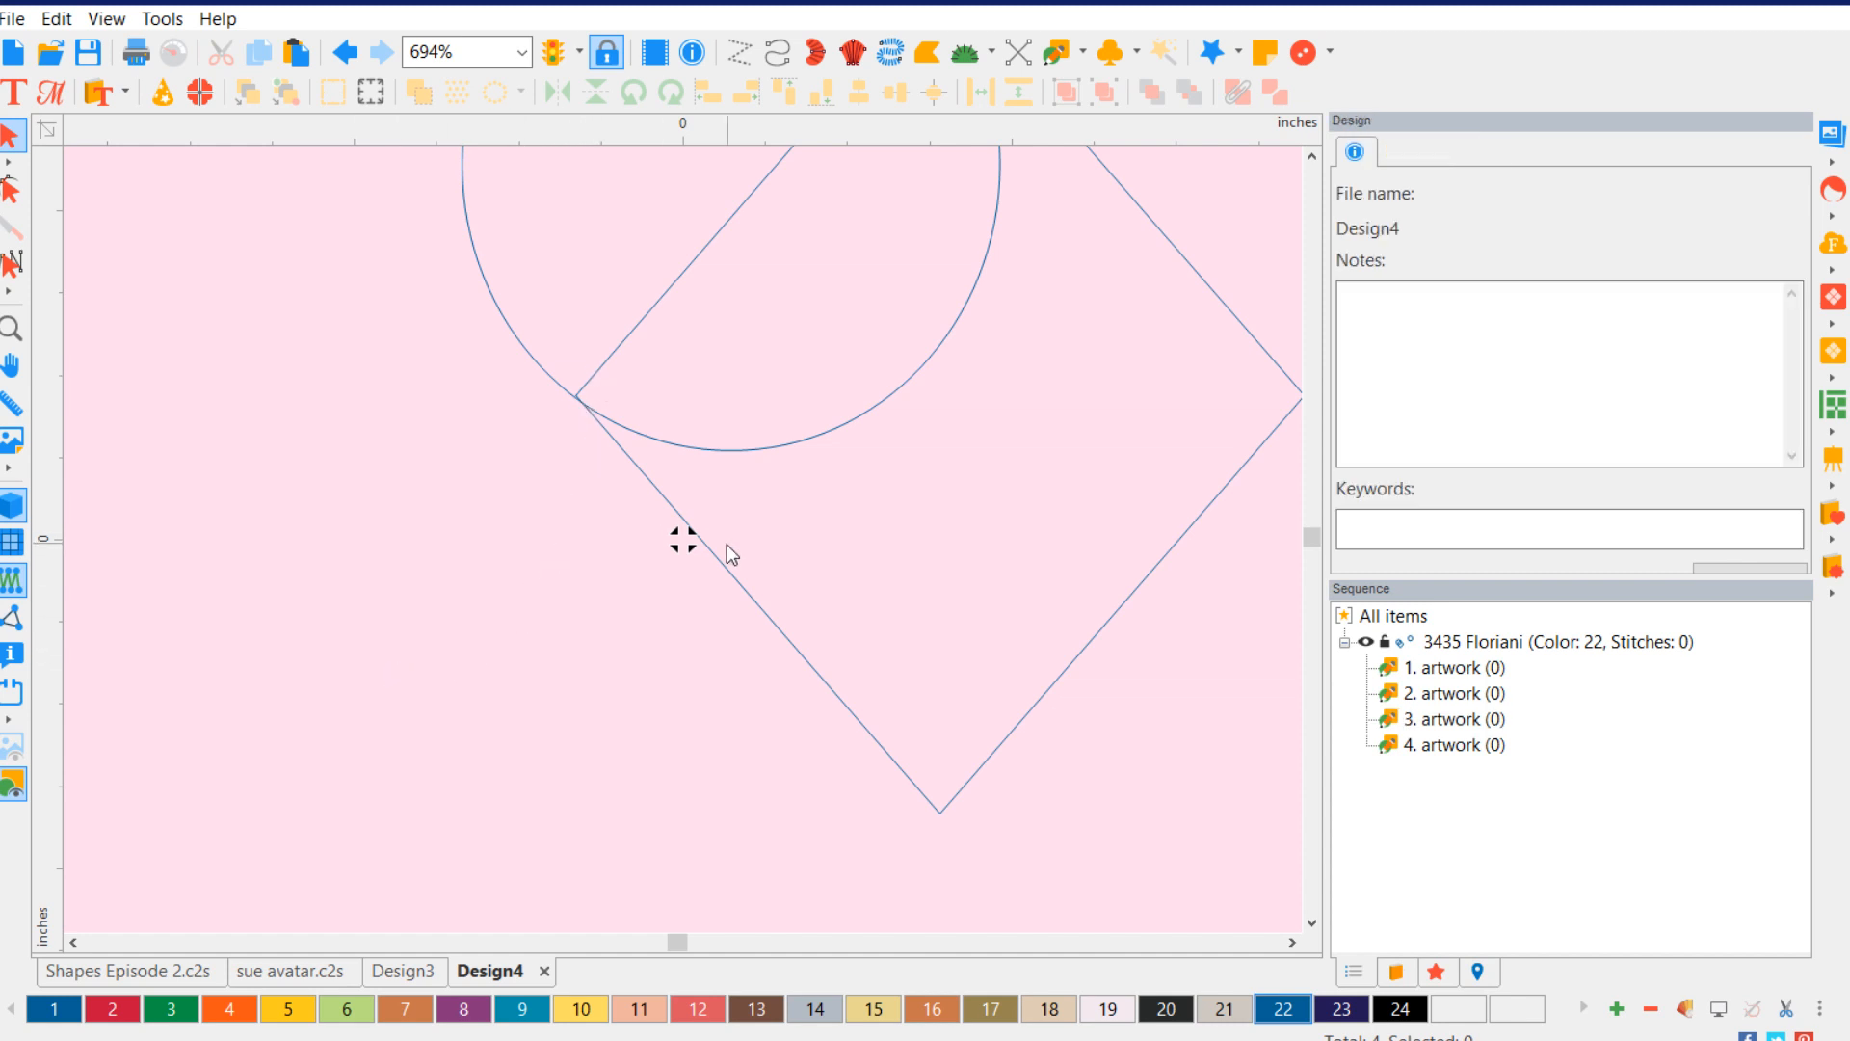
- Move the other circle over the diamond's upper right side so that it overlaps the first circle
scroll(853, 366, "down", 5)
scroll(831, 438, "down", 2)
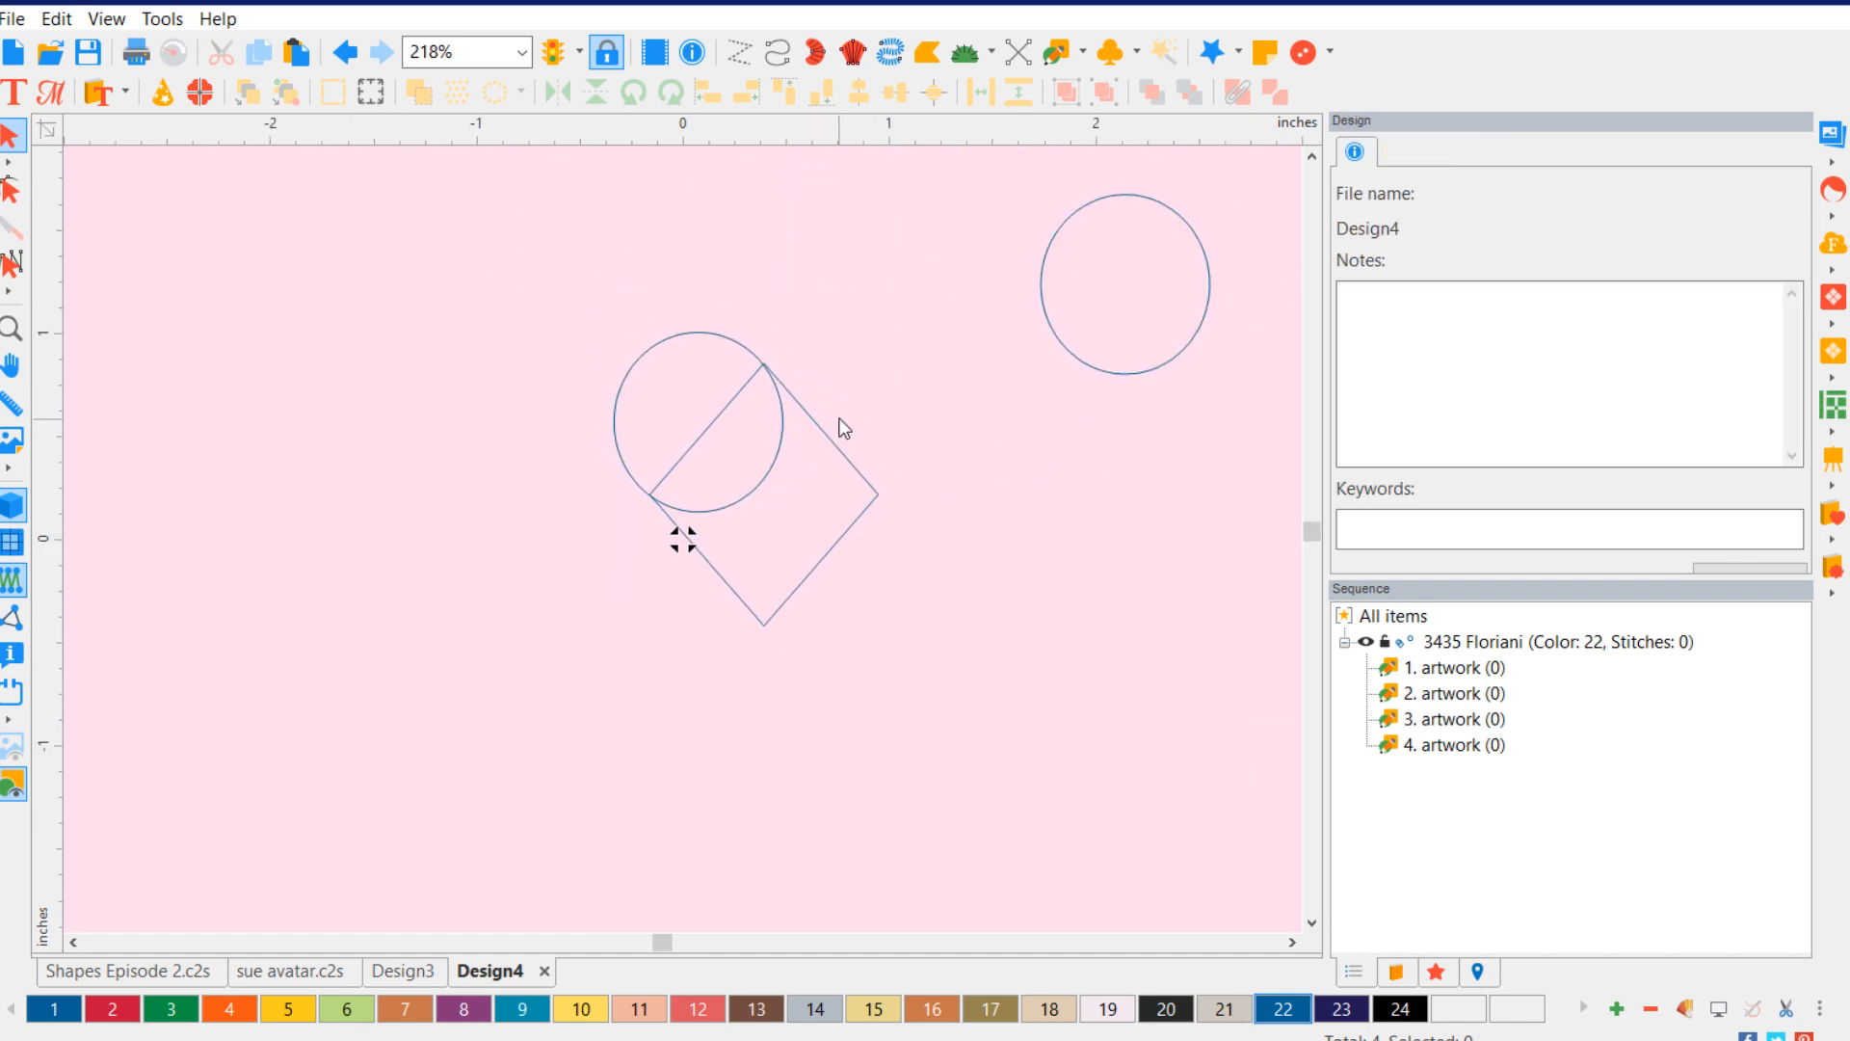
left_click(1209, 311)
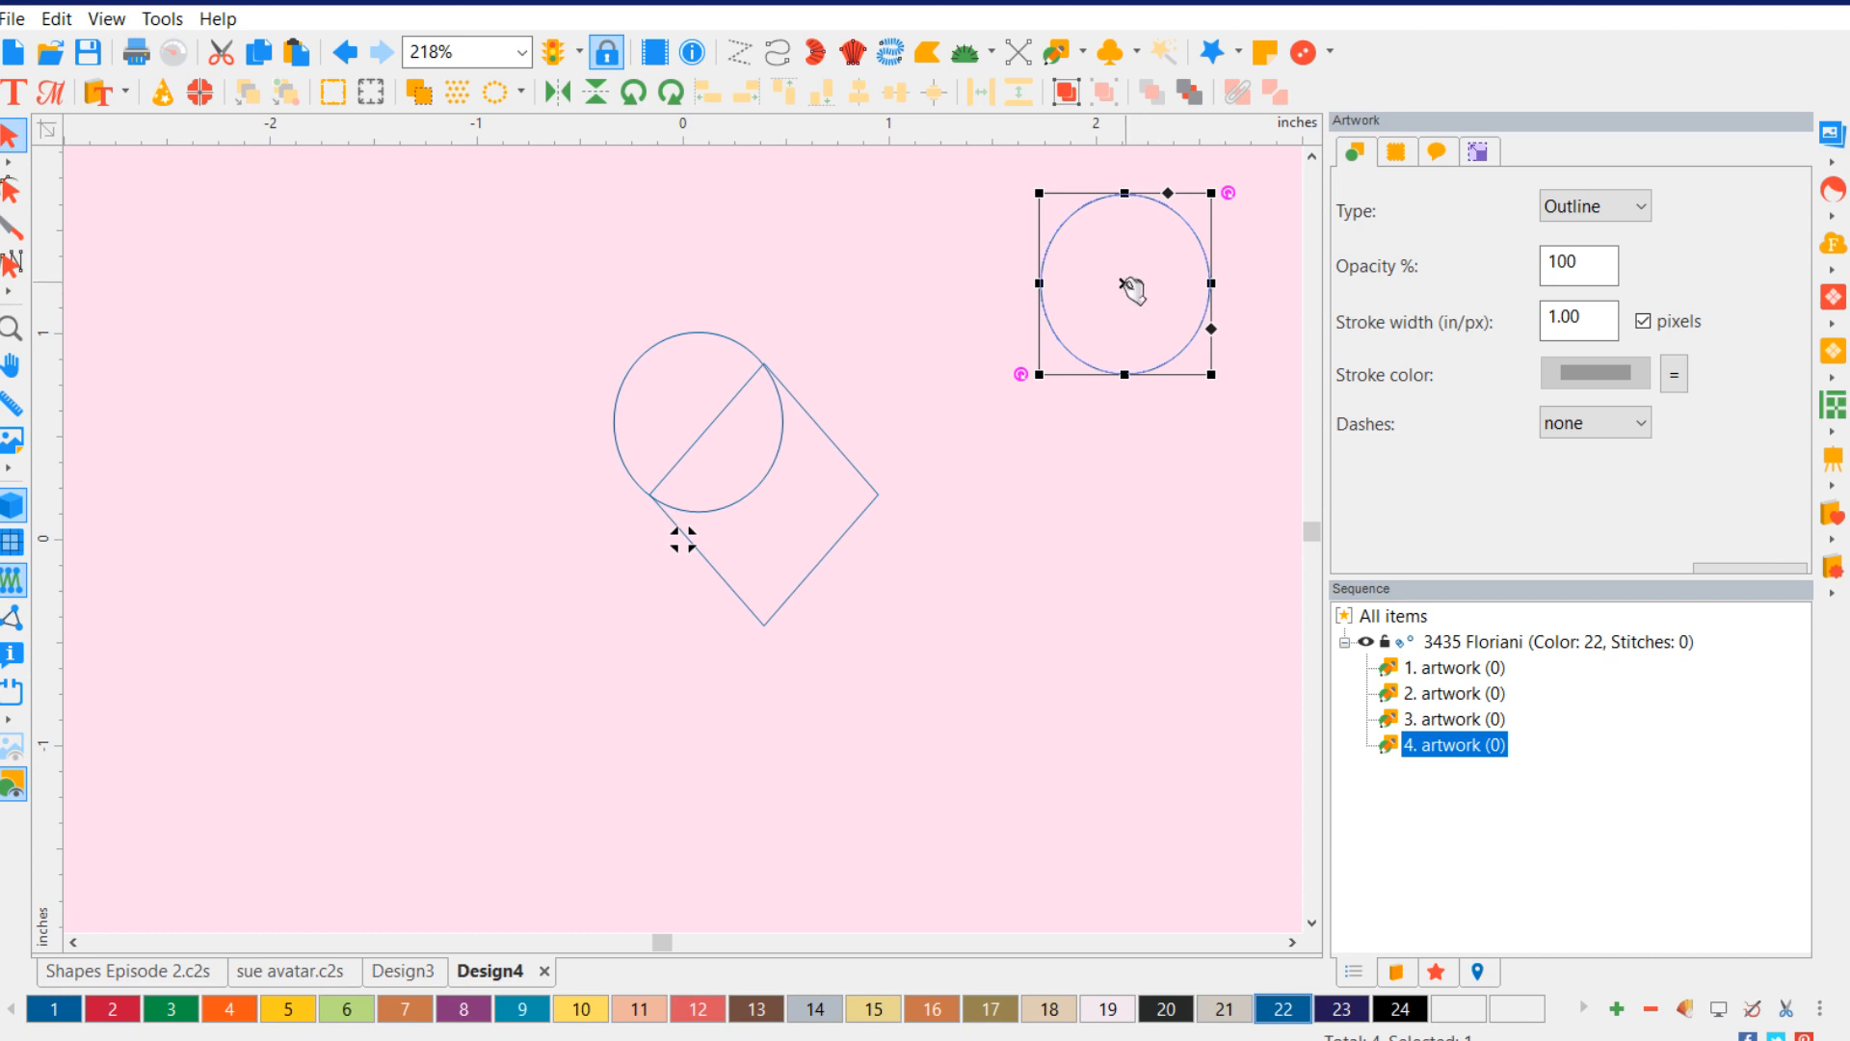
left_click_drag(1130, 285, 822, 437)
left_click(999, 511)
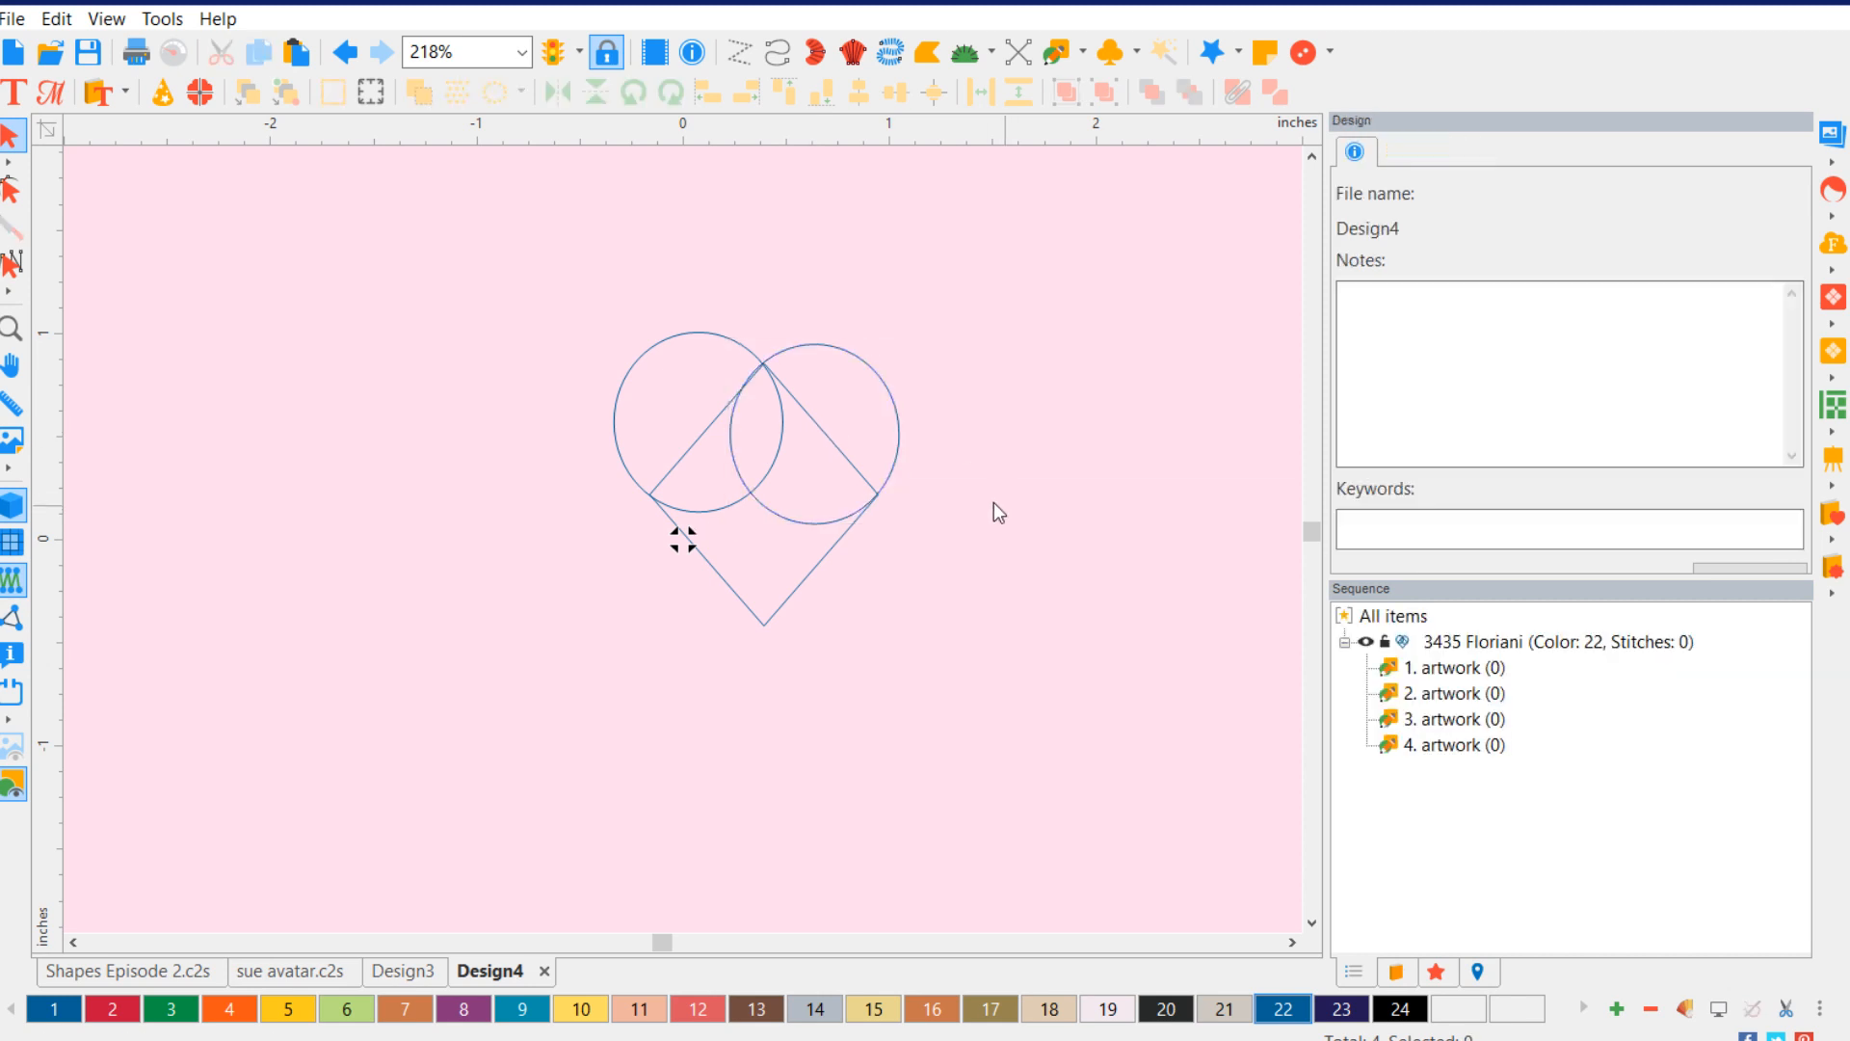
- Align the two overlapping circles along their bottom edges
left_click(661, 351)
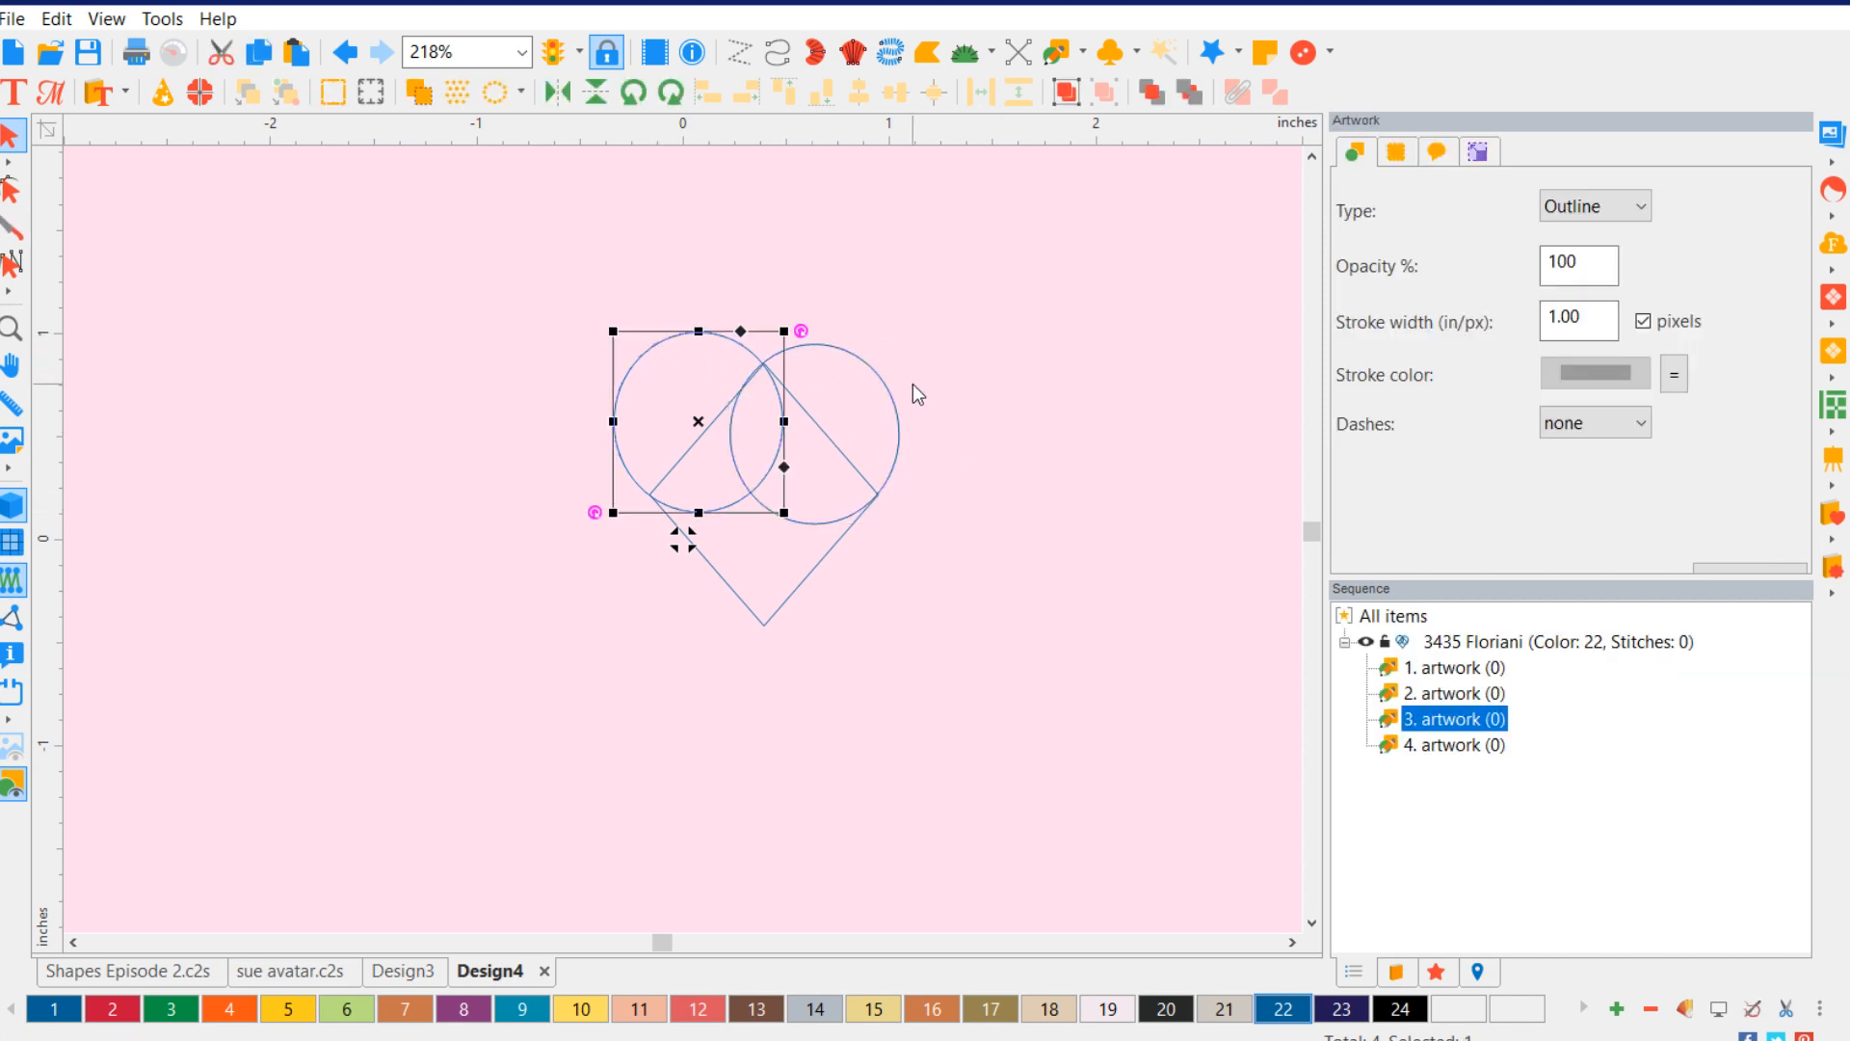
left_click(896, 405, "shift")
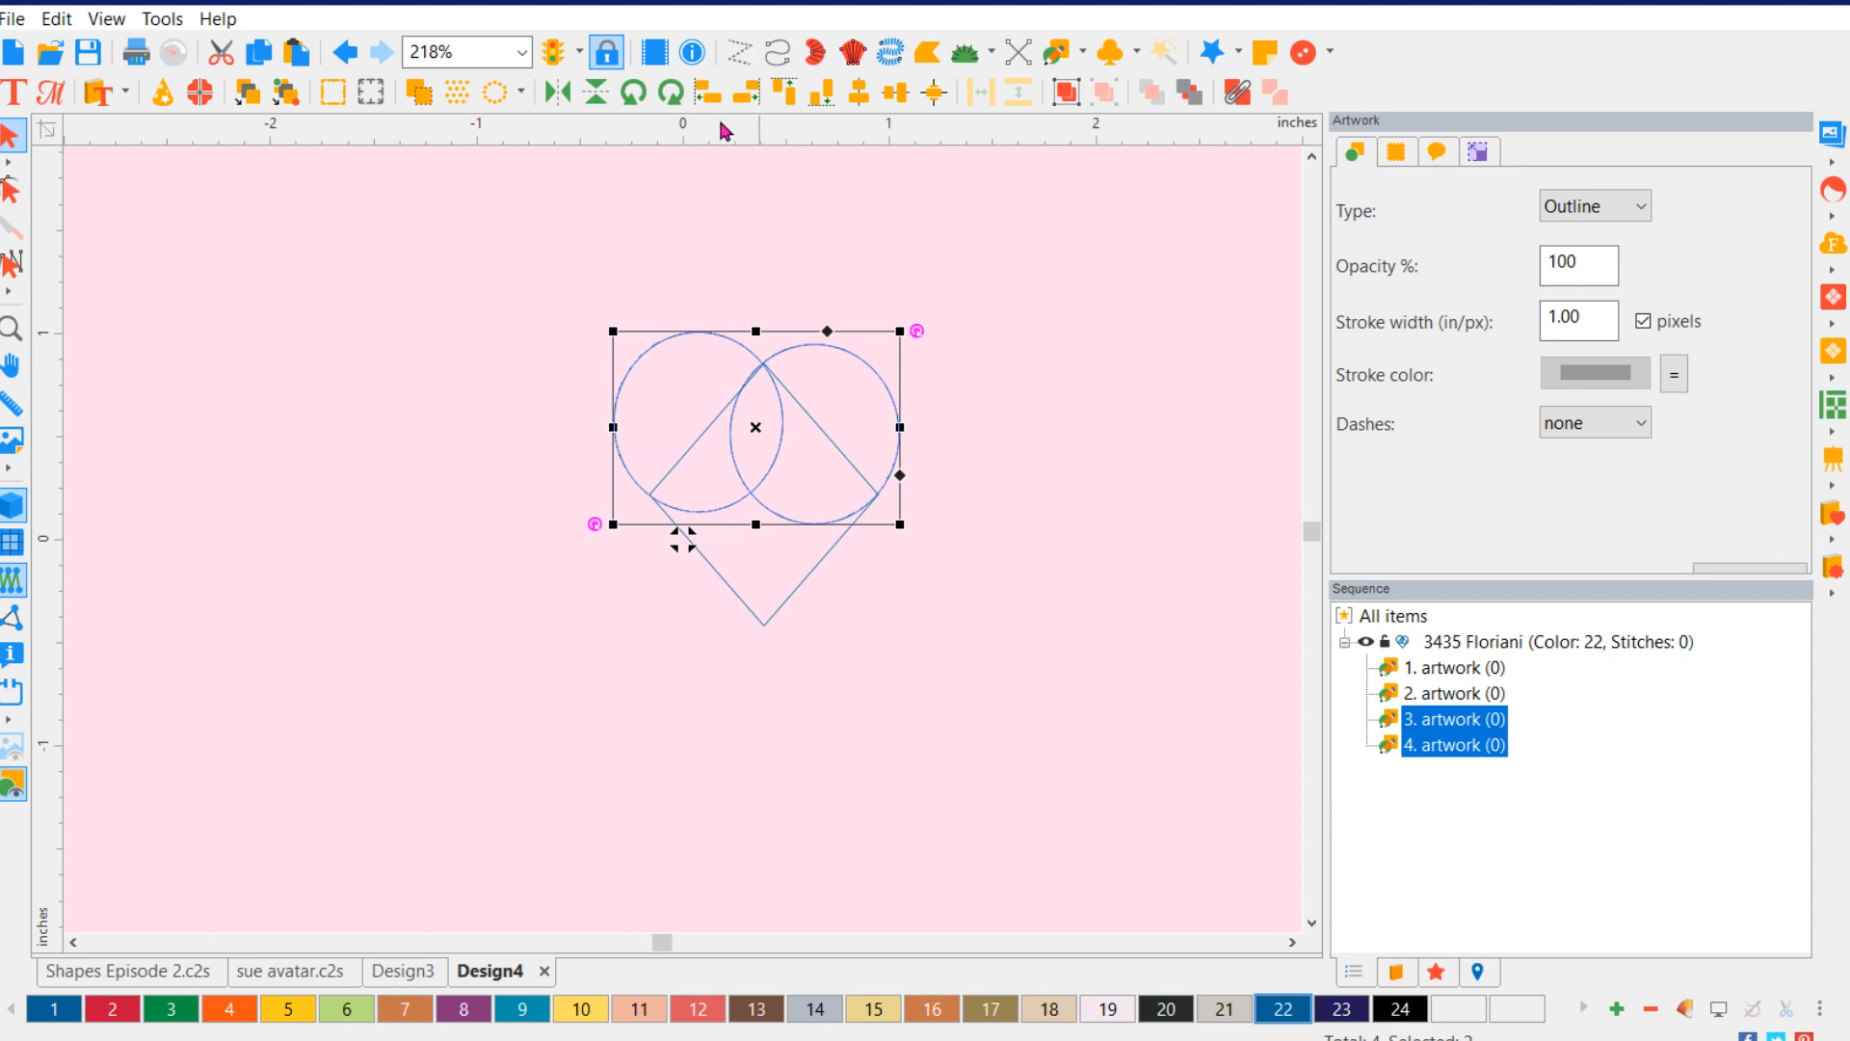
left_click(822, 91)
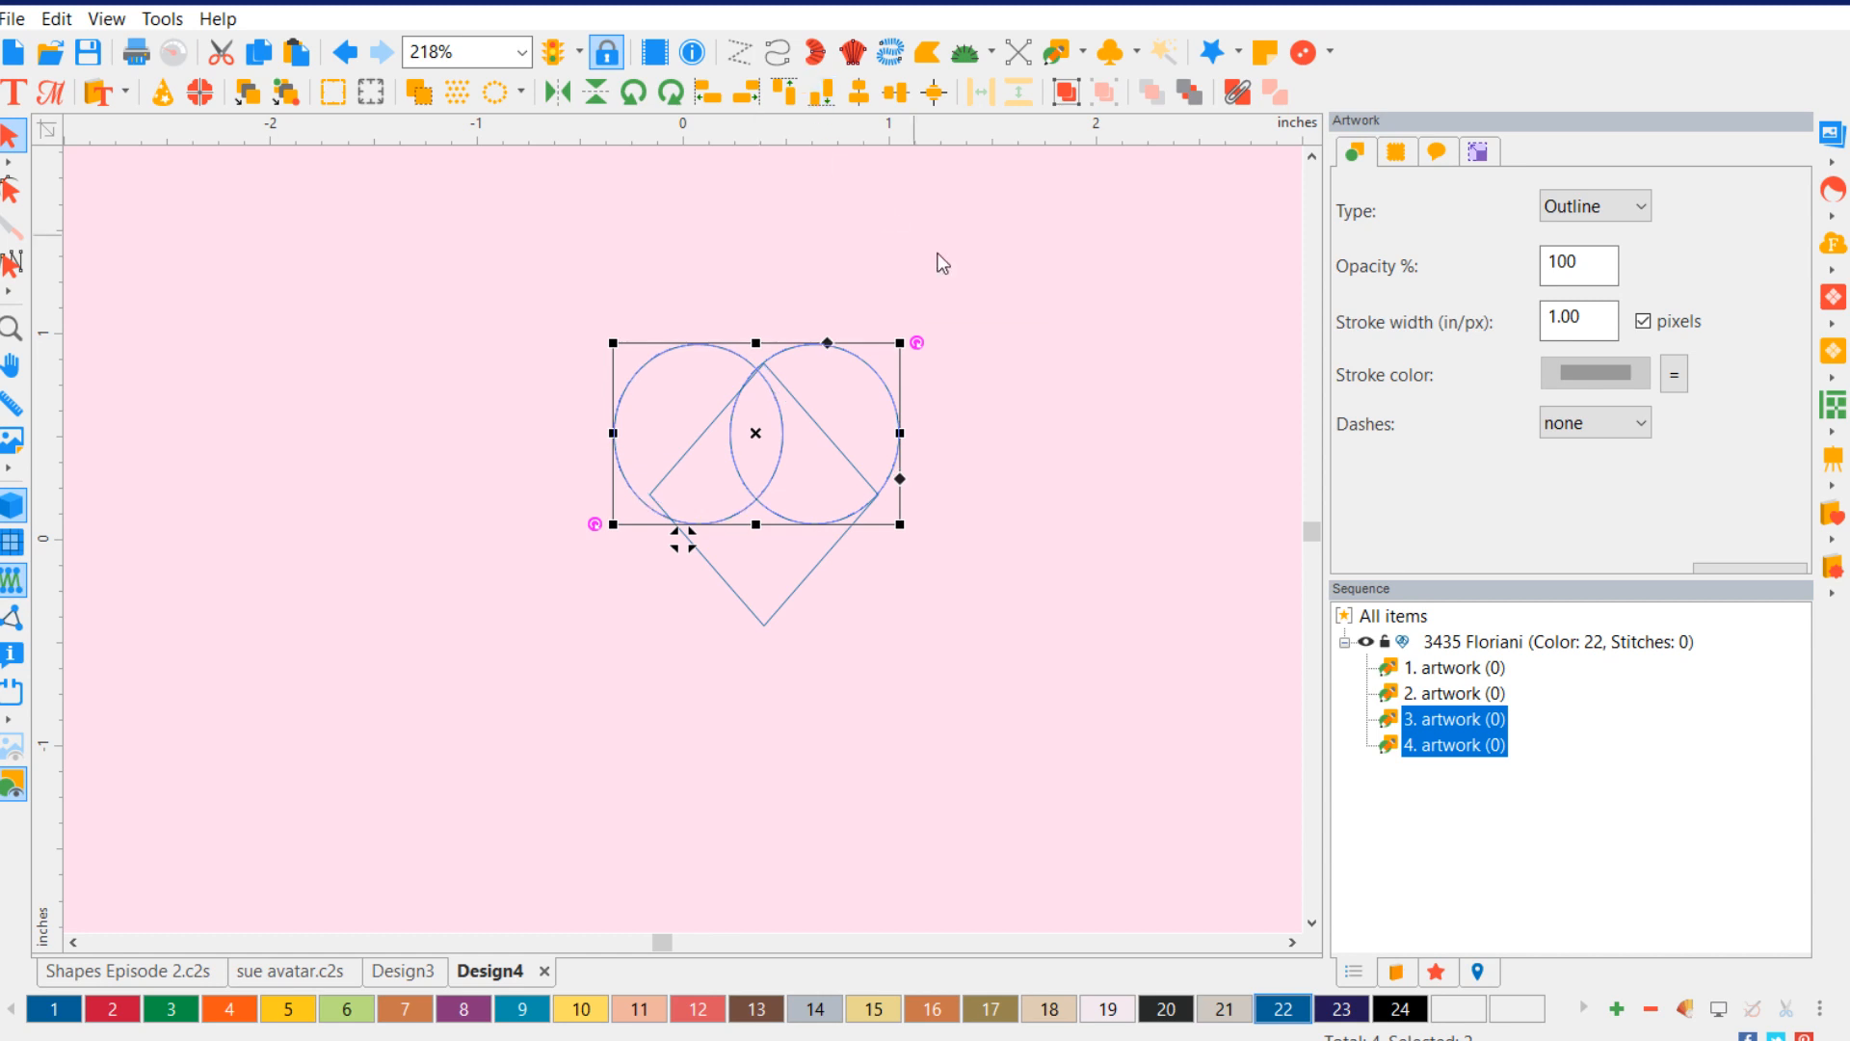
left_click(1061, 364)
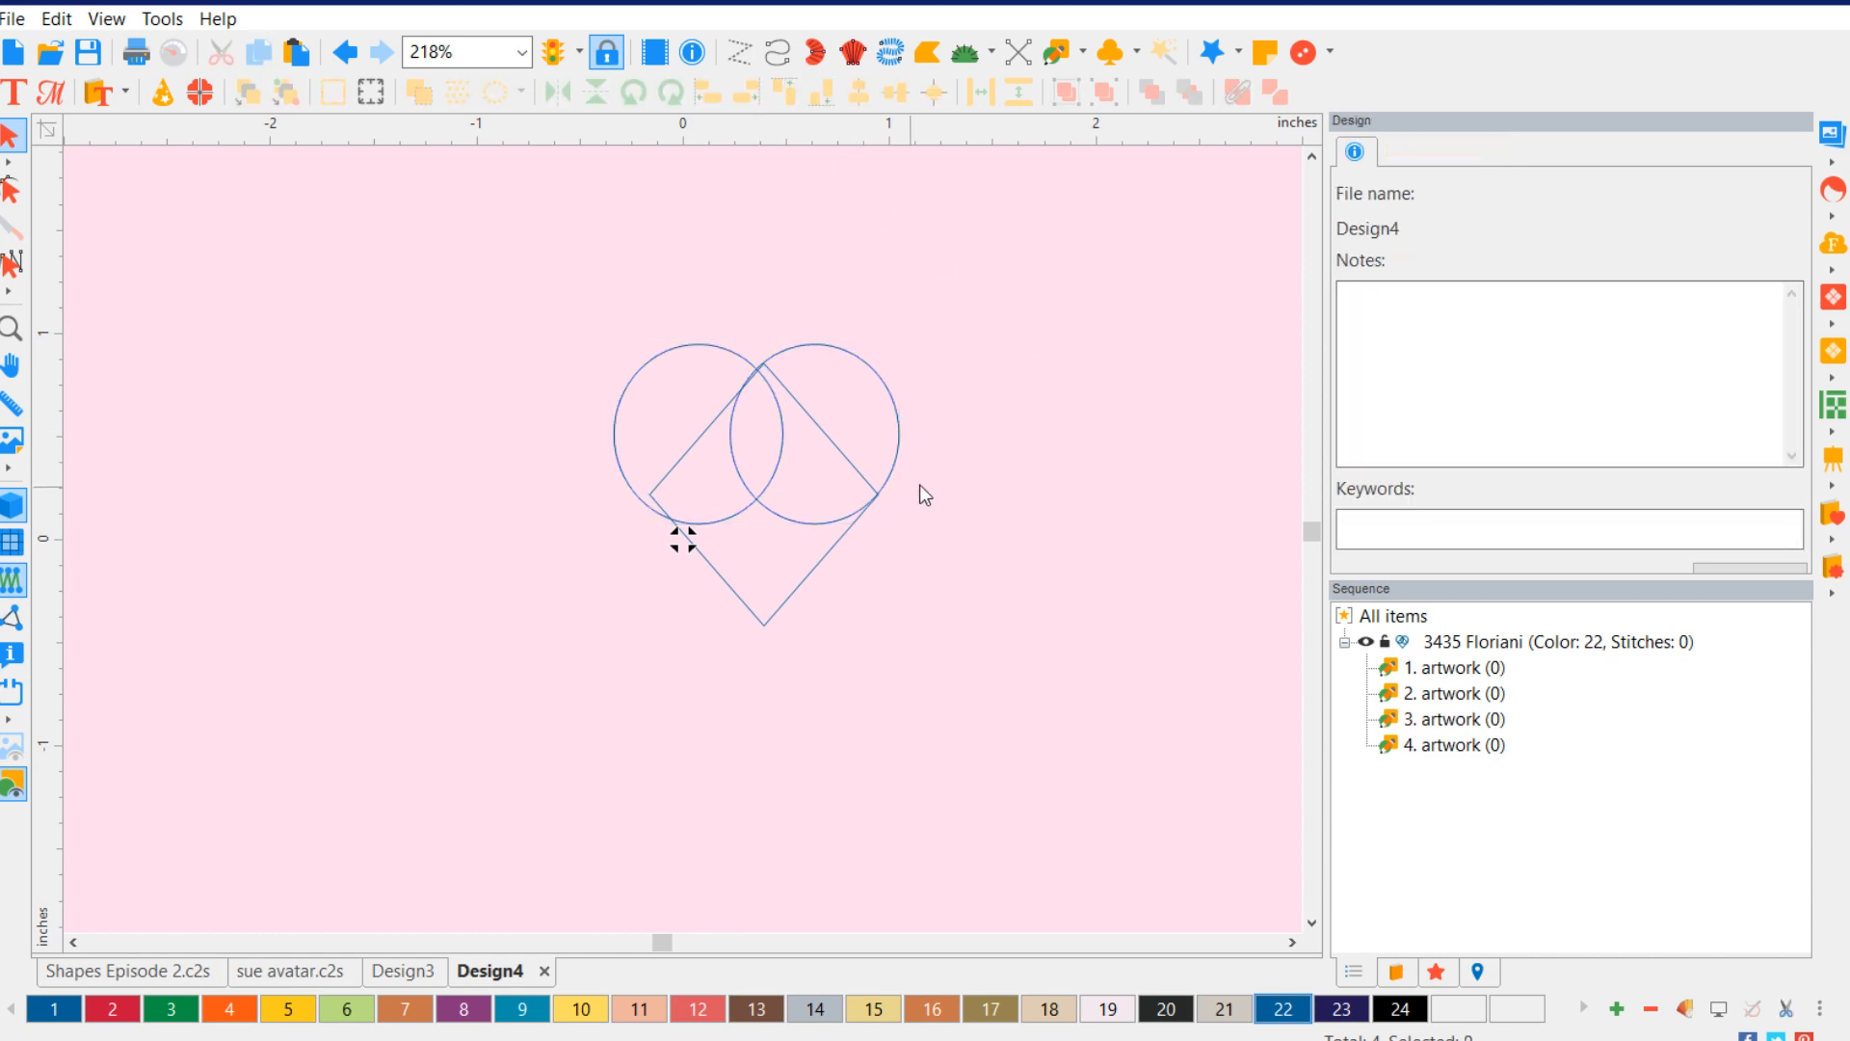
- Stretch the diamond downward so its side corners sit lower on the two circles
left_click(685, 350)
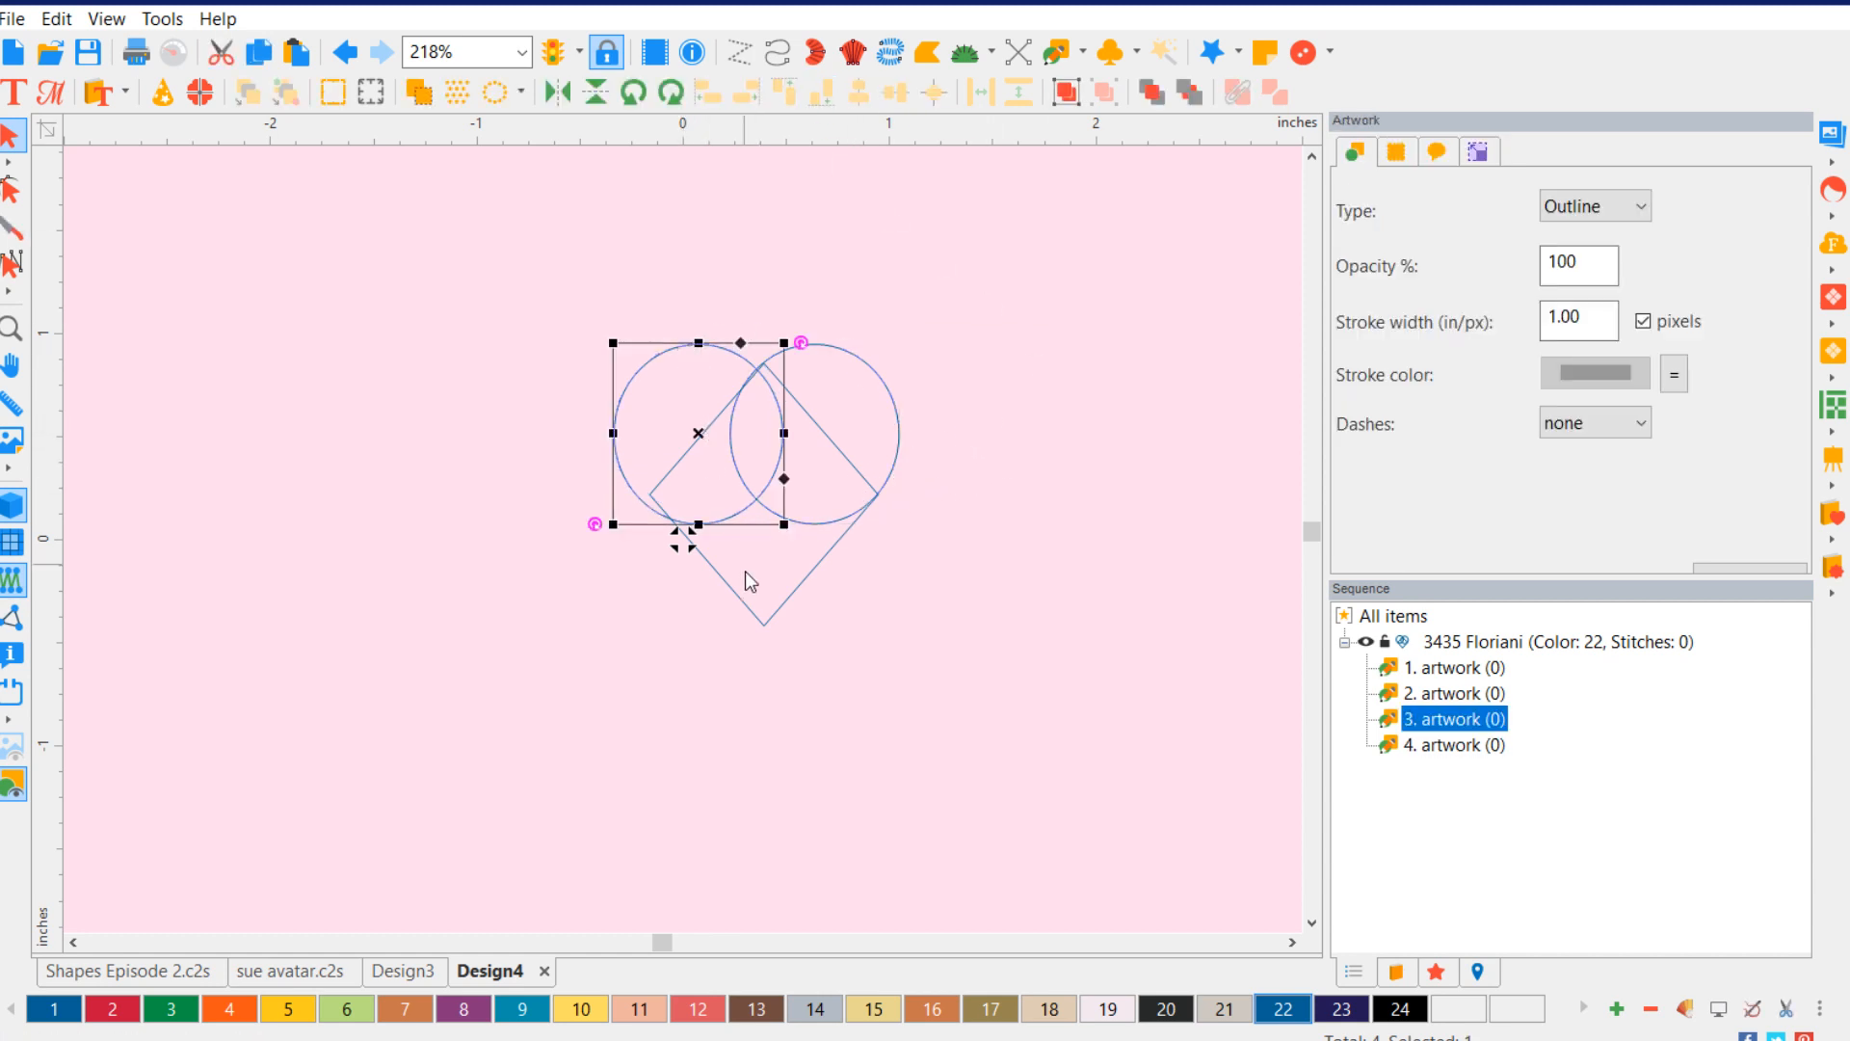
left_click(764, 622)
left_click_drag(760, 627, 760, 653)
left_click(916, 548)
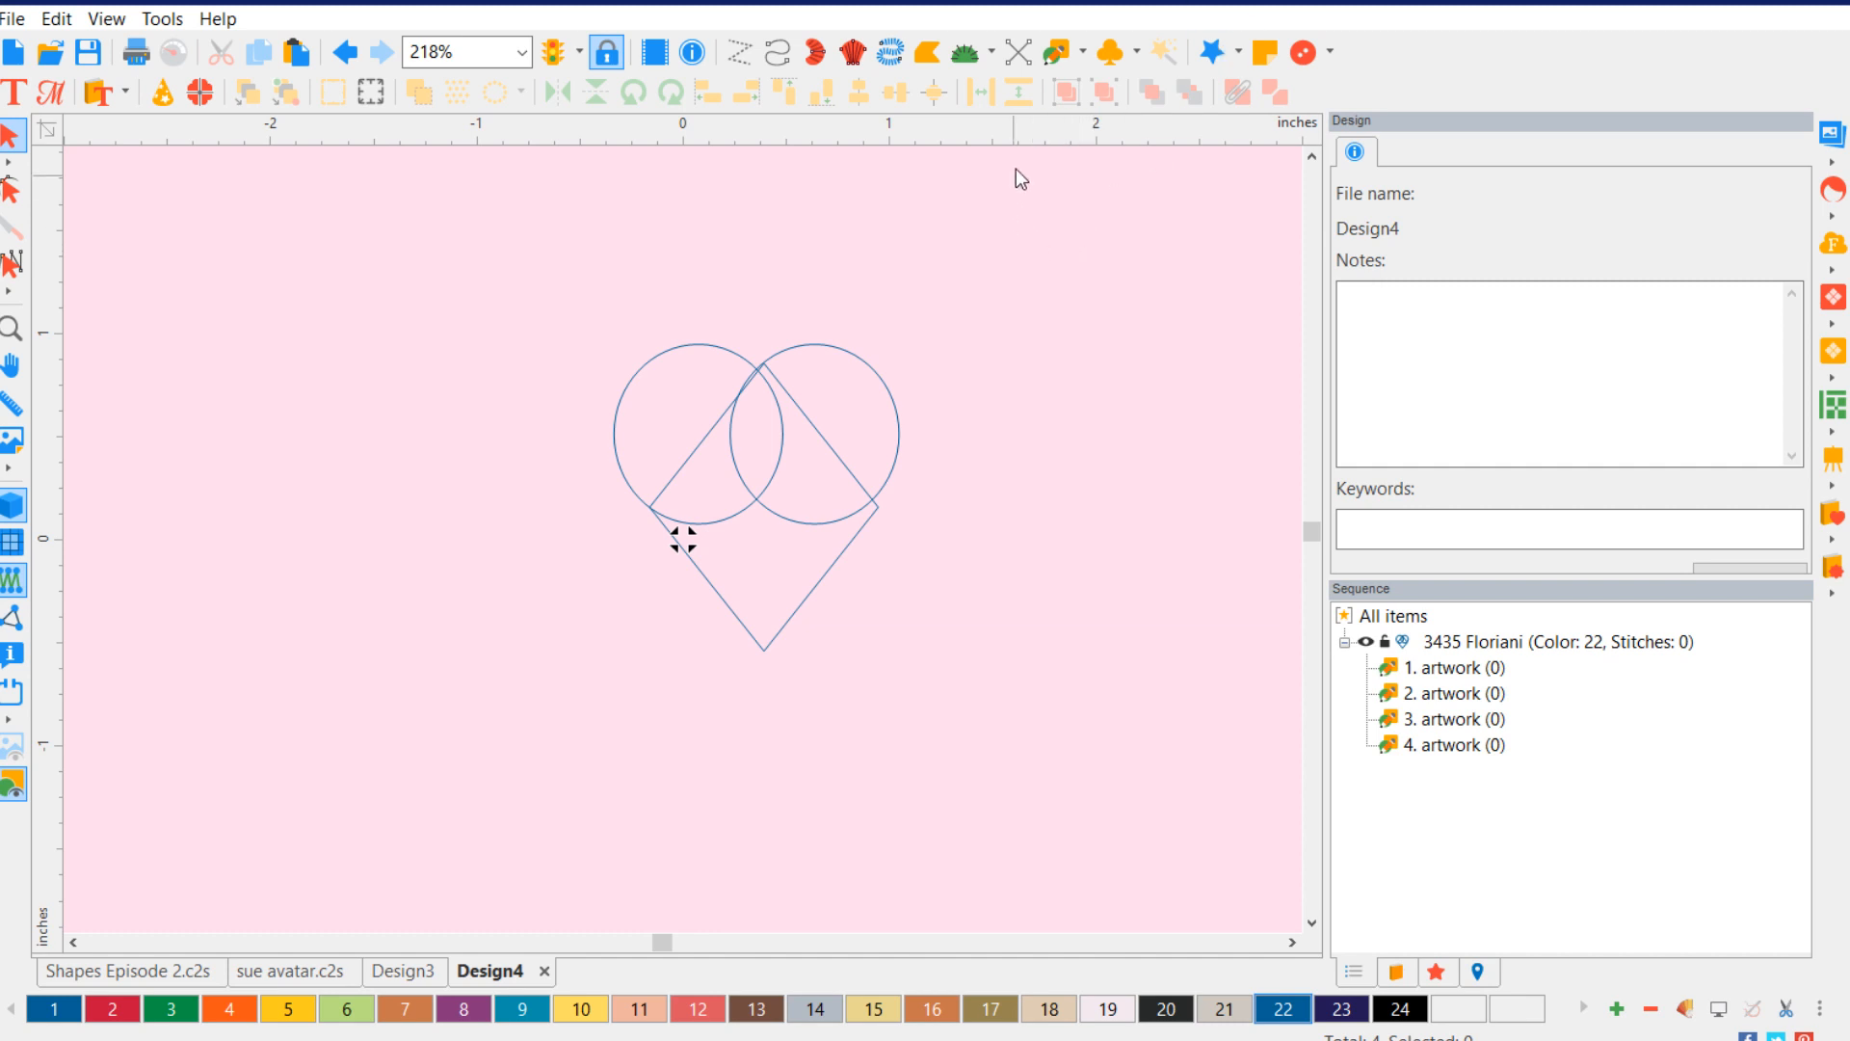
- Draw a new diamond about 1.3 in wide with the Diamond shape and place it to the lower right of the circles
left_click(1084, 51)
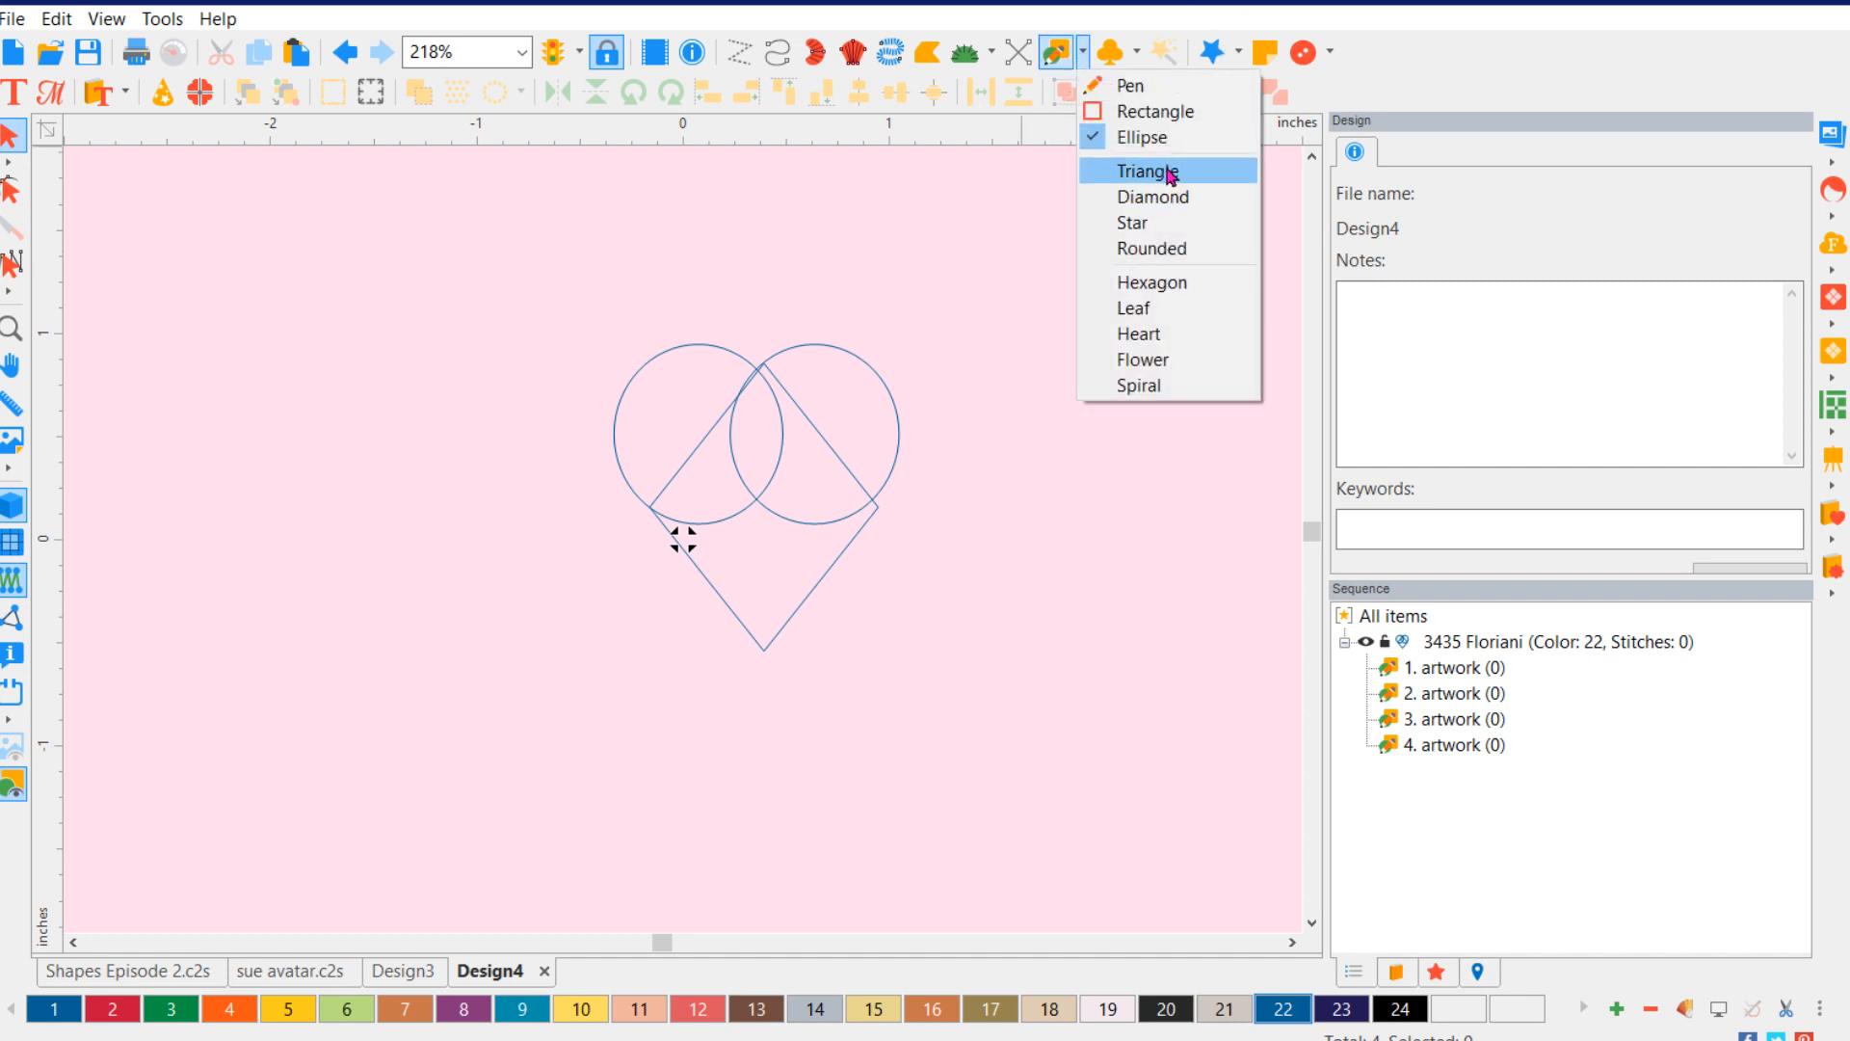
left_click(1185, 193)
left_click_drag(1025, 333, 1201, 629)
left_click(9, 136)
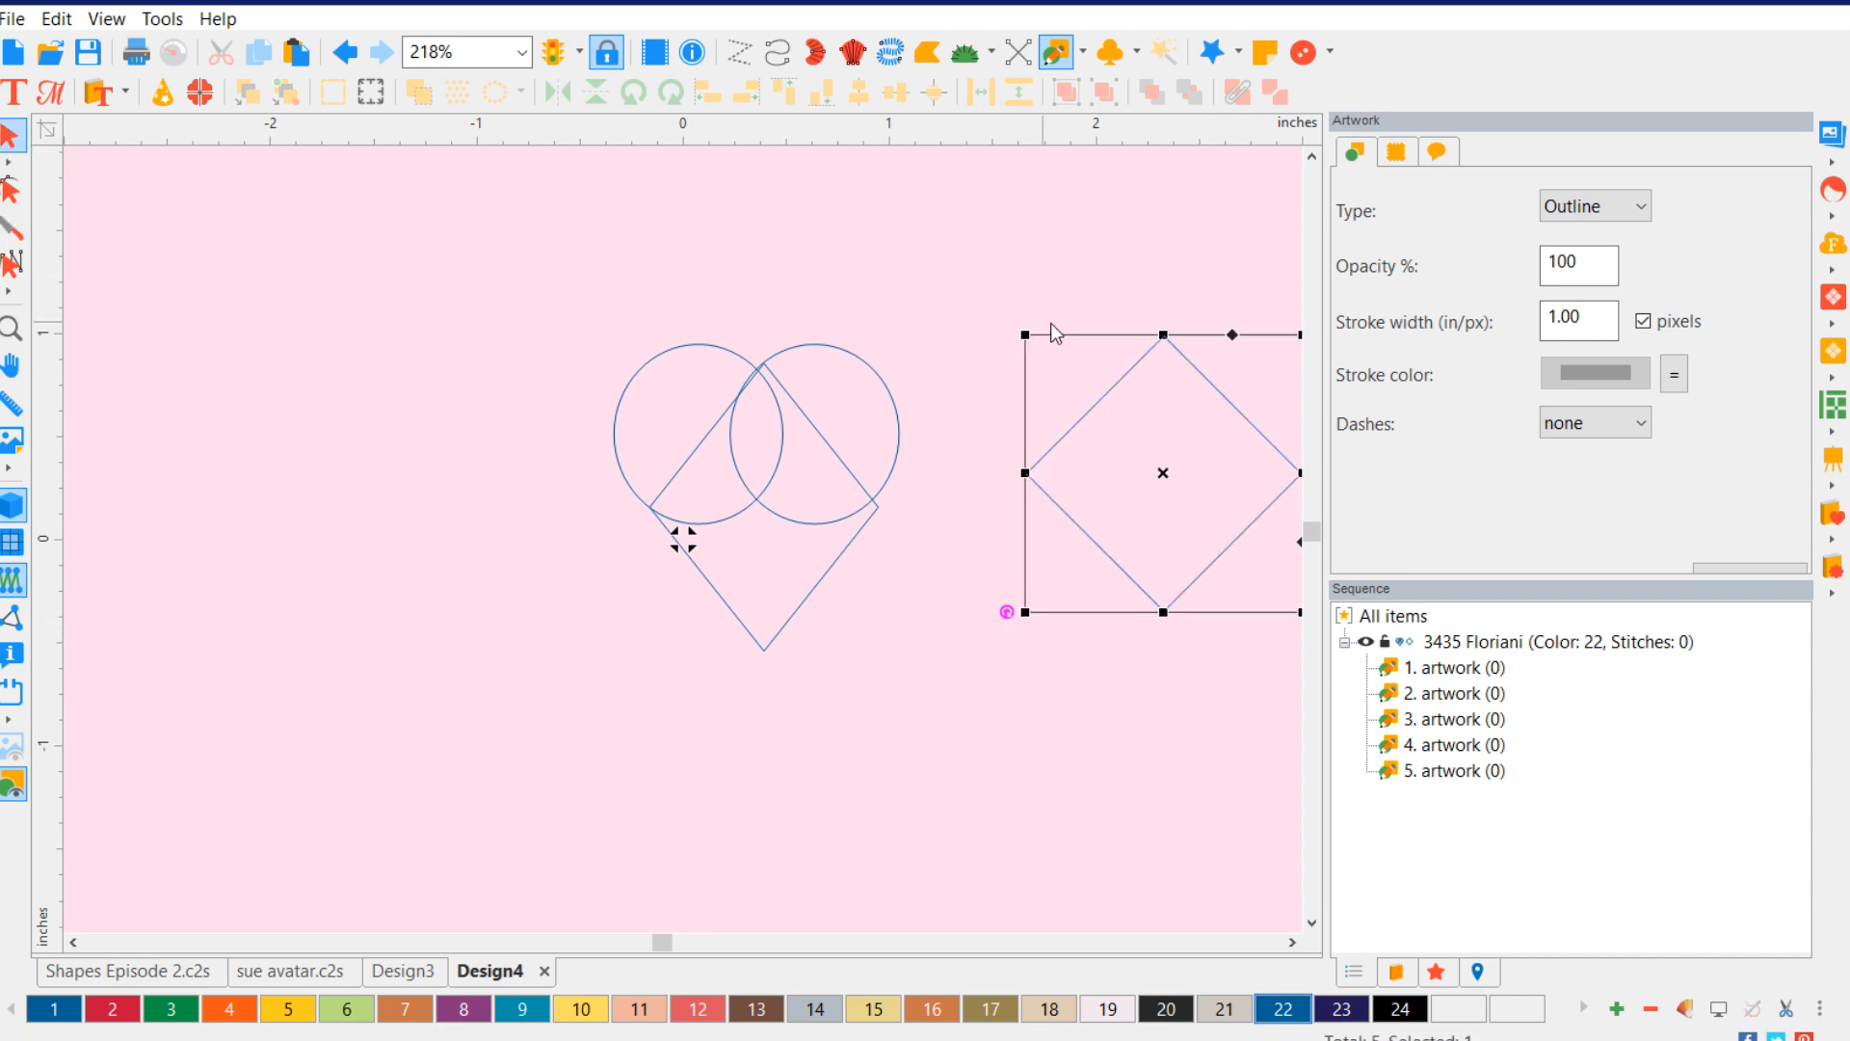
left_click_drag(1172, 476, 1041, 622)
- Pull the old stretched diamond away from the circles and delete it
left_click(771, 638)
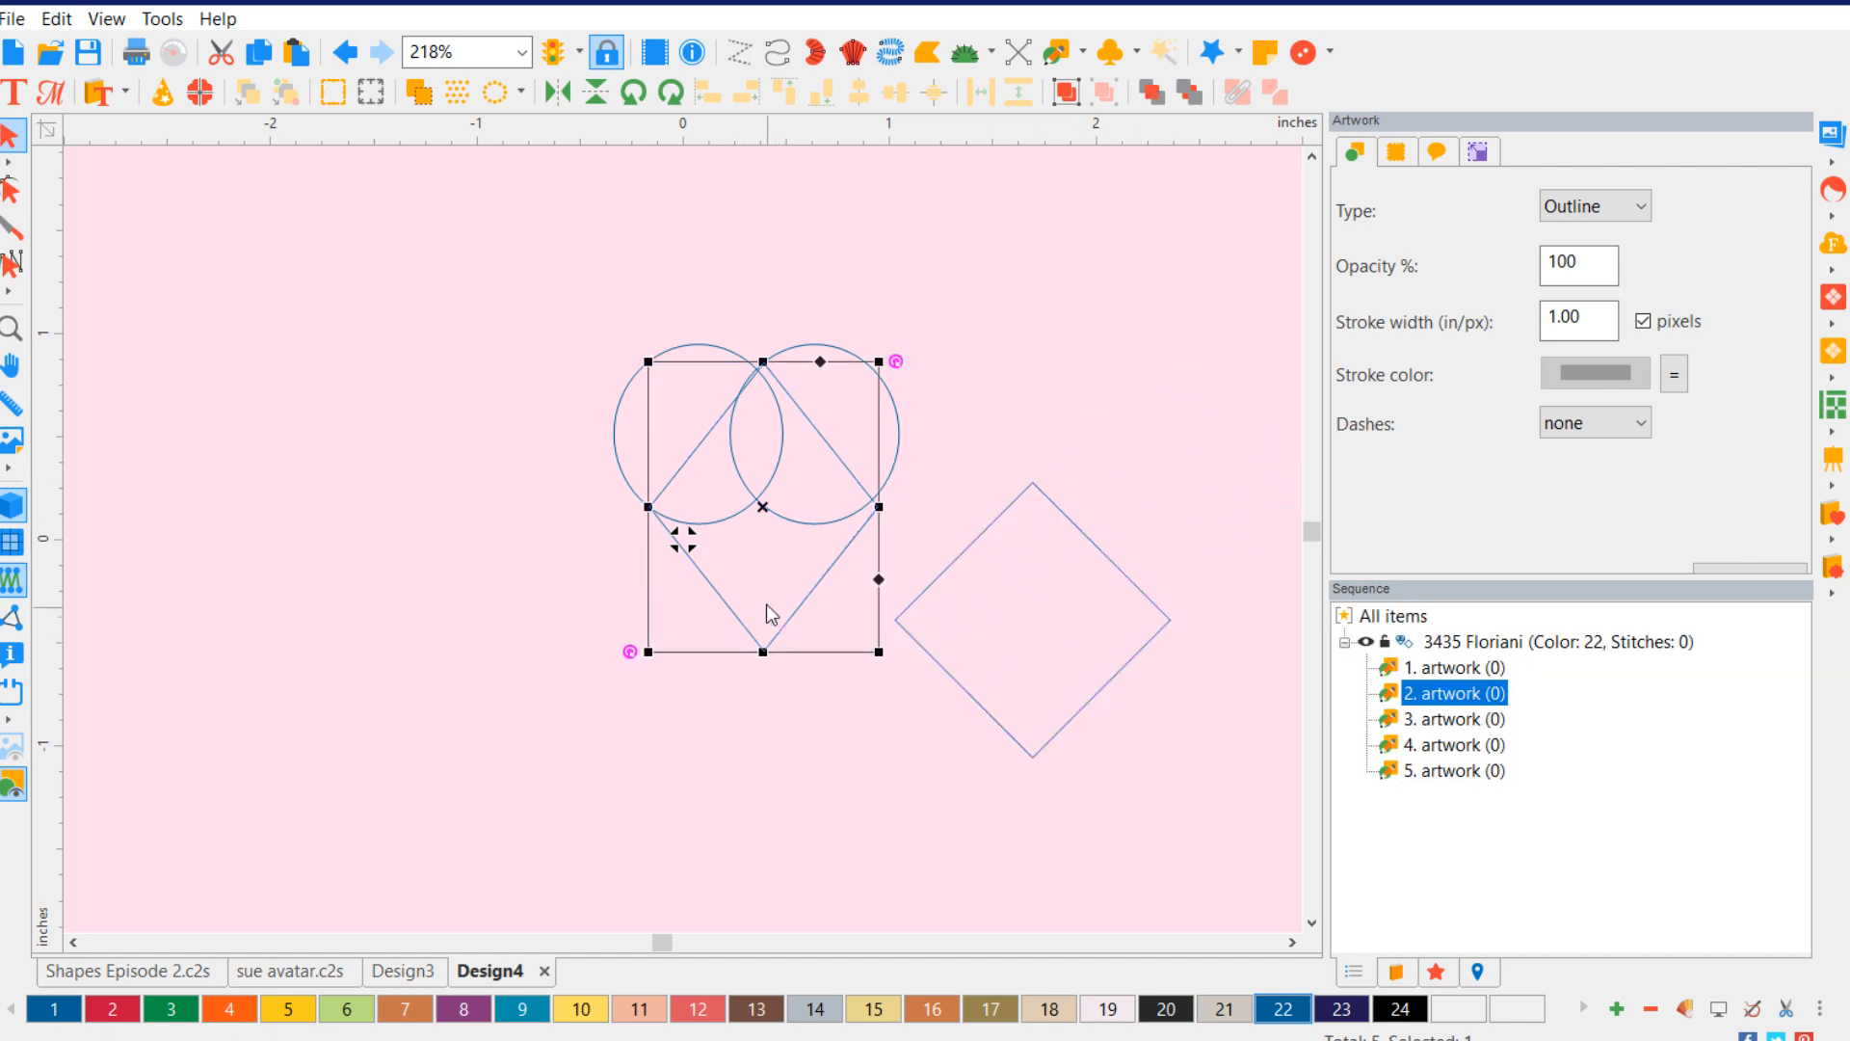
left_click_drag(768, 516, 249, 629)
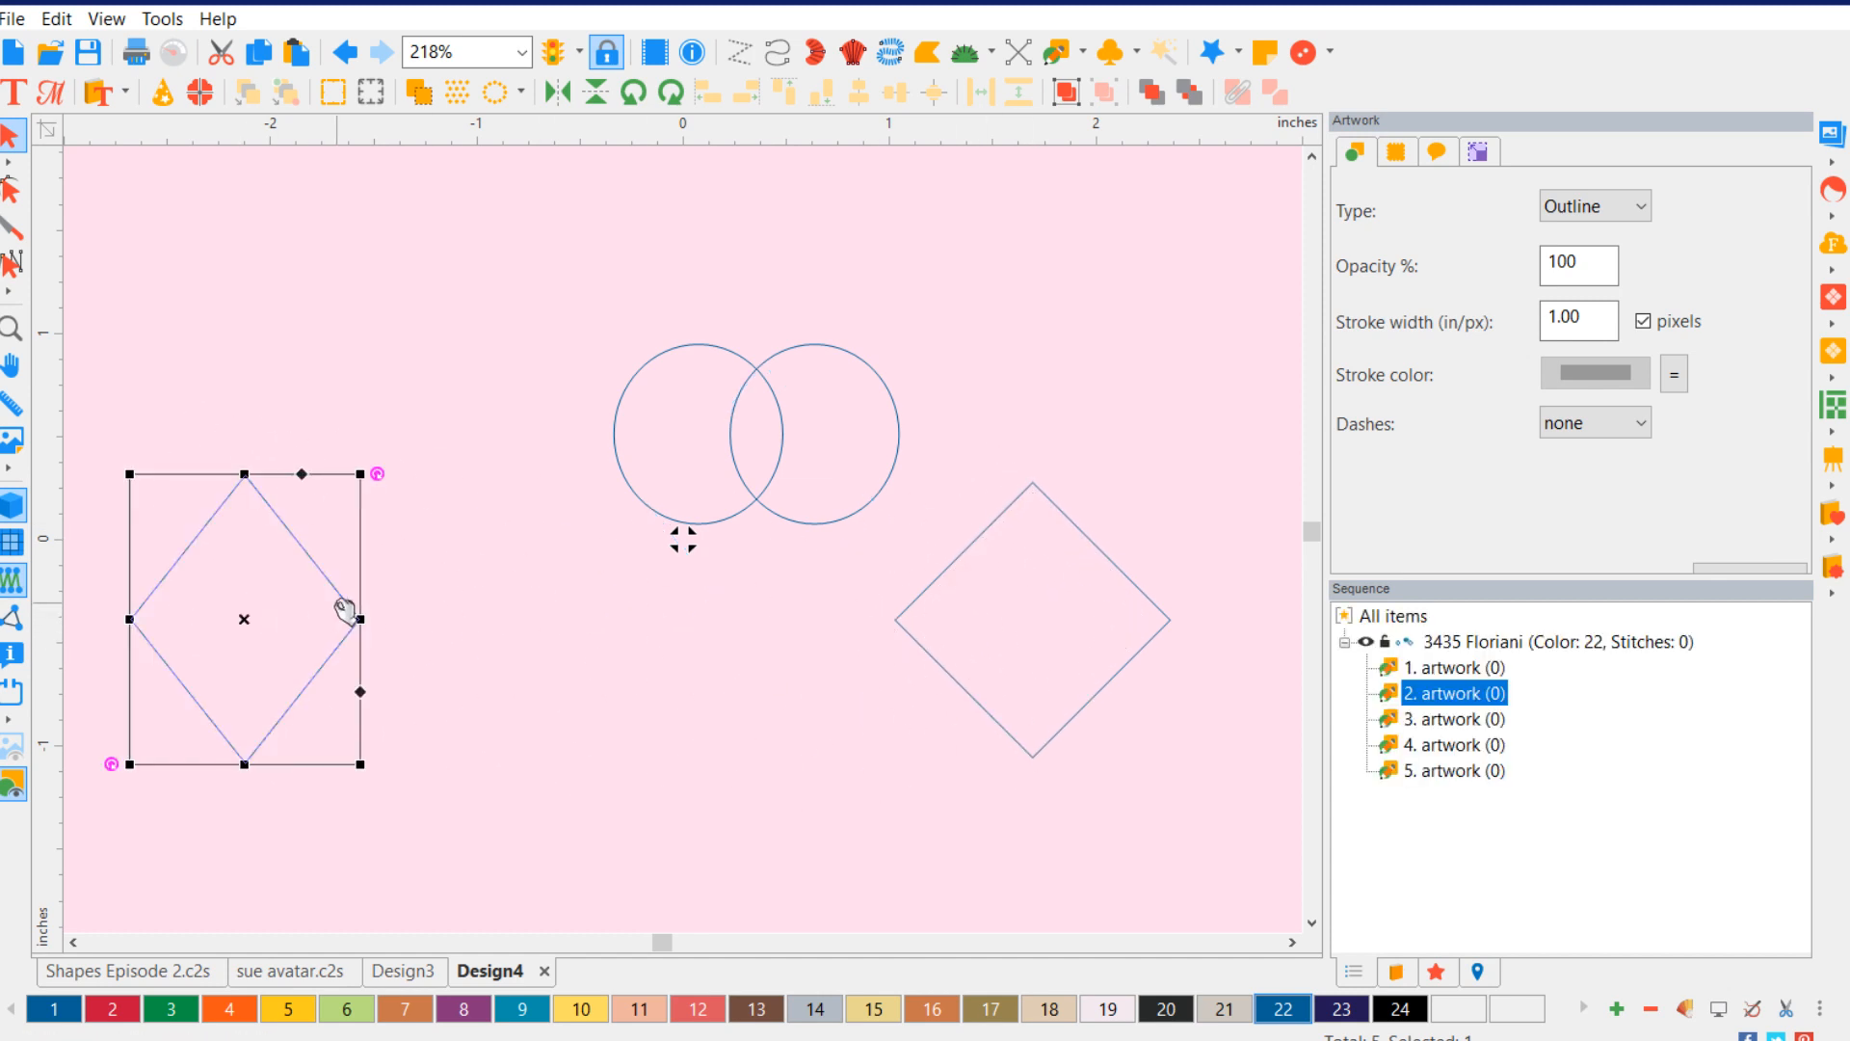
key("Delete")
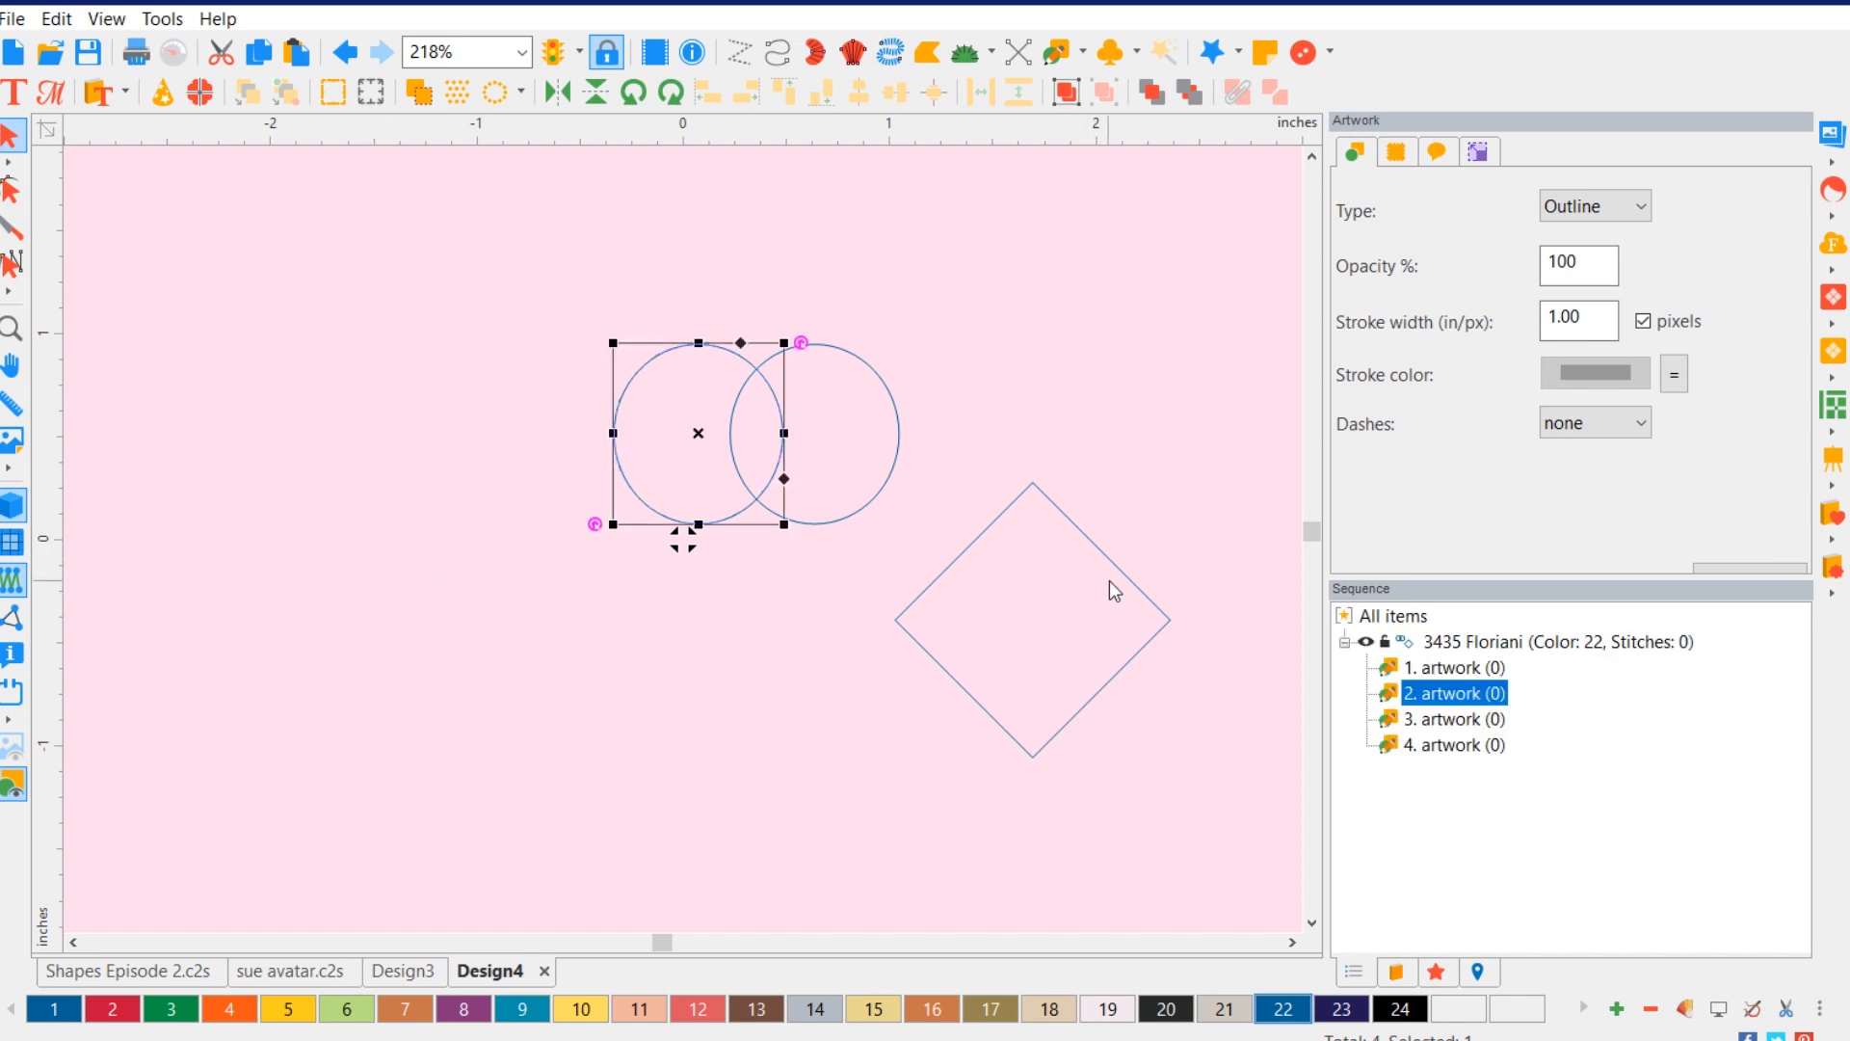
- Move the new diamond onto the circles with its top corner at their upper intersection
left_click(1113, 582)
left_click_drag(1033, 628, 765, 510)
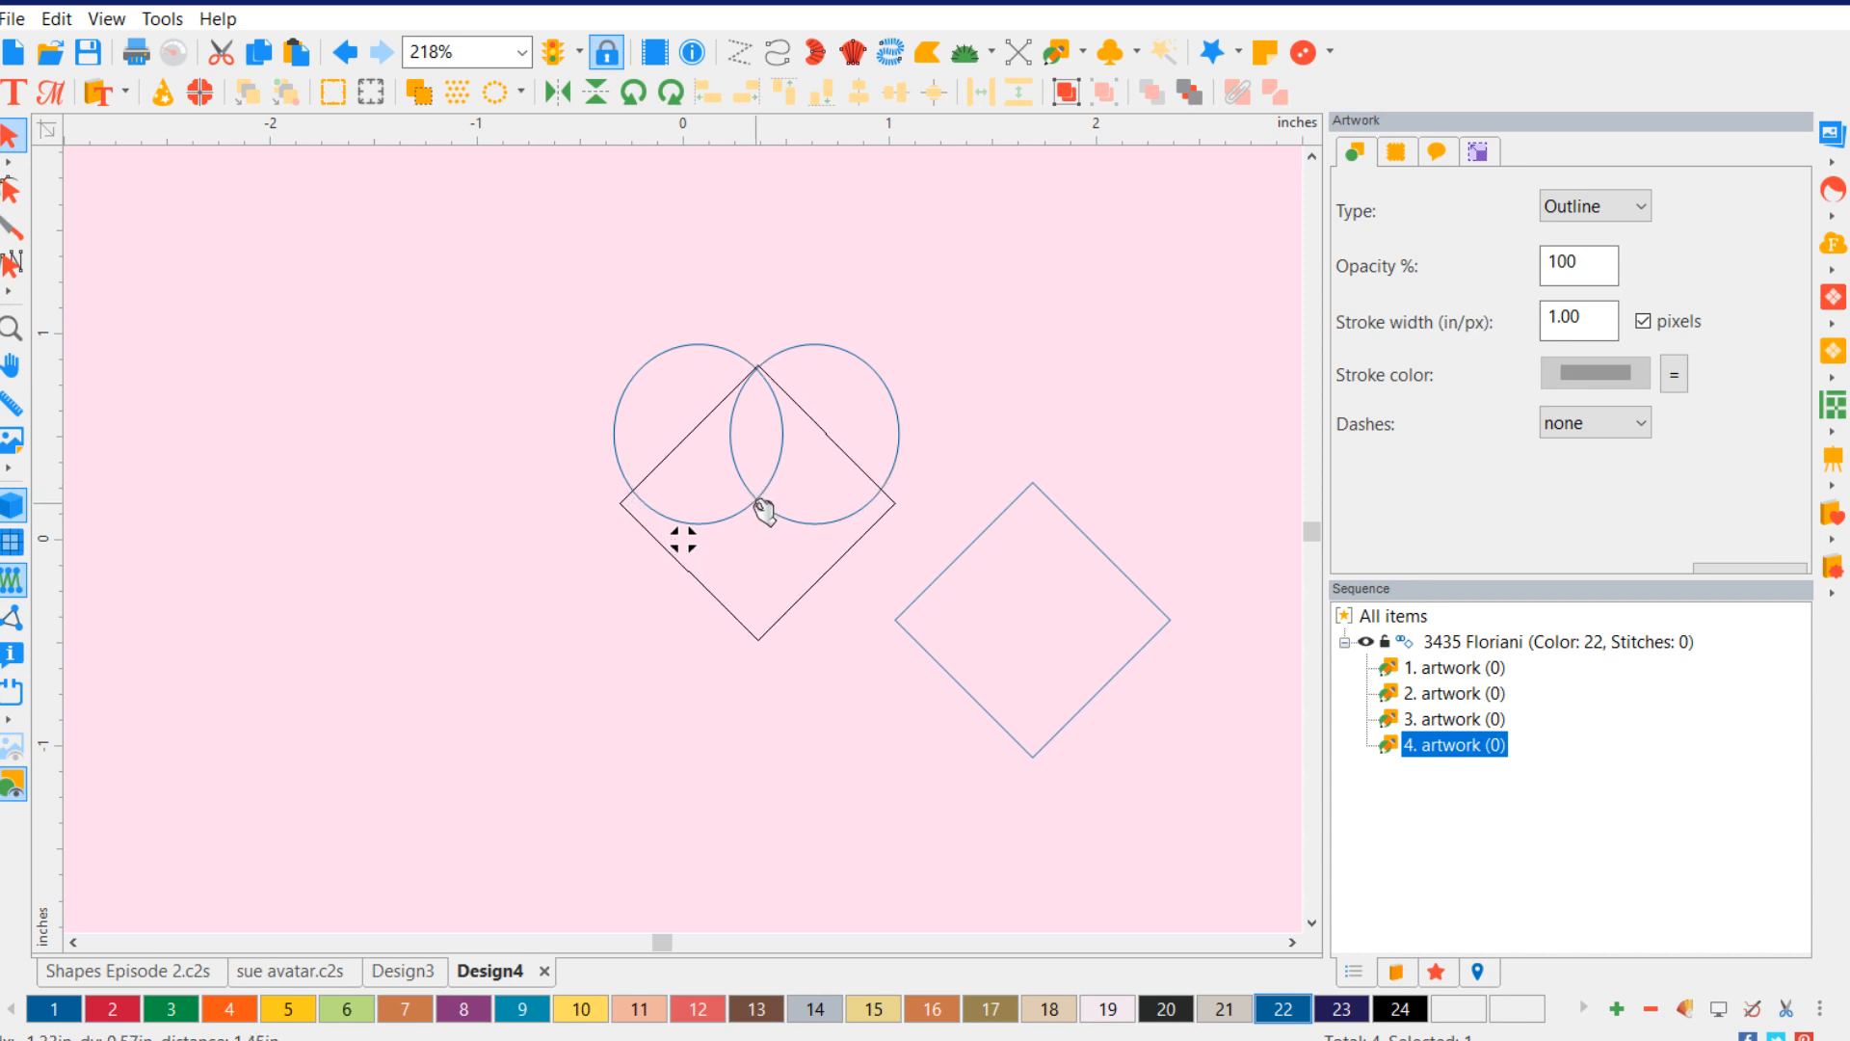
left_click_drag(765, 510, 765, 509)
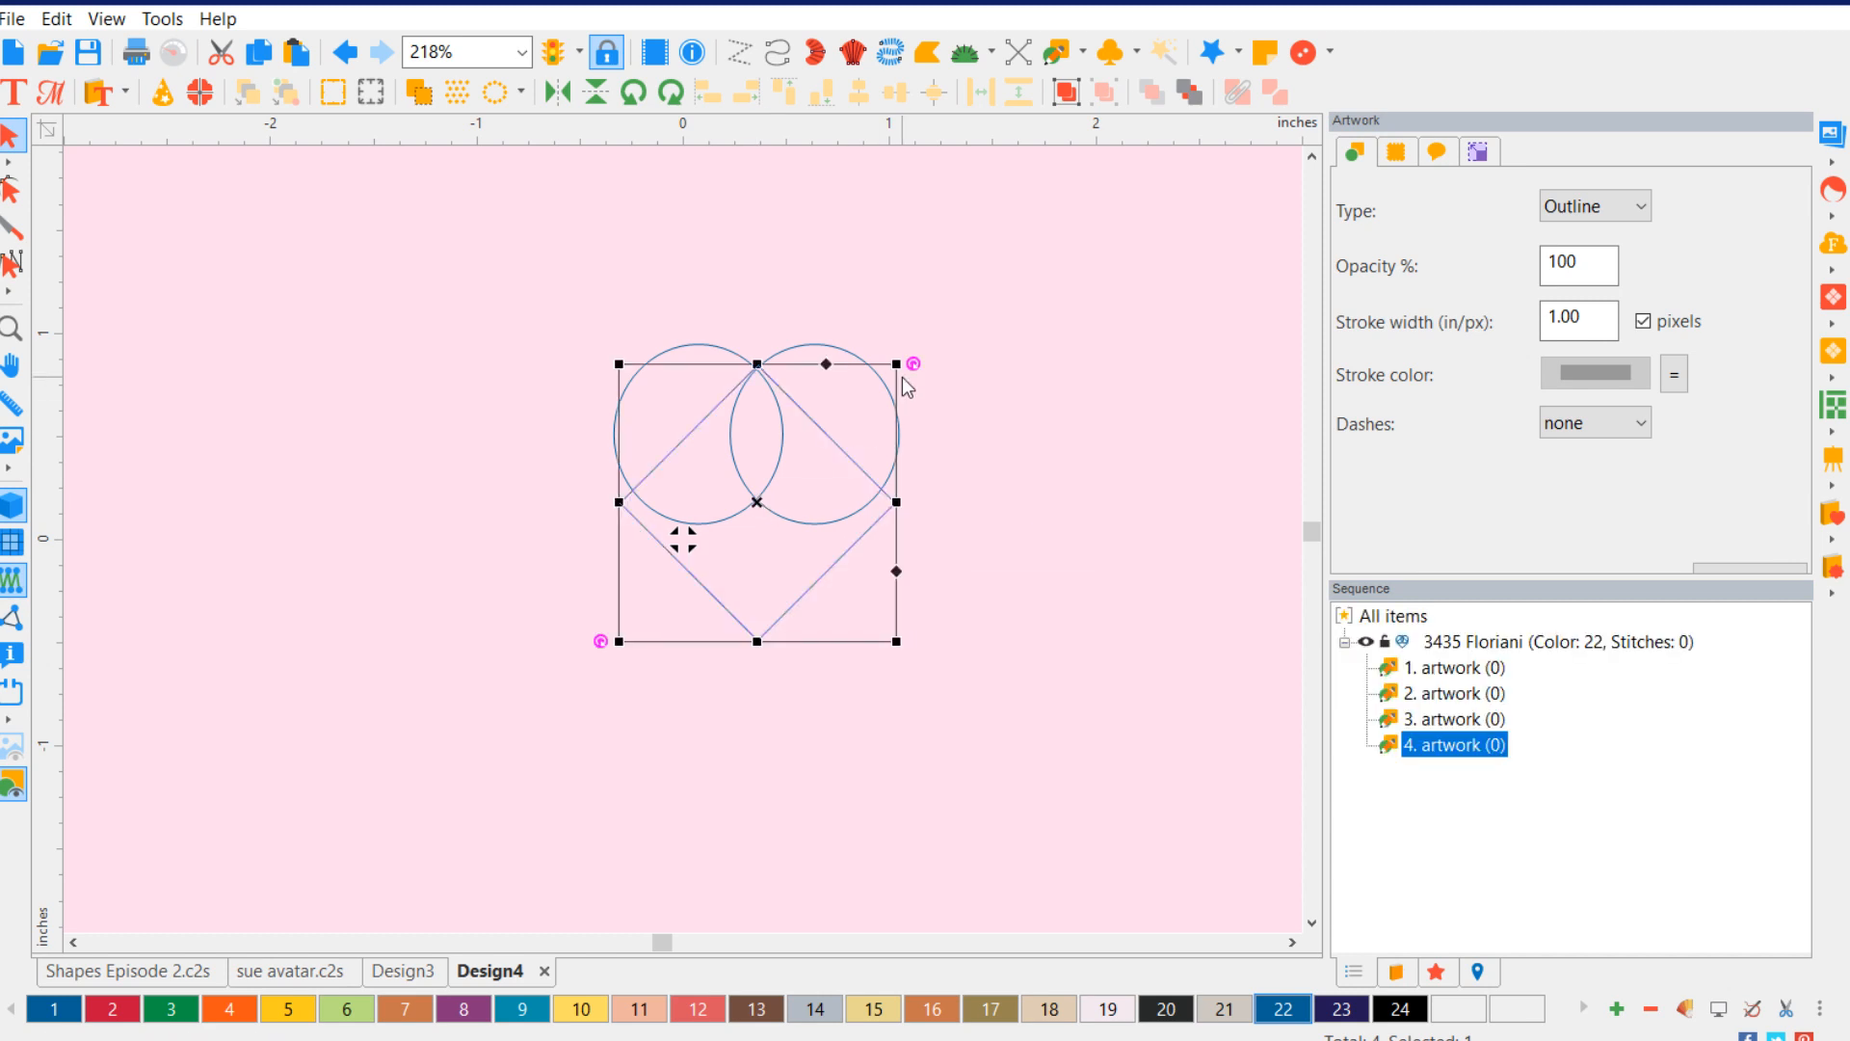
- Scale the diamond down to about 1.1 in wide and recentre it beneath the two circles
left_click(817, 345)
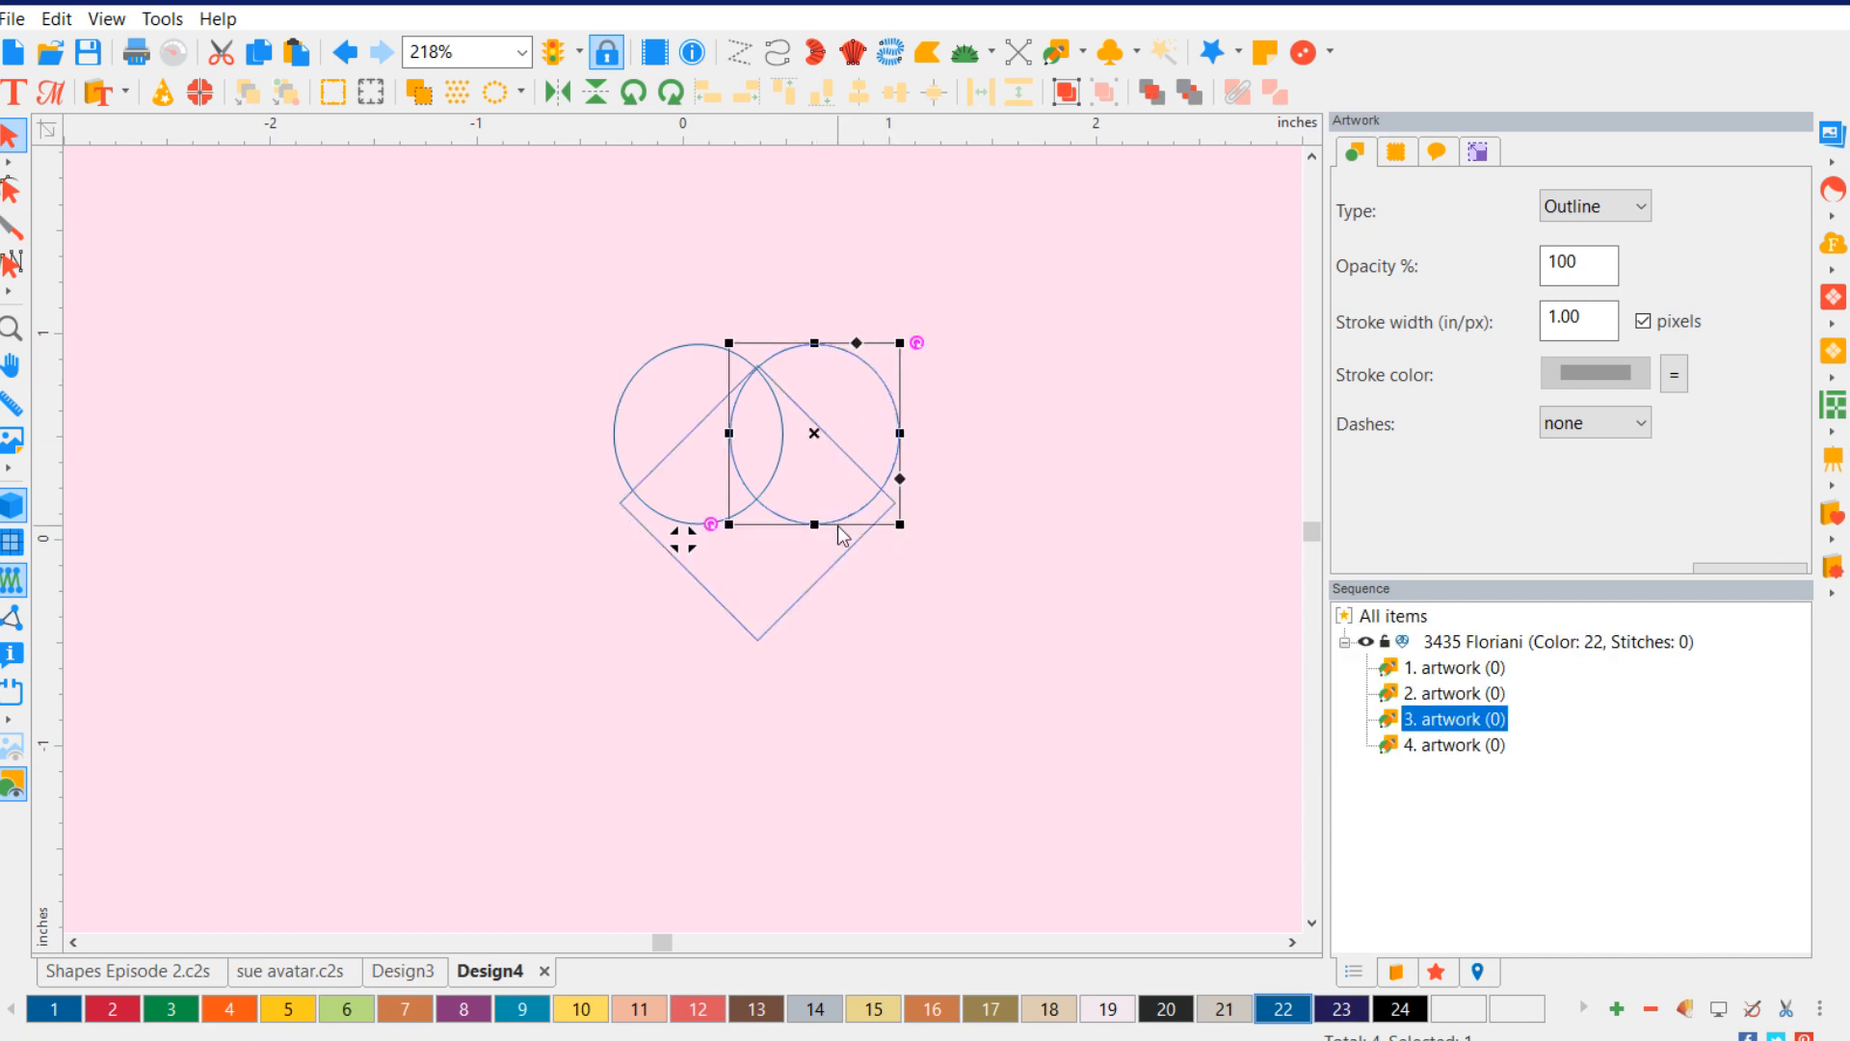
left_click(772, 624)
left_click_drag(894, 643, 788, 607)
left_click_drag(786, 608, 785, 599)
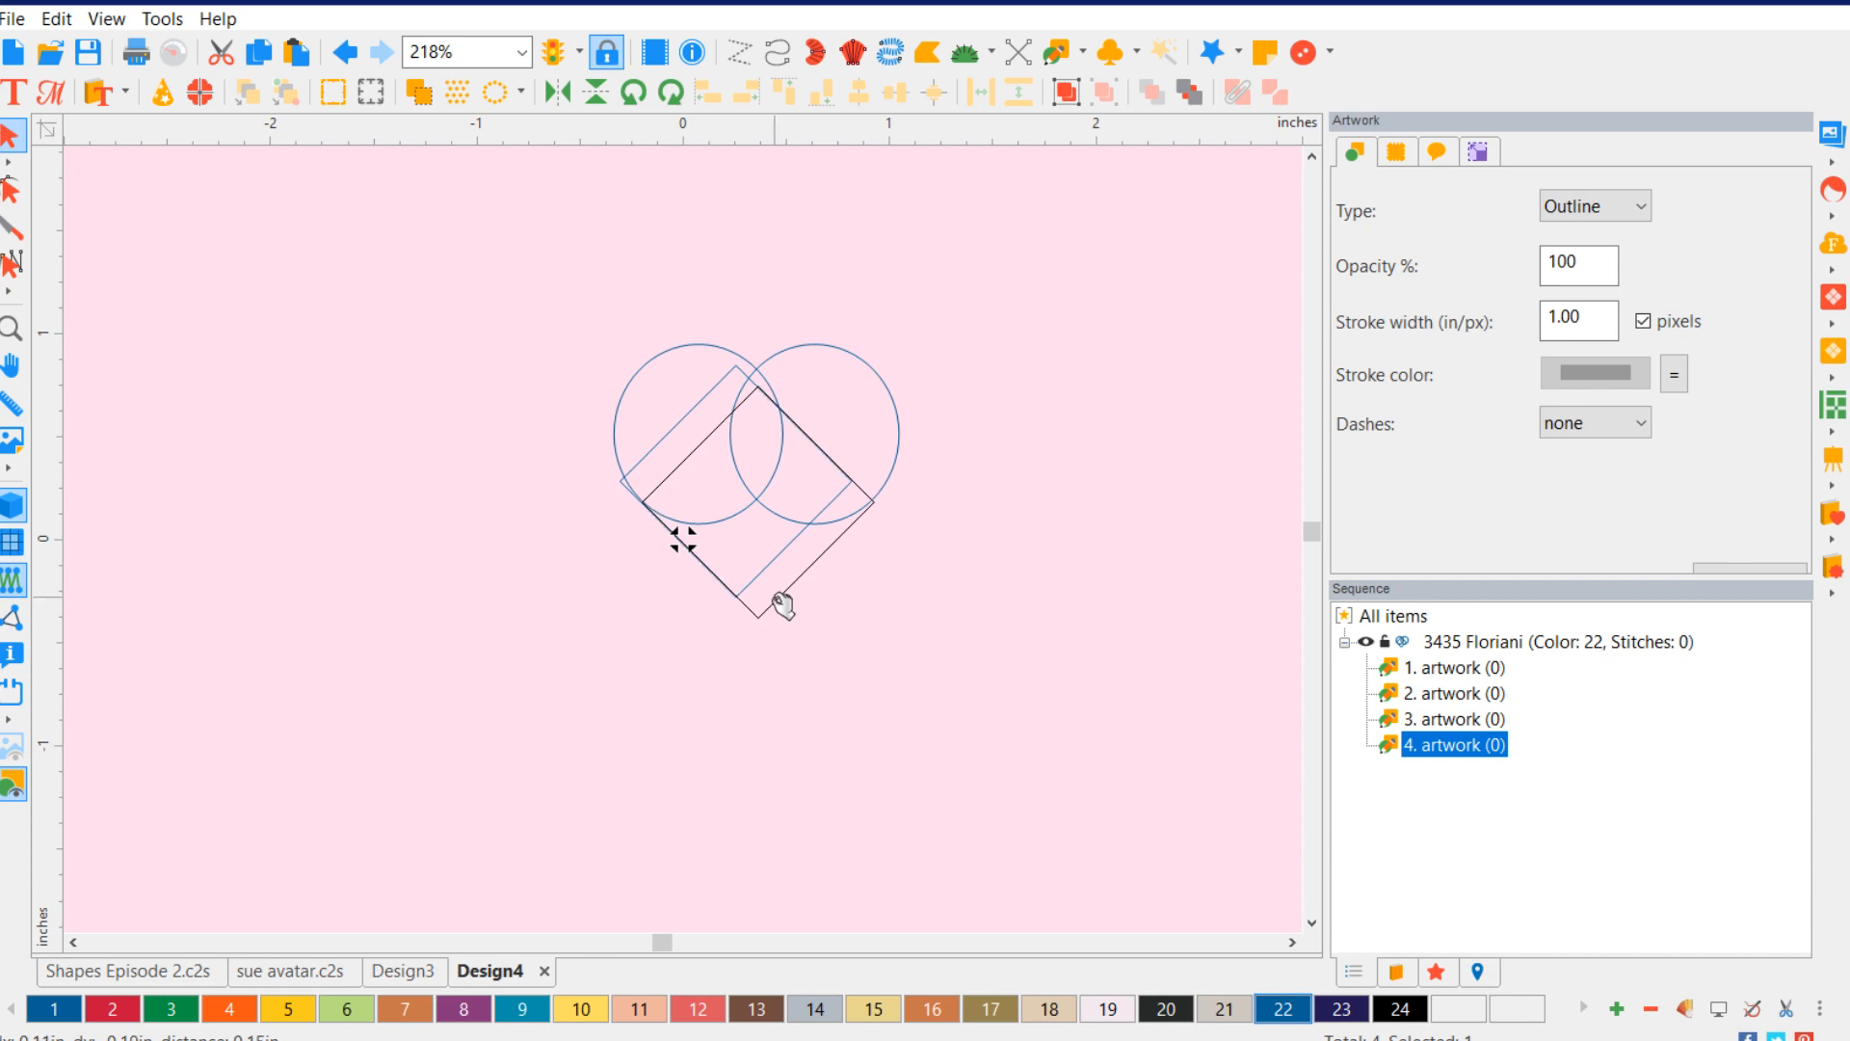
left_click(981, 599)
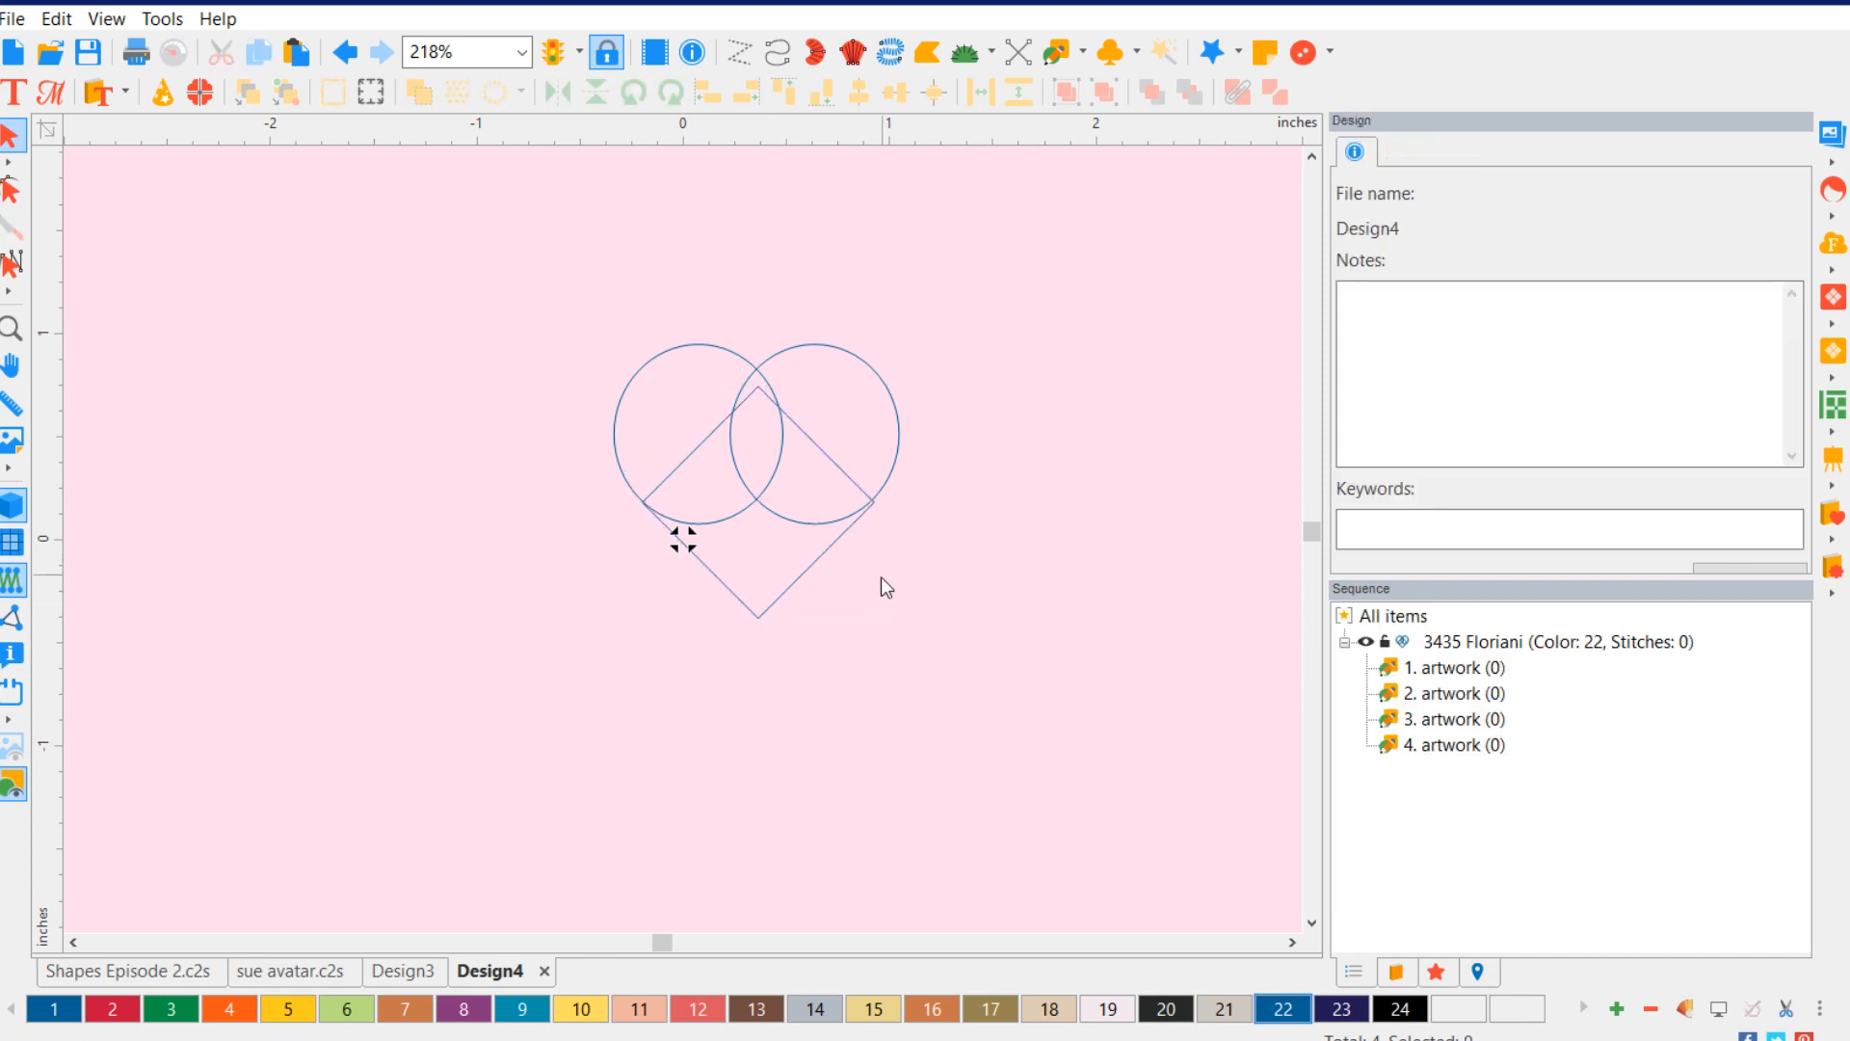
- Nudge the diamond slightly upward so its side corners meet the circle outlines
scroll(873, 524, "up", 2)
scroll(874, 523, "up", 1)
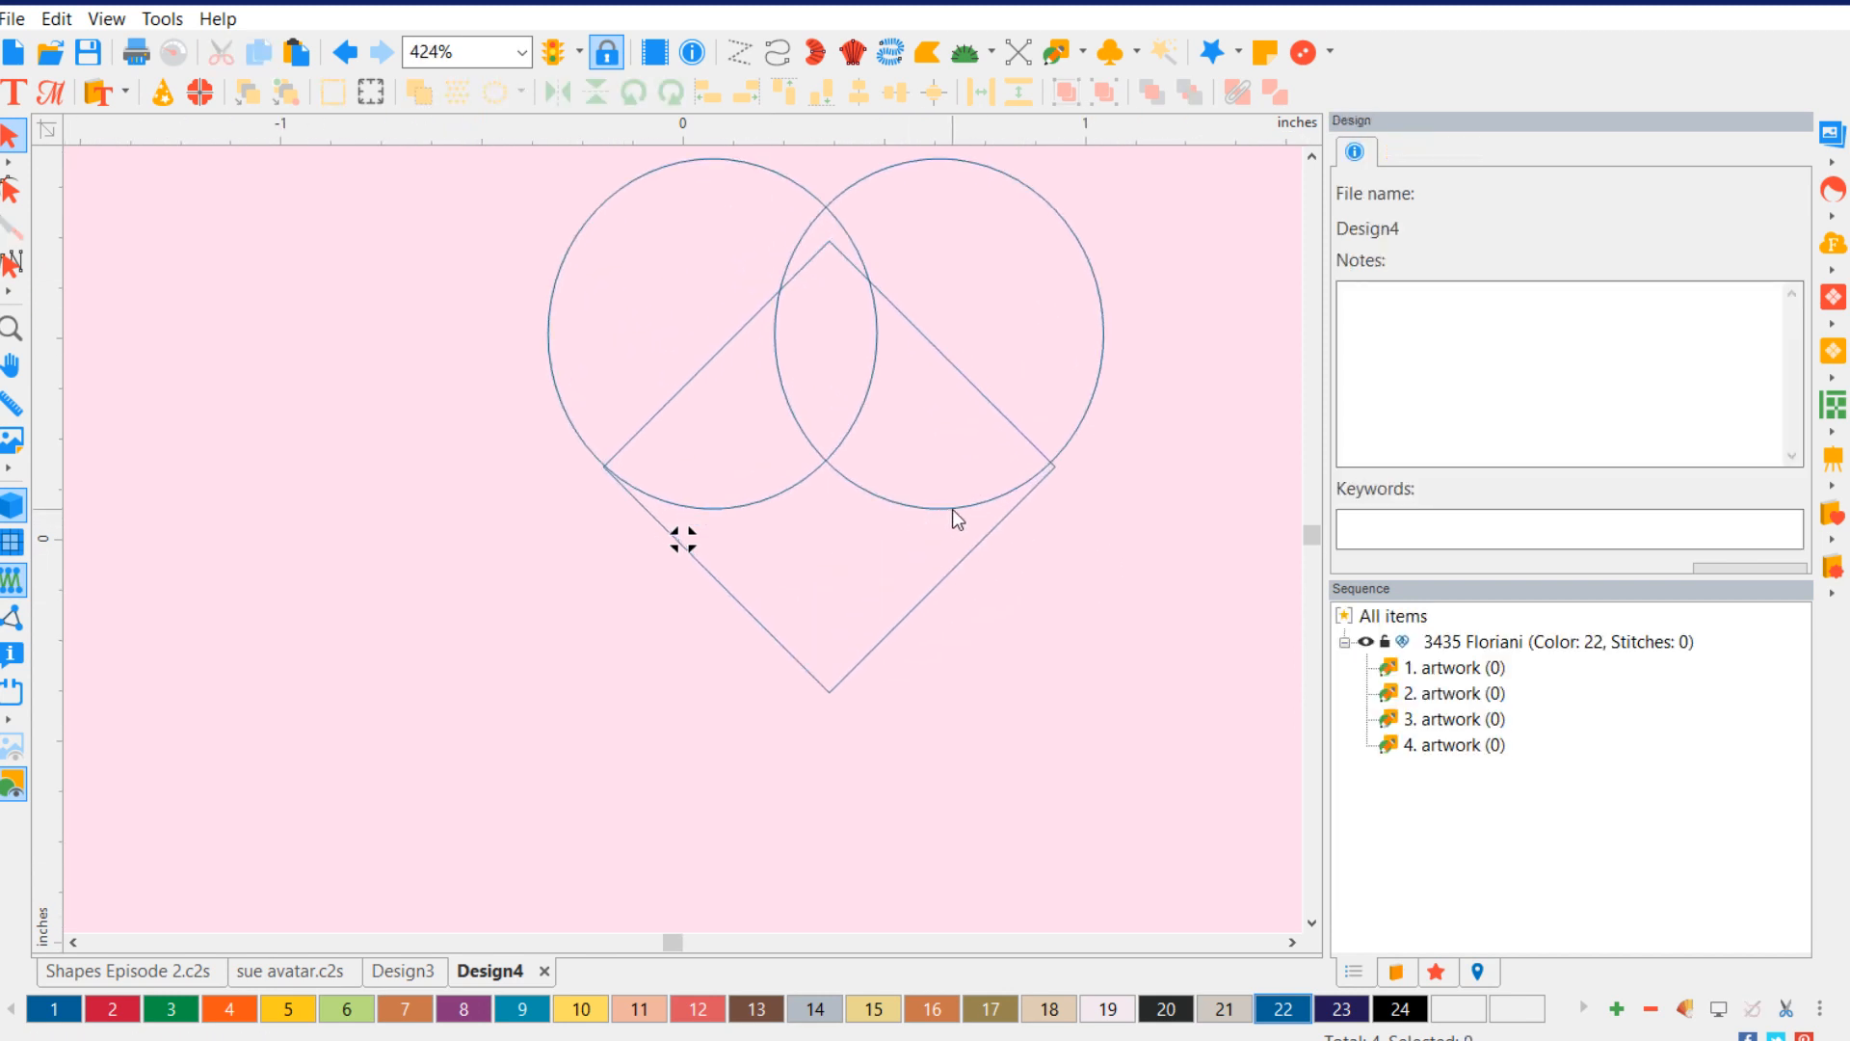
left_click(1019, 523)
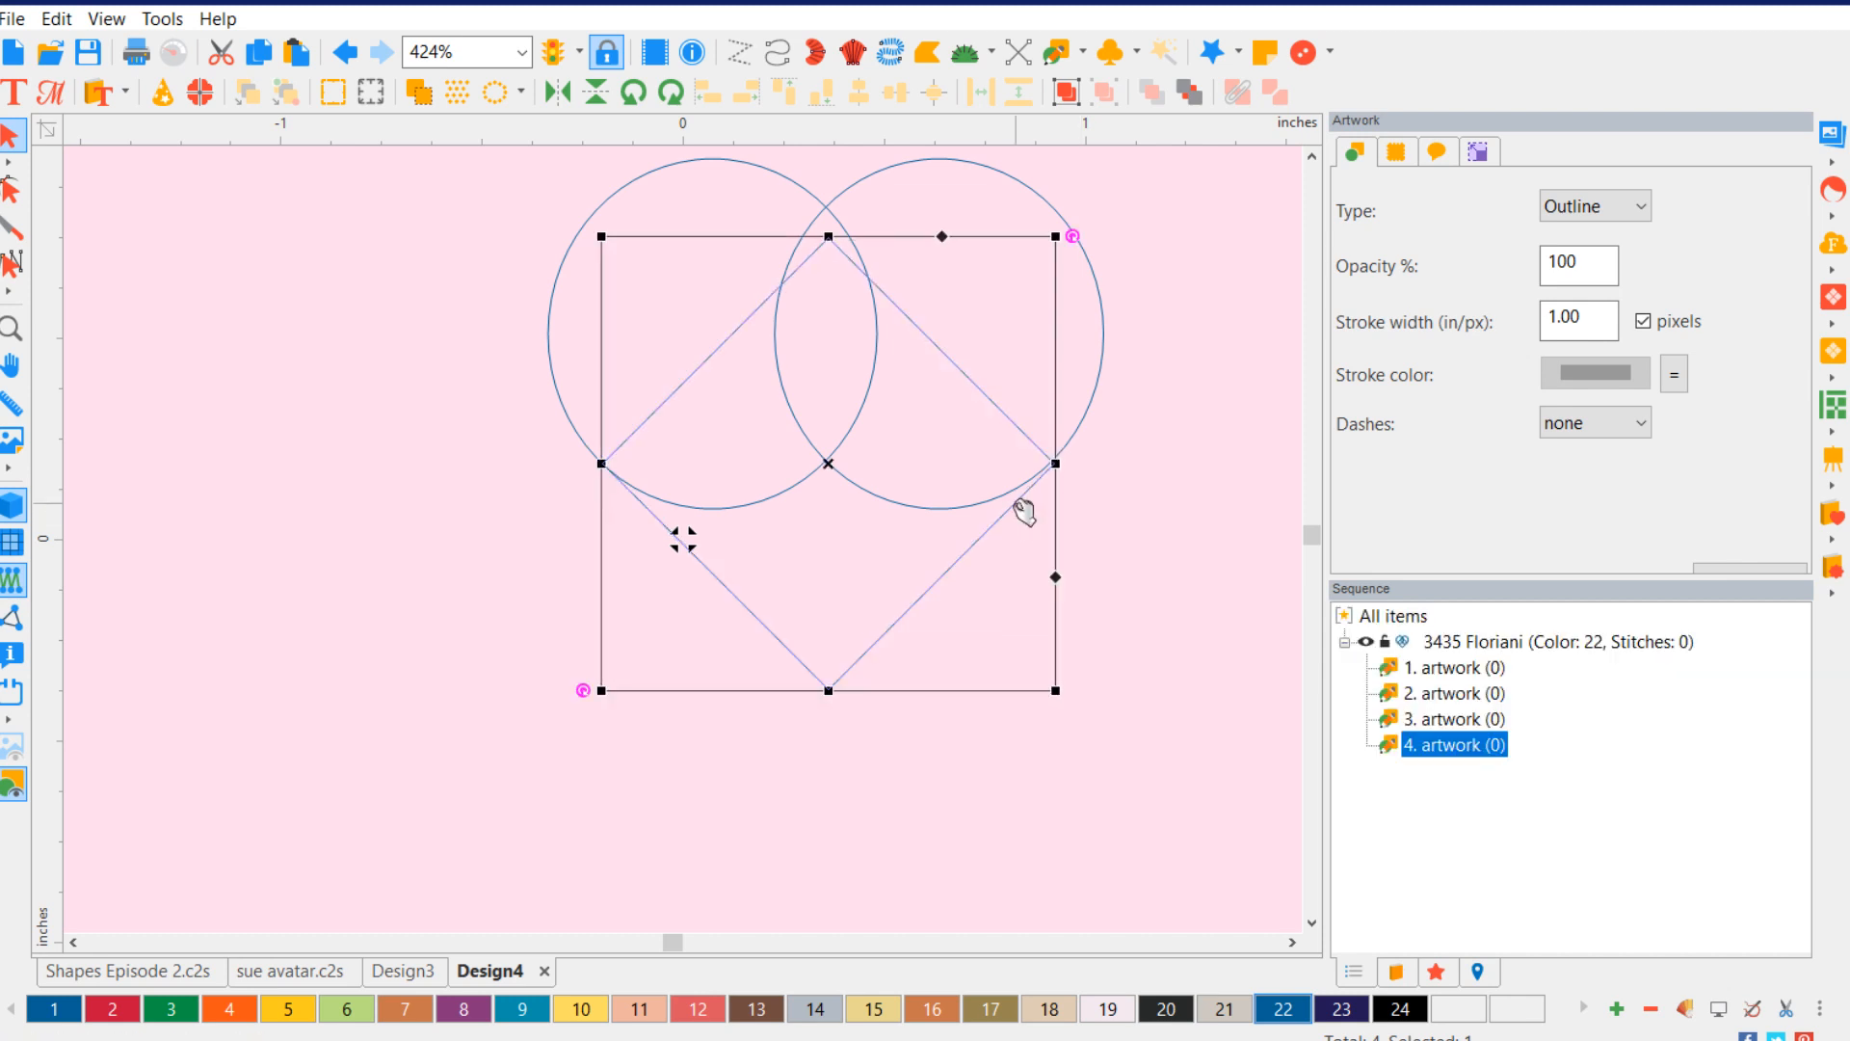
left_click(1157, 517)
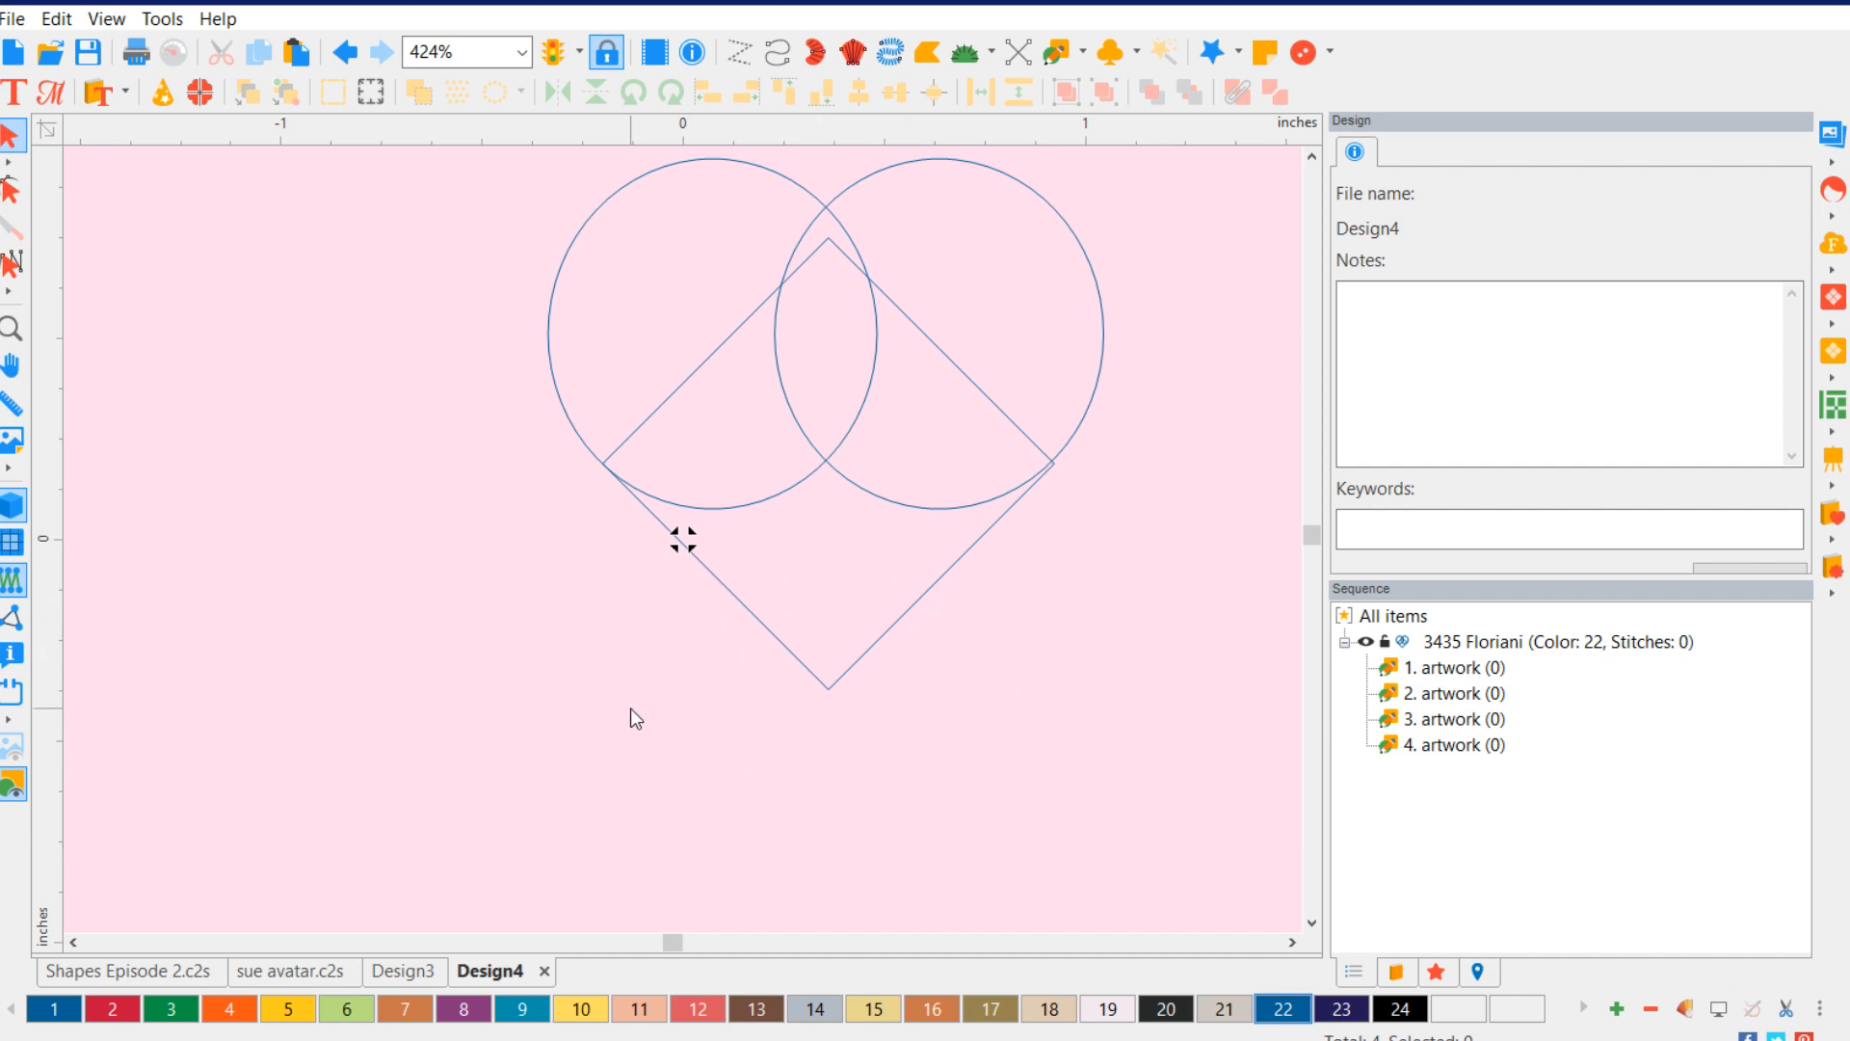
- Find the stray artwork object to the right of the heart shapes in the sequence and delete it
scroll(721, 405, "down", 1)
scroll(721, 405, "down", 2)
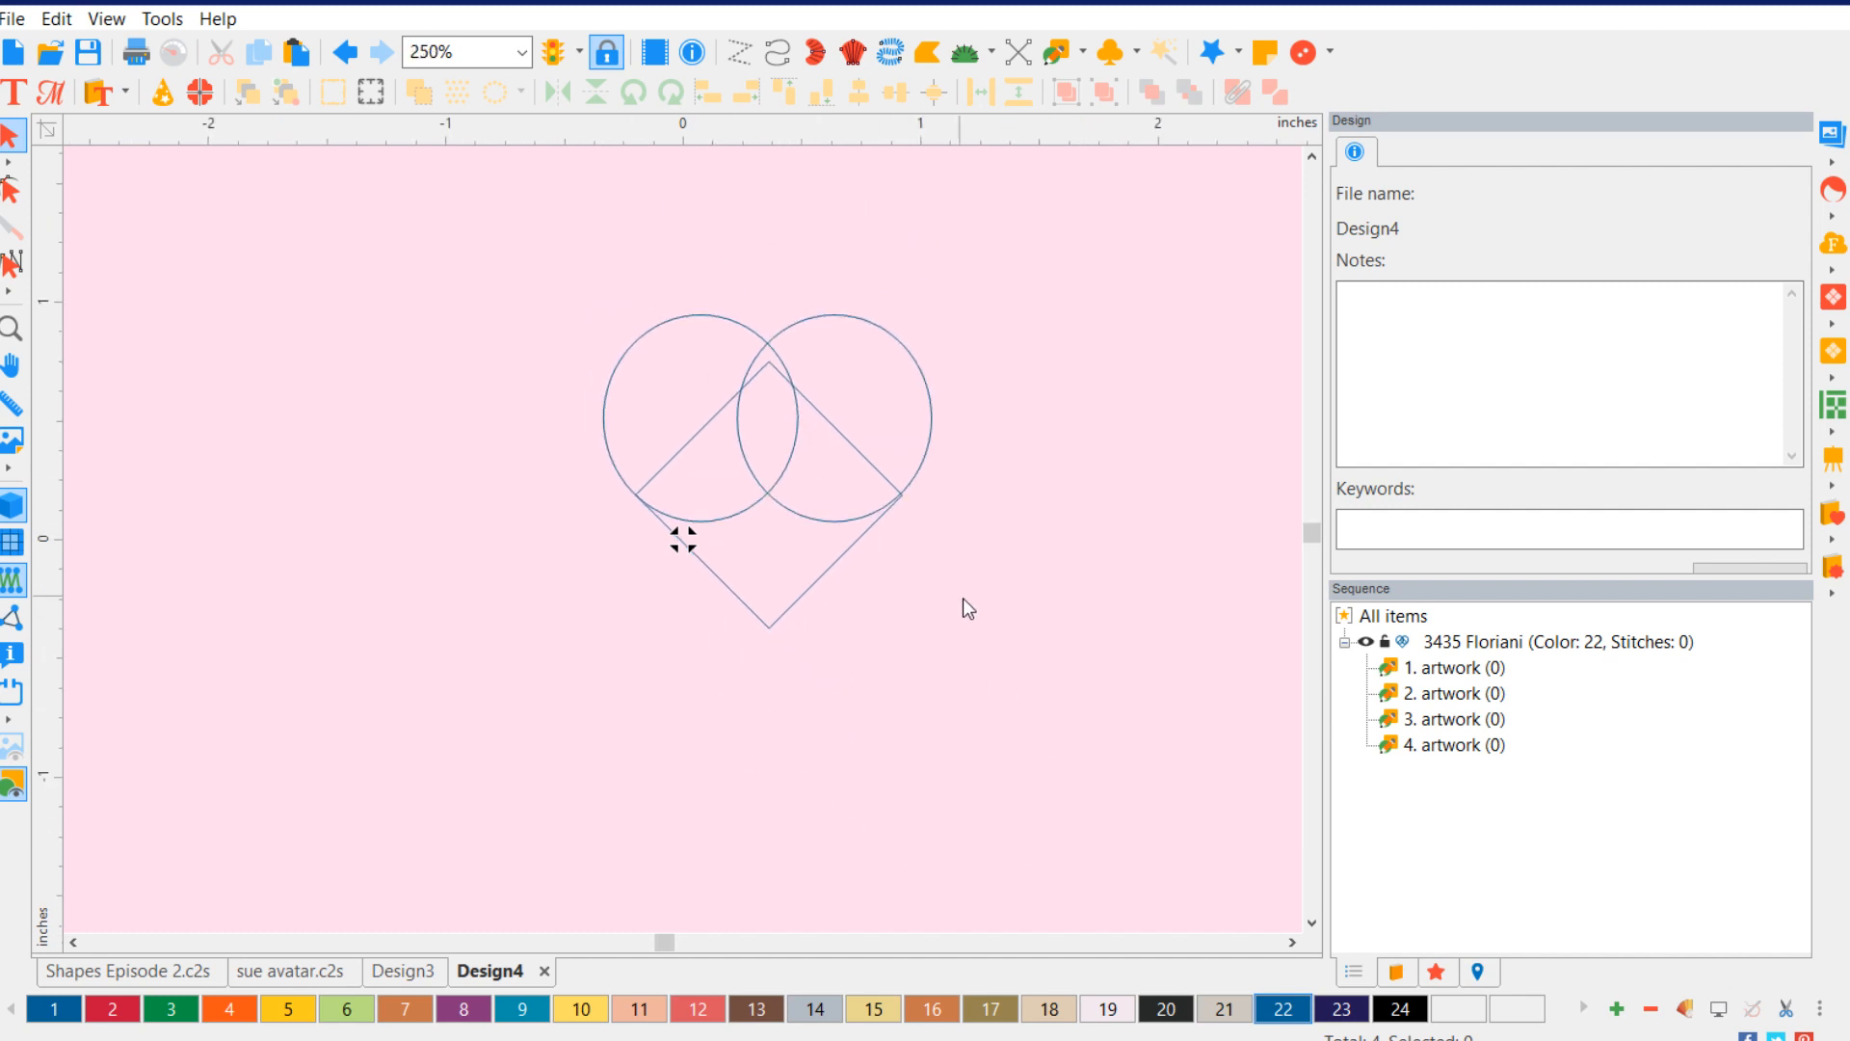
left_click_drag(1101, 723, 517, 218)
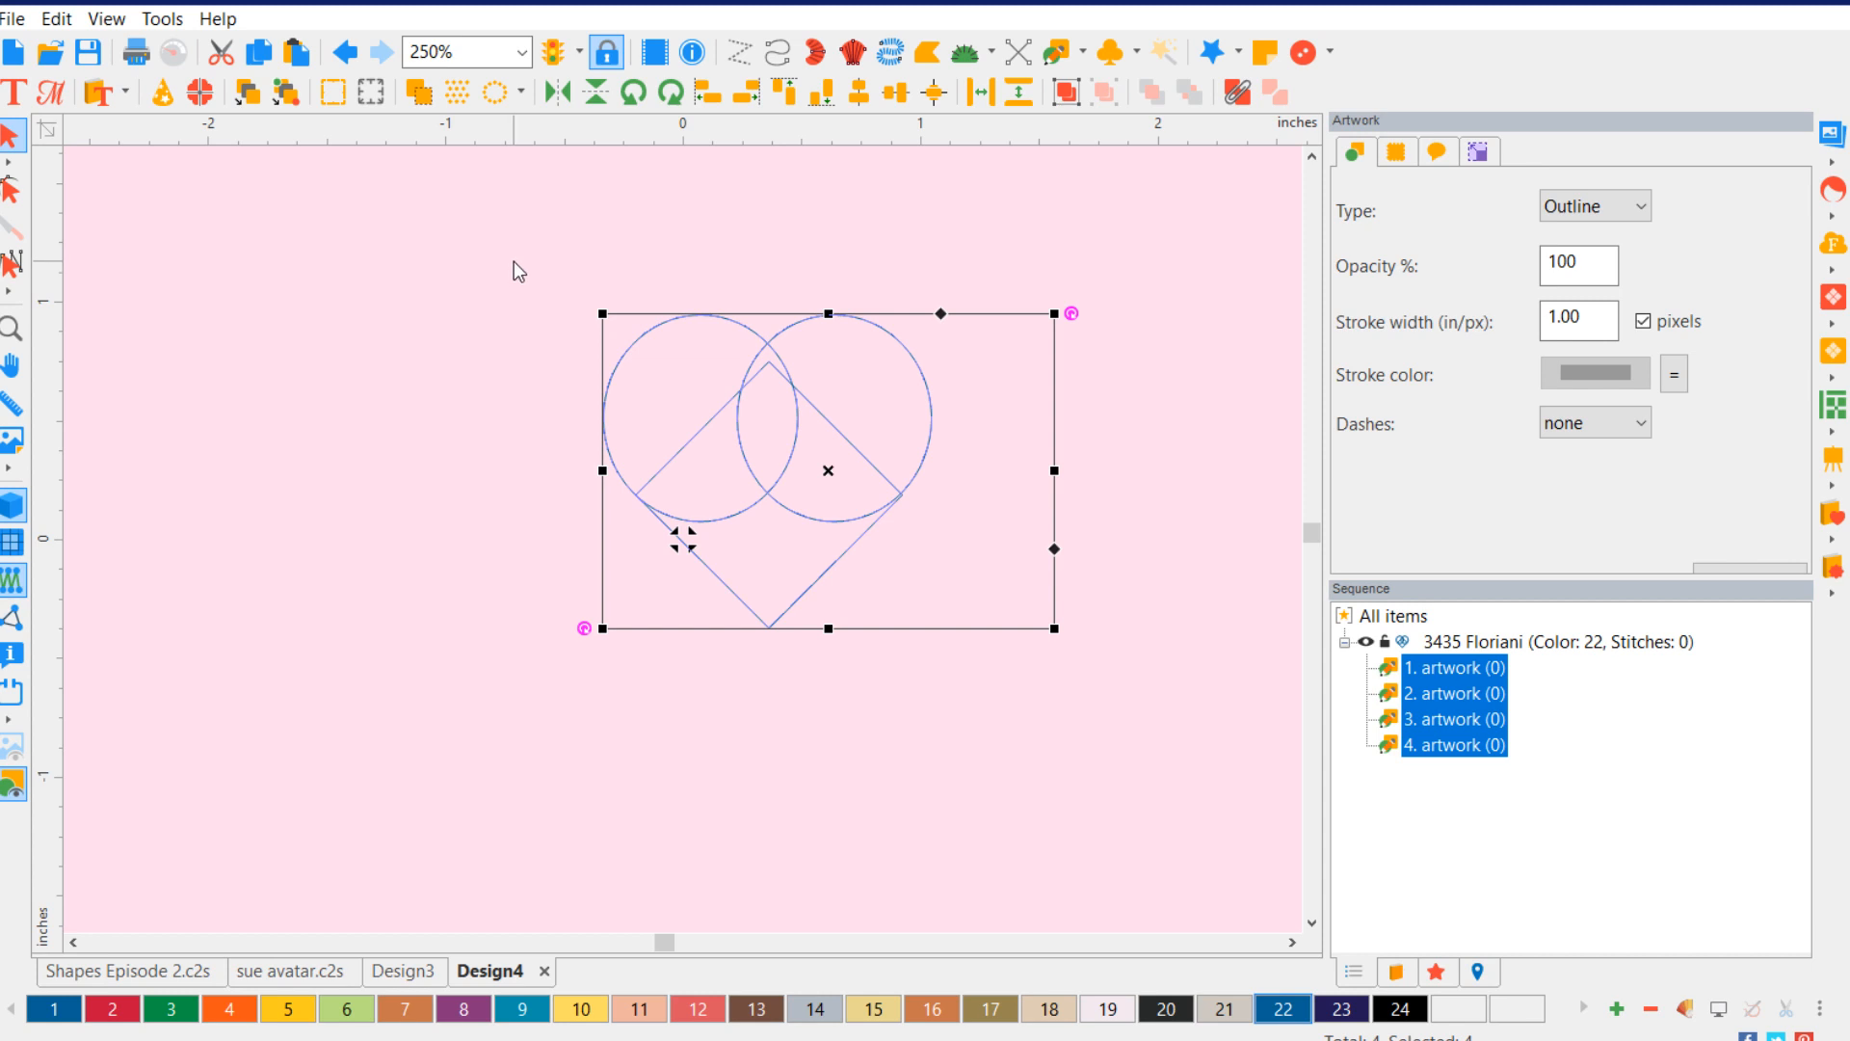
left_click(1234, 476)
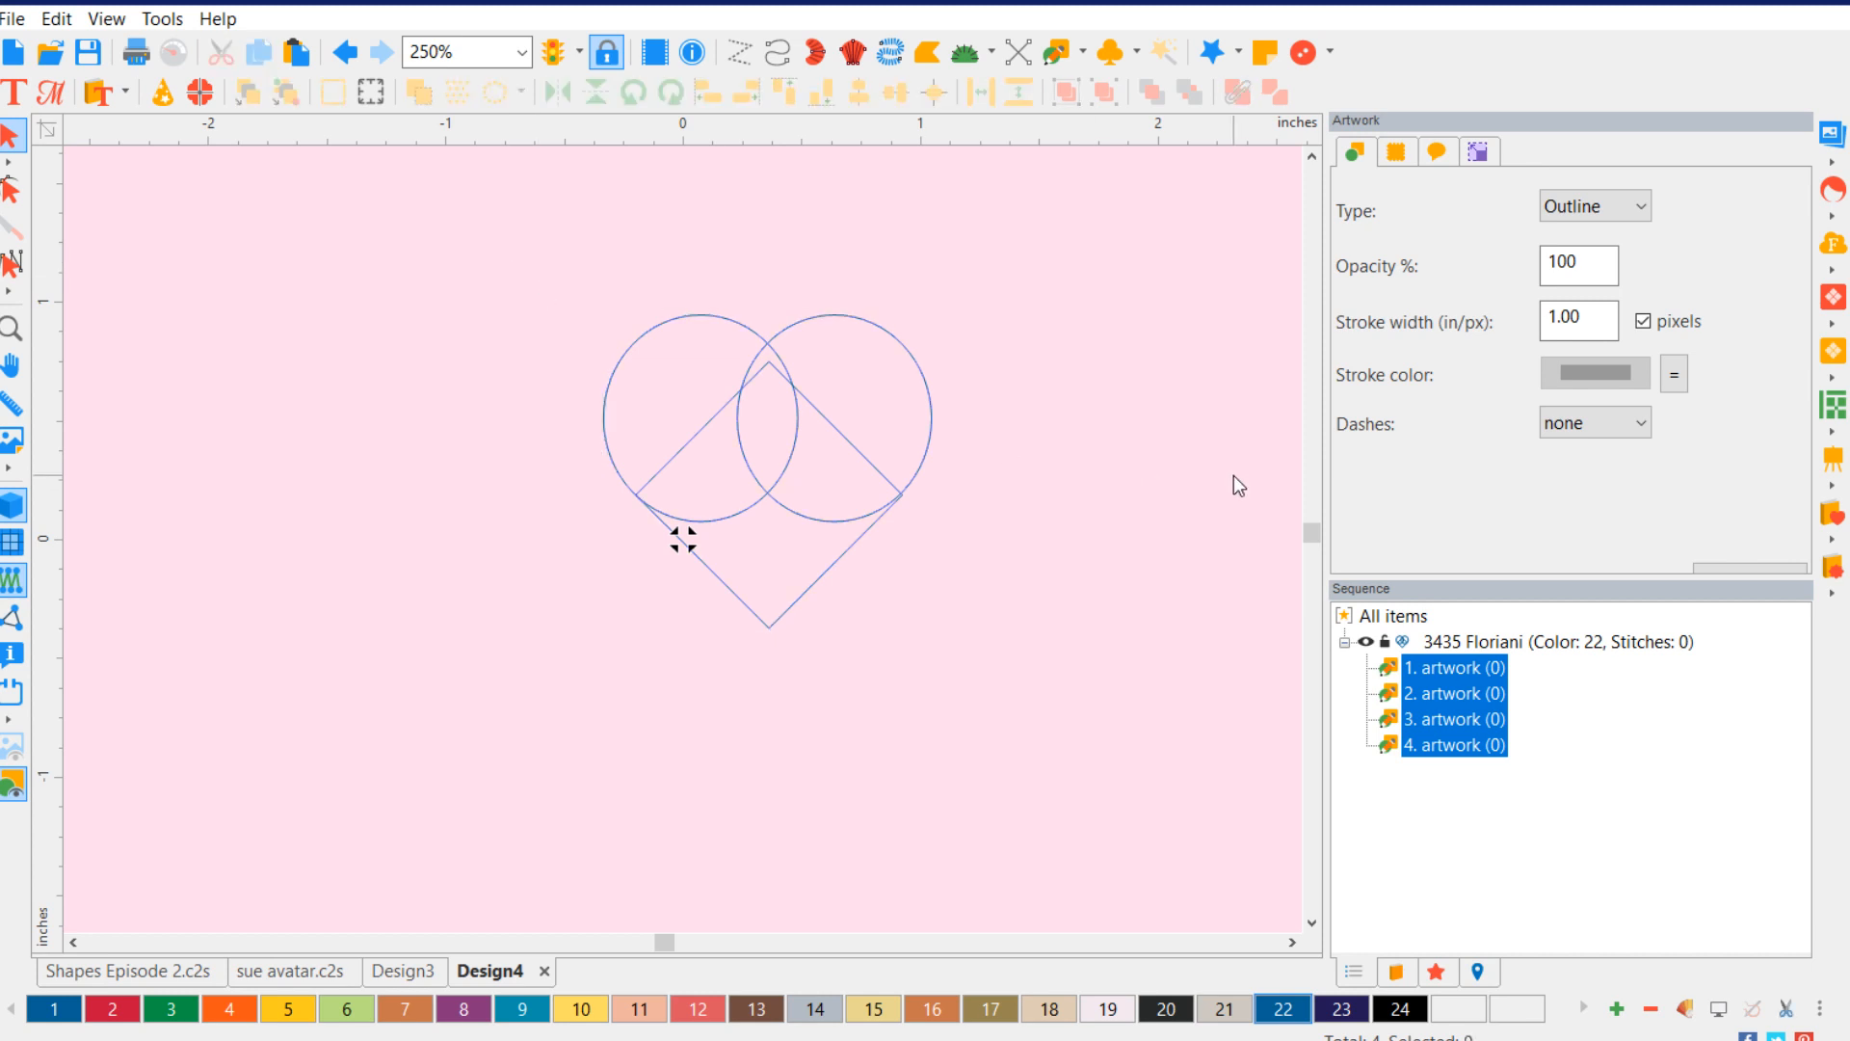
left_click(1459, 750)
left_click(1456, 719)
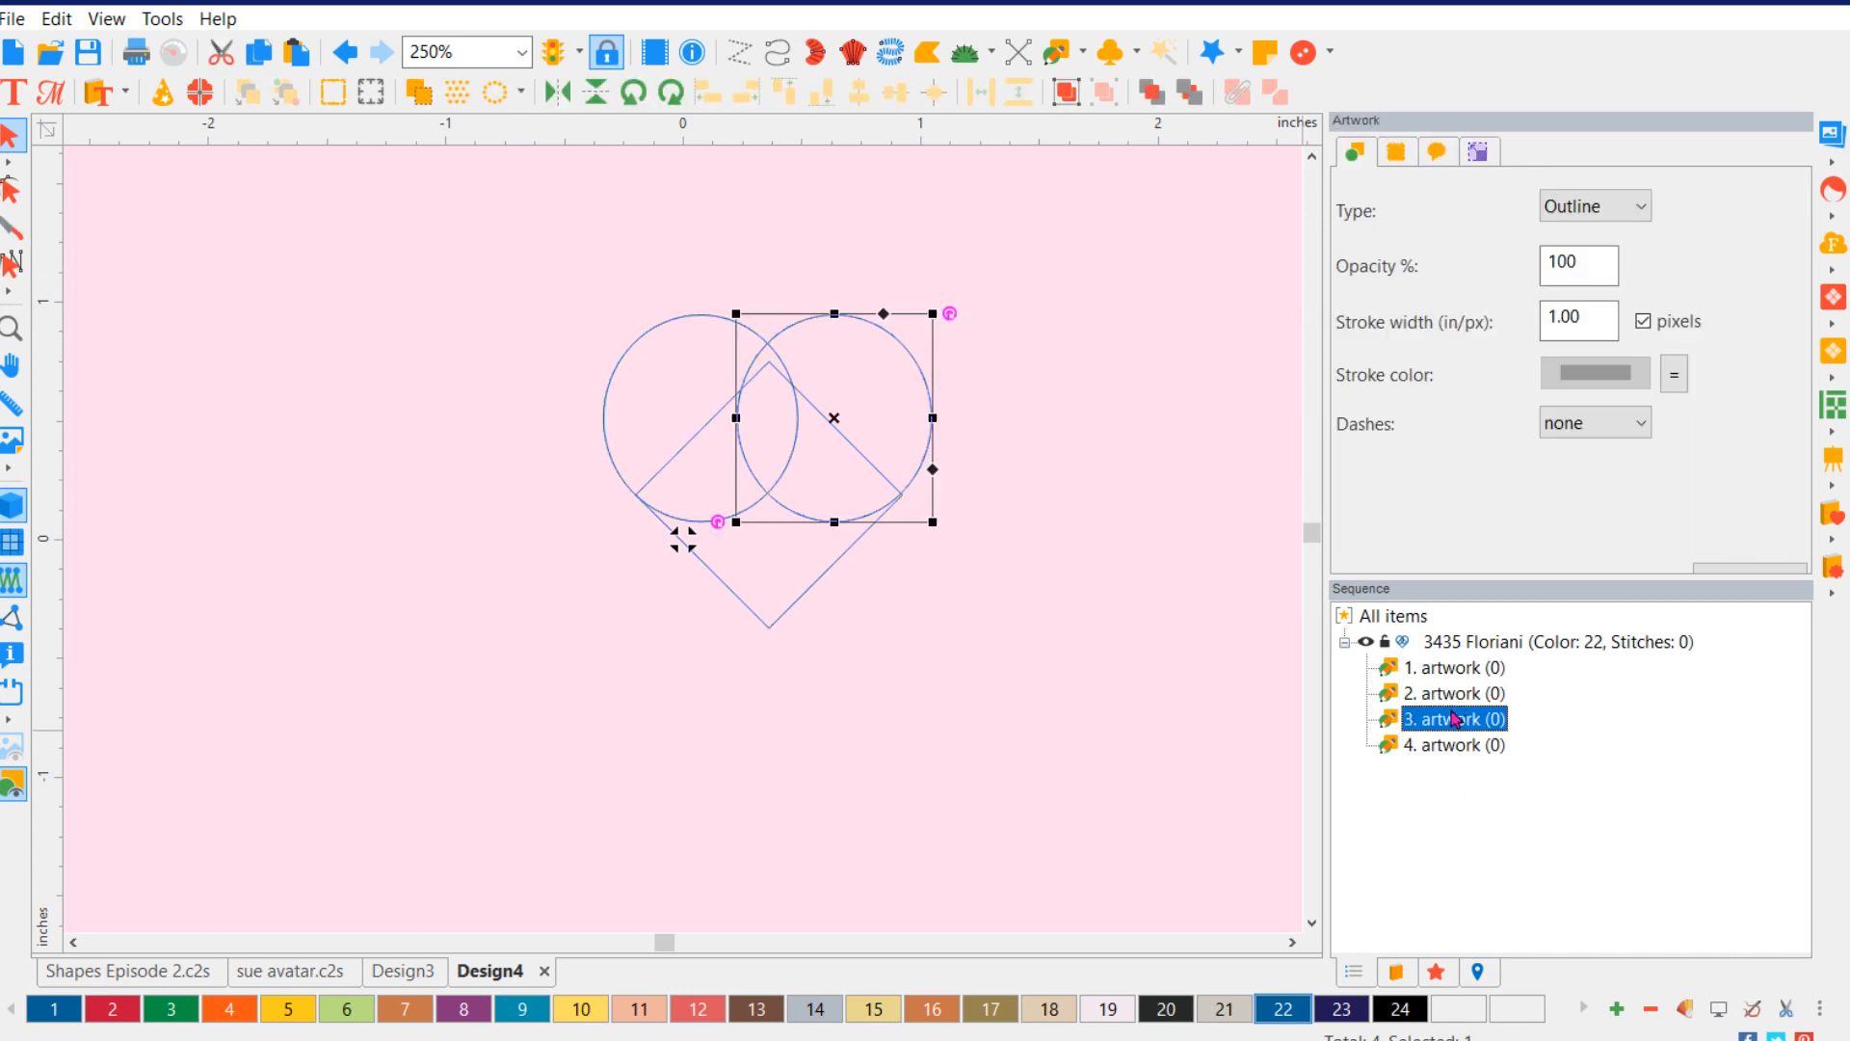
left_click(1455, 694)
left_click(1456, 669)
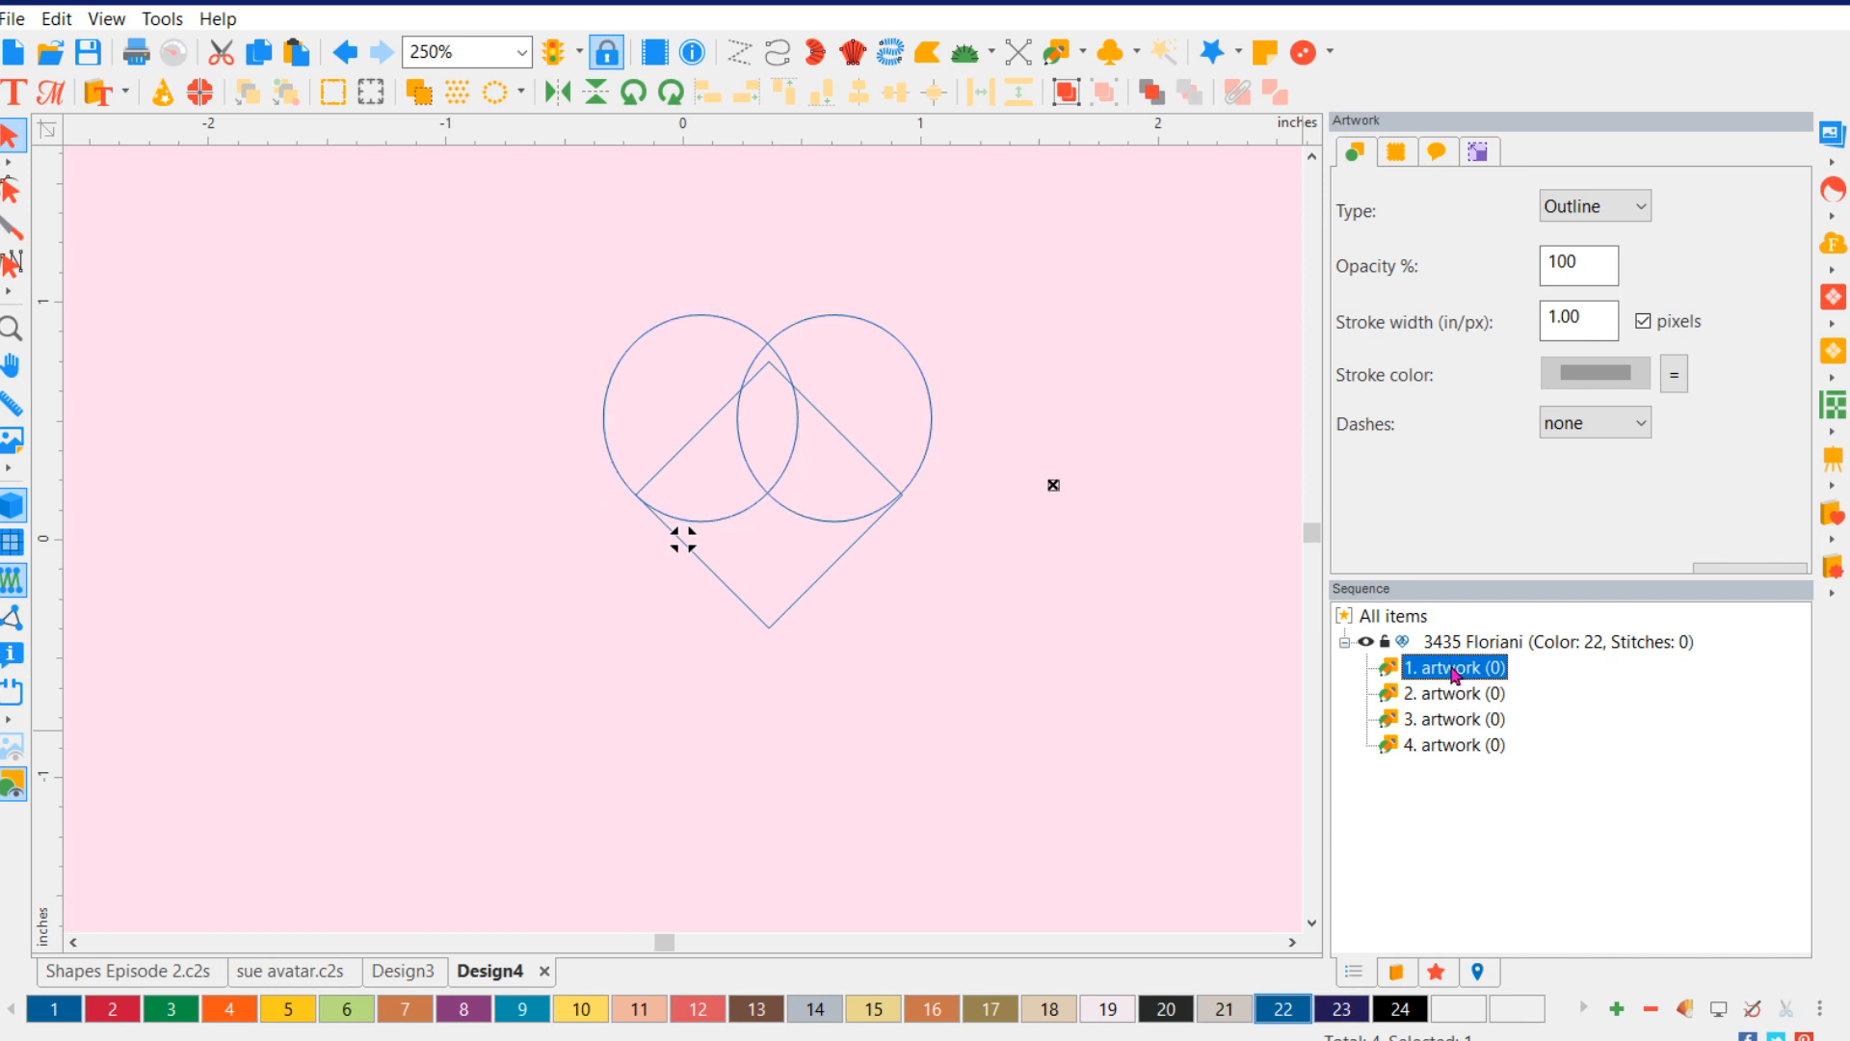
key("Delete")
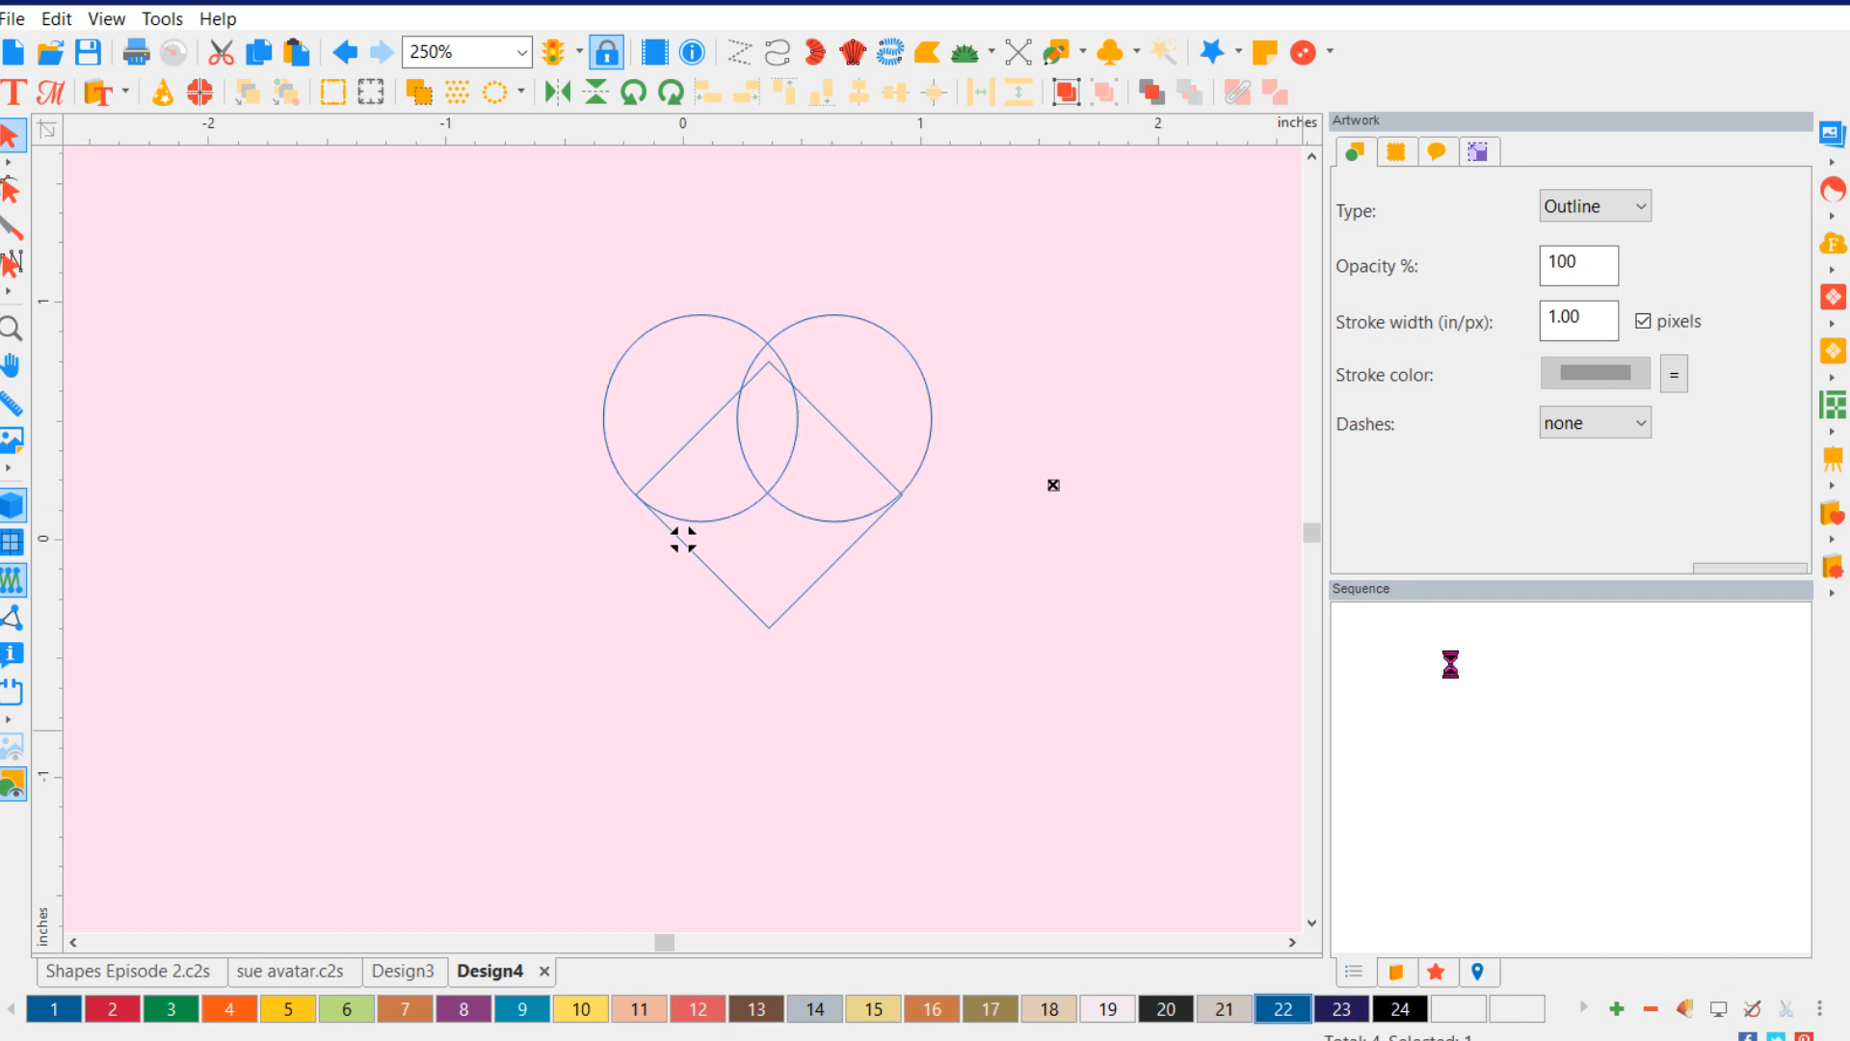
left_click(835, 339)
left_click_drag(556, 237, 1006, 689)
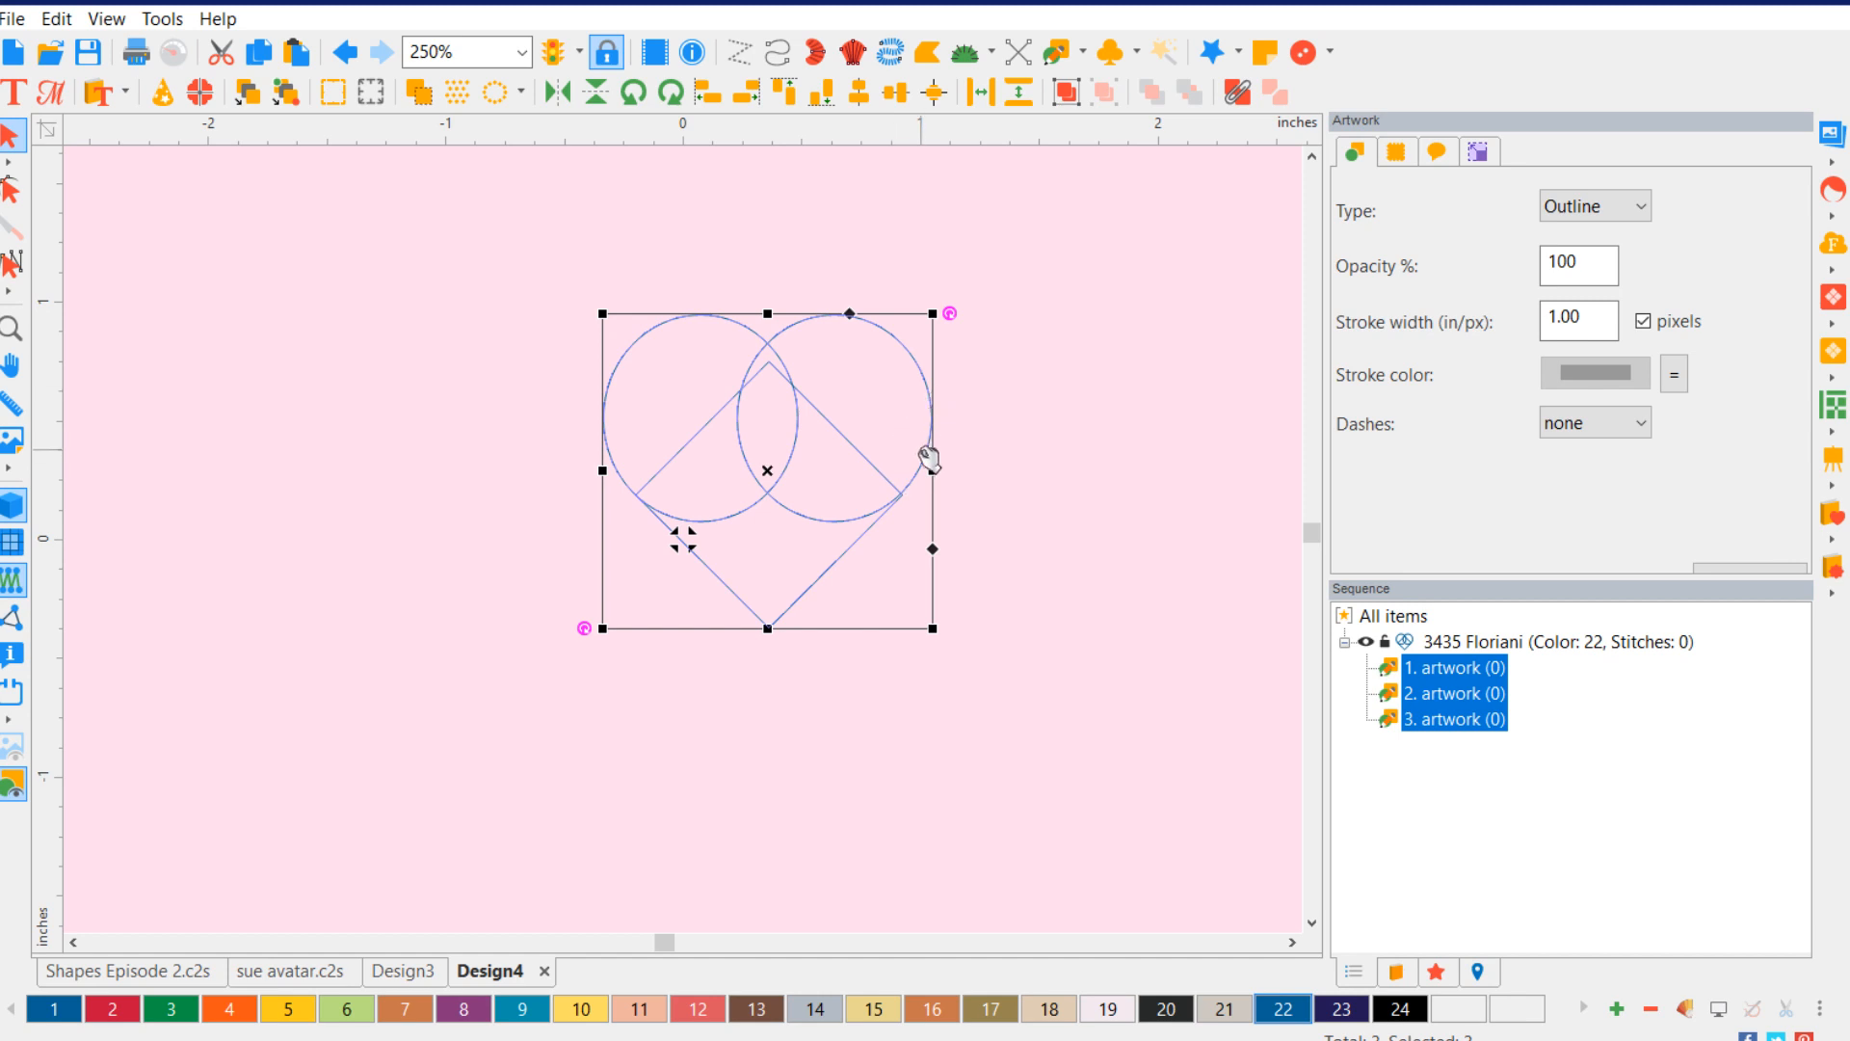
right_click(890, 501)
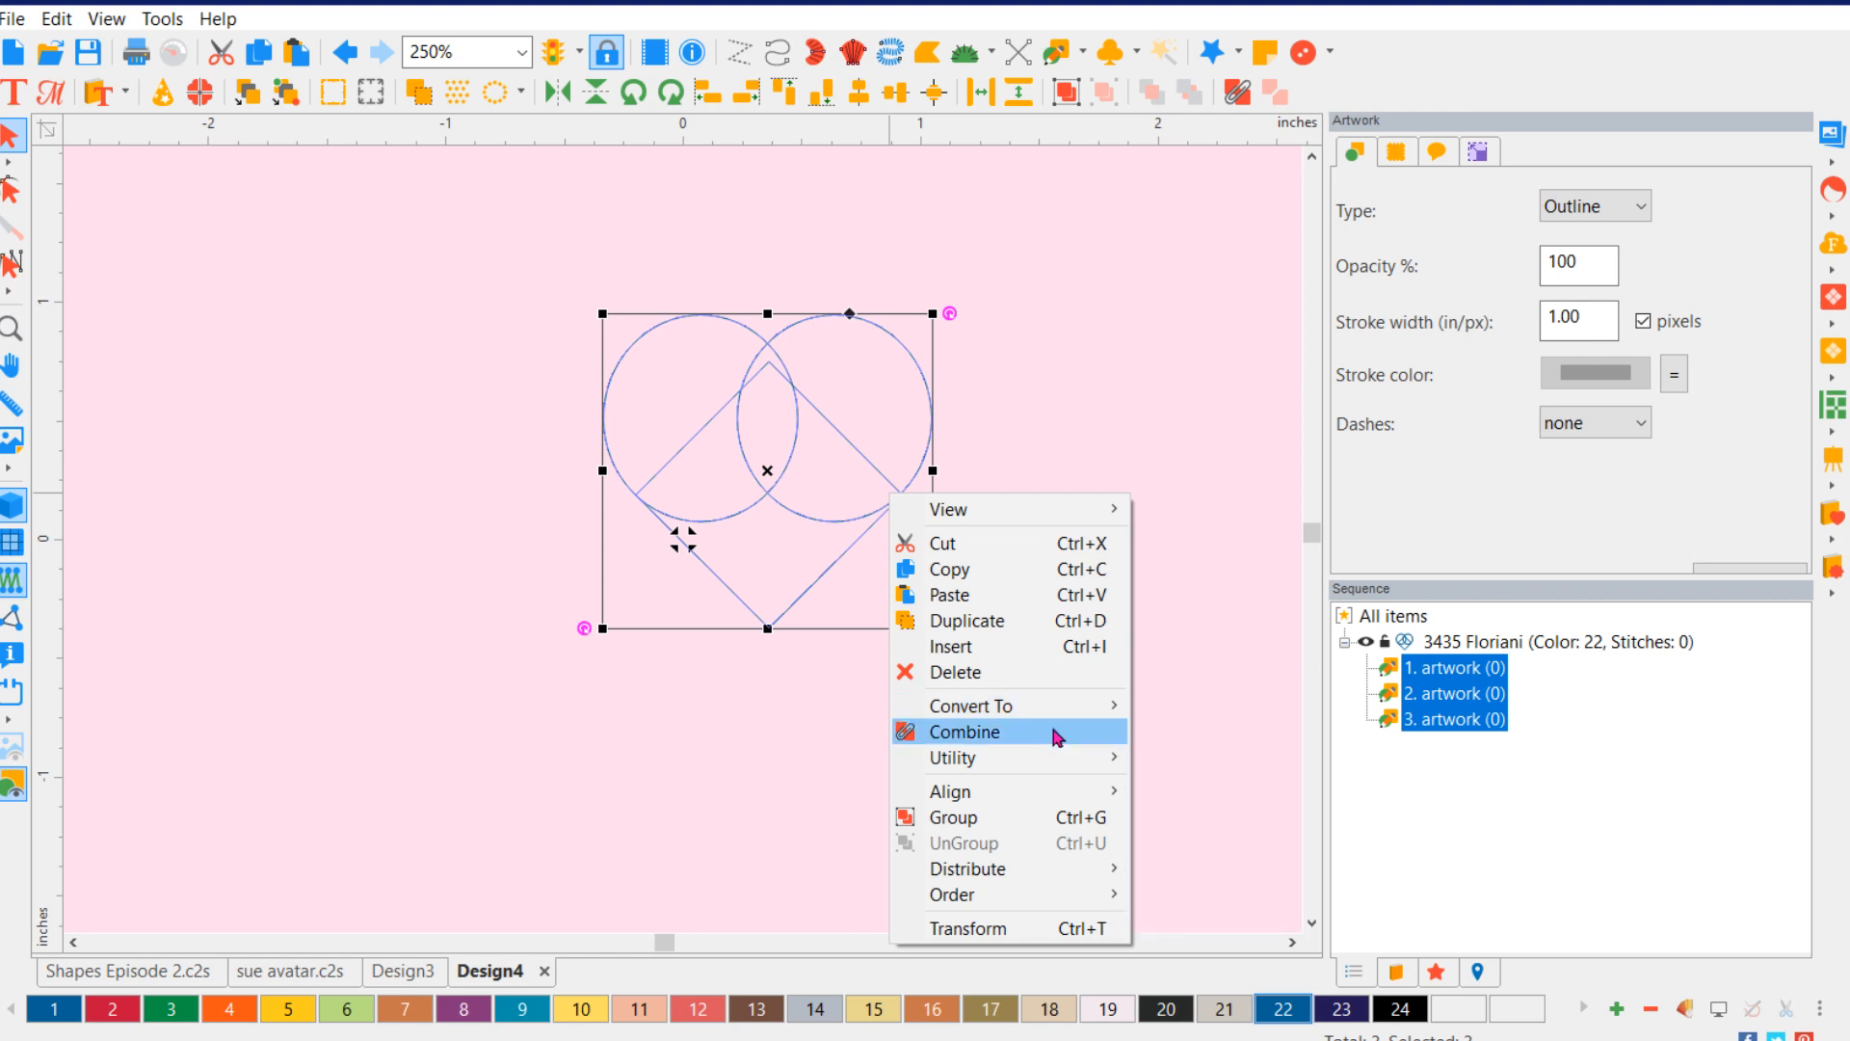
mouse_move(1062, 759)
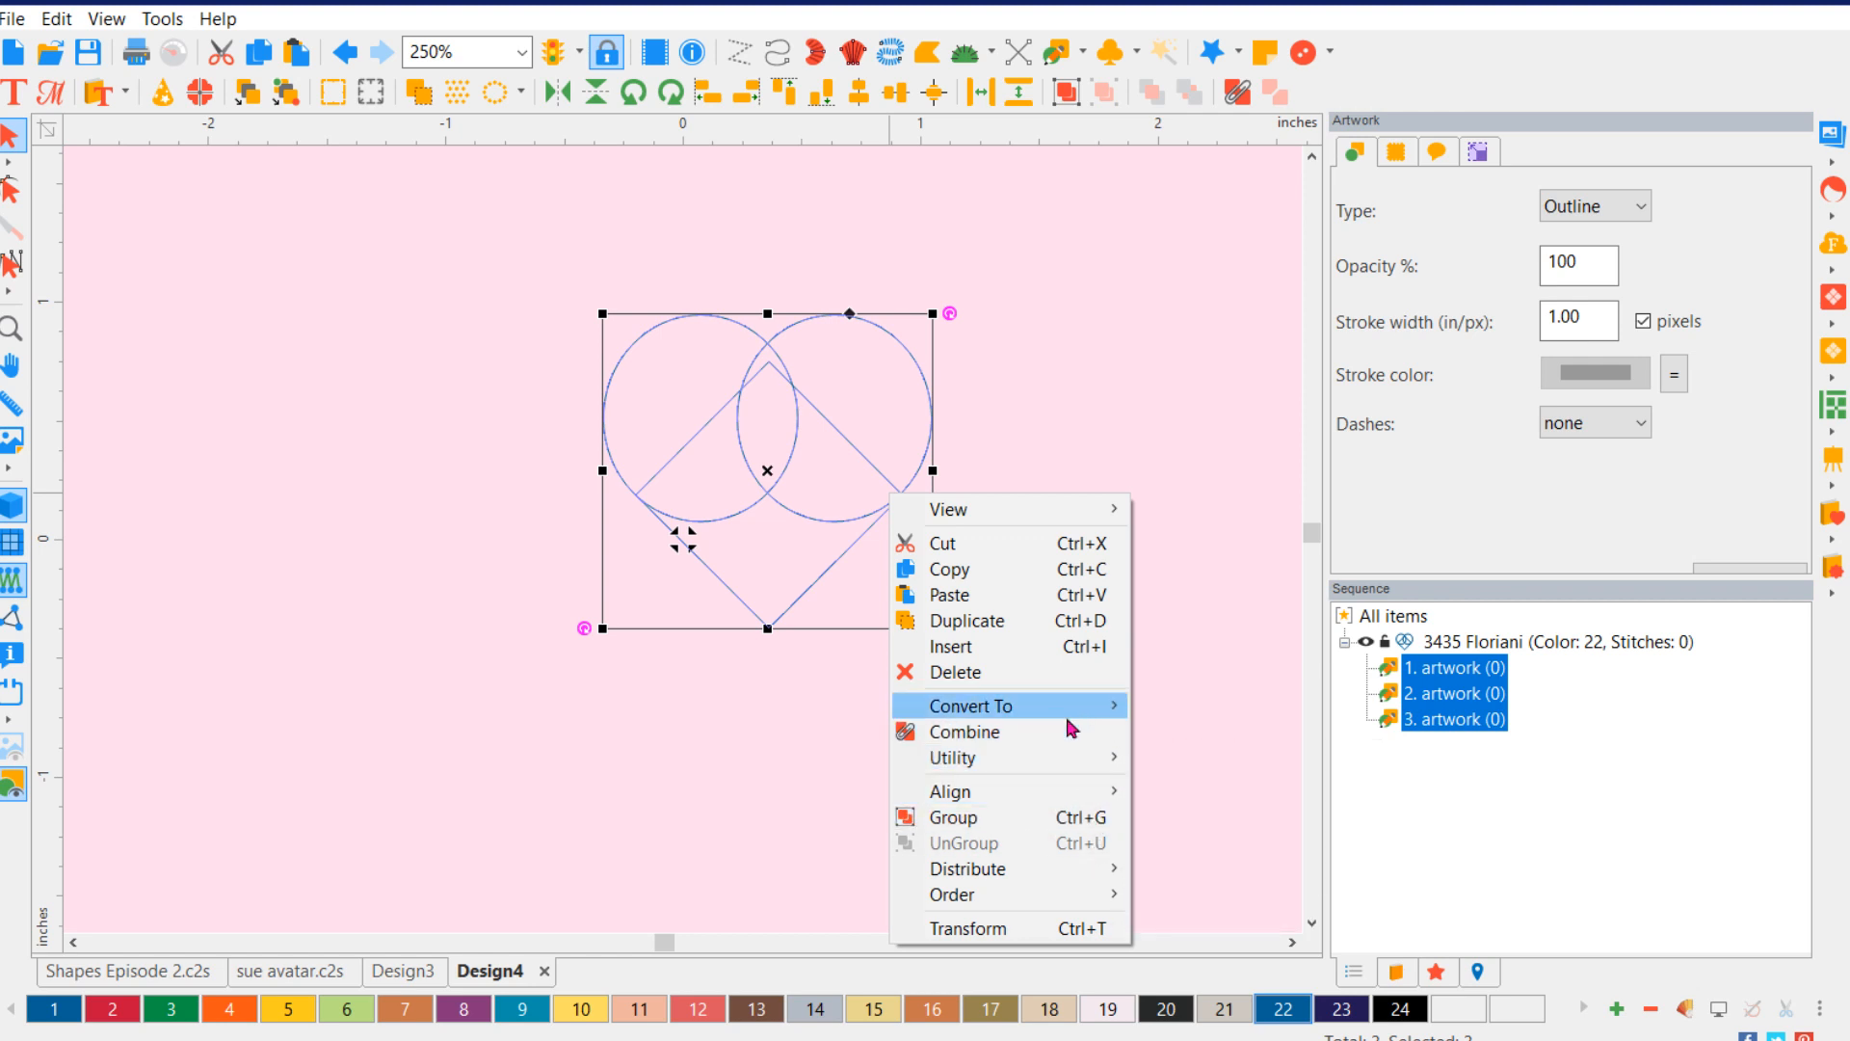
left_click(1084, 330)
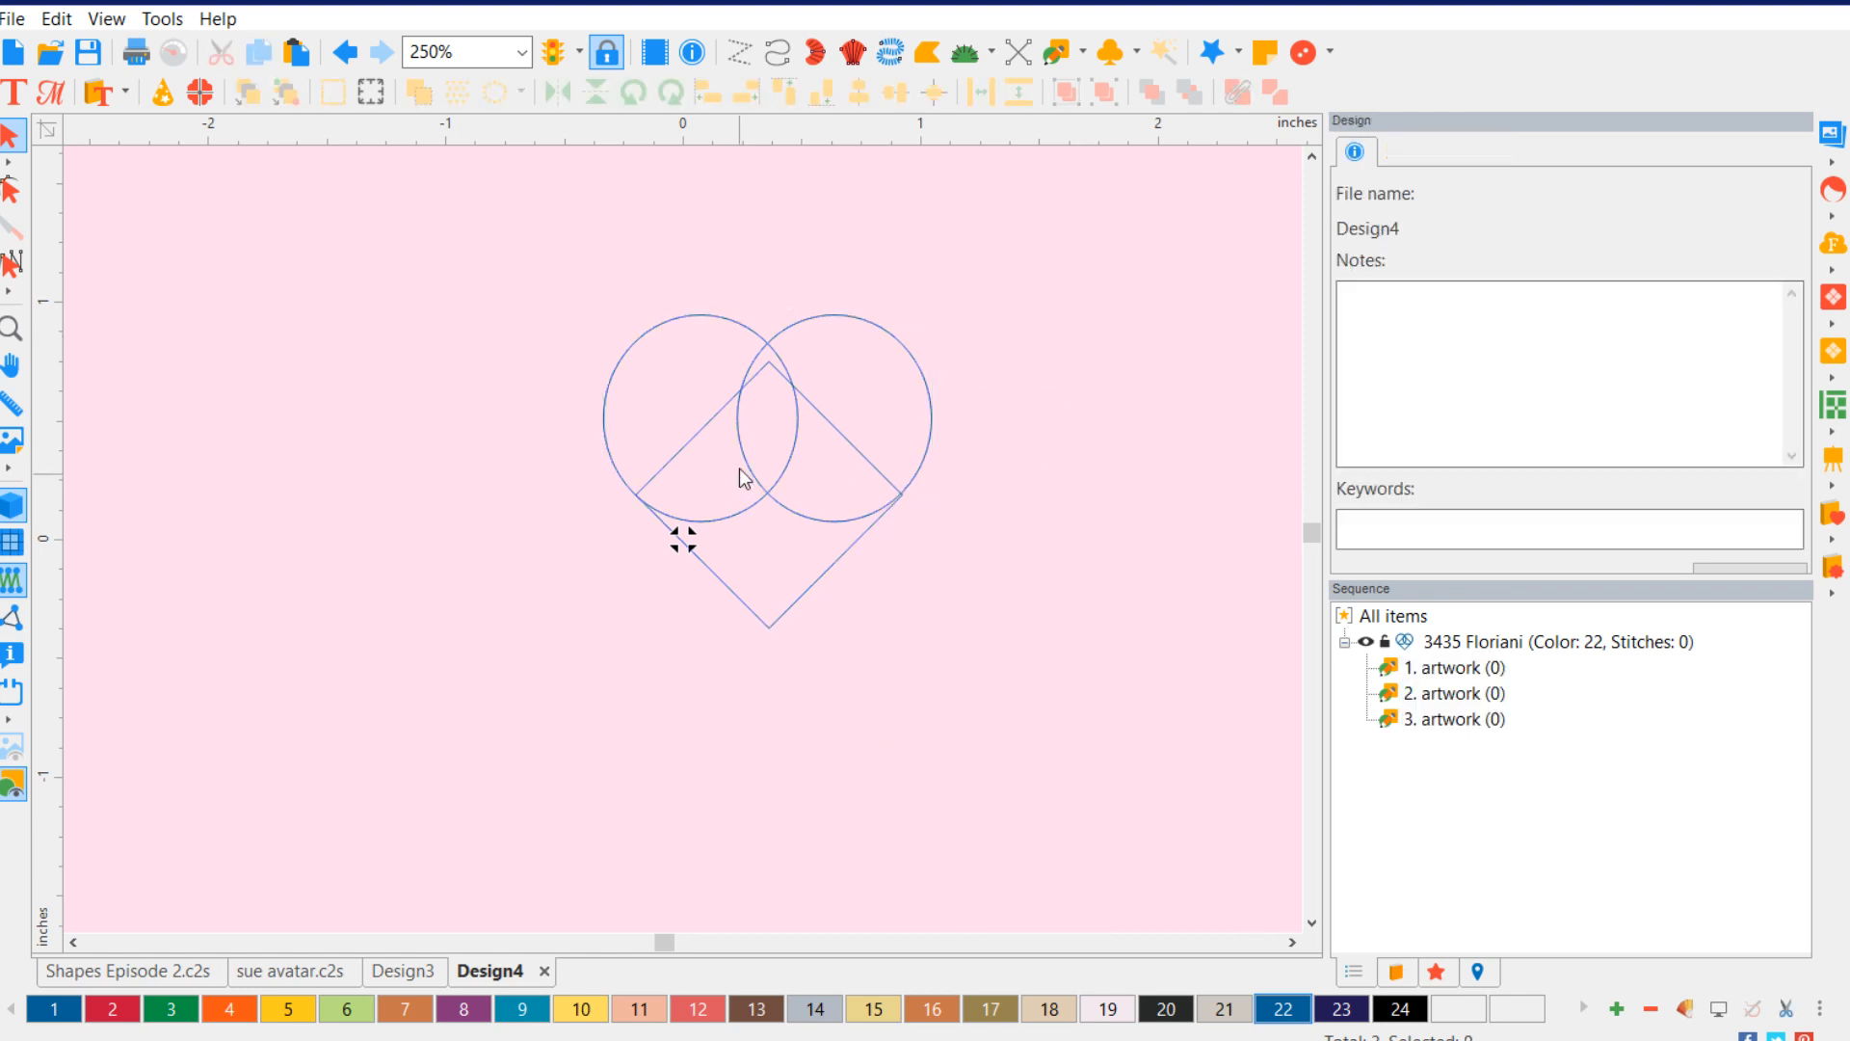
- Weld the left circle and the diamond into one shape
left_click(651, 339)
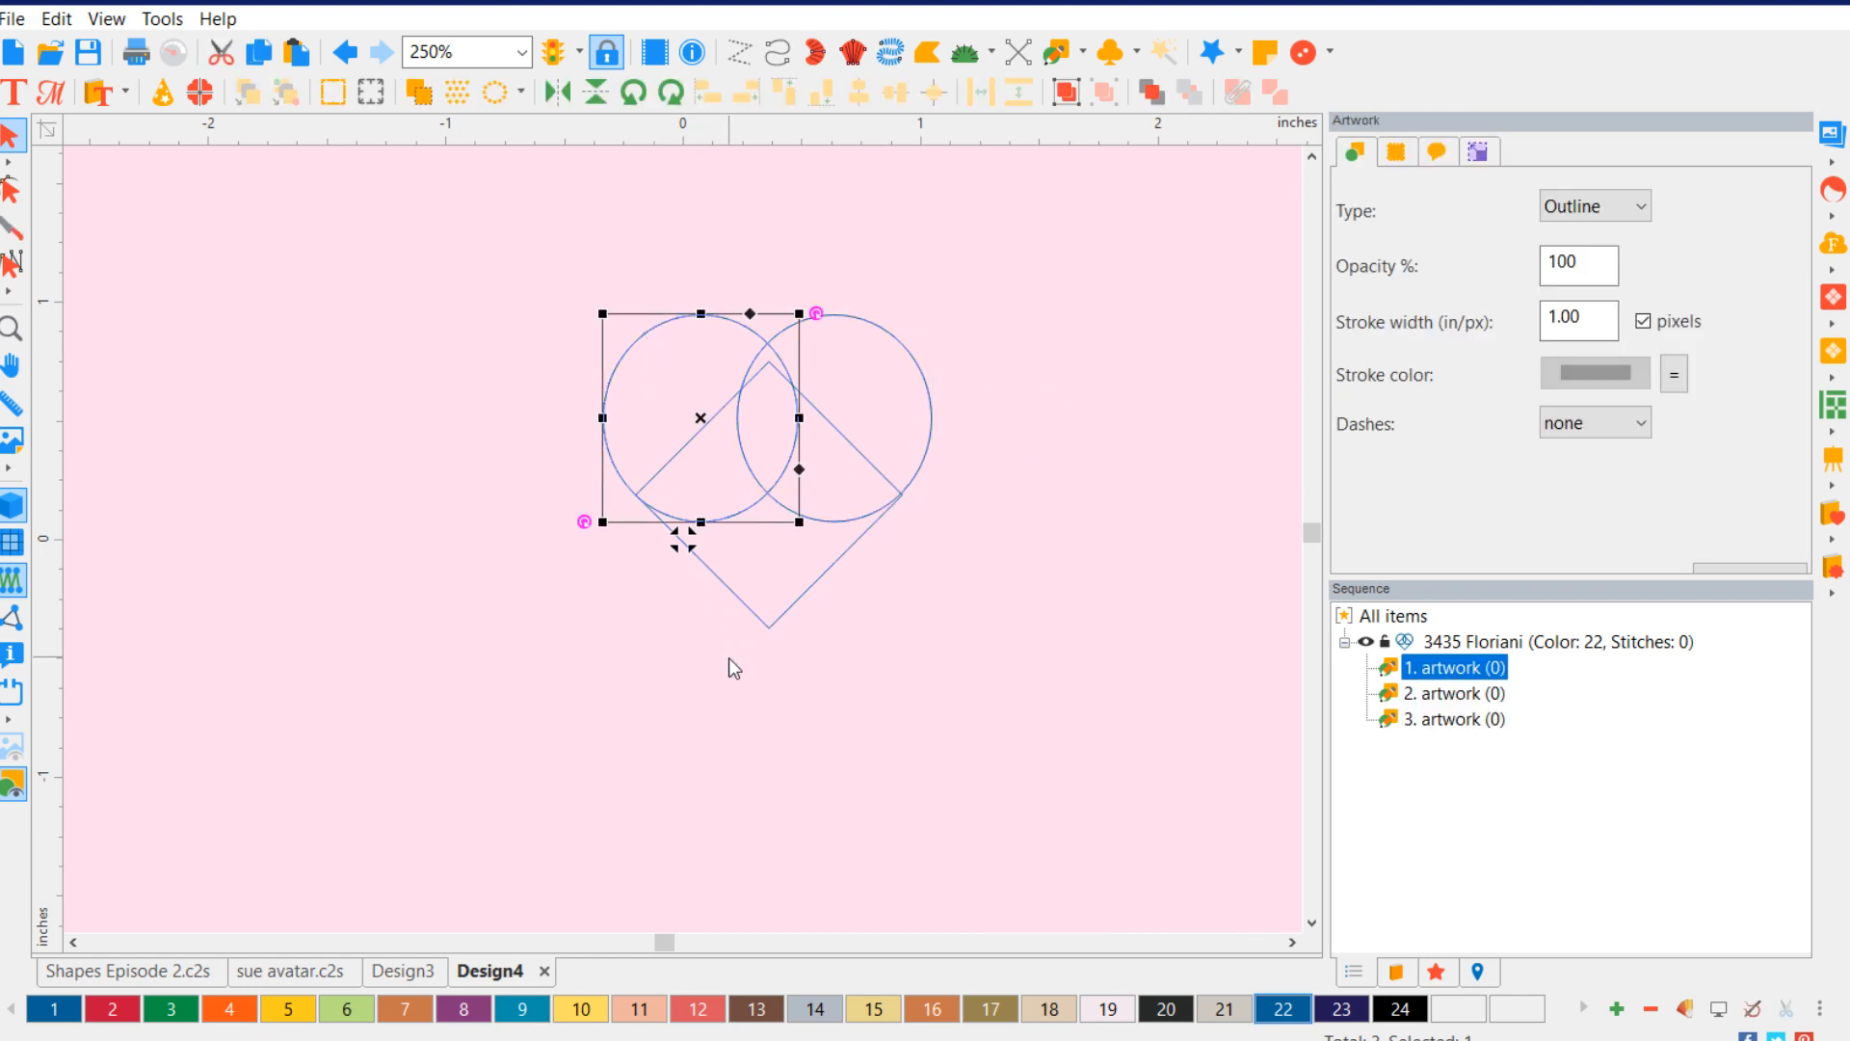
left_click(761, 620, "ctrl")
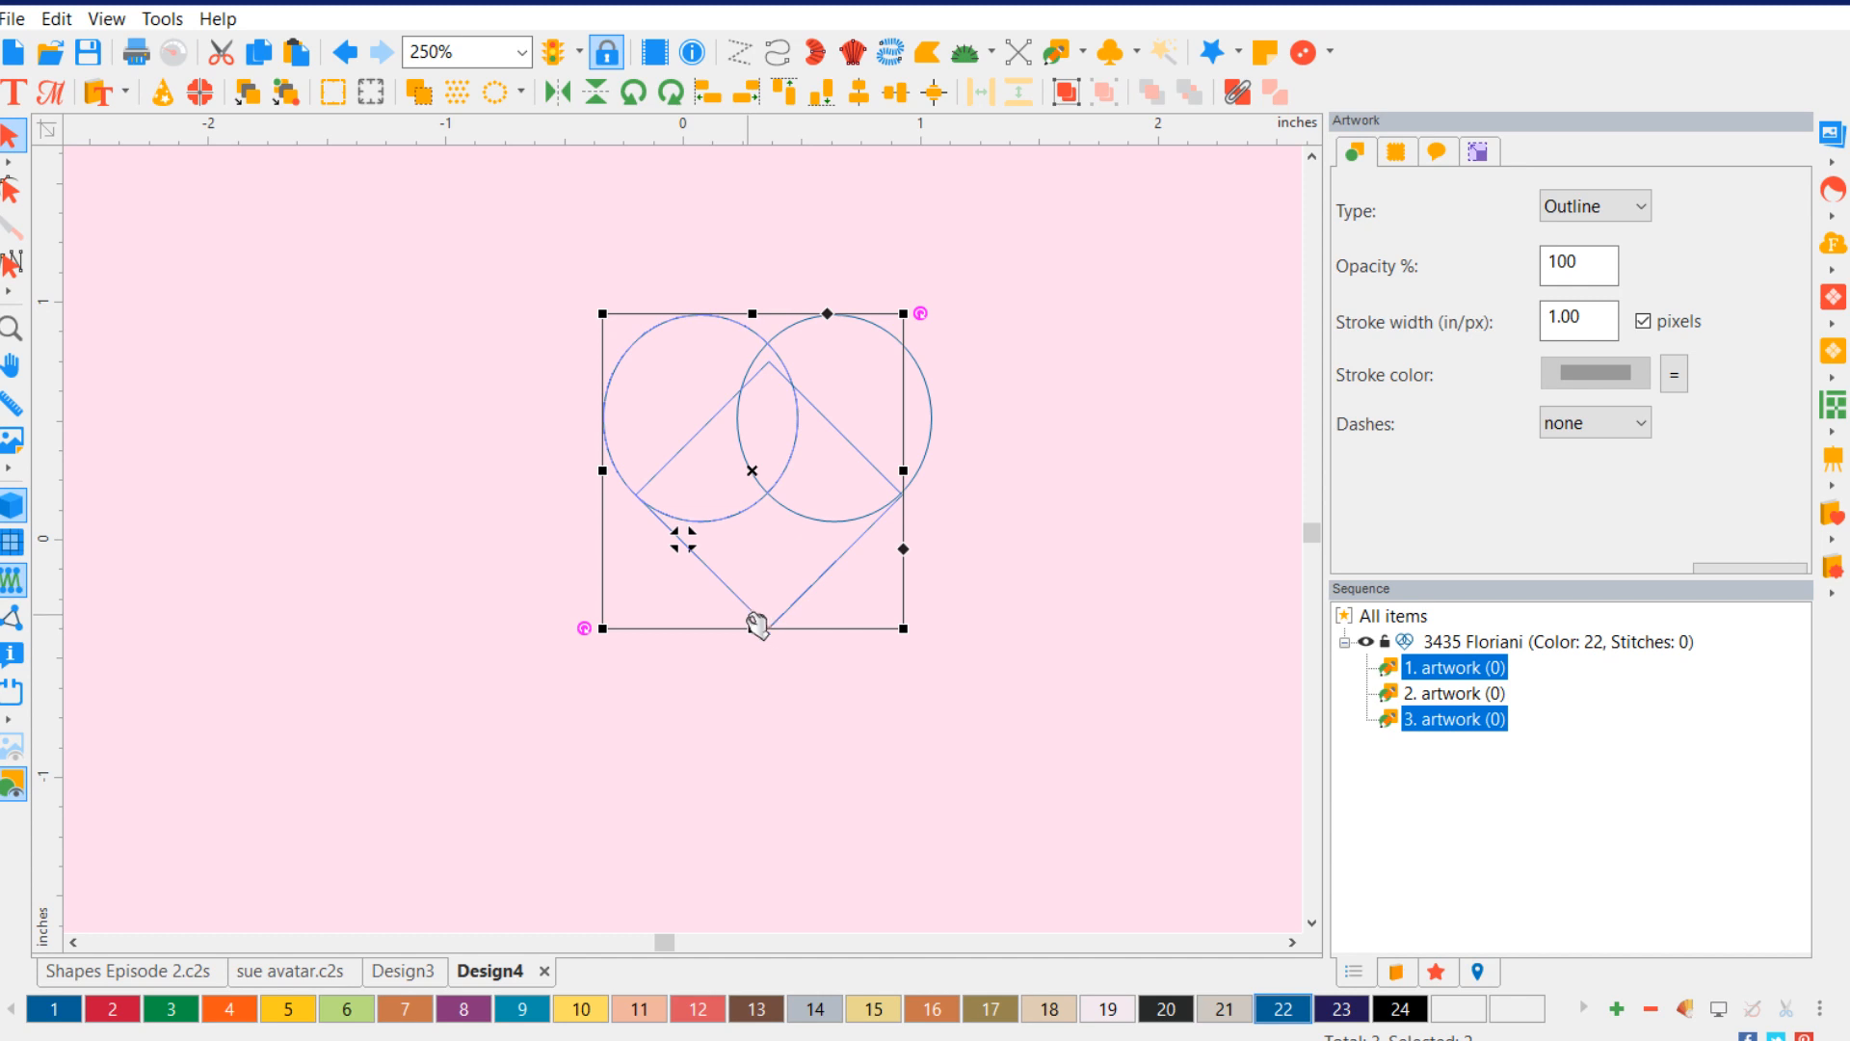
right_click(783, 629)
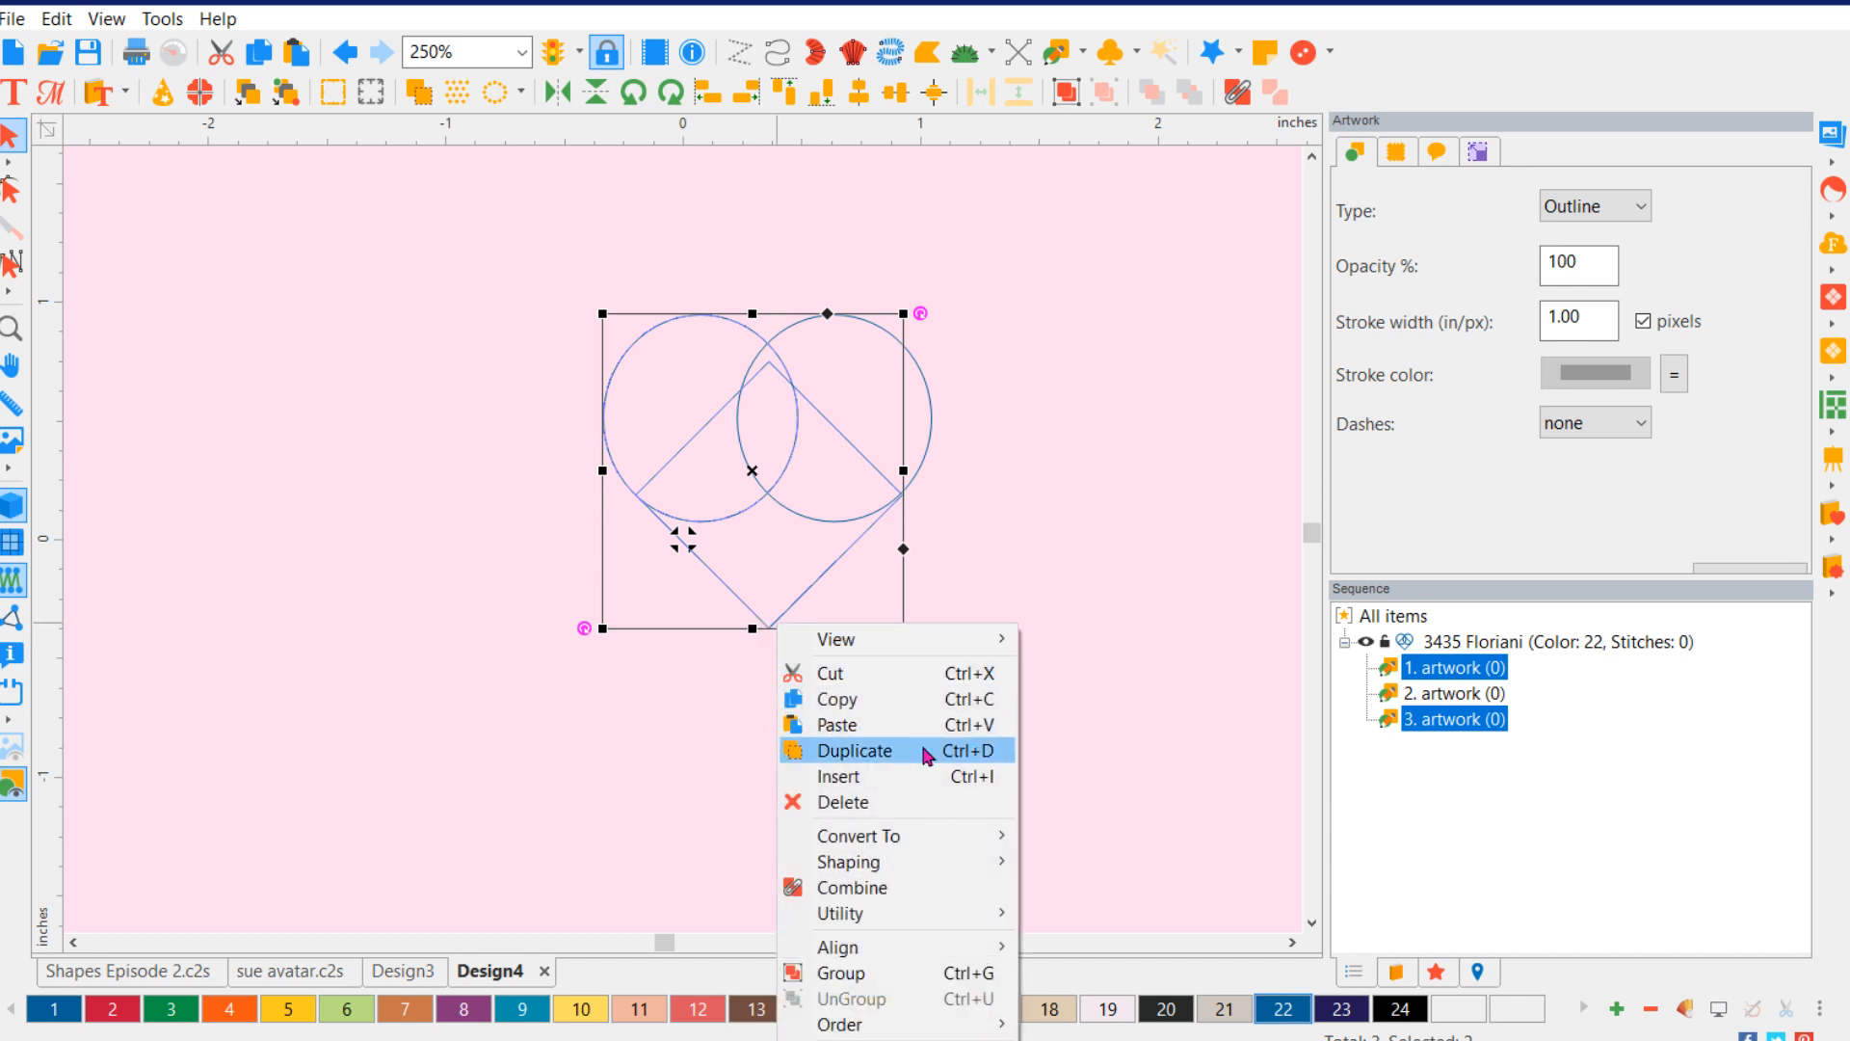
mouse_move(933, 861)
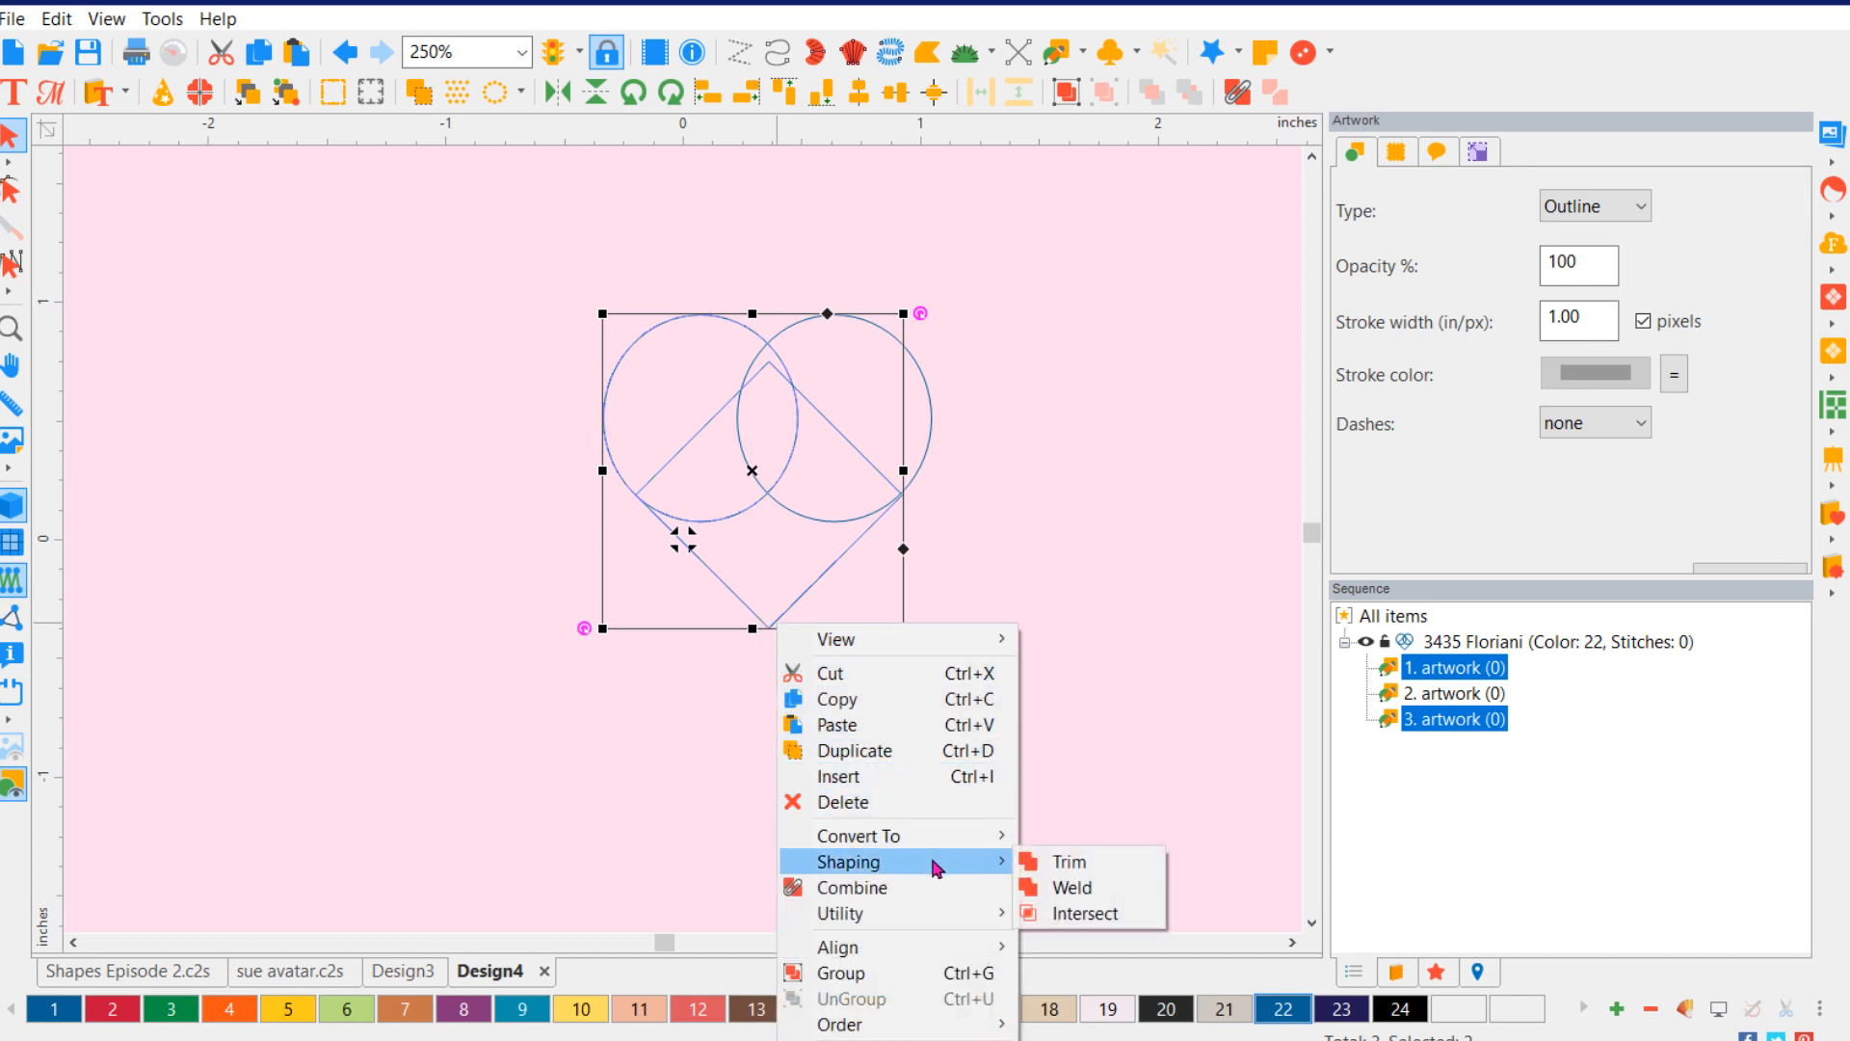
left_click(1060, 887)
left_click(1022, 605)
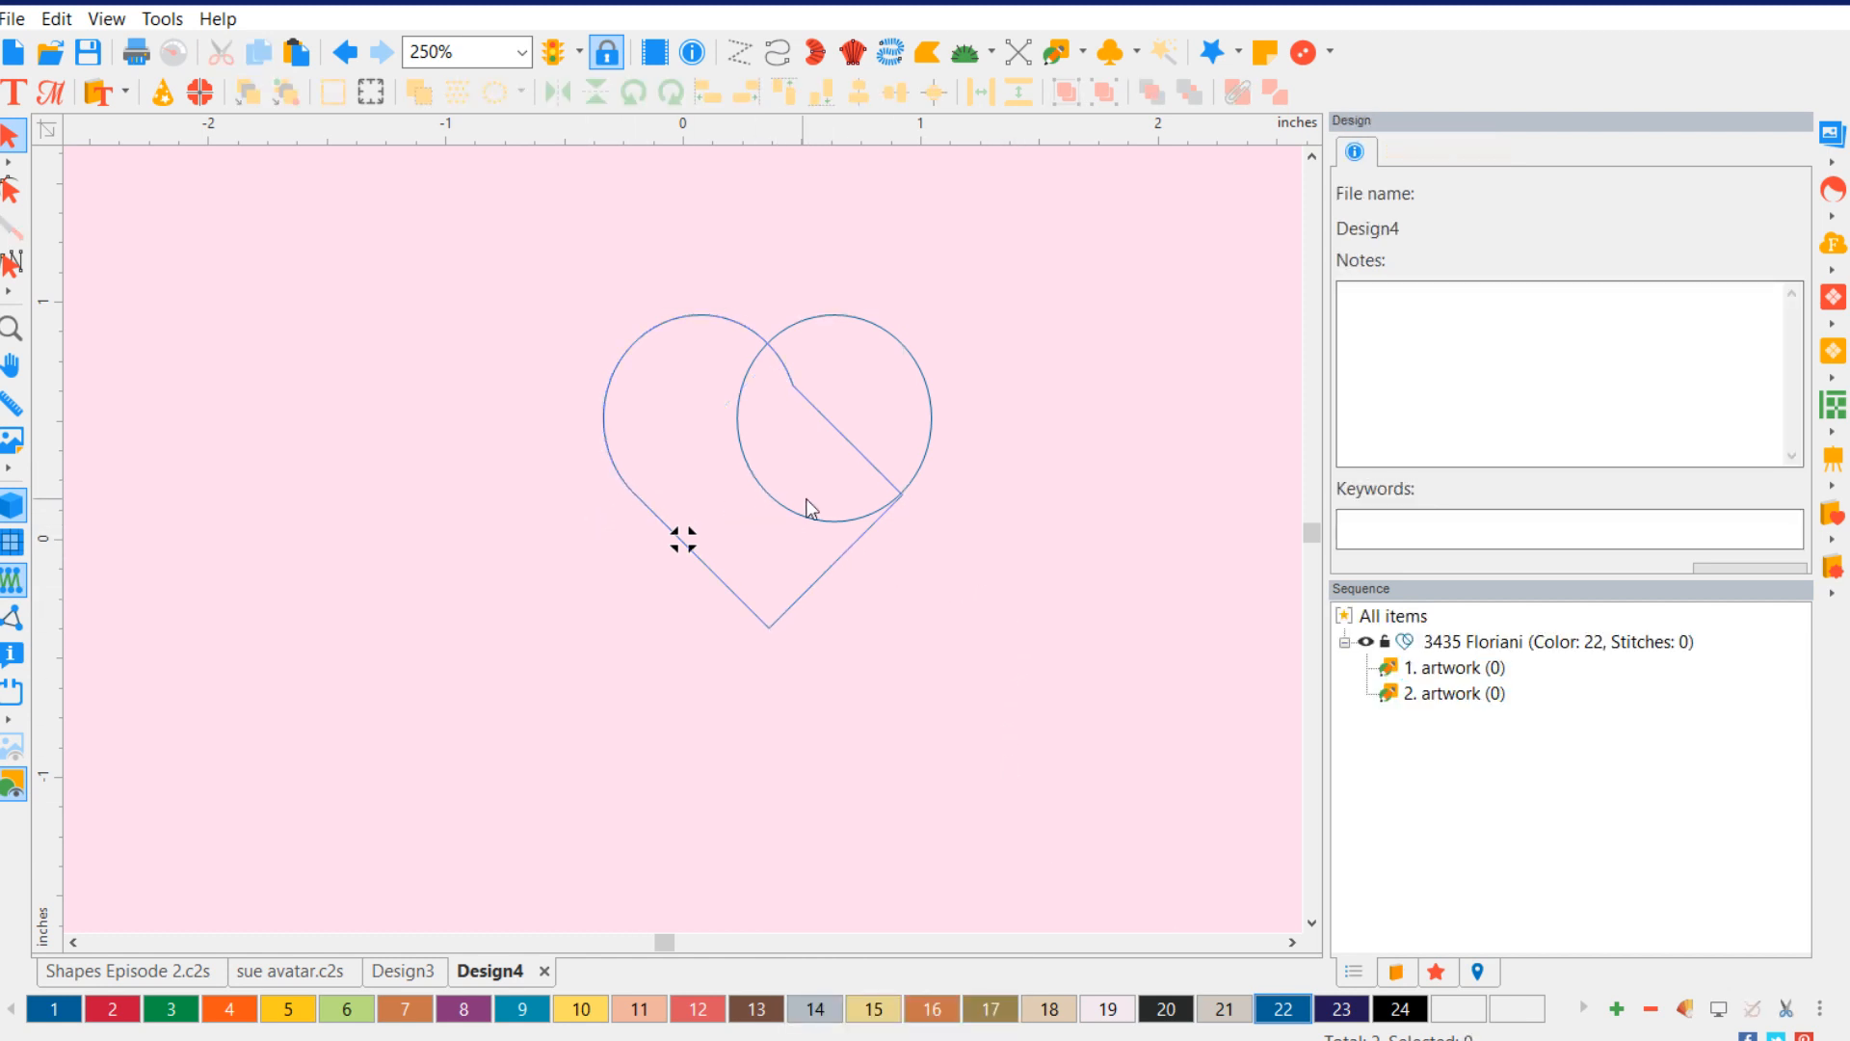
- Weld the remaining right circle to the joined circle-and-diamond shape to form a heart outline
left_click(803, 592)
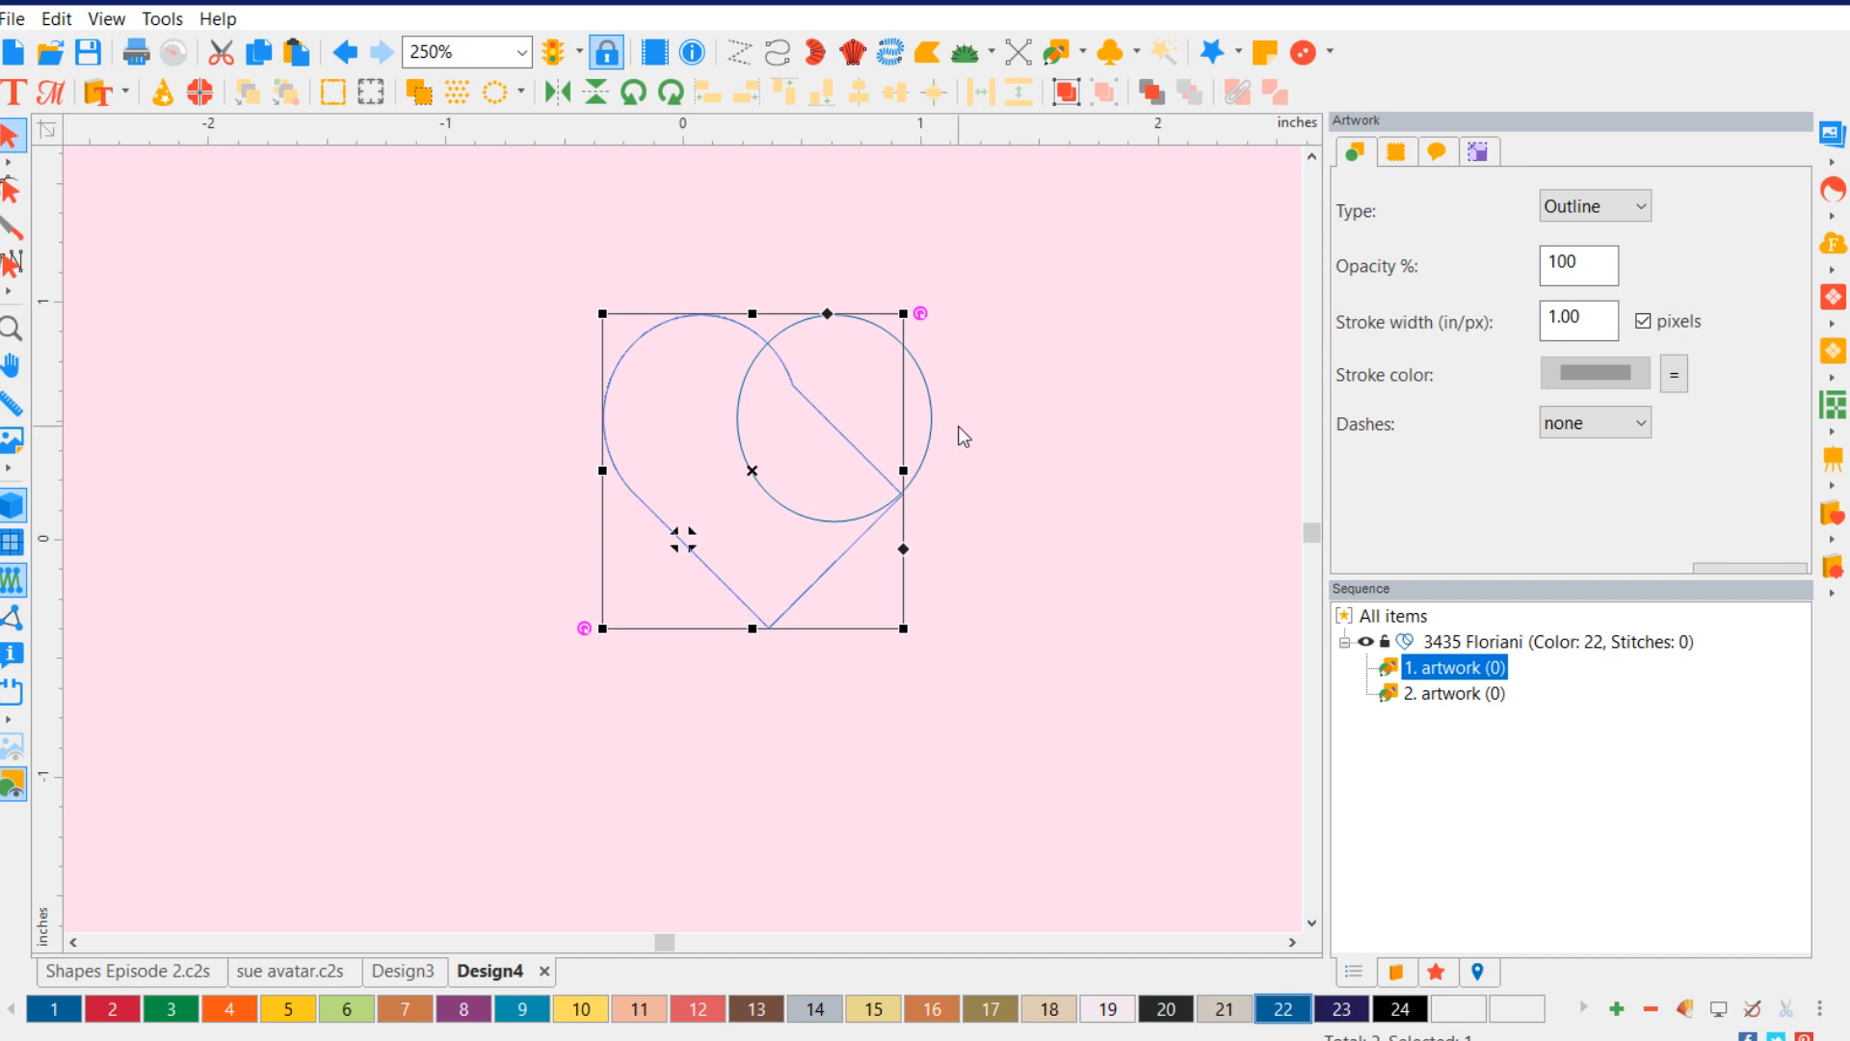
left_click(933, 420, "shift")
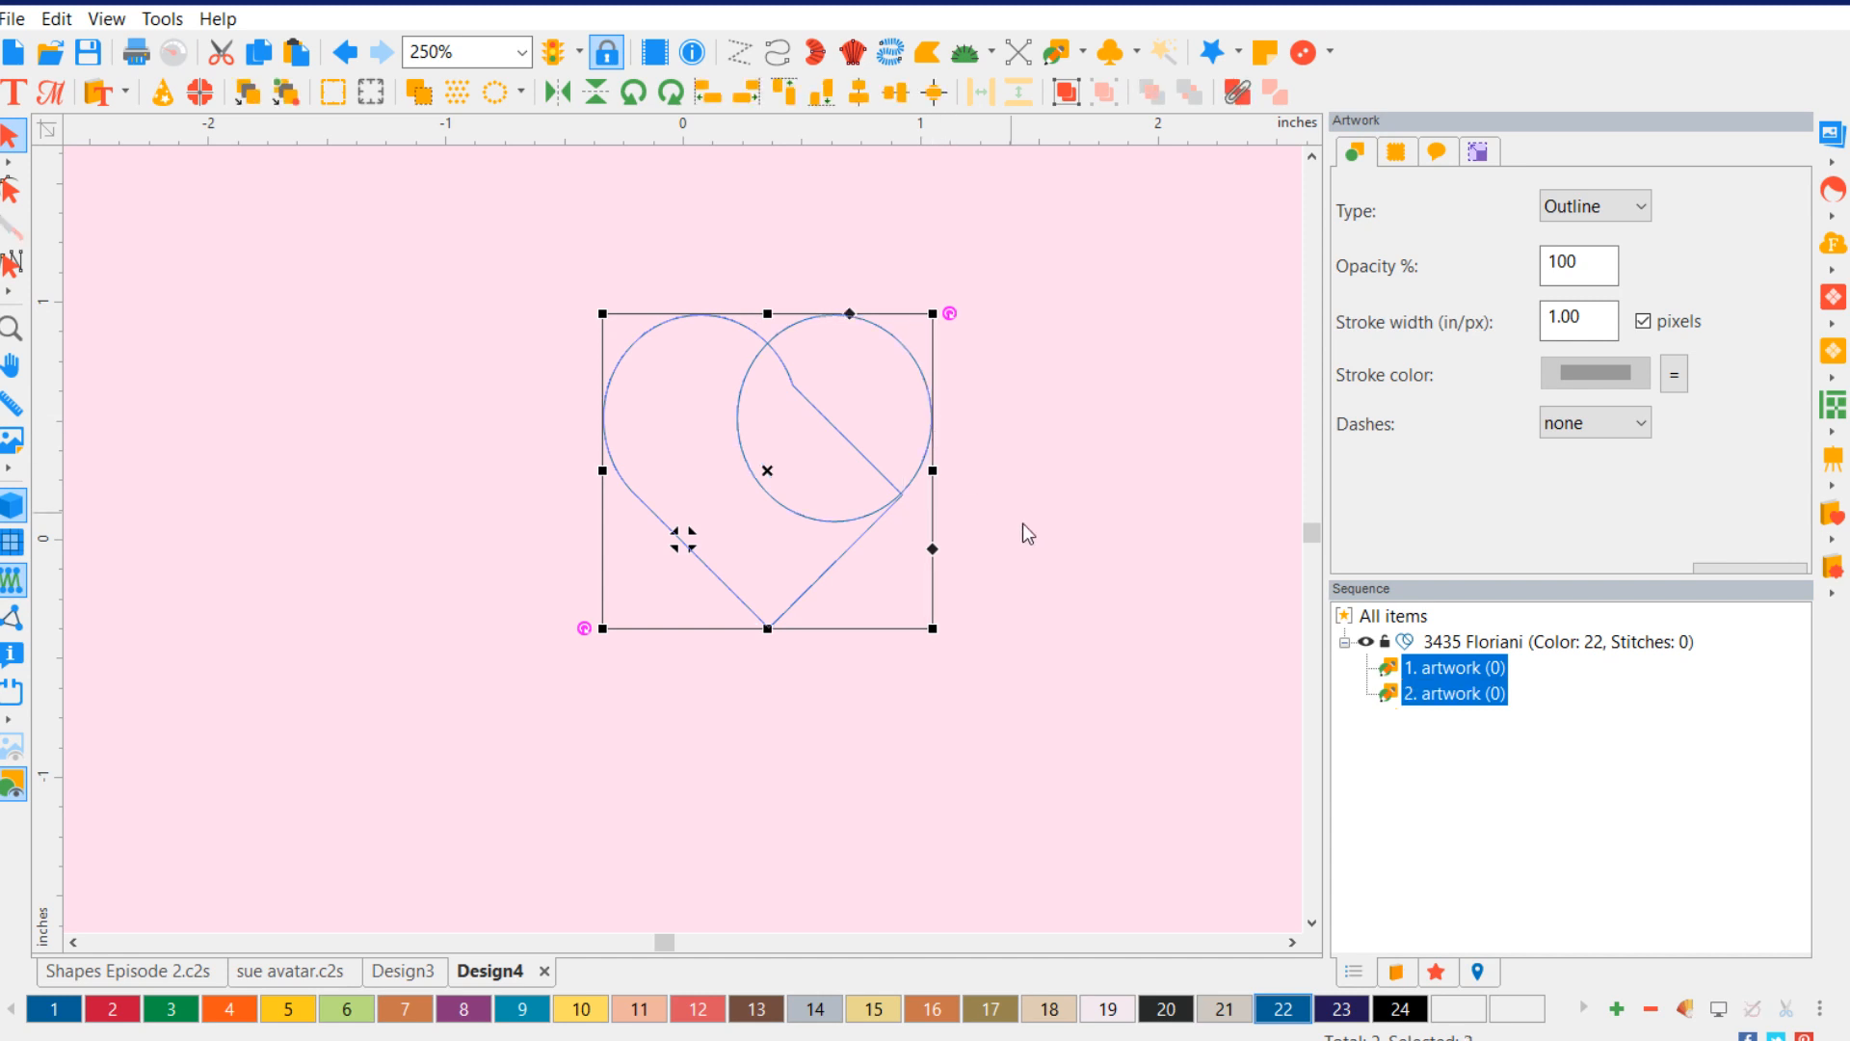
right_click(855, 537)
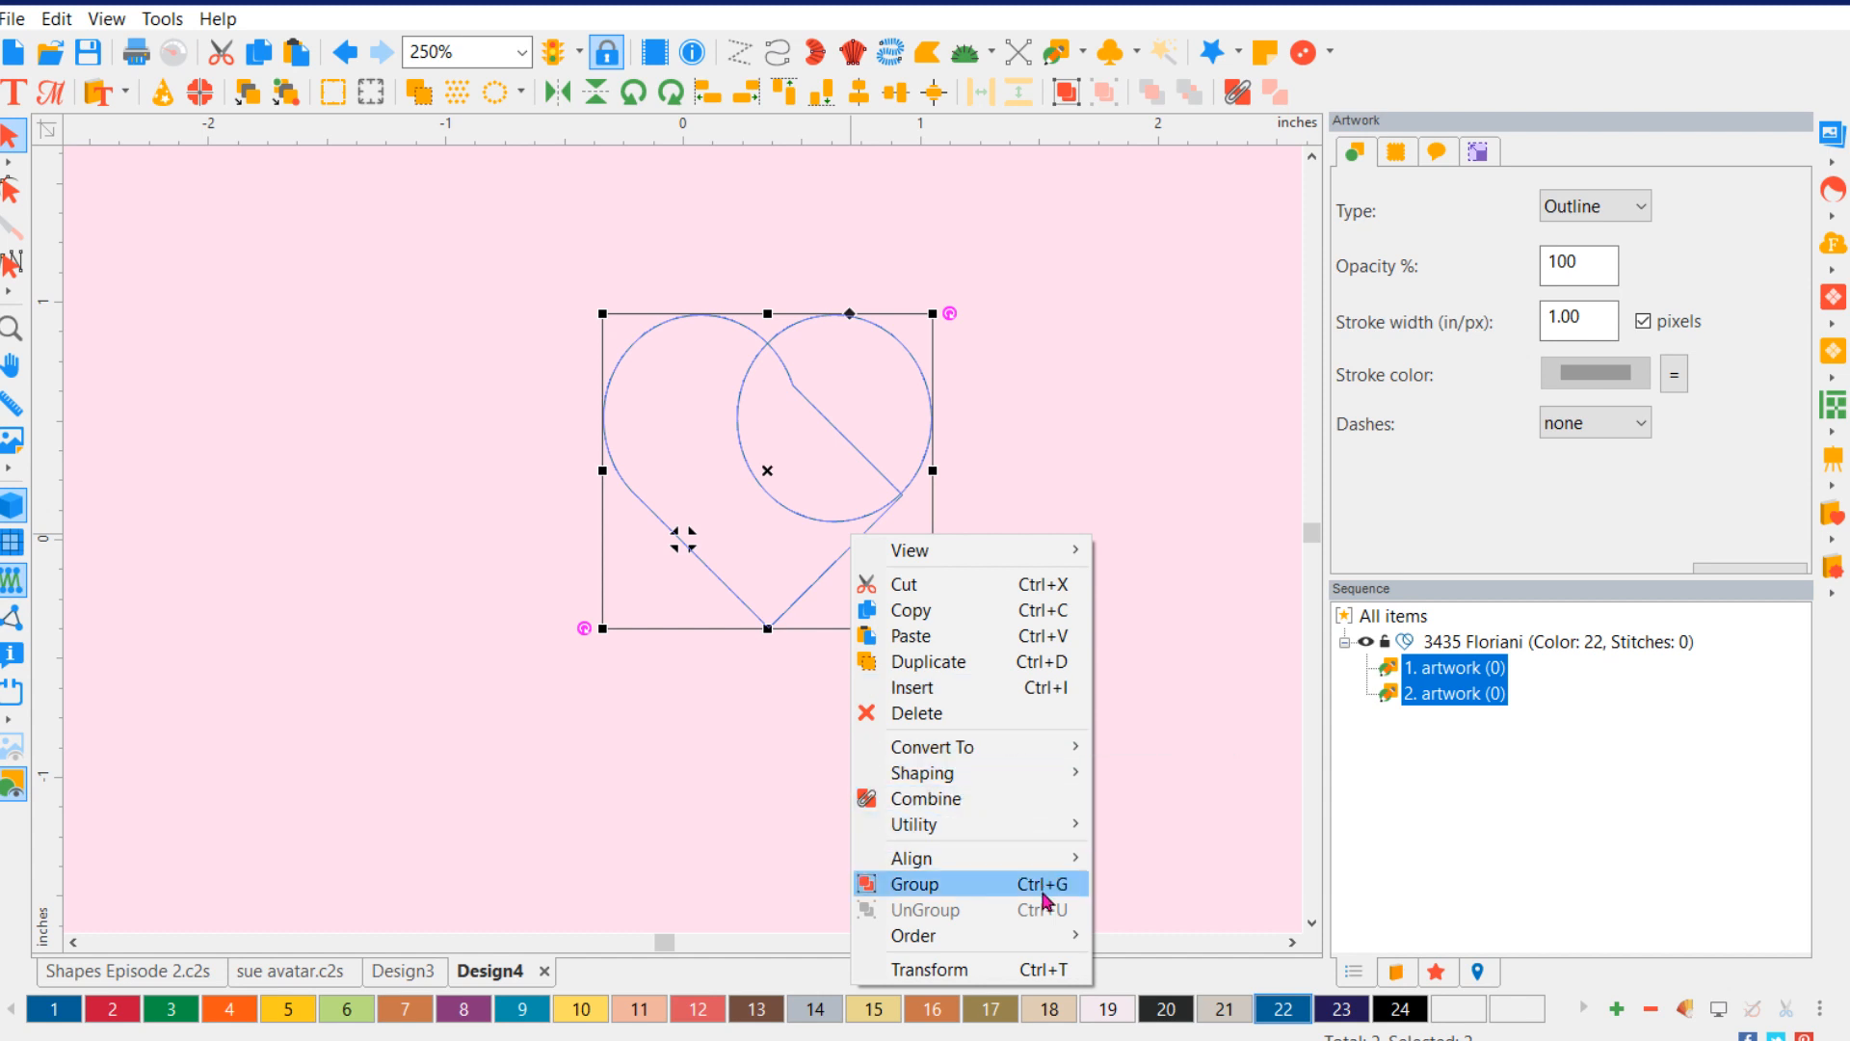
mouse_move(1027, 786)
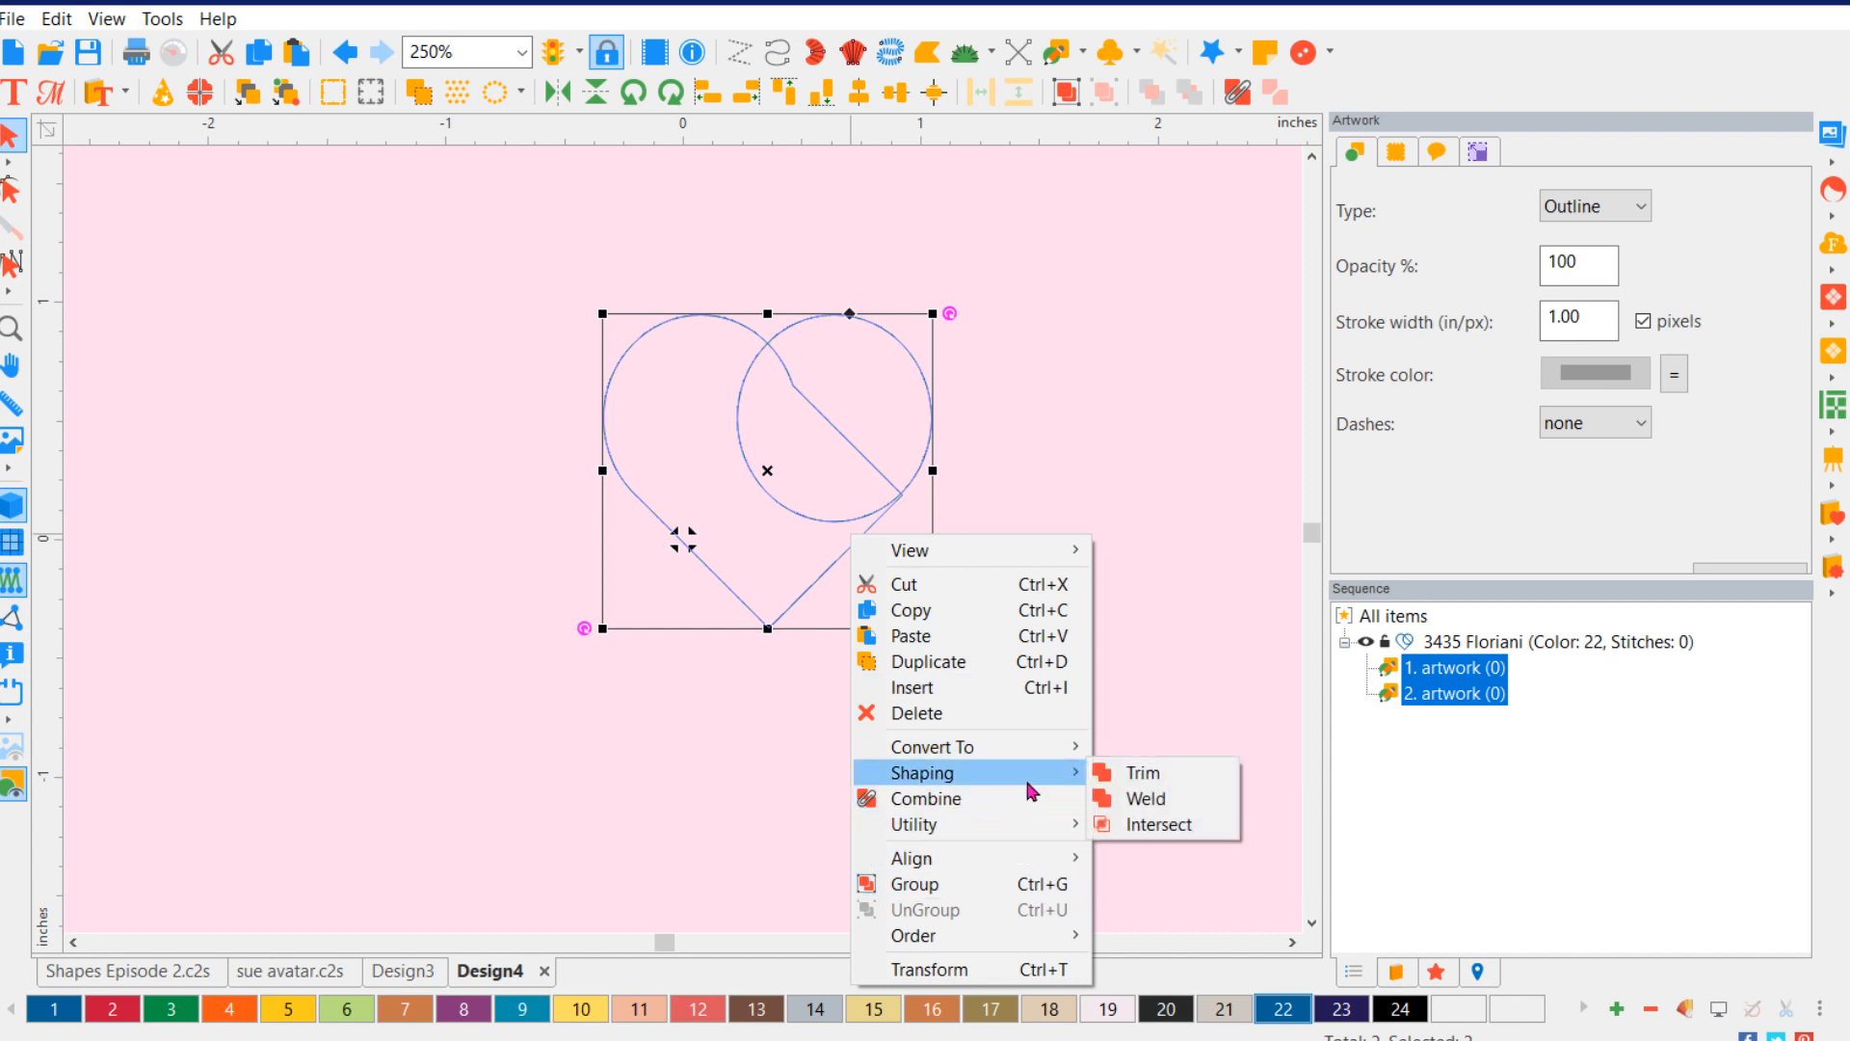
left_click(1151, 801)
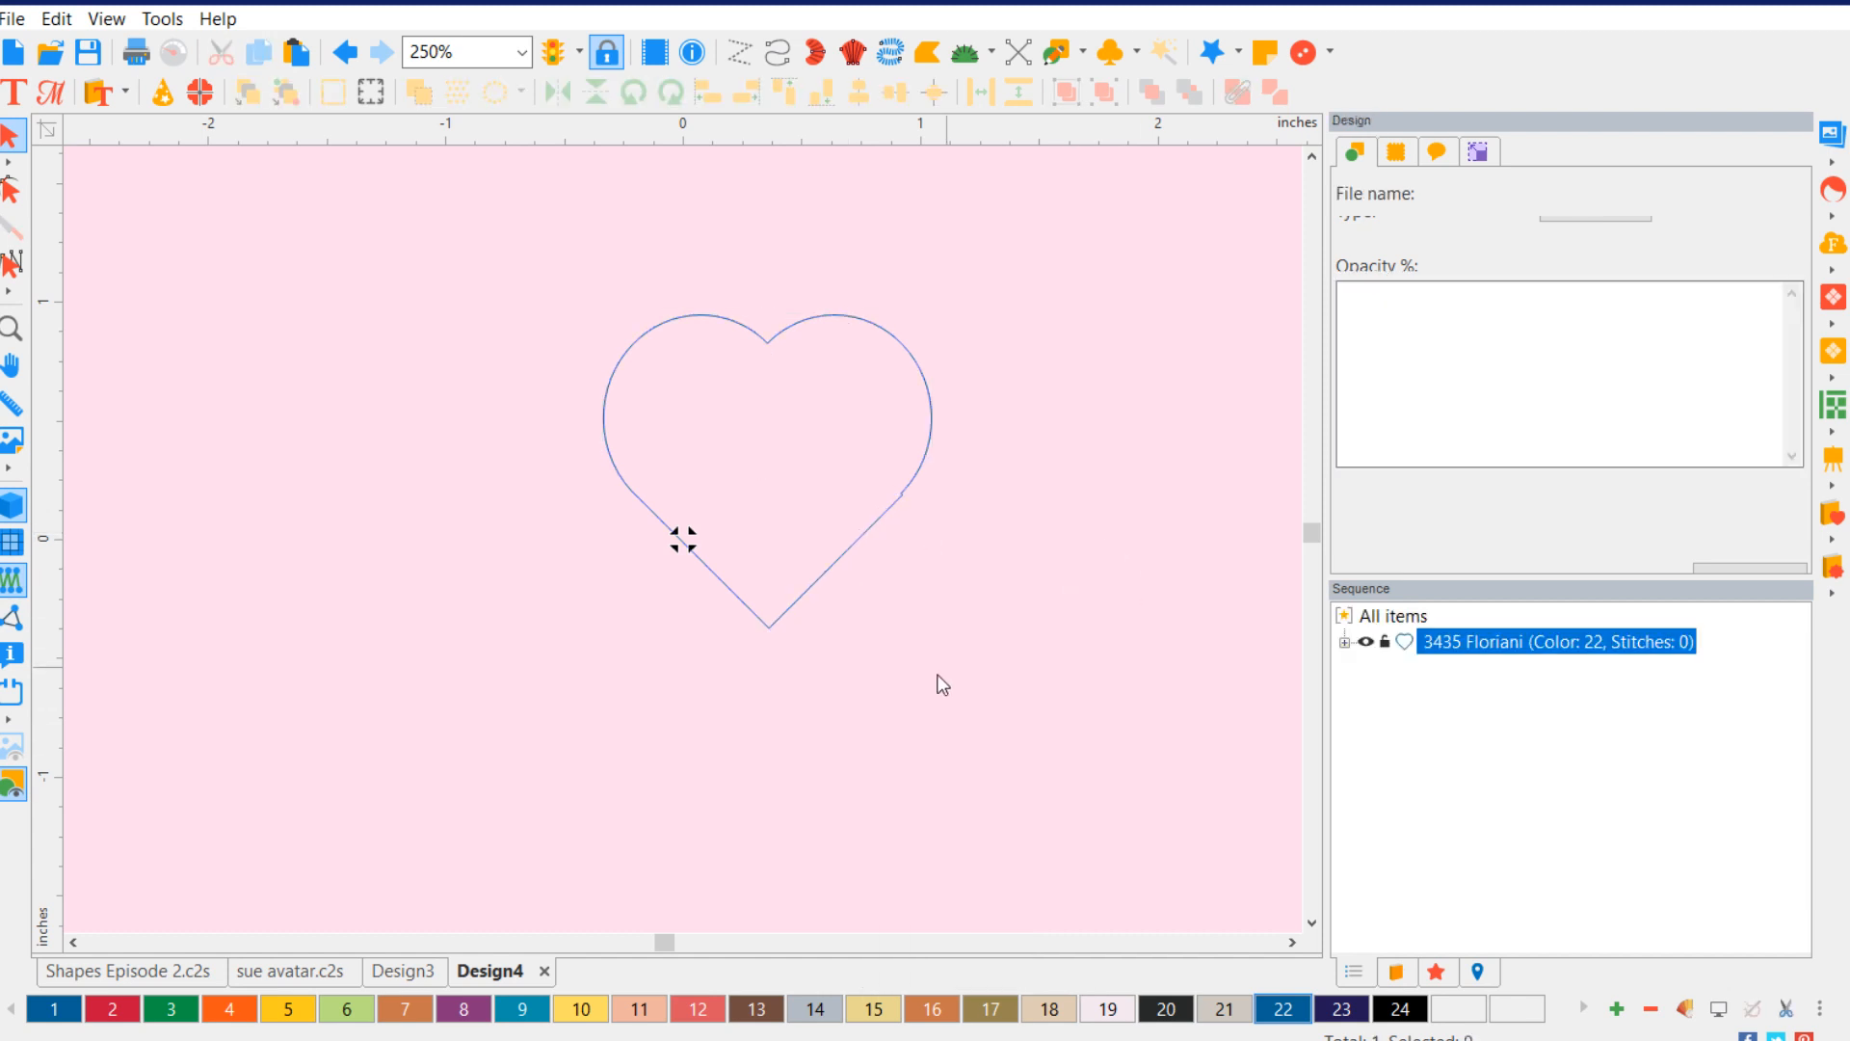
- Reposition the welded heart to the right of the design centre and stretch it downward to about 1.9 in tall
left_click_drag(904, 498, 681, 526)
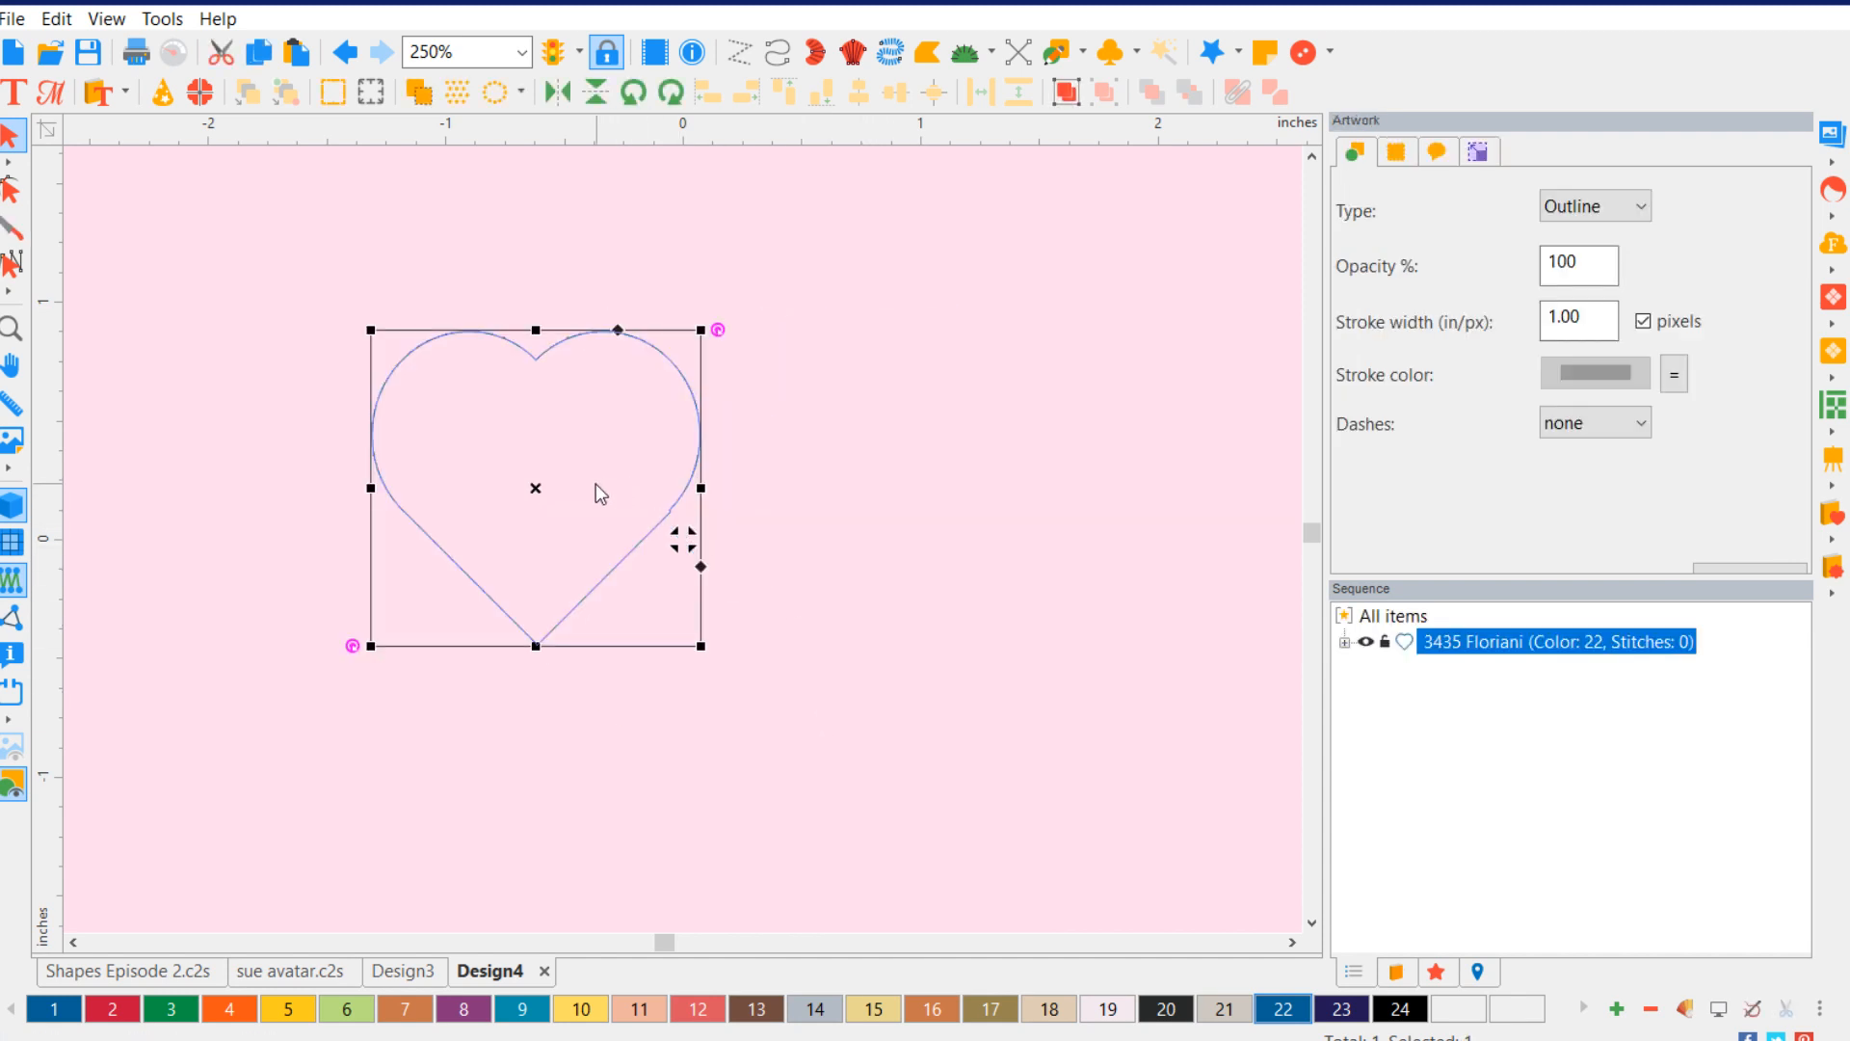
left_click_drag(542, 496, 886, 483)
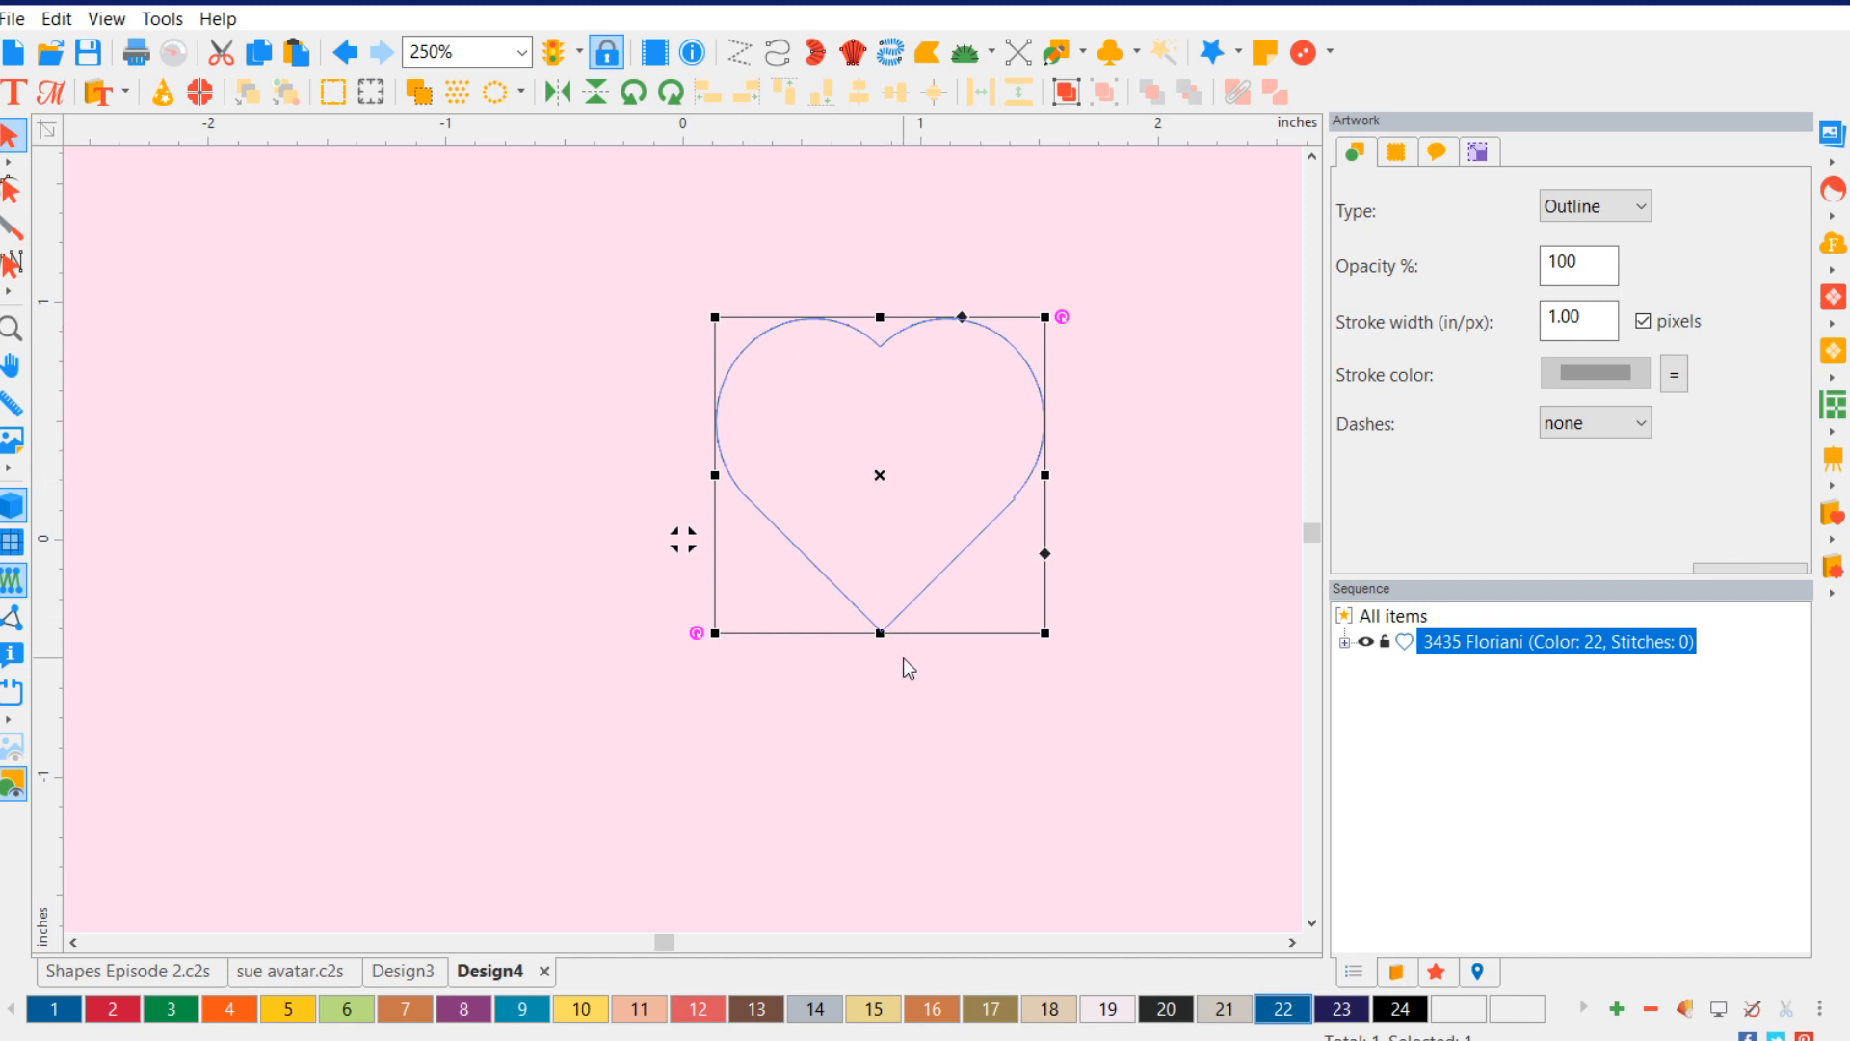
left_click_drag(876, 633, 906, 772)
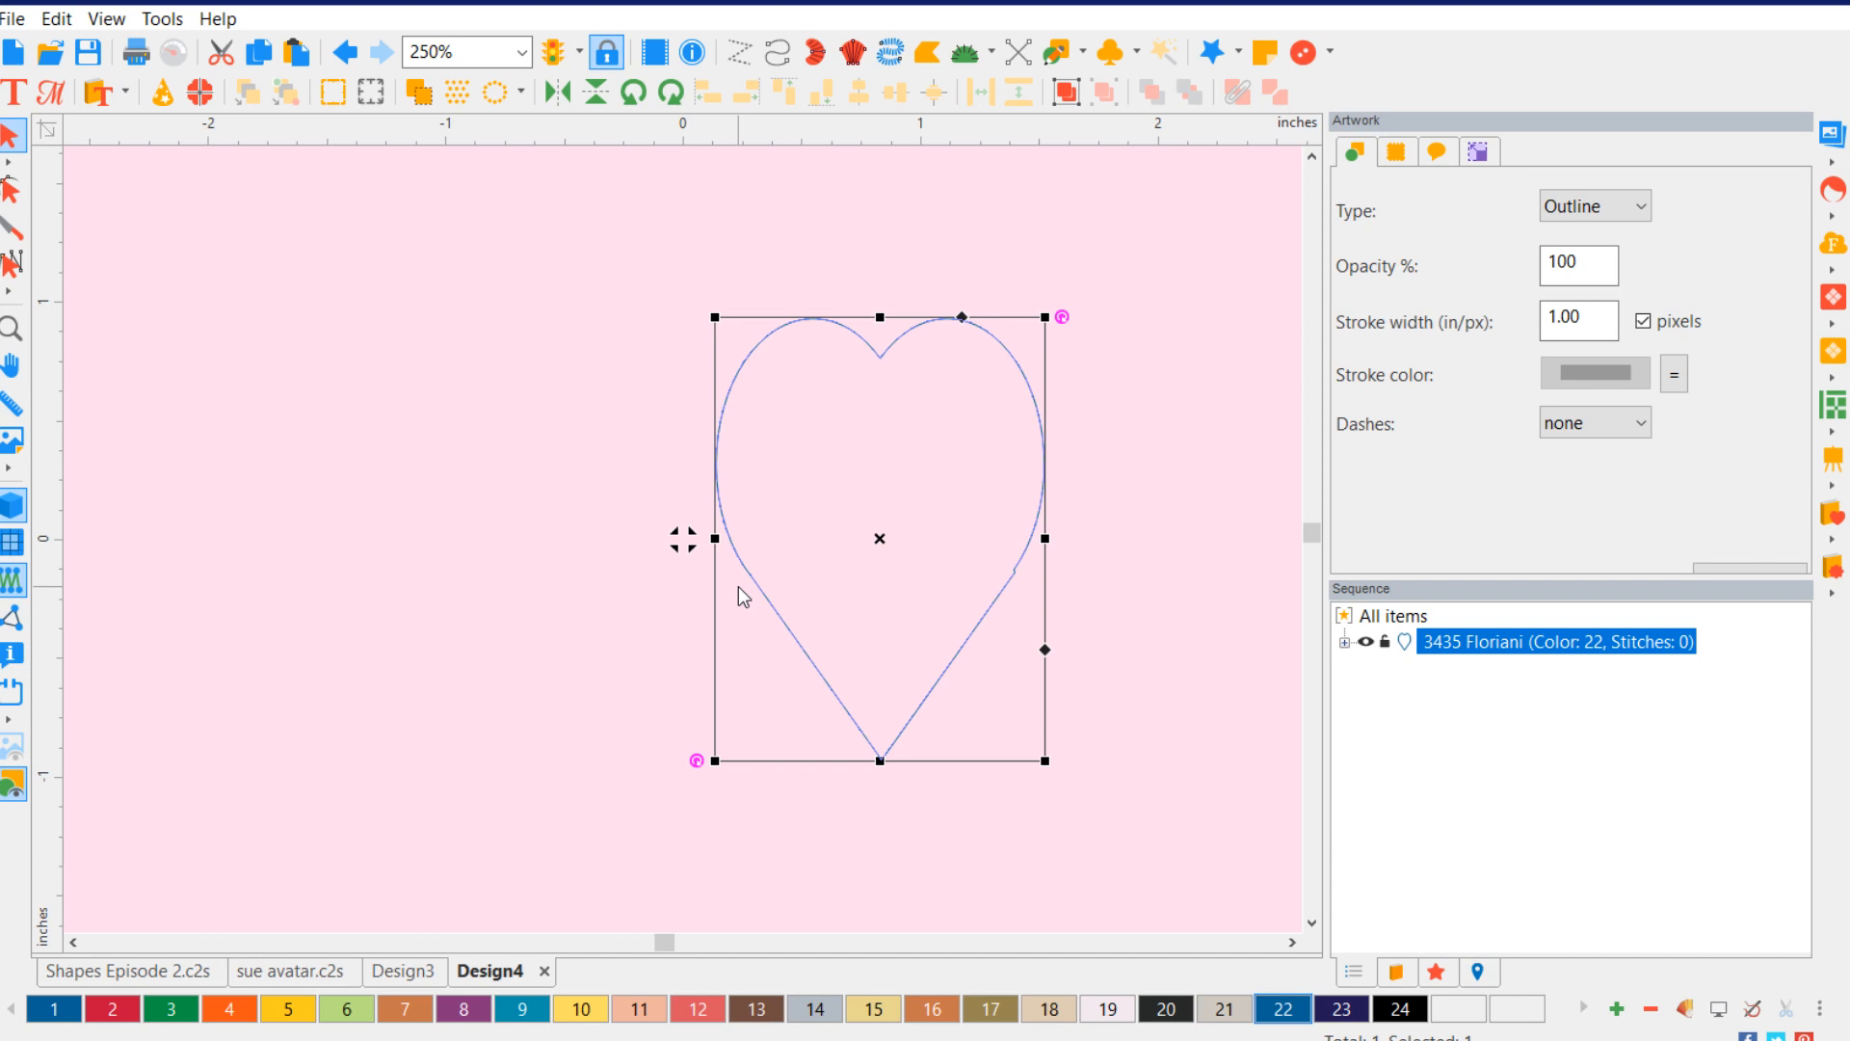
- Undo the heart's stretch, moves and welds back to the separate circles and diamond
key("ctrl+z")
key("ctrl+z")
key("ctrl+z")
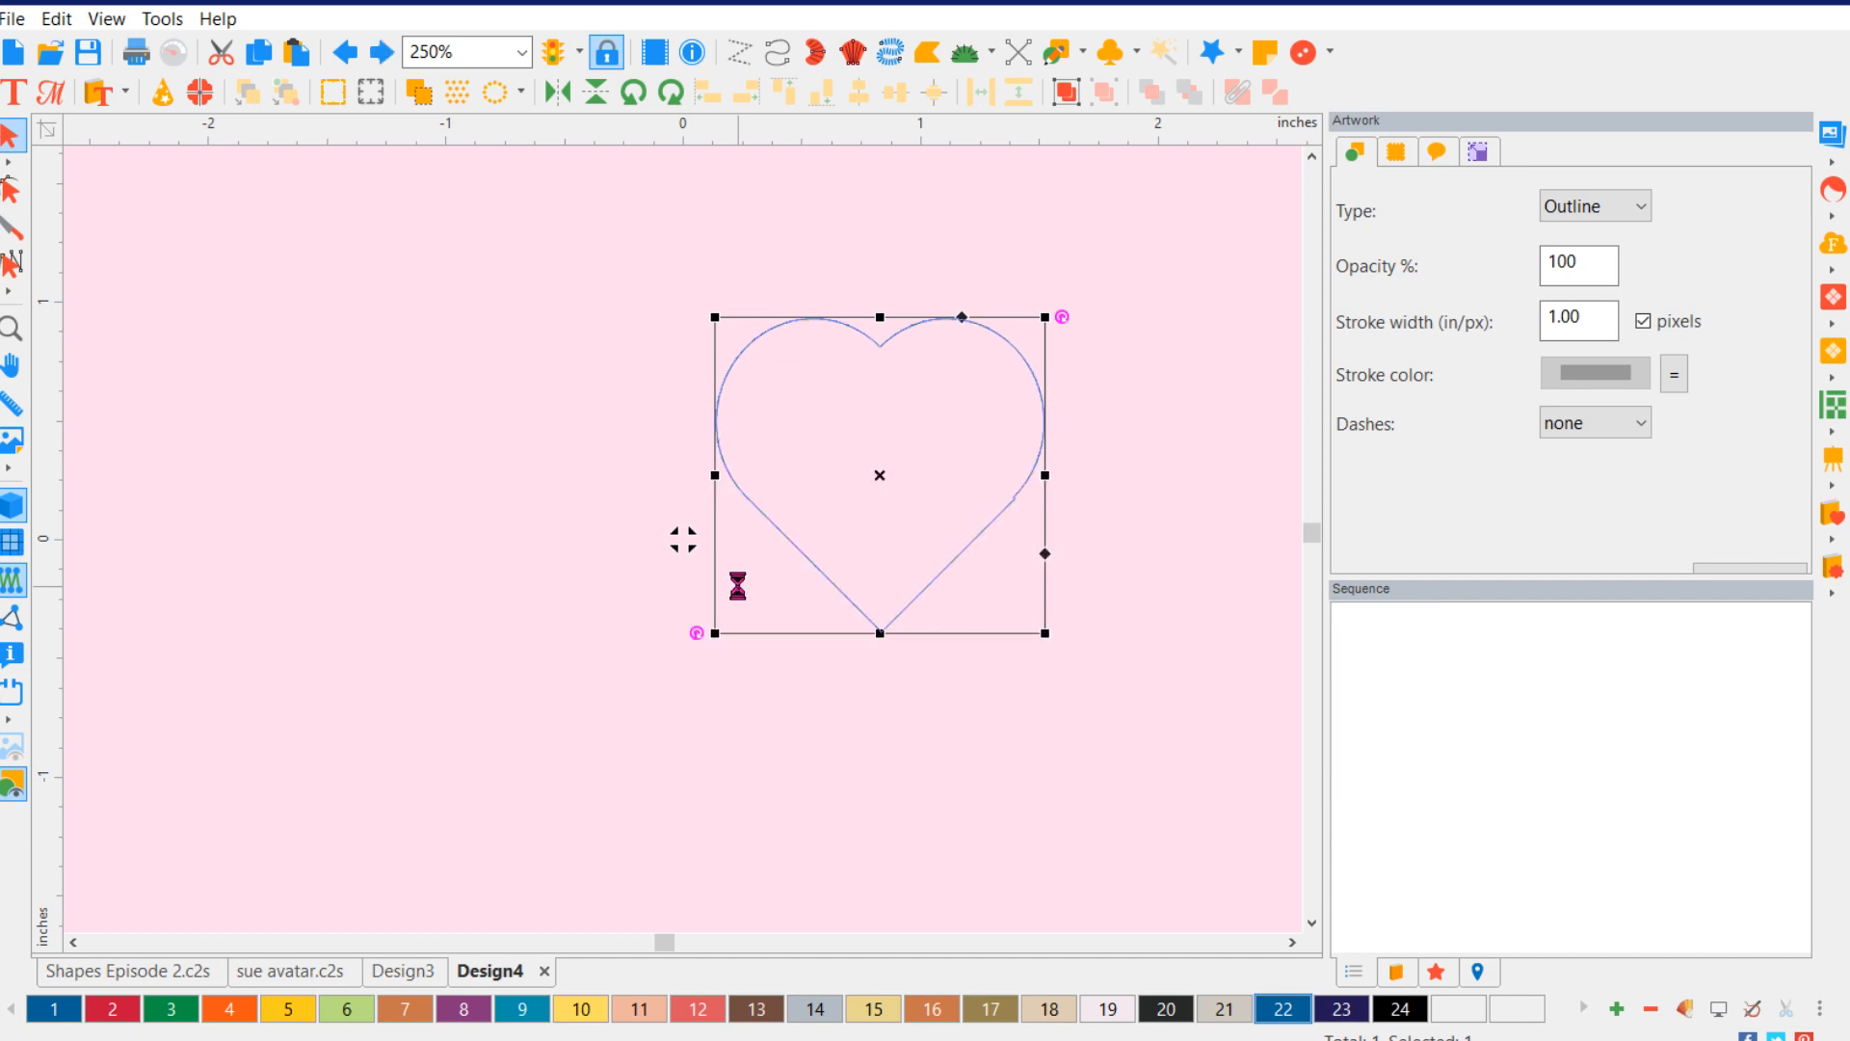
key("ctrl+z")
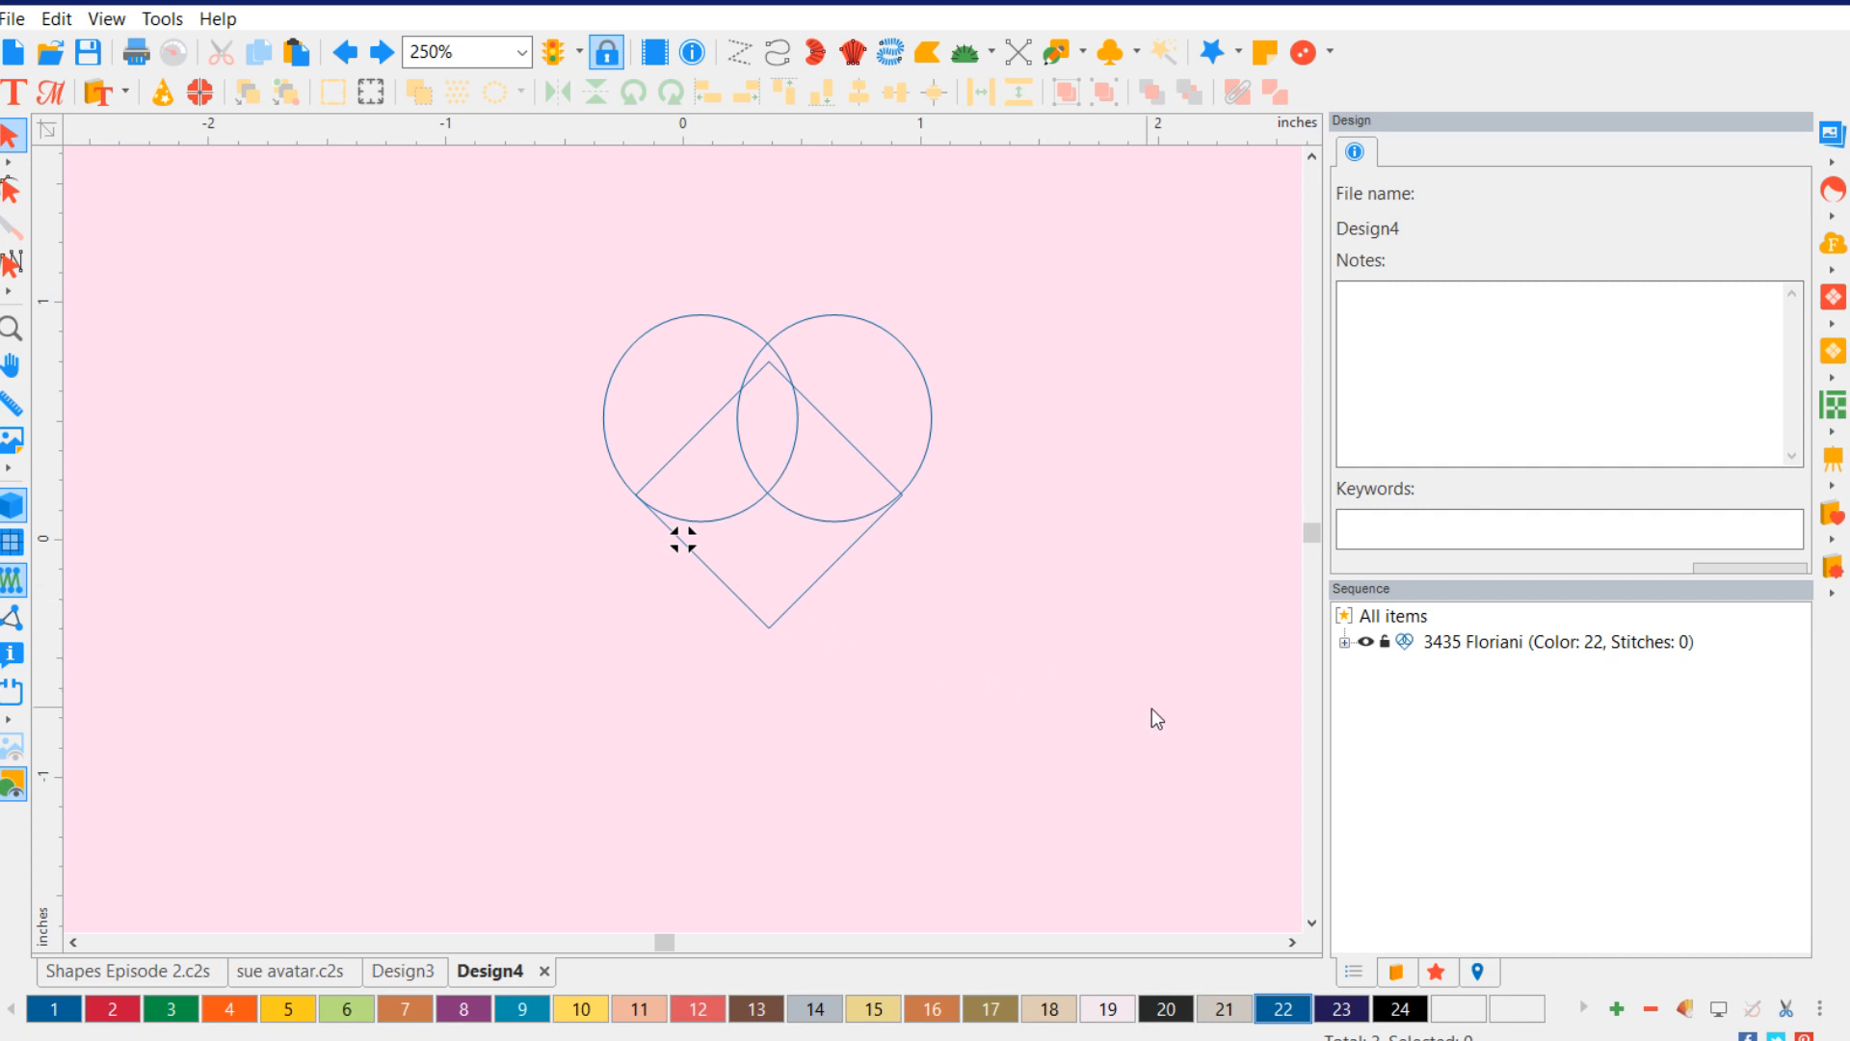
- Create a united outline around the two circles and diamond at a distance of 0.08 in with 1 repeat
left_click_drag(1211, 740, 542, 243)
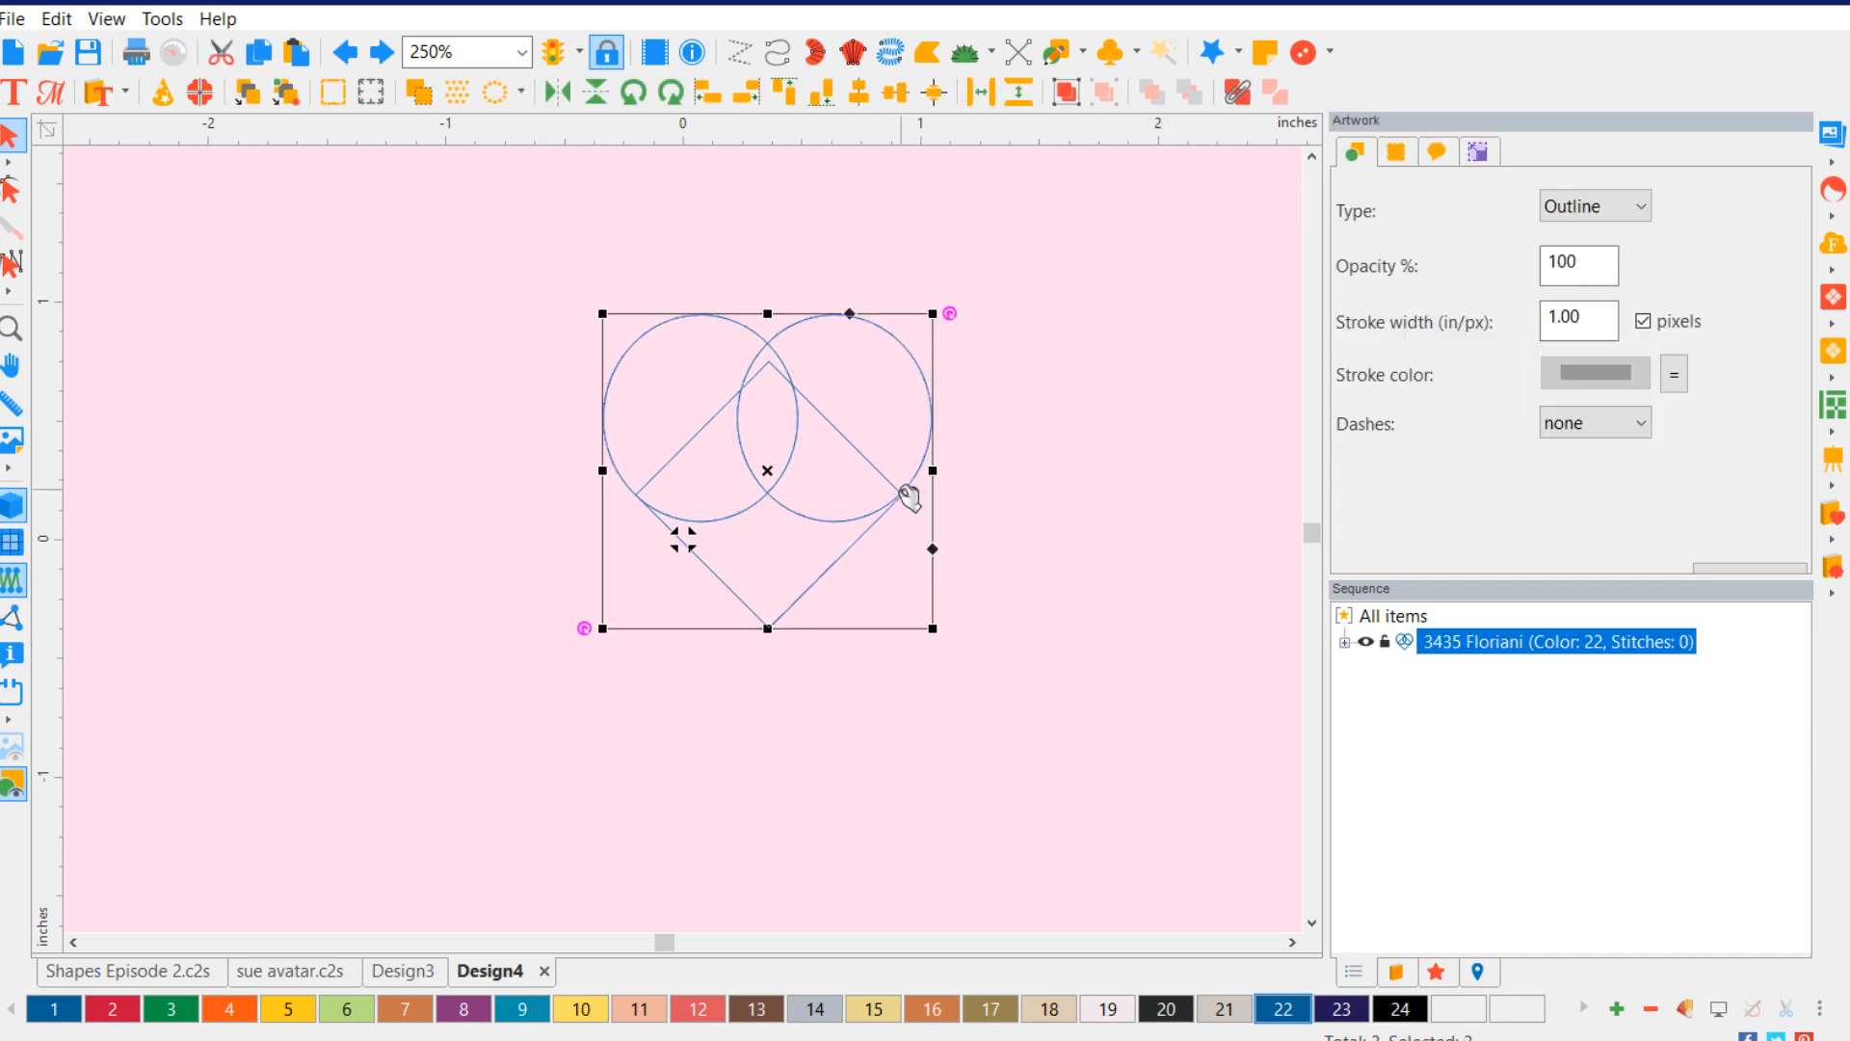
left_click(1345, 642)
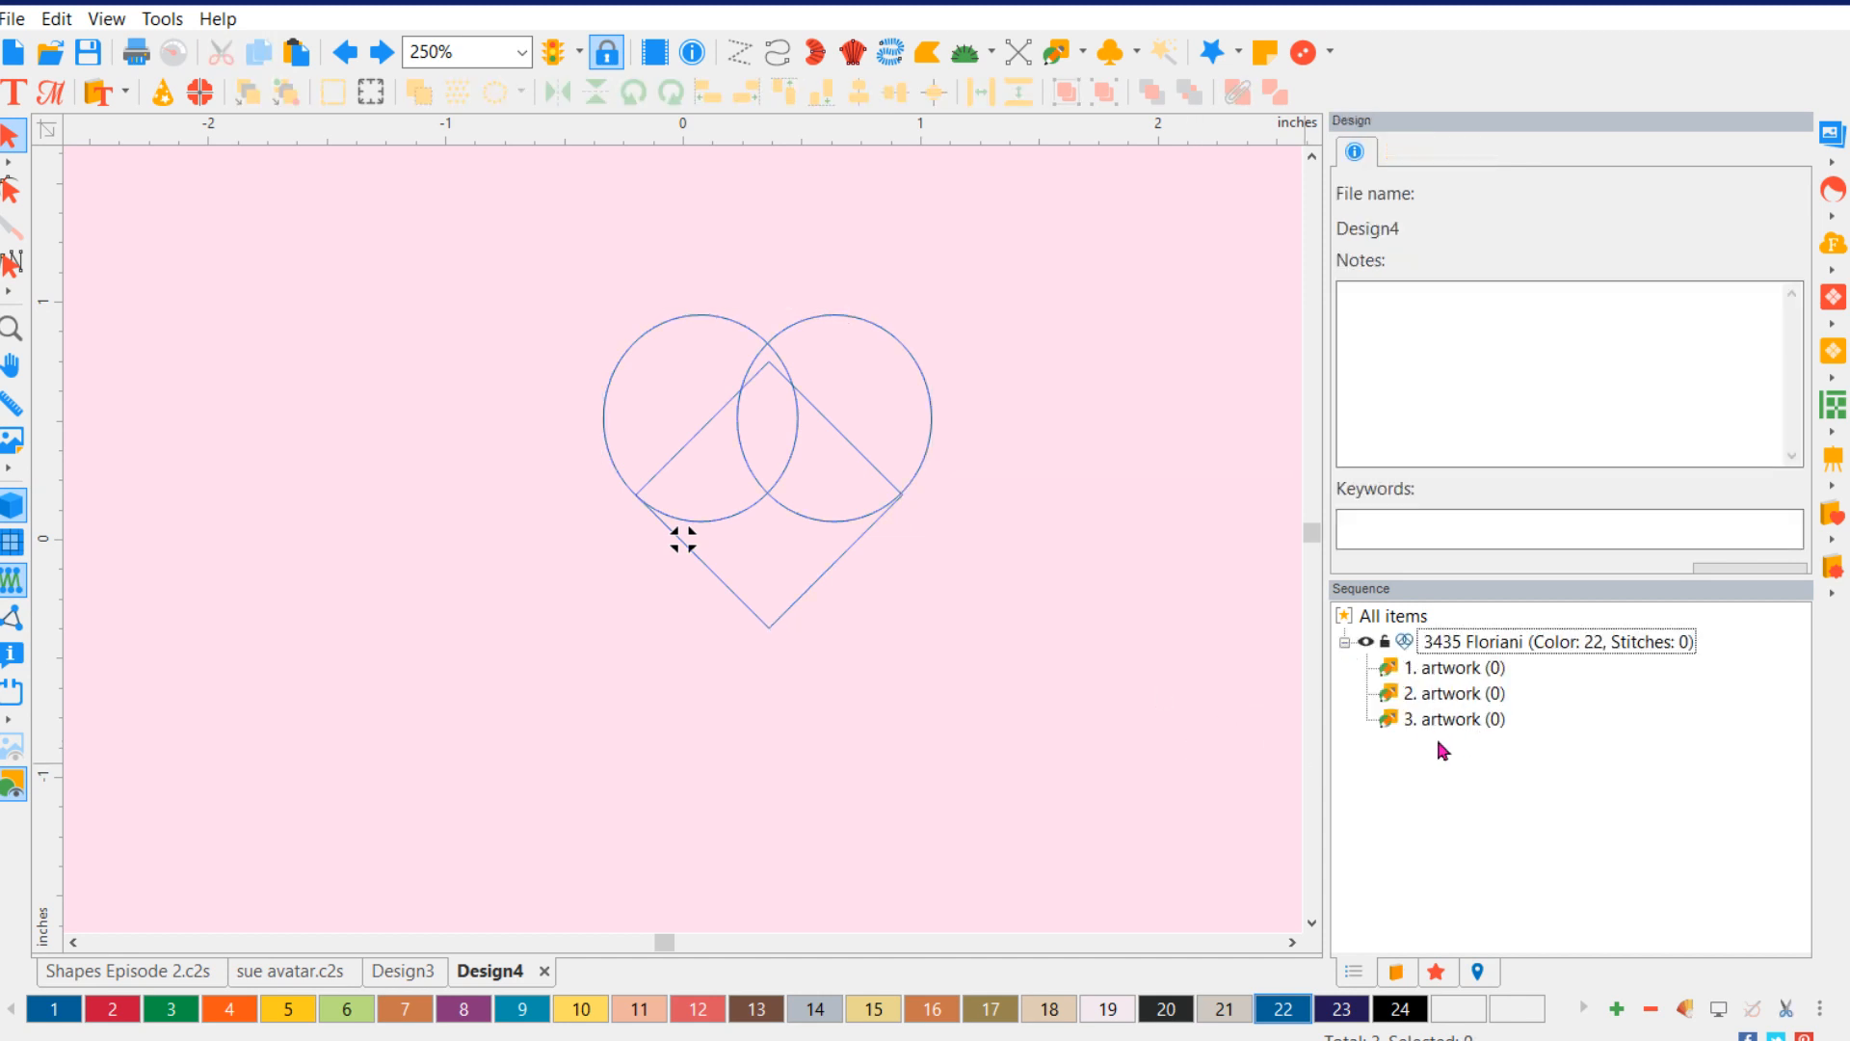
left_click(1063, 702)
left_click_drag(1094, 702, 512, 229)
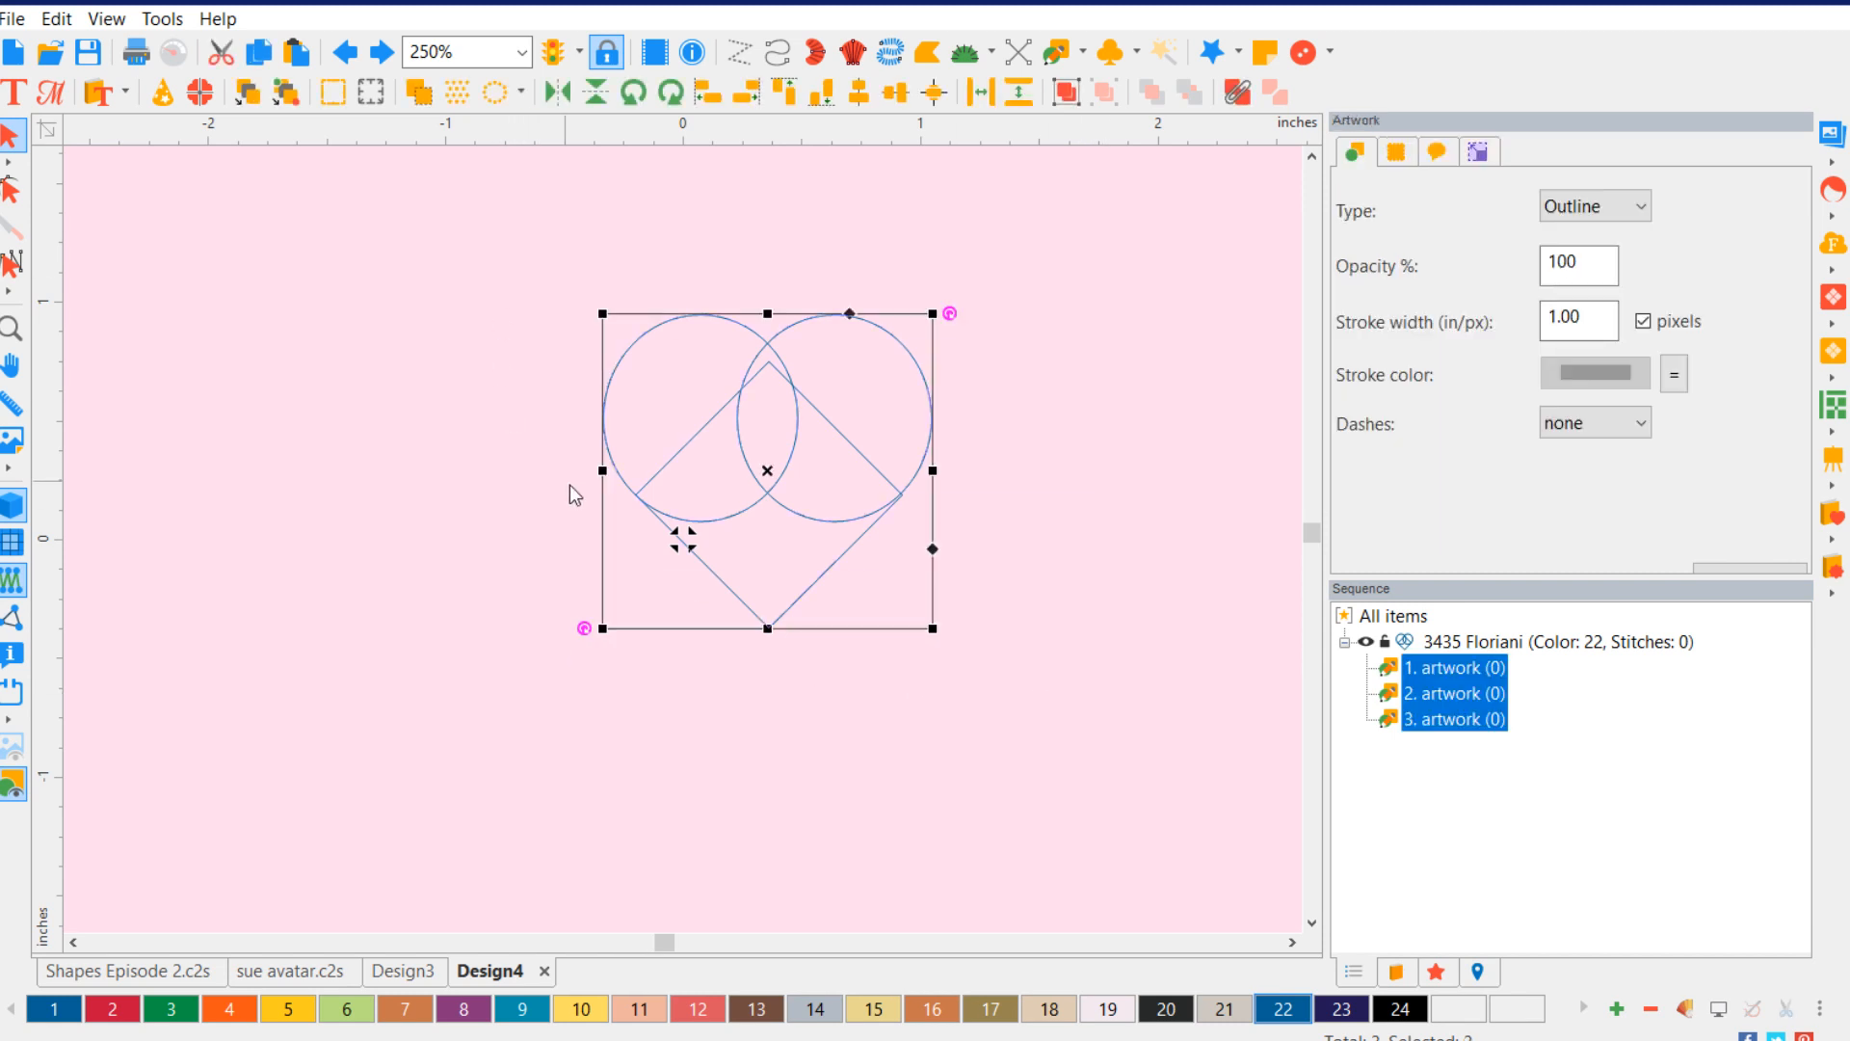
right_click(854, 528)
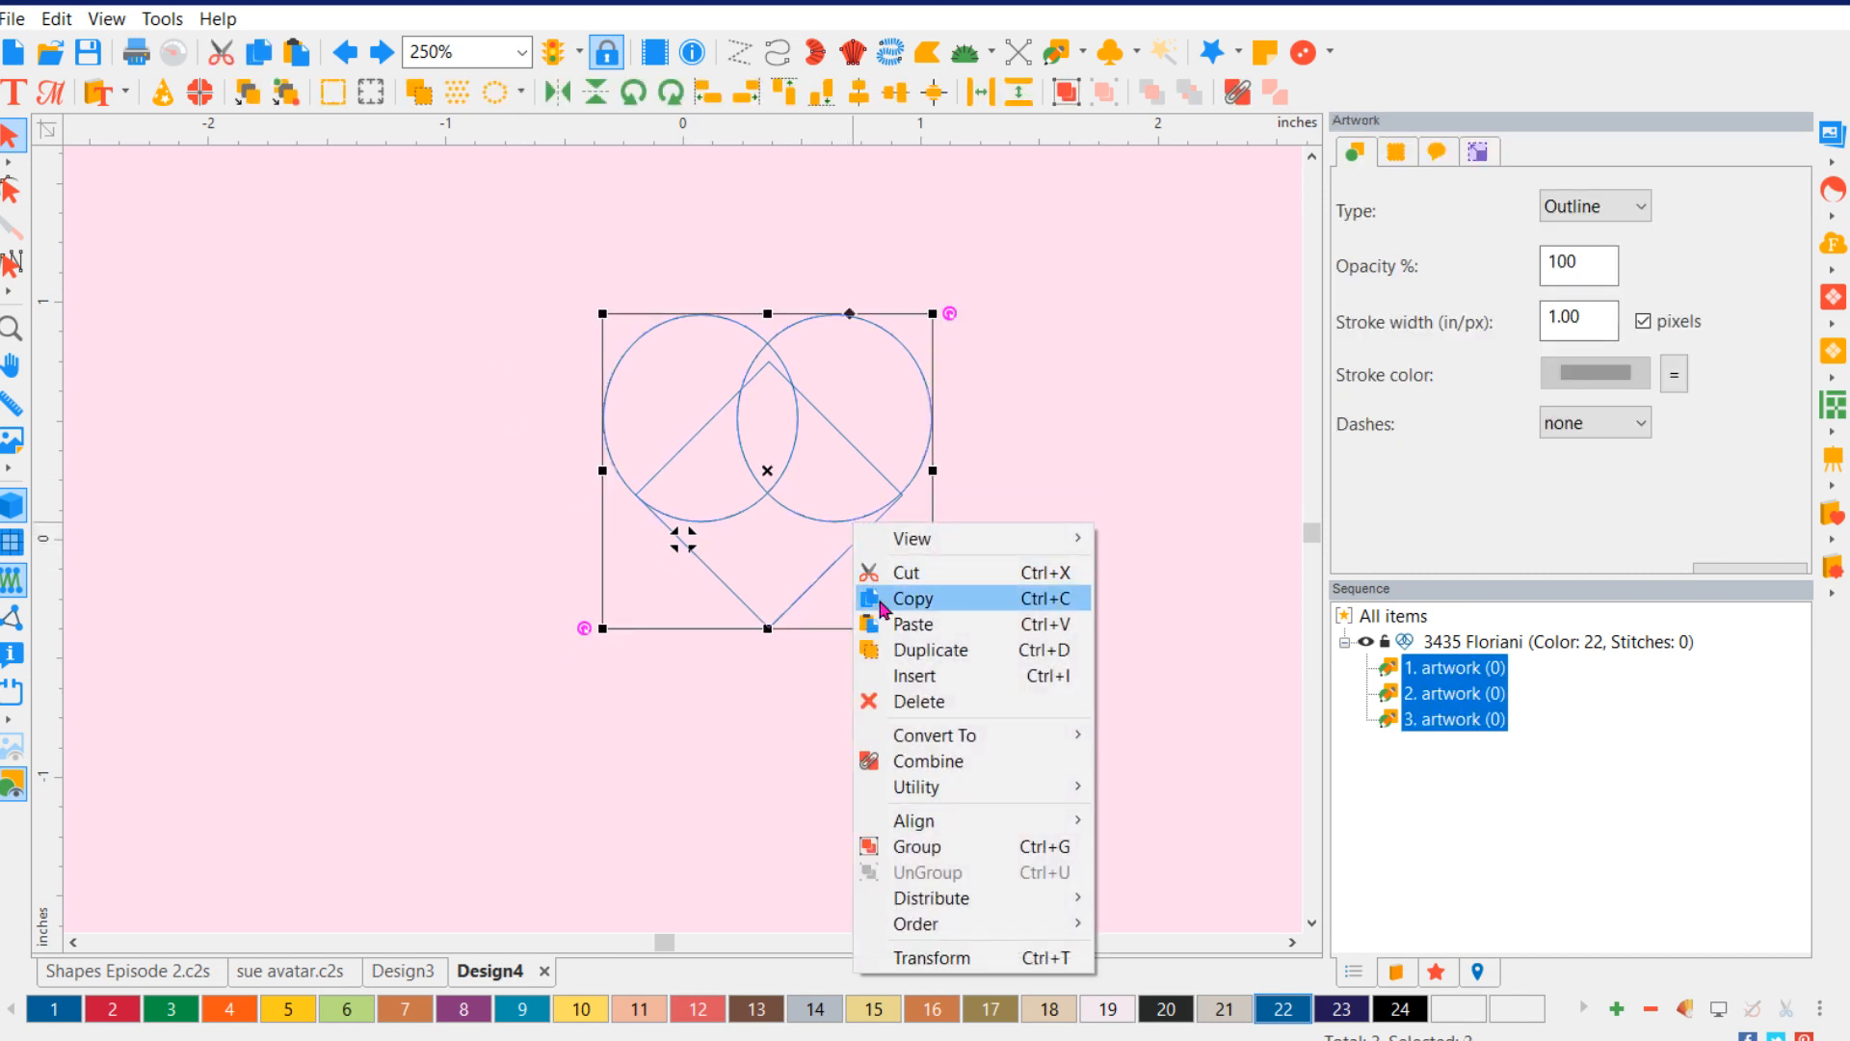
mouse_move(1041, 738)
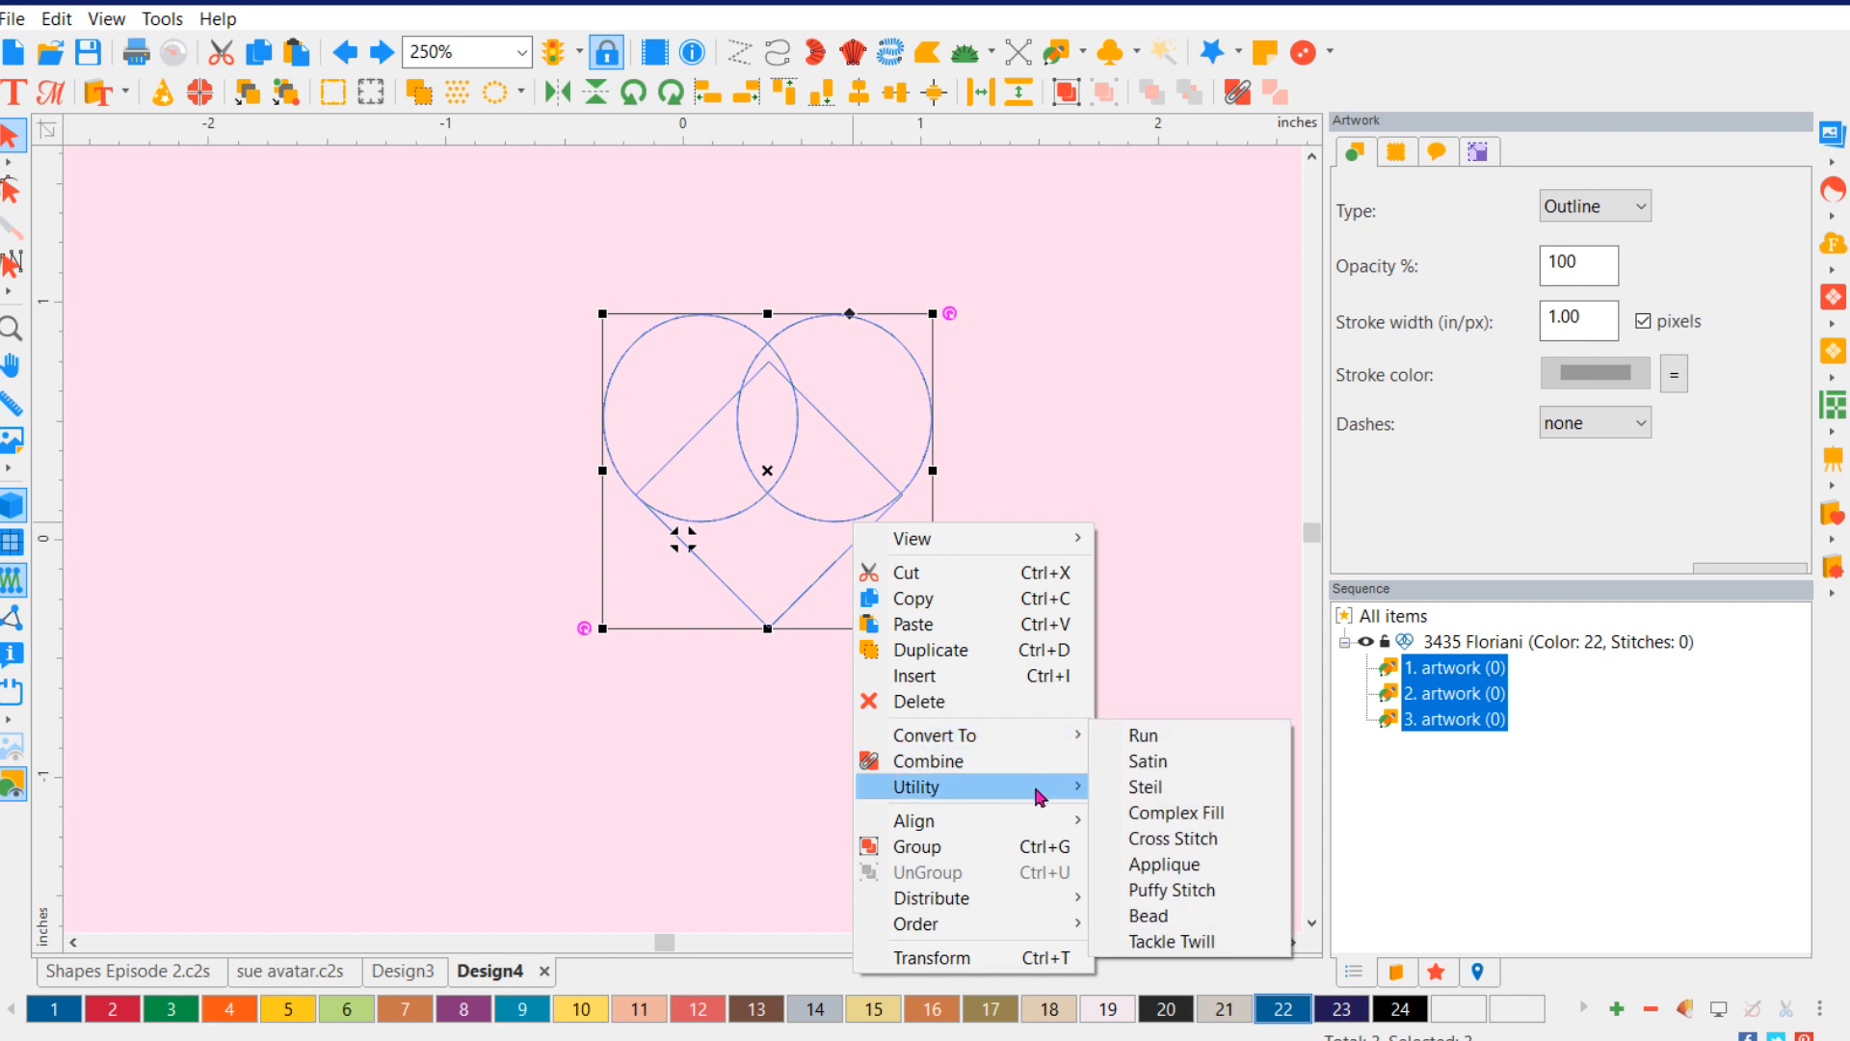
mouse_move(1039, 788)
left_click(1146, 786)
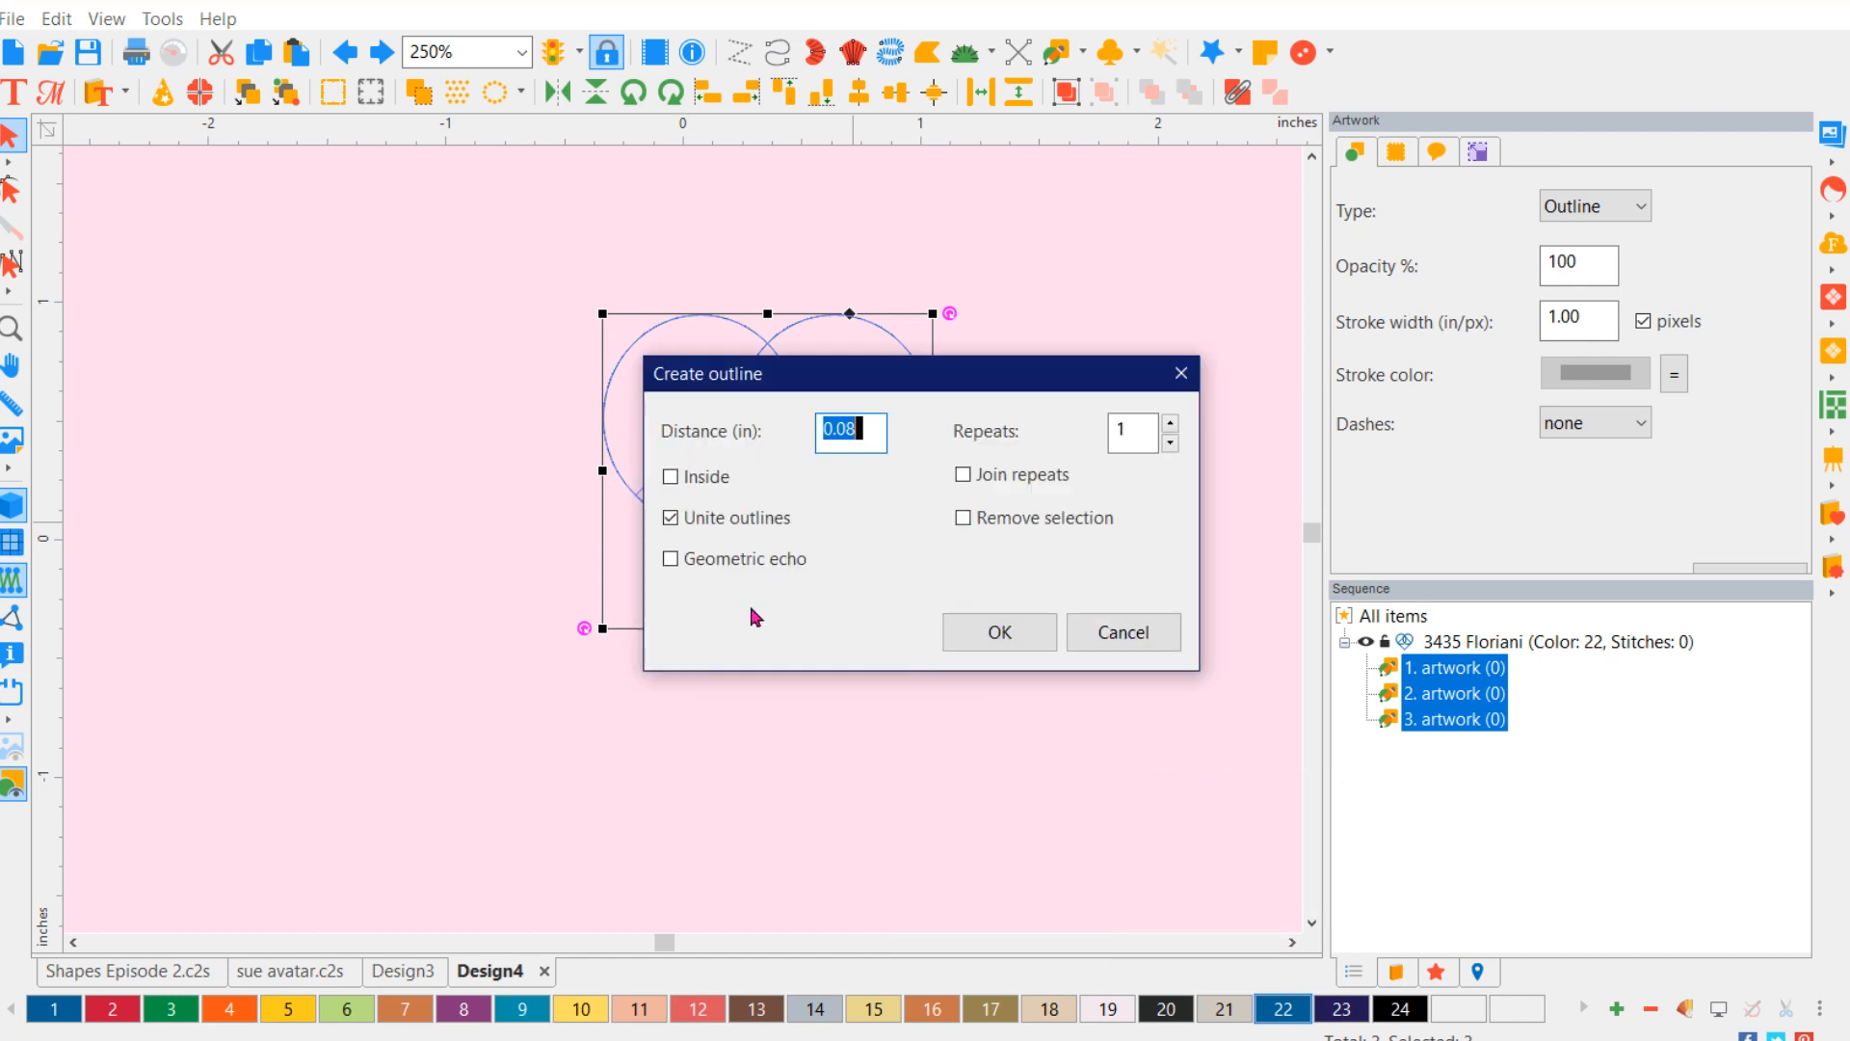
left_click(998, 636)
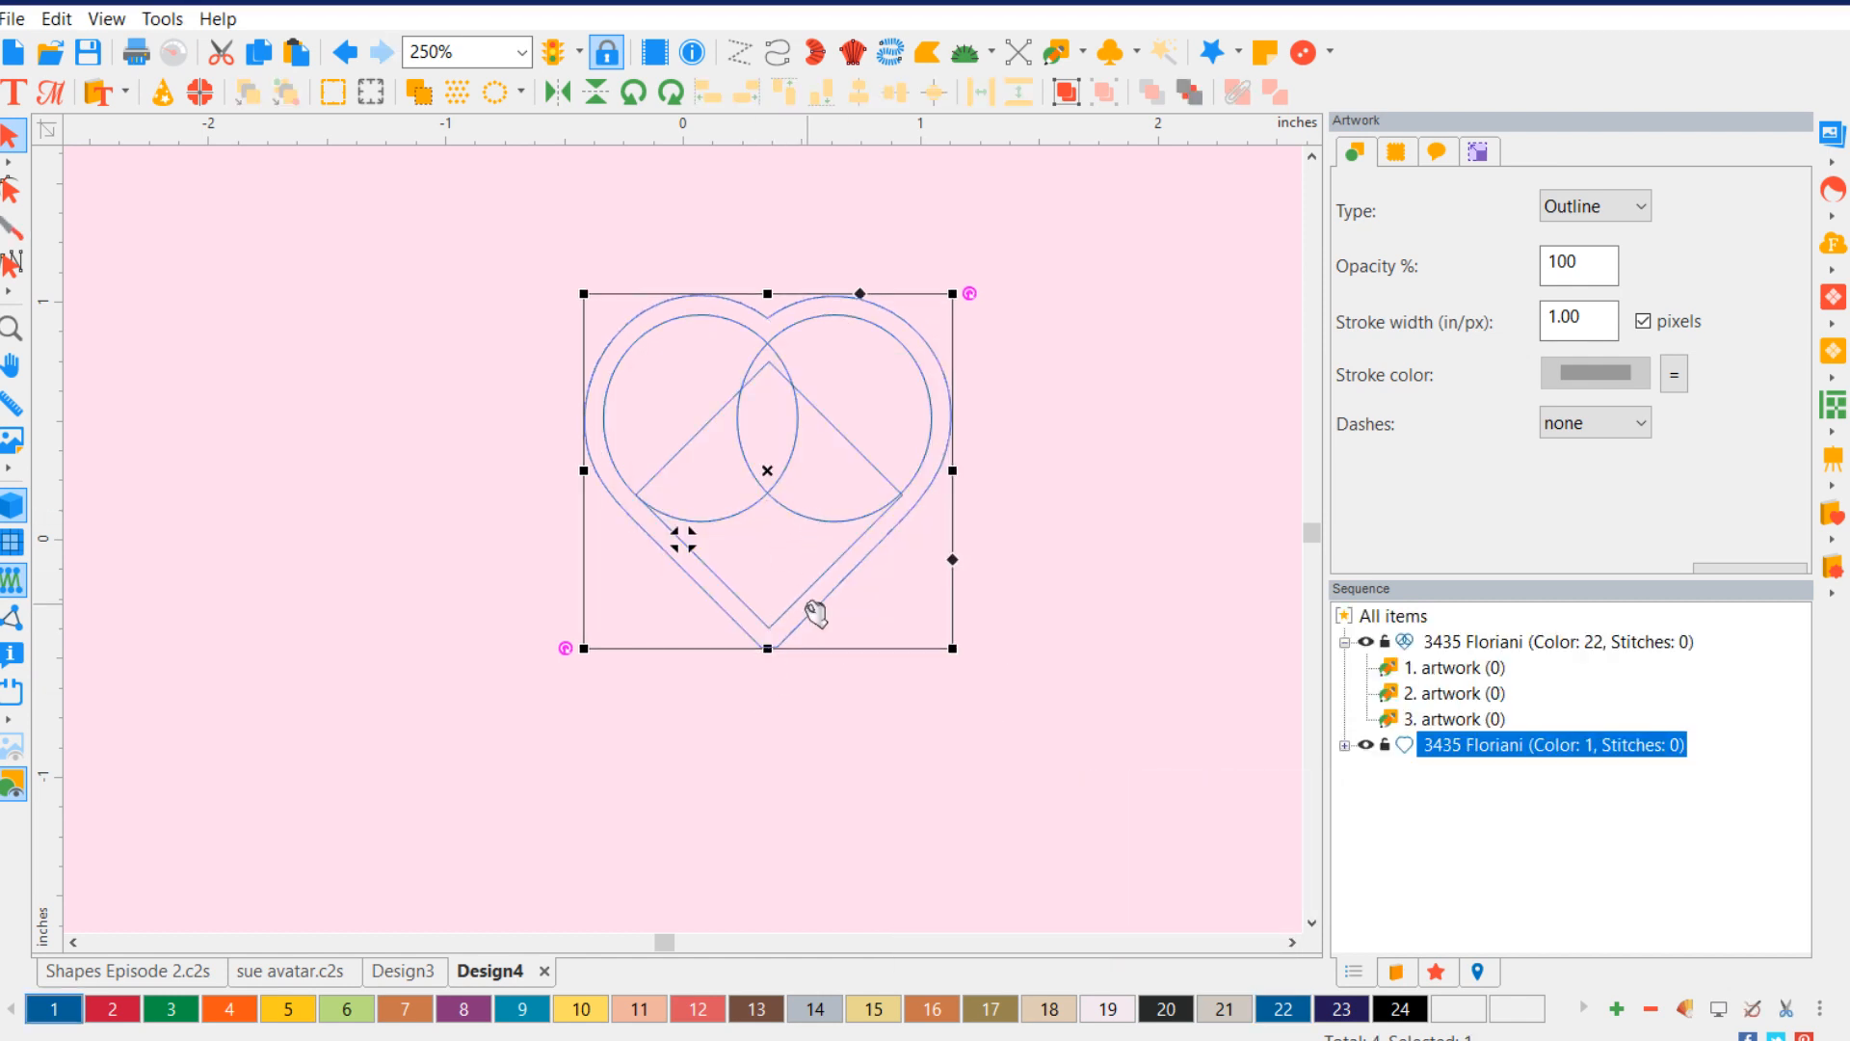
- Move the new heart outline about 1.8 in left, clear of the source shapes, and convert it to a Run stitch
left_click_drag(822, 628, 396, 660)
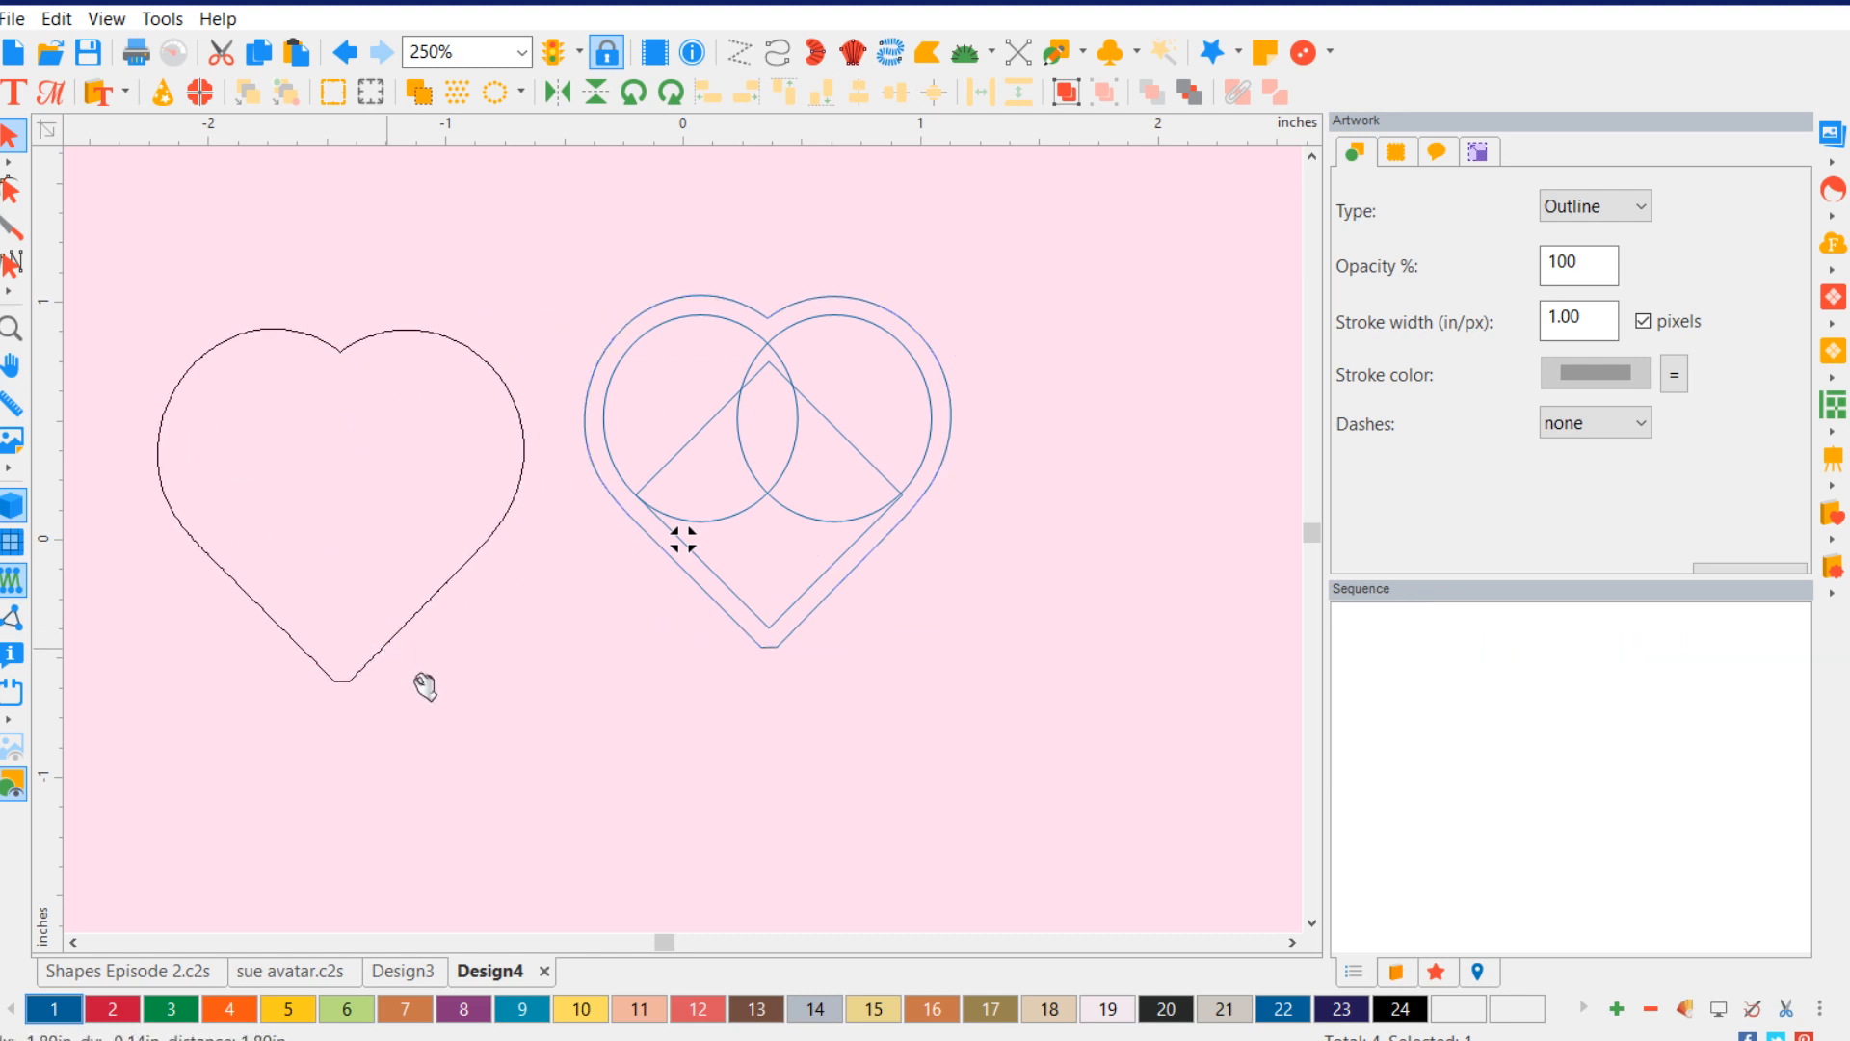
left_click(851, 844)
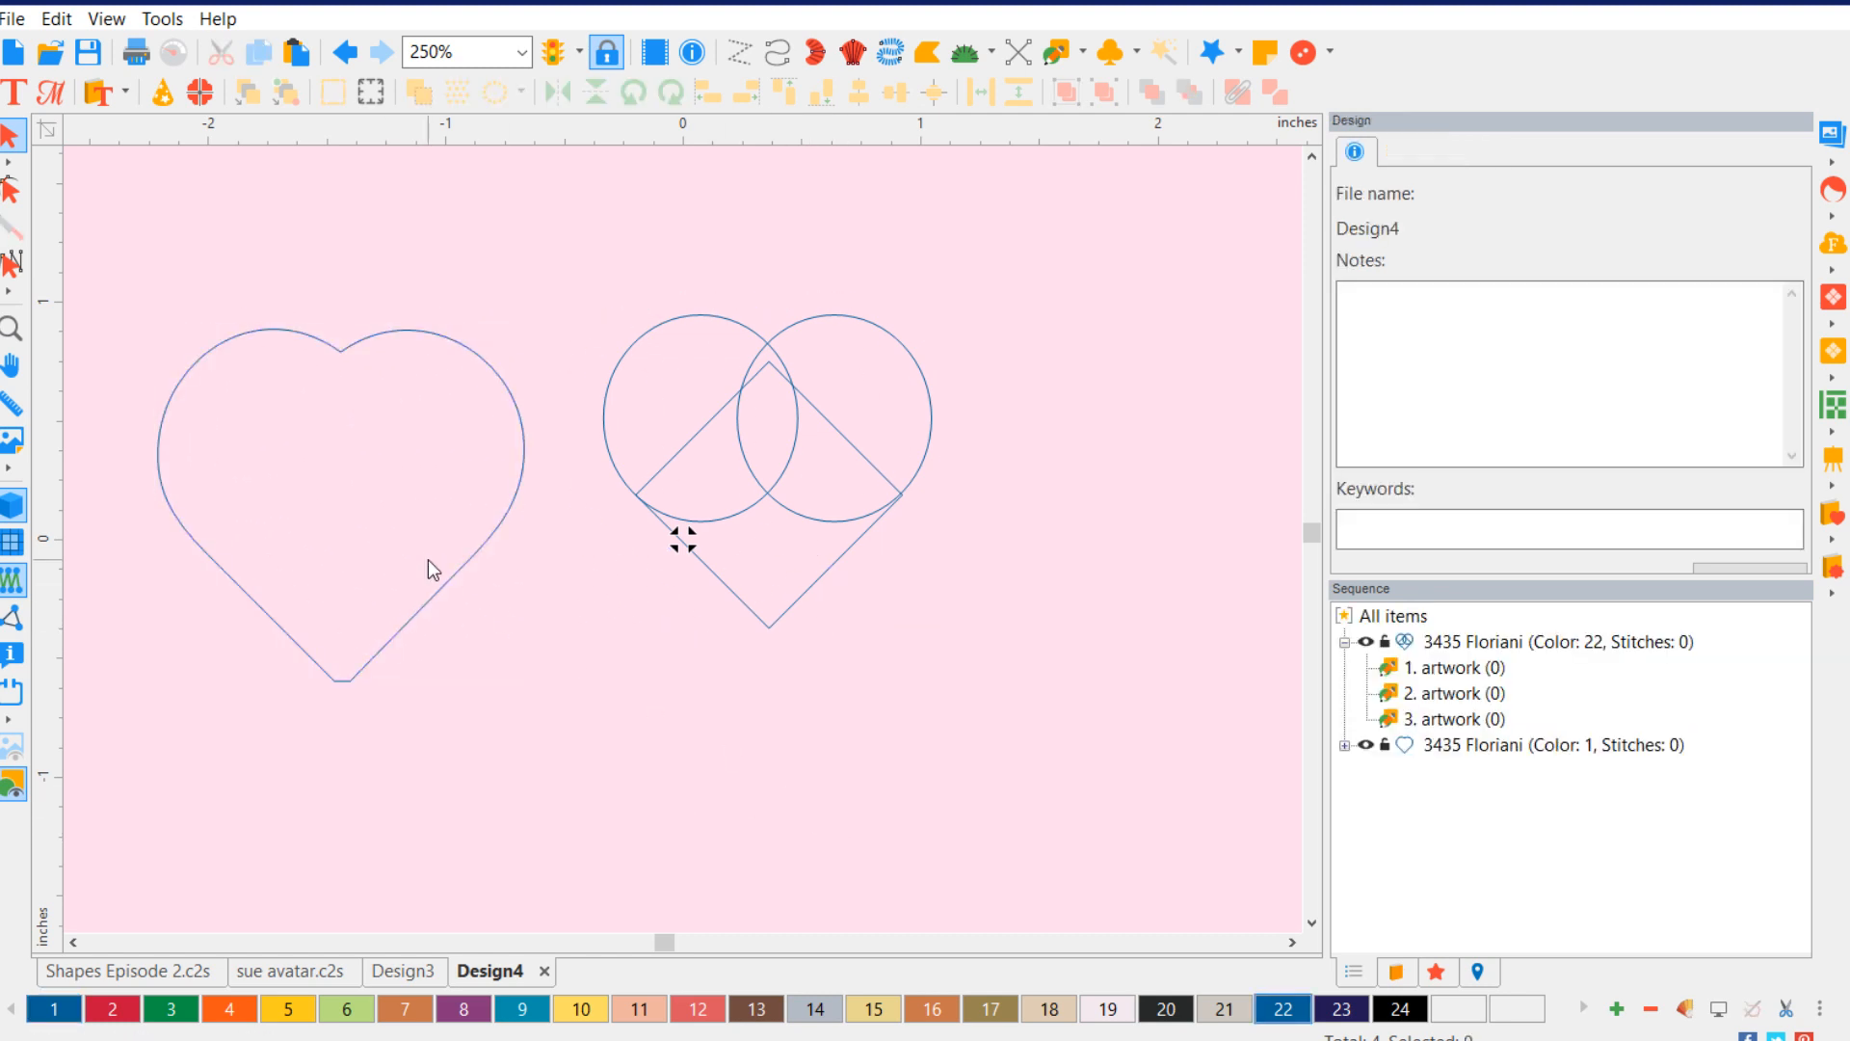
left_click(449, 582)
right_click(451, 584)
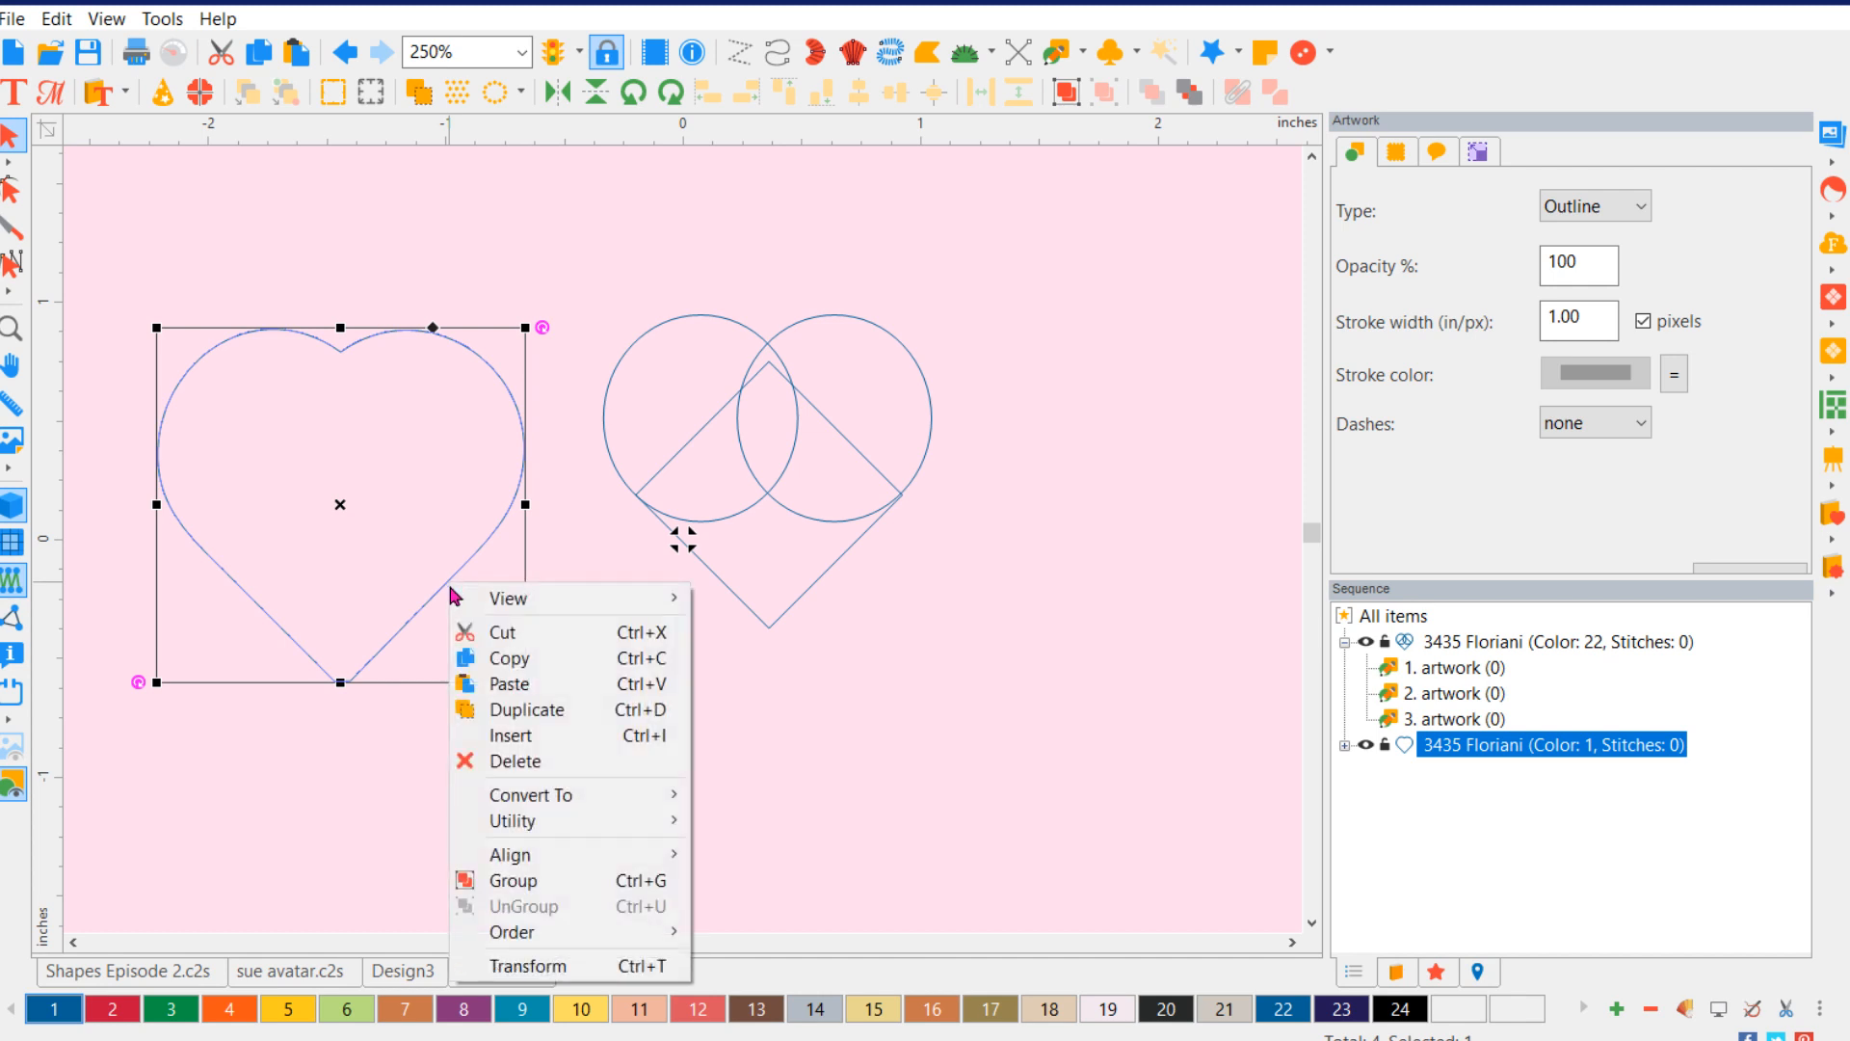
mouse_move(609, 795)
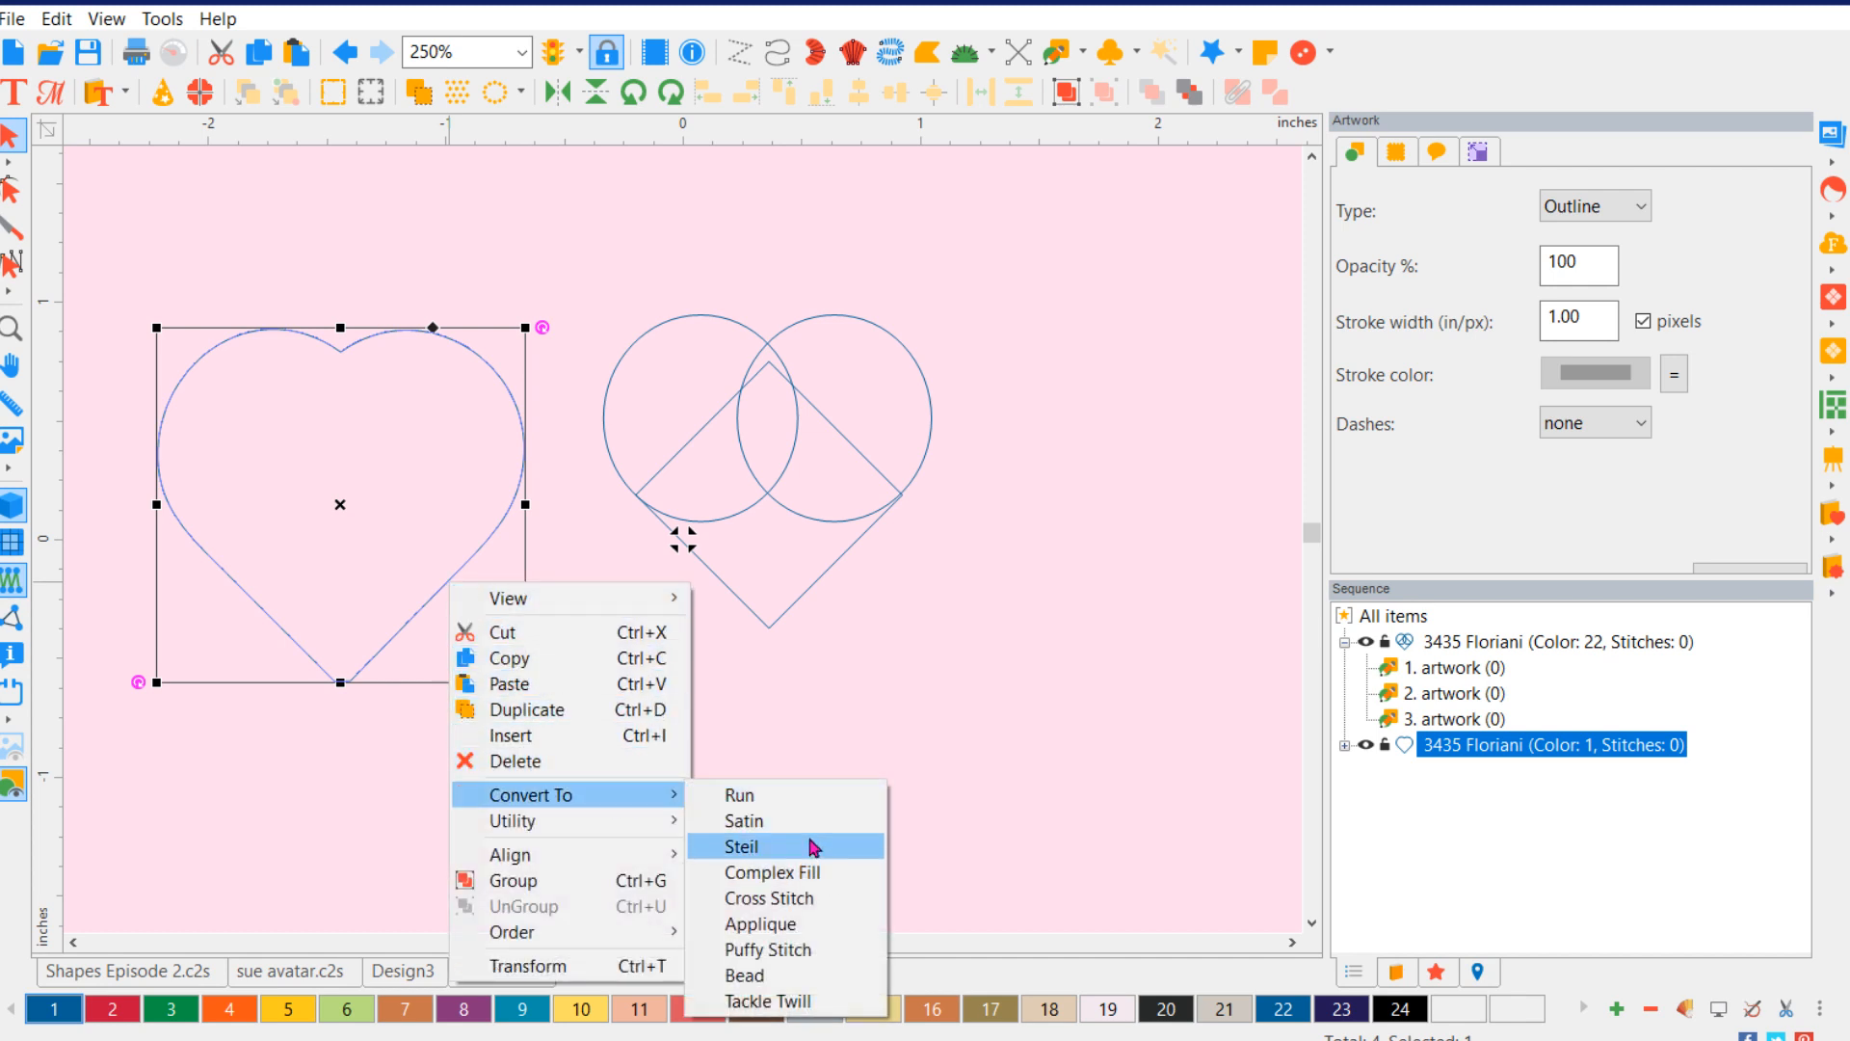
left_click(792, 798)
left_click(690, 744)
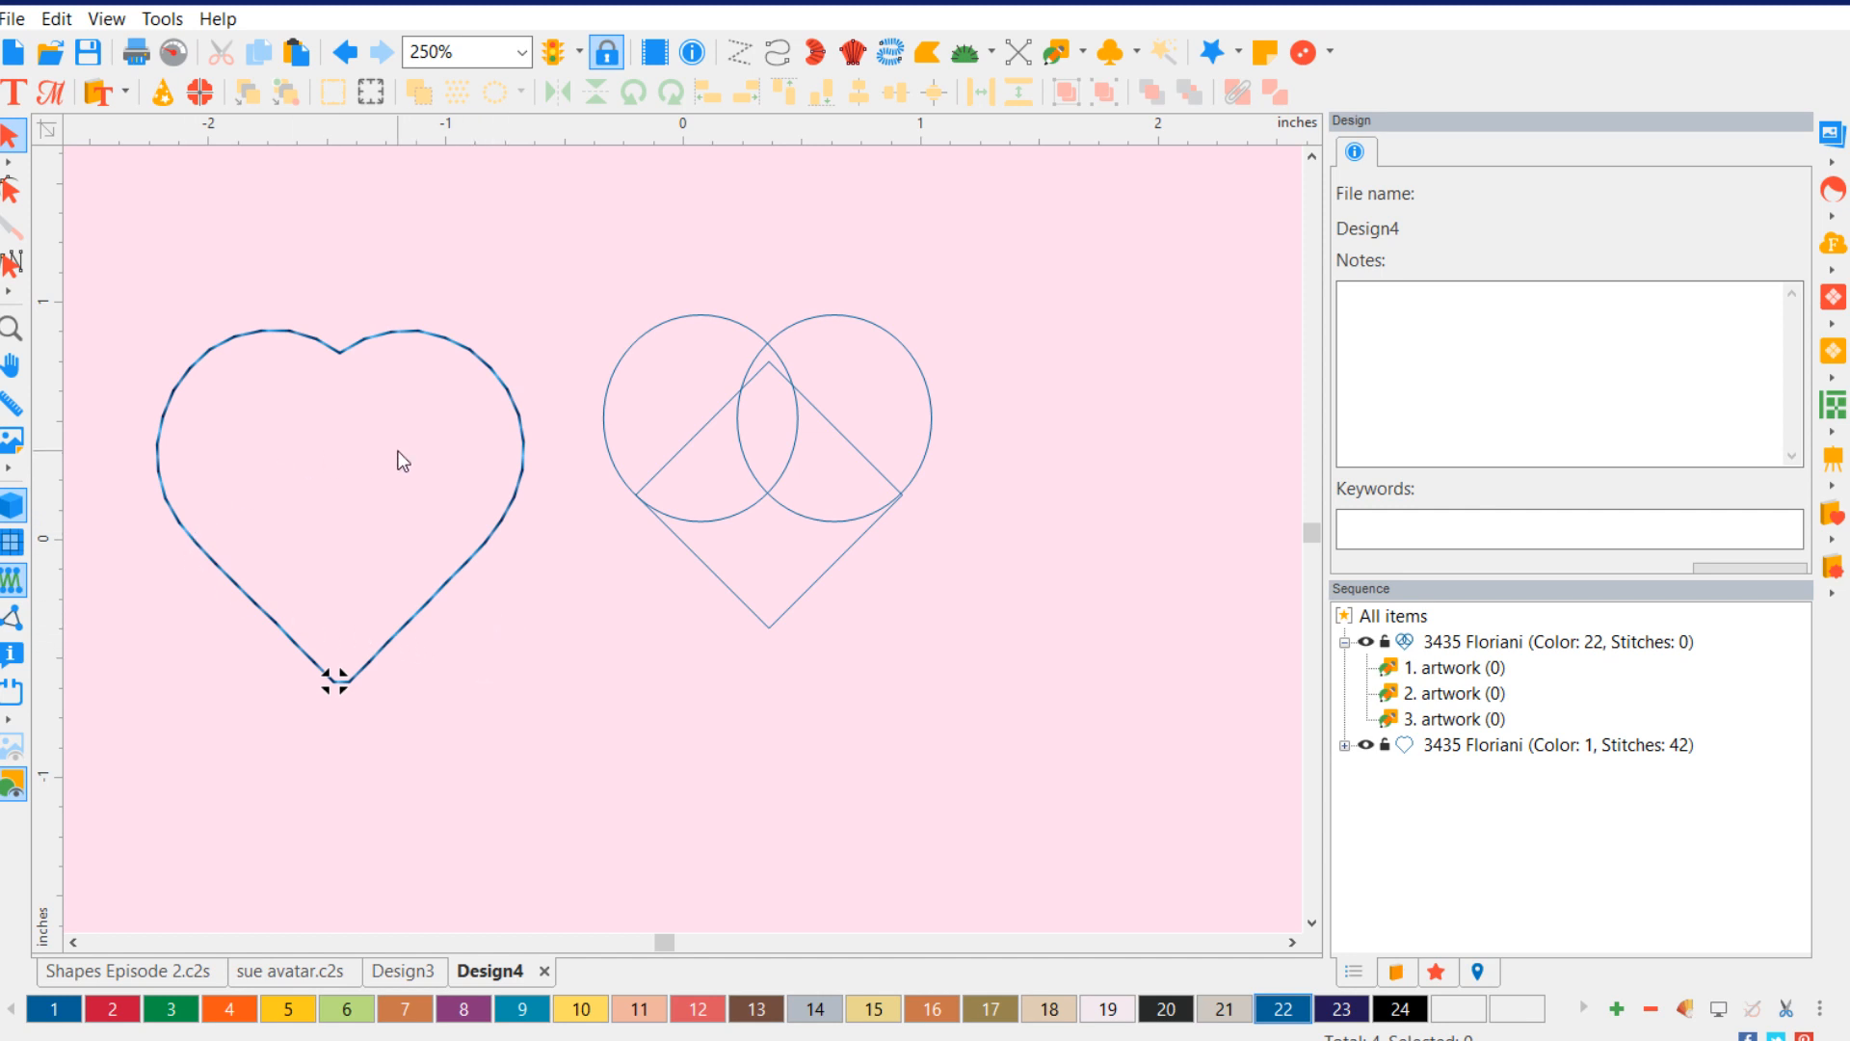
left_click(372, 339)
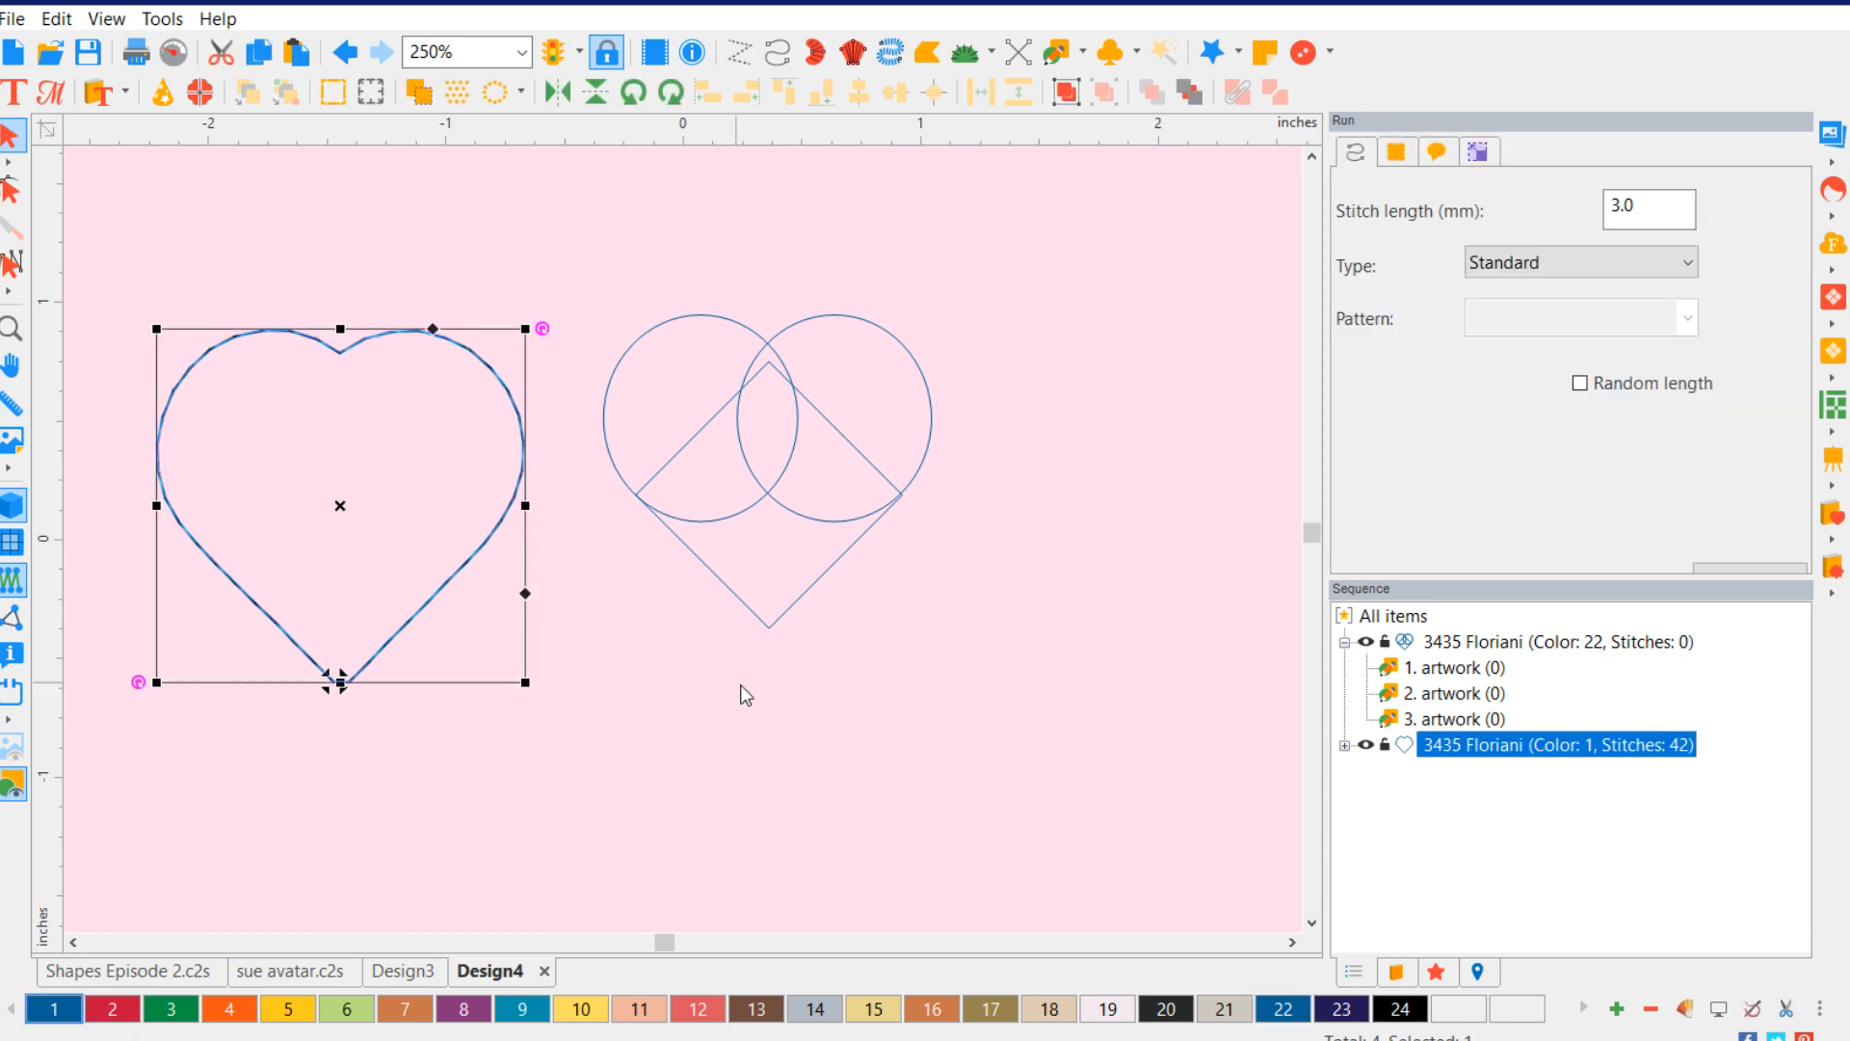
- Delete the stitched heart together with the two circles and the diamond
left_click(839, 738)
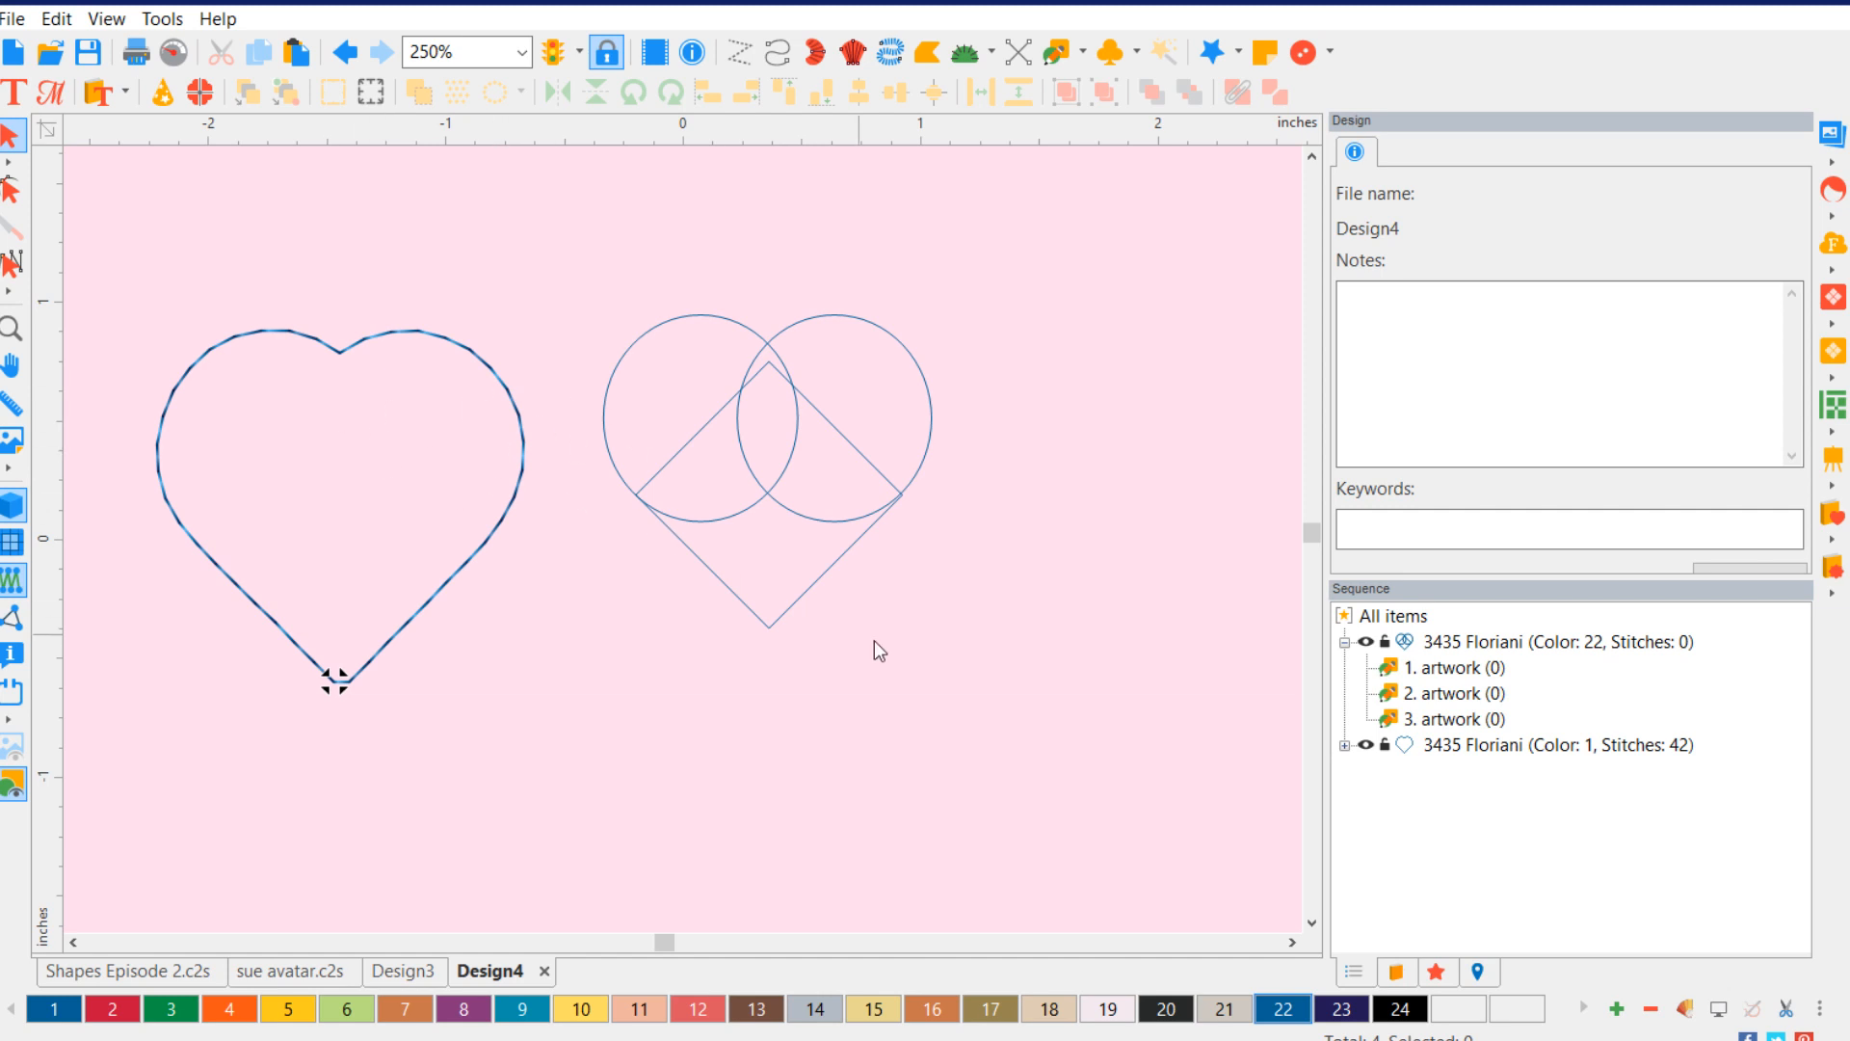
left_click_drag(1008, 694, 139, 253)
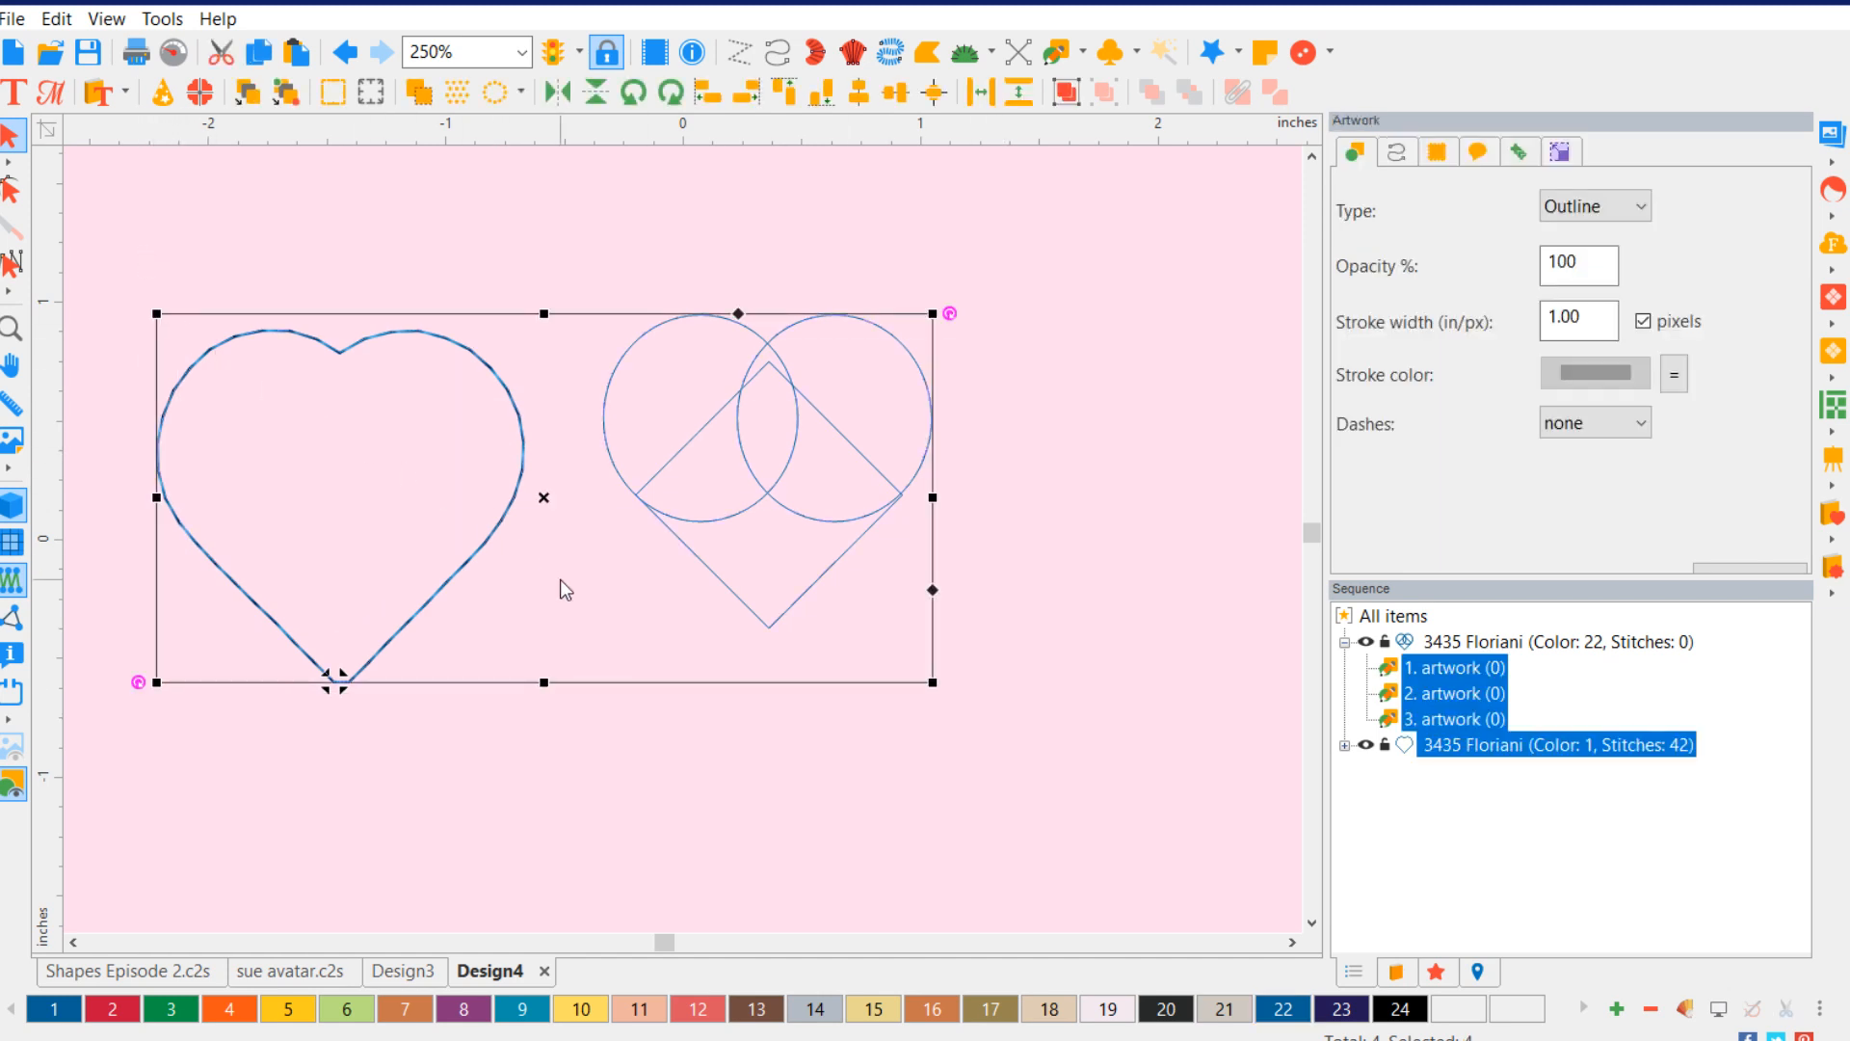
key("Delete")
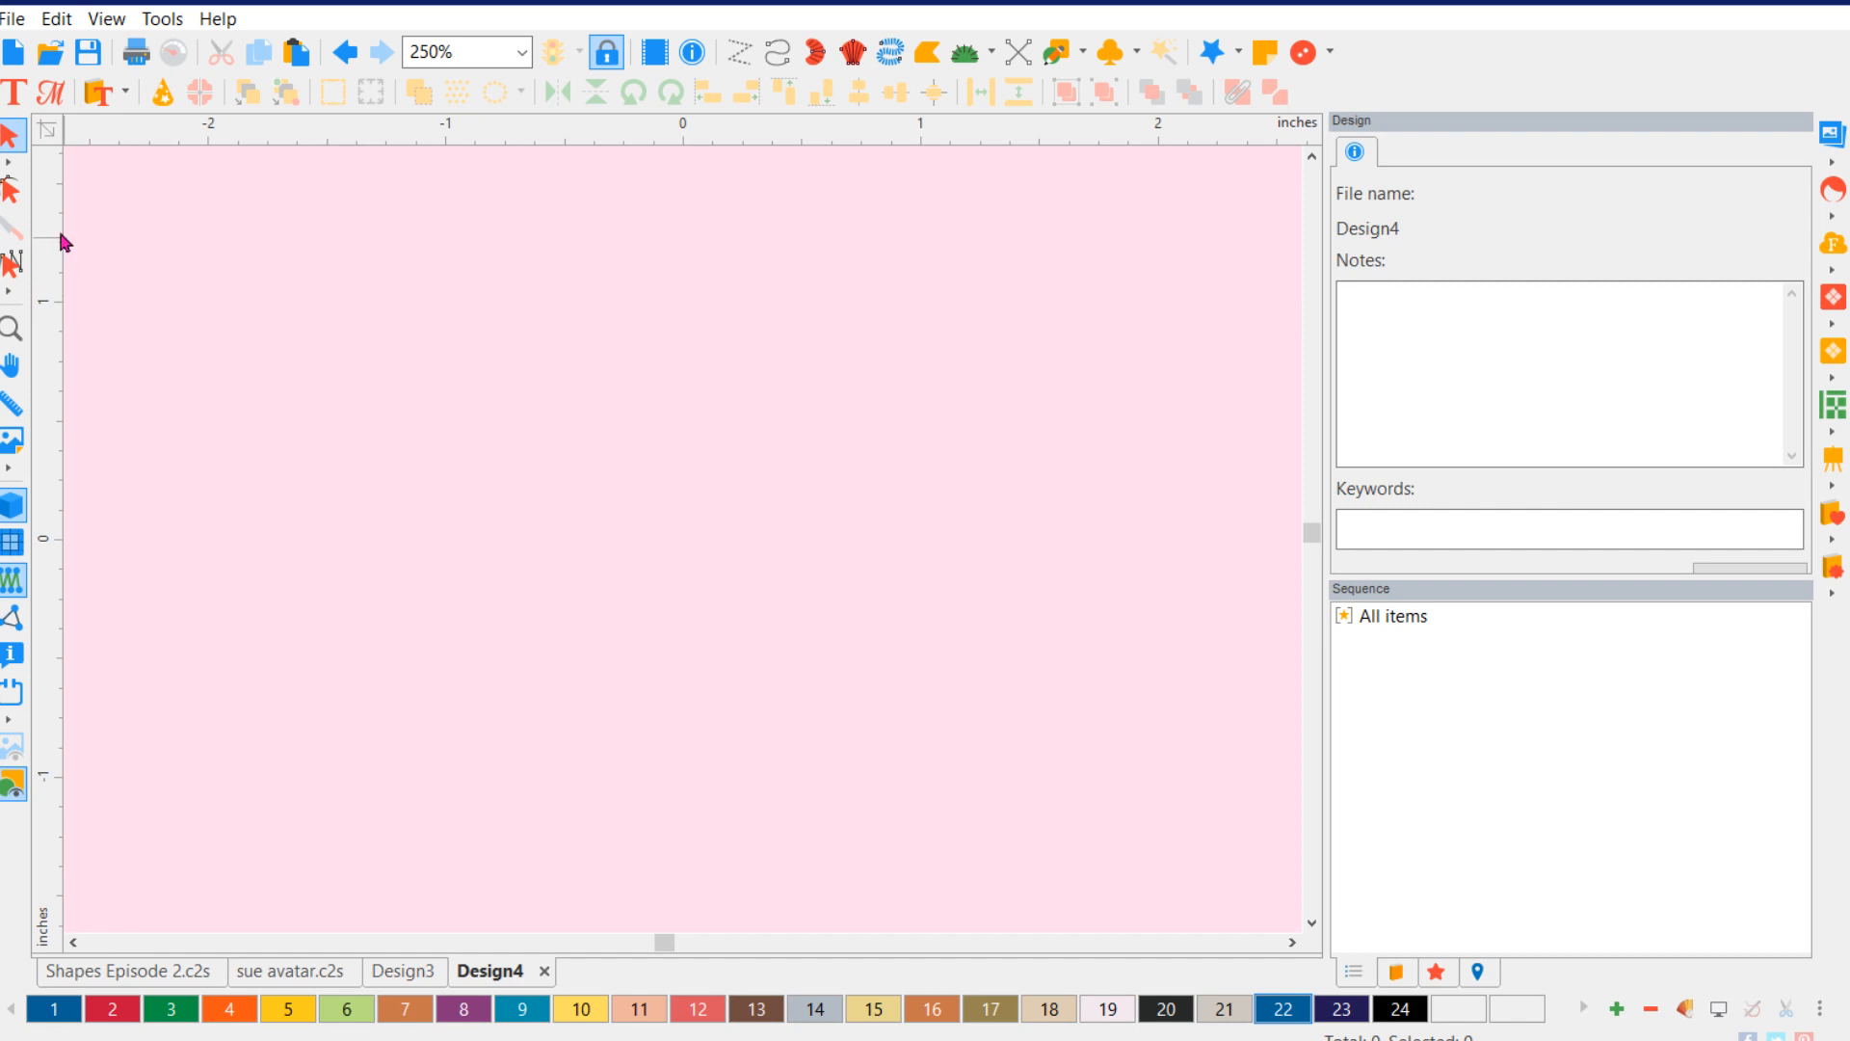
- Draw an outline circle about 1.15 in across near the center of the workspace with the Ellipse tool
left_click(1084, 57)
left_click(1125, 138)
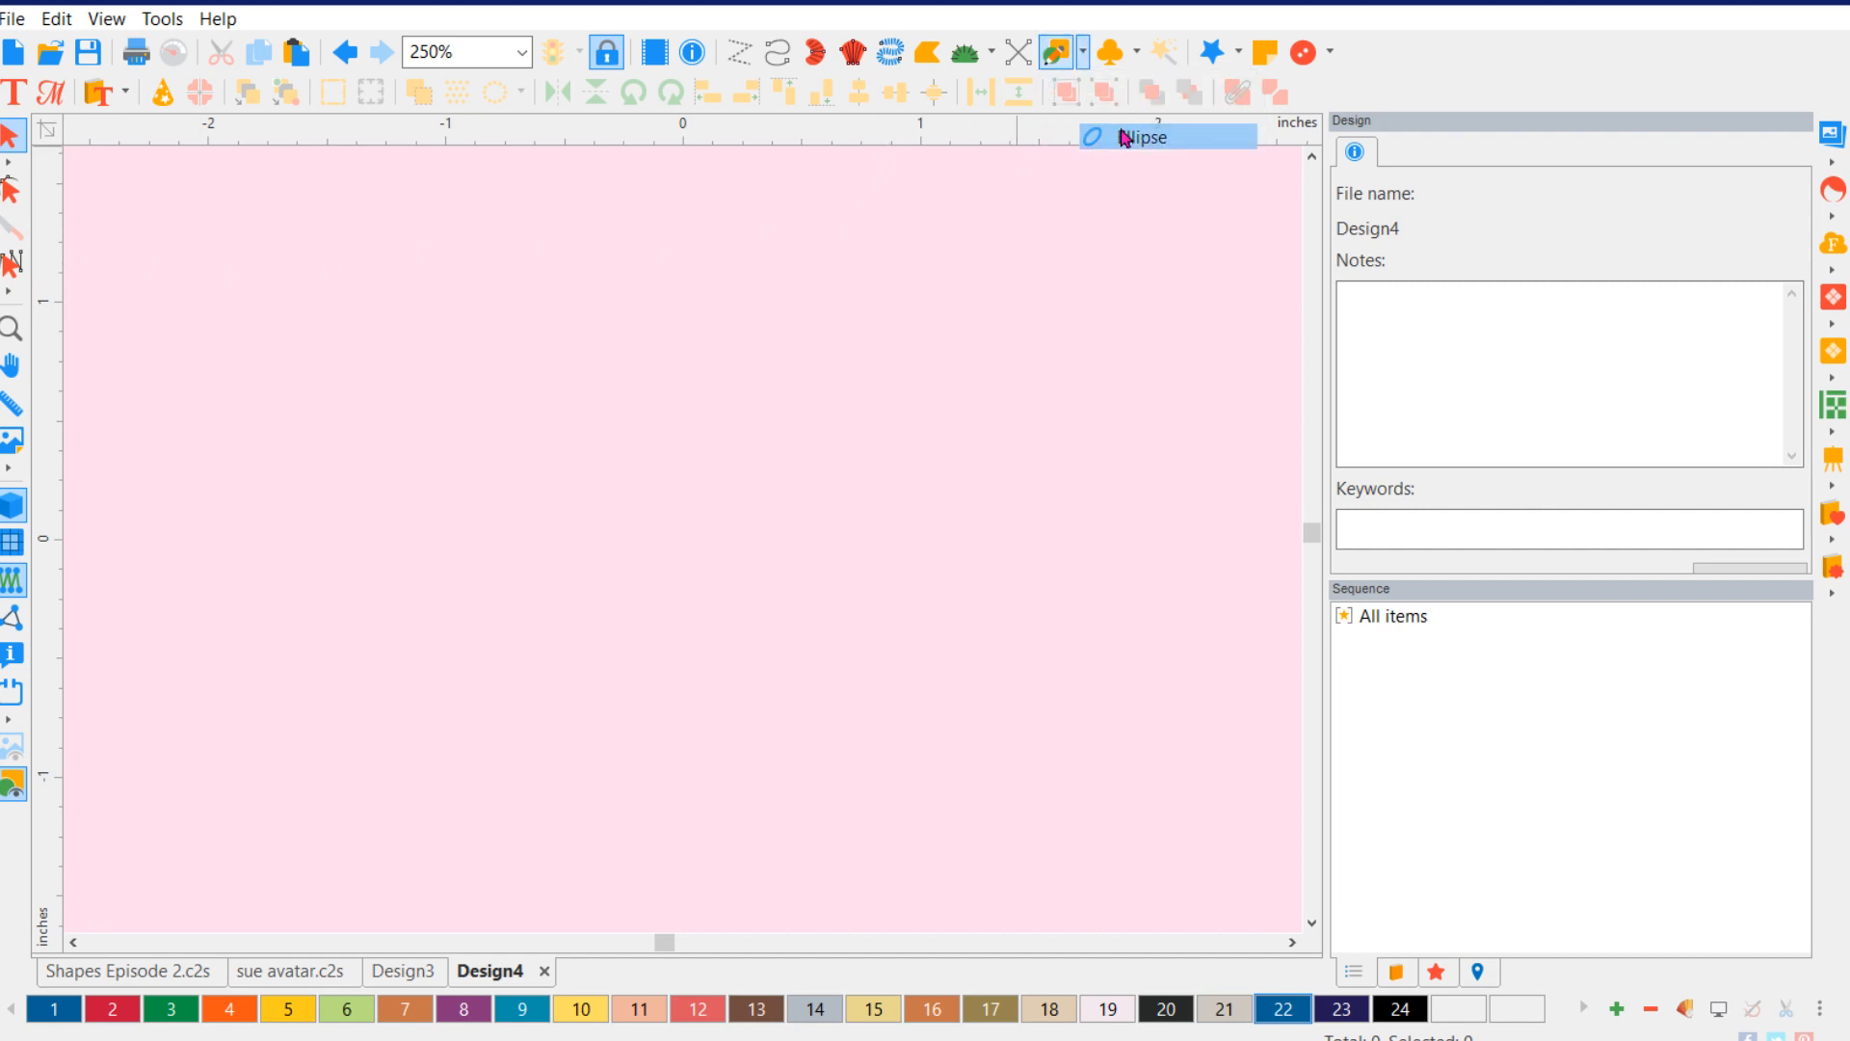
mouse_move(591, 397)
left_mouse_down()
mouse_move(748, 541)
mouse_move(783, 606)
mouse_move(867, 659)
left_mouse_up()
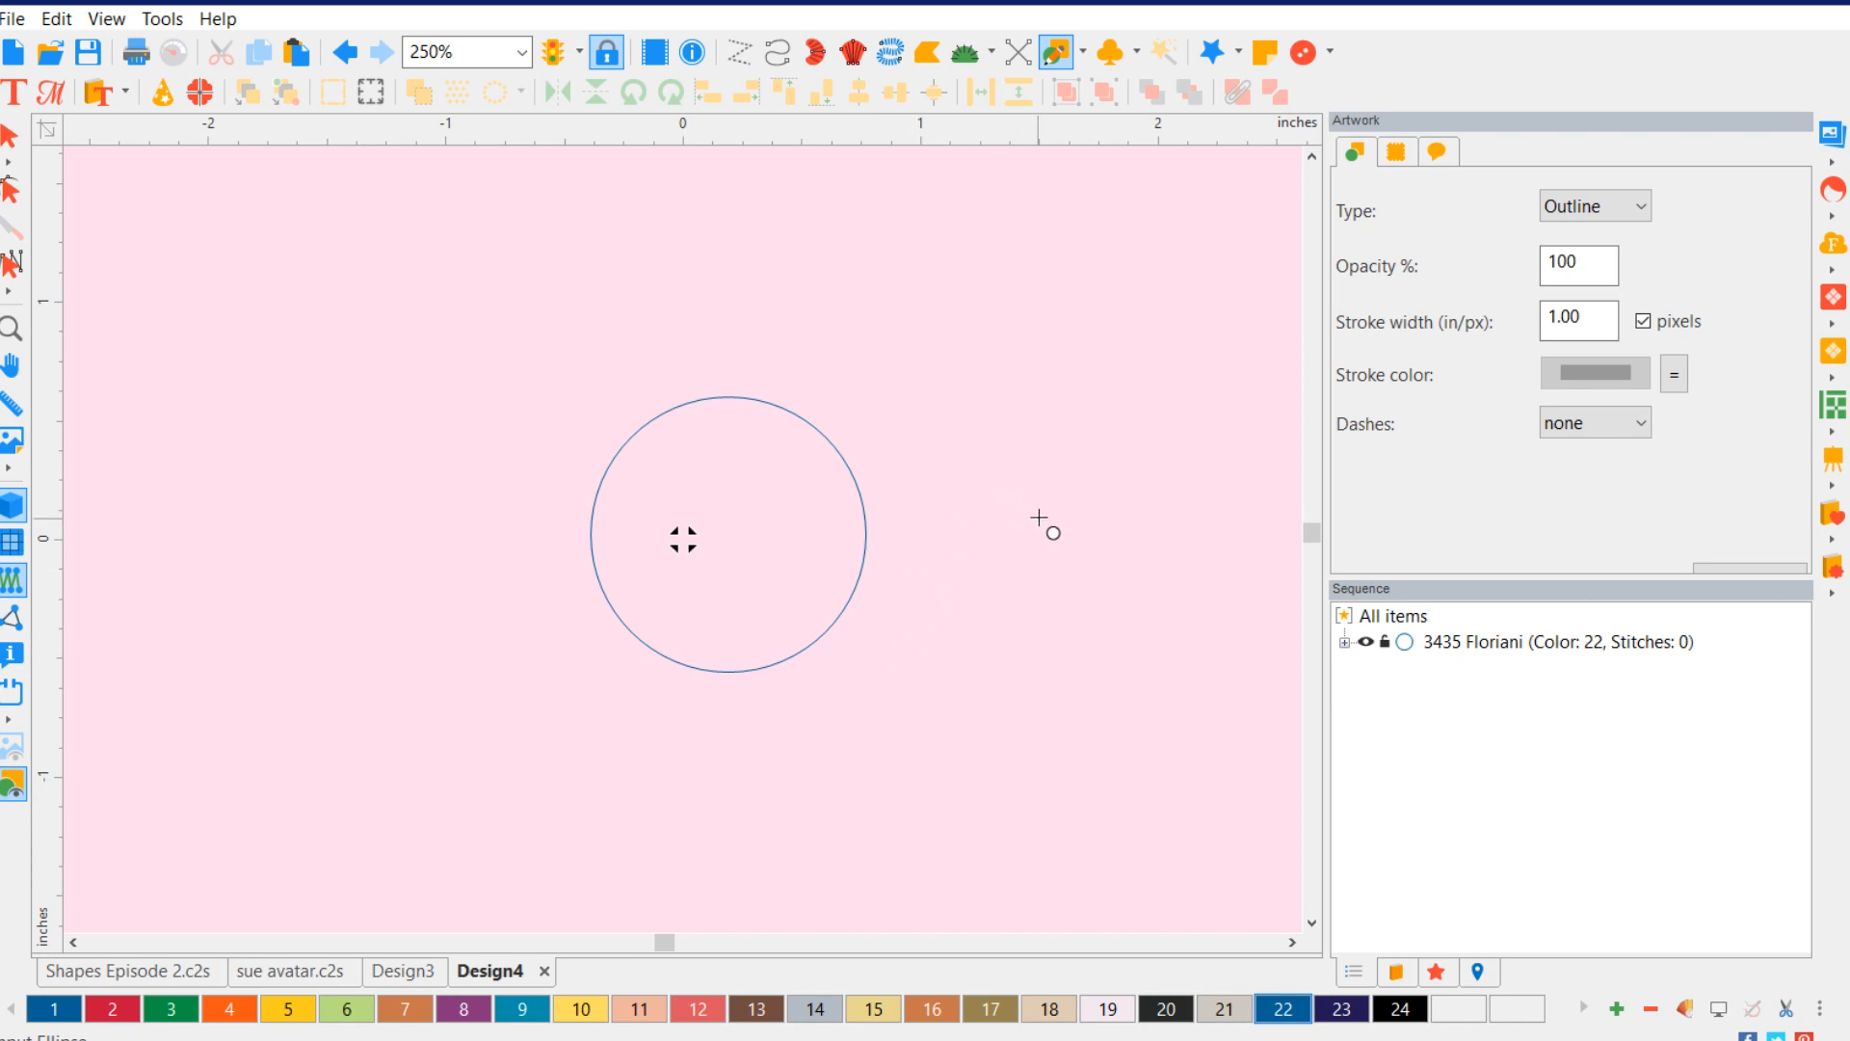
- Draw two narrow upright ellipses, about 0.8 in and 0.6 in tall, and two small circles, about 0.2 in and 0.1 in, beside the large circle
left_click_drag(1067, 500, 1009, 696)
left_click_drag(1115, 505, 1165, 645)
left_click_drag(971, 345, 1089, 370)
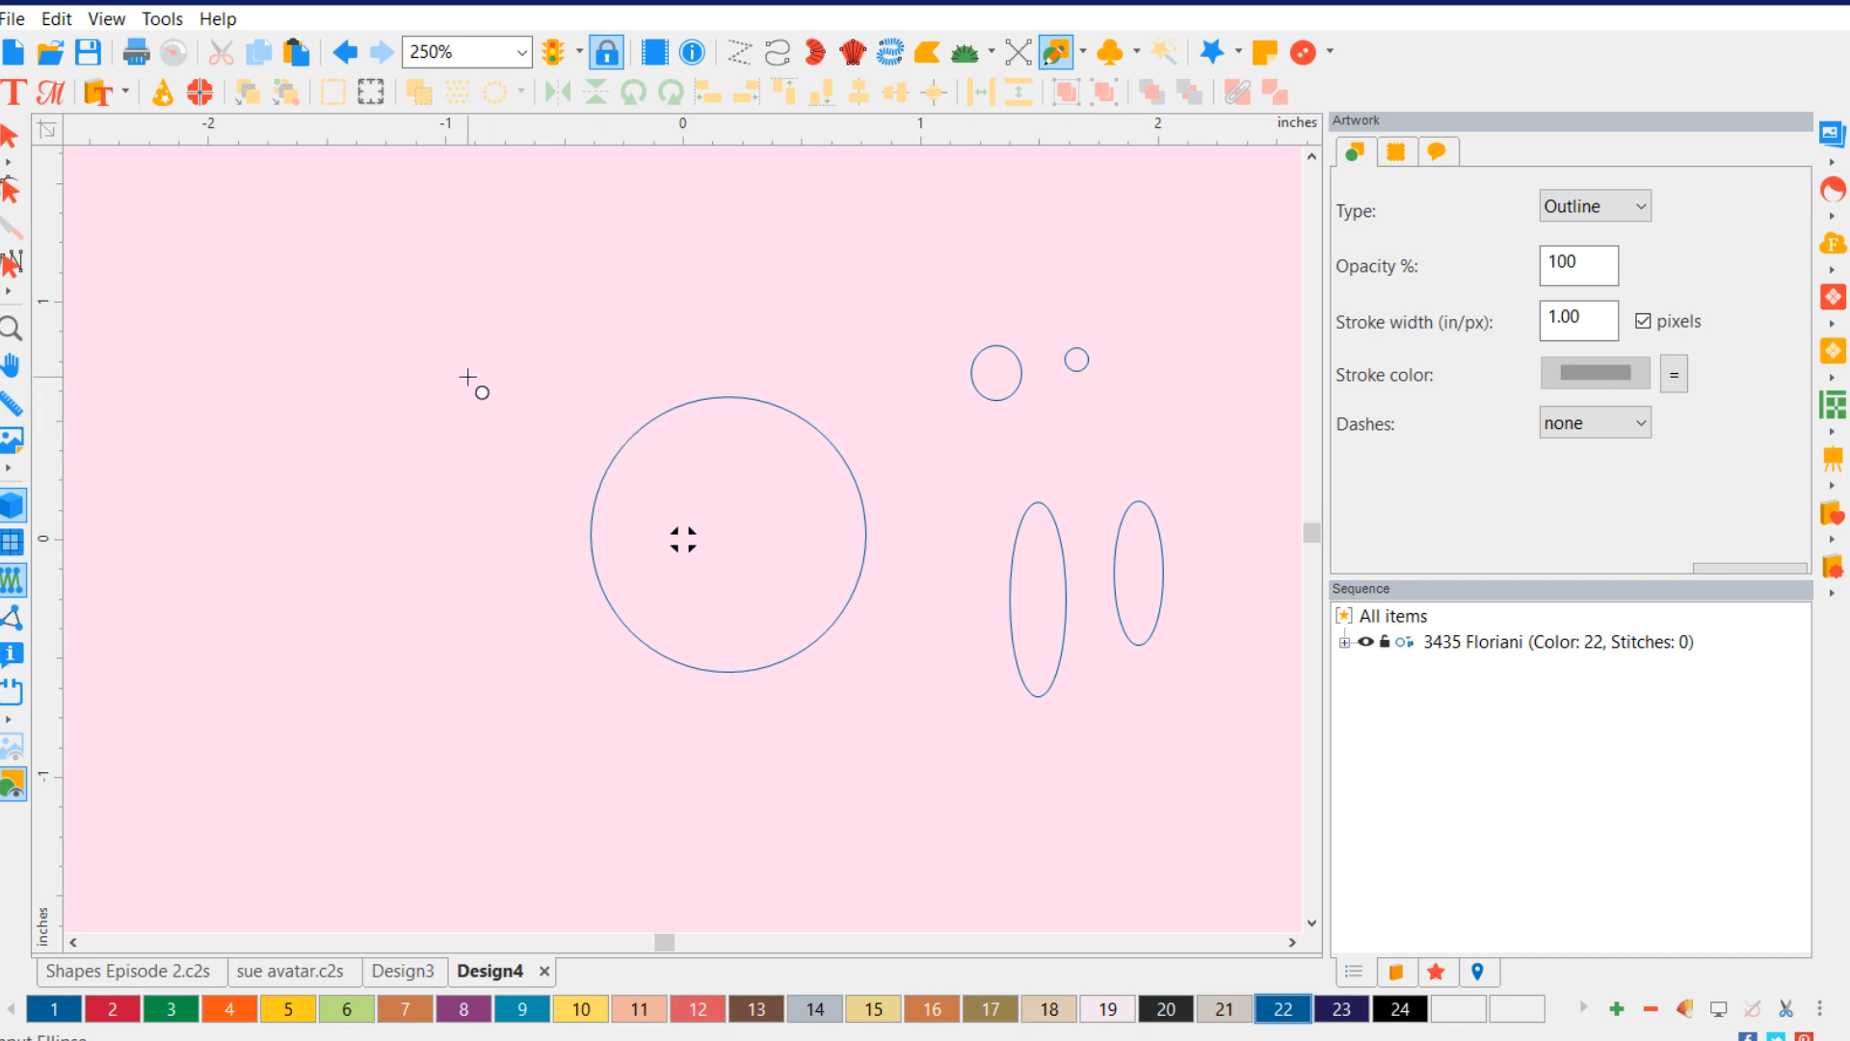
left_click(10, 136)
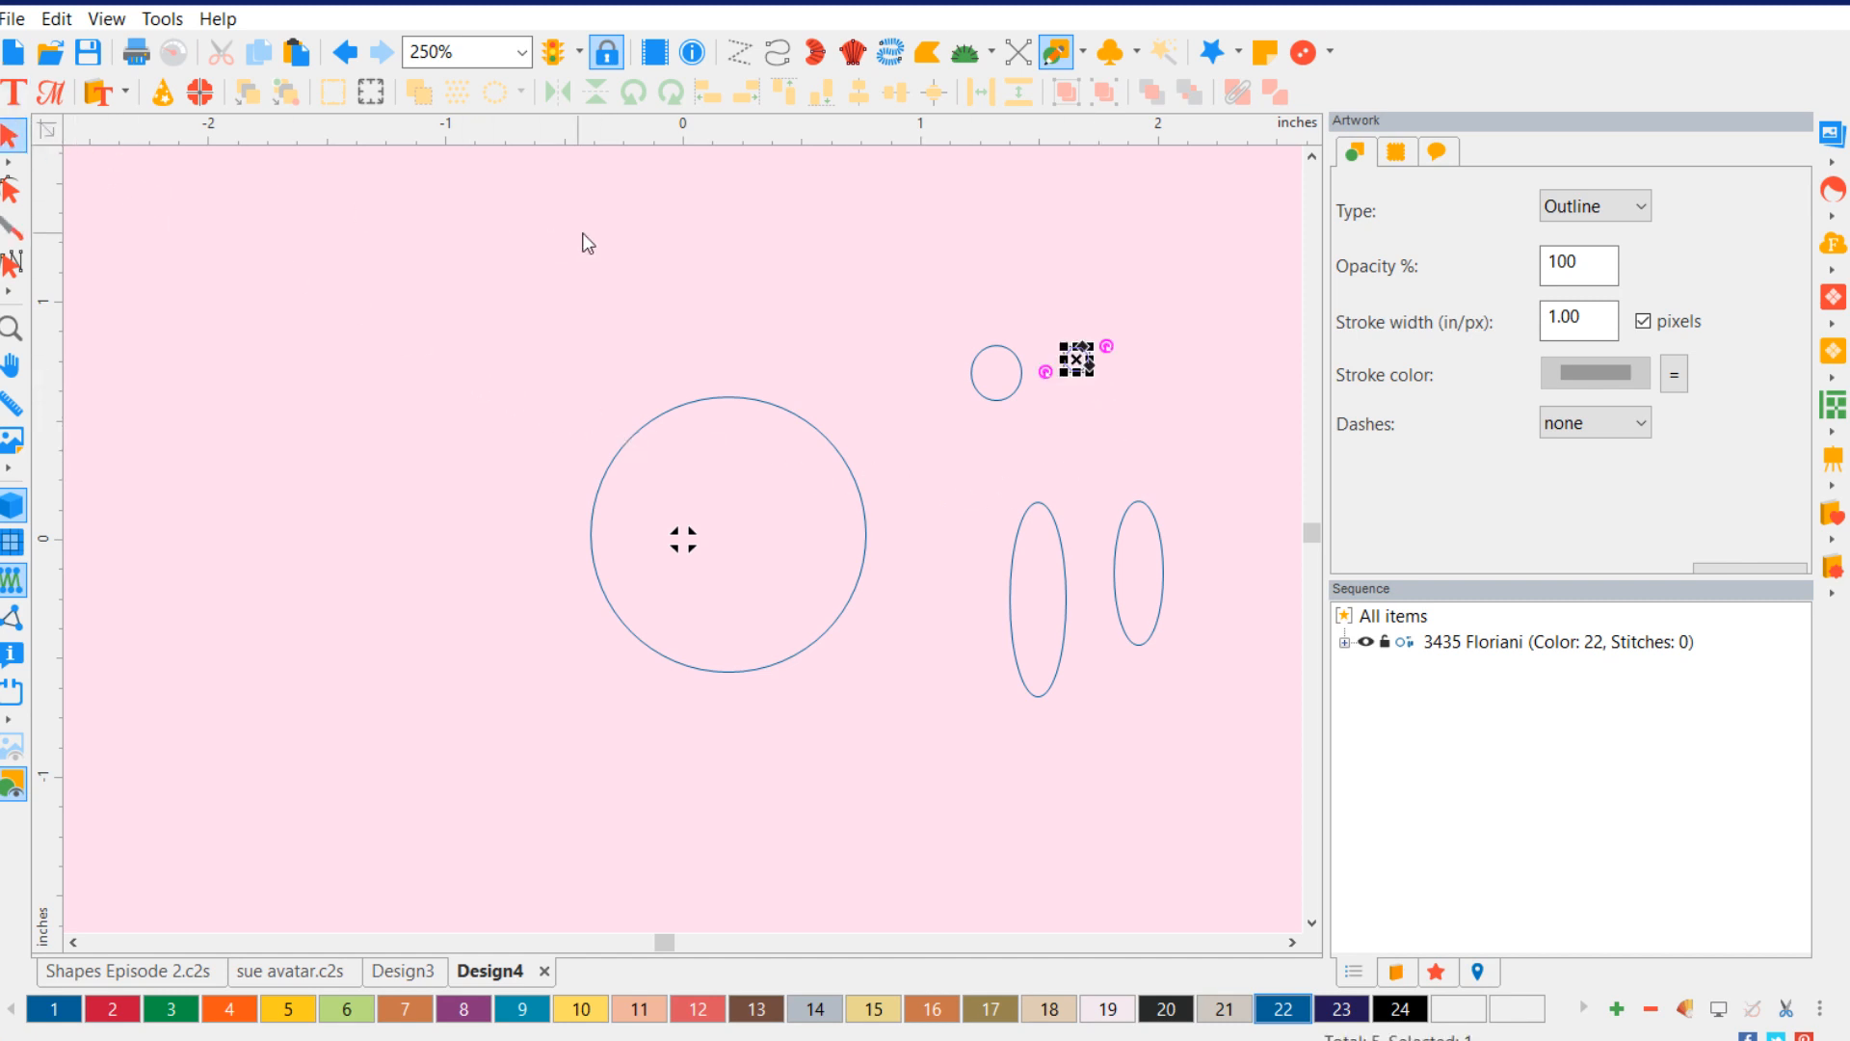
left_click(587, 243)
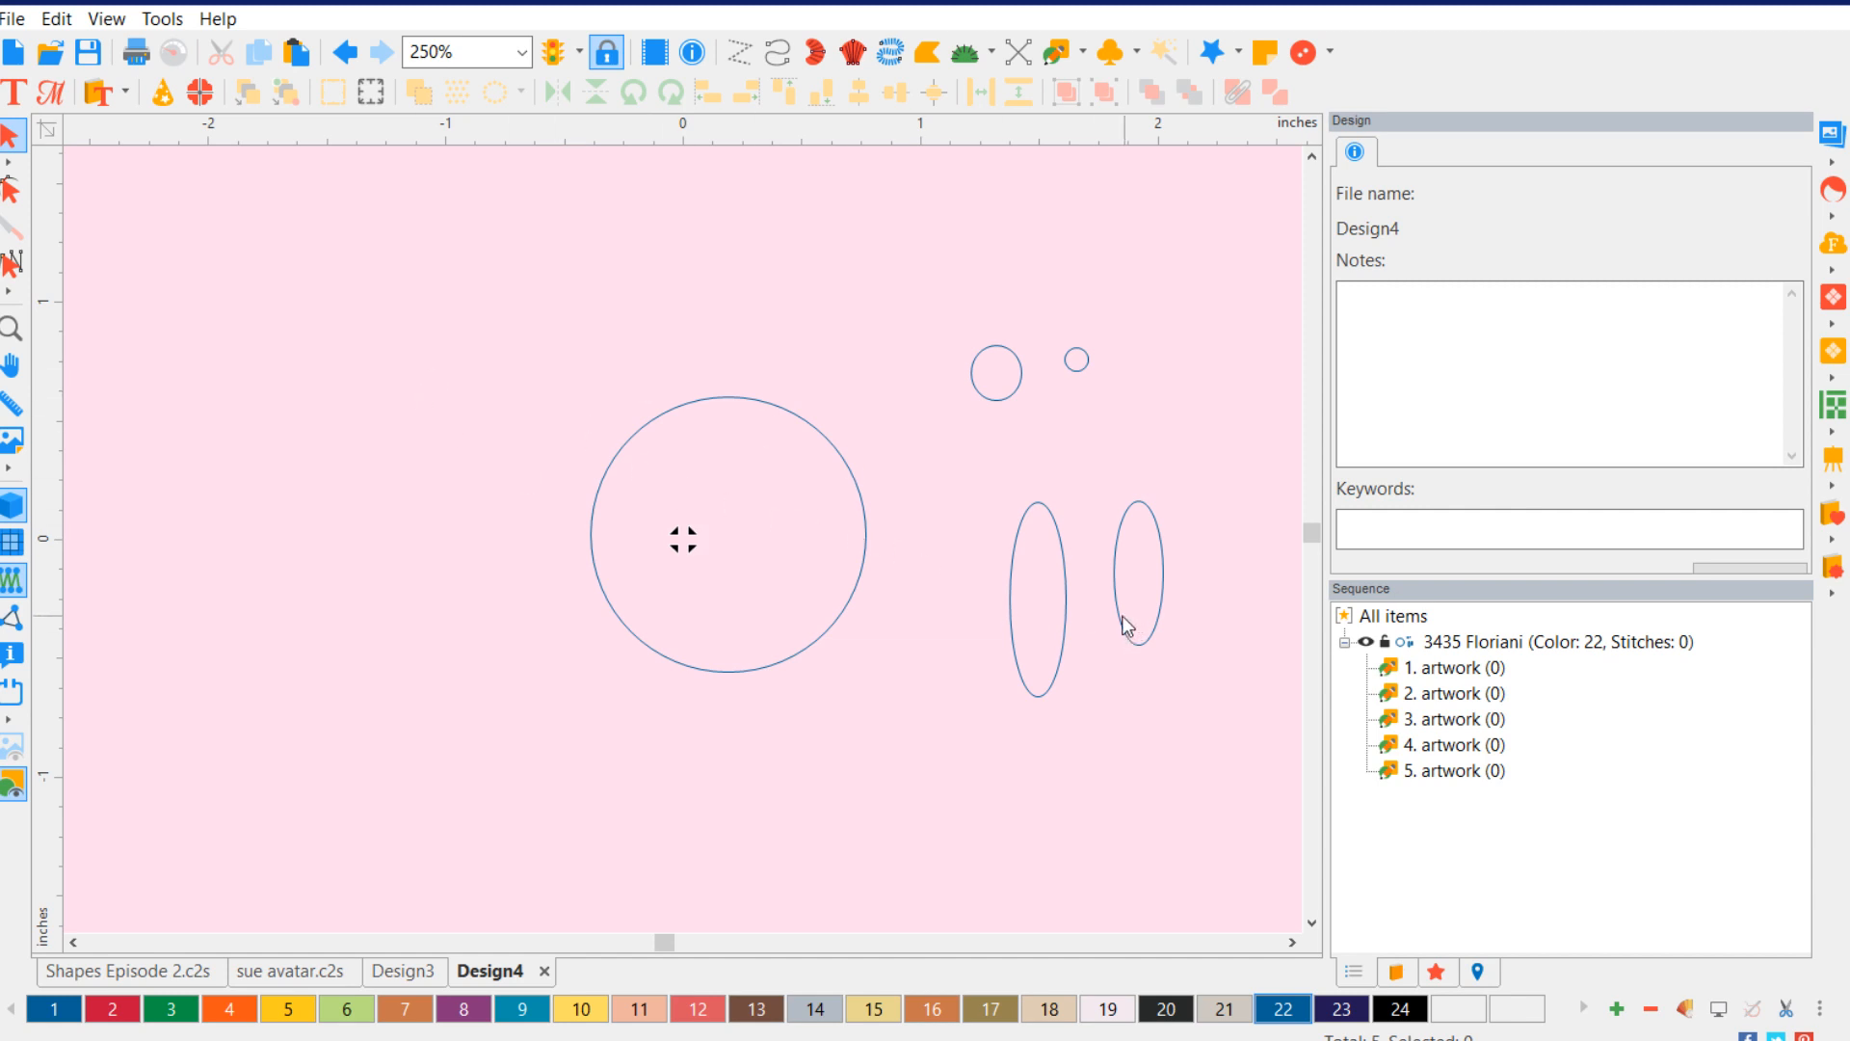
- Rotate the taller ellipse to a shallow upward slant and move it onto the large circle's lower right edge
left_click(1069, 597)
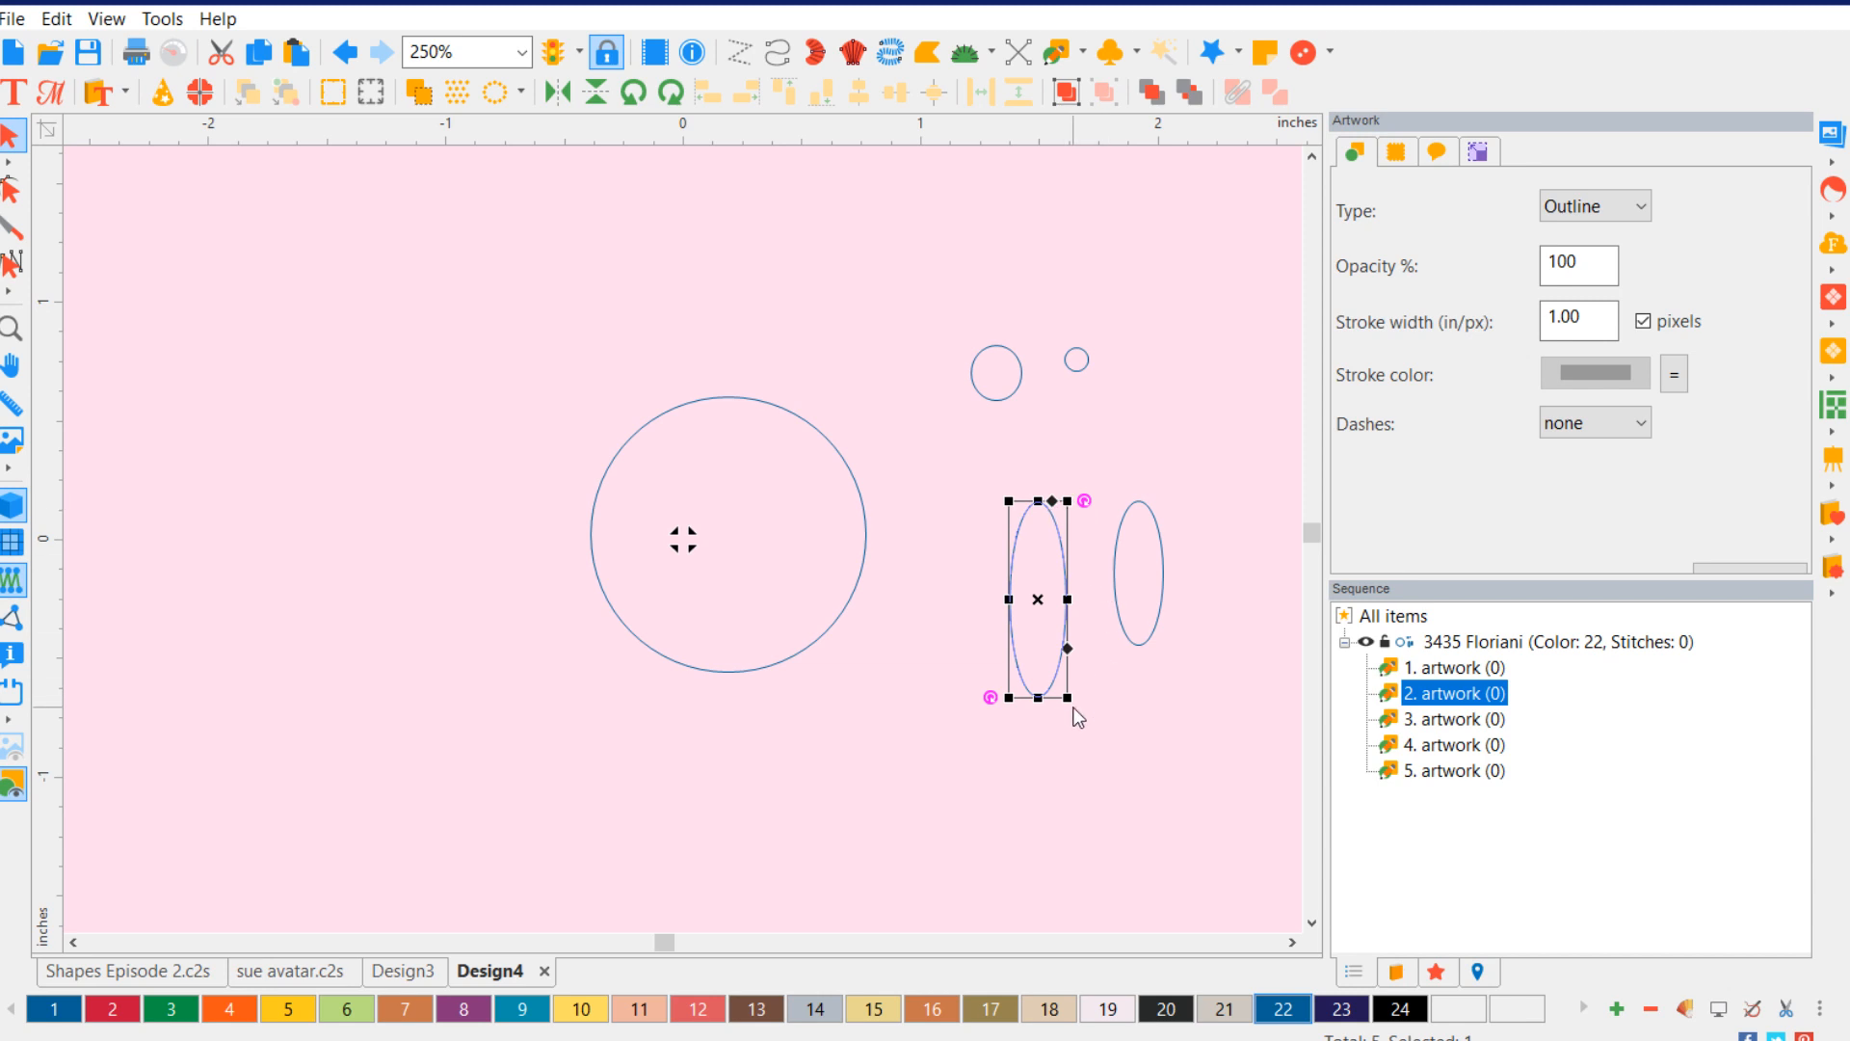
left_click_drag(1084, 500, 913, 570)
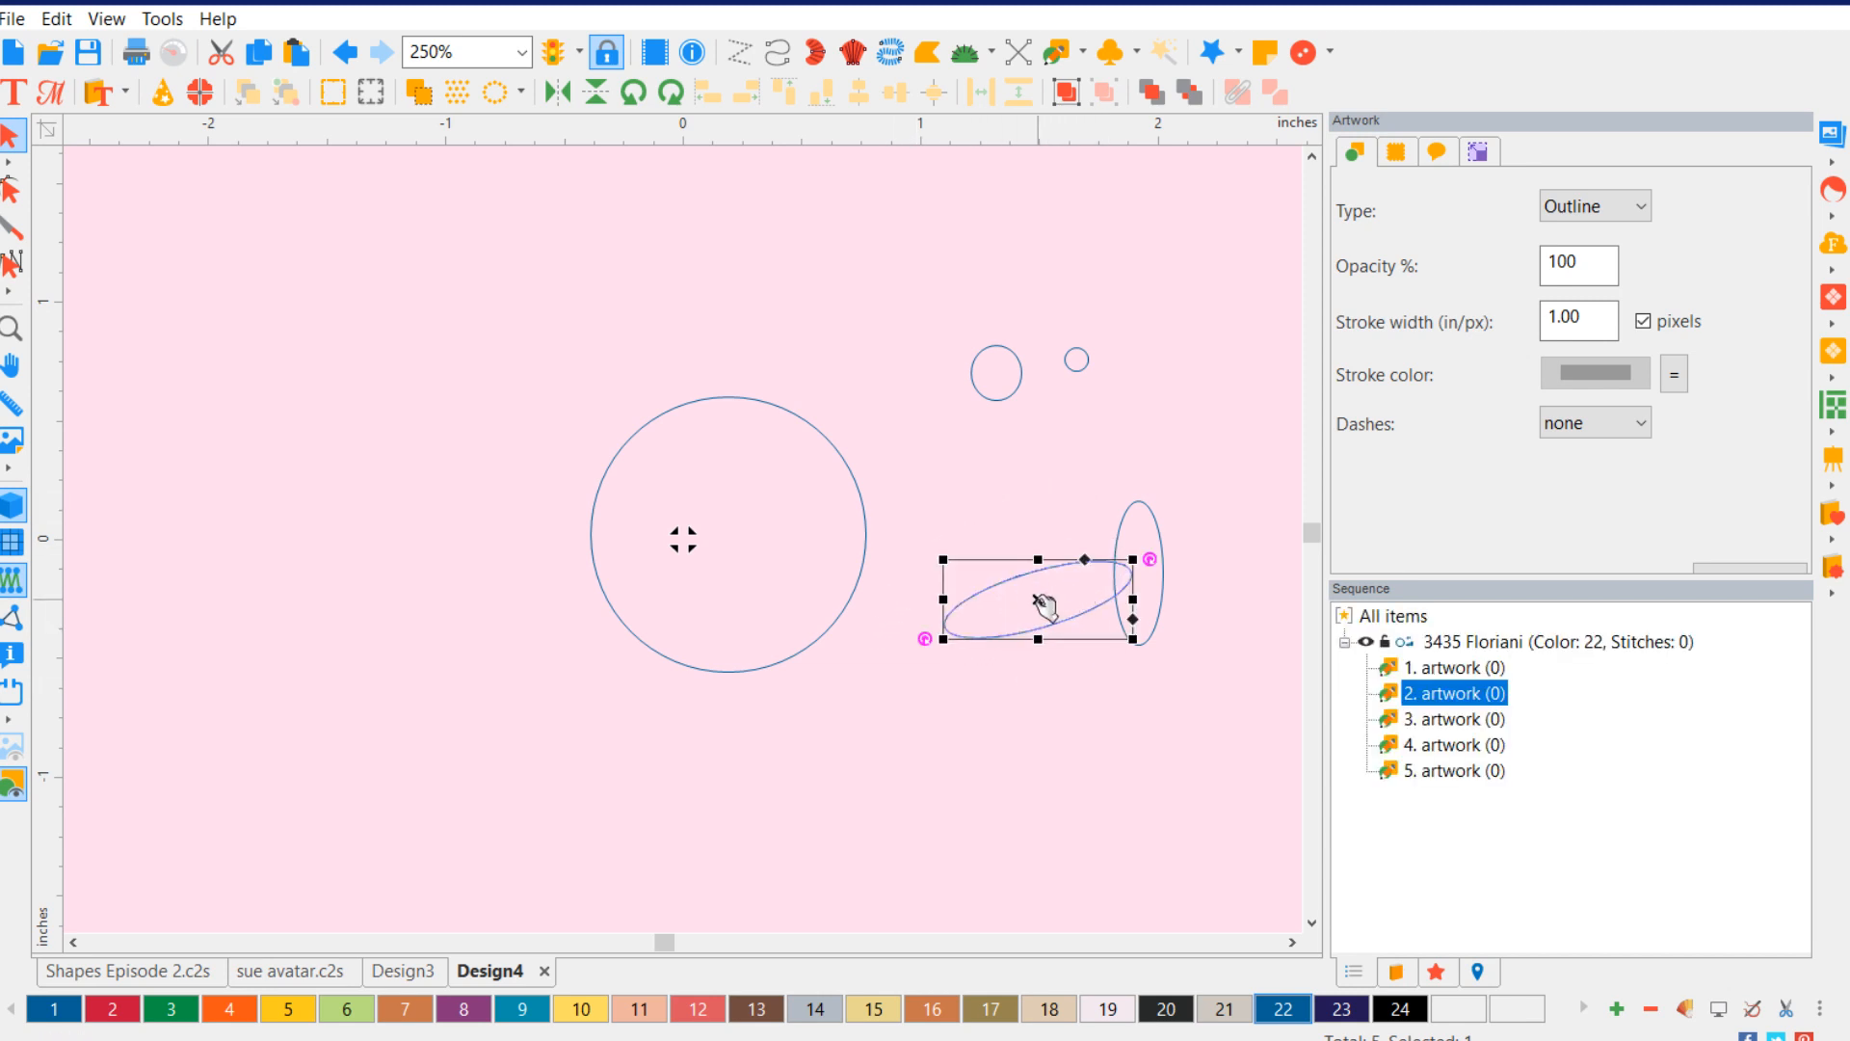
left_click_drag(1044, 605, 859, 635)
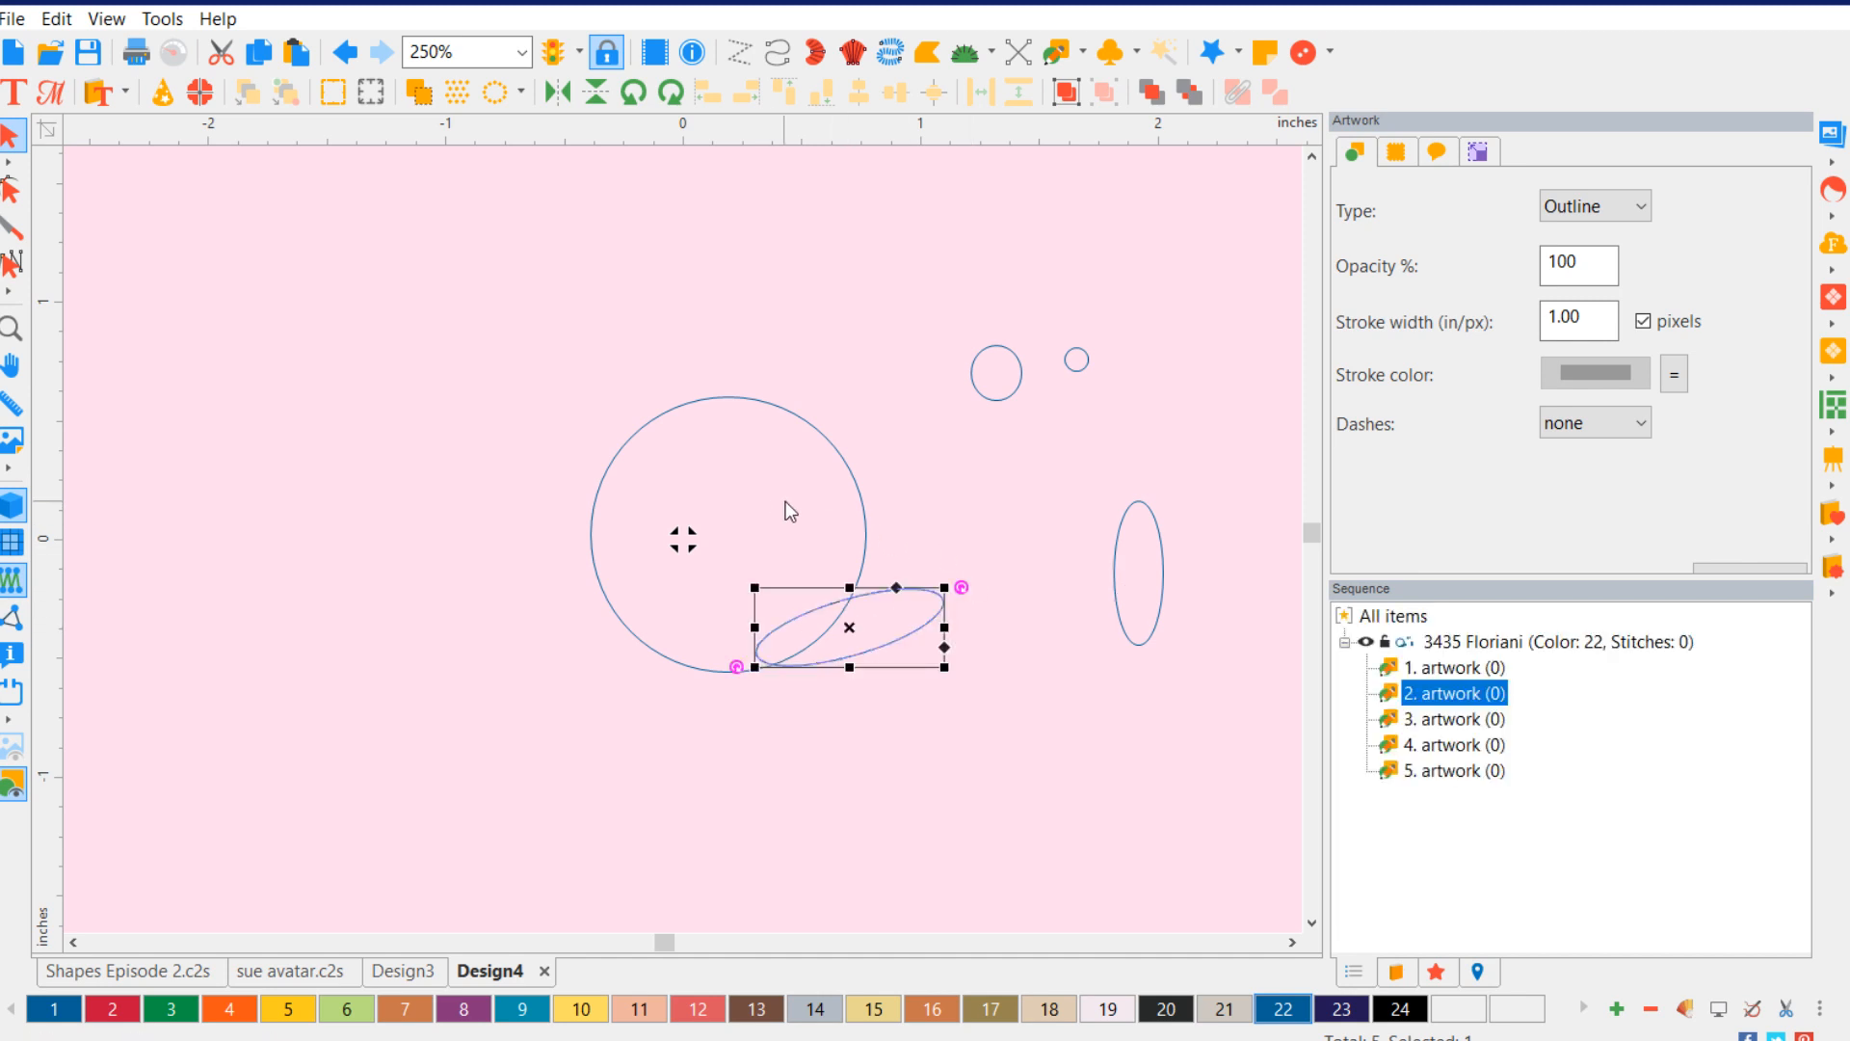
- Rotate the shorter ellipse to a similar shallow slant and place it at the large circle's lower left edge
left_click(1158, 545)
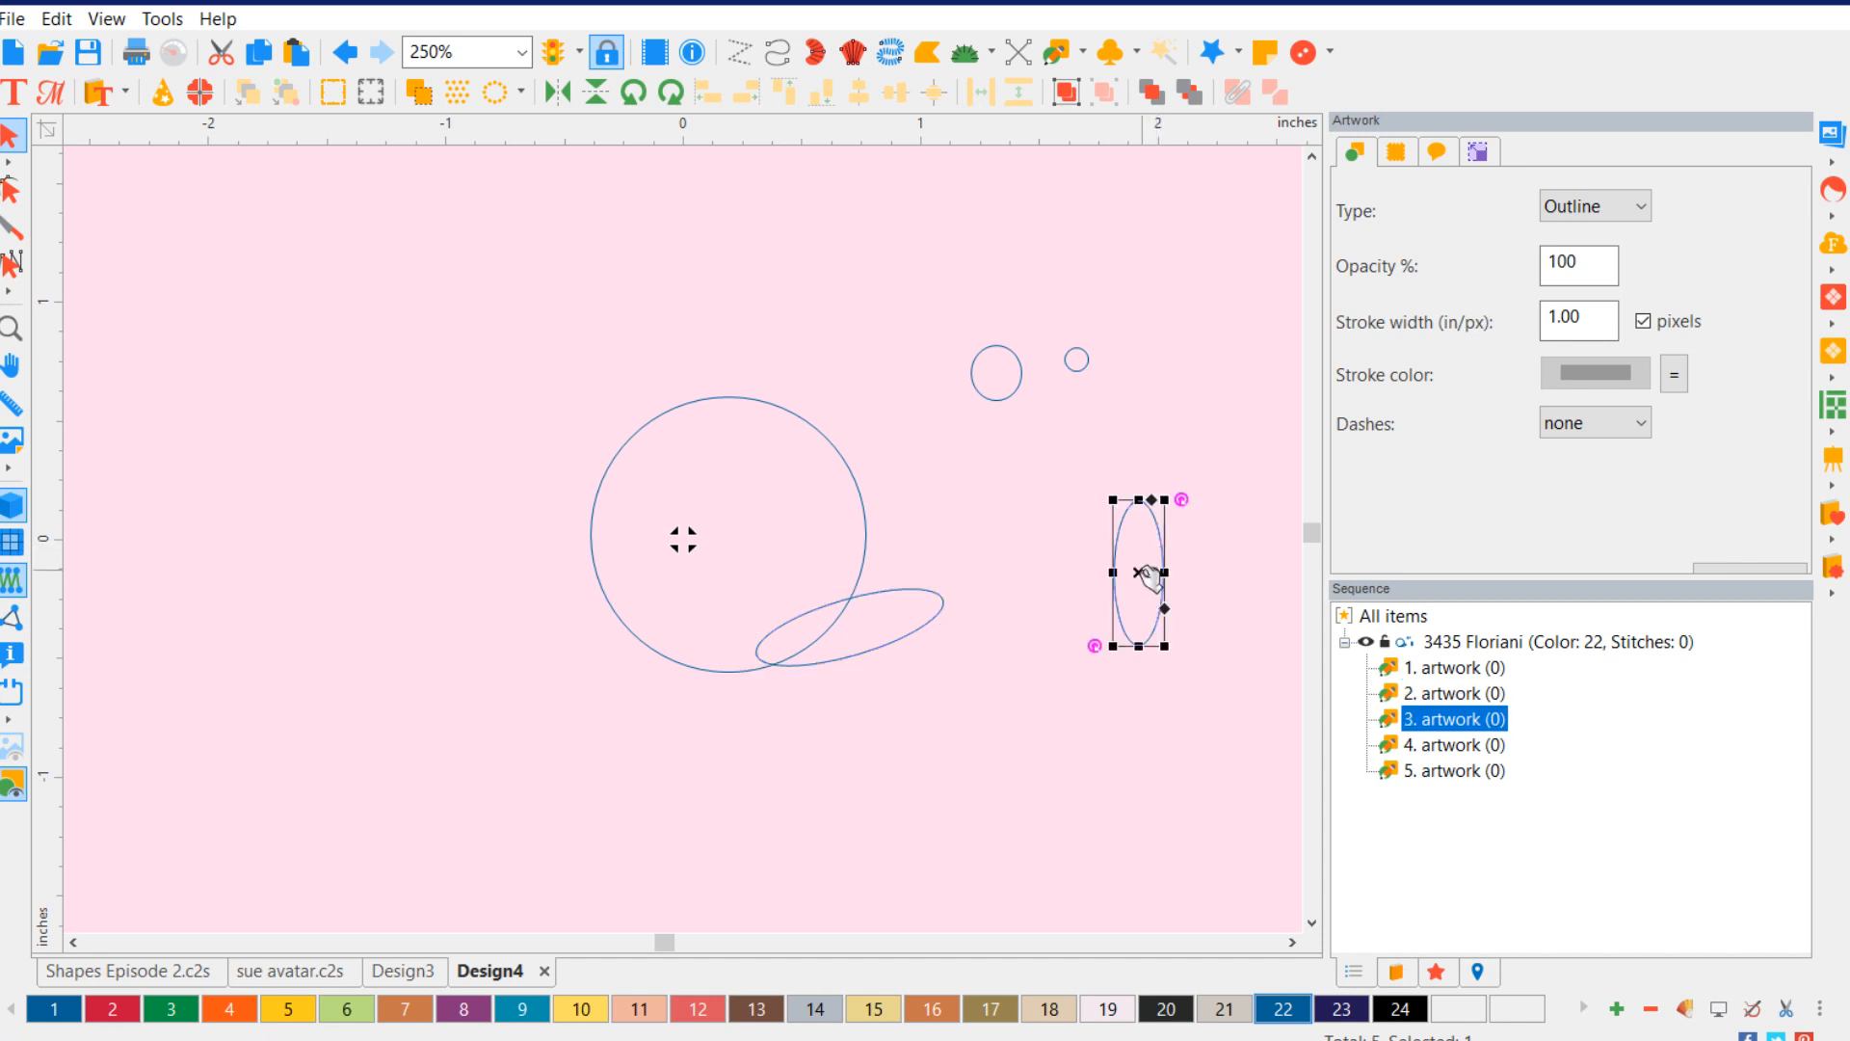
left_click_drag(1147, 578, 450, 648)
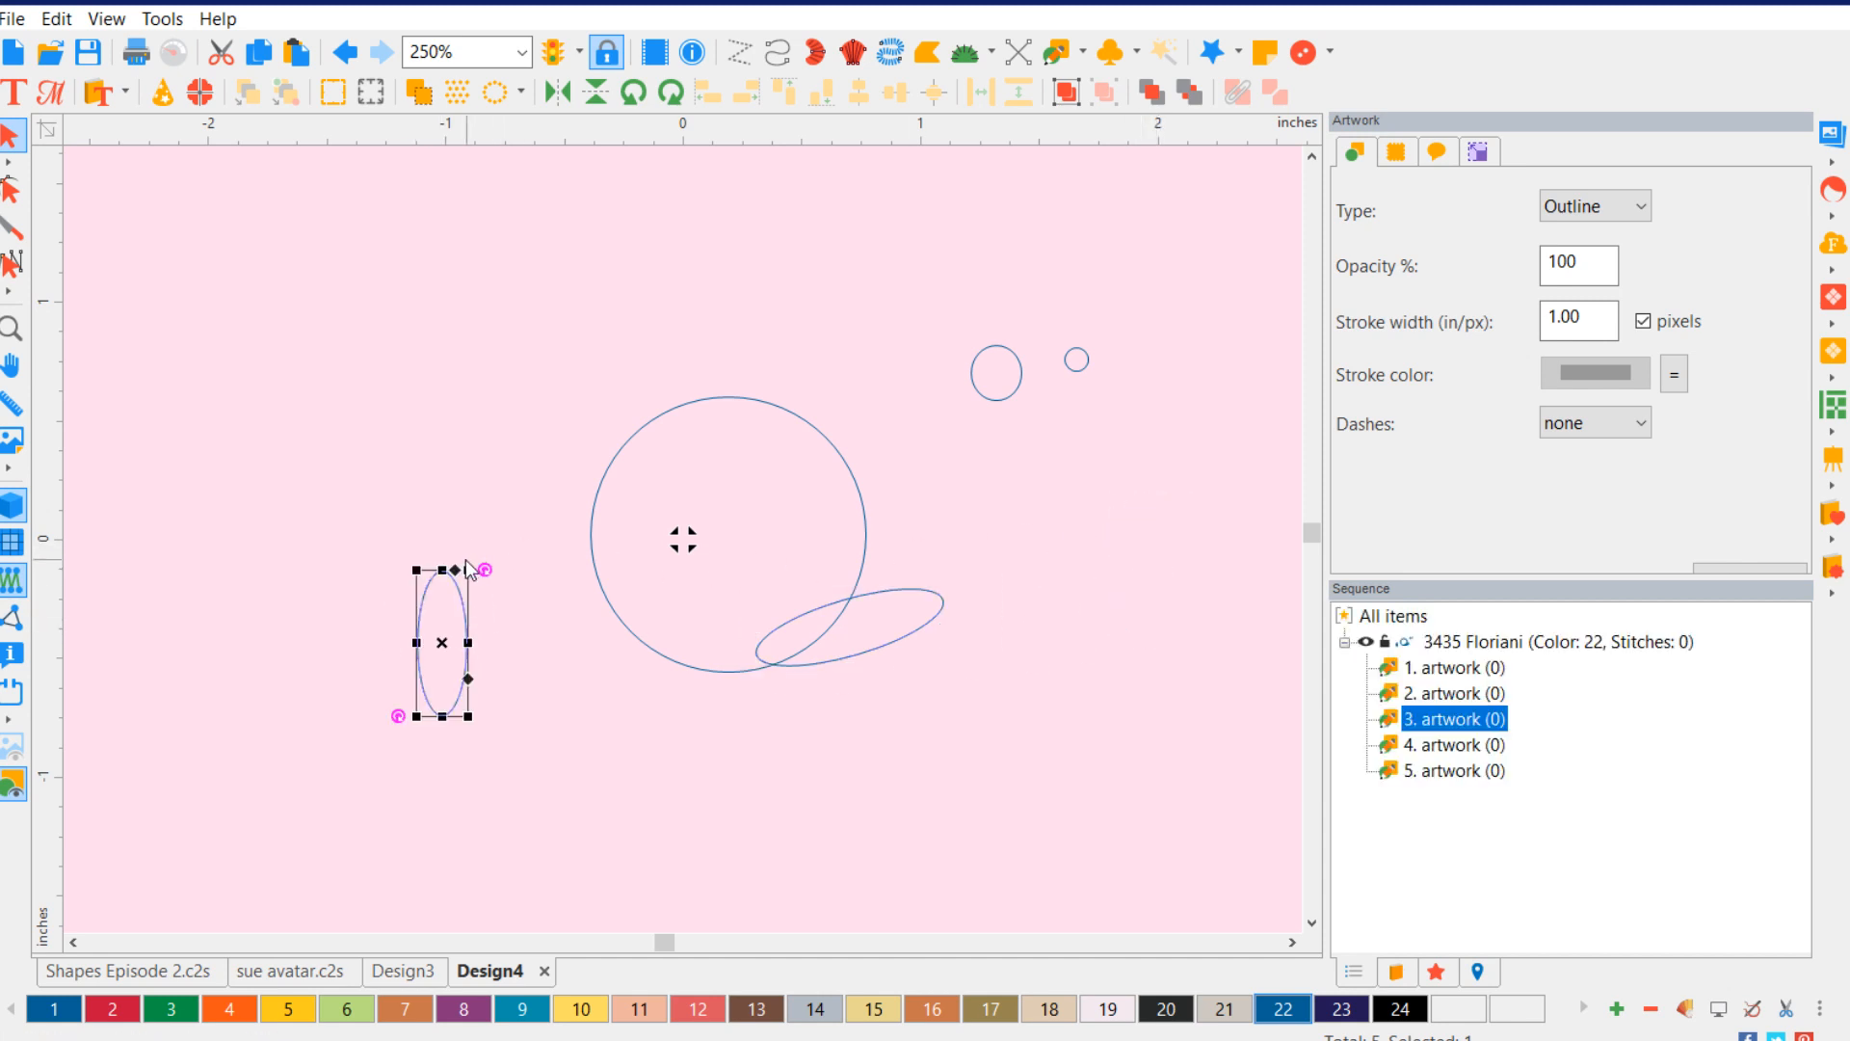
left_click_drag(482, 573, 655, 673)
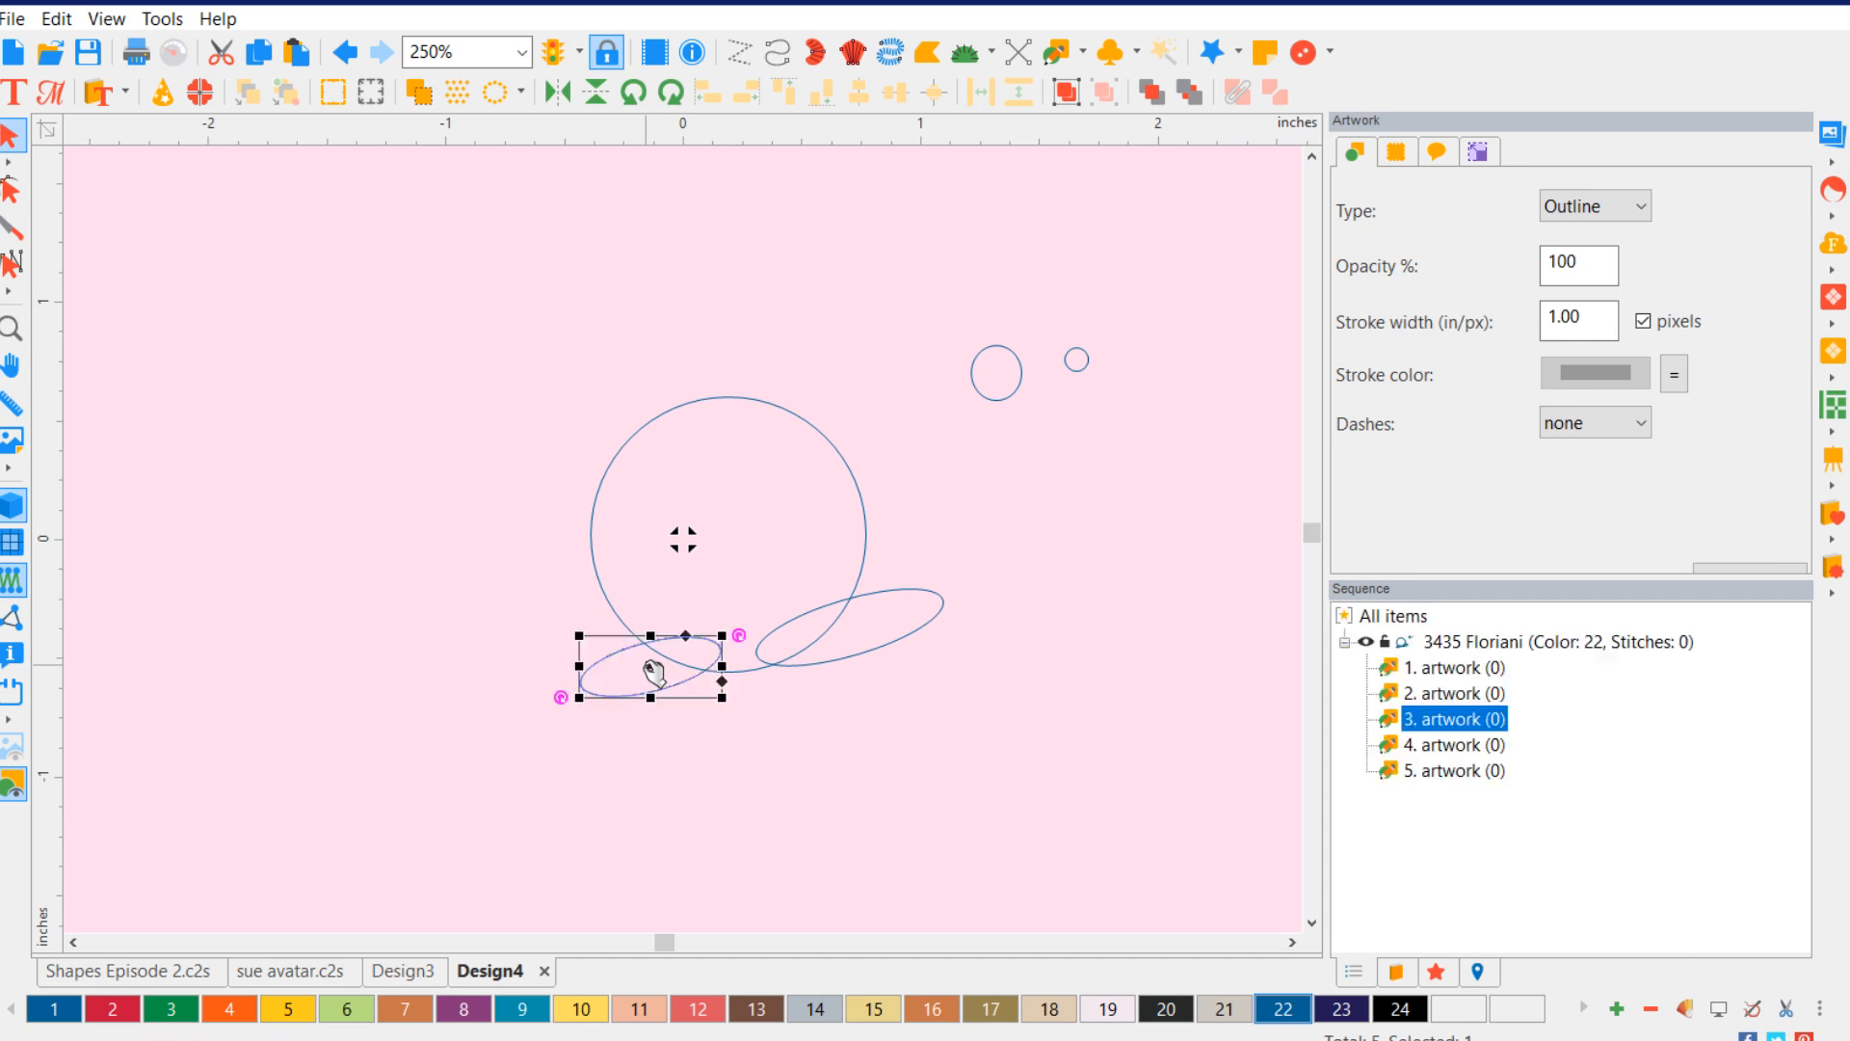
left_click(771, 773)
left_click(895, 650)
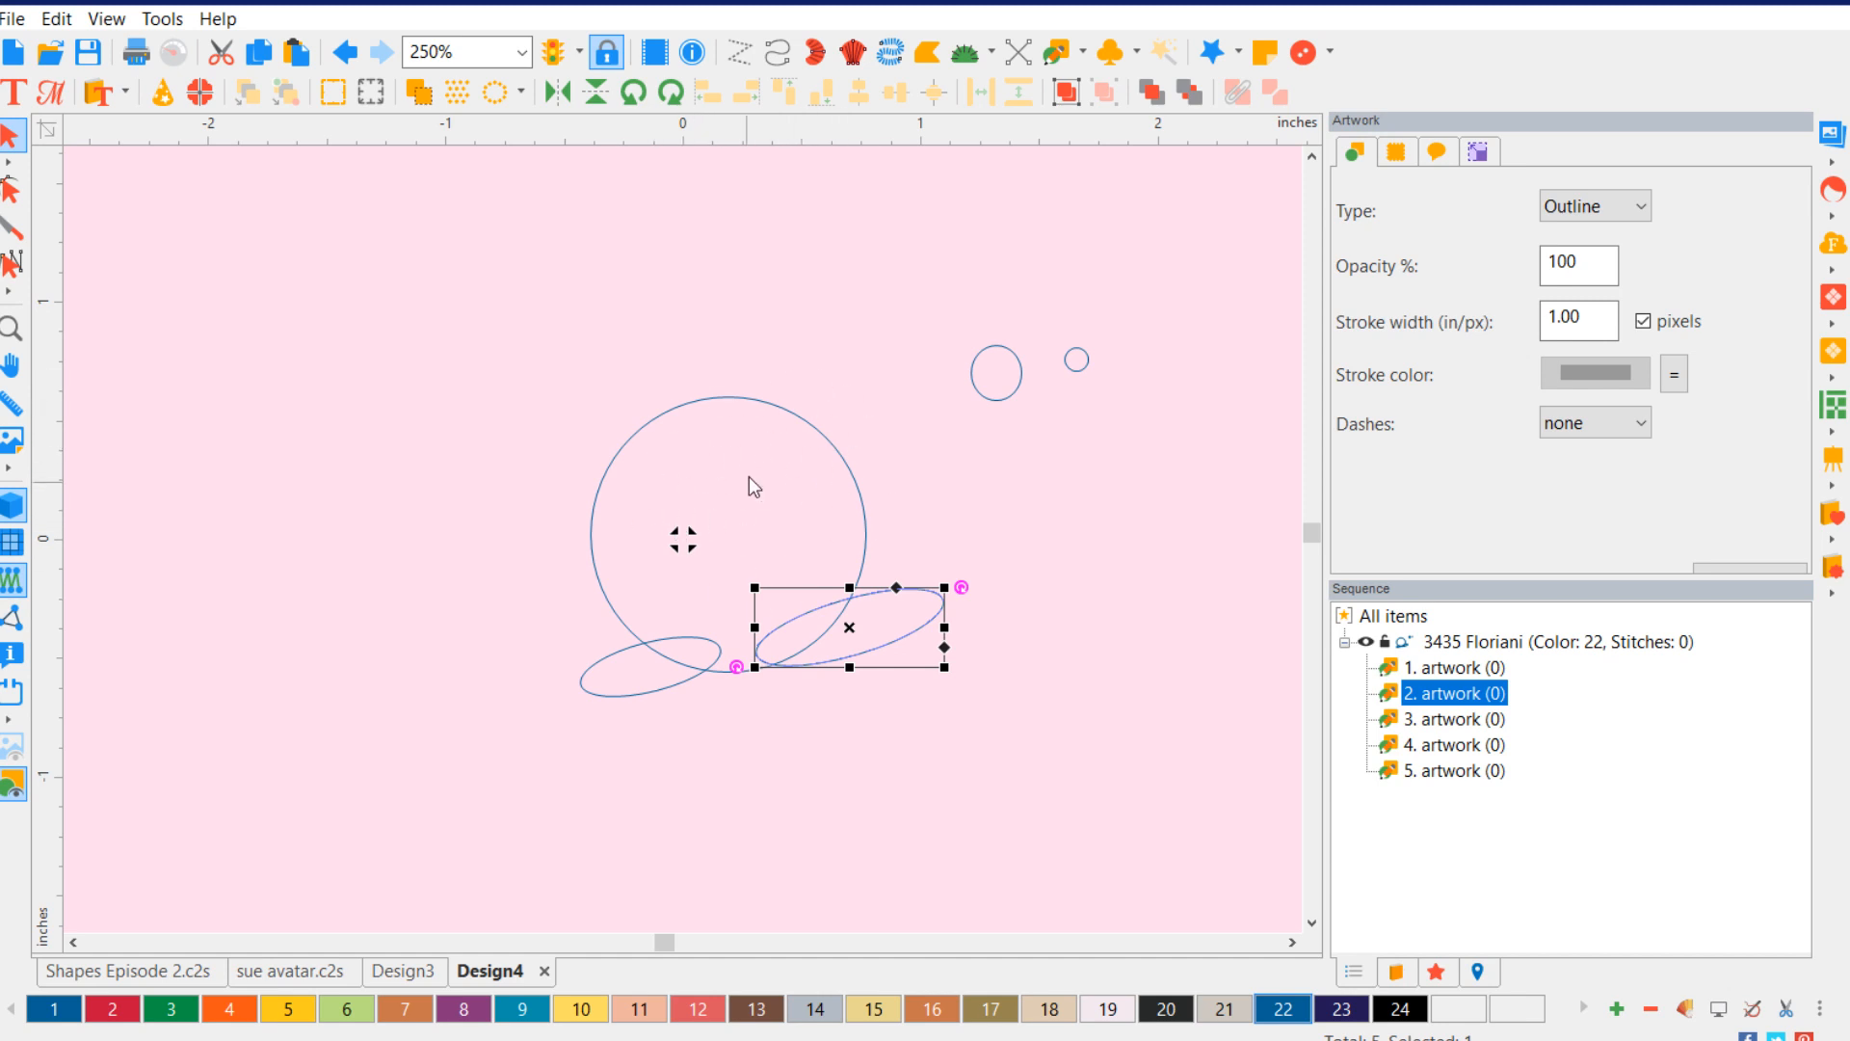
- Build an eye just right of the large circle by moving the bigger small circle there and placing the tiny circle inside it
left_click(1026, 535)
left_click(996, 398)
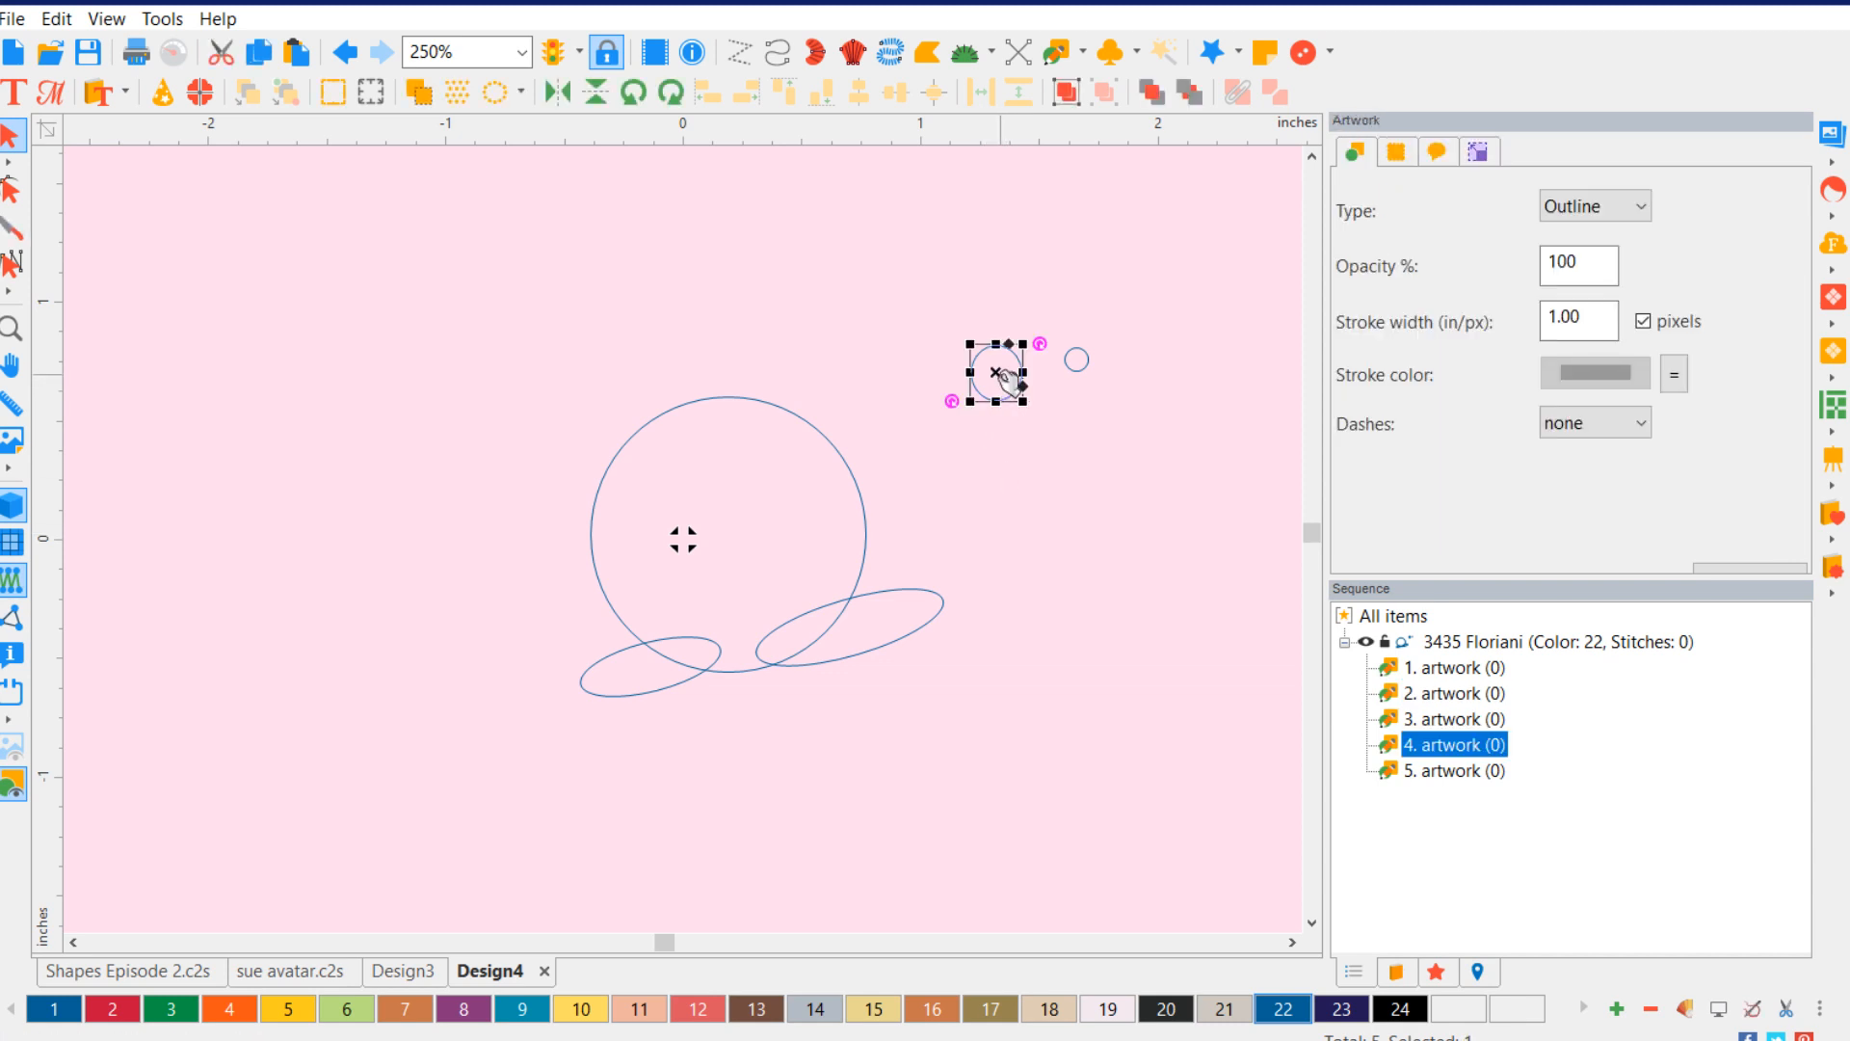
left_click_drag(1009, 380, 932, 517)
left_click(1076, 359)
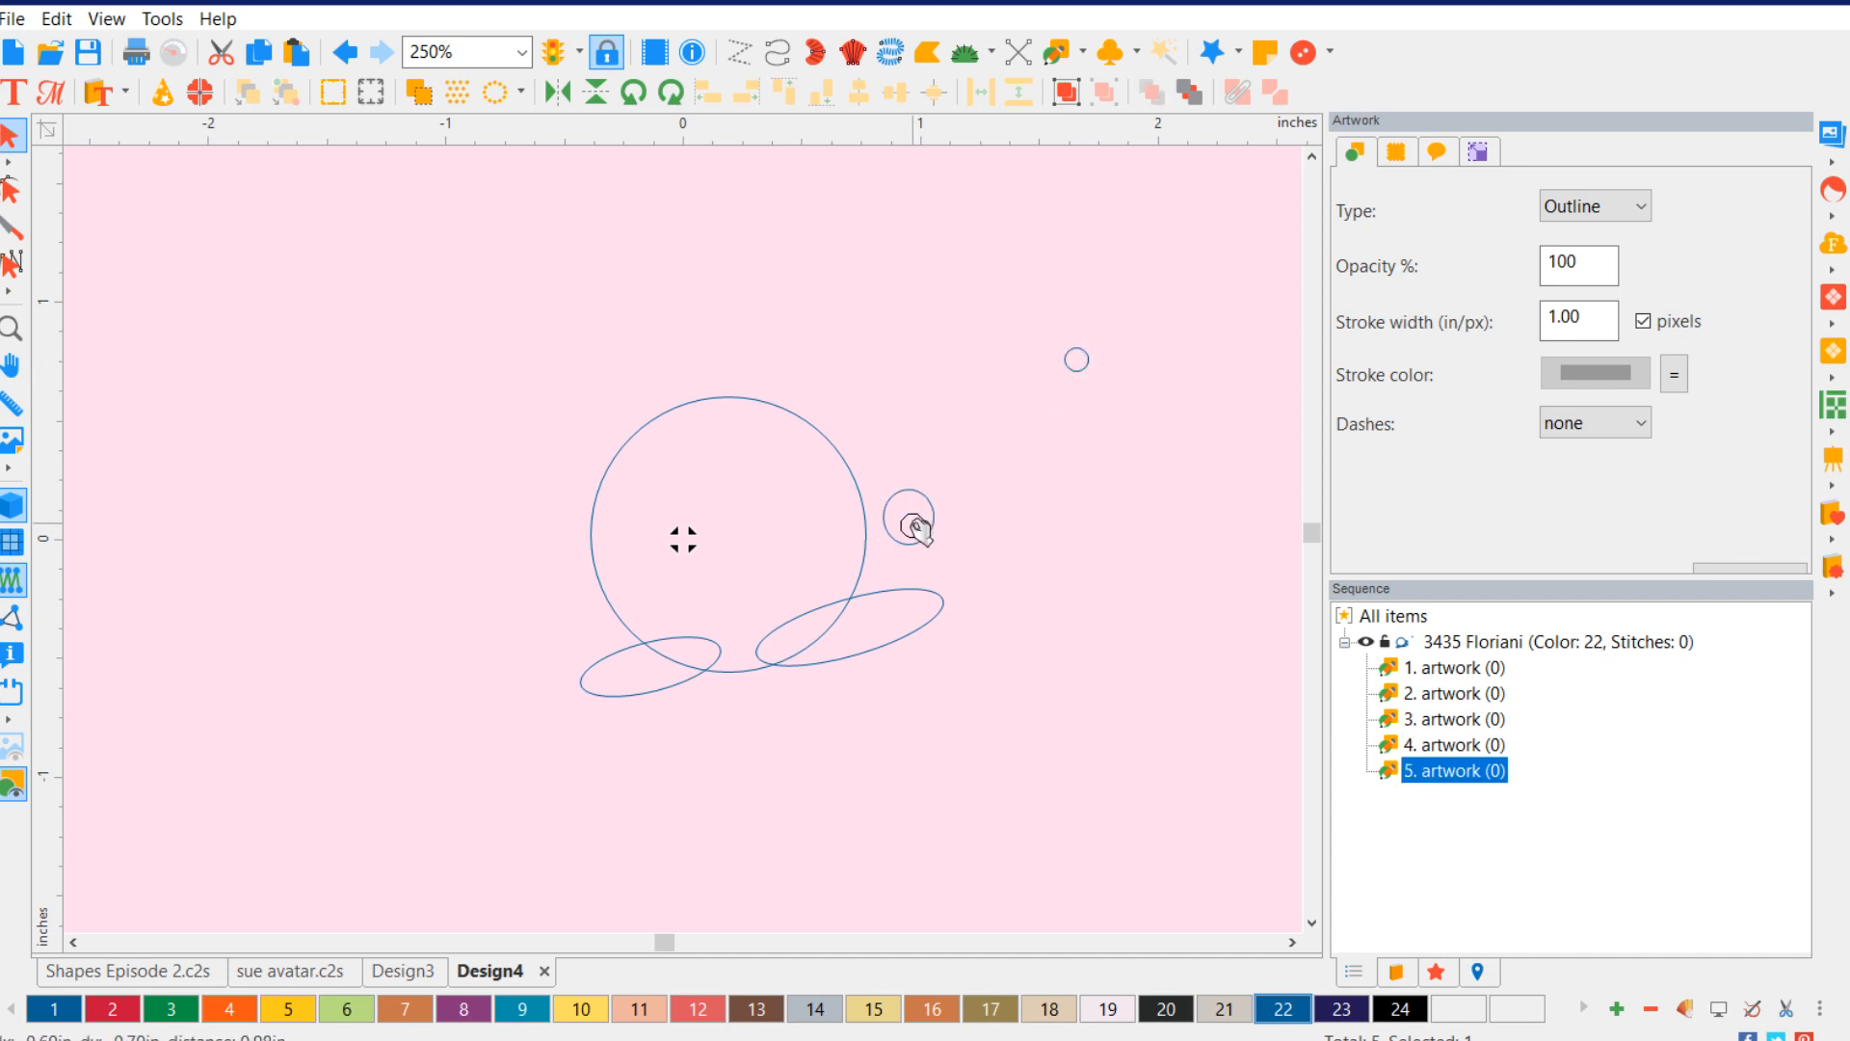
- Duplicate the eye's two circles together and move the copy about 0.2 in right, beside the original eye
left_click_drag(921, 526, 878, 457)
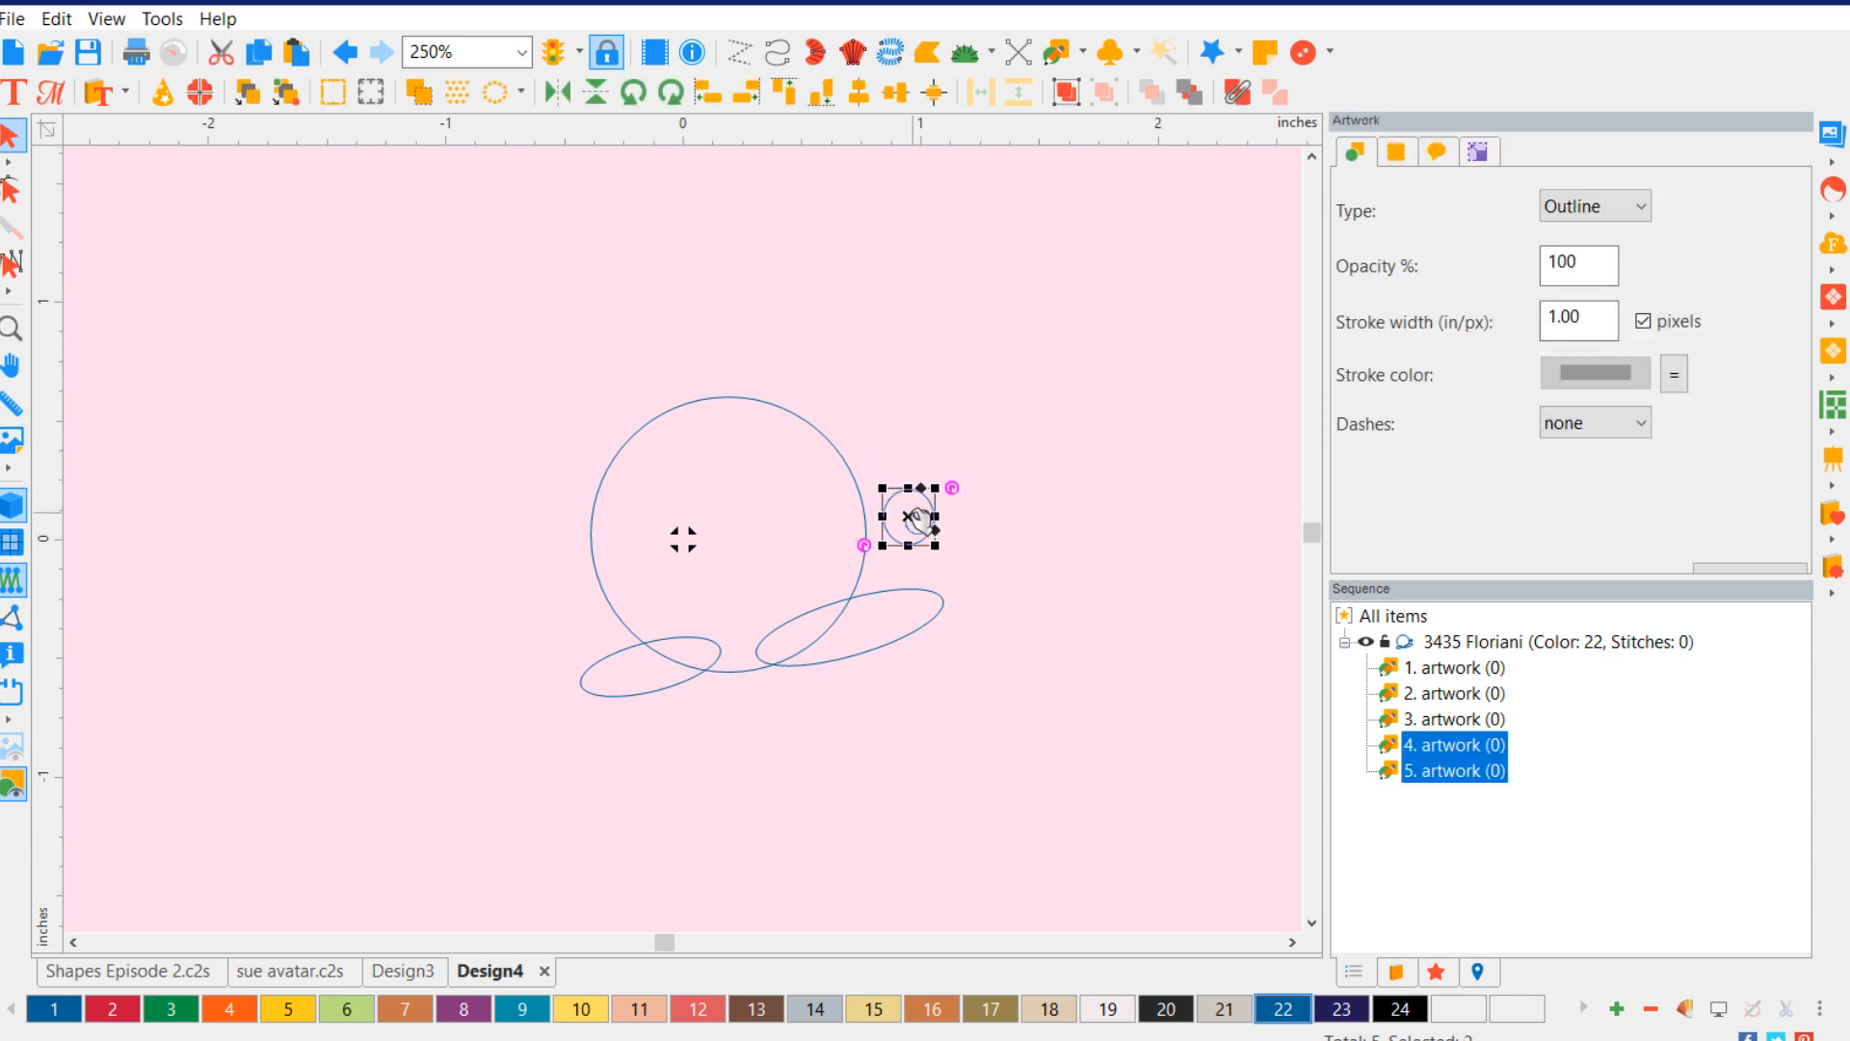
key("ctrl+d")
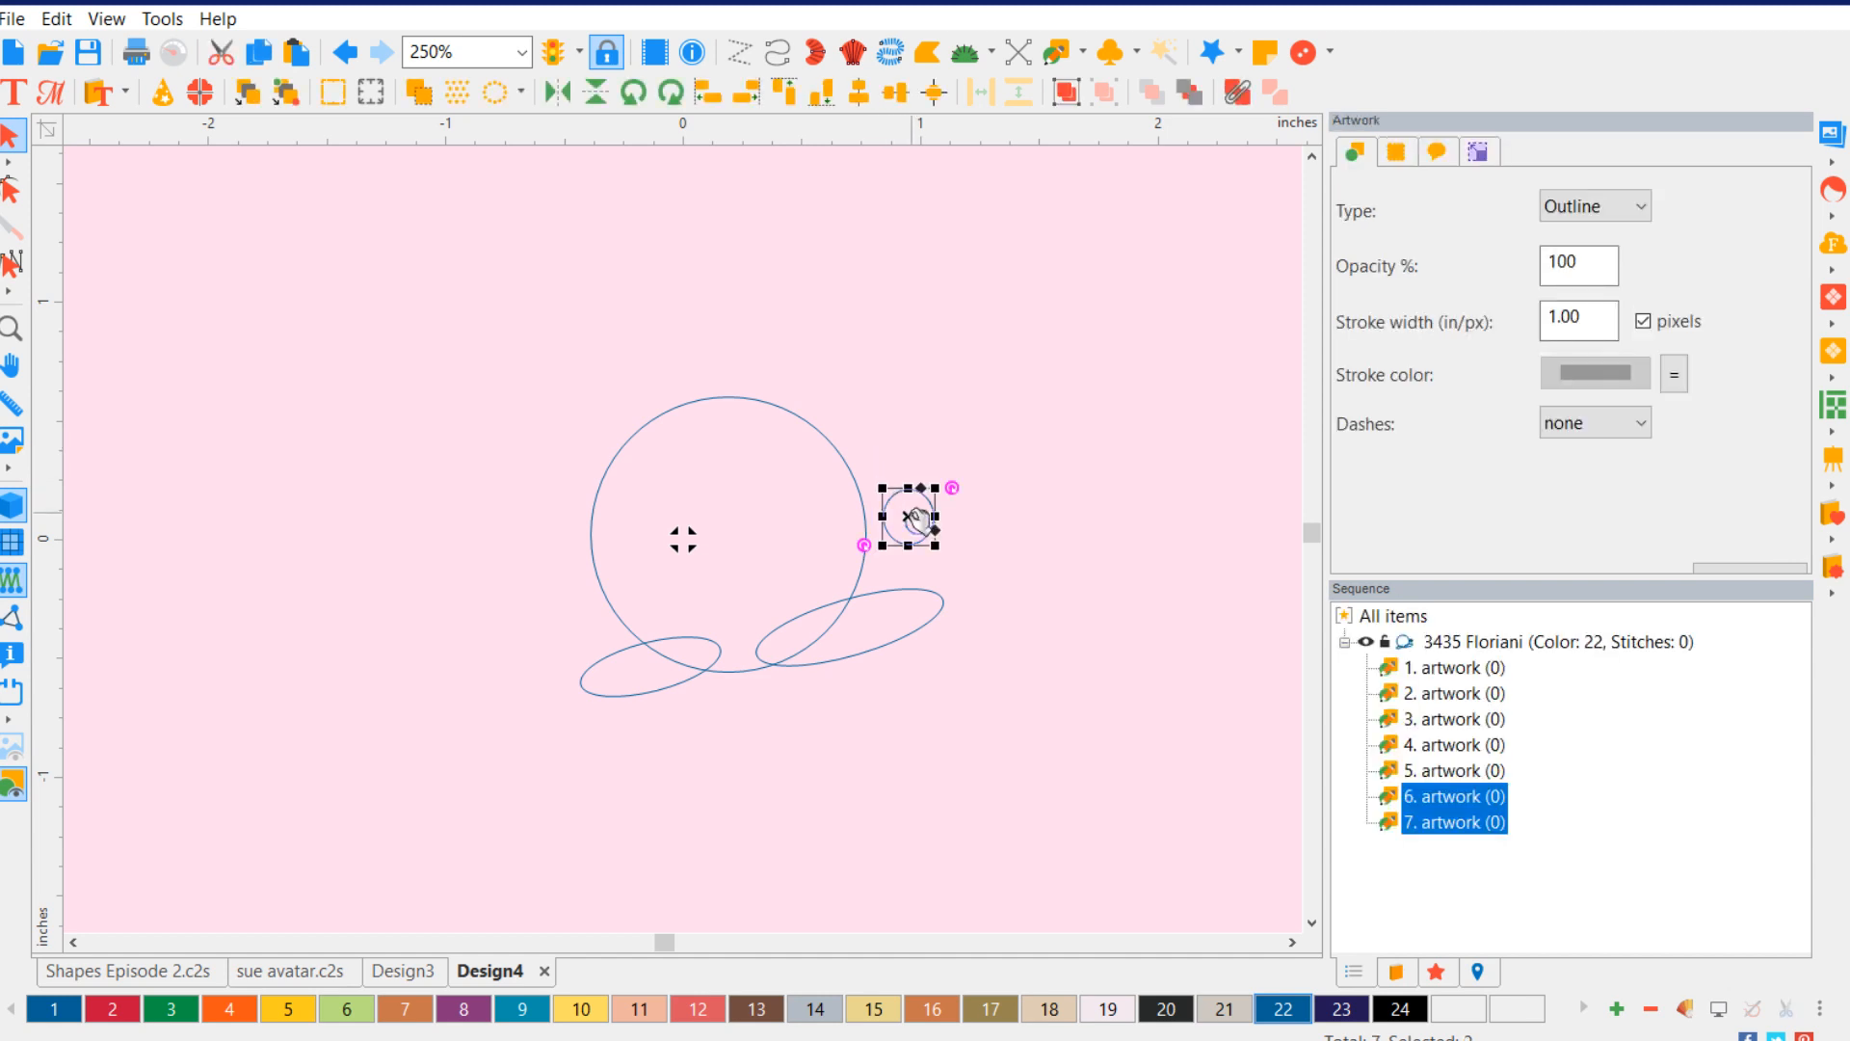
left_click_drag(920, 520, 971, 522)
left_click(1141, 690)
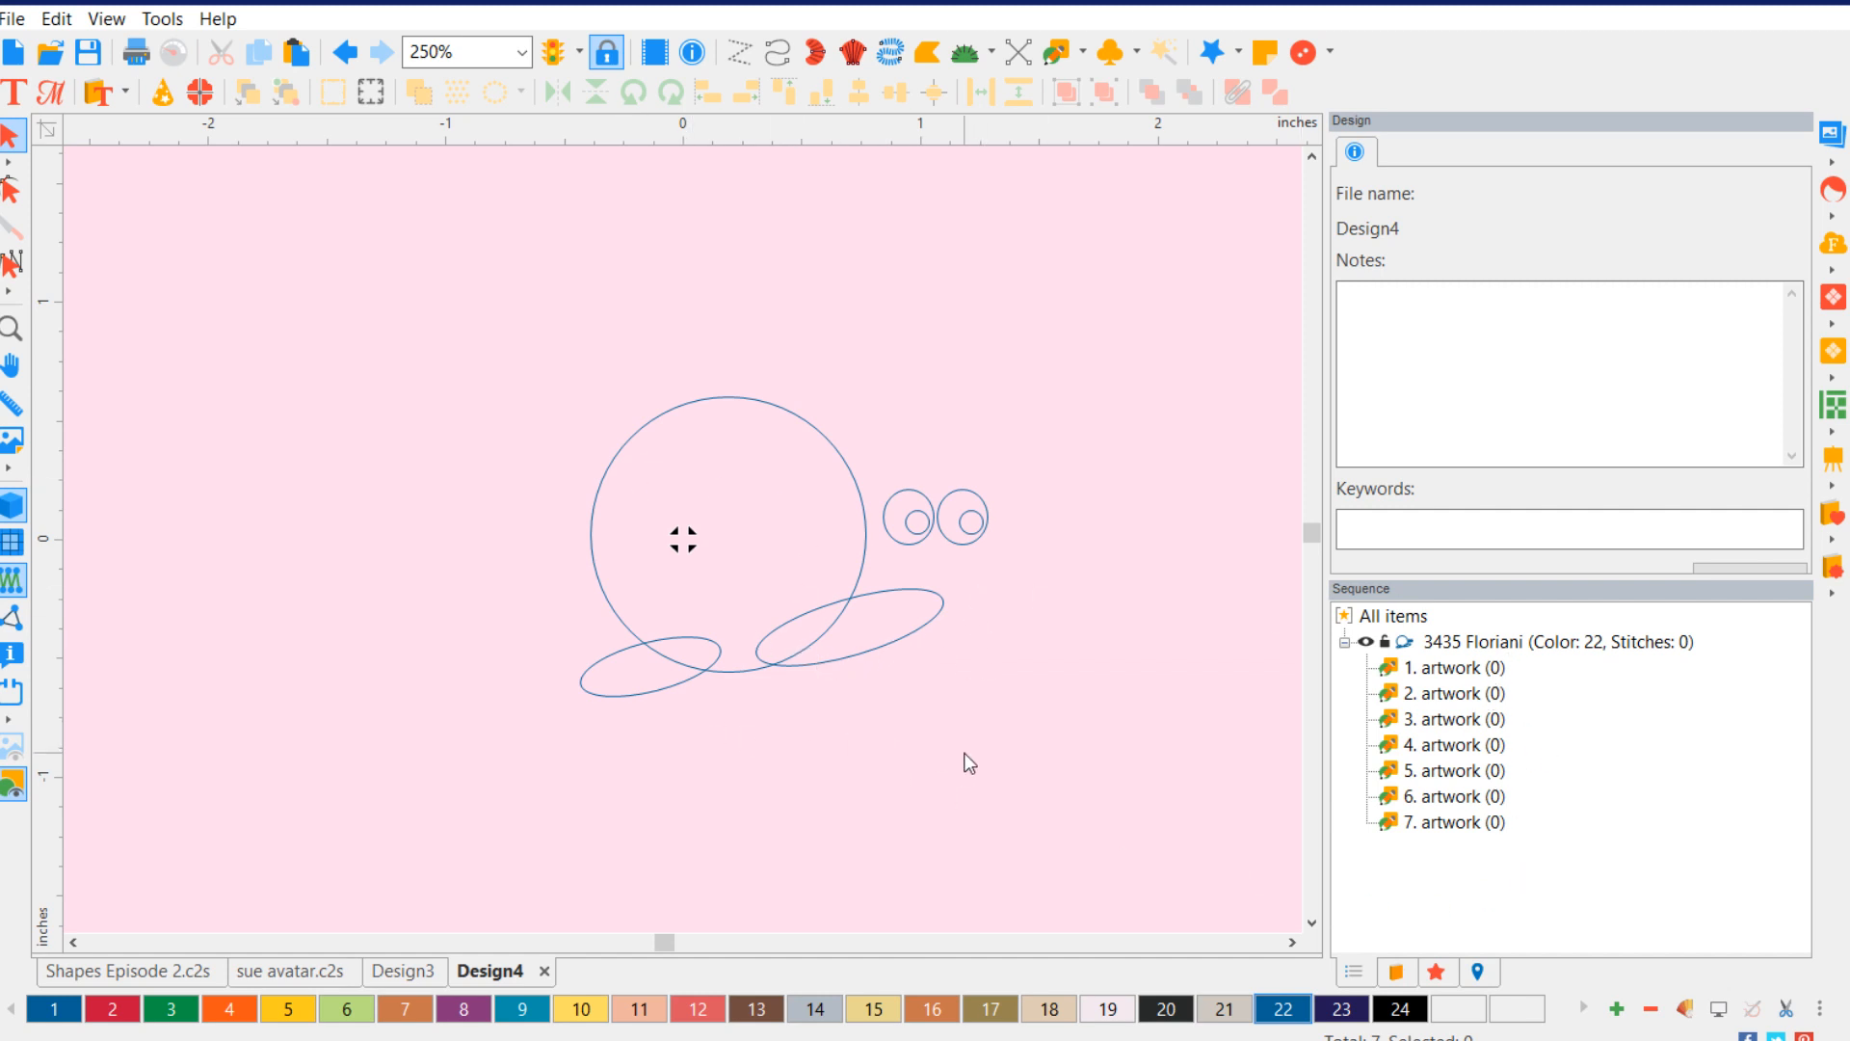
- Rotate the lower left ellipse slightly clockwise so it lies flatter
left_click(649, 667)
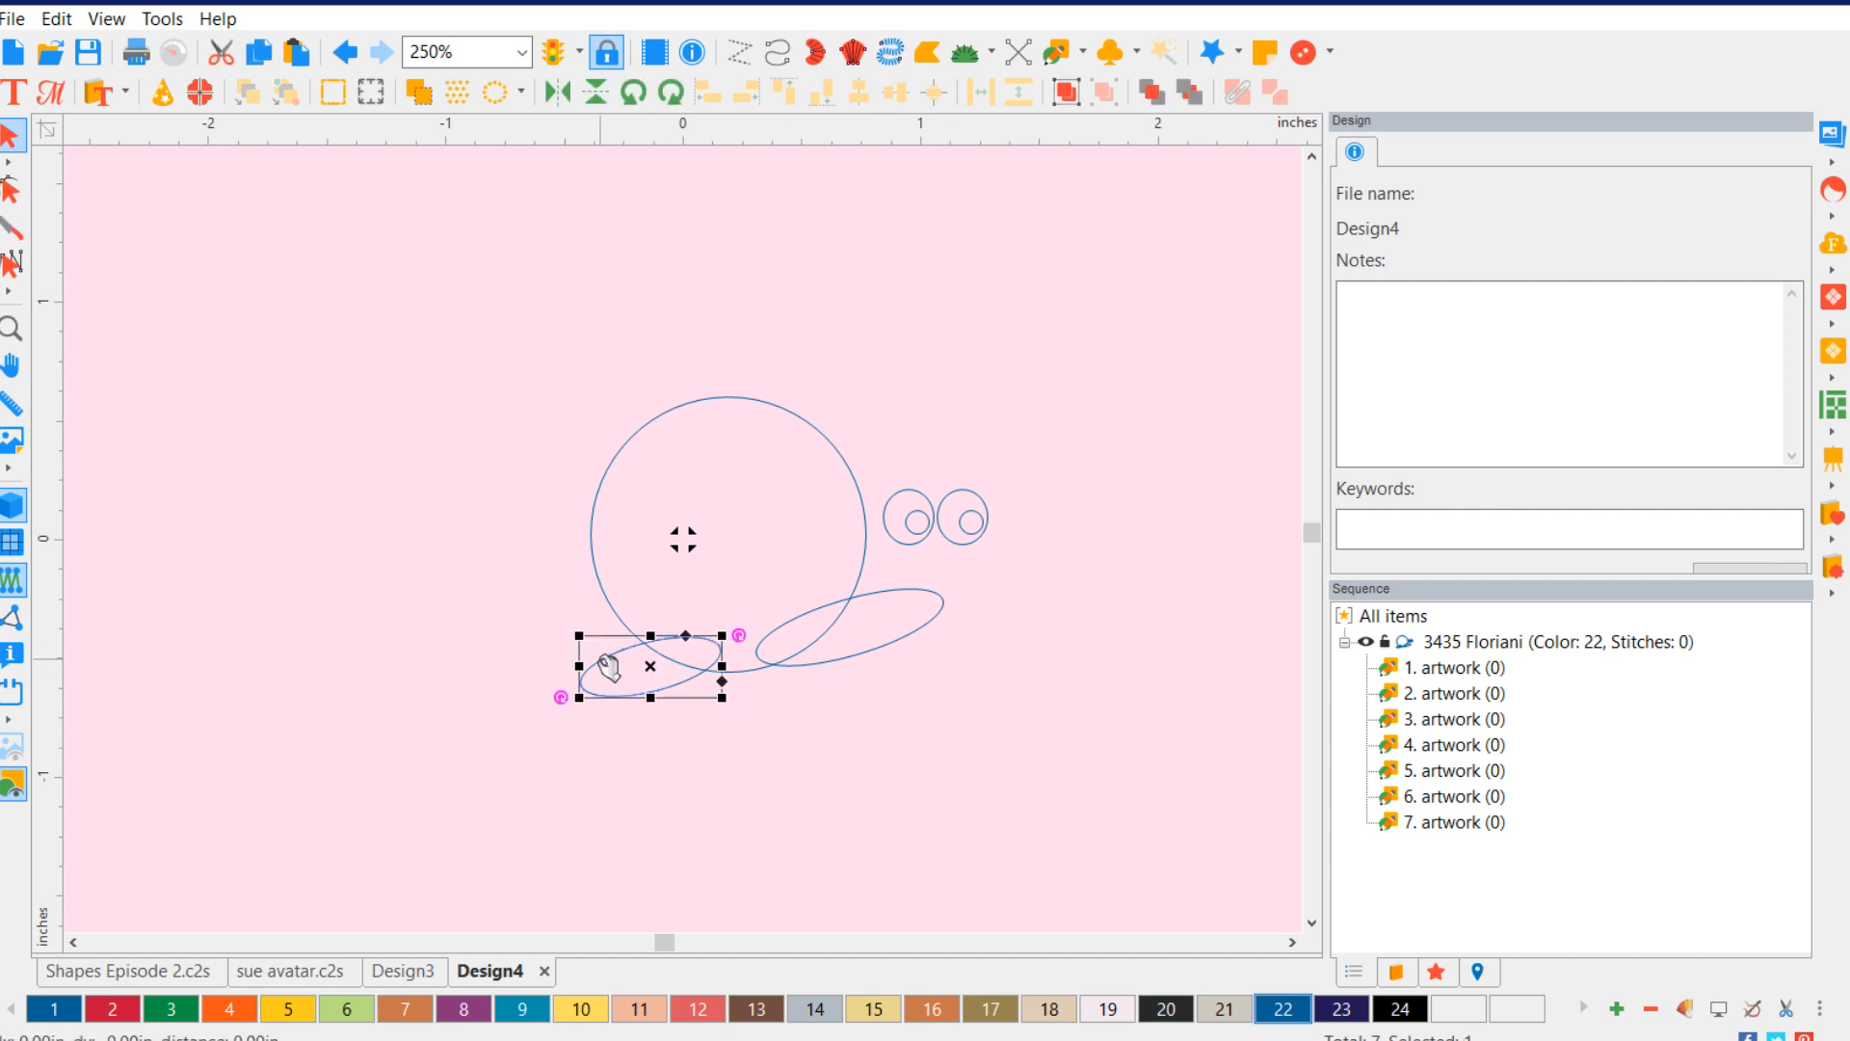
left_click_drag(737, 635, 744, 648)
left_click(1015, 721)
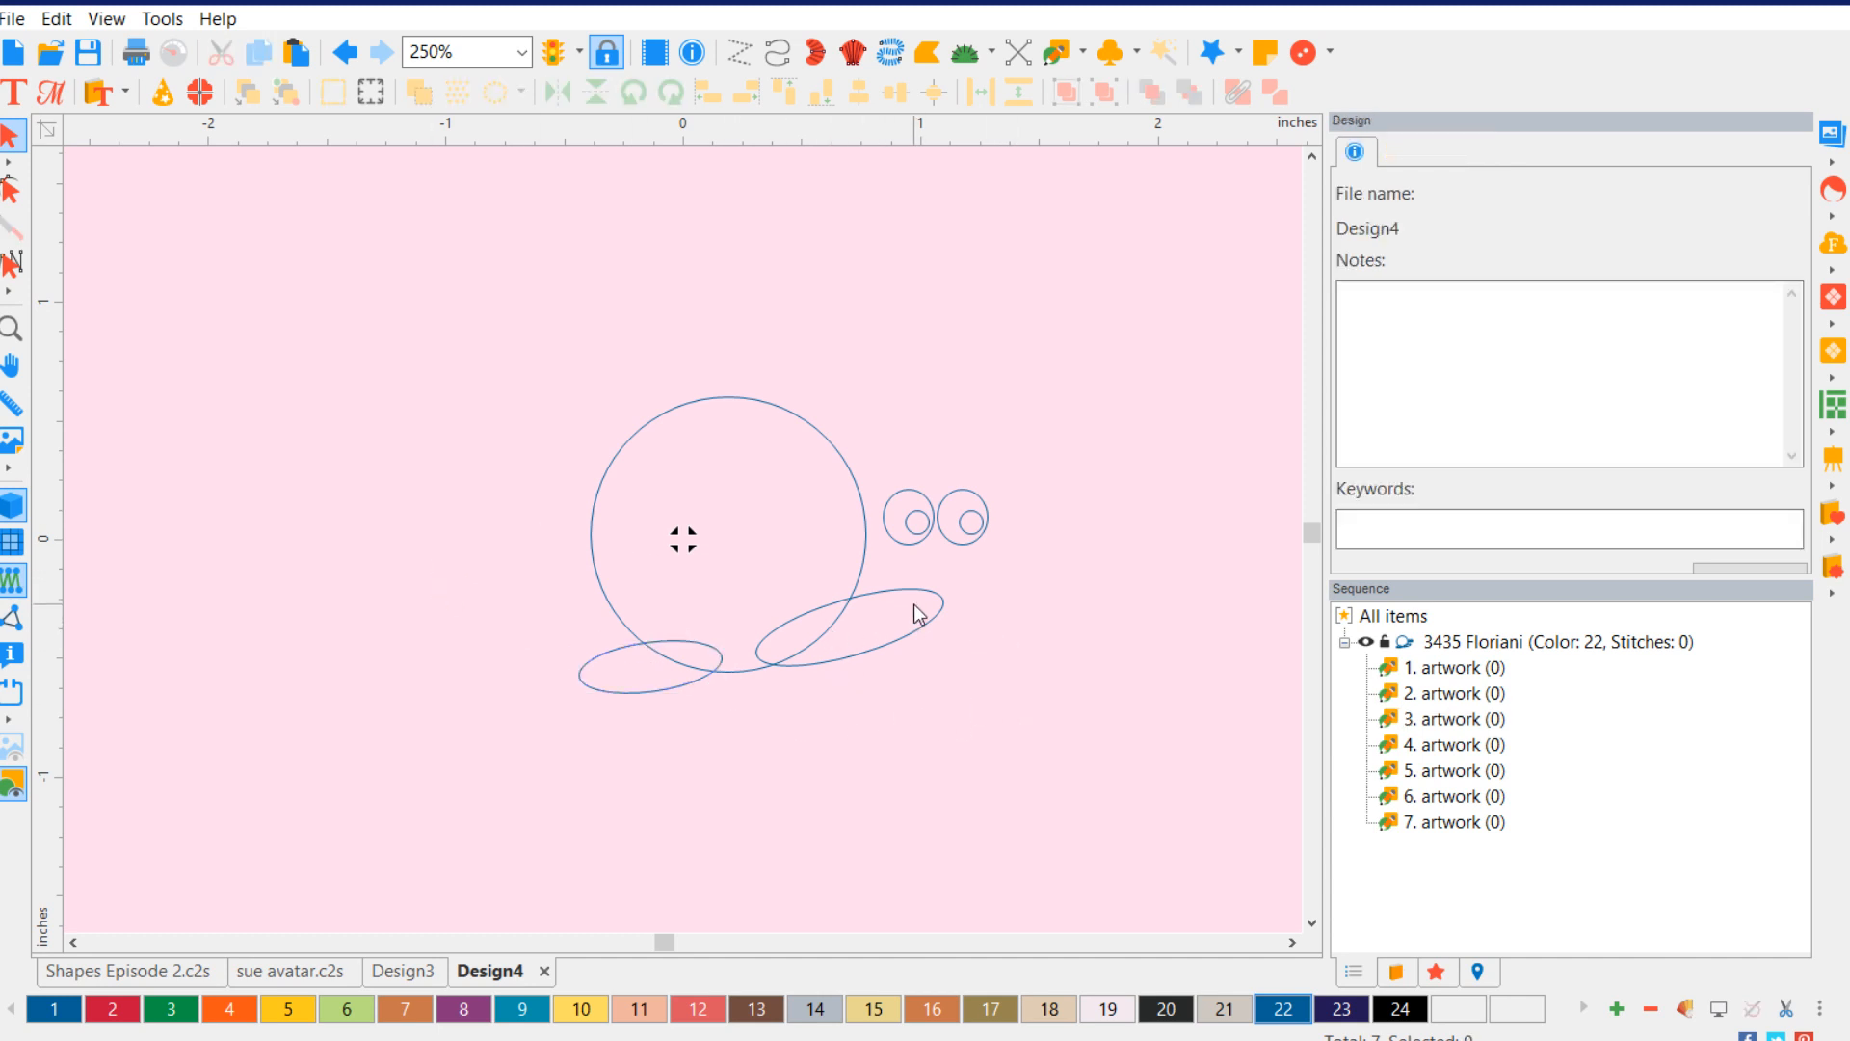
- Convert the large circle to a Complex Fill and assign it thread color 18
left_click(736, 398)
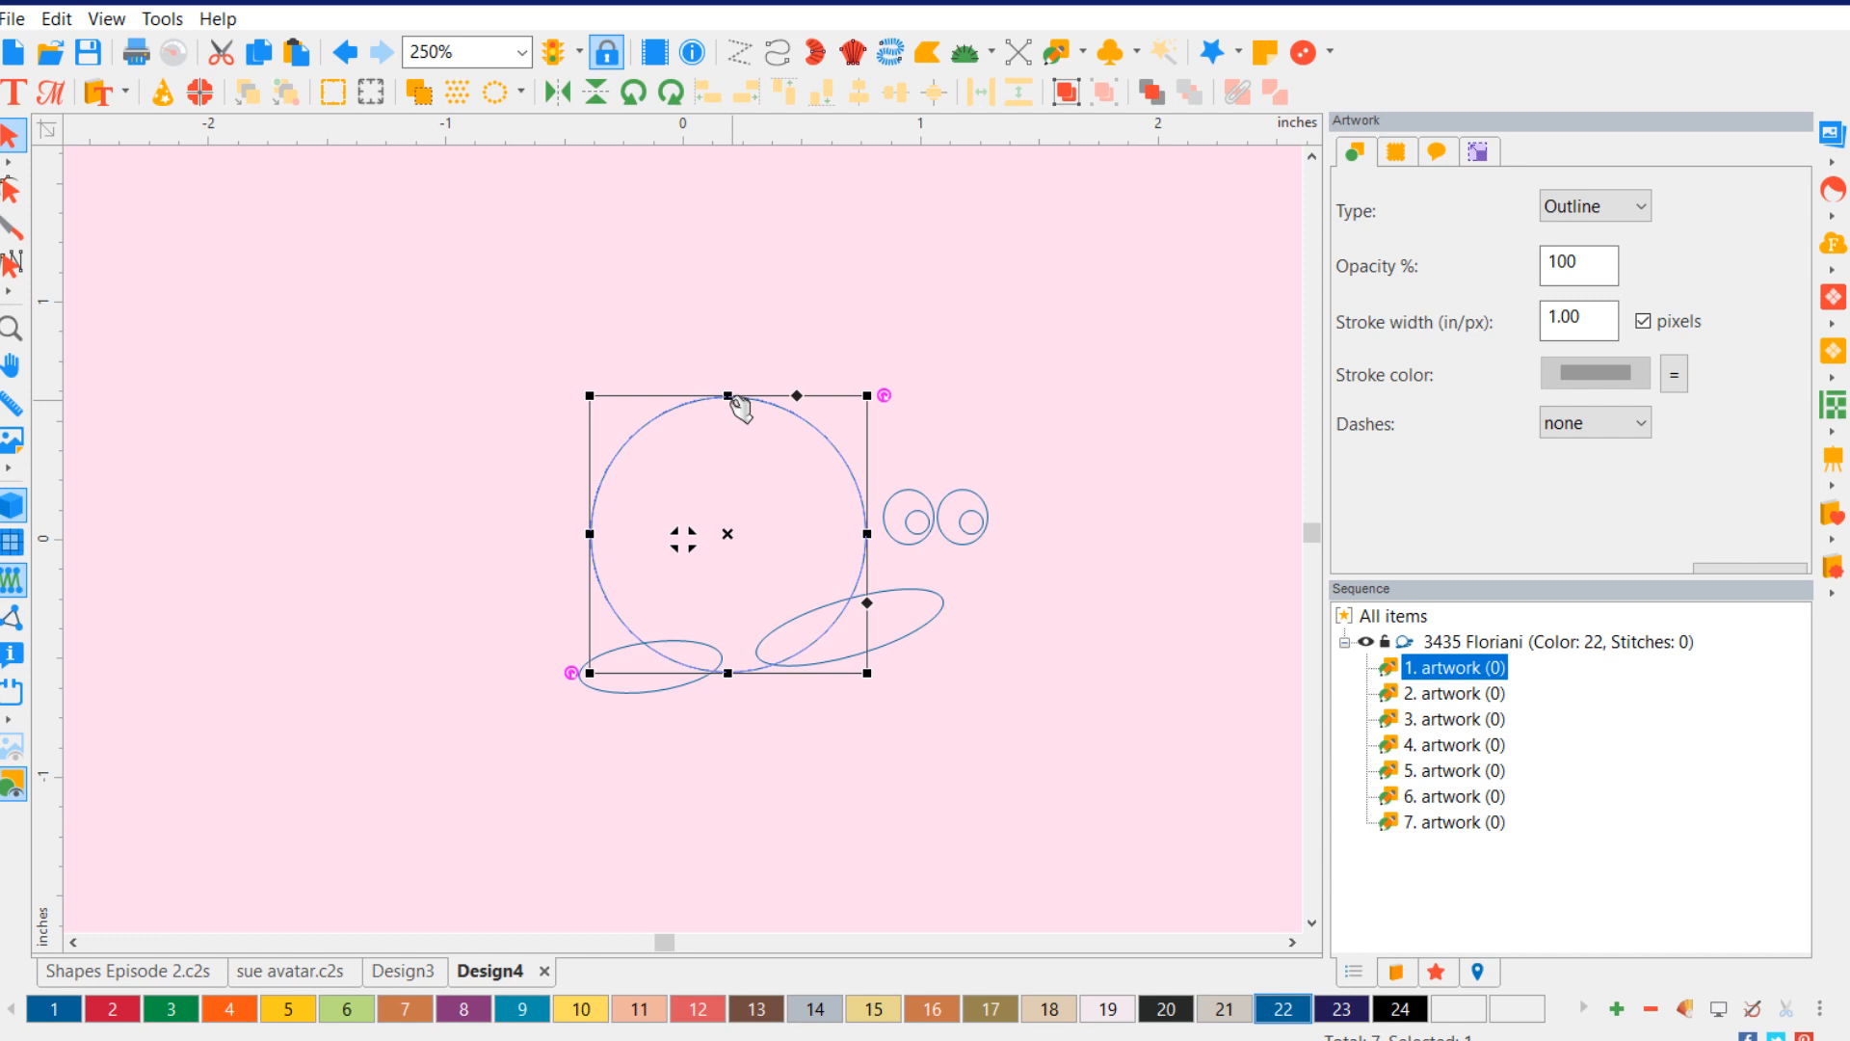
right_click(738, 405)
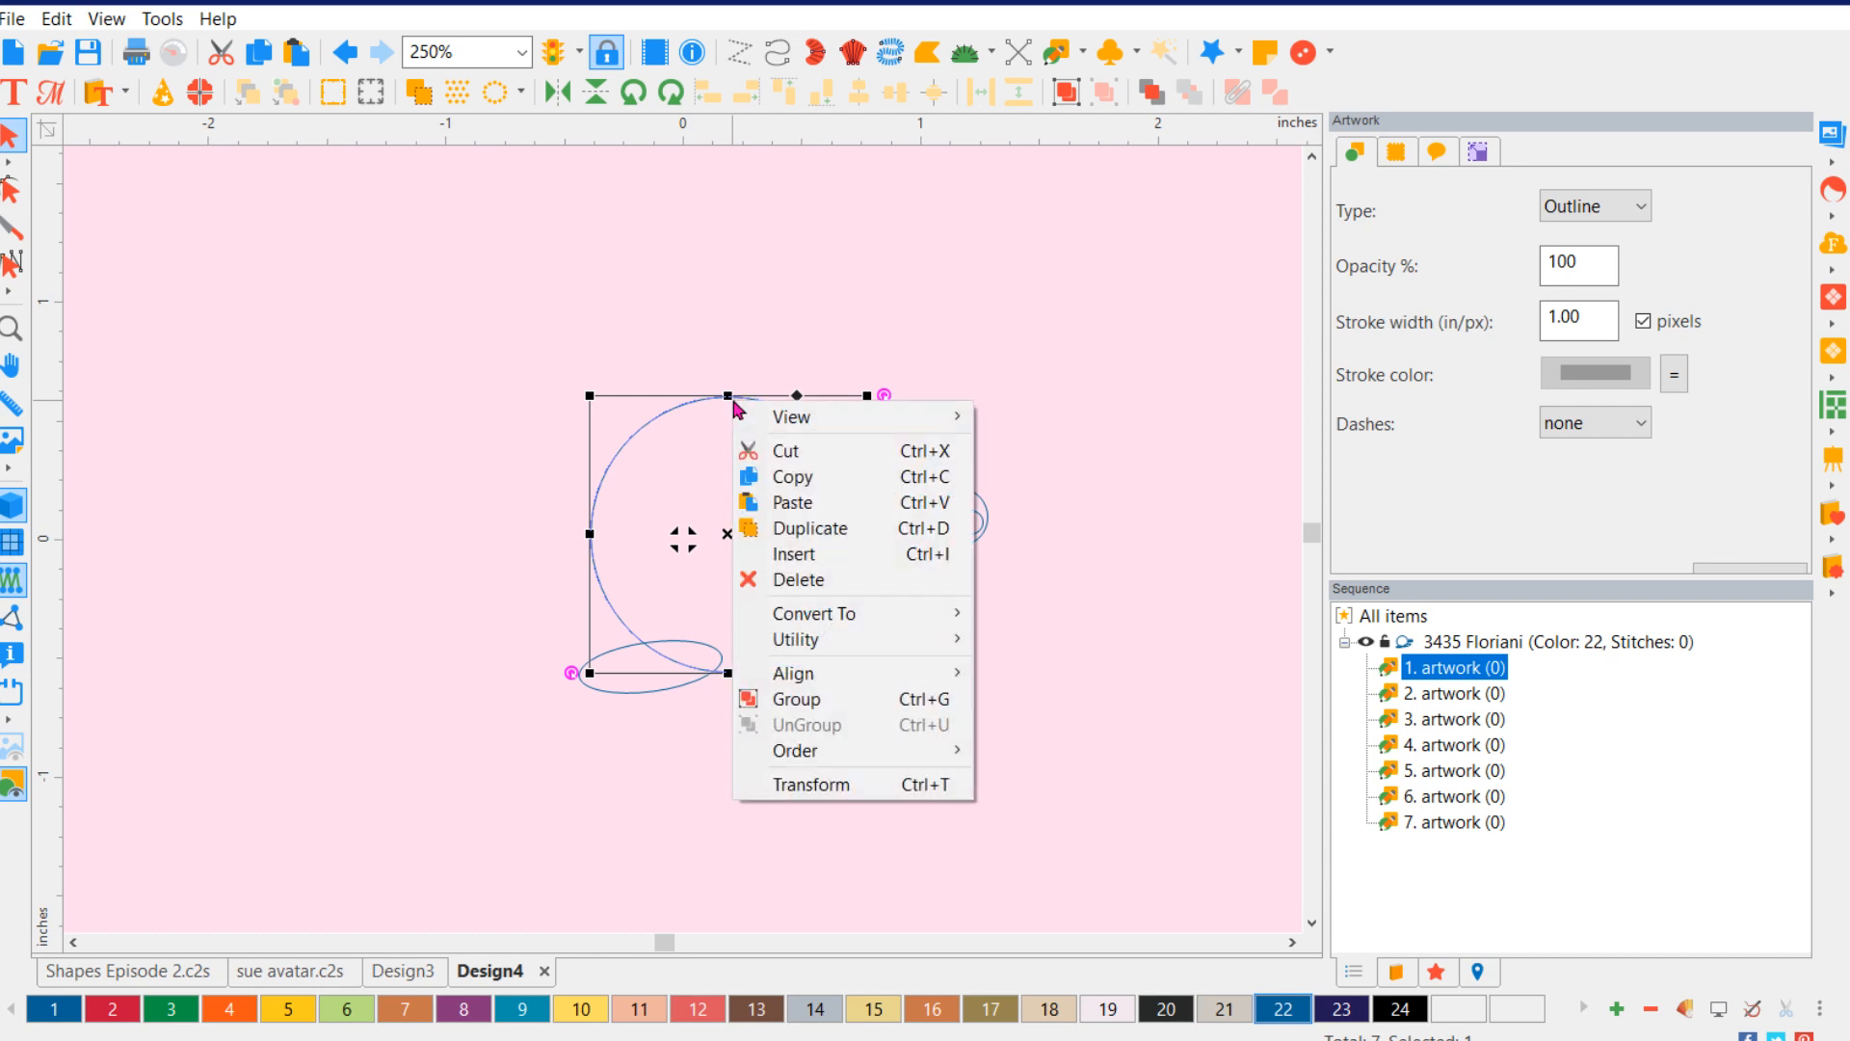
mouse_move(875, 618)
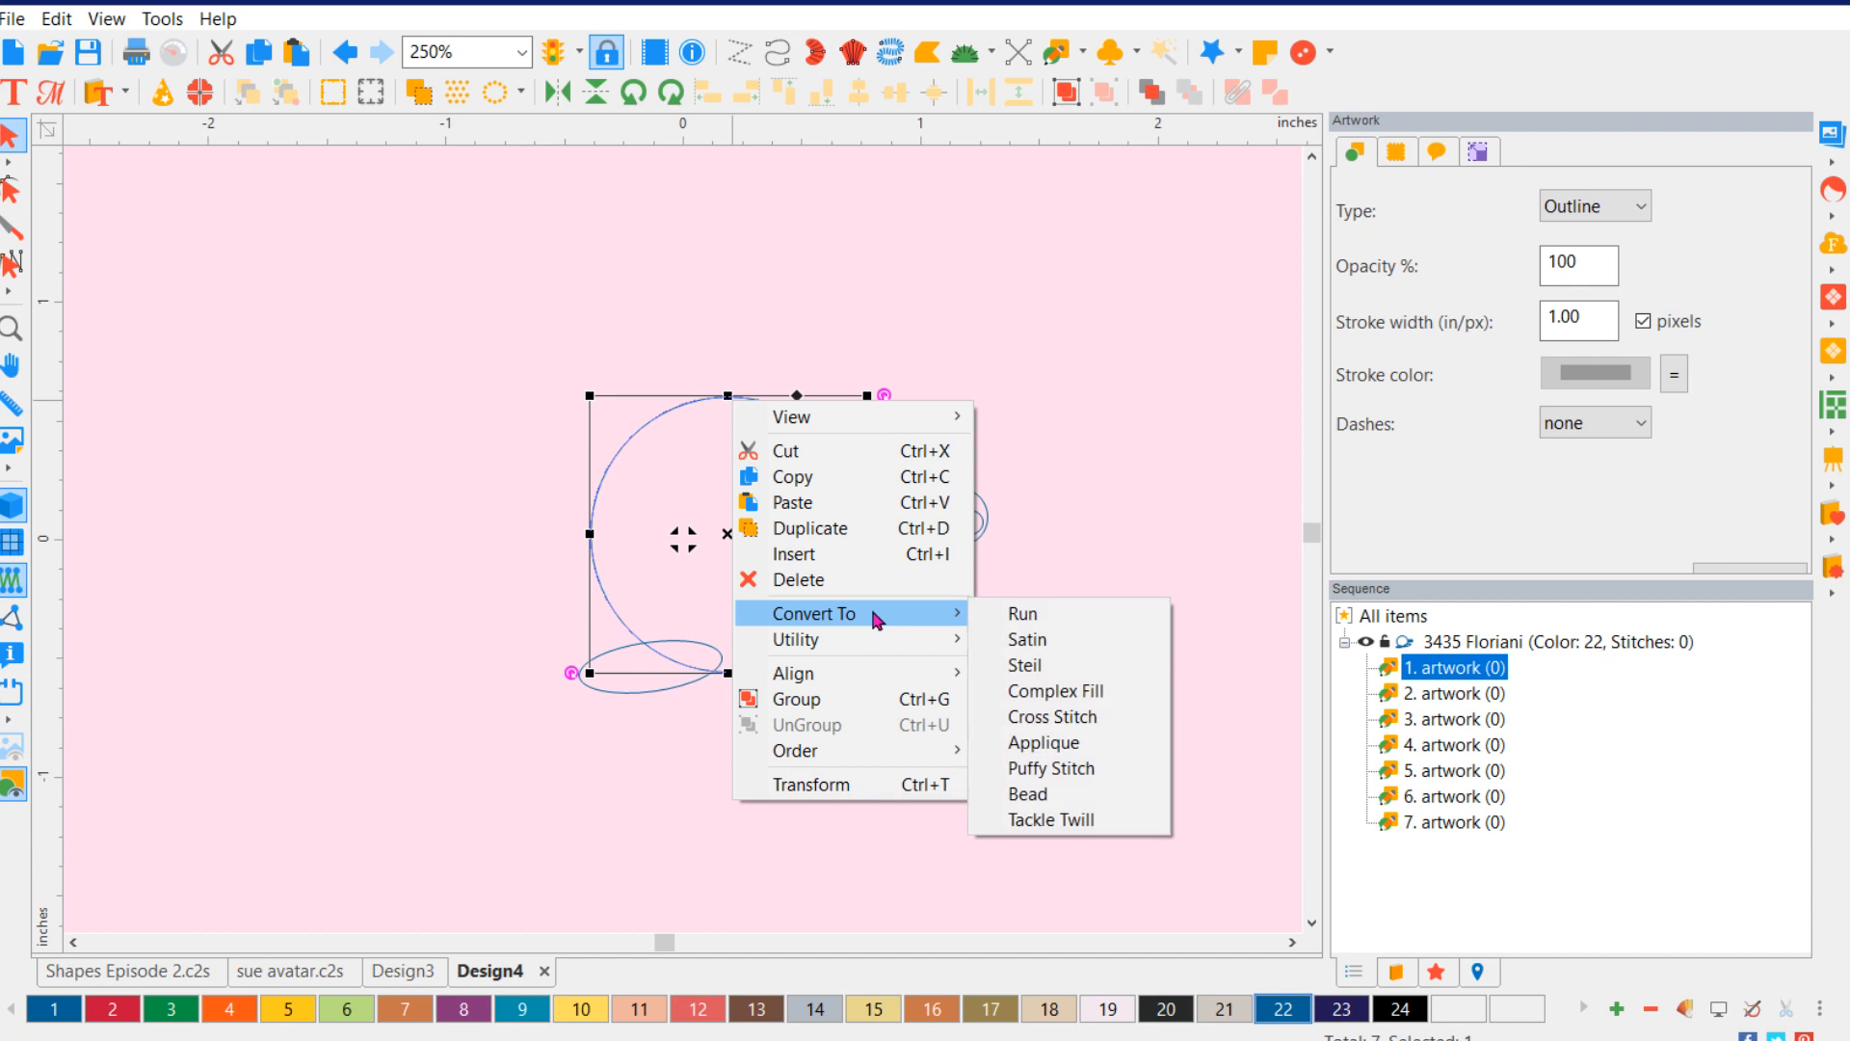
left_click(1103, 690)
left_click(991, 370)
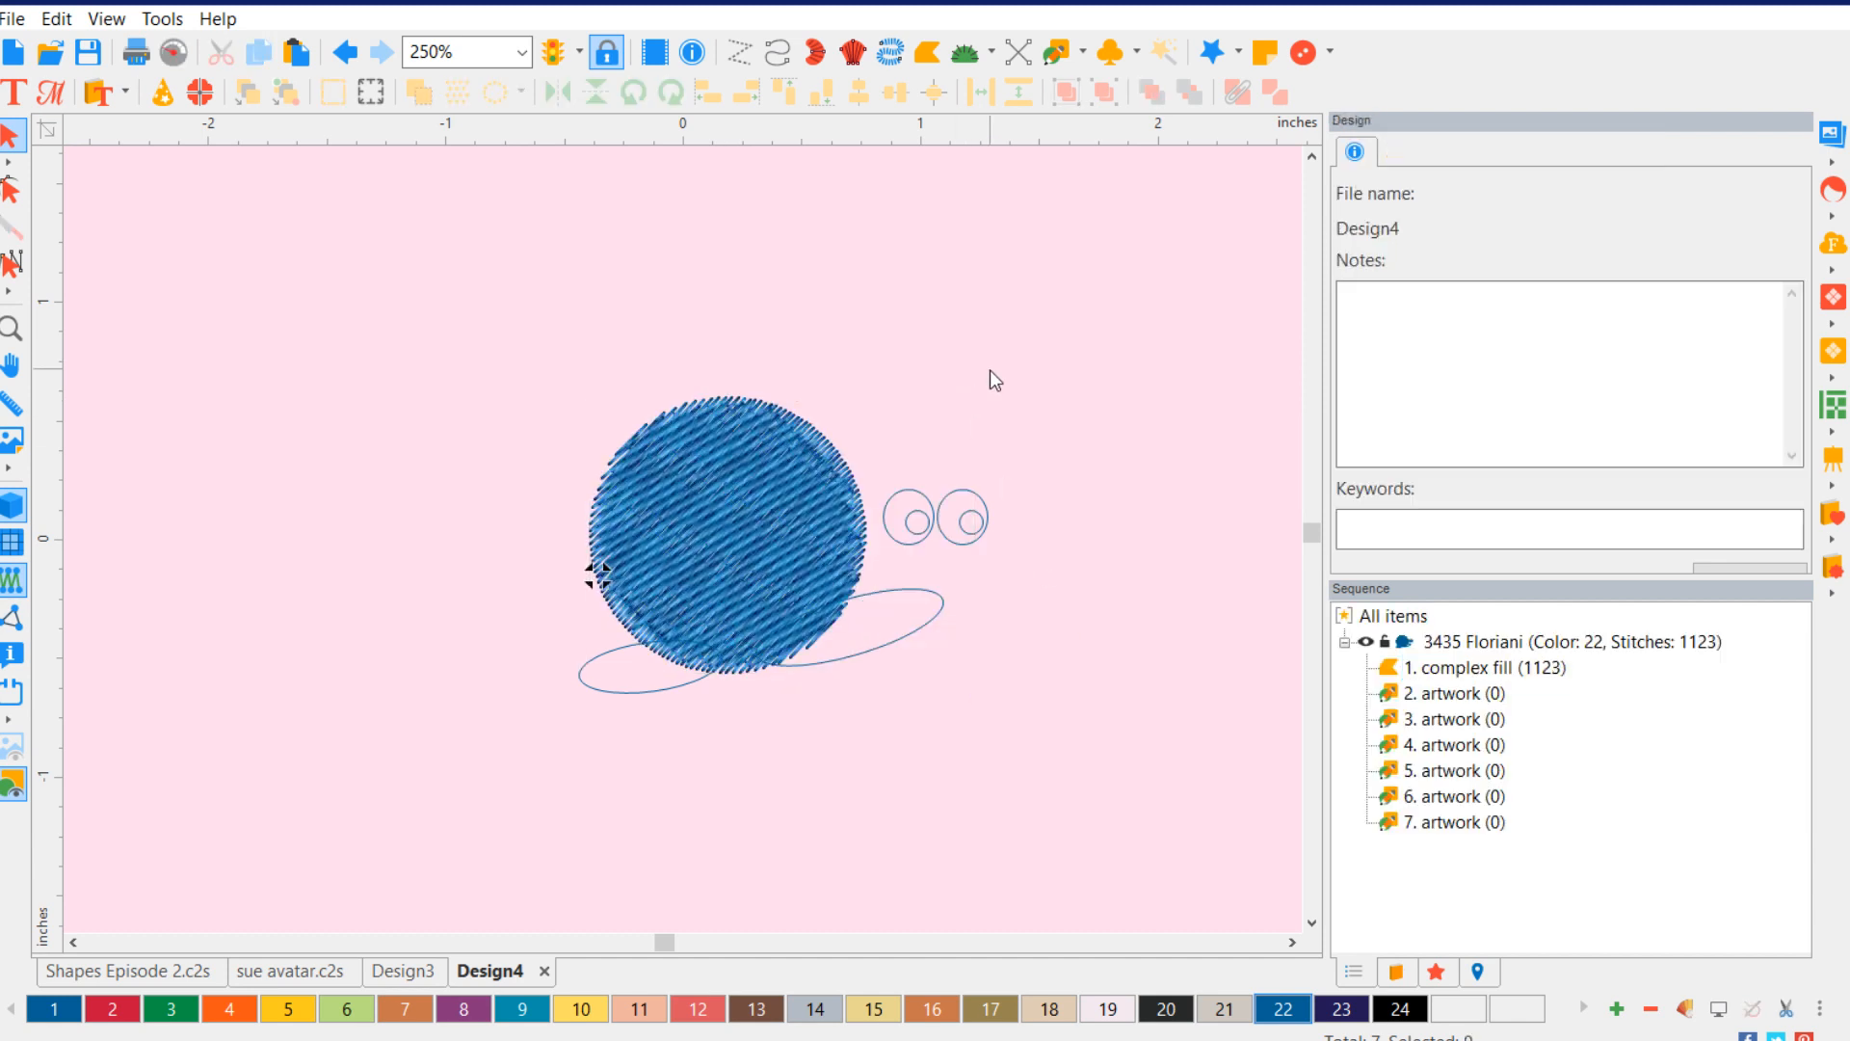
left_click(757, 523)
left_click(1049, 1008)
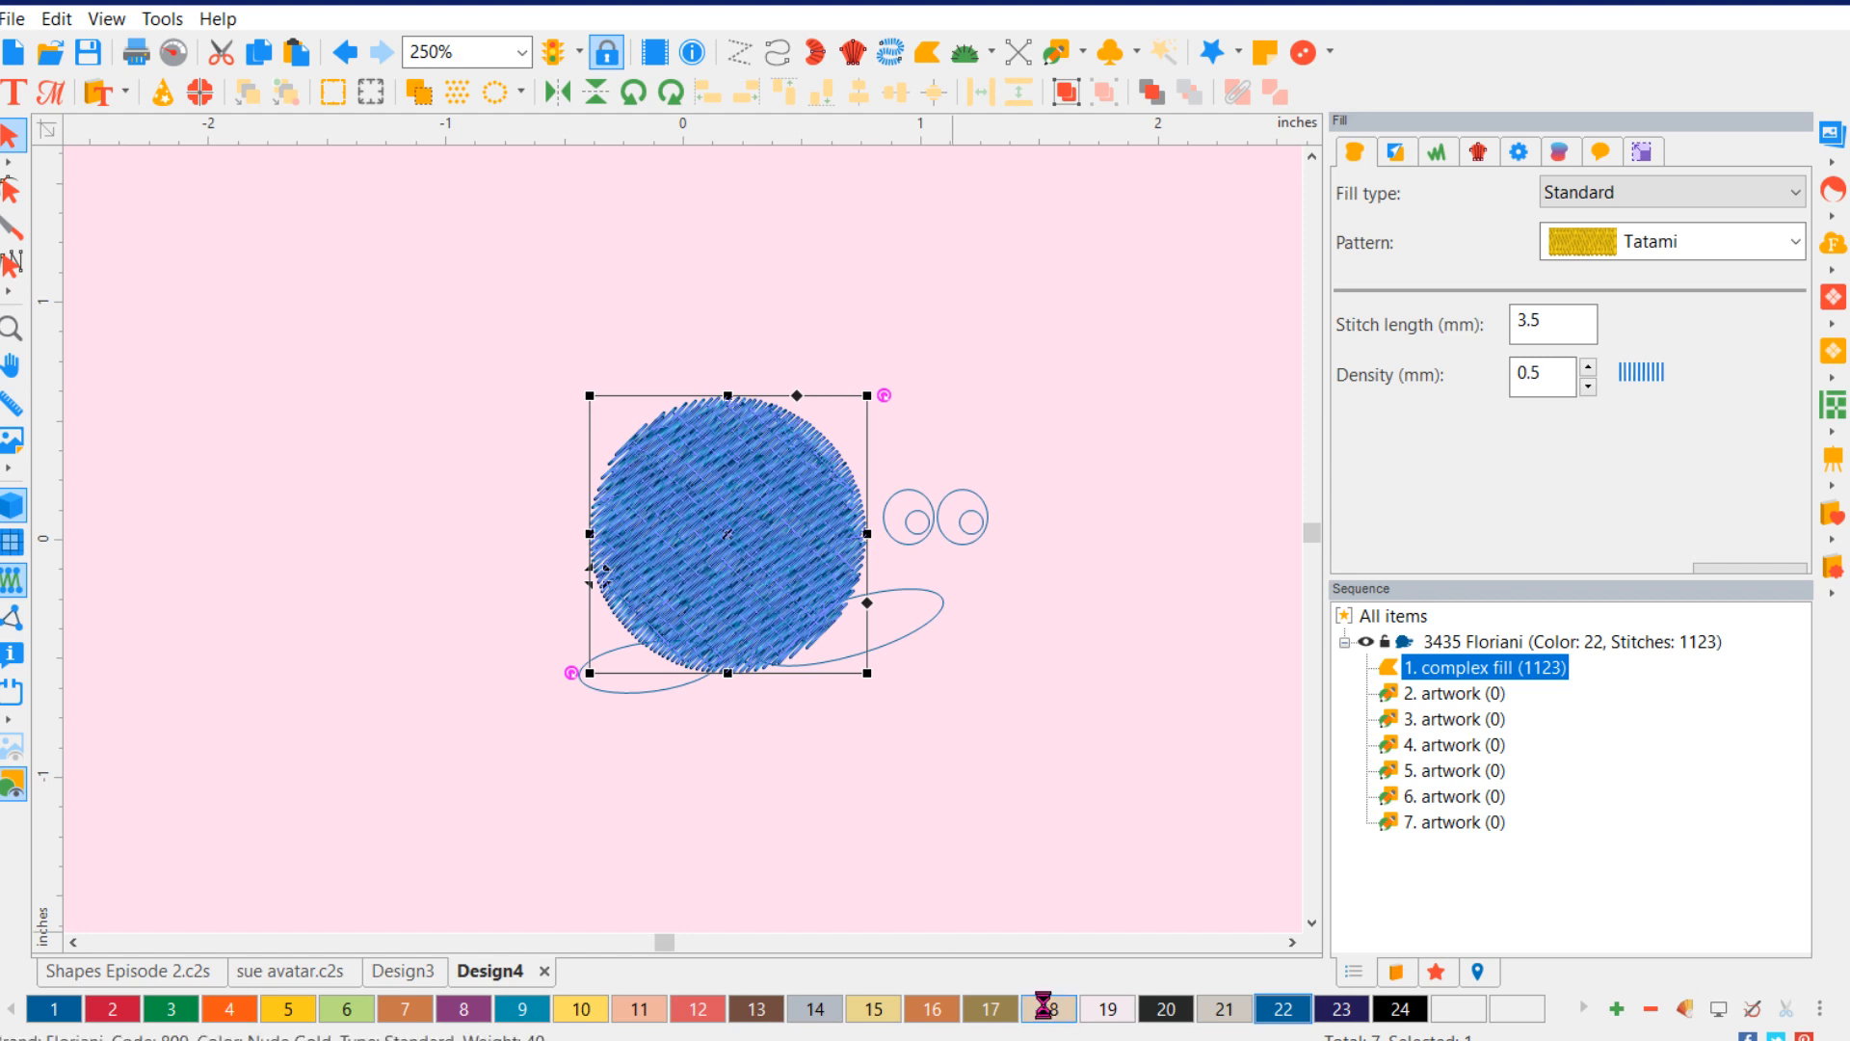
left_click(1070, 513)
- Convert the outer circles of both eyes to Complex Fill
left_click(916, 499)
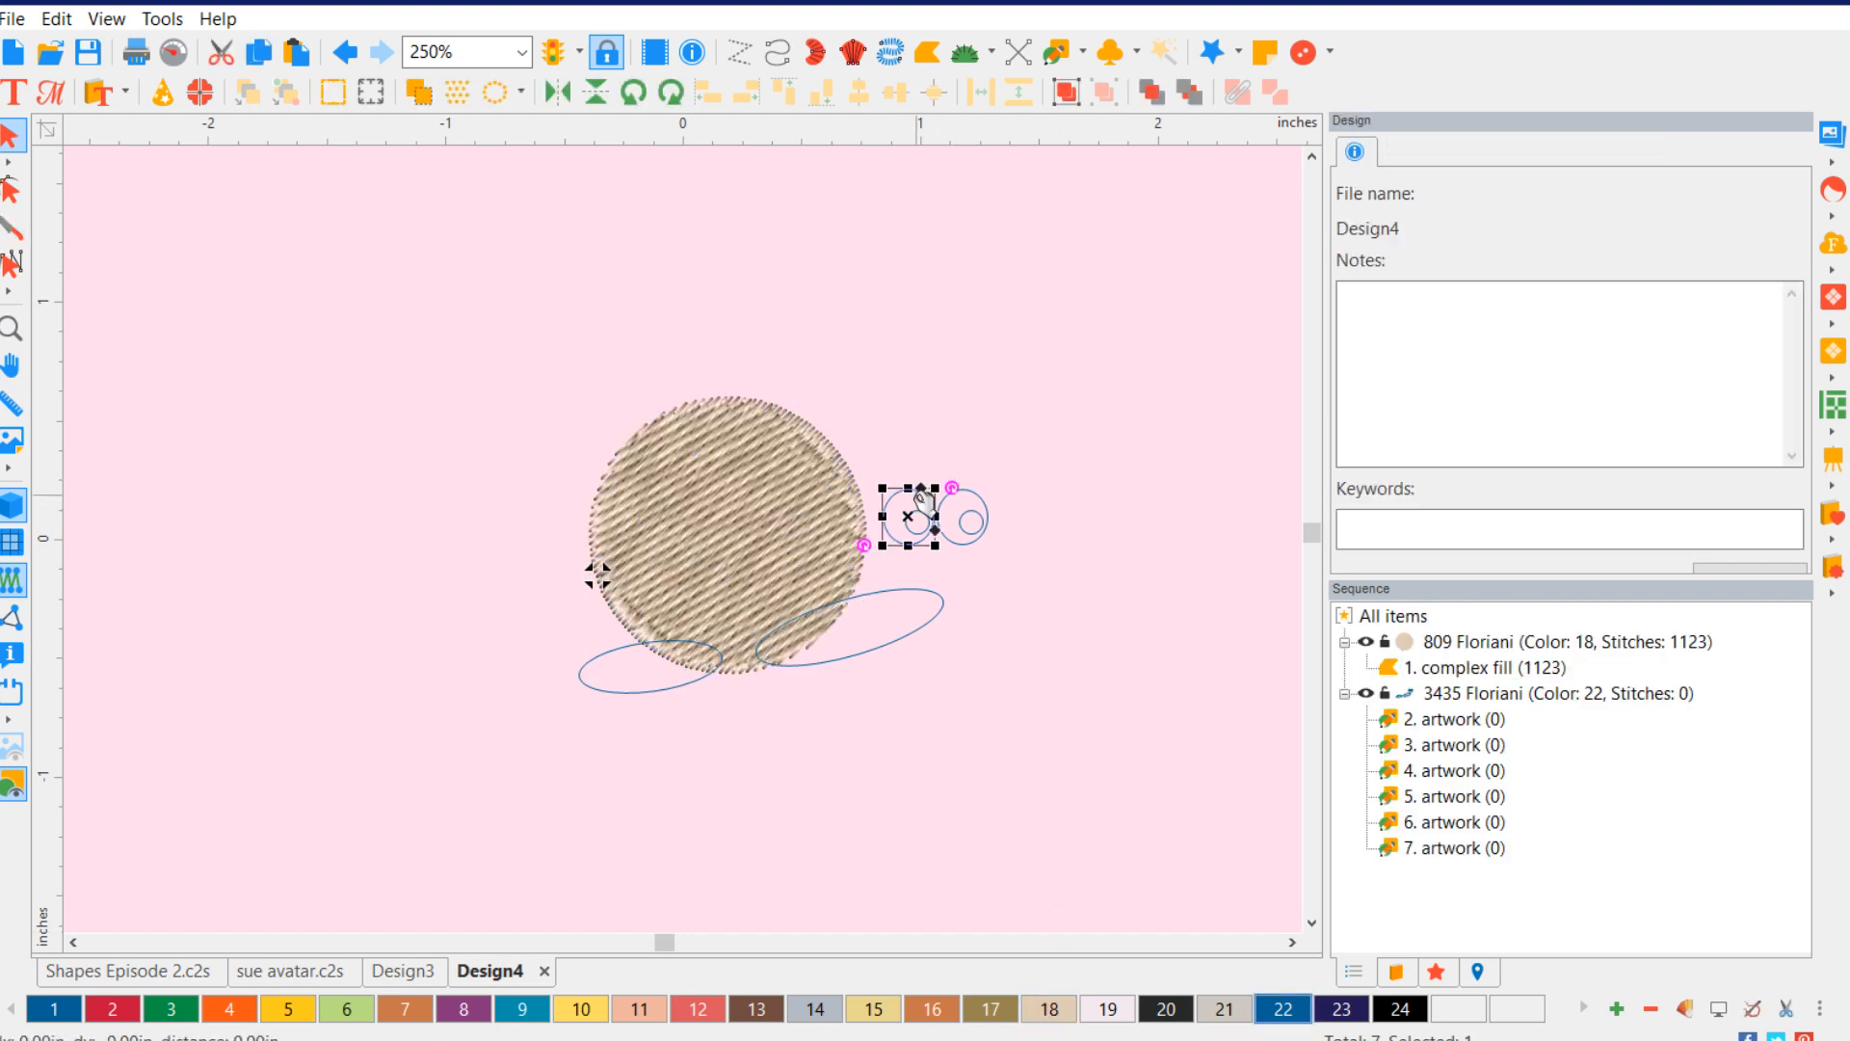
right_click(920, 499)
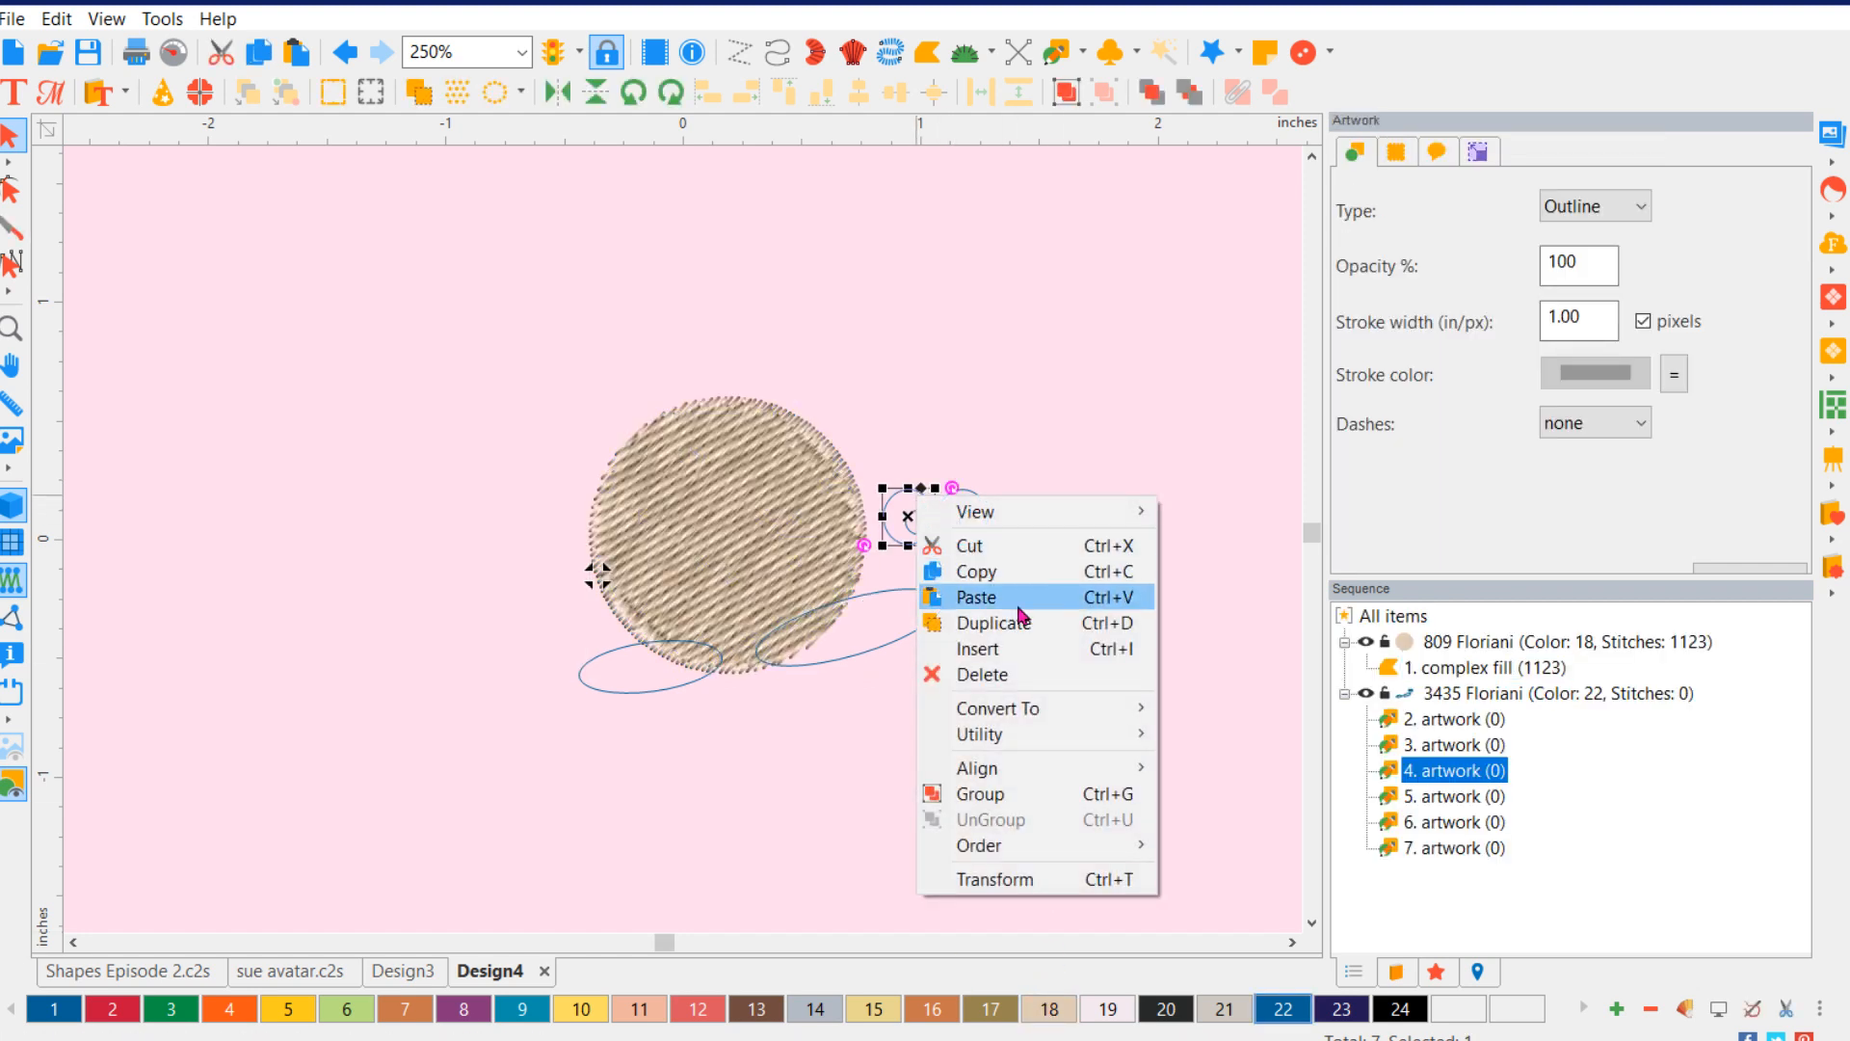
mouse_move(1078, 718)
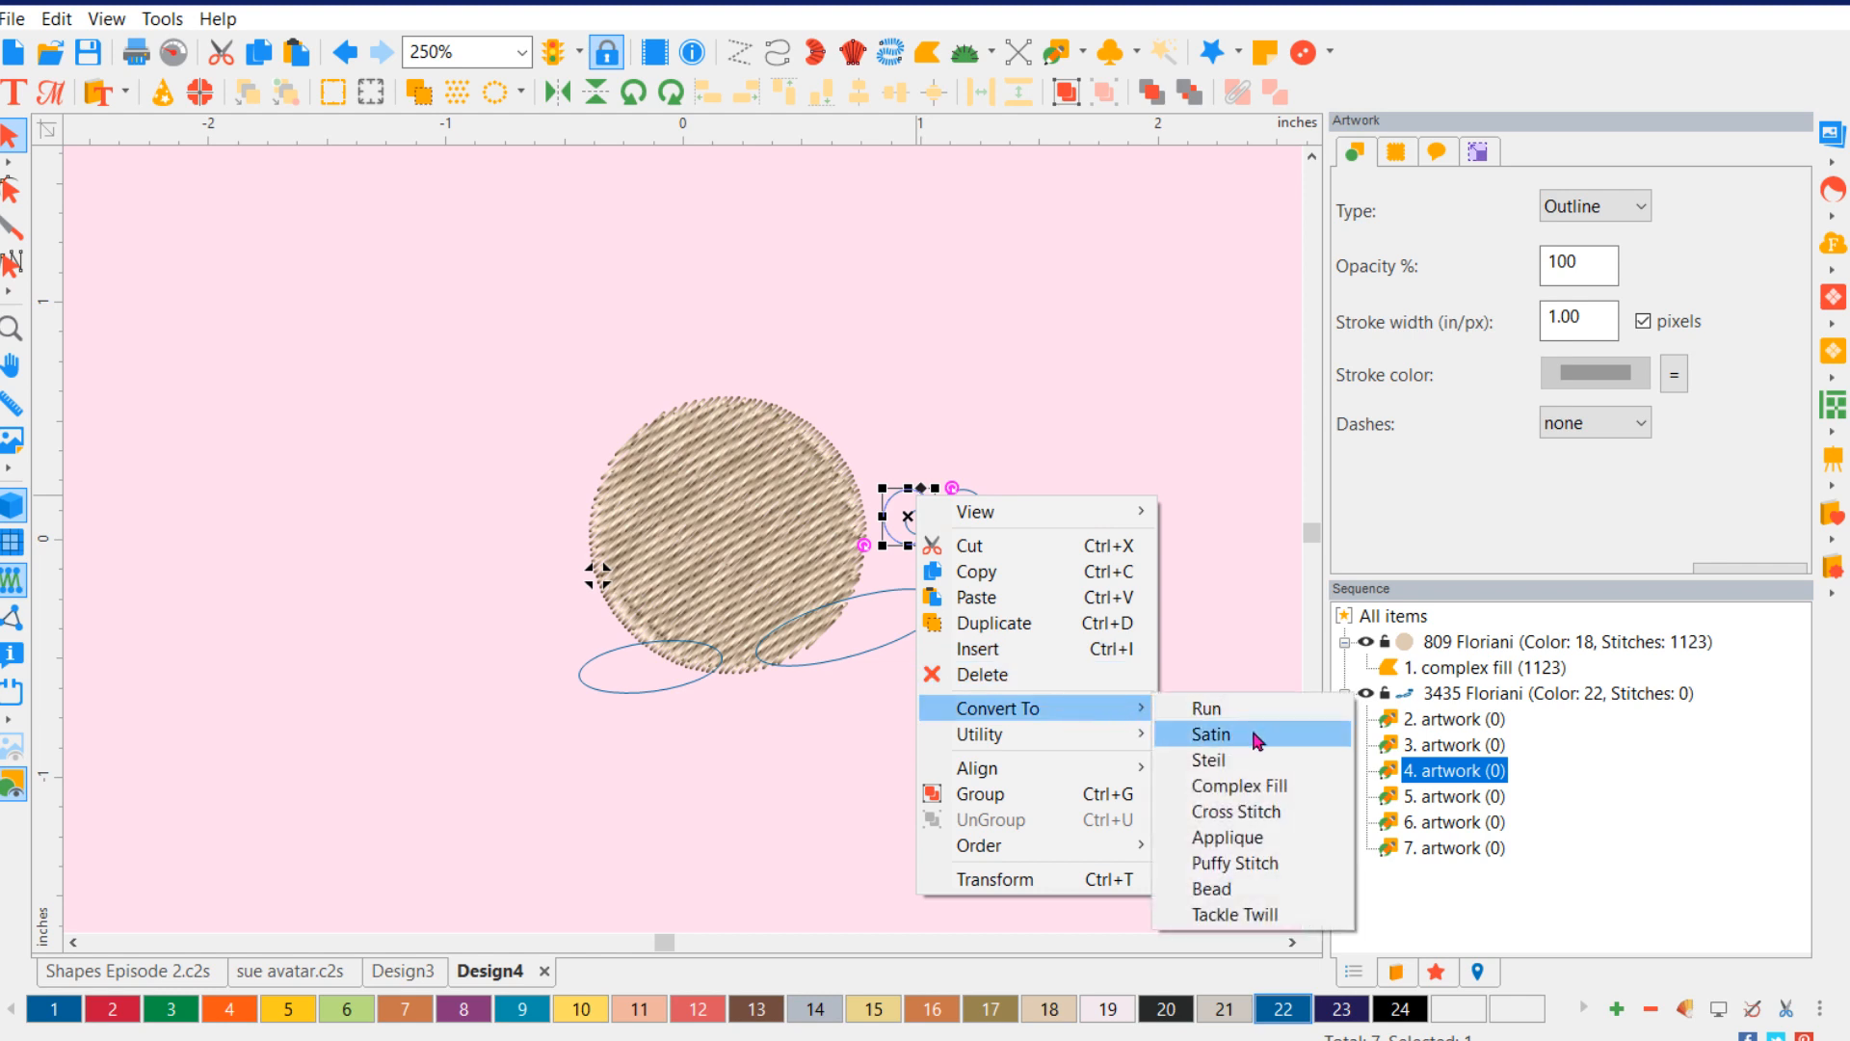
left_click(1257, 786)
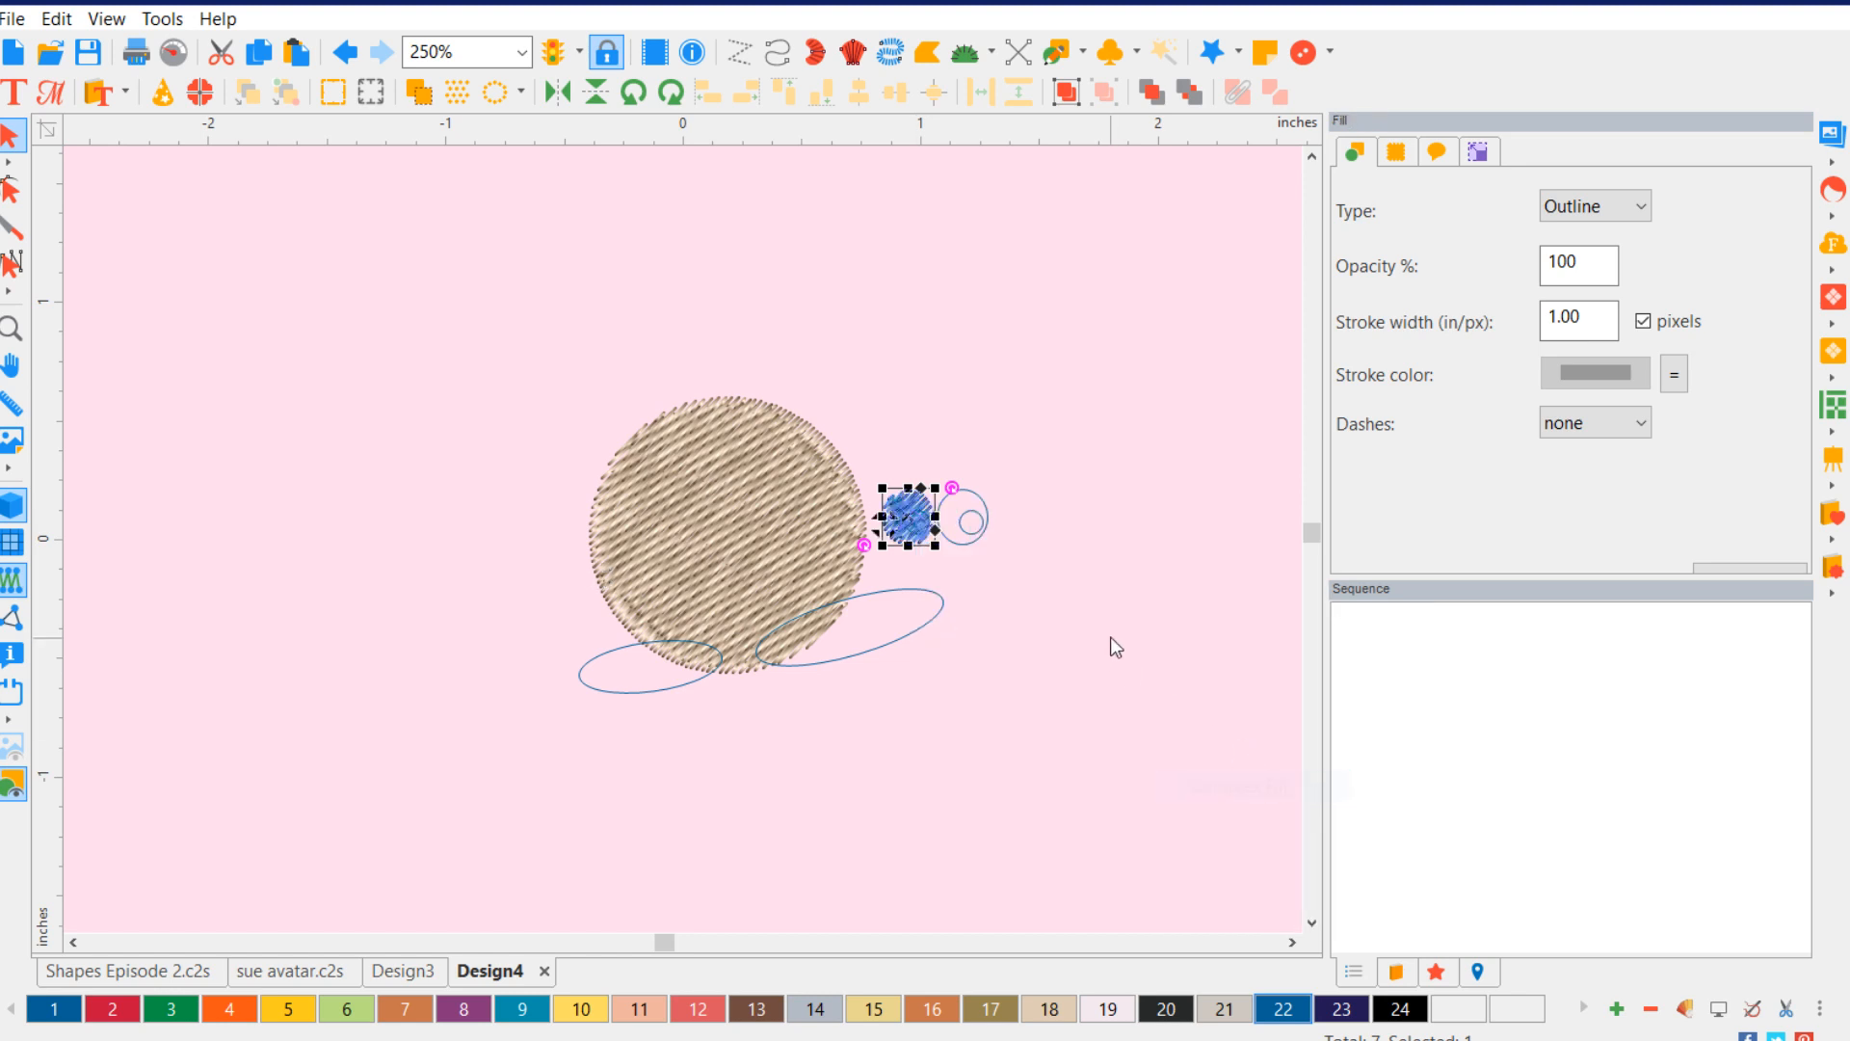
left_click(983, 497)
right_click(983, 497)
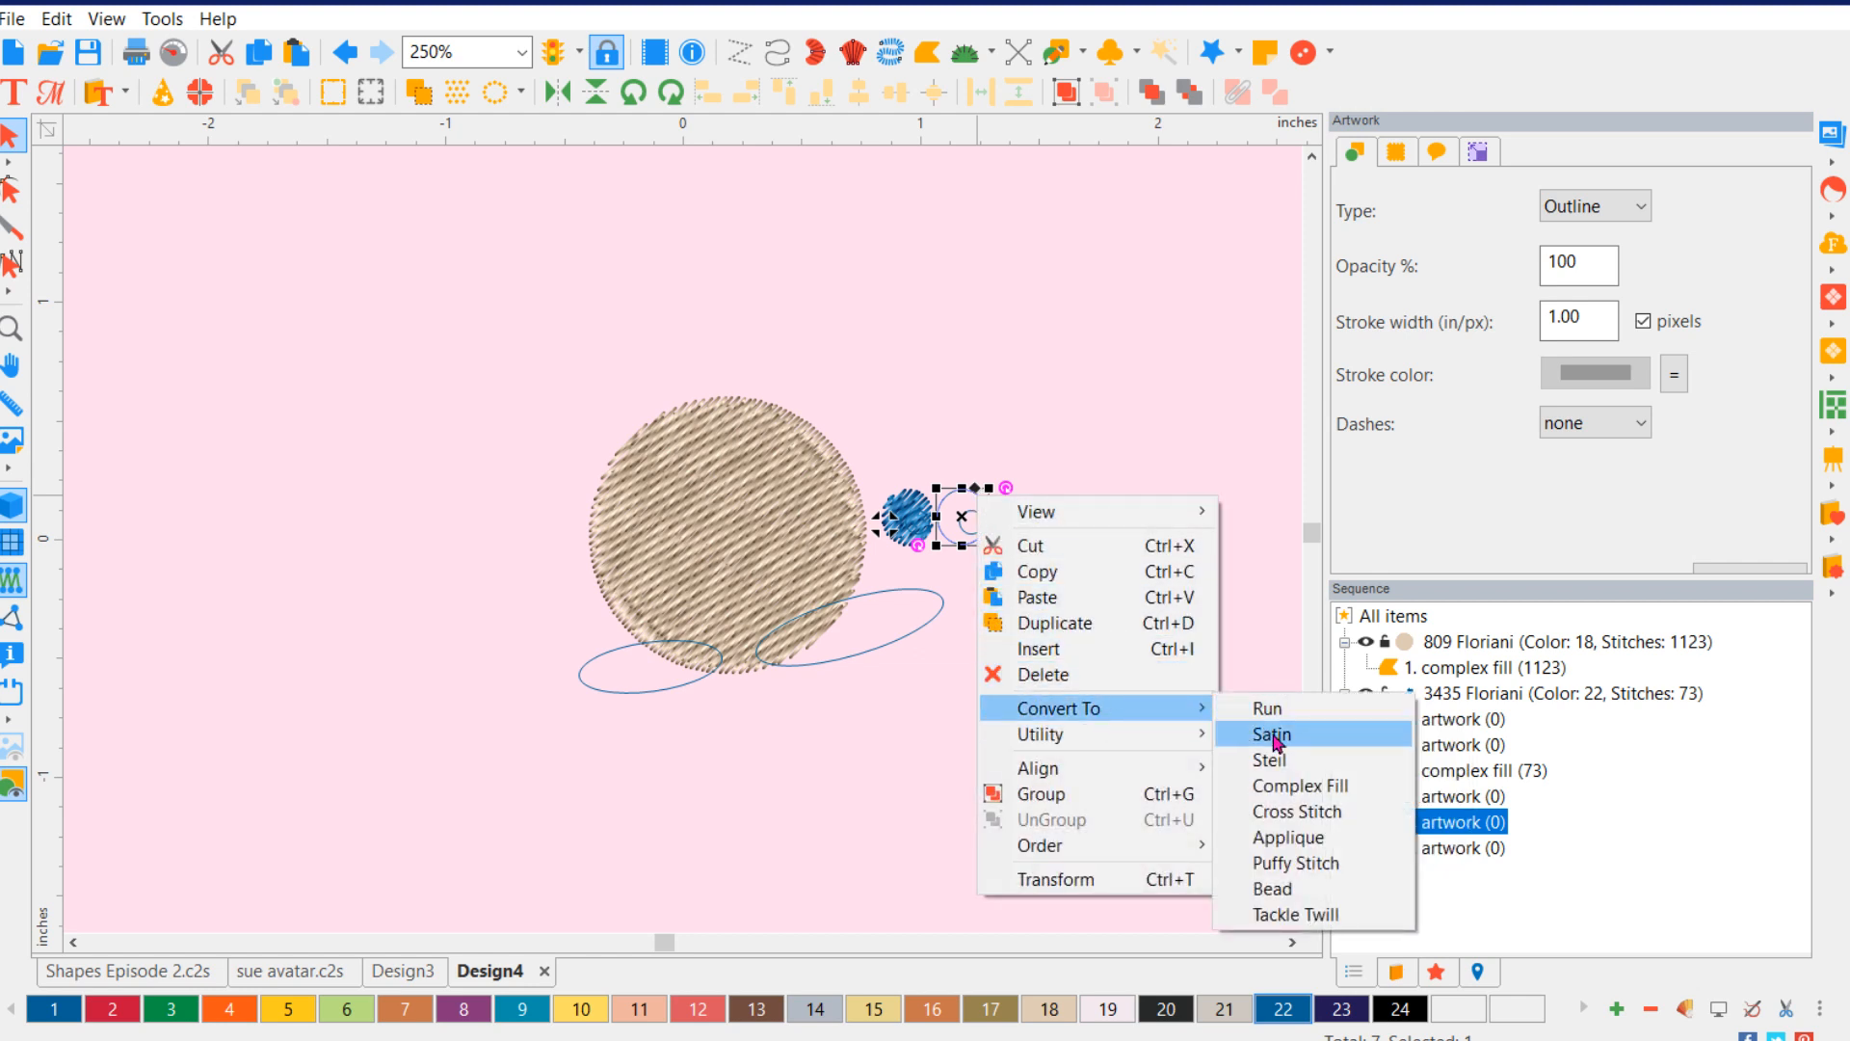
left_click(1284, 780)
left_click(1128, 754)
- Convert the left eye's inner circle to Satin and assign it black thread color 24
scroll(897, 661, "up", 2)
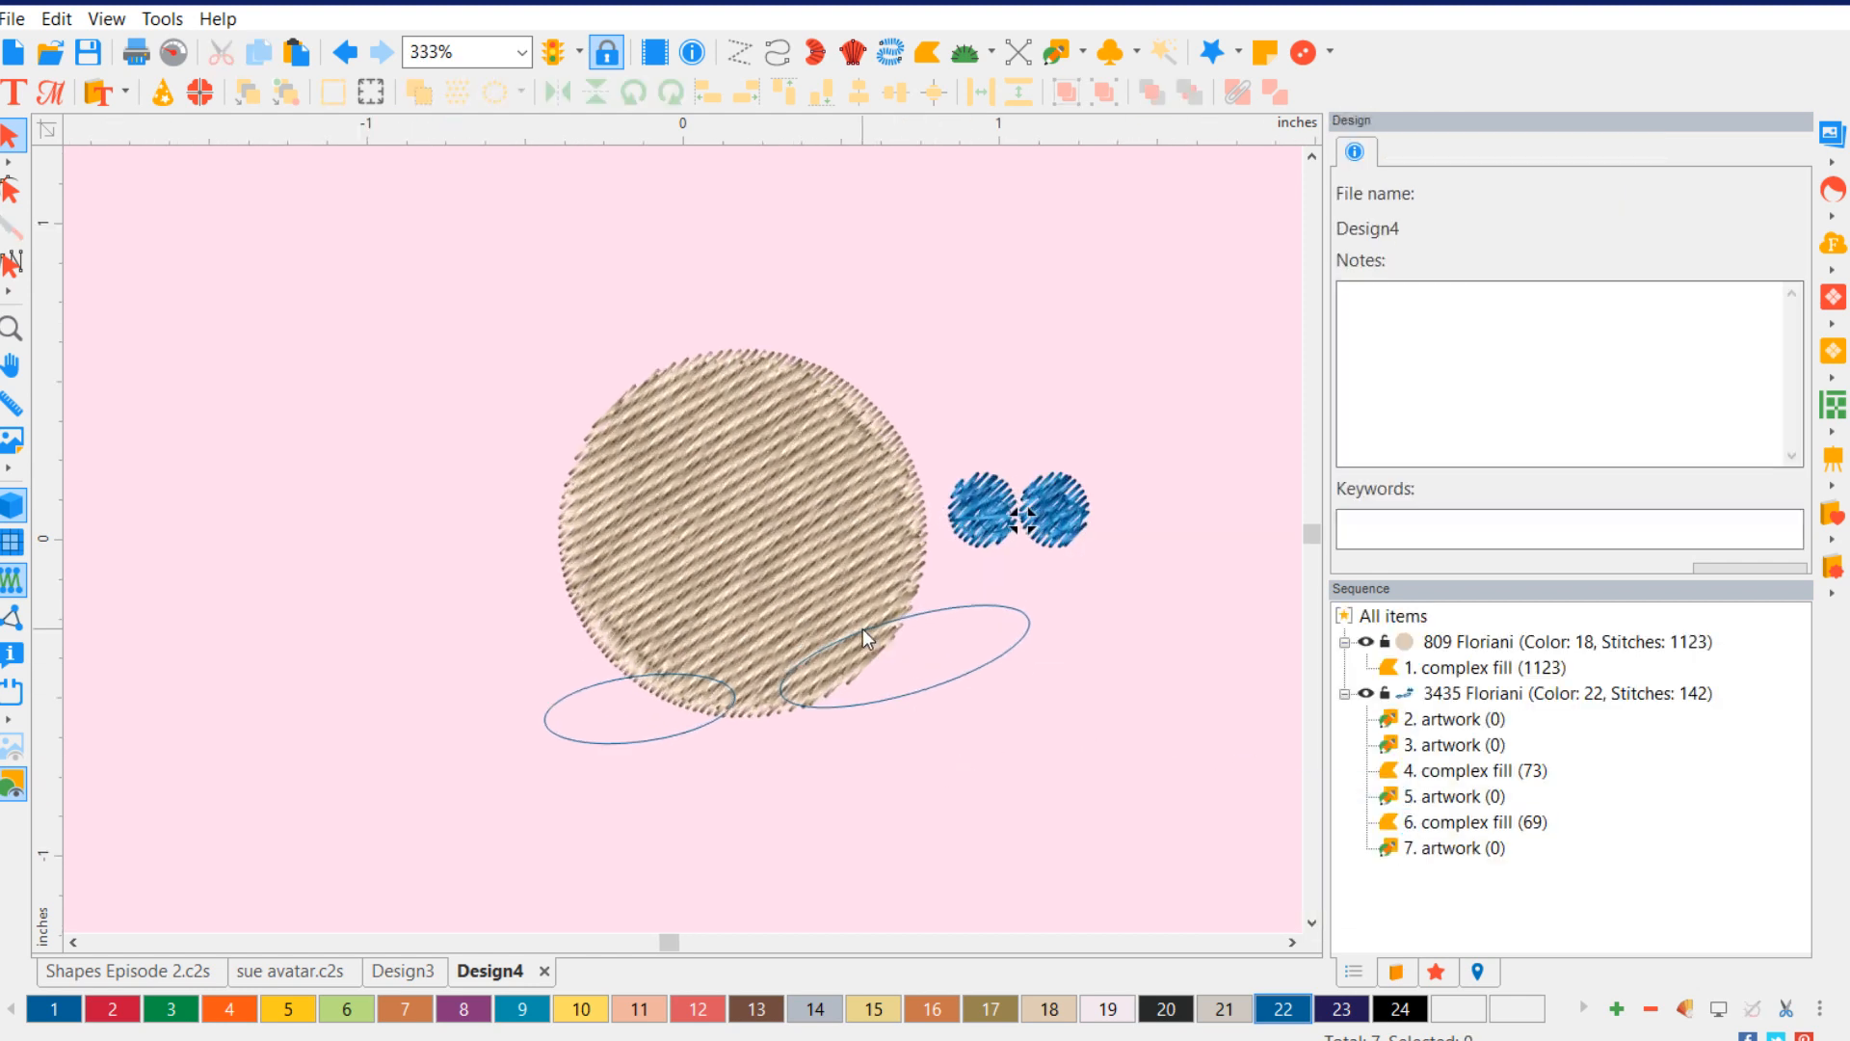
left_click(1465, 800)
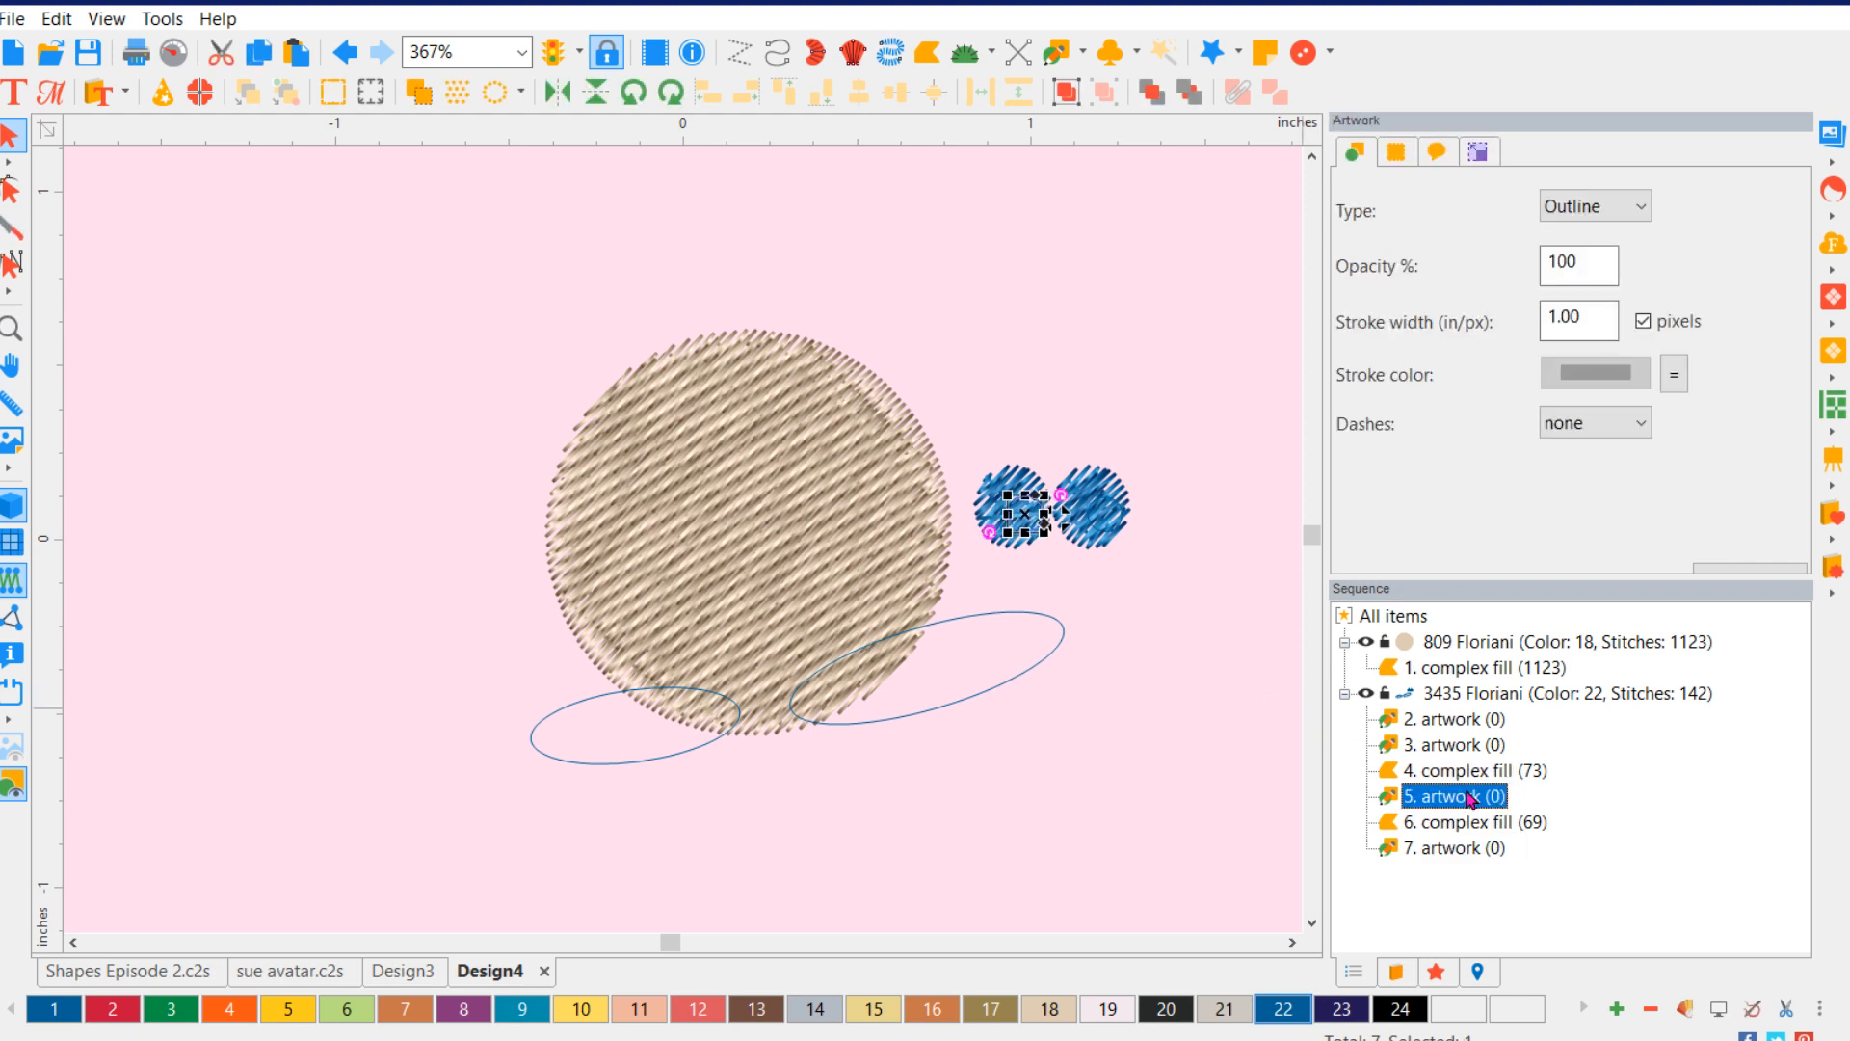
right_click(1470, 798)
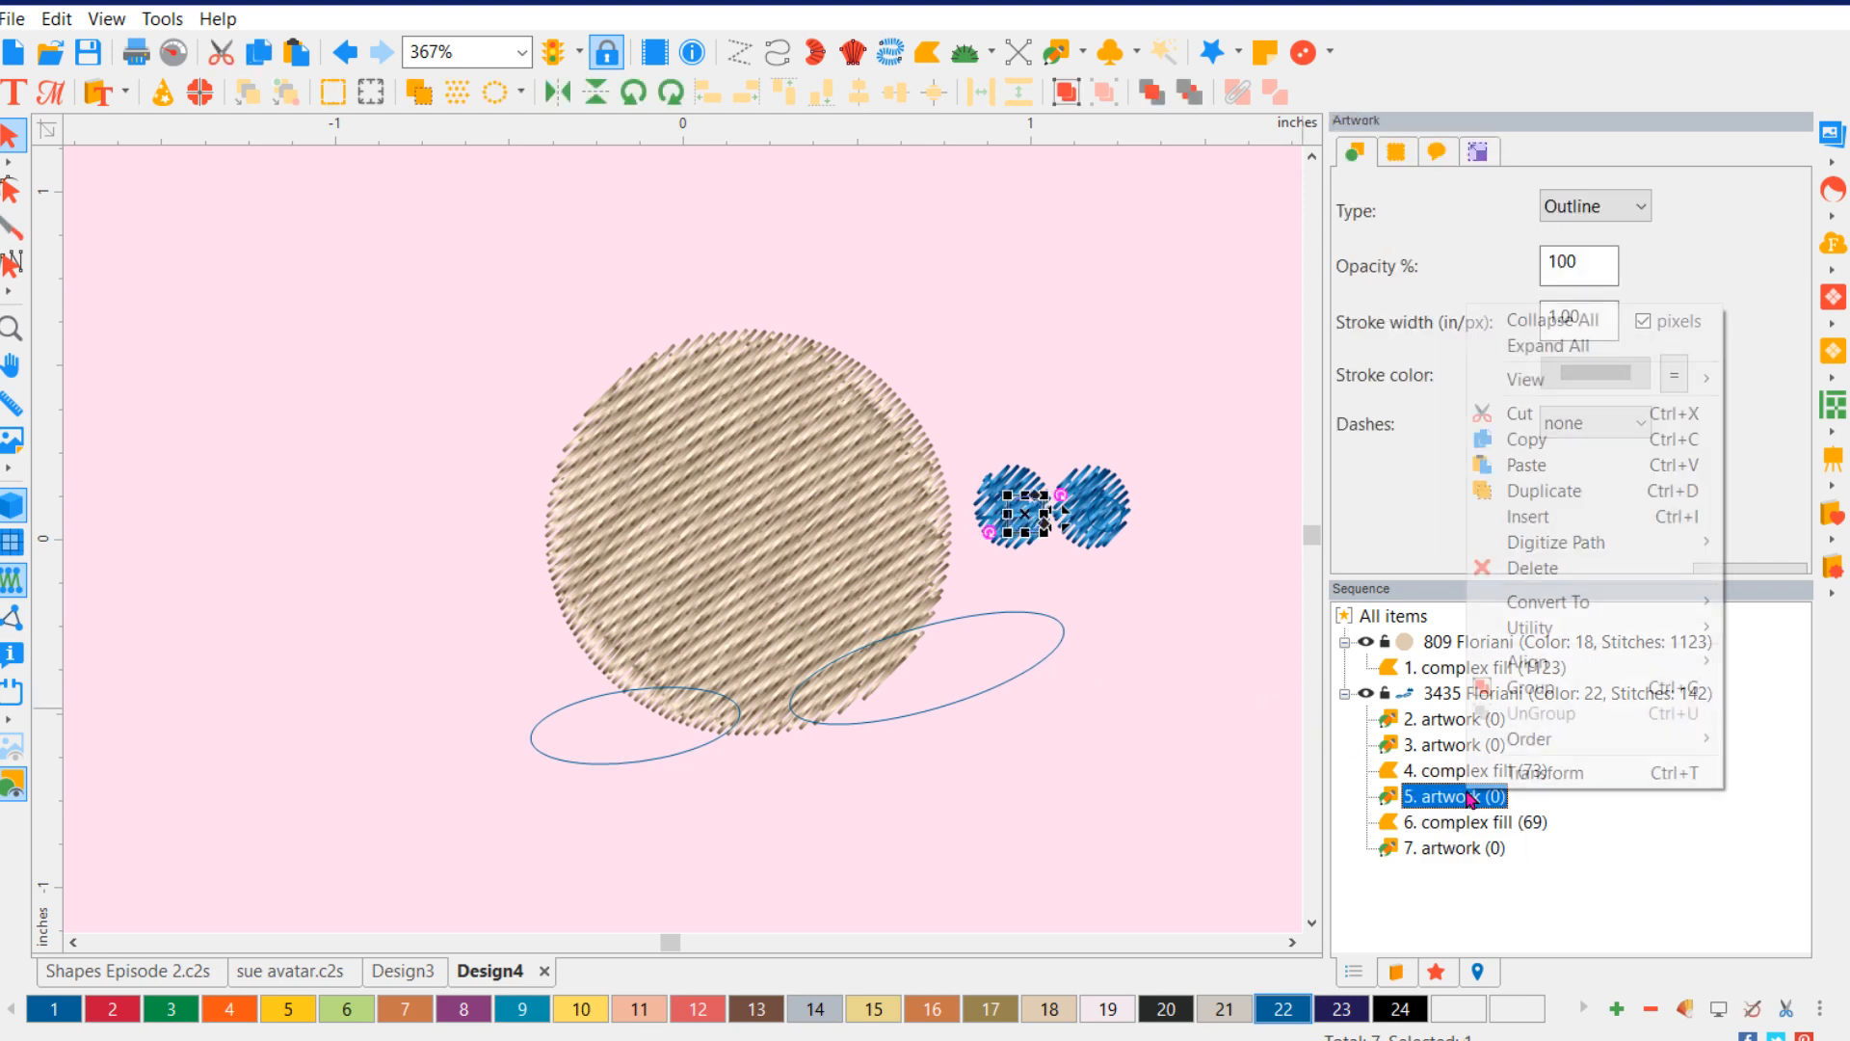
mouse_move(1624, 603)
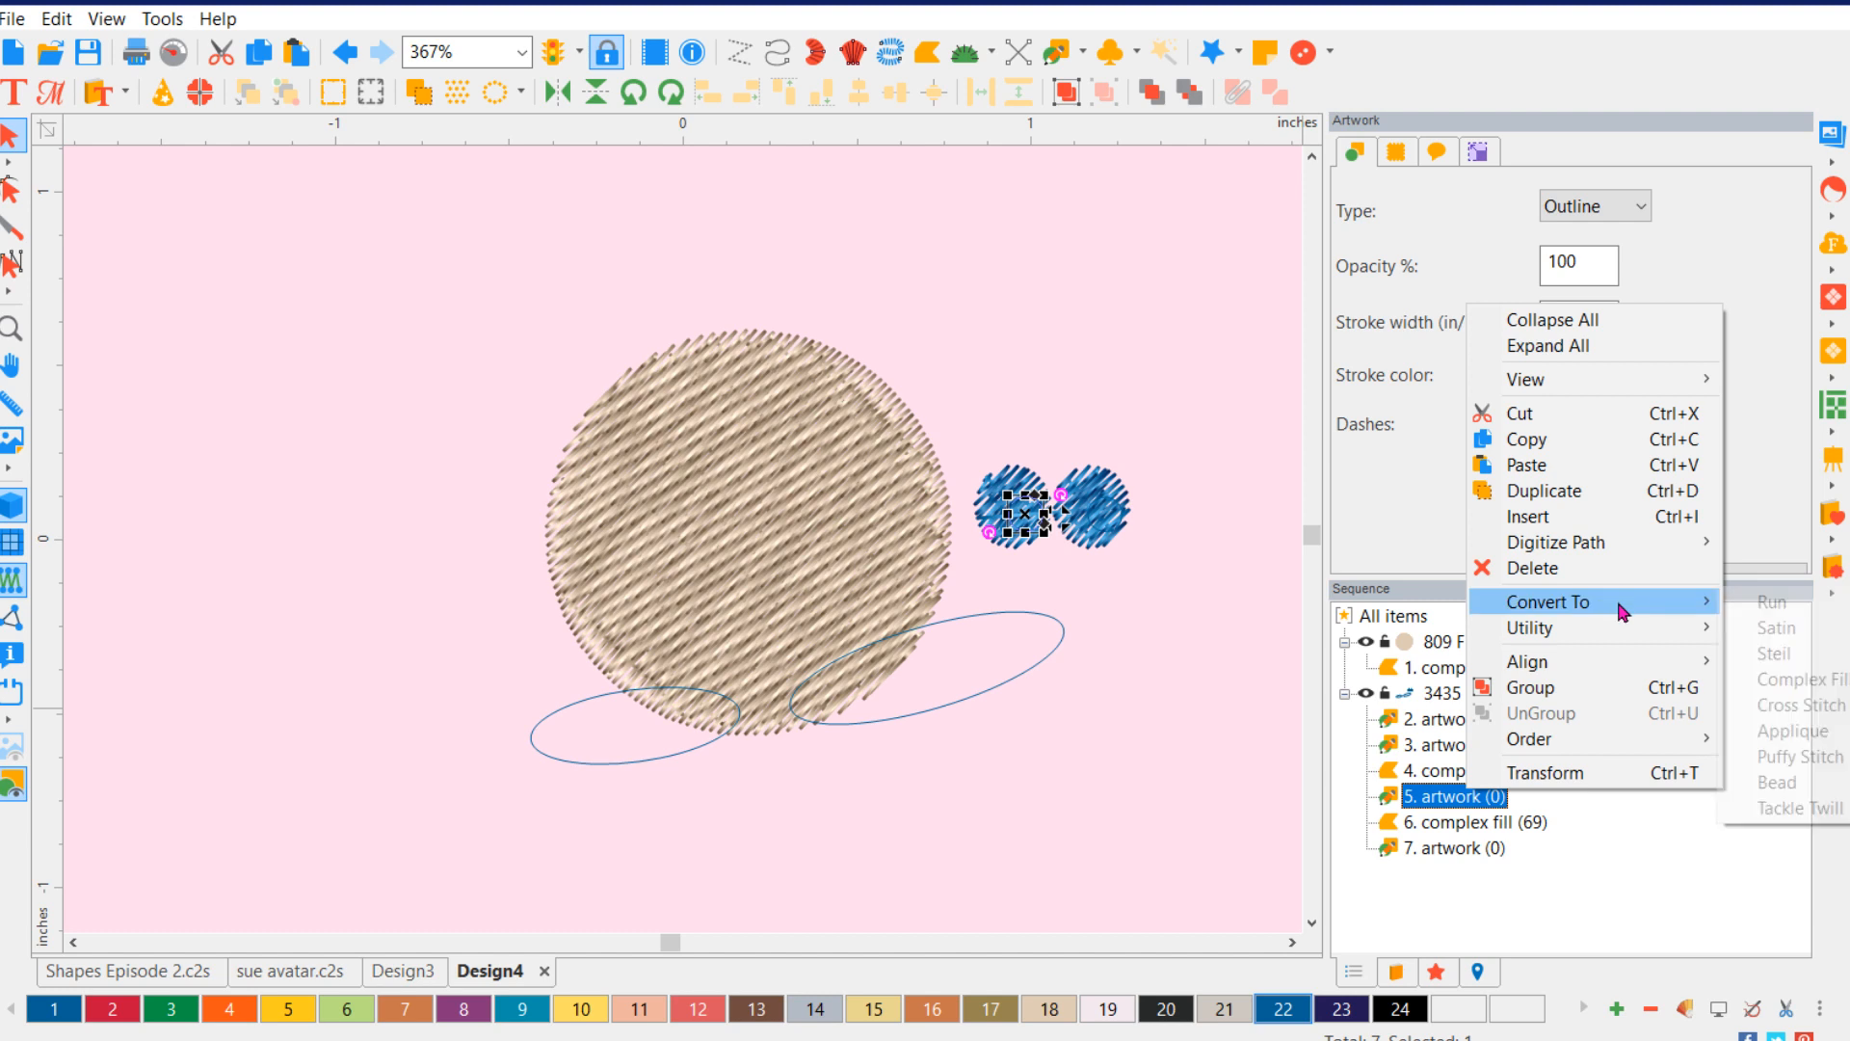
left_click(1776, 627)
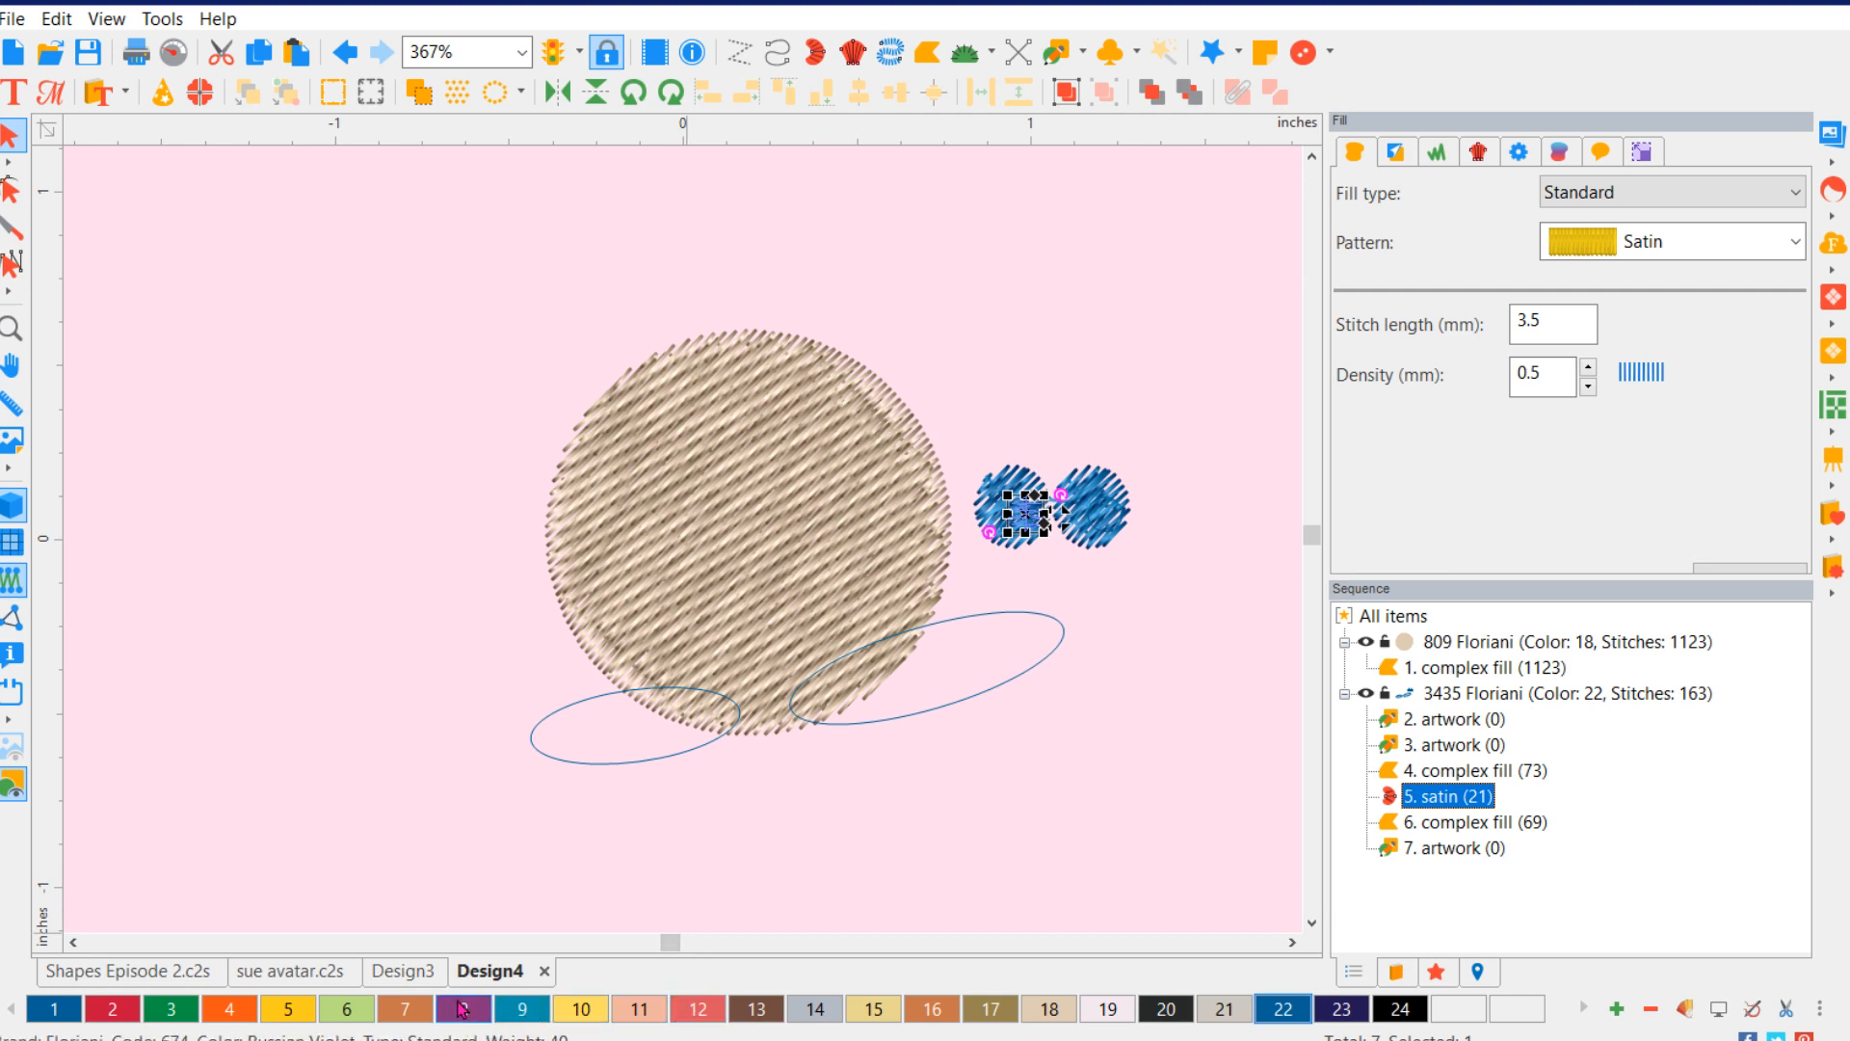
left_click(1400, 1008)
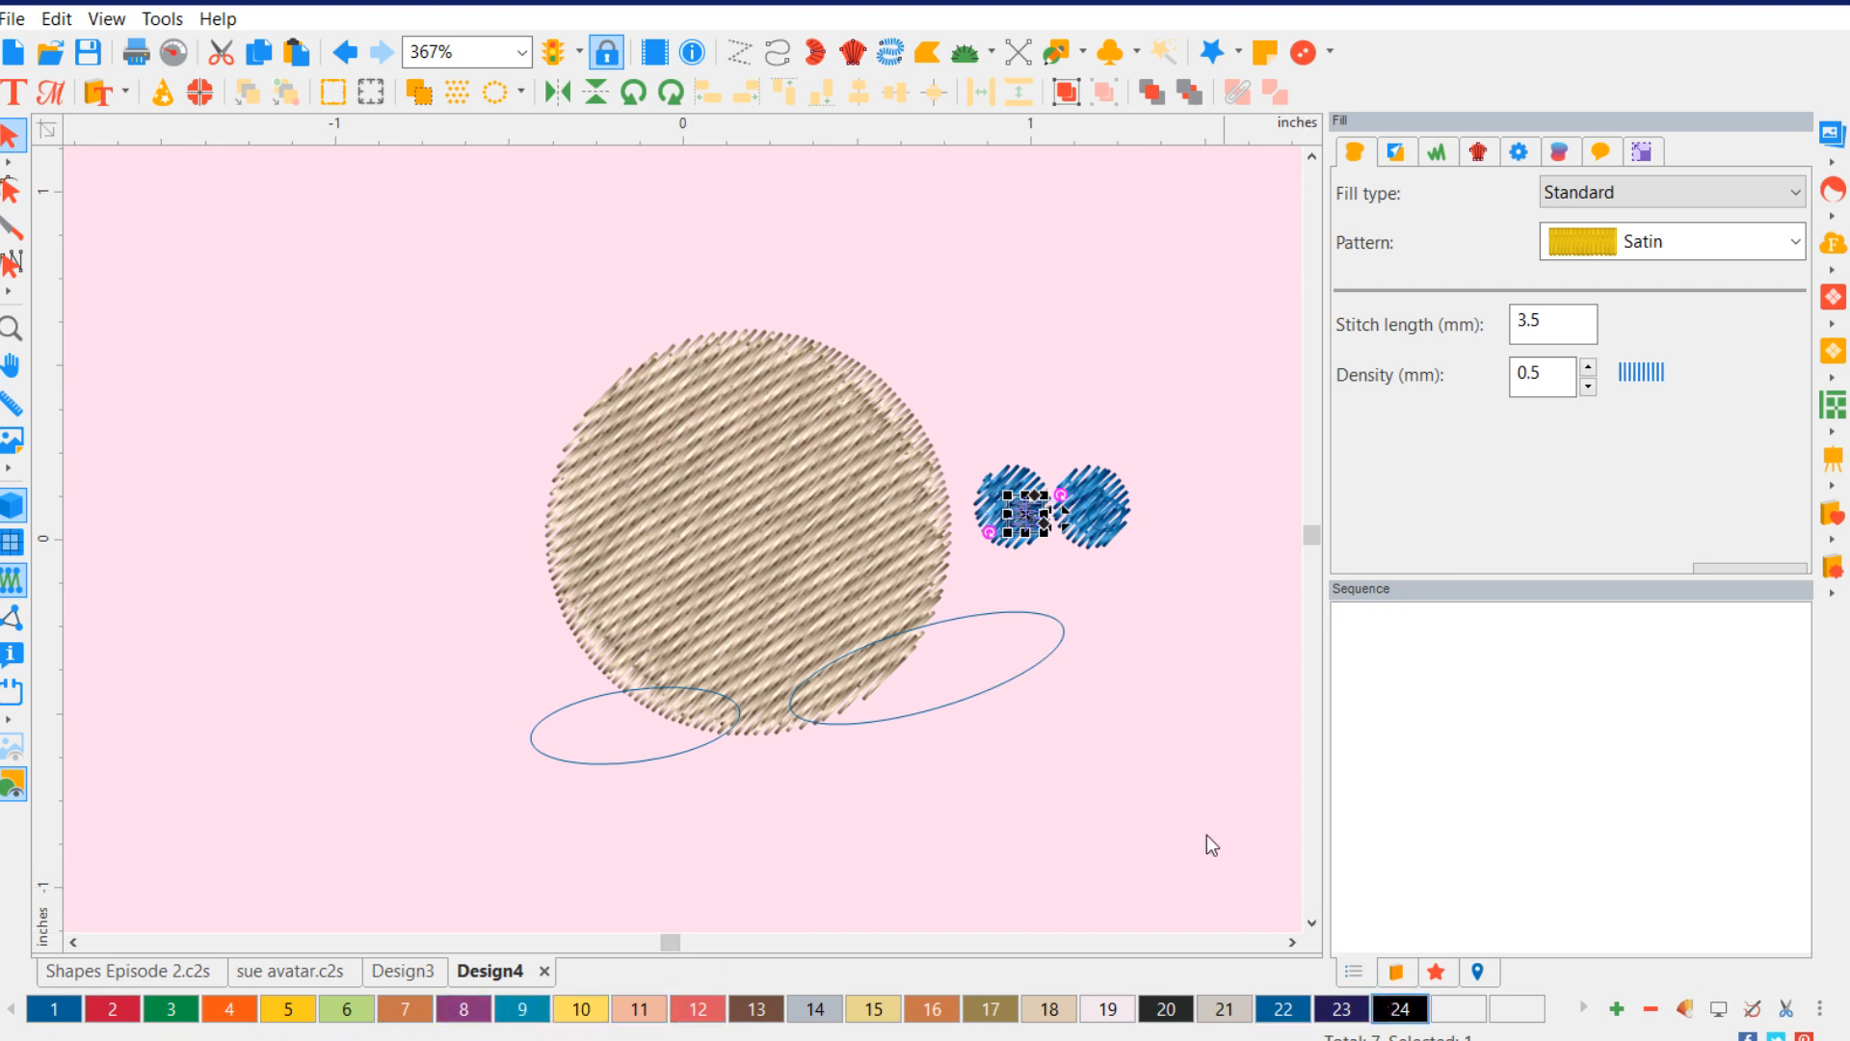
- Assign thread color 19 to the left eye's outer circle
left_click(1140, 735)
left_click(1029, 480)
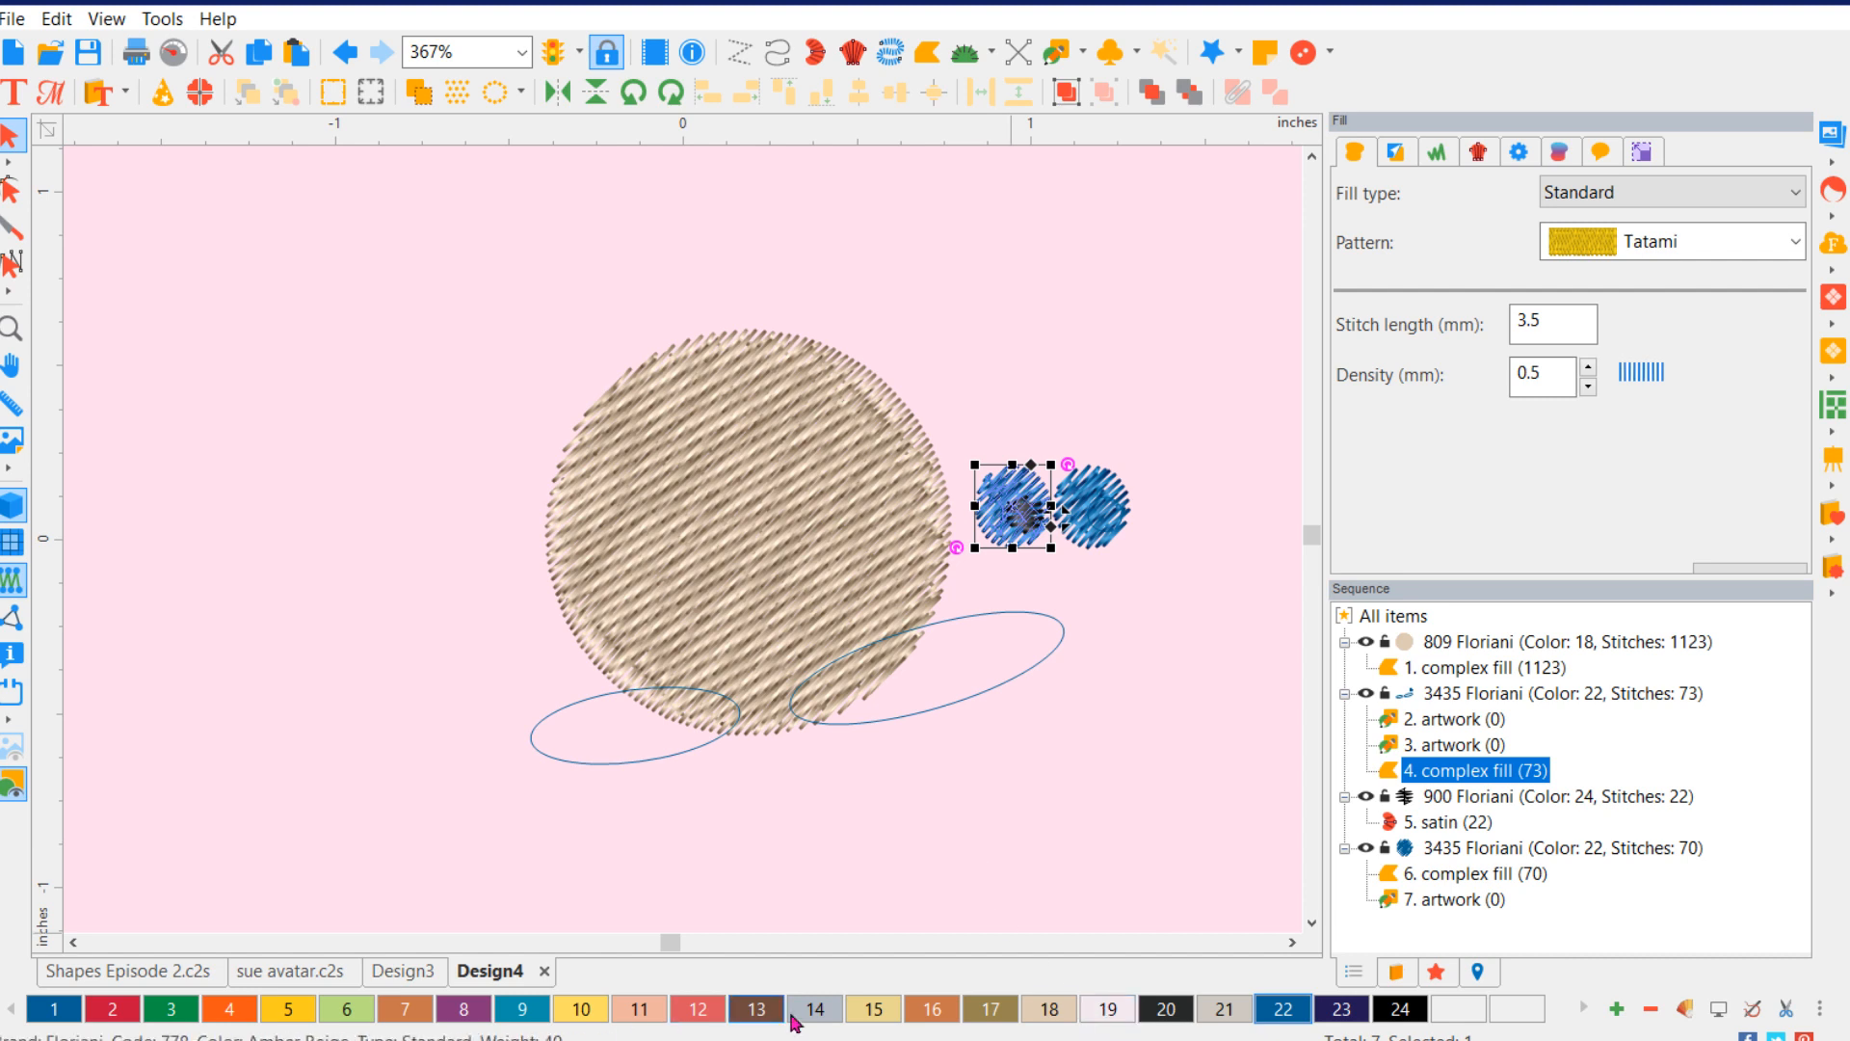
left_click(1108, 1009)
left_click(1072, 875)
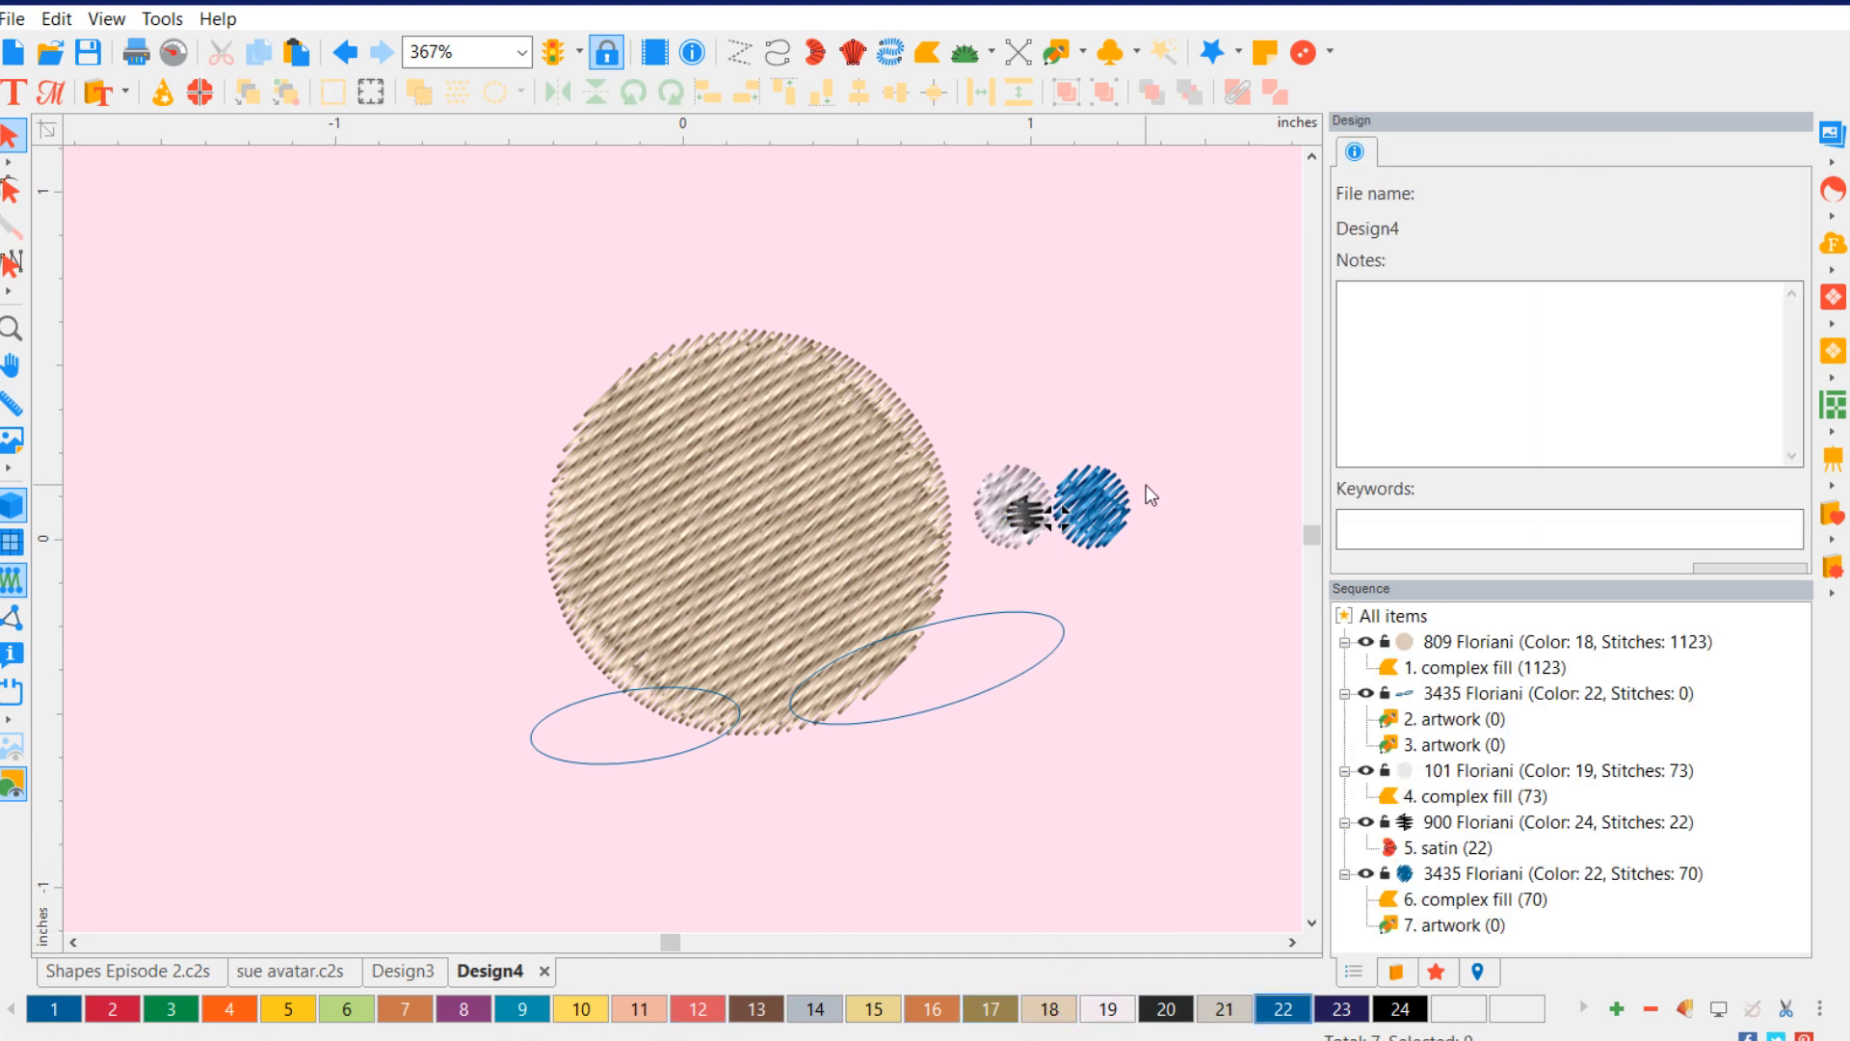
- Convert the right eye's inner circle to Satin and assign it black thread color 24
left_click(1465, 927)
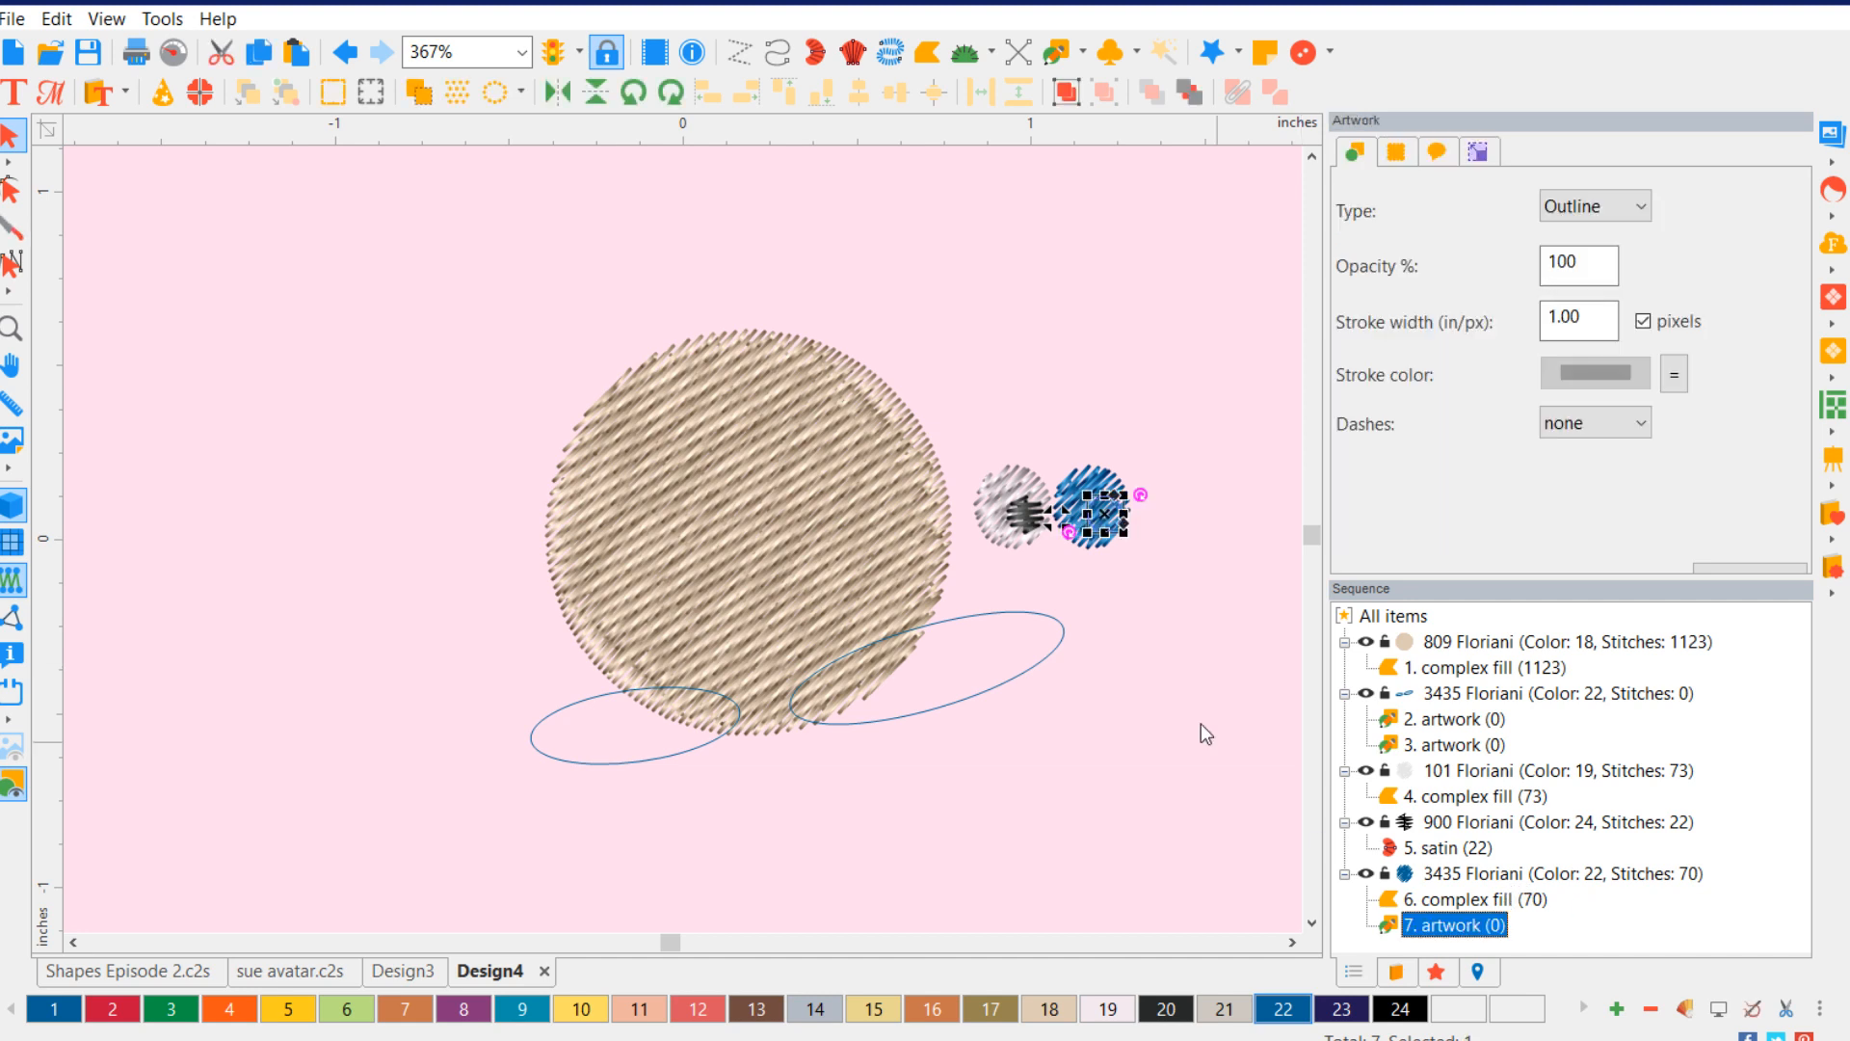
right_click(1108, 526)
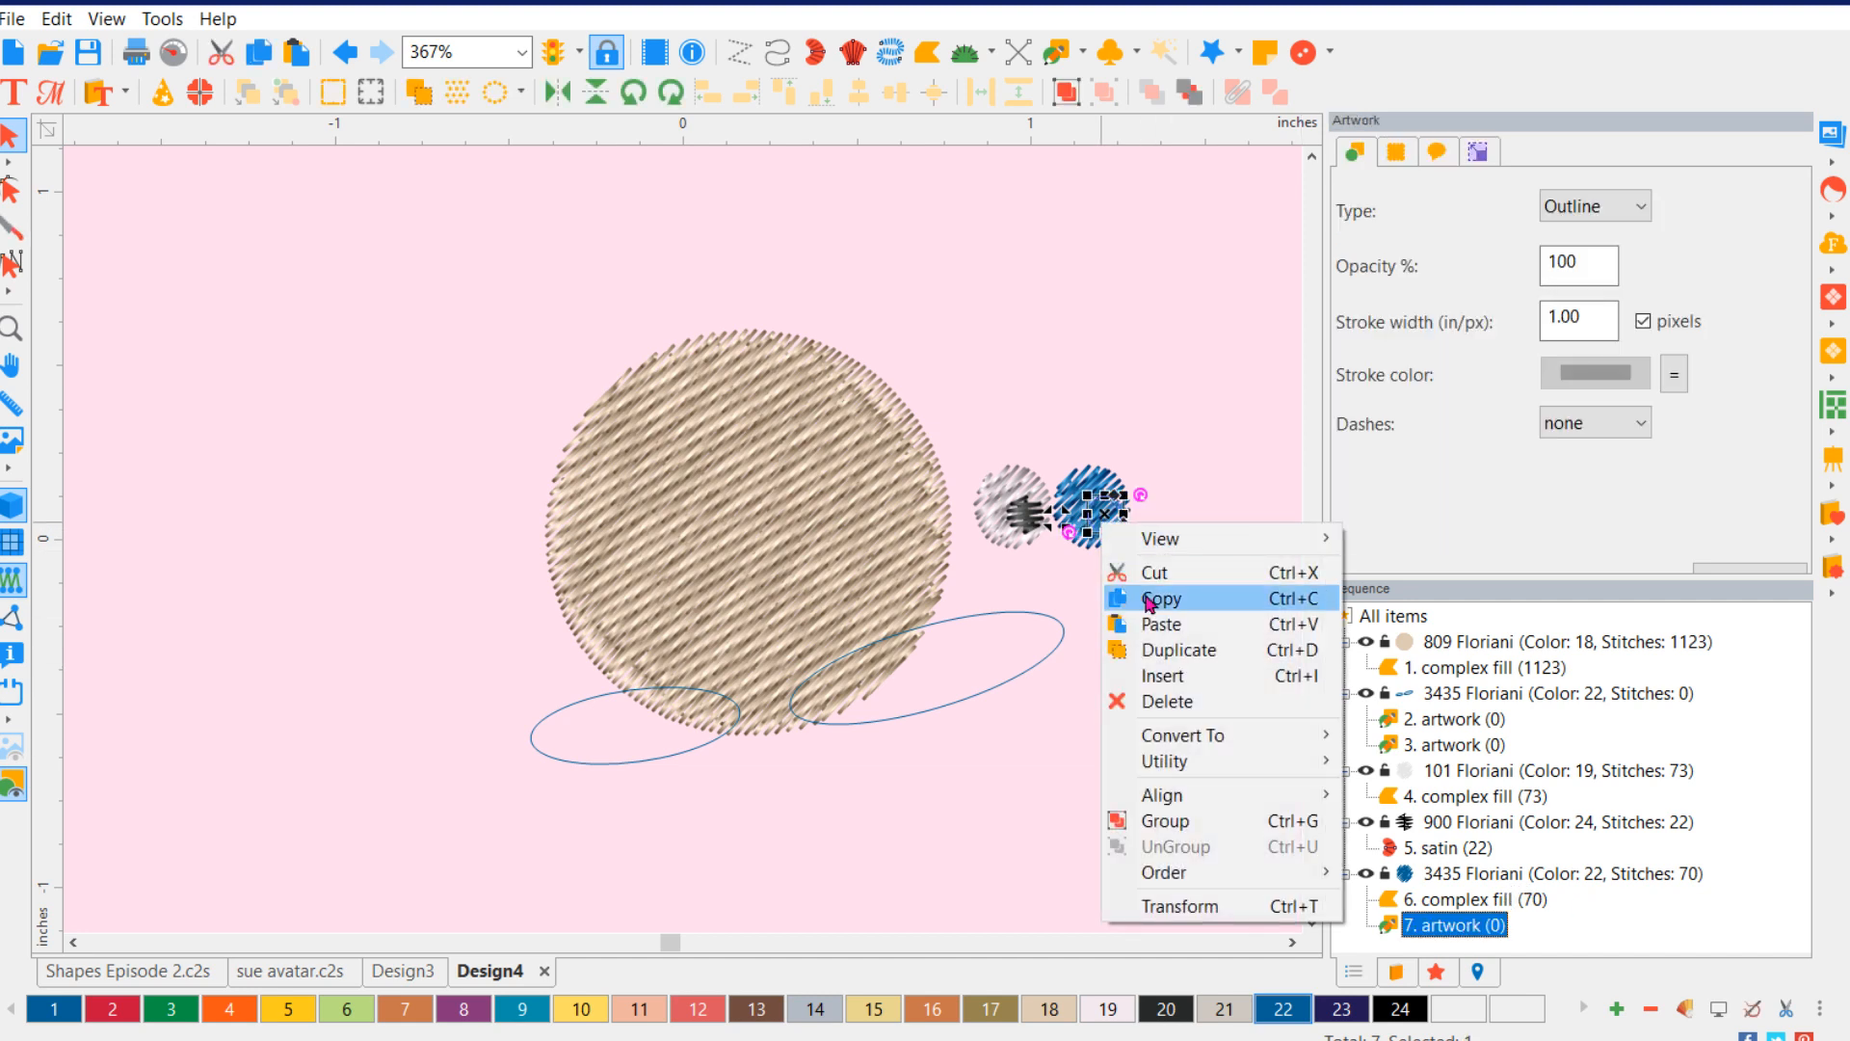
mouse_move(1287, 738)
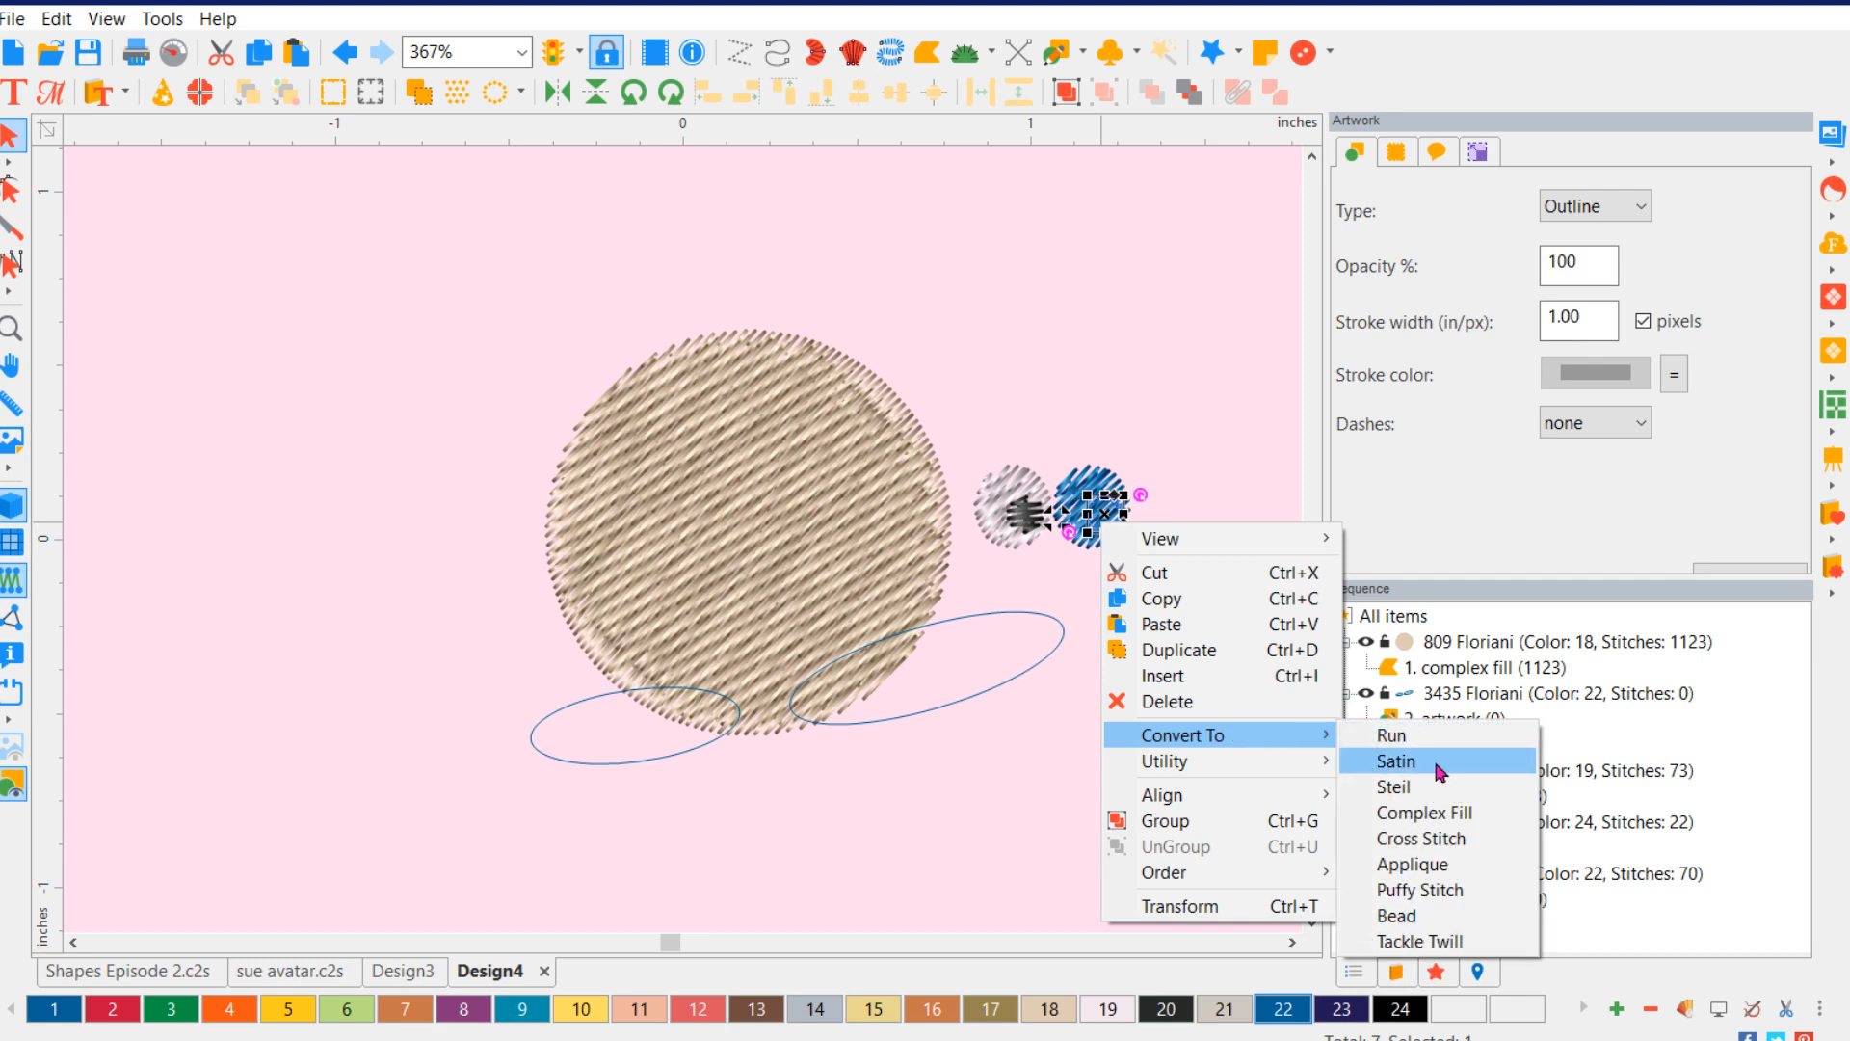
left_click(1440, 763)
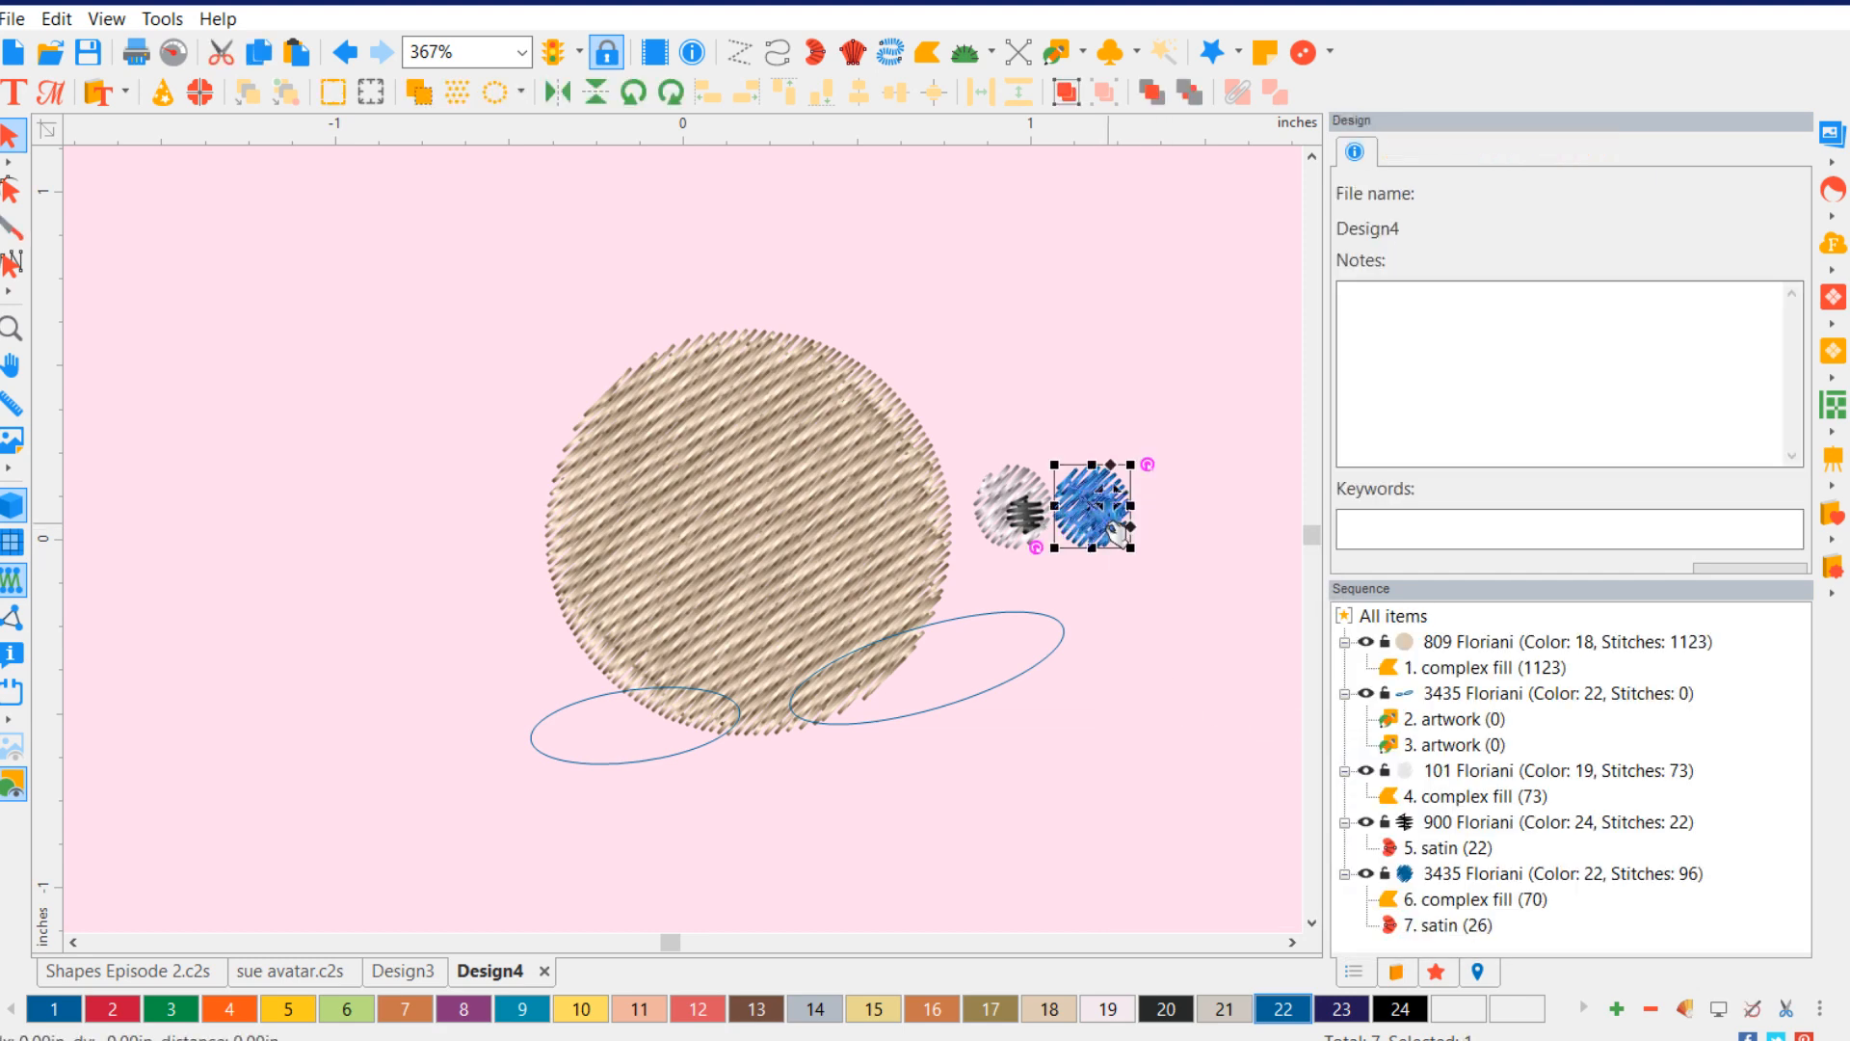
left_click(1467, 926)
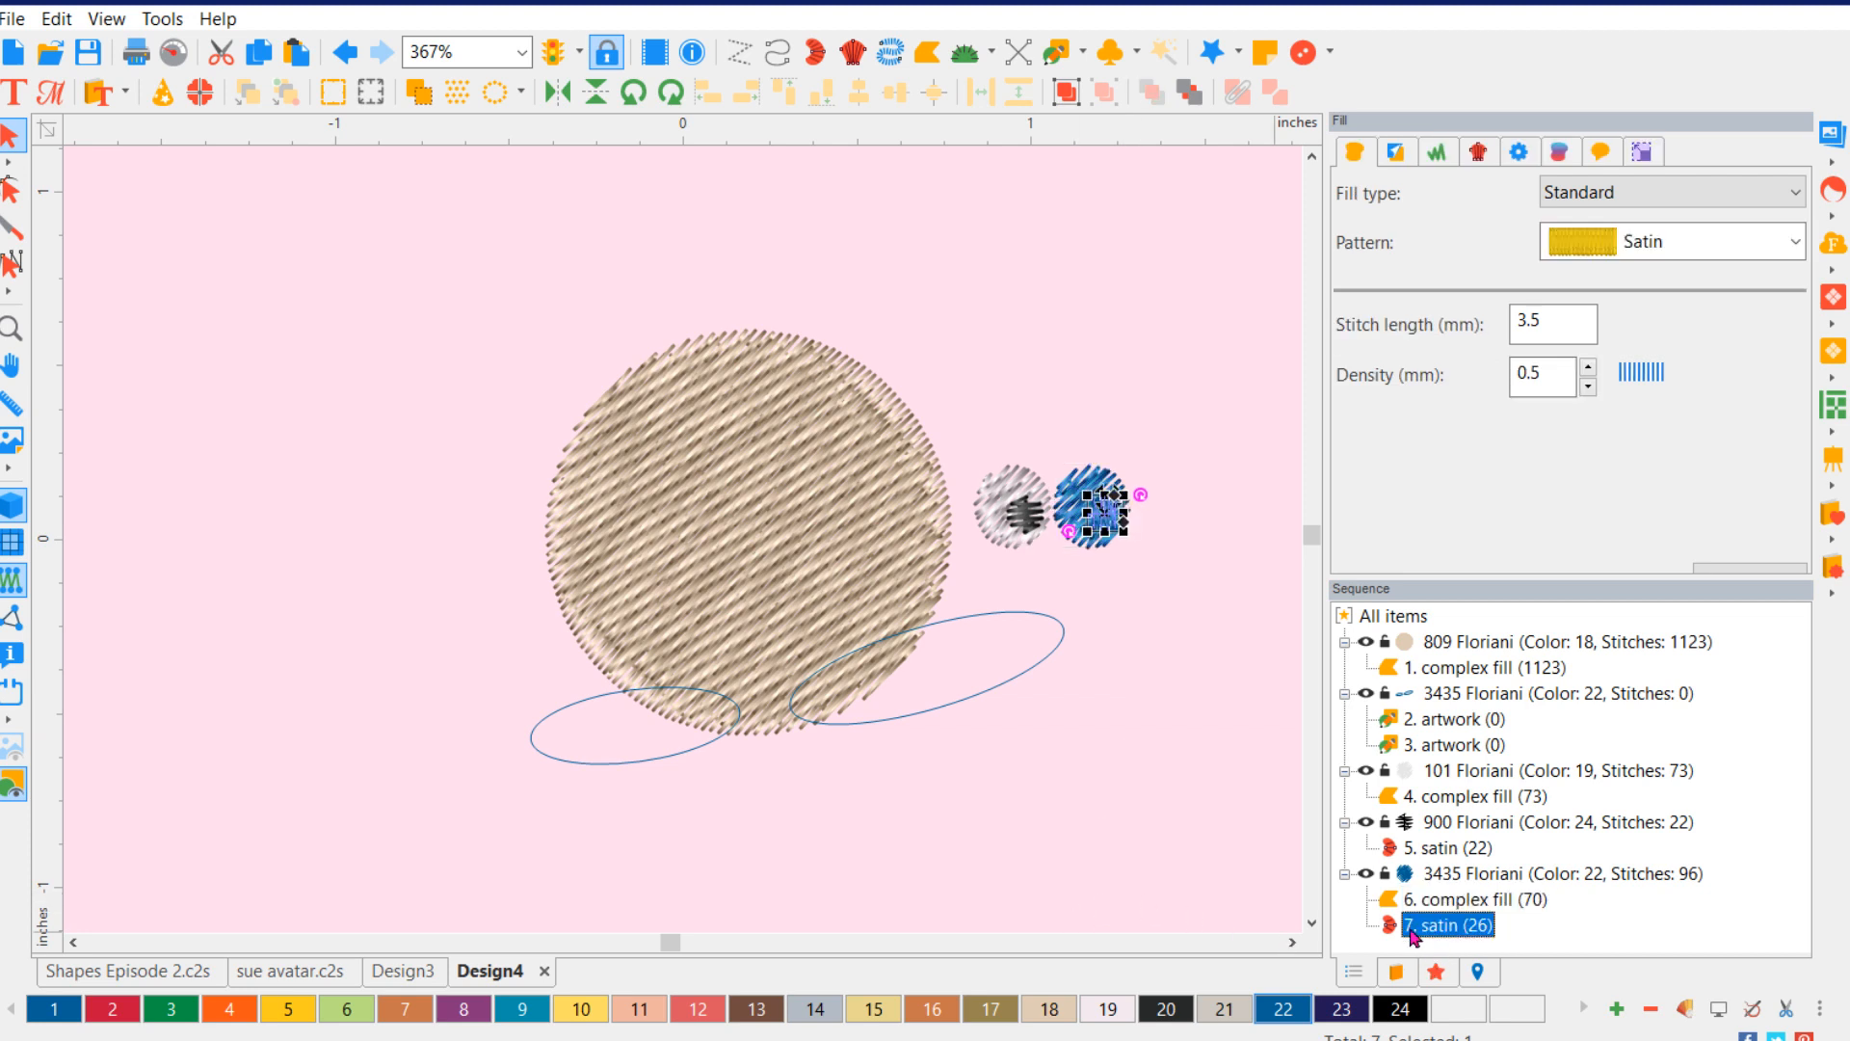
left_click(1402, 1012)
left_click(1034, 868)
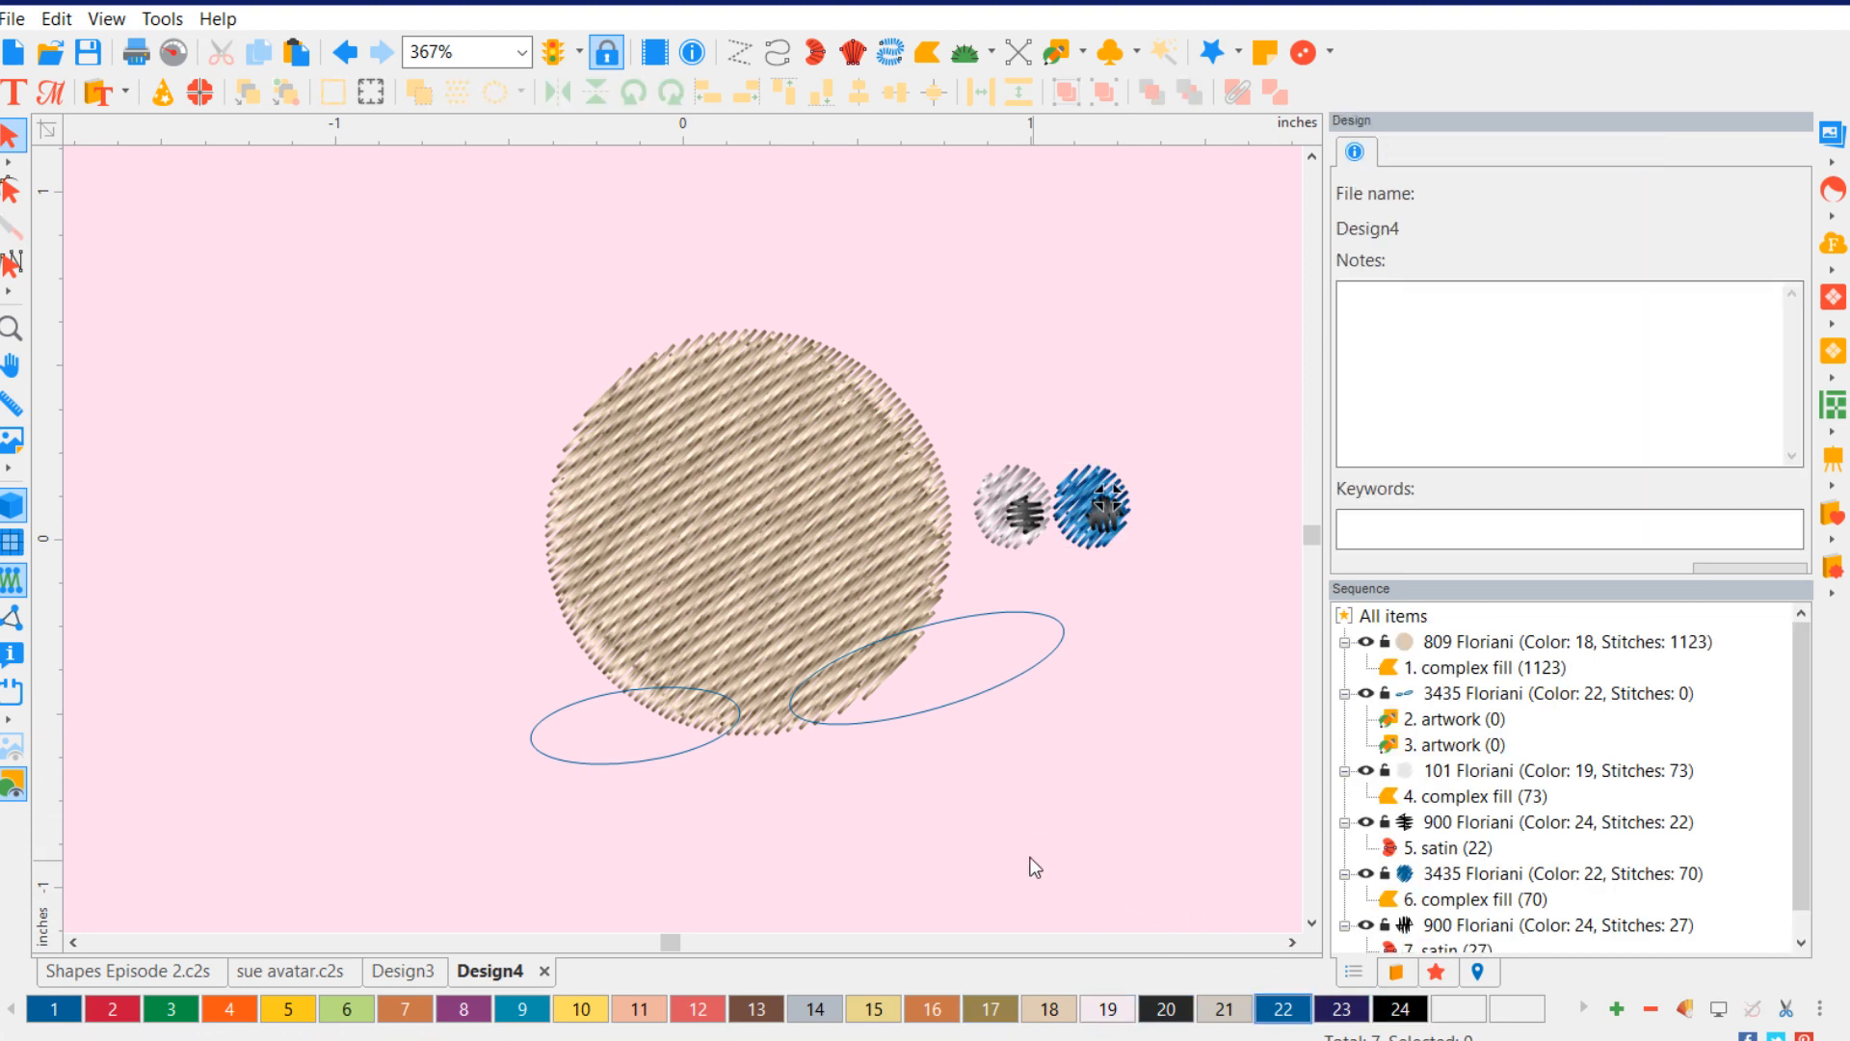
- Assign thread color 19 to the right eye's outer circle
left_click(1070, 506)
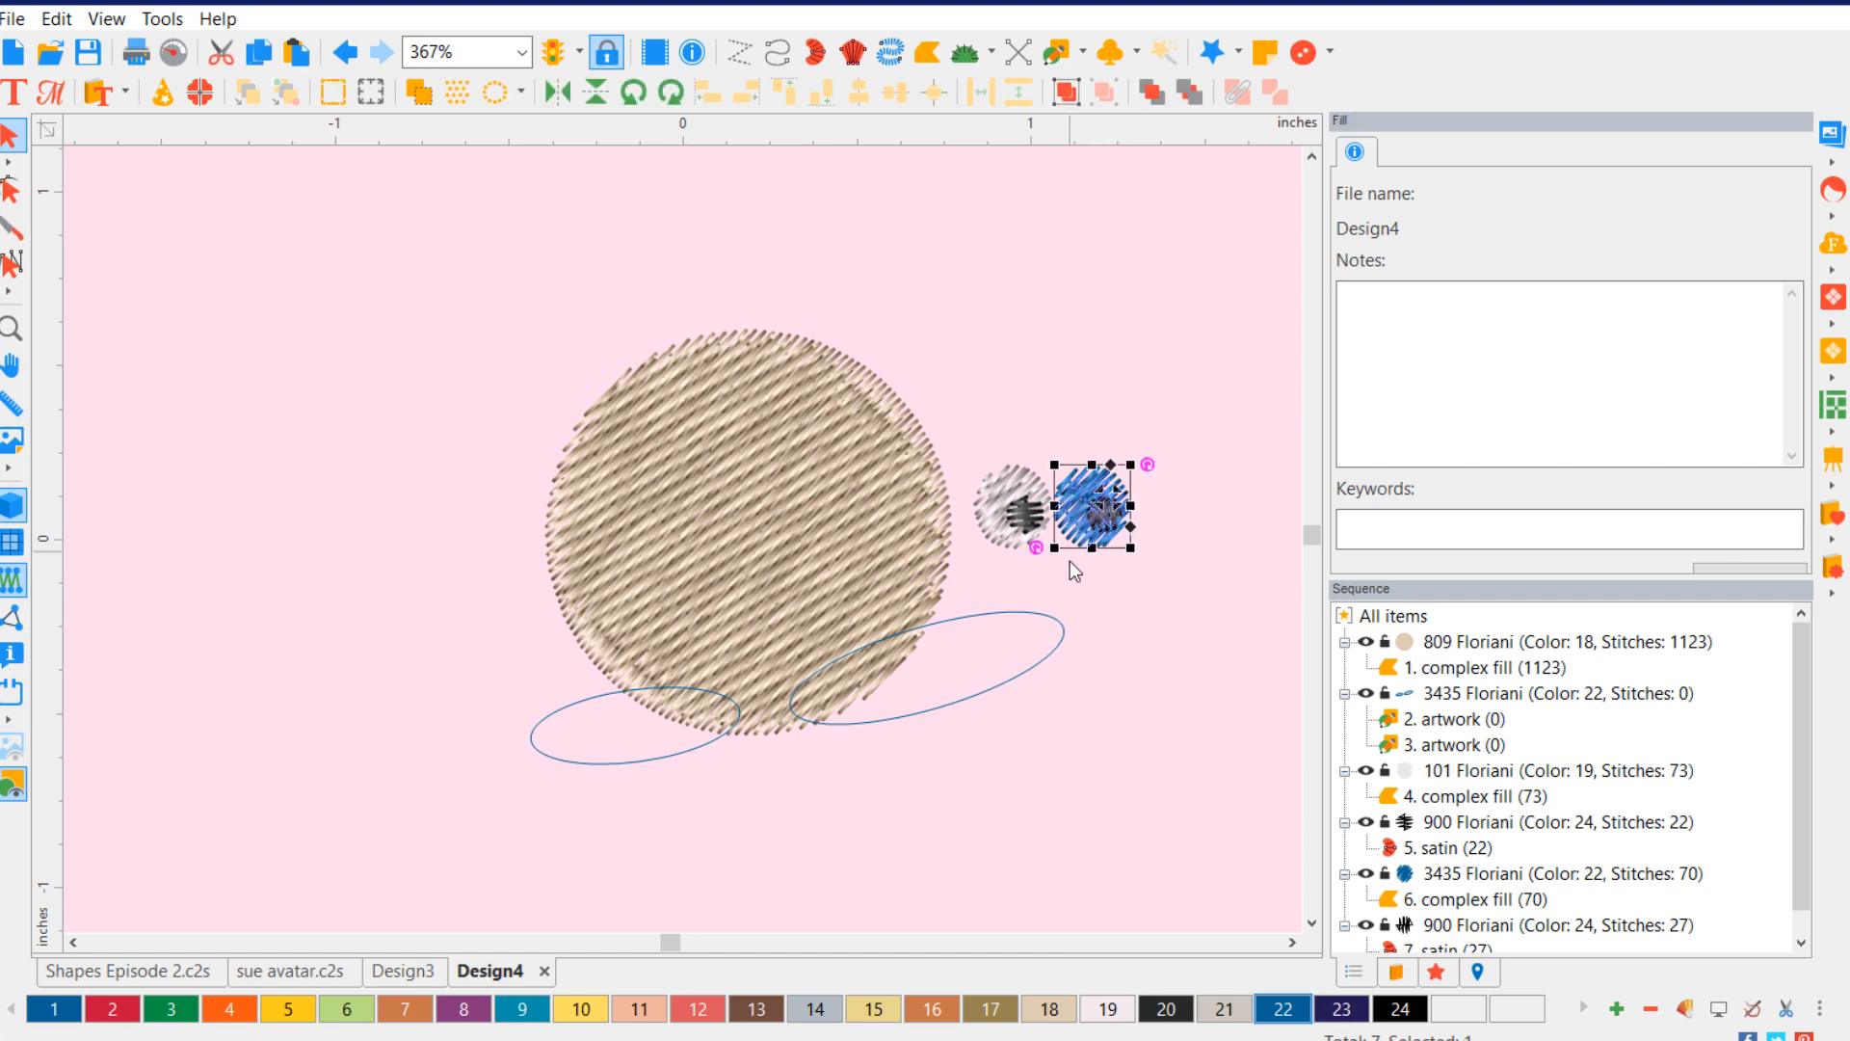
left_click(1105, 1009)
left_click(1050, 846)
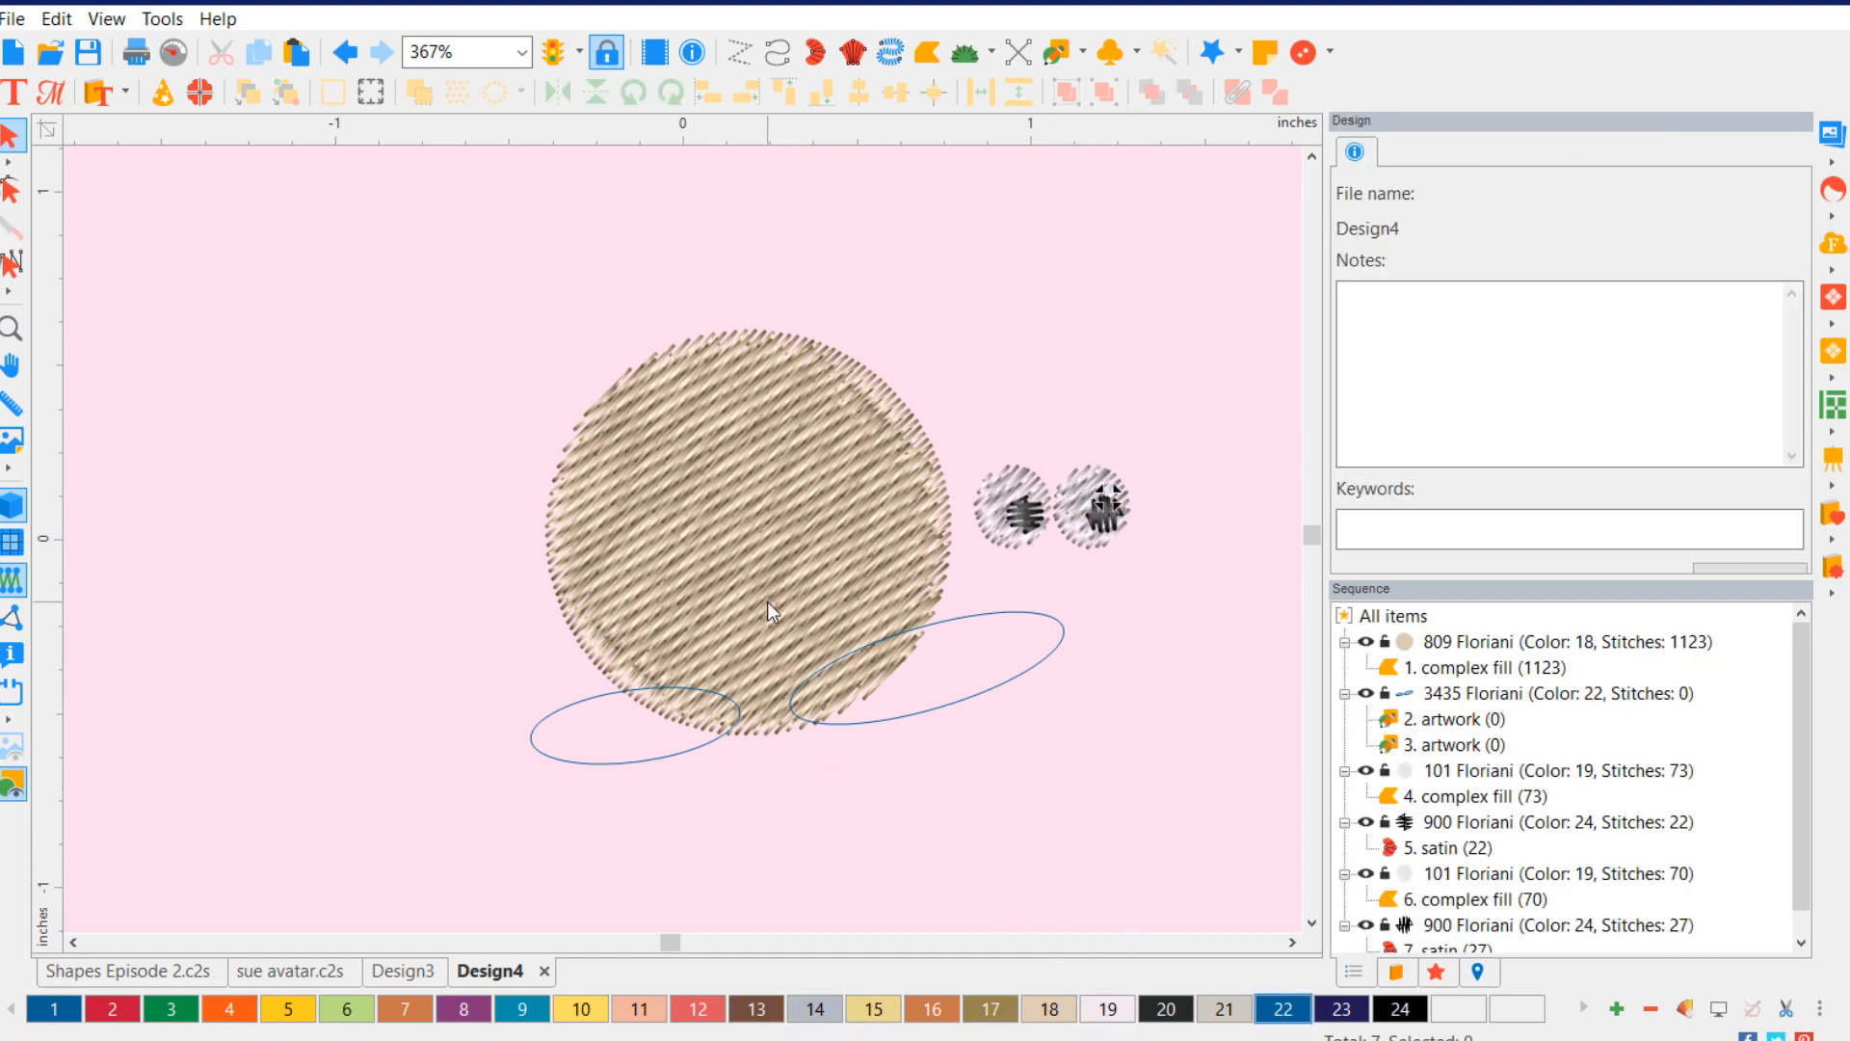
- Select the whole figure, including the feet and eyes, and enlarge it proportionally to about 4.3 in wide
scroll(771, 603, "down", 3)
left_click_drag(388, 312, 741, 321)
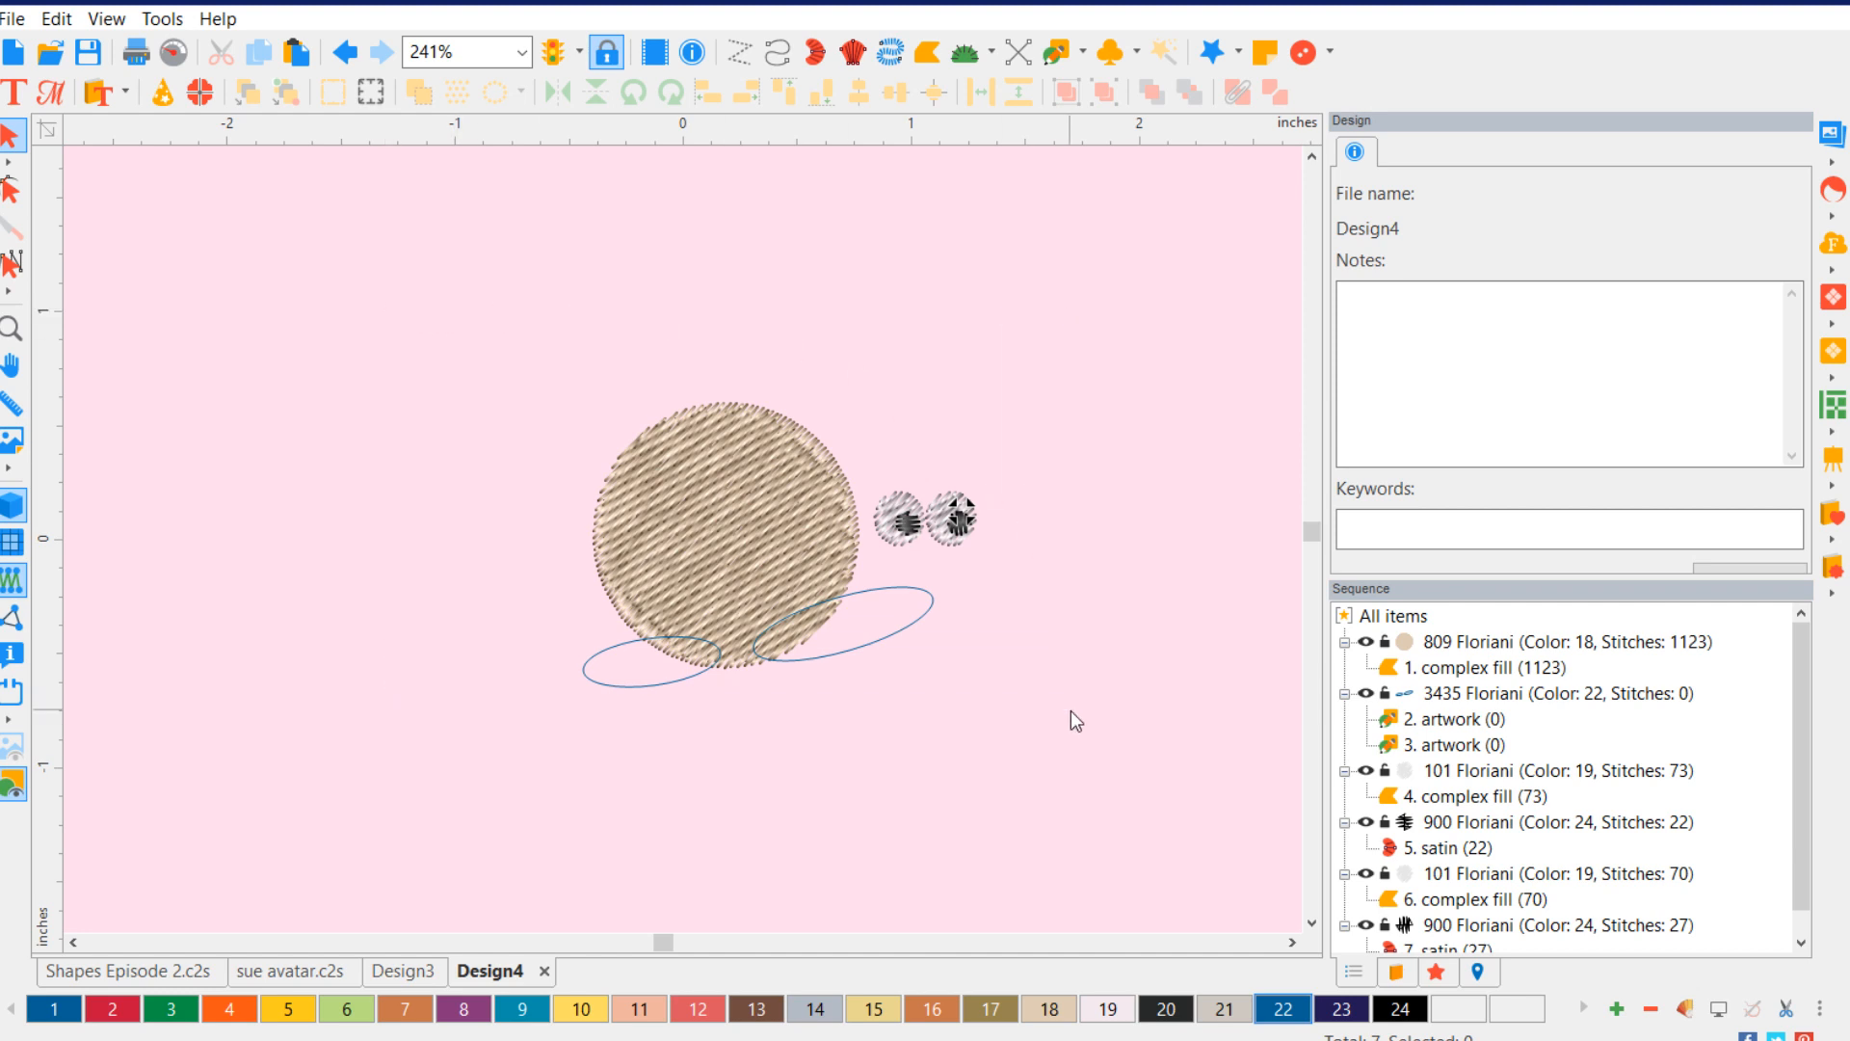
left_click_drag(1072, 710, 1093, 829)
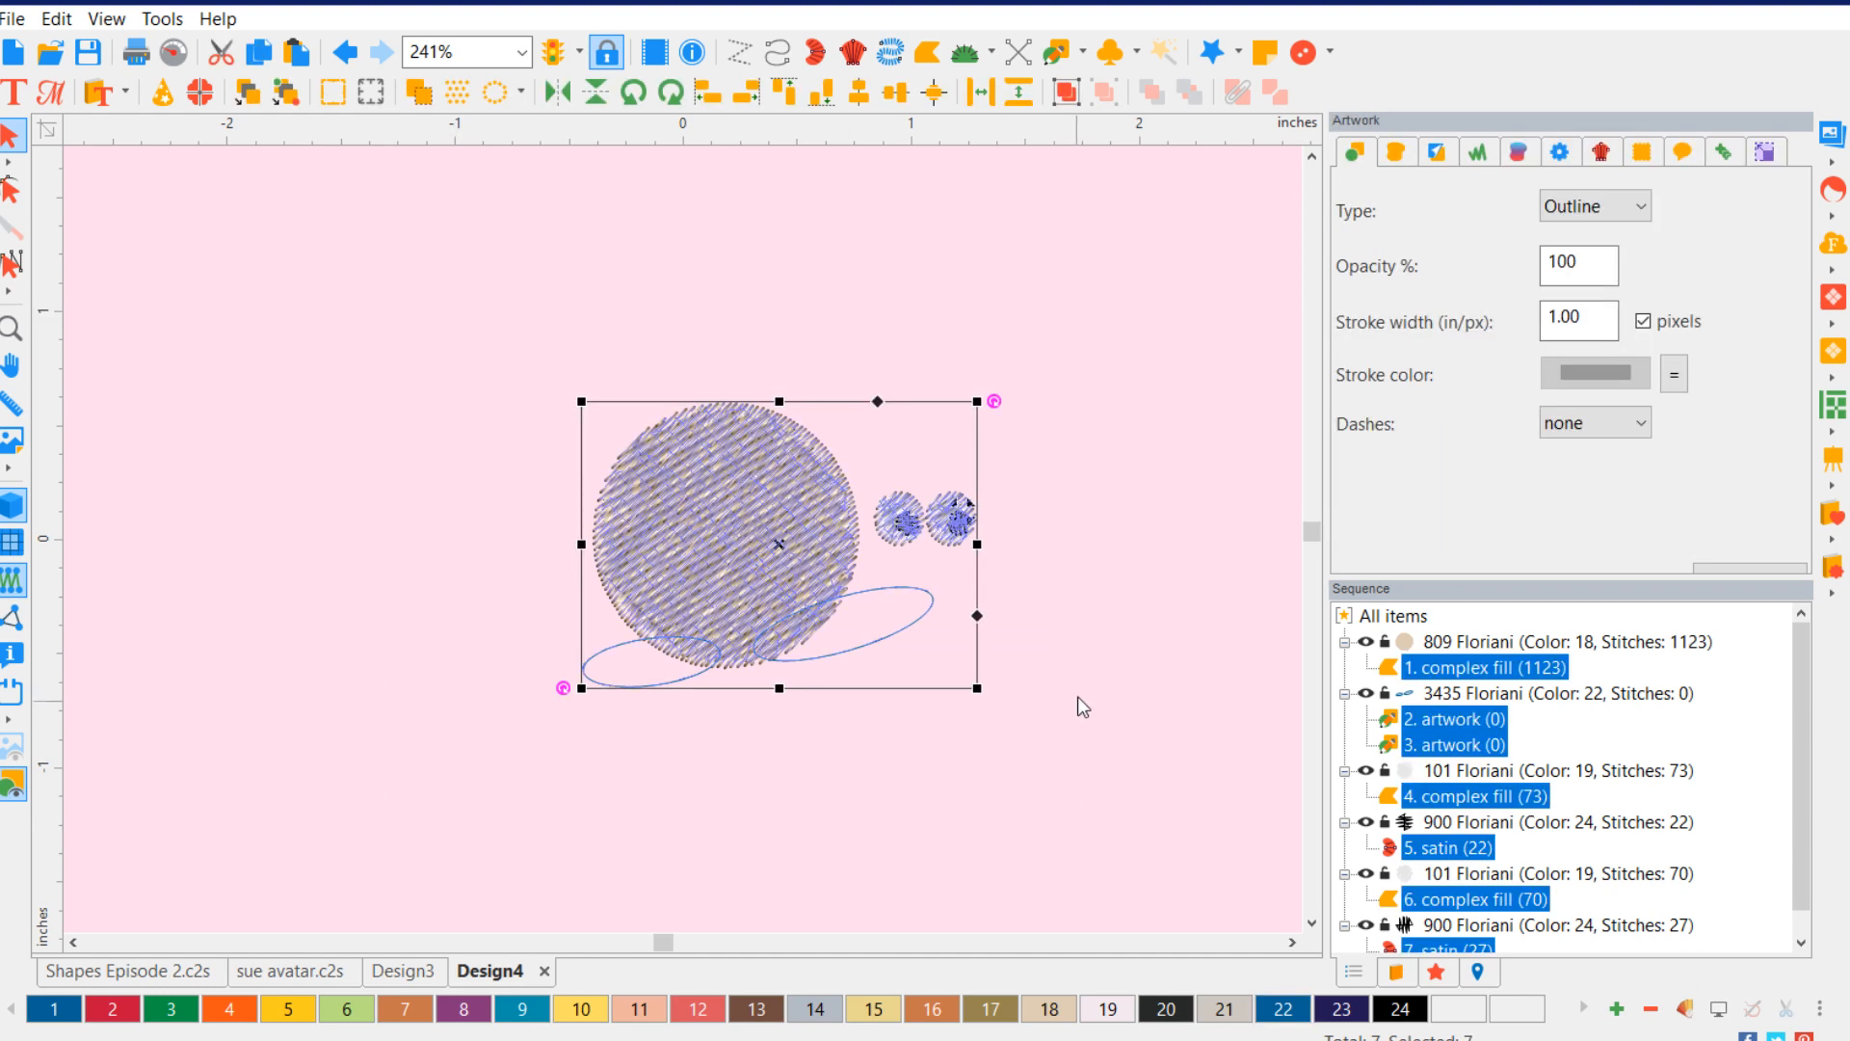
left_click(1765, 152)
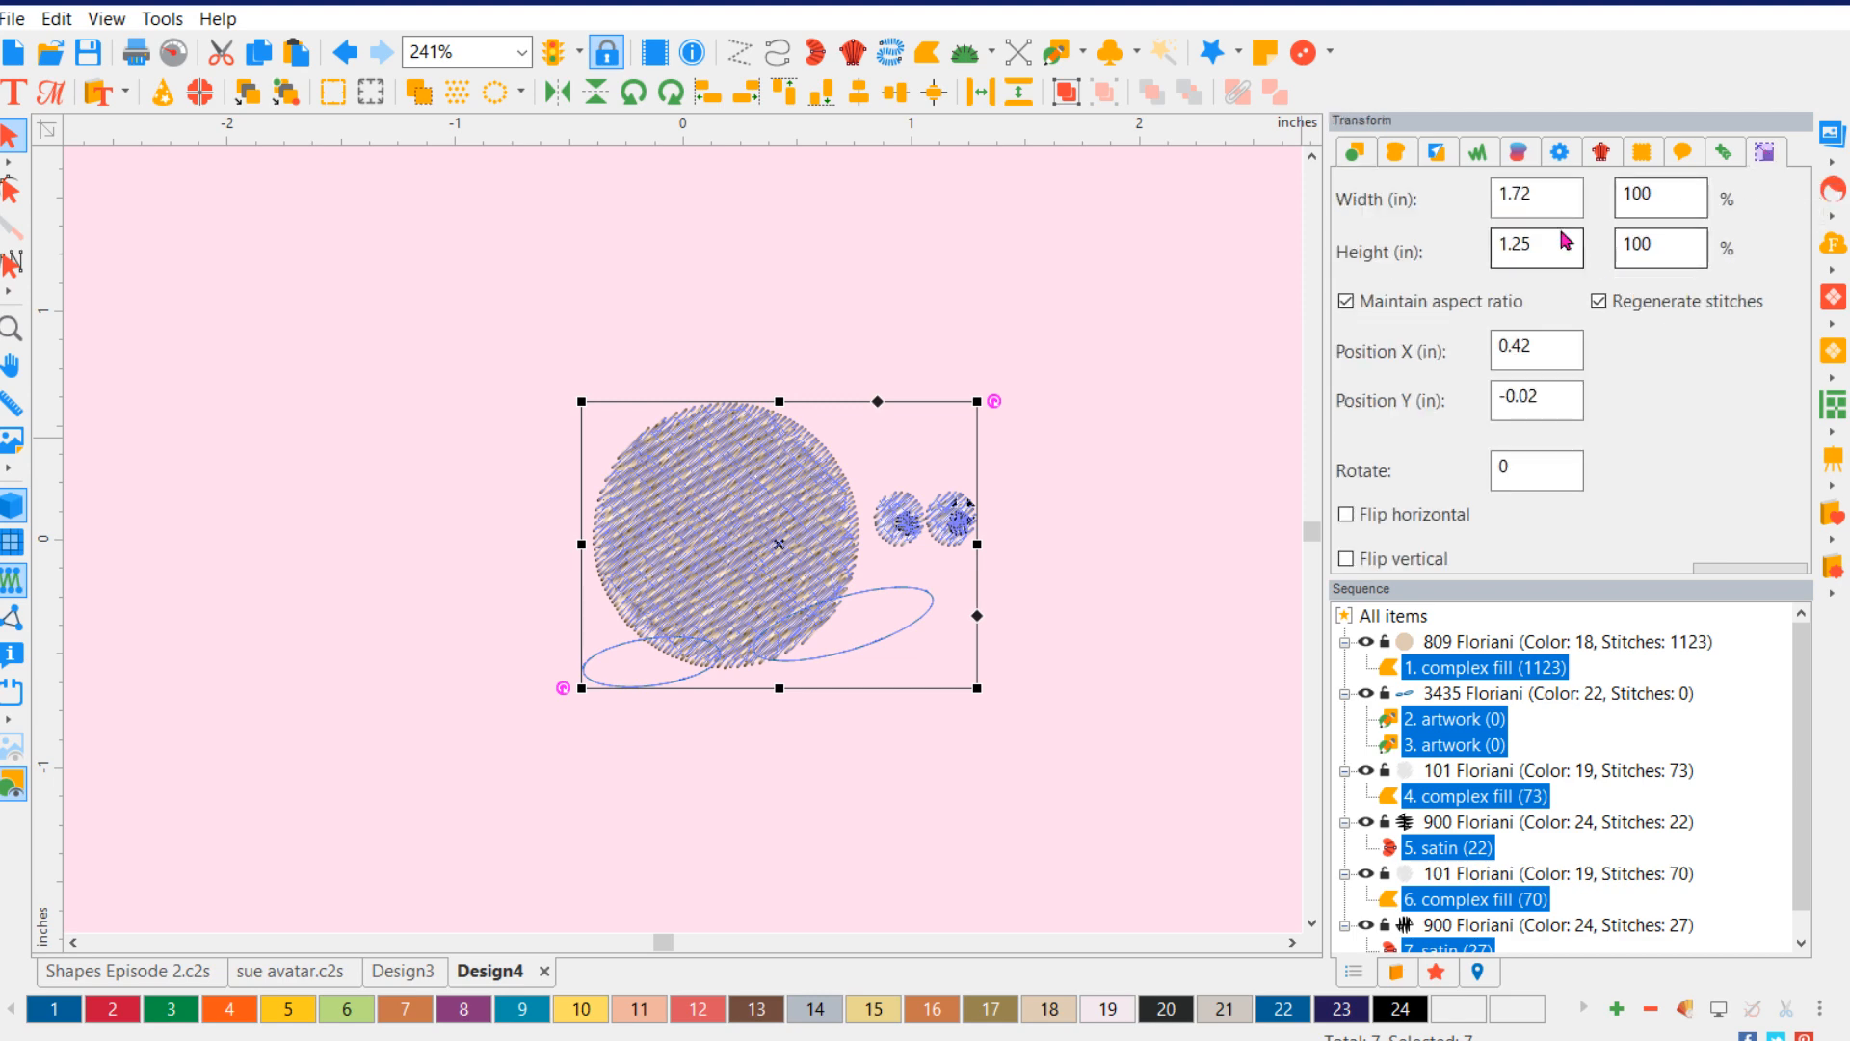
scroll(739, 605, "down", 5)
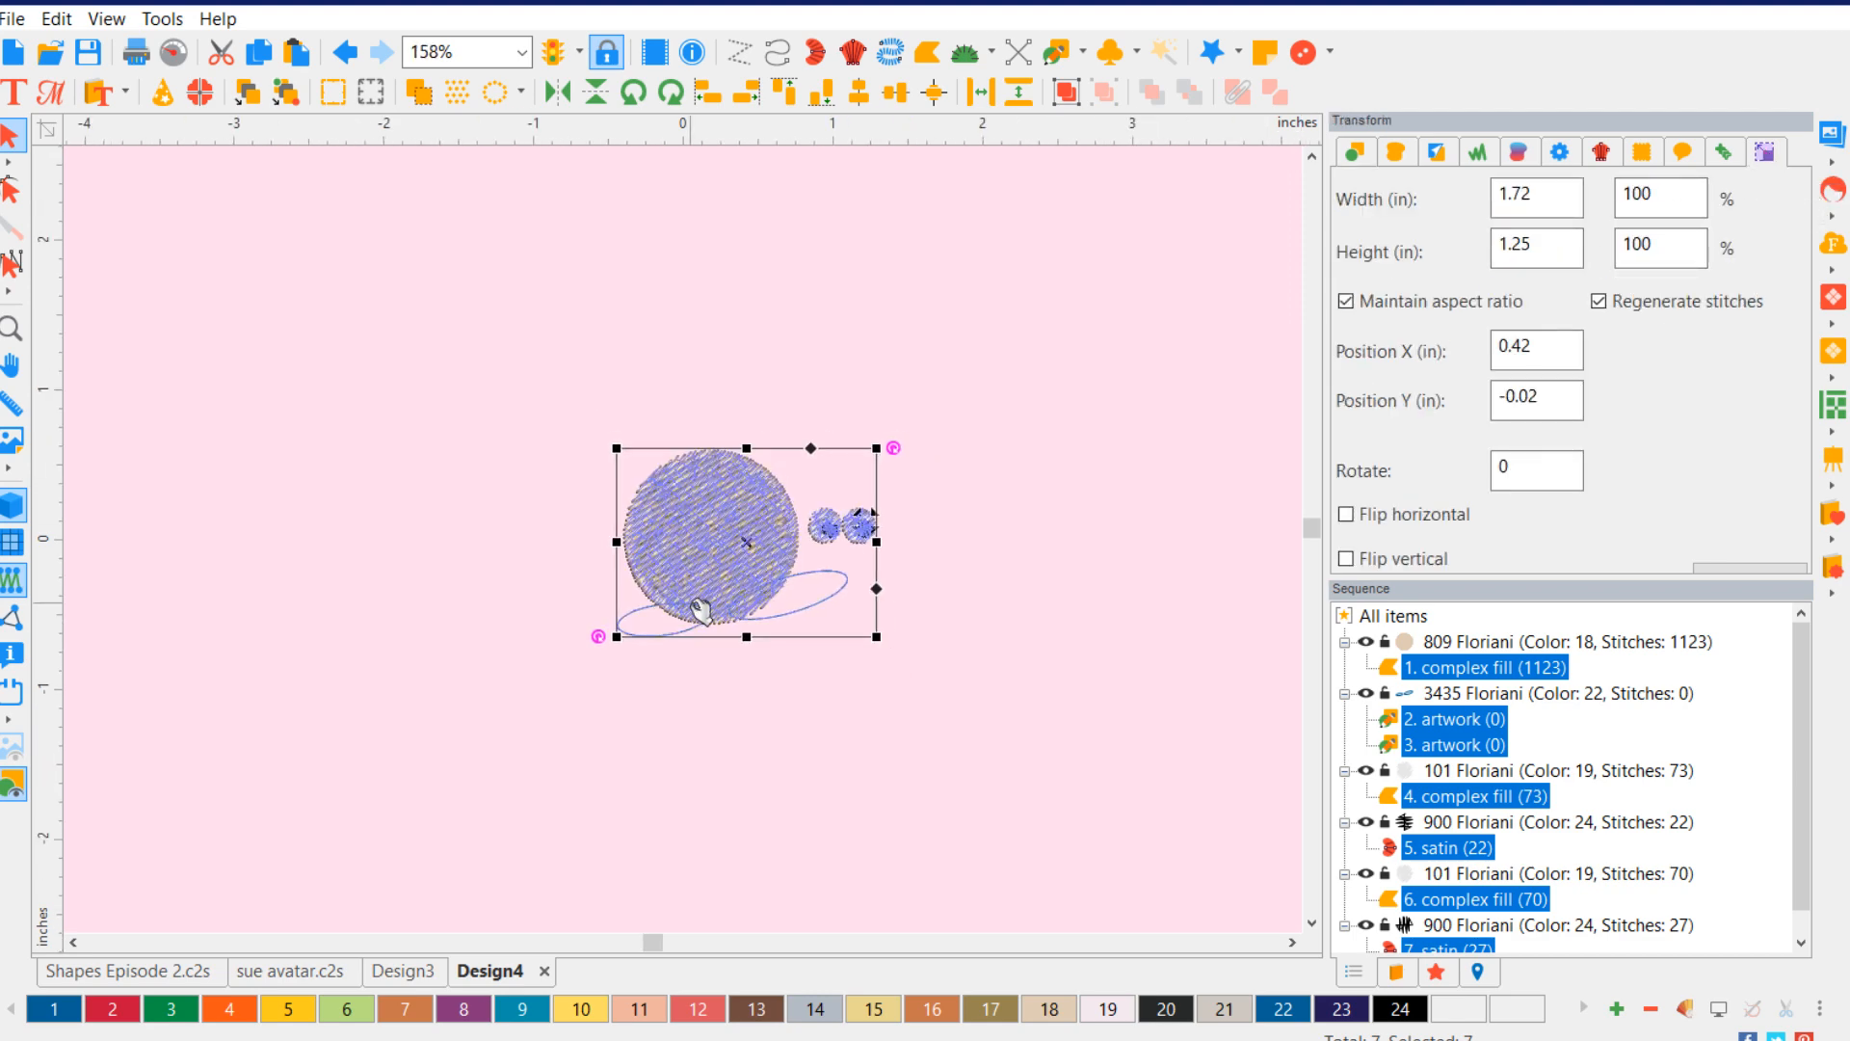
left_click_drag(837, 617, 1099, 785)
left_click(1206, 702)
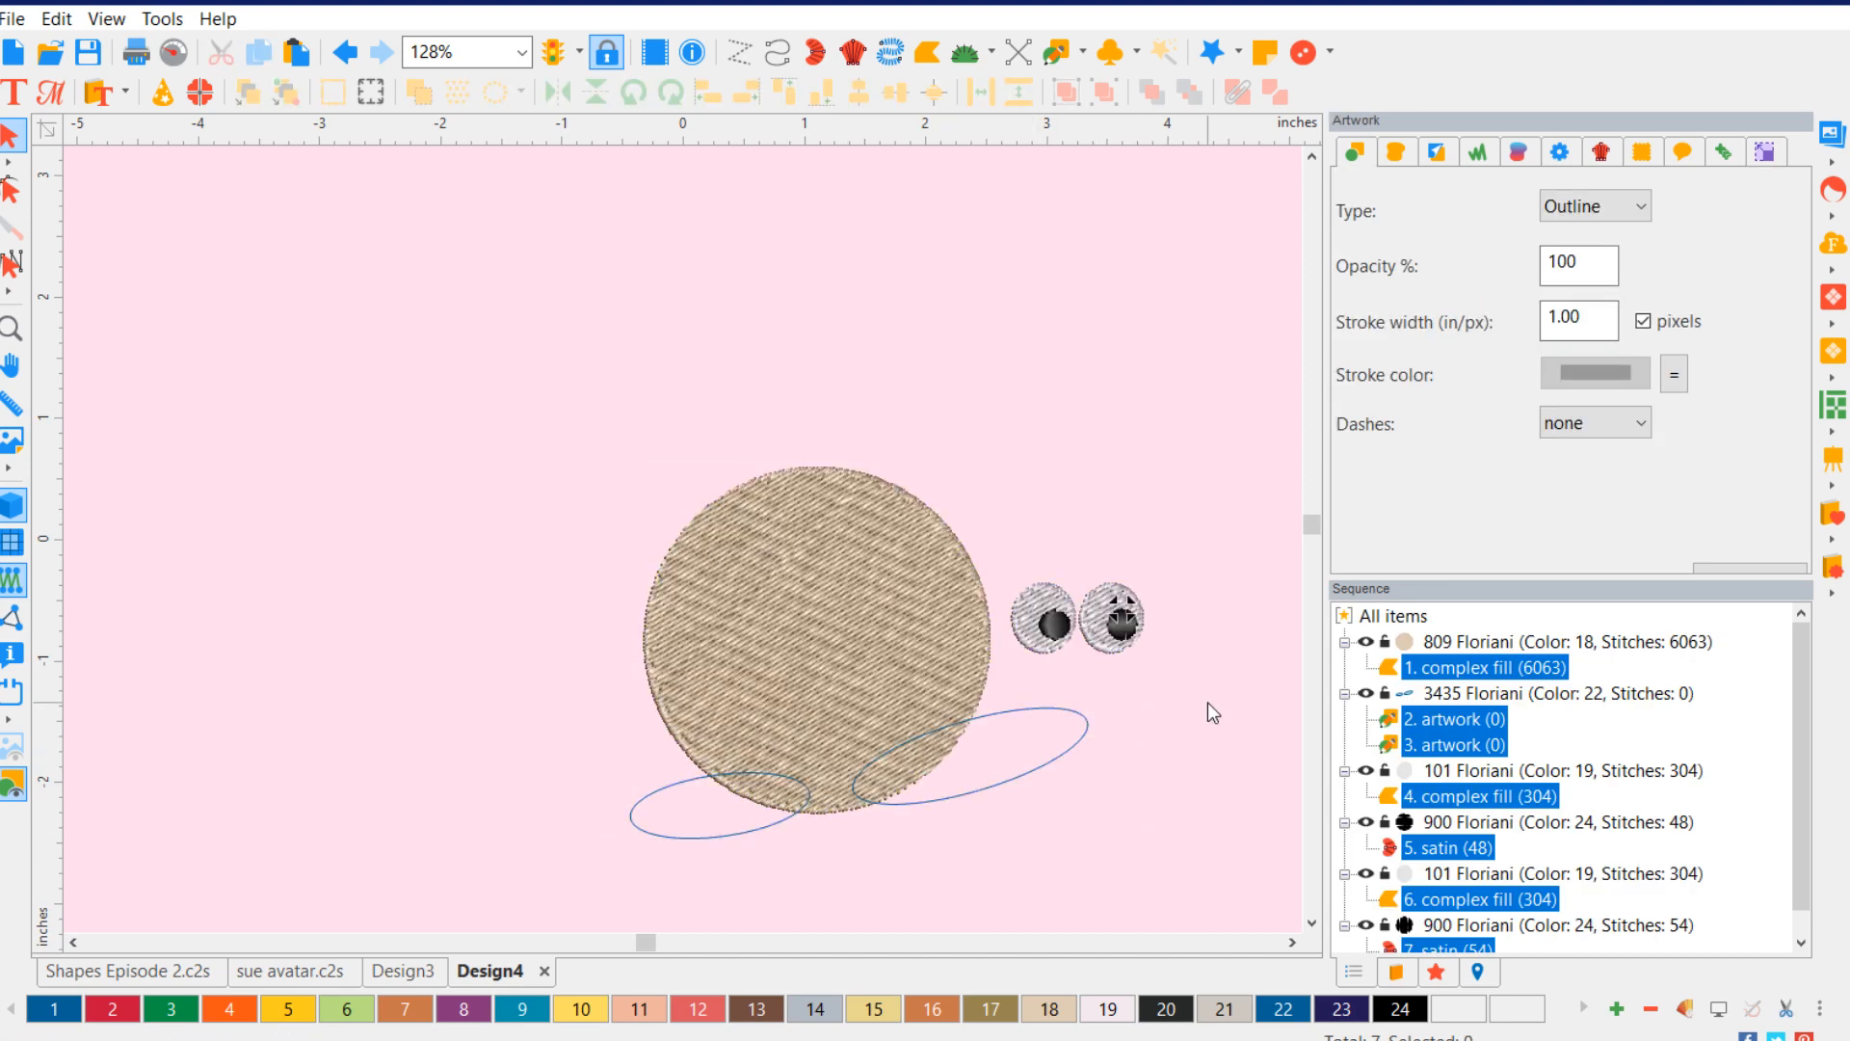
scroll(1114, 720, "up", 2)
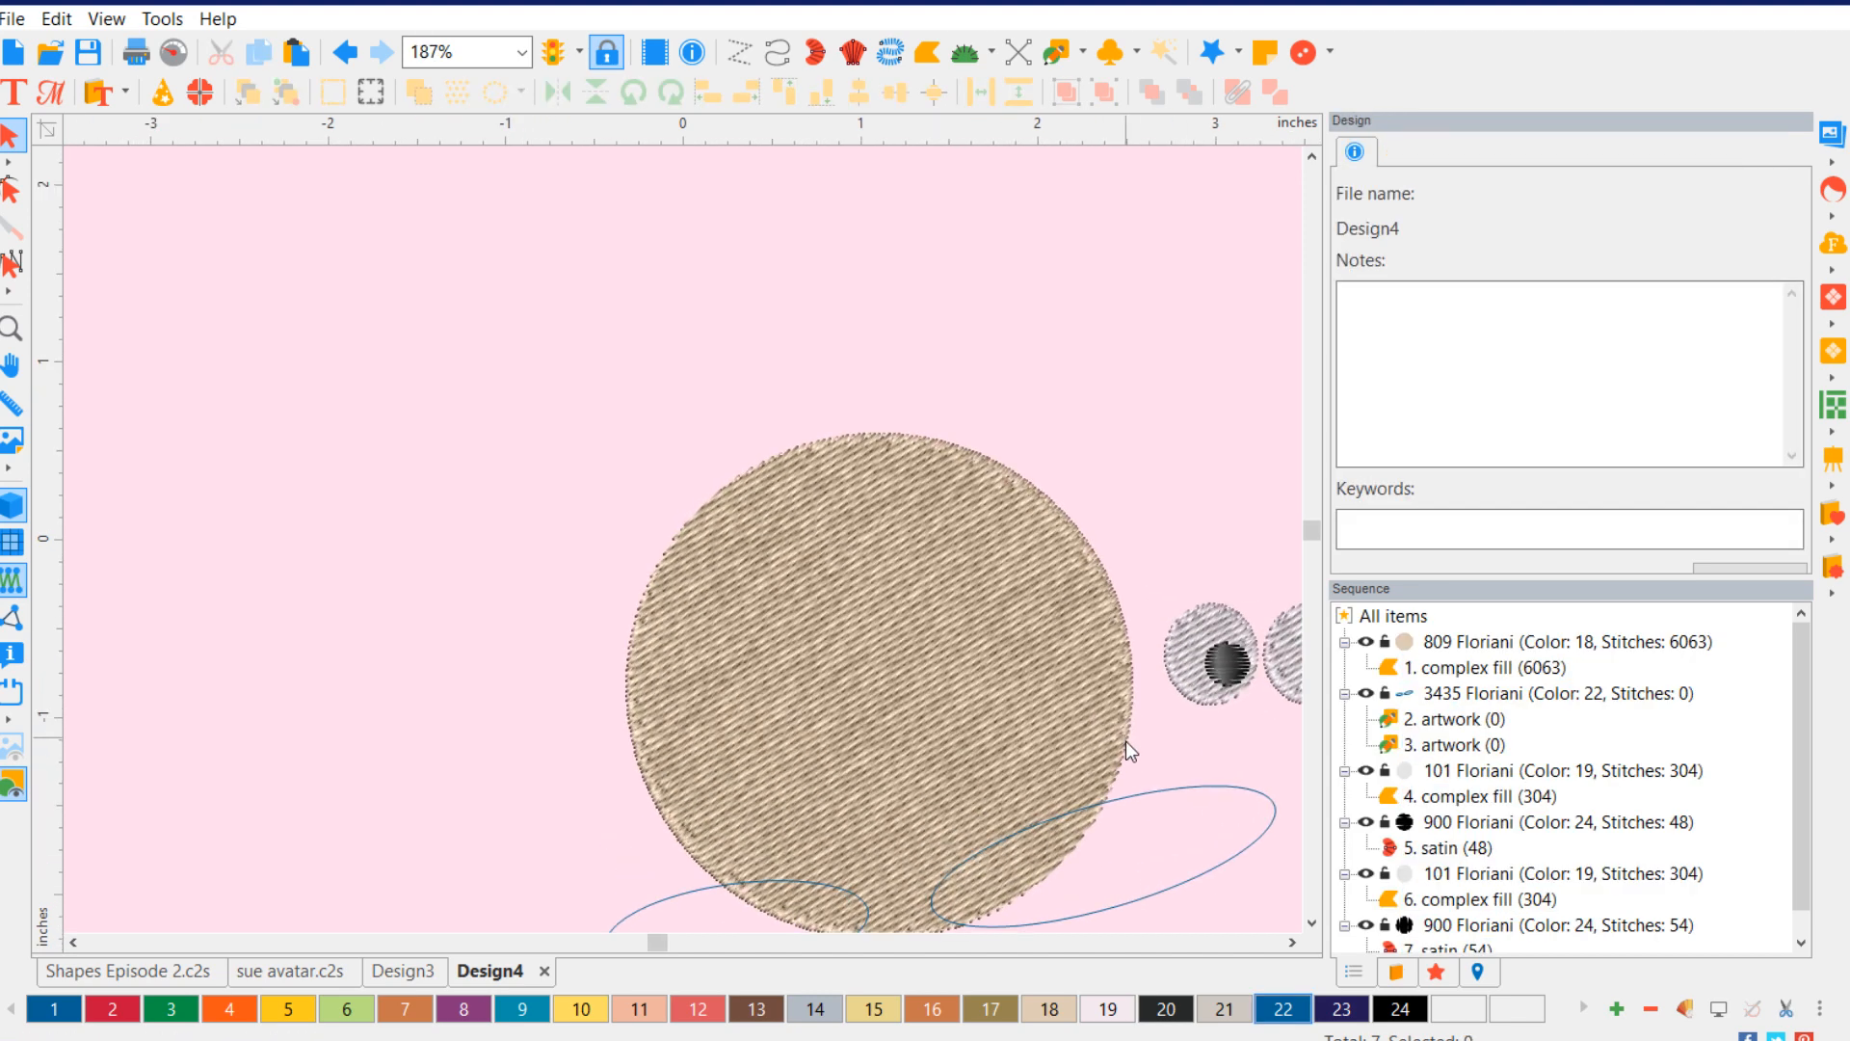
scroll(1126, 742, "down", 1)
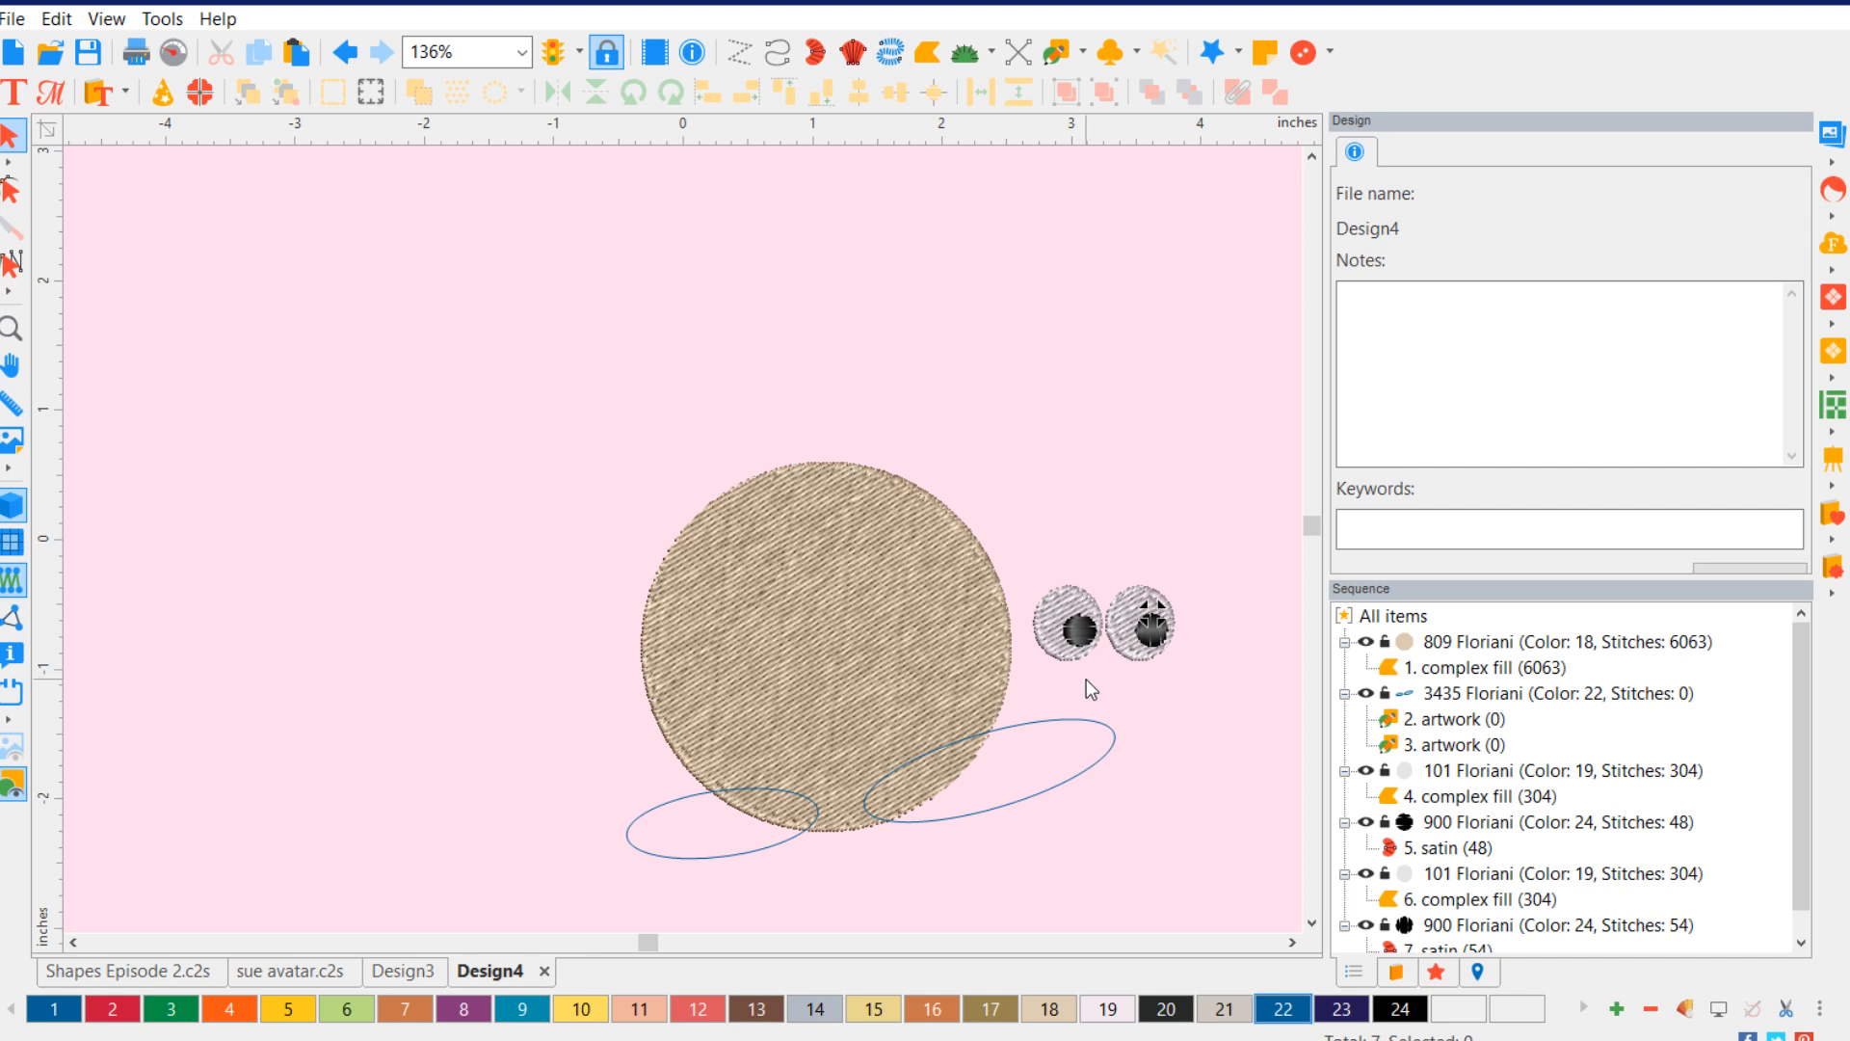
- Convert the right foot ellipse to Complex Fill and assign it green thread color 6
left_click(1110, 745)
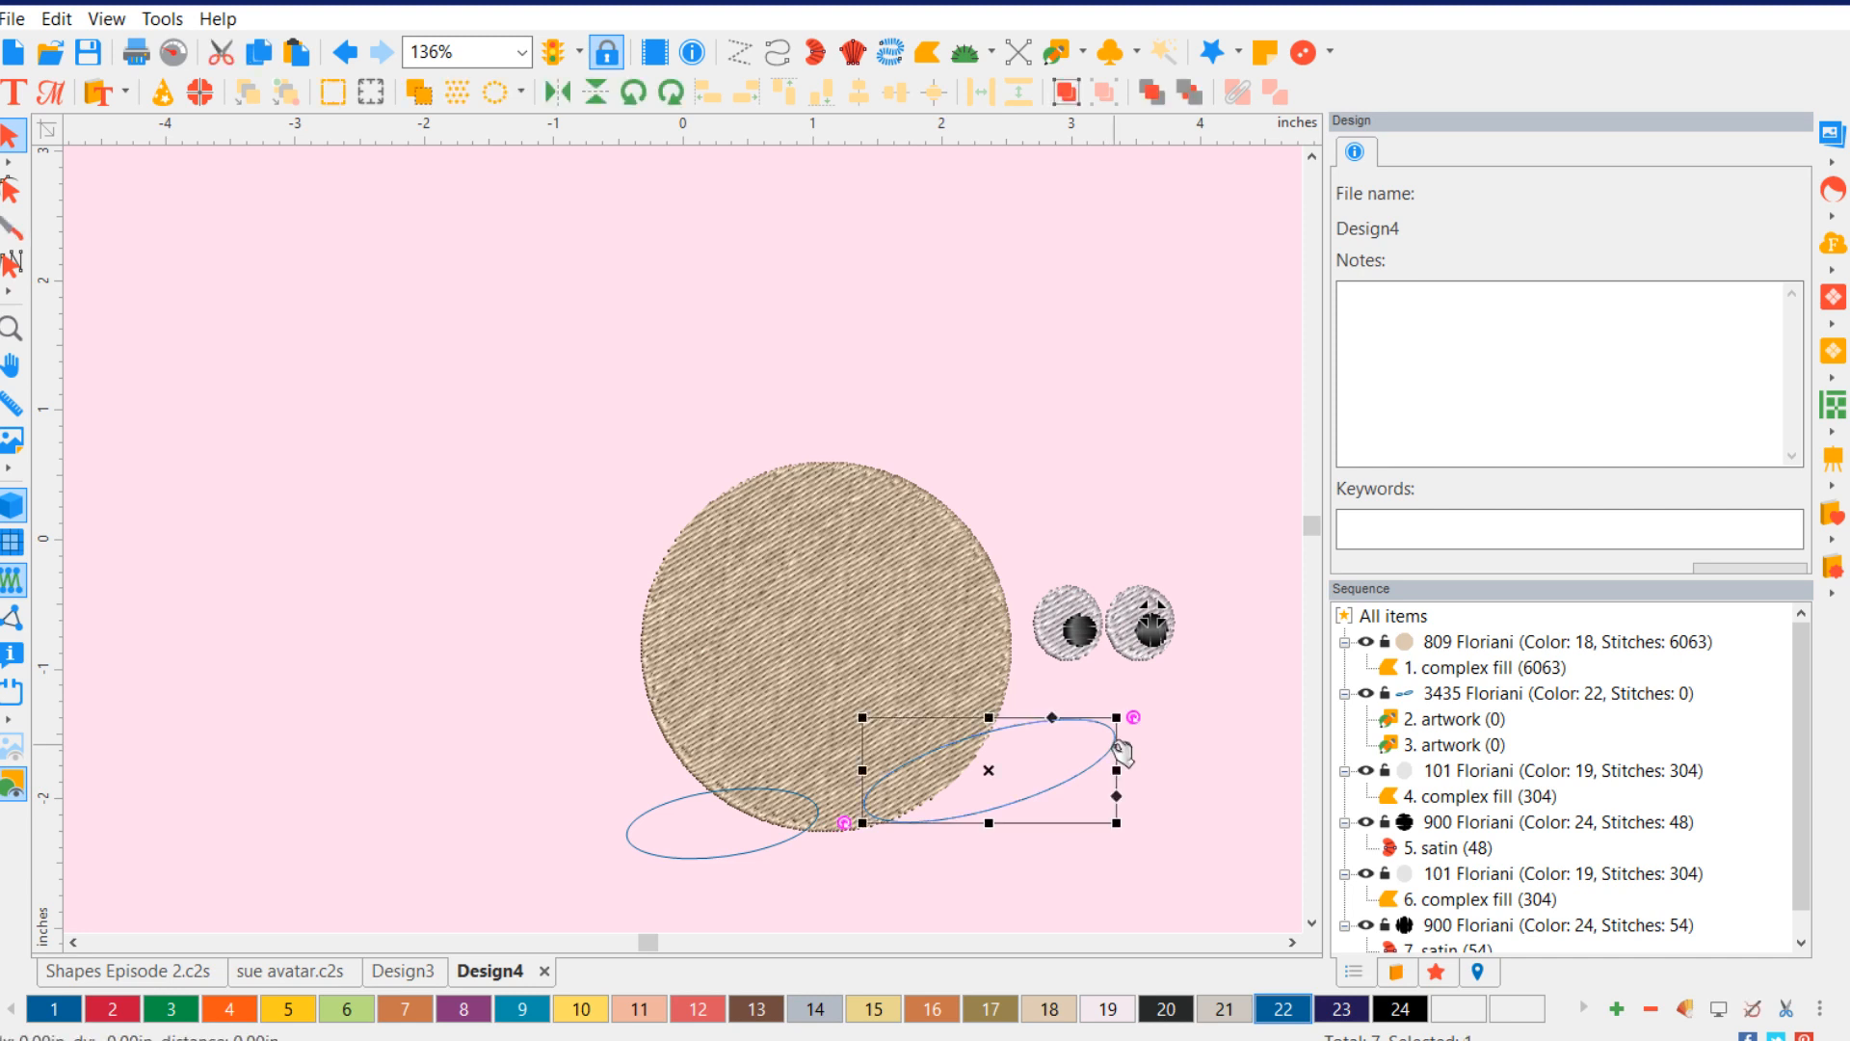
right_click(1114, 748)
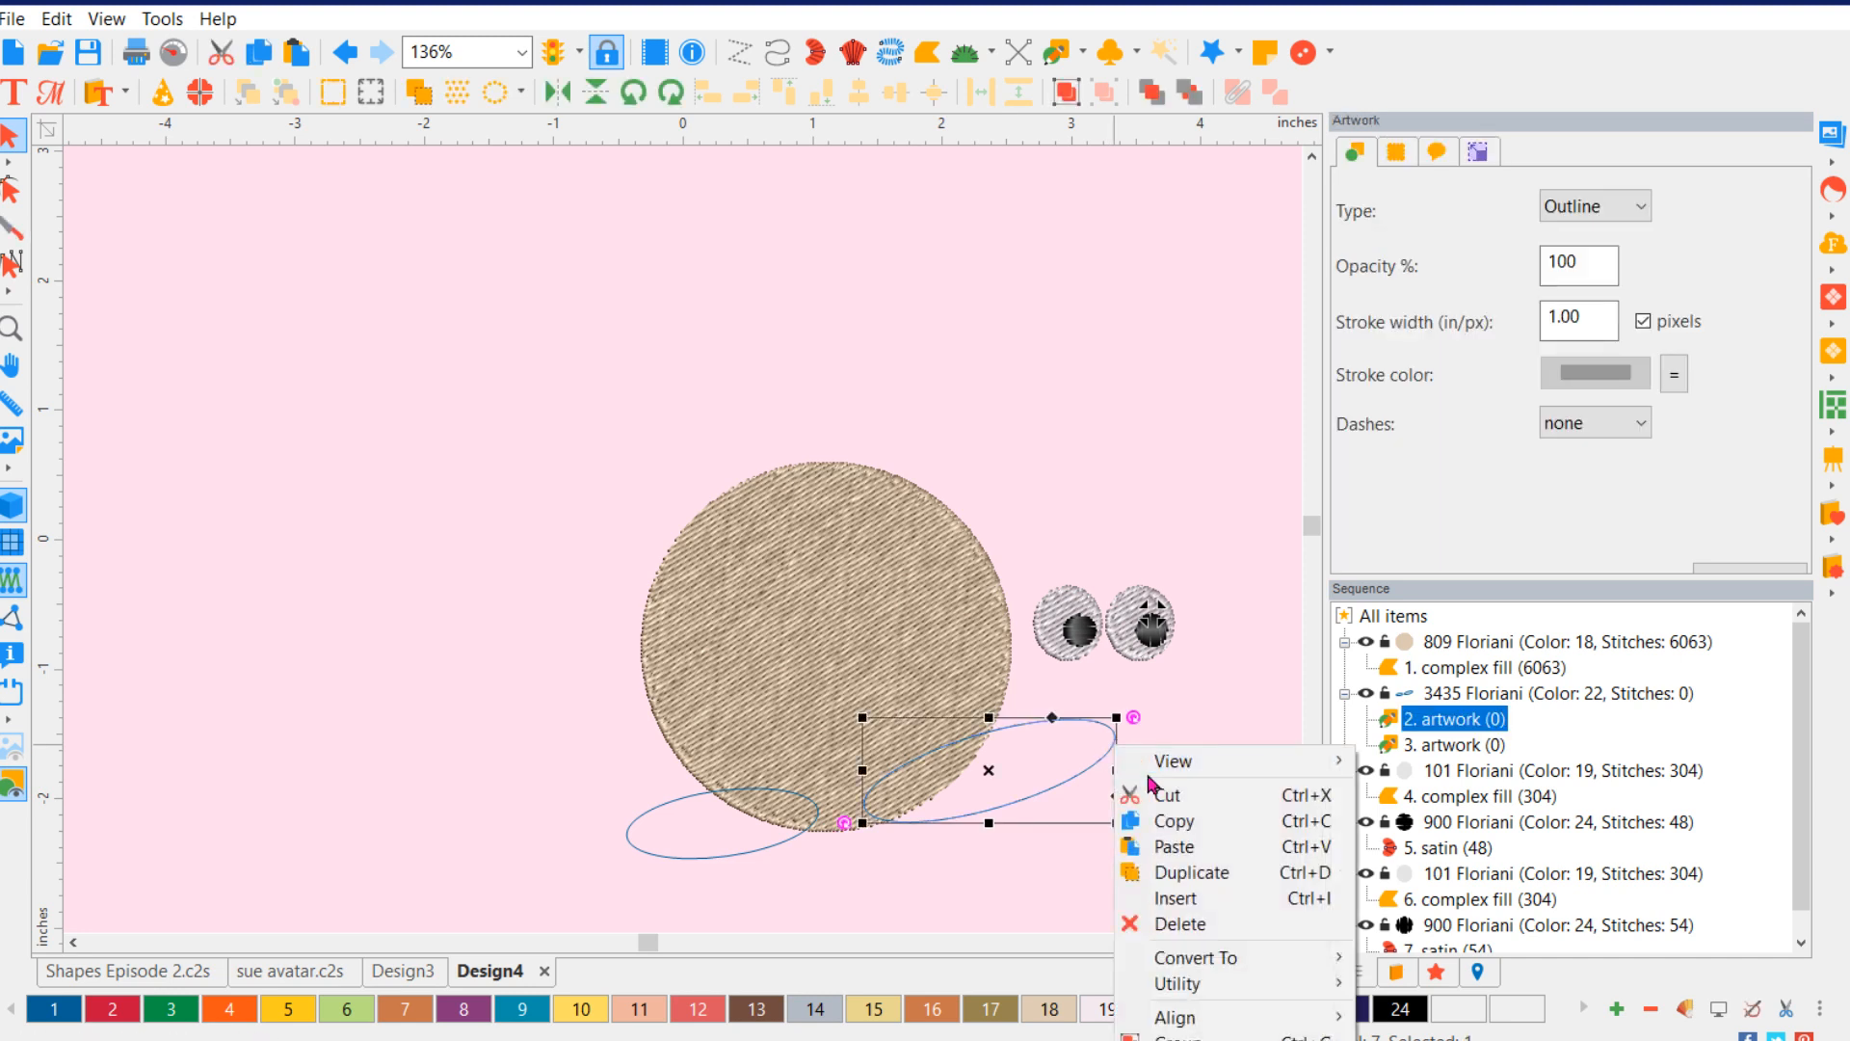
mouse_move(1266, 957)
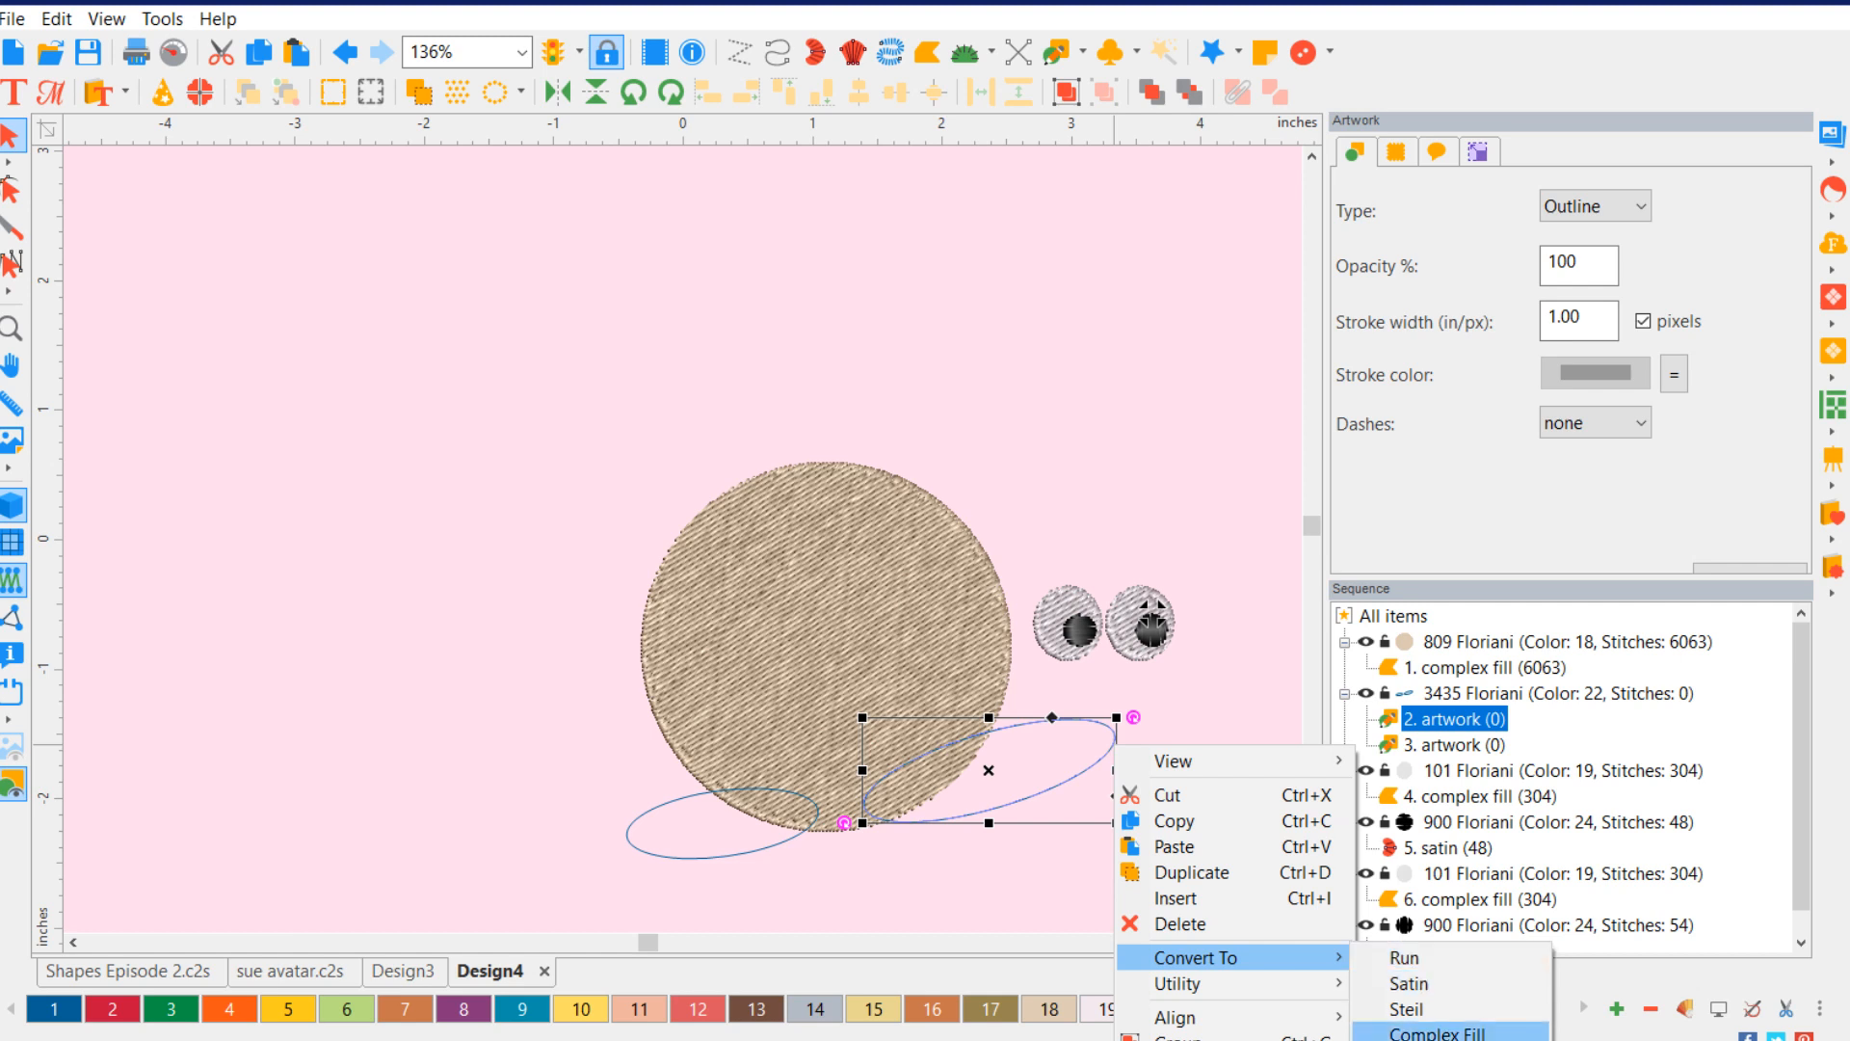
left_click(1437, 1032)
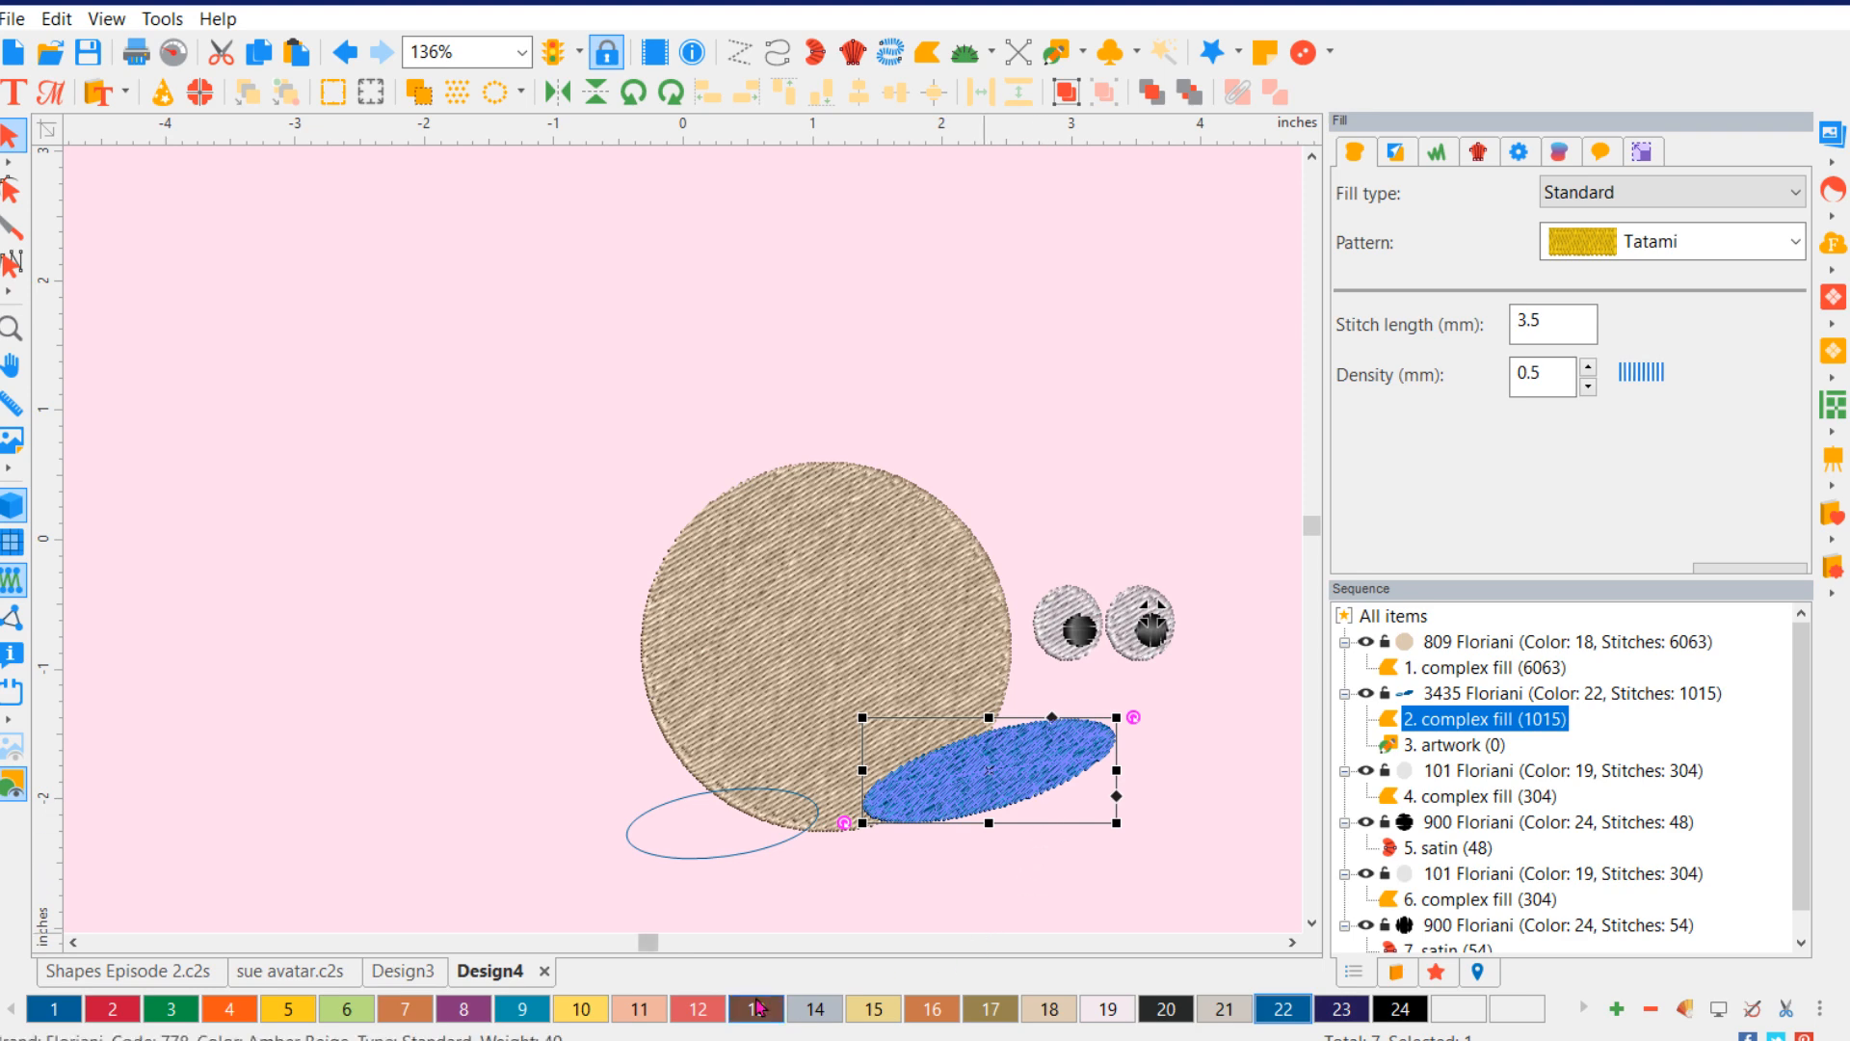
left_click(363, 1010)
left_click(1140, 942)
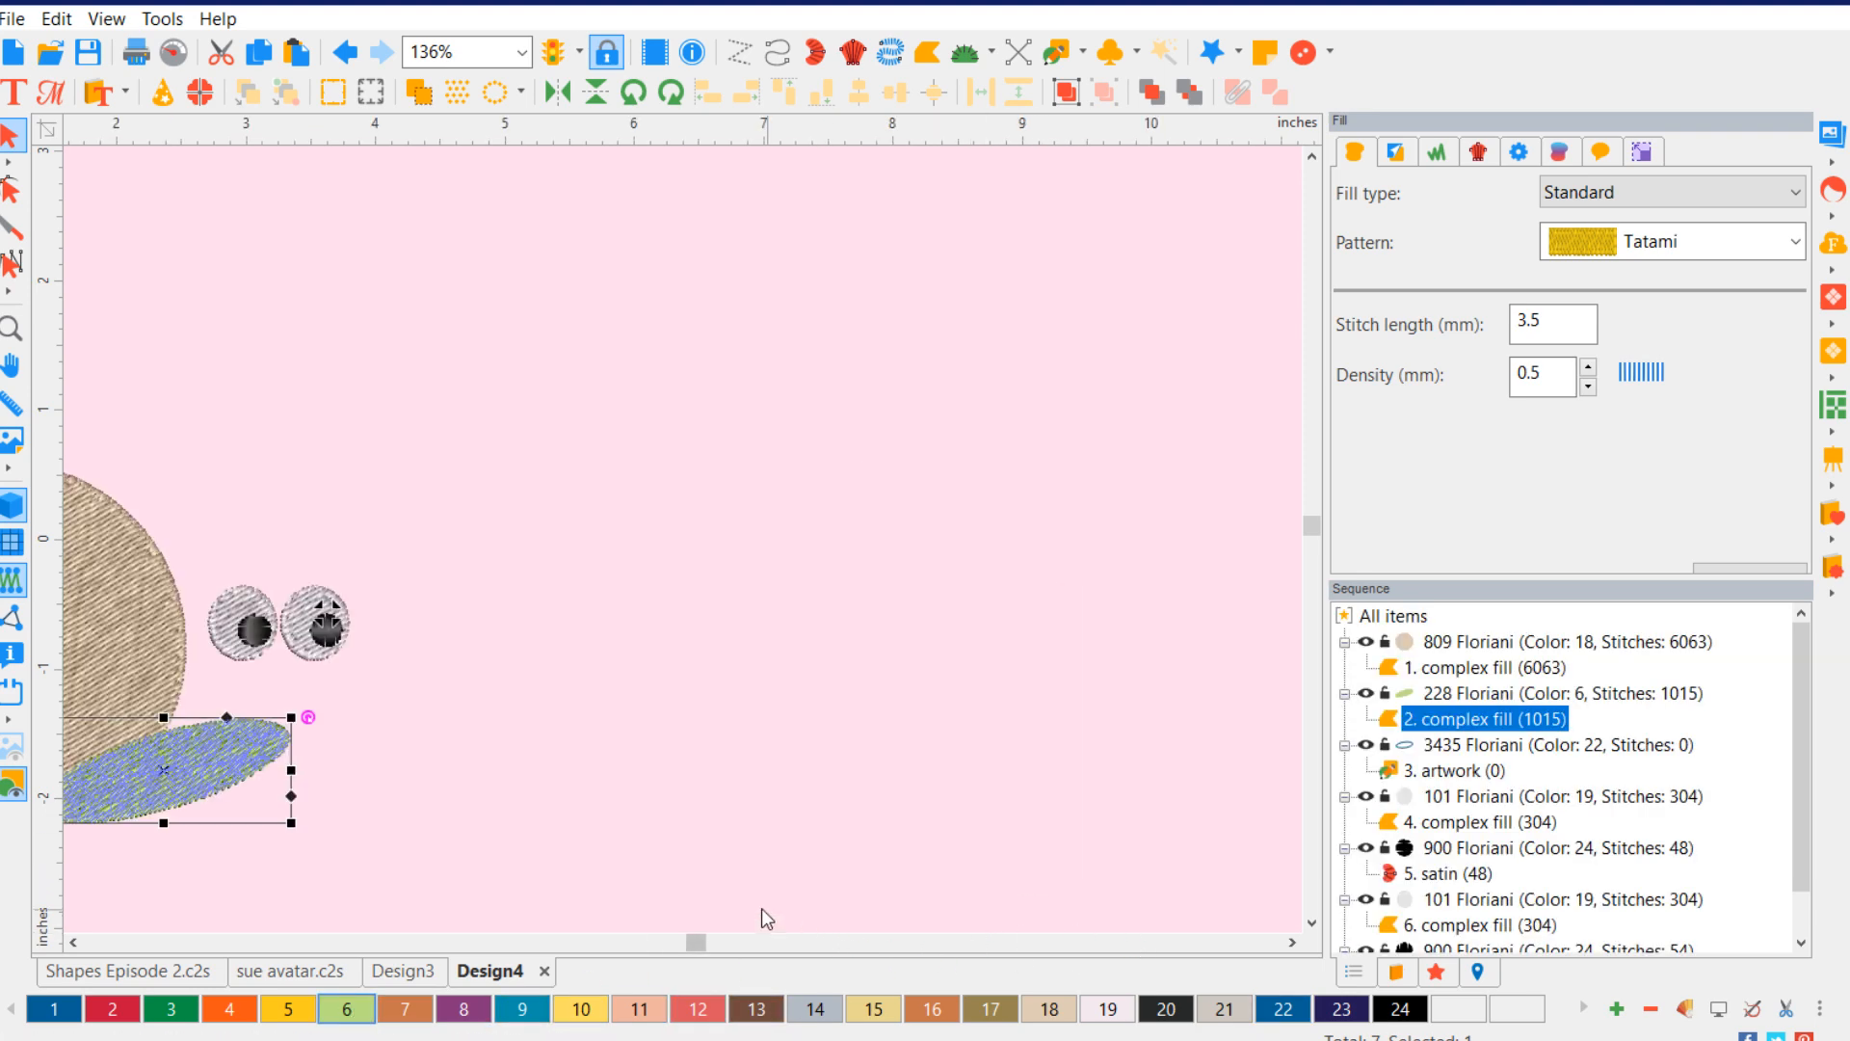
left_click_drag(694, 942, 684, 954)
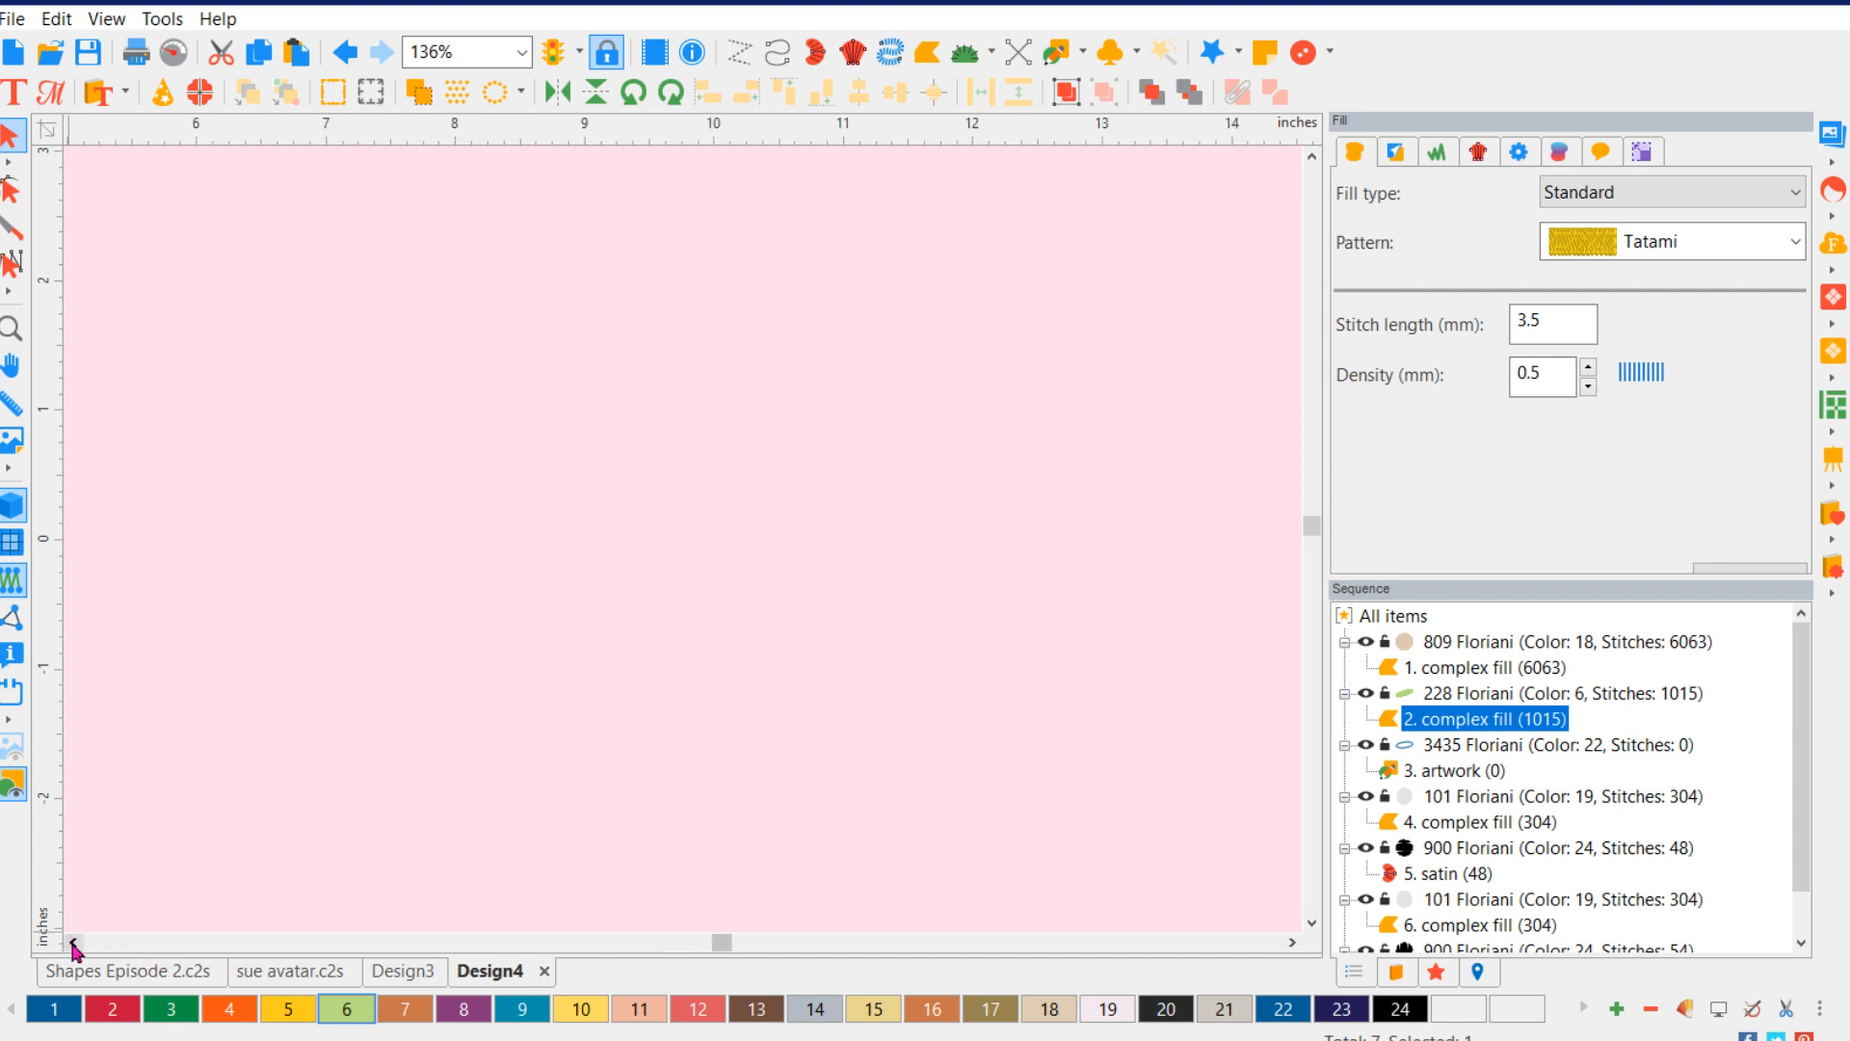
left_click_drag(74, 947, 74, 947)
left_click(1149, 876)
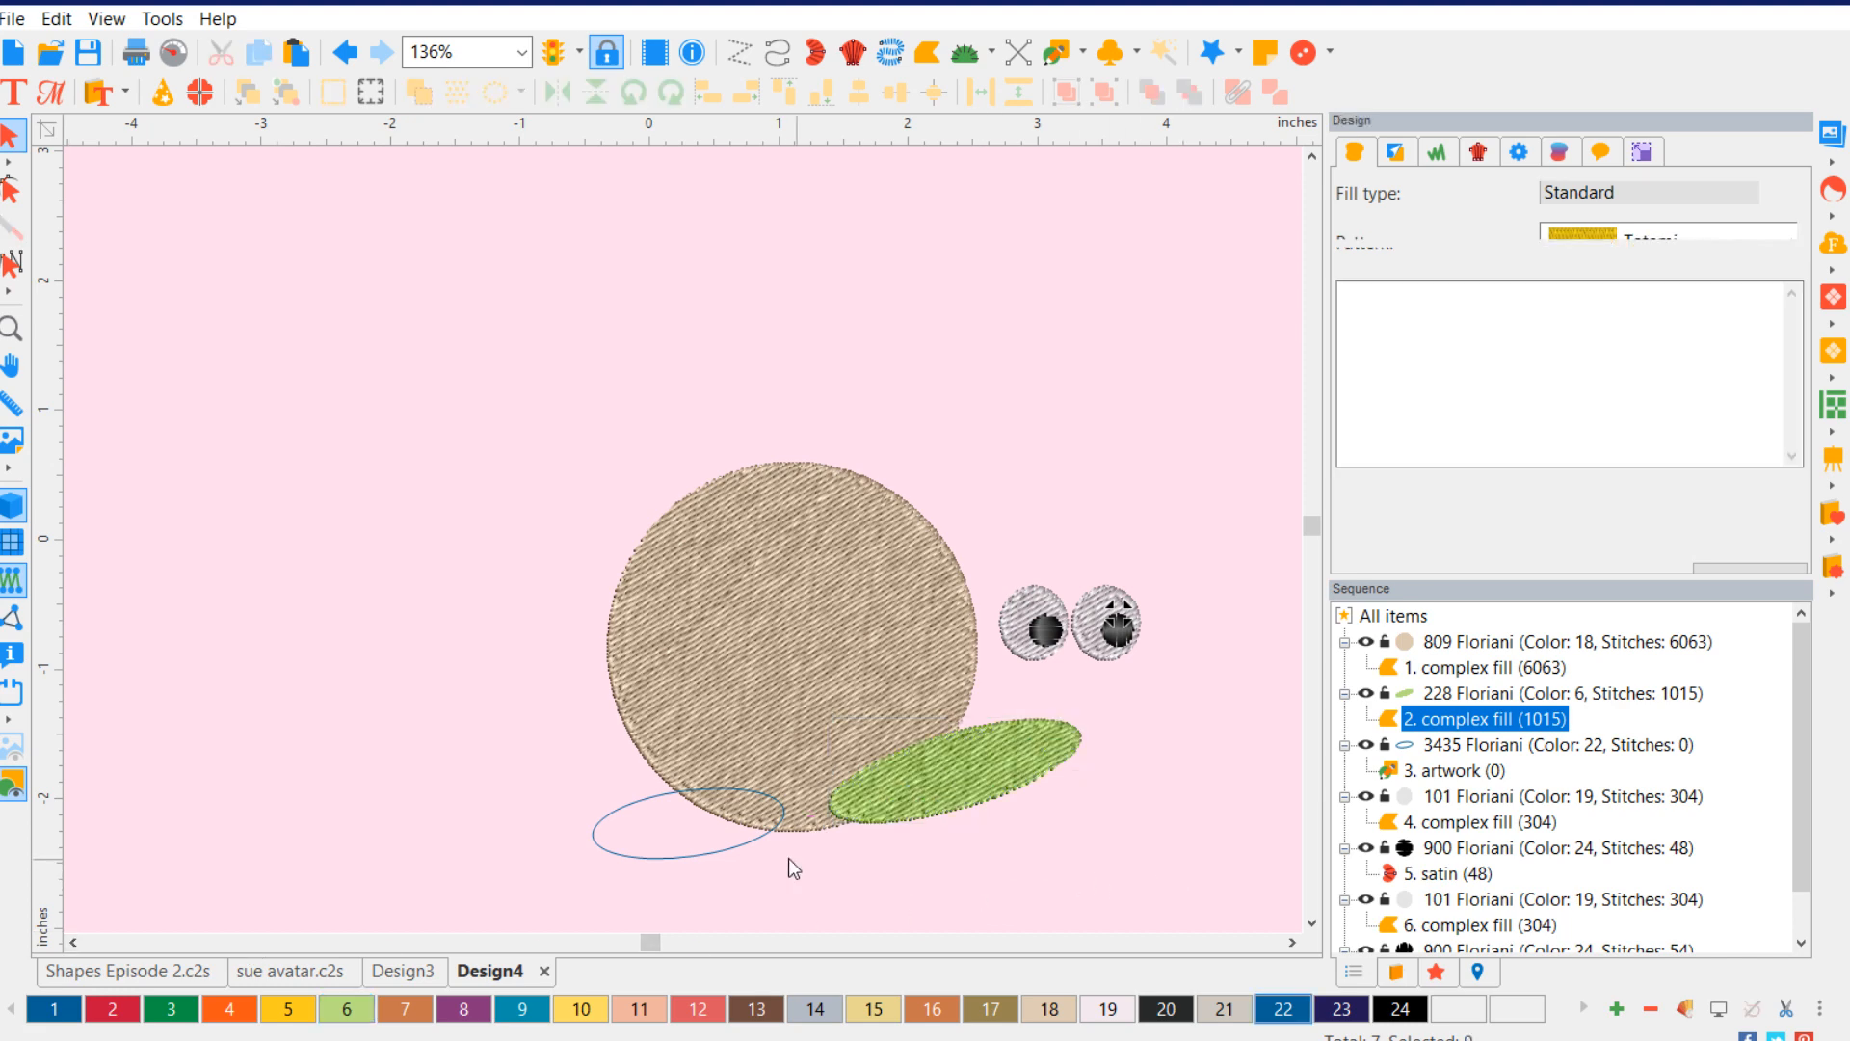
- Convert the left foot ellipse to Complex Fill and assign it green thread color 6
left_click(631, 812)
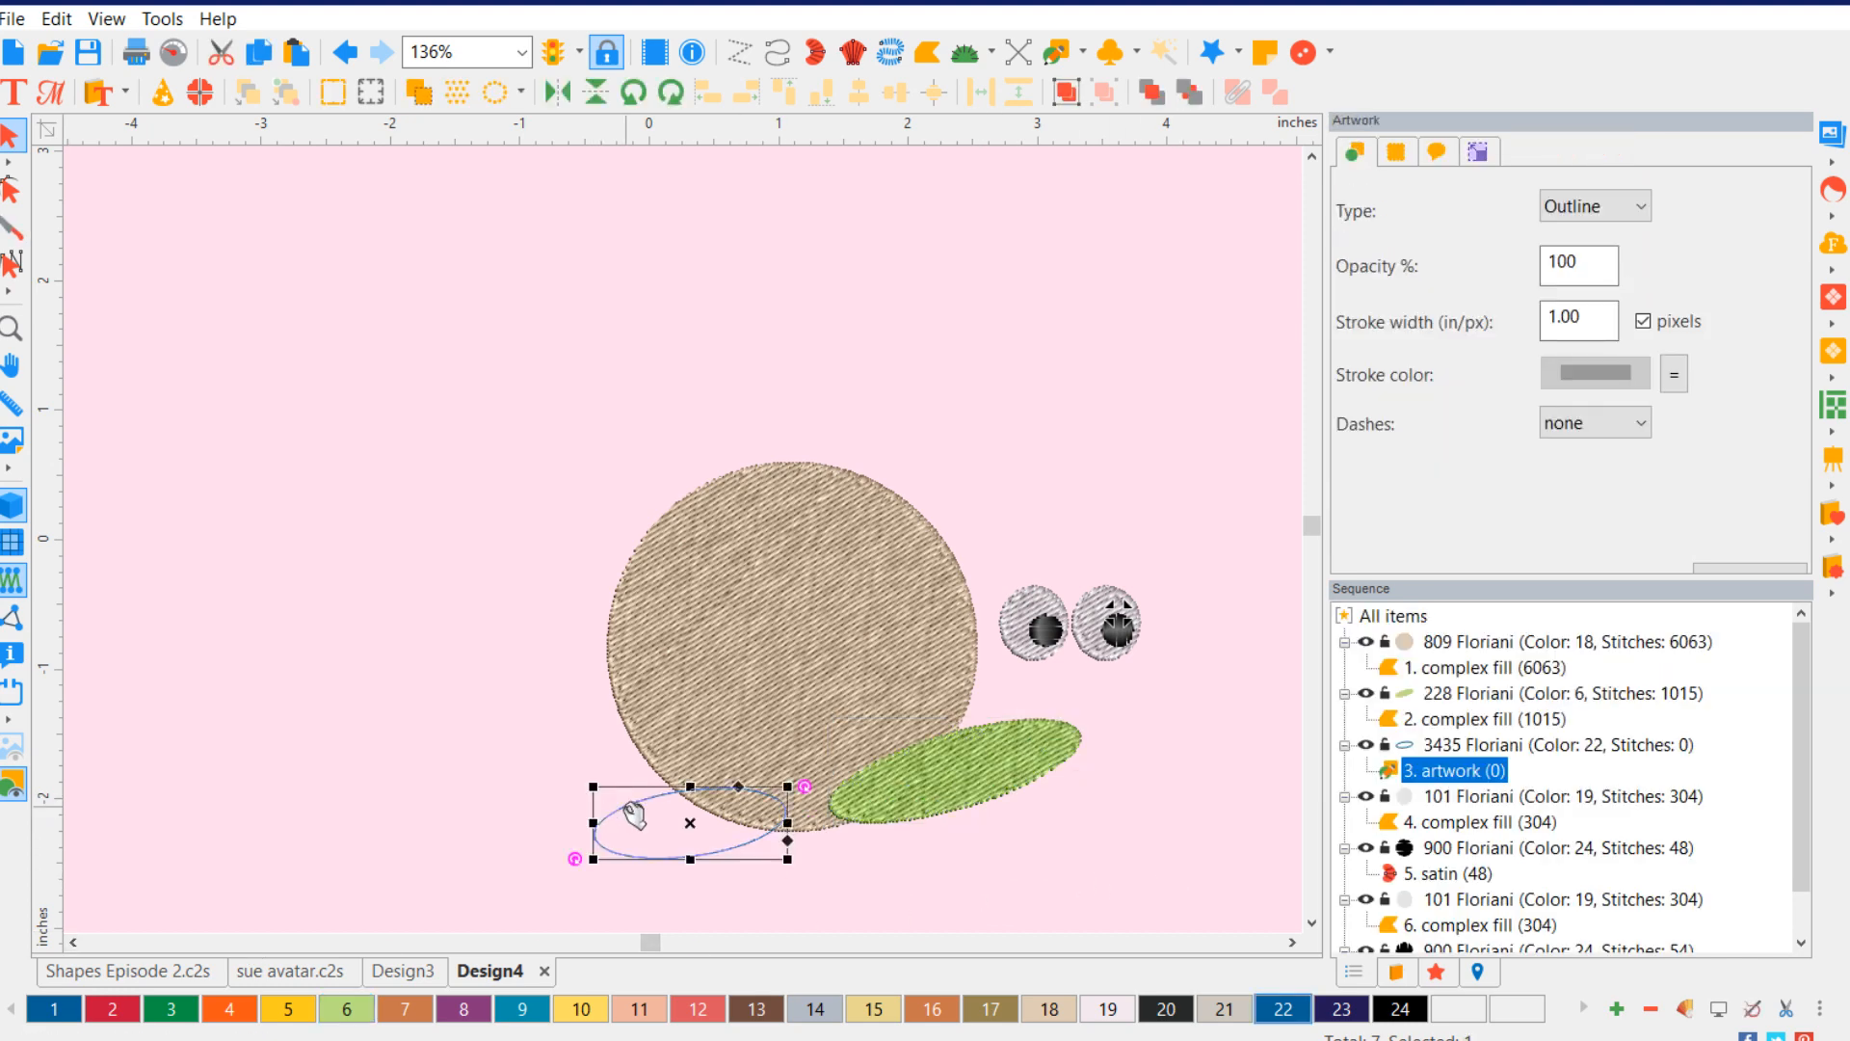
right_click(628, 810)
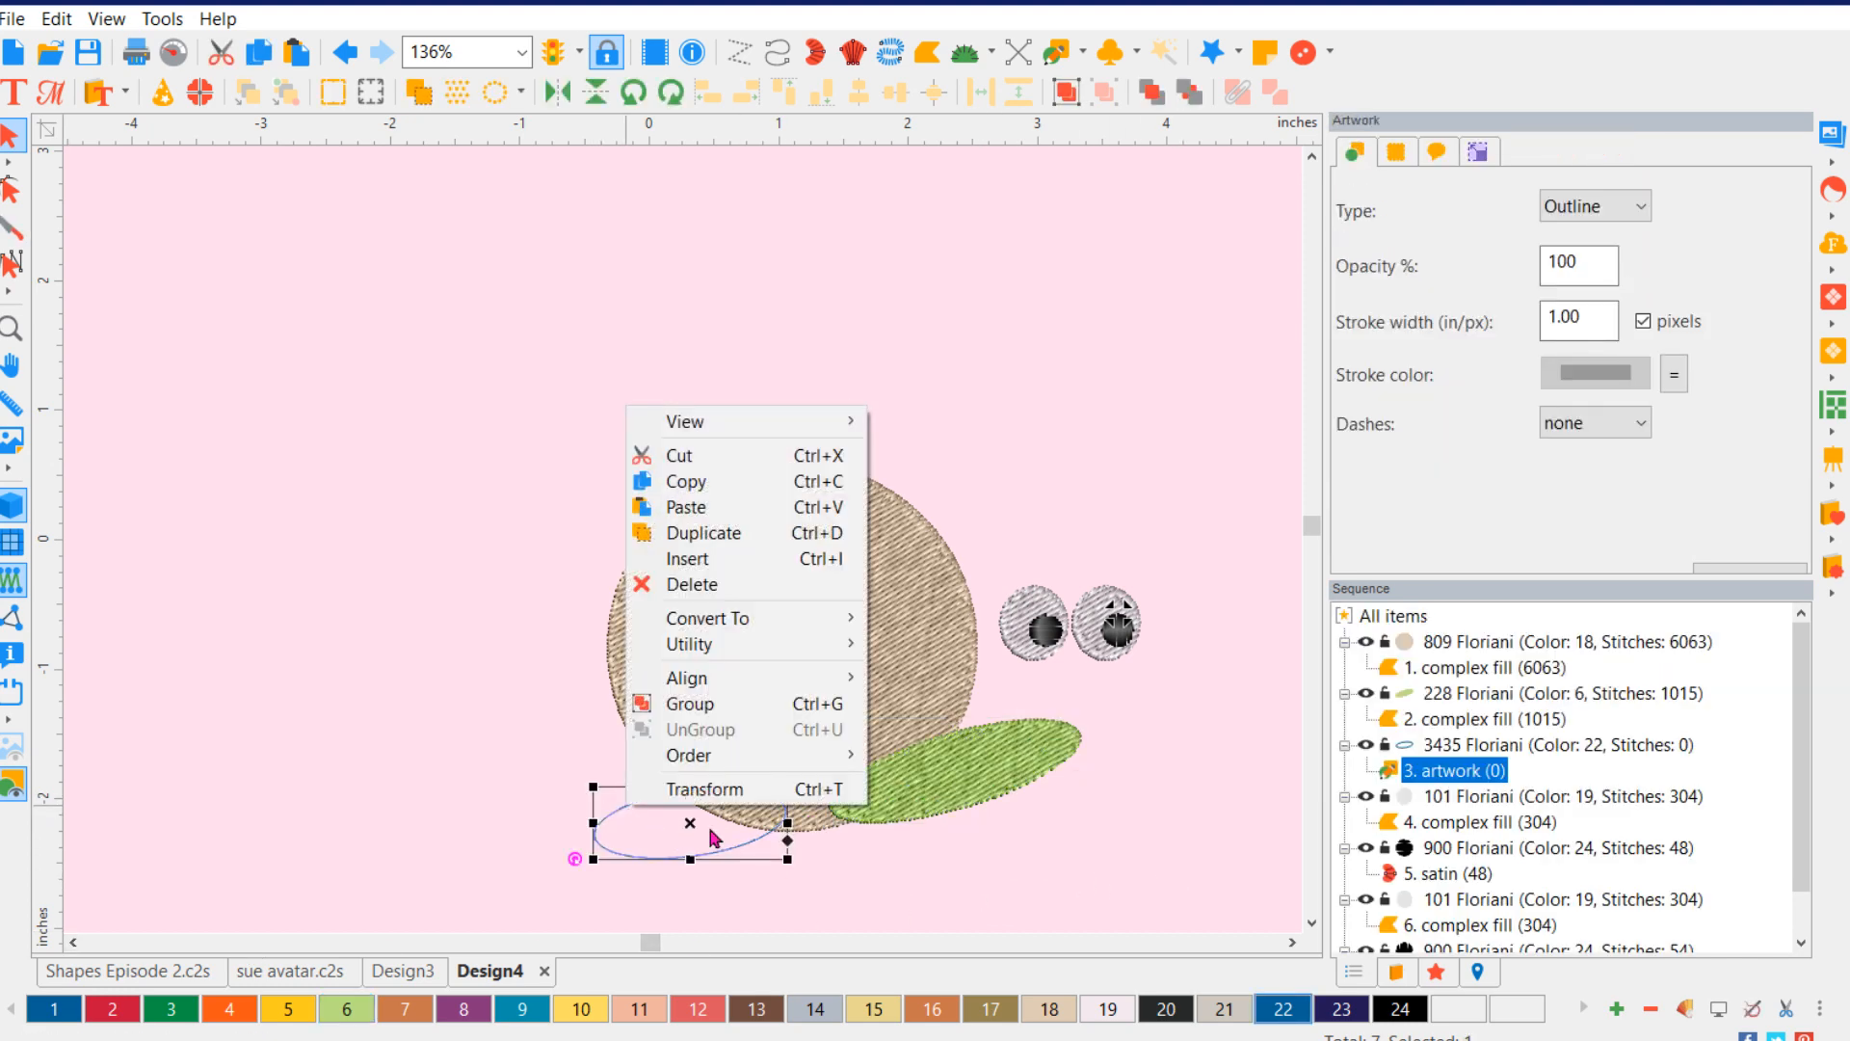
mouse_move(738, 619)
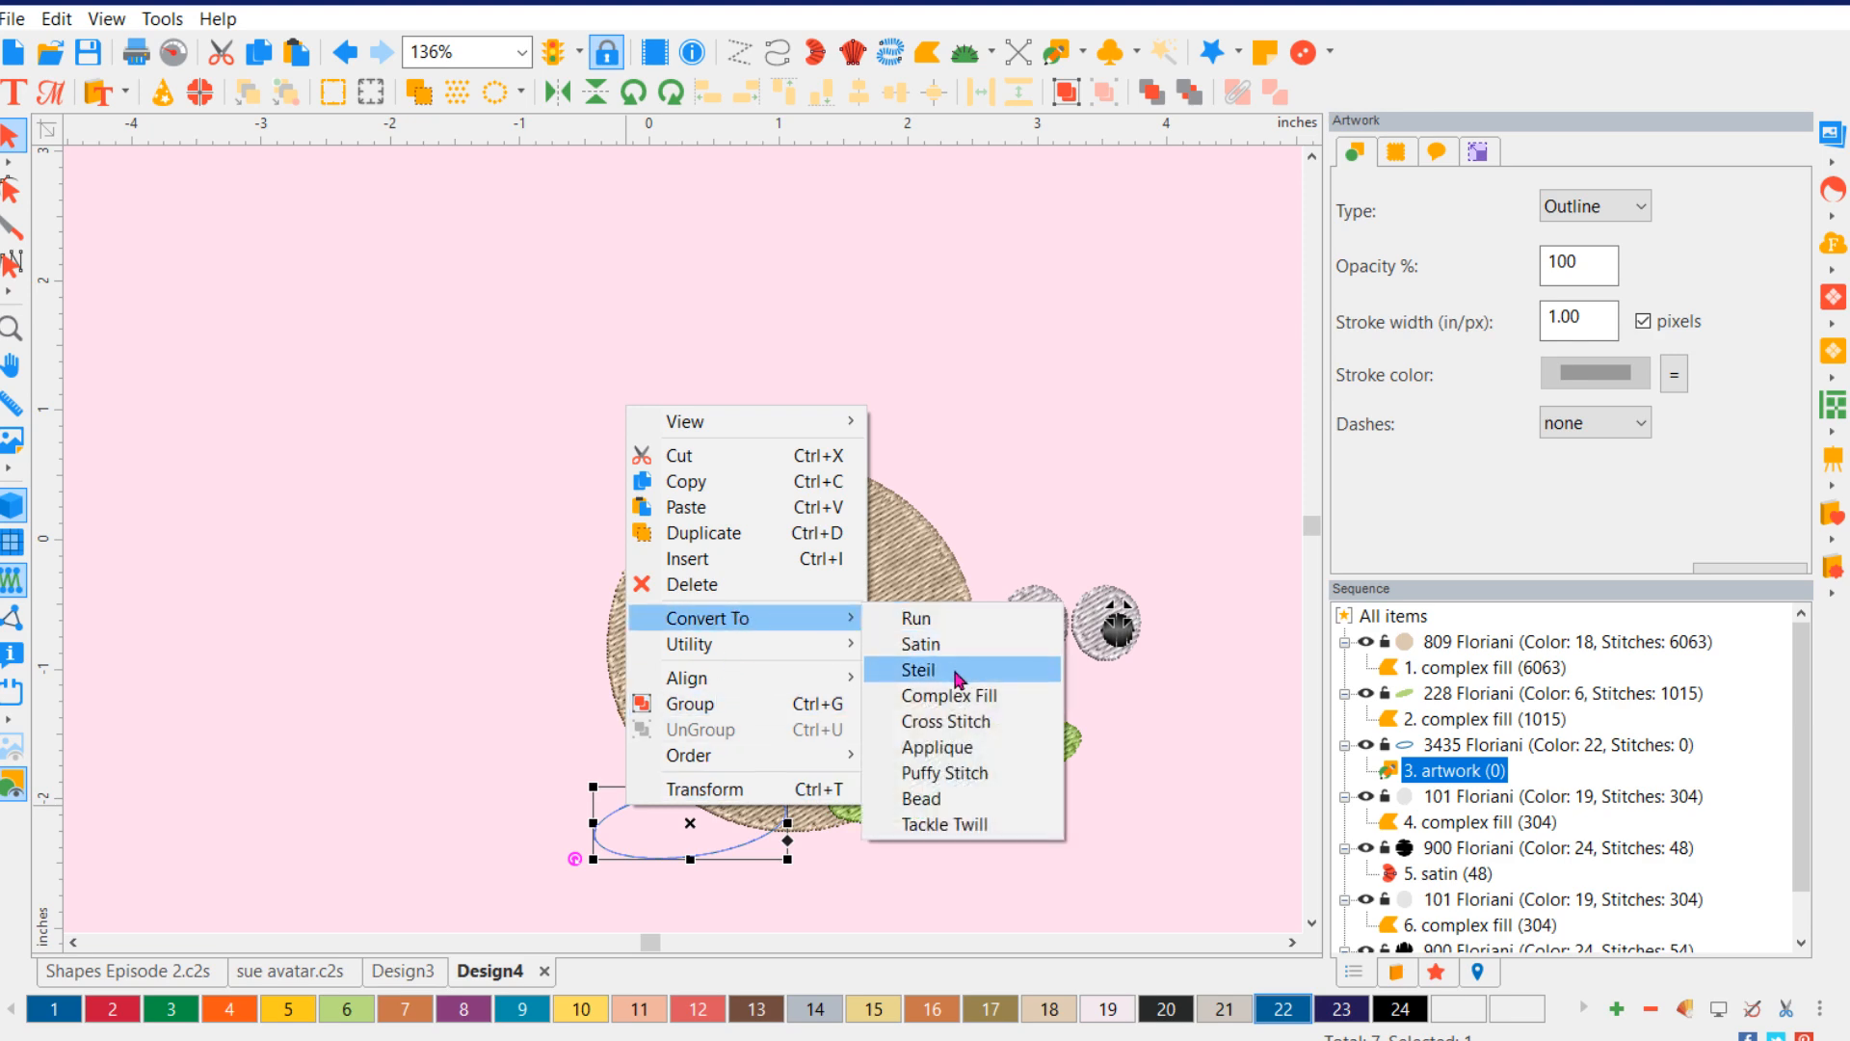
left_click(982, 694)
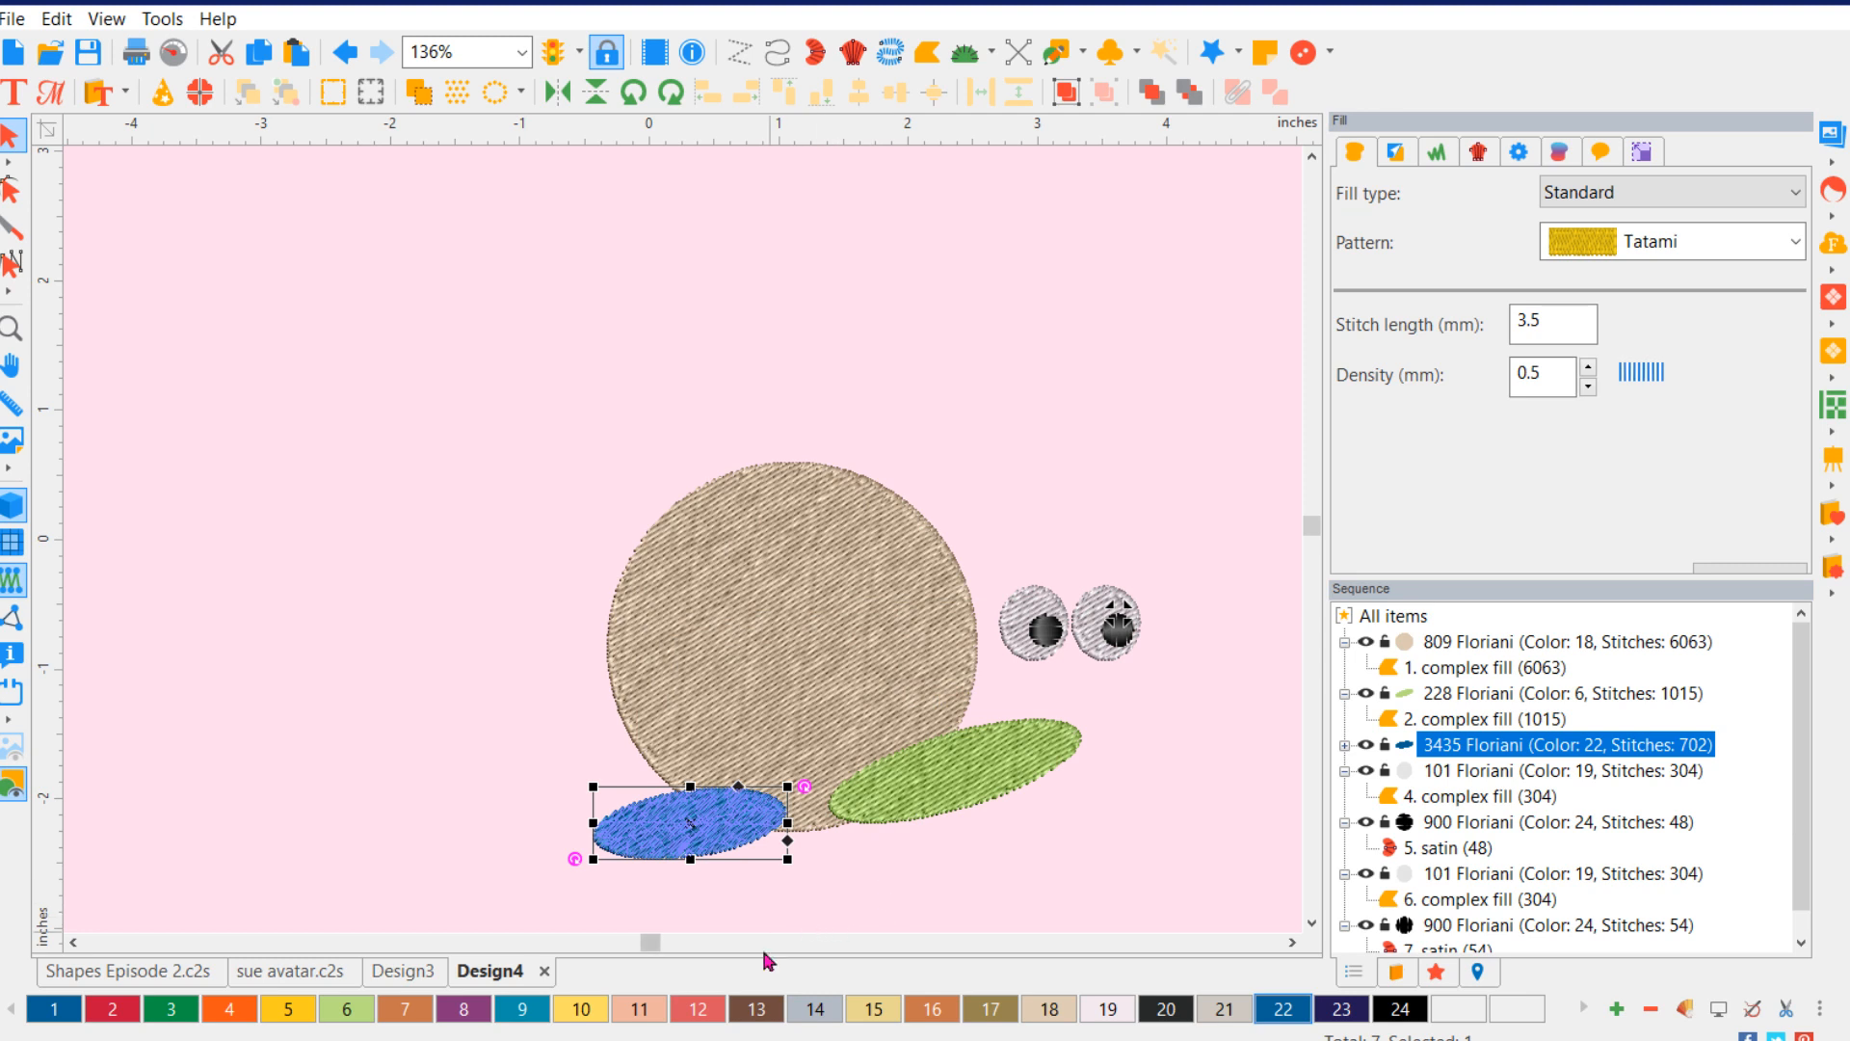
left_click(347, 1010)
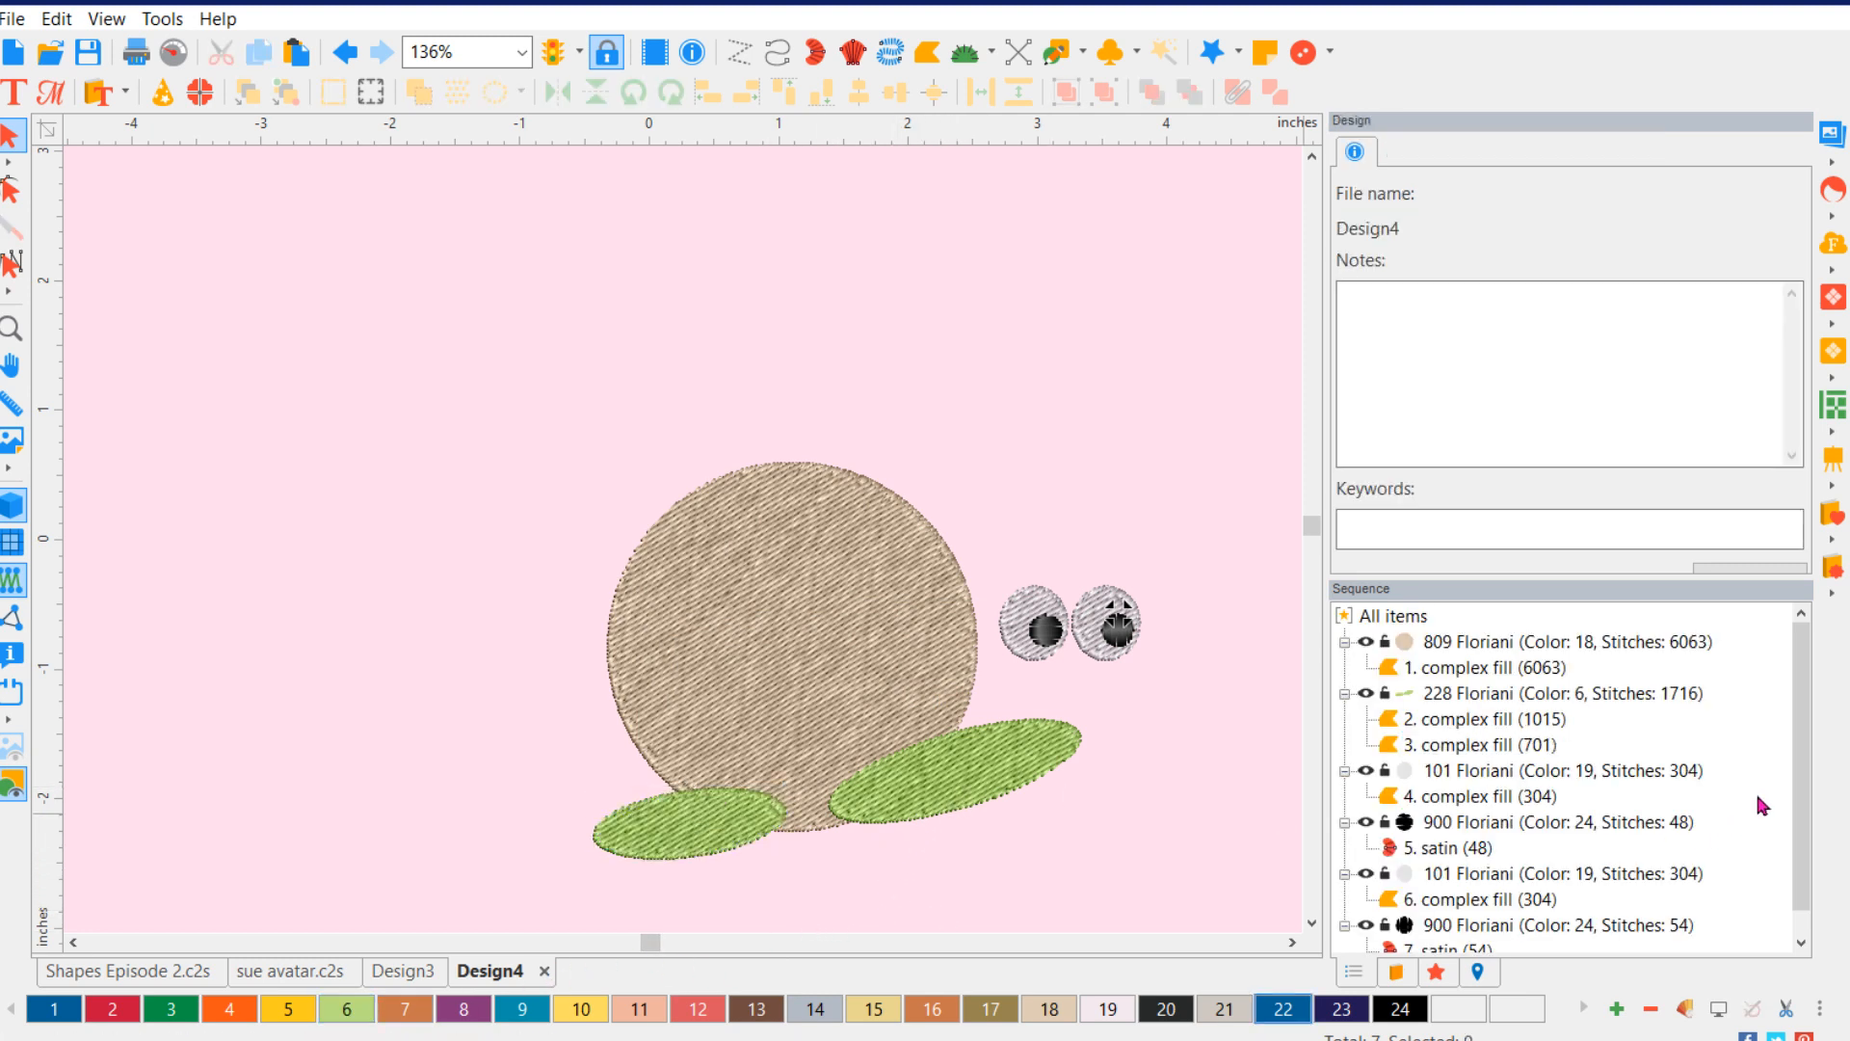
- Check in the stitching sequence which shapes belong to the black pupil and green foot color groups
scroll(1759, 805, "down", 1)
left_click(1543, 900)
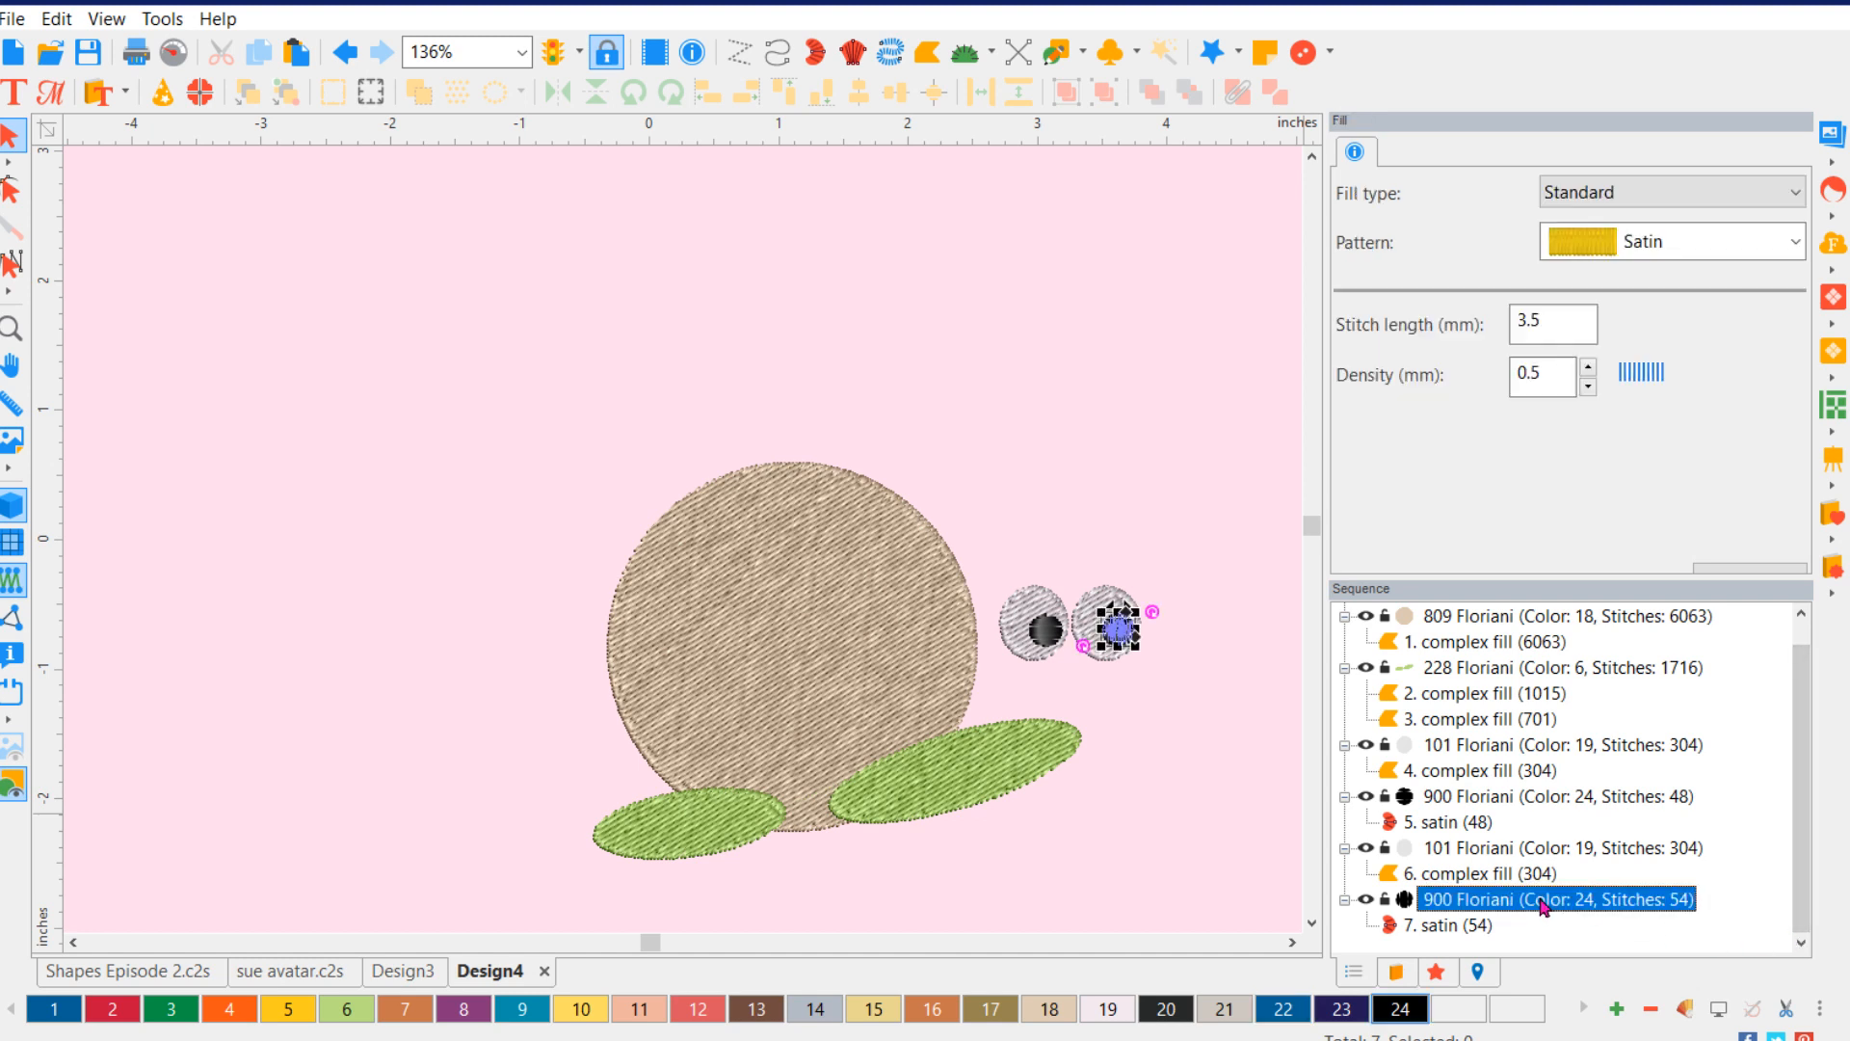
left_click(1506, 806)
scroll(1508, 805, "up", 1)
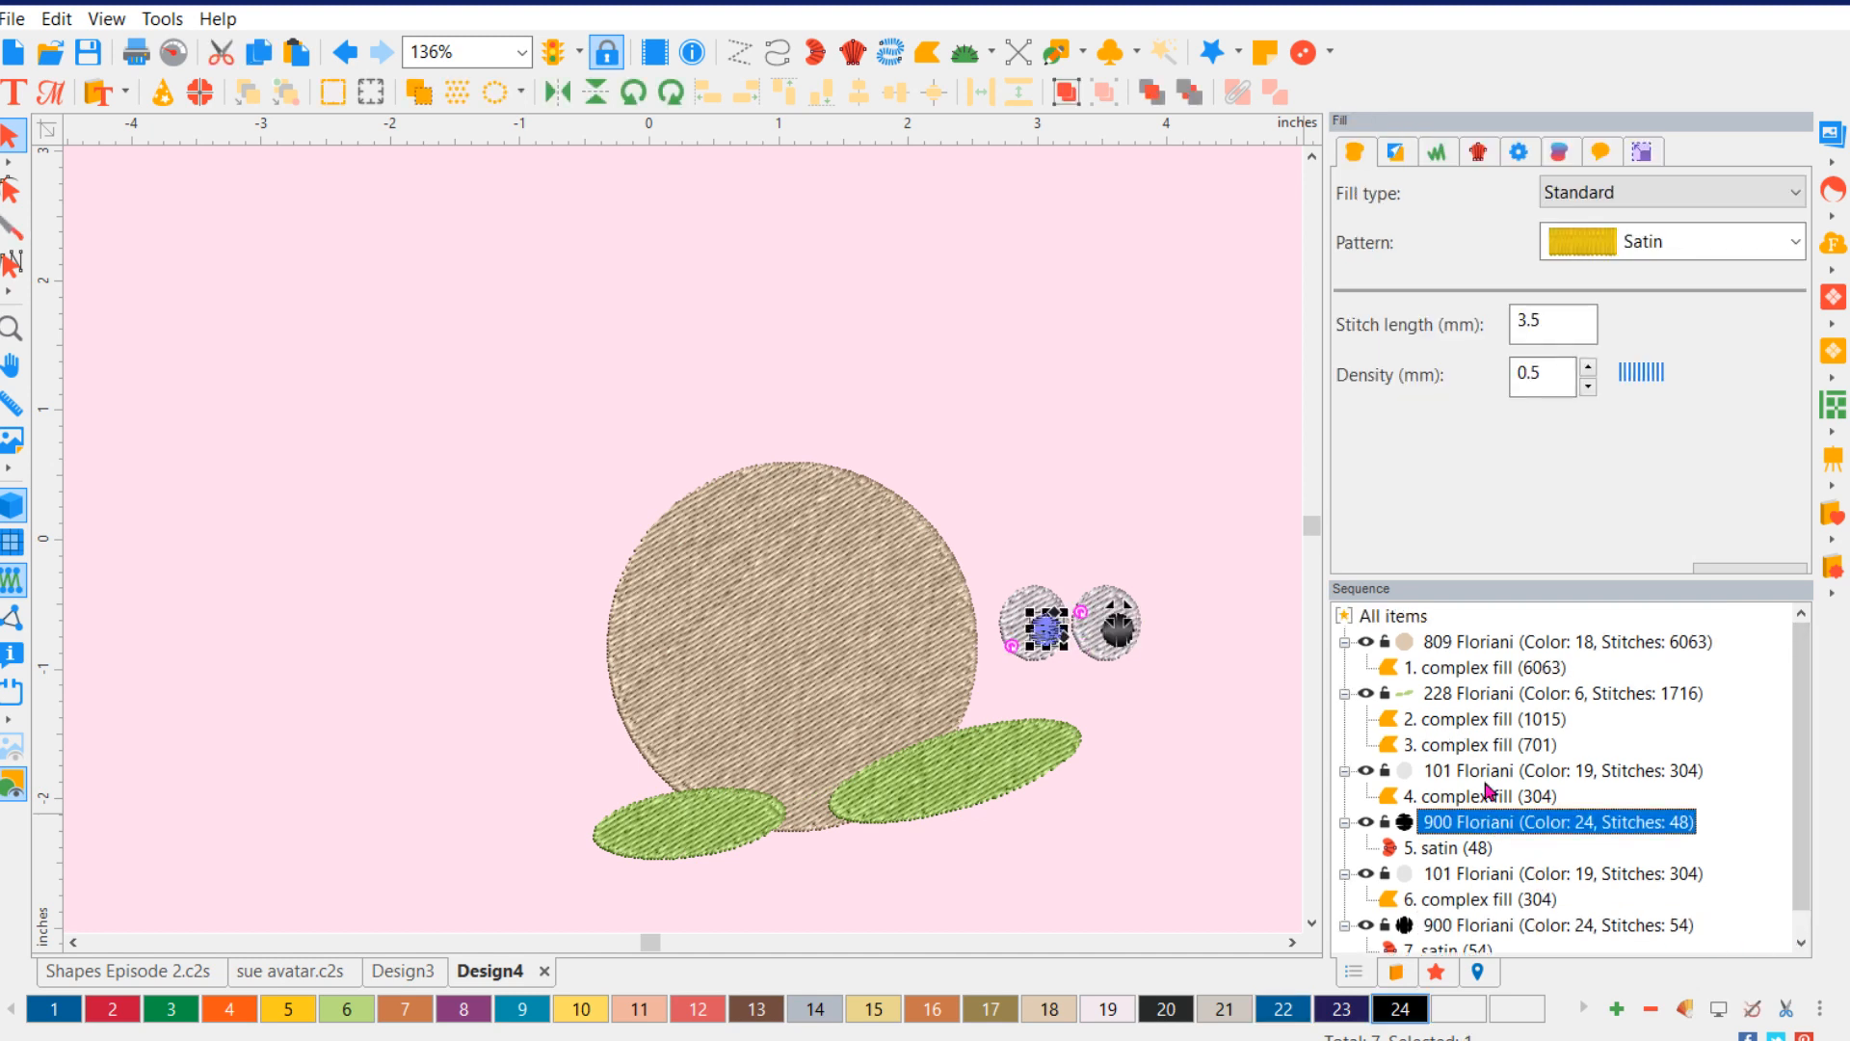
left_click(1472, 695)
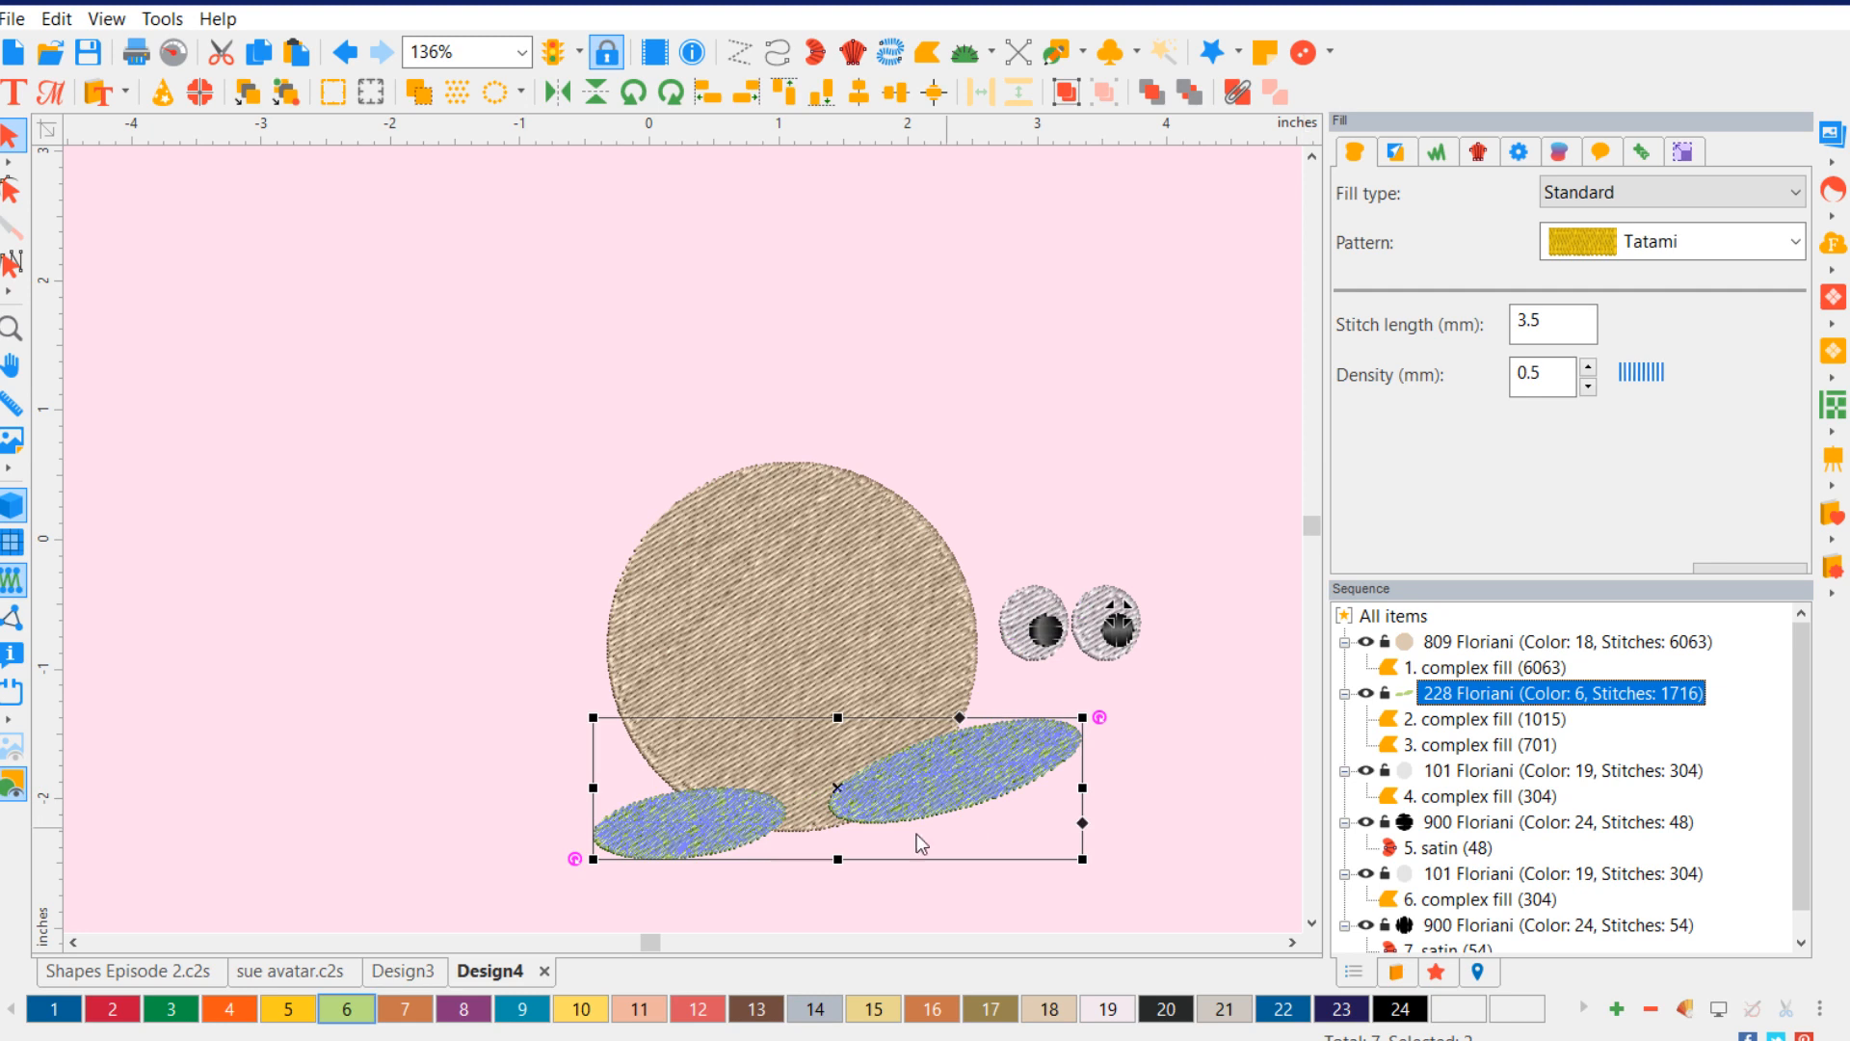
left_click(1137, 834)
- Shift the right green ellipse and the left green ellipse each about 0.1 in to the right
left_click(968, 790)
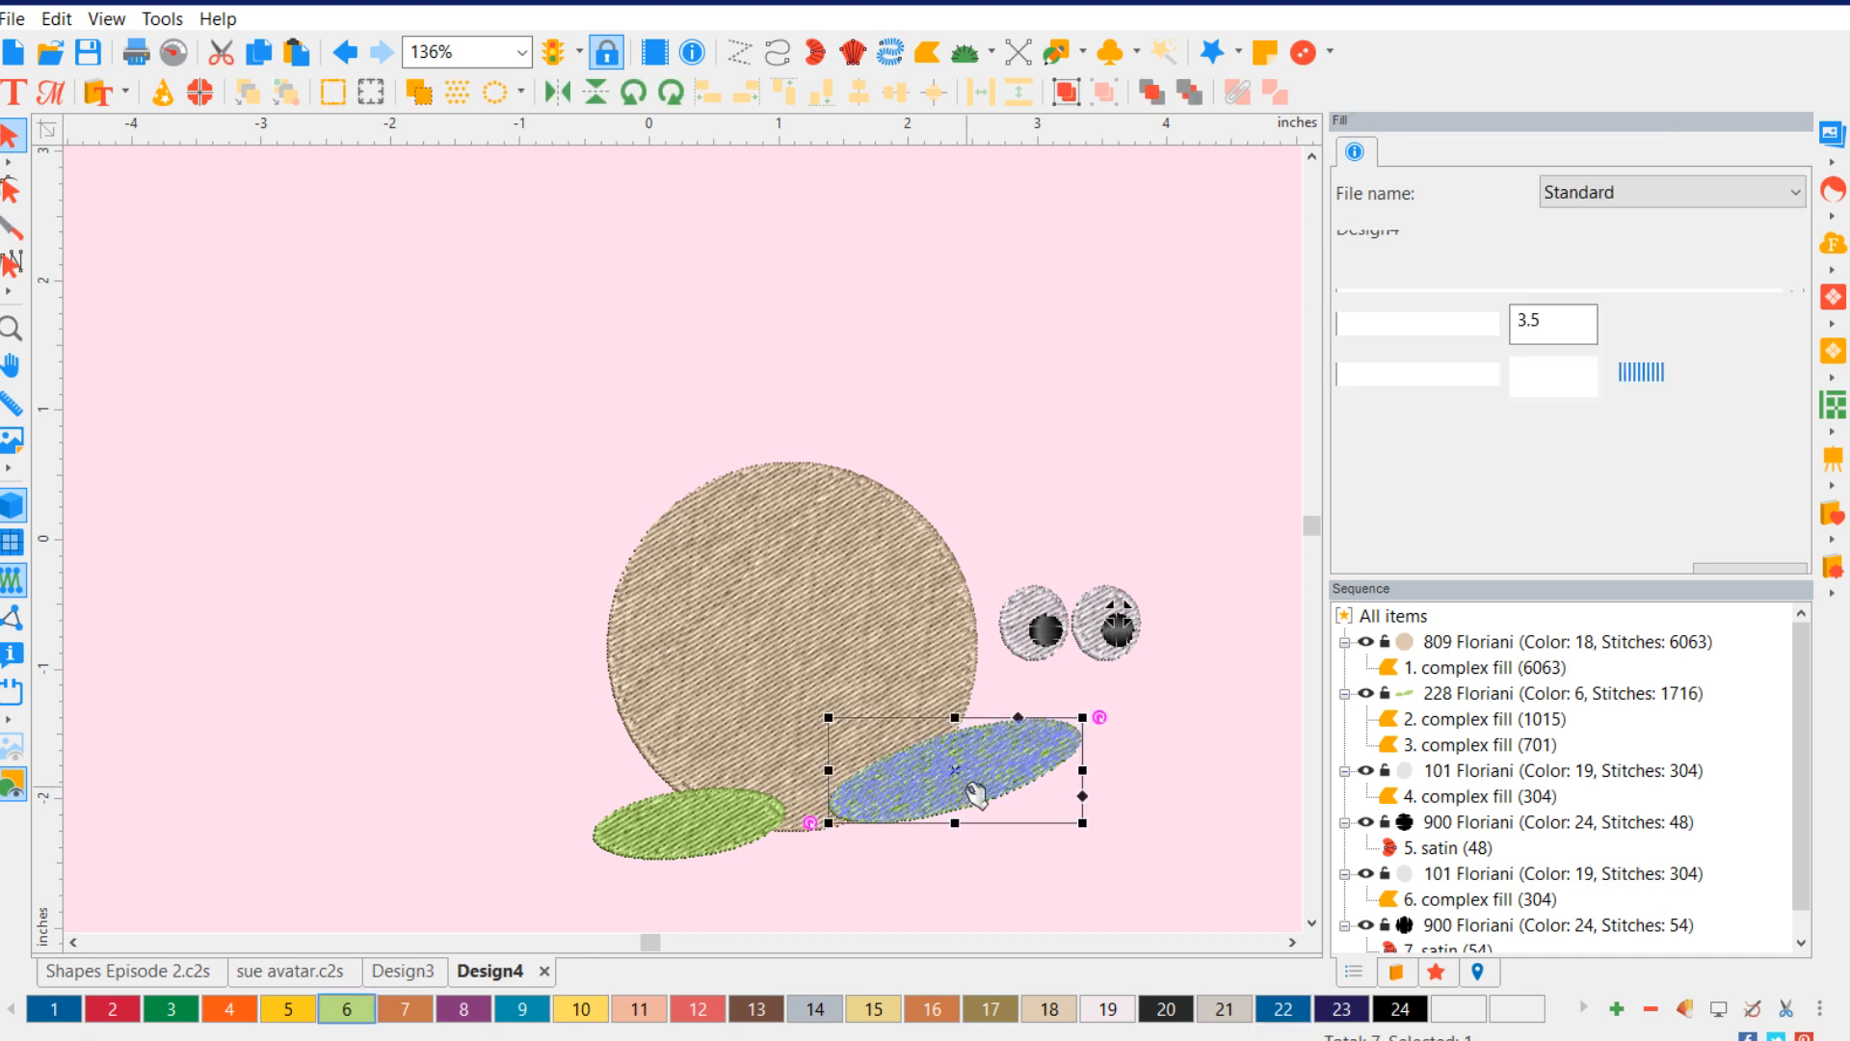
left_click_drag(996, 781, 1012, 783)
left_click(638, 827)
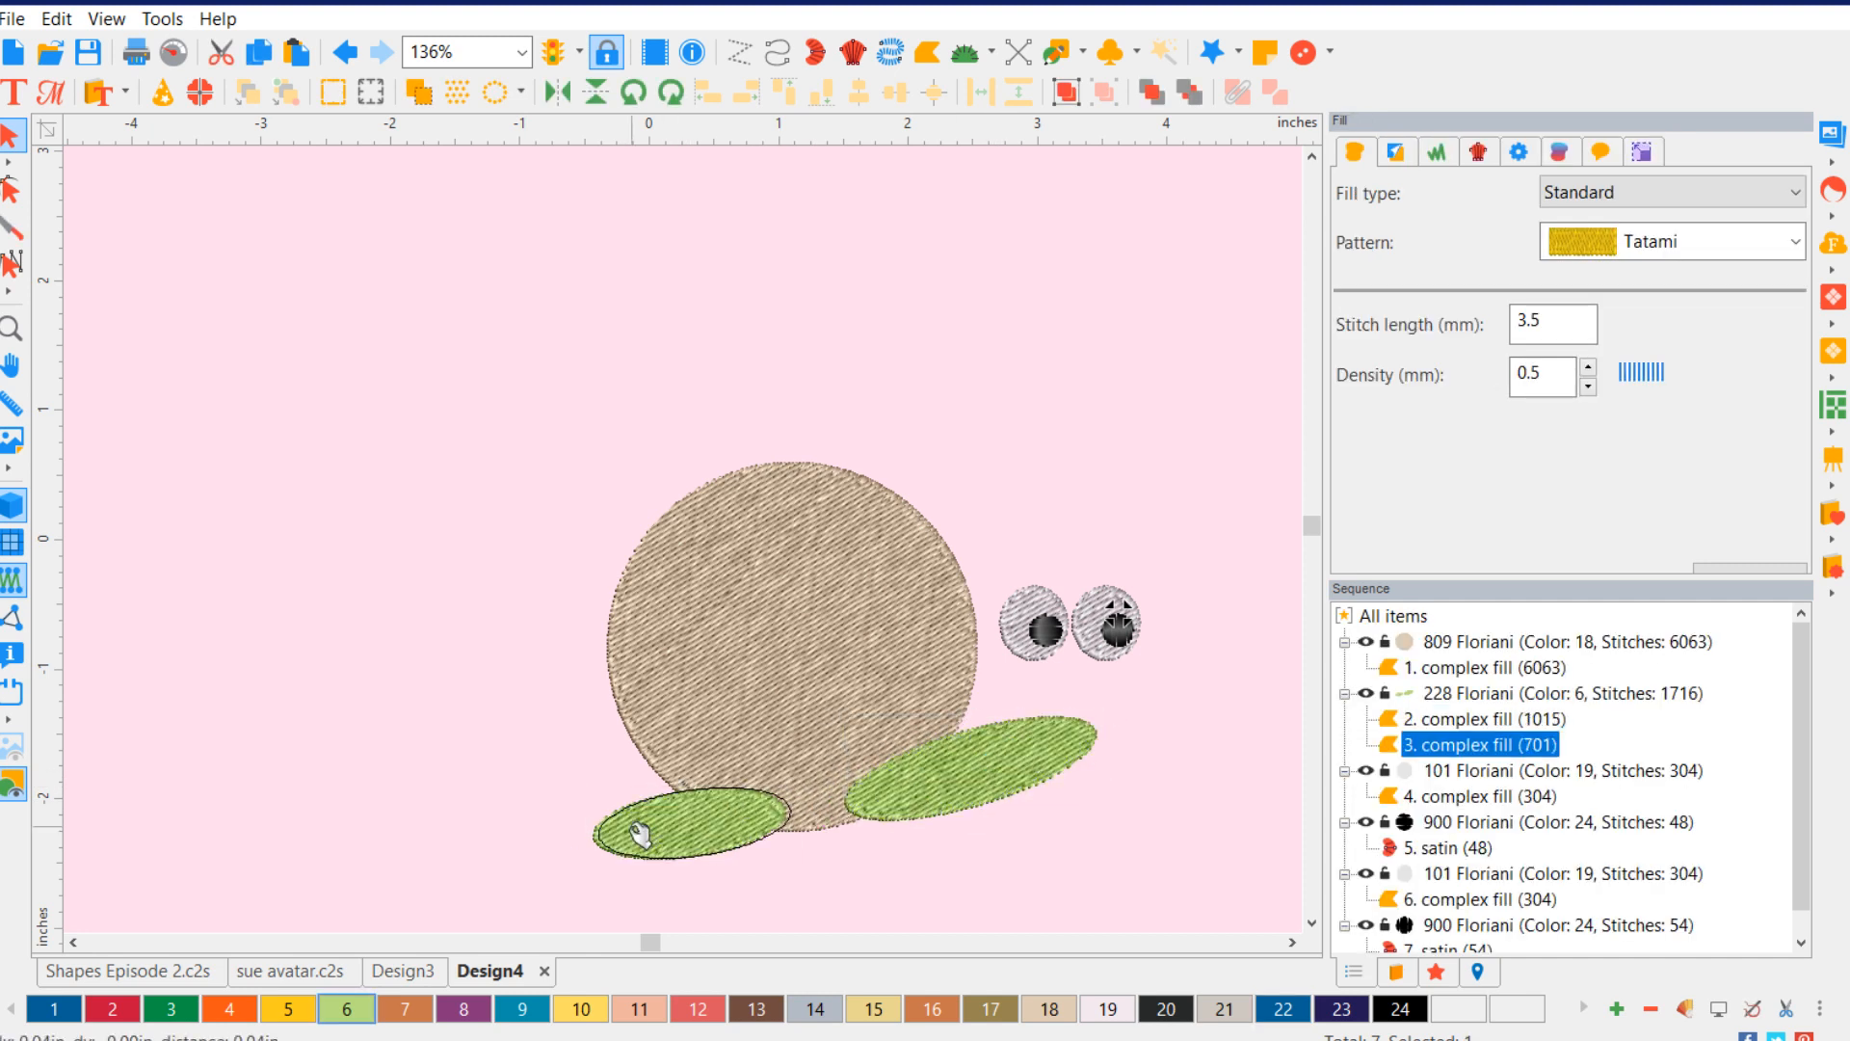
mouse_move(638, 827)
left_mouse_down()
mouse_move(695, 822)
mouse_move(661, 829)
left_mouse_up()
left_click_drag(653, 831, 658, 828)
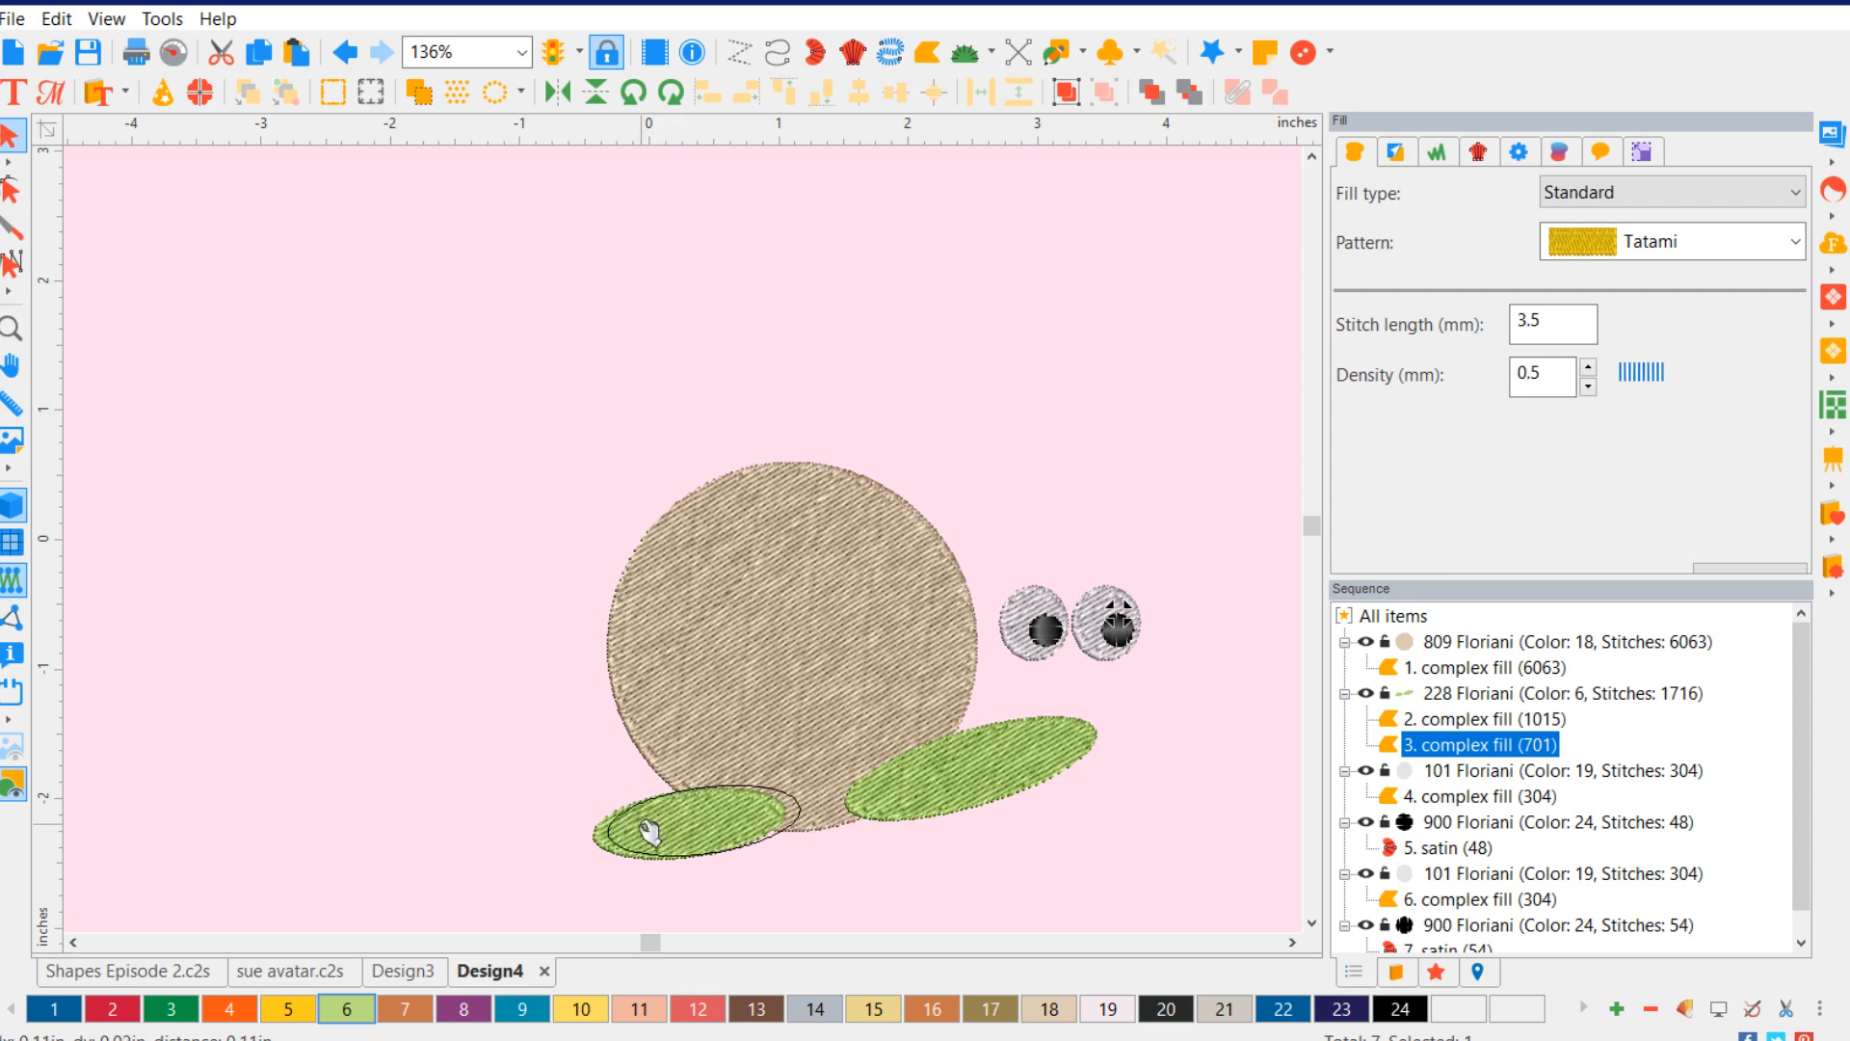
left_click(1051, 889)
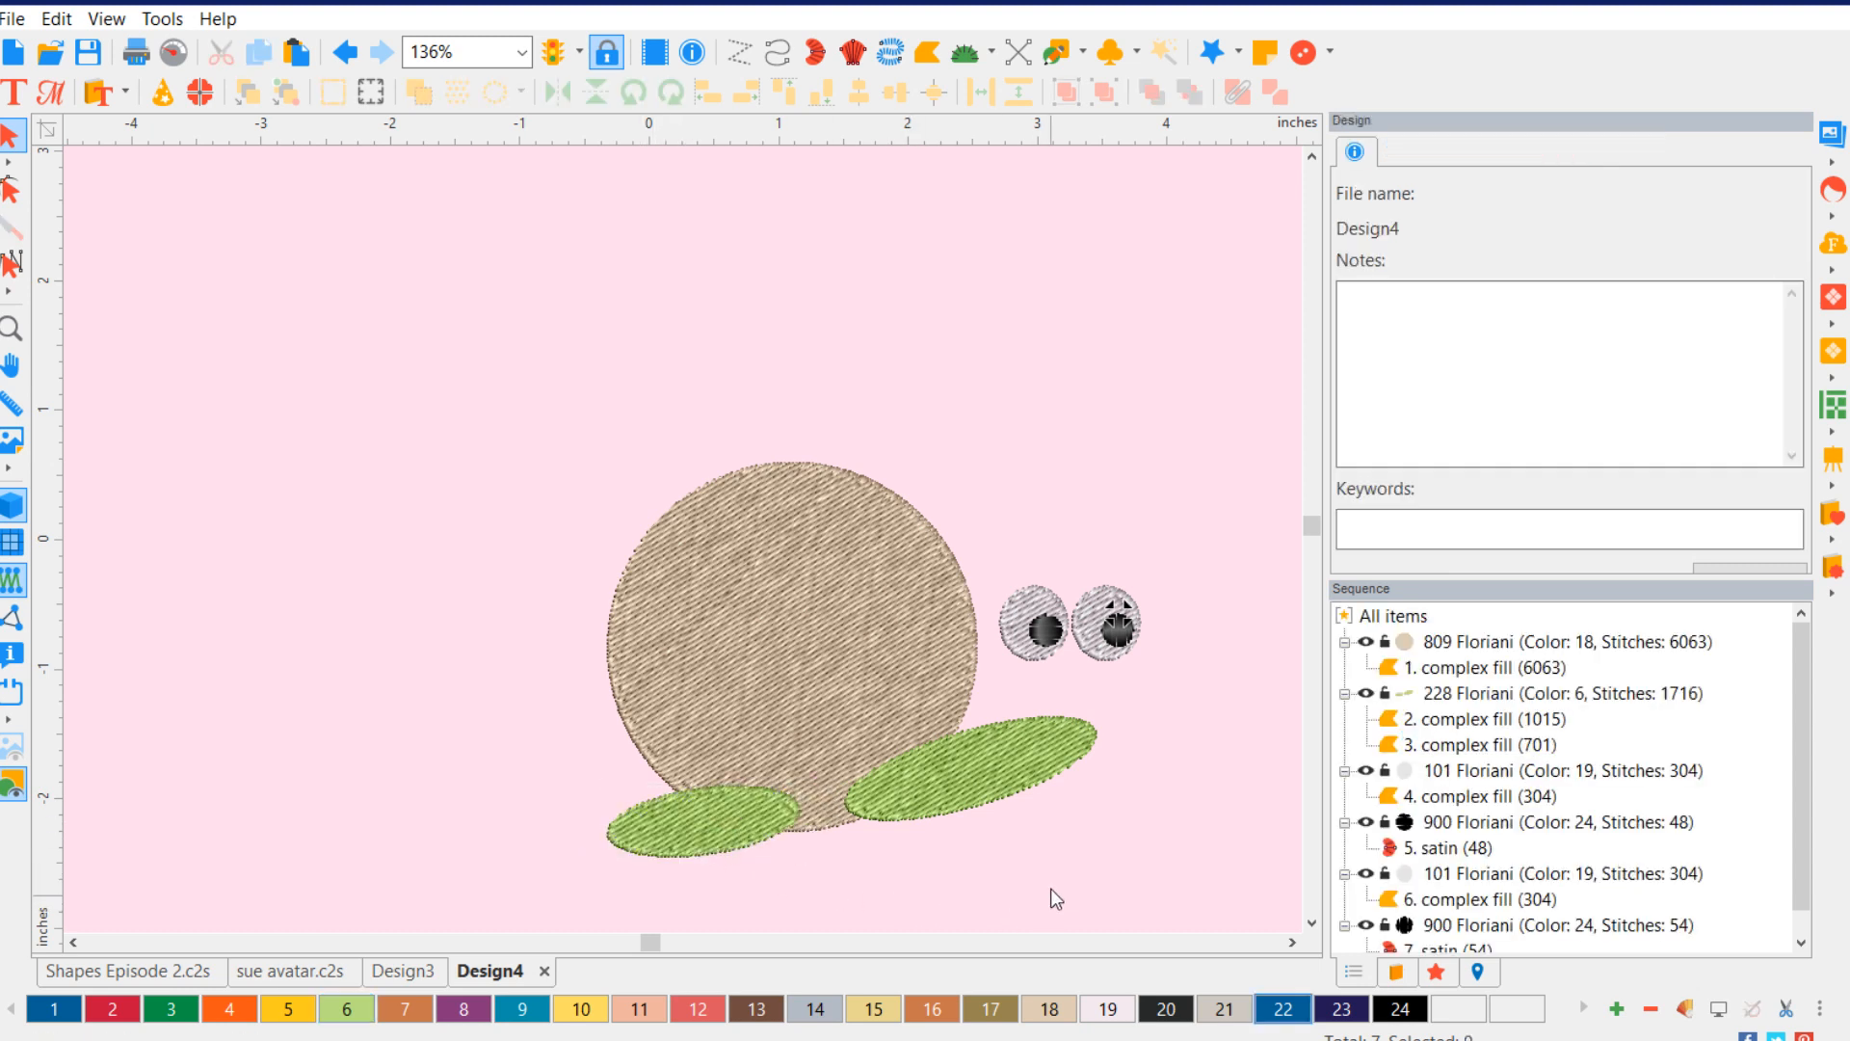
- Select both green ellipses and order them to the back, behind the tan circle
left_click(1029, 767)
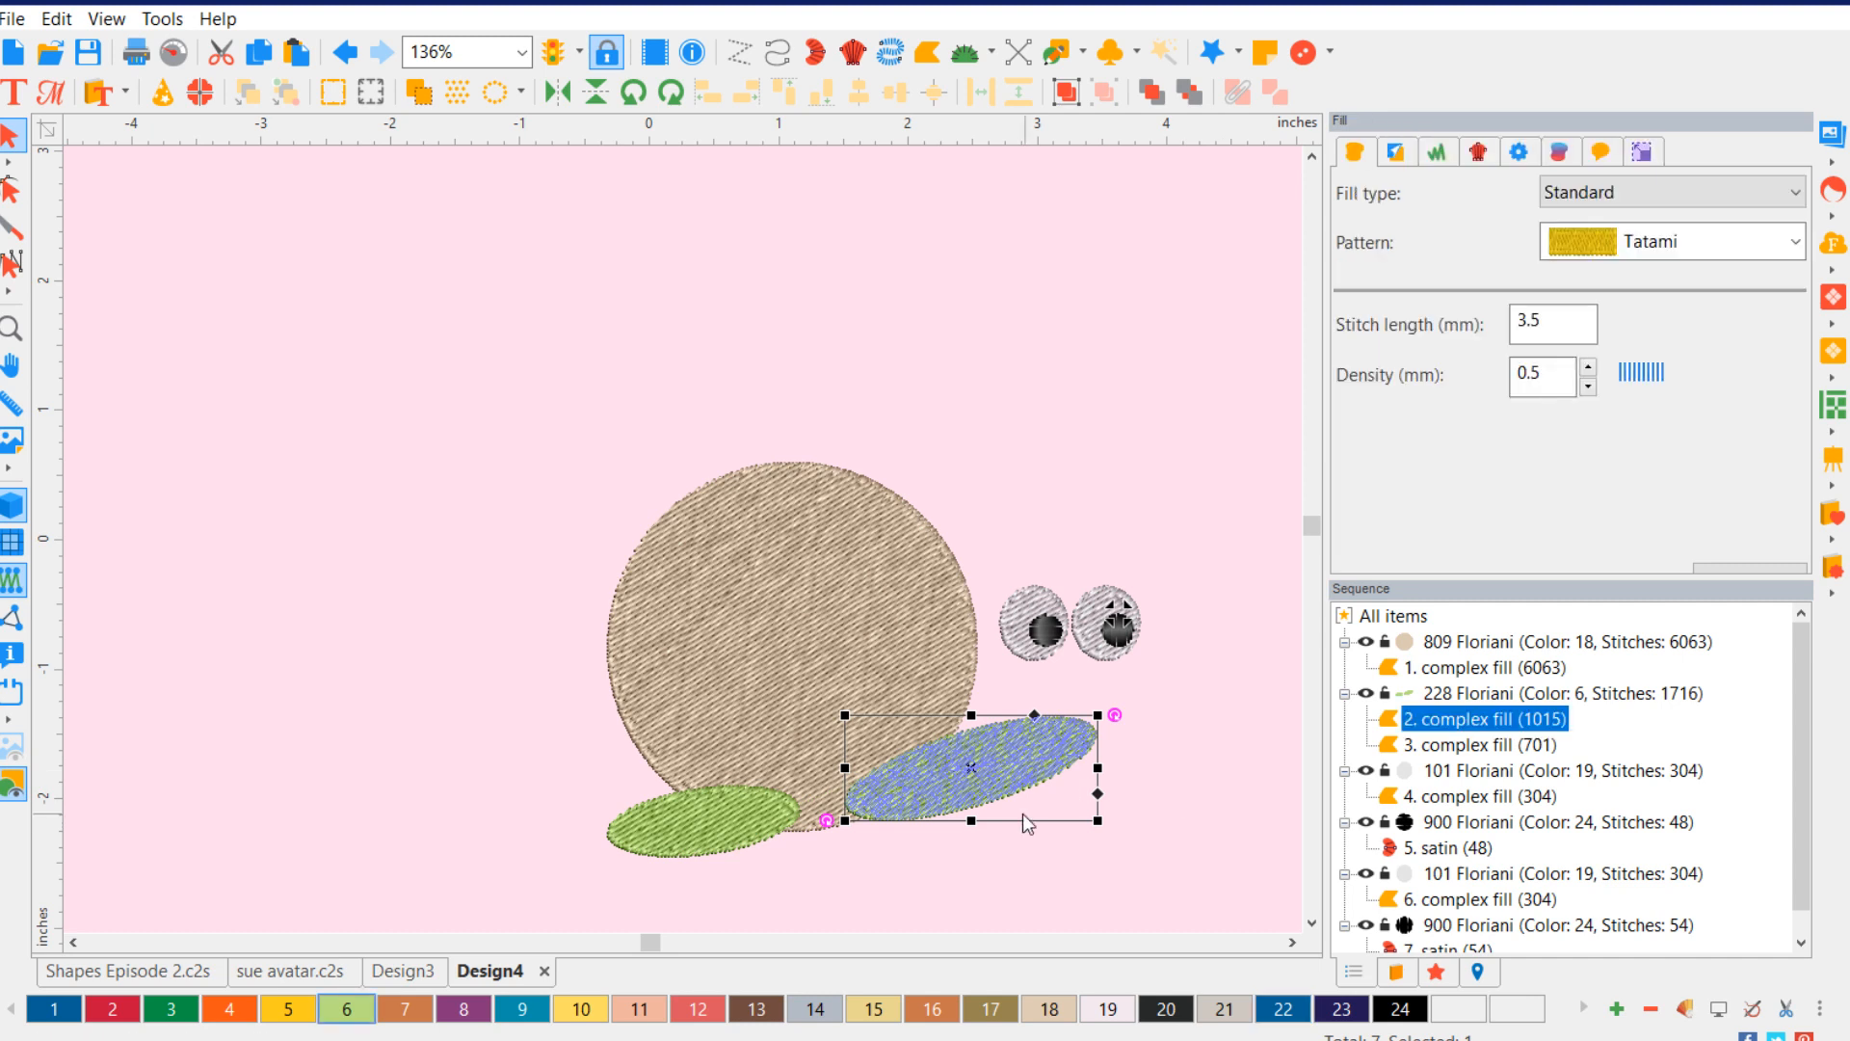
left_click(702, 825, "ctrl")
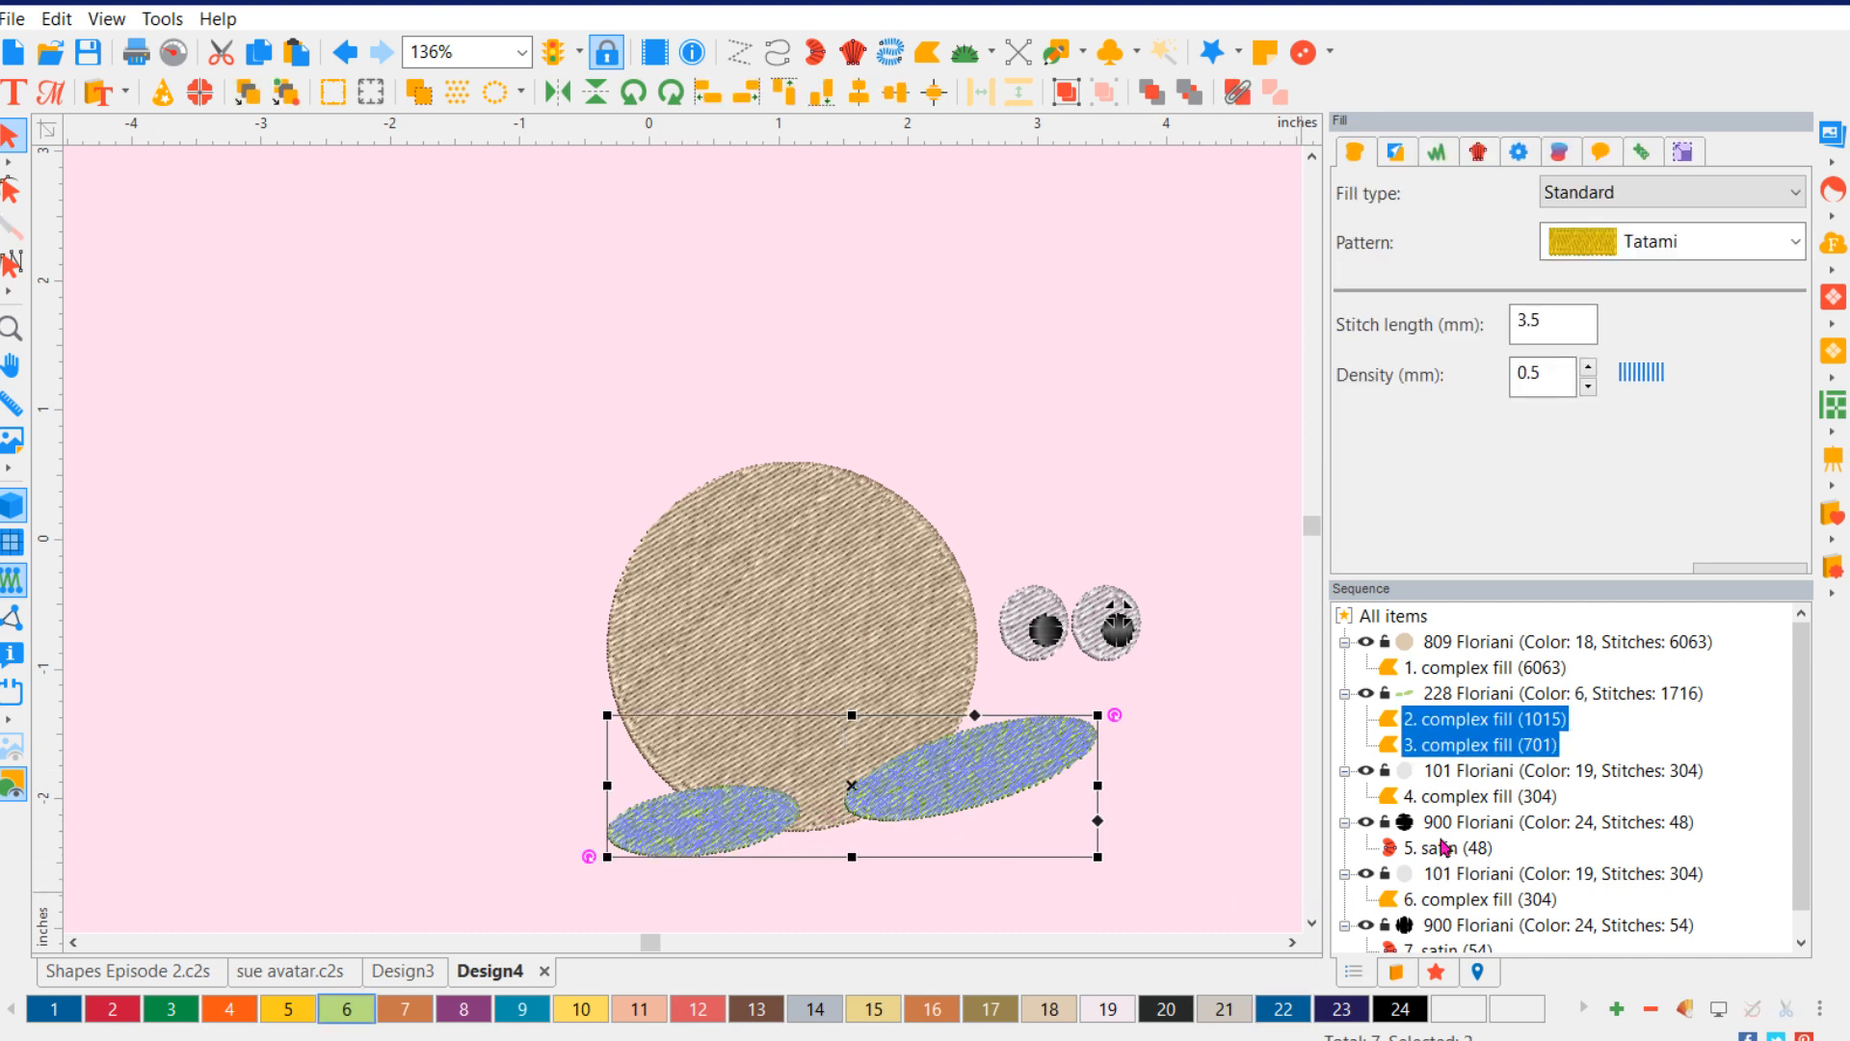
right_click(1471, 729)
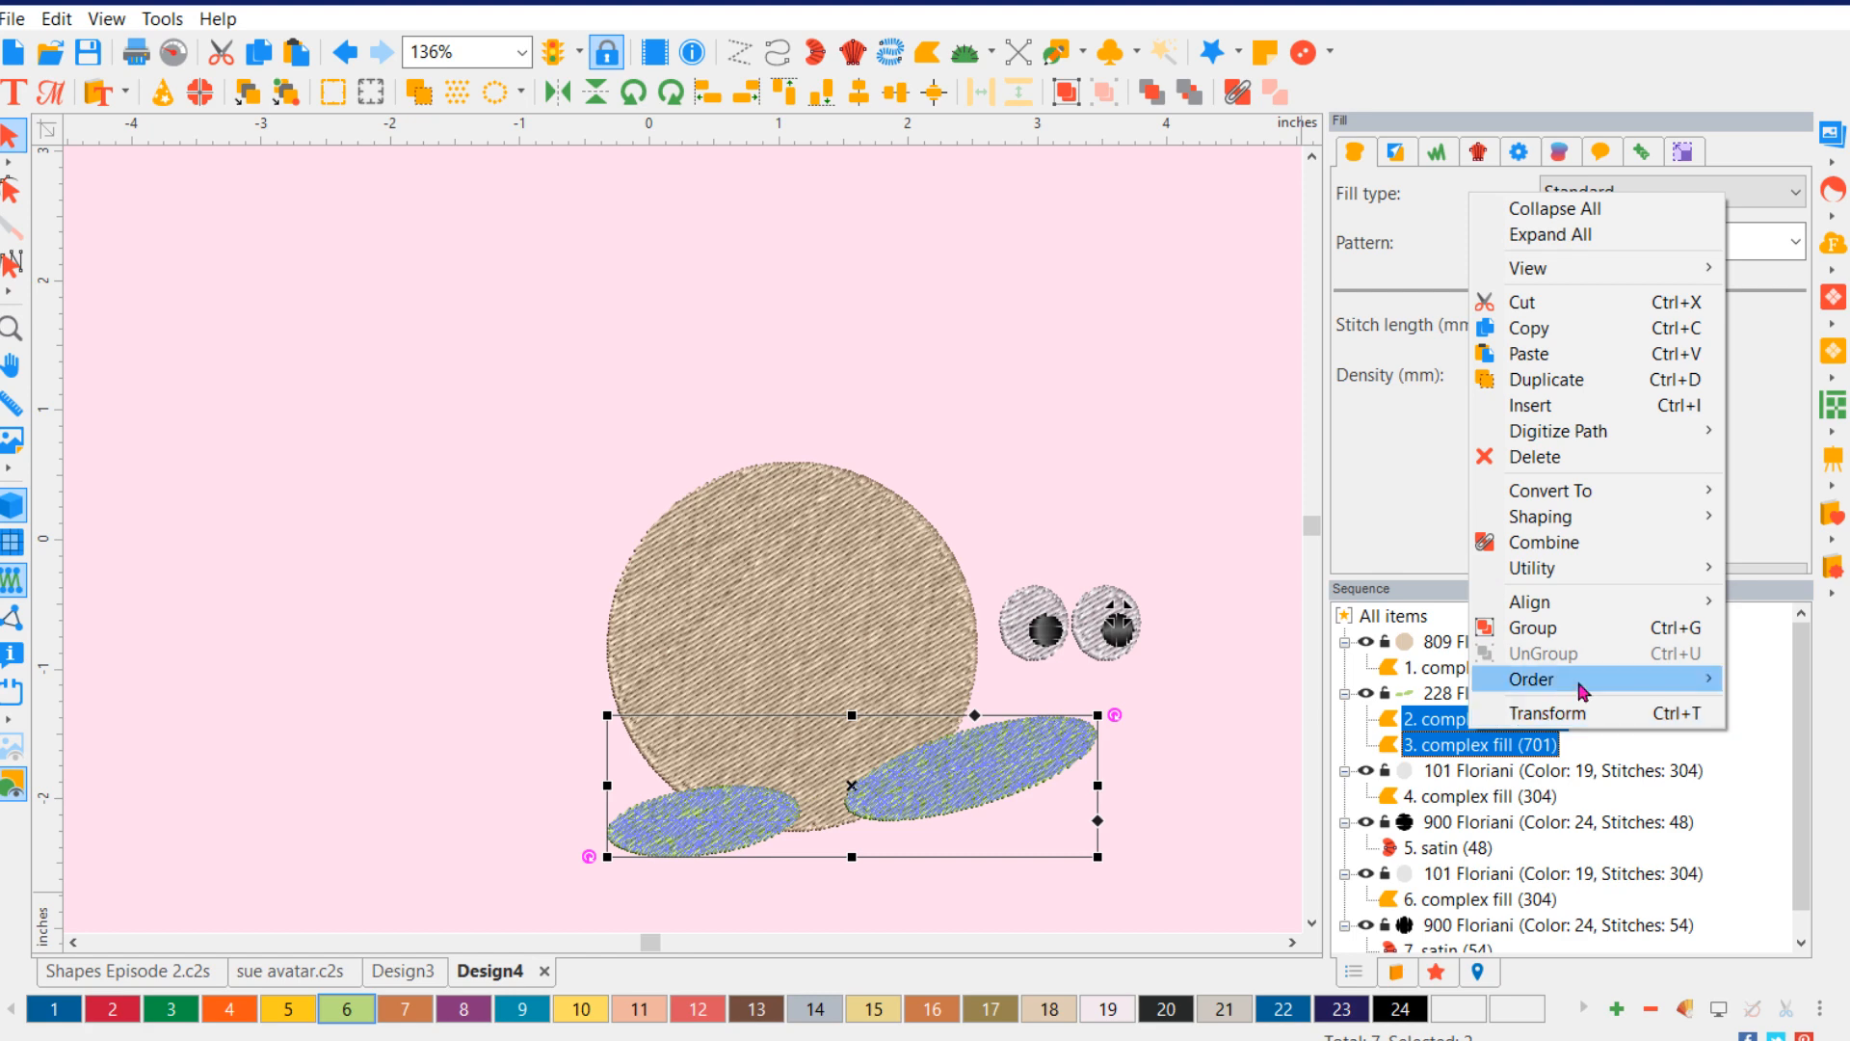
mouse_move(1592, 682)
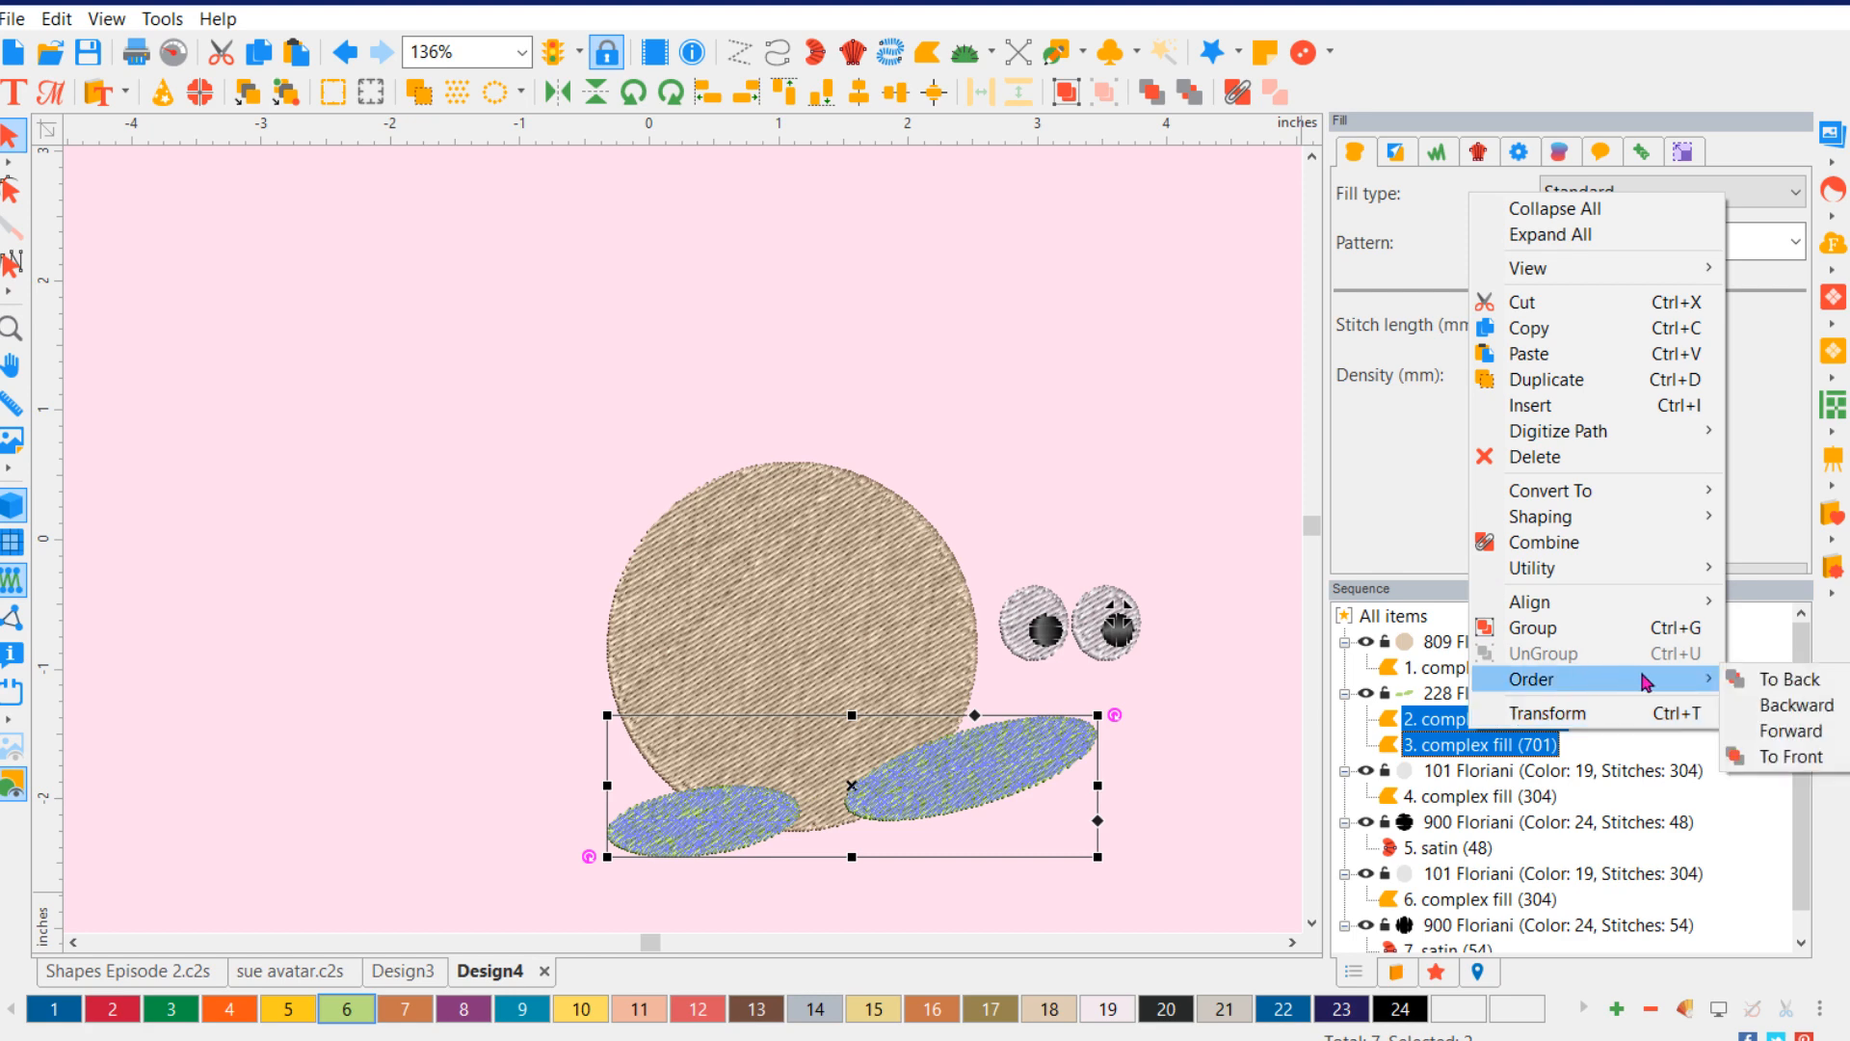
left_click(1784, 680)
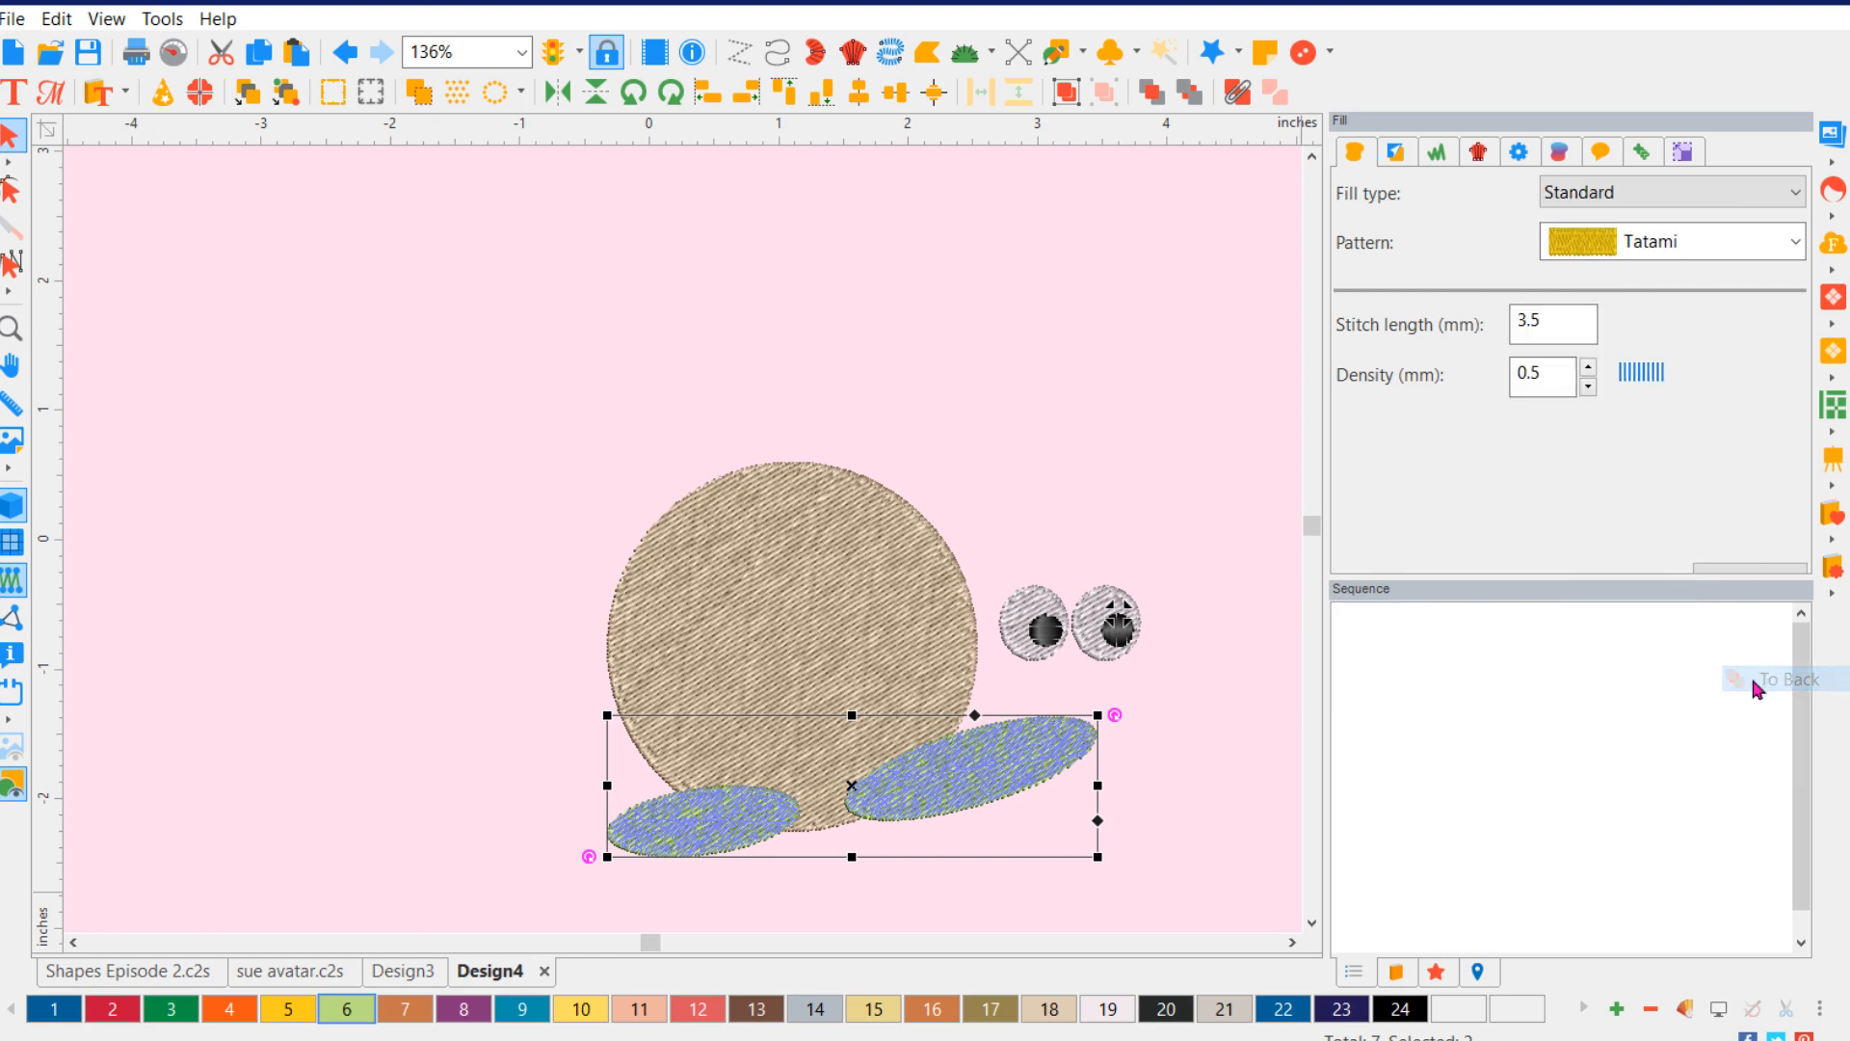
left_click(1049, 387)
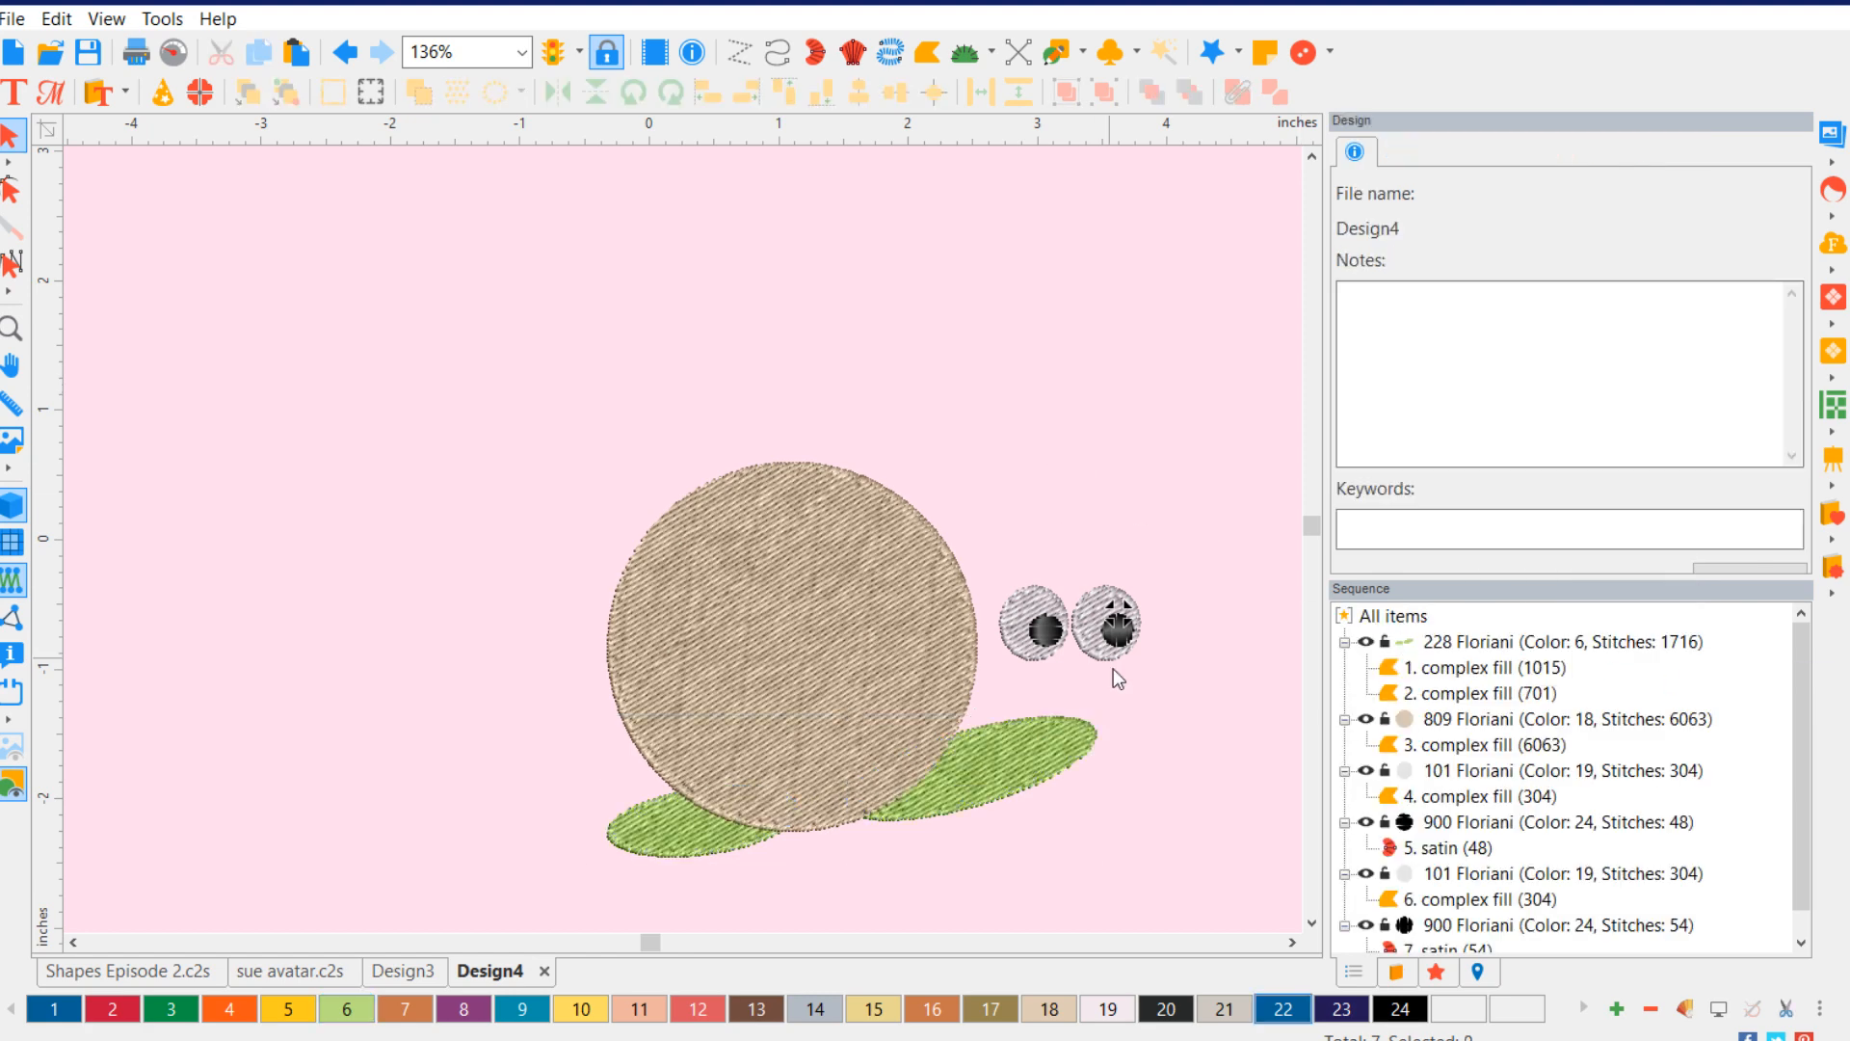
- Nudge the right green ellipse up slightly, and tilt the left one a little flatter and shift it about 0.1 in up and to the left
left_click(1055, 777)
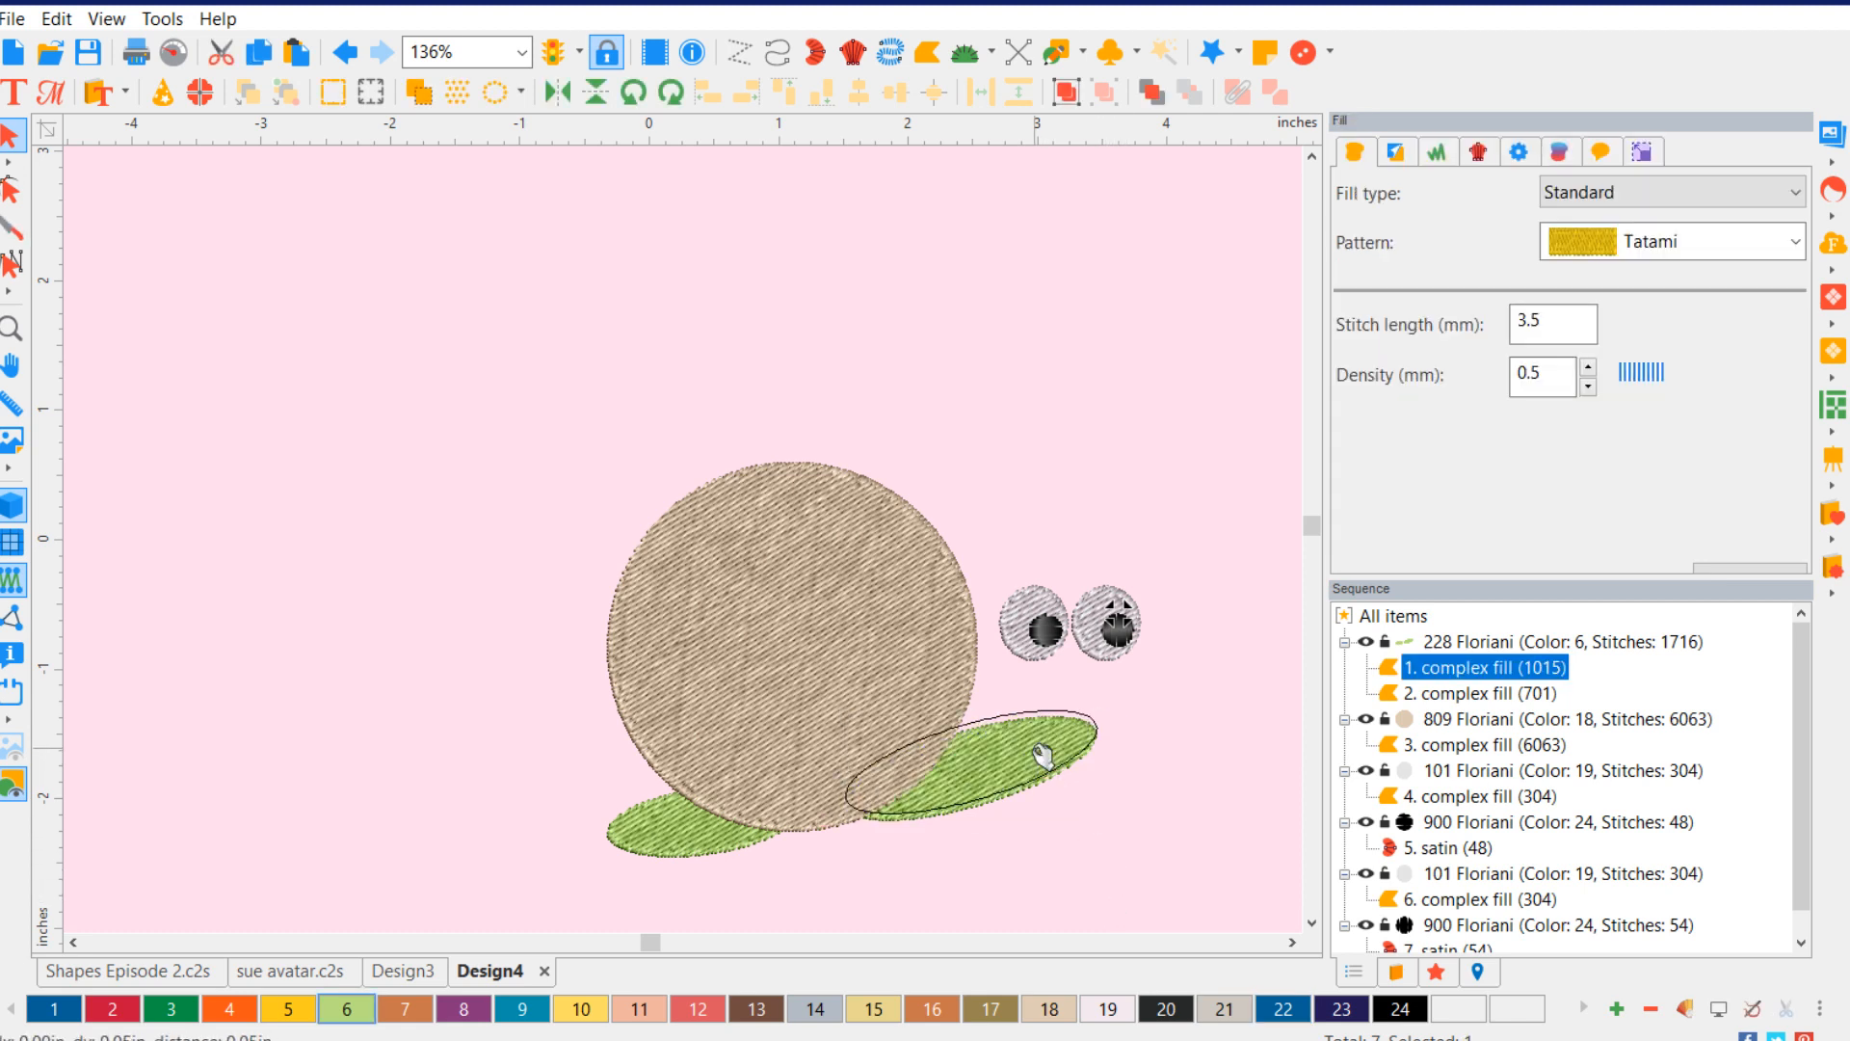
left_click(1170, 810)
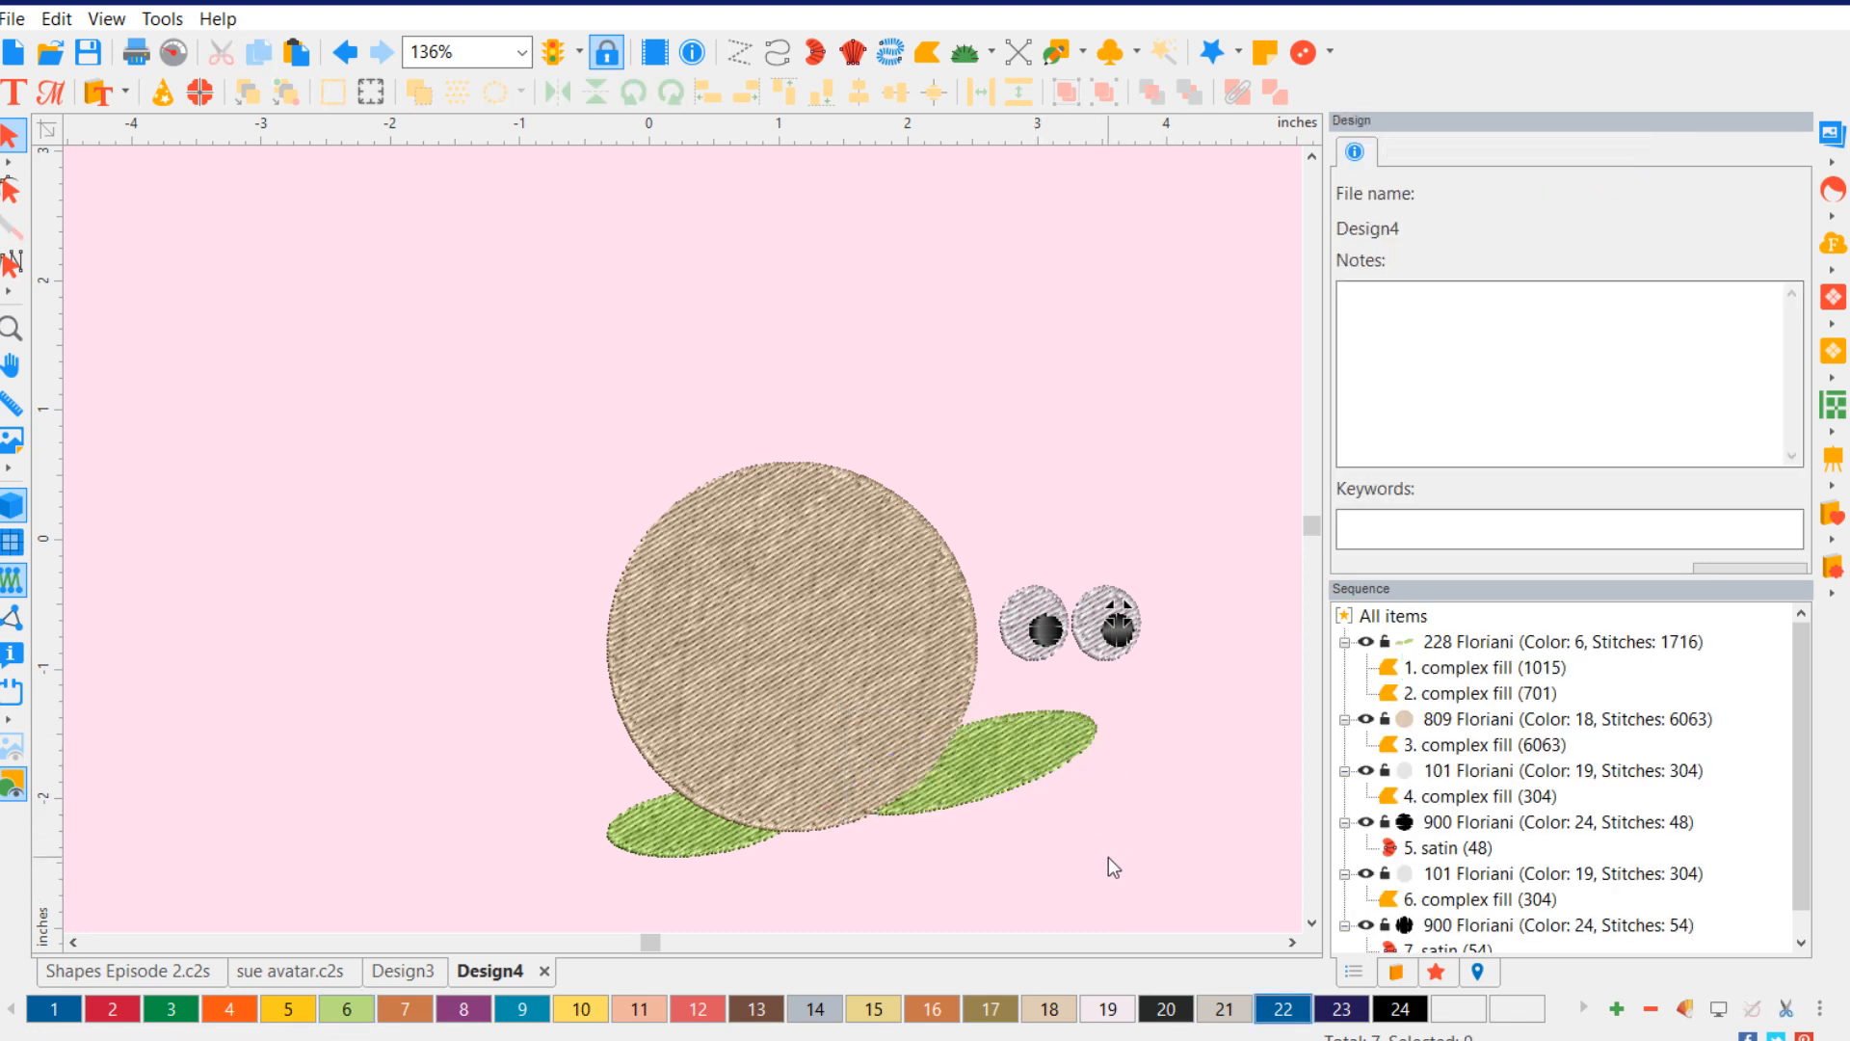
left_click(683, 854)
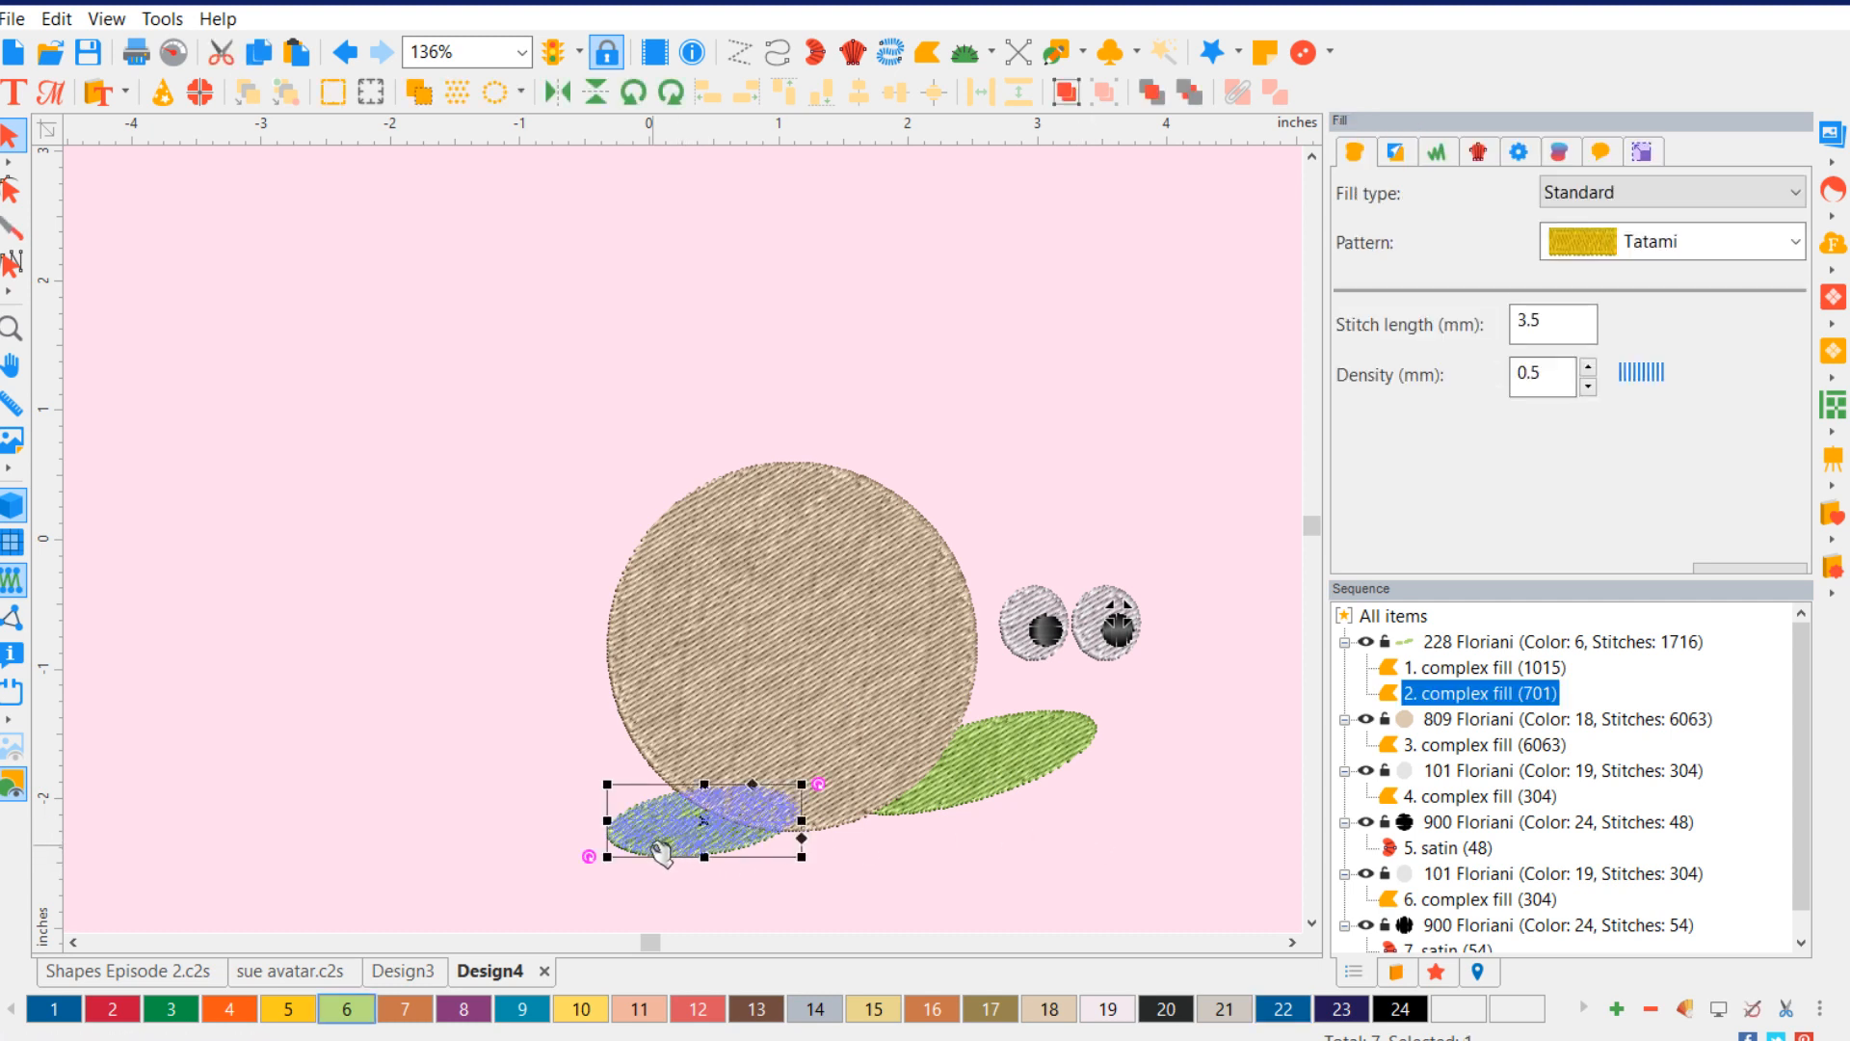
left_click(813, 782)
left_click(767, 844)
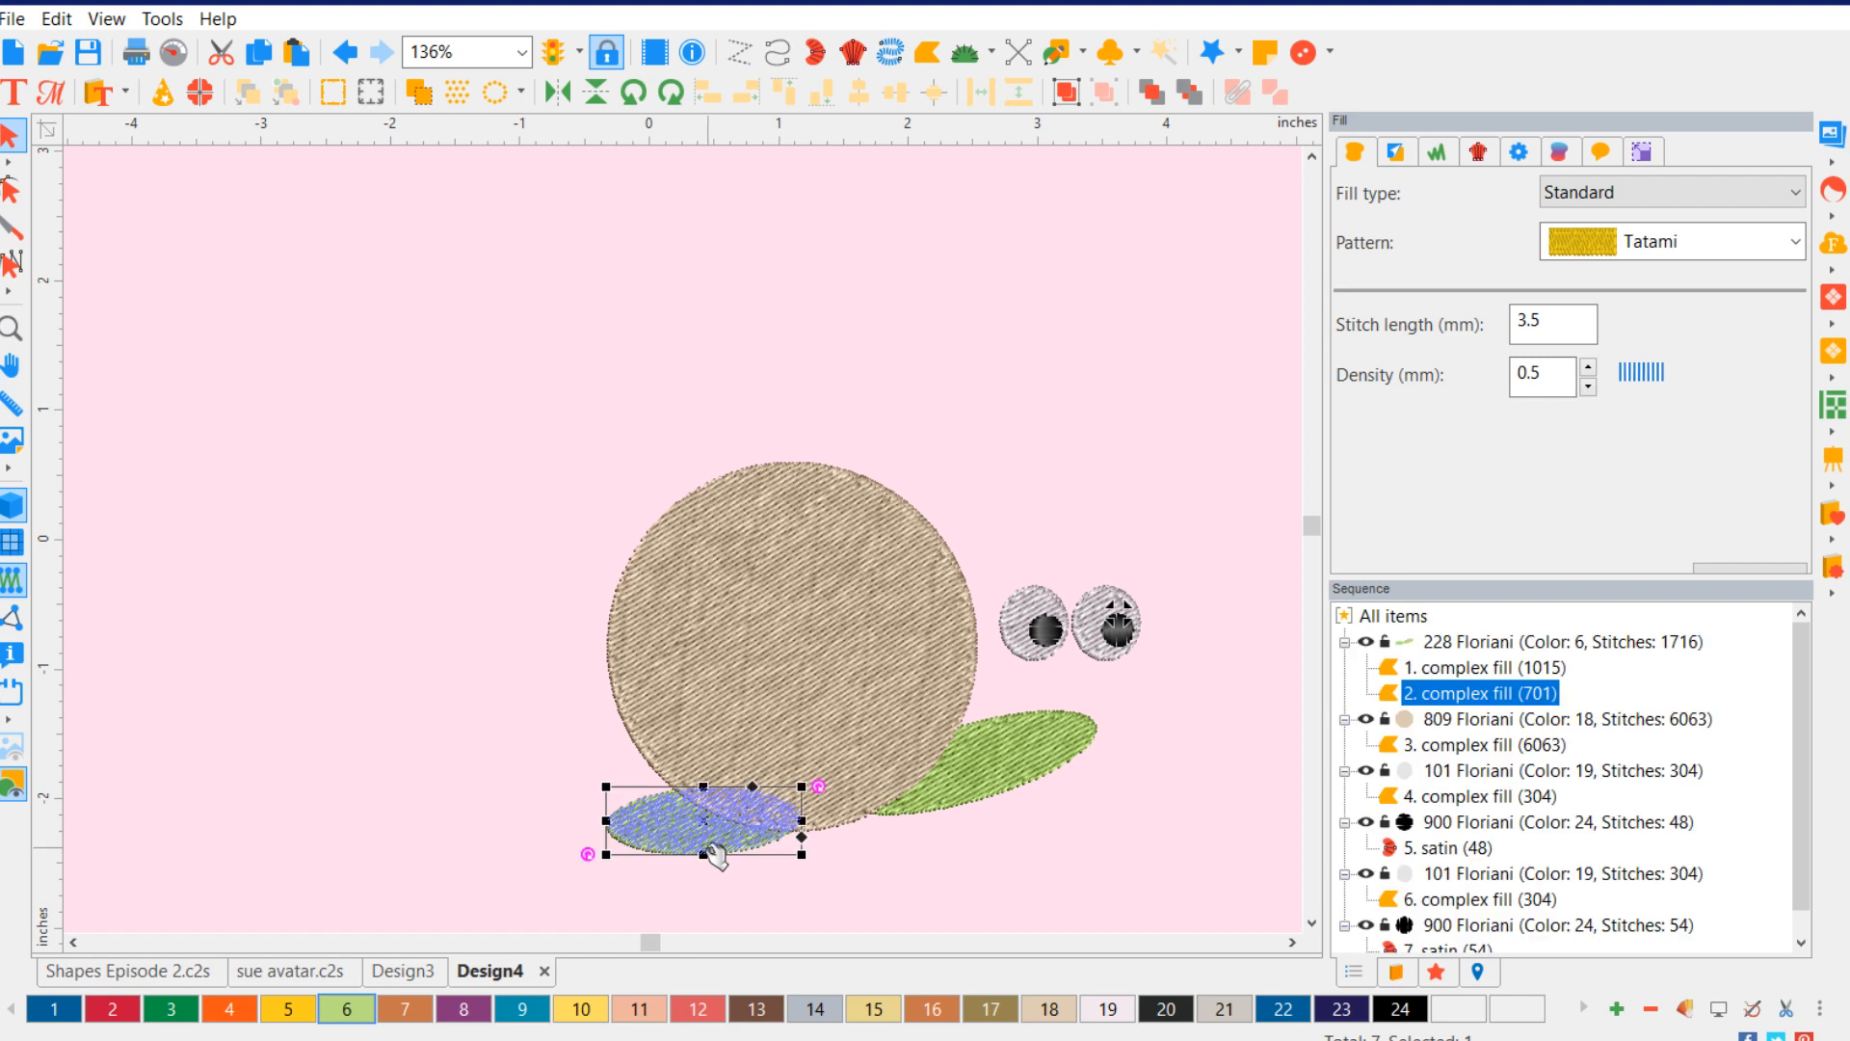
left_click(699, 854)
left_click(747, 853)
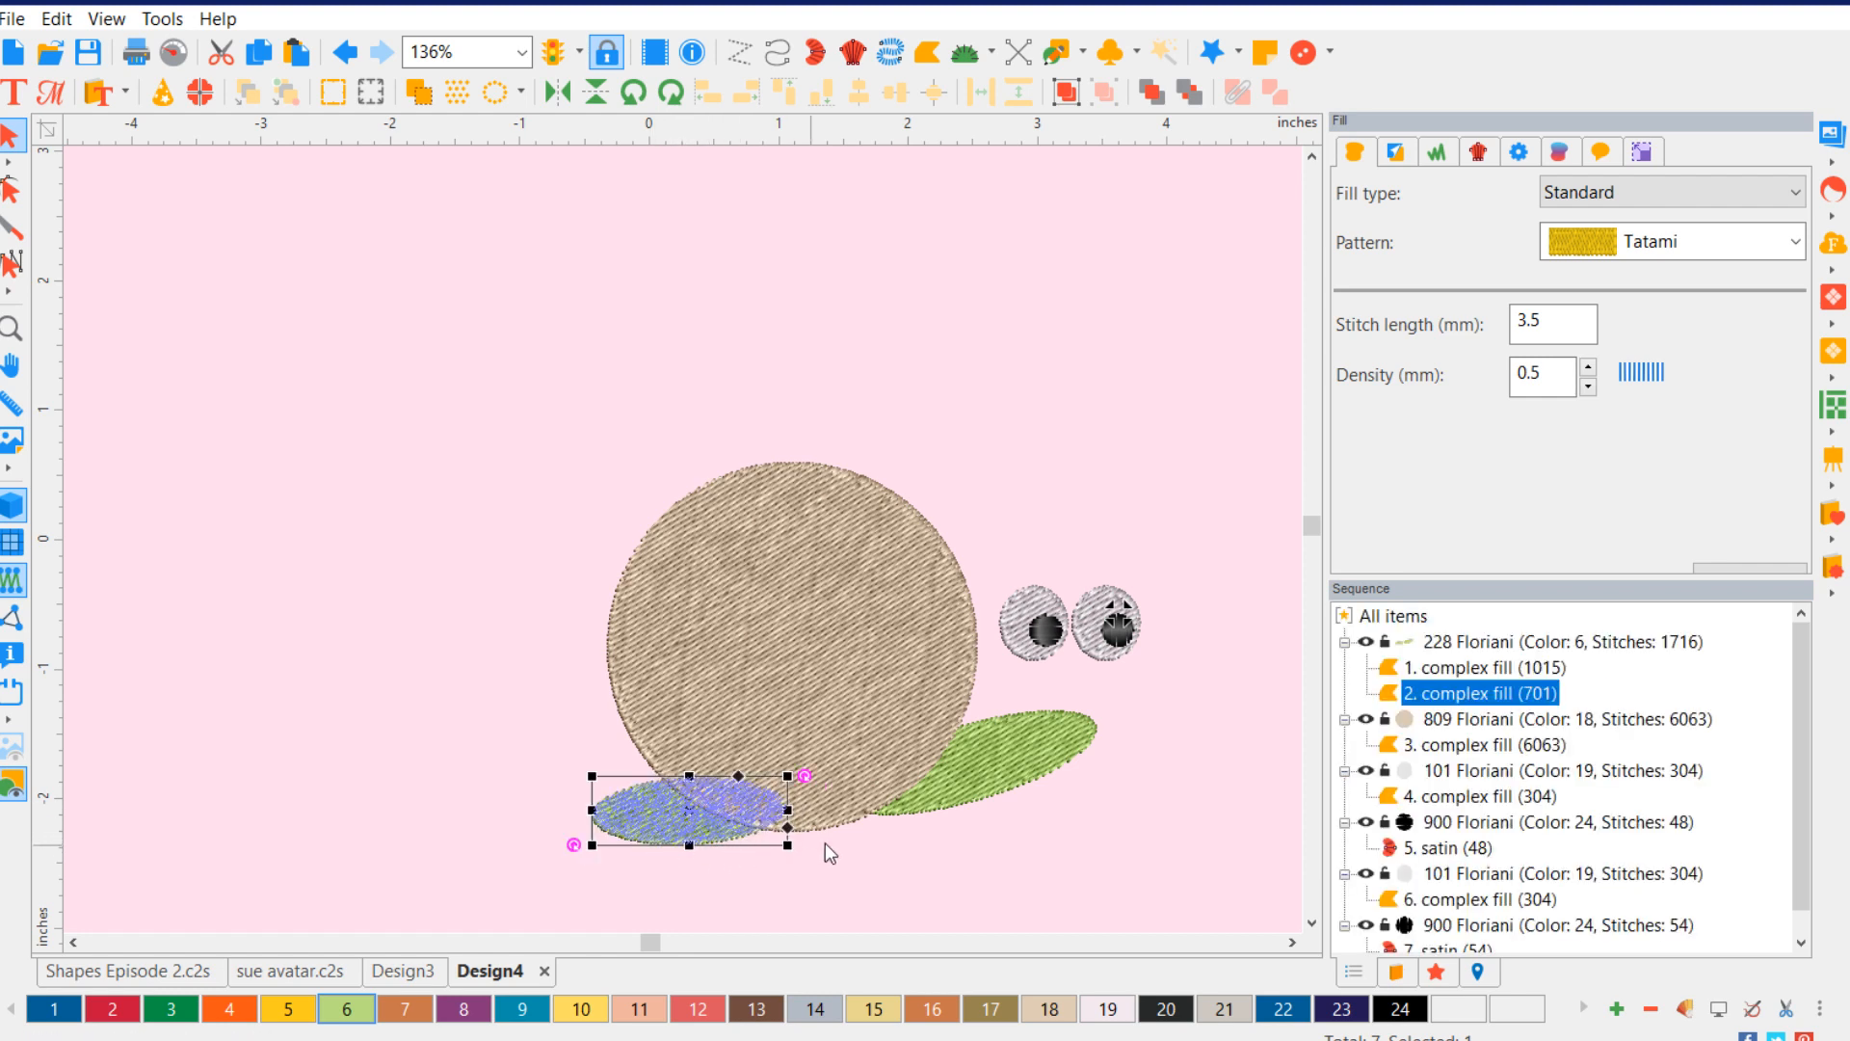
left_click(329, 760)
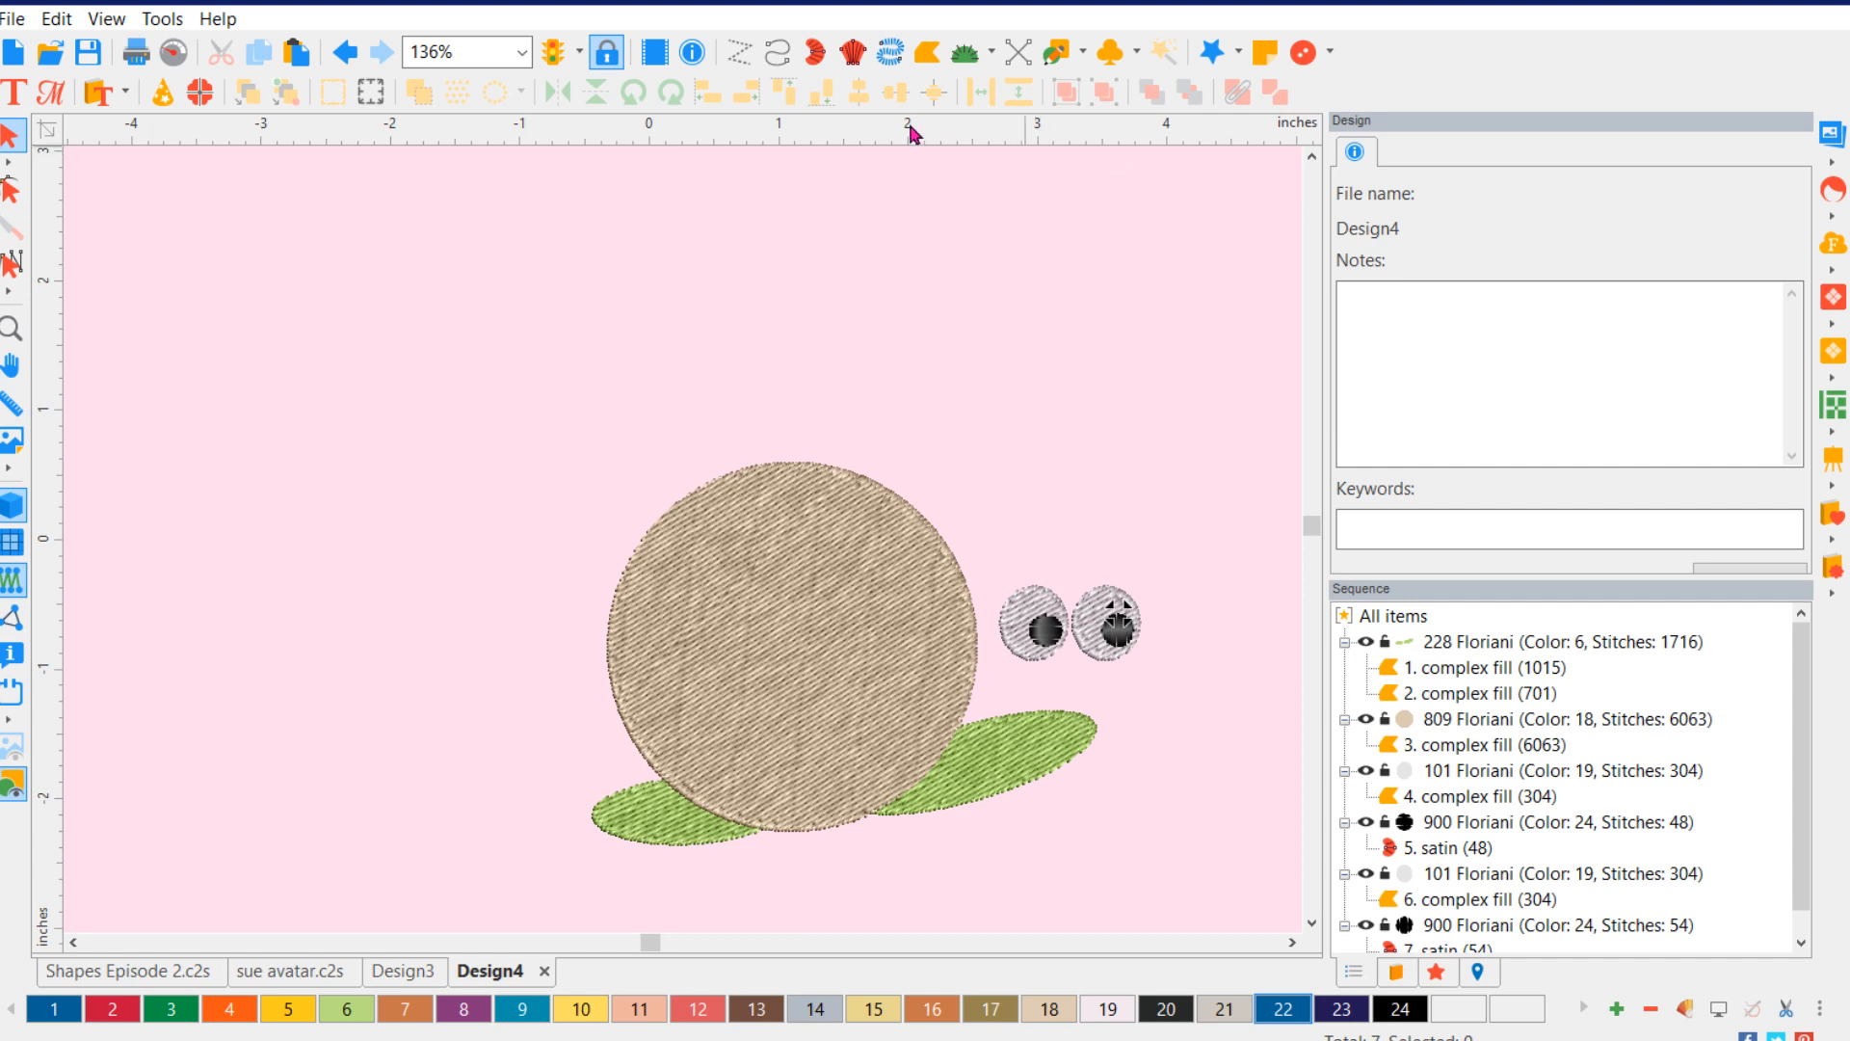
- Draw a Single spiral artwork shape with 4 revolutions, about 3 in wide, over the lower right of the tan circle
left_click(1084, 54)
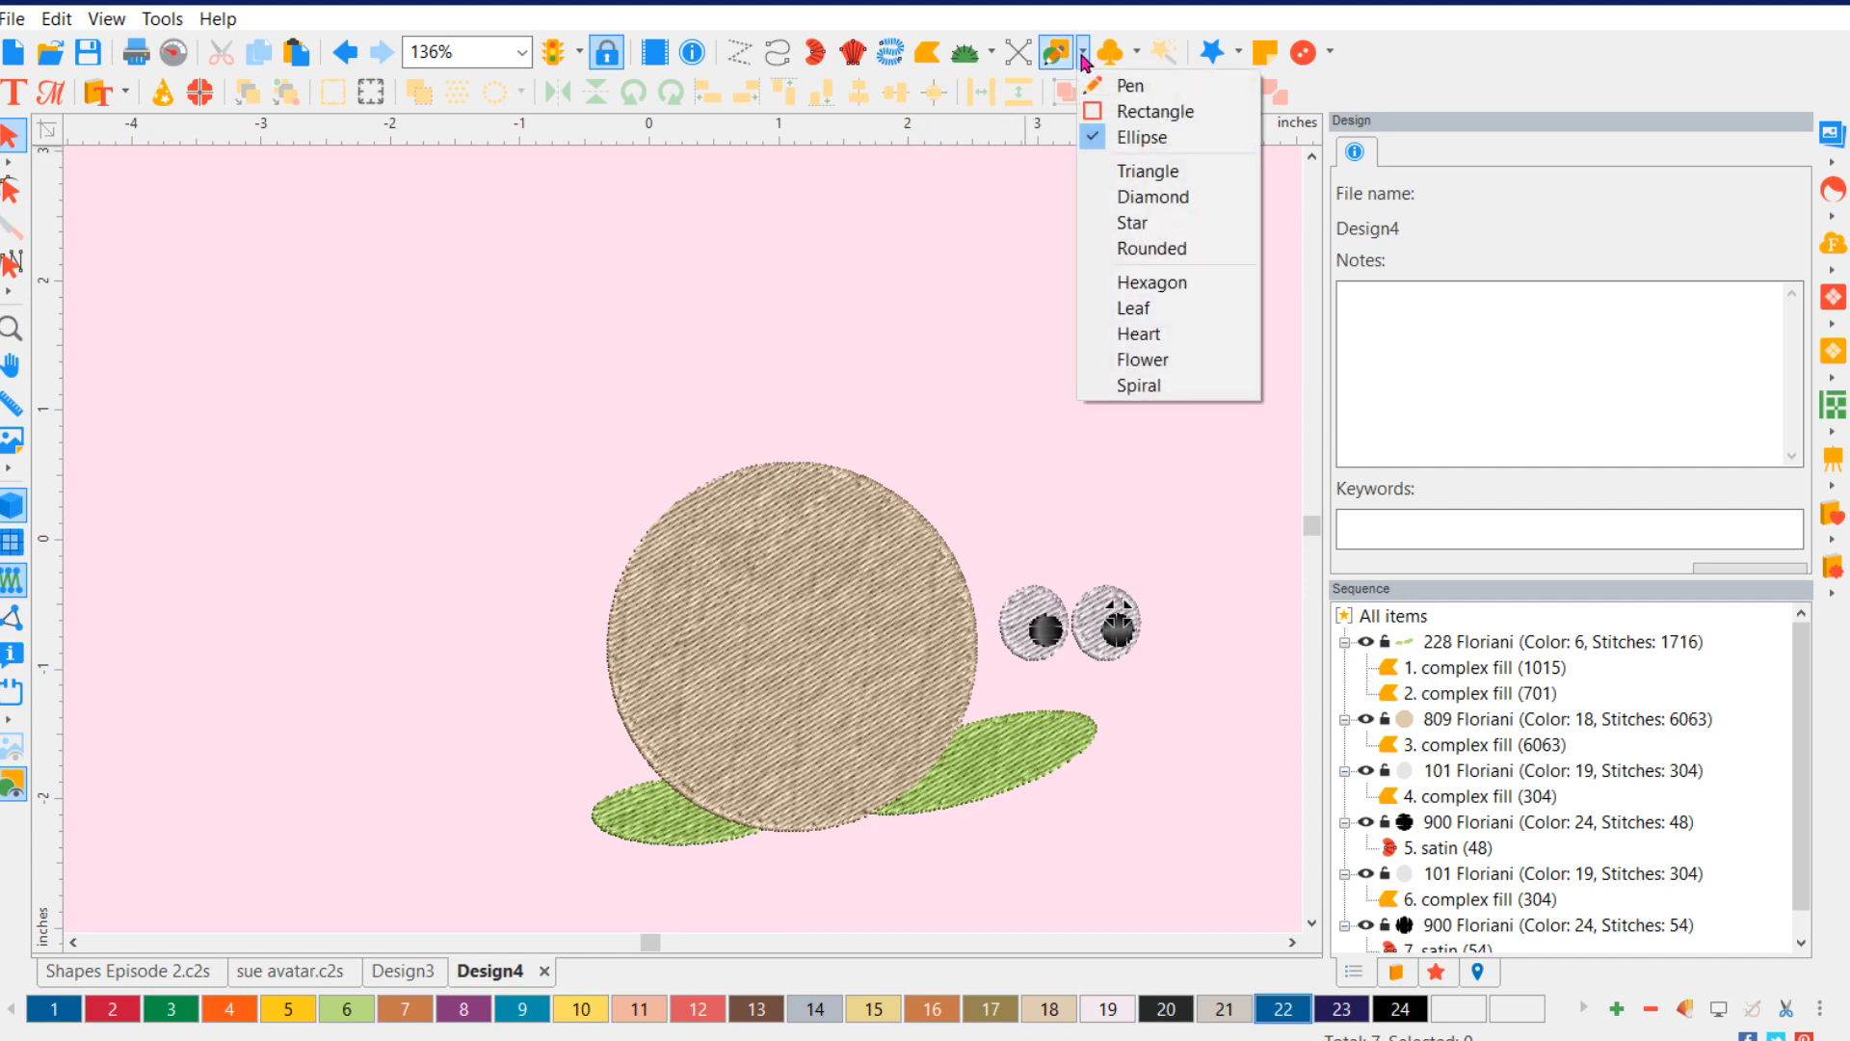
left_click(1156, 386)
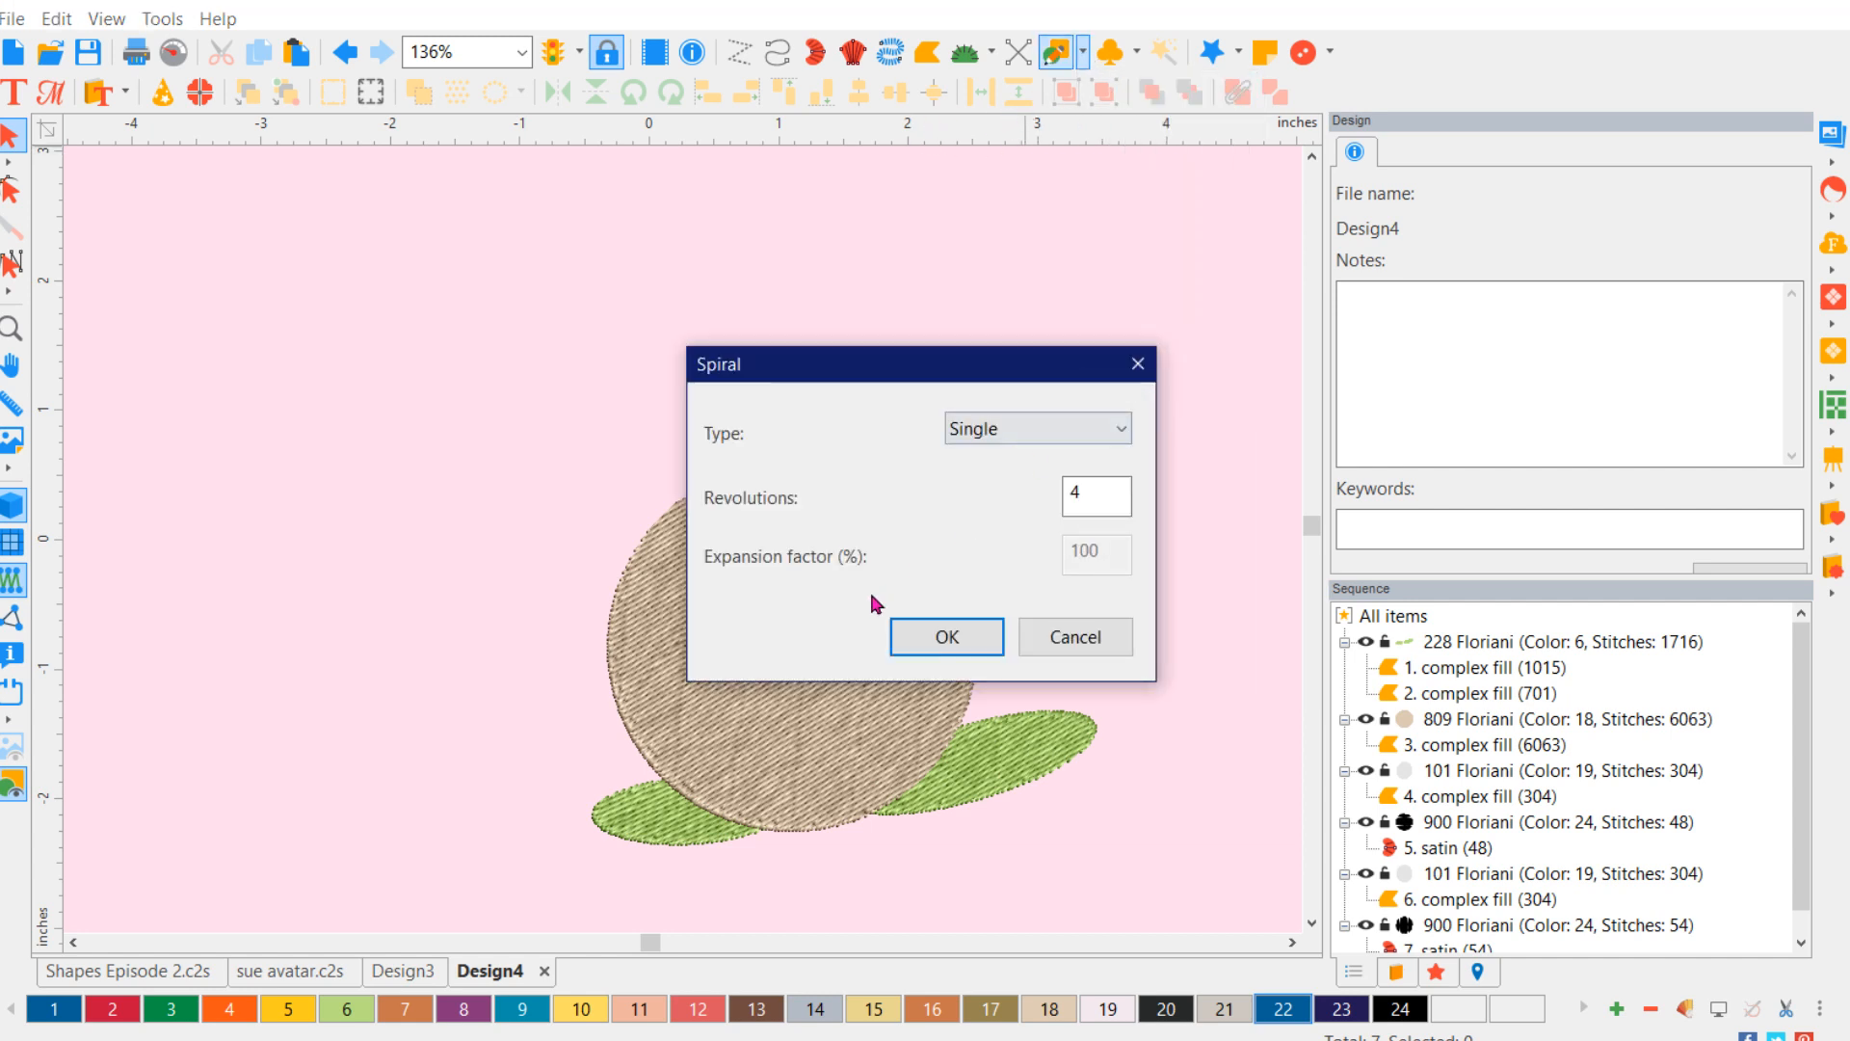
left_click(1128, 434)
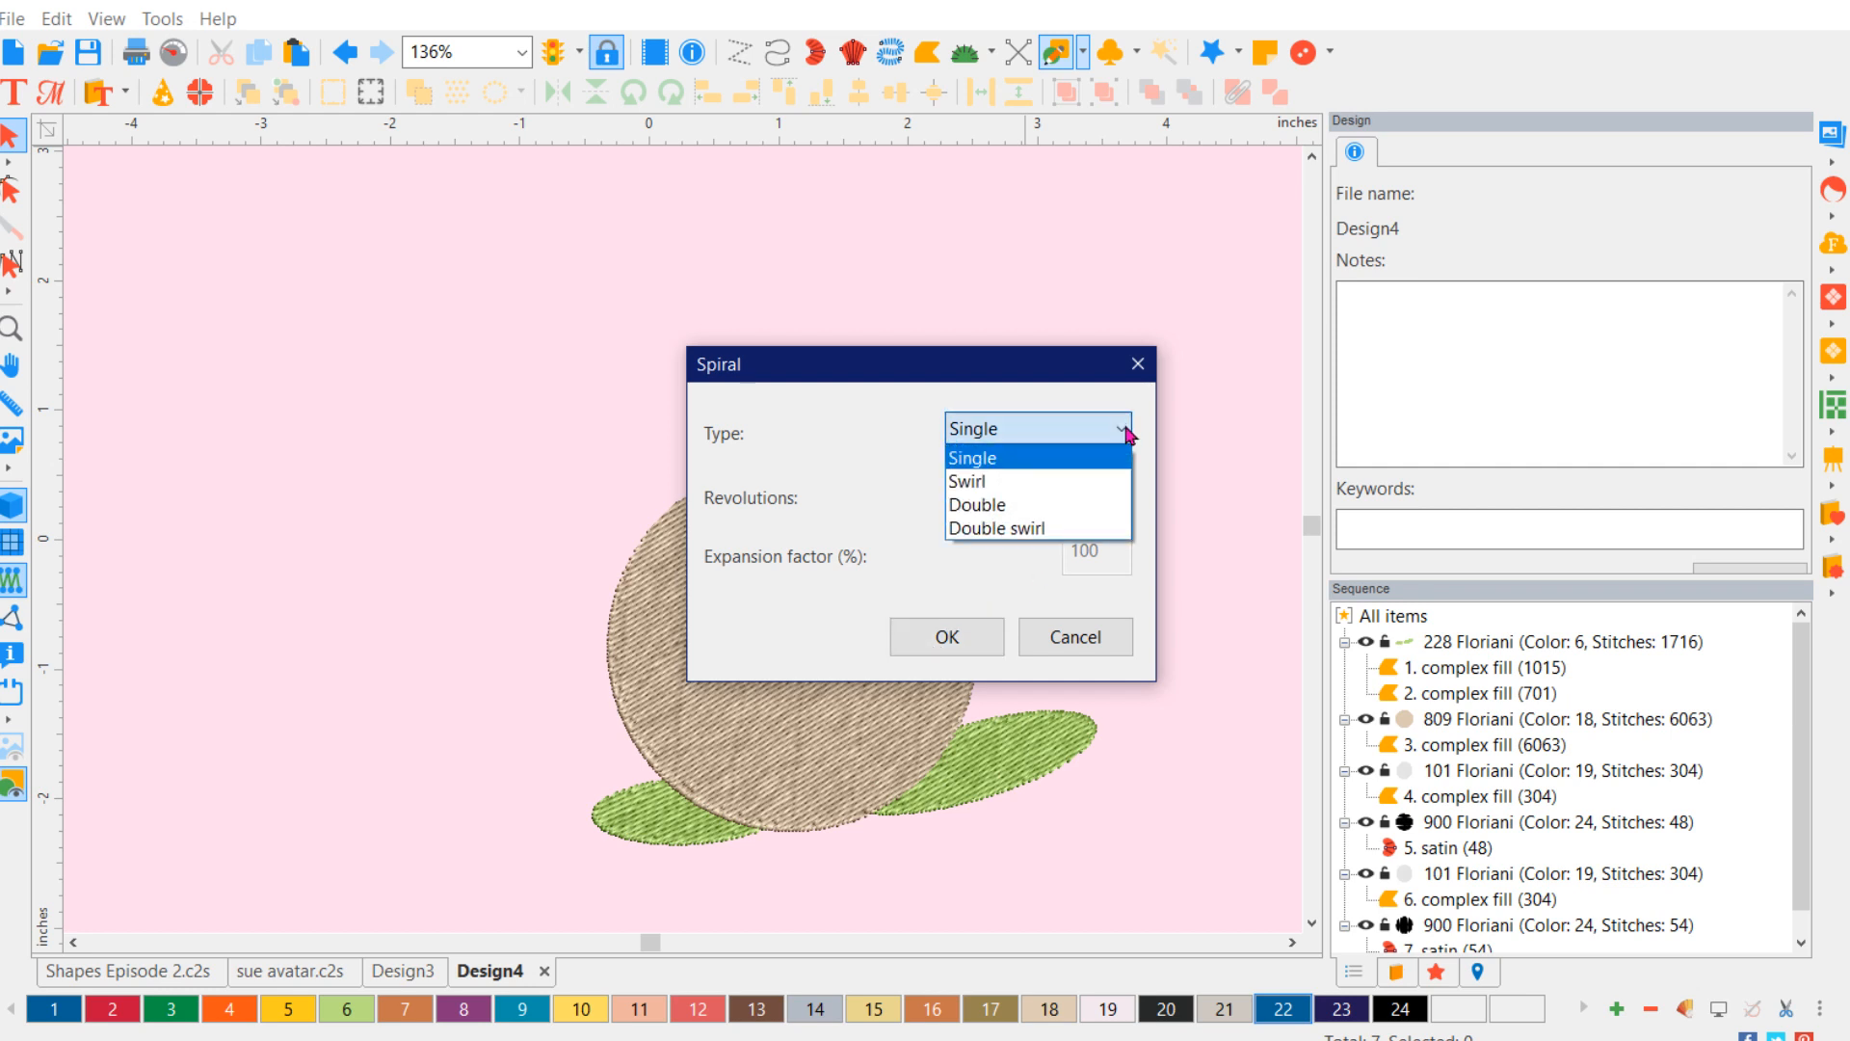
left_click(1127, 434)
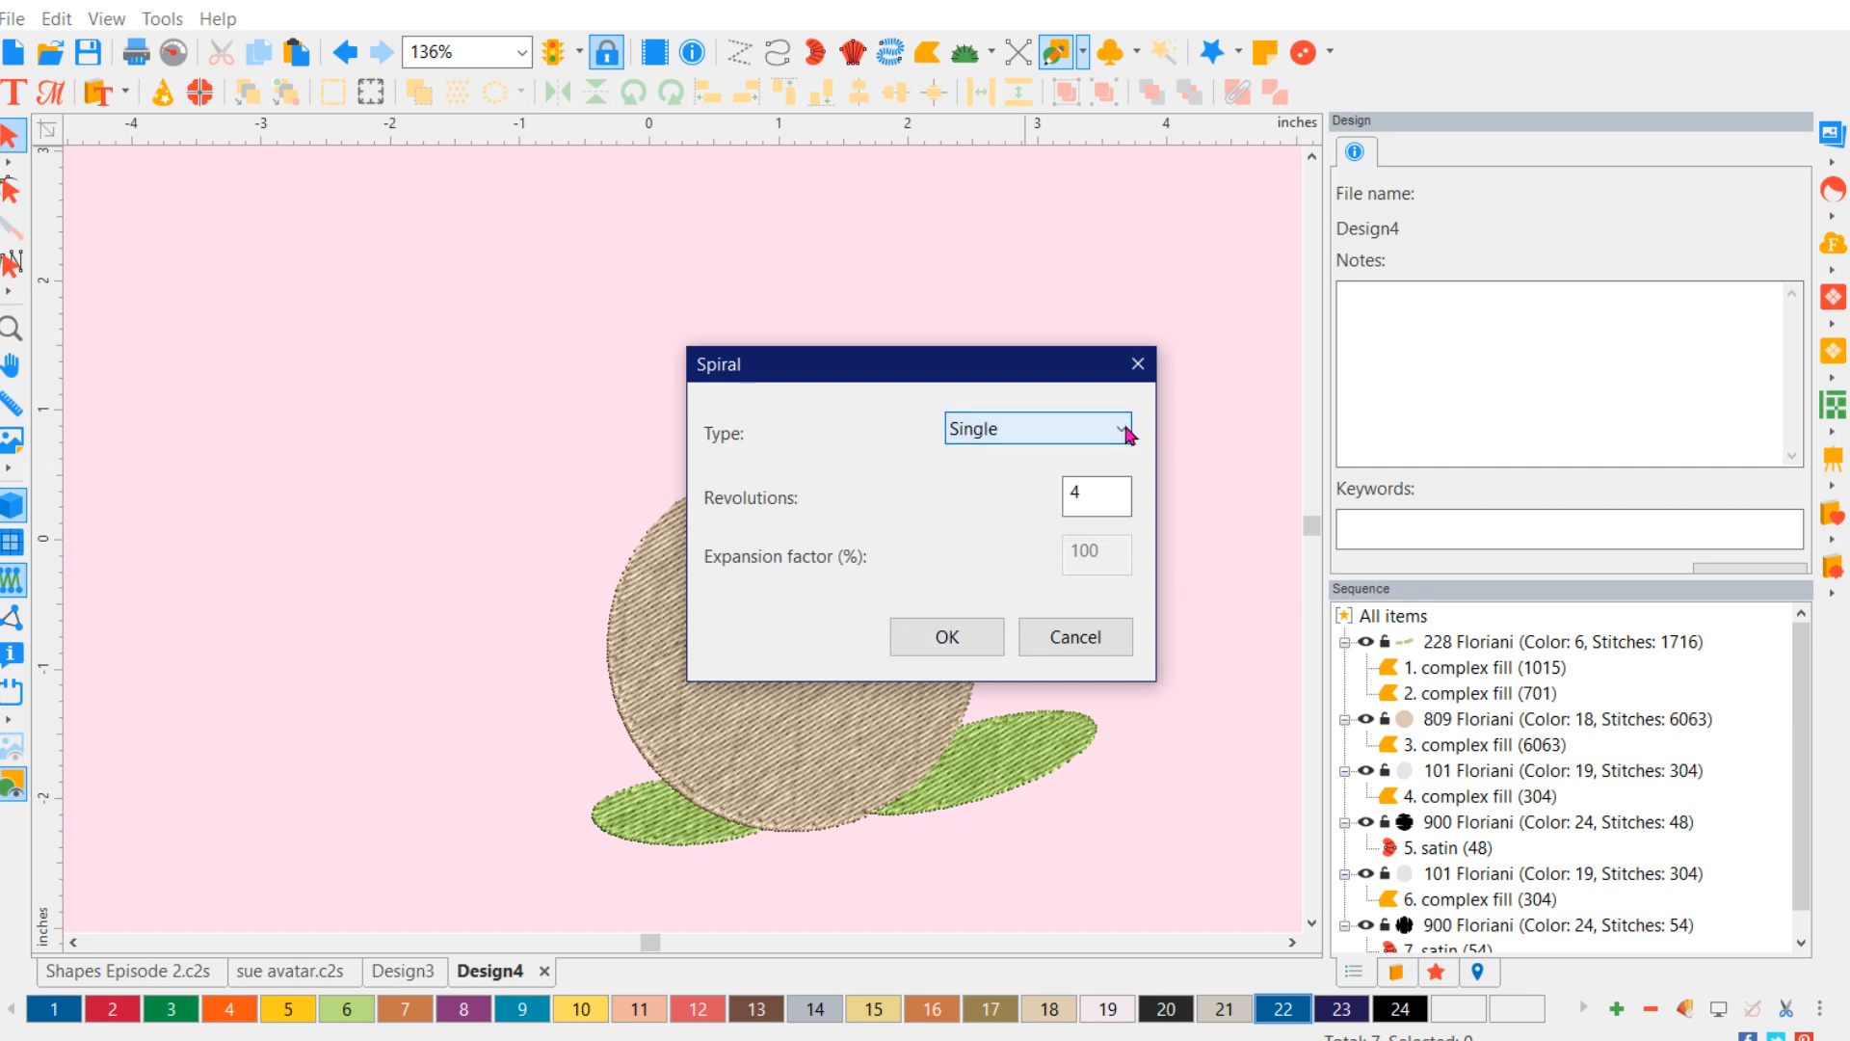
left_click(1110, 494)
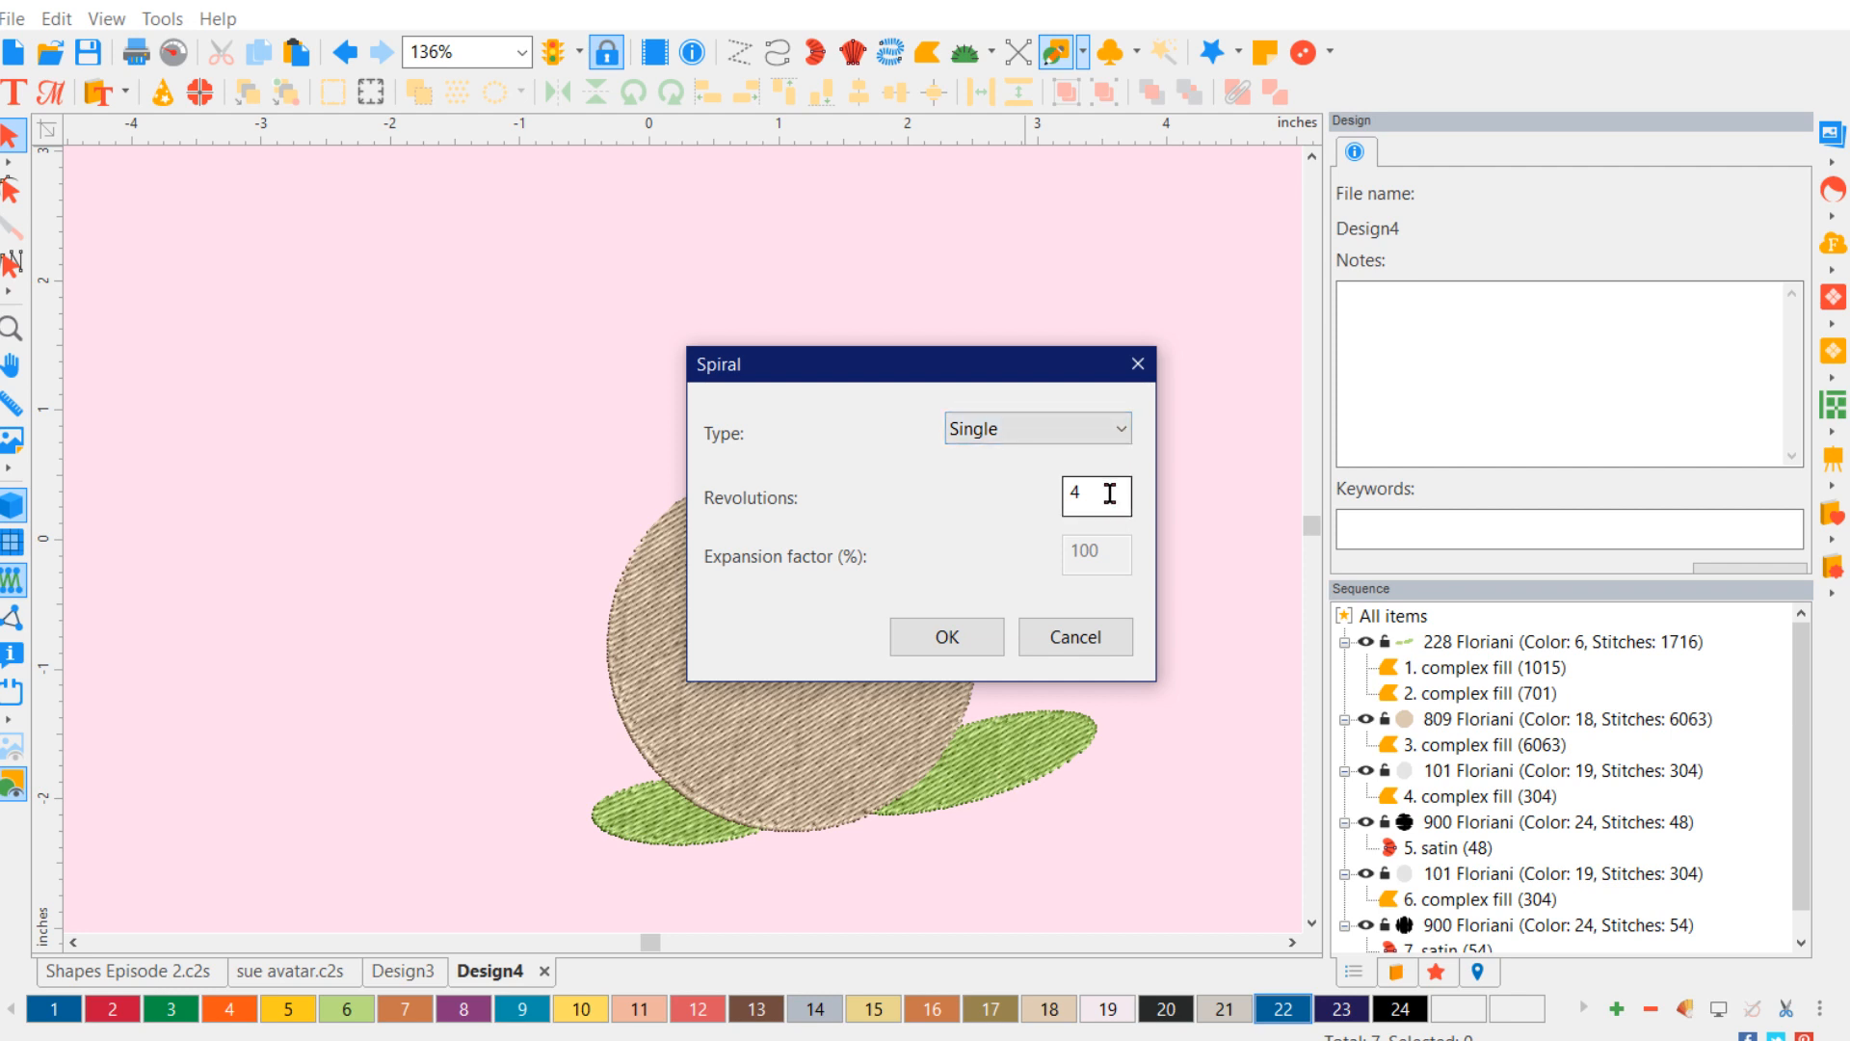
left_click(975, 634)
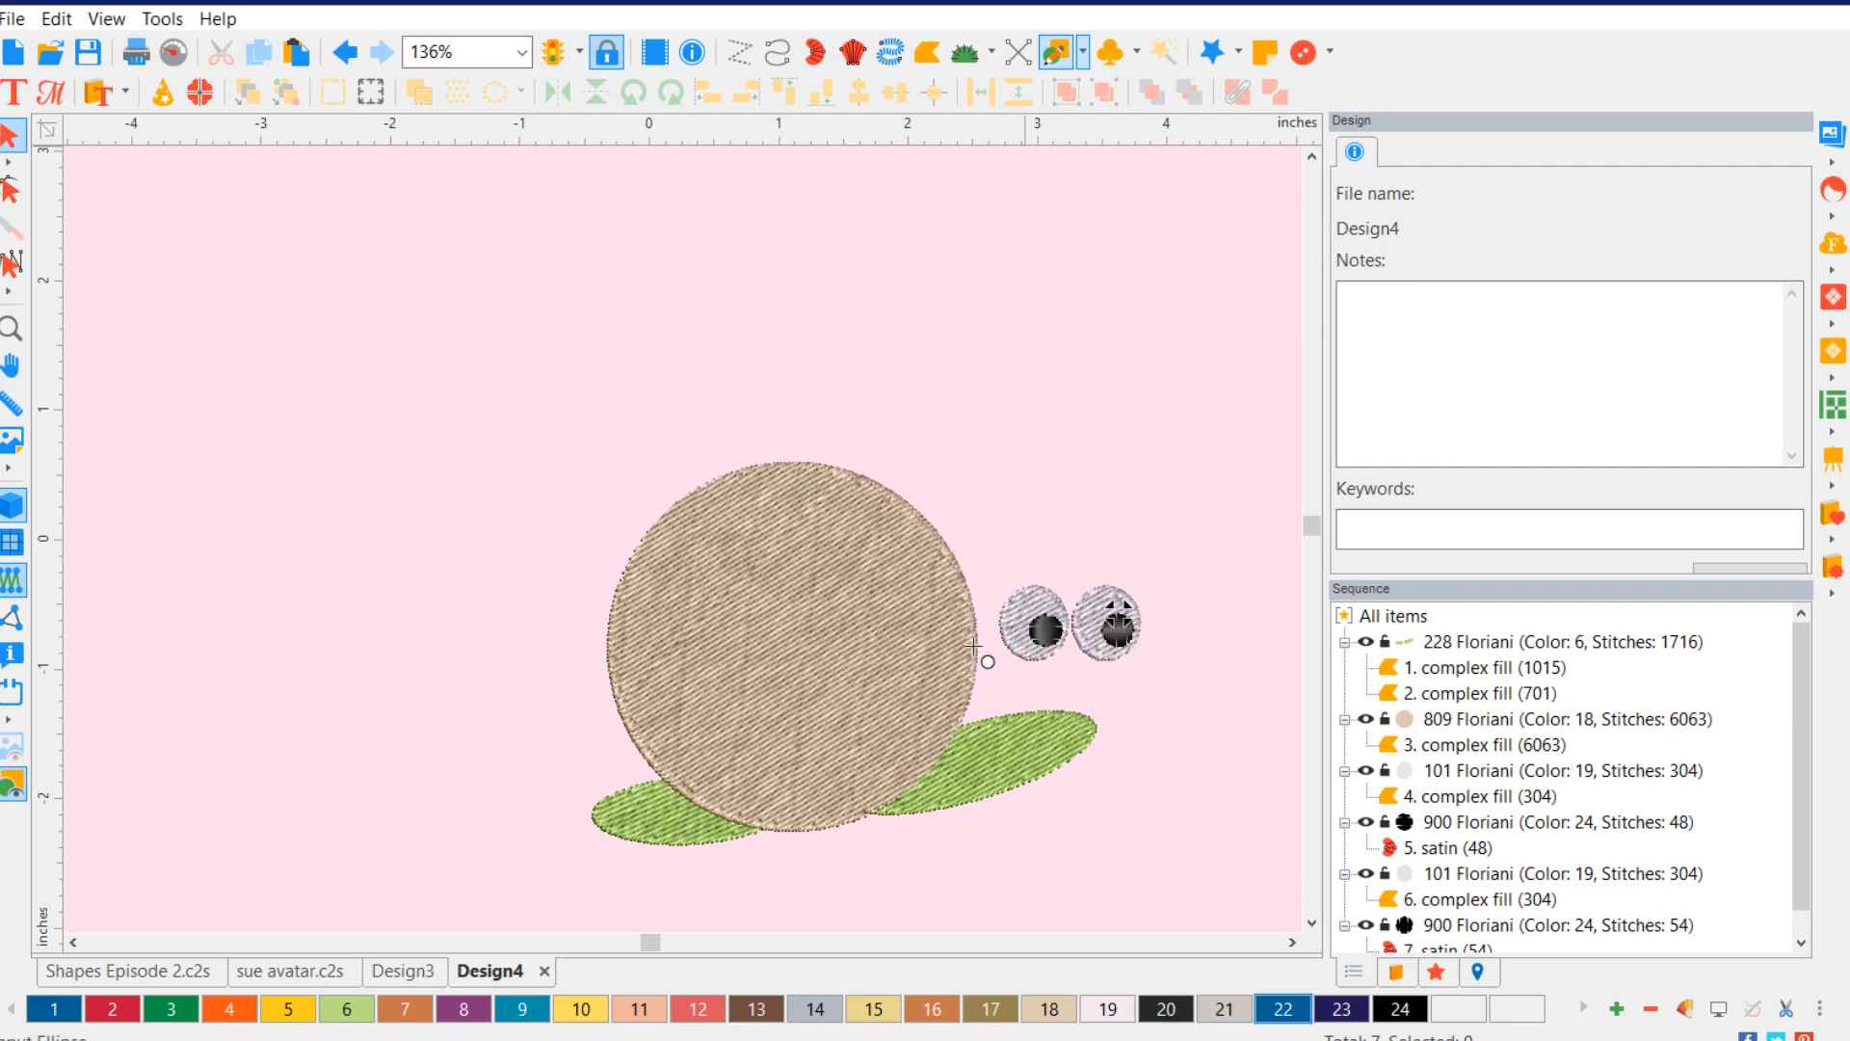
left_click_drag(766, 638, 1153, 949)
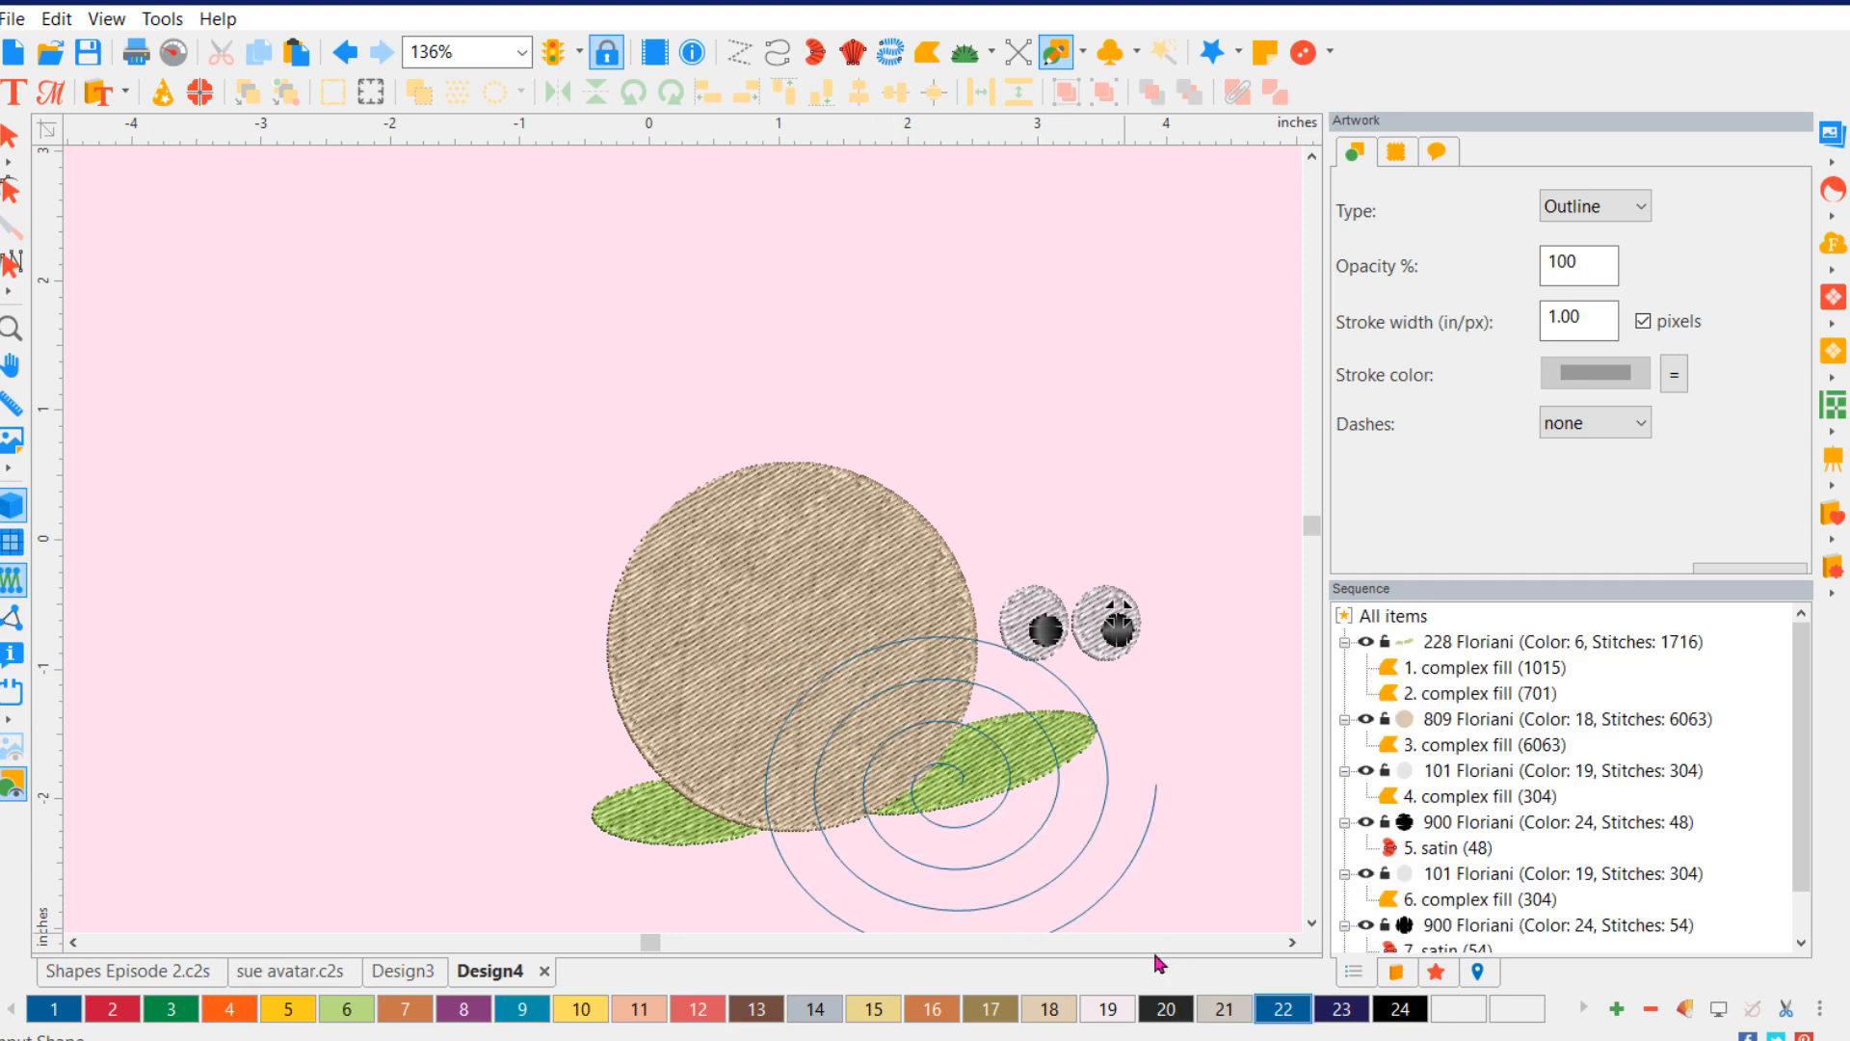
- Move the spiral onto the tan circle and resize it to about 2.5 in wide by 2.3 in high so it fits inside
left_click(10, 134)
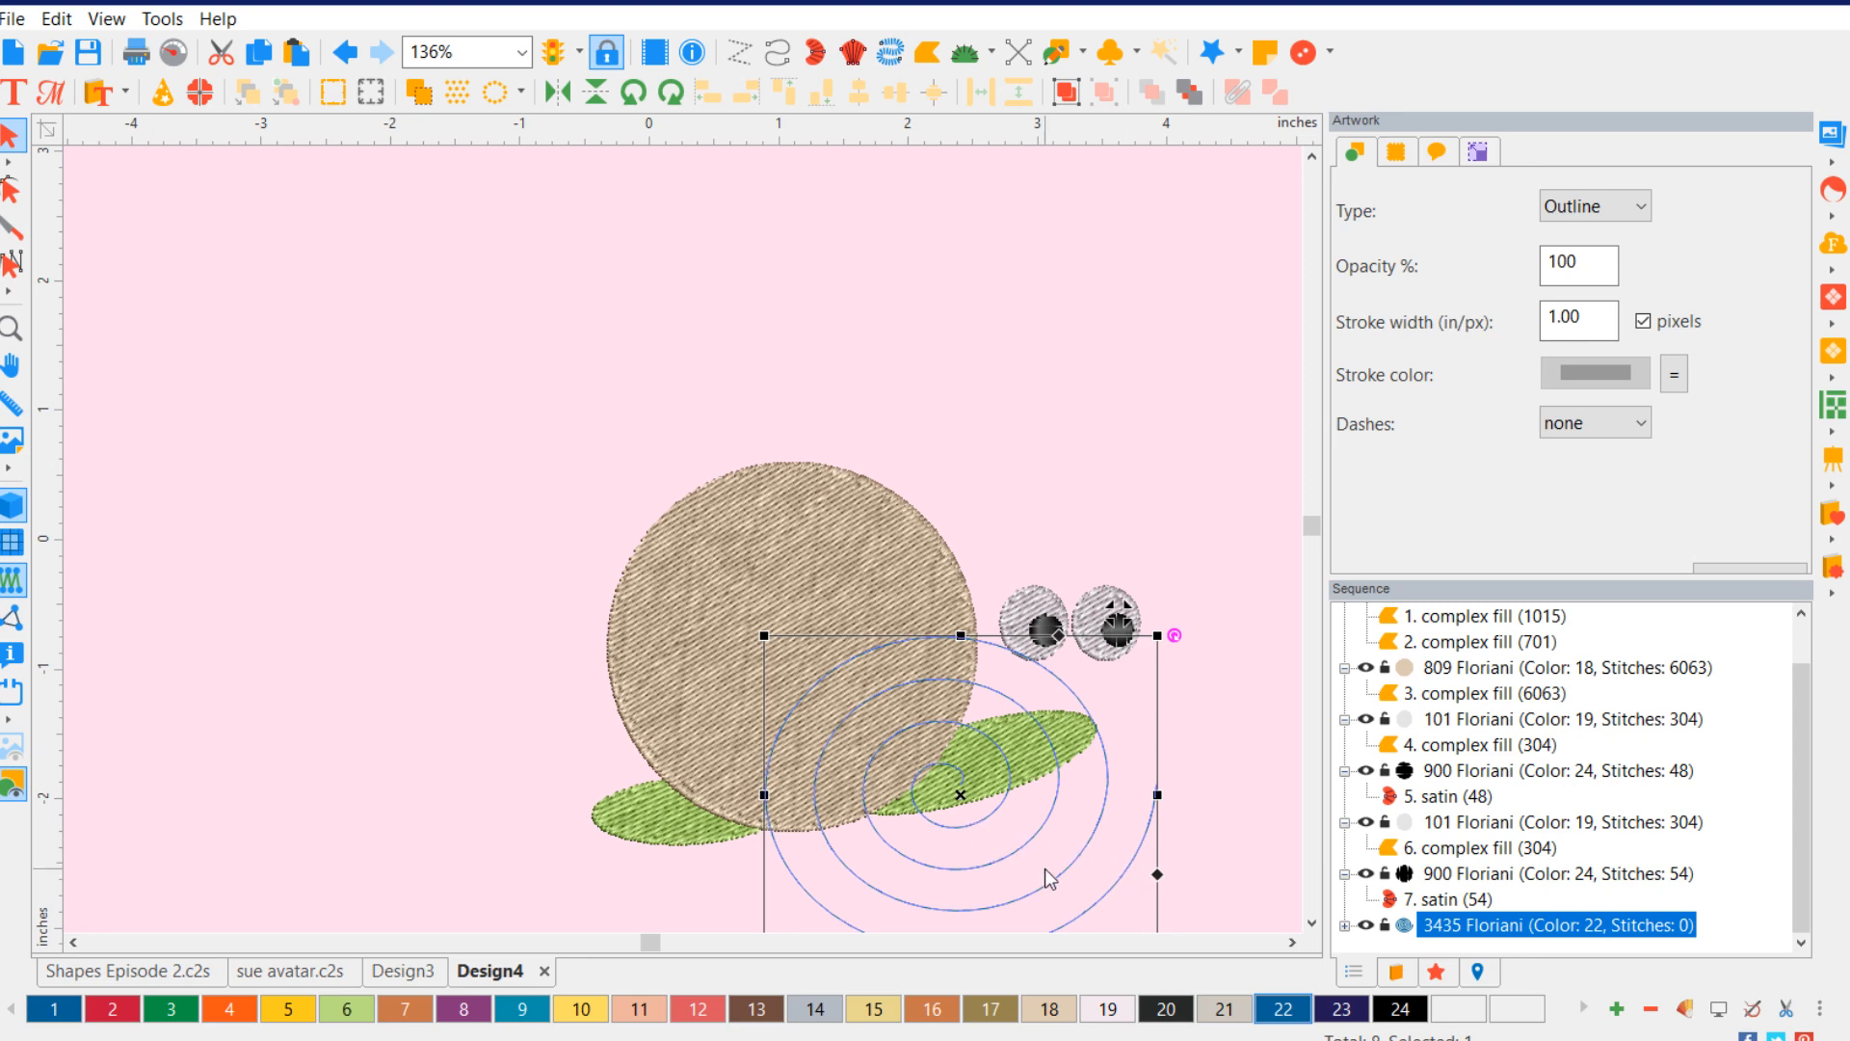
left_click_drag(1069, 886, 906, 730)
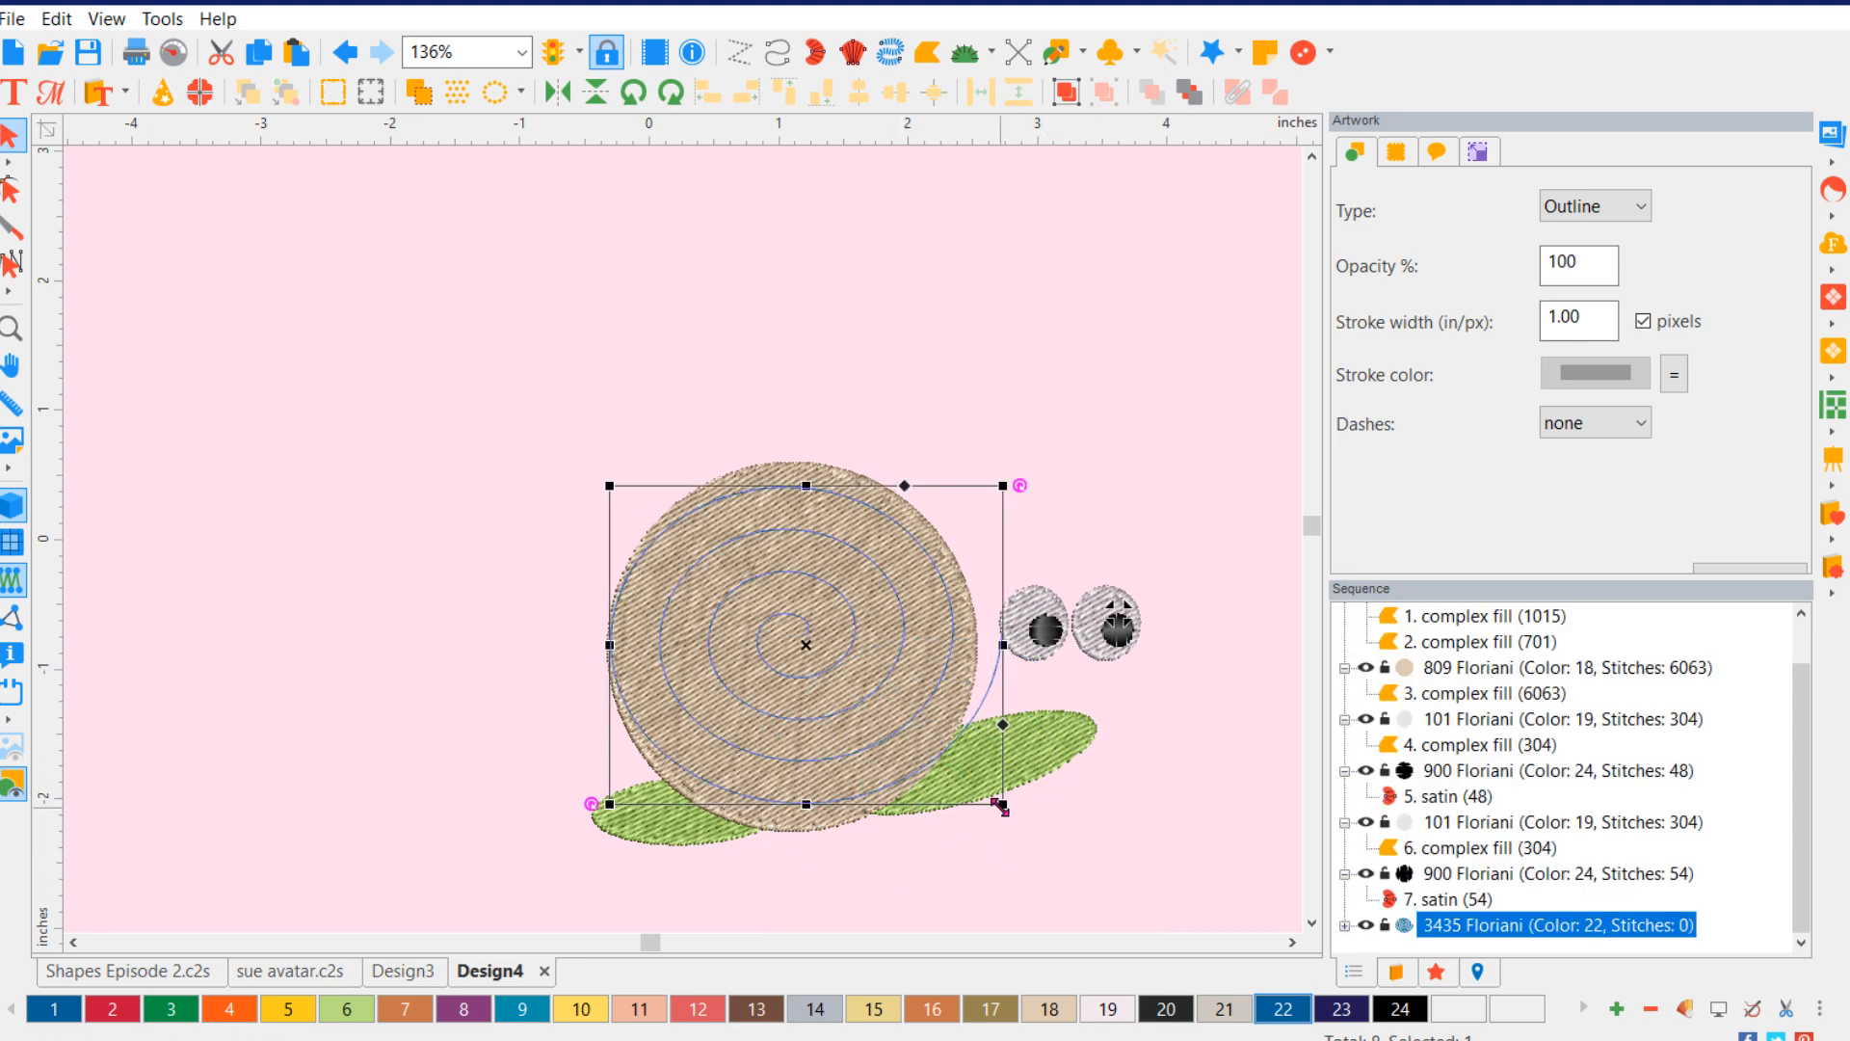
left_click_drag(1002, 809, 959, 788)
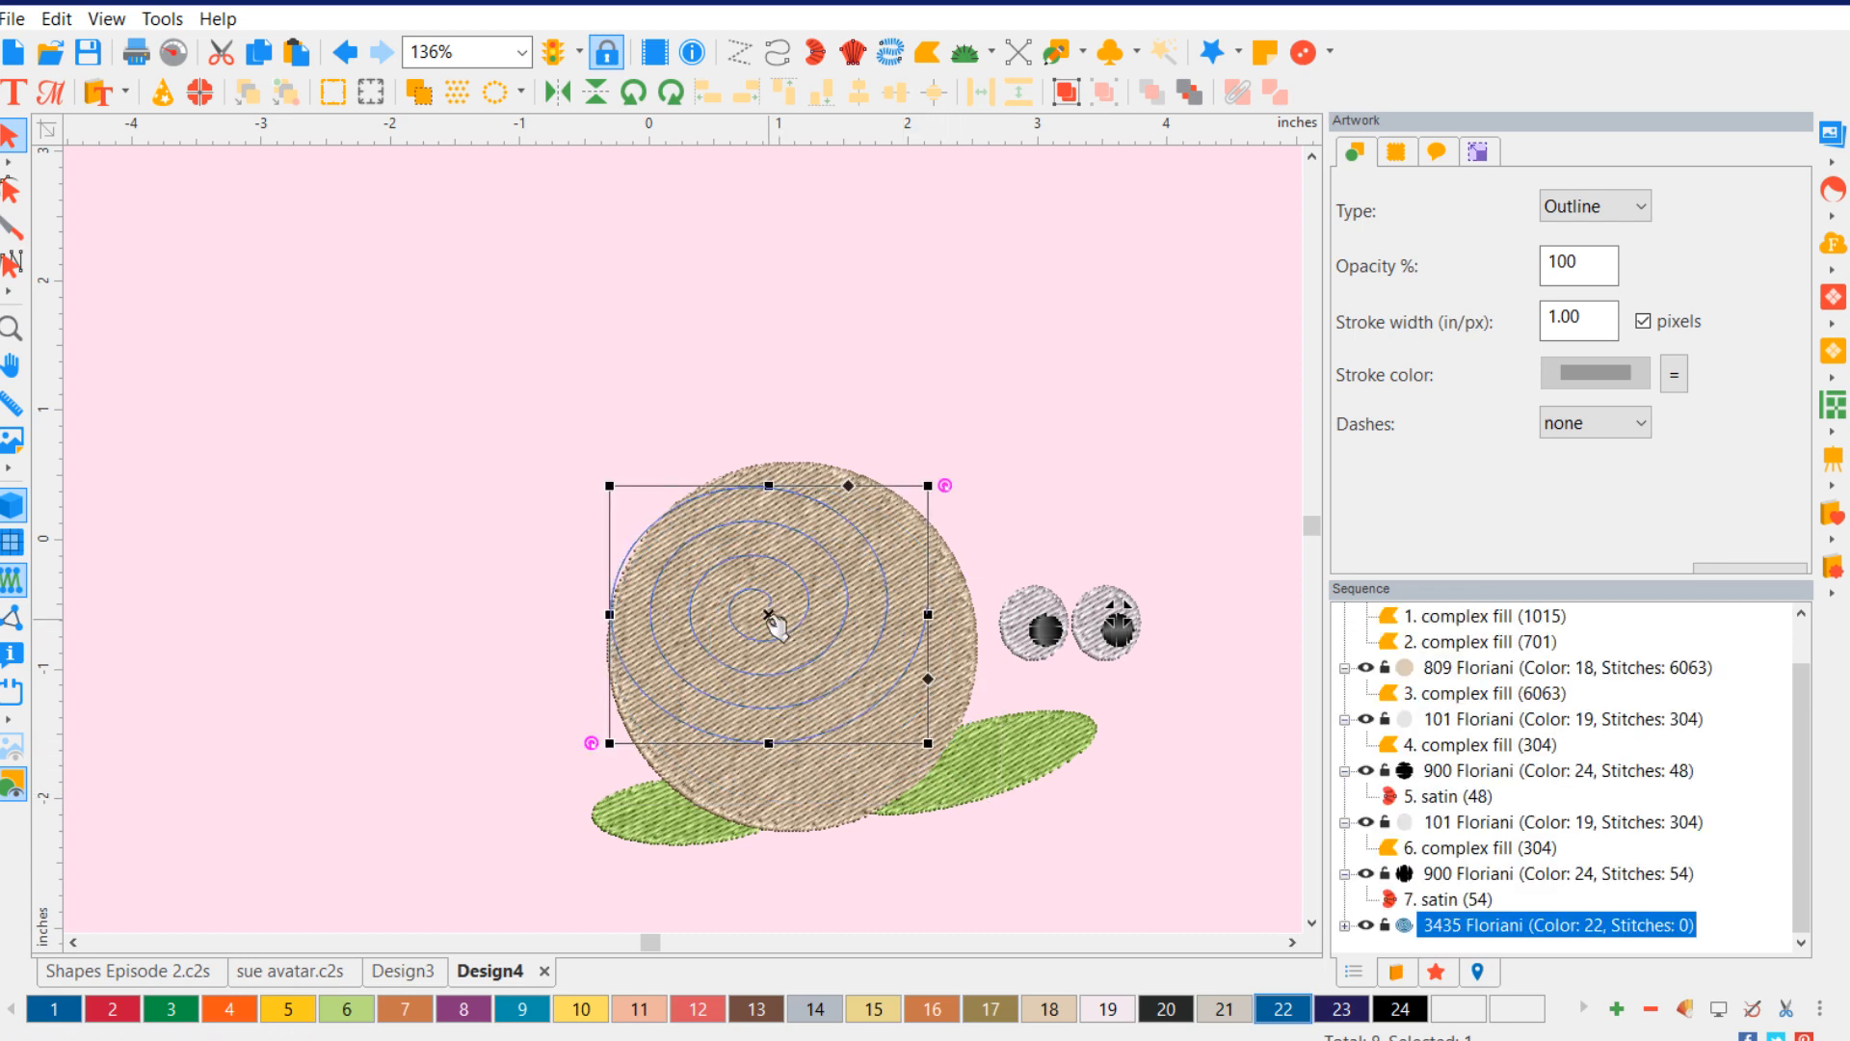
left_click_drag(770, 619, 801, 662)
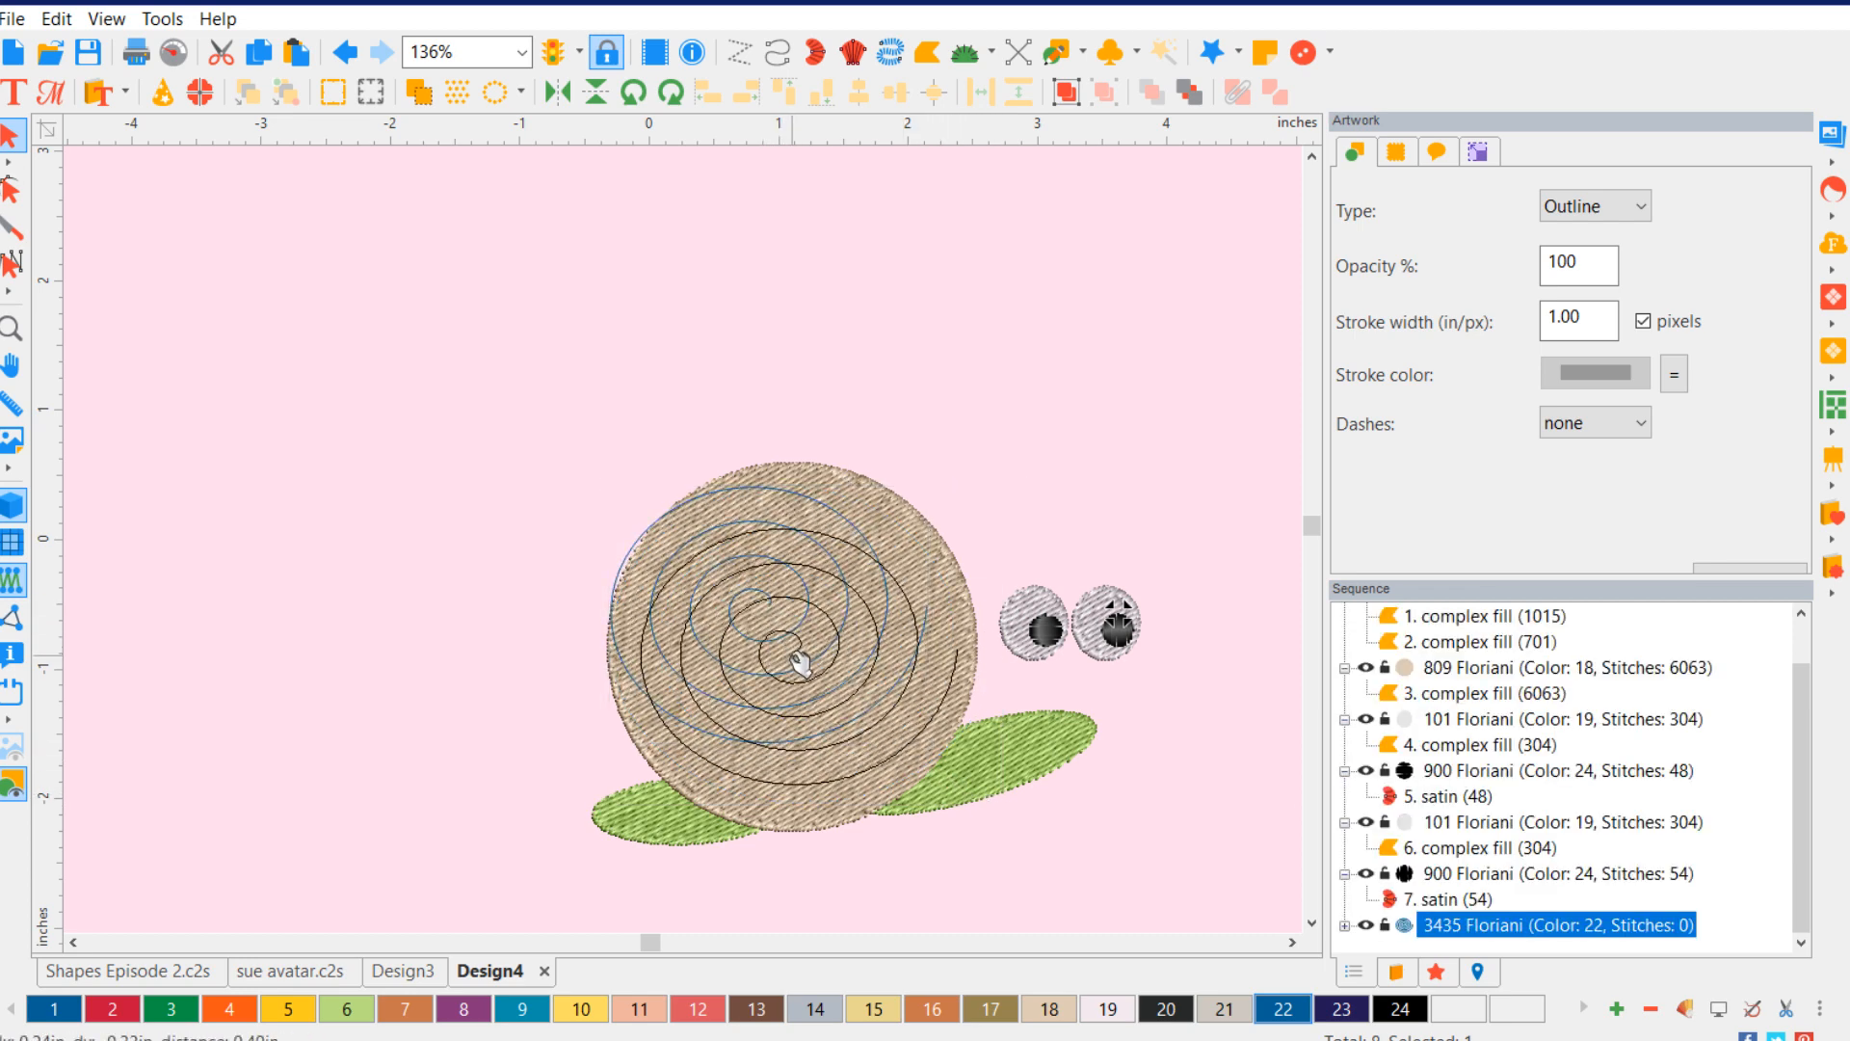
left_click_drag(972, 526, 685, 771)
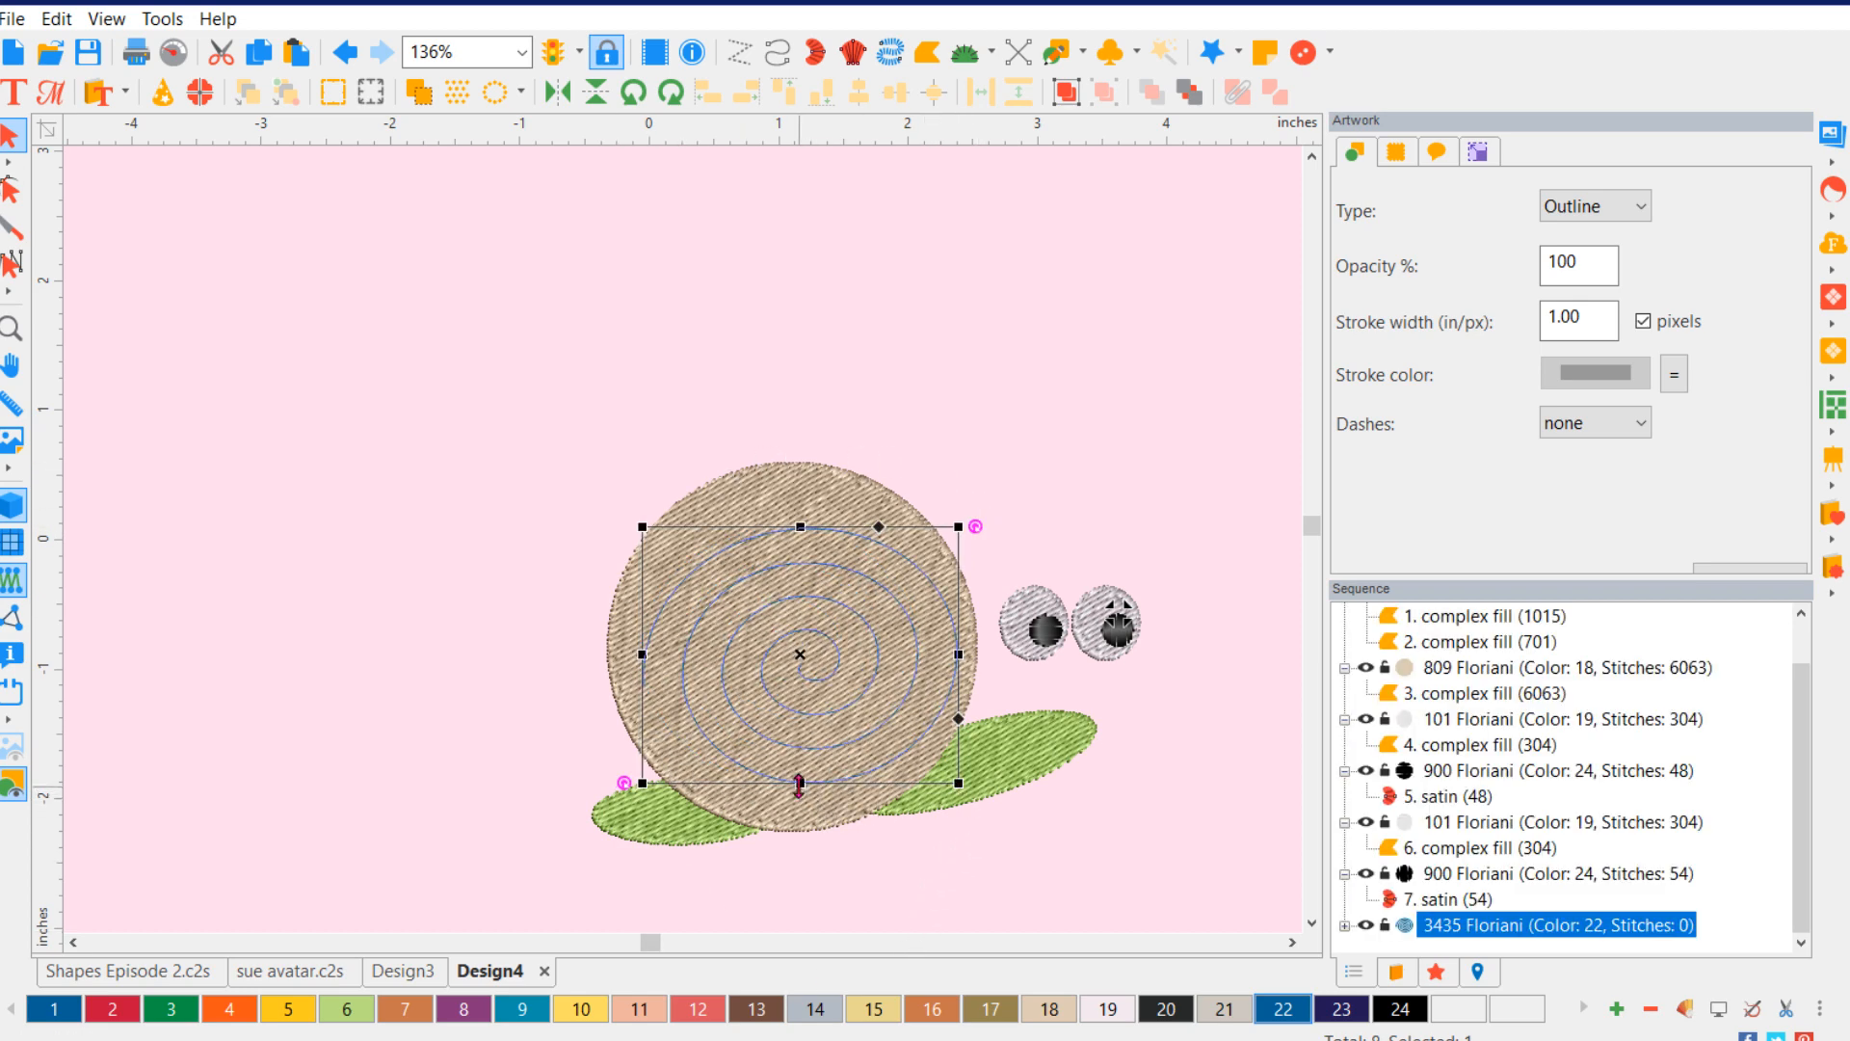
left_click_drag(799, 785, 799, 819)
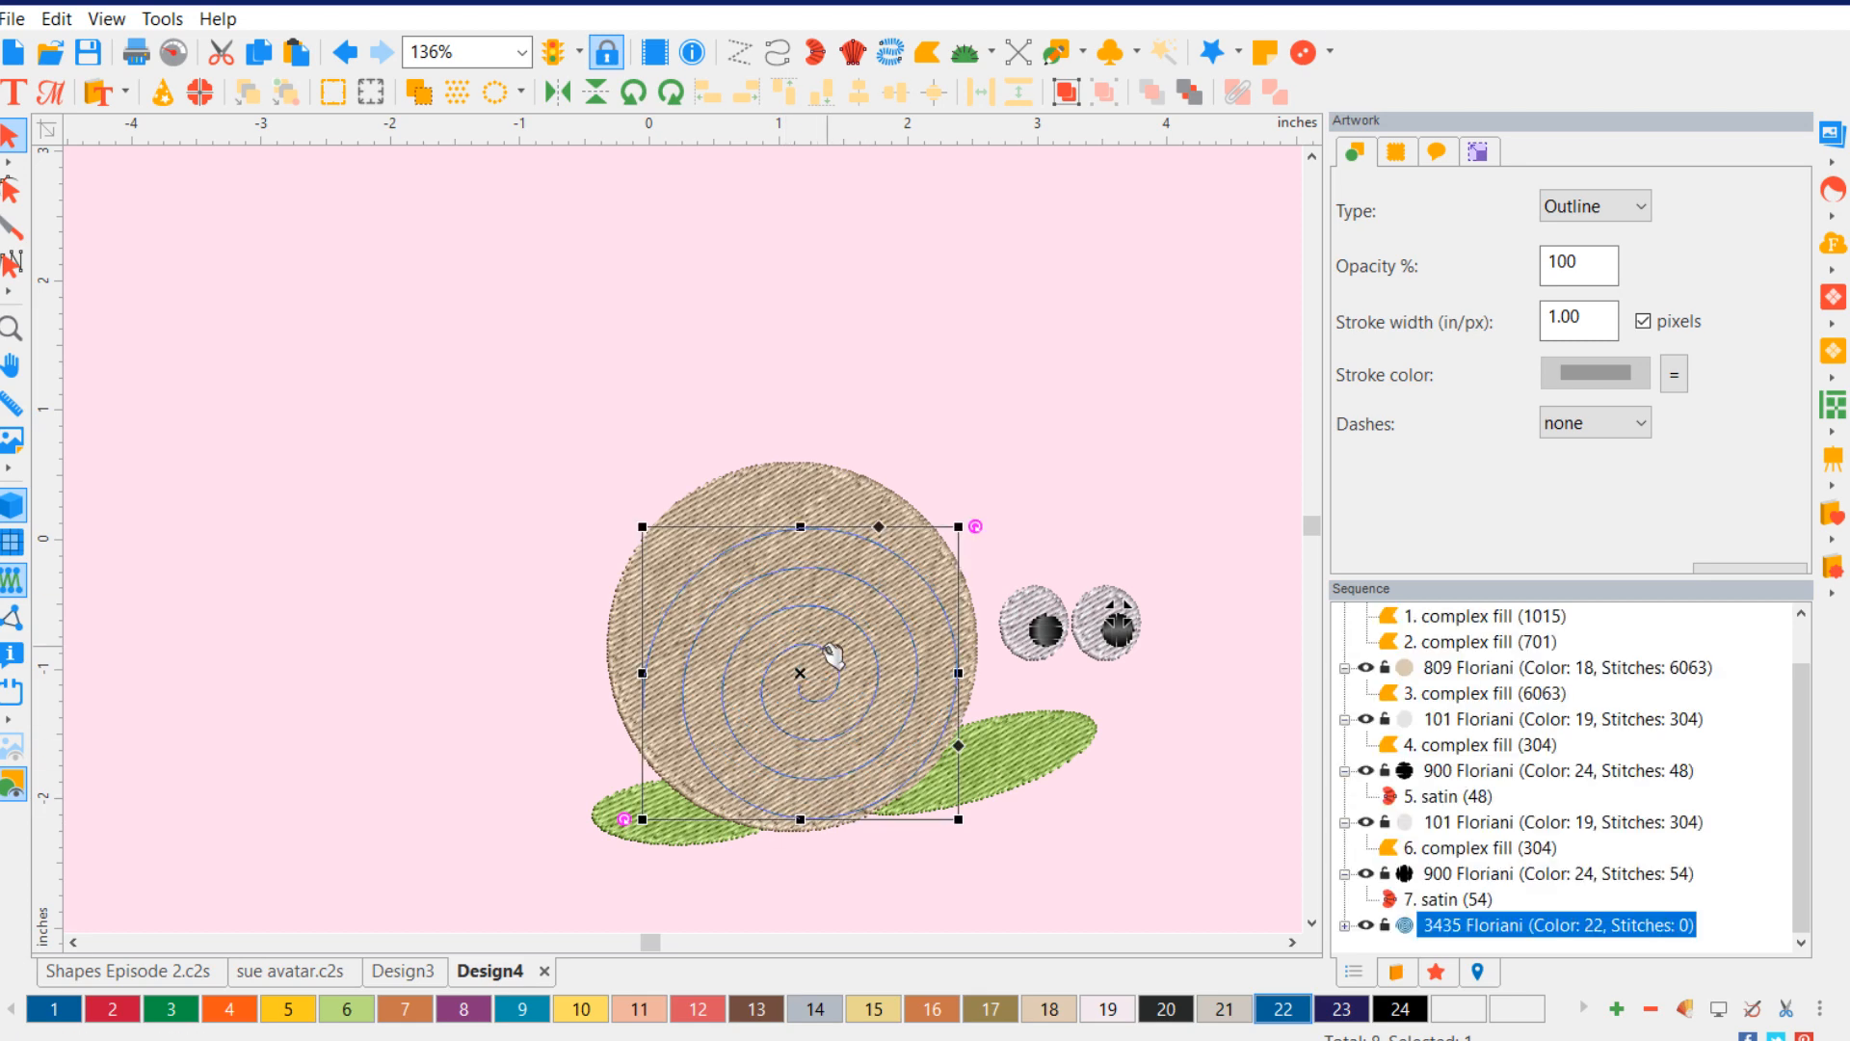
- Move the spiral outline onto the snail's shell and stretch it upward and to the right to fill the shell
mouse_move(802, 680)
left_mouse_down()
mouse_move(798, 656)
mouse_move(783, 684)
mouse_move(777, 671)
left_mouse_up()
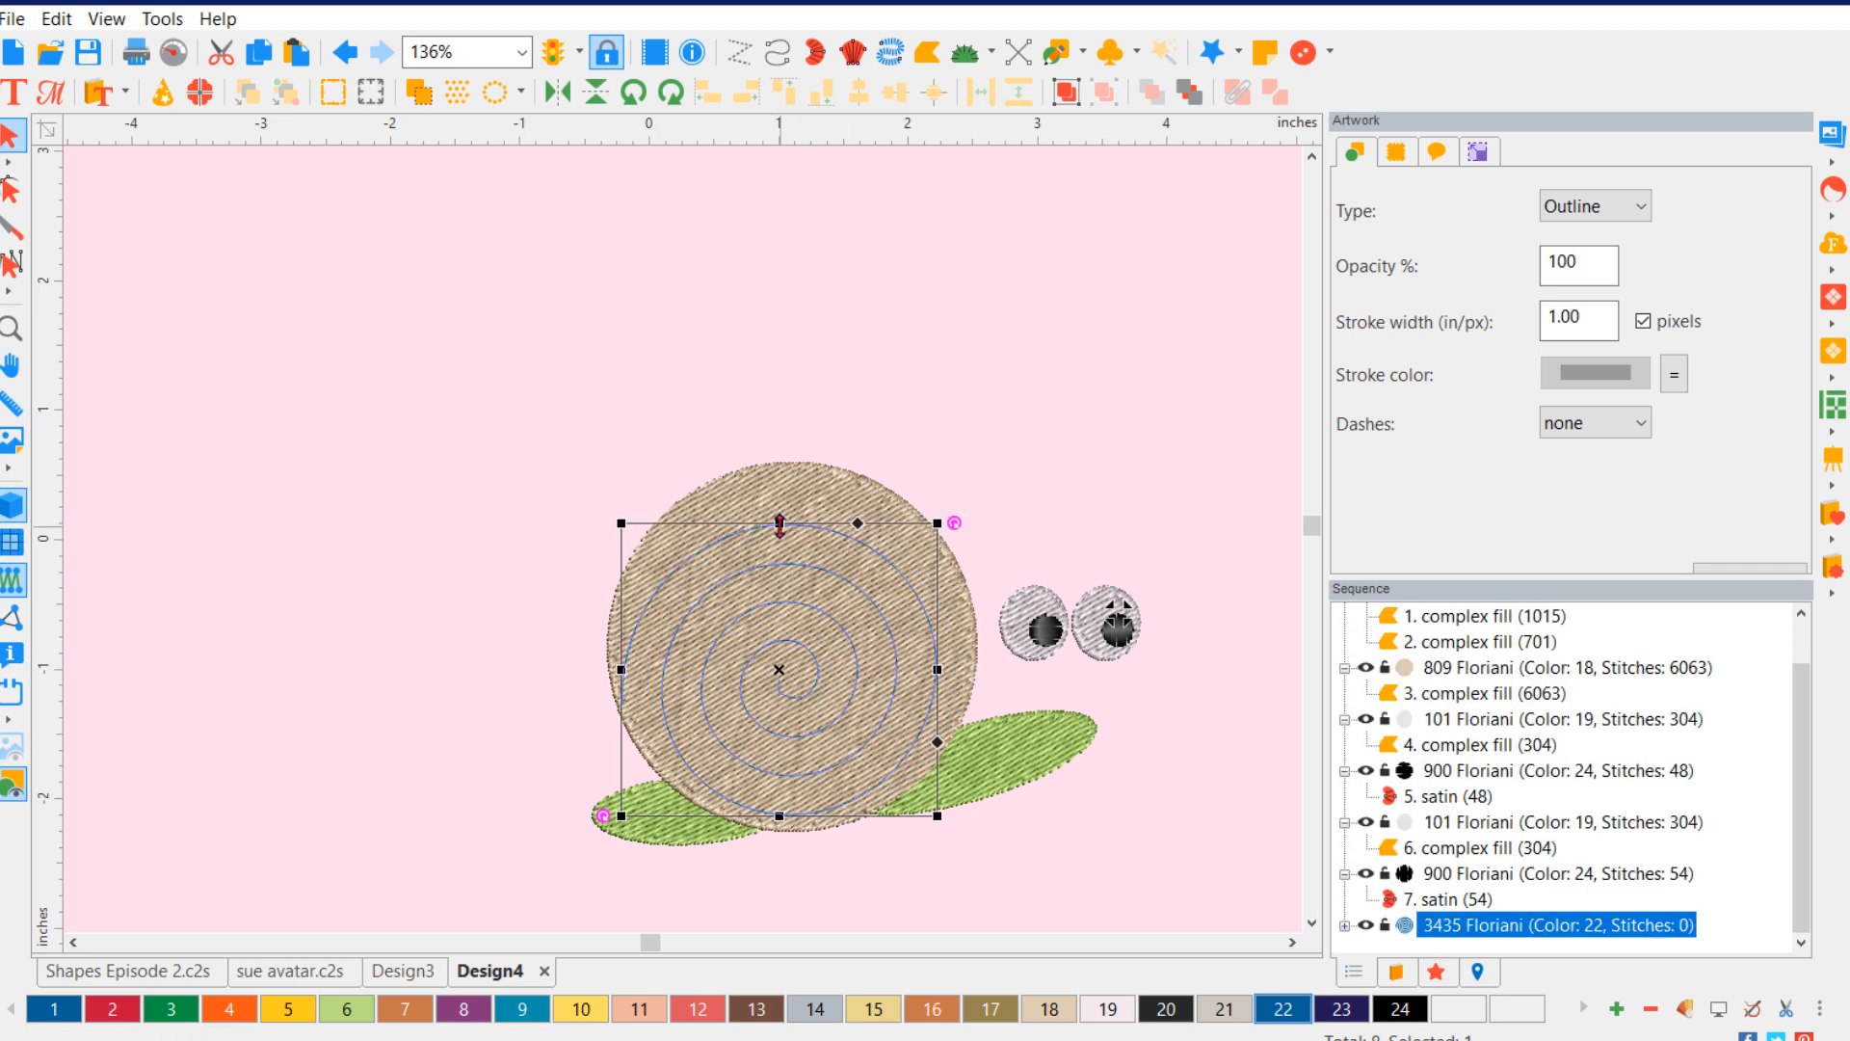
left_click_drag(780, 523, 780, 478)
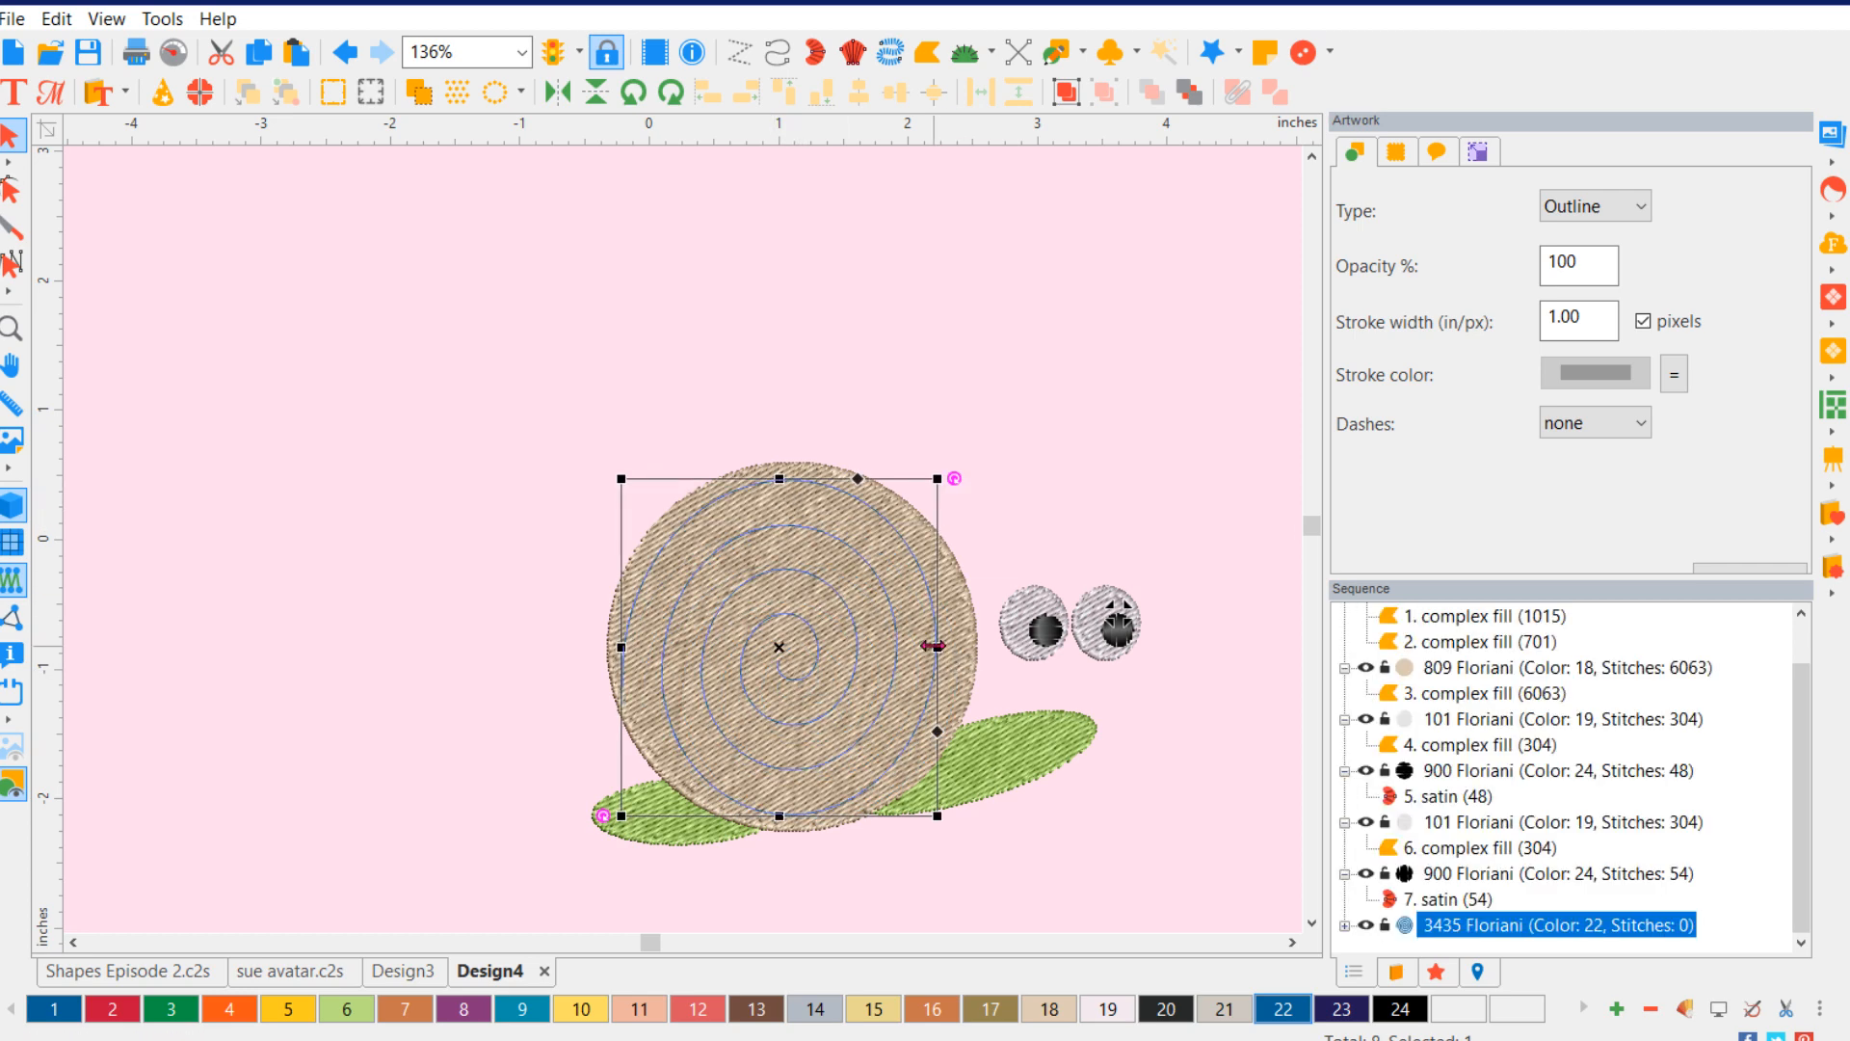
left_click_drag(933, 647, 965, 646)
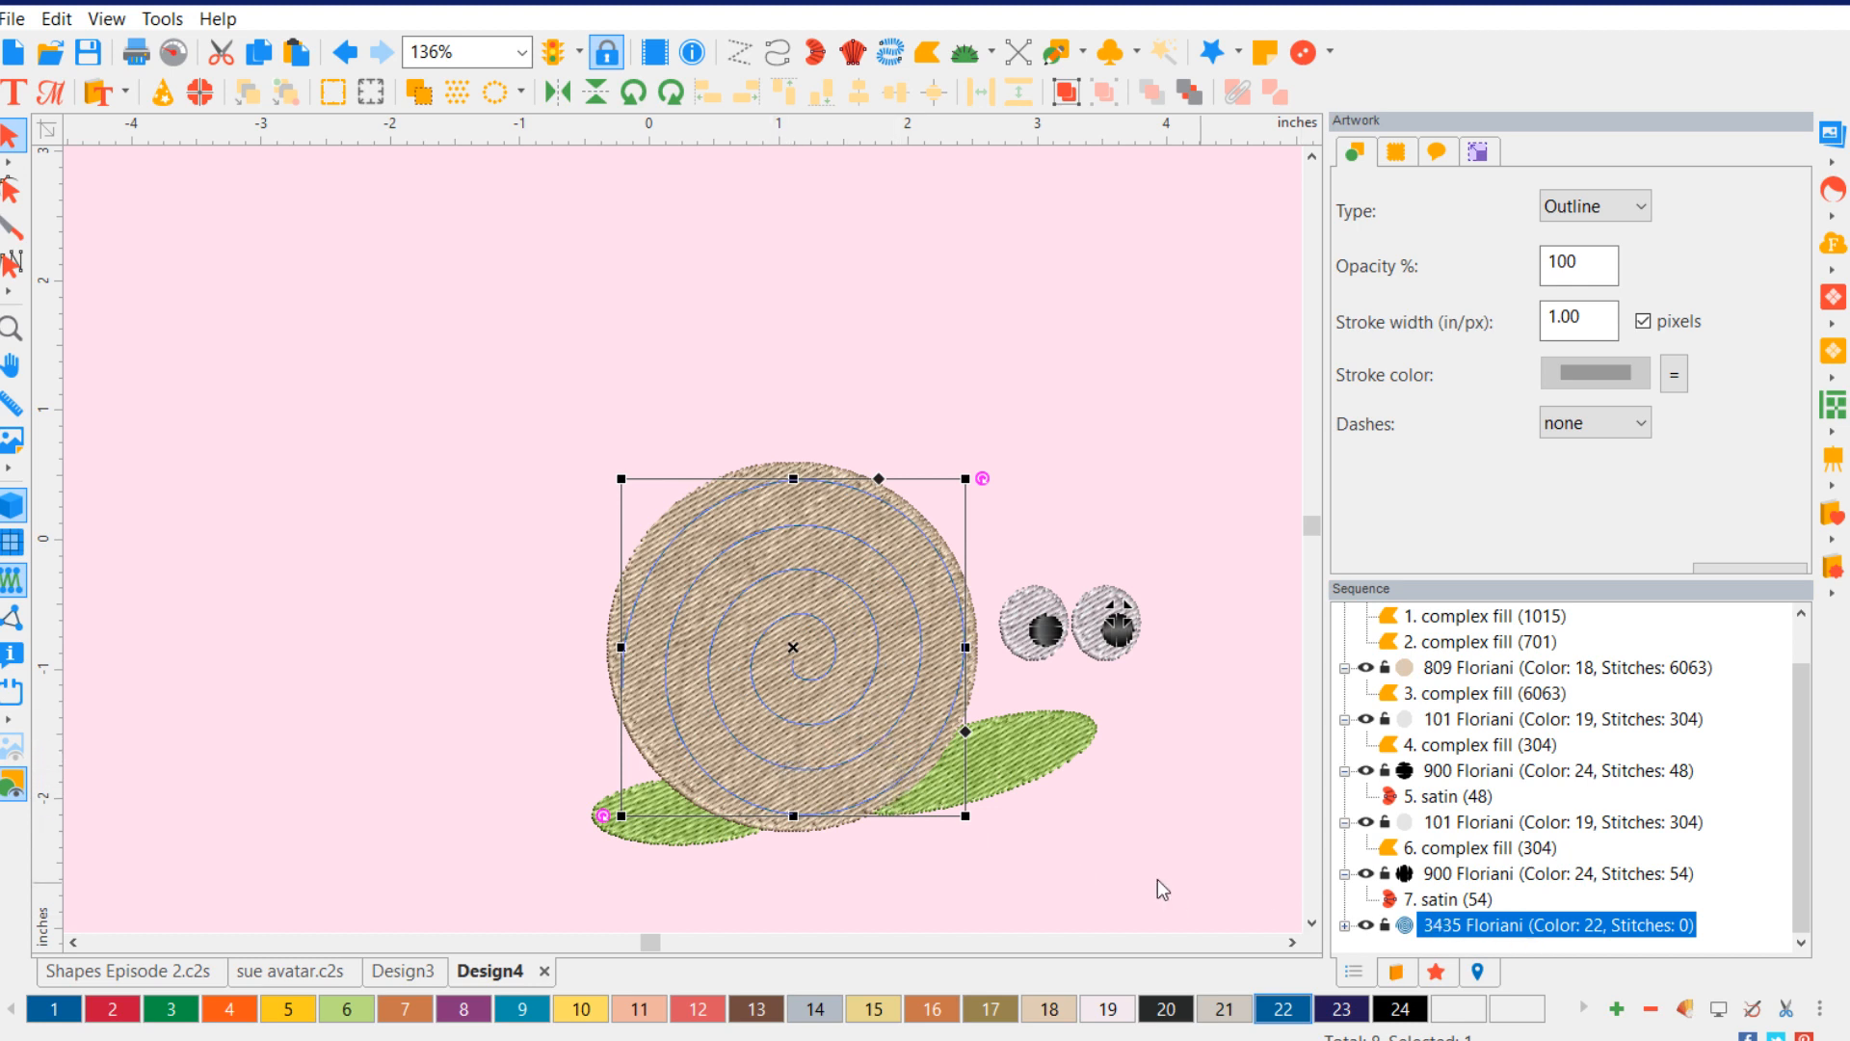
- Convert the shell's spiral outline to a Run stitch and deselect it
right_click(885, 794)
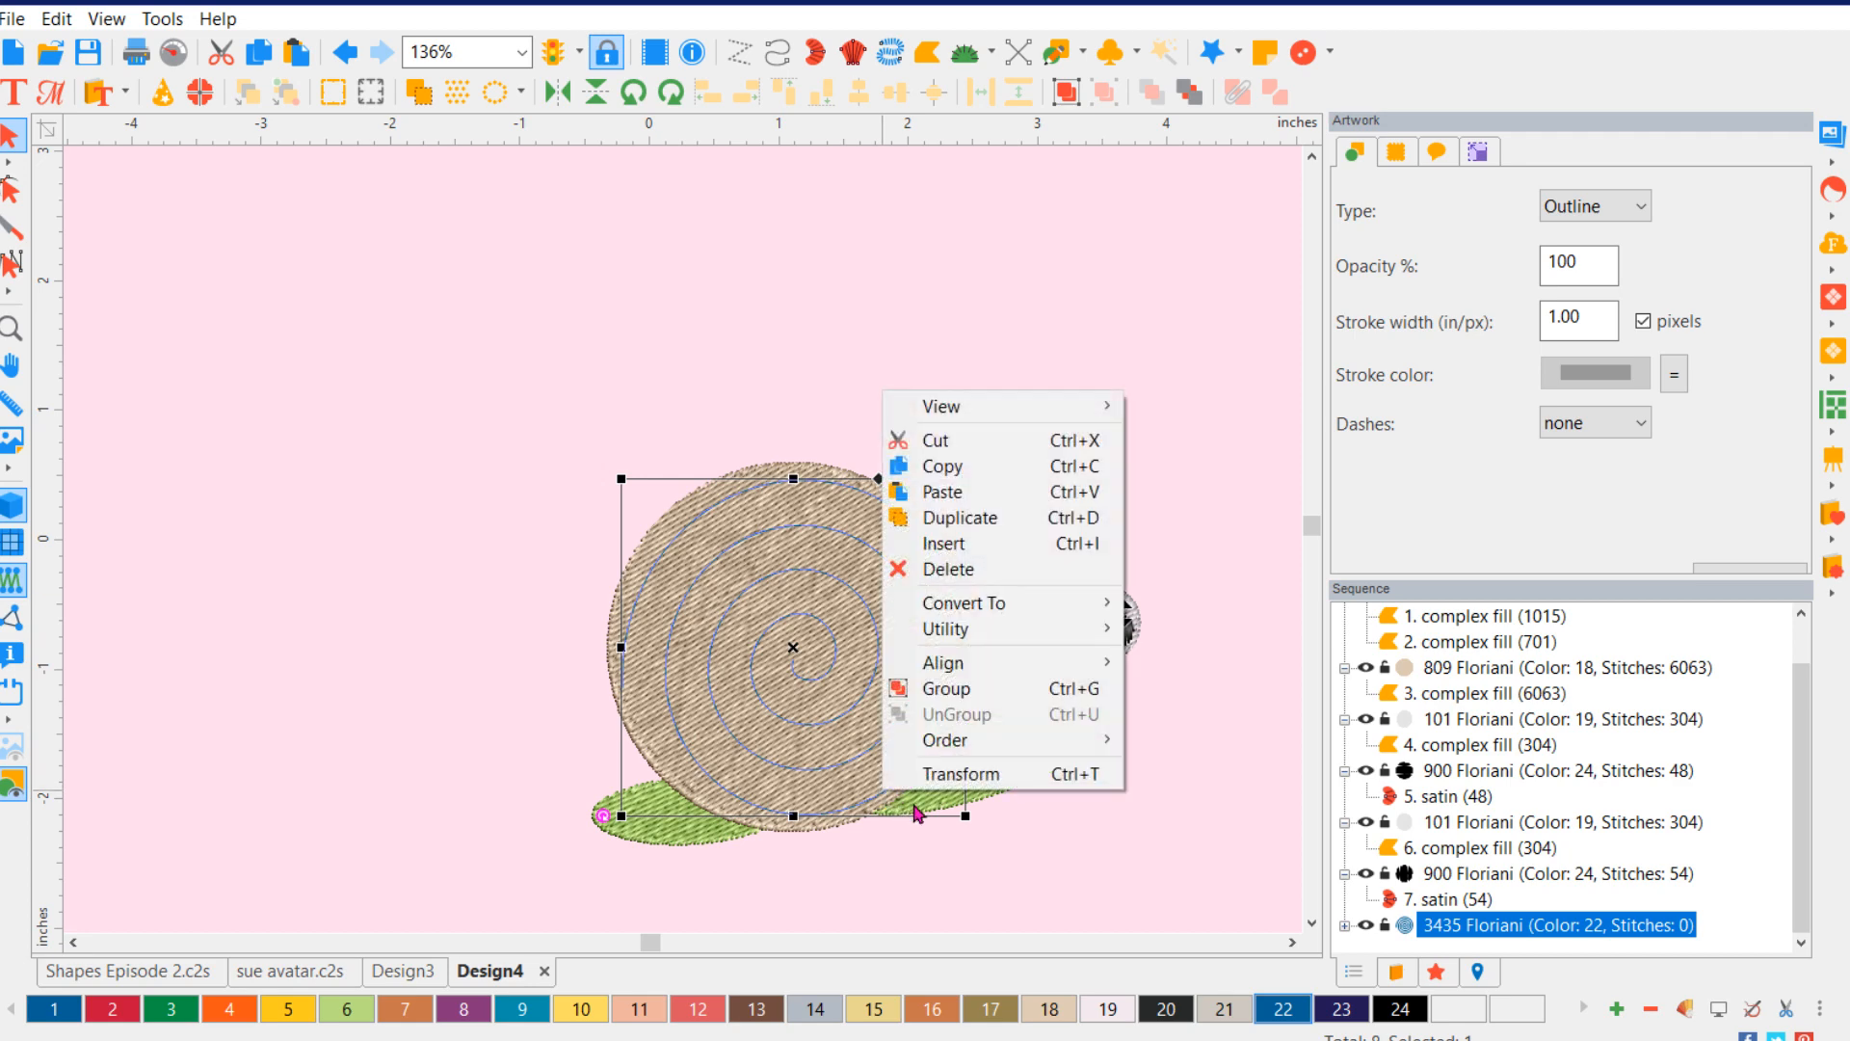
mouse_move(1065, 604)
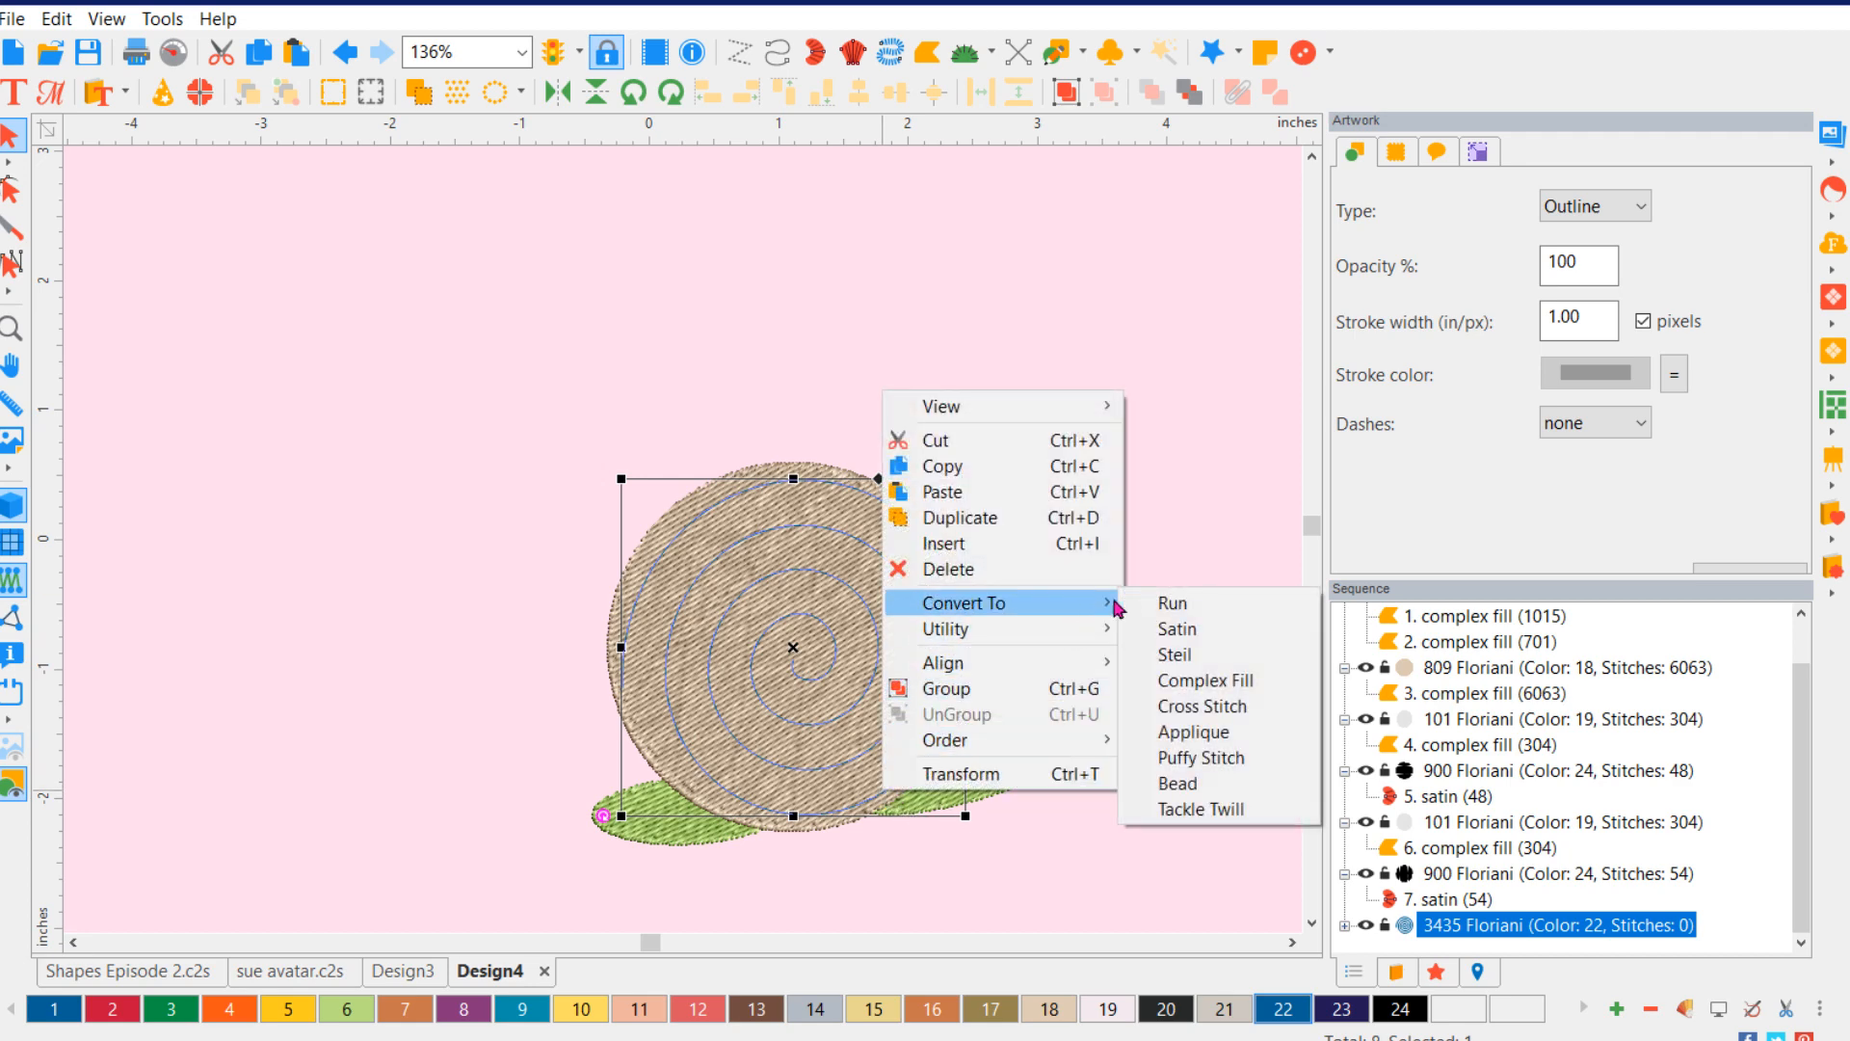
left_click(1174, 602)
left_click(1097, 896)
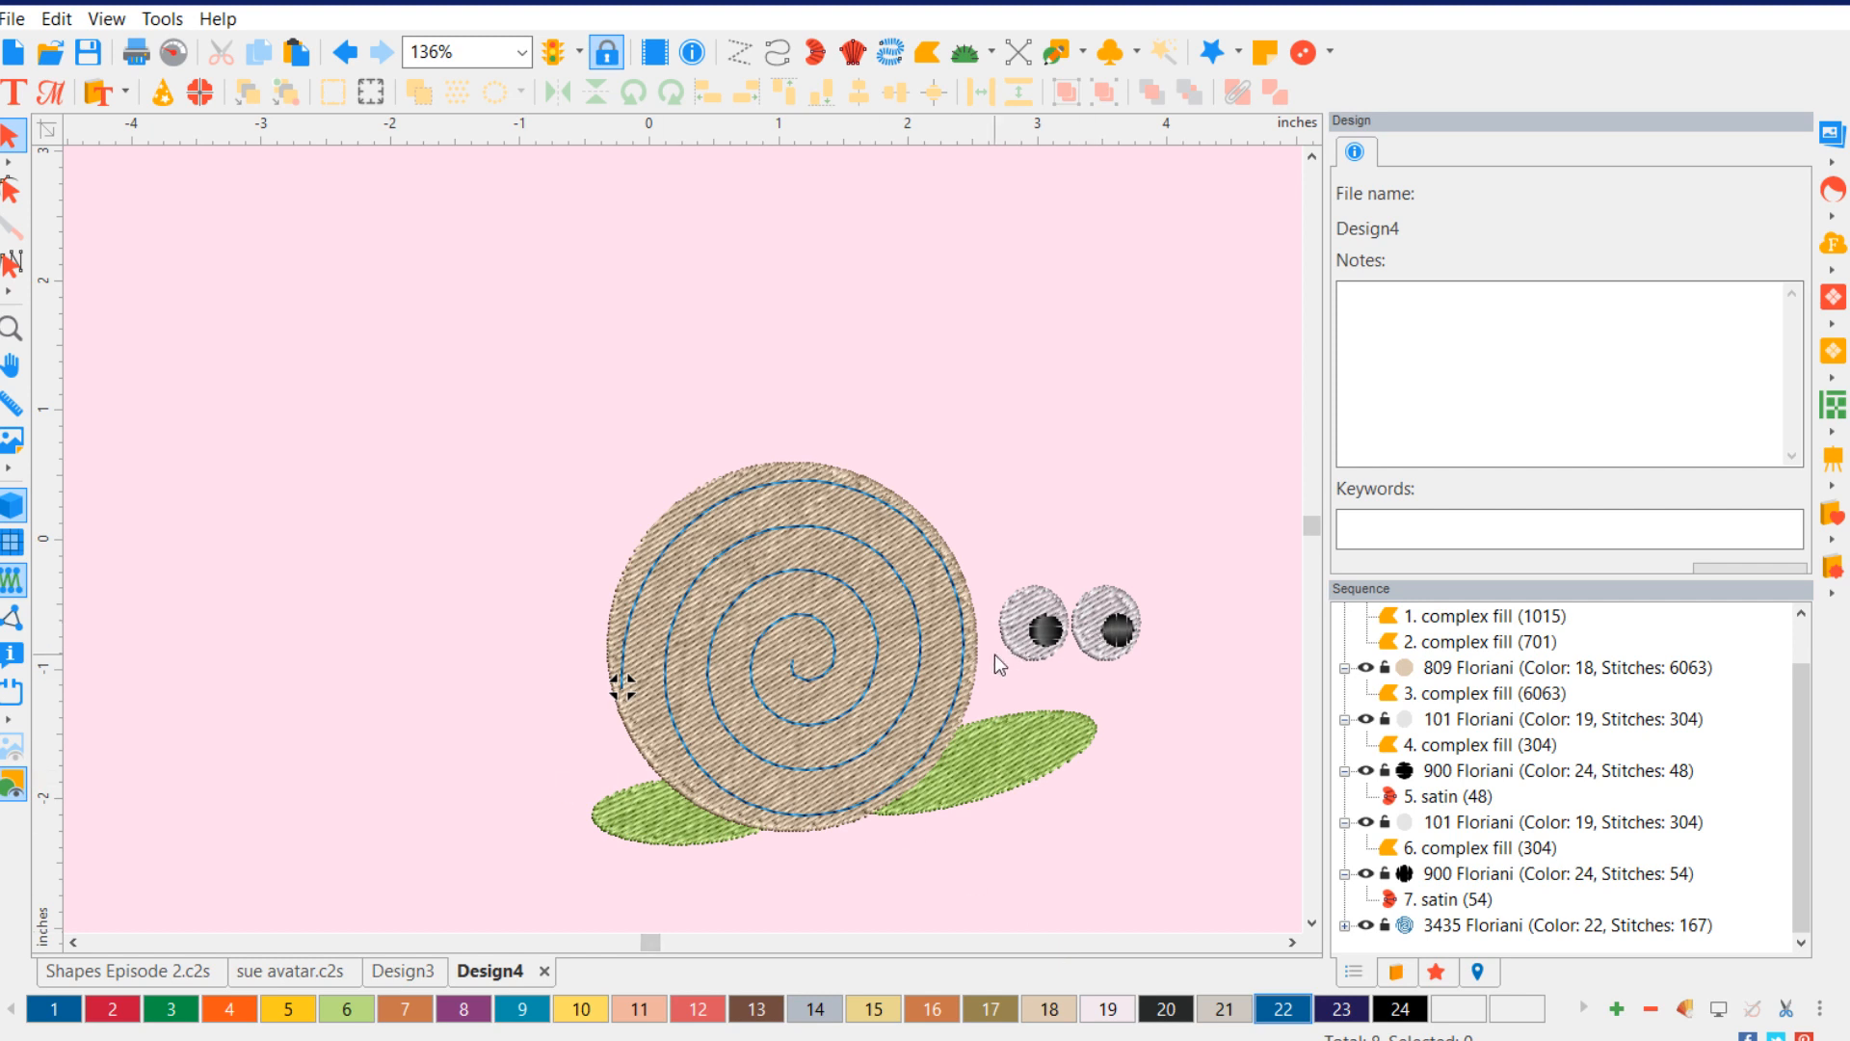
- Draw the left eye stalk as a Run path between the left eye and the head, retracing it for three passes
left_click(772, 55)
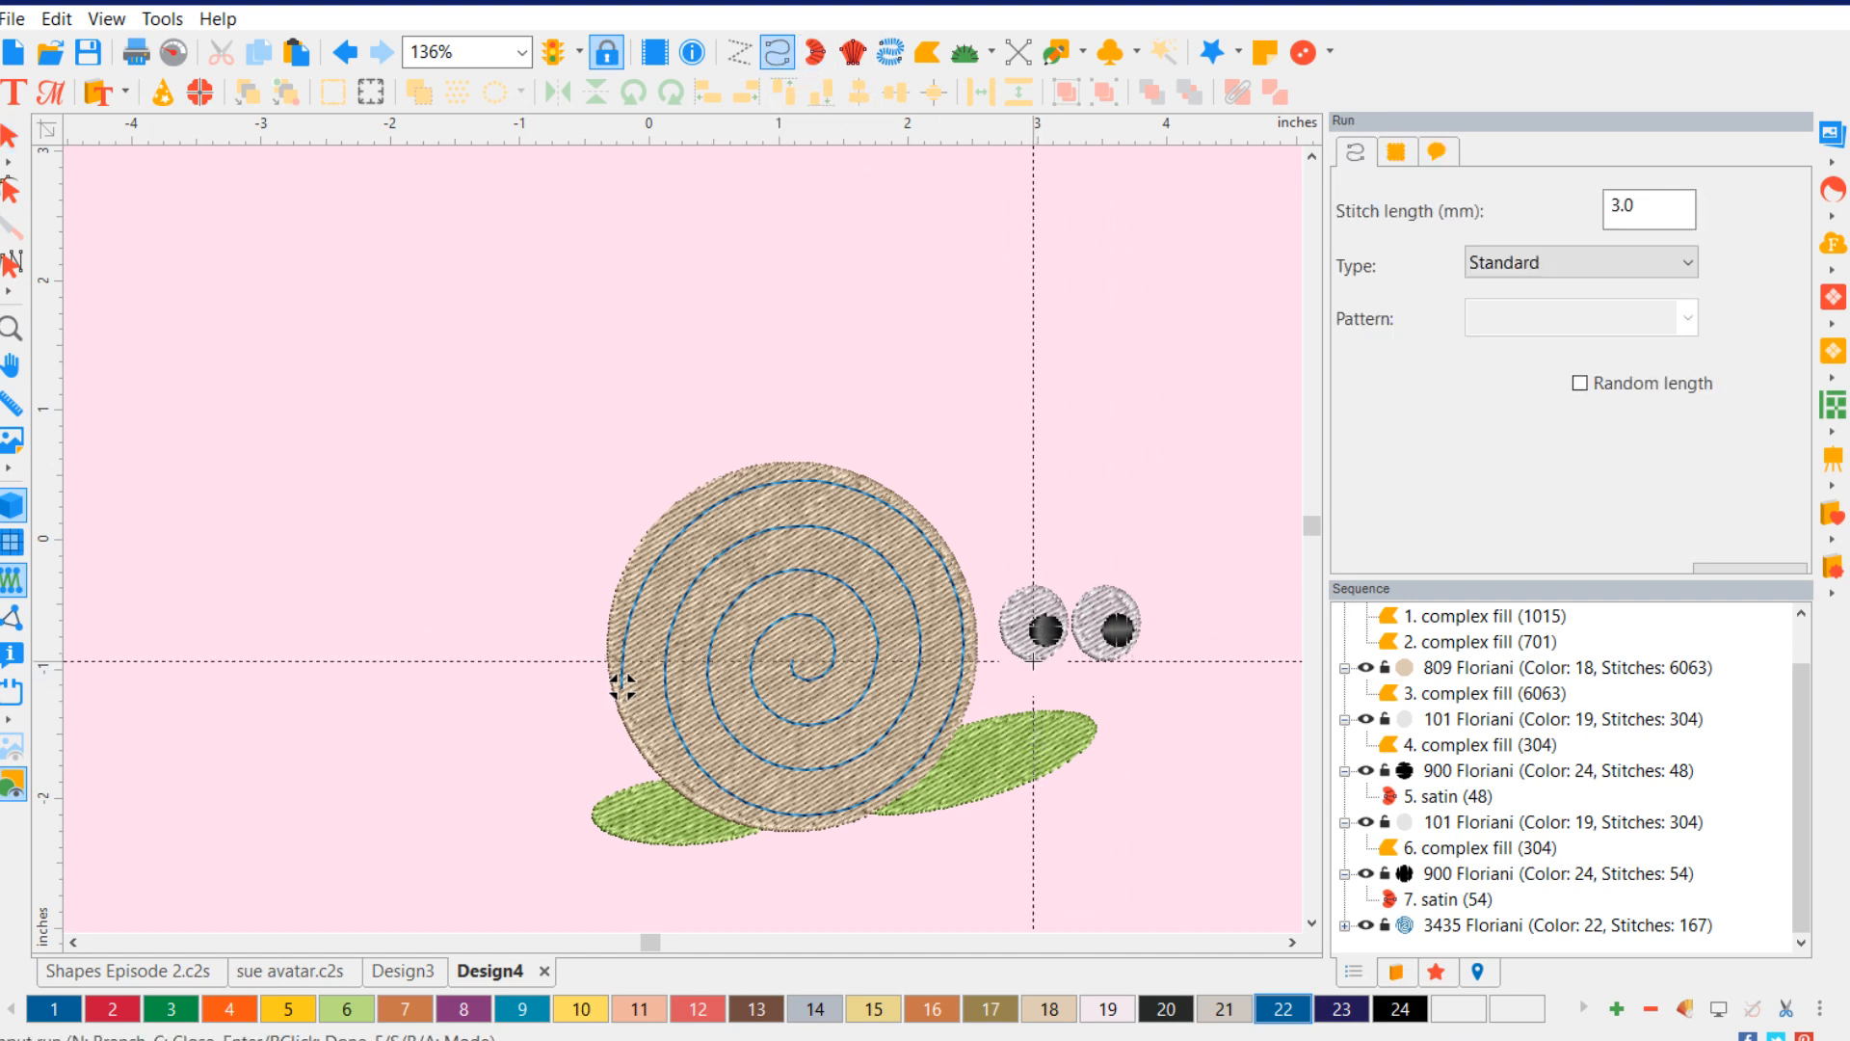
left_click(1029, 659)
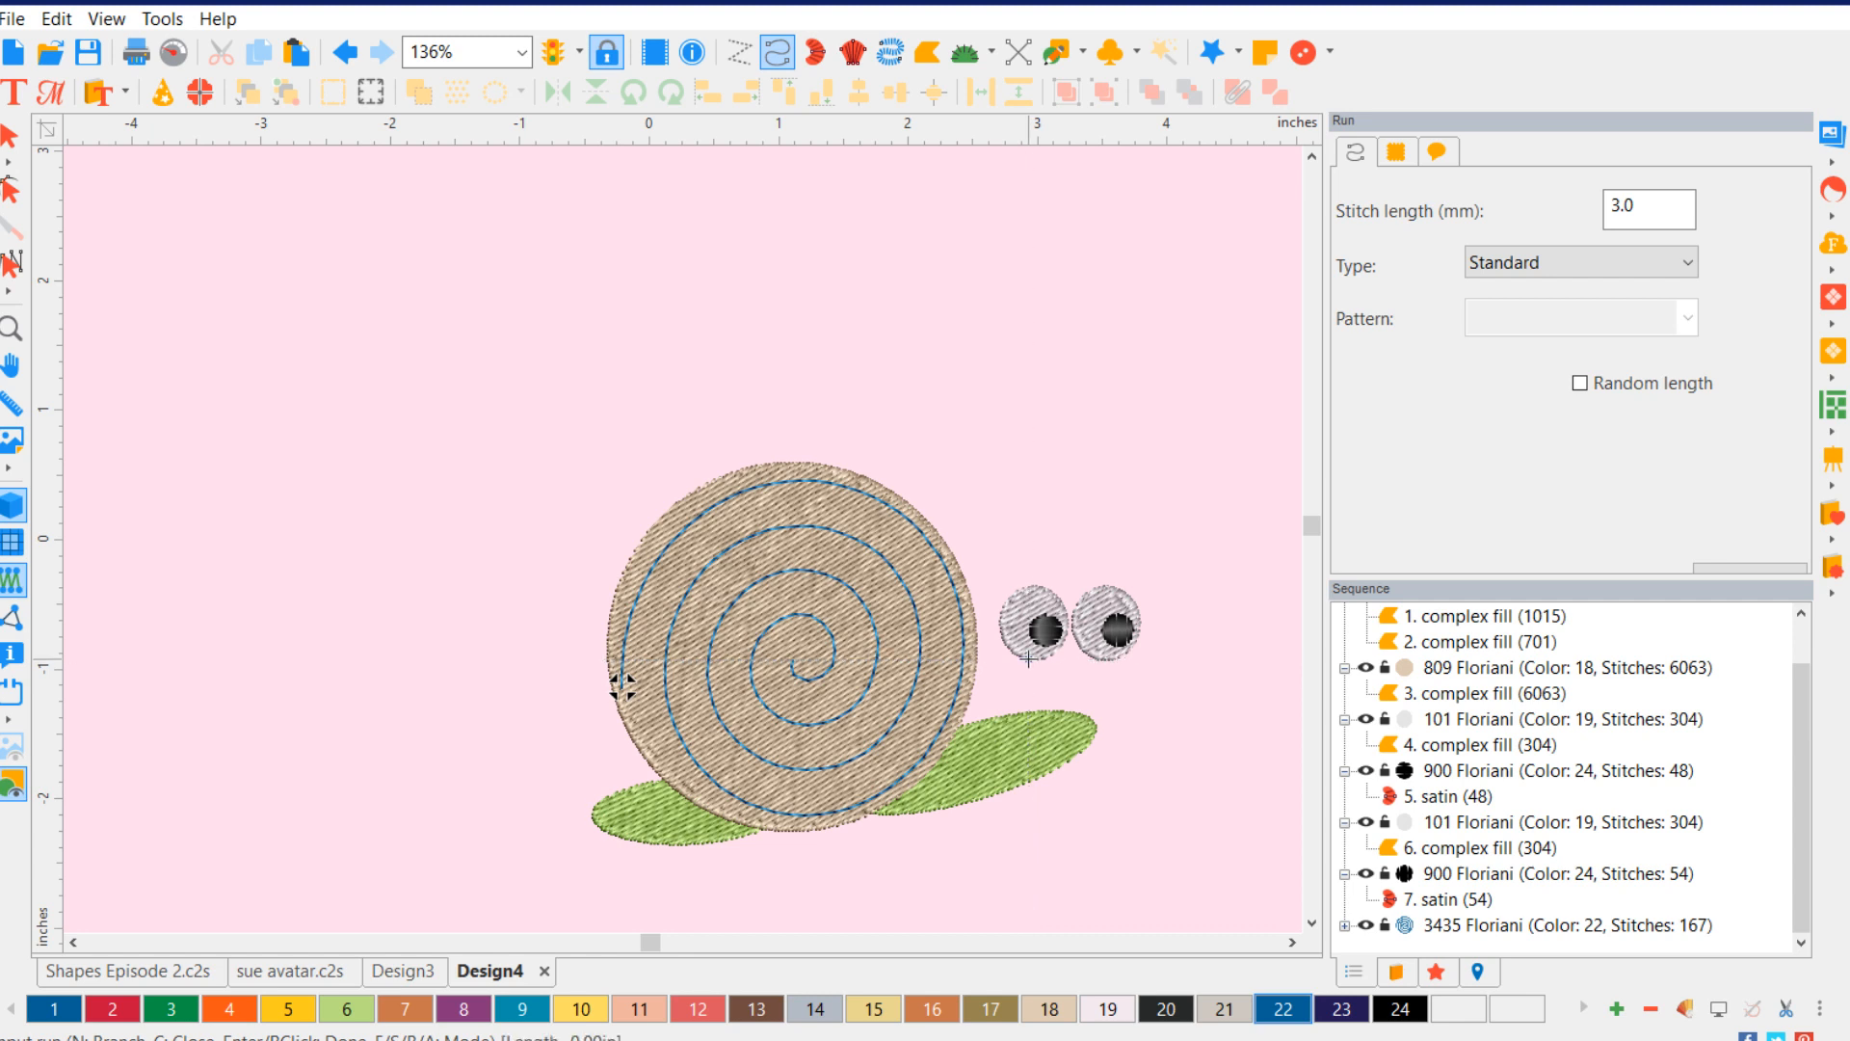
left_click(1042, 733)
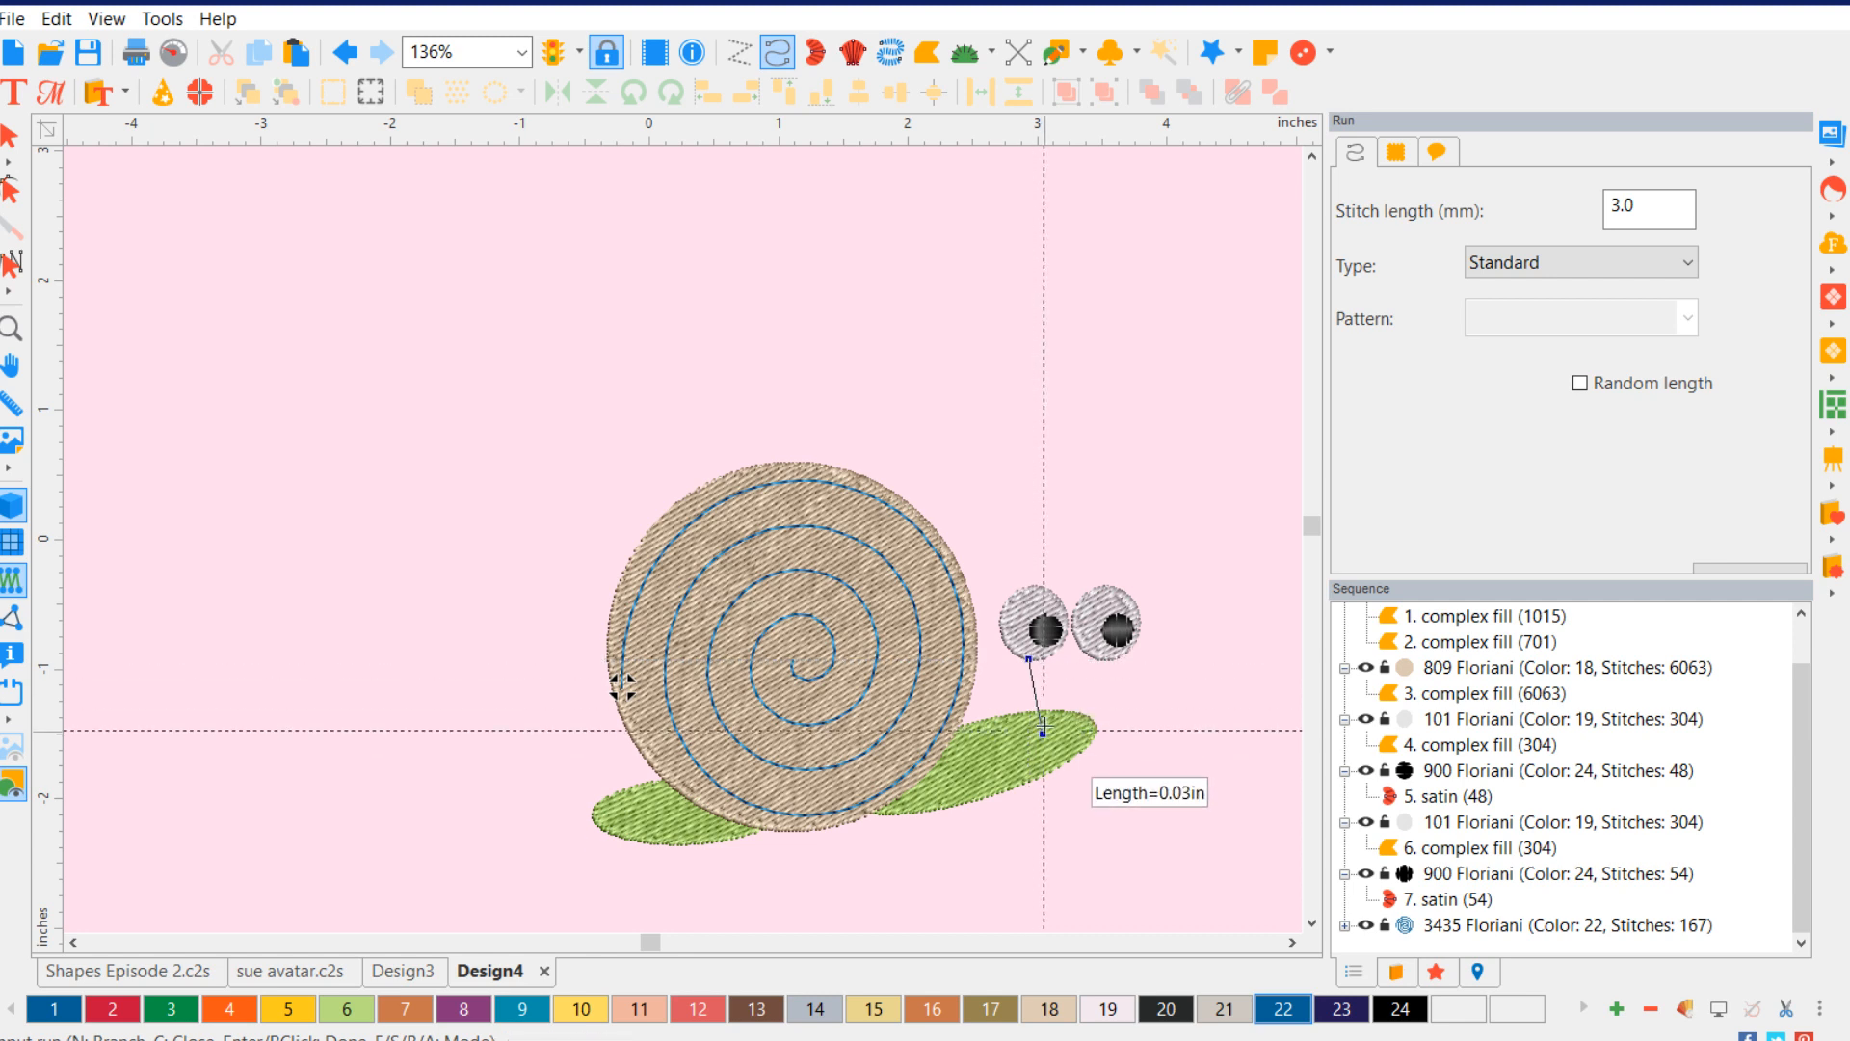
left_click(1033, 661)
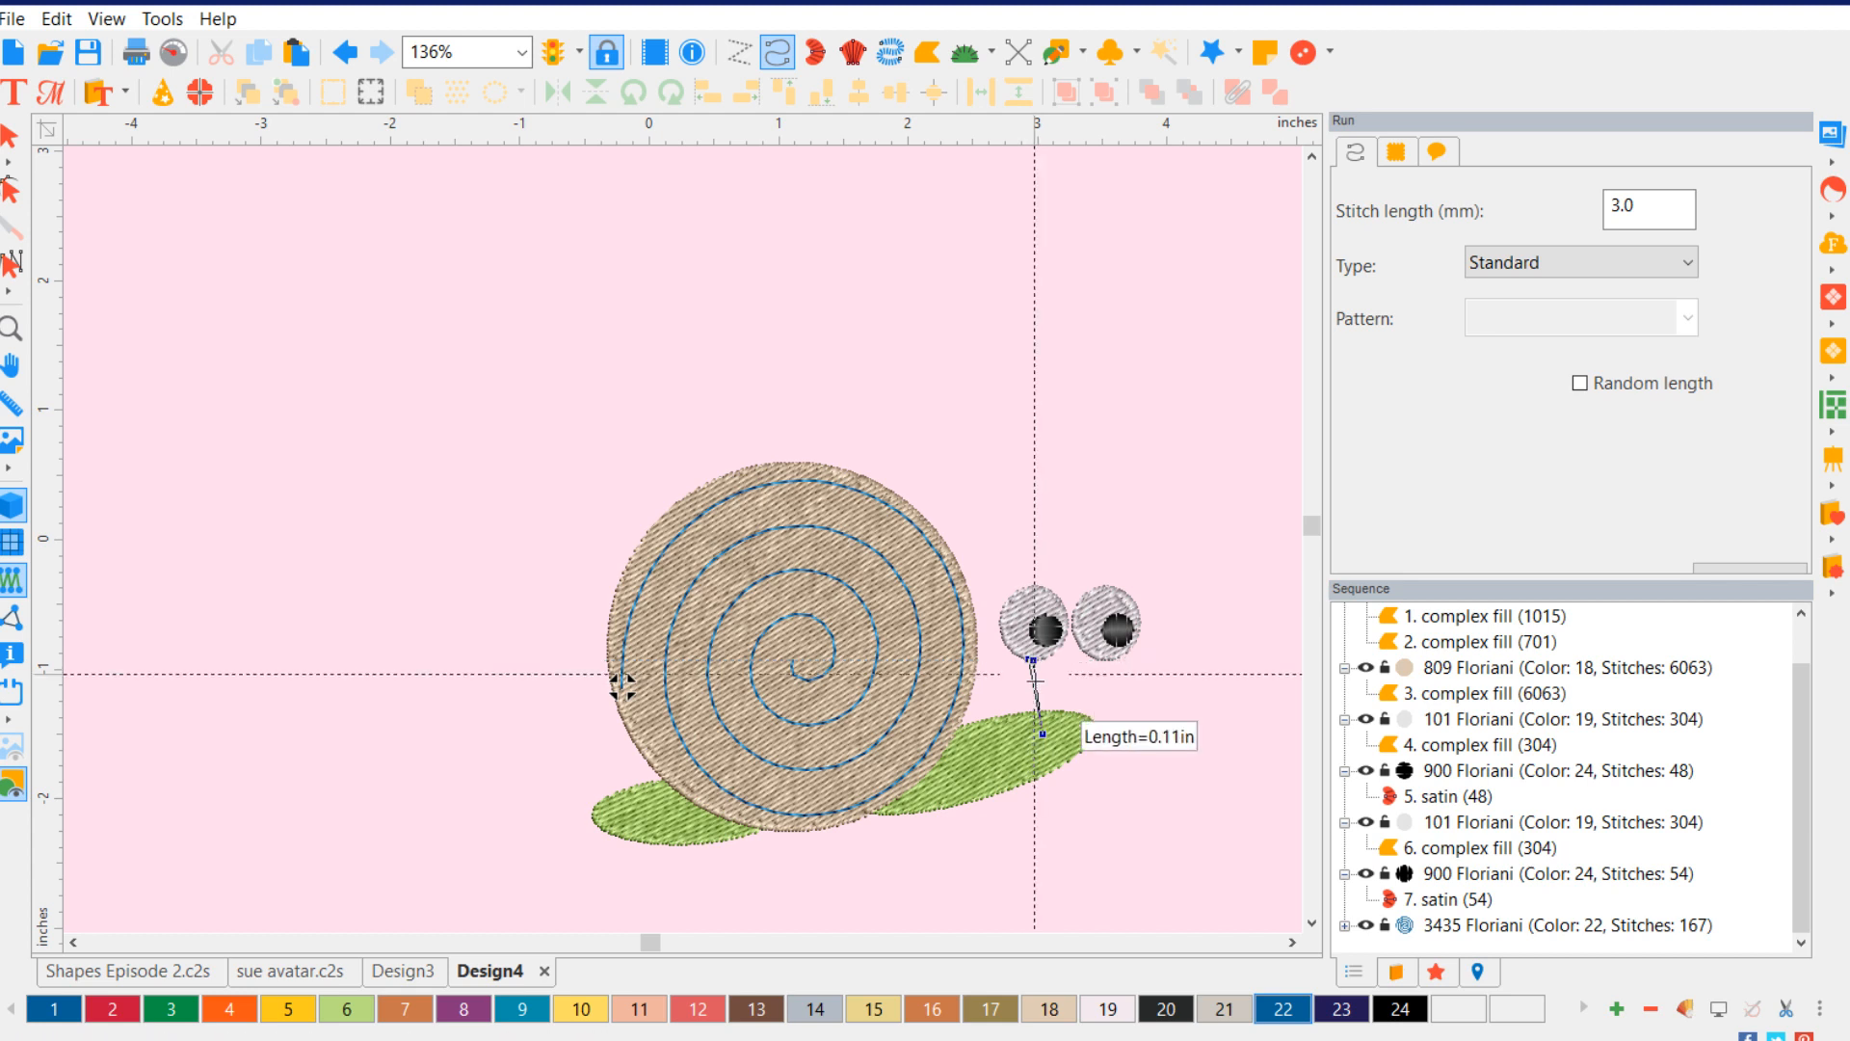
left_click(1044, 733)
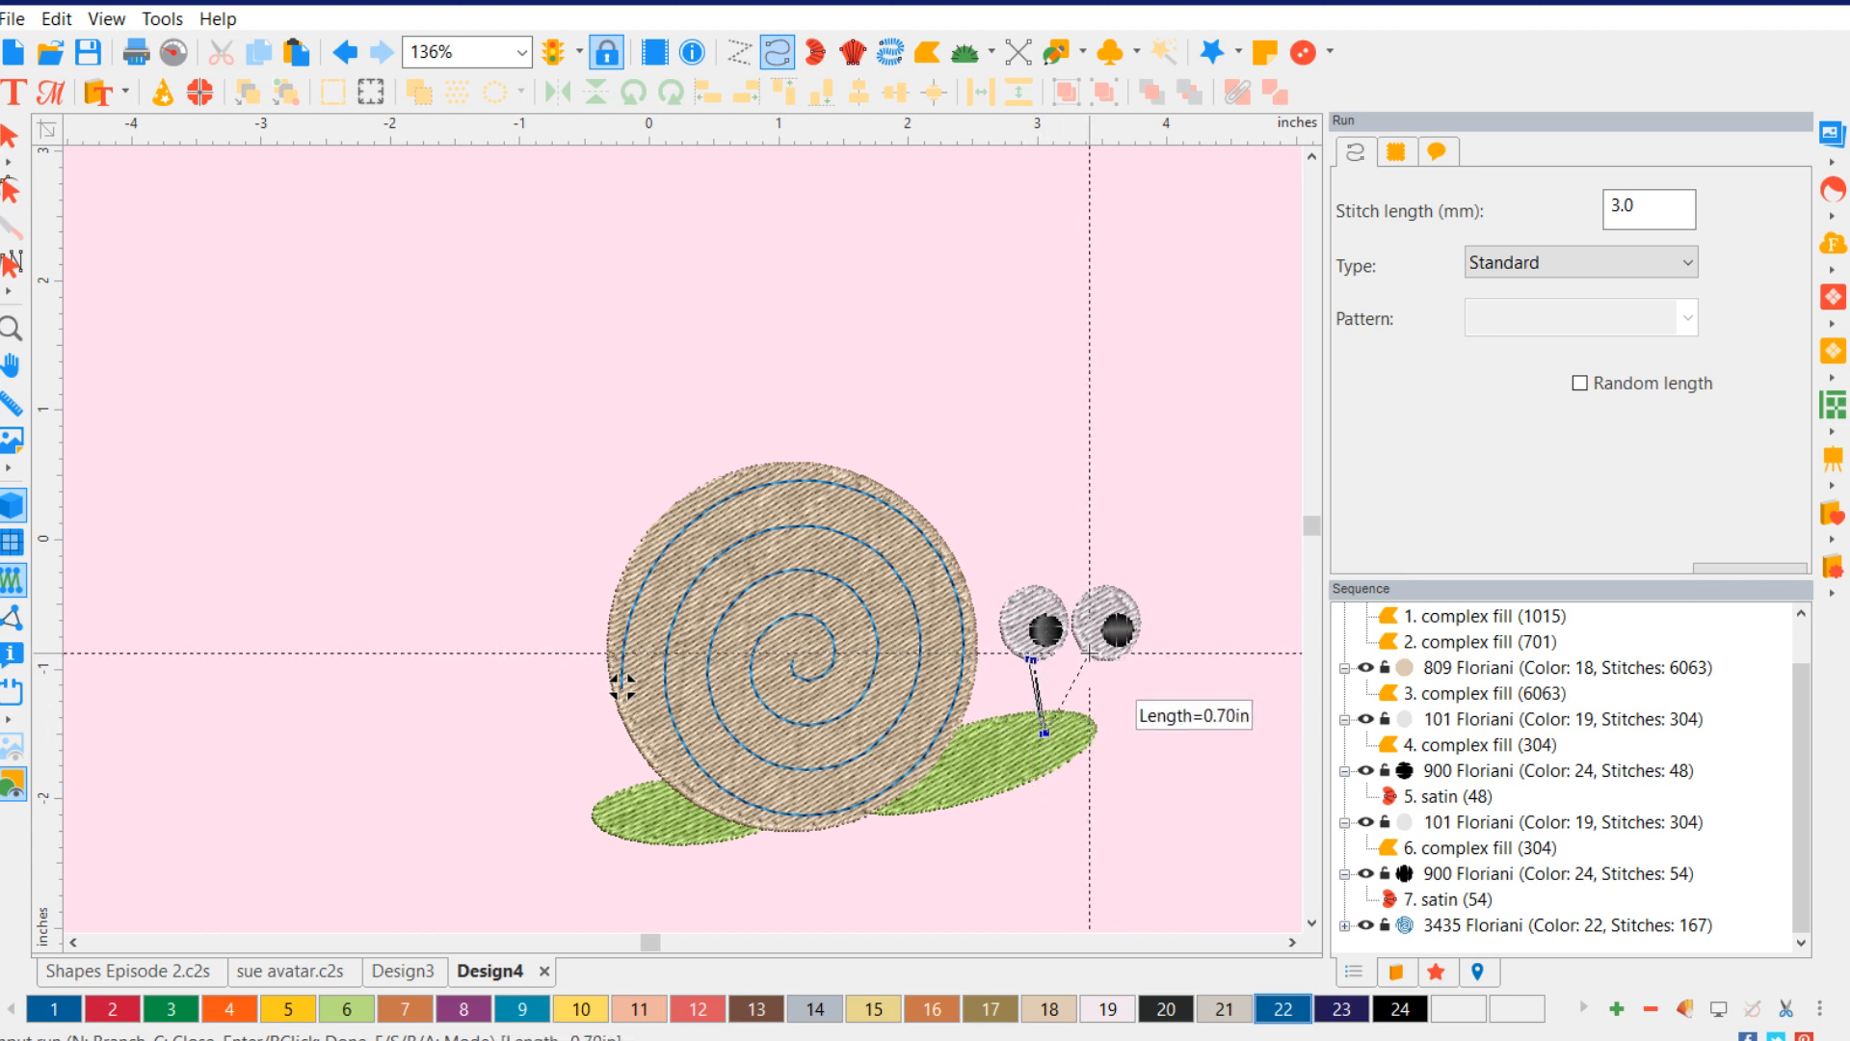
- Extend the Run path into a right eye stalk about 0.70 in long, retracing it back to the head, and finish the path
left_click(1090, 652)
left_click(1049, 731)
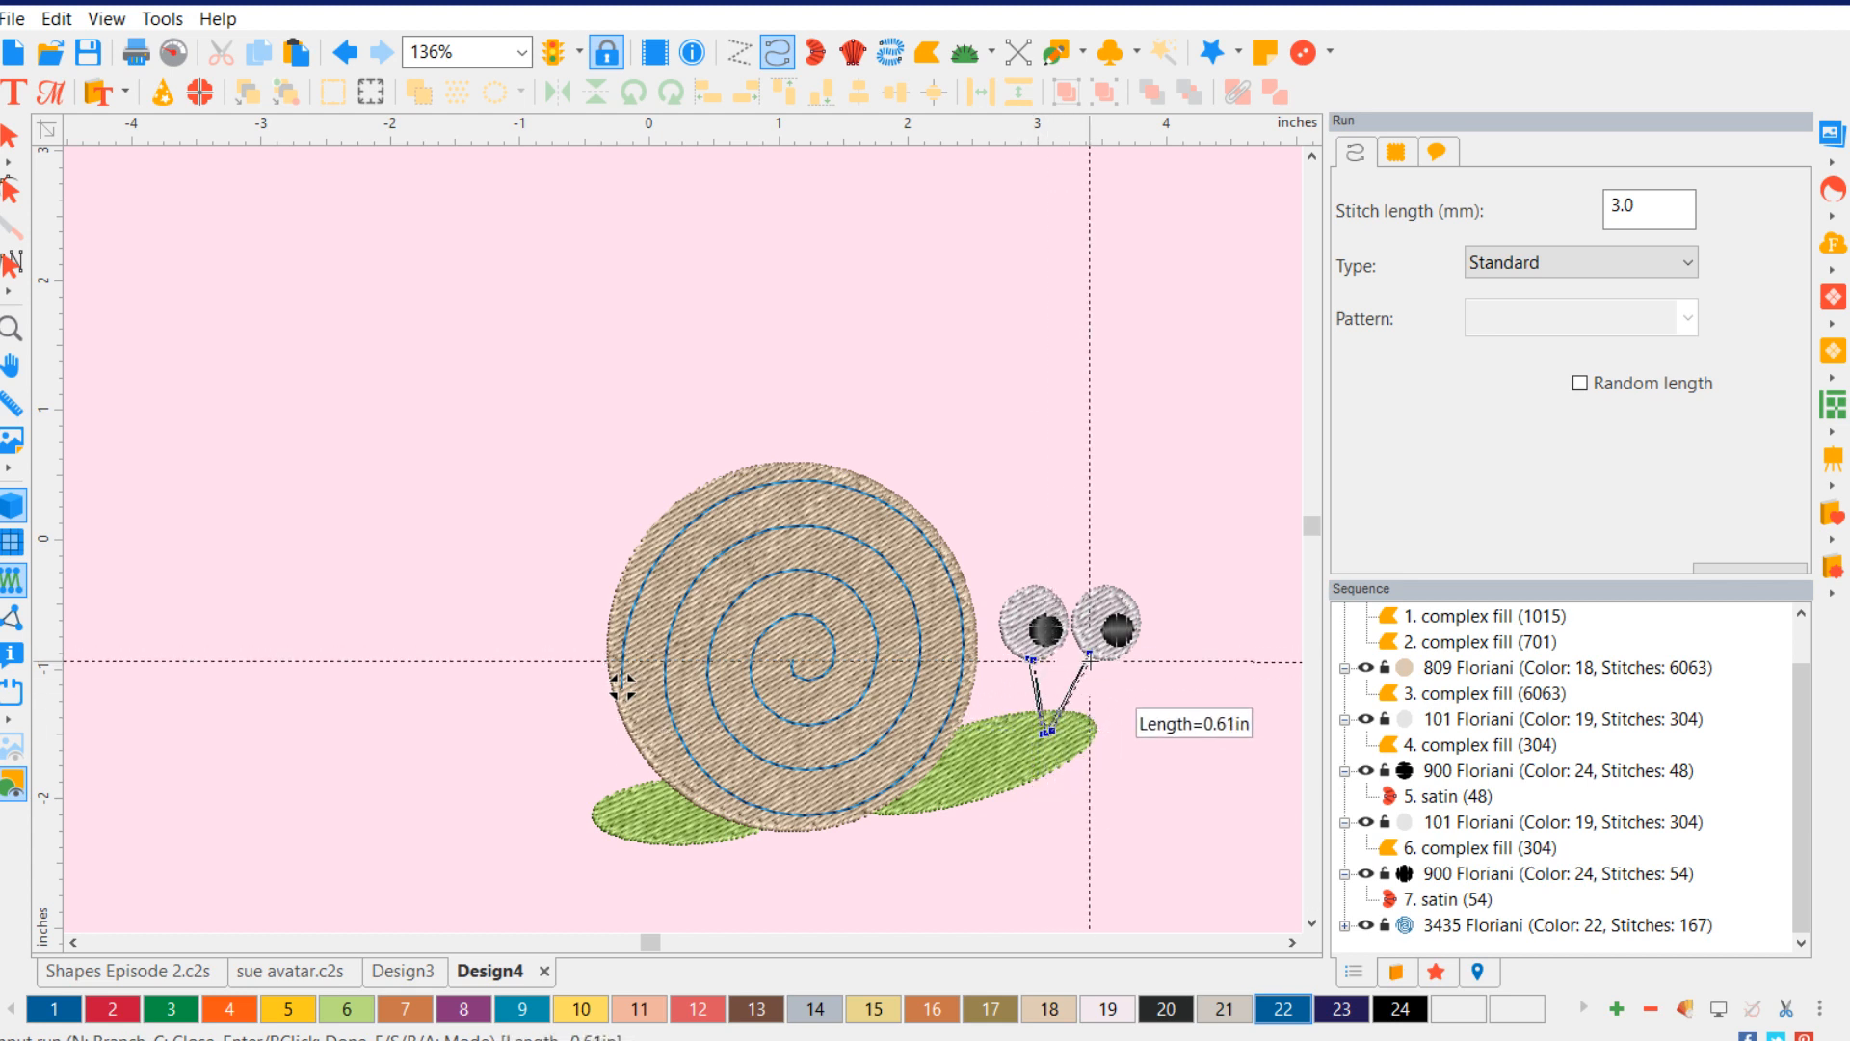
left_click(1089, 653)
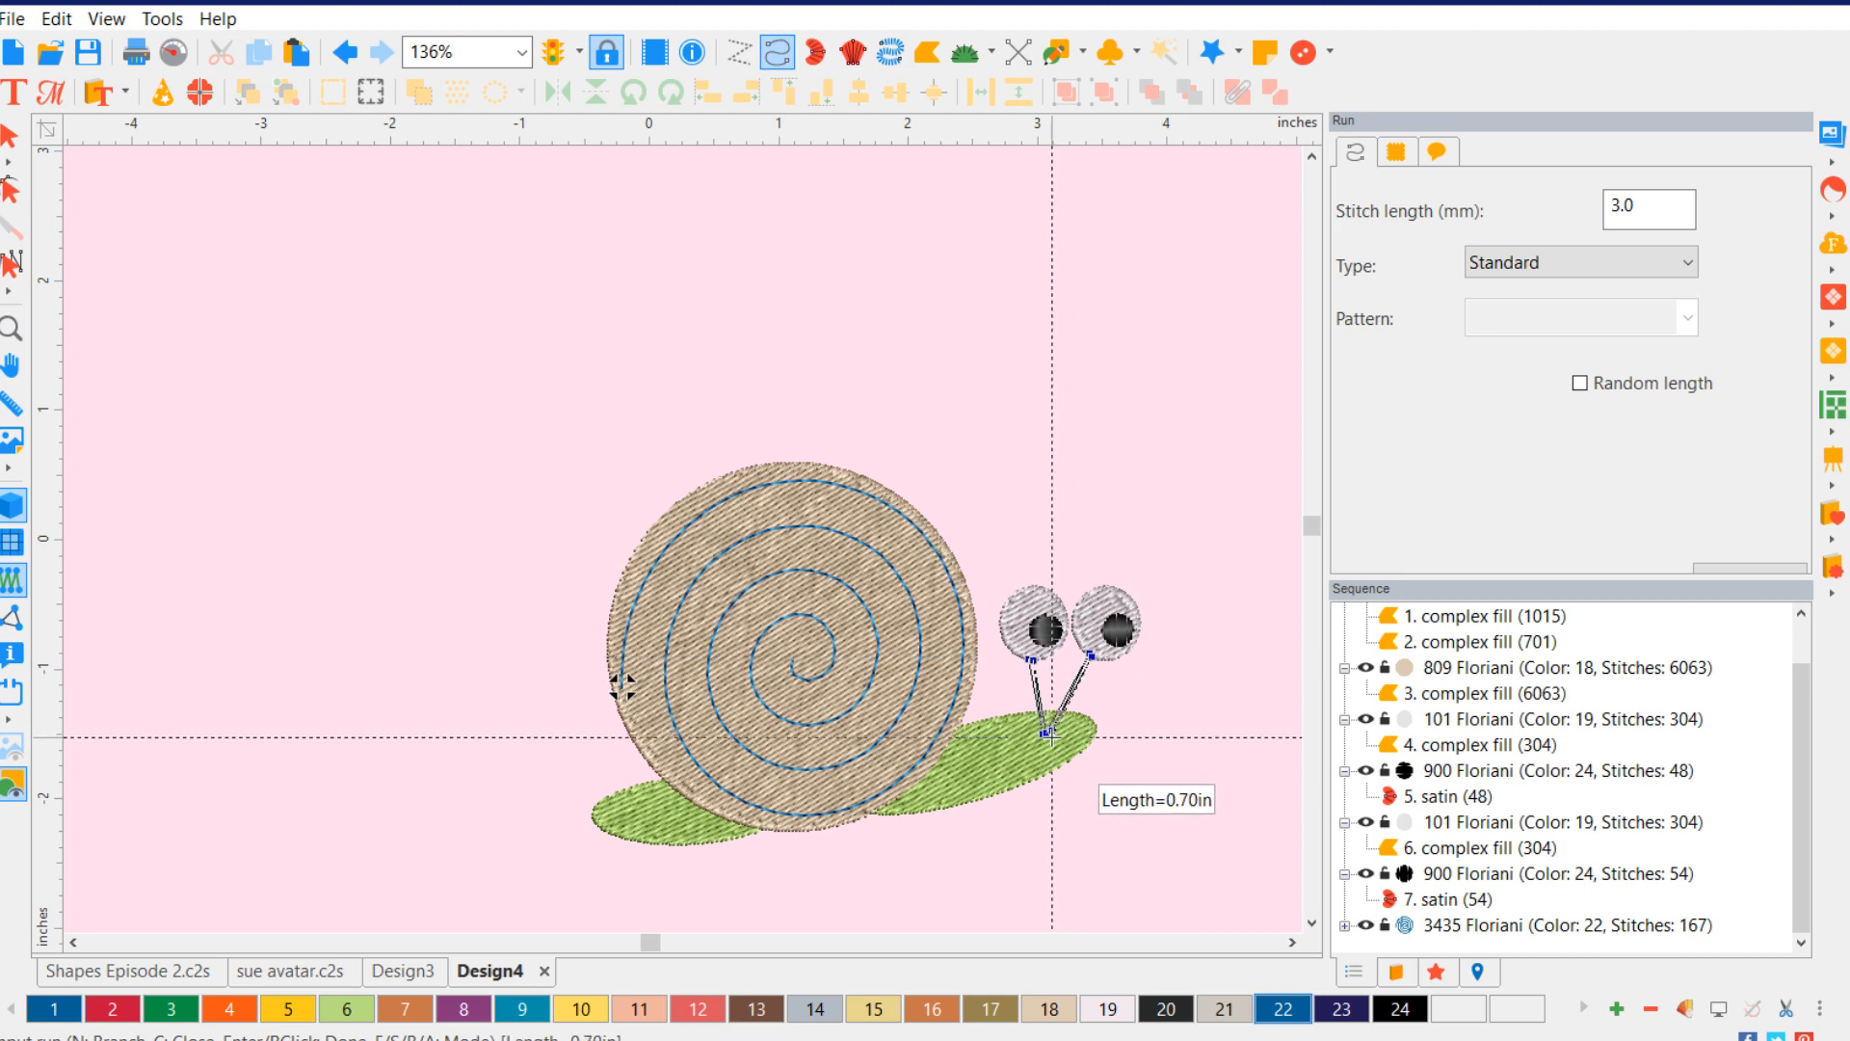
left_click(1050, 732)
right_click(1051, 732)
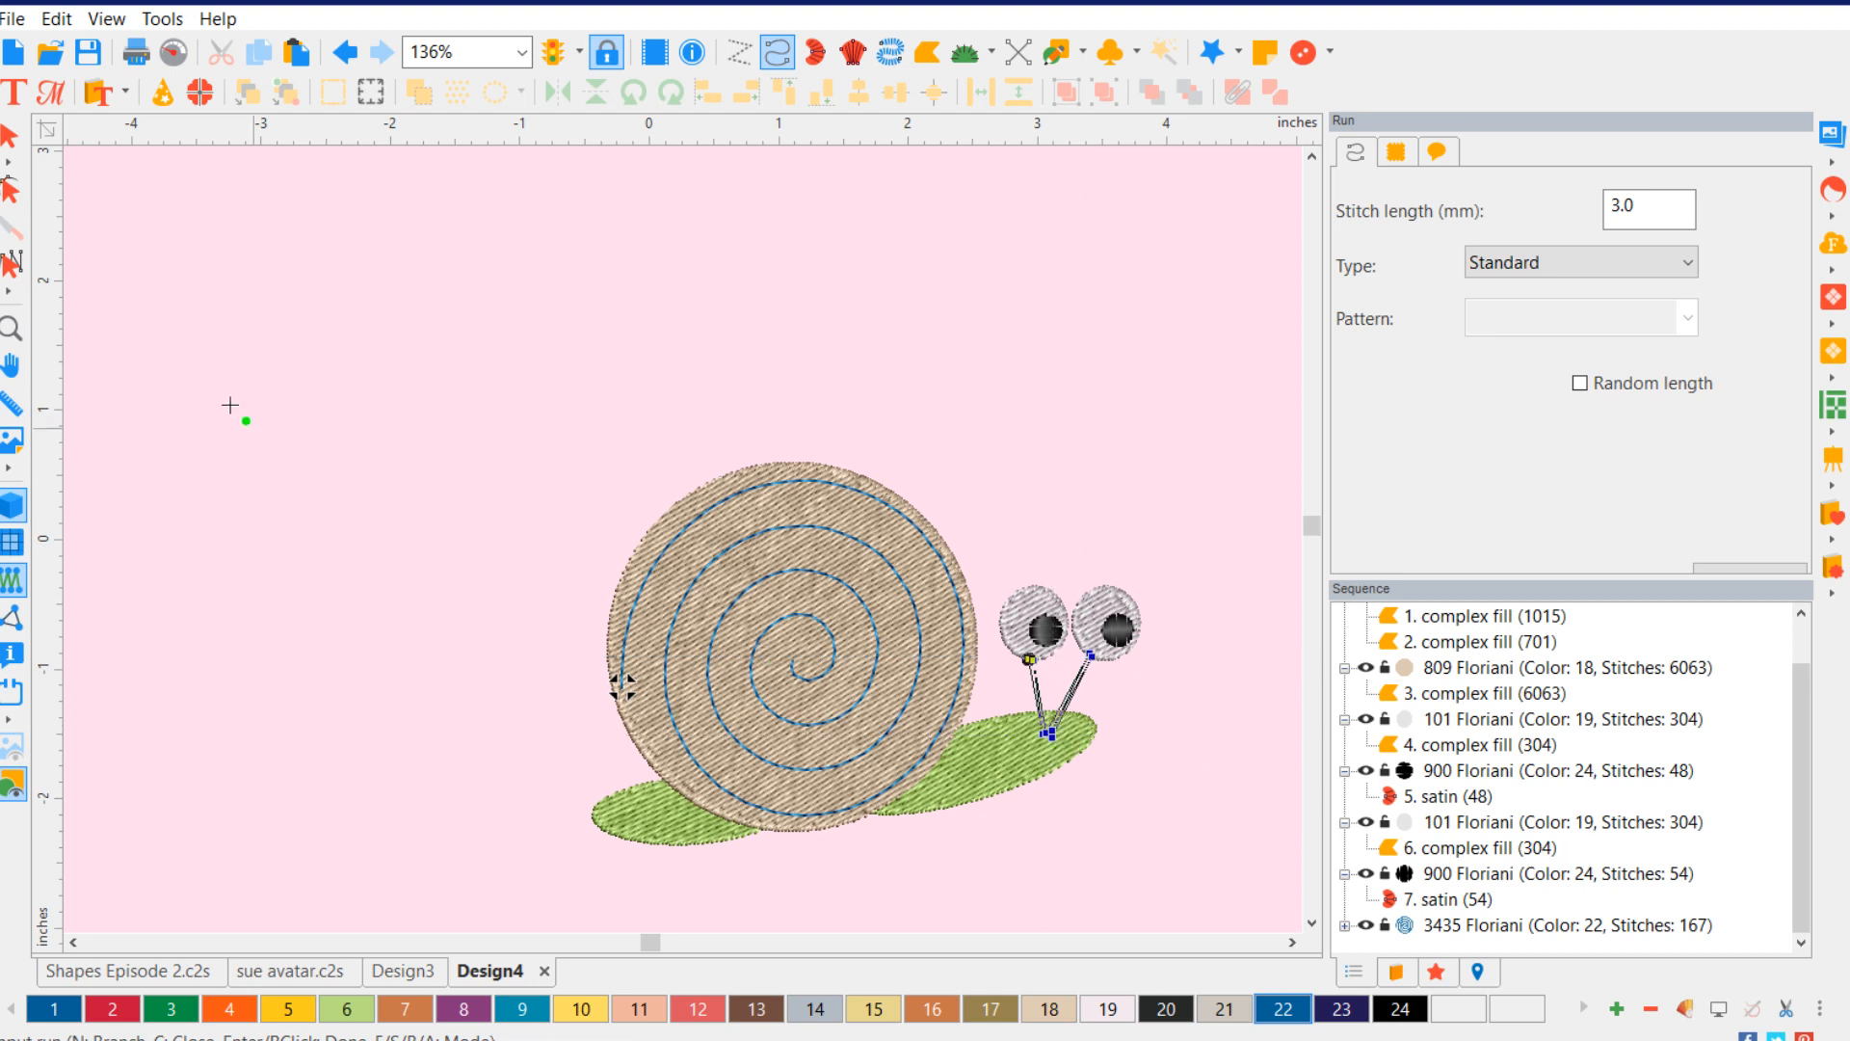
left_click(10, 136)
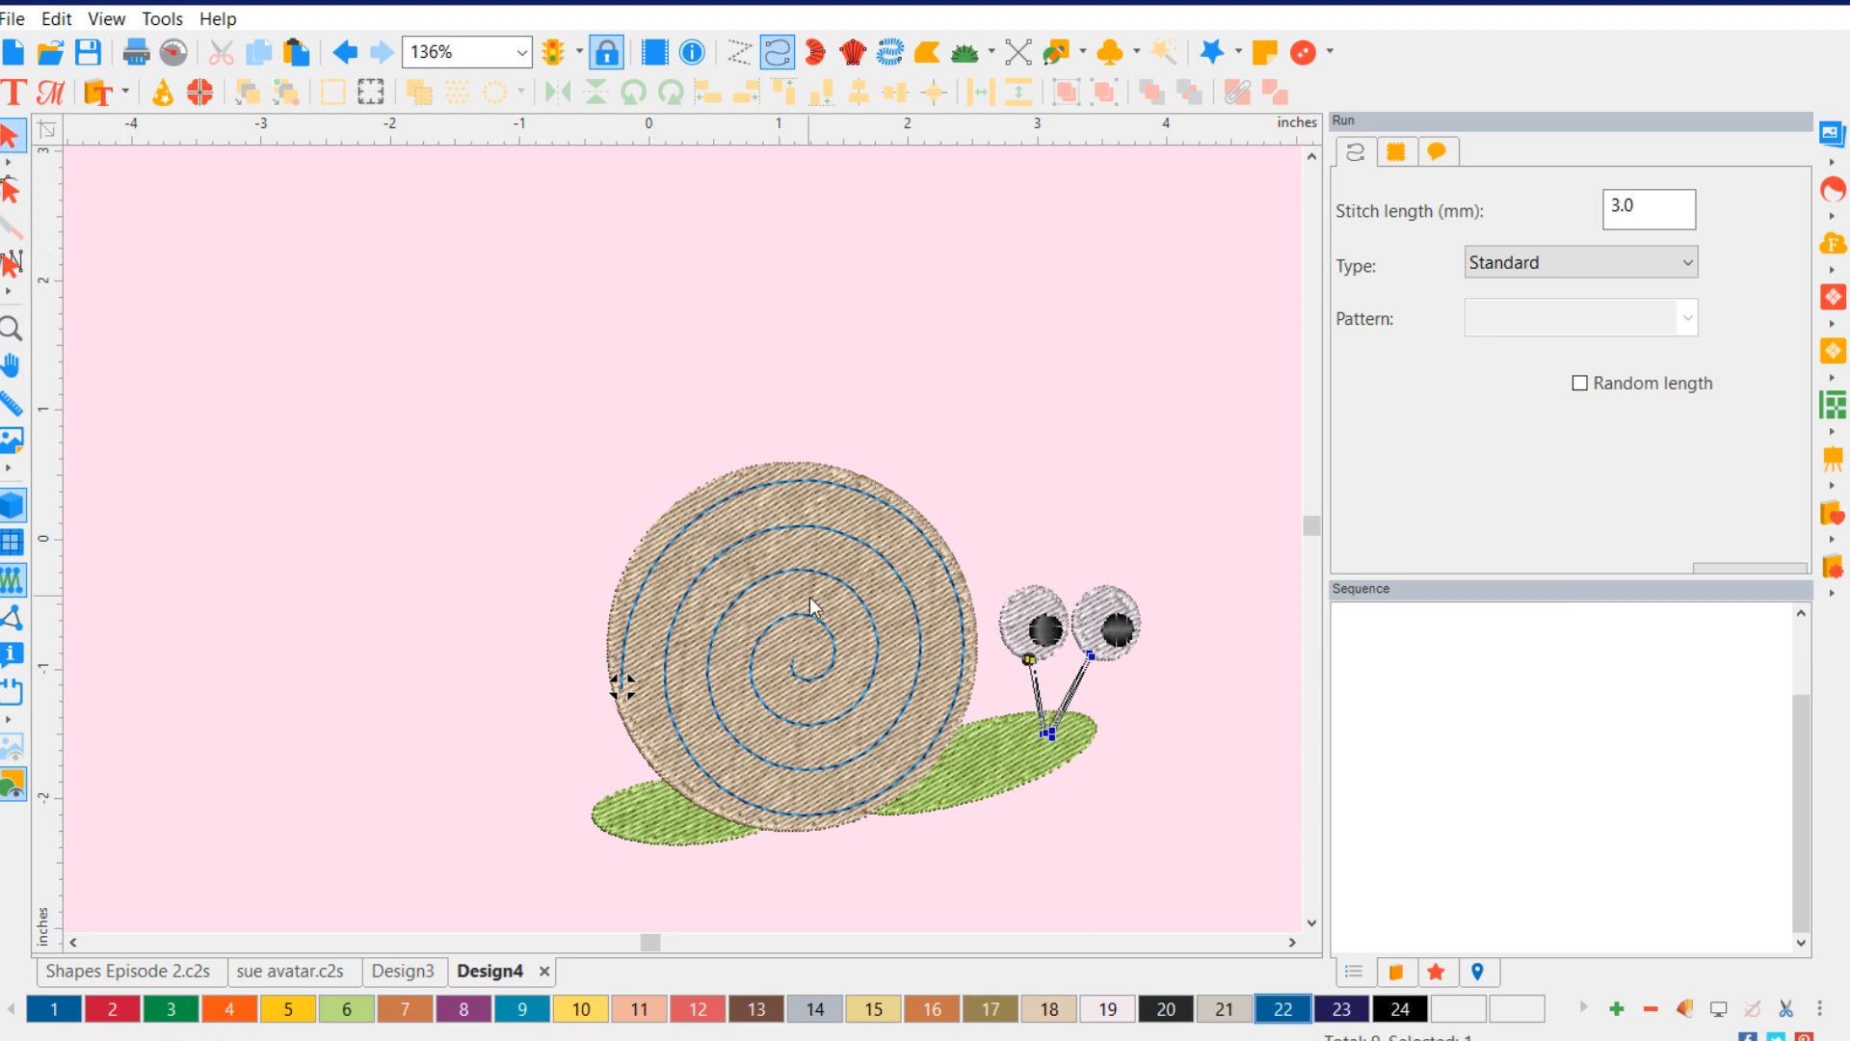
left_click(1227, 854)
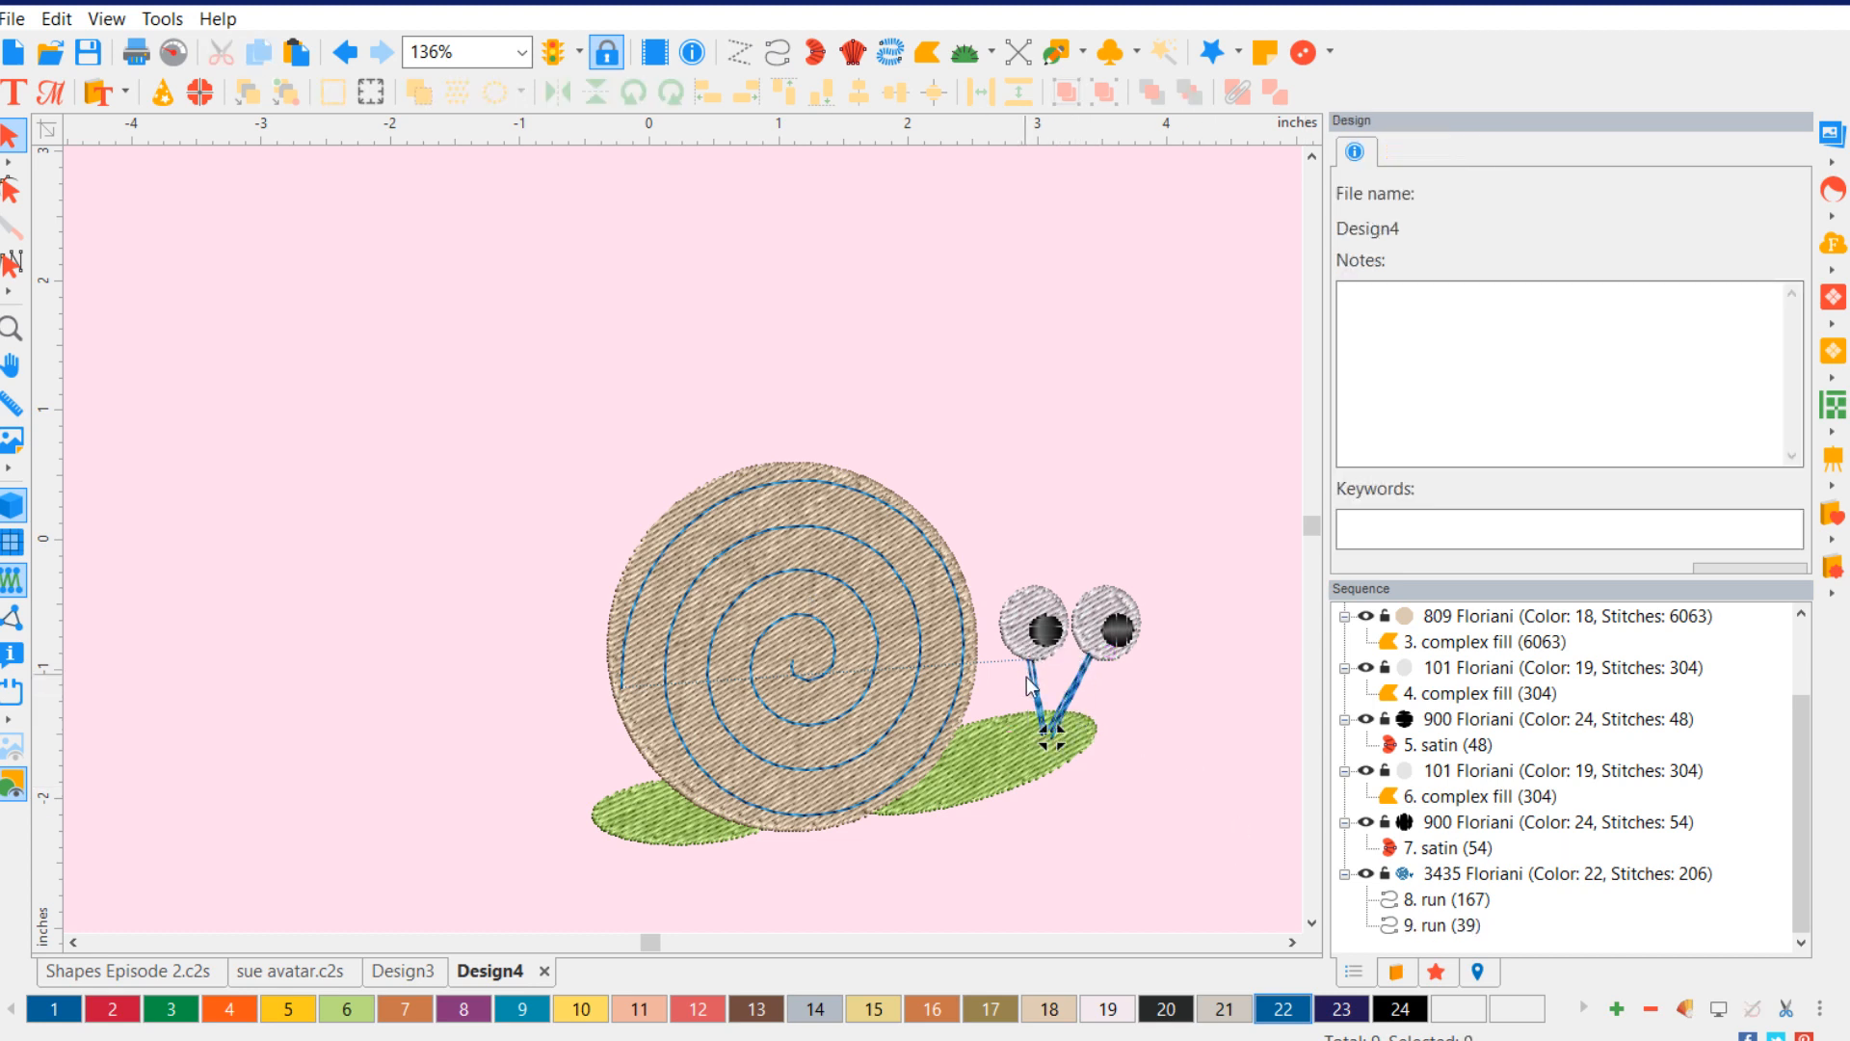
- Send the eye stalks' run object to the back of the stitching order
left_click(1434, 930)
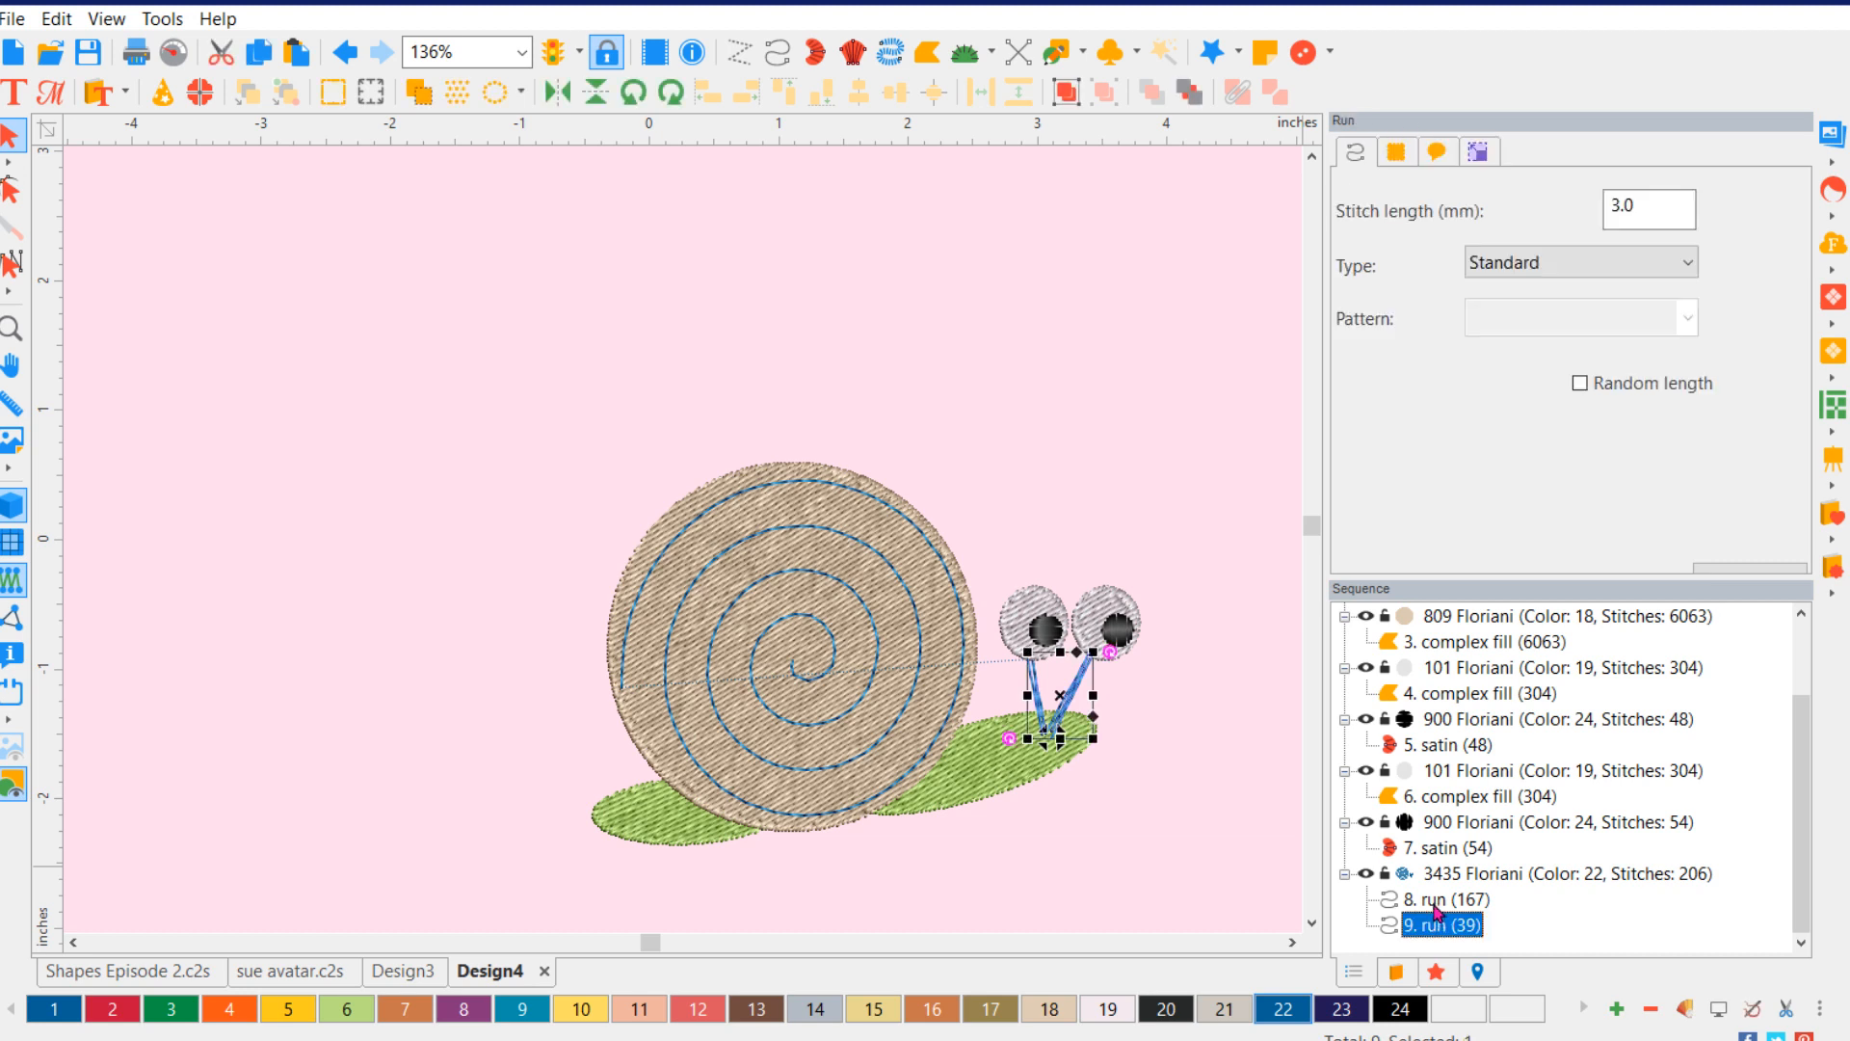
left_click(1439, 902)
left_click(1439, 929)
right_click(1436, 929)
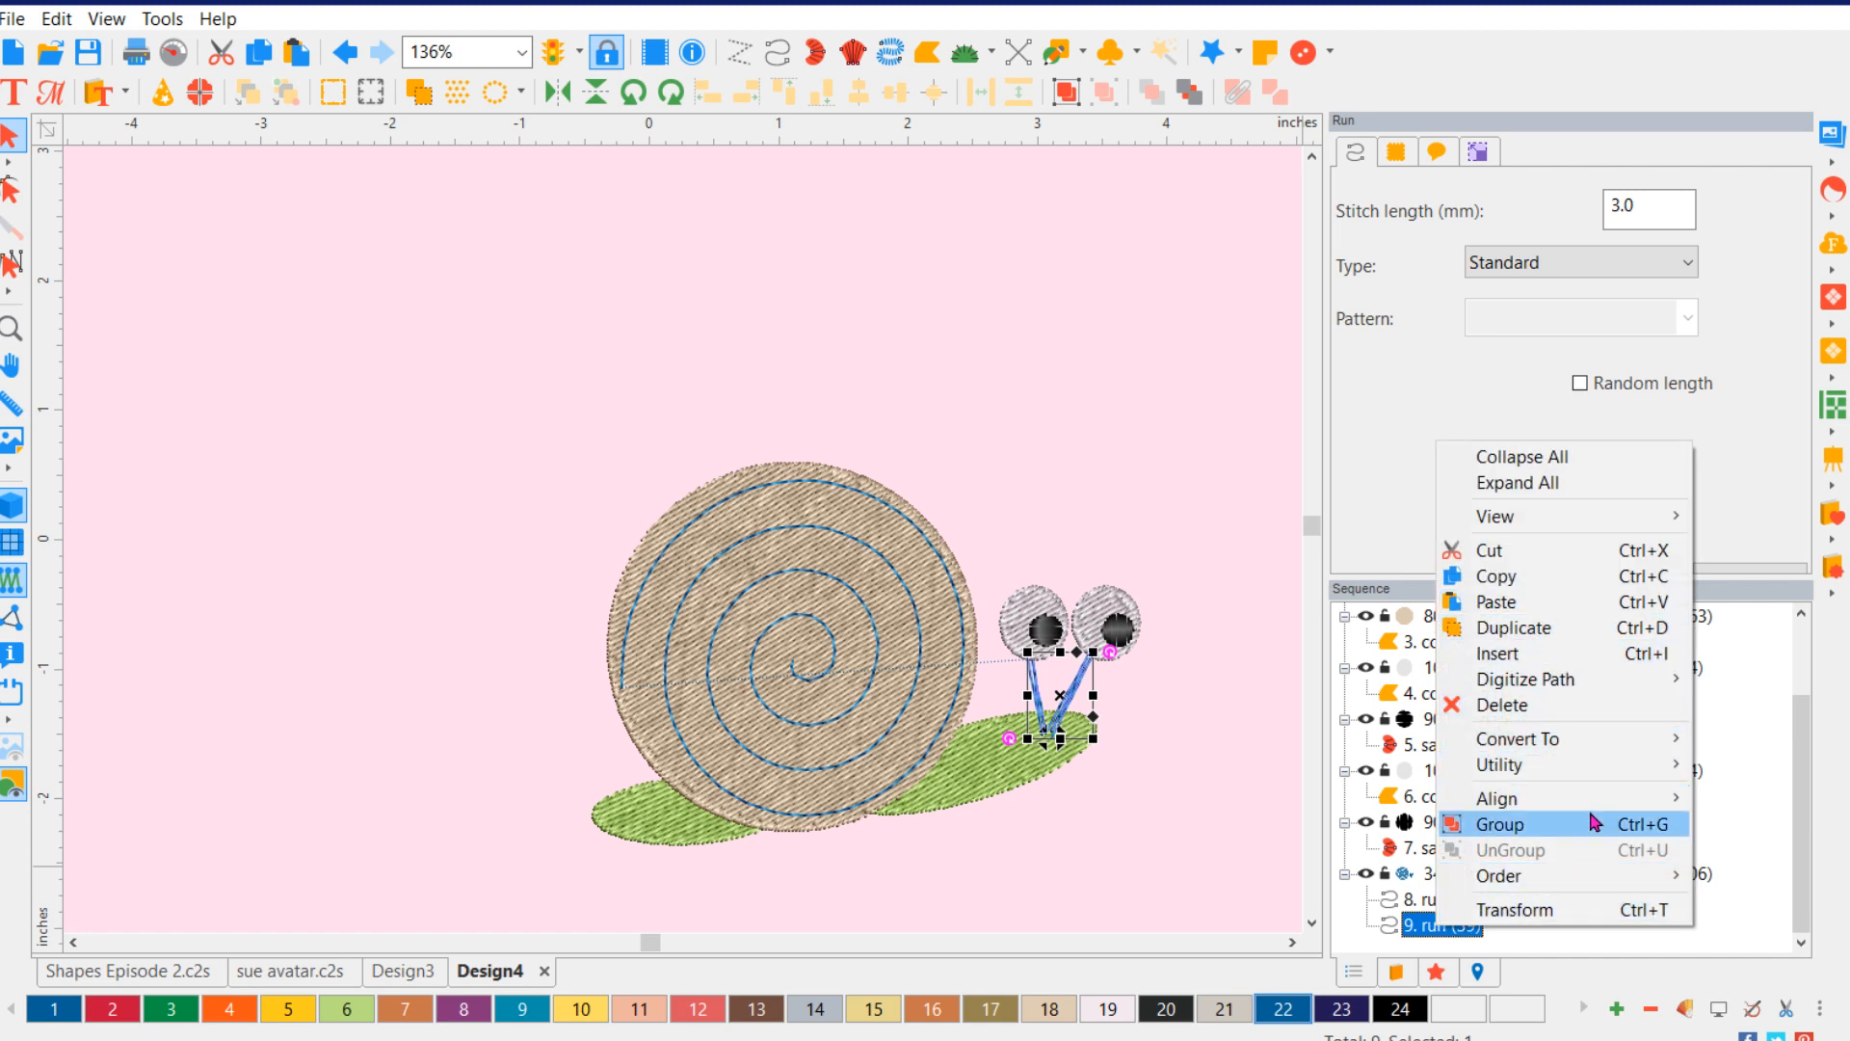
mouse_move(1606, 876)
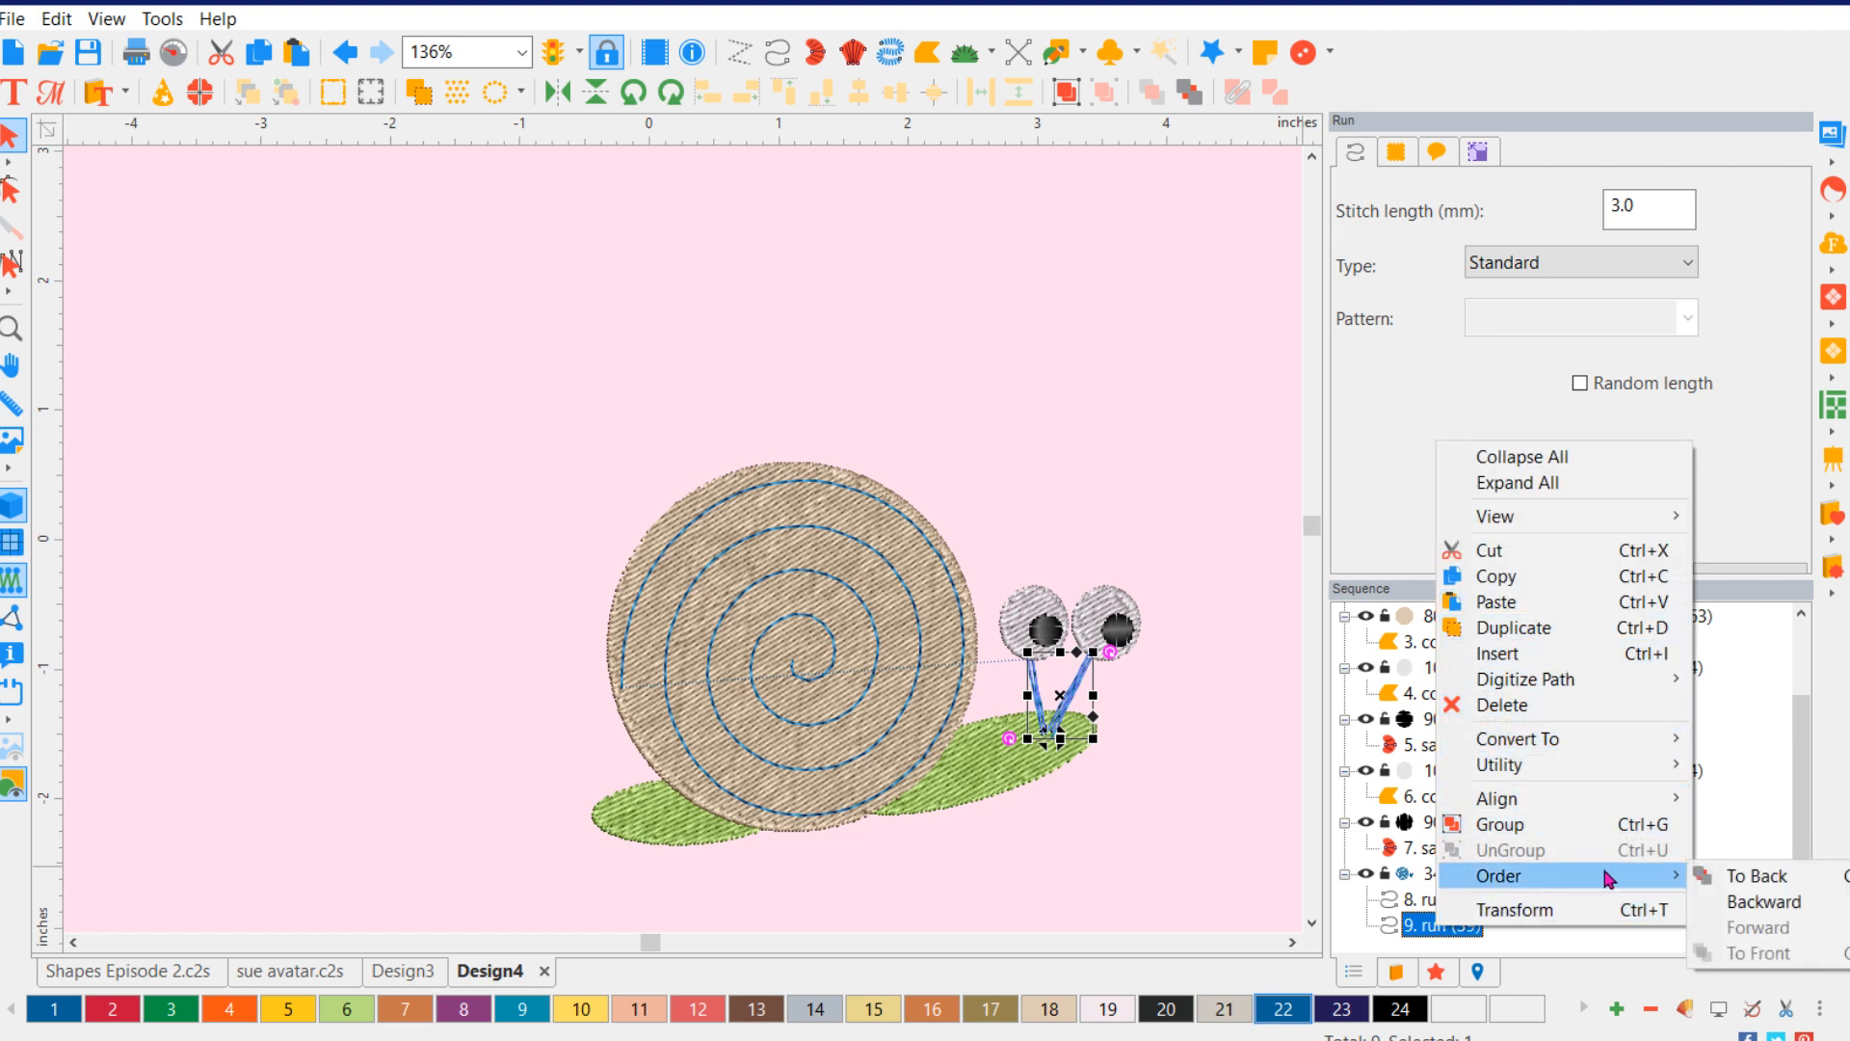
left_click(1748, 879)
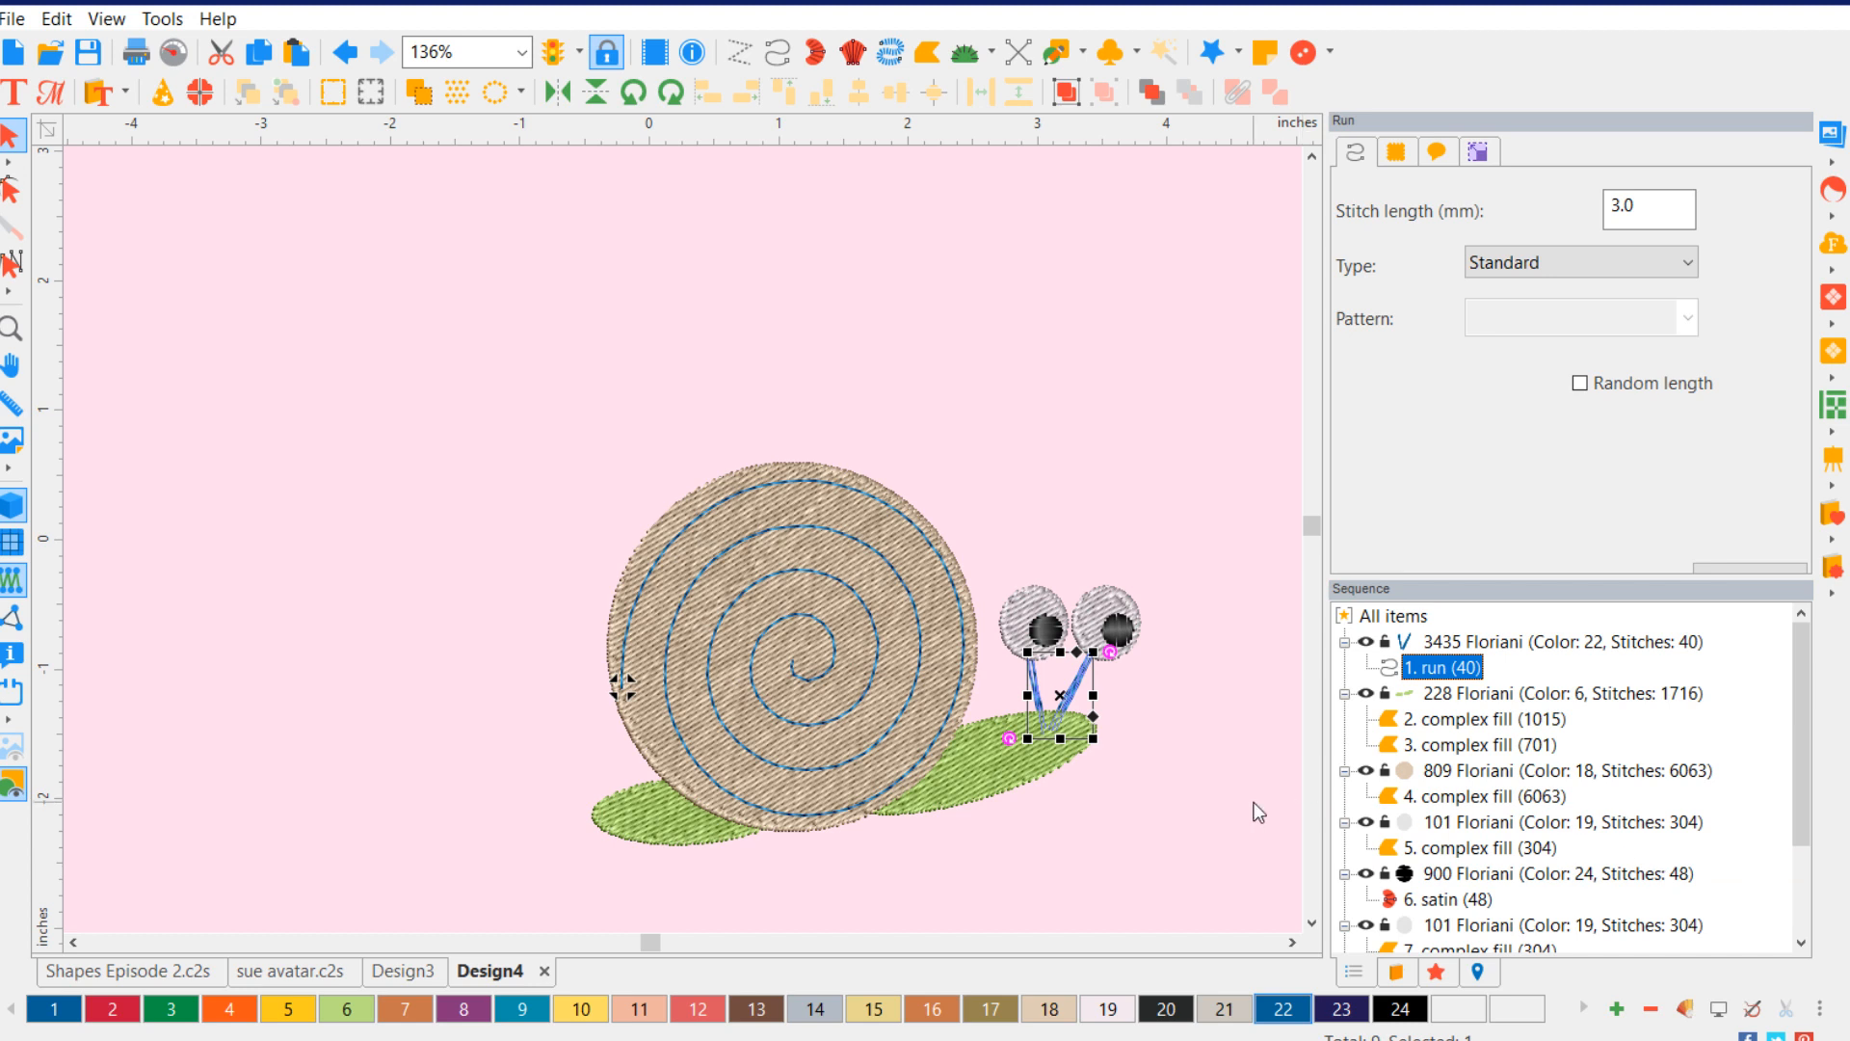
left_click(1060, 858)
- Recolor the eye stalks with thread color 19 (101 Floriani) and deselect them
left_click(1083, 686)
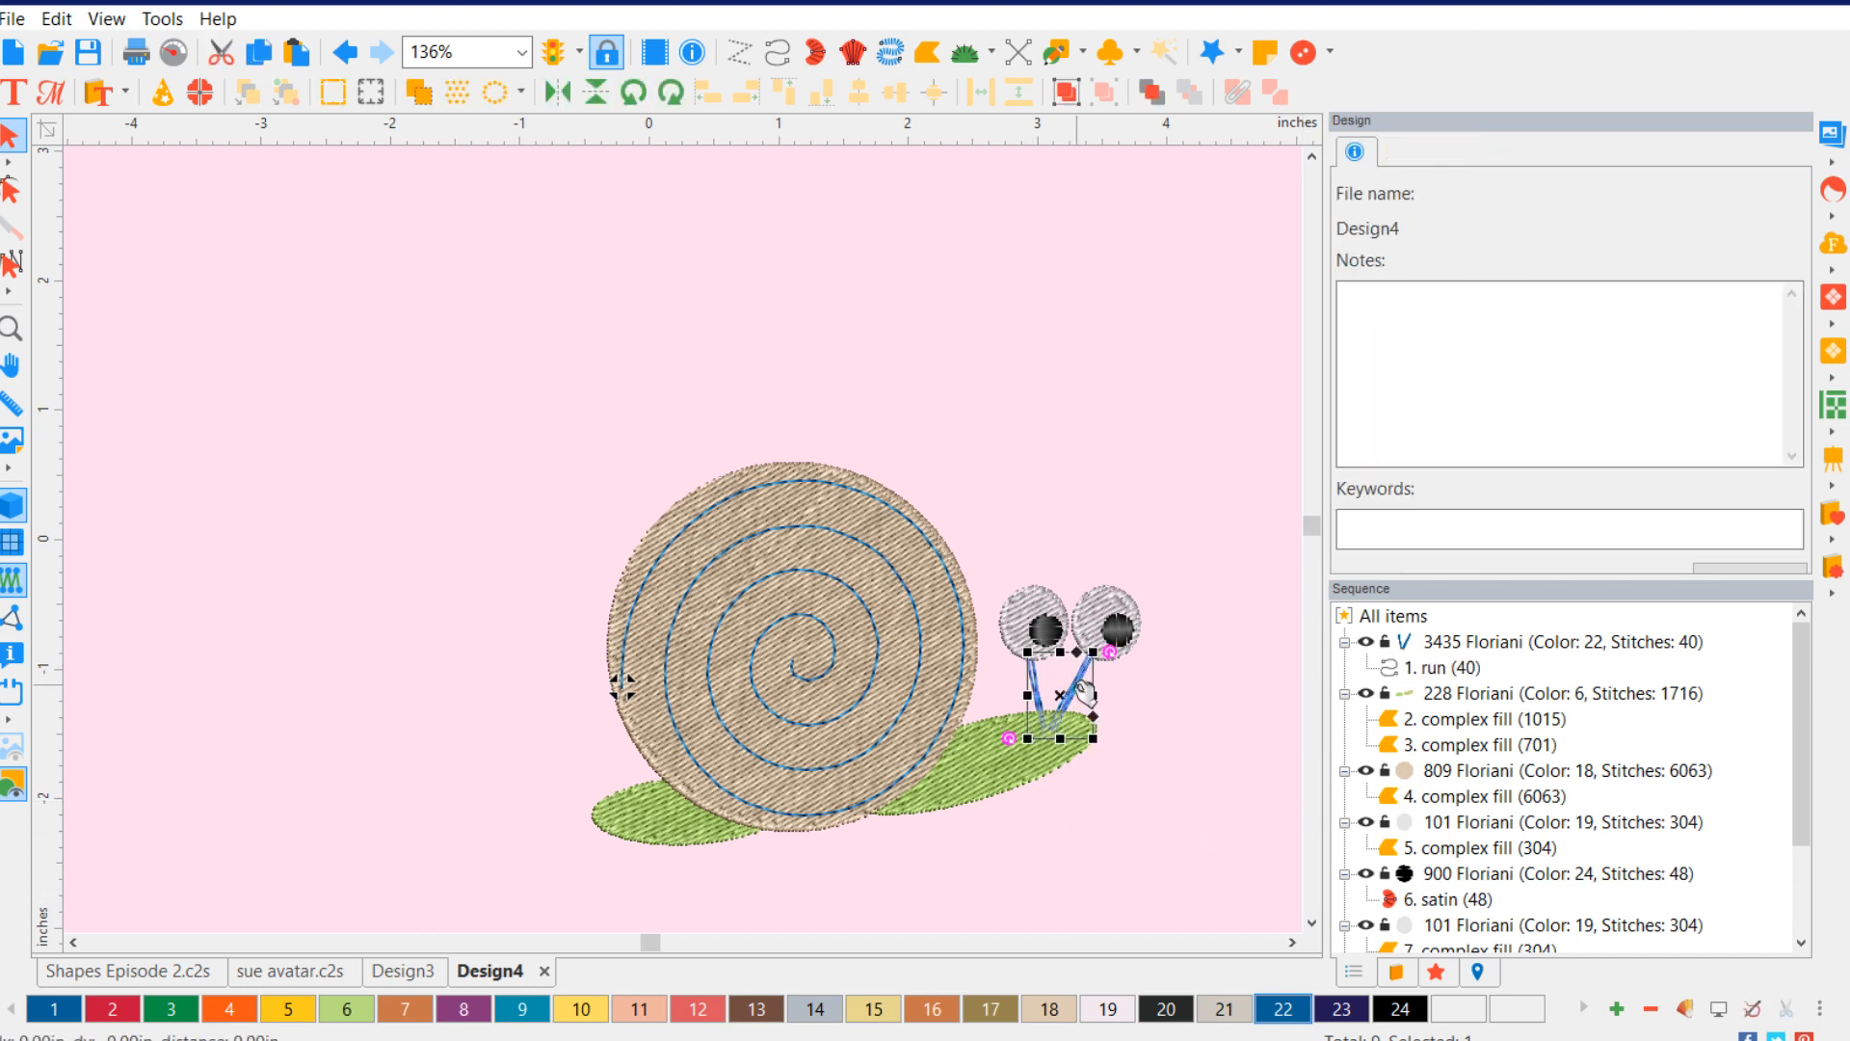
left_click(1105, 1009)
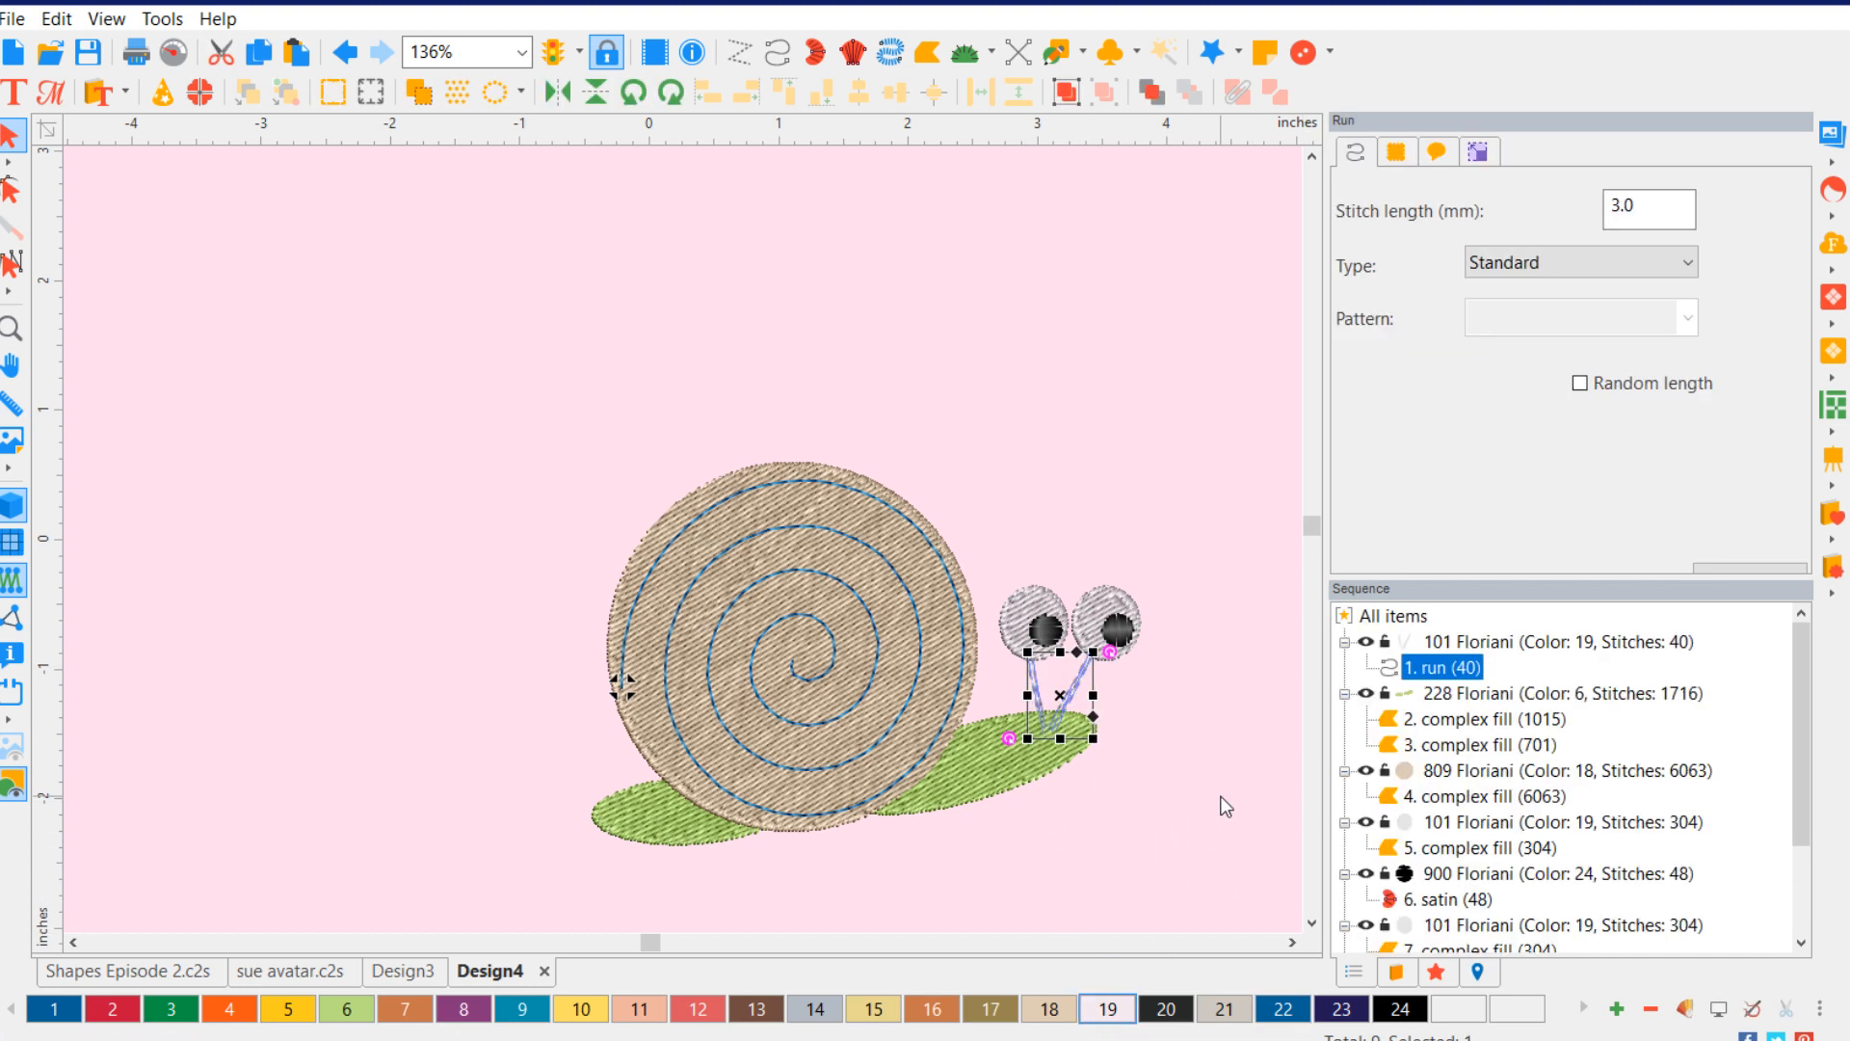
left_click(917, 898)
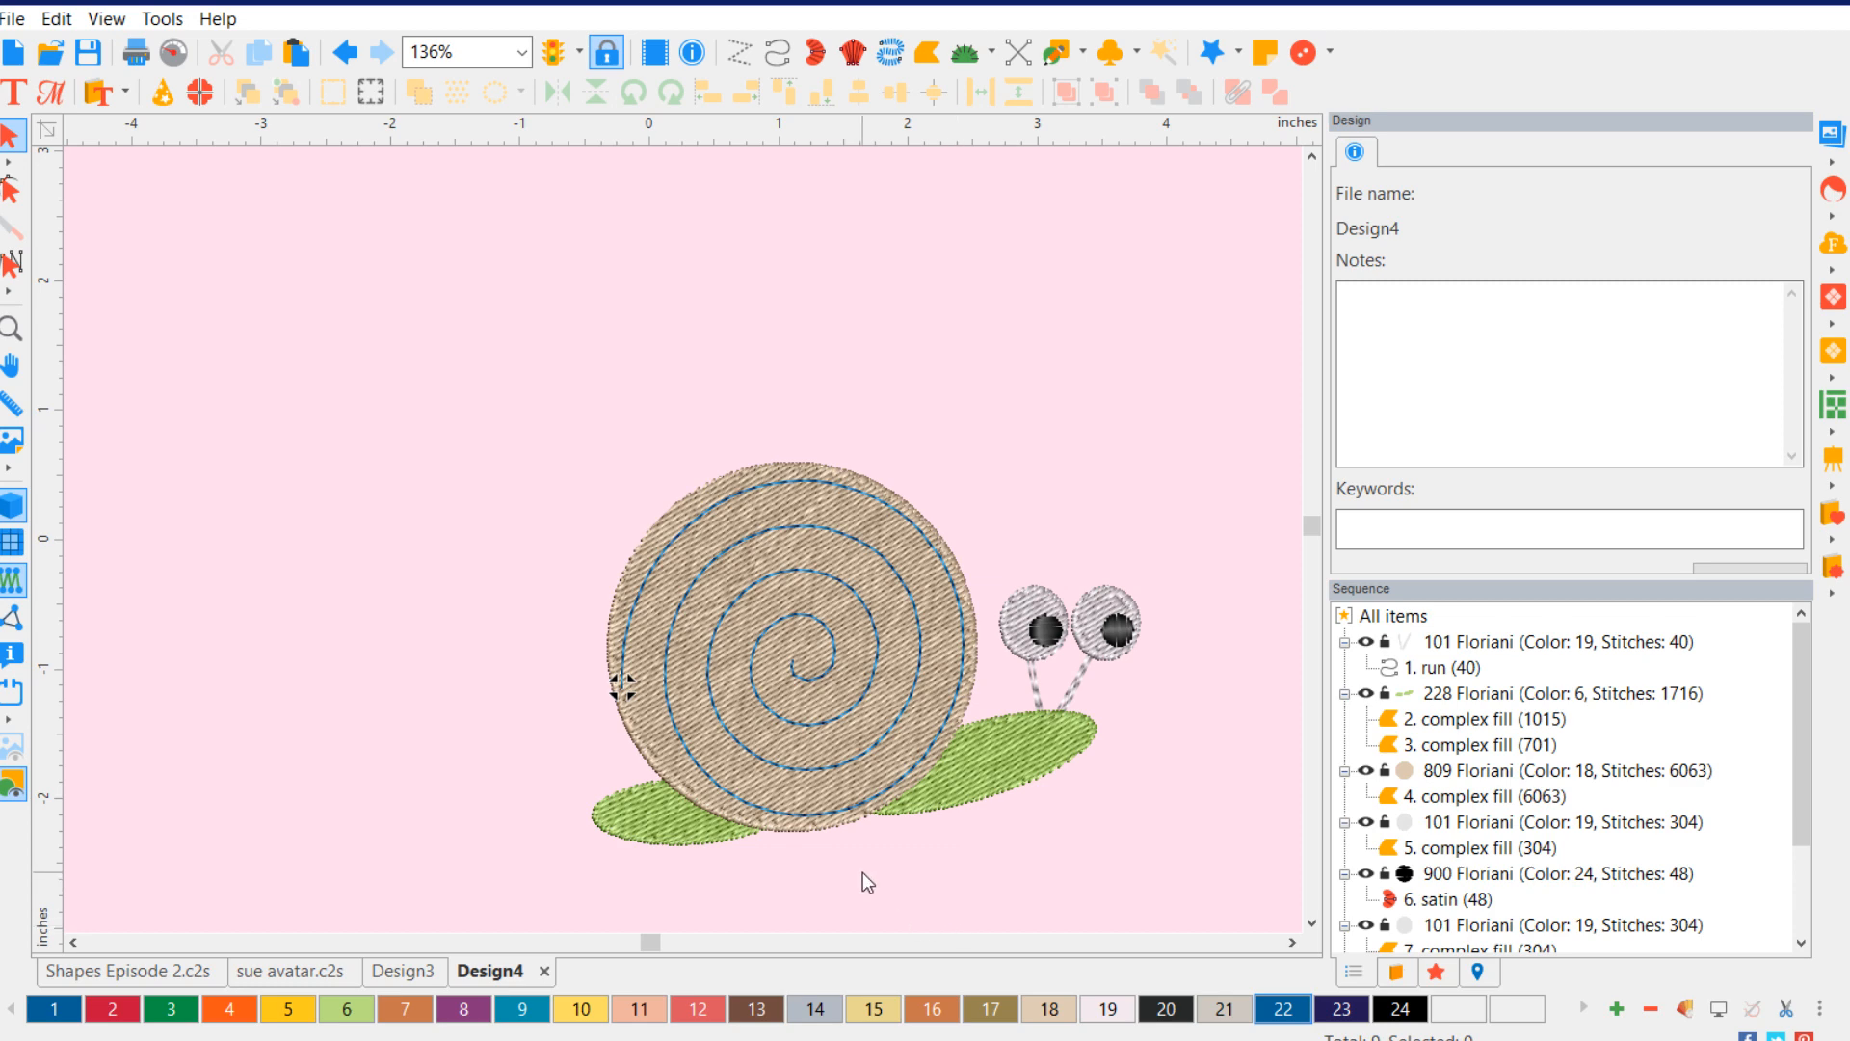
- Draw a three-point smile on the snail's head with the Run tool, using spans of about 0.28 in and 0.33 in
scroll(841, 819, "down", 3)
scroll(718, 758, "up", 3)
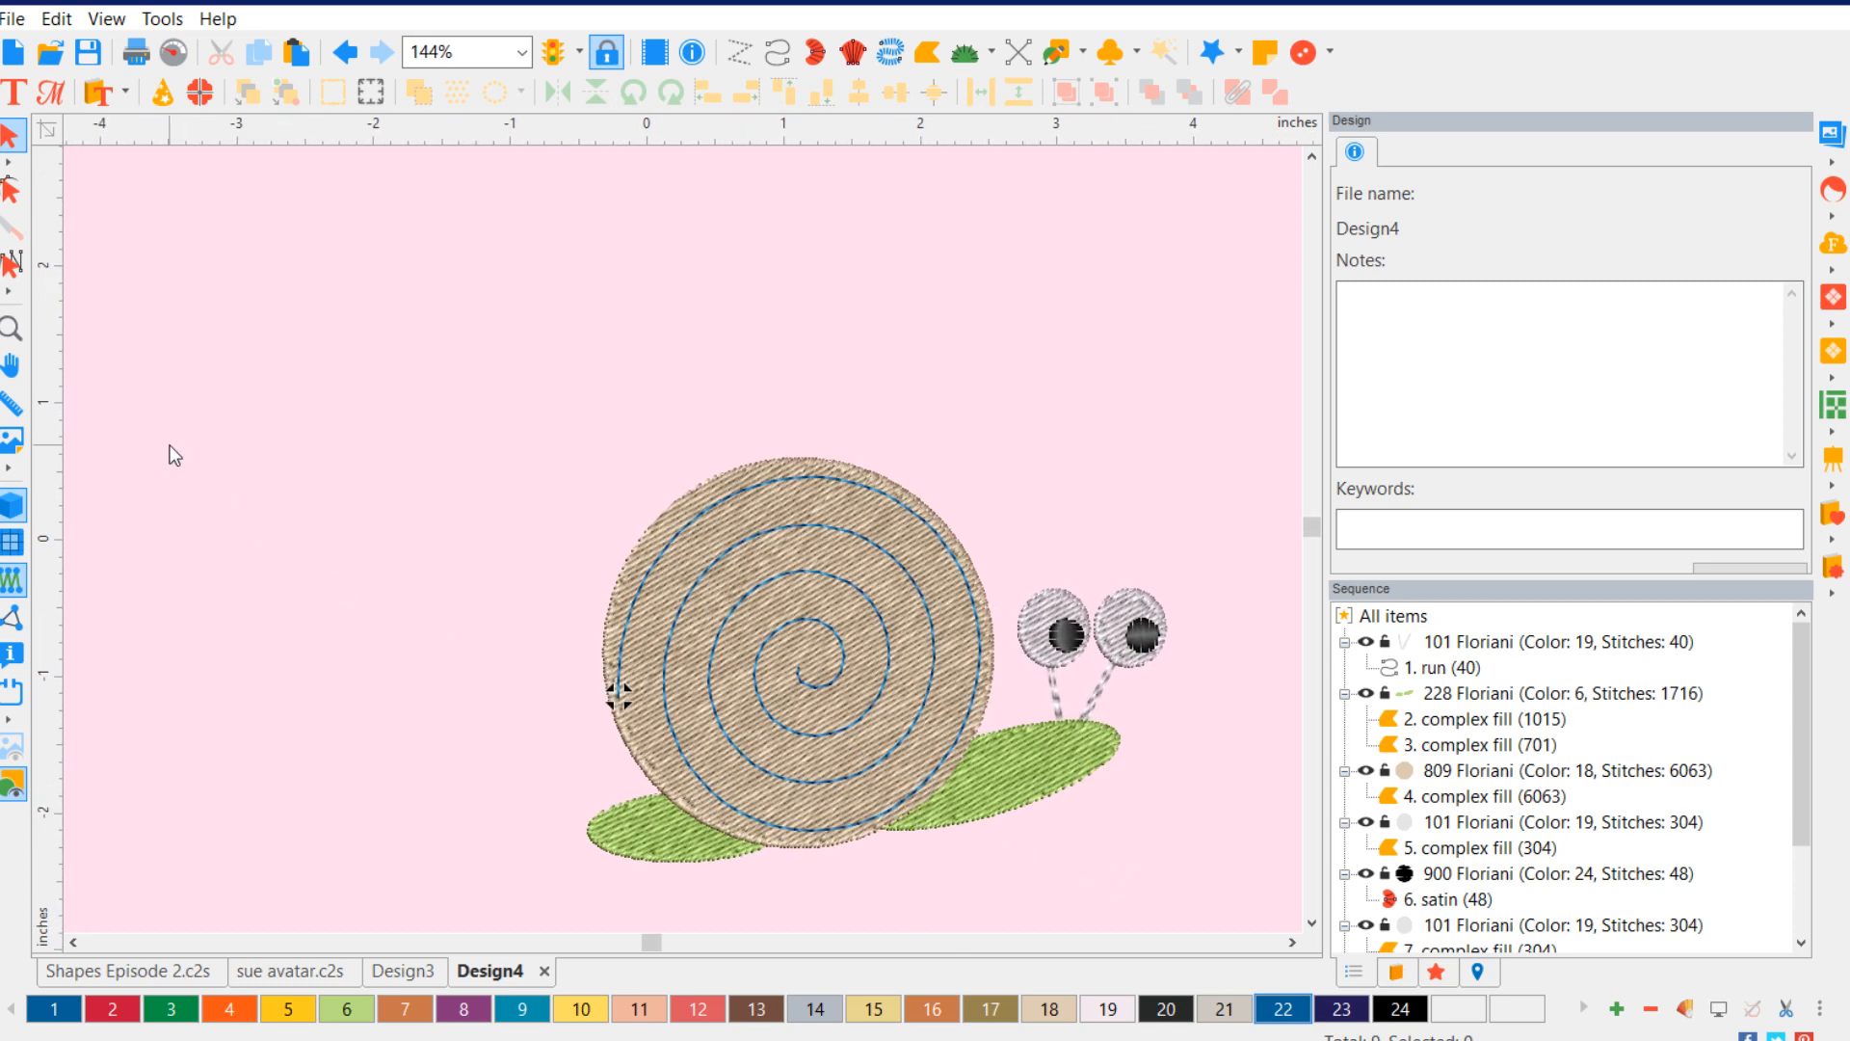
left_click(769, 58)
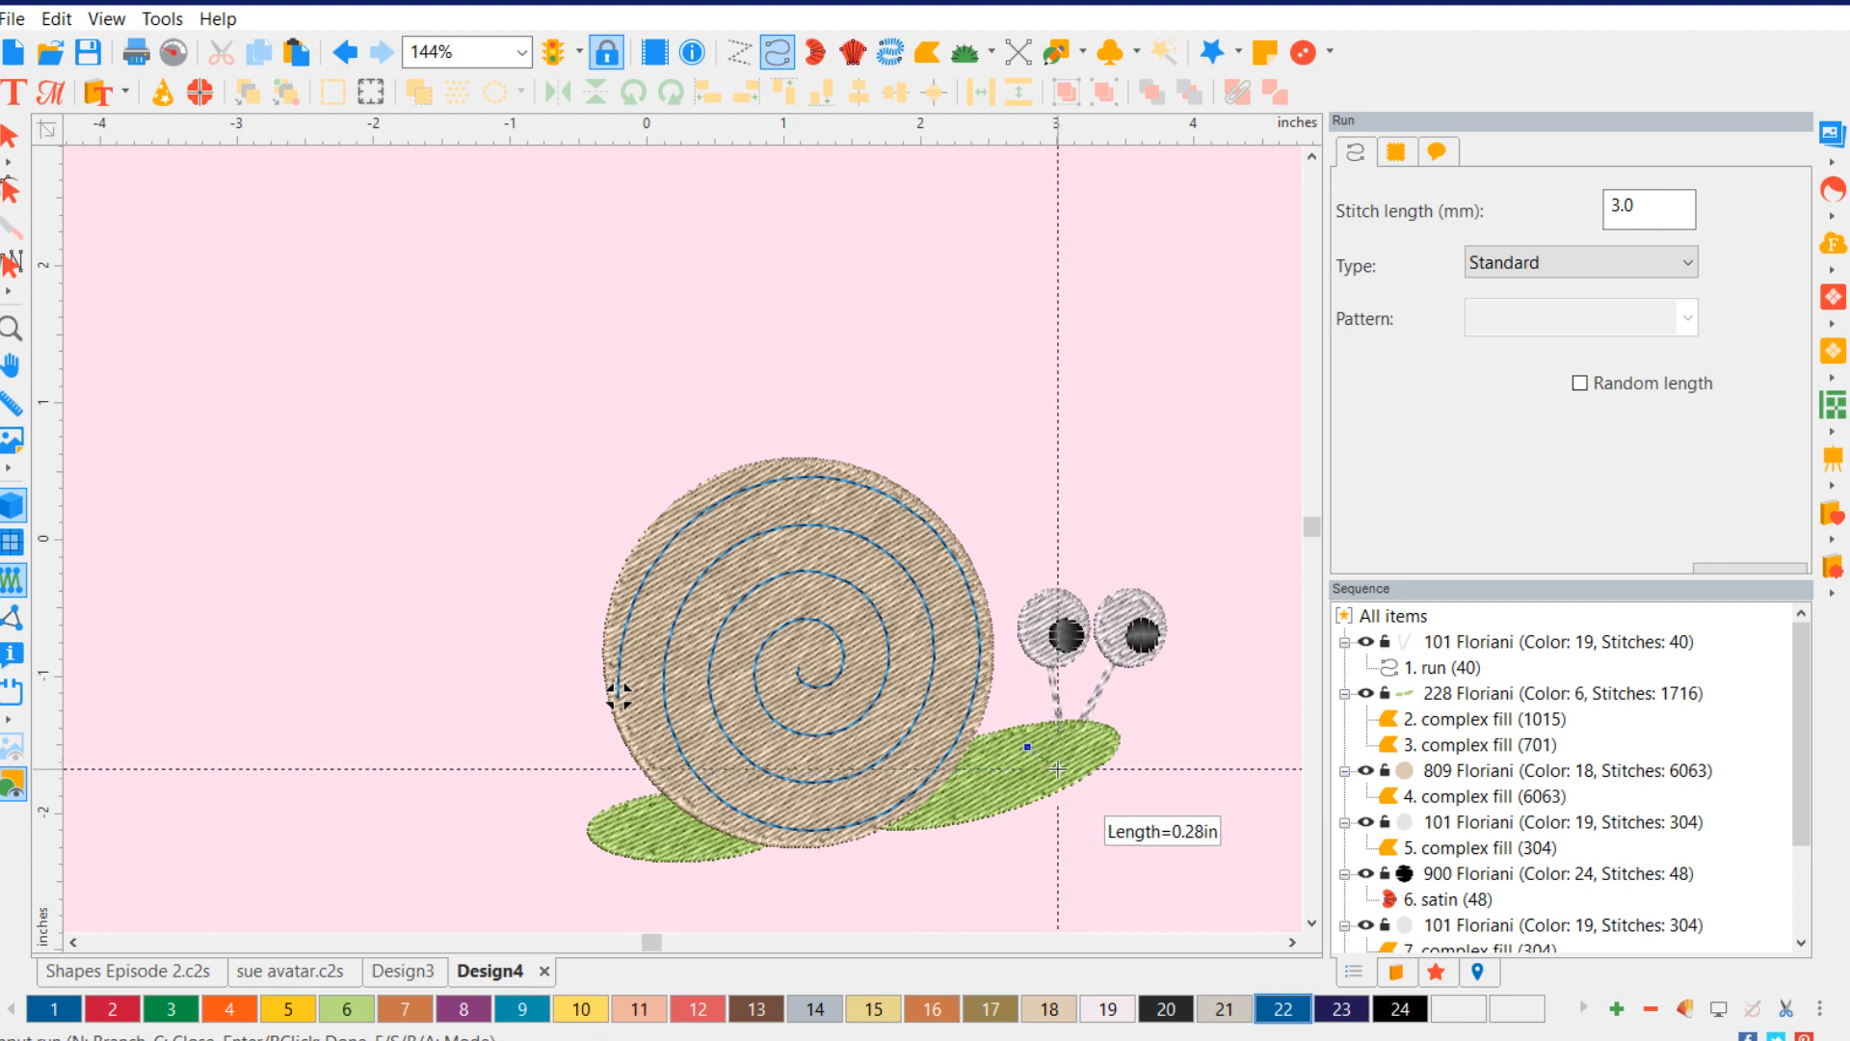
left_click(1058, 771)
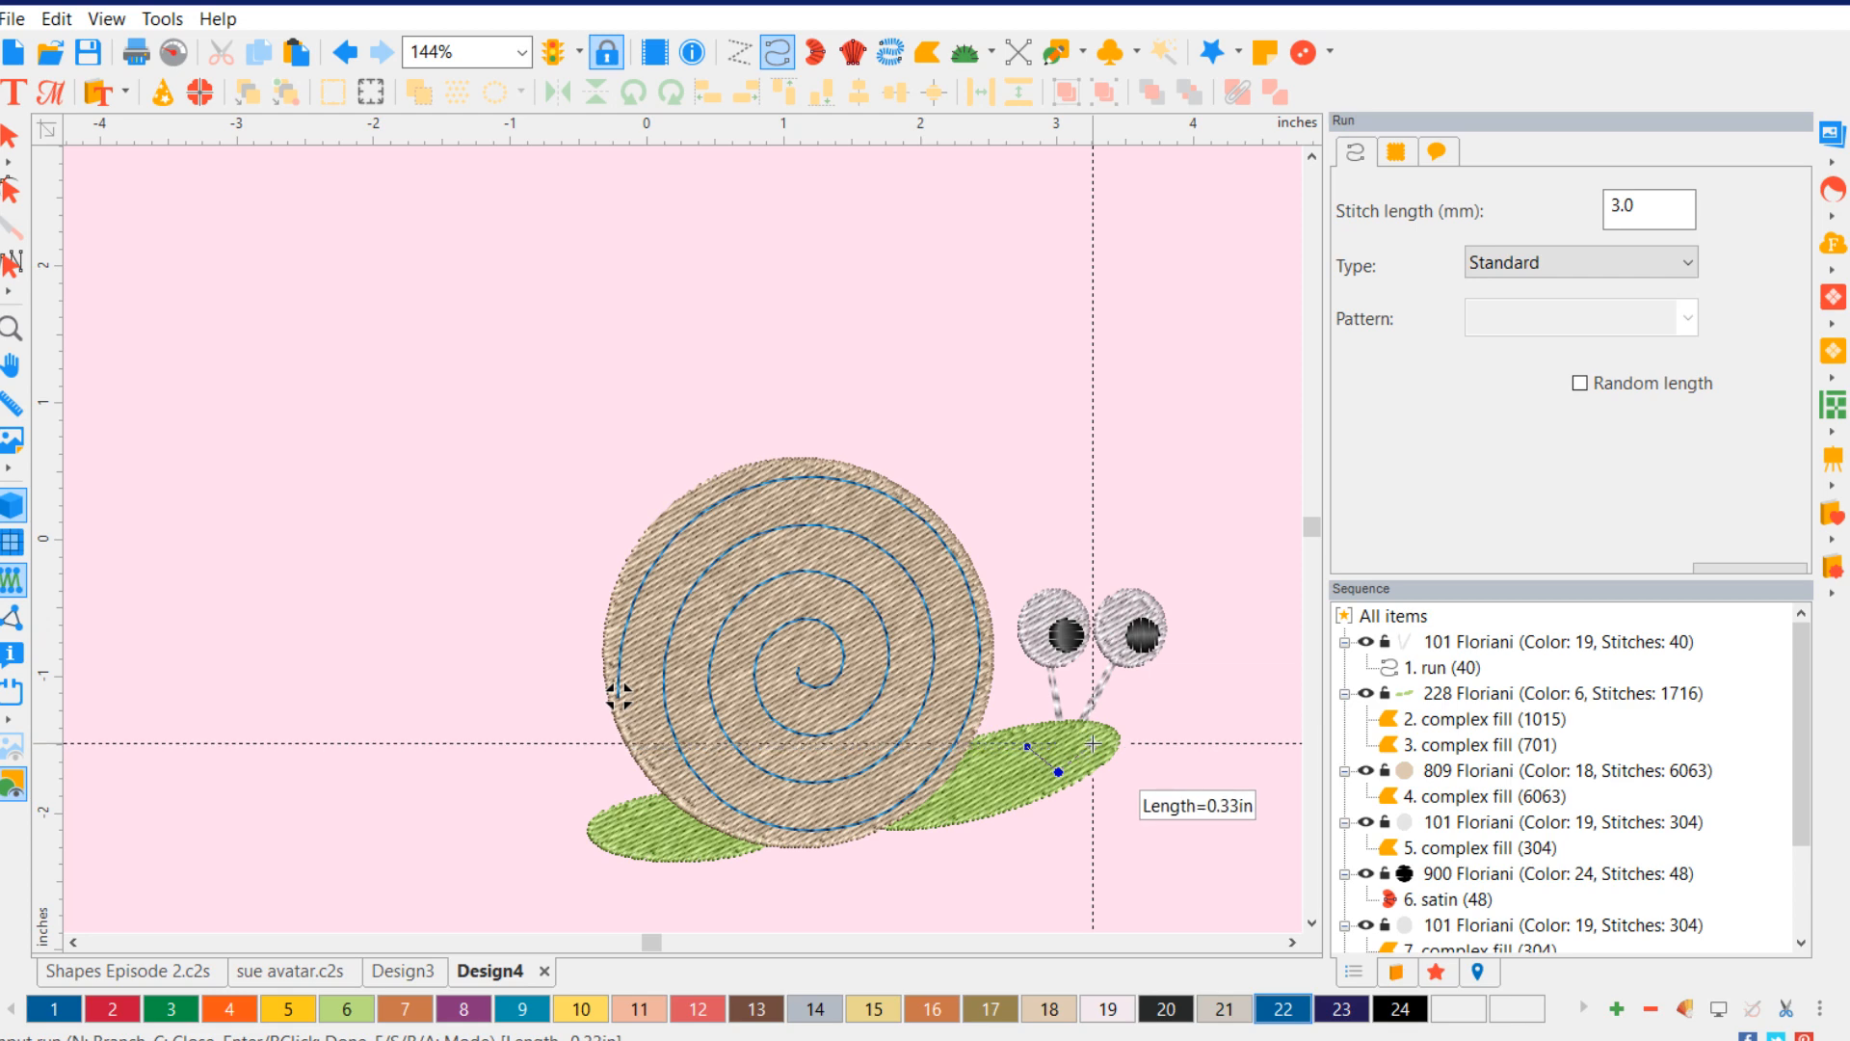
left_click(1093, 743)
right_click(1092, 743)
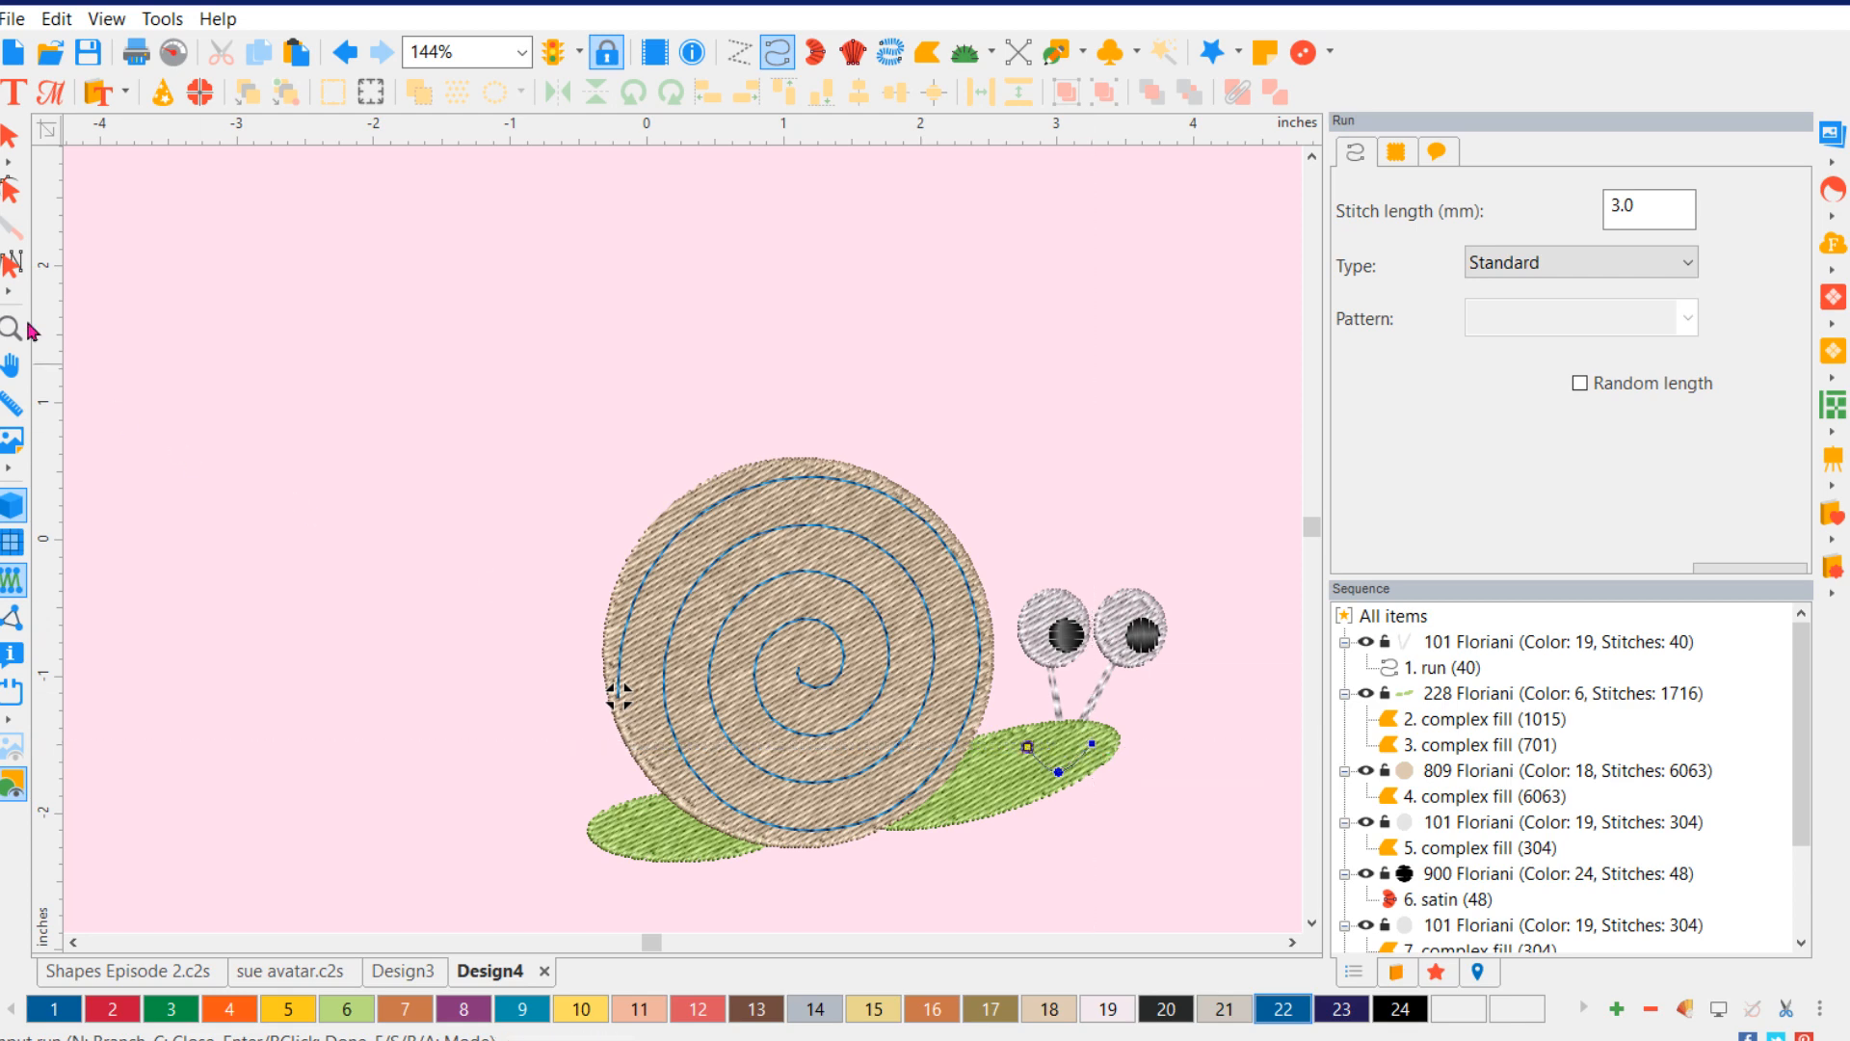
left_click(12, 136)
left_click(349, 327)
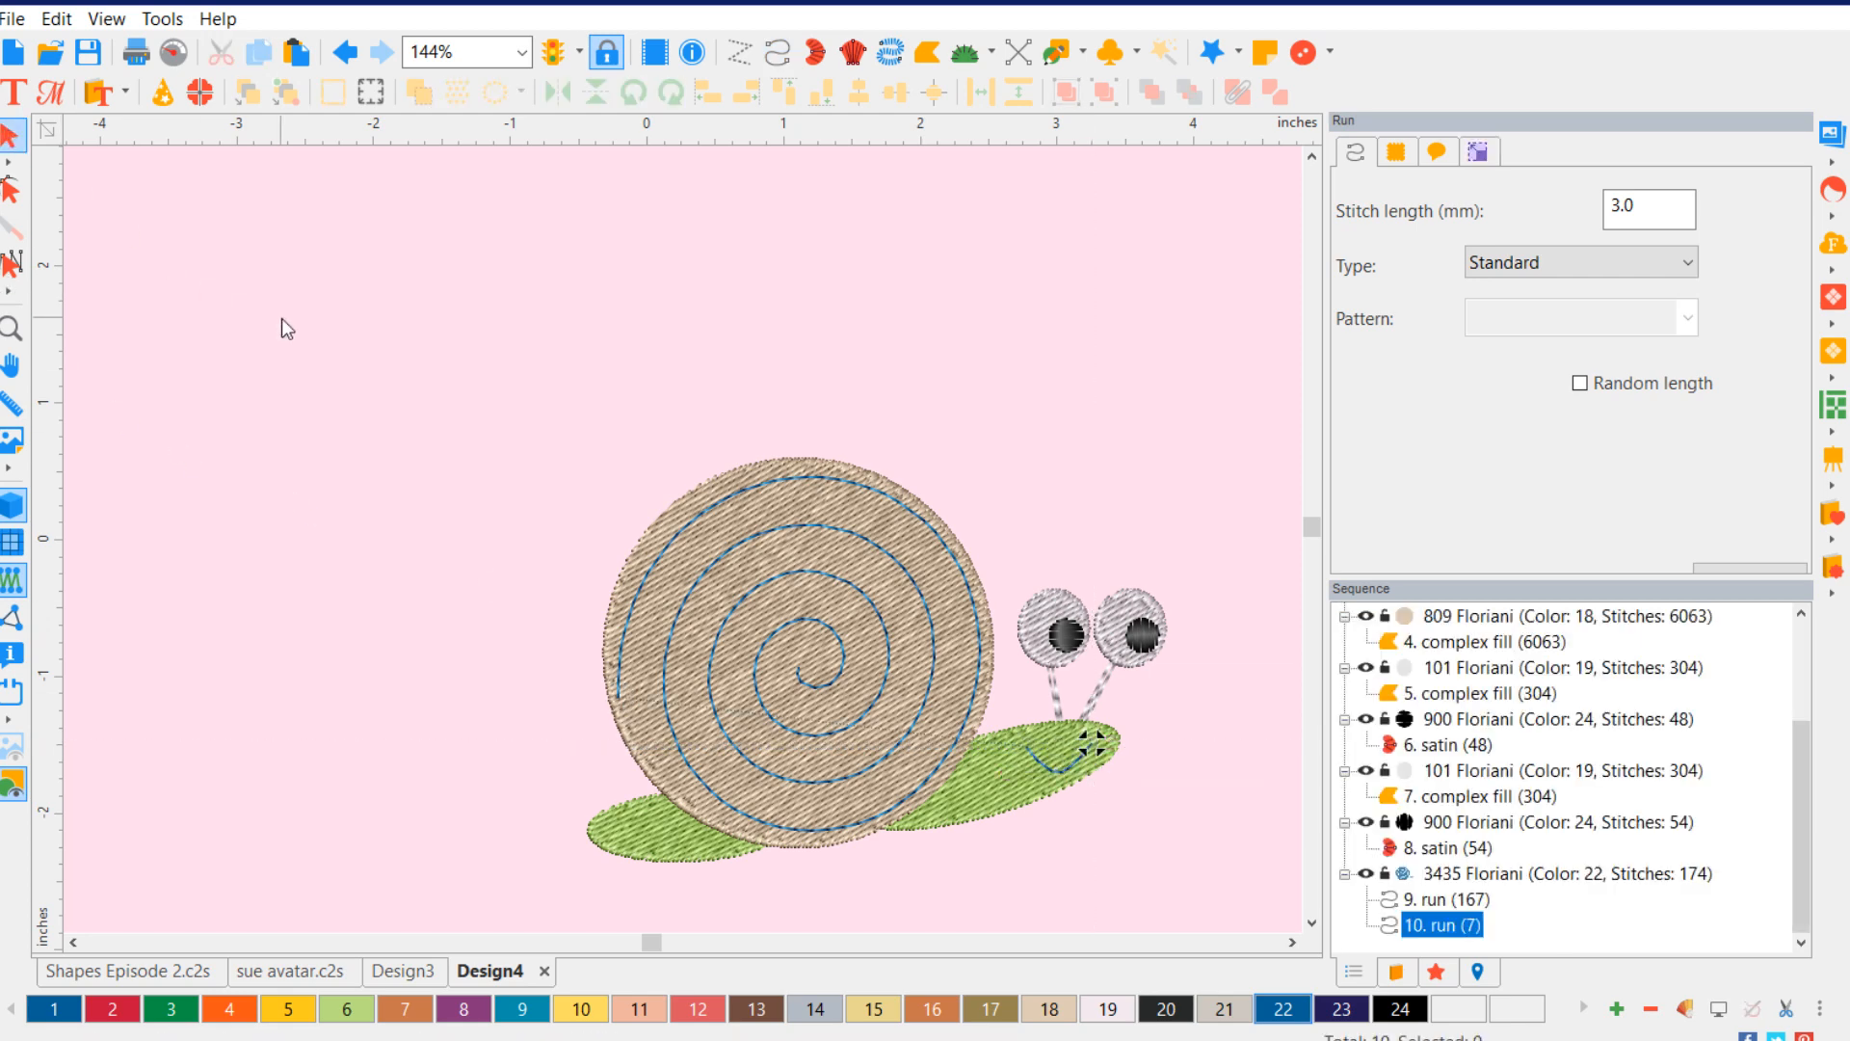
- Recolor the smile's run object with black thread color 24 (900 Floriani) and deselect it
left_click(1072, 768)
left_click(1154, 875)
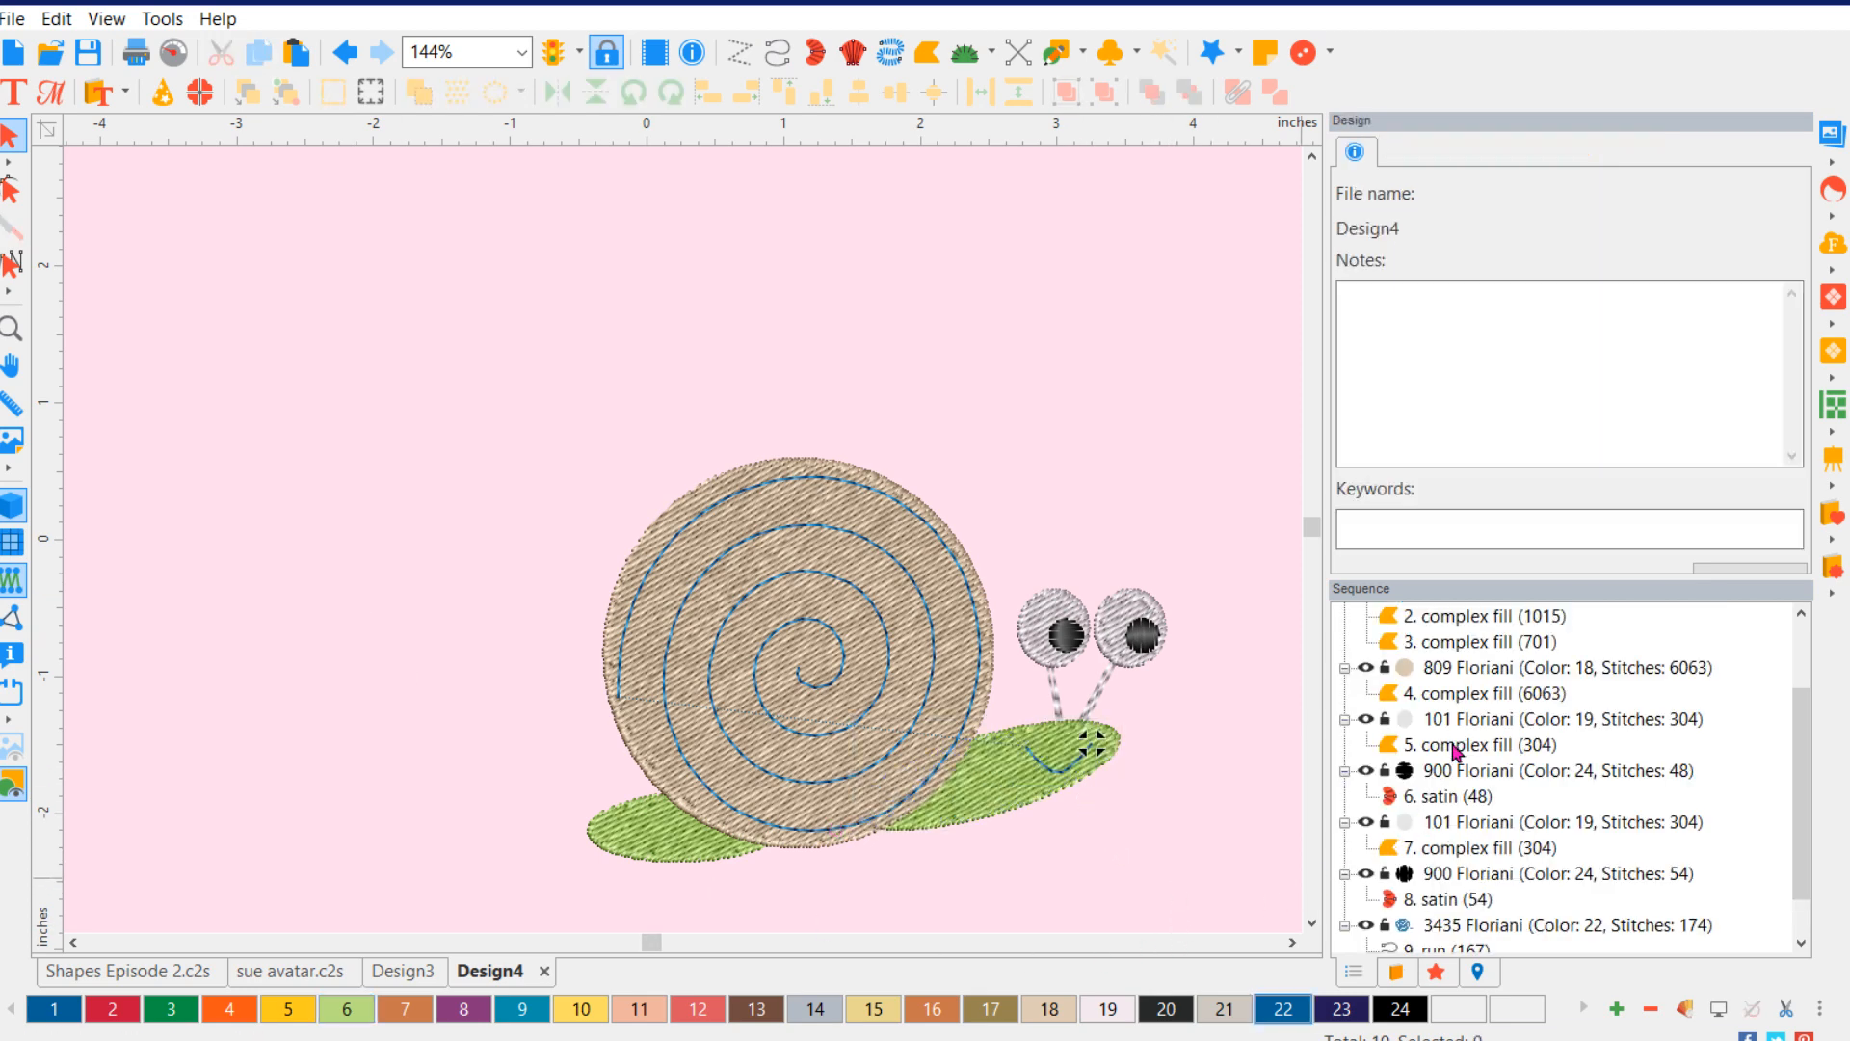
scroll(1462, 771, "down", 1)
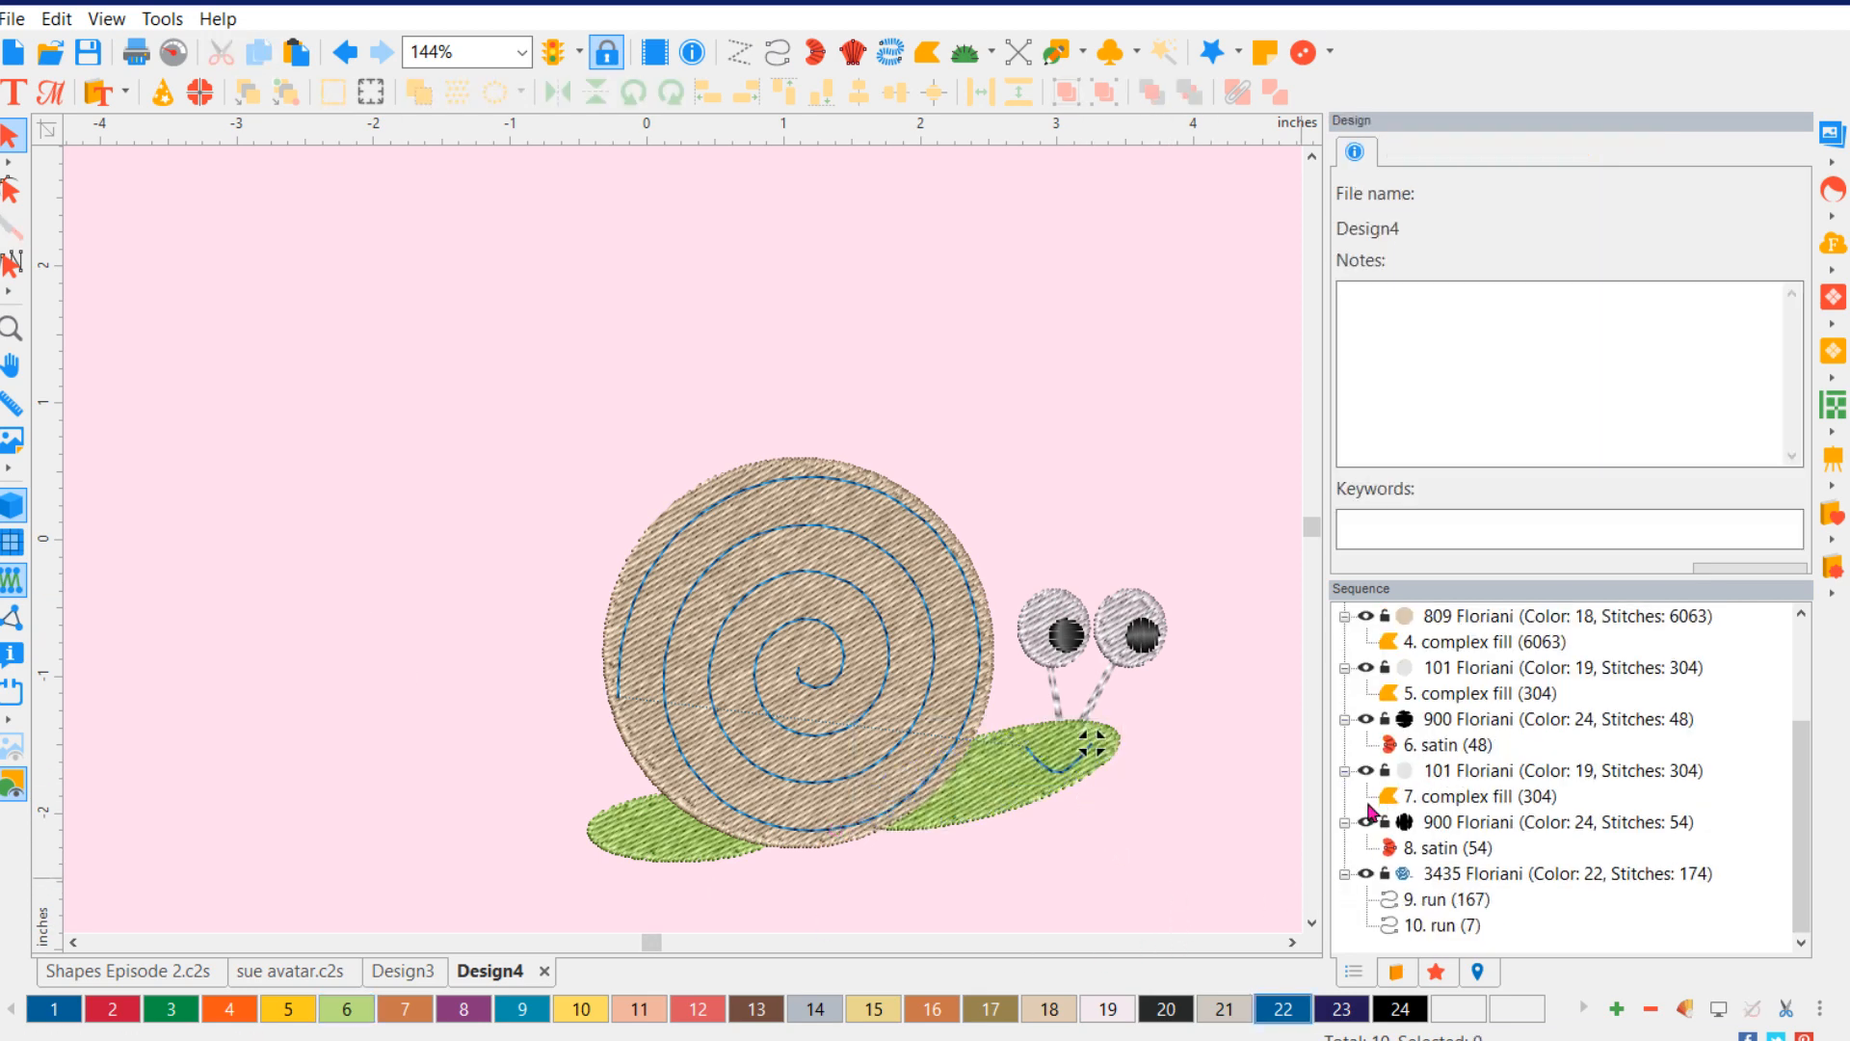
left_click(1454, 926)
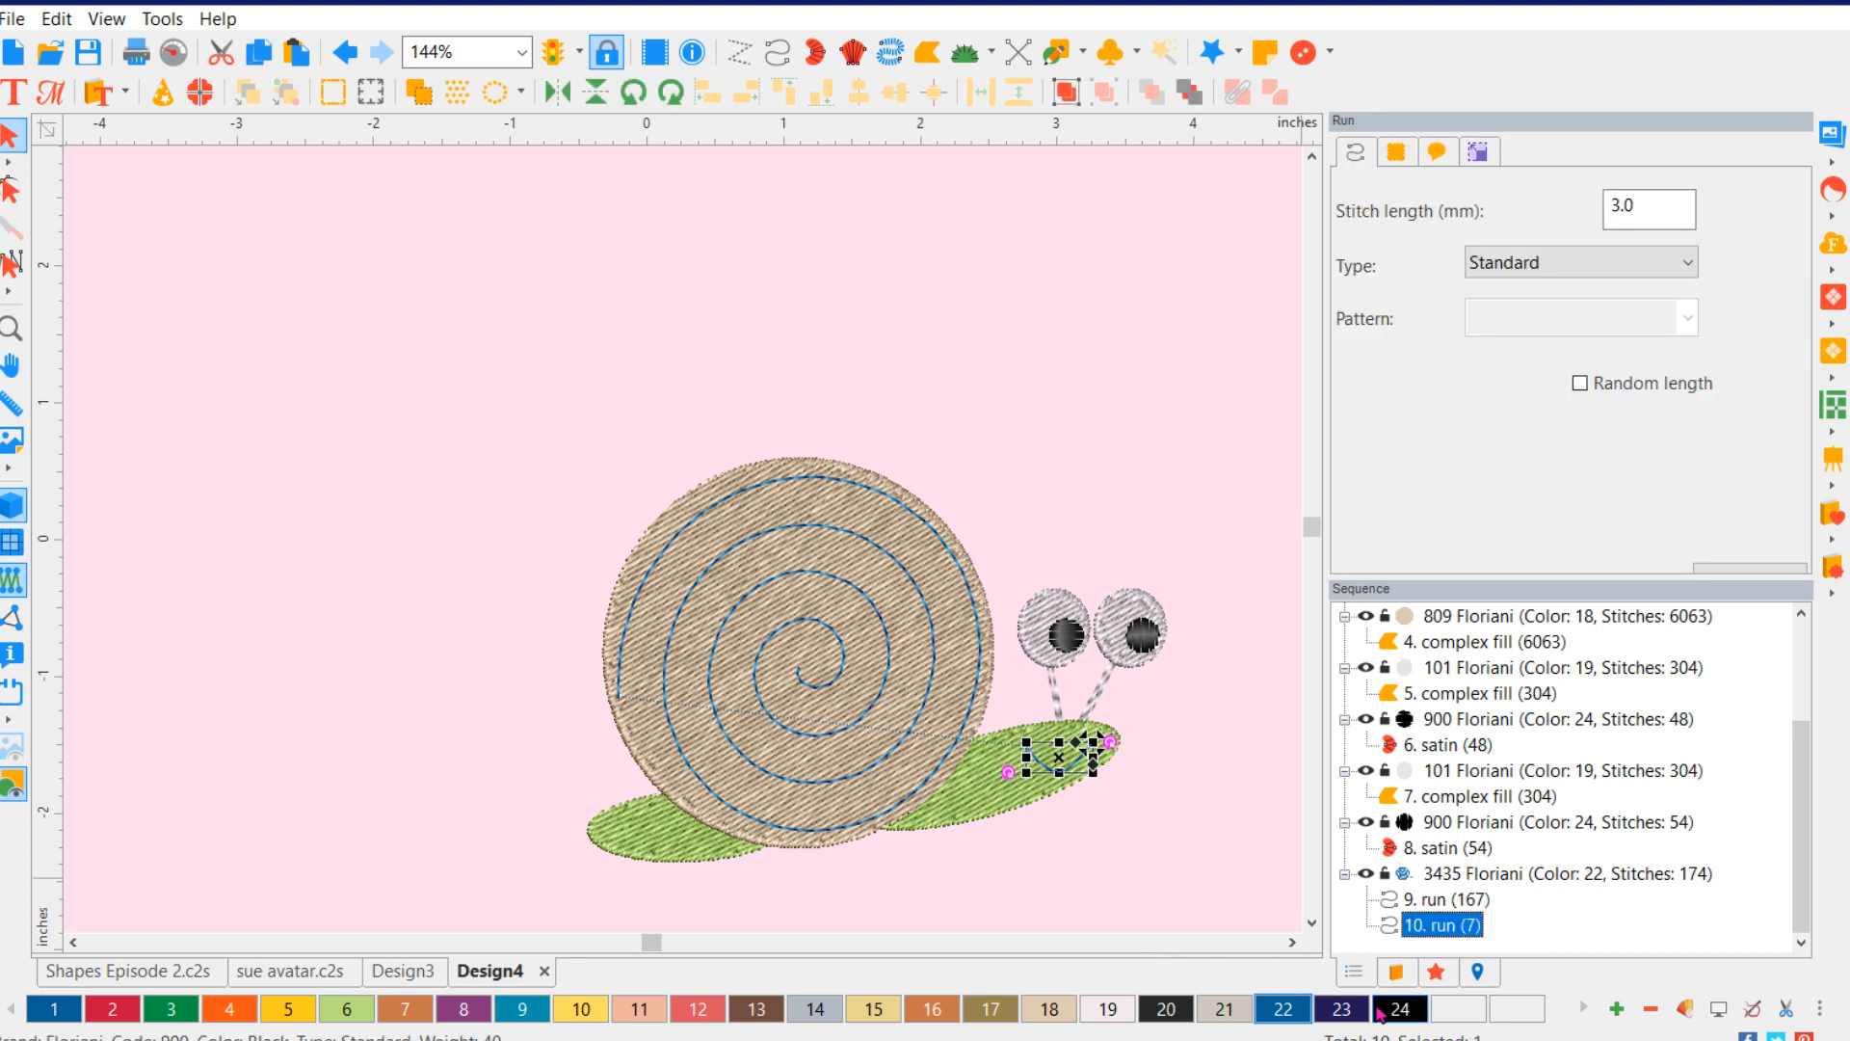
left_click(1079, 900)
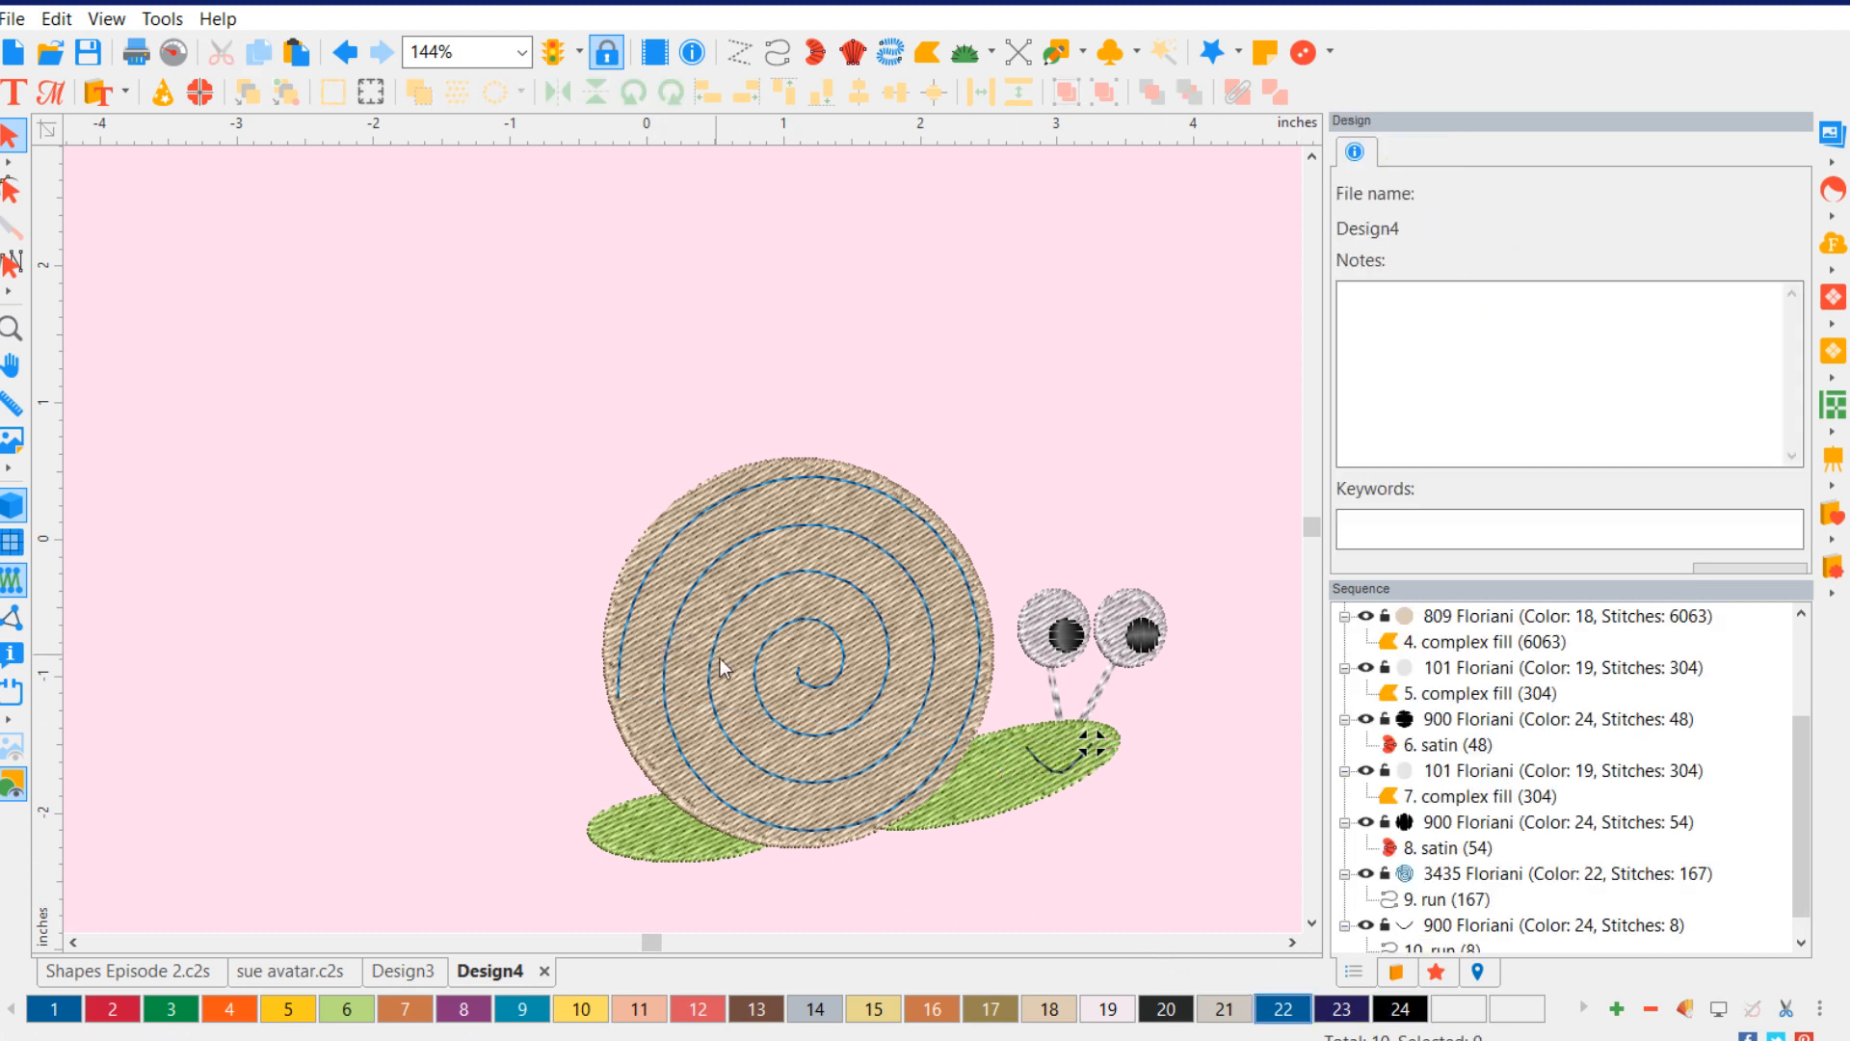
scroll(839, 734, "down", 1)
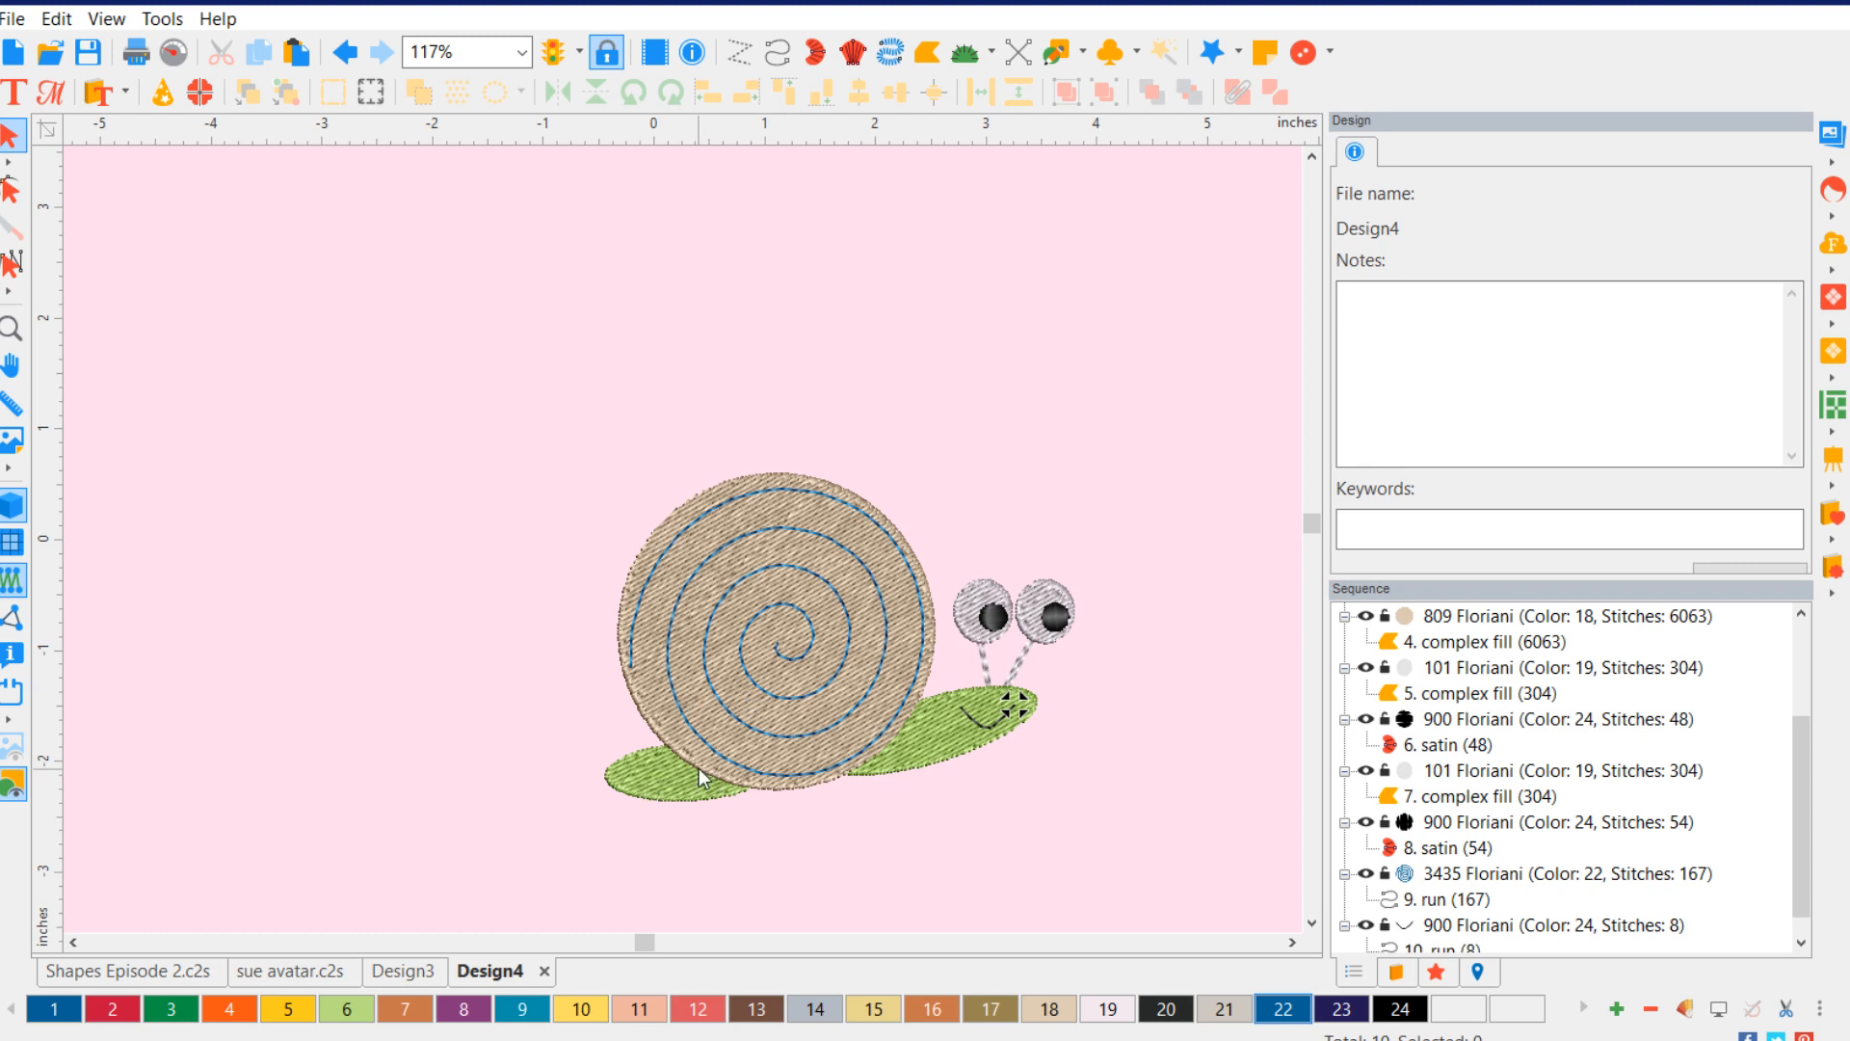
scroll(631, 812, "up", 1)
scroll(630, 811, "up", 2)
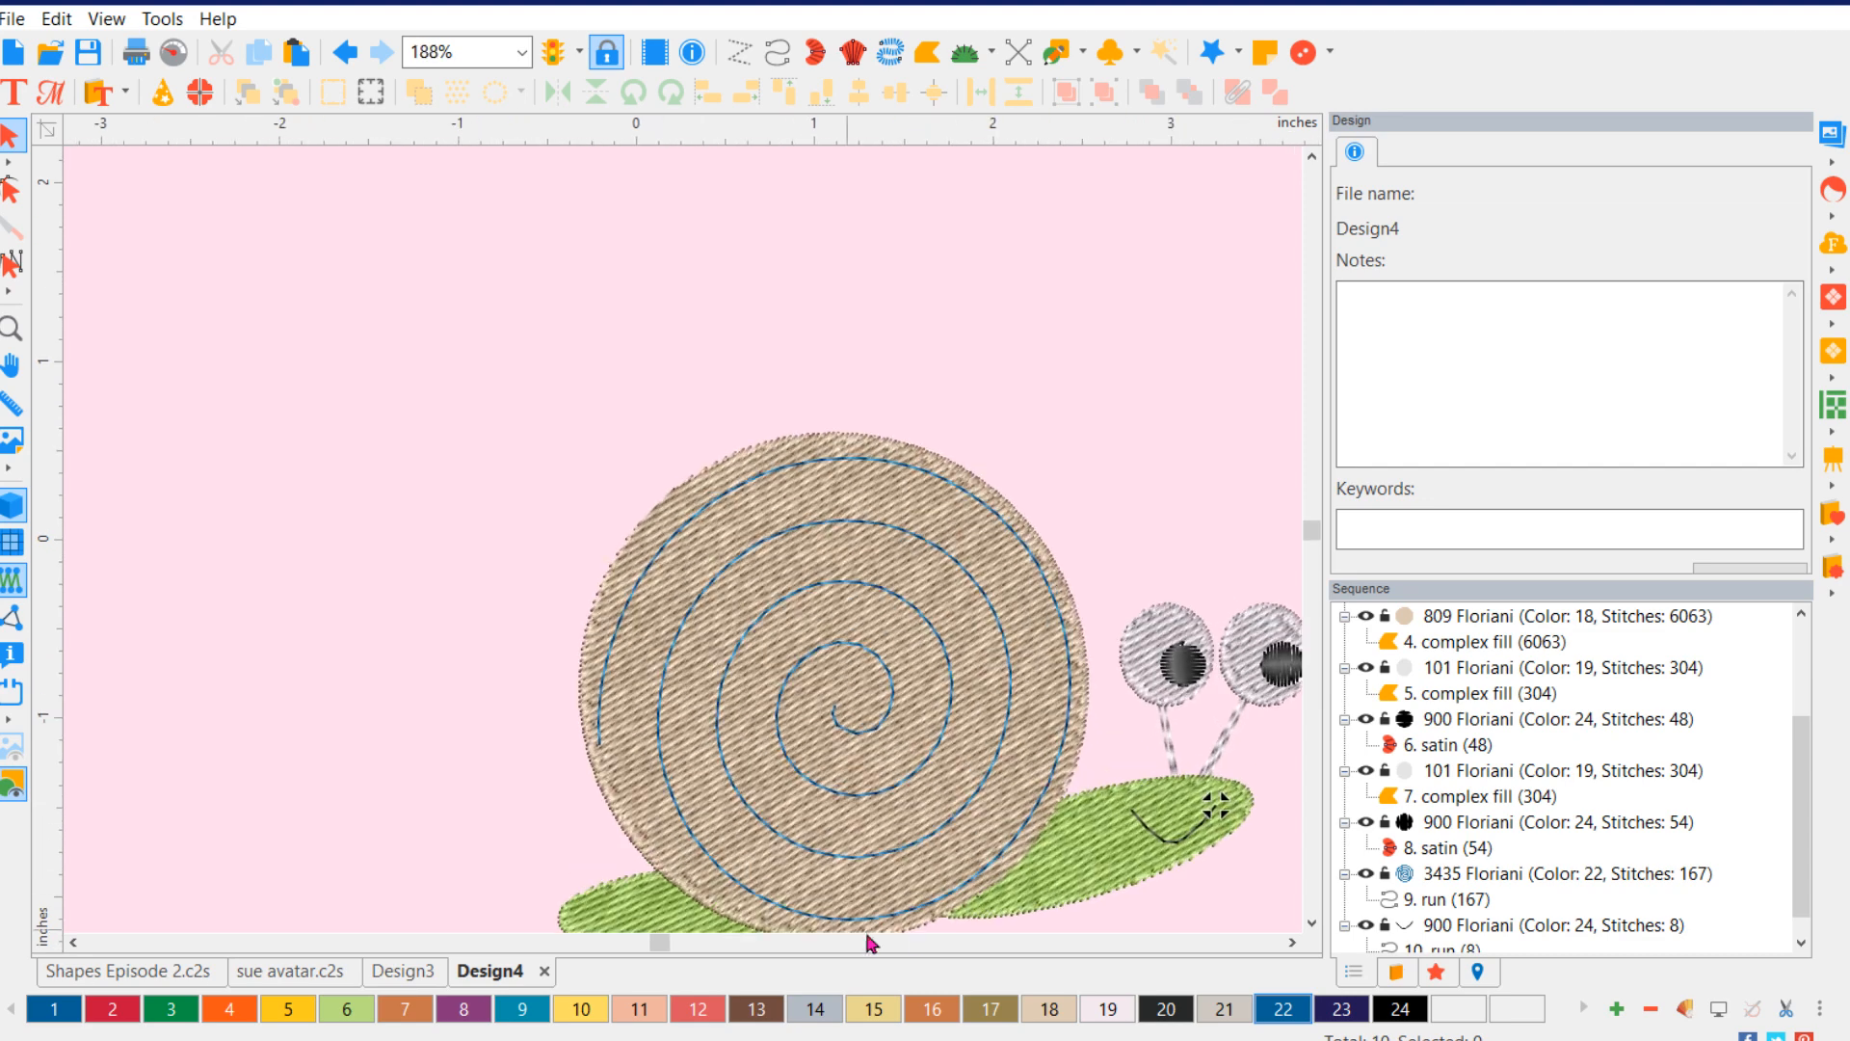
left_click(1313, 922)
left_click(1314, 923)
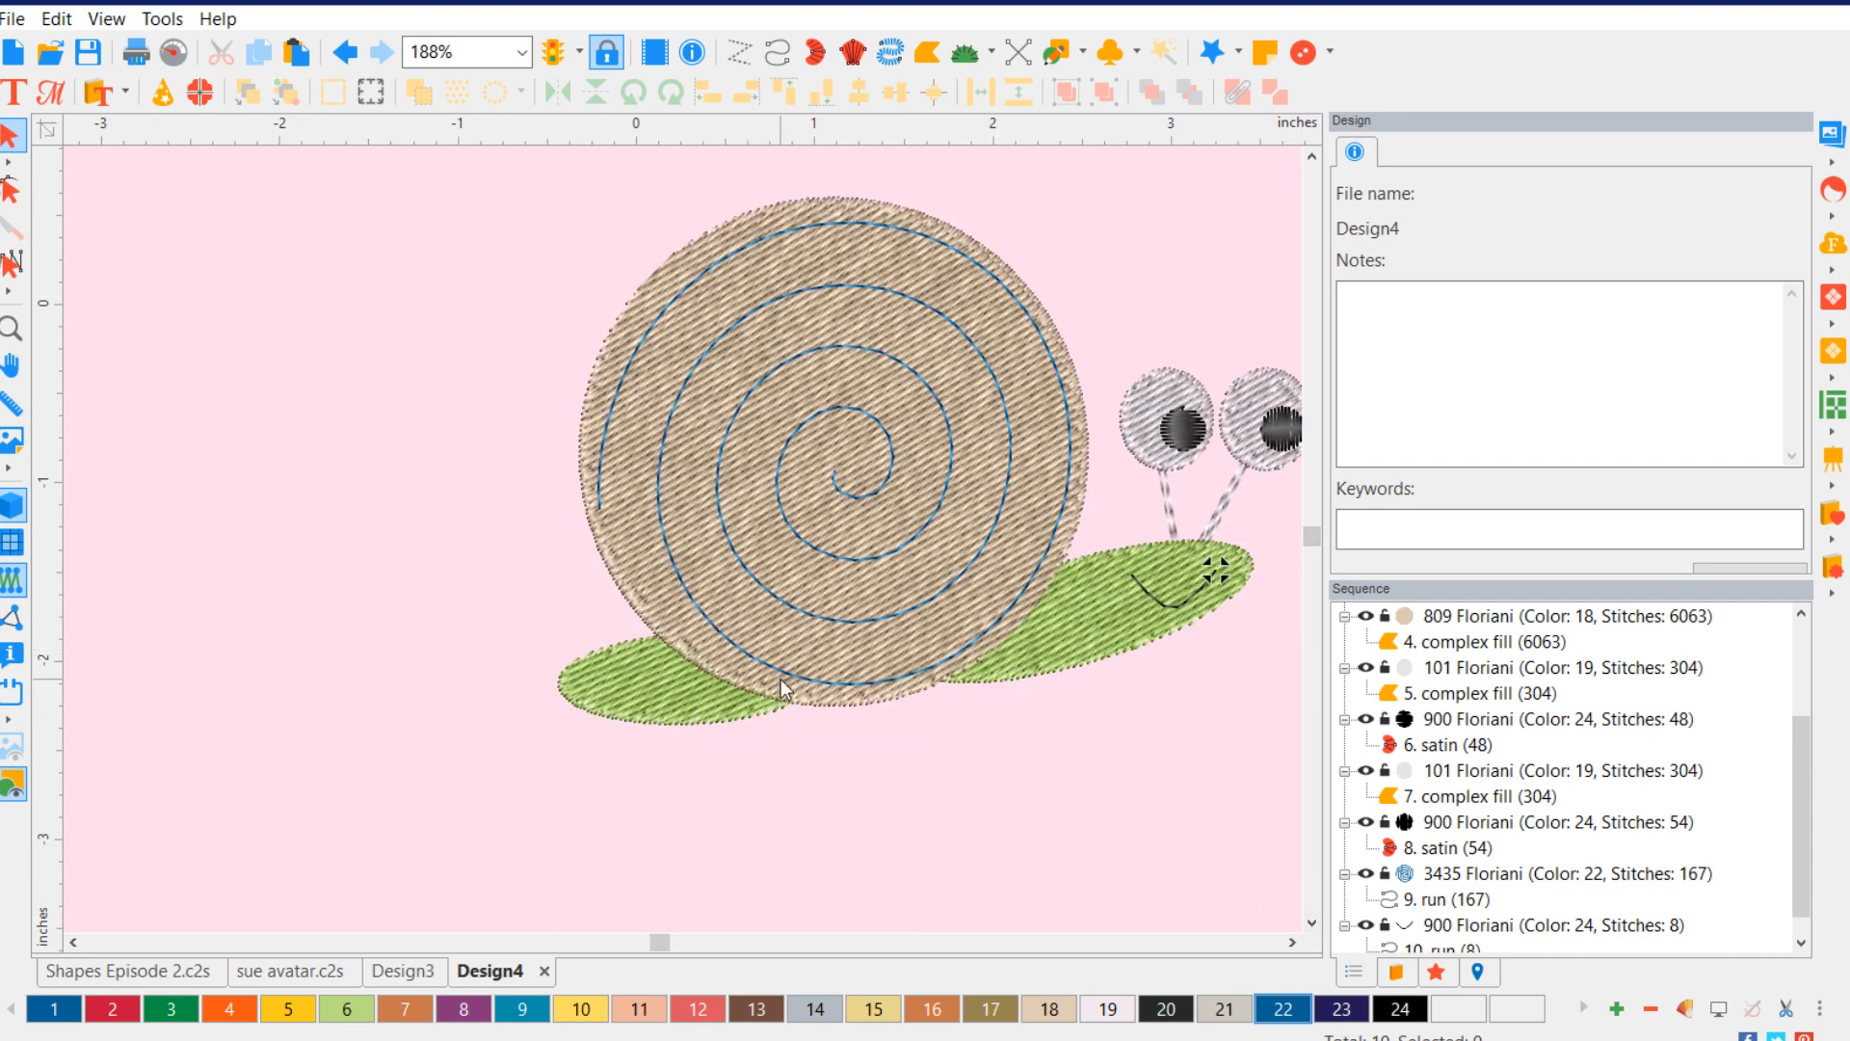
- Examine the stitching order of the eye stalks, green head fill and shell fill by selecting each object on the snail and in the sequence
left_click(1089, 635)
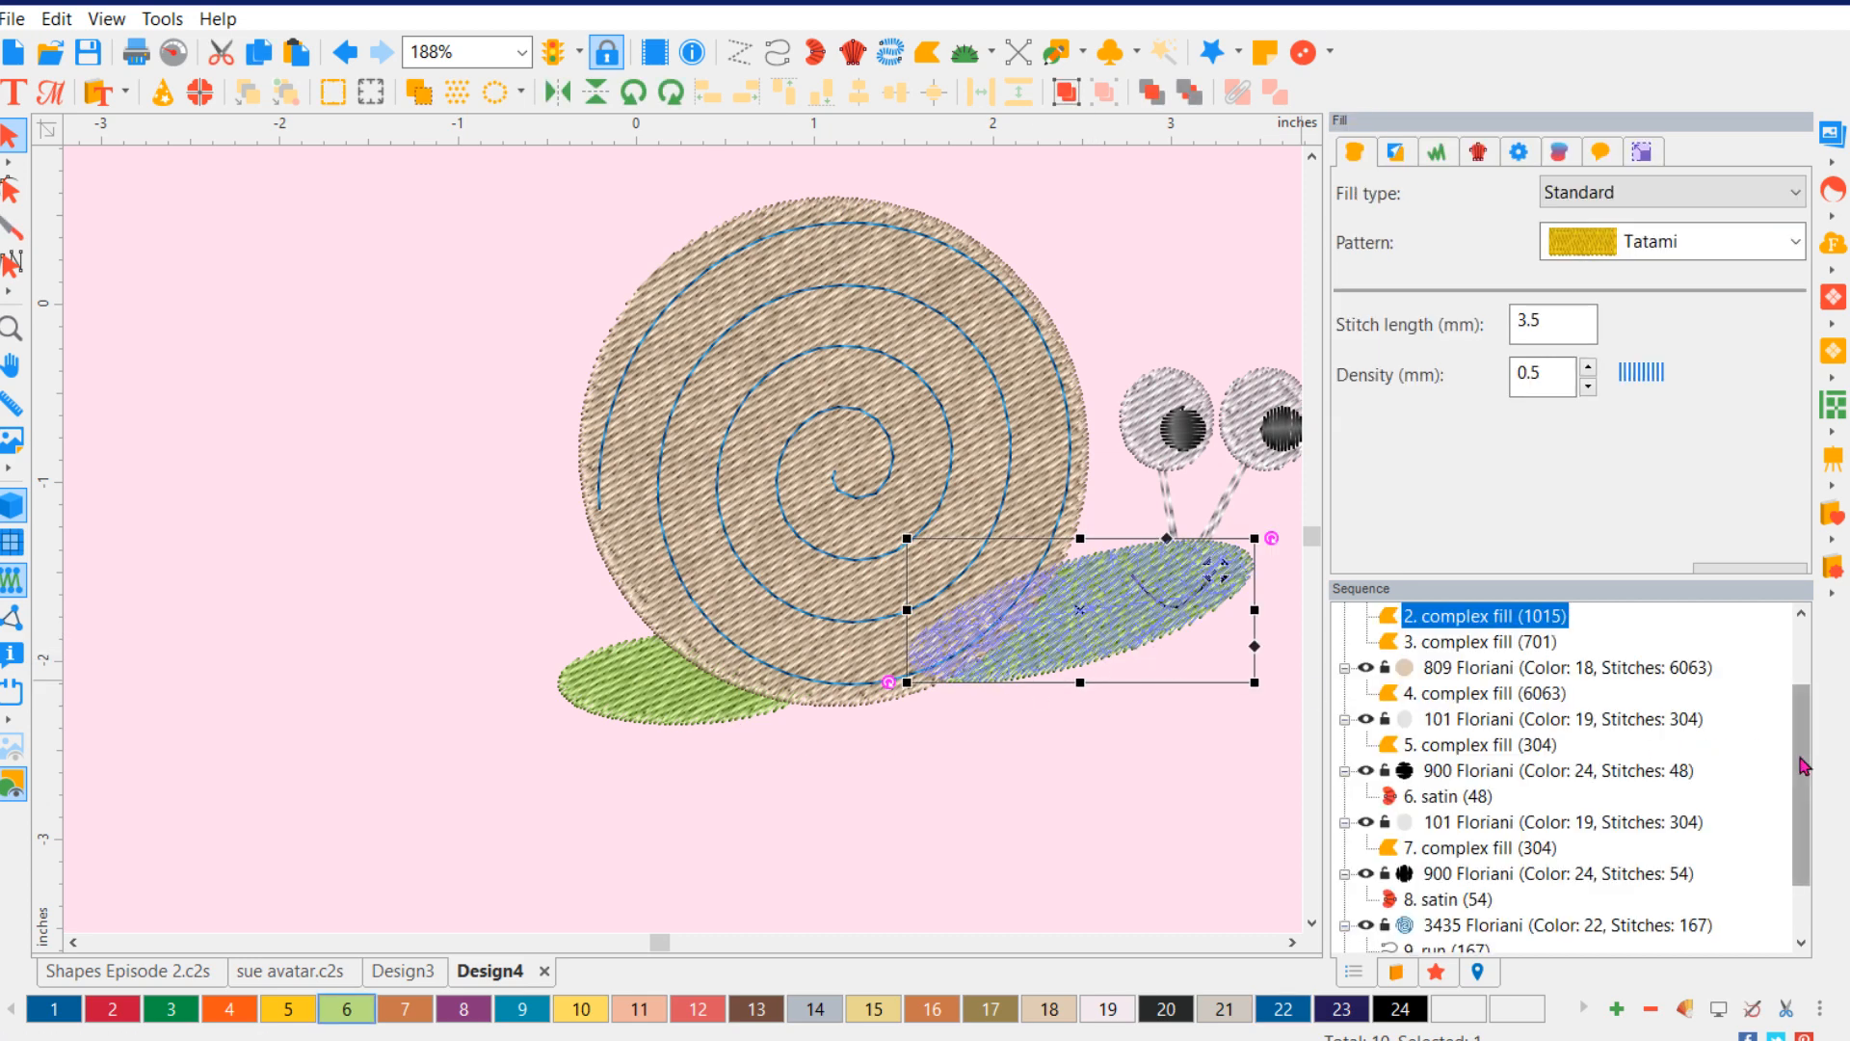
left_click_drag(1799, 752, 1800, 682)
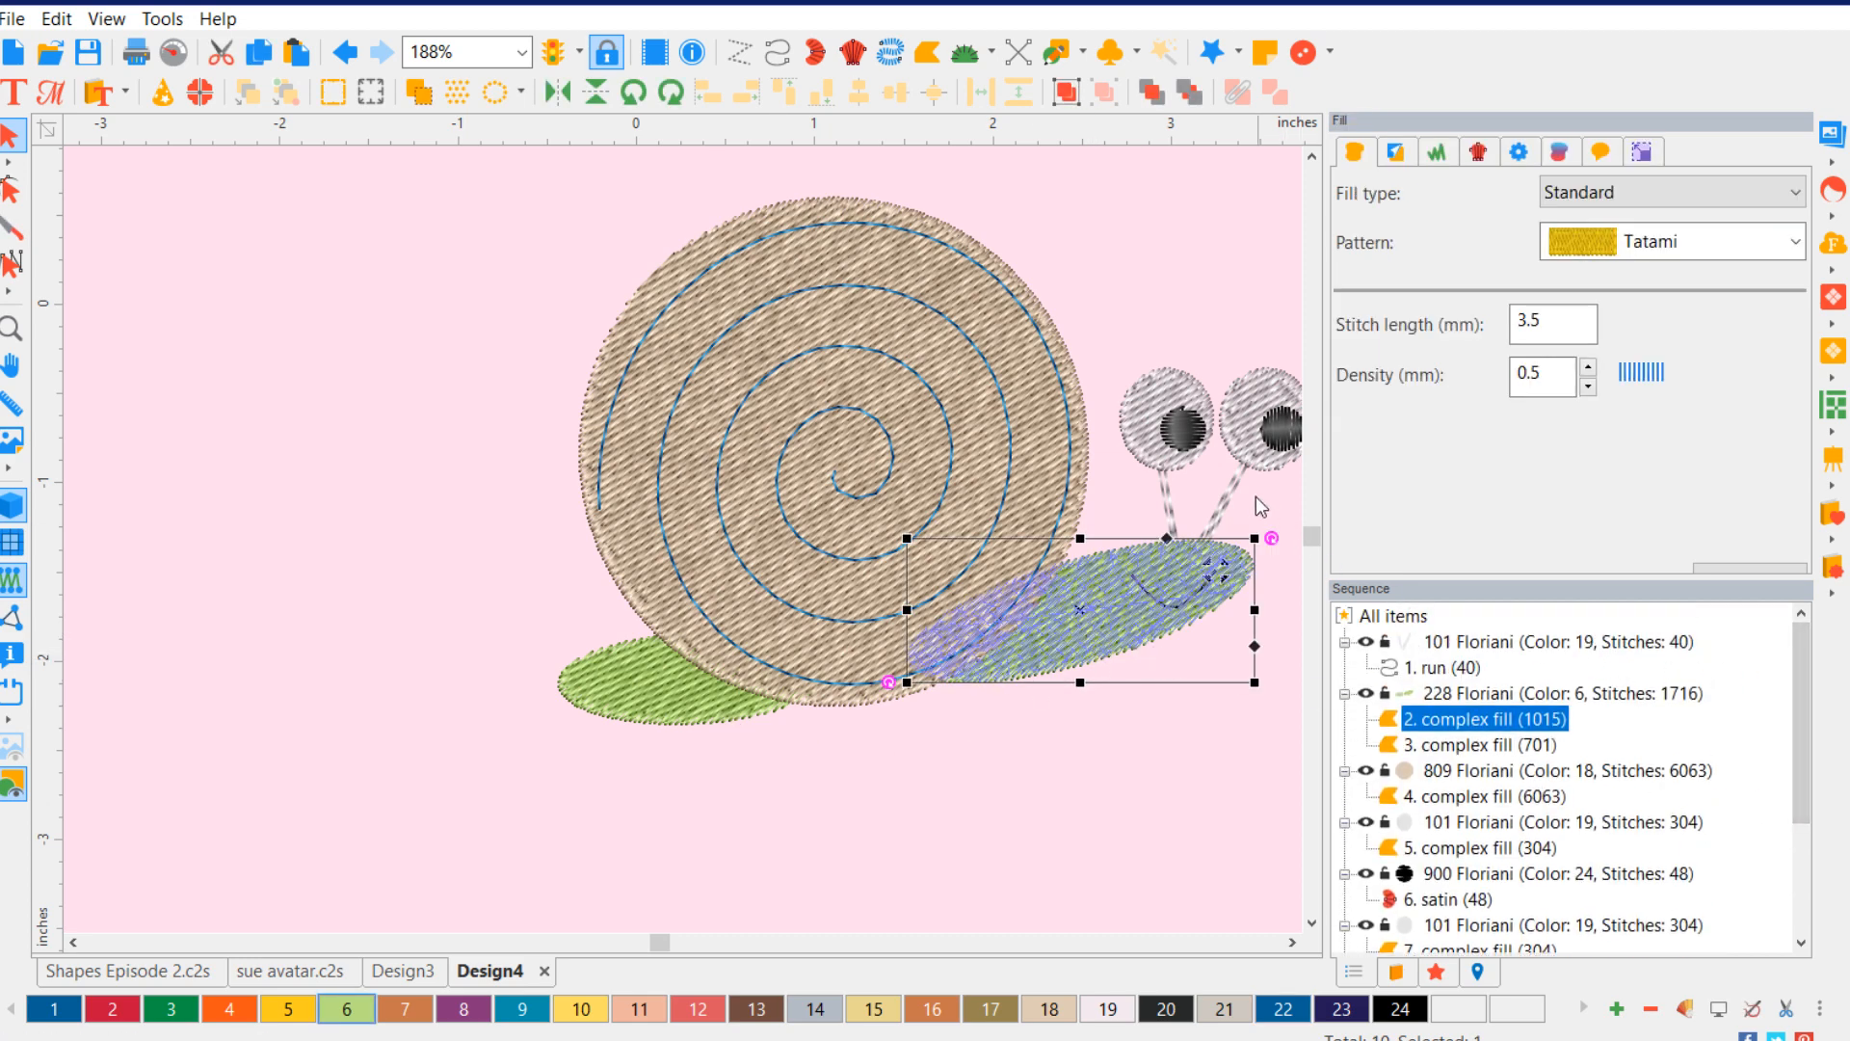
left_click(1229, 493)
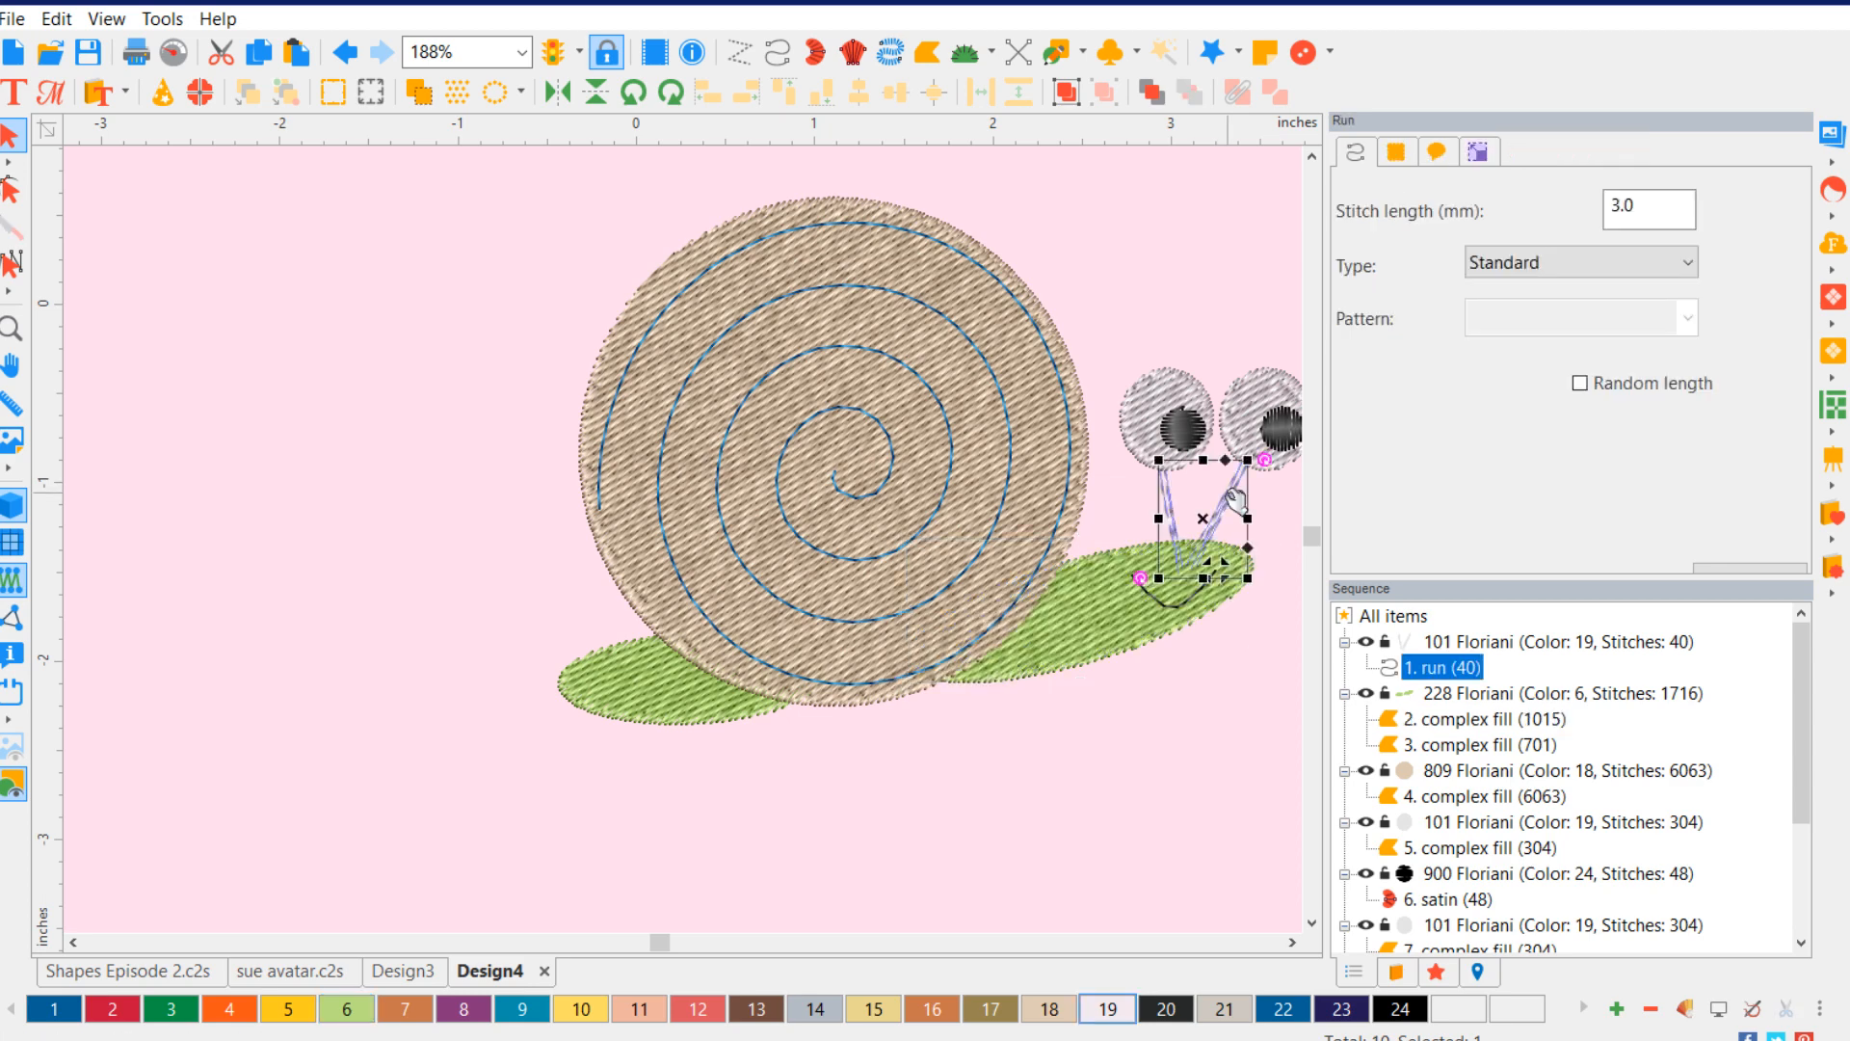
left_click(1239, 676)
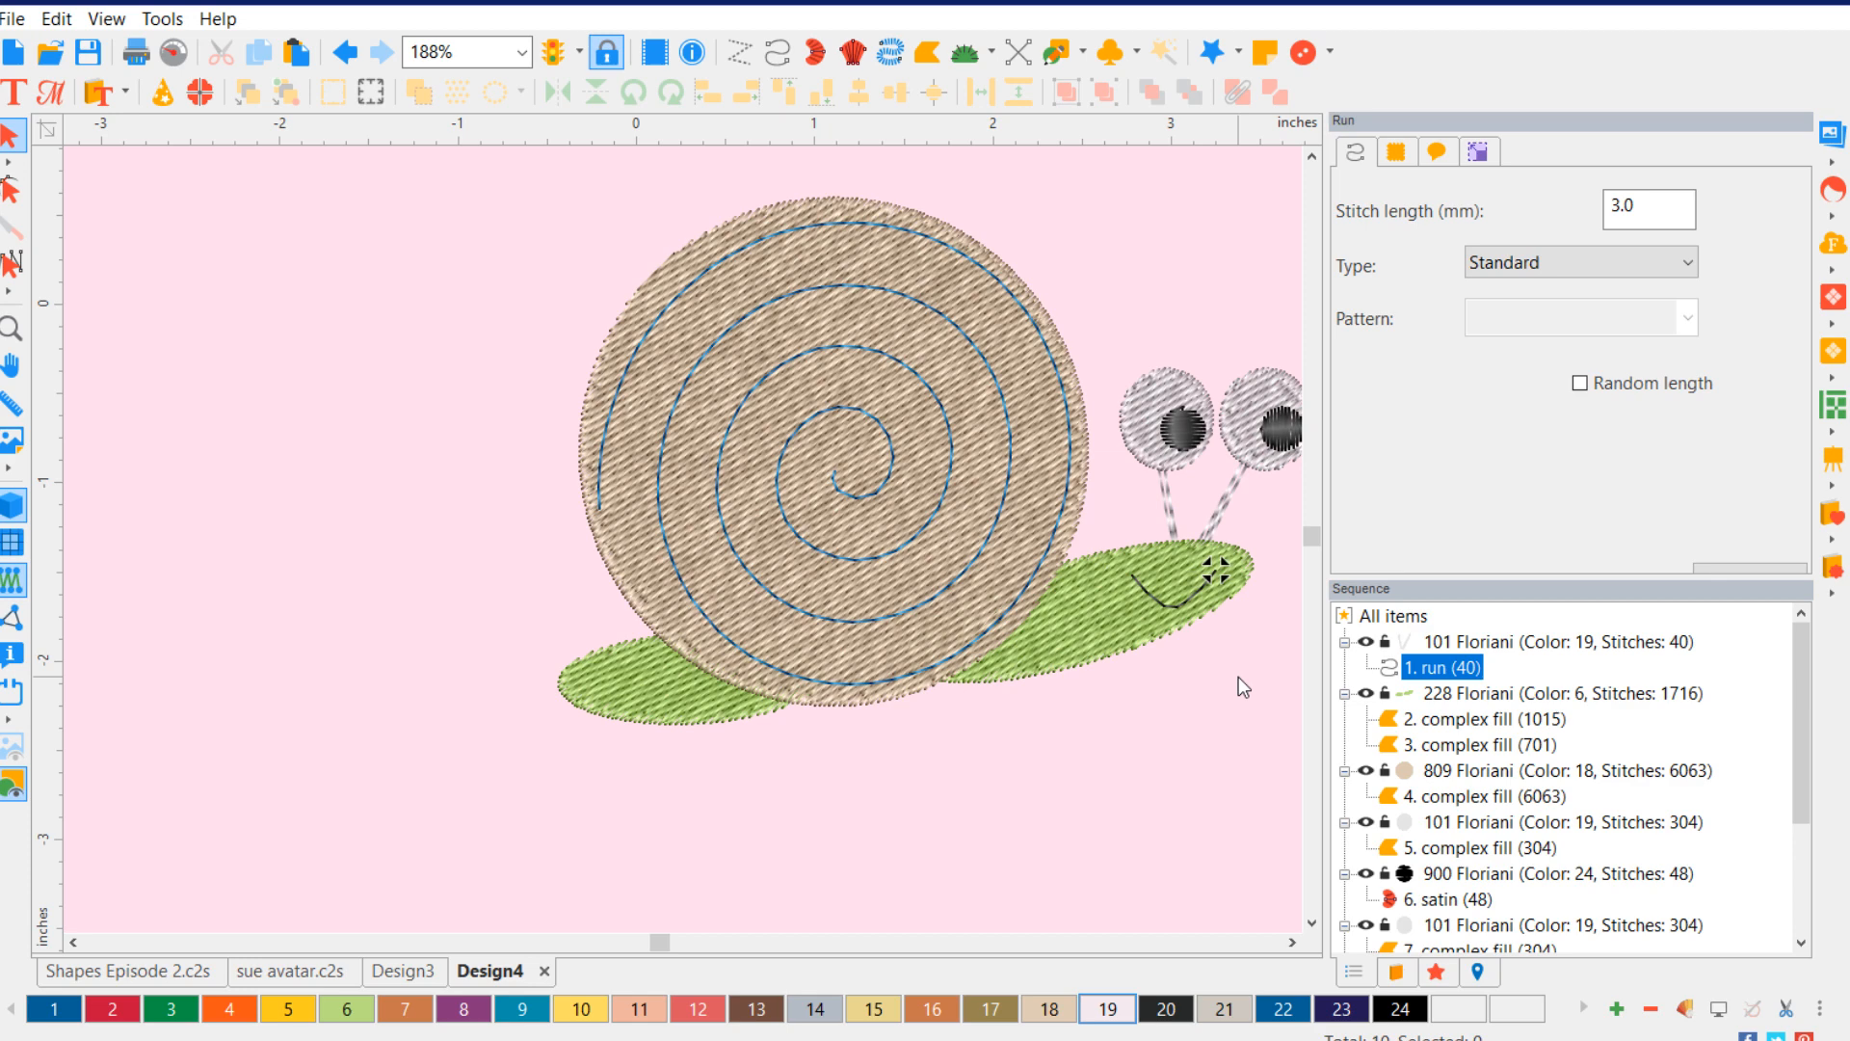
left_click(1120, 629)
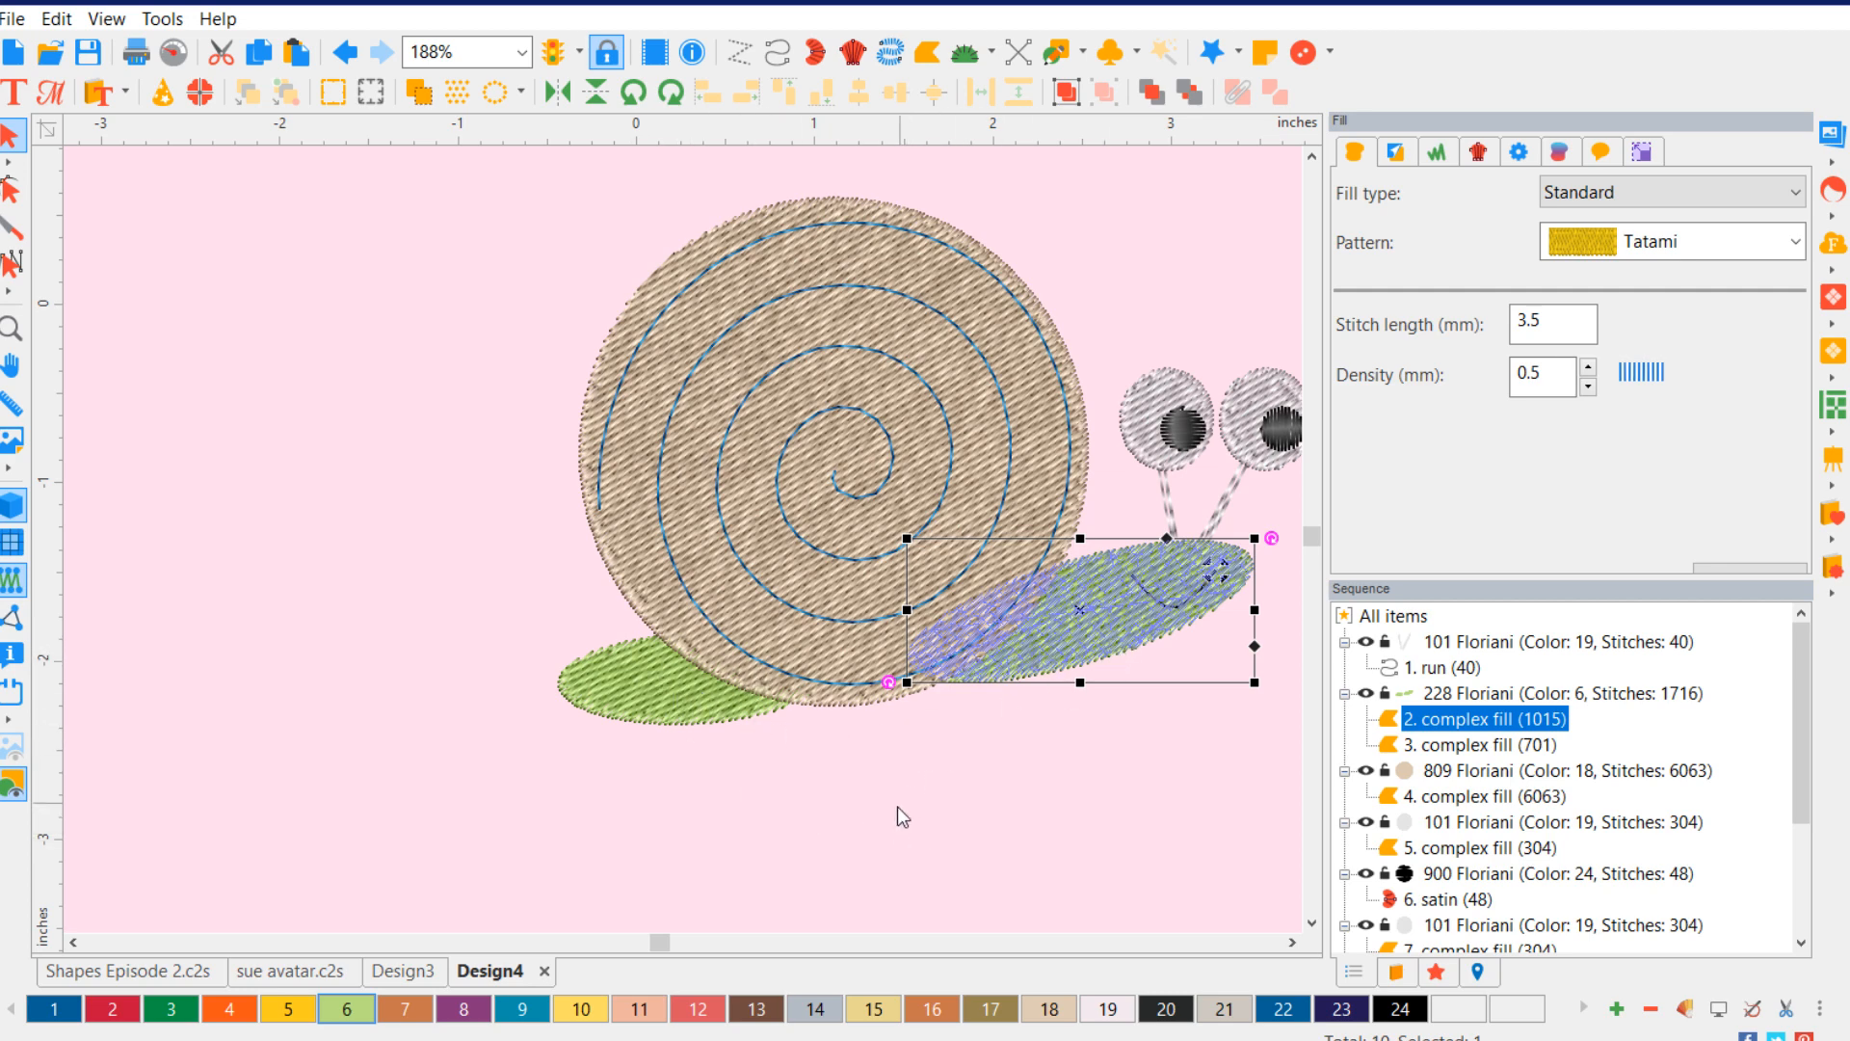
left_click(897, 853)
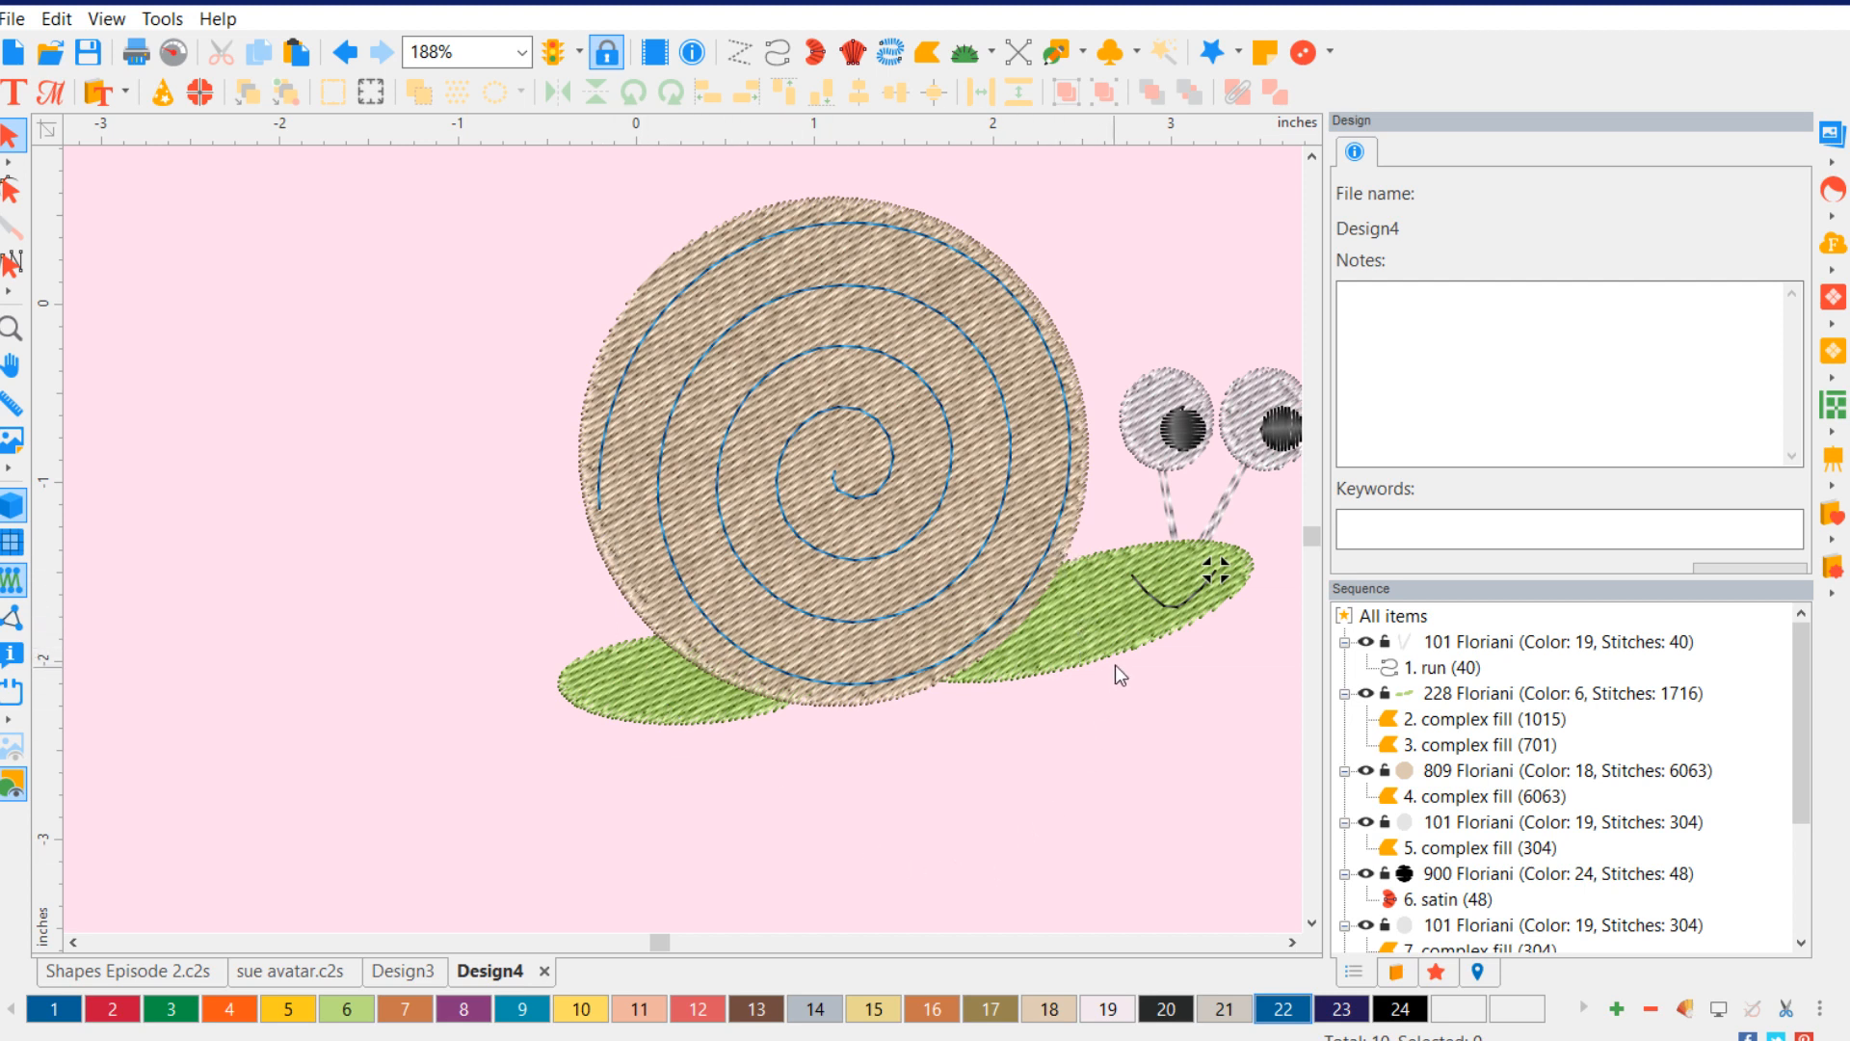
left_click(1081, 494)
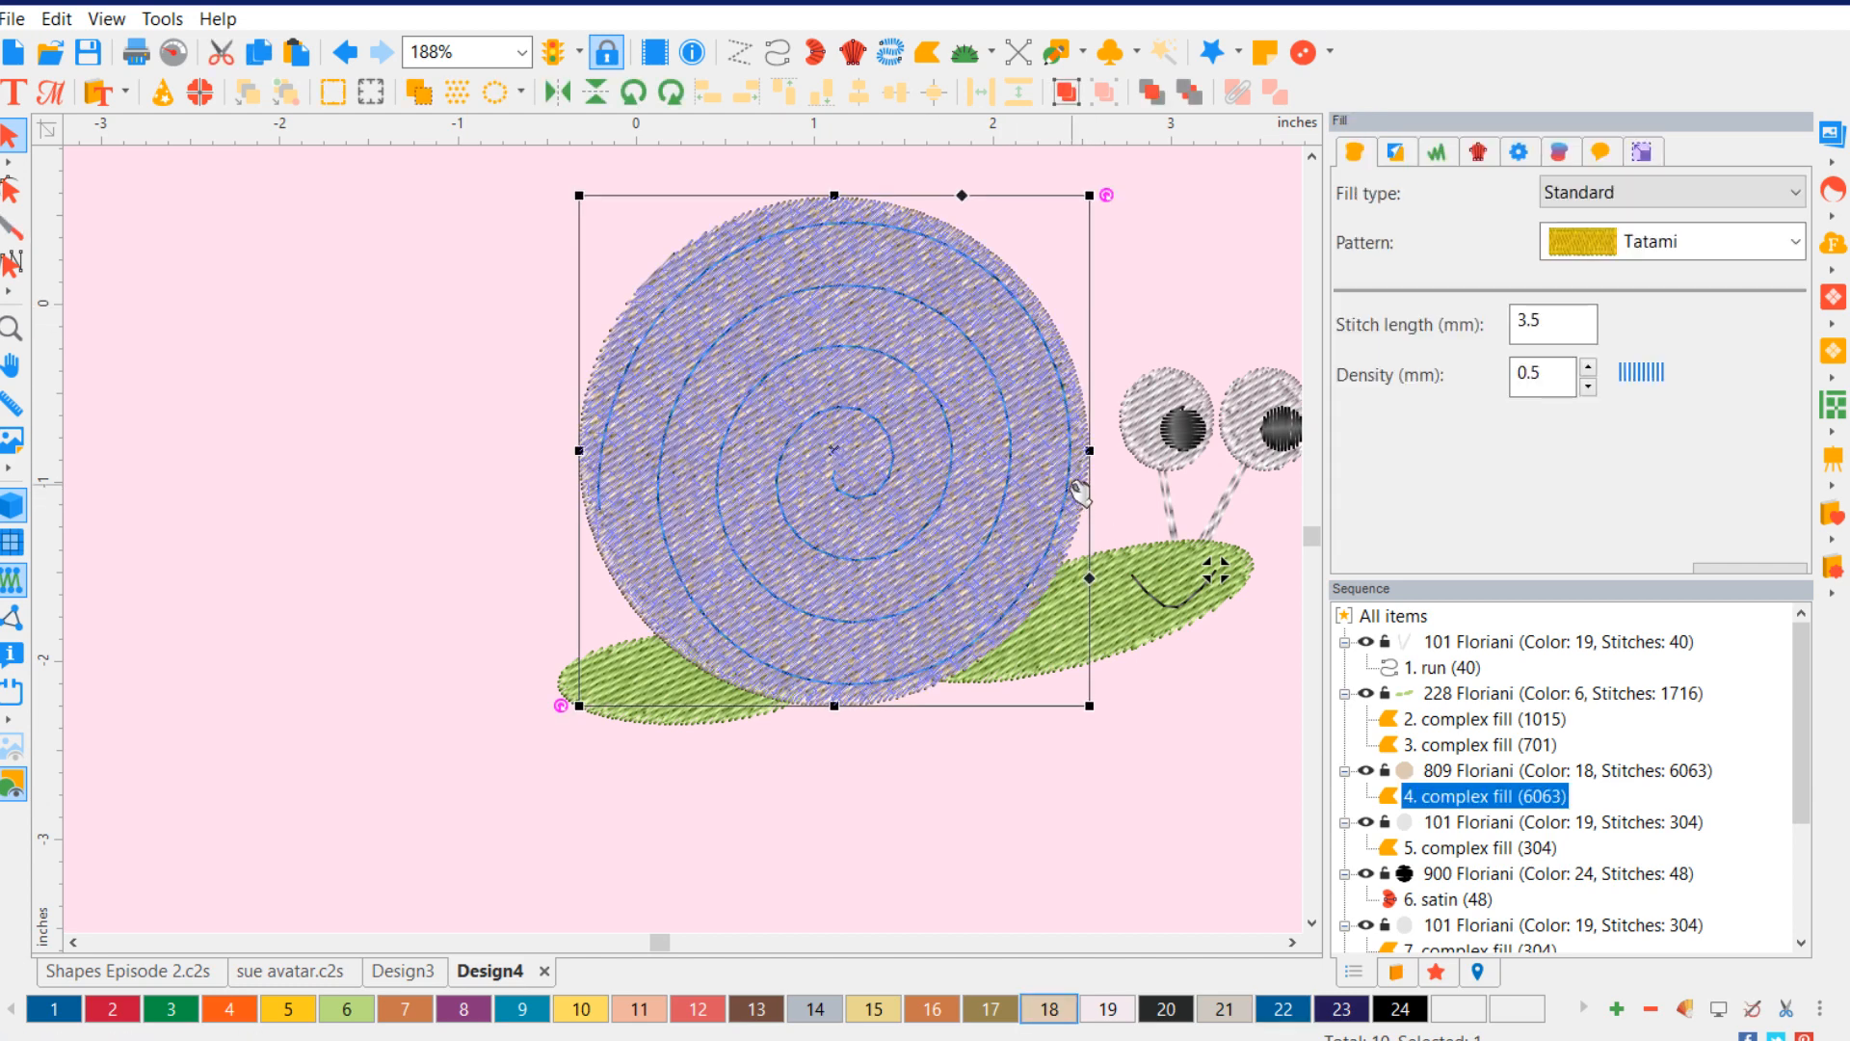
left_click(1496, 721)
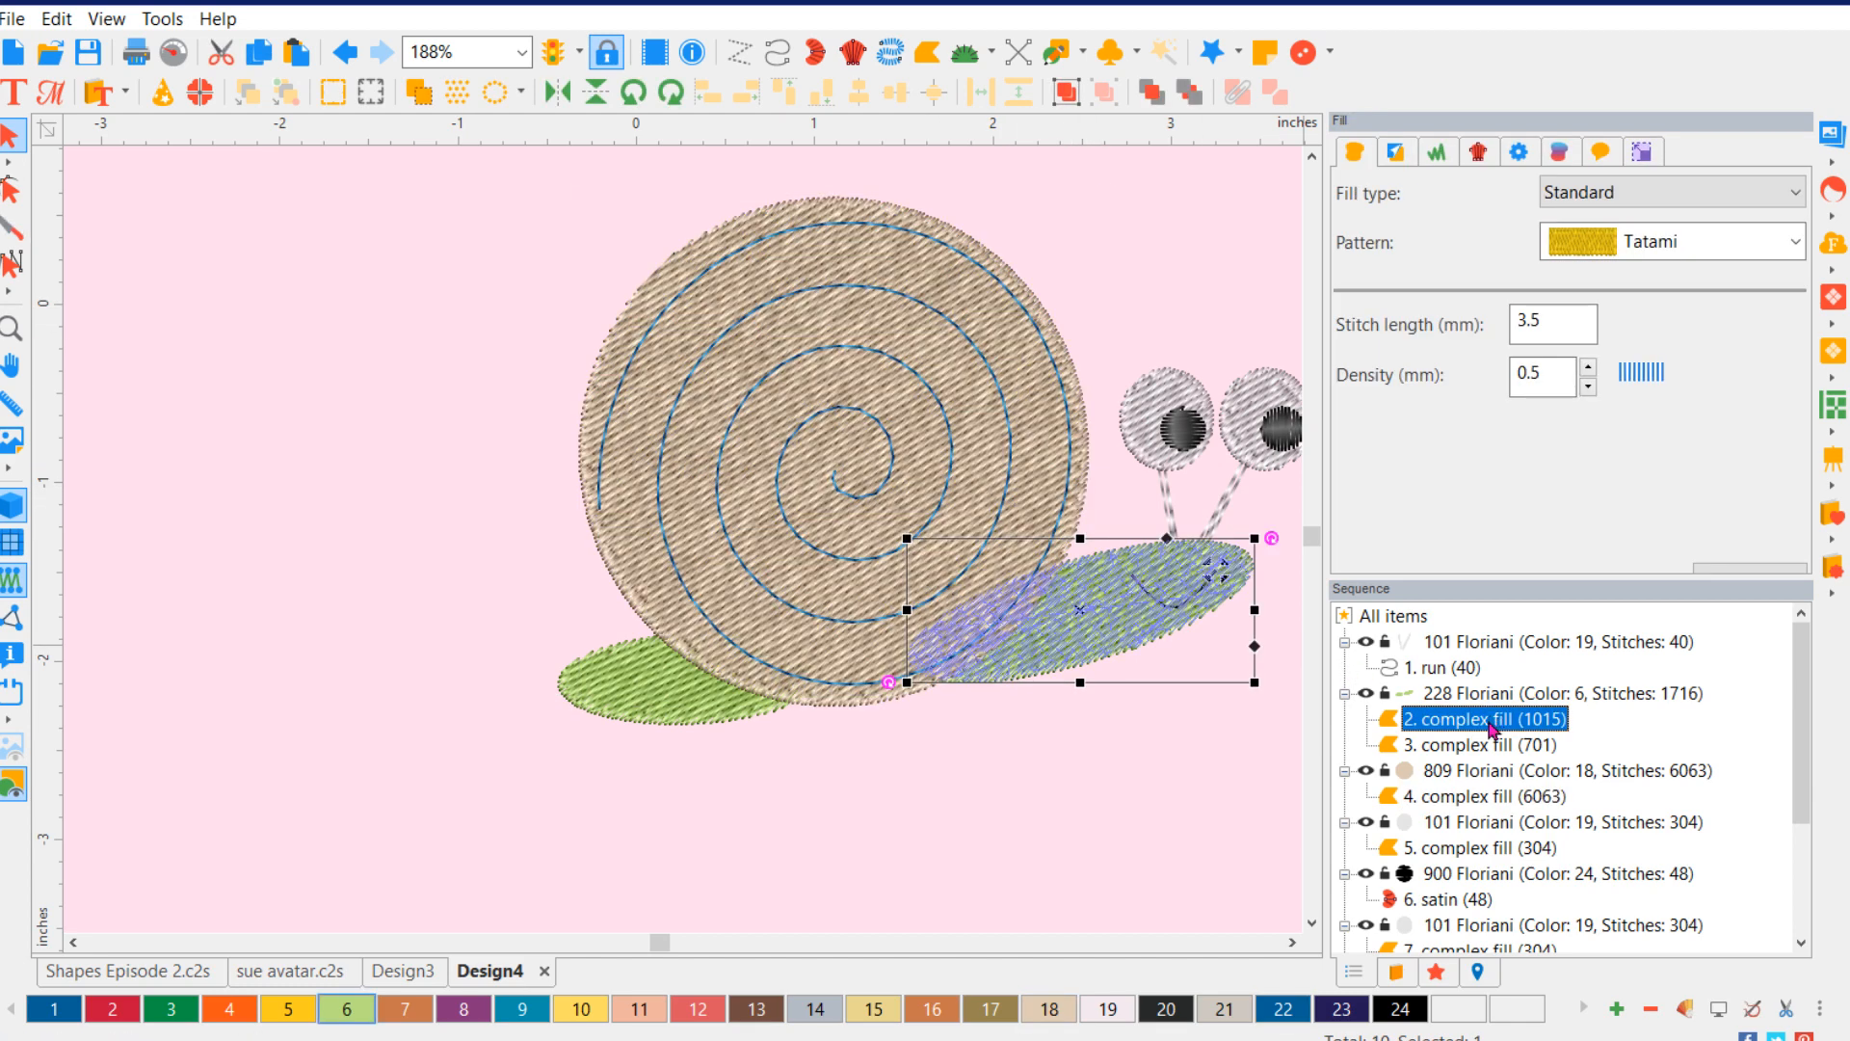
left_click(1493, 798)
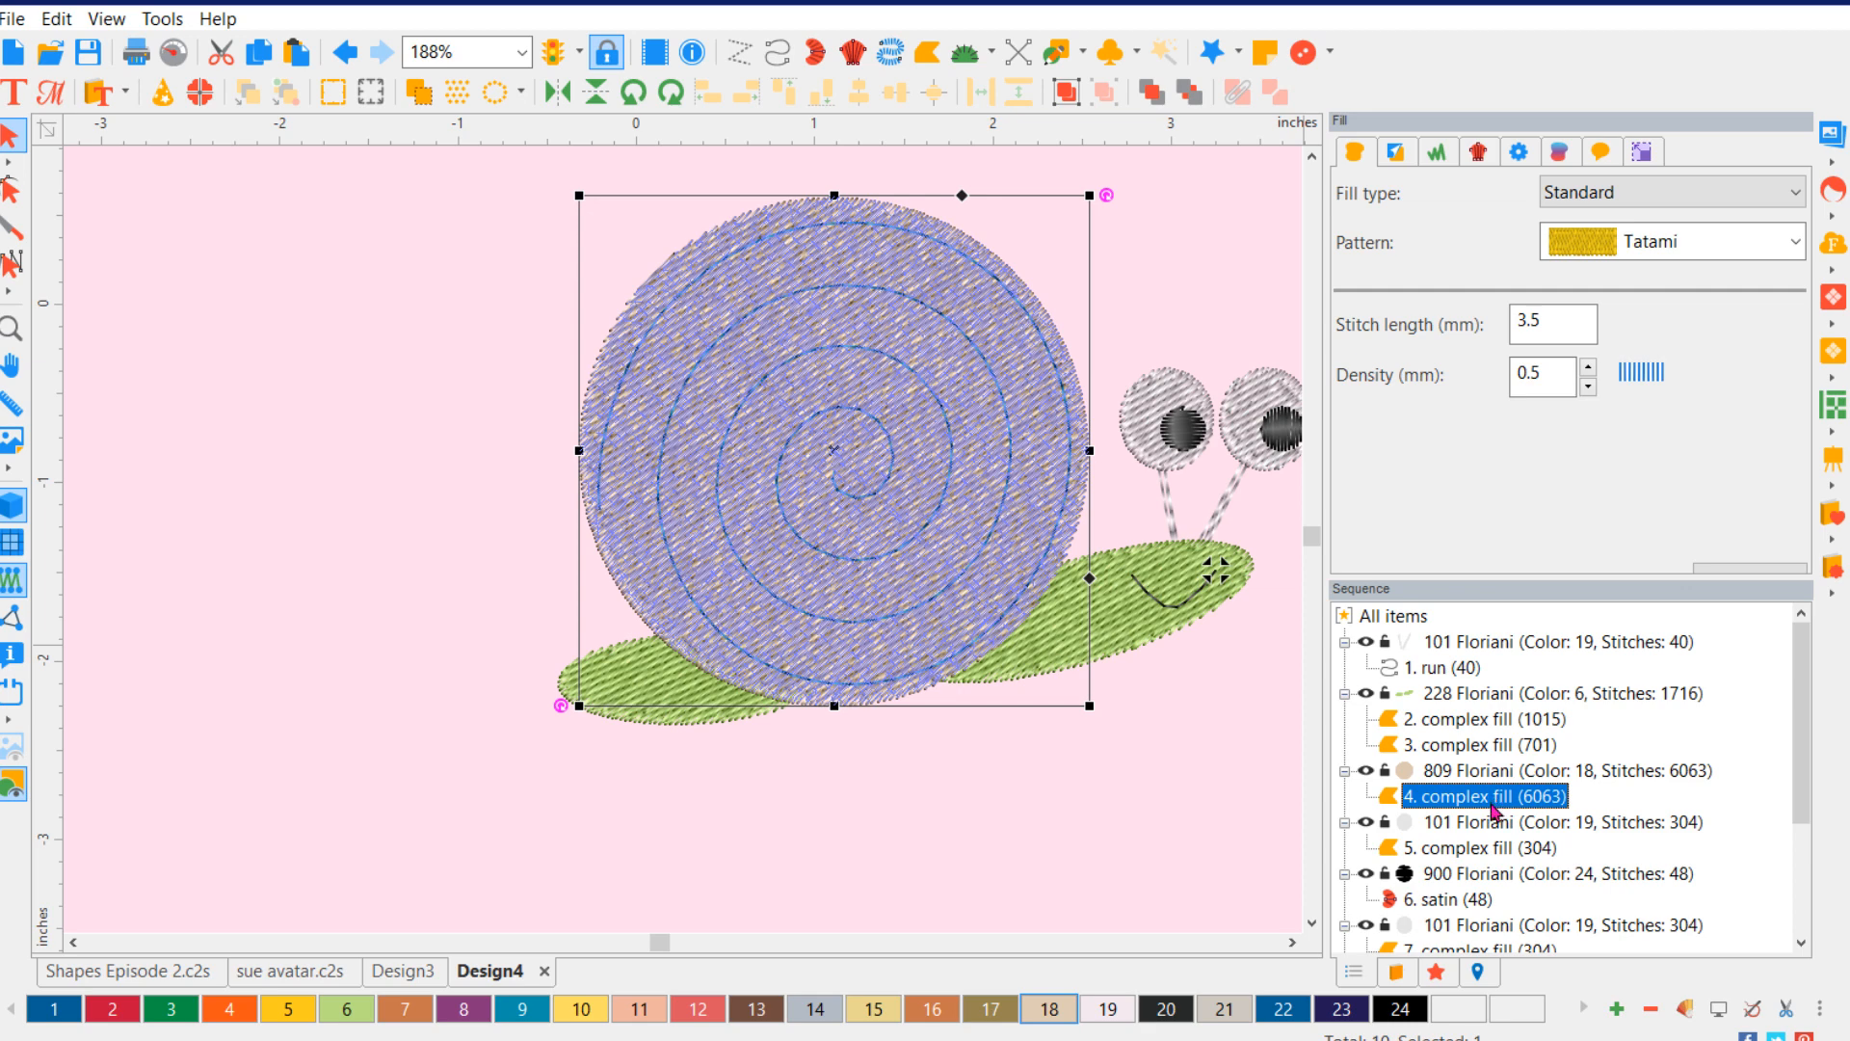
left_click(1228, 795)
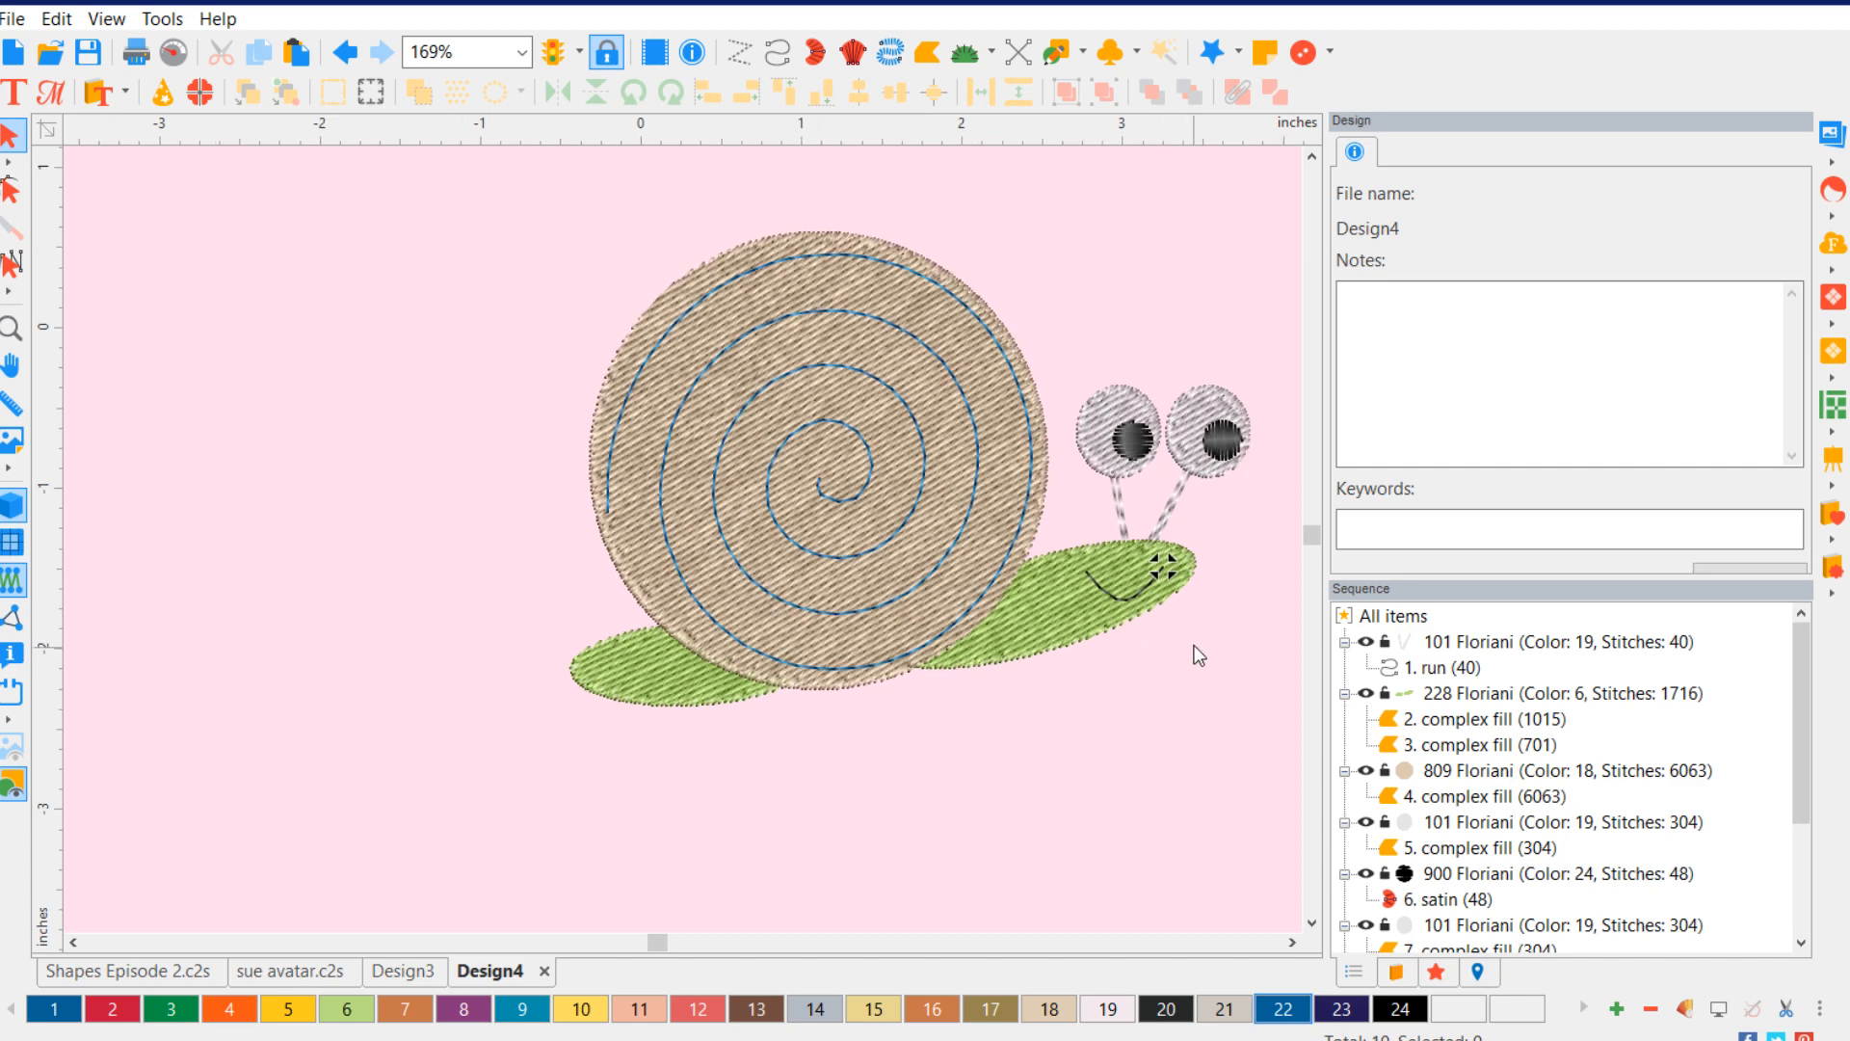
- Draw a connected set of four eyelashes about 0.6 in wide on top of the snail's left eye with the Run tool
scroll(1195, 649, "down", 1)
scroll(1264, 523, "up", 1)
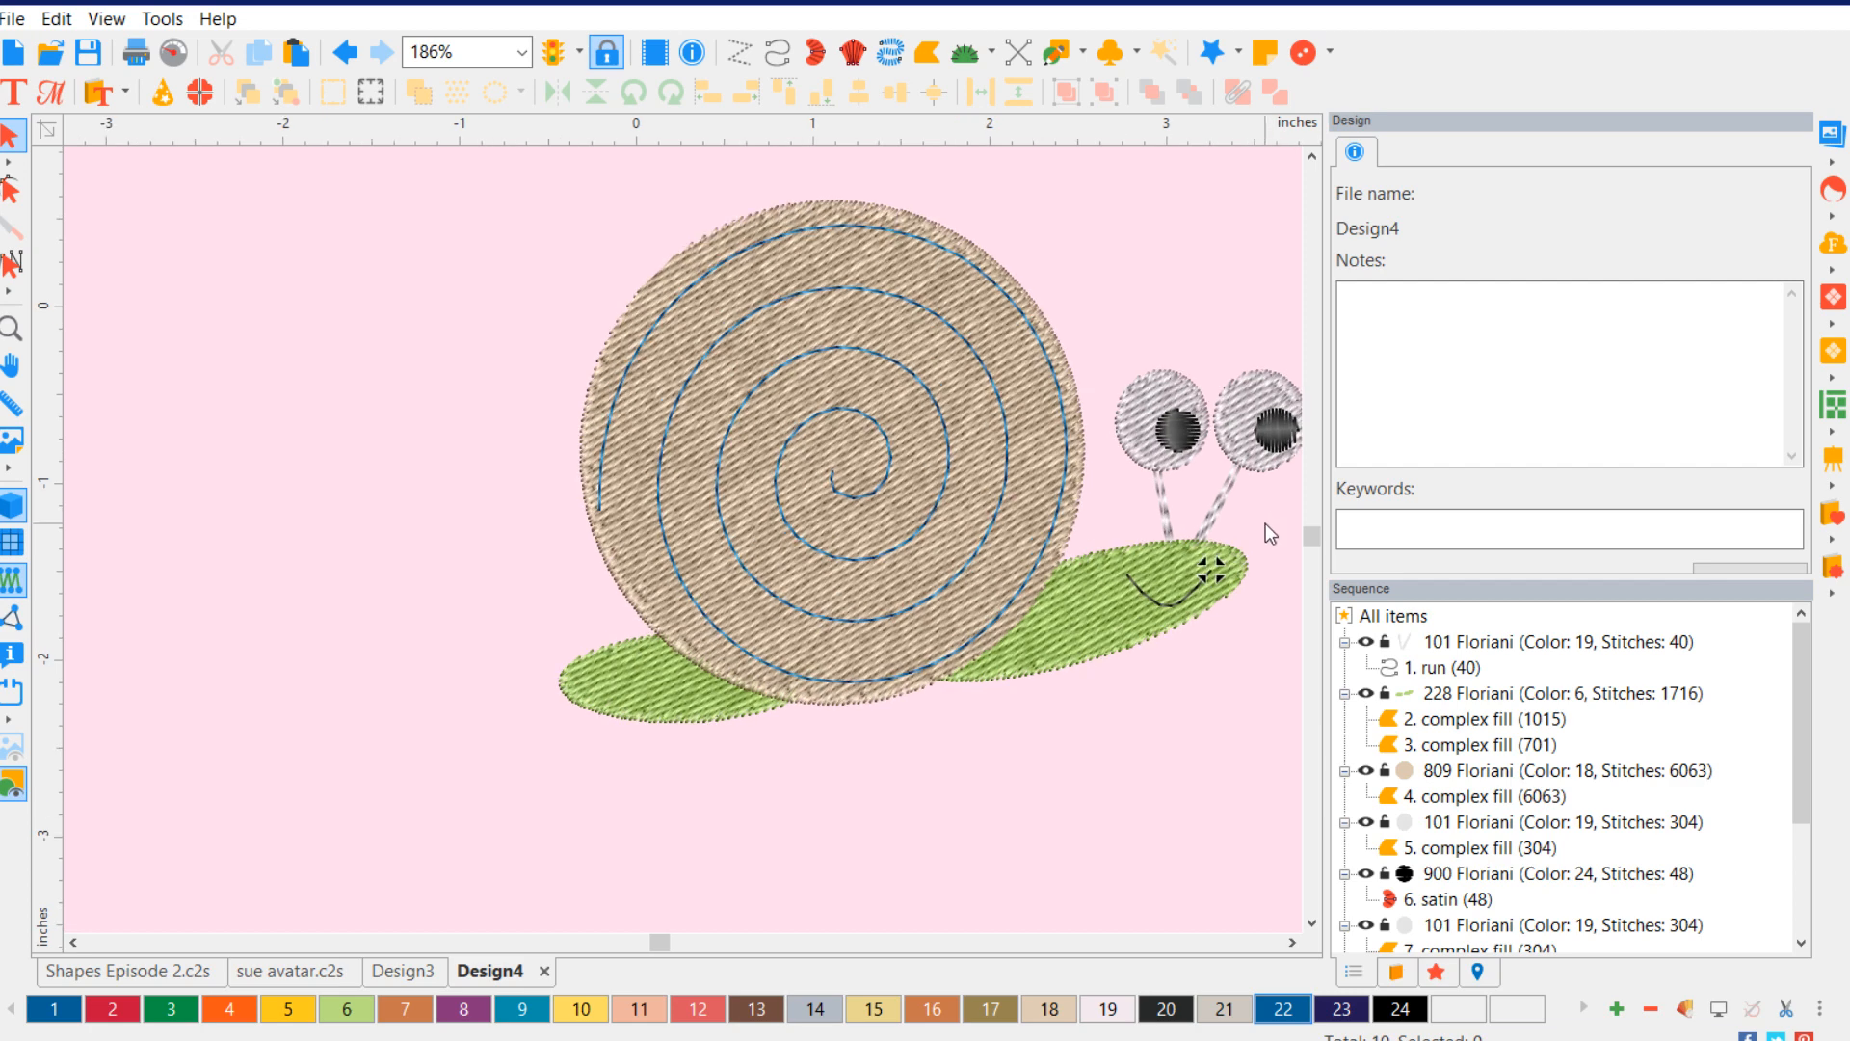
left_click(1293, 941)
left_click(1292, 942)
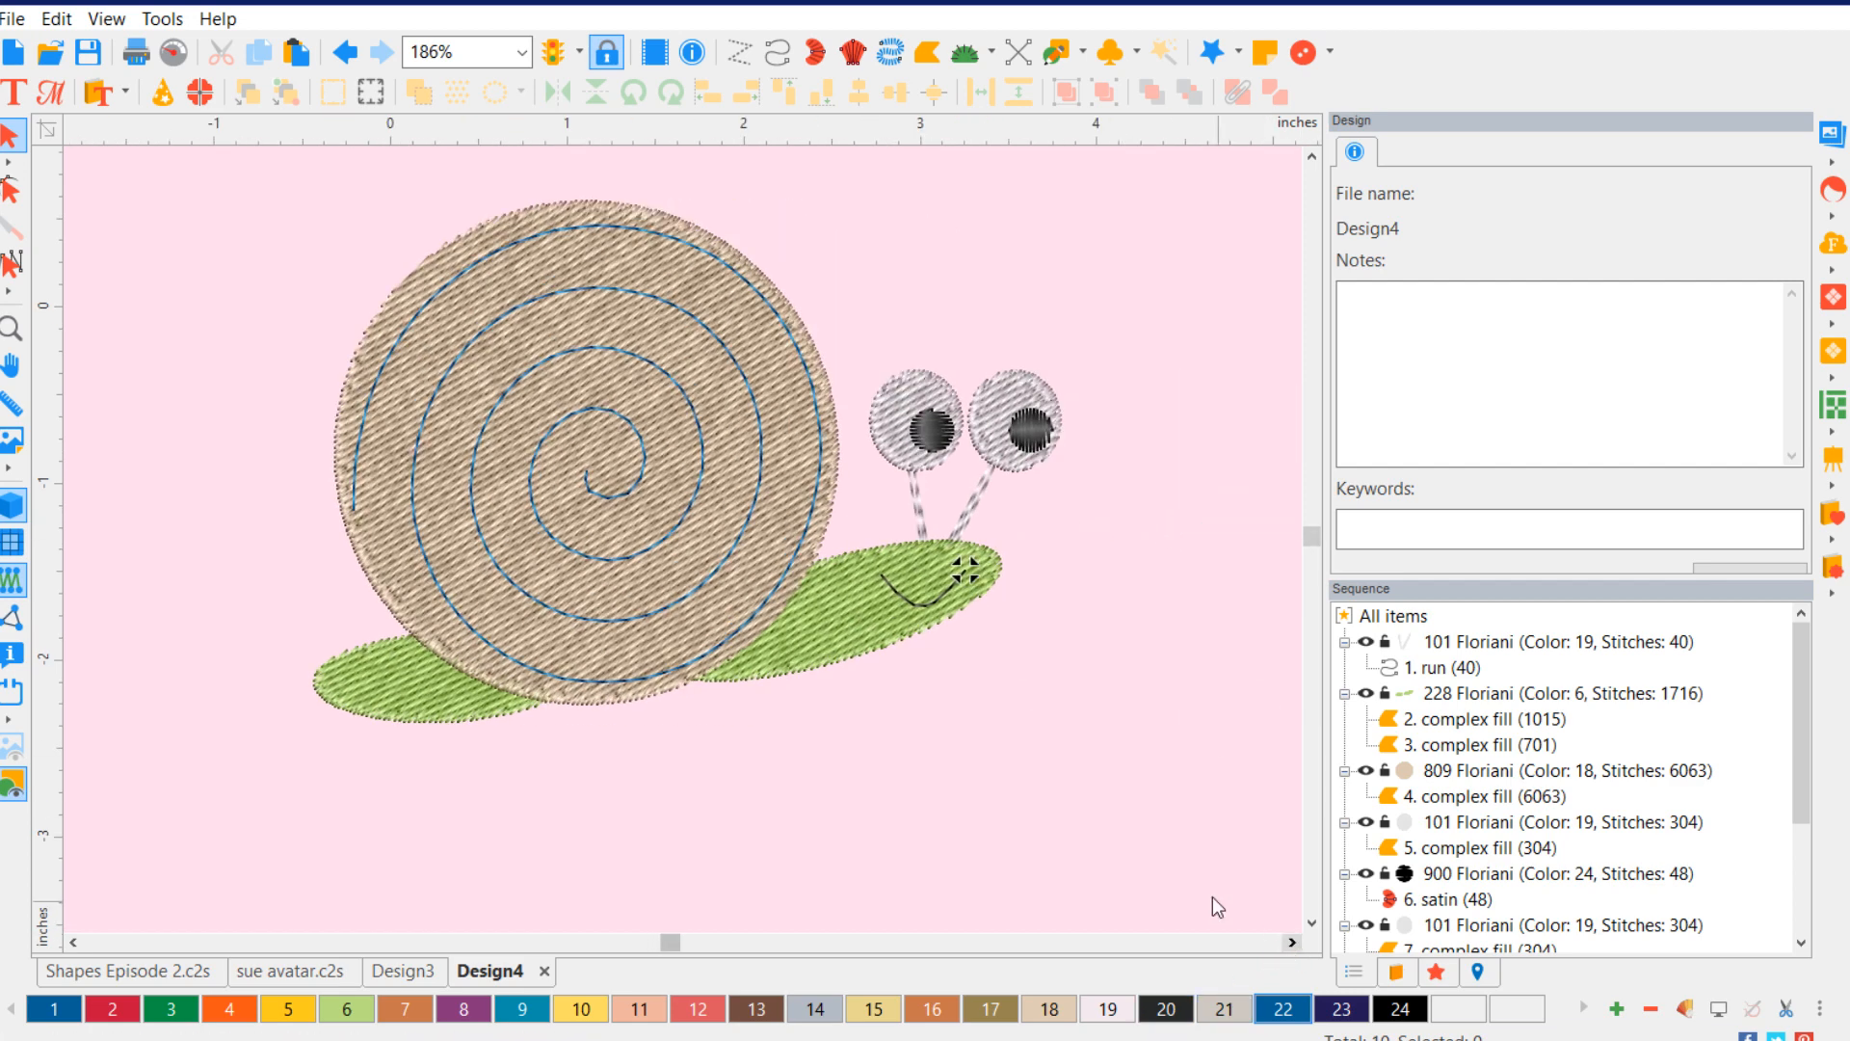
scroll(1253, 520, "up", 3)
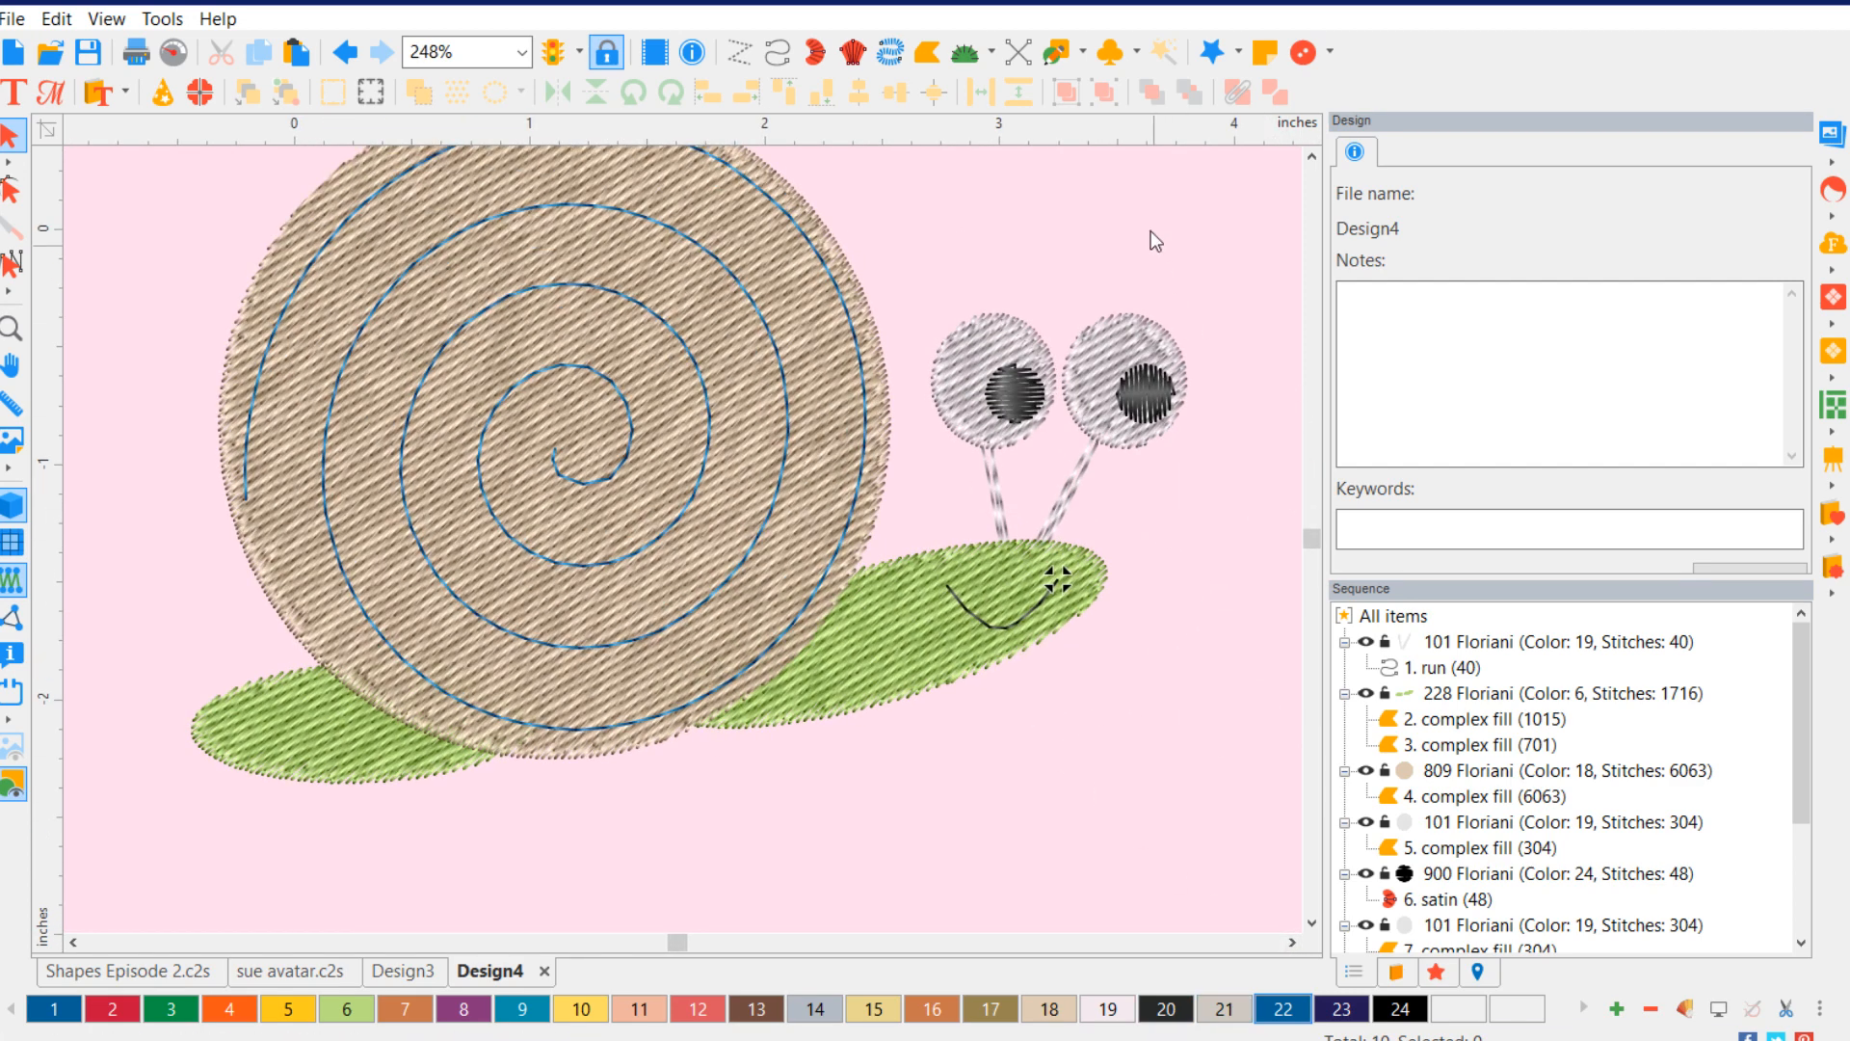
left_click(777, 52)
left_click(952, 329)
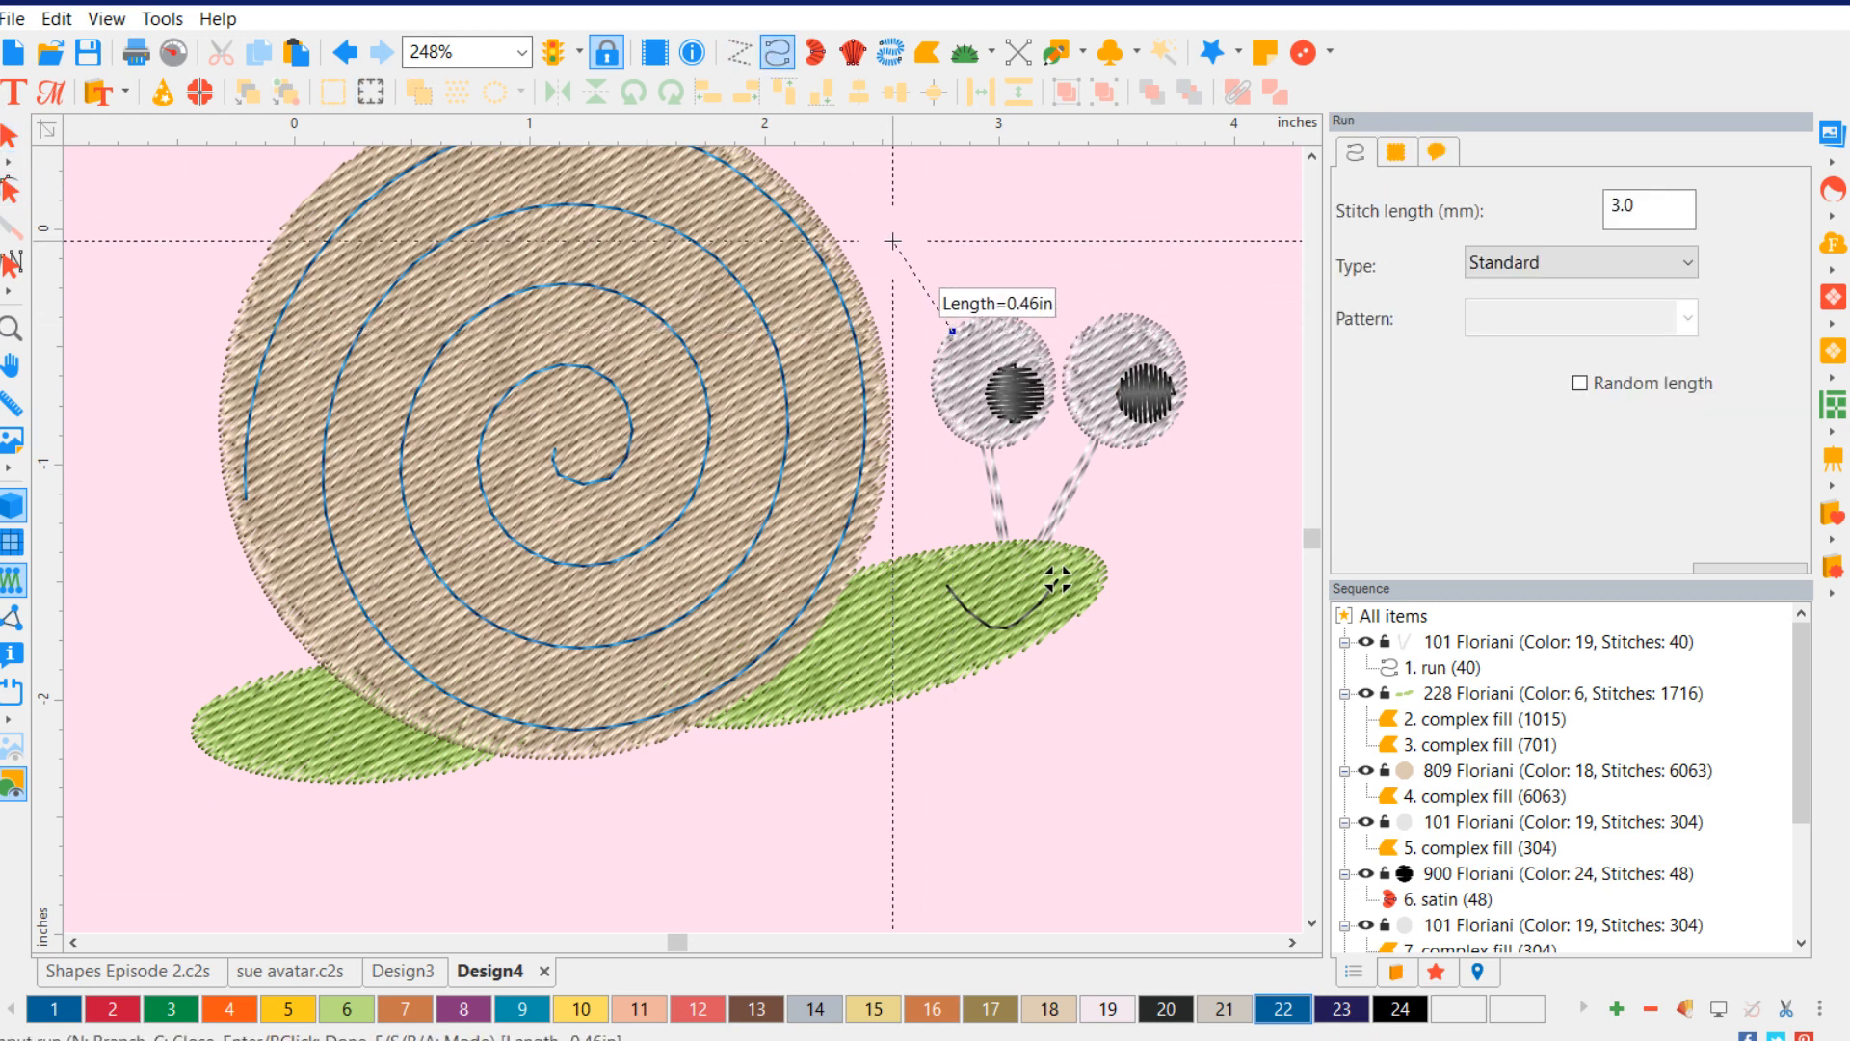
left_click(910, 269)
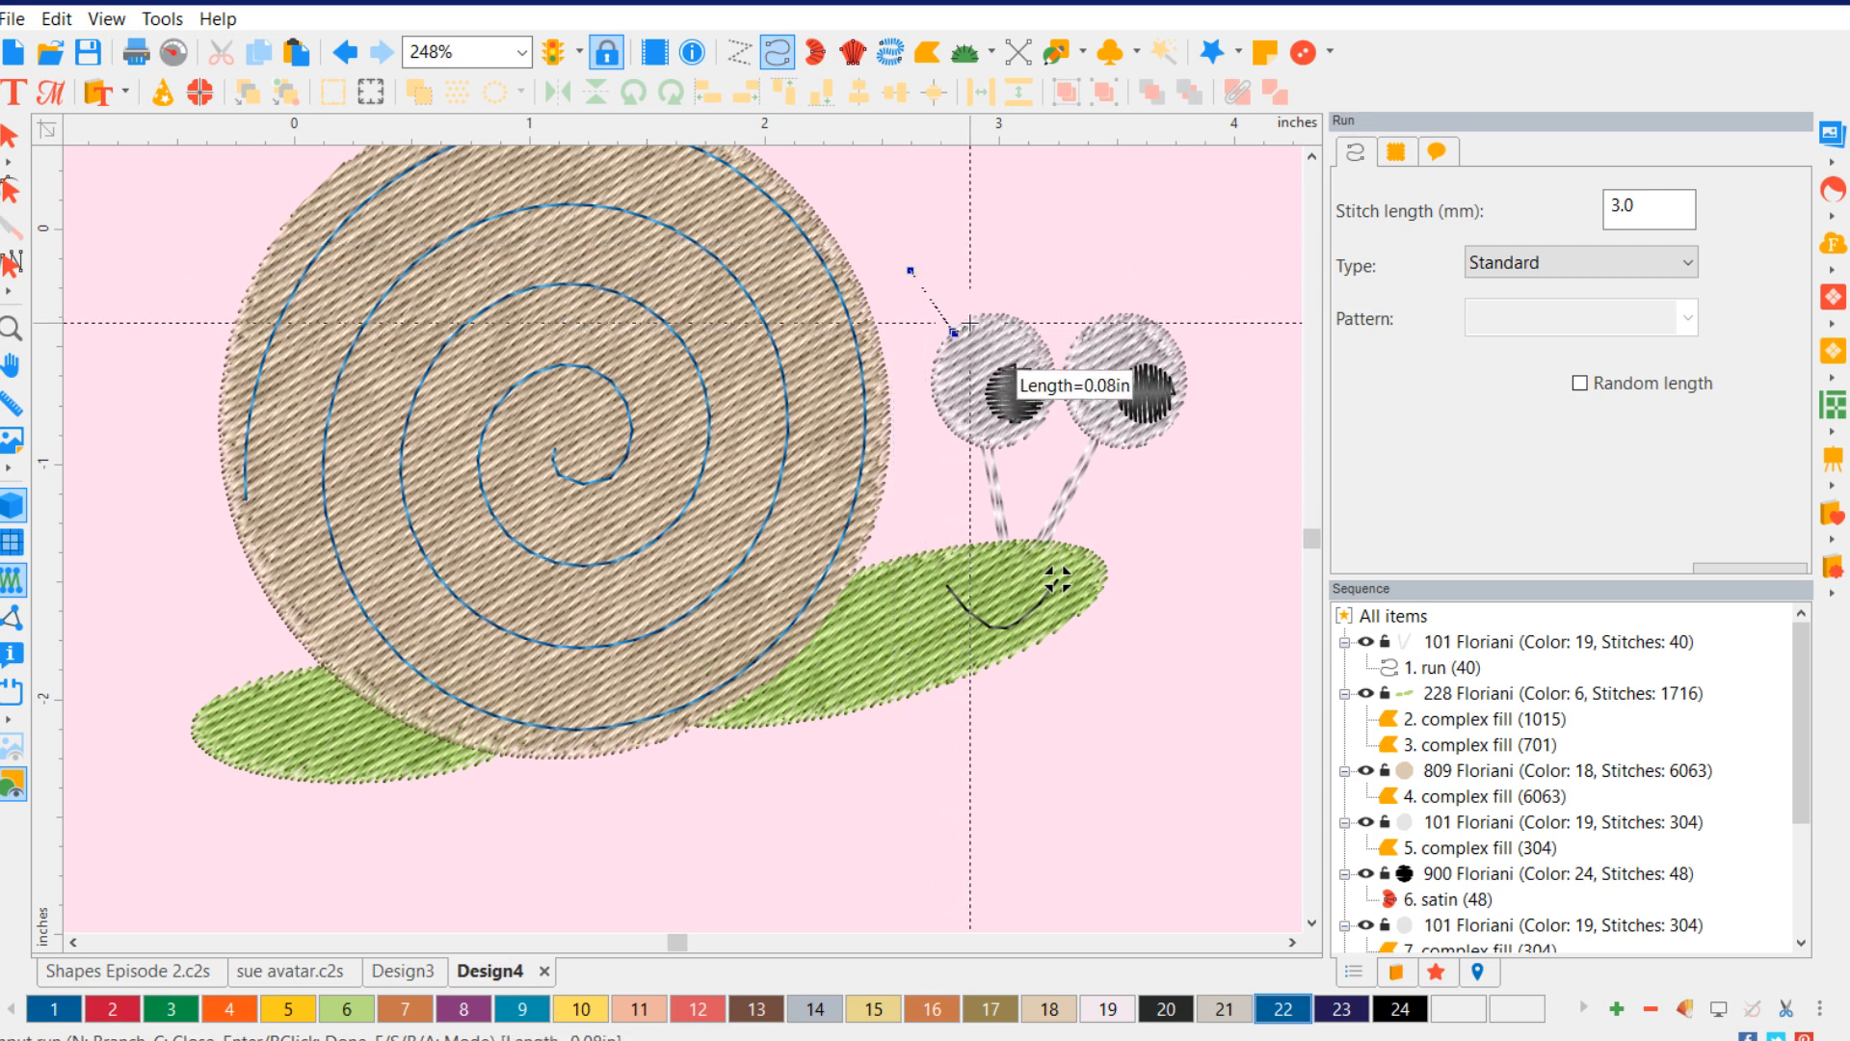
left_click(973, 320)
left_click(947, 244)
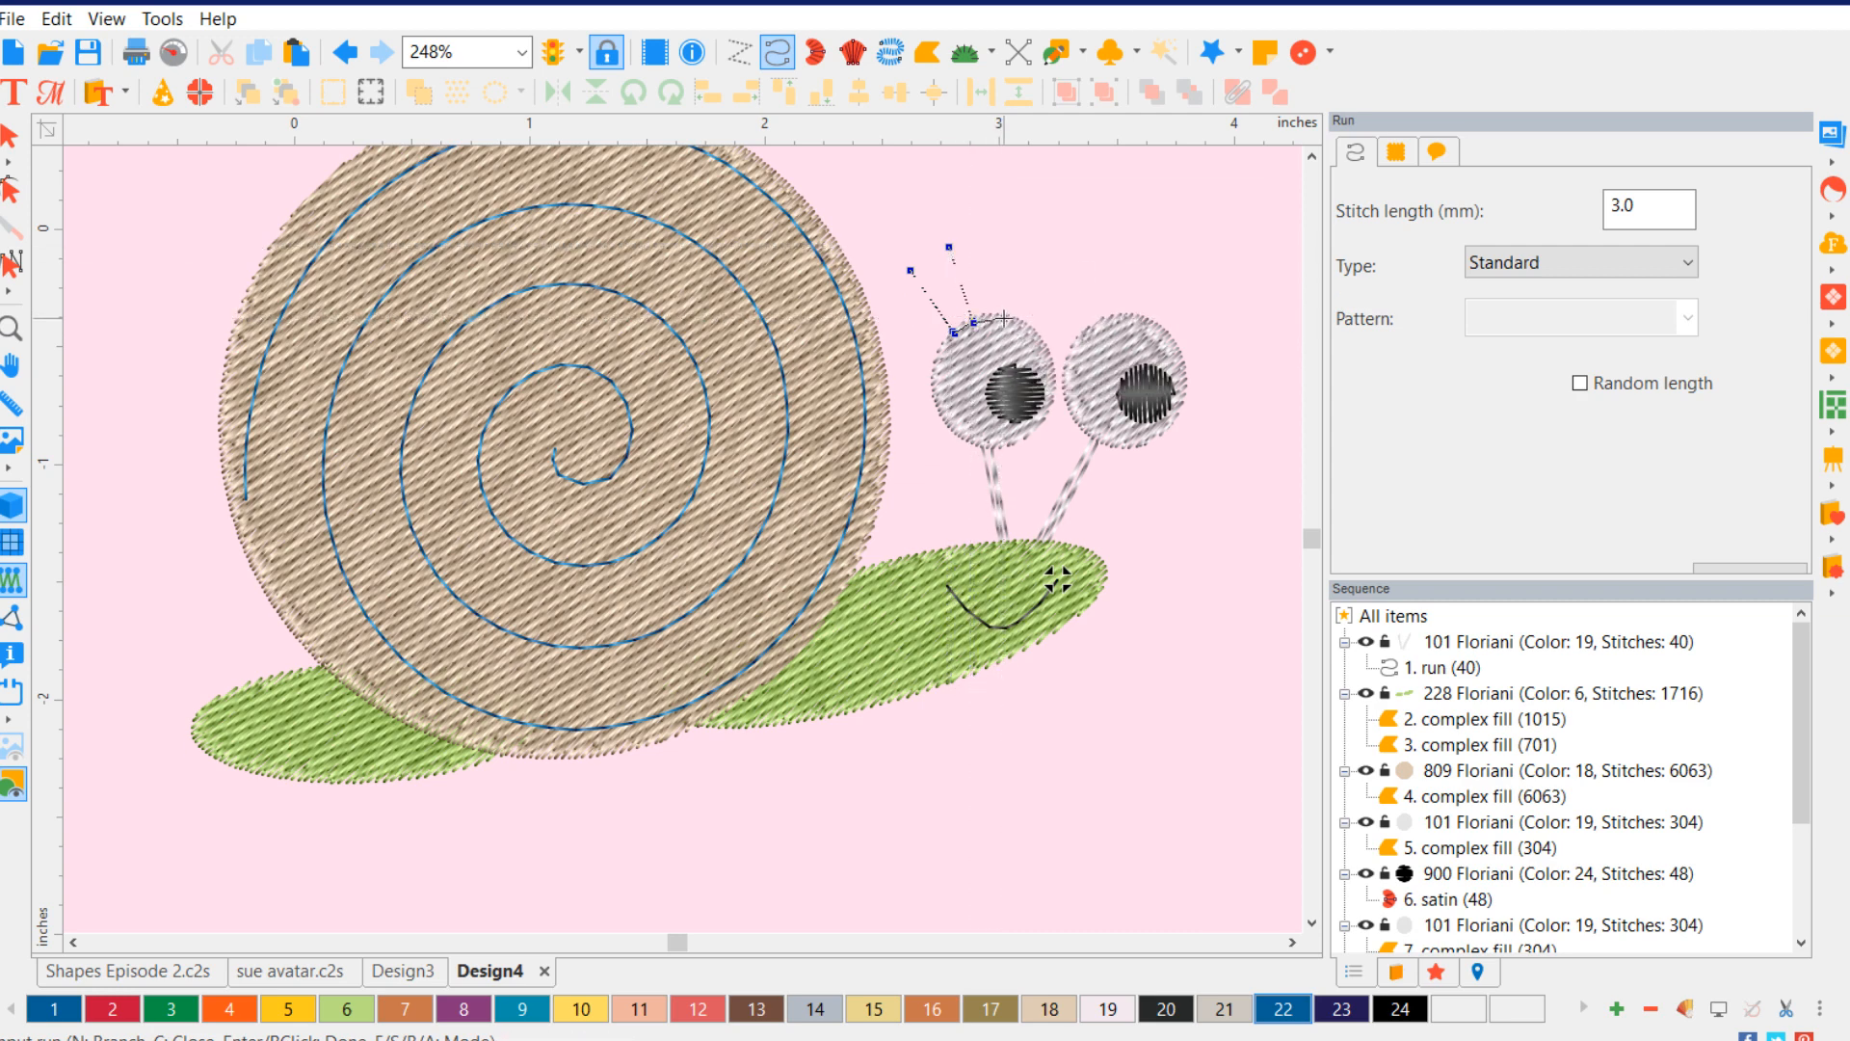
left_click(993, 243)
left_click(1006, 320)
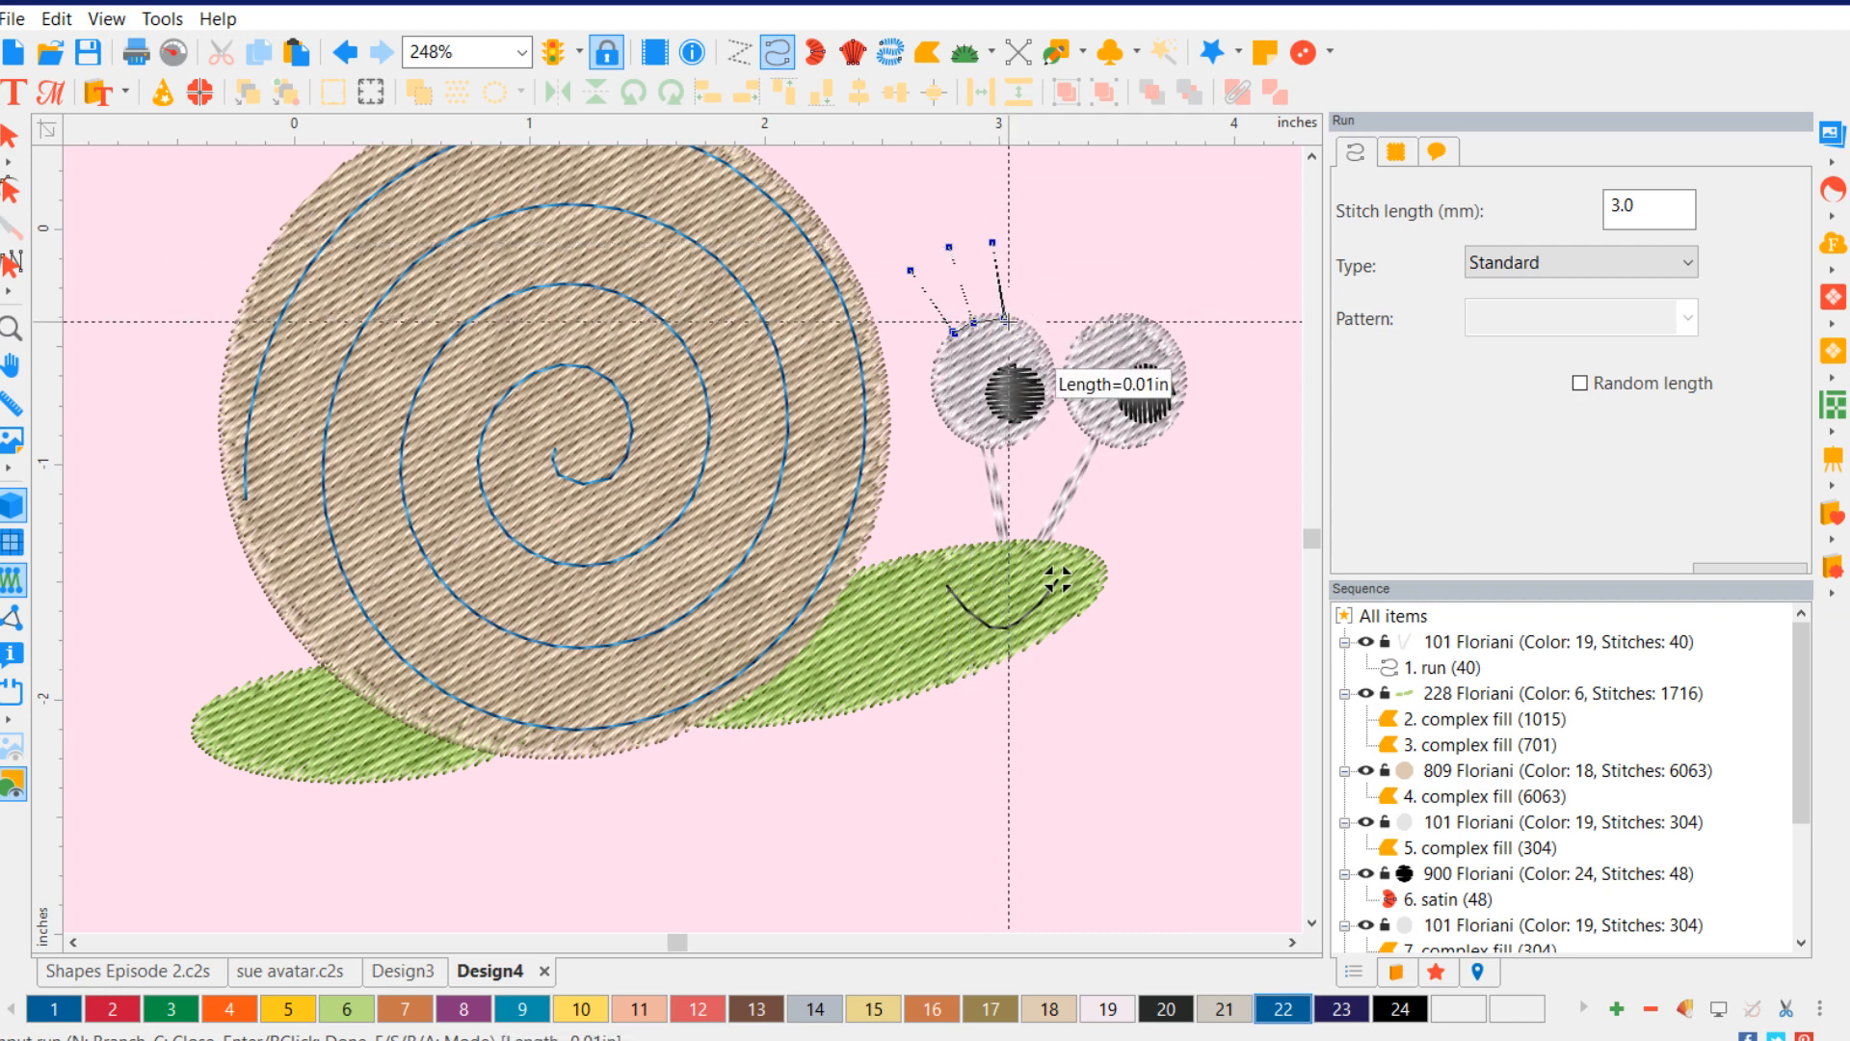
left_click(1030, 331)
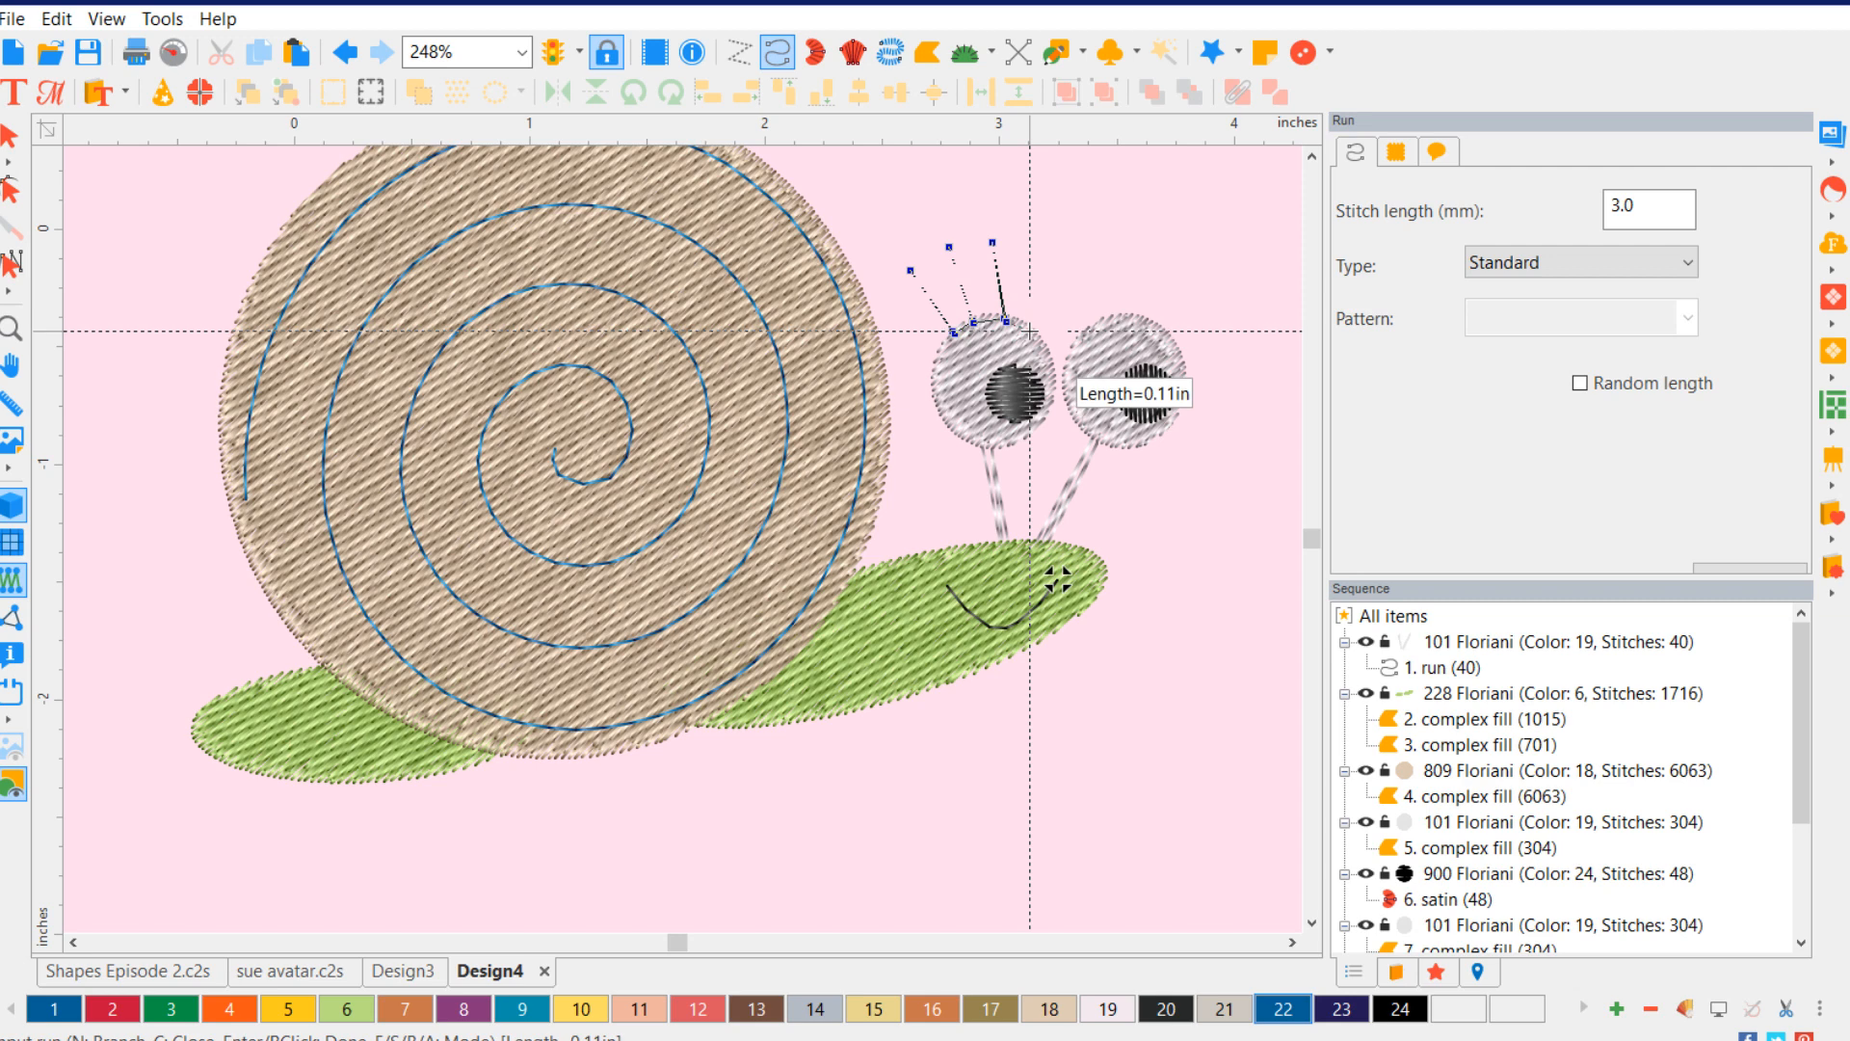
left_click(1049, 240)
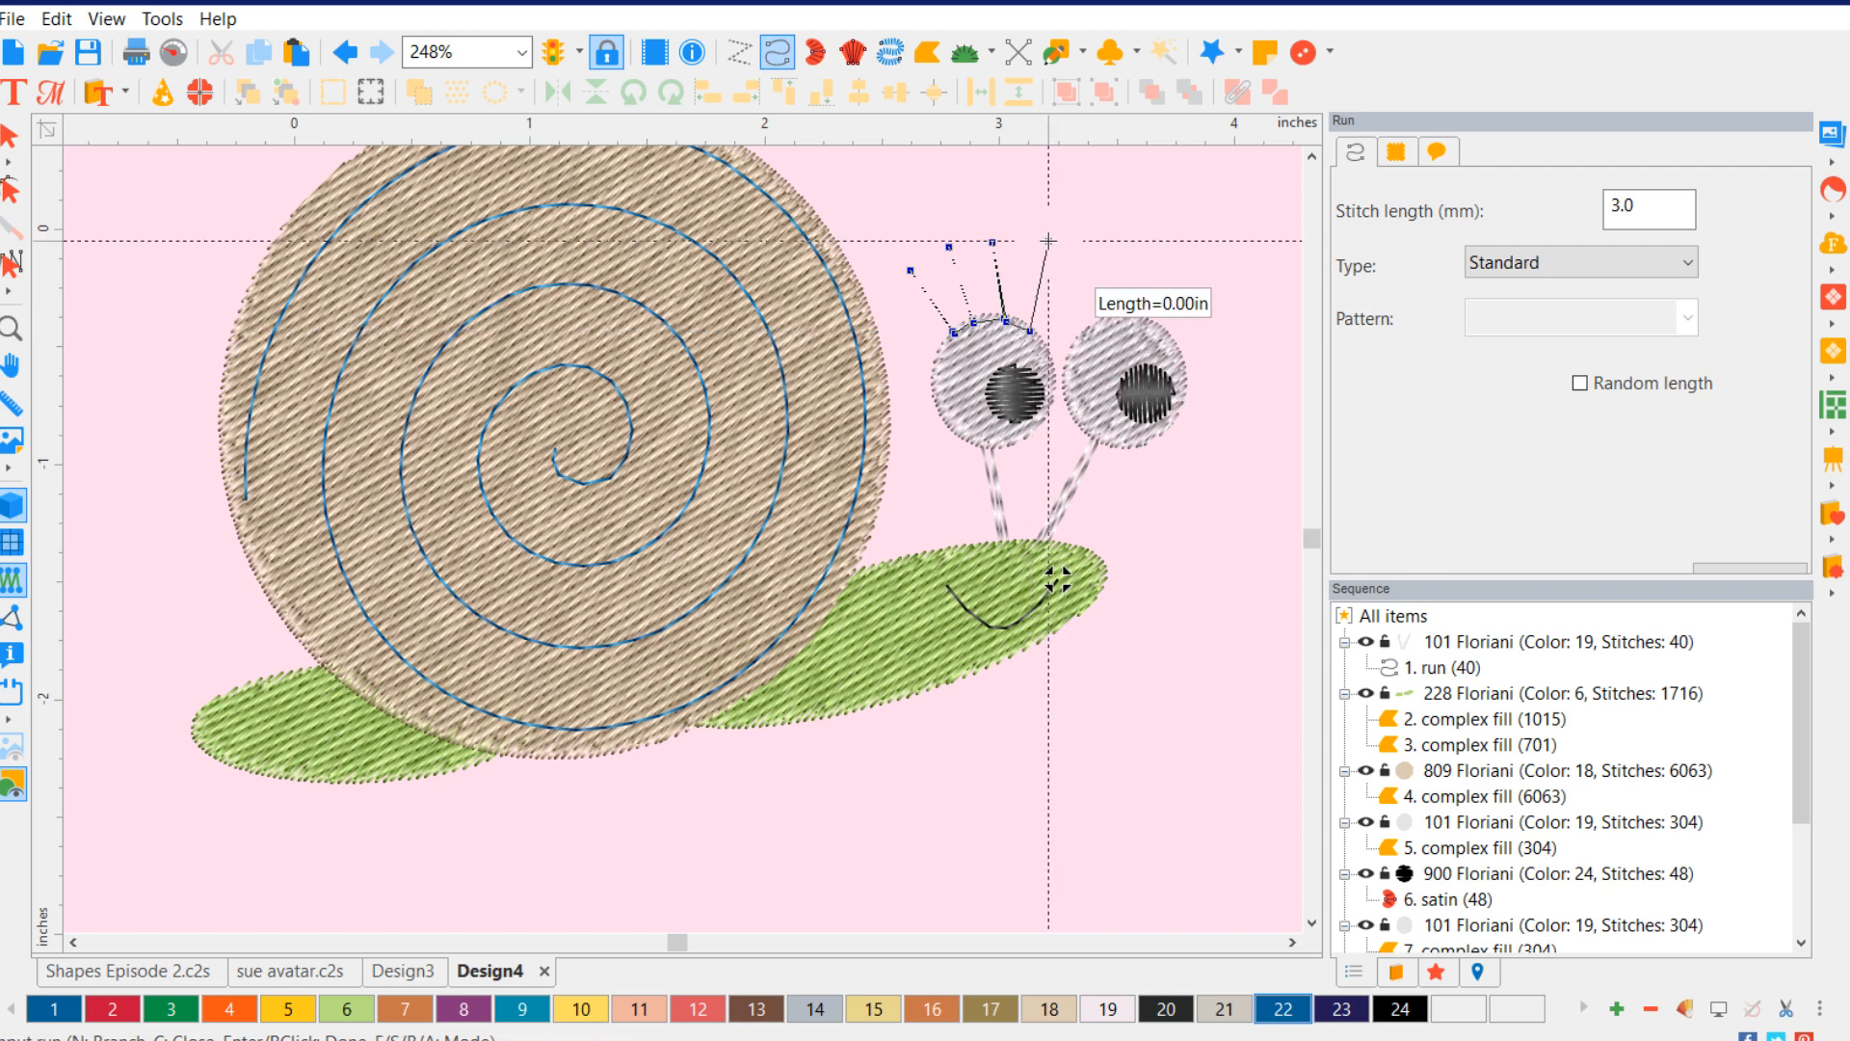
key("Return")
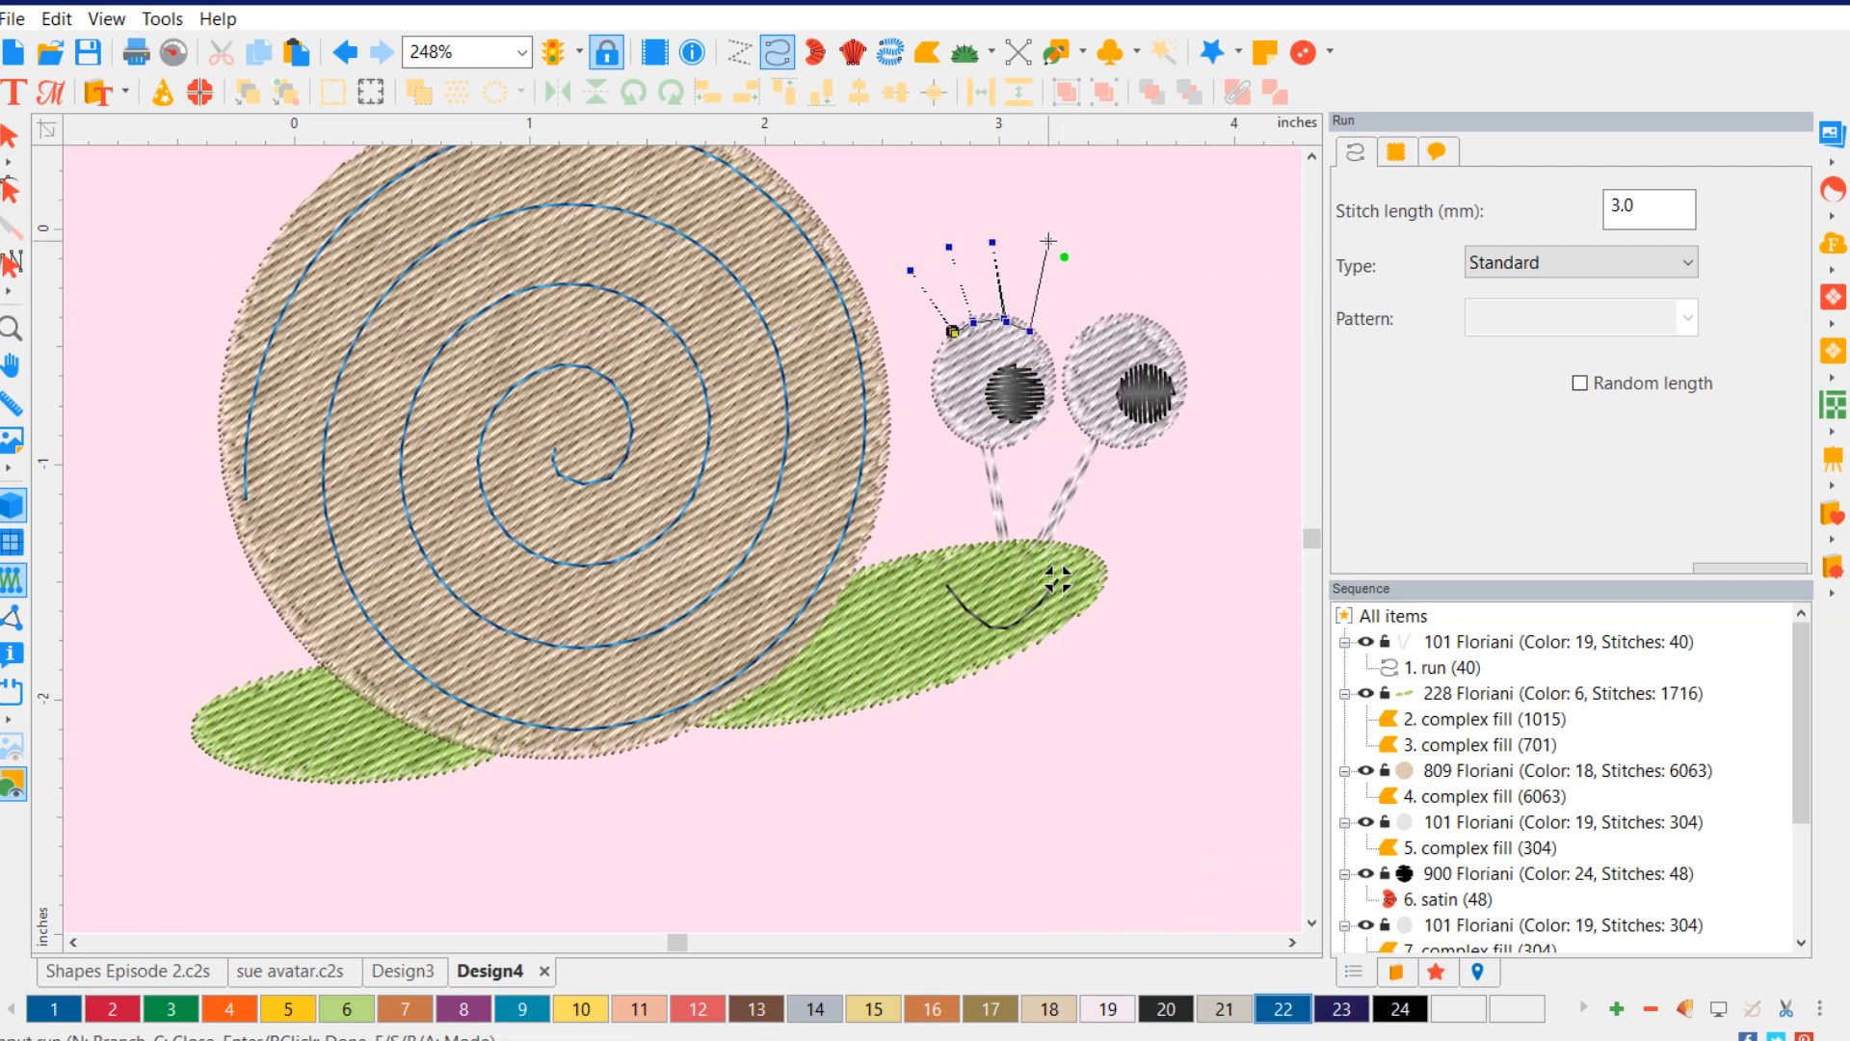
- Place a copy of the left eye's lashes on top of the right eye and deselect it
left_click(11, 140)
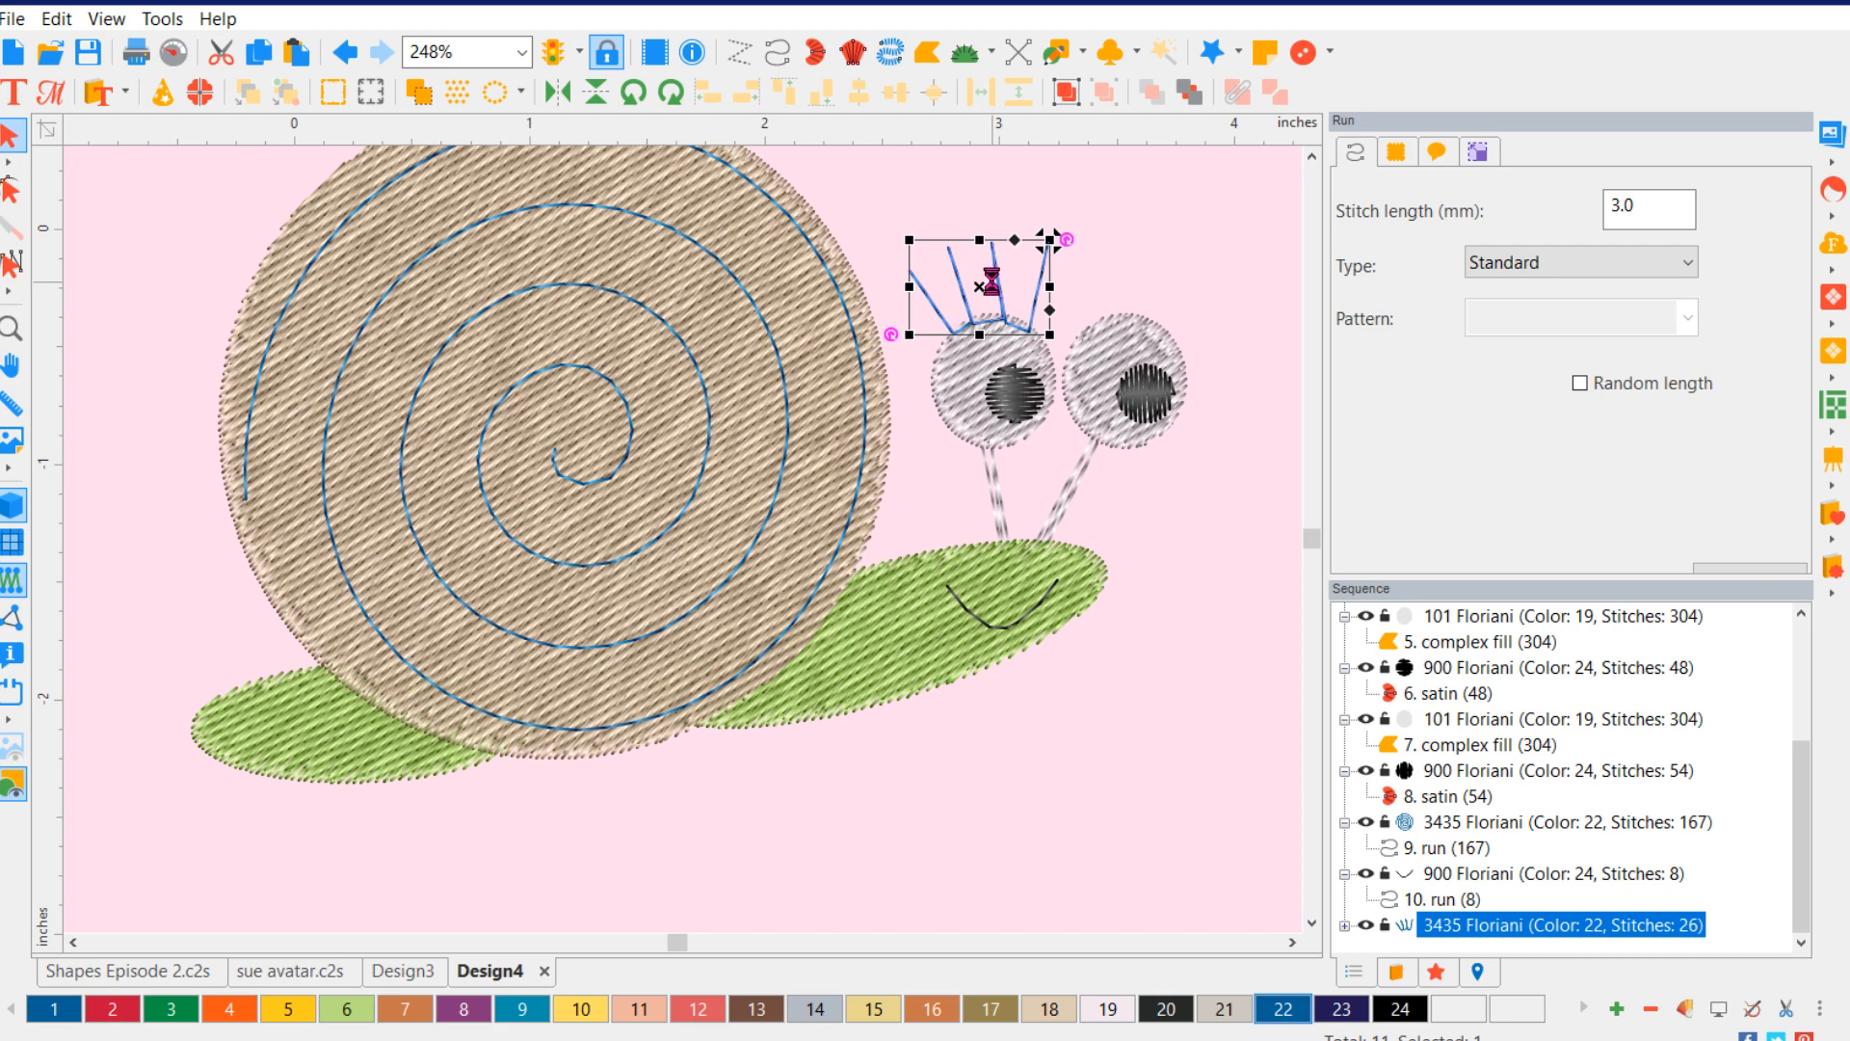
left_click_drag(1003, 289, 1151, 292)
left_click(1244, 573)
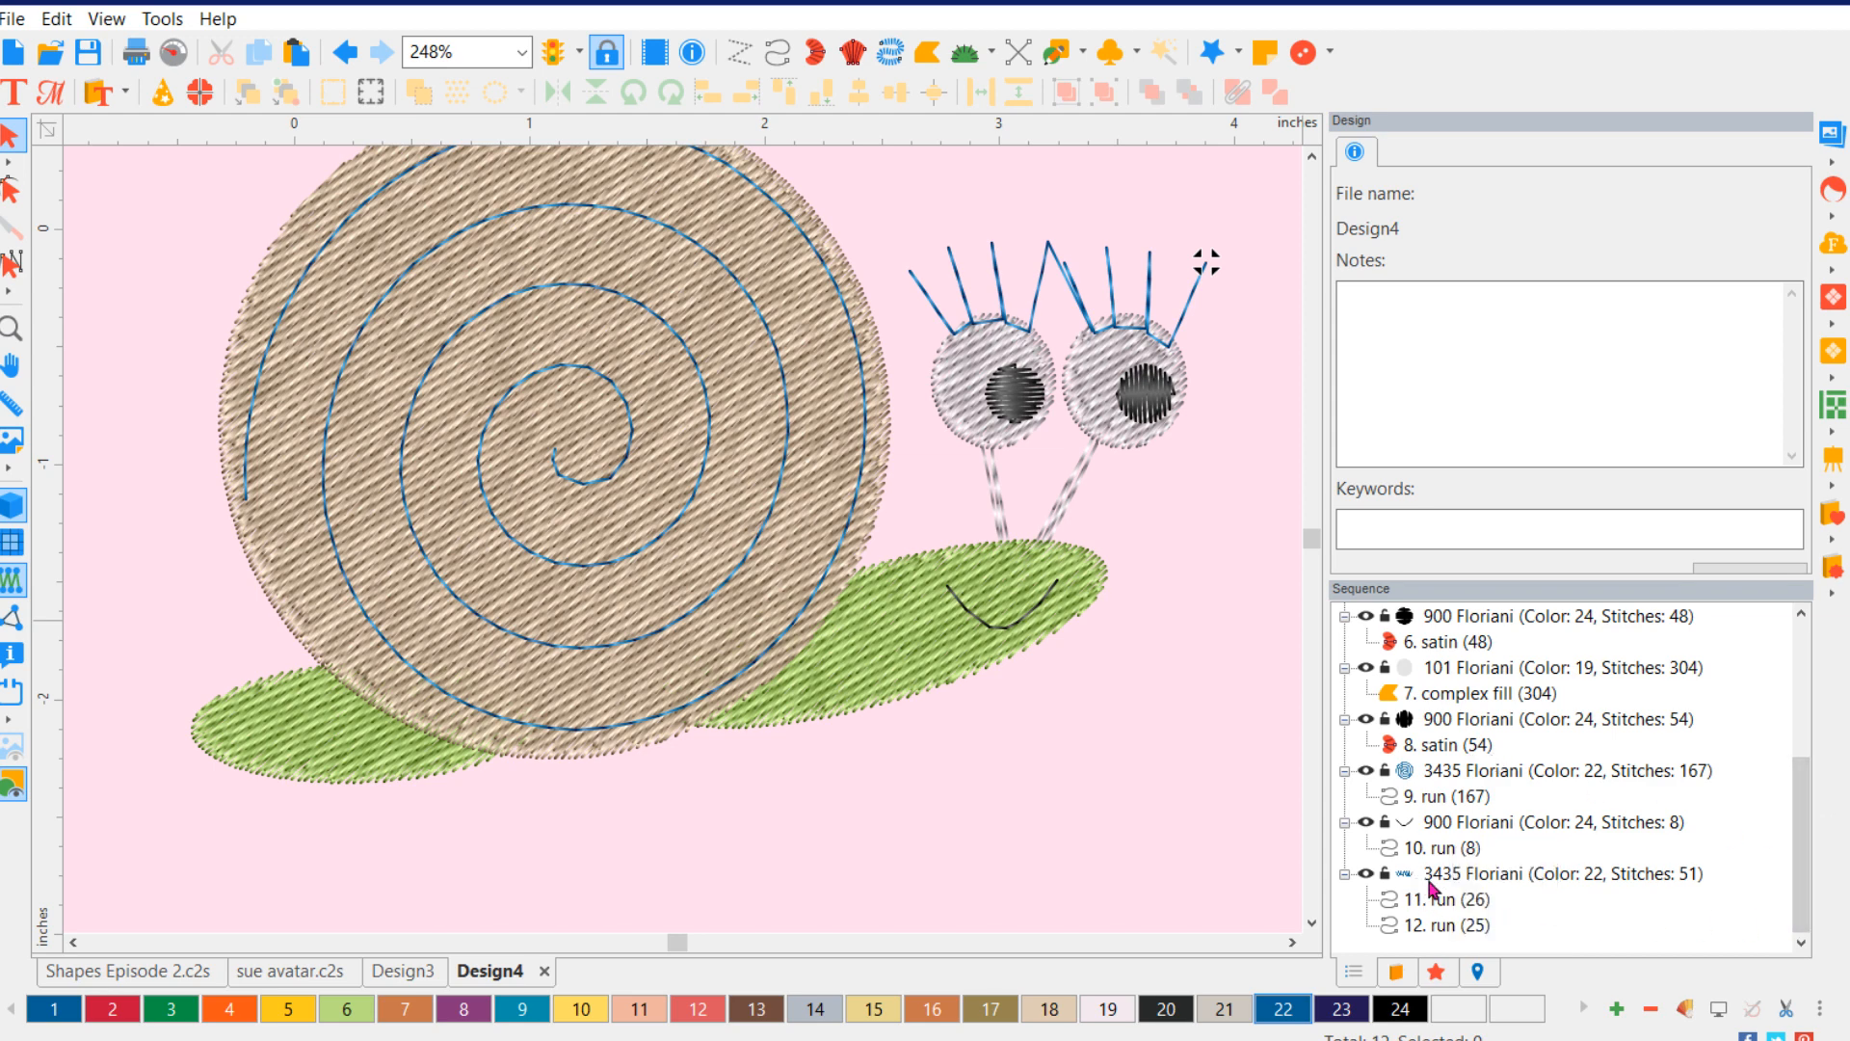
- Recolor both eyelash run objects with black thread color 24 (900 Floriani) and deselect them
left_click(1493, 879)
left_click(1403, 1009)
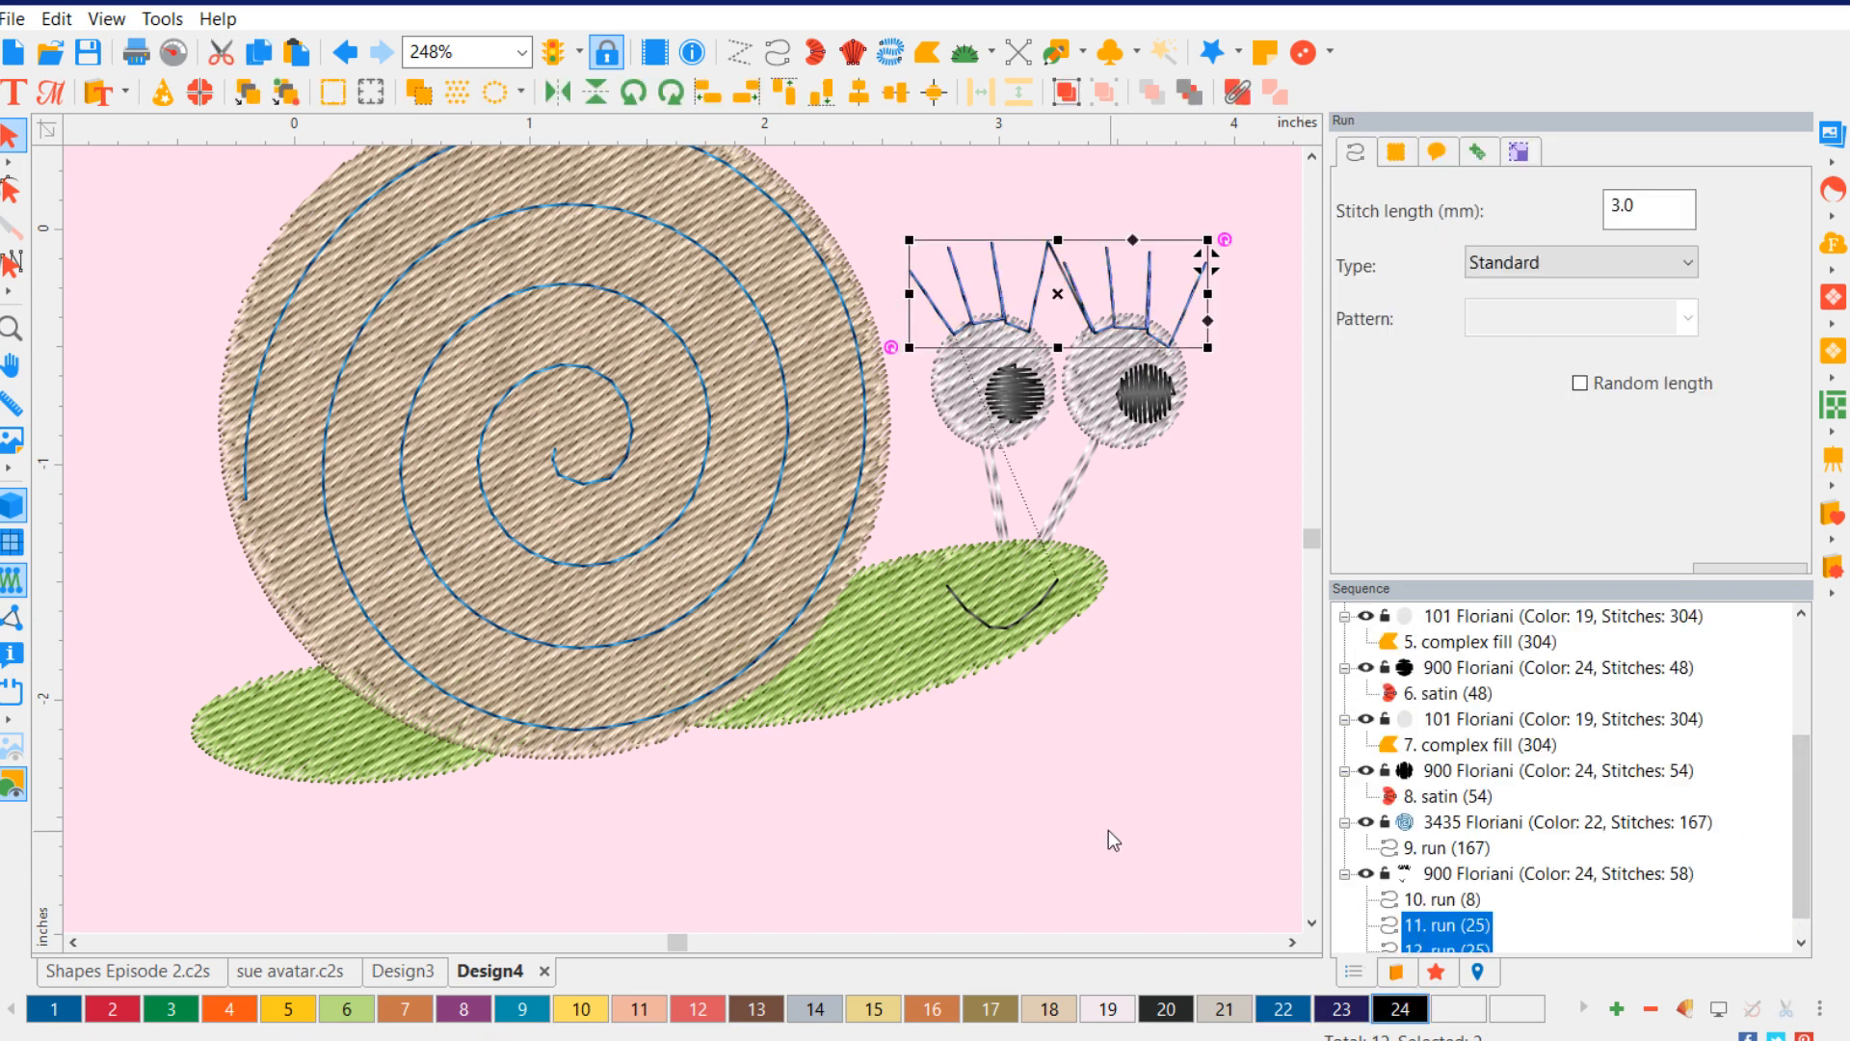
left_click(1105, 827)
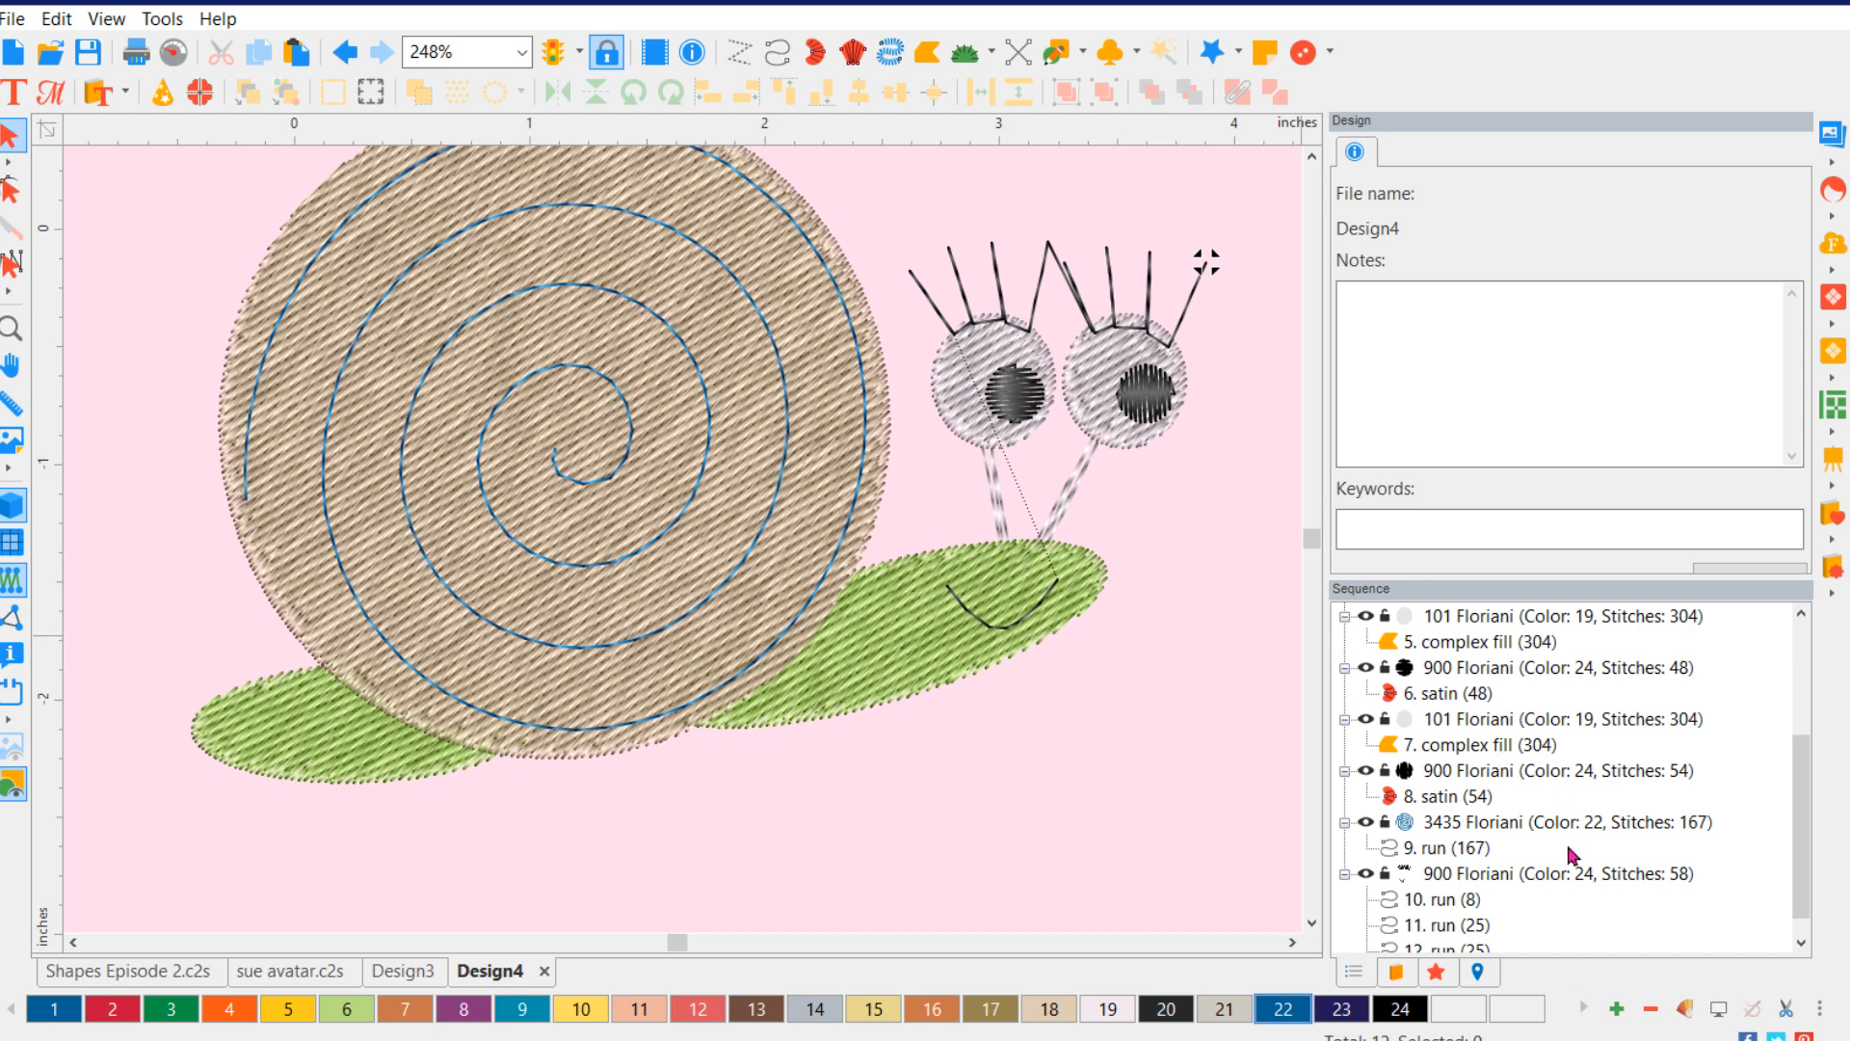
- Send both eyelash run objects to the back of the stitching order and deselect them
scroll(1573, 848, "down", 1)
left_click(1465, 877)
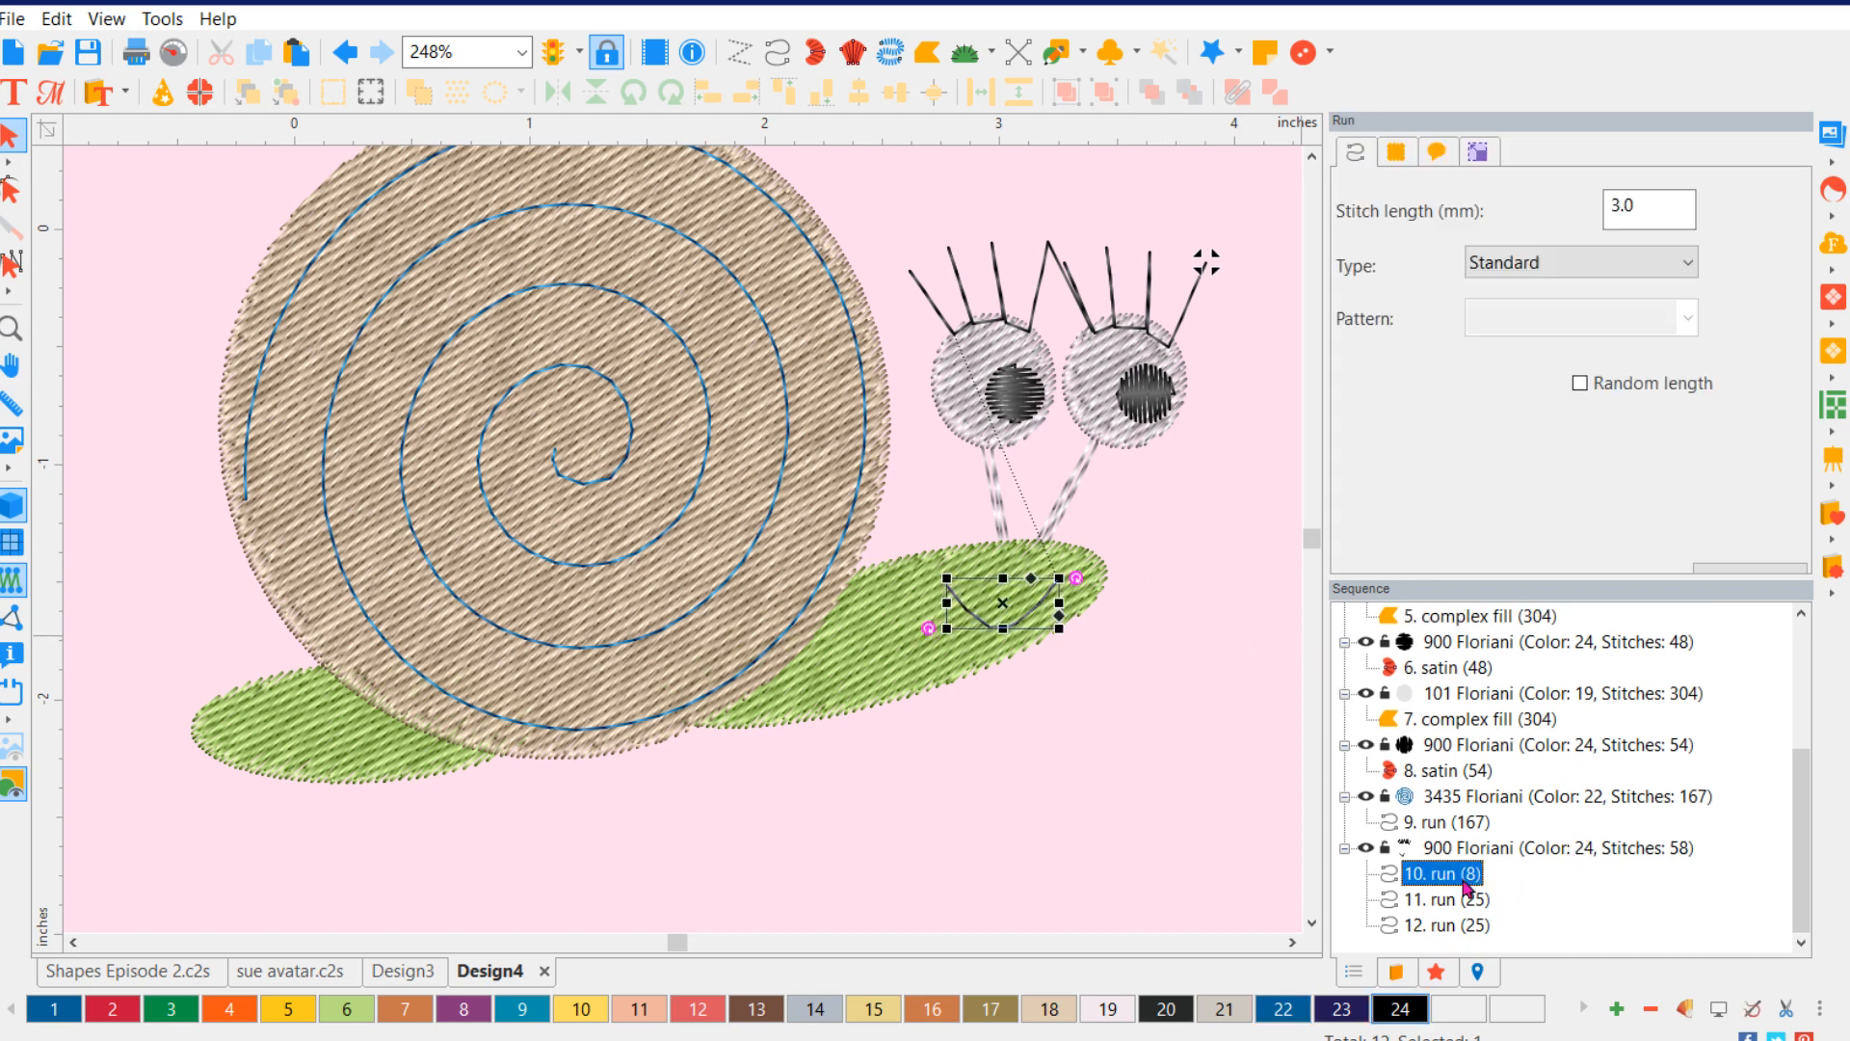
left_click(1467, 900)
left_click(1467, 925)
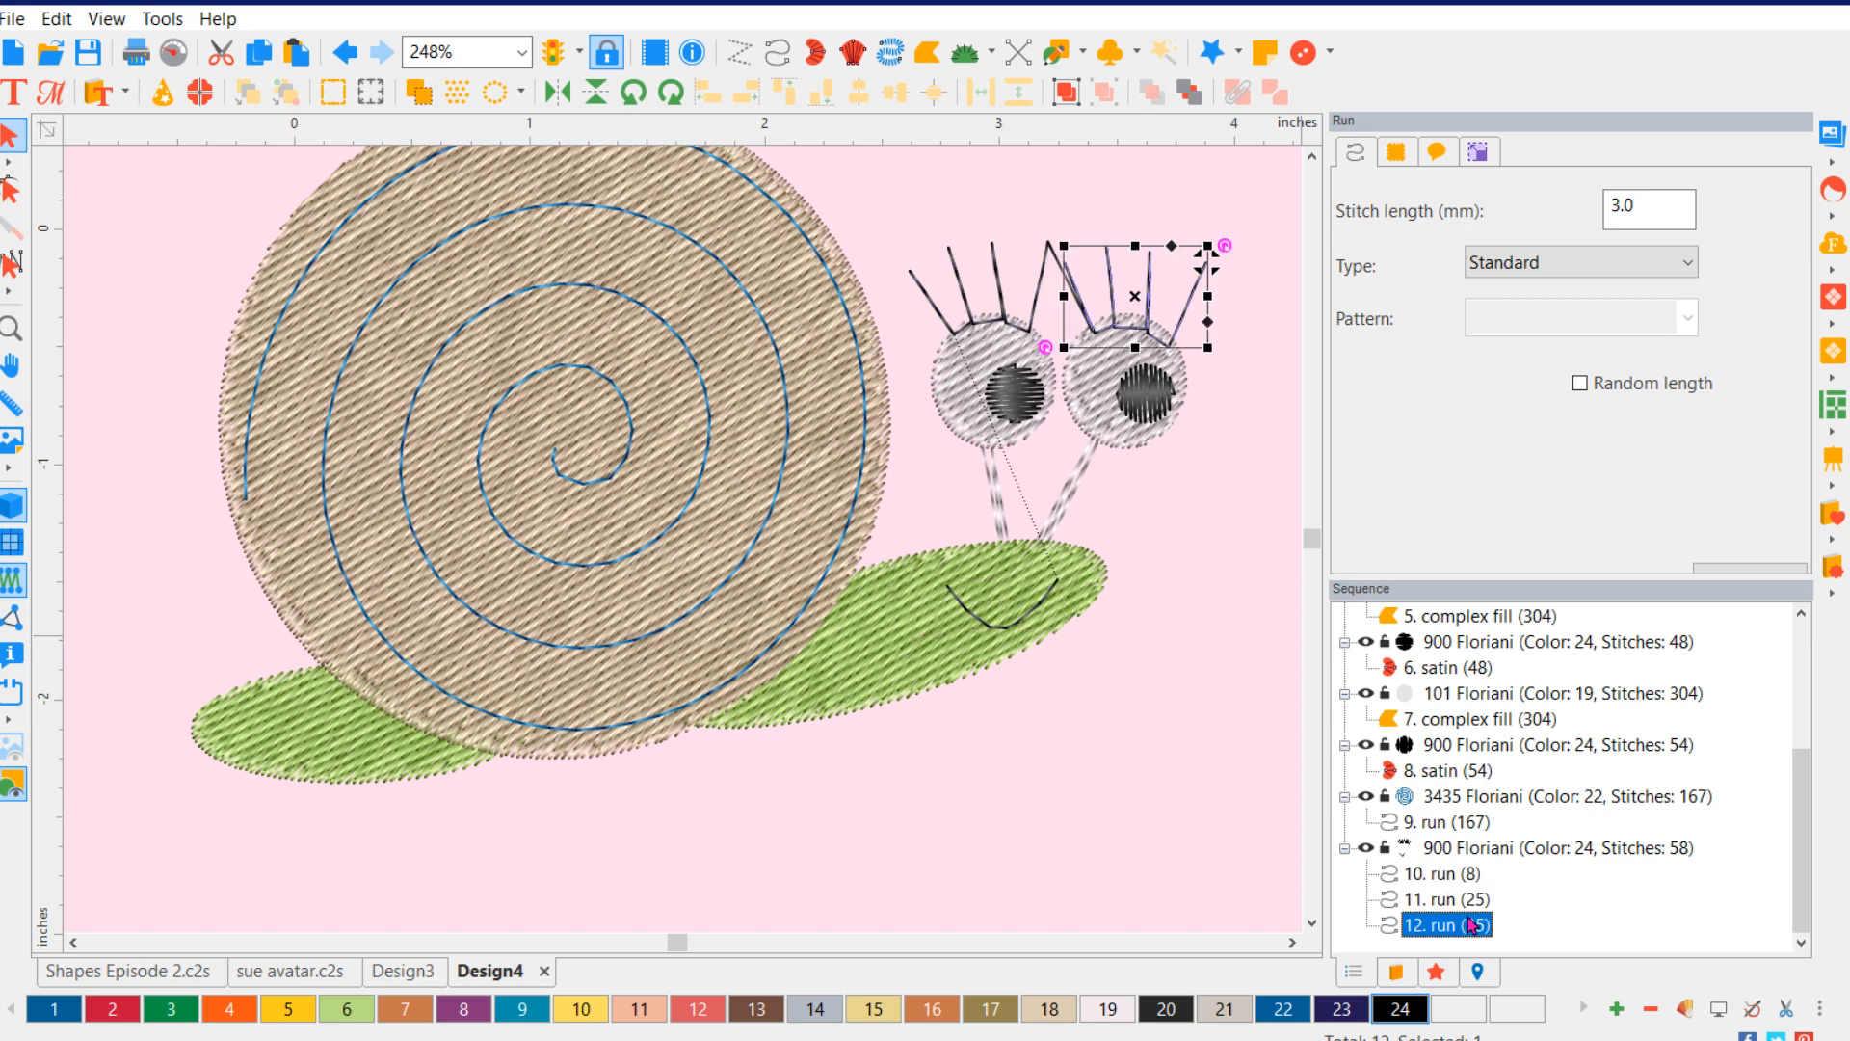
left_click(1467, 903)
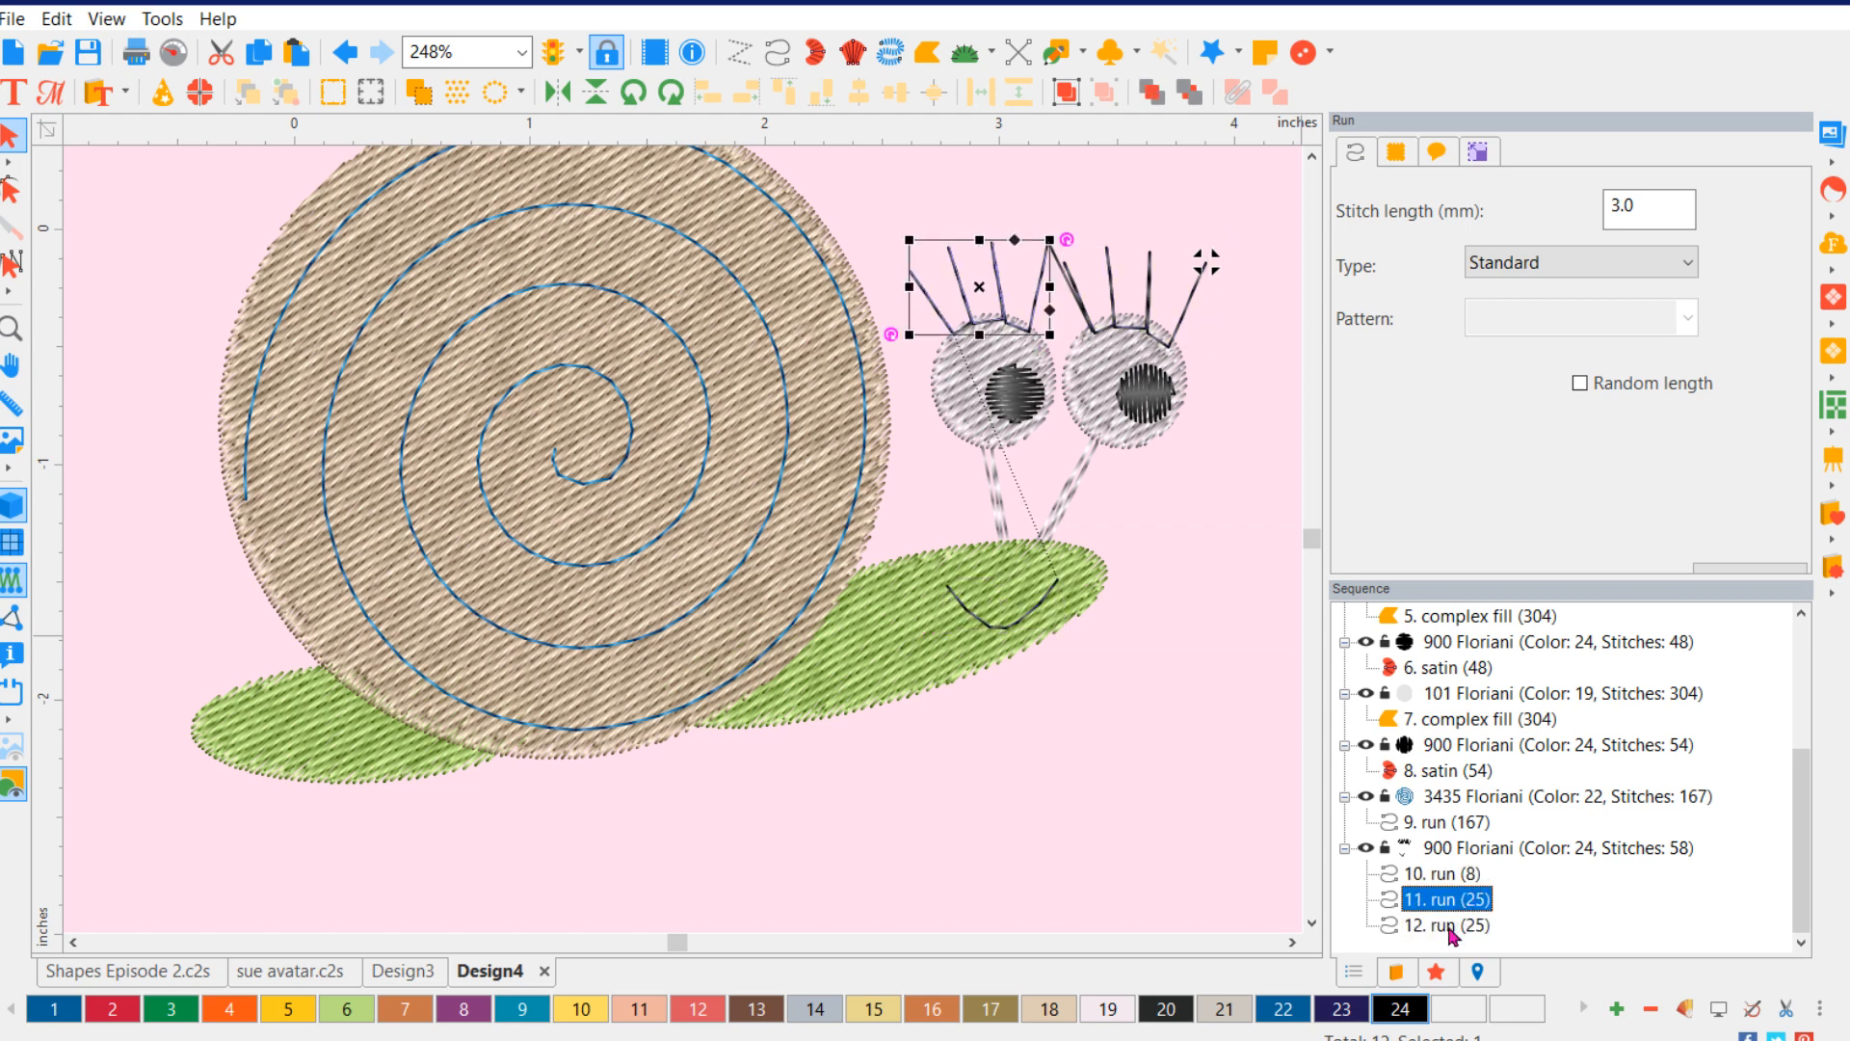
left_click(1451, 925, "ctrl")
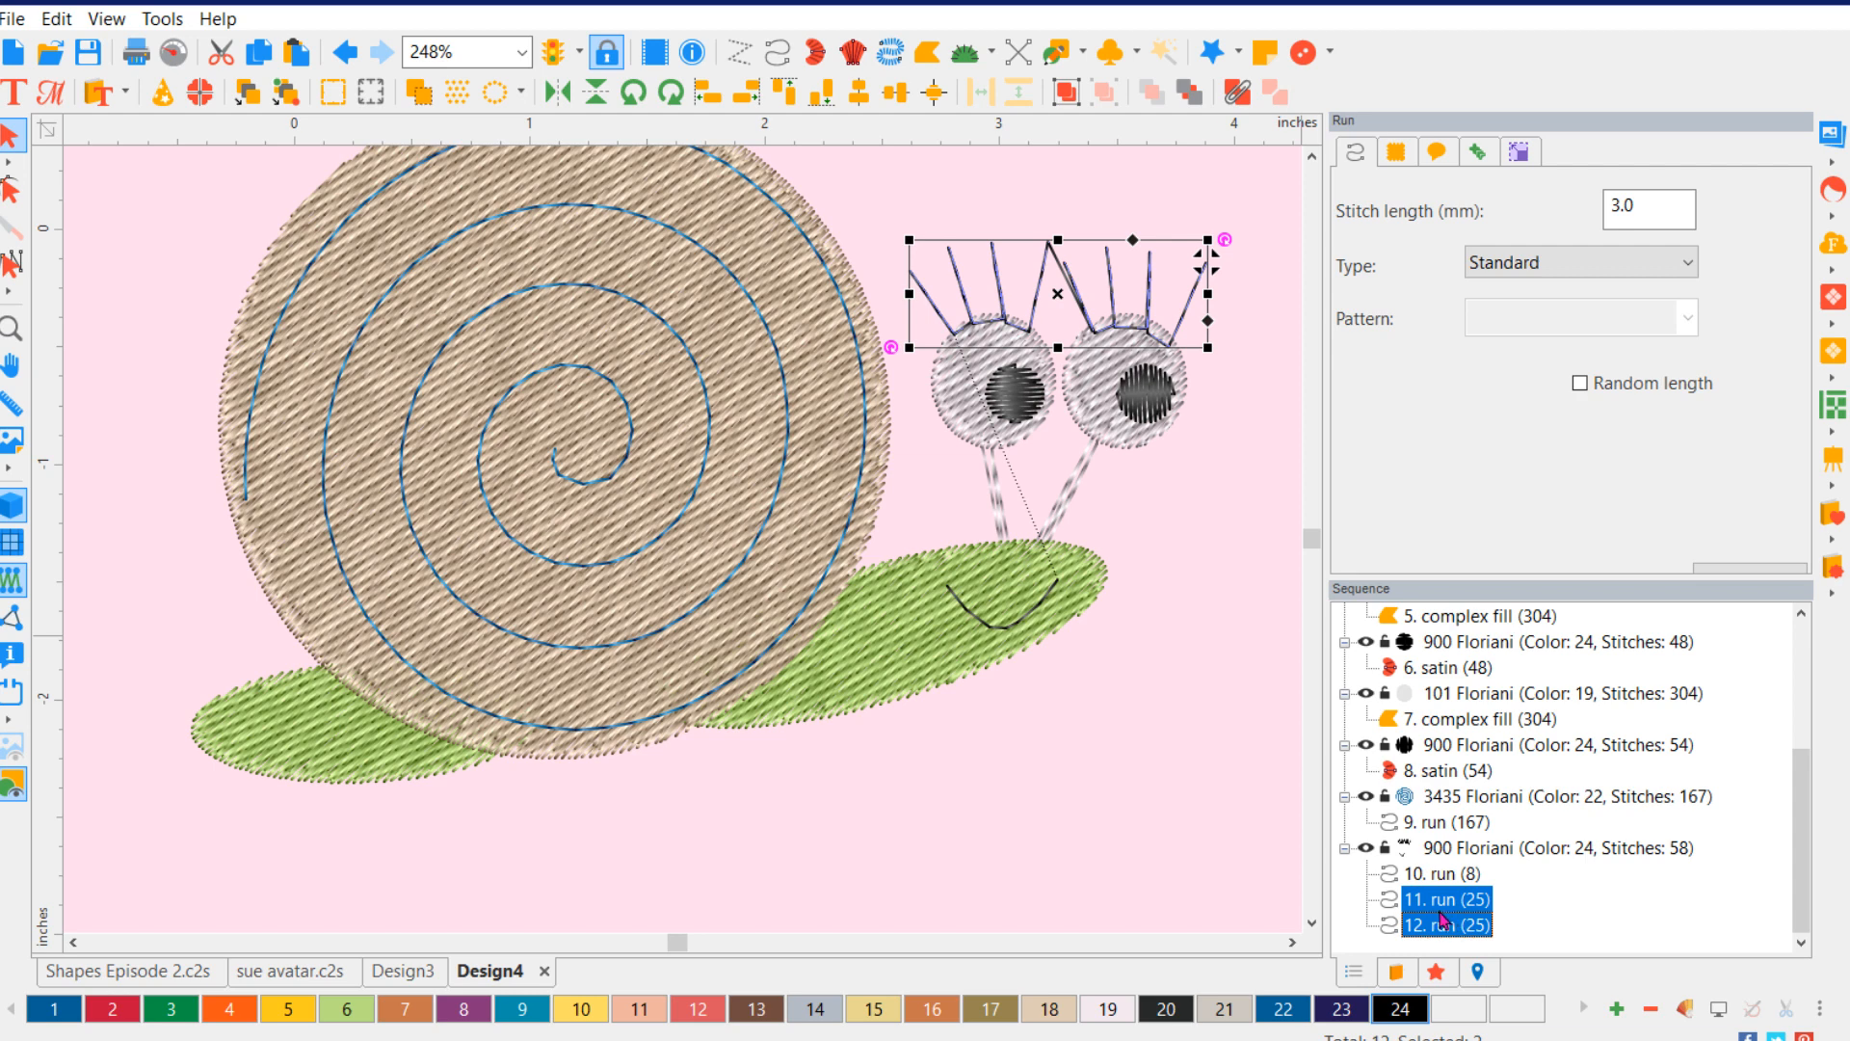
right_click(1436, 924)
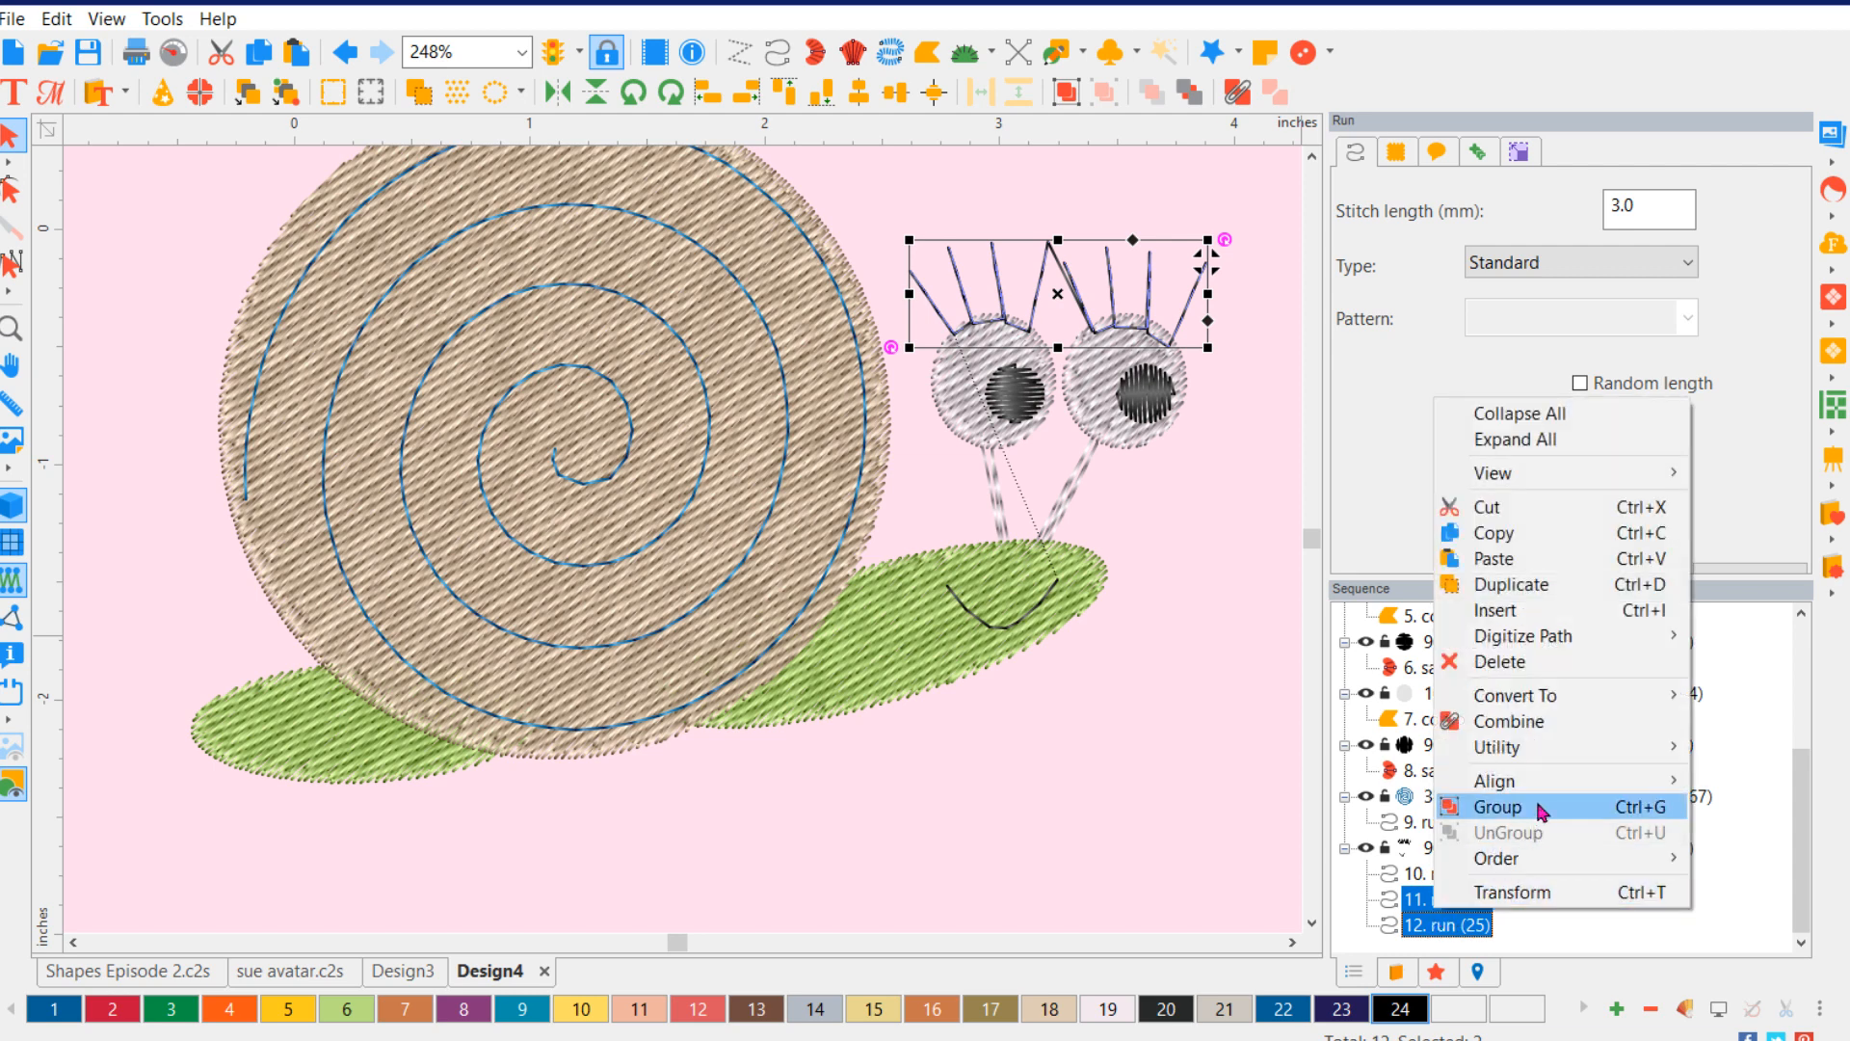
mouse_move(1589, 862)
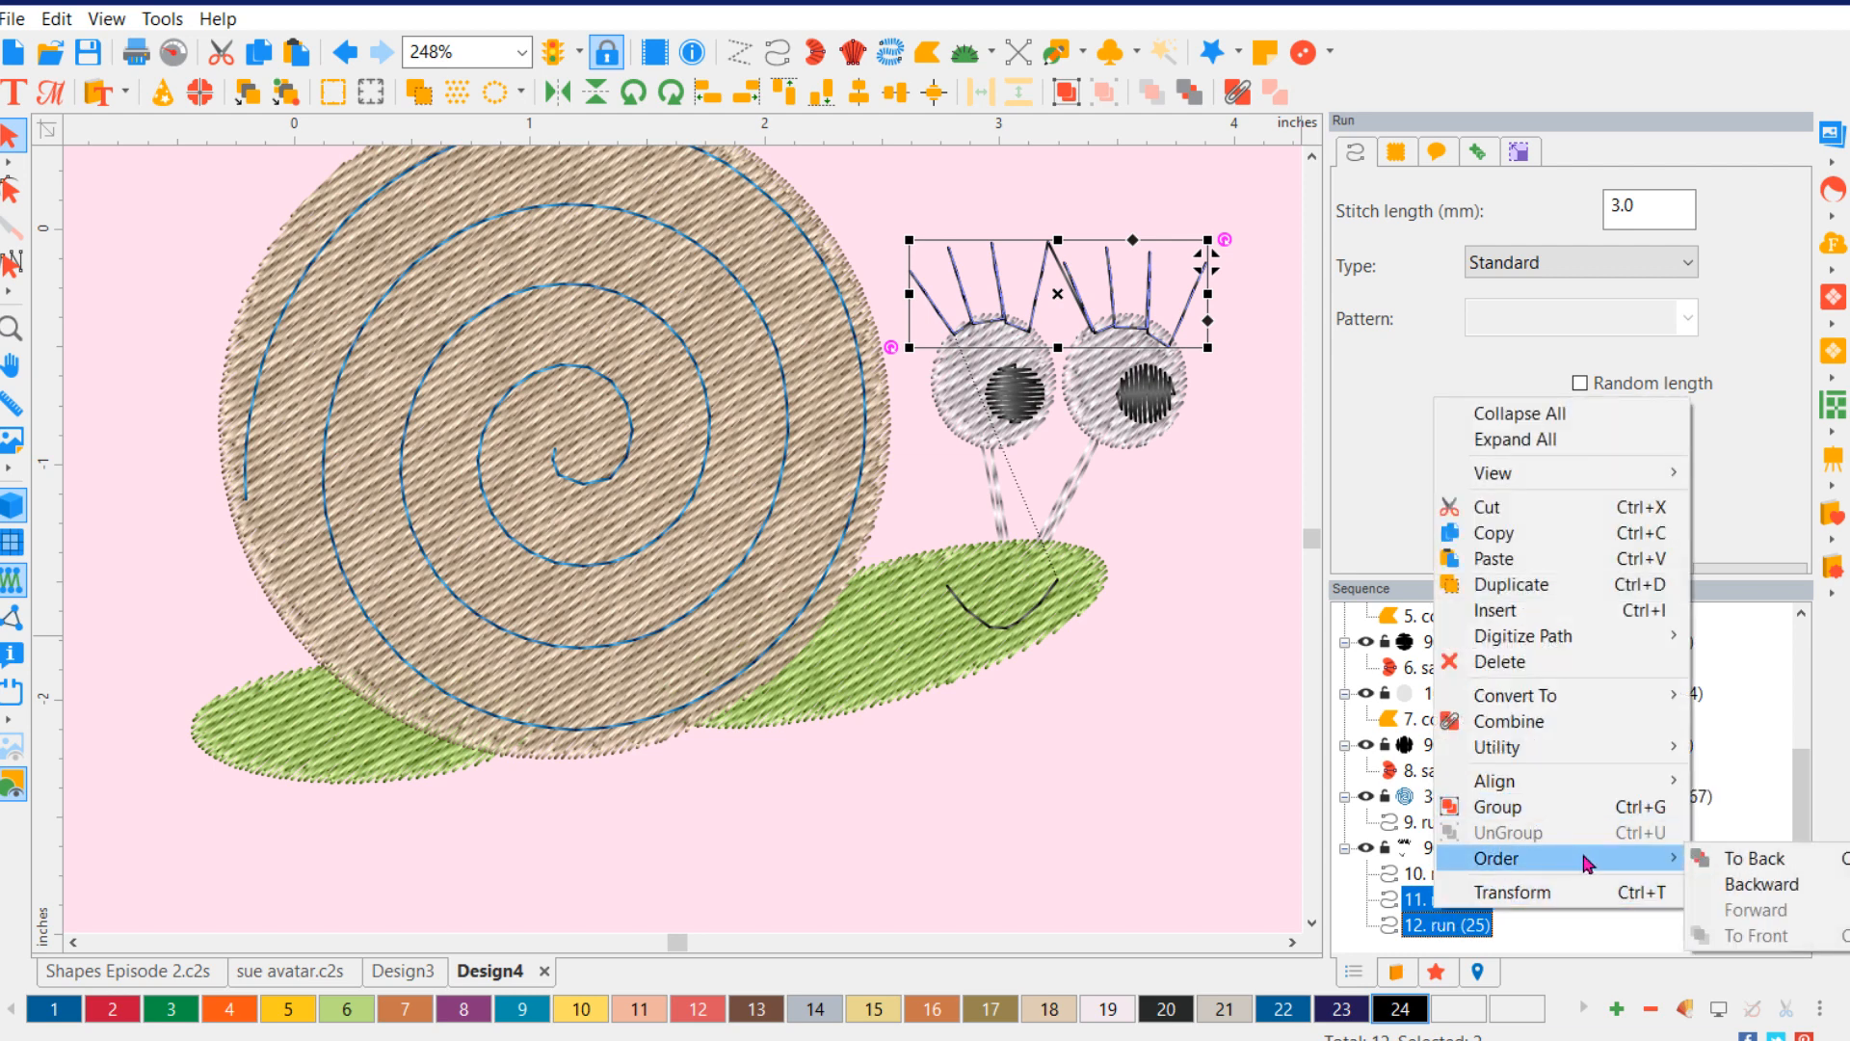
left_click(1749, 858)
left_click(1158, 807)
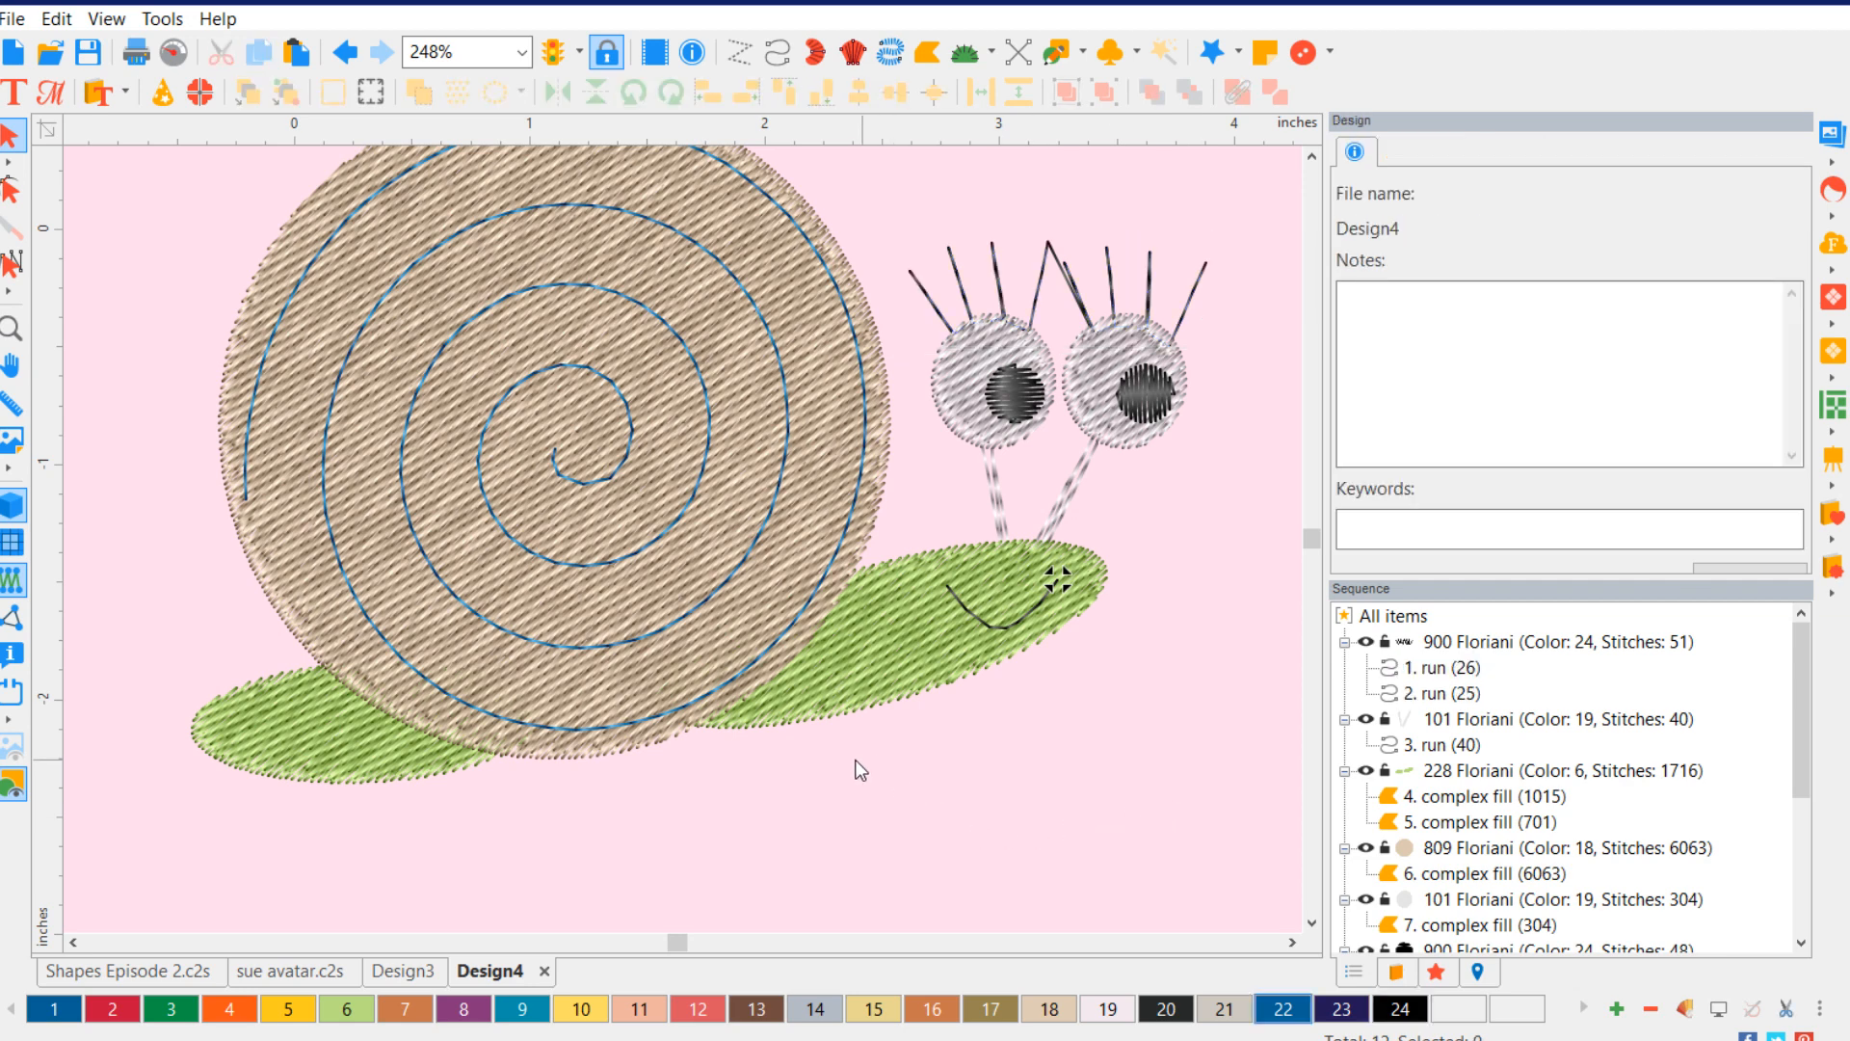
- Delete the eyelashes from both of the snail's eyes and clear the selection
scroll(777, 310, "down", 3)
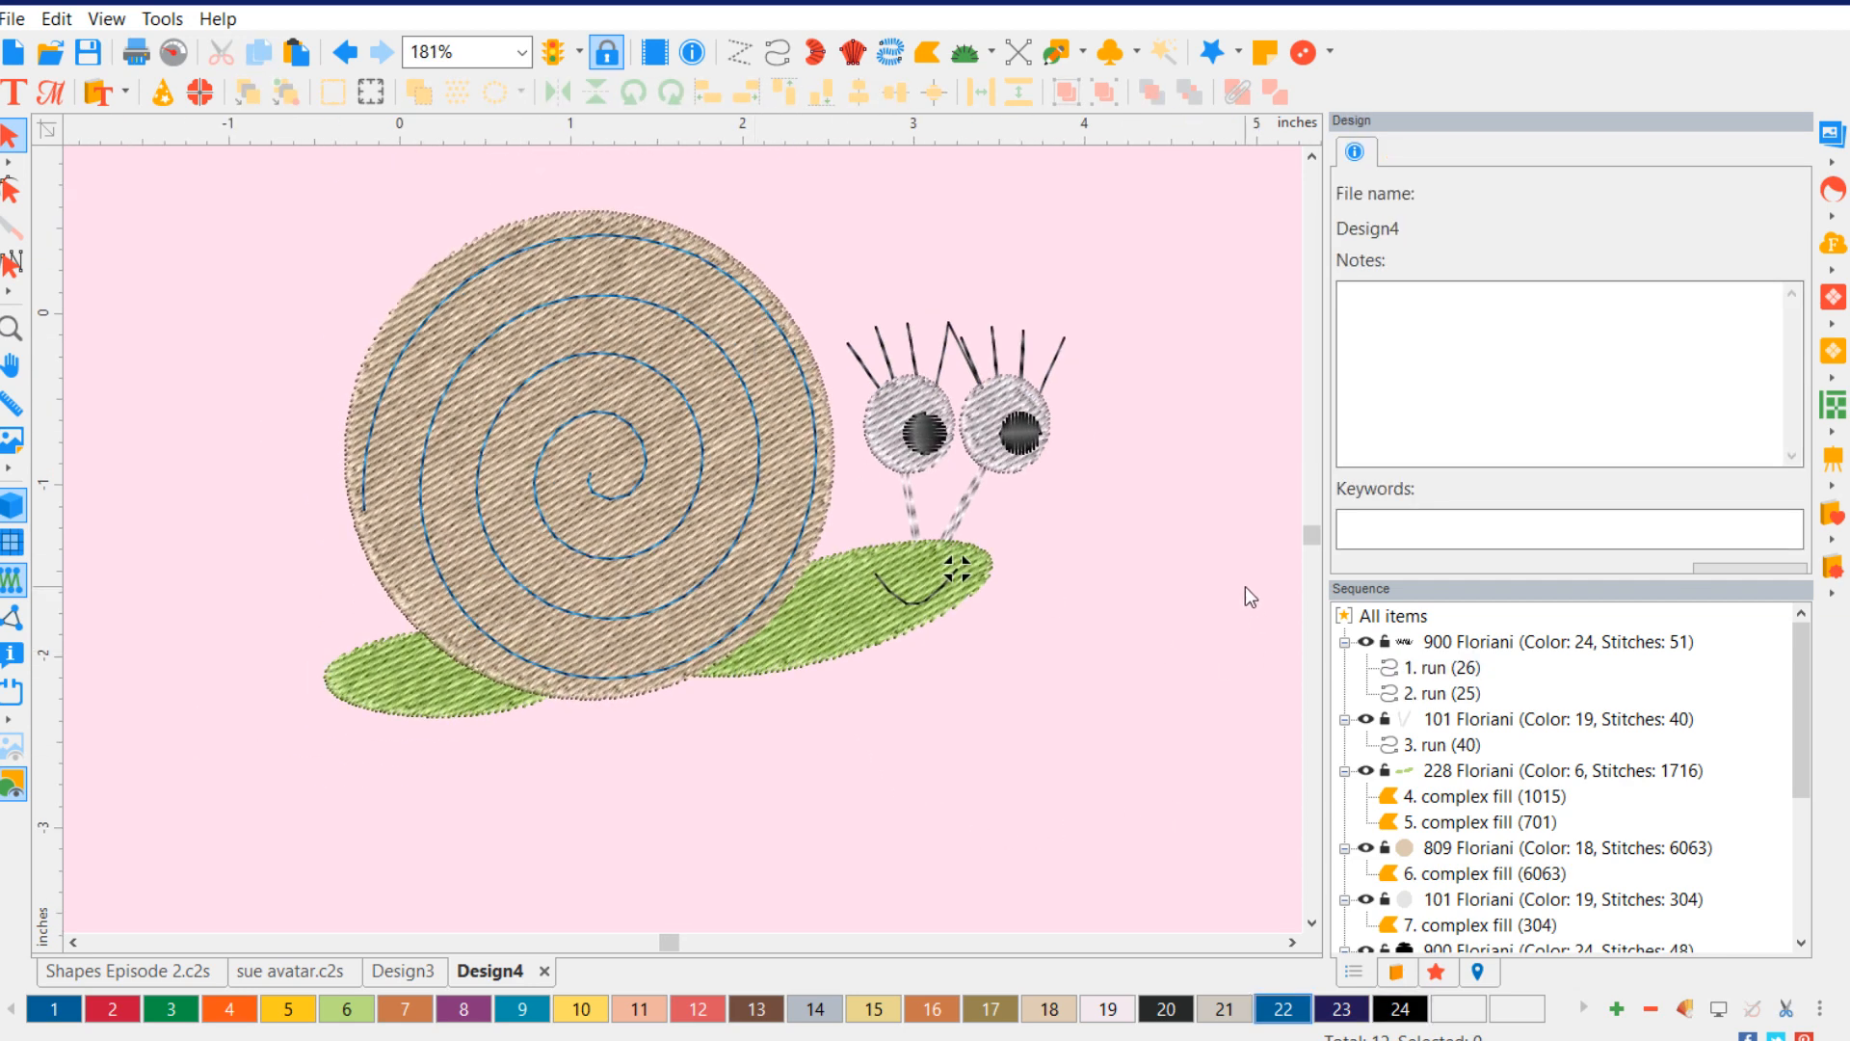
left_click(1019, 349)
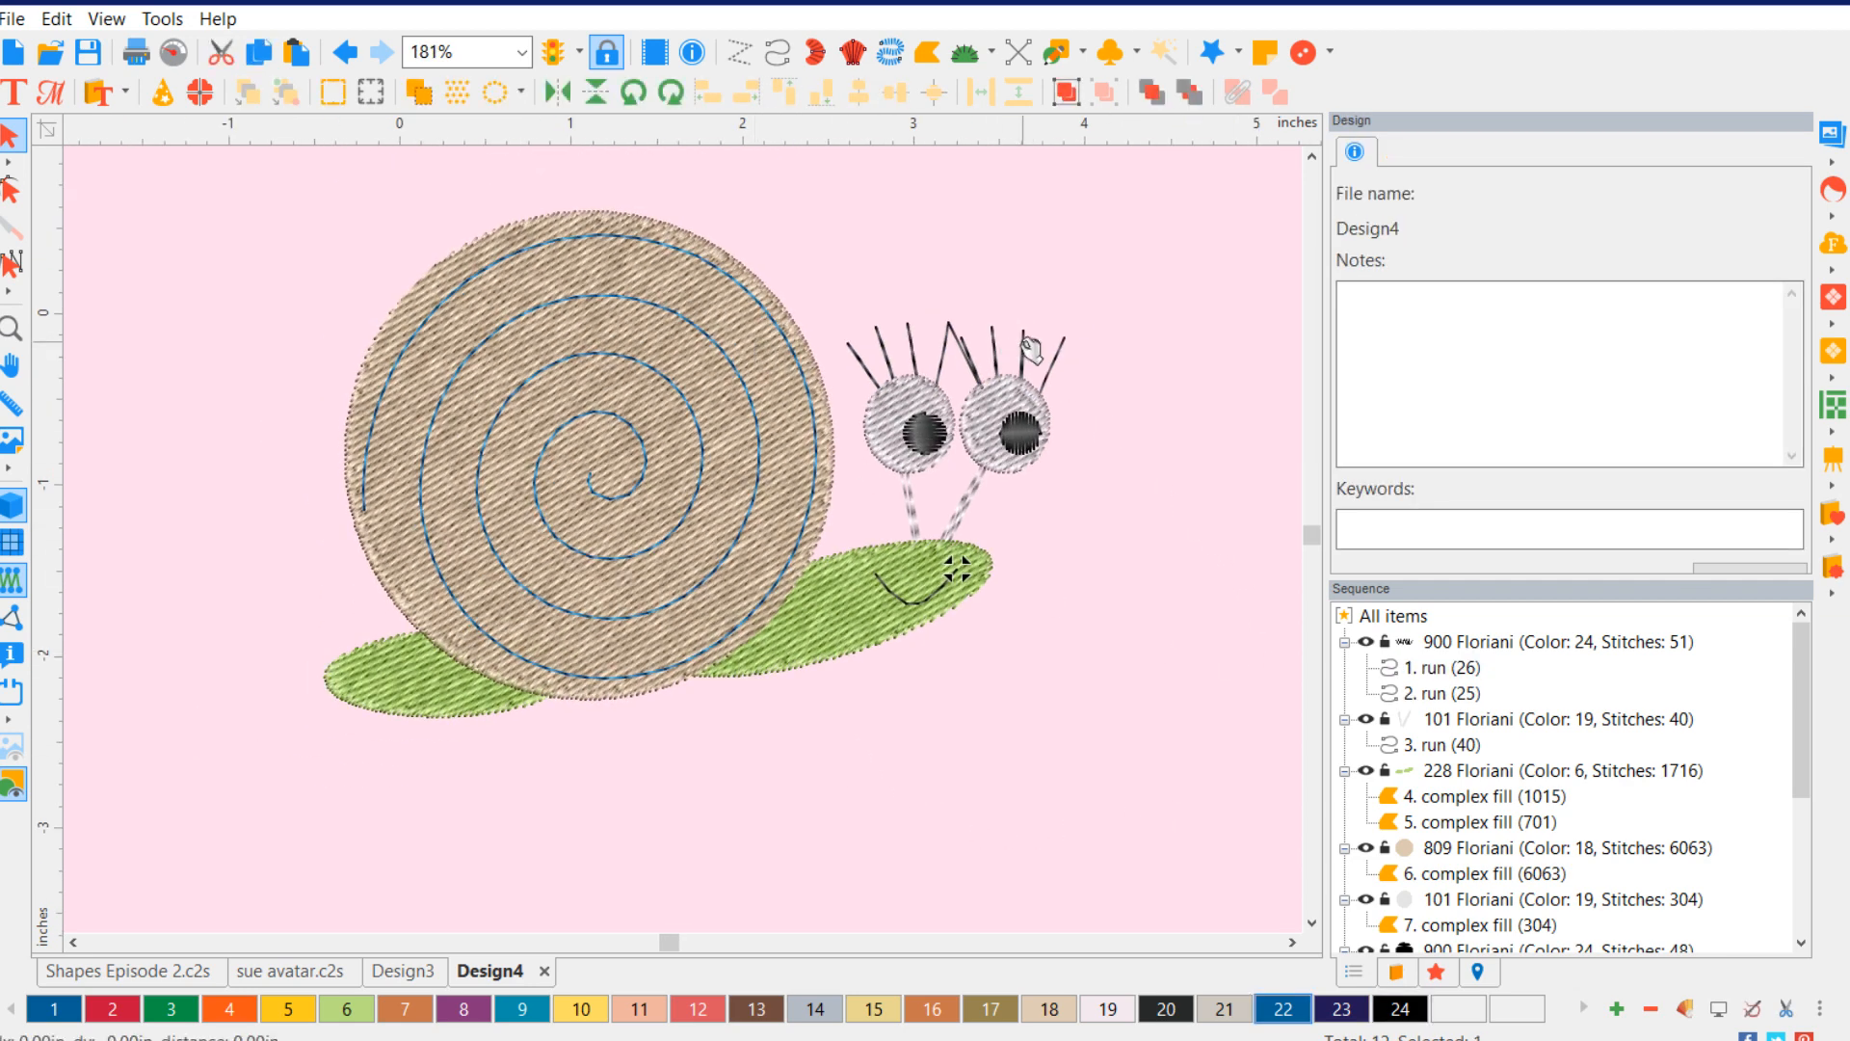
key("Delete")
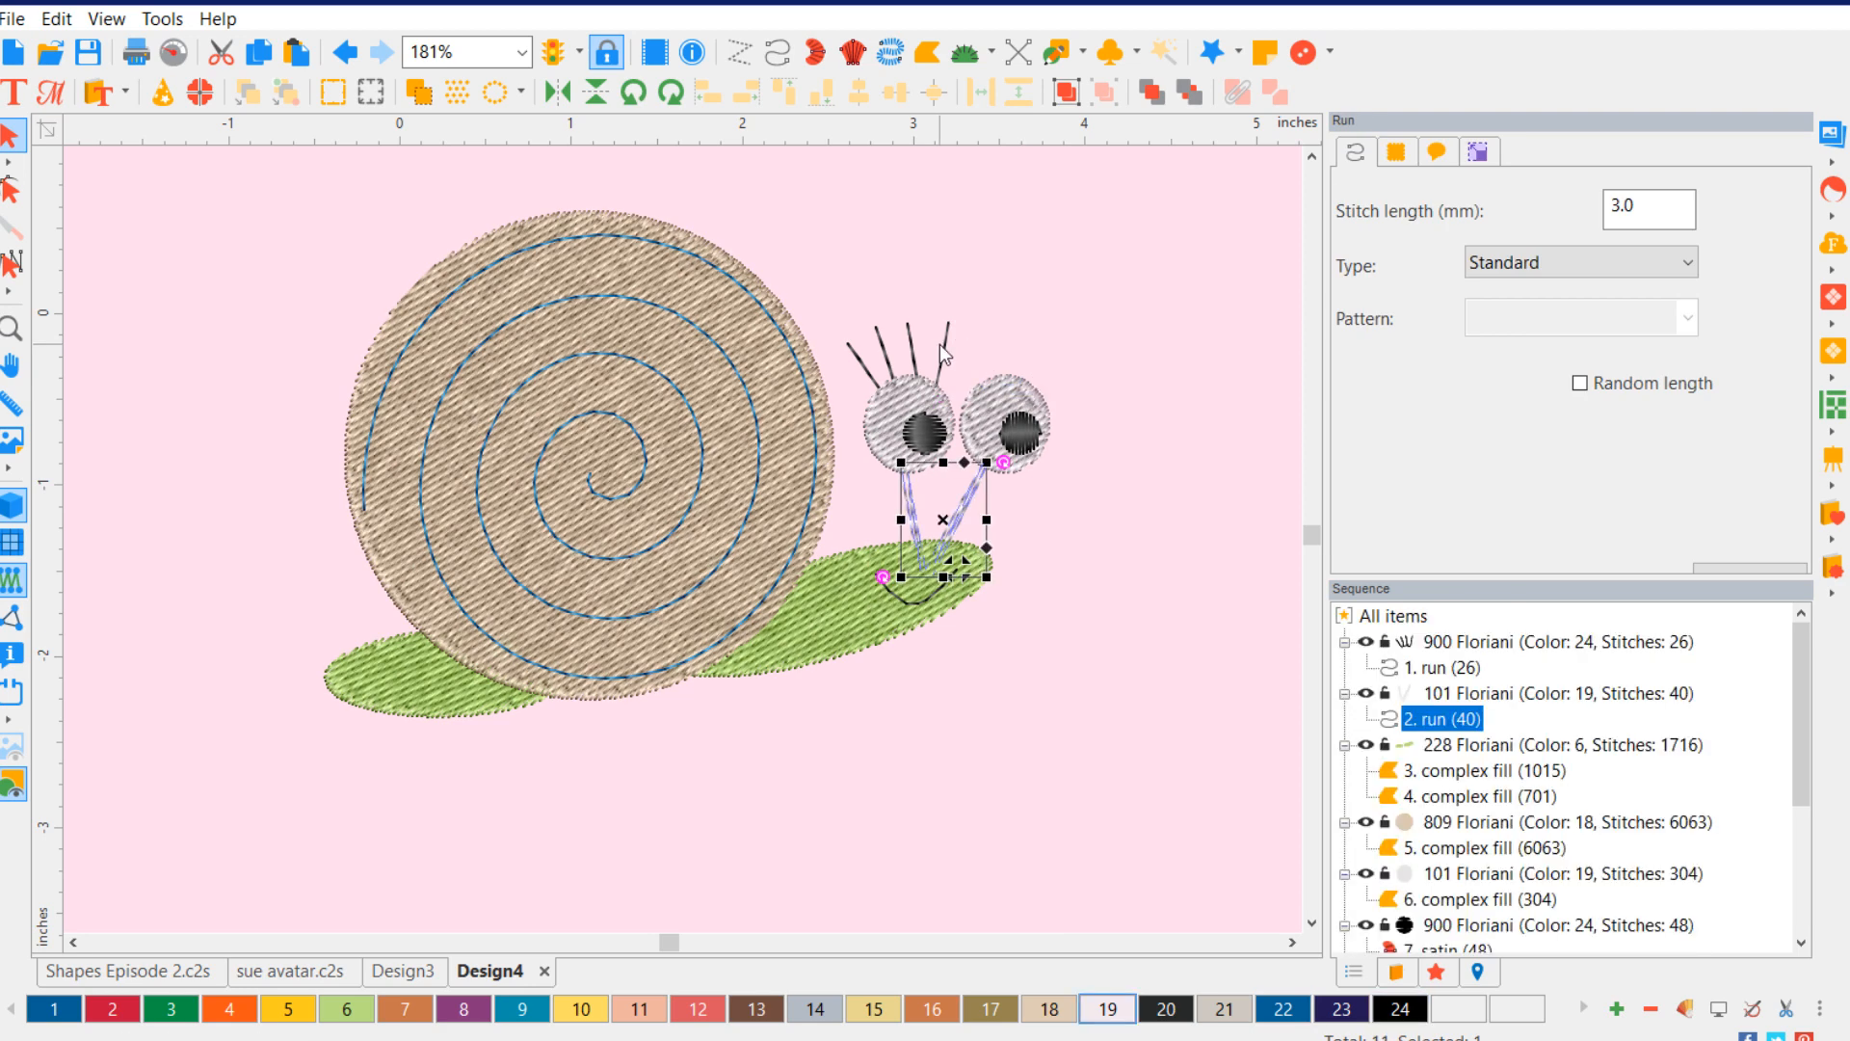
left_click(943, 345)
key("Delete")
left_click(1164, 667)
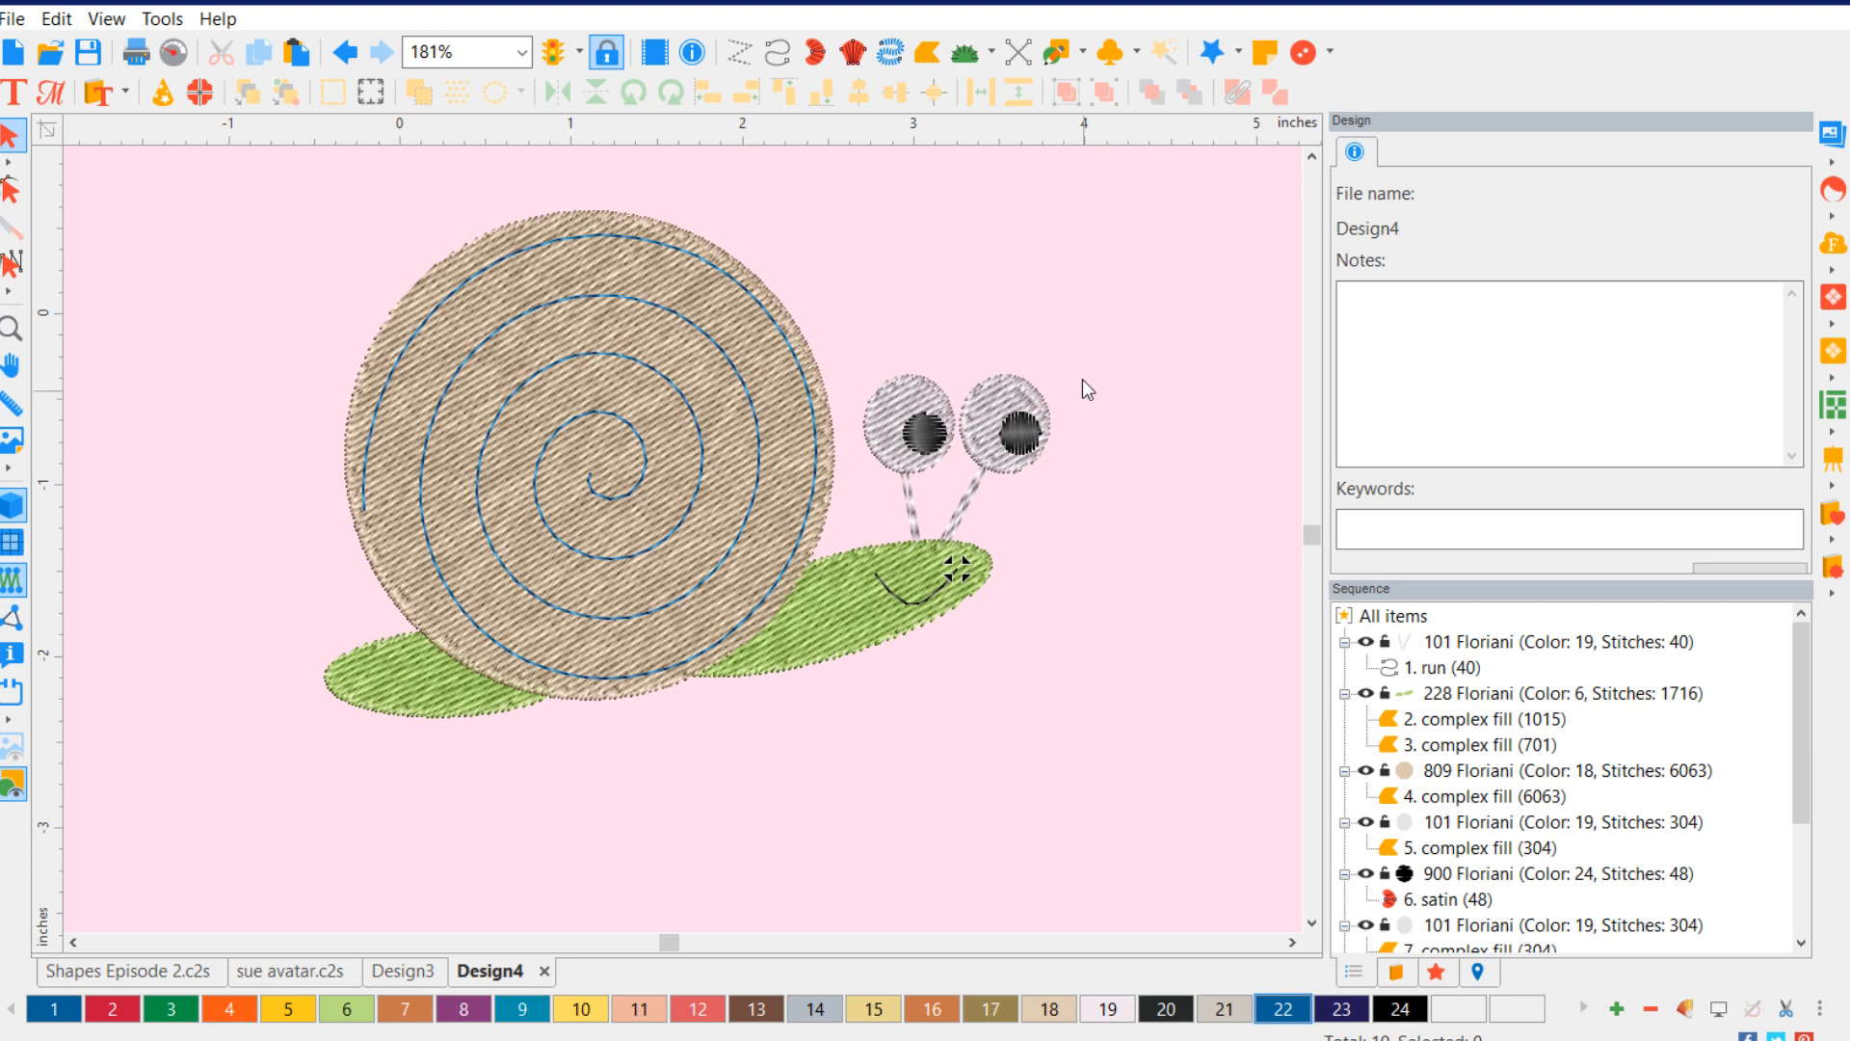
- Draw a wide ellipse with two smaller ellipses overlapping its upper edge in the empty area below the snail's head
left_click(1083, 53)
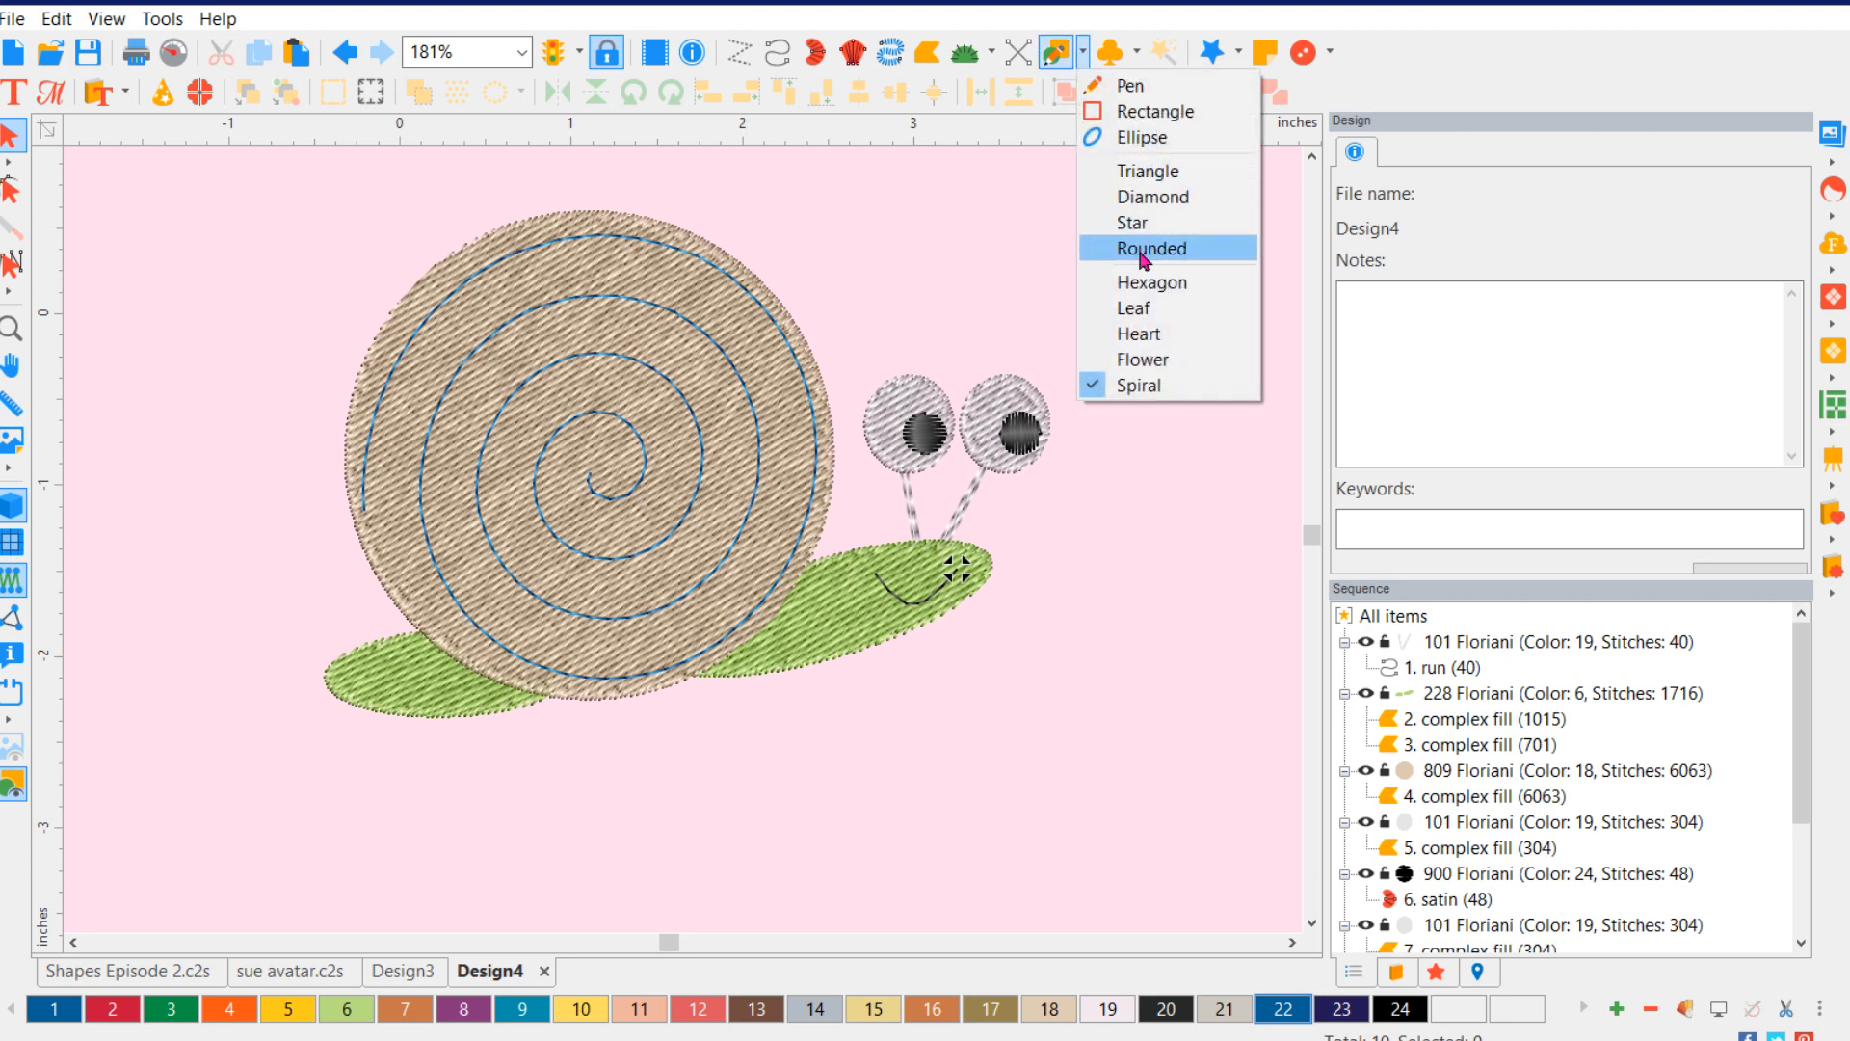
left_click(1153, 137)
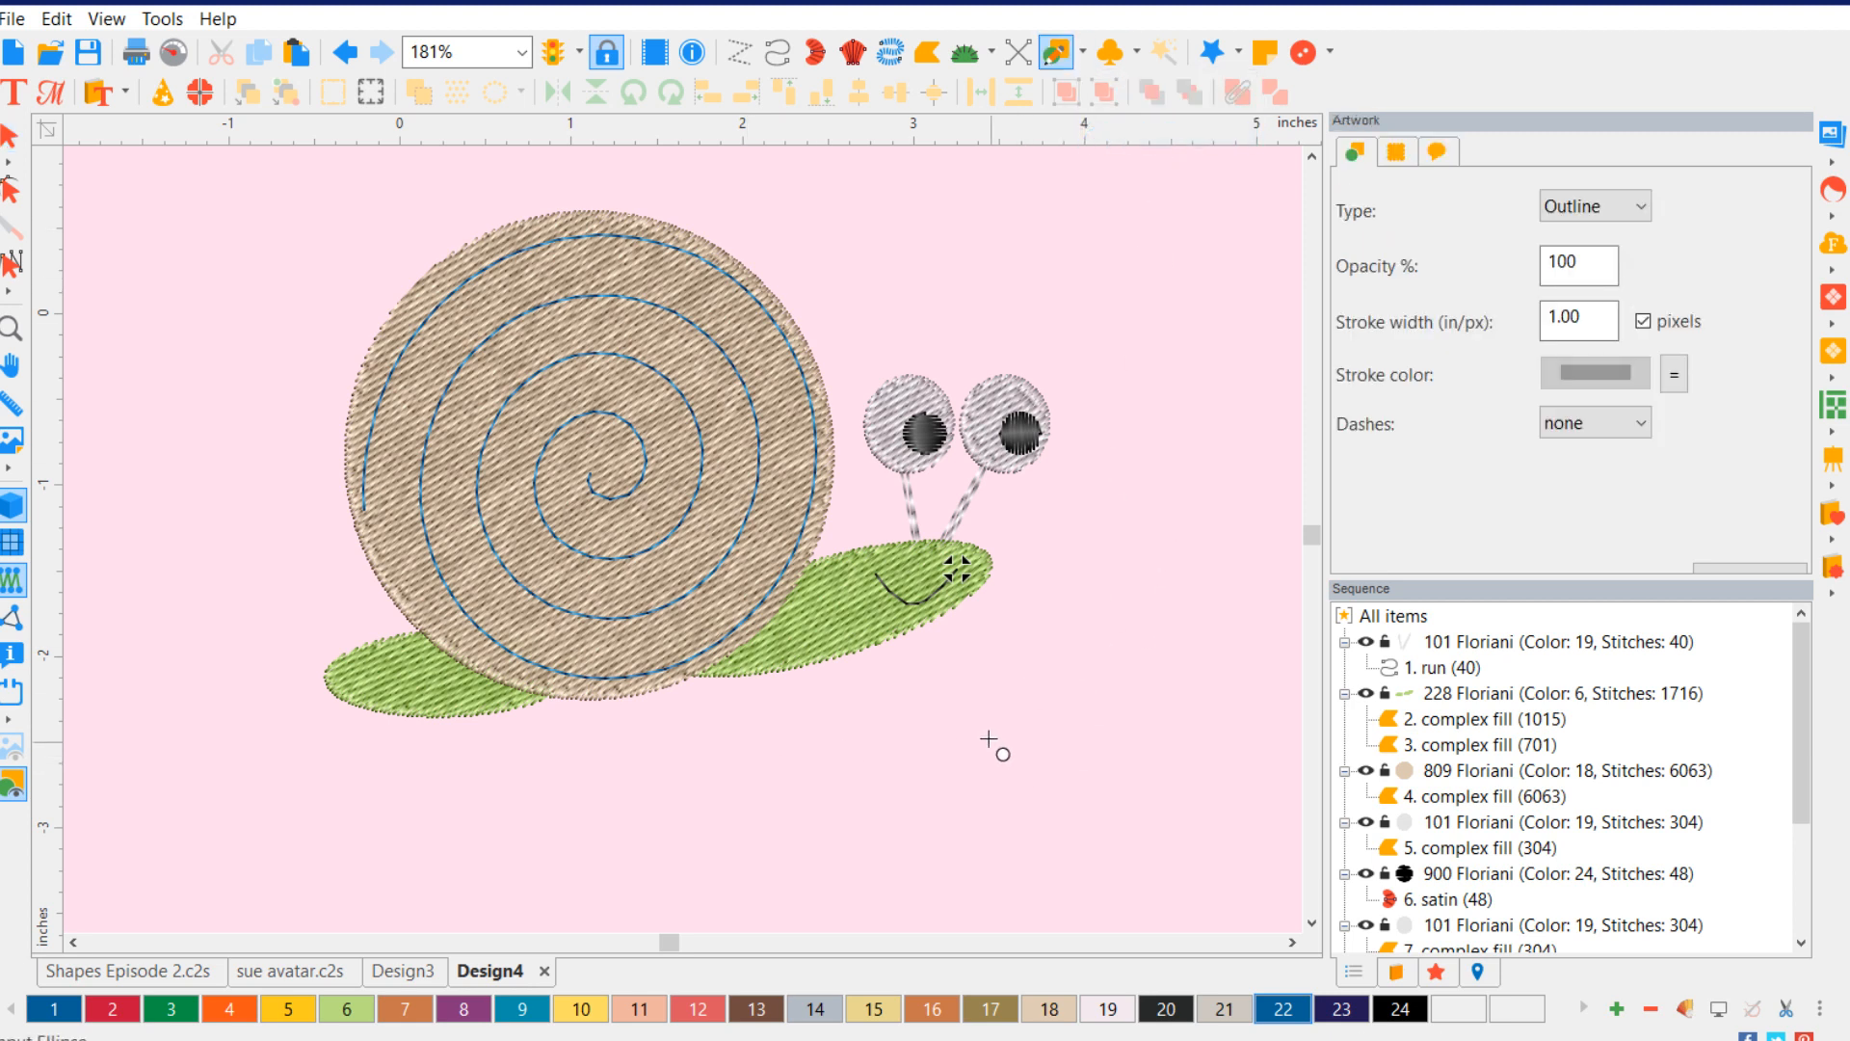
left_click_drag(962, 715, 1145, 769)
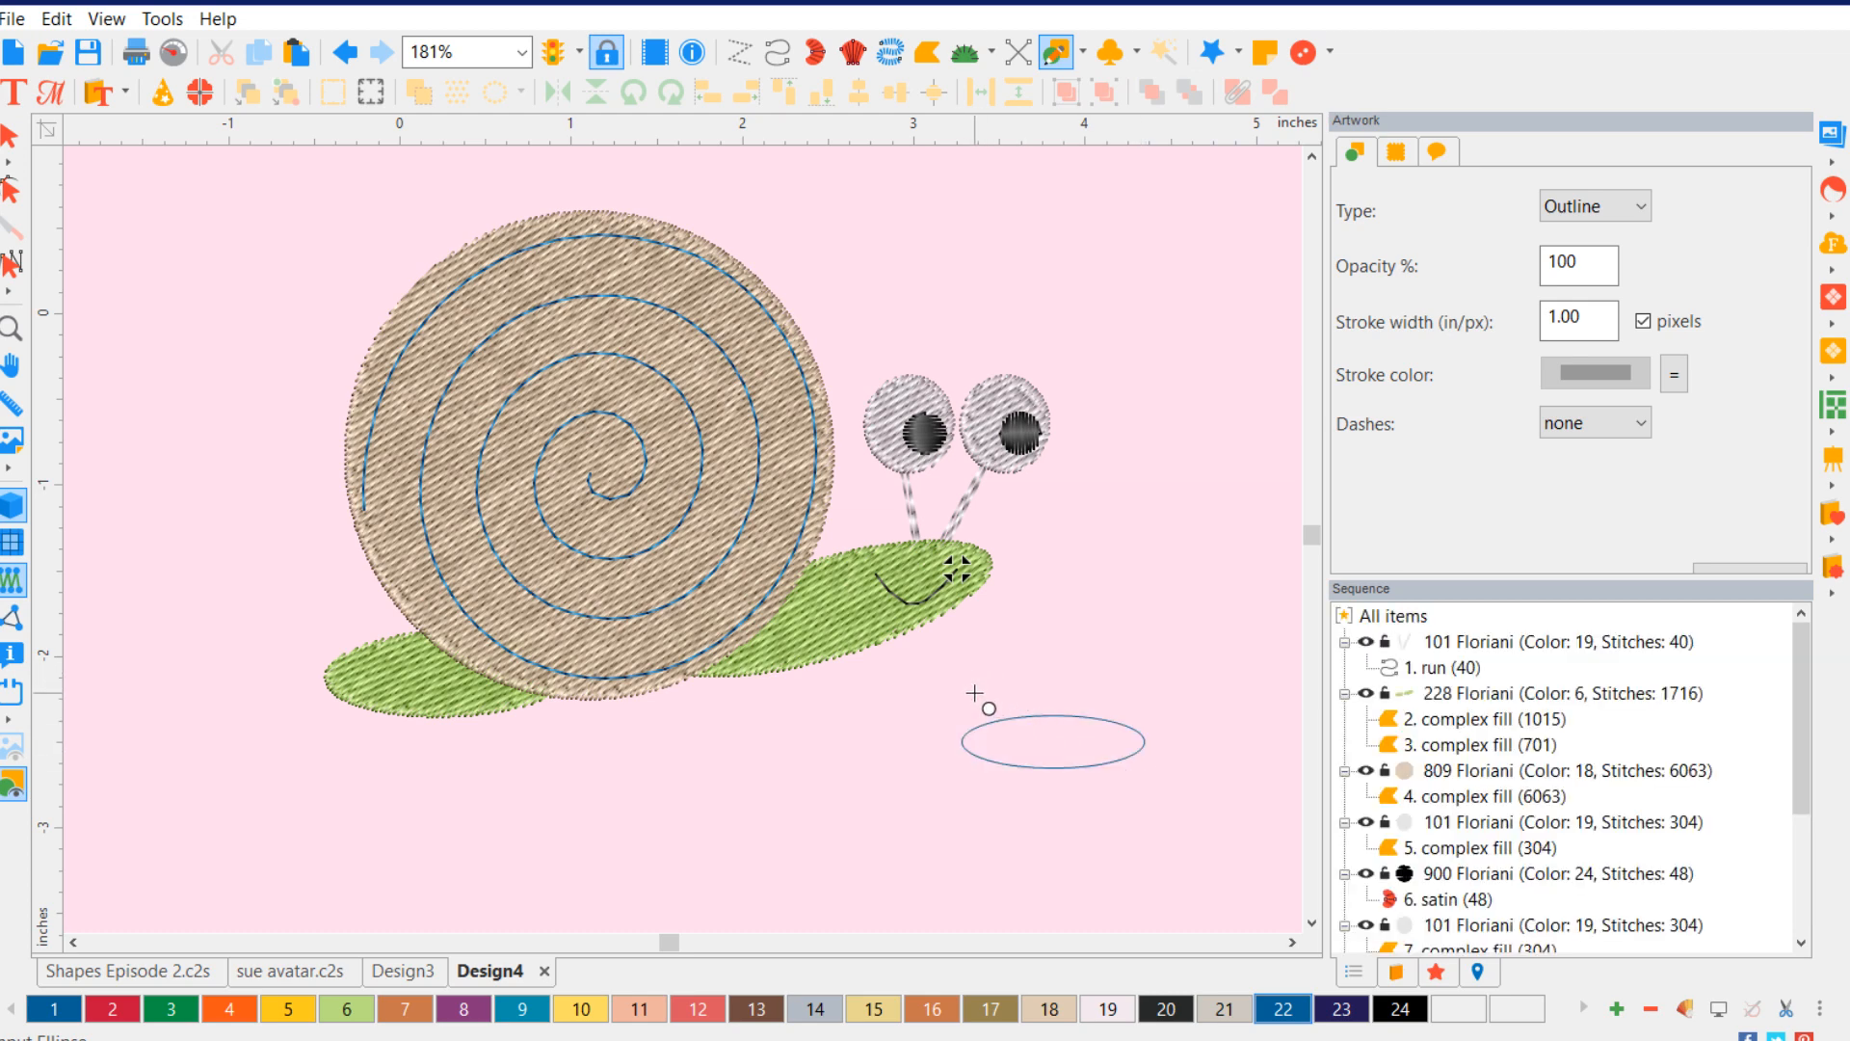
left_click_drag(974, 692, 1145, 751)
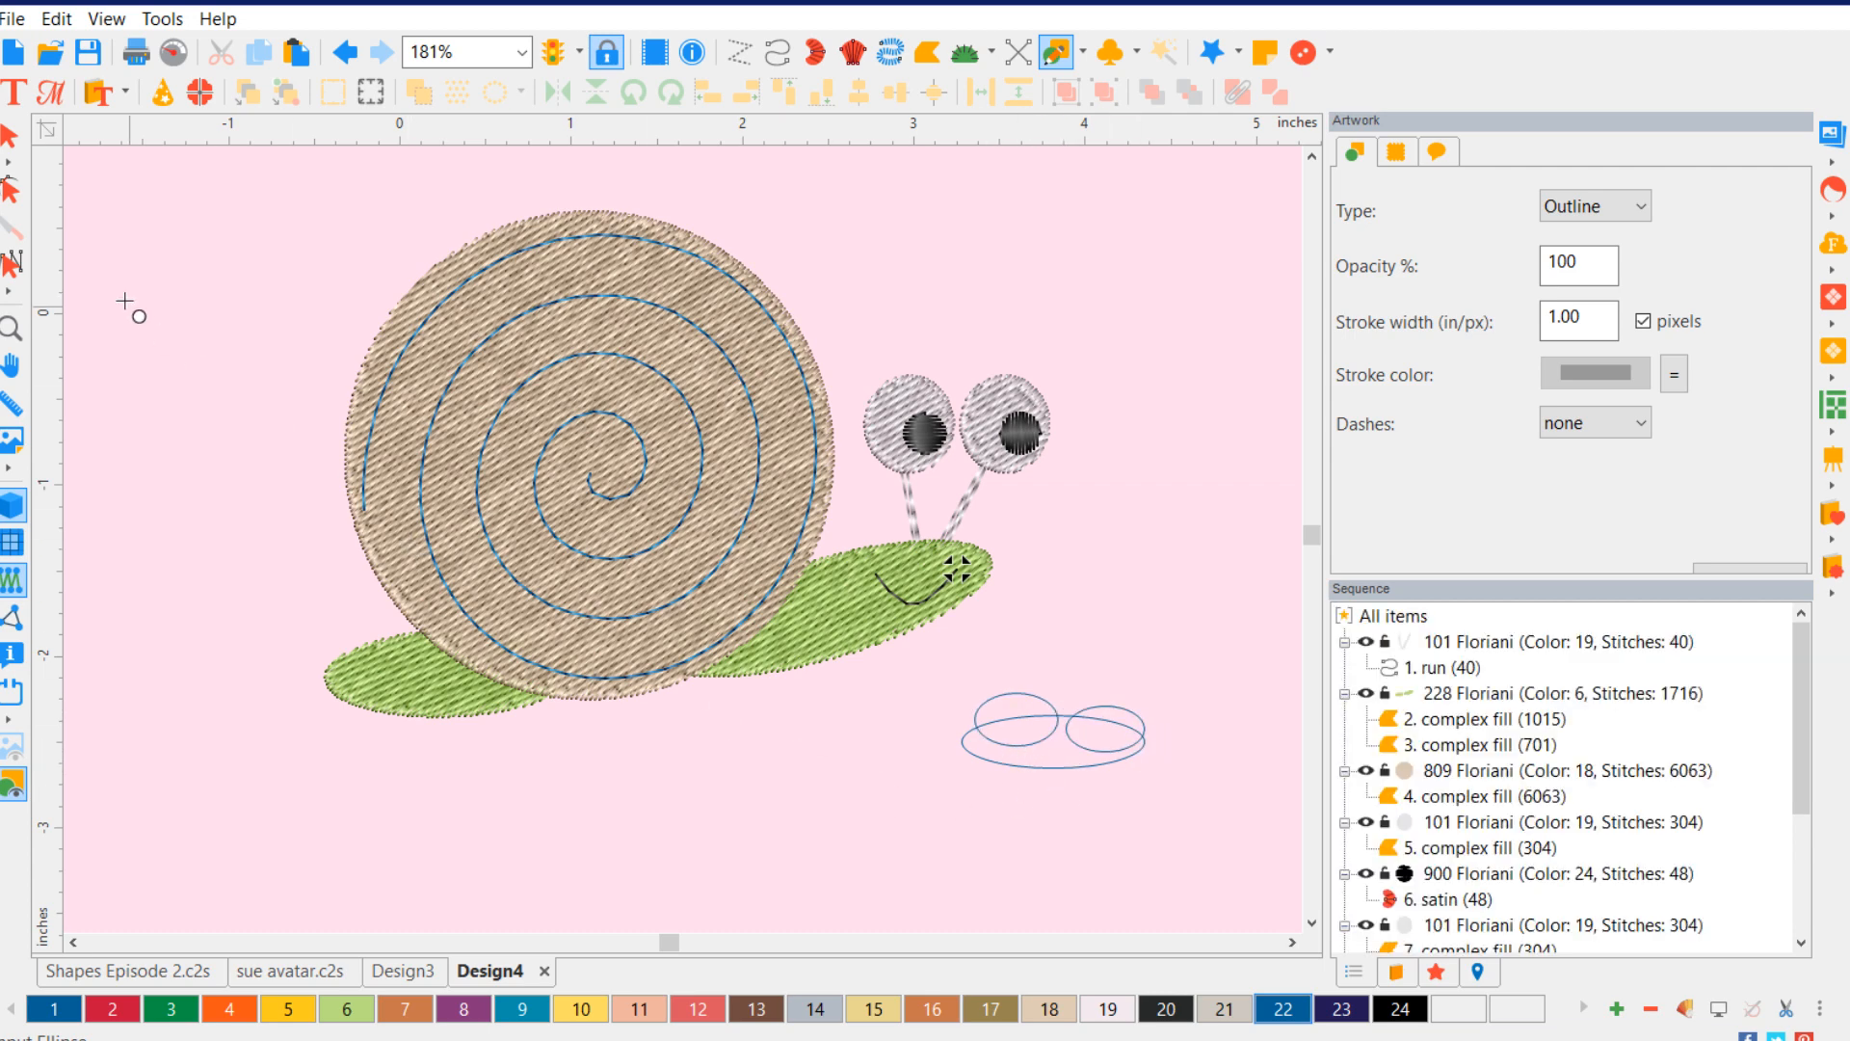
- Delete the stray extra ellipse and move the right small ellipse so it is level with and touches the left one
left_click(11, 144)
left_click(12, 154)
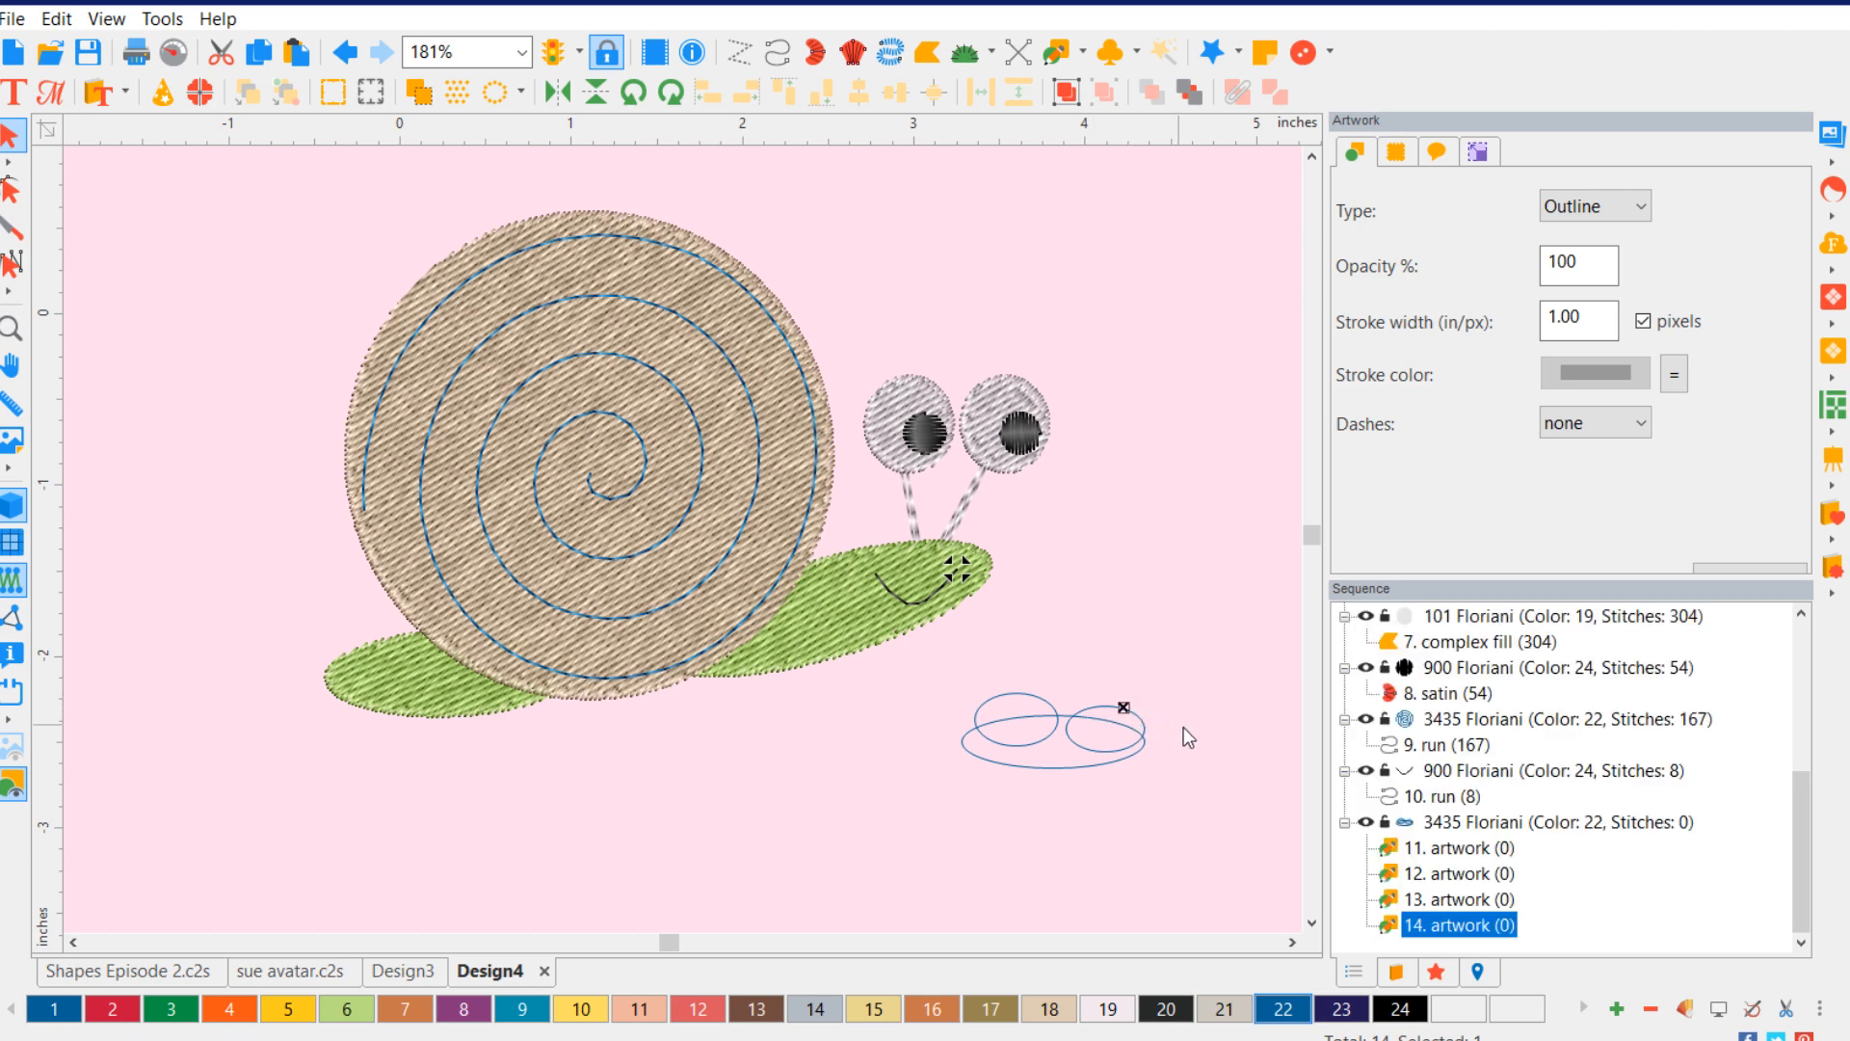
key("Delete")
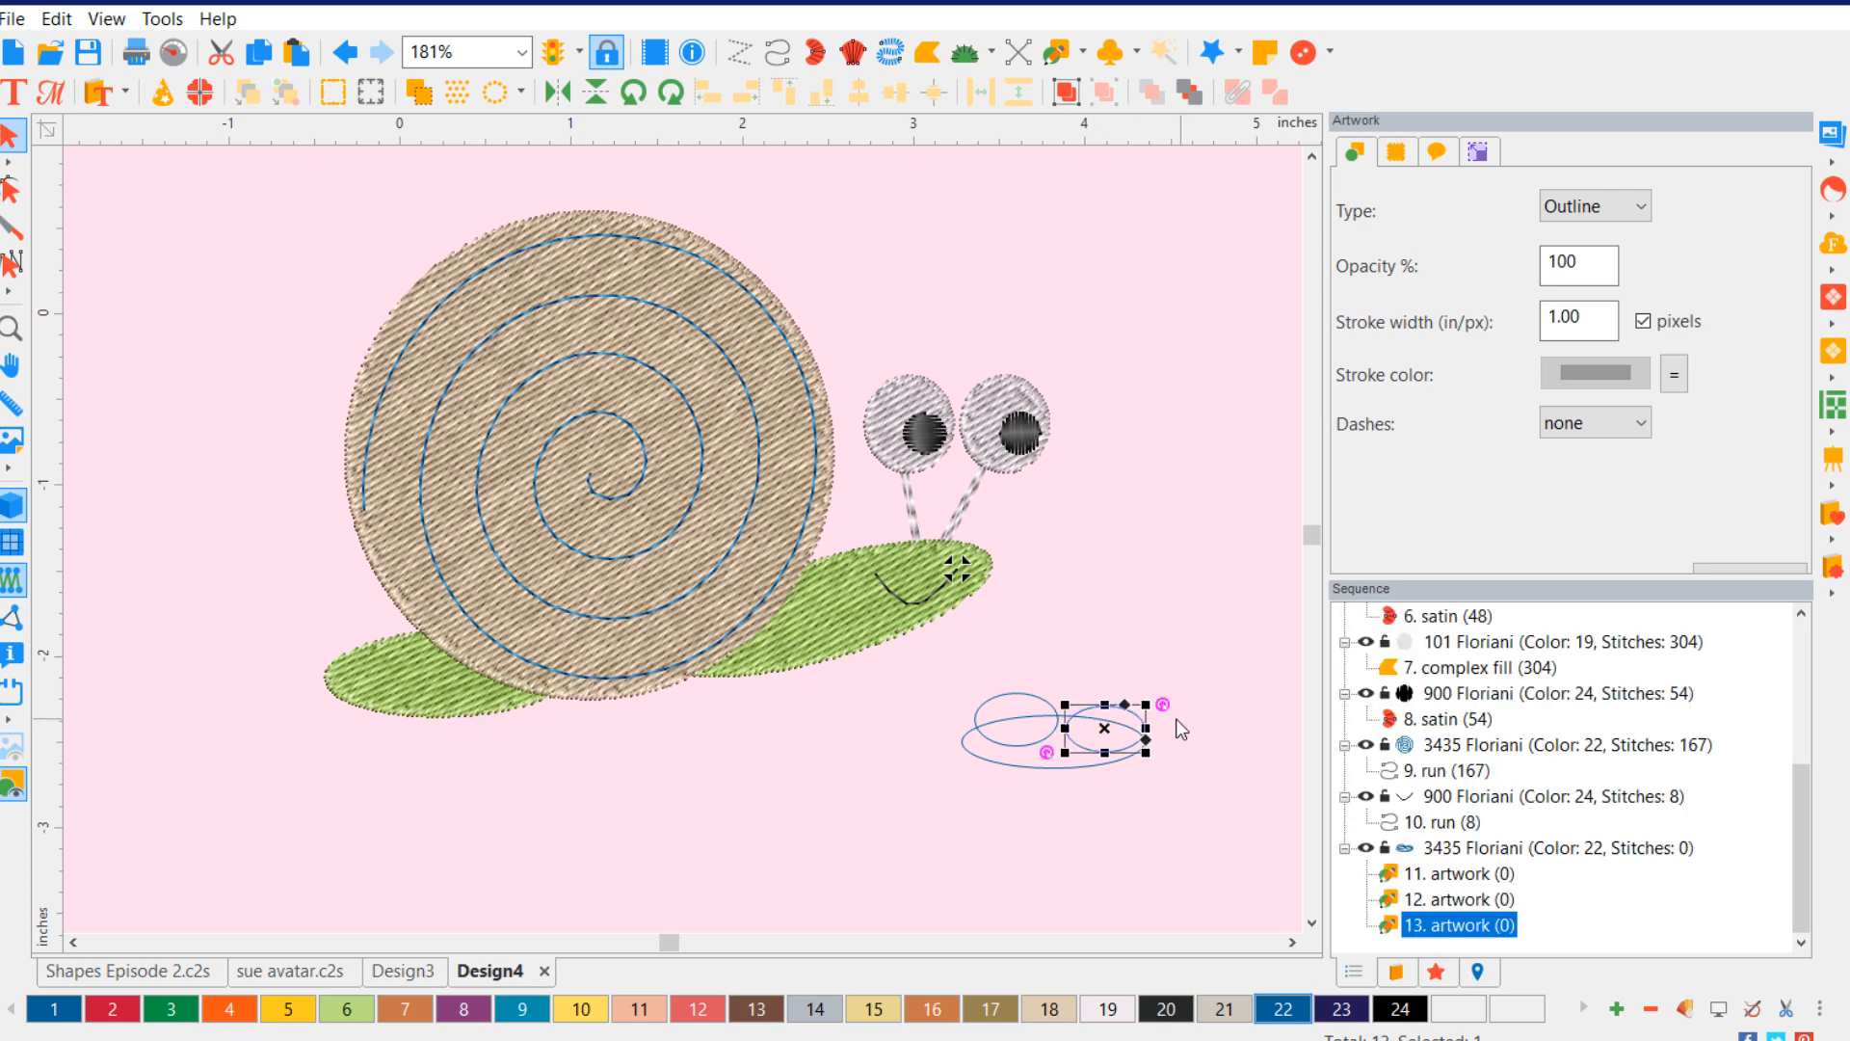
left_click(1185, 752)
left_click(1123, 713)
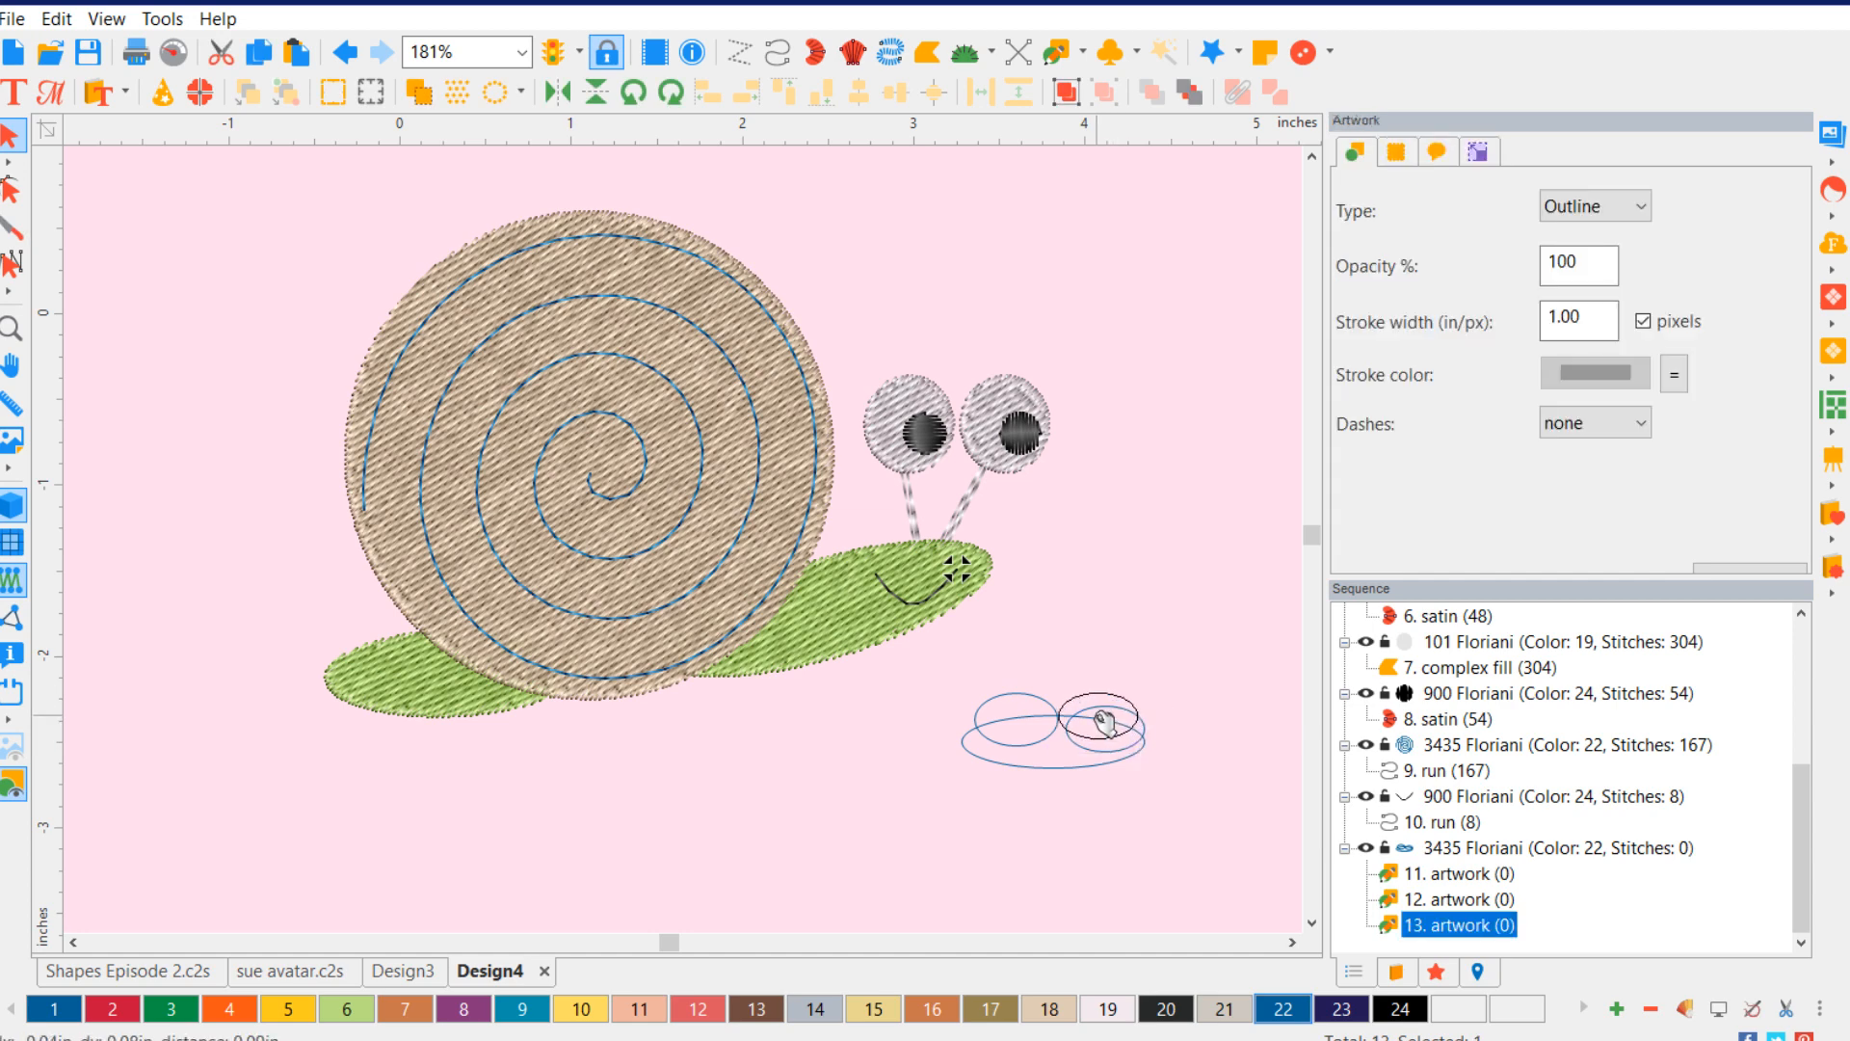
left_click(1187, 729)
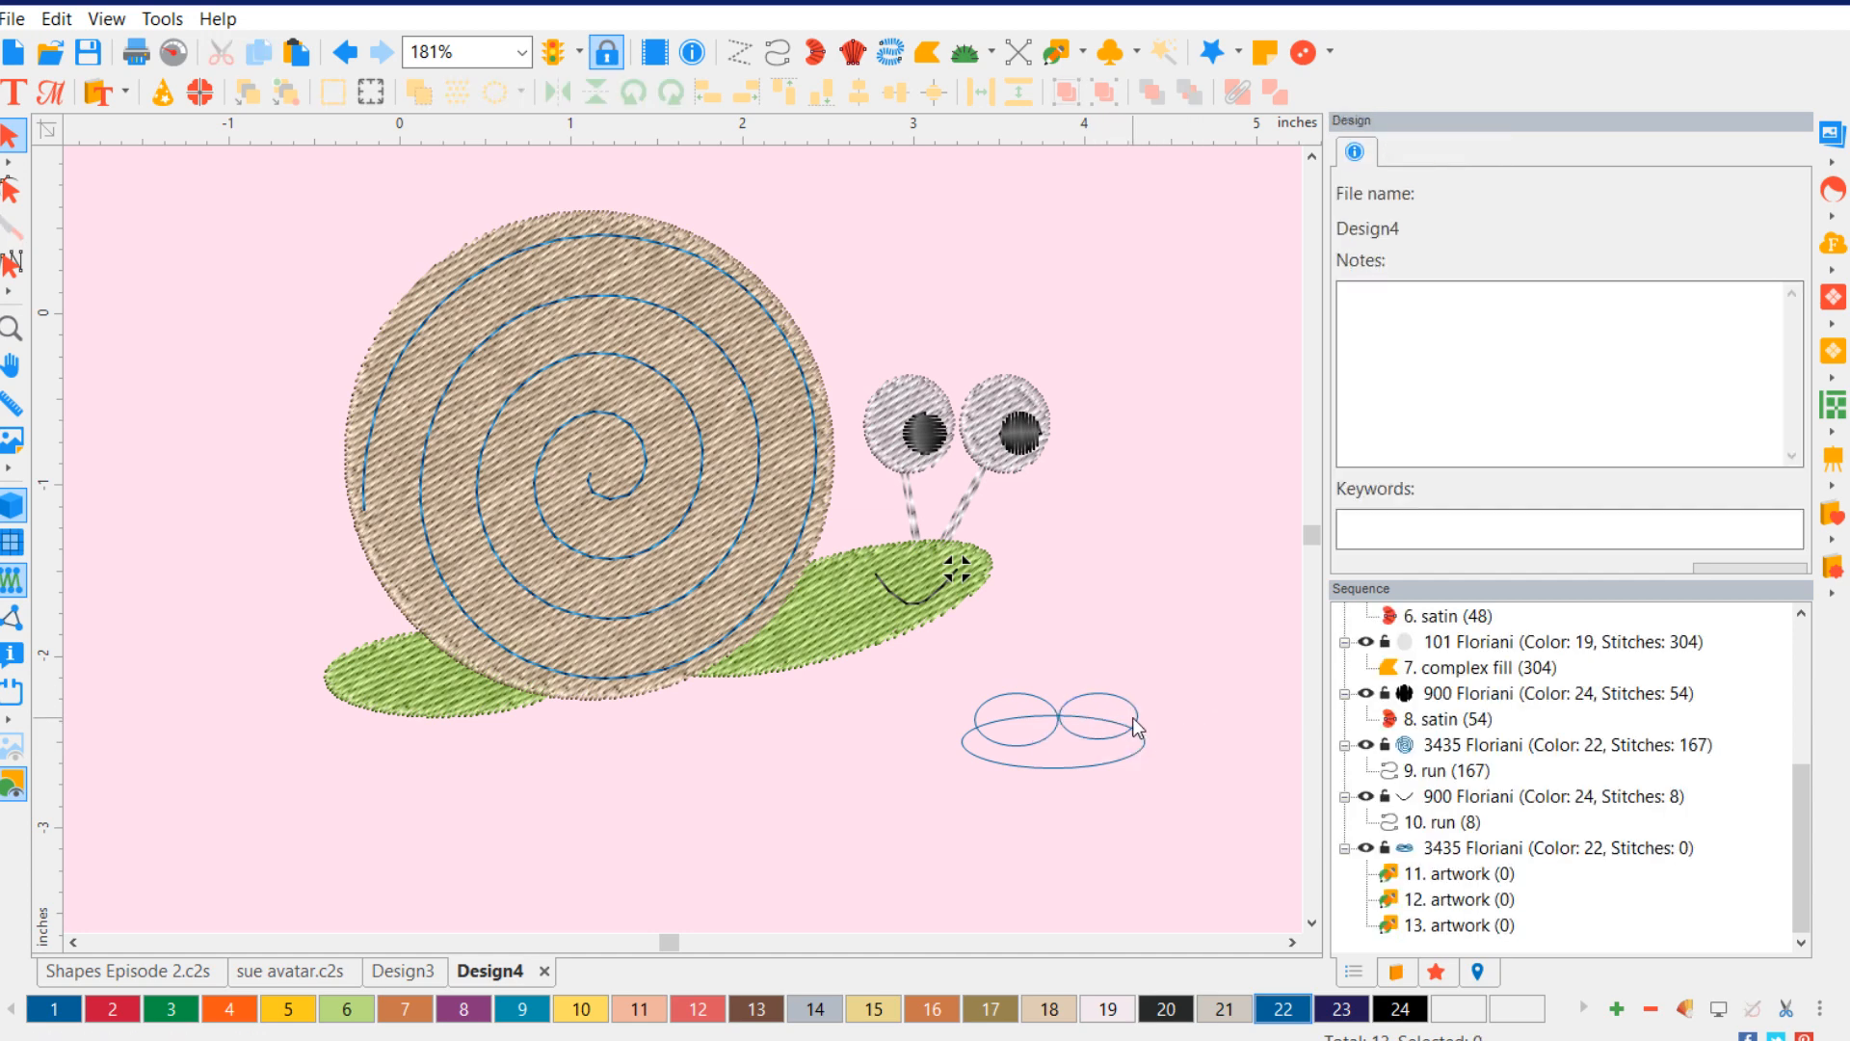
- Enlarge the two small ellipses outward past the wide ellipse's ends, the right one to about 0.61 in wide, and deselect them
left_click(1140, 723)
left_click_drag(1139, 742, 1164, 758)
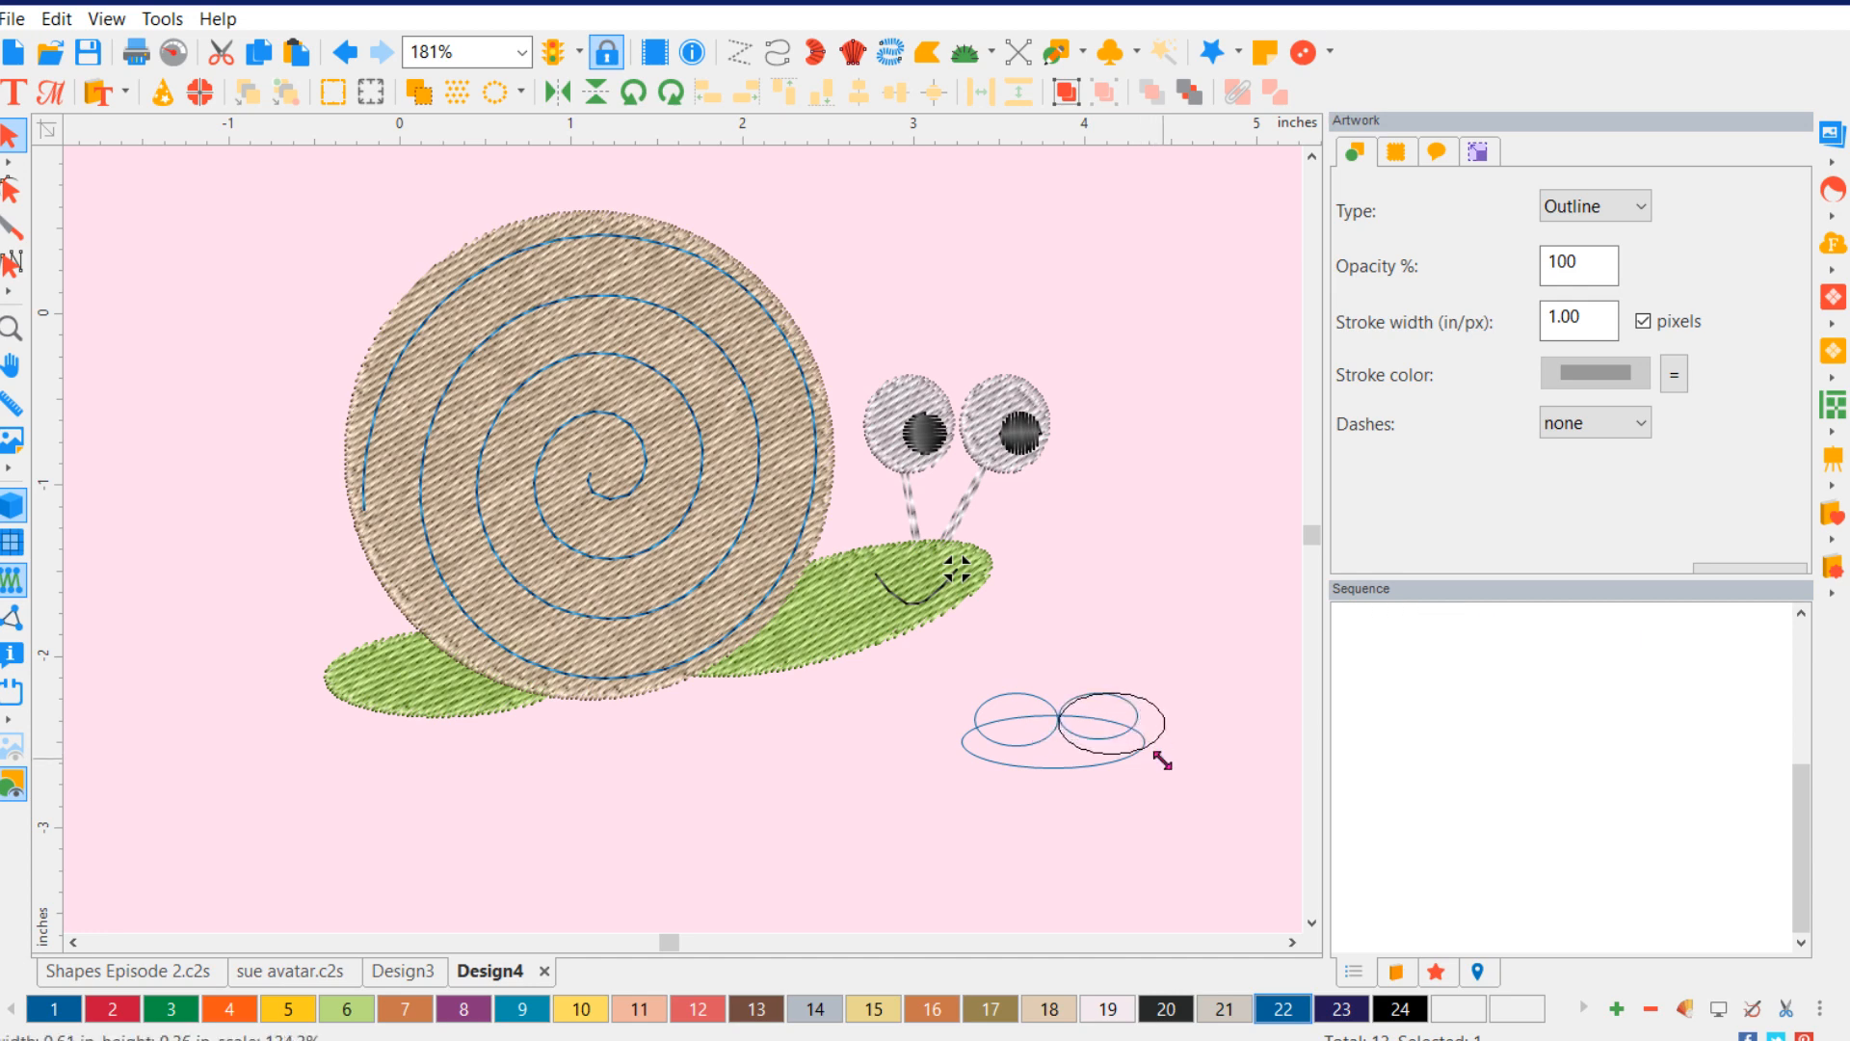
left_click(1180, 821)
left_click(998, 710)
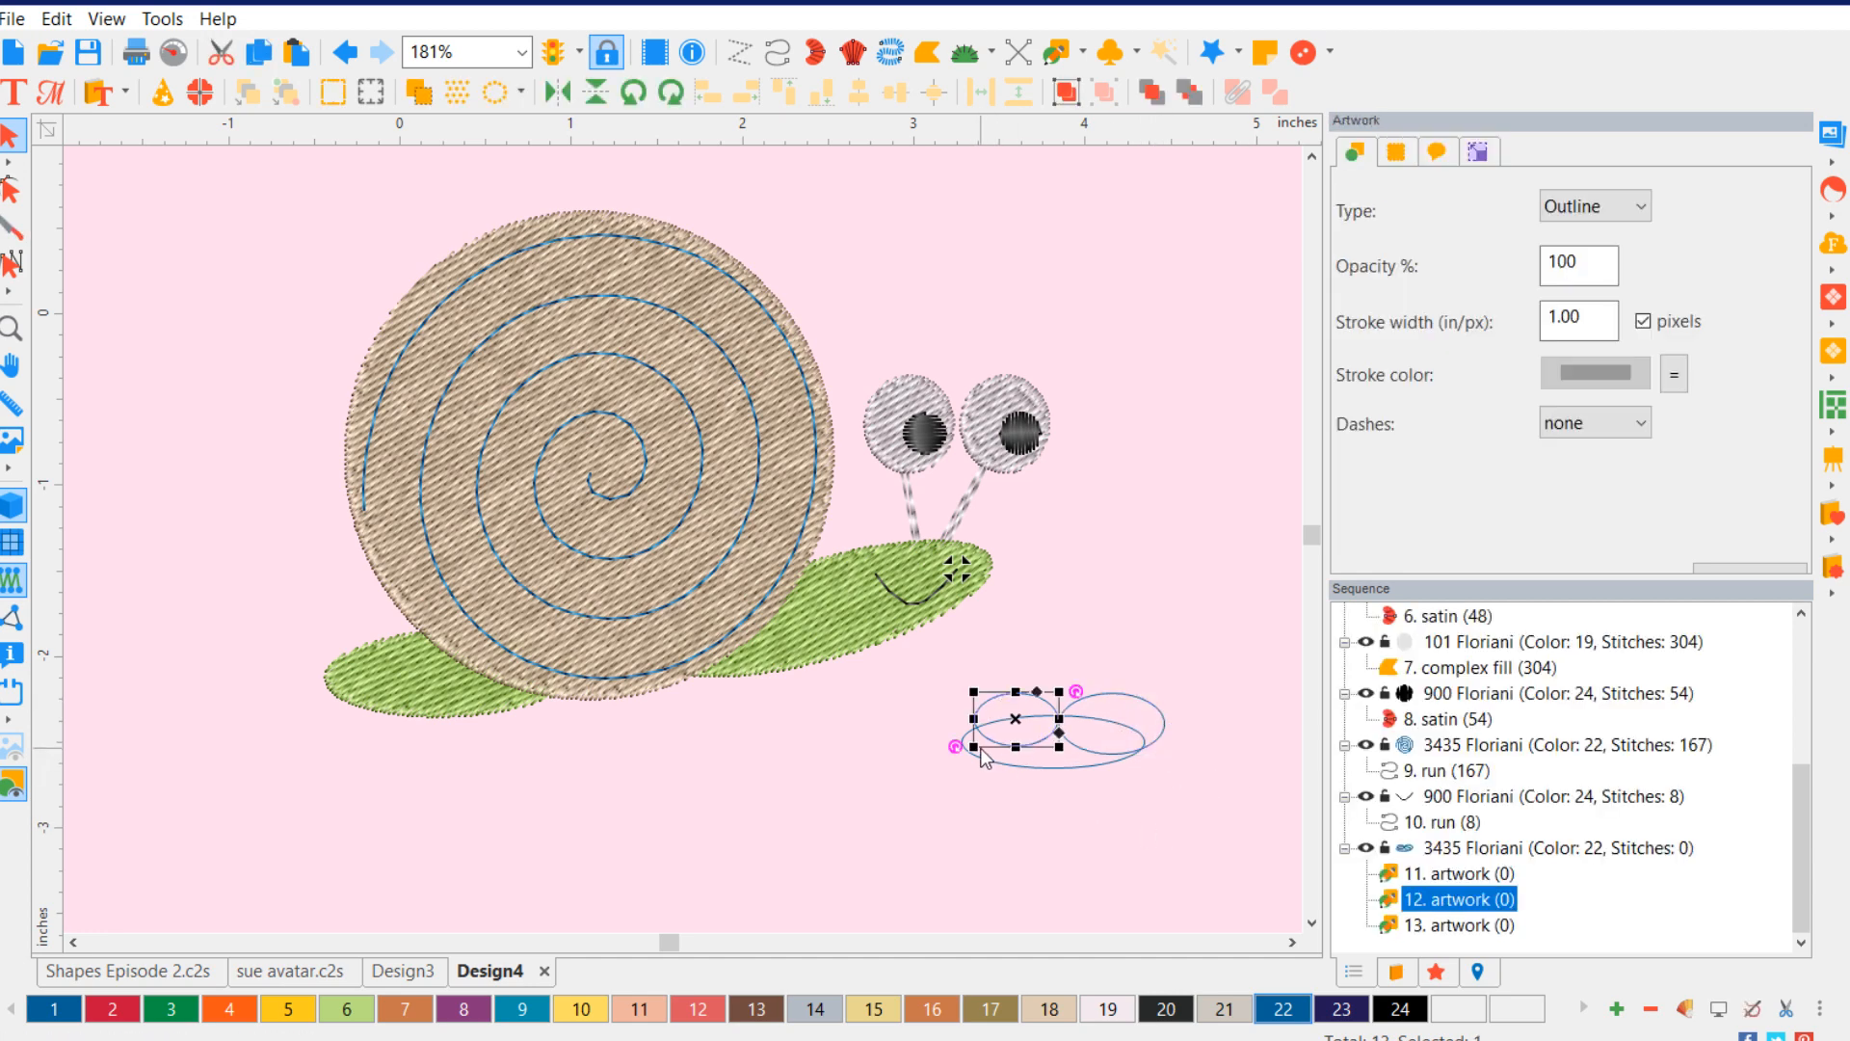
left_click_drag(973, 747, 959, 758)
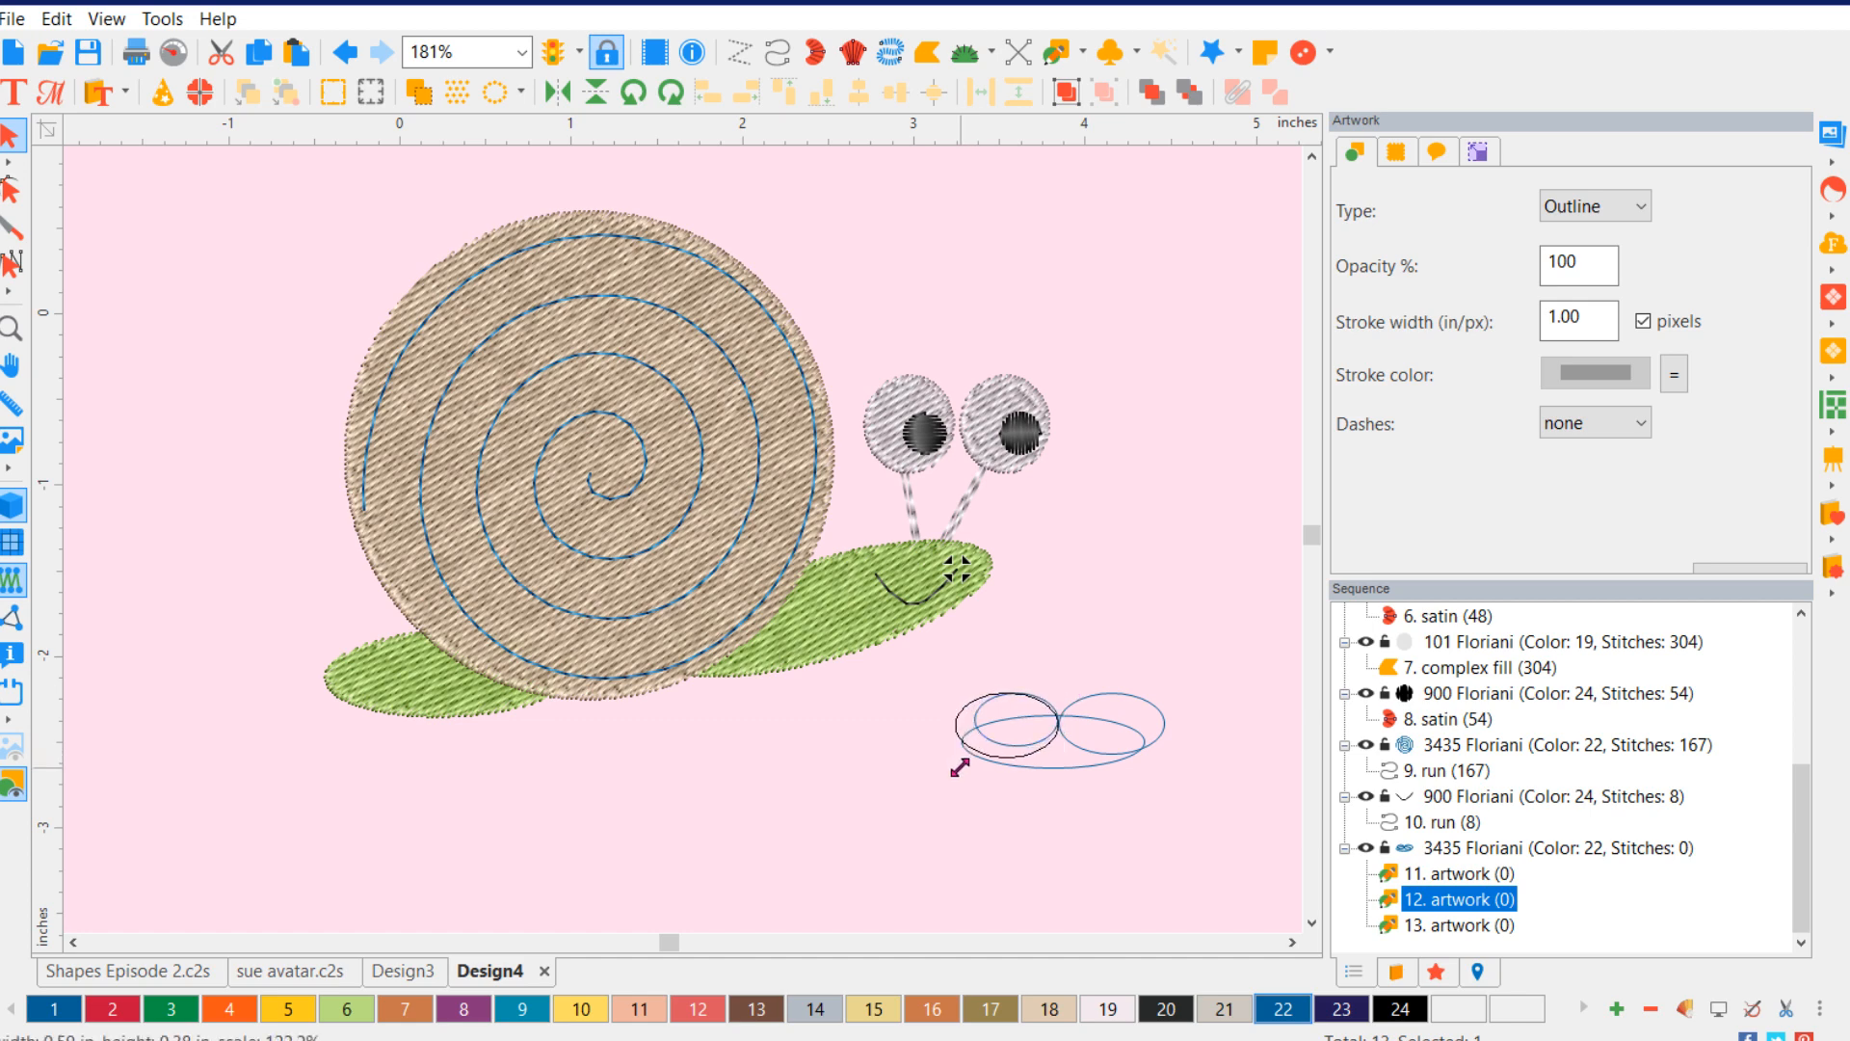
left_click(1162, 862)
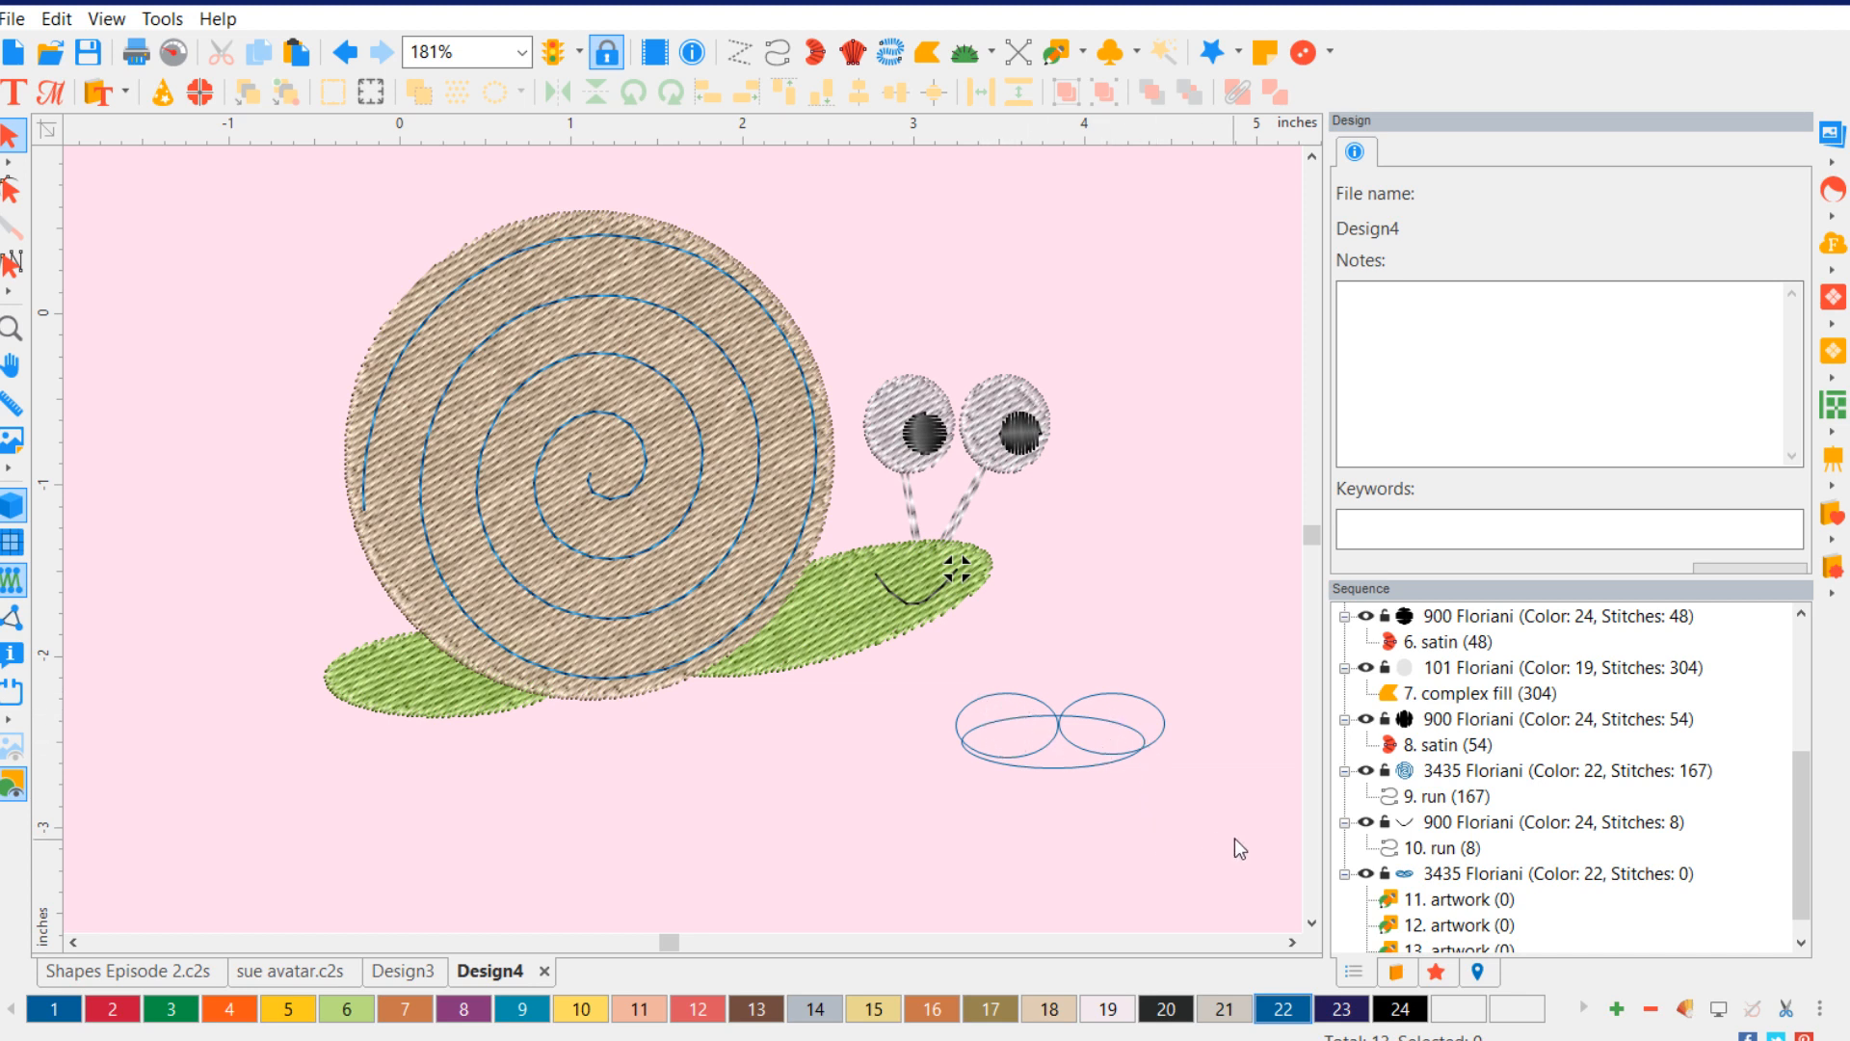
- Delete the three overlapping ellipses below the snail's head and clear the selection
left_click_drag(1234, 786, 951, 667)
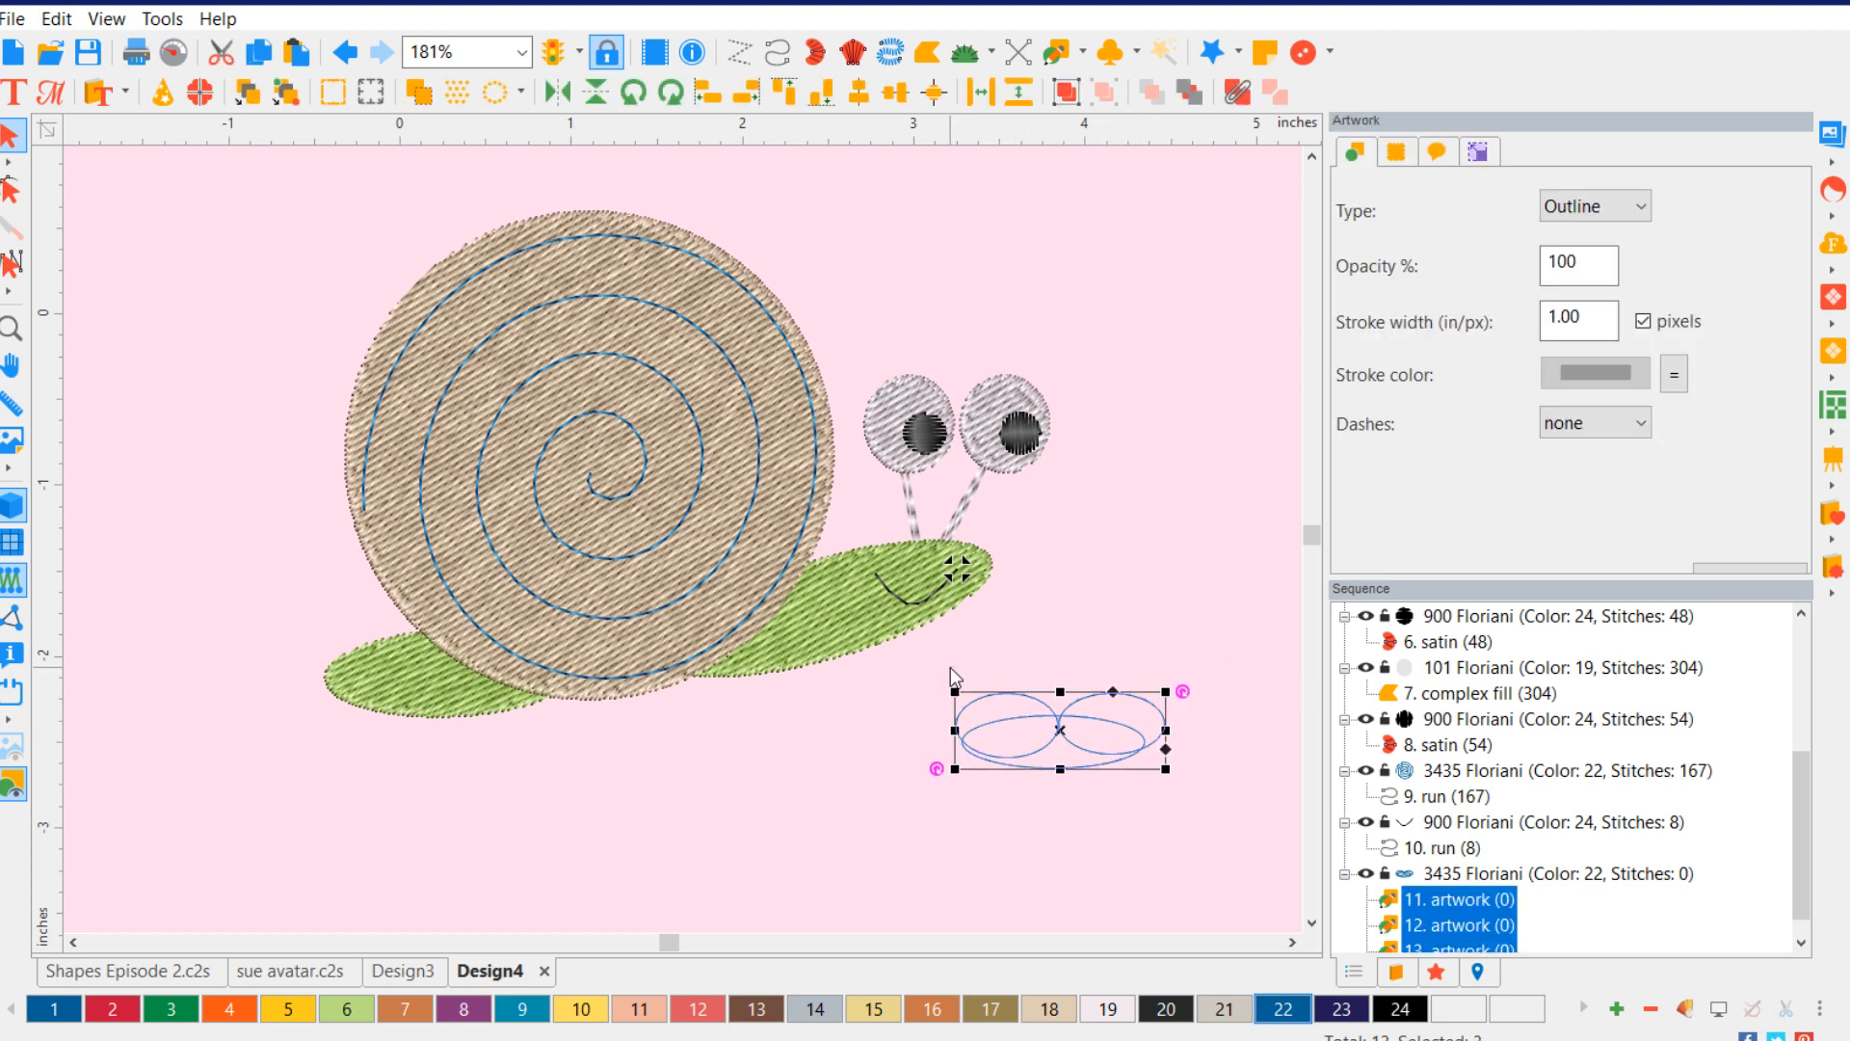
key("Delete")
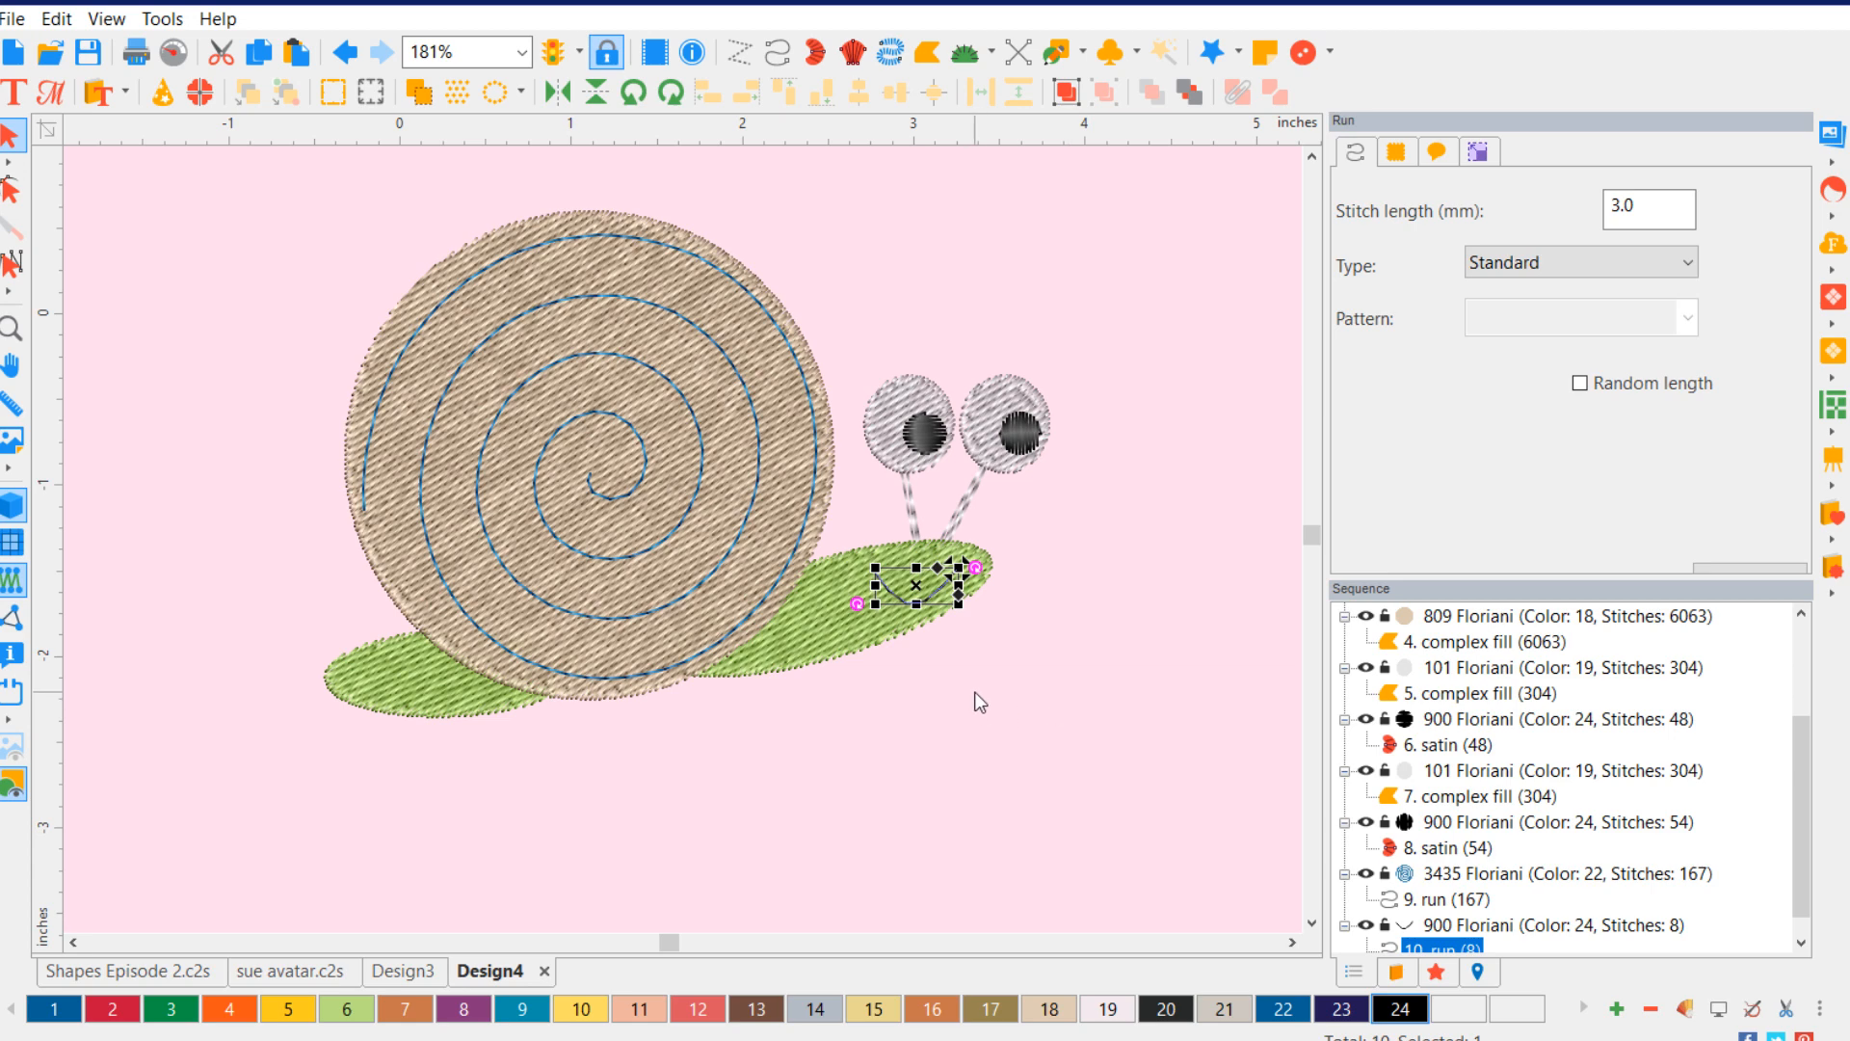
left_click(636, 487)
left_click(1175, 583)
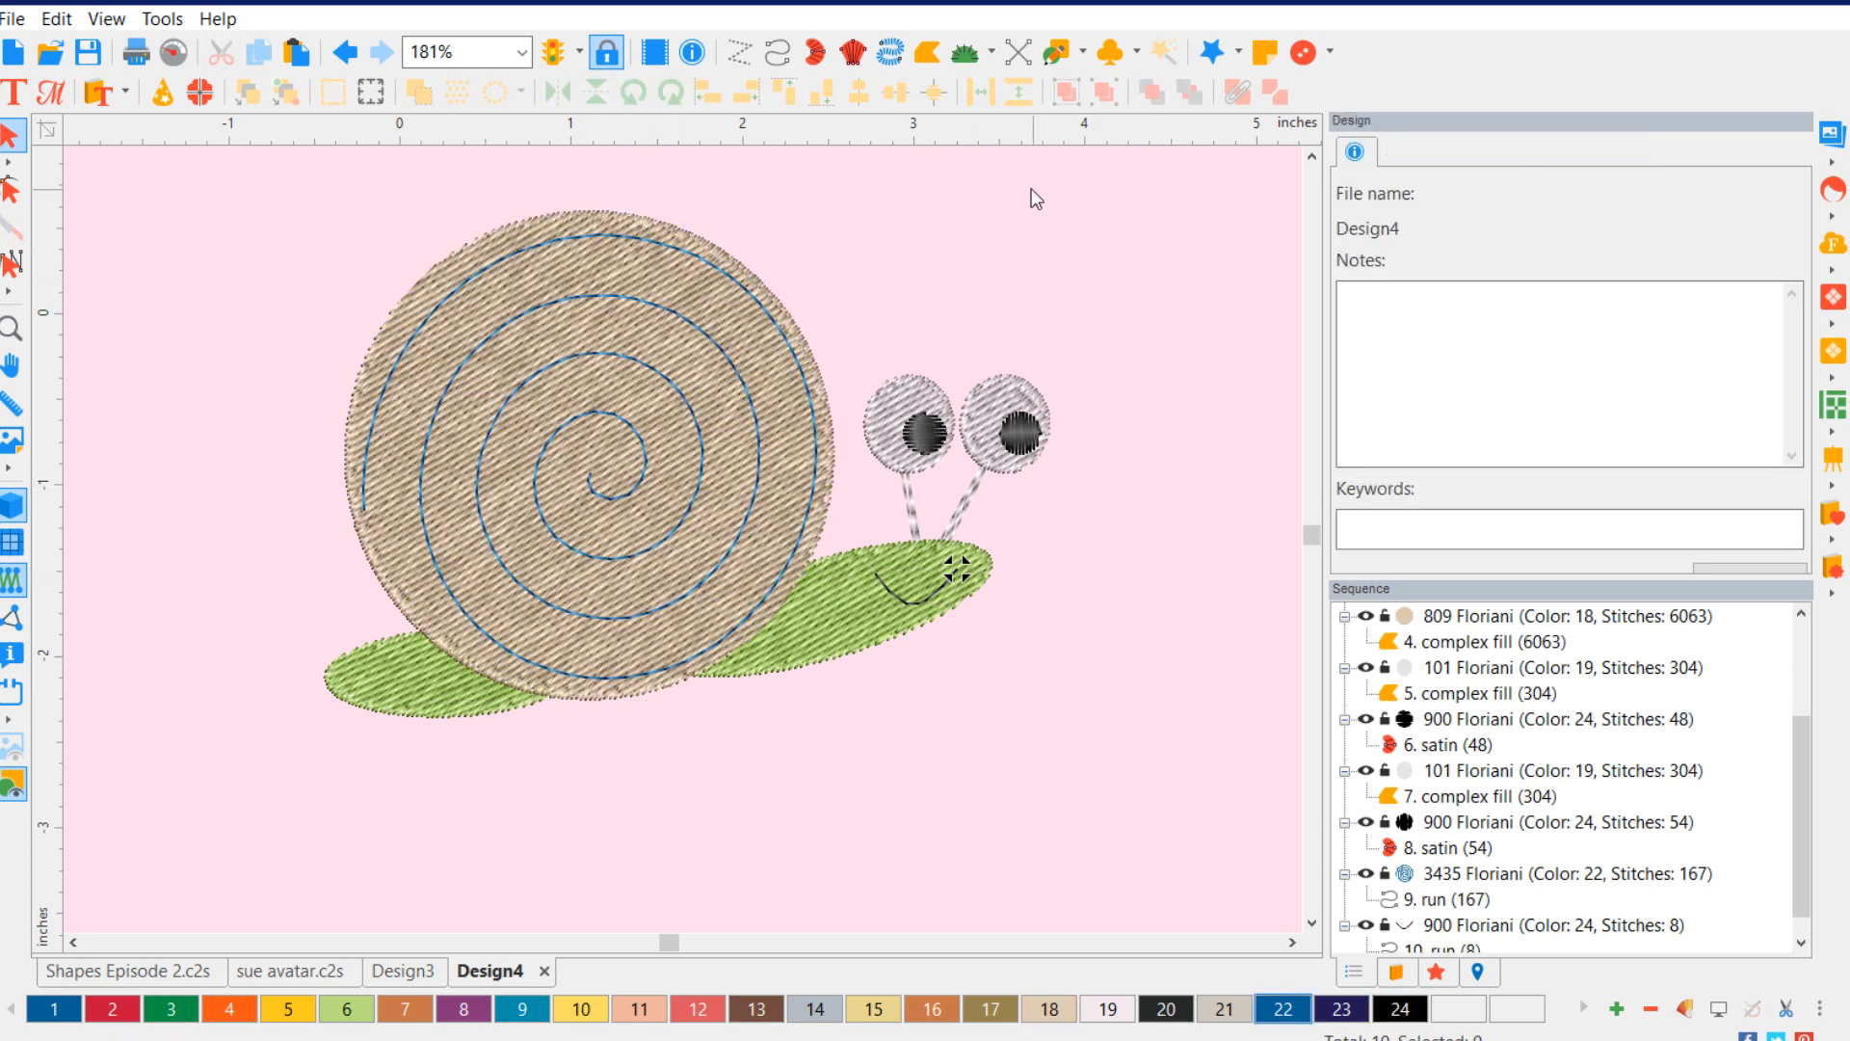
- Draw a small artwork ellipse in the empty area just beside the snail's right eye
left_click(1084, 53)
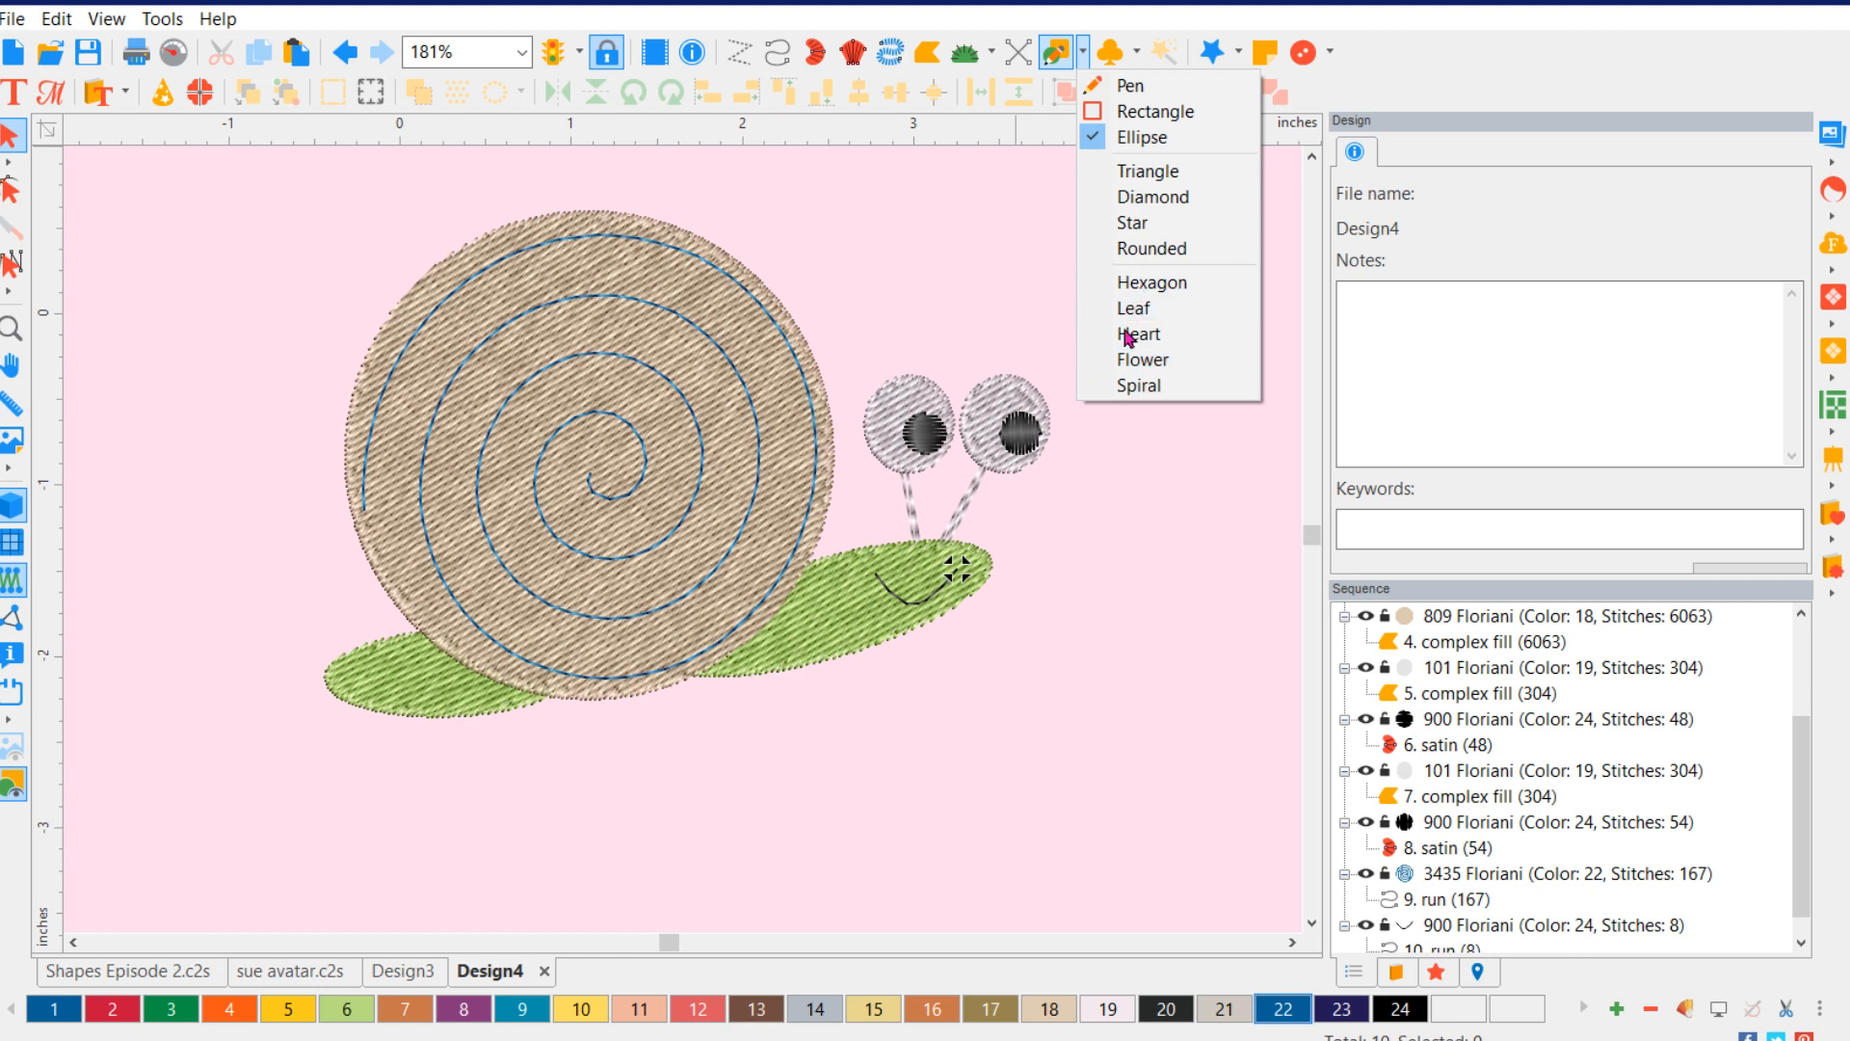
left_click(1110, 564)
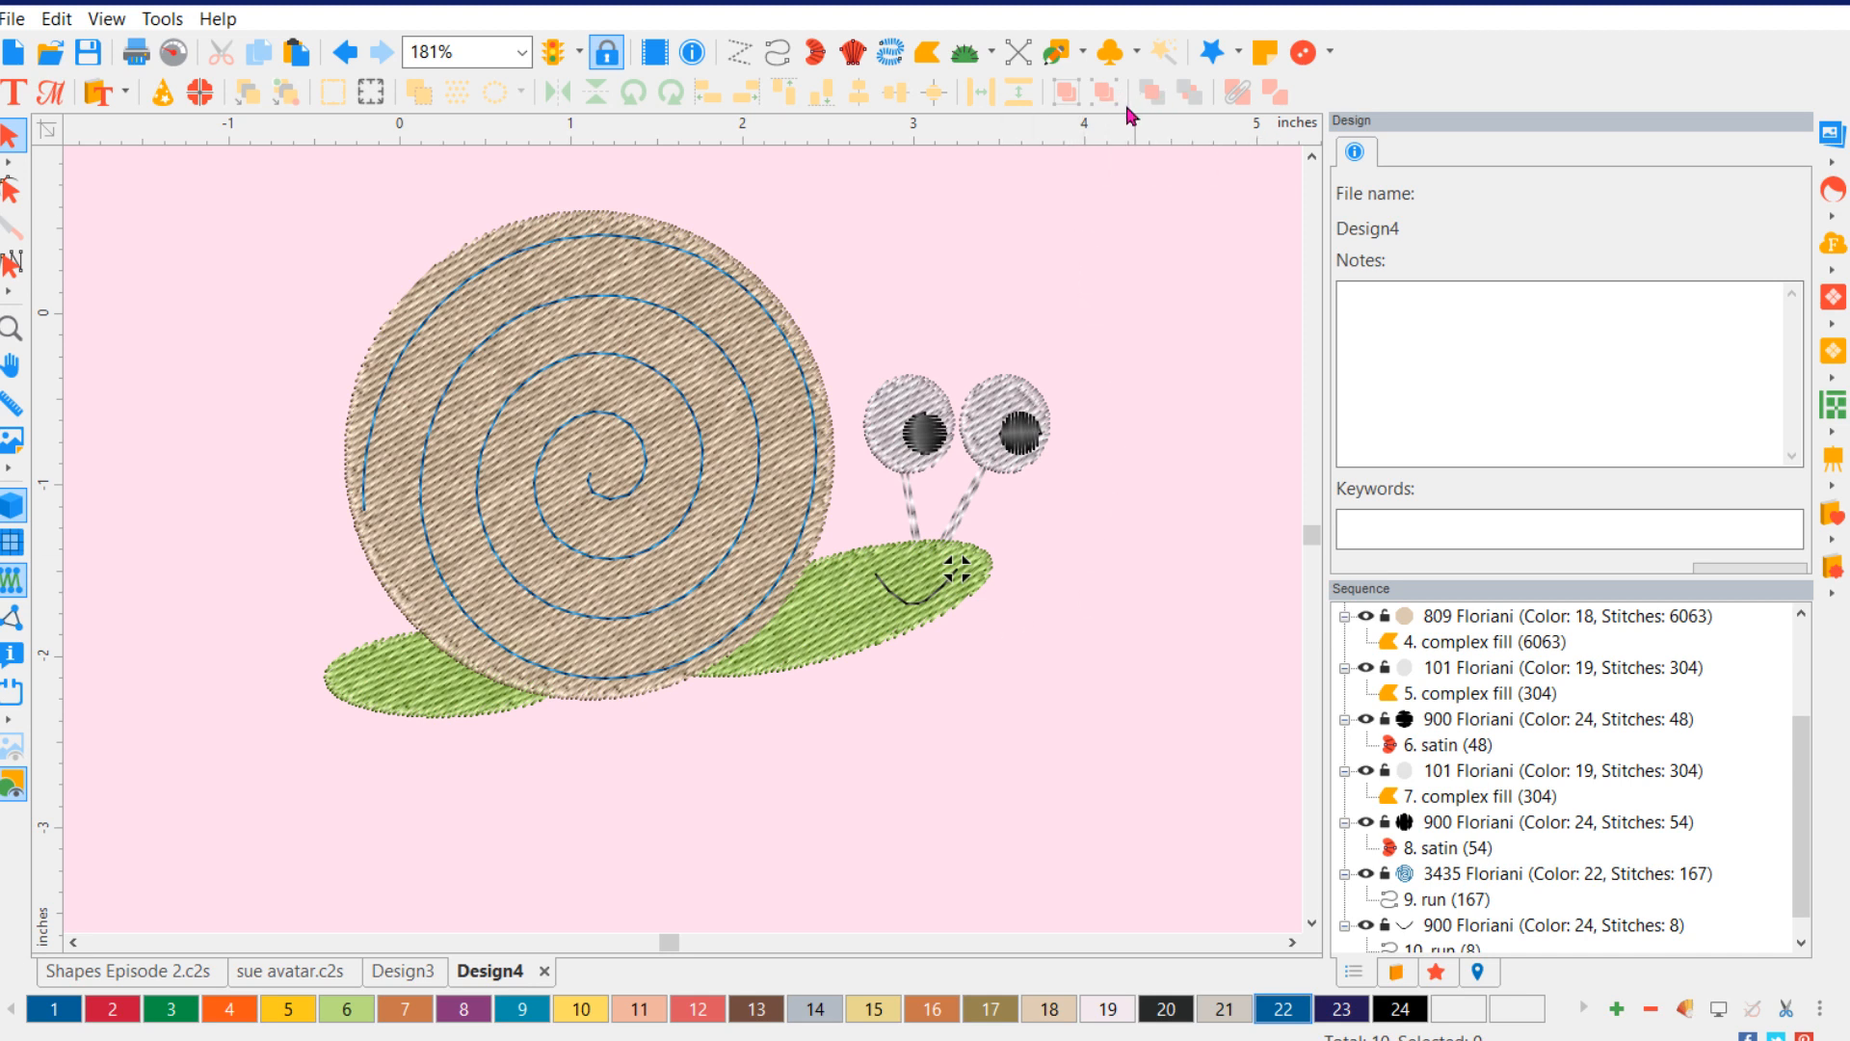
left_click(1083, 51)
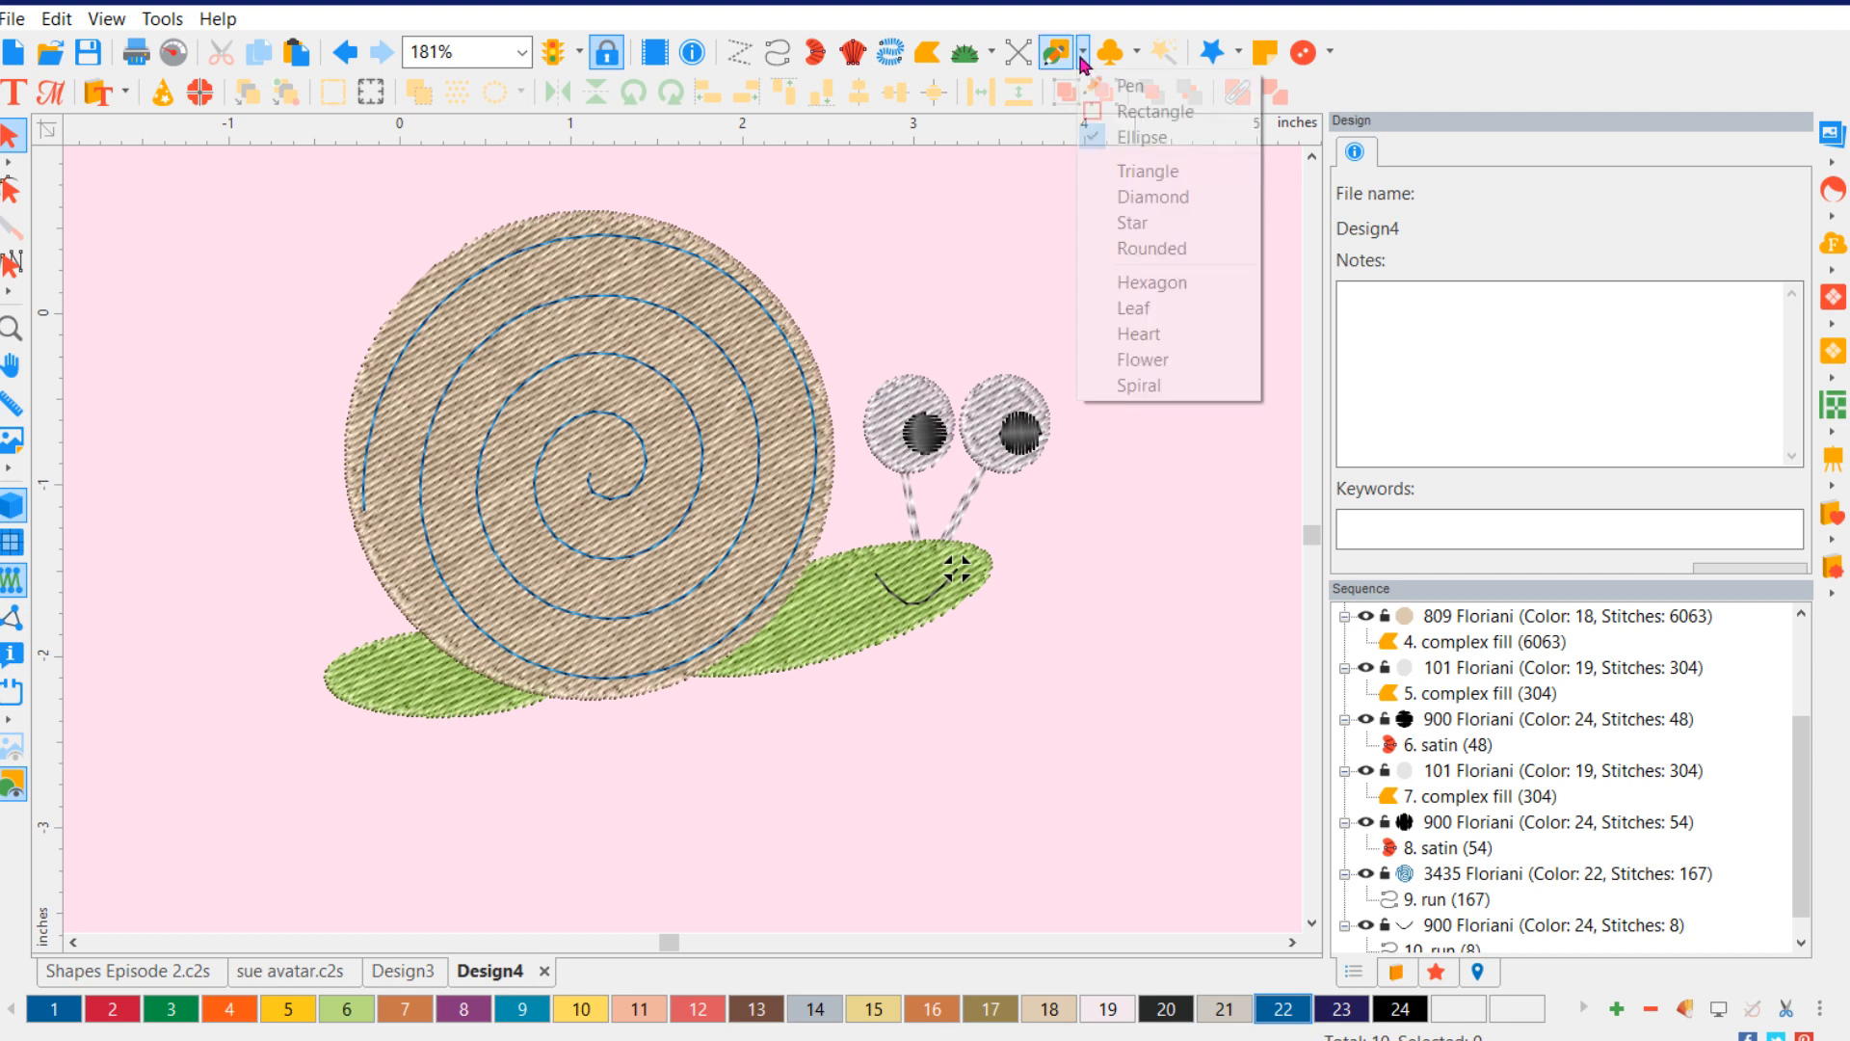
left_click(1105, 137)
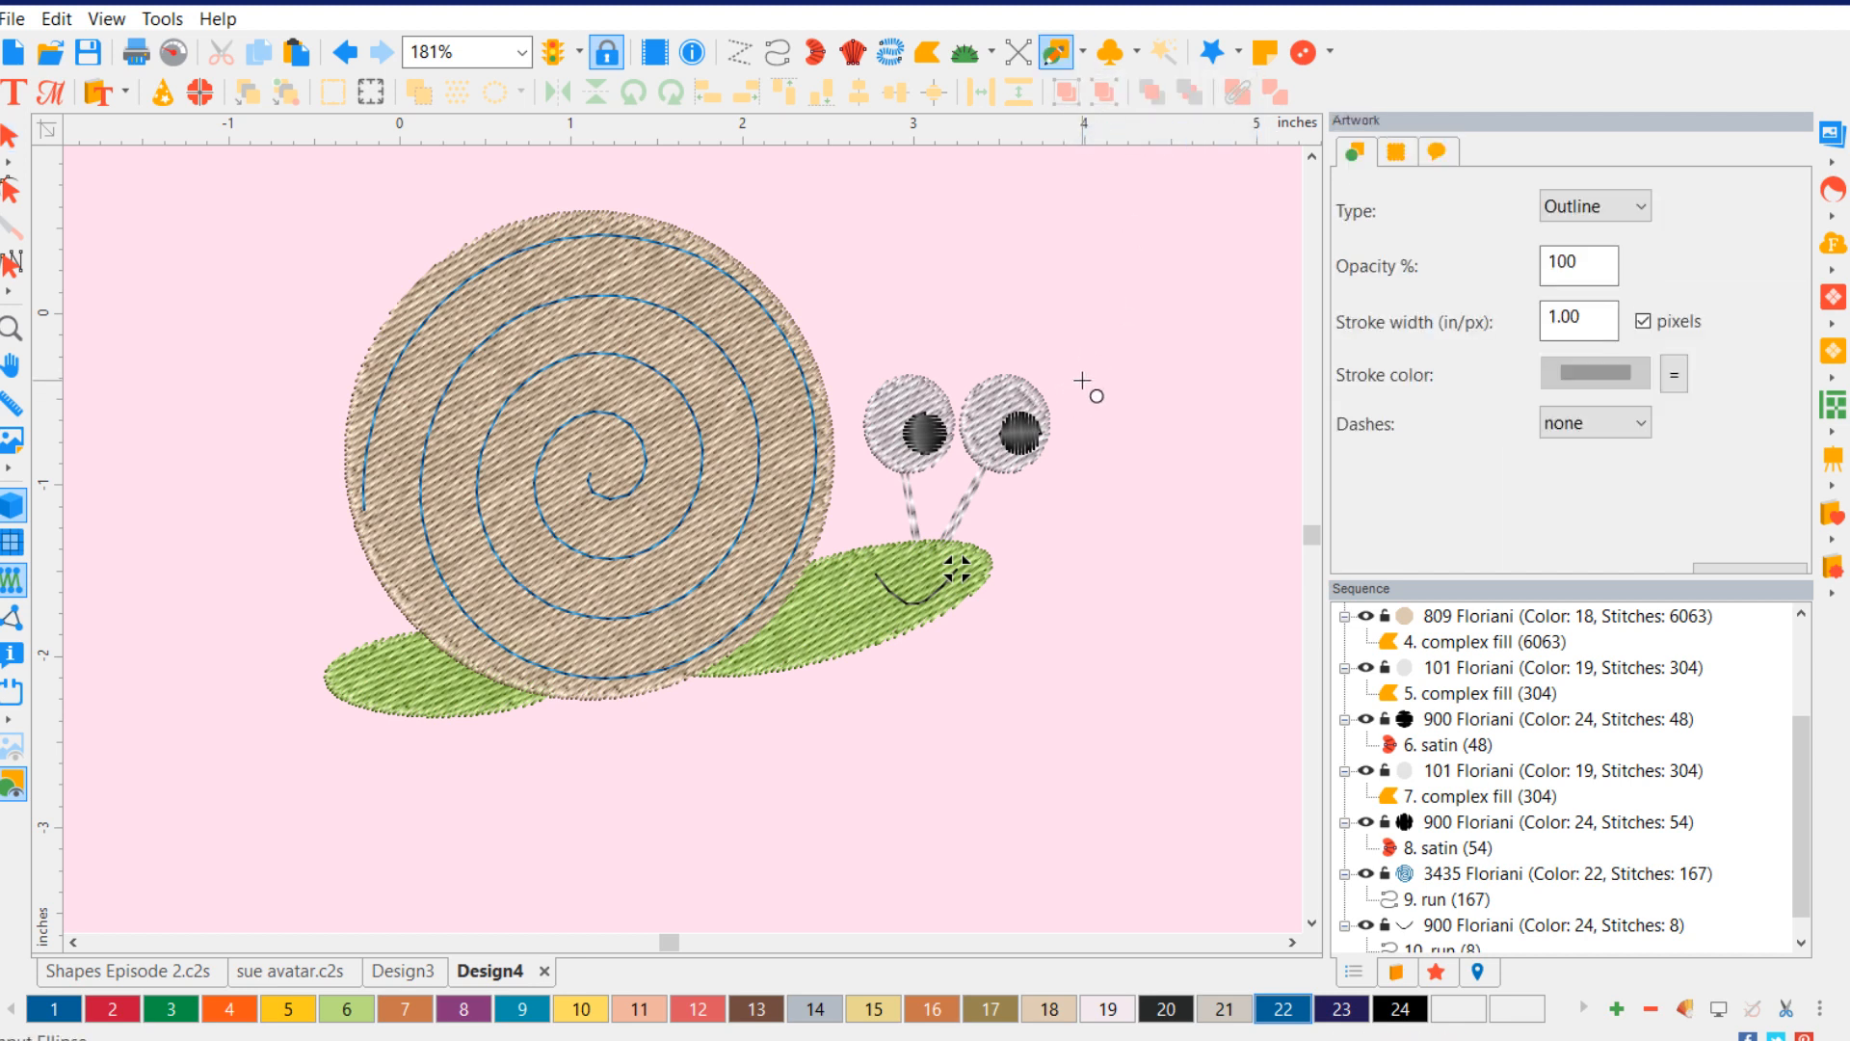
left_click_drag(1081, 382, 1142, 417)
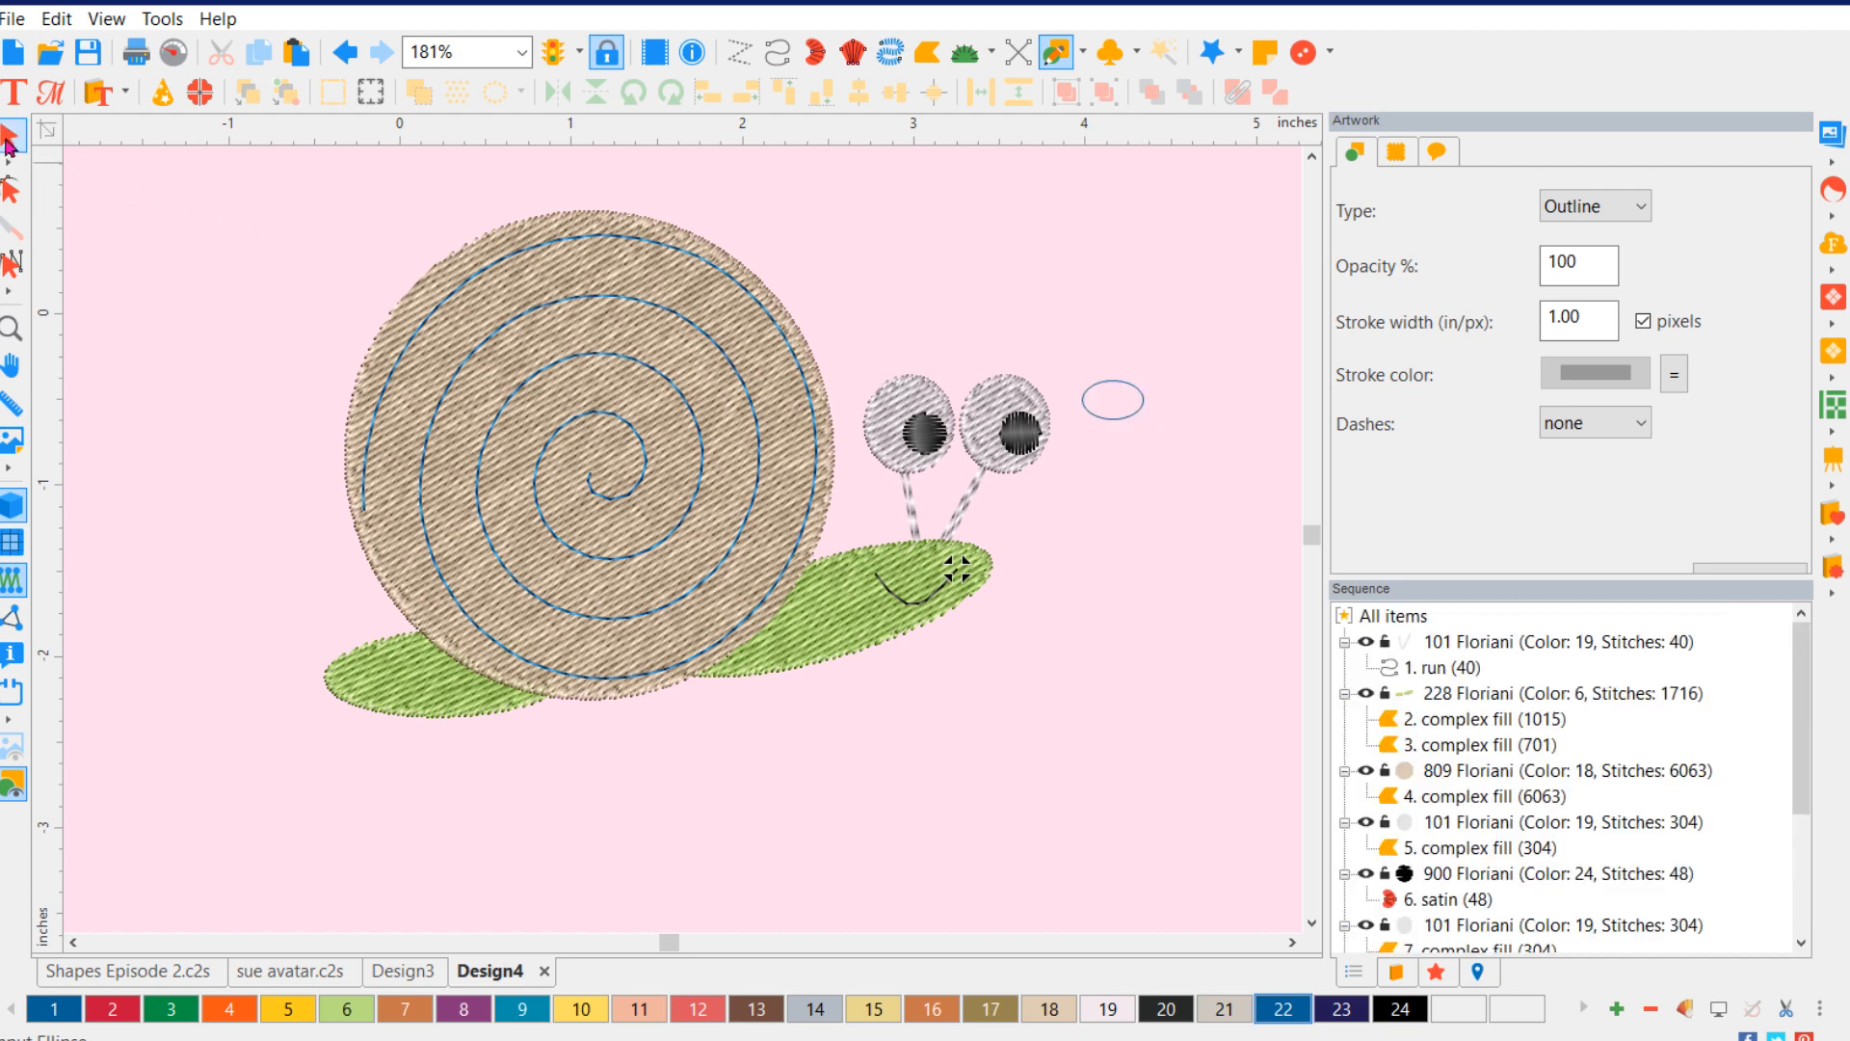
left_click(10, 140)
- Convert the small ellipse to a complex fill in thread color 18 (809 Floriani) and place it over the right eye's upper part
left_click(1111, 420)
right_click(1131, 418)
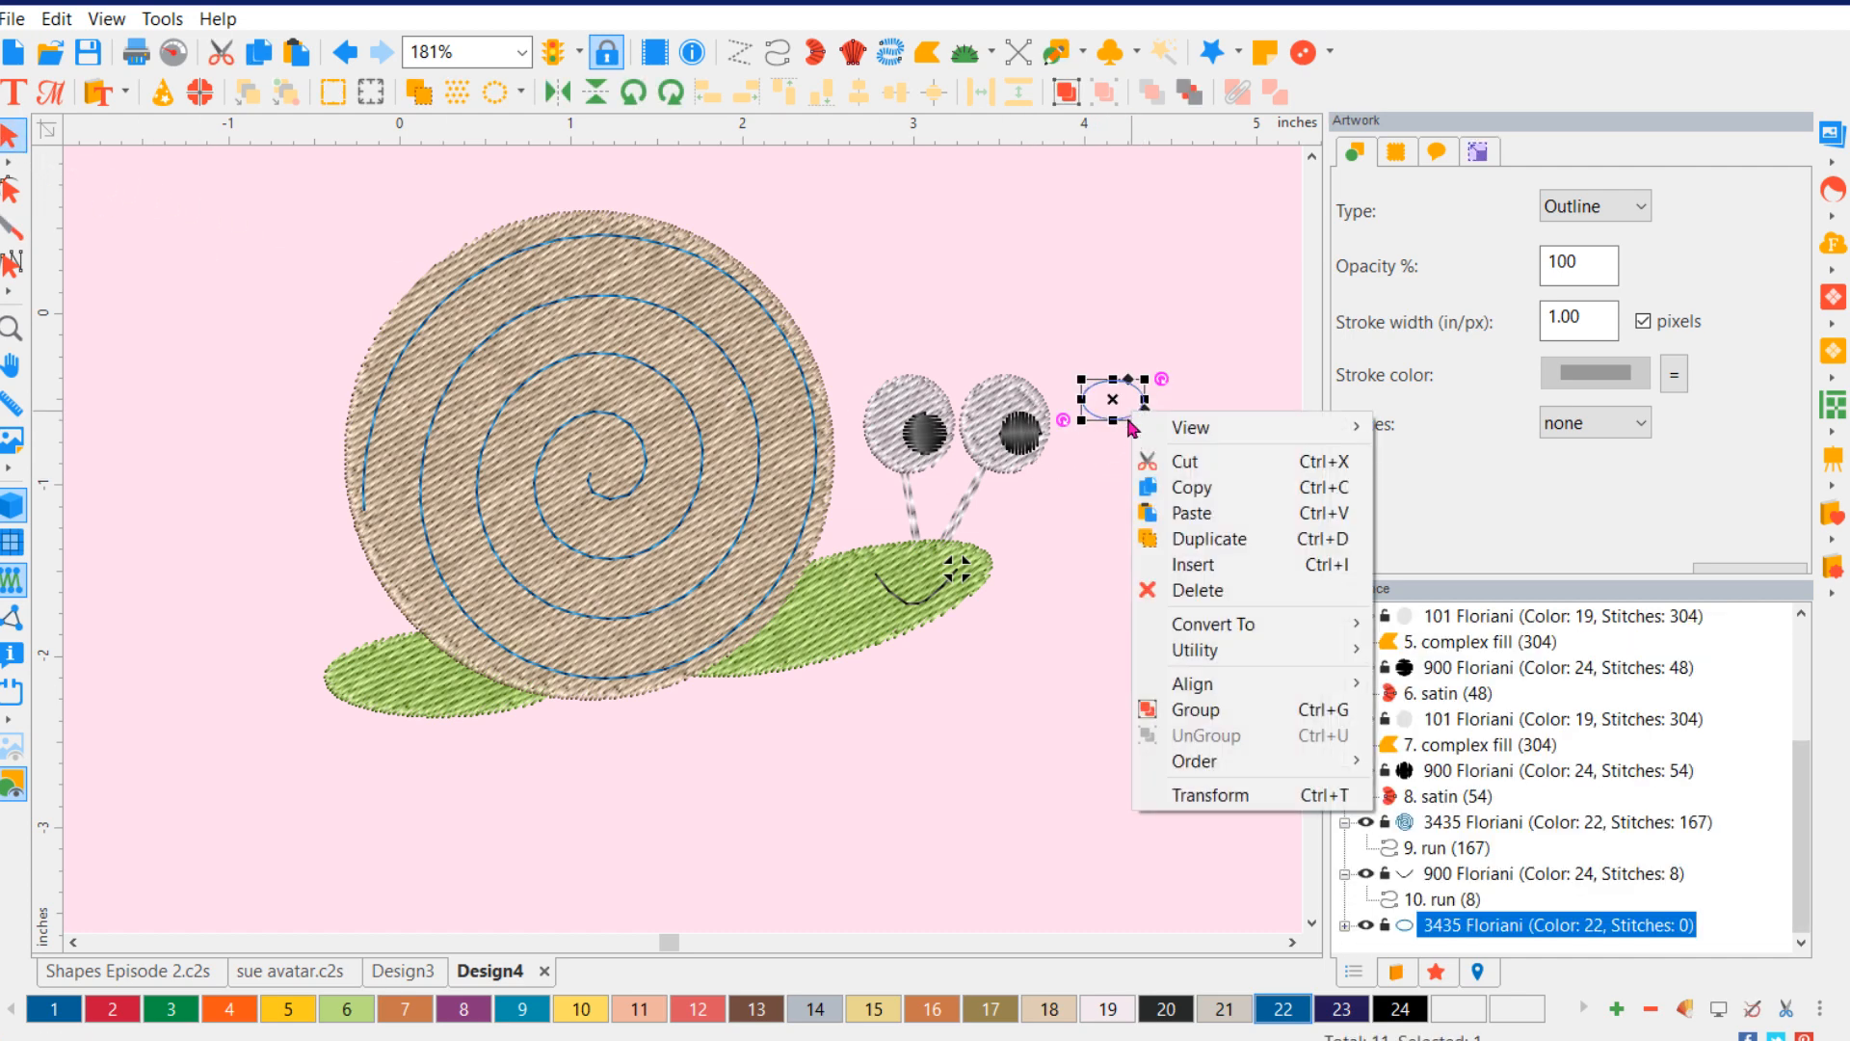
mouse_move(1299, 639)
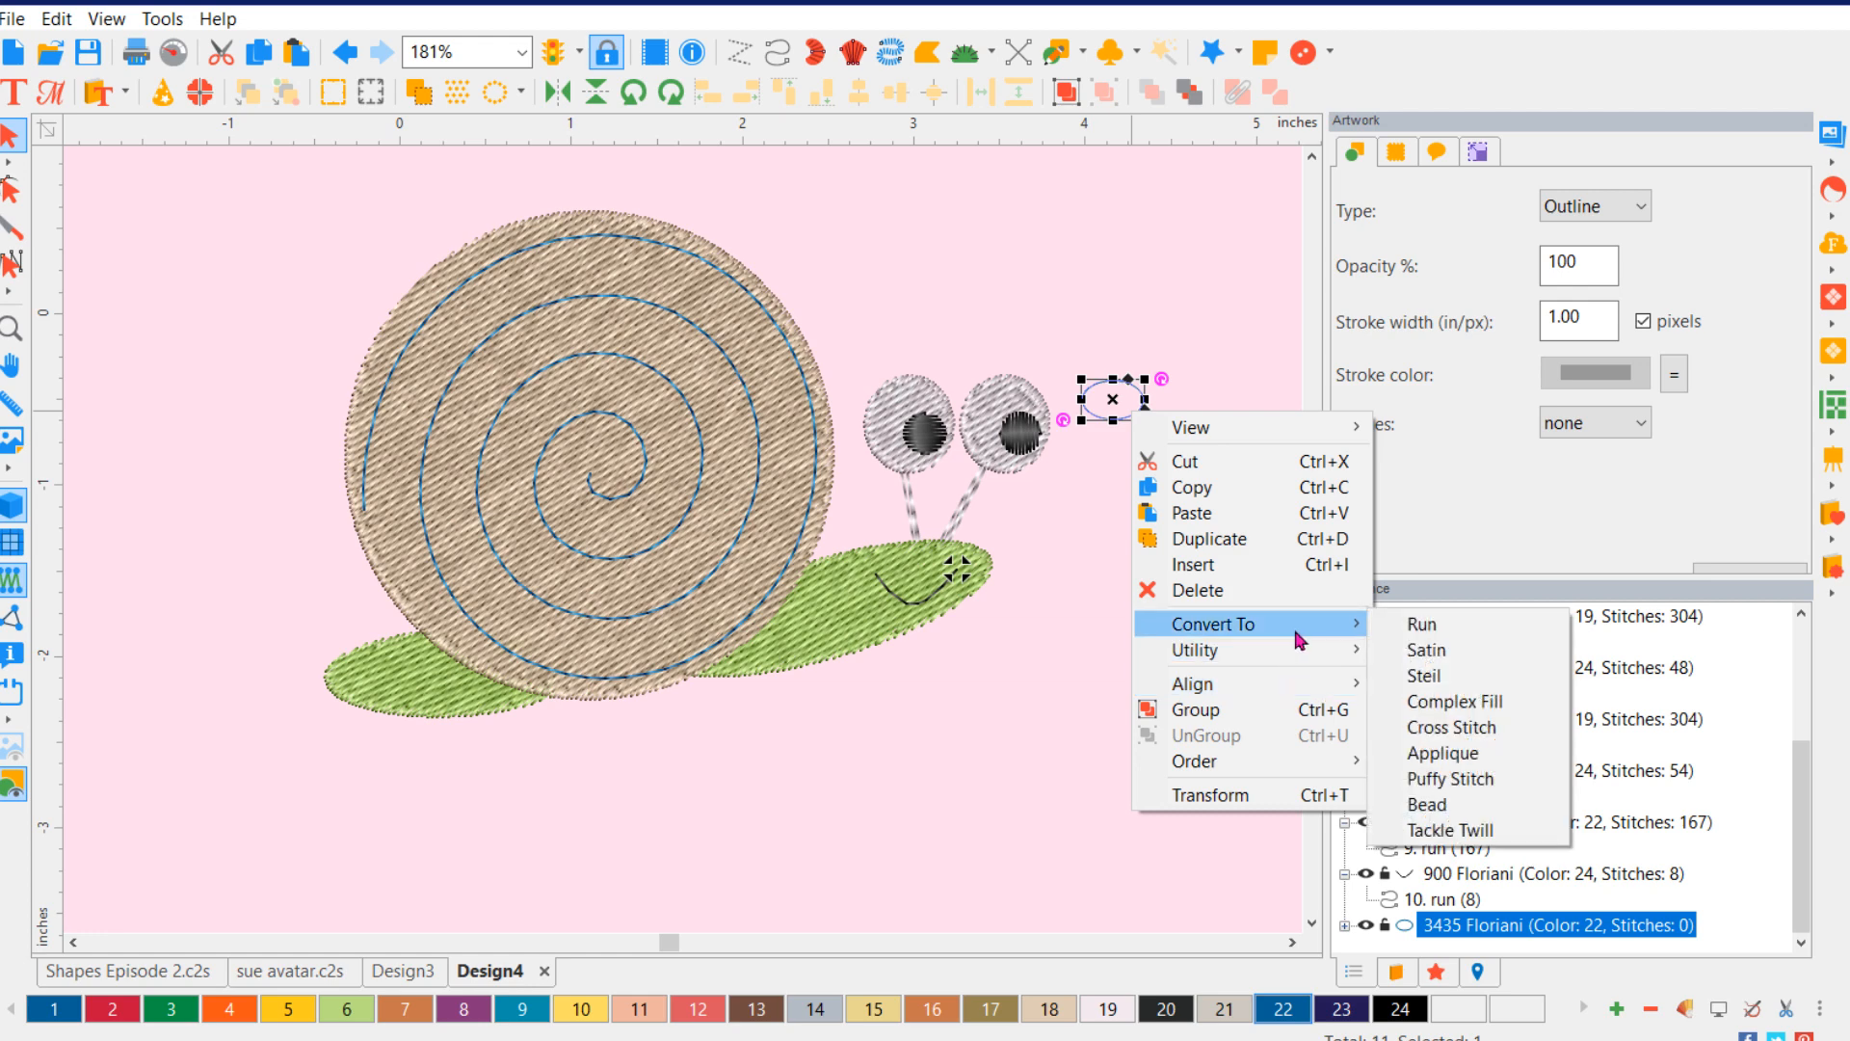
left_click(1526, 708)
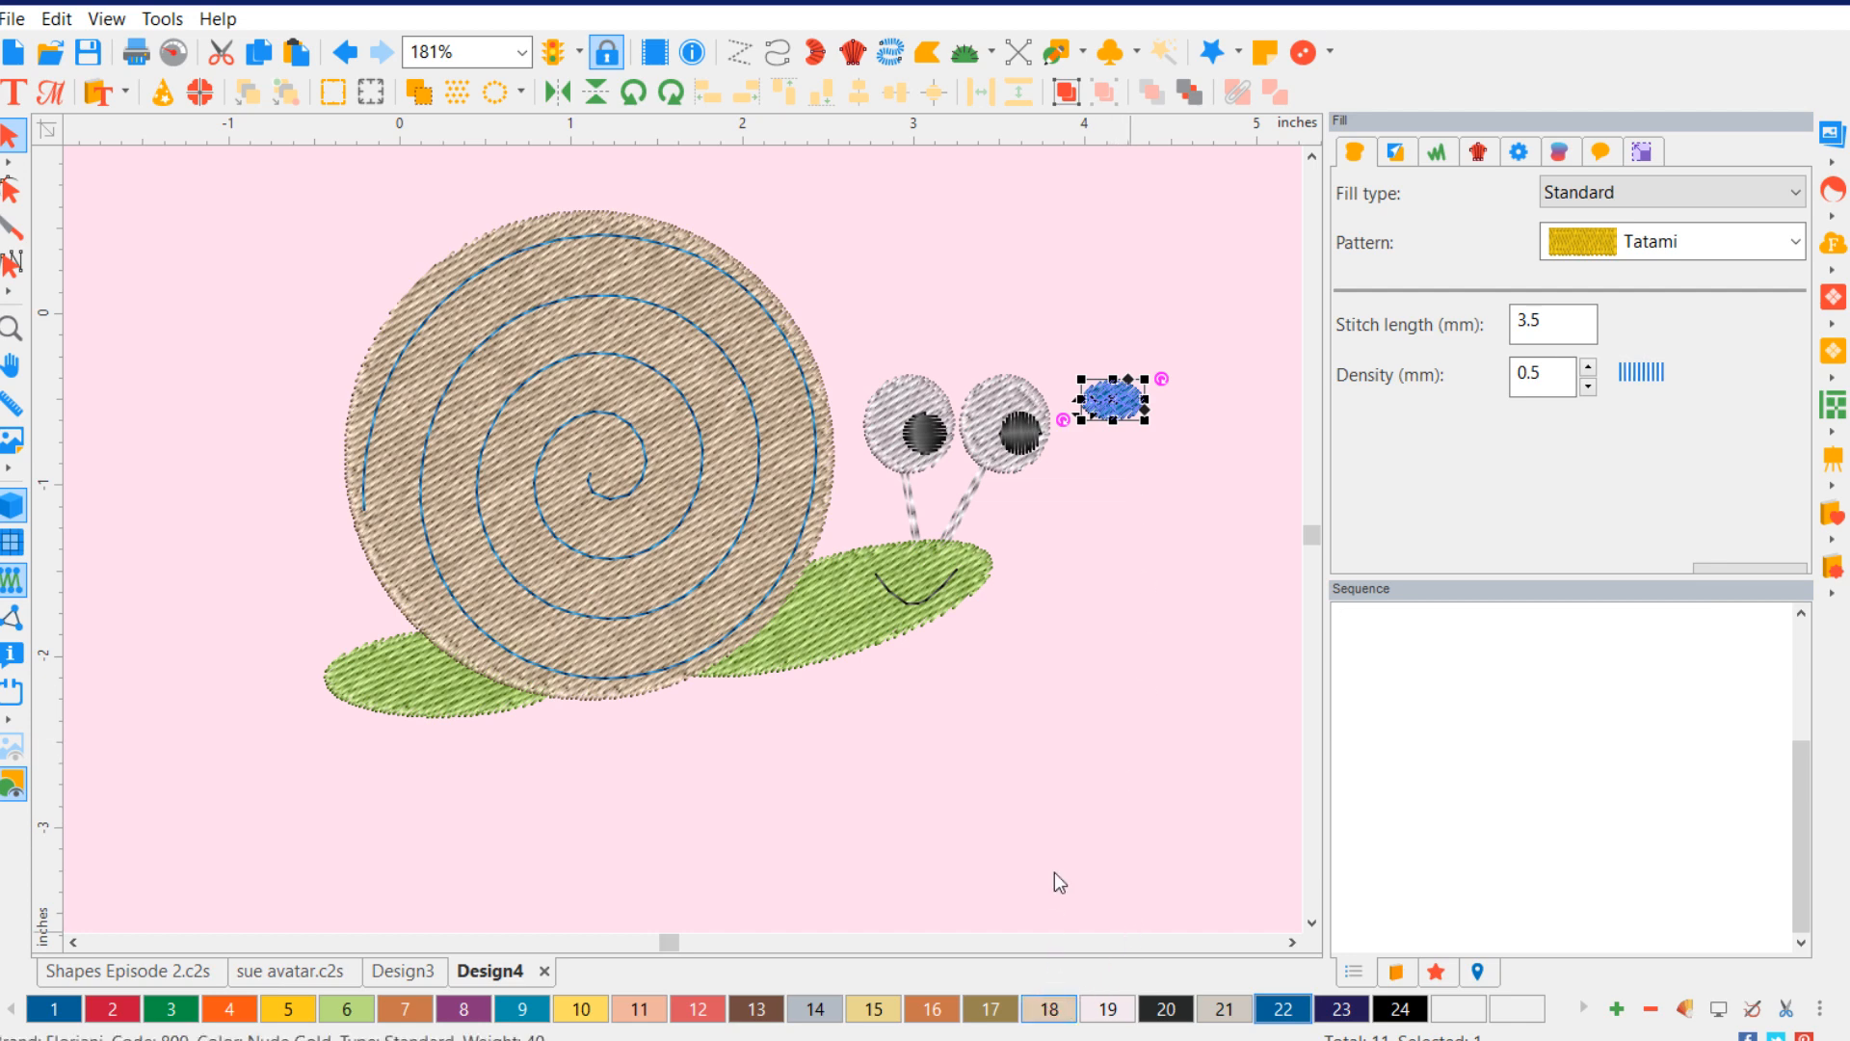
left_click_drag(1115, 405, 1004, 397)
left_click(1079, 432)
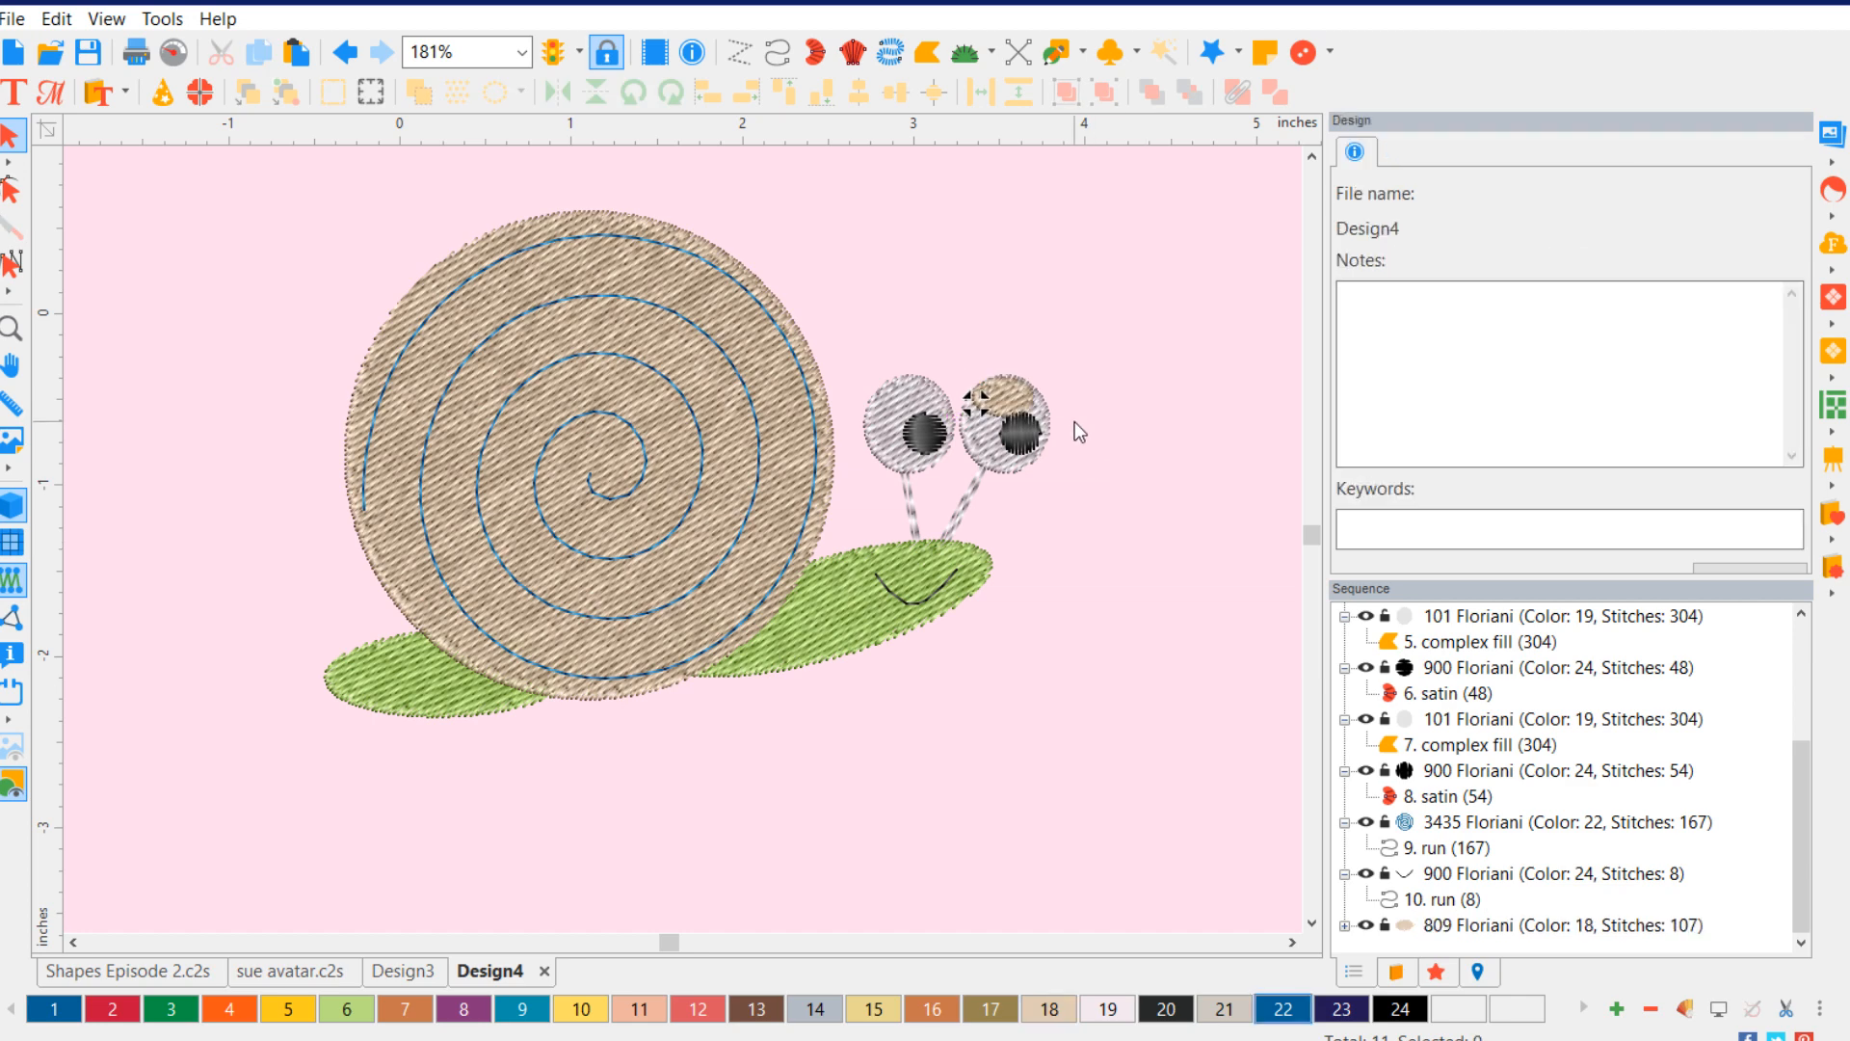
- Enlarge and slightly rotate the tan ellipse, adjust its position as an eyelid on the right eye, and deselect it
left_click(1017, 400)
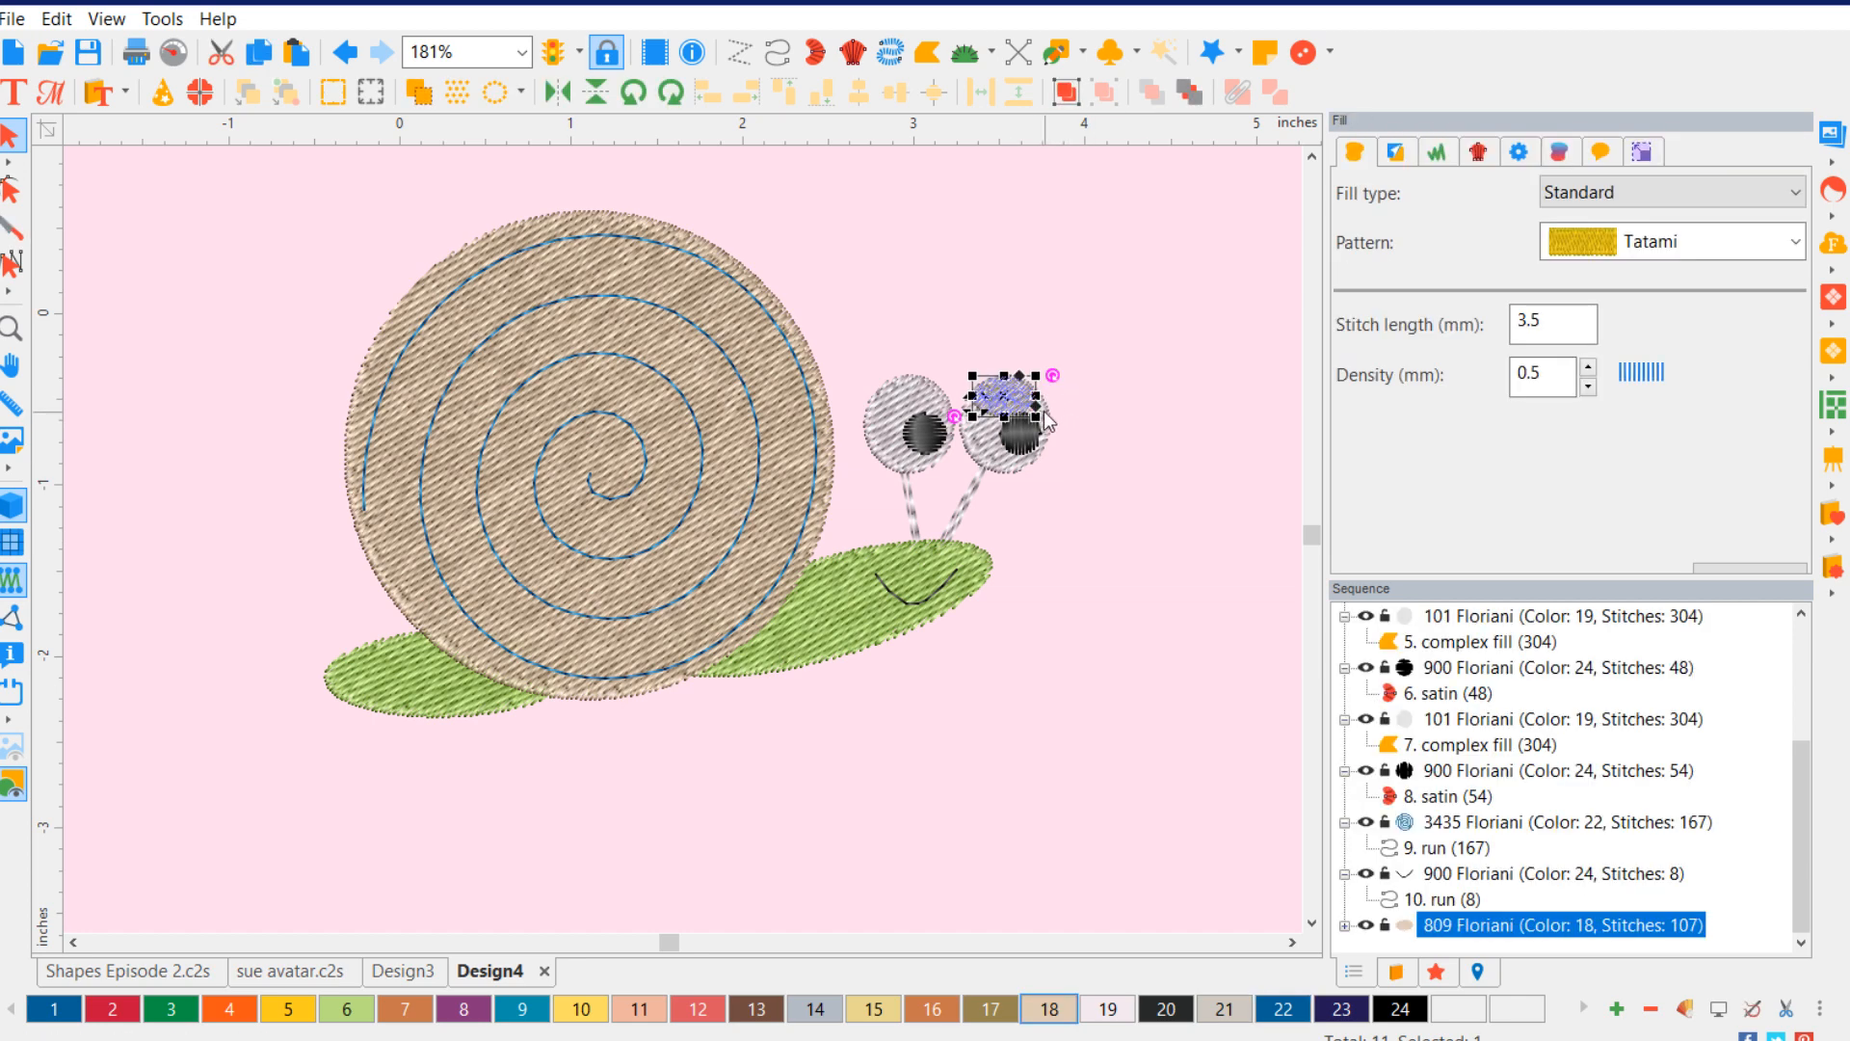
scroll(1046, 463, "up", 1)
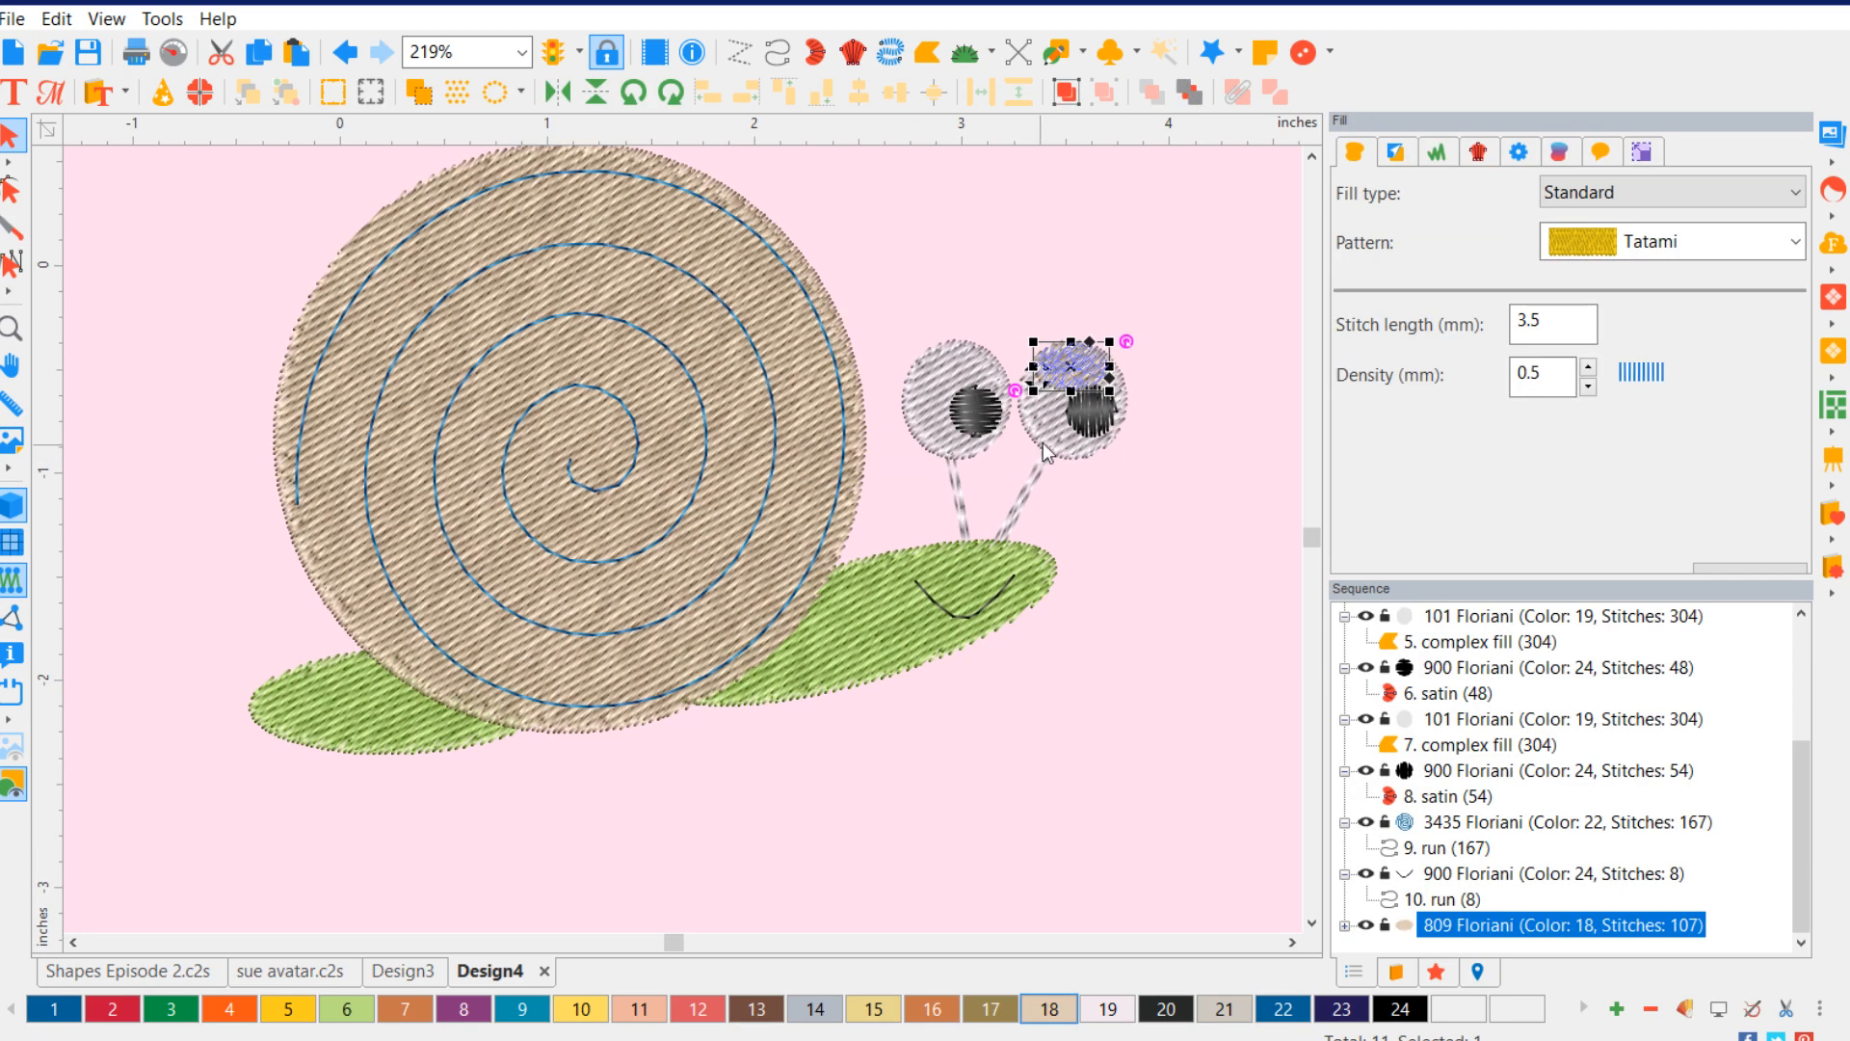
scroll(1046, 453, "up", 2)
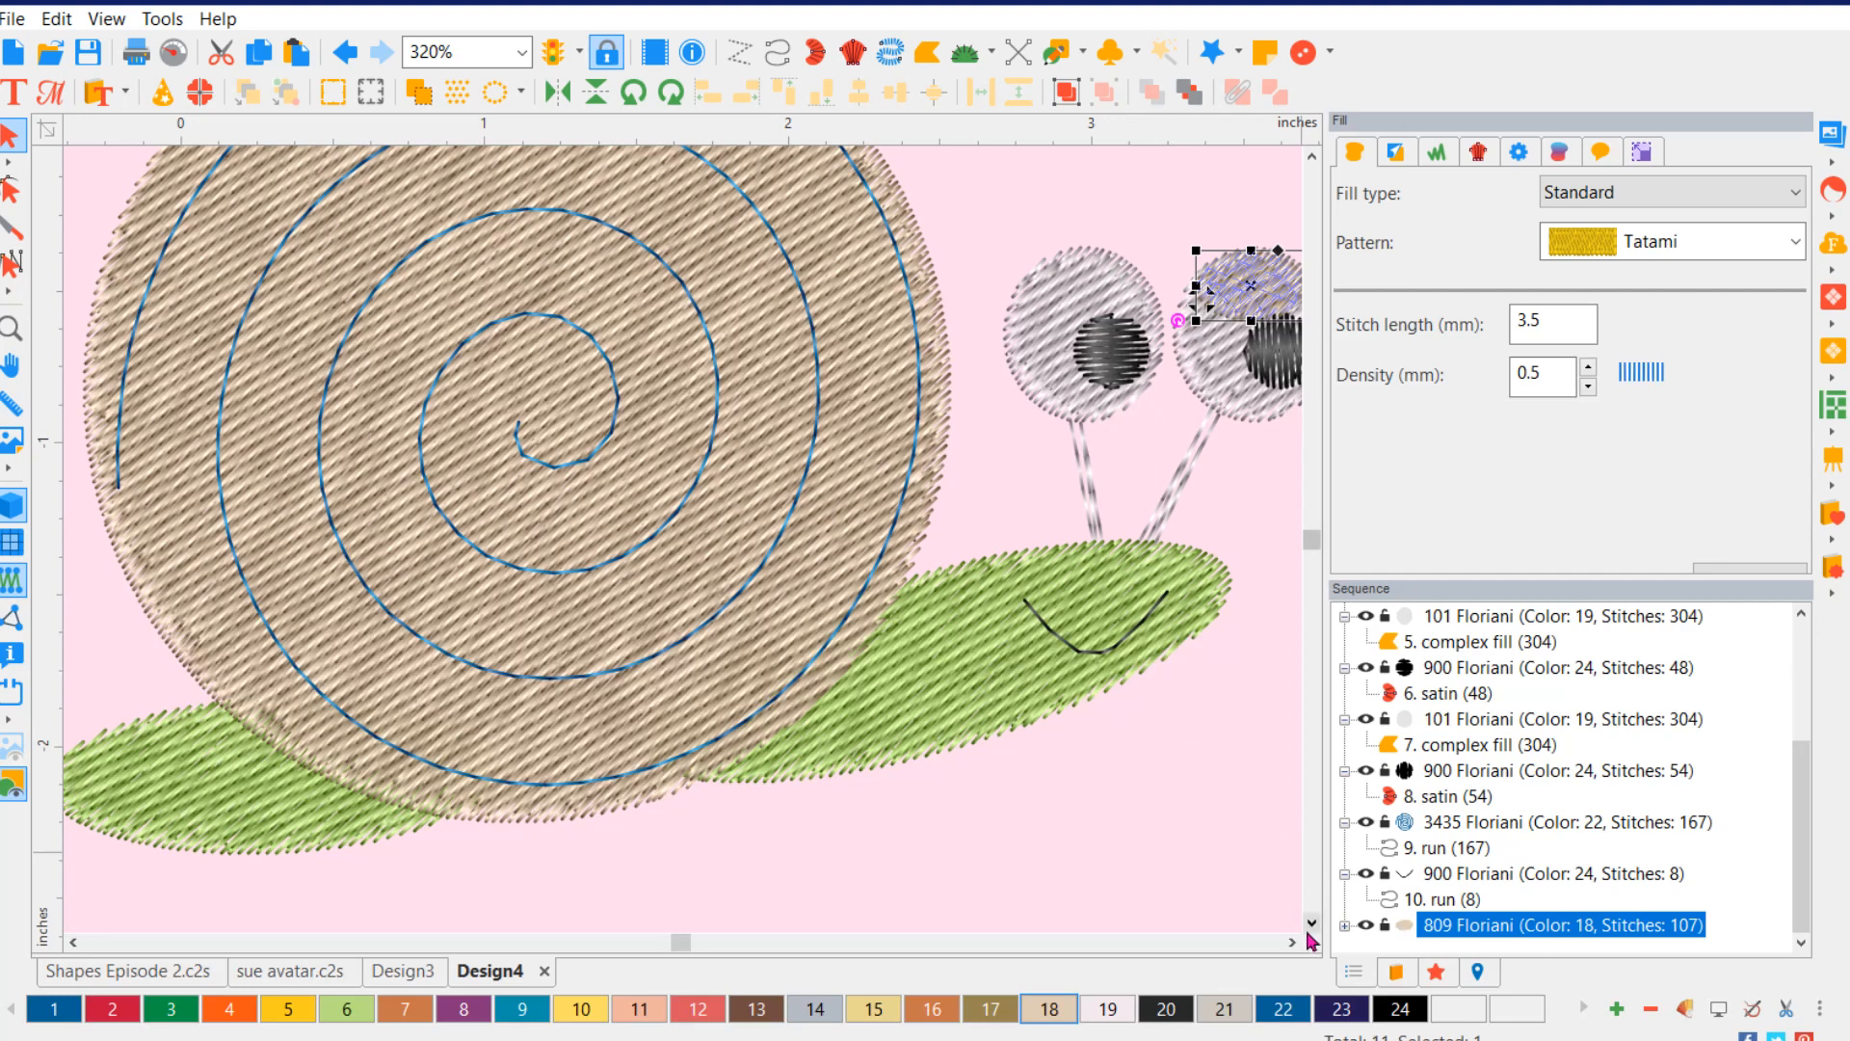
left_click(1293, 942)
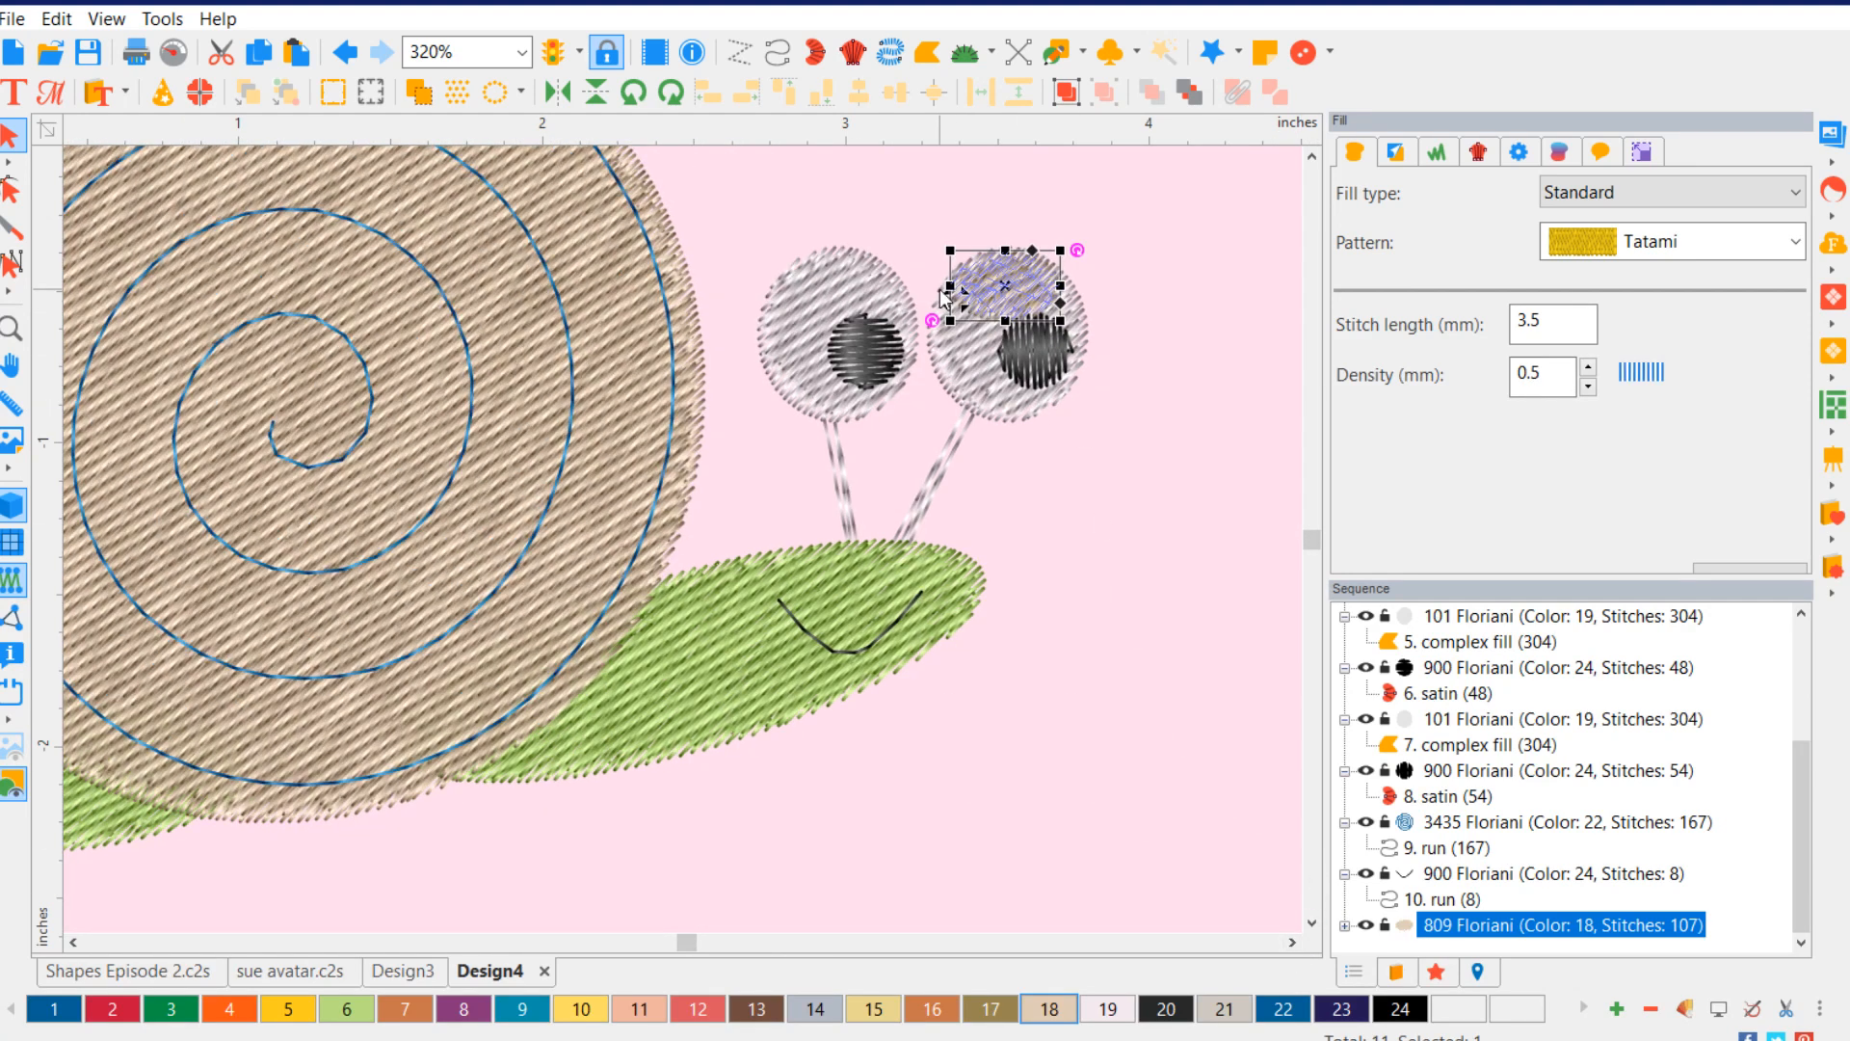
left_click_drag(950, 286, 927, 318)
left_click_drag(1078, 240, 1080, 230)
left_click_drag(1003, 291, 1010, 299)
left_click(1219, 456)
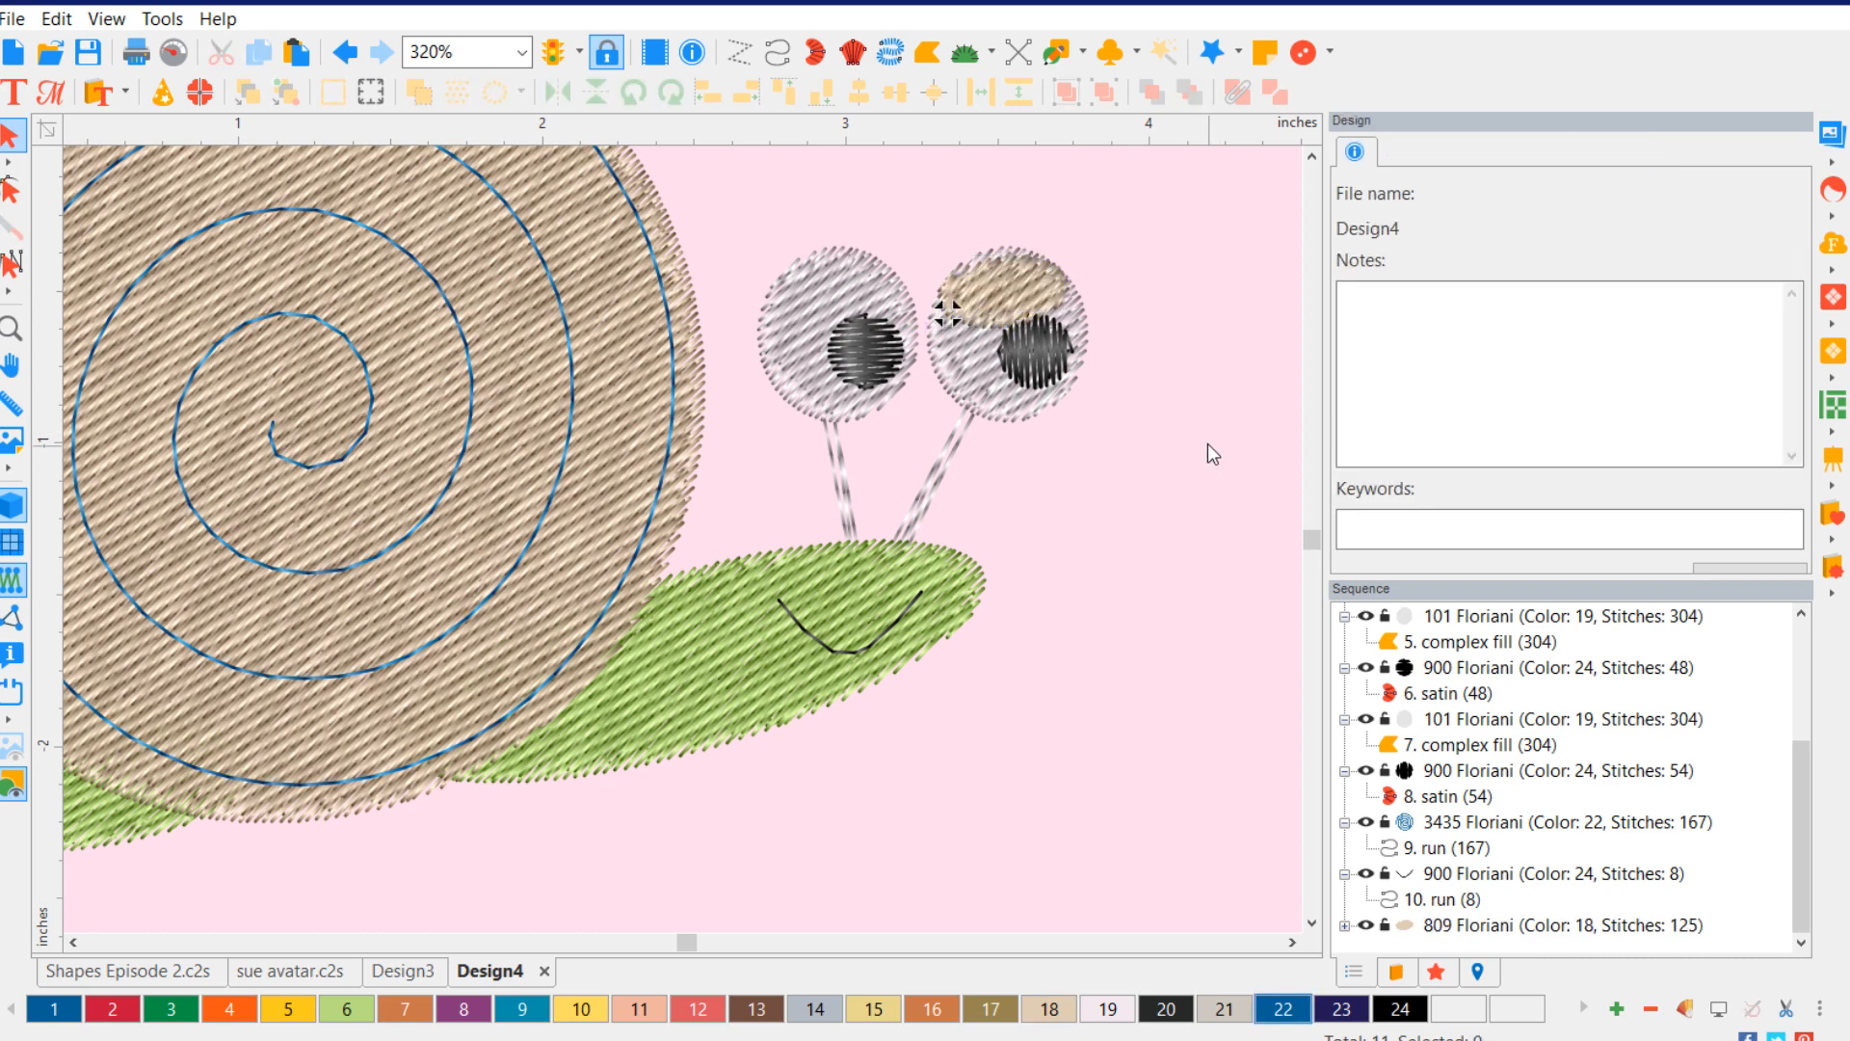
- Move the tan ellipse above the right eye and reshape it into a narrow, upward-slanting eyebrow
left_click(1010, 301)
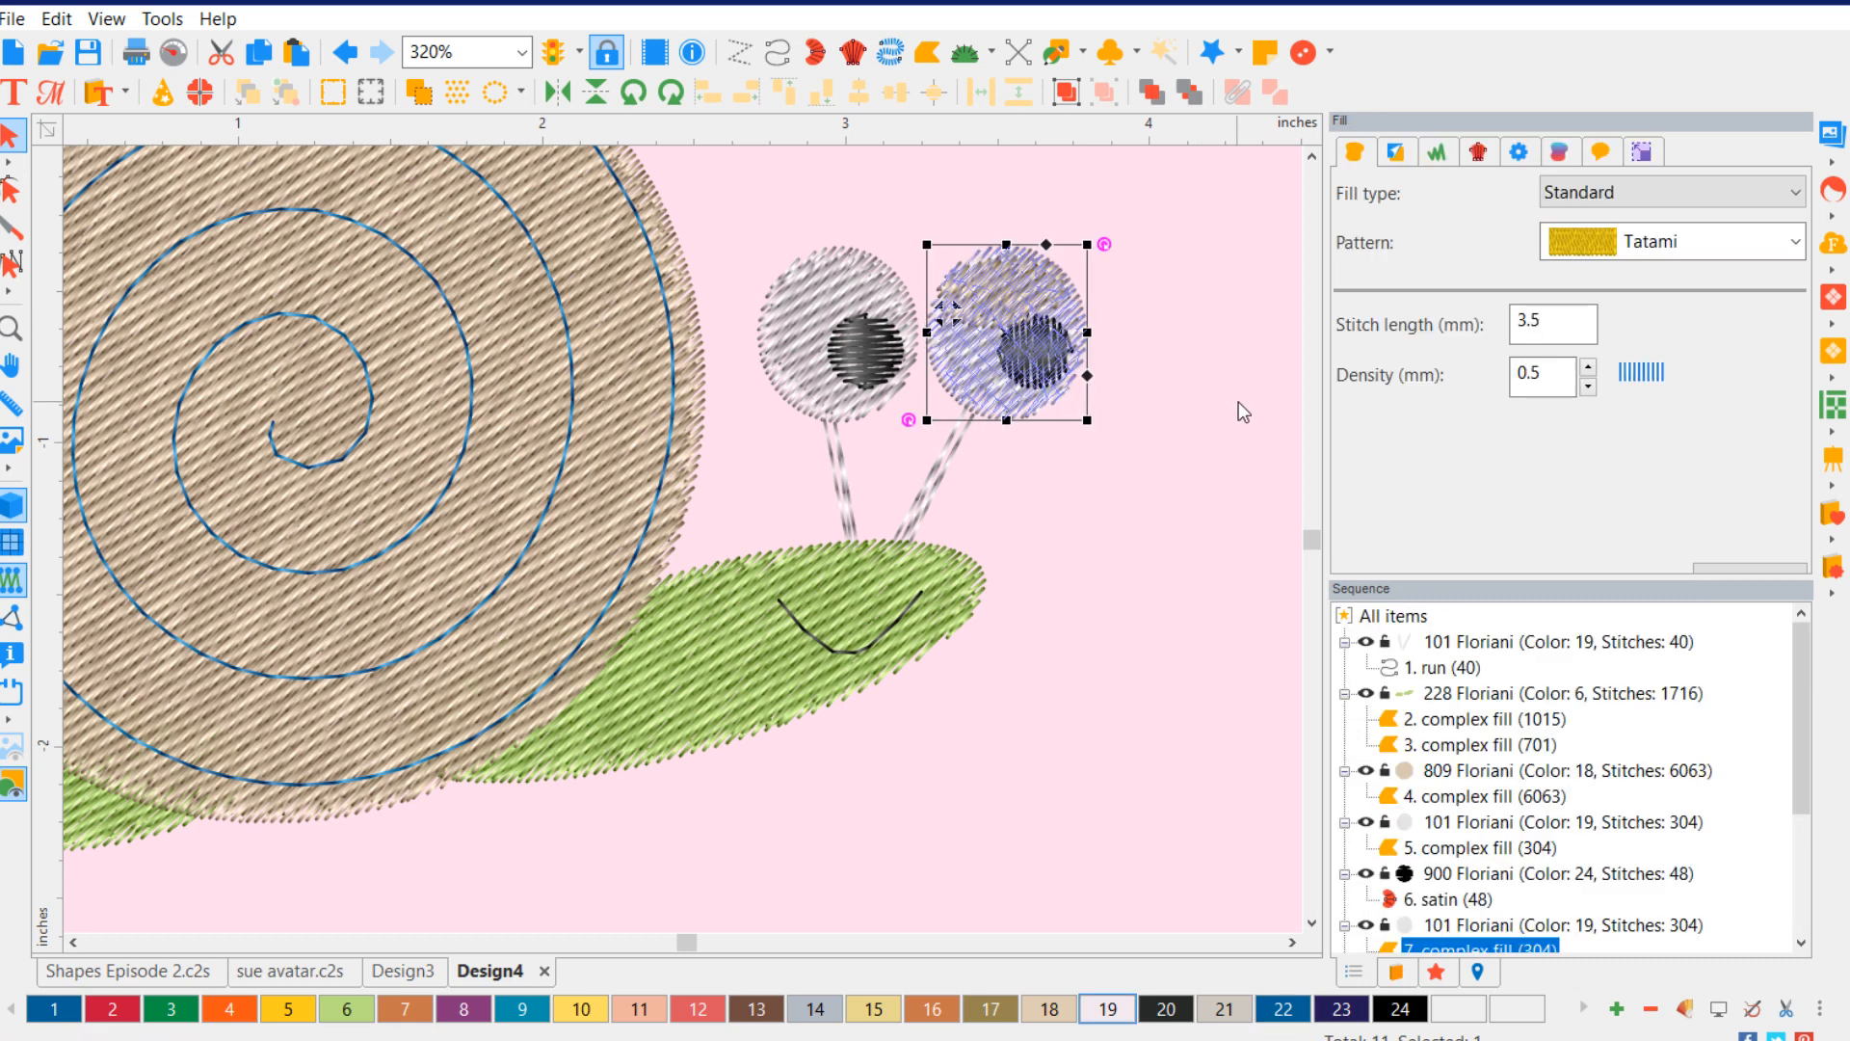
left_click(1234, 409)
scroll(1605, 768, "down", 3)
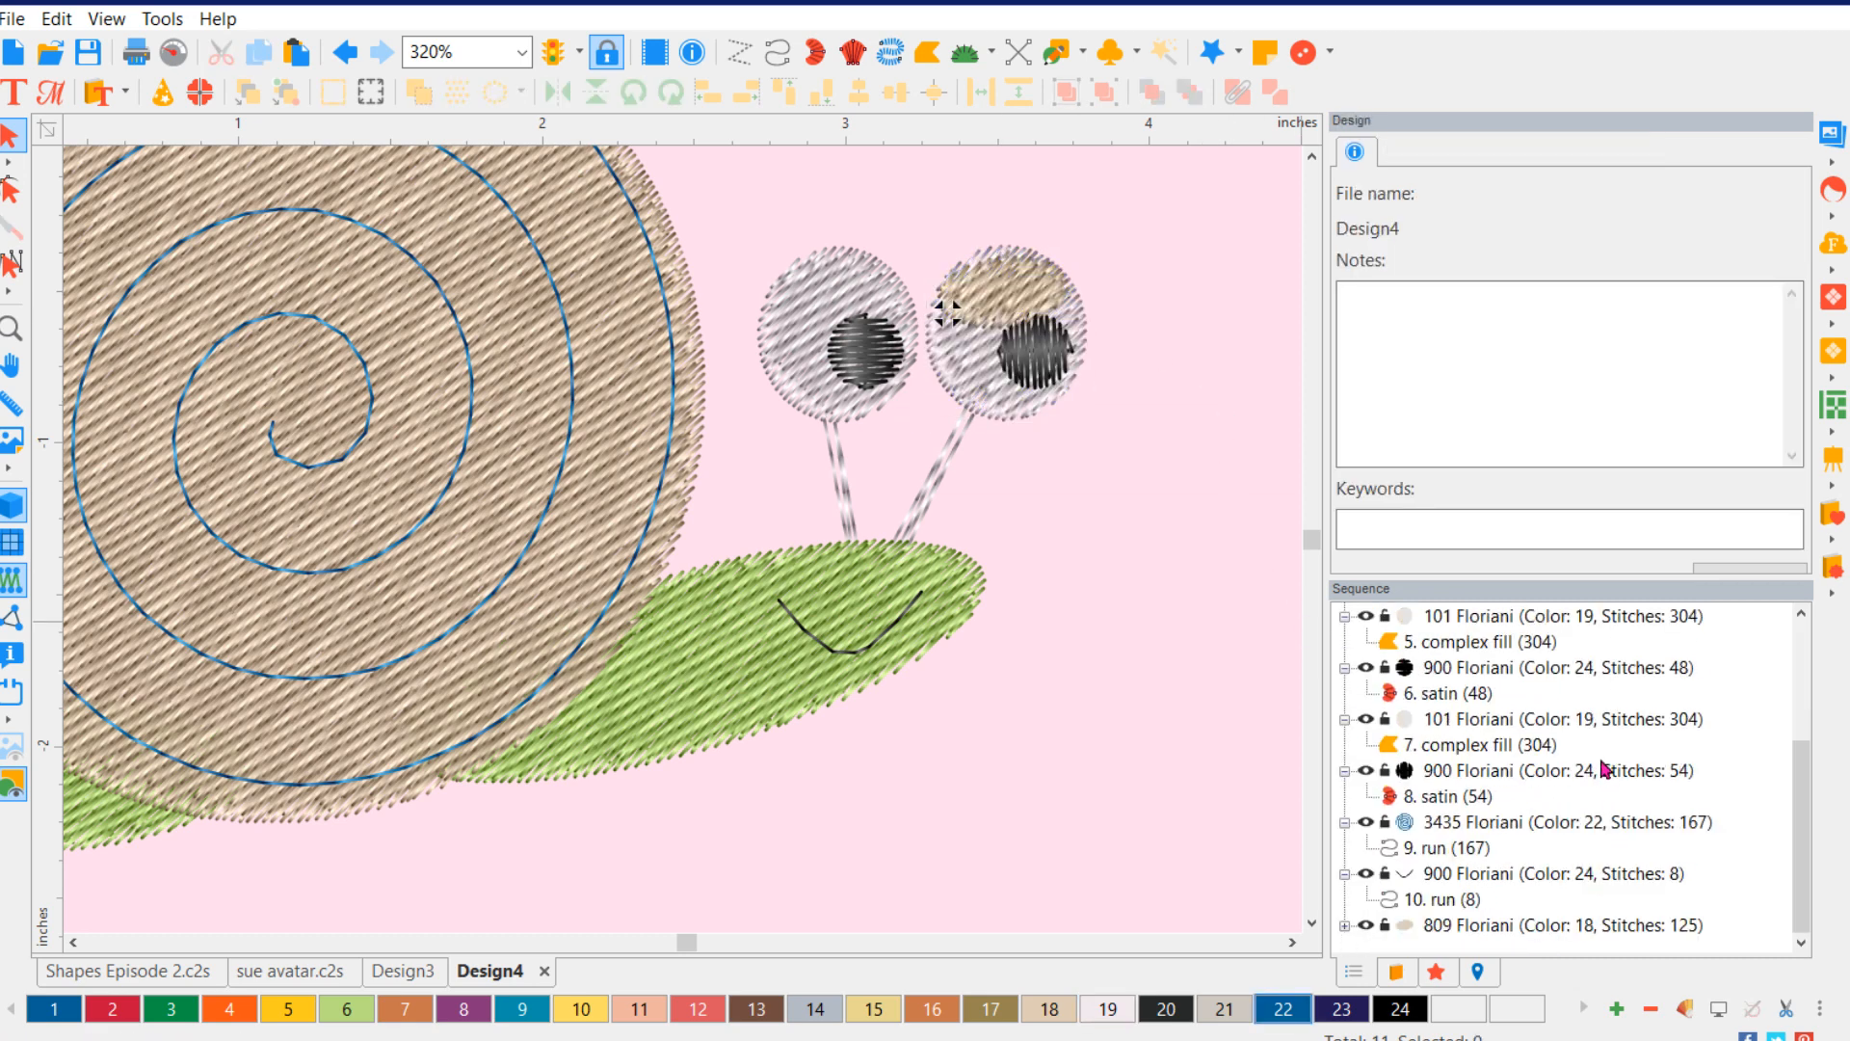
left_click(1549, 926)
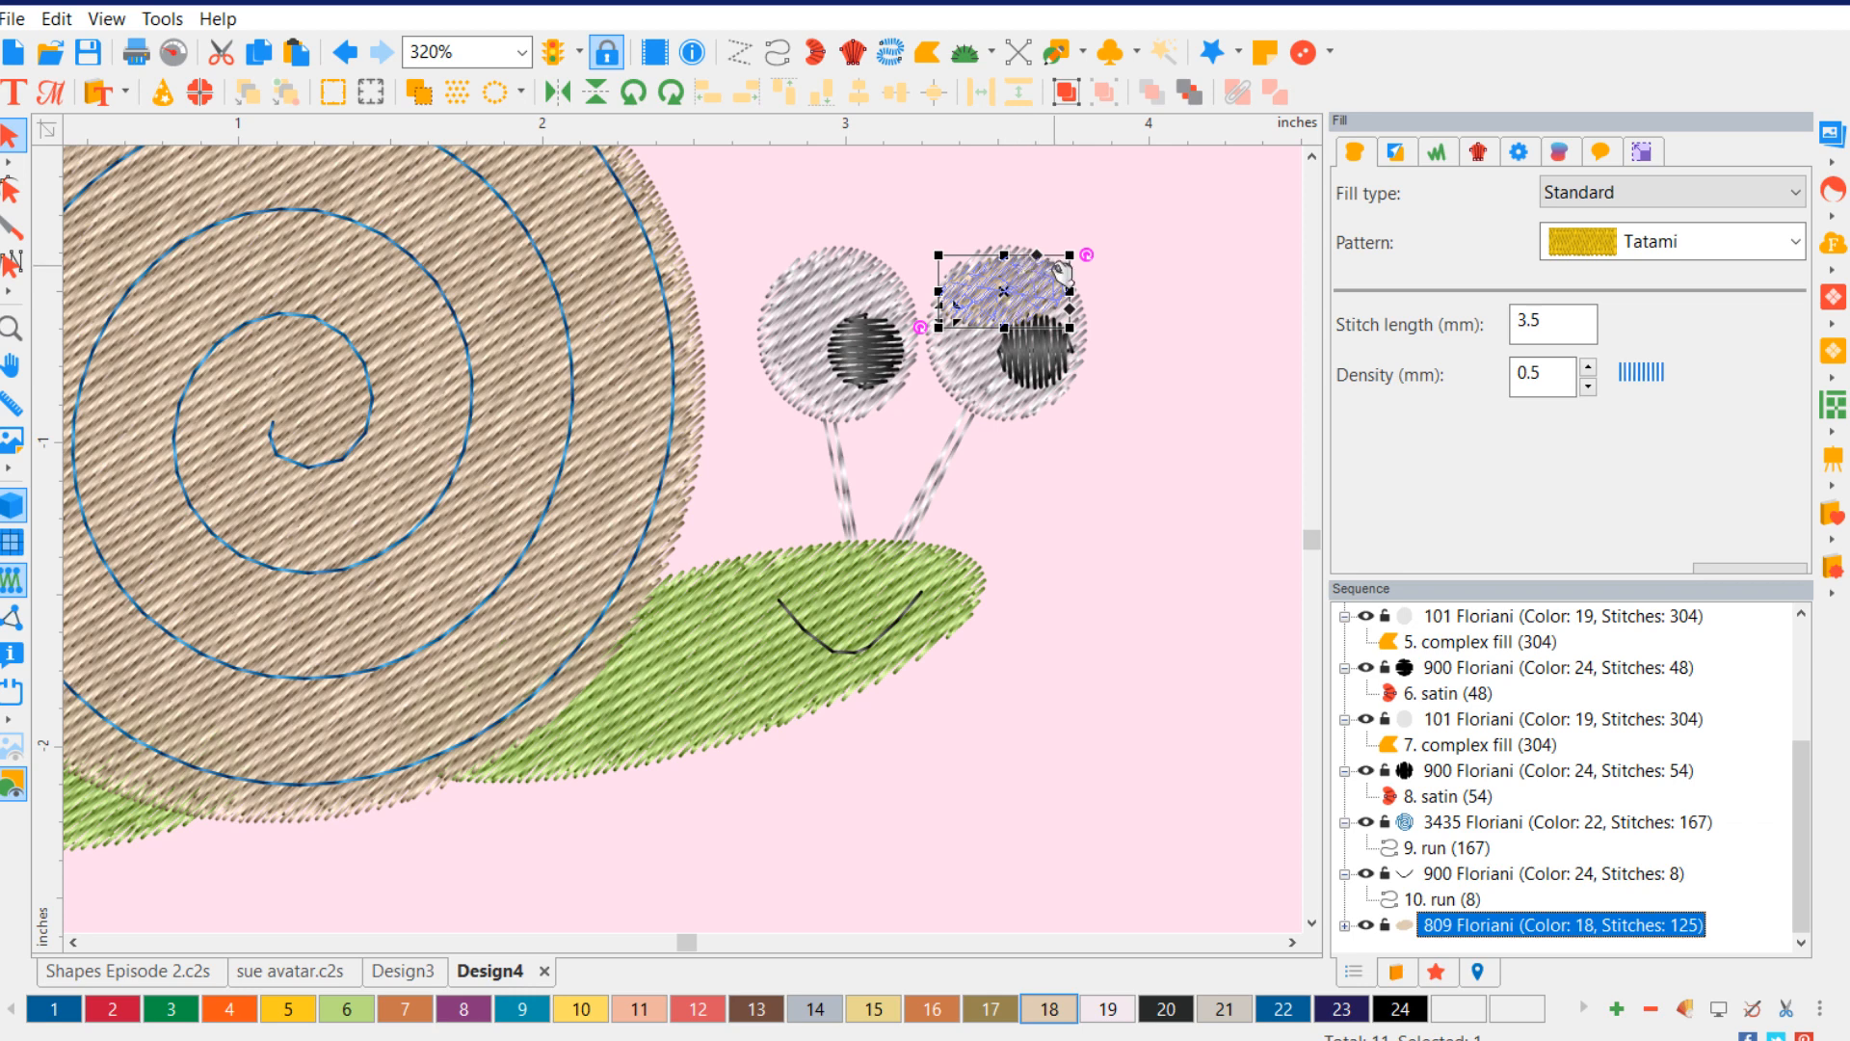
left_click_drag(1017, 279, 1081, 175)
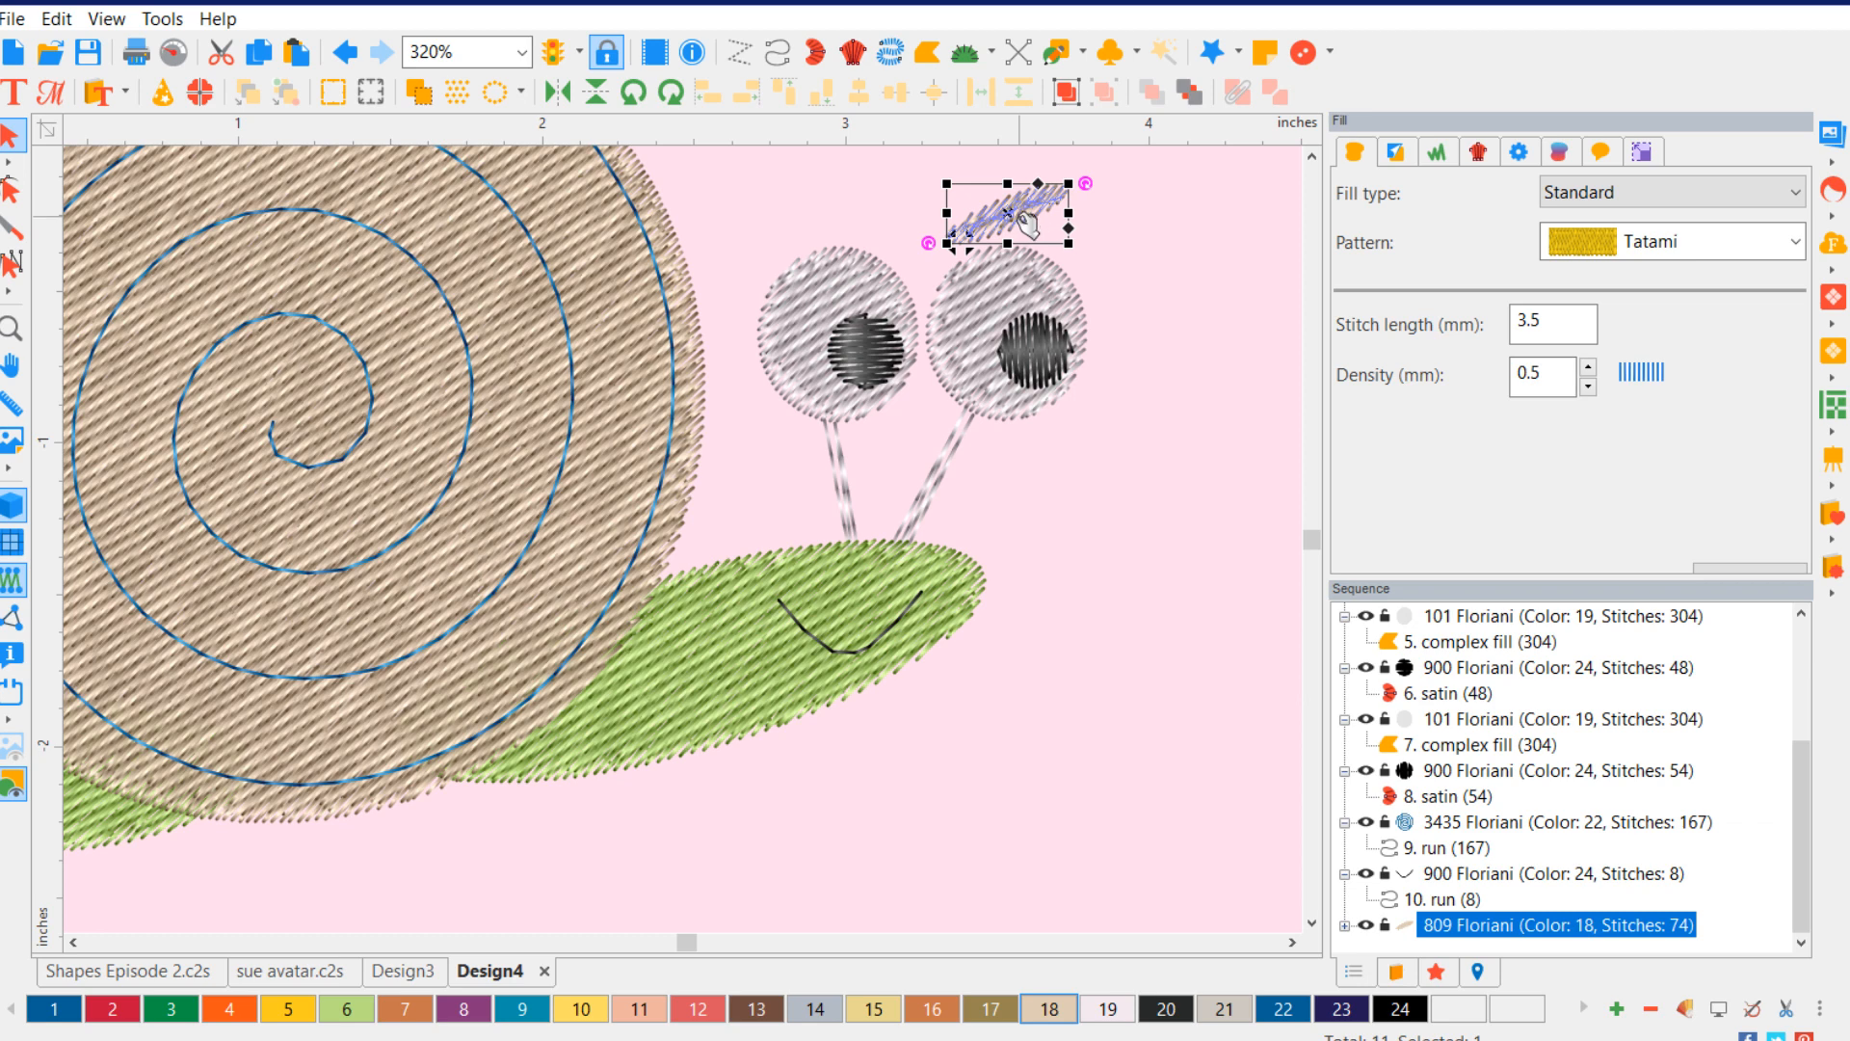
- Place a copy of the eyebrow above the left eye and mirror it horizontally
left_click_drag(1030, 223, 838, 210)
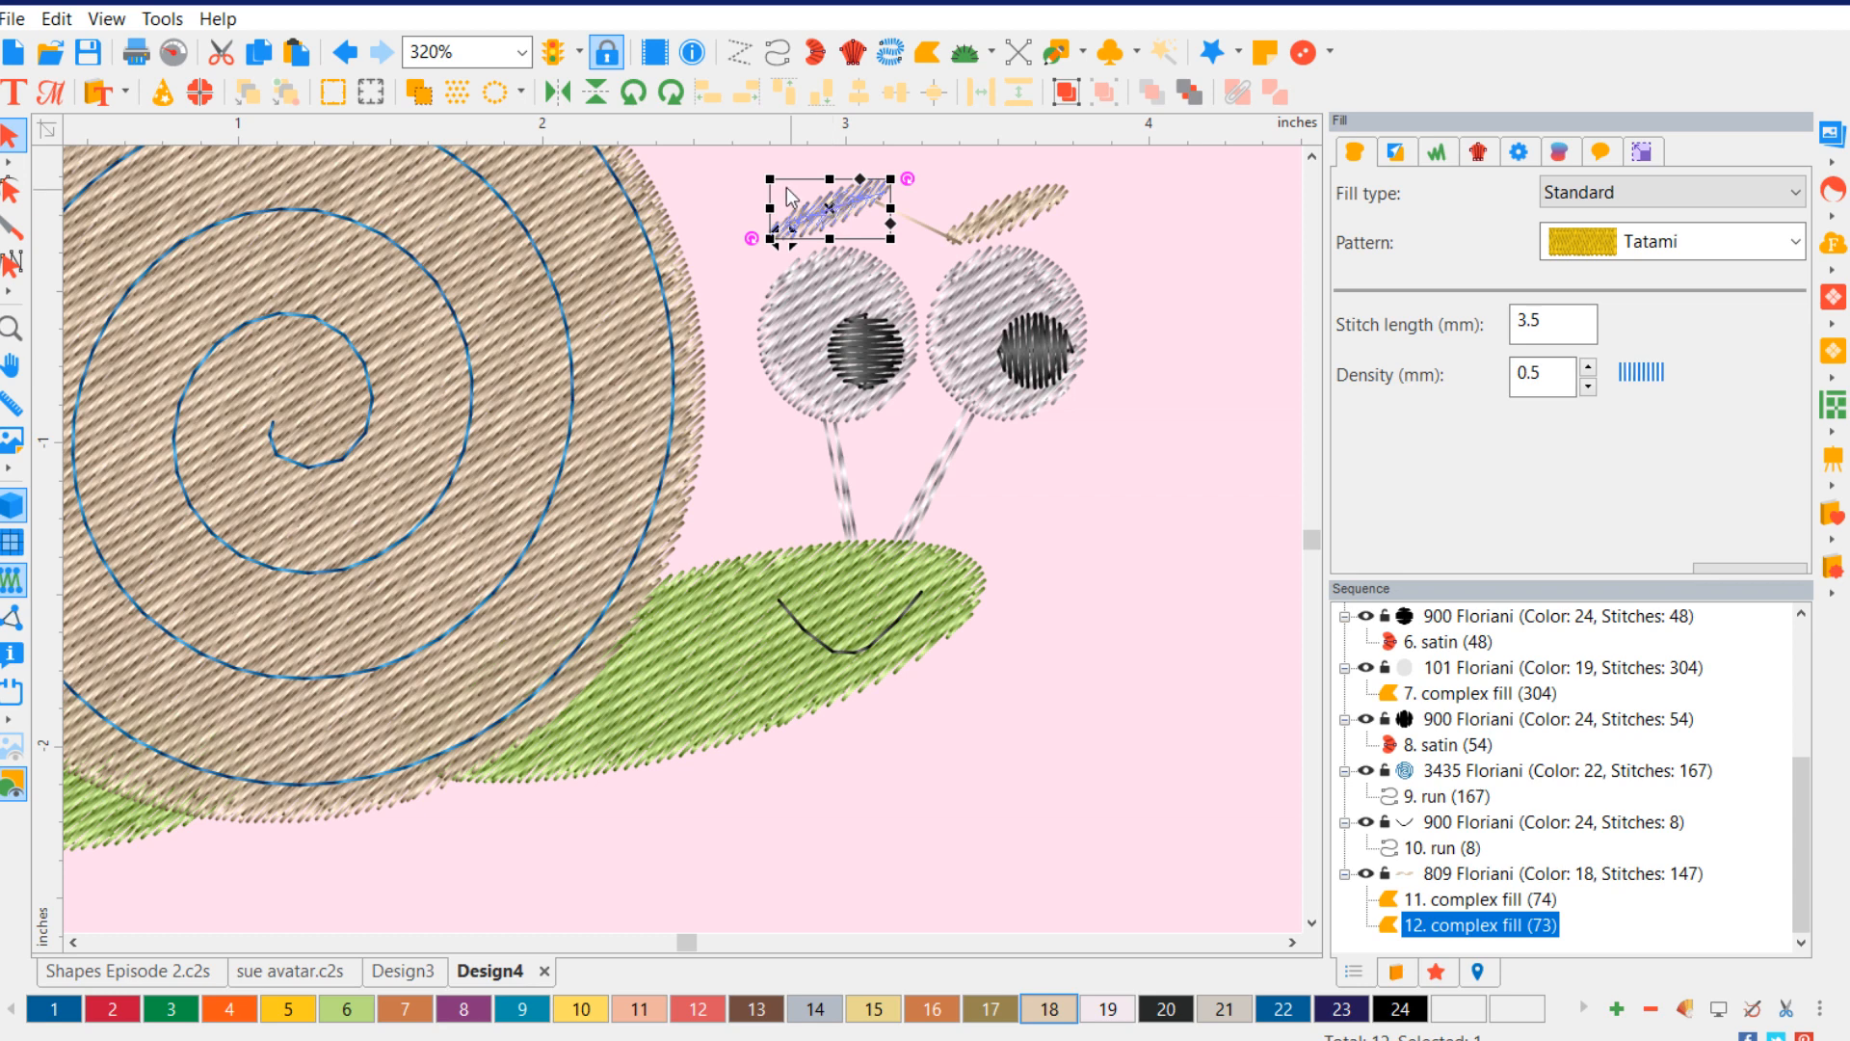
left_click(557, 92)
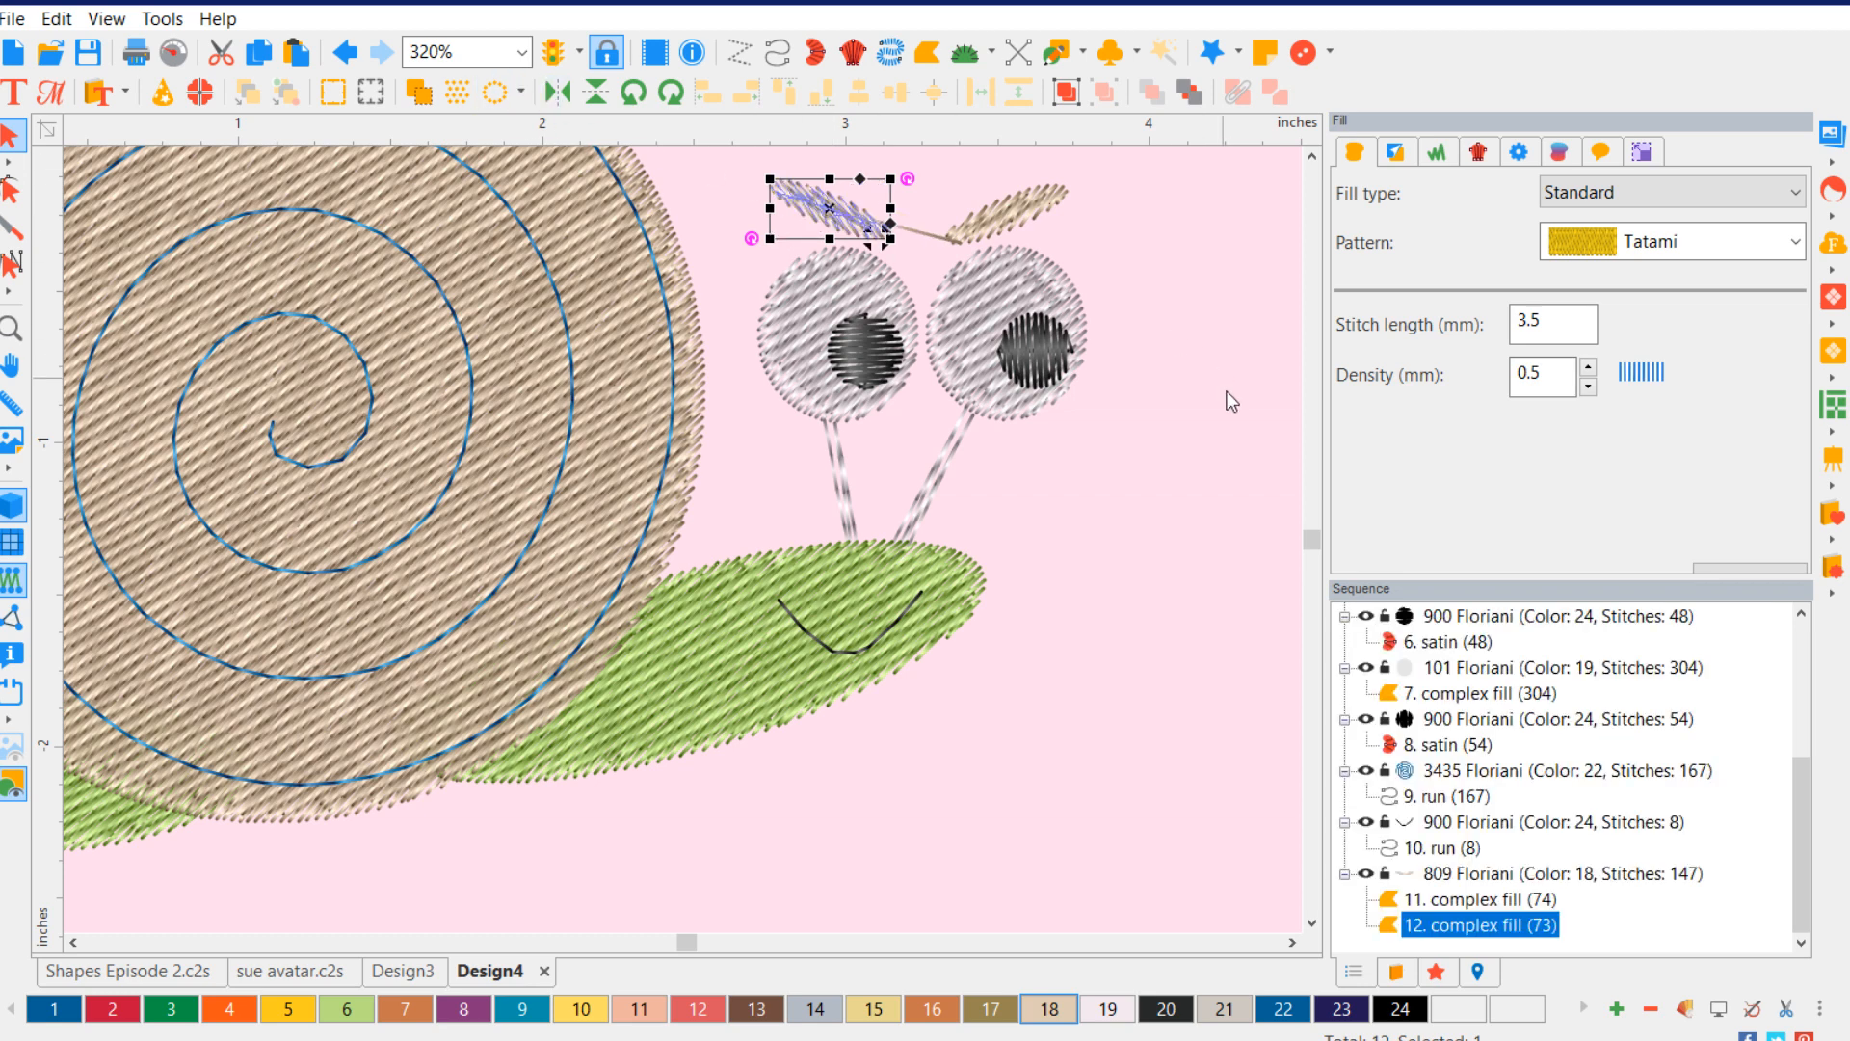
- Deselect the eyebrow and examine the whole snail with its shell spiral, smile, eye stalks and eyebrows
left_click(1074, 625)
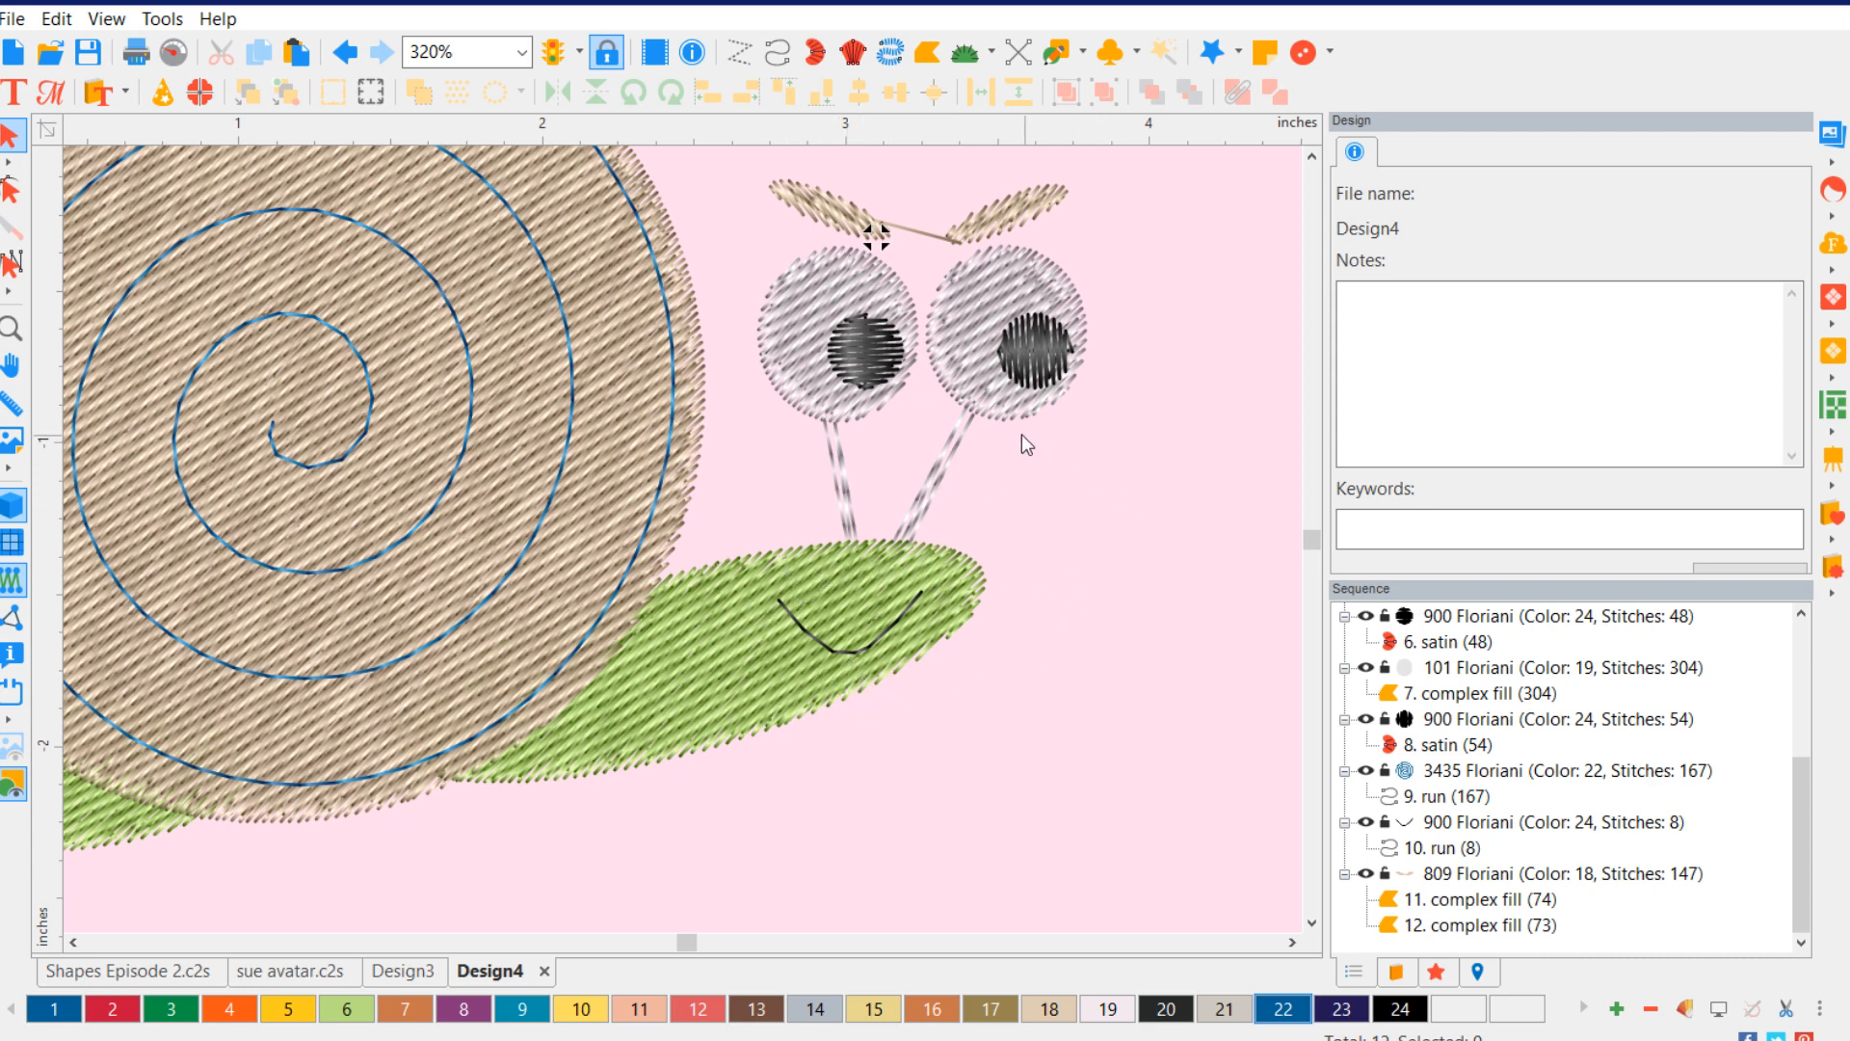
left_click(979, 231)
left_click(1054, 661)
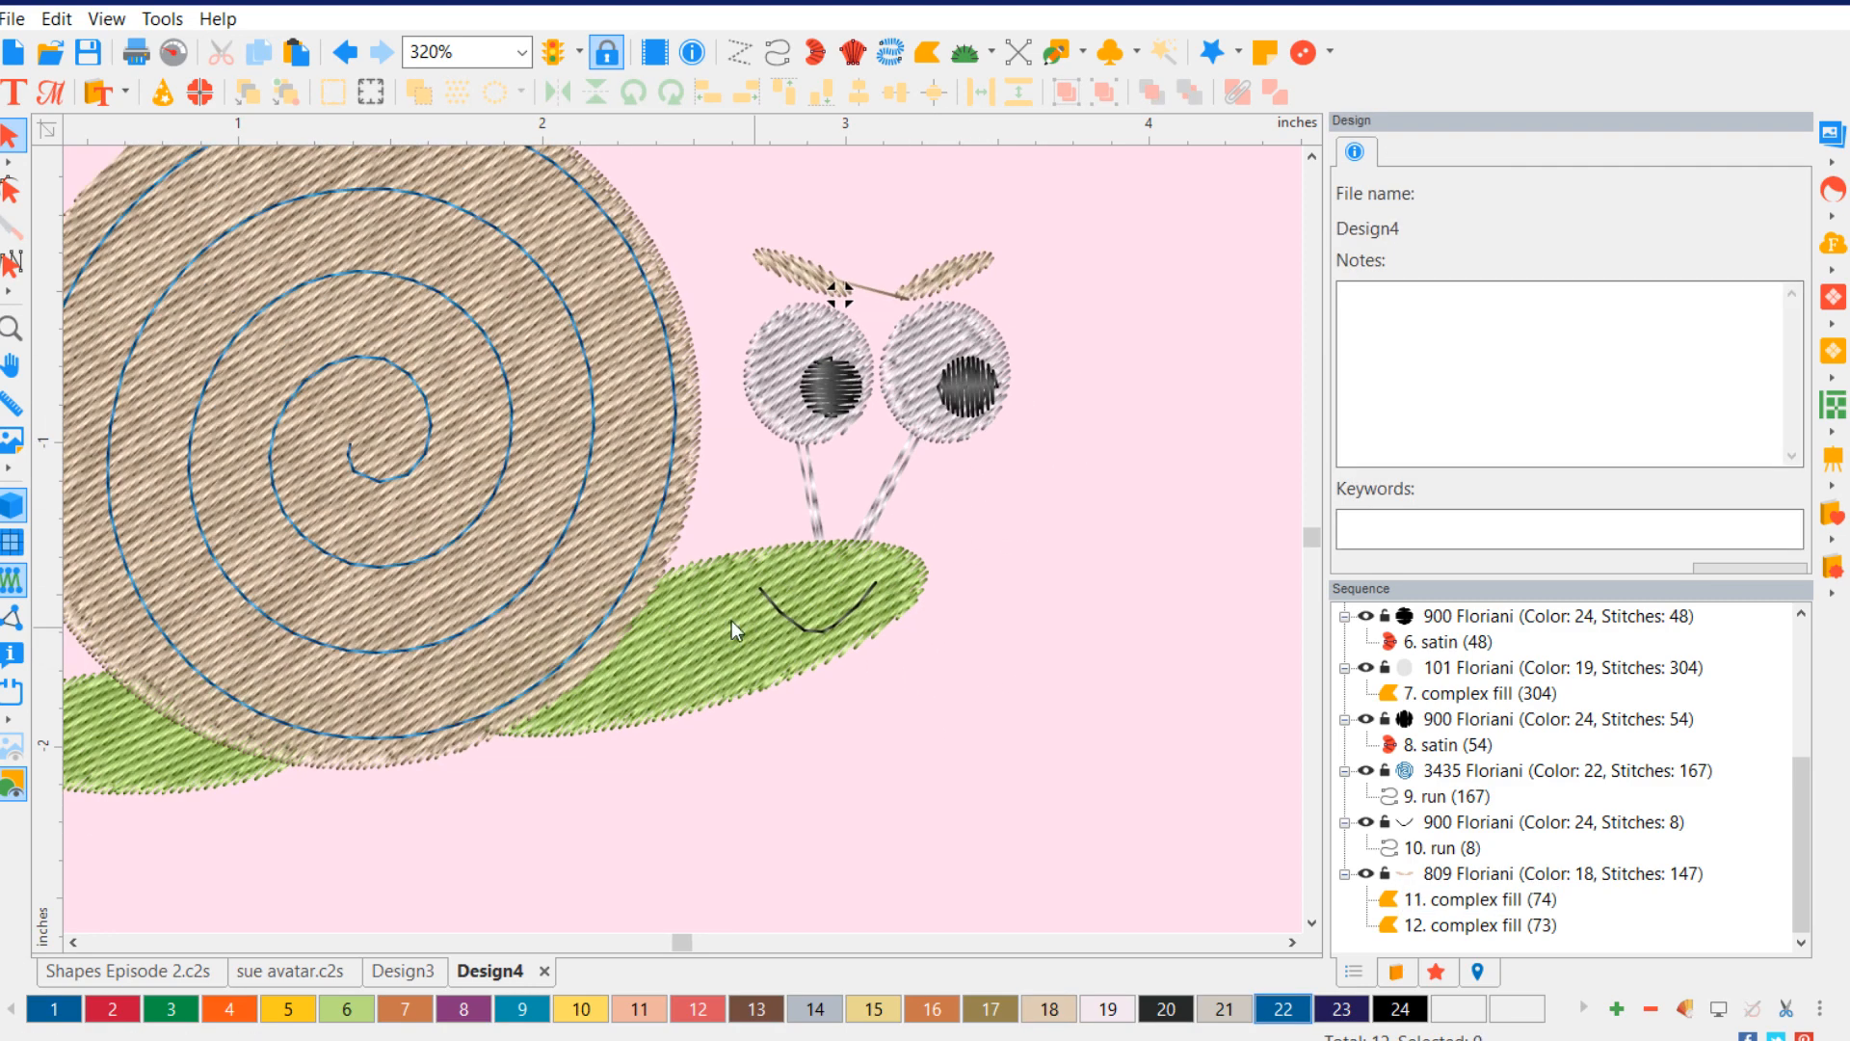
scroll(520, 503, "down", 5)
scroll(144, 380, "up", 2)
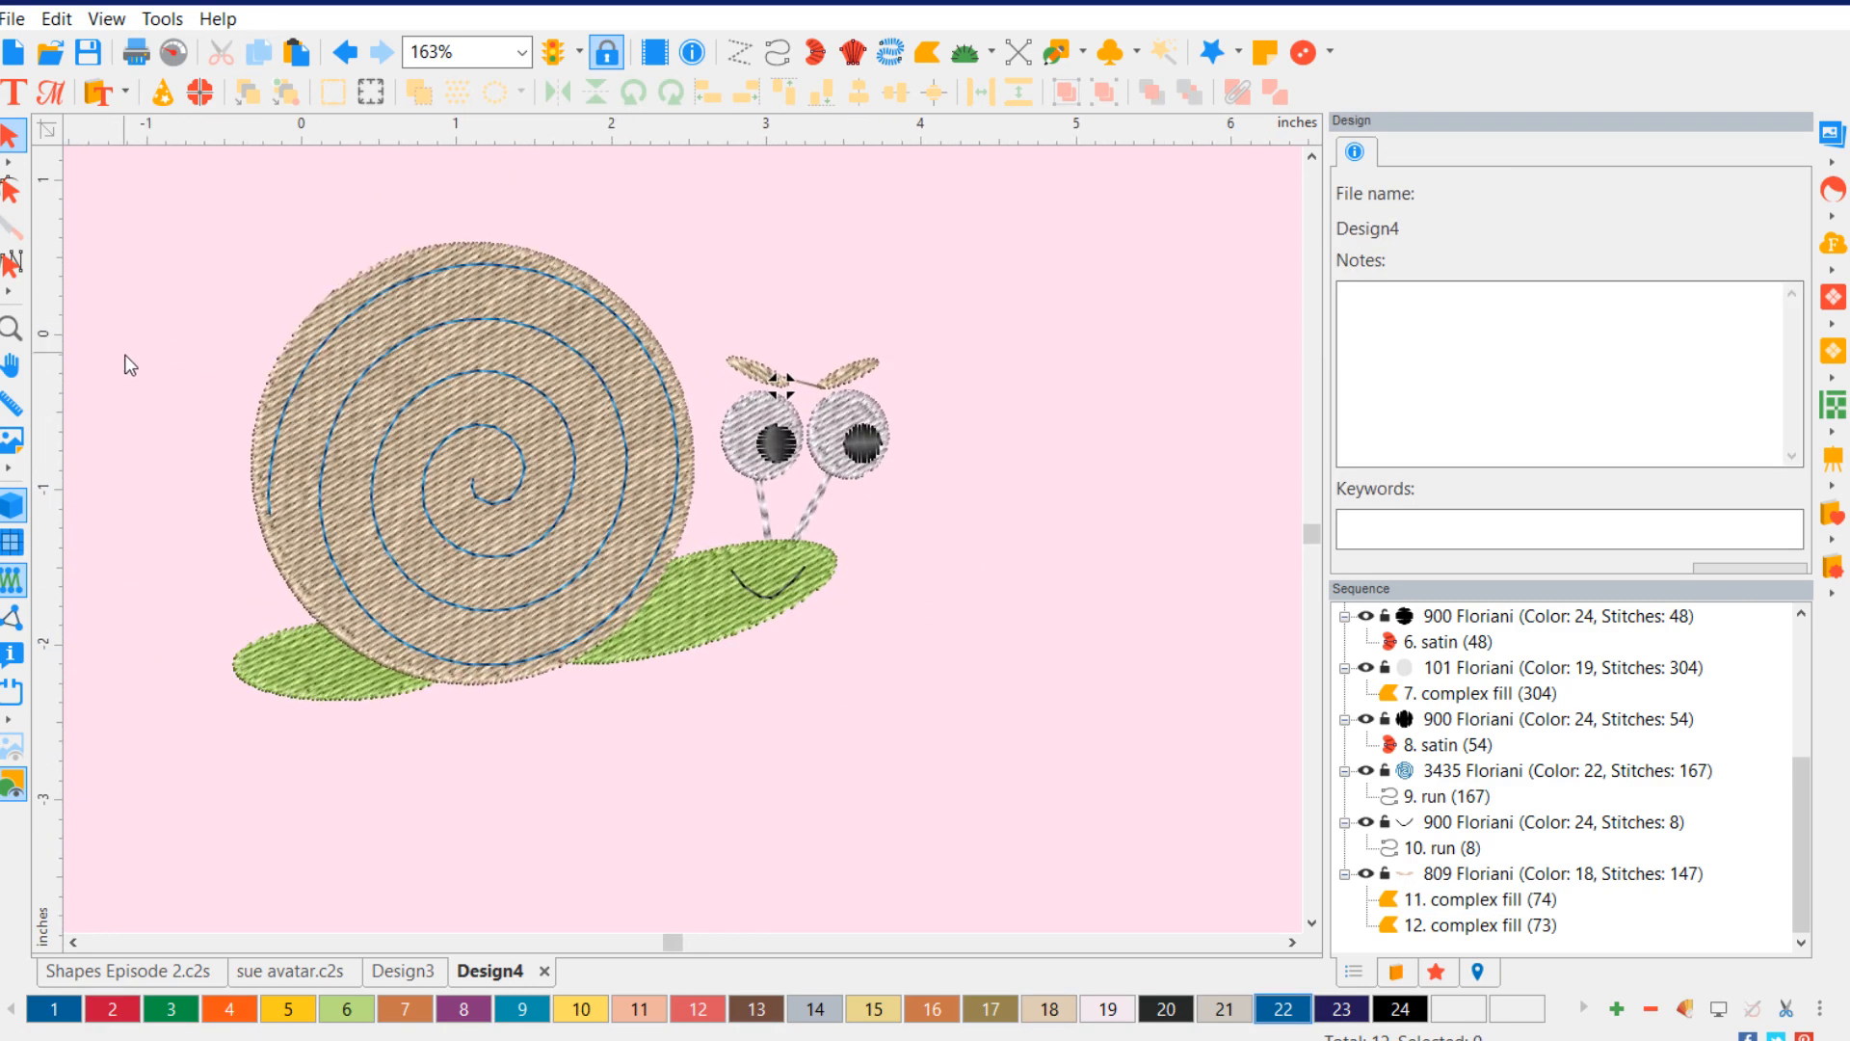
left_click(1291, 942)
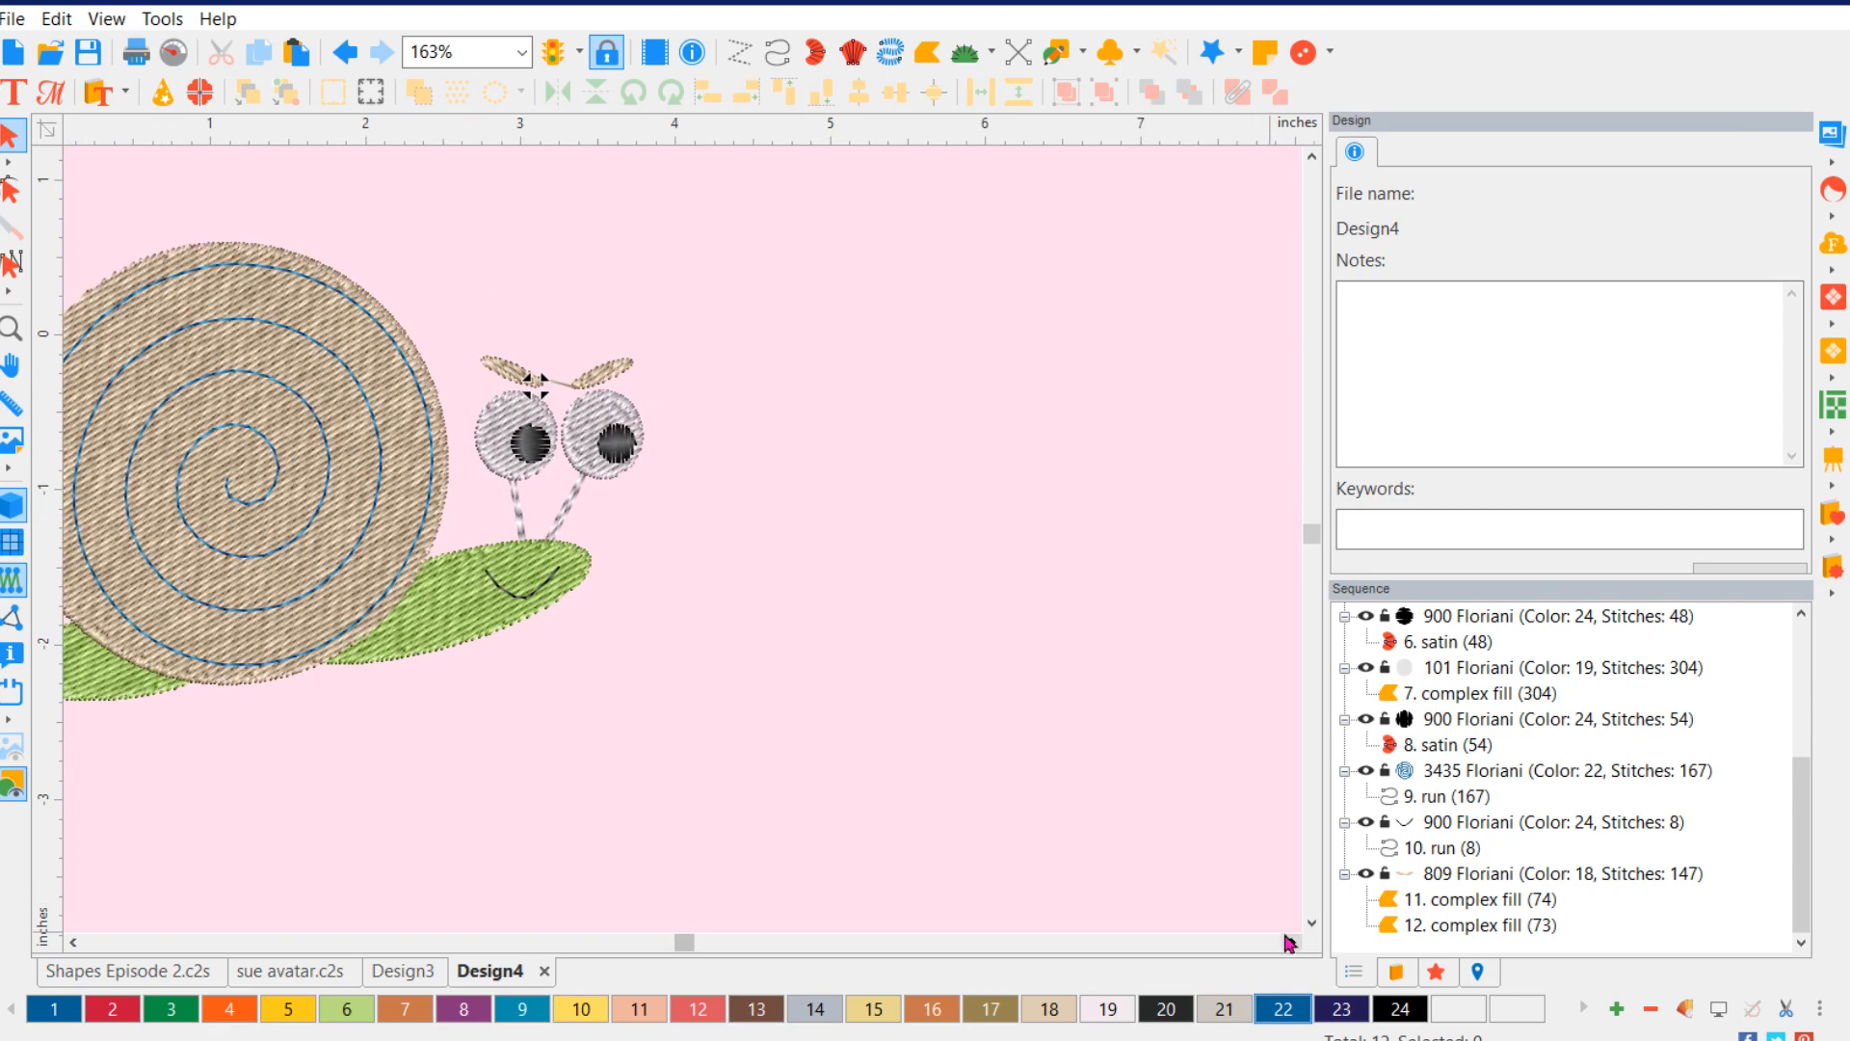
left_click(74, 943)
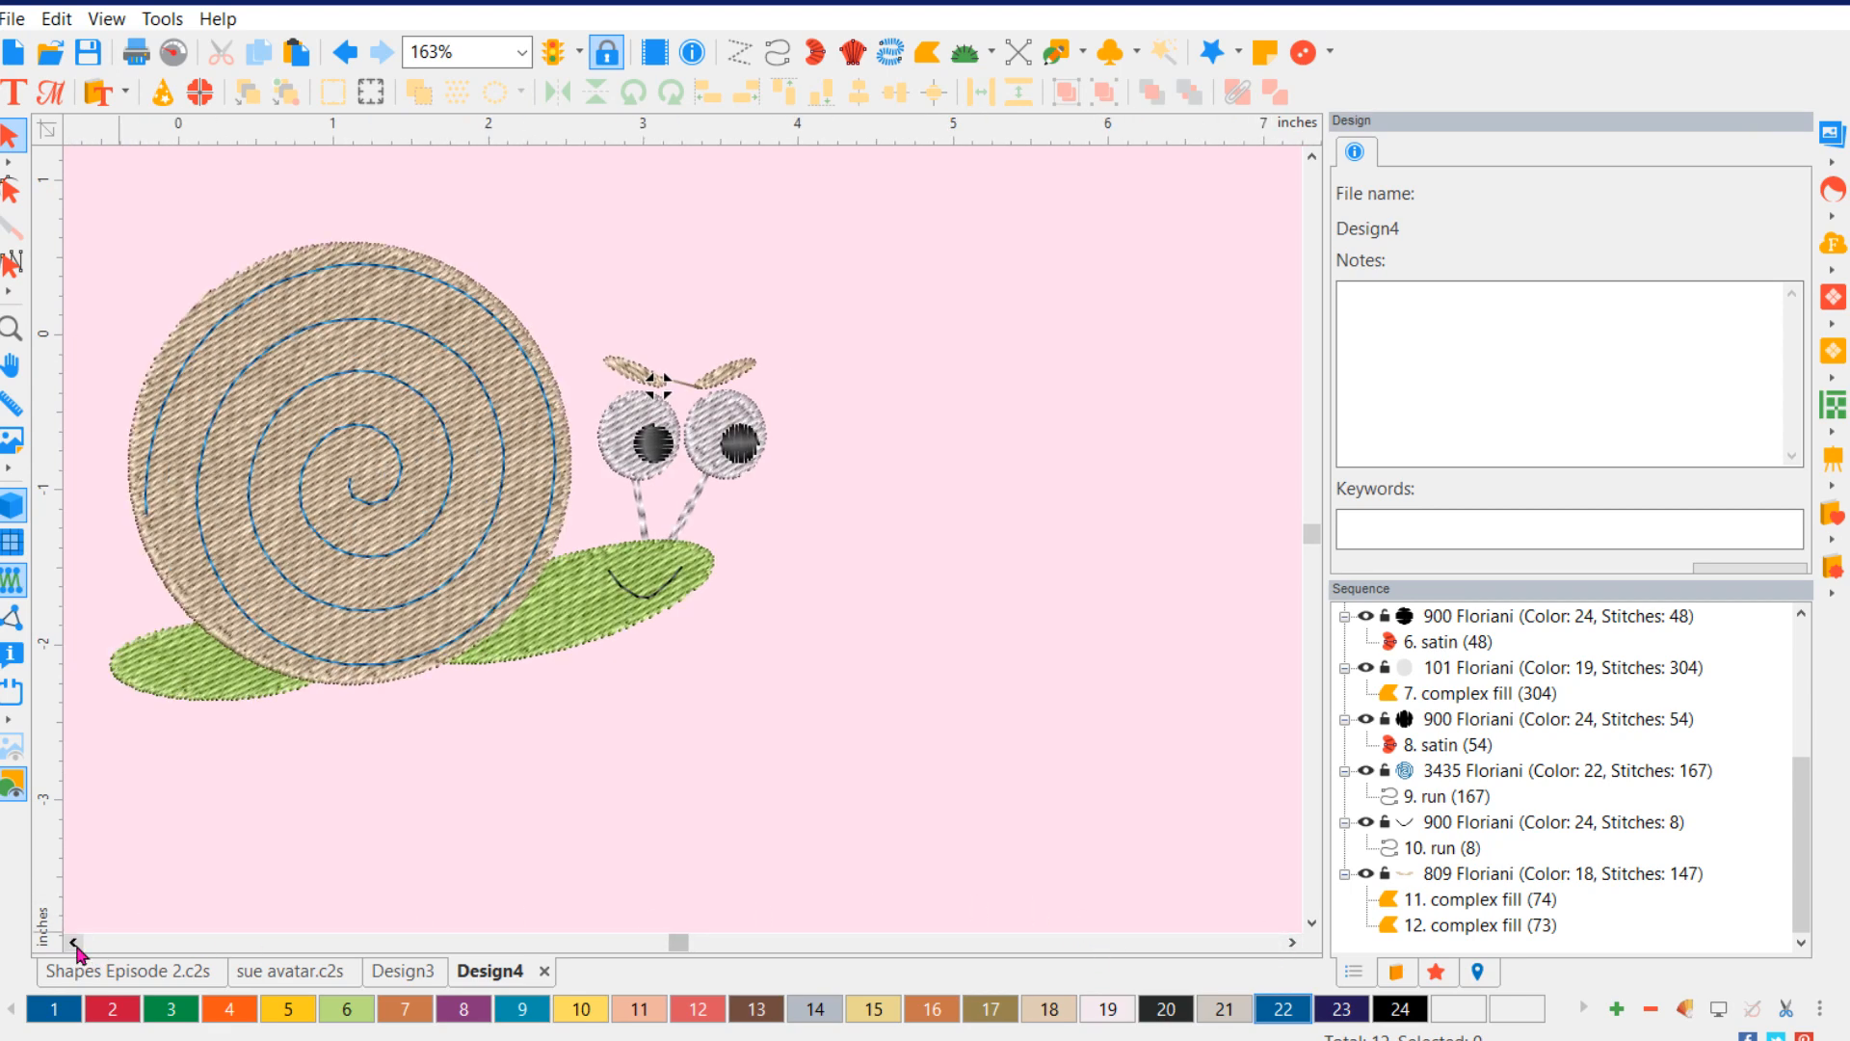
left_click(74, 942)
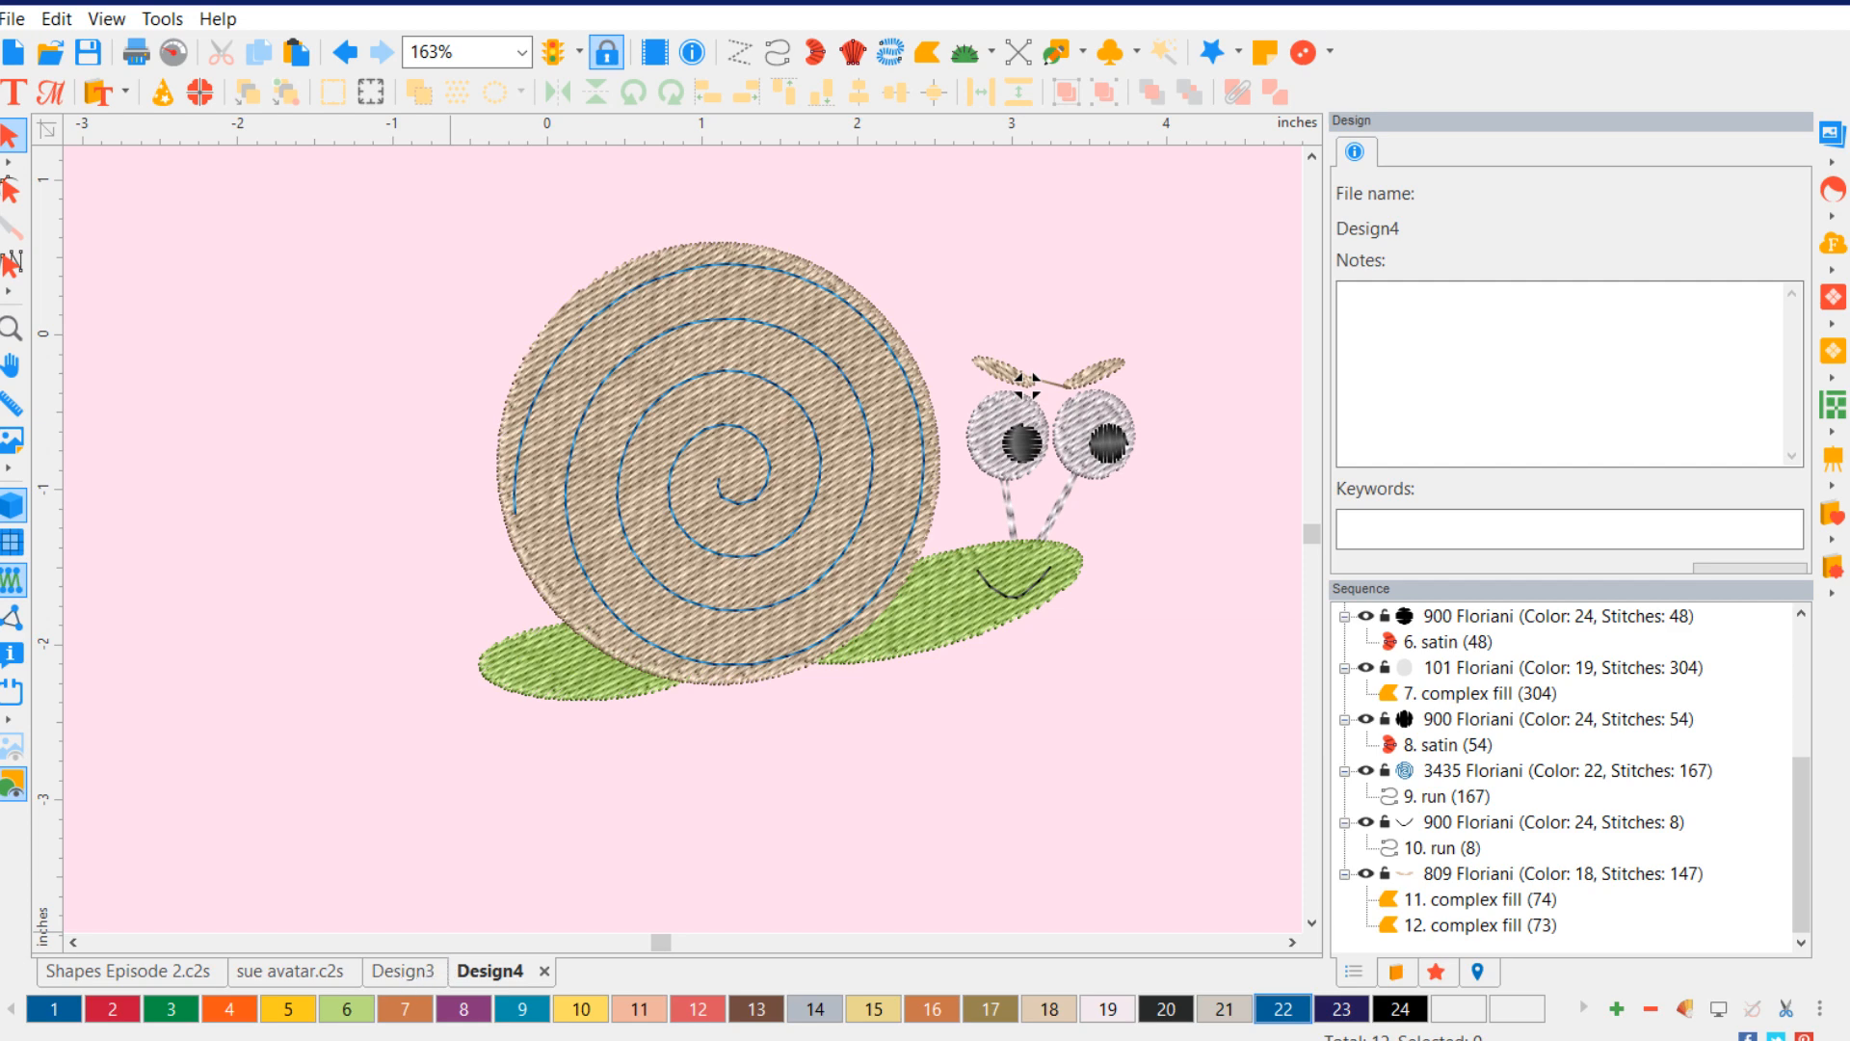
- Switch to Design3 and delete the question mark text object from it
left_click(403, 974)
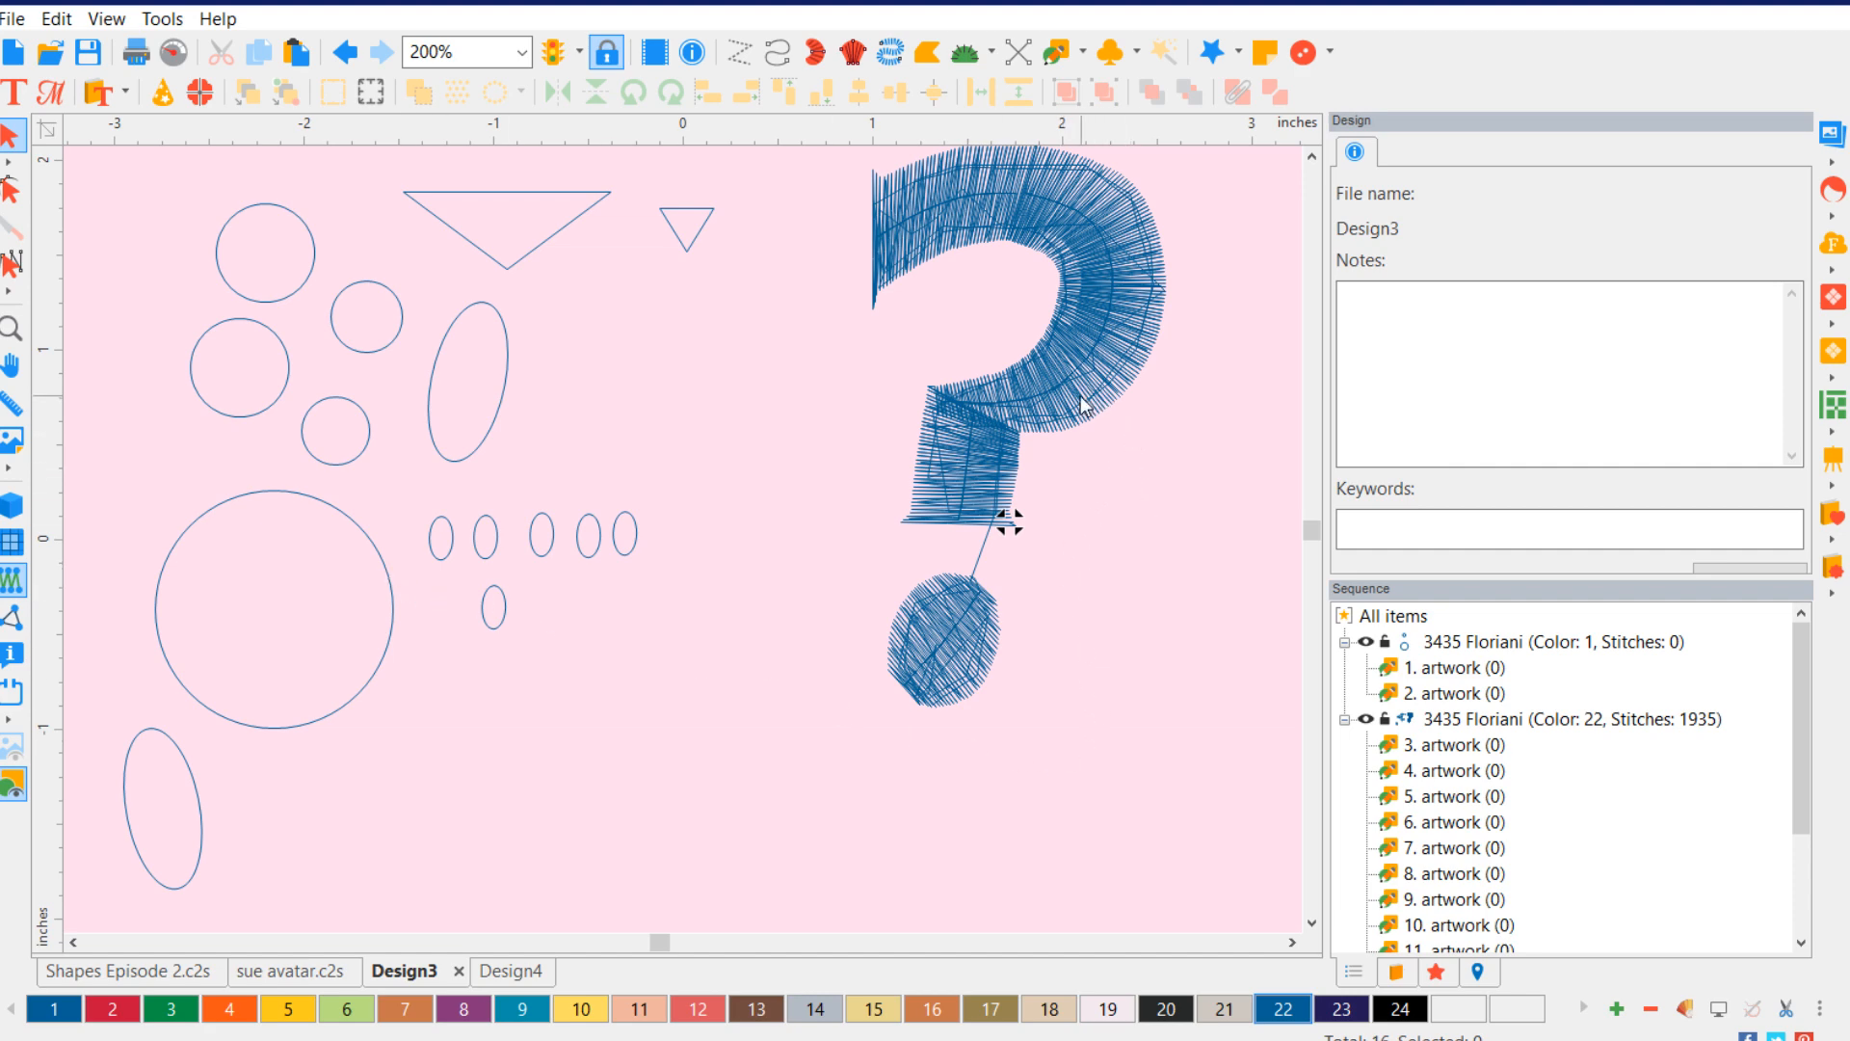
left_click(1115, 488)
left_click_drag(1089, 404, 1162, 457)
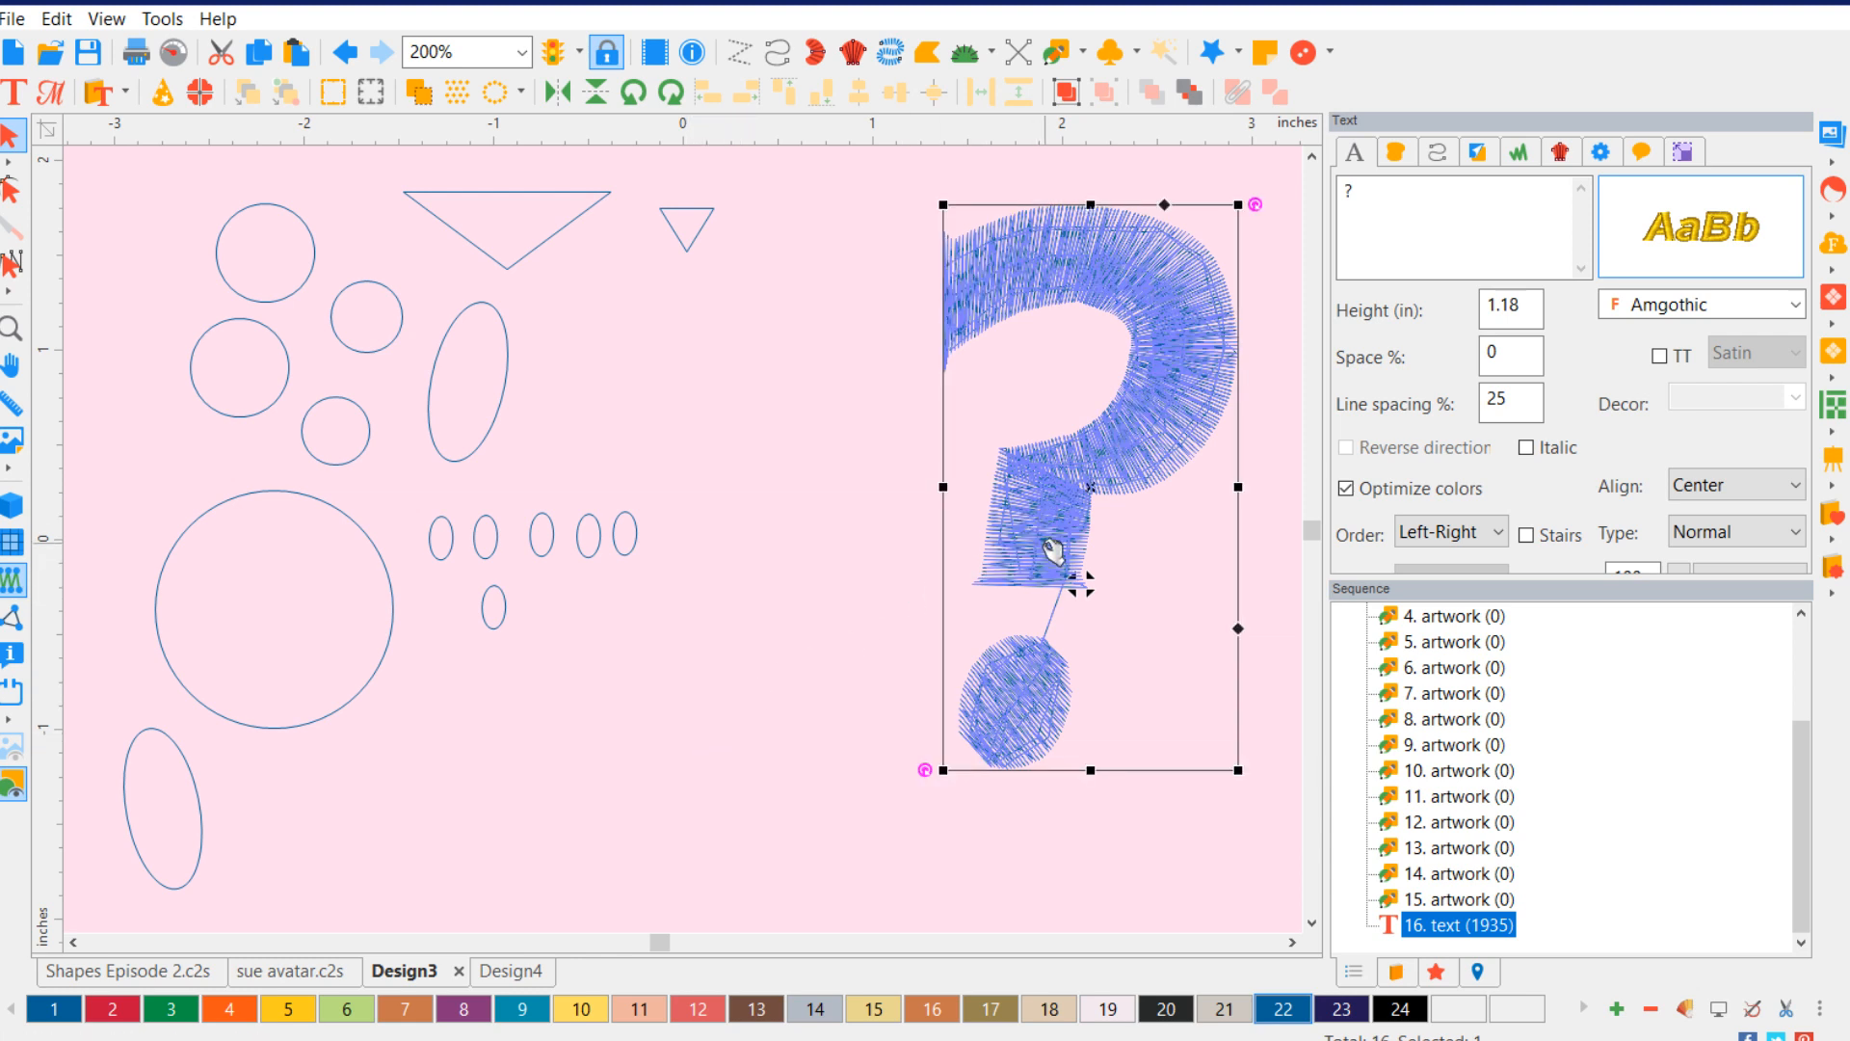
key("Delete")
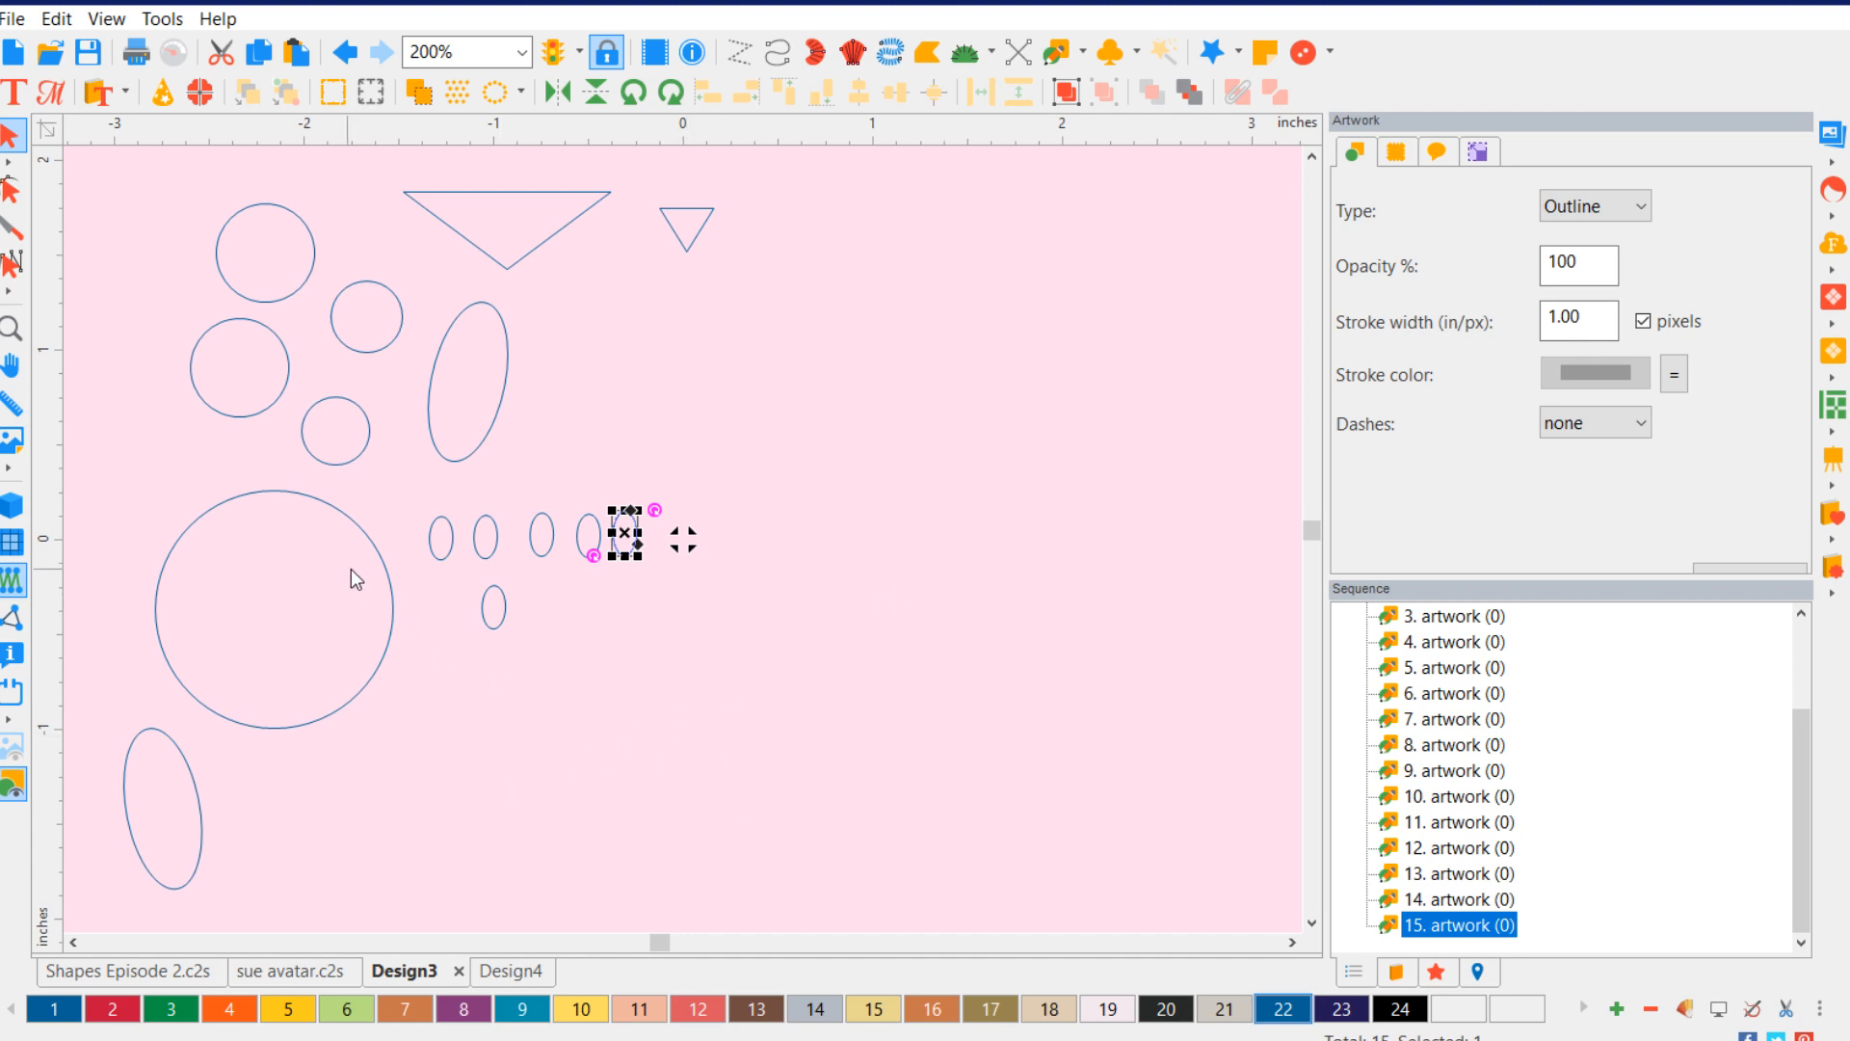
- Move the large circle to the empty area as an owl body and line up three small ellipses as toes under its lower left edge
left_click(337, 514)
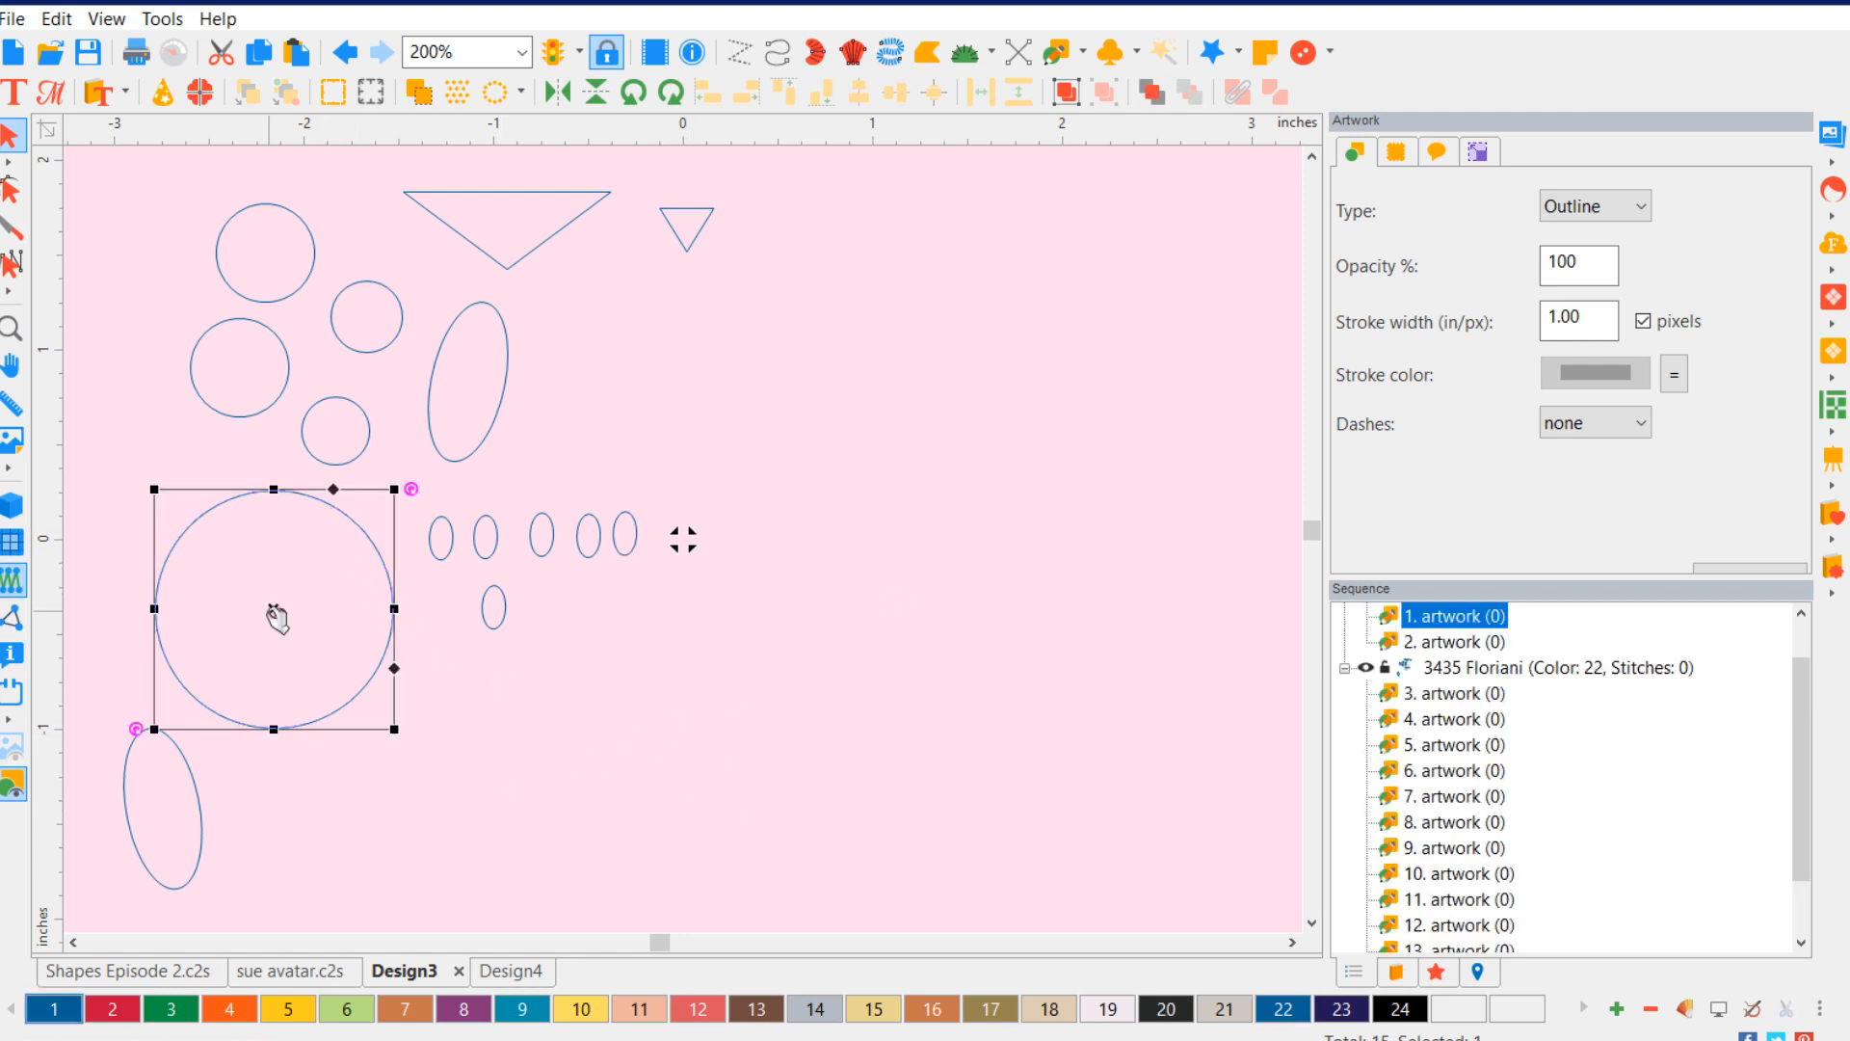
left_click_drag(277, 618, 888, 548)
left_click(628, 538)
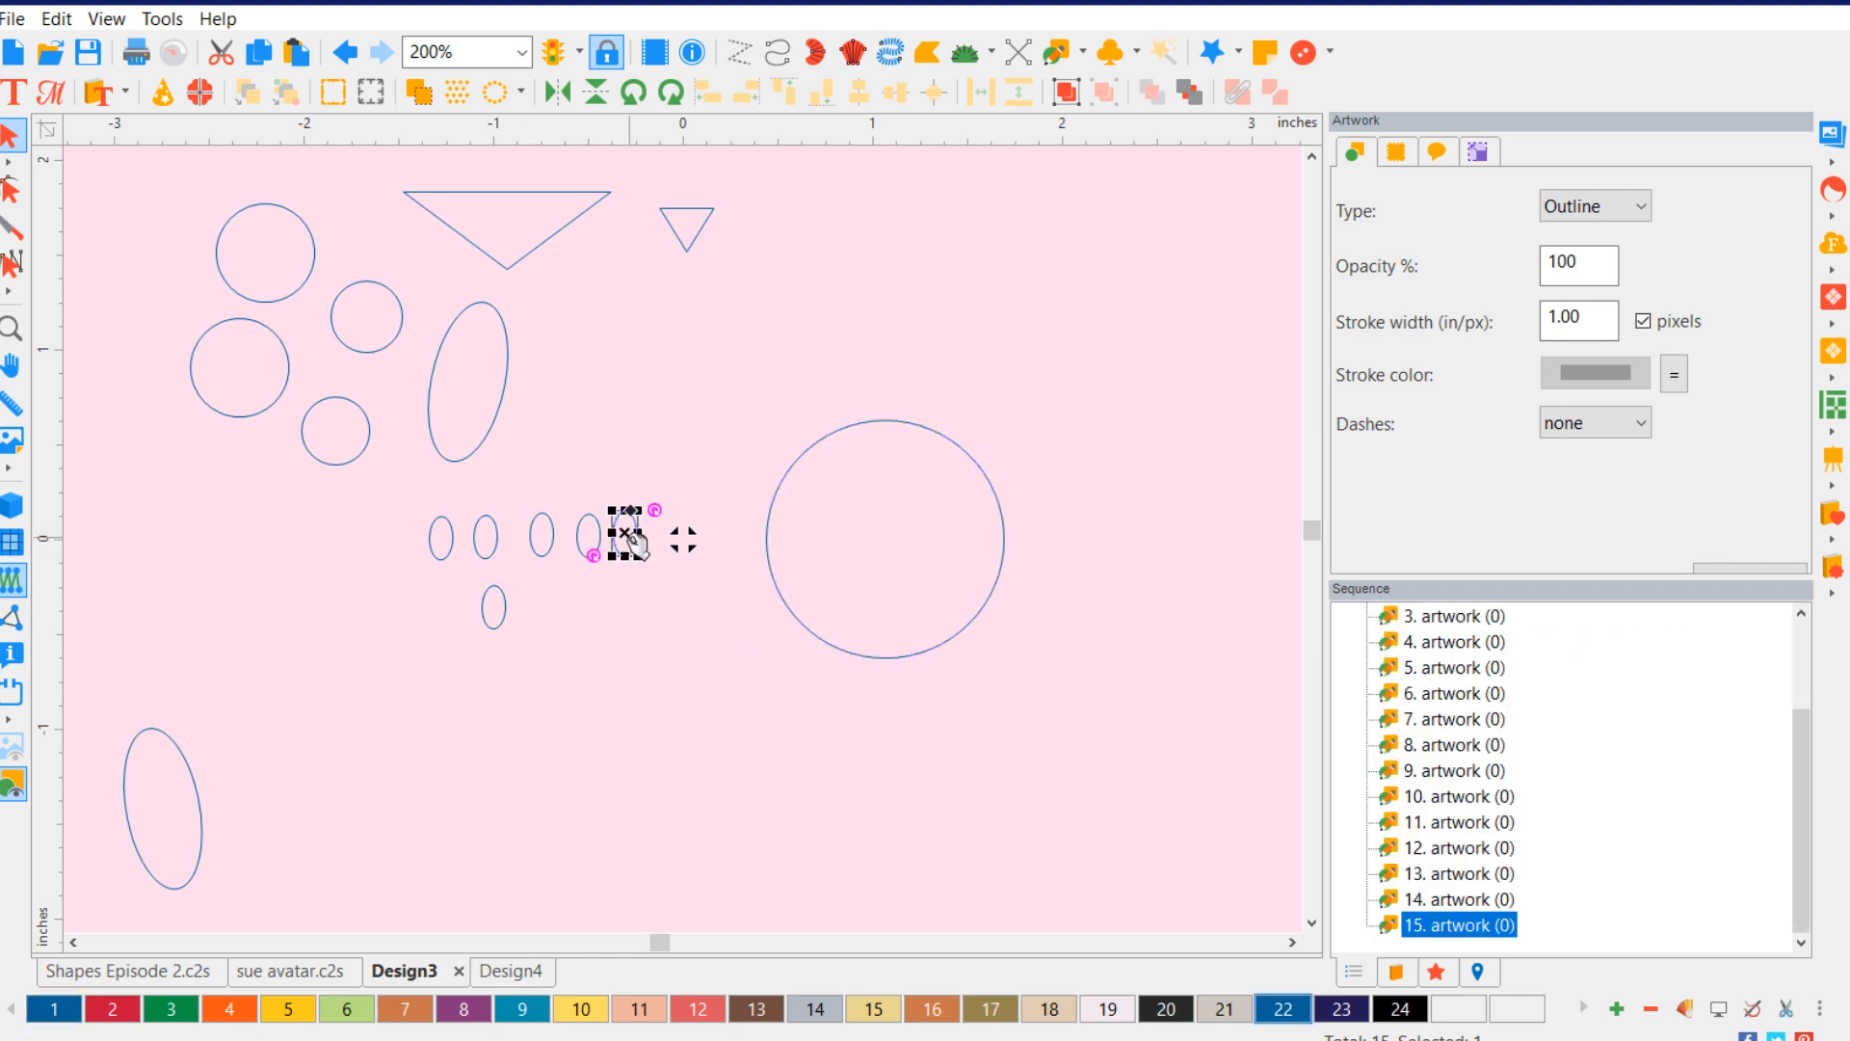
left_click_drag(636, 545, 821, 659)
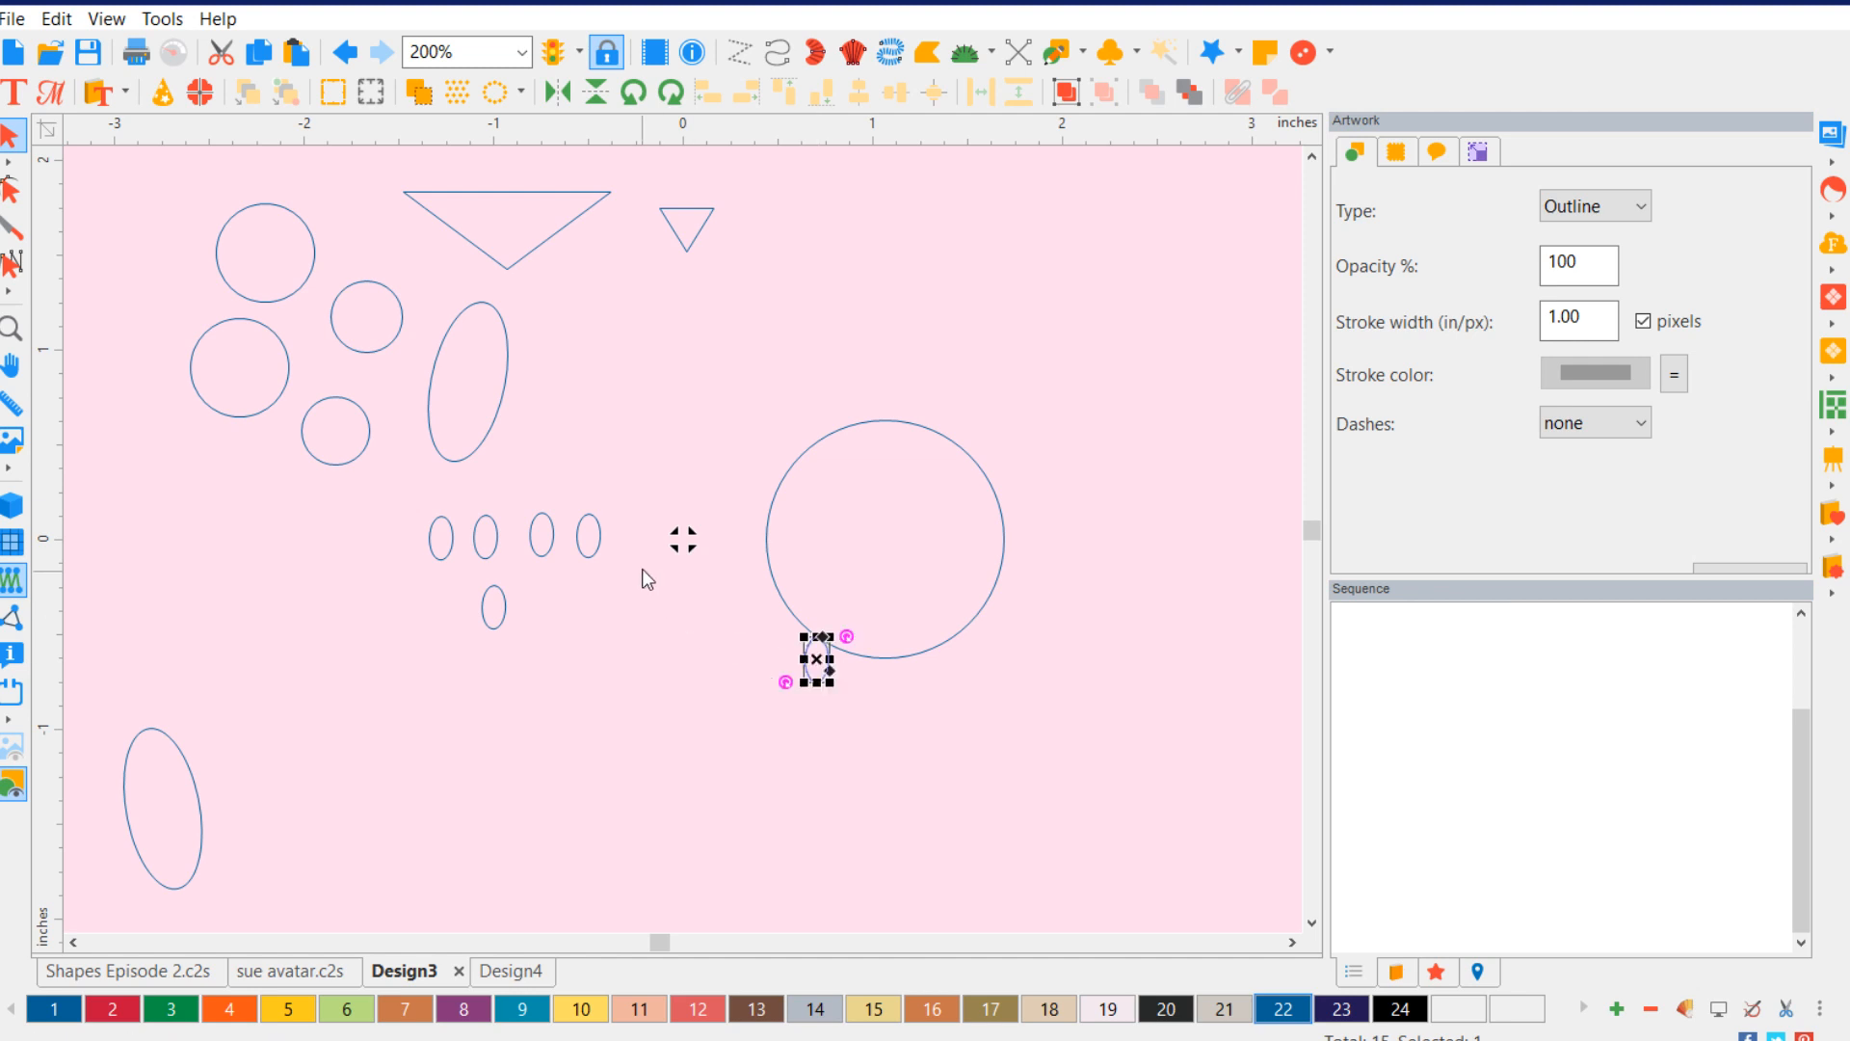
left_click(590, 538)
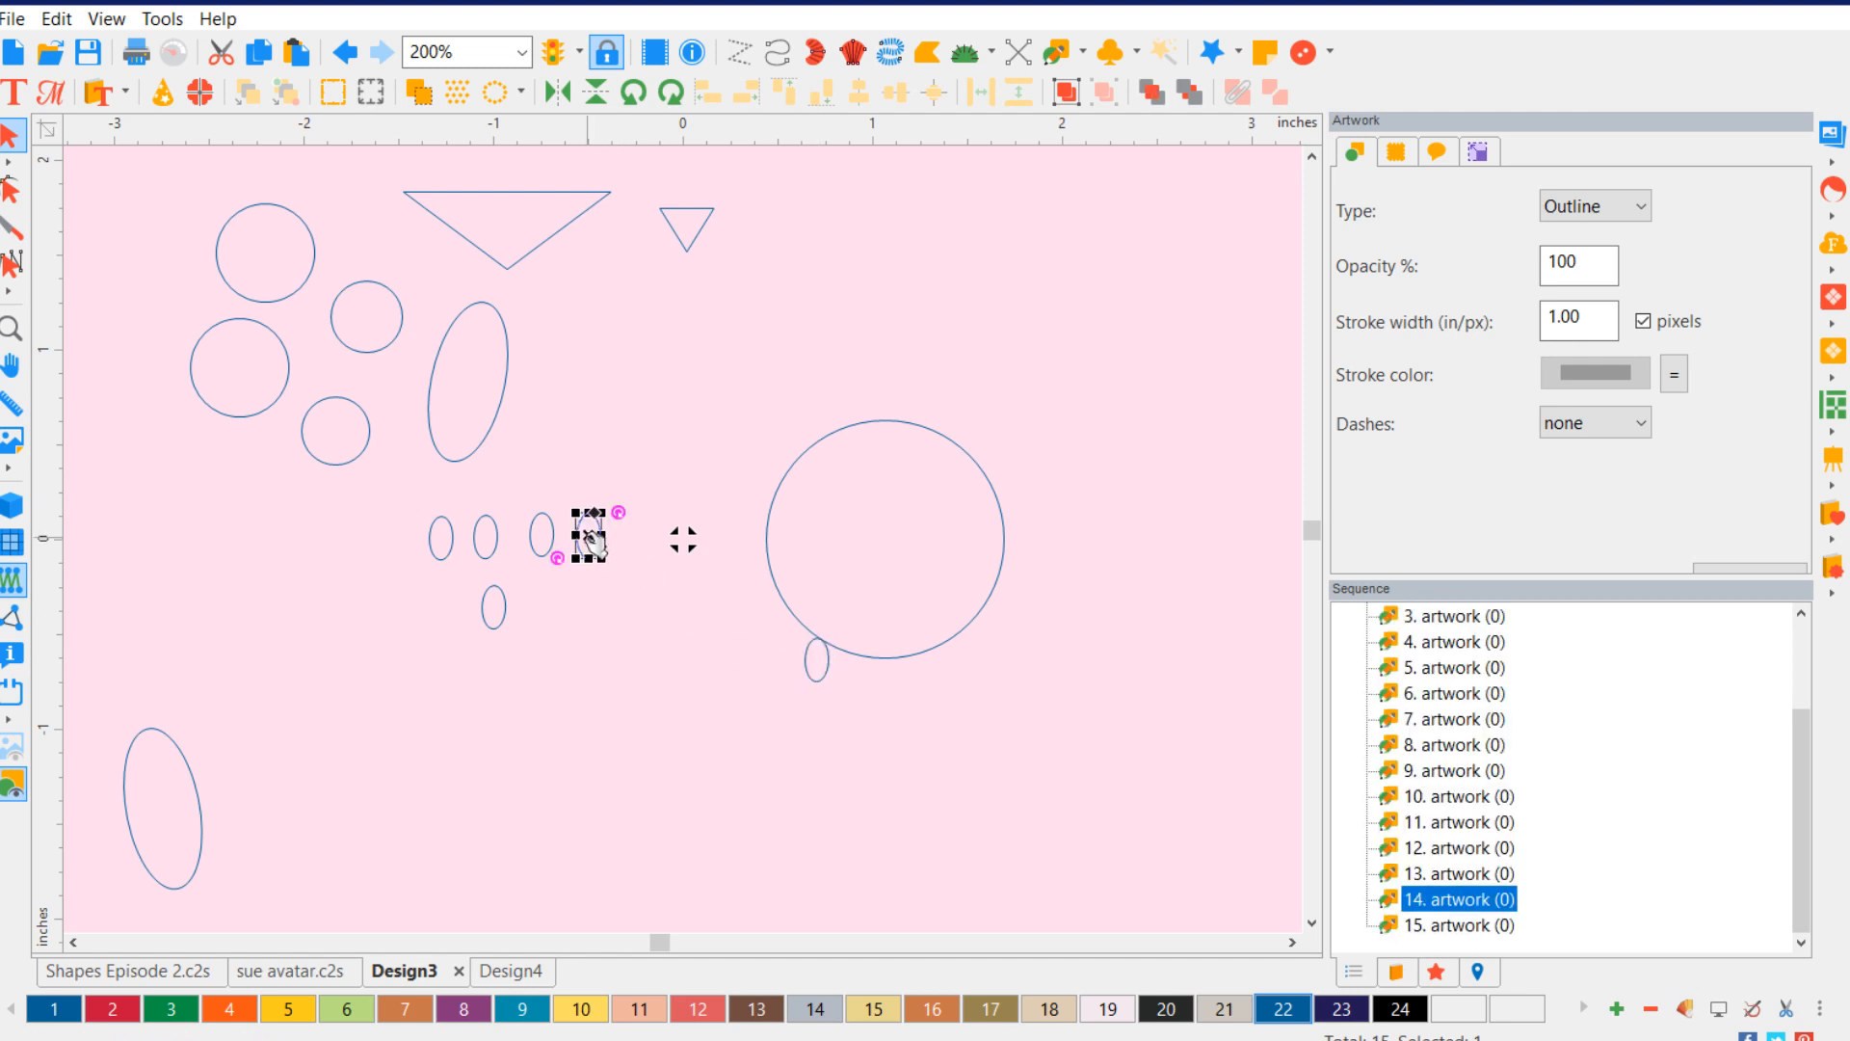
left_click_drag(593, 543, 843, 676)
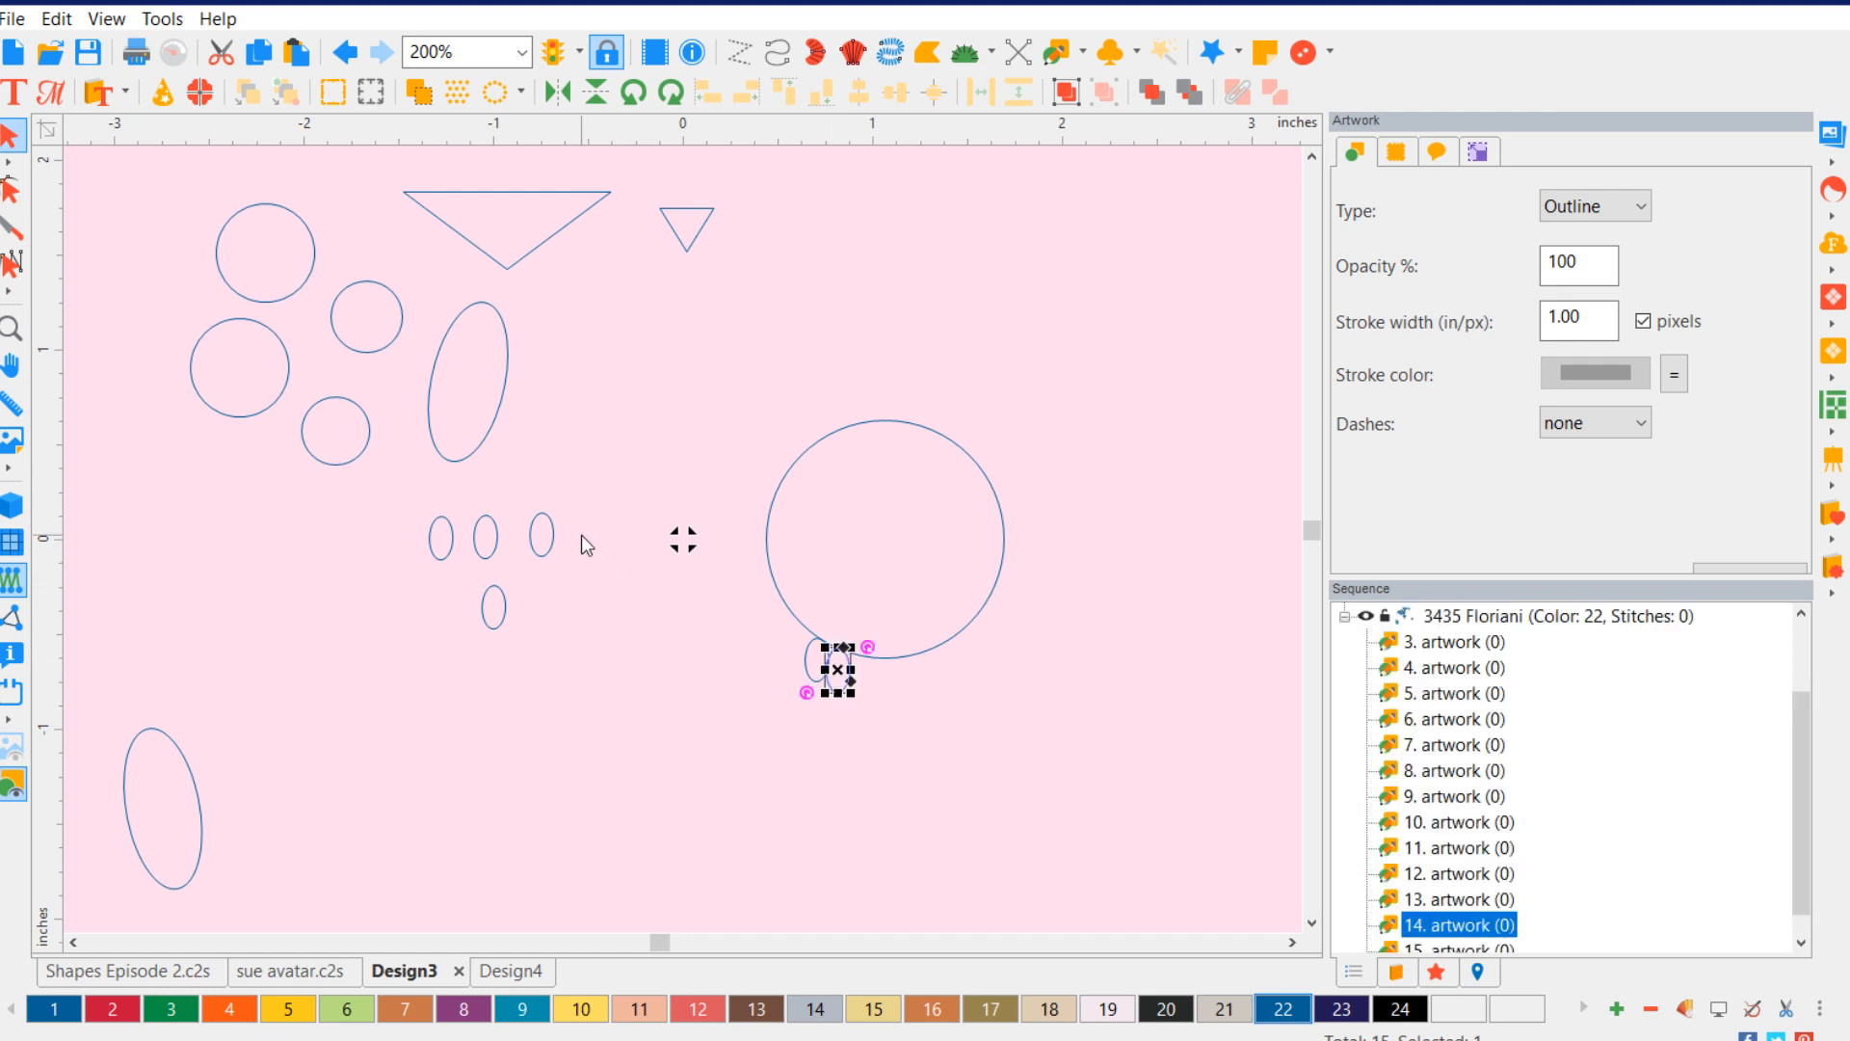
left_click(552, 542)
left_click_drag(547, 542, 865, 683)
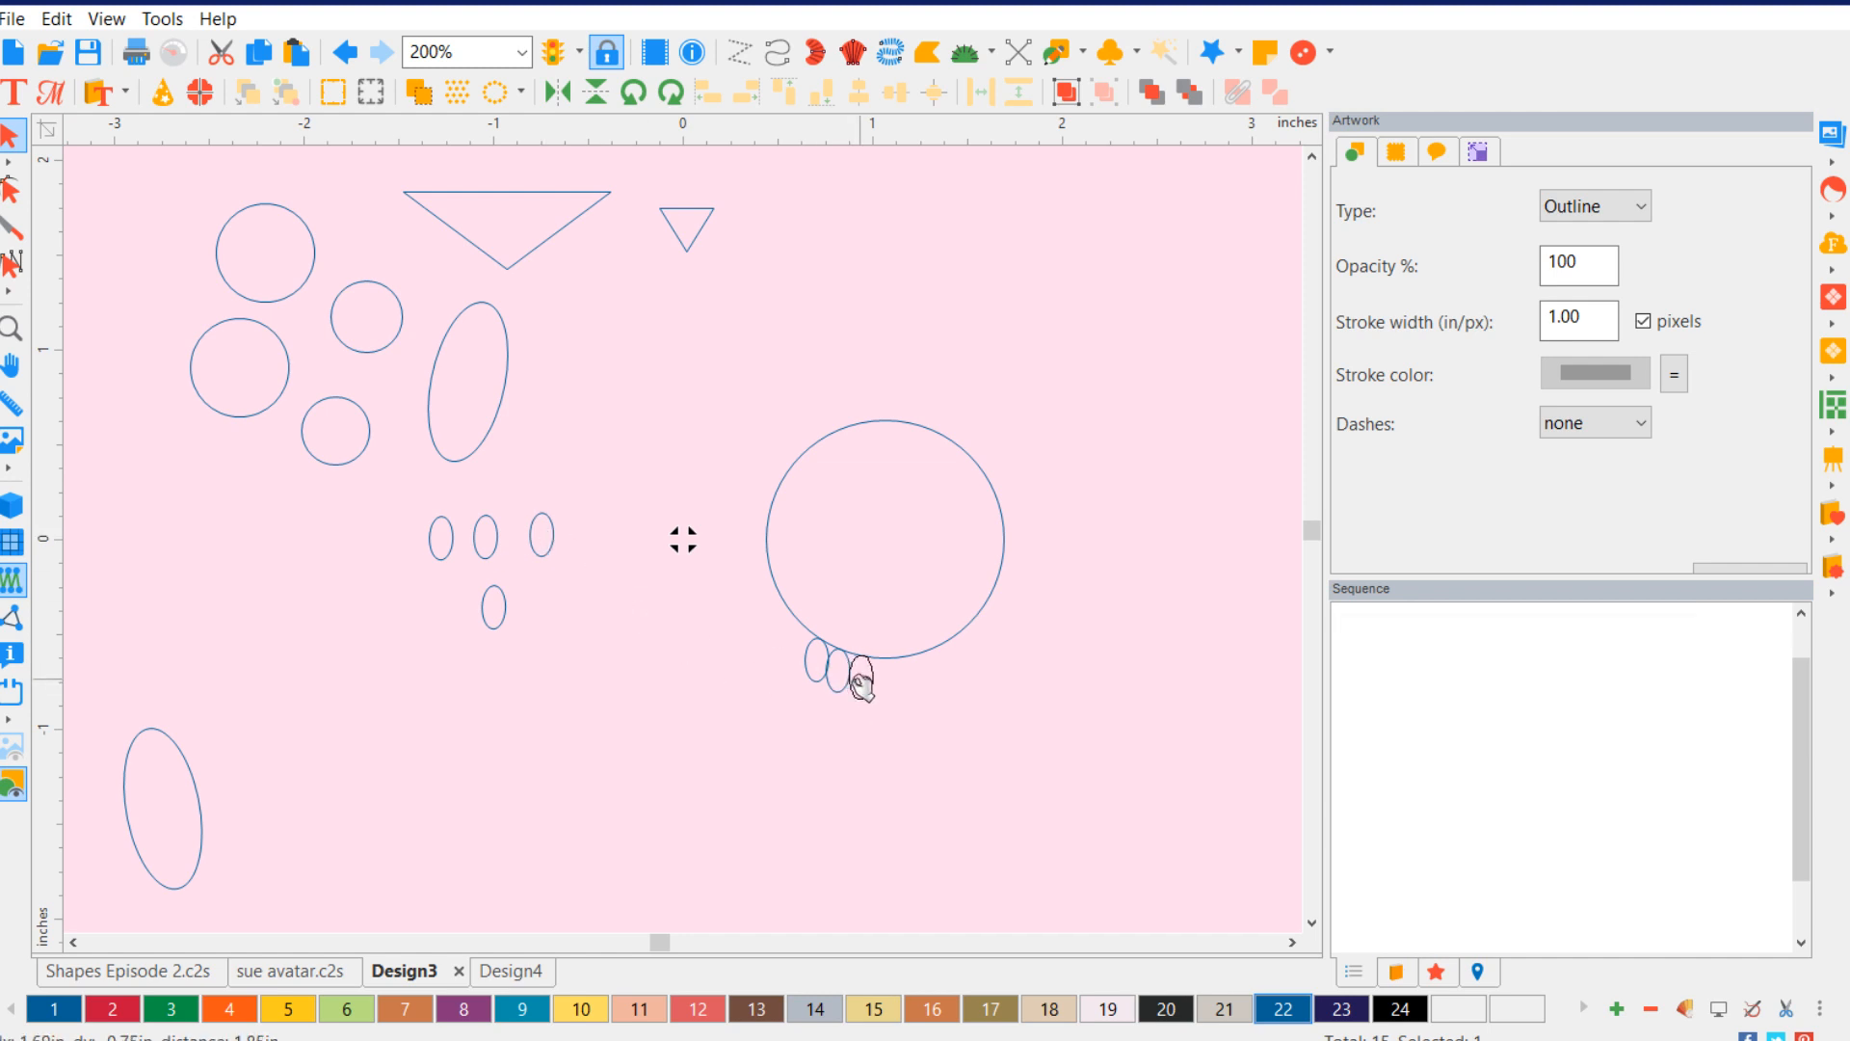
- Place the remaining three small ellipses as toes under the lower right edge of the owl's body and deselect
left_click(486, 537)
left_click_drag(487, 541, 932, 675)
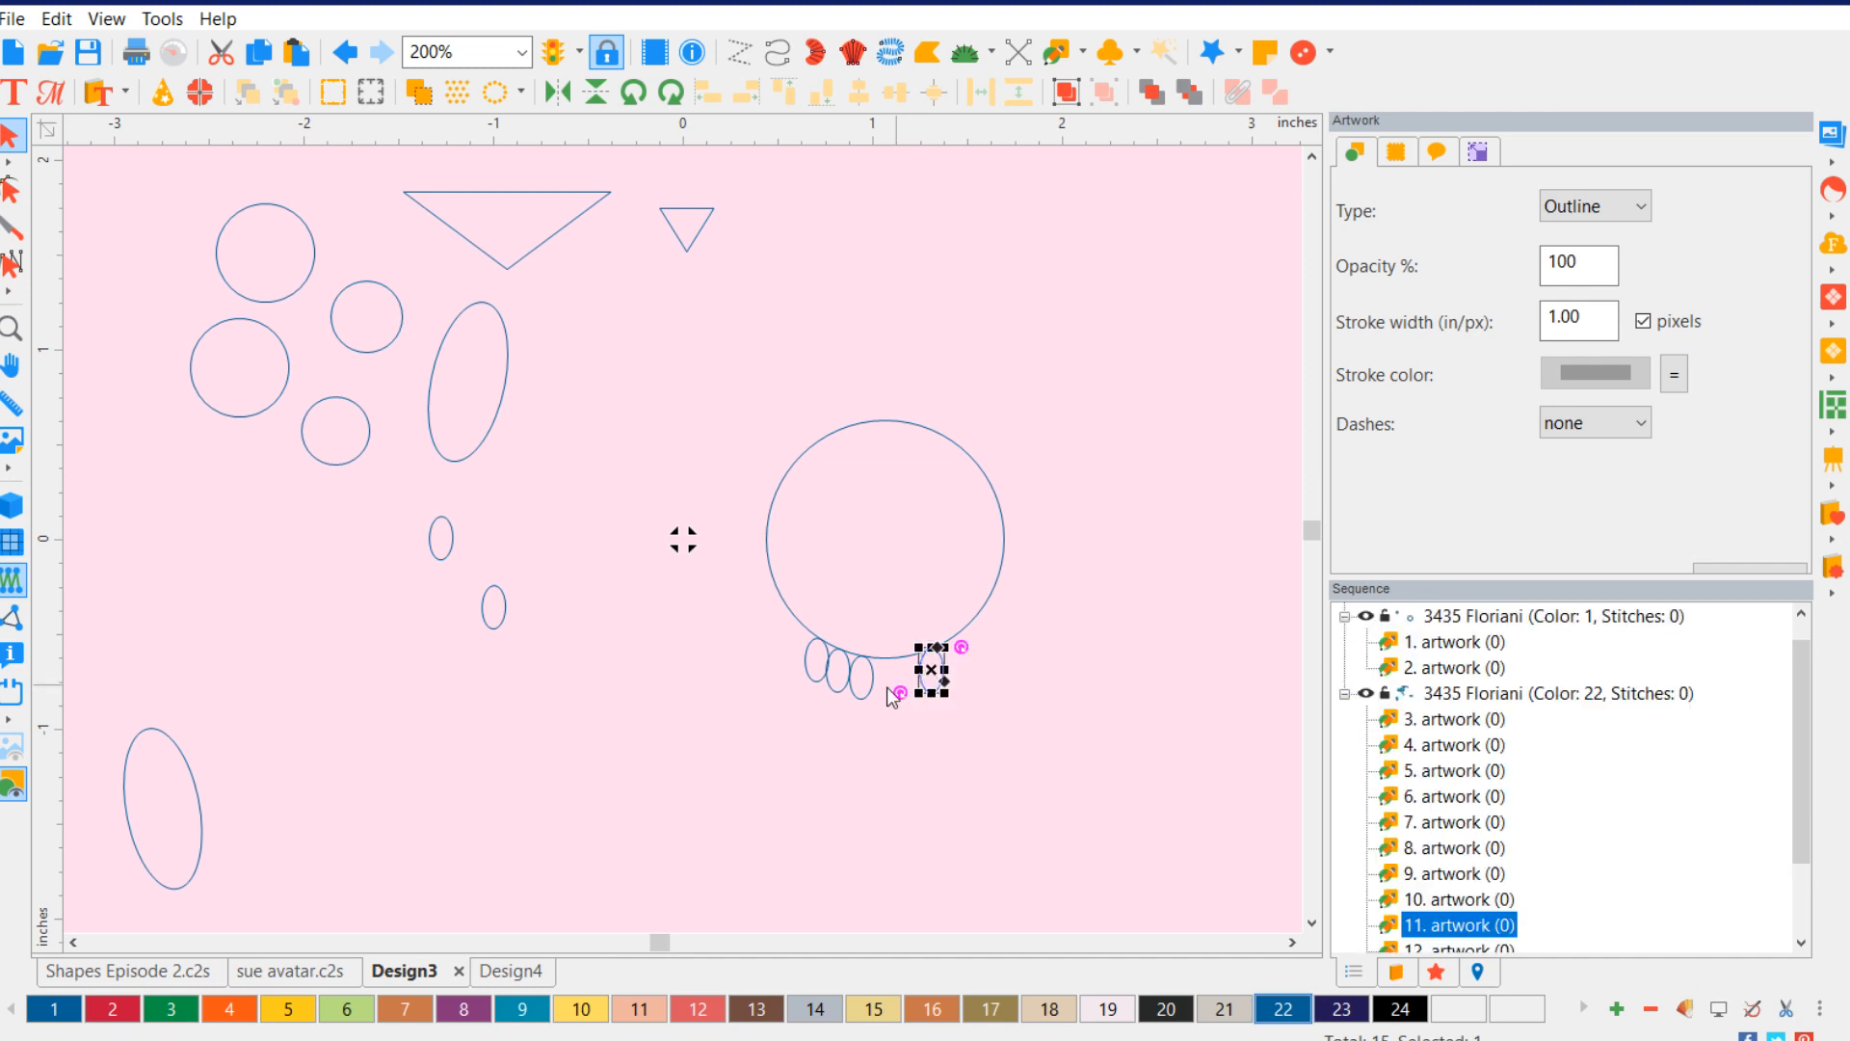
left_click(450, 535)
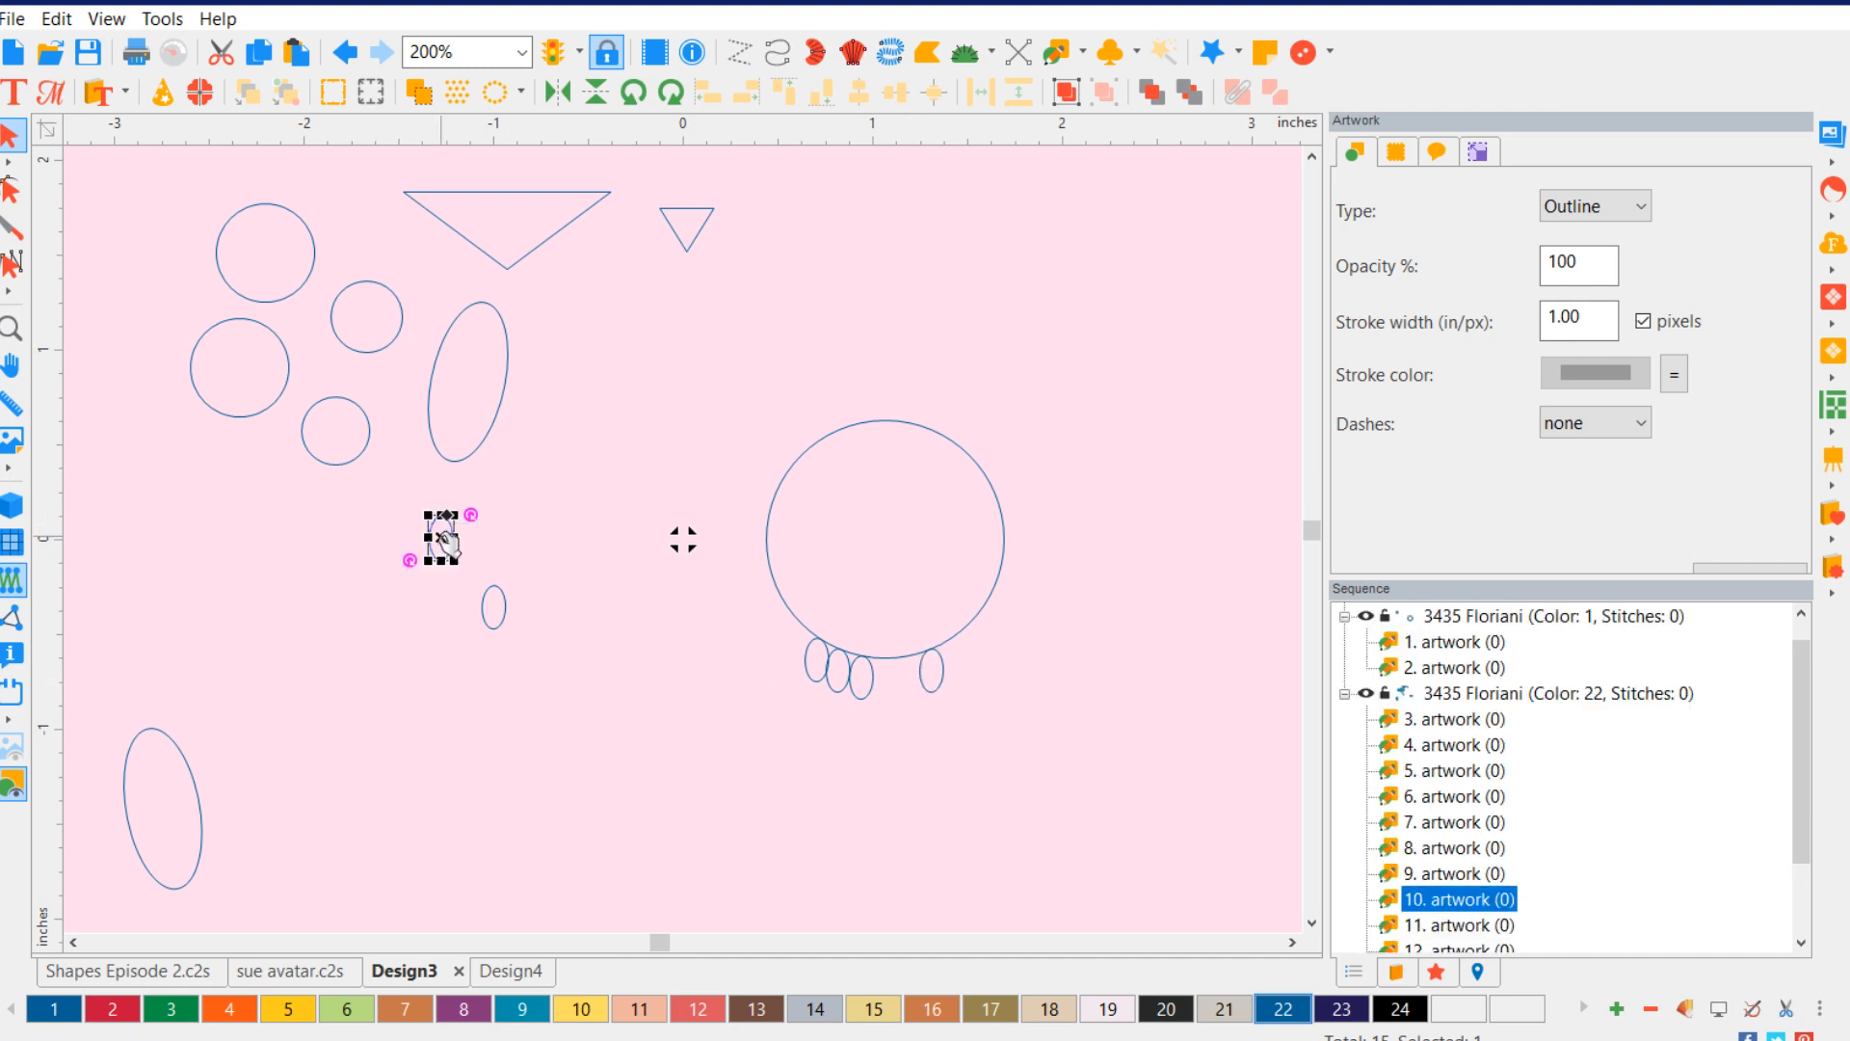
left_click_drag(449, 536, 957, 664)
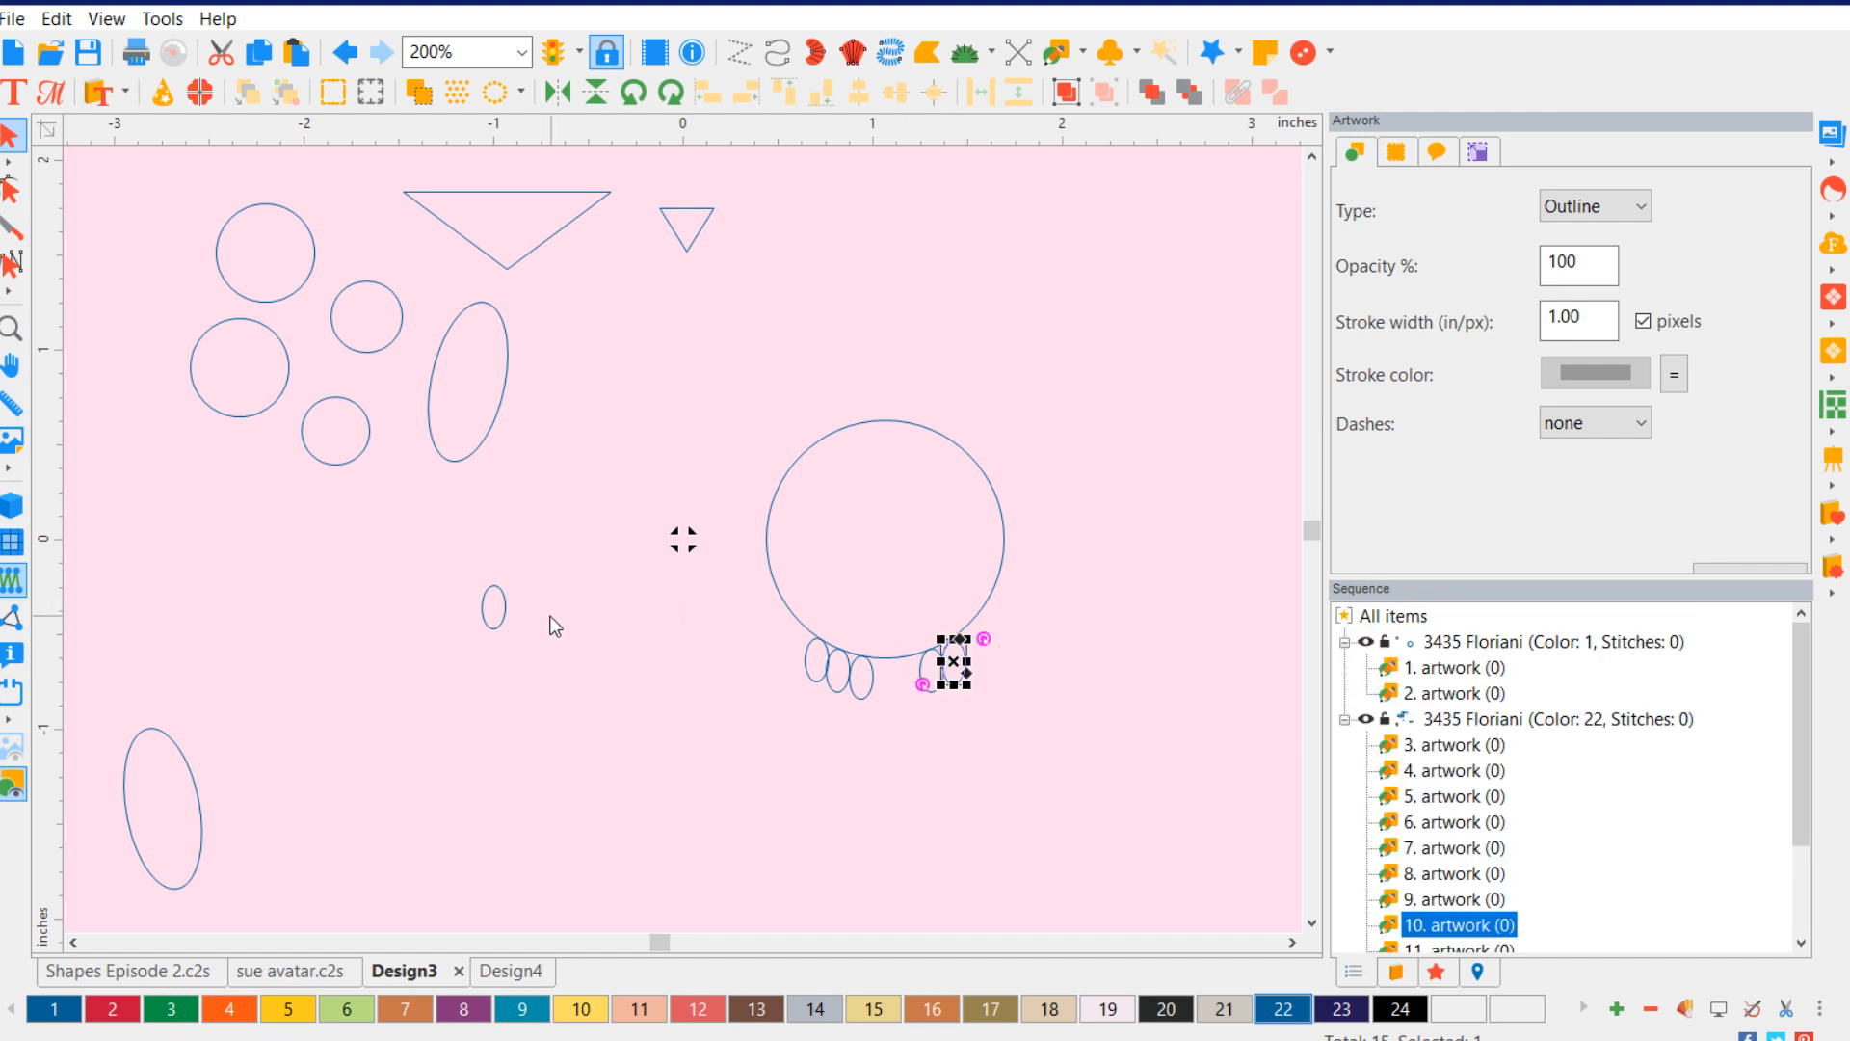
left_click(500, 610)
left_click_drag(499, 610, 979, 649)
left_click(1086, 656)
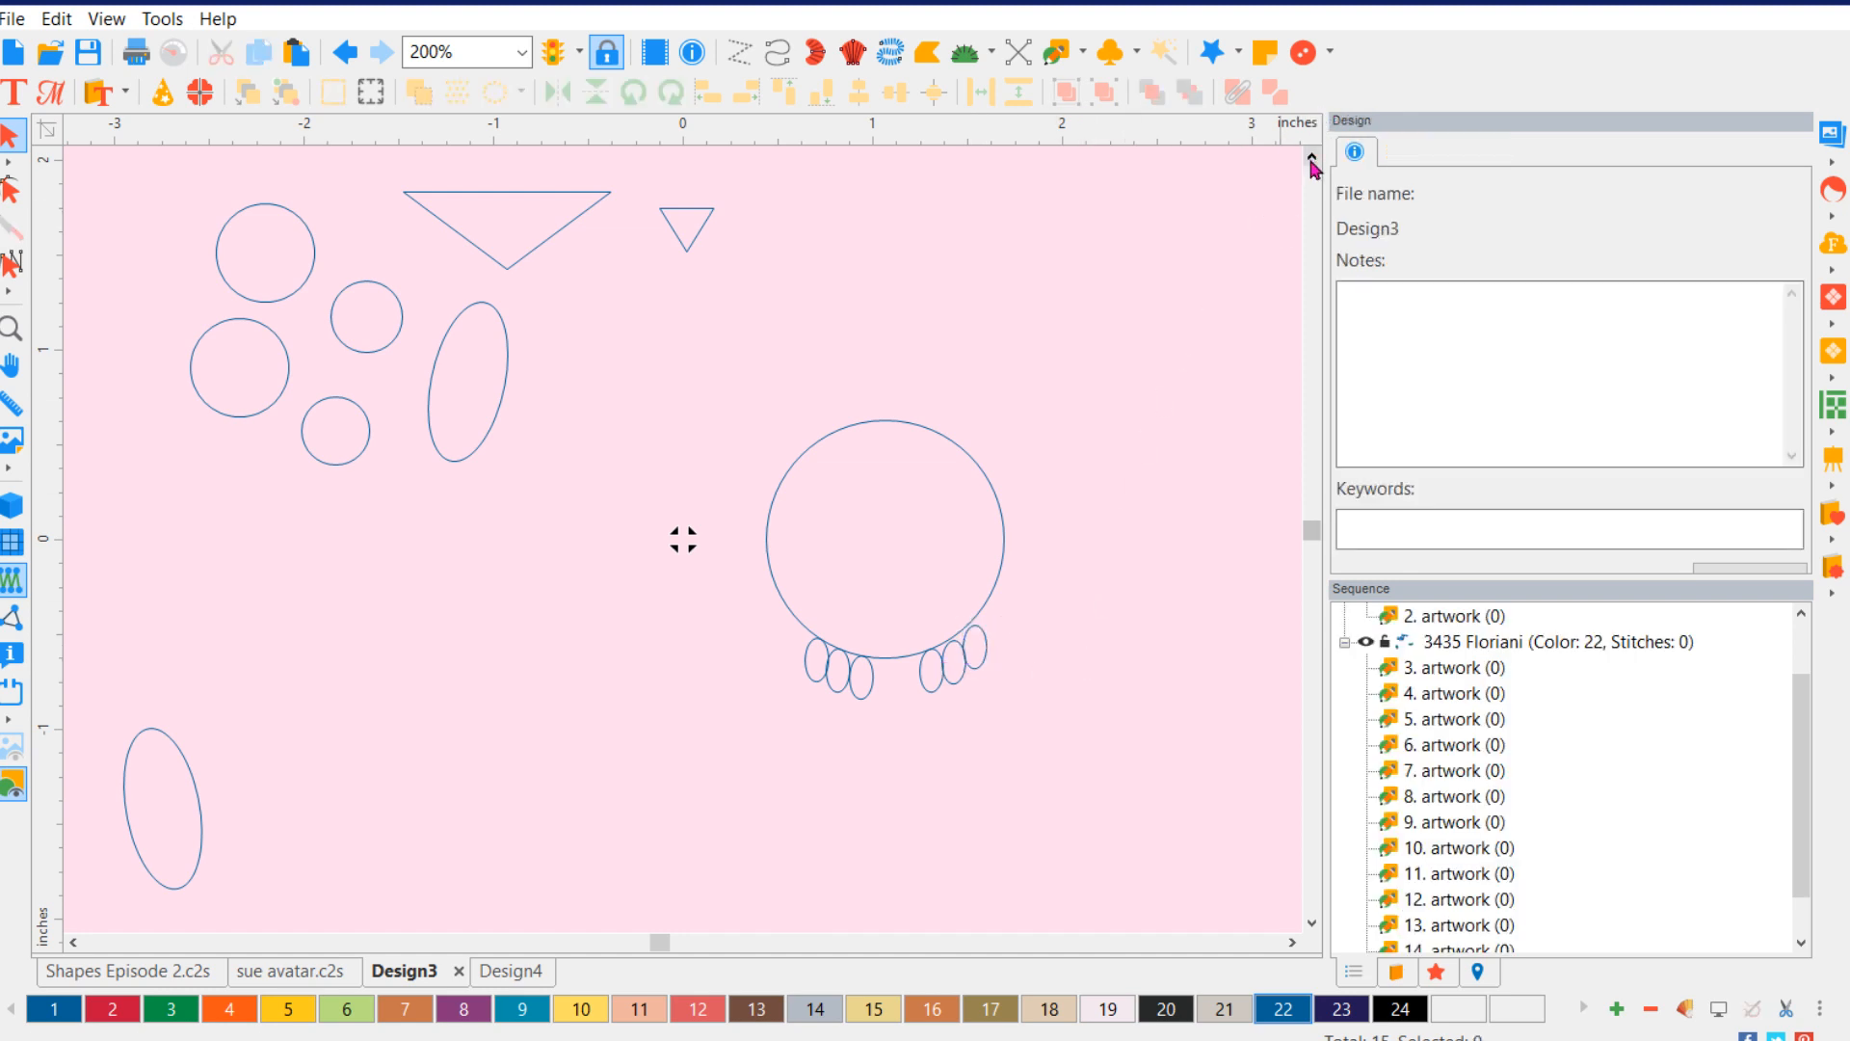
- Move the two medium circles side by side onto the top of the body as overlapping owl eyes
scroll(1313, 165, "up", 2)
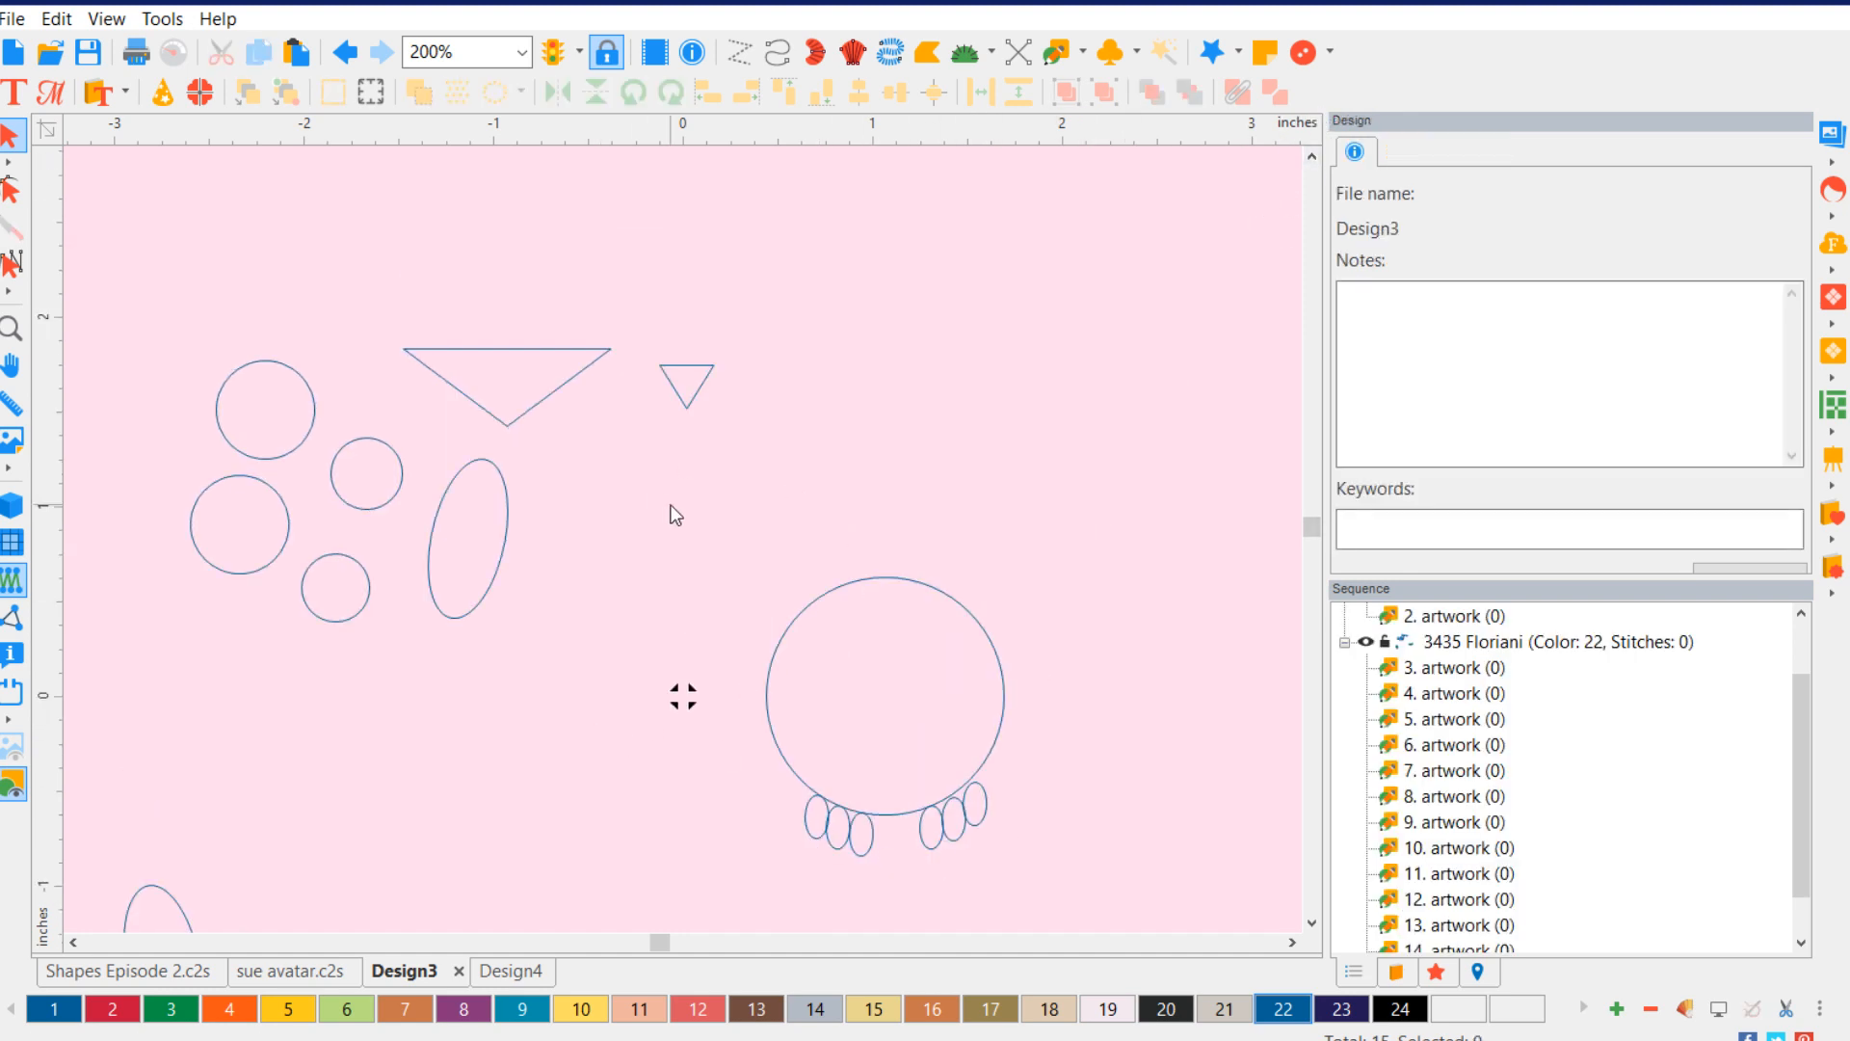
left_click(304, 378)
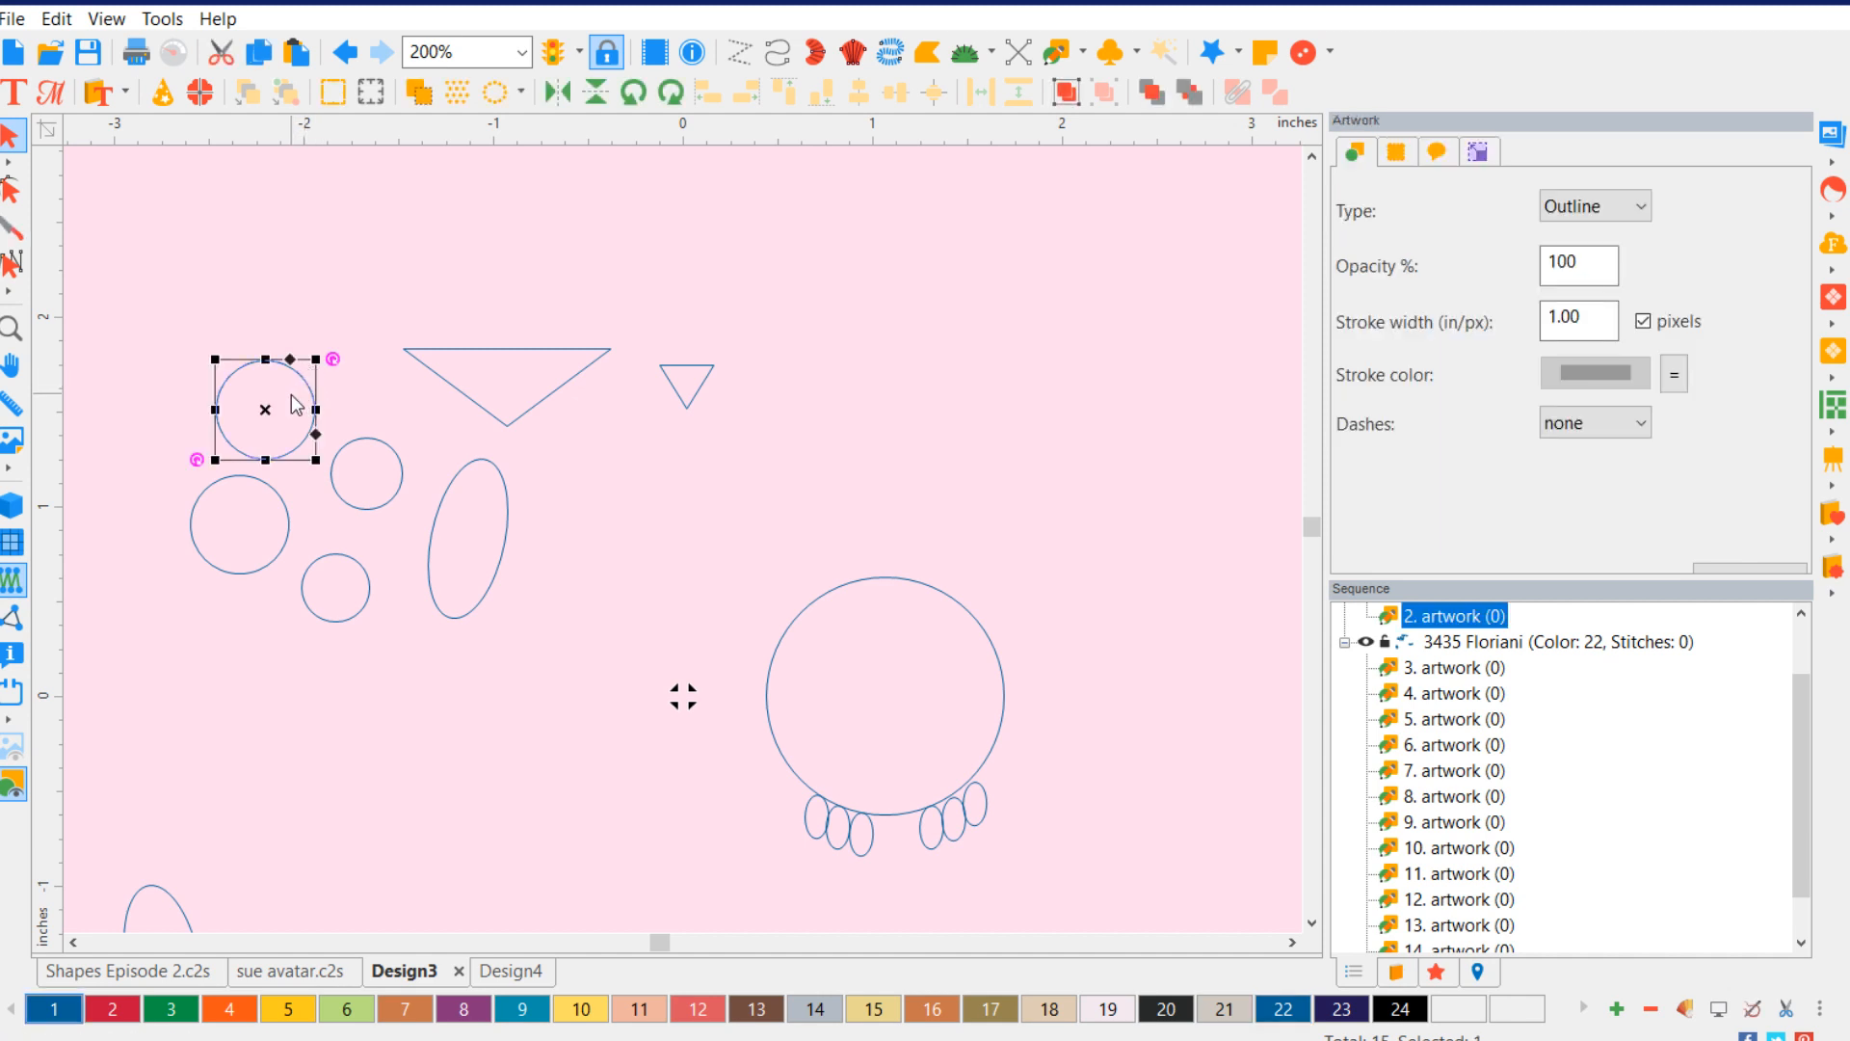
left_click_drag(272, 417, 845, 553)
left_click(254, 531)
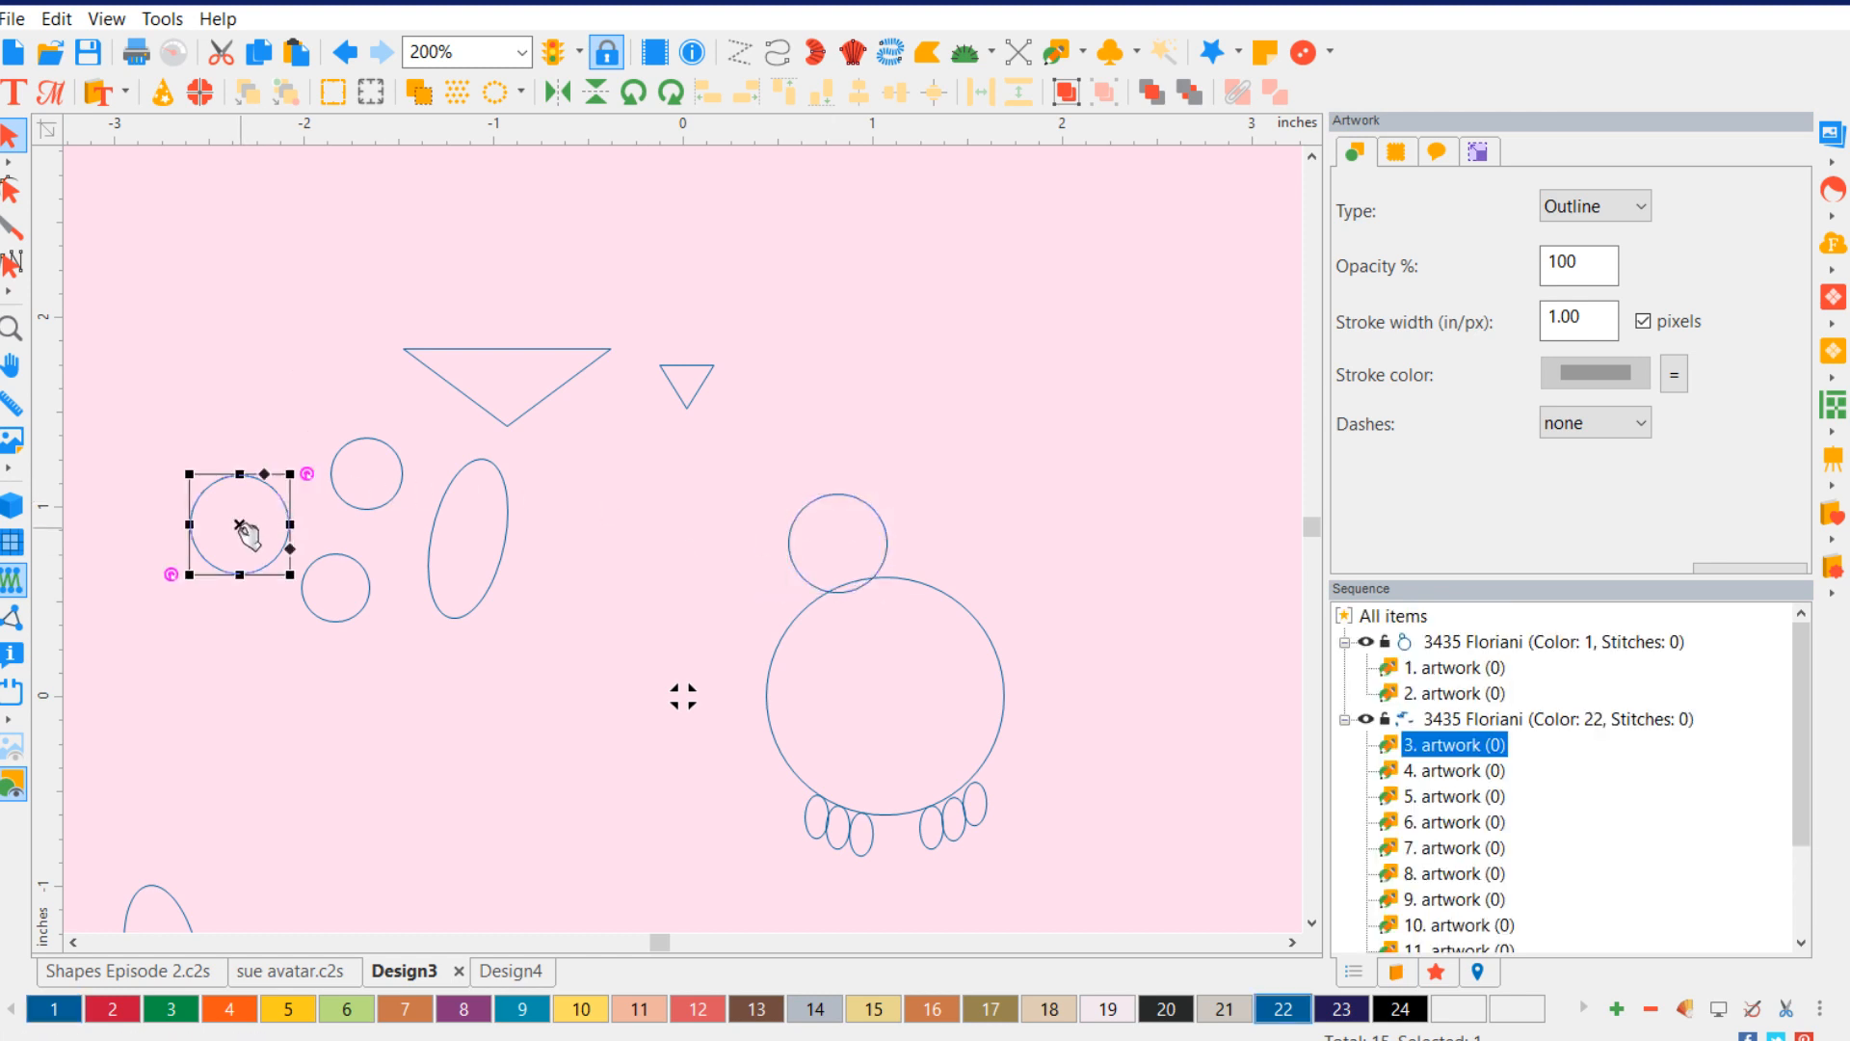
left_click_drag(246, 531, 922, 549)
- Place the large triangle over the two eye circles as the brow and the small triangle below them as the beak
left_click(554, 348)
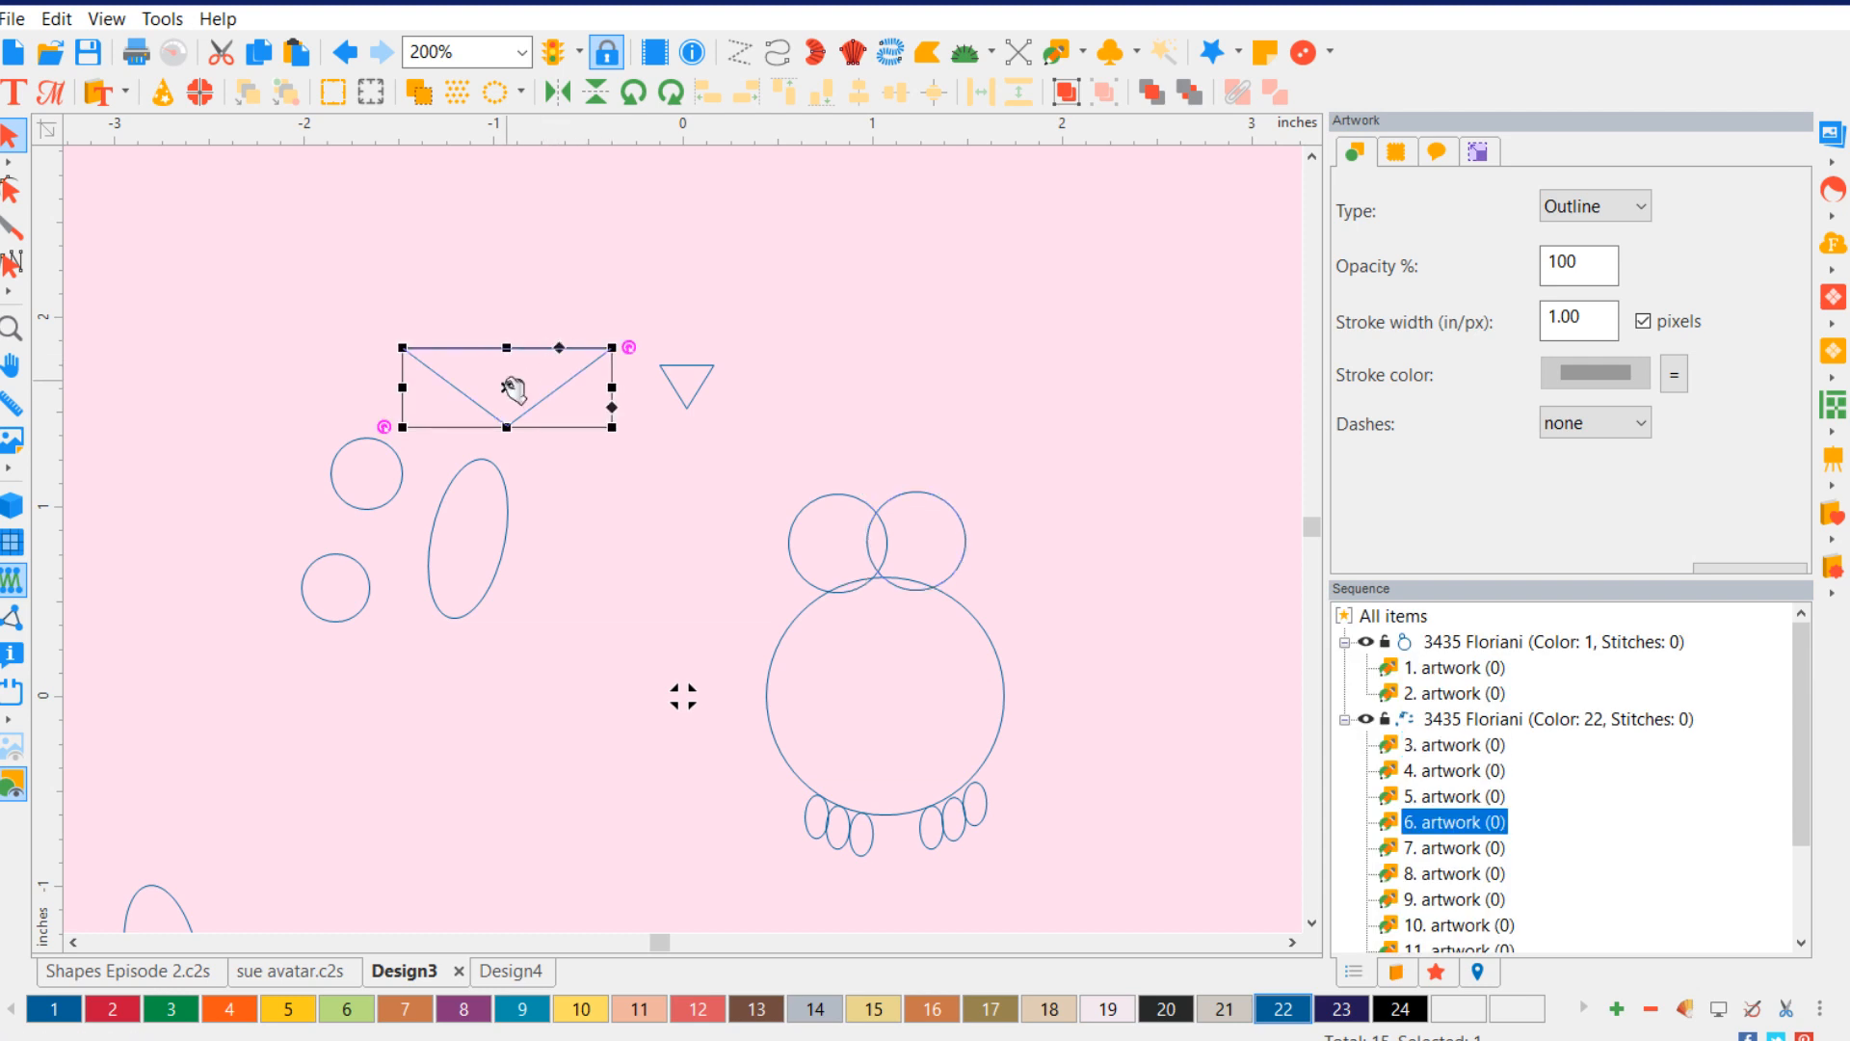
left_click_drag(511, 388, 885, 521)
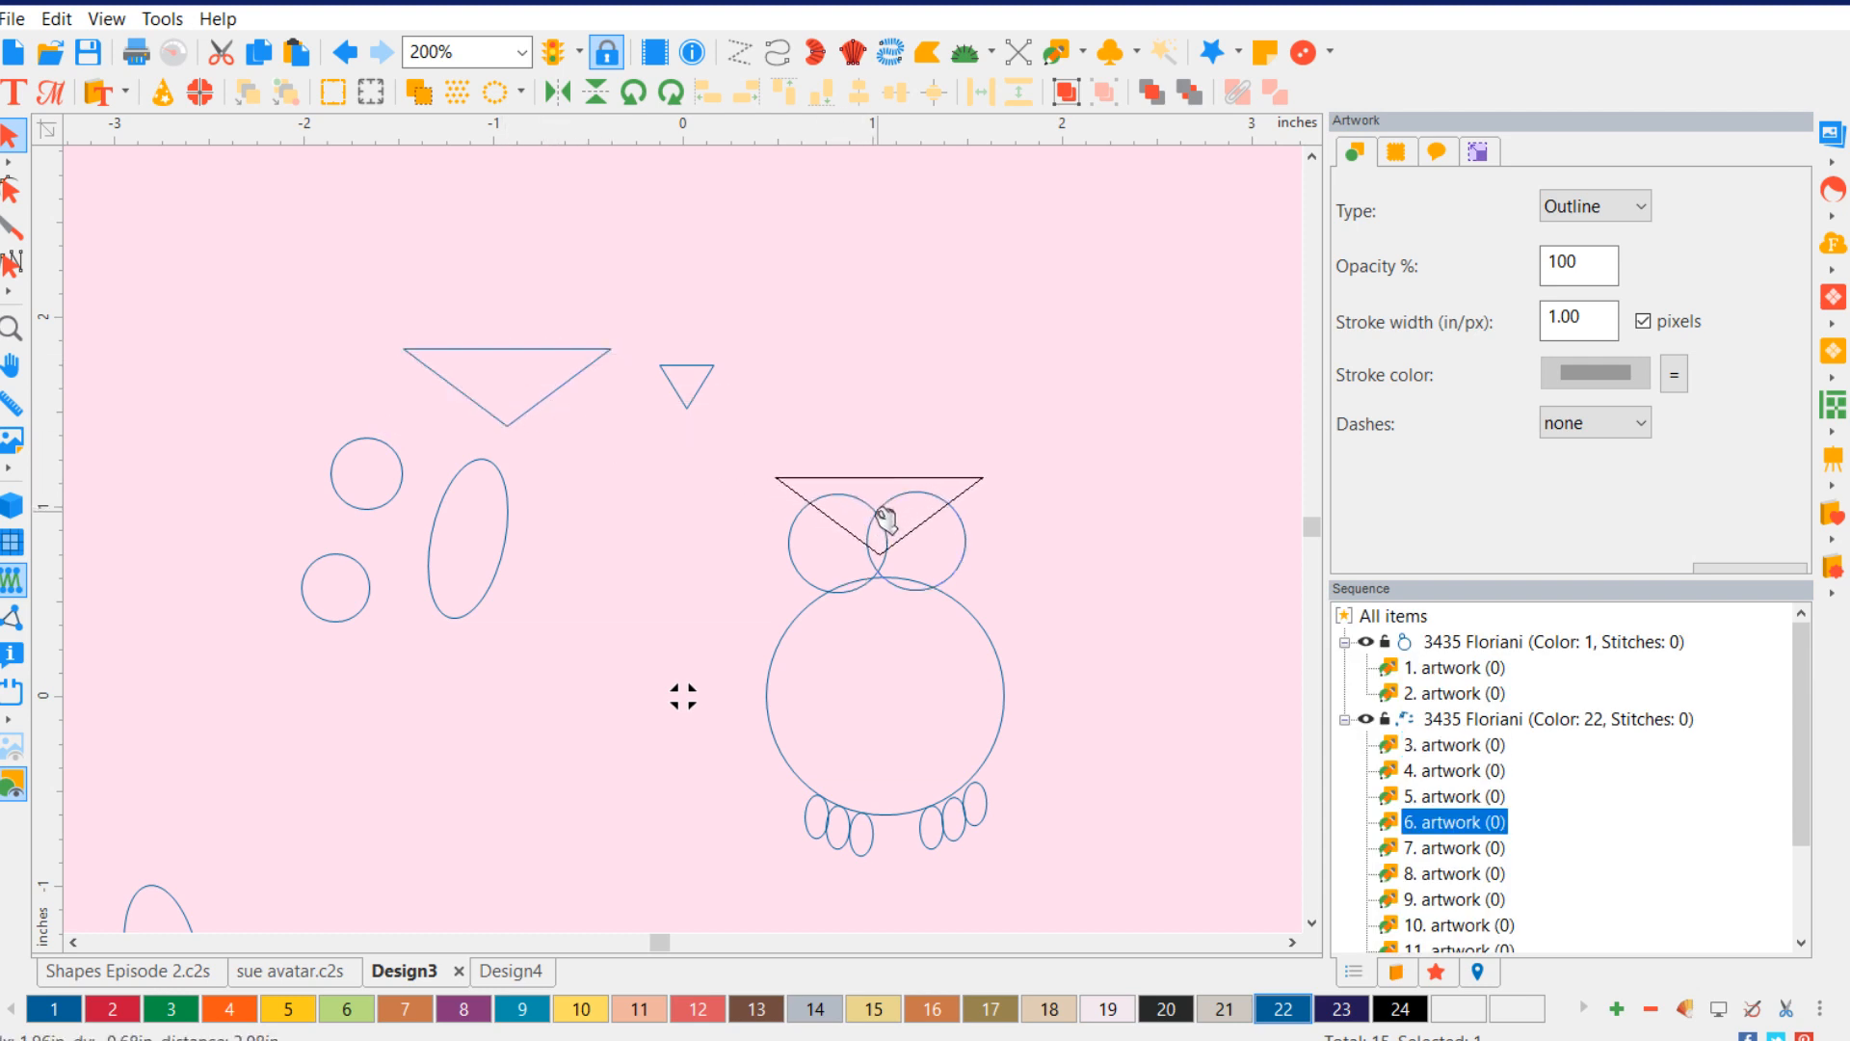
left_click(696, 391)
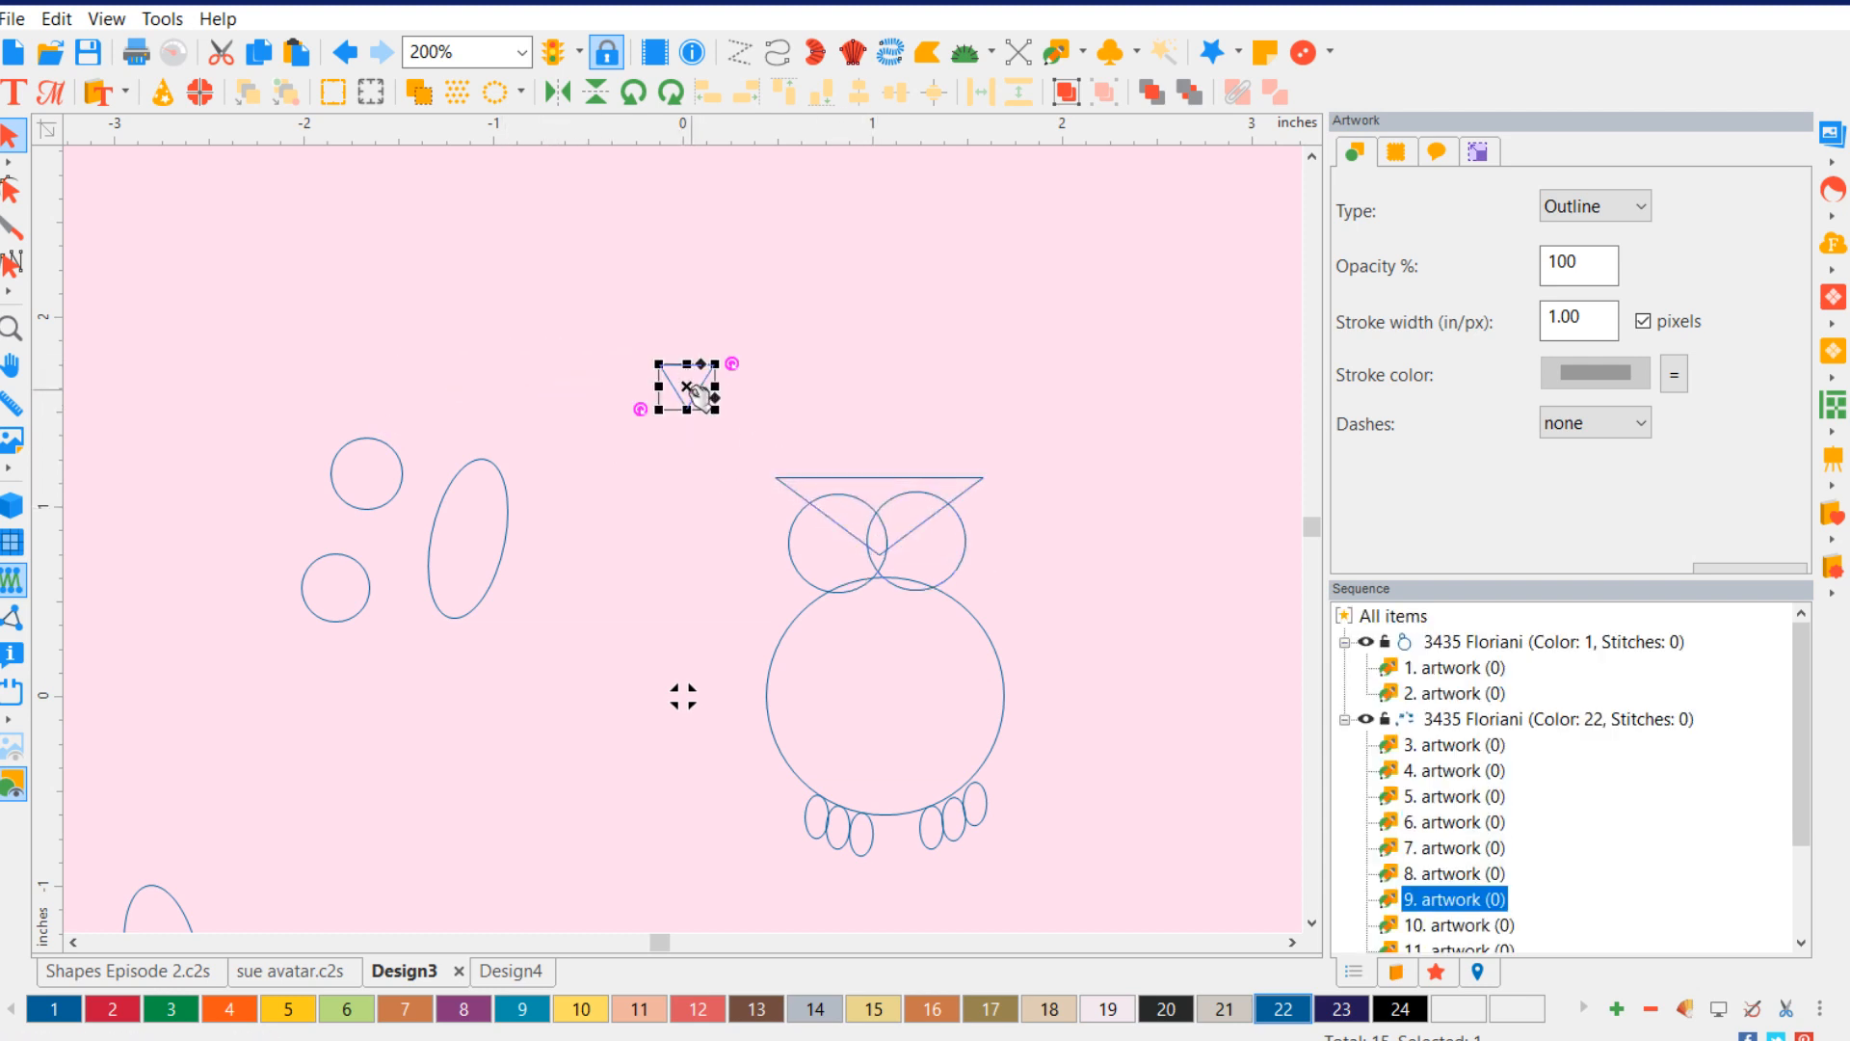
left_click_drag(697, 395, 884, 615)
- Place the two slanted large ellipses inside the left and right edges of the body circle as wings and deselect
left_click(494, 509)
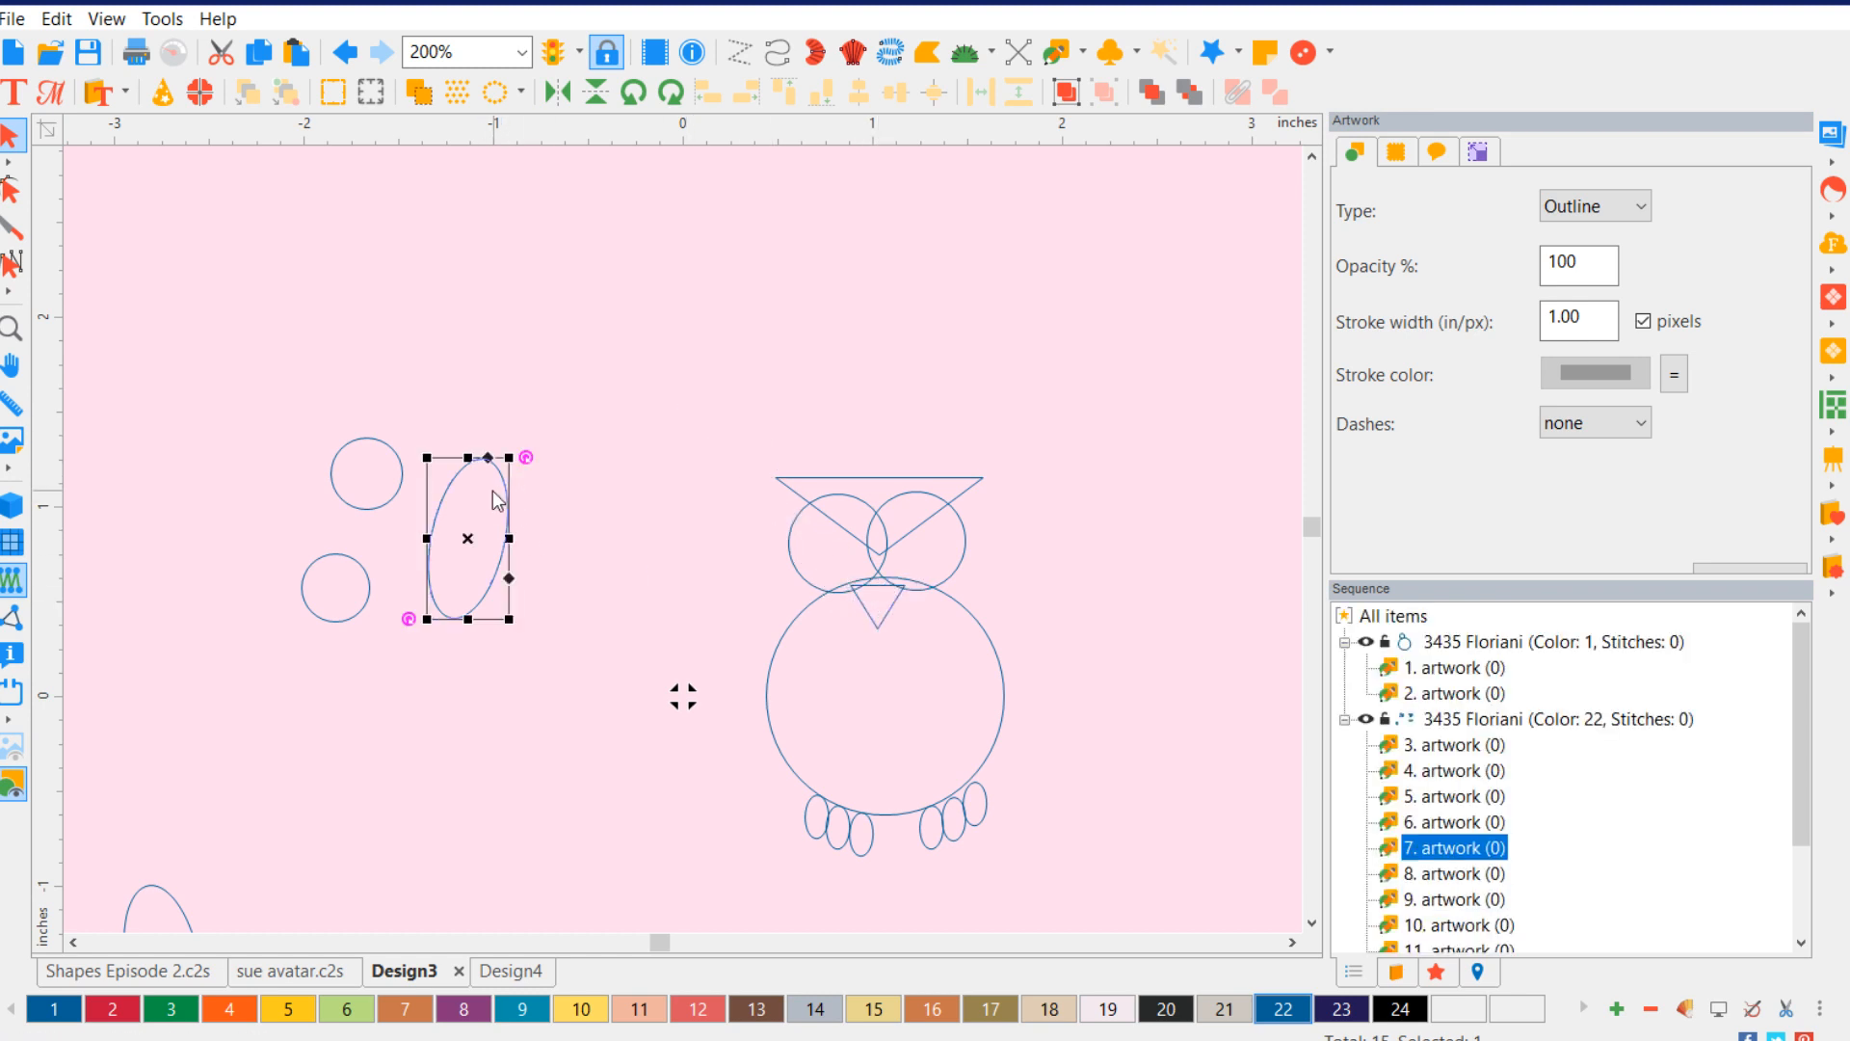
left_click_drag(492, 491, 804, 645)
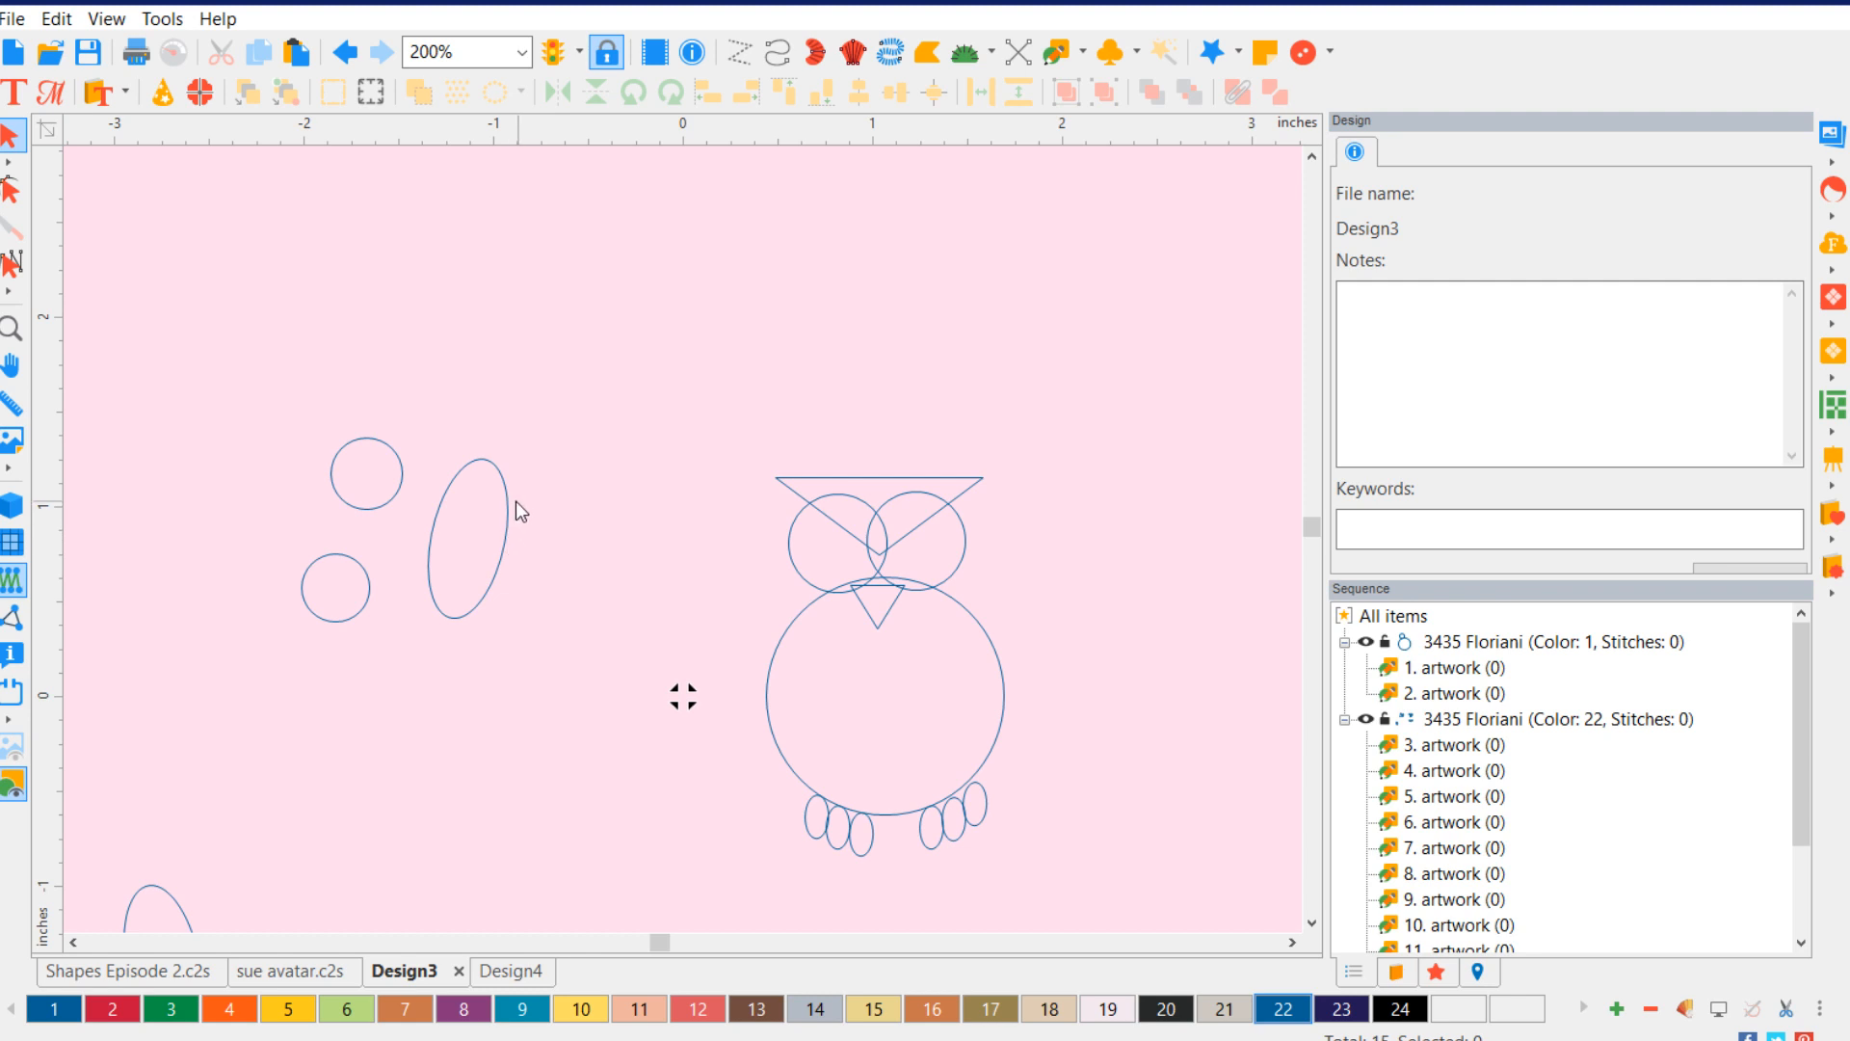
left_click(507, 515)
left_click_drag(475, 541, 815, 687)
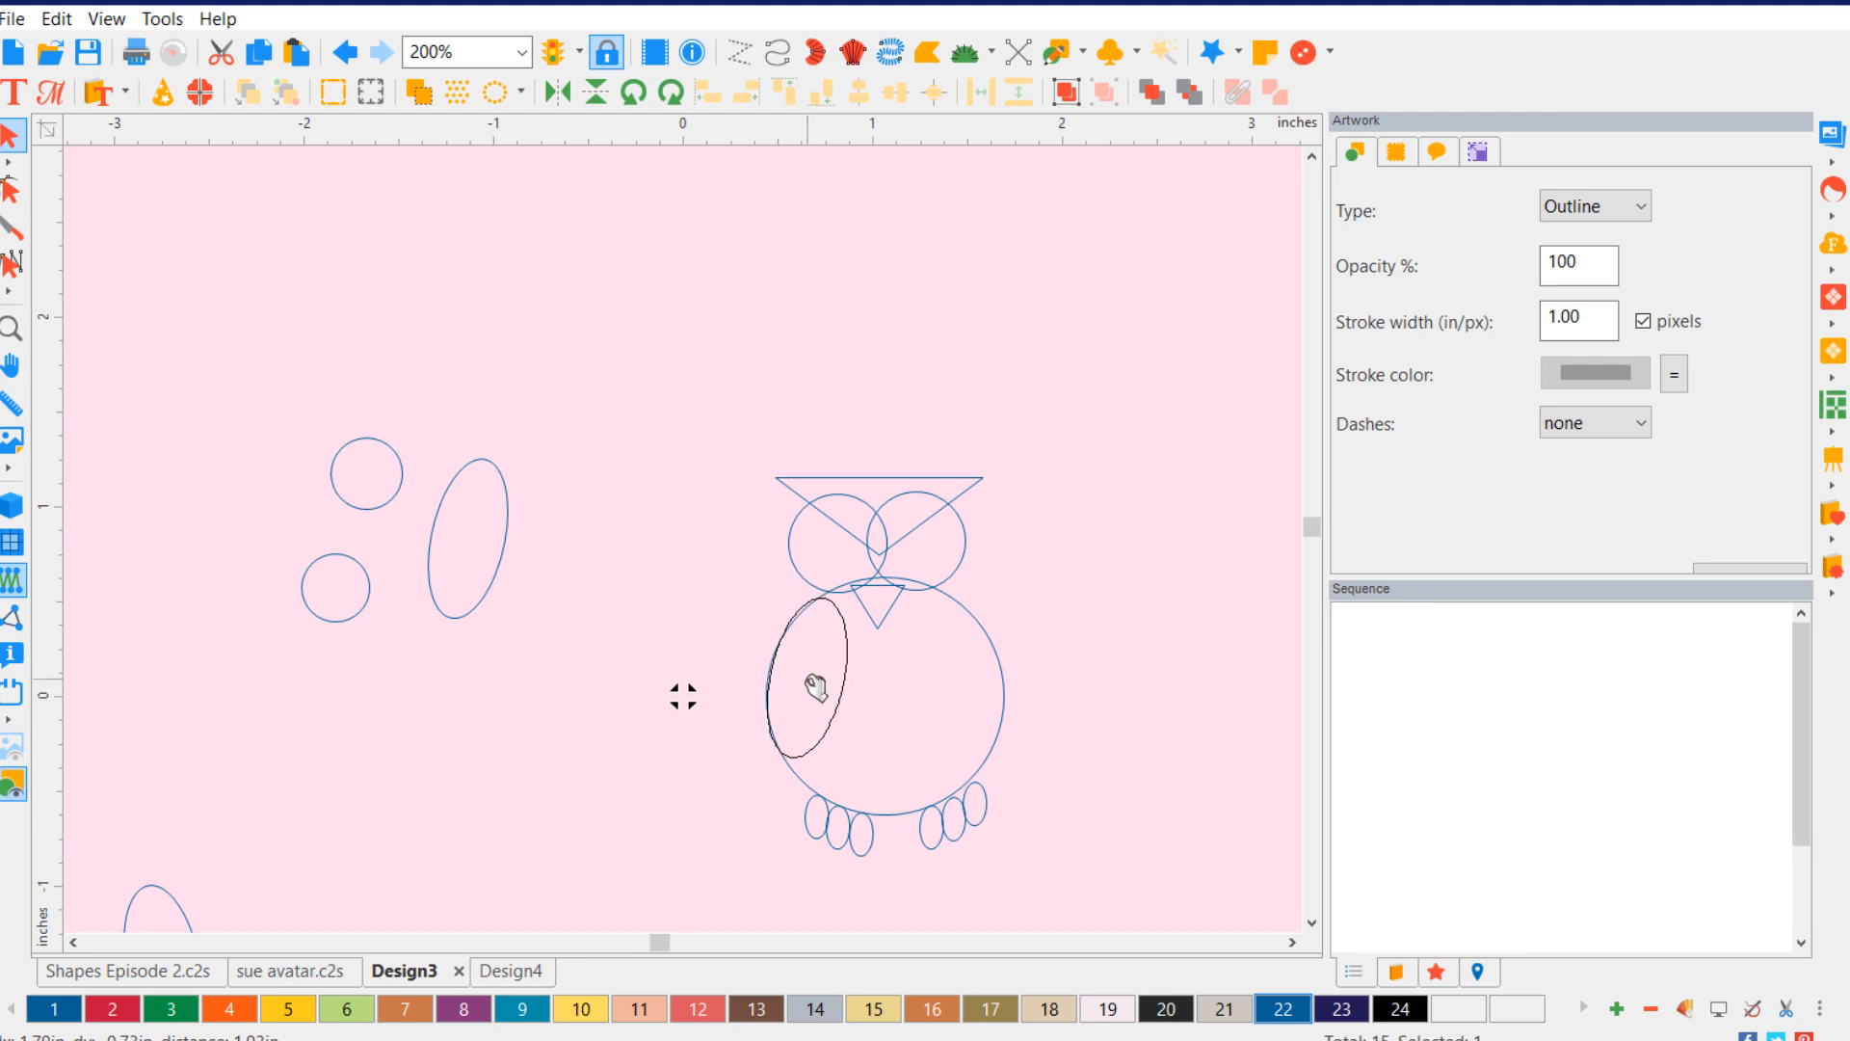
left_click(1311, 925)
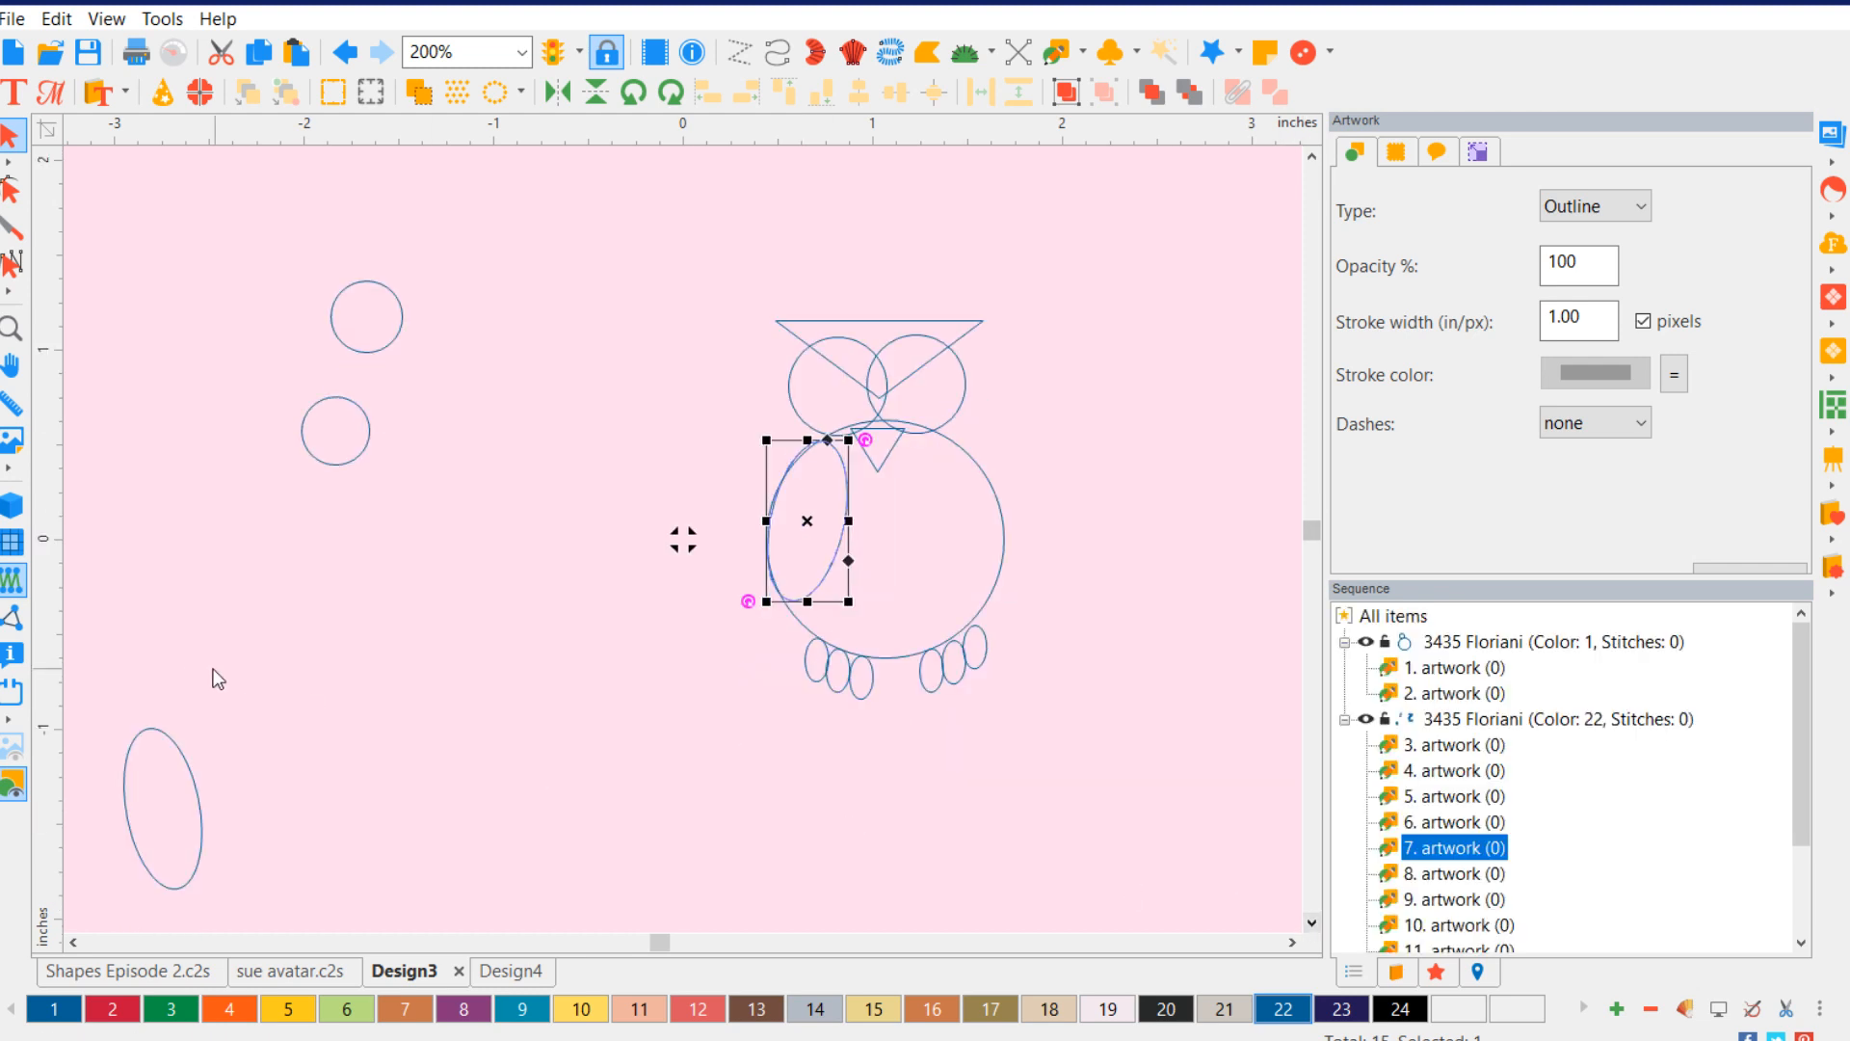
left_click(192, 761)
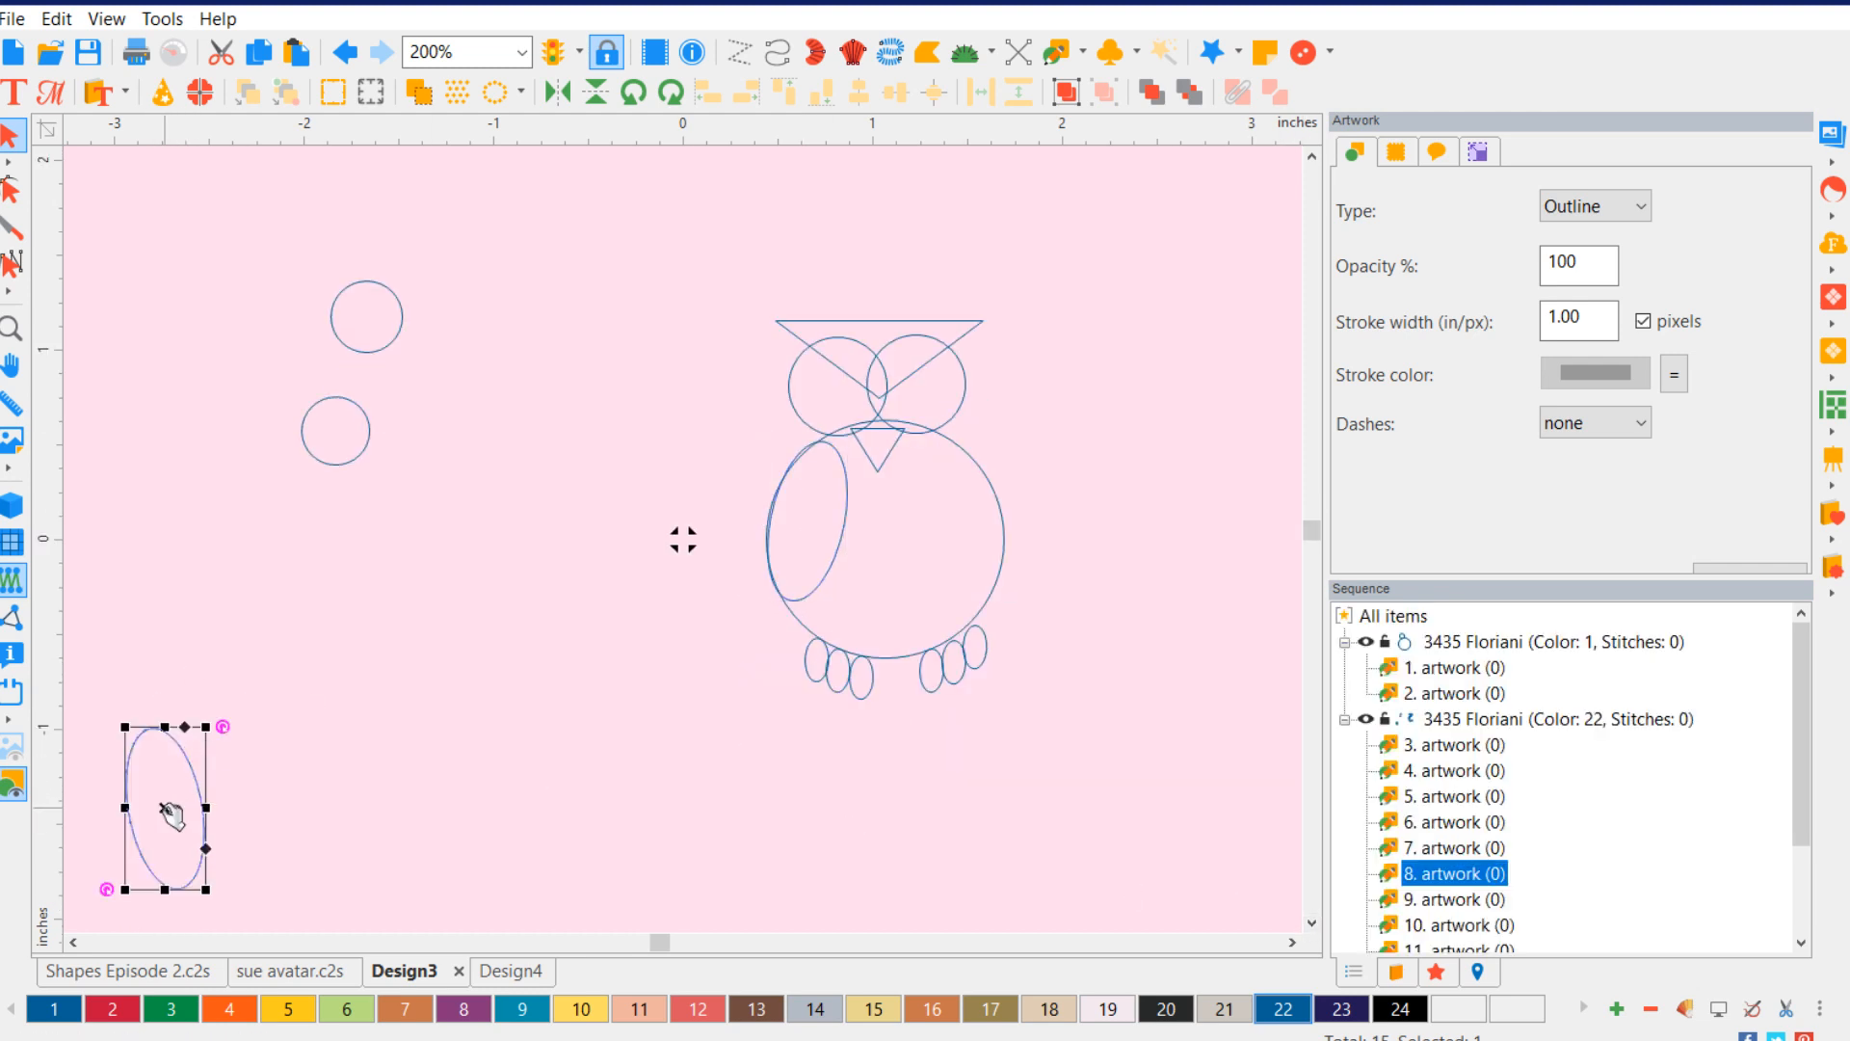
left_click_drag(171, 814, 971, 530)
left_click(603, 282)
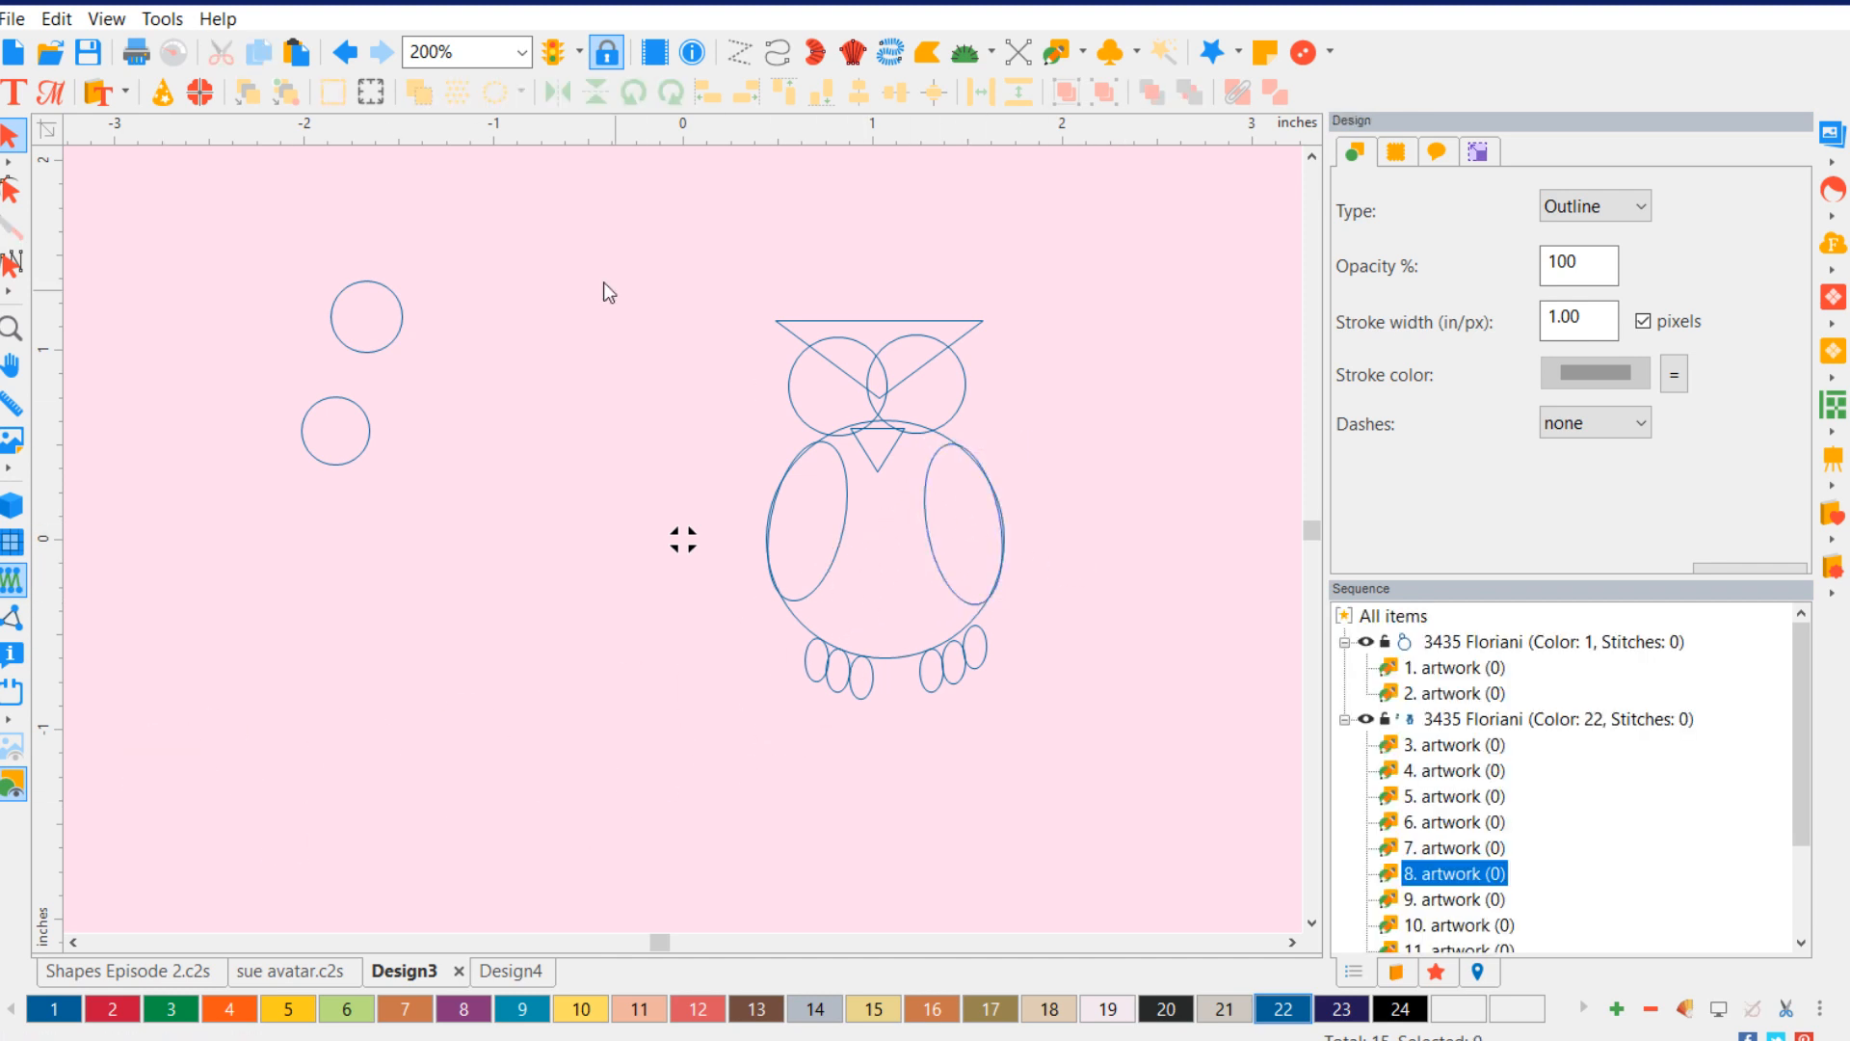
- Center the two remaining smaller circles inside the owl's left and right eye circles and deselect
left_click(398, 318)
left_click_drag(378, 318, 843, 391)
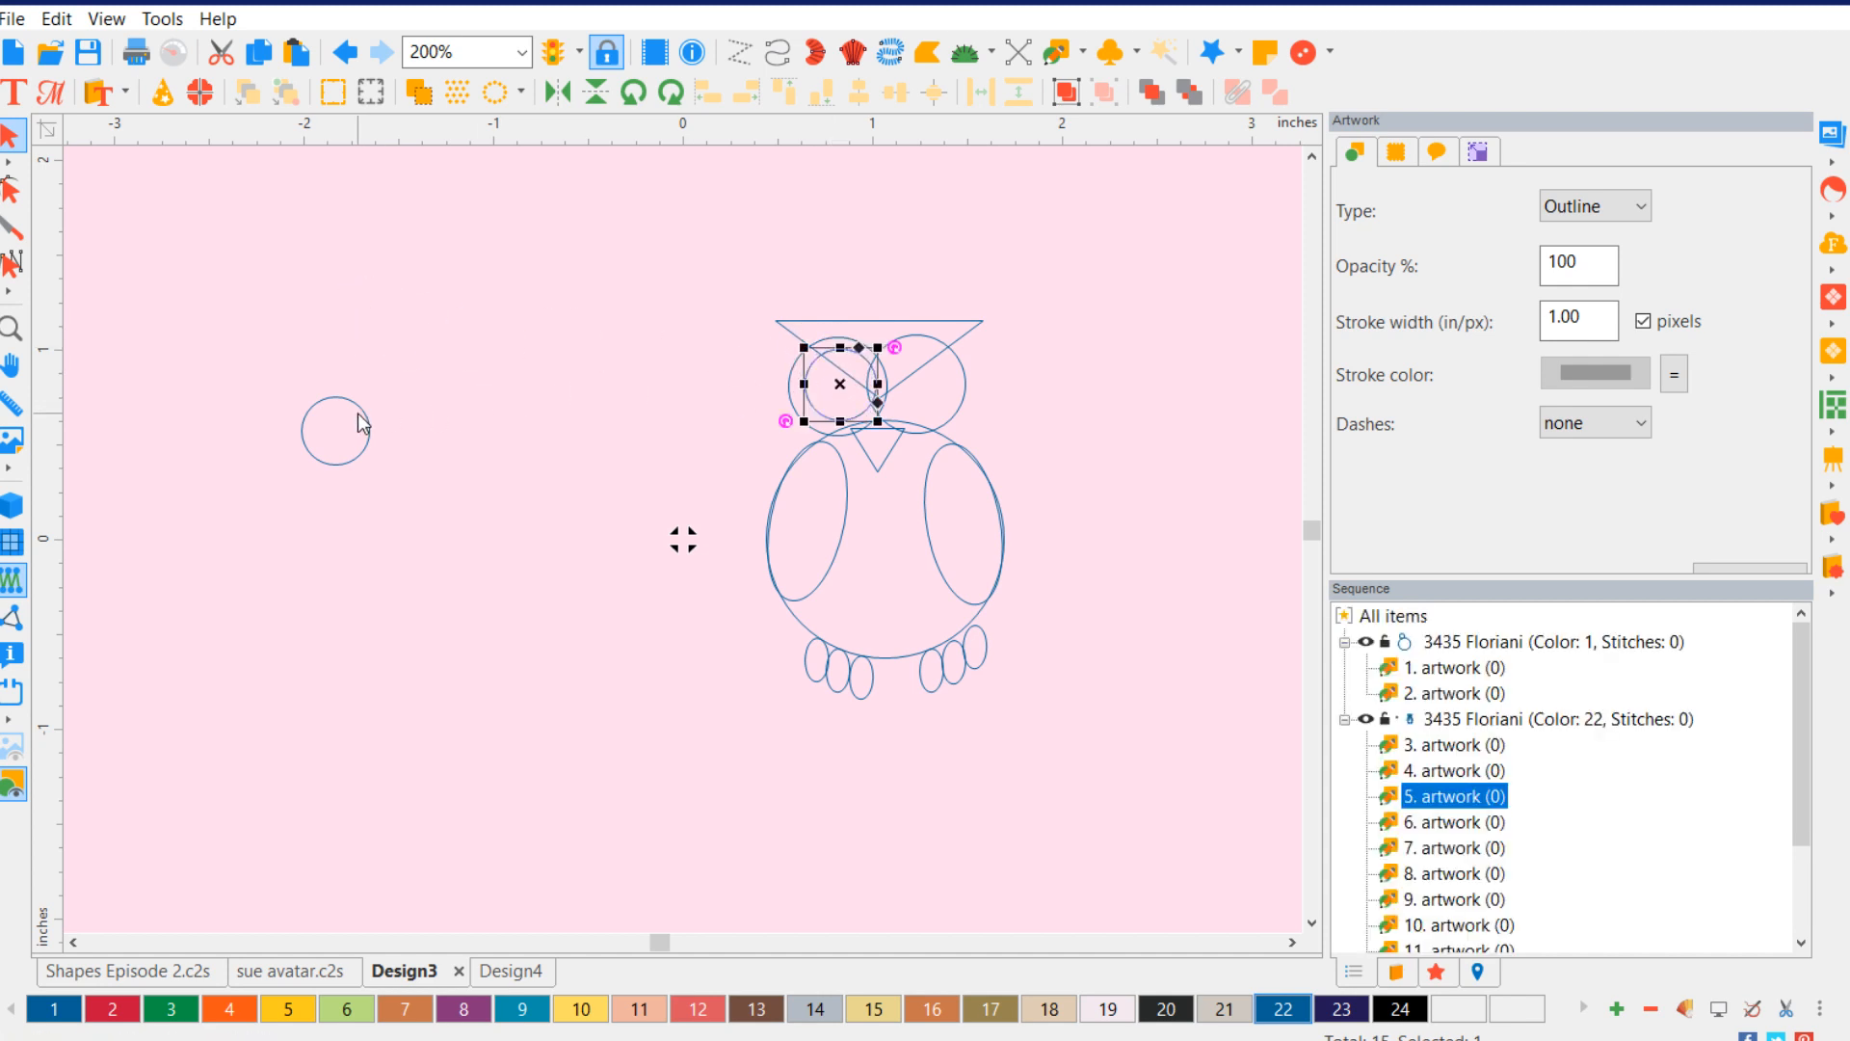
left_click(359, 421)
left_click_drag(343, 438, 927, 391)
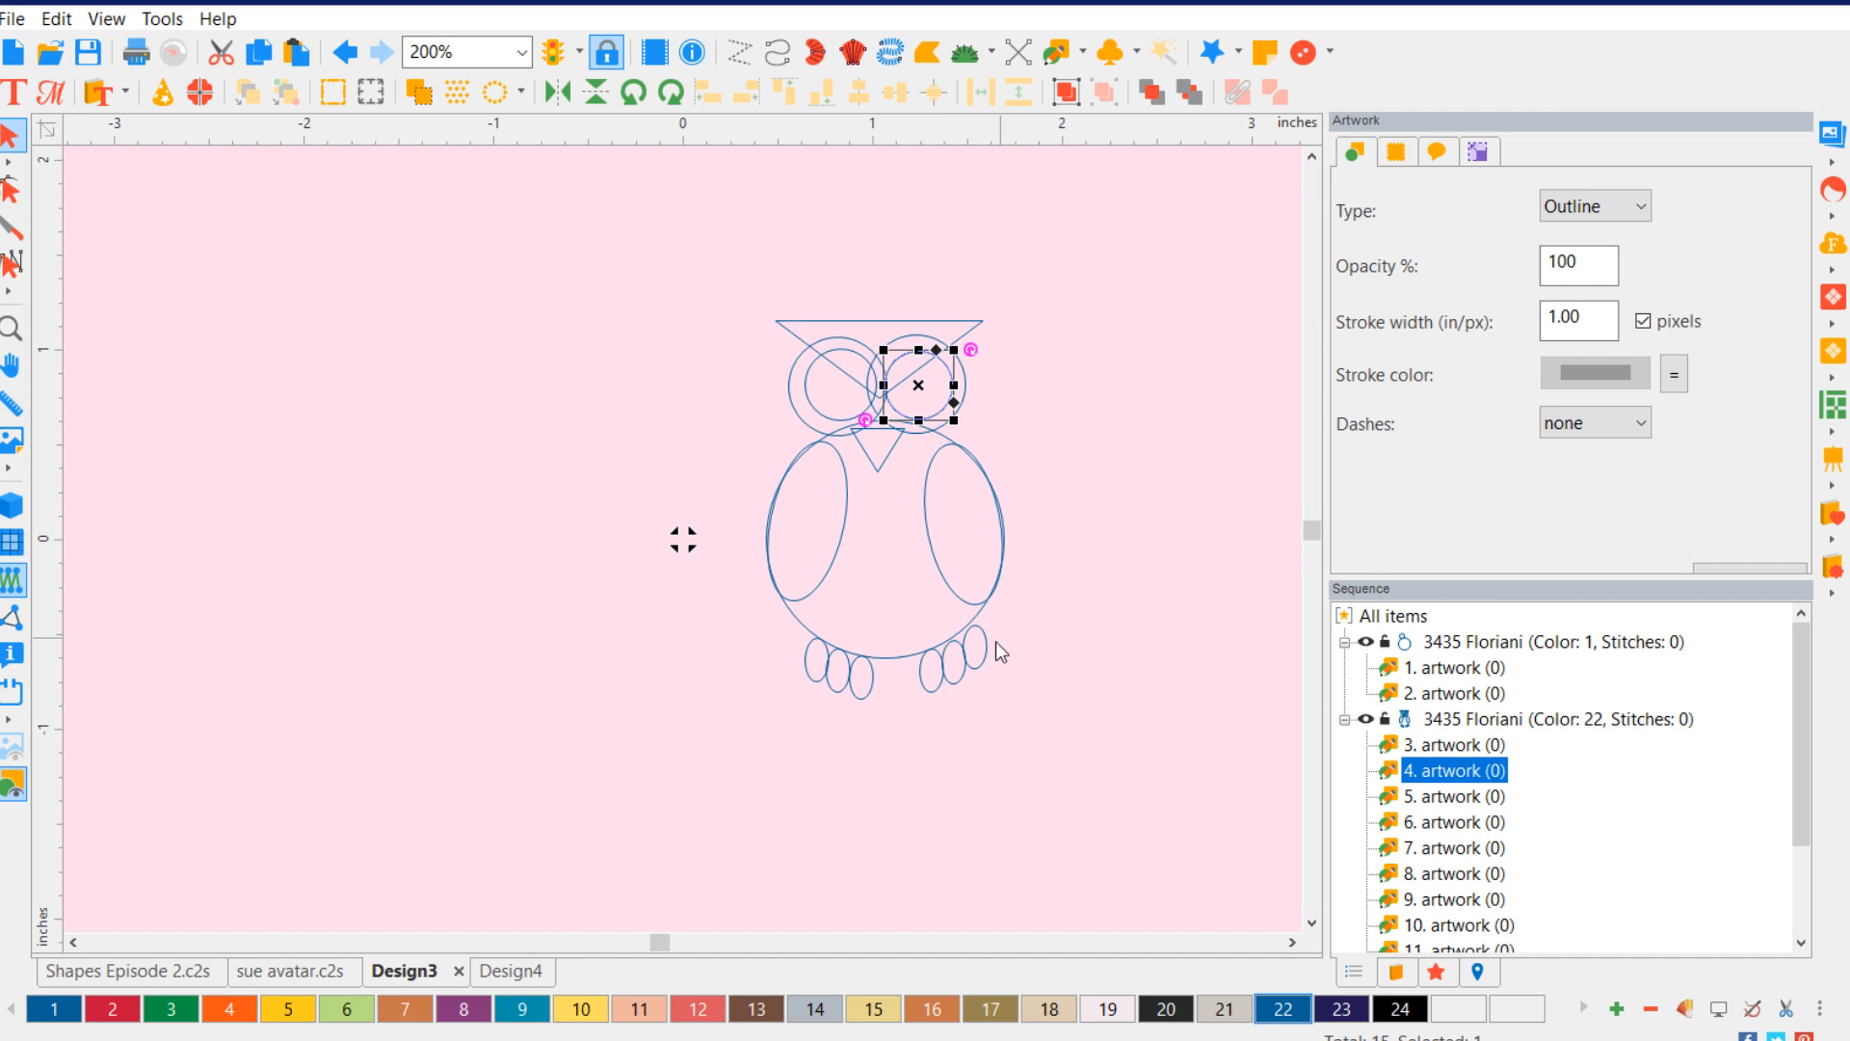
left_click(592, 739)
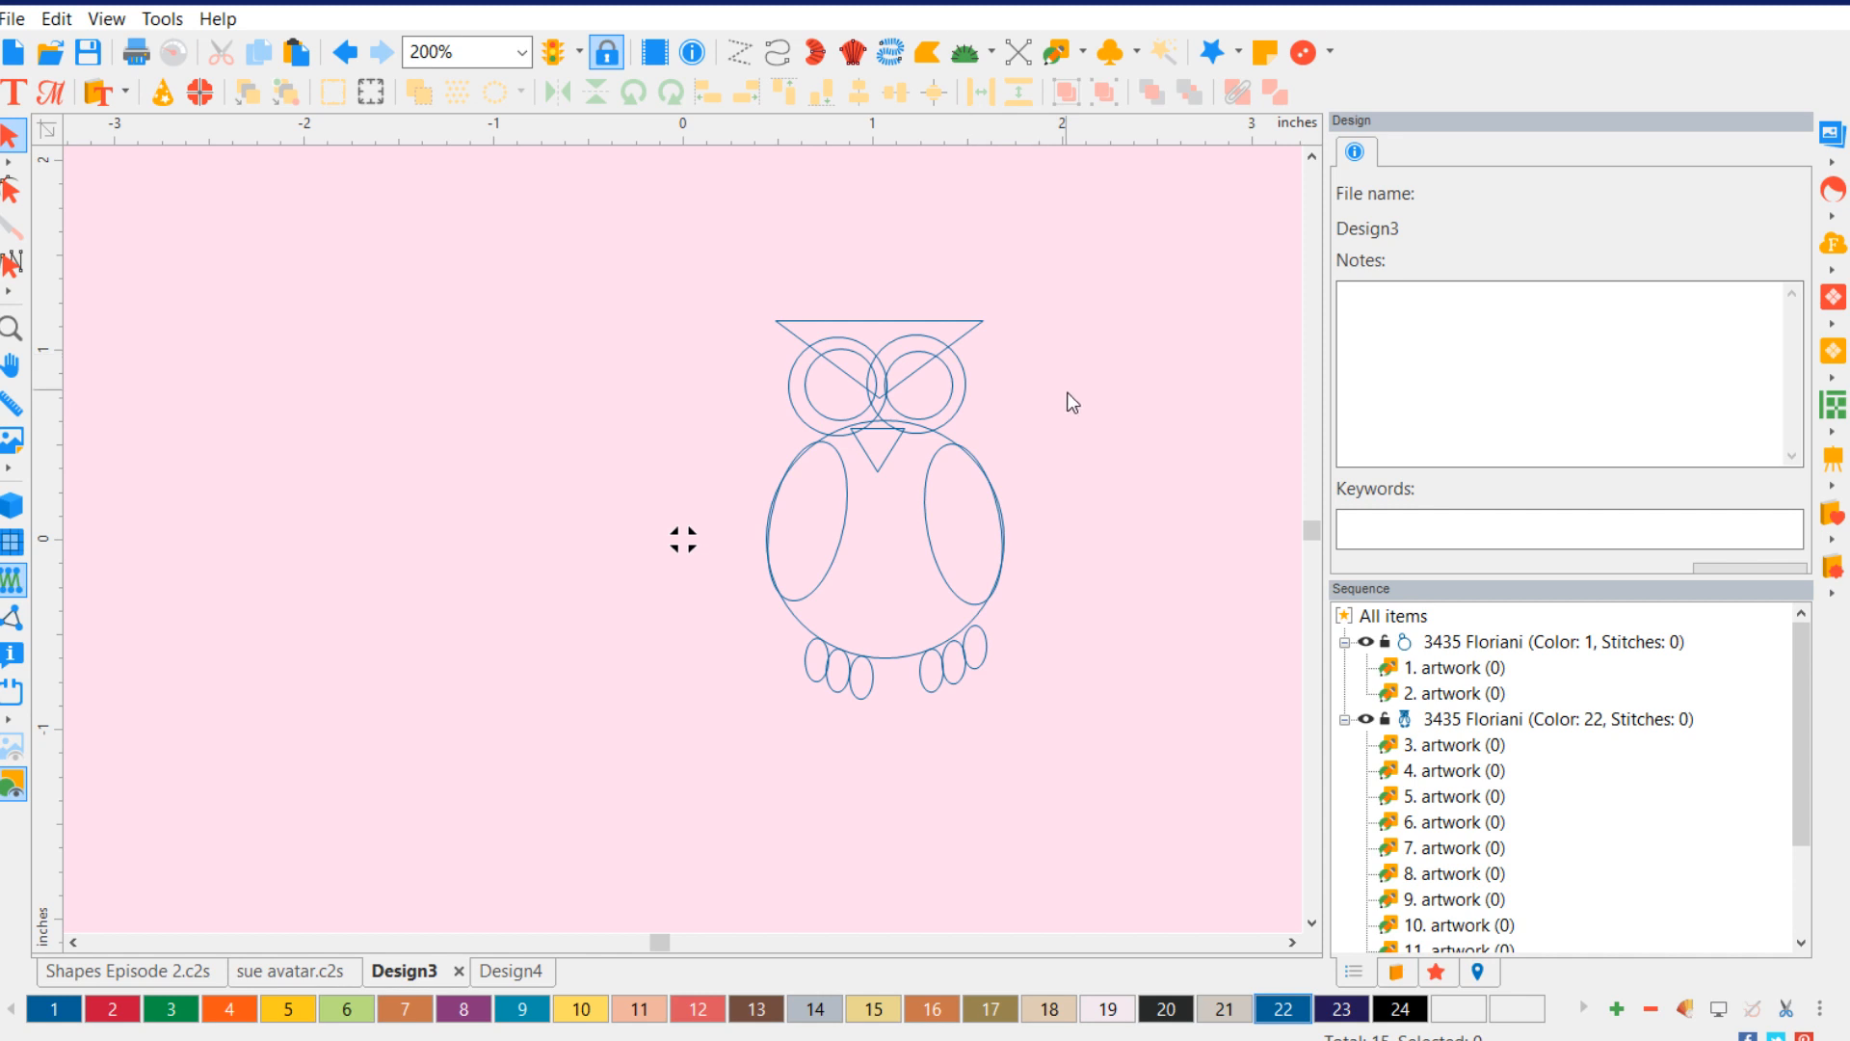
- Move both wing ellipses off the body to either side of the owl and place the beak triangle beyond its left side
left_click(843, 545)
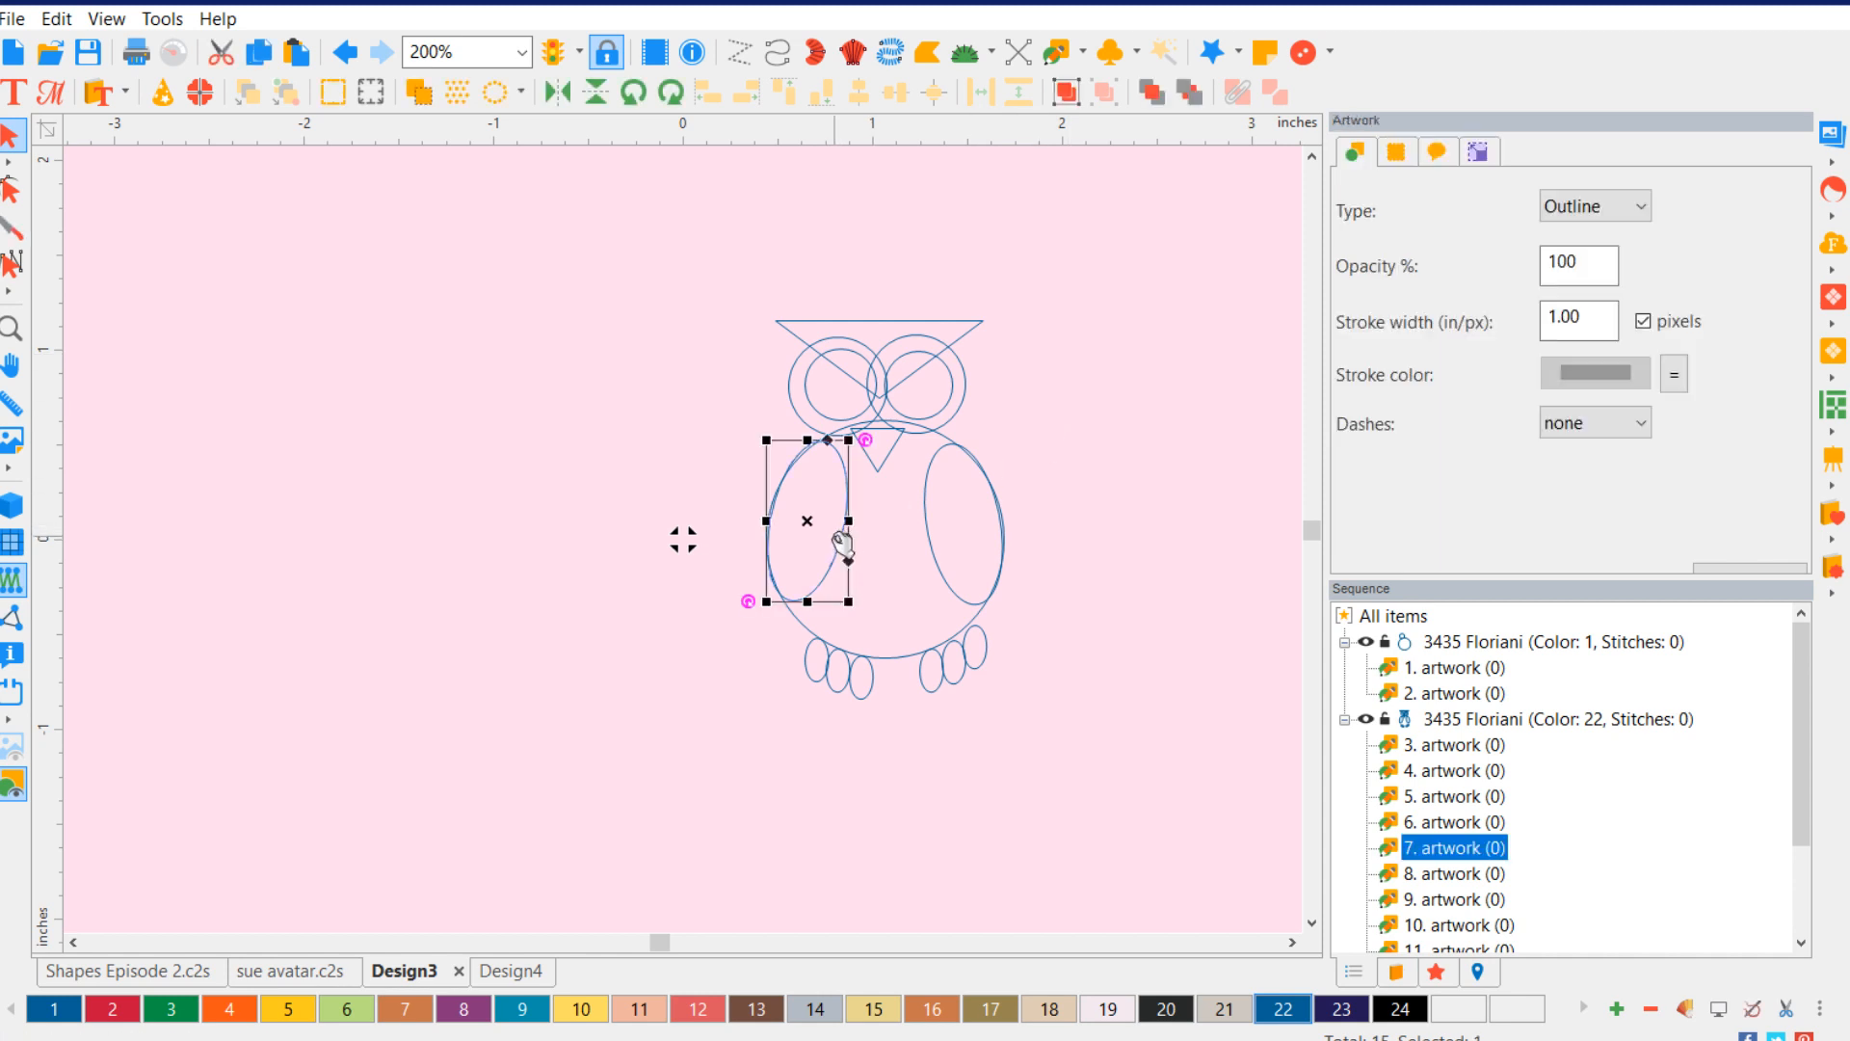
left_click_drag(843, 538, 622, 544)
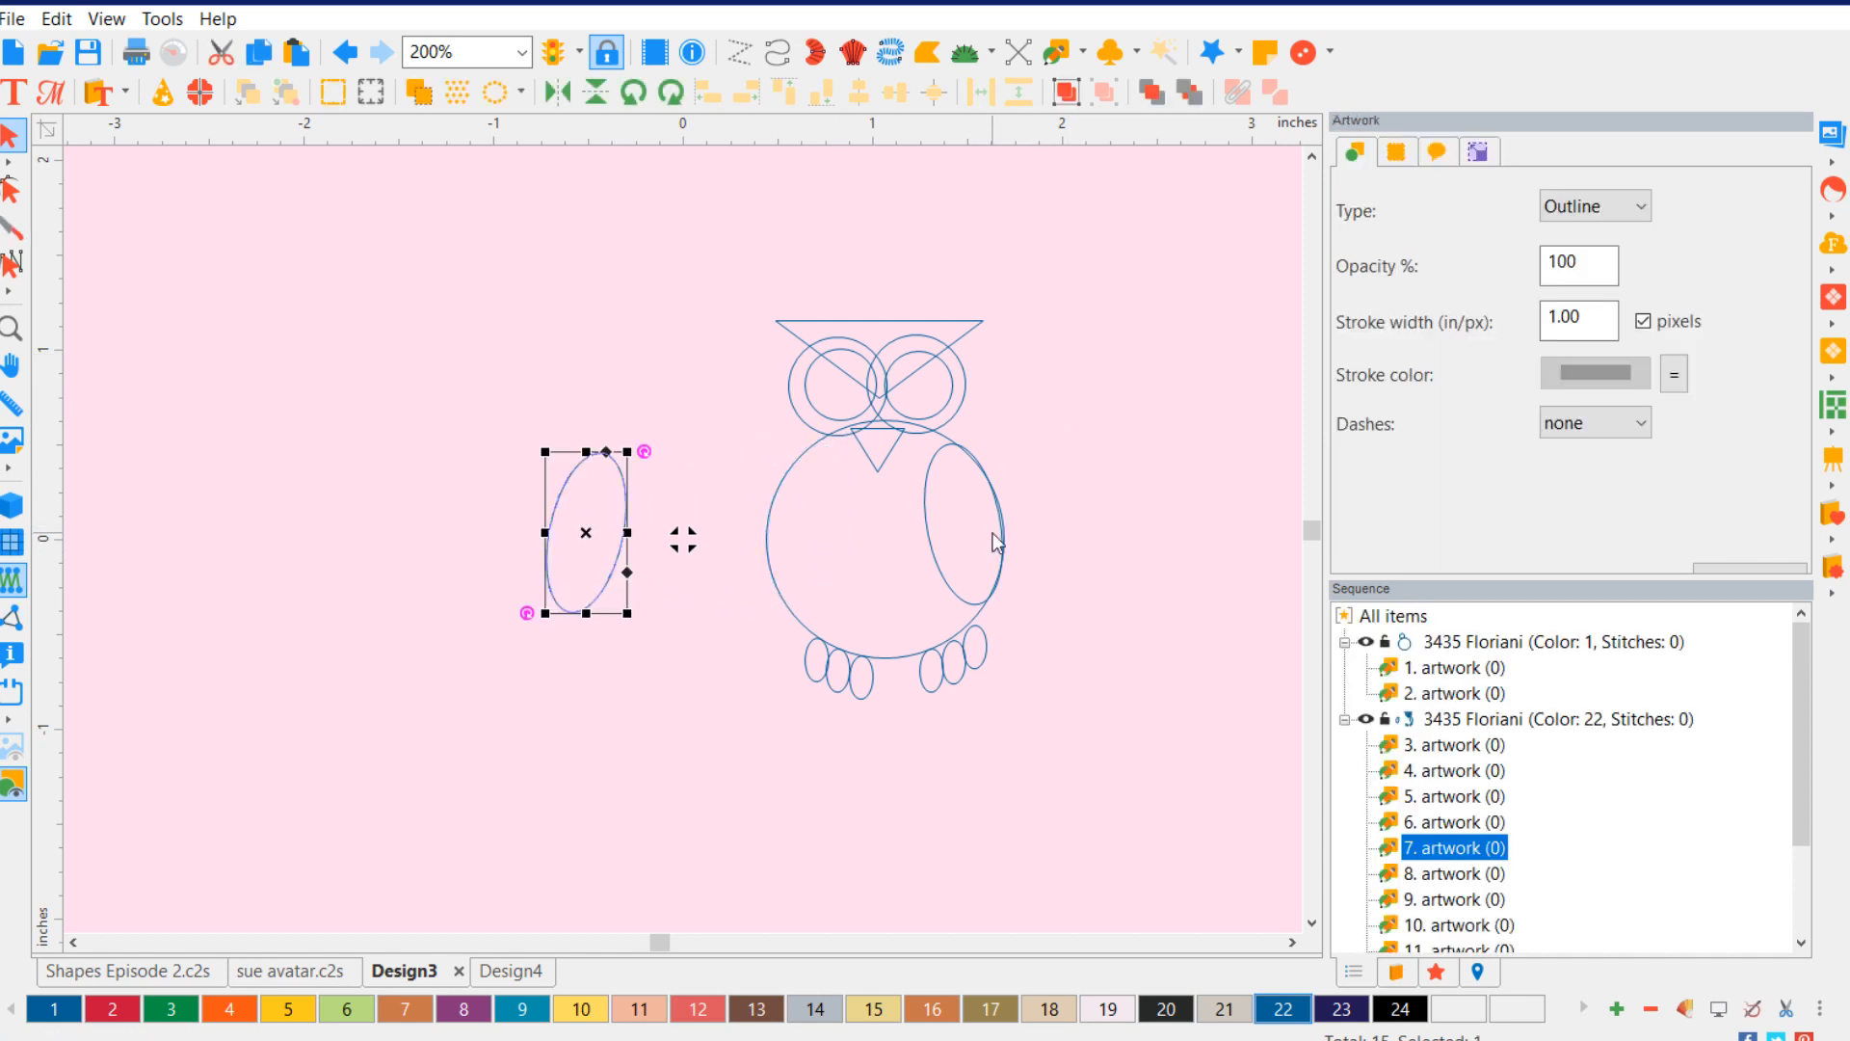
left_click(928, 539)
left_click_drag(928, 540, 1081, 513)
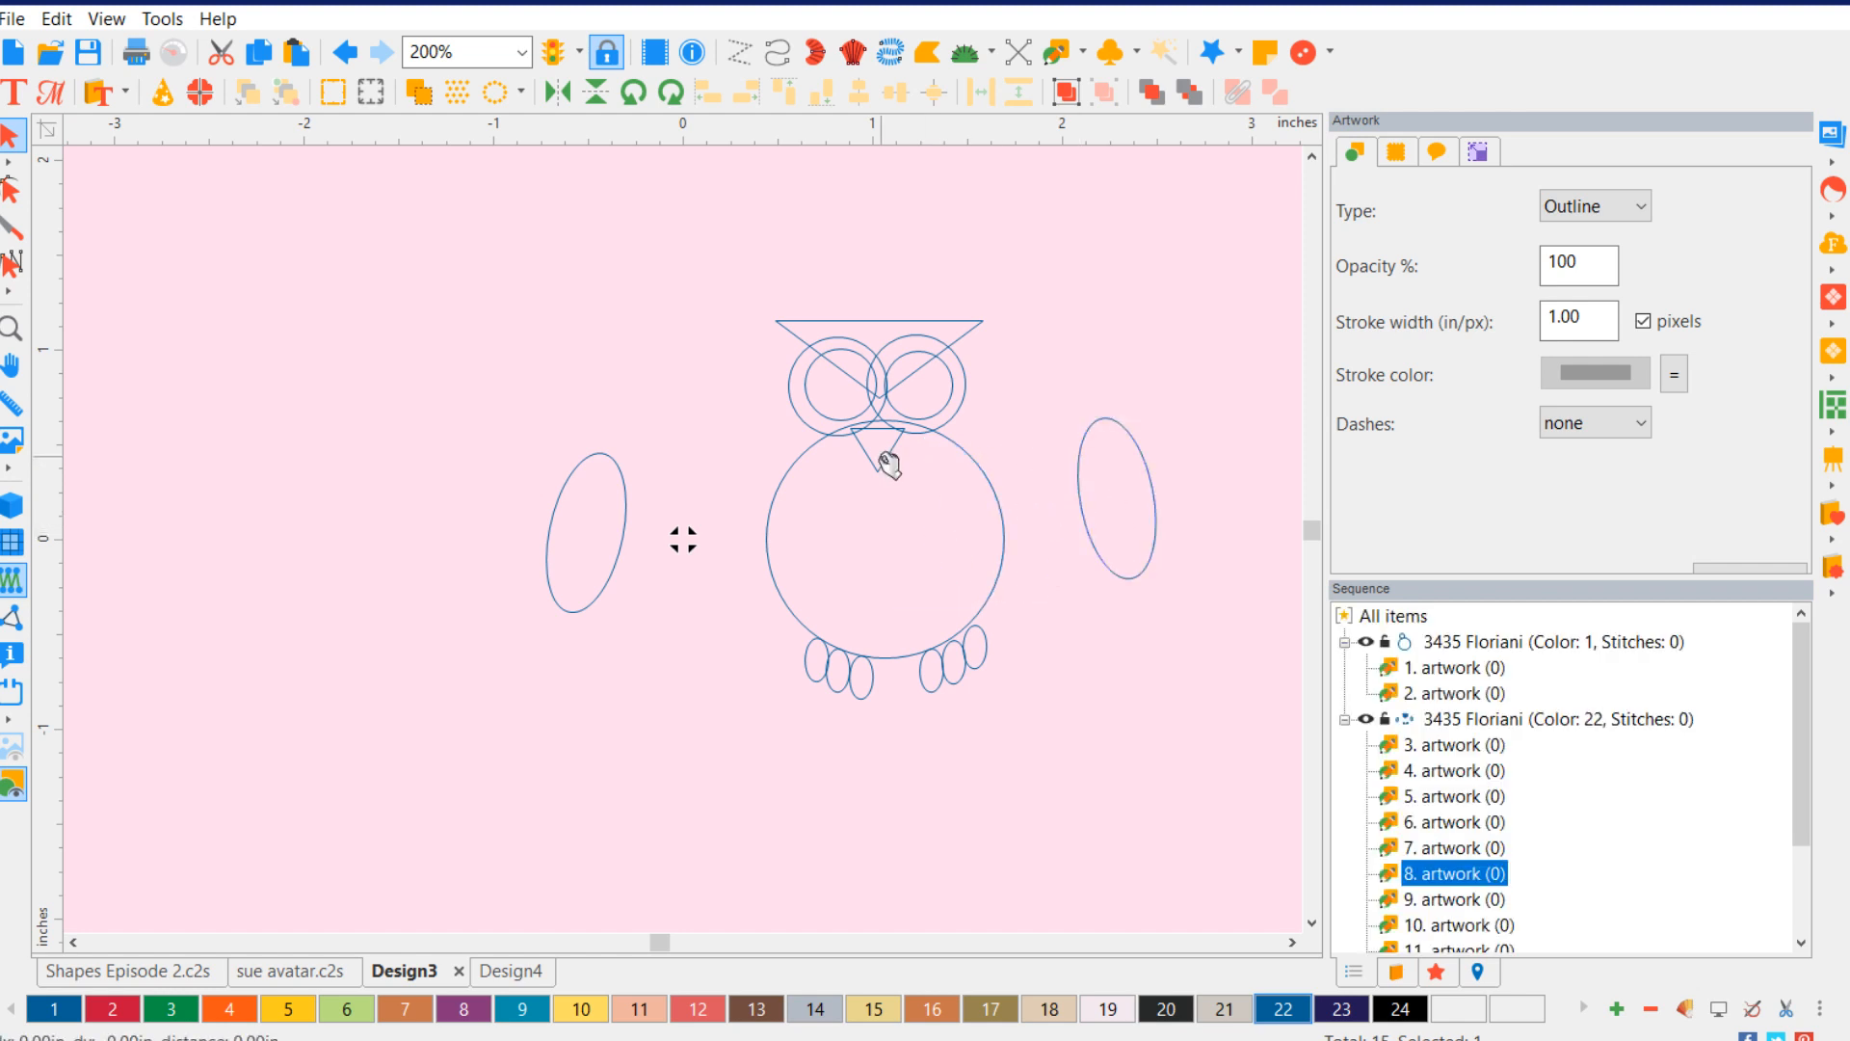
left_click(889, 466)
left_click_drag(889, 465, 530, 391)
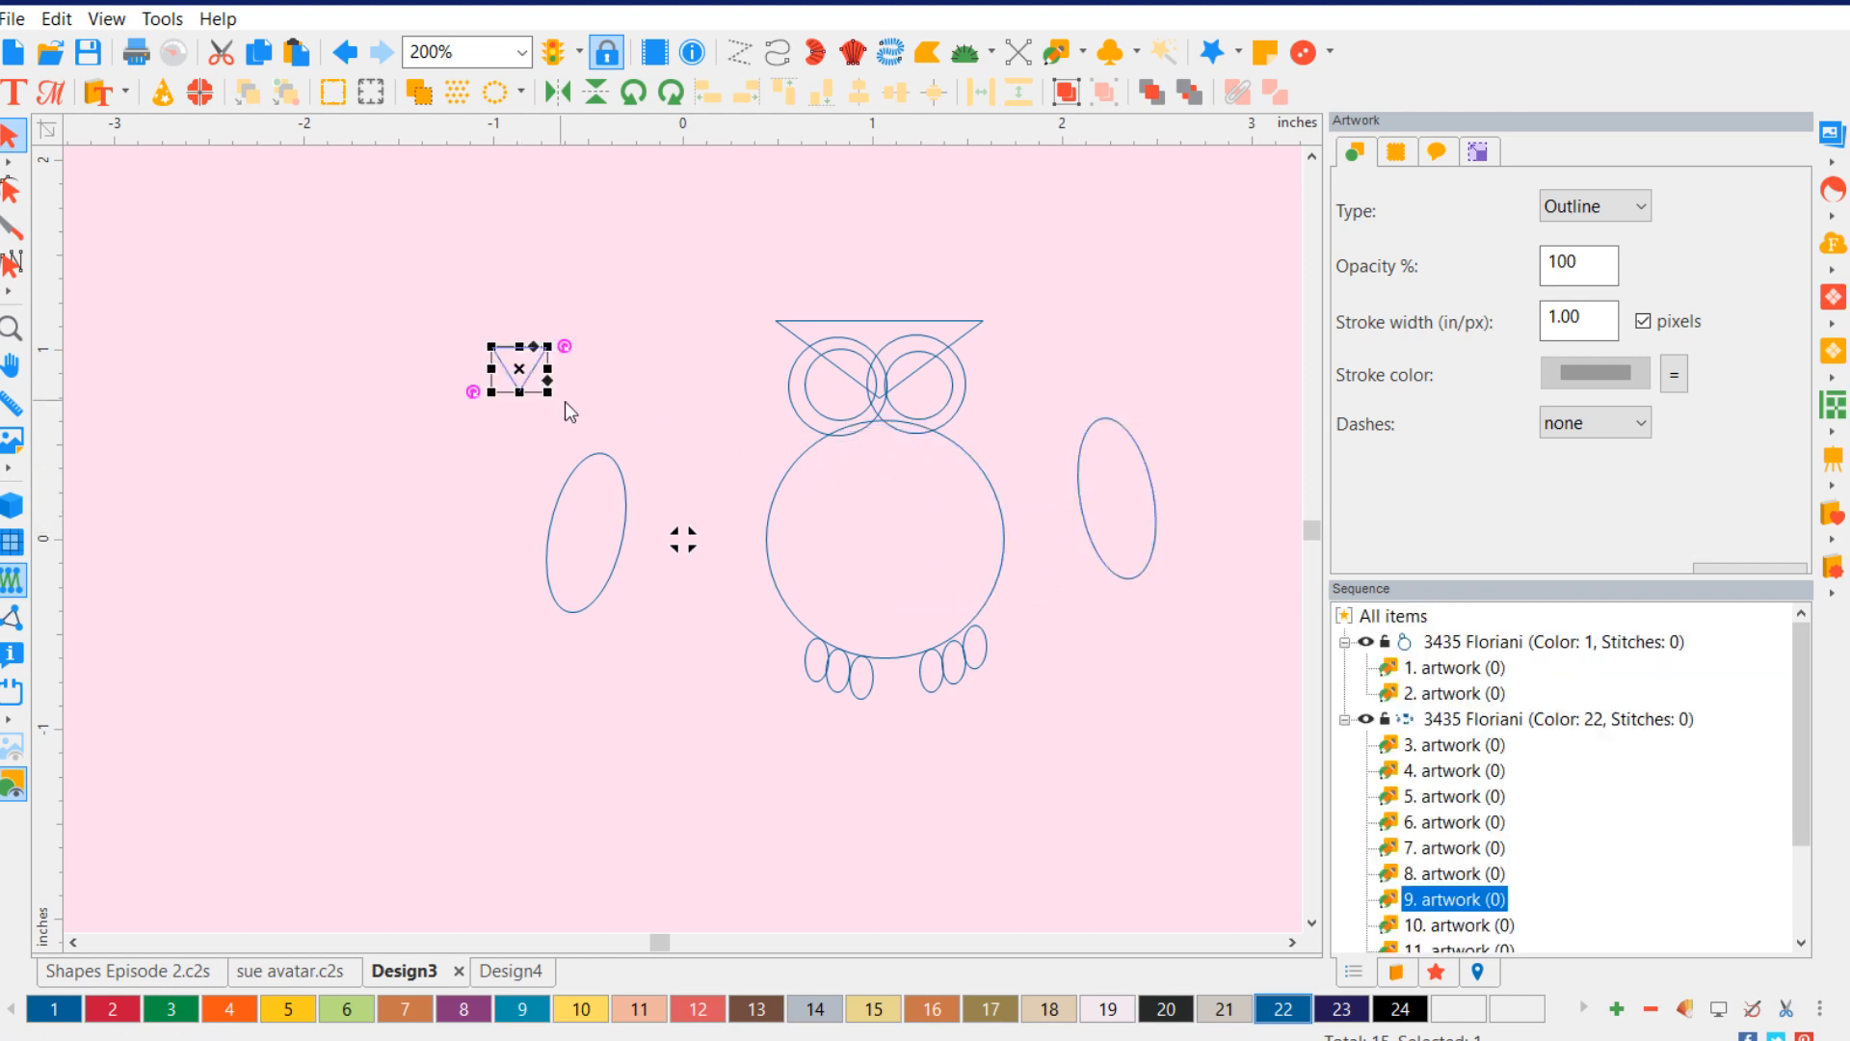
- Move the inner circle of the left eye and the outer circle of the right eye out to opposite sides of the owl
left_click(817, 405)
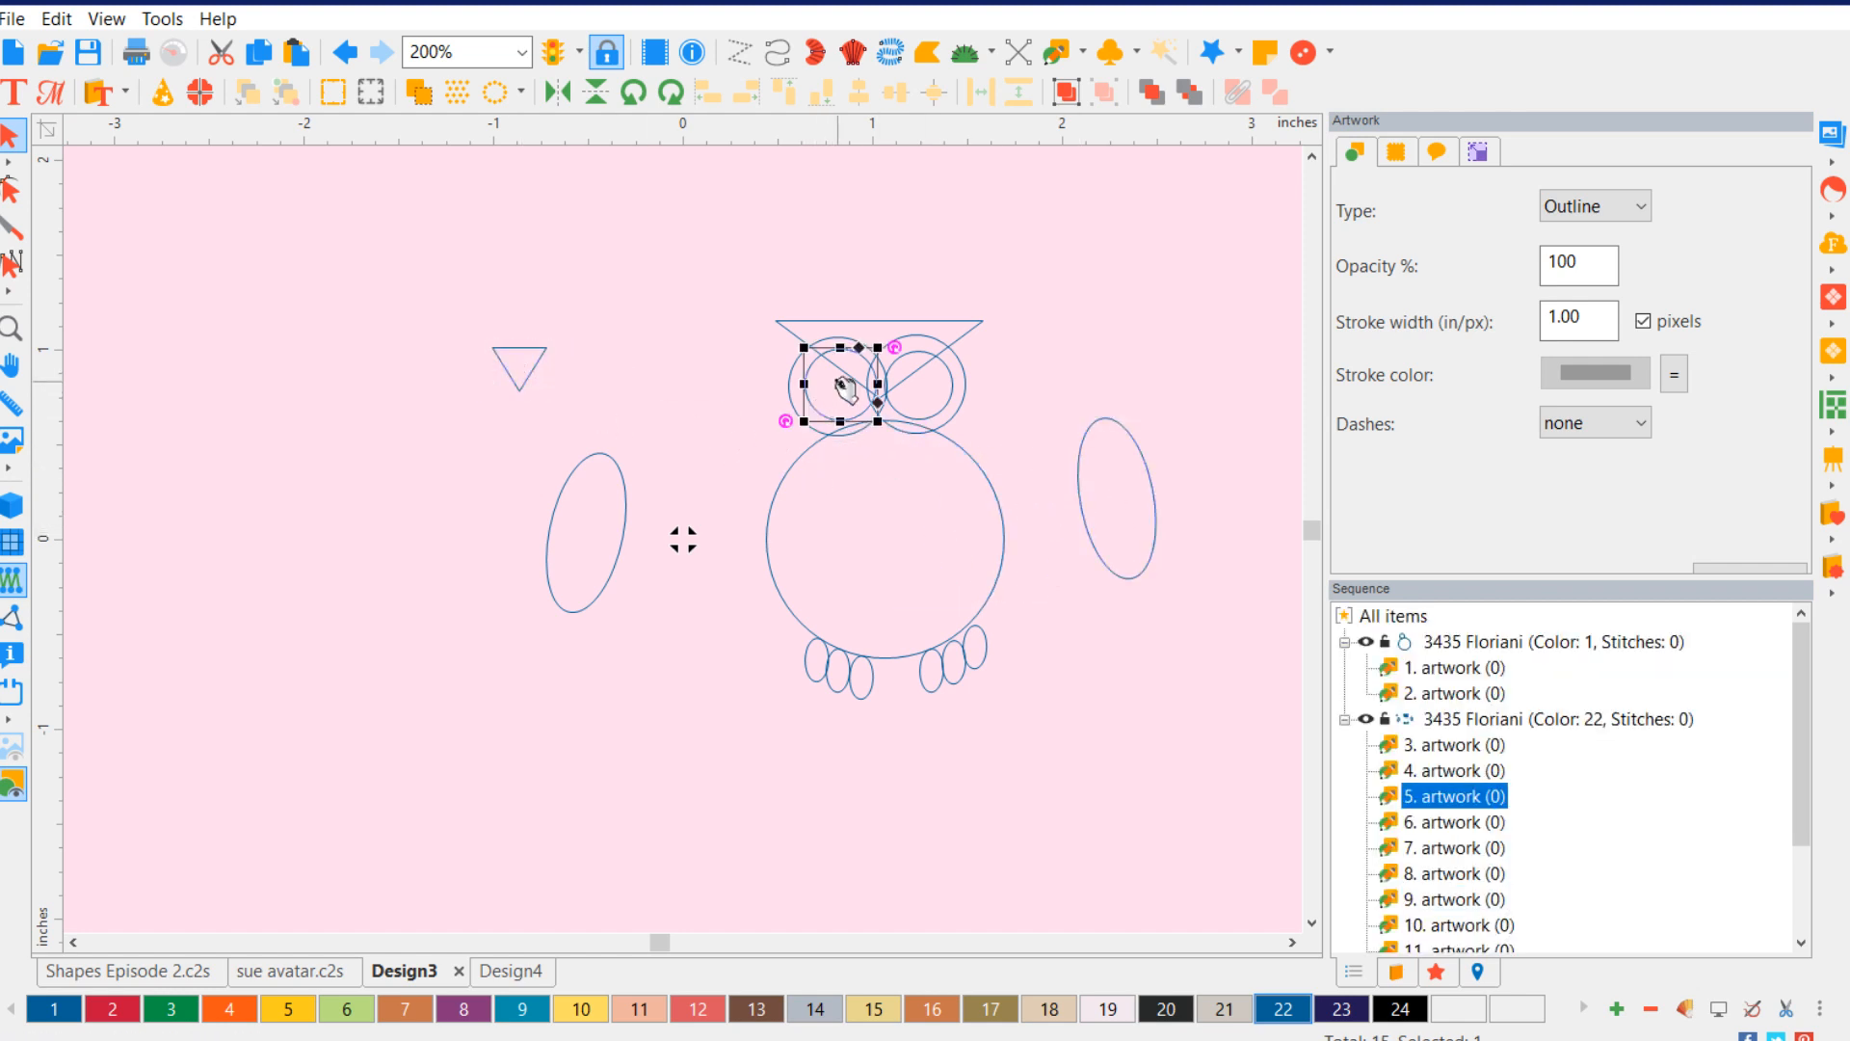
left_click_drag(845, 389, 584, 383)
left_click(961, 401)
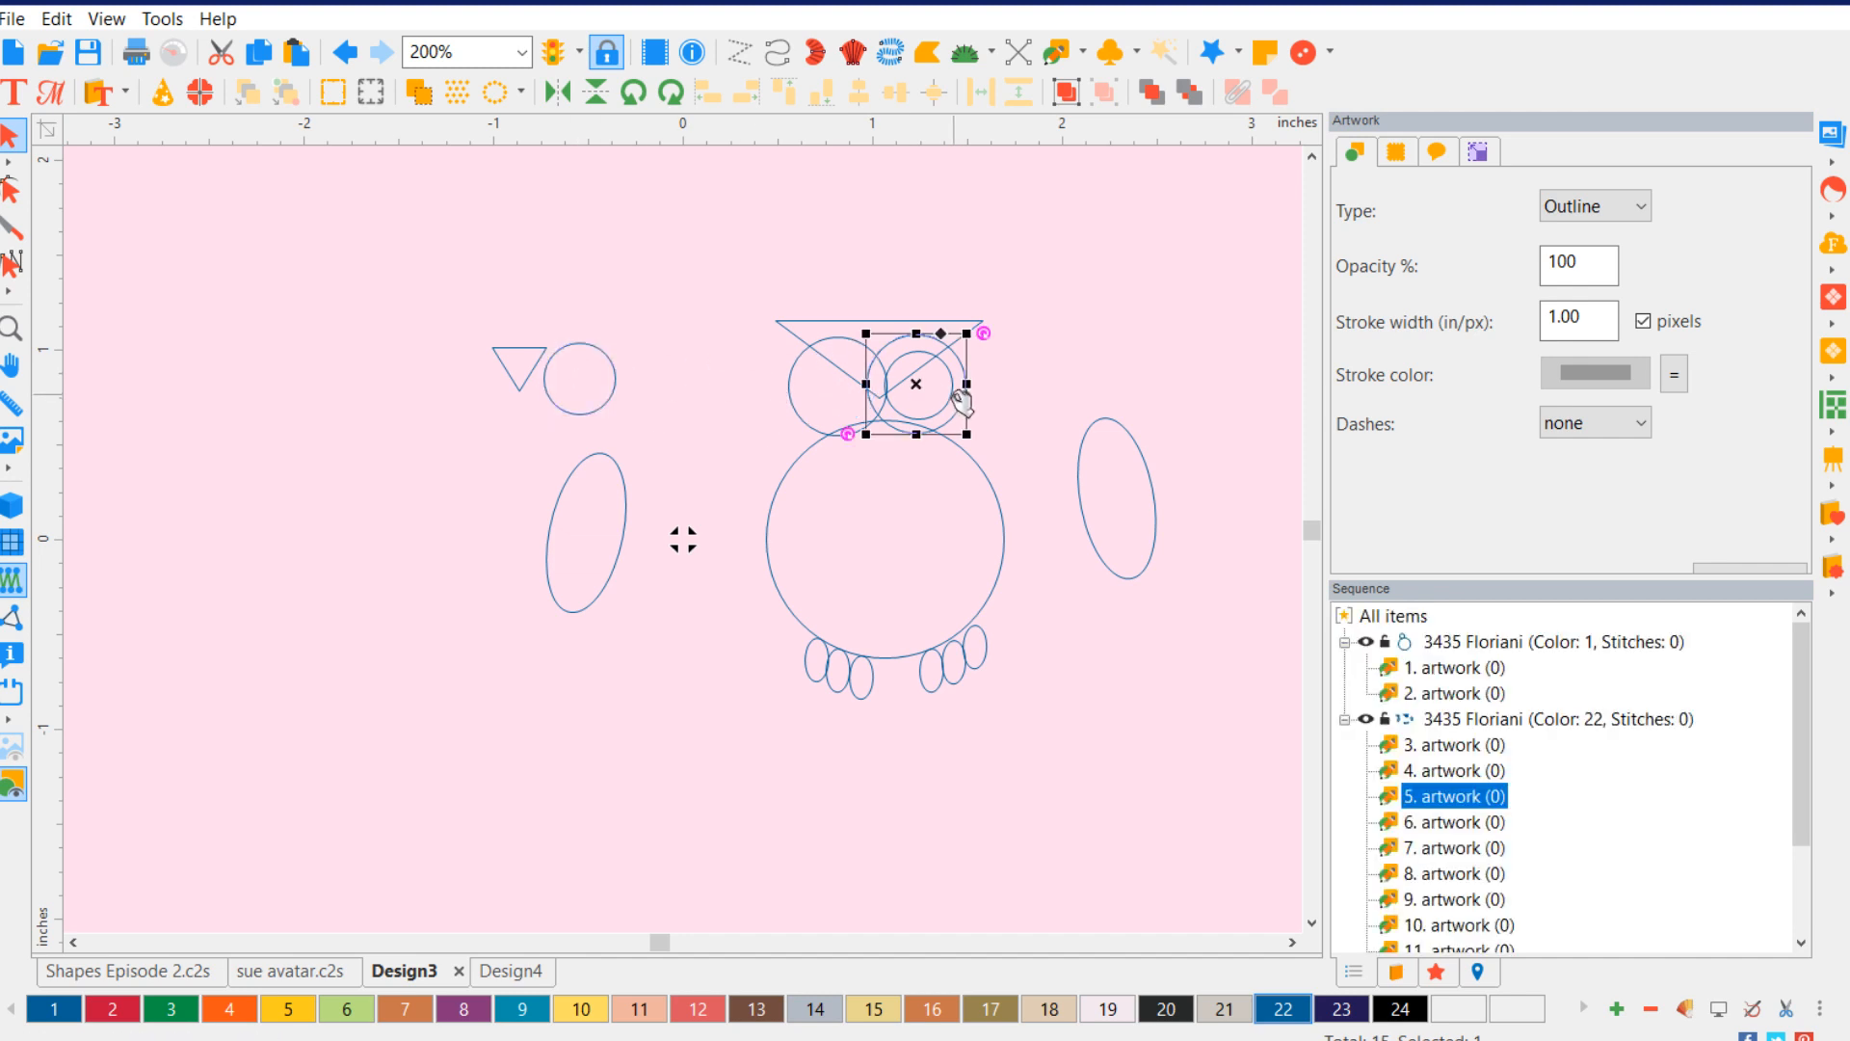
left_click_drag(923, 394, 1113, 371)
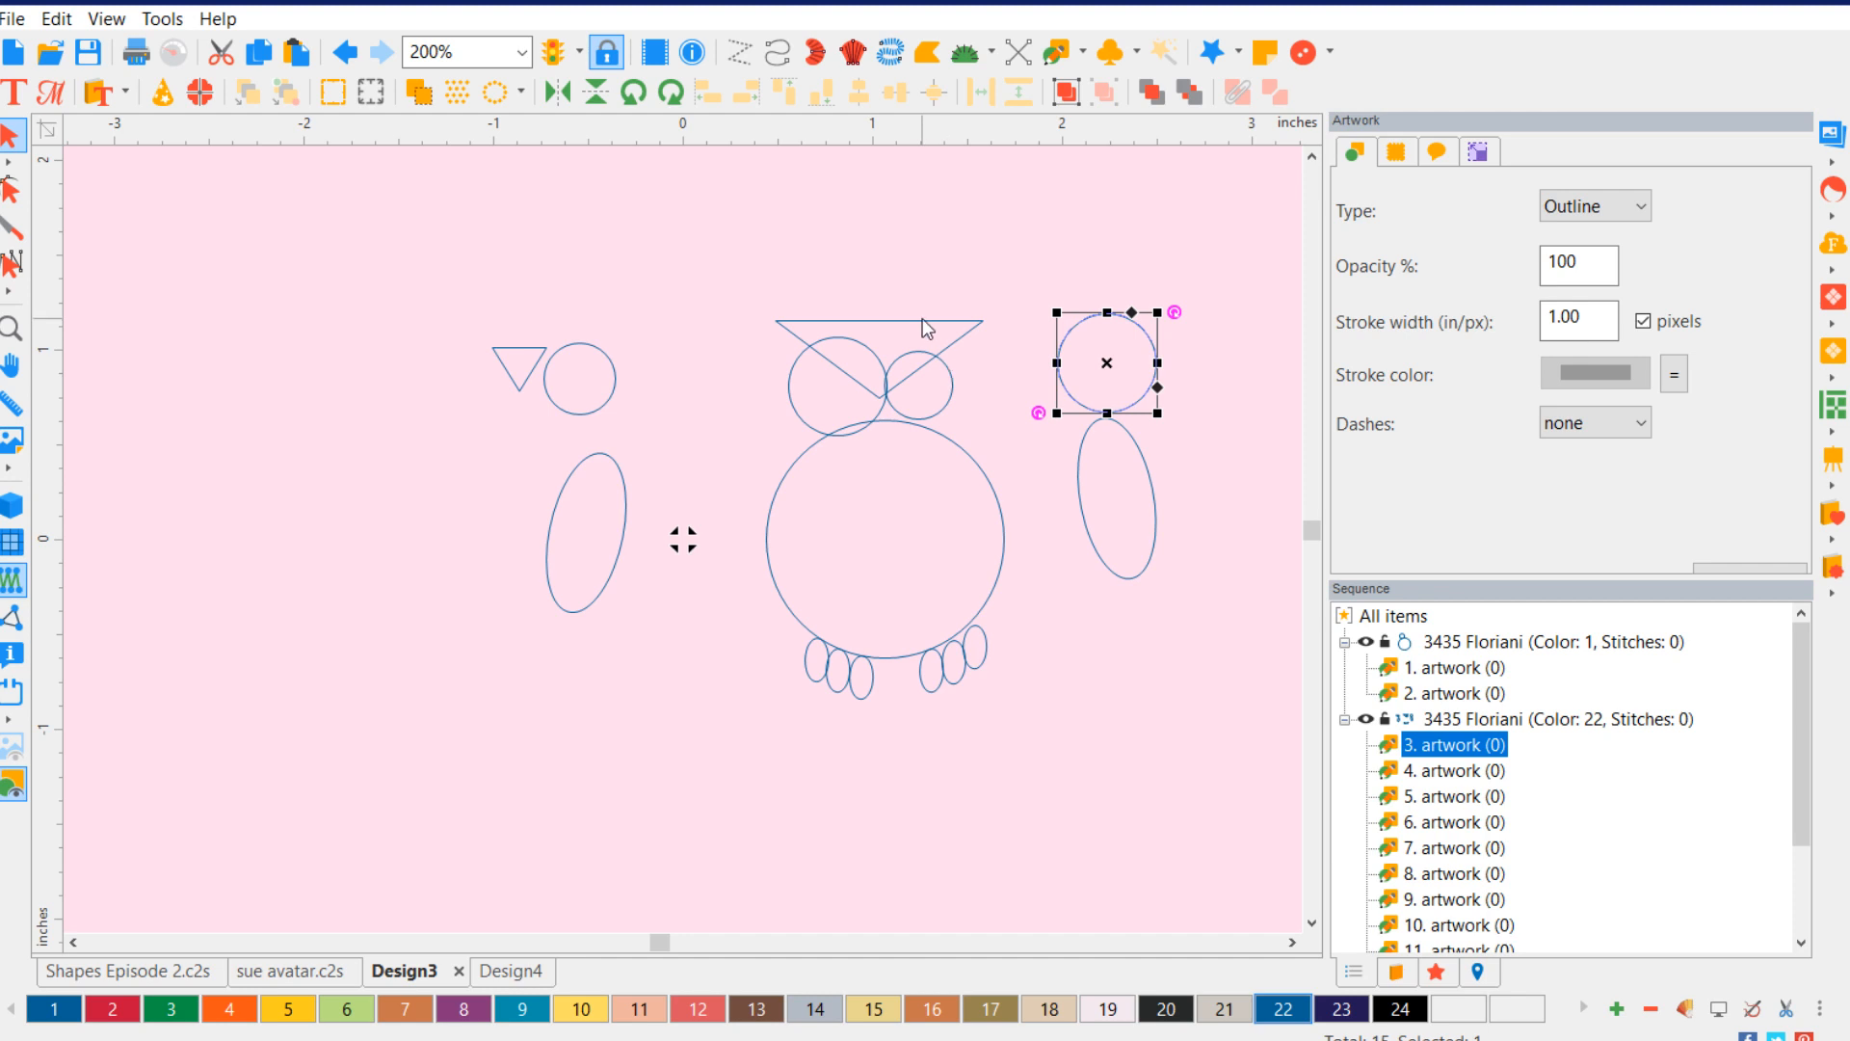
left_click(940, 401)
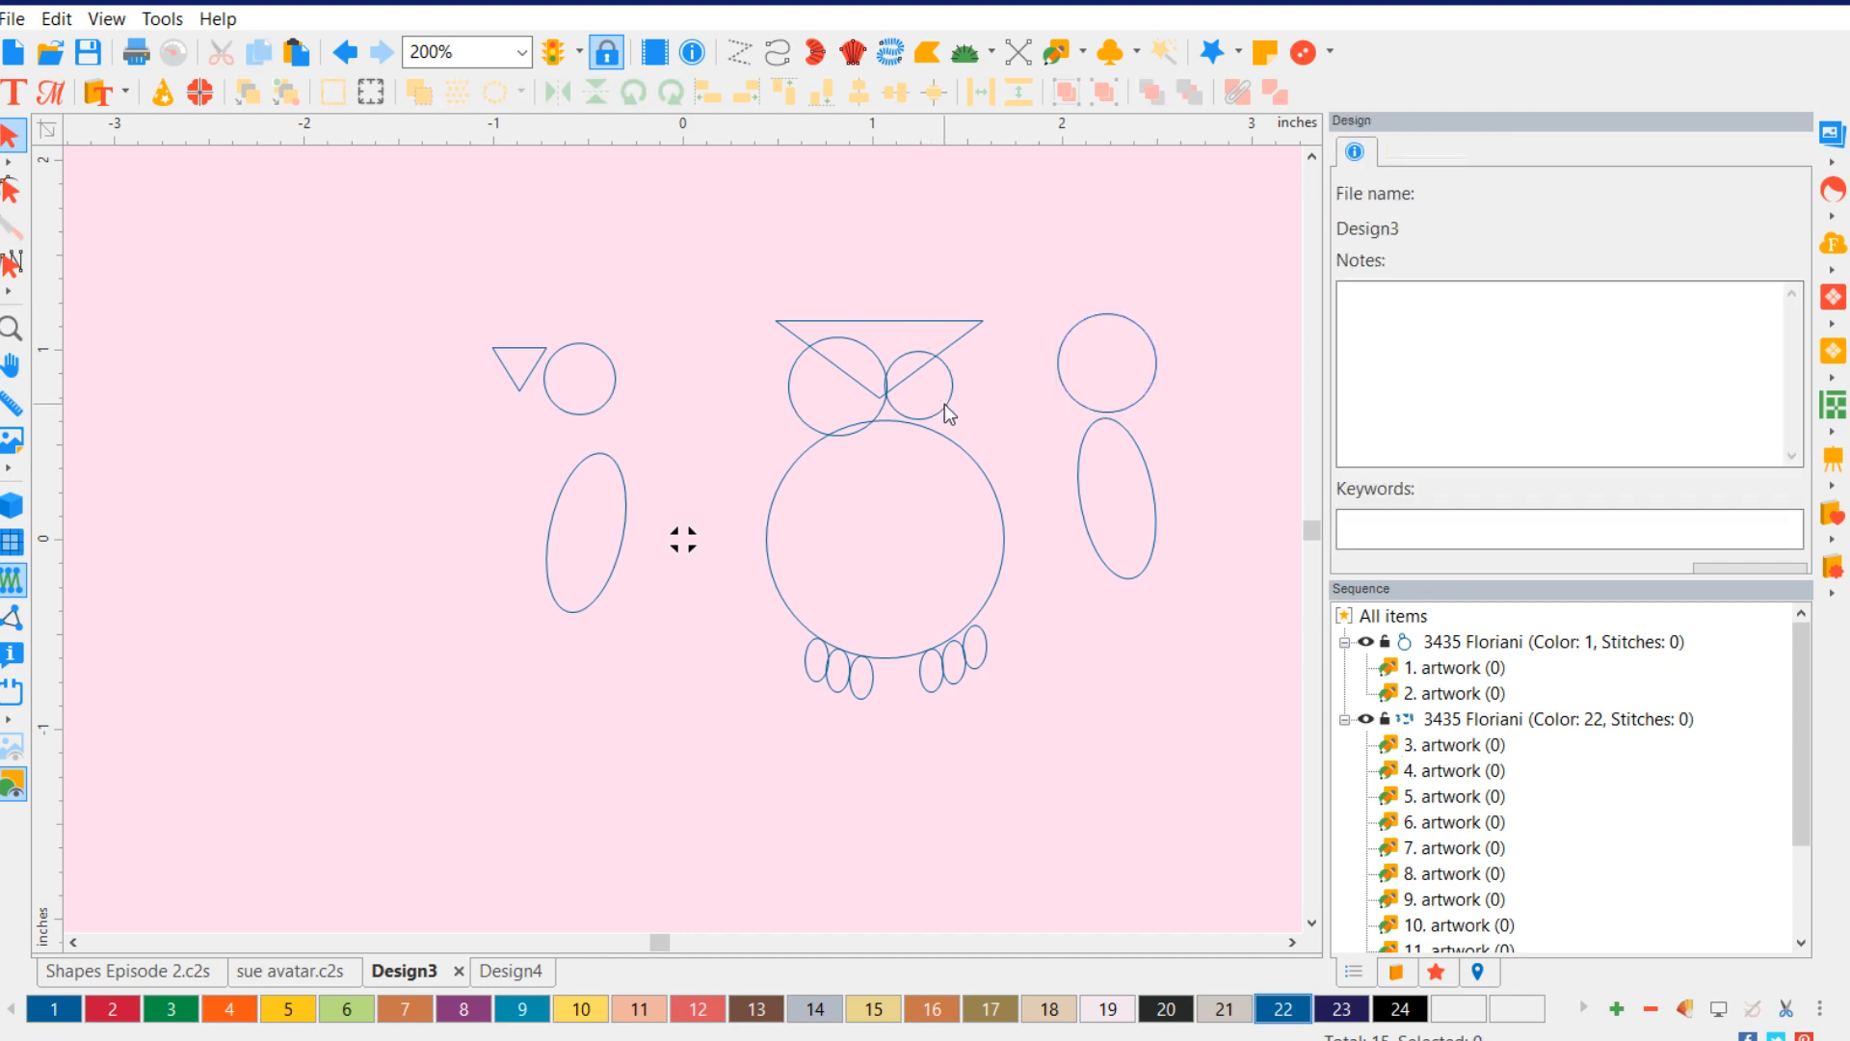
left_click_drag(945, 403, 1222, 761)
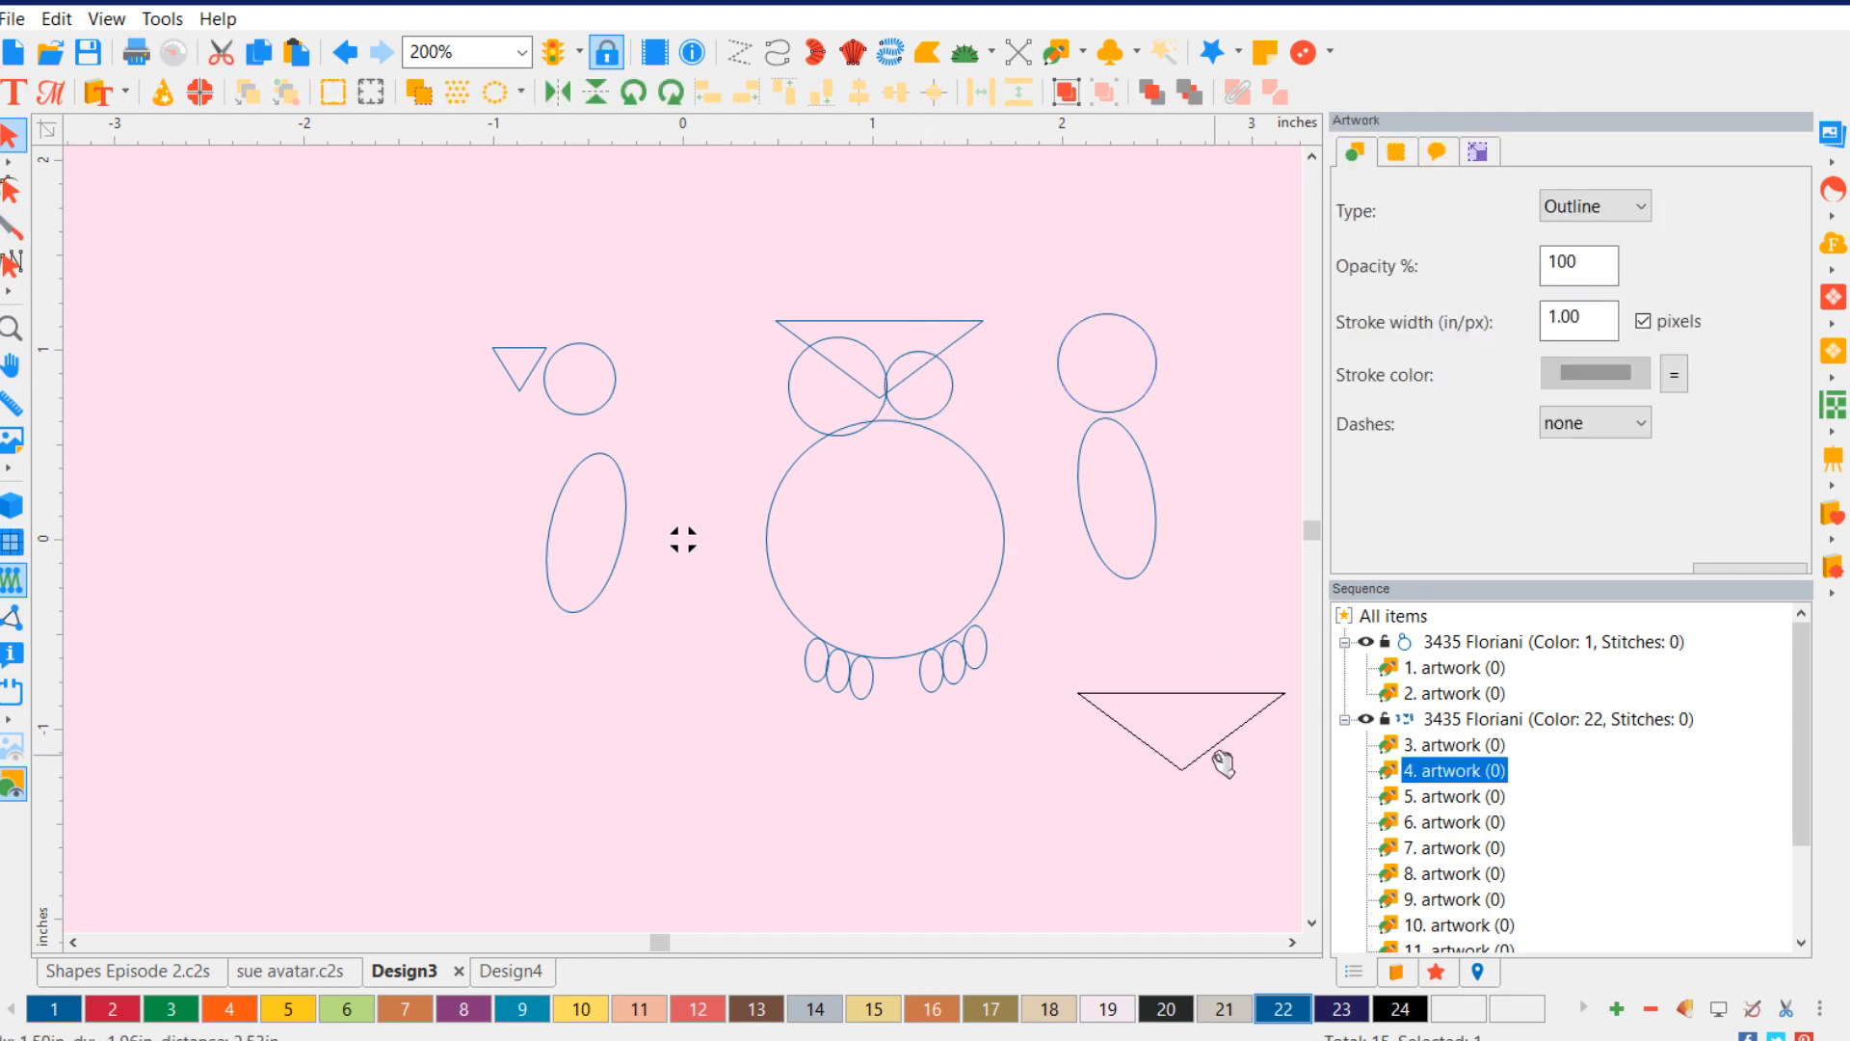
key("ctrl+z")
- Raise the brow triangle above the eyes and move the right eye's inner circle far below and right of the owl
left_click_drag(945, 350, 915, 300)
left_click(935, 405)
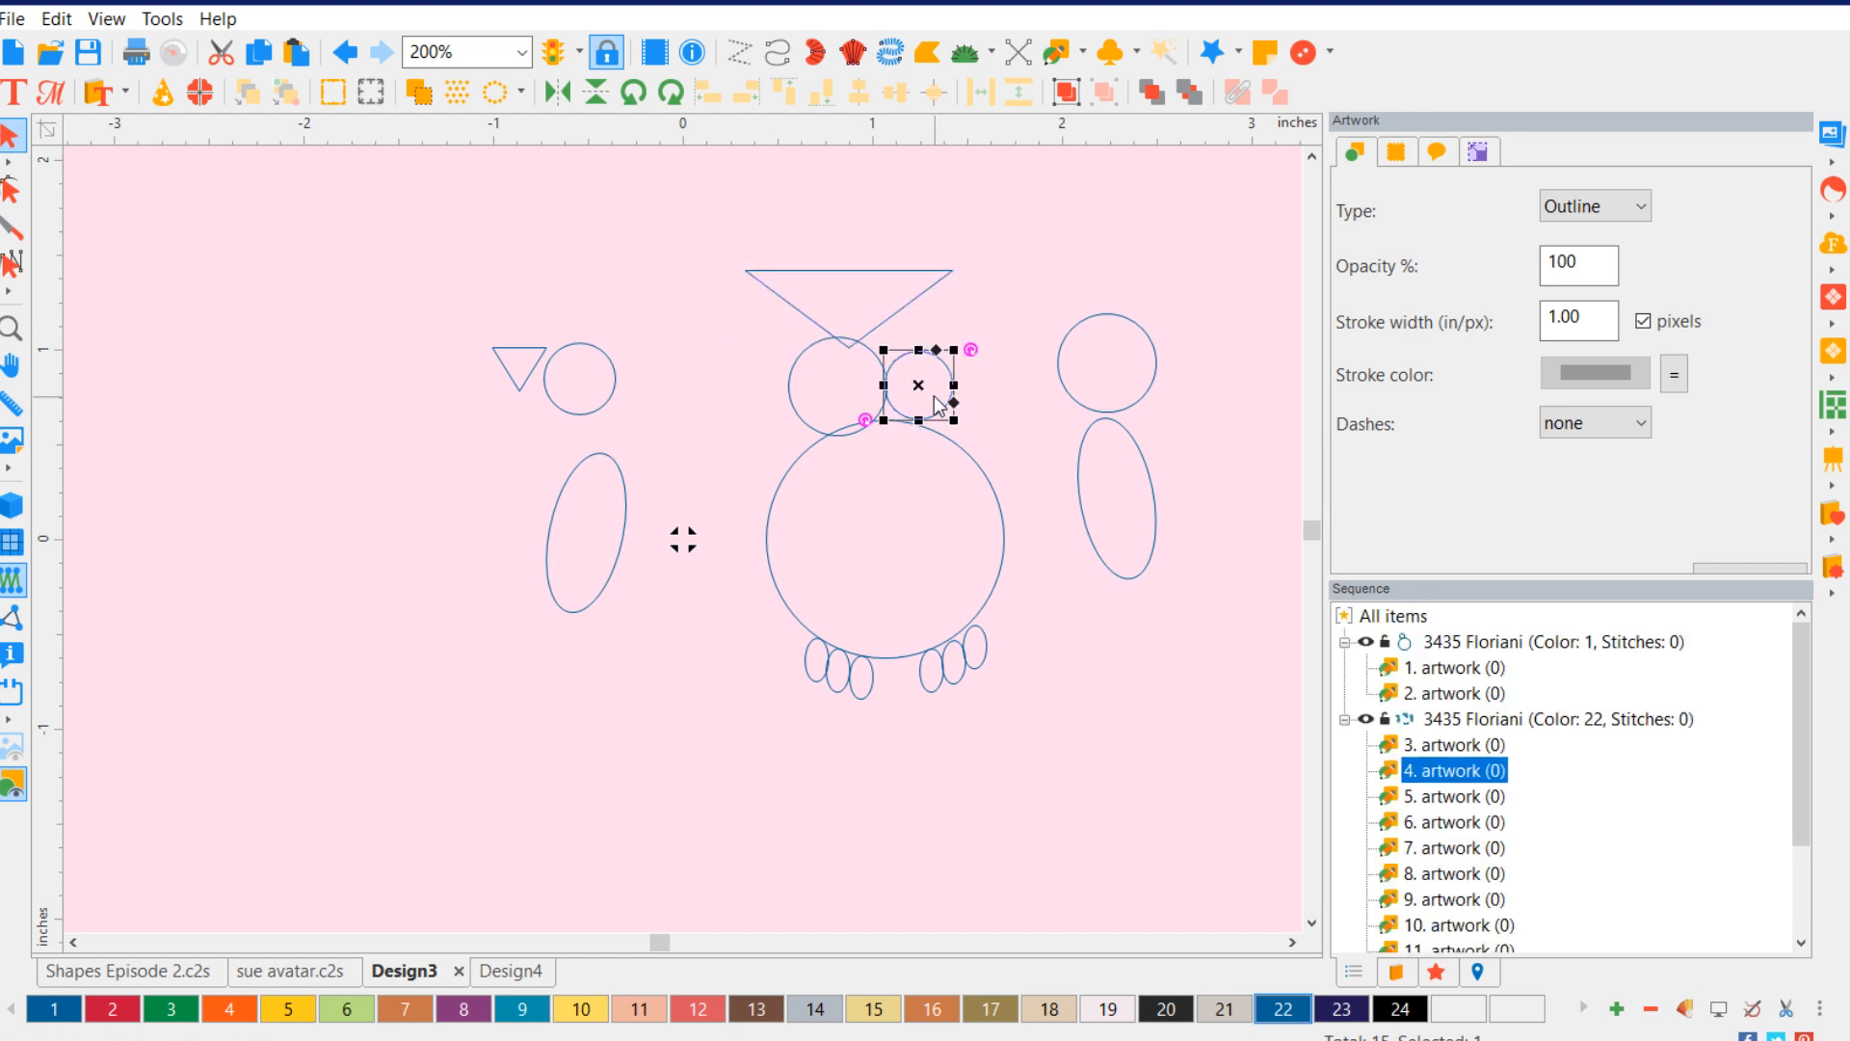
left_click_drag(935, 404, 1189, 916)
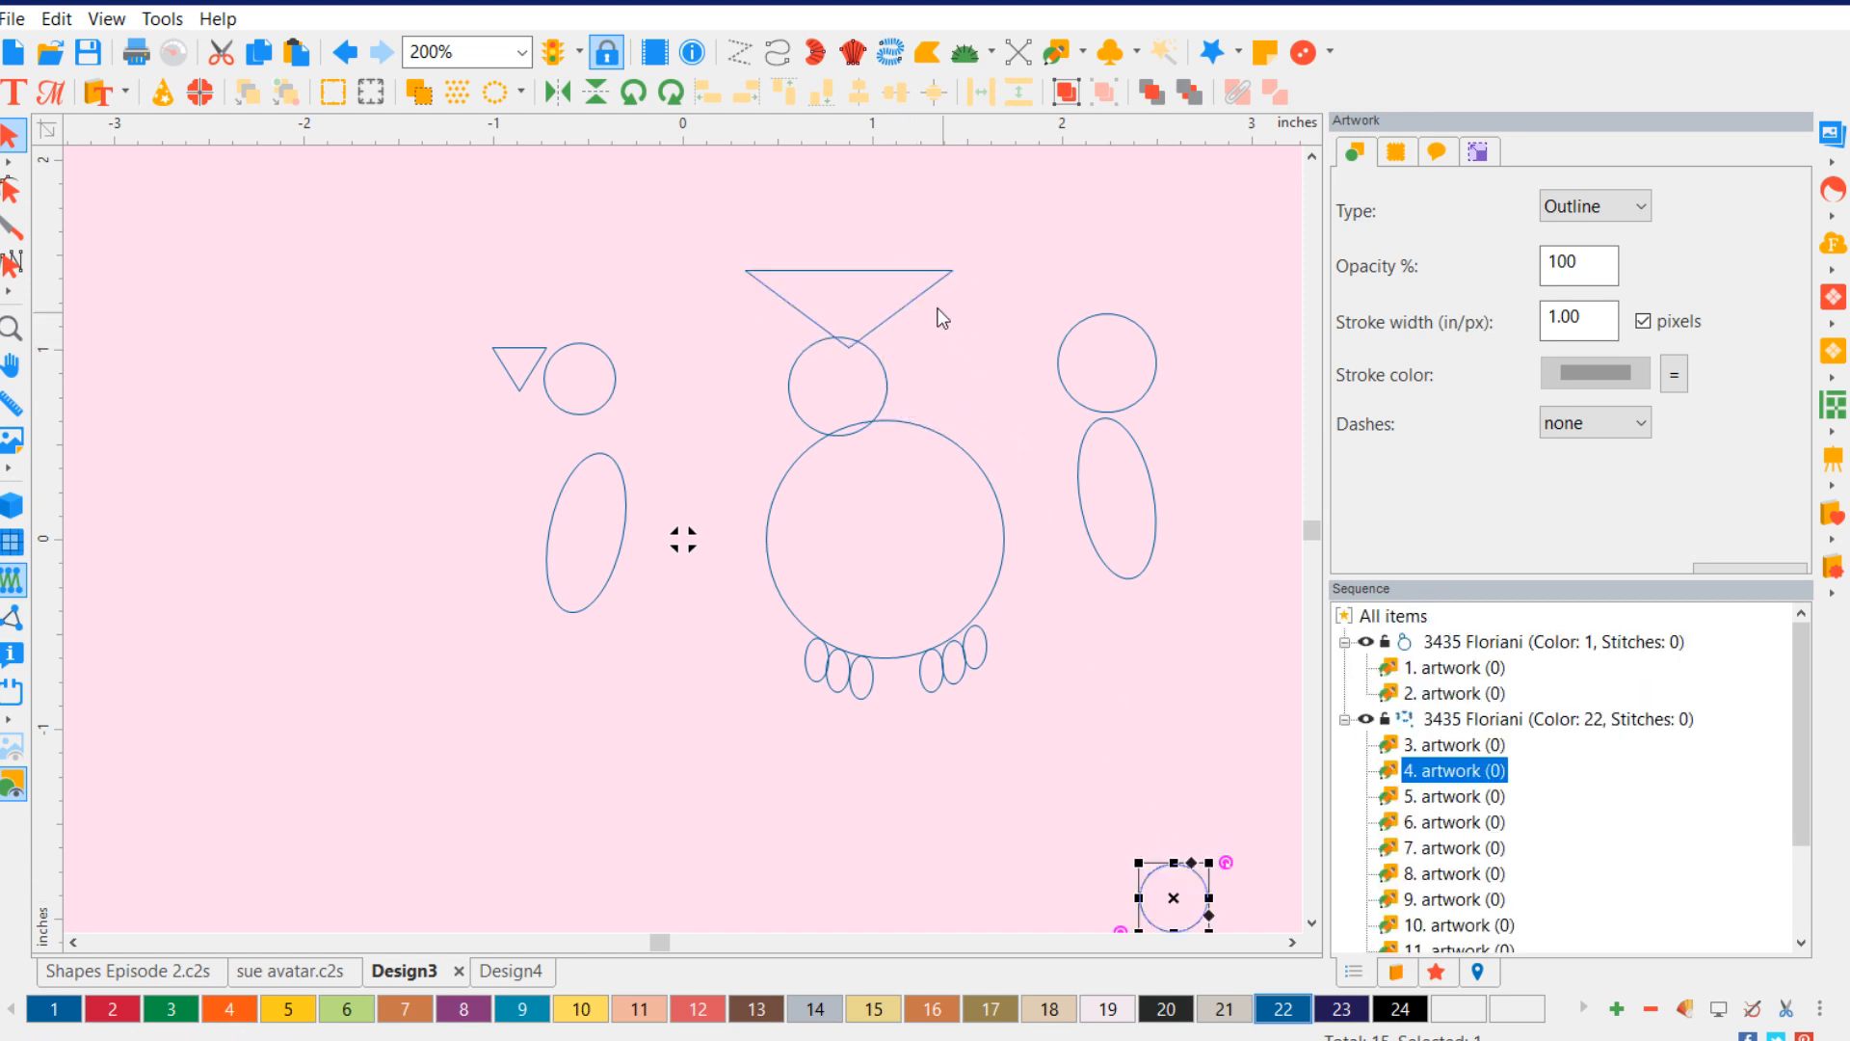
- Place the outer right eye circle so it overlaps the left eye circle and lower the brow triangle over both
left_click(1113, 326)
left_click_drag(1118, 366, 914, 387)
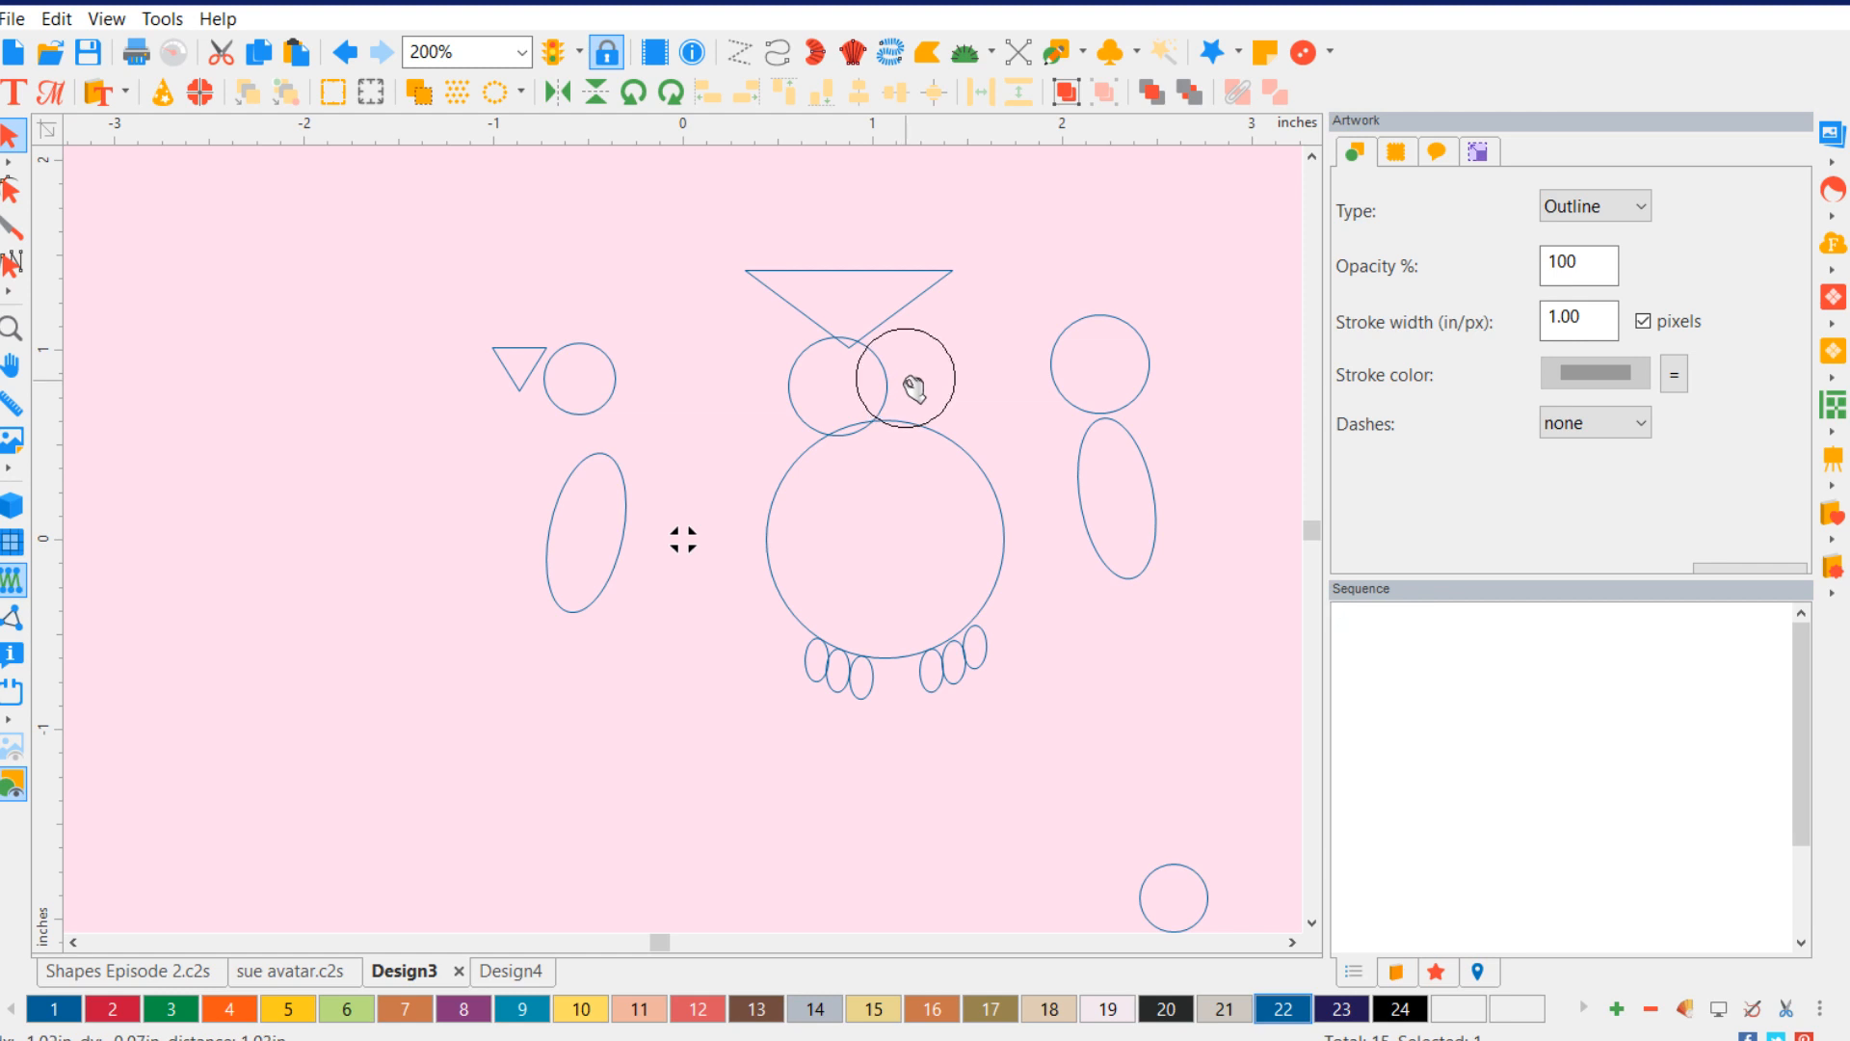
left_click(867, 276)
left_click_drag(854, 313, 878, 364)
left_click(1078, 424)
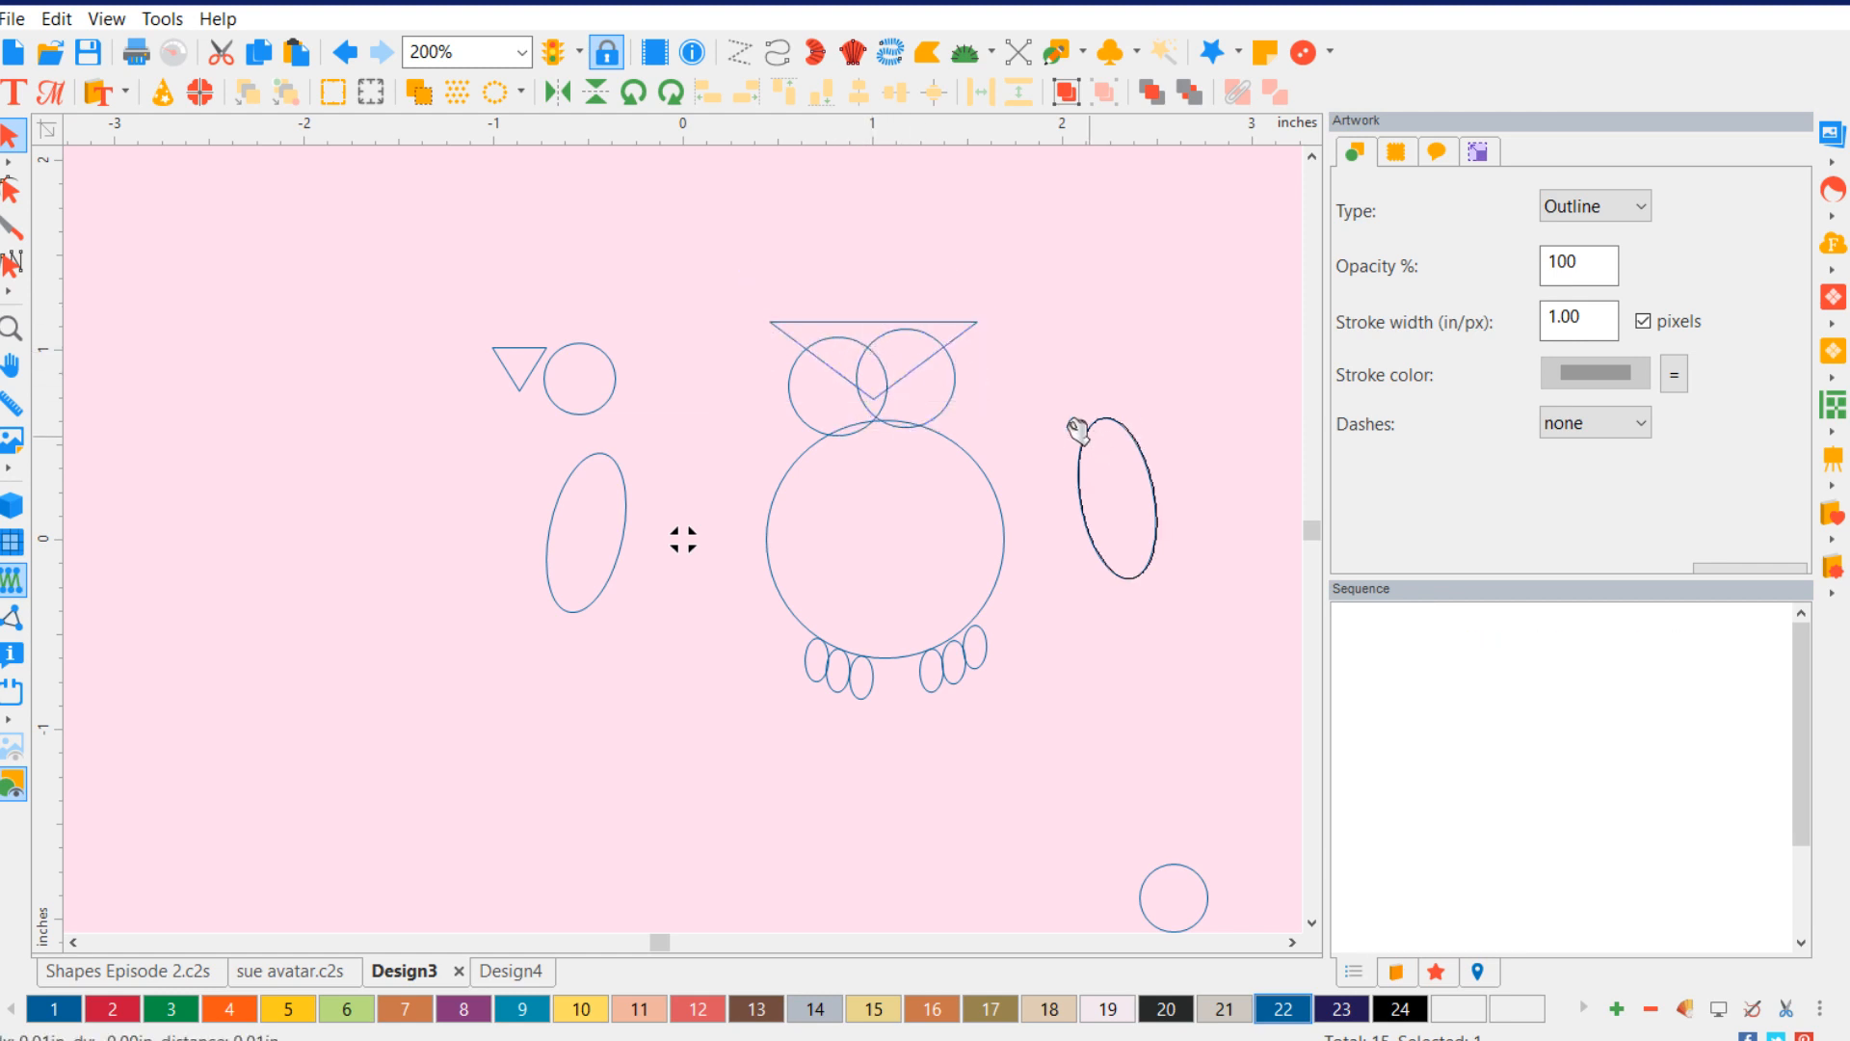
- Weld the left eye circle and the brow triangle into one outline and deselect
left_click(792, 405)
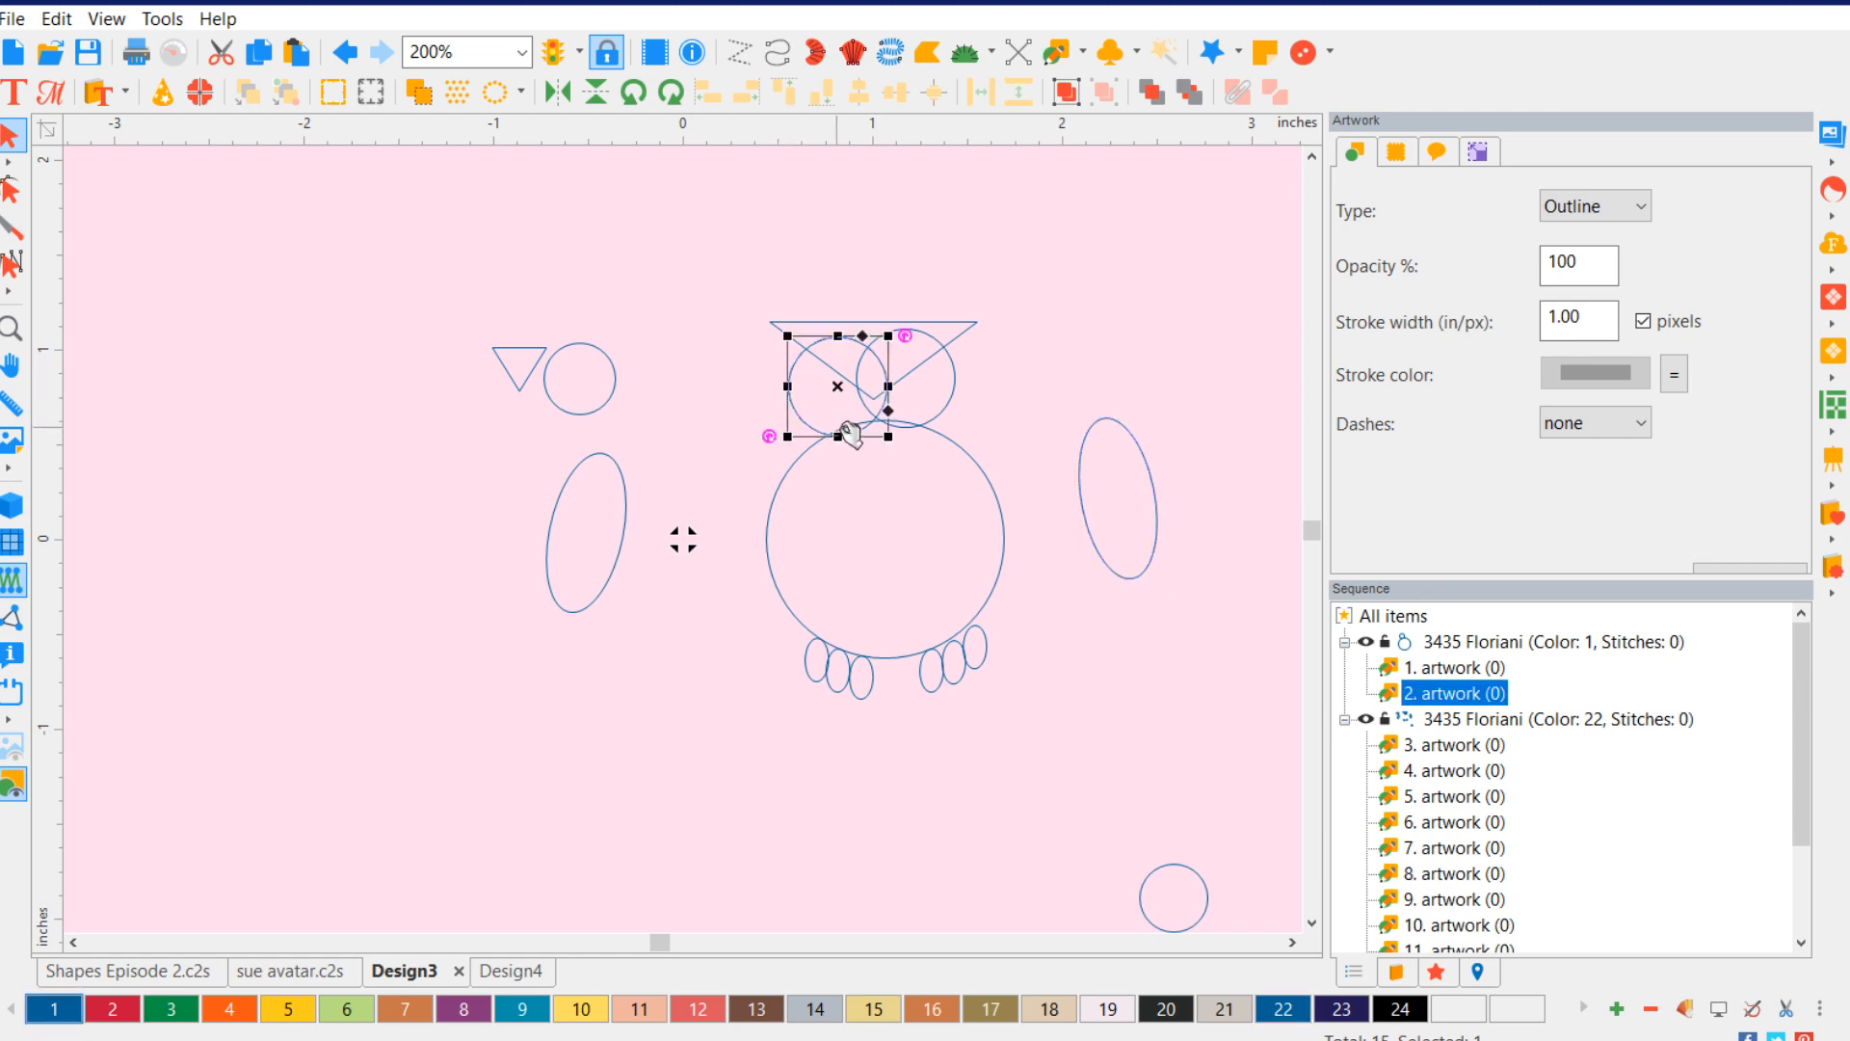
left_click(815, 320, "ctrl")
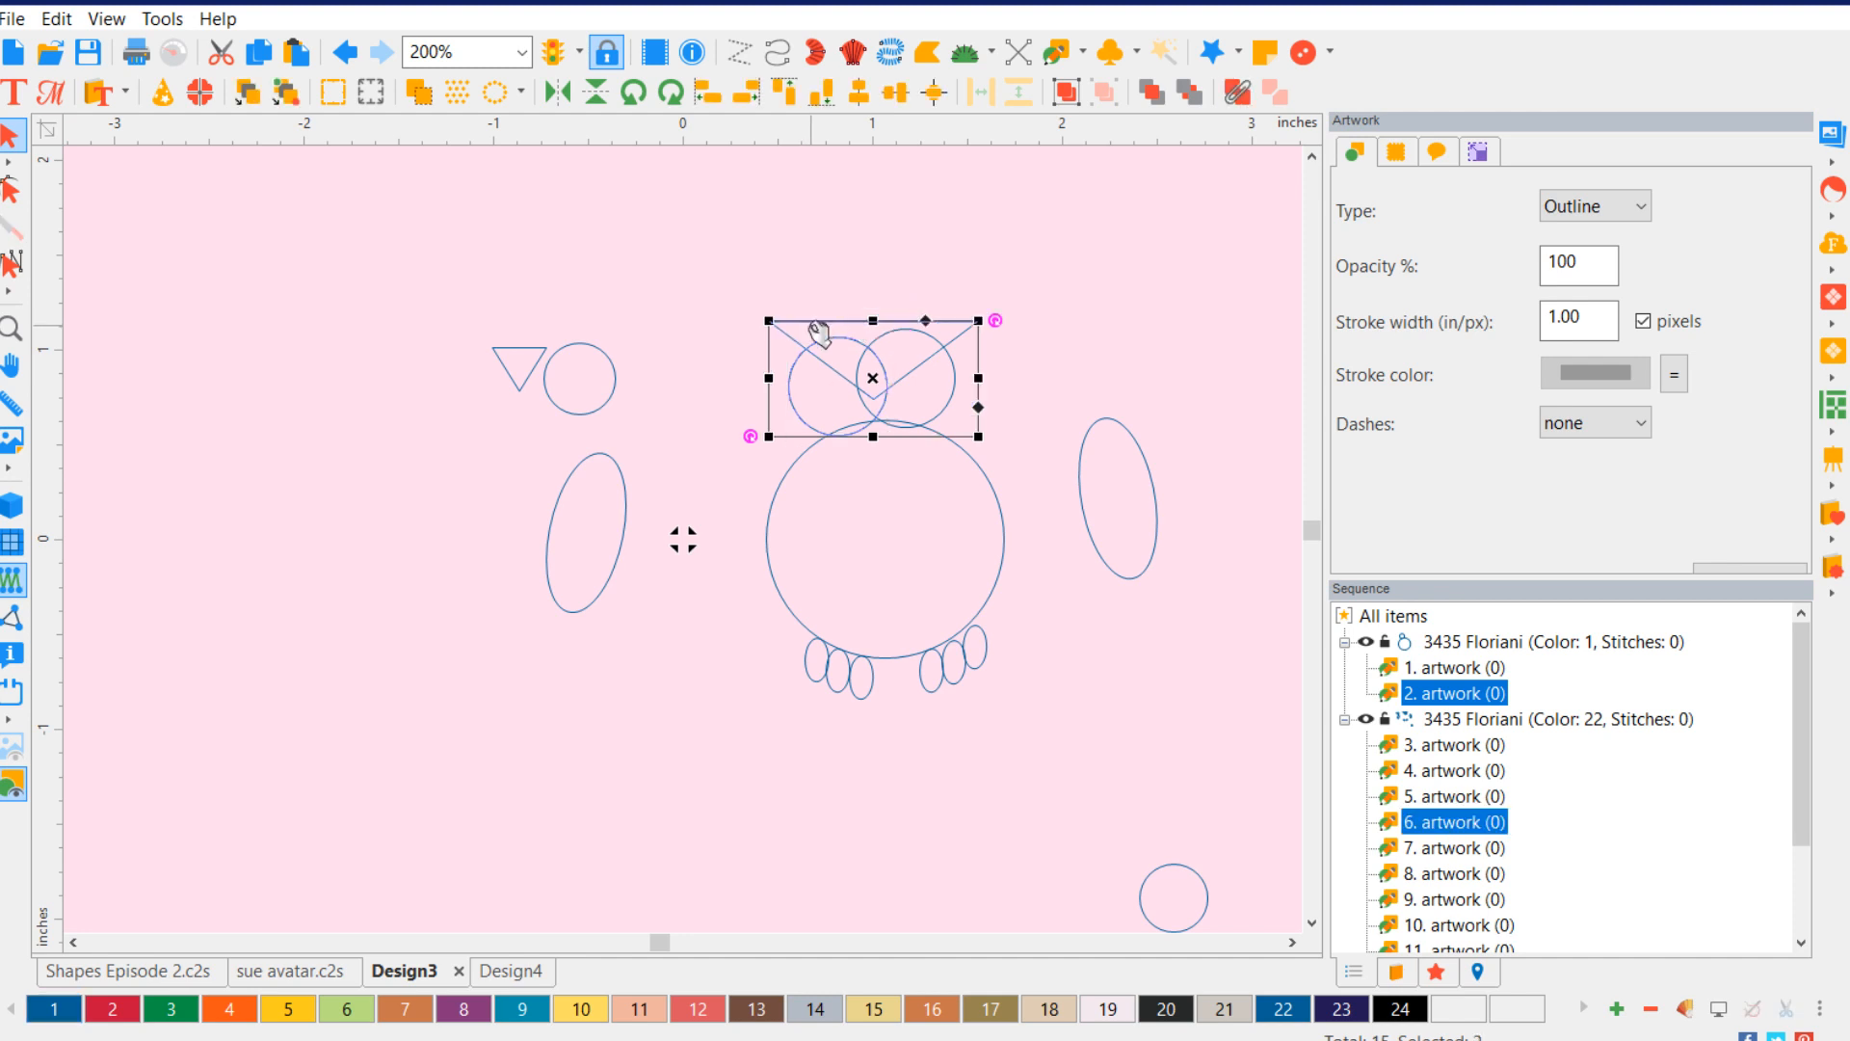
right_click(816, 329)
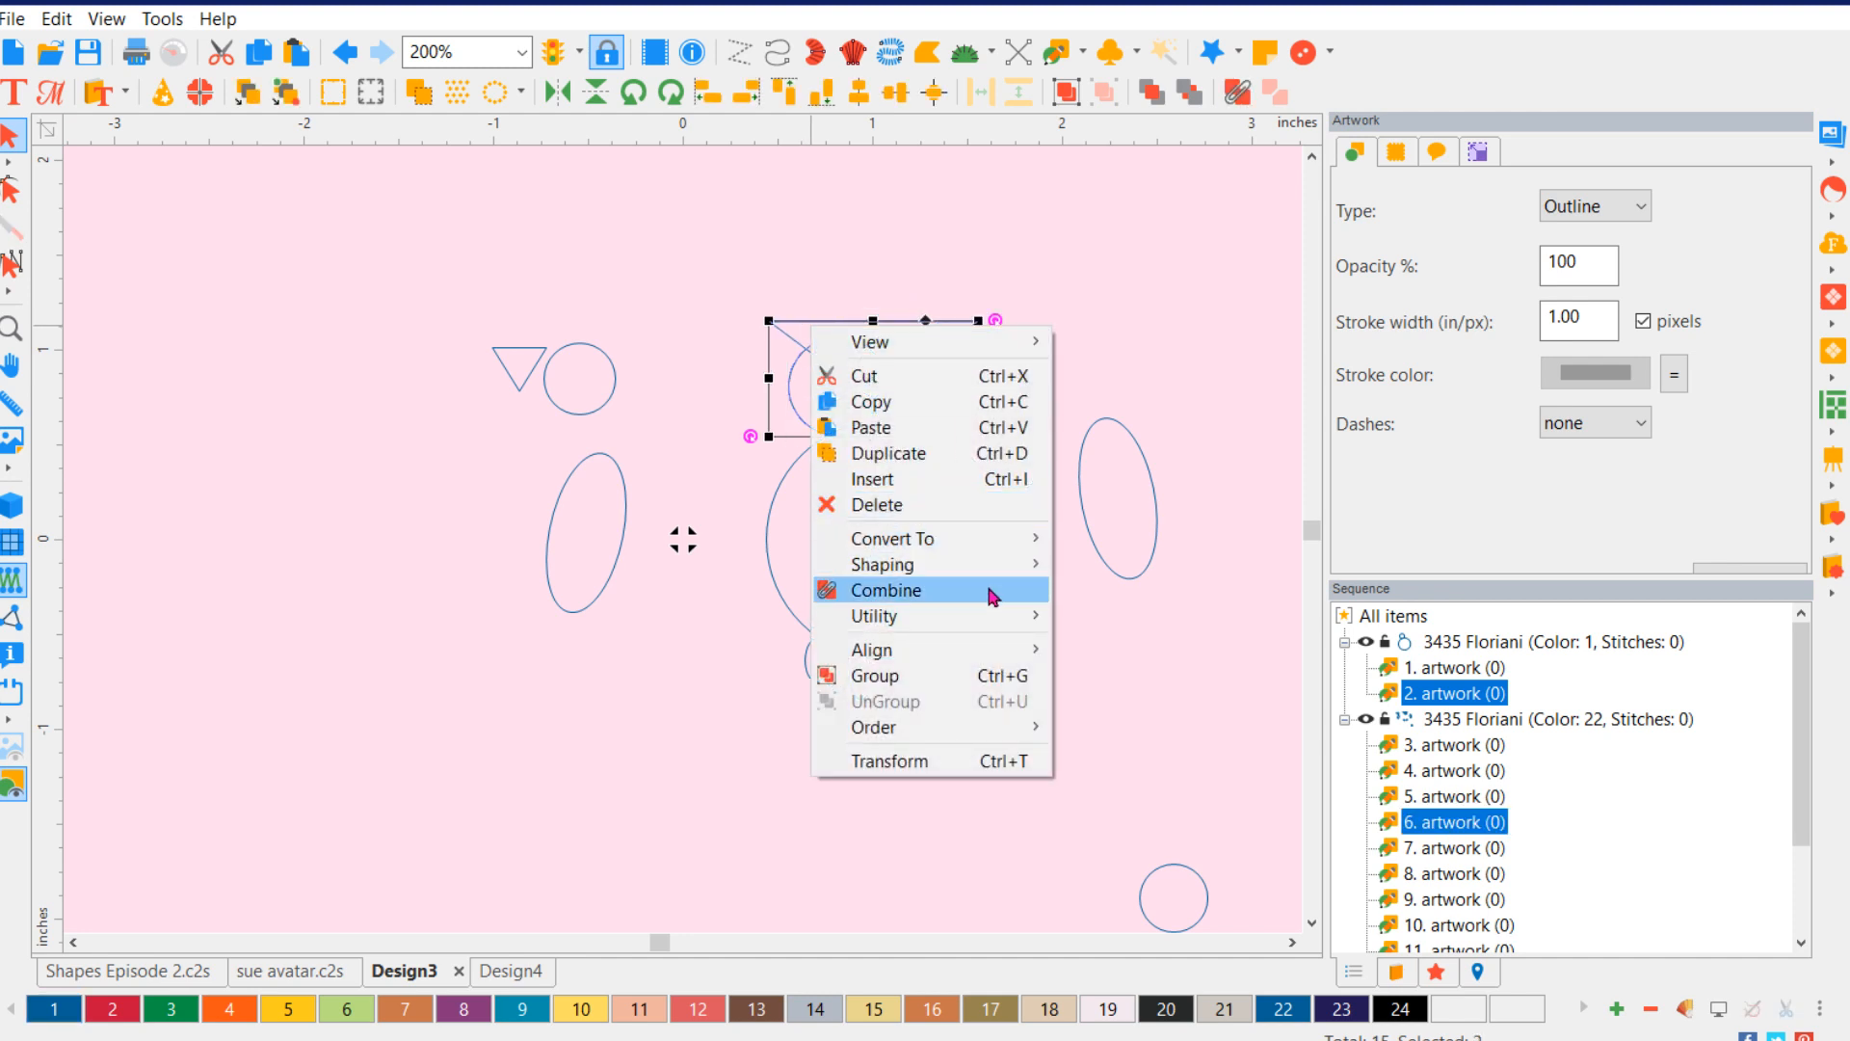
mouse_move(1002, 573)
left_click(1107, 591)
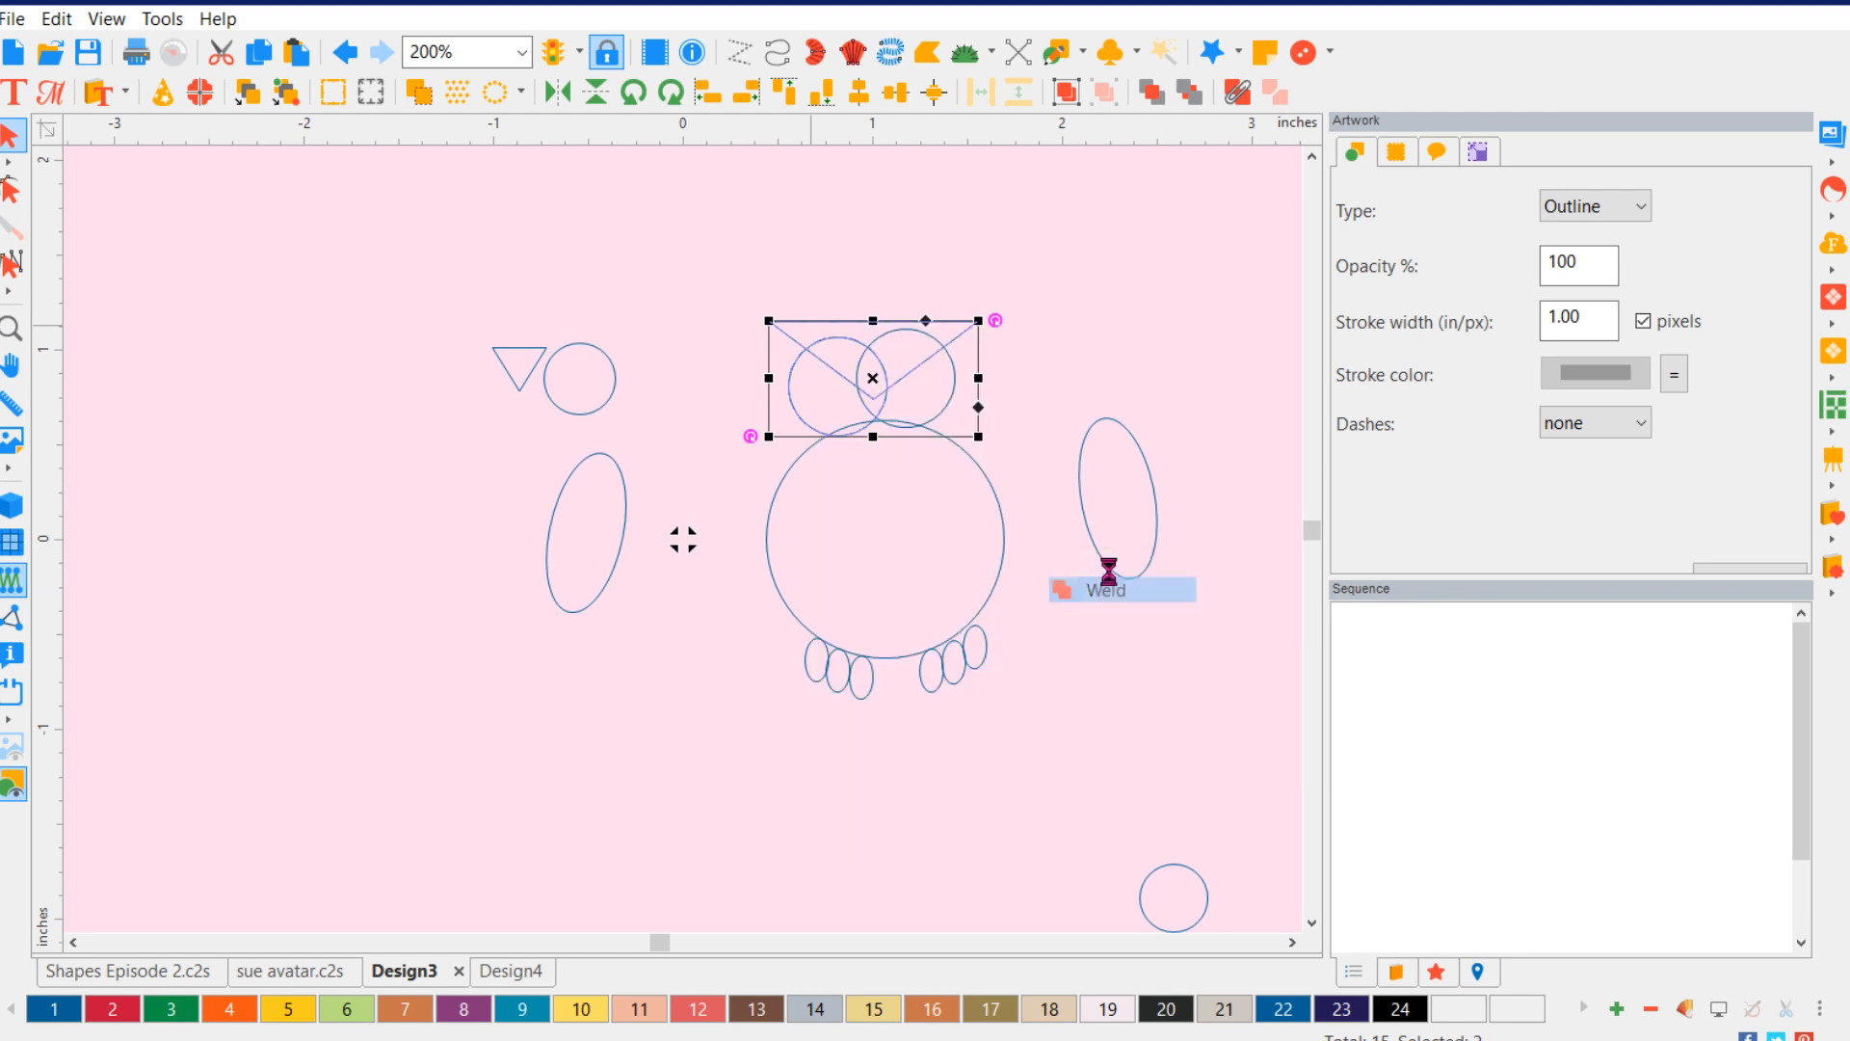
left_click(1113, 232)
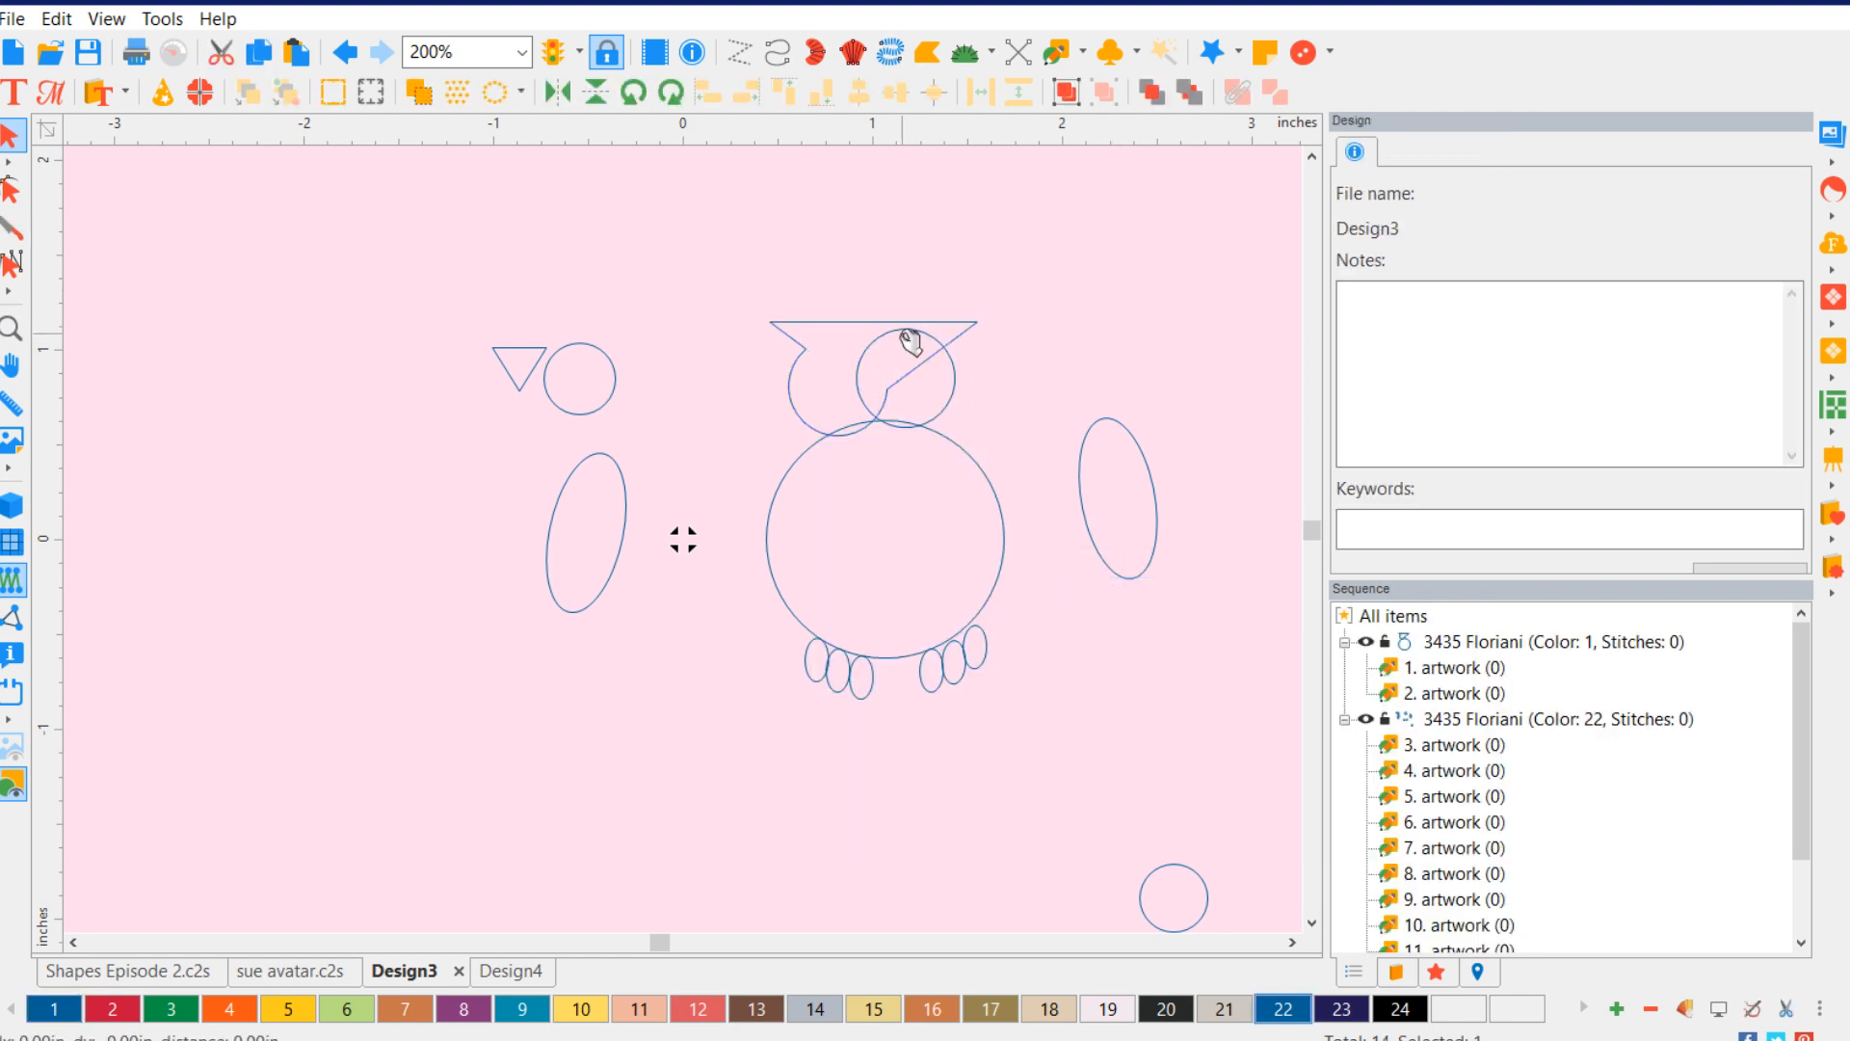
- Weld the right eye circle to the combined brow and left eye shape to complete the head outline
left_click(917, 382)
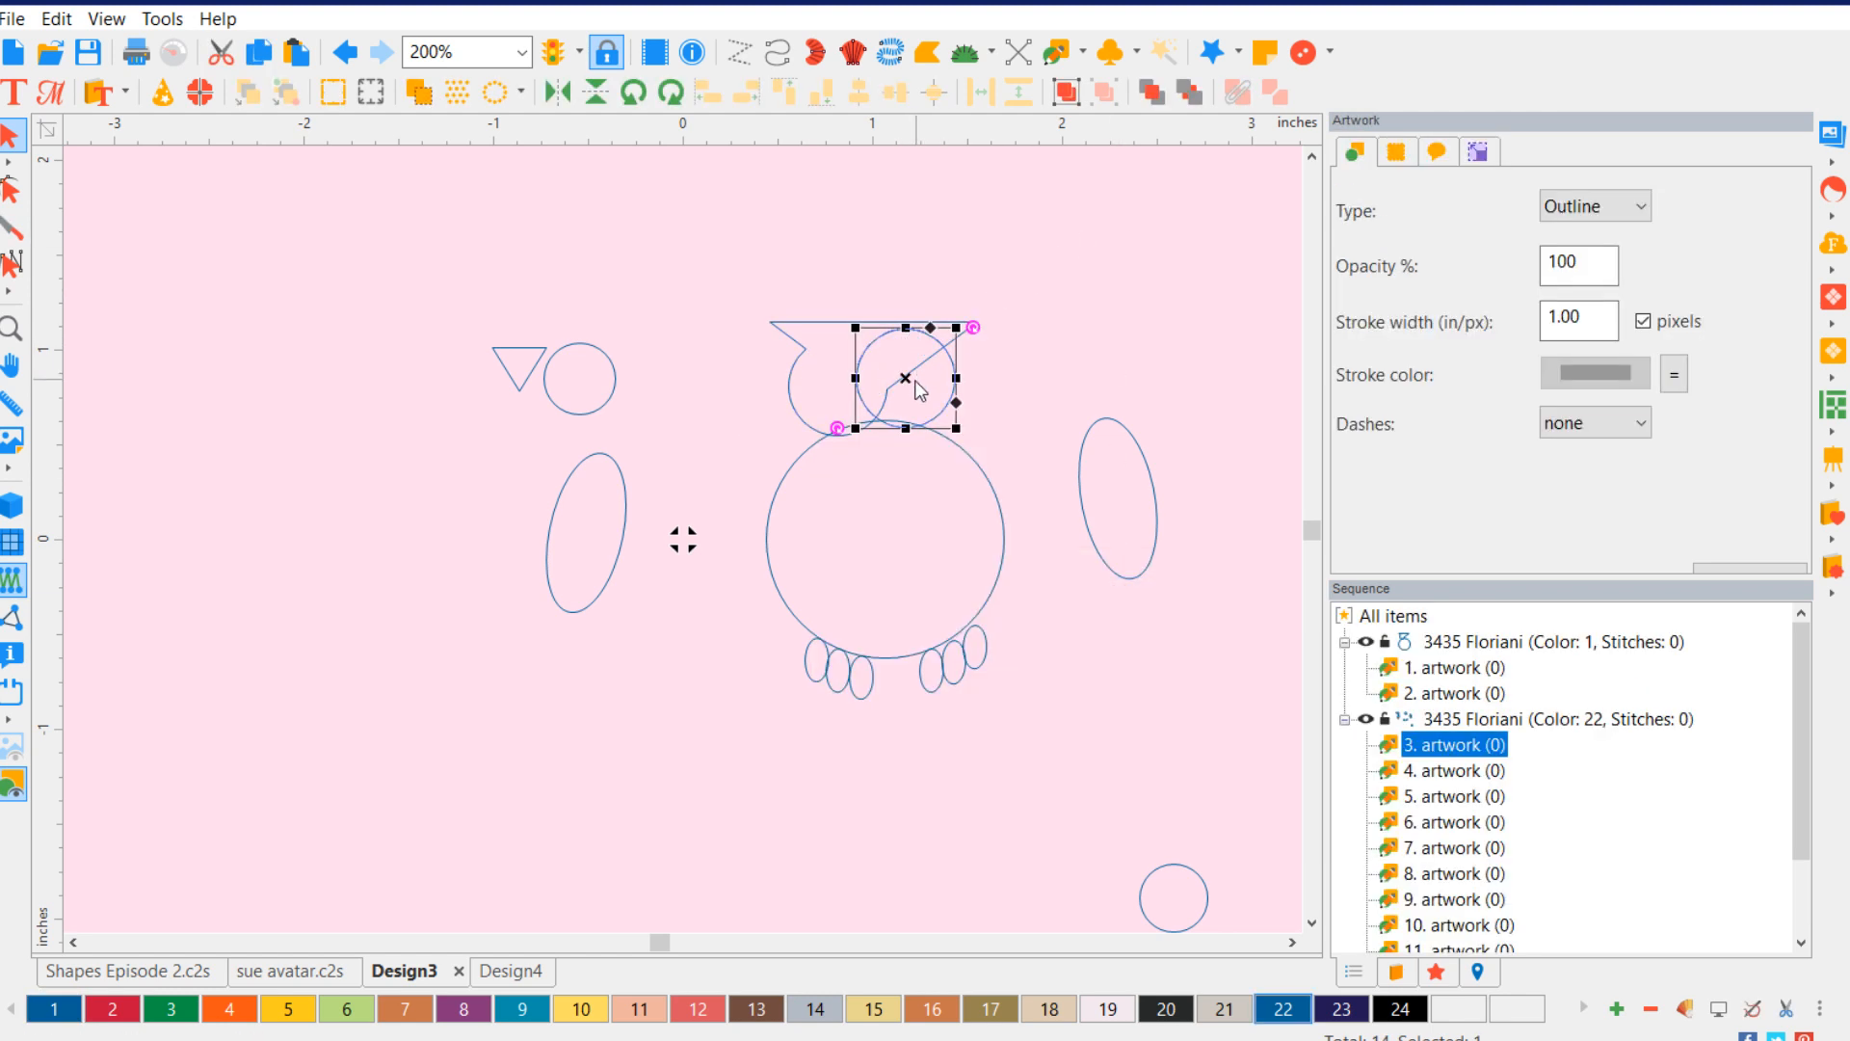
left_click(803, 381, "ctrl")
right_click(793, 375)
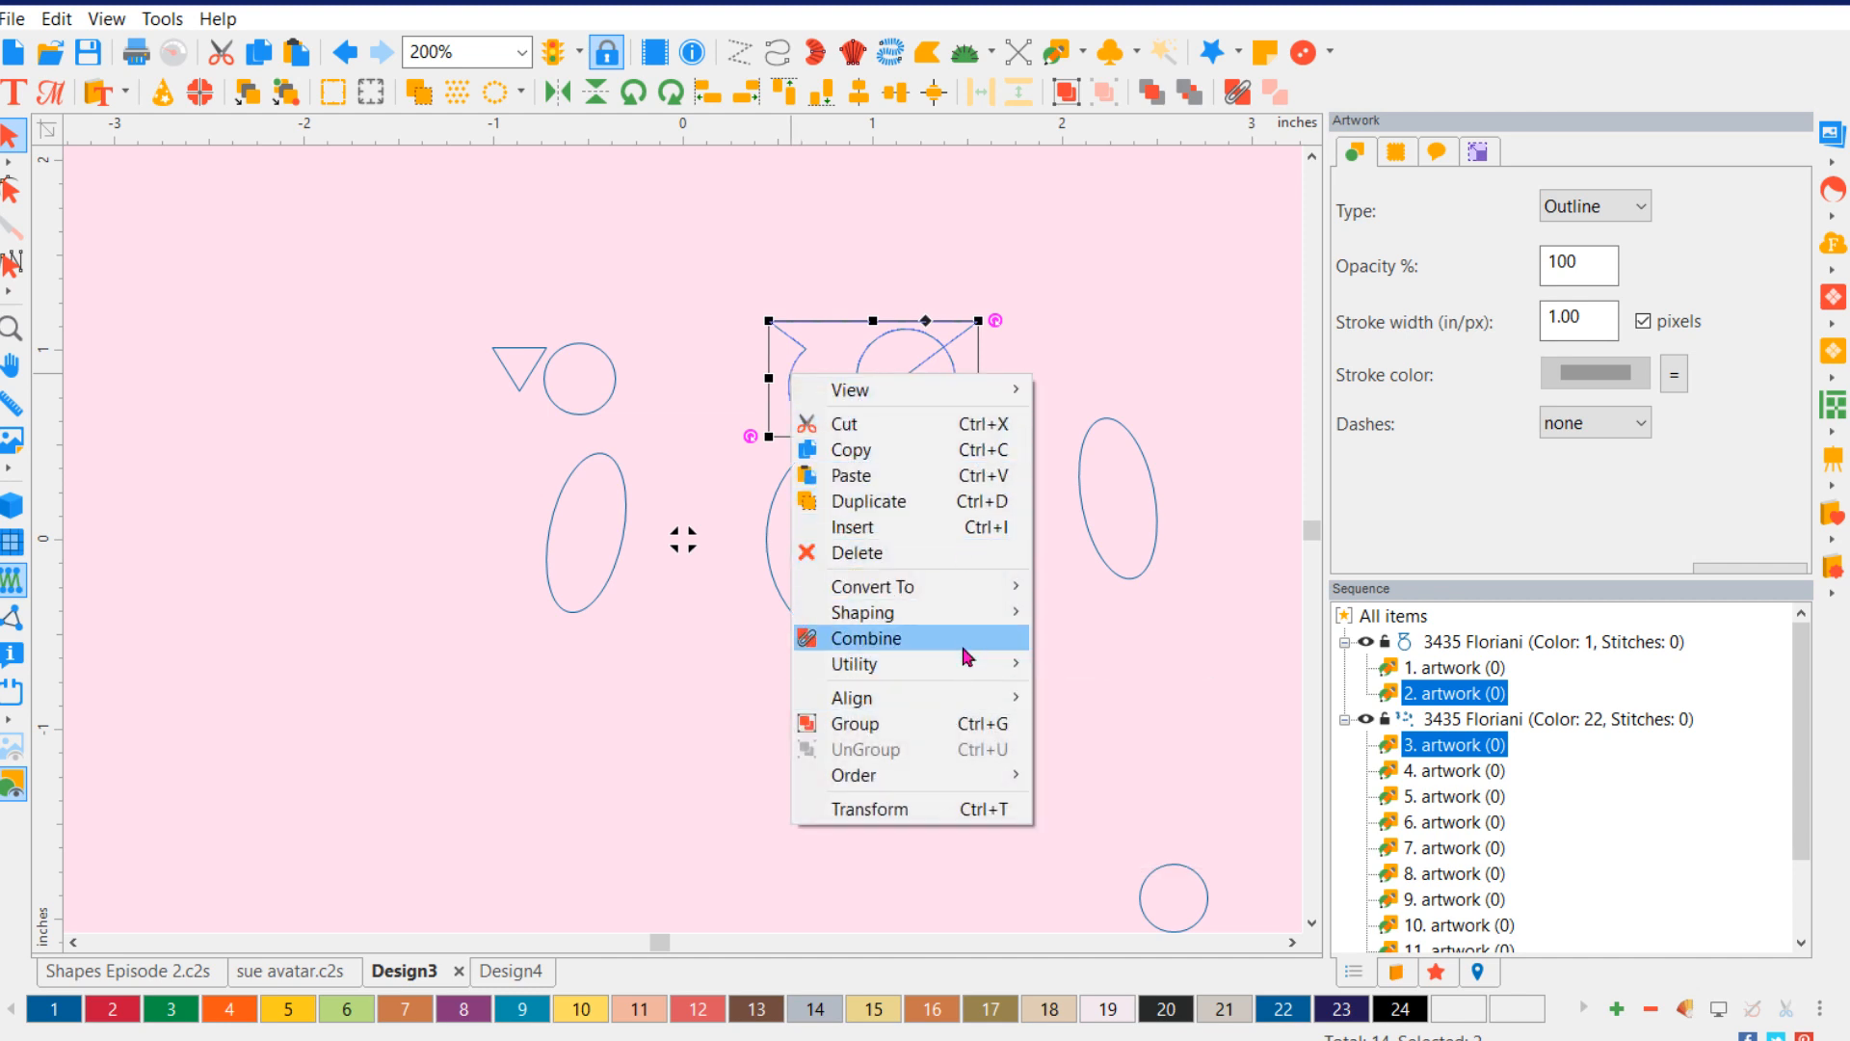
mouse_move(969, 621)
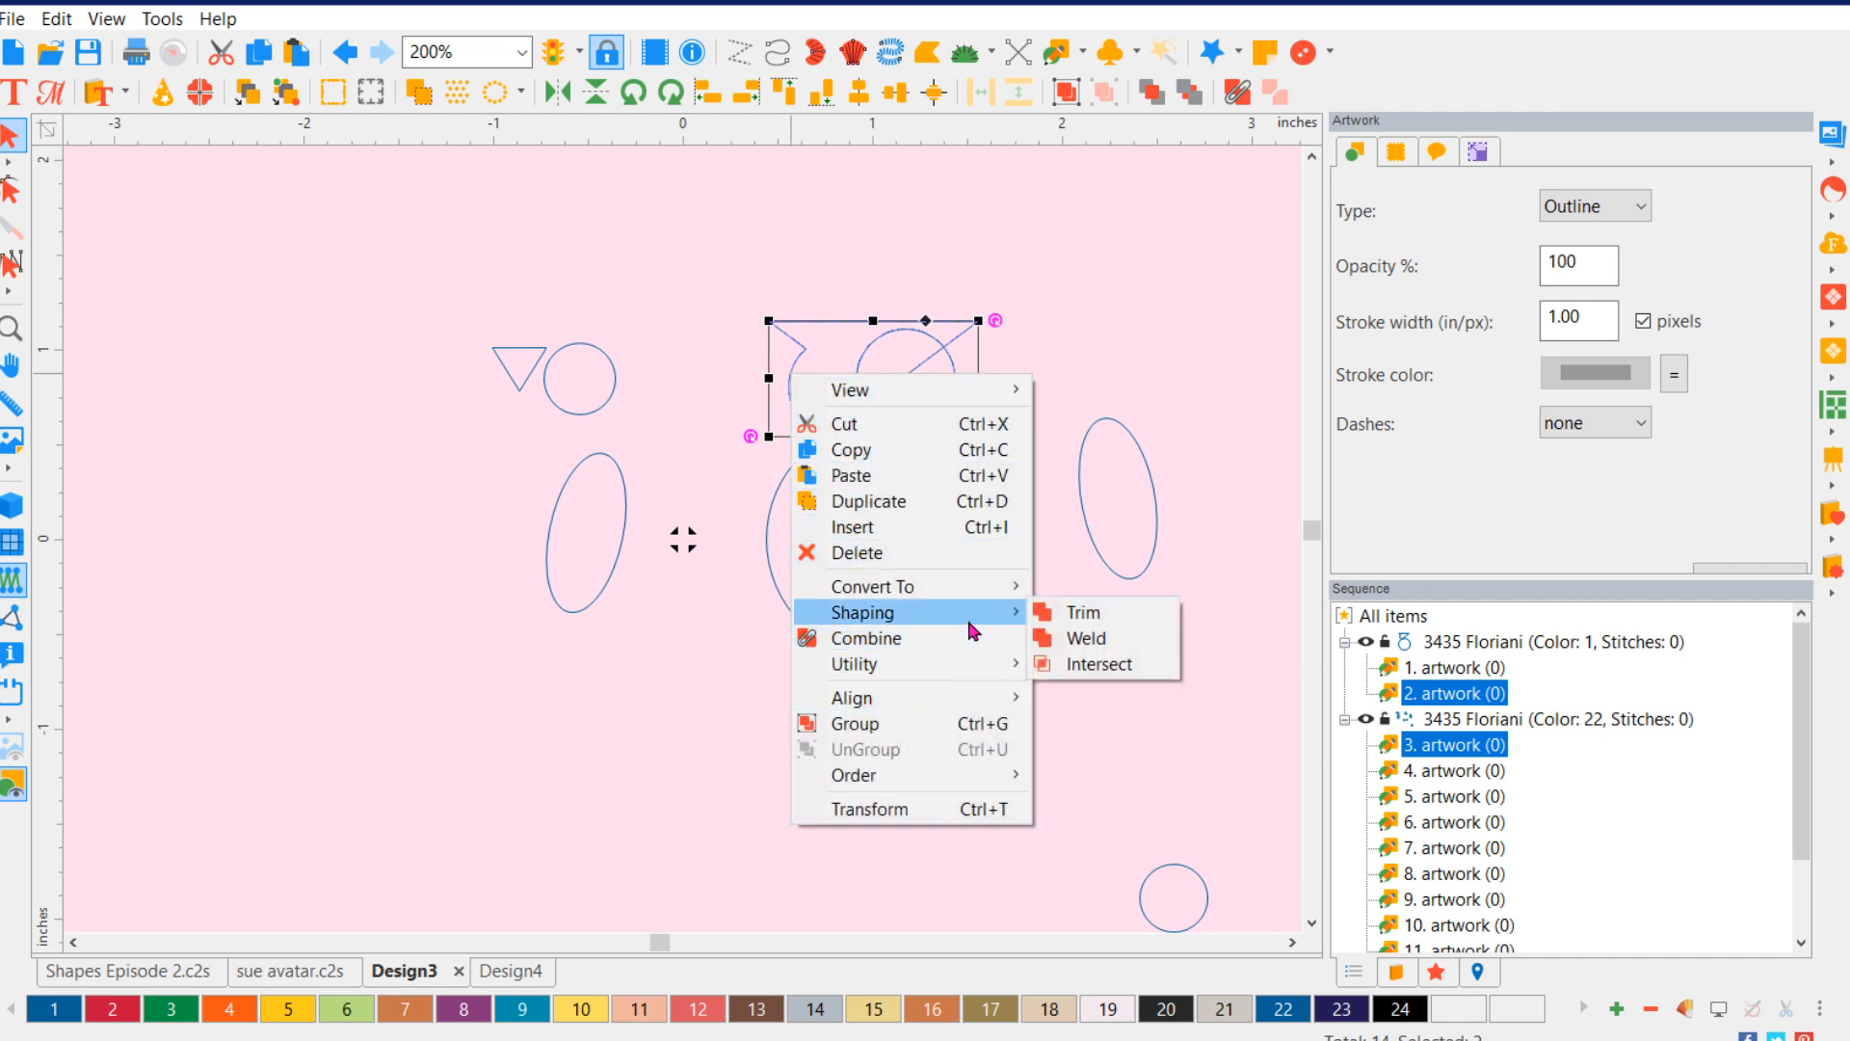
left_click(1086, 638)
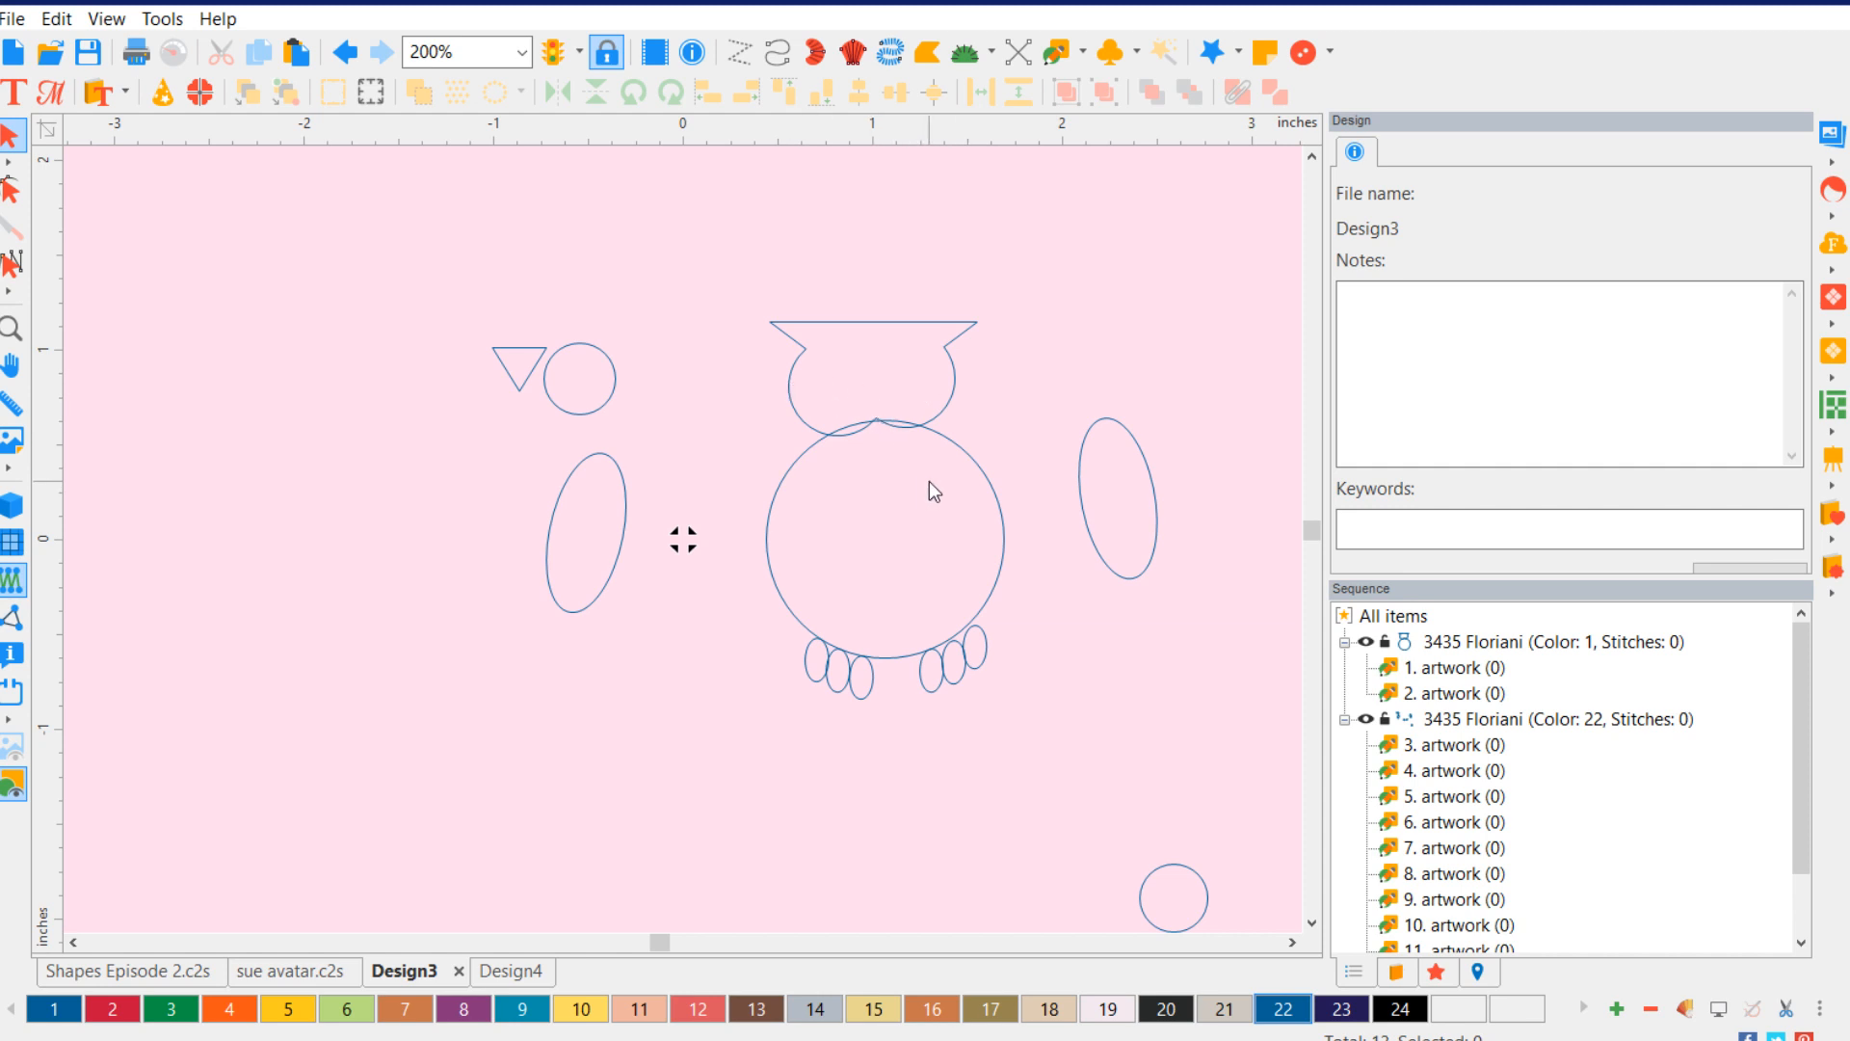
- Weld the owl's head outline to the large body circle
left_click(955, 413)
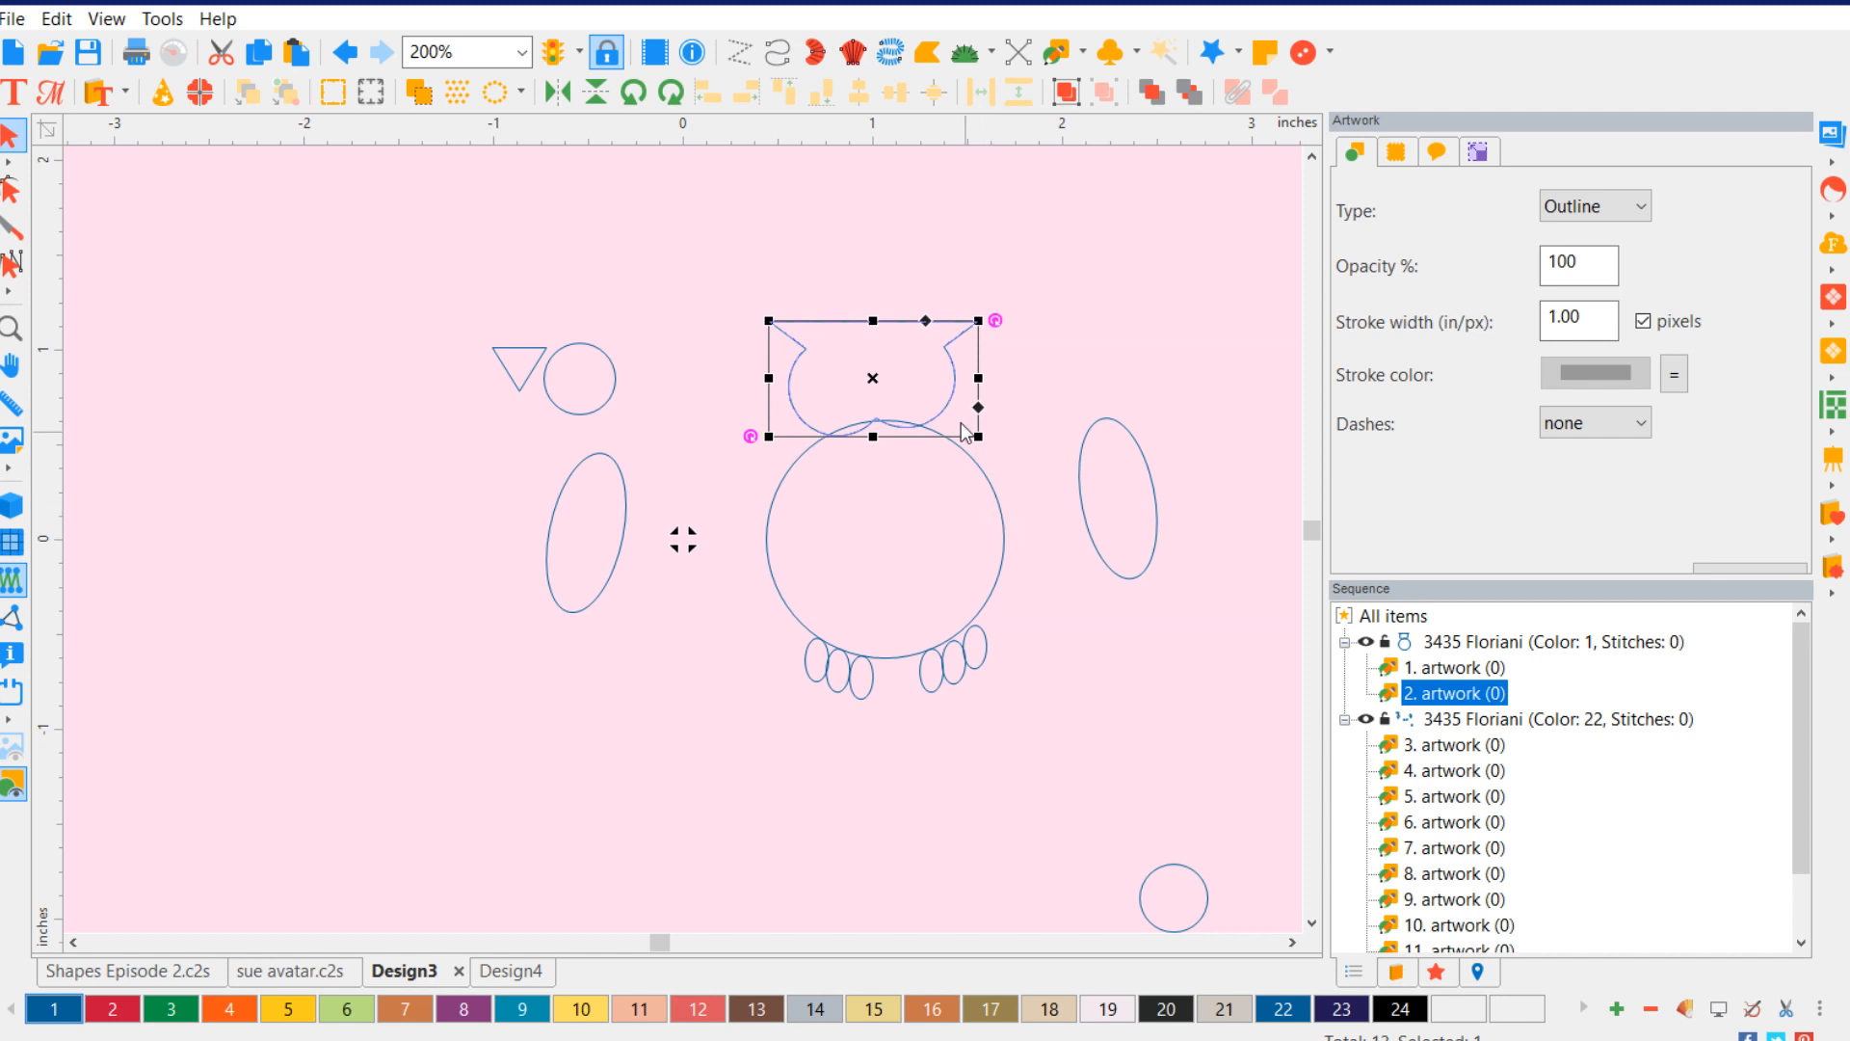
left_click(1003, 521, "shift")
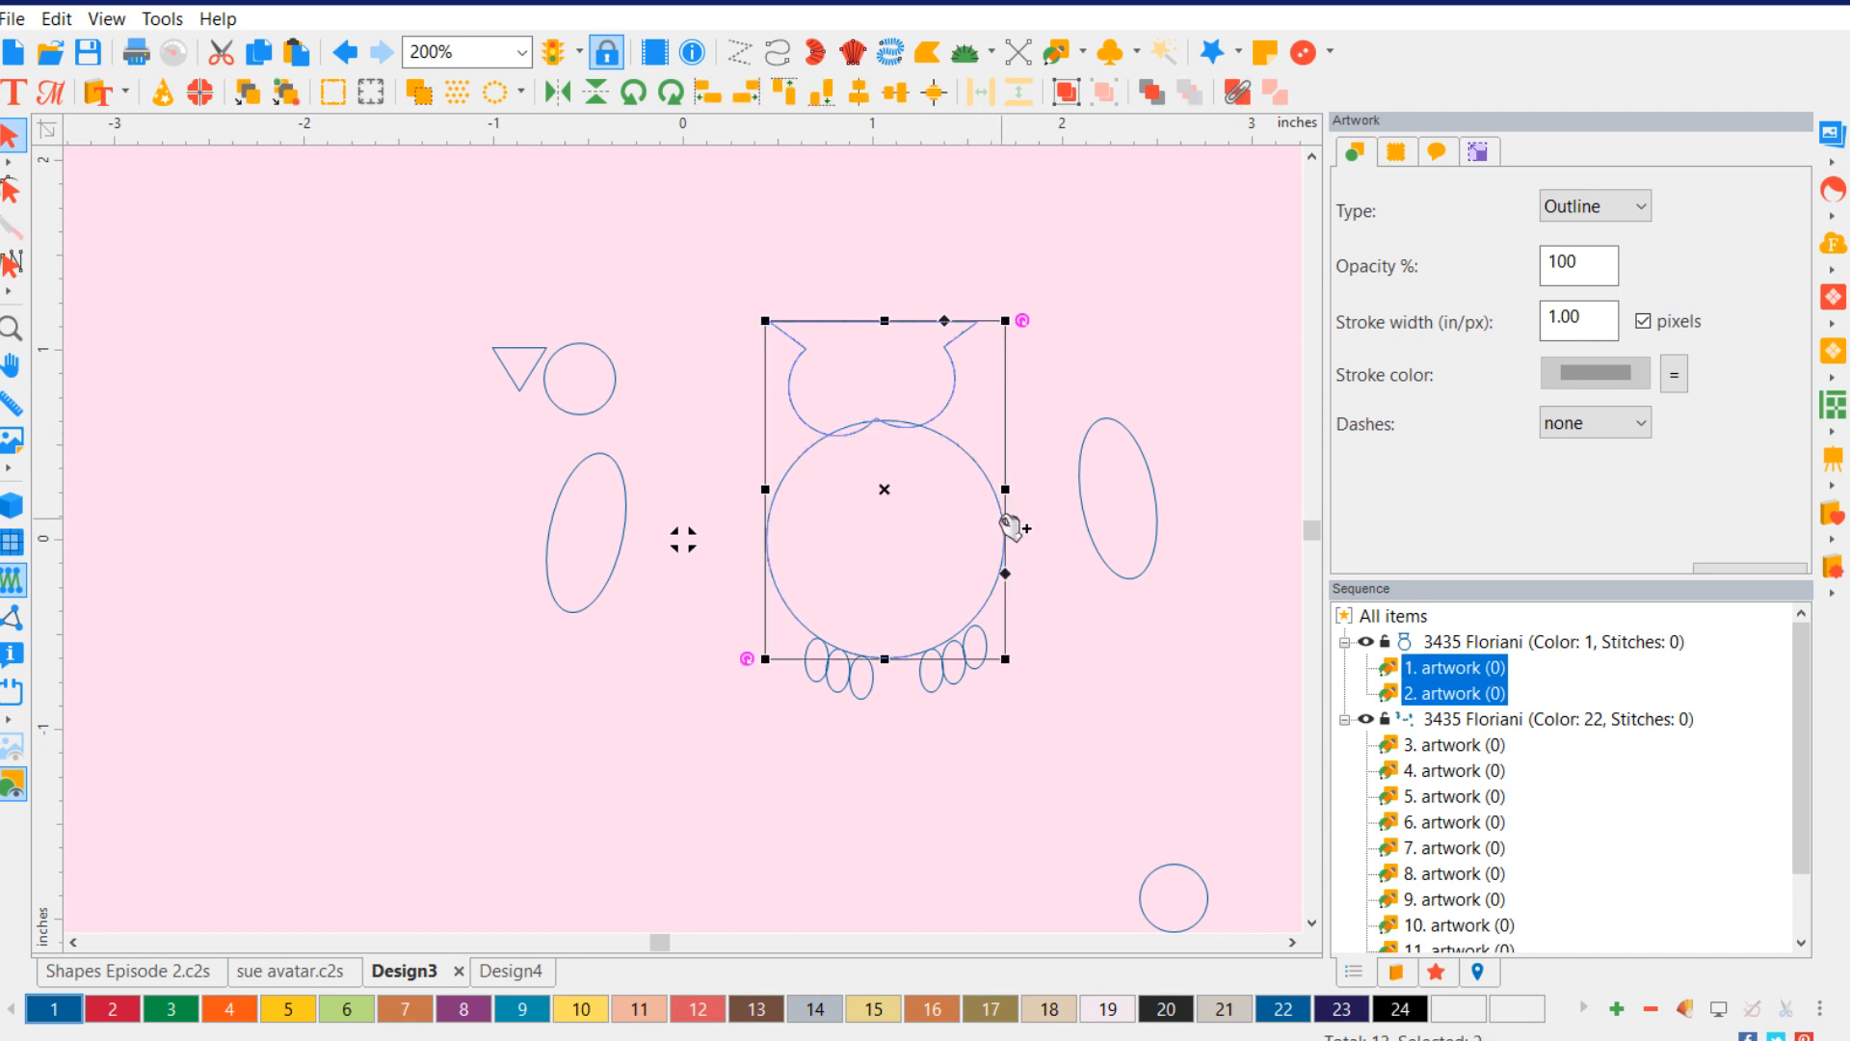
right_click(1002, 520)
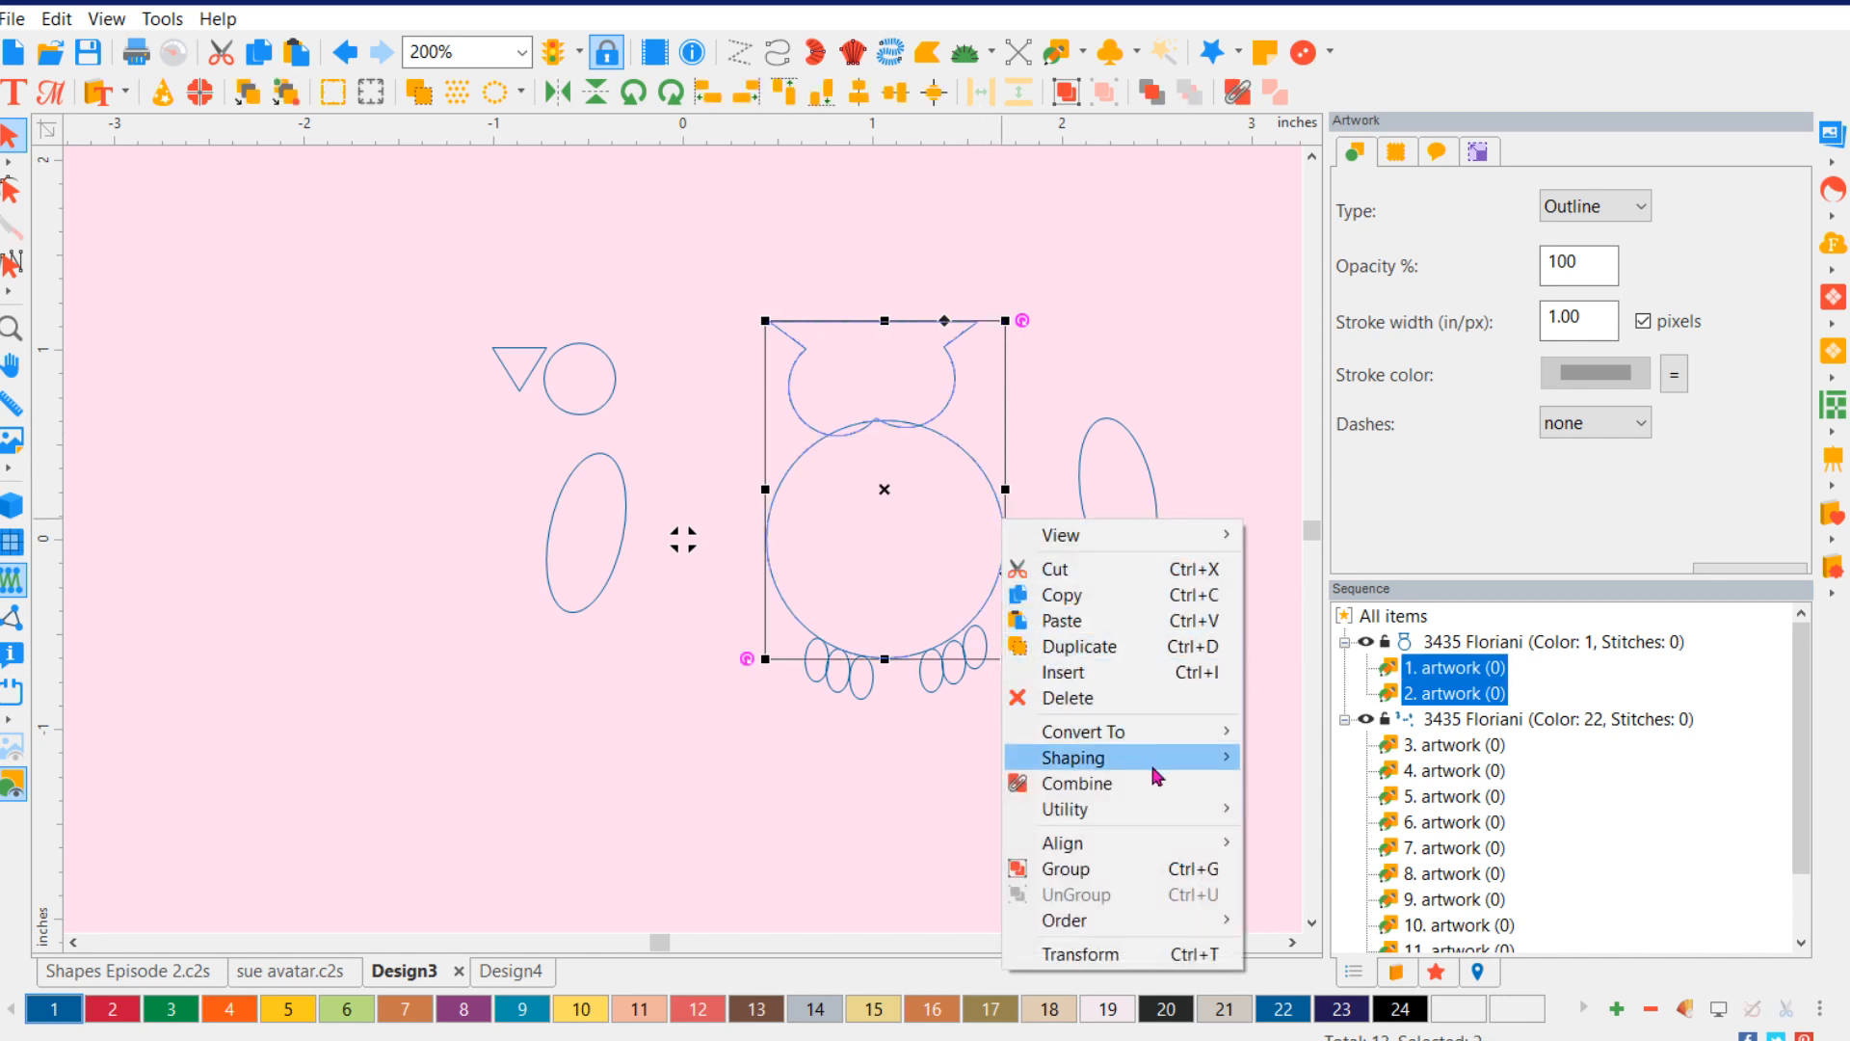
mouse_move(1160, 761)
left_click(1293, 785)
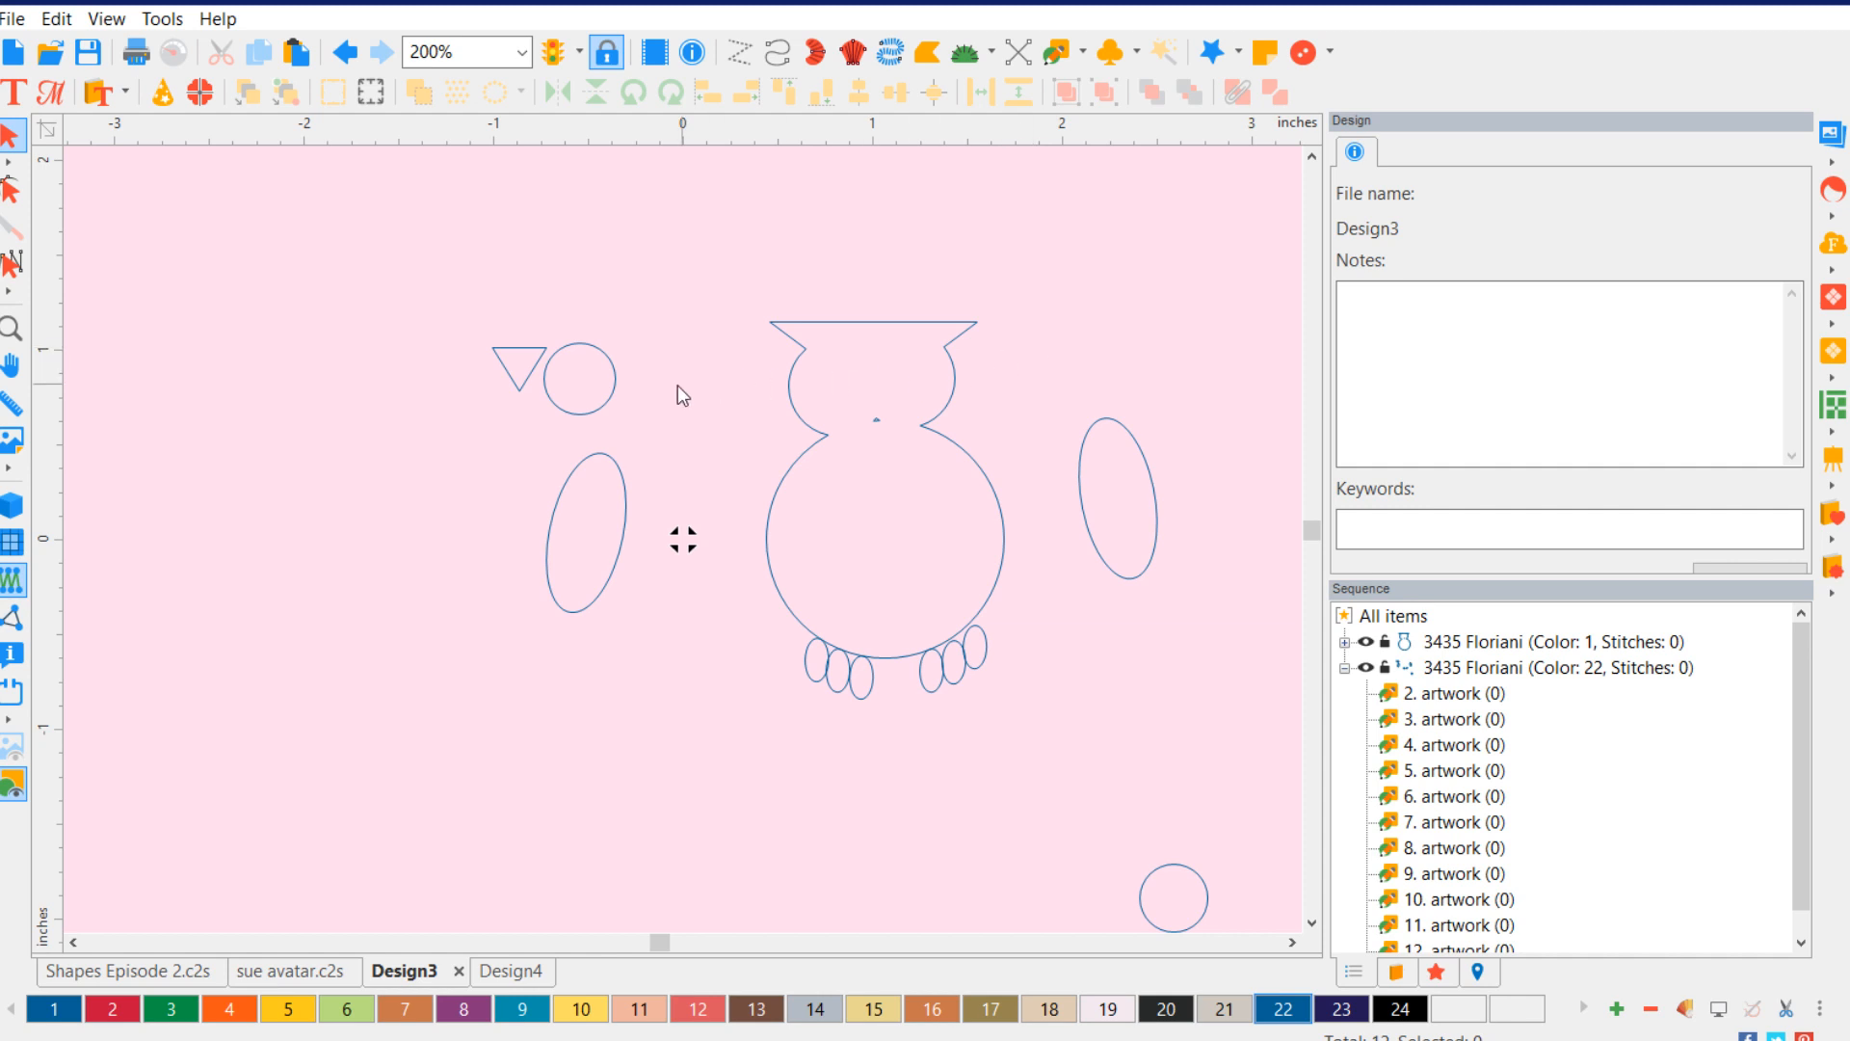
left_click(613, 392)
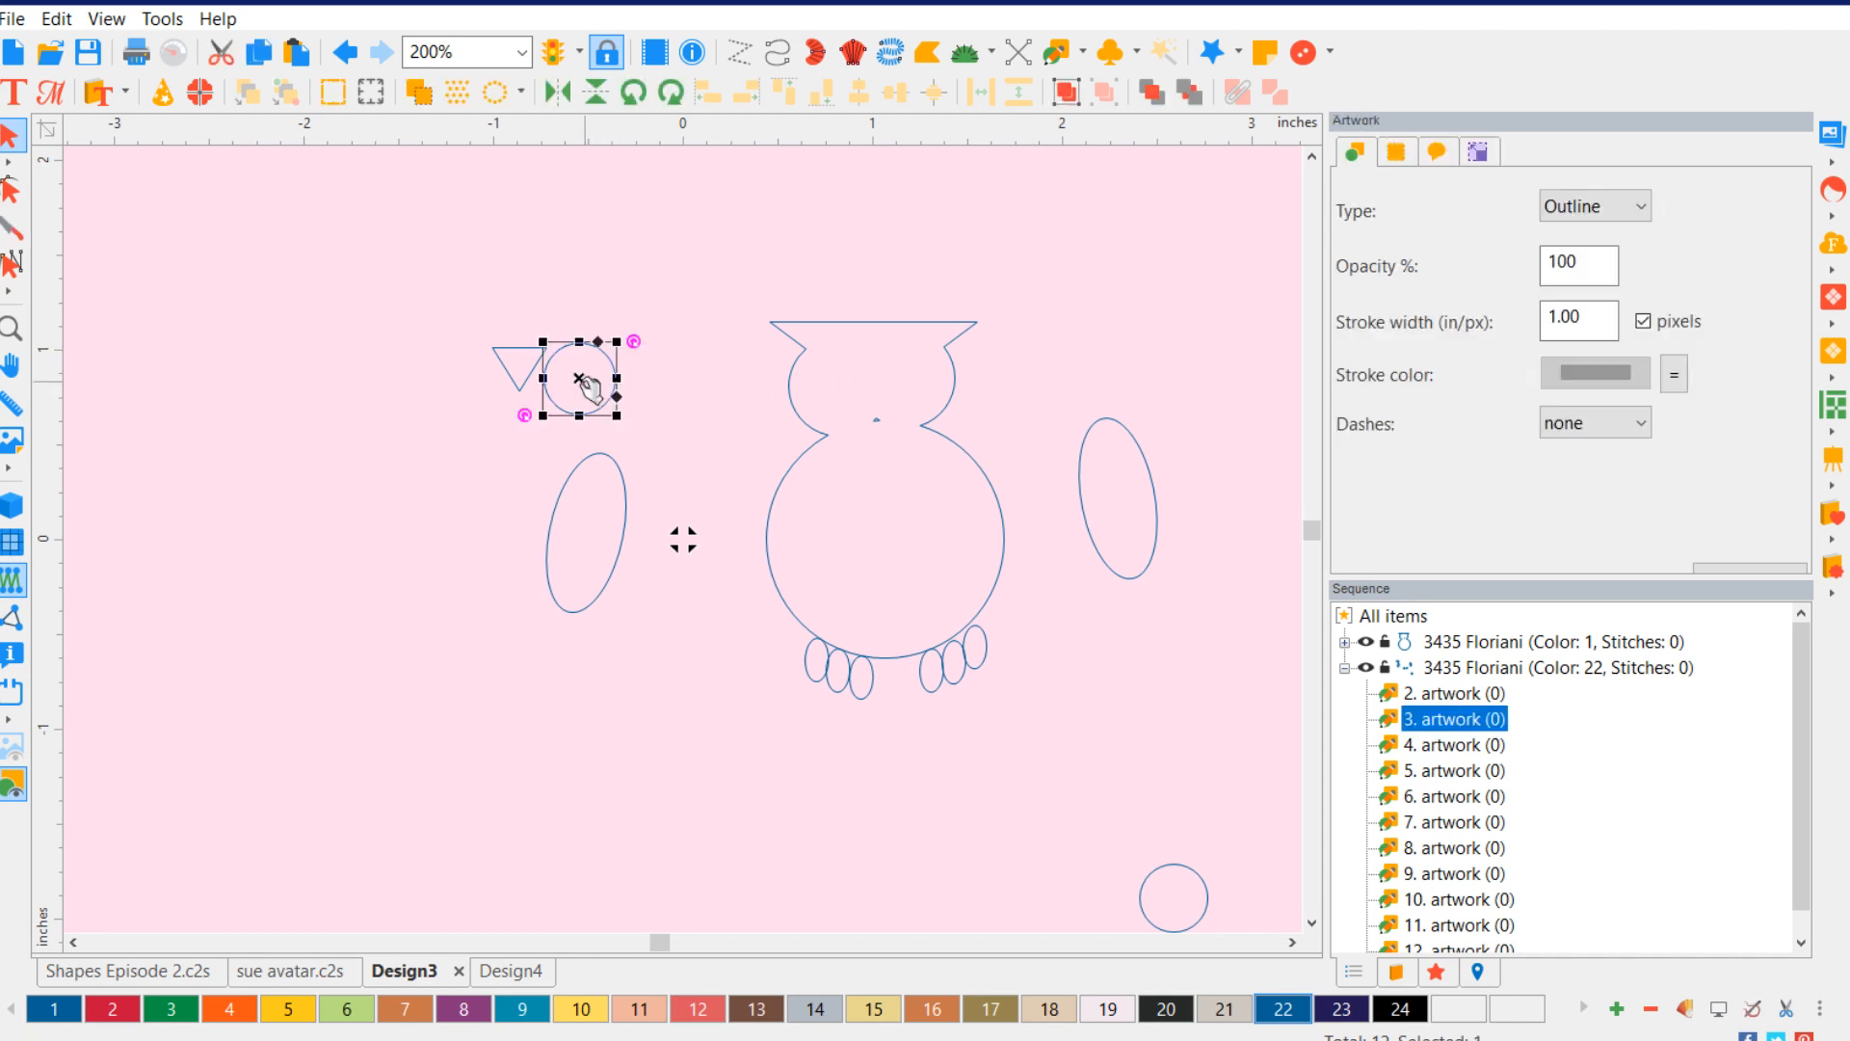
left_click_drag(605, 389, 625, 388)
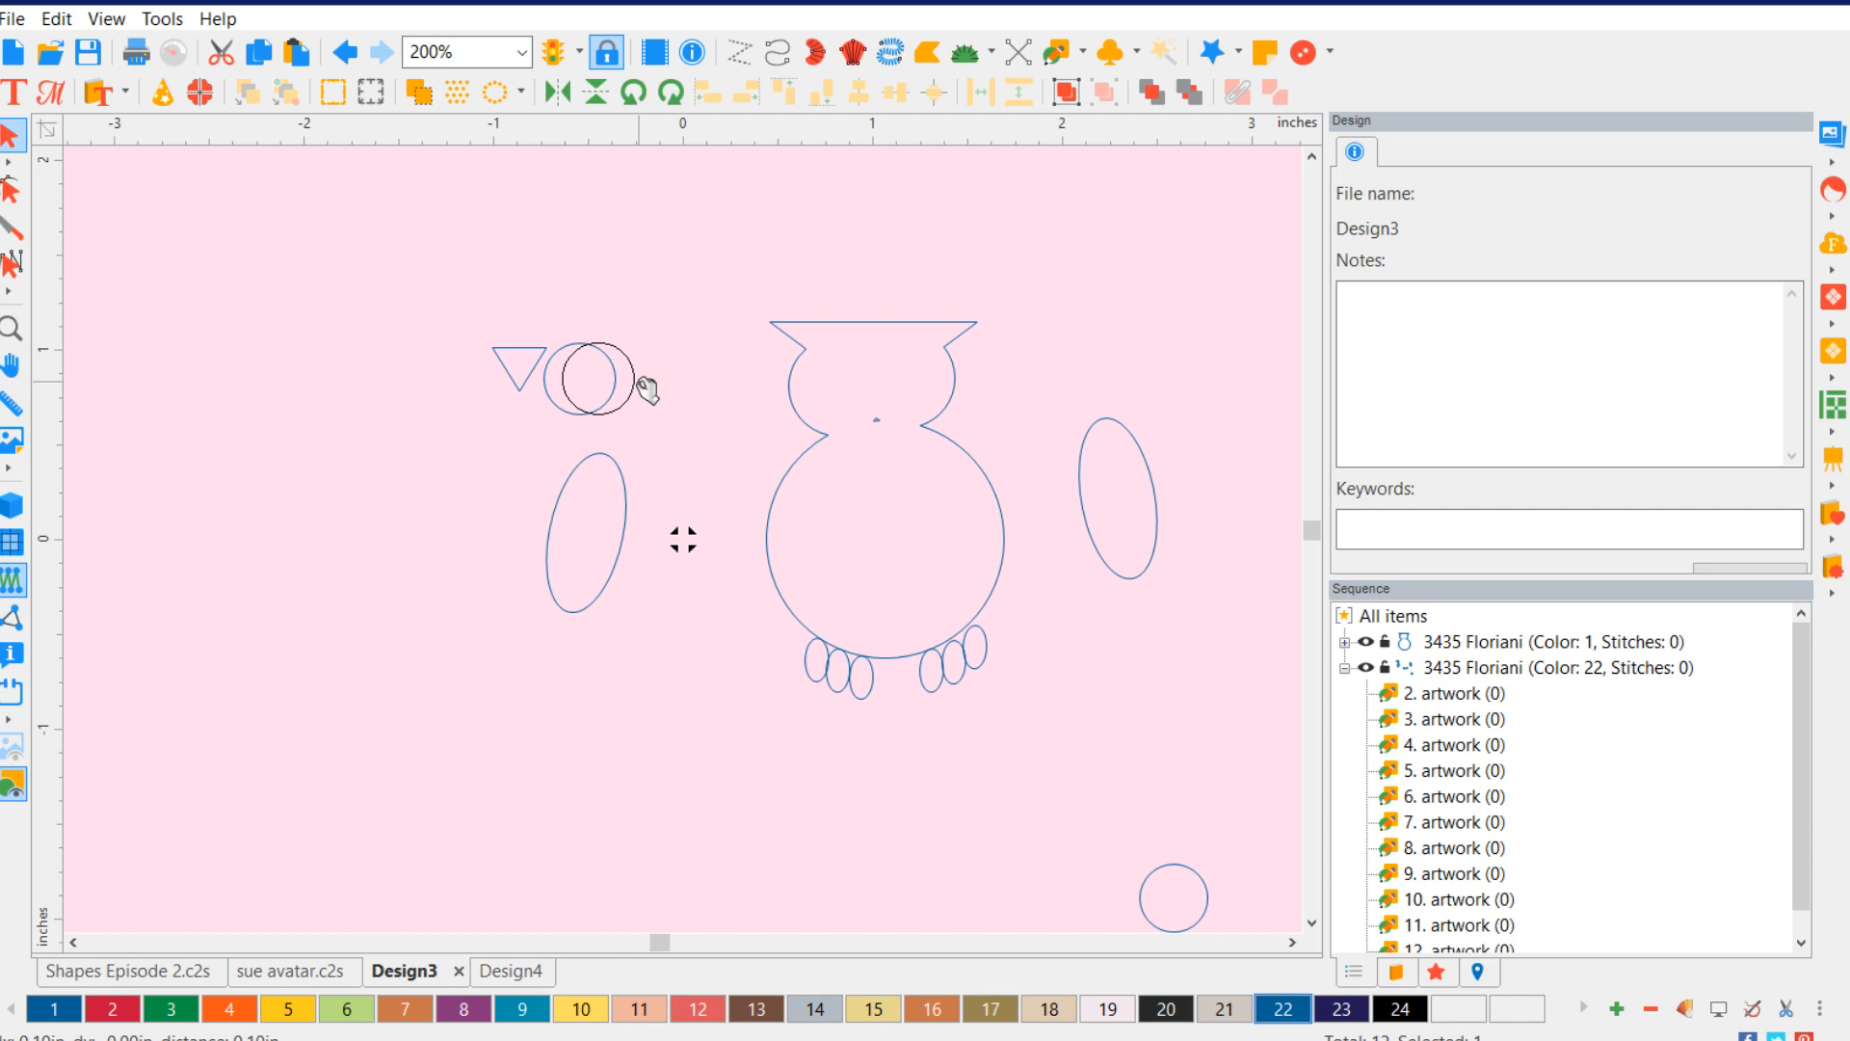
left_click(885, 427)
left_click(1086, 392)
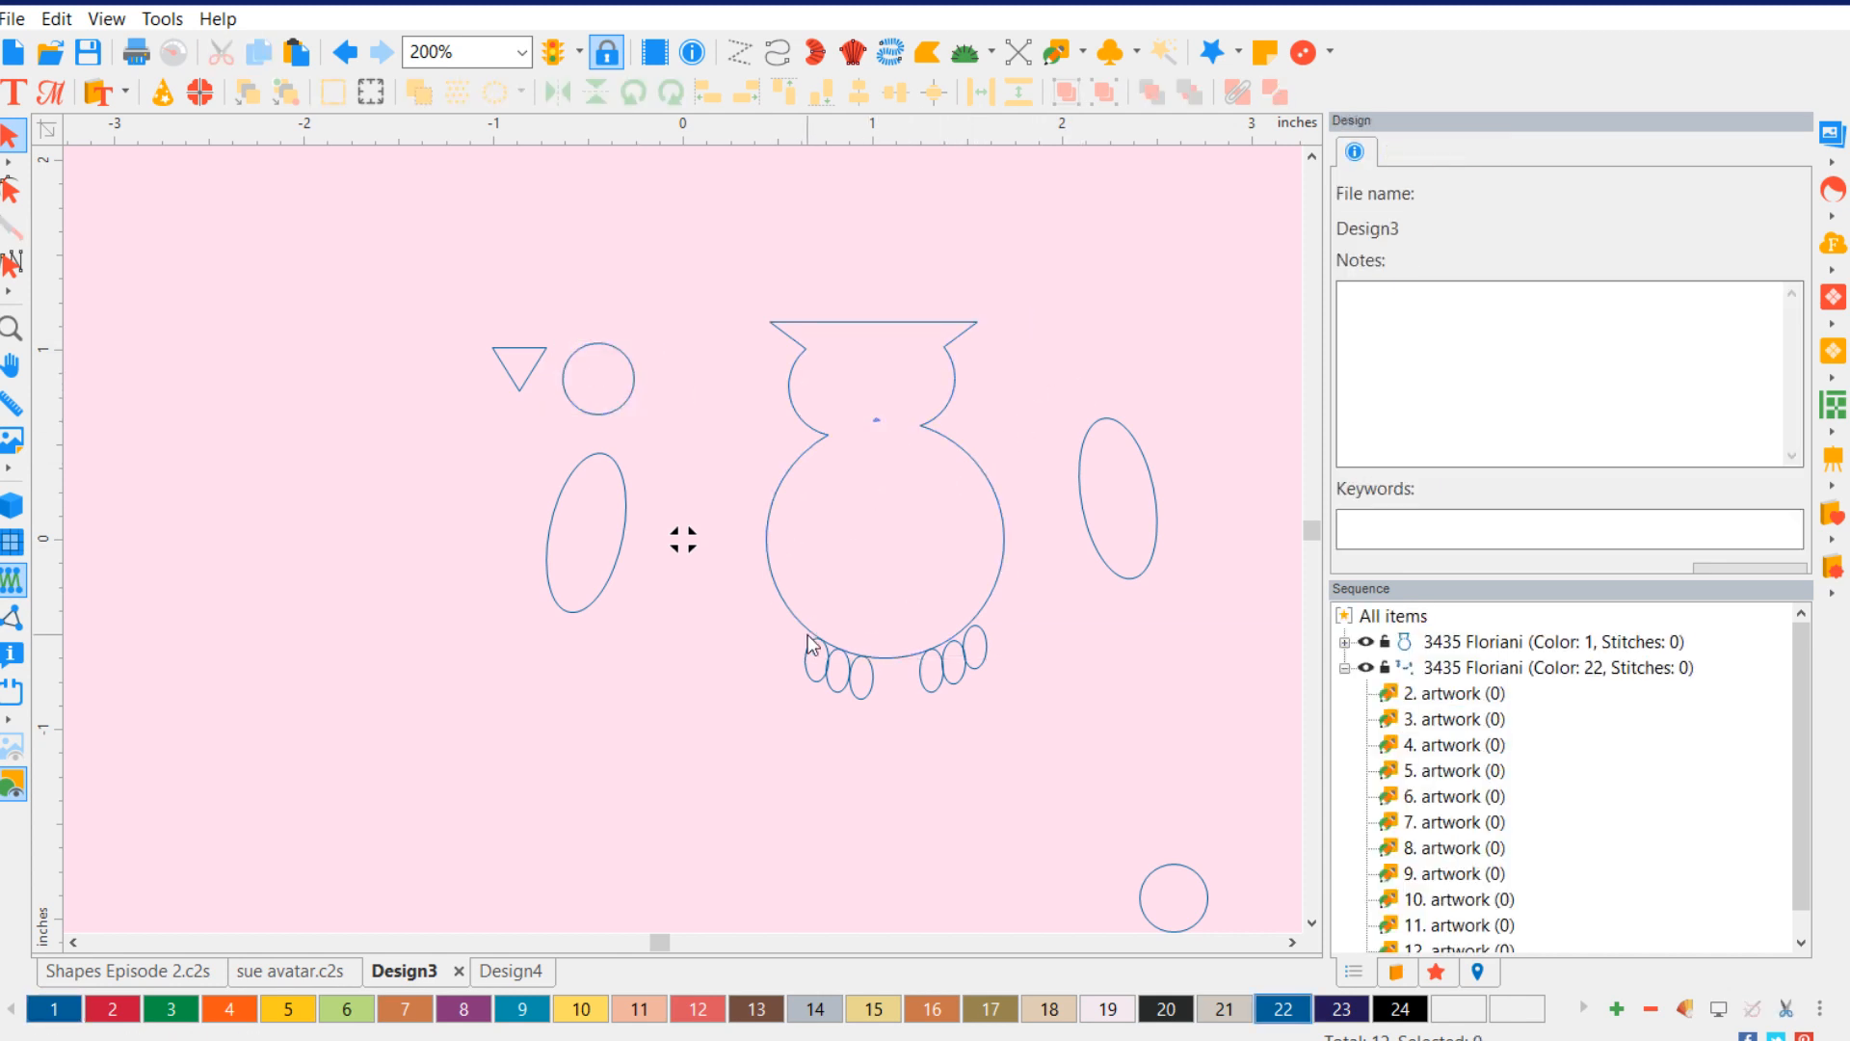
- Convert the small circle beside the beak triangle to a Complex Fill and place it as the owl's left eye
left_click(636, 381)
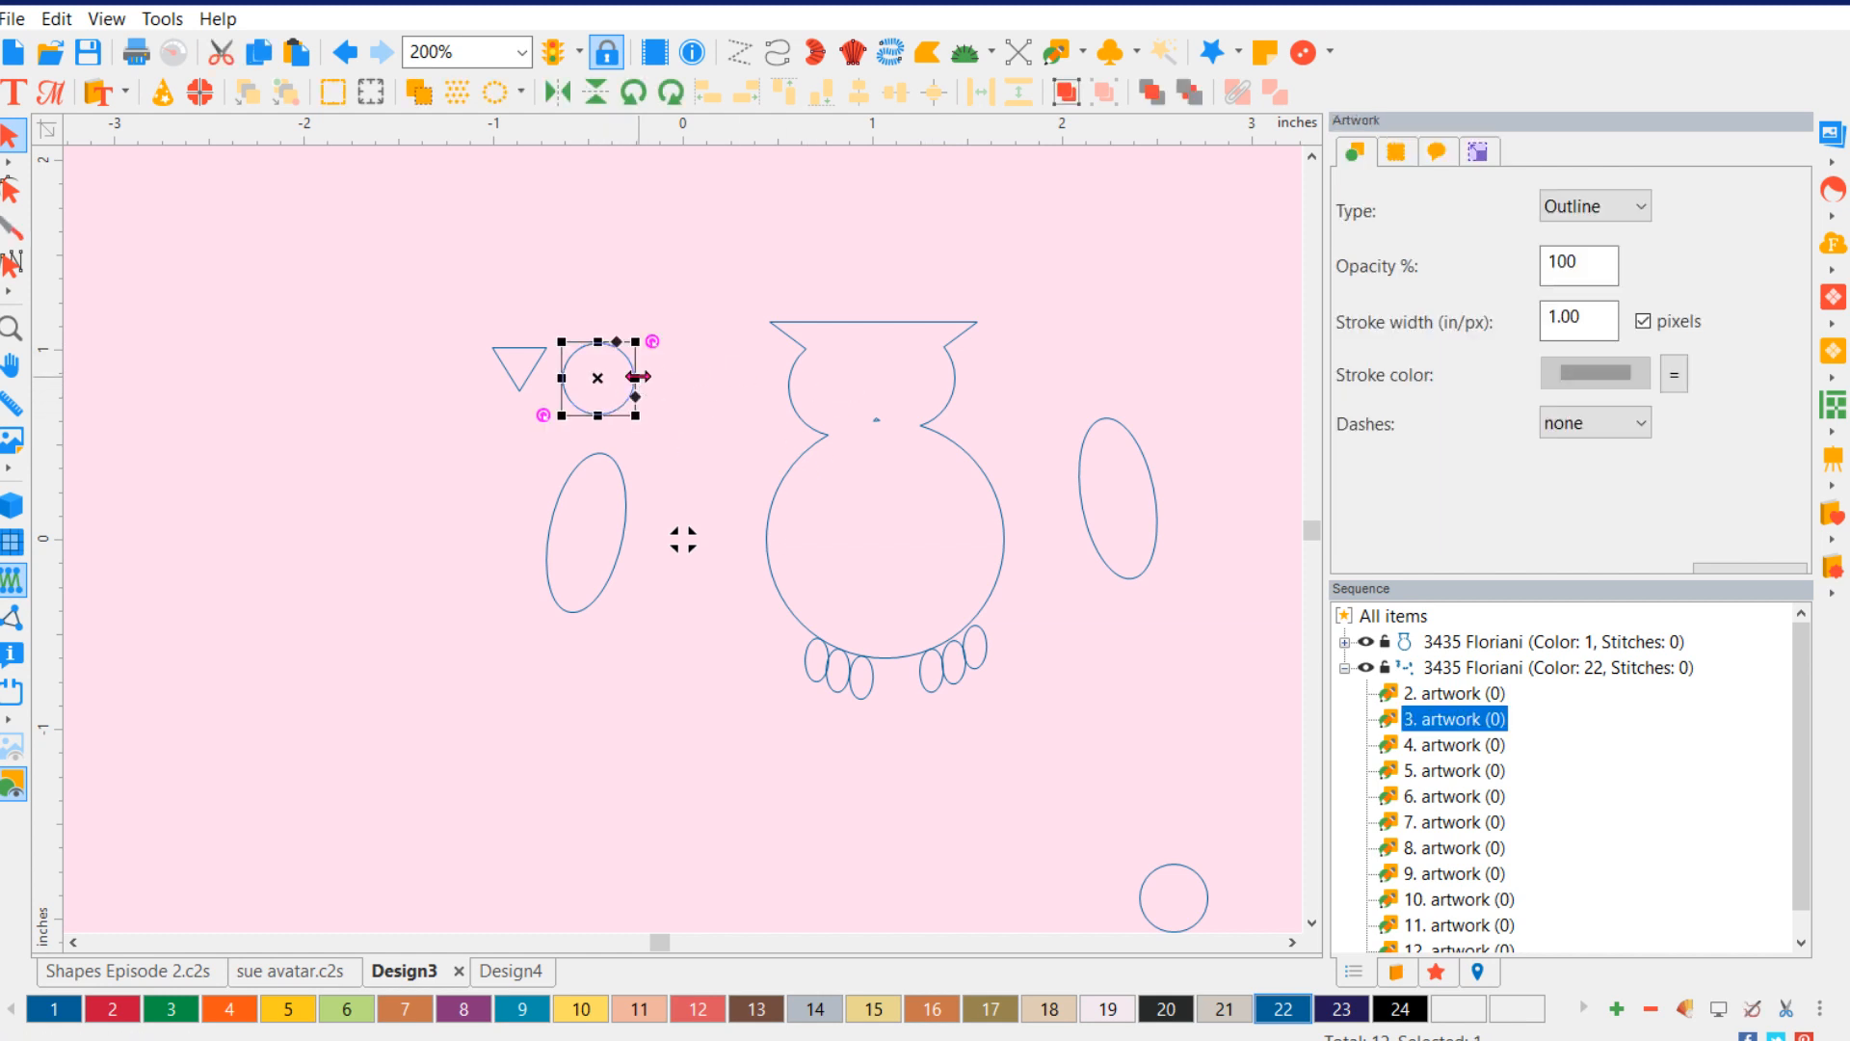
right_click(604, 383)
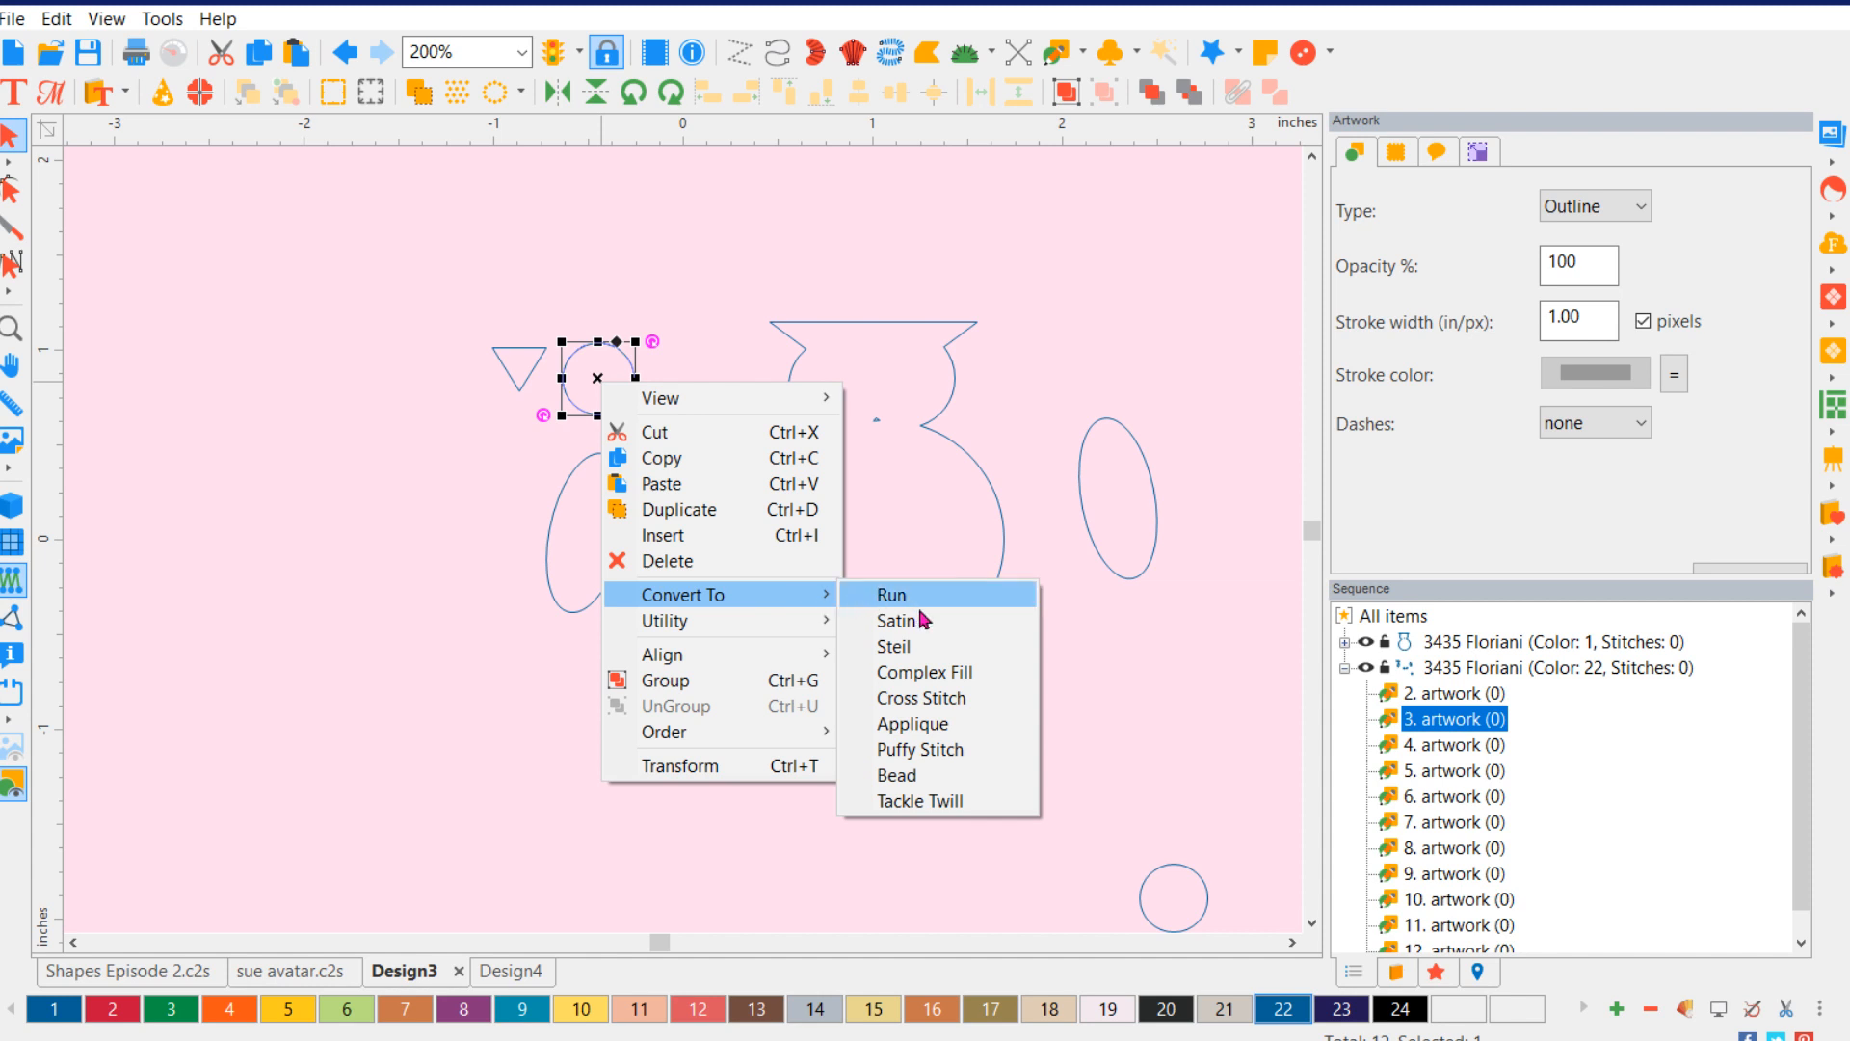
left_click(990, 677)
mouse_move(599, 382)
left_mouse_down()
mouse_move(863, 392)
mouse_move(842, 384)
left_mouse_up()
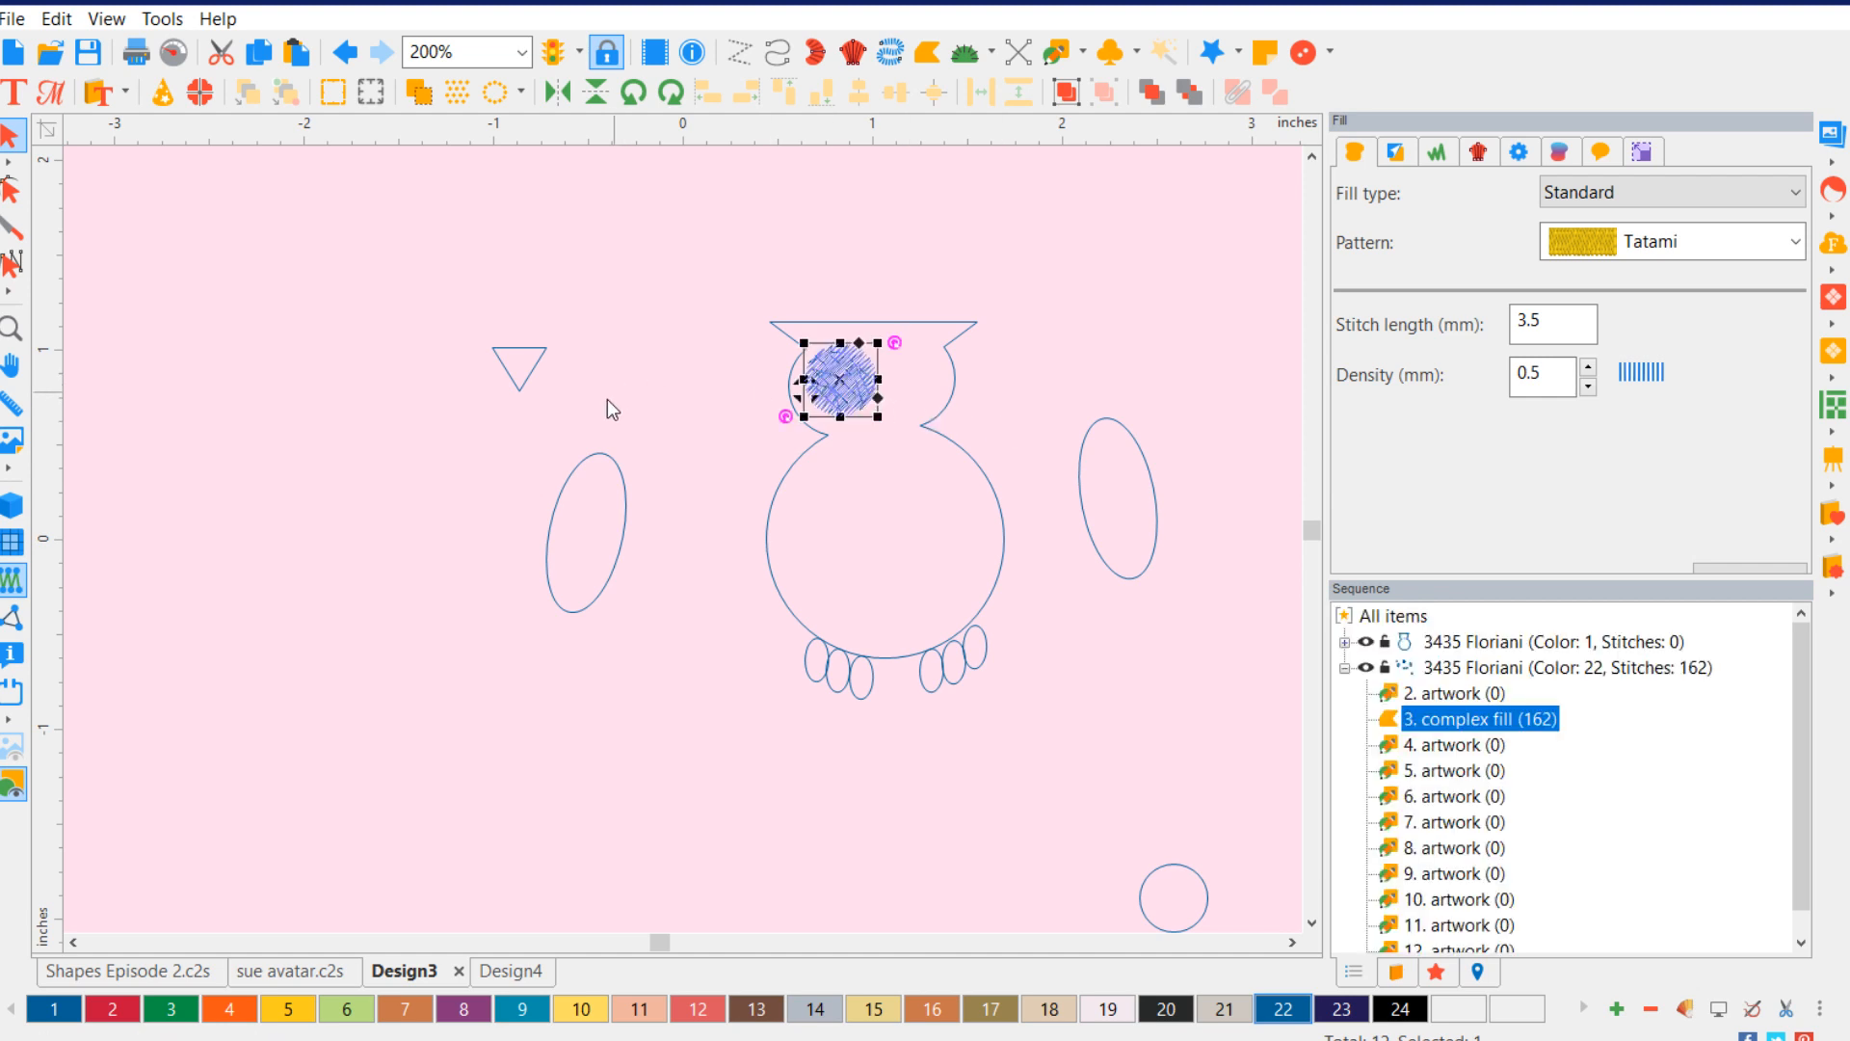
- Move the remaining small circle beside the left eye as the owl's right eye and convert it to a Complex Fill
left_click(1208, 890)
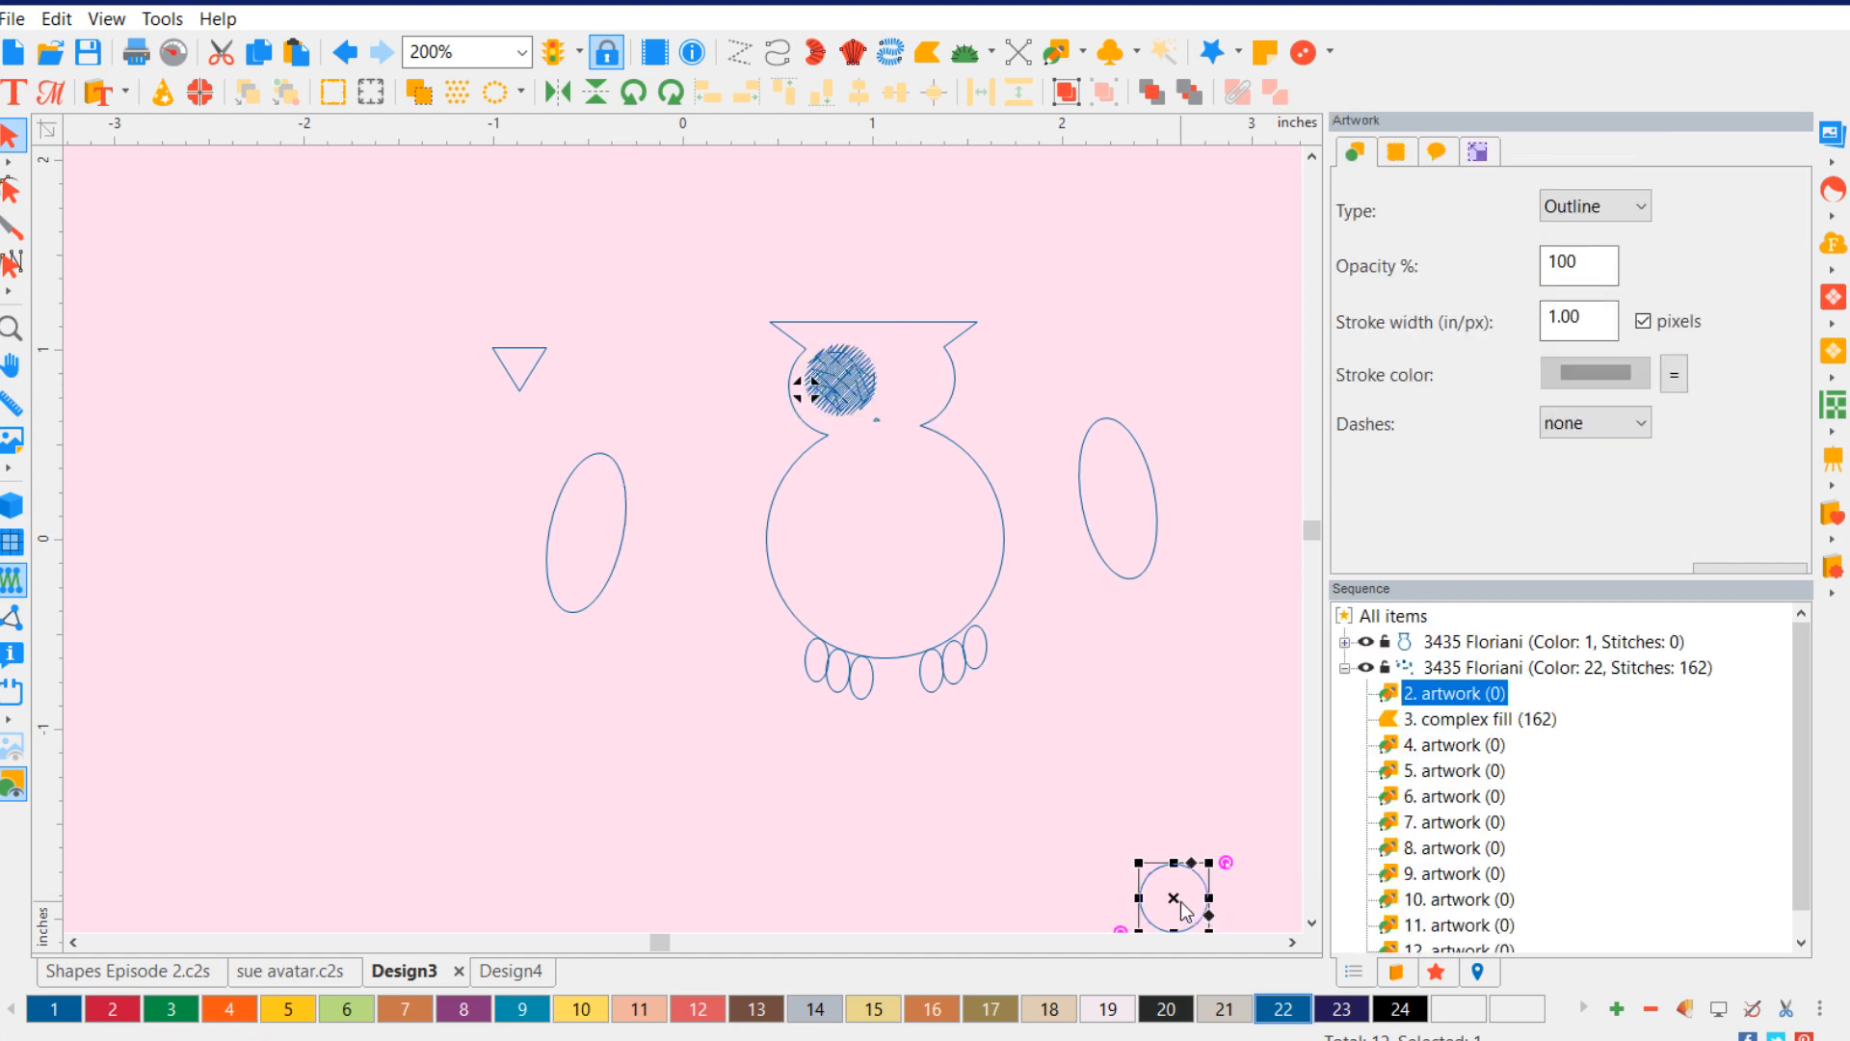
left_click_drag(1186, 903, 925, 386)
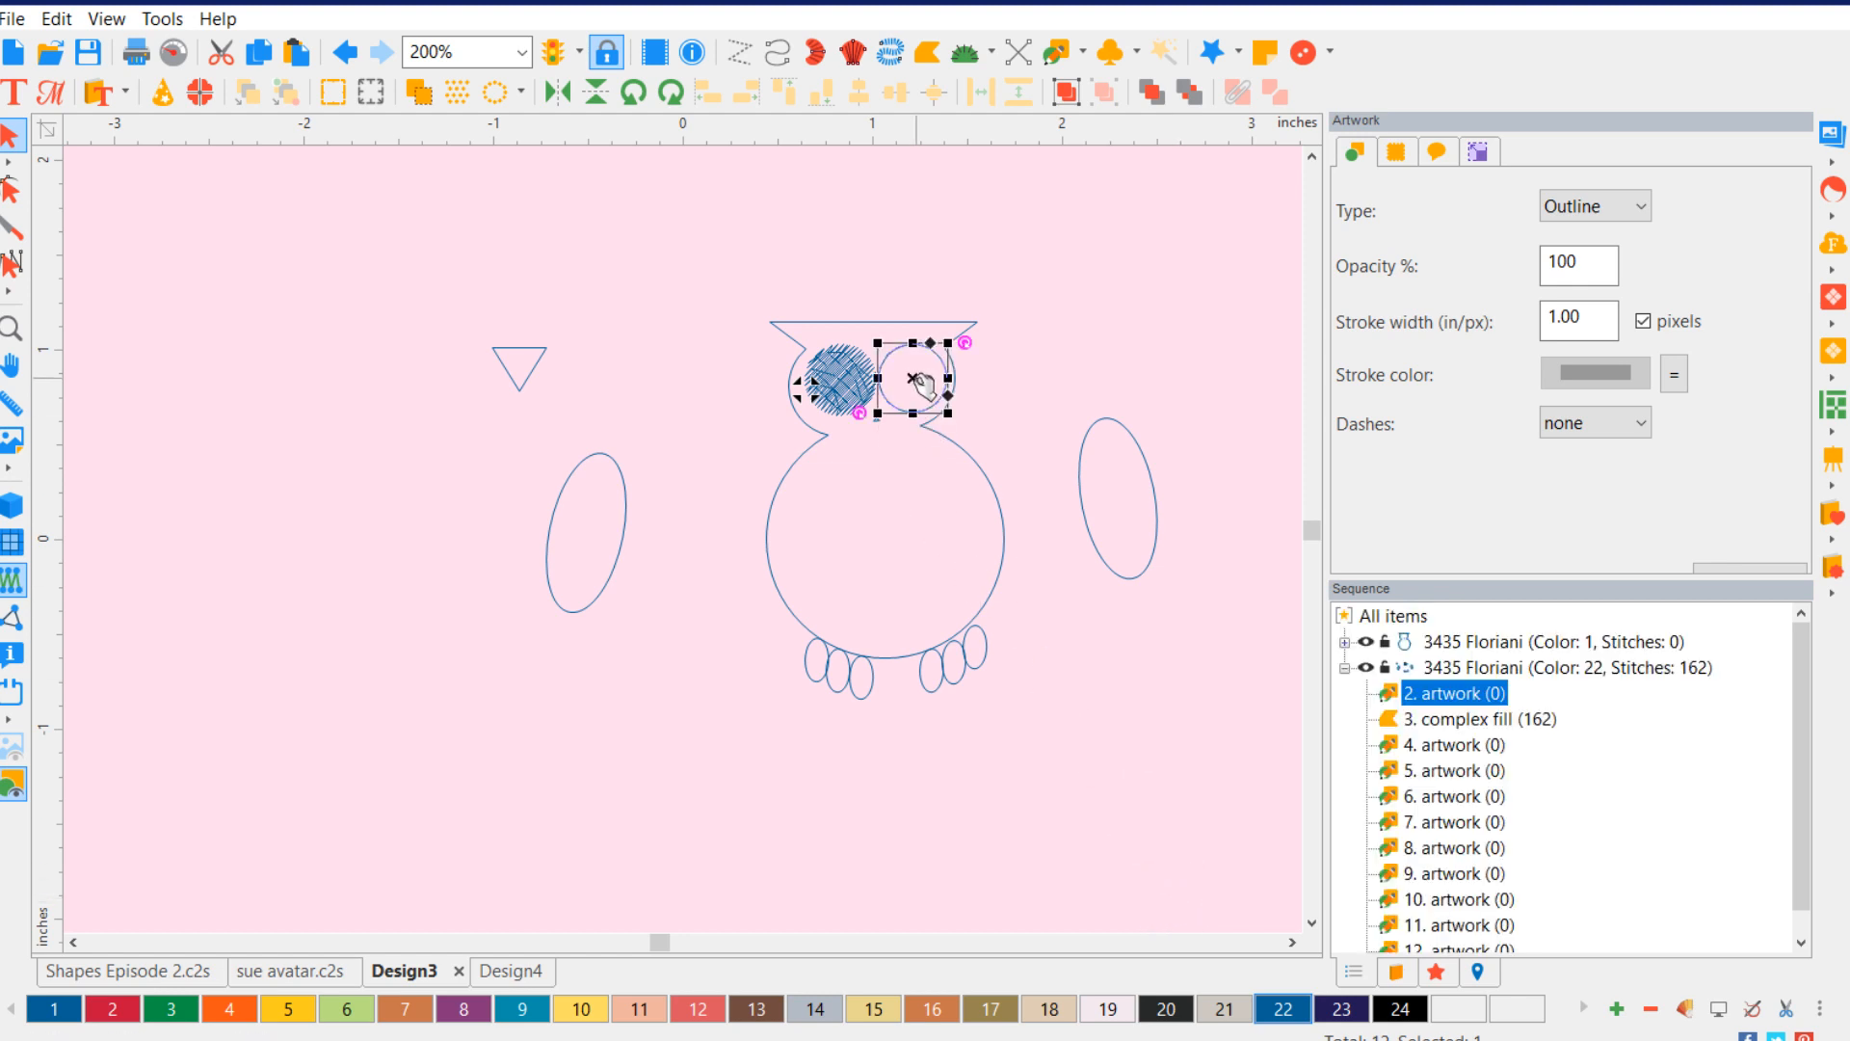
right_click(916, 380)
mouse_move(1069, 594)
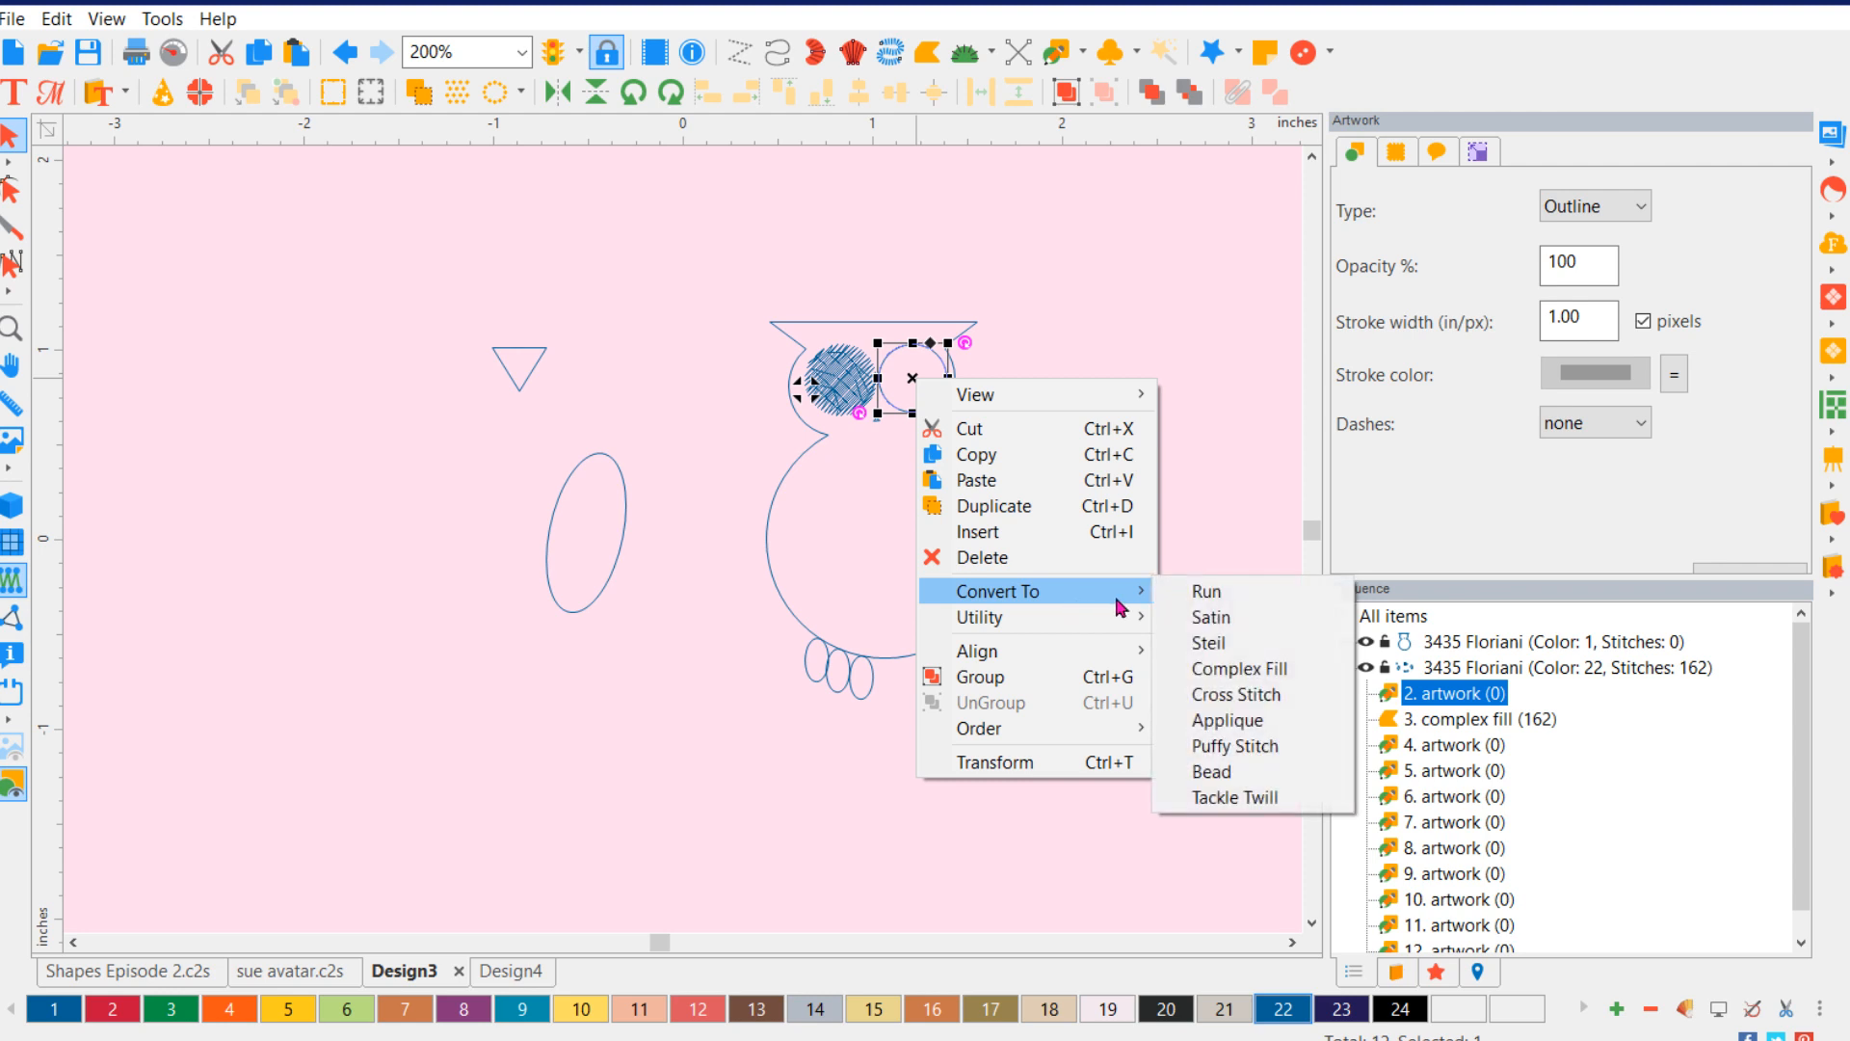
left_click(1240, 668)
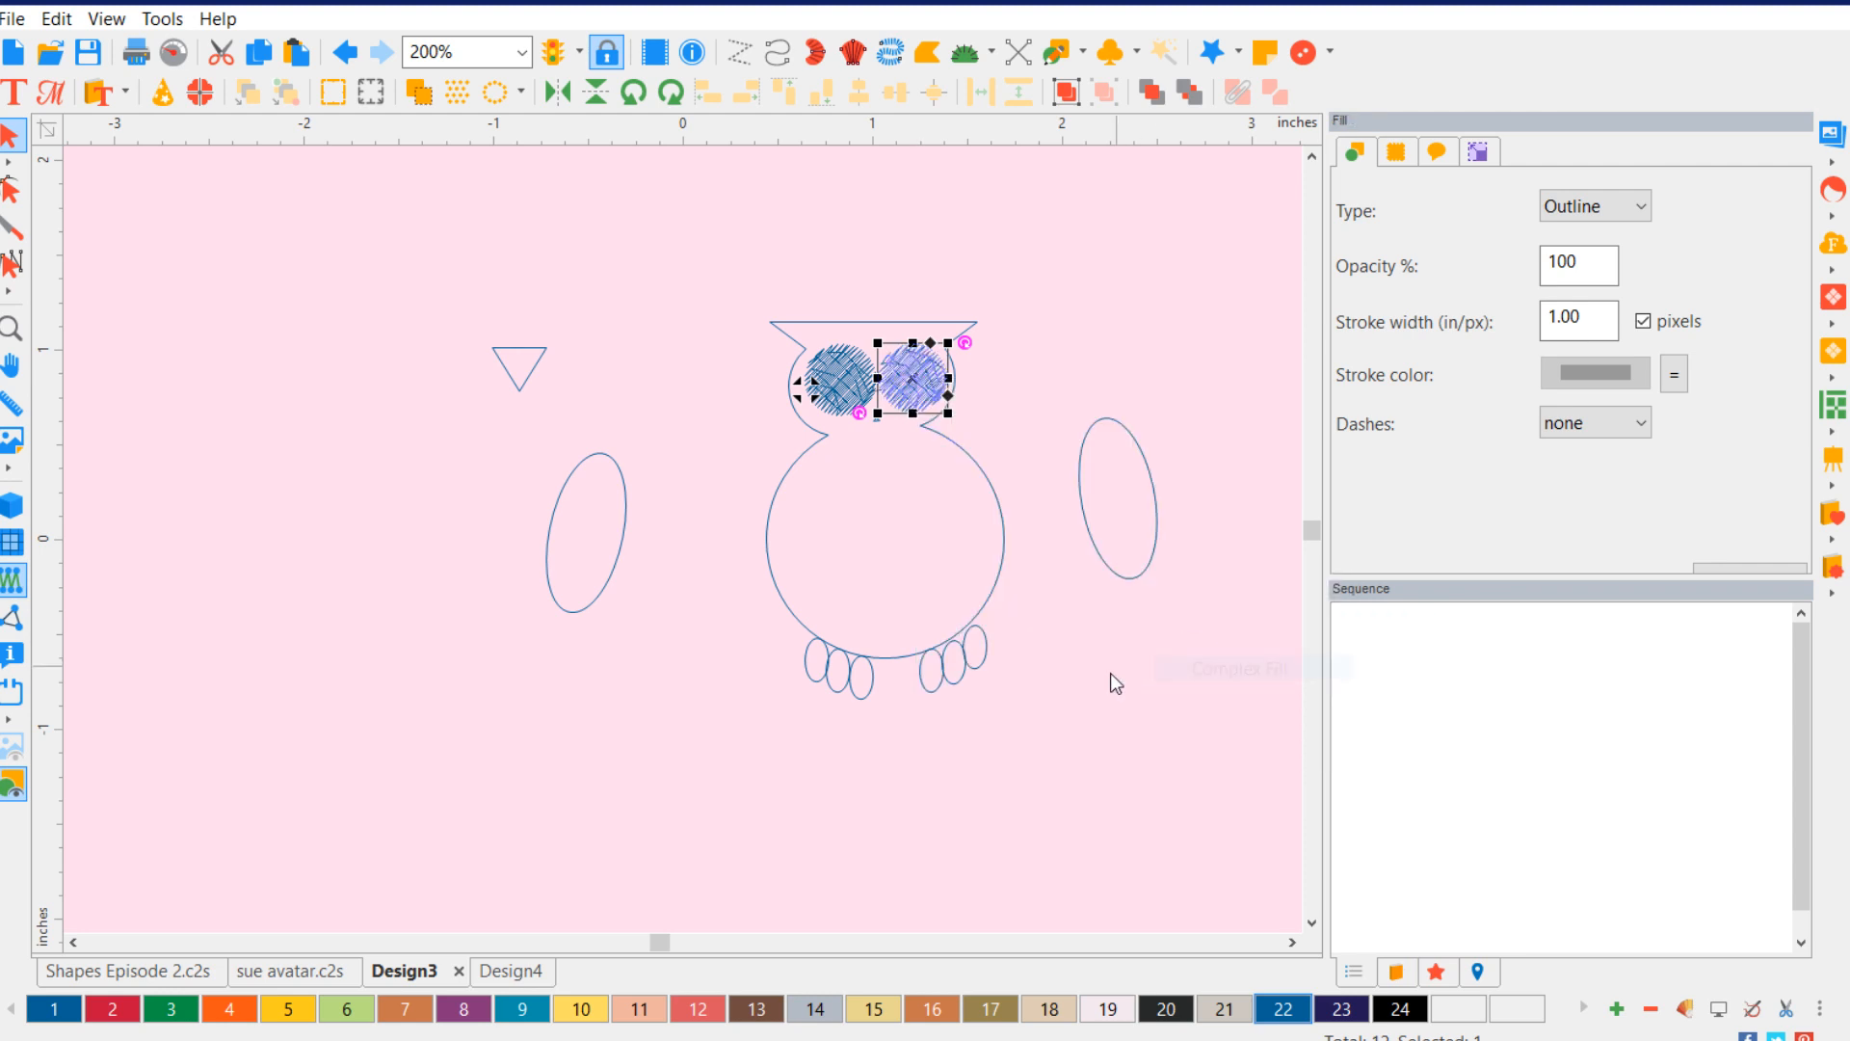
- Convert the owl's welded head and body outline to a Complex Fill and assign it thread color 17
left_click(1006, 528)
right_click(1002, 534)
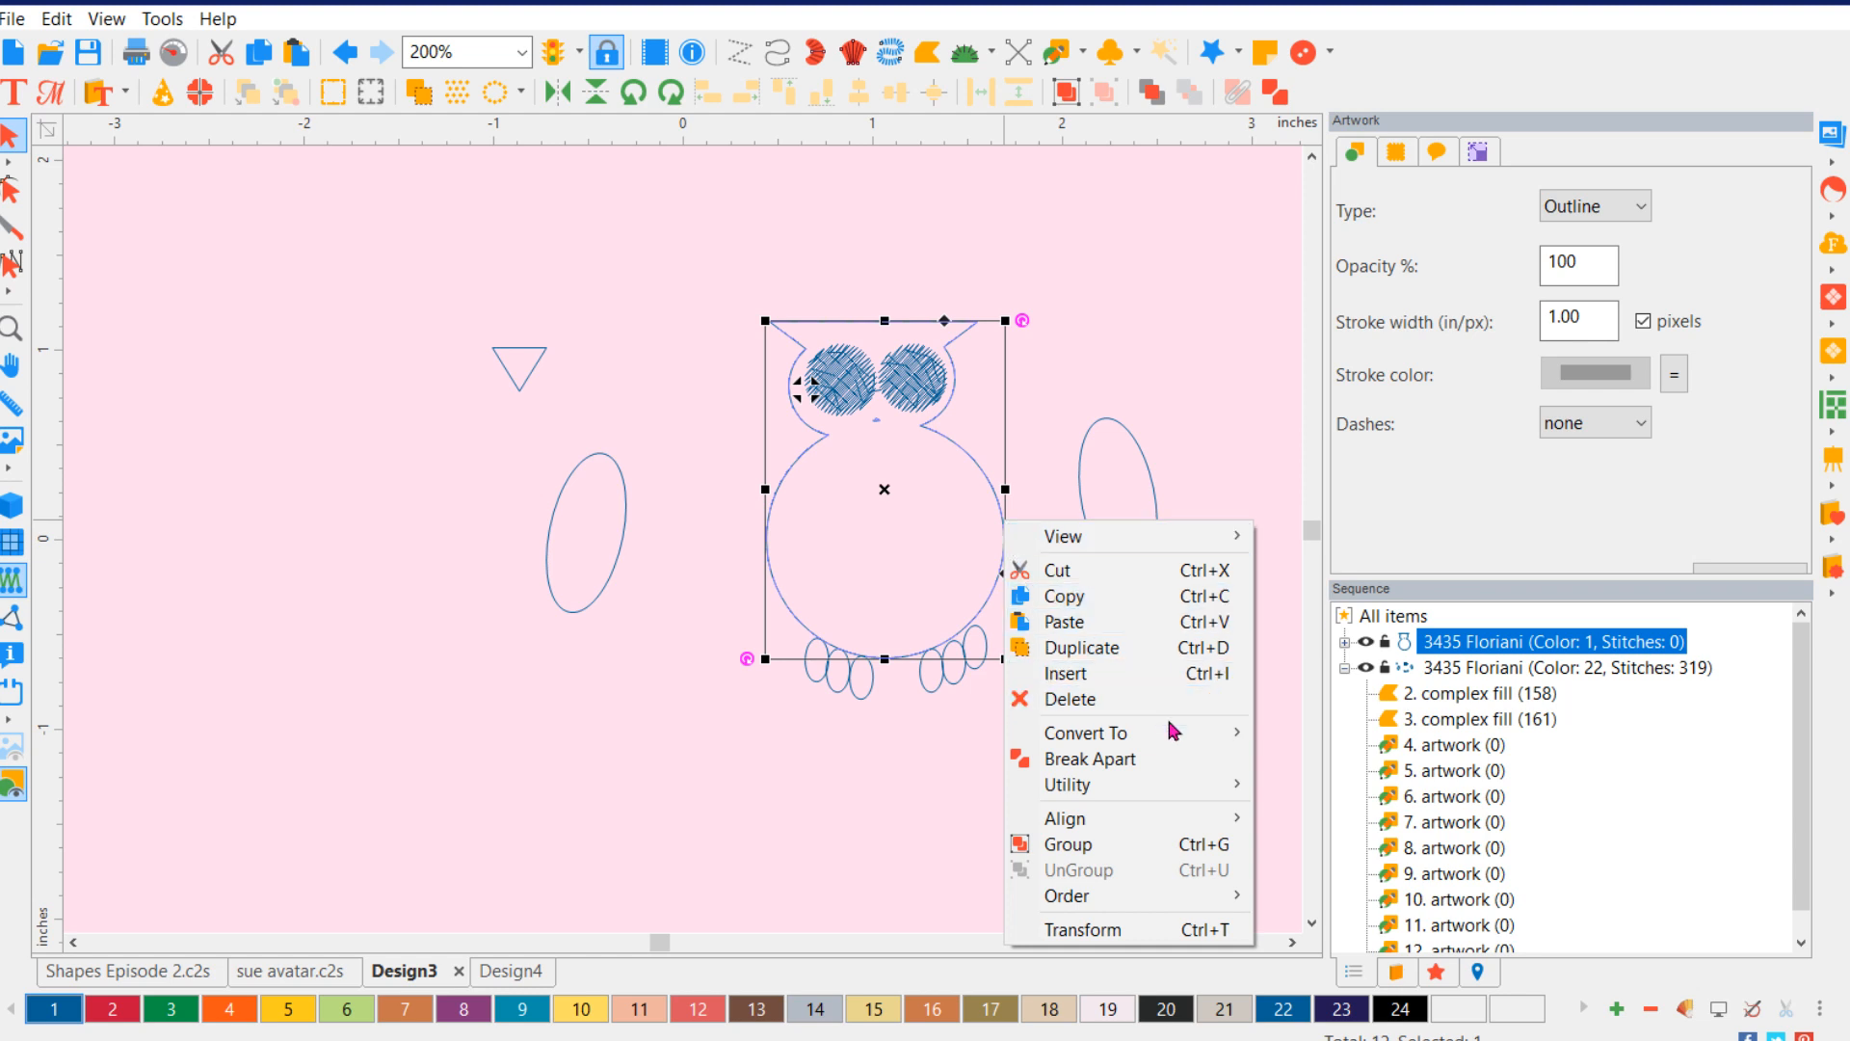
mouse_move(1177, 732)
left_click(1335, 810)
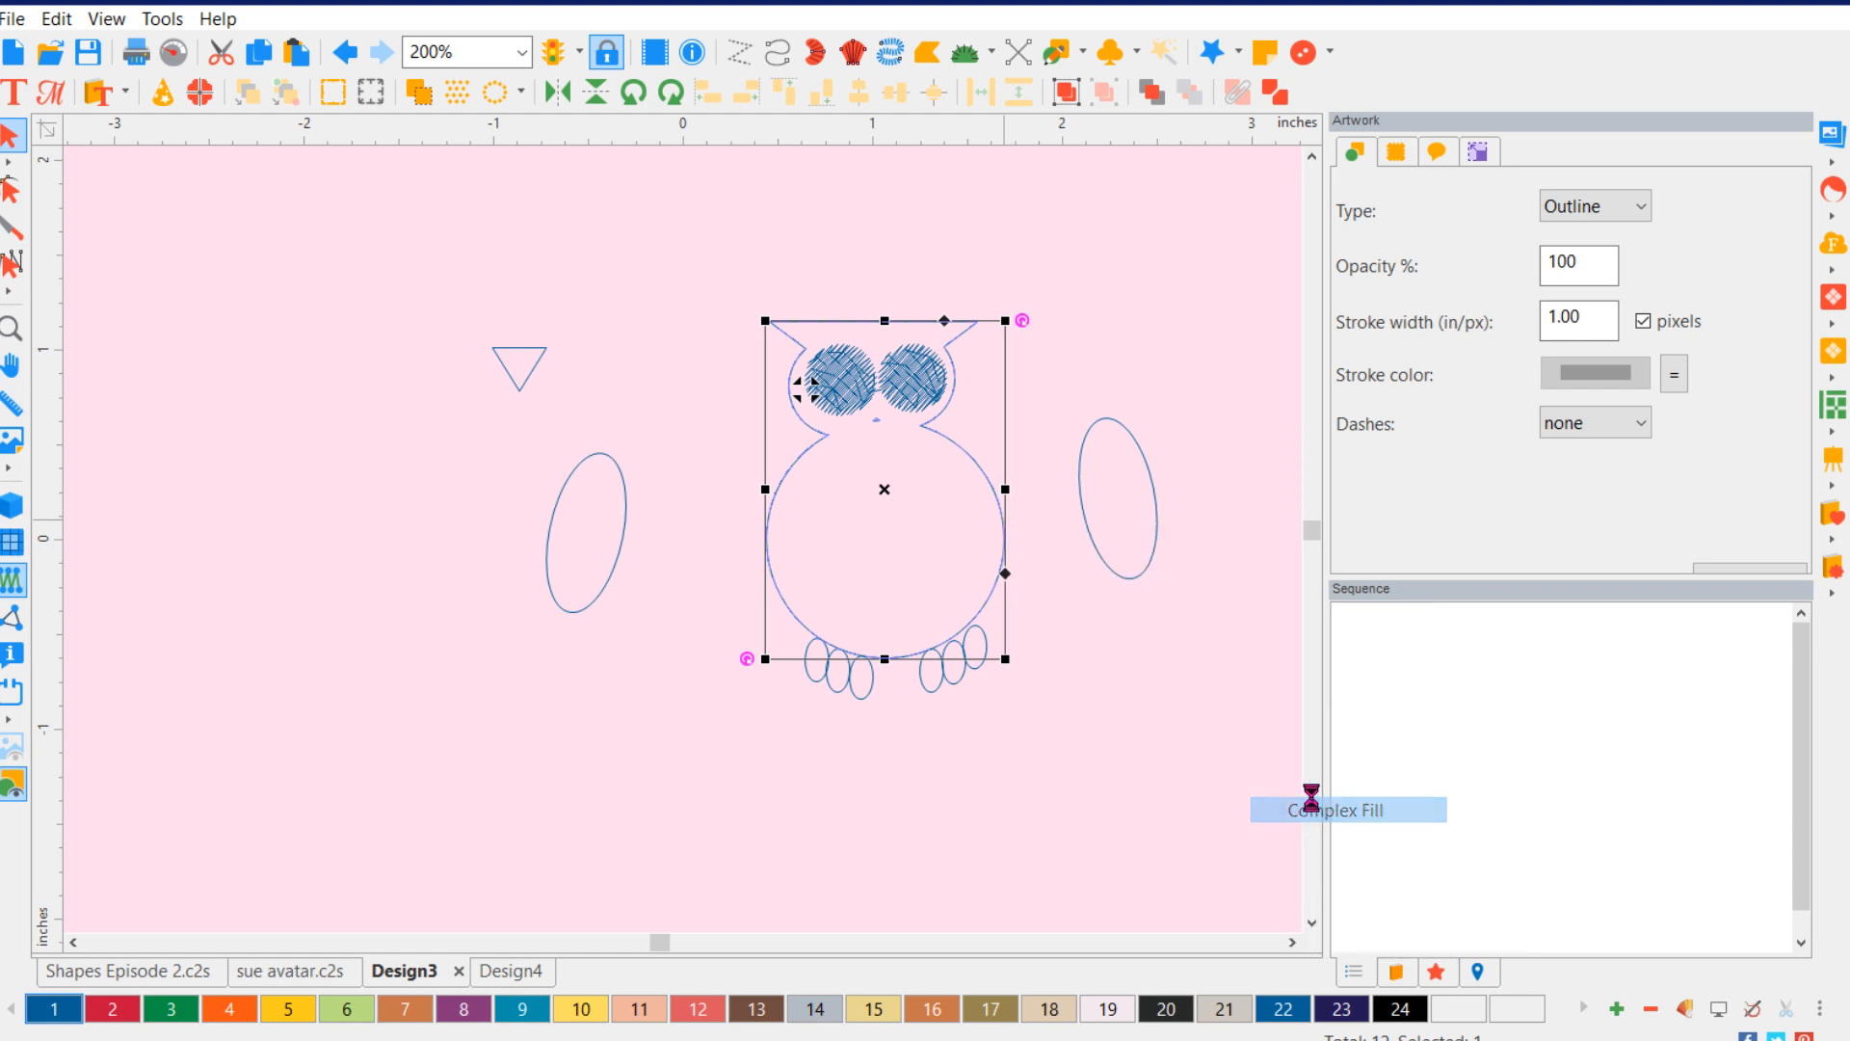
left_click(1095, 677)
left_click(990, 561)
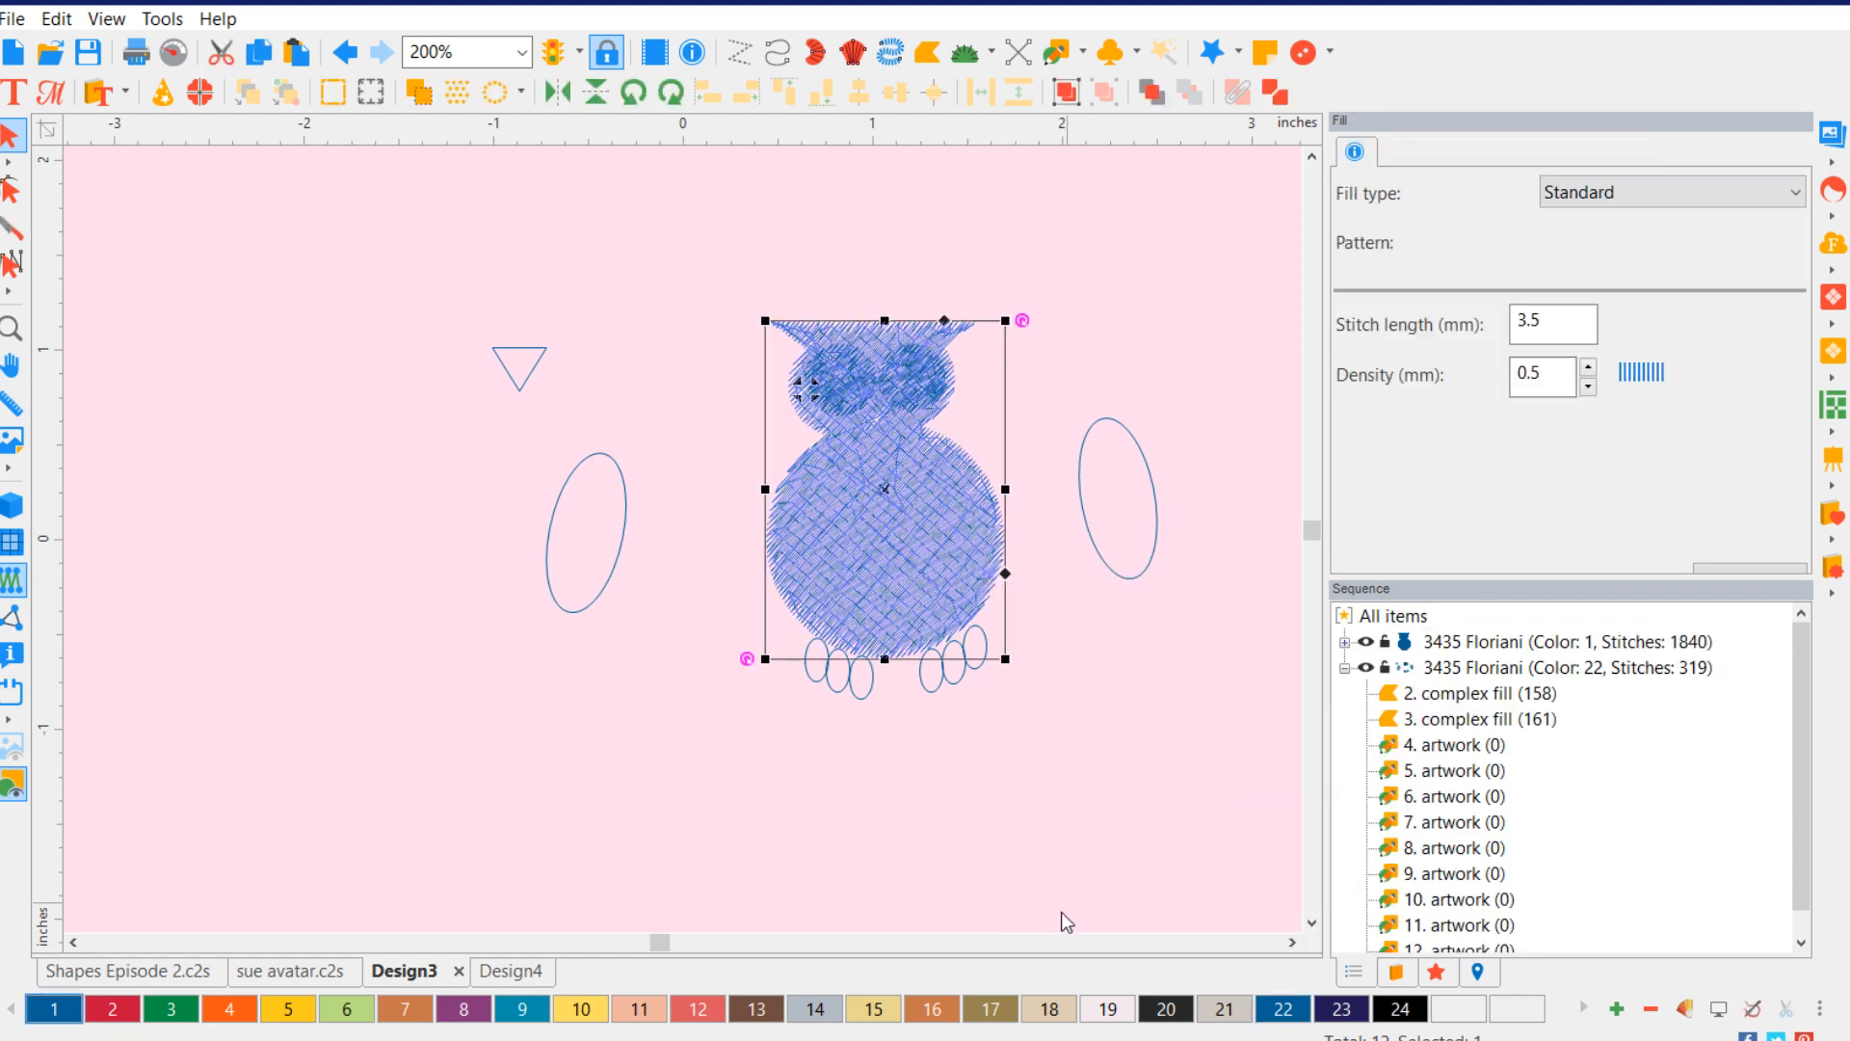
left_click(992, 1009)
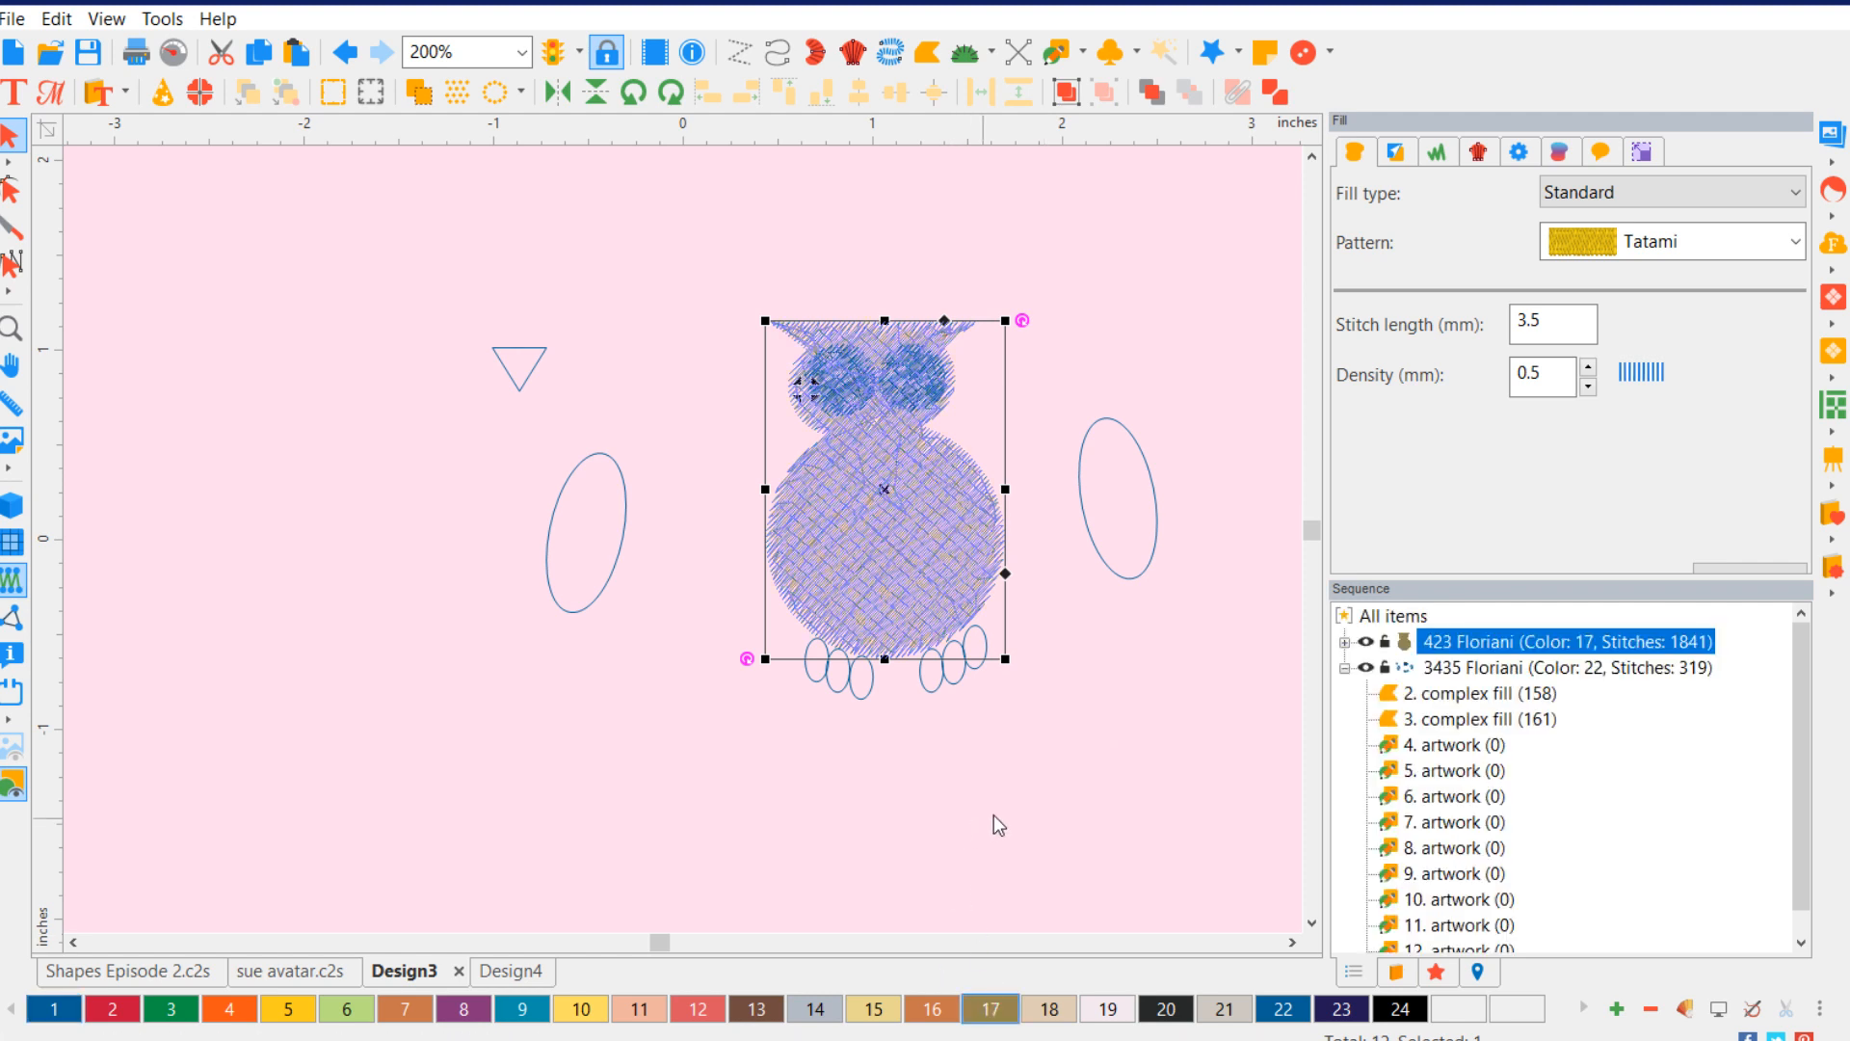
left_click(1014, 651)
- Assign thread color 19 to the owl's right eye and deselect it
left_click(933, 385)
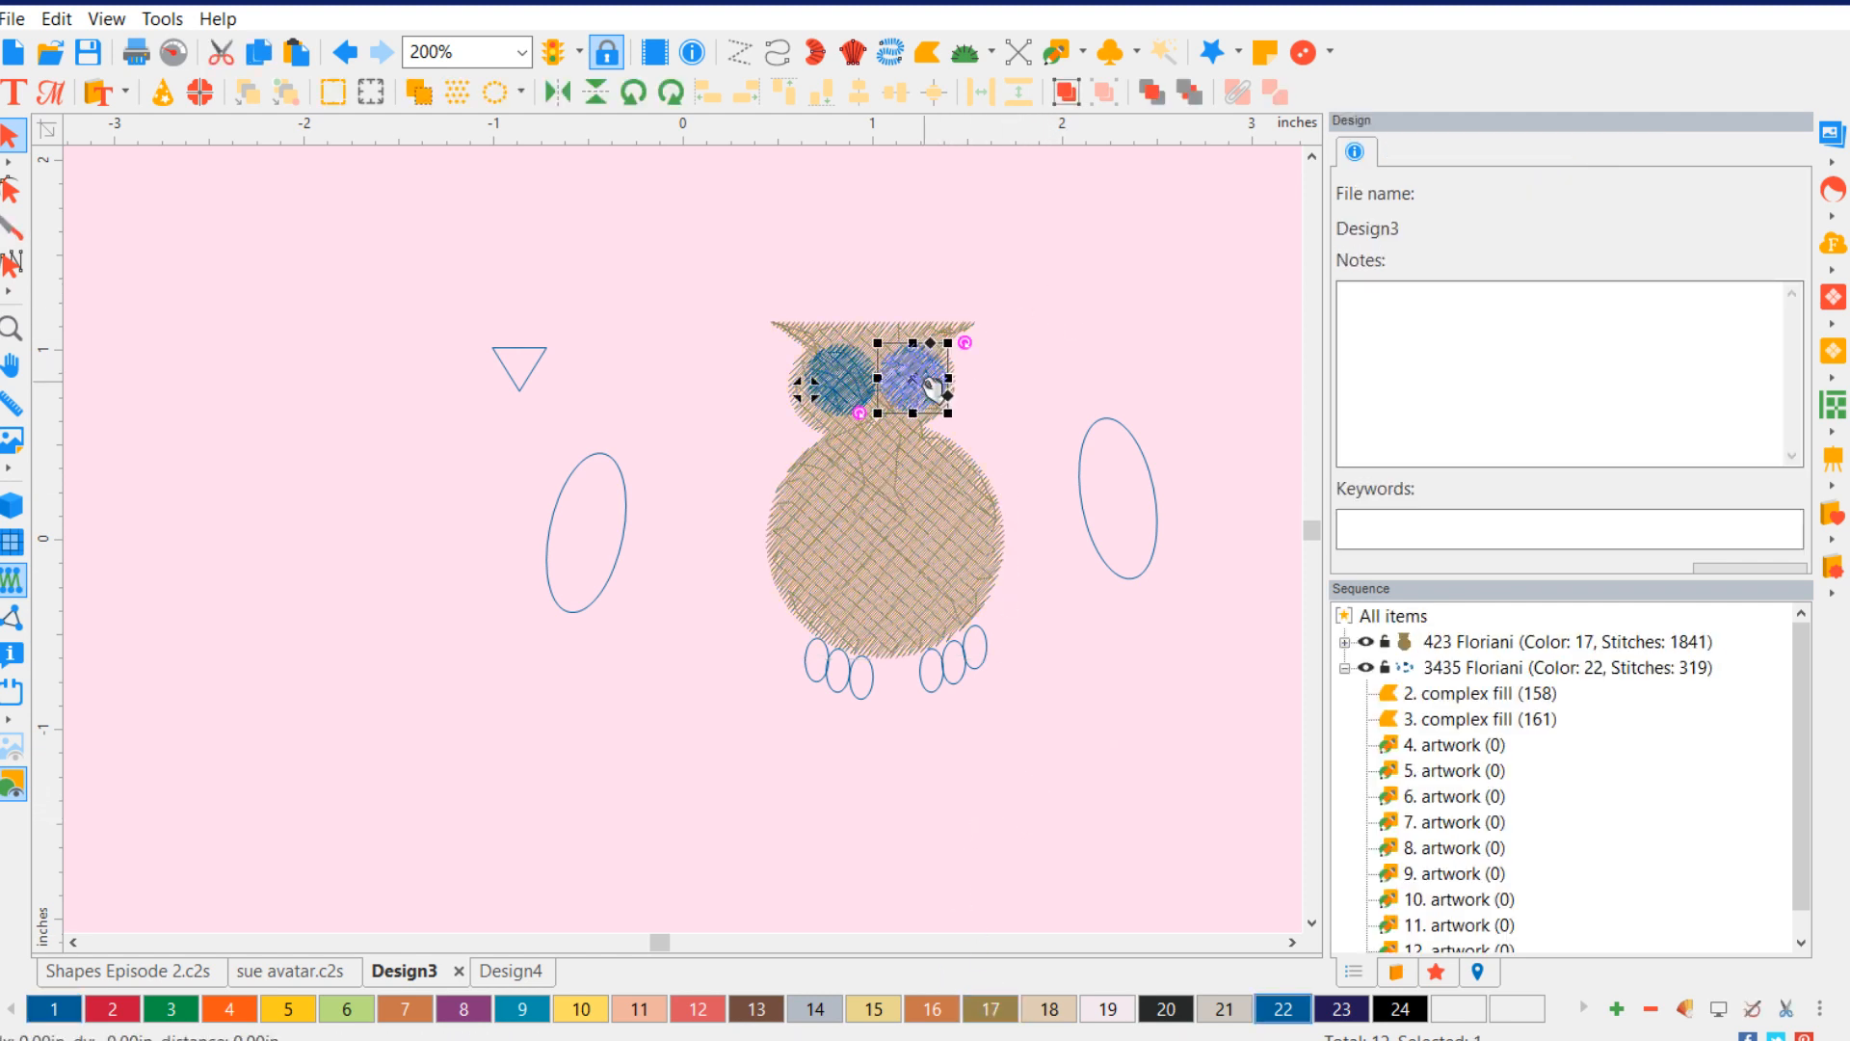
left_click(821, 380)
left_click(1168, 432)
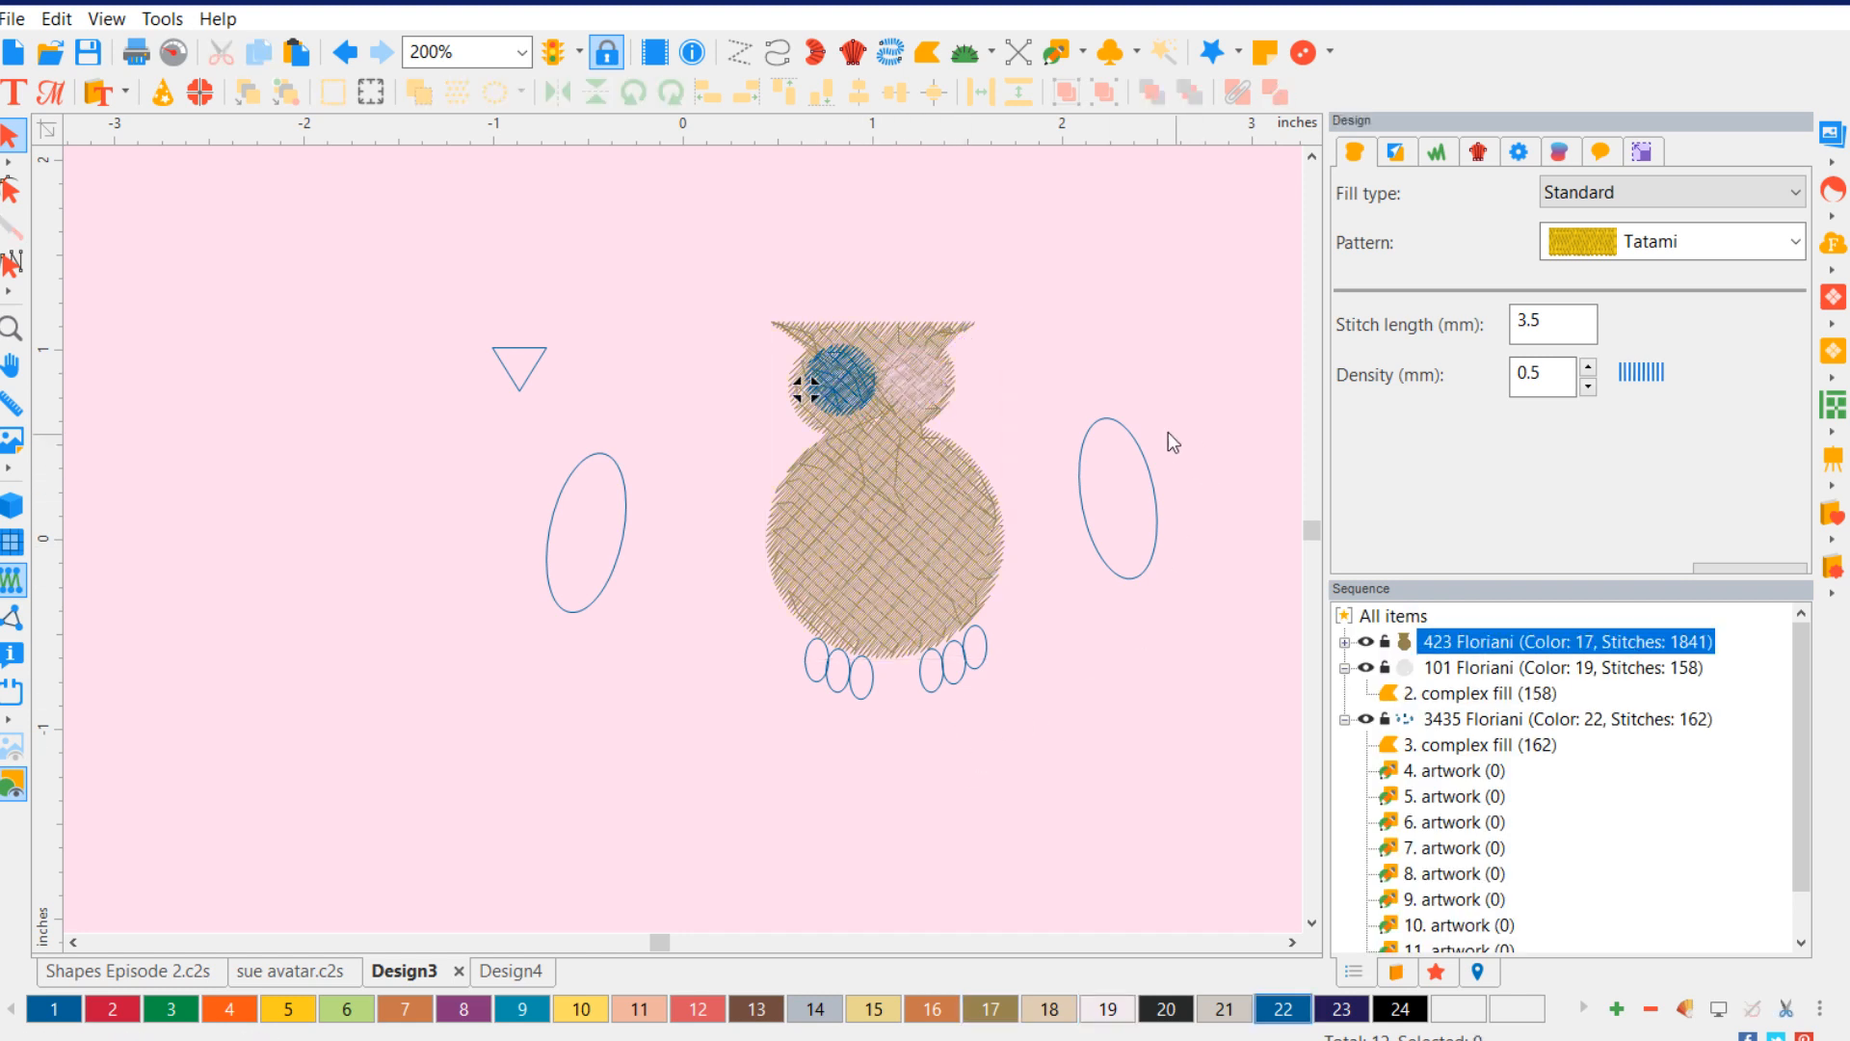
- Switch the design display to the realistic 3D stitch view with nothing selected
left_click(863, 362)
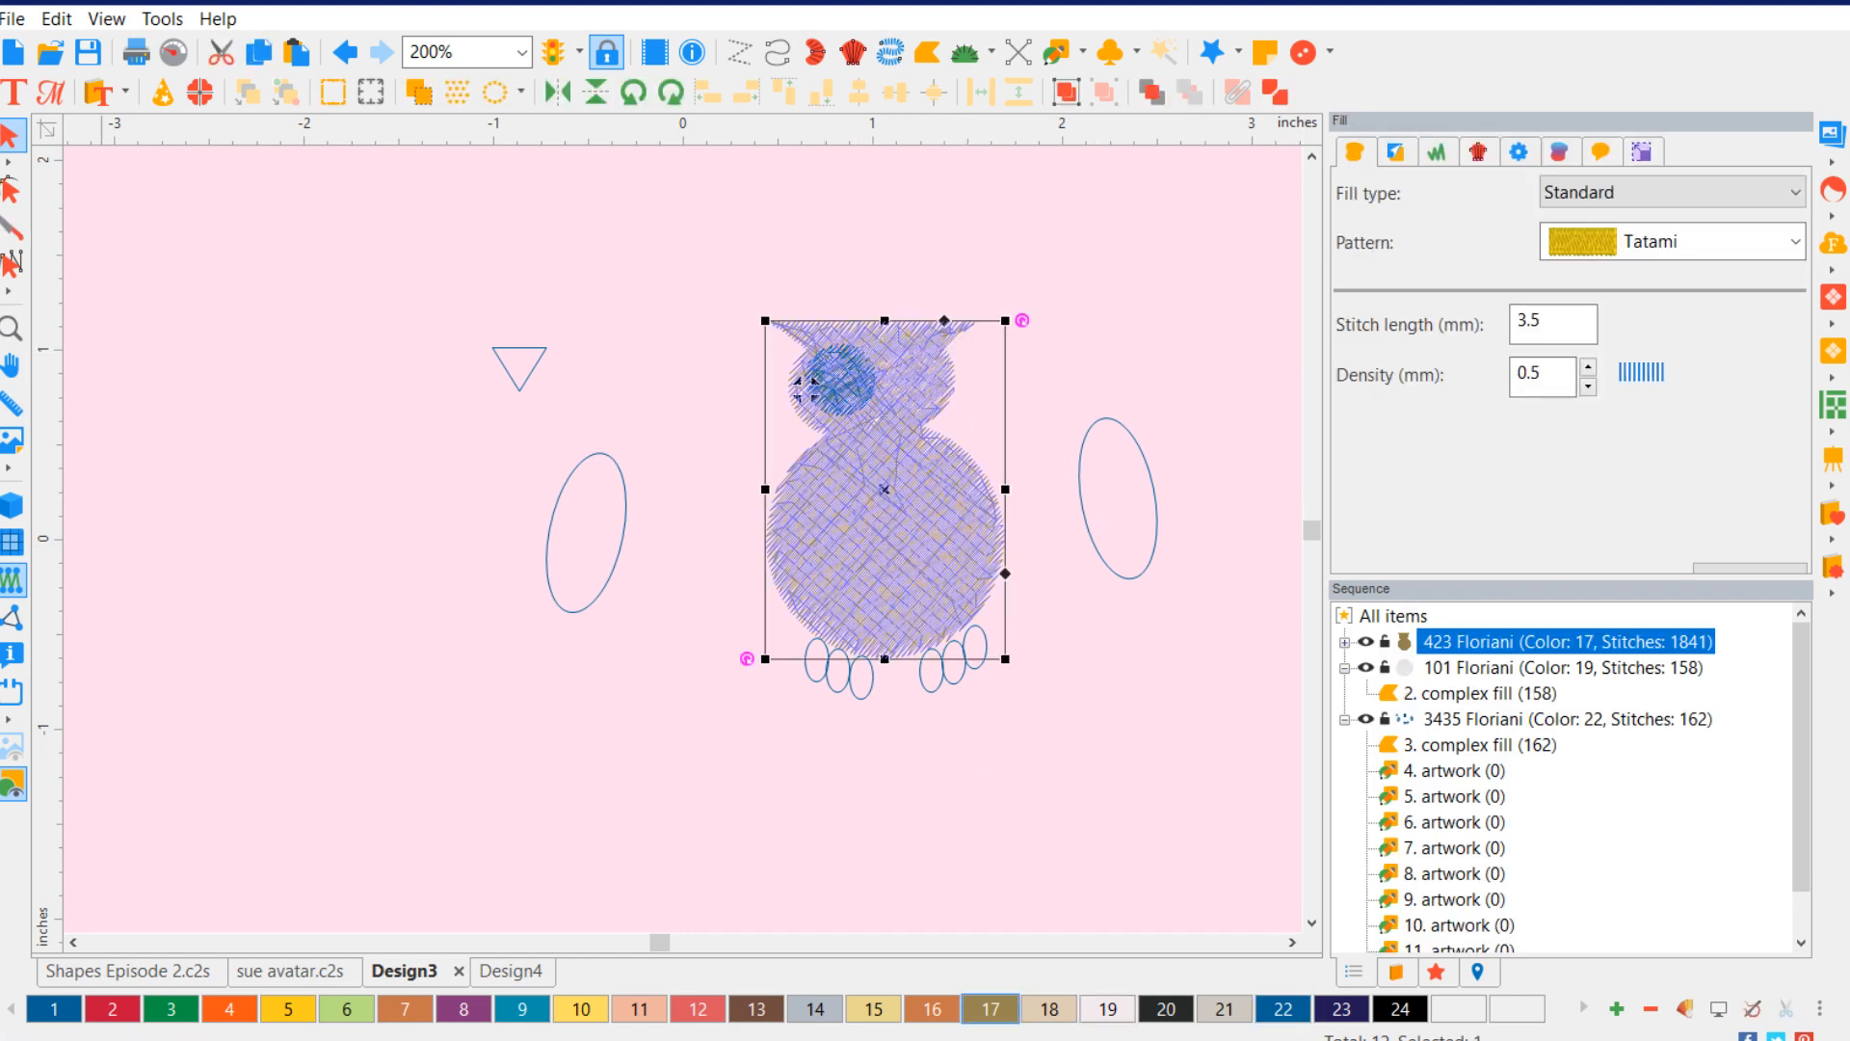
left_click(12, 499)
left_click(767, 782)
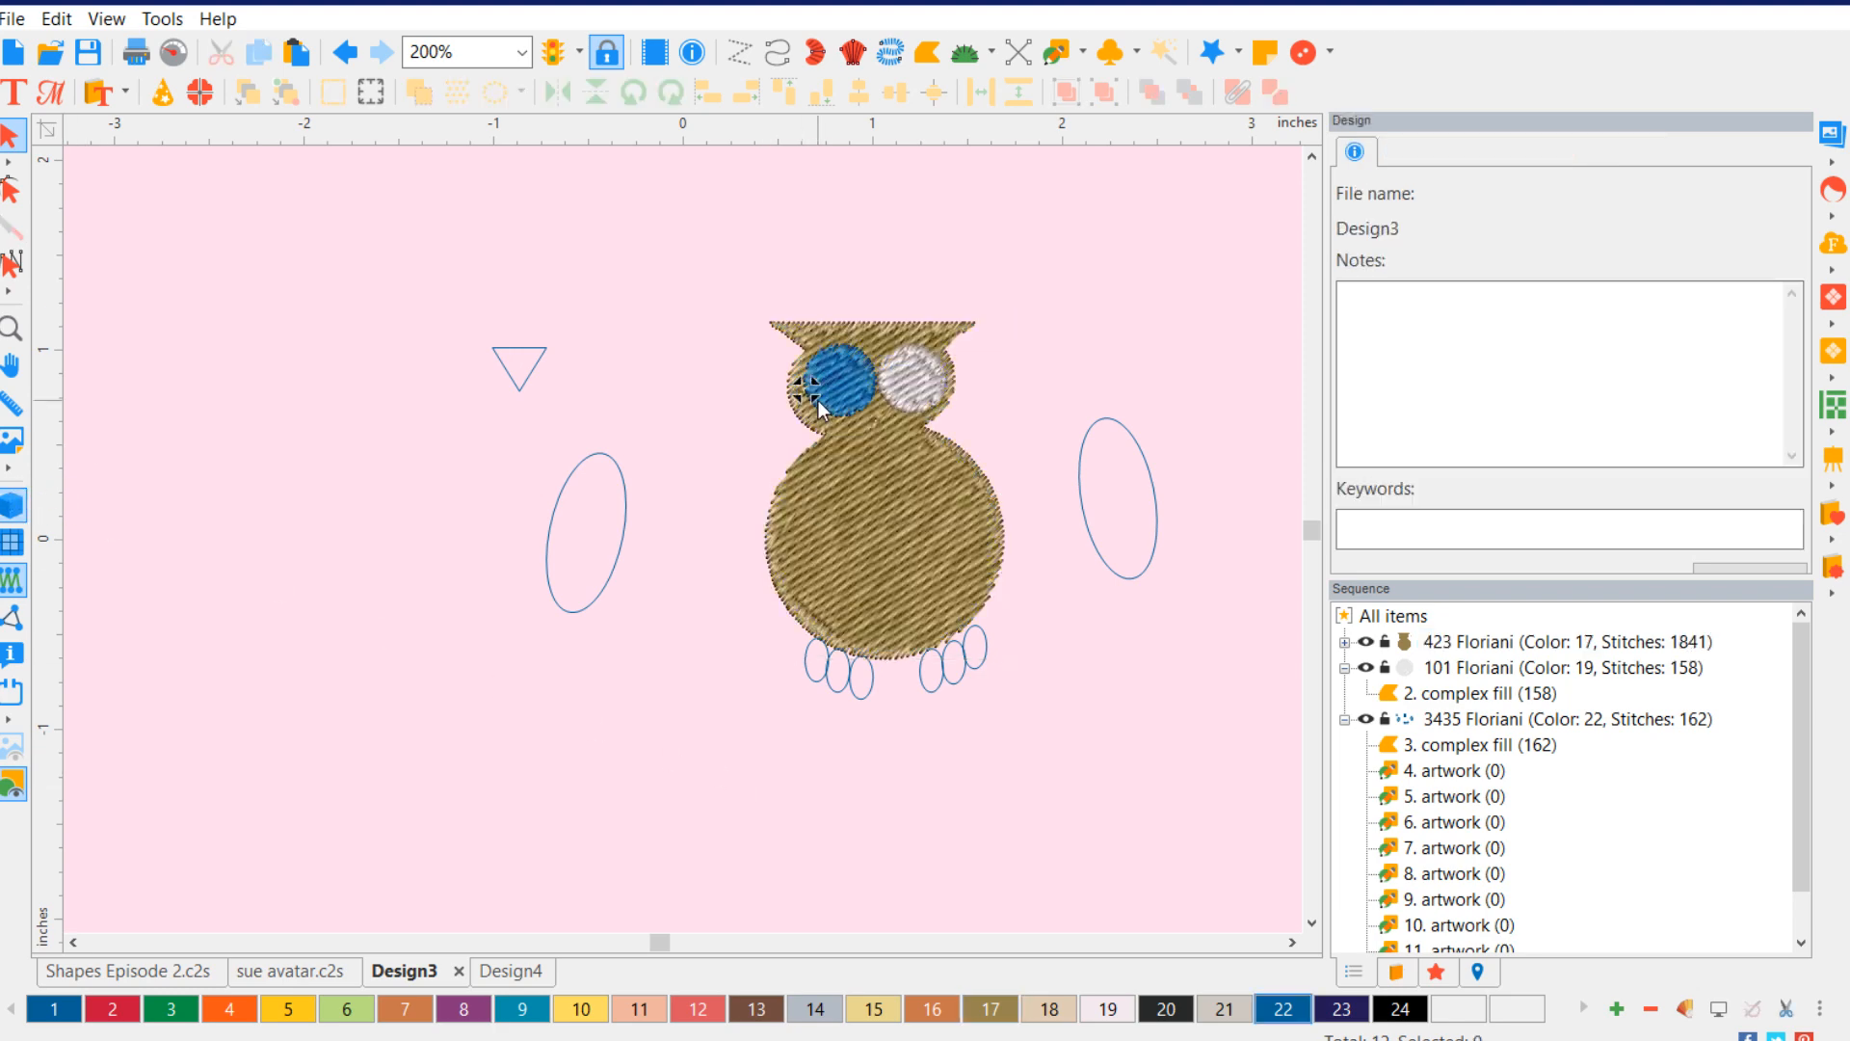
- Assign thread color 19 to the owl's left eye and deselect it
scroll(819, 401, "up", 2)
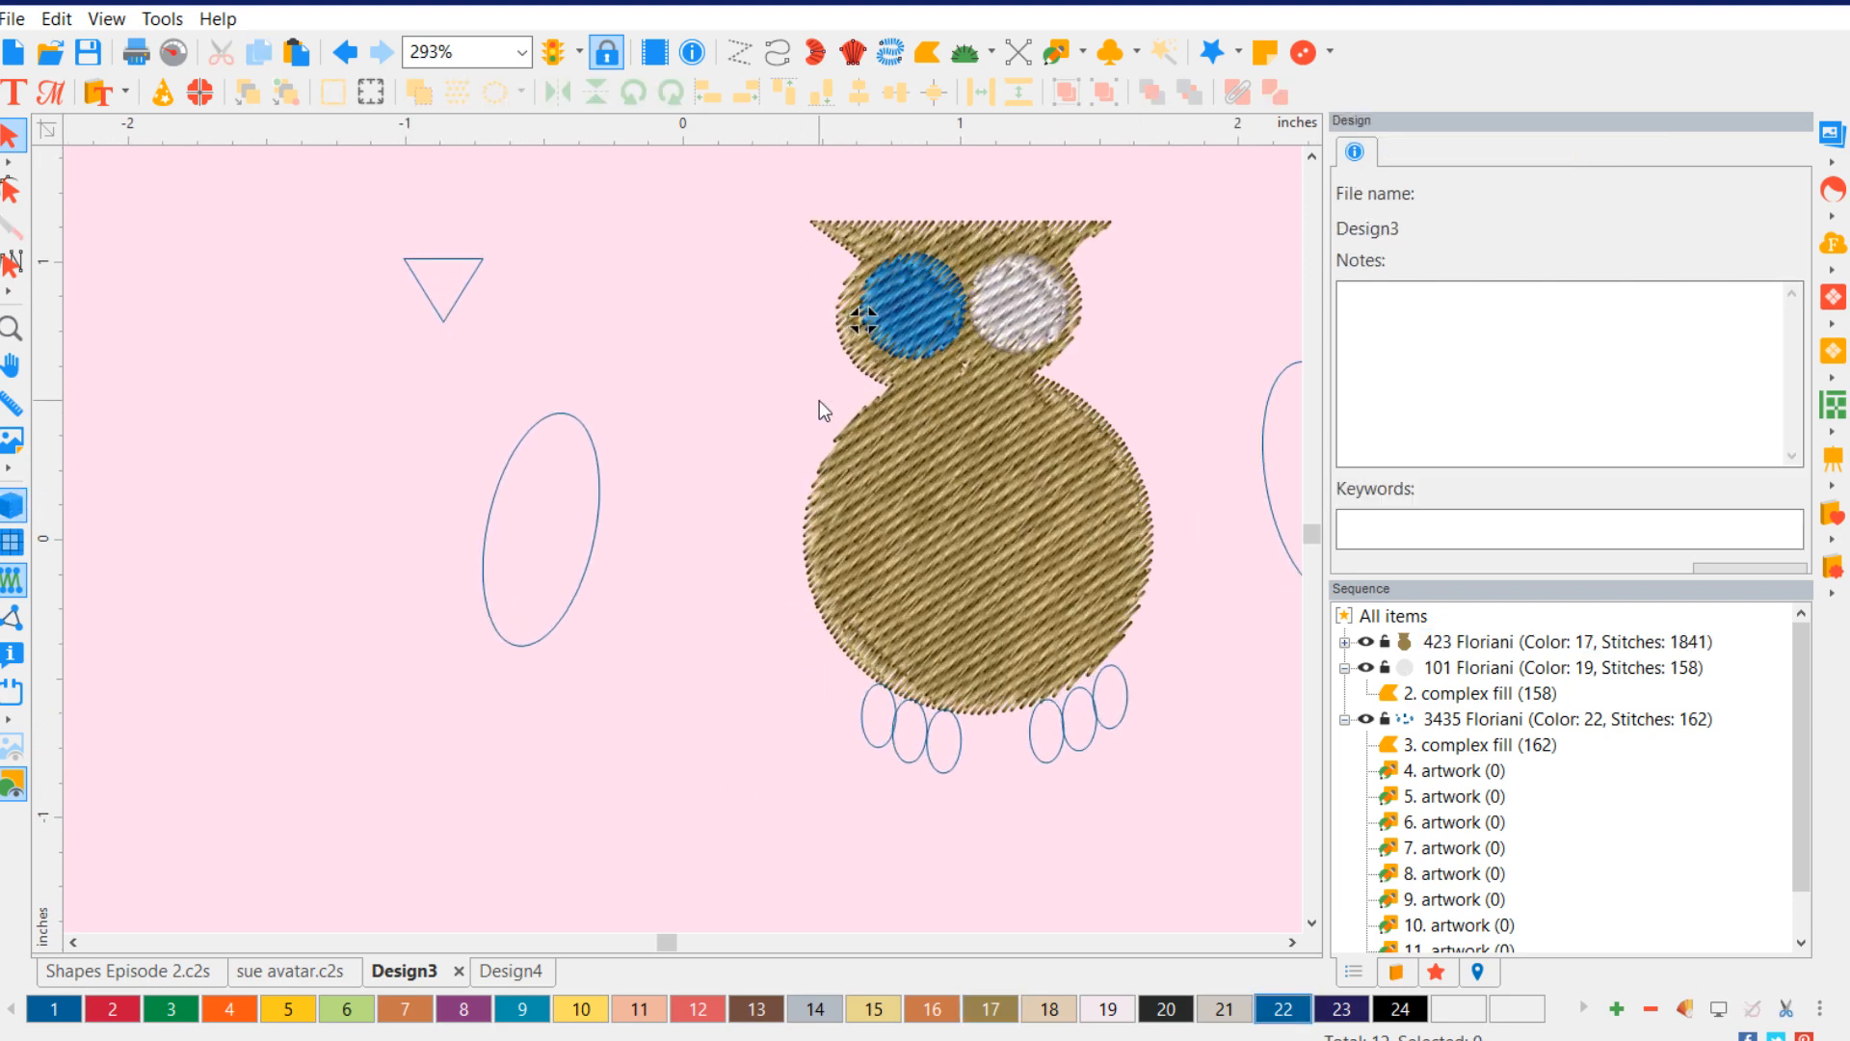
left_click(913, 270)
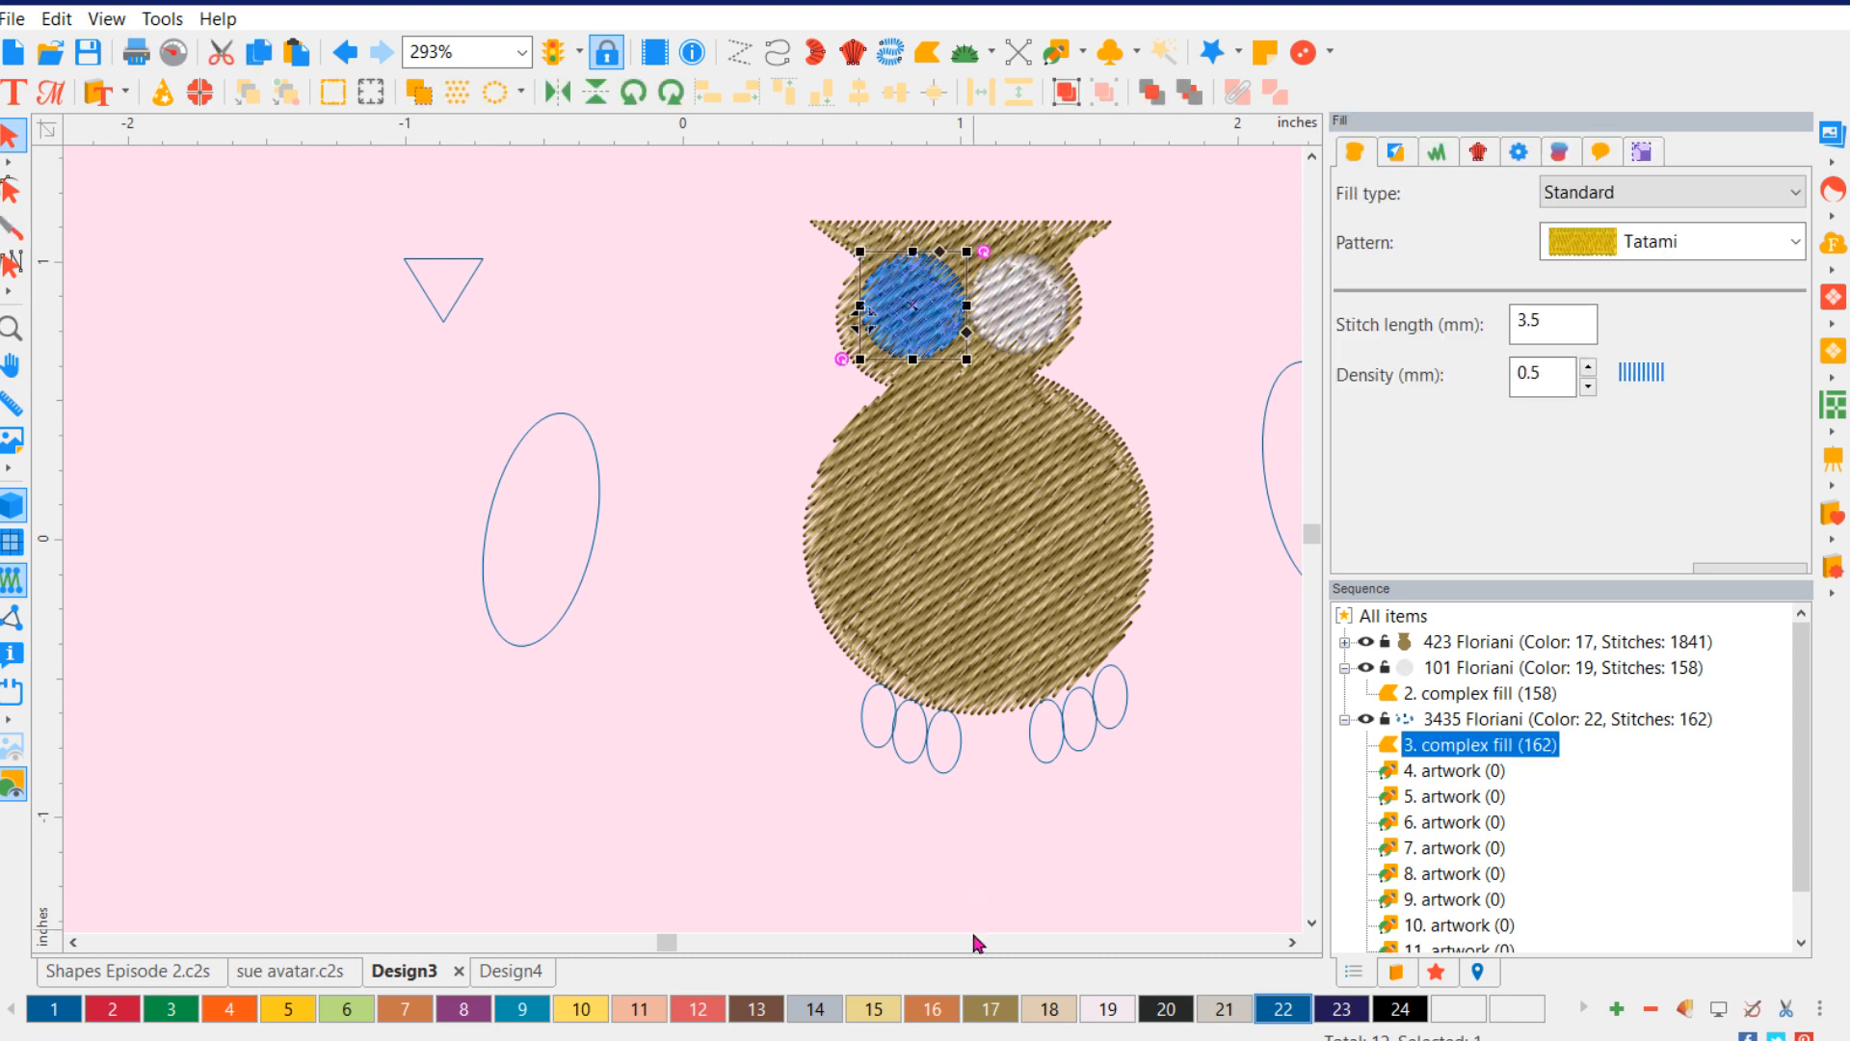
left_click(1109, 1009)
left_click(887, 853)
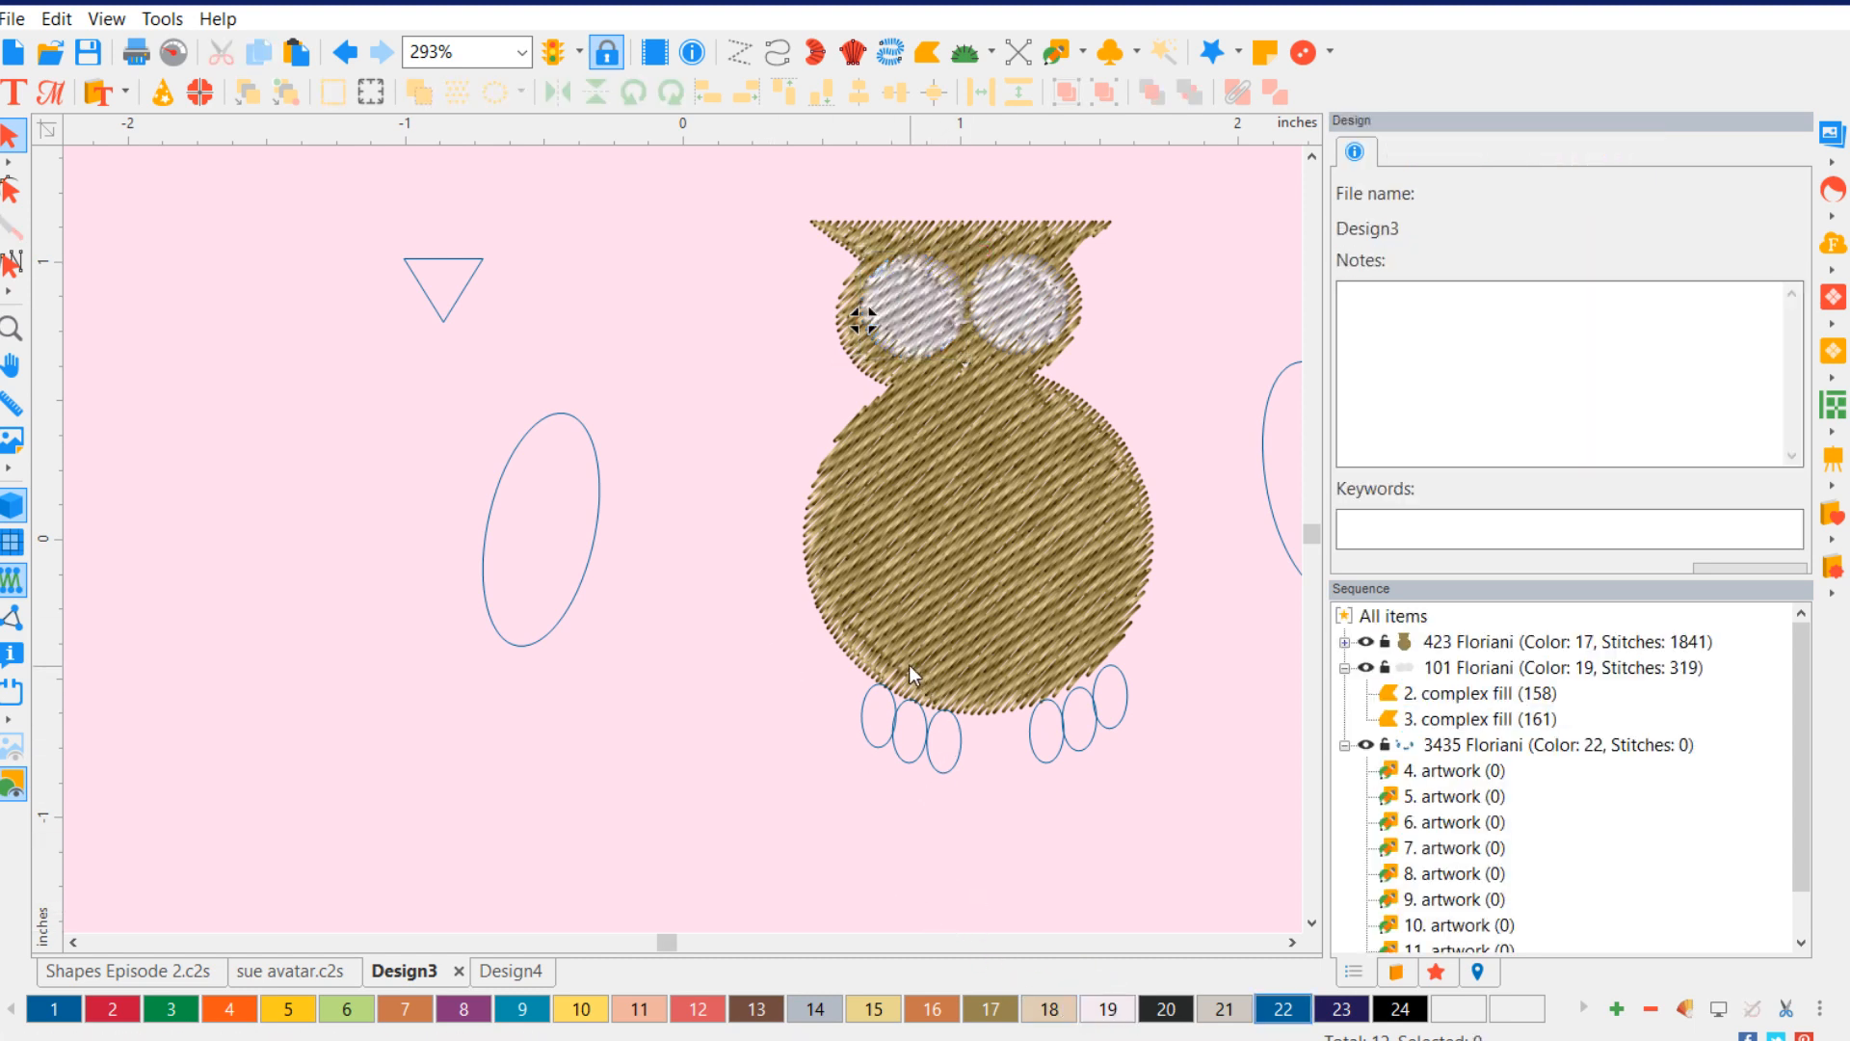
- Convert the small beak triangle to a Complex Fill and place it centered just below the owl's eyes
left_click(424, 256)
right_click(450, 281)
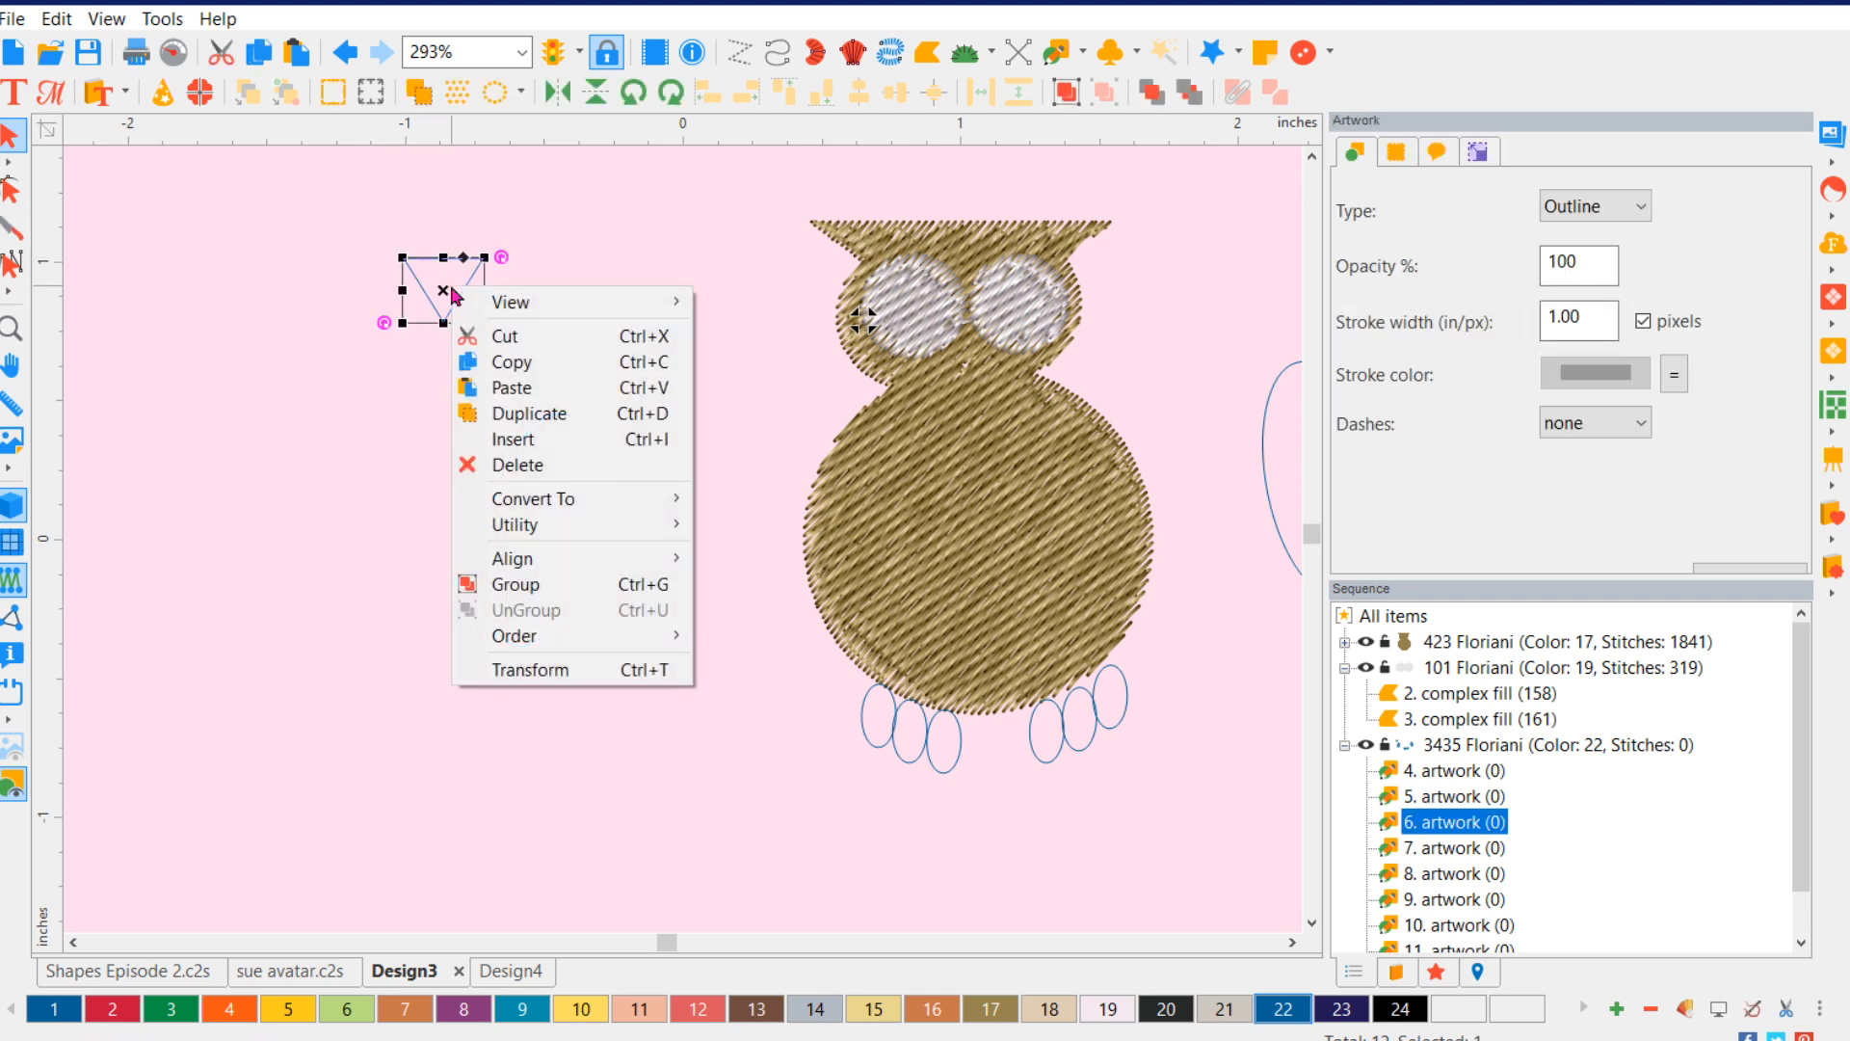
mouse_move(636, 509)
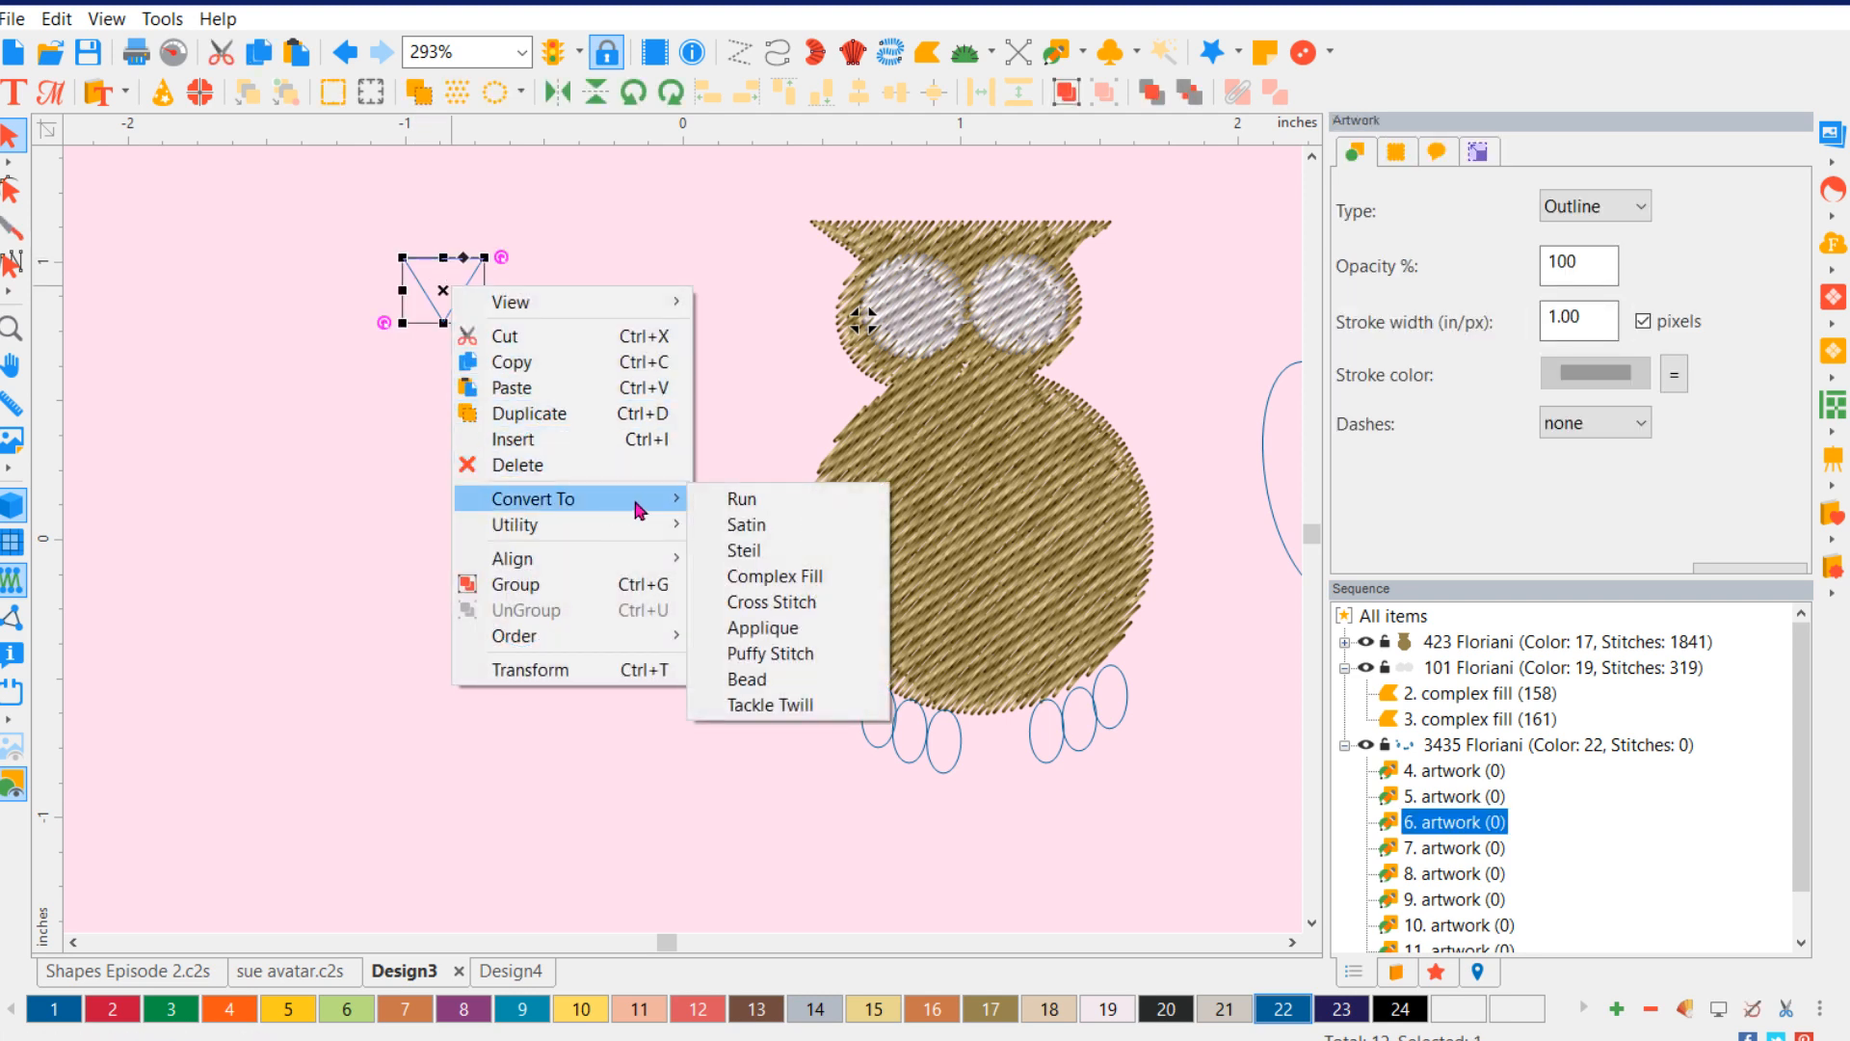
left_click(783, 576)
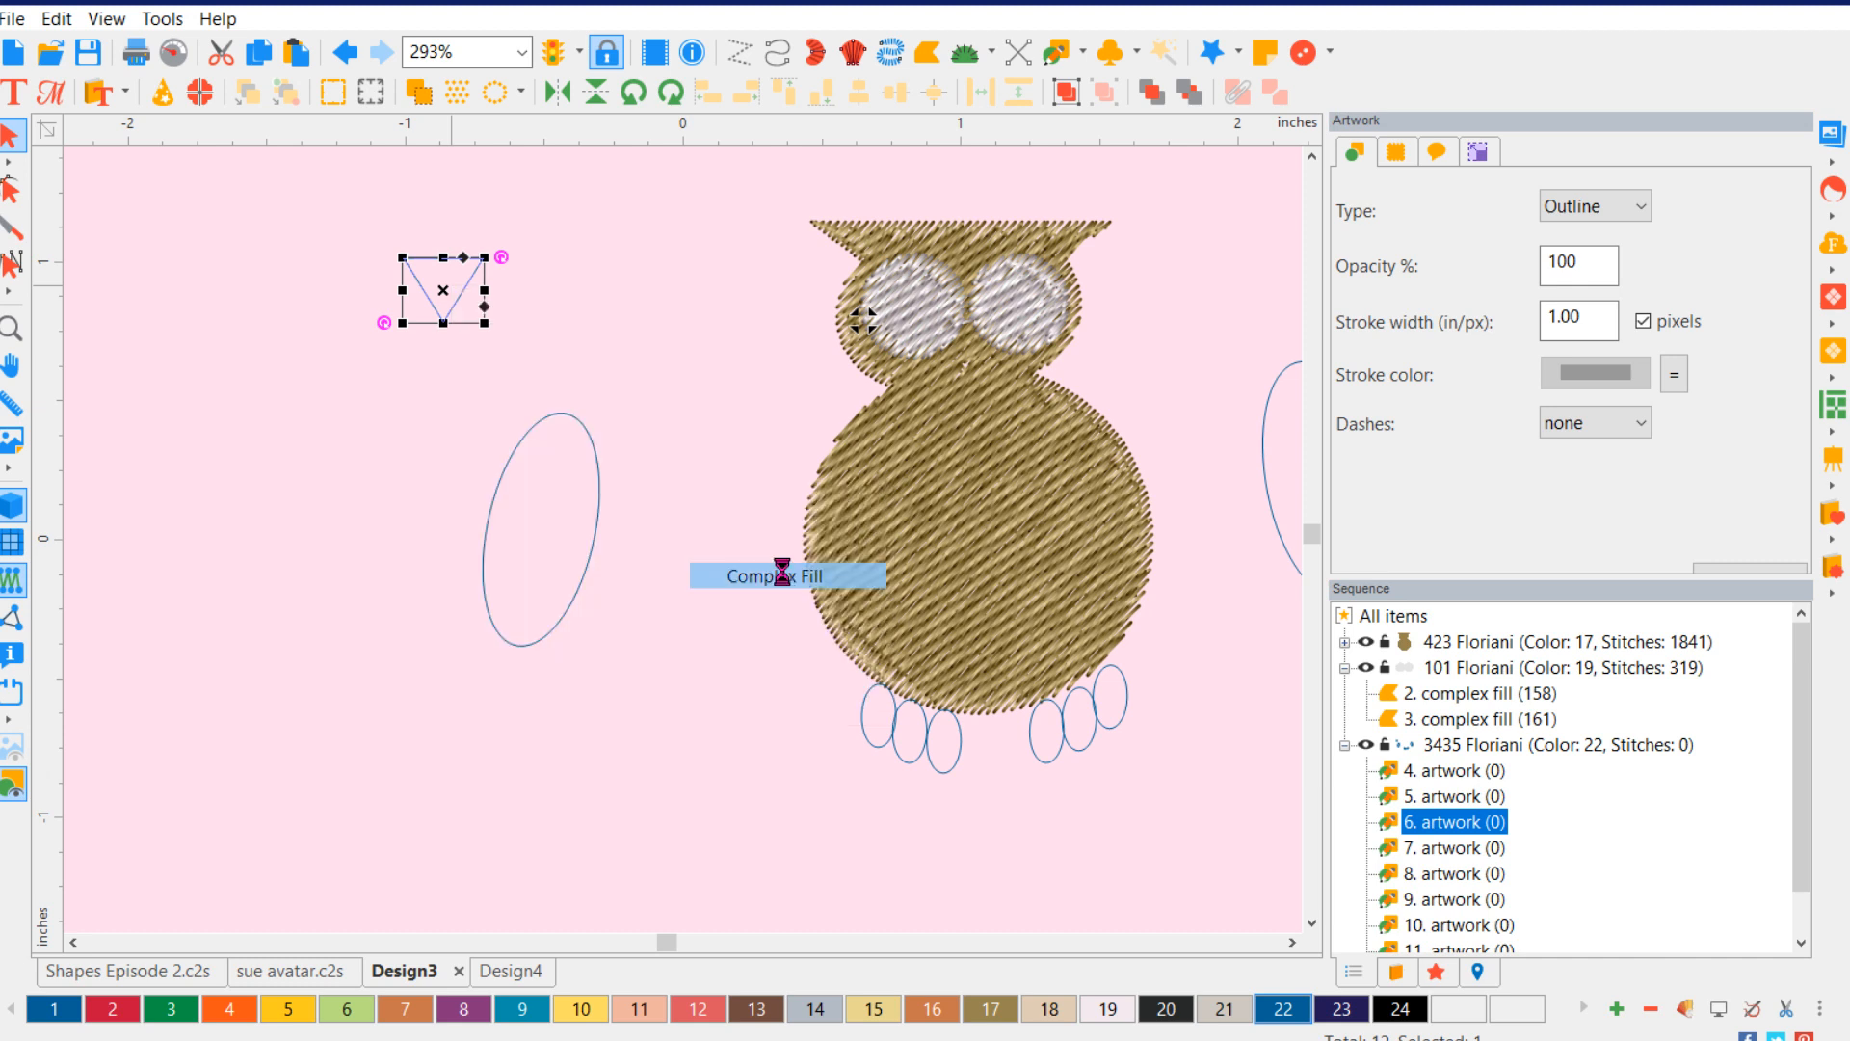
left_click_drag(445, 282, 976, 382)
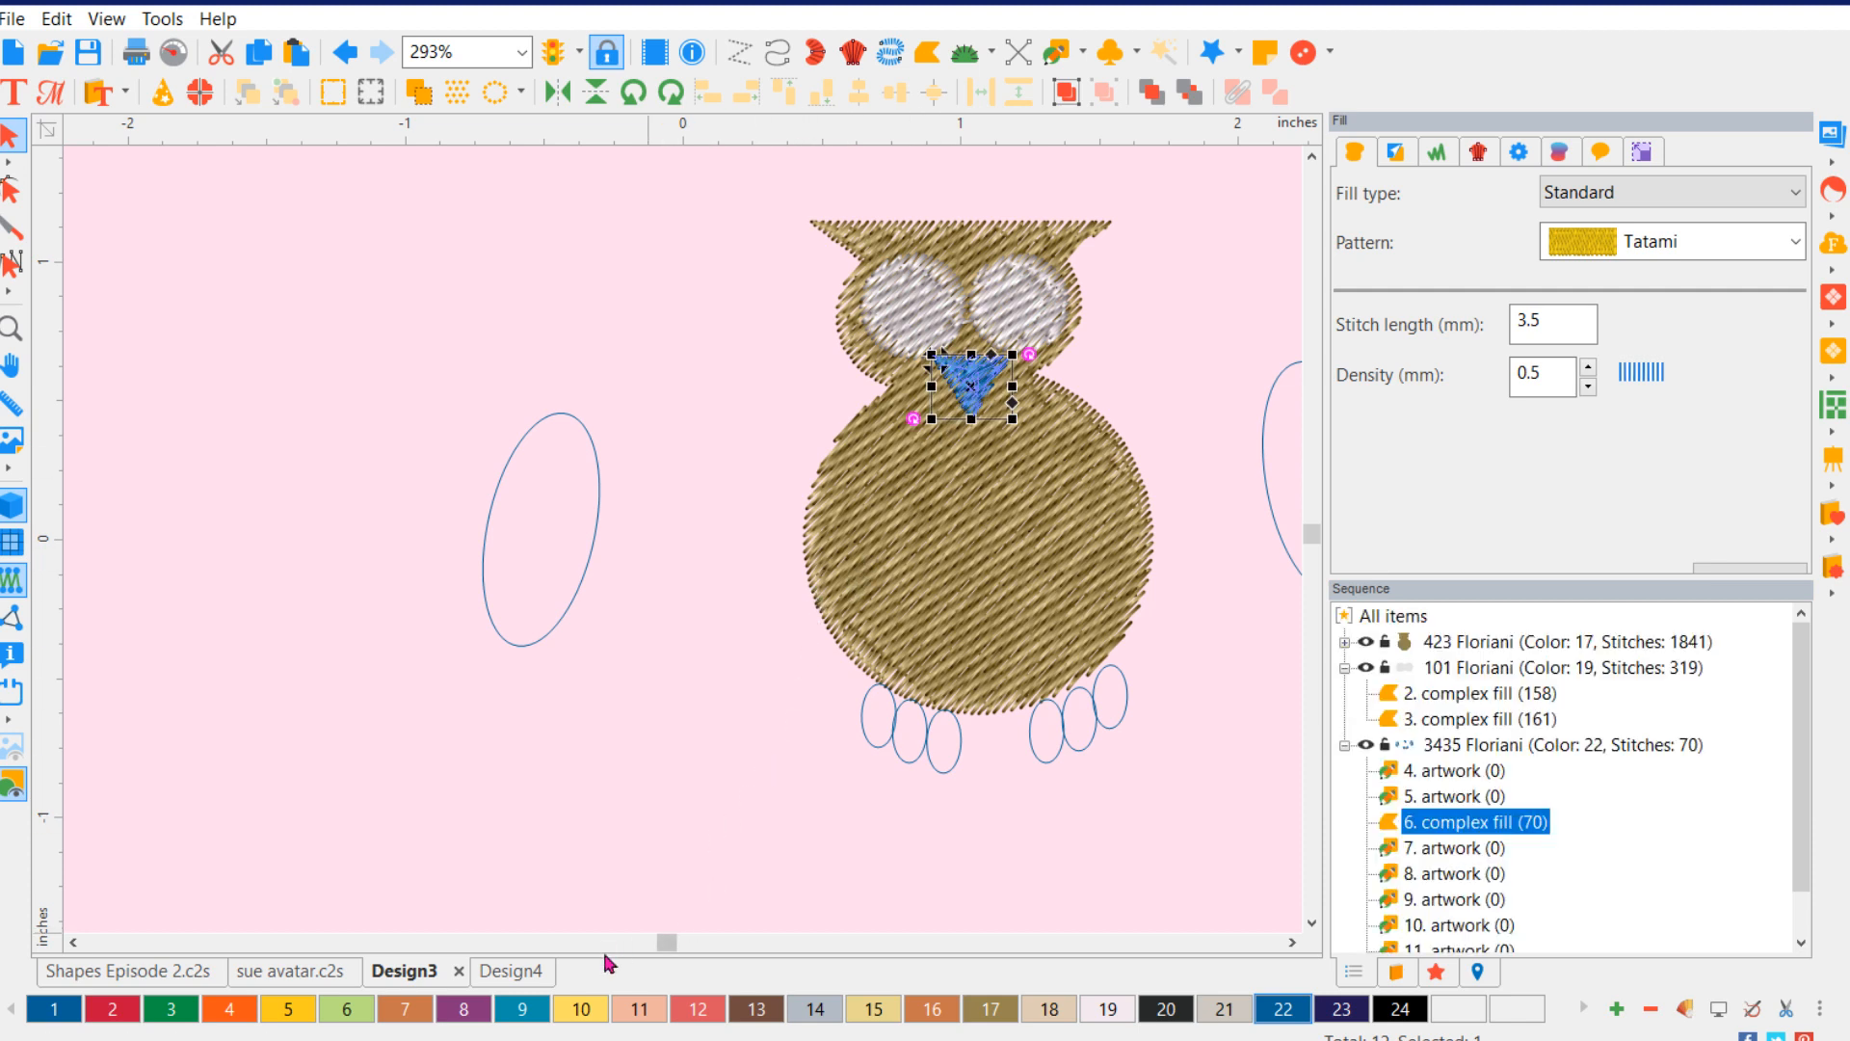
- Assign thread color 10 to the owl's beak and deselect it
left_click(586, 1012)
left_click(634, 806)
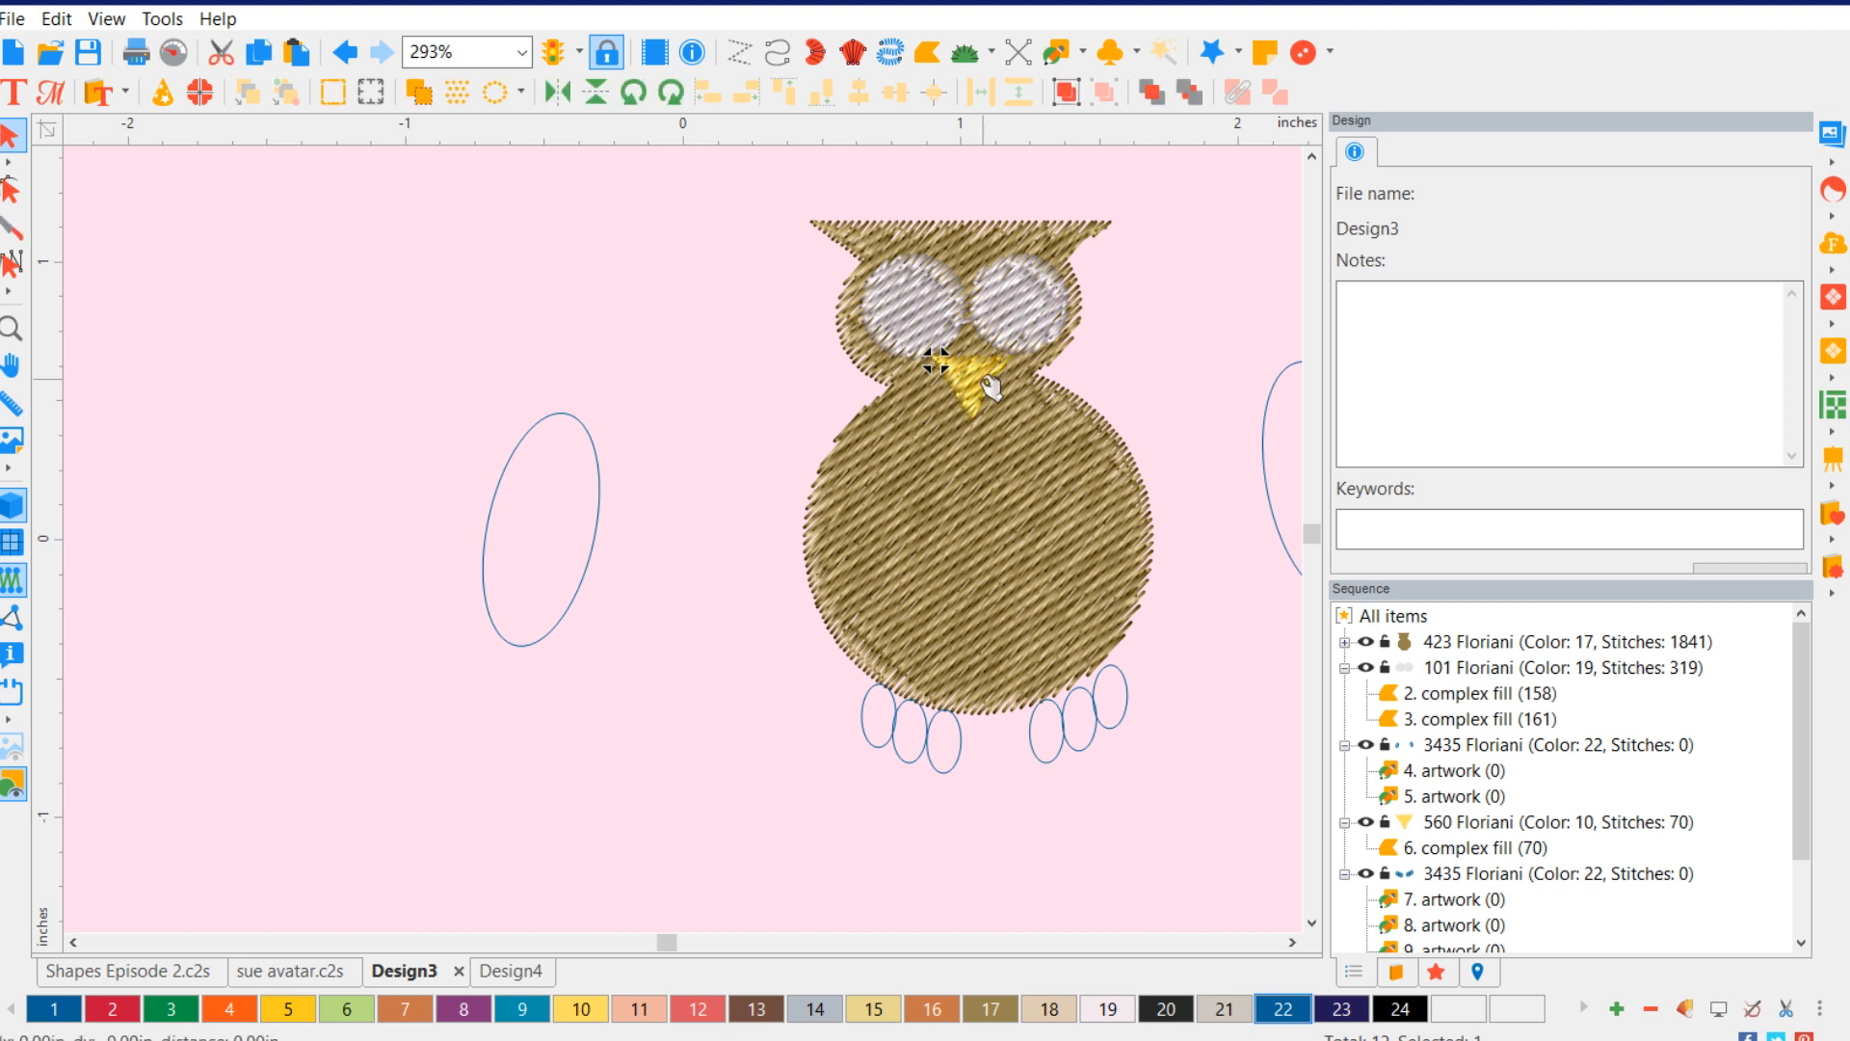
left_click(973, 377)
left_click(563, 771)
- Convert the wing ellipse on the owl's left side to a Complex Fill
left_click(601, 513)
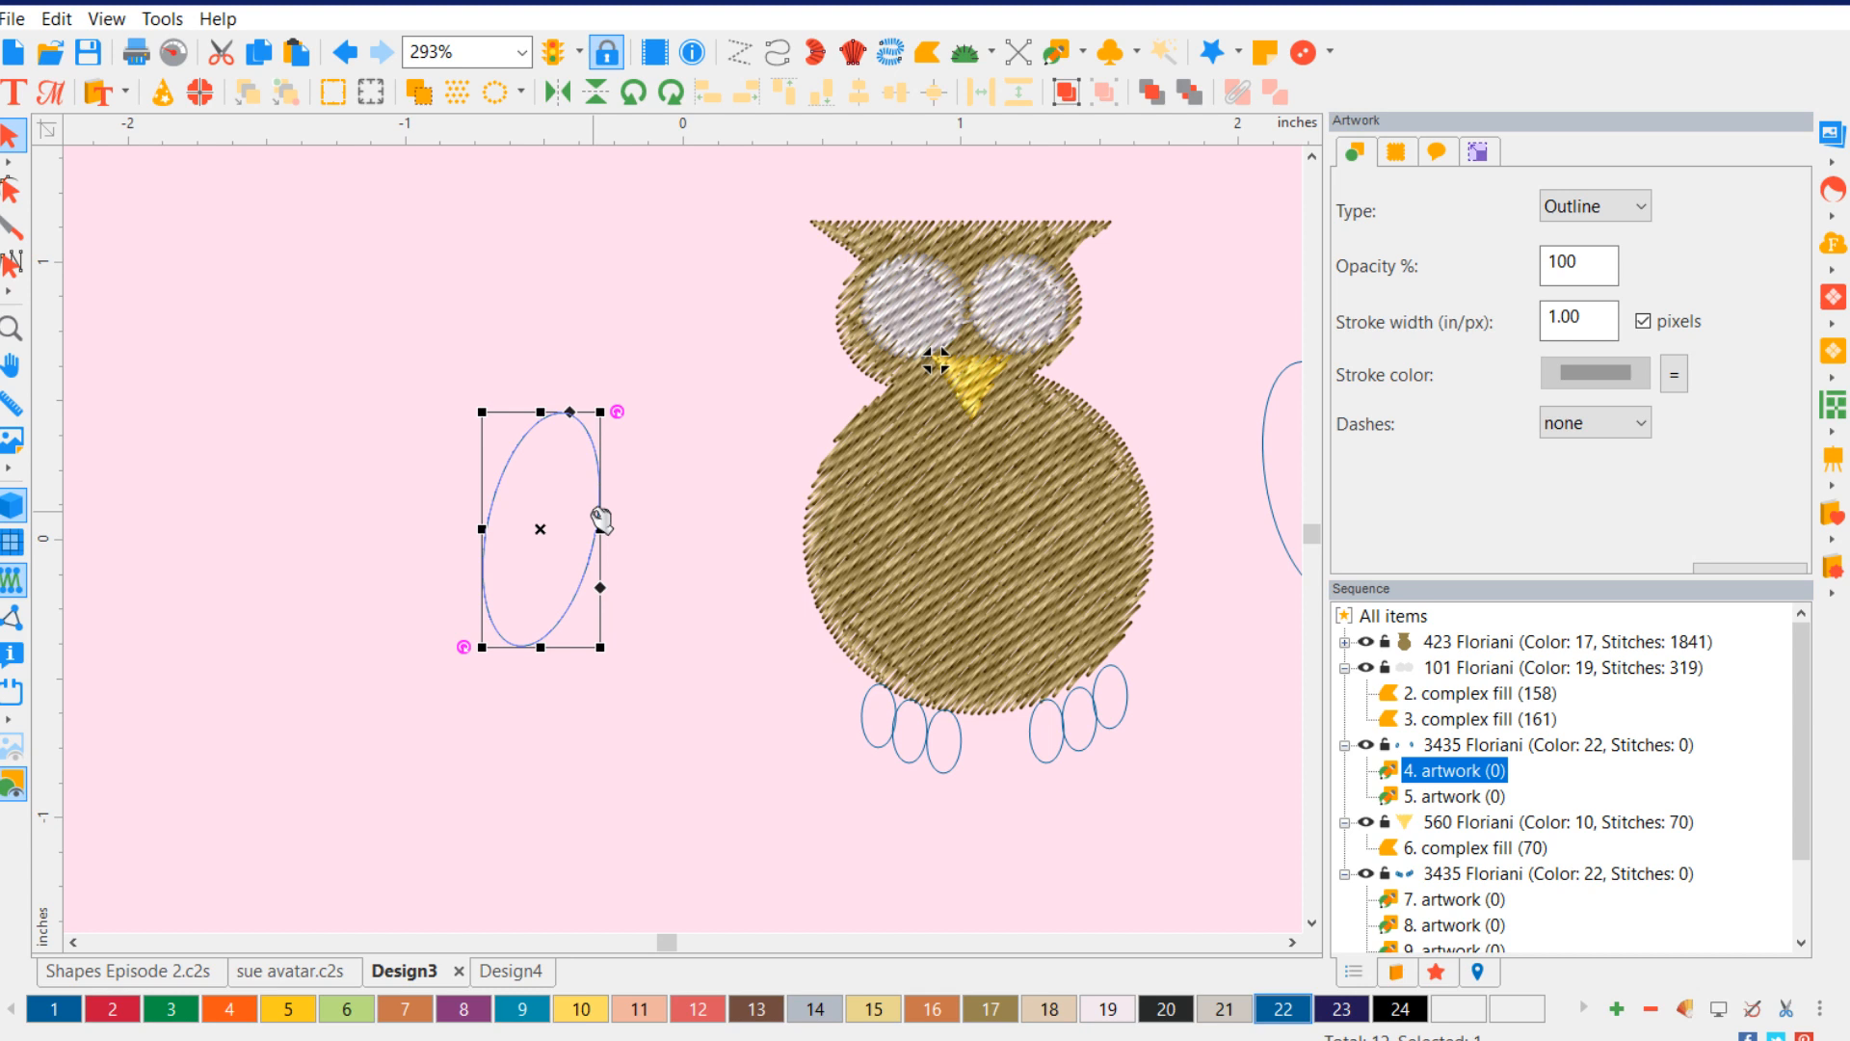
right_click(601, 521)
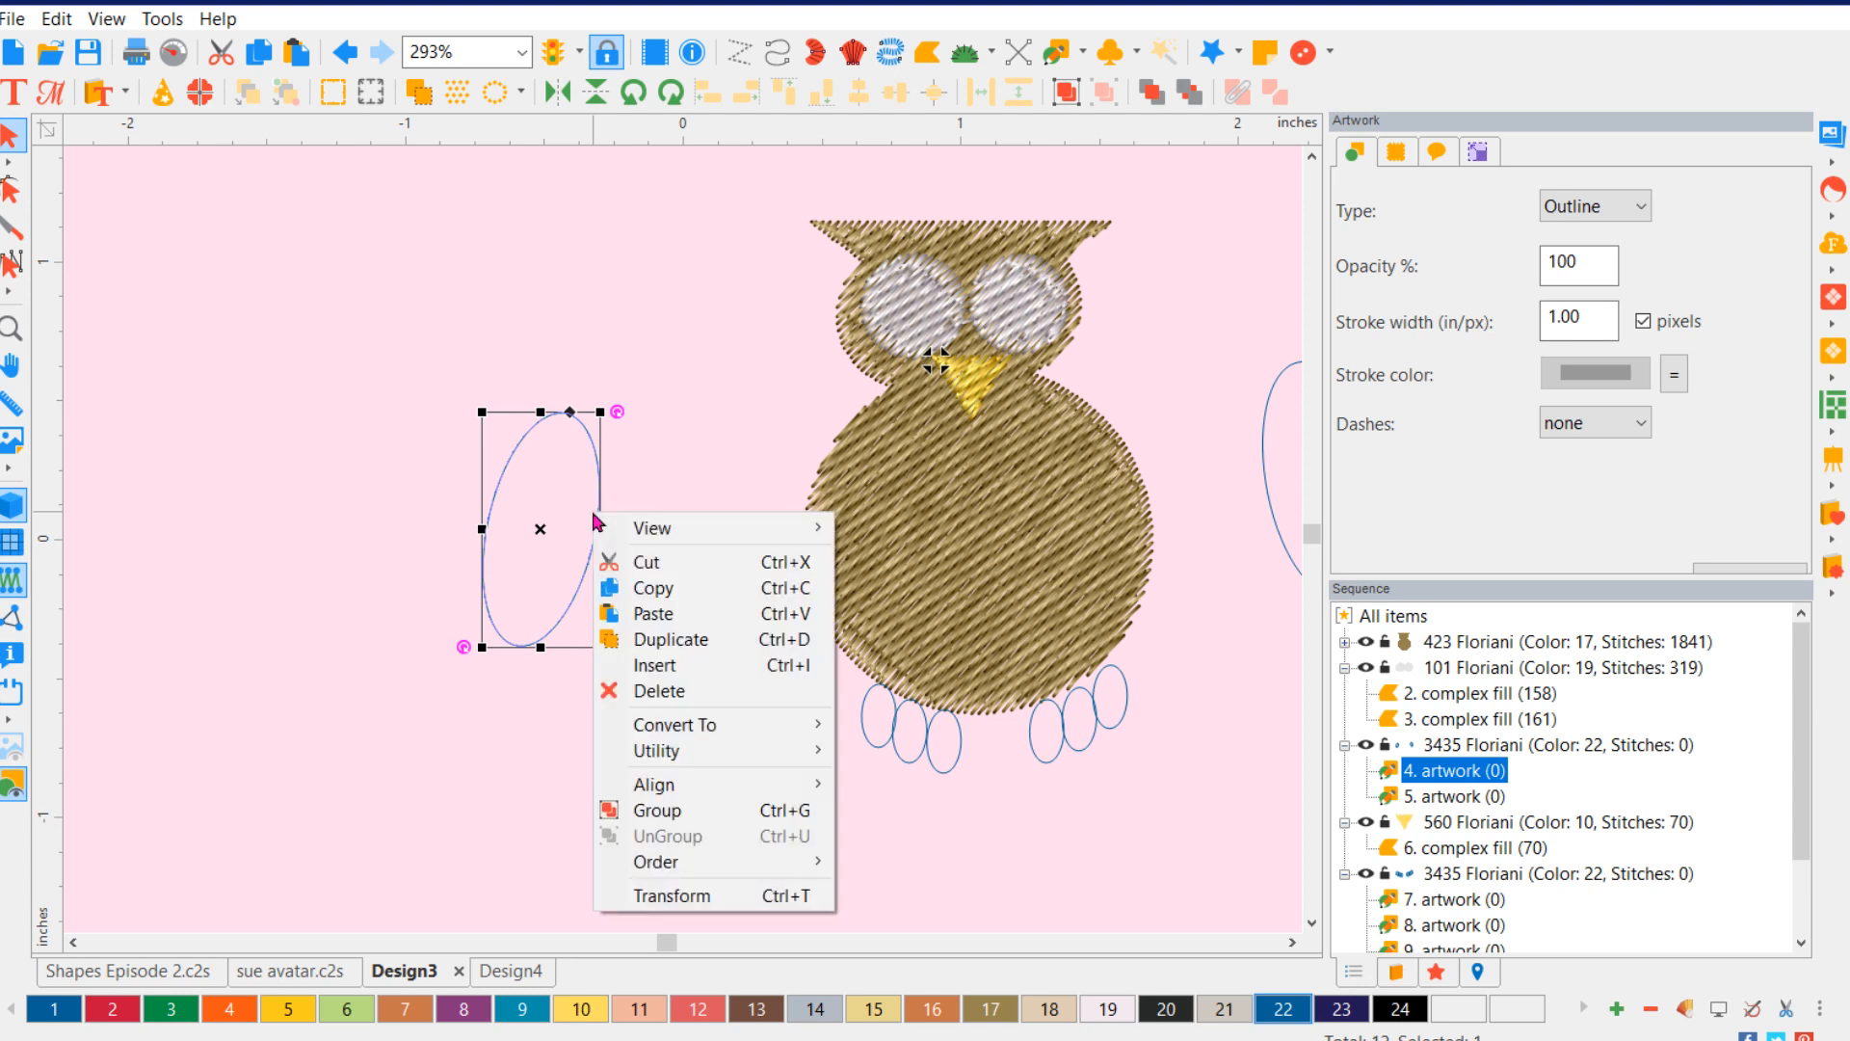
mouse_move(709, 725)
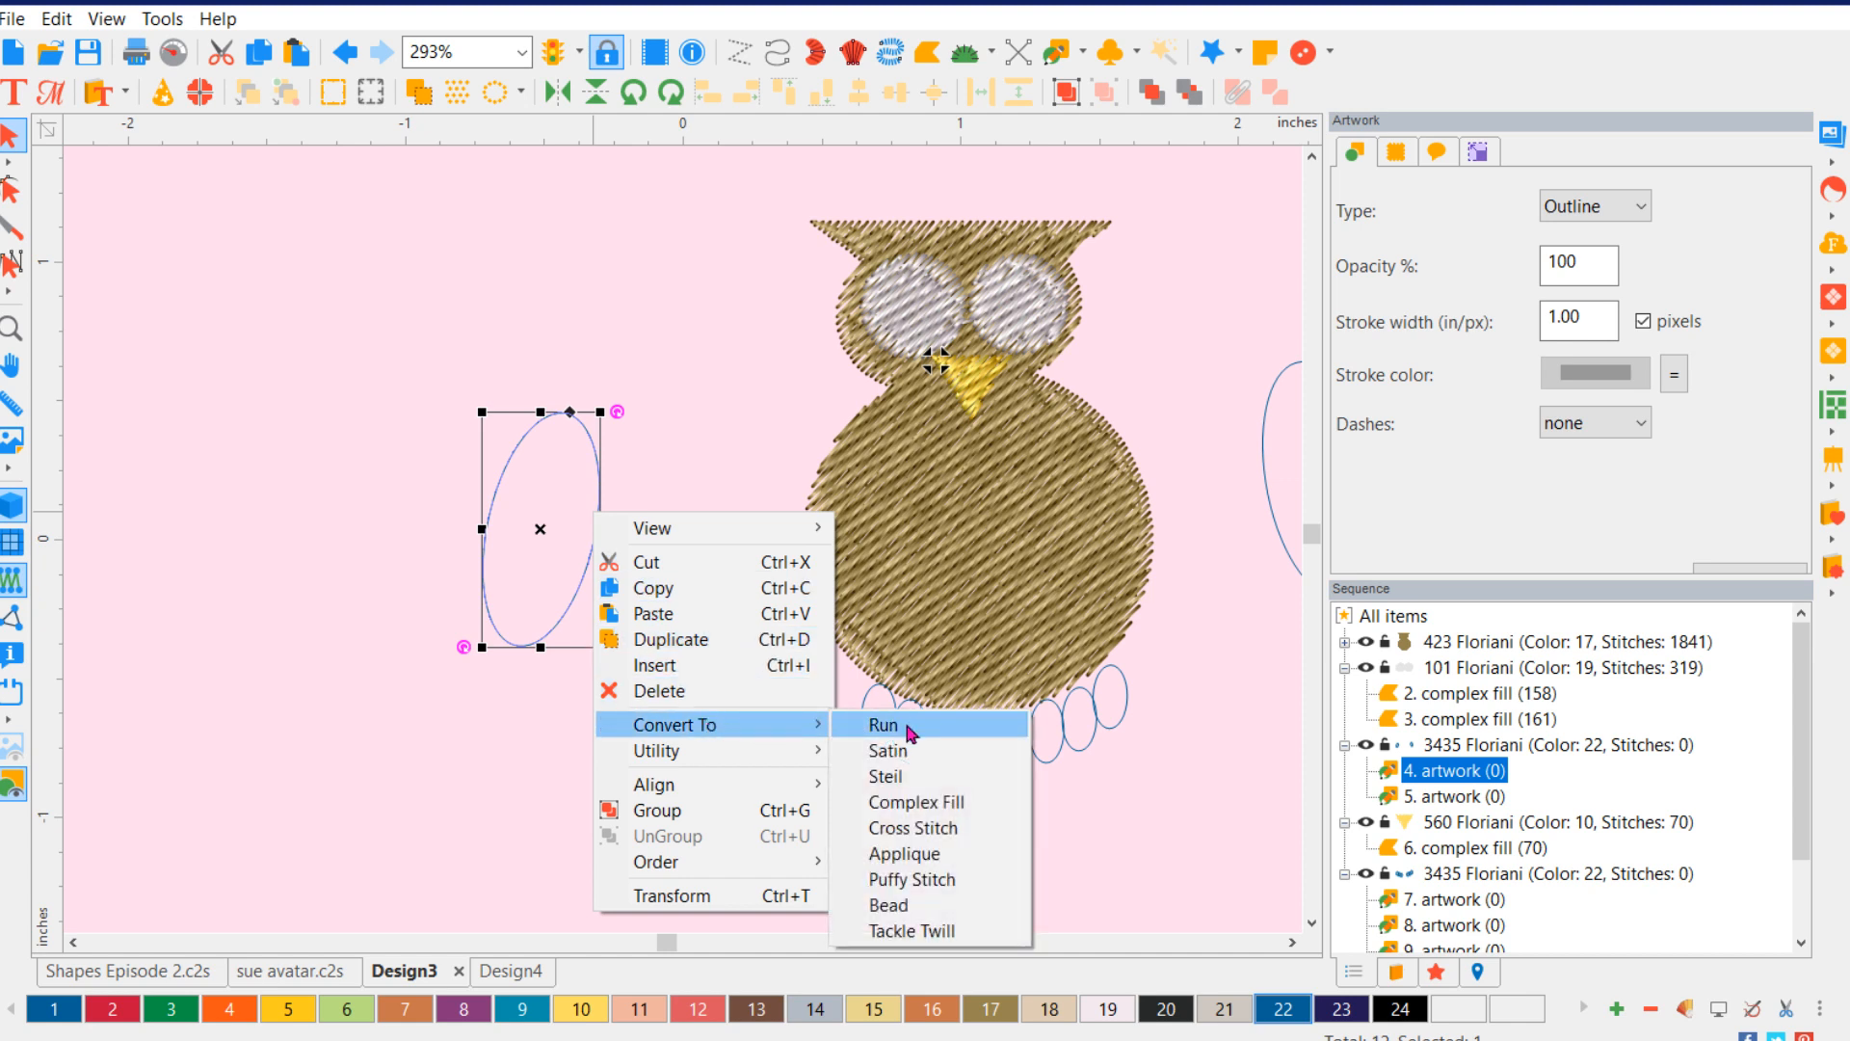
left_click(965, 801)
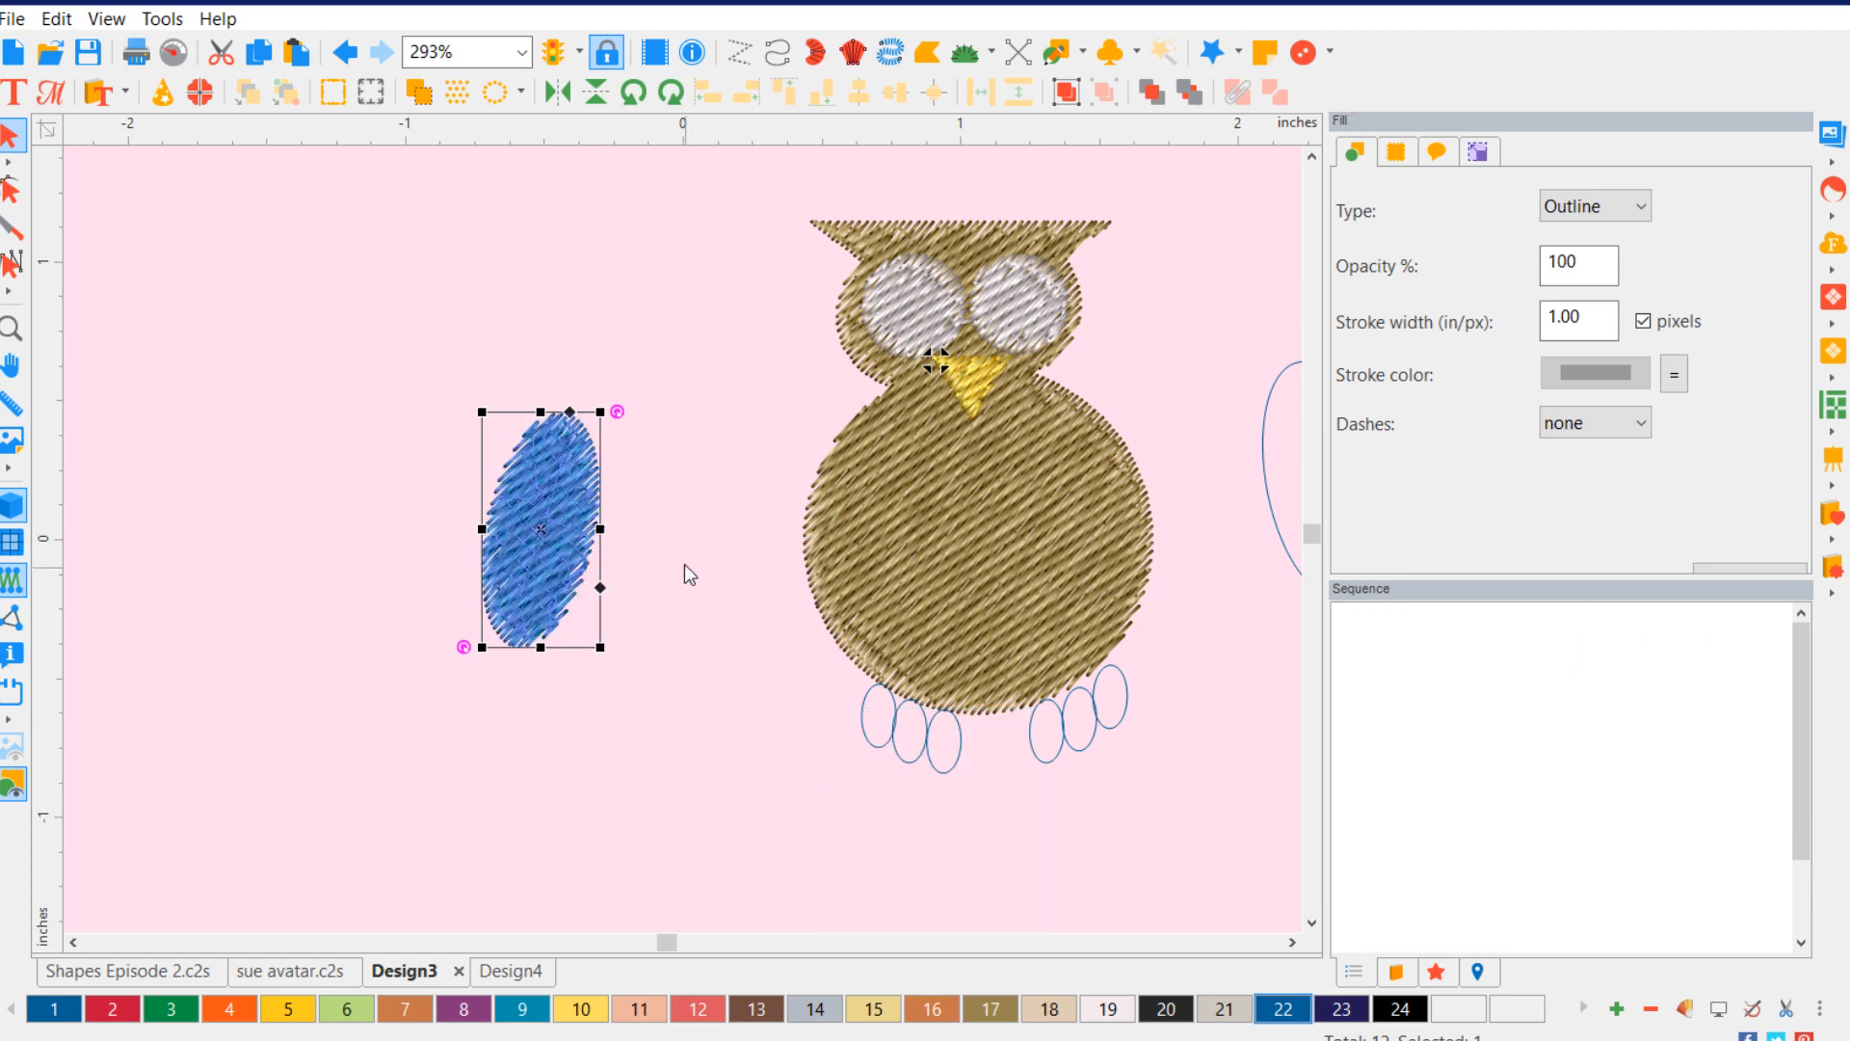
left_click_drag(616, 412, 614, 409)
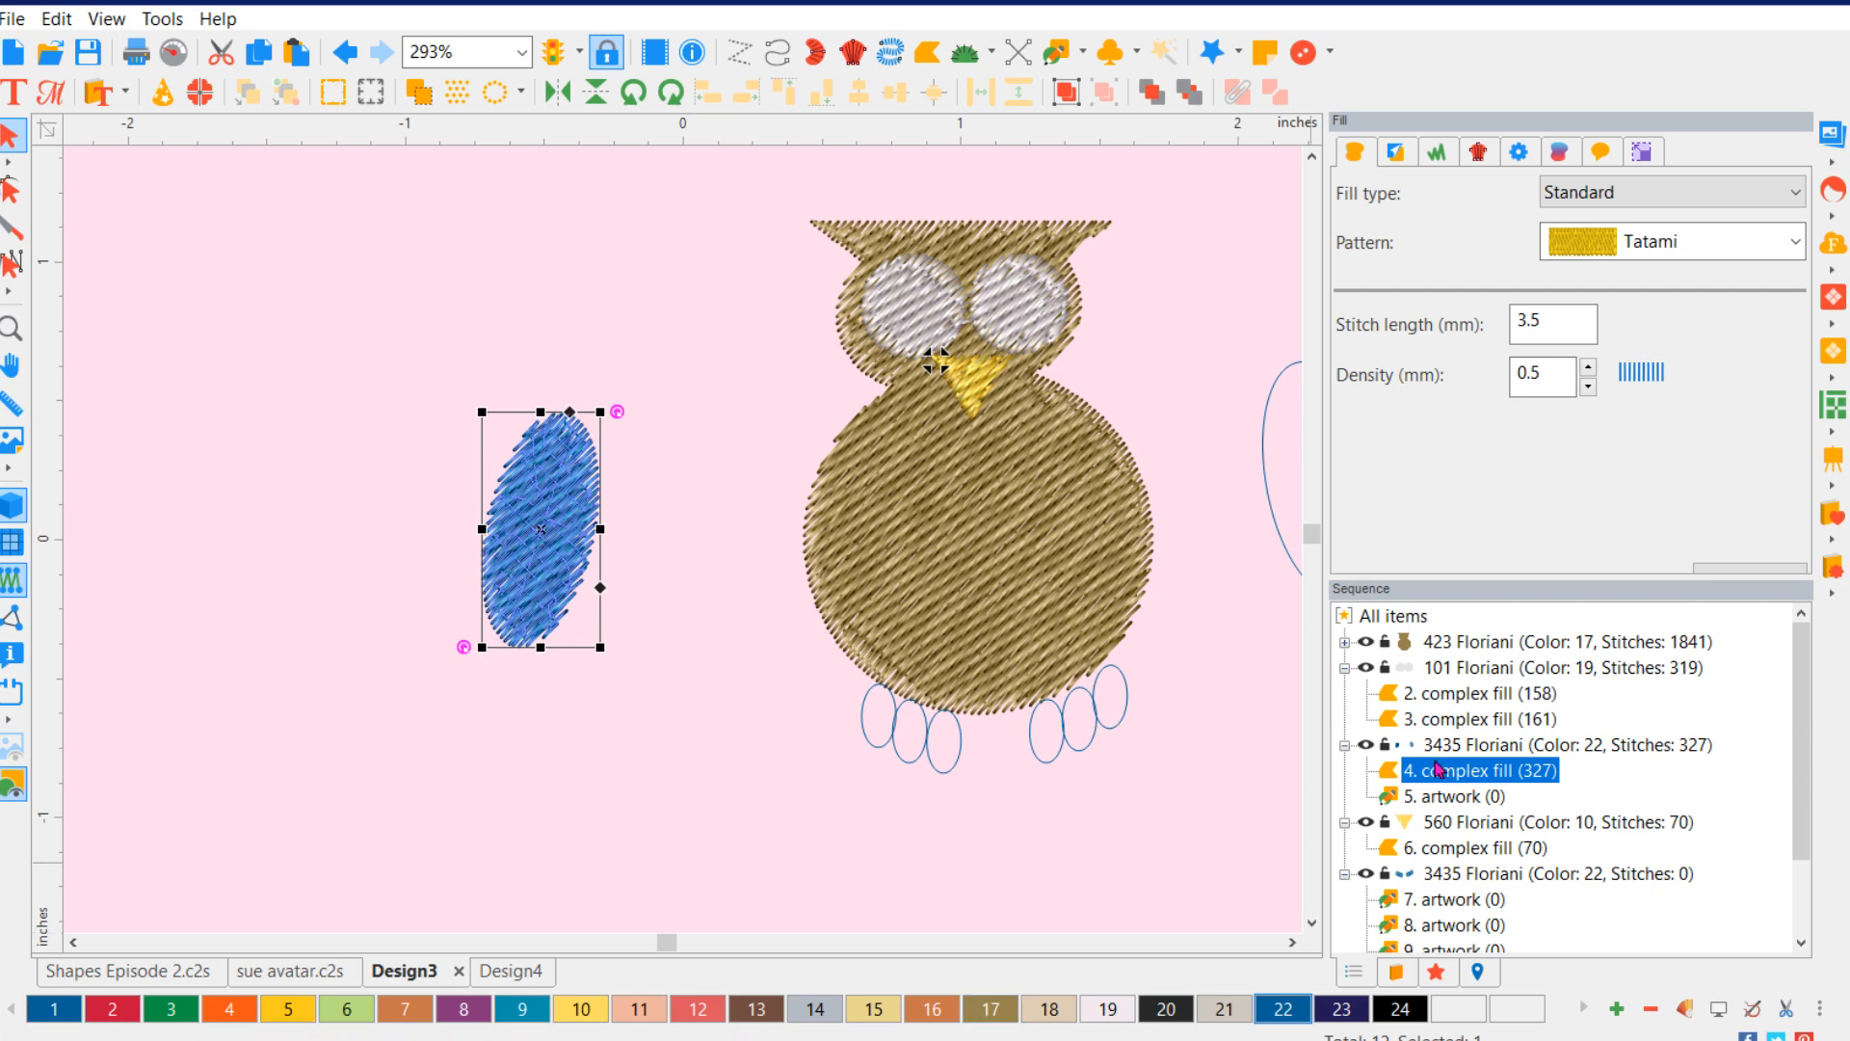
- Assign thread color 18 to the left wing and place it along the left edge of the owl's body
left_click(1057, 1012)
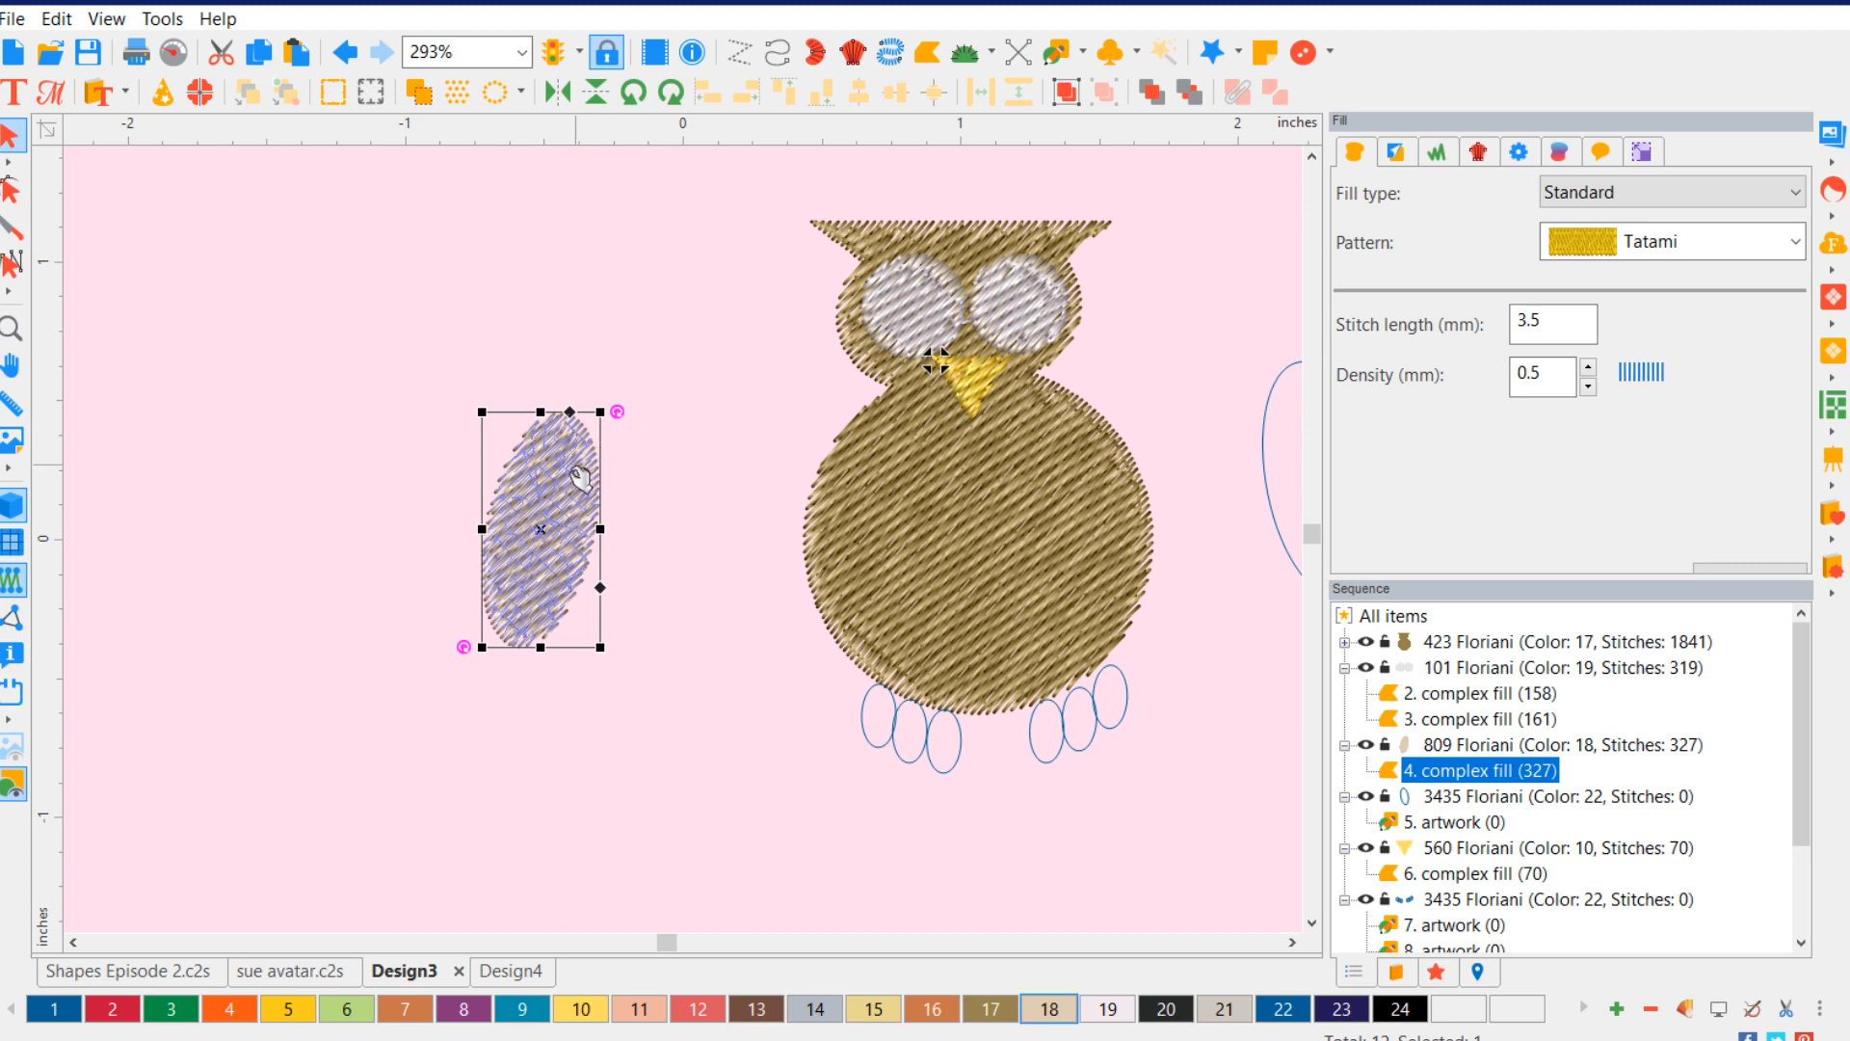
left_click_drag(546, 538, 871, 523)
left_click(1044, 910)
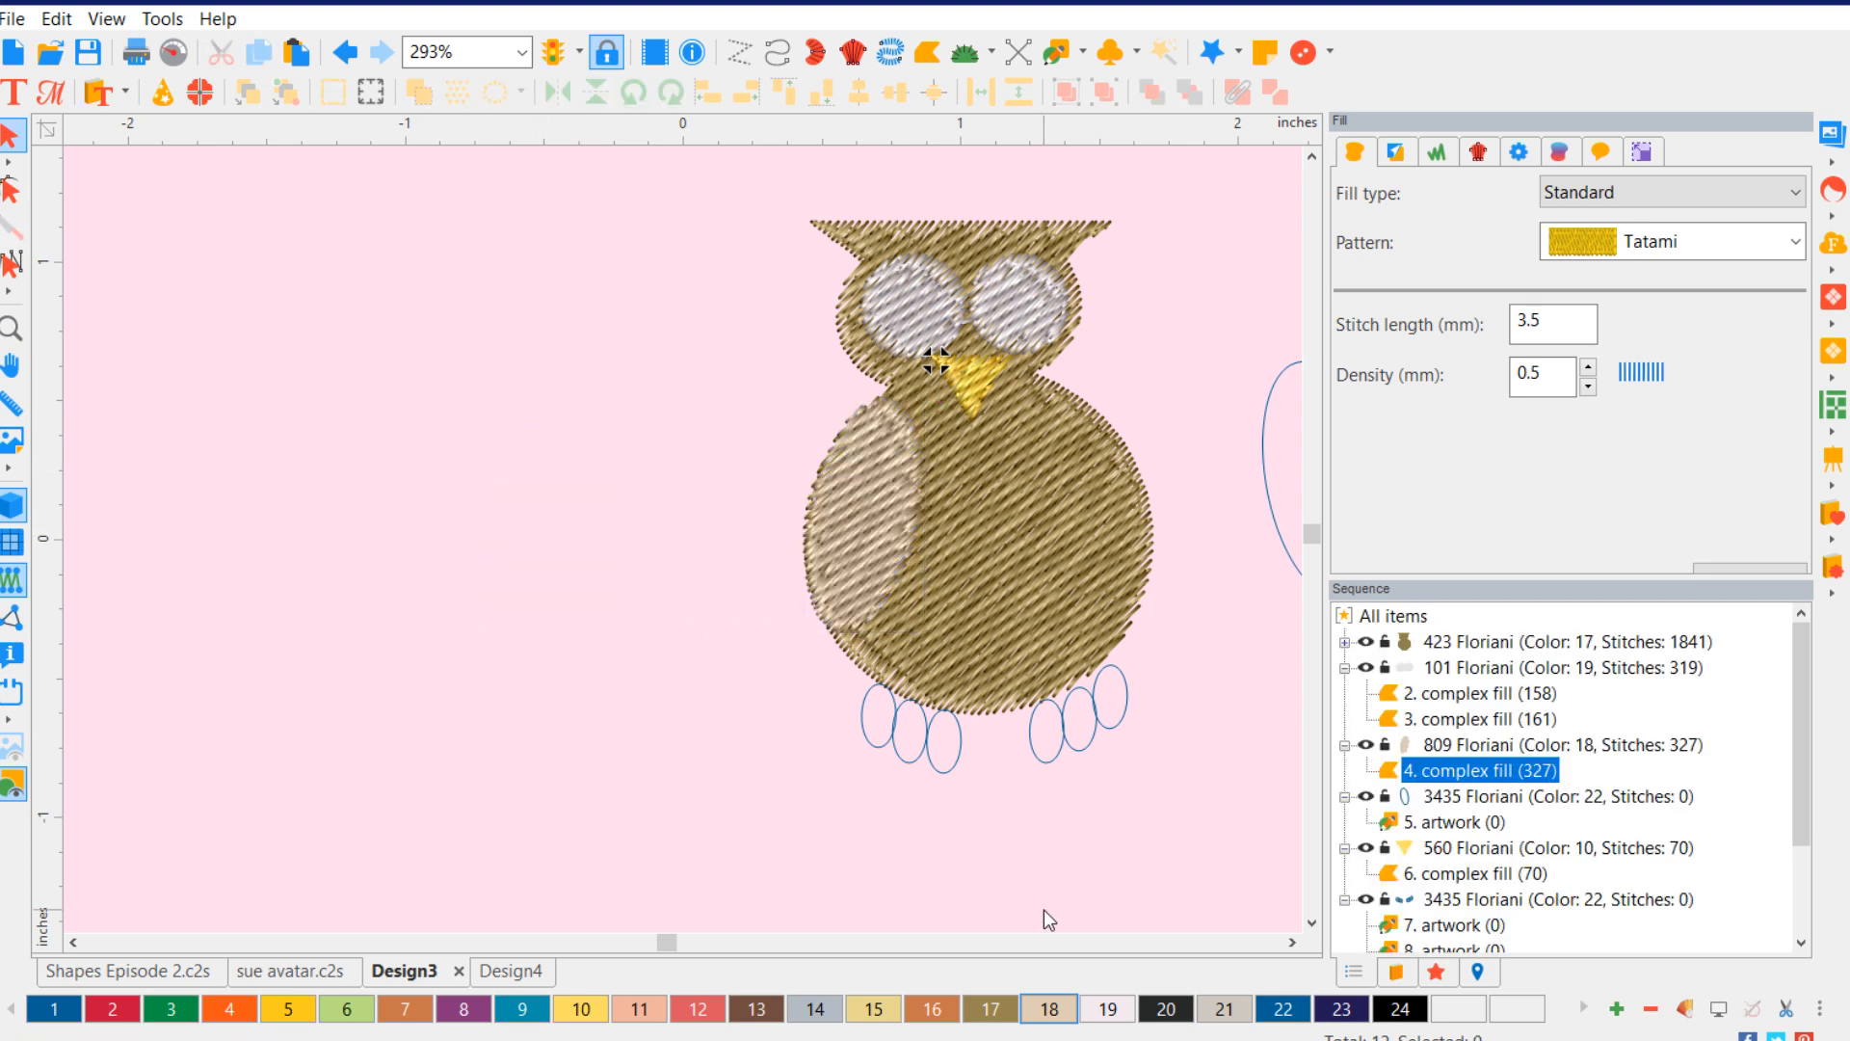
- Convert the wing ellipse on the owl's right side to a Complex Fill
left_click(1293, 943)
left_click(1256, 513)
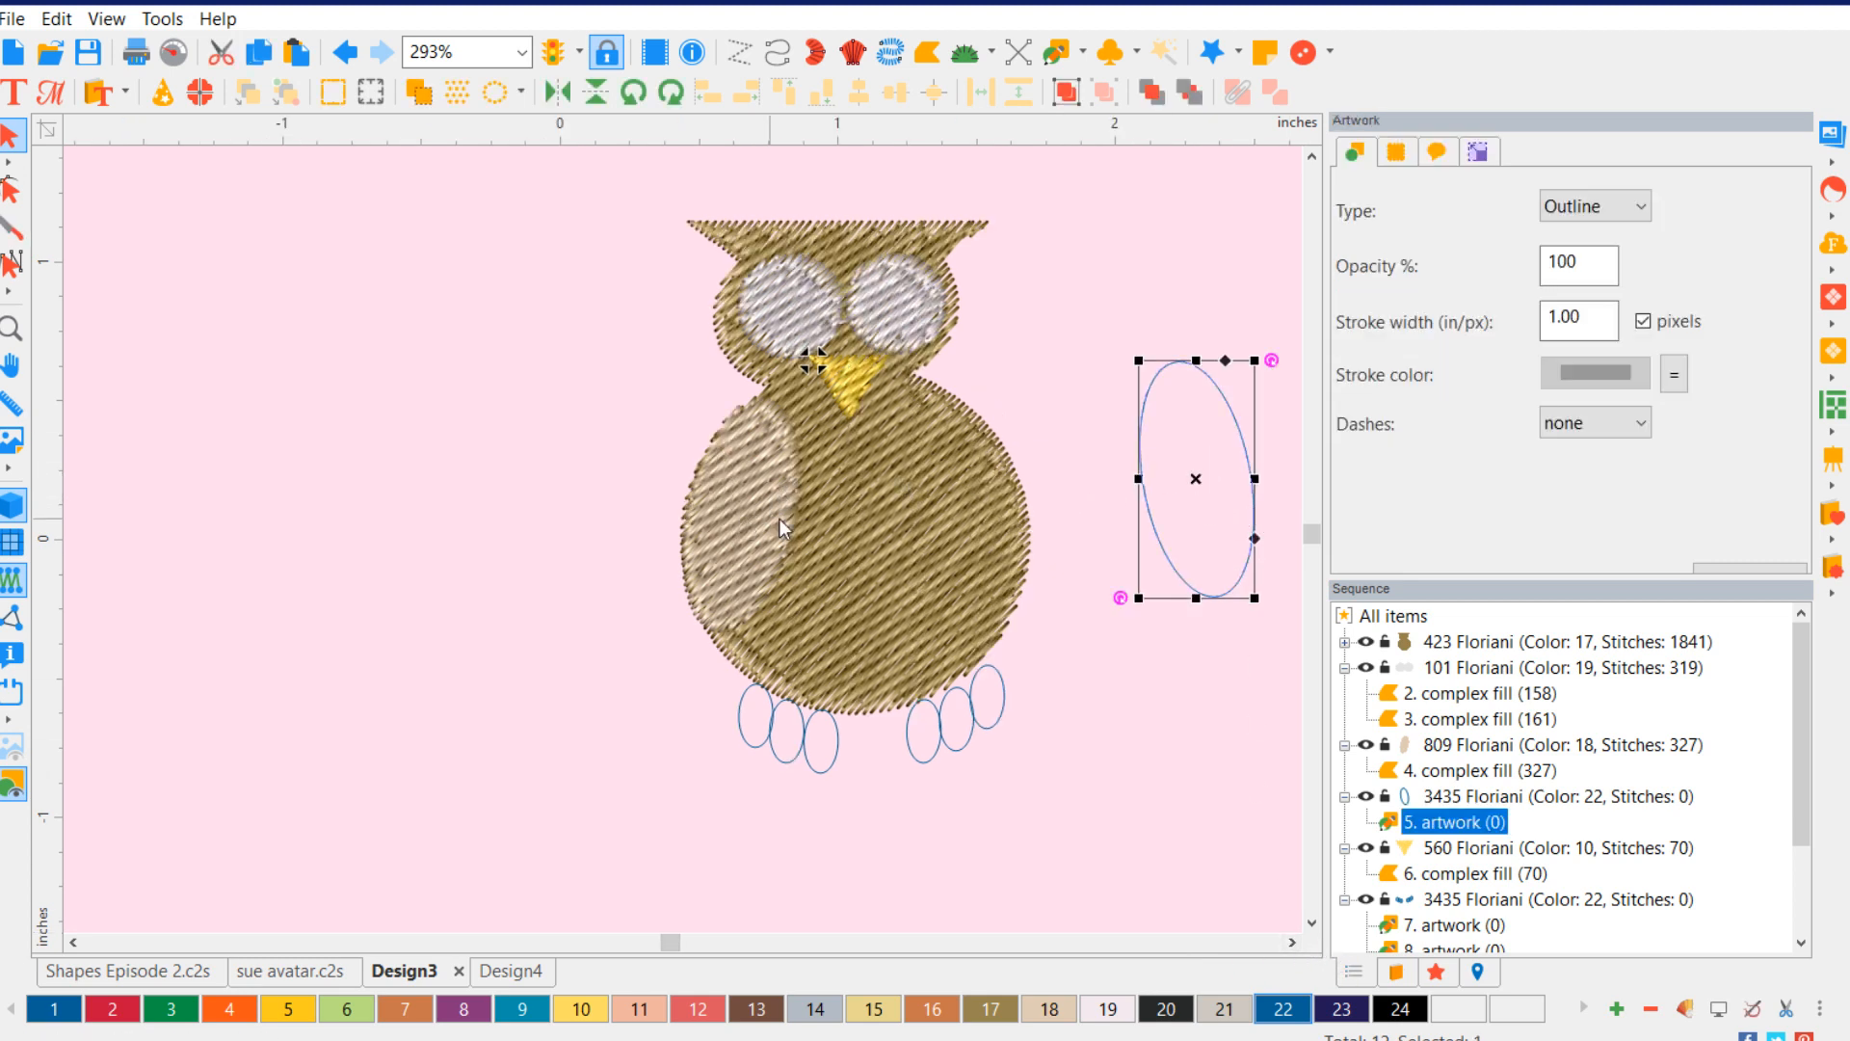
right_click(1194, 484)
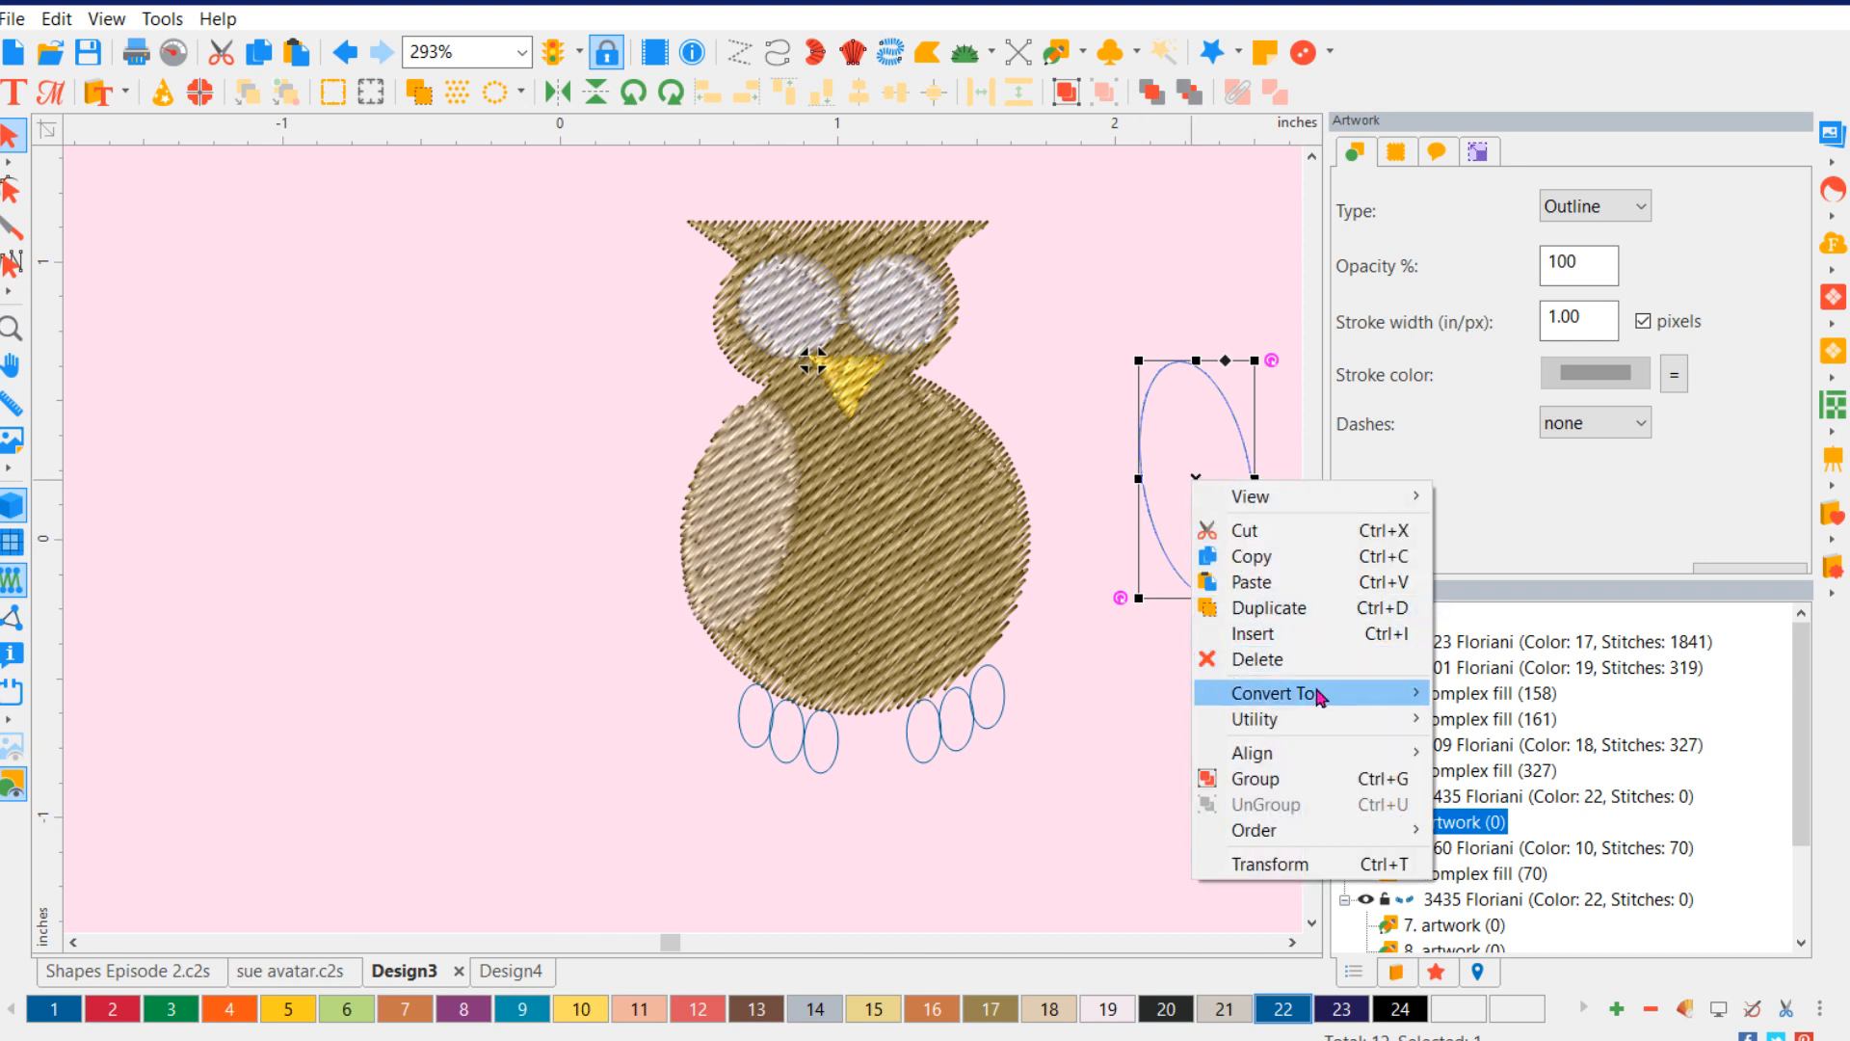
mouse_move(1318, 696)
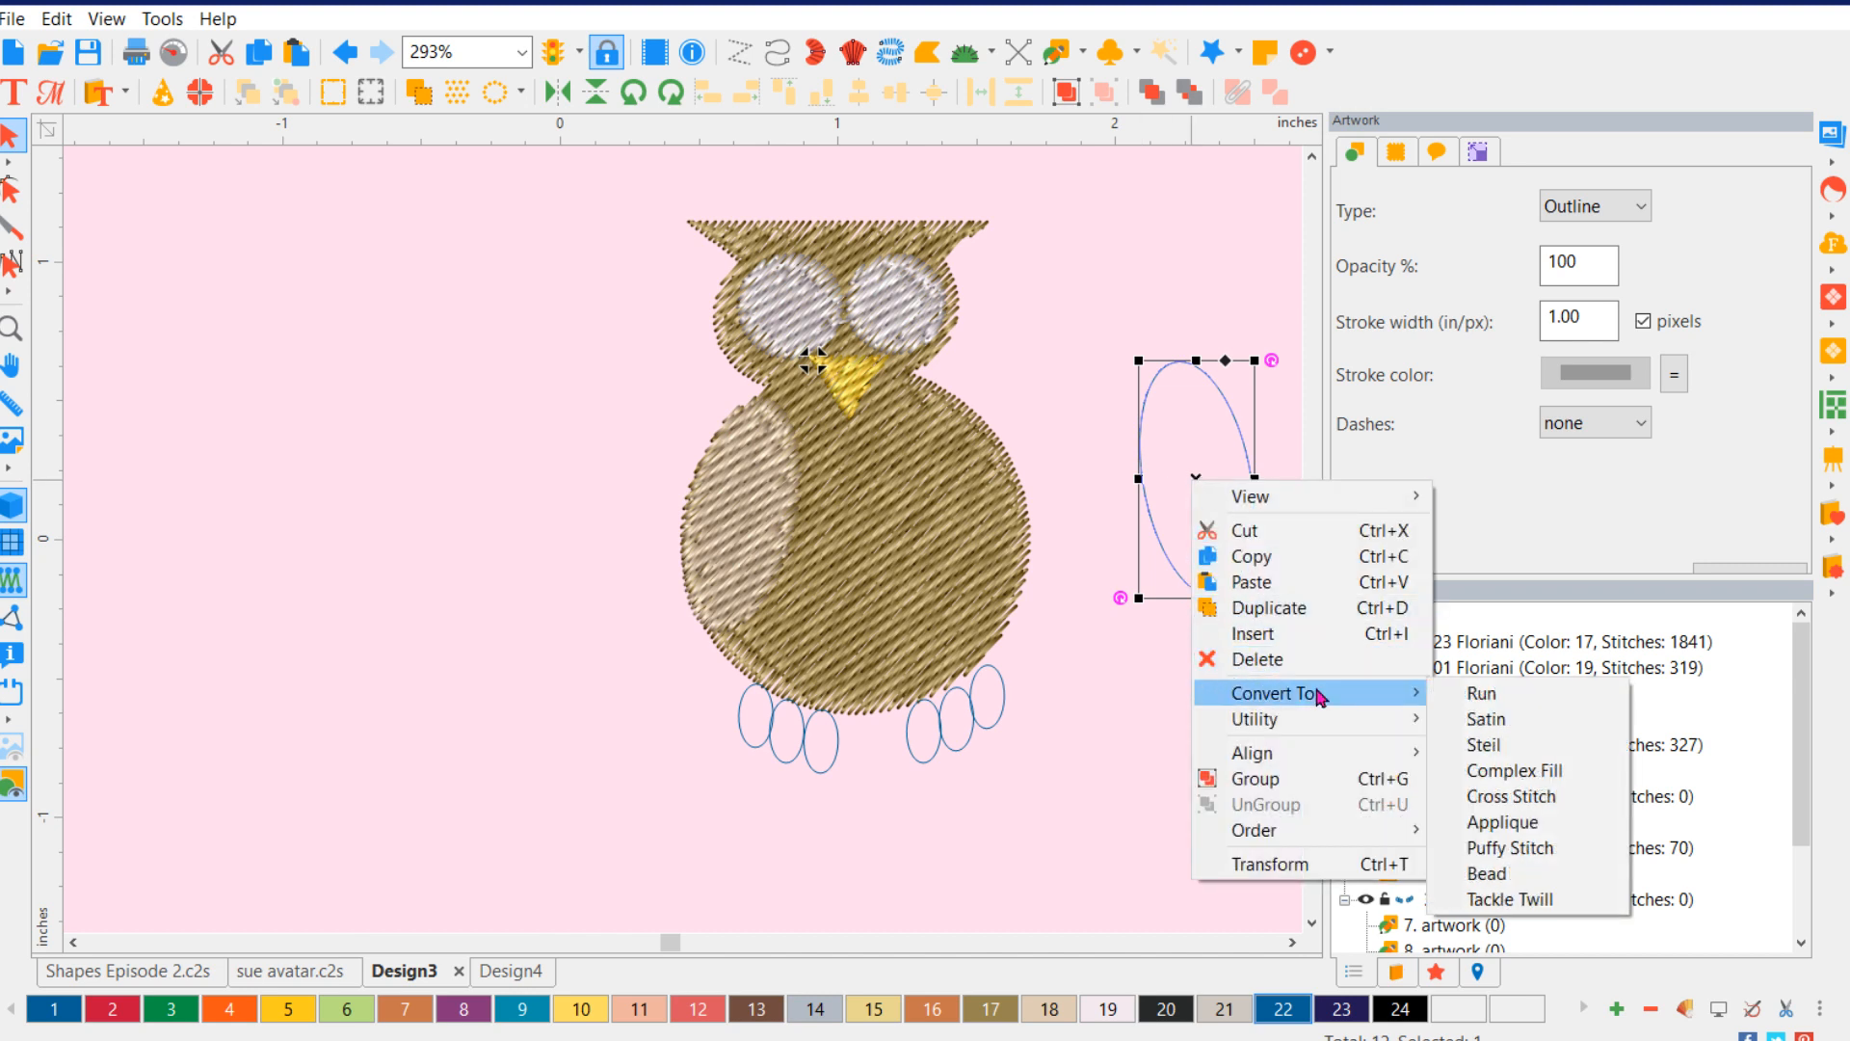
left_click(1568, 770)
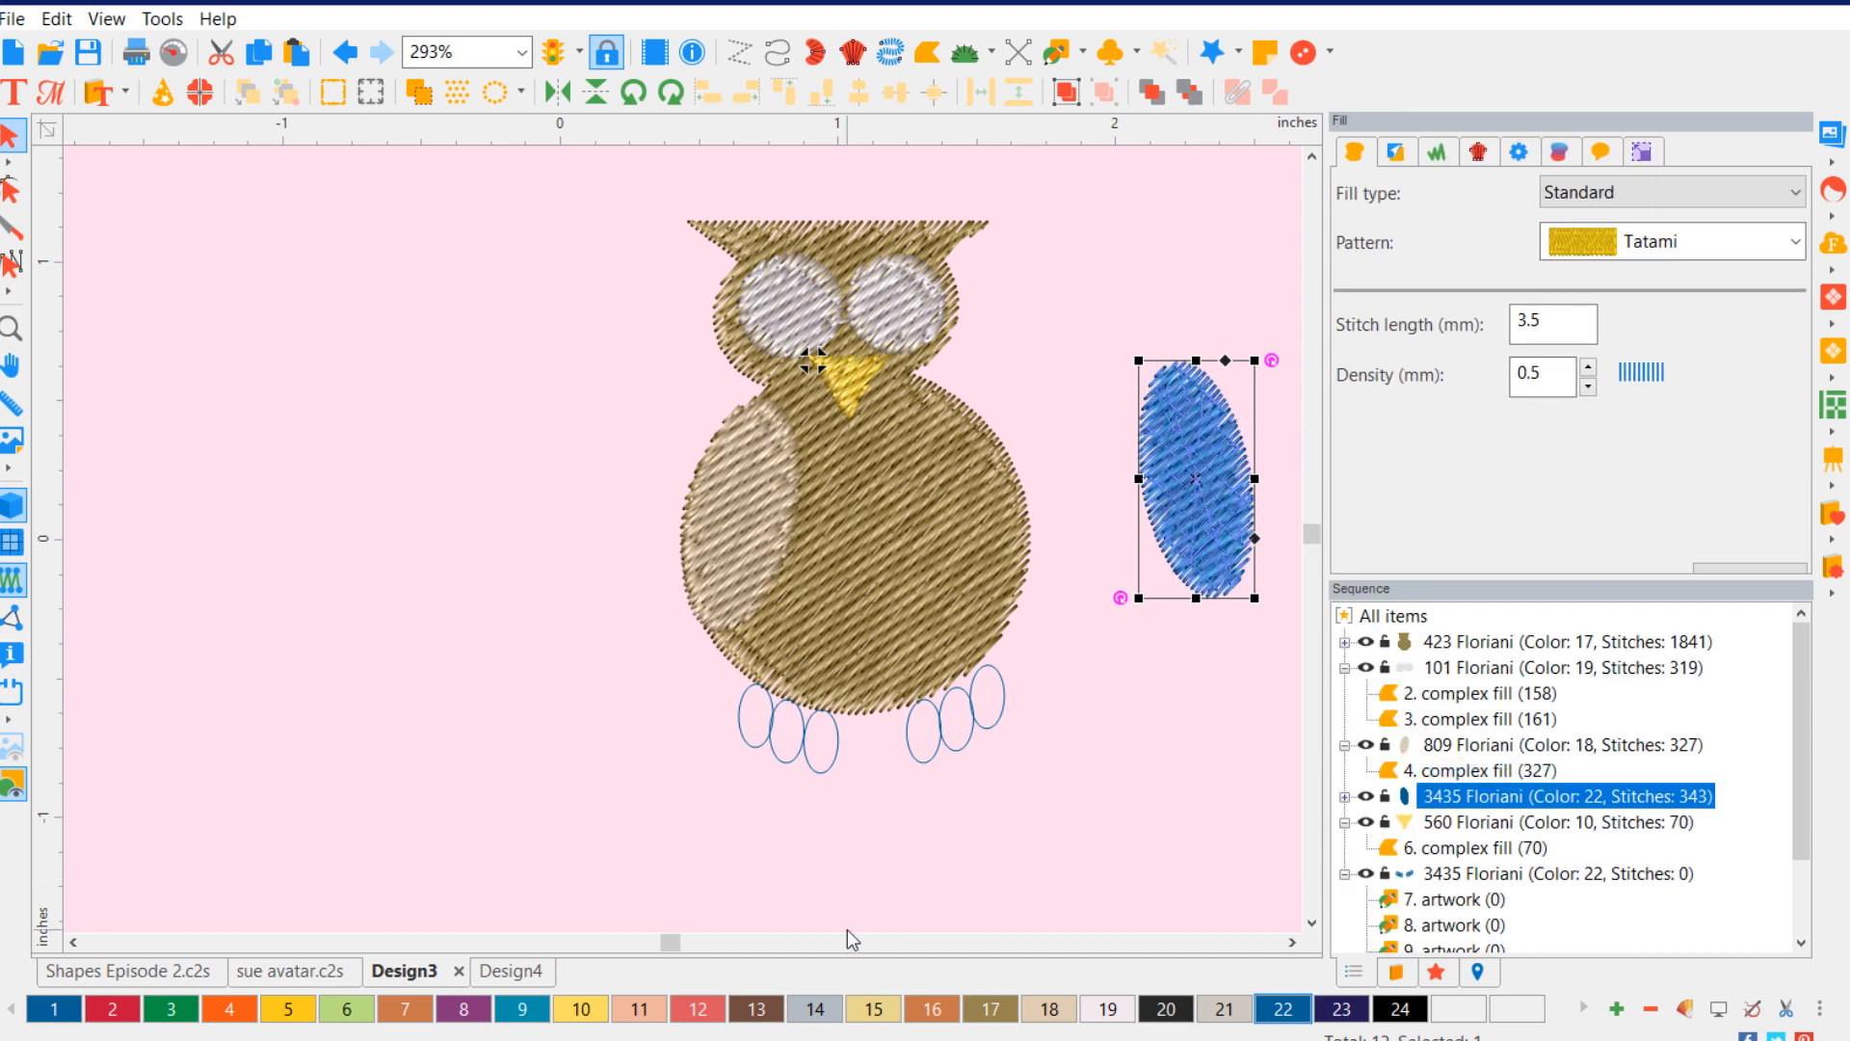
- Assign thread color 18 to the right wing and place it along the right edge of the owl's body
left_click(1050, 1009)
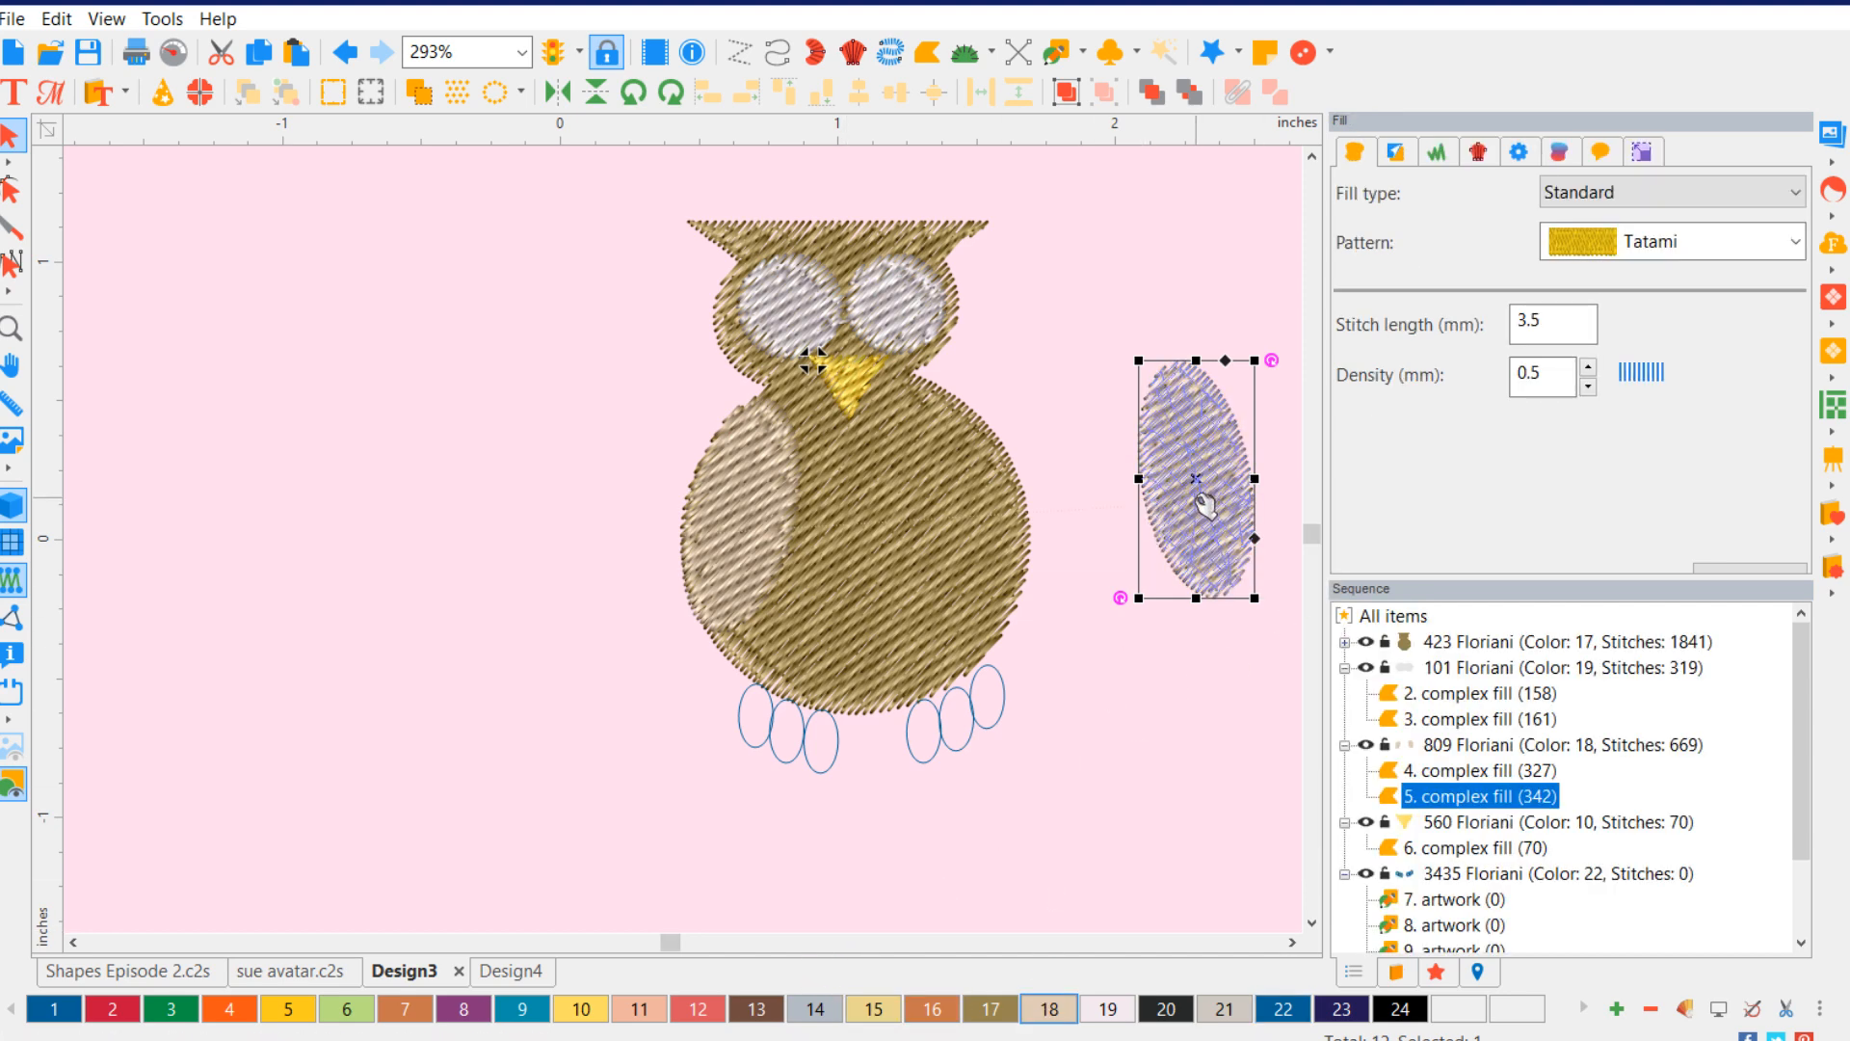
left_click_drag(1202, 486, 972, 514)
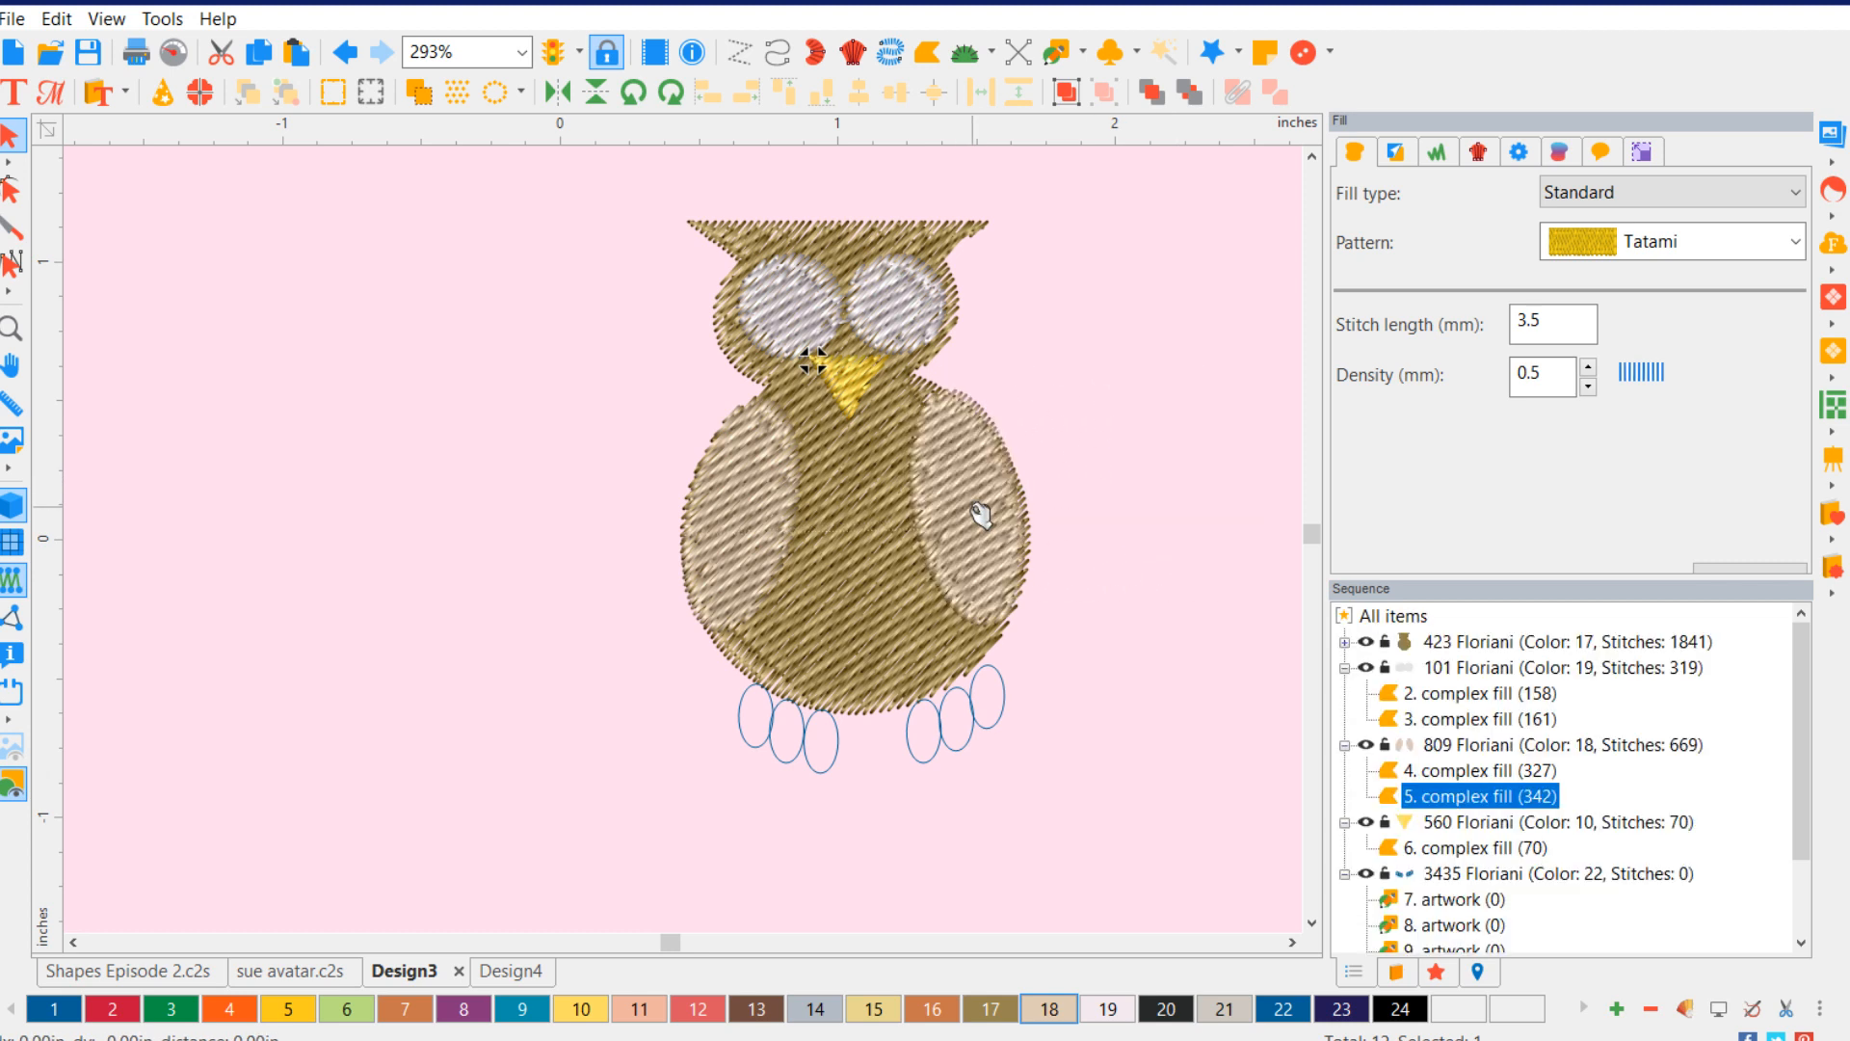
left_click(1099, 631)
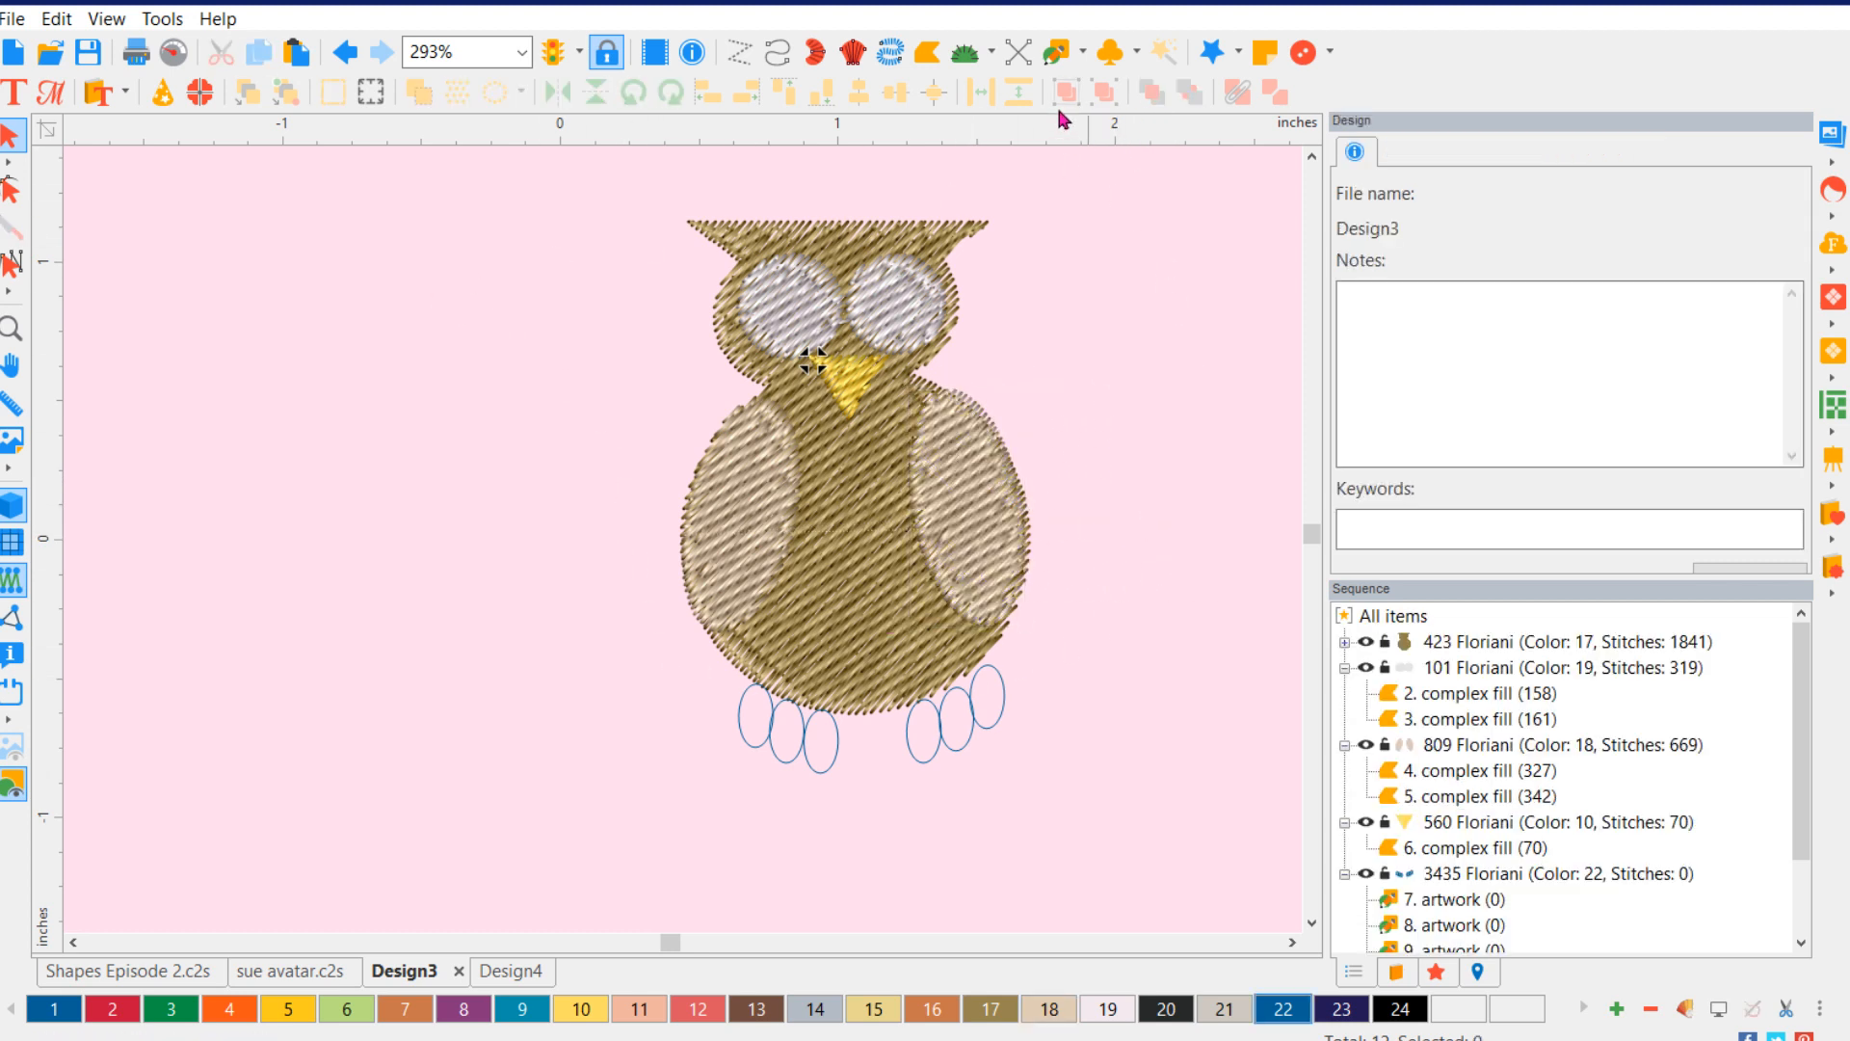
- Draw a small circle with the Ellipse tool in the empty area beside the owl's head for a pupil
left_click(1079, 53)
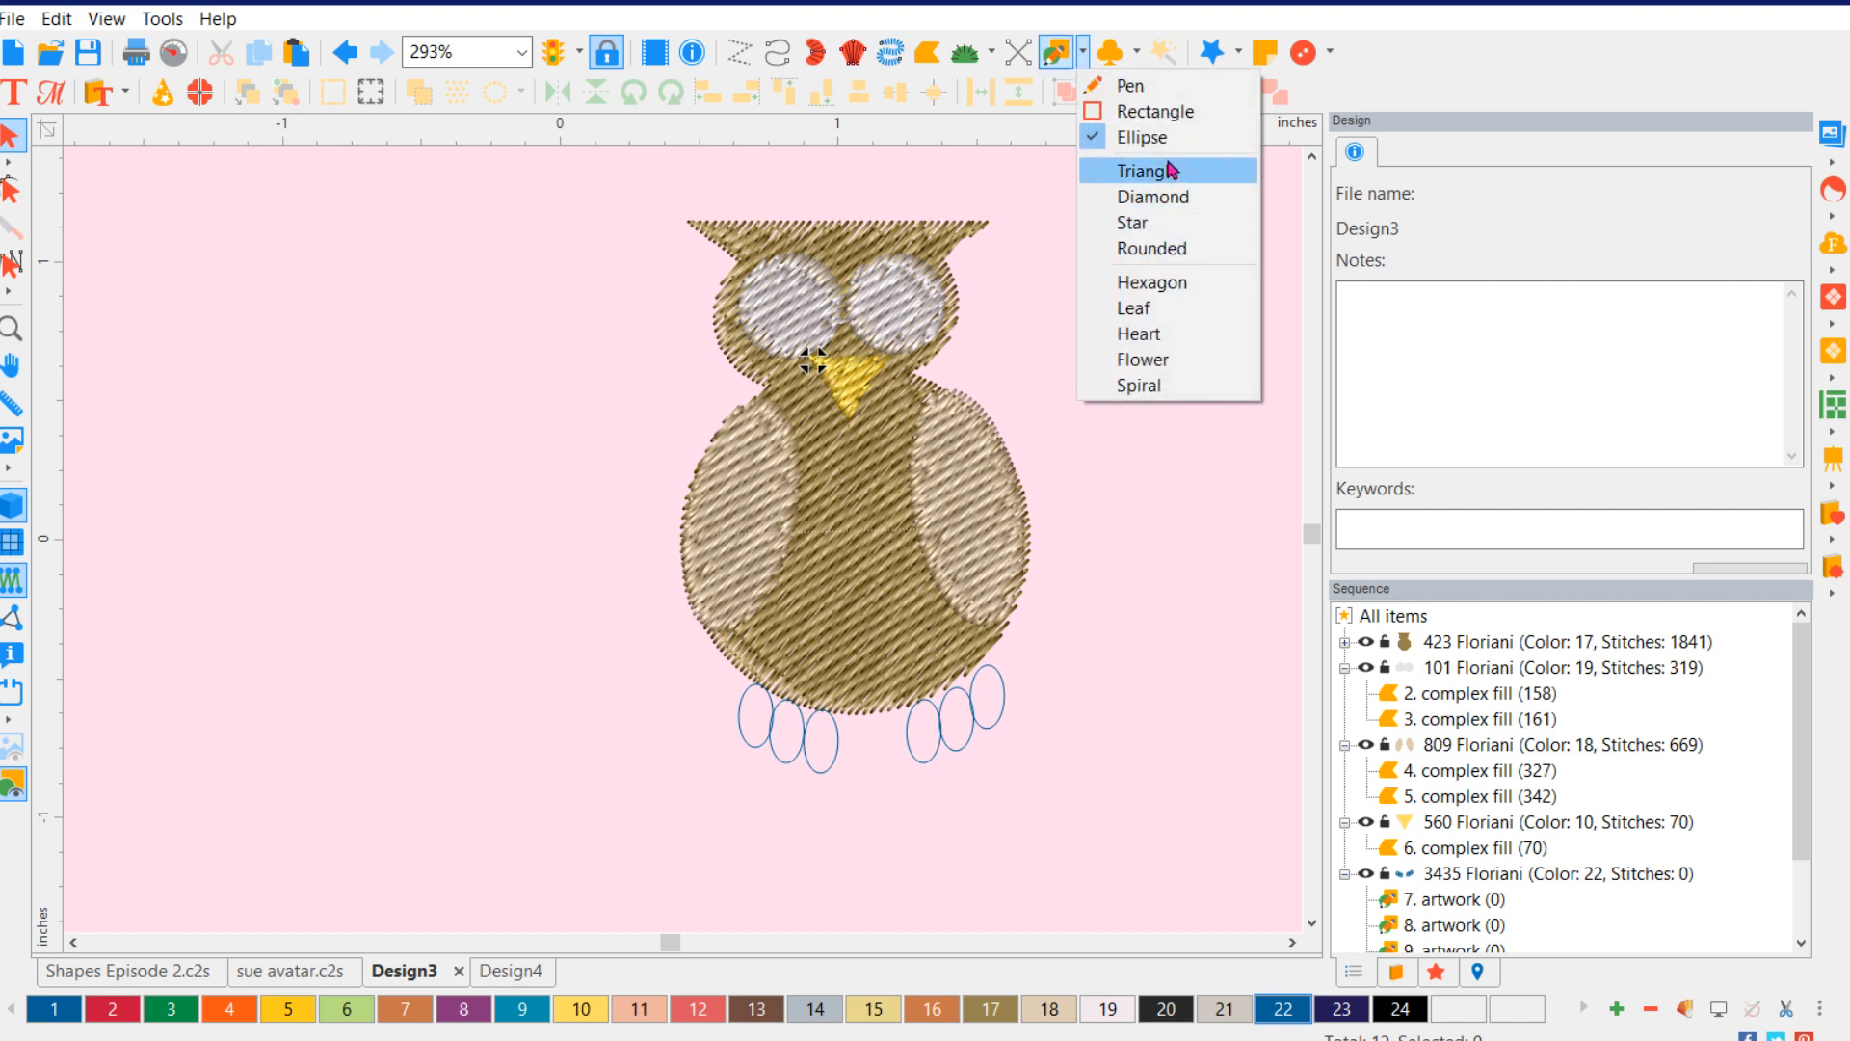
left_click(1141, 439)
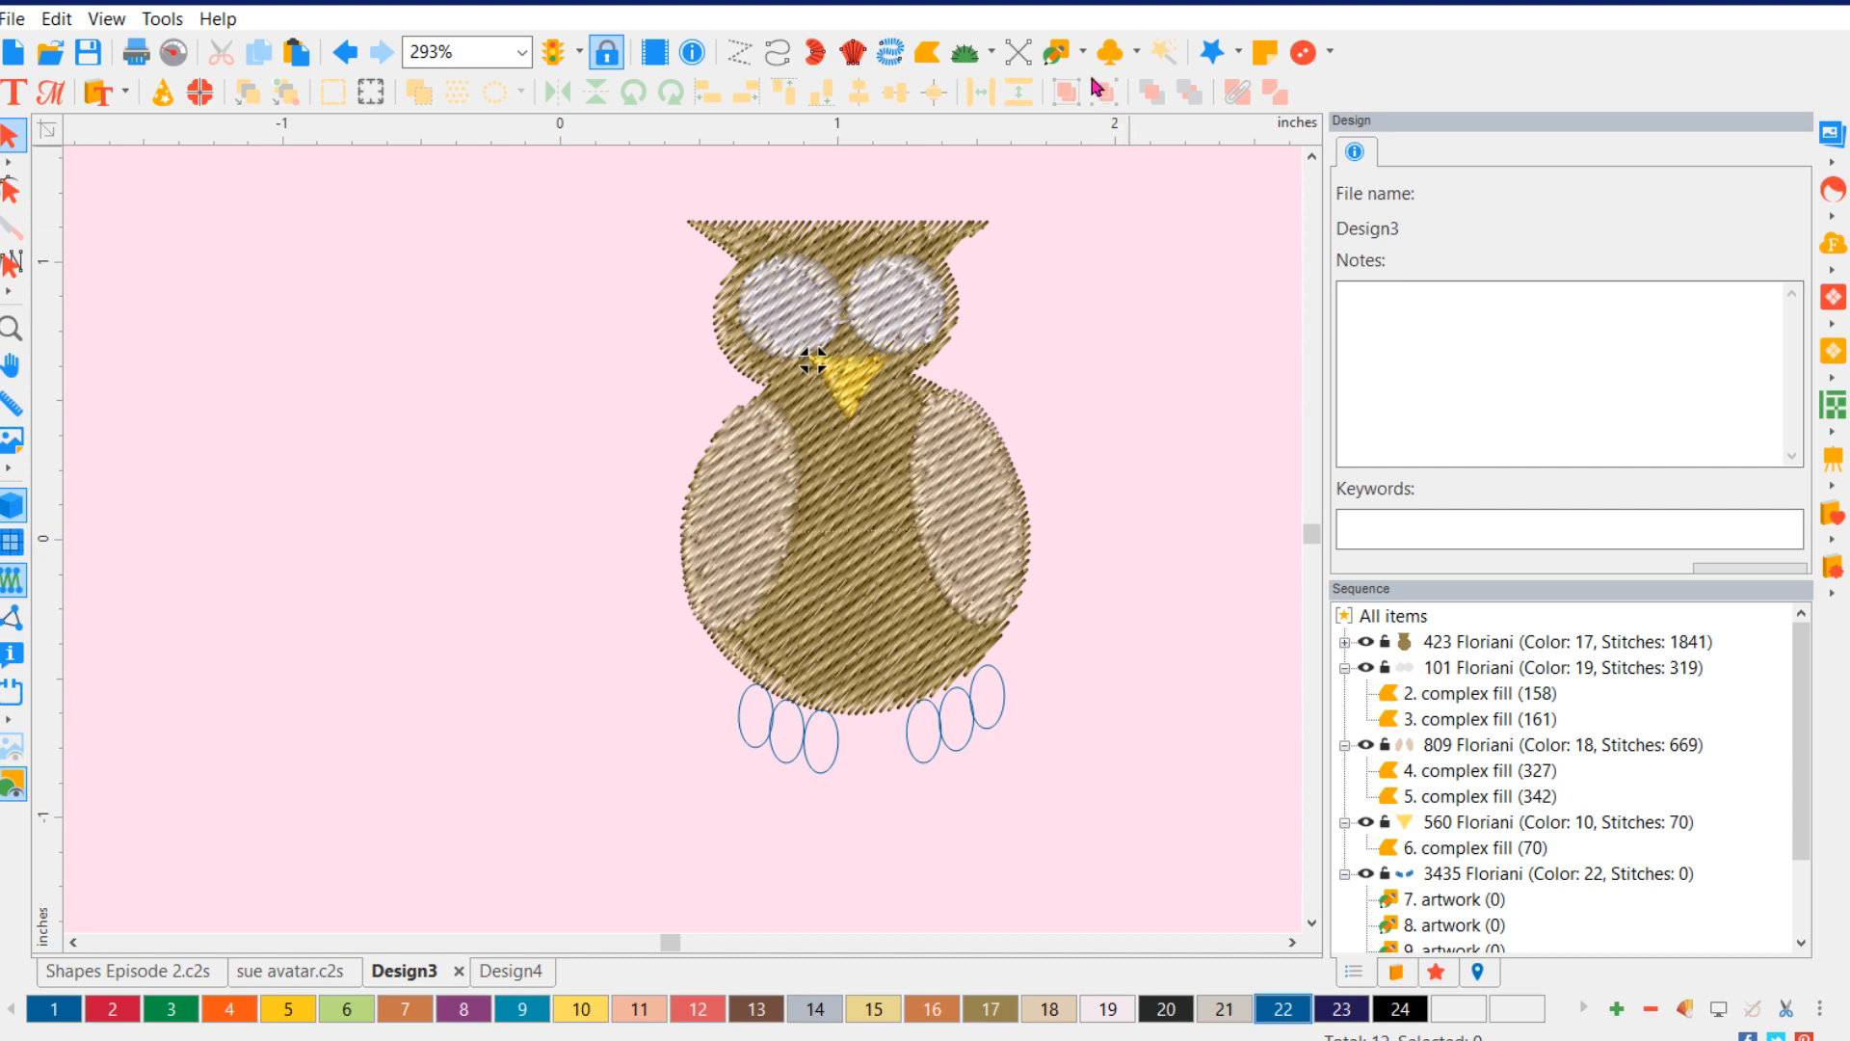
left_click(1057, 51)
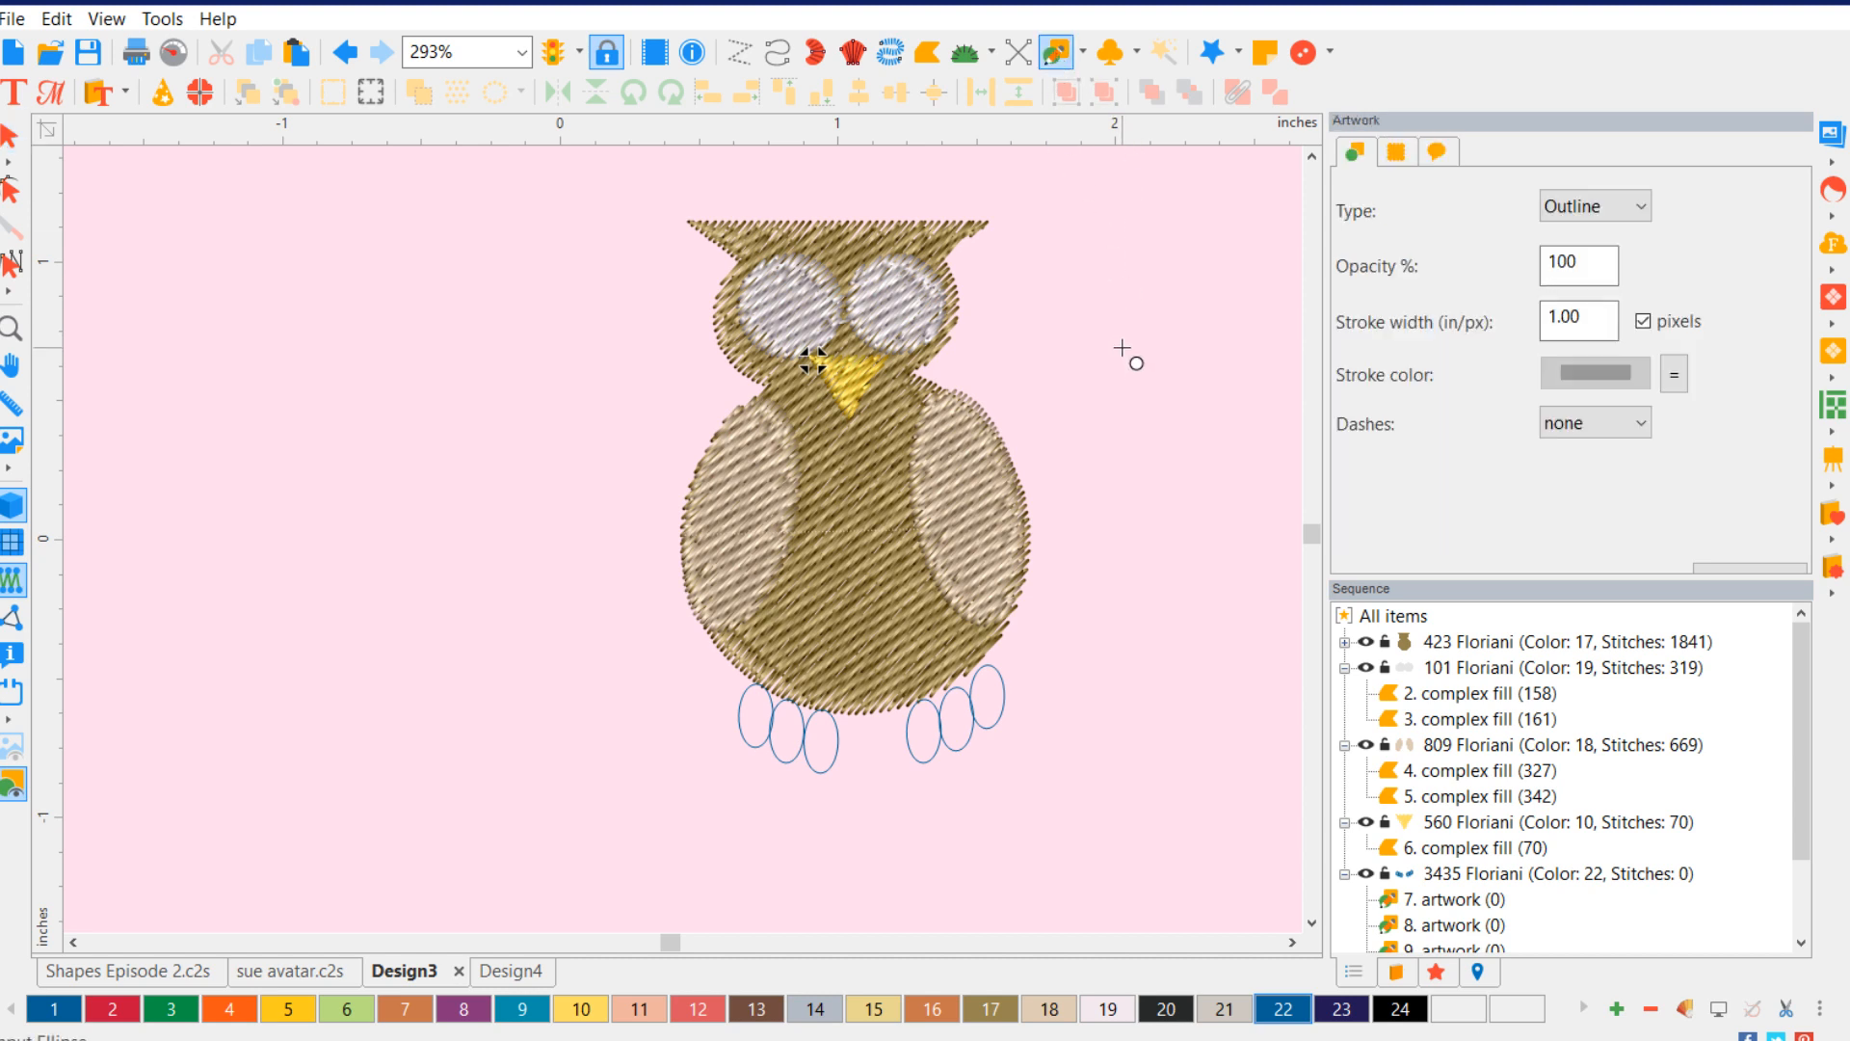
left_click_drag(1122, 349, 1156, 382)
left_click(11, 137)
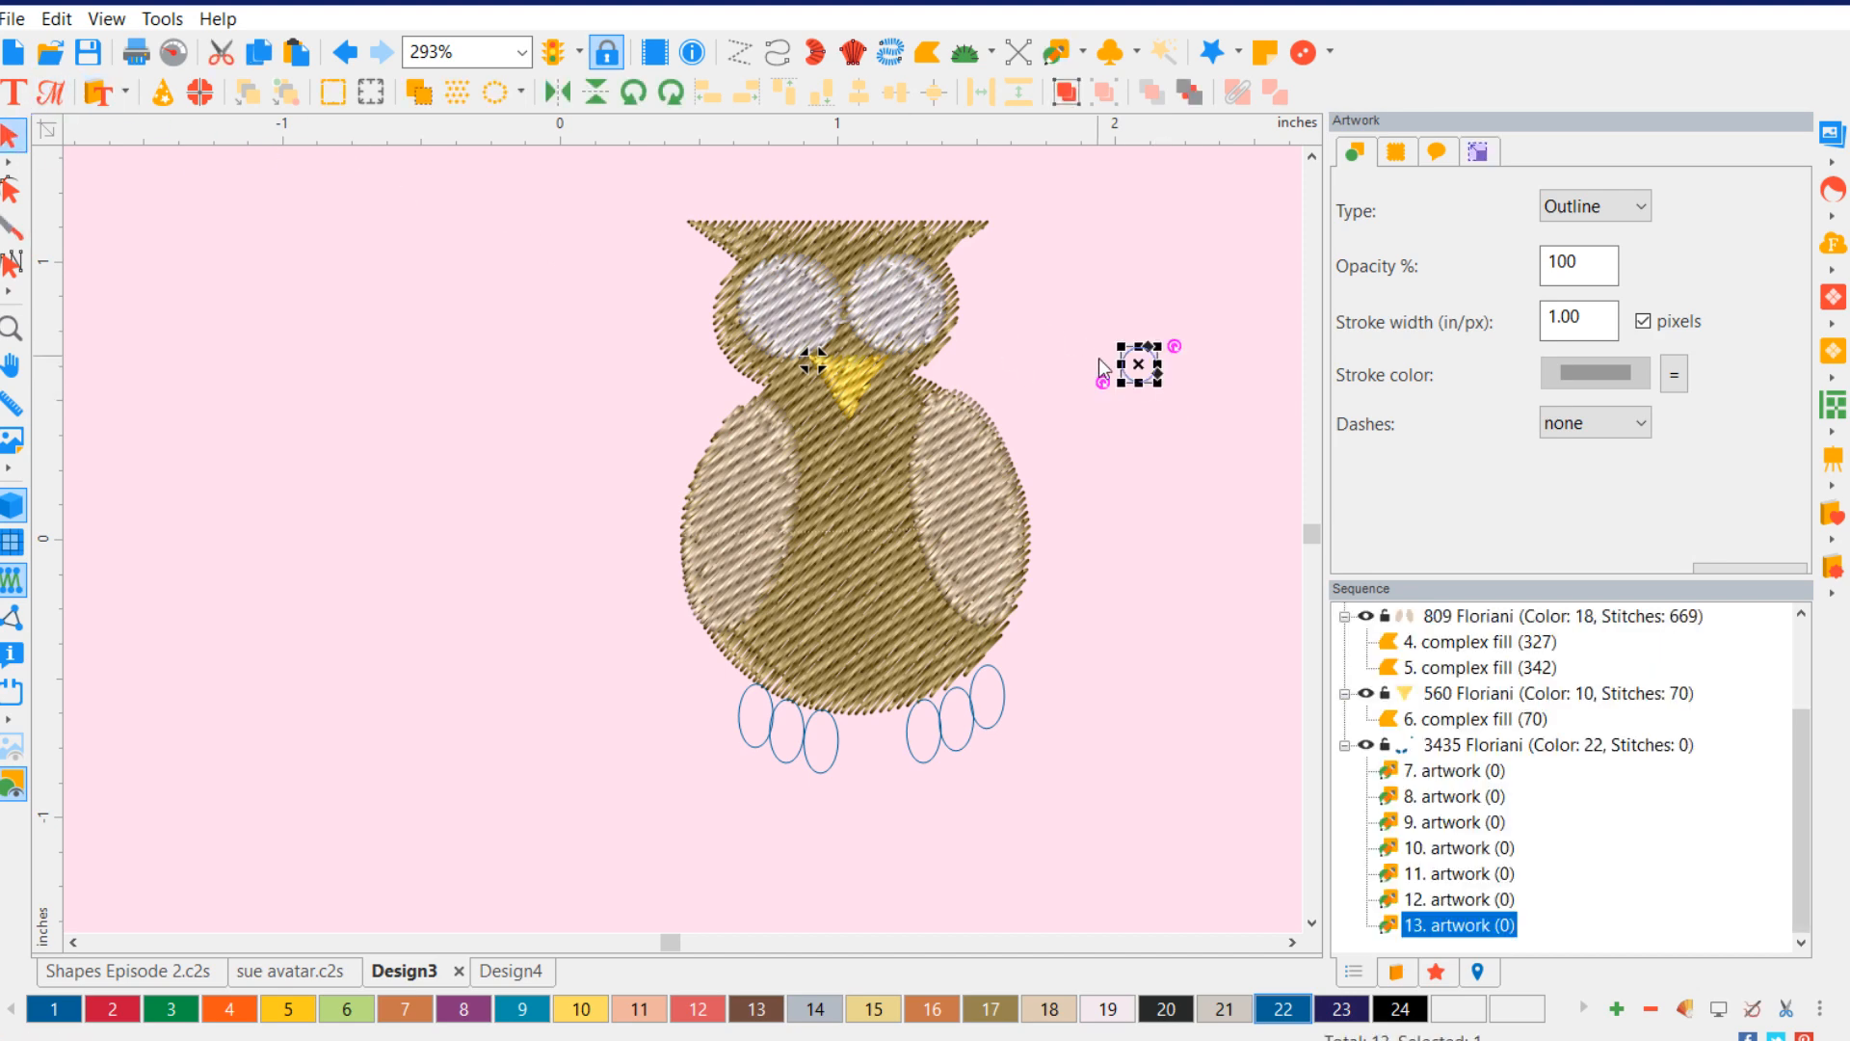
- Convert the small circle to Satin and place it on the inner lower part of the owl's left-side eye
right_click(1145, 376)
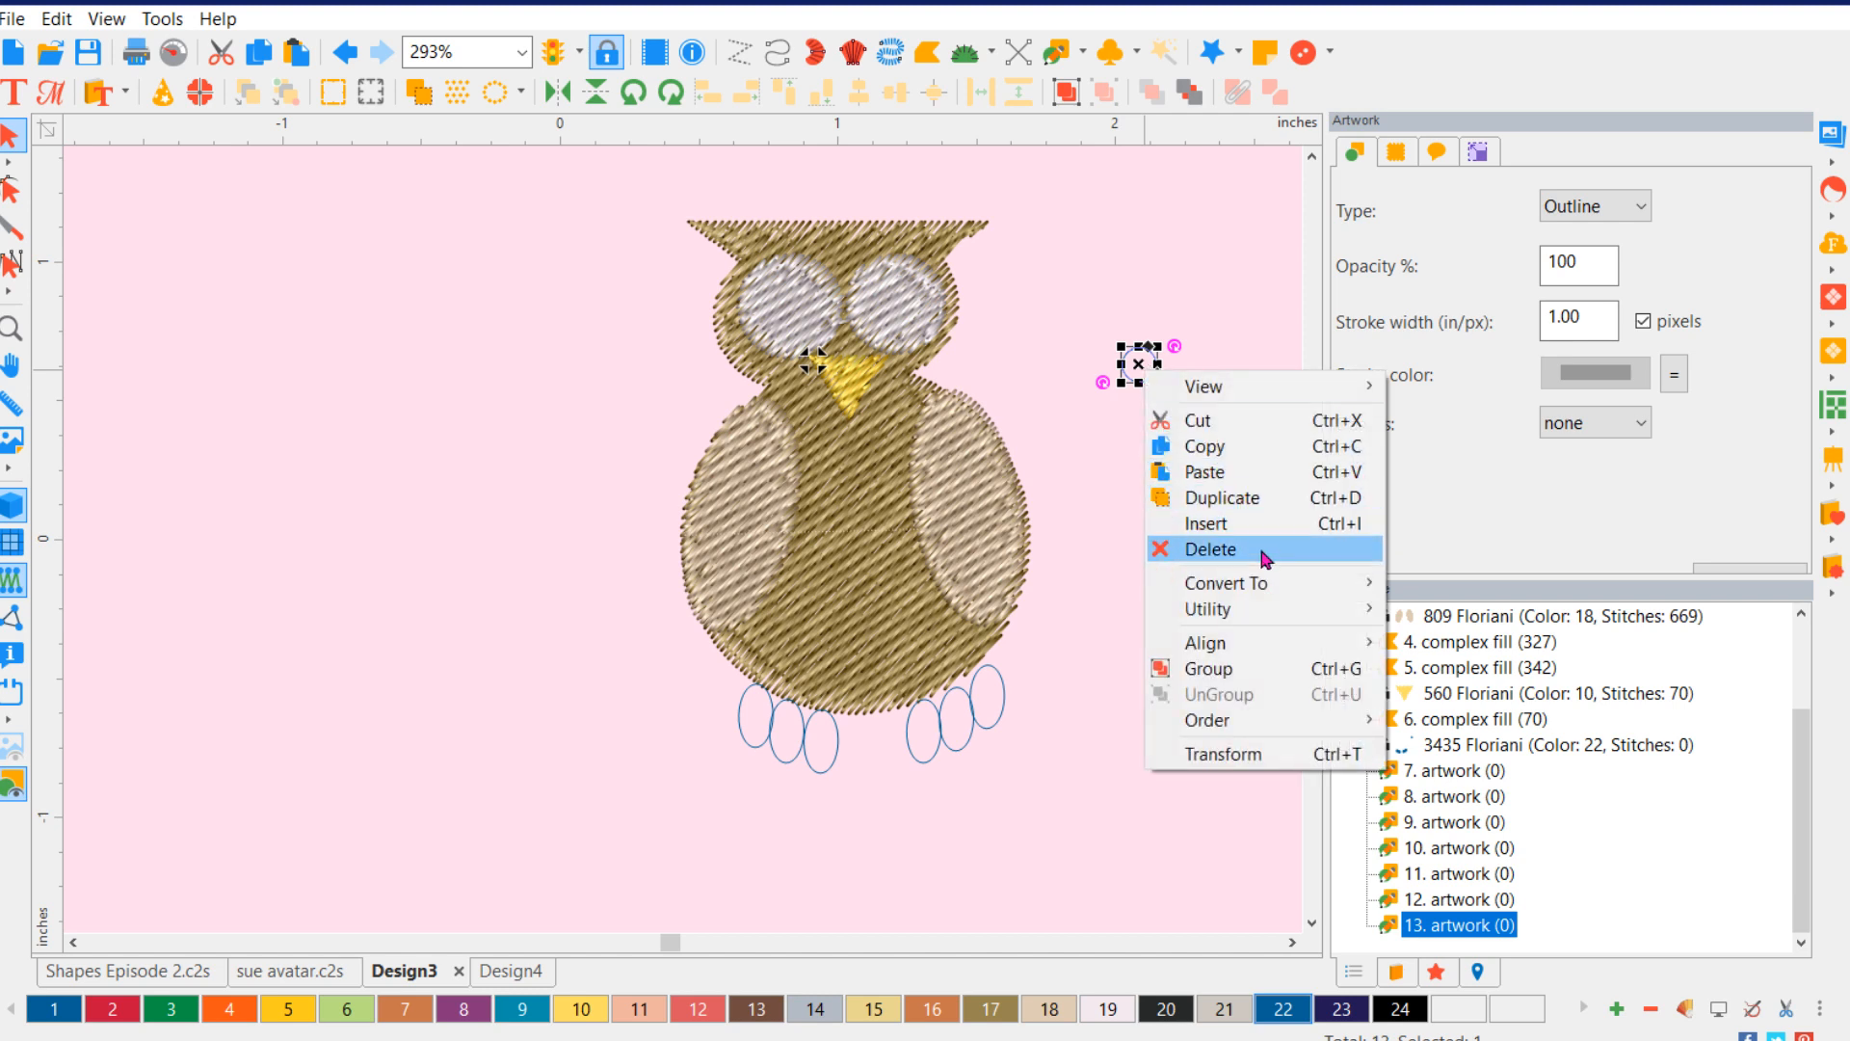
mouse_move(1269, 582)
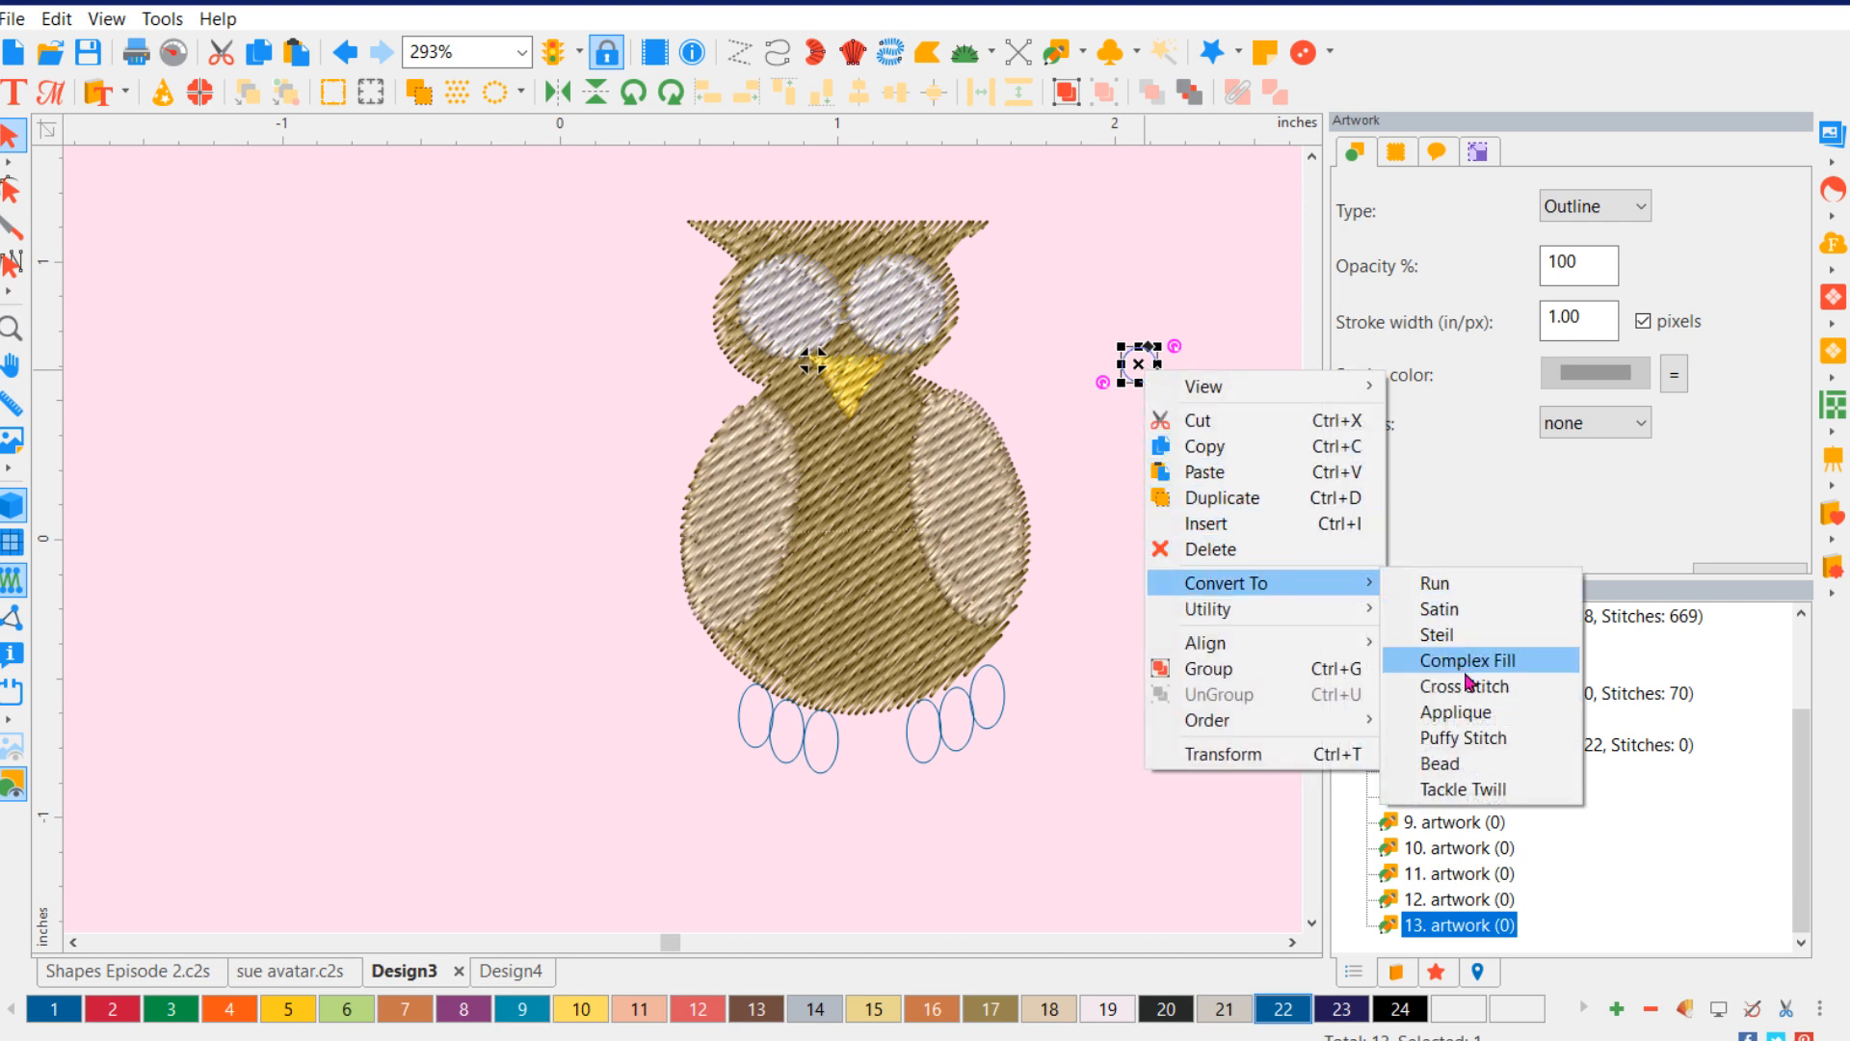
left_click(1445, 609)
left_click(1157, 477)
left_click(1139, 366)
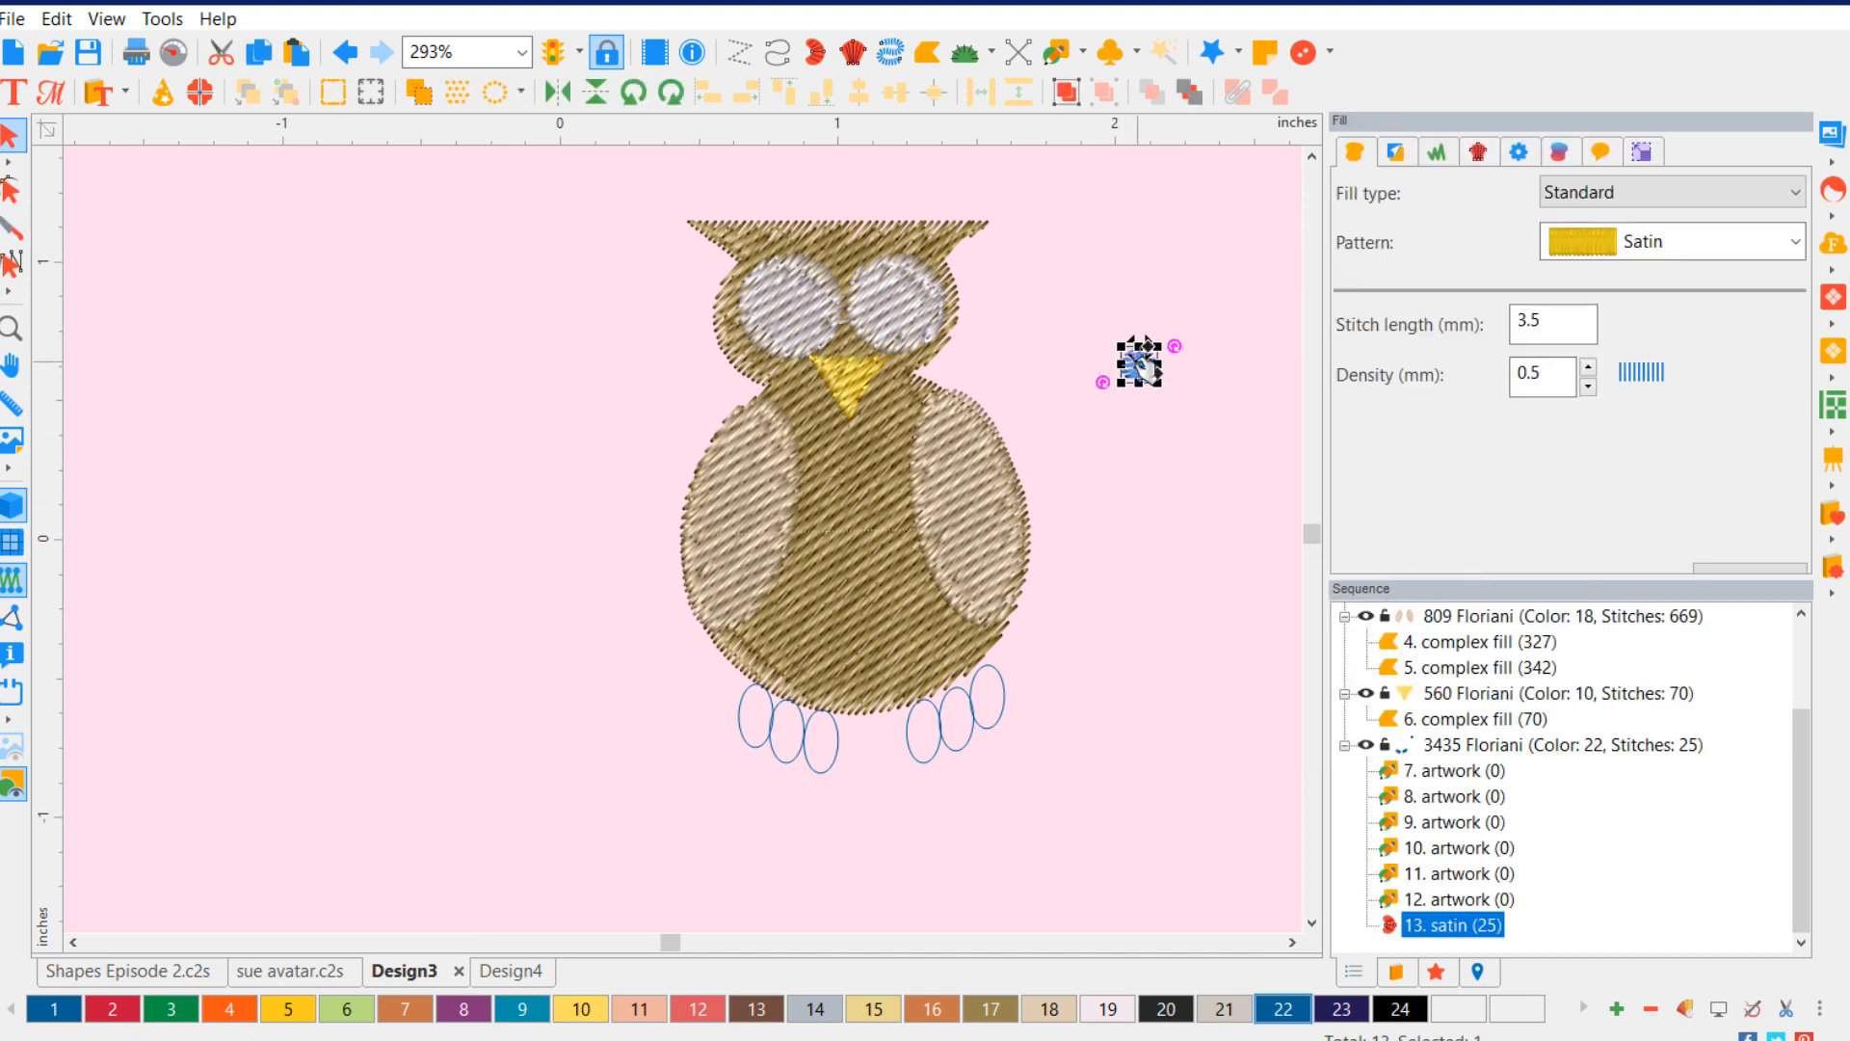
left_click(1144, 364)
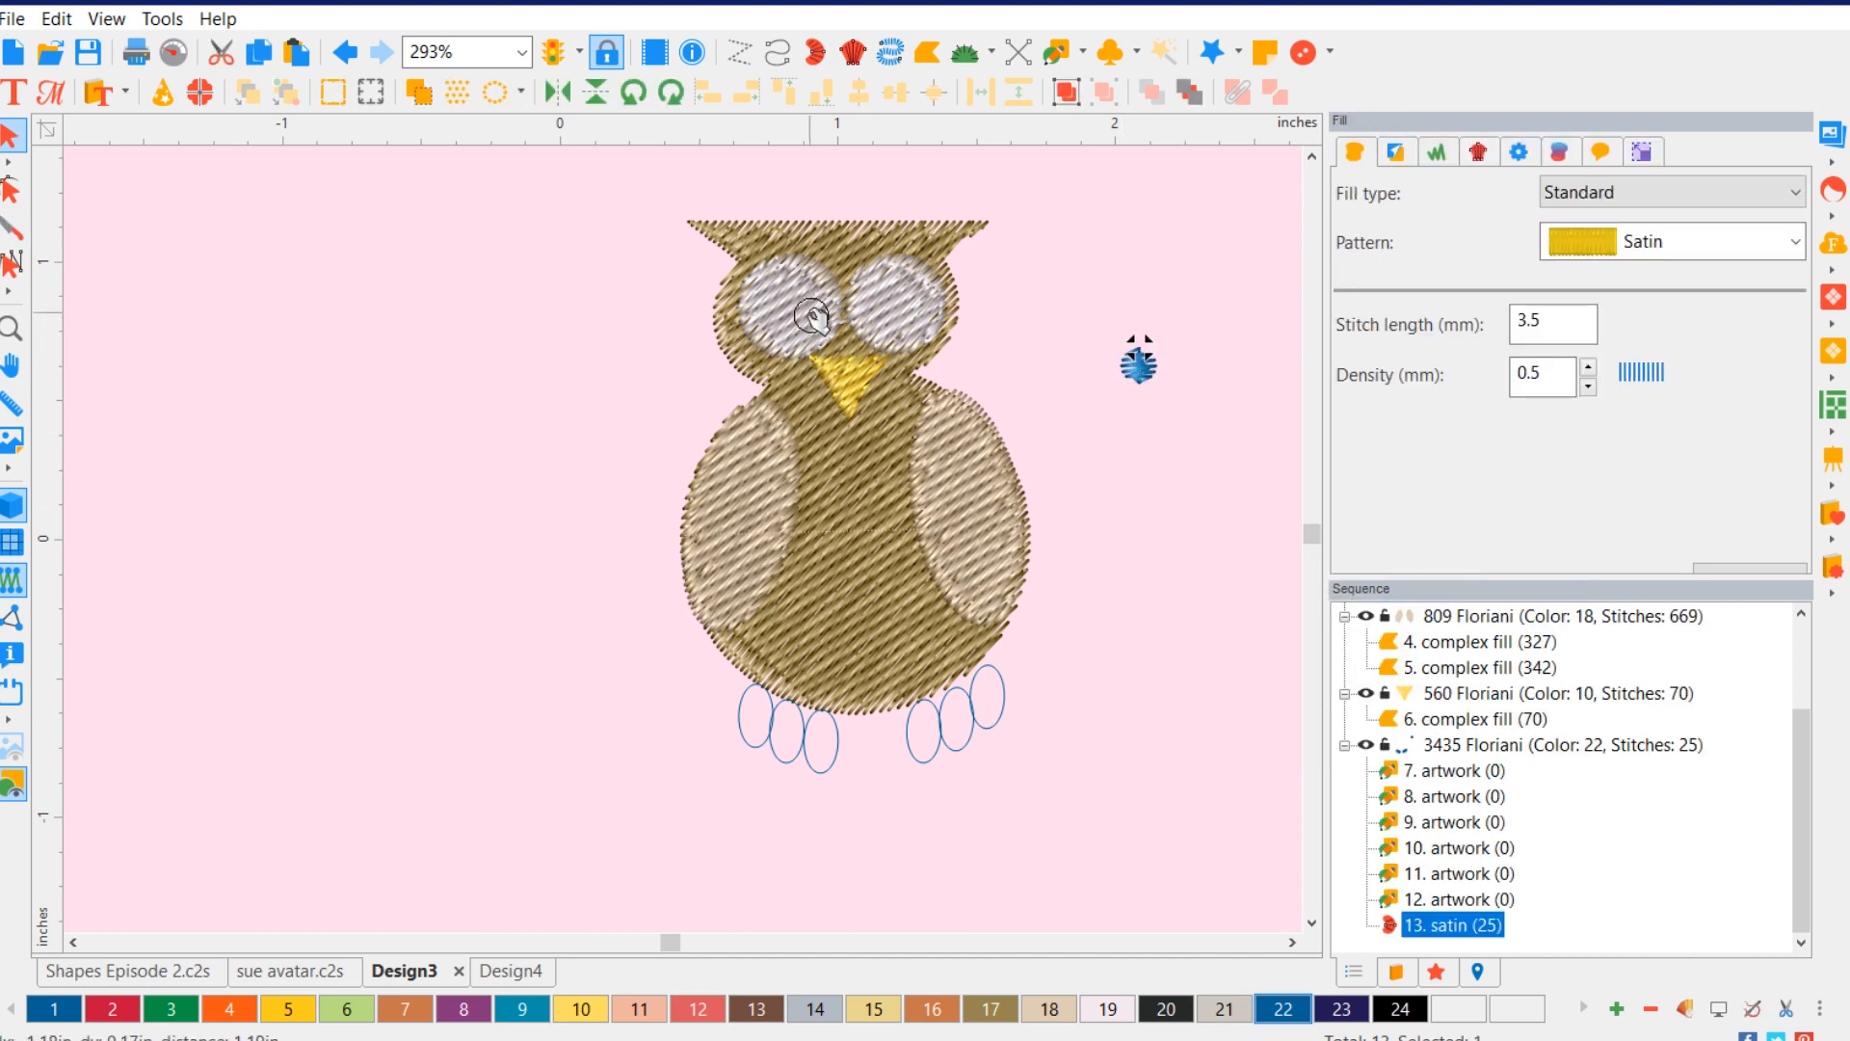
left_click_drag(808, 316, 808, 316)
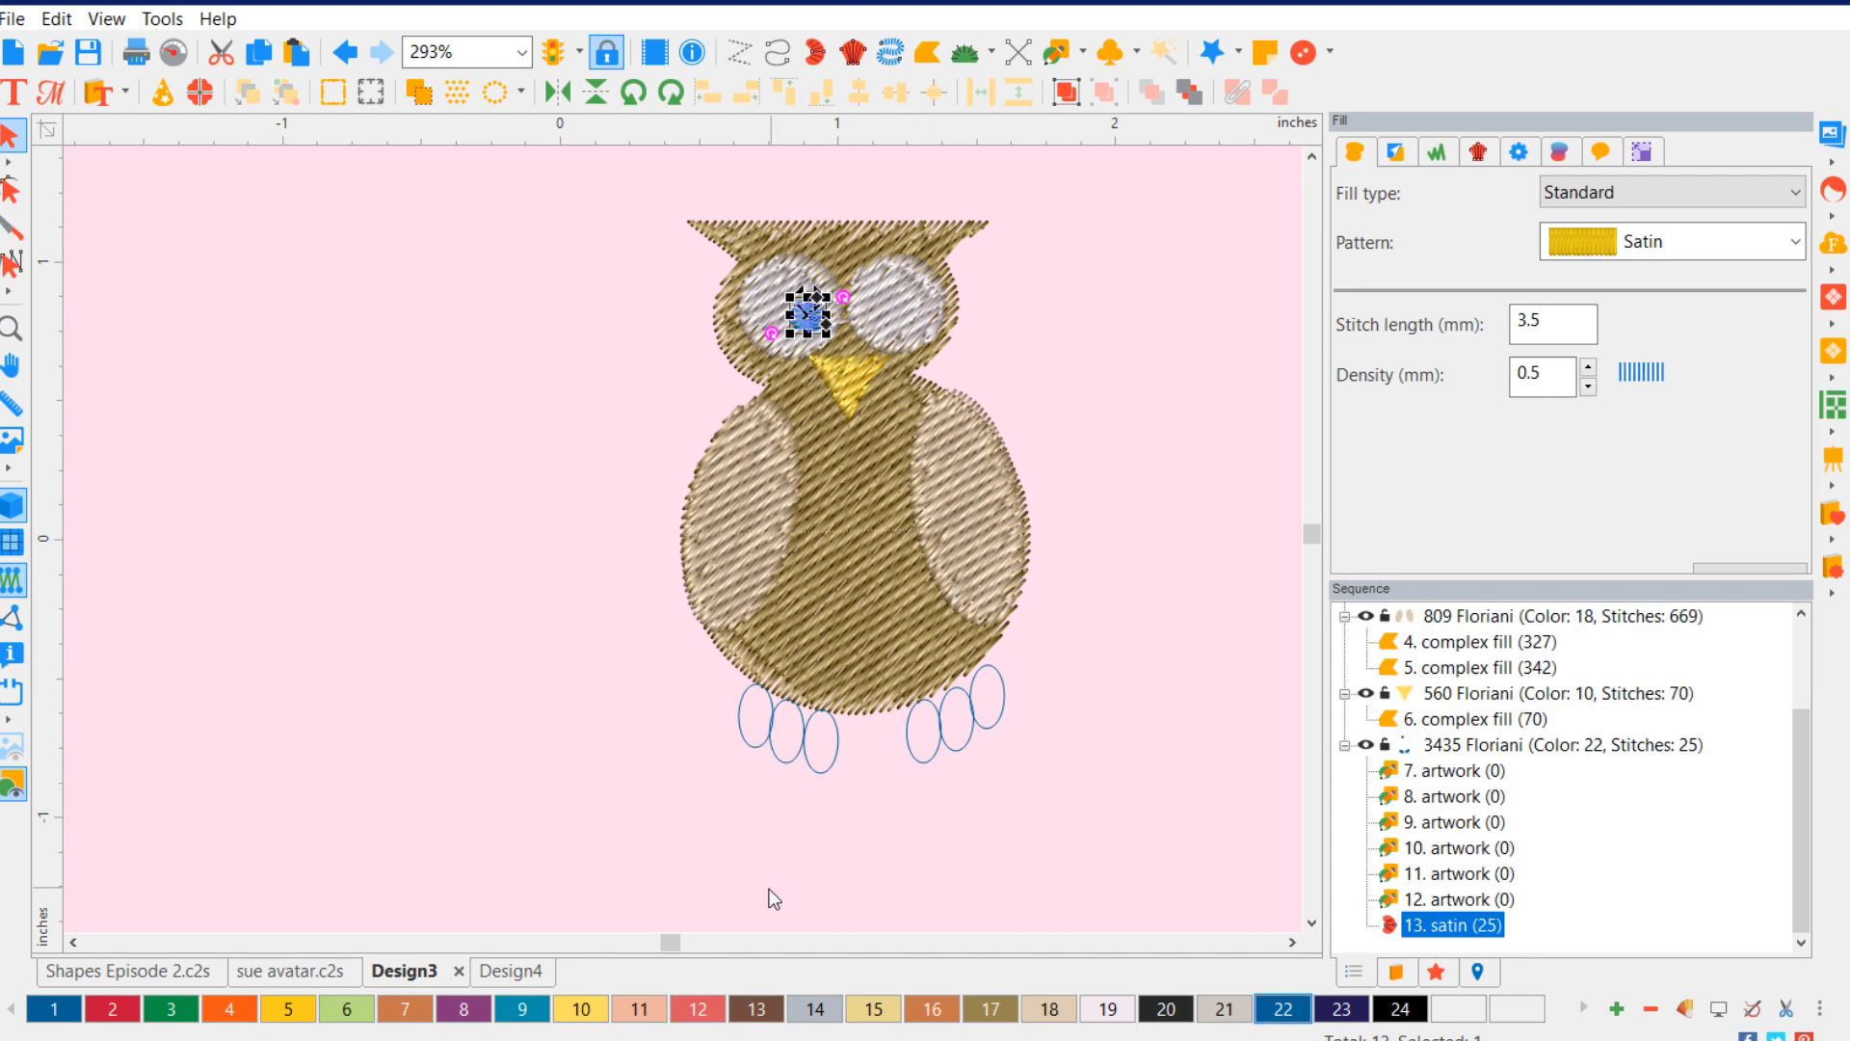
- Assign thread color 24 to the pupil and place a duplicate of it on the owl's right-side eye
left_click(1400, 1008)
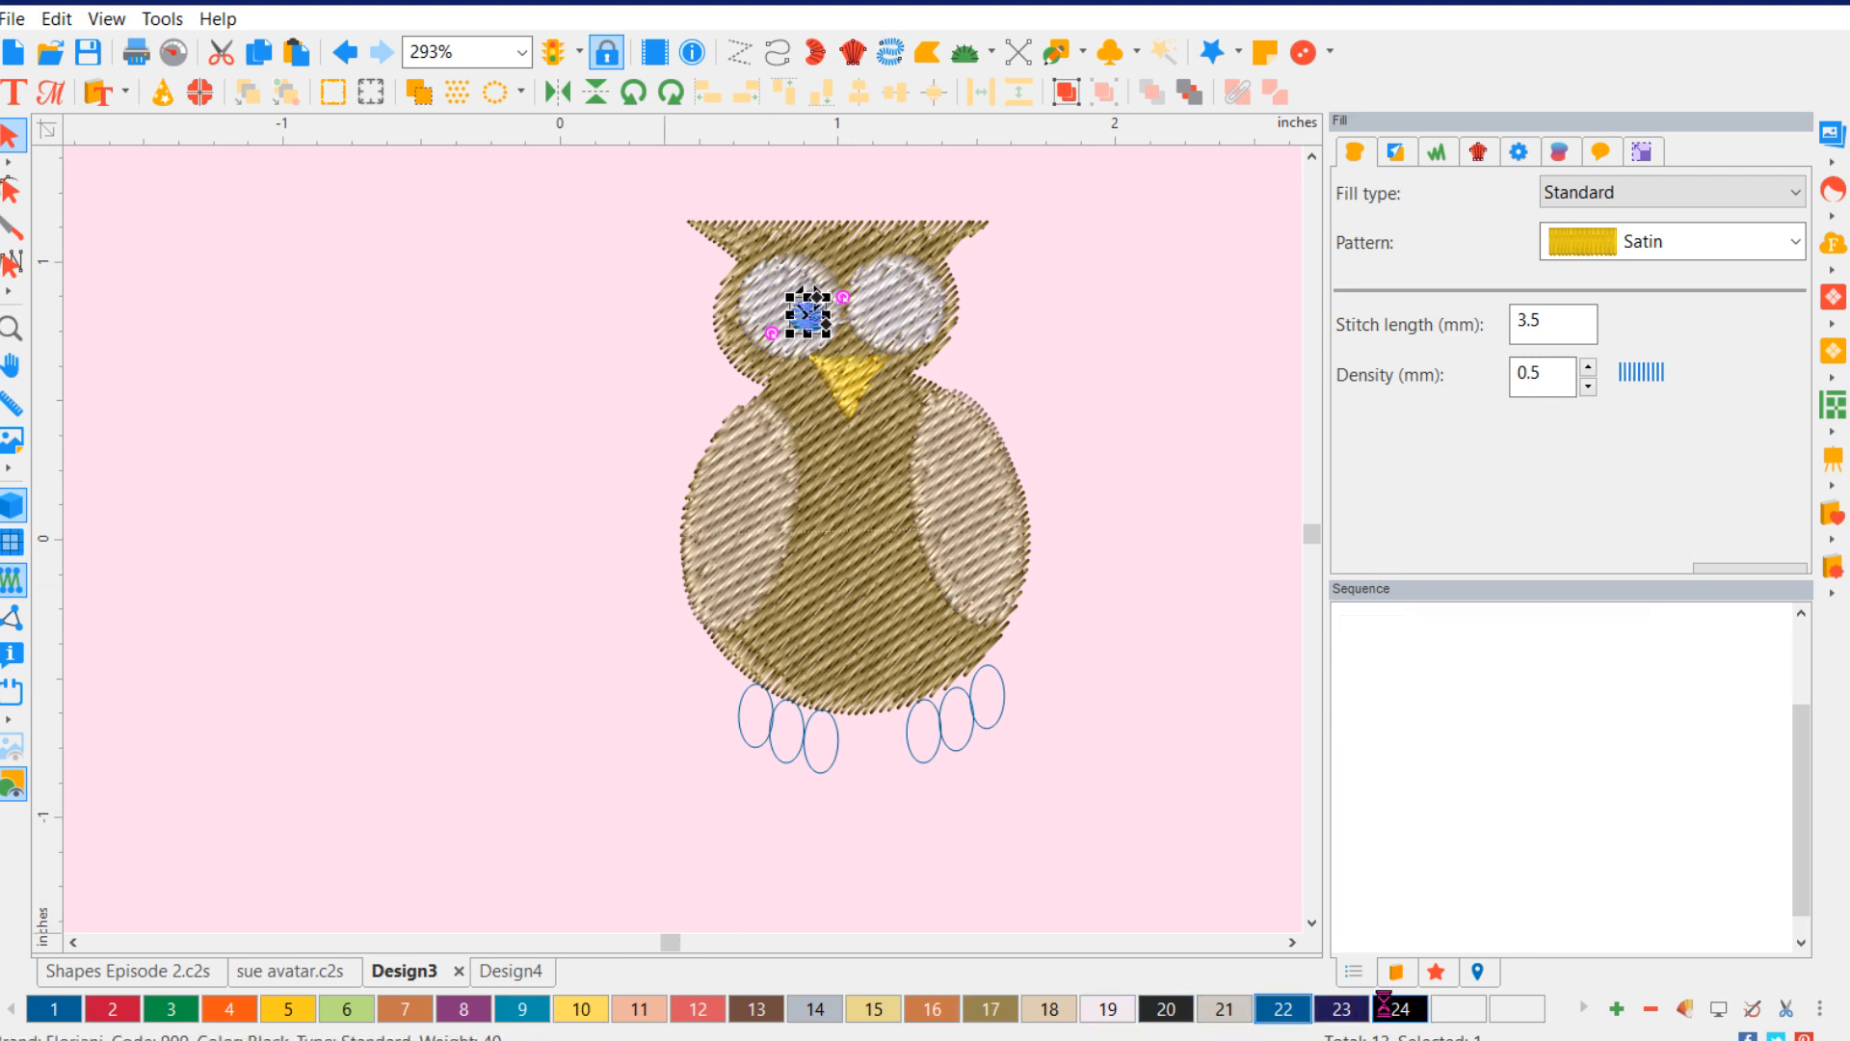
left_click(1132, 528)
left_click(812, 326)
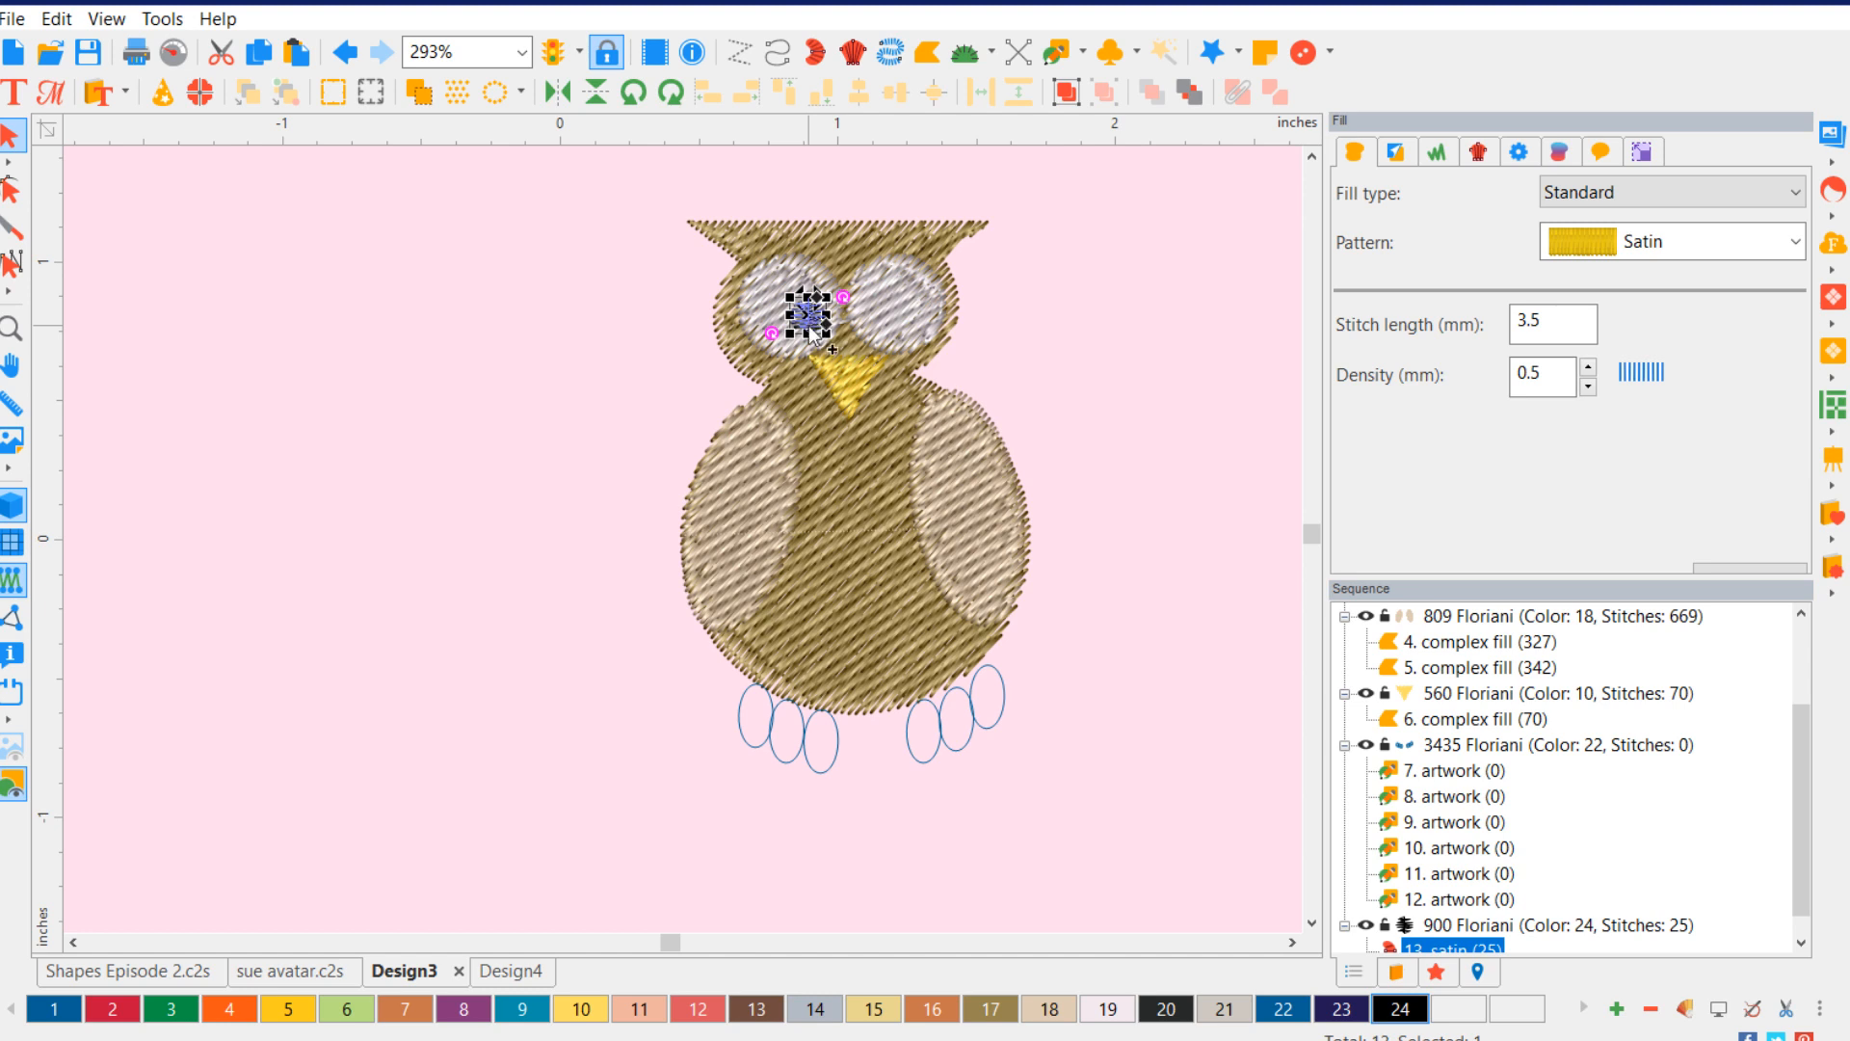
key("ctrl+d")
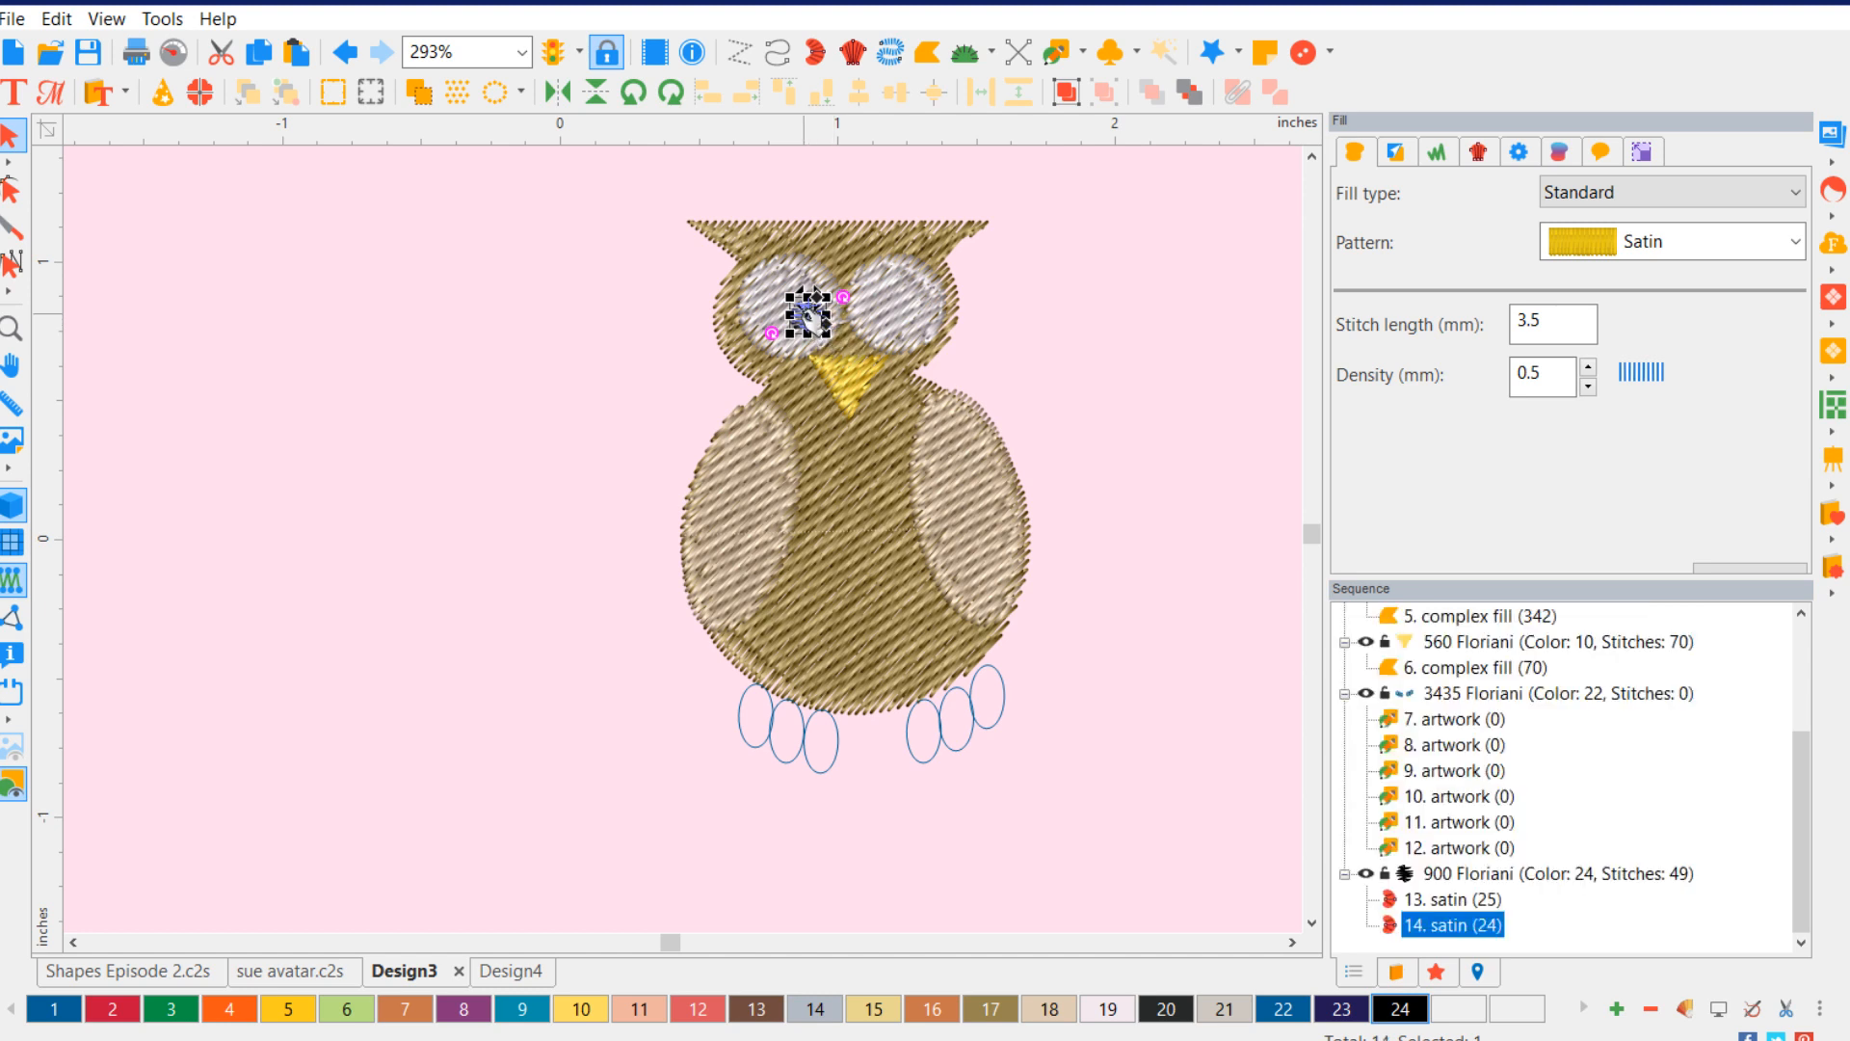
left_click_drag(808, 307, 873, 315)
left_click(1078, 405)
scroll(592, 449, "down", 4)
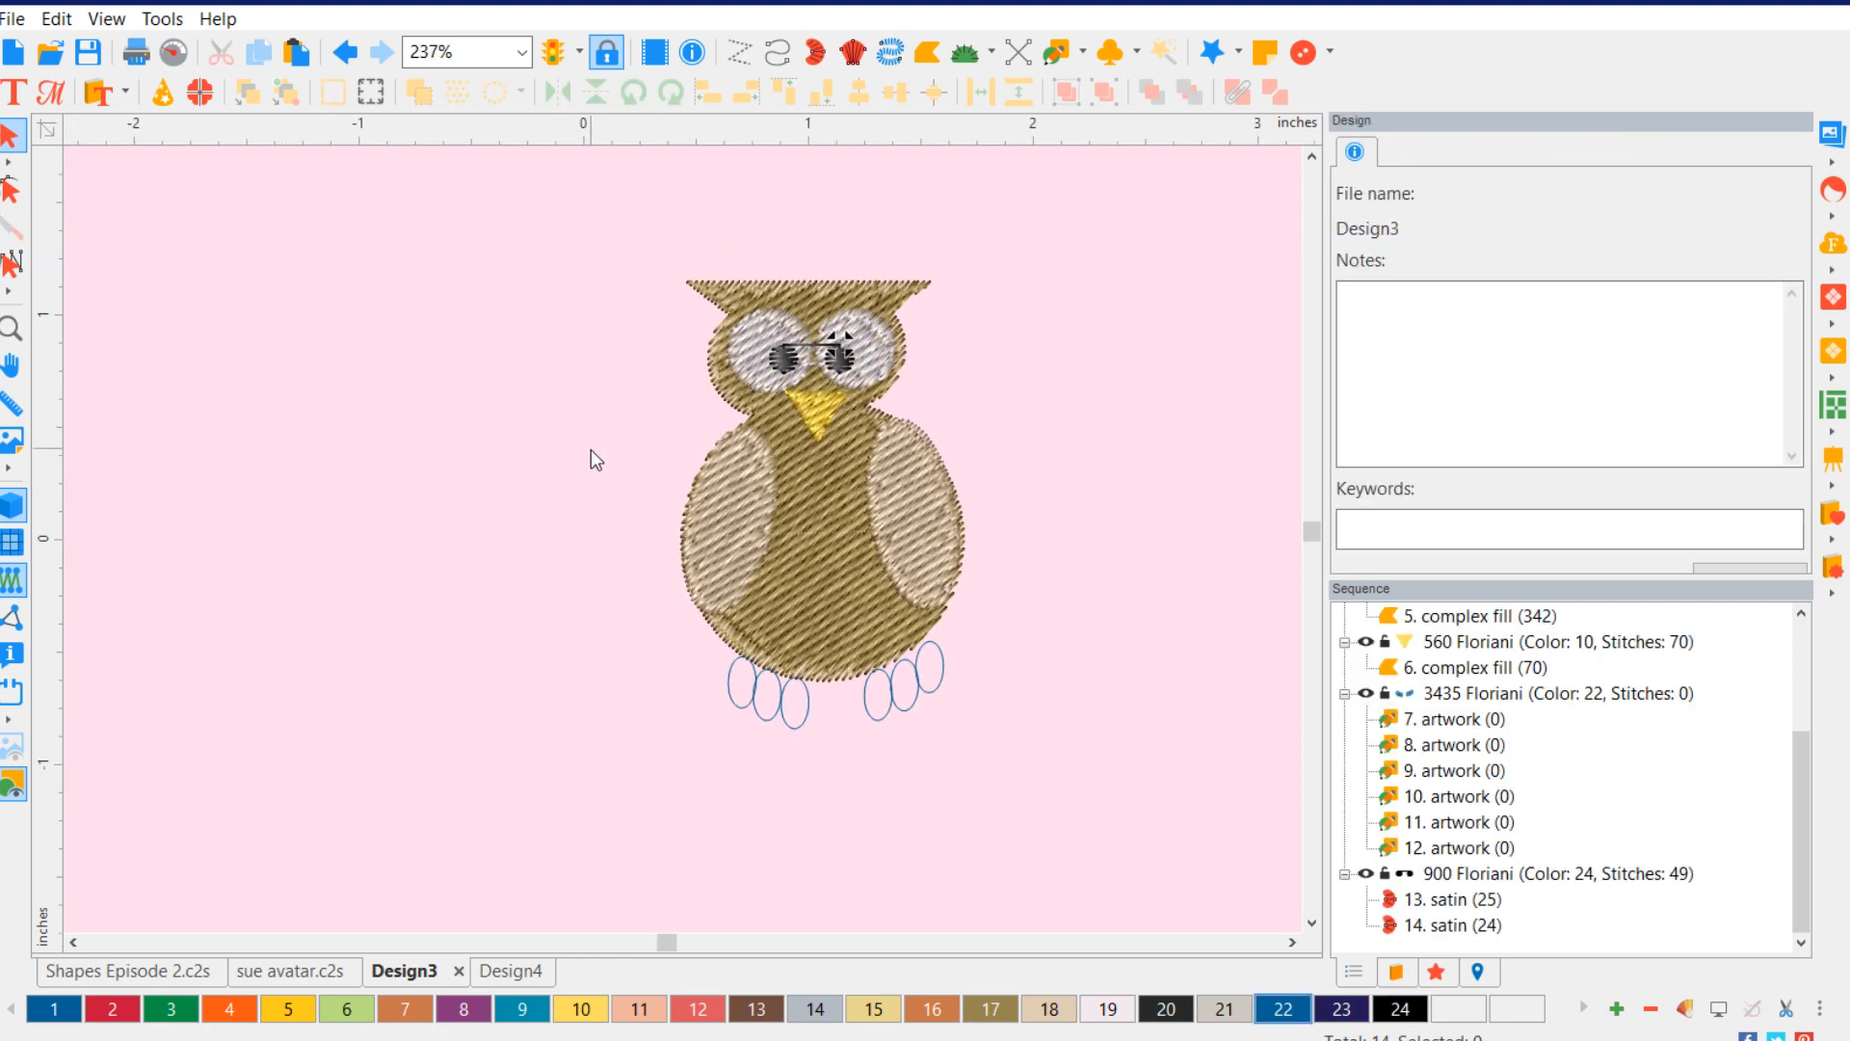
- Enlarge both wings outward and downward past the body's edges, to about 0.54 by 1.07 in each
scroll(490, 503, "up", 3)
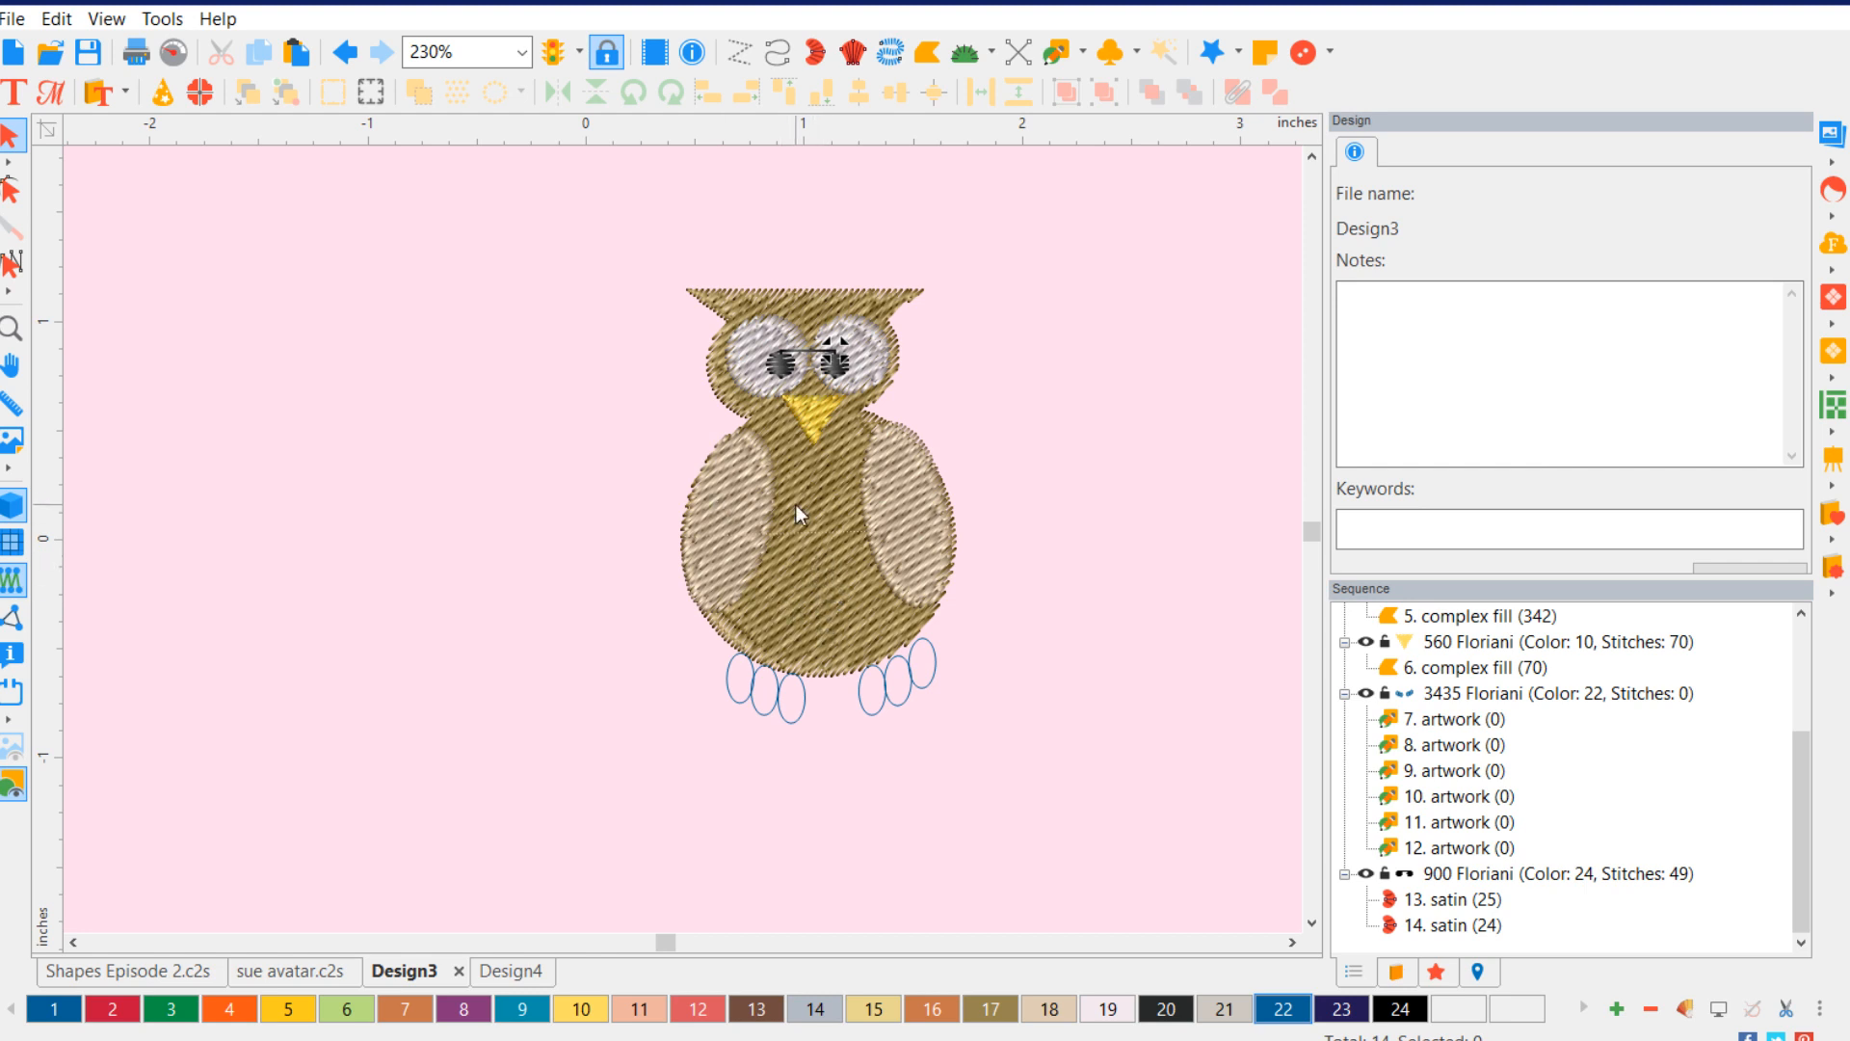
left_click(726, 544)
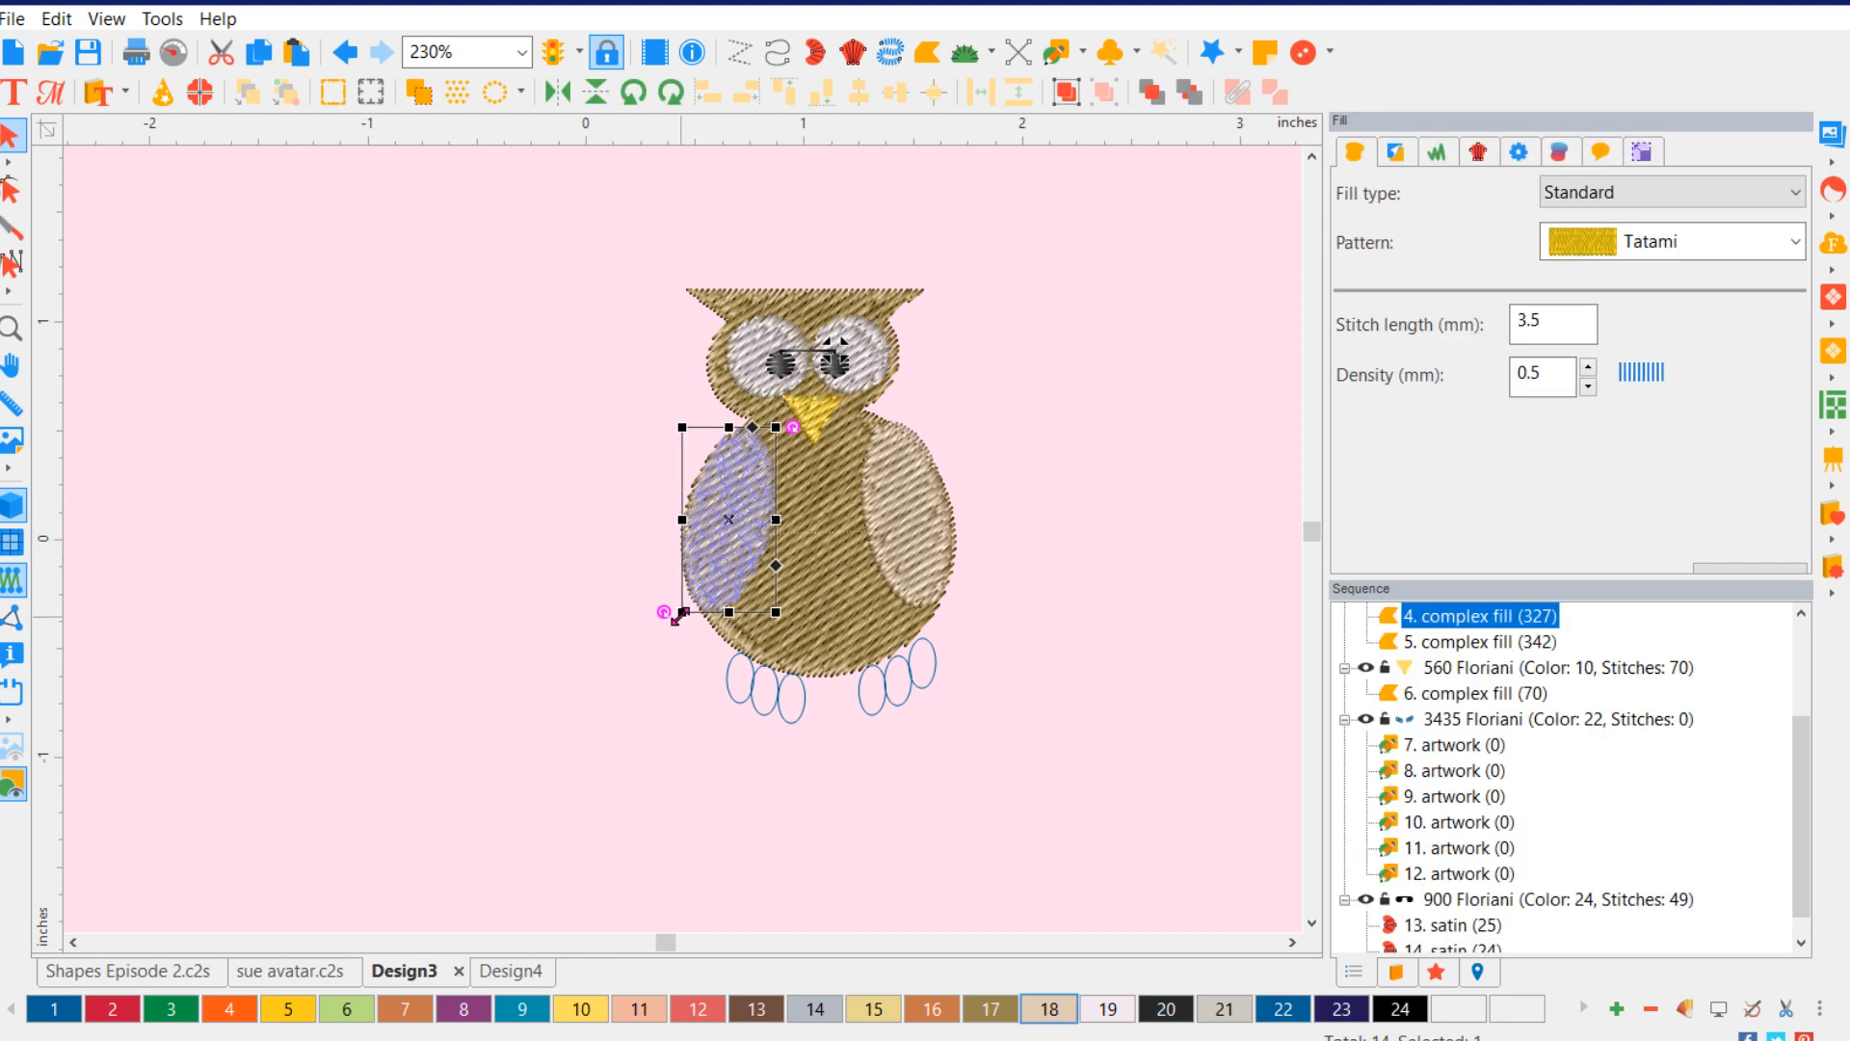
left_click_drag(675, 615, 632, 652)
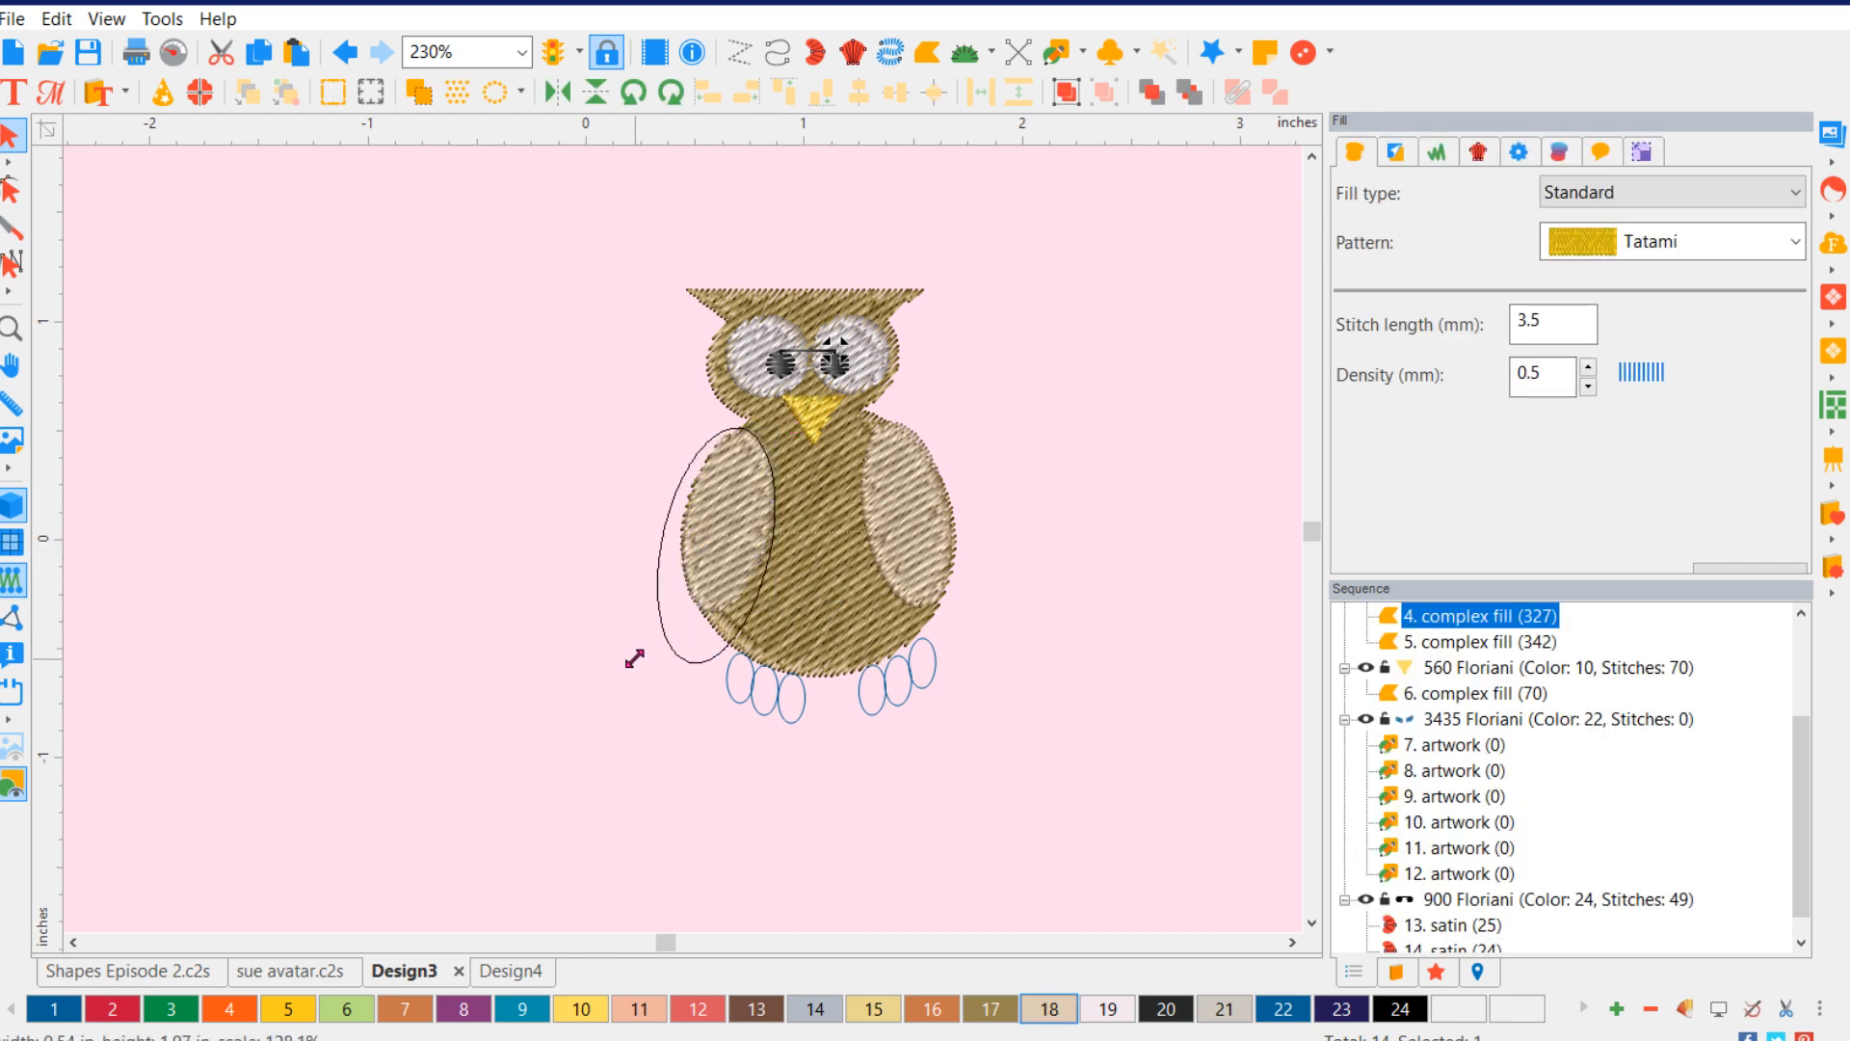
left_click(934, 530)
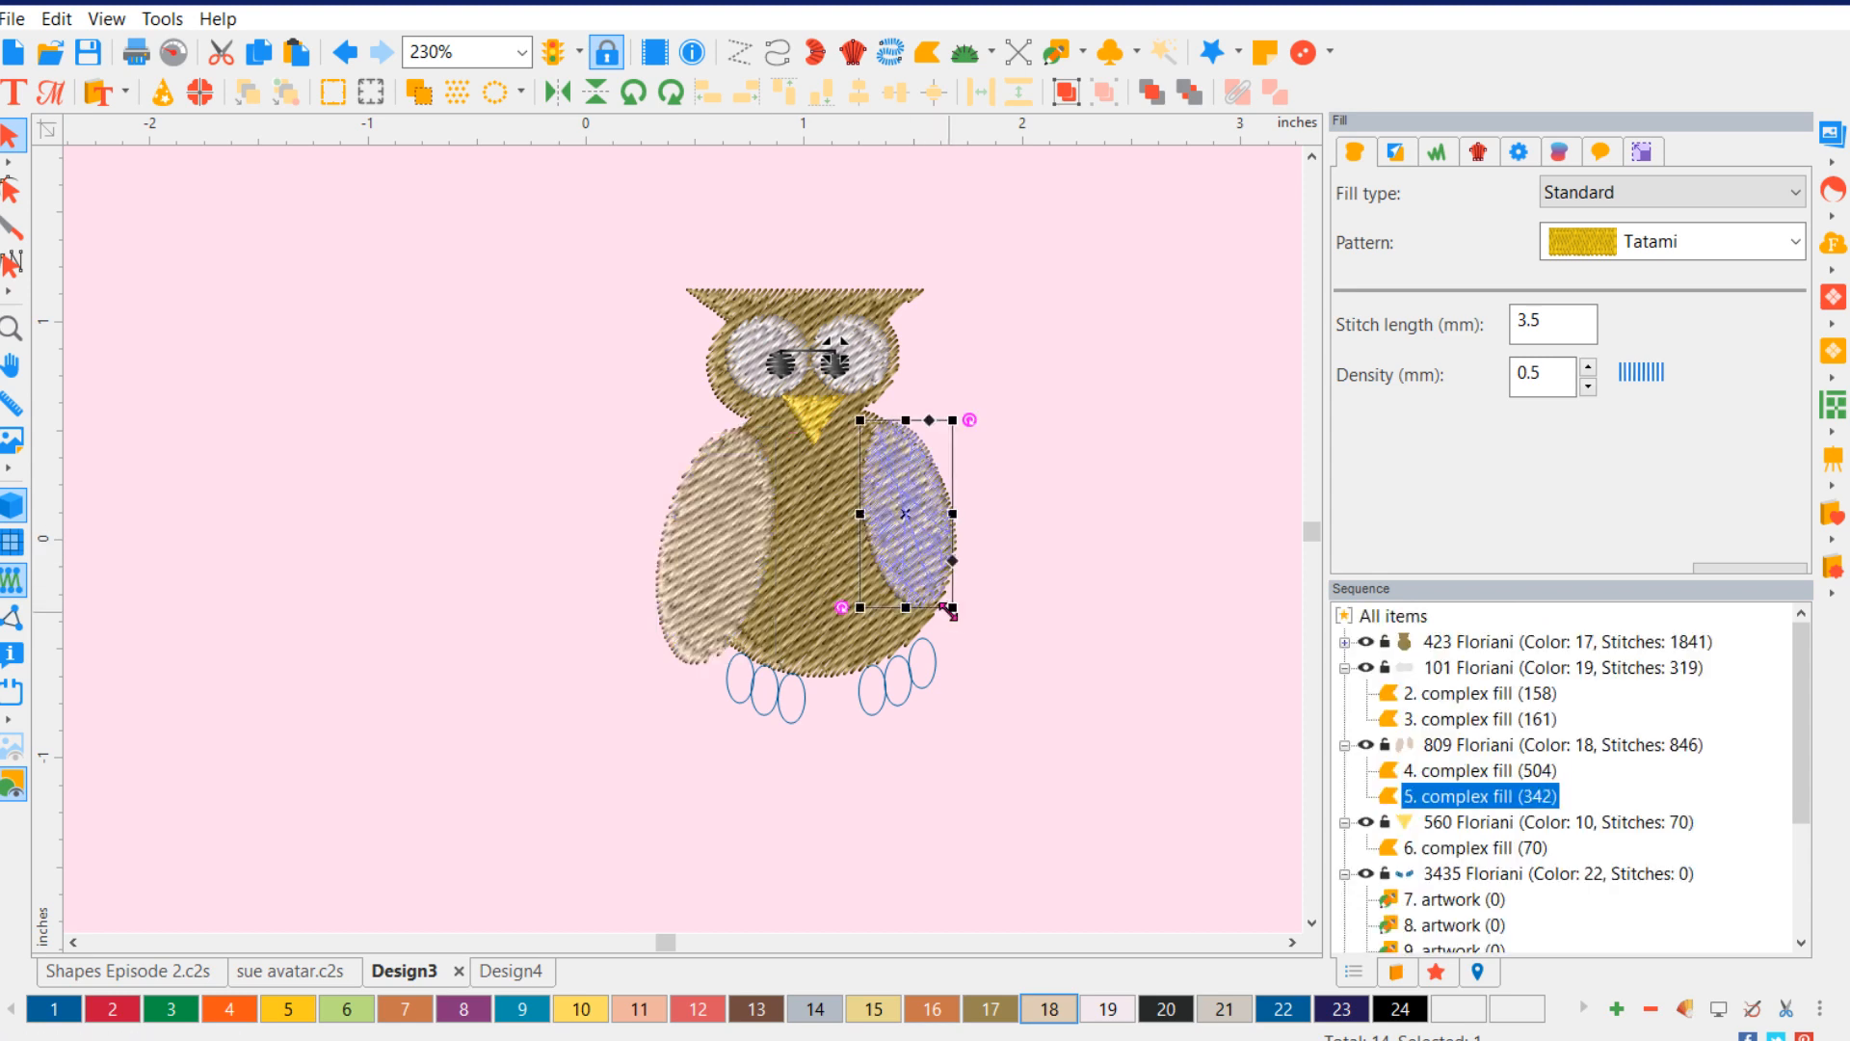
left_click_drag(952, 610, 987, 661)
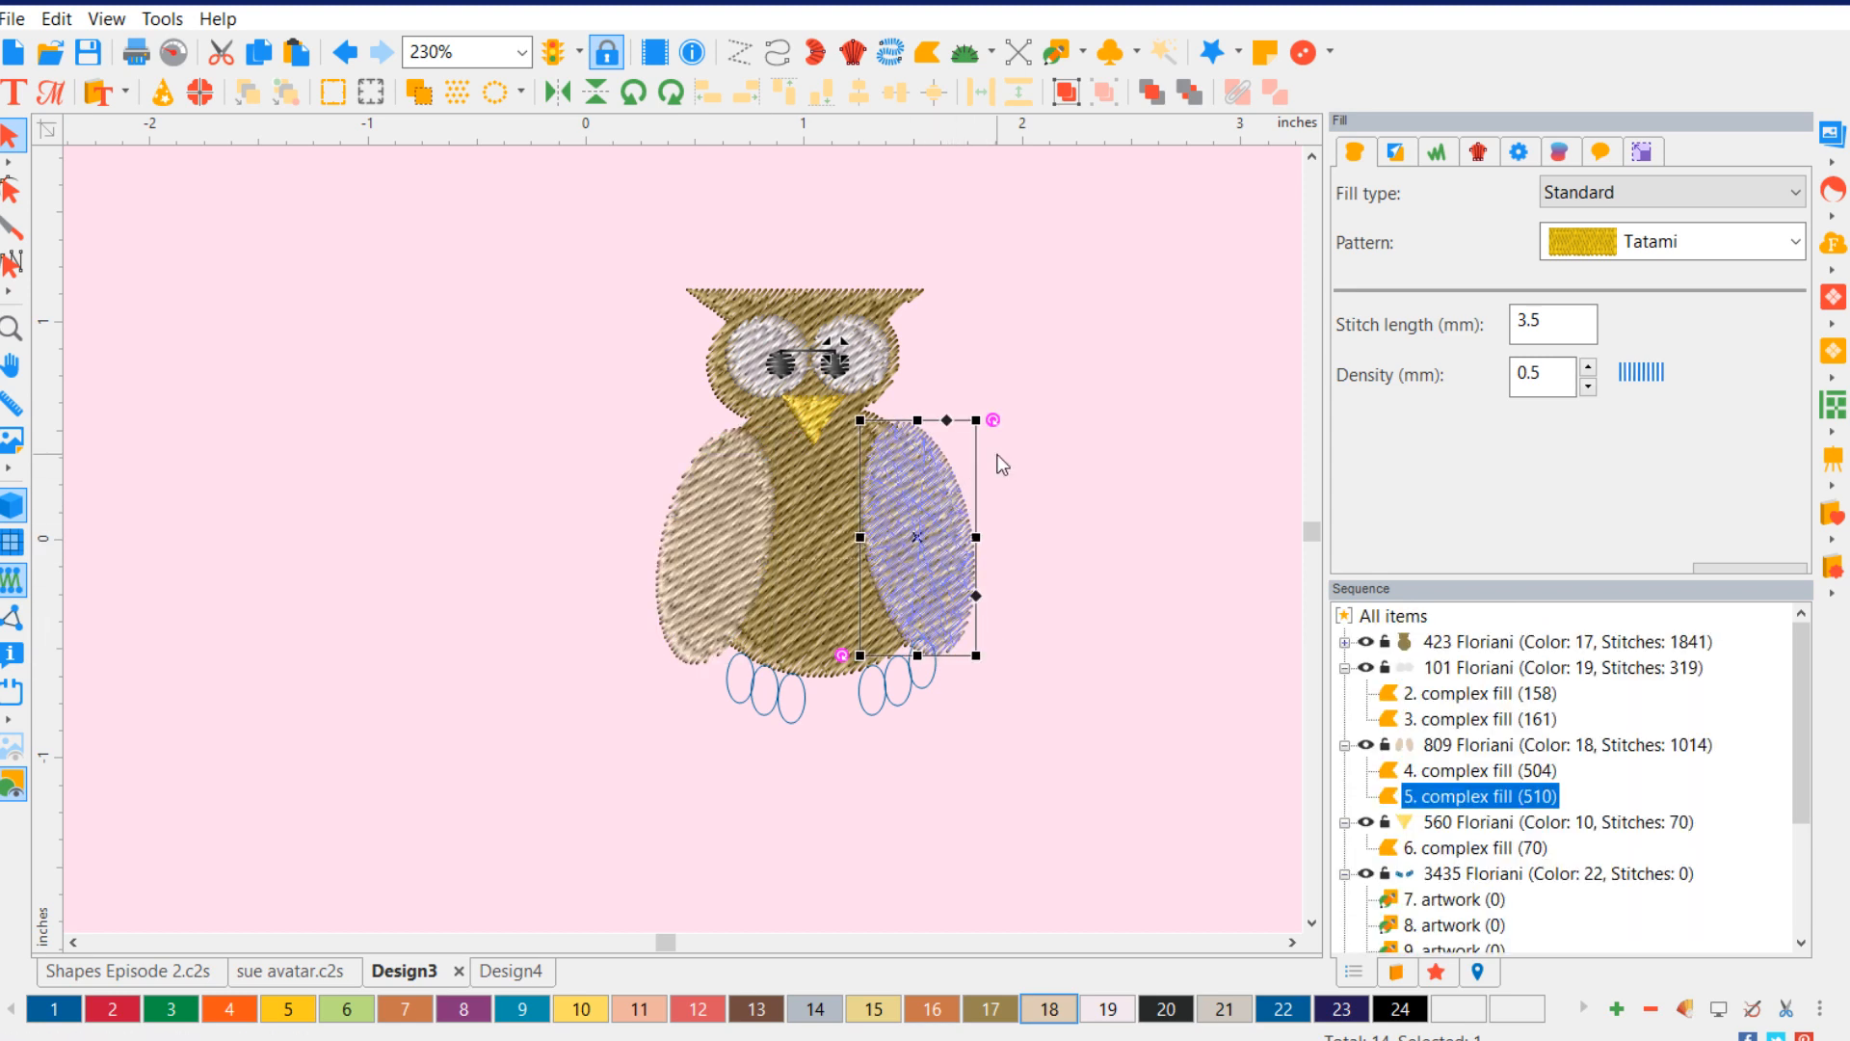
- Rotate the right-side wing so its lower end swings outward, and move it up slightly toward the shoulder
left_click_drag(993, 417, 950, 401)
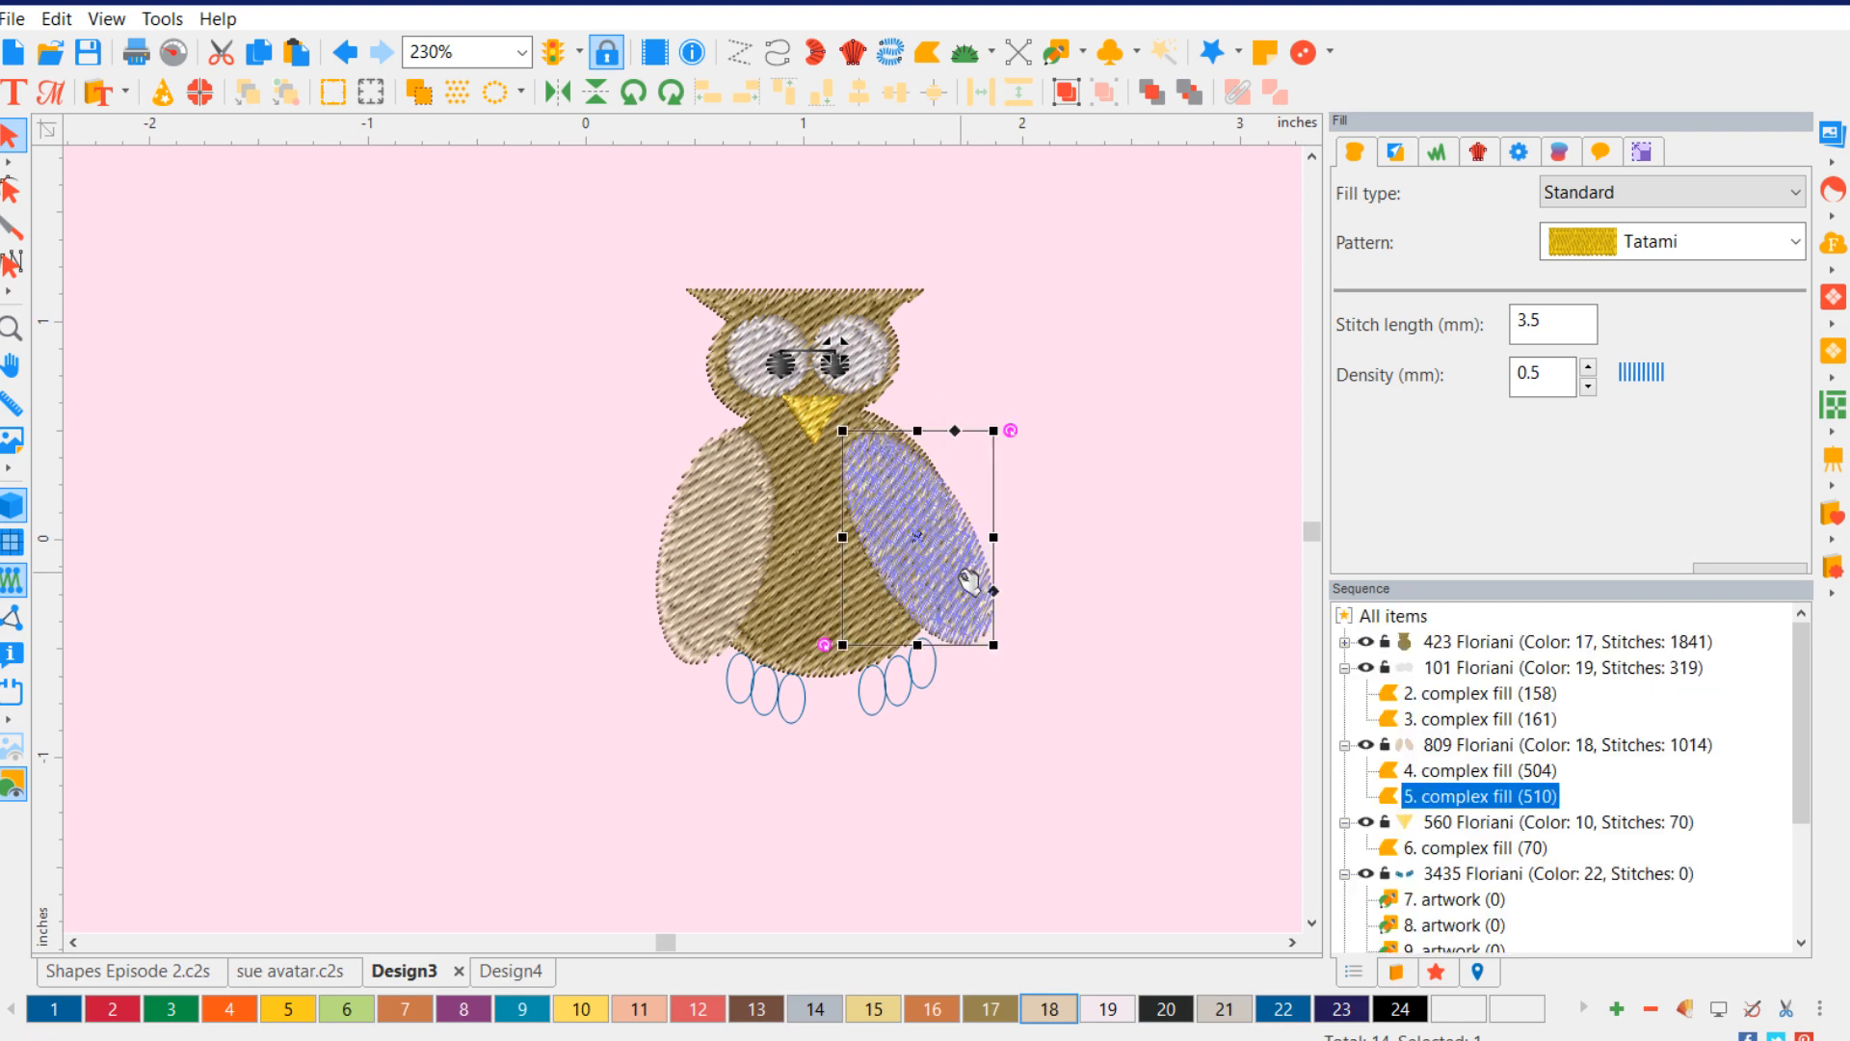
left_click_drag(918, 541, 920, 530)
left_click(922, 523)
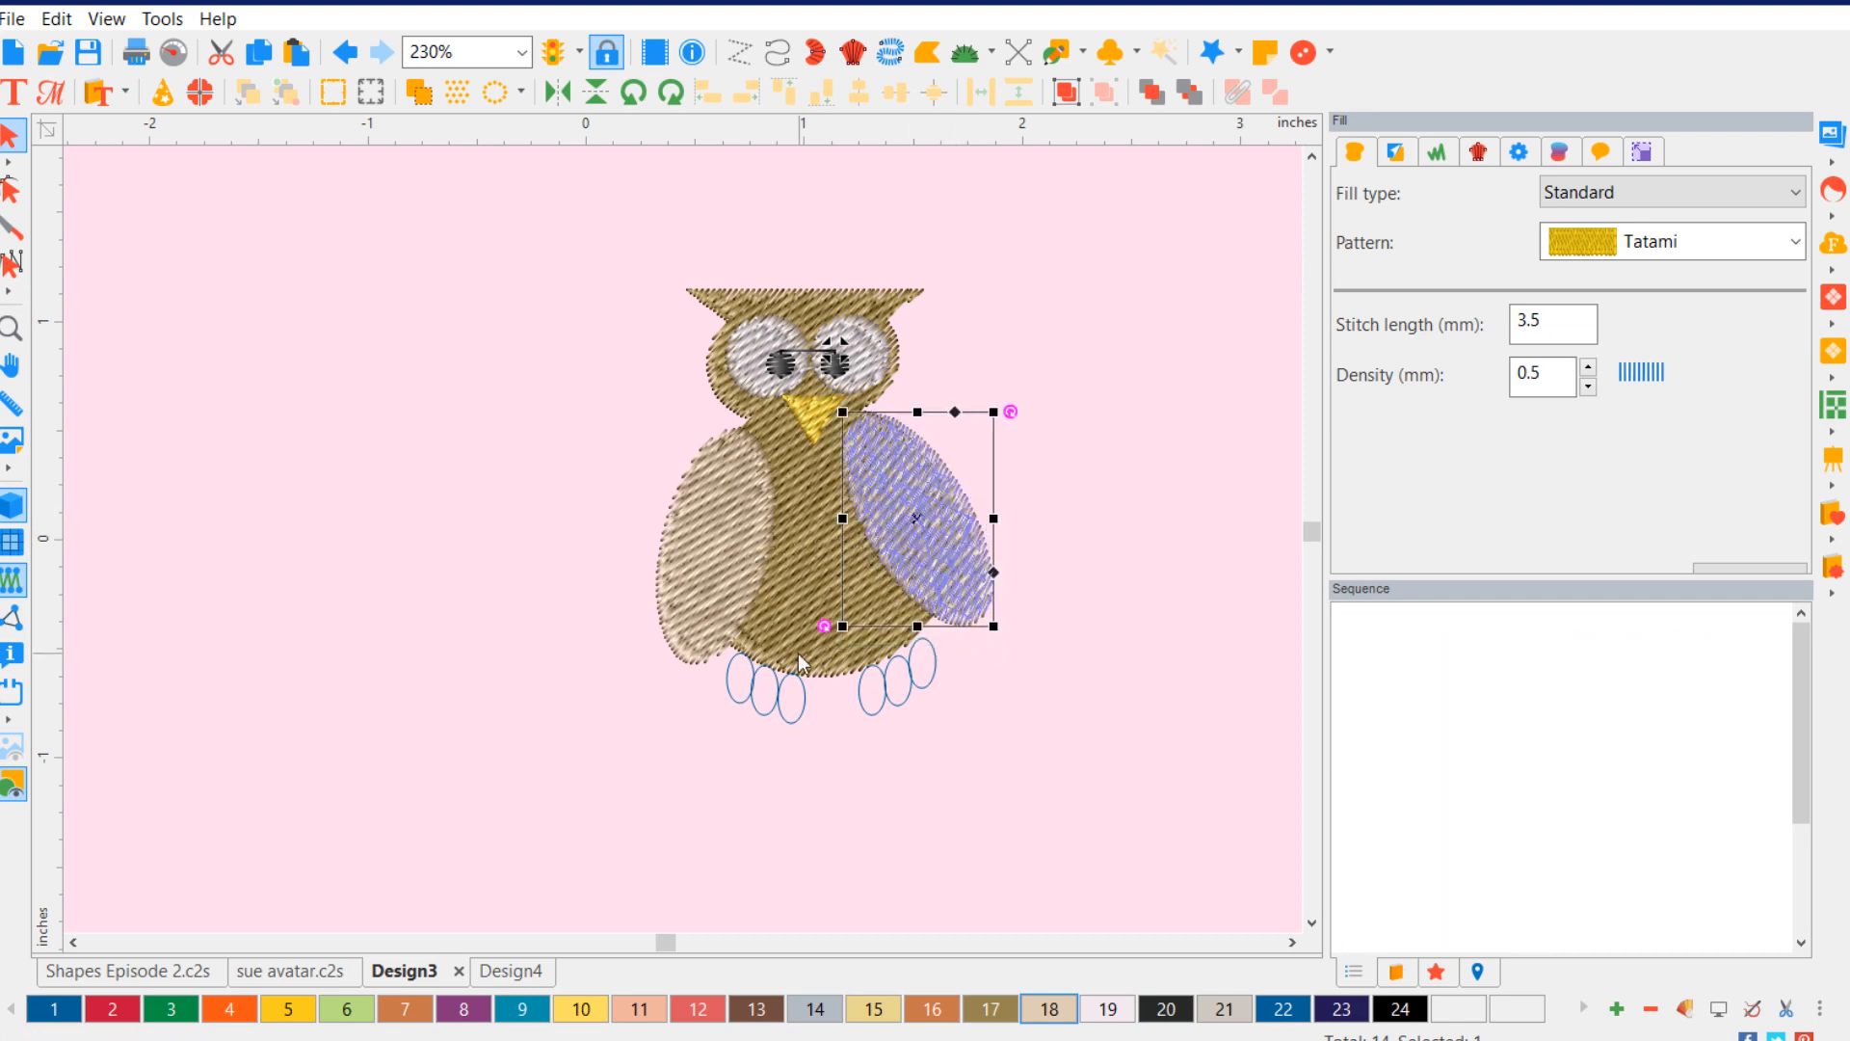
- Rotate the left-side wing about 7 degrees so its lower end swings outward, and move it up slightly
left_click(710, 546)
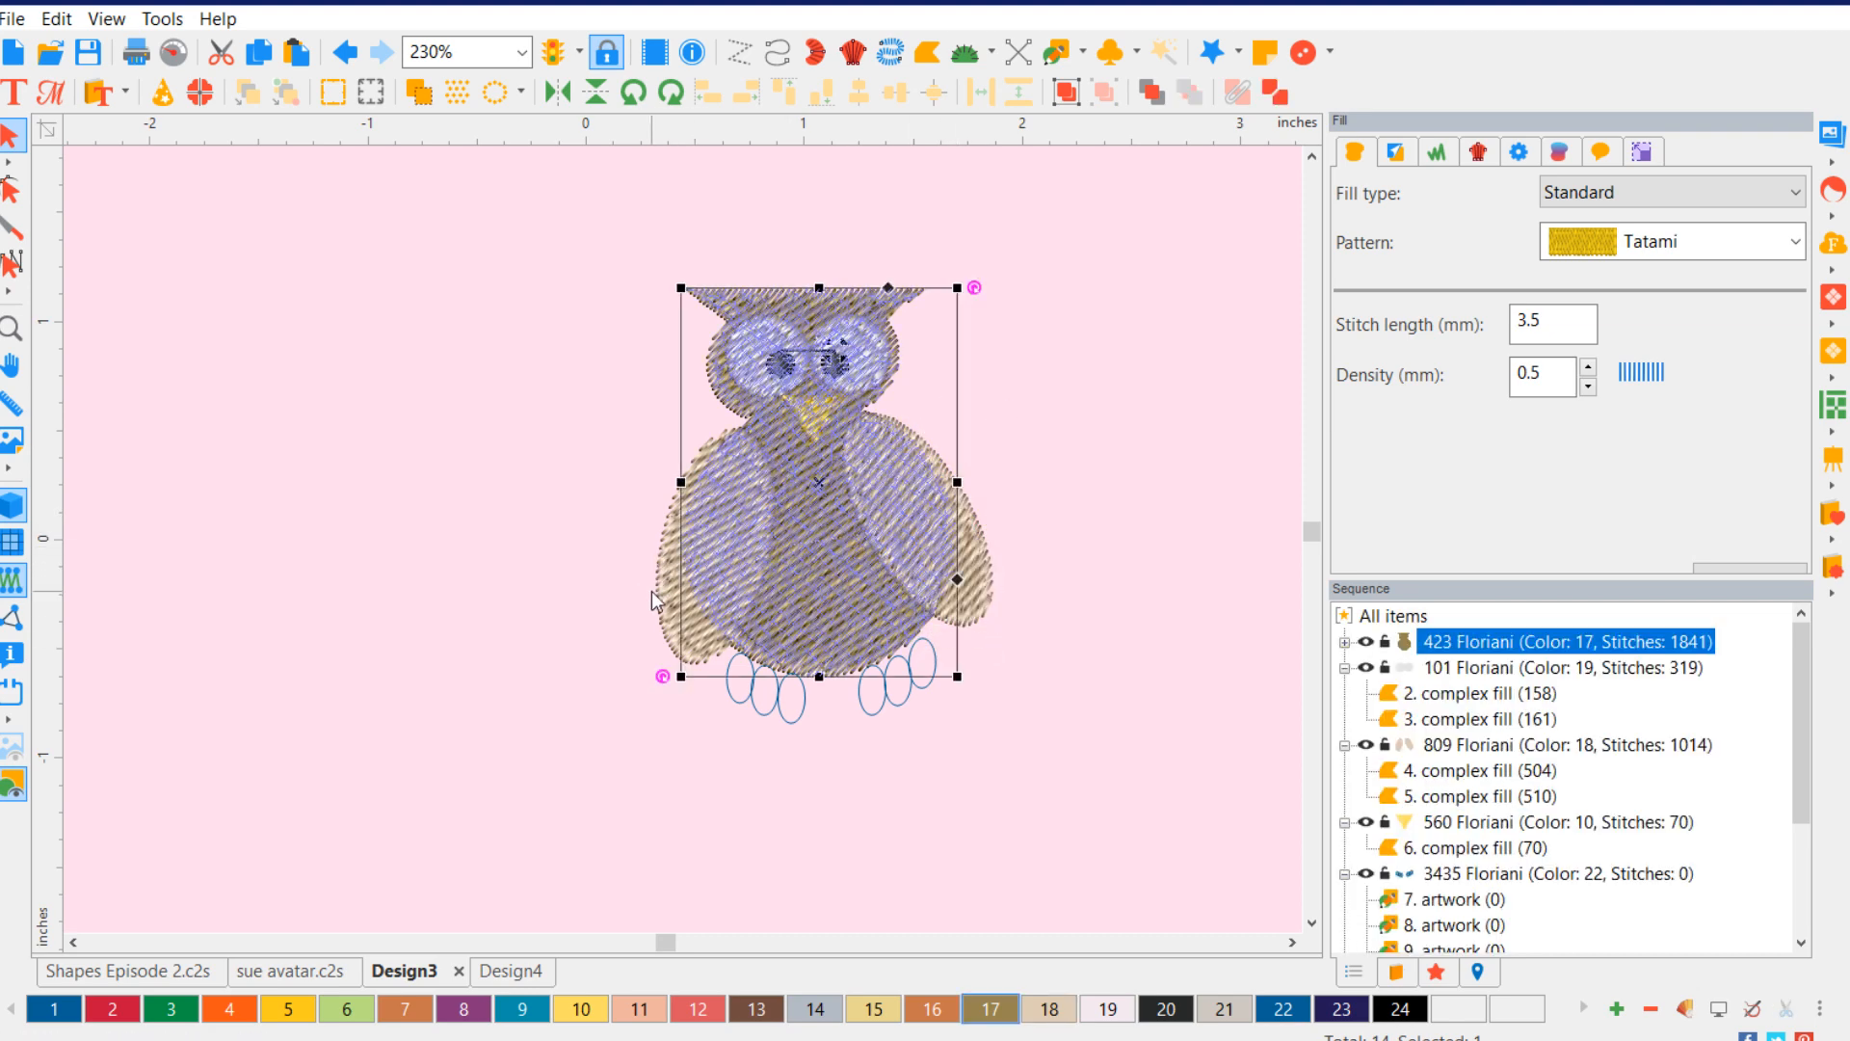
left_click(652, 592)
left_click(721, 542)
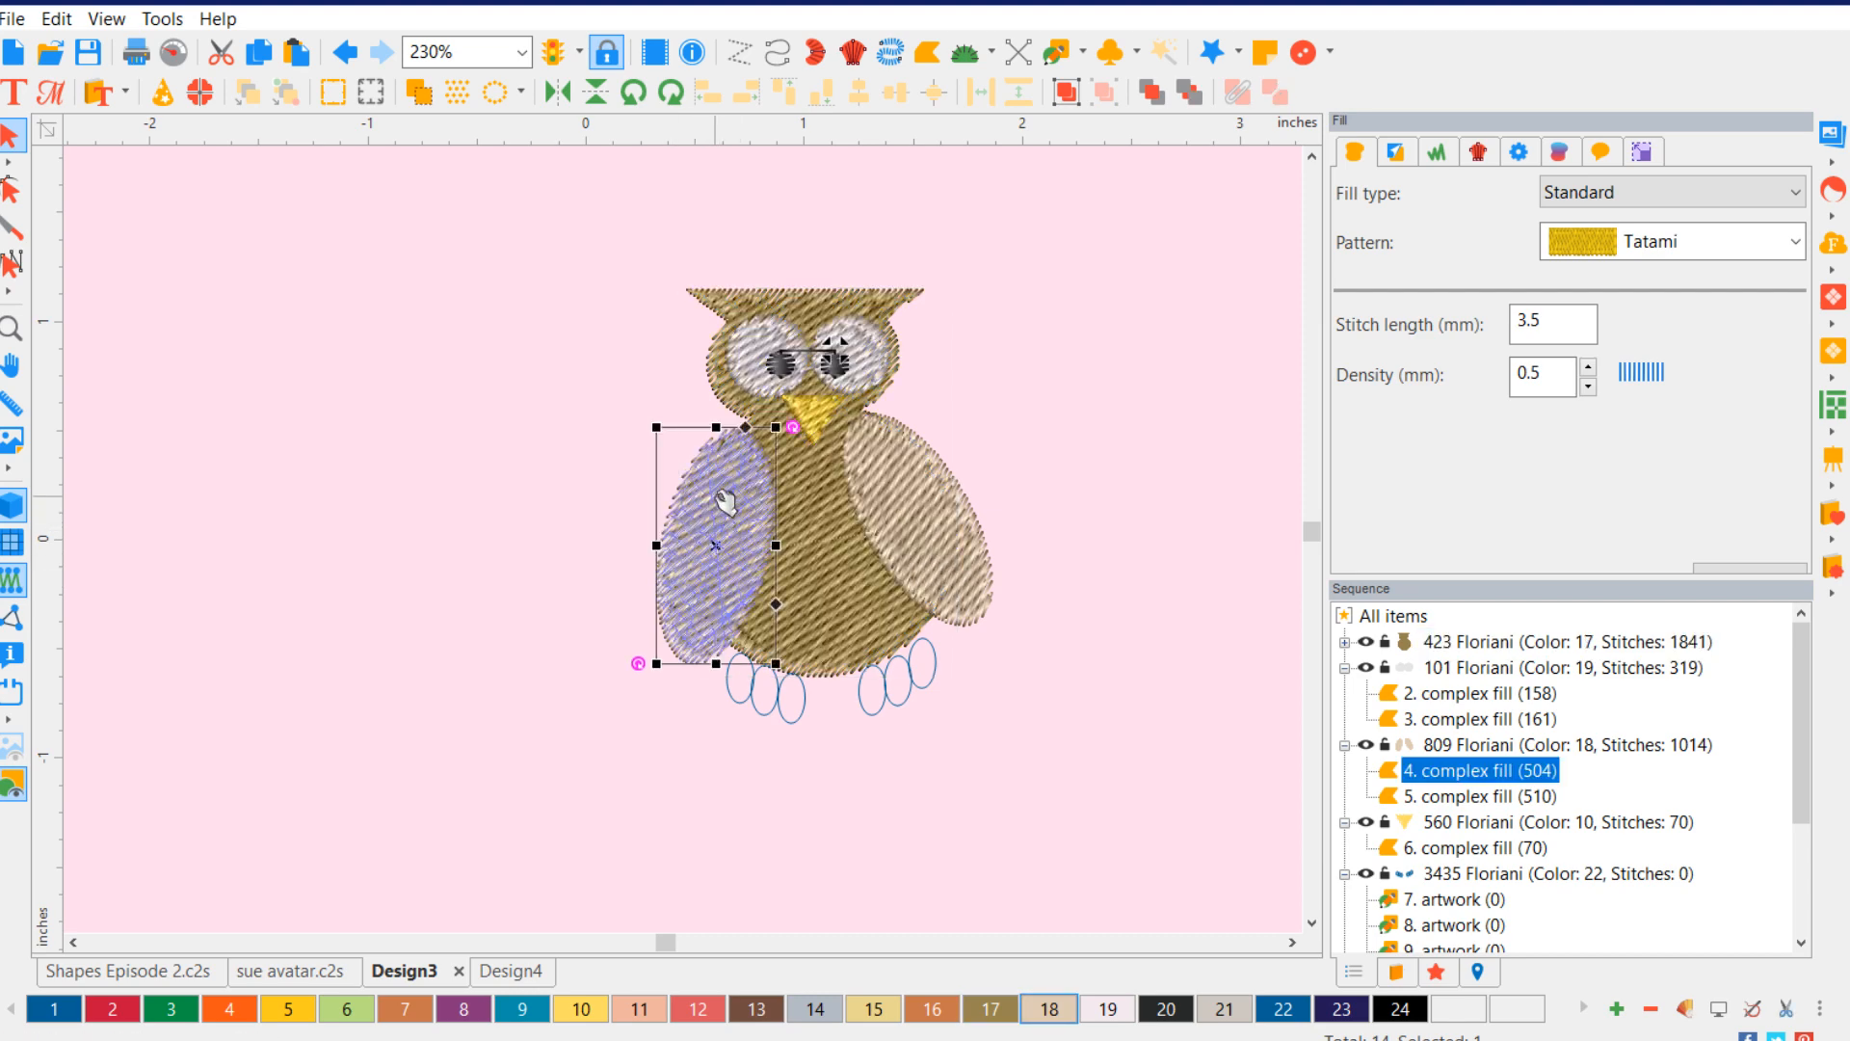
left_click_drag(792, 427, 798, 439)
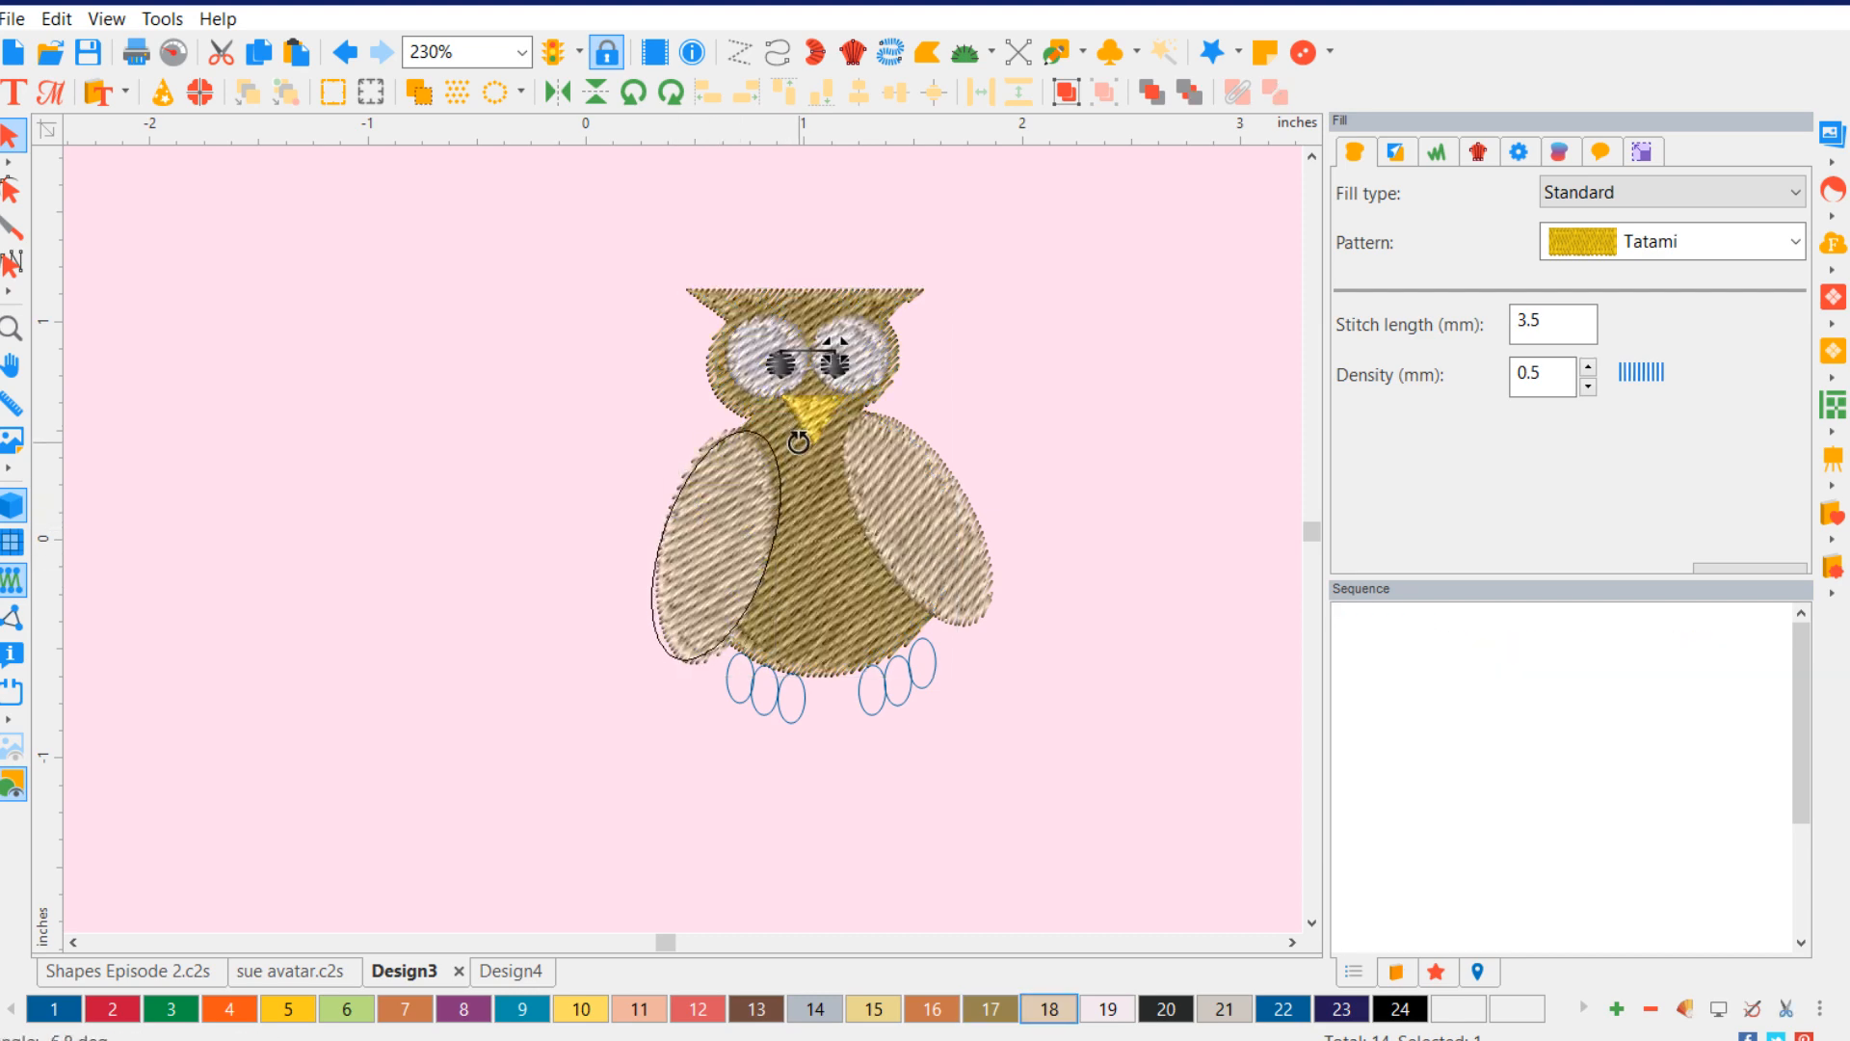
left_click_drag(716, 540, 719, 546)
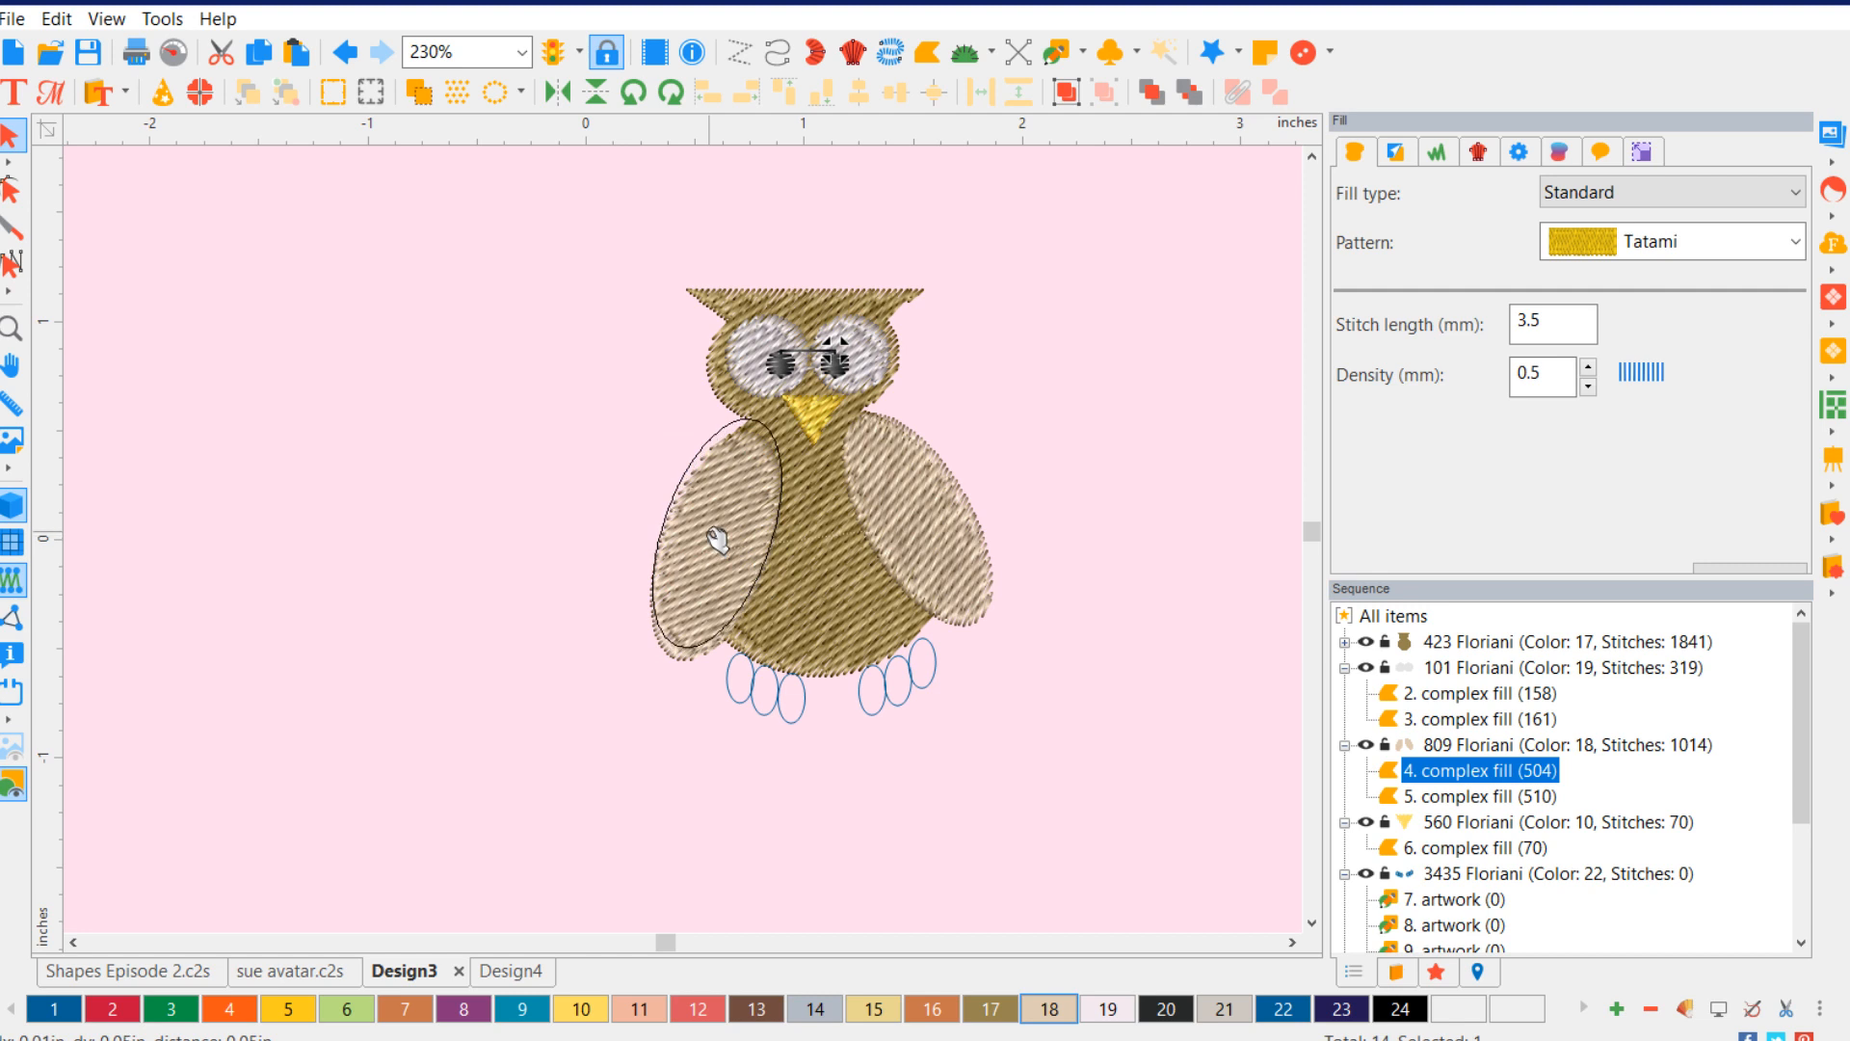
left_click(1260, 860)
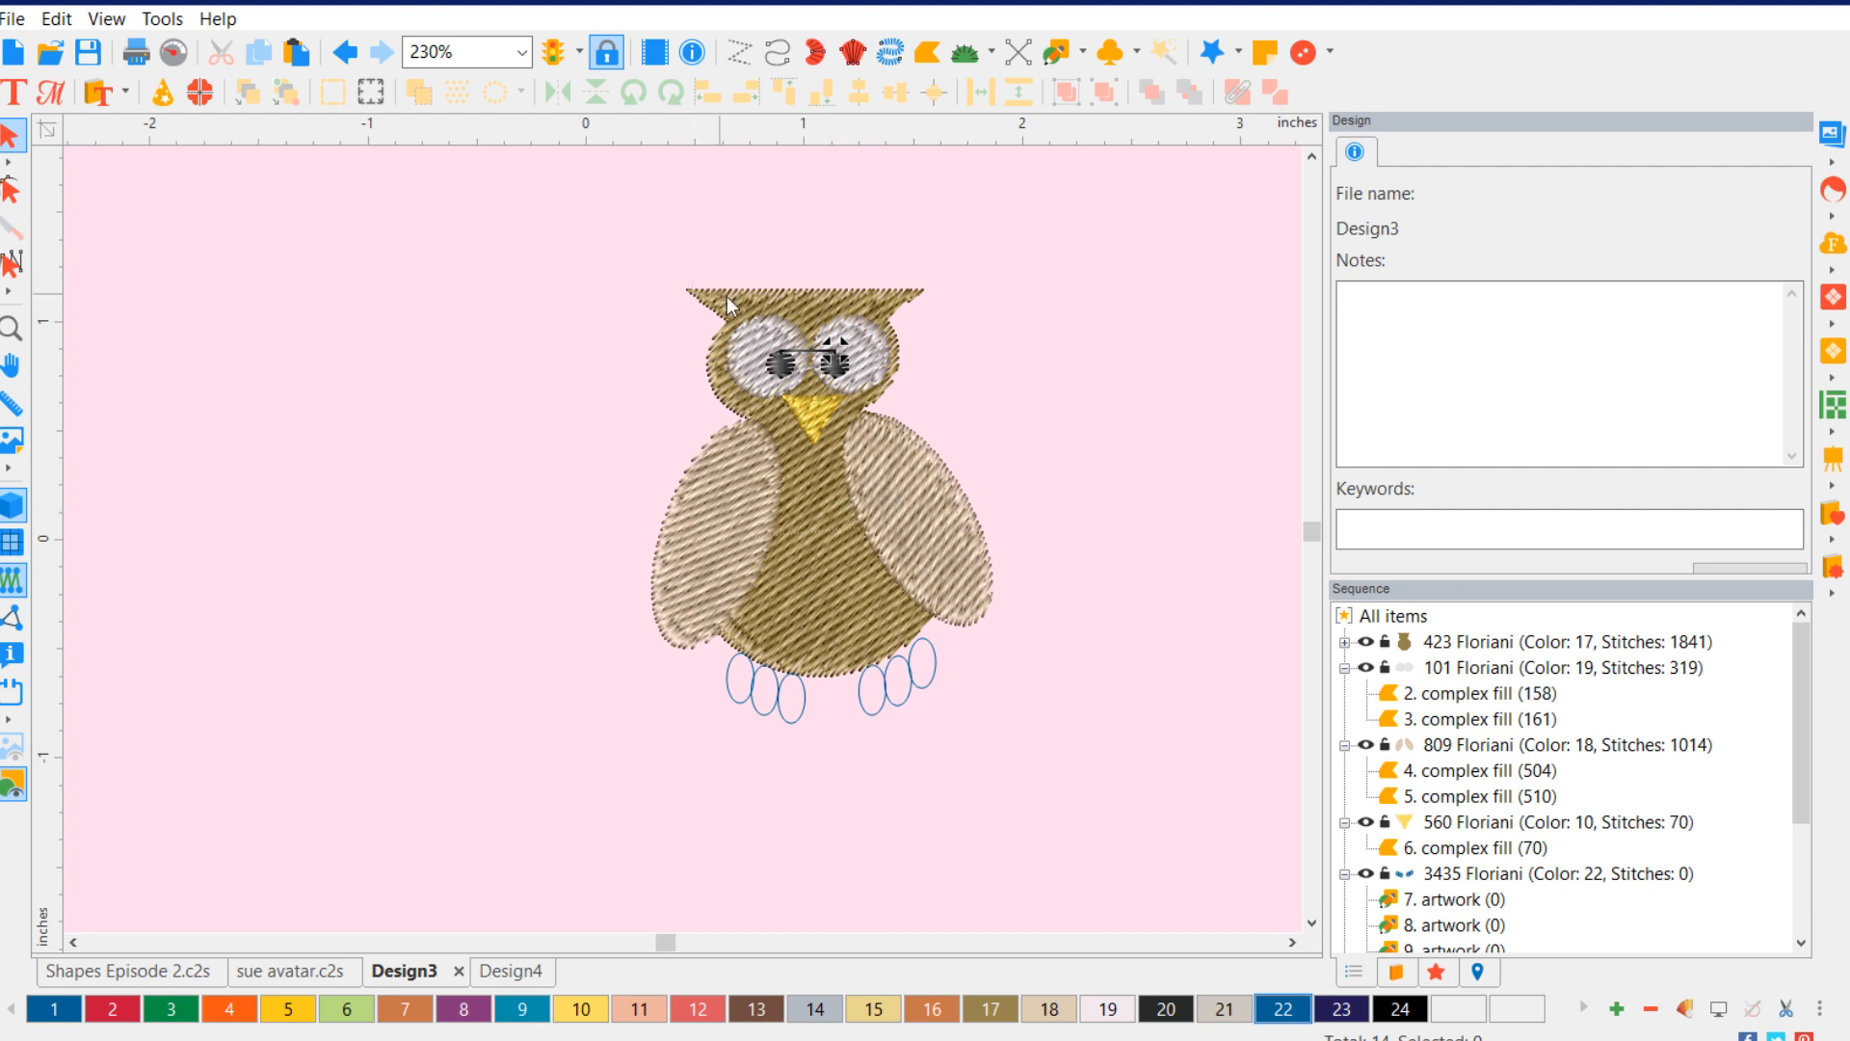
- Convert the owl's complex-filled body to a Run stitch
left_click(767, 304)
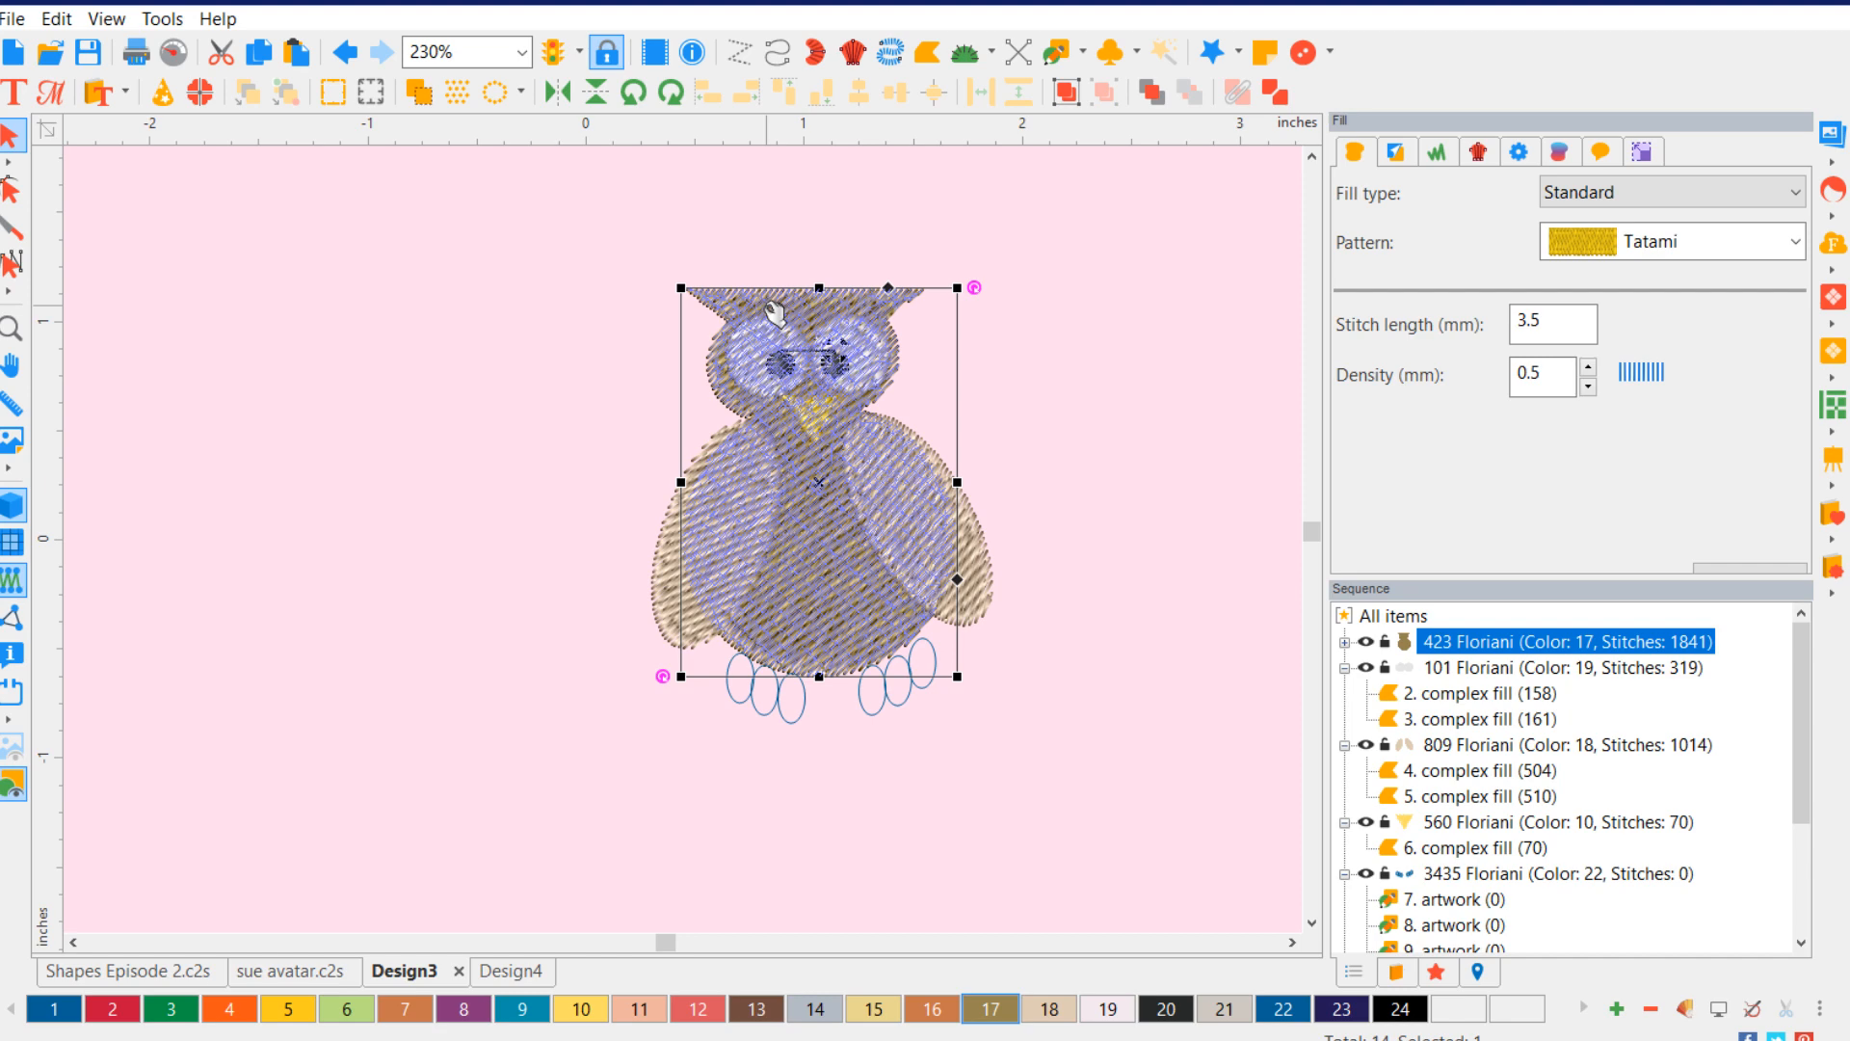
right_click(770, 307)
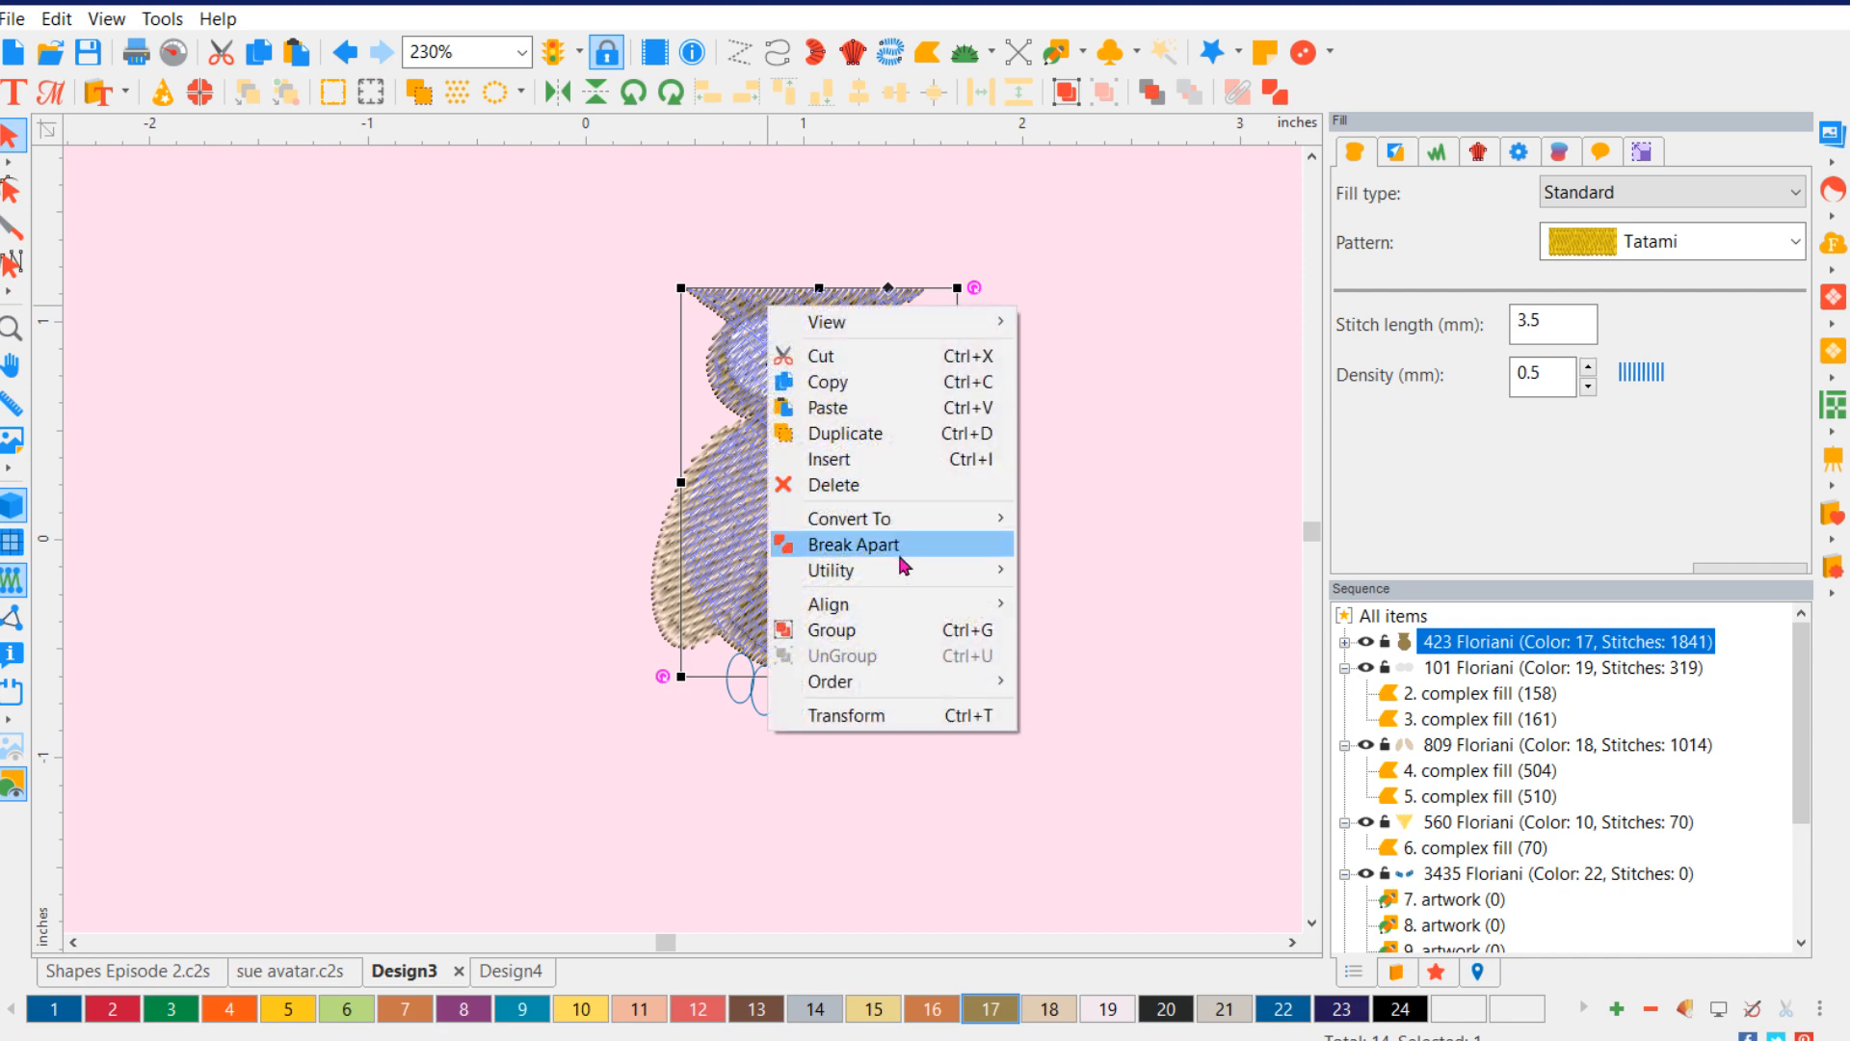
mouse_move(908, 570)
mouse_move(956, 518)
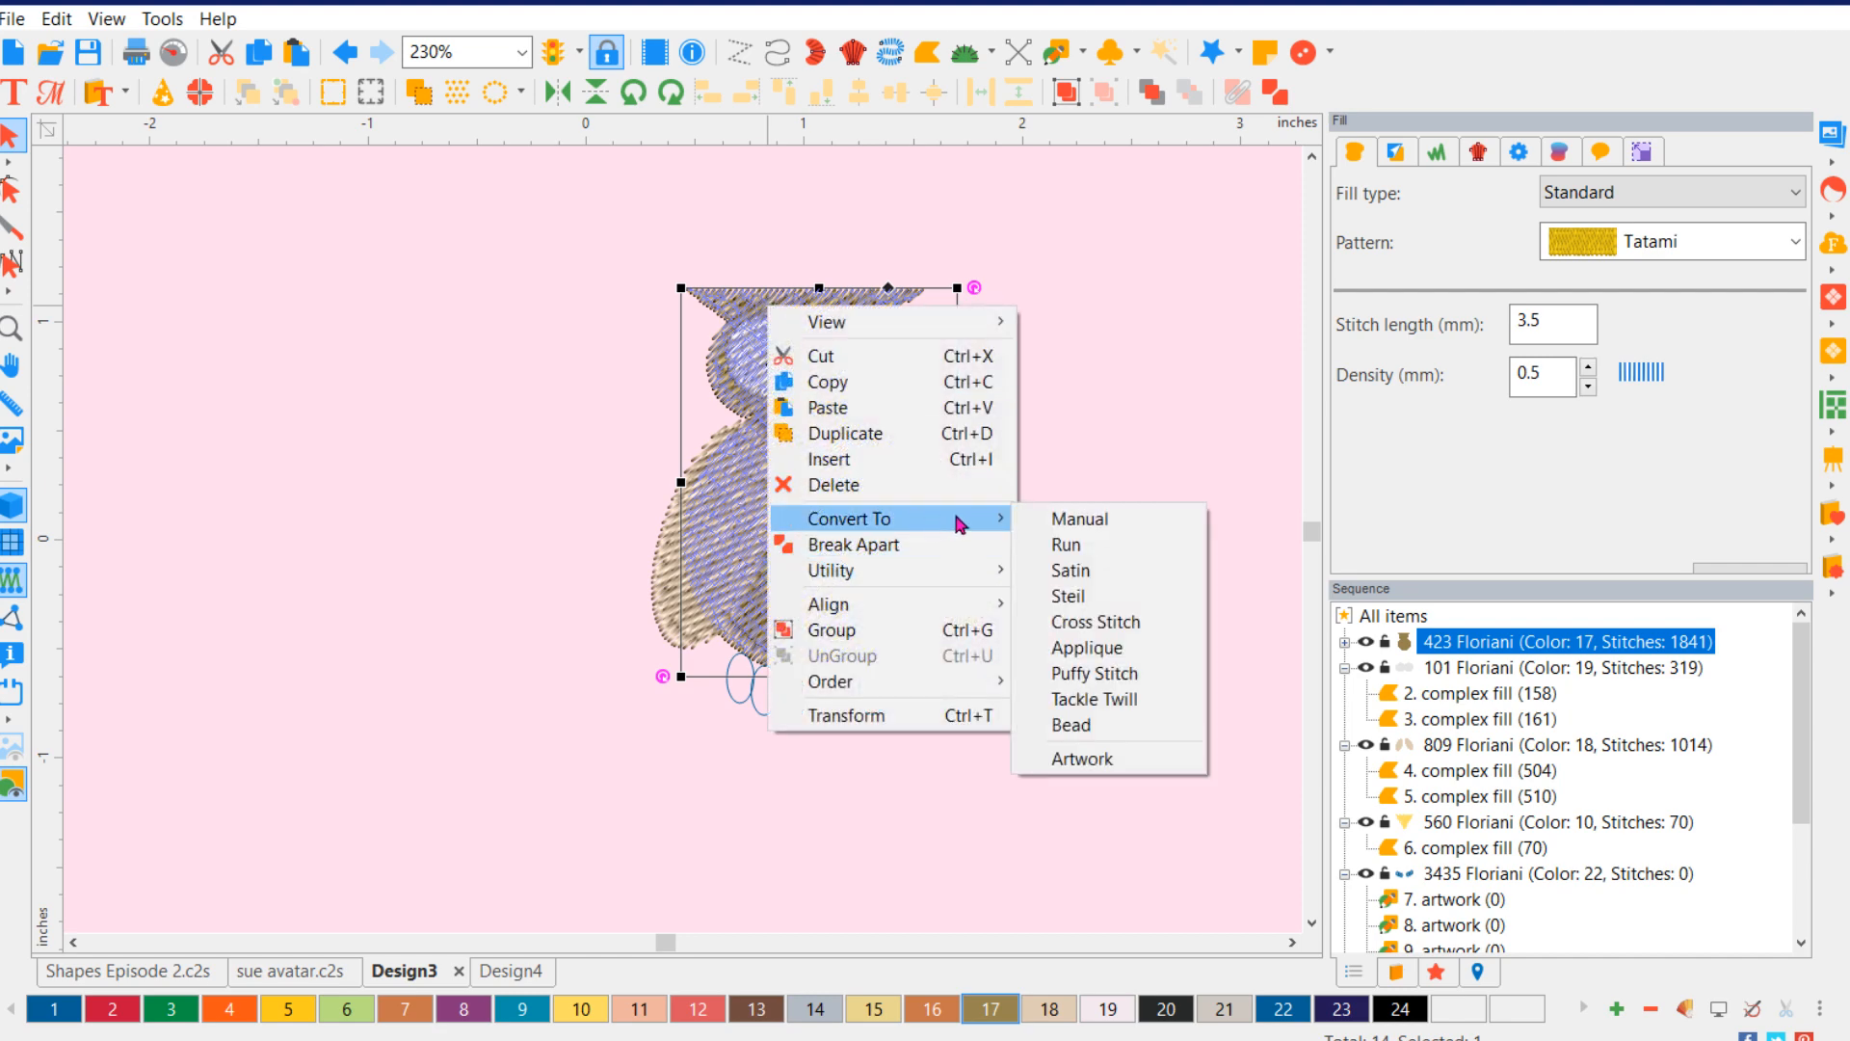
left_click(1089, 544)
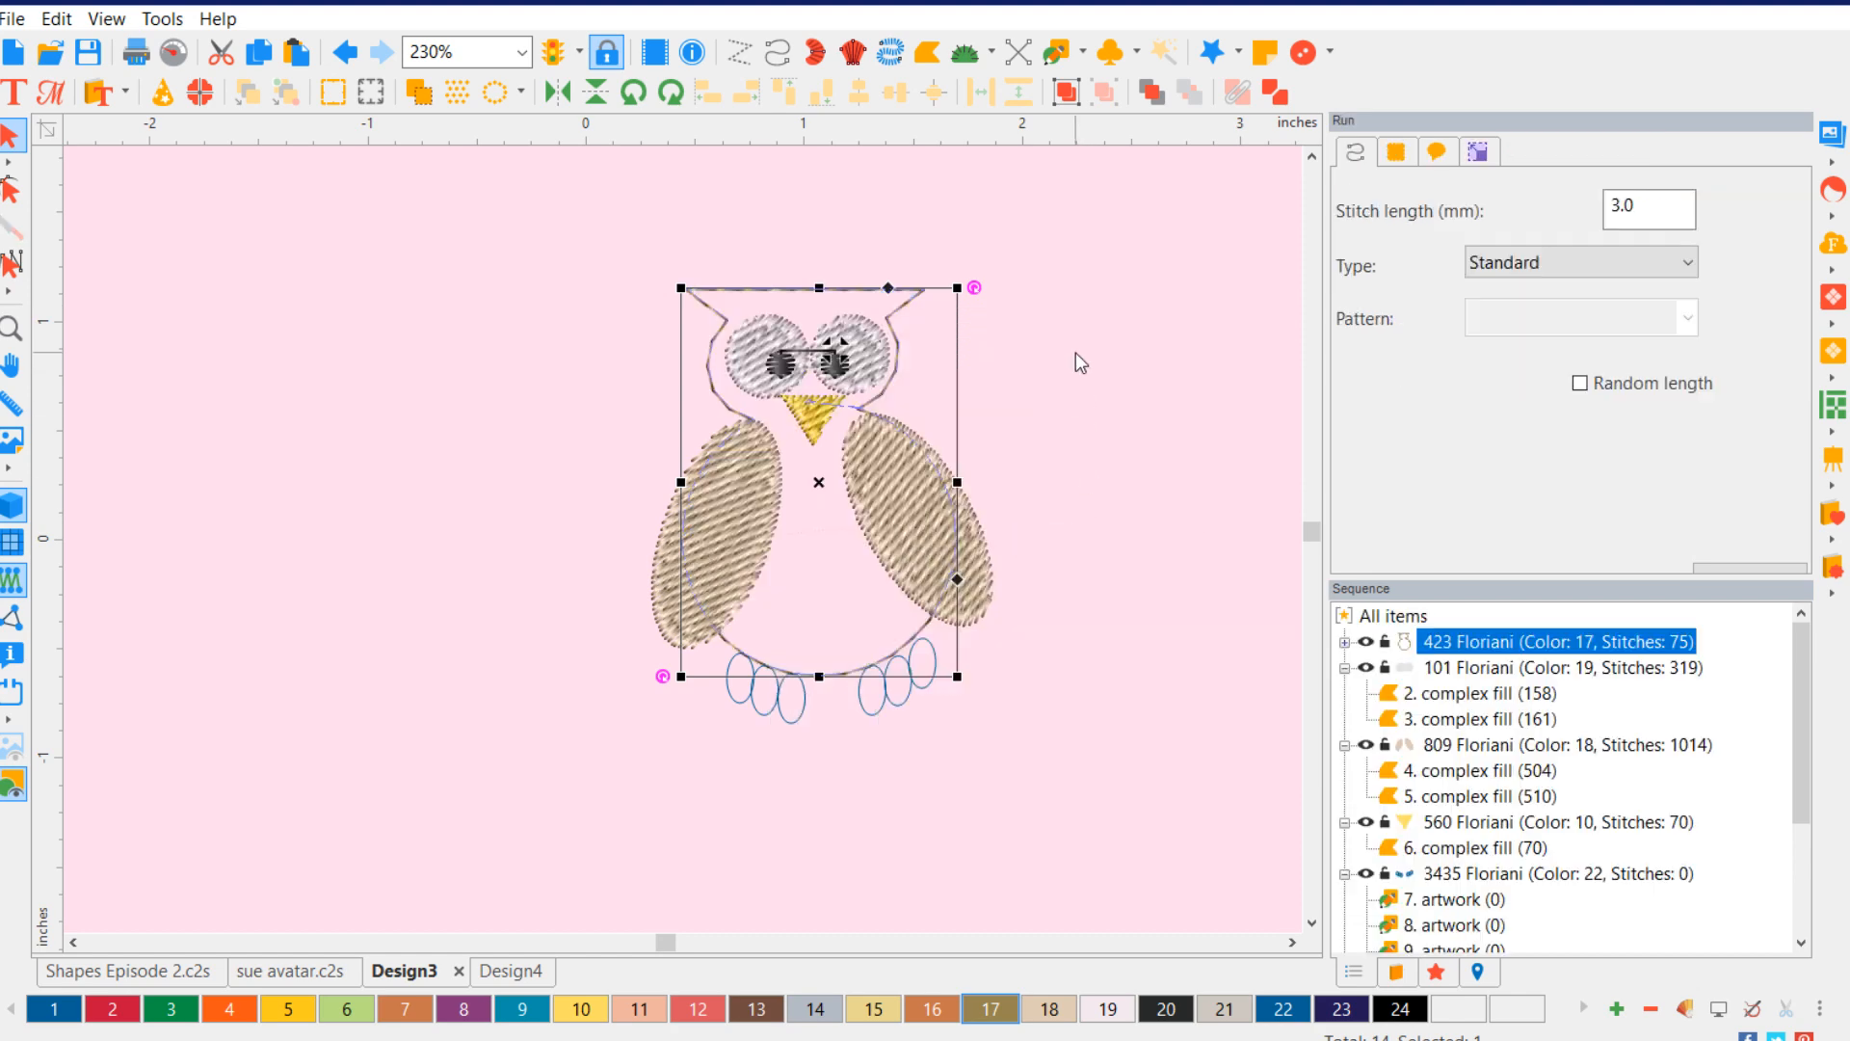
- Duplicate the body's run outline in place and assign thread color 12 to the copy
left_click(891, 289)
left_click(889, 289)
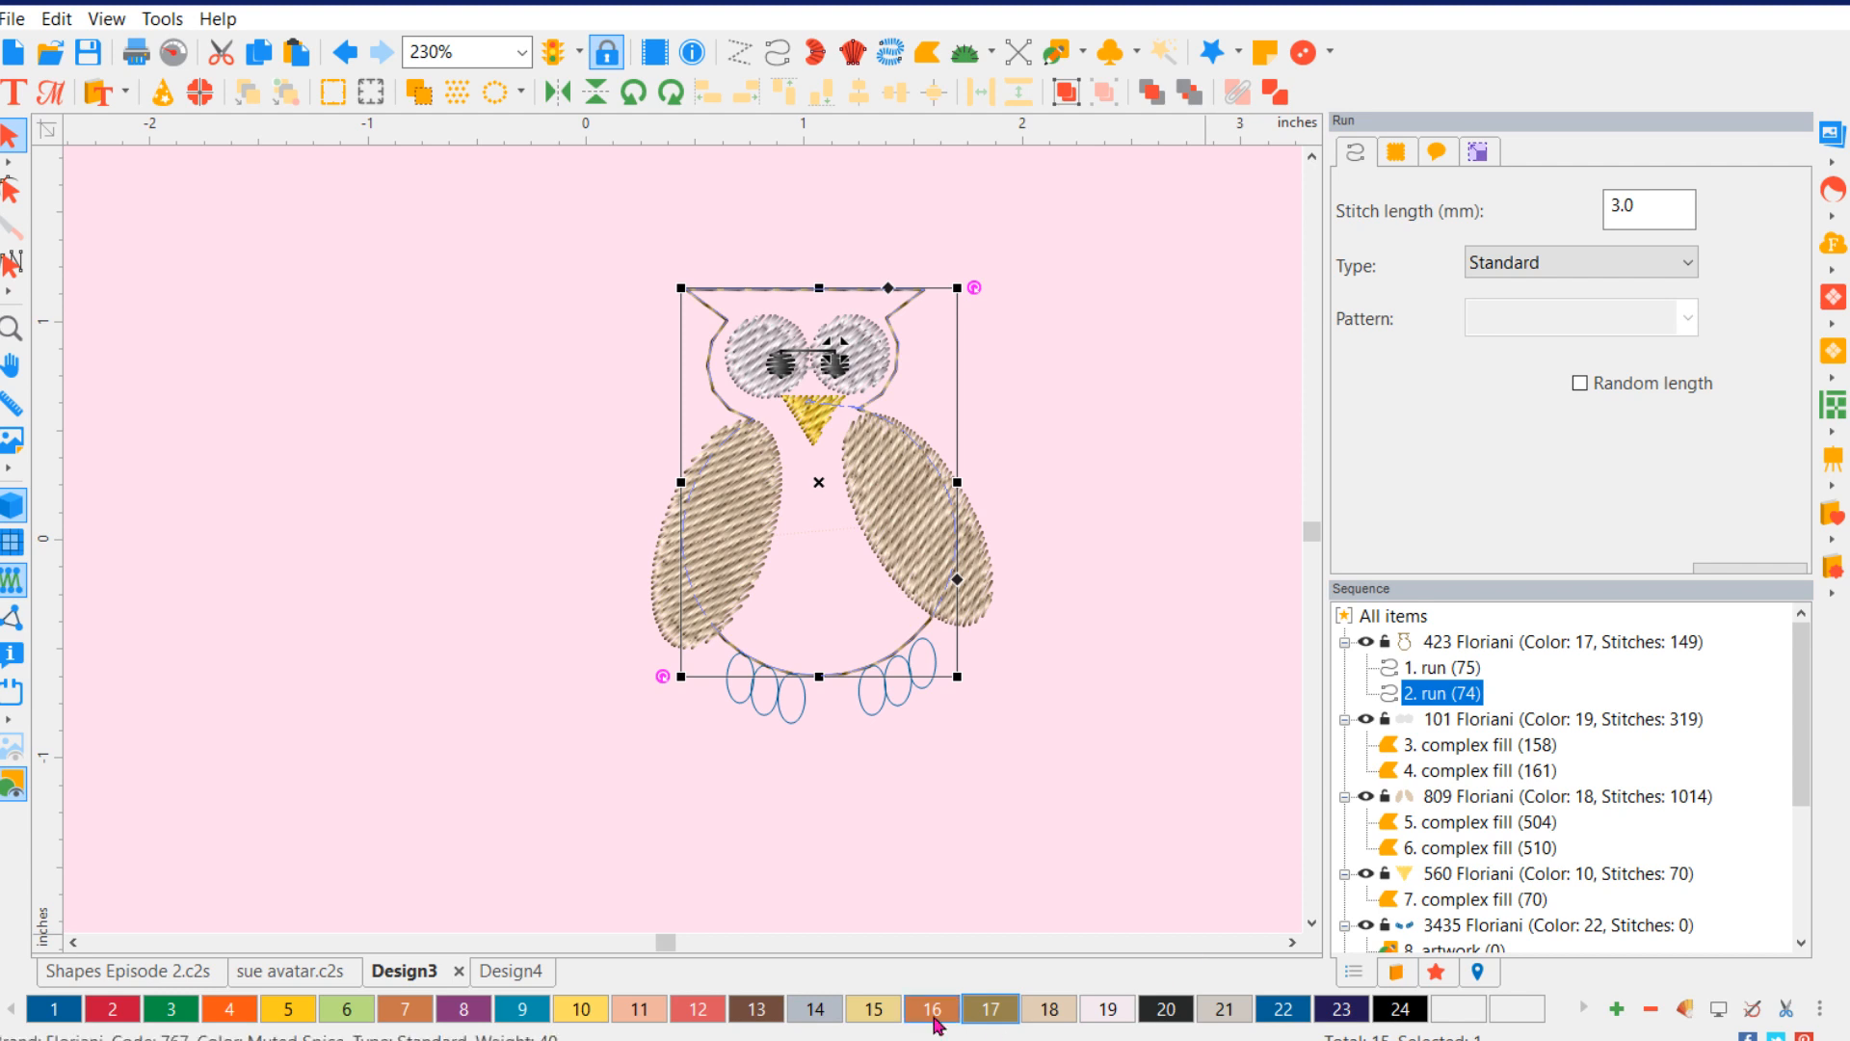
left_click(703, 1014)
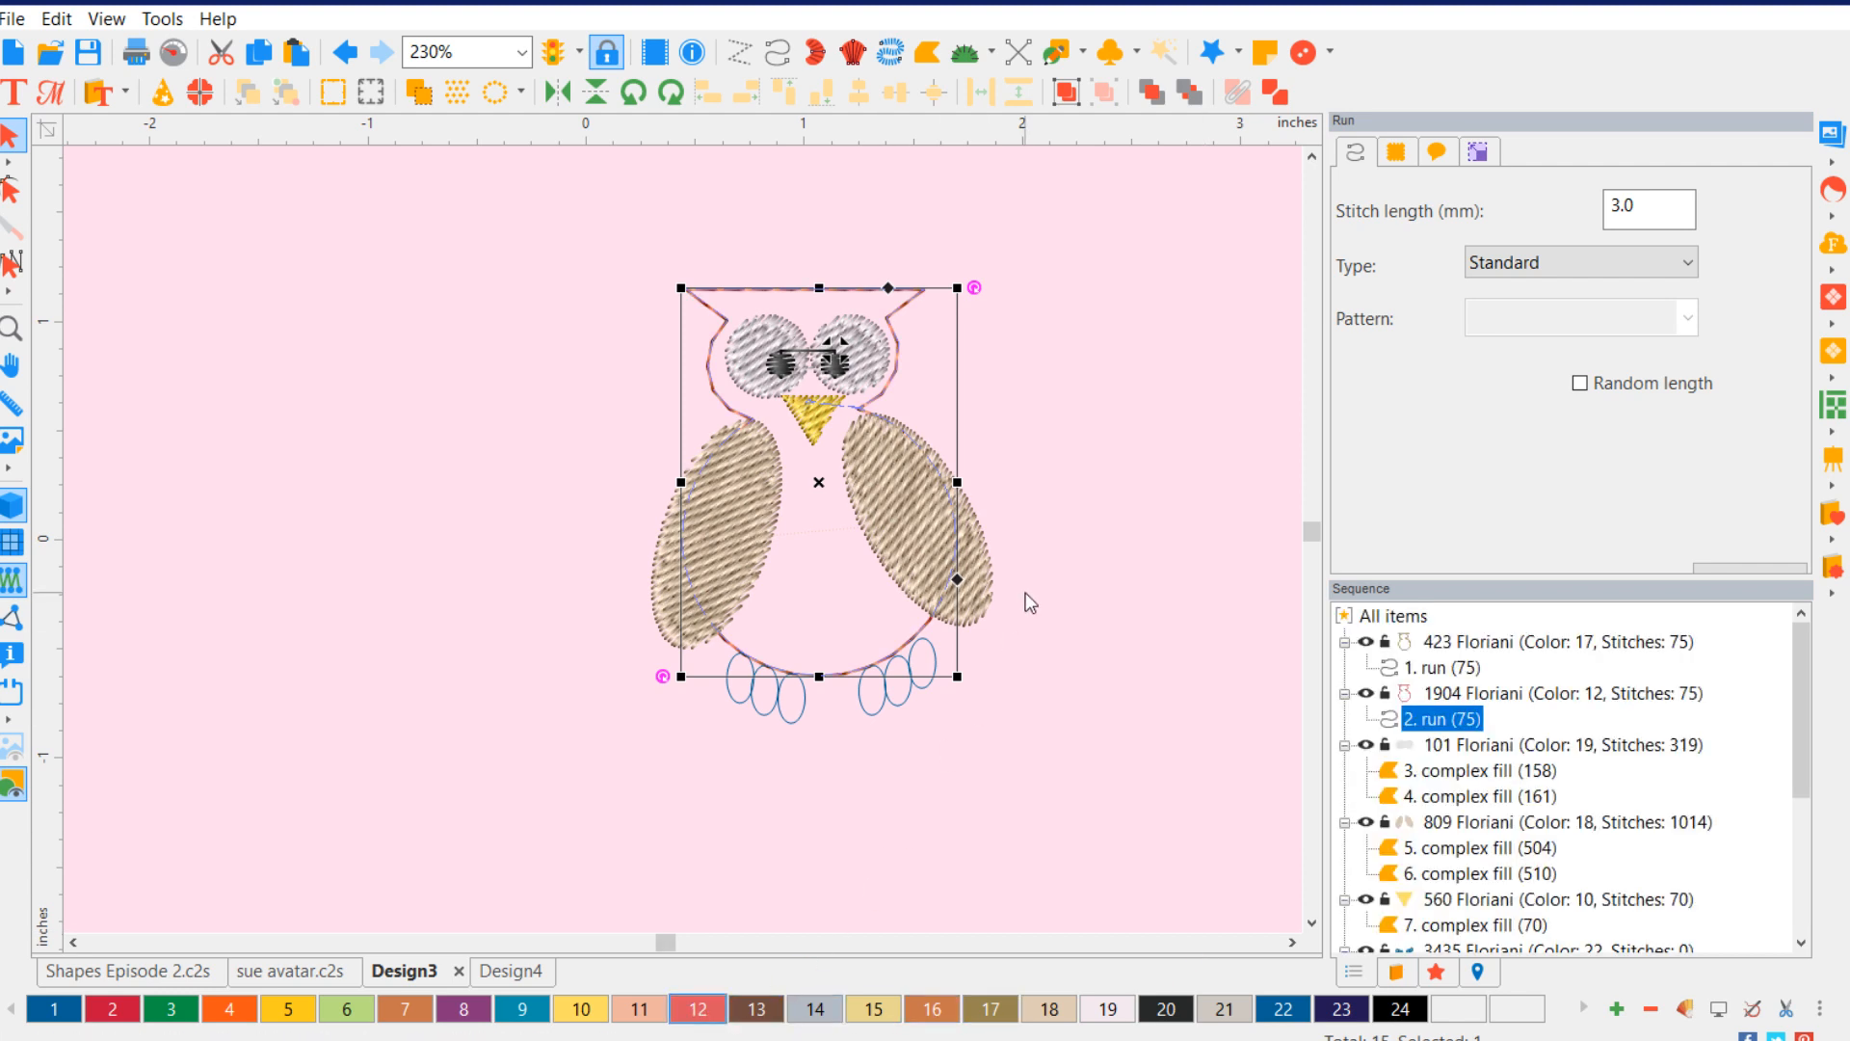
- Paste another copy of the body's run outline in place with thread color 17 and convert it to Satin
key("ctrl+v")
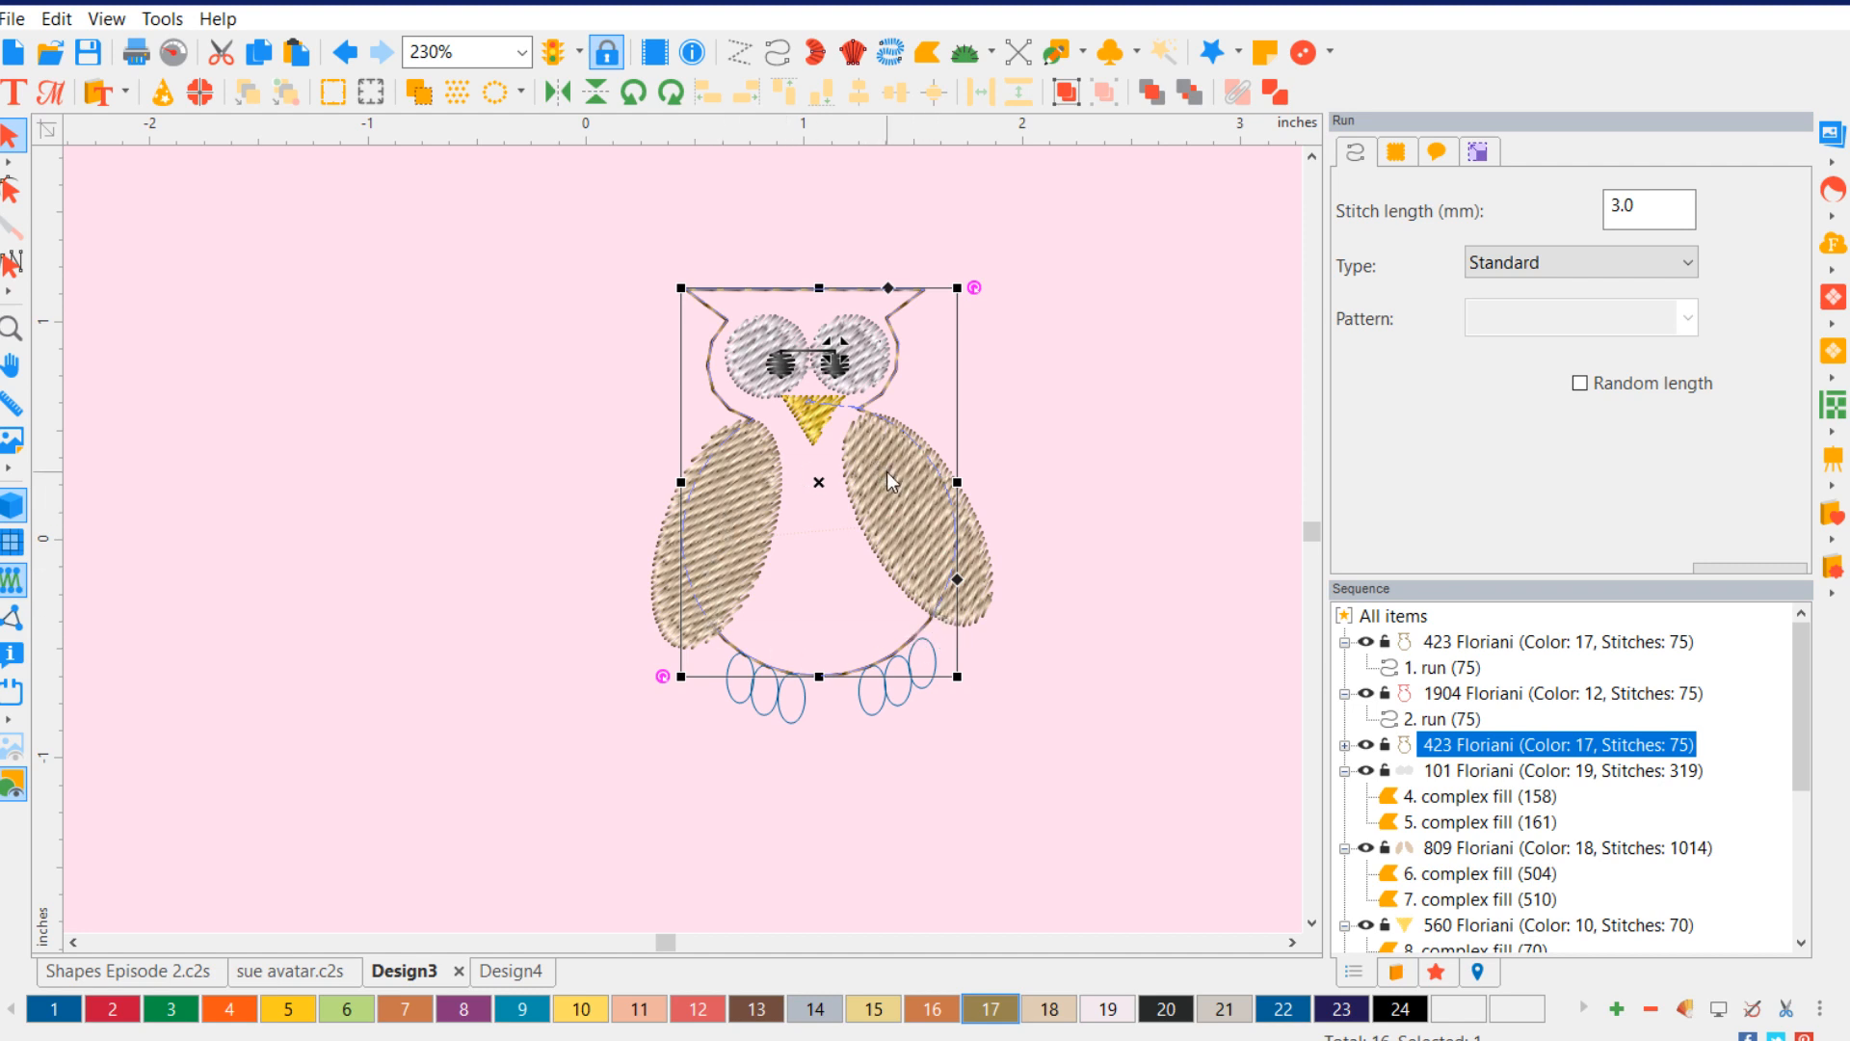
right_click(902, 367)
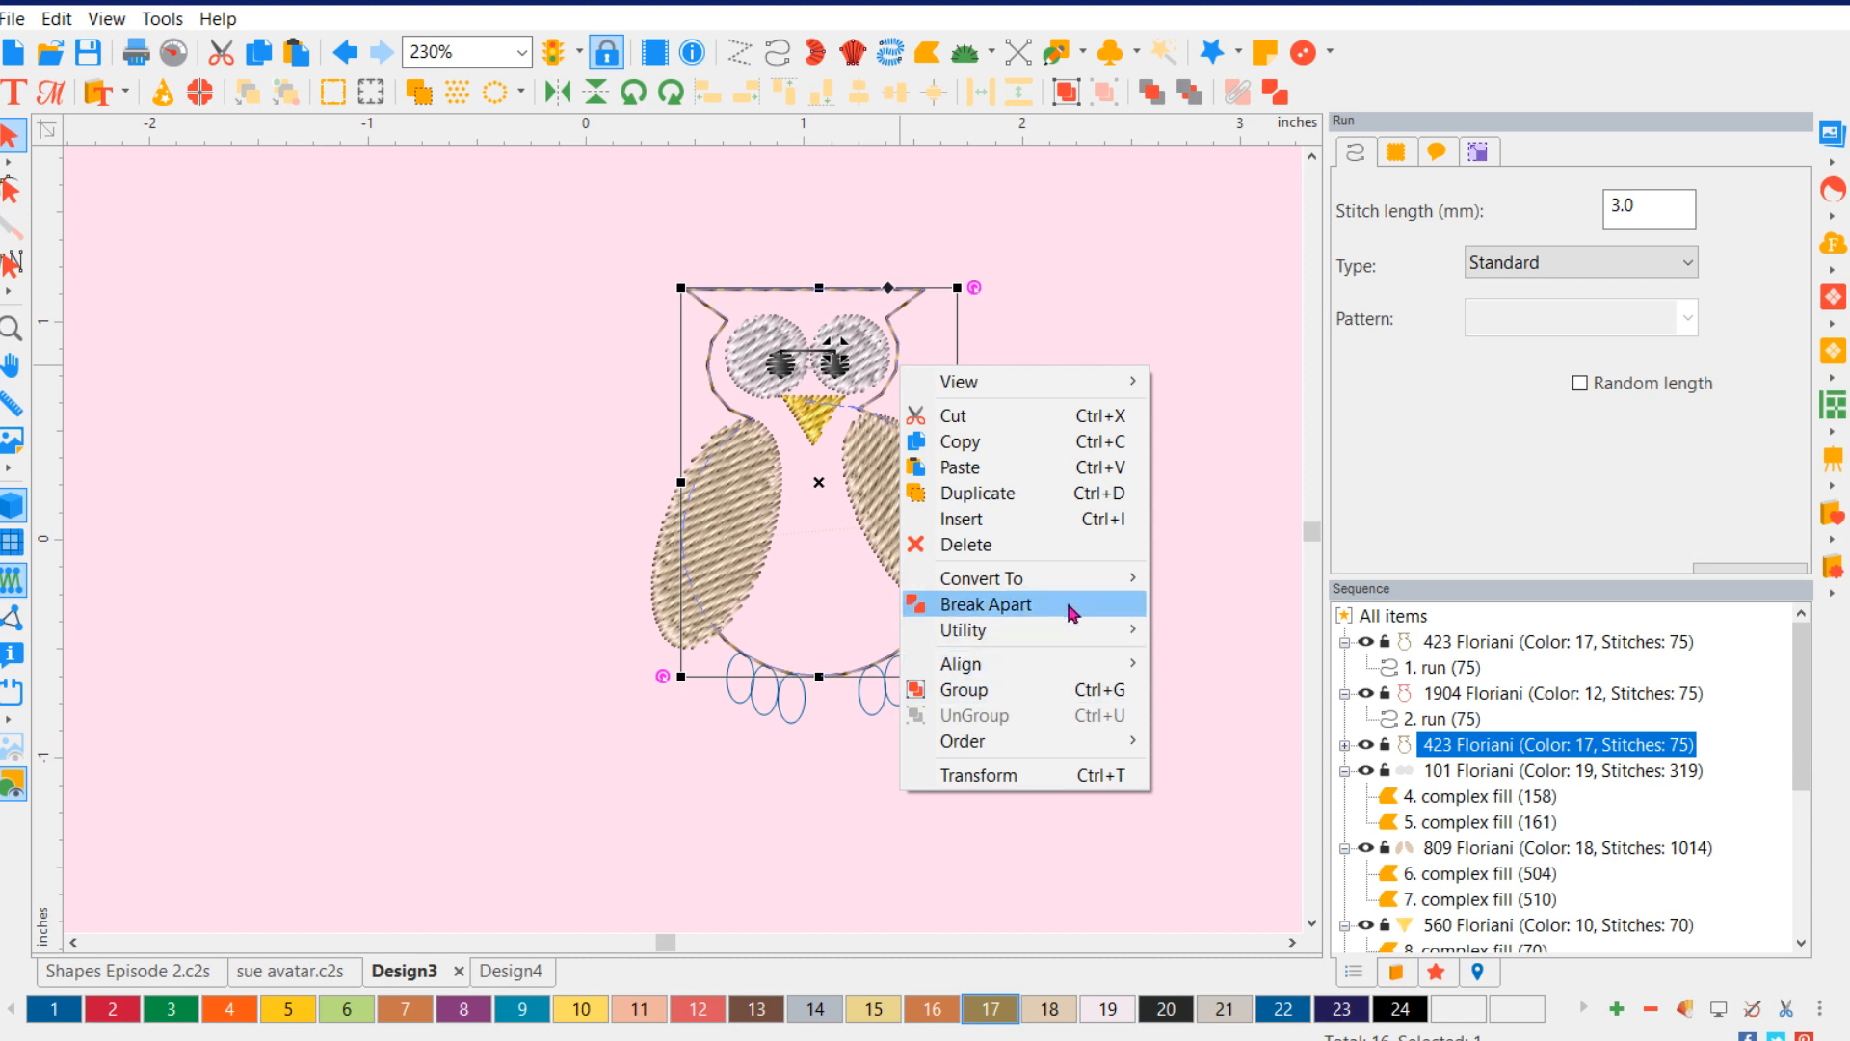
mouse_move(1109, 581)
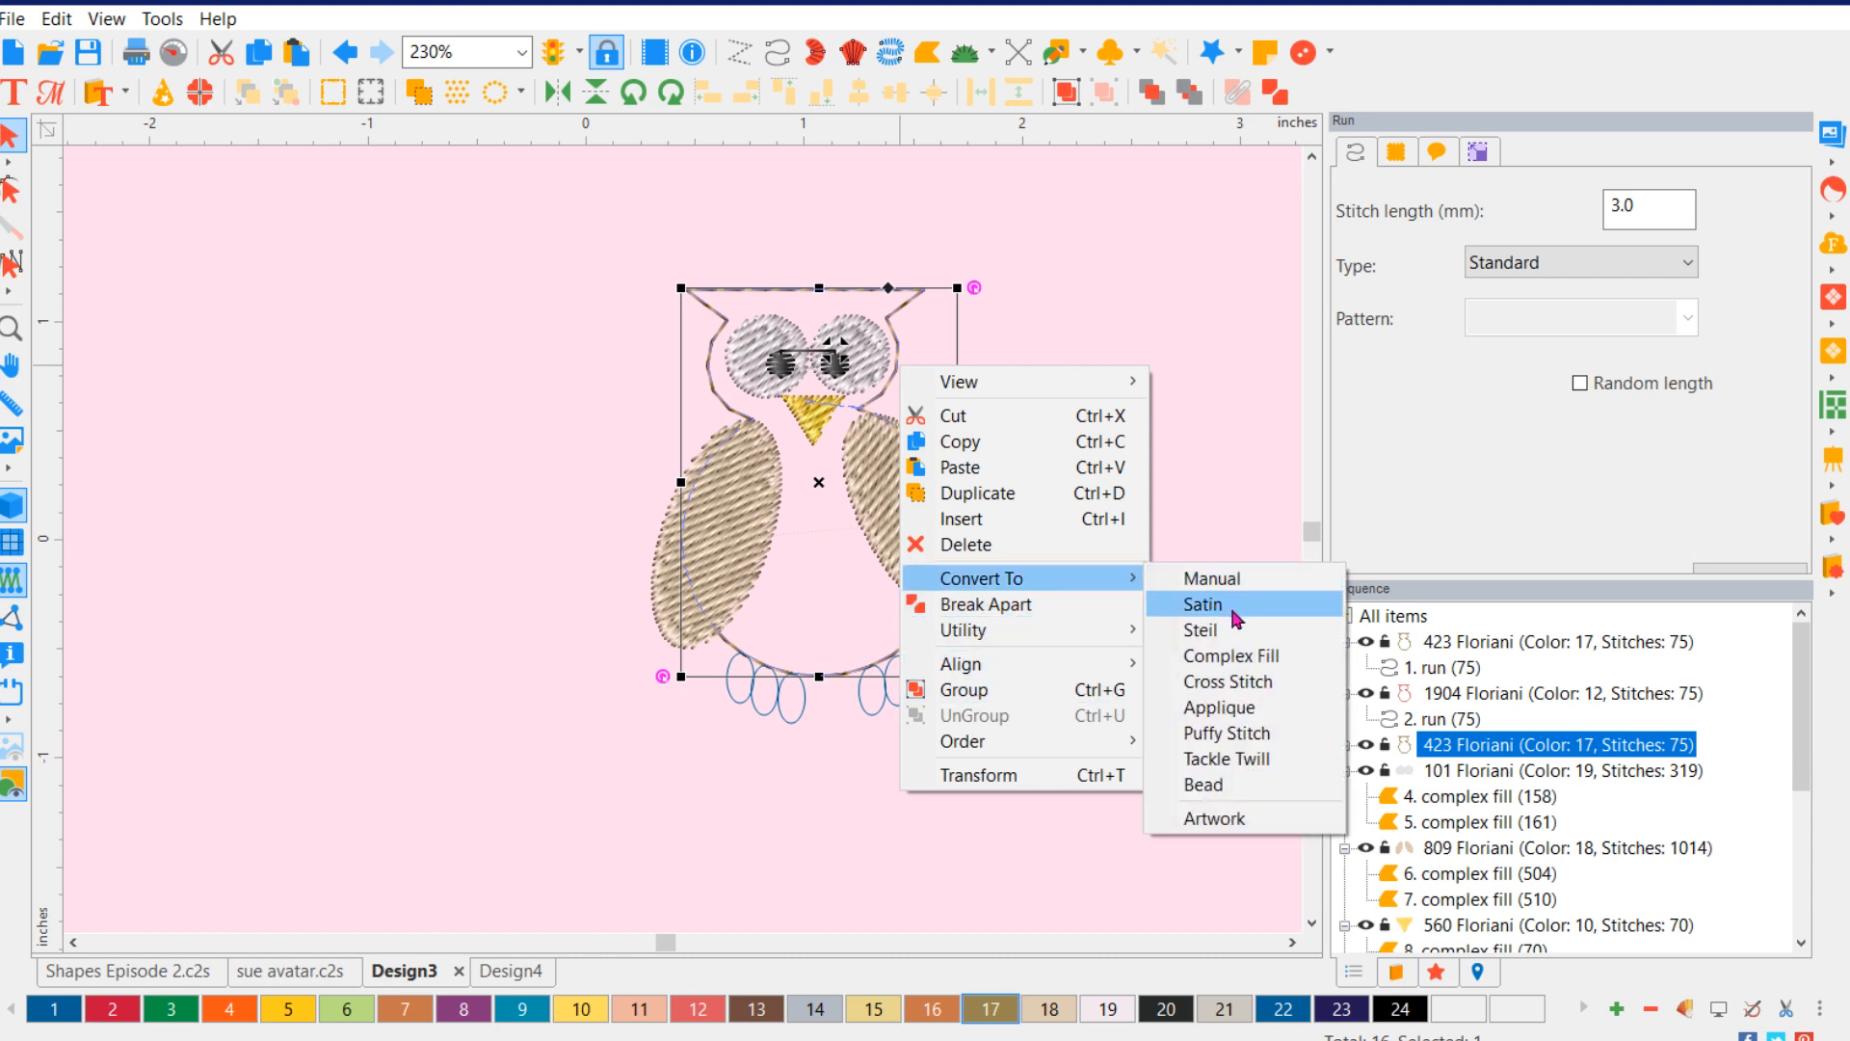
left_click(1204, 604)
- Convert the satin-filled body copy to a Steil outline
right_click(860, 624)
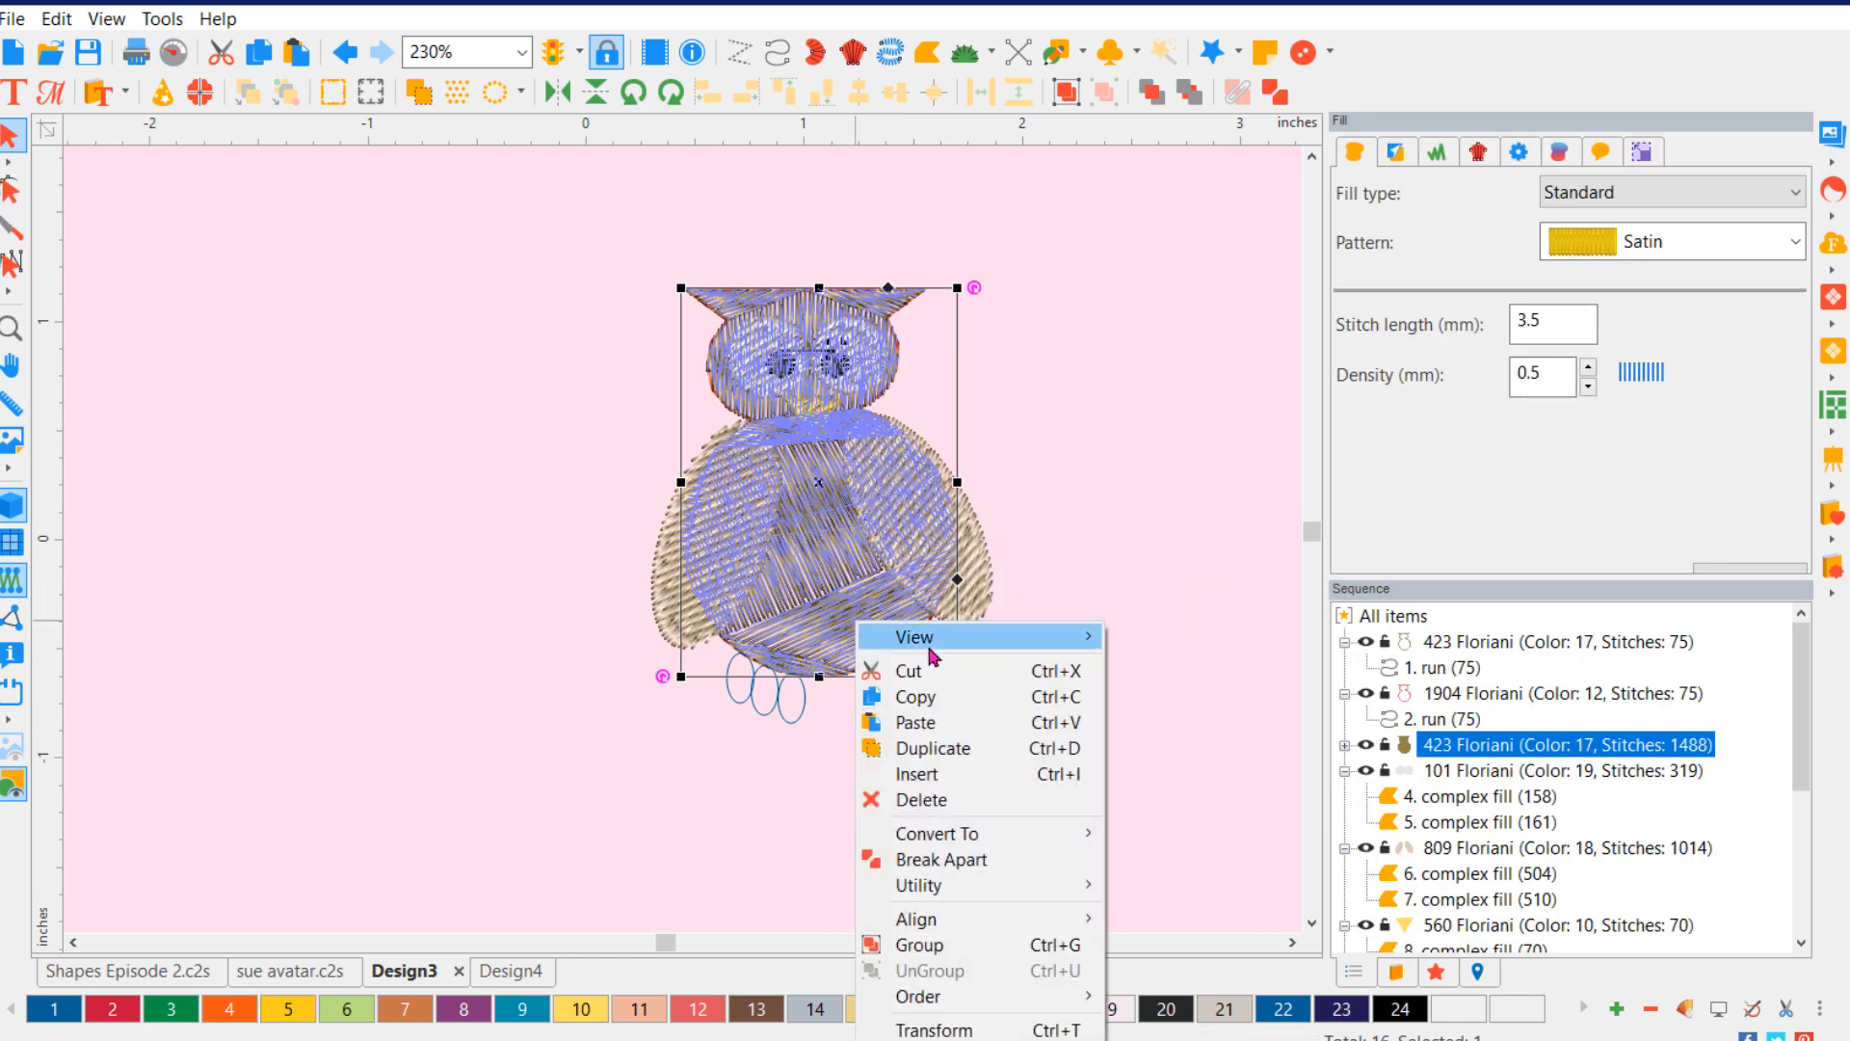
mouse_move(1060, 841)
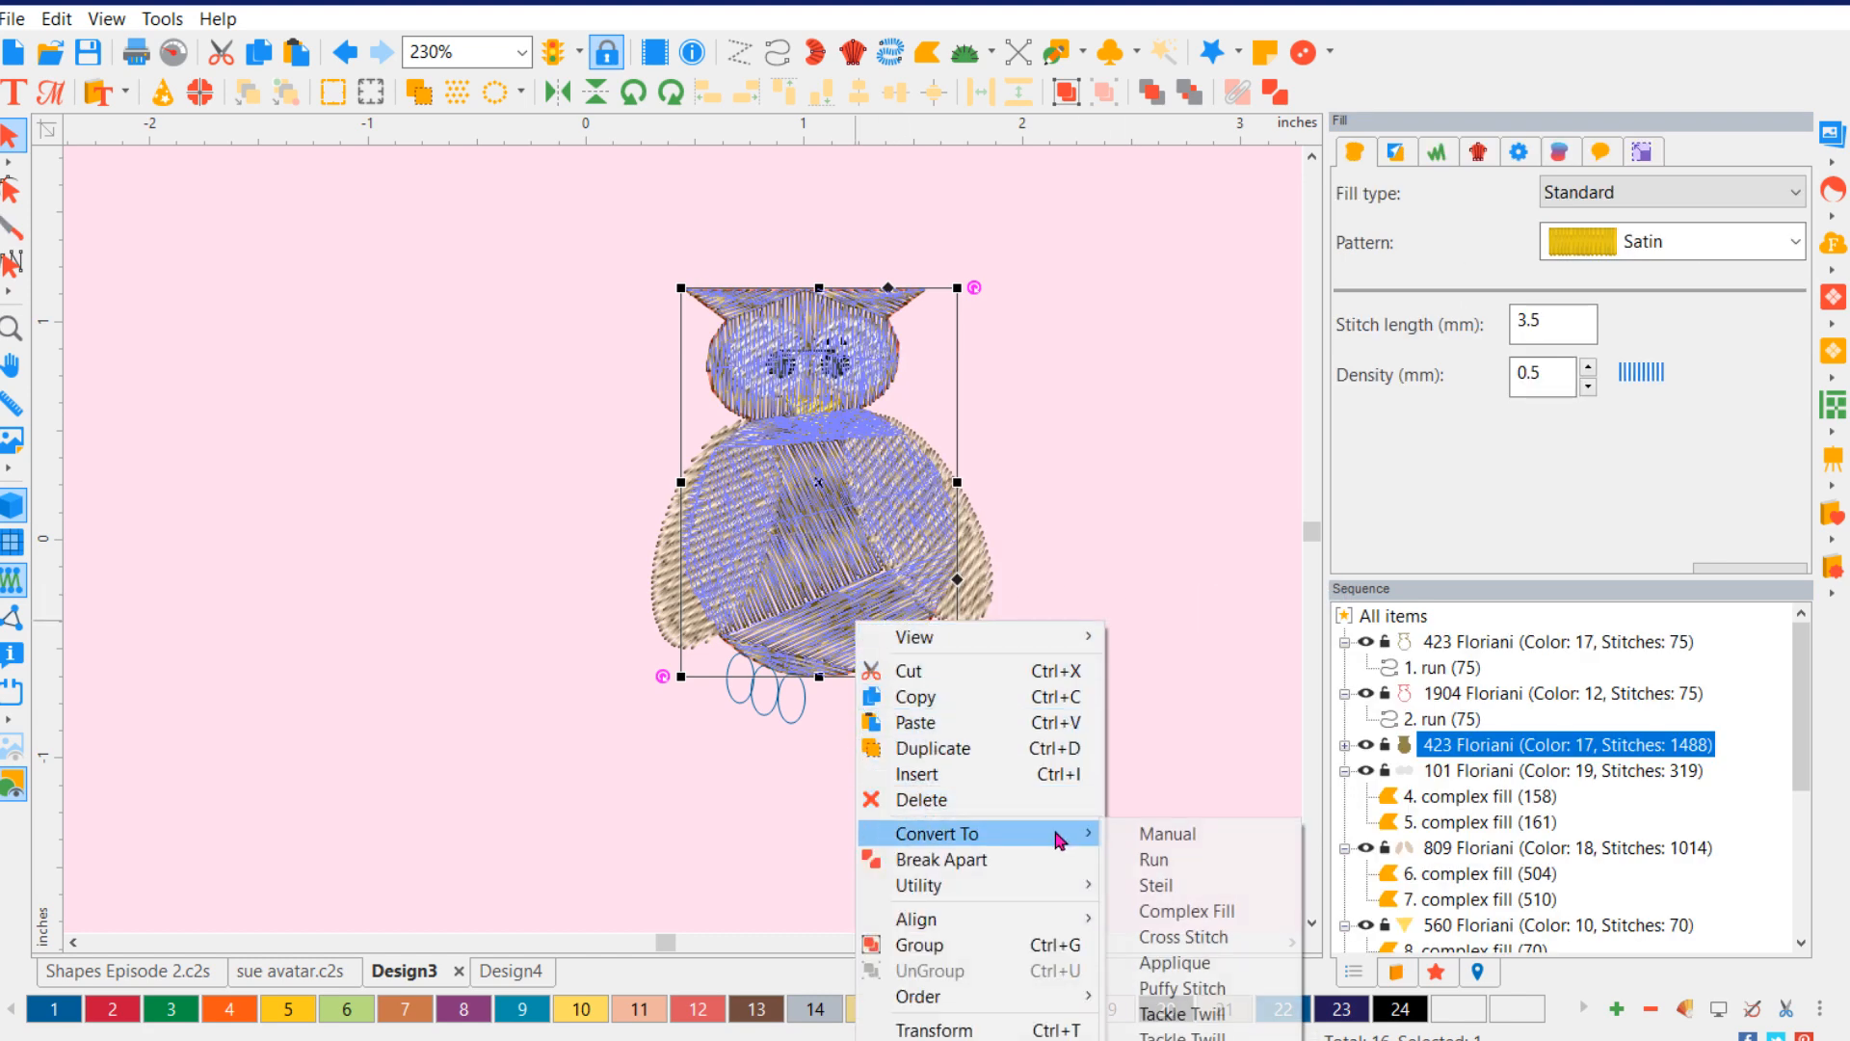
left_click(1156, 884)
left_click(1159, 635)
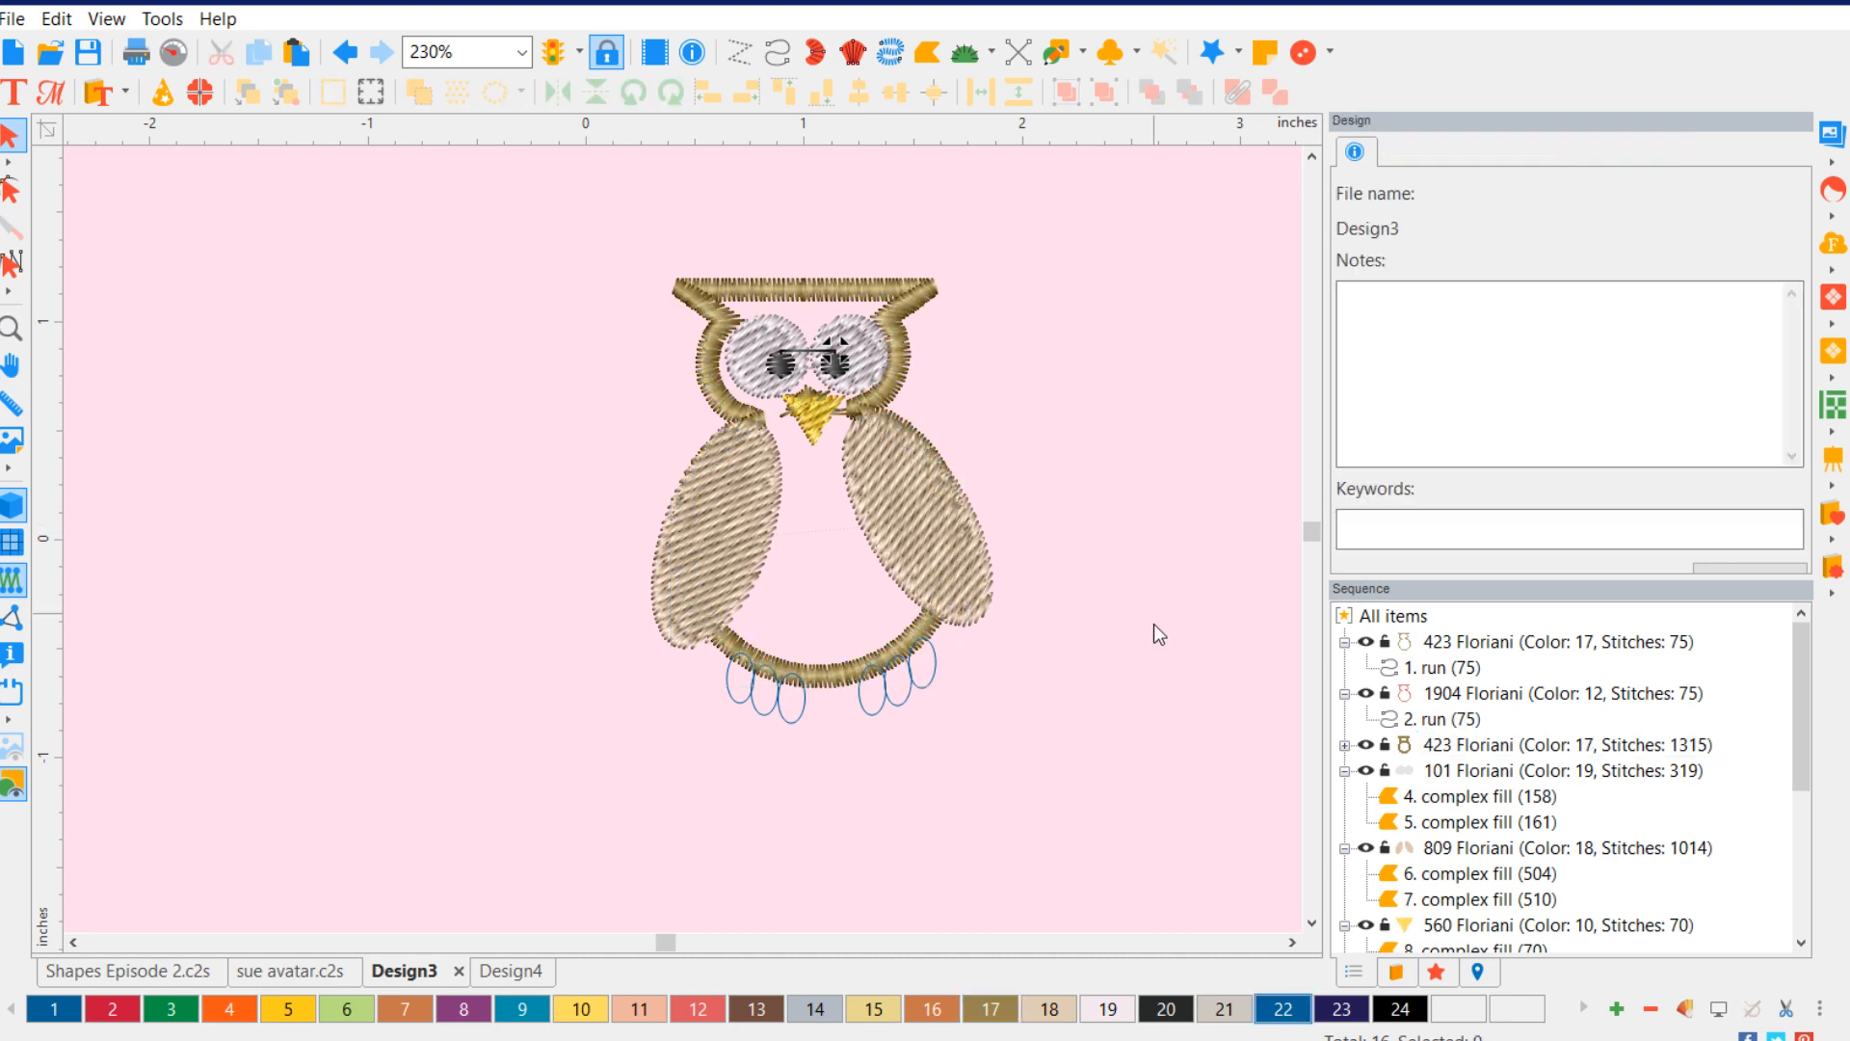
left_click(911, 331)
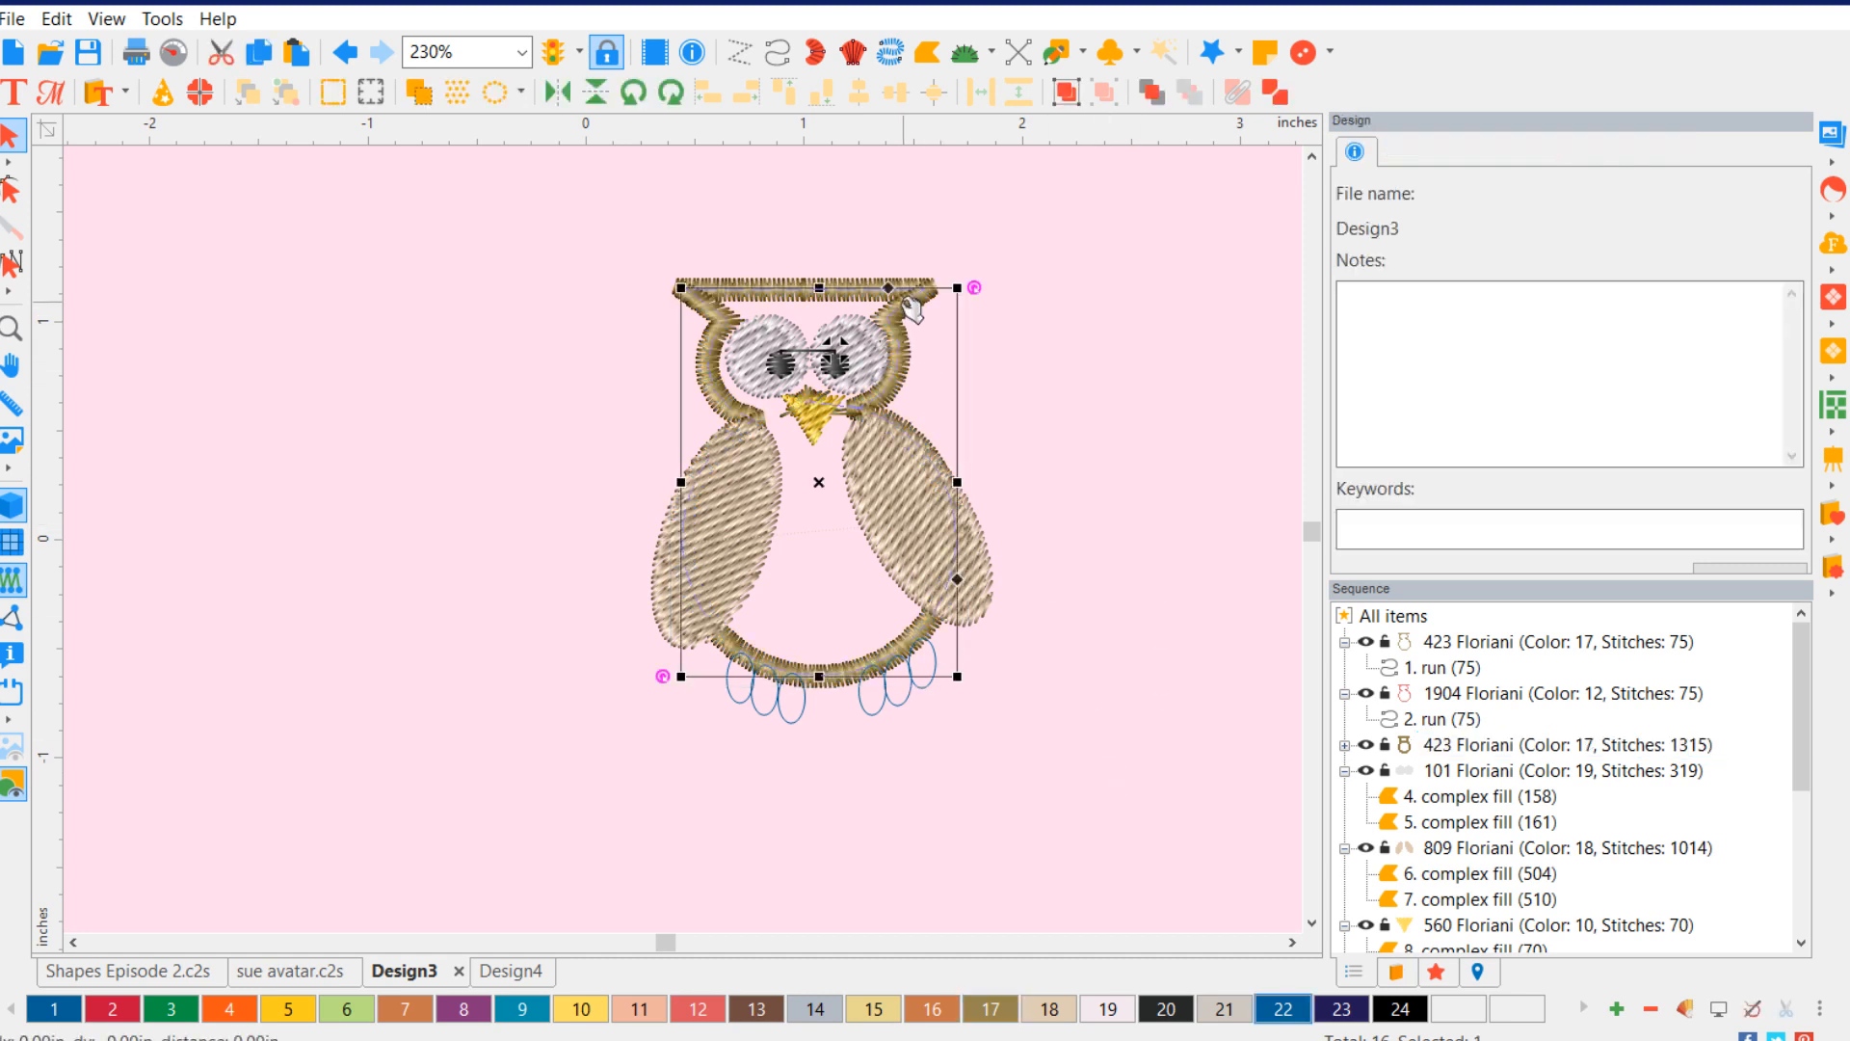
left_click(1033, 652)
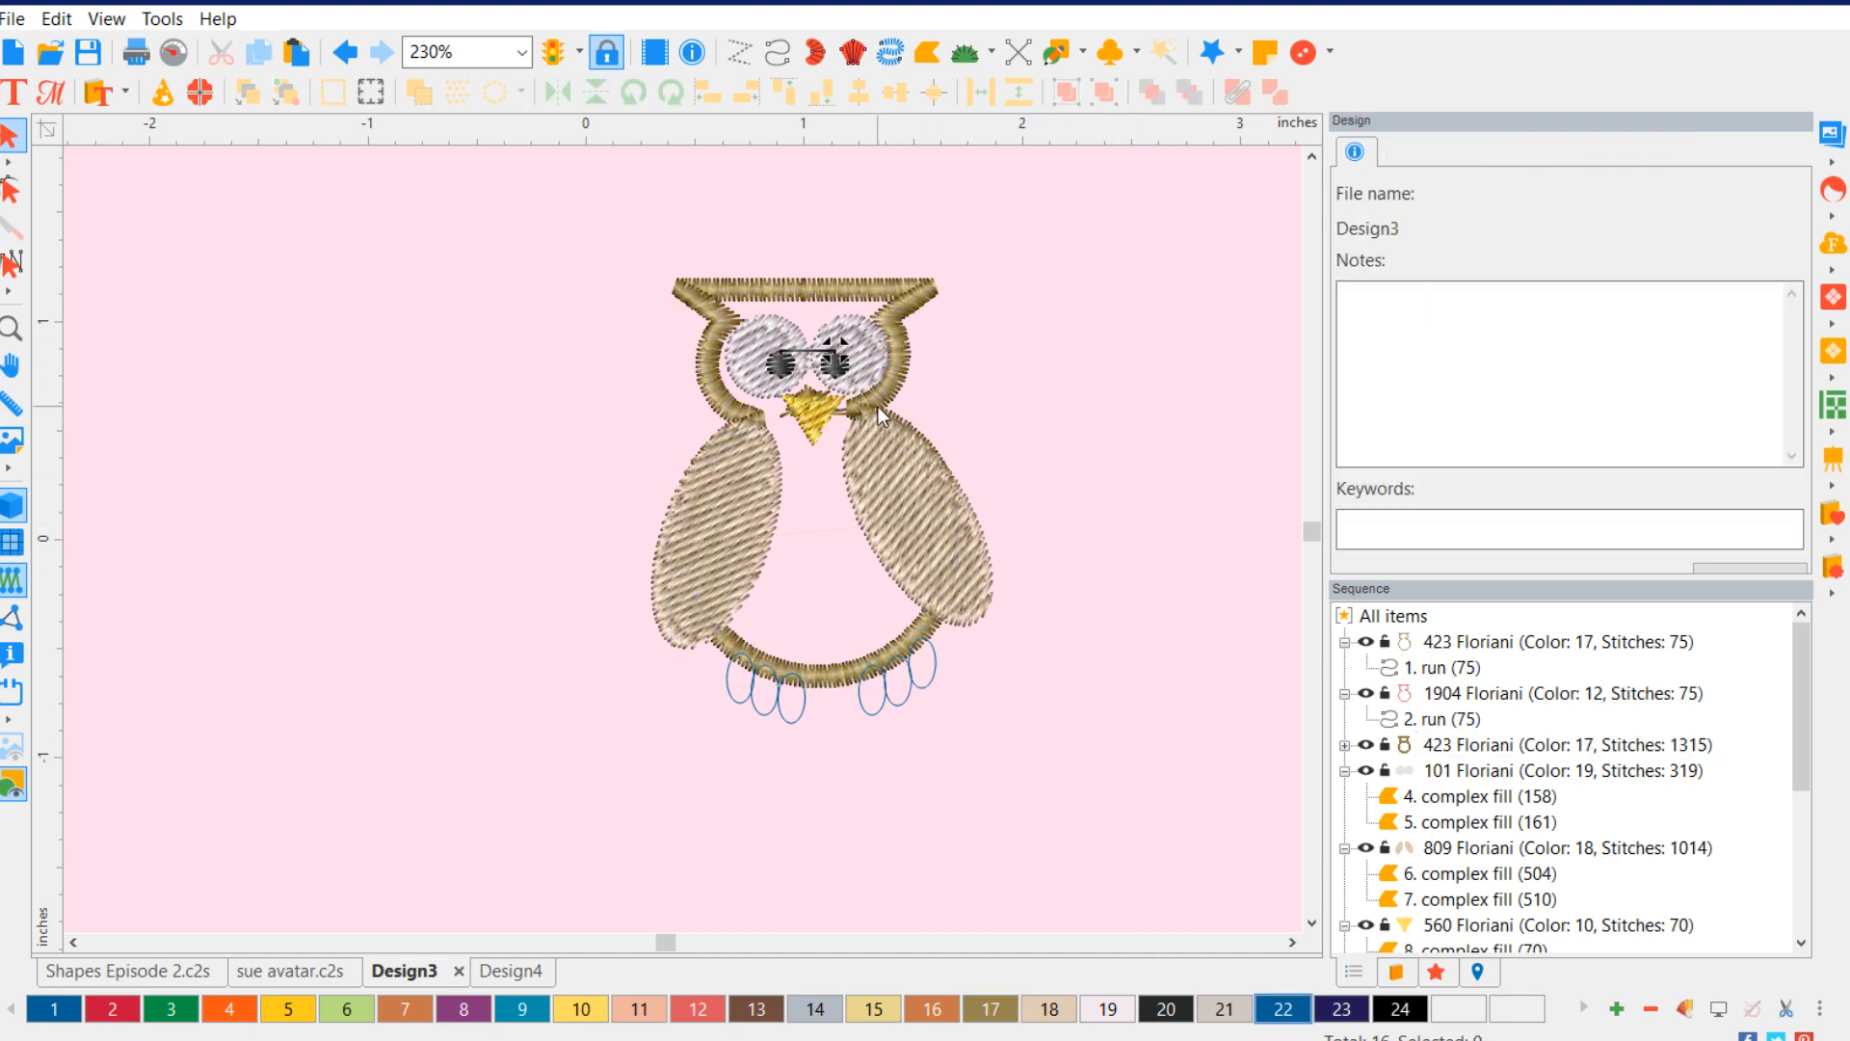
- Move both wings slightly outward, away from the owl's body
left_click(906, 494)
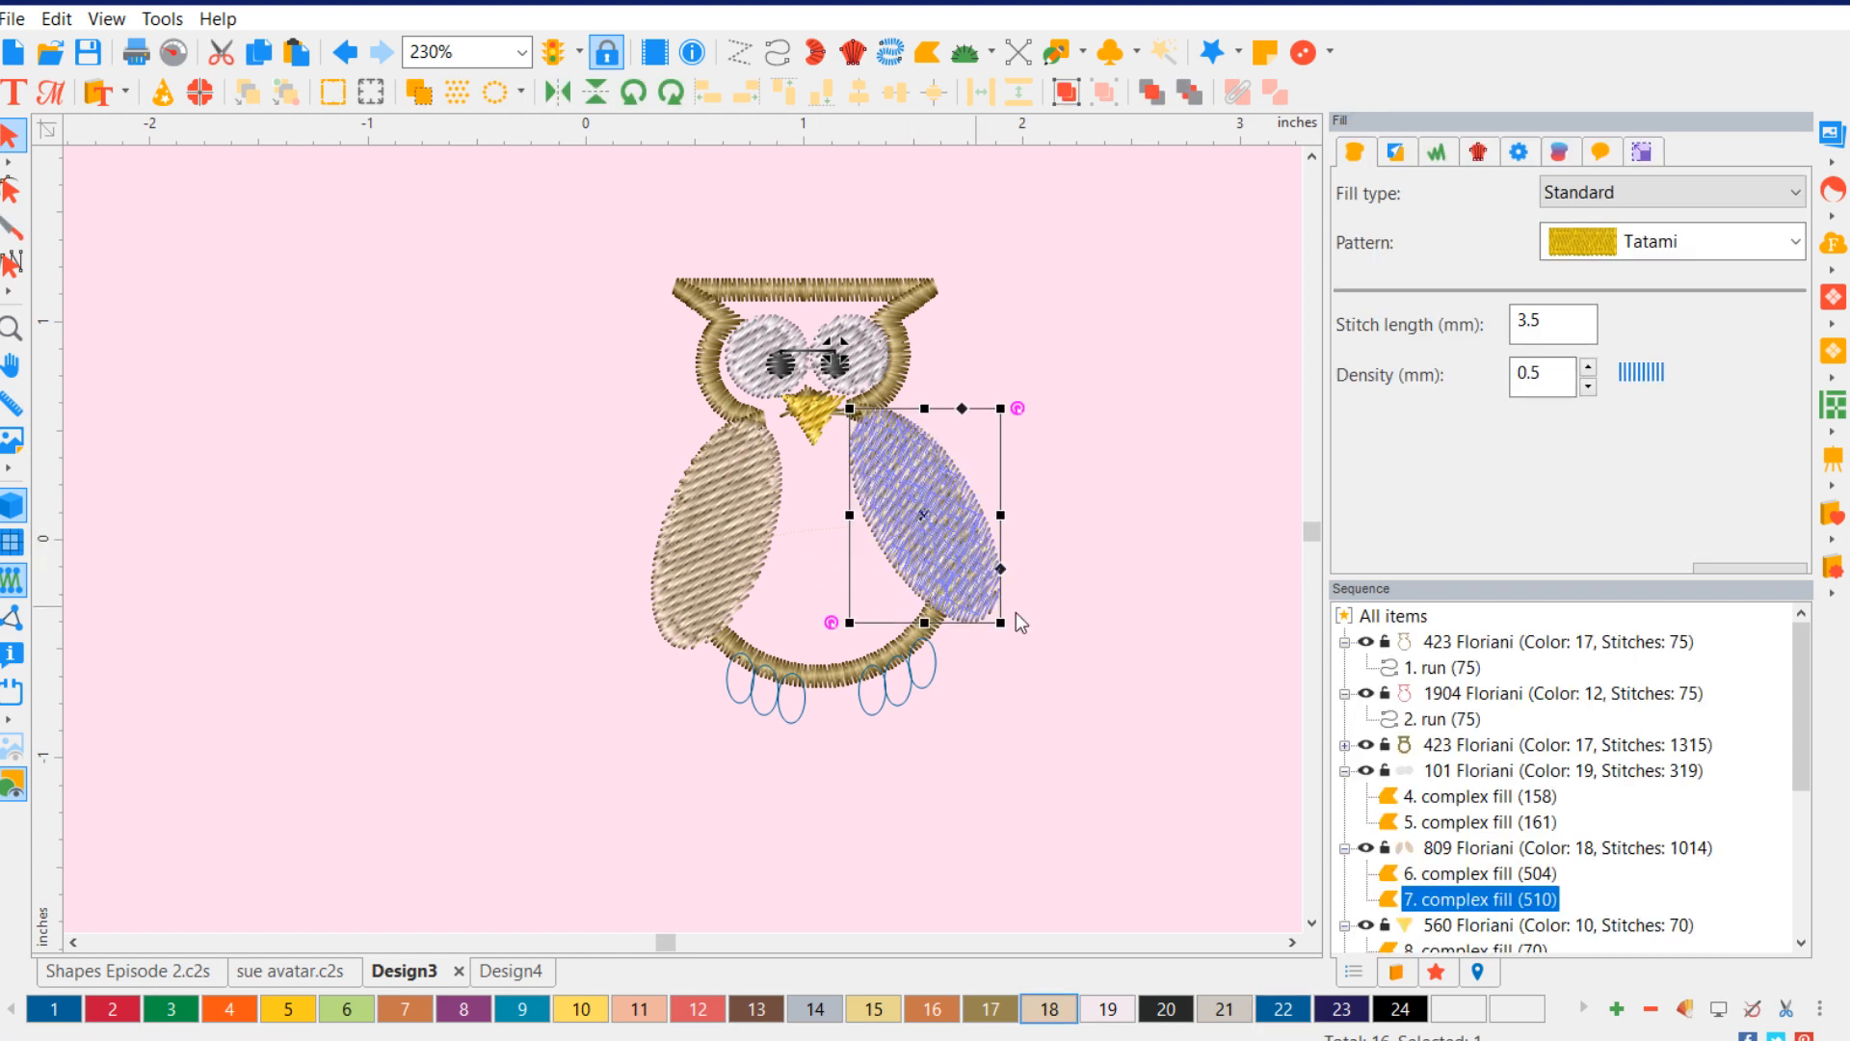
left_click(858, 576)
left_click(721, 516)
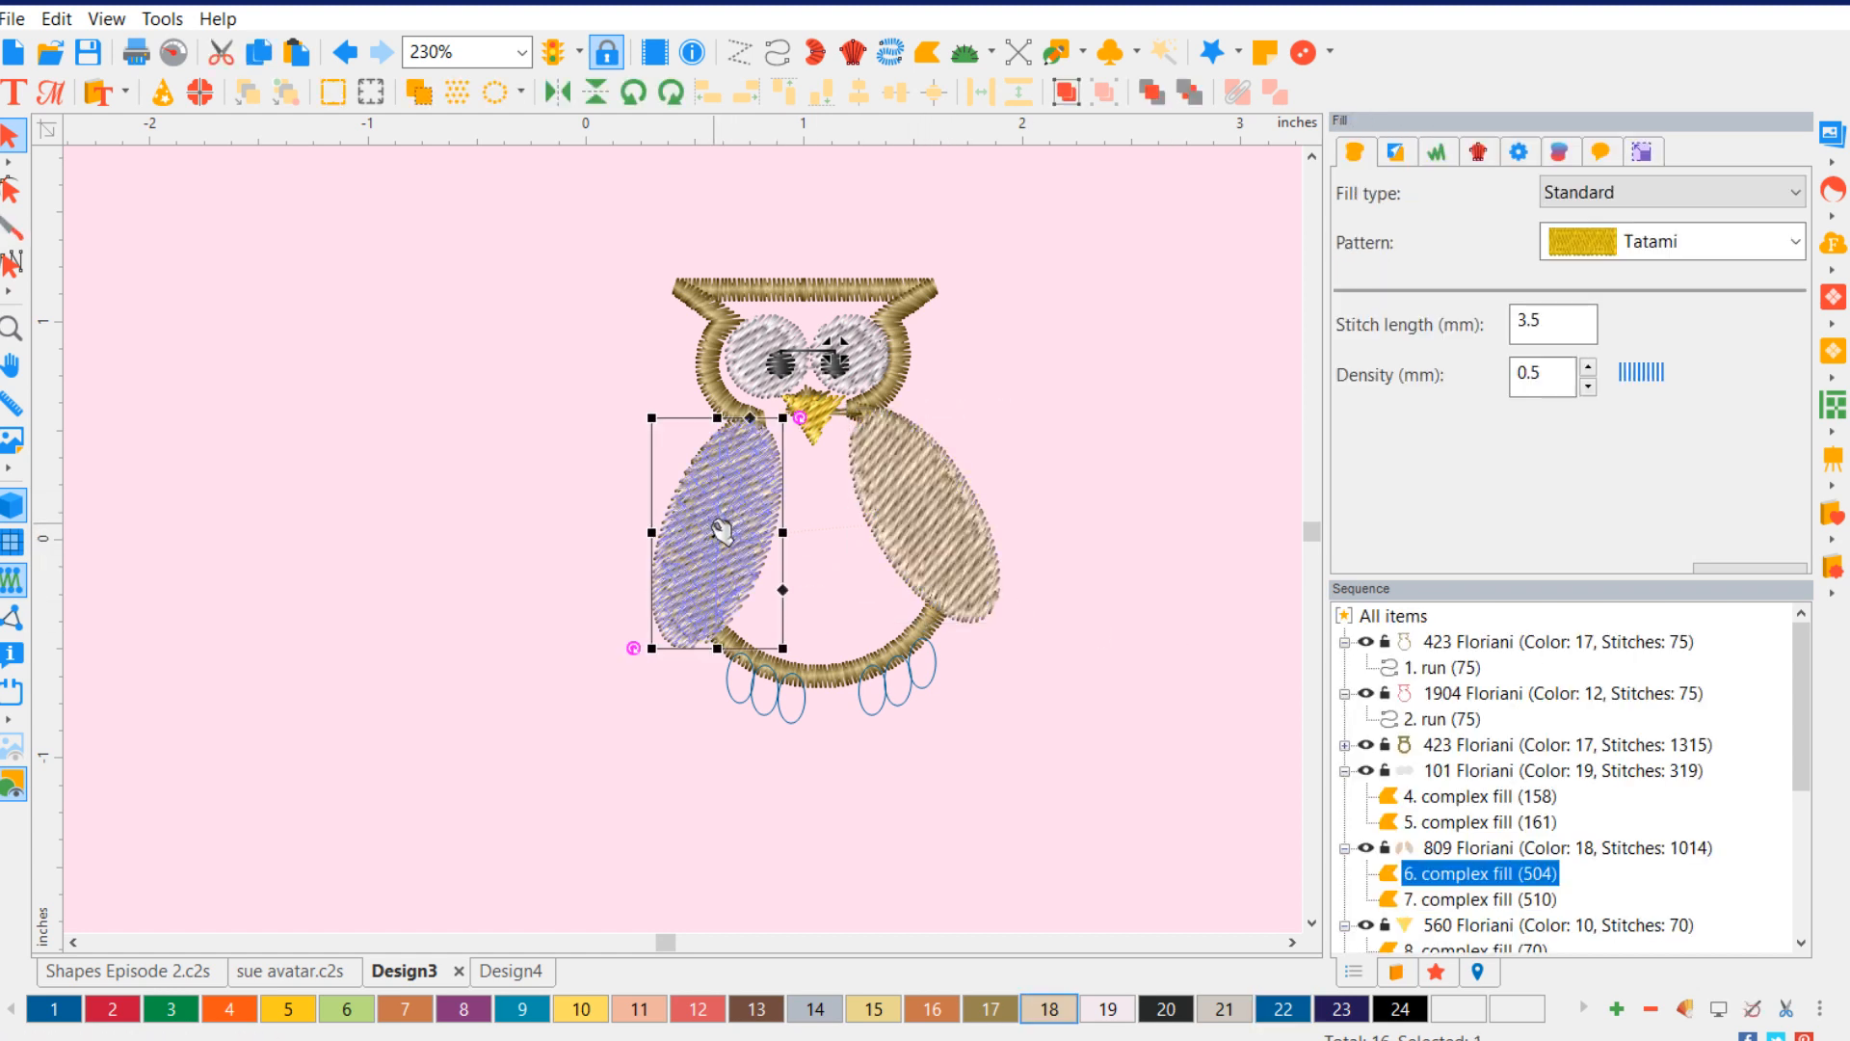
left_click(1140, 537)
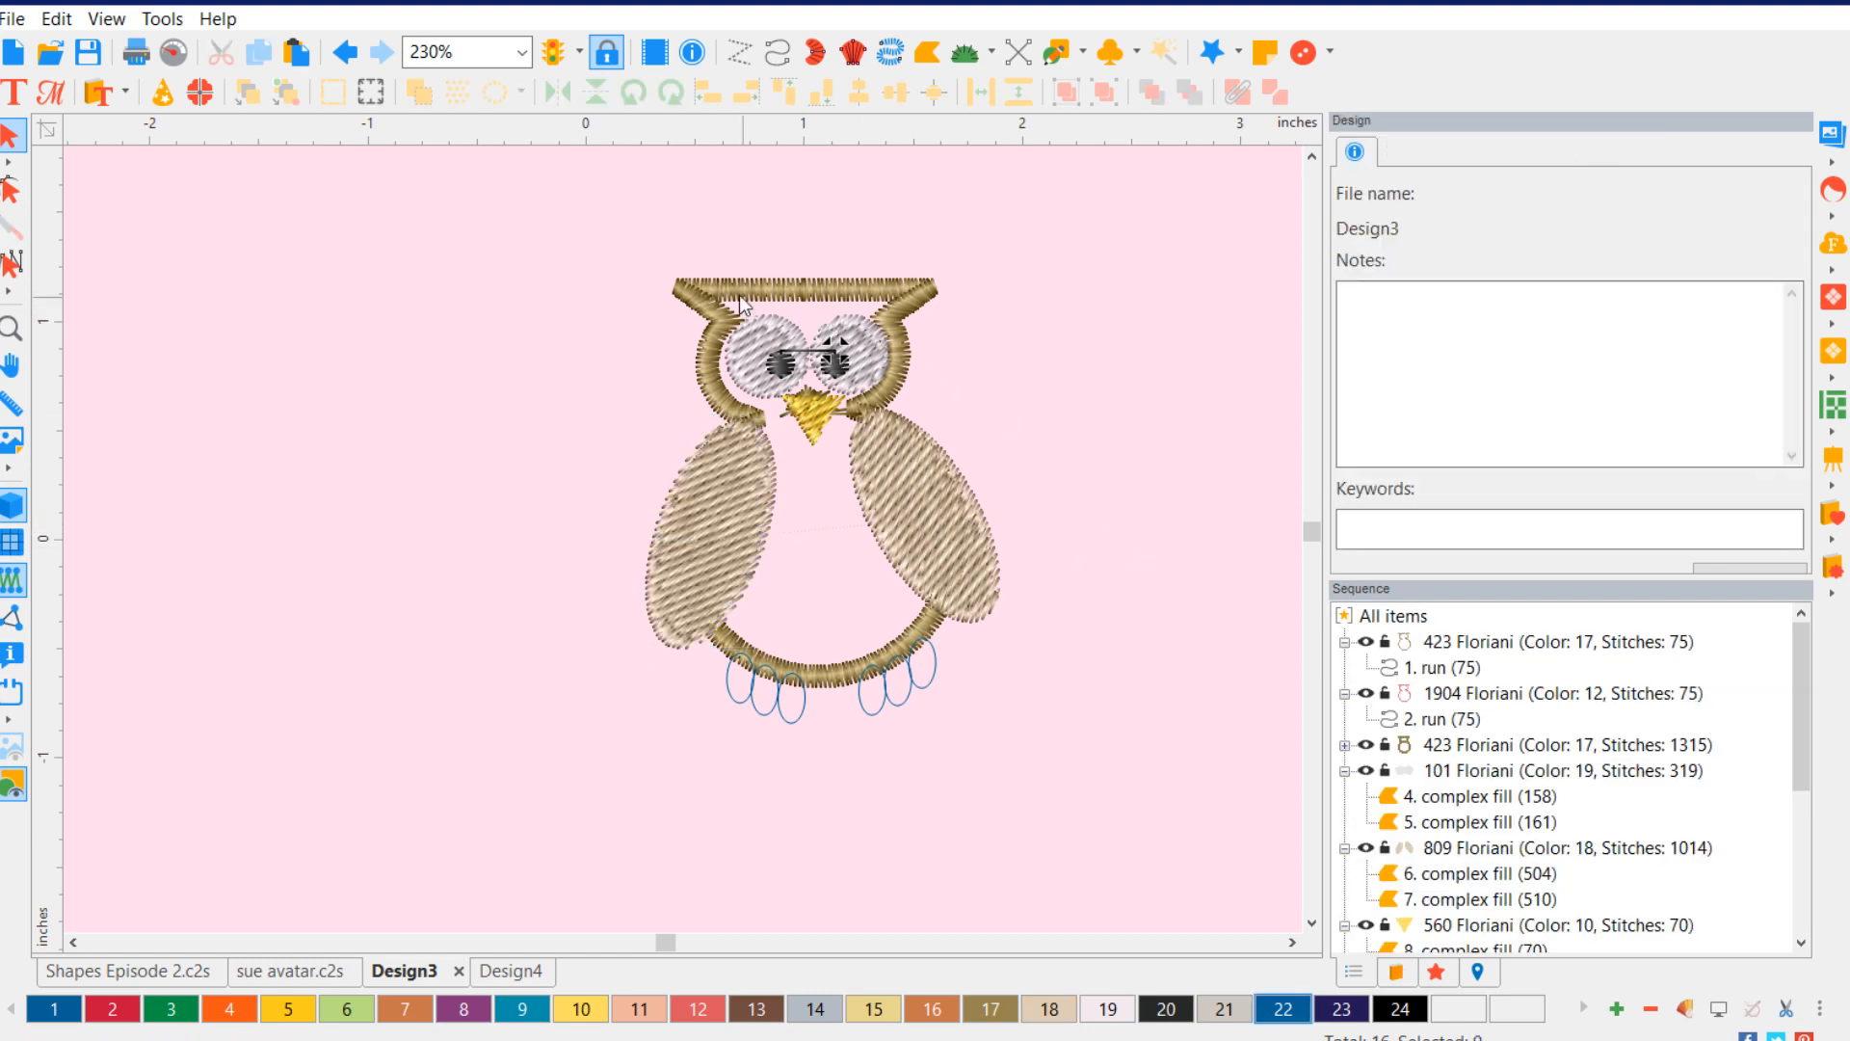
- Select the whole owl and scale it up proportionally to about 6 inches wide
left_click_drag(557, 218, 1133, 857)
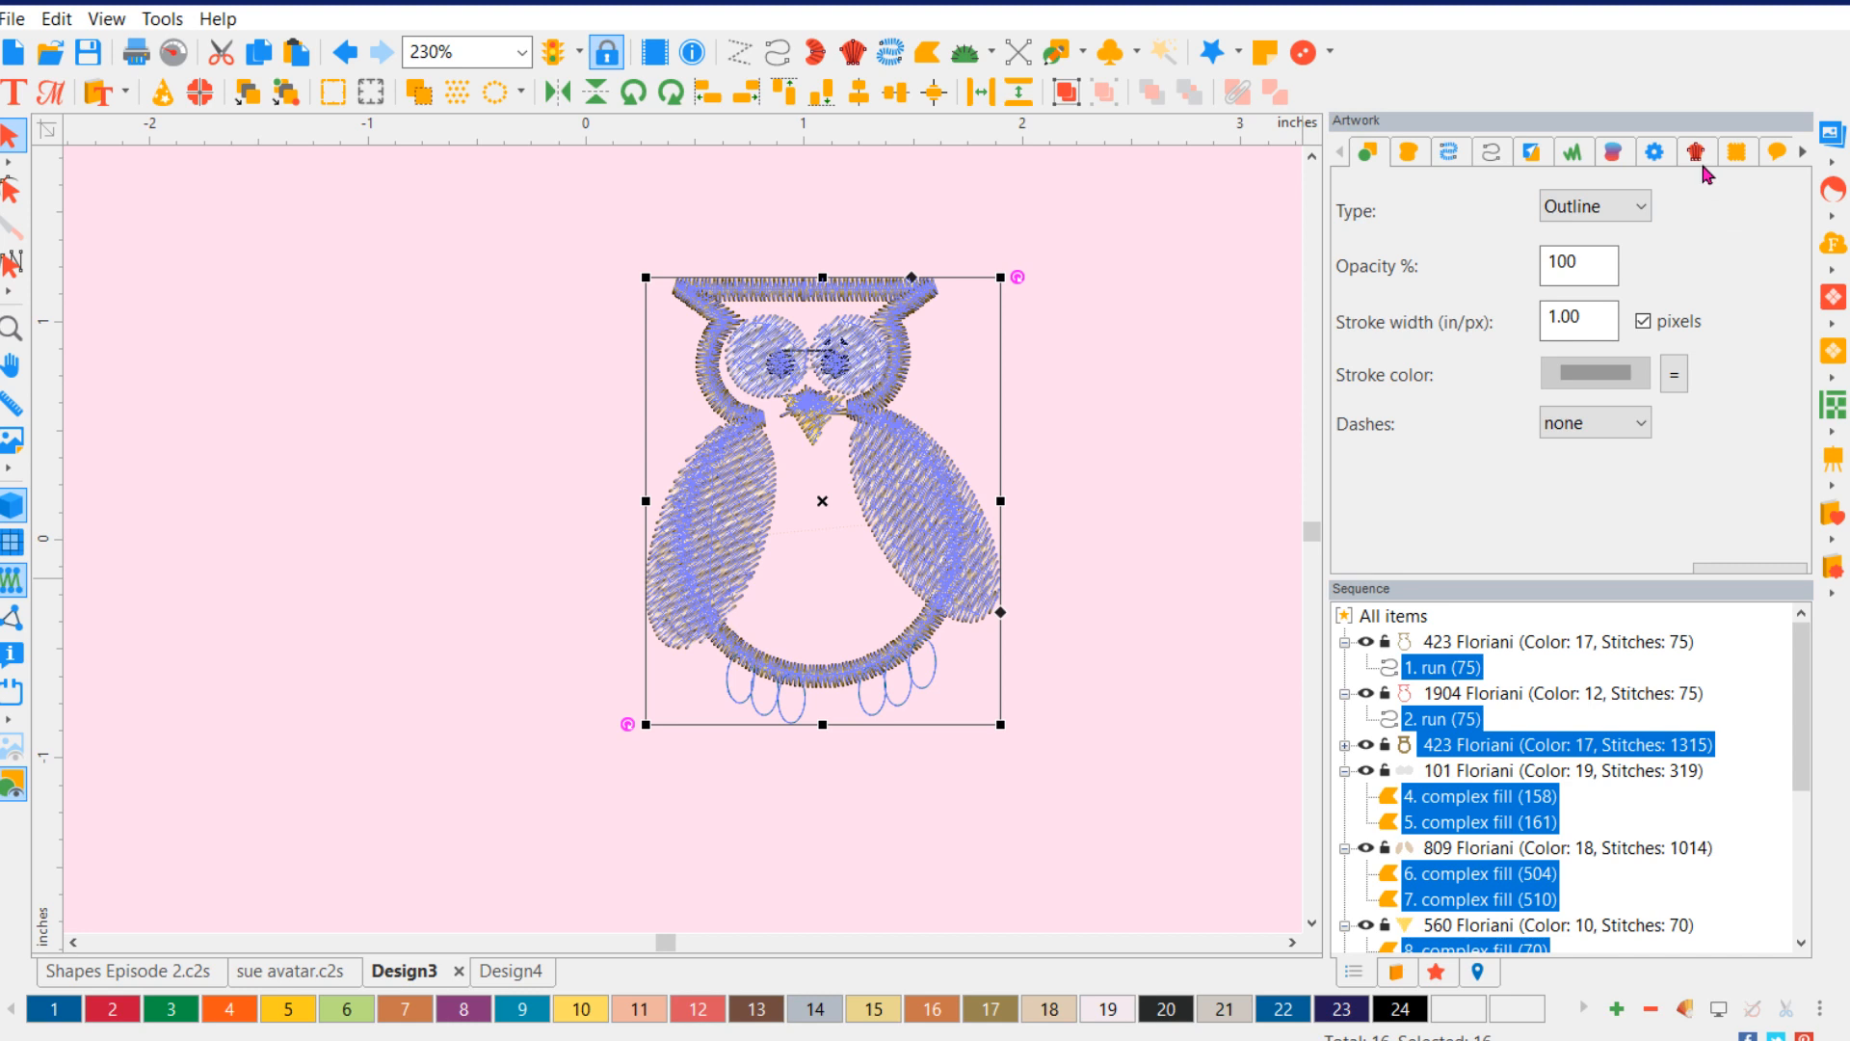
left_click(1803, 151)
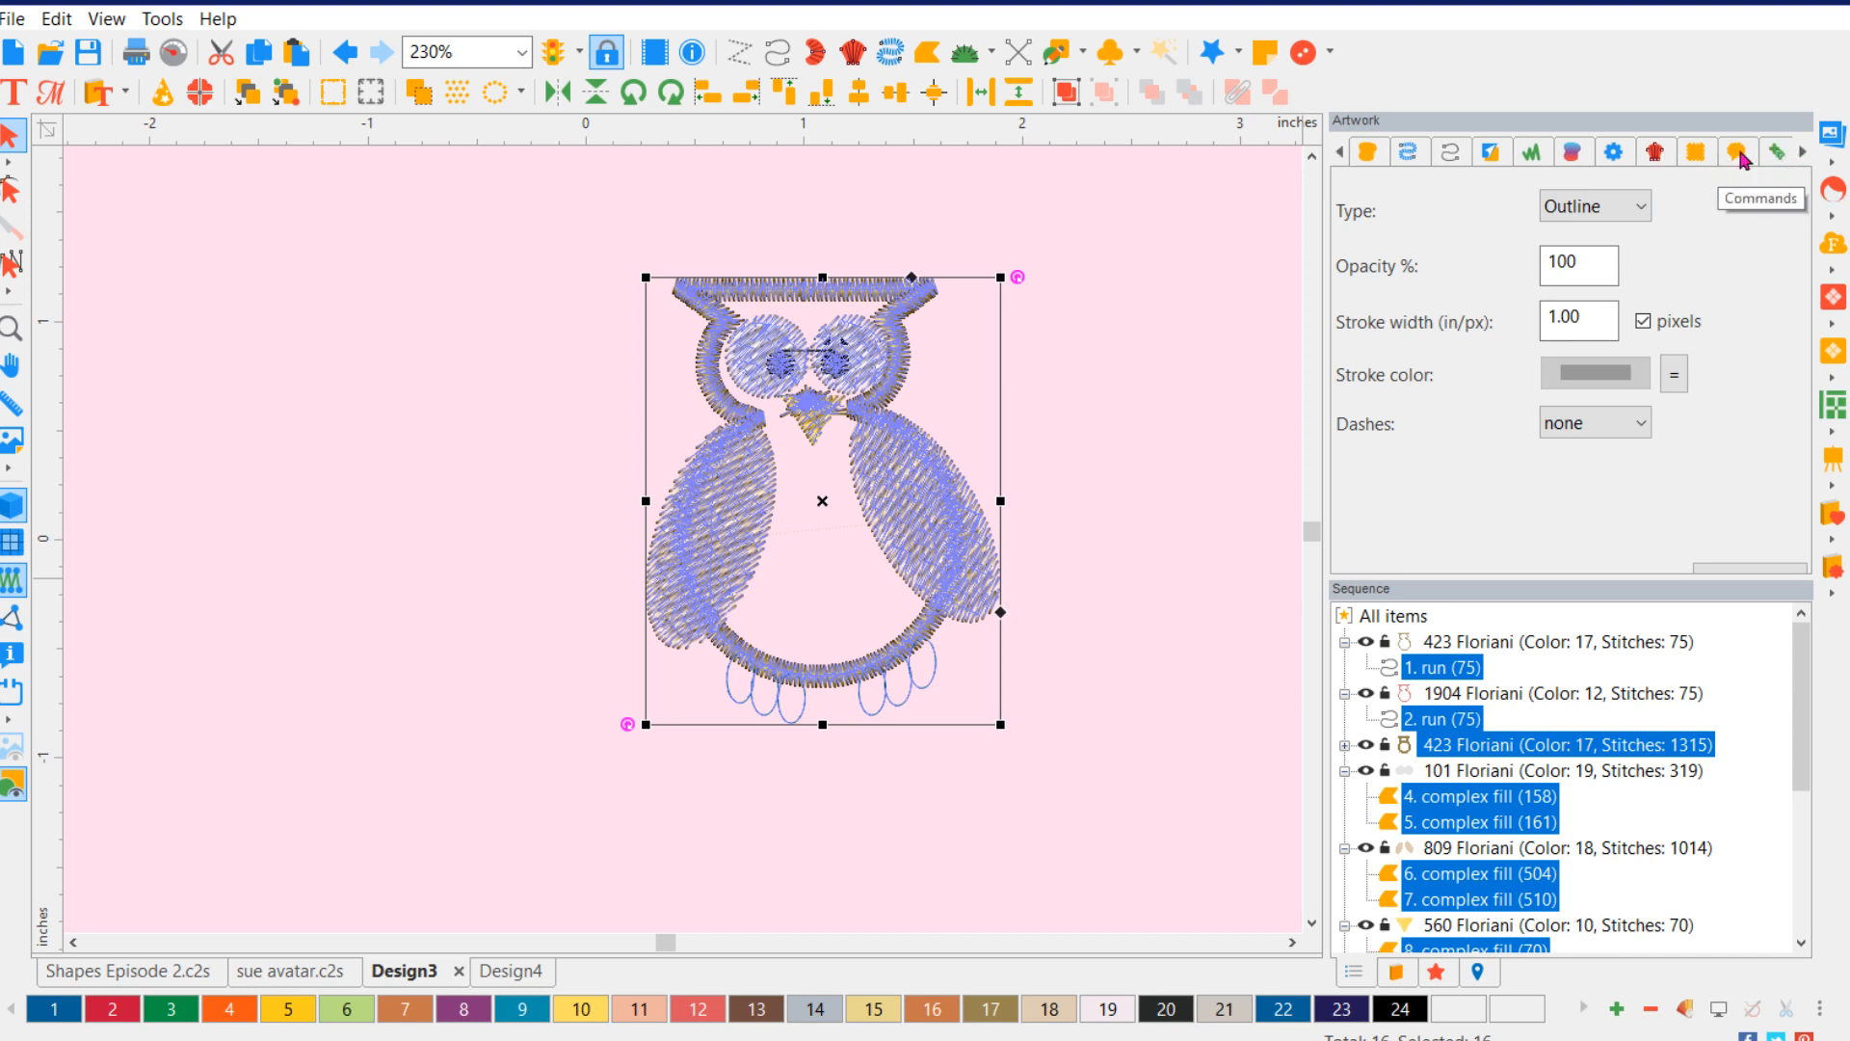
left_click(1802, 151)
left_click(1776, 154)
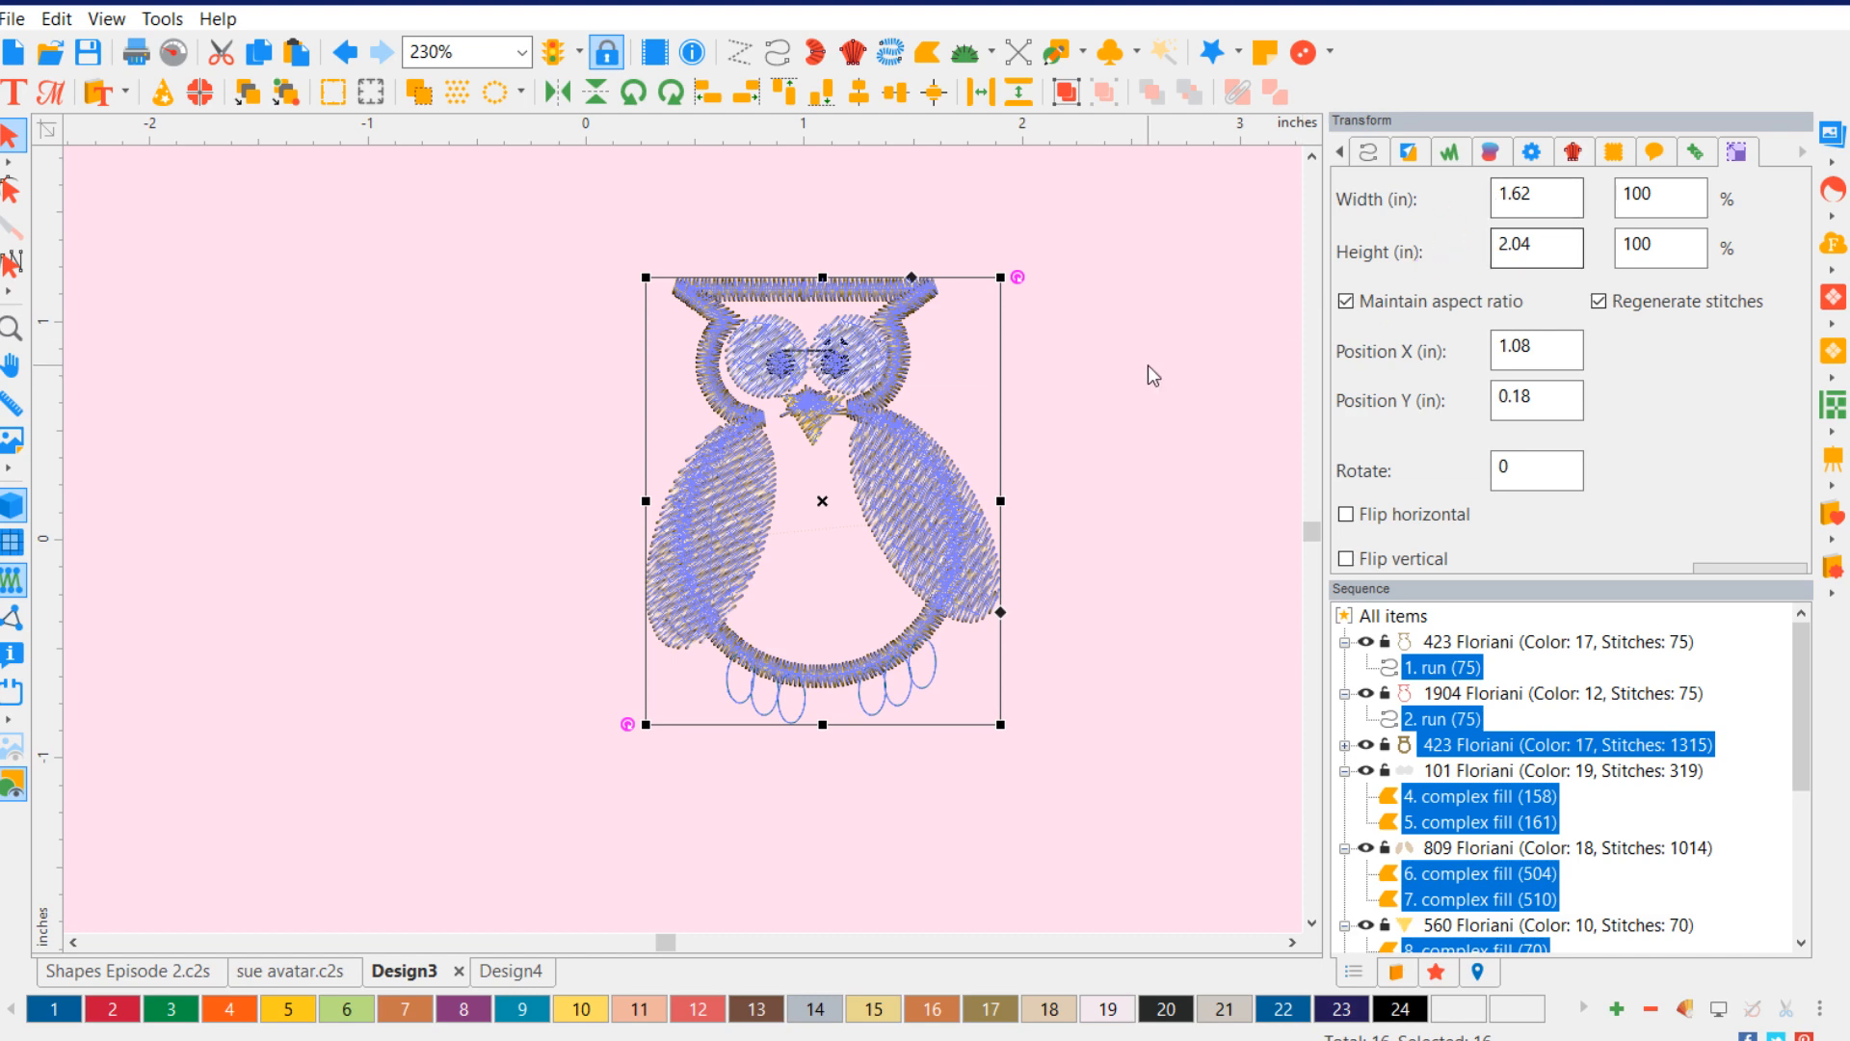
scroll(1094, 454, "down", 4)
scroll(1033, 595, "down", 3)
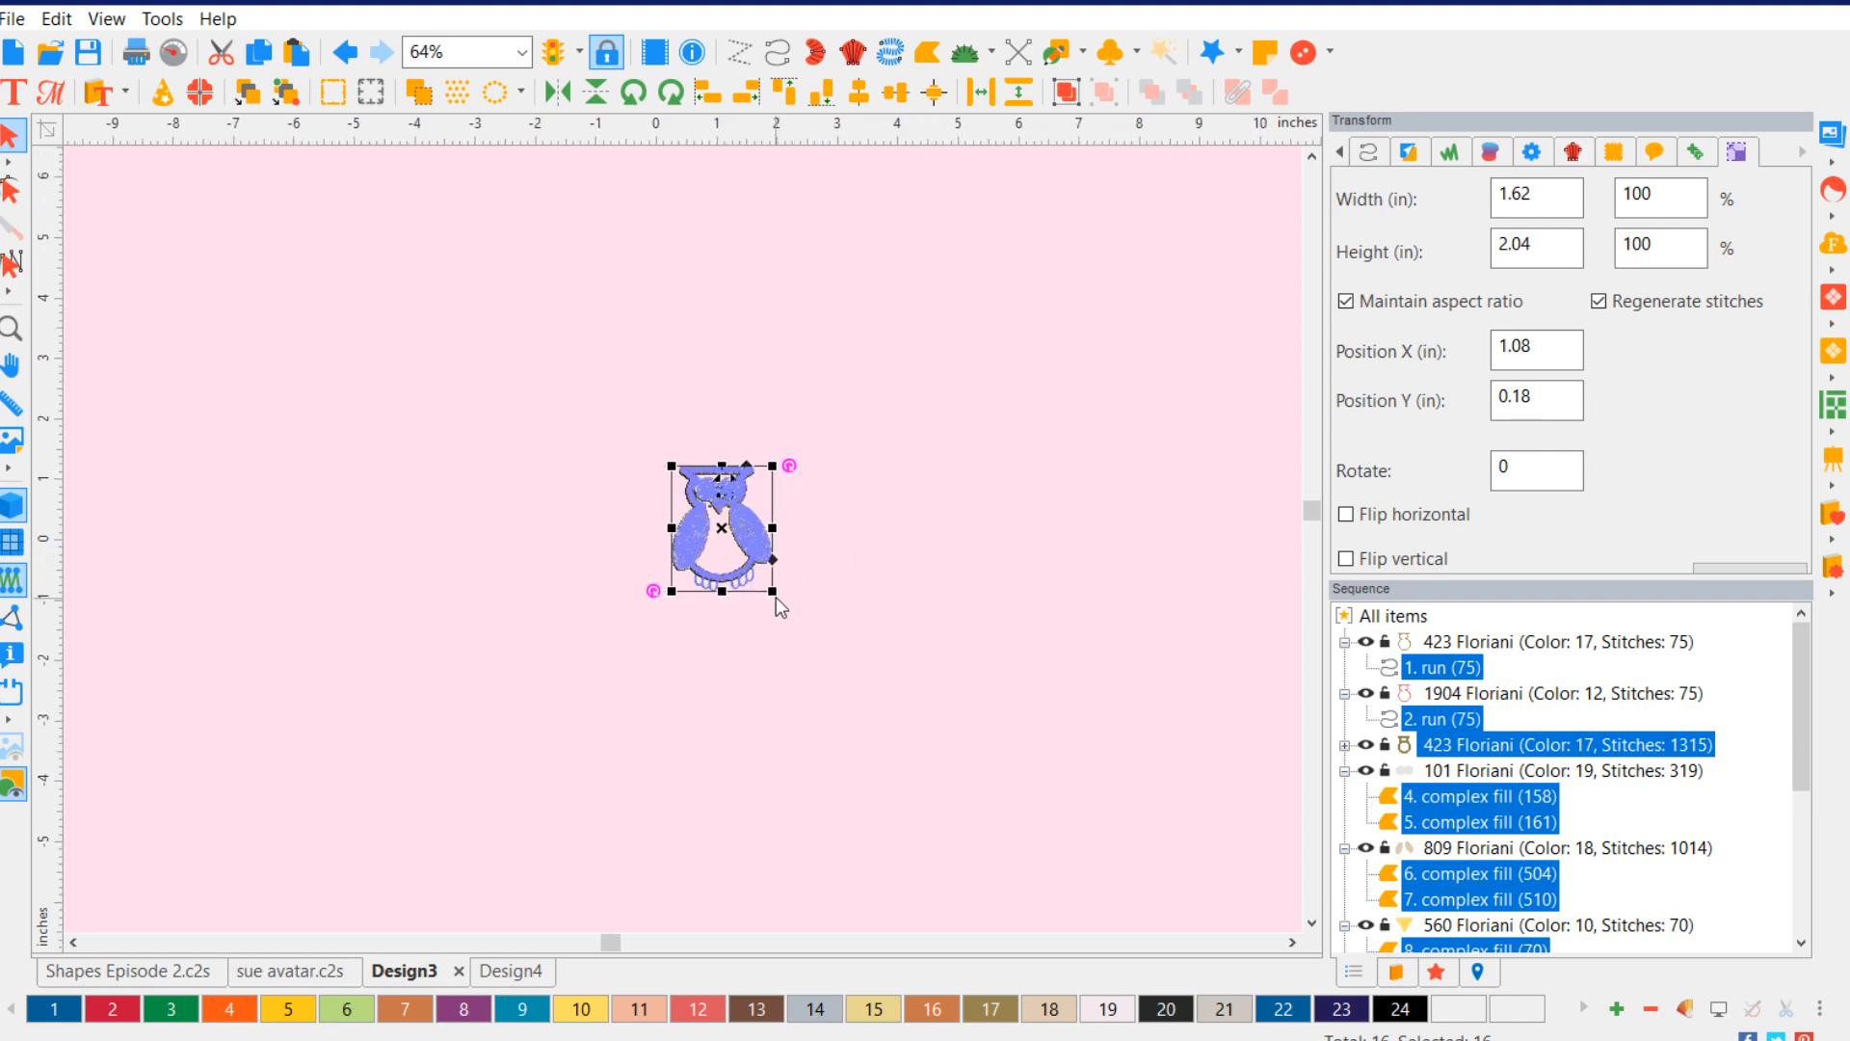
left_click_drag(773, 591, 1074, 909)
left_click(1126, 670)
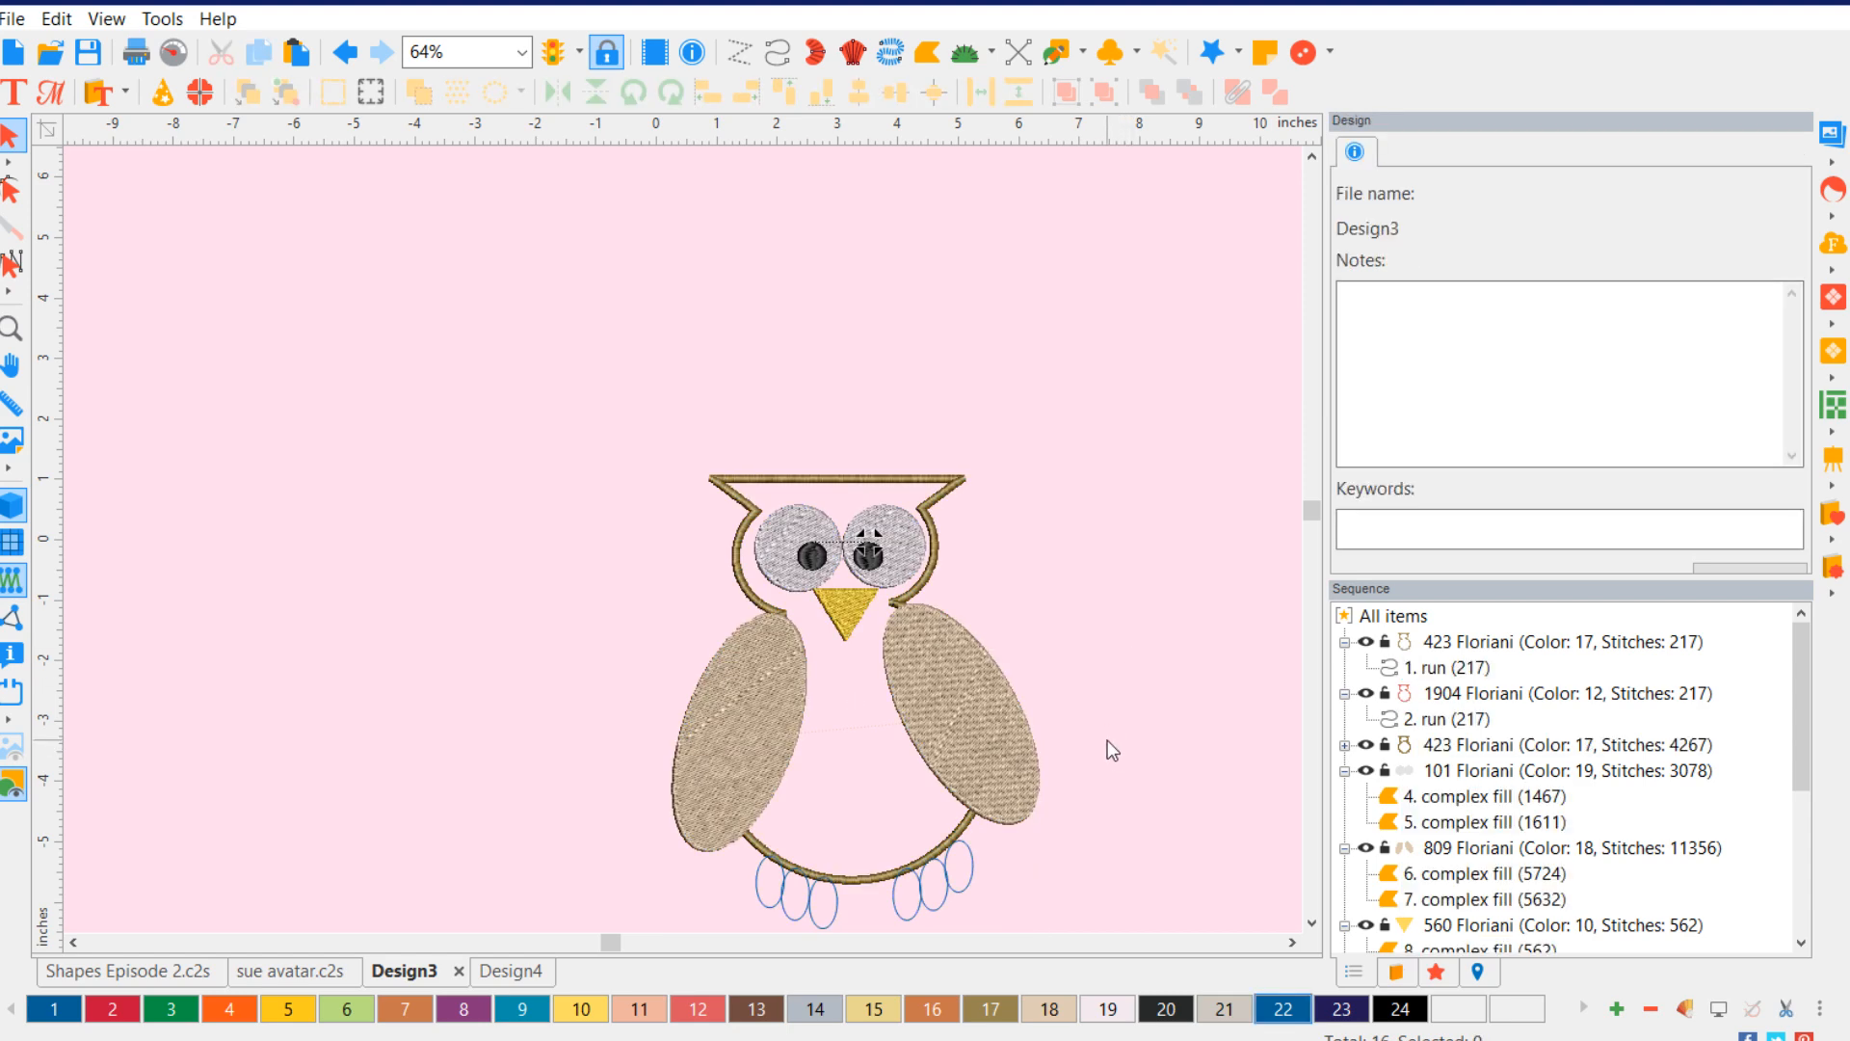
- Convert the three toe ellipses of the right-side foot from artwork to Complex Fill
scroll(847, 813, "down", 3)
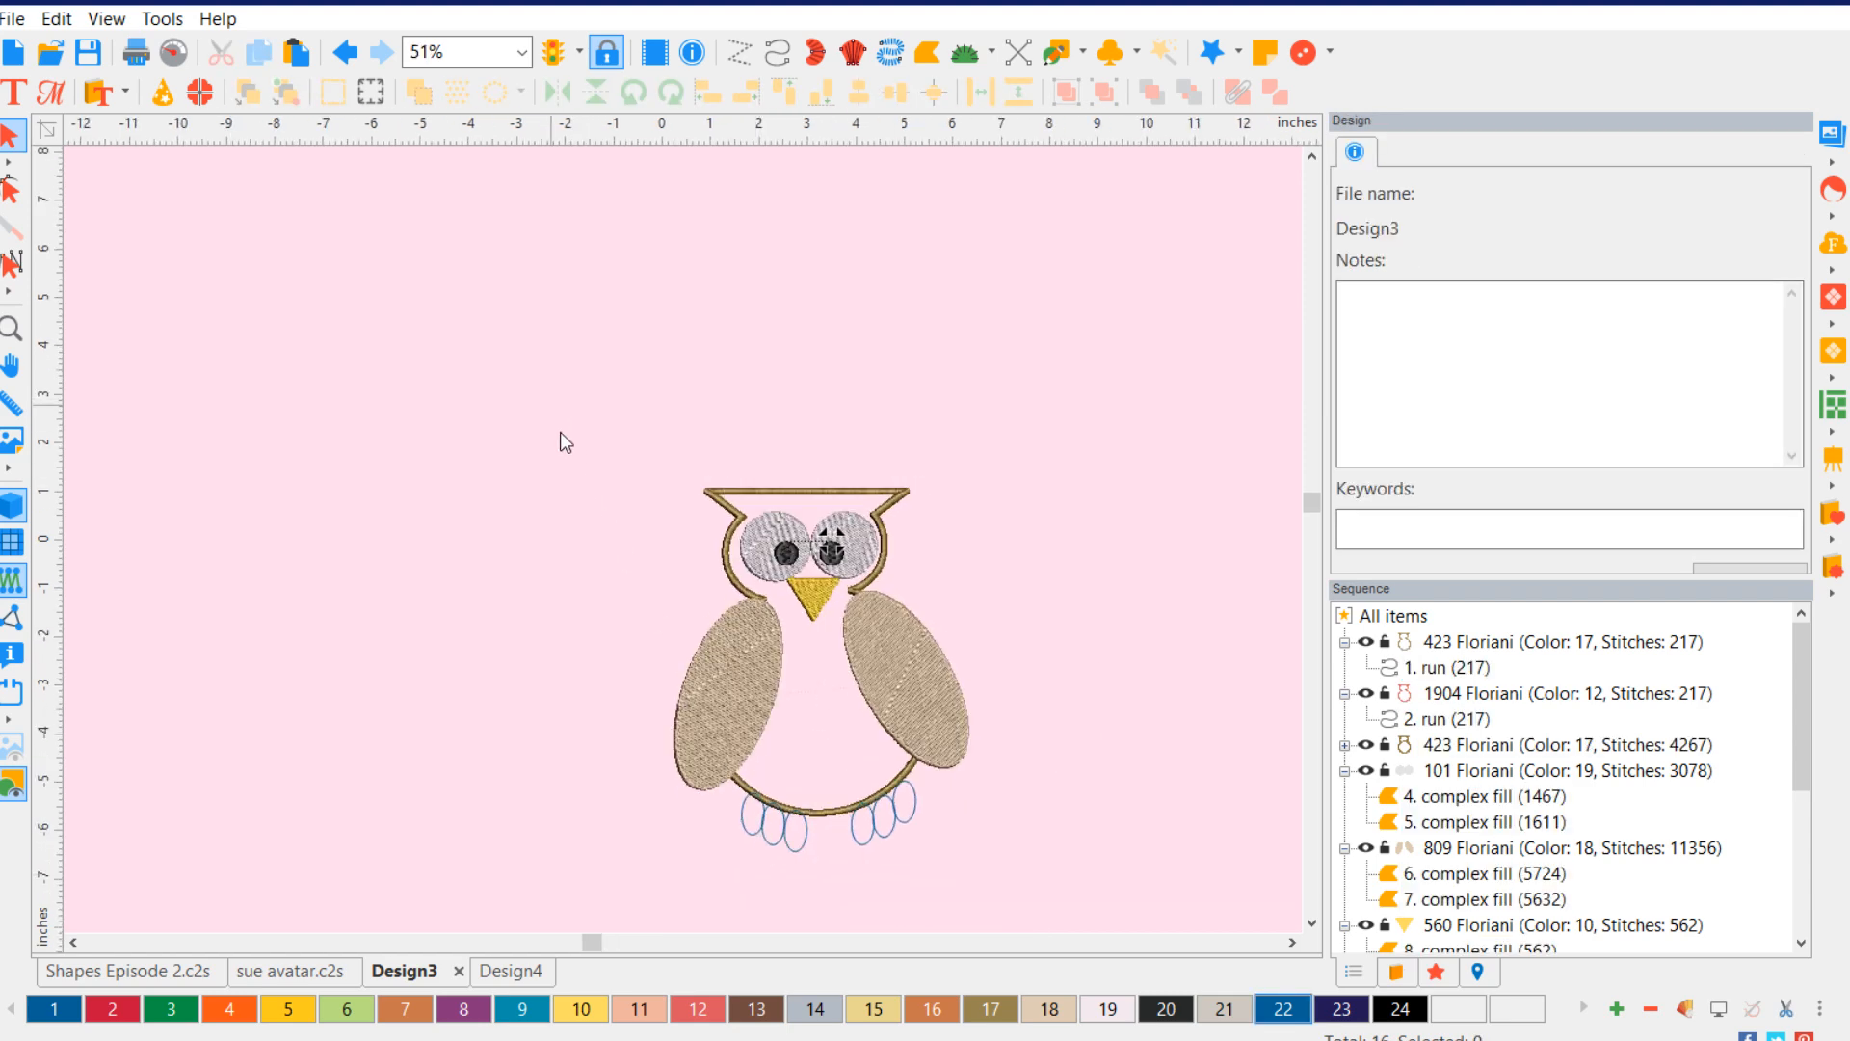
scroll(847, 927, "up", 1)
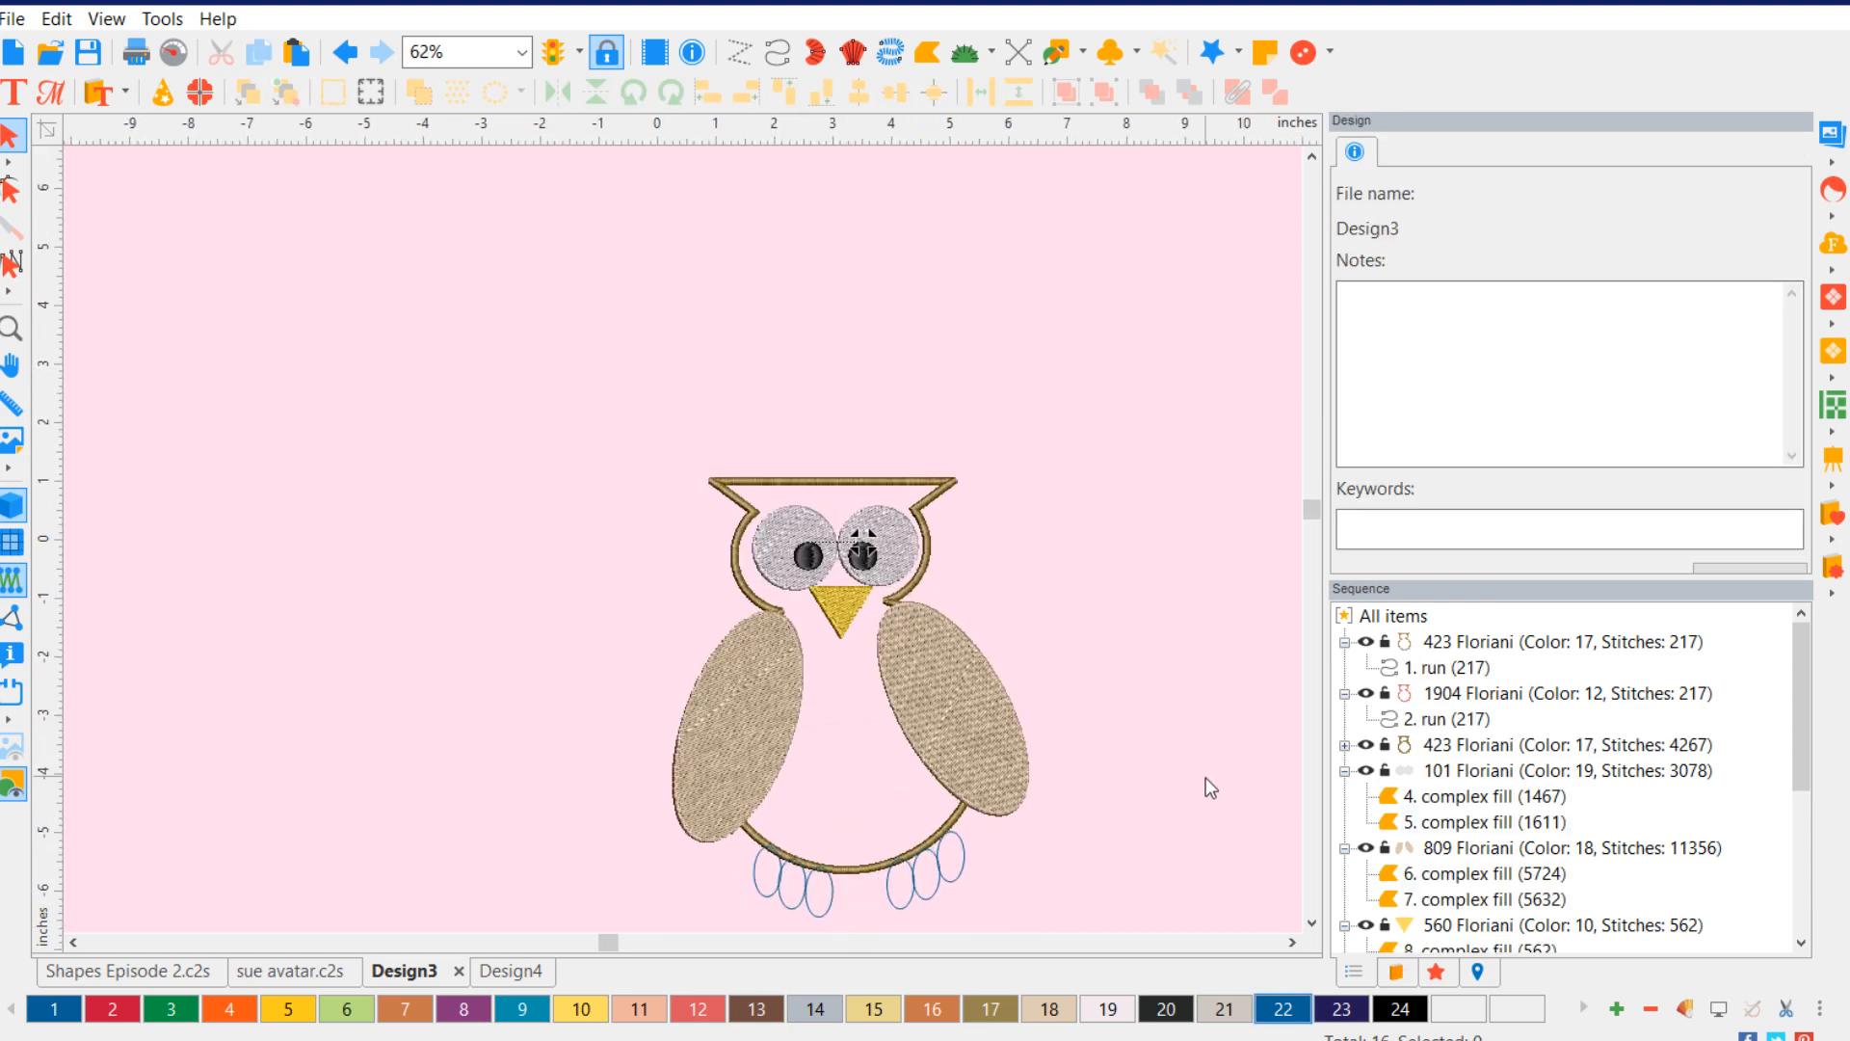
left_click(1313, 923)
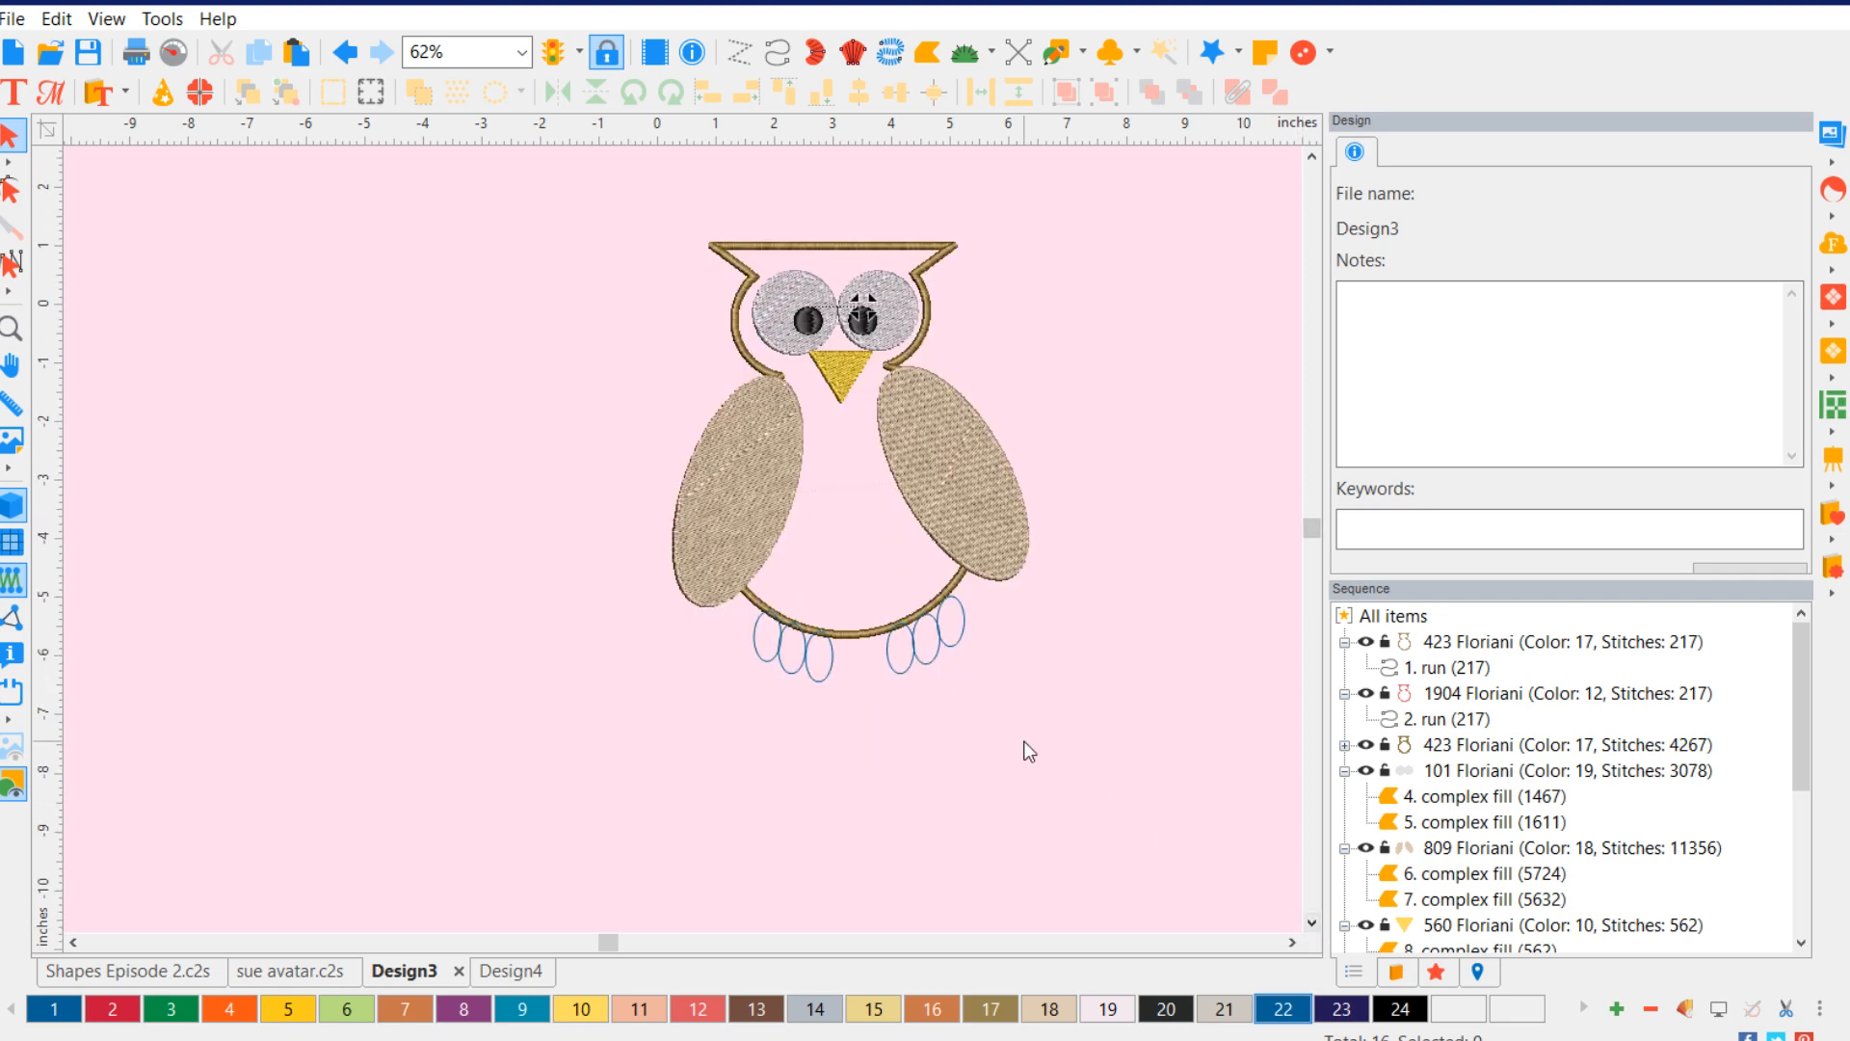
left_click(911, 675)
left_click(1041, 678)
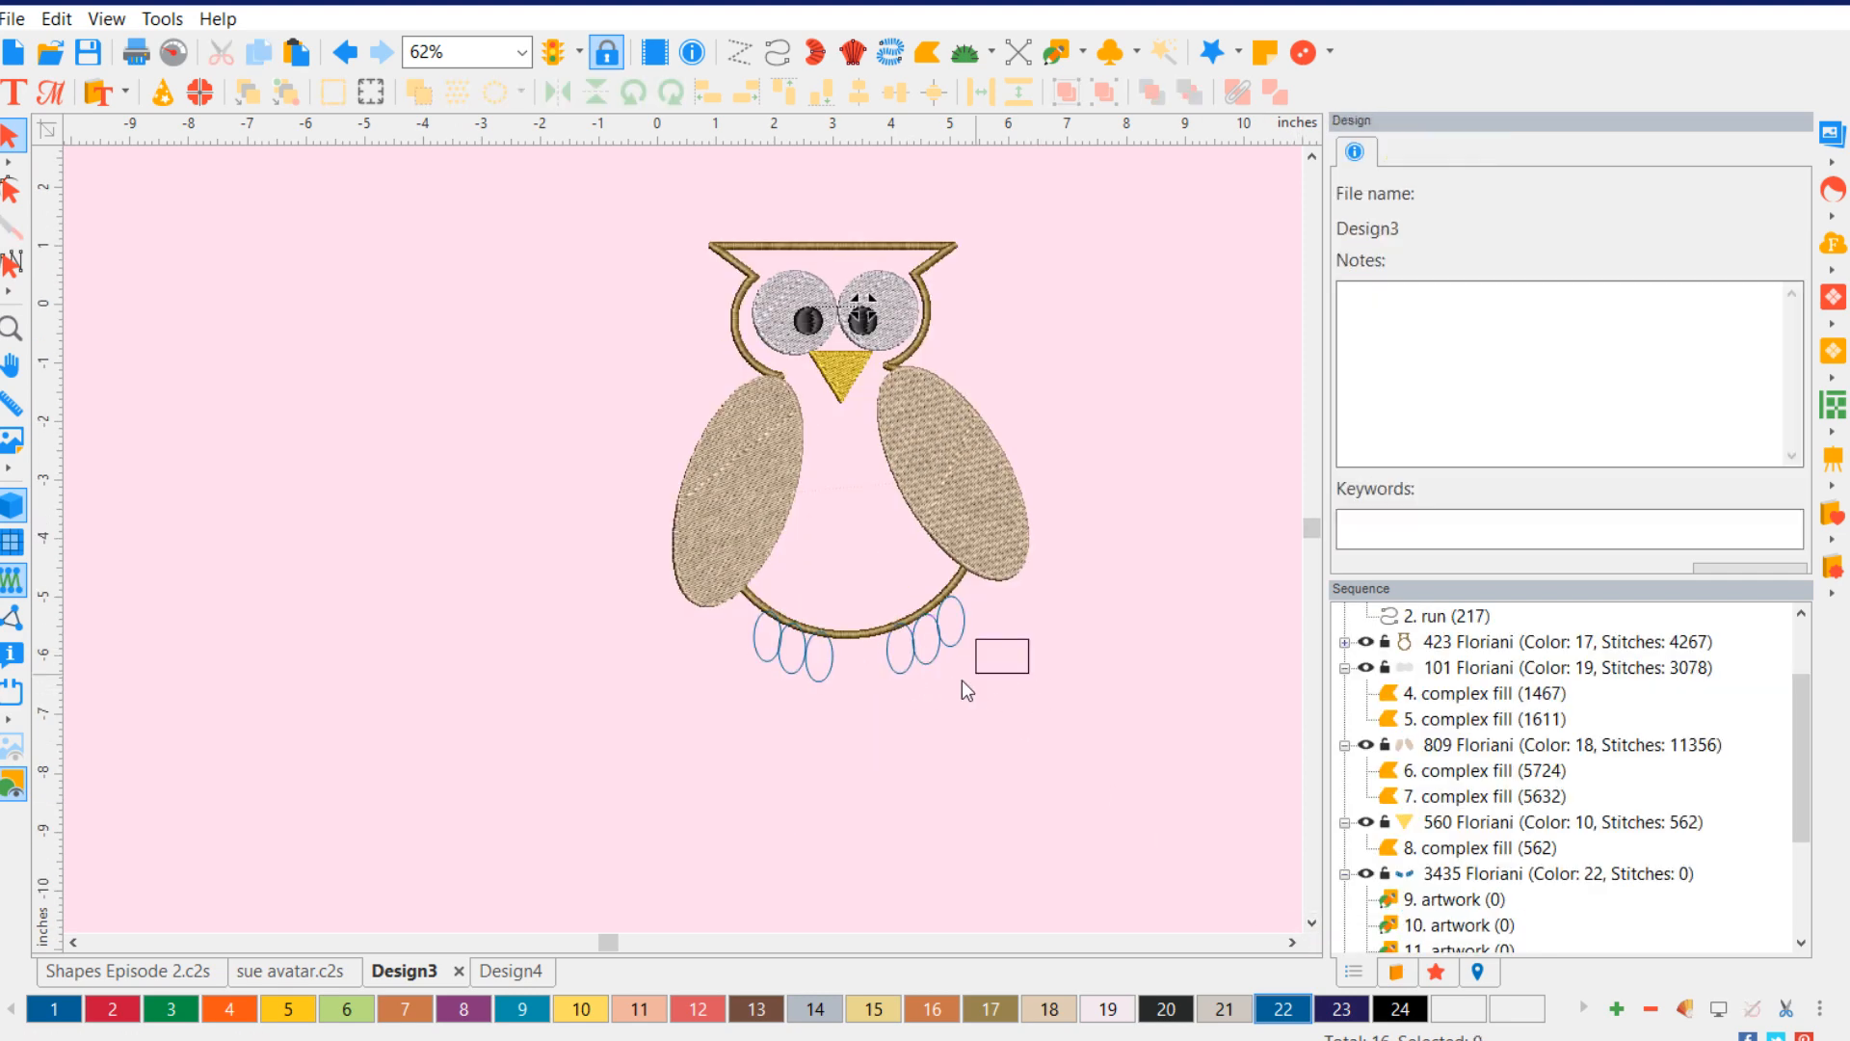
left_click_drag(962, 680, 879, 709)
left_click(906, 675)
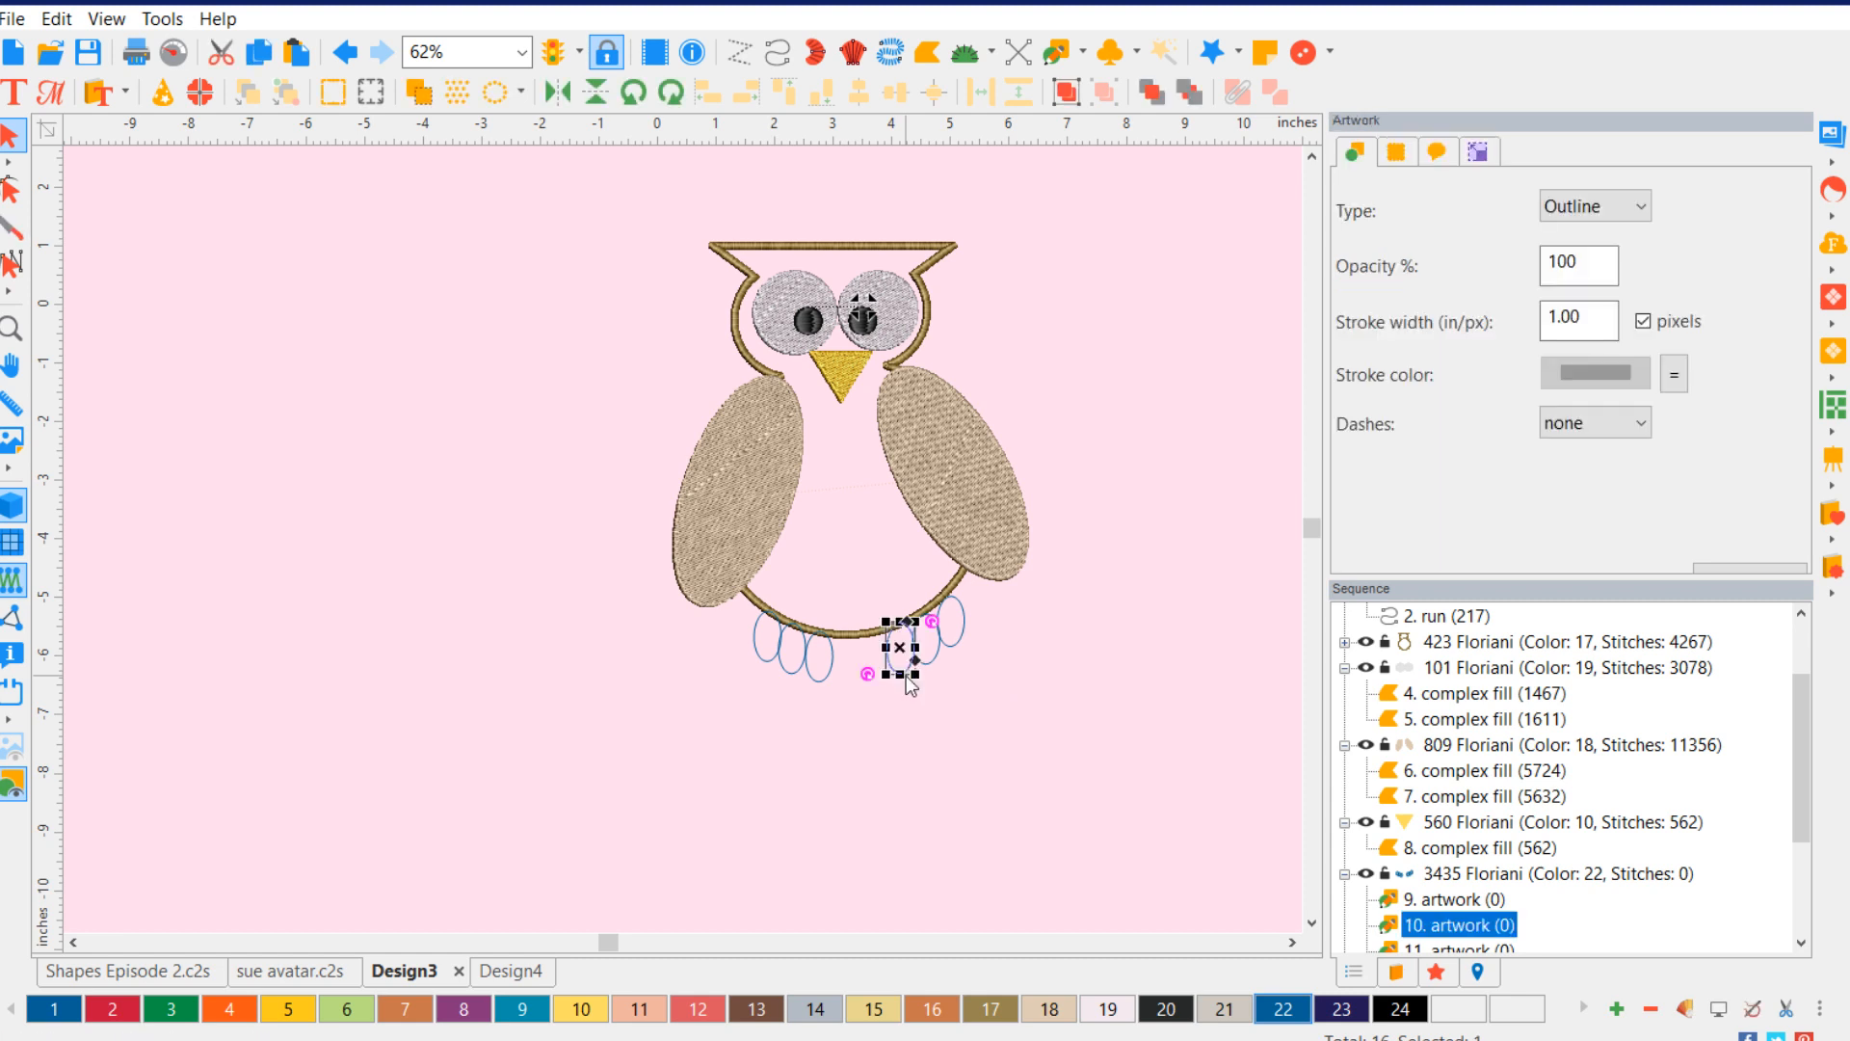
left_click(936, 659, "shift")
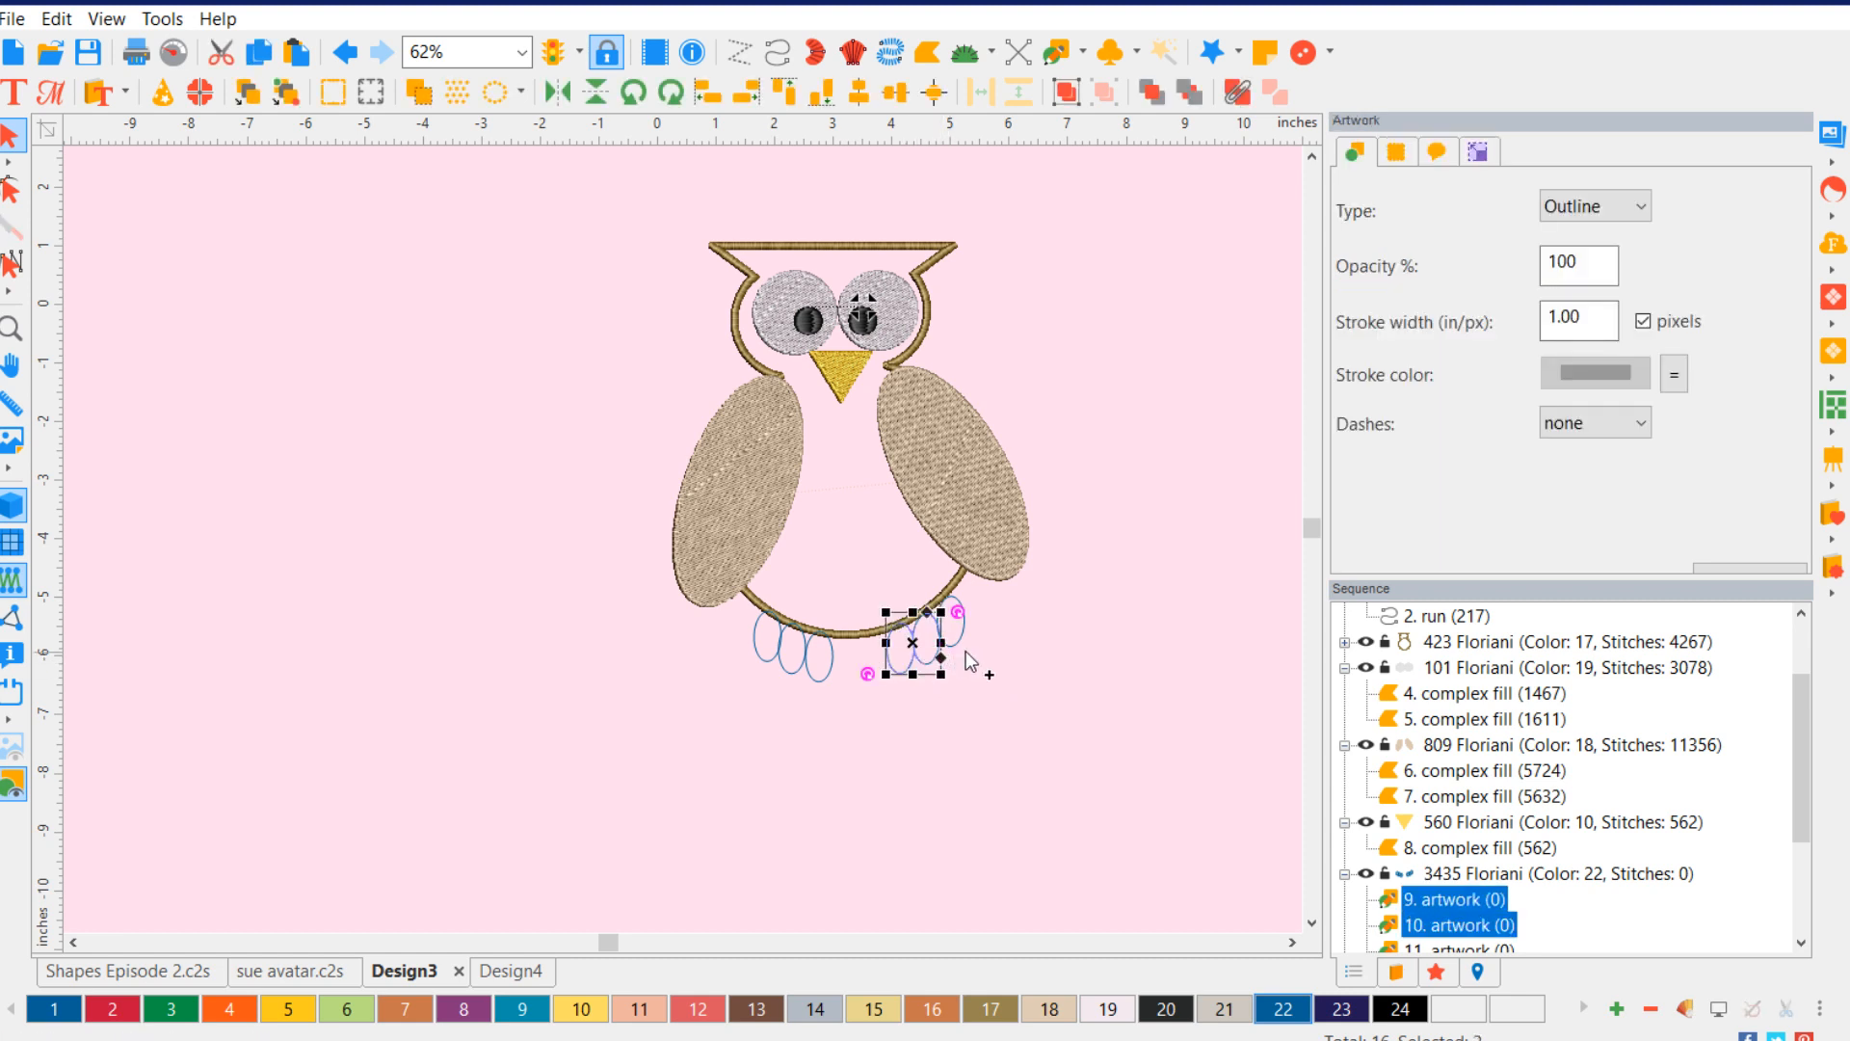
left_click(963, 642, "shift")
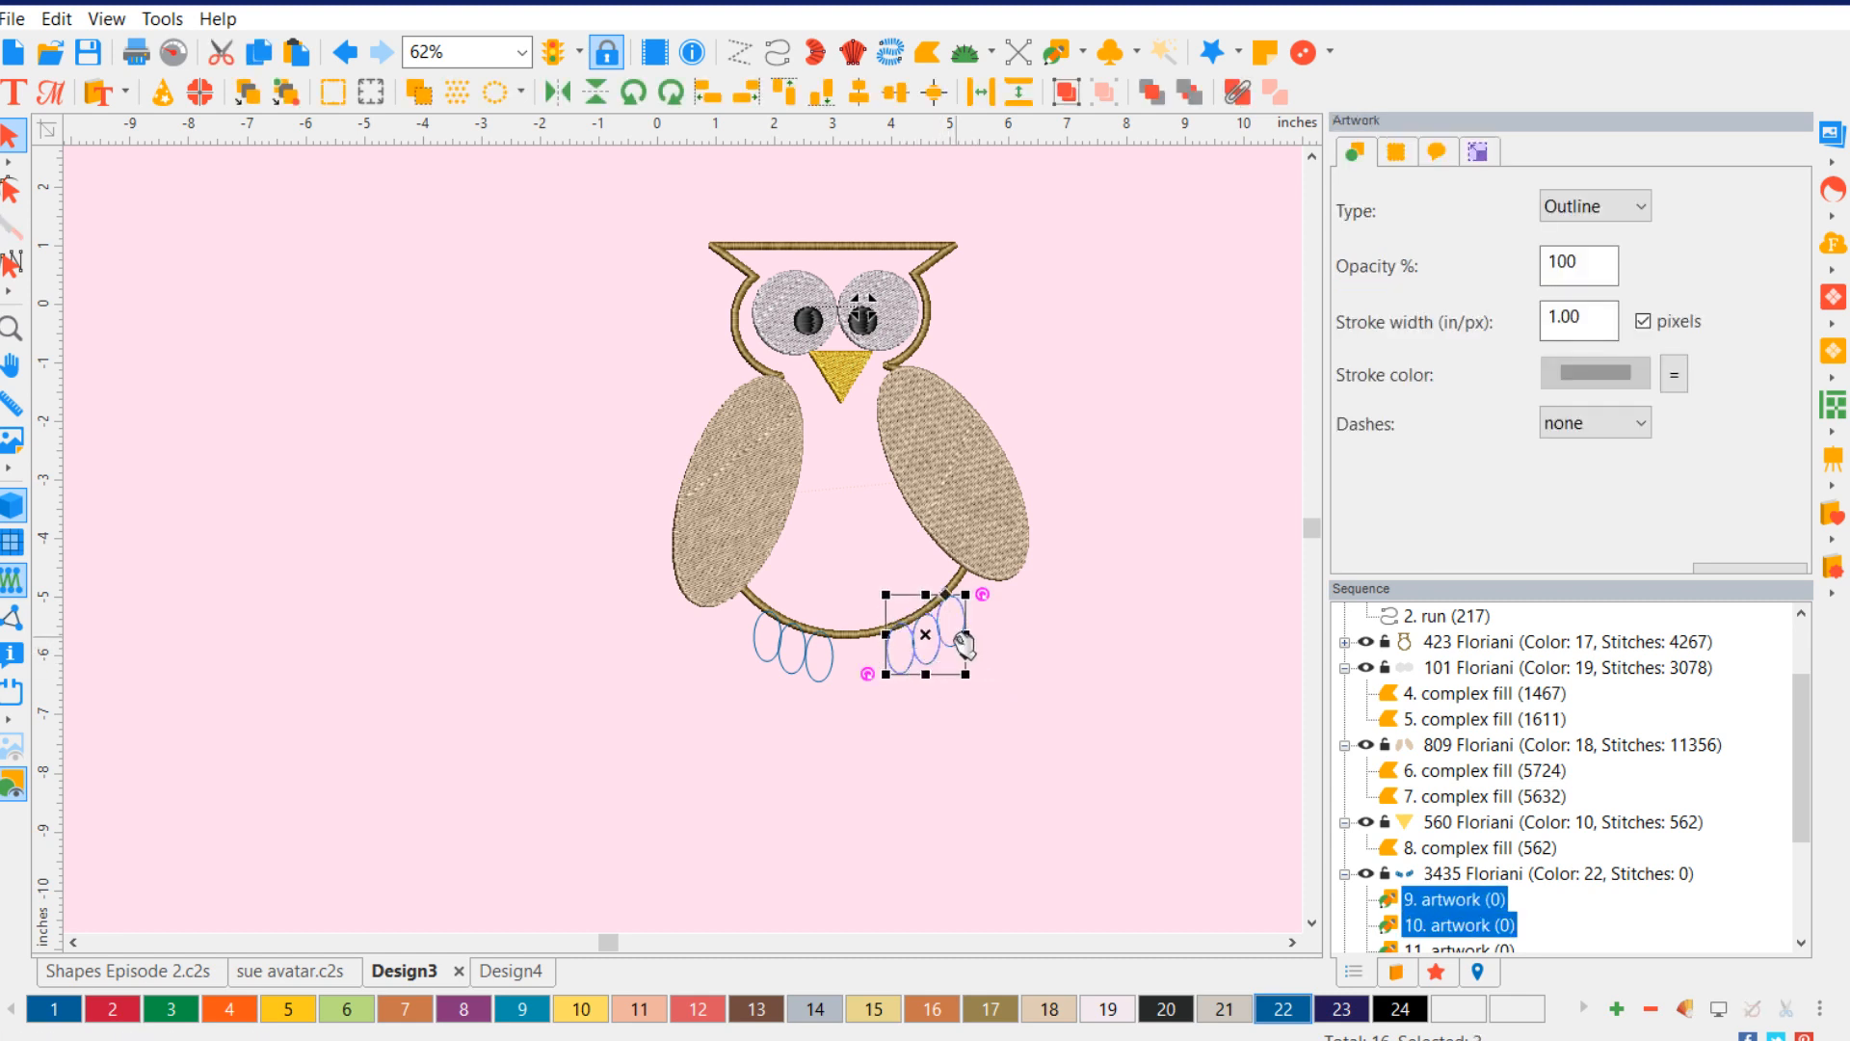
right_click(963, 642)
mouse_move(1097, 845)
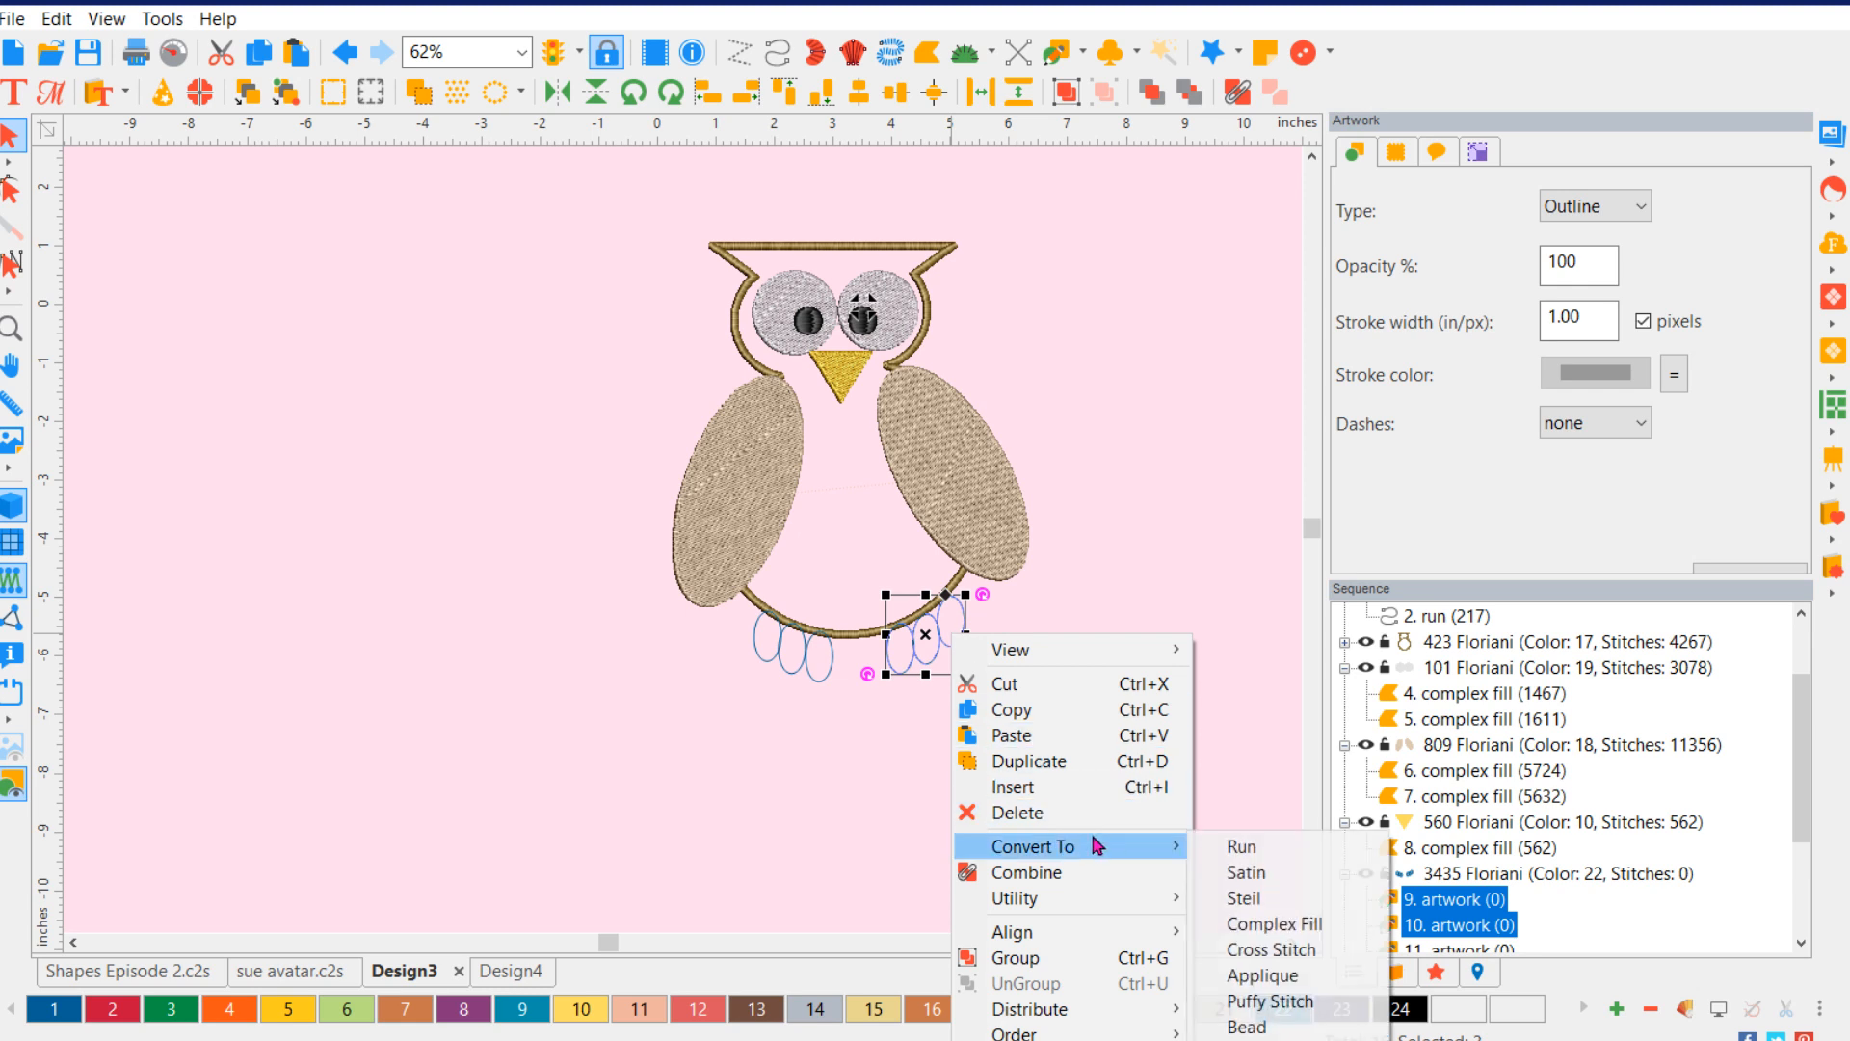
left_click(1264, 927)
left_click(917, 800)
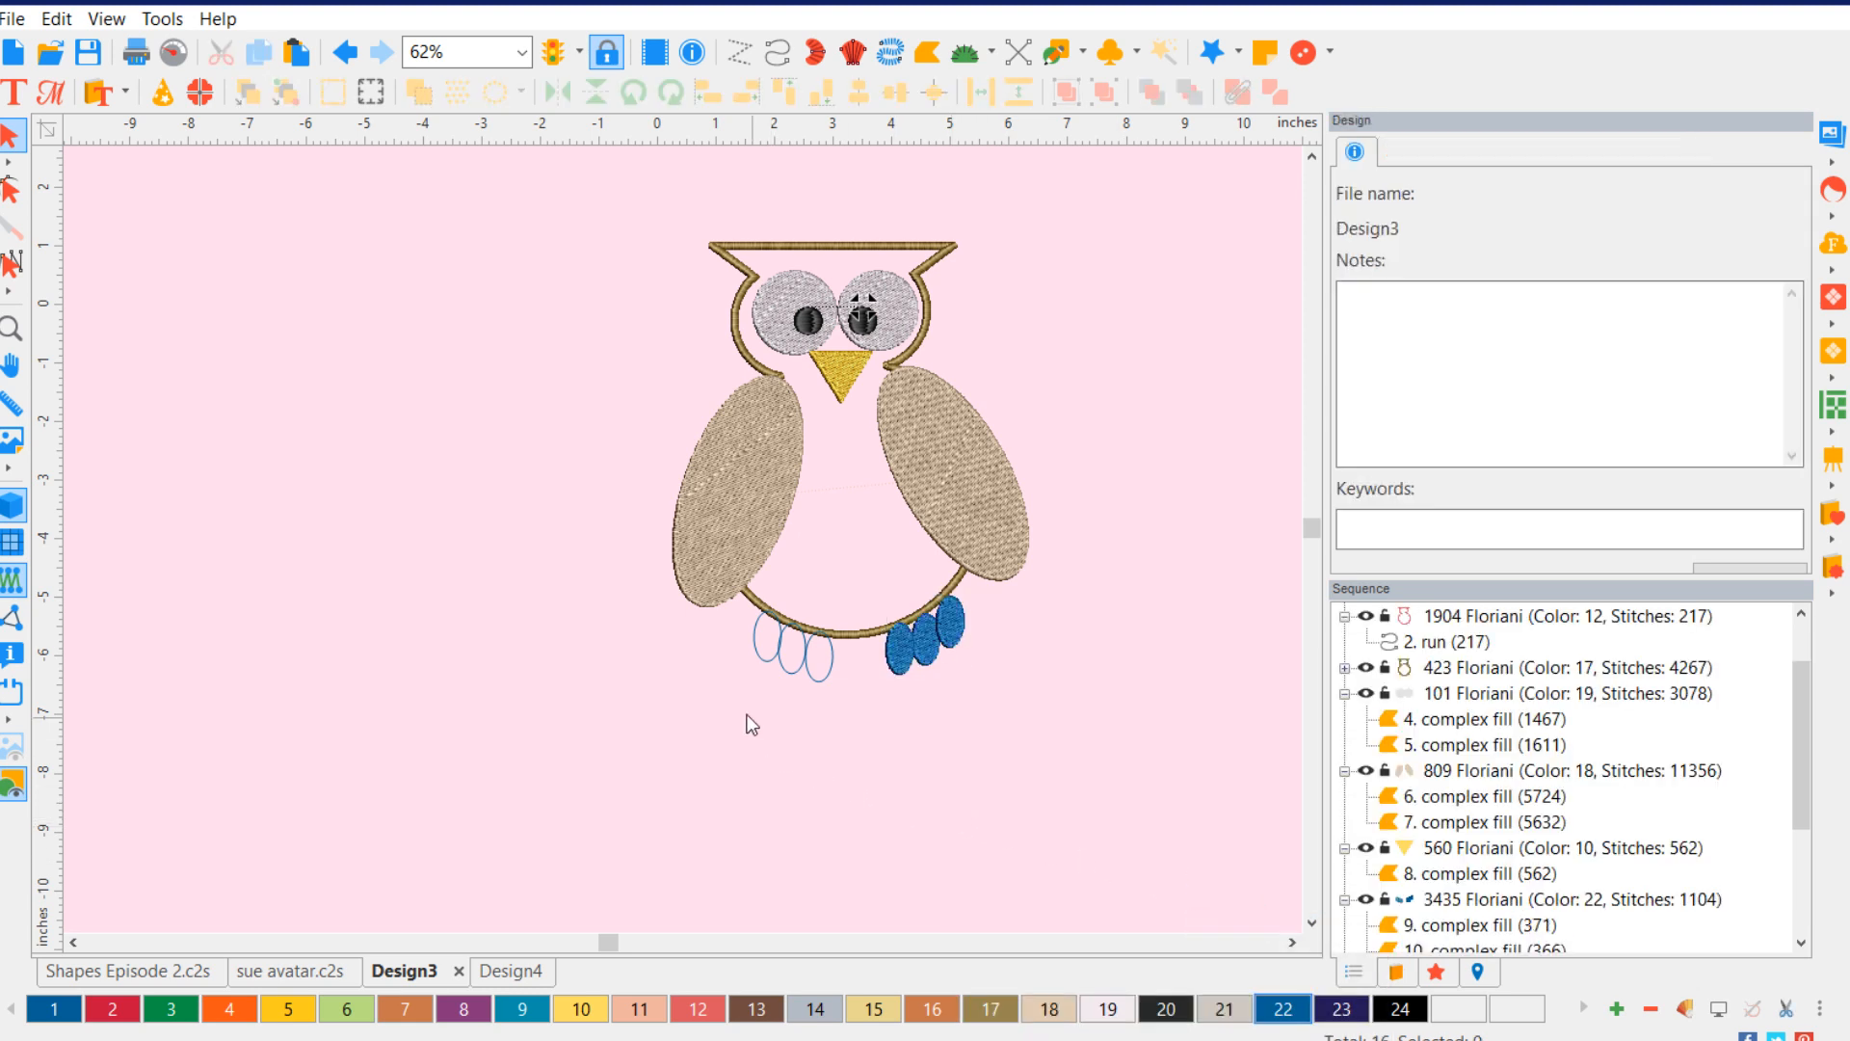
- Convert the outermost and innermost toe ellipses of the left-side foot to Complex Fill
left_click(761, 659)
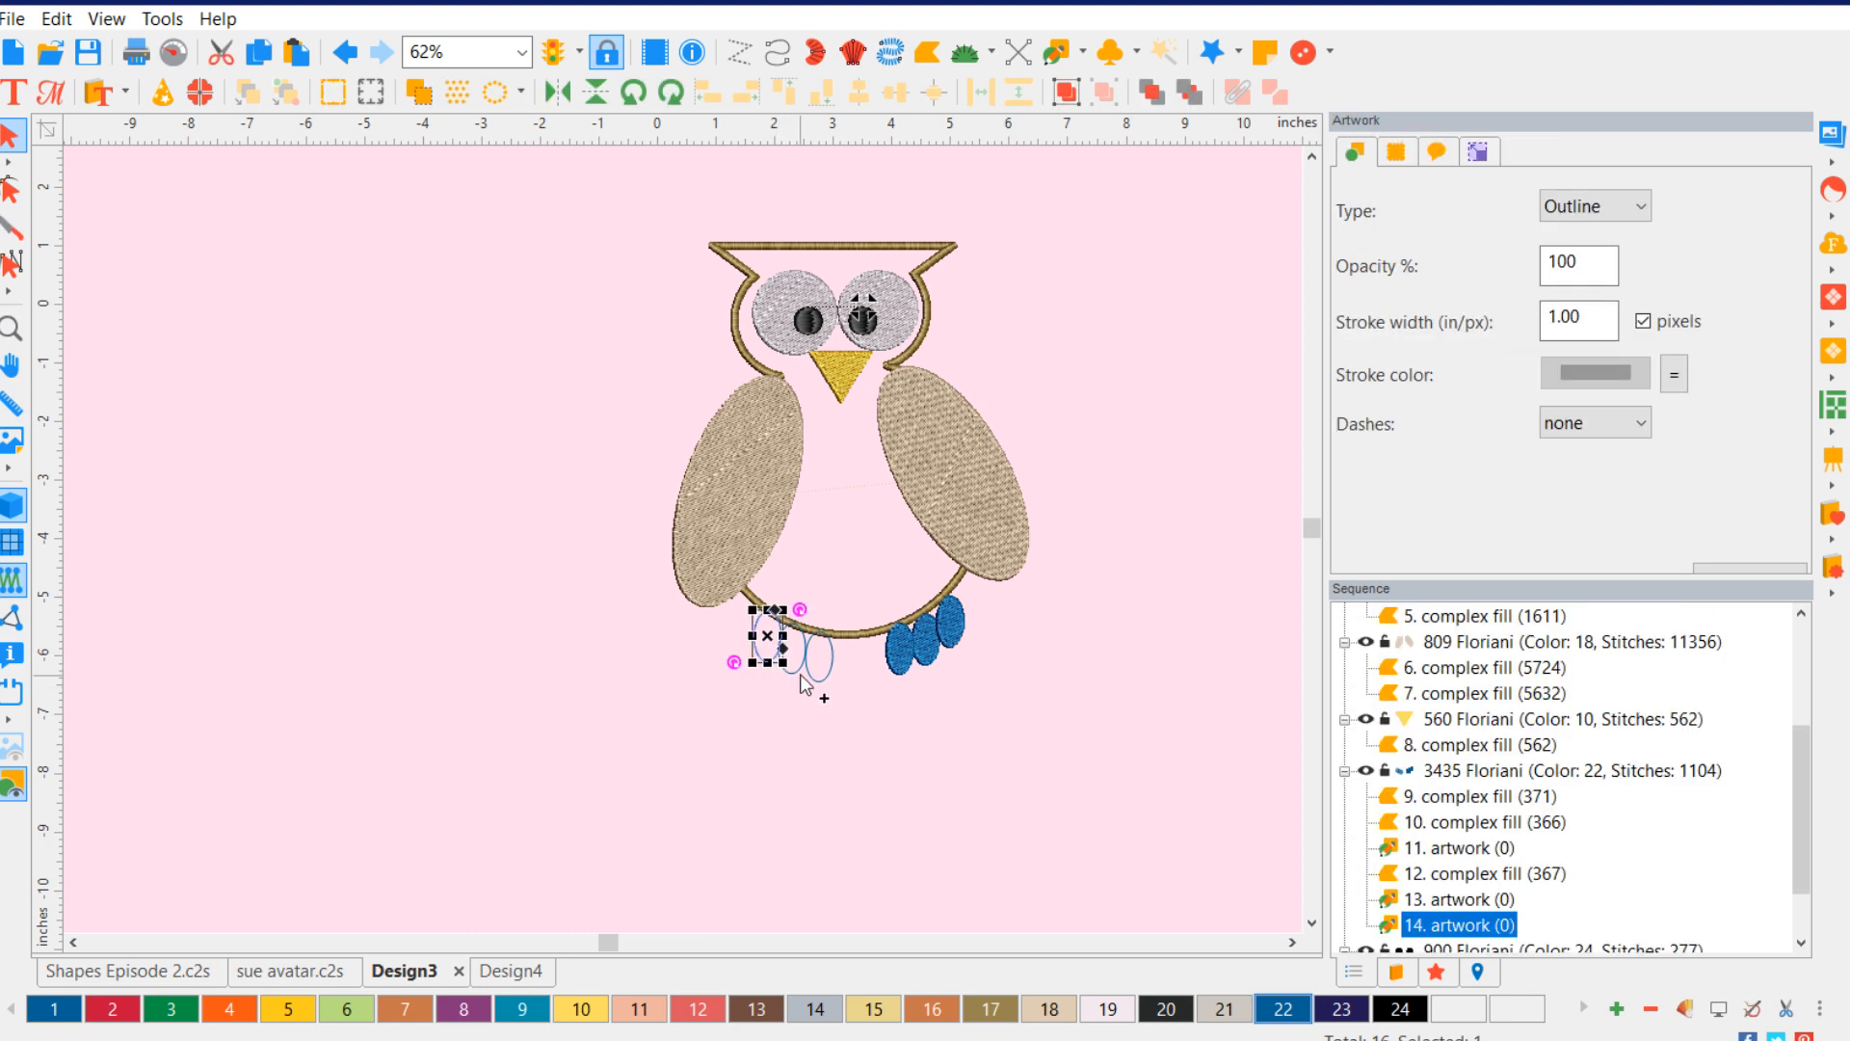
left_click(806, 682, "shift")
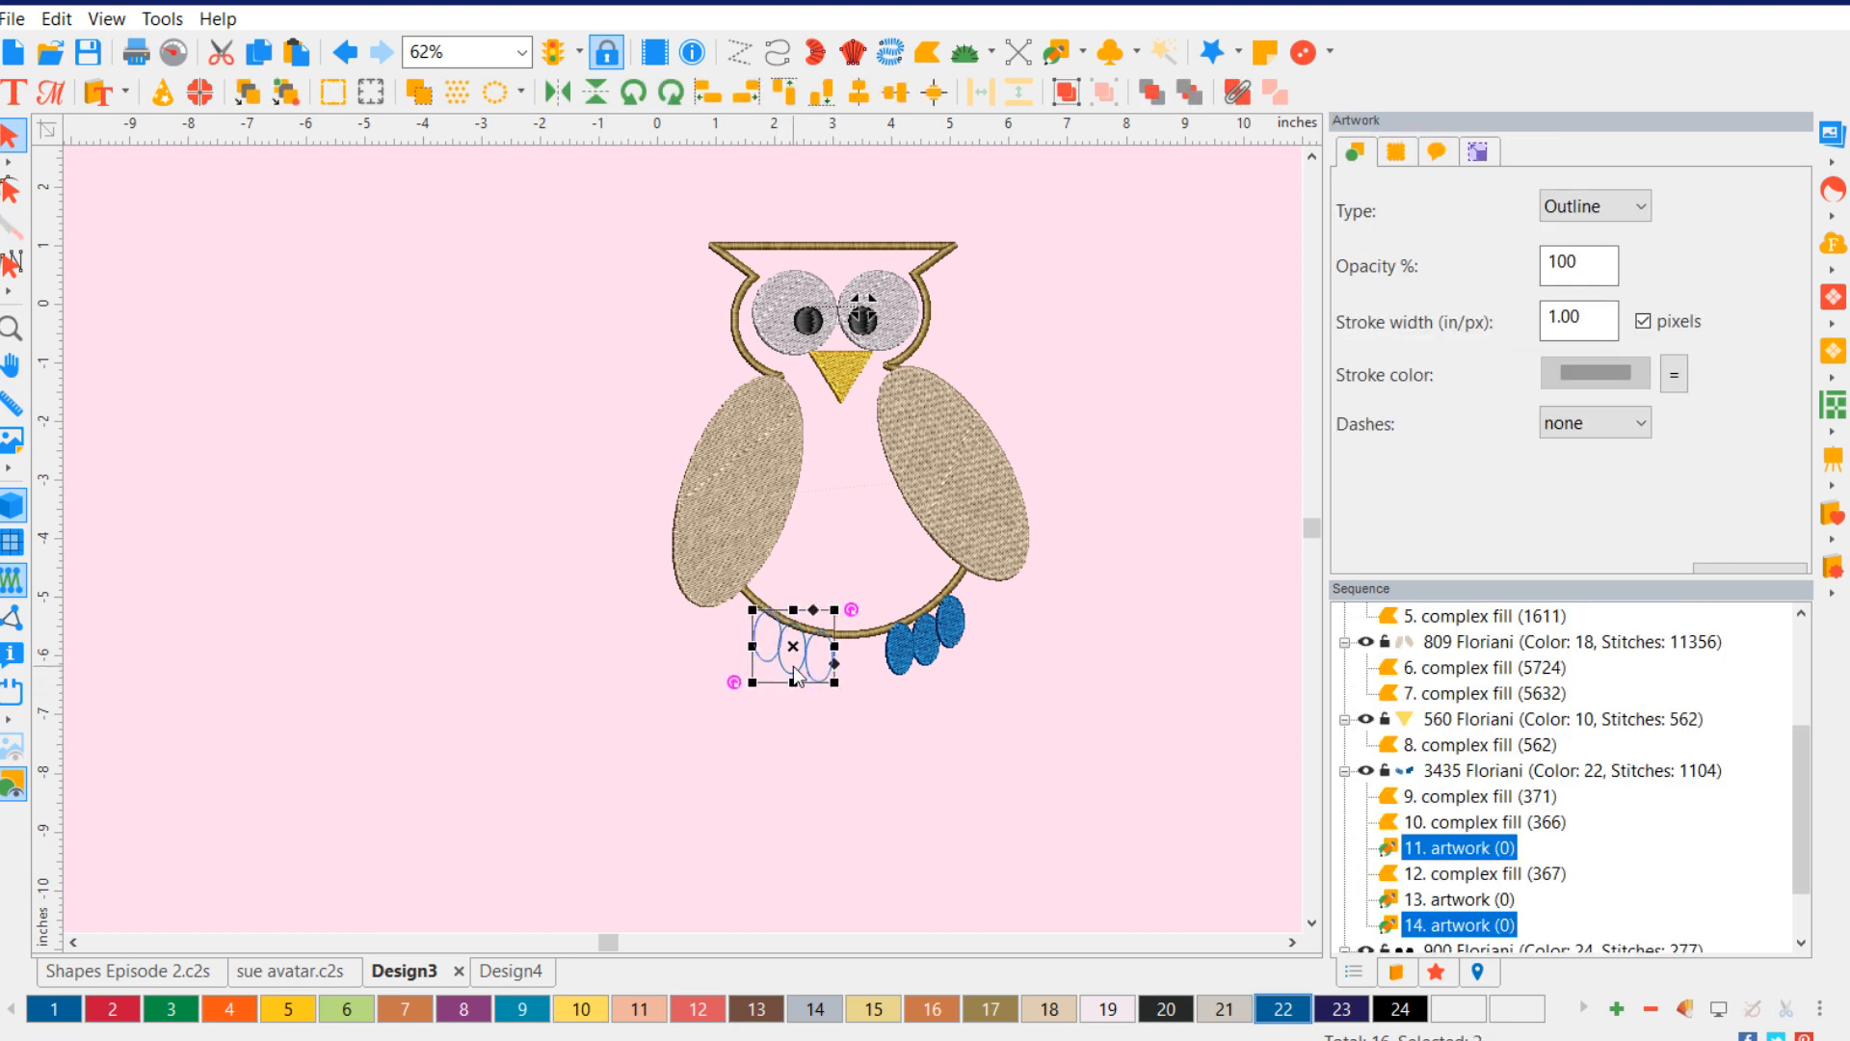
right_click(794, 672)
mouse_move(1002, 885)
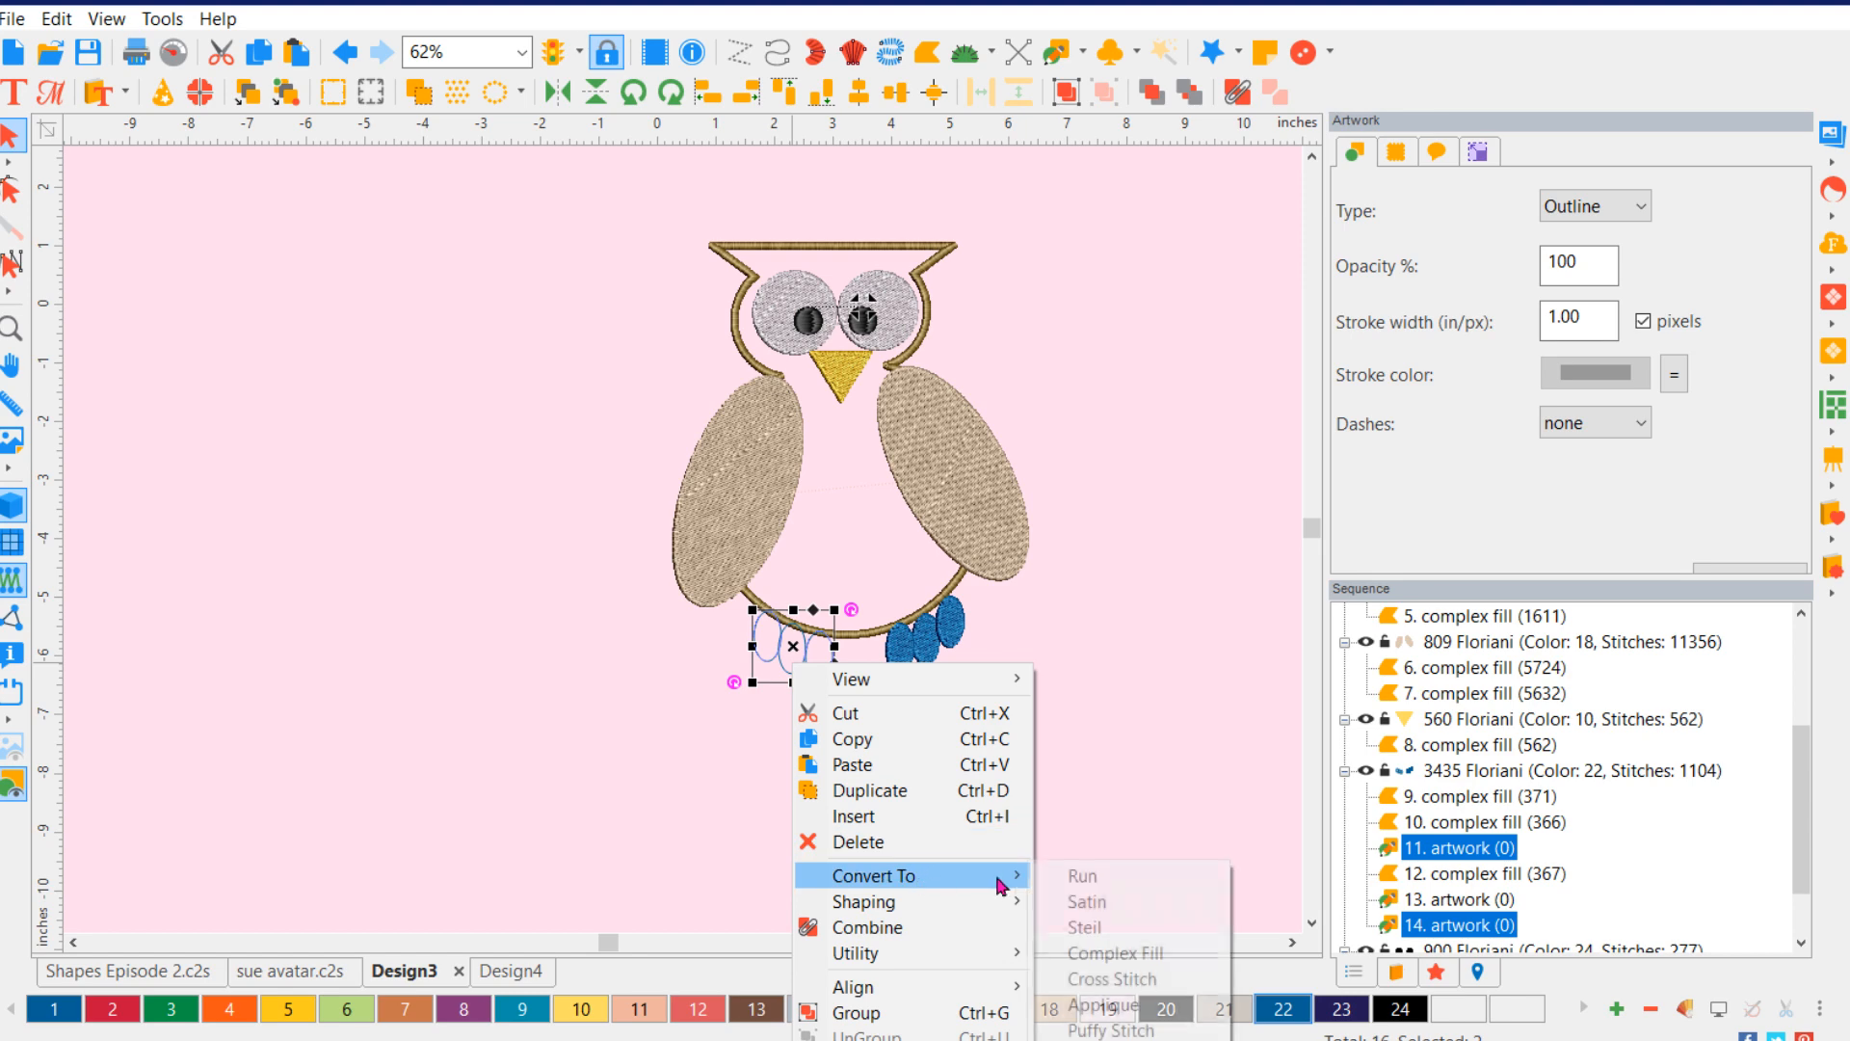
left_click(1115, 952)
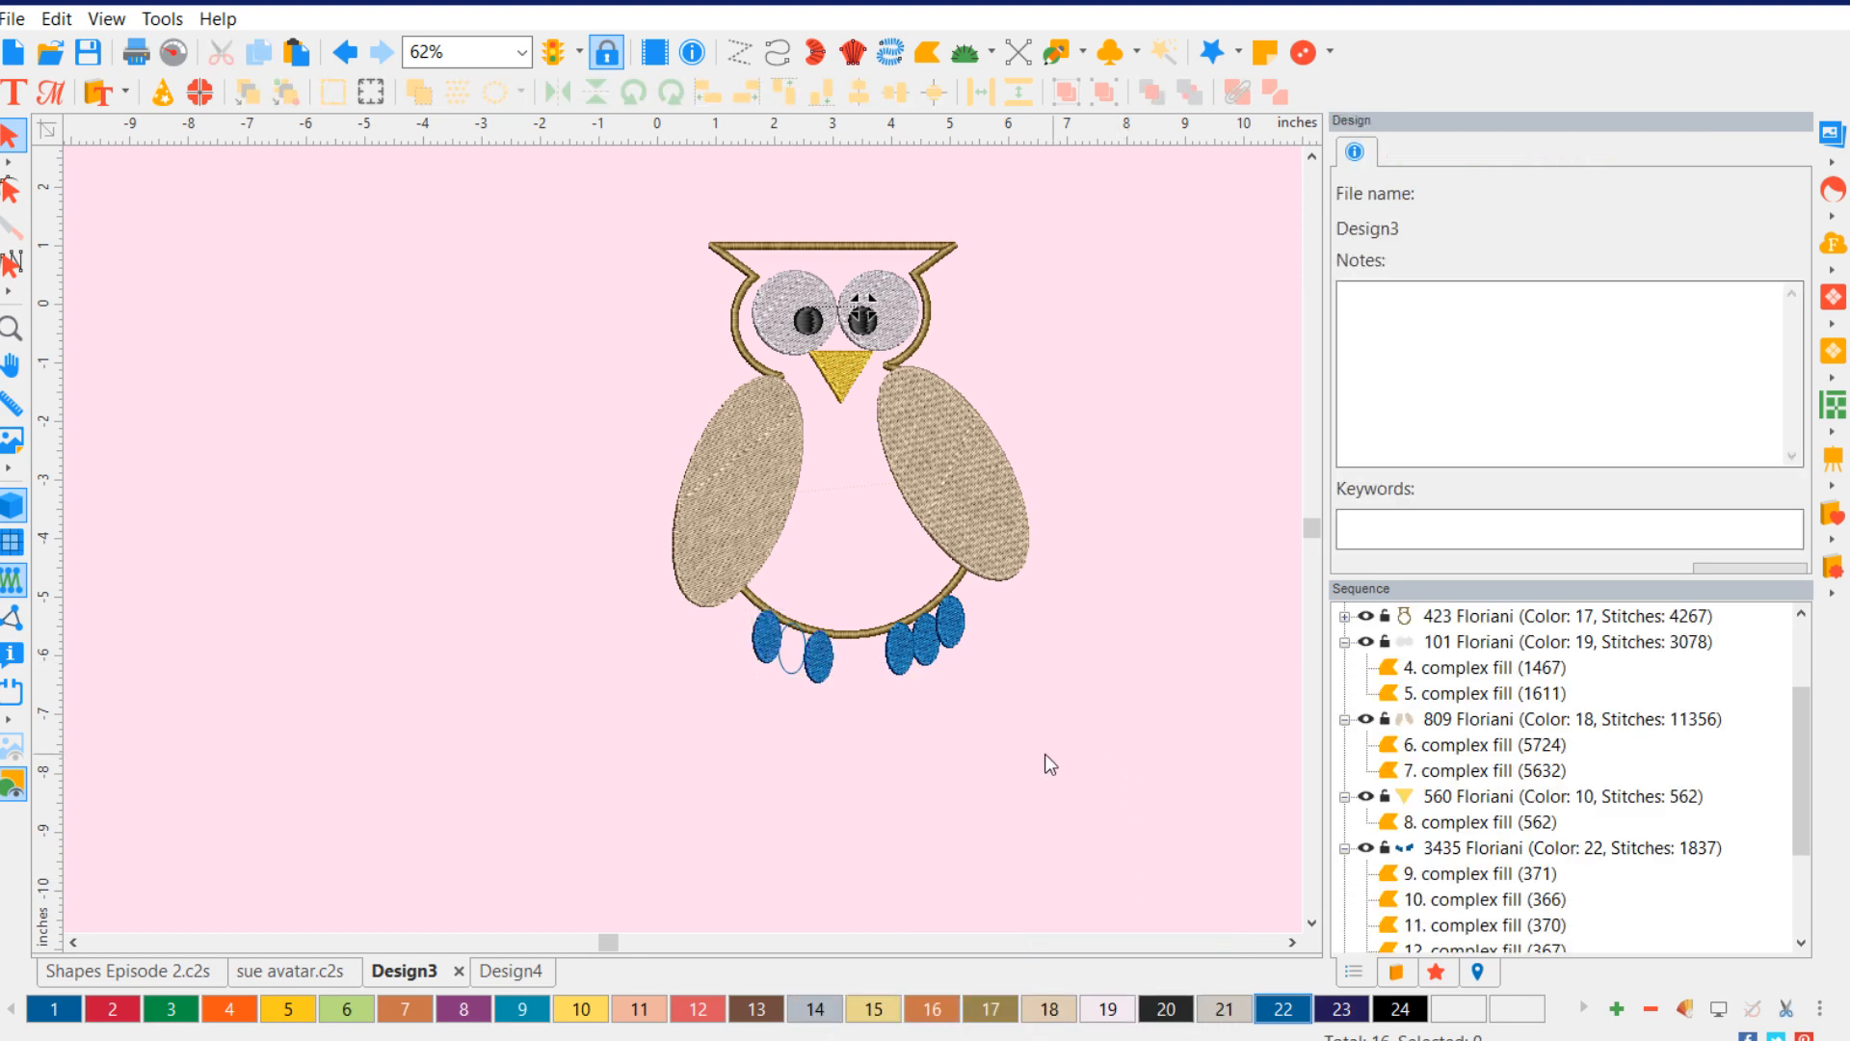
- Convert the remaining middle toe of the left-side foot to Complex Fill
left_click(791, 669)
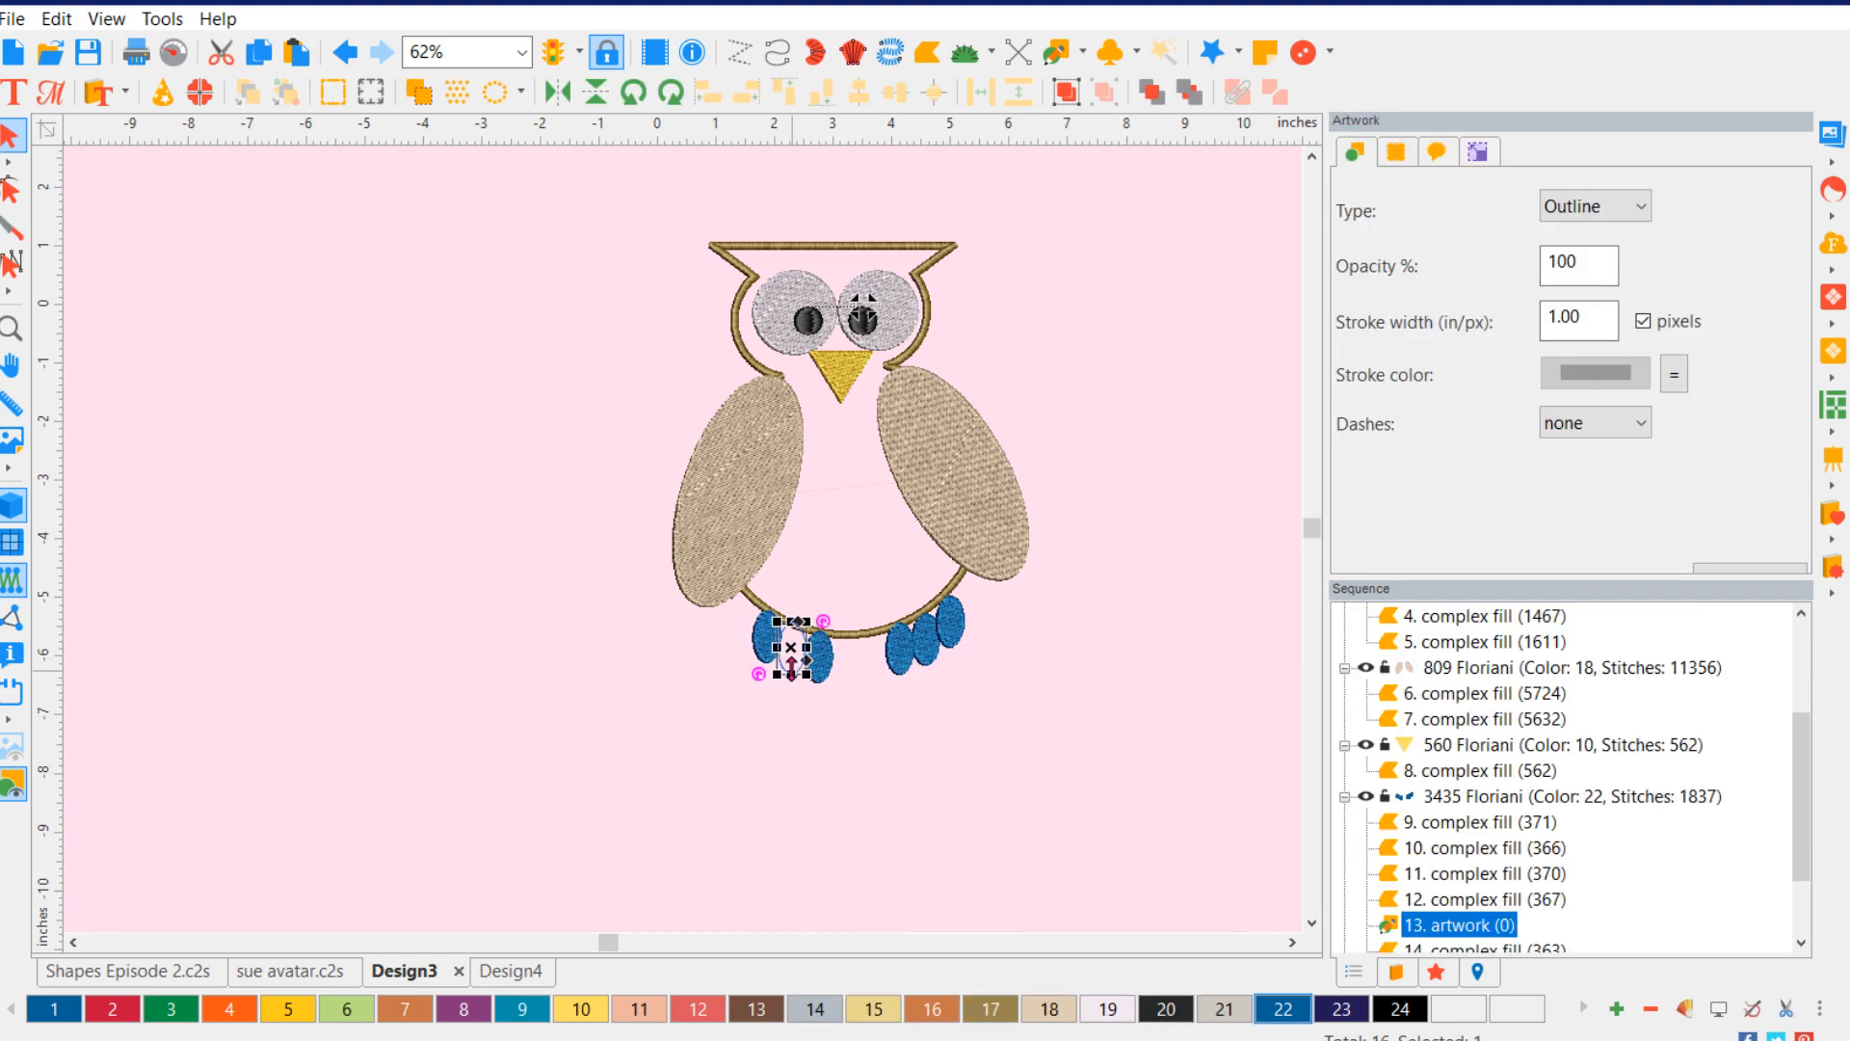
right_click(792, 655)
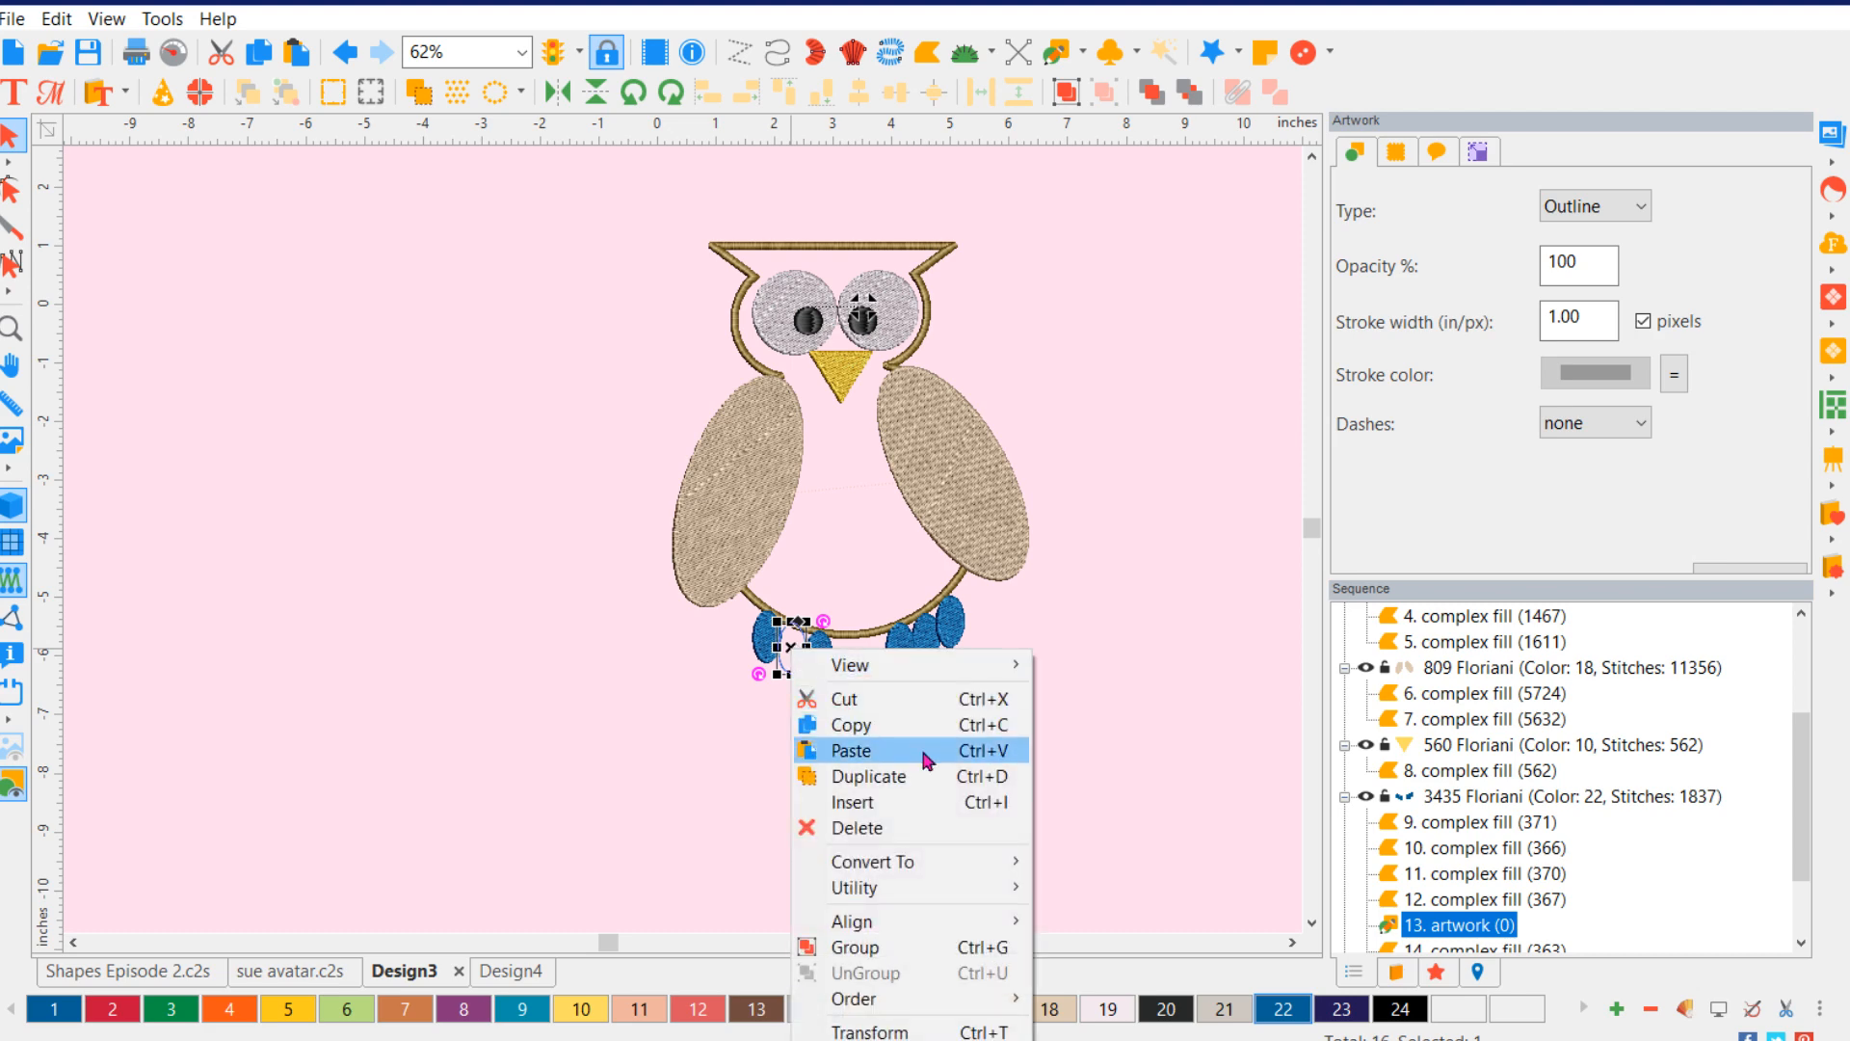
mouse_move(1002, 863)
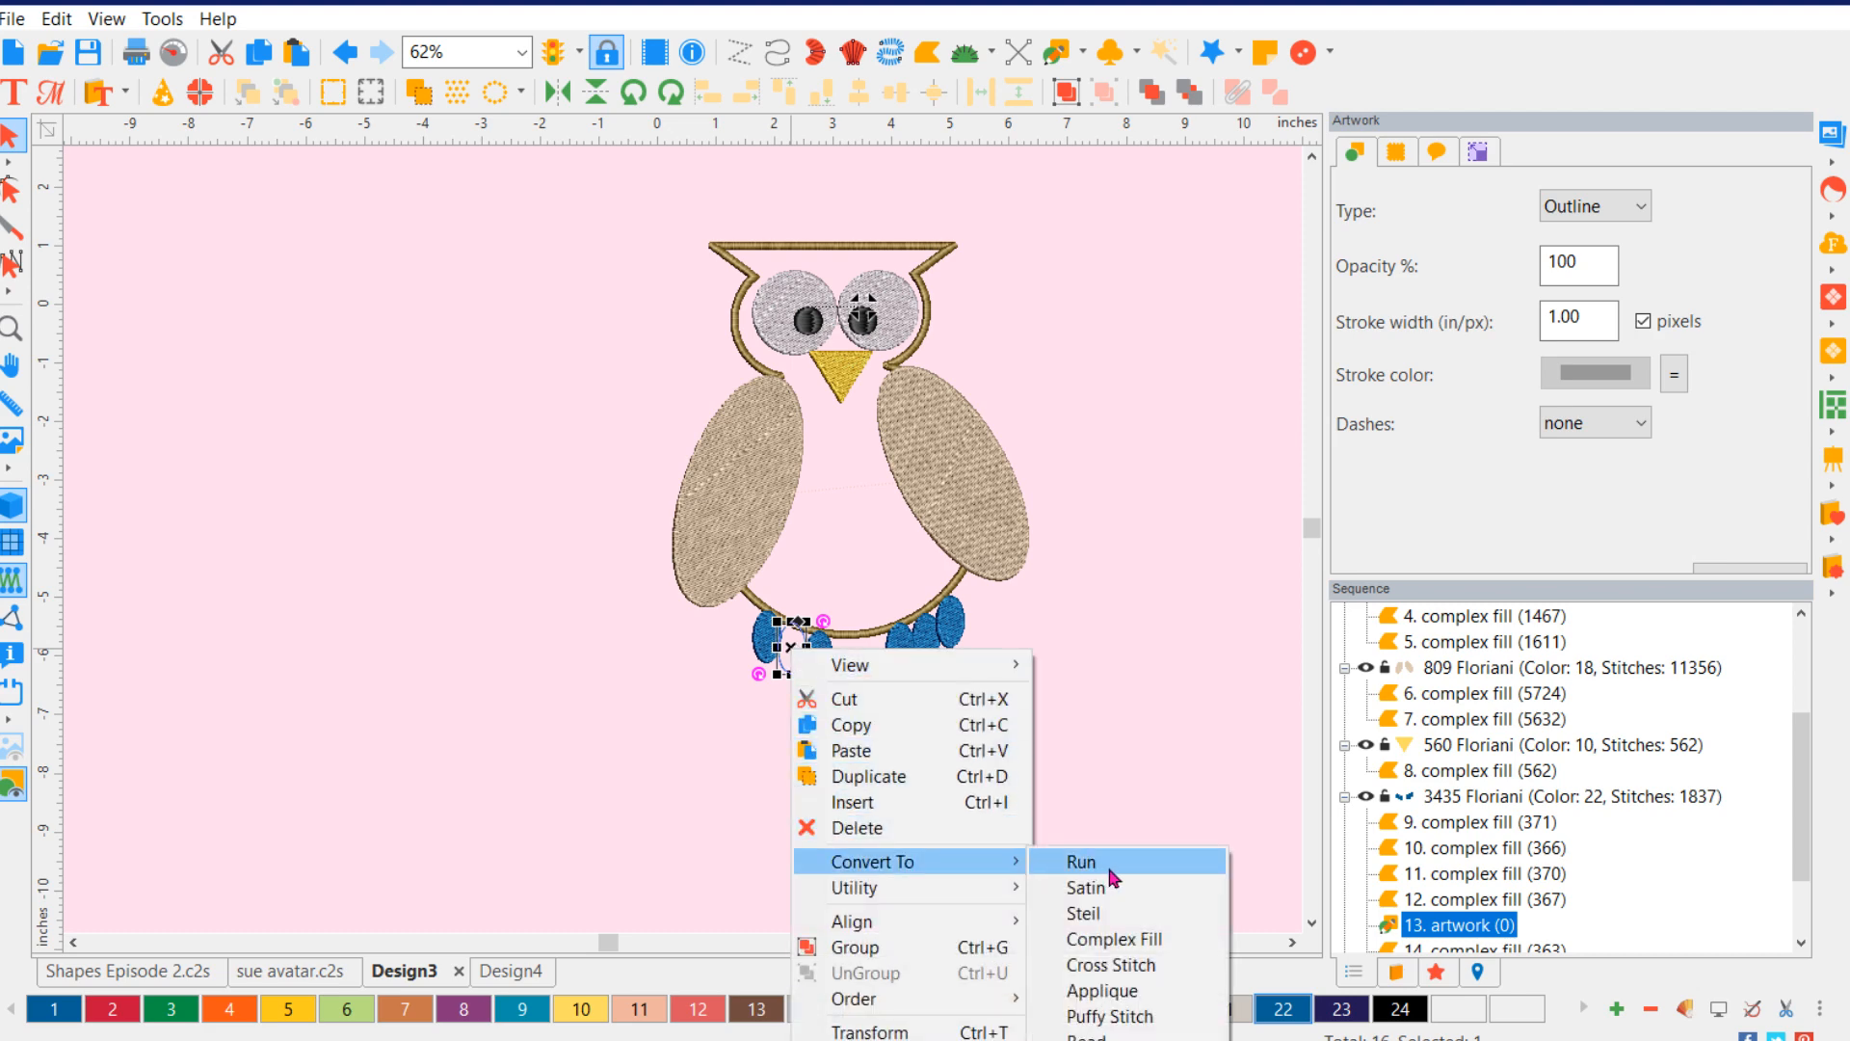
left_click(1147, 940)
left_click(1123, 690)
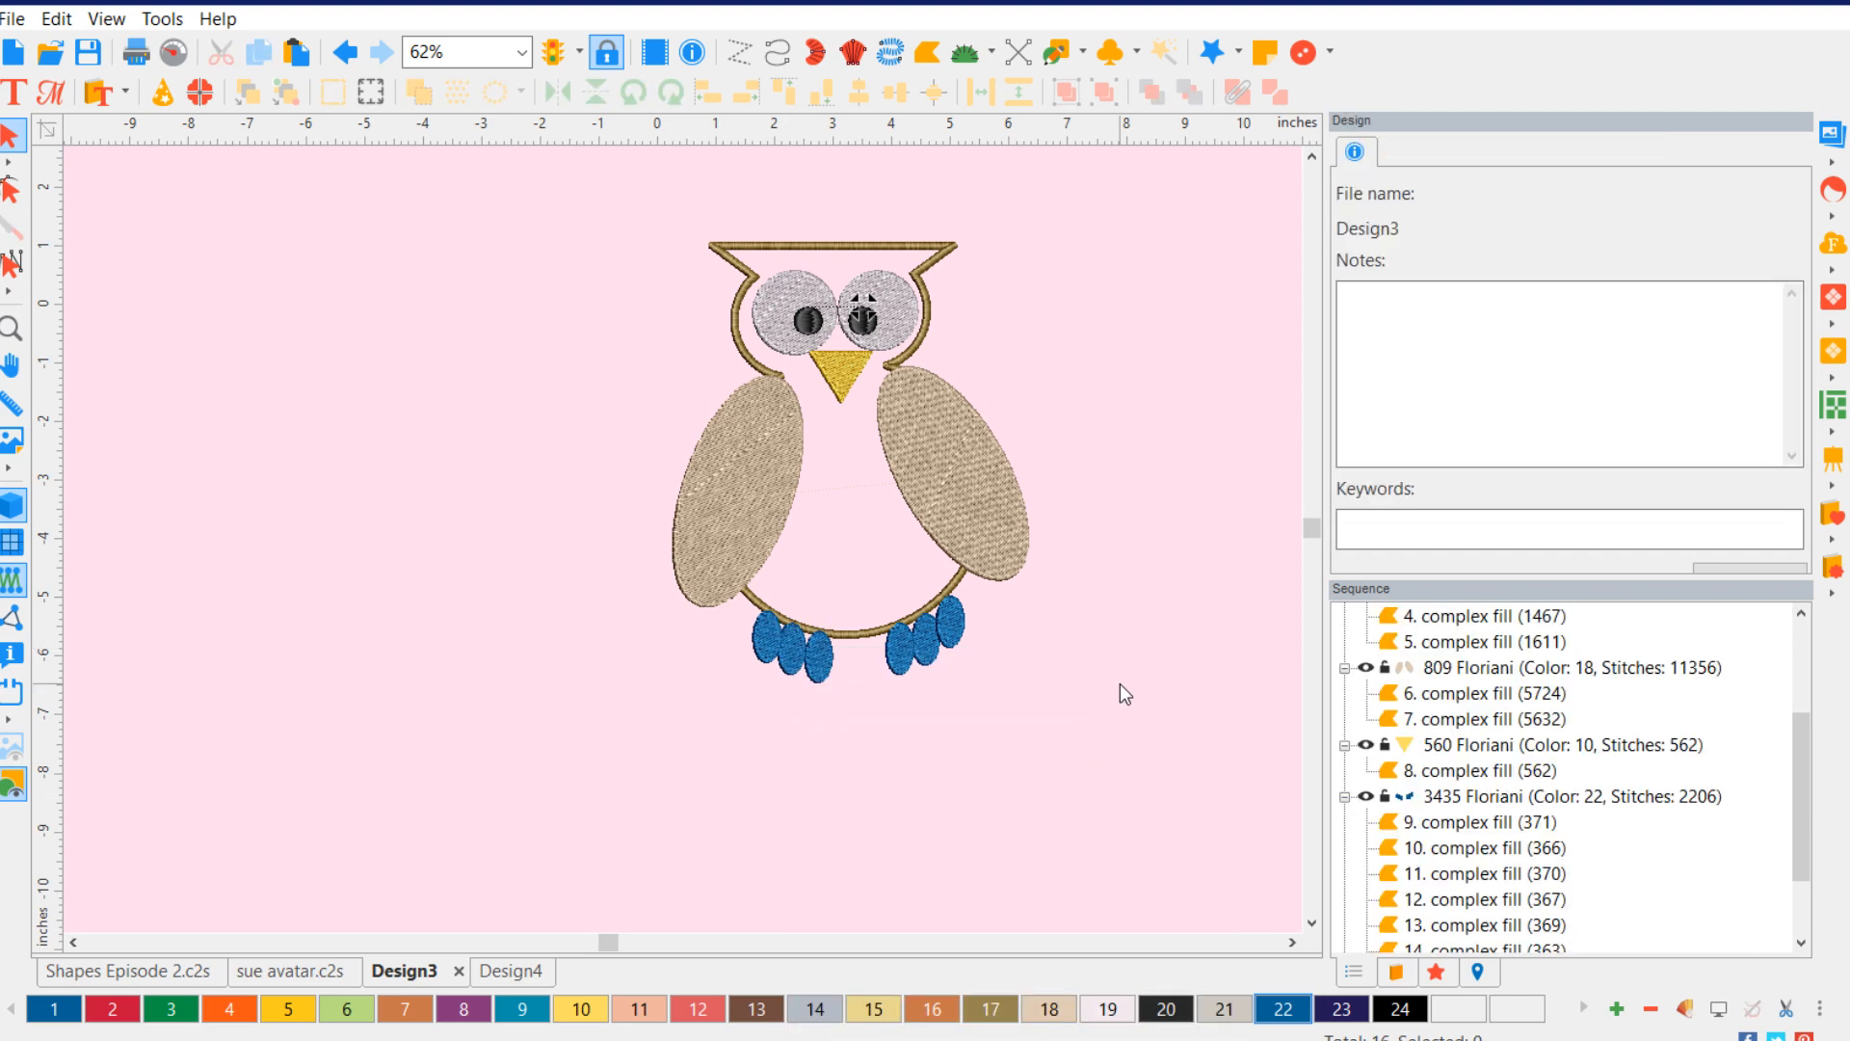
- Select all six toe fills on both feet and recolour them to black thread colour 24
left_click_drag(1049, 662, 713, 643)
left_click(767, 638)
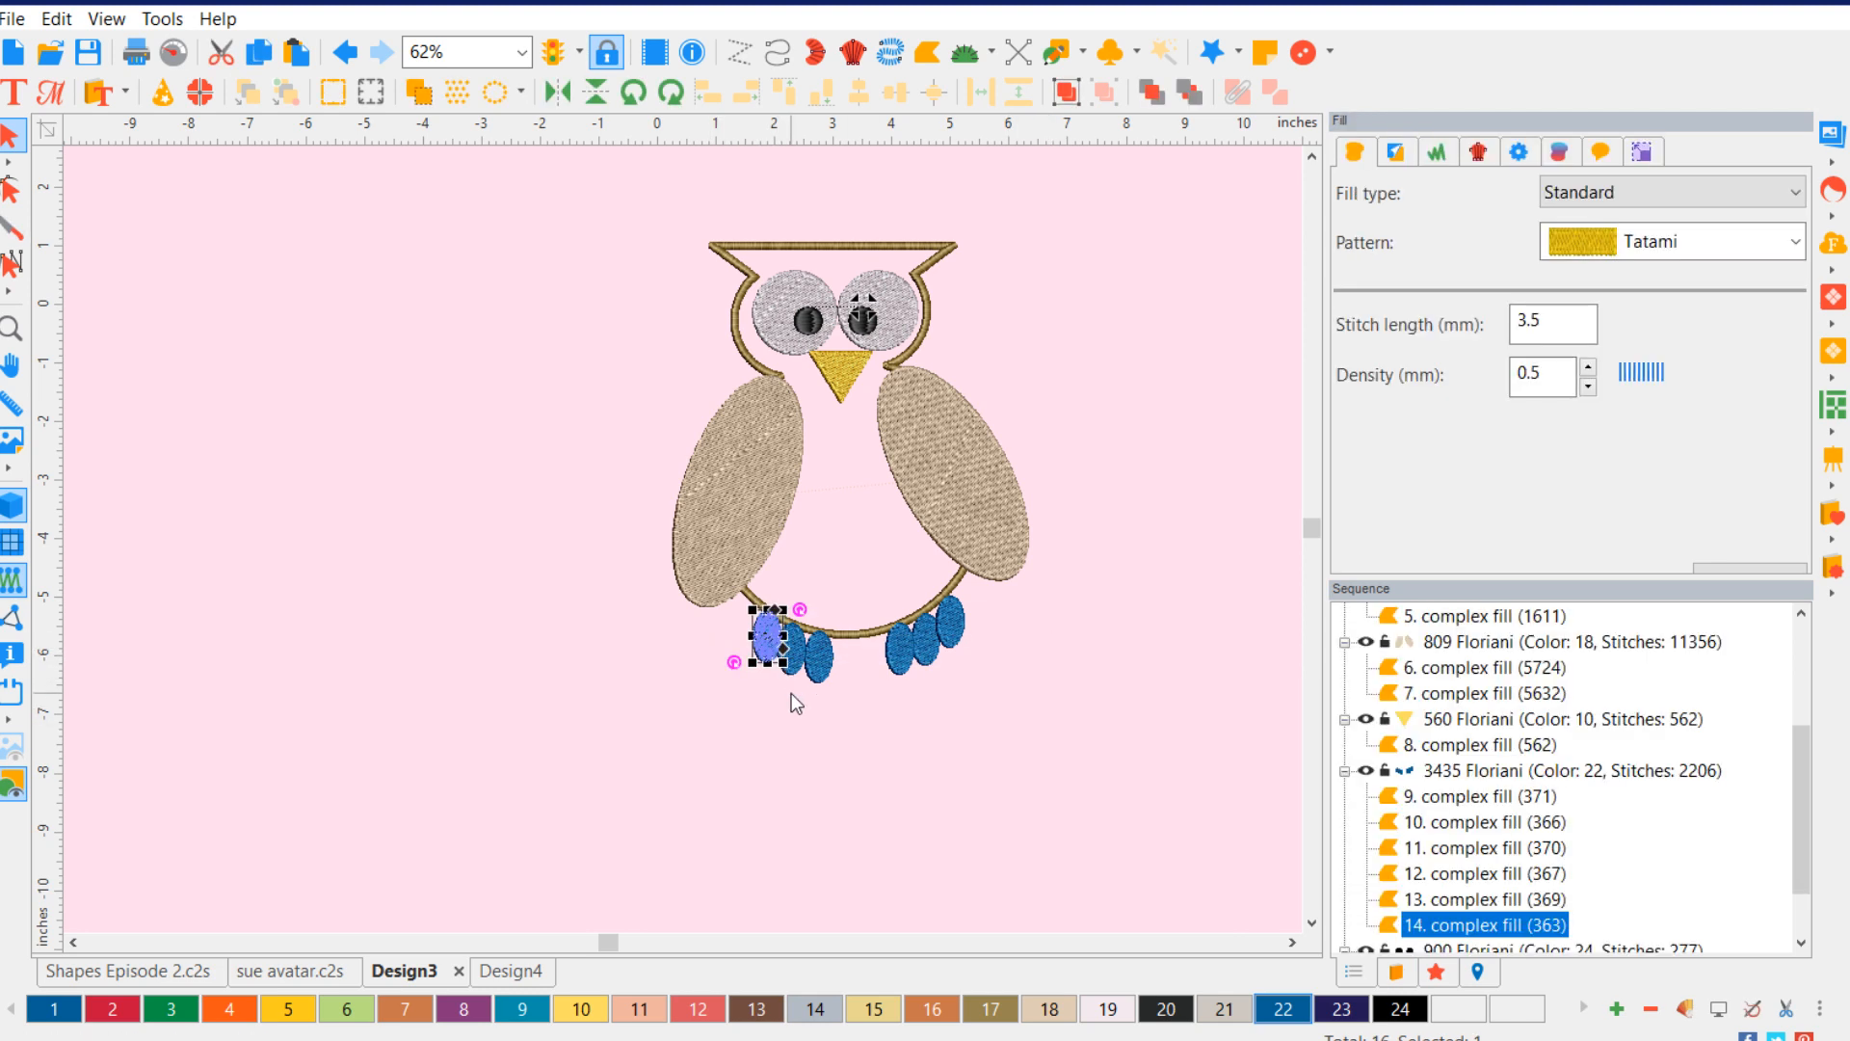
left_click(798, 663, "shift")
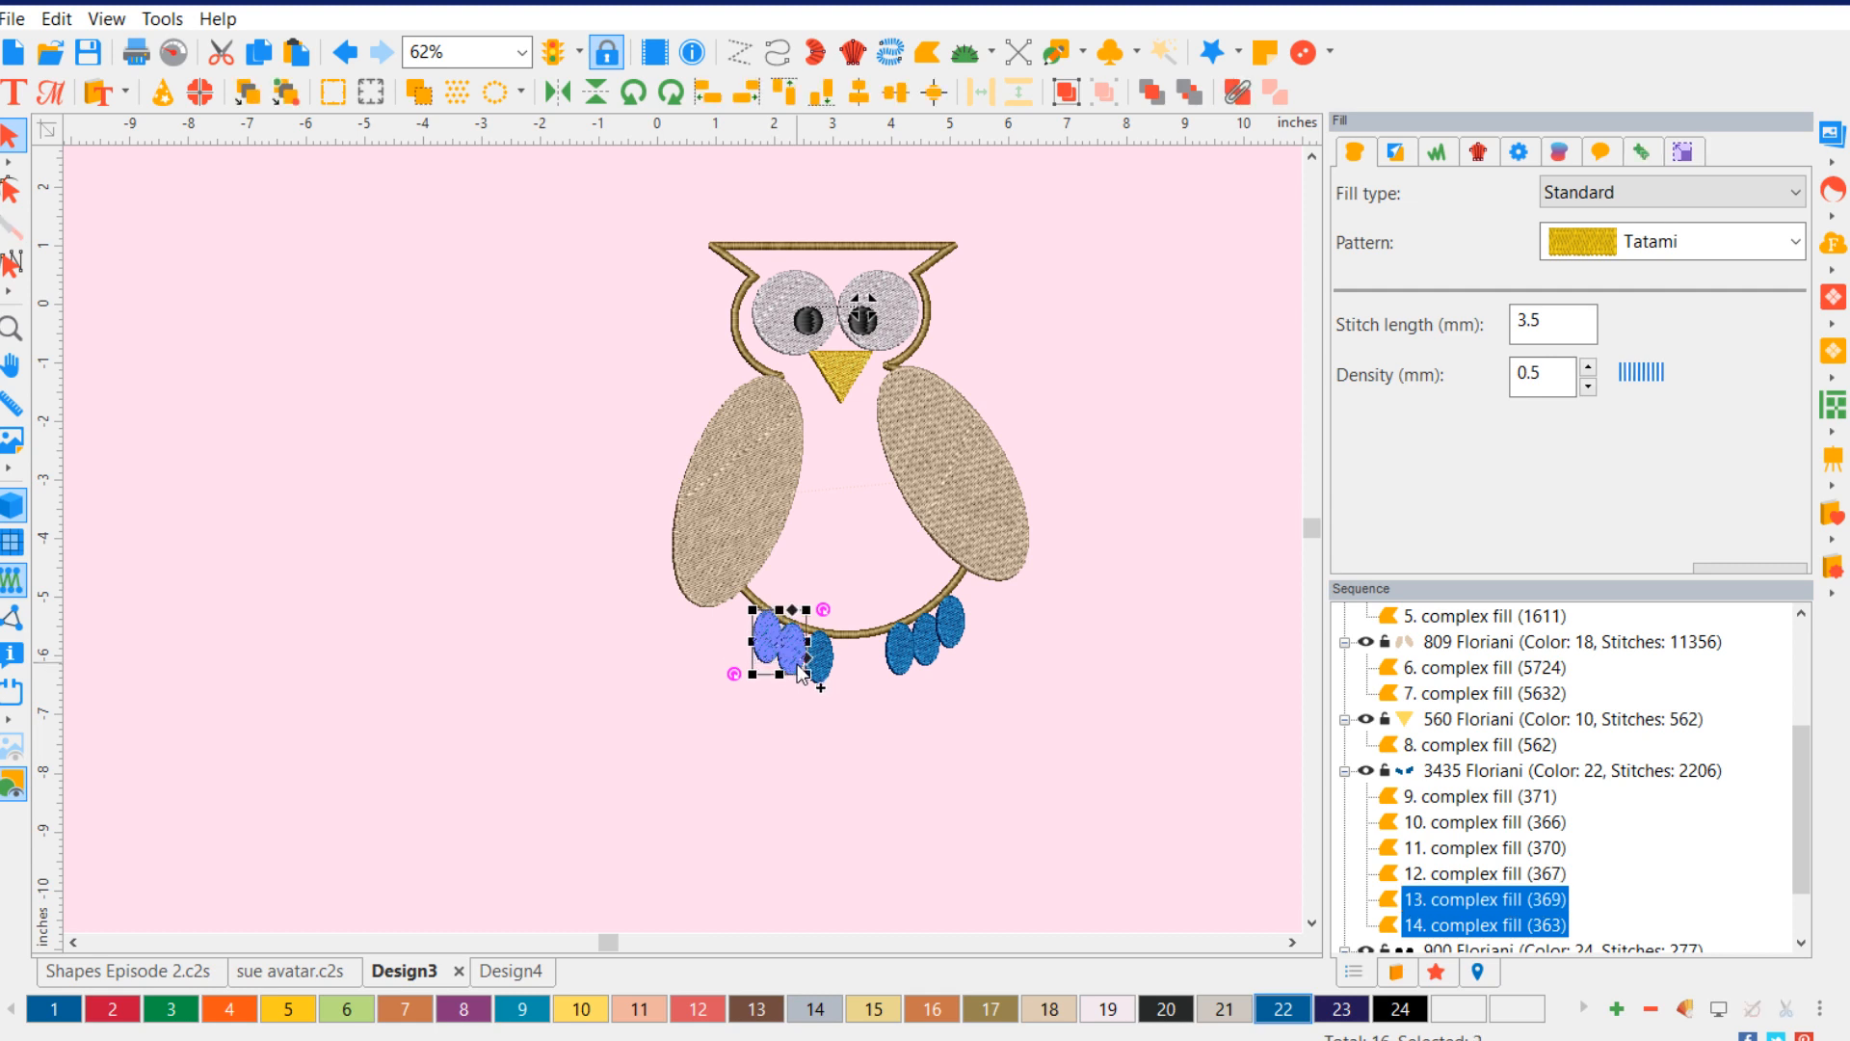
left_click(817, 666, "shift")
left_click(897, 660, "shift")
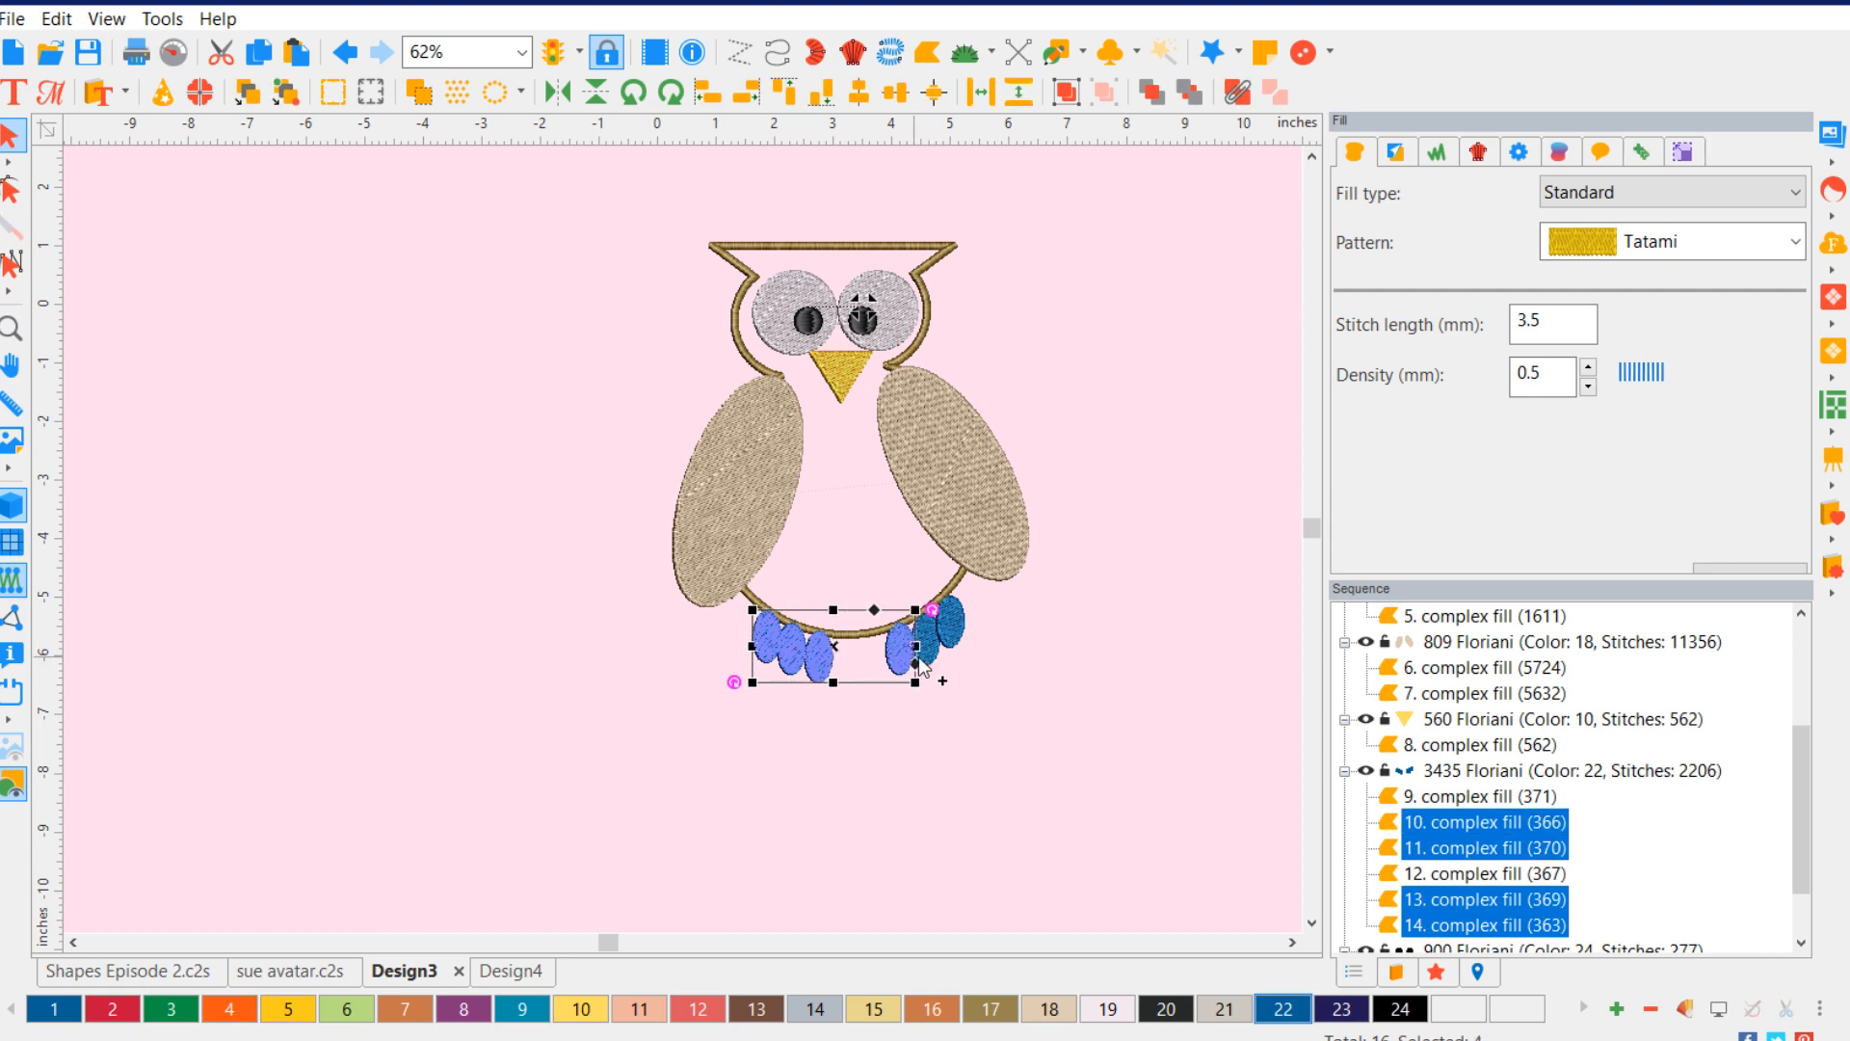
left_click(929, 650, "shift")
left_click(957, 632, "shift")
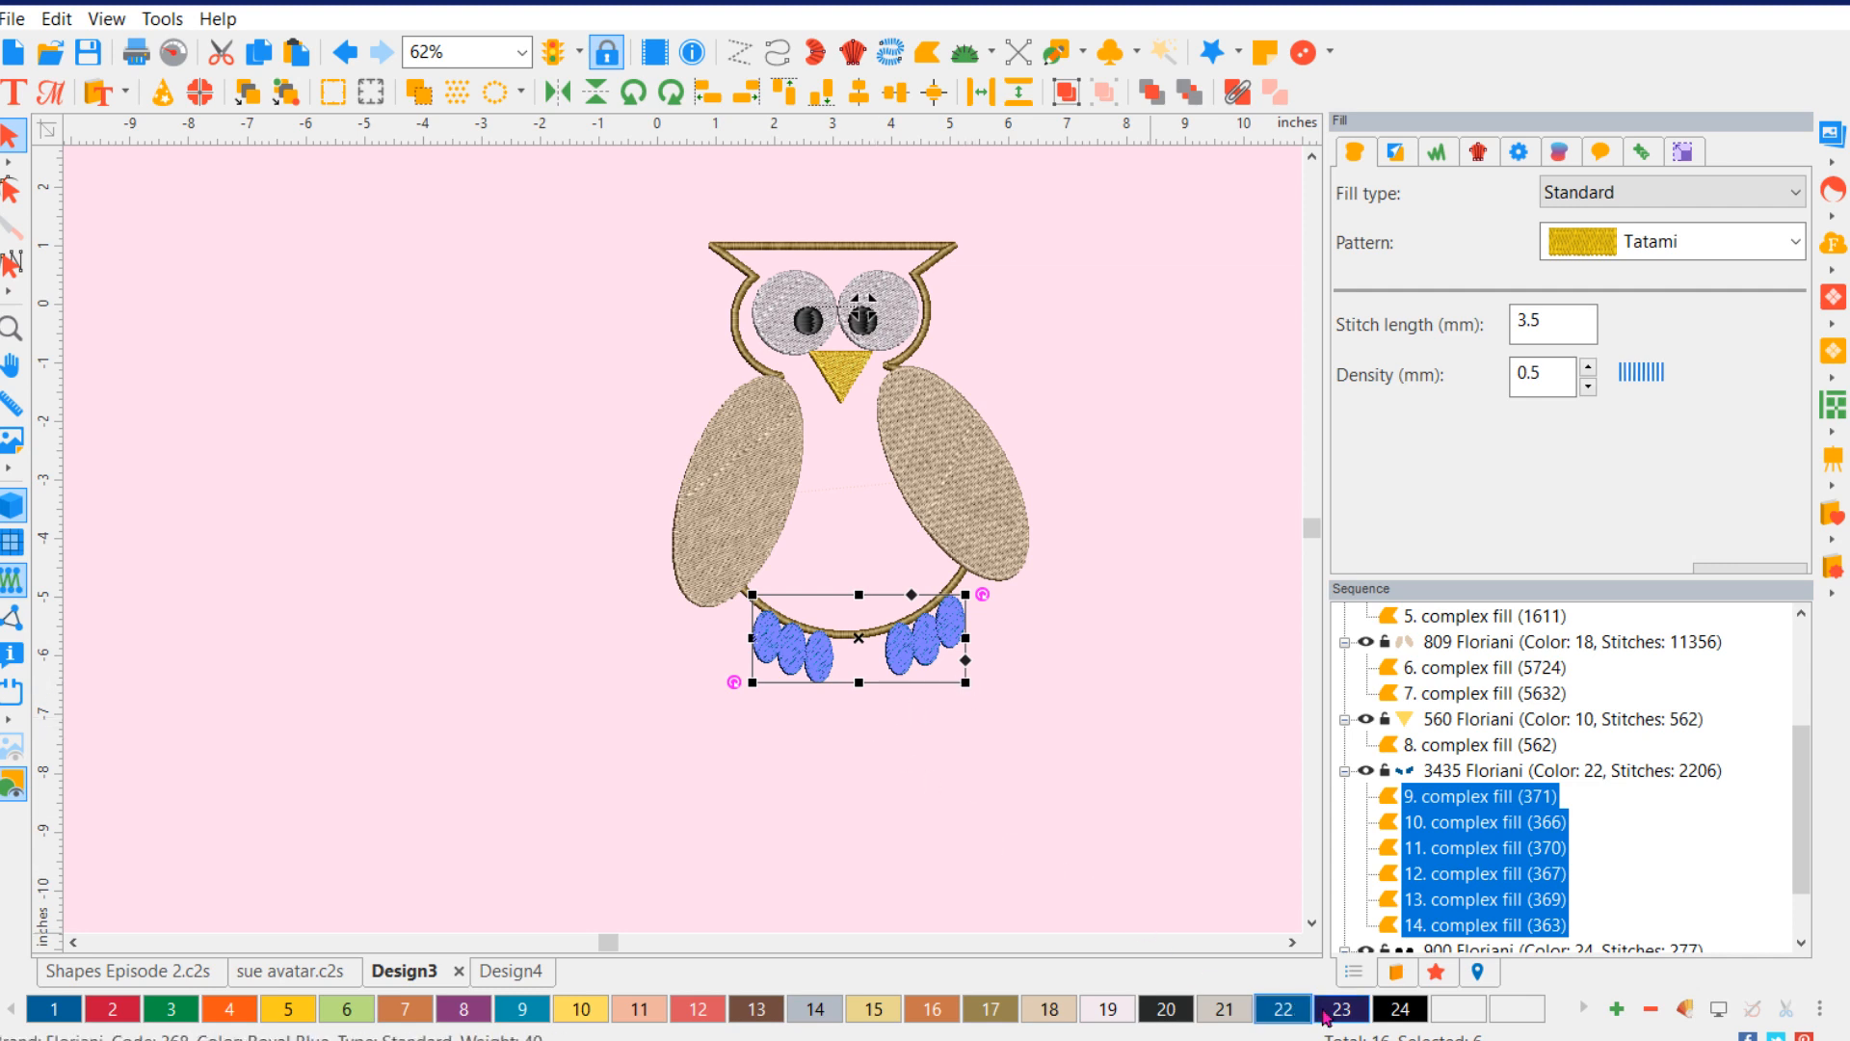
left_click(1388, 1017)
left_click(993, 698)
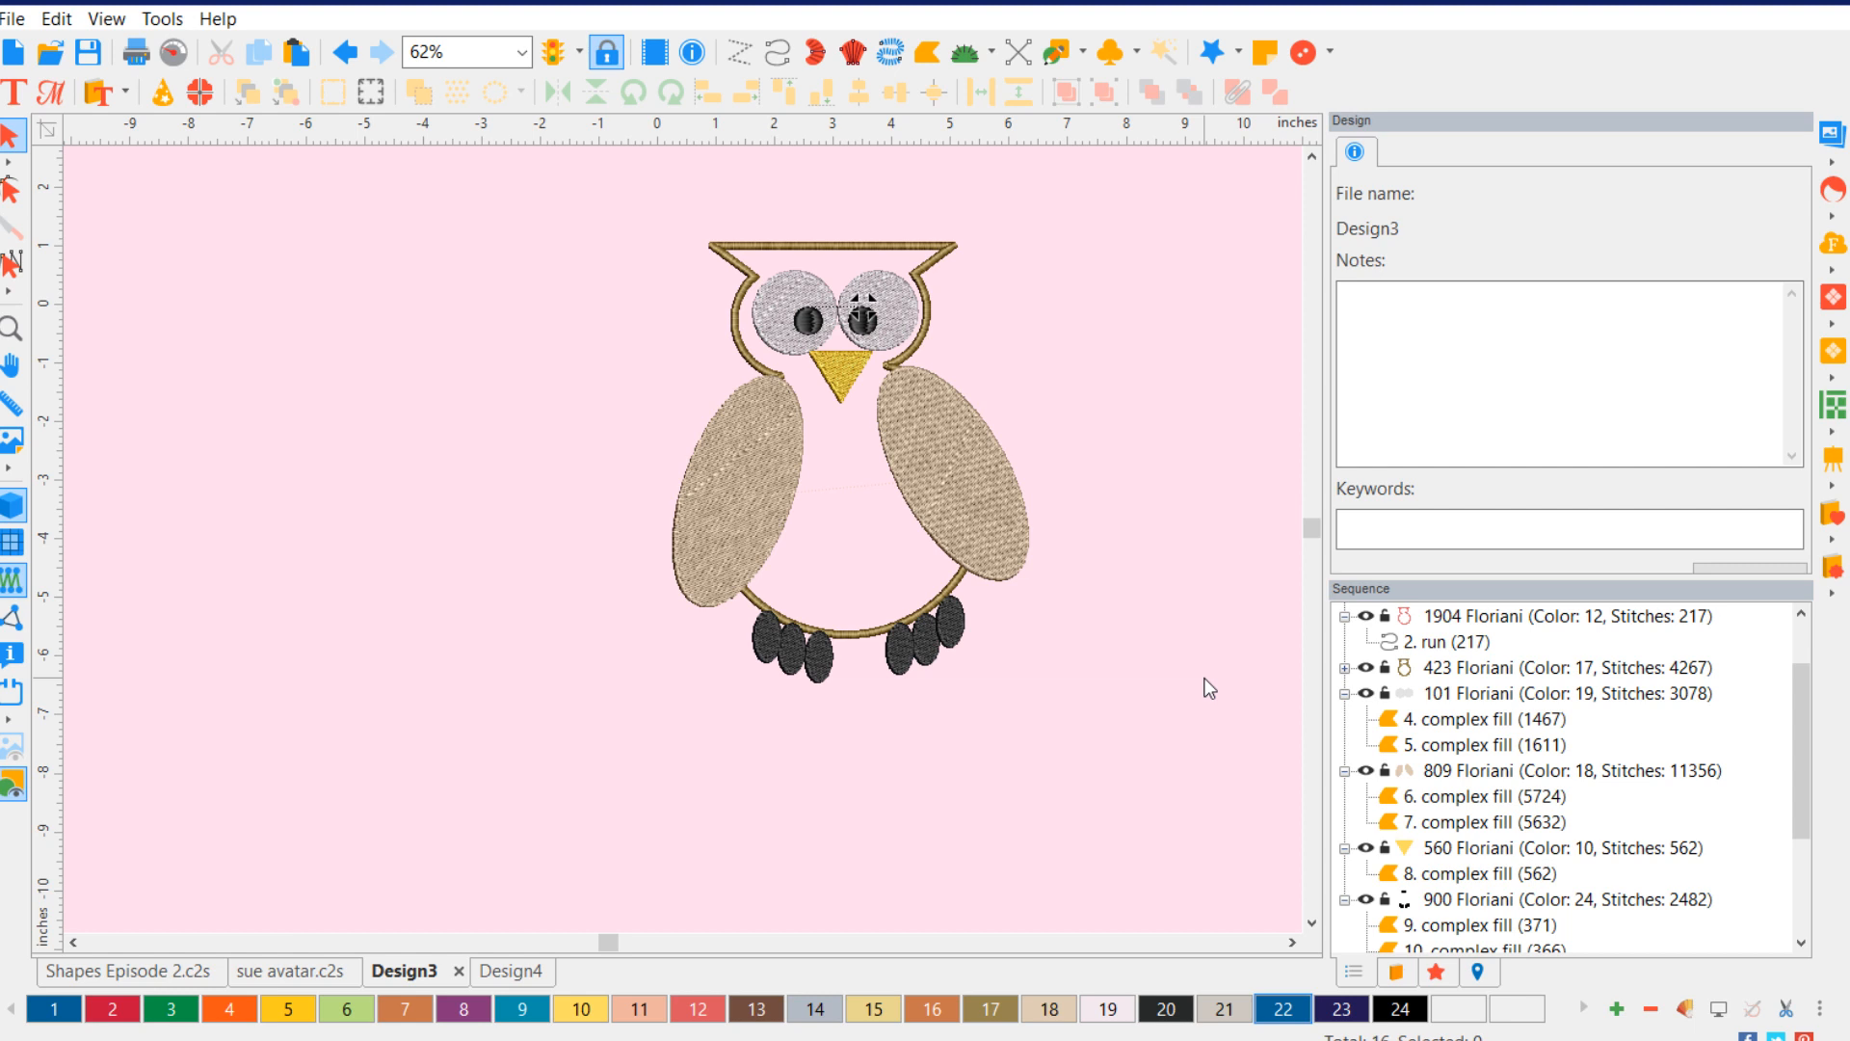
- Check the transform dimensions of the owl's steil body outline and the fill settings of the wings
left_click(826, 257)
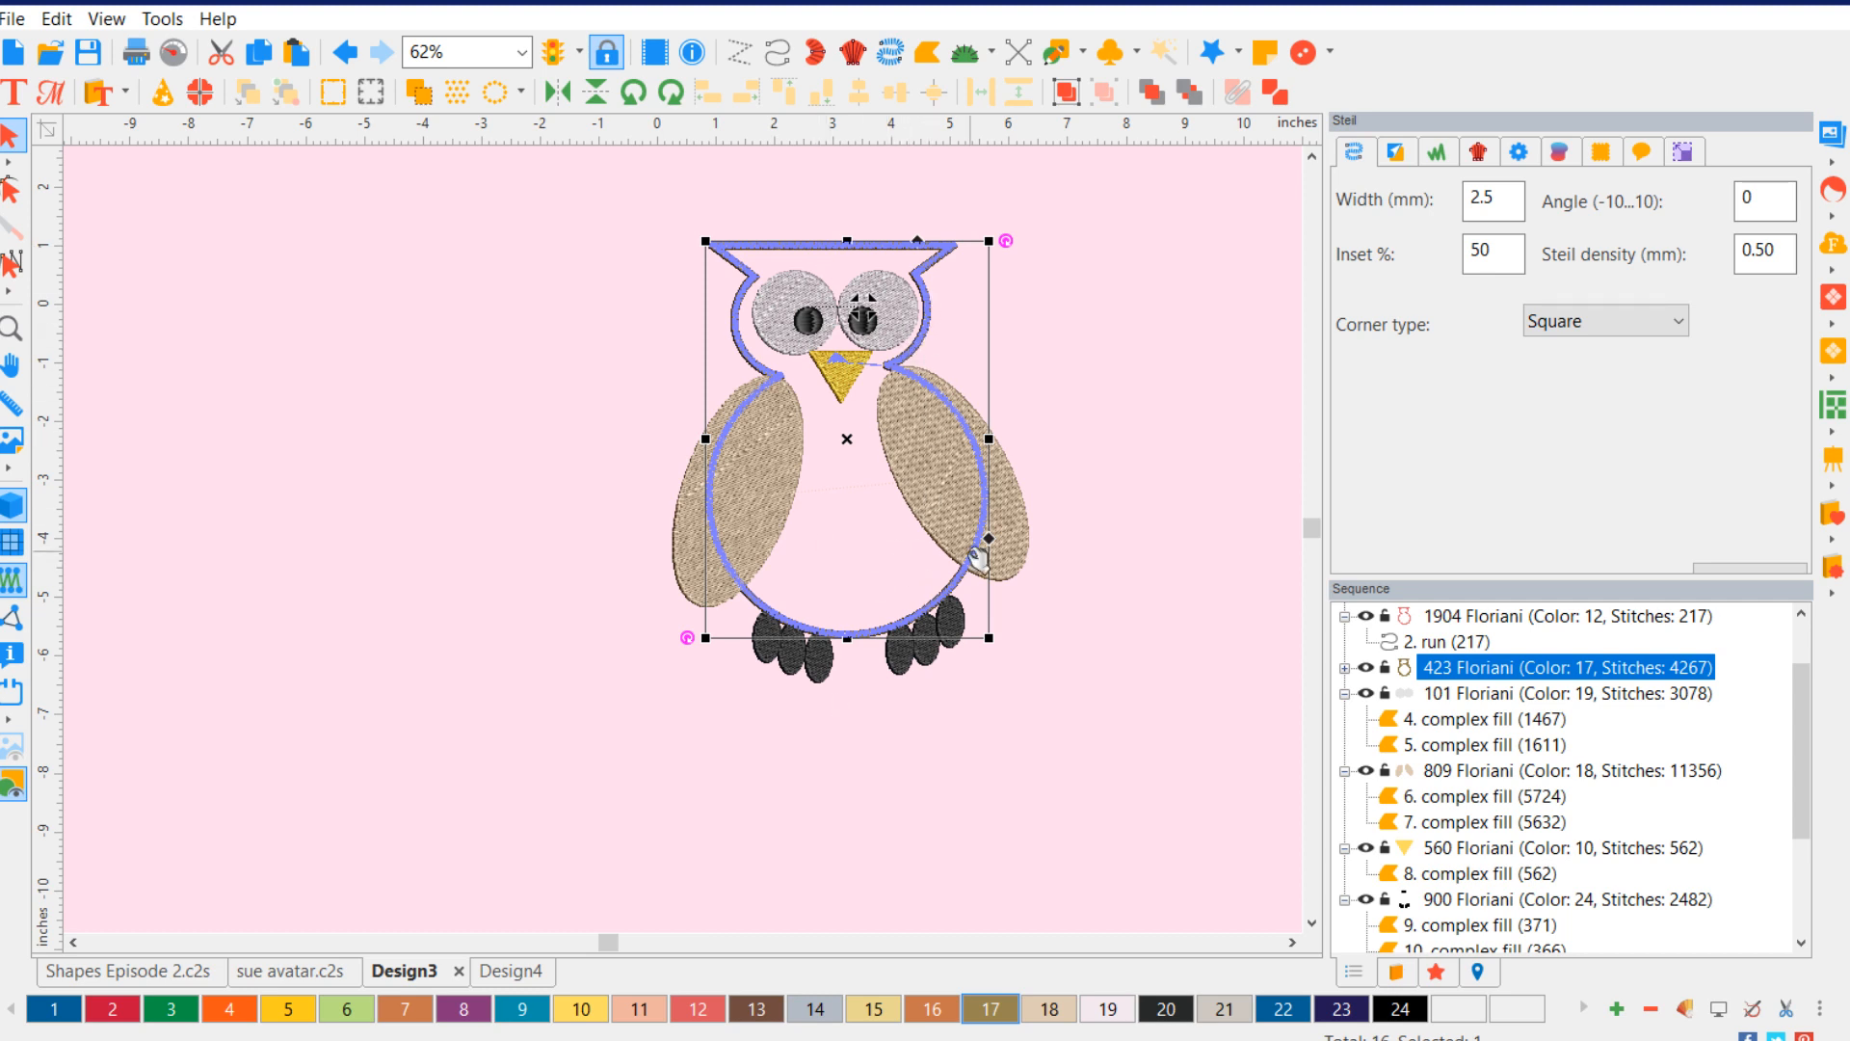
left_click(1682, 154)
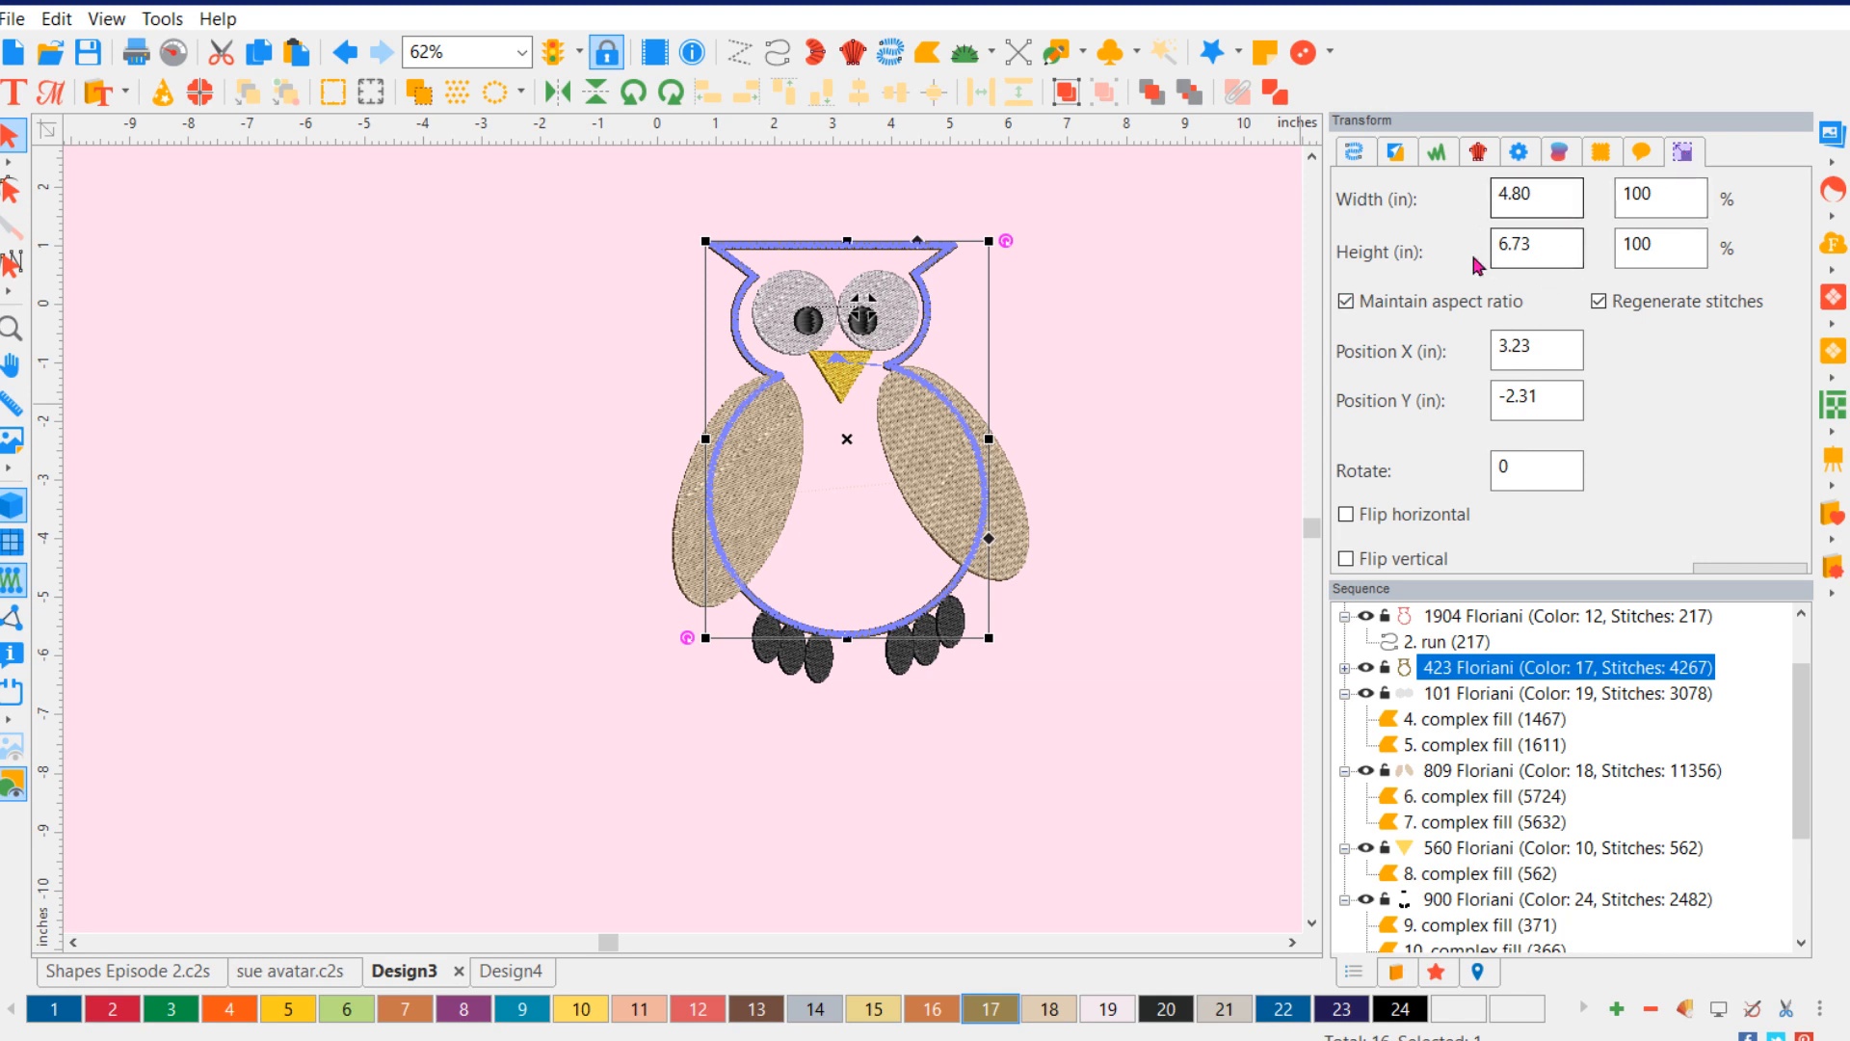
left_click(1160, 450)
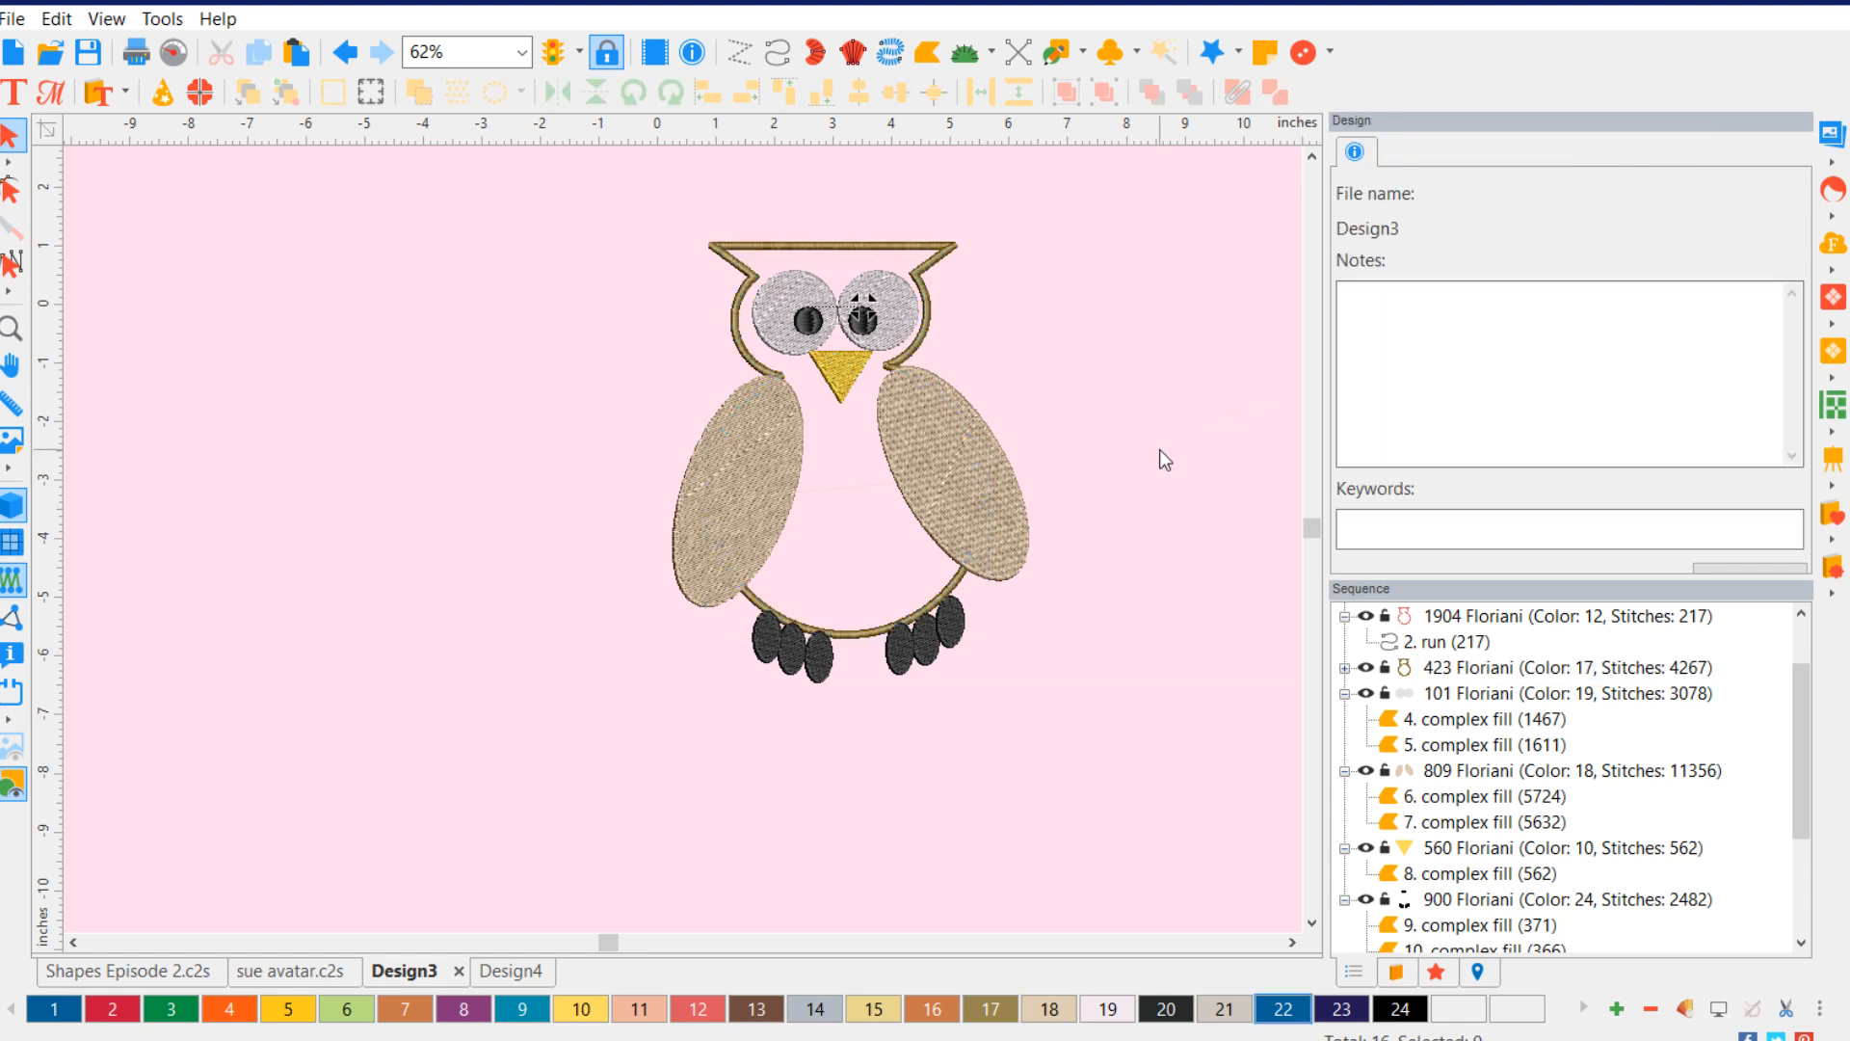
left_click(951, 453)
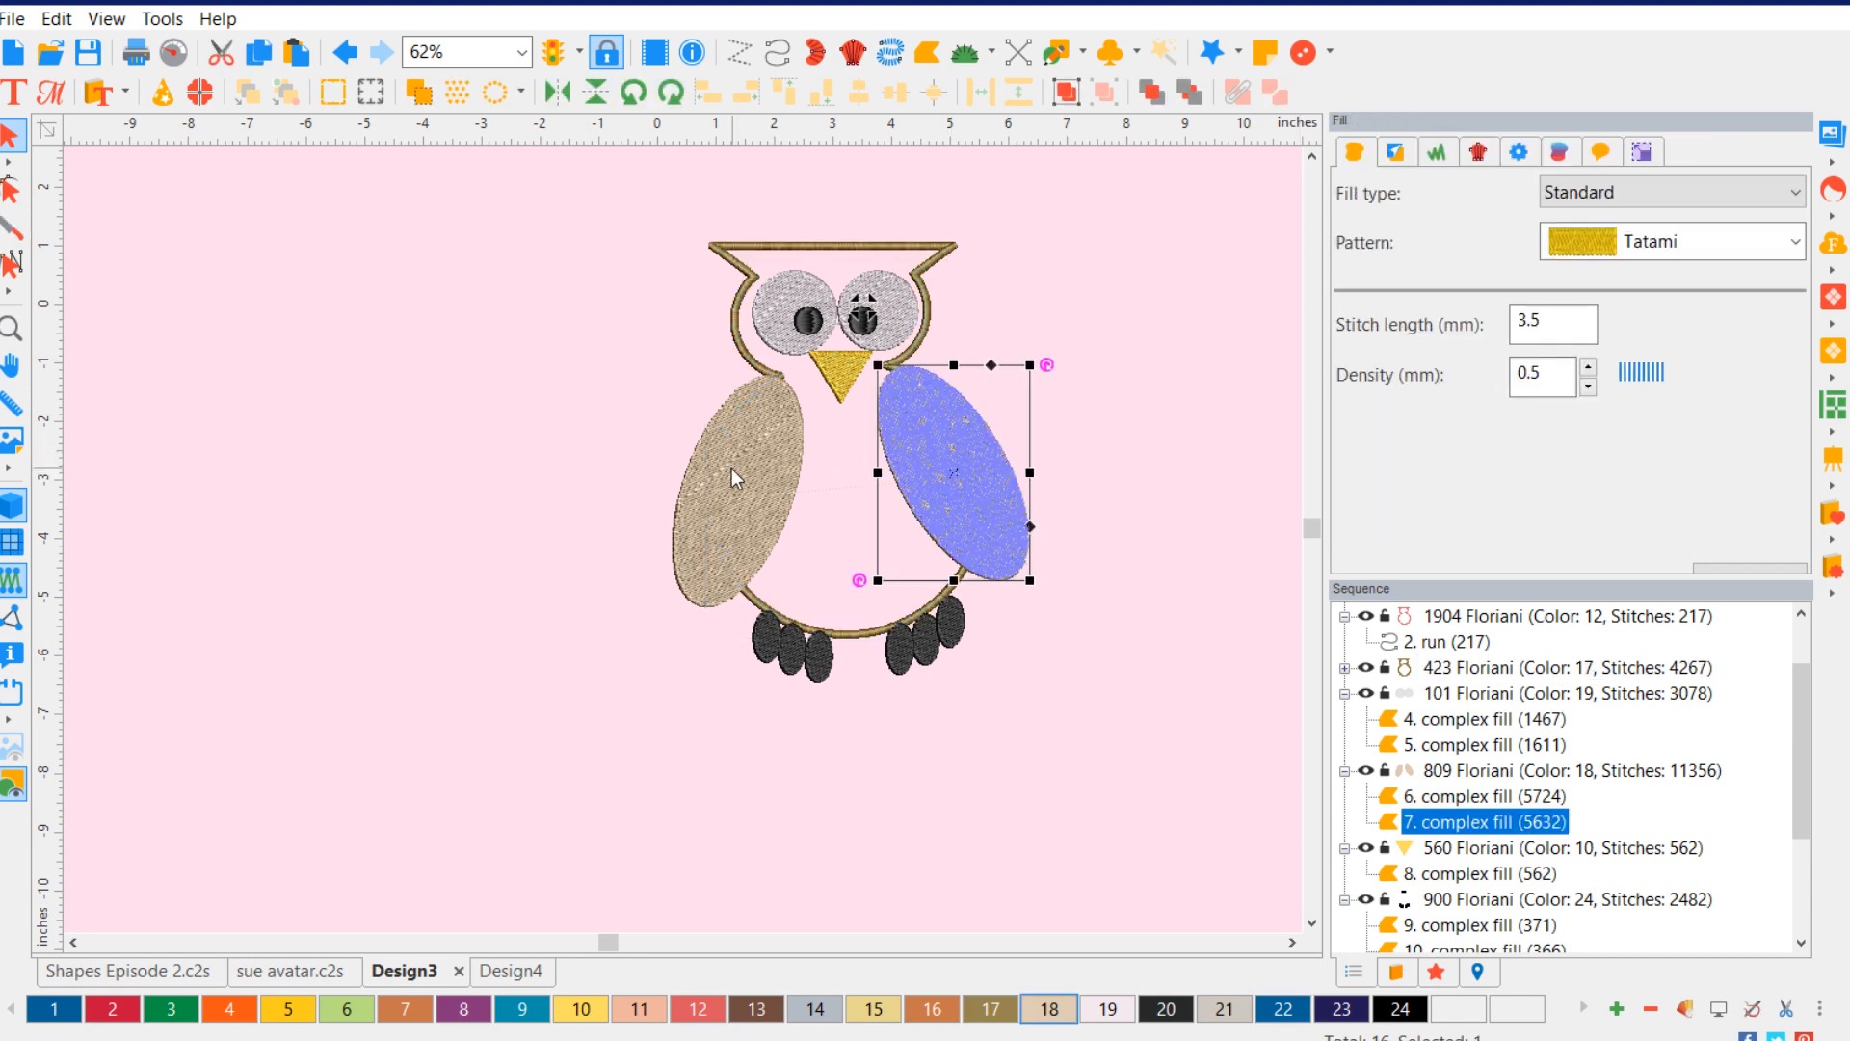
left_click(732, 468)
left_click(1201, 433)
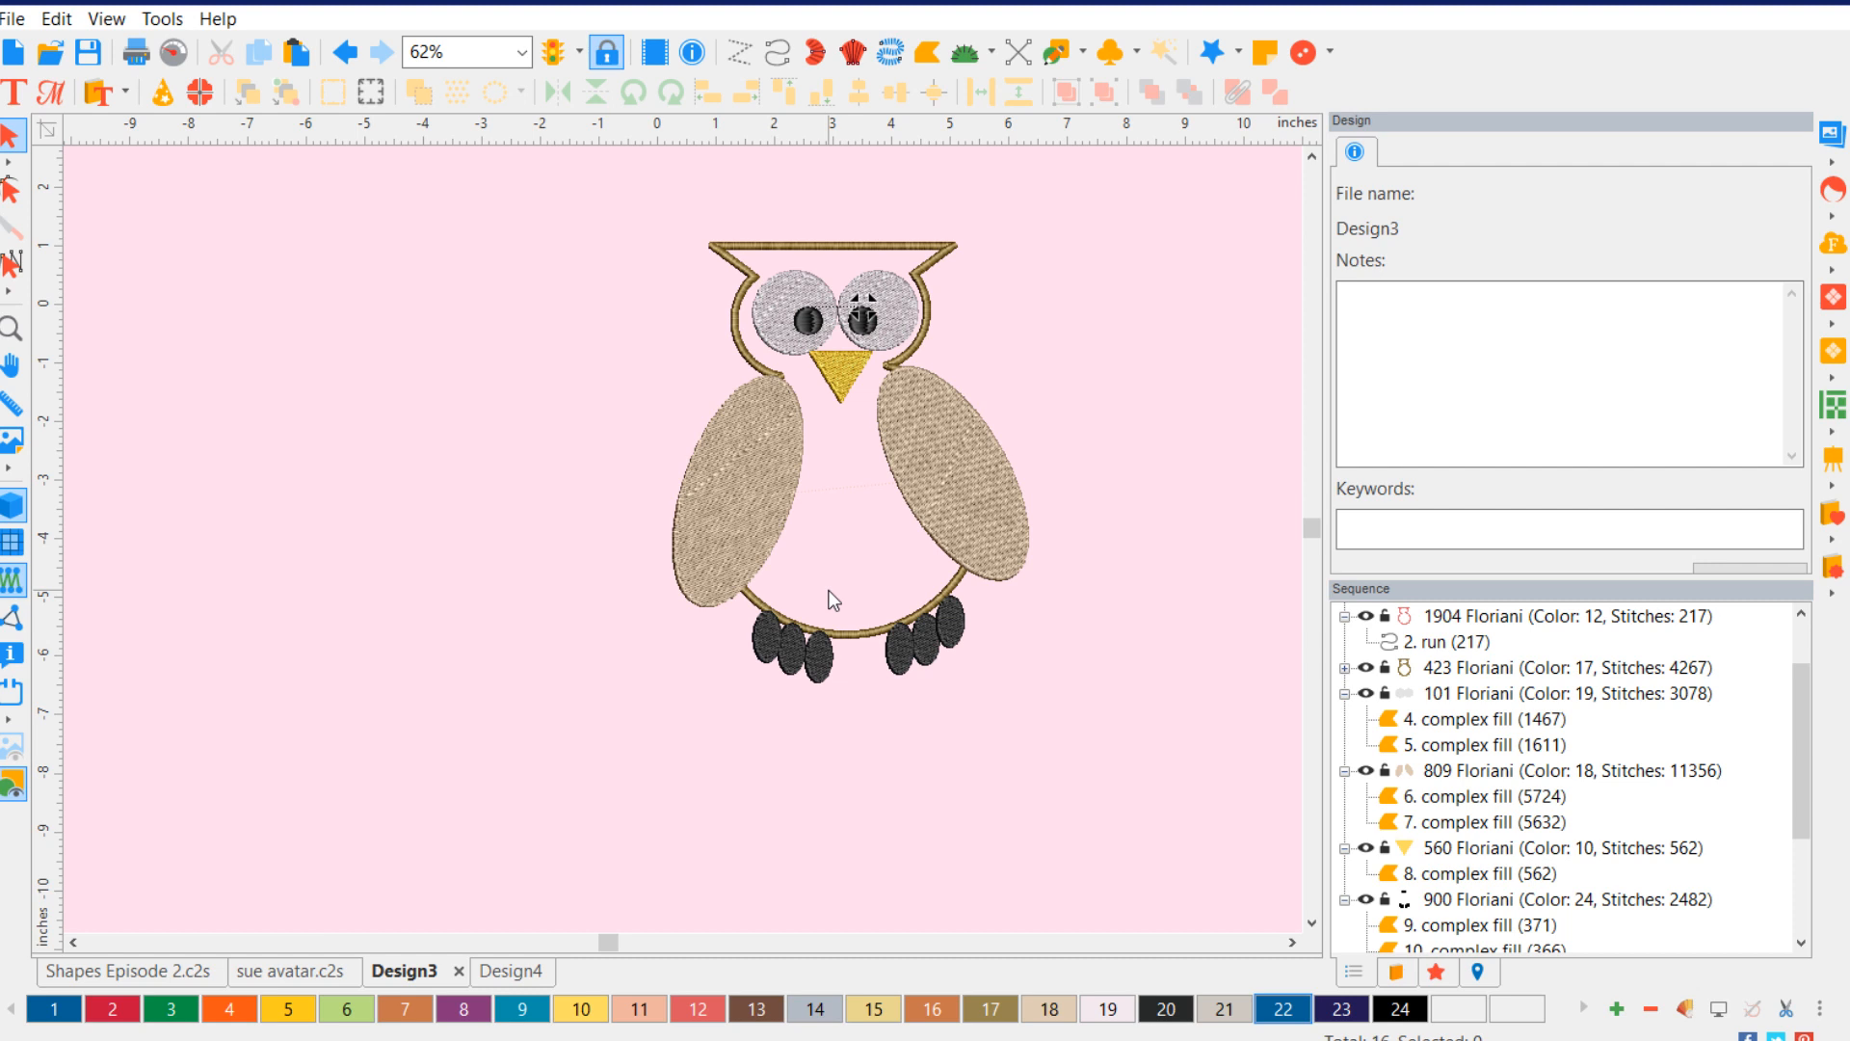
- Draw a flat horizontal artwork ellipse about 1.9 inches wide to the right of the owl's head
left_click(1083, 53)
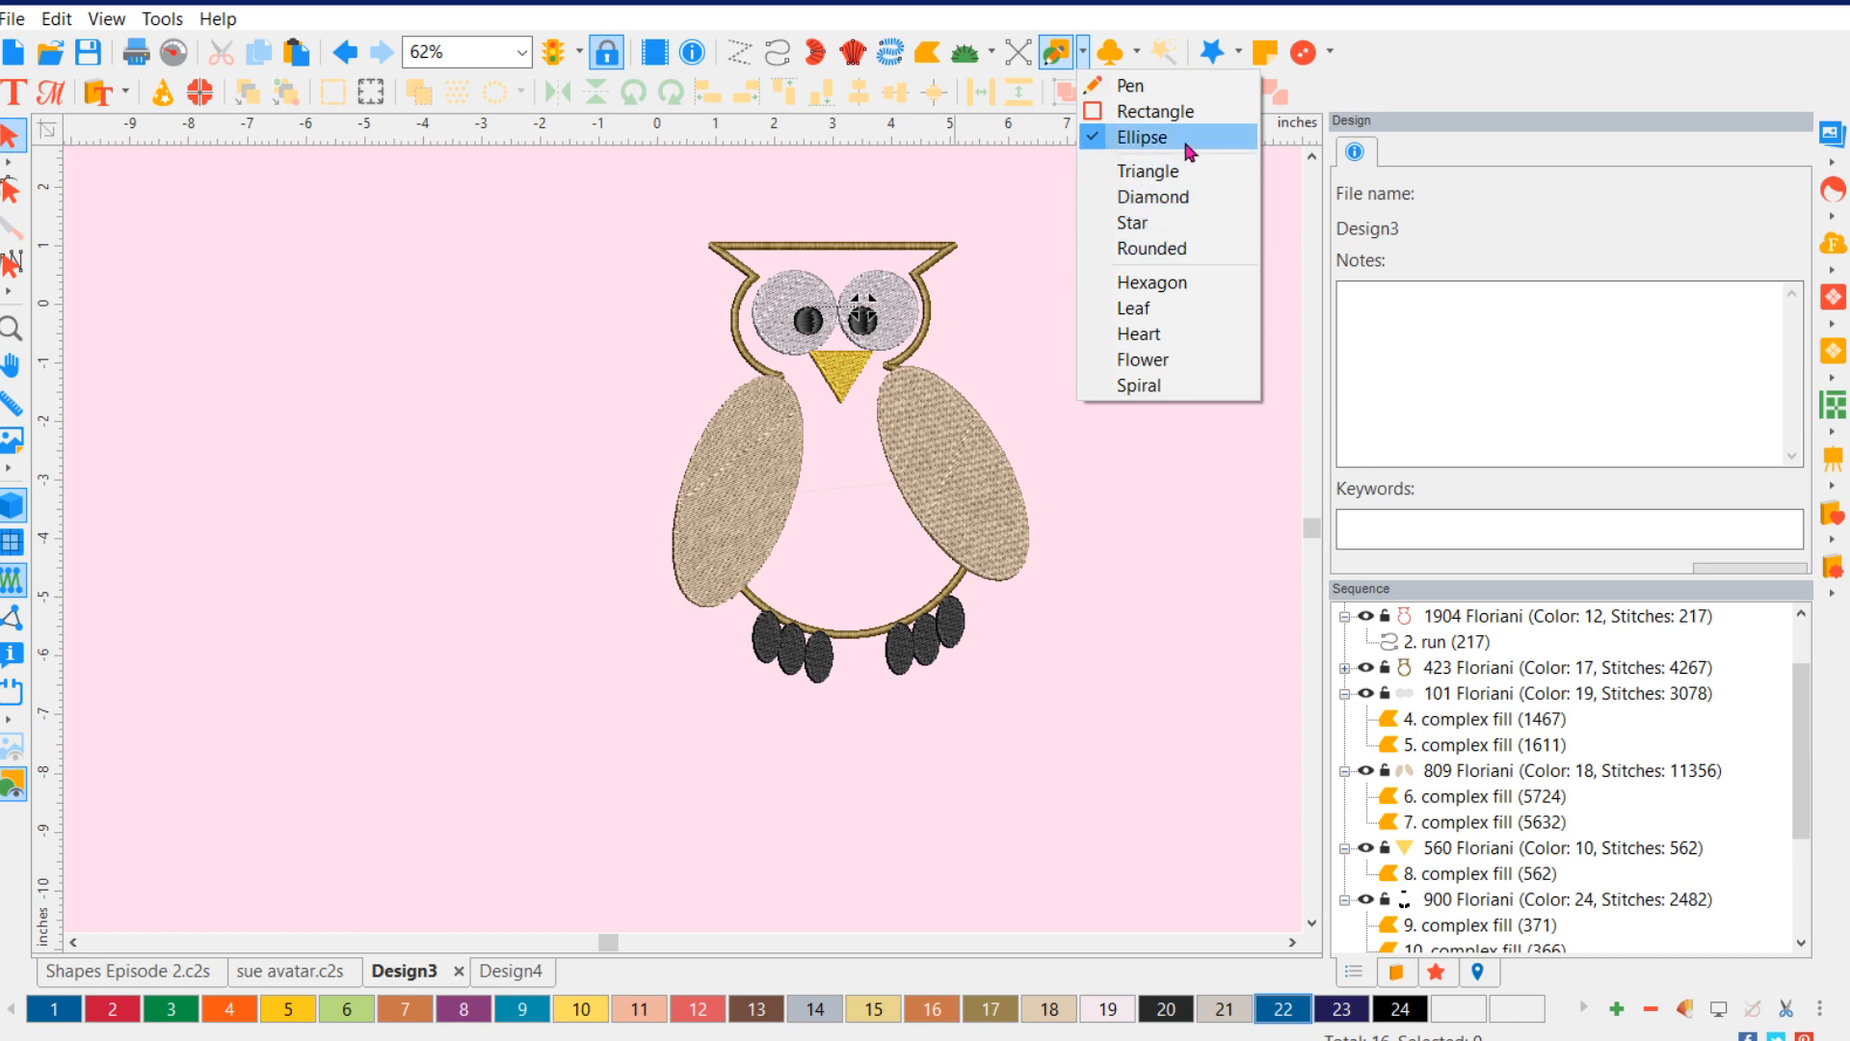
left_click(1157, 529)
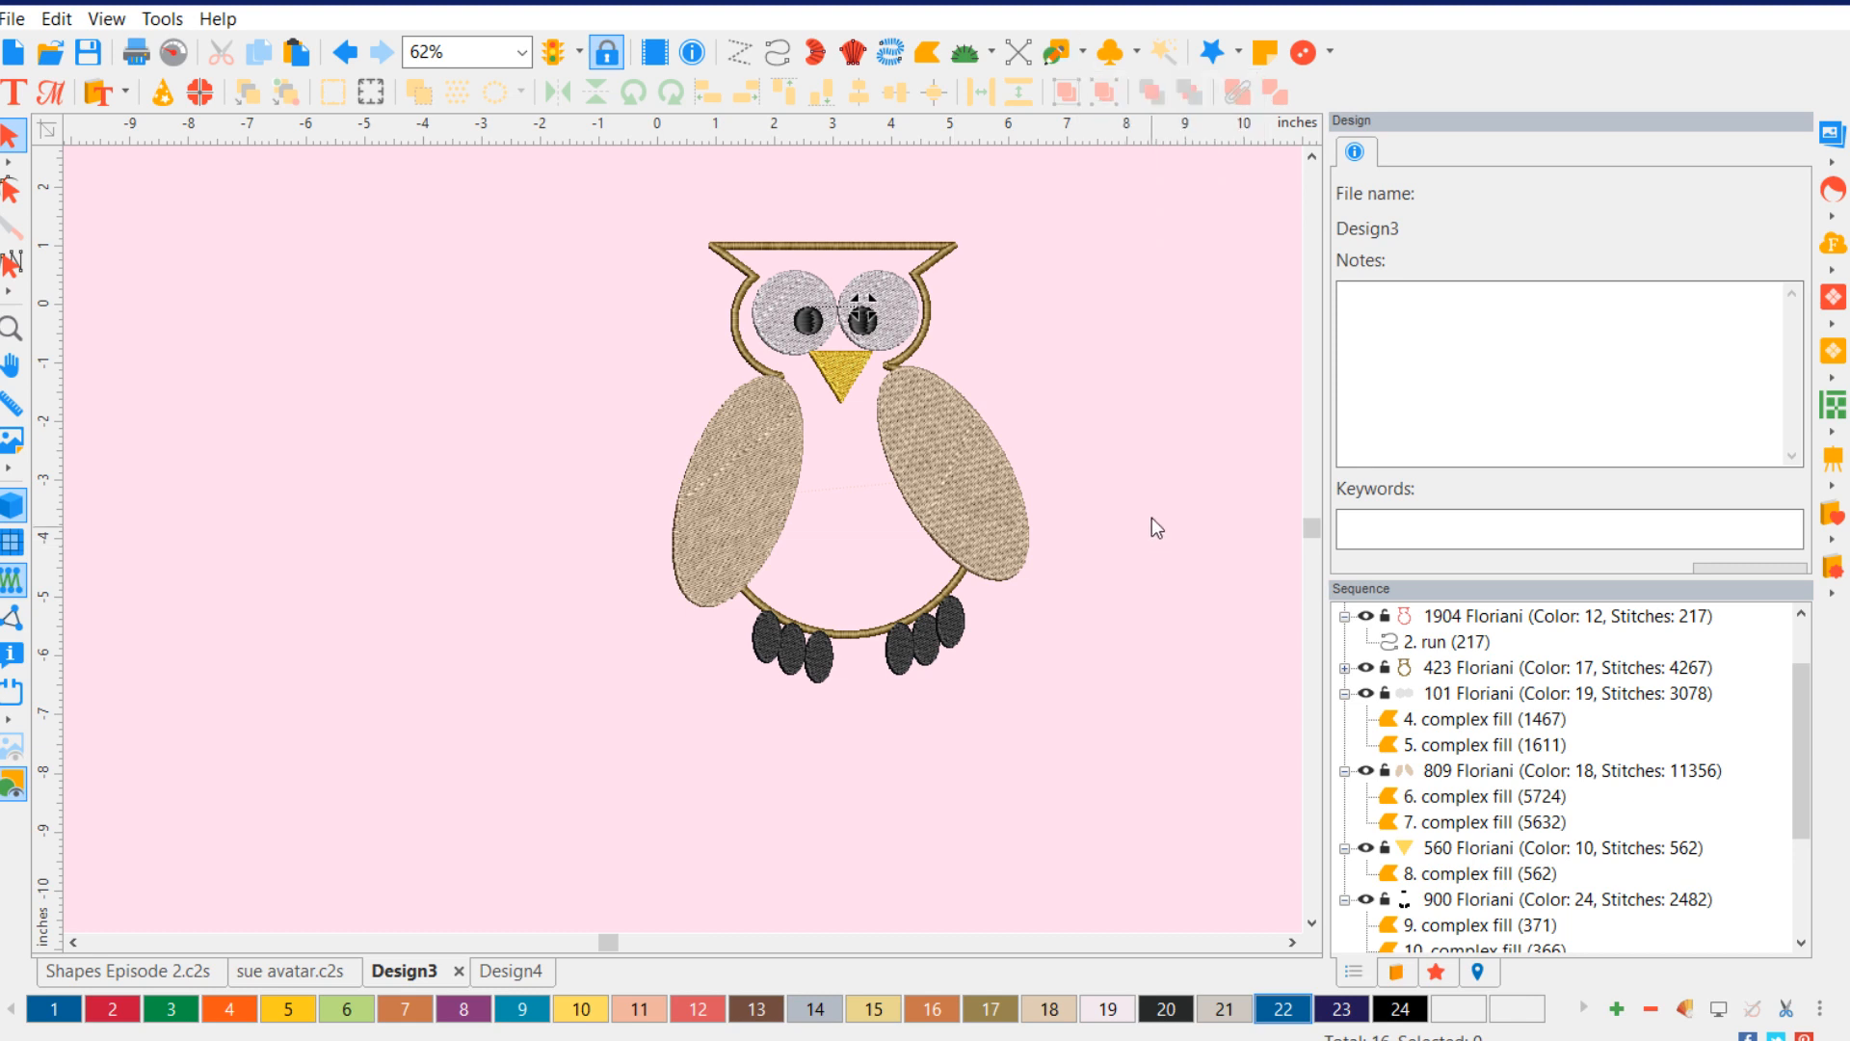
left_click(1058, 51)
left_click_drag(1110, 333, 1195, 324)
left_click(10, 135)
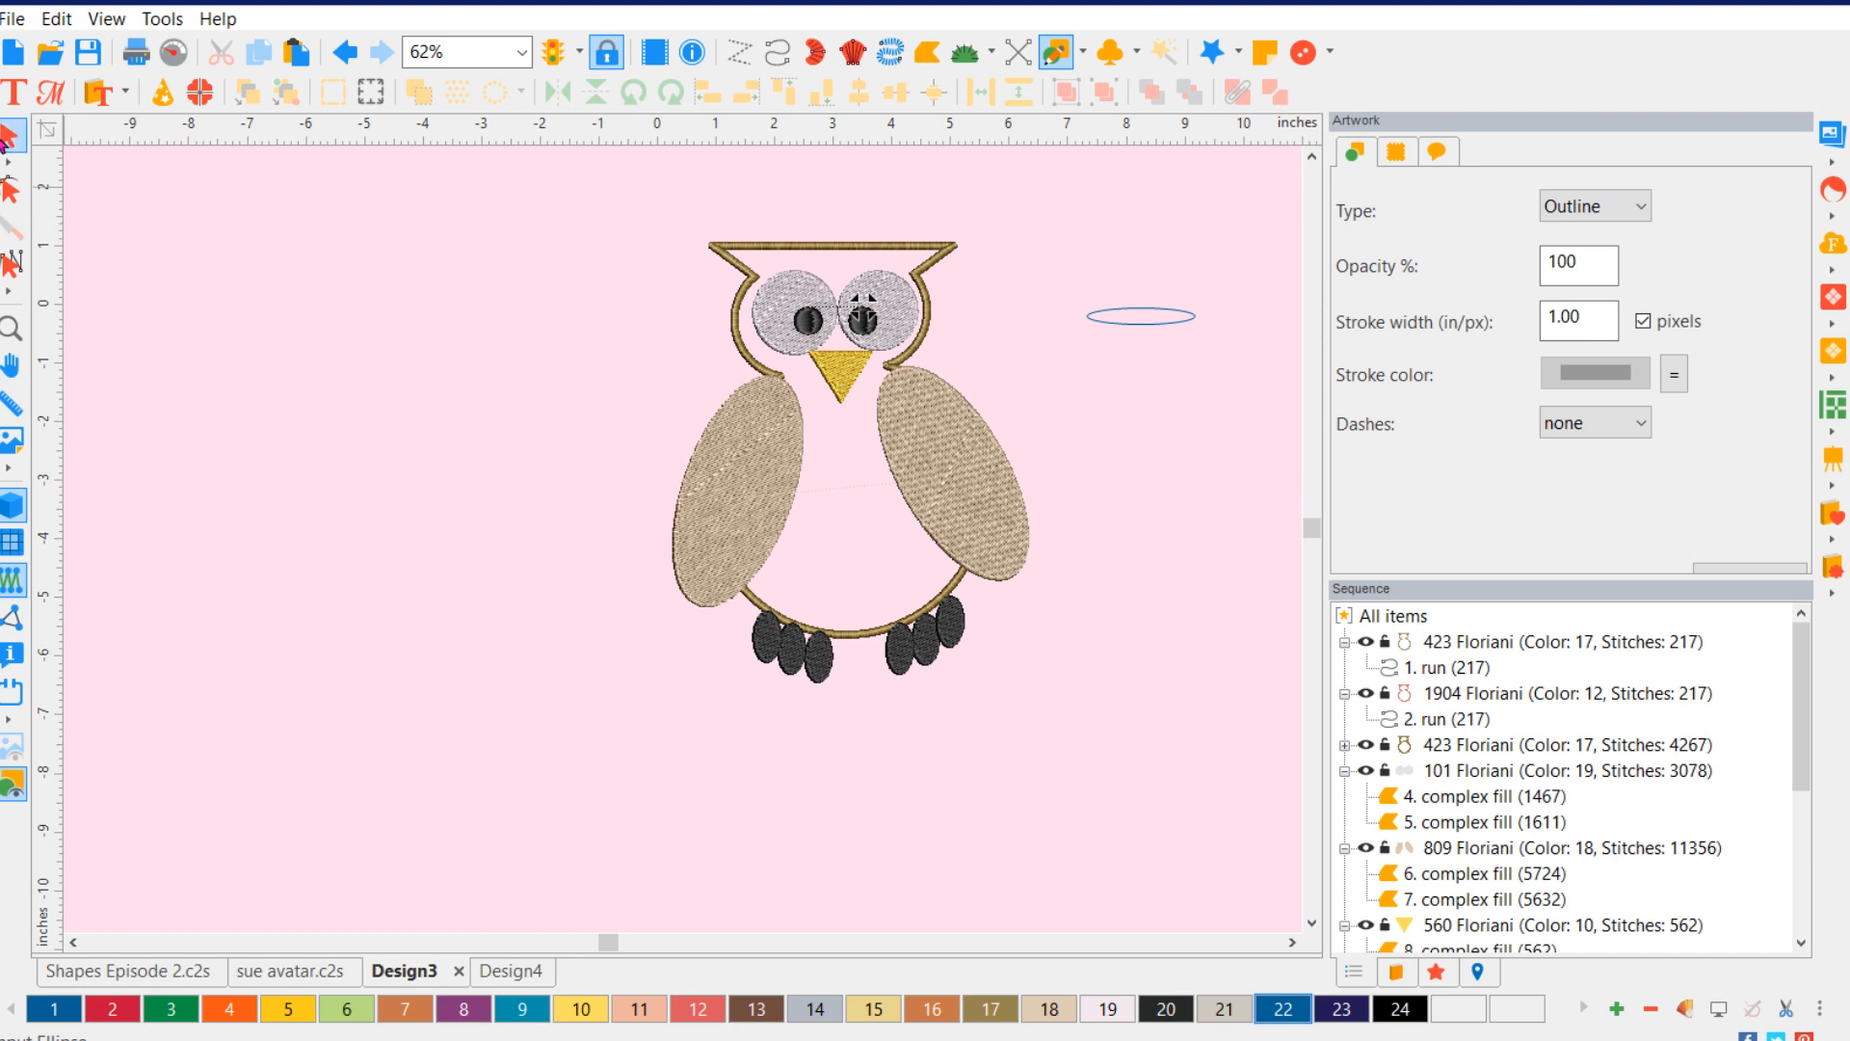
- Convert the flat ellipse from artwork to Steil
right_click(1146, 318)
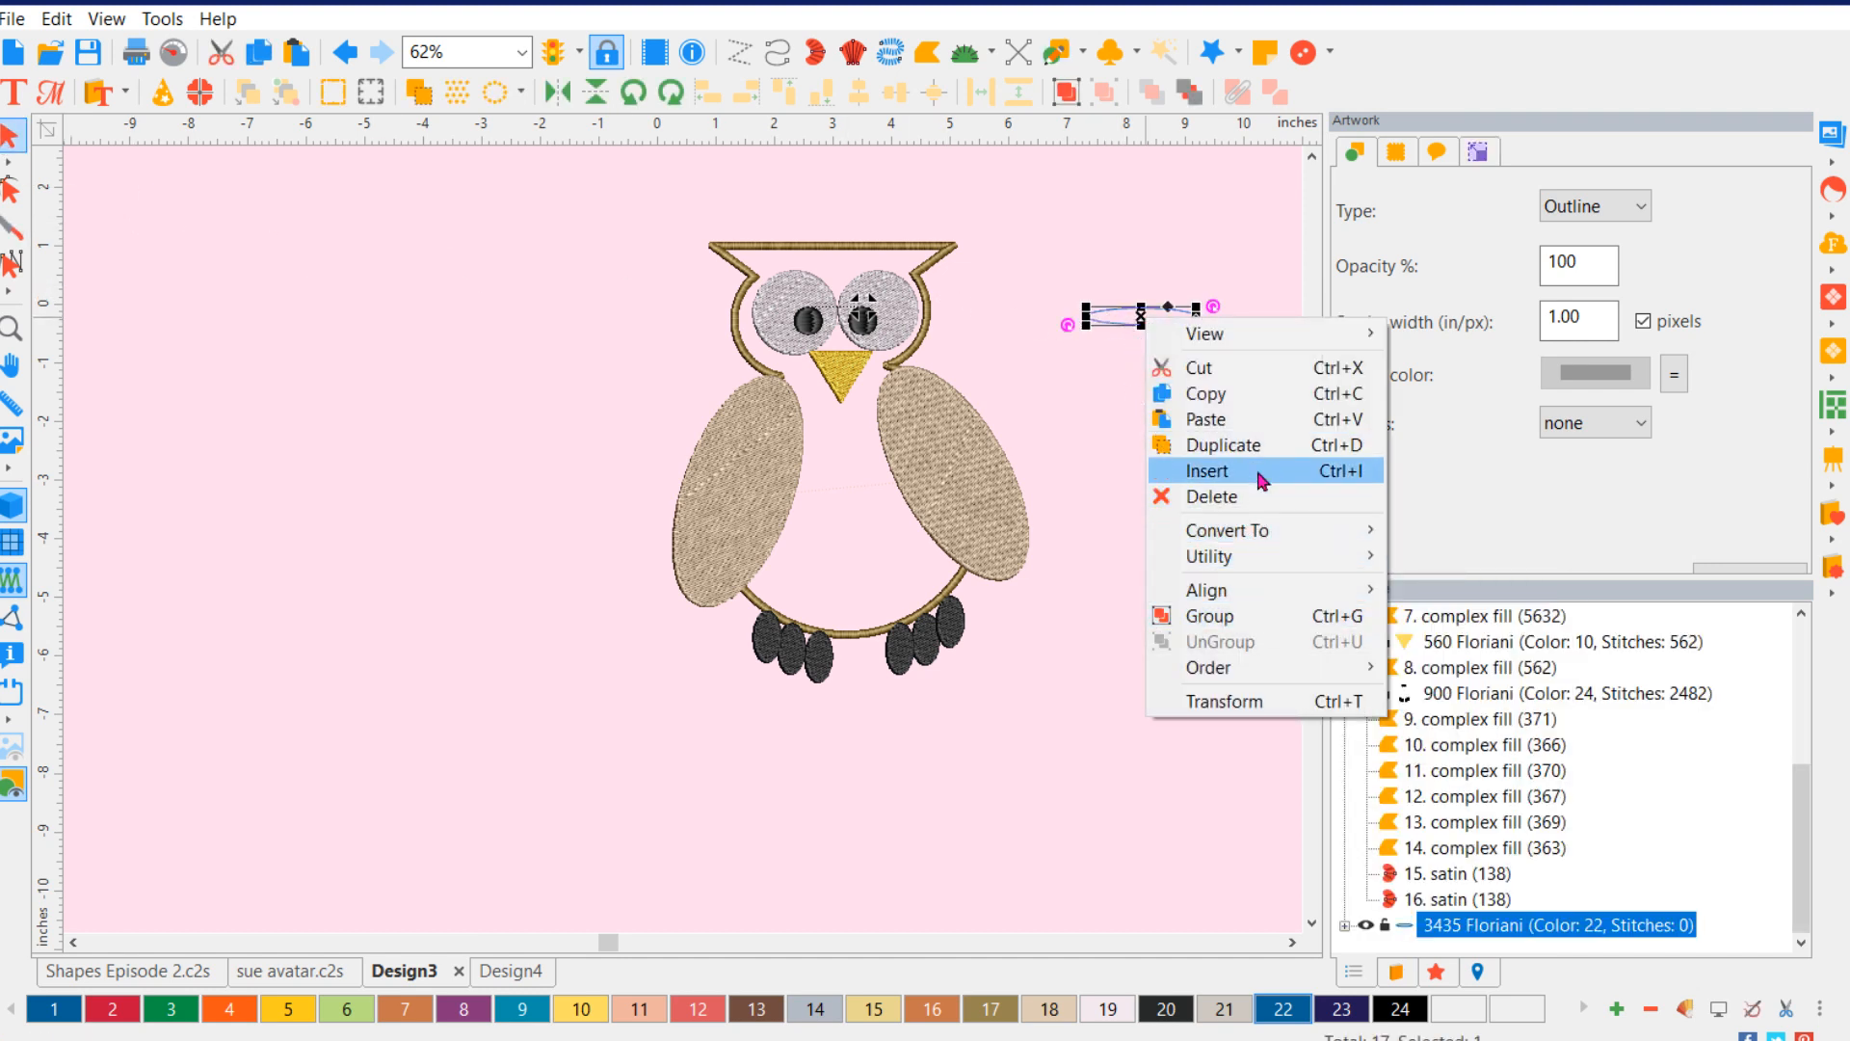
mouse_move(1300, 533)
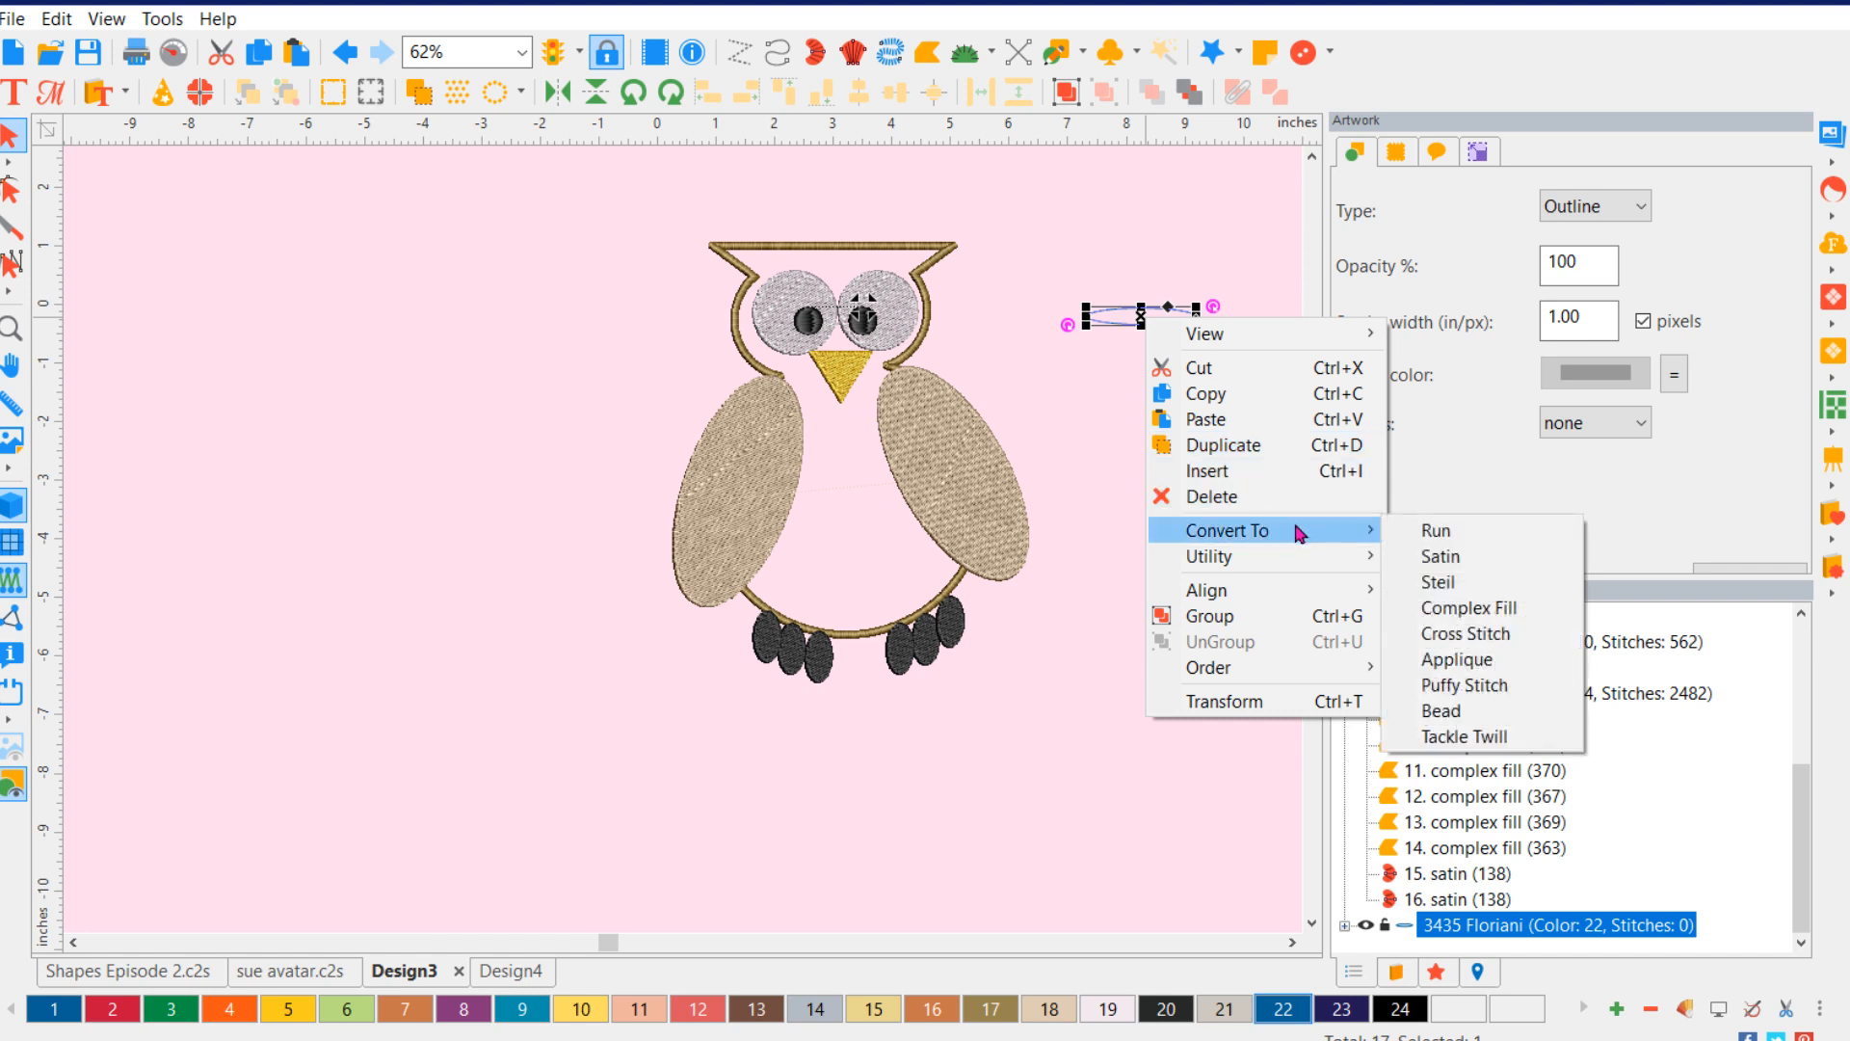
left_click(1470, 582)
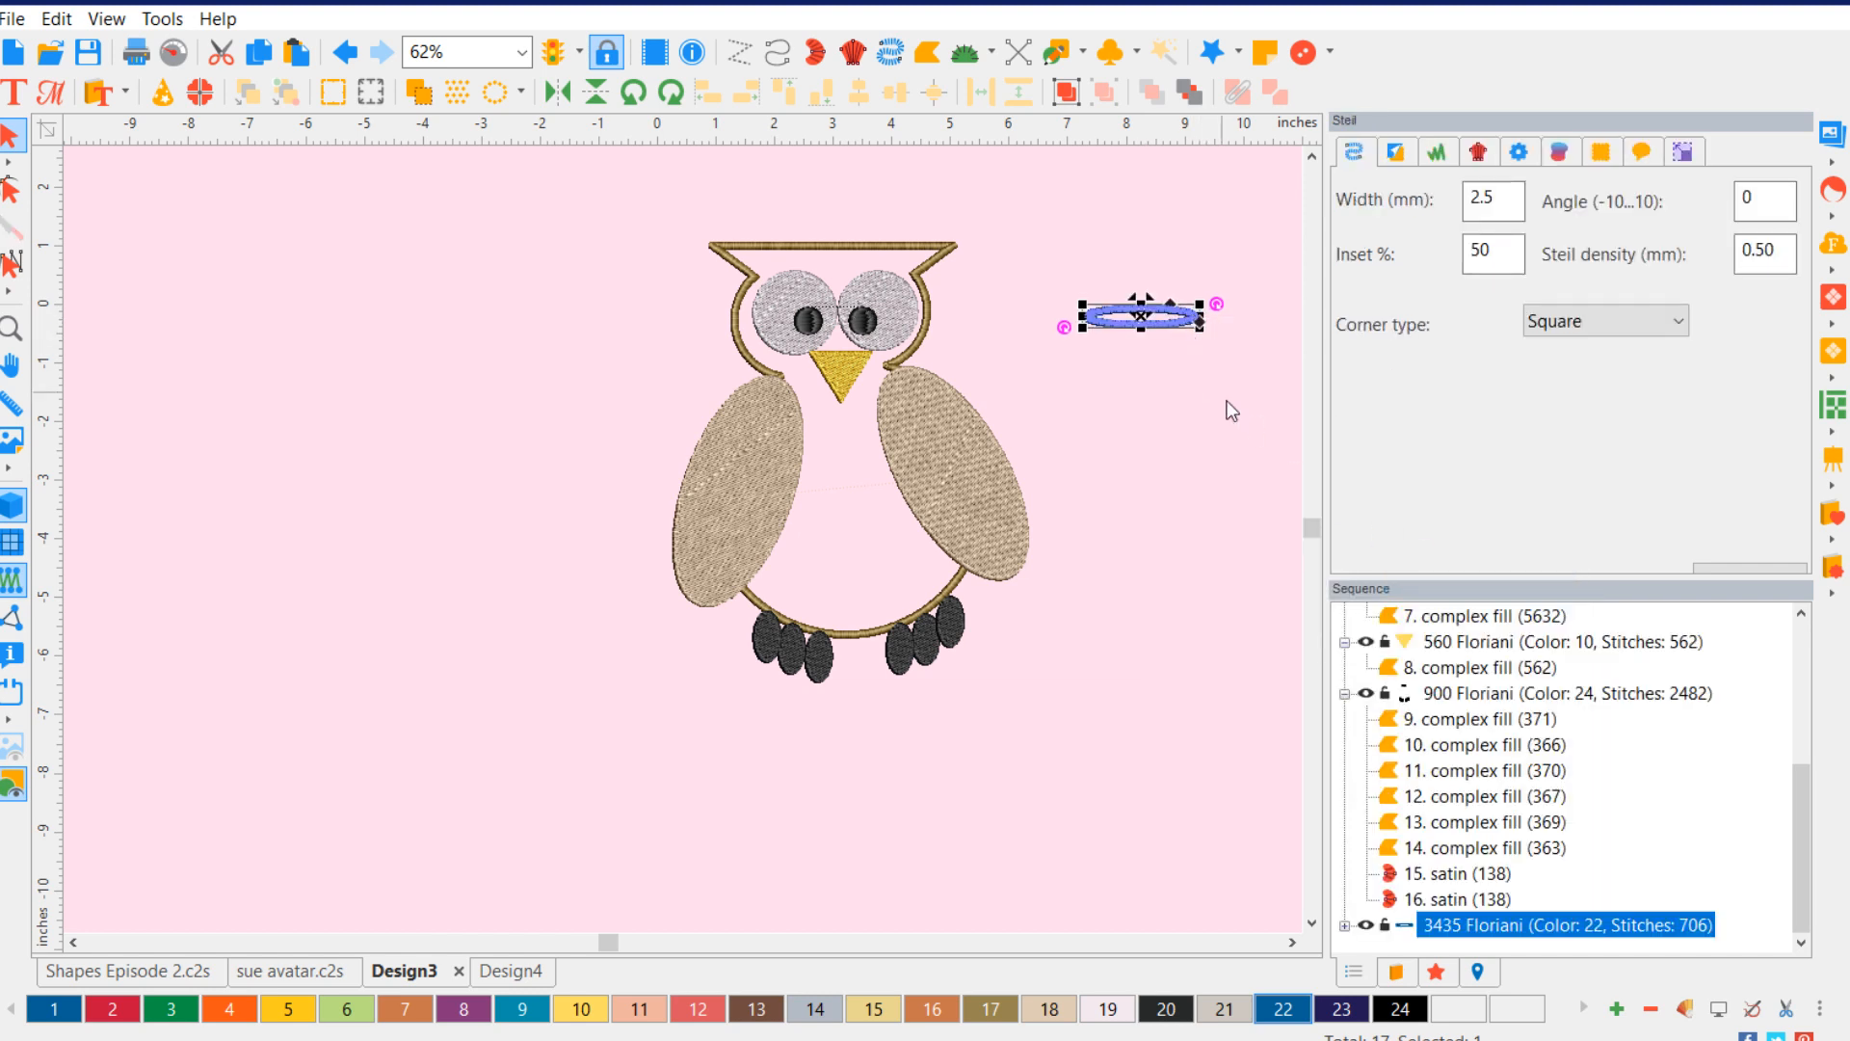
- Convert the flat ellipse to Complex Fill and recolour it to black thread colour 24
right_click(1172, 321)
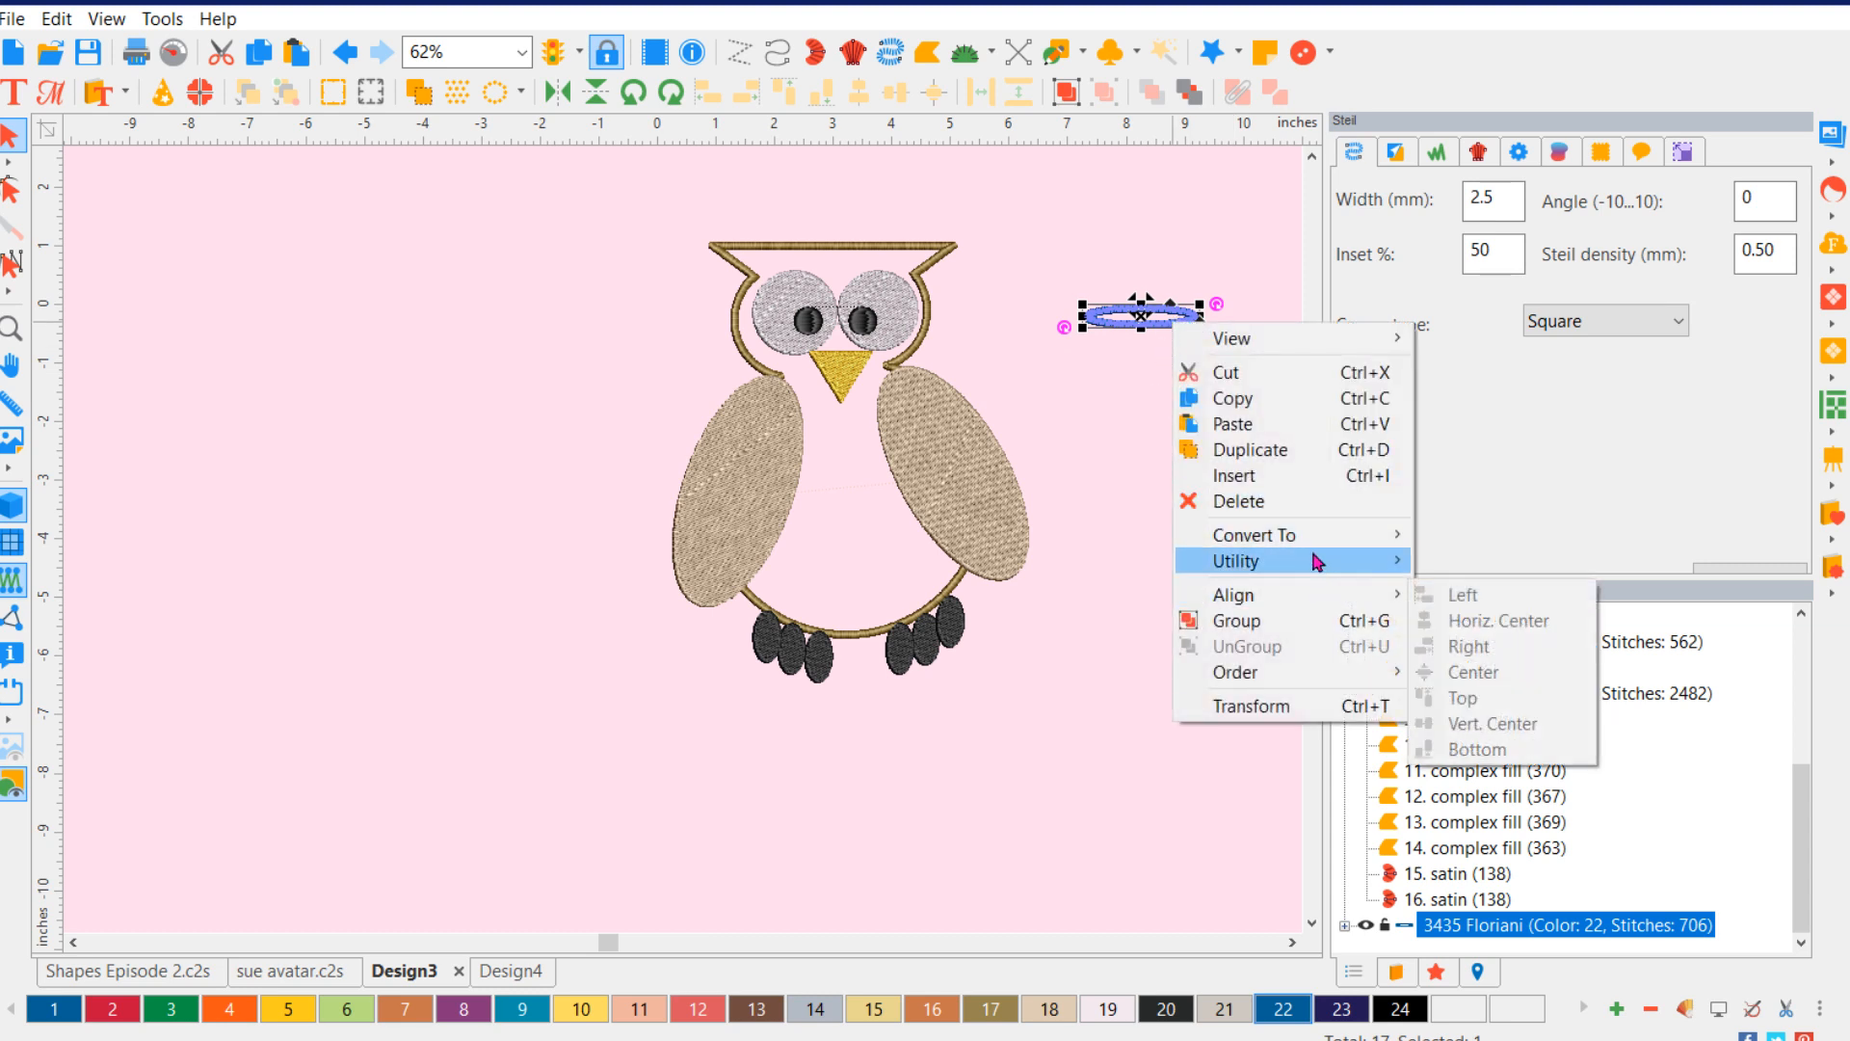
mouse_move(1393, 539)
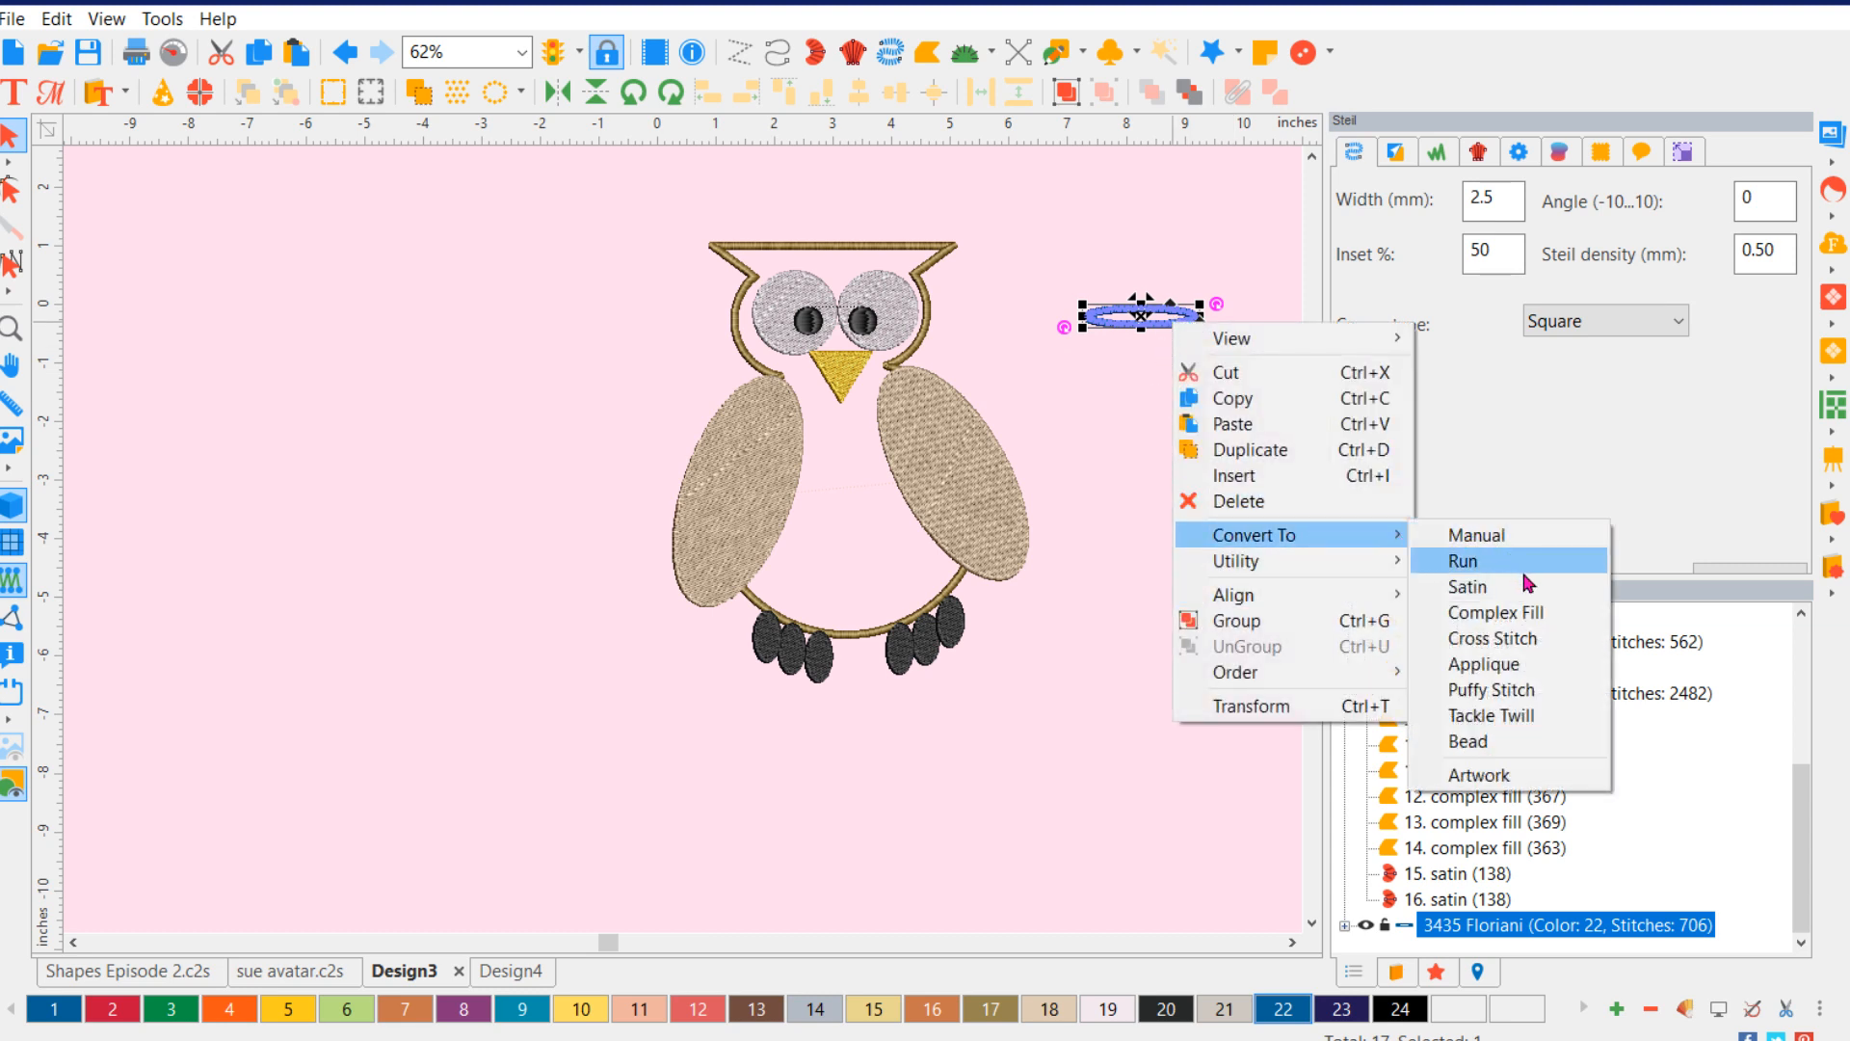
left_click(1526, 617)
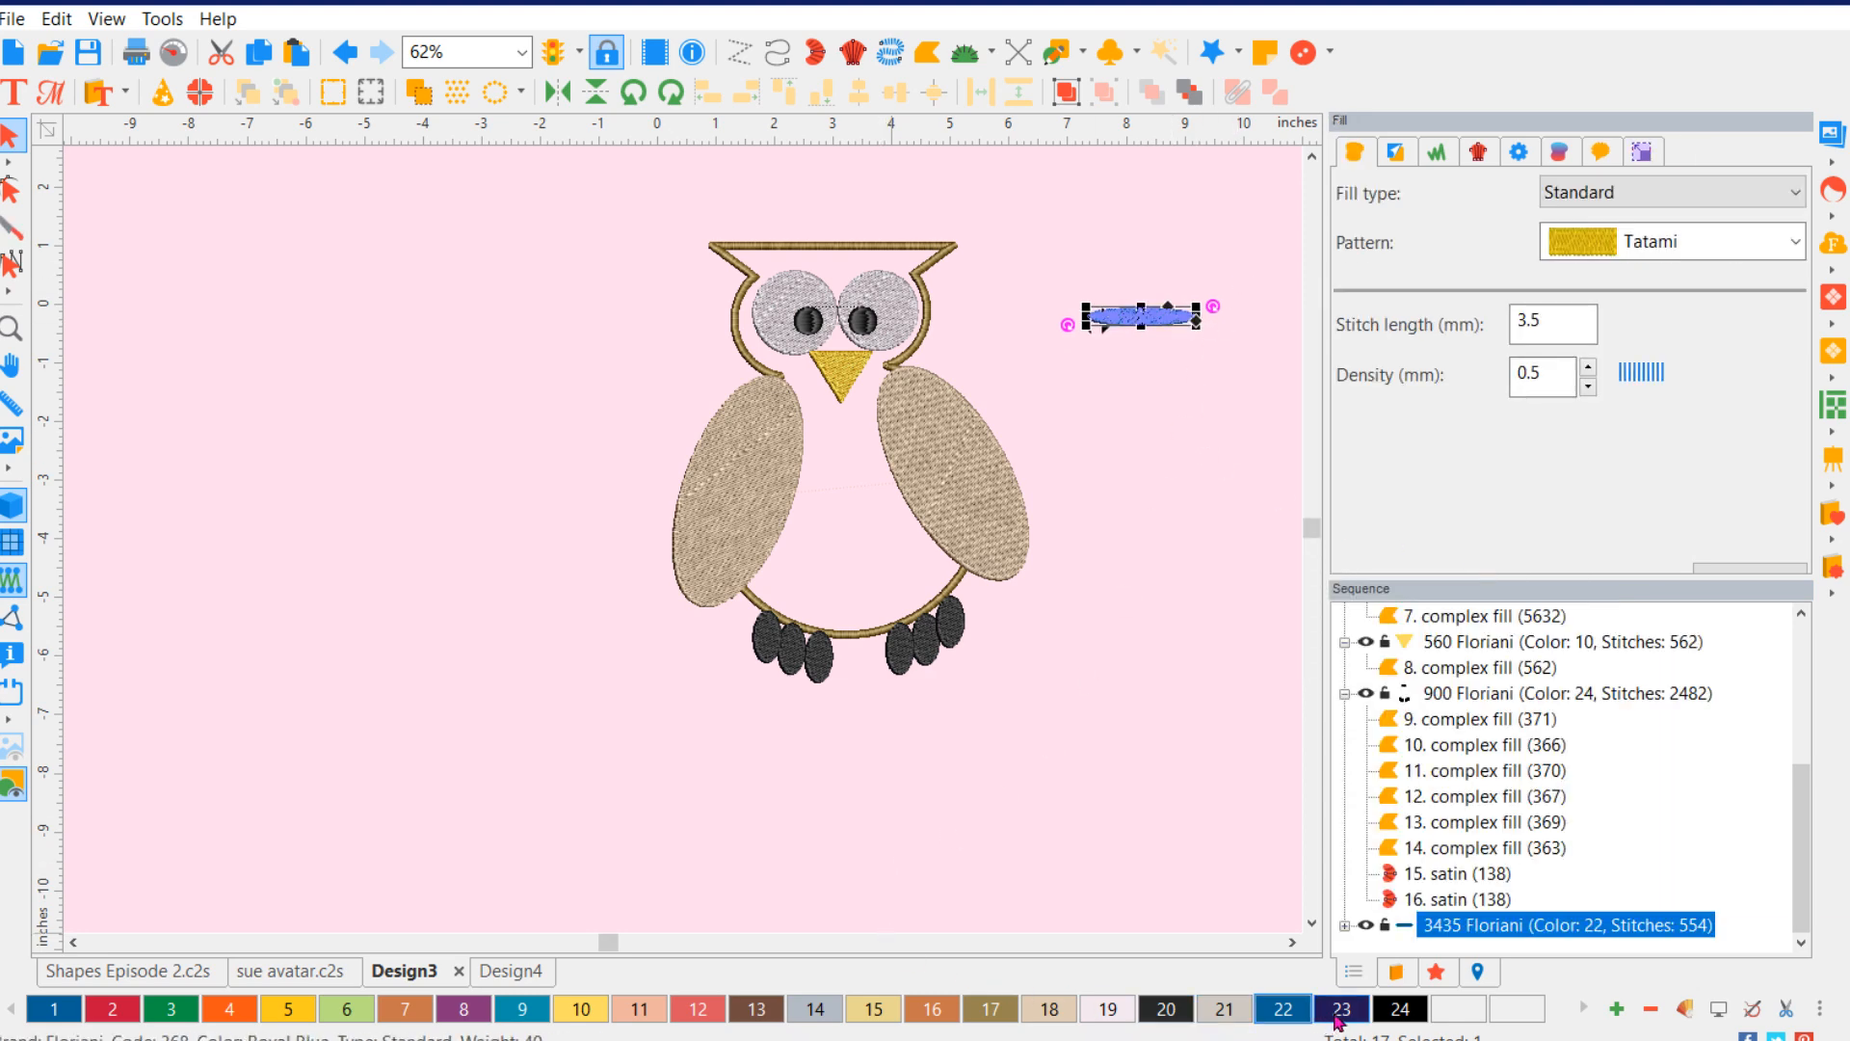
left_click(1405, 1009)
- Tilt the black ellipse above the right-side eye as an eyebrow, and place a horizontally mirrored duplicate above the left-side eye
left_click_drag(1169, 322, 1140, 196)
left_click_drag(1087, 253, 889, 251)
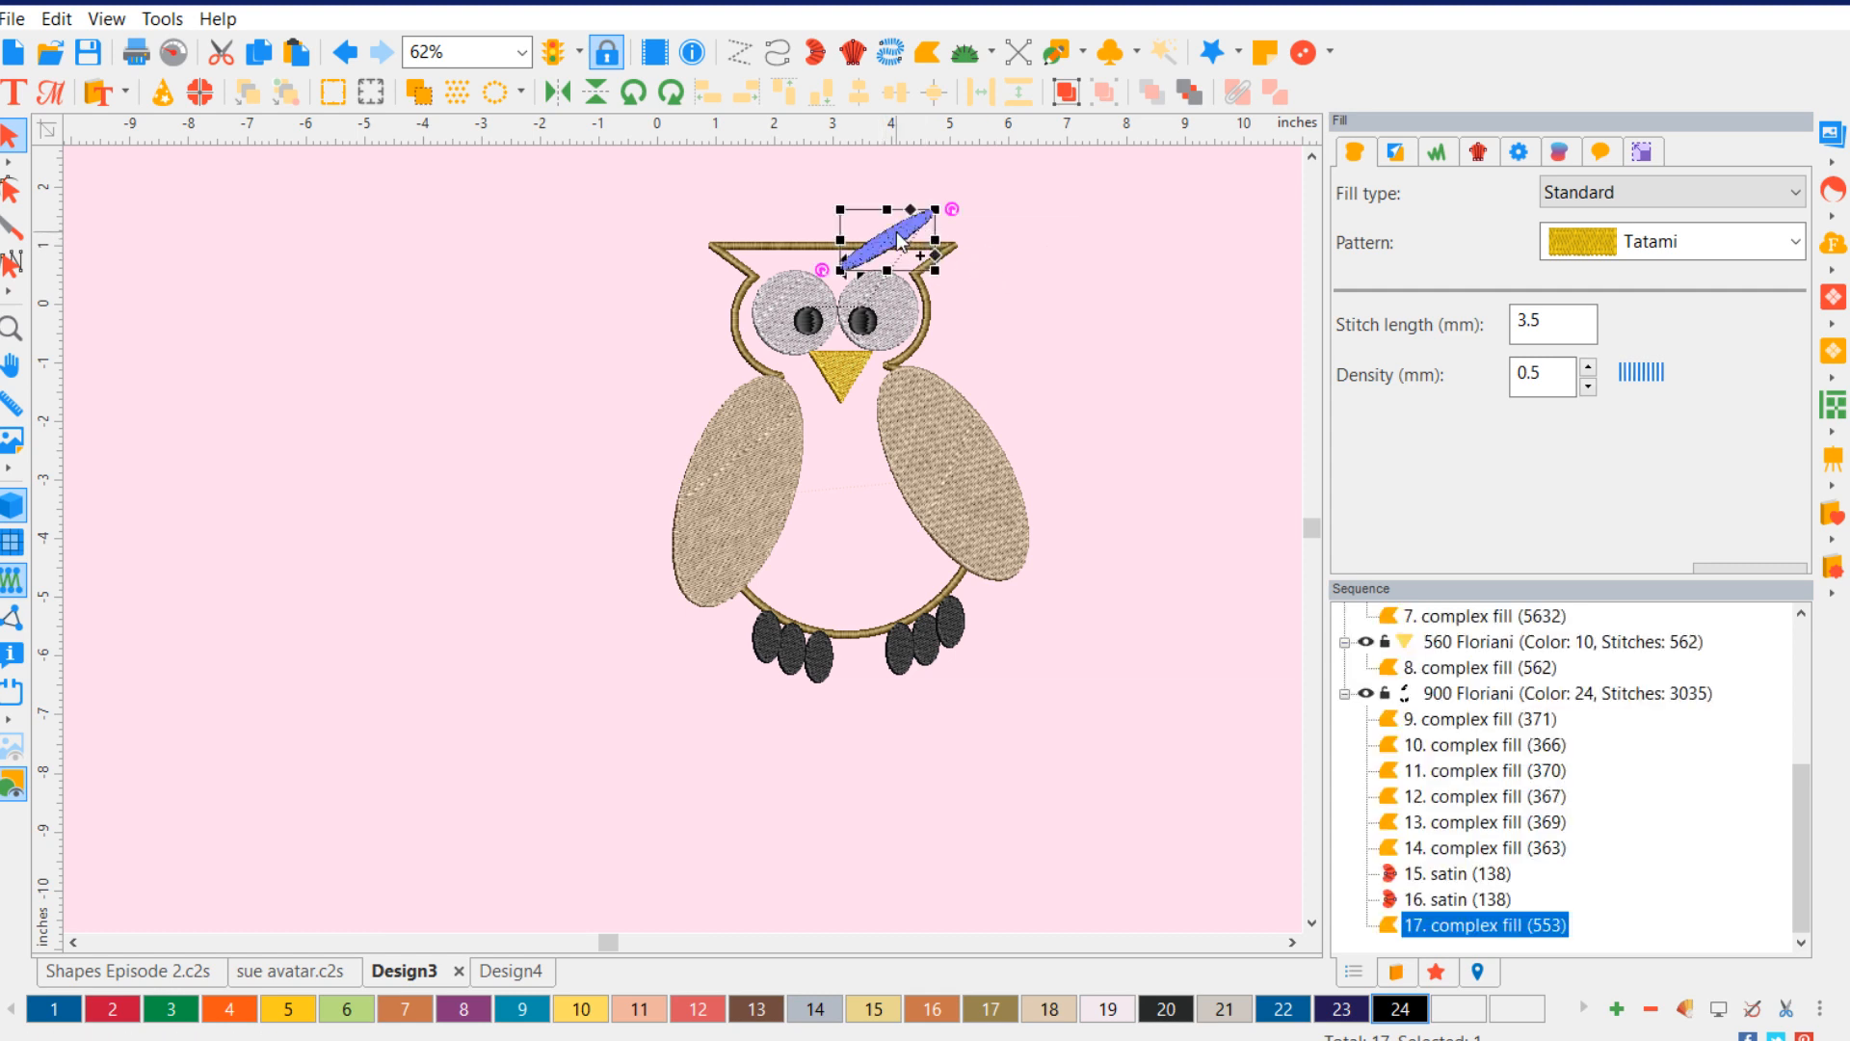
key("ctrl+d")
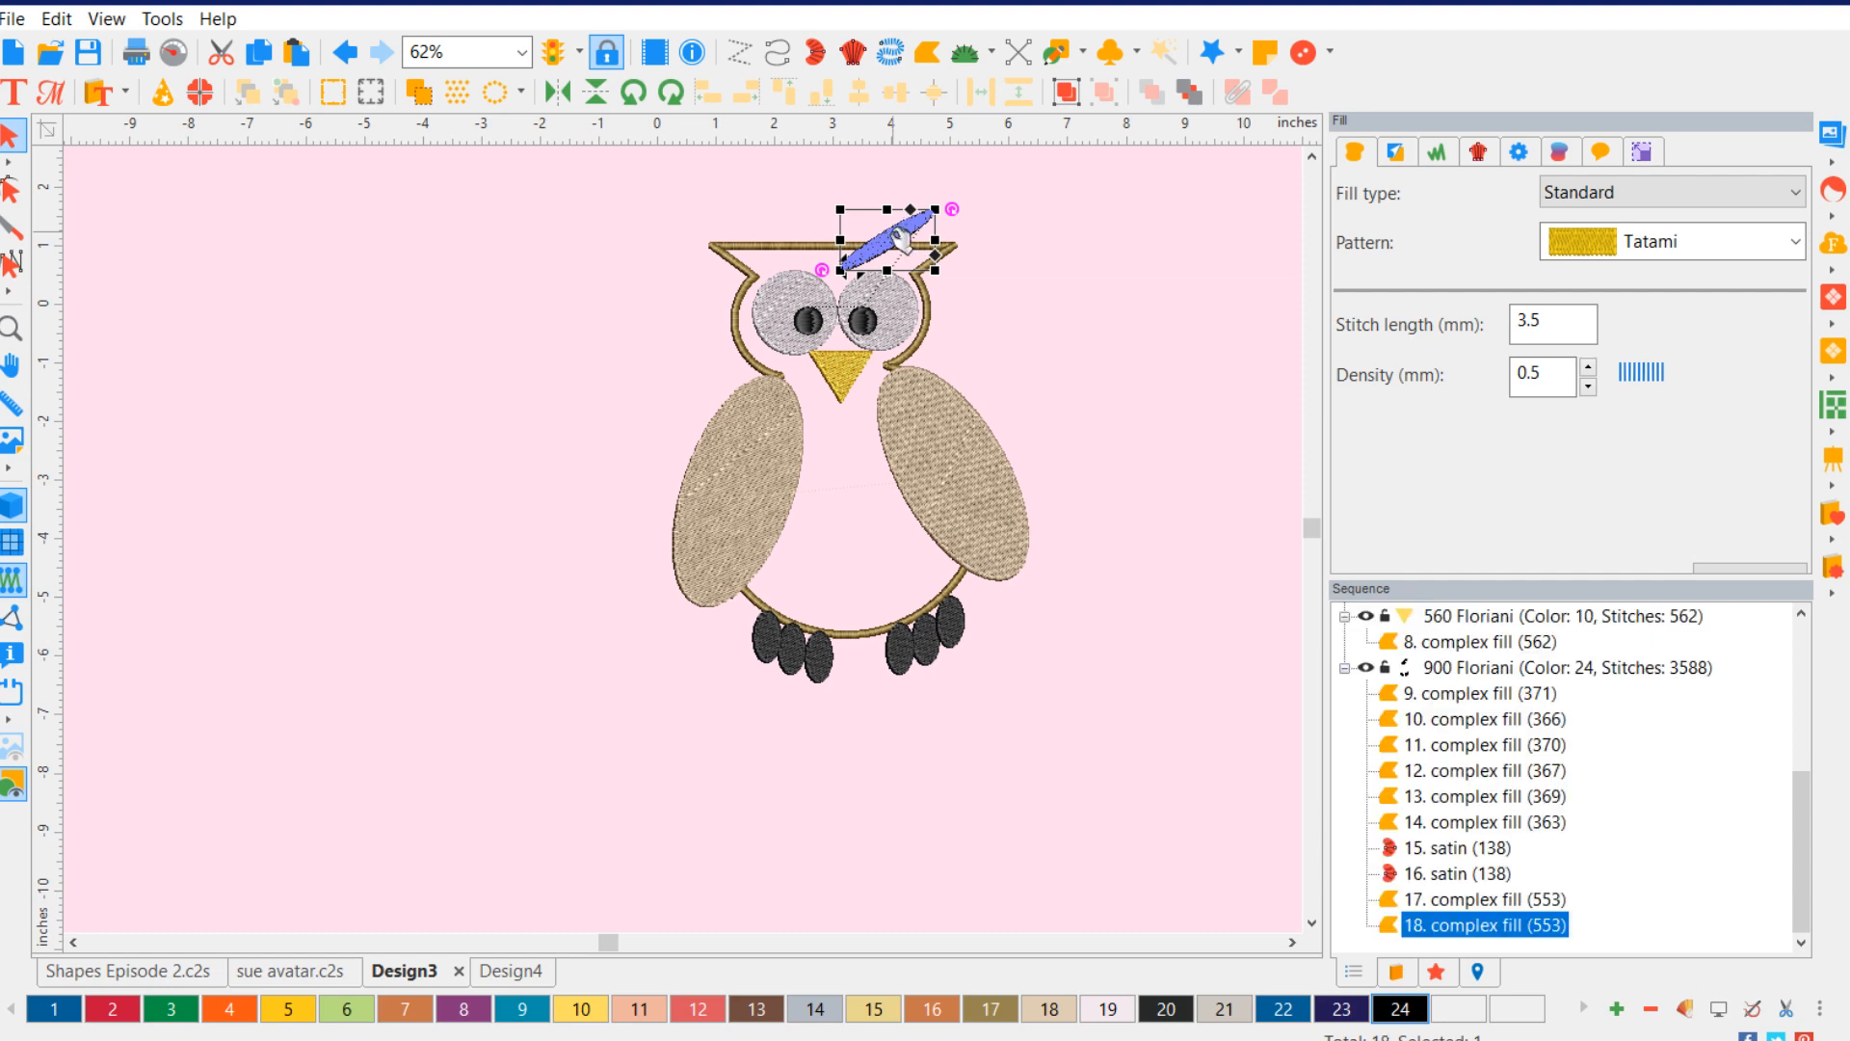
left_click_drag(898, 241, 812, 258)
key("ctrl+h")
left_click(1104, 612)
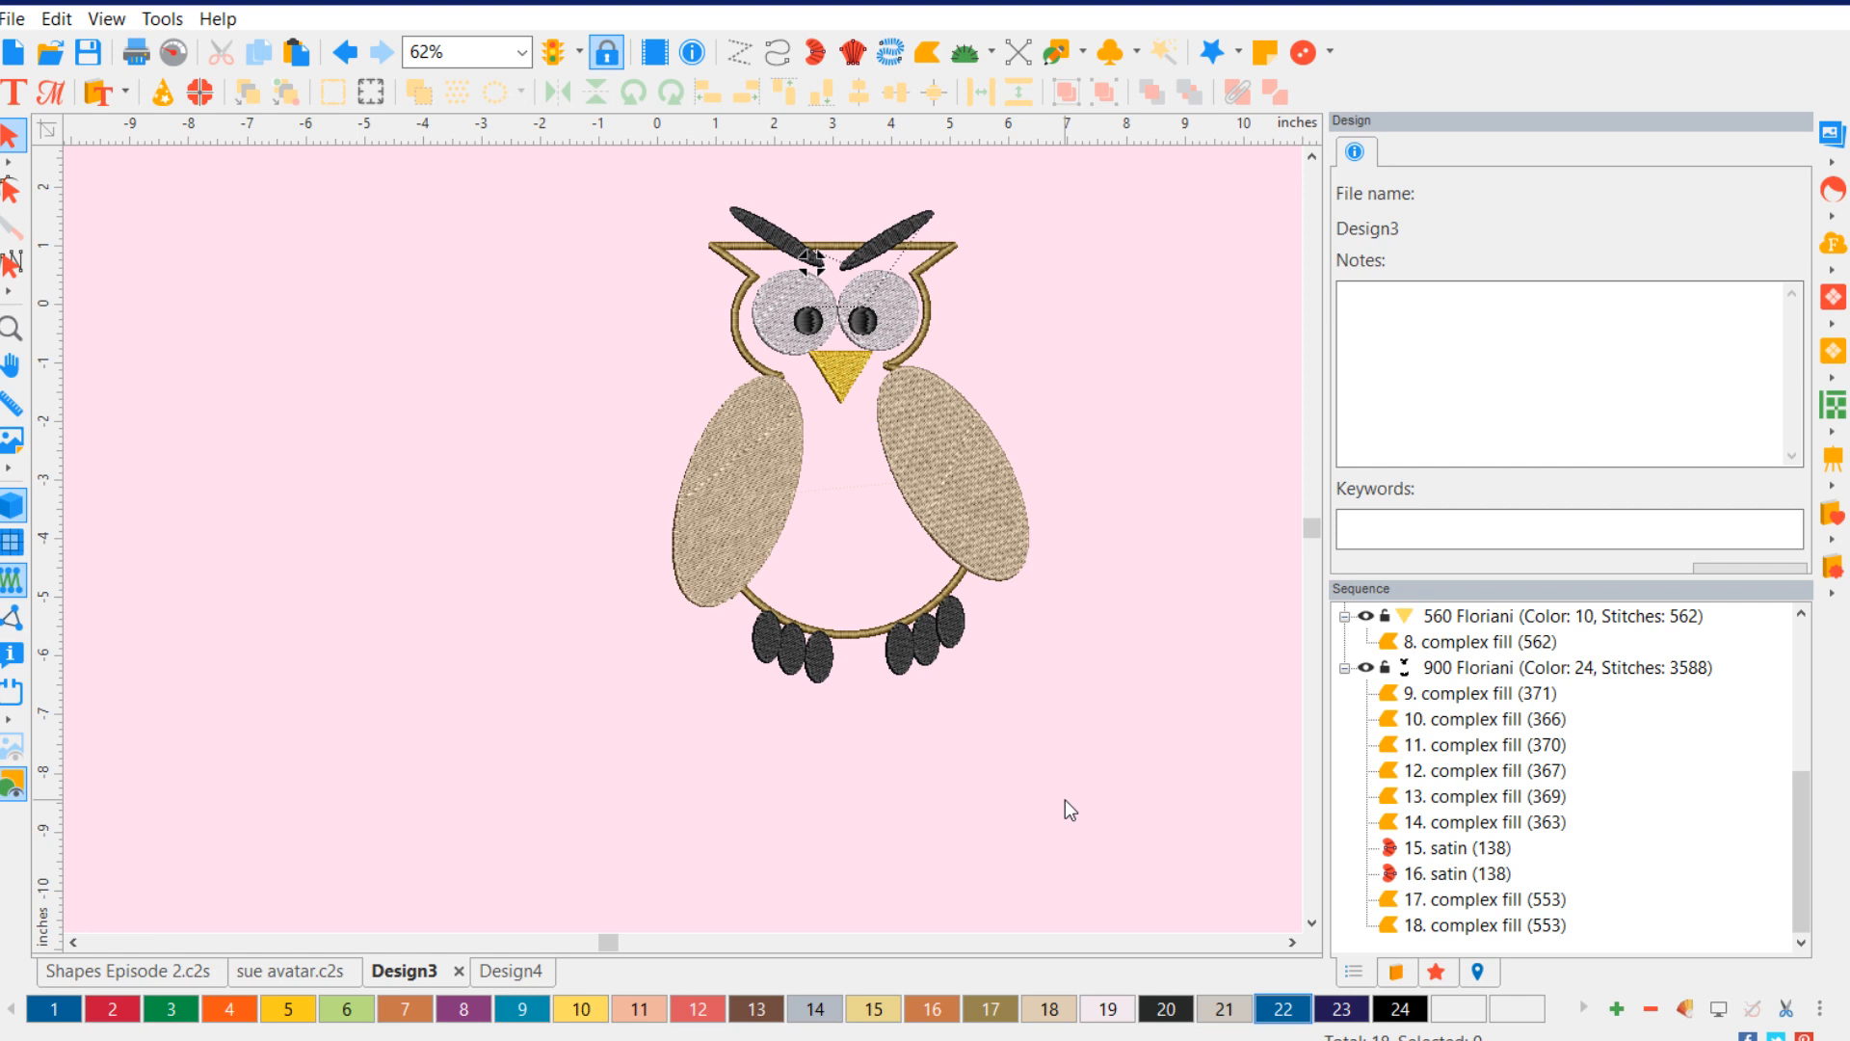
- Draw a narrow upright artwork rectangle about 5.8 inches tall to the left of the owl
left_click(1083, 53)
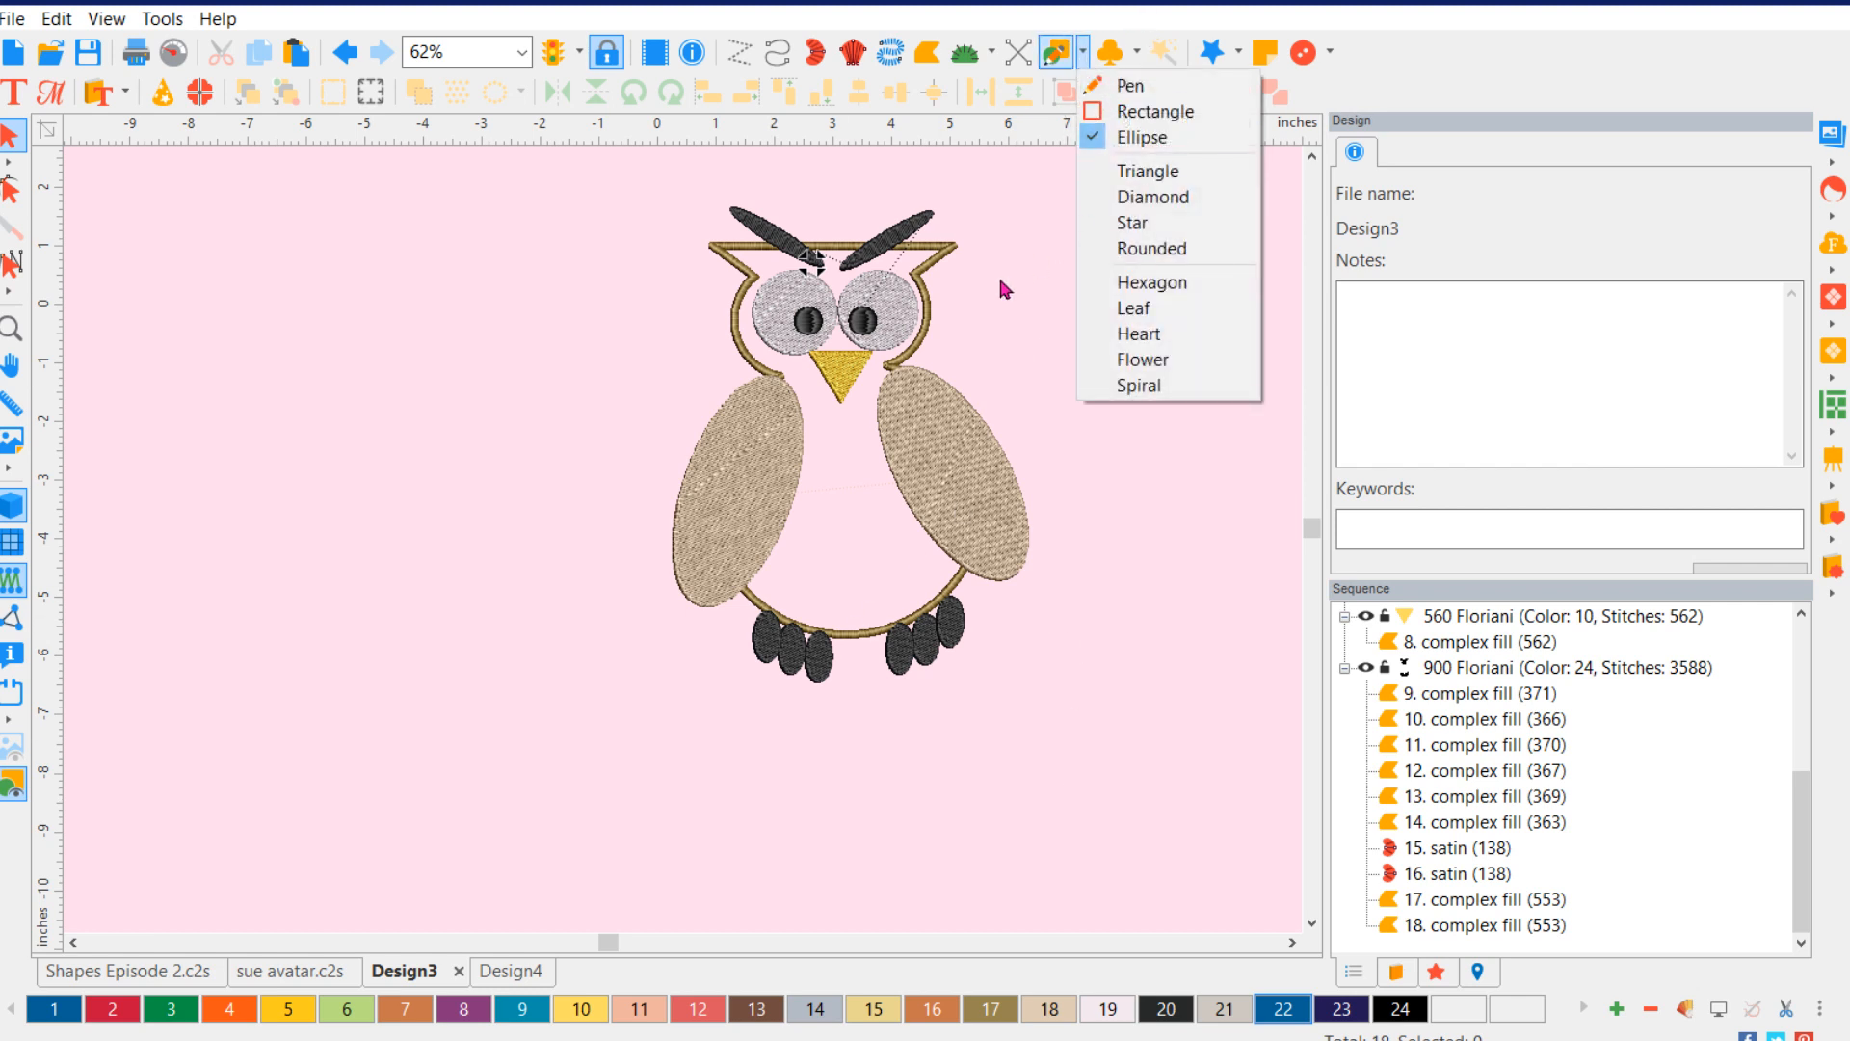
left_click(1156, 112)
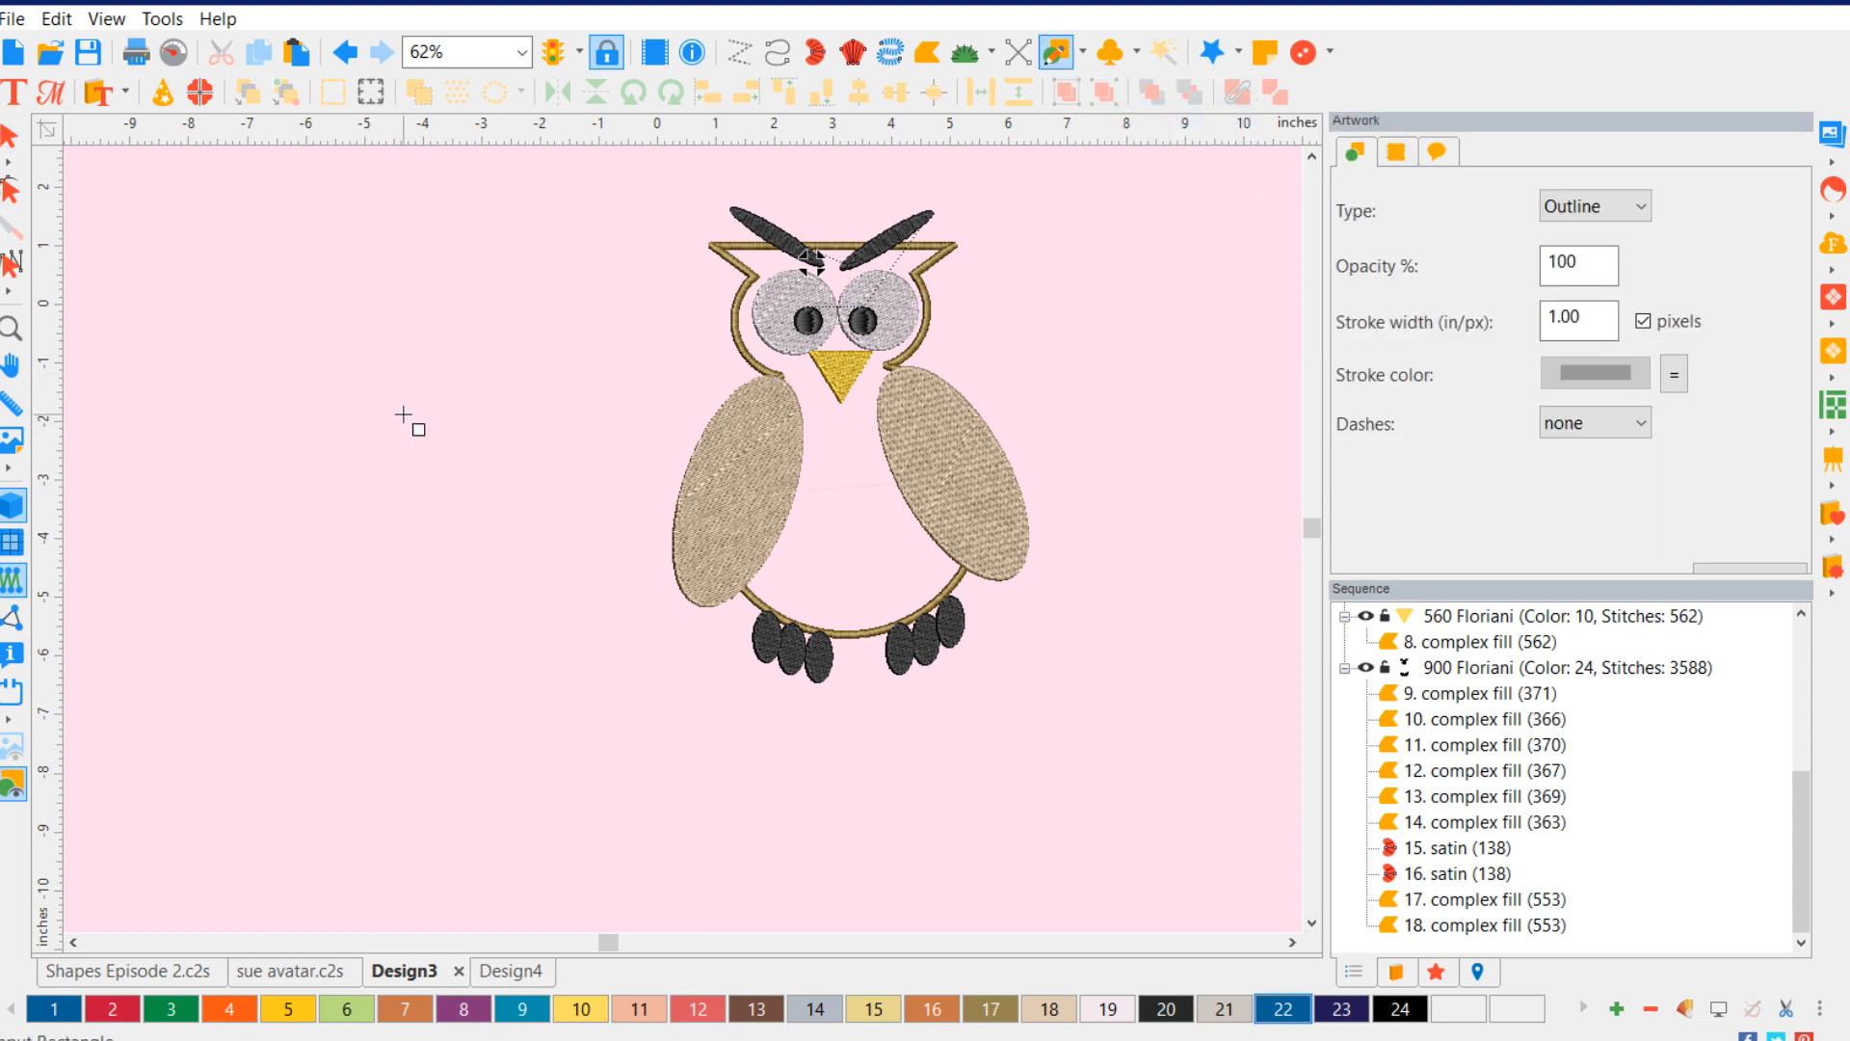
left_click_drag(402, 415, 414, 756)
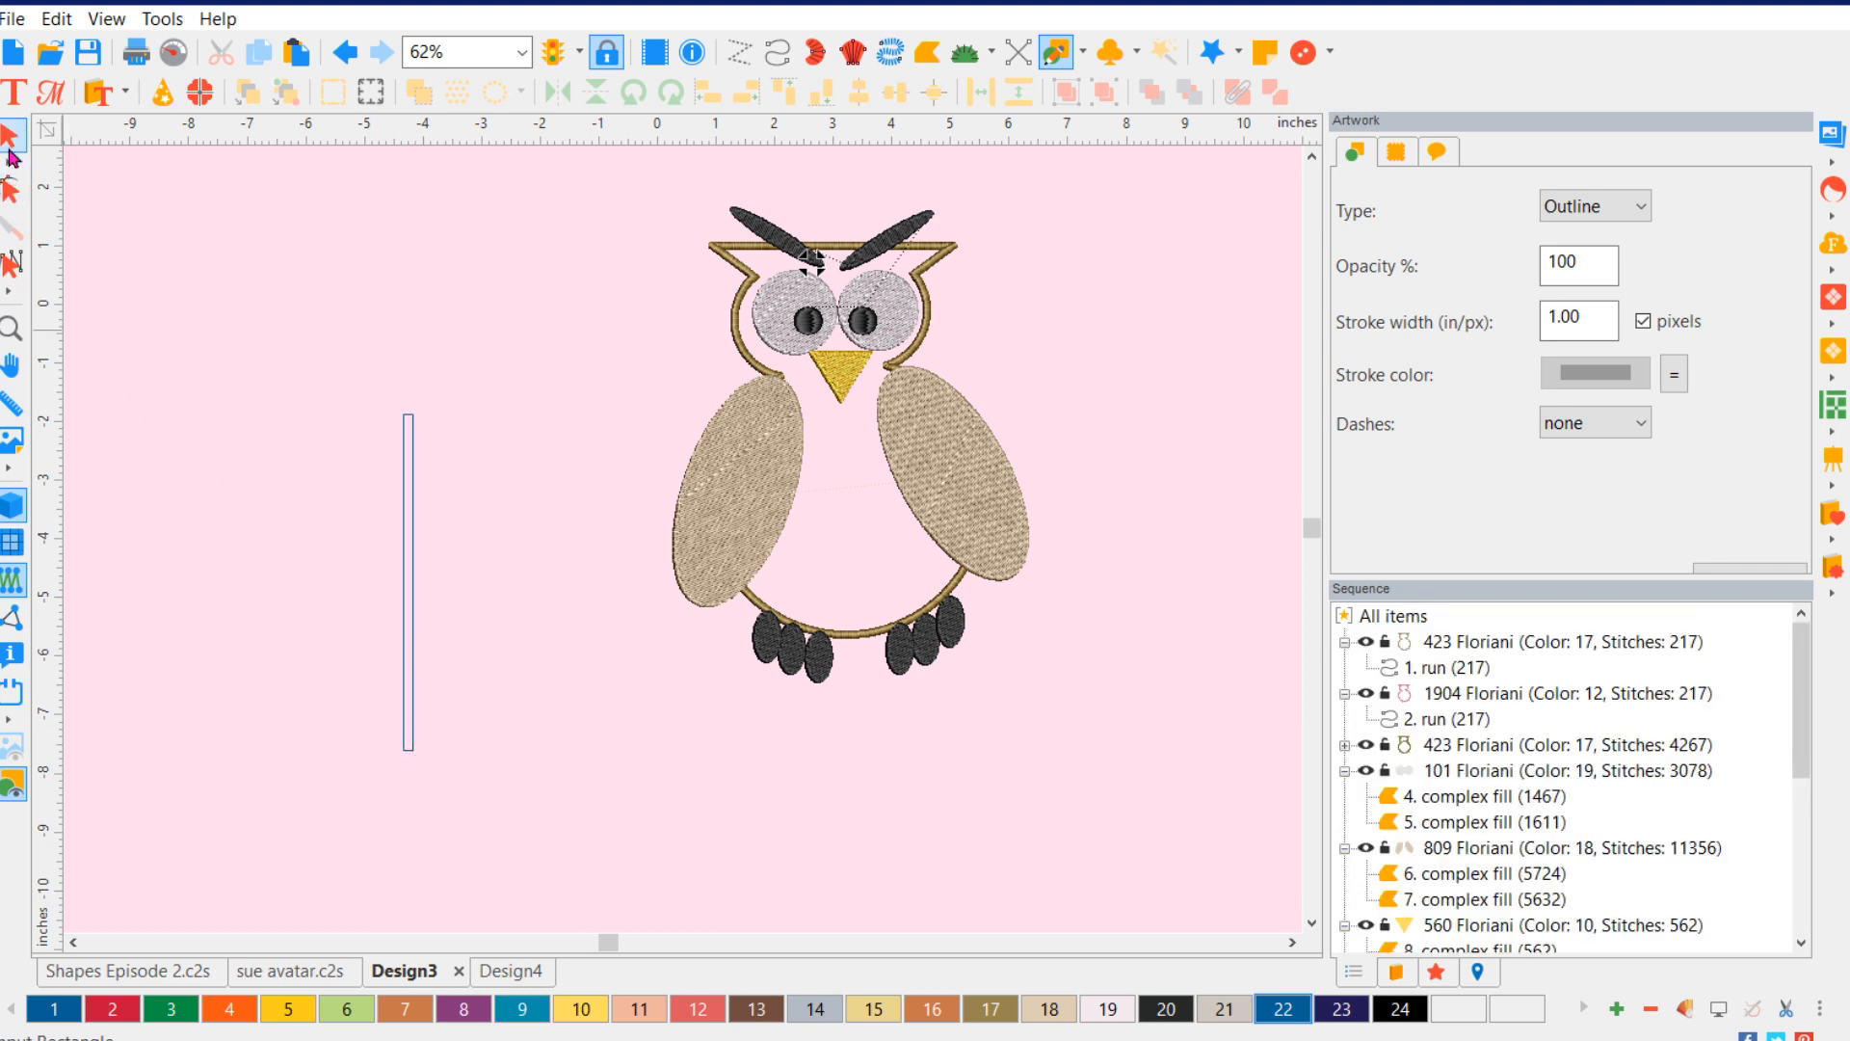
left_click(23, 136)
- Draw an artwork circle about 3.3 inches in diameter and move it onto the upper end of the narrow rectangle
left_click(1084, 52)
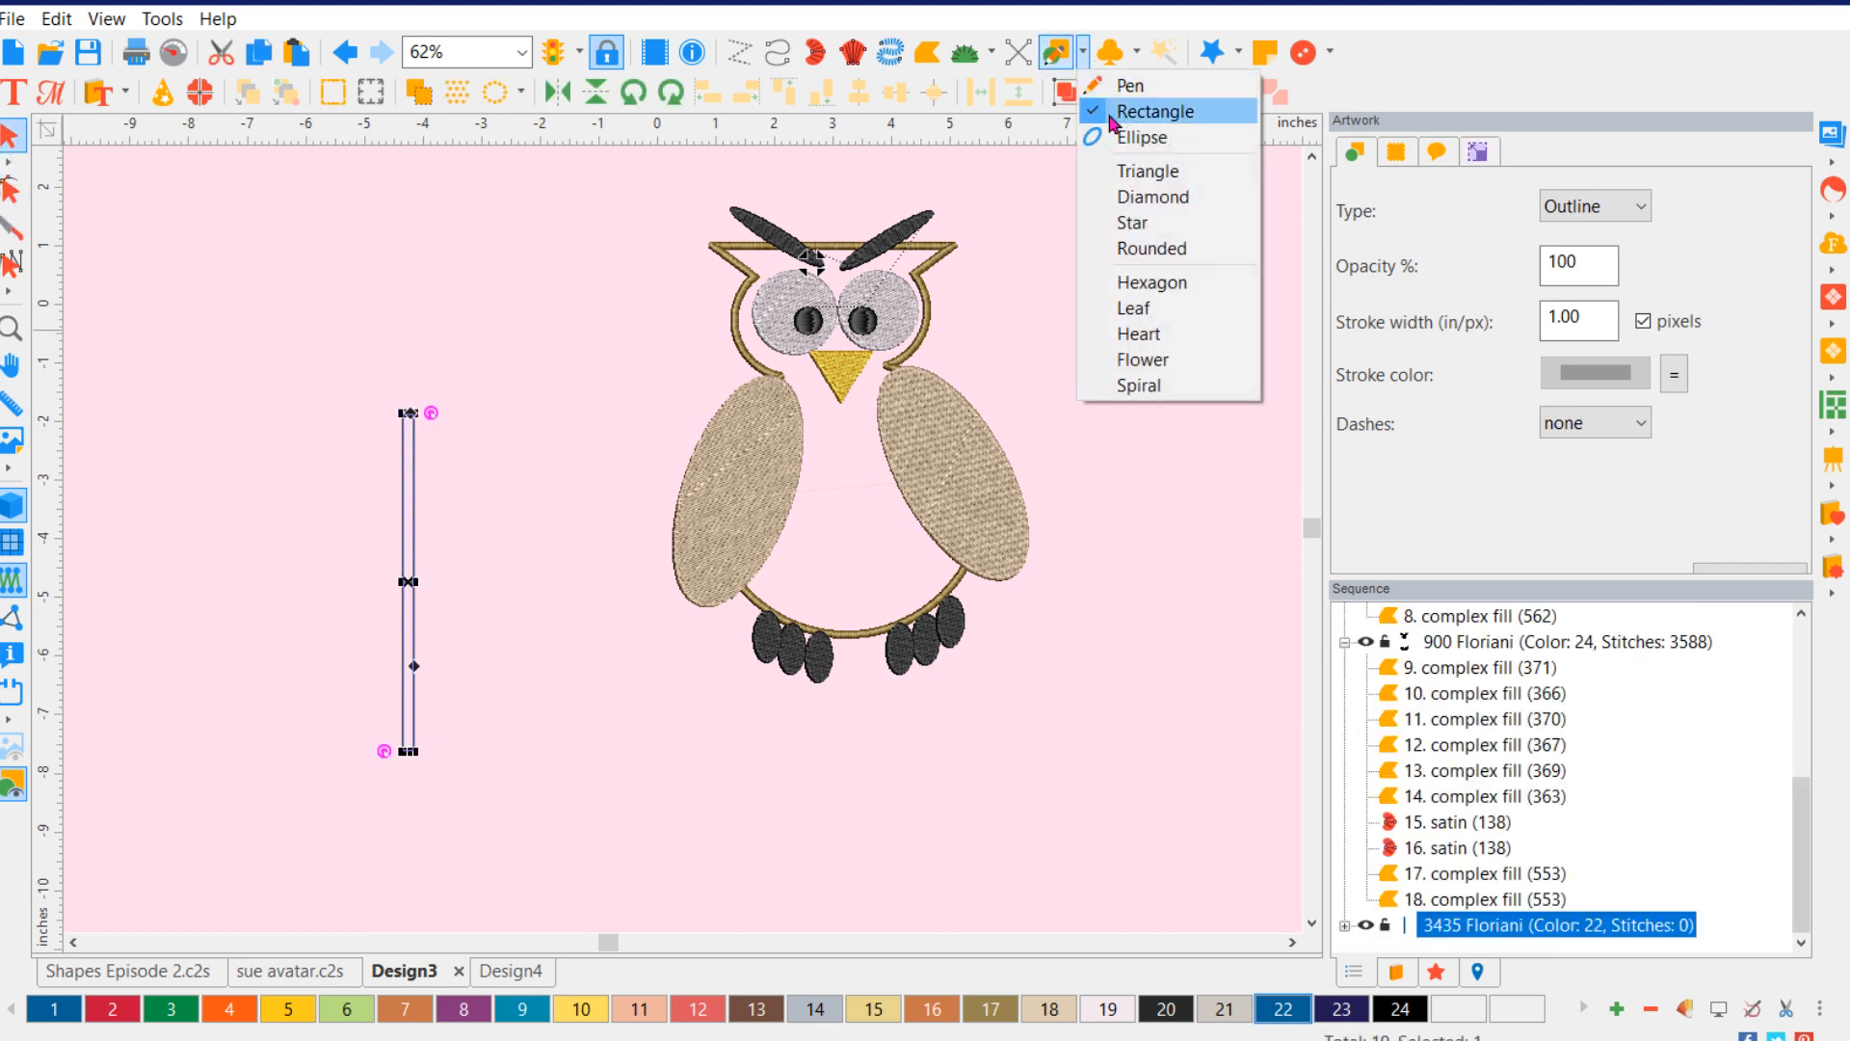
left_click(1191, 140)
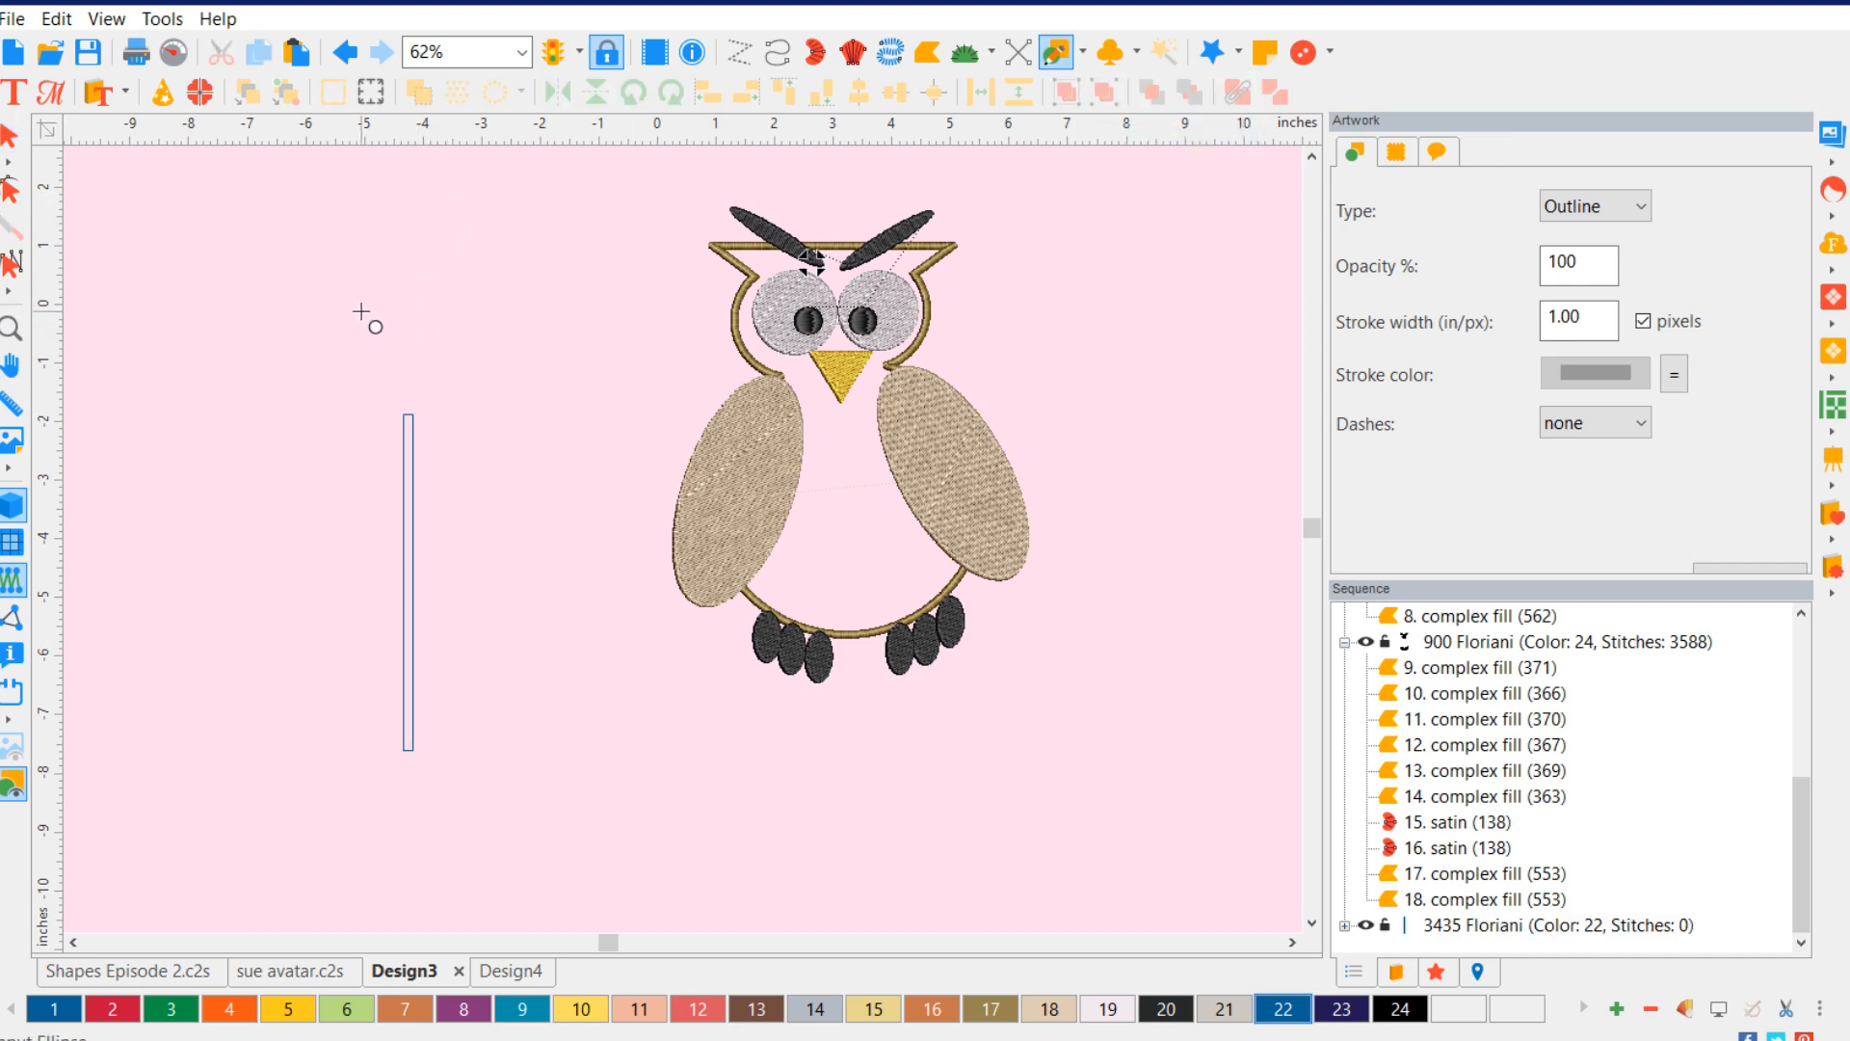
left_click_drag(356, 298, 512, 495)
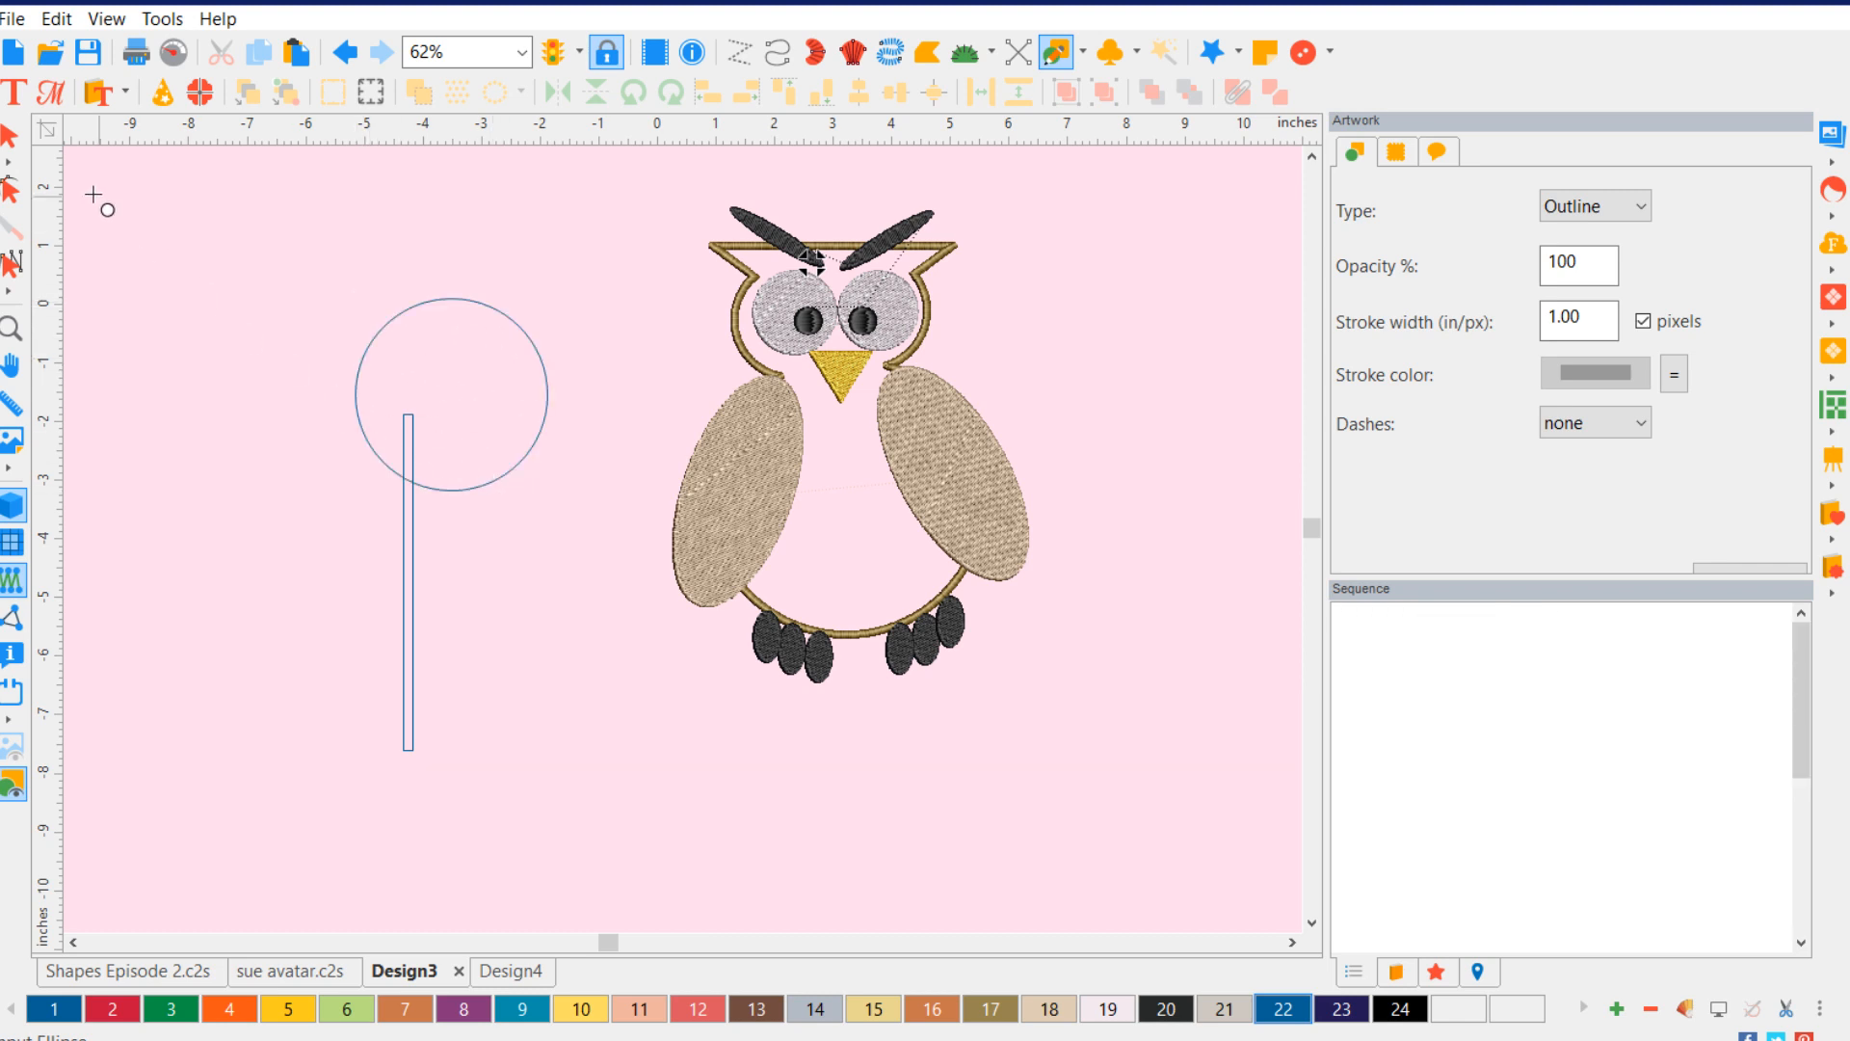
left_click(10, 140)
left_click(546, 351)
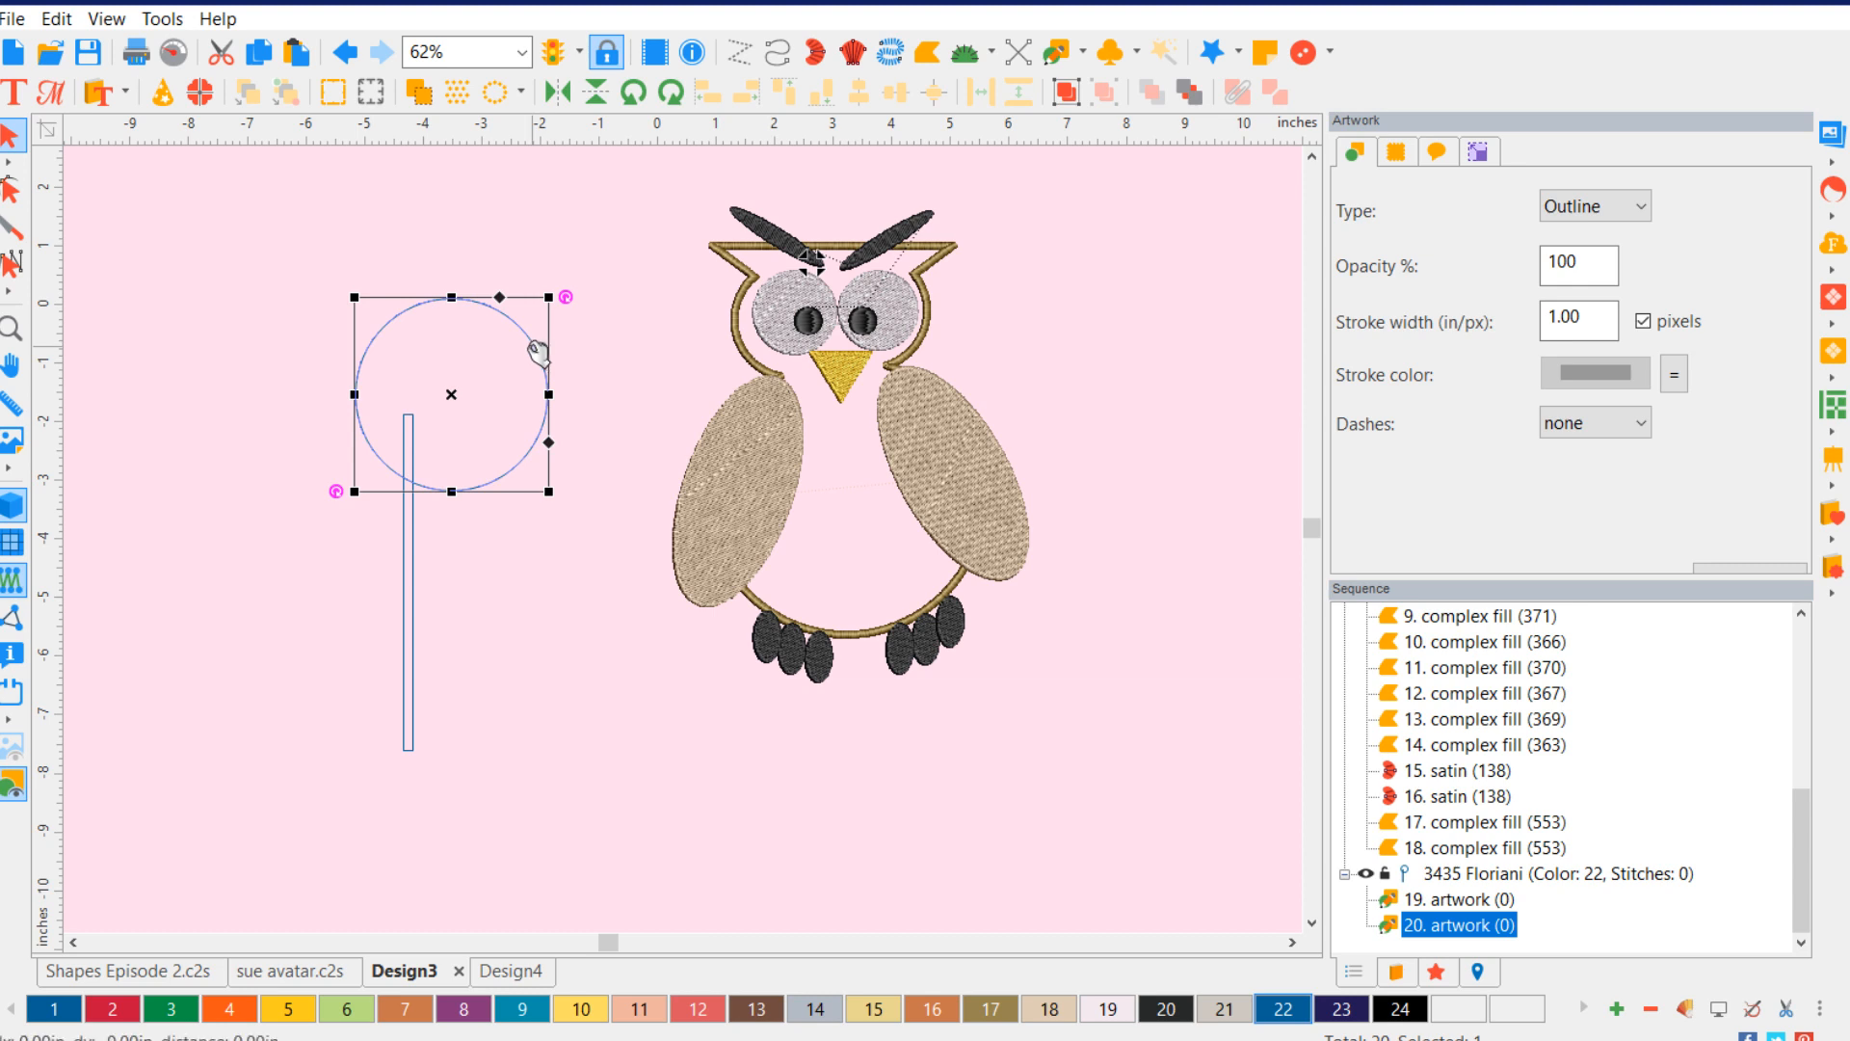
left_click_drag(538, 352, 506, 293)
left_click(554, 564)
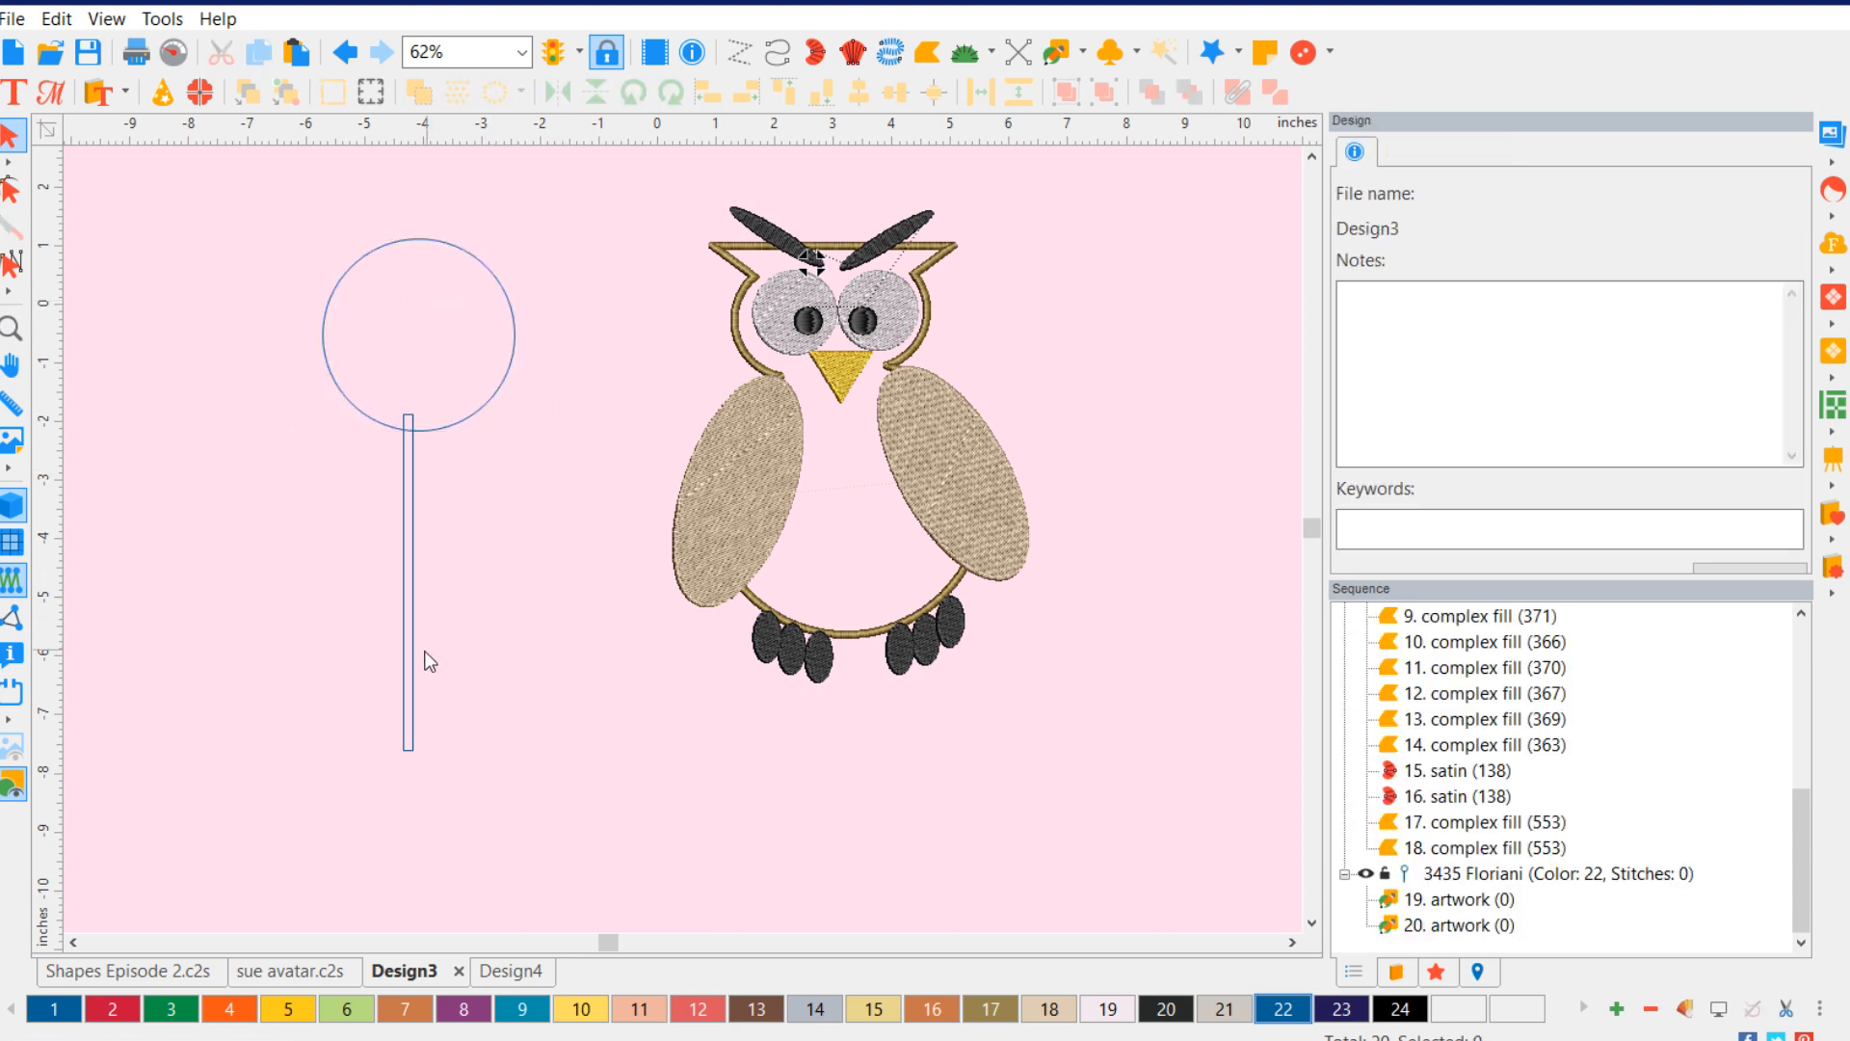
- Convert the narrow upright rectangle below the circle from artwork to Satin
left_click(409, 710)
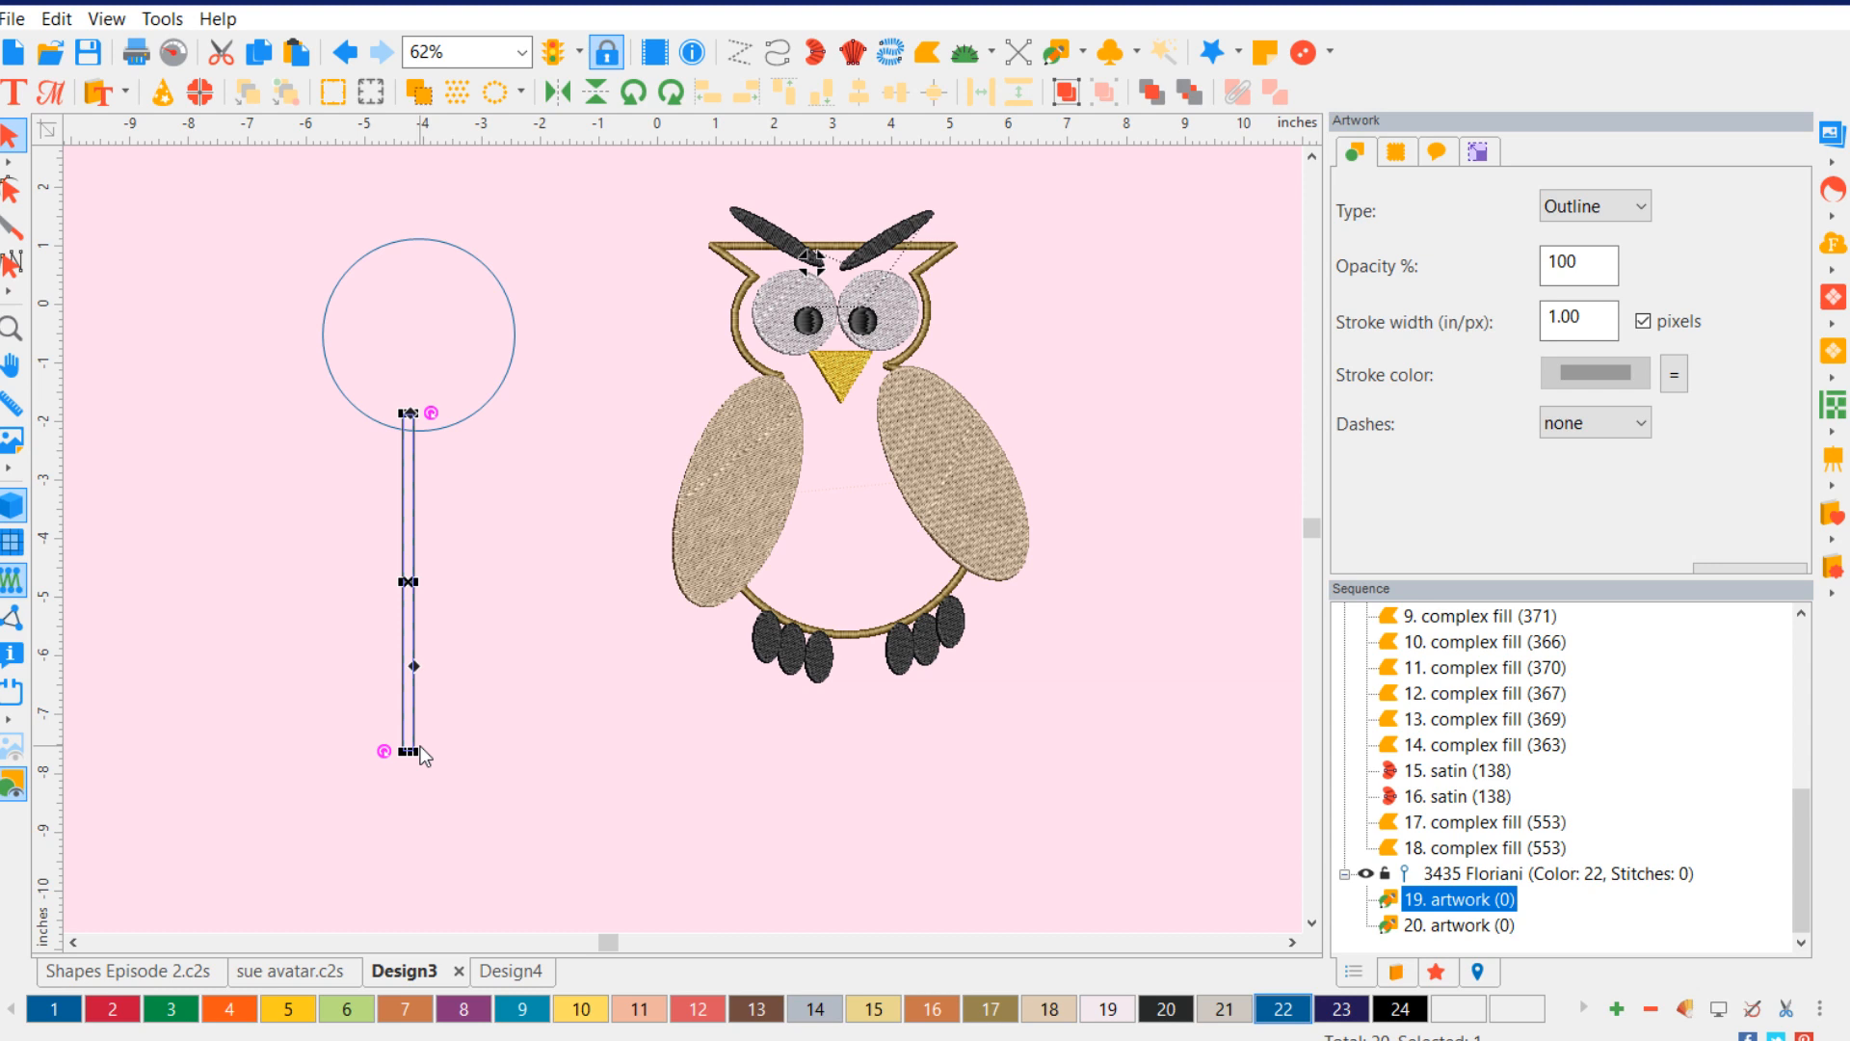
right_click(412, 679)
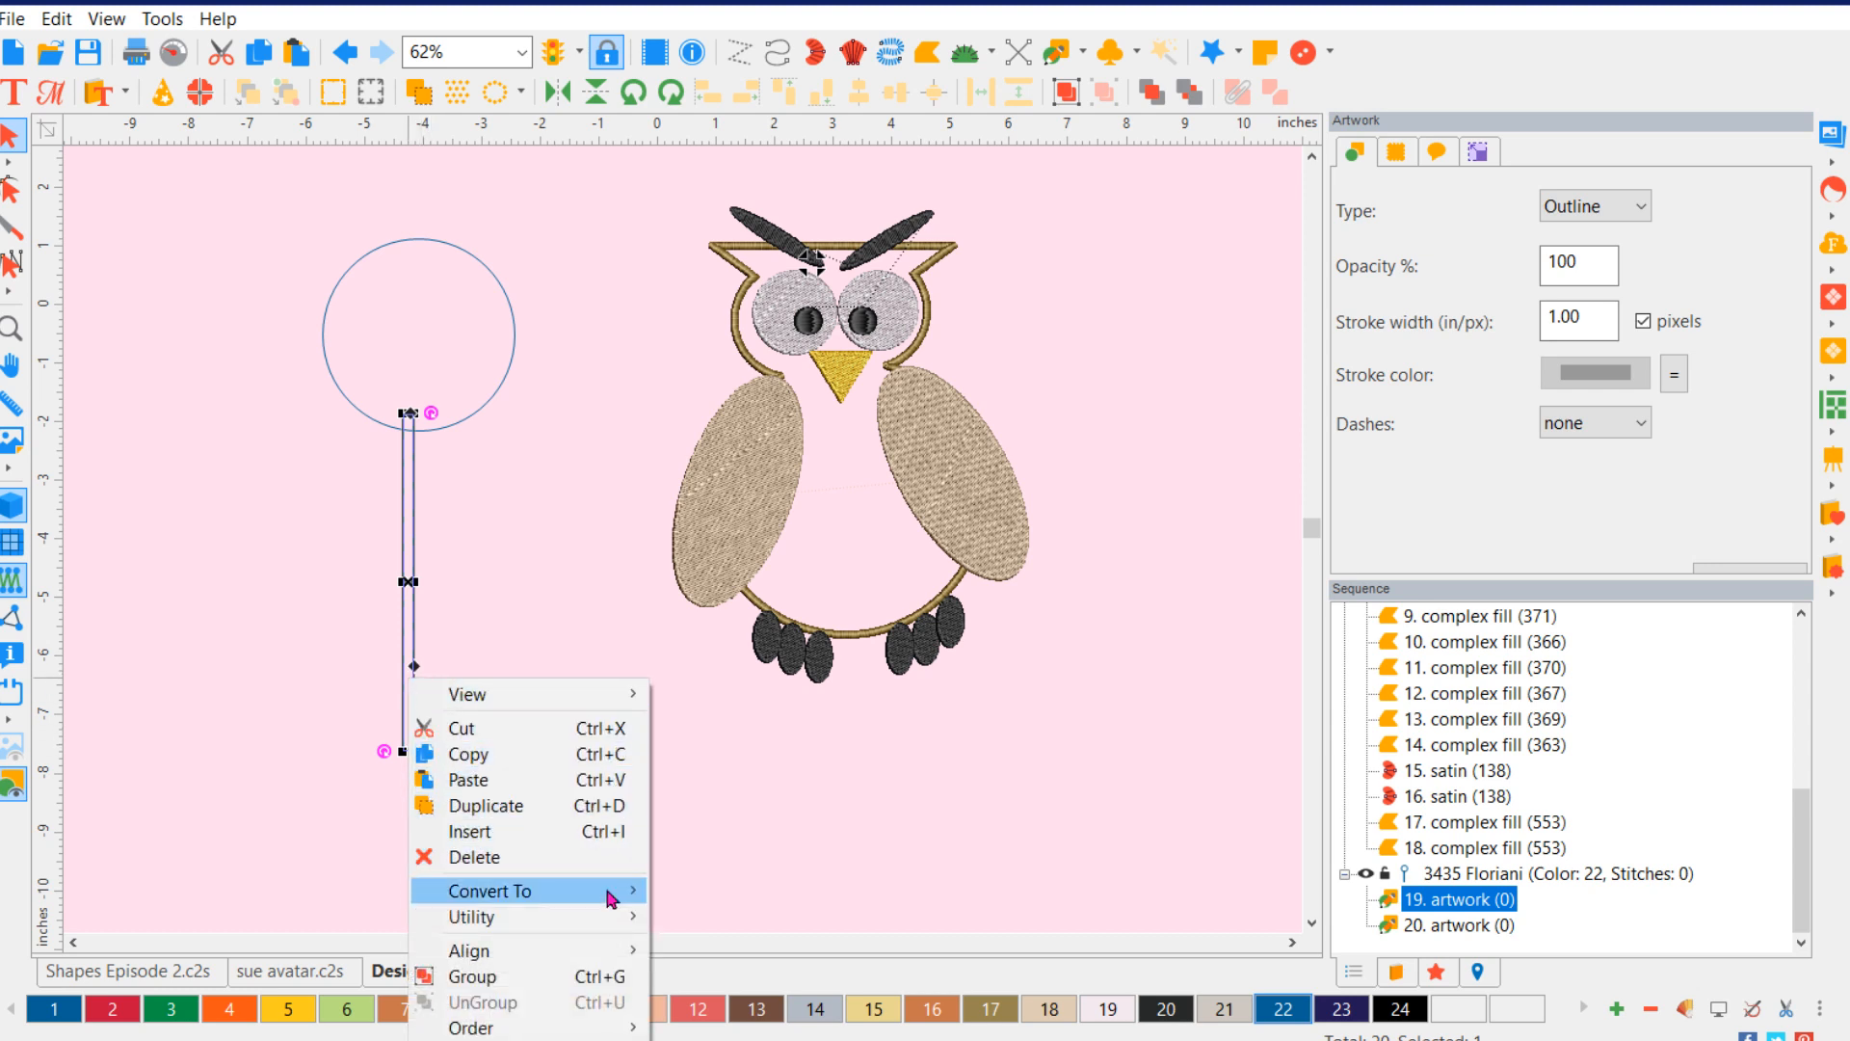
mouse_move(610, 898)
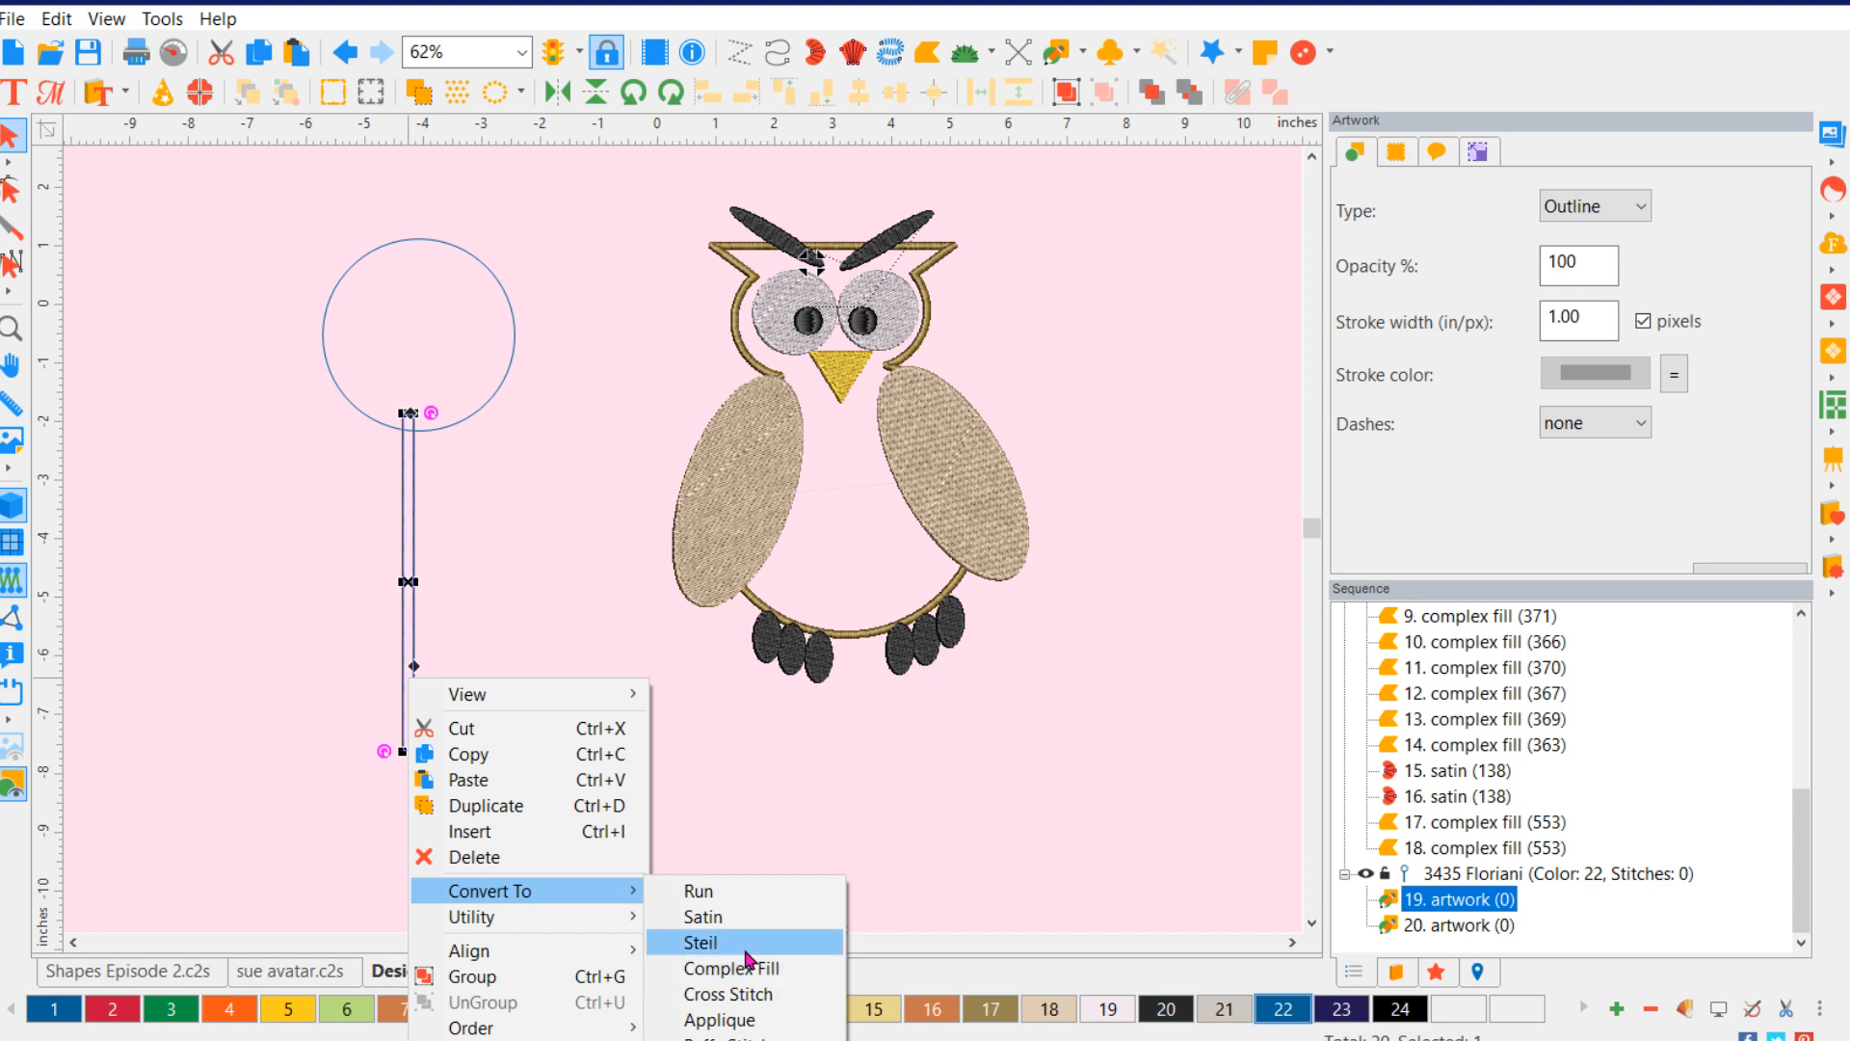
left_click(742, 918)
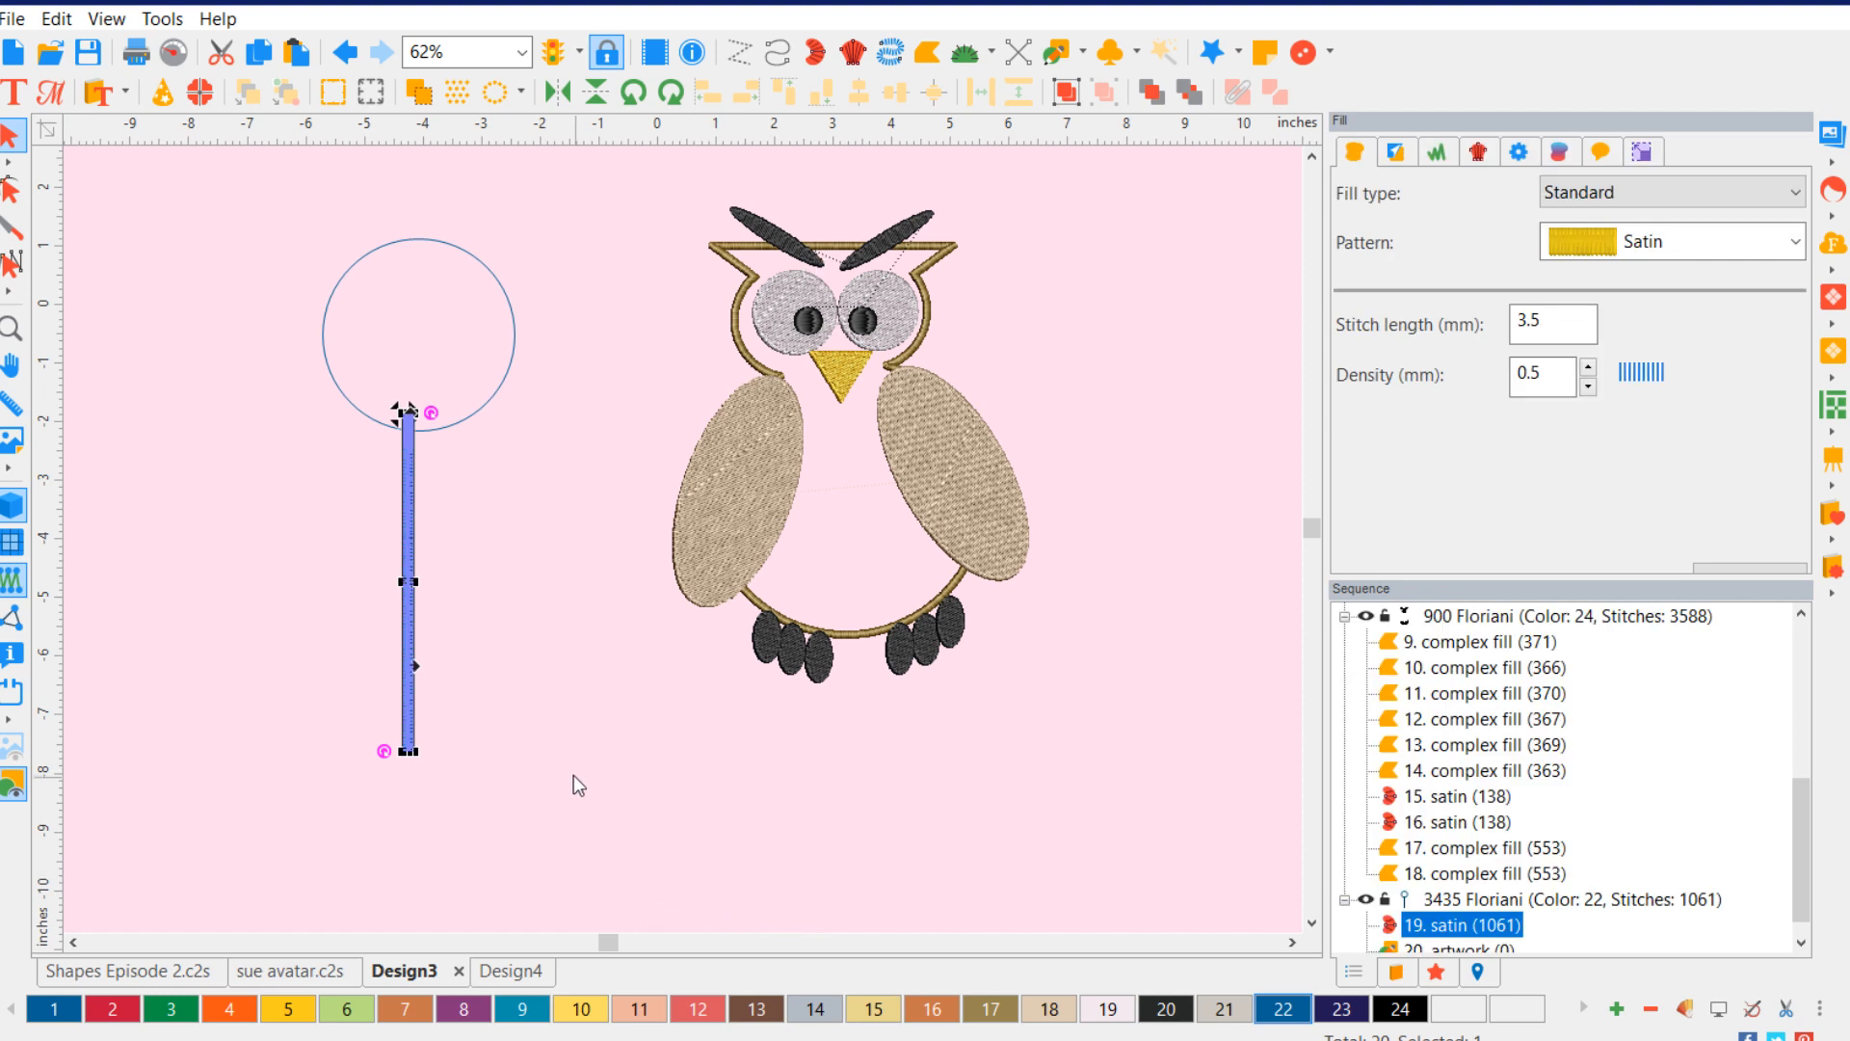
- Convert the artwork circle above the narrow stick to Complex Fill
left_click(511, 307)
right_click(504, 307)
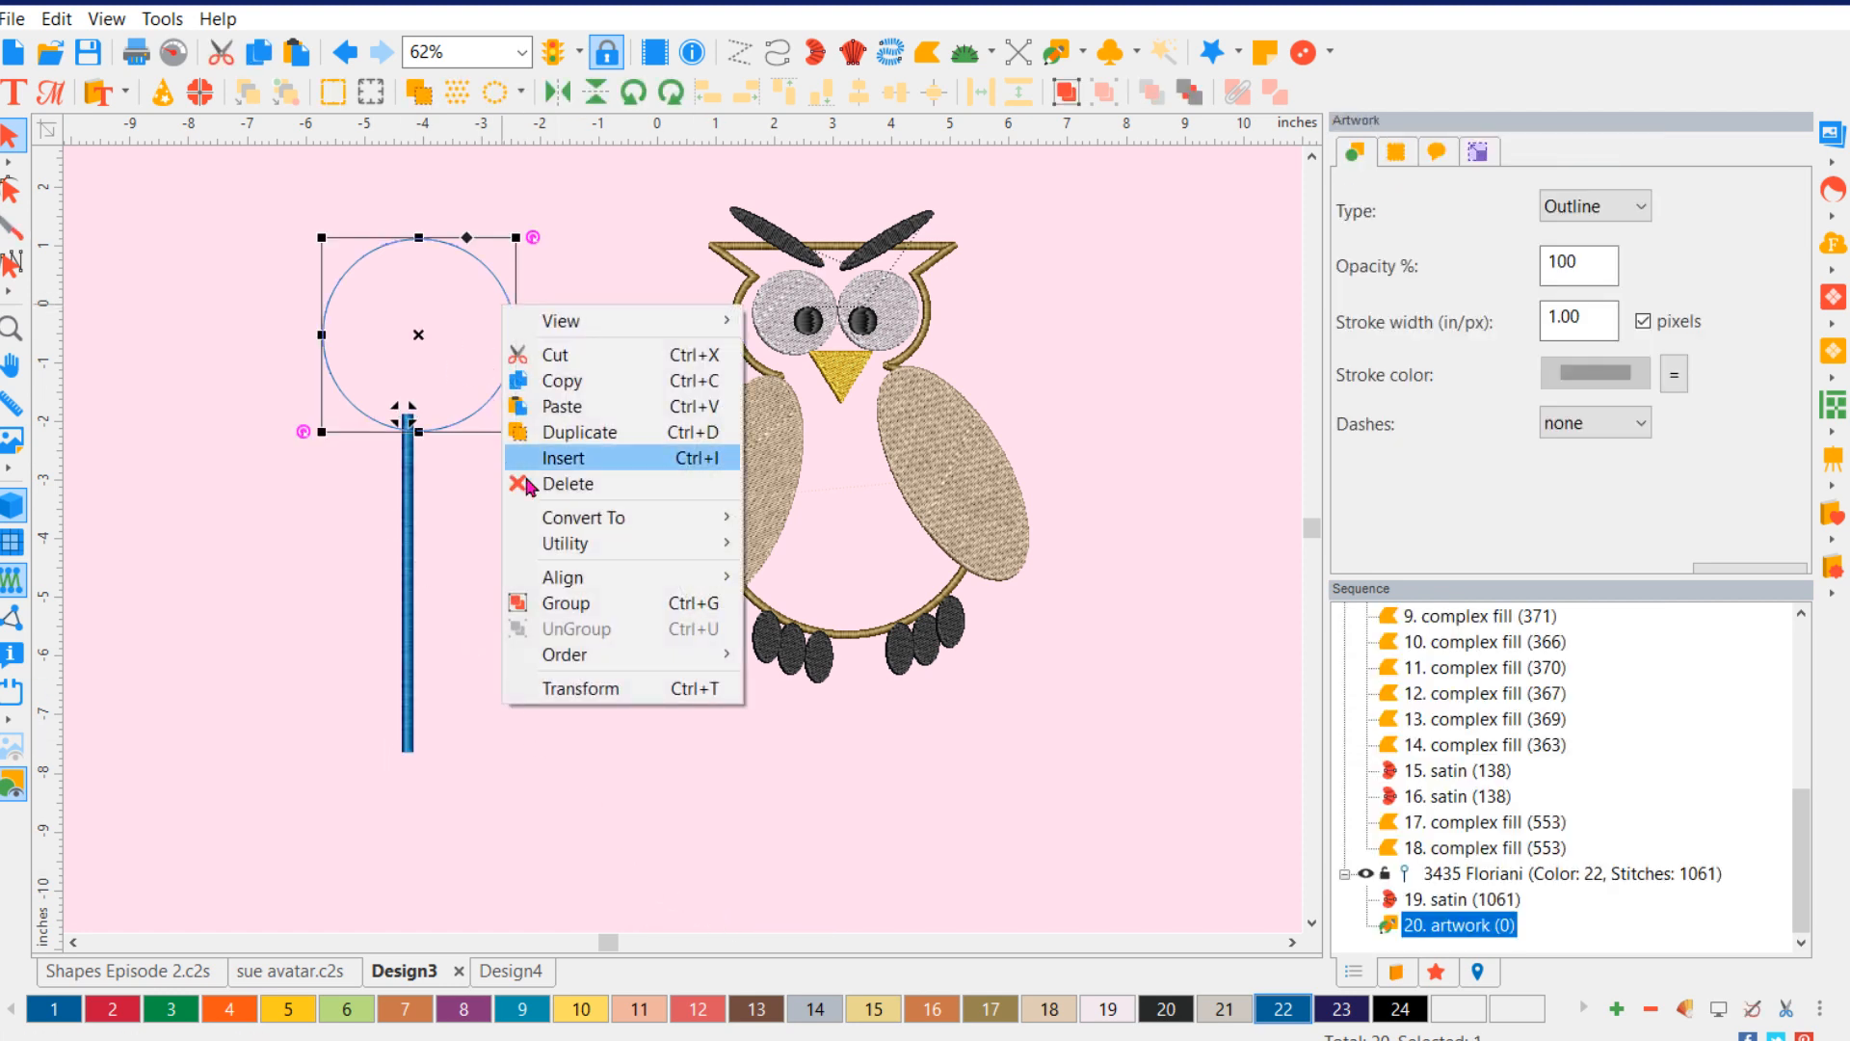
mouse_move(605, 517)
left_click(820, 595)
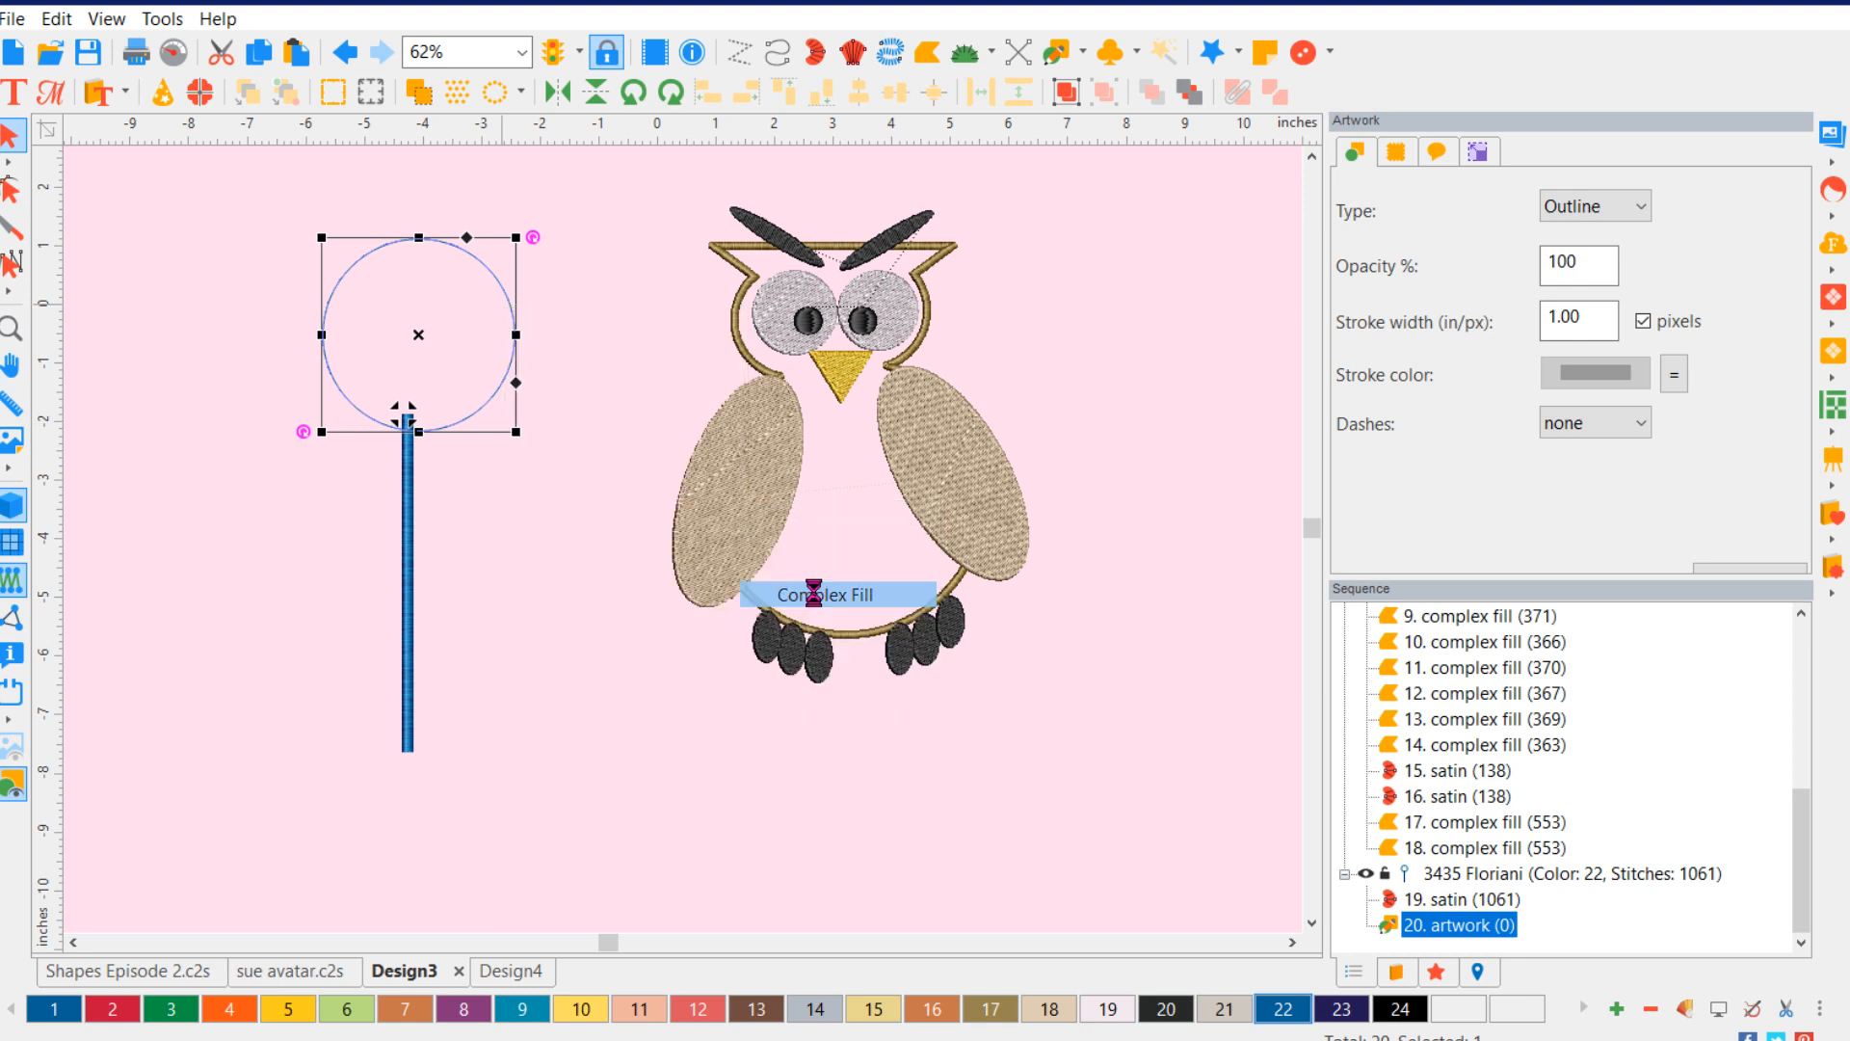
left_click(664, 320)
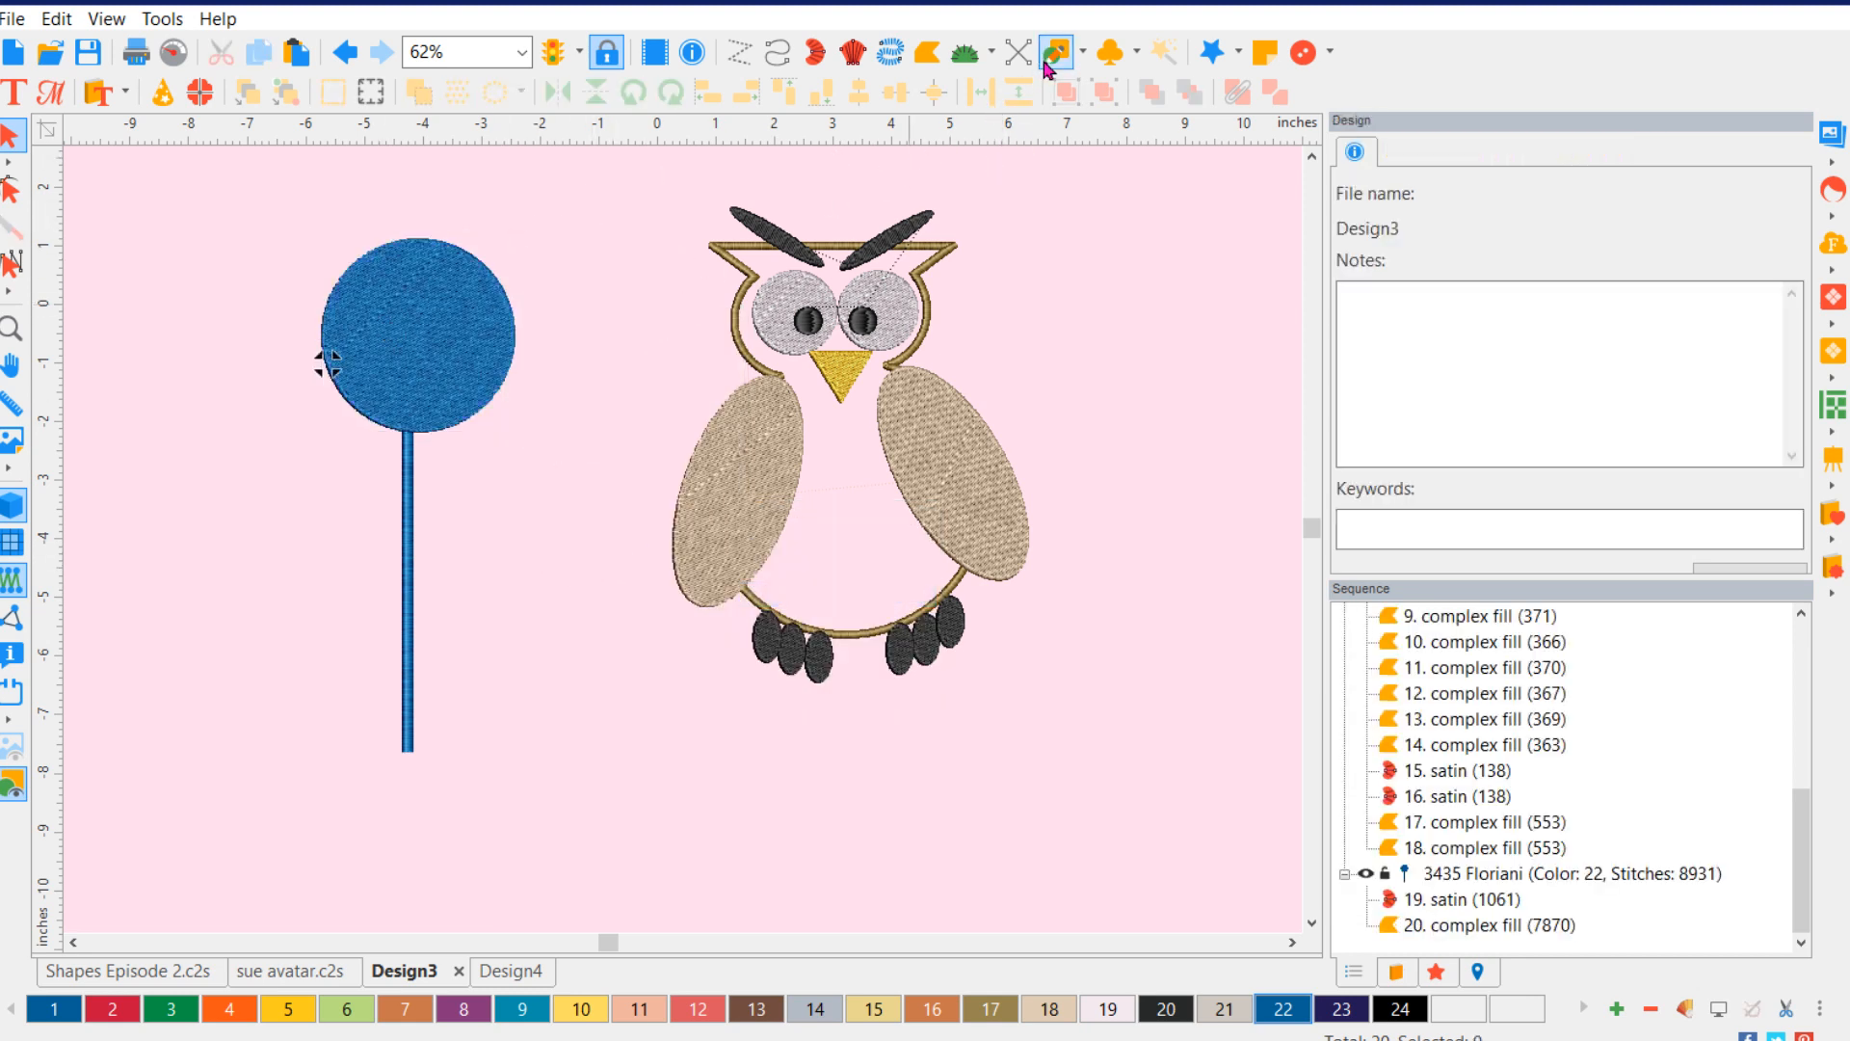
- Recolour the narrow stick with thread colour 19 and shift the filled circle so it is centred on the stick
left_click(412, 590)
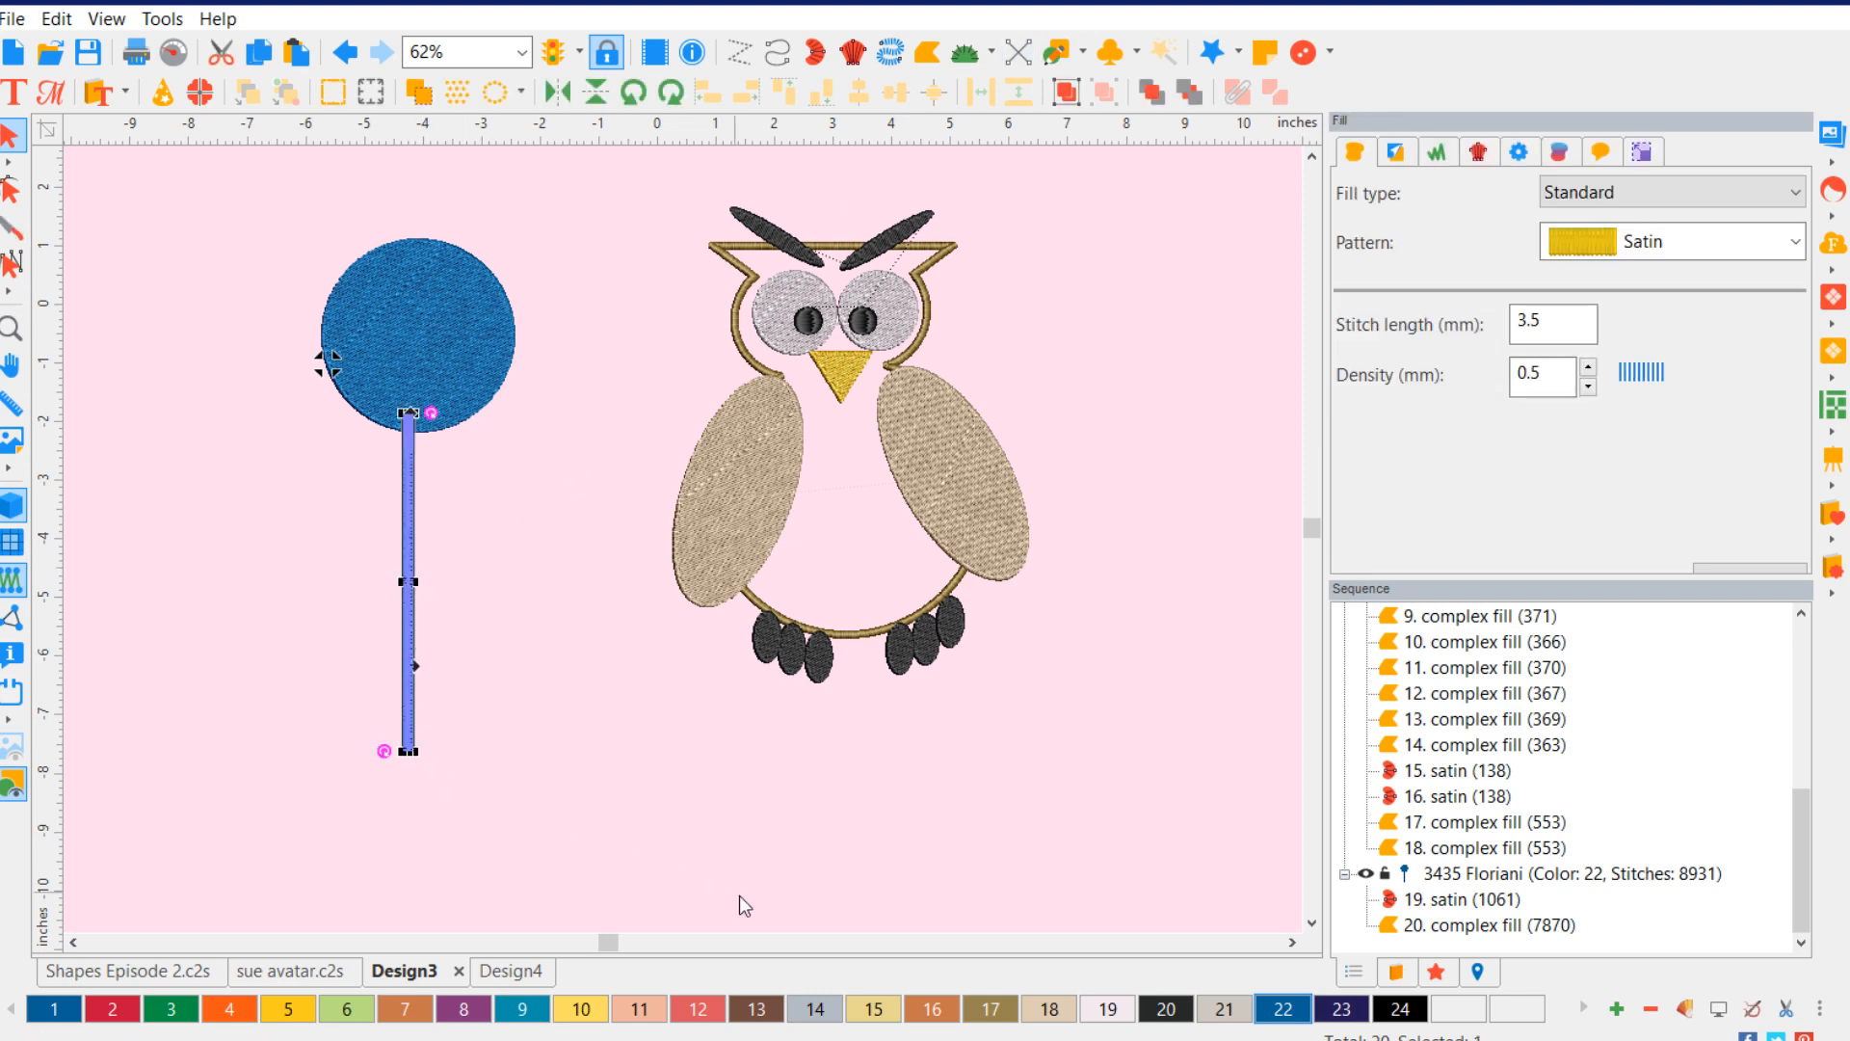
left_click(1106, 1009)
left_click(517, 760)
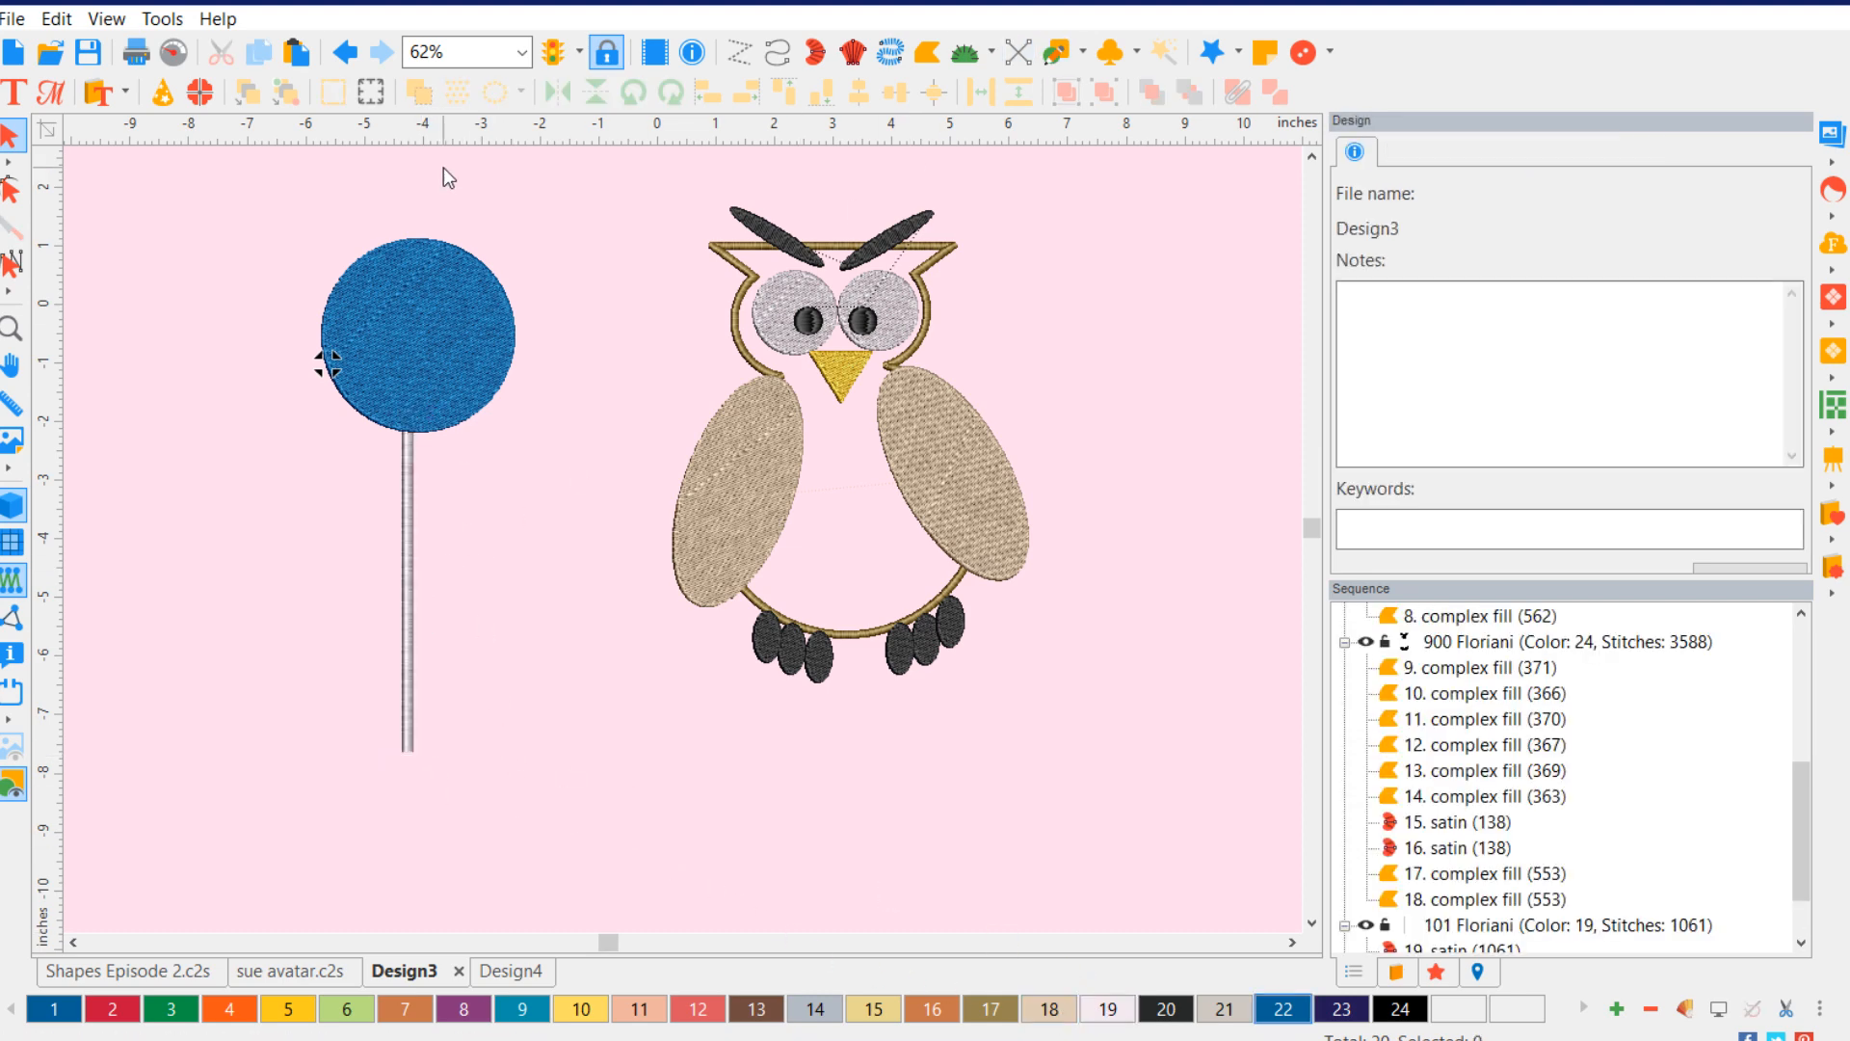
left_click(479, 310)
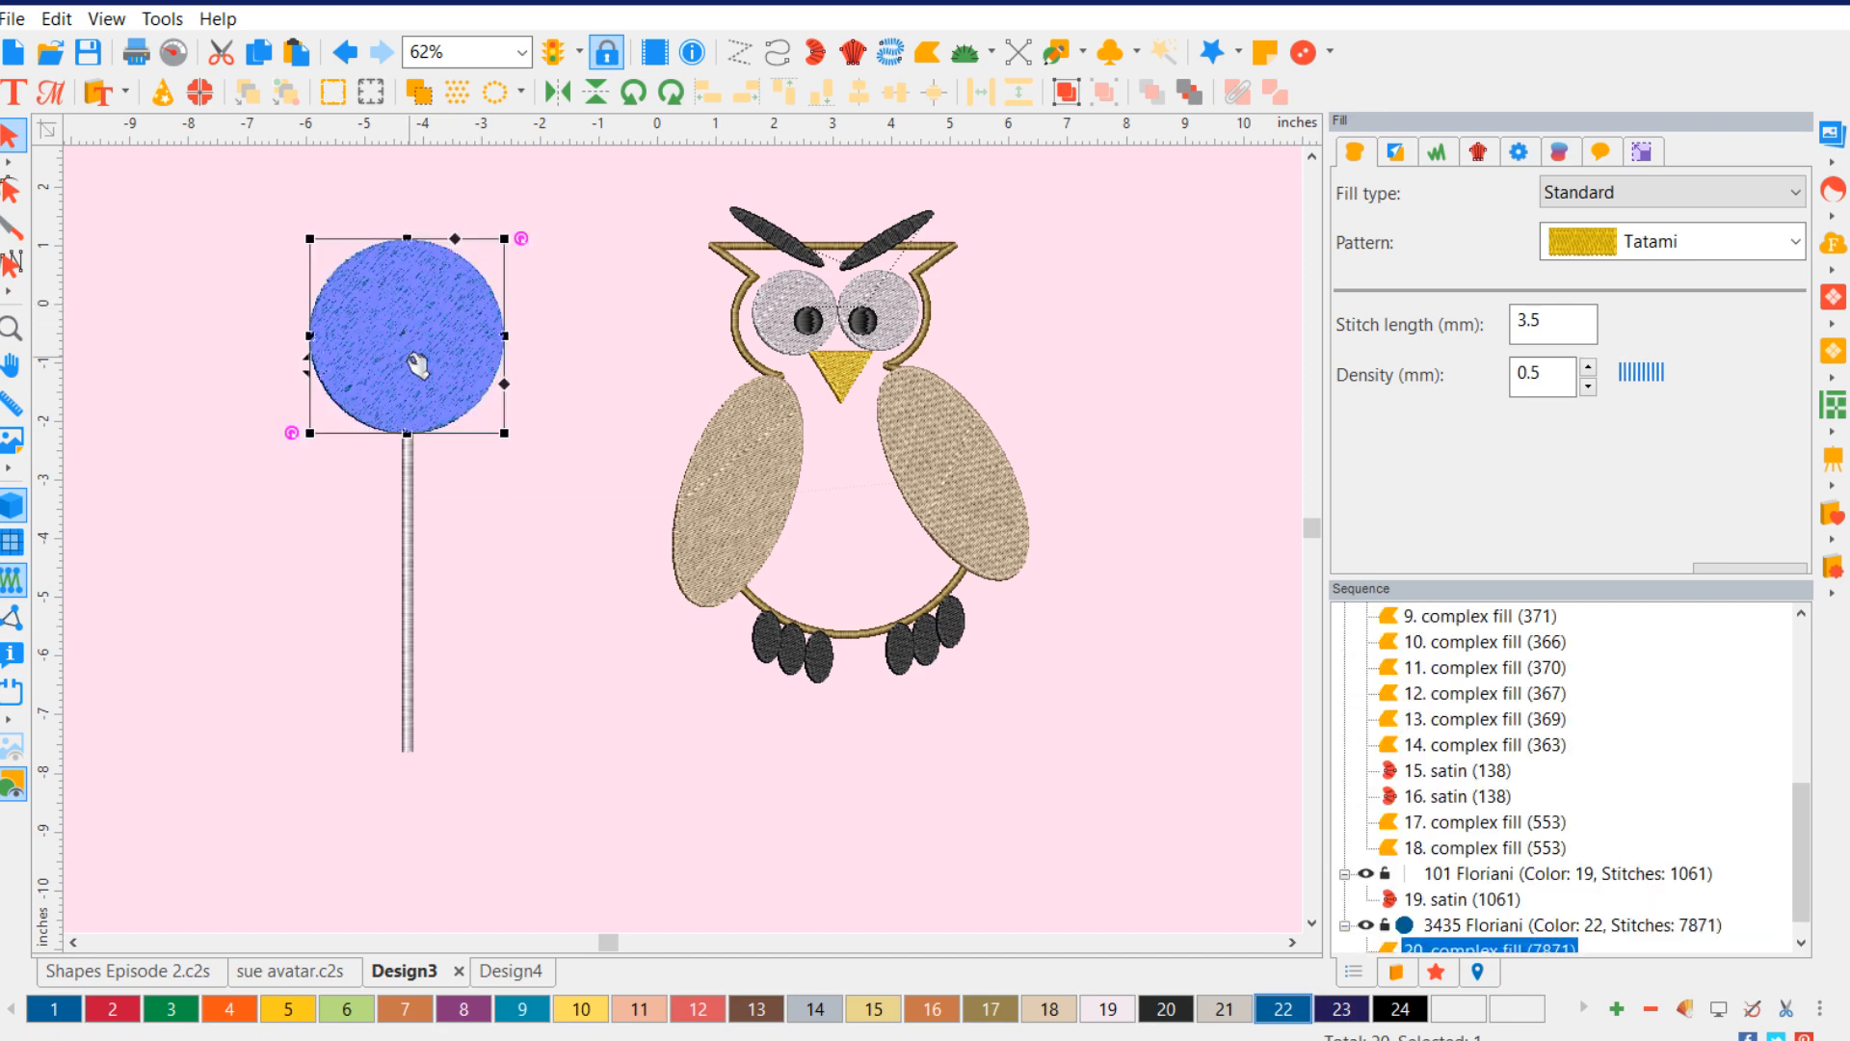
left_click(526, 692)
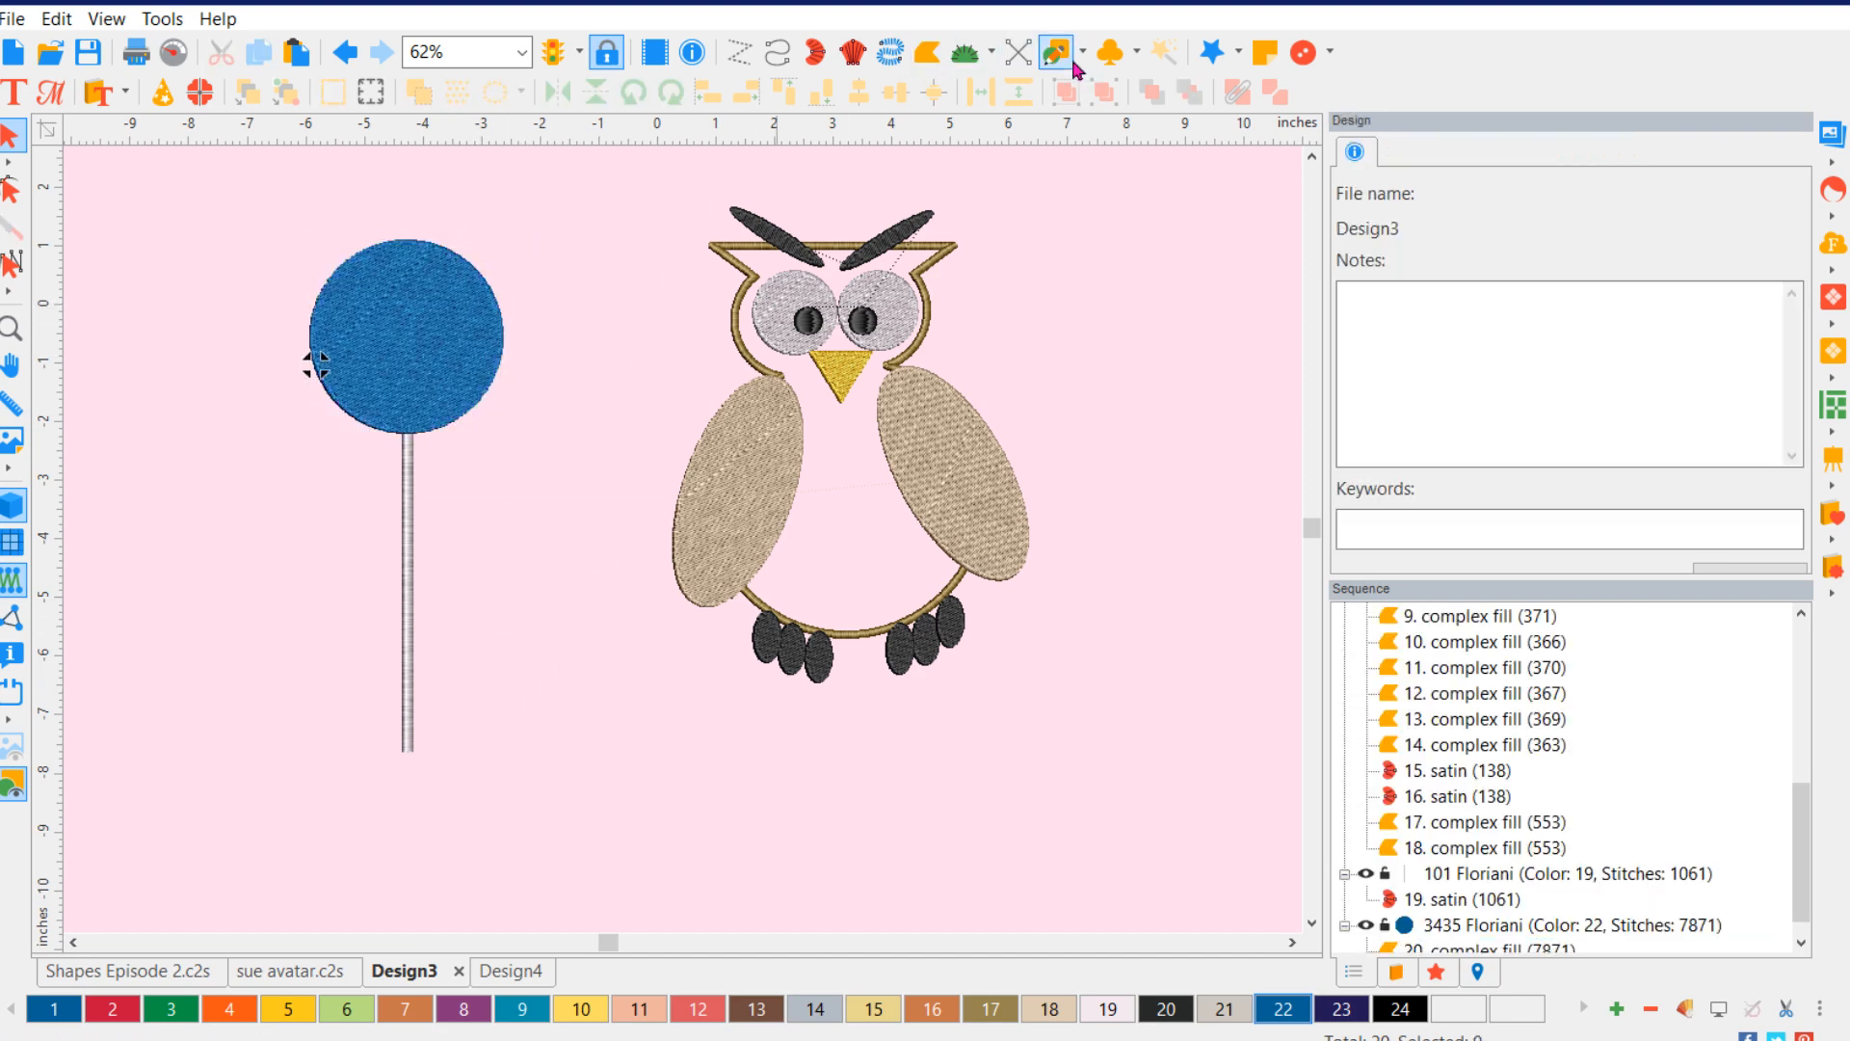
- Draw an artwork spiral about 2.8 inches in diameter overlapping the blue circle's lower-right edge
left_click(1084, 54)
left_click(1185, 391)
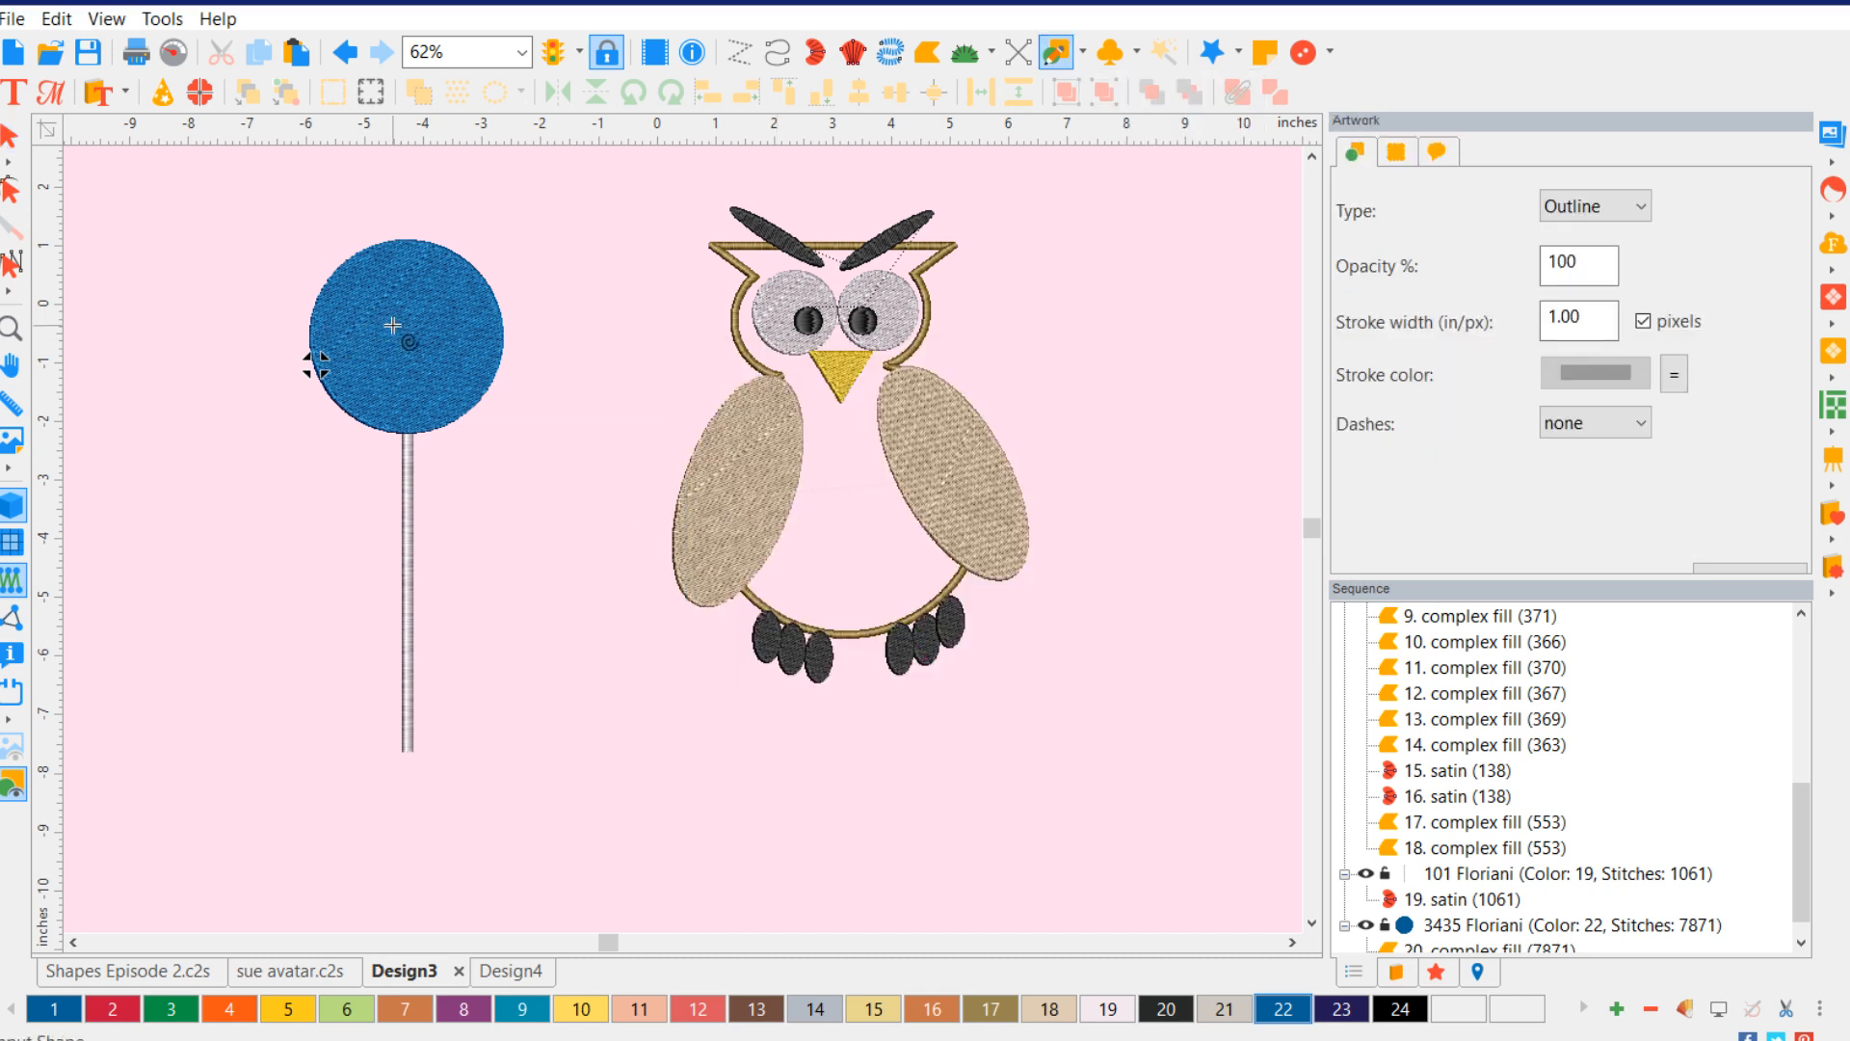
left_click_drag(432, 357, 545, 479)
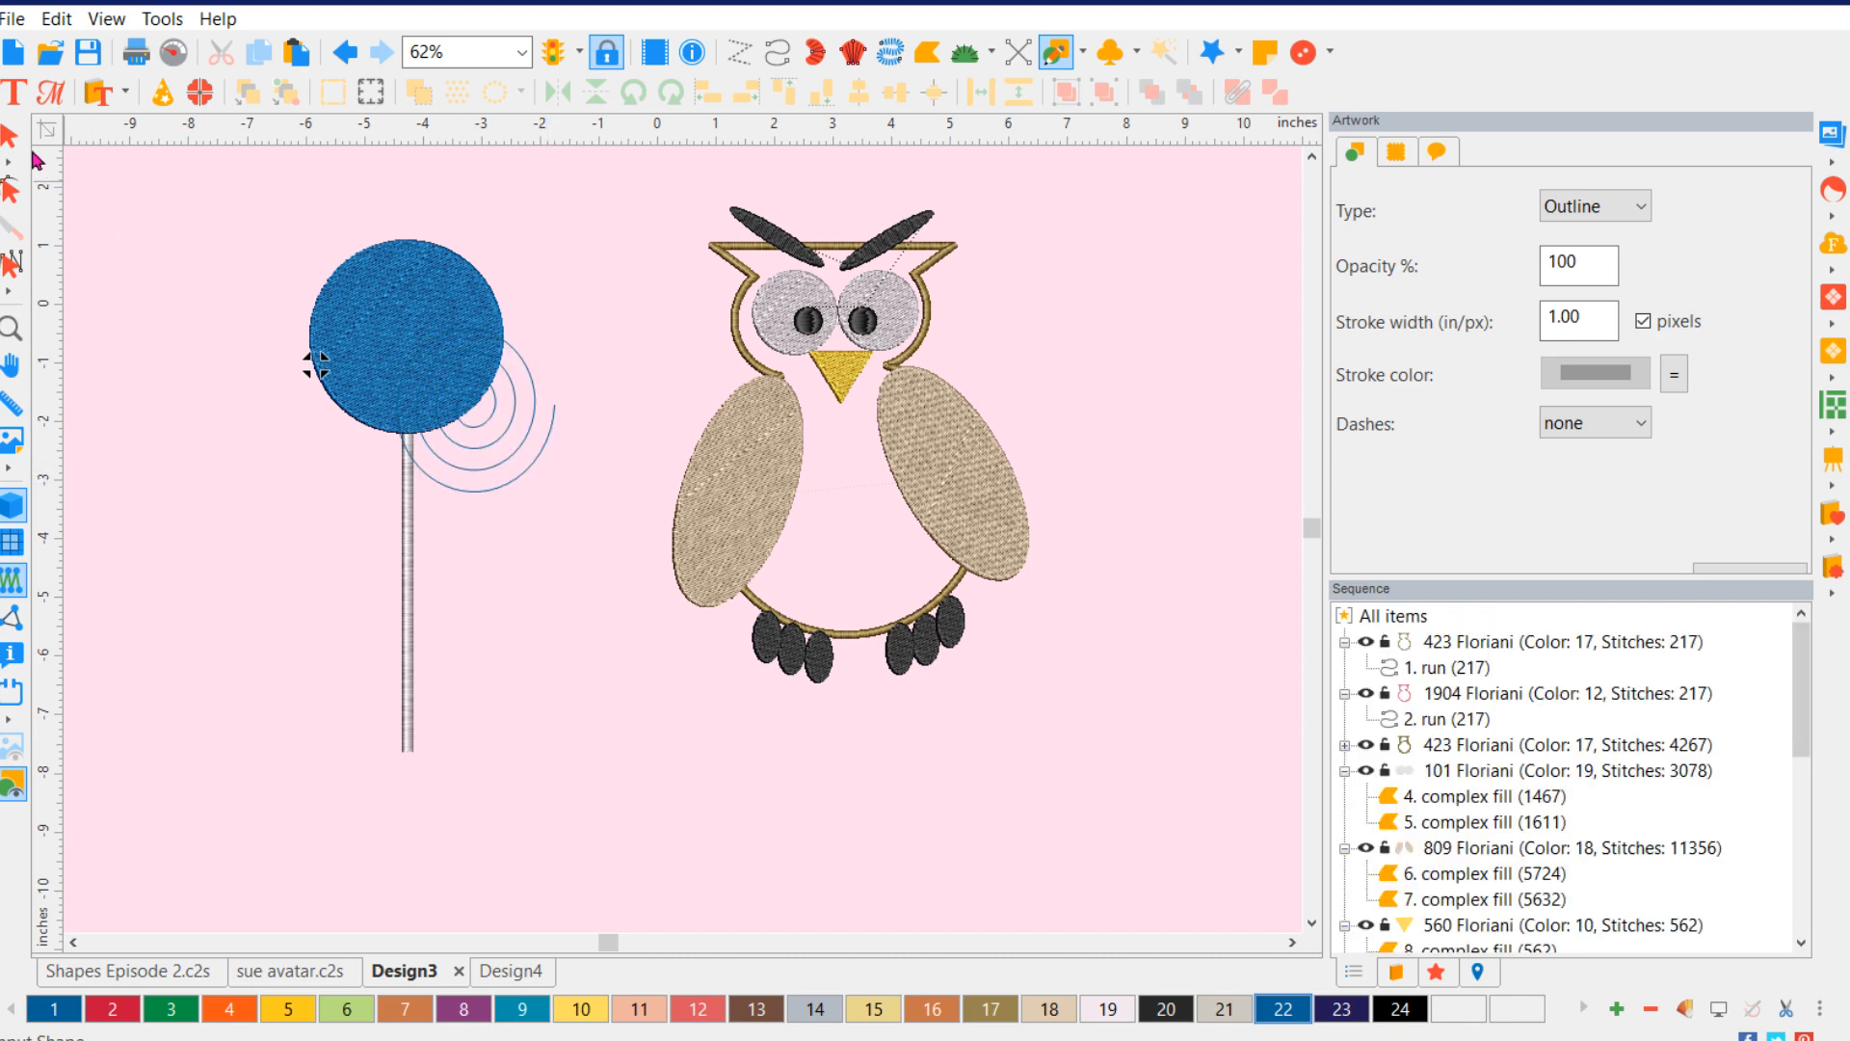
- Convert the spiral artwork to a Run stitch
left_click(551, 460)
right_click(543, 459)
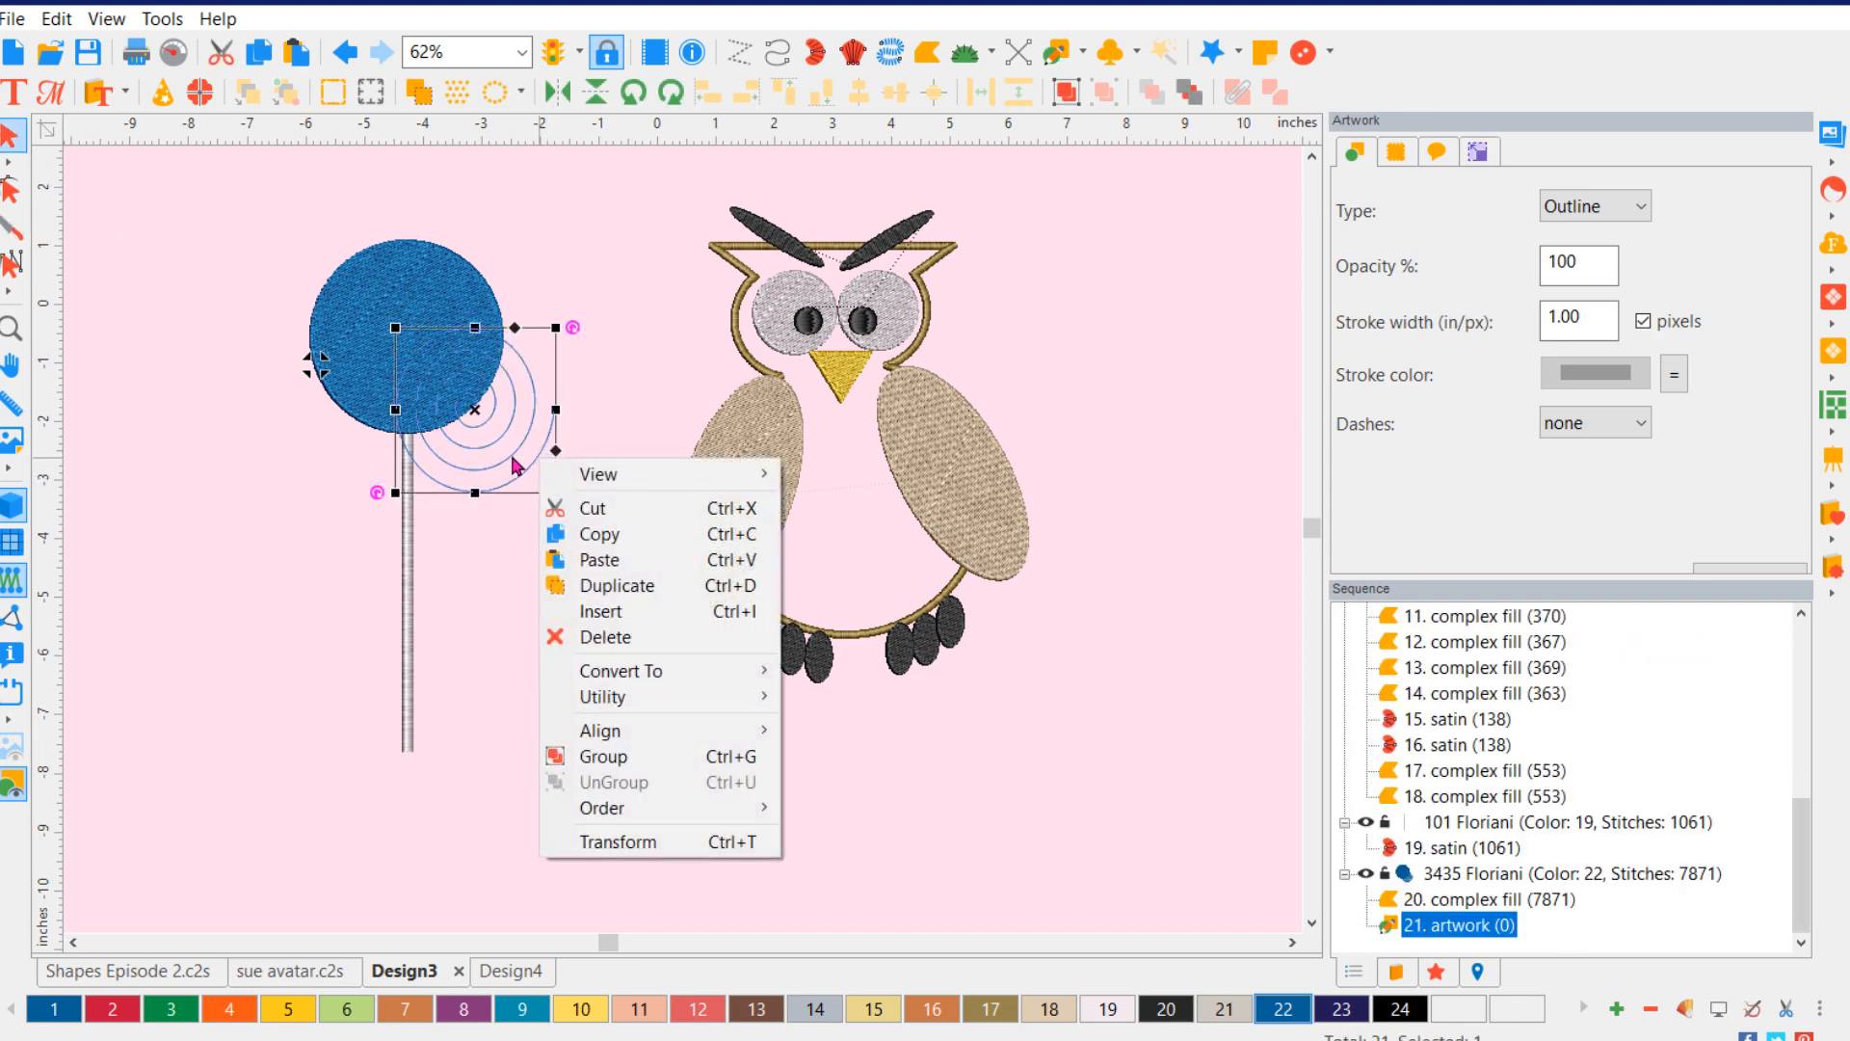
mouse_move(653, 671)
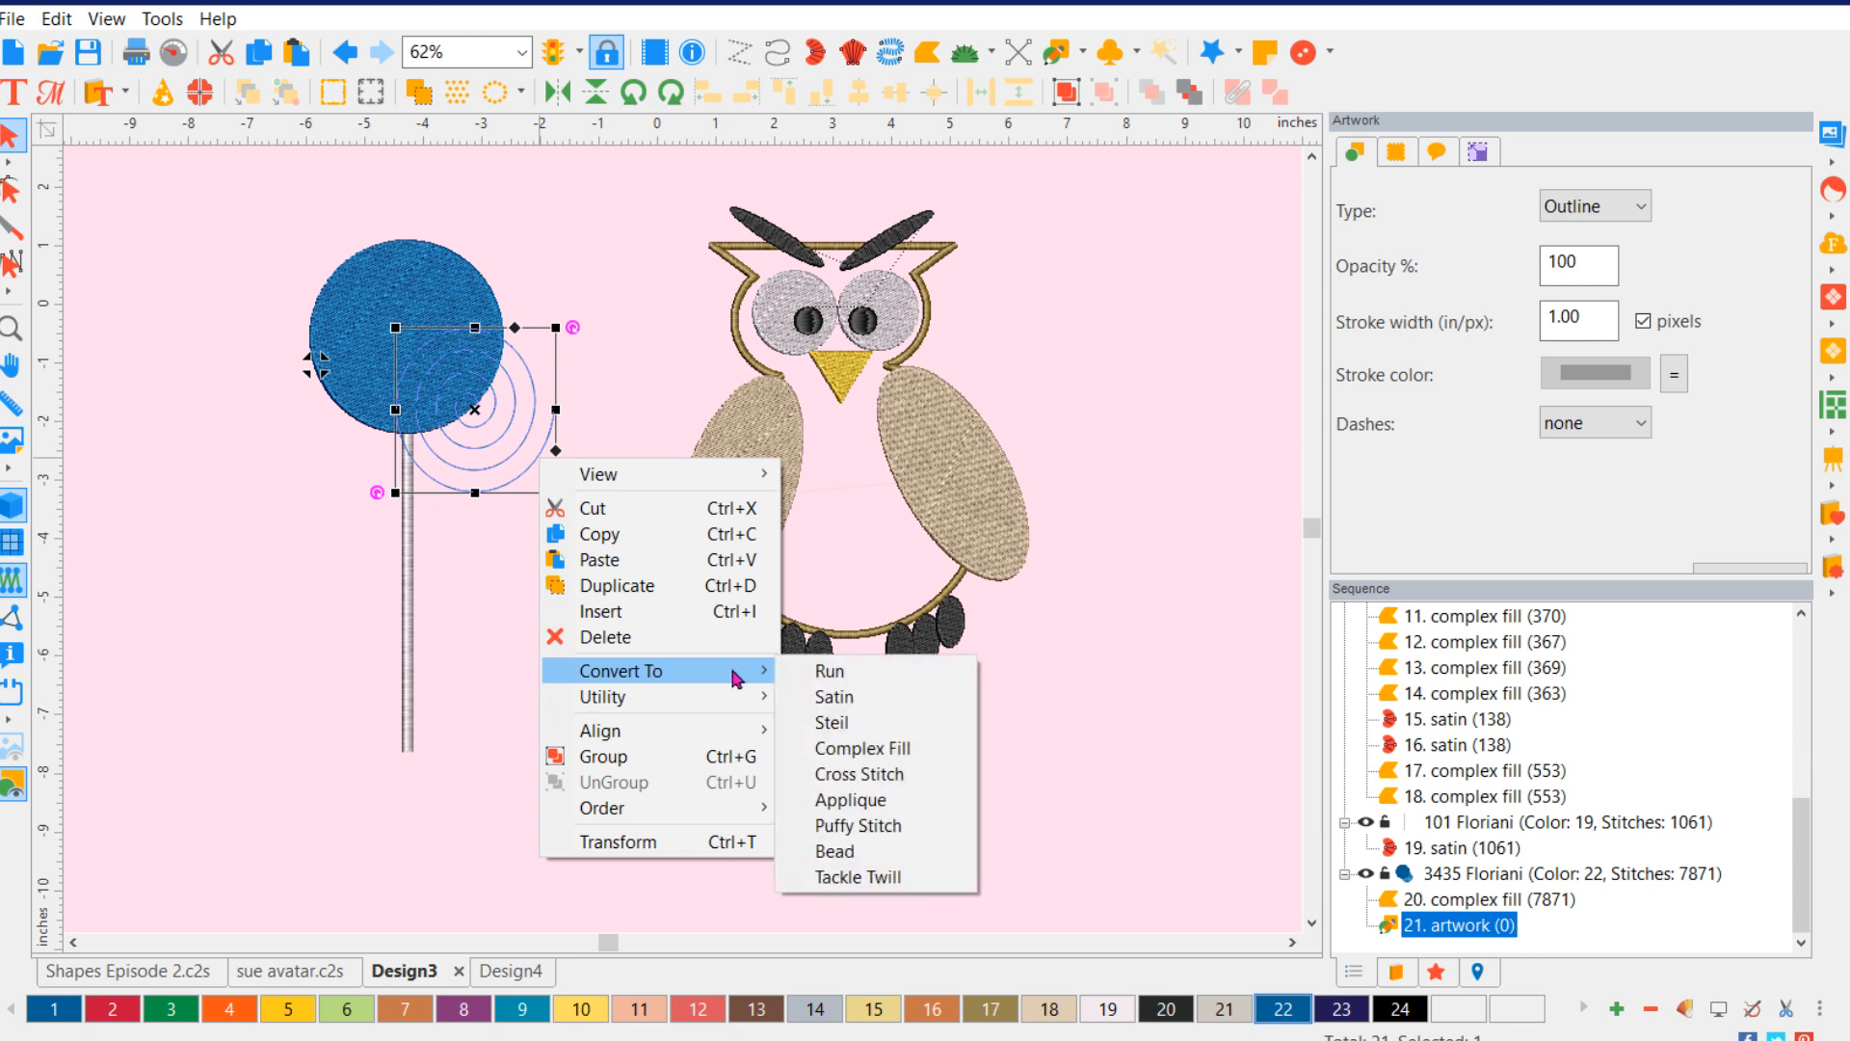
left_click(829, 671)
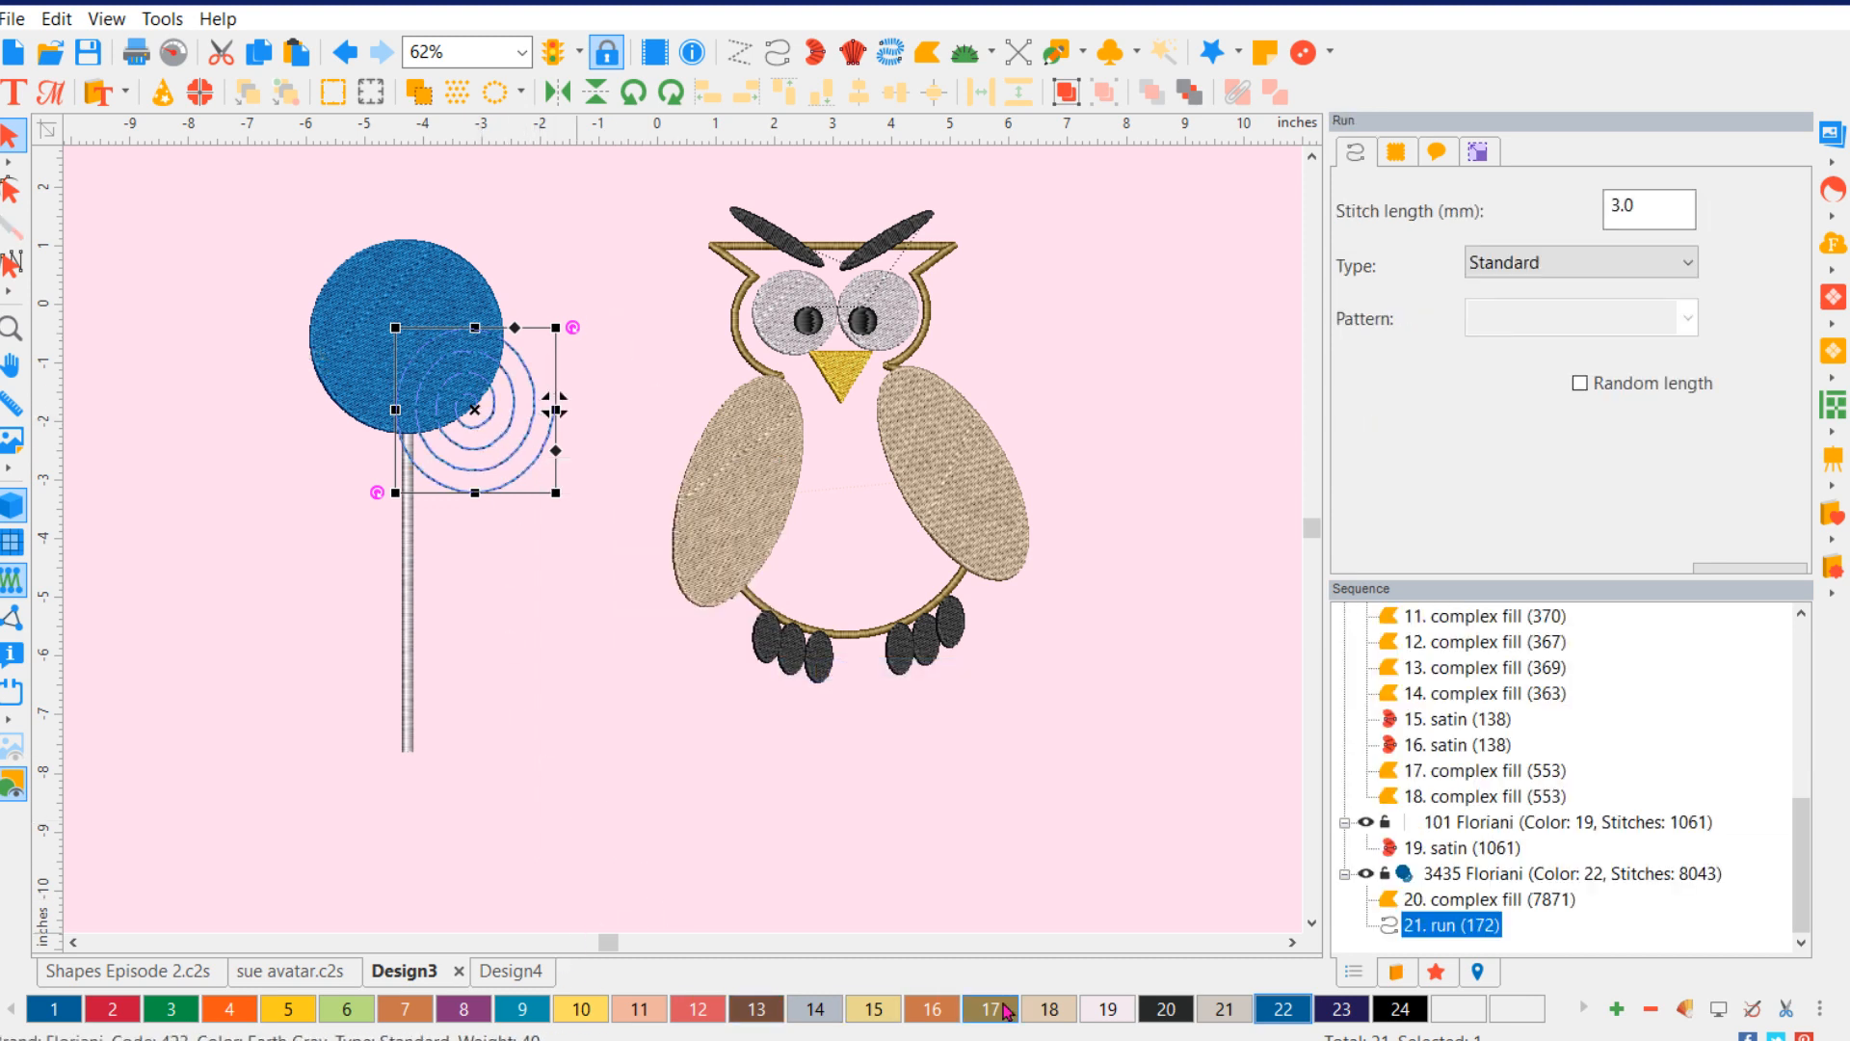
- Recolour the spiral with thread colour 19 and move it to the centre of the blue circle
left_click(1108, 1008)
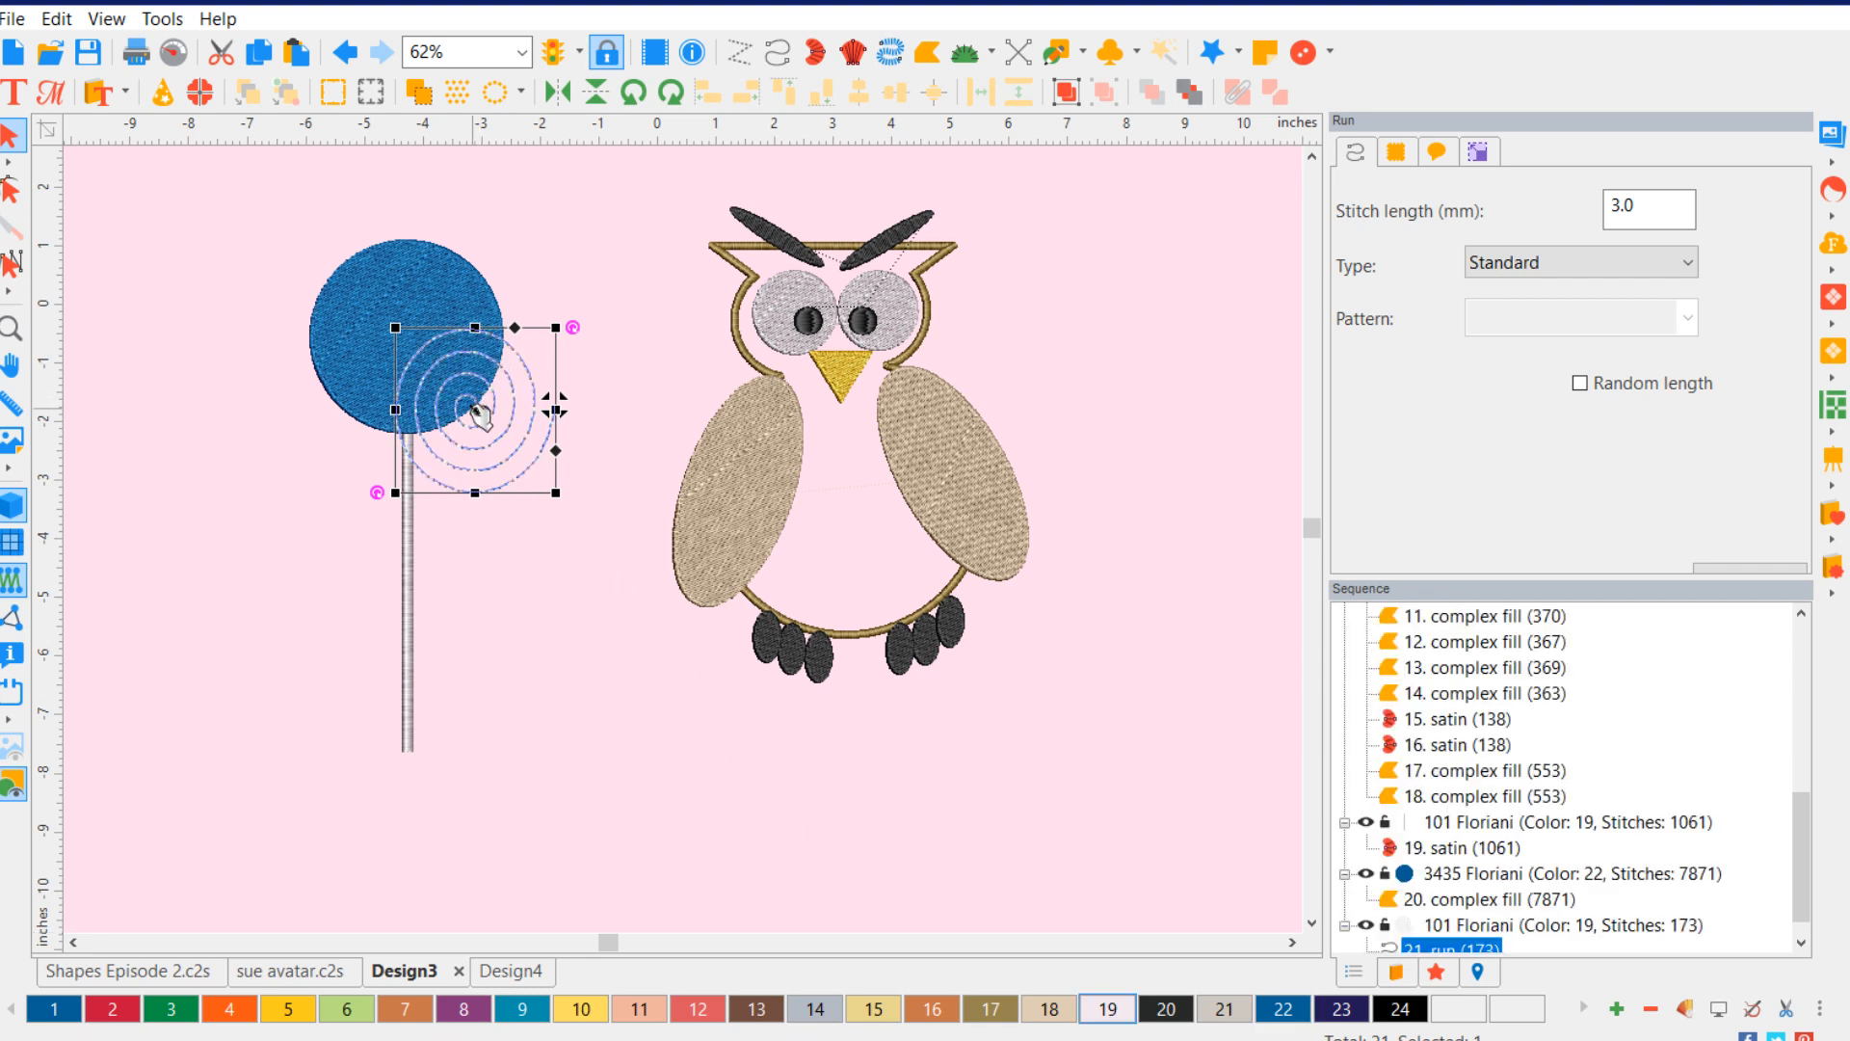
left_click_drag(483, 412, 412, 348)
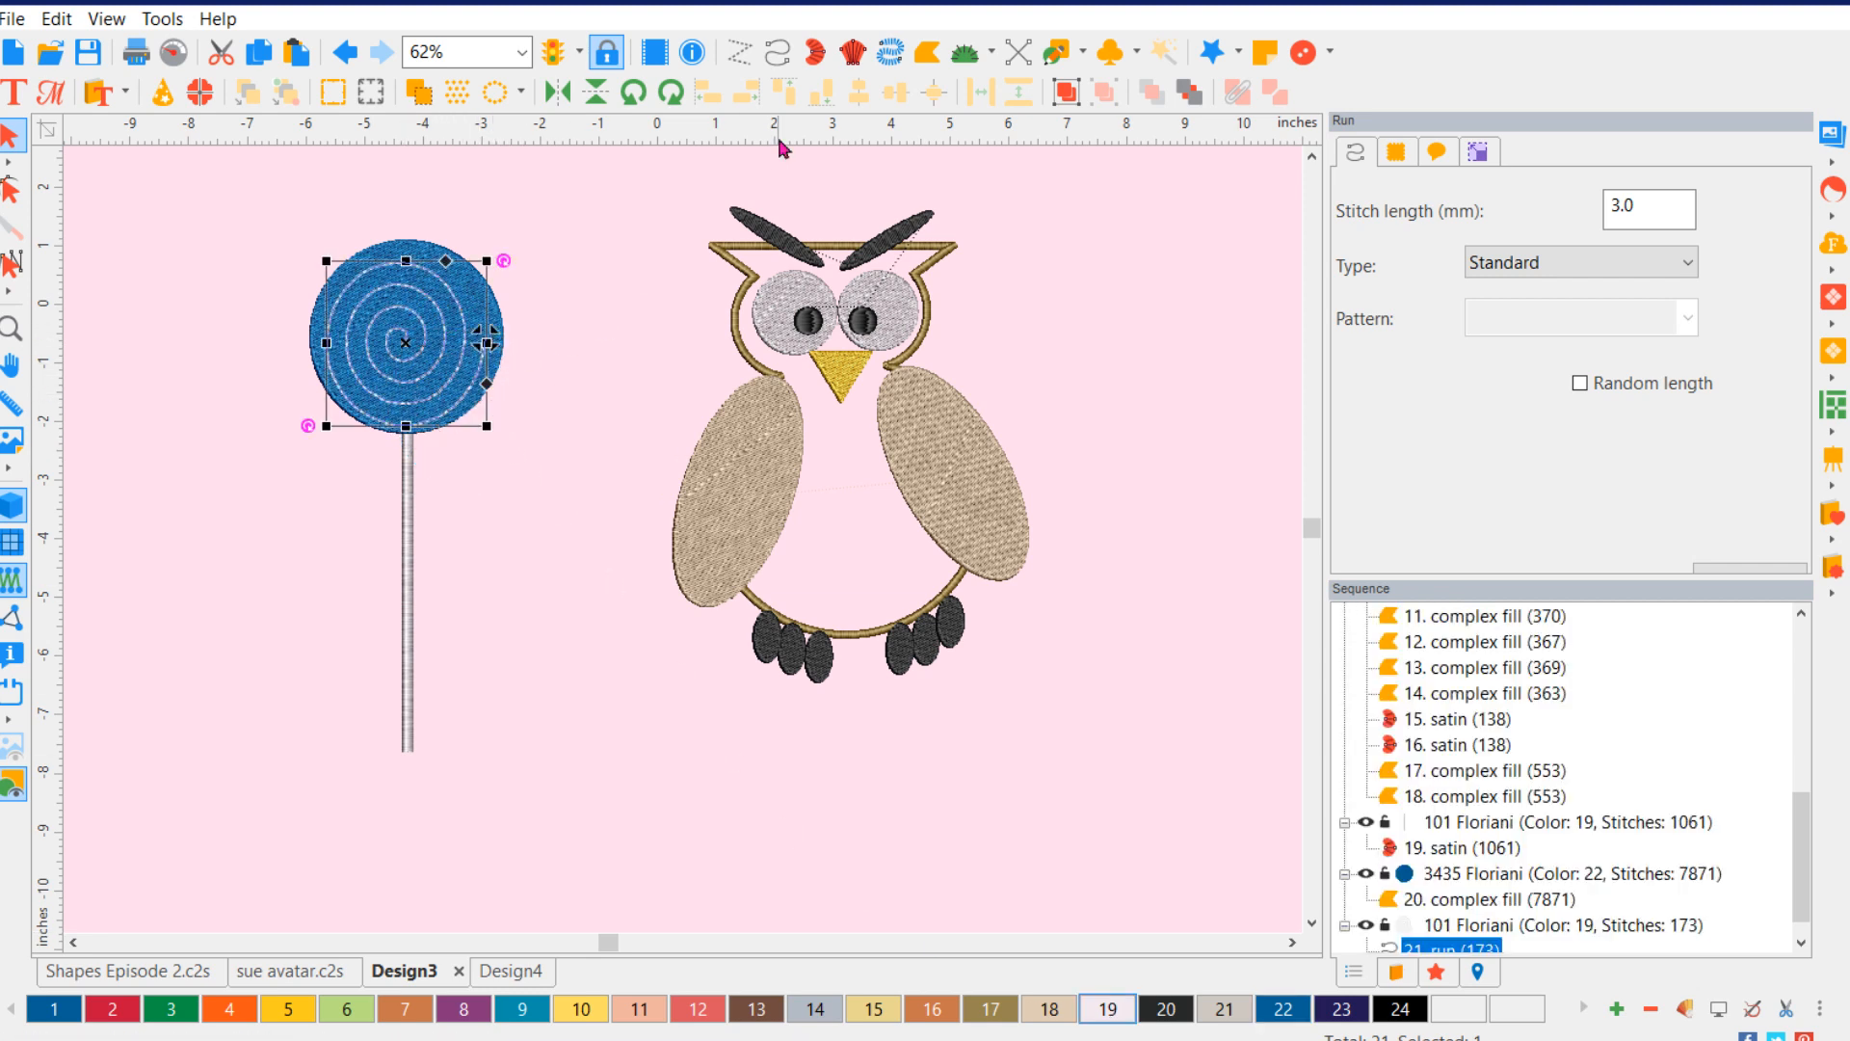
- Flip both of the owl's black eyebrows vertically so their inner ends point upward
left_click(779, 234)
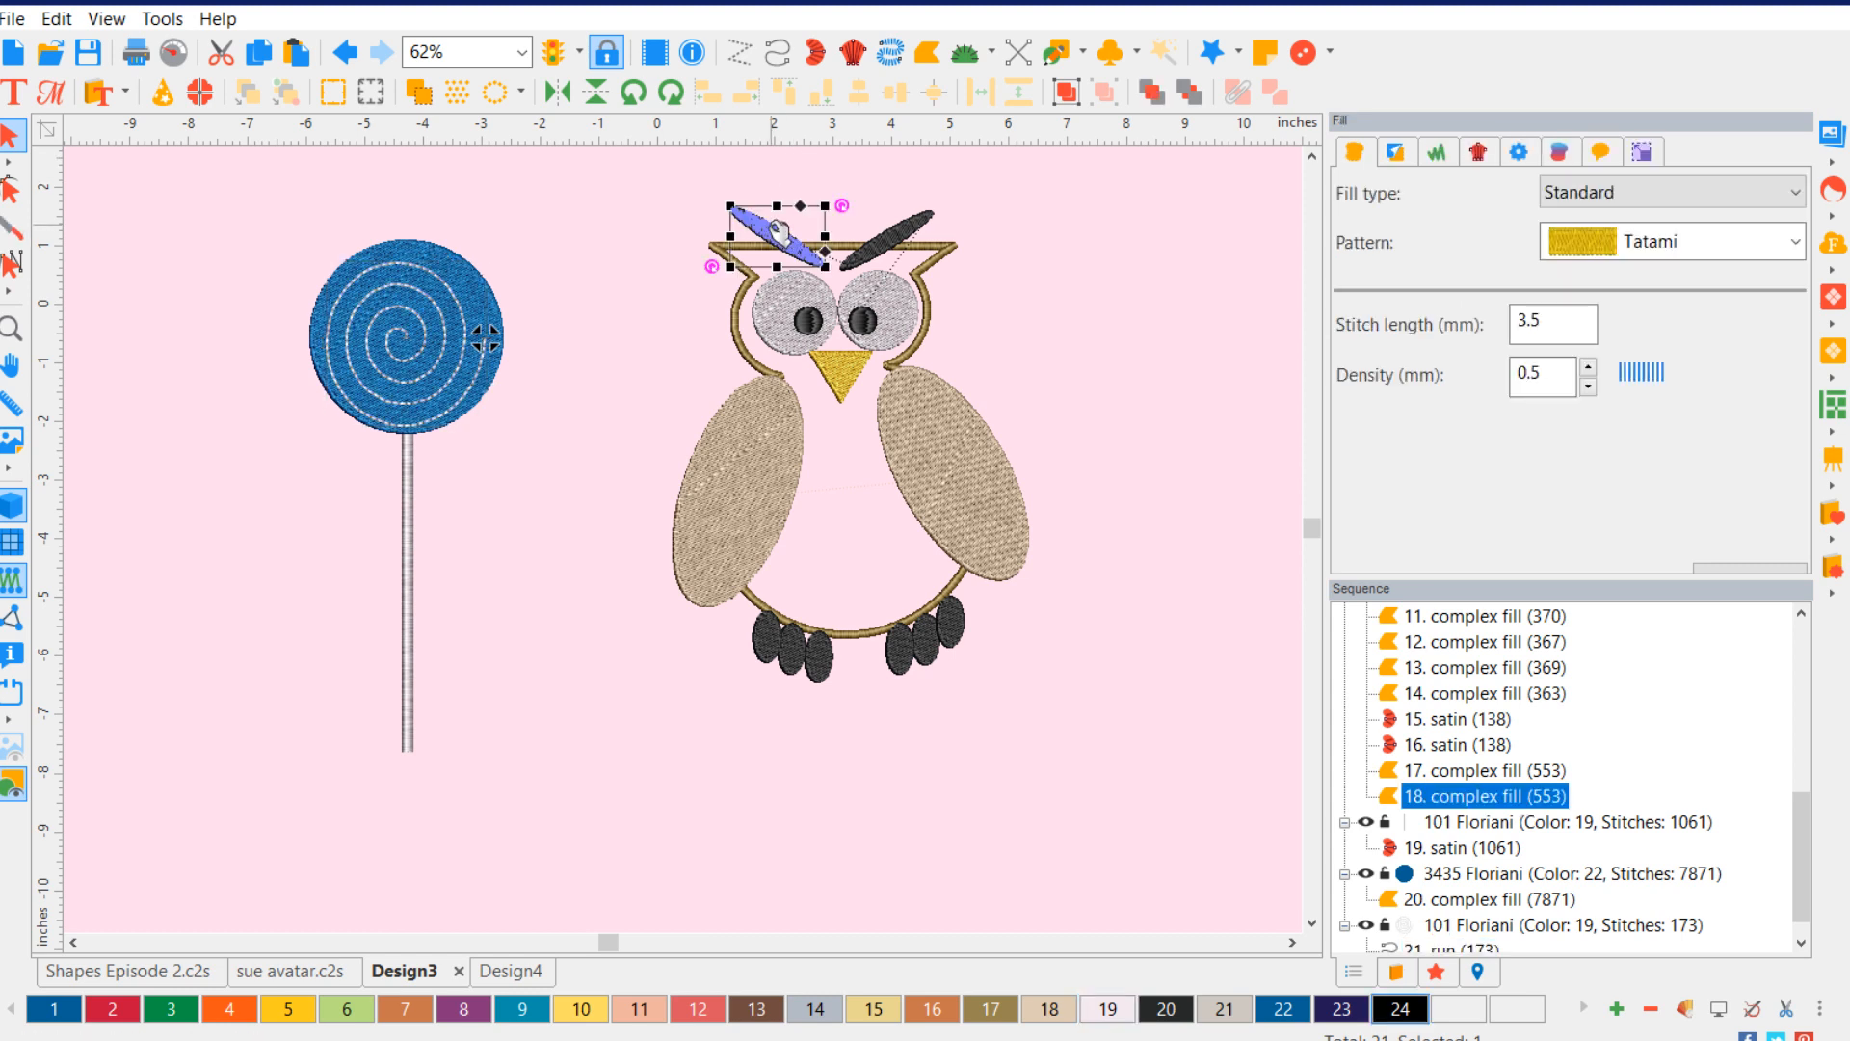
left_click(597, 92)
left_click(559, 97)
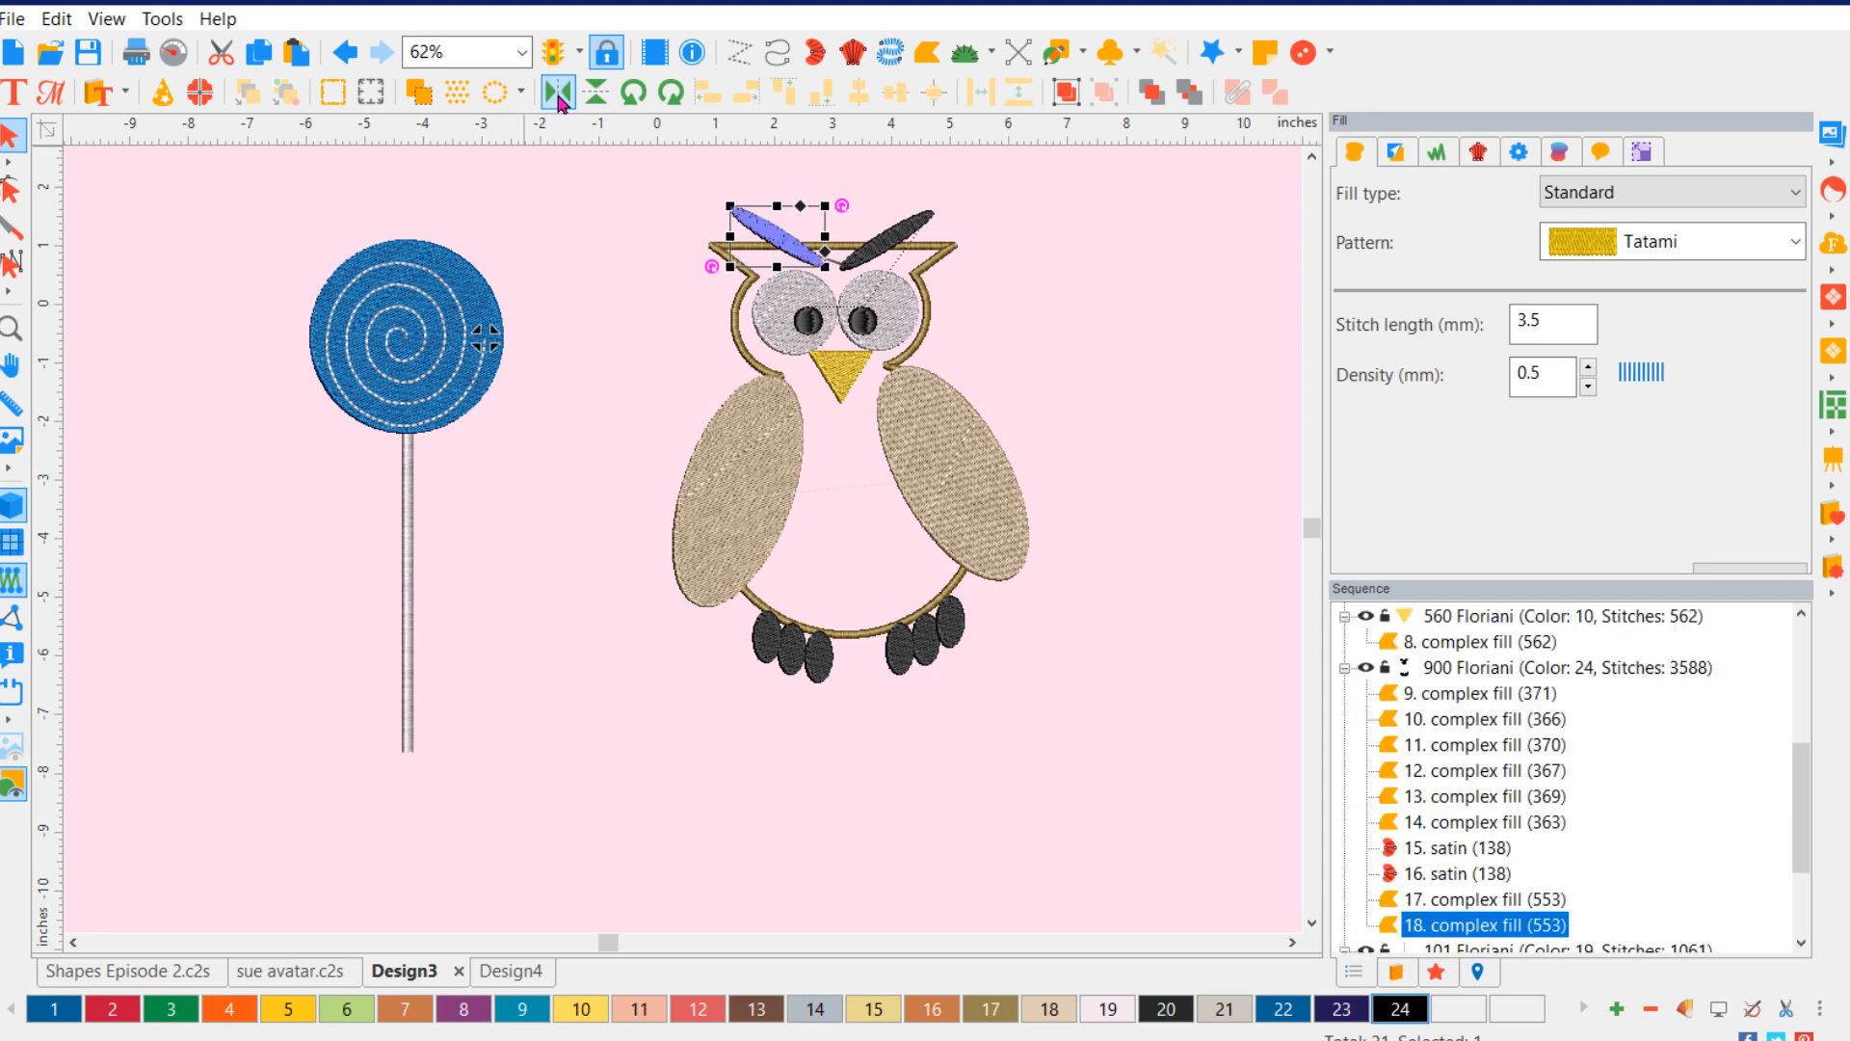
left_click(597, 92)
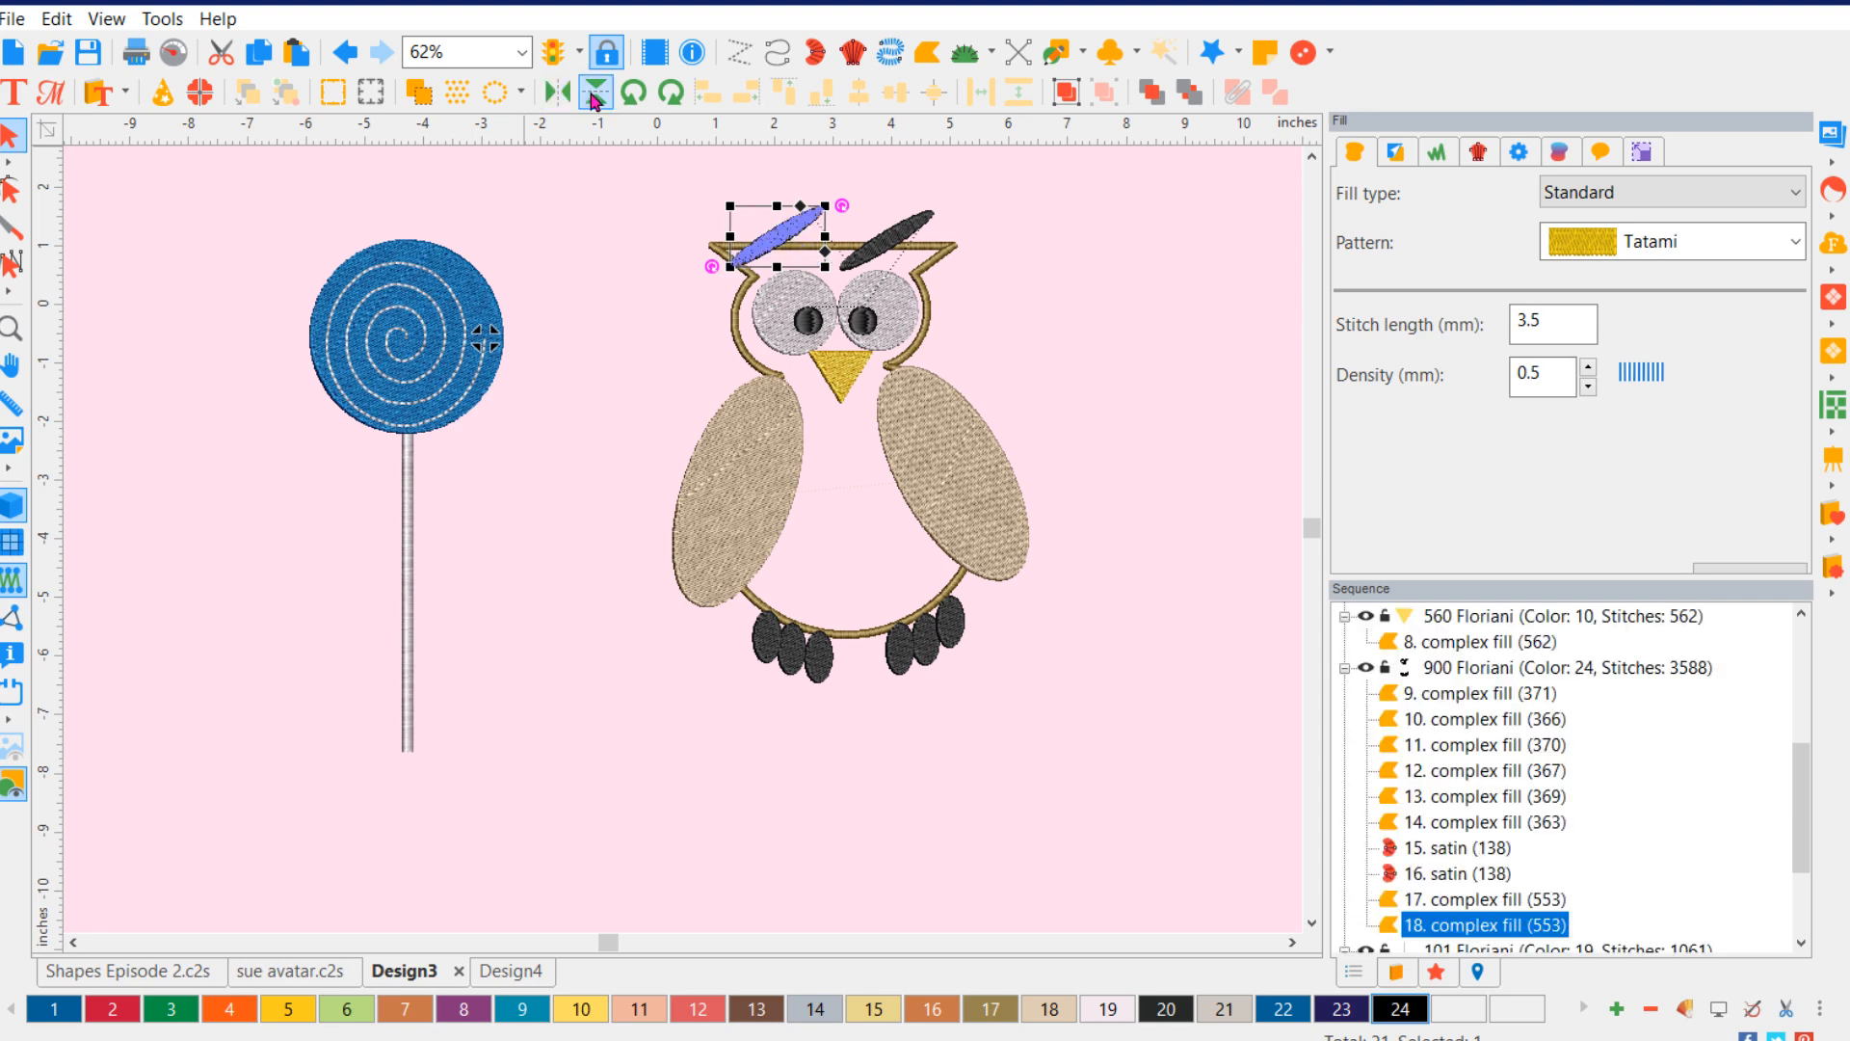
left_click(892, 231)
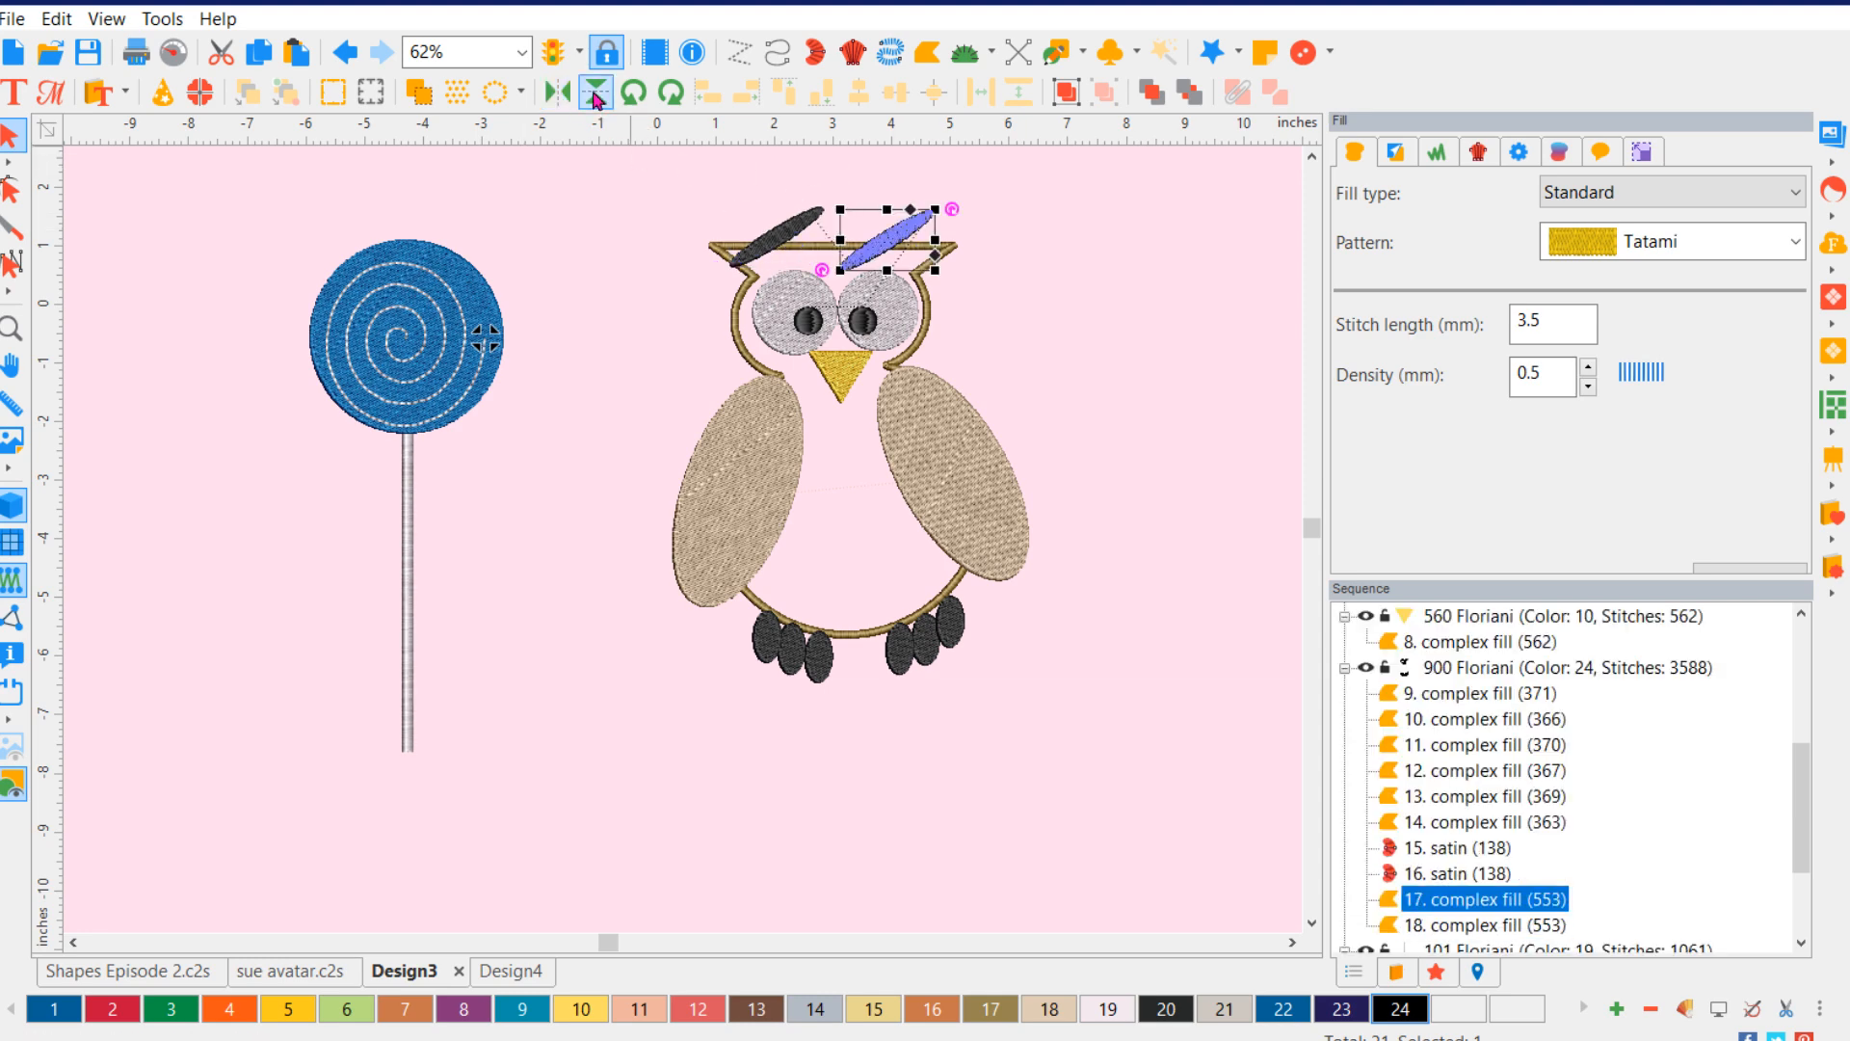
left_click(597, 92)
left_click(1134, 361)
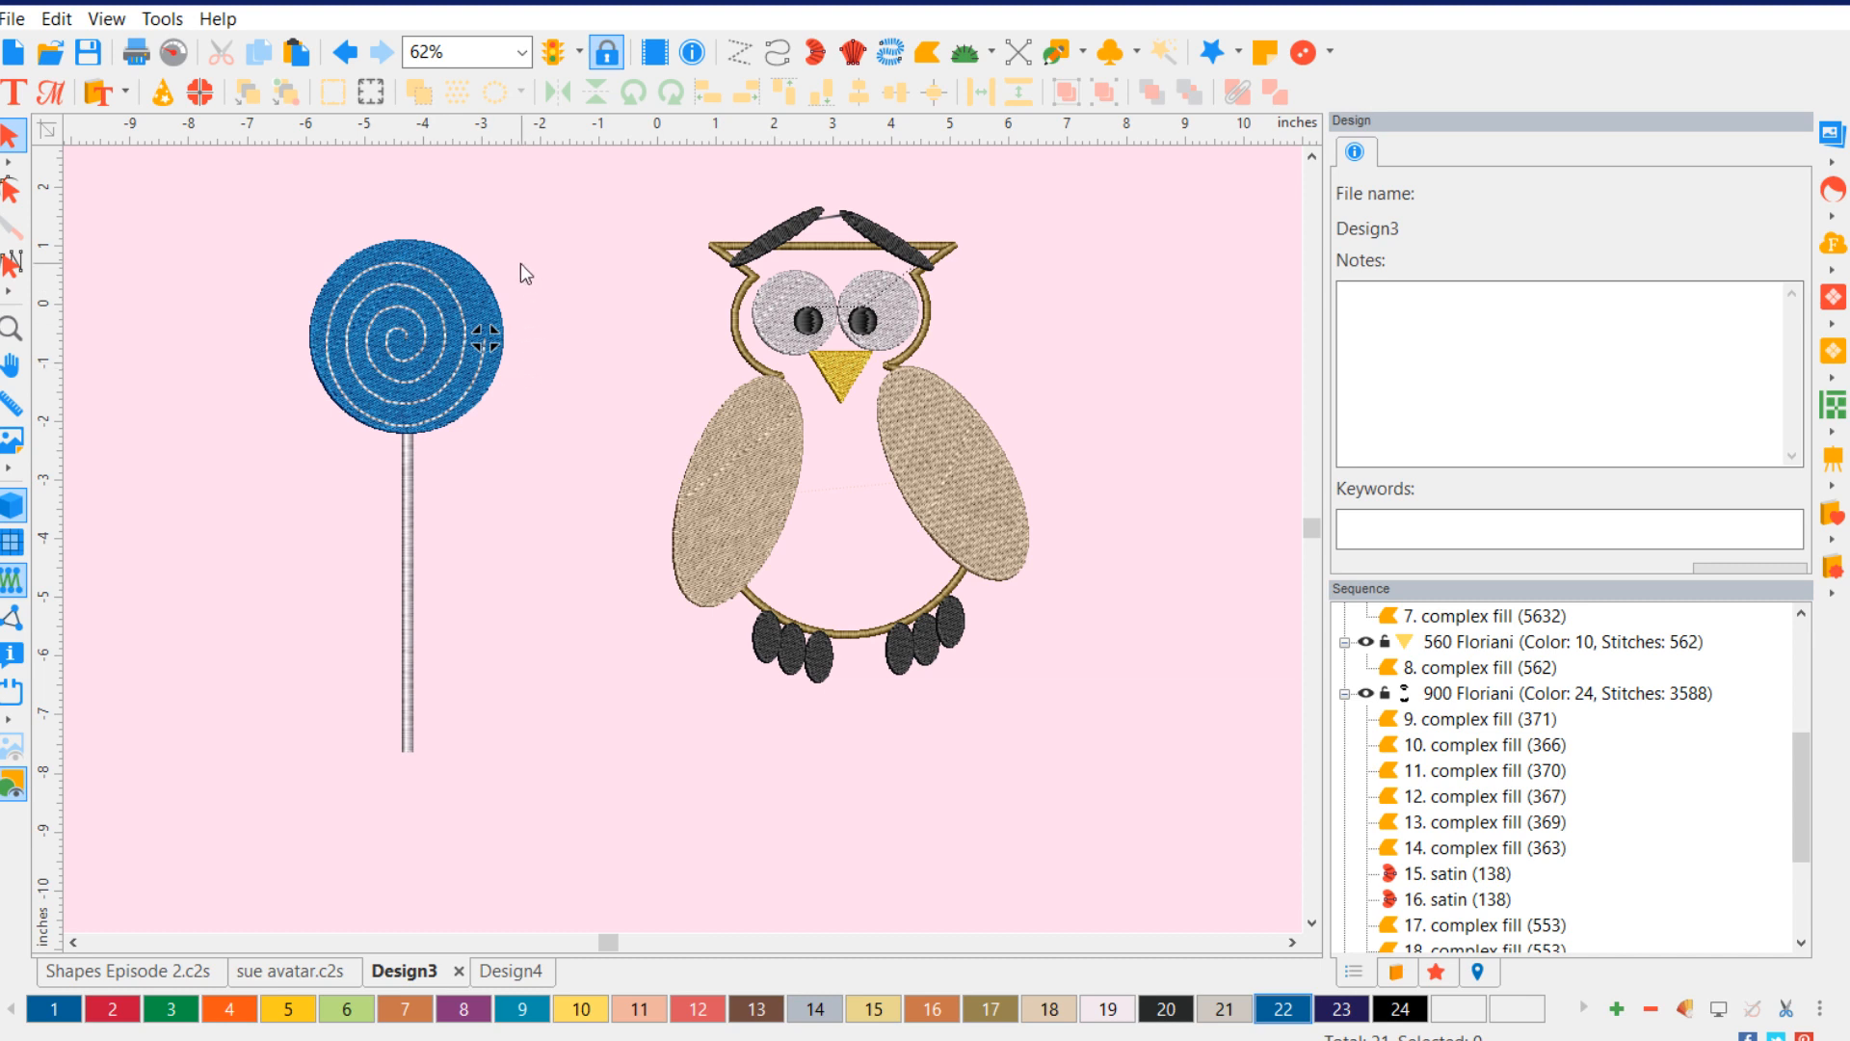
left_click(477, 280)
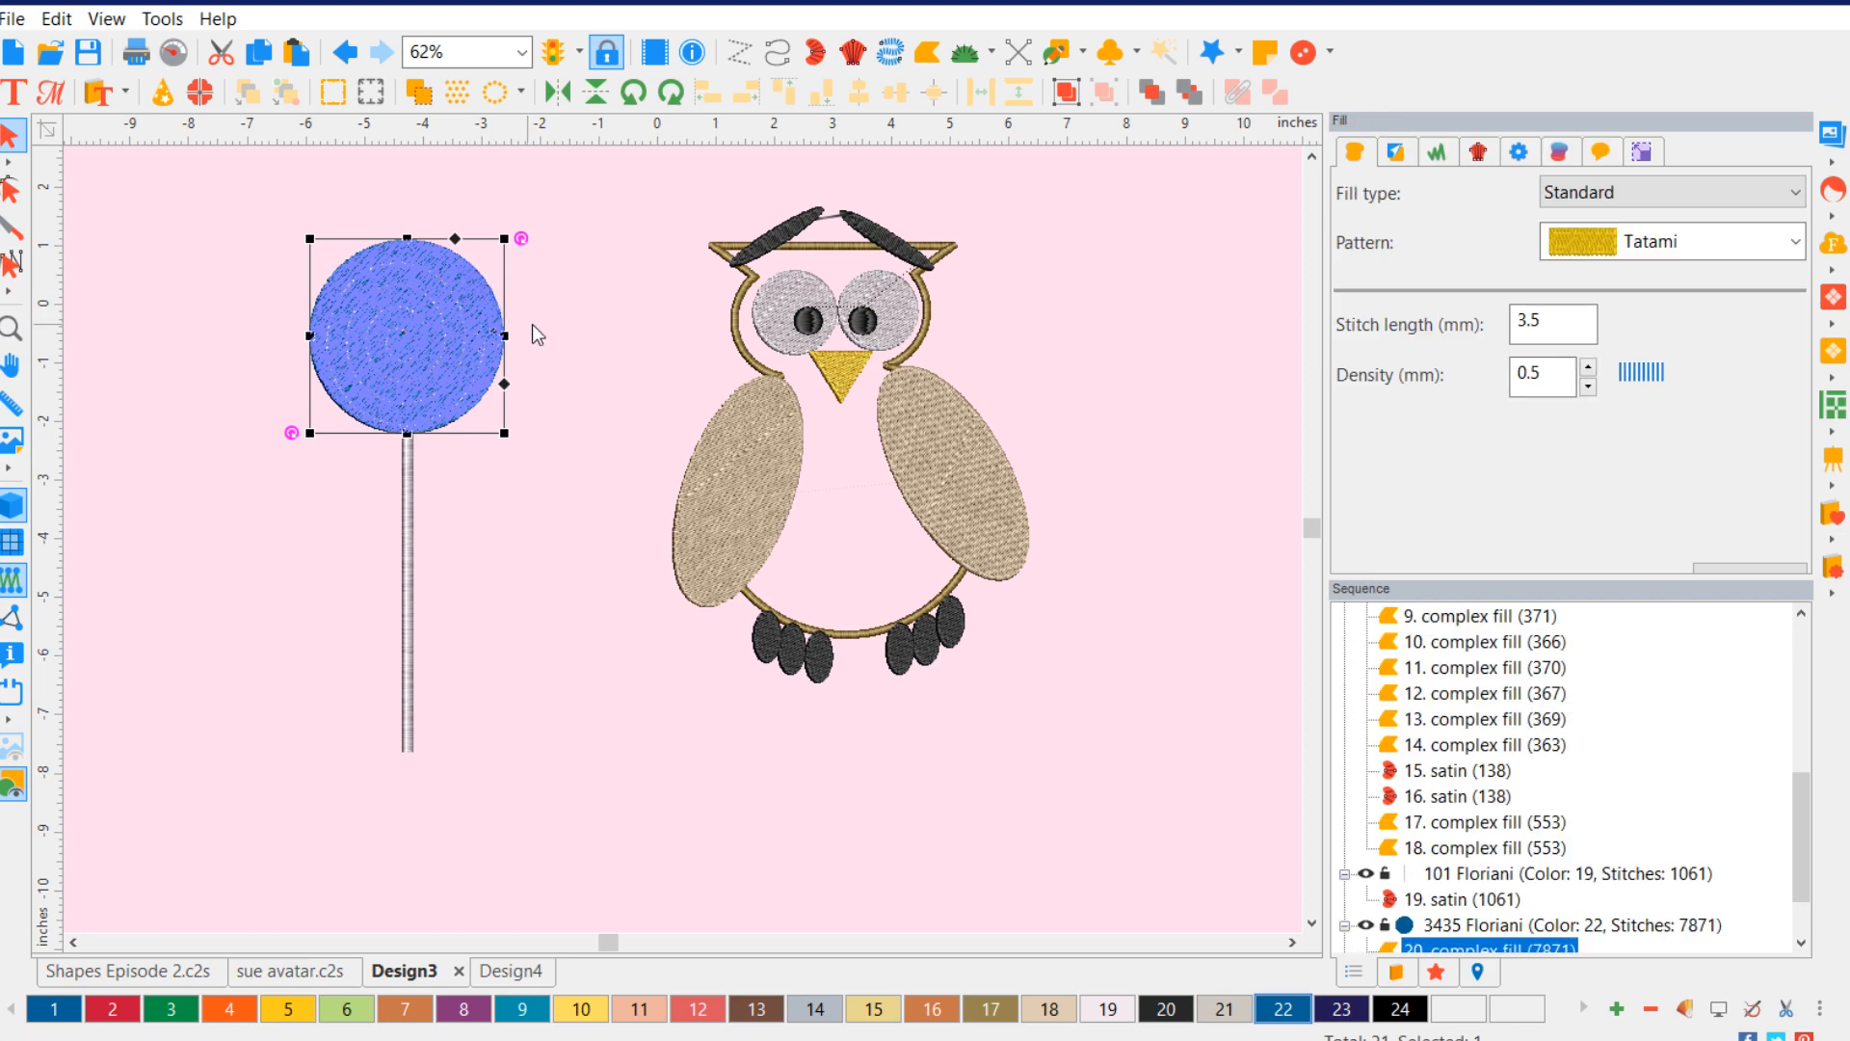
left_click(578, 322)
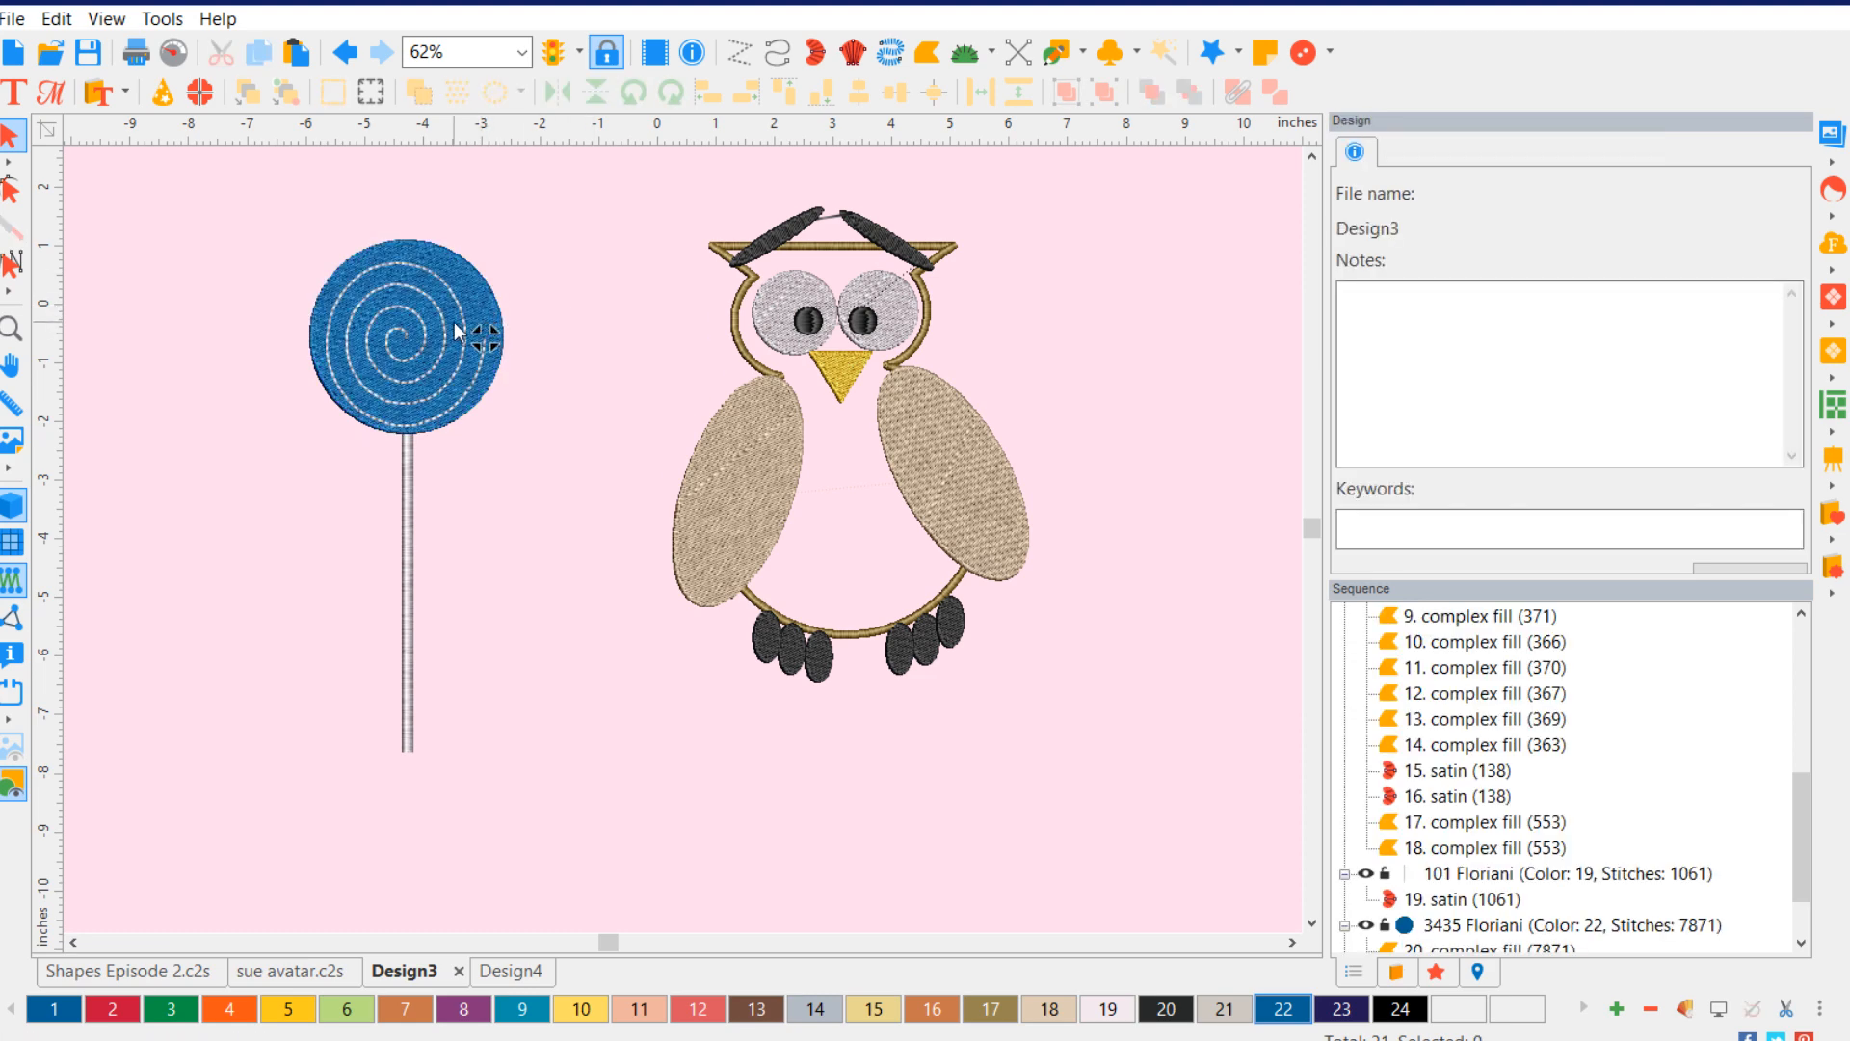
left_click(420, 399)
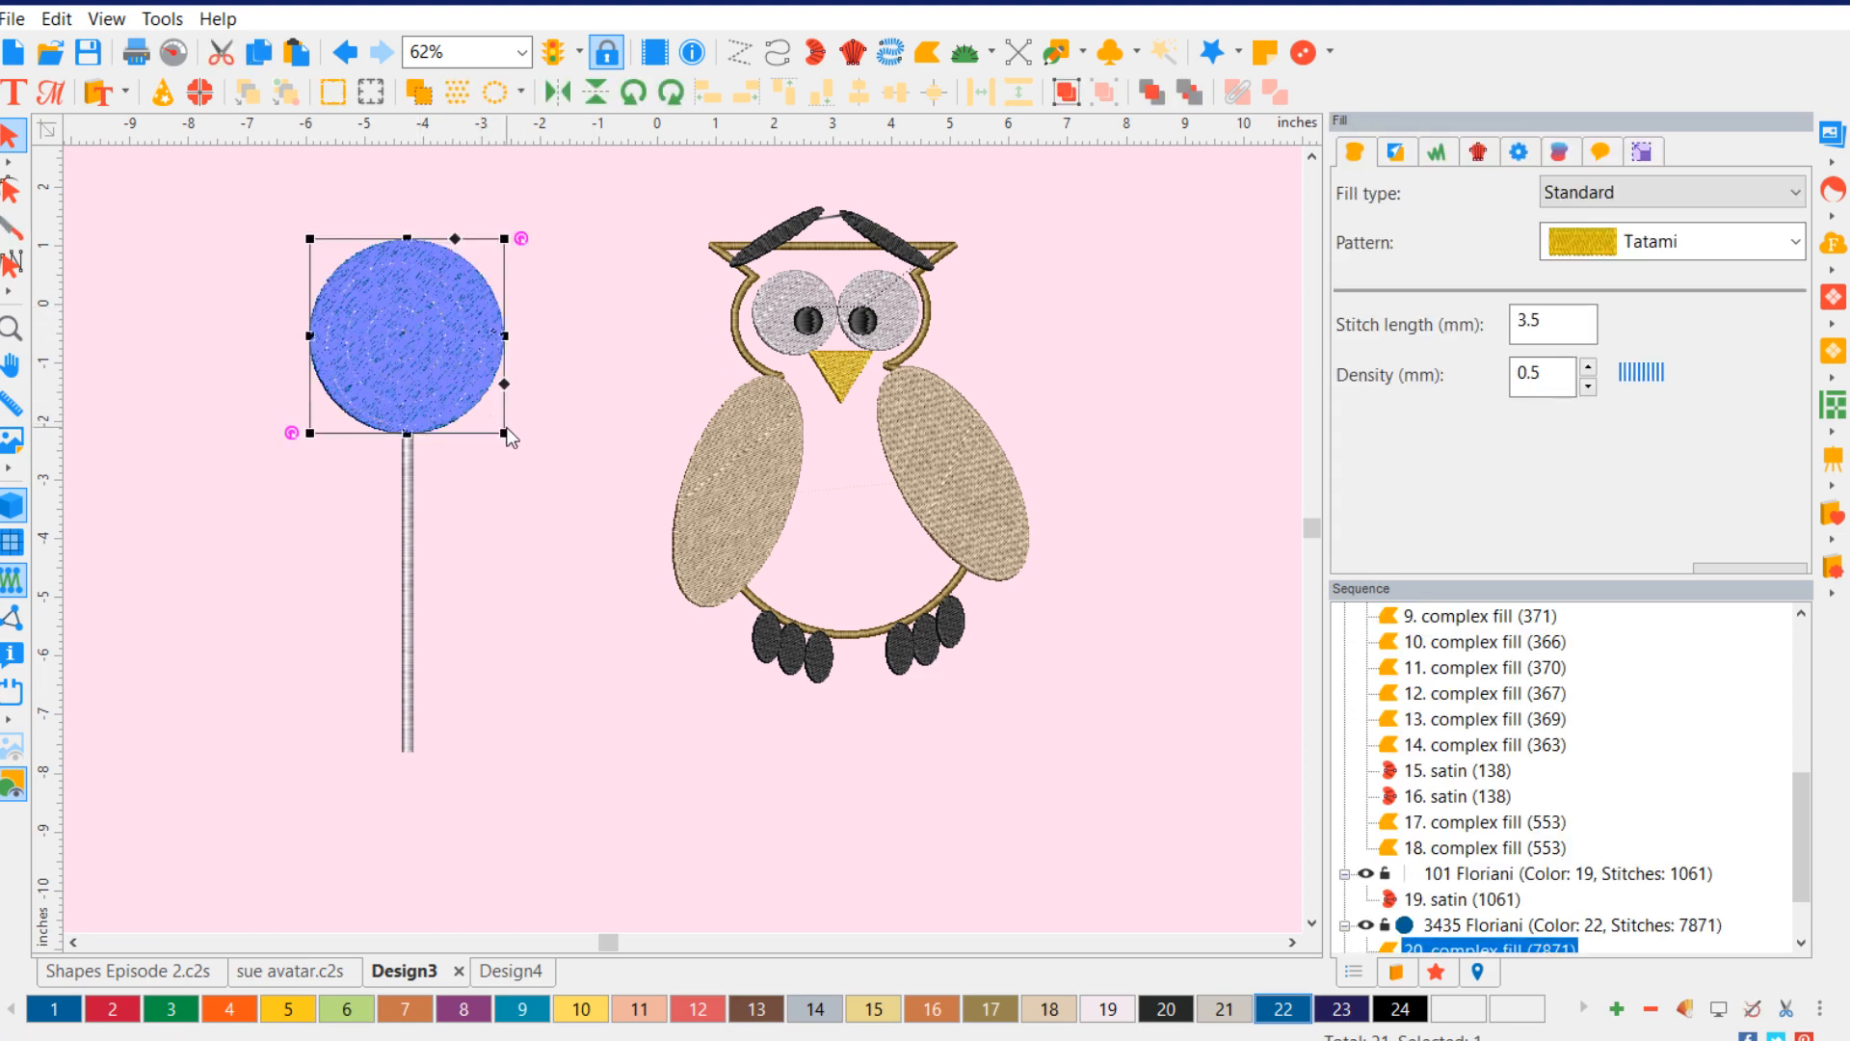
left_click(592, 342)
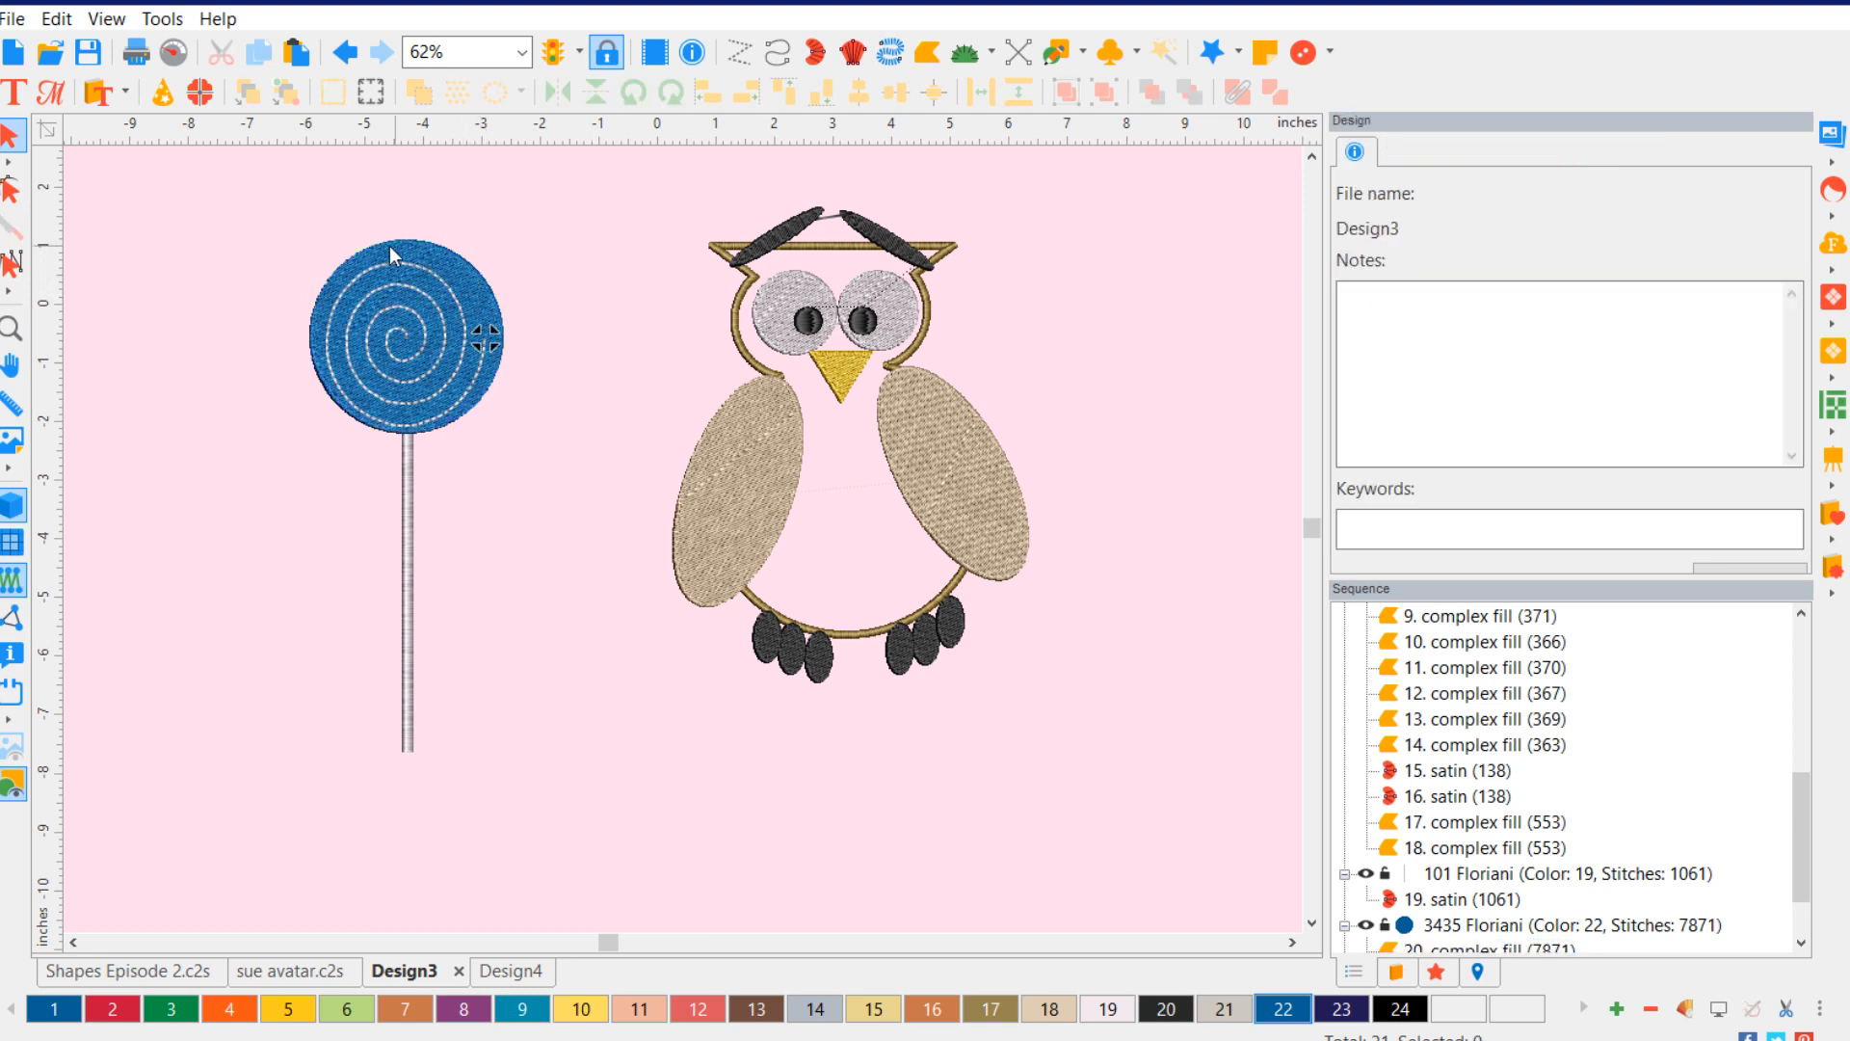
left_click(460, 309)
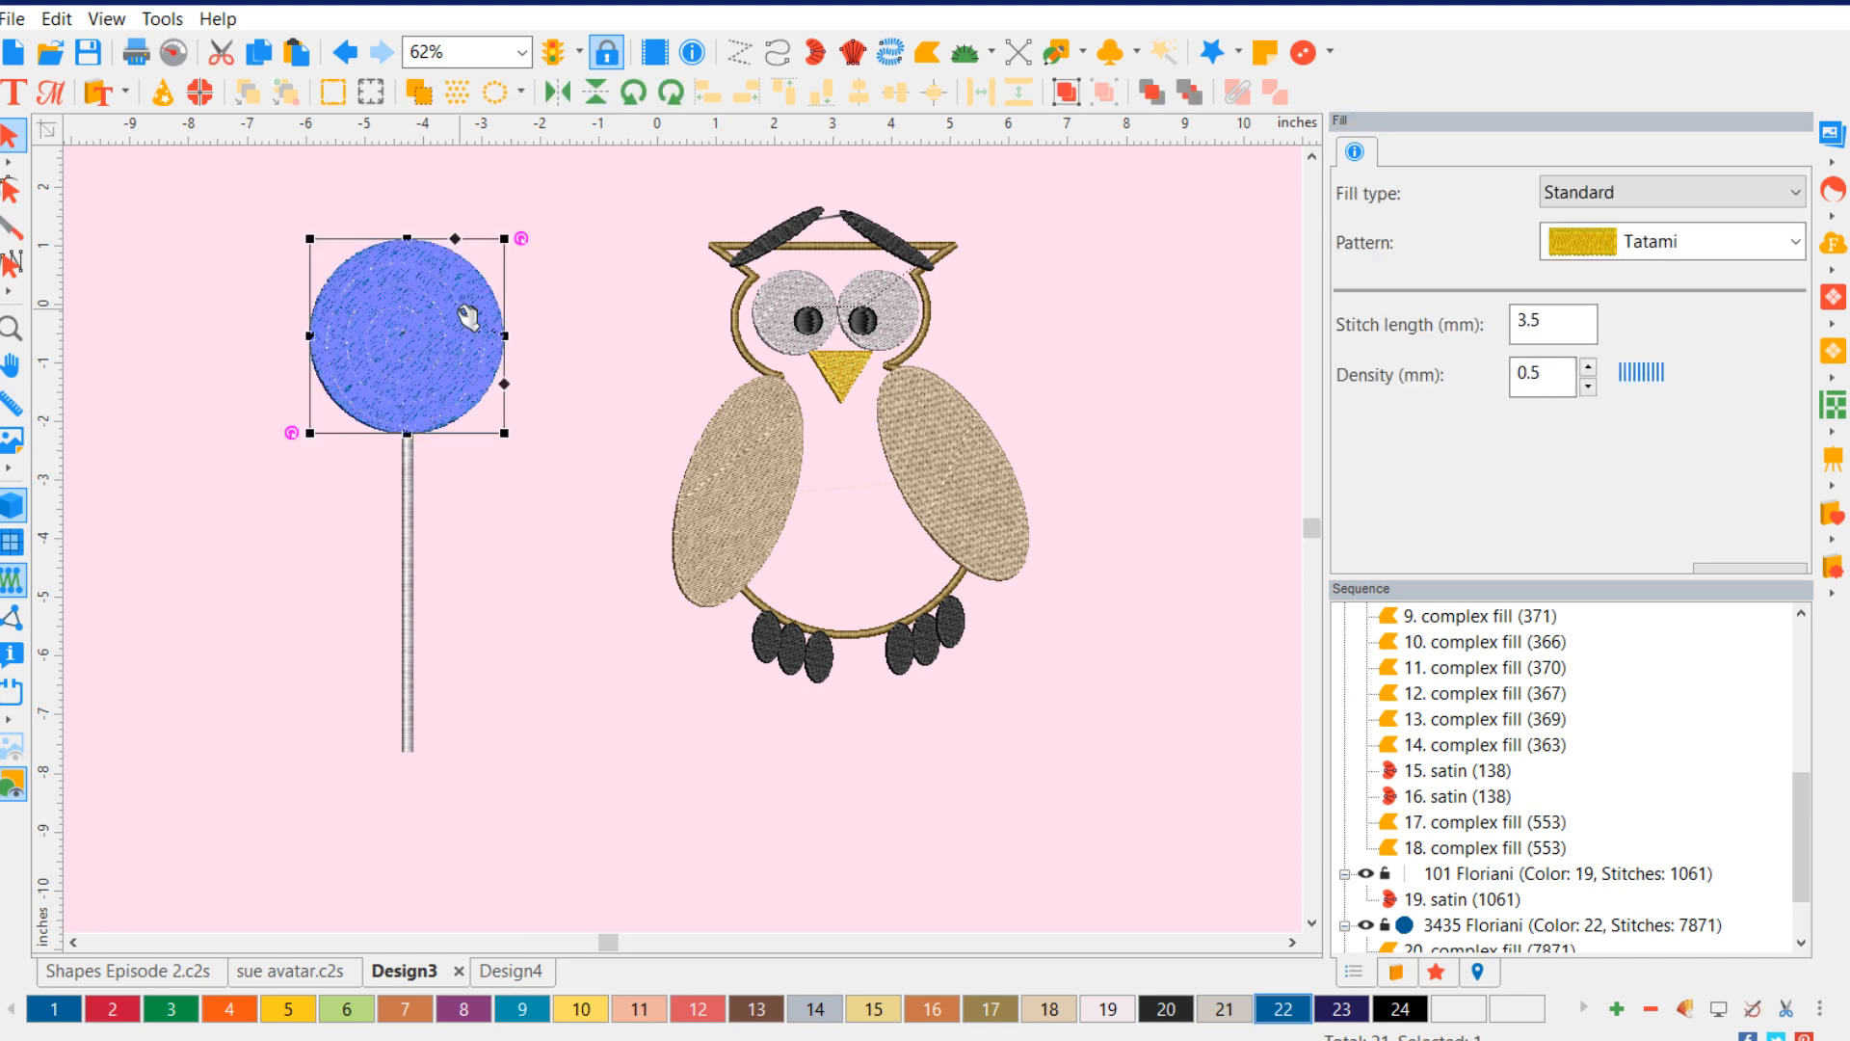
left_click(573, 439)
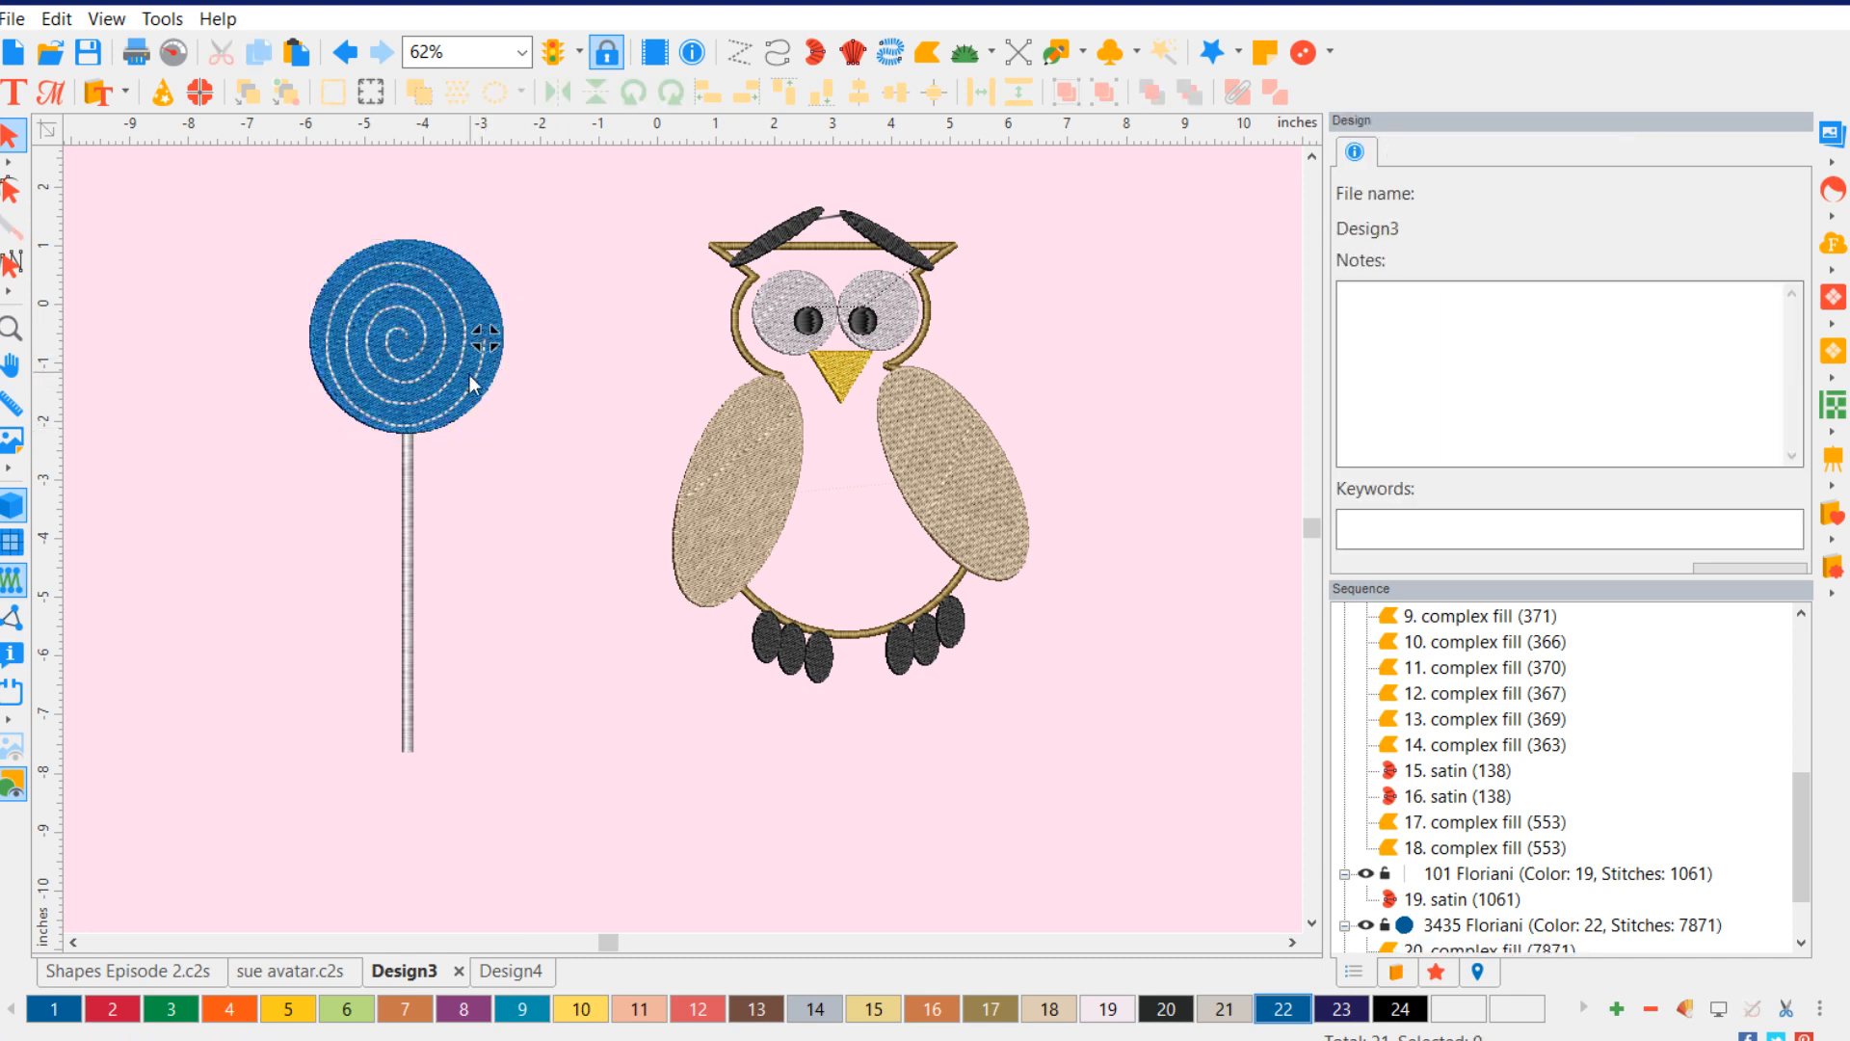
left_click(403, 342)
left_click(674, 439)
left_click(413, 338)
left_click(583, 321)
- Try moving the whole lollipop to the right of the owl and tilting its stick across the owl's feet
left_click_drag(261, 210, 587, 818)
left_click_drag(477, 332, 1158, 389)
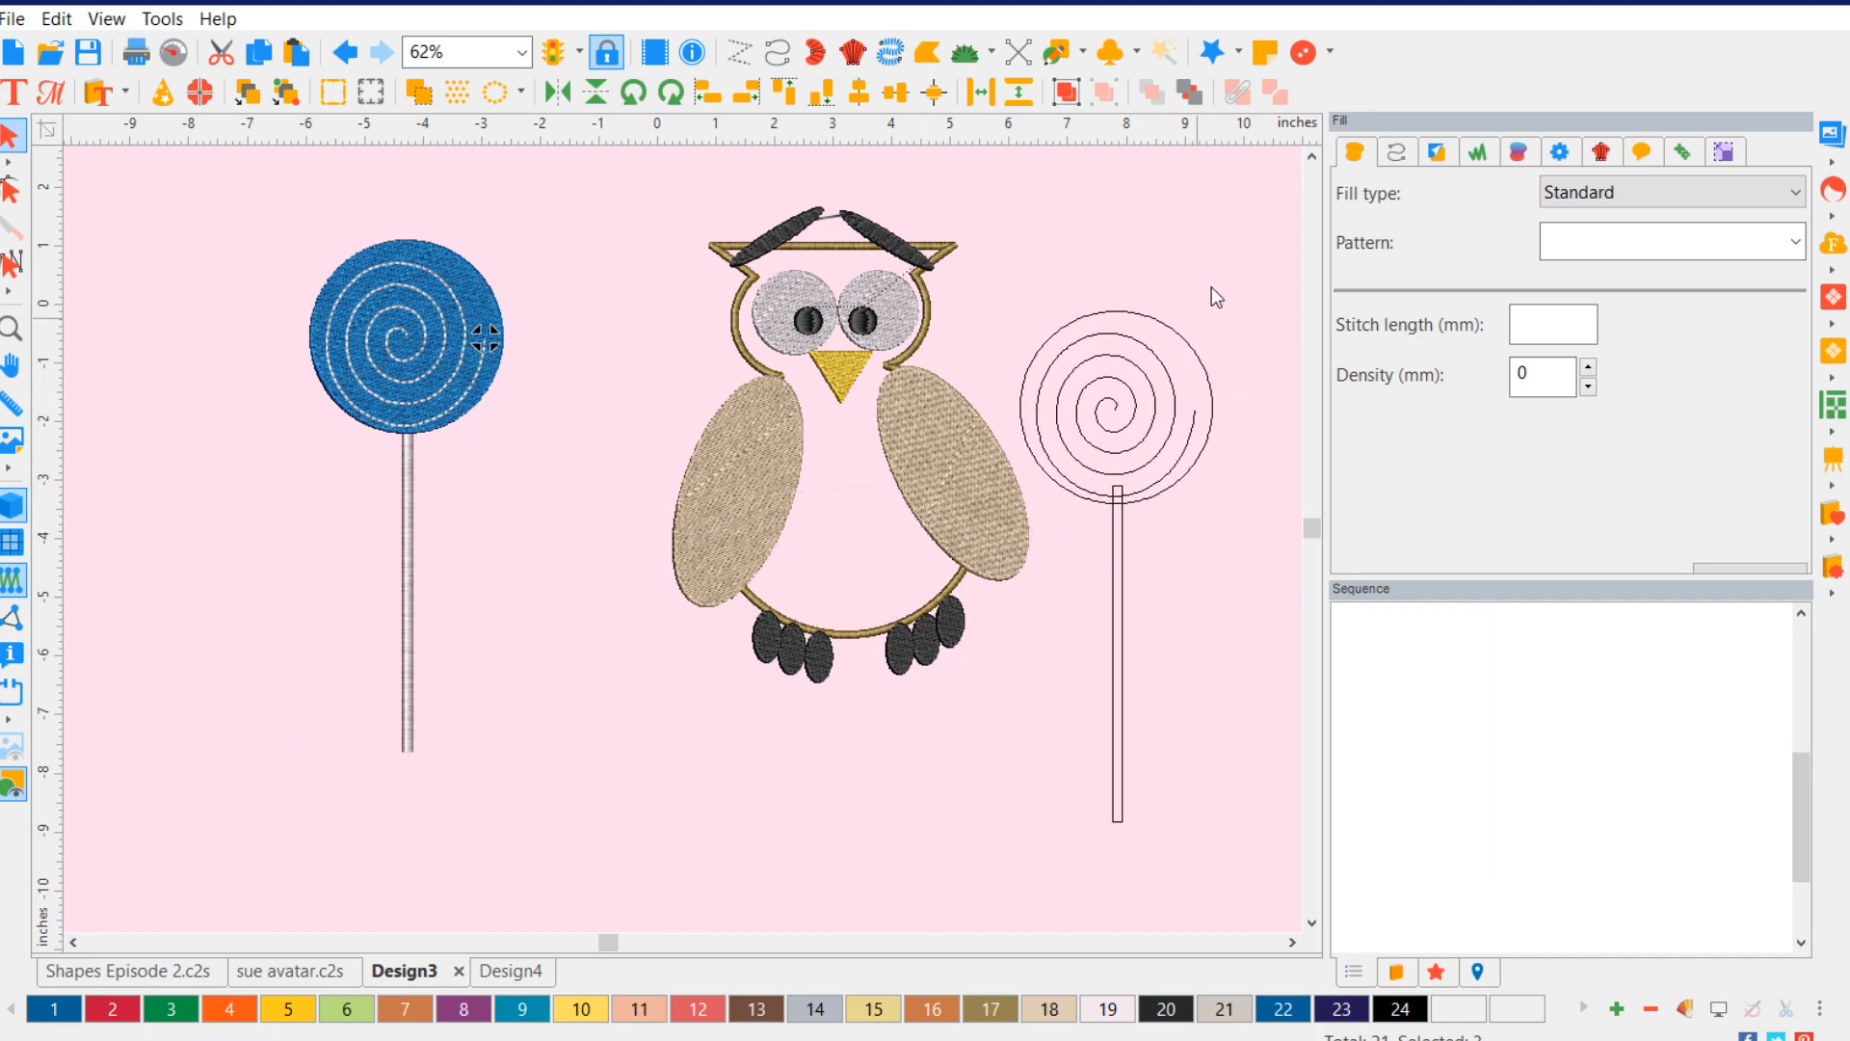
left_click_drag(1228, 308, 1100, 569)
left_click(1170, 748)
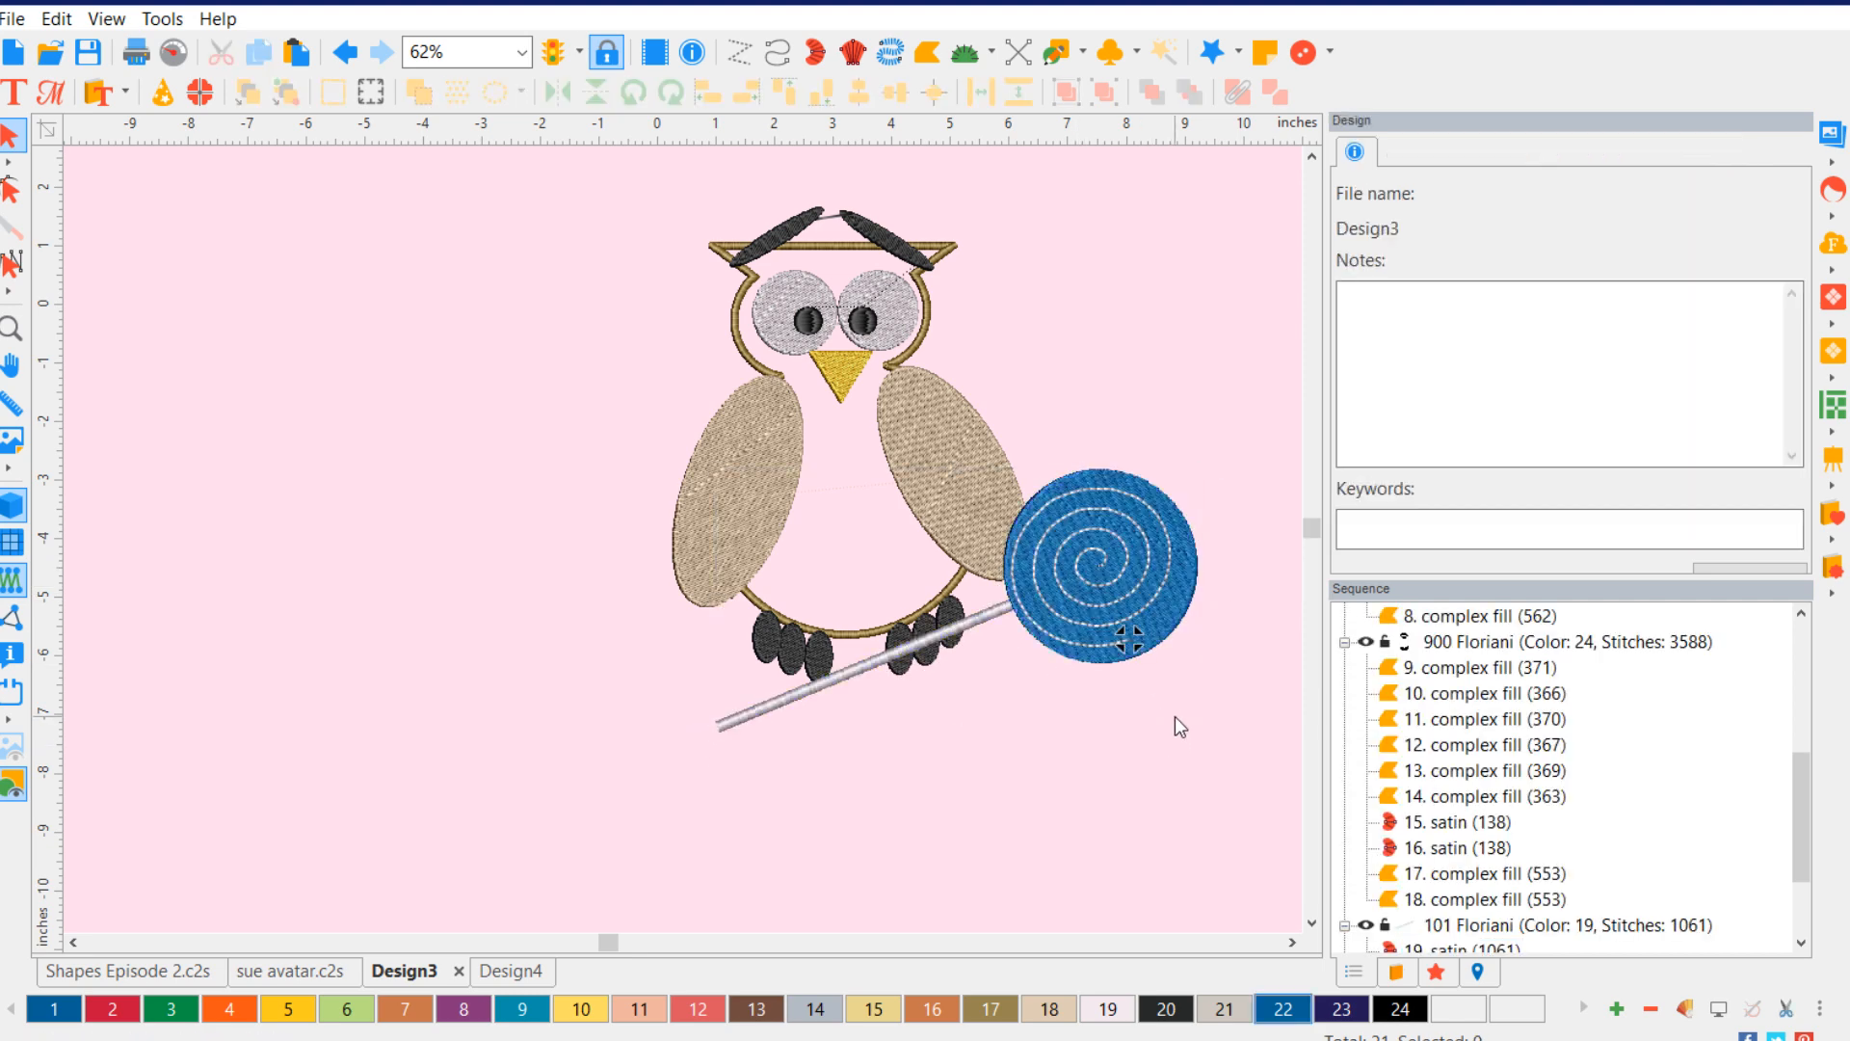
- Undo the lollipop's rotation and its move to the right of the owl
key("ctrl+z")
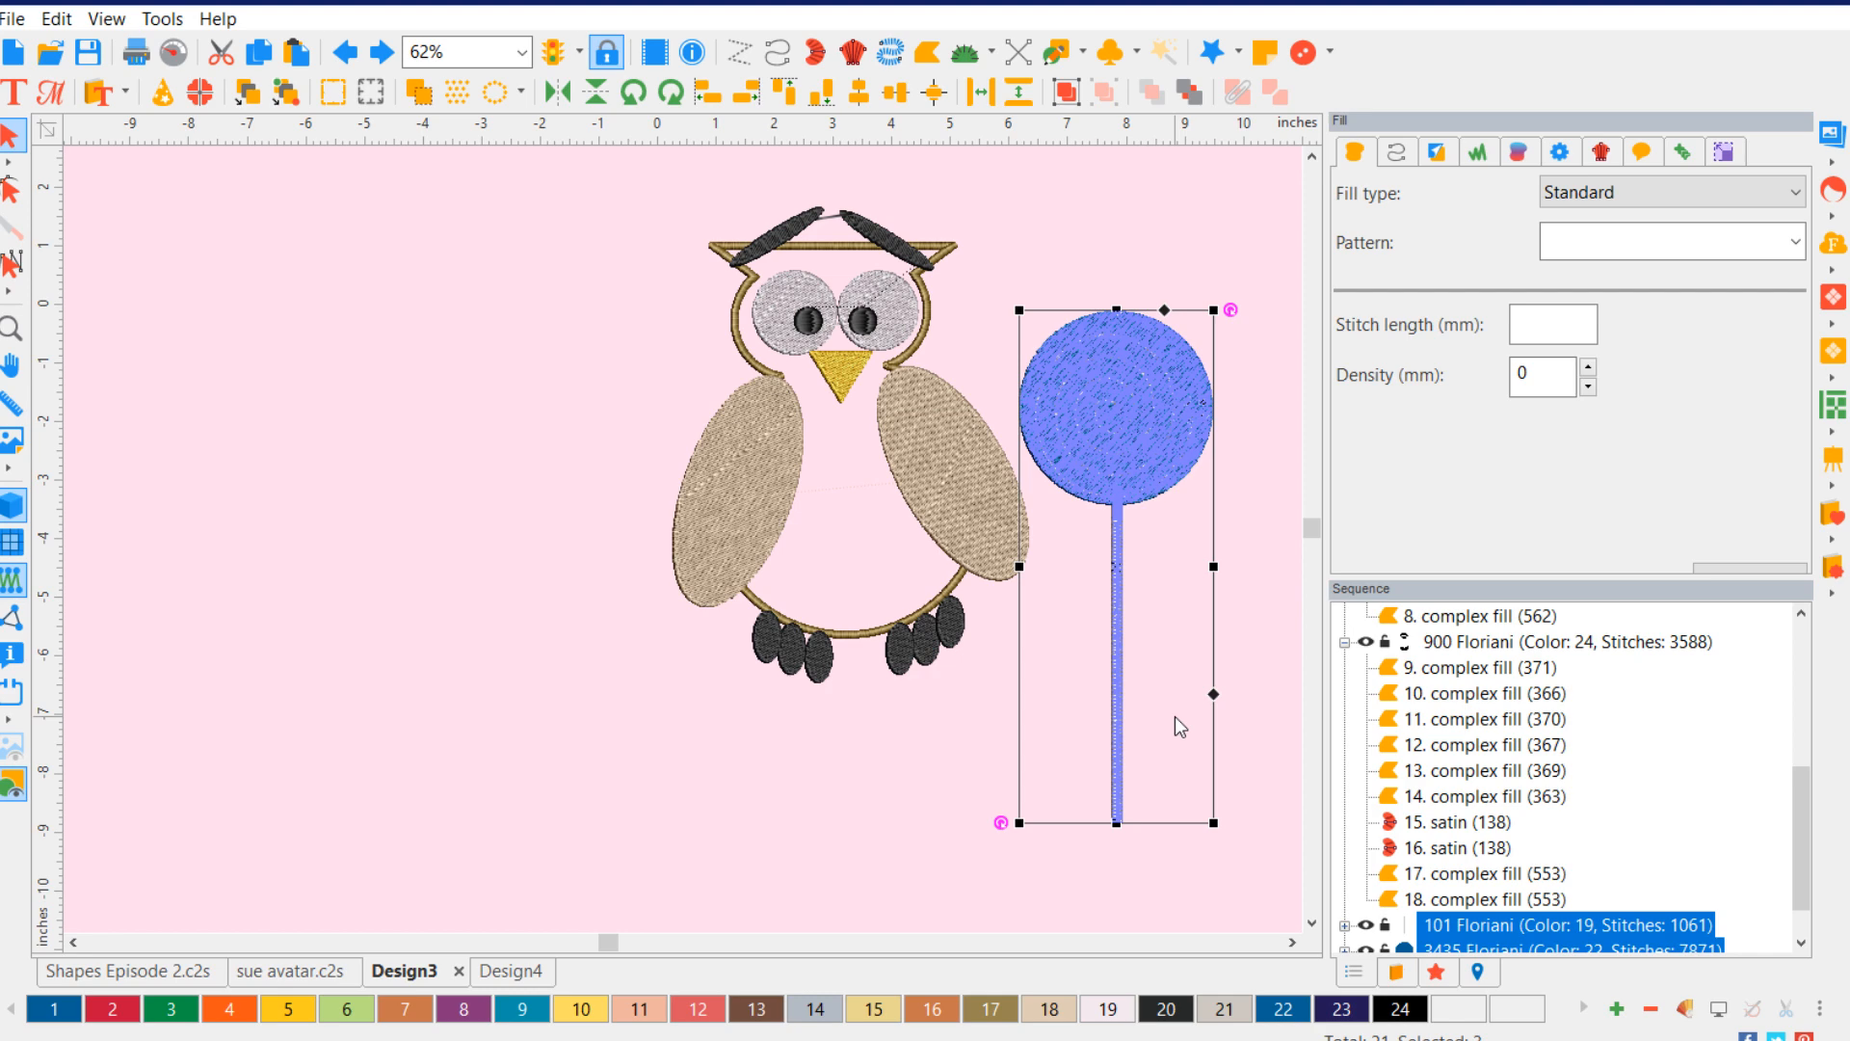
key("ctrl+z")
left_click(729, 772)
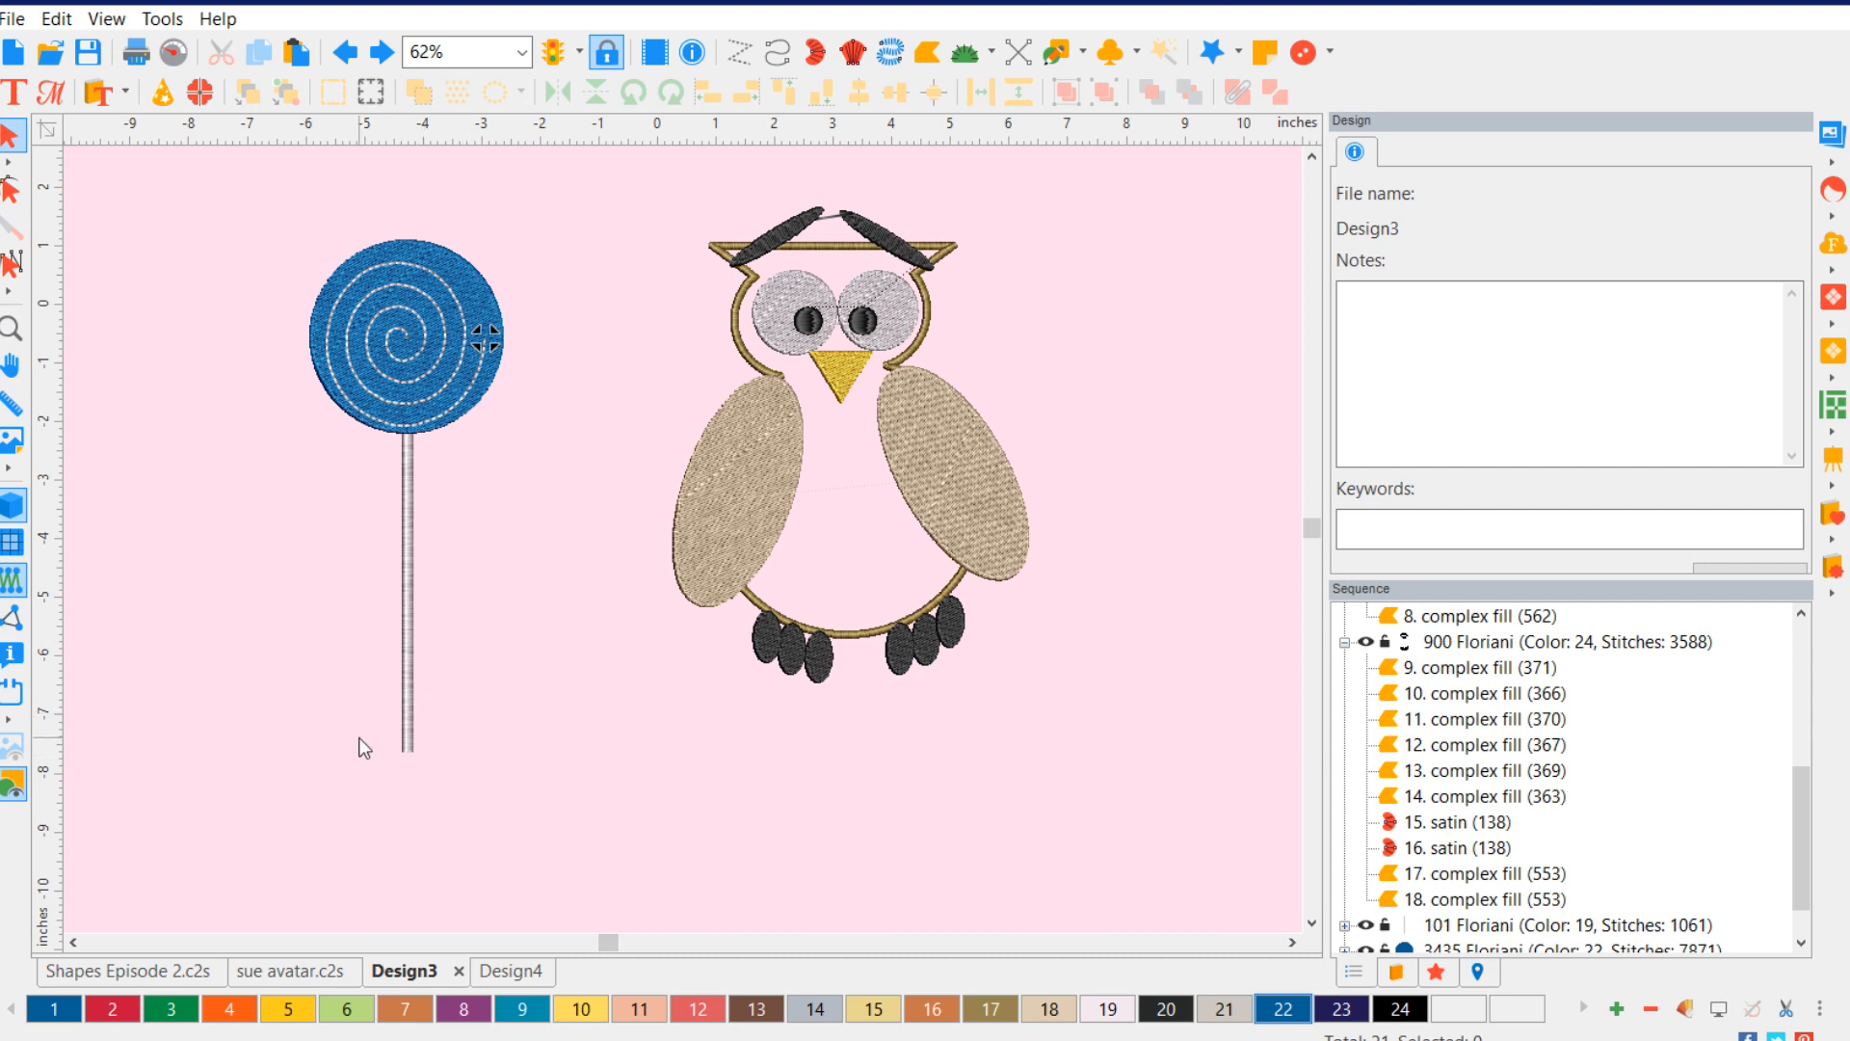
left_click(753, 477)
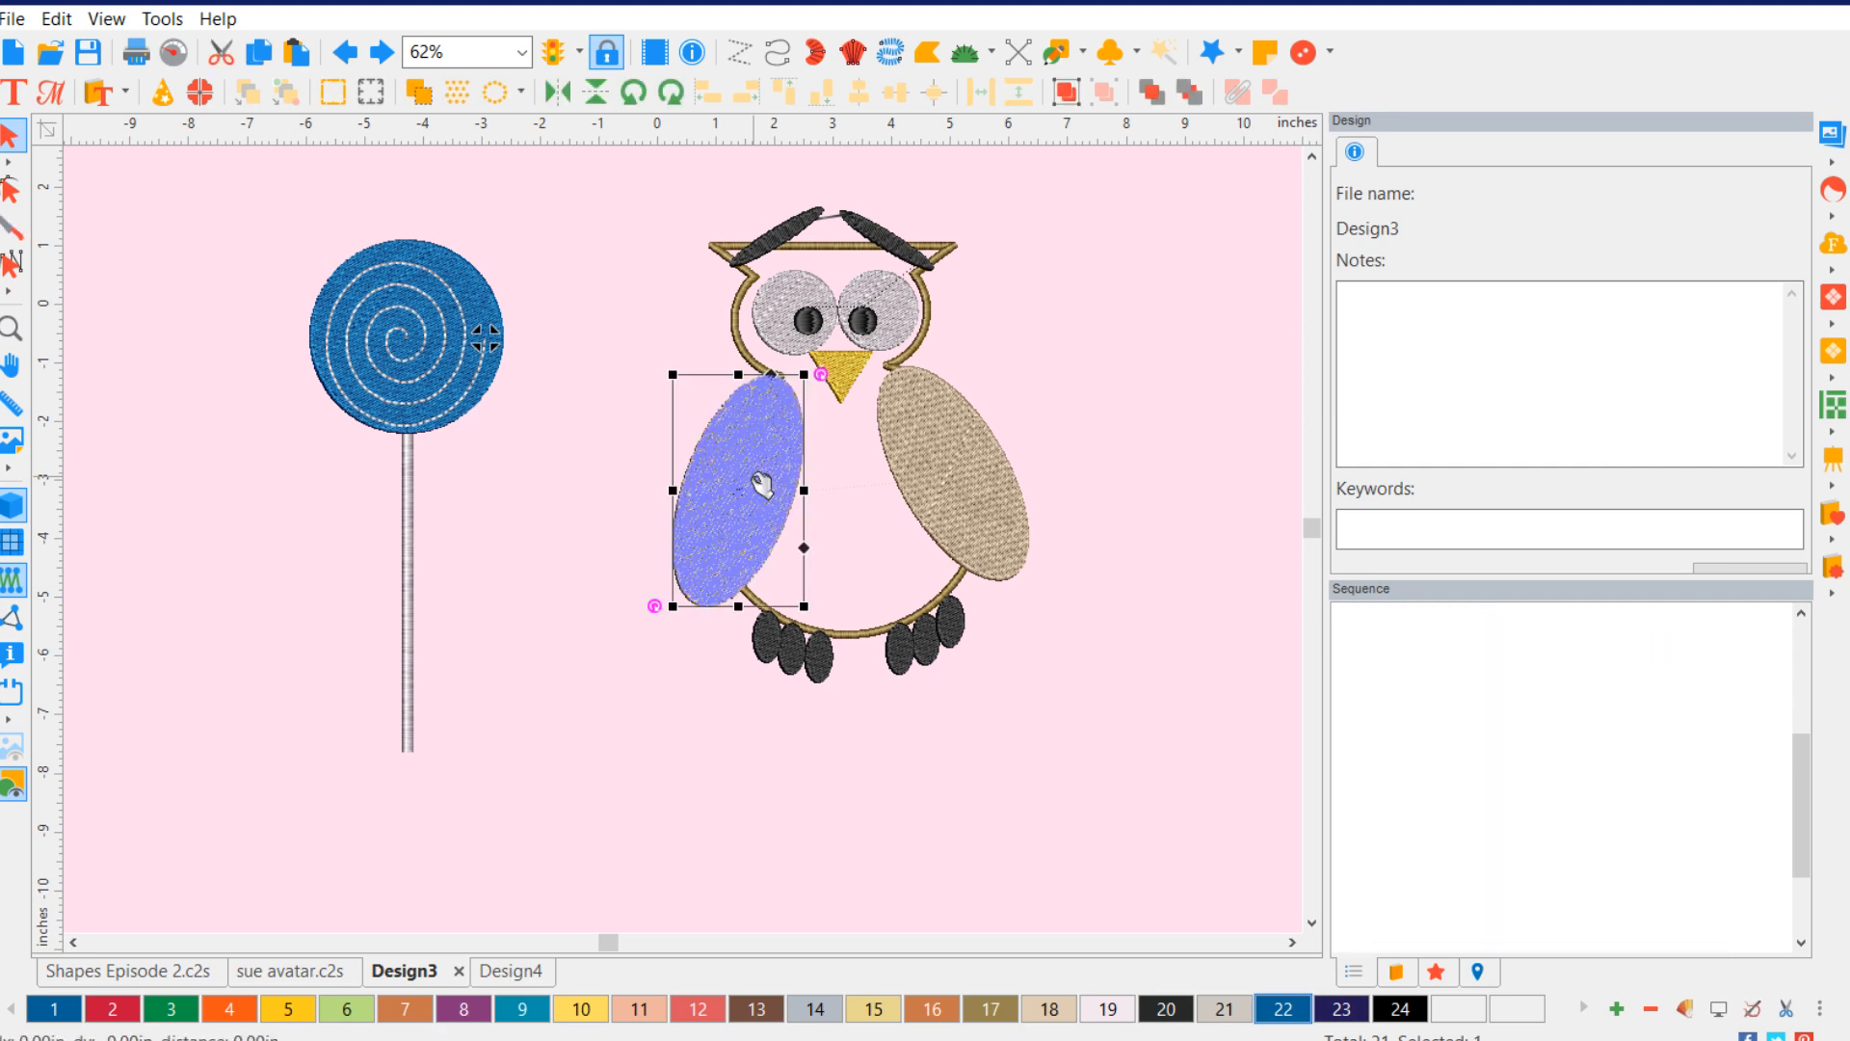
left_click(889, 240)
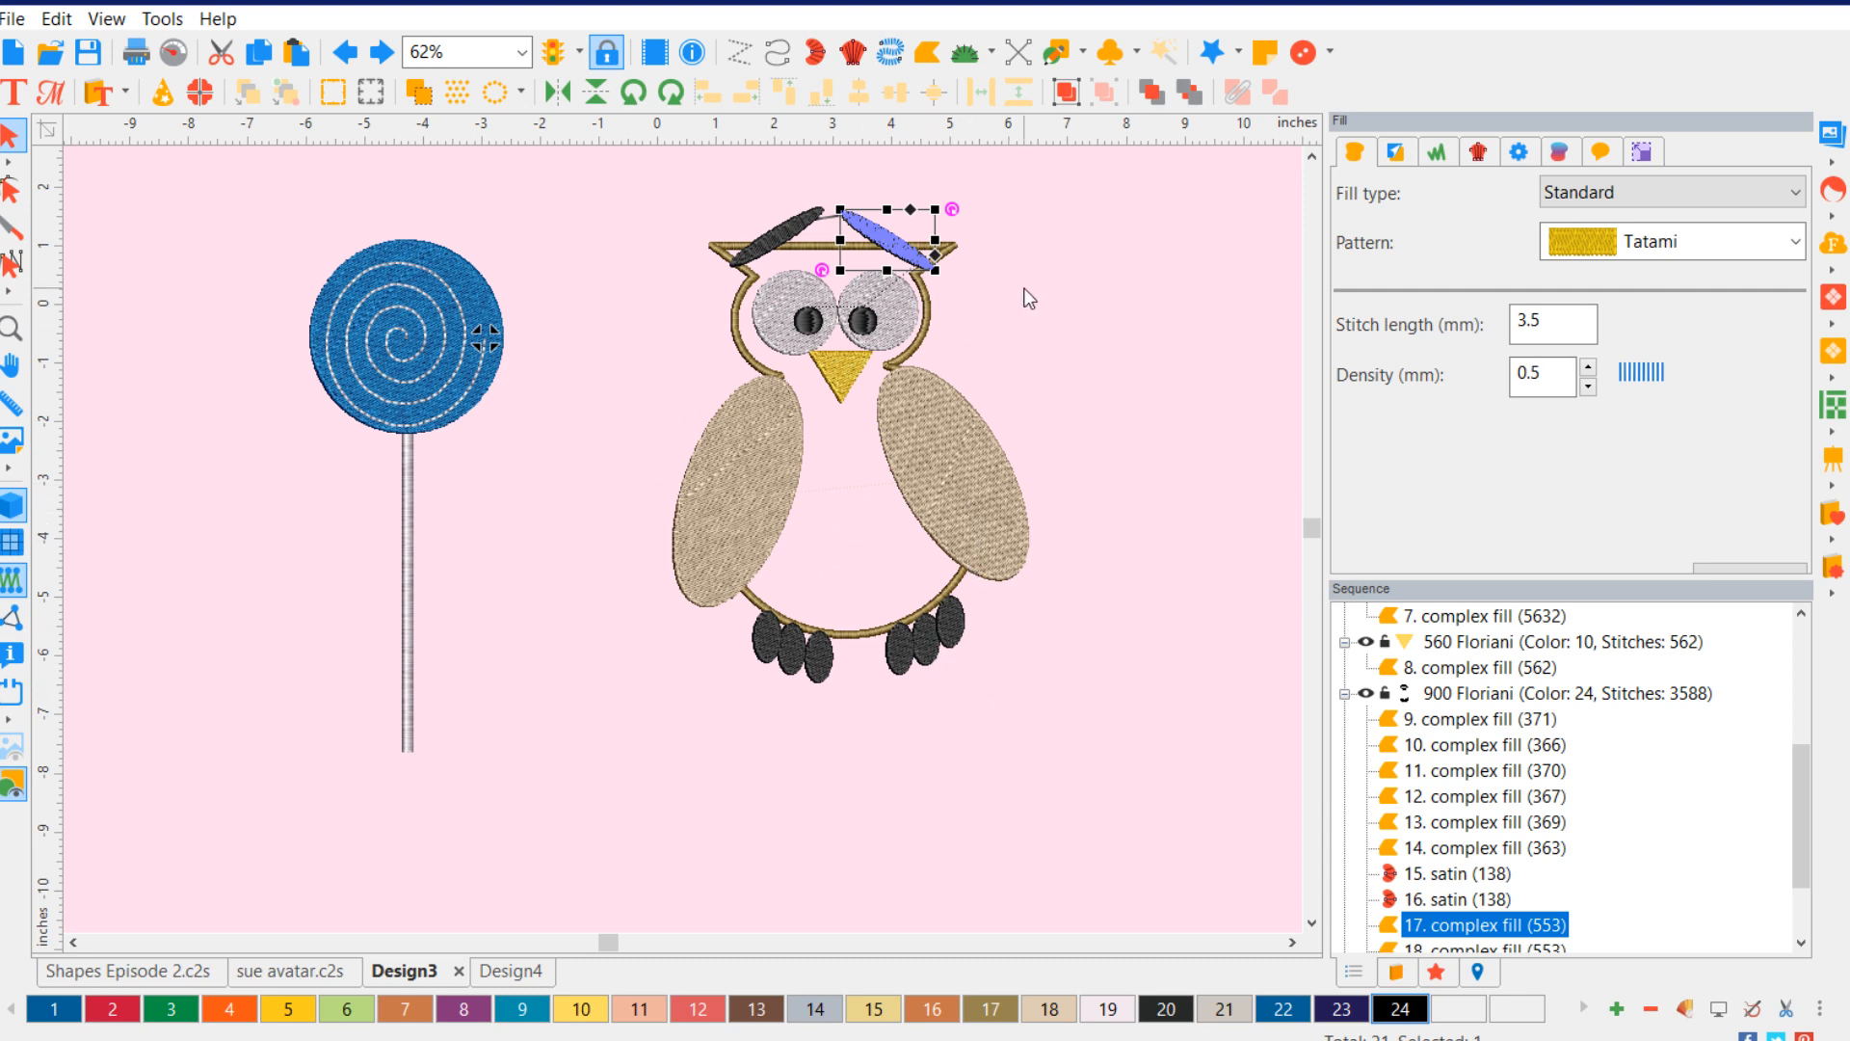
left_click(1116, 324)
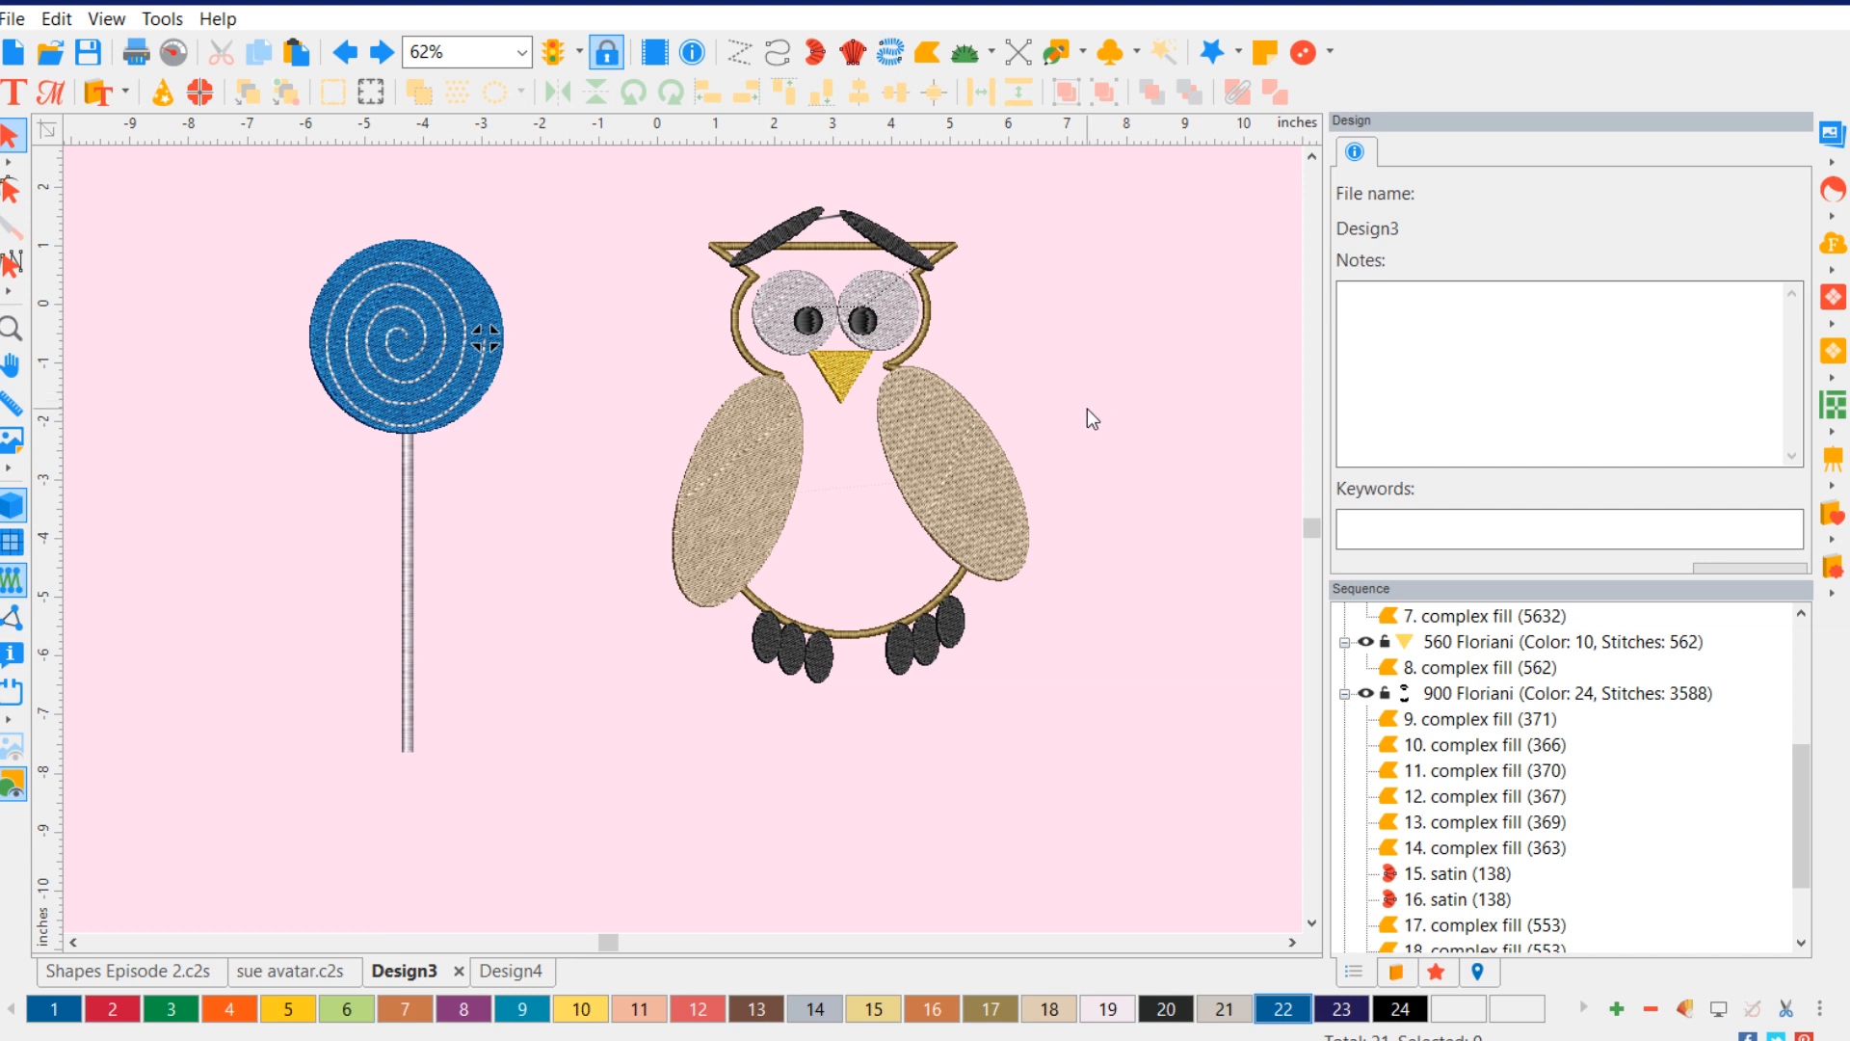